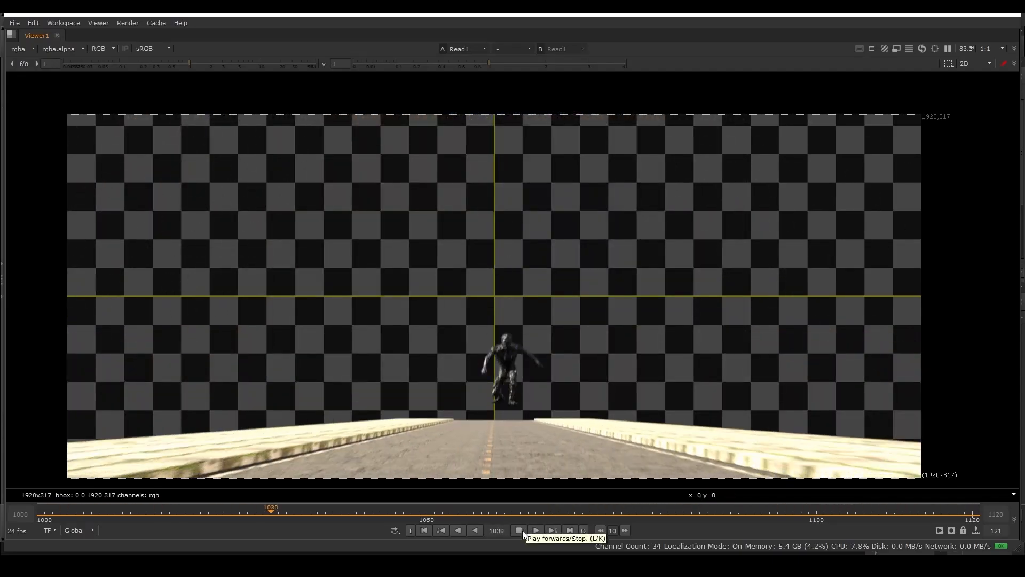
Play and scrub the rendered sequence to examine the character's fall and landing between frames 1020 and 1037.
left_click(519, 531)
left_click_drag(435, 516, 326, 509)
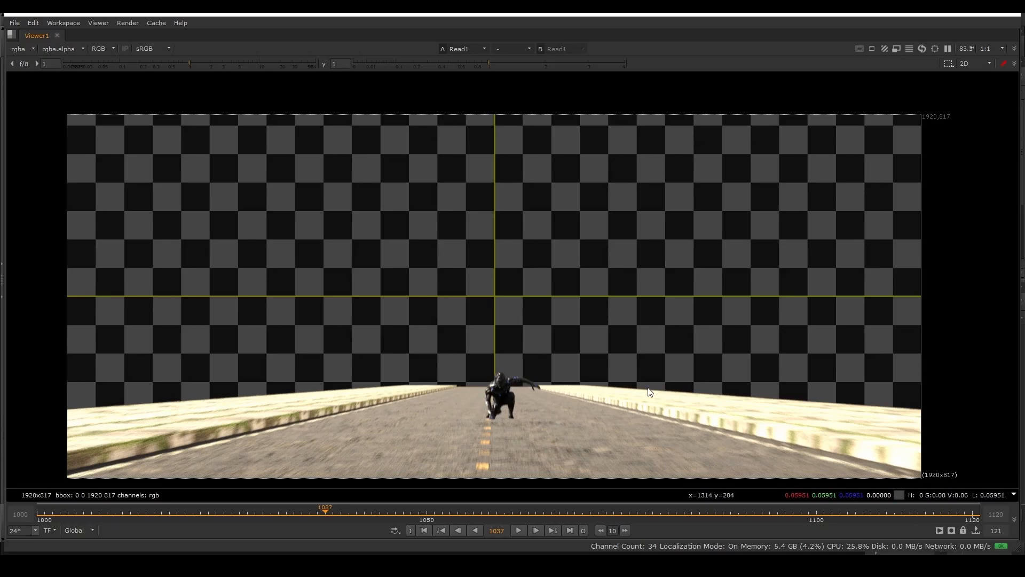
left_click(367, 512)
left_click_drag(367, 511, 193, 513)
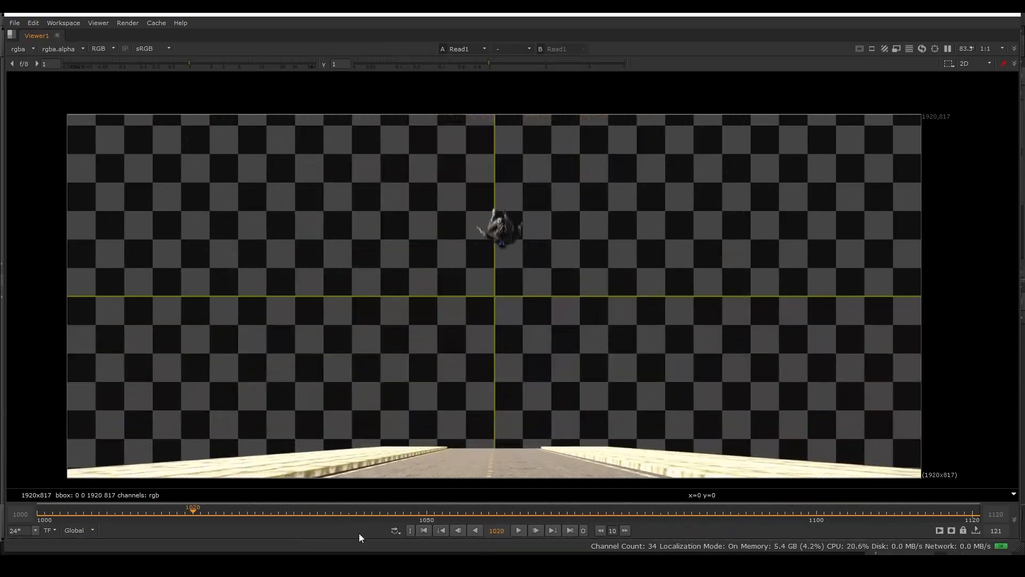
left_click(517, 529)
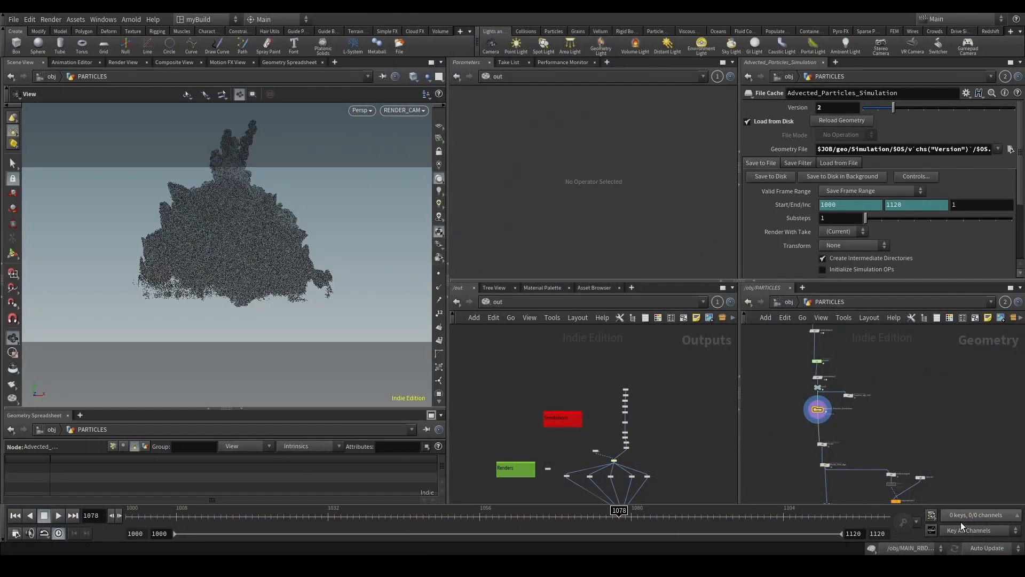
In Houdini, set the update mode to Manual and go up from the PARTICLES network to the object level.
left_click(989, 548)
left_click(989, 548)
left_click(789, 303)
Add a Geometry object below PARTICLES in the red network box.
scroll(817, 384, "down", 2)
middle_click_drag(851, 415, 919, 412)
scroll(860, 430, "up", 3)
key("Tab")
type("geo")
key("Return")
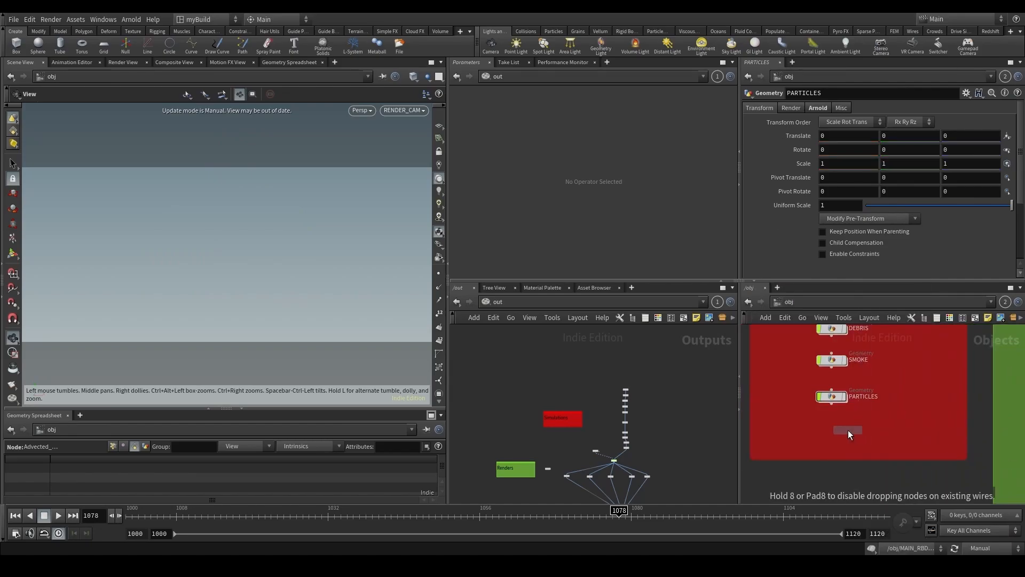
left_click(838, 432)
scroll(833, 432, "up", 2)
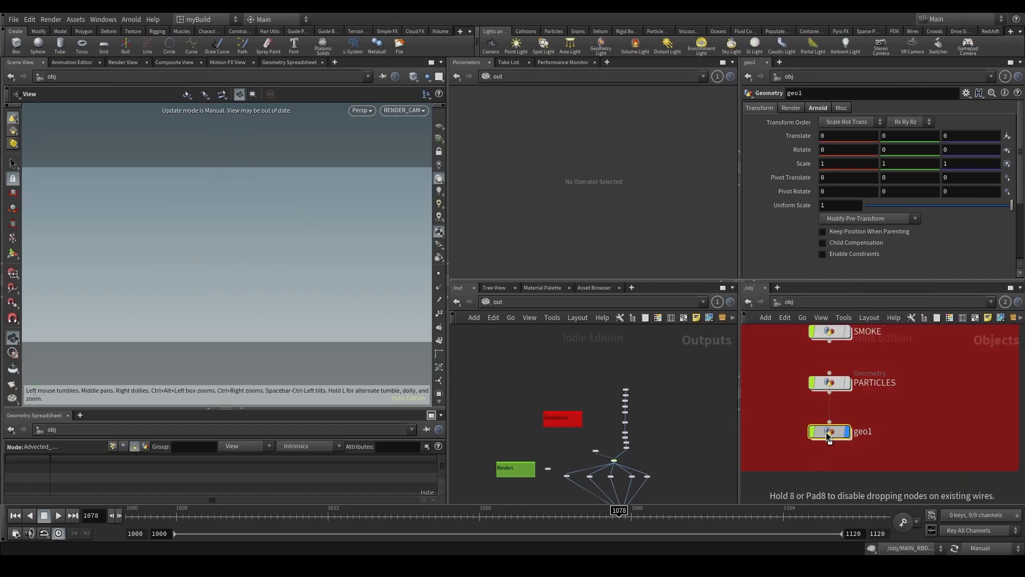
Rename the new geometry object SHOCKWAVE and save the scene.
double_click(863, 432)
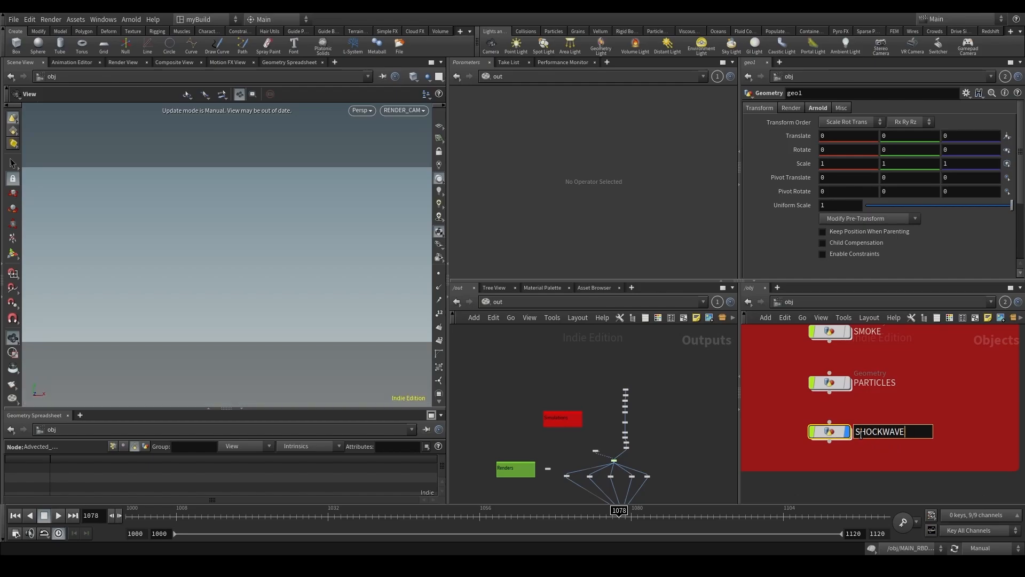
key("Return")
key("ctrl+s")
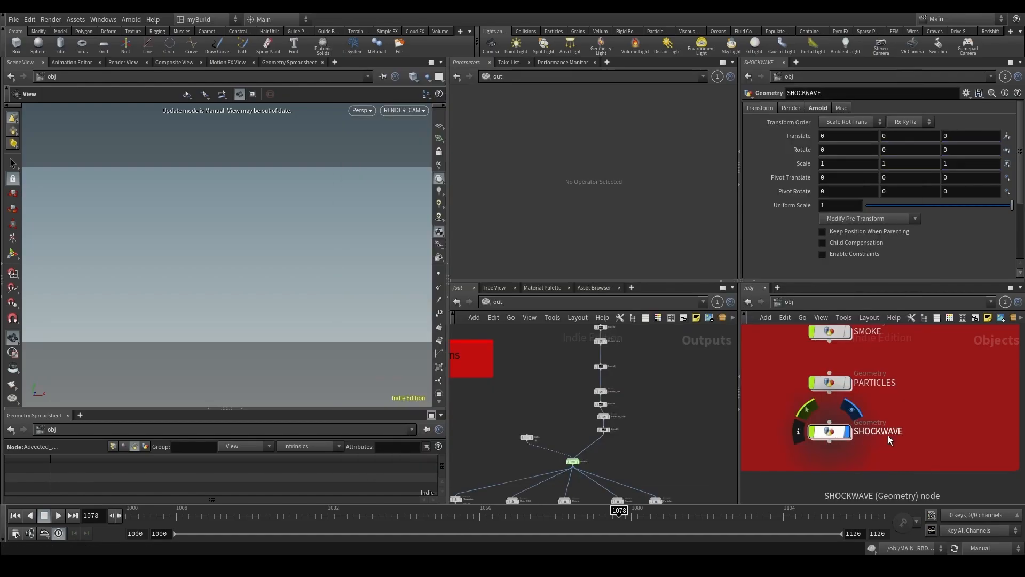
Enter the SHOCKWAVE object and add a Circle node to its empty network.
double_click(833, 432)
key("Tab")
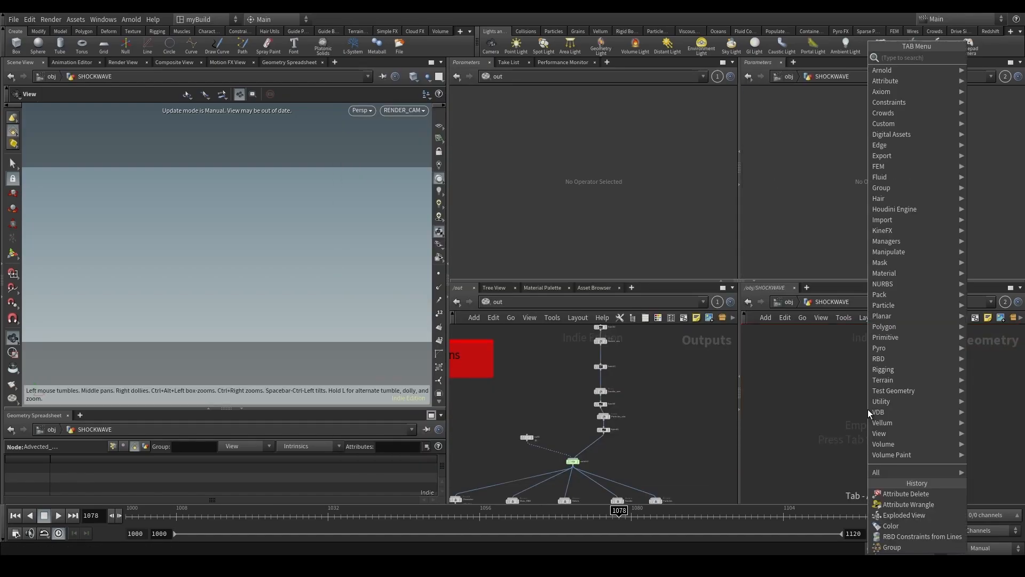
type("cir")
key("Return")
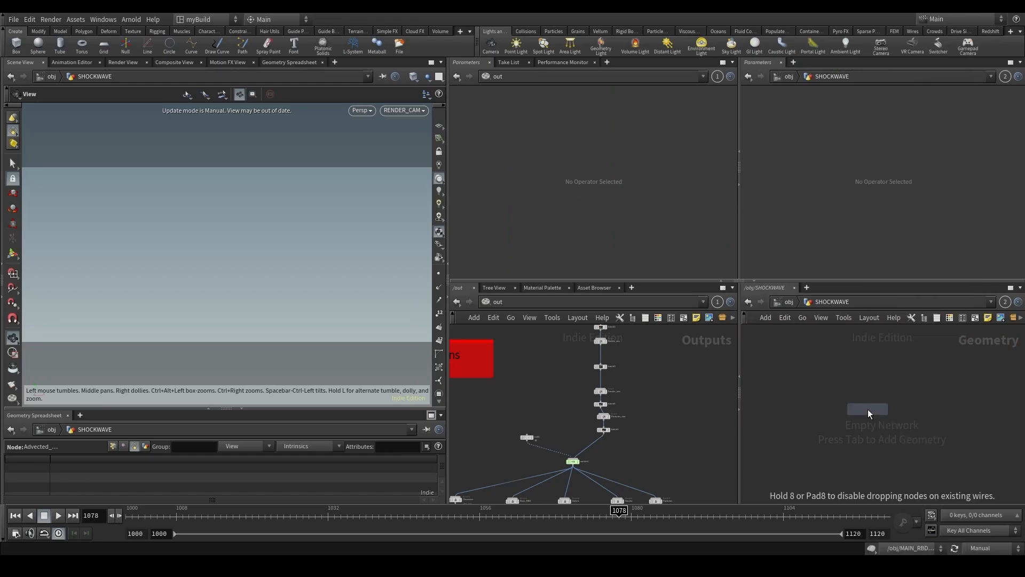
left_click(798, 366)
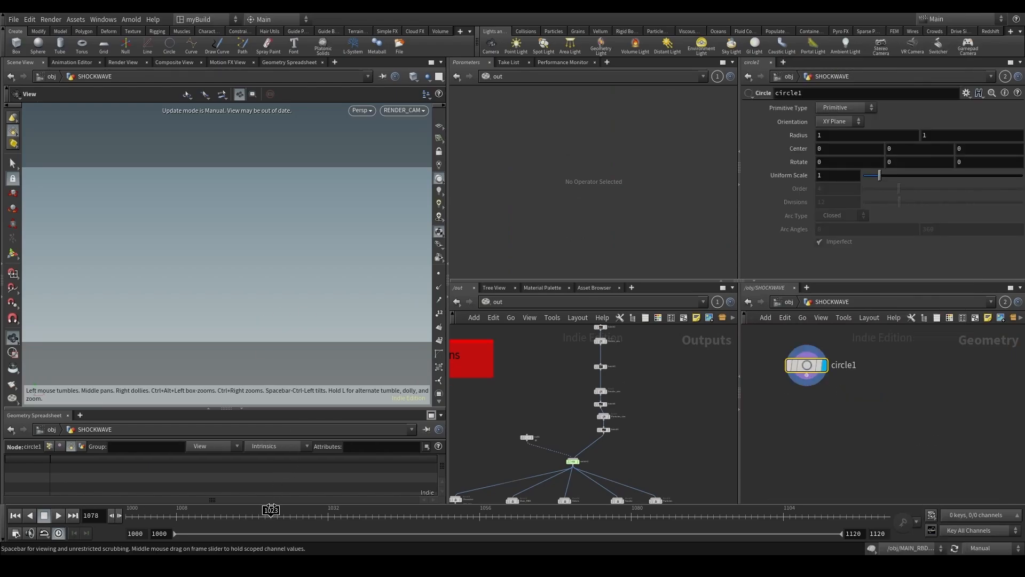
Switch the scene's update mode to Auto Update.
left_click(981, 548)
left_click(986, 525)
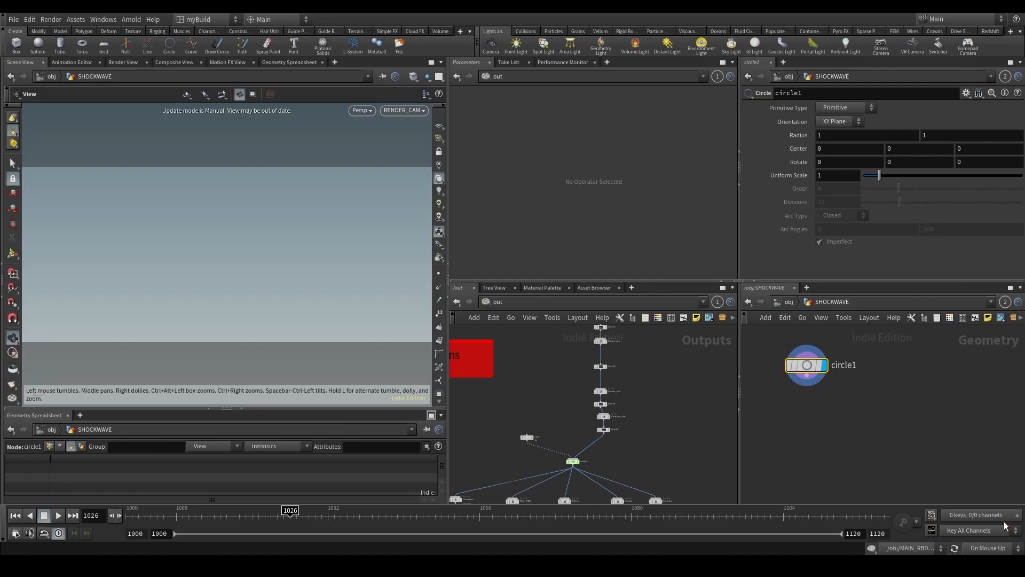
left_click(989, 549)
left_click(989, 516)
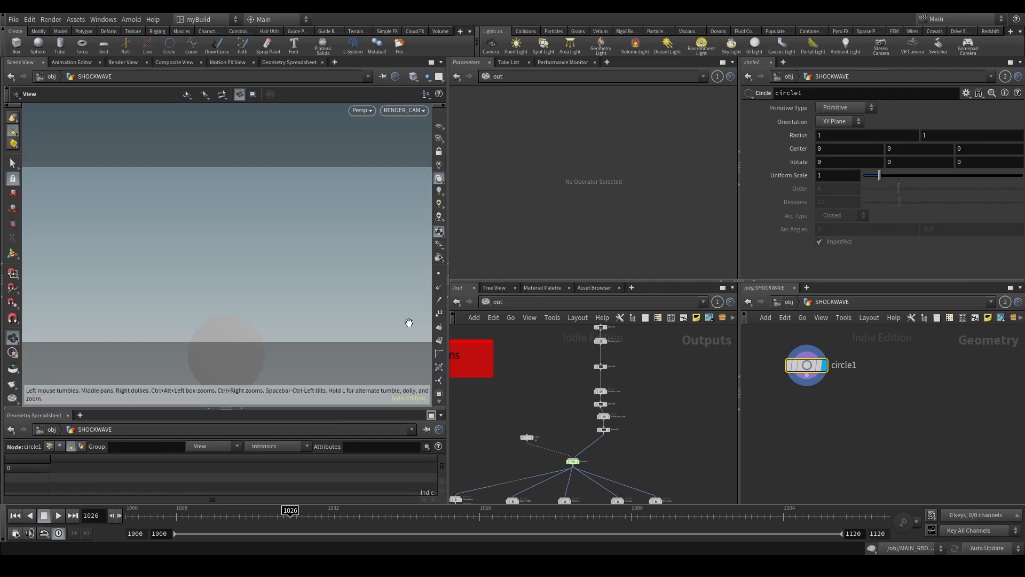
Set the circle's orientation to ZX Plane and frame it in the viewport.
left_click(844, 121)
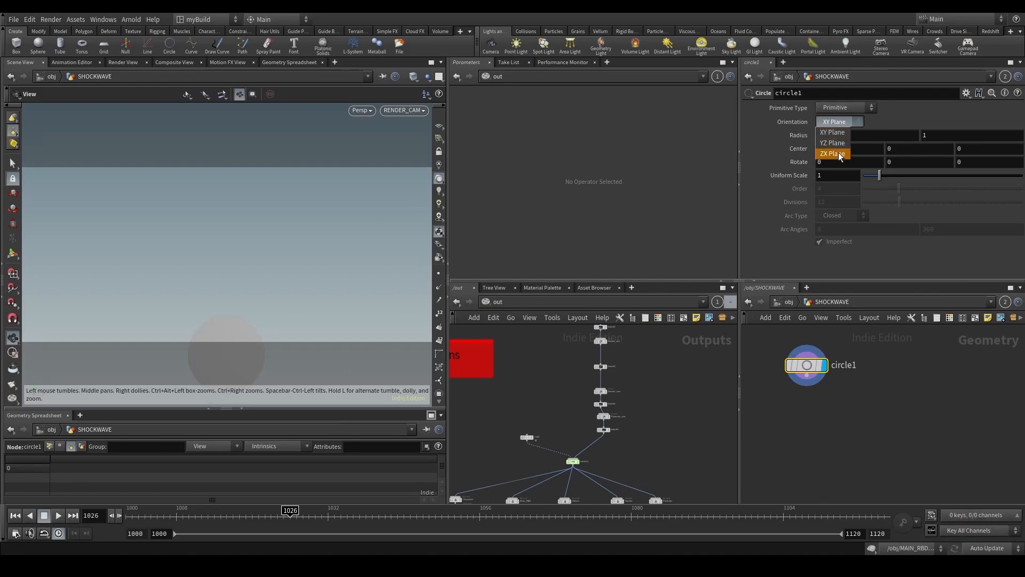
left_click(834, 153)
key("f")
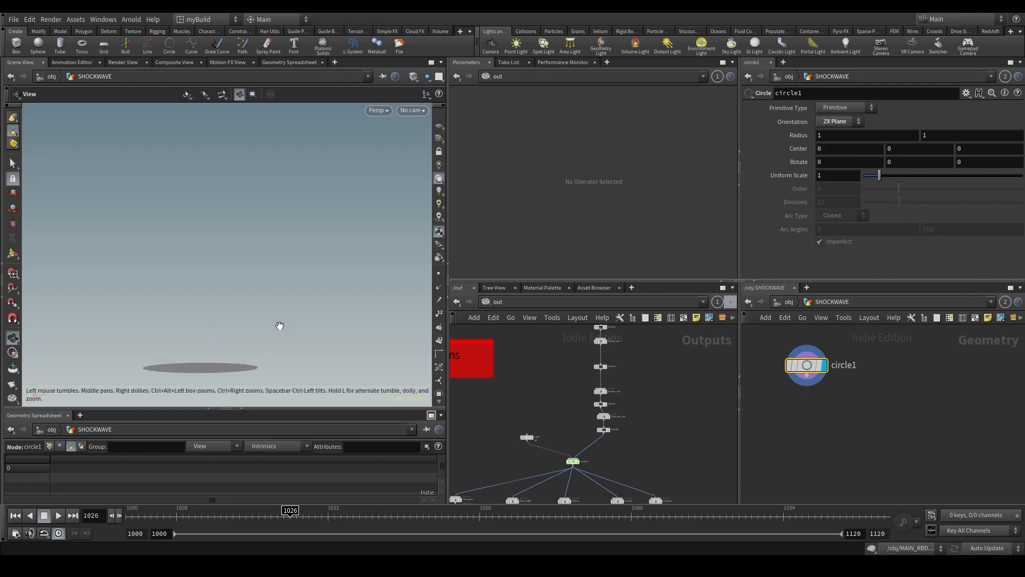
scroll(284, 334, "down", 2)
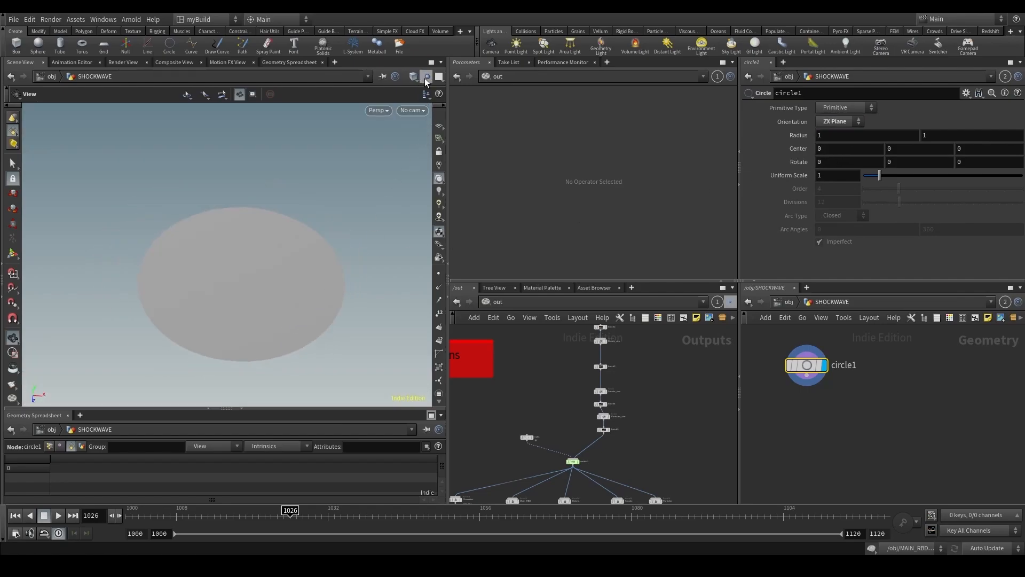
Show the other scene objects ghosted around the circle in the viewport.
left_click(426, 76)
left_click(432, 91)
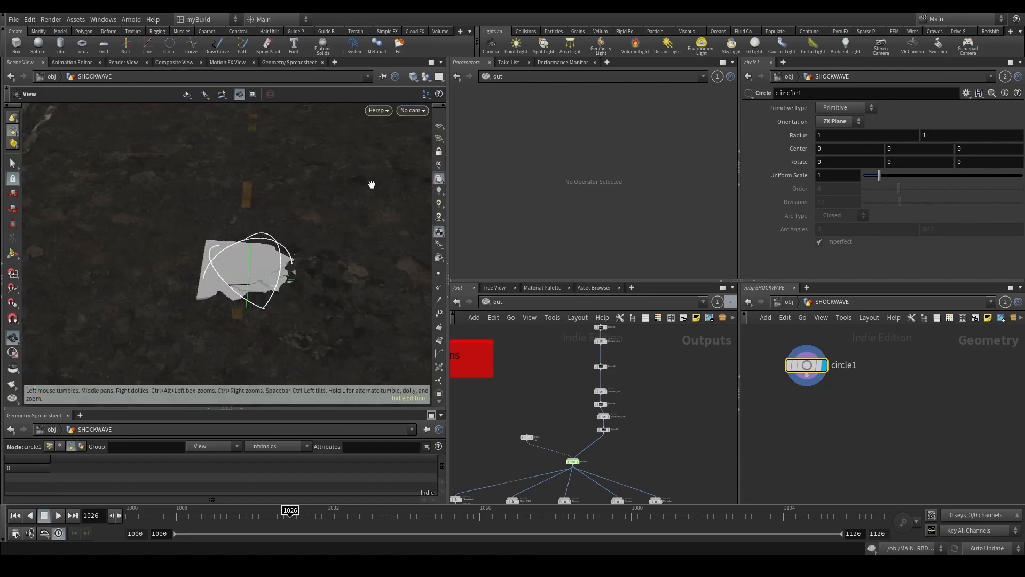
scroll(289, 267, "up", 2)
scroll(288, 270, "down", 3)
left_click_drag(267, 300, 280, 262)
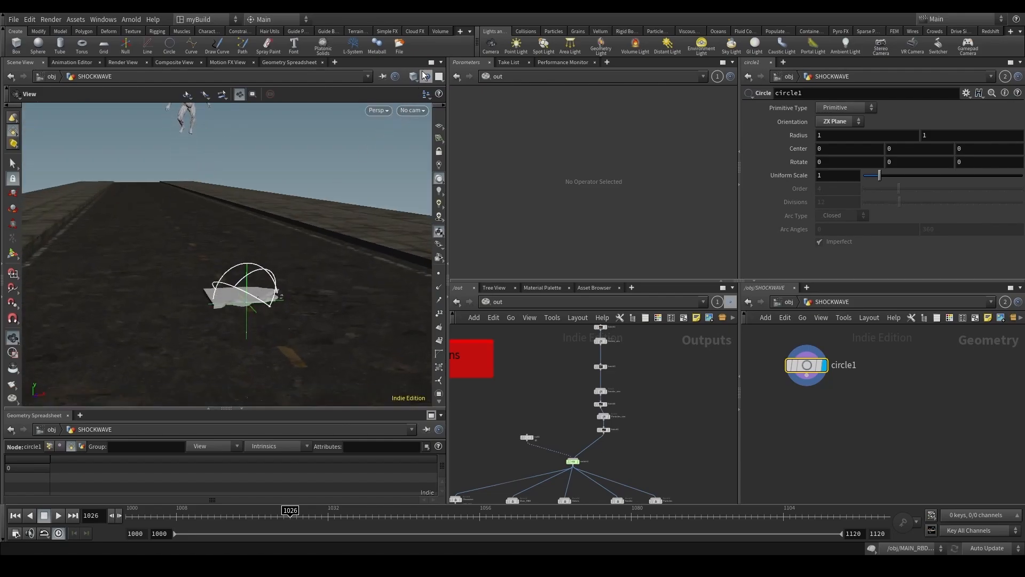
left_click(426, 76)
left_click(431, 99)
Scrub the timeline around the character's landing and stop at frame 1035.
left_click_drag(323, 297, 339, 318)
mouse_move(332, 521)
left_mouse_down()
mouse_move(363, 516)
mouse_move(348, 516)
left_mouse_up()
left_click_drag(315, 297, 294, 251)
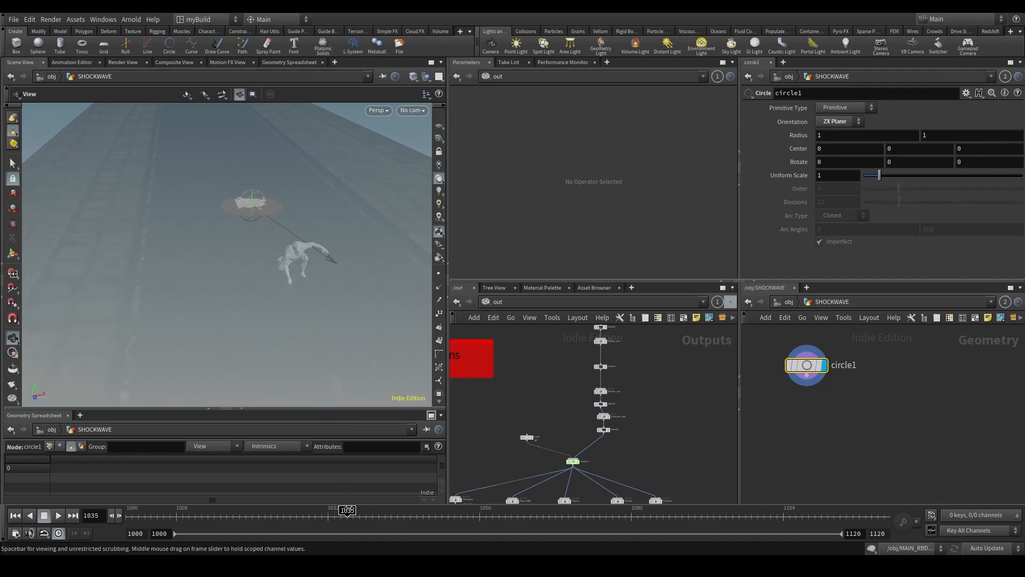
left_click_drag(333, 515, 353, 515)
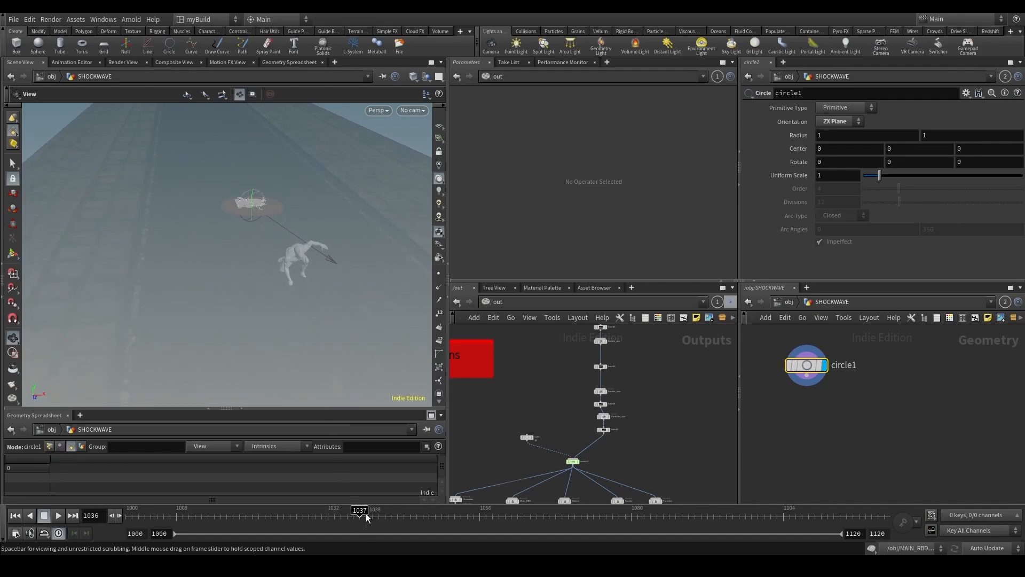
key("Left")
key("Right")
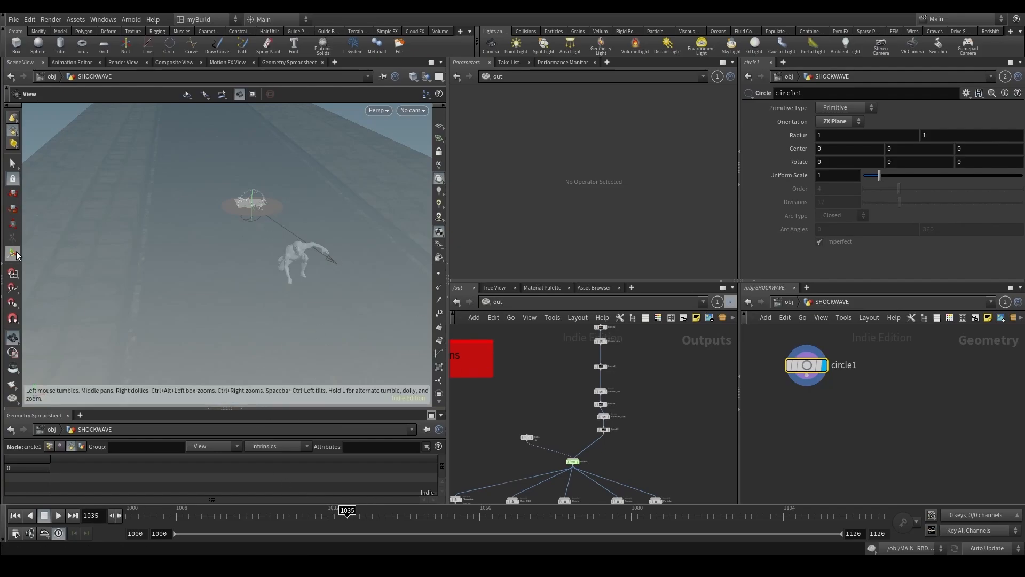
Move the circle along Z to about 5.39 so it lies under the landing character.
left_click_drag(268, 211, 278, 295, "alt")
right_click_drag(277, 296, 276, 243, "alt")
left_click_drag(283, 261, 277, 268, "alt")
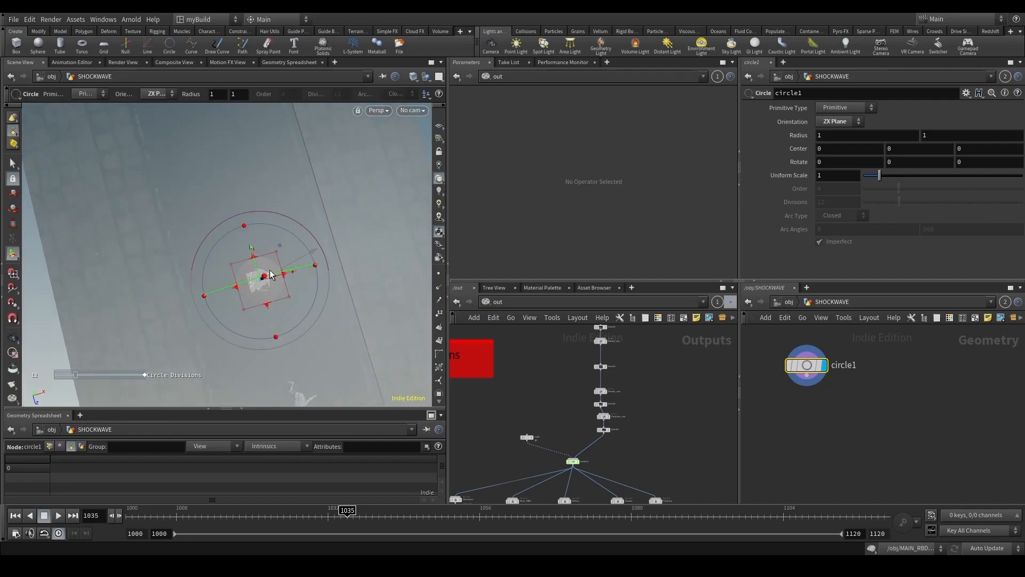
right_click_drag(321, 331, 333, 342, "alt")
middle_click_drag(334, 342, 320, 270, "alt")
left_click_drag(254, 190, 283, 284)
right_click_drag(283, 289, 293, 344, "alt")
left_click_drag(294, 344, 280, 255, "alt")
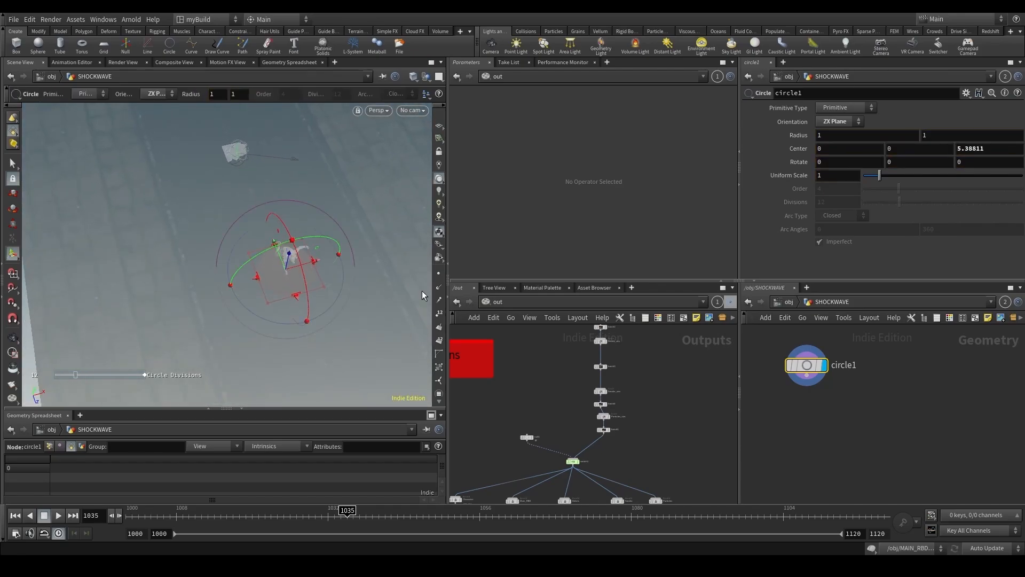
Add a Transform node below the circle, connect the circle to its input and display it.
middle_click_drag(820, 440, 865, 422)
key("Tab")
type("trans")
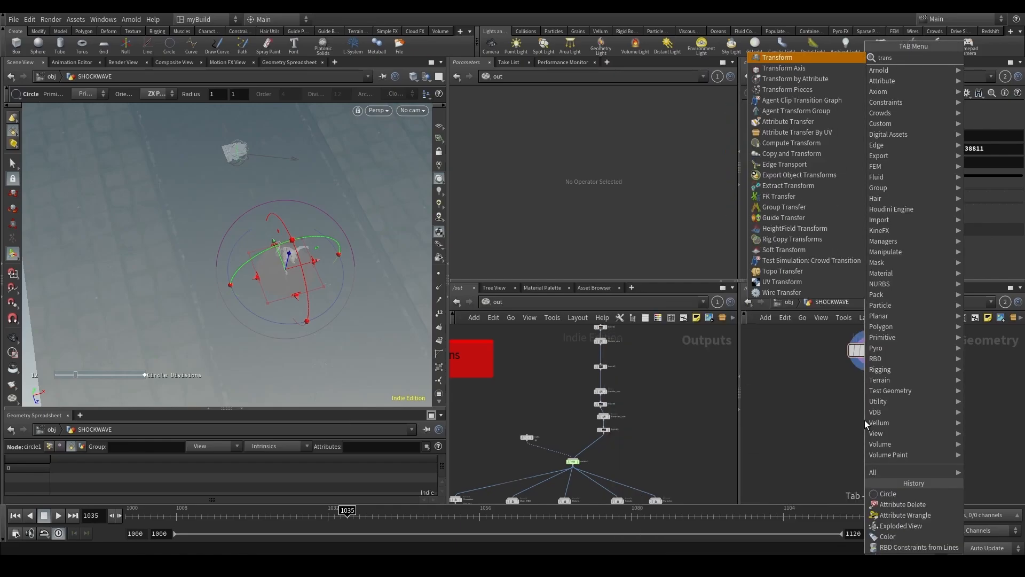
key("Return")
left_click(875, 461)
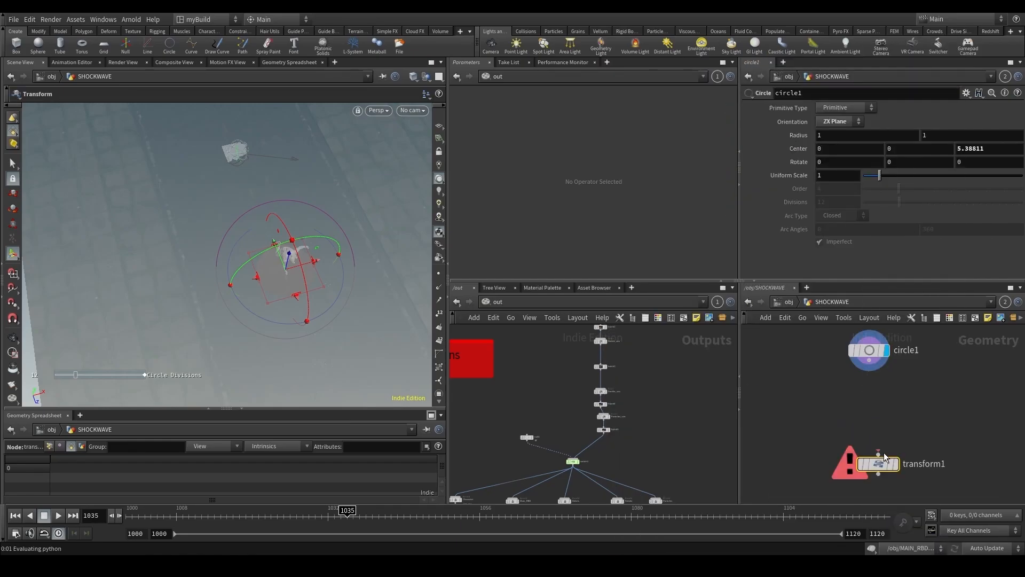
left_click(870, 359)
middle_click_drag(835, 427, 821, 366)
left_click_drag(819, 363, 916, 433)
key("r")
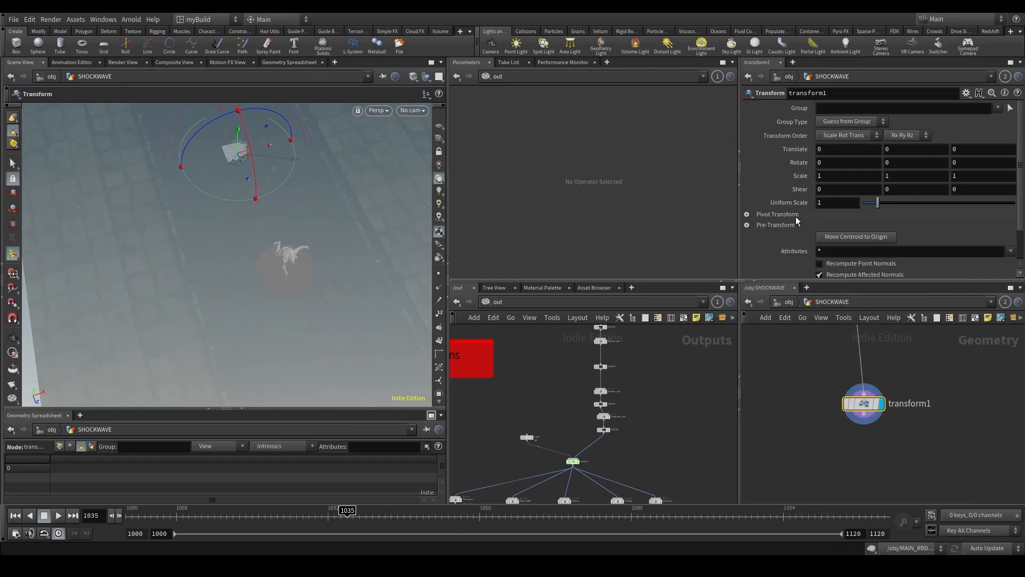
Set the Transform node's Pivot Translate to the centroid expressions $CEX, $CEY and $CEZ.
left_click(790, 216)
left_click(836, 232)
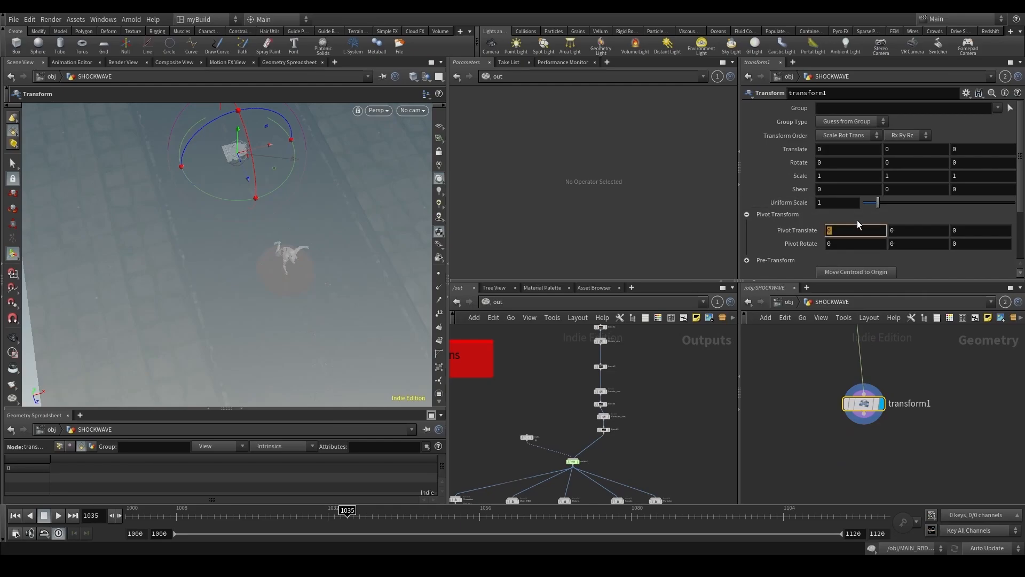
type("#")
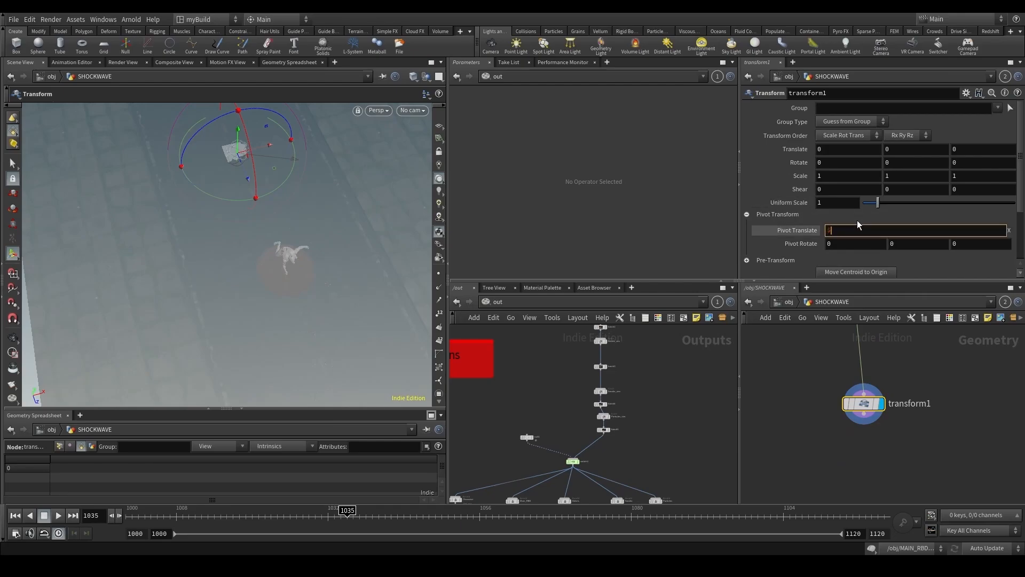
type("CEX")
key("Tab")
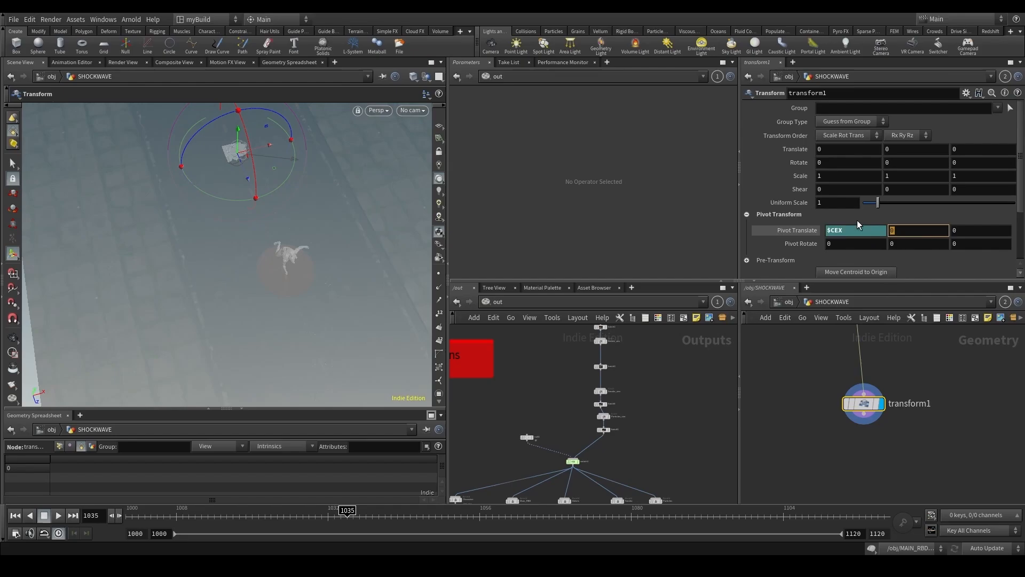
type("$CEY")
key("Tab")
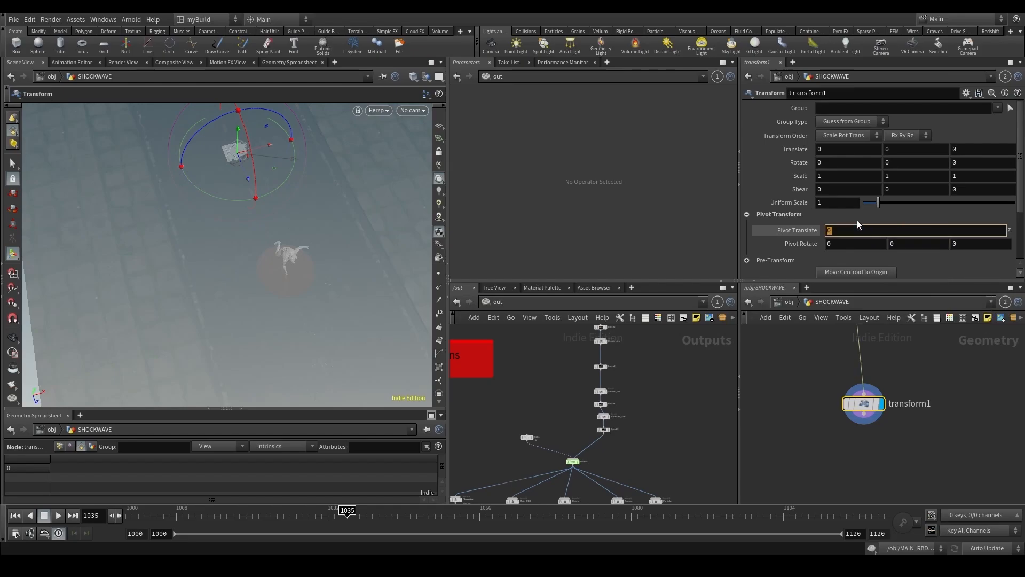
type("$CE")
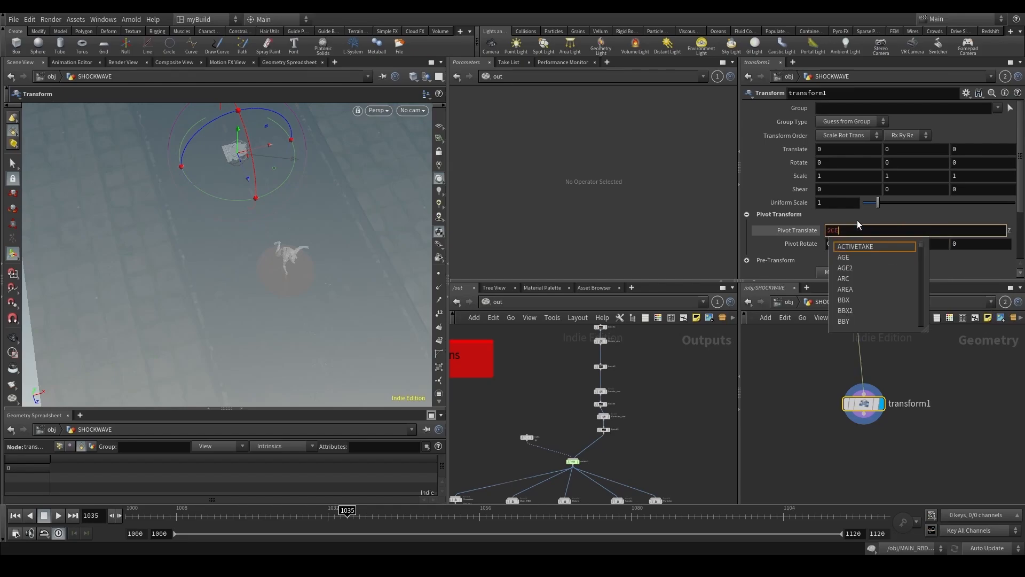
type("Z")
key("Return")
Scale the circle up around the character by setting the Transform node's Uniform Scale to 3.42.
scroll(298, 279, "up", 3)
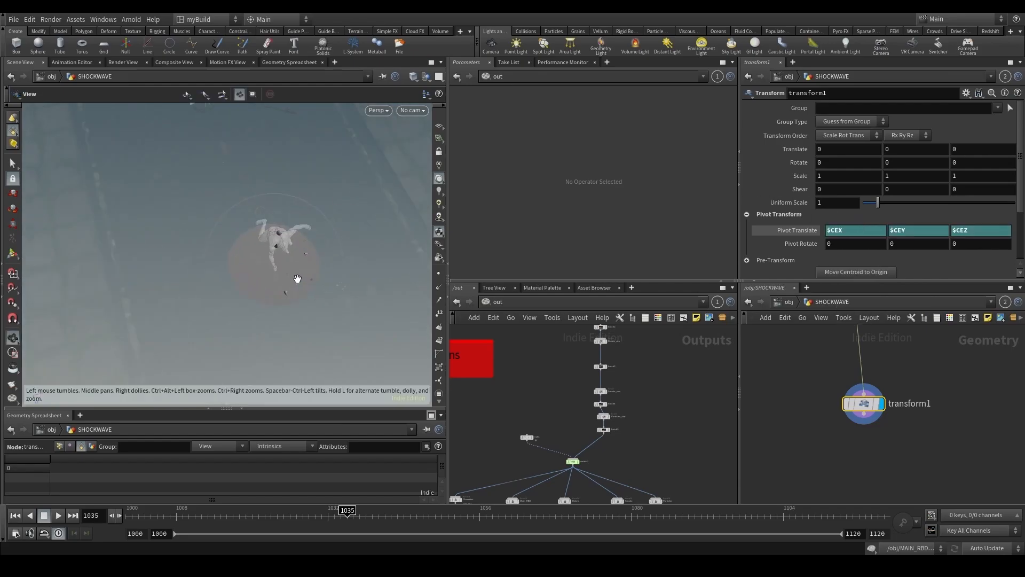
left_click_drag(336, 316, 328, 229)
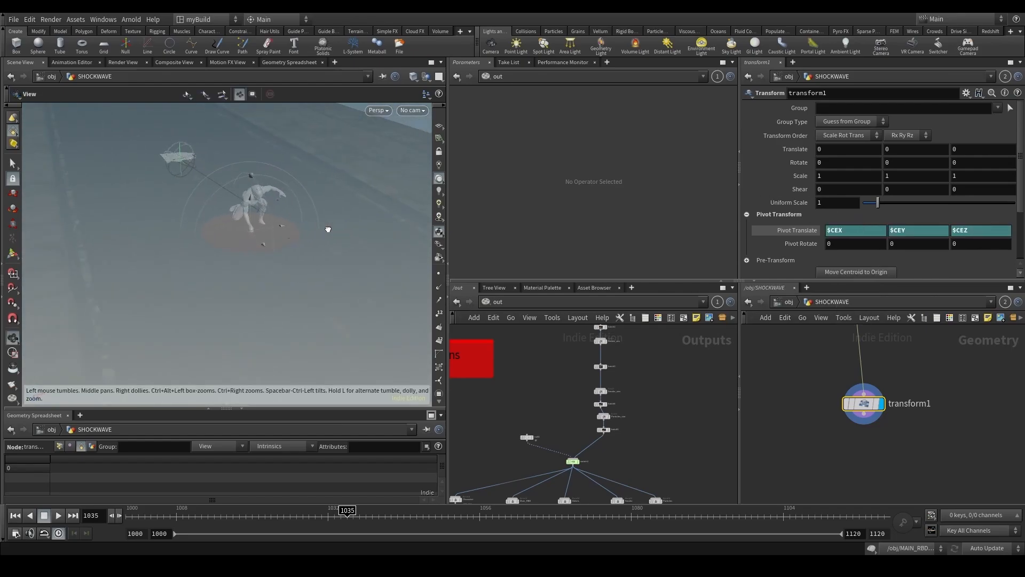
key("Return")
left_click_drag(878, 203, 914, 203)
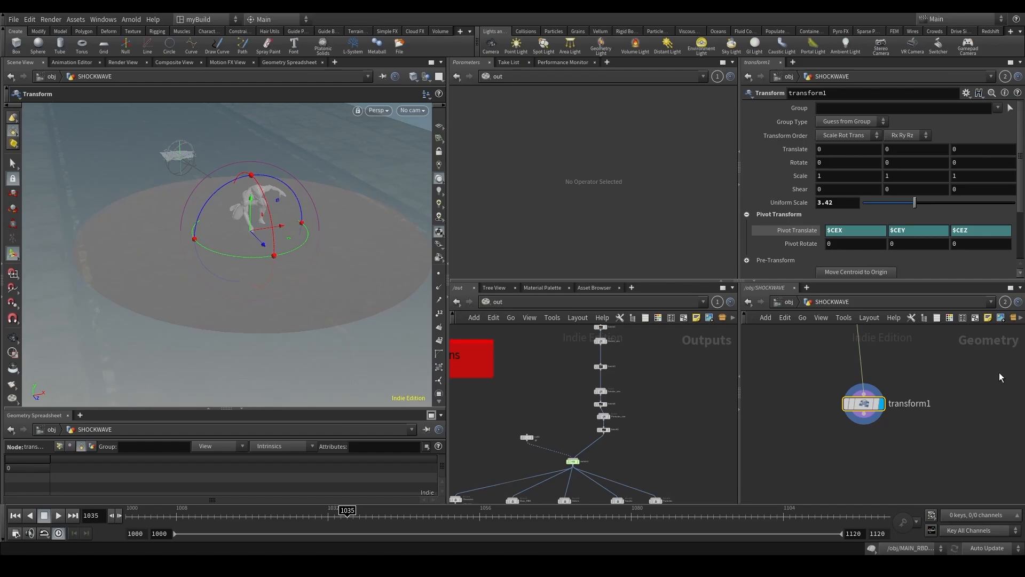
Insert a PolyFrame node between the circle and the Transform node.
key("Tab")
type("po")
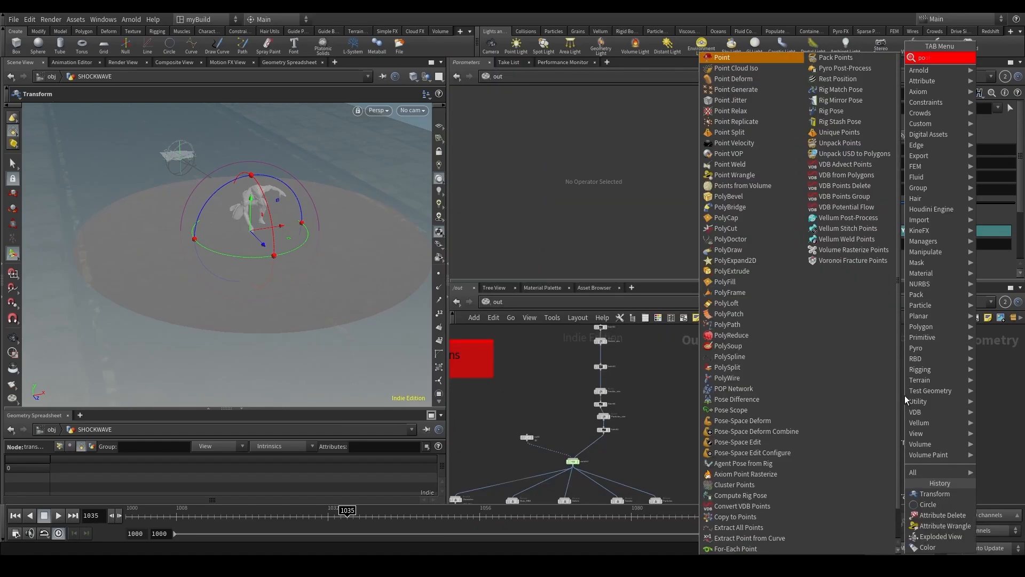
type("lyfr")
key("Return")
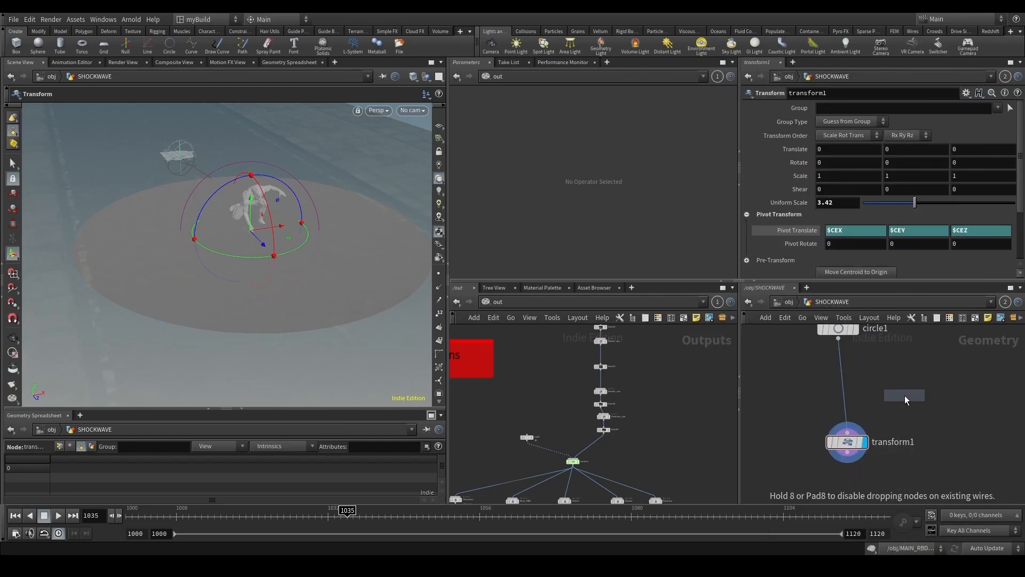
left_click(863, 395)
mouse_move(862, 394)
left_mouse_down()
mouse_move(831, 395)
mouse_move(847, 395)
left_mouse_up()
Change the circle's primitive type to Polygon and set its divisions to 32.
left_click(853, 329)
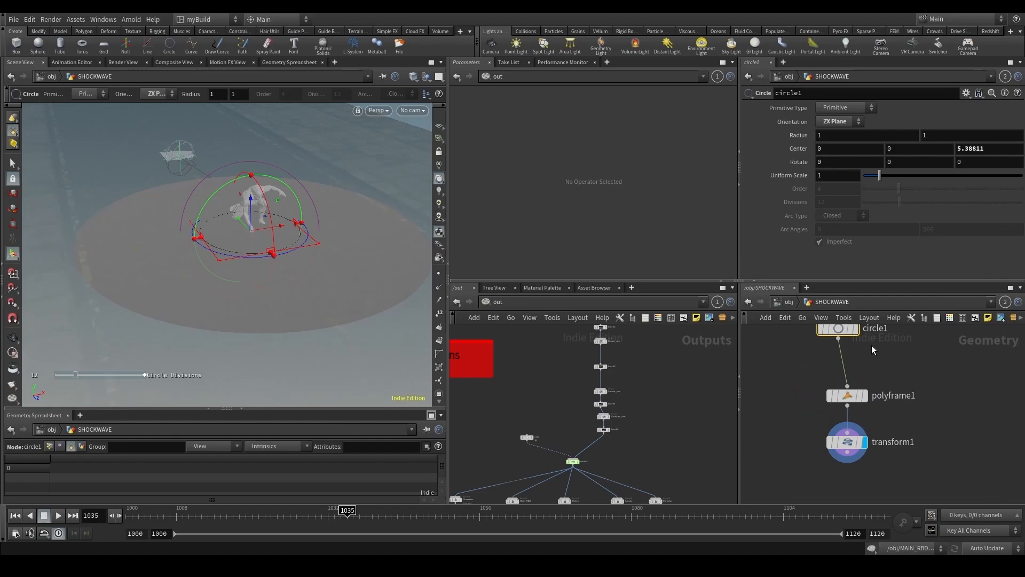
left_click(846, 108)
left_click(836, 129)
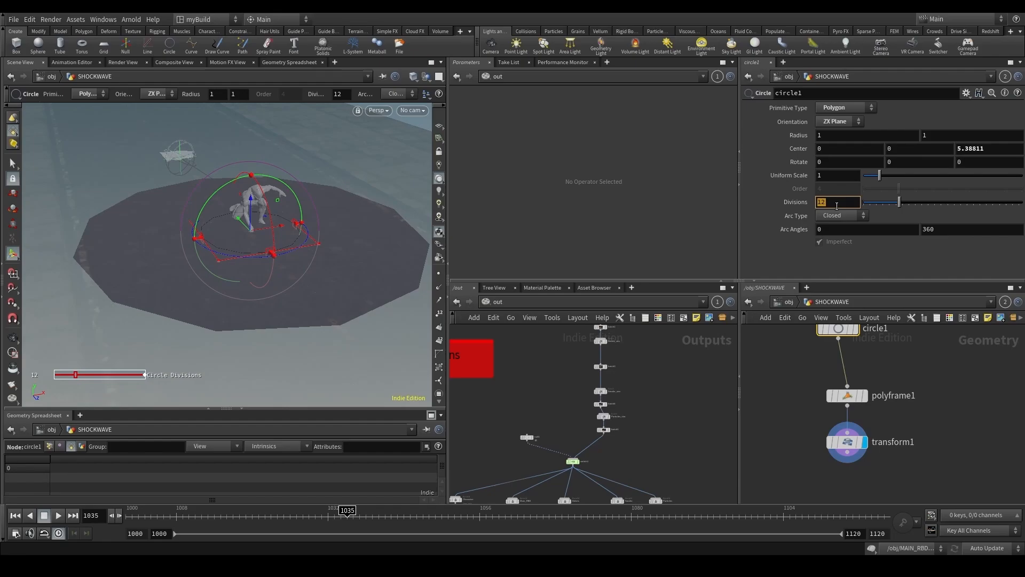
key("Return")
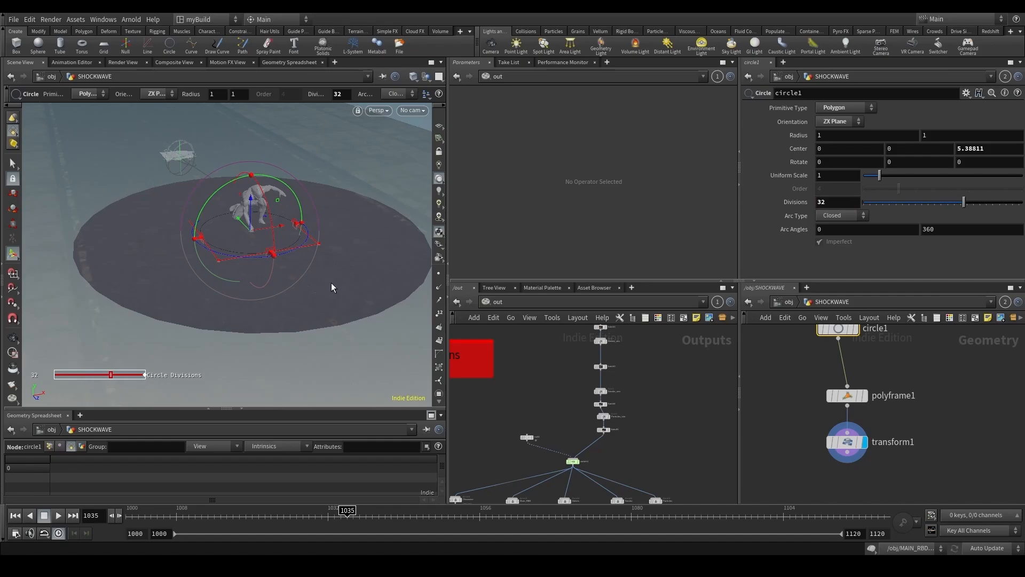
Display the PolyFrame node with its point normals shown and hide all other objects.
left_click_drag(777, 395, 895, 405)
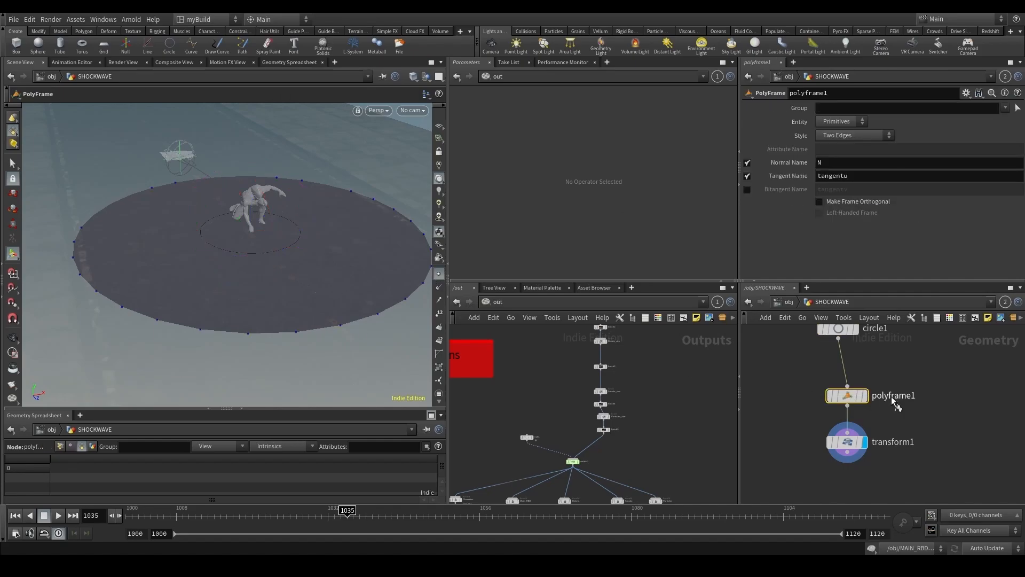
key("r")
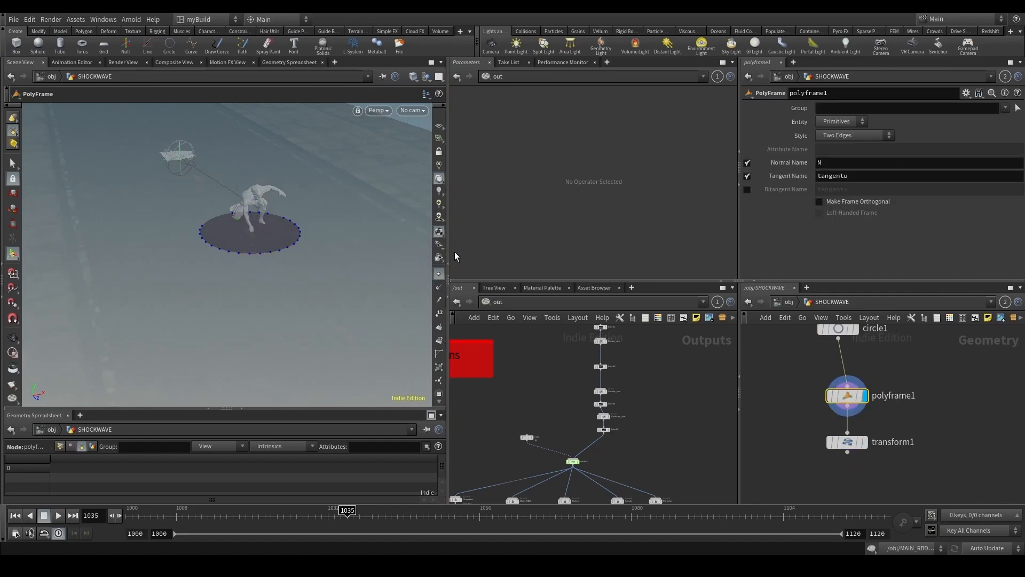
scroll(231, 242, "up", 3)
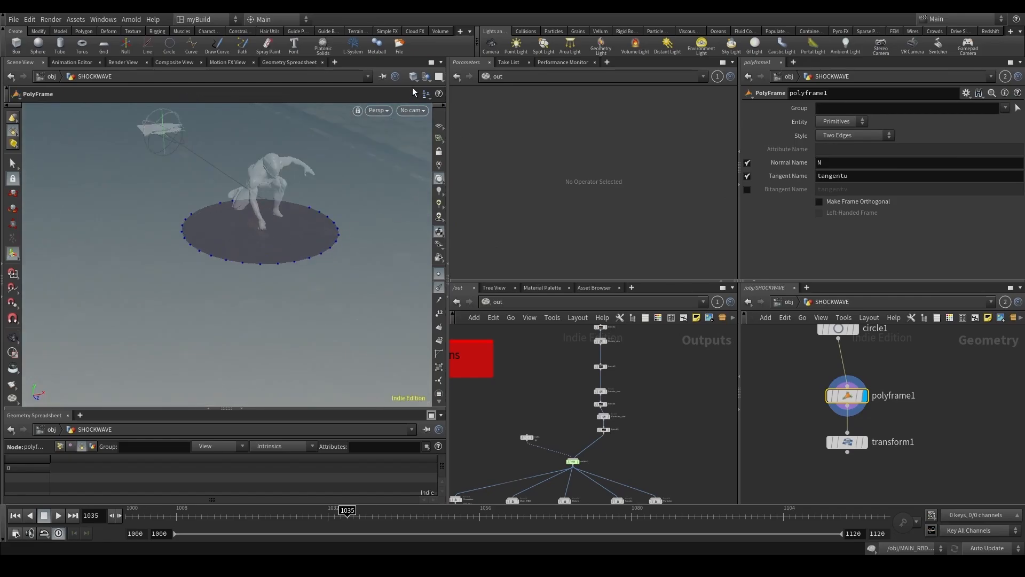
left_click(426, 77)
left_click(435, 111)
scroll(284, 251, "up", 4)
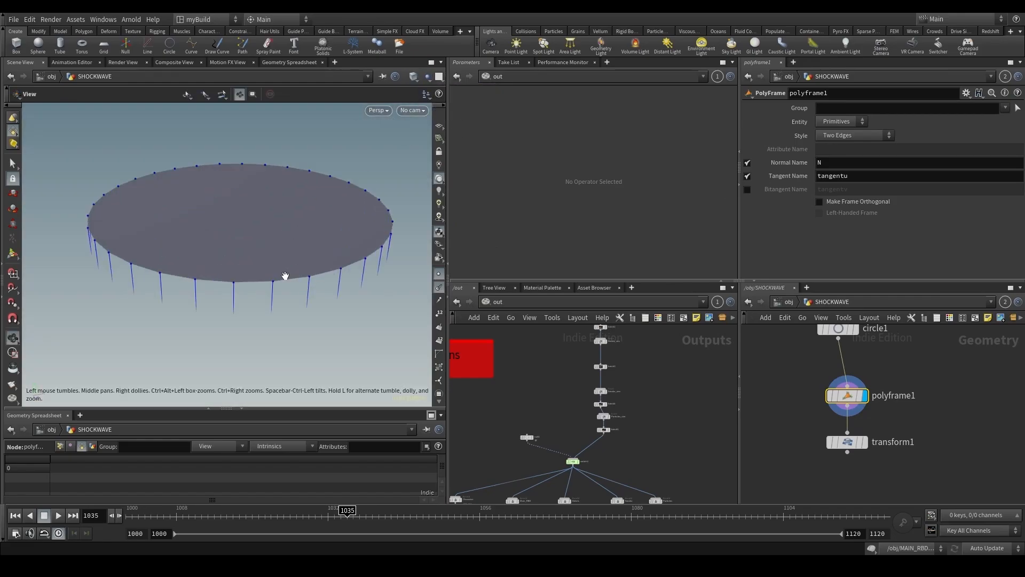
Set the PolyFrame's style to Primitive Centroid and its entity to Points.
left_click(848, 134)
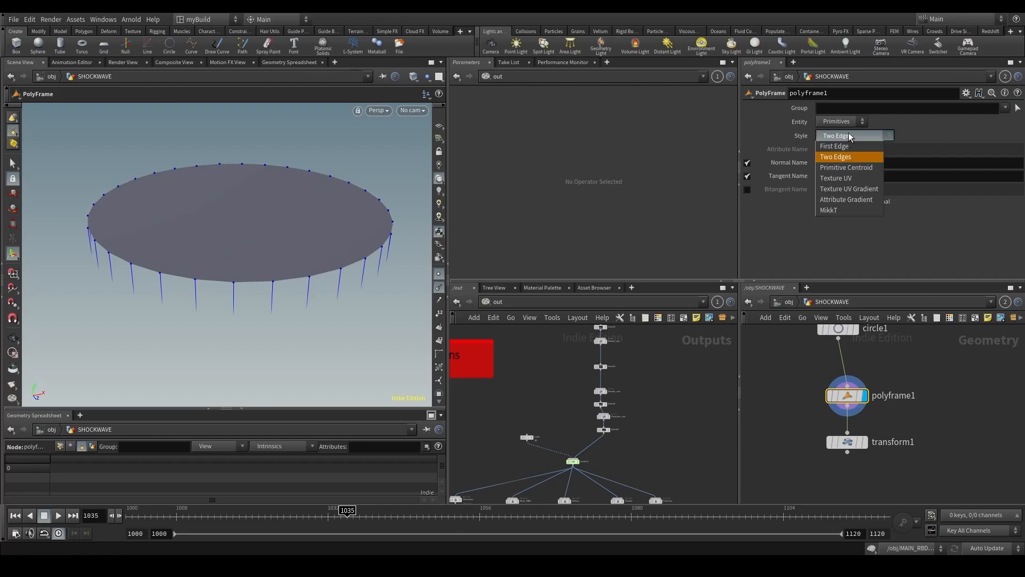
left_click(854, 168)
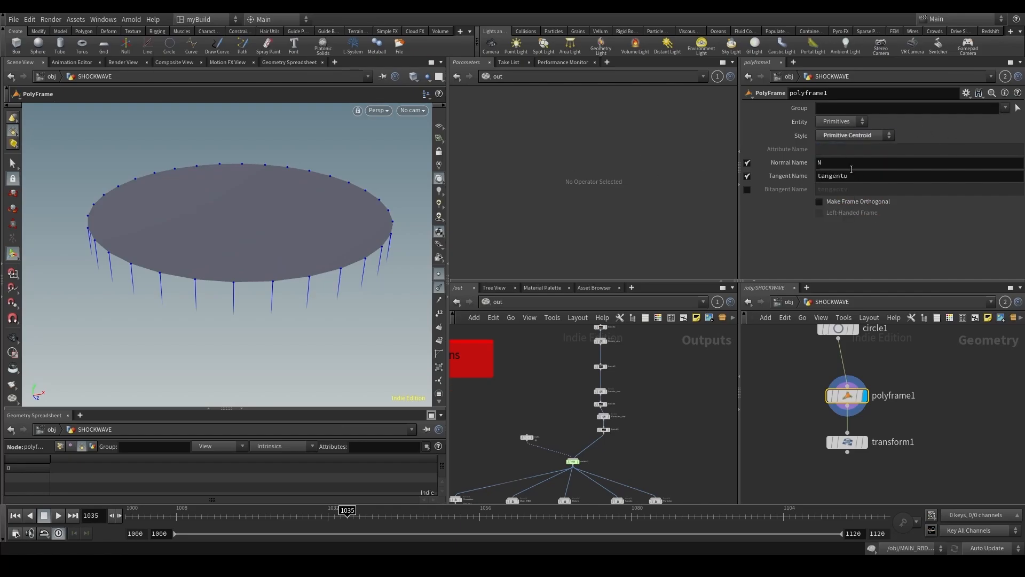
left_click(856, 136)
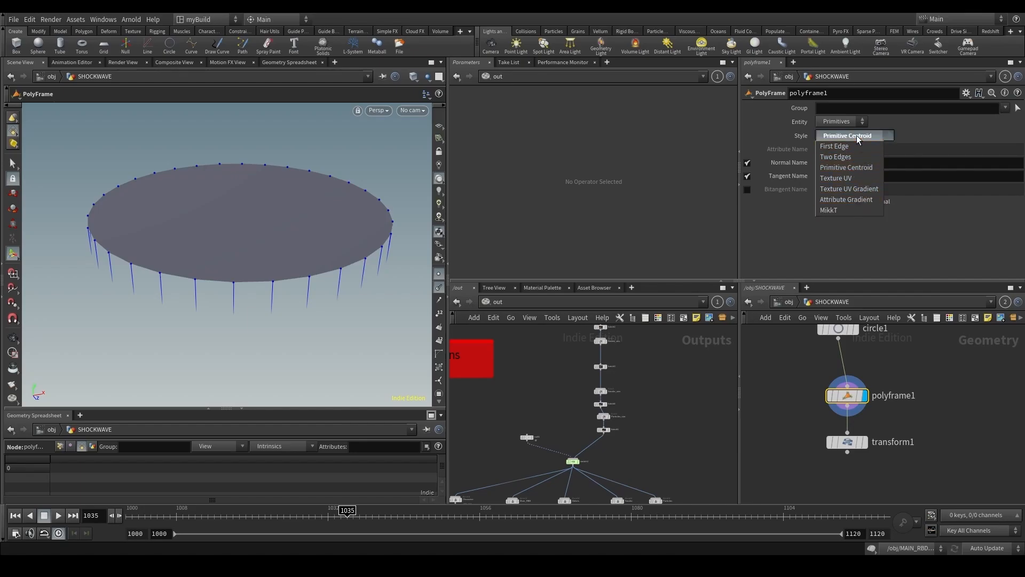
left_click(855, 168)
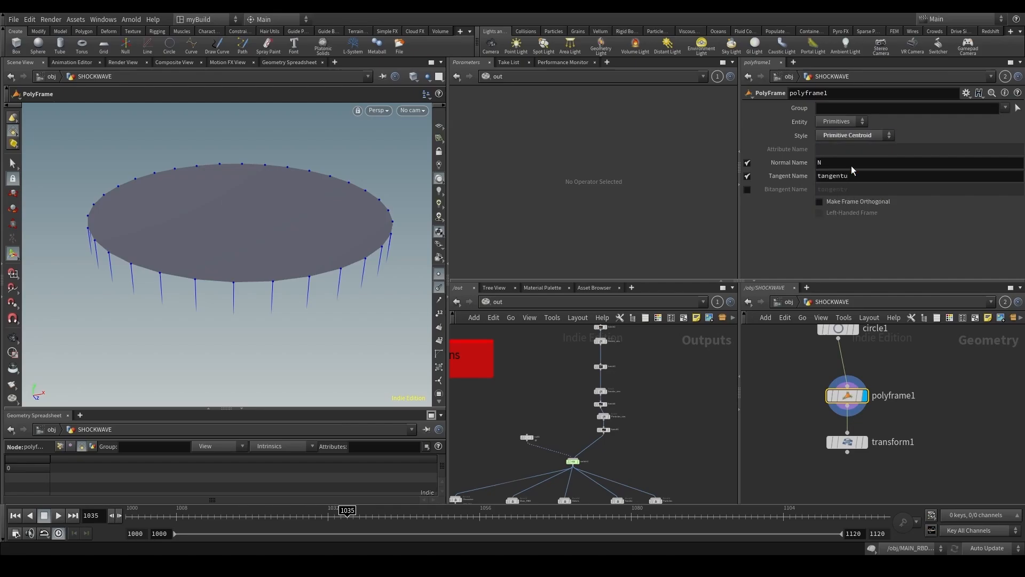
left_click(835, 122)
left_click(836, 138)
Turn off the PolyFrame's normal output and name its tangent attribute N.
left_click(748, 163)
double_click(850, 174)
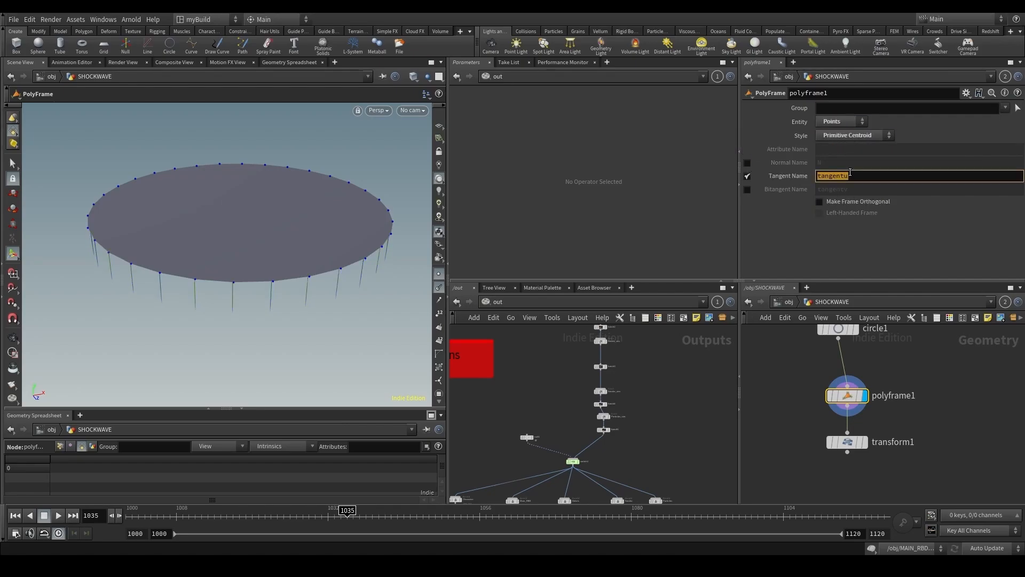
type("N")
key("Return")
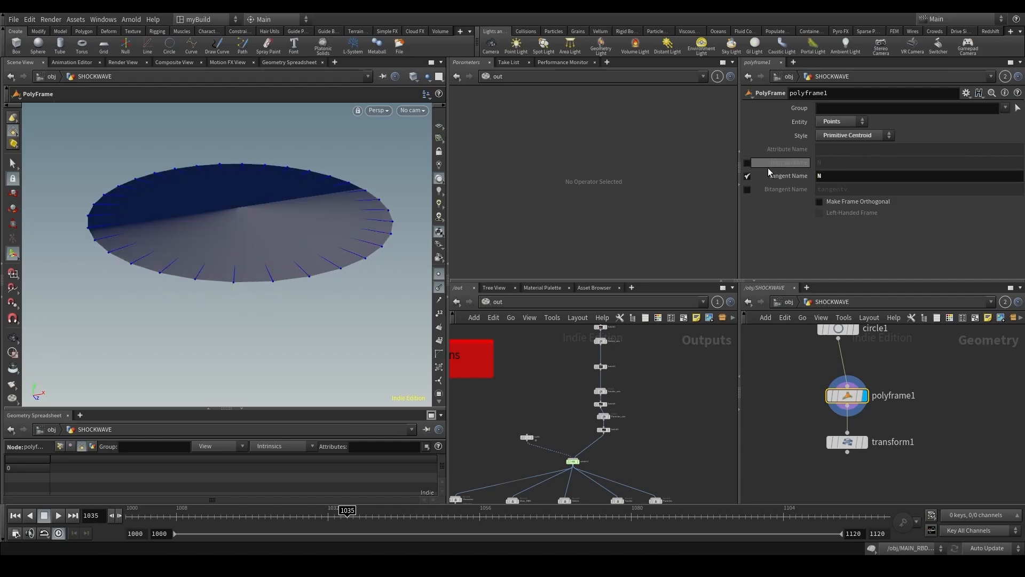
left_click(747, 163)
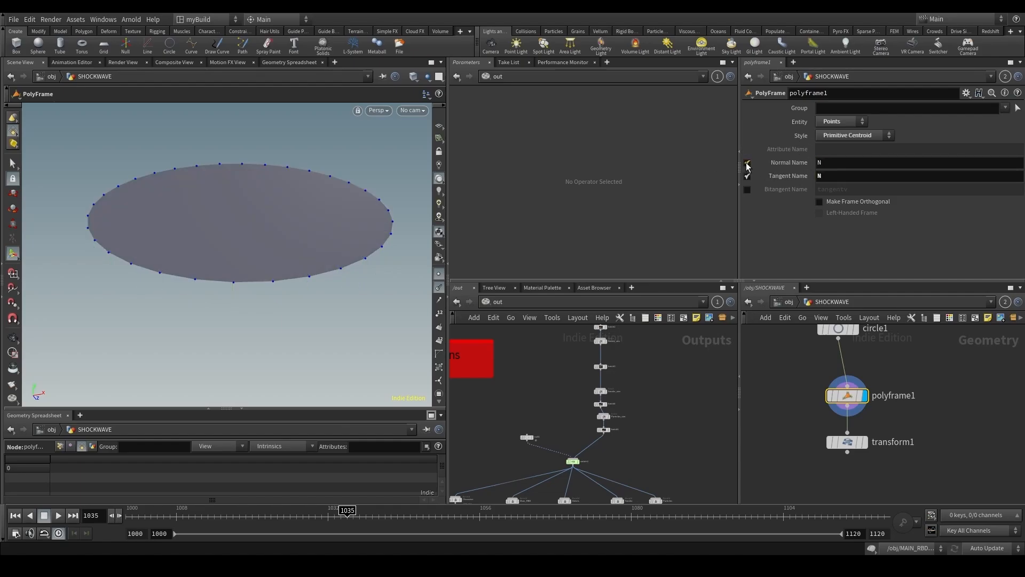
left_click(747, 163)
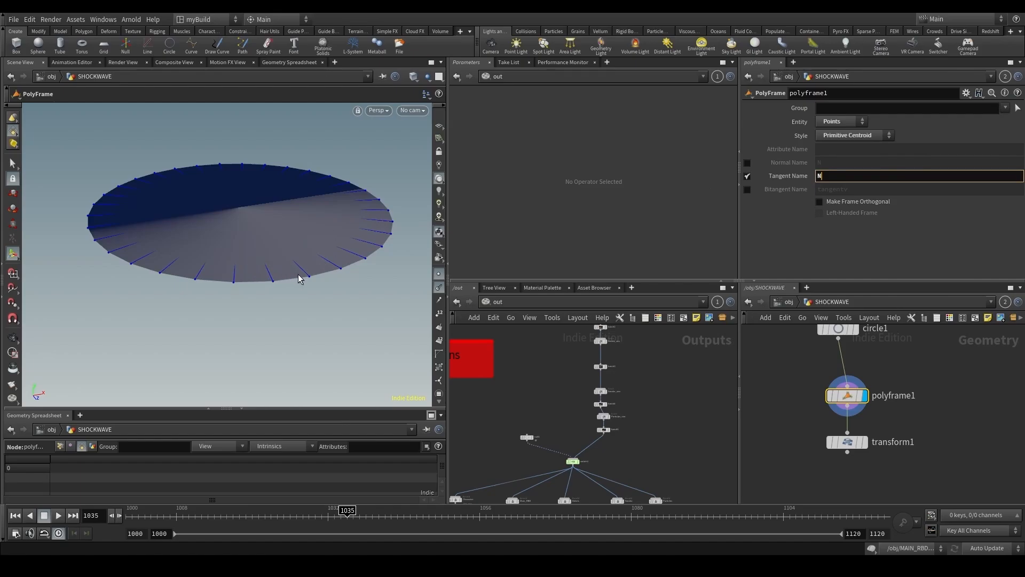
key("Escape")
Insert a Carve node between the PolyFrame and Transform nodes and set its First U to 0.
scroll(315, 306, "down", 3)
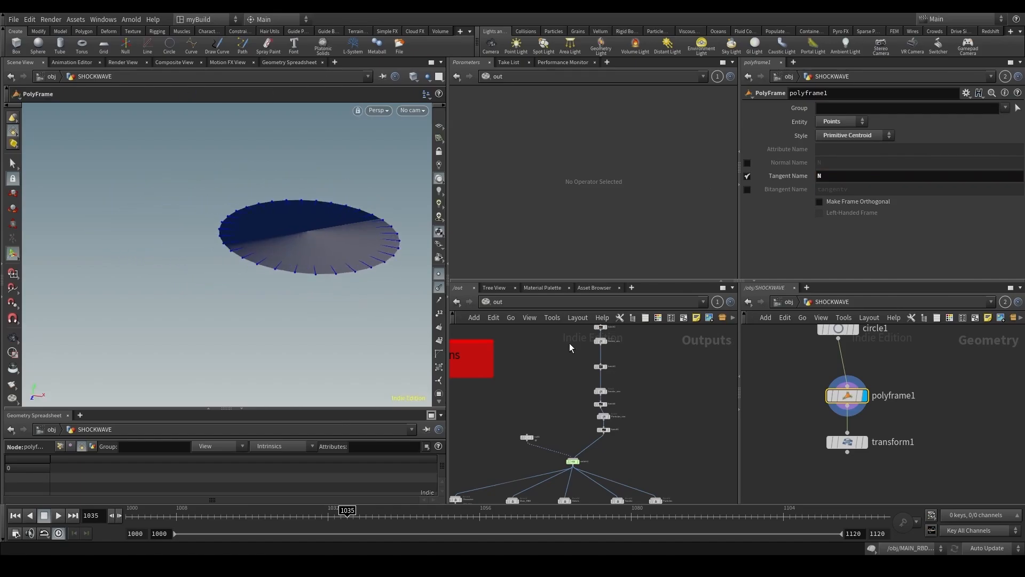
key("Tab")
type("car")
key("Return")
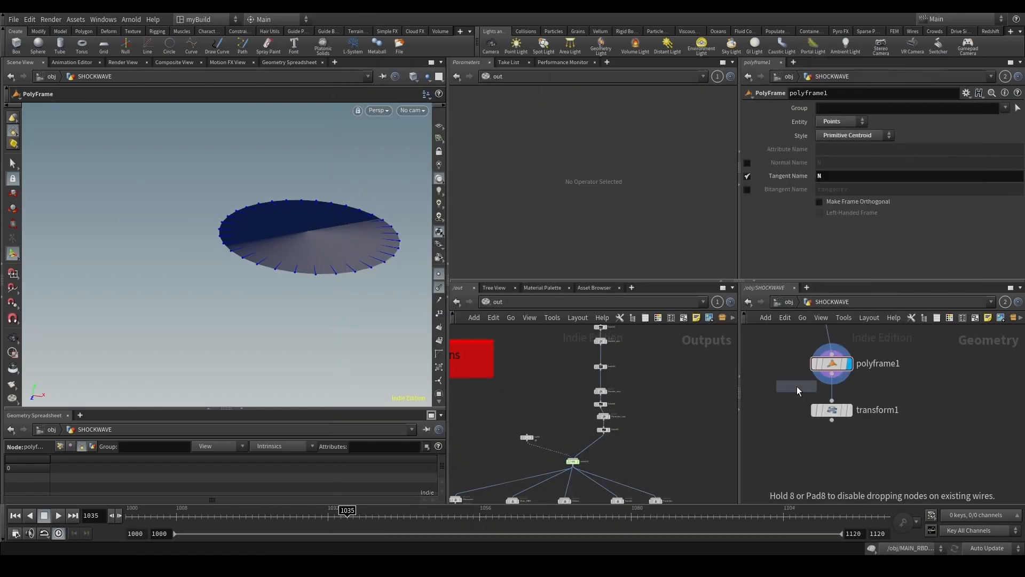
left_click(837, 386)
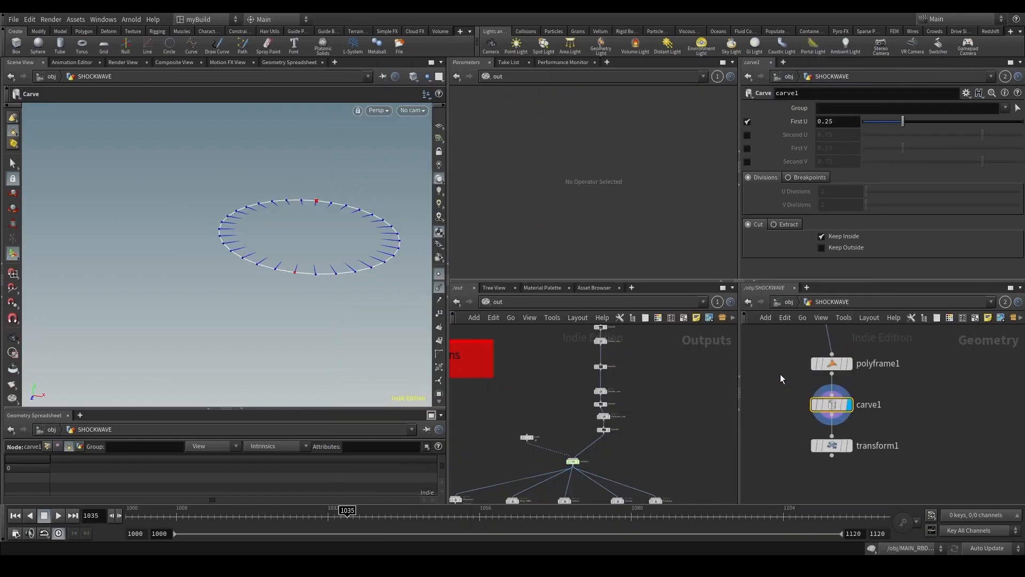
left_click_drag(903, 121, 791, 120)
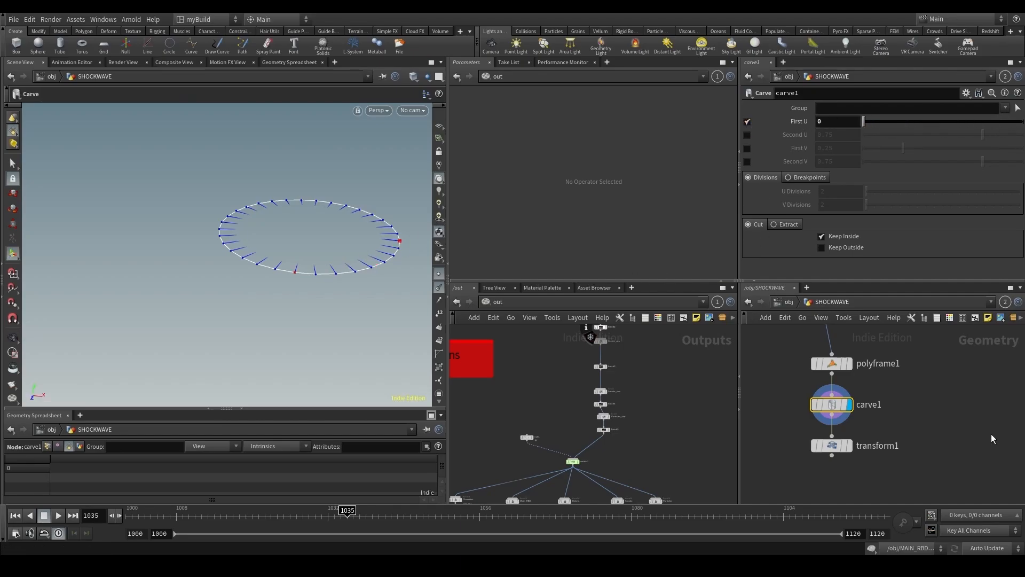
Compare the PolyFrame and Carve results and examine the ring's normals from above and from the render camera's viewpoint.
left_click_drag(351, 281, 270, 233)
left_click(832, 364)
left_click(849, 363)
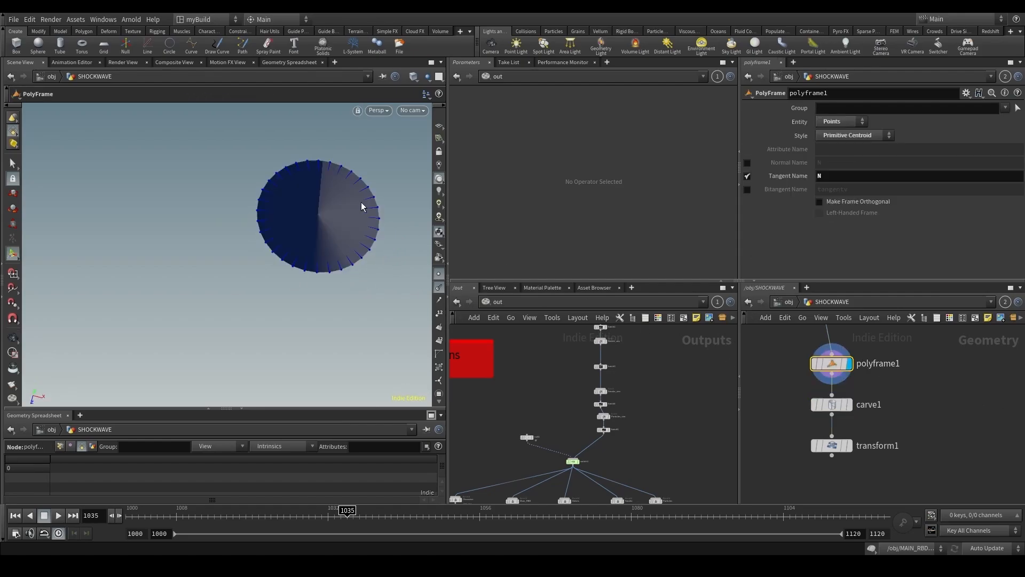
scroll(325, 206, "up", 4)
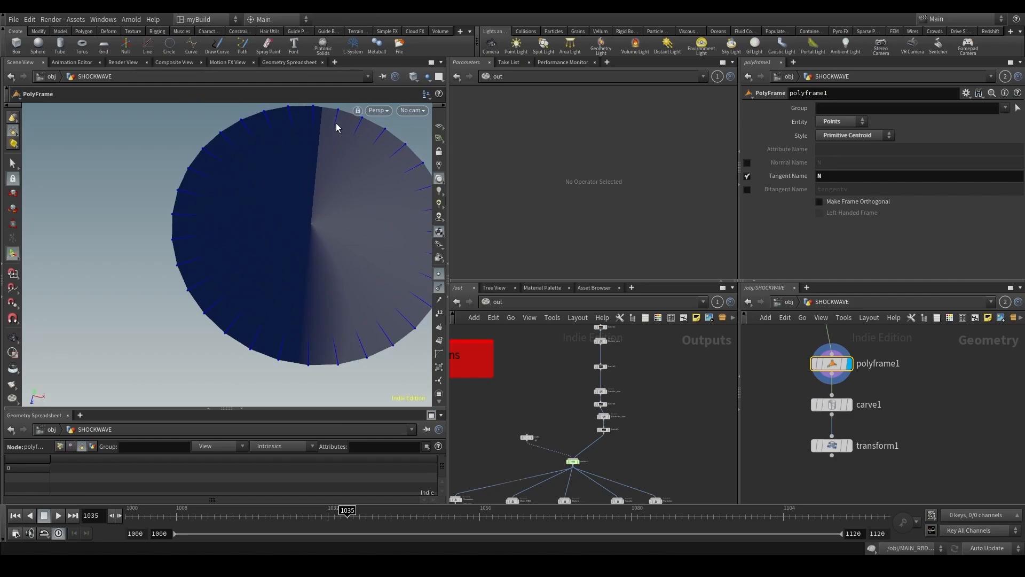
left_click(832, 404)
left_click(850, 404)
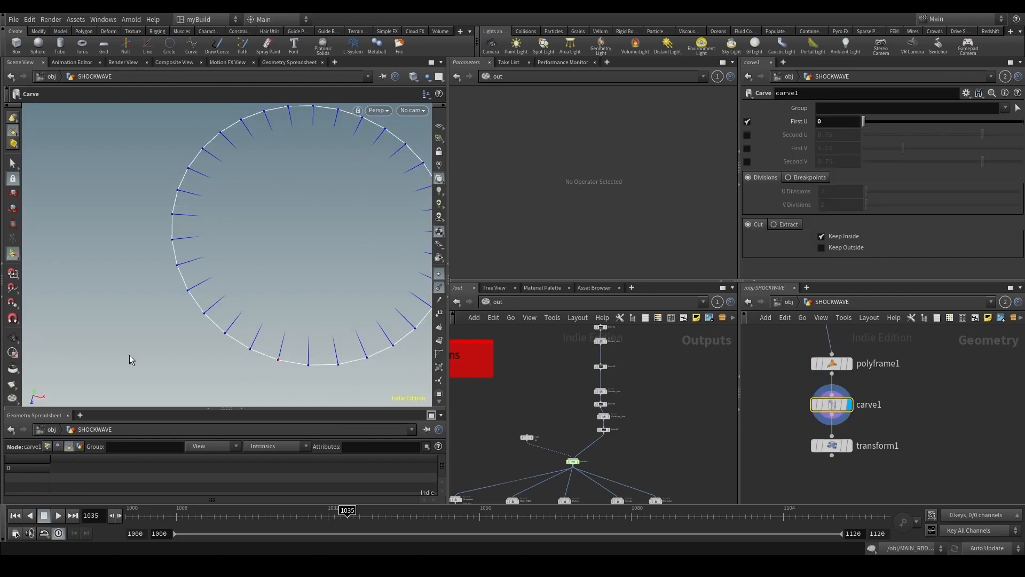
left_click(19, 335)
left_click(413, 110)
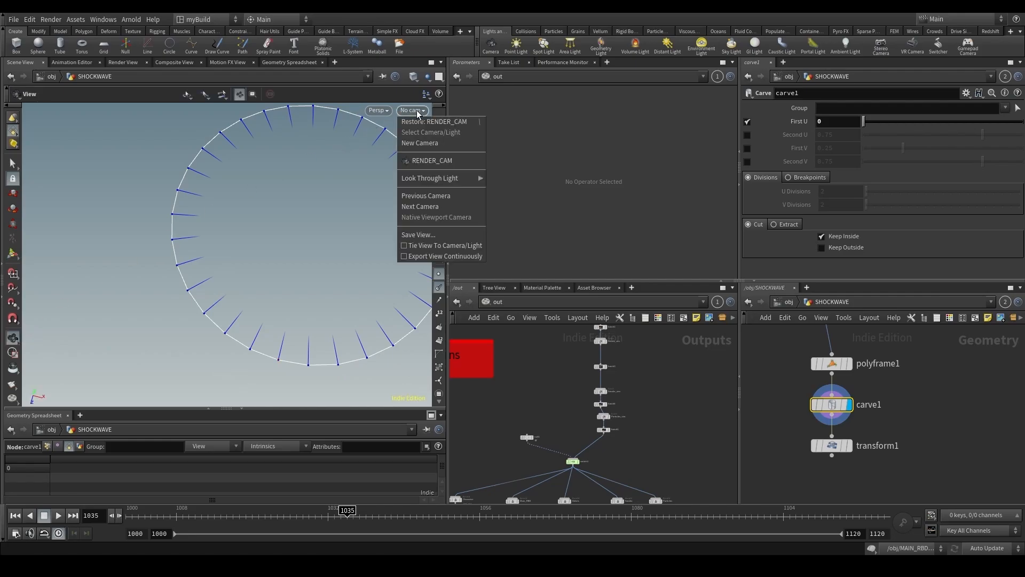
left_click(418, 172)
scroll(267, 357, "up", 3)
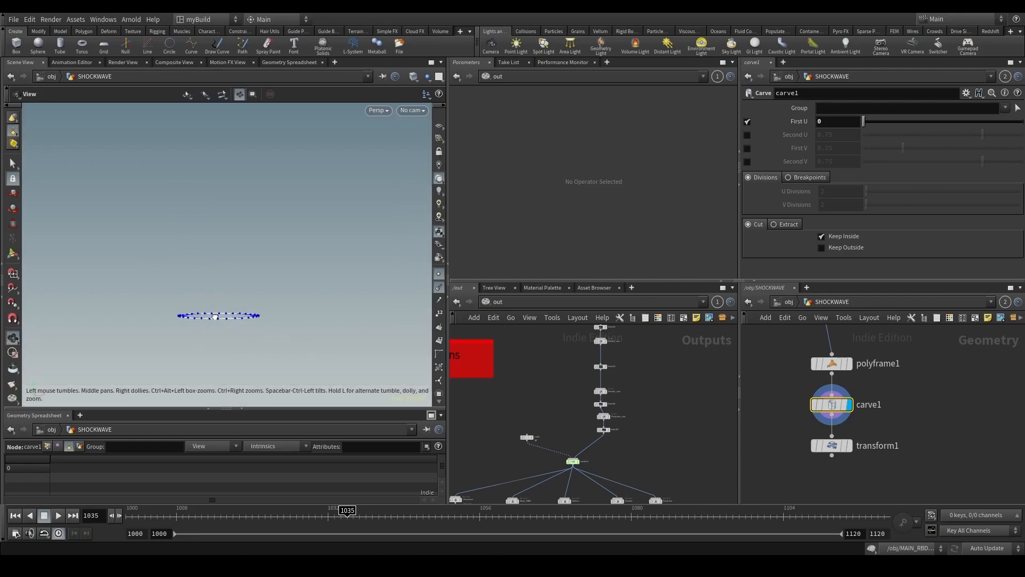
left_click_drag(217, 316, 222, 361)
middle_click_drag(222, 361, 235, 331)
scroll(806, 376, "down", 1)
Insert an Attribute Wrangle between the Carve and Transform nodes and display it.
middle_click_drag(799, 439, 783, 383)
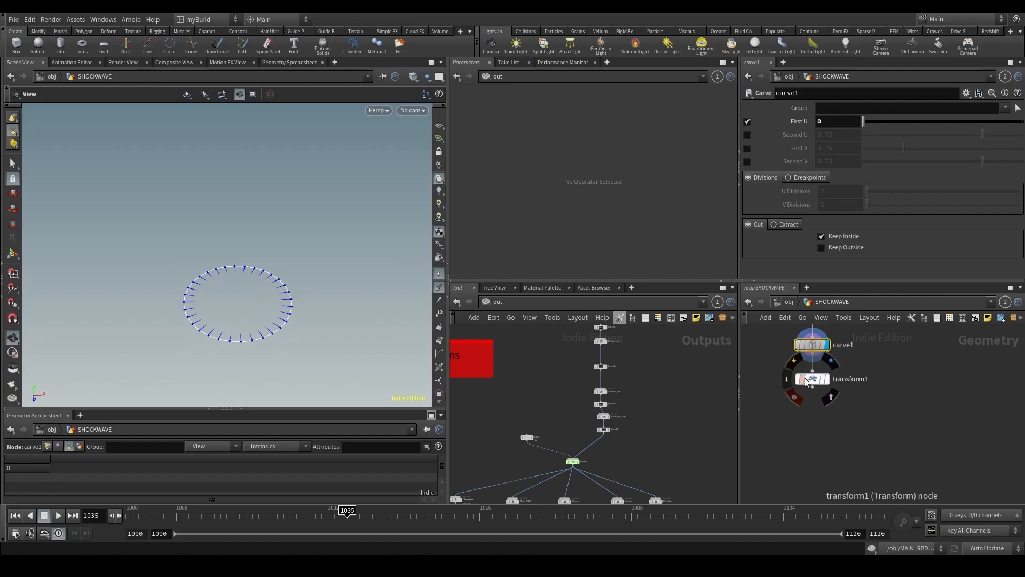
left_click_drag(806, 380, 806, 460)
key("Tab")
type("attw")
key("Return")
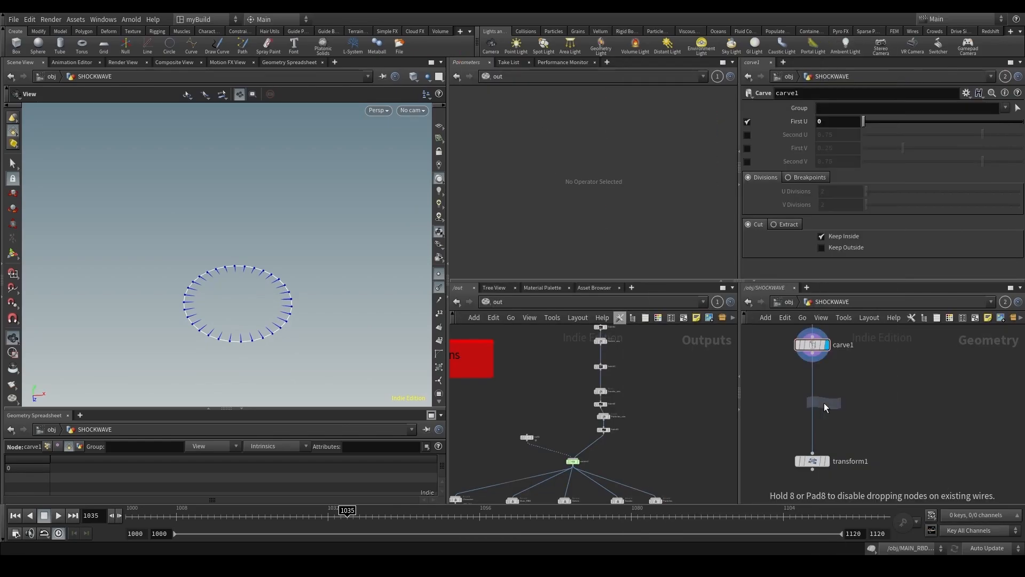
left_click(815, 393)
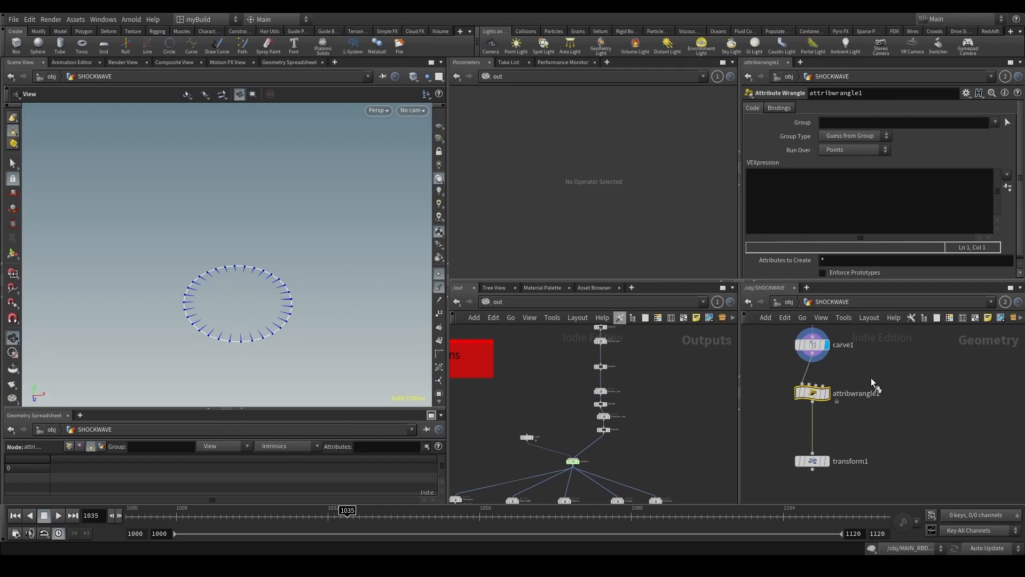
left_click(826, 393)
Flip the normals with the wrangle expression @N=-@N; and rename the wrangle Reverse_Normals.
left_click(801, 216)
type("@")
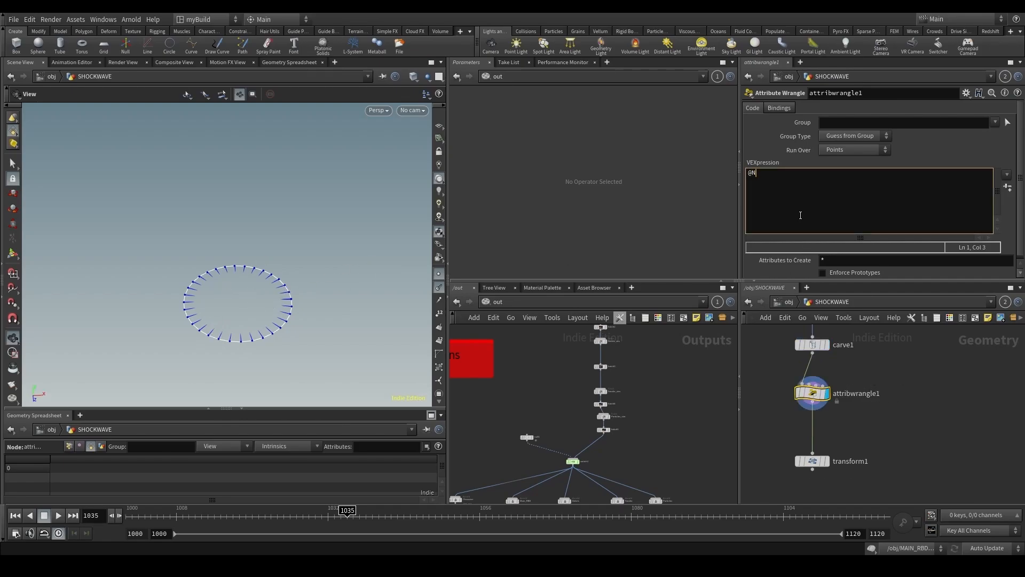
type("N=@n")
key("BackSpace")
key("BackSpace")
type("-@N;")
double_click(858, 394)
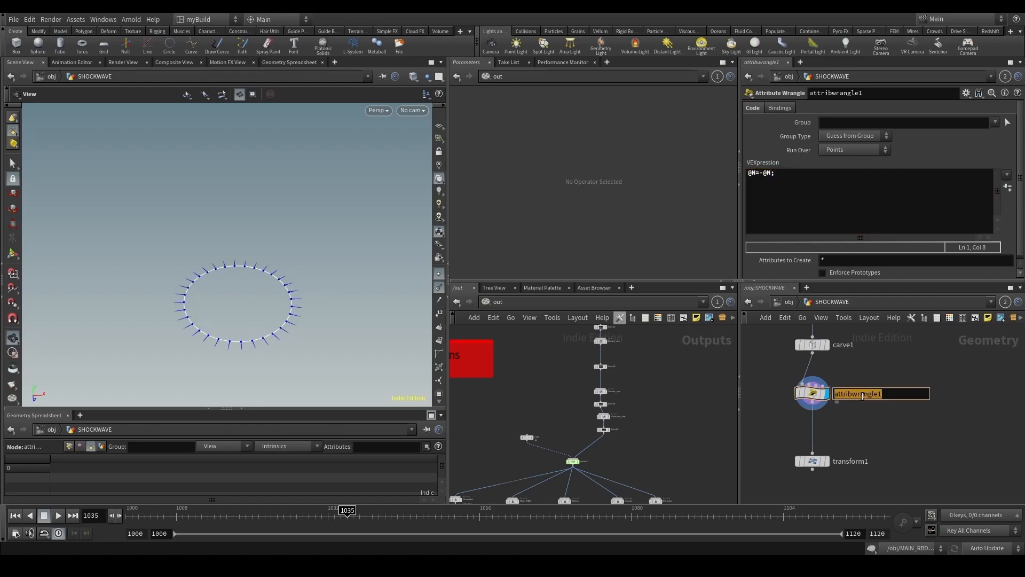
type("Everse_Normals")
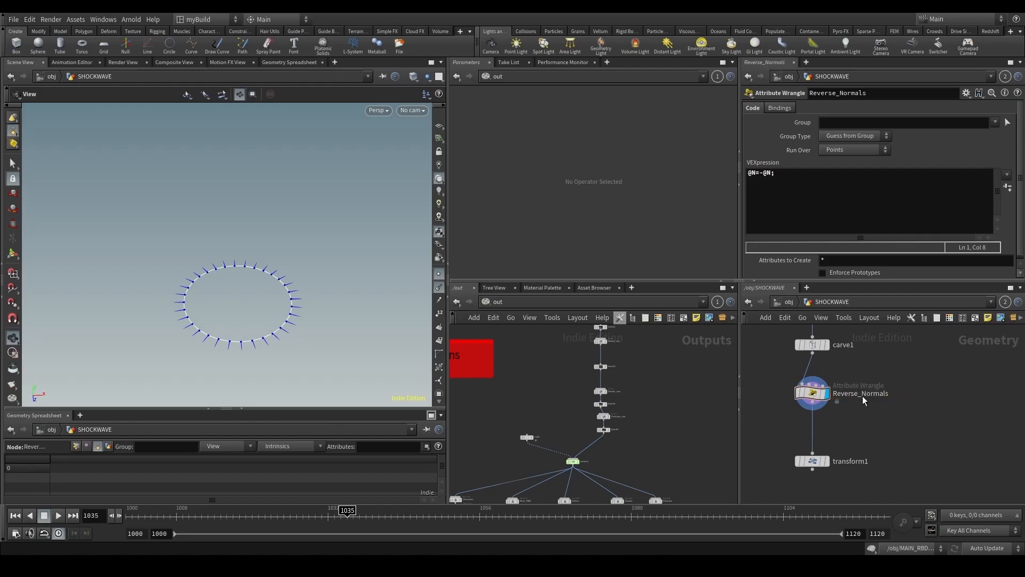
Display the Transform node through RENDER_CAM at frame 1039 with the other objects ghosted.
left_click(827, 462)
left_click(412, 110)
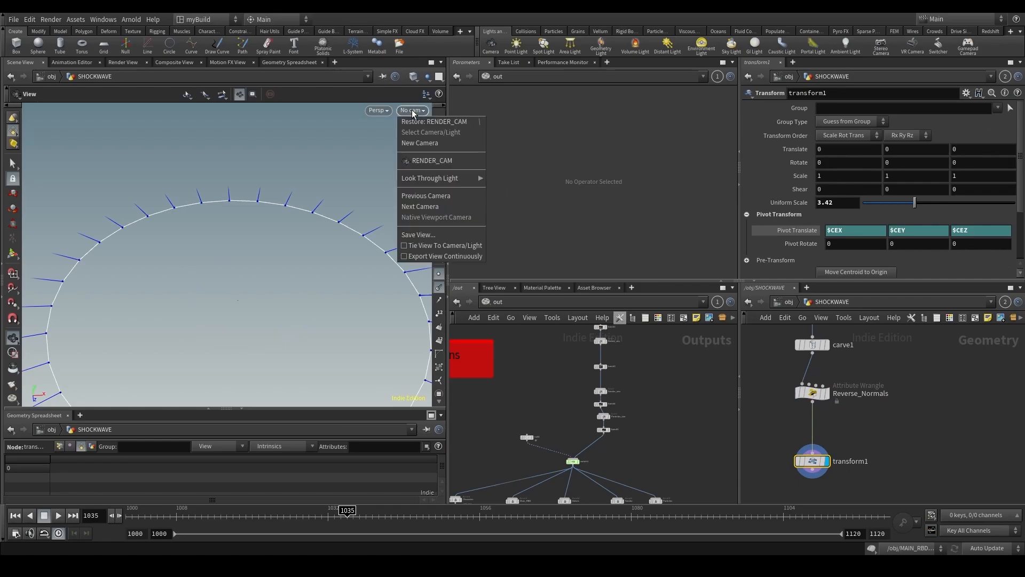
left_click(420, 167)
left_click_drag(253, 512, 373, 512)
left_click(427, 77)
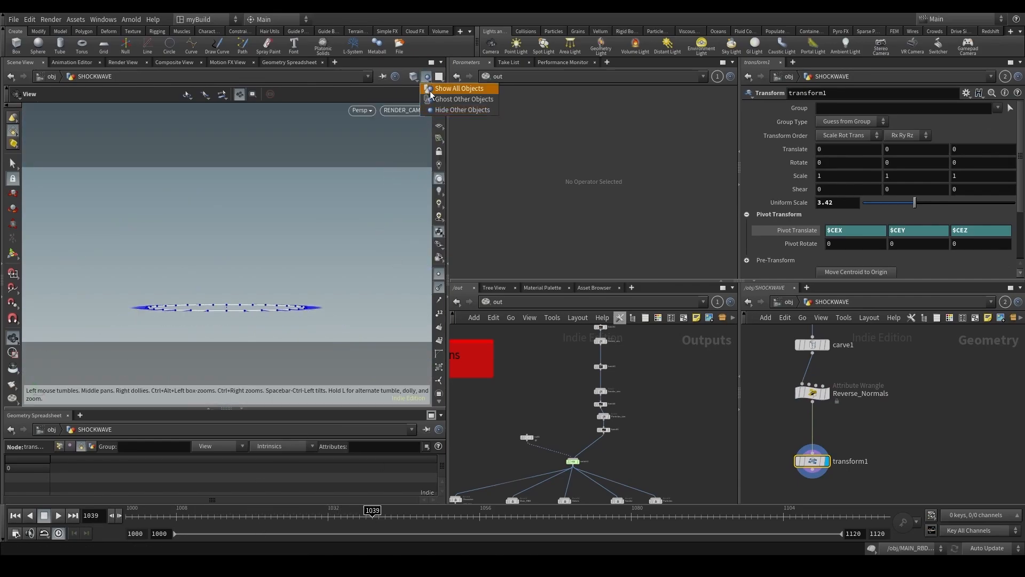
left_click(430, 99)
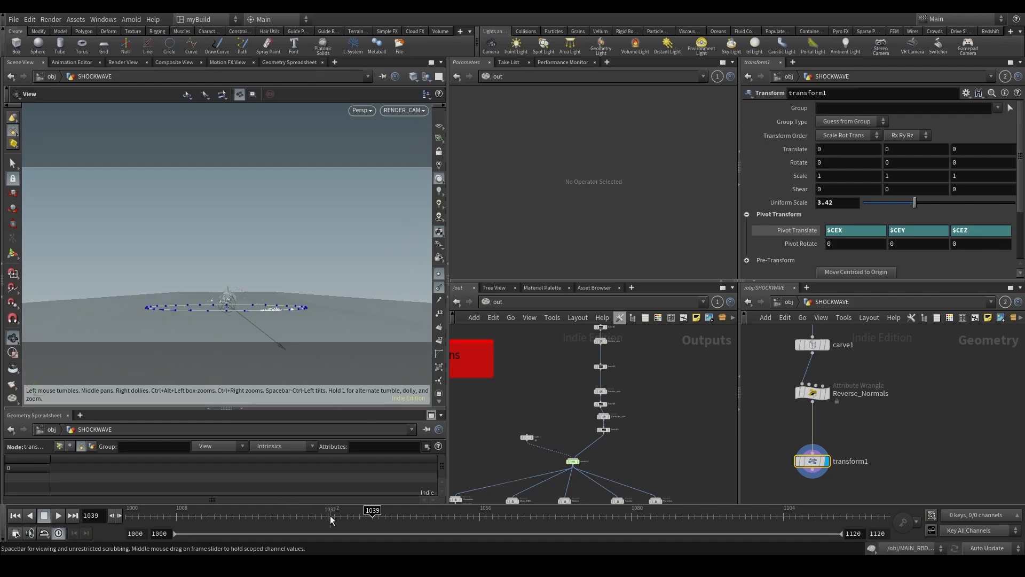
Keyframe the Transform node's Uniform Scale at 0 on frame 1034.
mouse_move(332, 512)
left_mouse_down()
mouse_move(283, 512)
mouse_move(353, 523)
mouse_move(341, 523)
left_mouse_up()
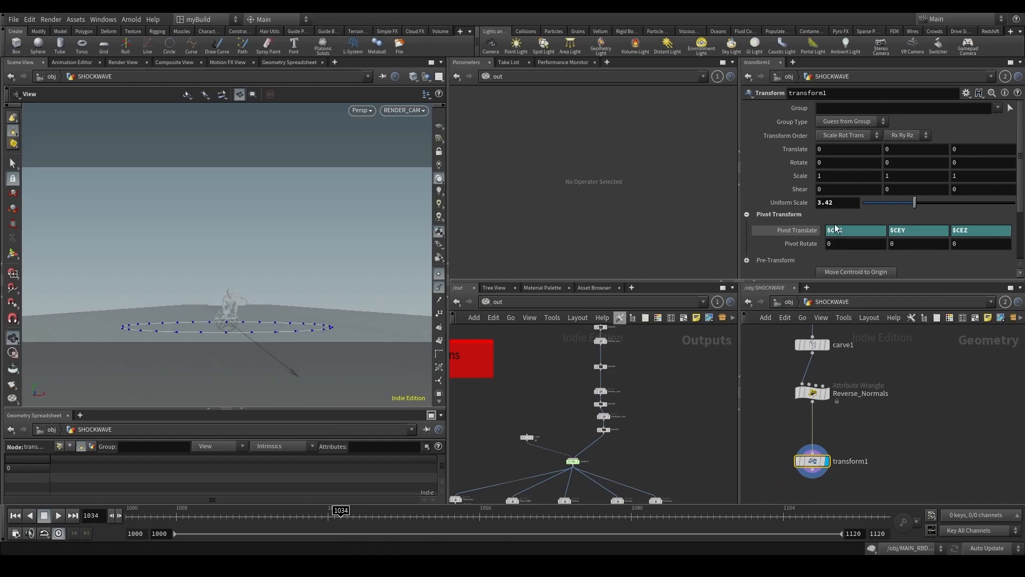
left_click_drag(915, 202, 853, 205)
left_click(853, 205, "alt")
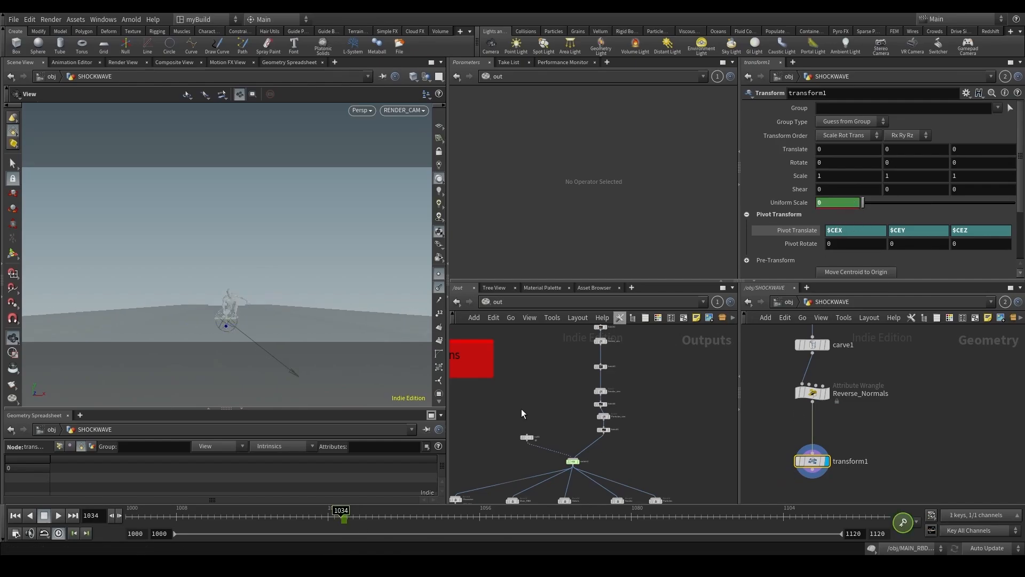
Keyframe the Uniform Scale at 20 on frame 1040, trying smaller values such as 5, 8 and 10 first.
left_click(370, 519)
left_click(376, 518)
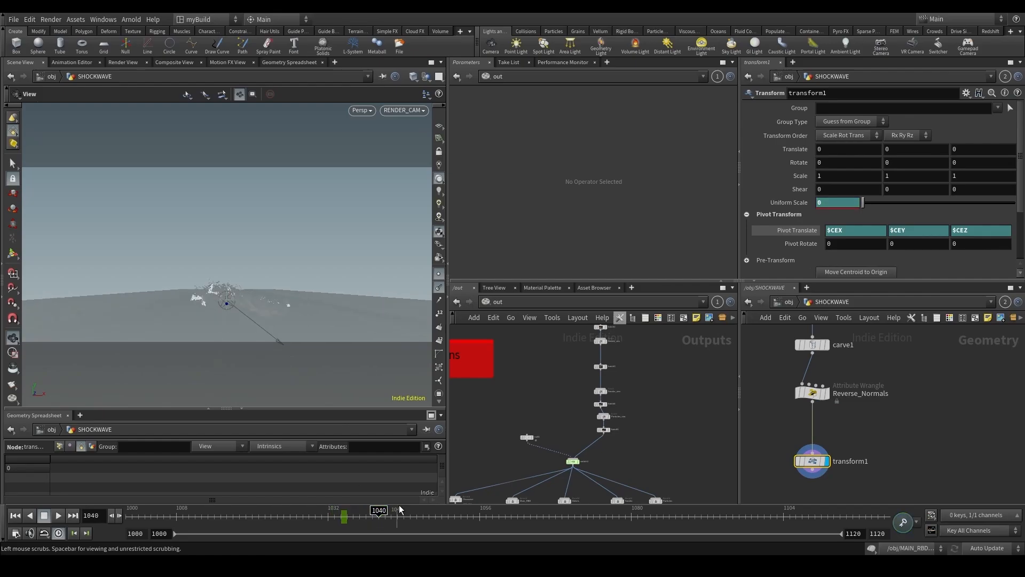
left_click(827, 203)
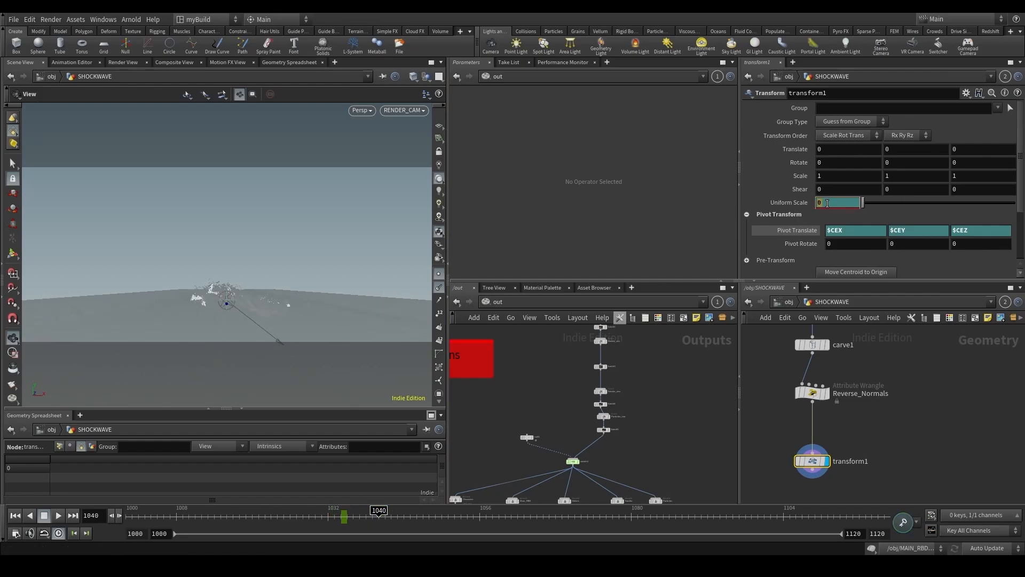
type("5")
key("Return")
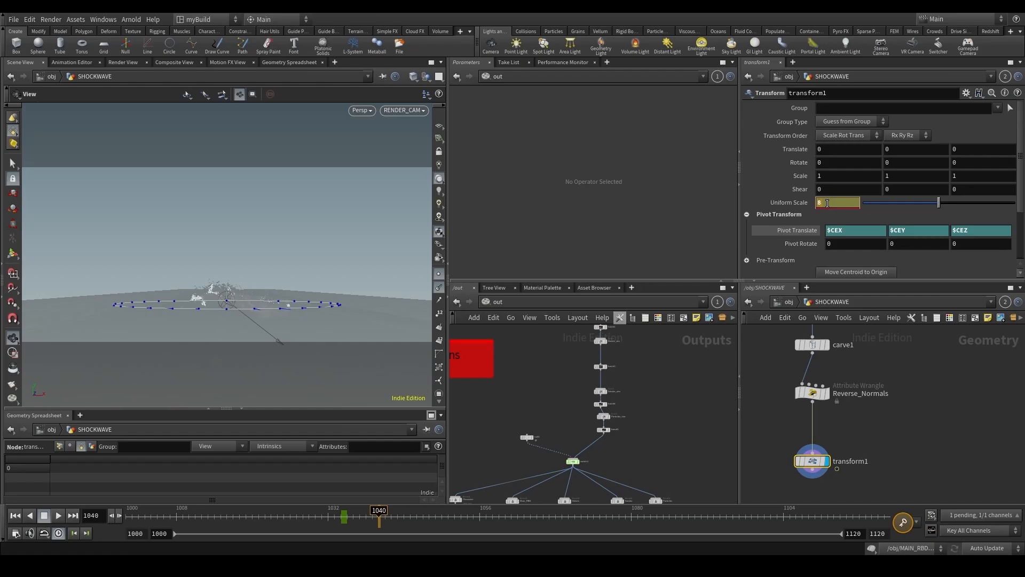
key("Return")
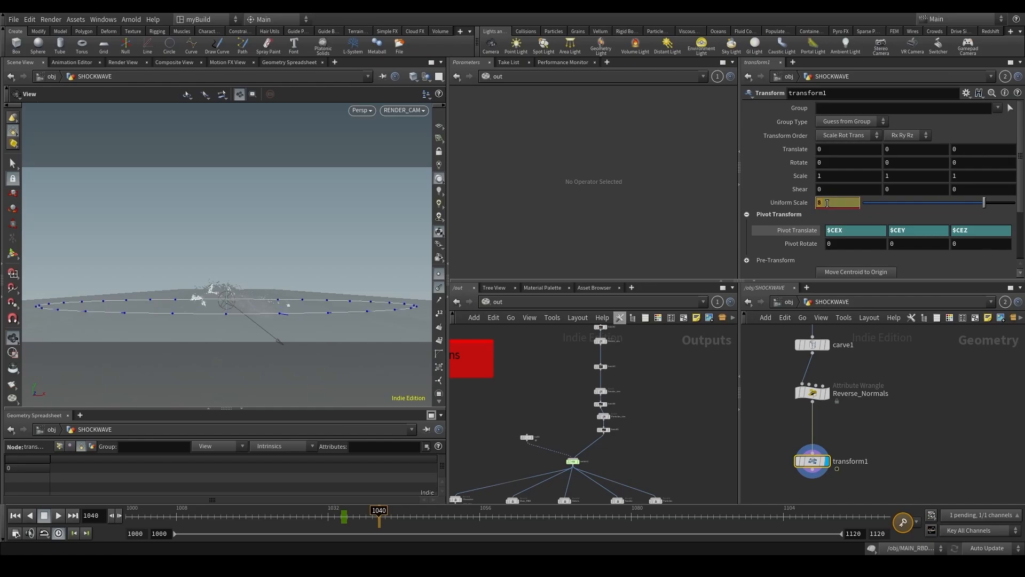
type("9")
key("Return")
type("10")
key("Return")
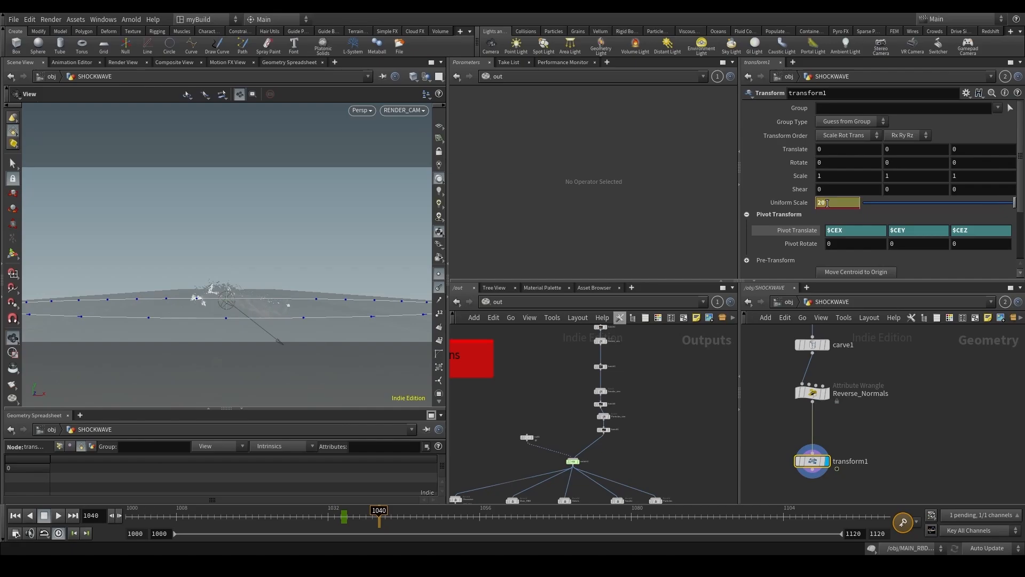
key("Return")
left_click(827, 203)
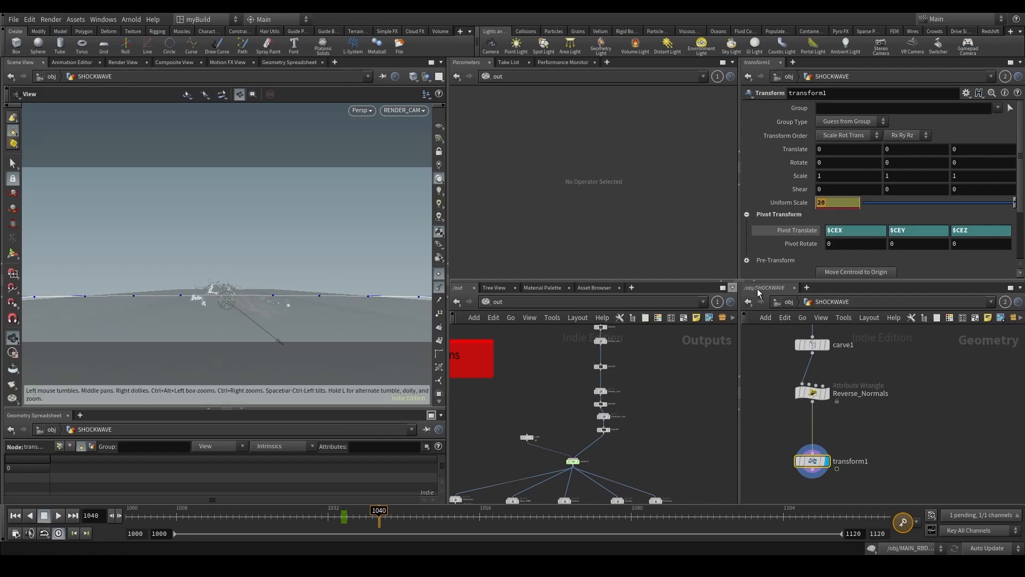
left_click(885, 284)
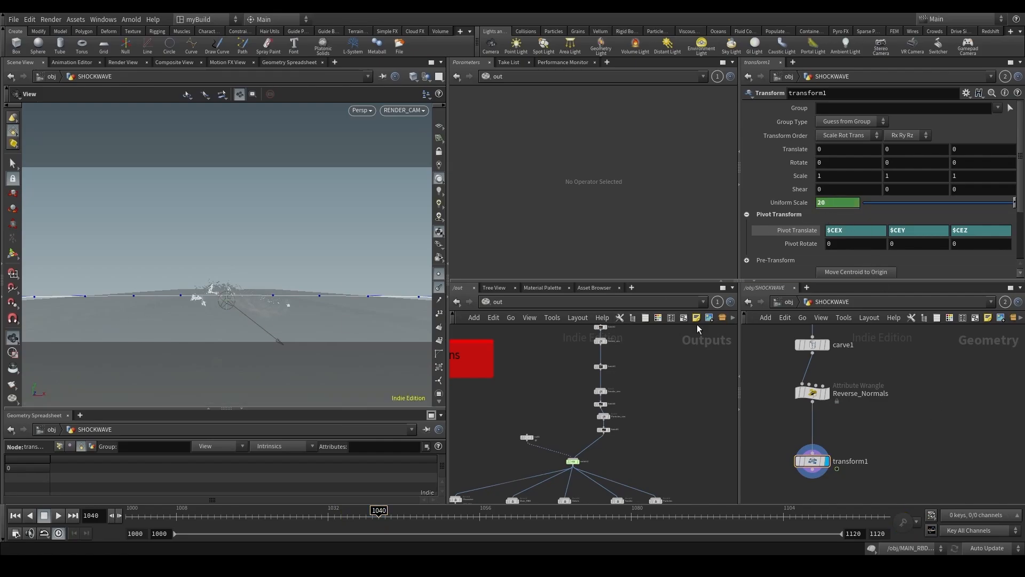
Change the interpolation between both Uniform Scale keyframes to linear() in the Animation Editor and put the editor away.
left_click(832, 202, "shift")
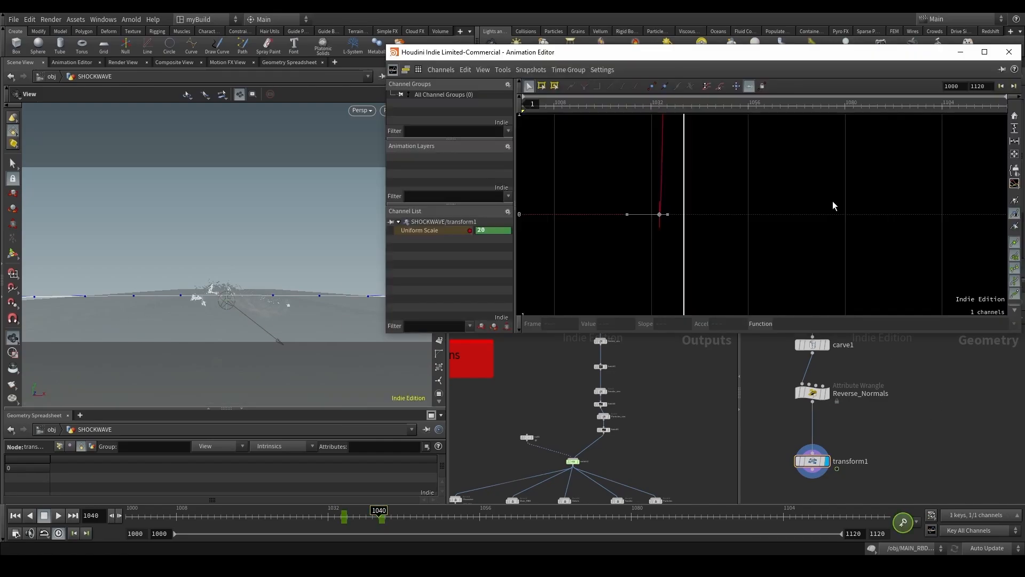
key("h")
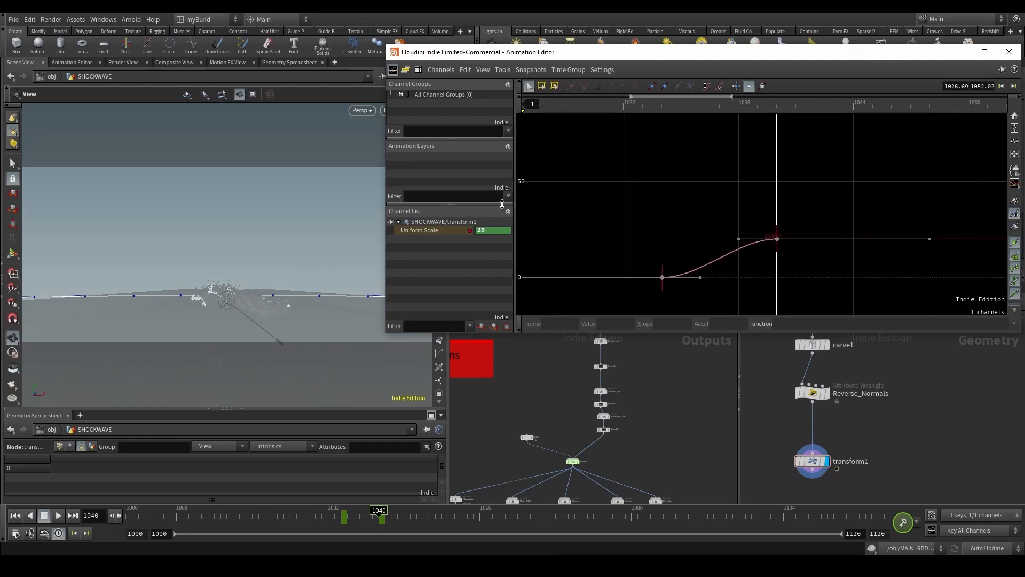
left_click_drag(620, 179, 900, 315)
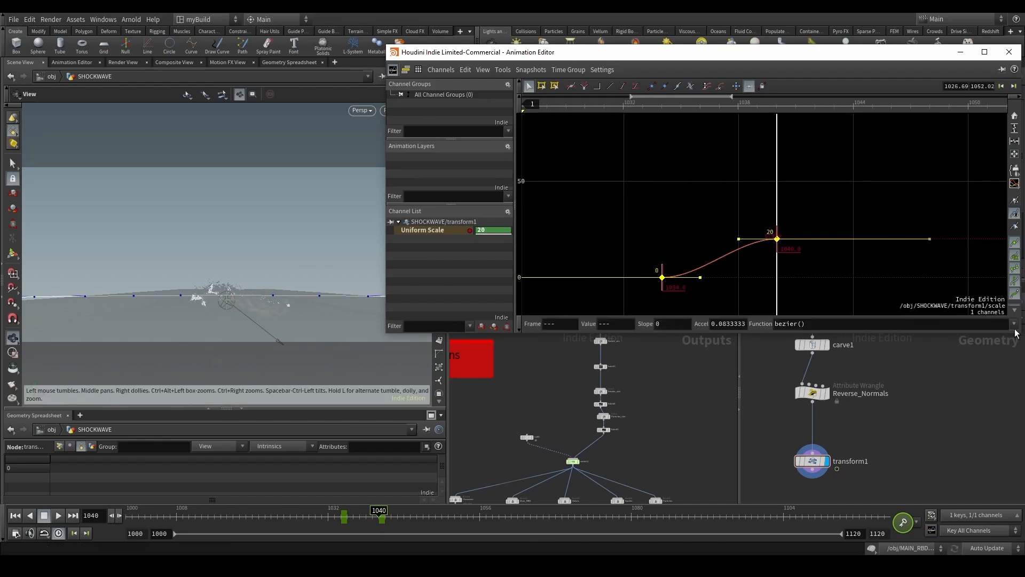
left_click(791, 323)
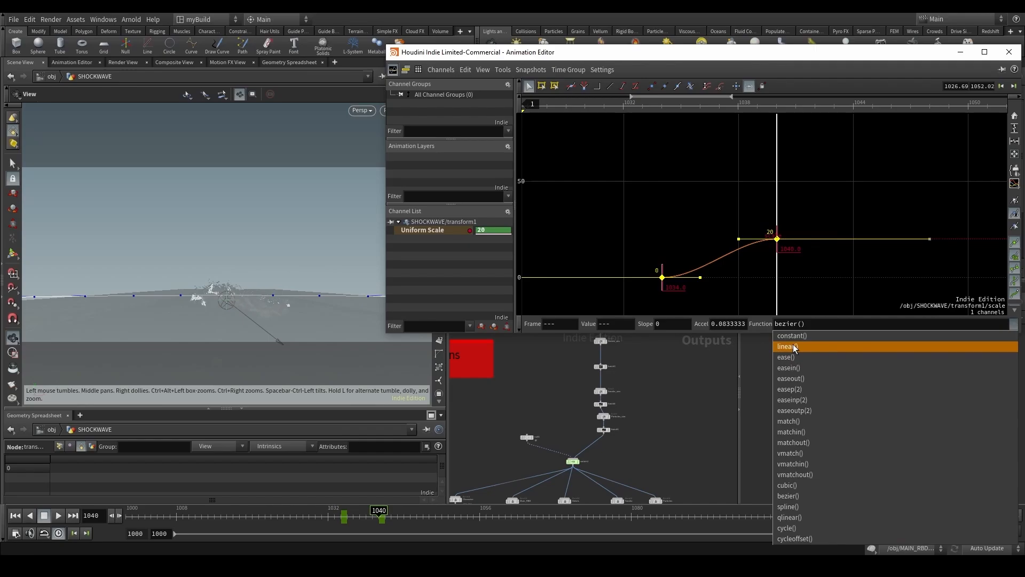
left_click(793, 347)
left_click(961, 52)
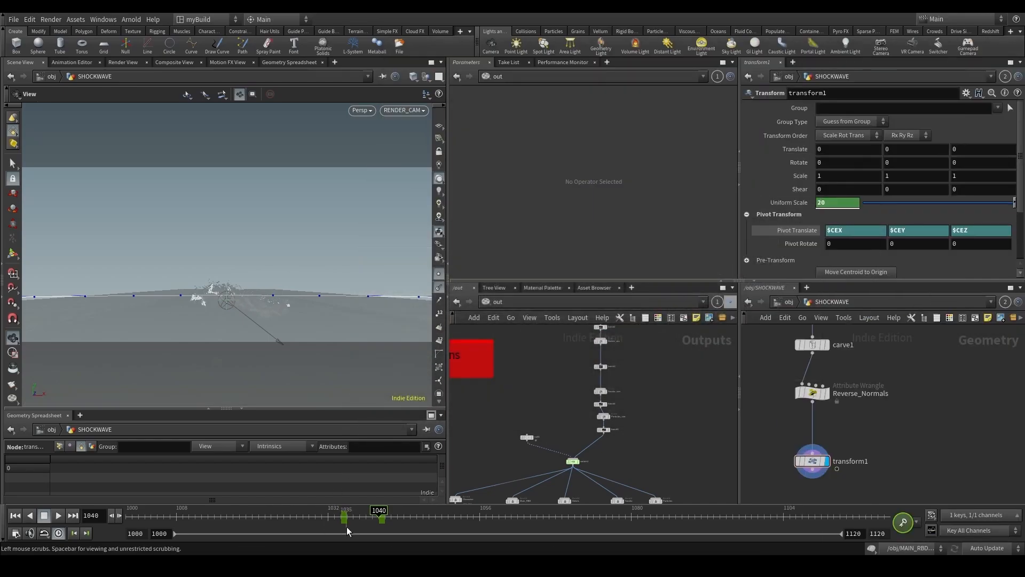
Render a flipbook of the maximized RENDER_CAM view over the range $RFSTART to $RFEND.
left_click_drag(347, 527, 322, 527)
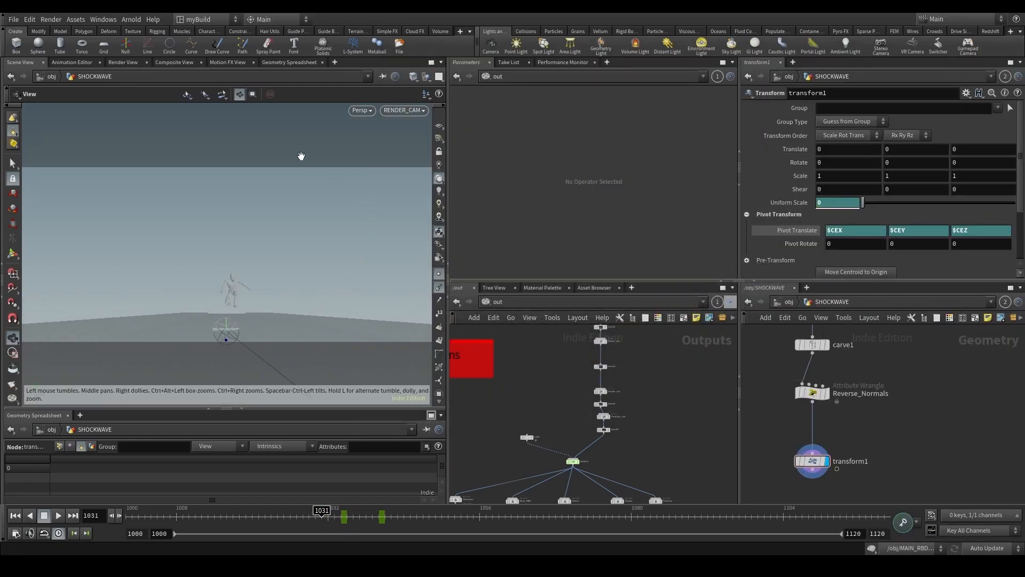
left_click(432, 62)
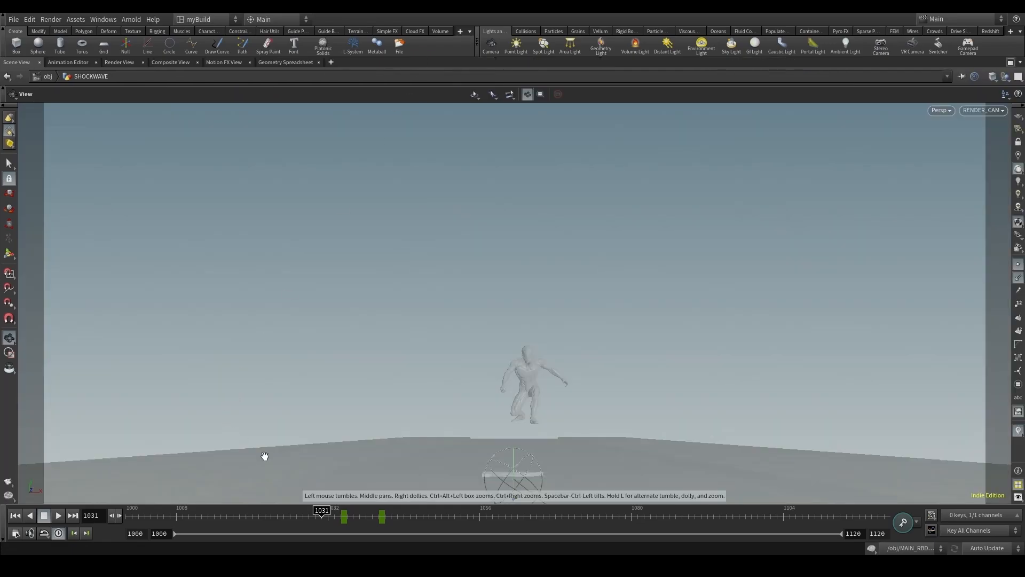
left_click(8, 482)
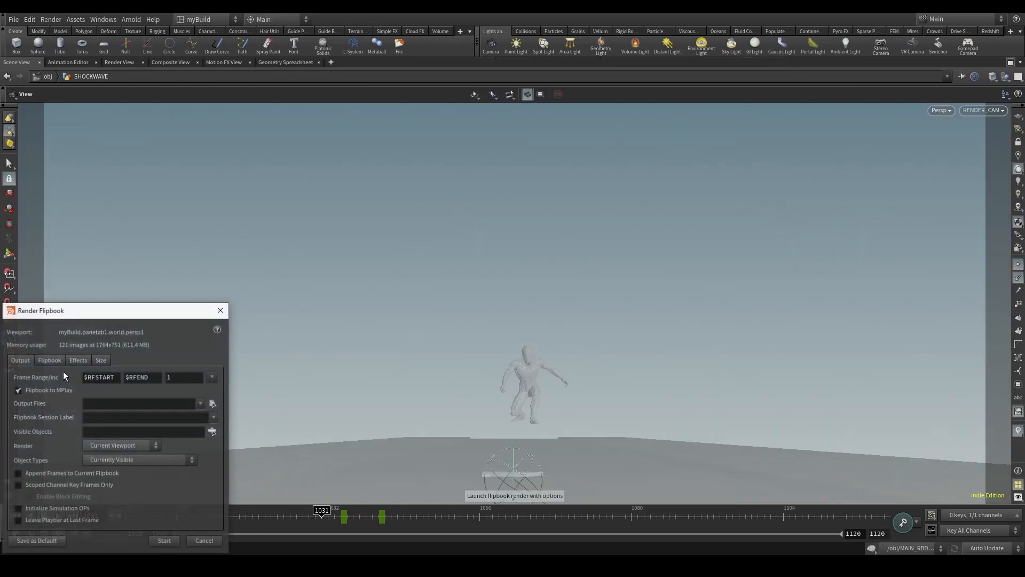
left_click(18, 360)
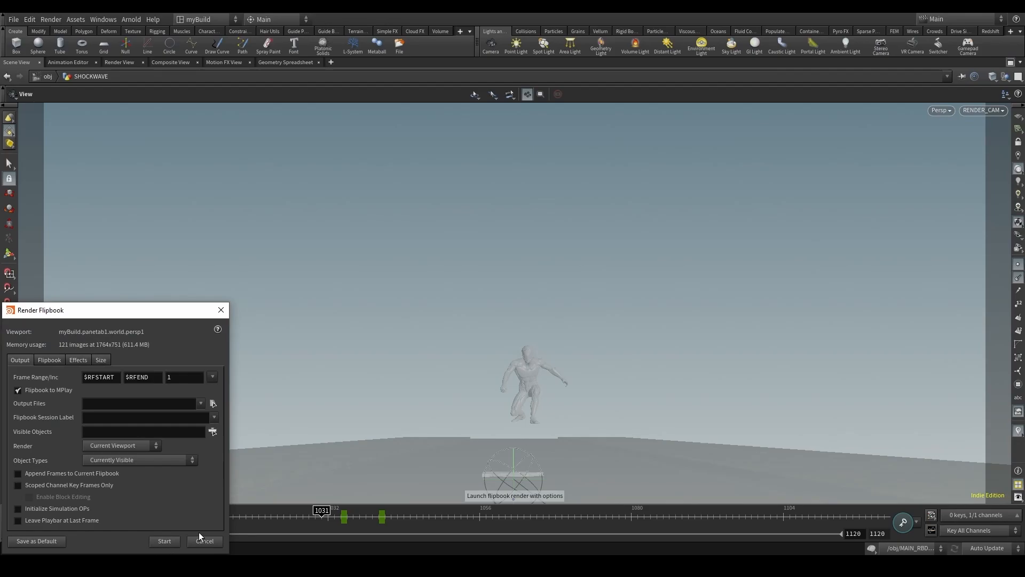
left_click(160, 541)
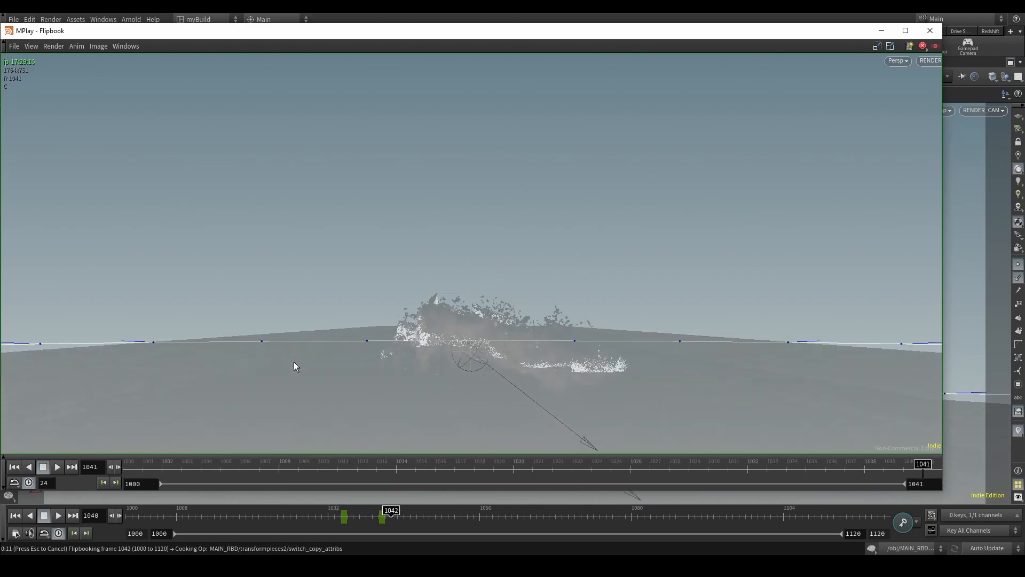
Play and scrub the flipbook to examine the expanding ring, then close it and restore the pane layout.
left_click(58, 466)
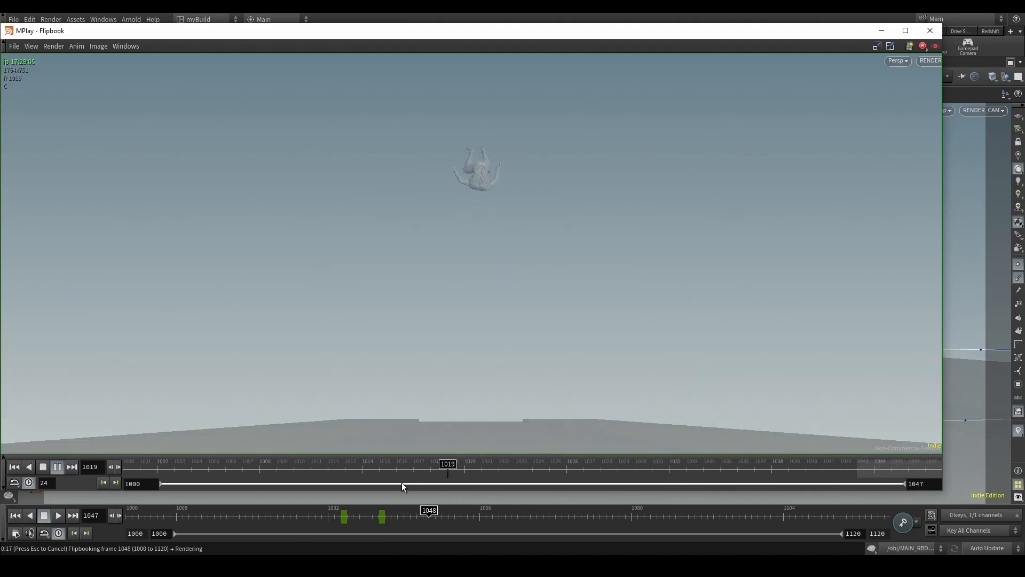
left_click(489, 468)
mouse_move(489, 469)
left_mouse_down()
mouse_move(926, 464)
mouse_move(787, 462)
mouse_move(874, 442)
left_mouse_up()
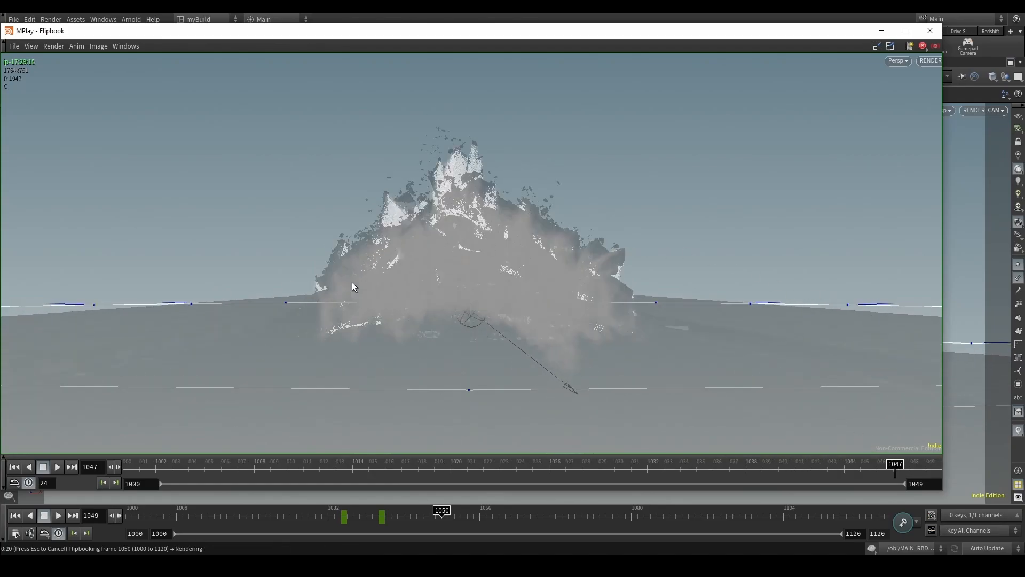
left_click_drag(414, 469, 128, 469)
left_click(56, 469)
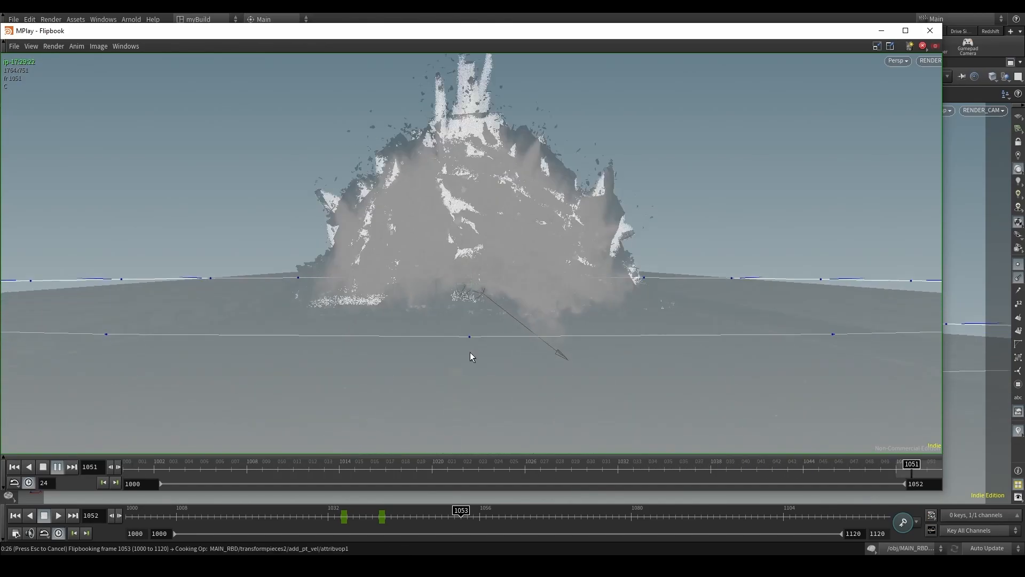
left_click(931, 31)
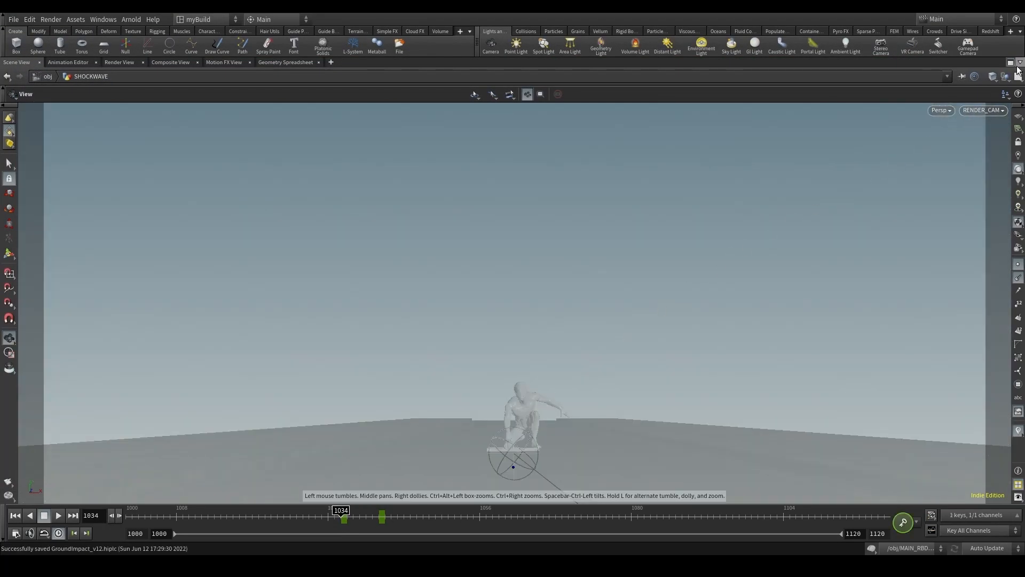
left_click(1011, 63)
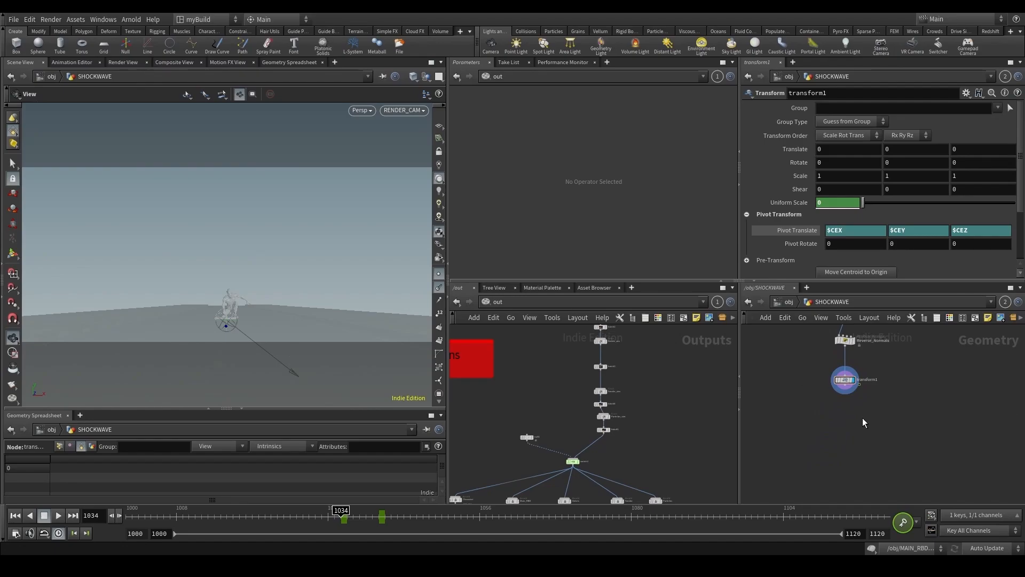
Append a displayed Trail node below the Transform node and set its Result Type to Compute Velocity.
key("Tab")
type("trail")
key("Return")
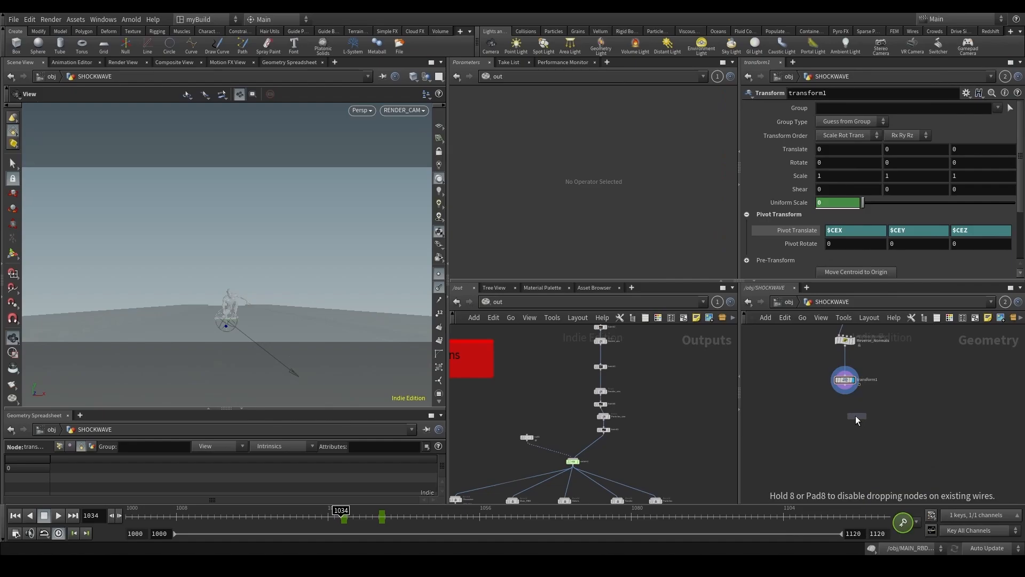
left_click(870, 444)
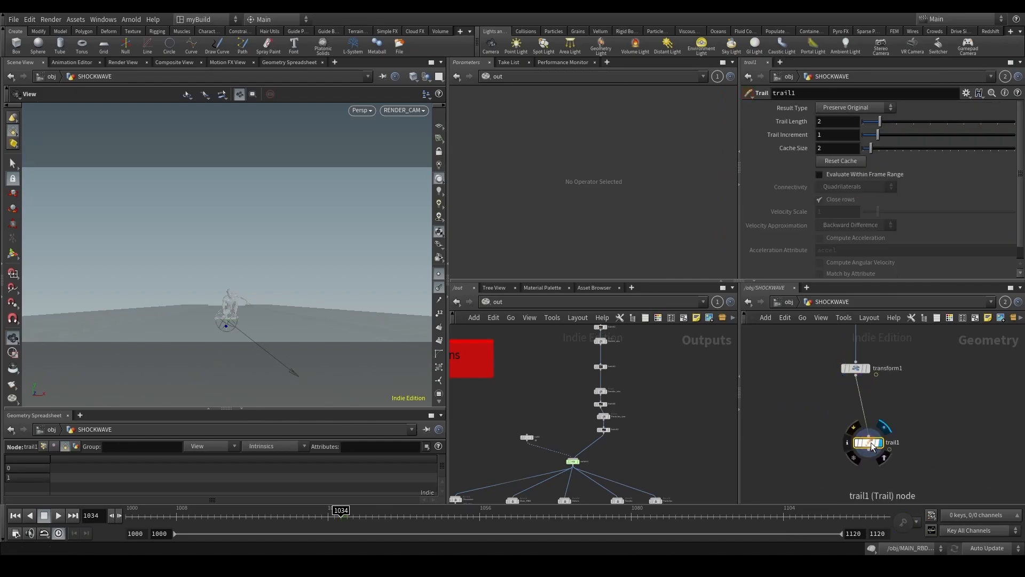
left_click(846, 109)
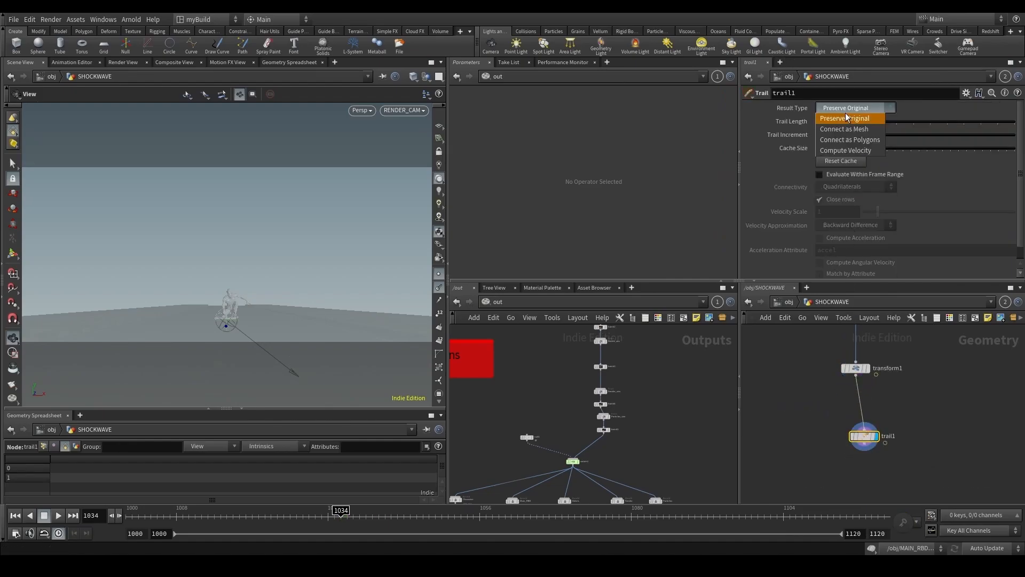
left_click(848, 150)
left_click_drag(878, 437, 870, 422)
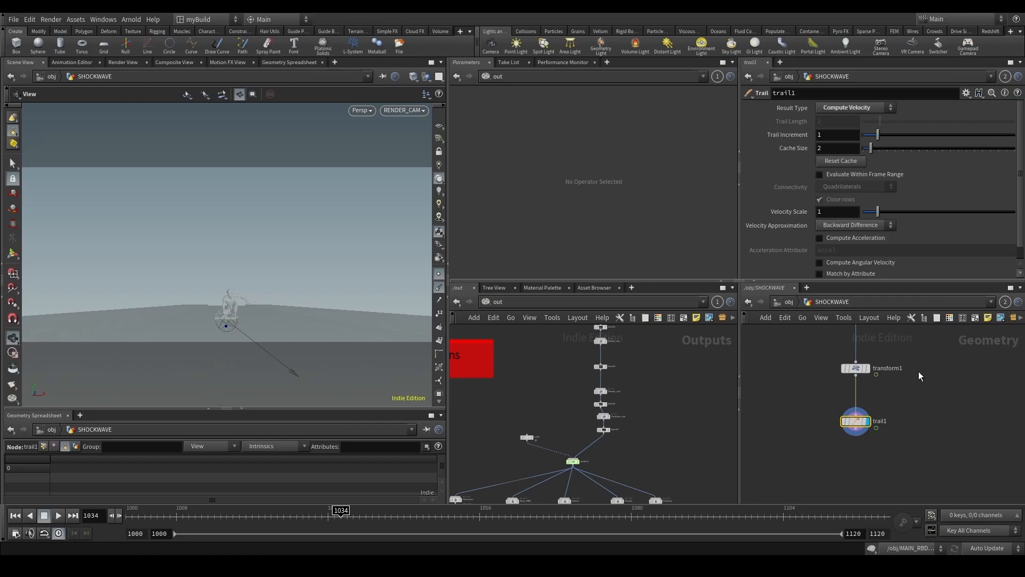
Insert a Scatter node between the Reverse_Normals wrangle and the Transform node.
middle_click_drag(937, 349, 916, 393)
key("Tab")
type("scat")
key("Return")
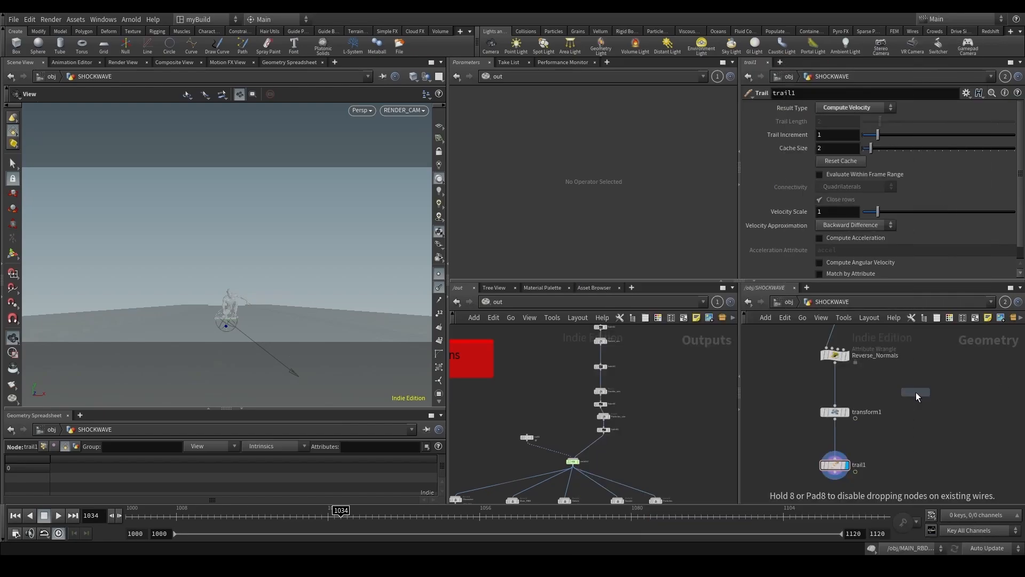
left_click(819, 391)
scroll(825, 390, "up", 3)
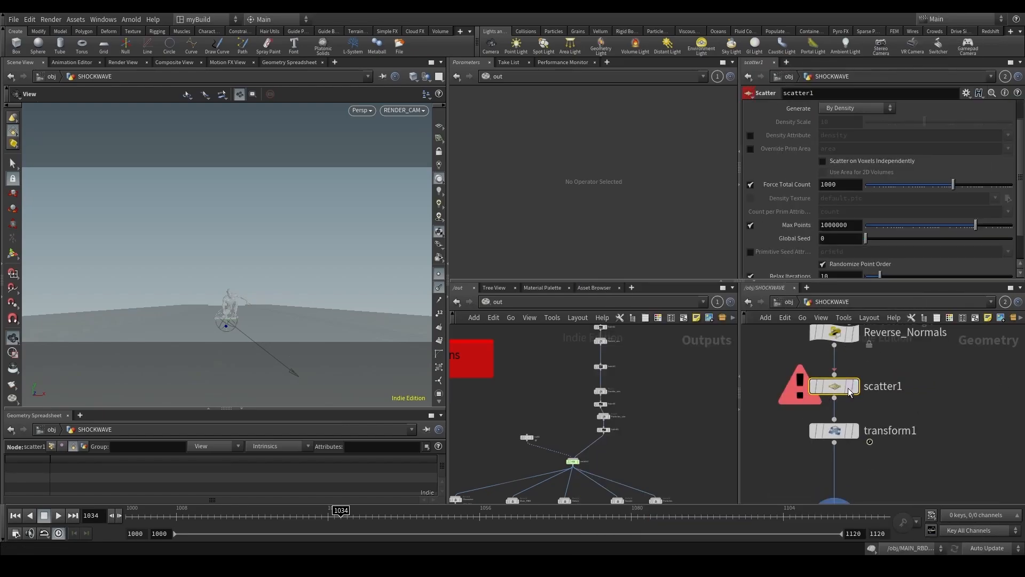
left_click_drag(835, 387, 835, 384)
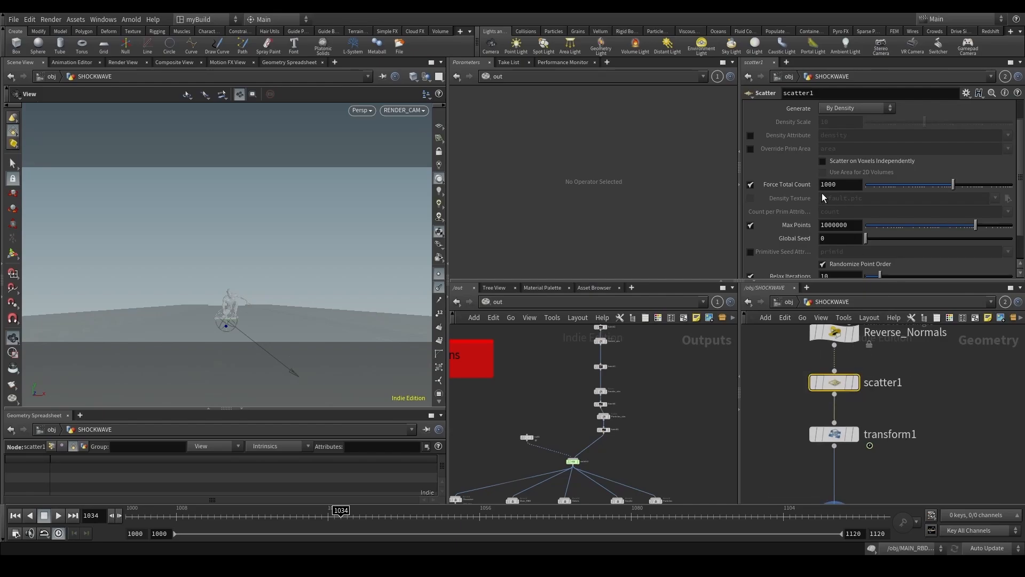
Insert an Attribute Wrangle between the Scatter and Transform nodes.
scroll(777, 450, "down", 2)
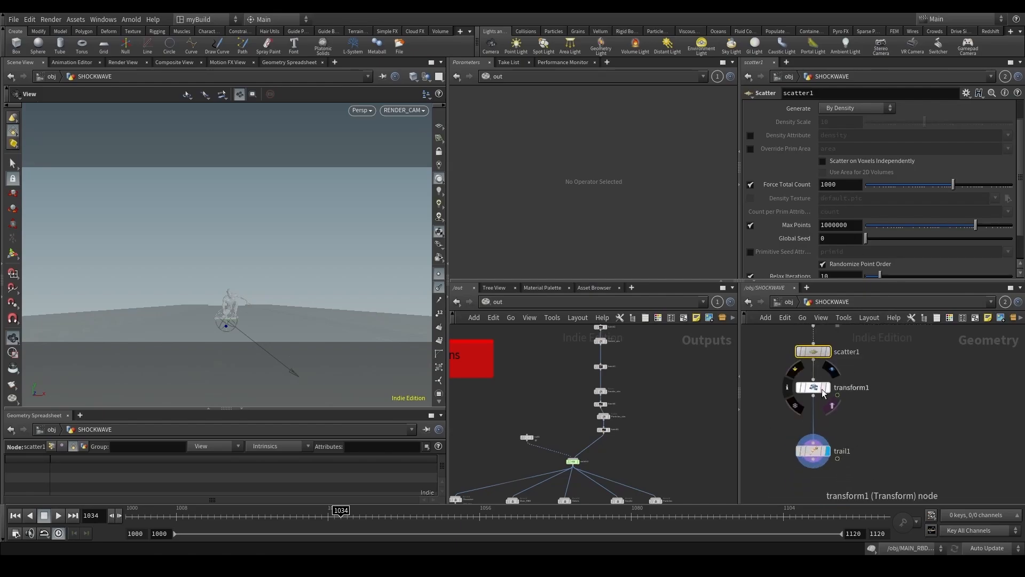
key("Tab")
type("attw")
key("Return")
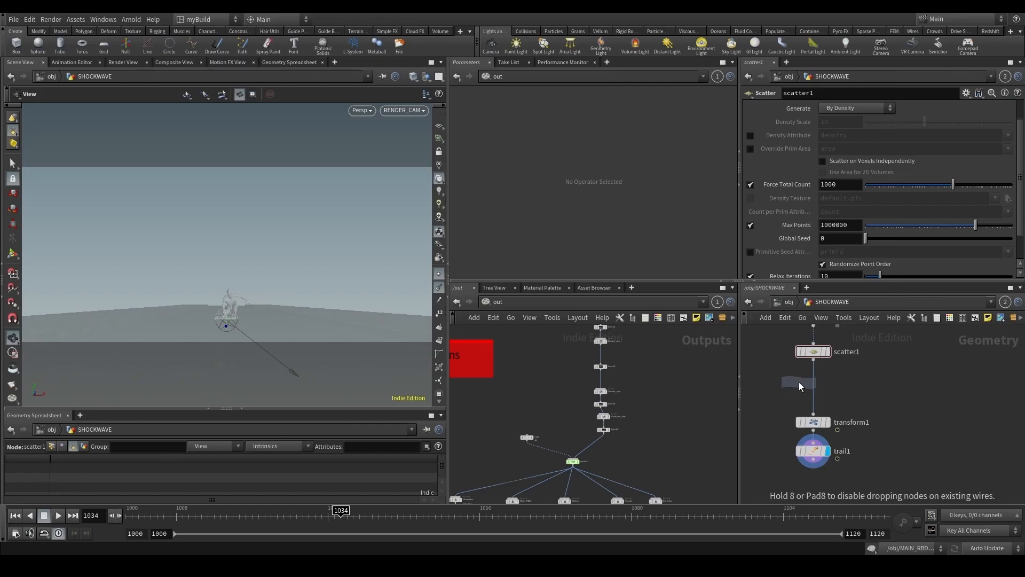
left_click(814, 384)
left_click(838, 222)
type("i")
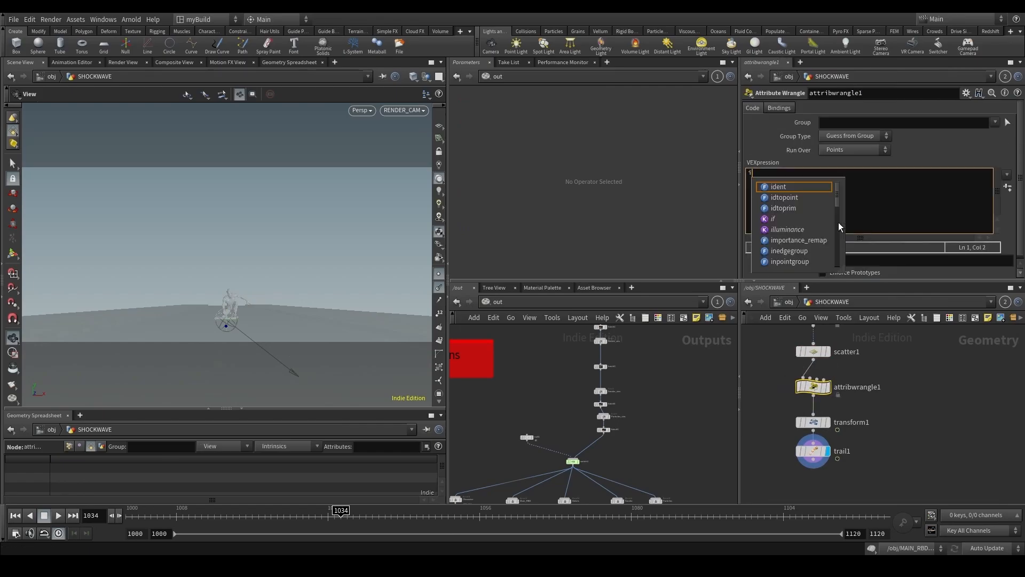
type("@id=")
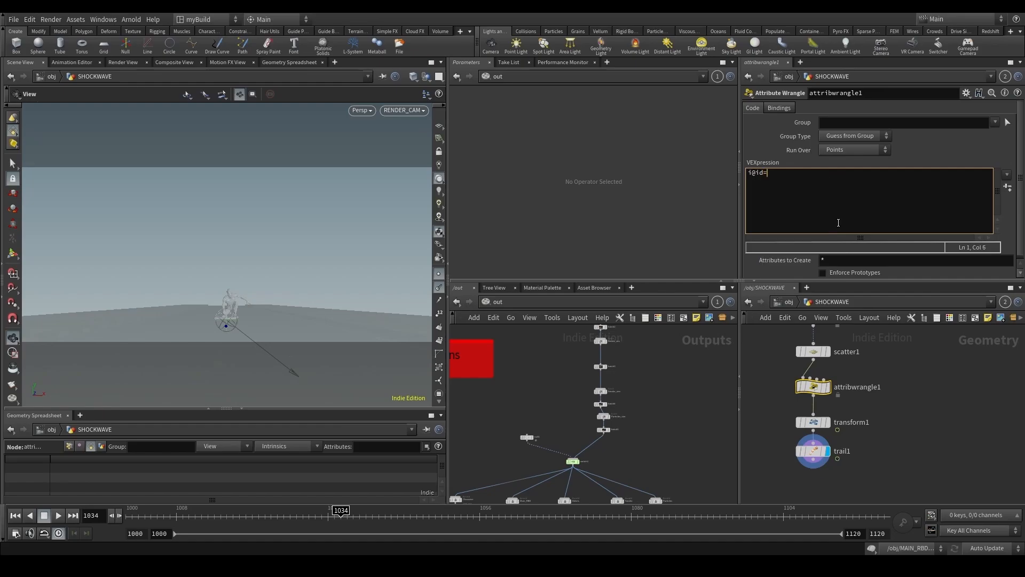
type("@ptnum;")
double_click(873, 386)
type("Ids")
key("Return")
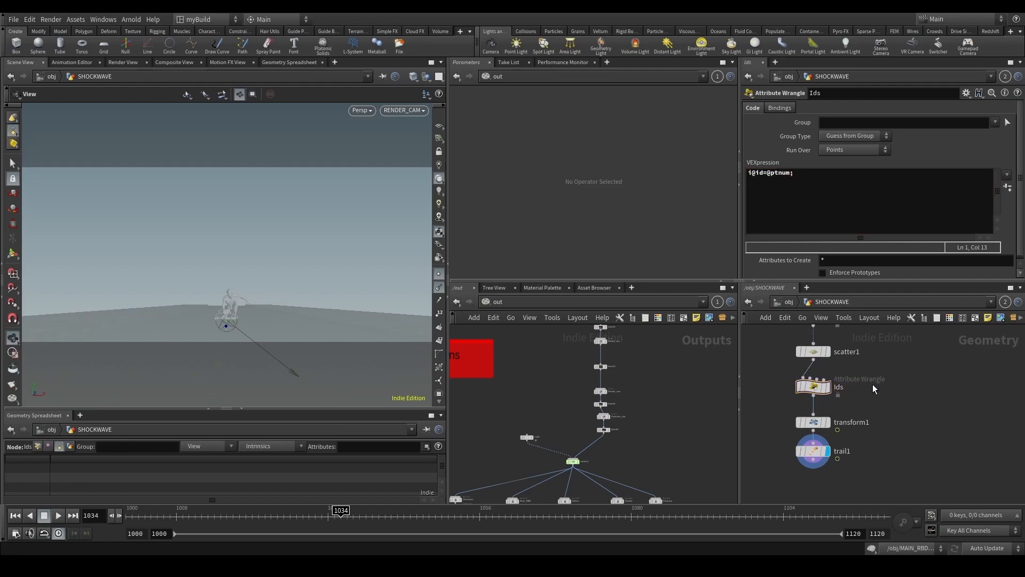
Examine the velocity vectors of the first Trail node's points up close around frame 1037.
middle_click_drag(911, 465, 906, 383)
left_click(817, 370)
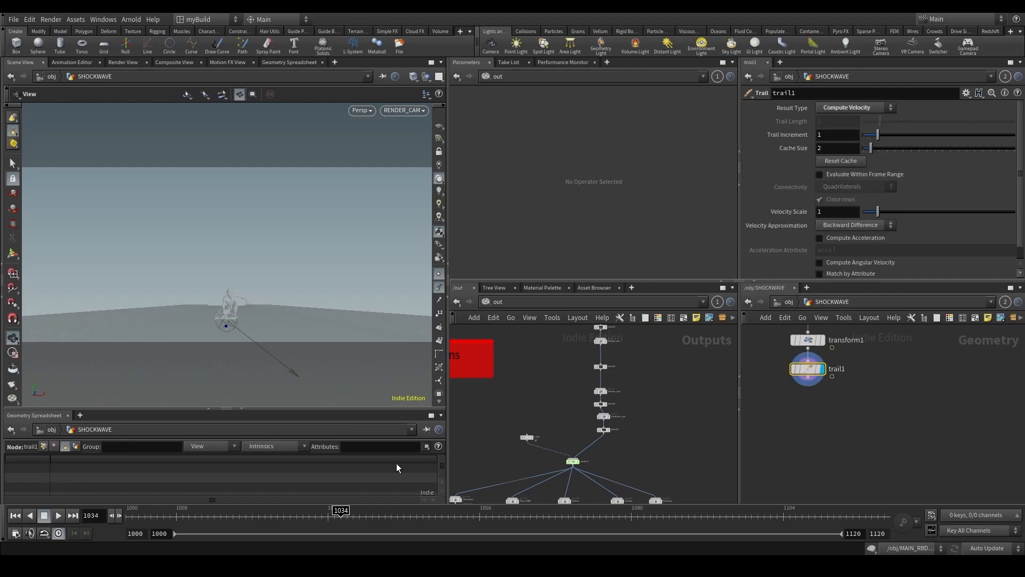
left_click(439, 274)
left_click(439, 298)
mouse_move(280, 357)
left_mouse_down()
mouse_move(292, 338)
mouse_move(222, 342)
mouse_move(246, 331)
mouse_move(279, 371)
left_mouse_up()
right_click_drag(279, 371, 348, 225)
middle_click_drag(348, 225, 297, 238)
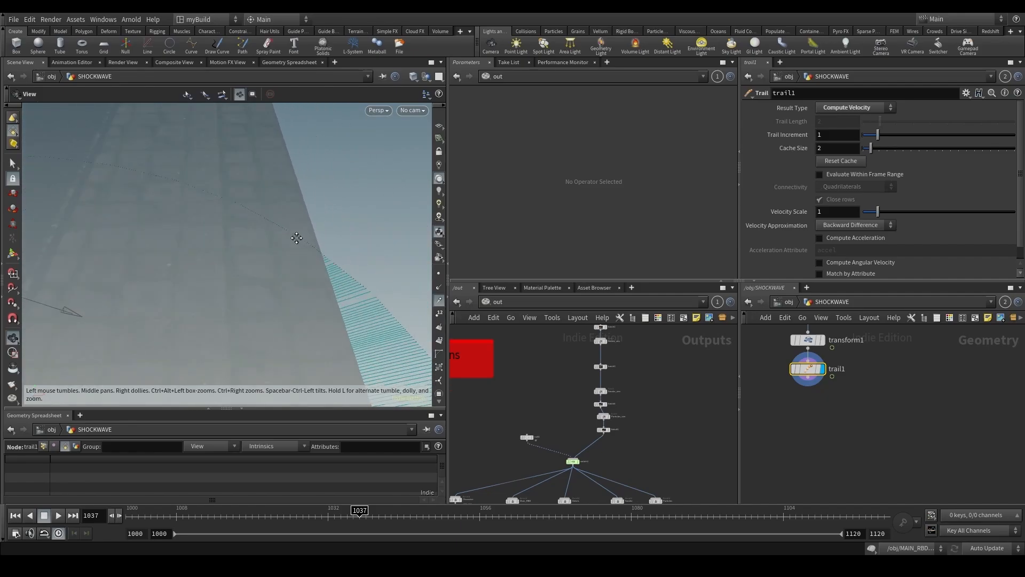
left_click_drag(297, 238, 309, 300)
left_click(439, 300)
scroll(819, 402, "down", 1)
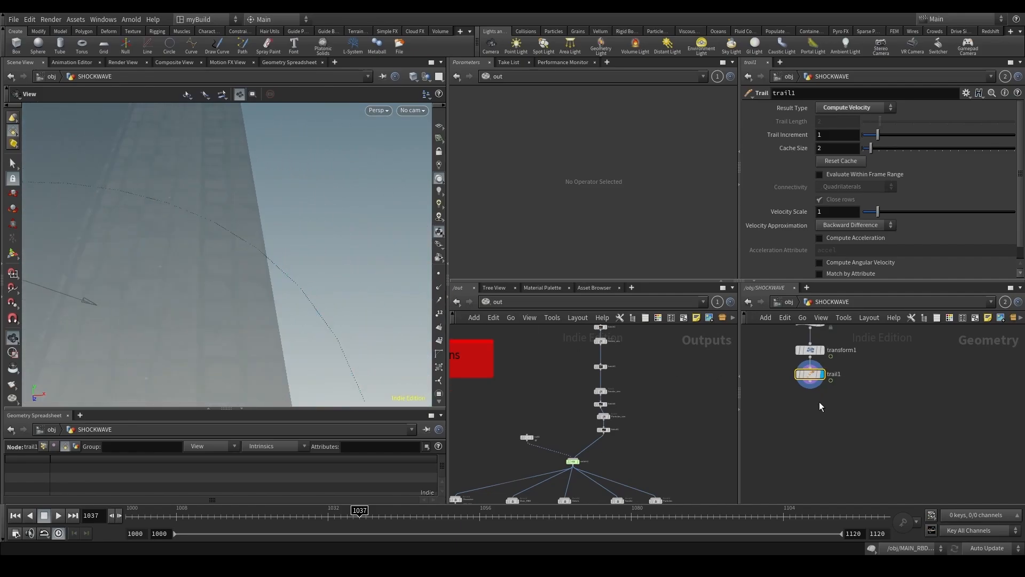
Append a second displayed Trail node below the velocity Trail node, keeping its Preserve Original result type.
scroll(819, 402, "down", 2)
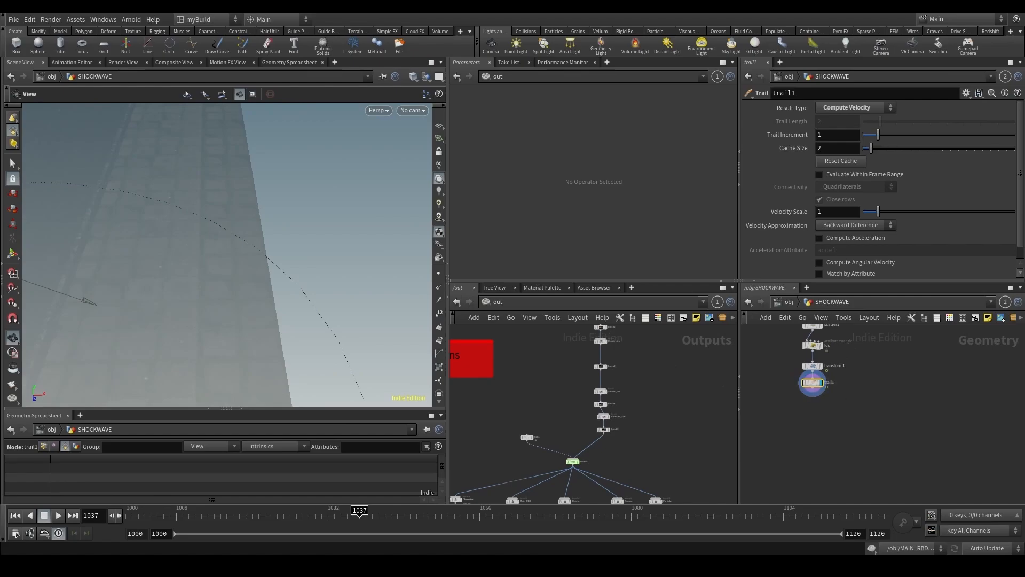
left_click(823, 431)
key("Tab")
type("null")
key("Return")
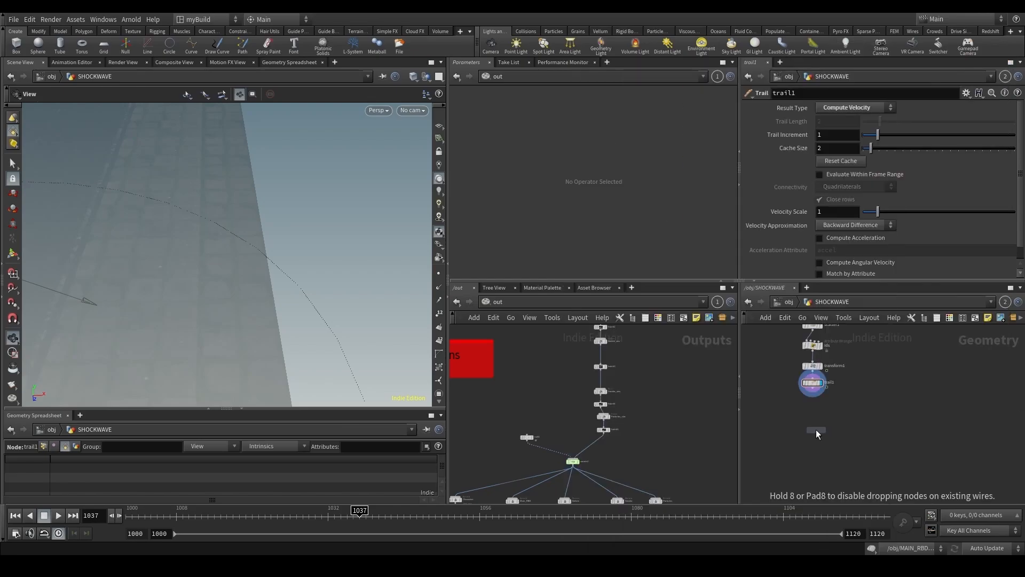
left_click(815, 430)
scroll(806, 428, "up", 2)
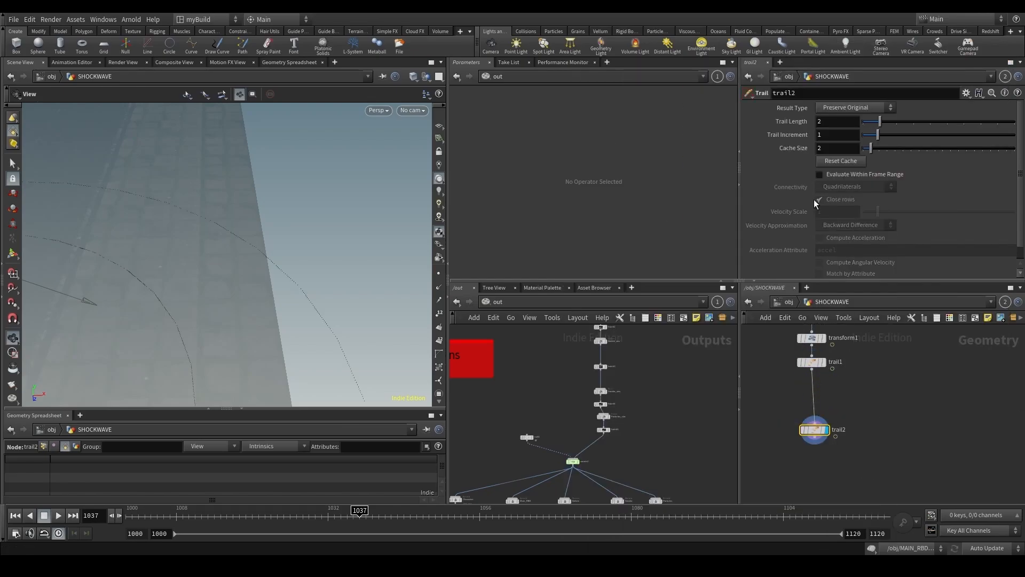
Look through RENDER_CAM again and scrub the timeline back to frame 1031.
left_click(413, 110)
left_click(513, 198)
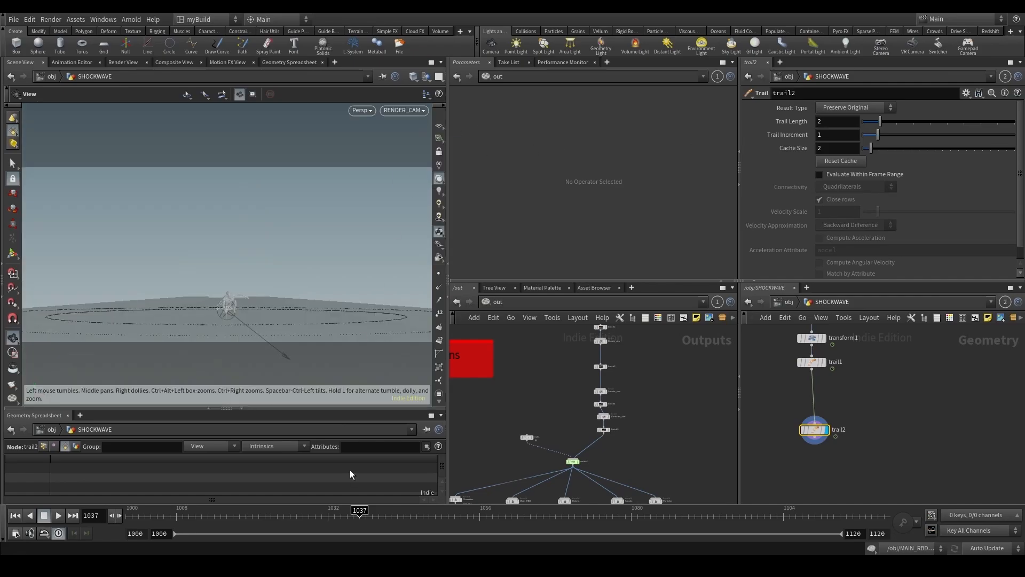
left_click_drag(337, 514, 321, 514)
Insert an Add node between the two Trail nodes and enable Delete Geometry But Keep the Points.
middle_click_drag(874, 414, 871, 448)
key("Tab")
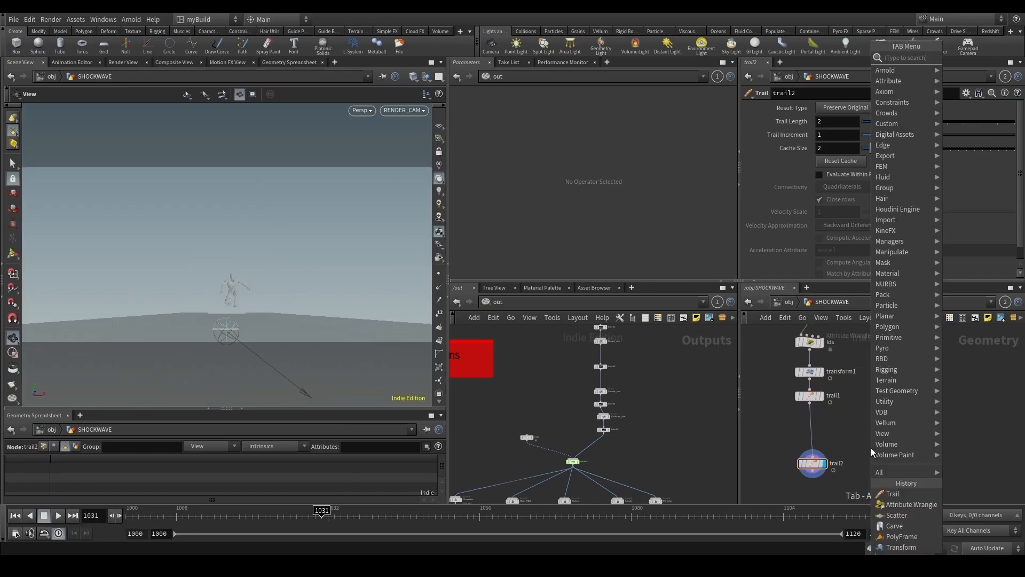
type("add")
key("Escape")
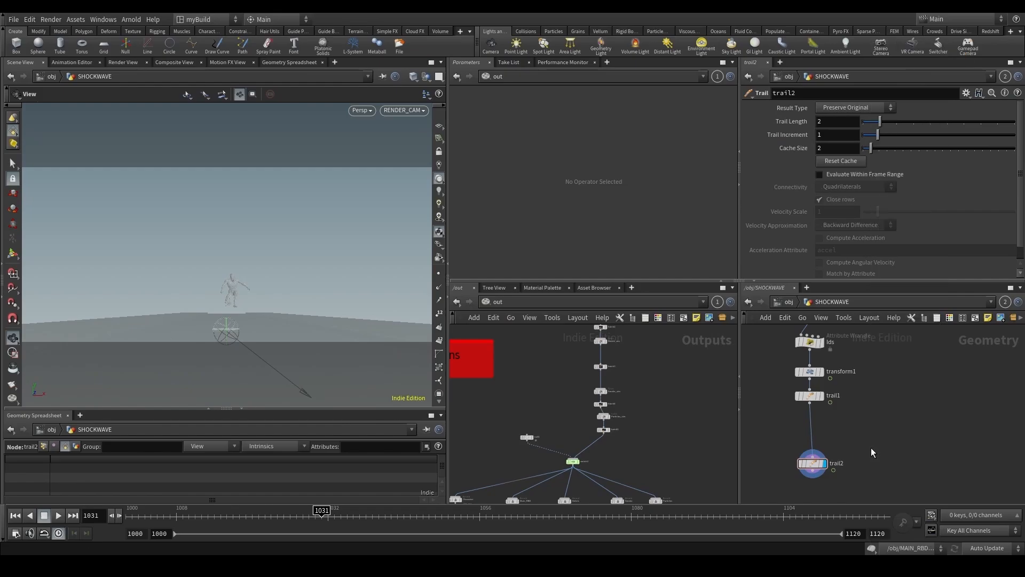
key("Tab")
type("a")
key("Escape")
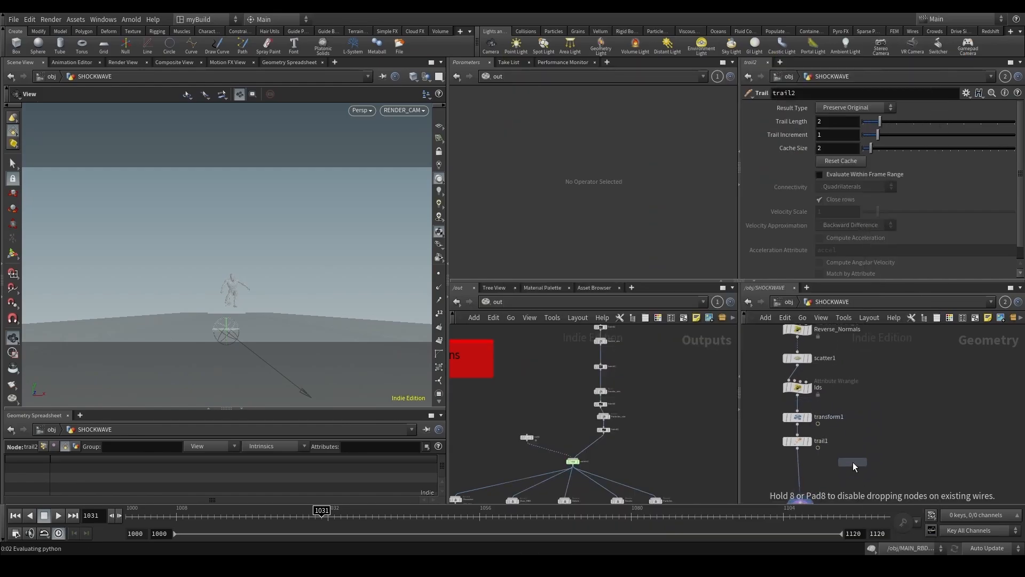
middle_click_drag(853, 463, 861, 384)
left_click(810, 403)
left_click(847, 122)
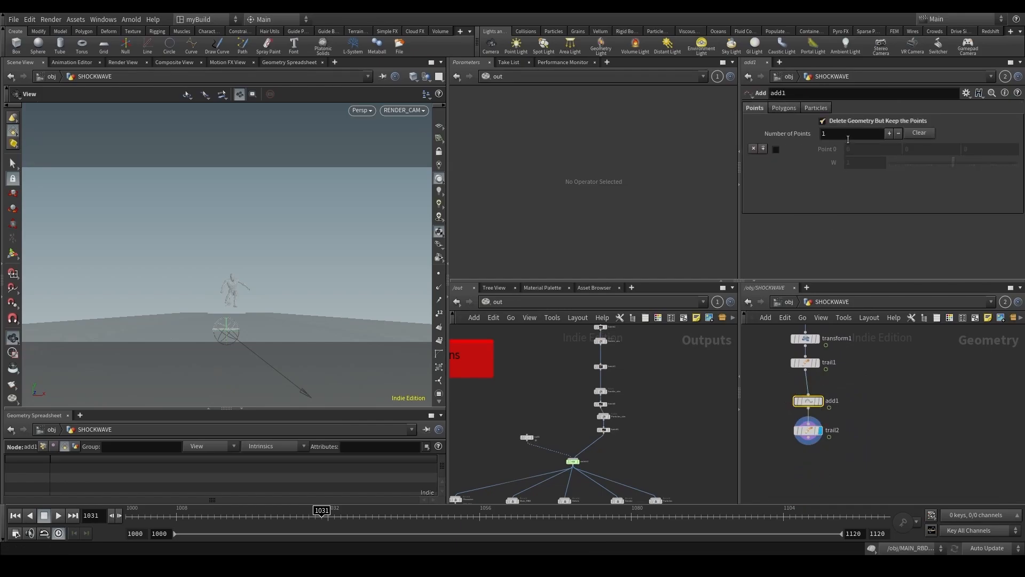
Go to frame 1037 and append another Add node below the second Trail node.
left_click(808, 431)
left_click_drag(331, 513, 359, 514)
middle_click_drag(786, 450, 768, 369)
key("Tab")
type("add")
key("Return")
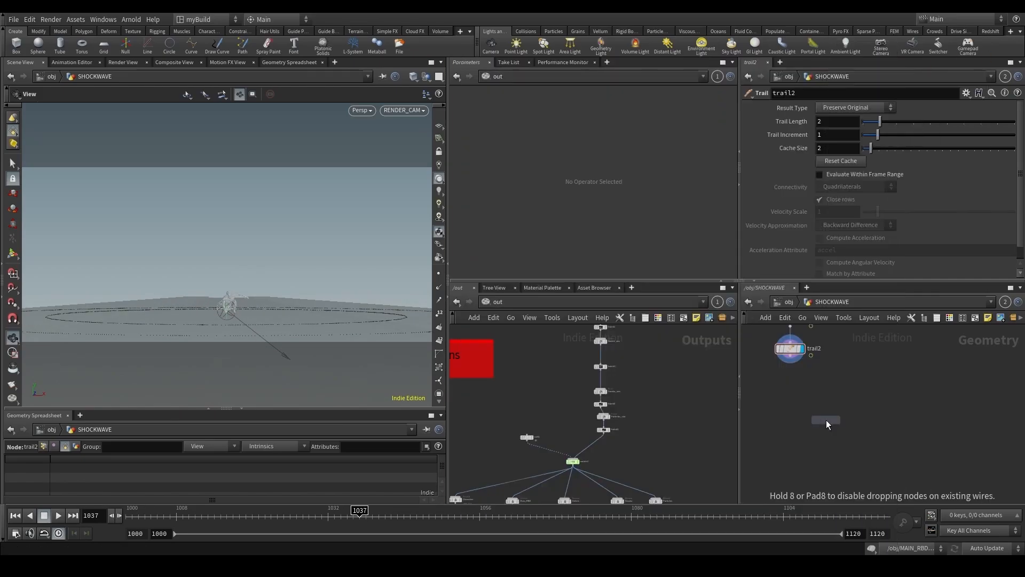
left_click(785, 419)
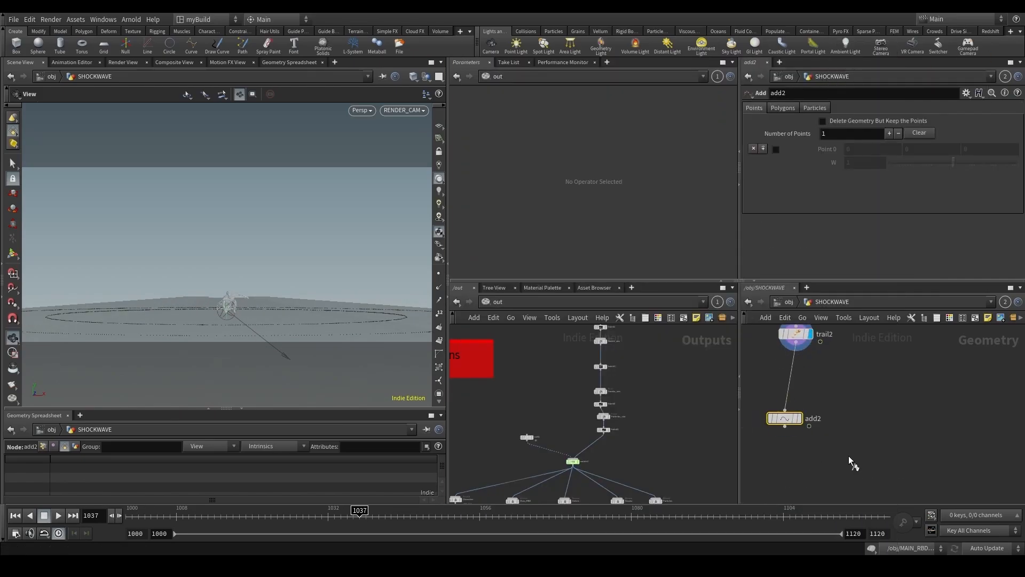
Display the lower Add node and make it build polygons By Group, adding By Attribute with attribute name id.
left_click(783, 107)
left_click(797, 136)
left_click(826, 163)
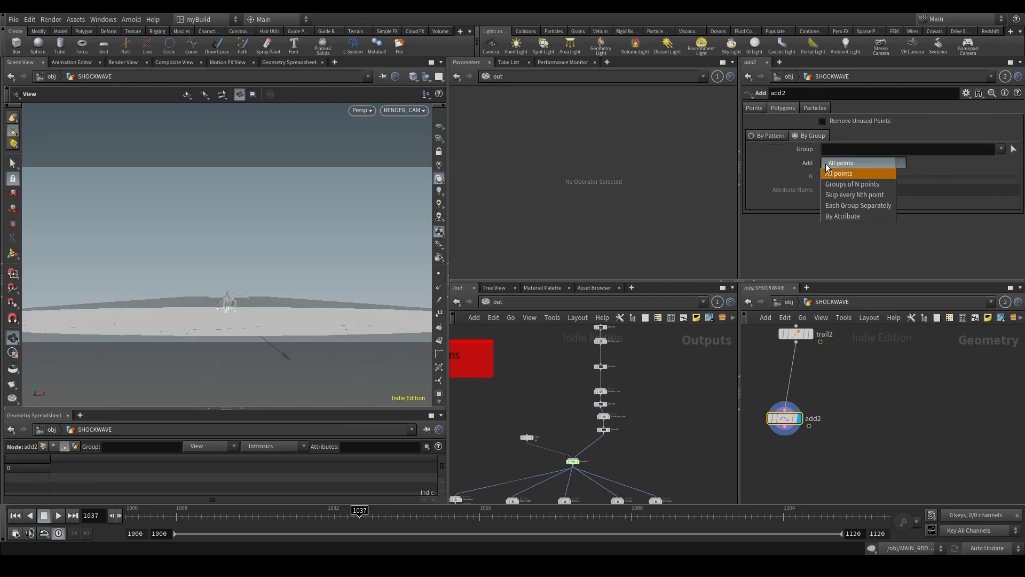
left_click(849, 215)
left_click(832, 190)
type("i")
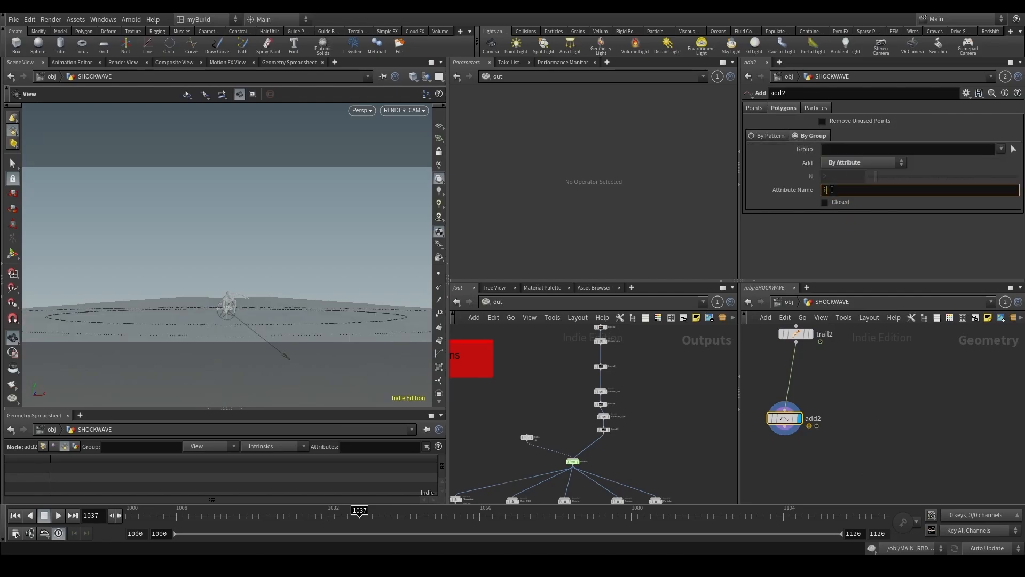
type("d")
key("Return")
Save the scene and ghost the other objects again while scrubbing the trail lines between frames 1030 and 1037.
left_click_drag(345, 520, 316, 520)
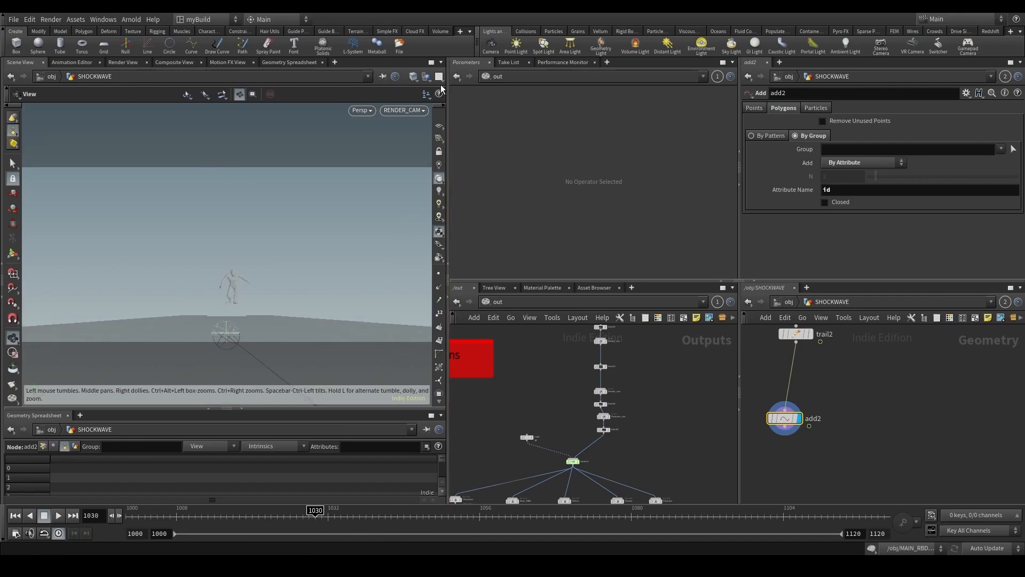
key("ctrl+s")
left_click_drag(783, 356, 799, 334)
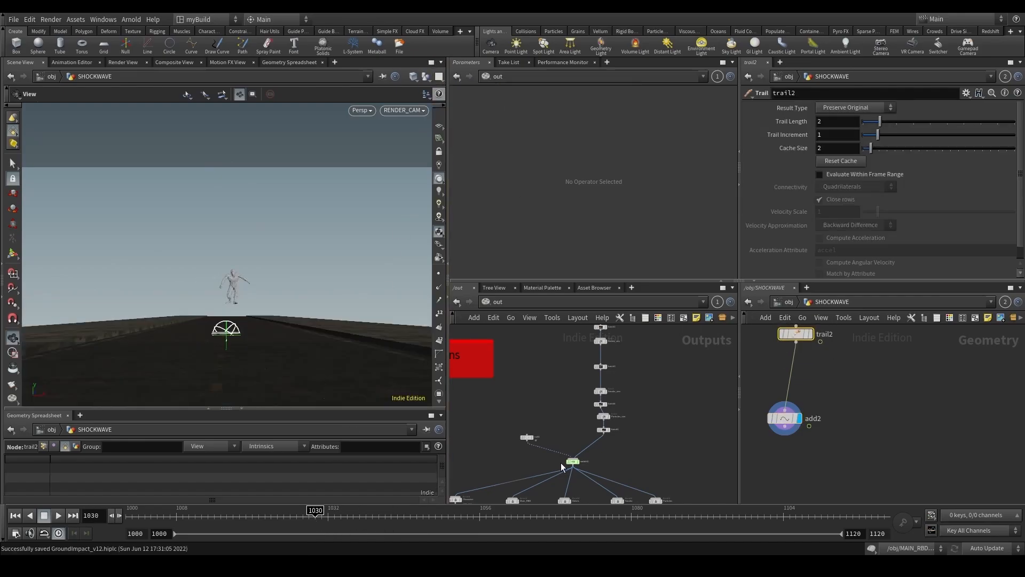
left_click_drag(331, 522, 353, 510)
left_click(426, 77)
left_click(427, 114)
left_click(365, 510)
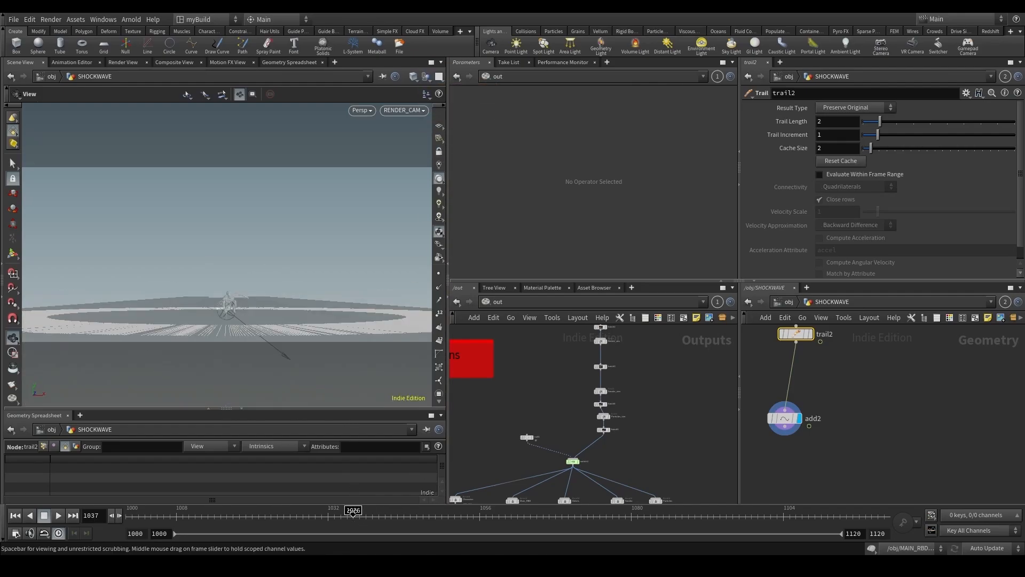
Set the second Trail node's Trail Length to 3 and scrub back to frame 1033 to check the lines.
left_click(834, 120)
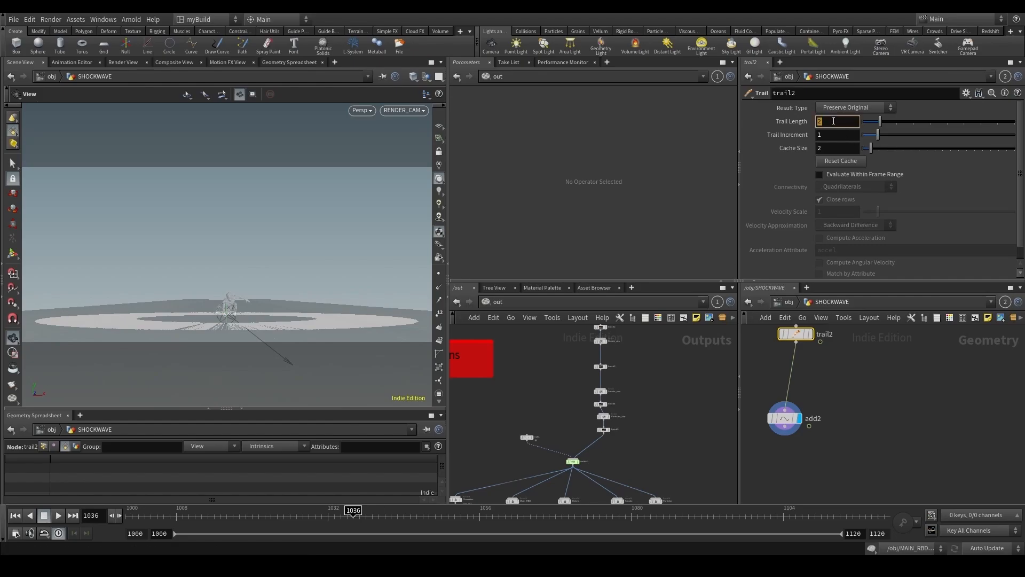
key("Return")
key("Left")
key("Left")
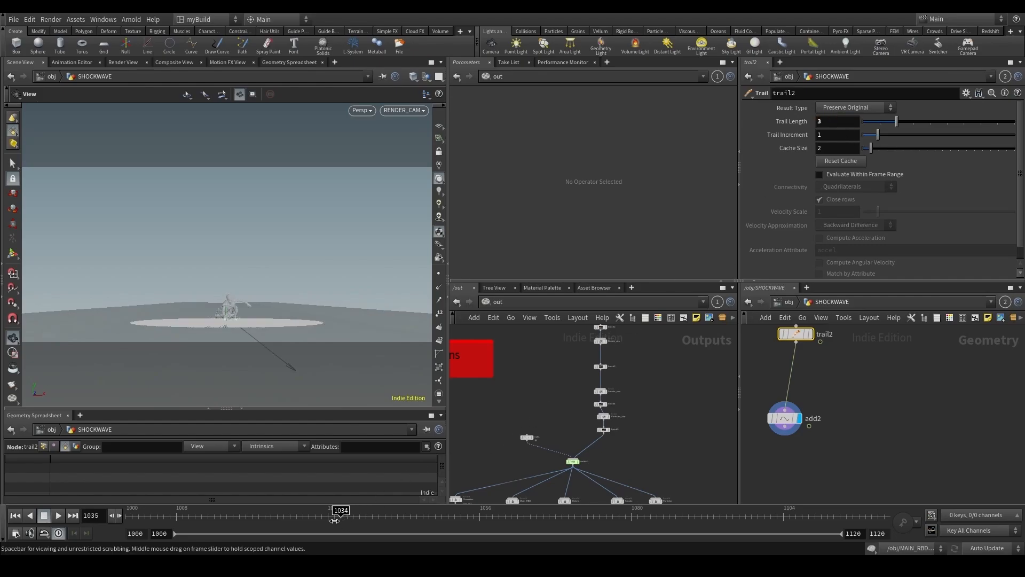
mouse_move(361, 519)
left_mouse_down()
mouse_move(411, 516)
mouse_move(269, 510)
mouse_move(309, 514)
mouse_move(335, 540)
left_mouse_up()
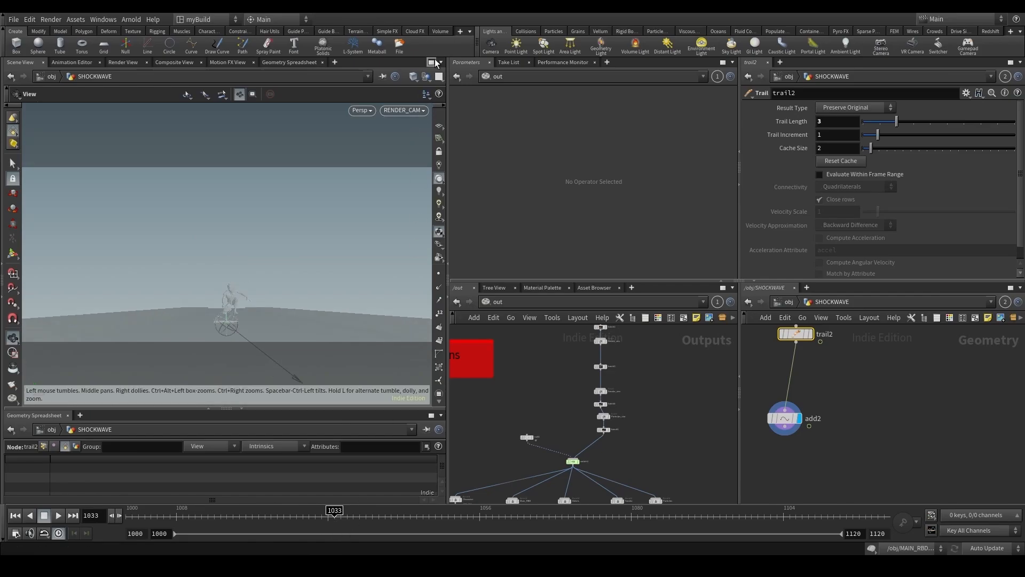
Save the scene while viewing the shockwave in a maximized scene view, and restore the pane layout.
left_click(433, 62)
key("ctrl+s")
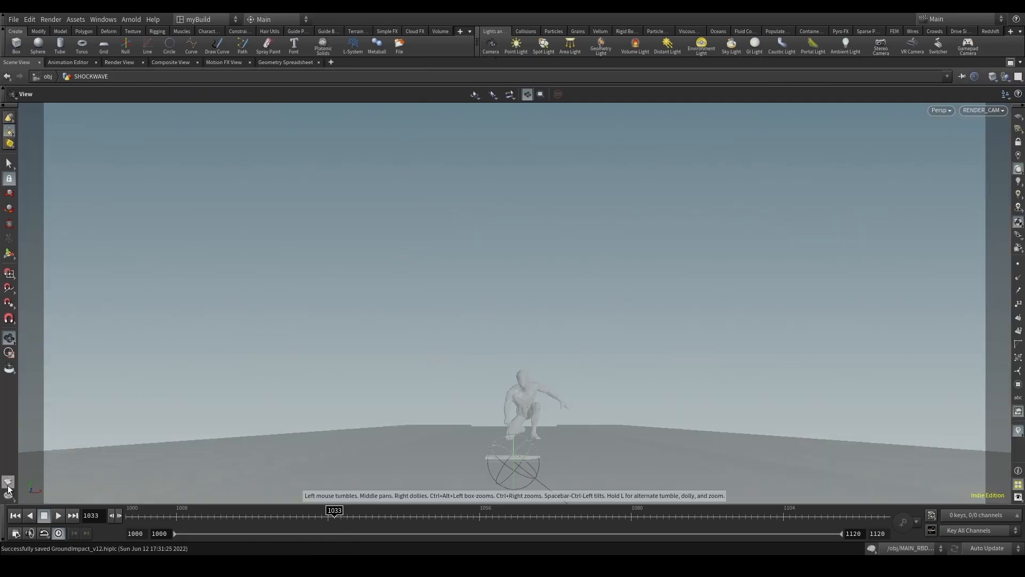
left_click(1011, 62)
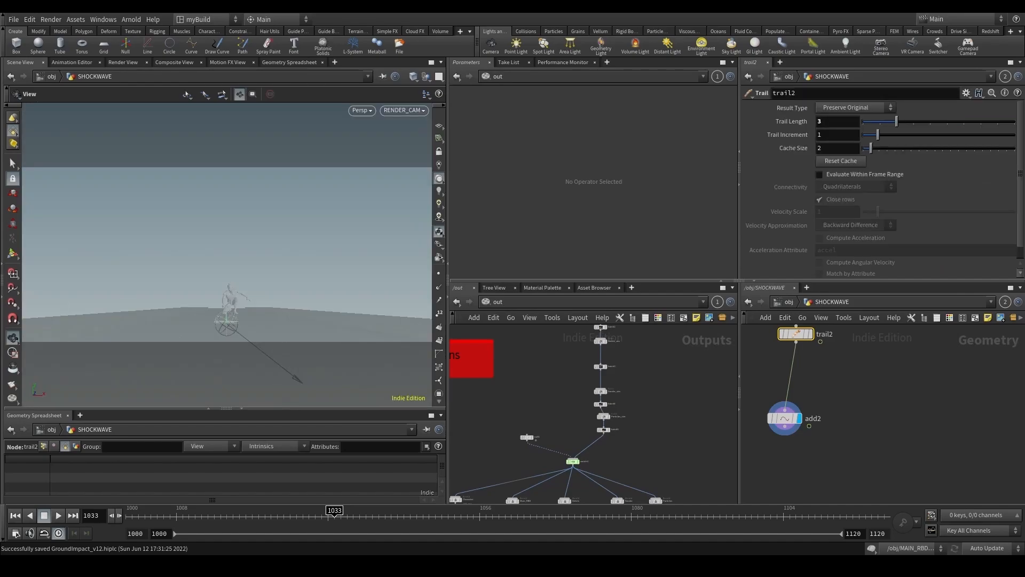
Append a displayed Attribute Wrangle below the lower Add node.
middle_click_drag(843, 481, 865, 421)
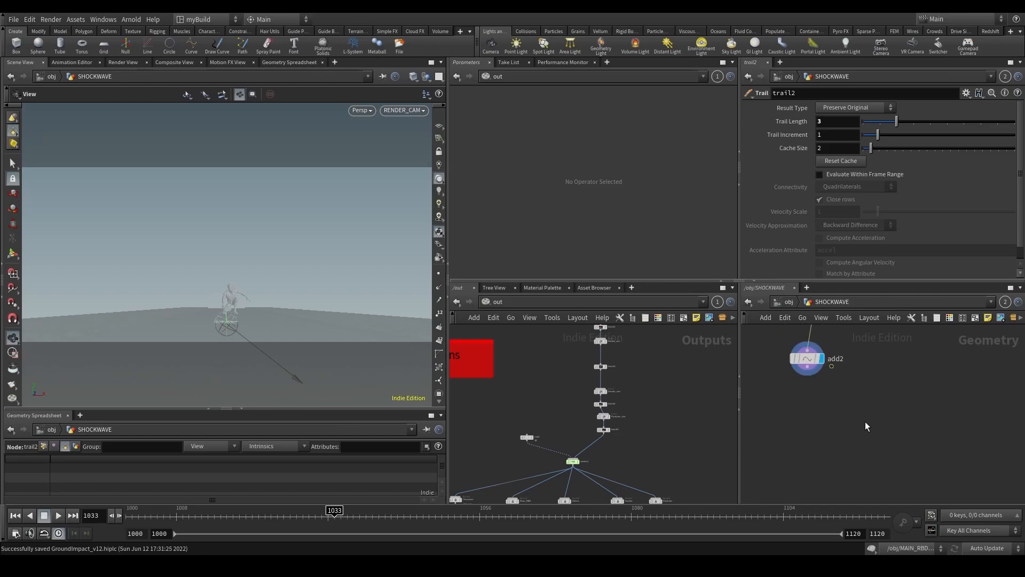
key("Tab")
type("attw")
key("Return")
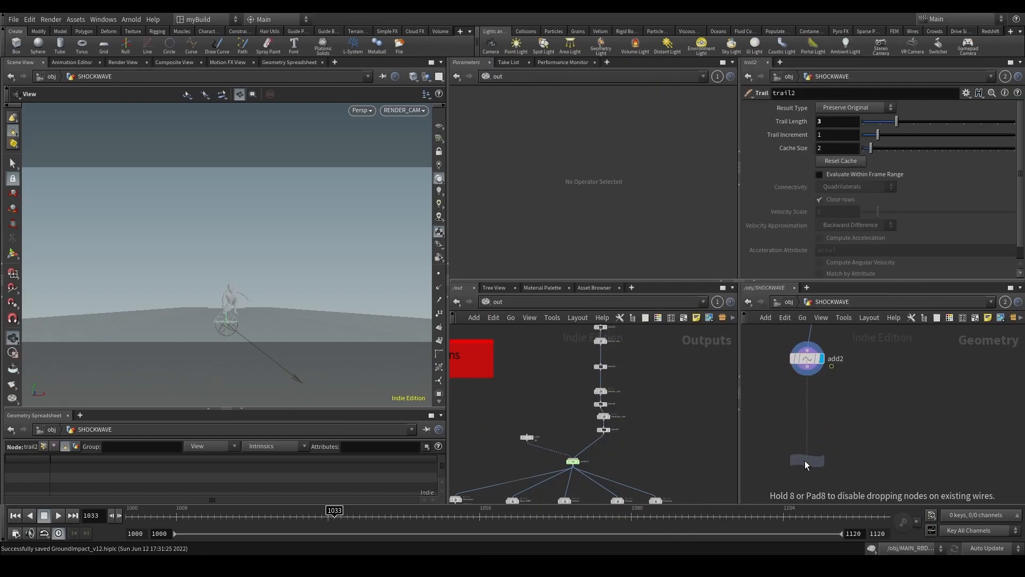
left_click(805, 461)
middle_click_drag(844, 431, 840, 384)
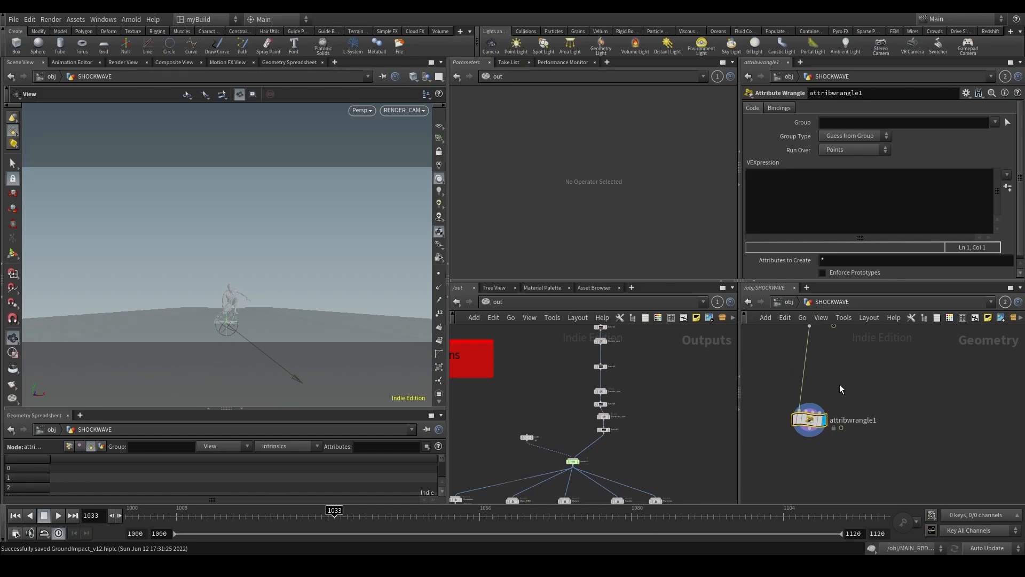
key("Tab")
key("Escape")
Enter the expression f@density=chf('Density')*chf('Animation'); in the new Attribute Wrangle.
left_click(838, 203)
type("f")
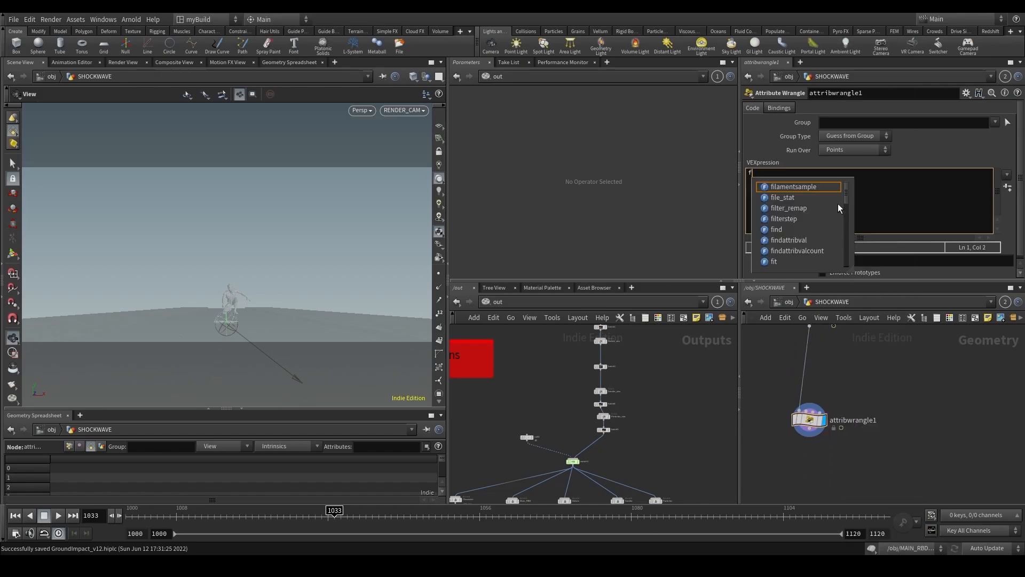
type("@density")
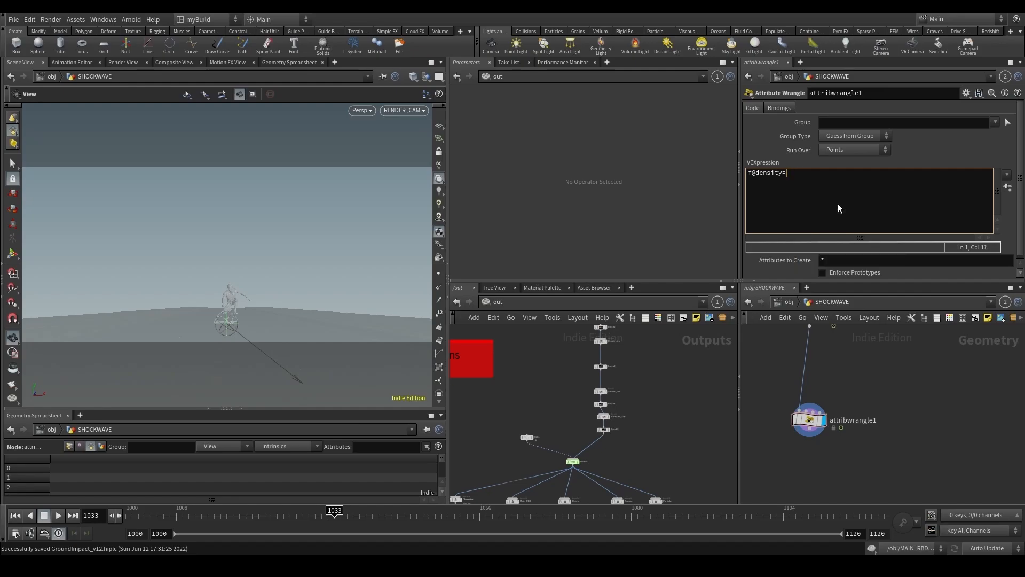
type("=chf(")
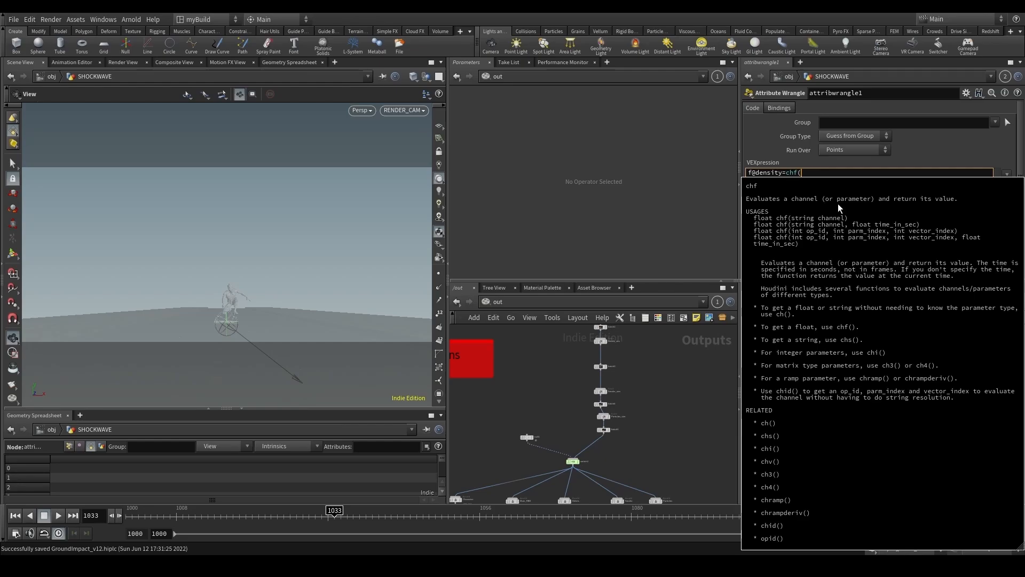
type("'Density')*")
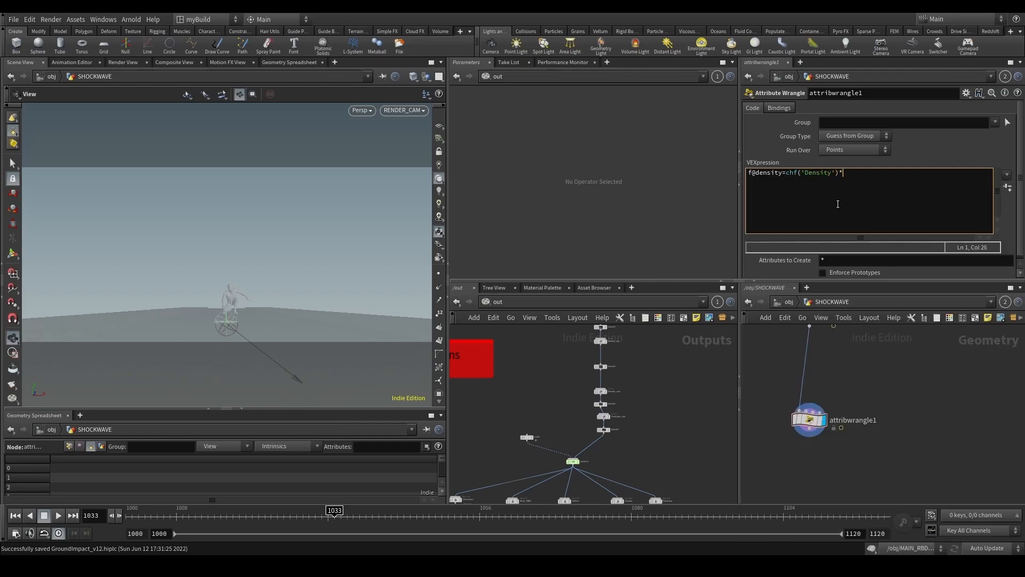
type("chf('Animation');")
Create the wrangle's Density and Animation parameters from its expression and set both to 1.
left_click_drag(778, 436, 860, 379)
left_click(1007, 189)
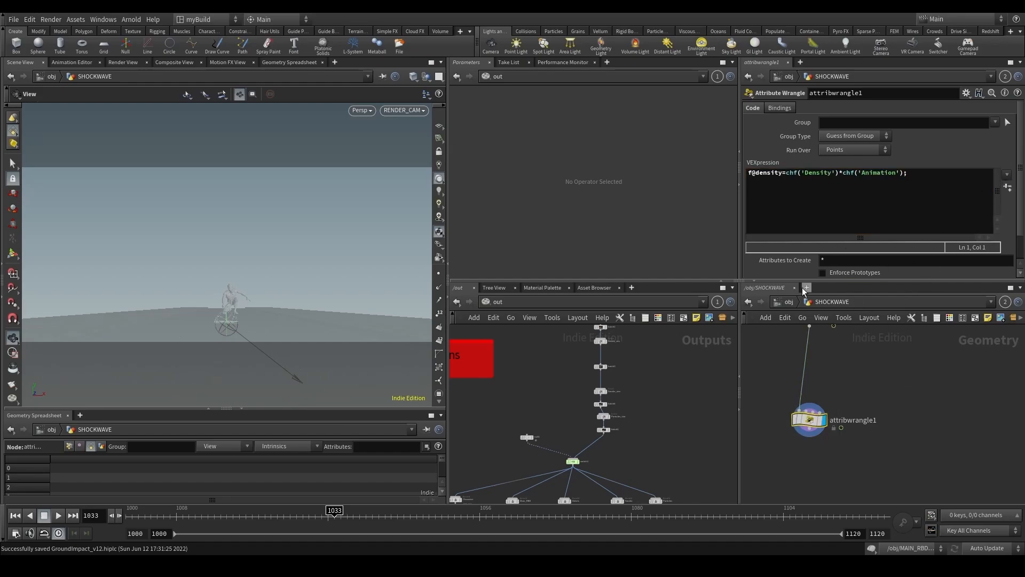
scroll(807, 274, "down", 1)
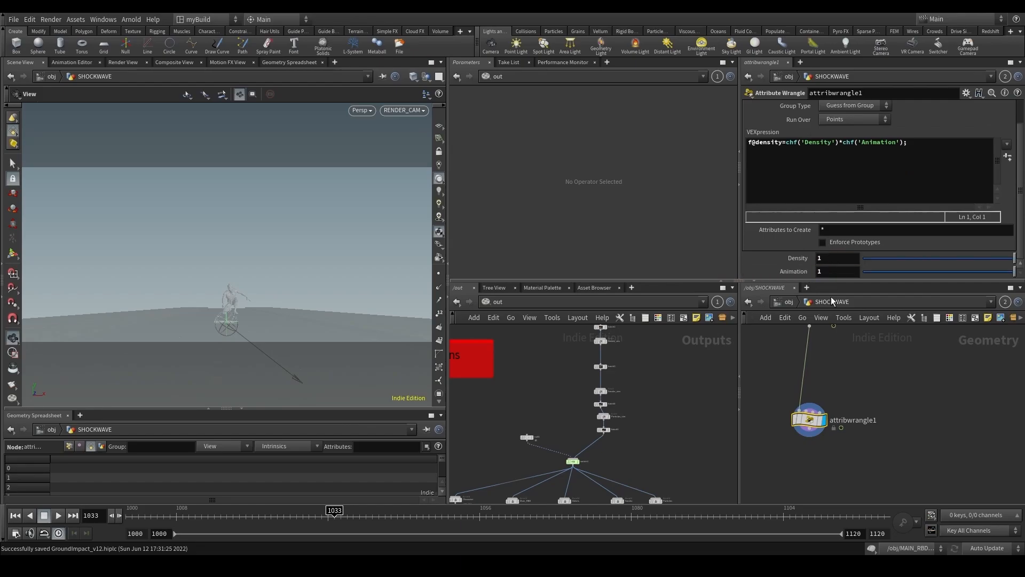
Rename the new Attribute Wrangle to Density and move the timeline to frame 1038.
left_click_drag(879, 365, 775, 439)
double_click(856, 420)
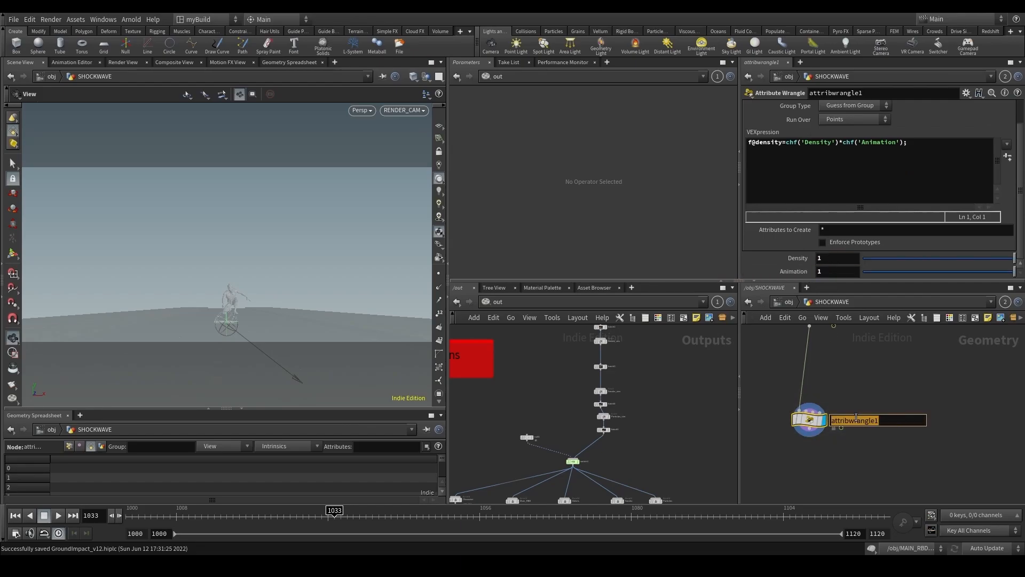
type("S")
key("Return")
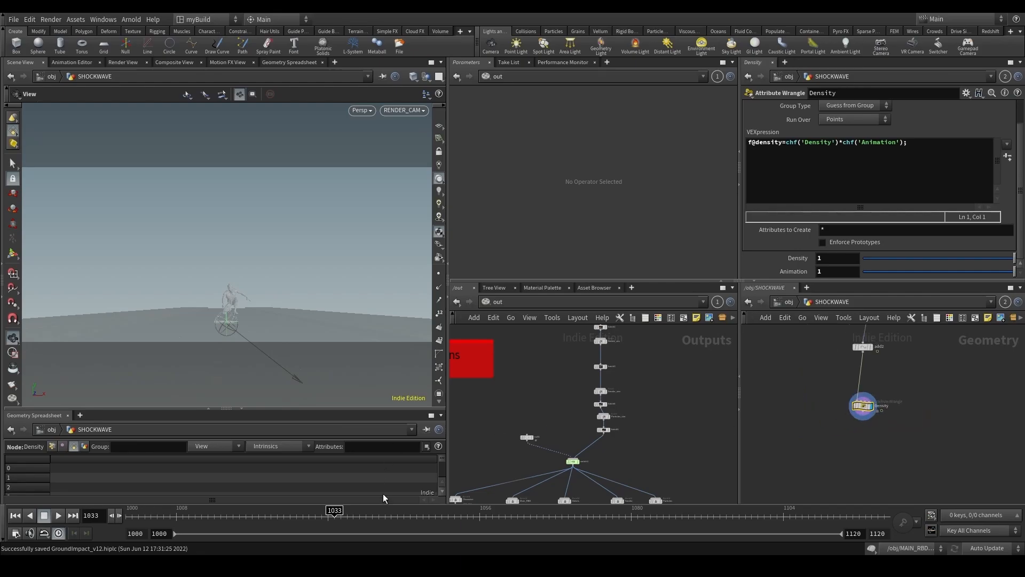
left_click(367, 513)
Insert an Add node between the lower Add node and the Density wrangle.
key("Tab")
type("a")
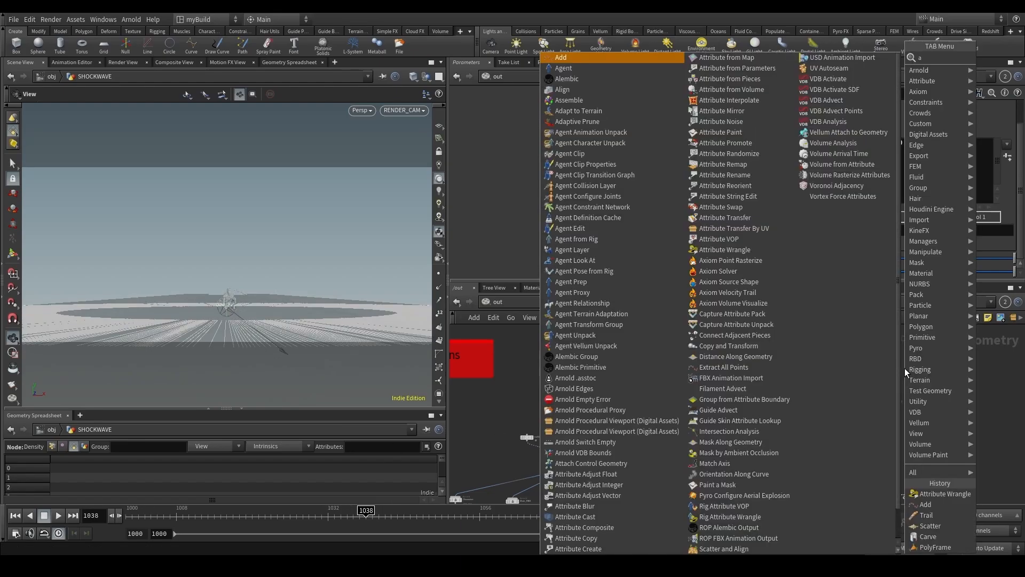
key("Return")
left_click(850, 390)
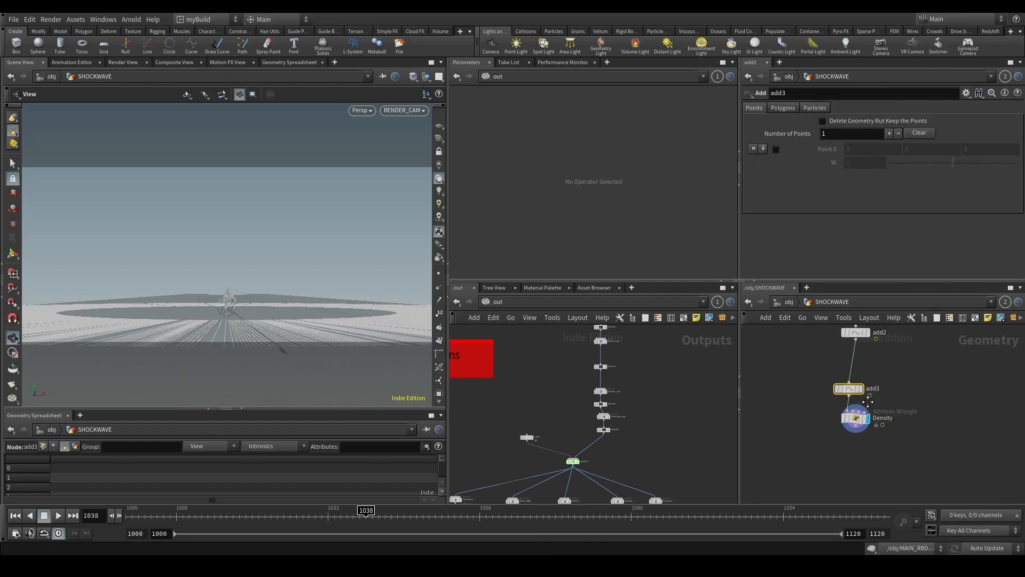
Append a displayed Volume Rasterize Attributes node below Density and delete the extra Add node directly above Density.
key("Tab")
type("rast")
key("Down")
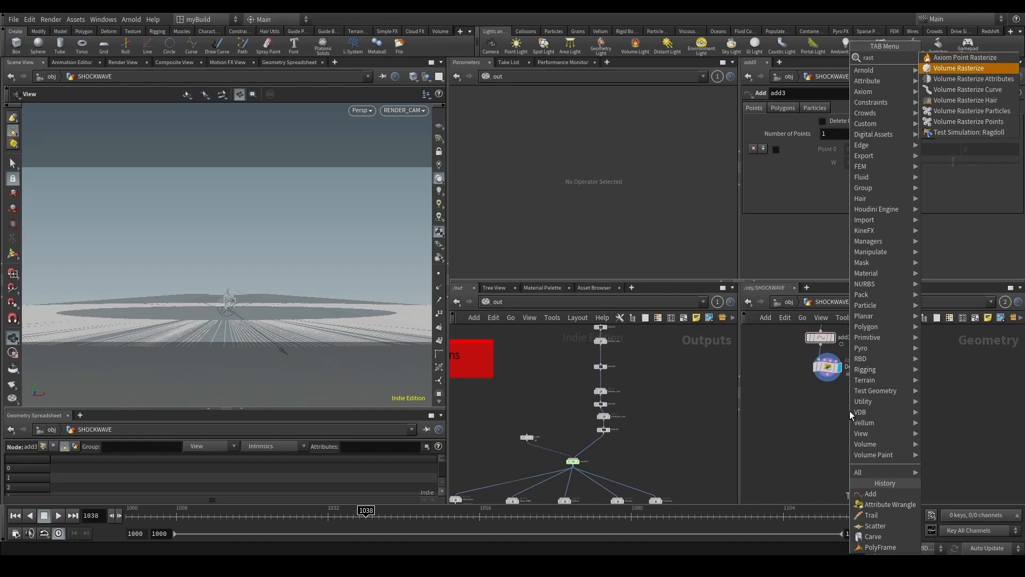
key("Down")
key("Return")
left_click(840, 412)
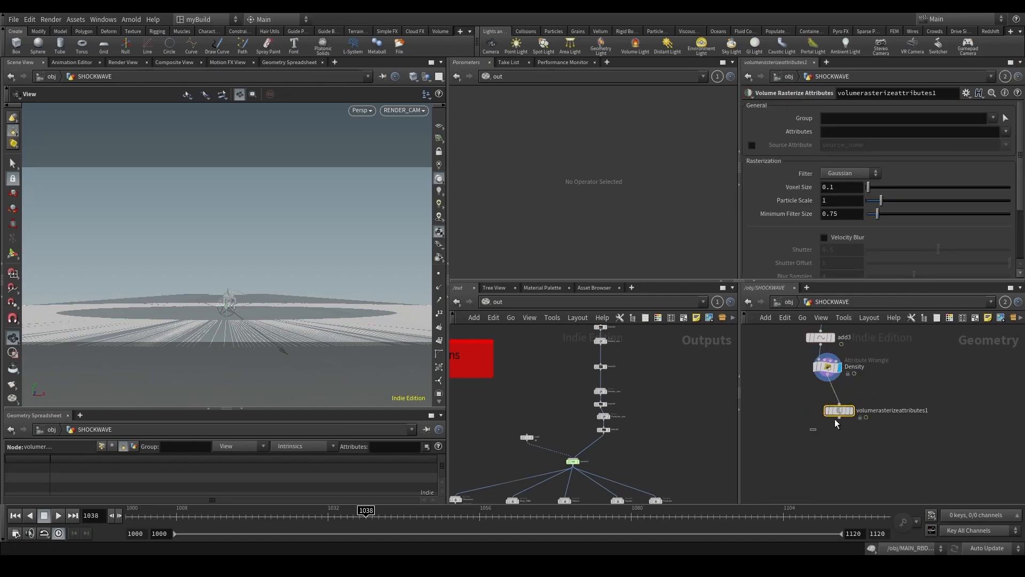
left_click(851, 410)
left_click(821, 337)
key("Delete")
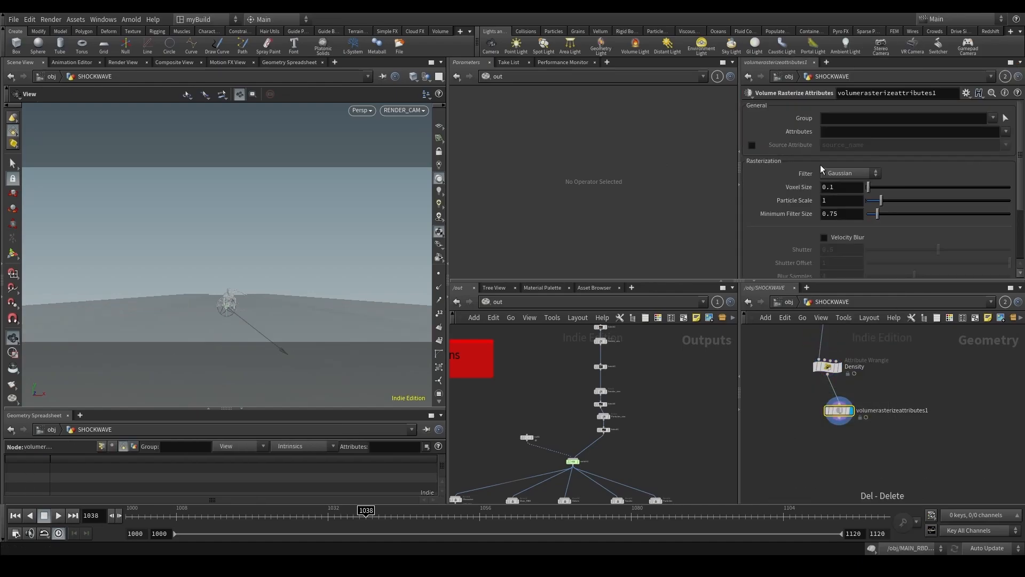
Set the volume rasterize node's Attributes to density and its Particle Scale to .1, and inspect the volume from above.
type("density")
key("Return")
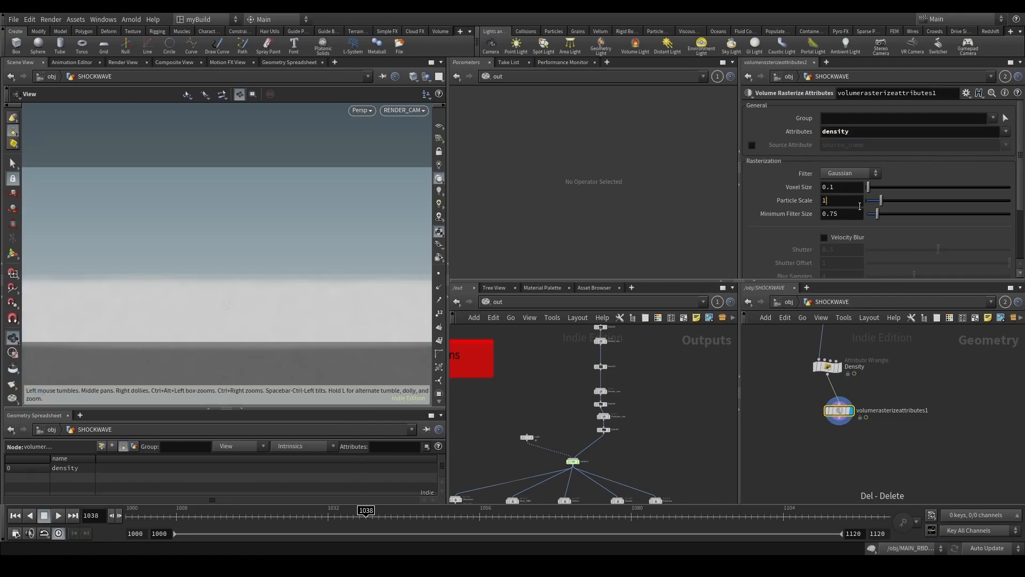
key("BackSpace")
type(".1")
key("Return")
left_click_drag(325, 317, 341, 215)
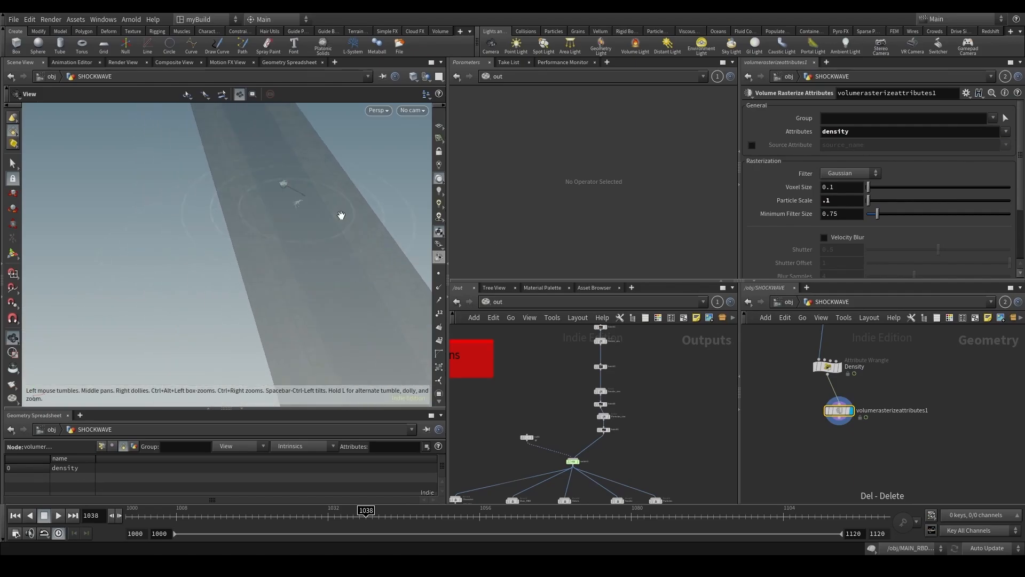
scroll(343, 222, "up", 5)
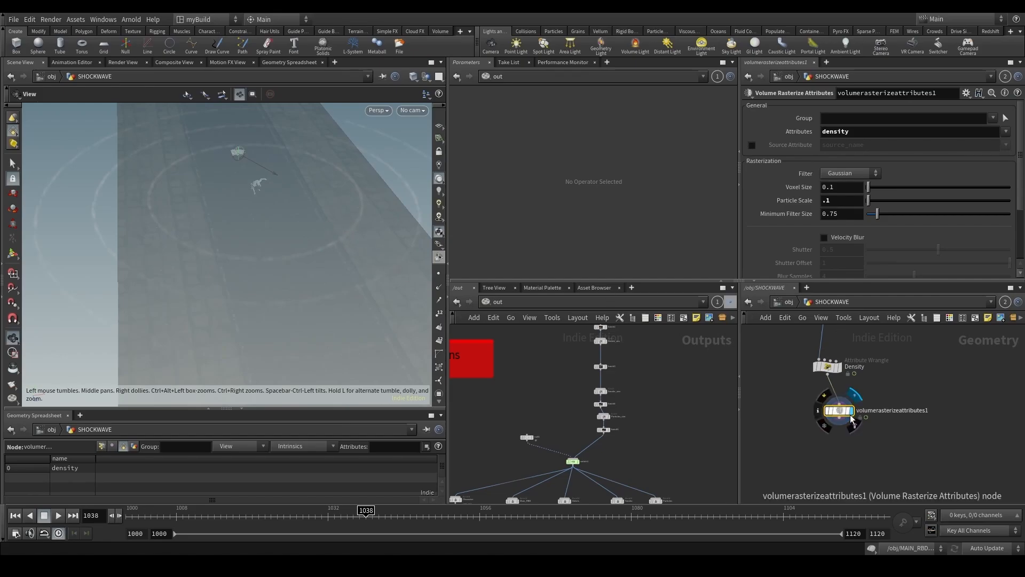
Line up the volume rasterize node below Density, display the Density wrangle and show its points in the scene view.
left_click_drag(840, 410, 827, 434)
left_click(827, 367)
key("r")
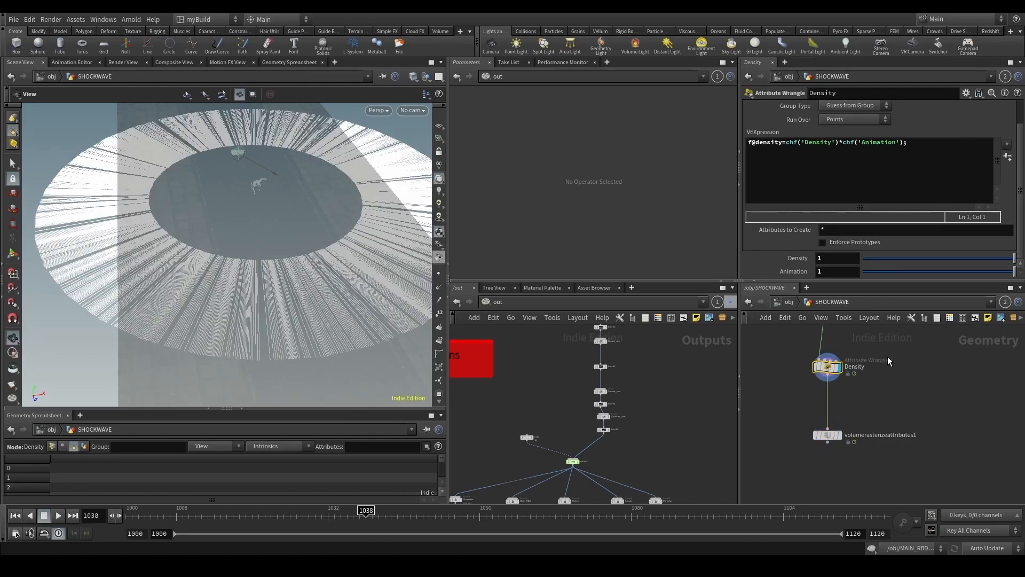
left_click(439, 274)
middle_click_drag(335, 267, 289, 280)
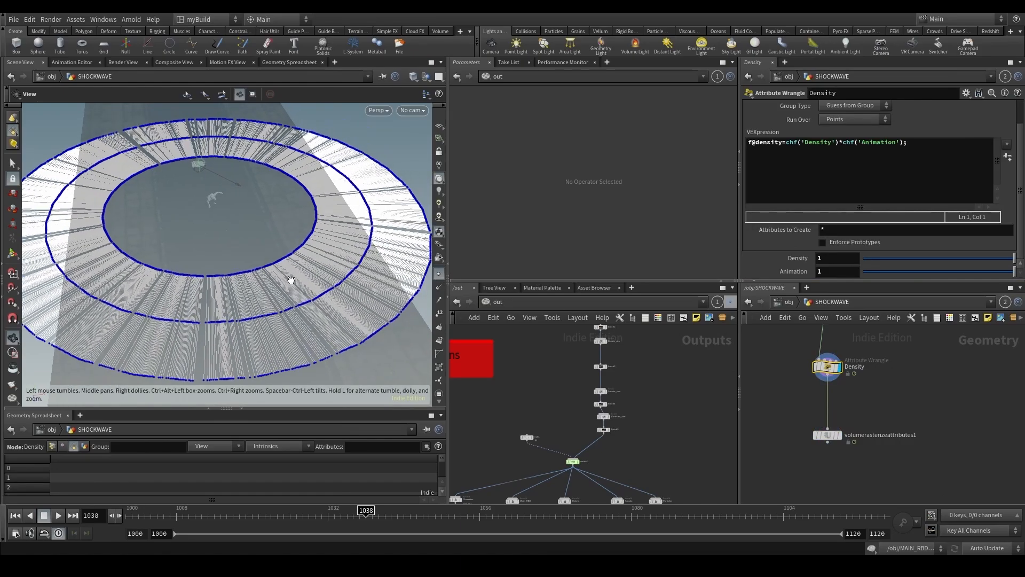
scroll(279, 265, "up", 3)
scroll(328, 251, "down", 5)
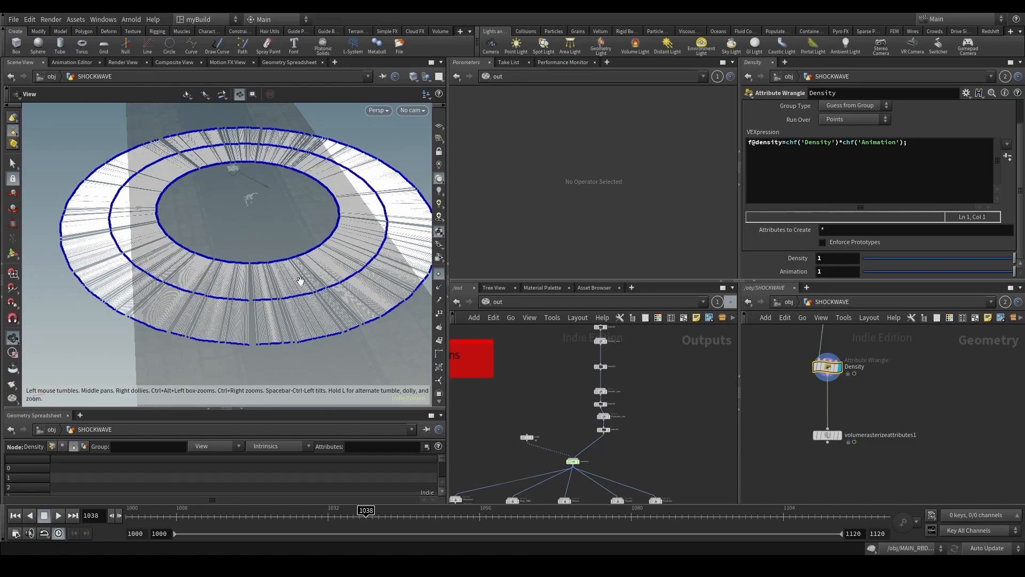
Insert a Resample node between Density and the volume rasterize node and display it.
key("Tab")
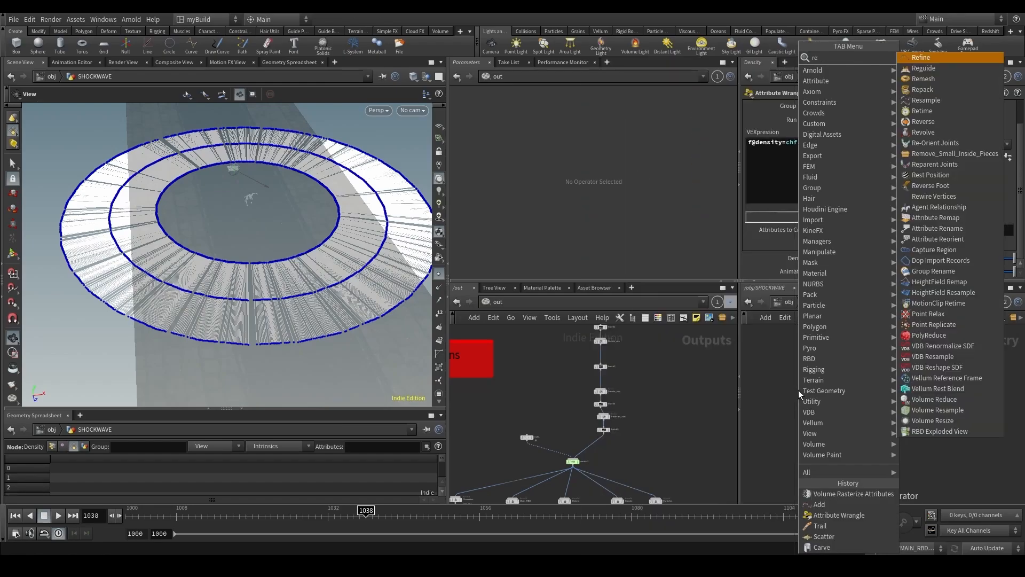
type("res")
key("Return")
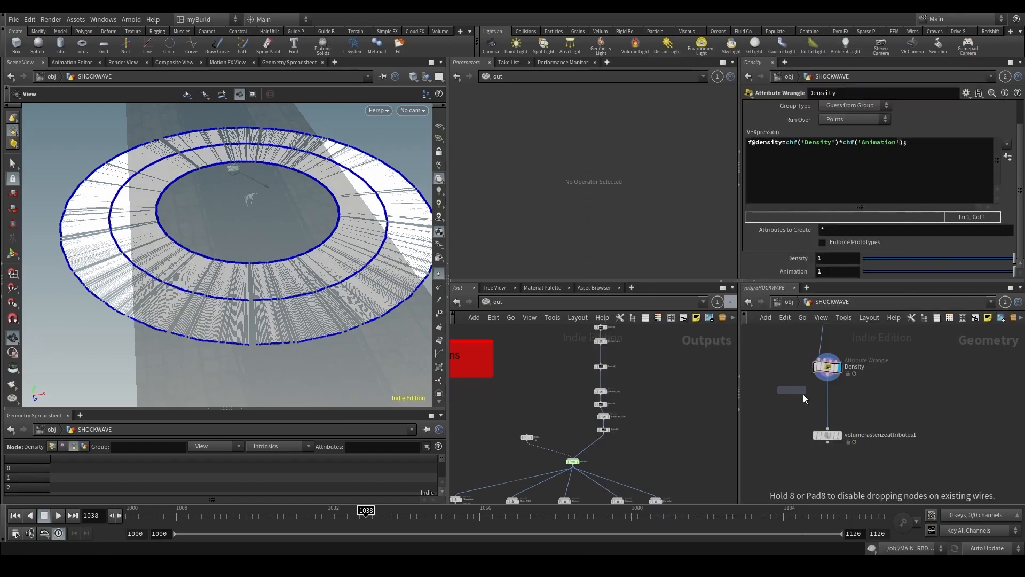
left_click(831, 394)
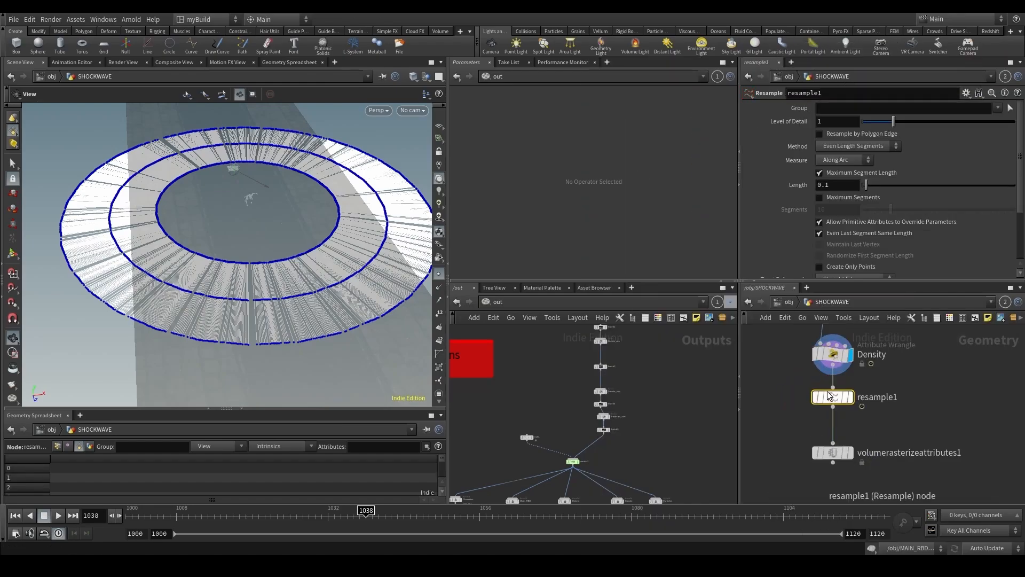
key("r")
Display the volume rasterize node through RENDER_CAM and add v to its Attributes after density.
key("Down")
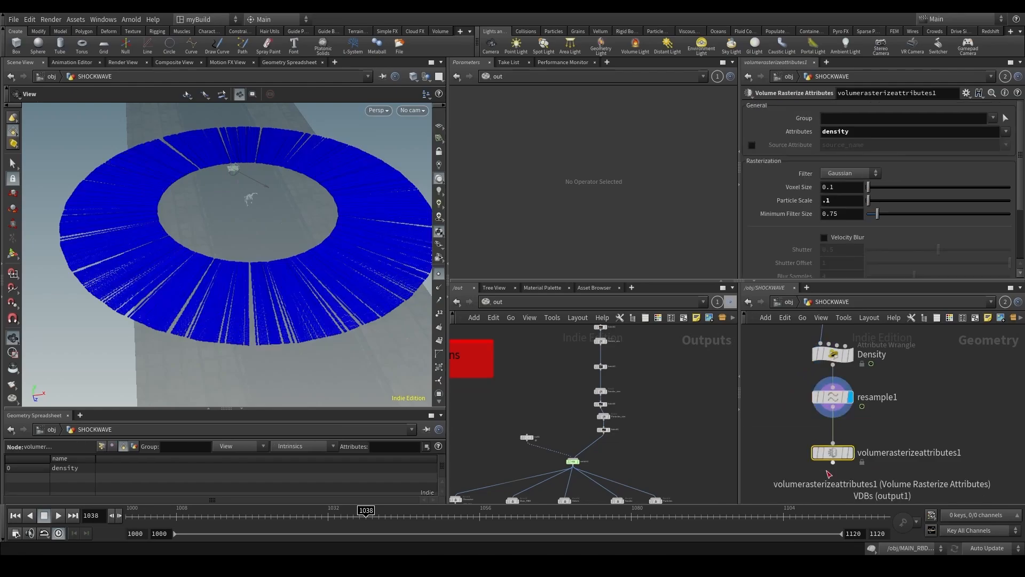
key("r")
left_click_drag(358, 314, 310, 251)
left_click(403, 113)
left_click(453, 169)
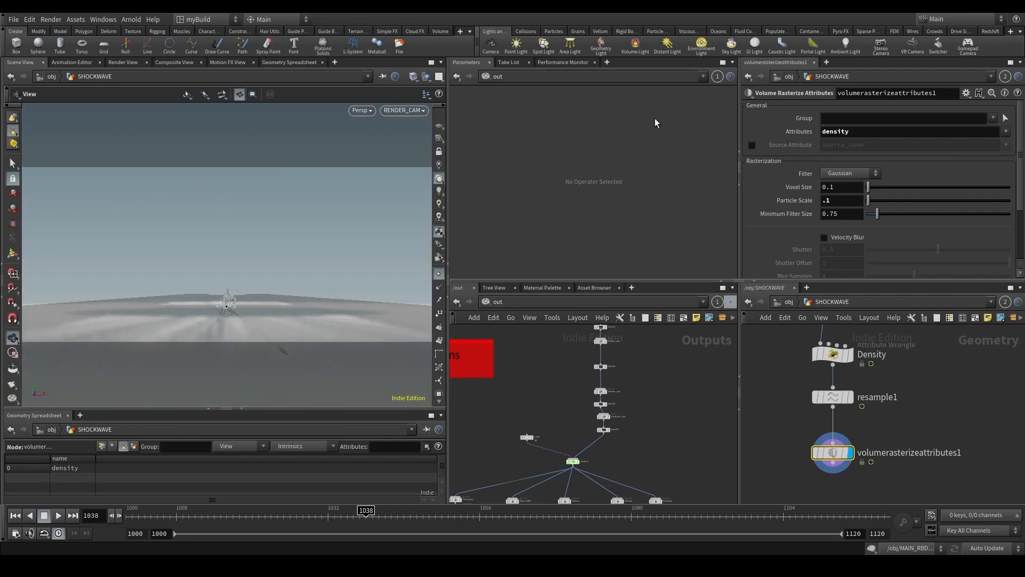
left_click(887, 137)
key("Return")
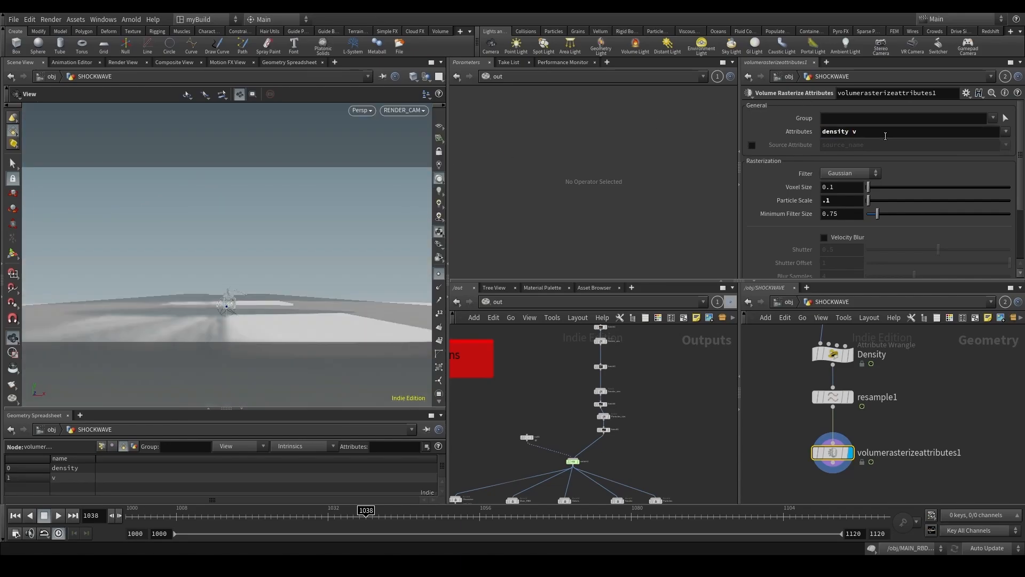
scroll(822, 418, "down", 5)
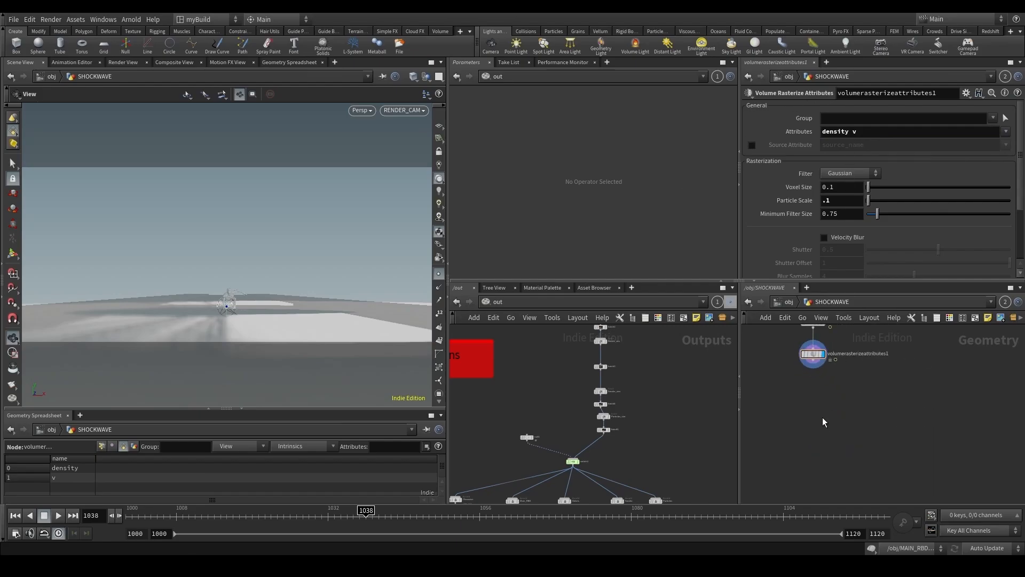
key("Tab")
type("pri")
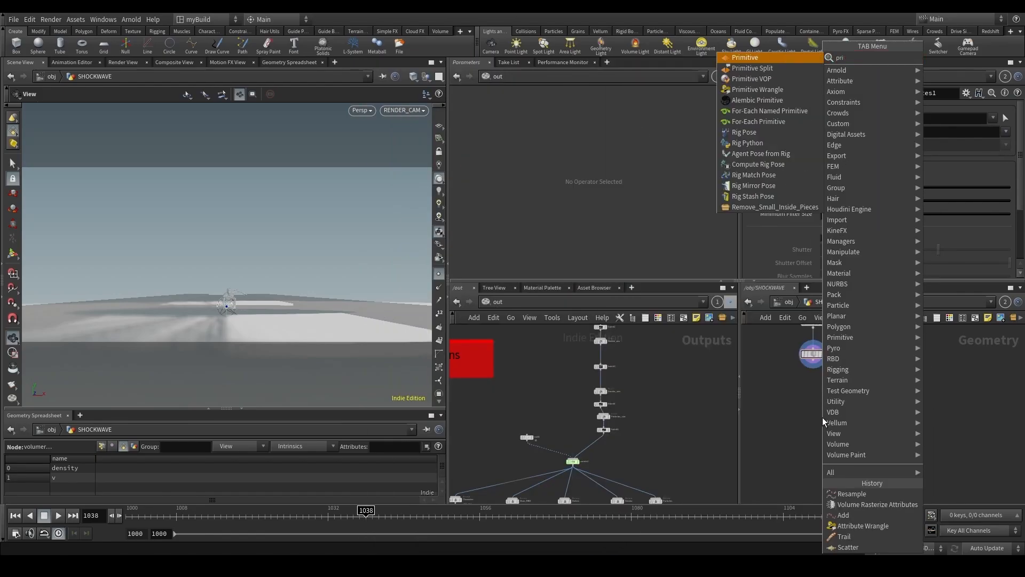
key("Return")
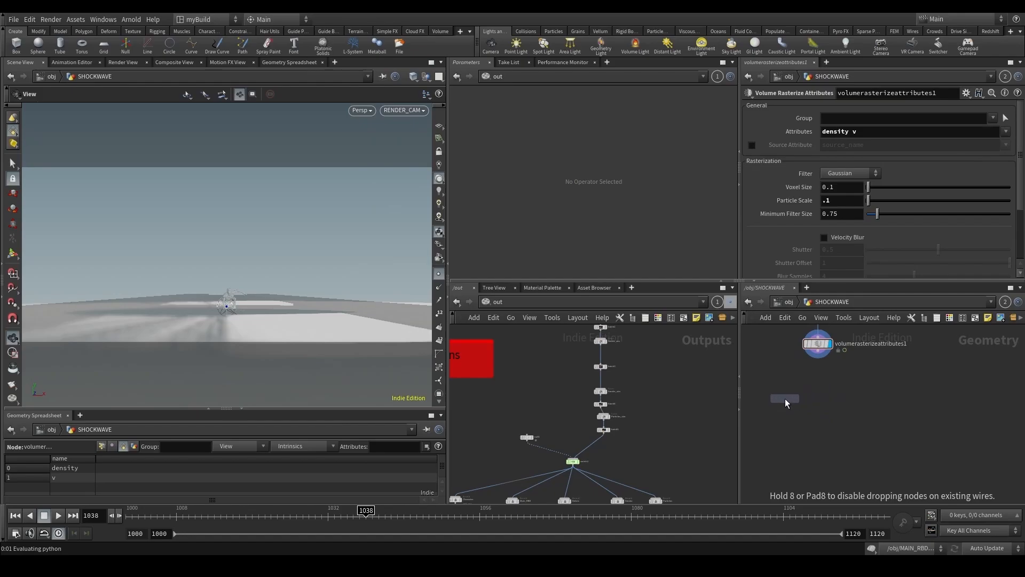
key("Escape")
Remove v from the volume rasterize node's Attributes and enter it again after density.
middle_click_drag(822, 389, 847, 409)
mouse_move(855, 448)
middle_mouse_down()
mouse_move(856, 431)
mouse_move(855, 457)
middle_mouse_up()
left_click(885, 131)
key("BackSpace")
key("BackSpace")
key("Return")
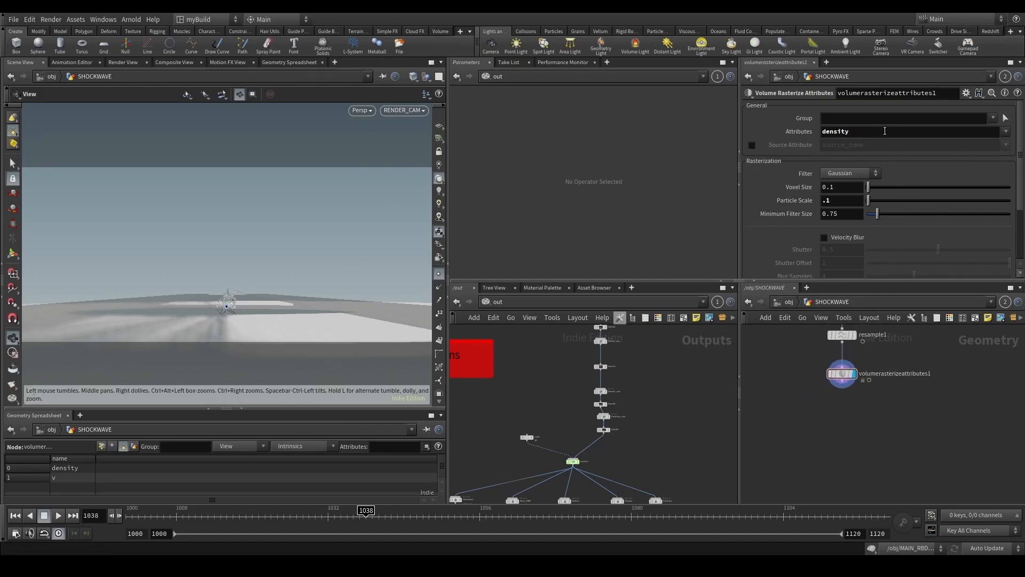
left_click(885, 131)
type("v")
key("Return")
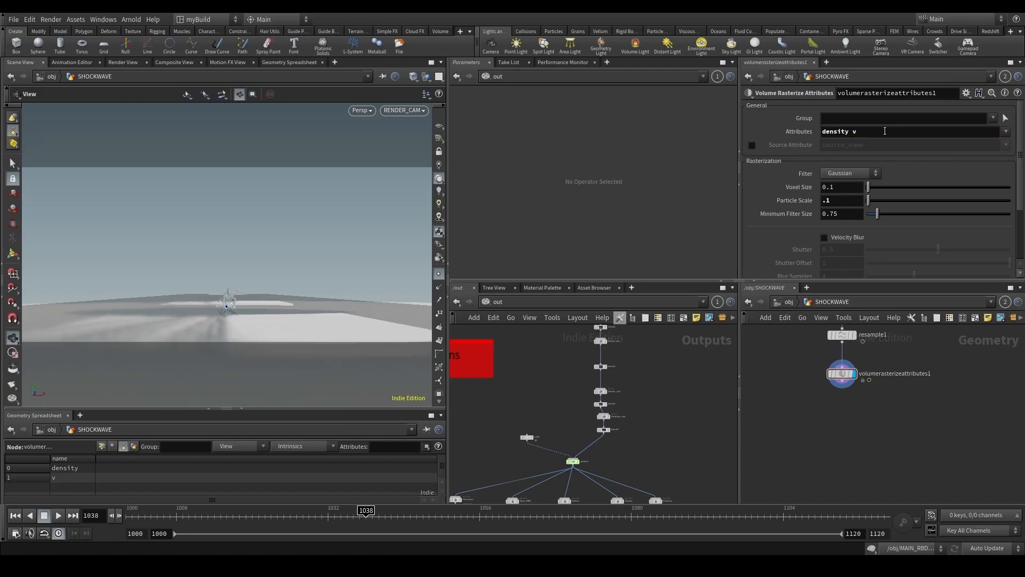
Append a Primitive node below the volume rasterize node.
key("Tab")
type("pri")
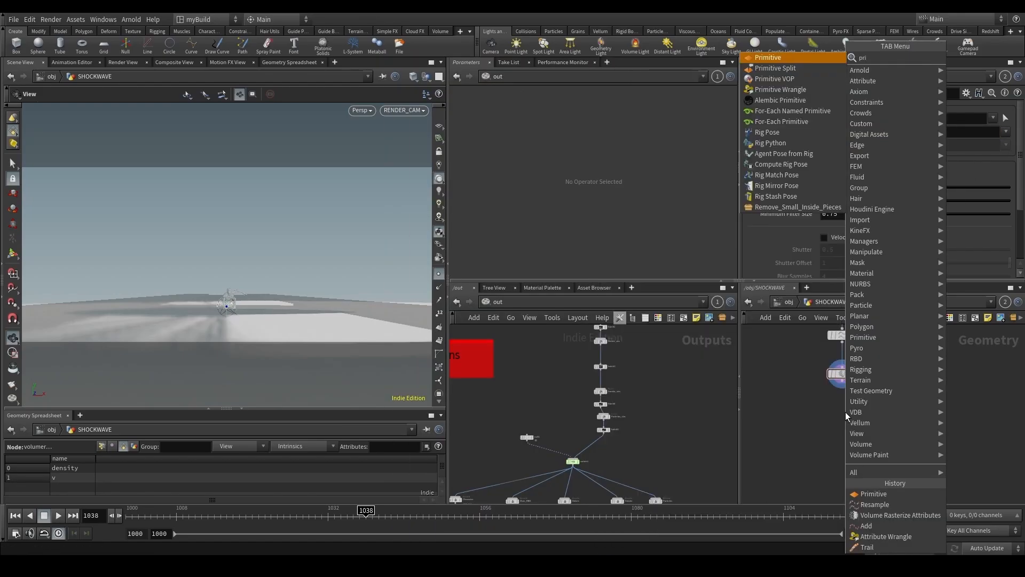
key("Return")
left_click(846, 412)
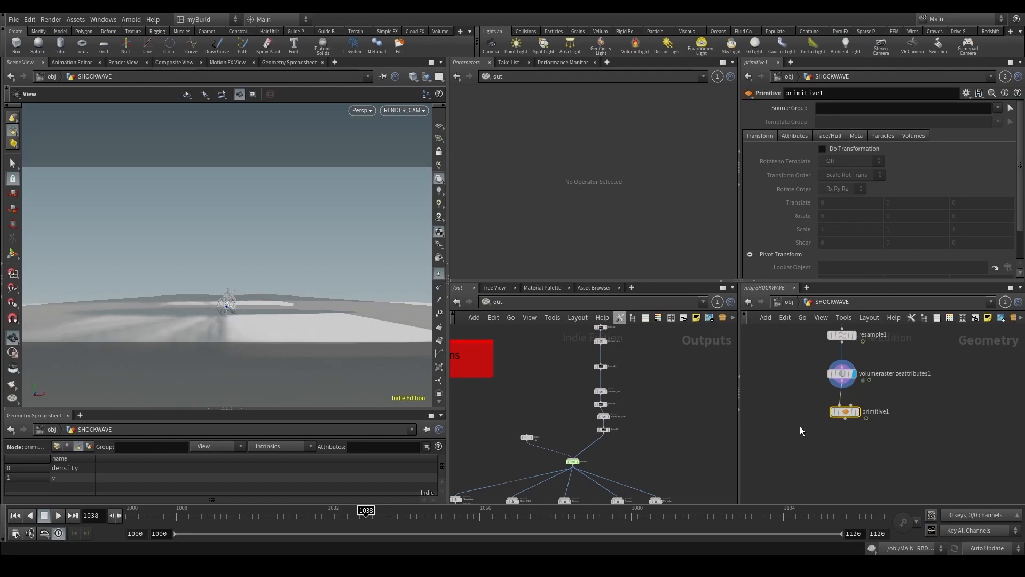
left_click(884, 109)
left_click(998, 108)
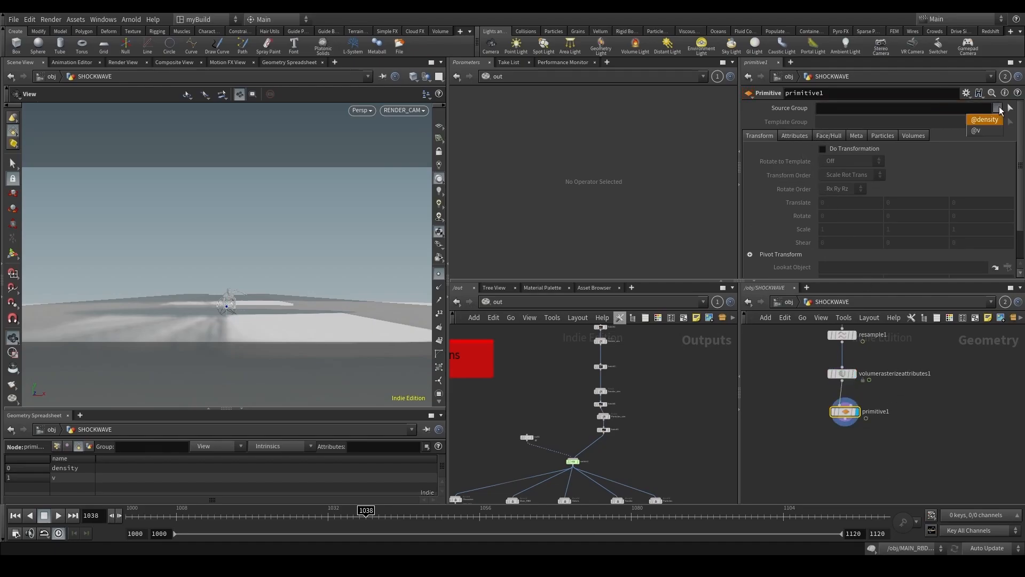
left_click(978, 130)
left_click(902, 137)
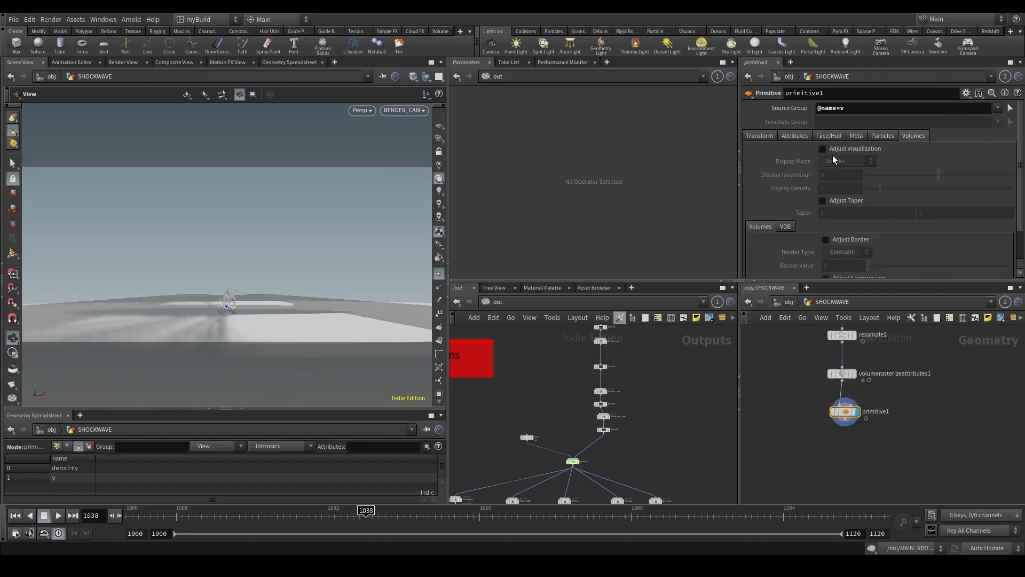
left_click(848, 161)
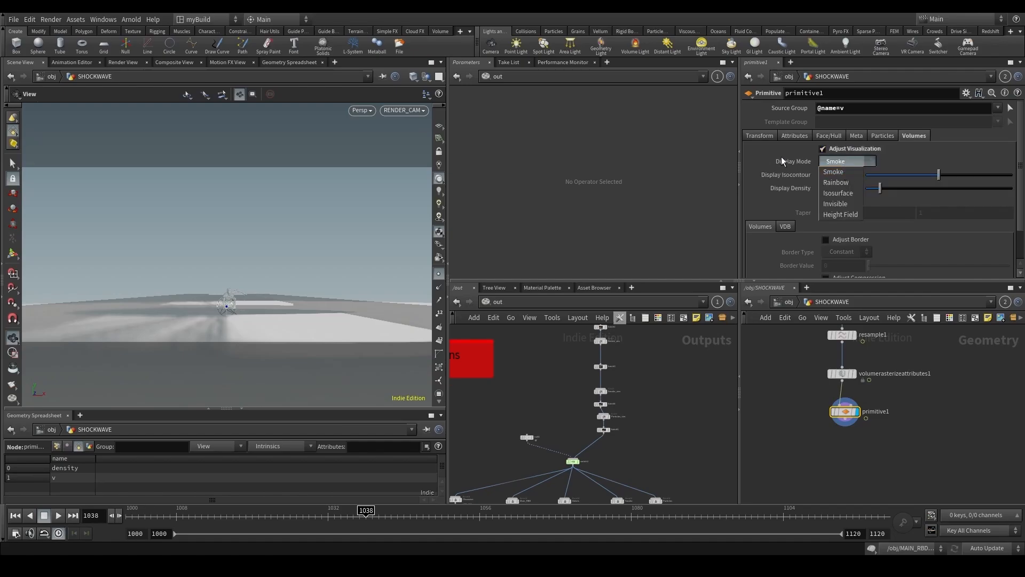
left_click(845, 203)
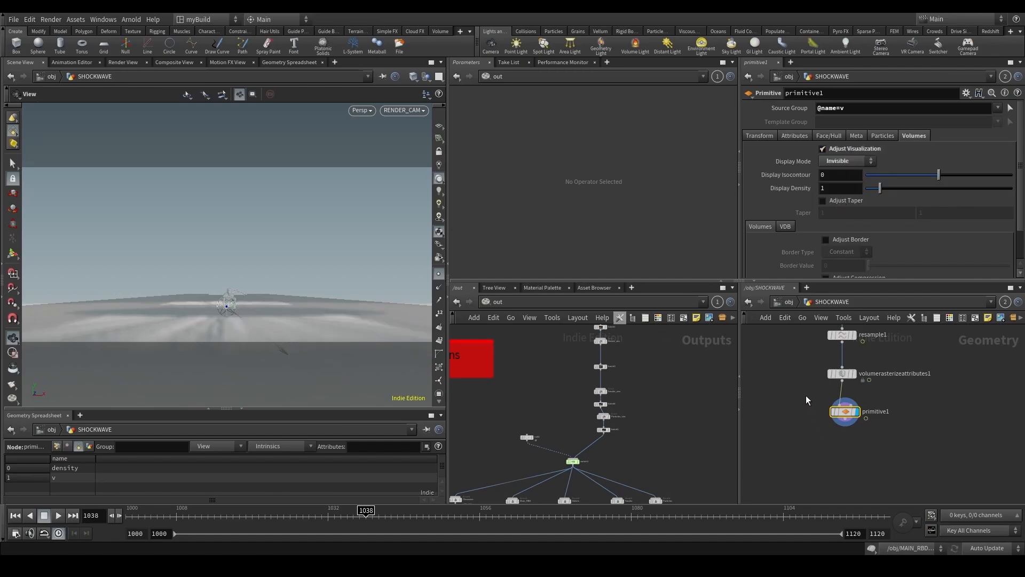
Try Velocity Blur on the volume rasterize node and switch it back off.
left_click_drag(806, 396, 876, 425)
left_click_drag(801, 391, 871, 377)
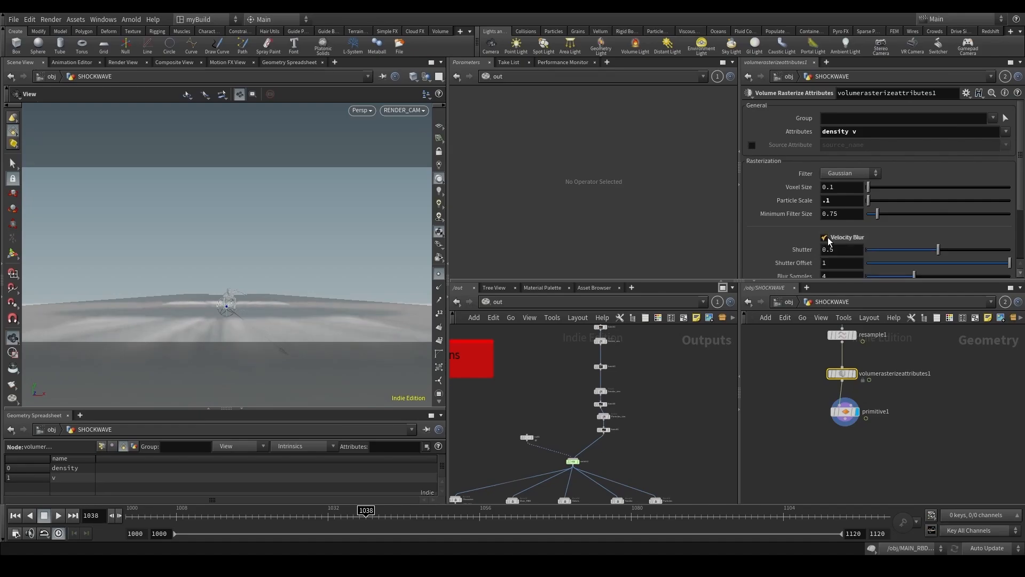
scroll(791, 376, "down", 3)
scroll(783, 423, "down", 3)
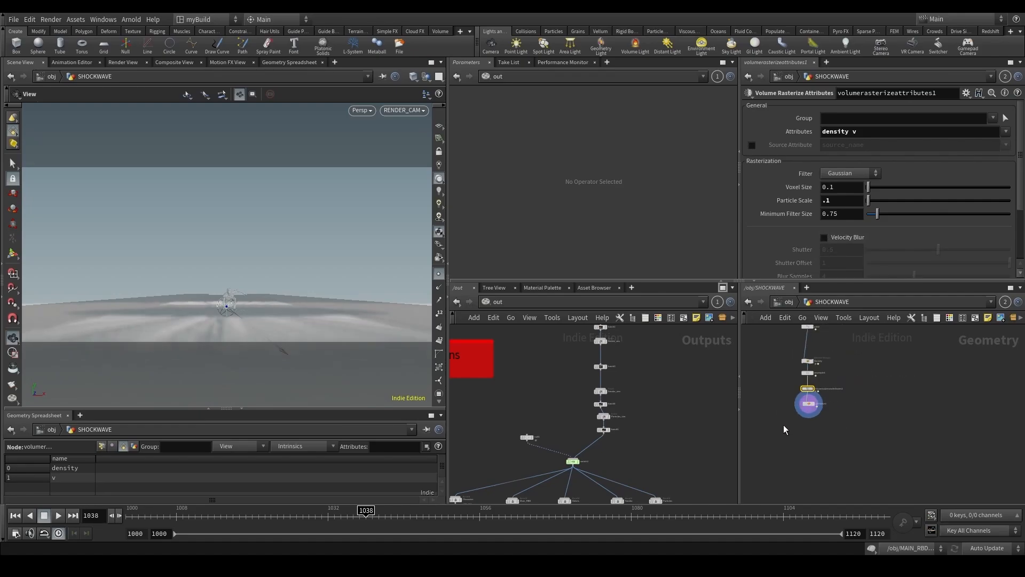
Scrub to frame 1035 to examine the rasterized ring volume and select the Primitive node.
mouse_move(334, 523)
left_mouse_down()
mouse_move(438, 519)
mouse_move(338, 523)
mouse_move(350, 521)
left_mouse_up()
scroll(792, 438, "up", 2)
left_click(816, 385)
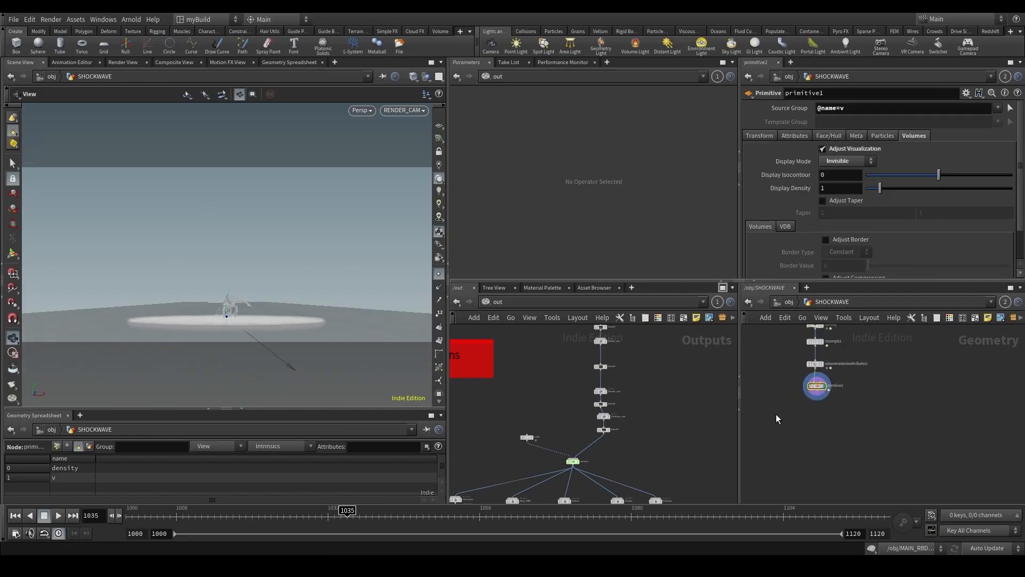
Display the Resample node and scrub to frame 1052 to examine how its points spread.
left_click(822, 341)
left_click_drag(398, 517, 453, 516)
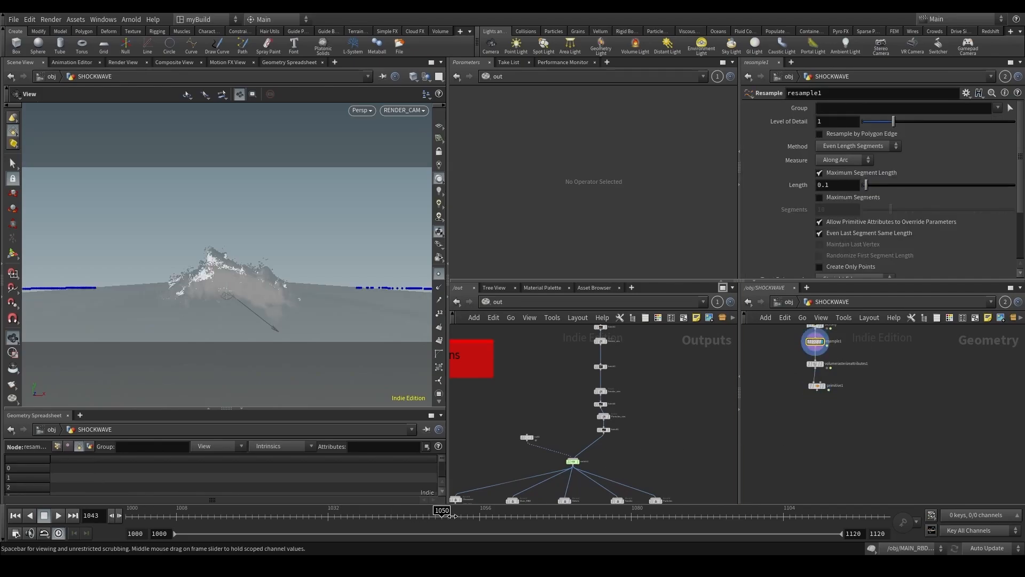
scroll(815, 344, "up", 3)
middle_click(815, 344)
middle_click_drag(785, 420, 781, 459)
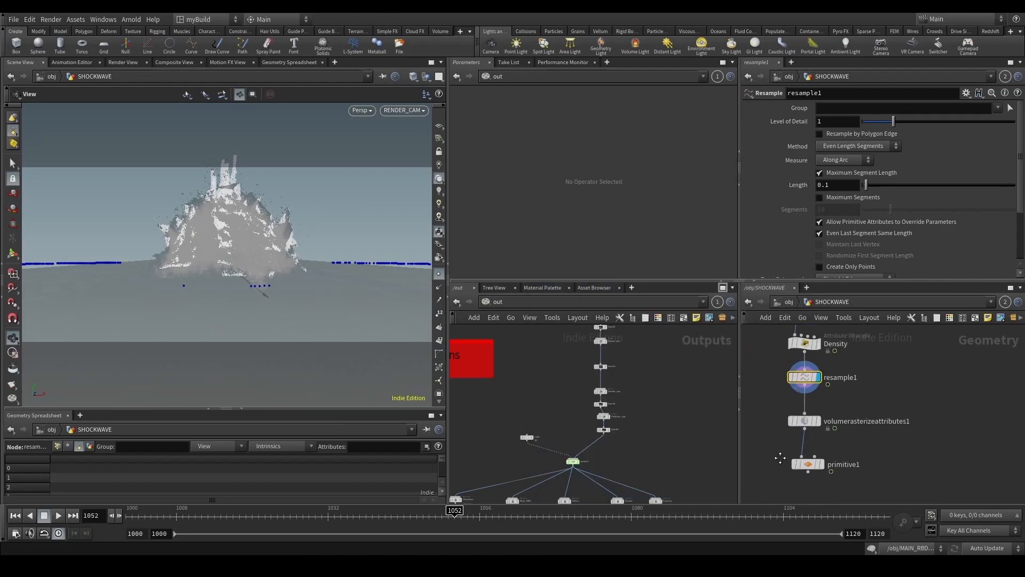
Examine the ring's points around frame 1055 from an overview angle and inspect the add2, Density and resample1 nodes.
scroll(780, 458, "down", 3)
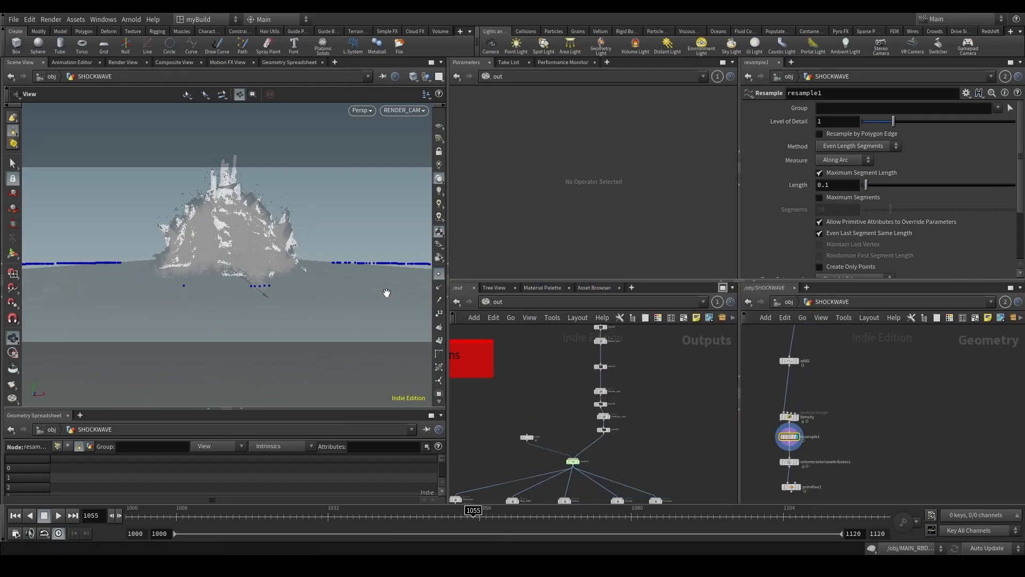
key("space+g")
left_click_drag(224, 355, 406, 280)
scroll(763, 377, "up", 3)
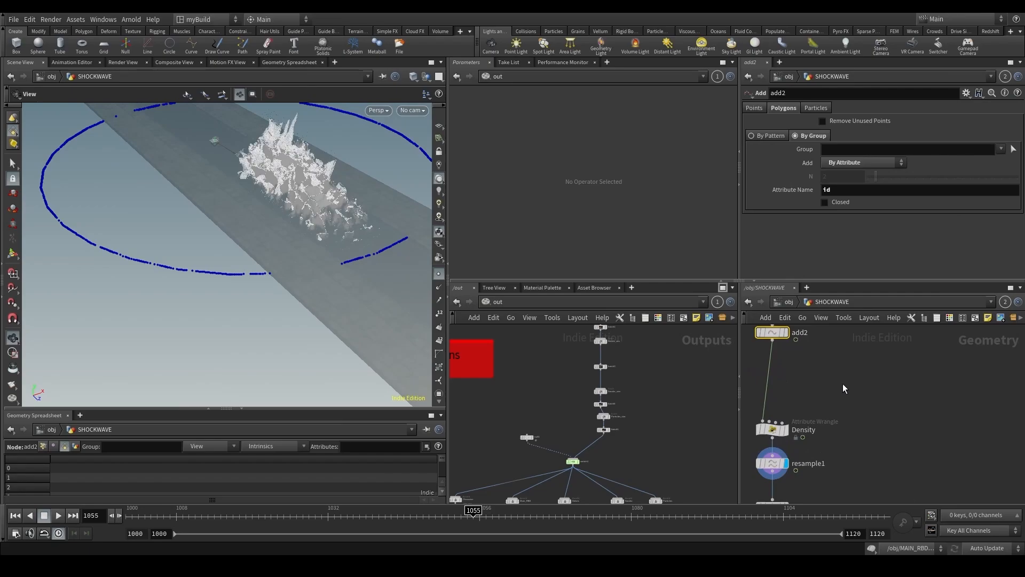
left_click(785, 429)
middle_click_drag(837, 486, 872, 433)
left_click(820, 411)
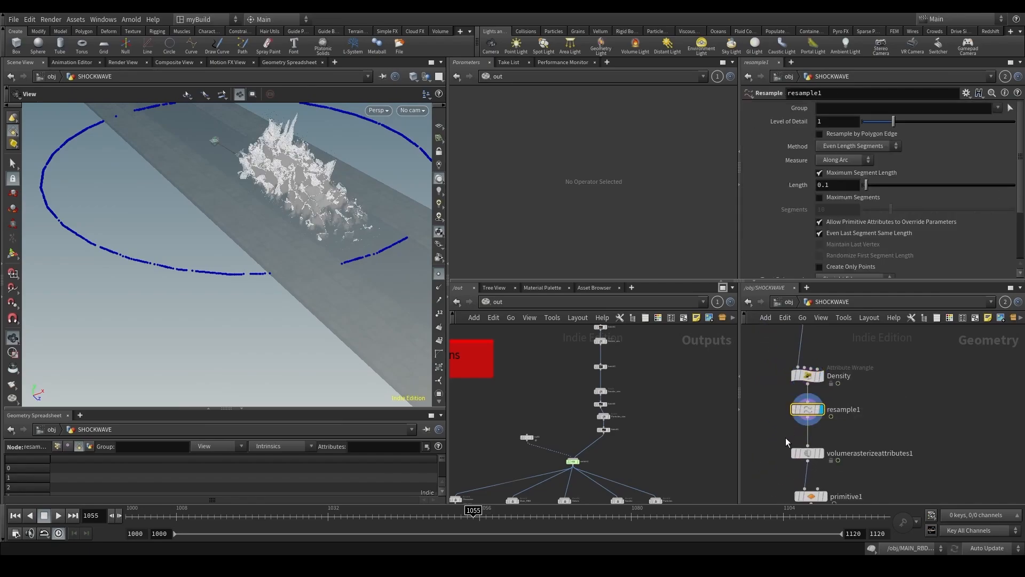
Insert an Add node between resample1 and volumerasterizeattributes1.
key("Tab")
type("ad")
key("Return")
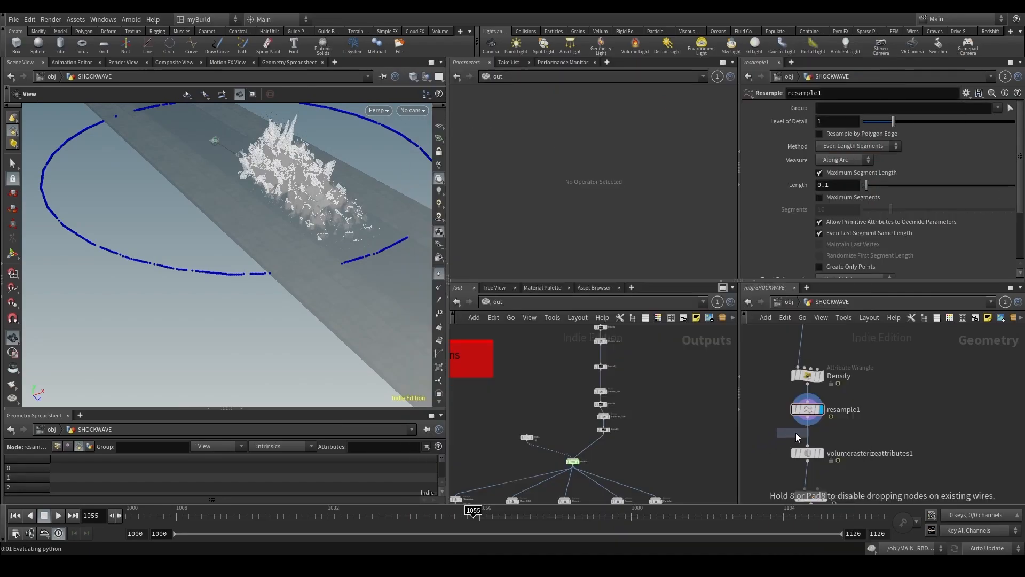
left_click(808, 432)
left_click_drag(809, 431, 815, 435)
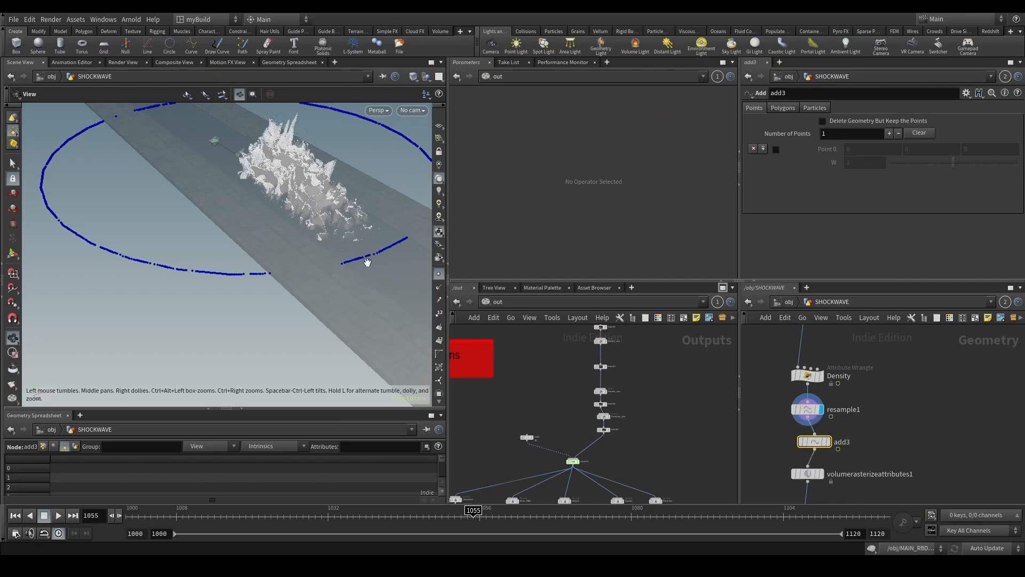
Display the add3 node and enable Delete Geometry But Keep the Points.
scroll(261, 289, "up", 3)
scroll(253, 287, "up", 3)
left_click(823, 436)
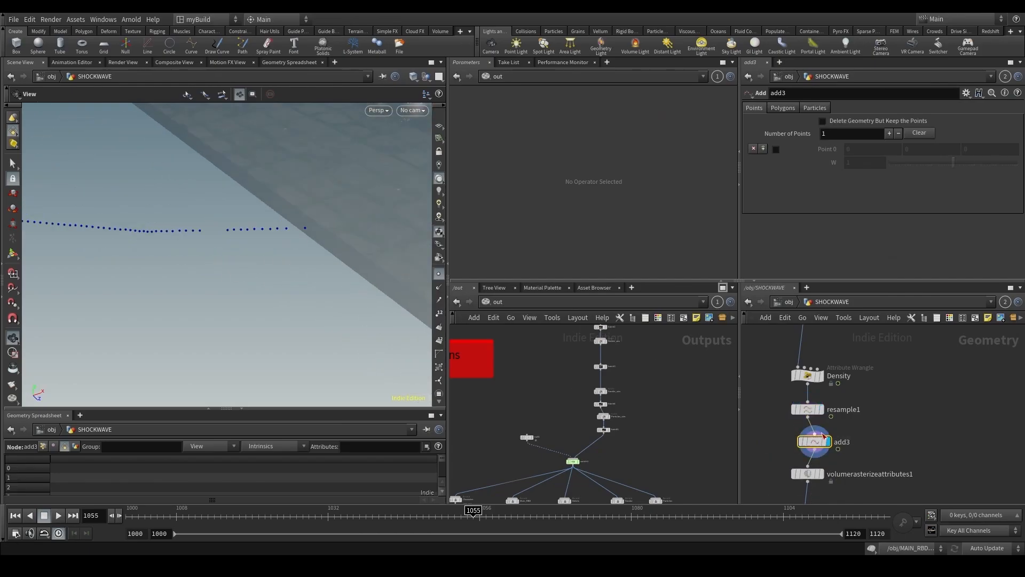
left_click(787, 111)
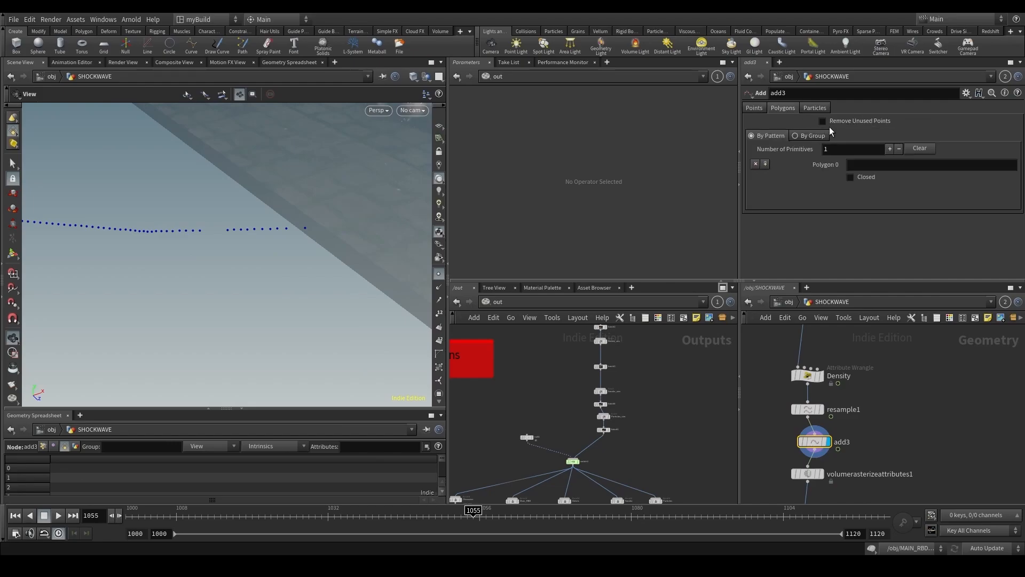
left_click(754, 109)
left_click(823, 122)
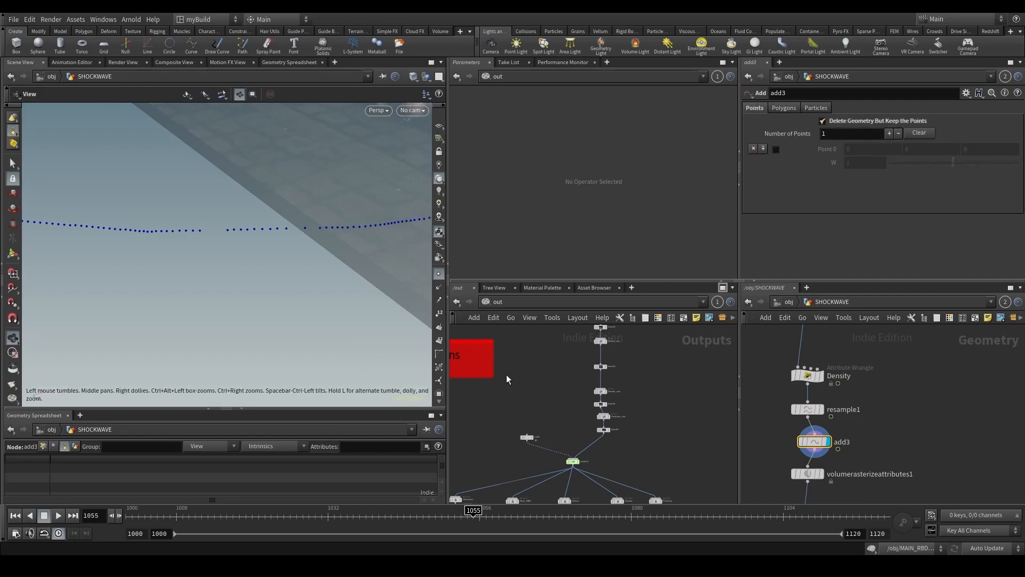
scroll(270, 322, "down", 6)
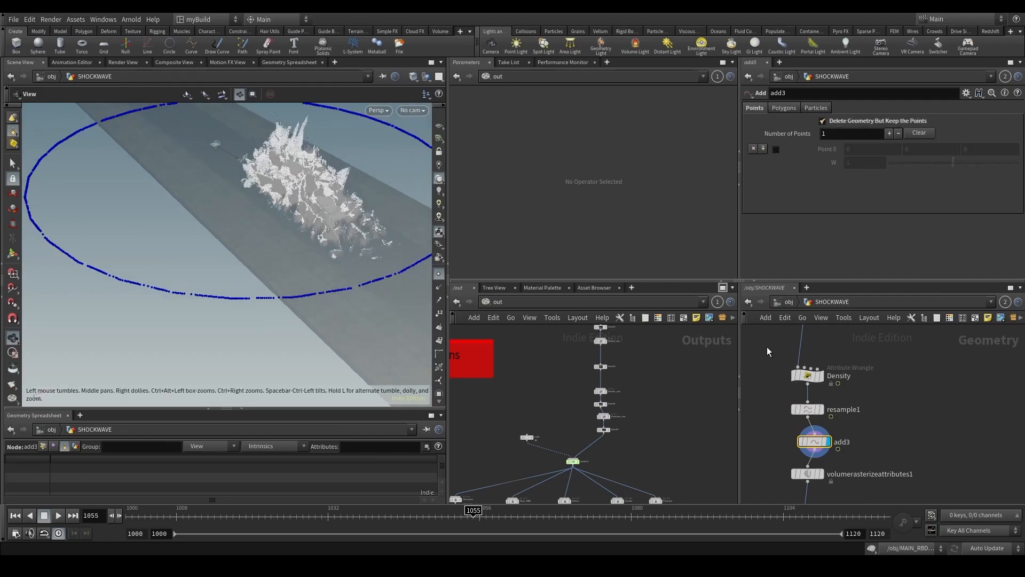
Reposition add3 below resample1 and place an unconnected Attribute Wrangle node beside the chain.
left_click_drag(768, 351, 808, 369)
left_click_drag(813, 443, 800, 425)
left_click(845, 392)
key("Tab")
type("attwr")
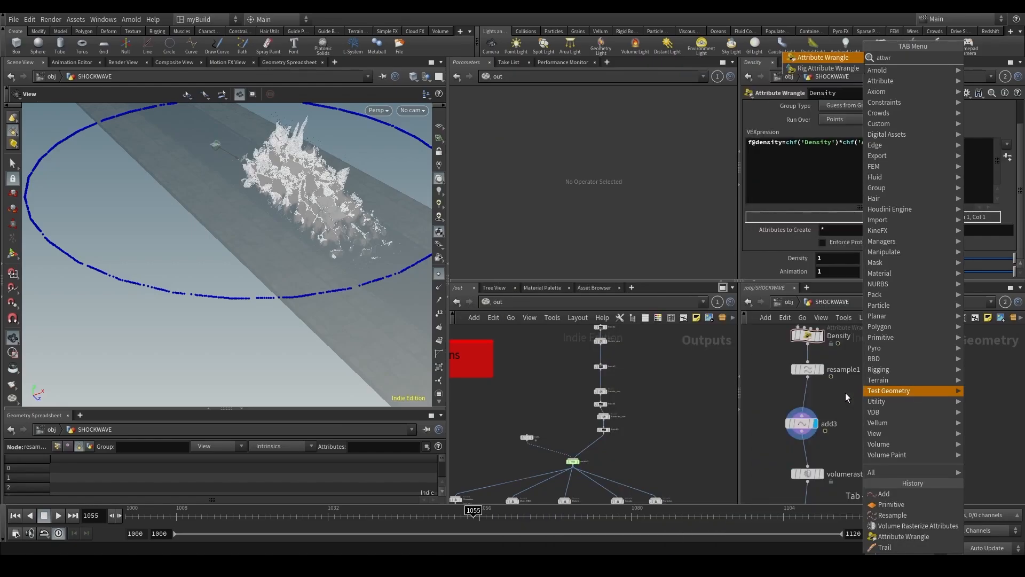
key("Return")
scroll(845, 393, "up", 3)
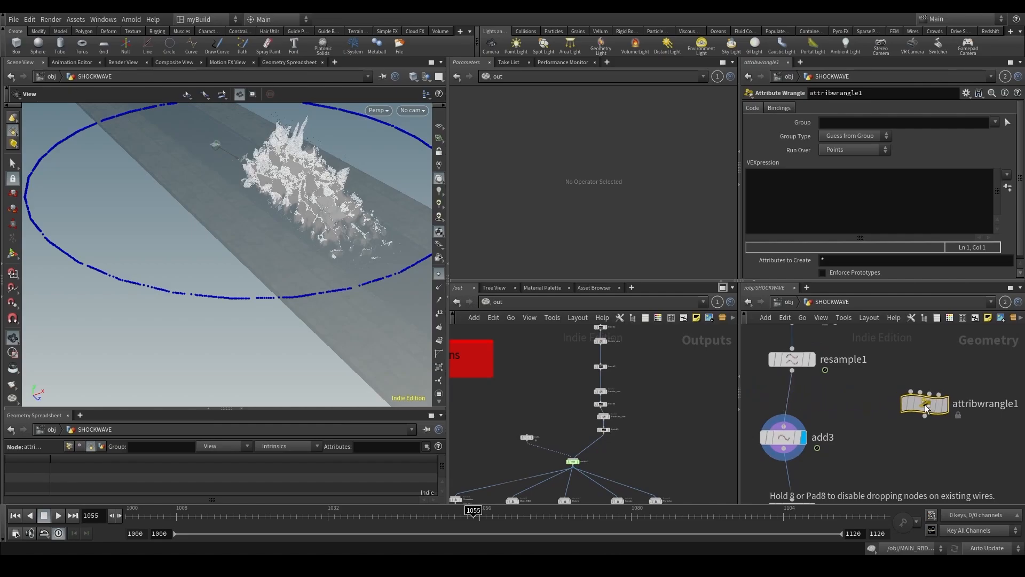
left_click(925, 405)
key("Tab")
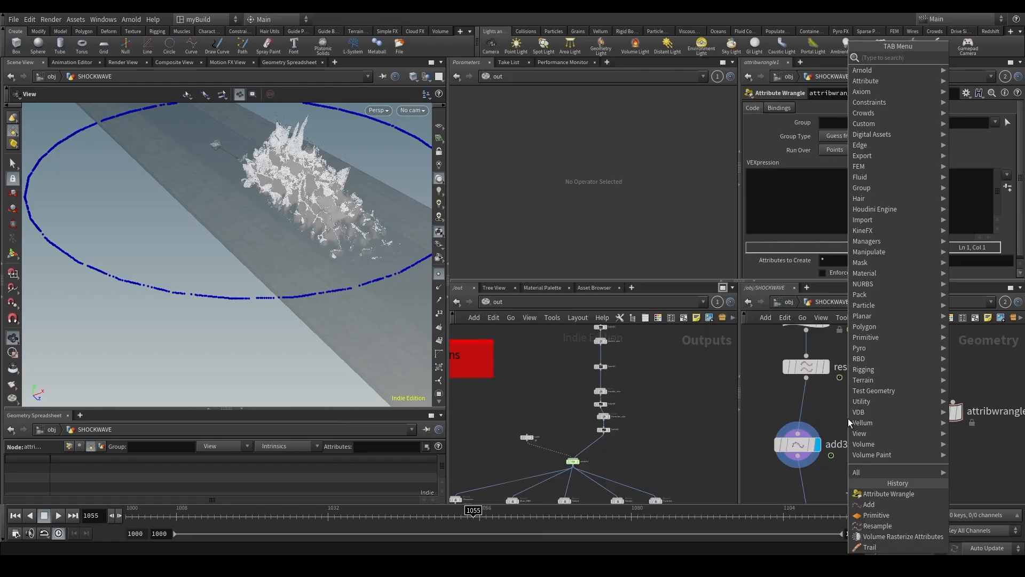
key("Escape")
scroll(850, 395, "down", 3)
middle_click_drag(880, 363, 842, 386)
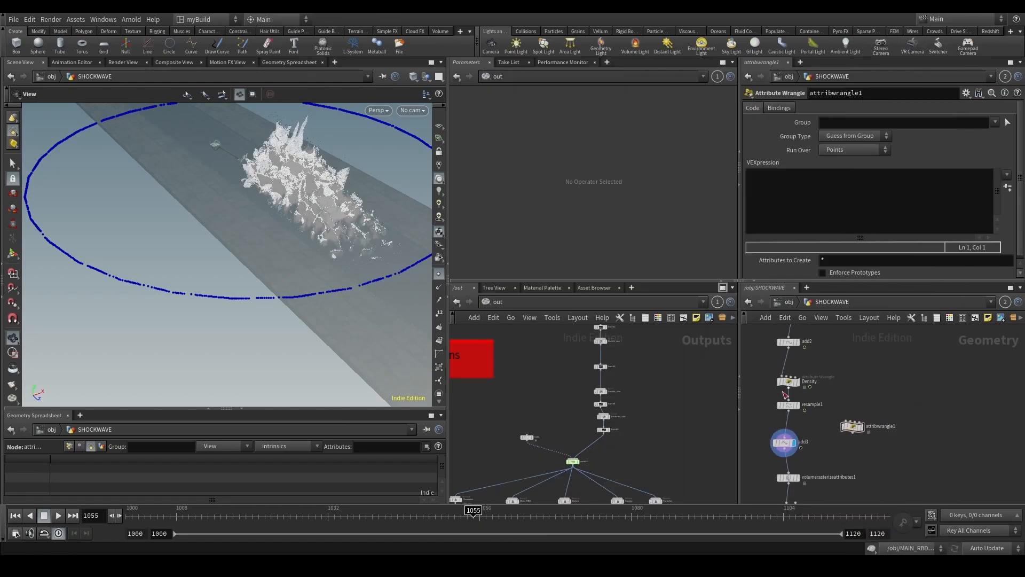
Rearrange the Density and add2 nodes to open up space between them in the chain.
left_click_drag(789, 382, 787, 409)
middle_click_drag(850, 368, 897, 399)
left_click(841, 430)
left_click(835, 373)
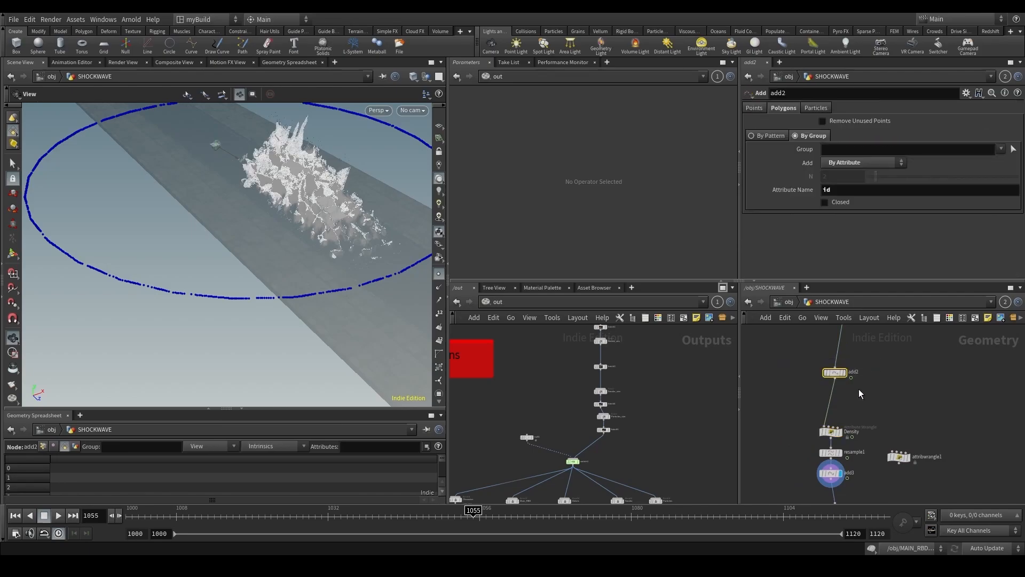
left_click_drag(841, 373, 792, 434)
middle_click_drag(805, 470, 815, 435)
Insert a Measure node between add2 and Density, display it, and set it to measure Perimeter.
key("Tab")
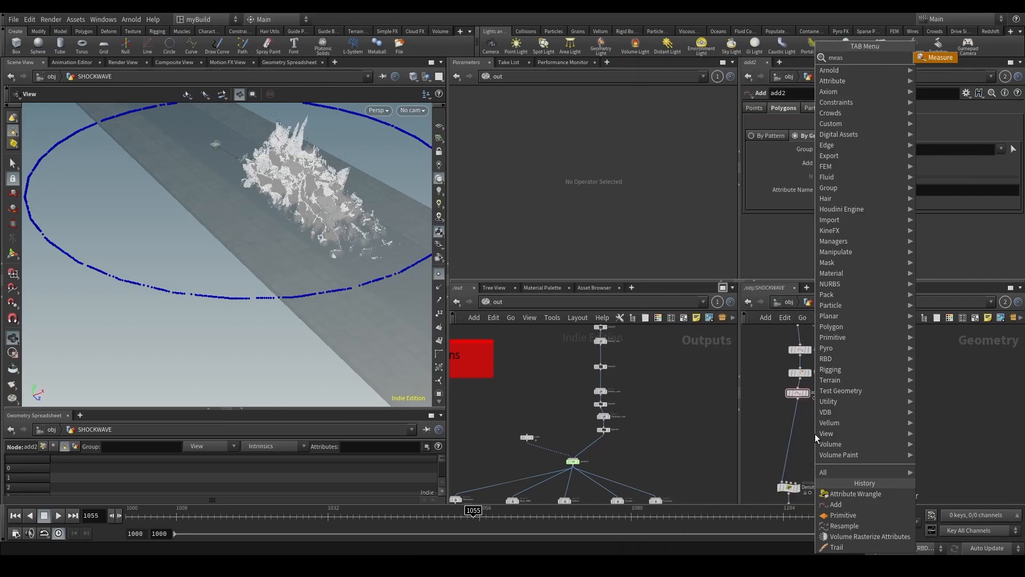
key("Return")
left_click(791, 431)
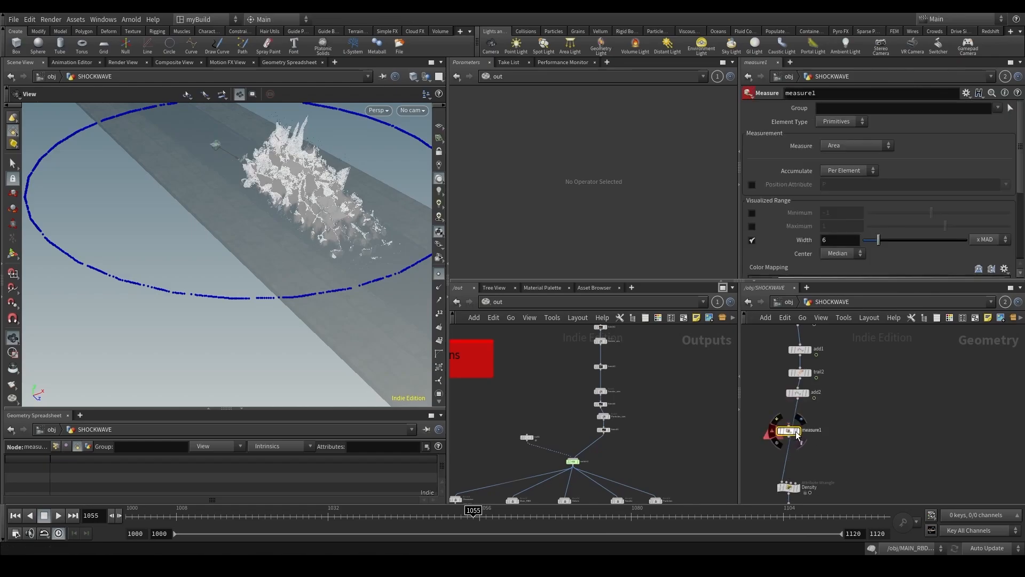
key("Tab")
key("Escape")
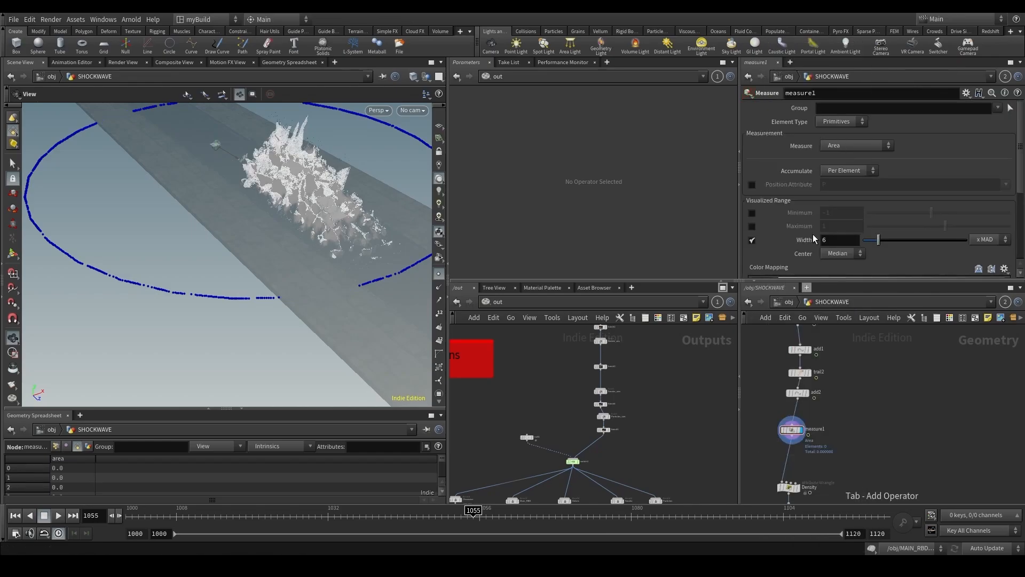
left_click(855, 145)
left_click(836, 158)
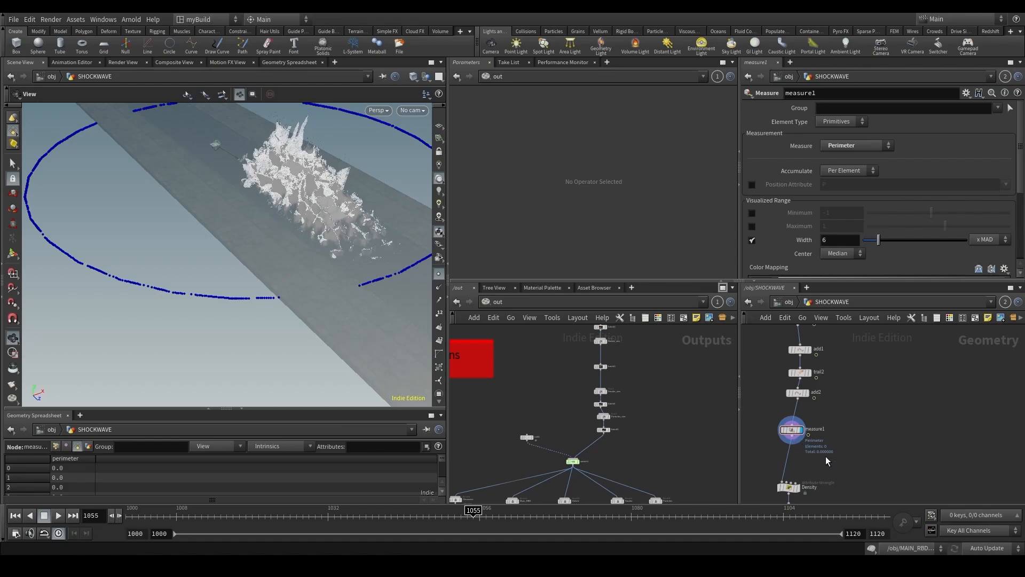
key("Tab")
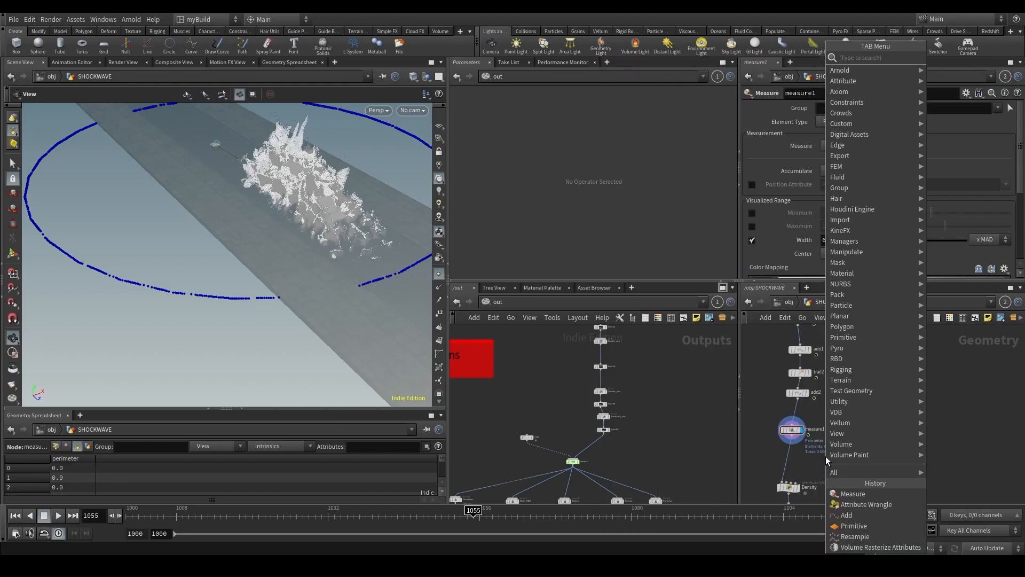
key("Return")
left_click(826, 456)
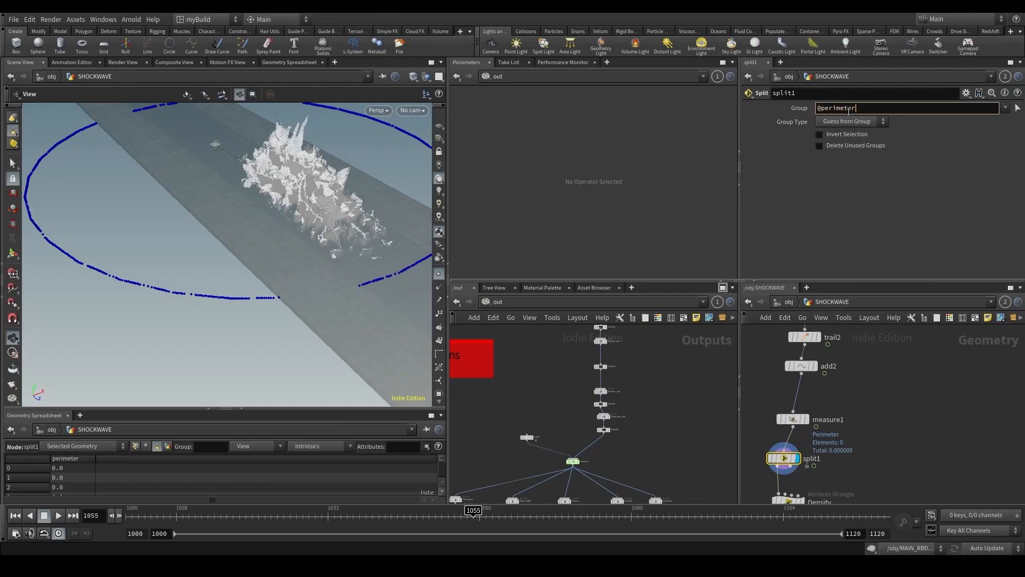
type("2")
key("Return")
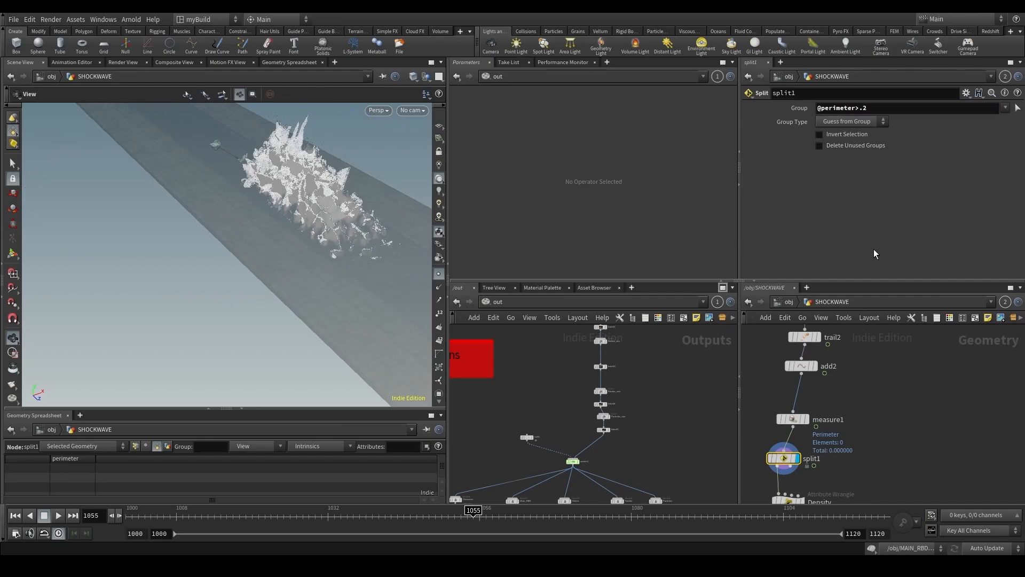
Add a Null node on split1's second output and display it.
middle_click_drag(845, 385, 873, 297)
key("Tab")
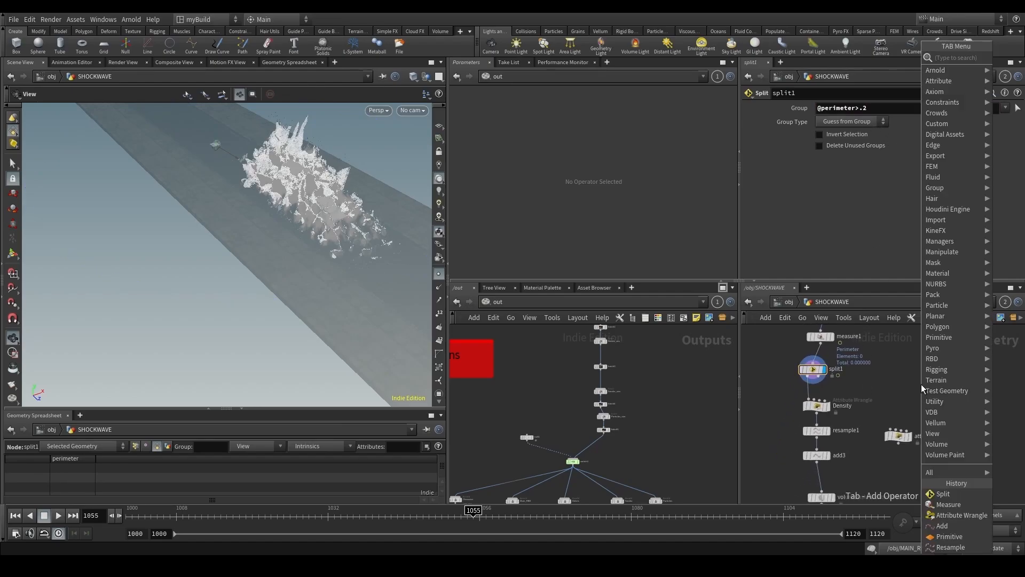
type("null")
key("Return")
left_click(889, 384)
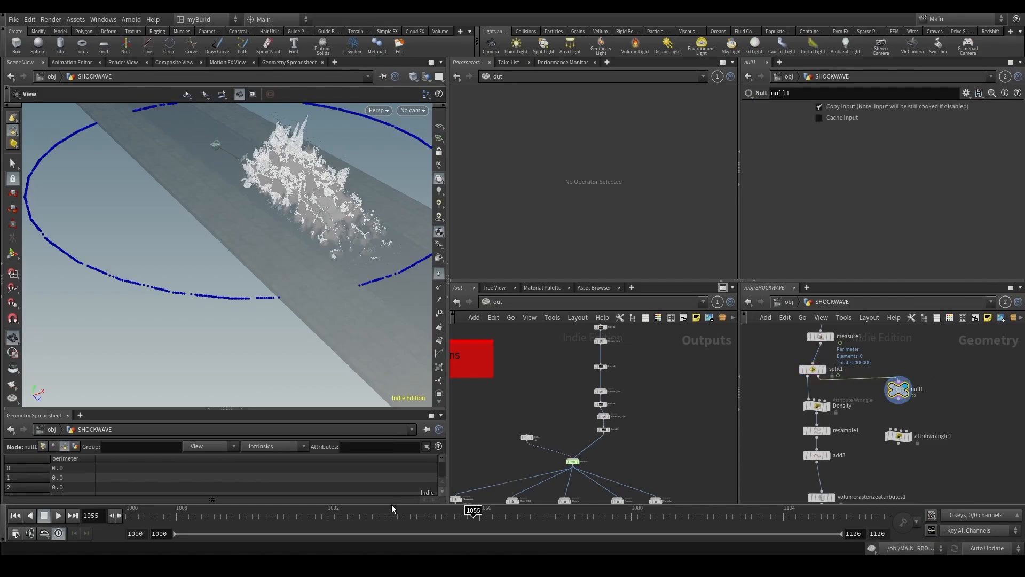
Scrub the timeline from about frame 1040 to examine the split-off lines, and display the Density wrangle.
left_click(371, 516)
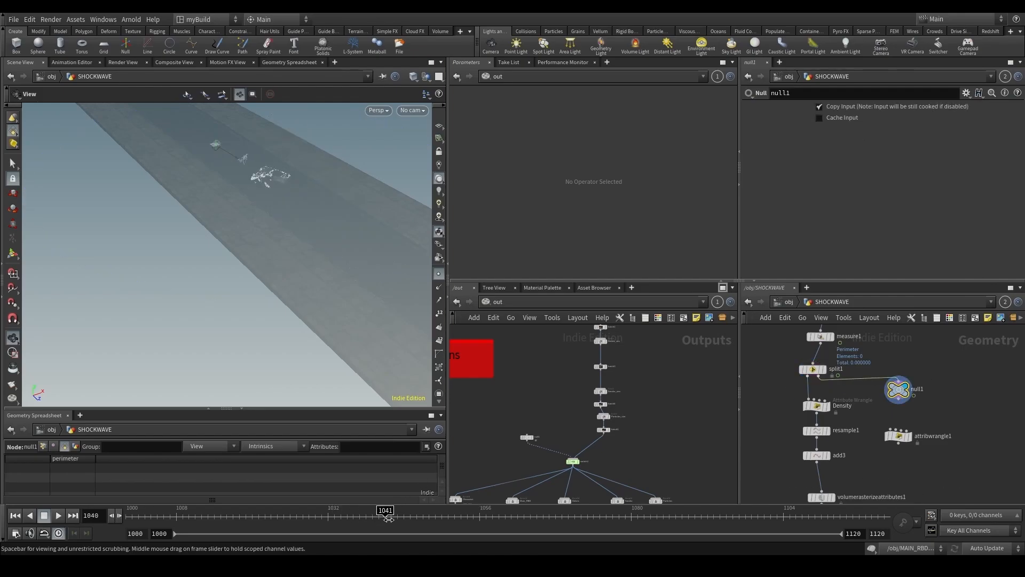
mouse_move(397, 519)
left_mouse_down()
mouse_move(358, 516)
mouse_move(433, 516)
left_mouse_up()
left_click(828, 405)
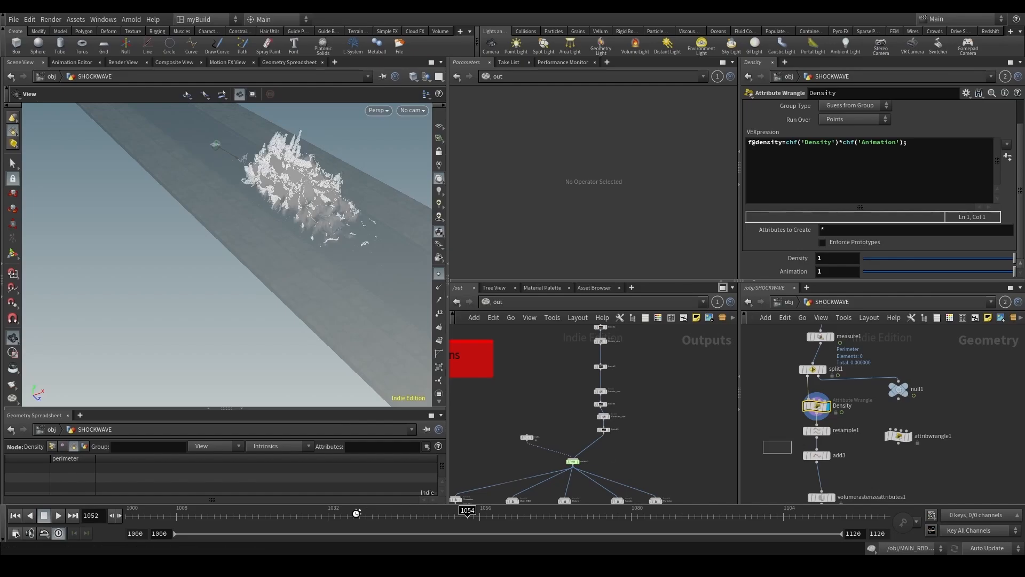
Switch the second network view to the obj level and locate the render objects in the OUTPUT box.
left_click(492, 302)
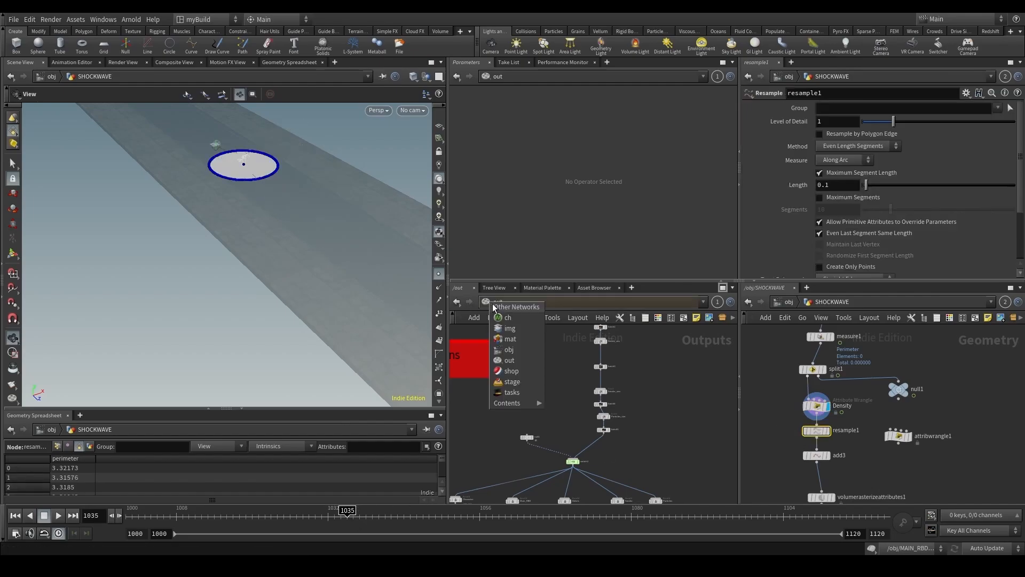
left_click(510, 350)
scroll(534, 426, "up", 3)
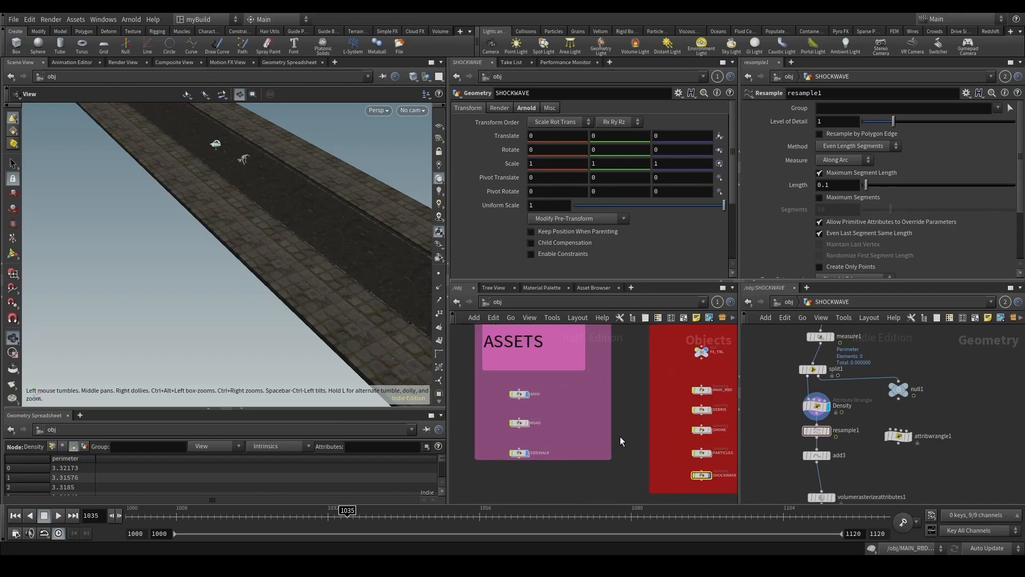
scroll(620, 436, "up", 2)
middle_click_drag(647, 436, 471, 429)
left_click(635, 424)
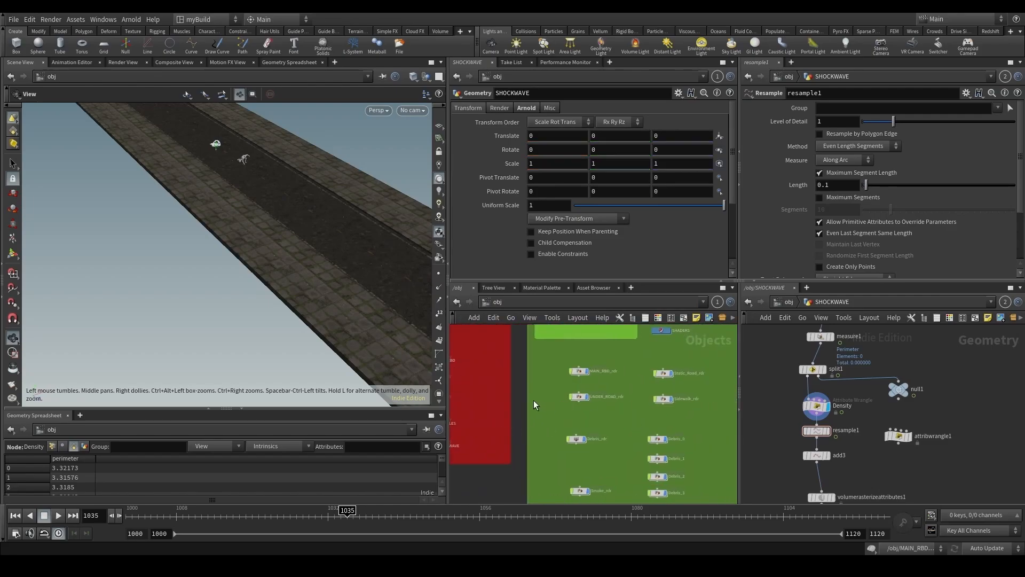
middle_click_drag(534, 405, 586, 451)
scroll(586, 451, "down", 1)
scroll(606, 439, "up", 2)
scroll(593, 413, "down", 6)
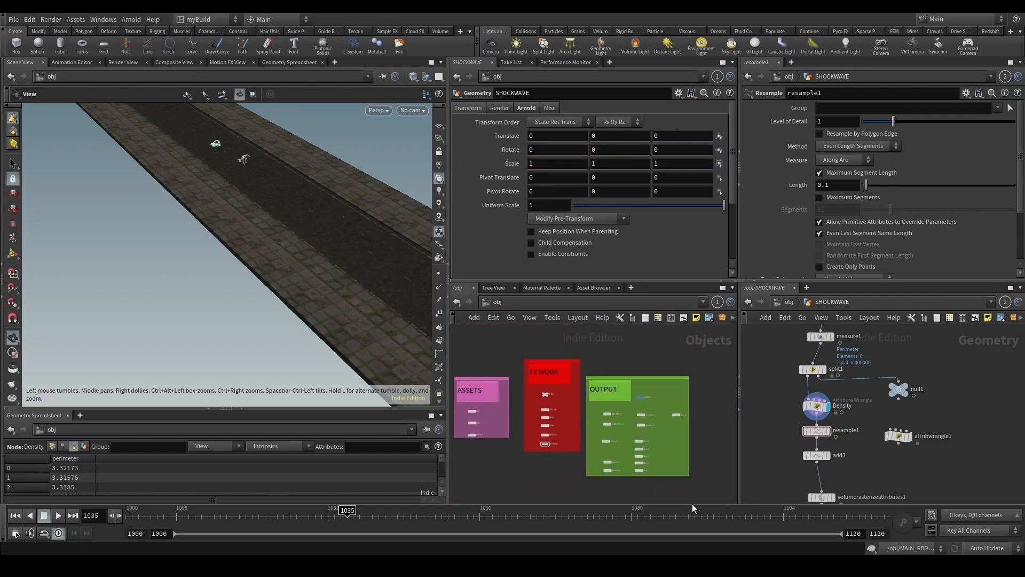
scroll(658, 489, "up", 2)
Select the render objects in the OUTPUT box and turn off their display.
left_click_drag(658, 489, 558, 354)
scroll(558, 355, "up", 2)
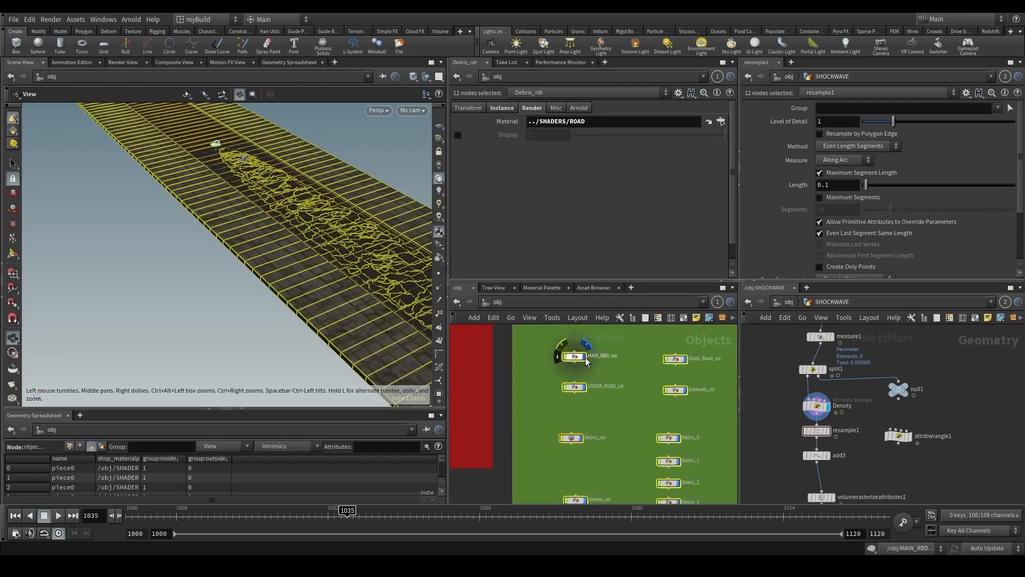
left_click(586, 358)
scroll(603, 368, "down", 3)
scroll(699, 378, "up", 3)
left_click(717, 356)
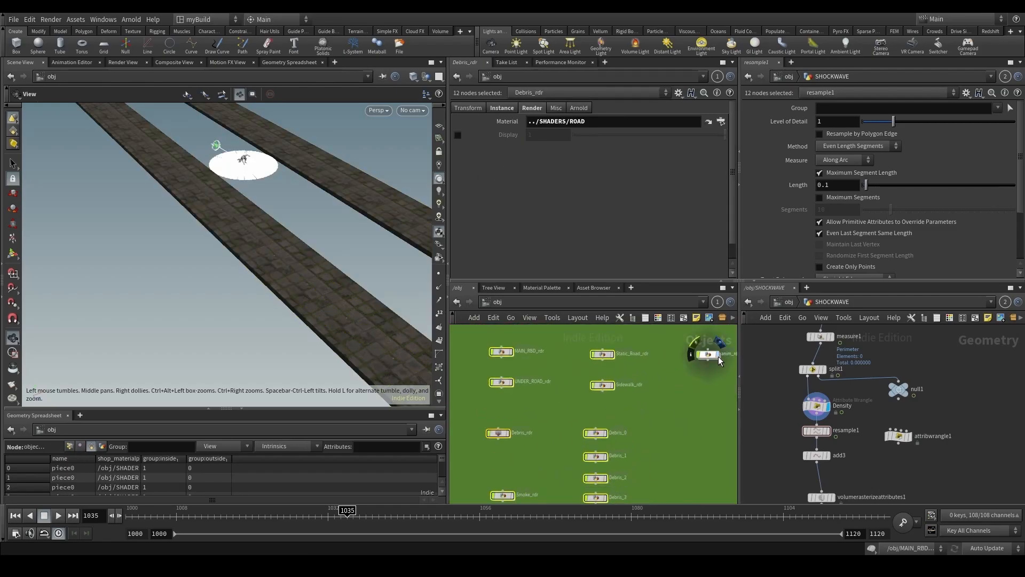
scroll(721, 359, "down", 3)
Select resample1 with Density displayed and scrub to frame 1041 to examine the ring's trail lines.
left_click(824, 409)
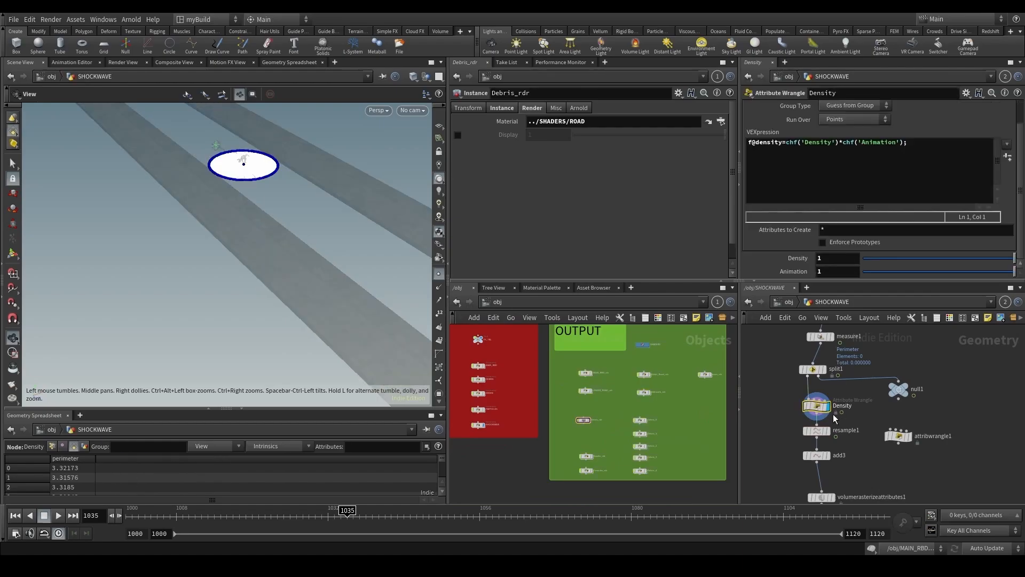
left_click(845, 432)
left_click_drag(352, 514, 448, 514)
left_click_drag(347, 514, 391, 514)
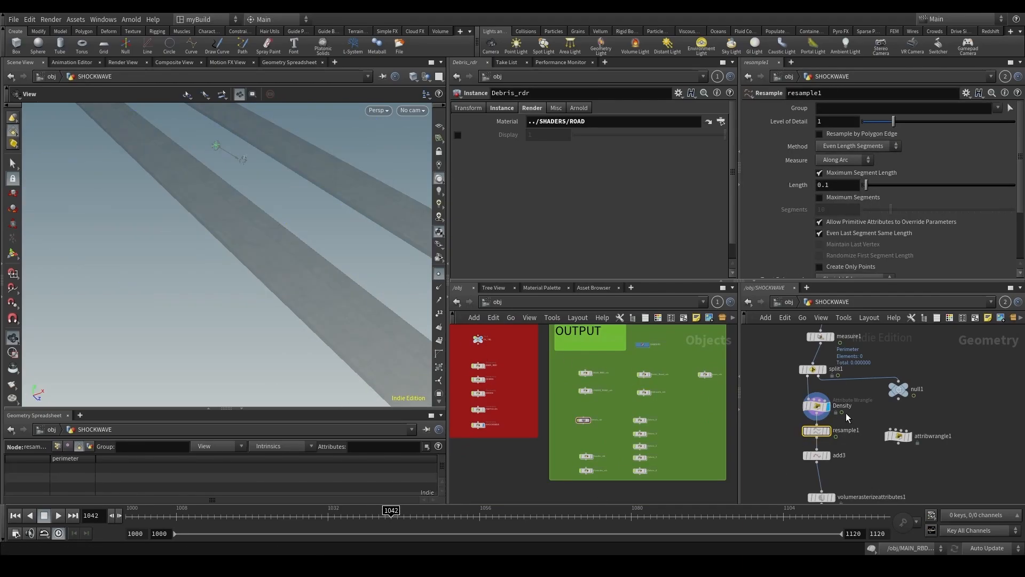
scroll(810, 406, "up", 3)
middle_click(820, 441)
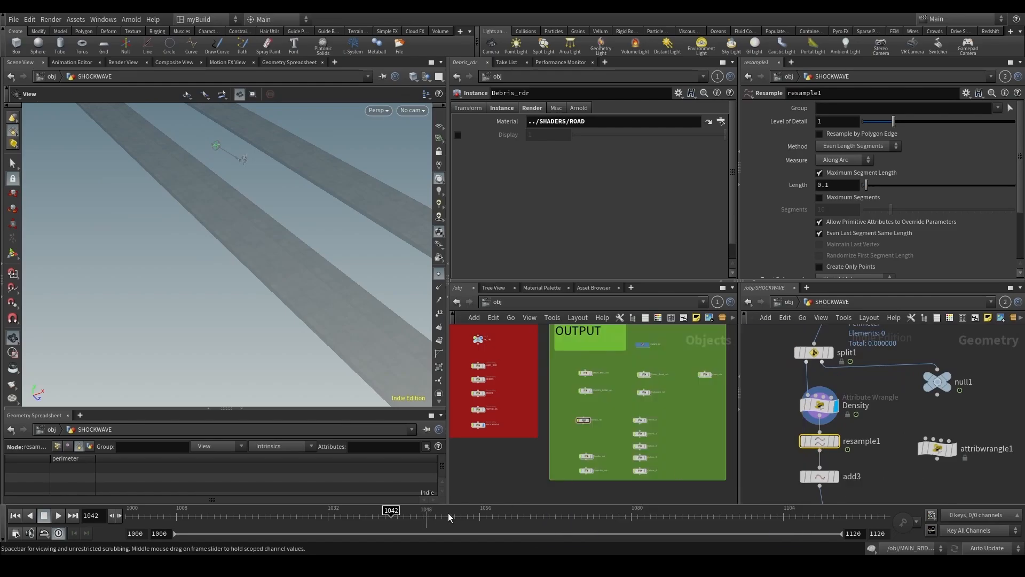
left_click(405, 528)
left_click_drag(397, 527, 385, 527)
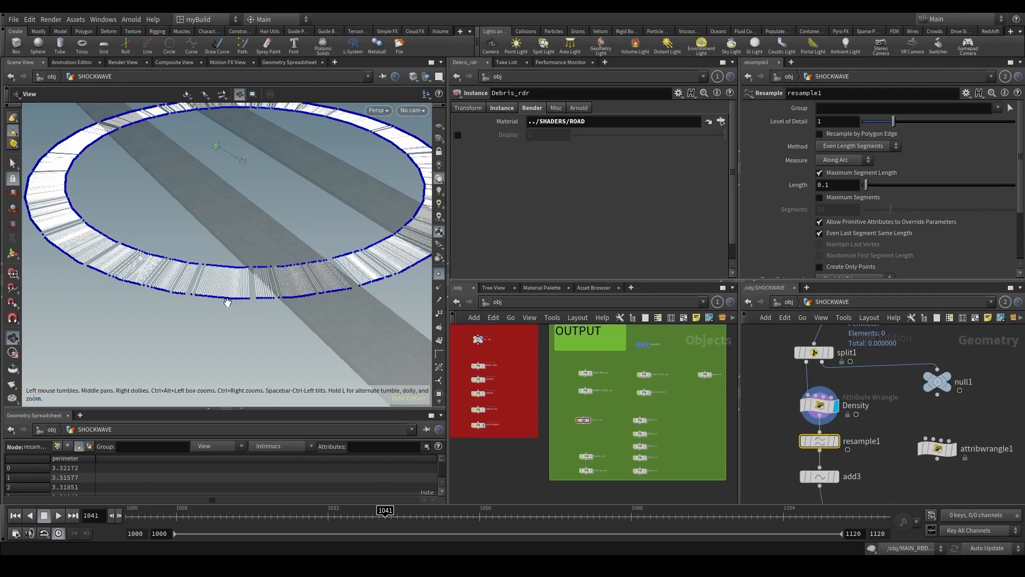
Display the add3 node and scrub the timeline to frame 1041 to examine the resampled points.
scroll(949, 382, "down", 3)
middle_click_drag(925, 442, 941, 363)
left_click(890, 366)
left_click_drag(286, 516, 385, 516)
scroll(849, 428, "up", 2)
scroll(850, 422, "down", 1)
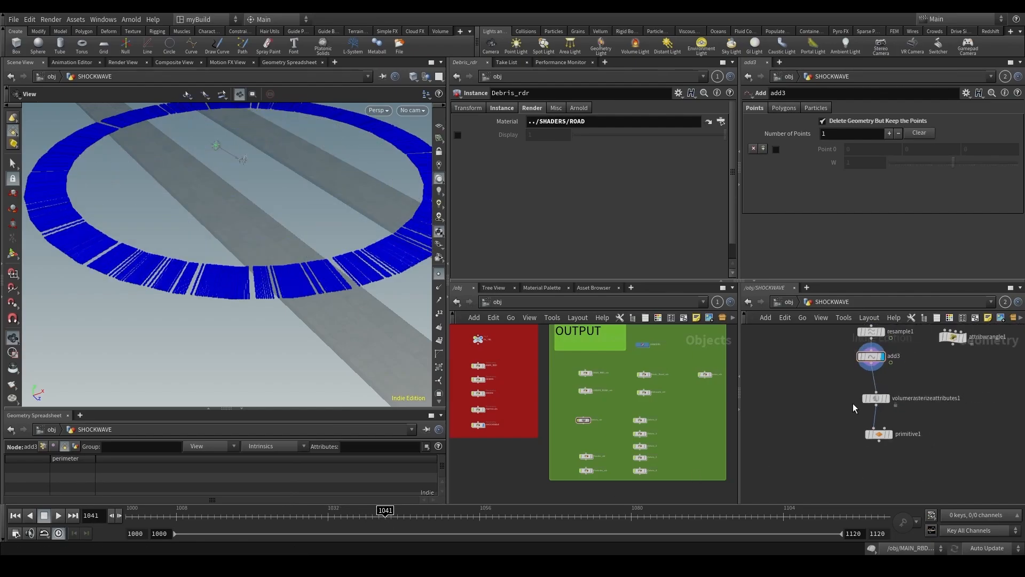
Move the Density wrangle between add3 and volumerasterizeattributes1, and select add3.
middle_click_drag(856, 393, 827, 437)
left_click_drag(796, 370, 796, 446)
left_click(807, 419)
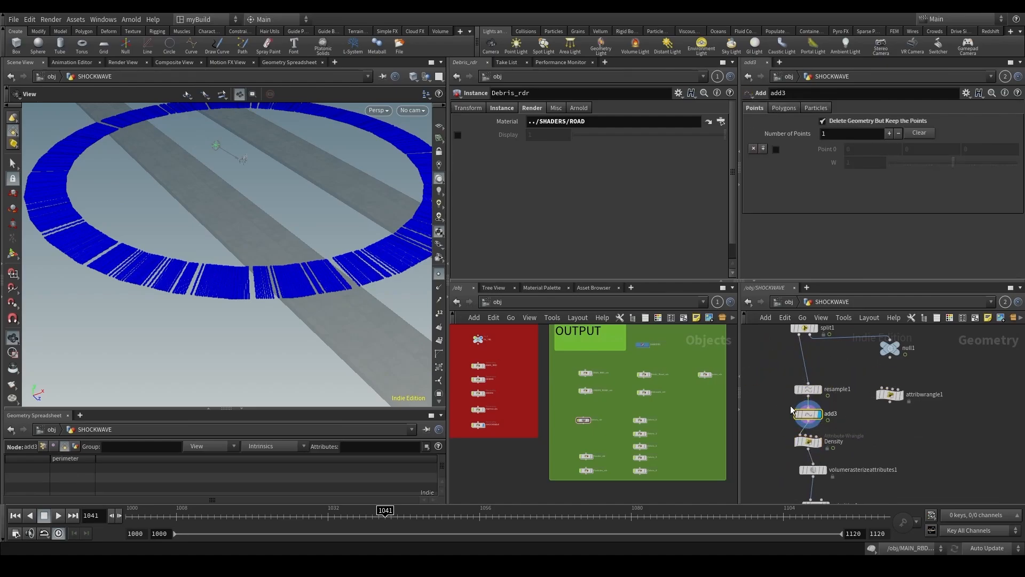
Examine the spacing of the ring's points output by add3 up close, from several angles.
scroll(349, 304, "up", 6)
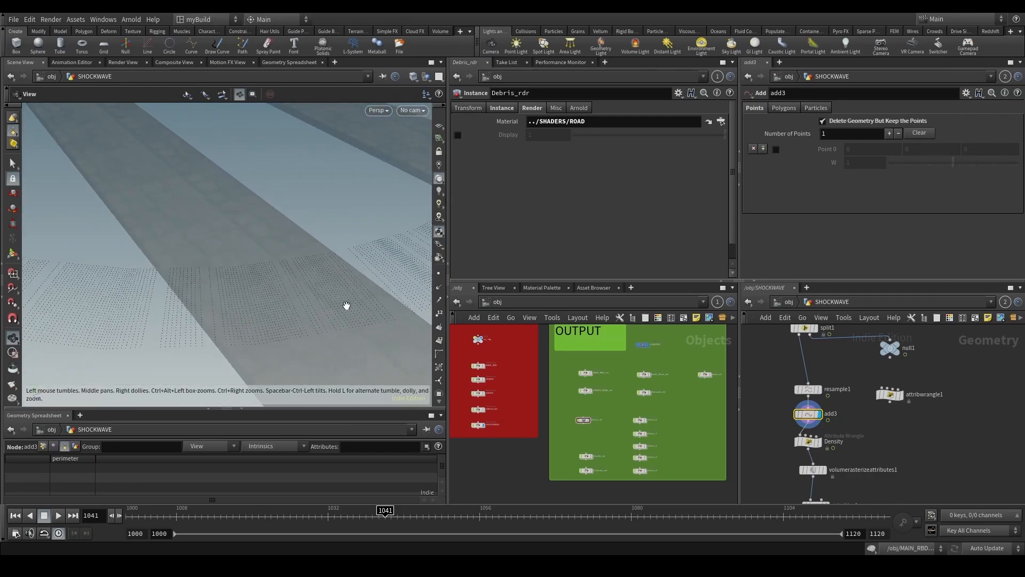
scroll(346, 306, "down", 2)
left_click(801, 390)
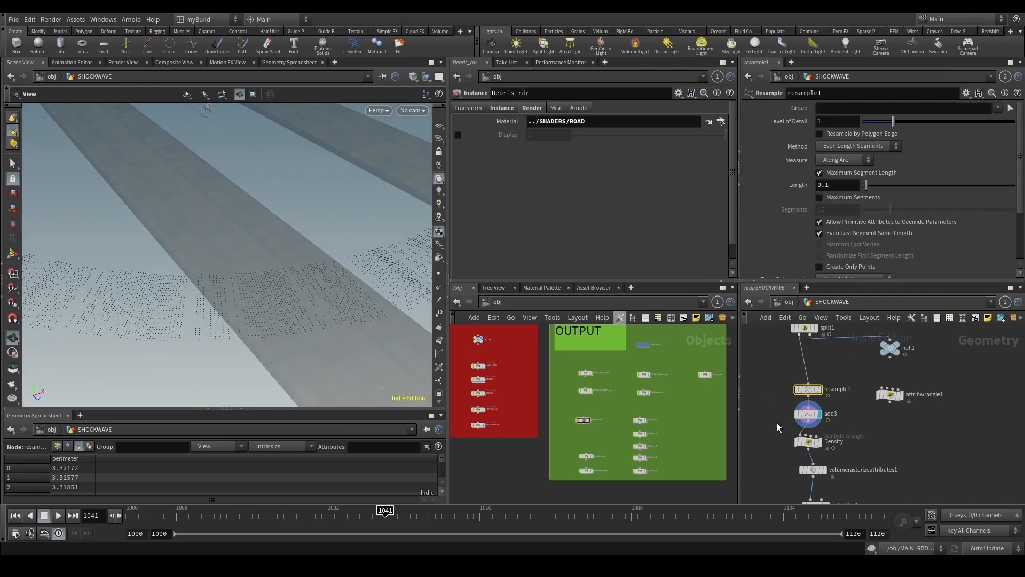
left_click_drag(779, 428, 826, 383)
scroll(826, 383, "down", 1)
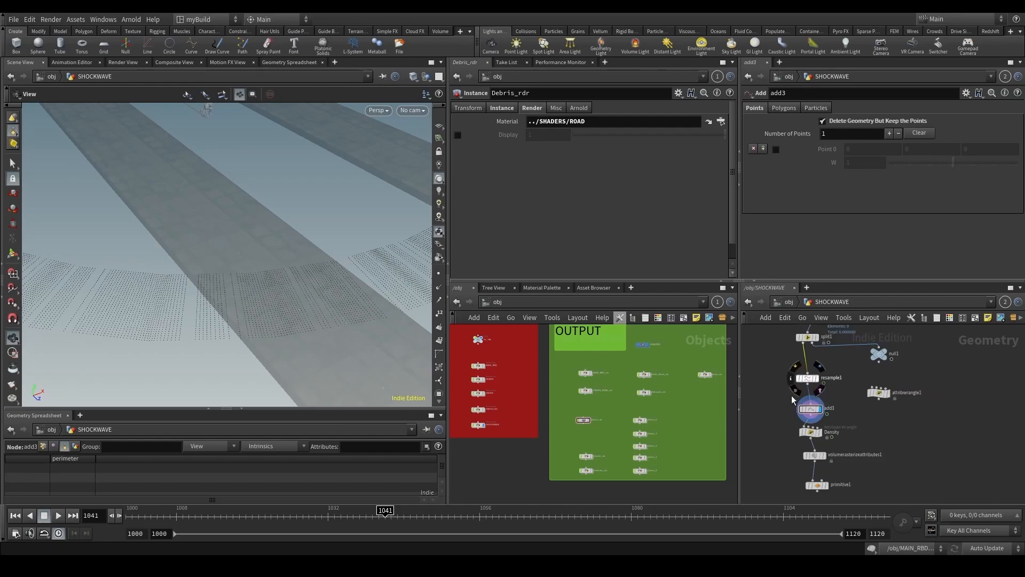
left_click_drag(305, 278, 263, 292)
right_click_drag(165, 251, 249, 364)
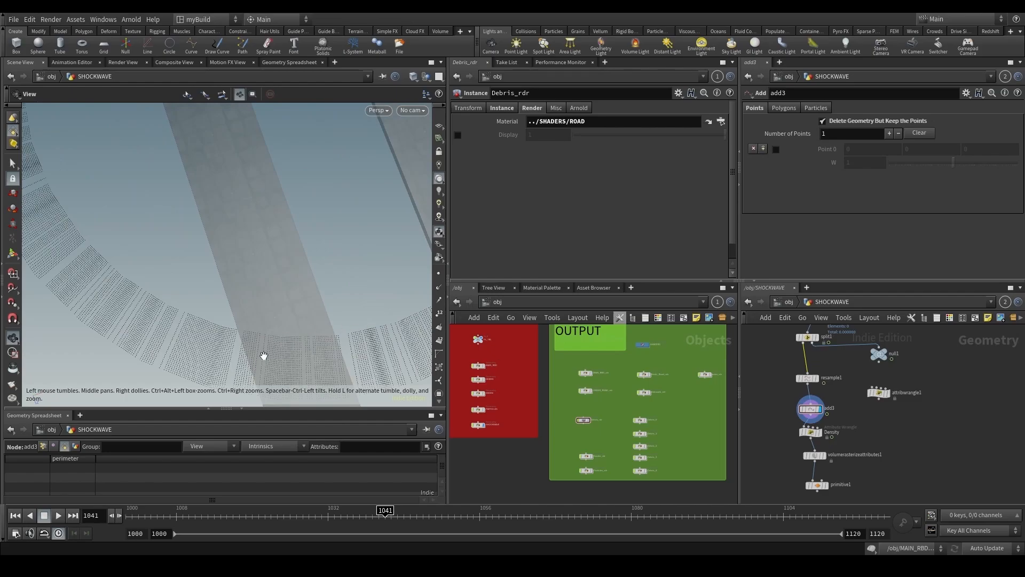
scroll(787, 382, "down", 5)
scroll(299, 340, "up", 3)
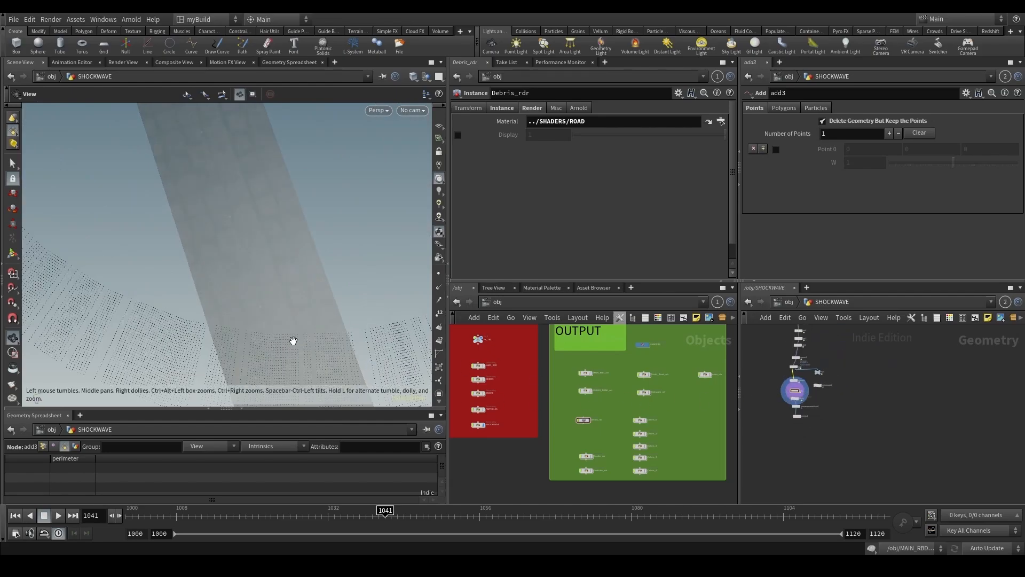
left_click_drag(293, 341, 229, 342)
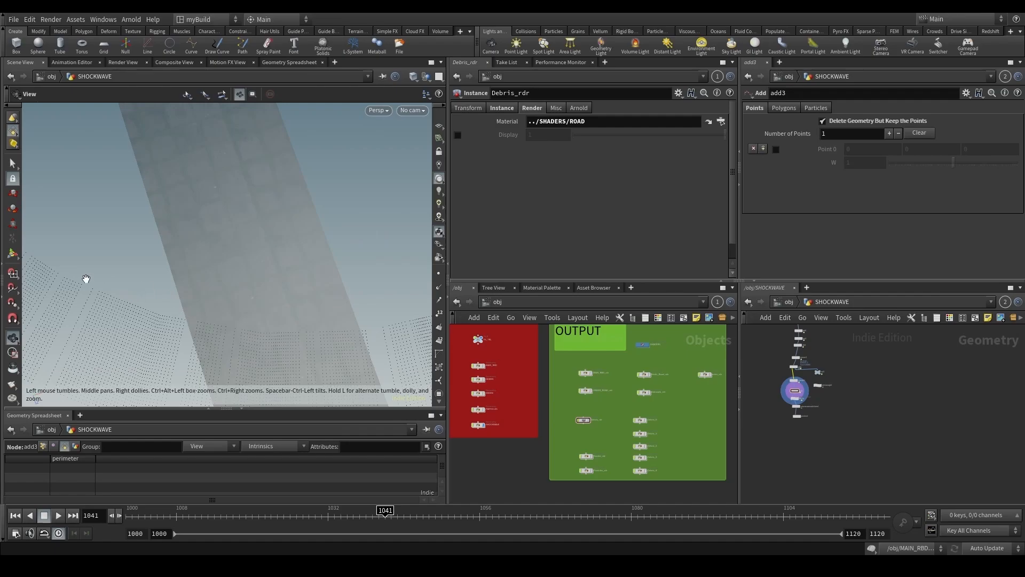
scroll(796, 396, "up", 4)
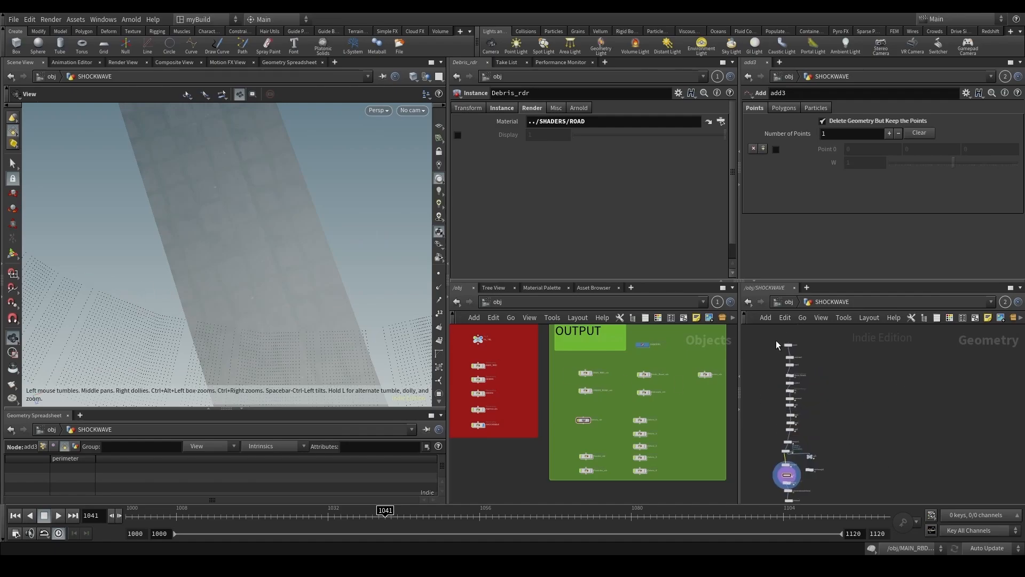
Set the Divisions of circle1 at the start of the SHOCKWAVE chain to 64.
left_click(793, 349)
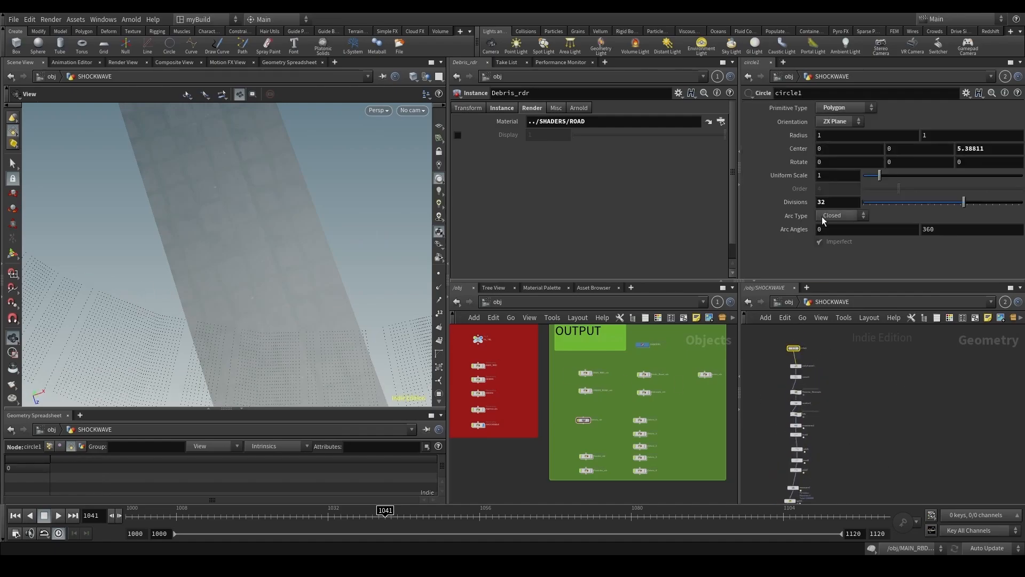
key("Return")
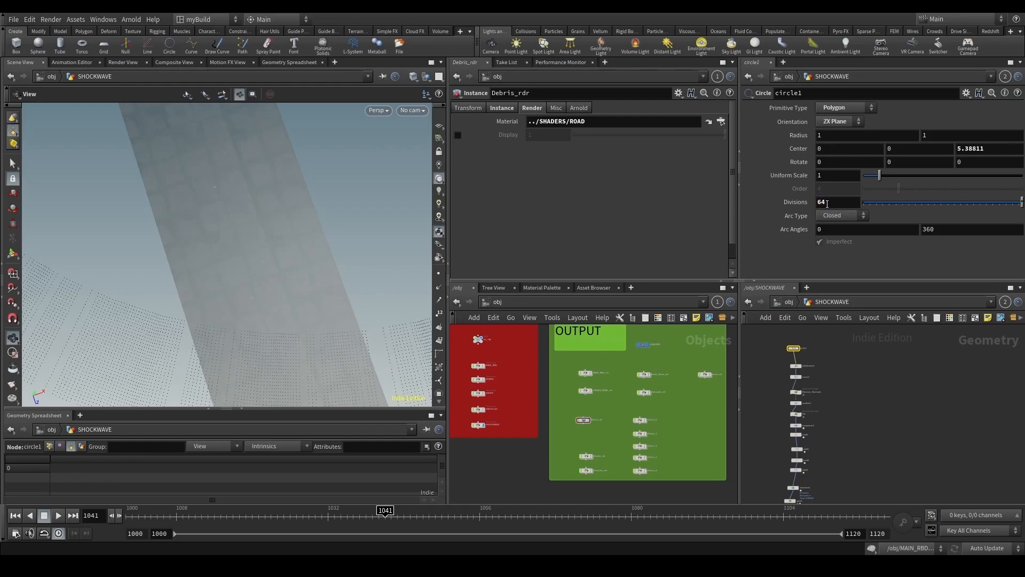
Display the primitive1 node and examine the rasterized ring volume.
left_click_drag(326, 316, 155, 299)
scroll(847, 487, "up", 2)
scroll(811, 423, "up", 3)
left_click_drag(787, 394, 871, 407)
key("r")
left_click(833, 434)
key("r")
scroll(317, 329, "down", 4)
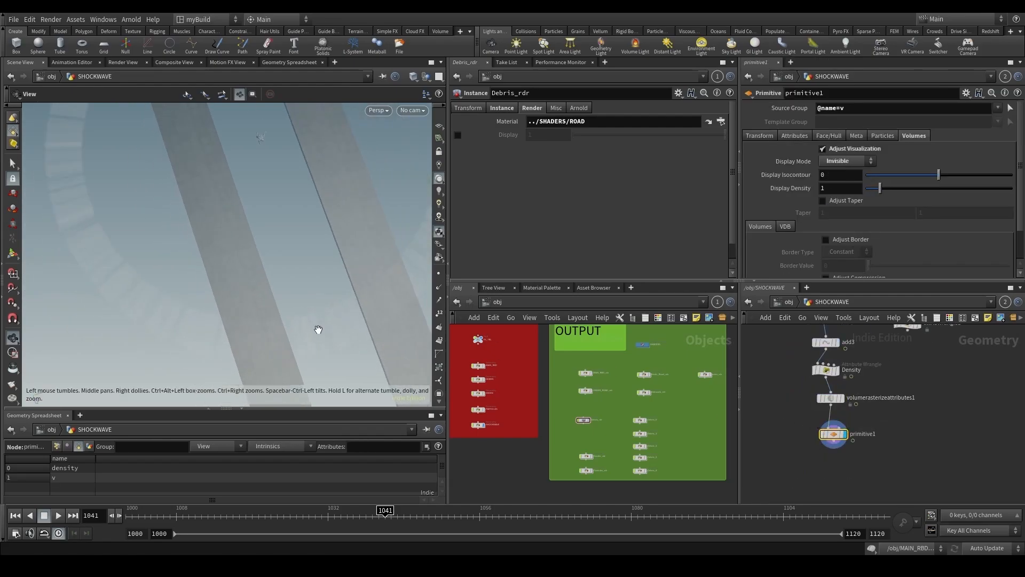
Look through RENDER_CAM, play the expanding ring volume from about frame 1020, and stop at frame 1047.
left_click(419, 113)
left_click(430, 162)
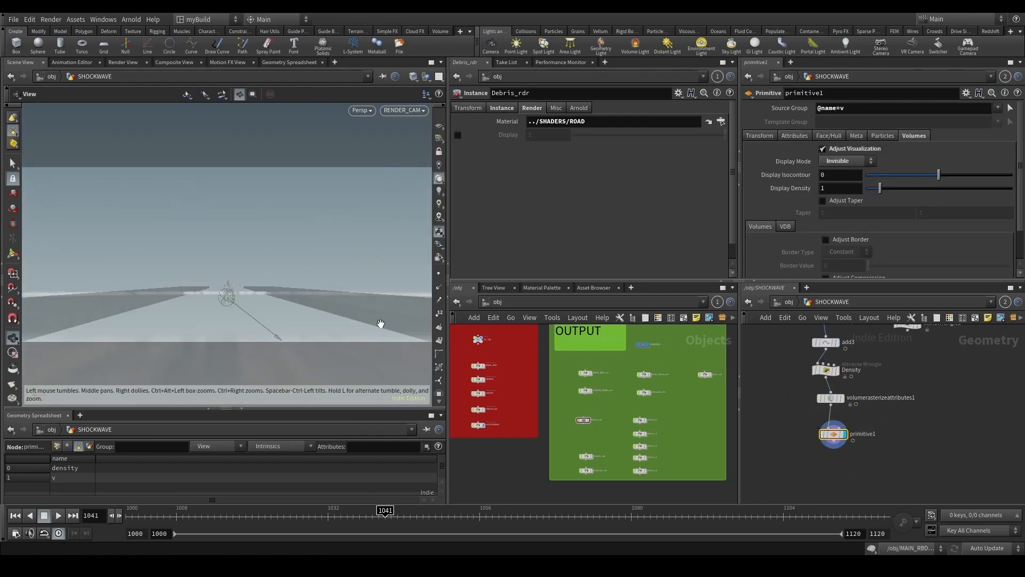
left_click(330, 514)
left_click_drag(330, 514, 274, 513)
left_click(58, 515)
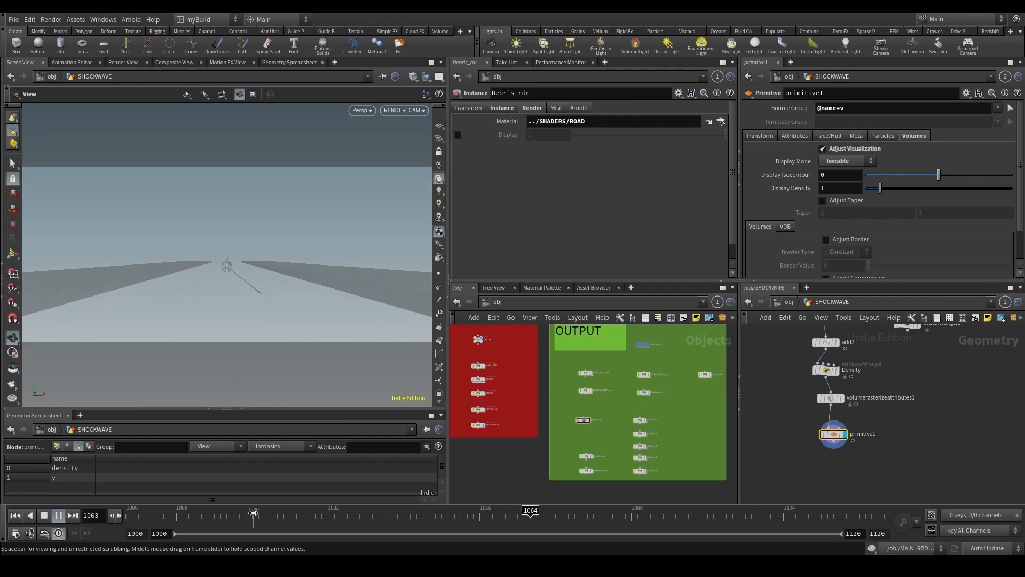
left_click(269, 514)
left_click(58, 515)
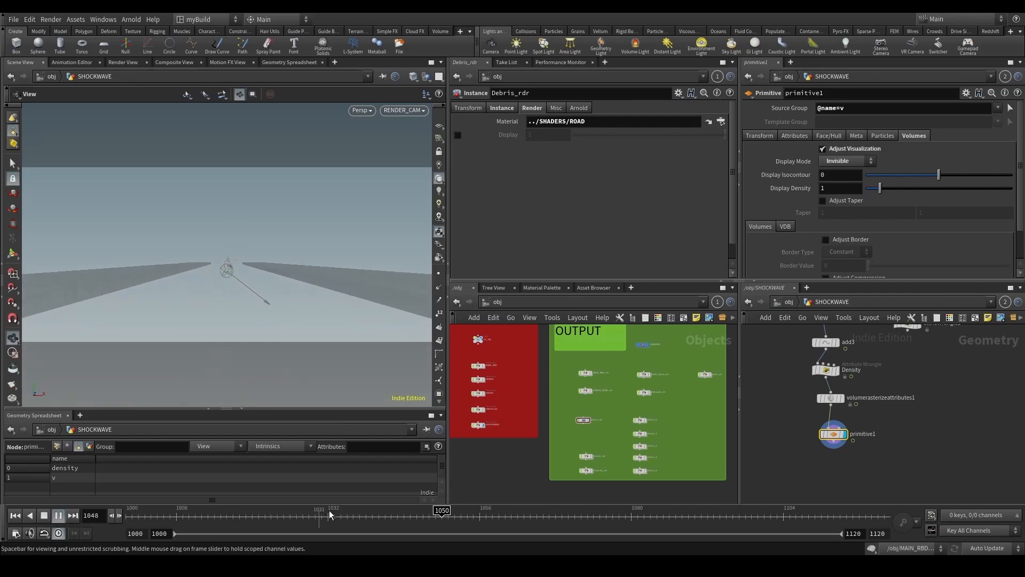
left_click_drag(359, 514, 423, 521)
Save the scene, then add a DOP Network below primitive1 and feed primitive1 into its first input.
middle_click_drag(836, 462, 819, 437)
scroll(820, 440, "down", 5)
key("ctrl+s")
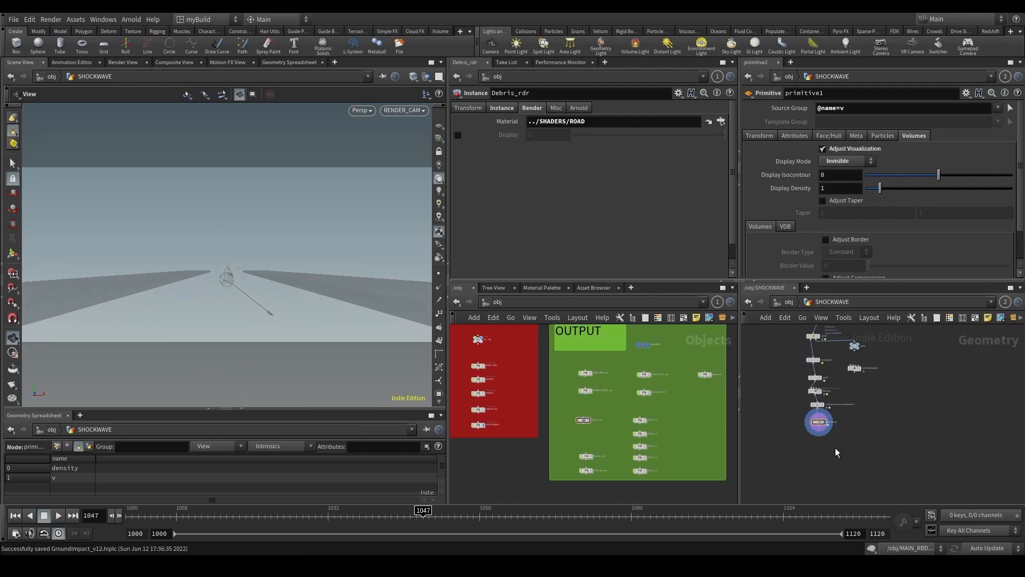
key("Tab")
type("dopn")
key("Return")
scroll(833, 452, "up", 2)
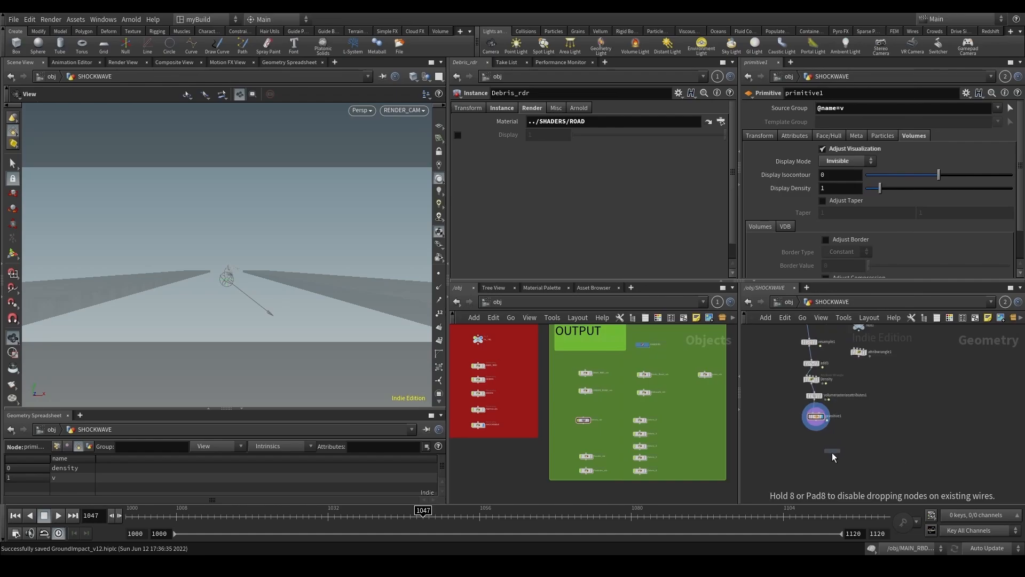
scroll(833, 453, "up", 3)
left_click(826, 464)
left_click_drag(806, 399, 807, 485)
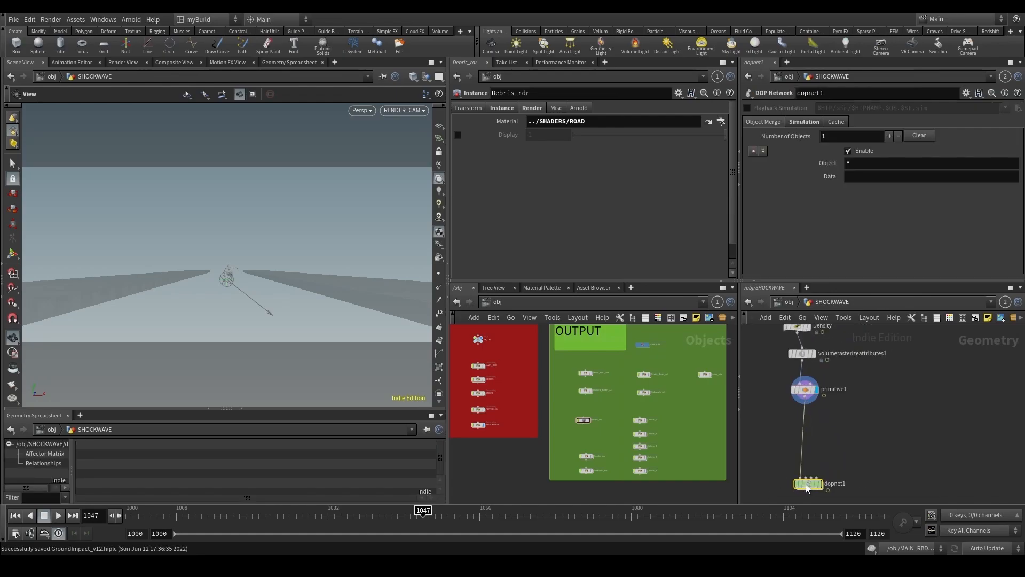
Enter the DOP network and add a Pyro Solver (Sparse) above the output node.
double_click(808, 483)
key("Tab")
type("s")
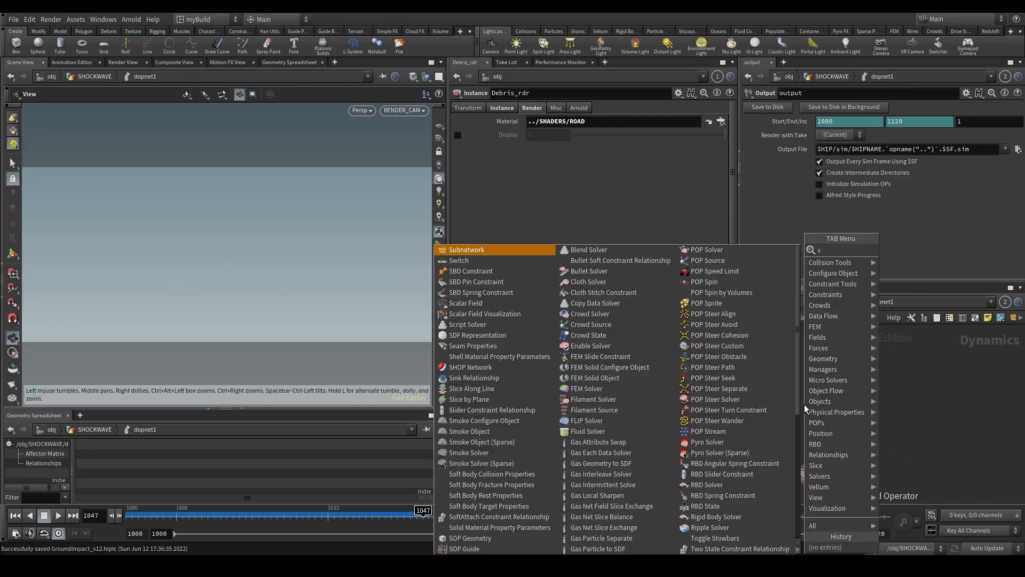
key("BackSpace")
type("p")
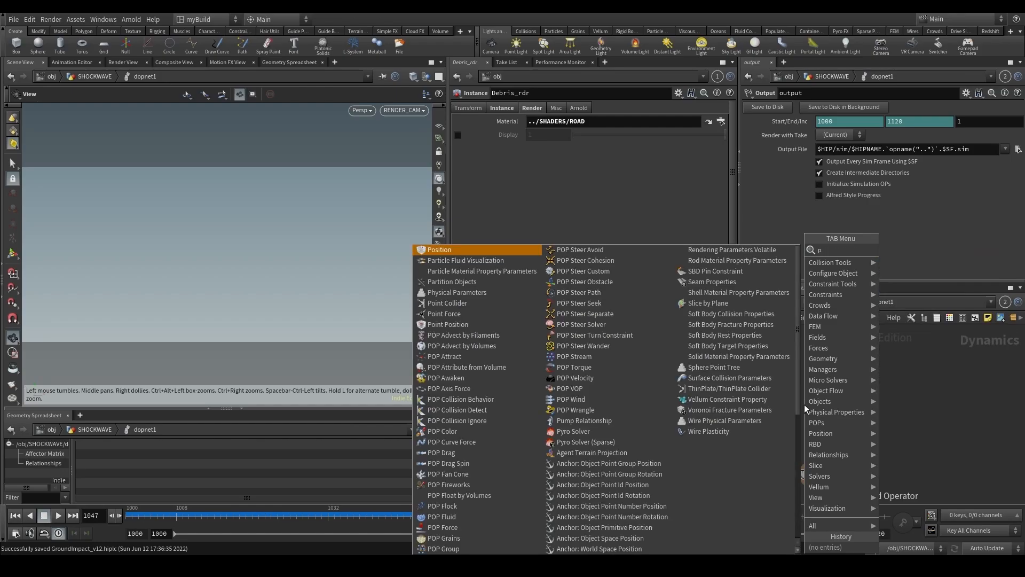
type("yr")
key("Return")
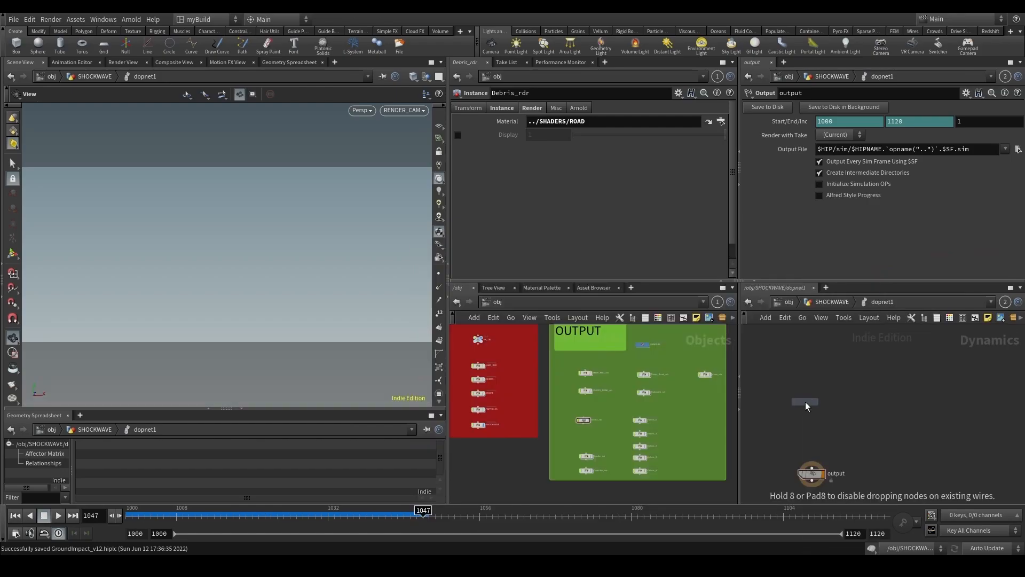
left_click(806, 406)
Add a Smoke Object (Sparse), connect it to the pyro solver's Objects input, and wire the solver to the output node.
key("Tab")
type("smo")
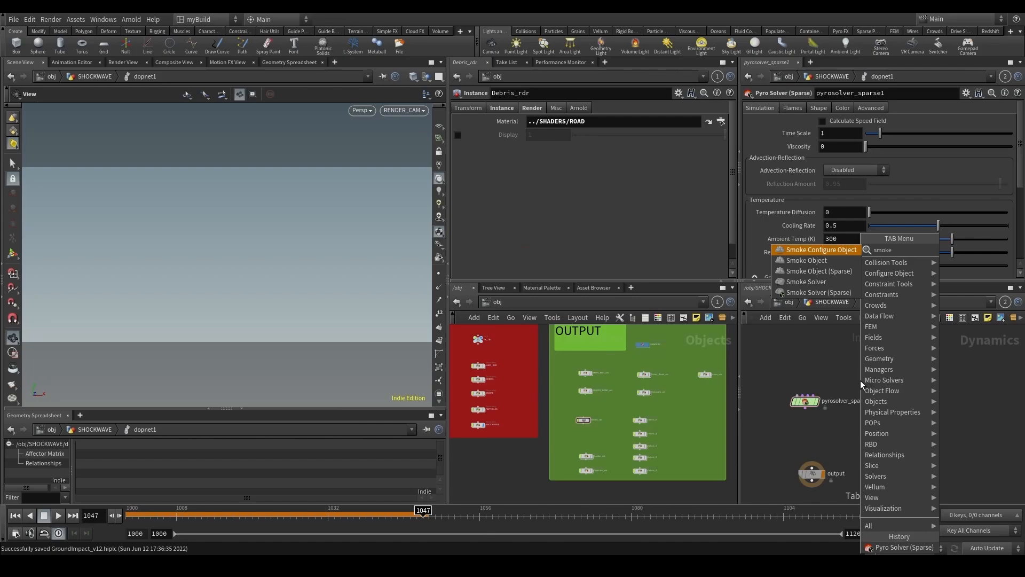
type("ke")
key("Down")
key("Down")
key("Return")
left_click(791, 362)
scroll(787, 365, "up", 2)
left_click(792, 372)
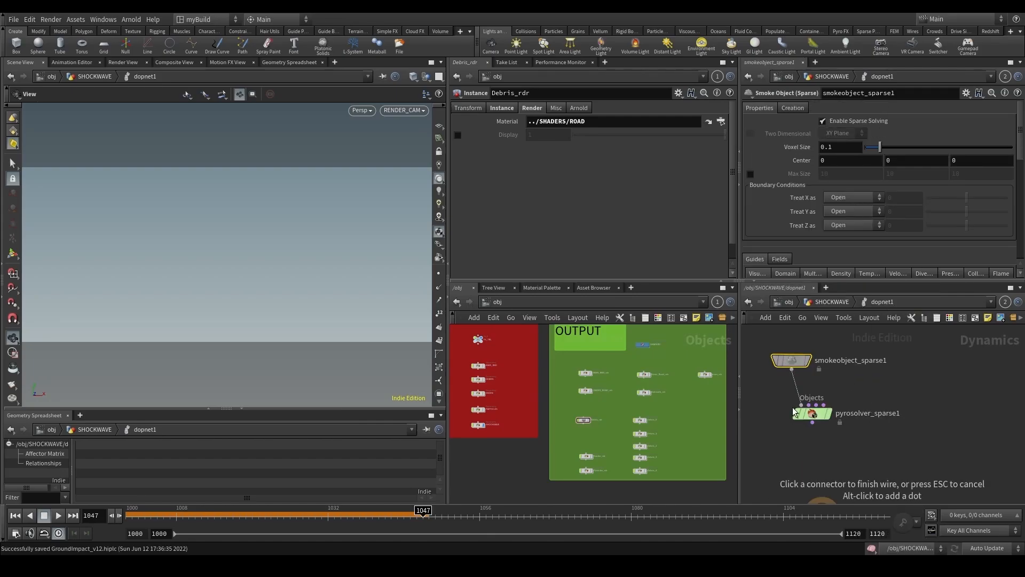
left_click(800, 405)
middle_click_drag(809, 450, 831, 391)
middle_click_drag(836, 444, 768, 503)
Add a Volume Source node and connect it to the pyro solver's third input.
key("Tab")
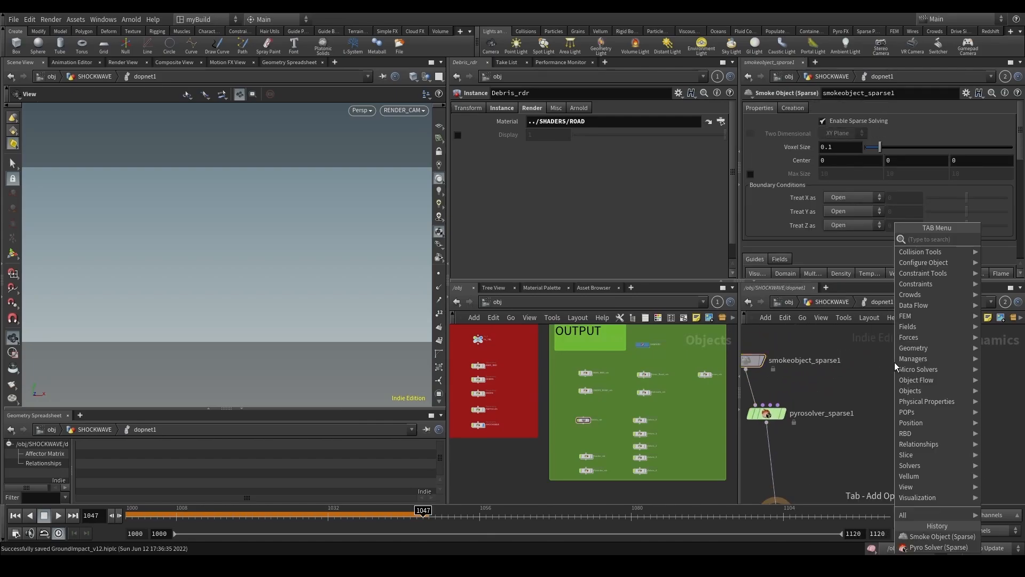
type("volum")
key("Return")
left_click(895, 362)
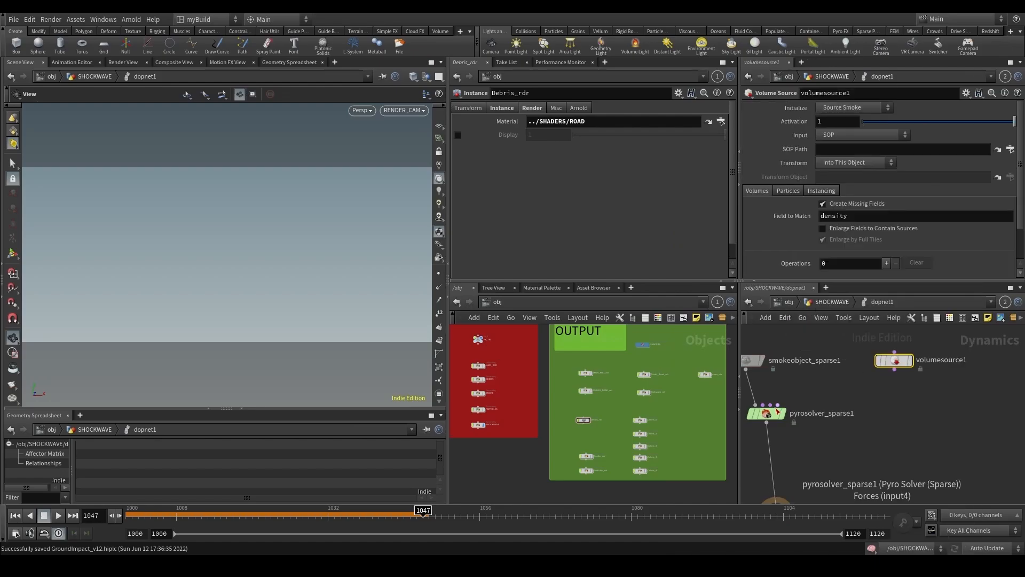
left_click(774, 405)
left_click(895, 368)
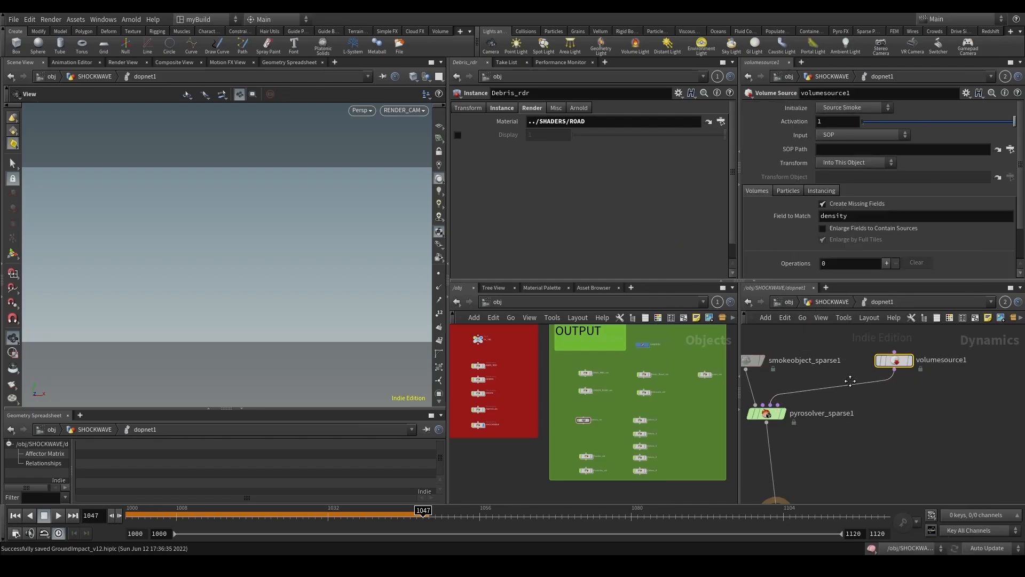
middle_click_drag(851, 381, 1008, 391)
left_click_drag(914, 371, 849, 371)
middle_click_drag(967, 390, 745, 399)
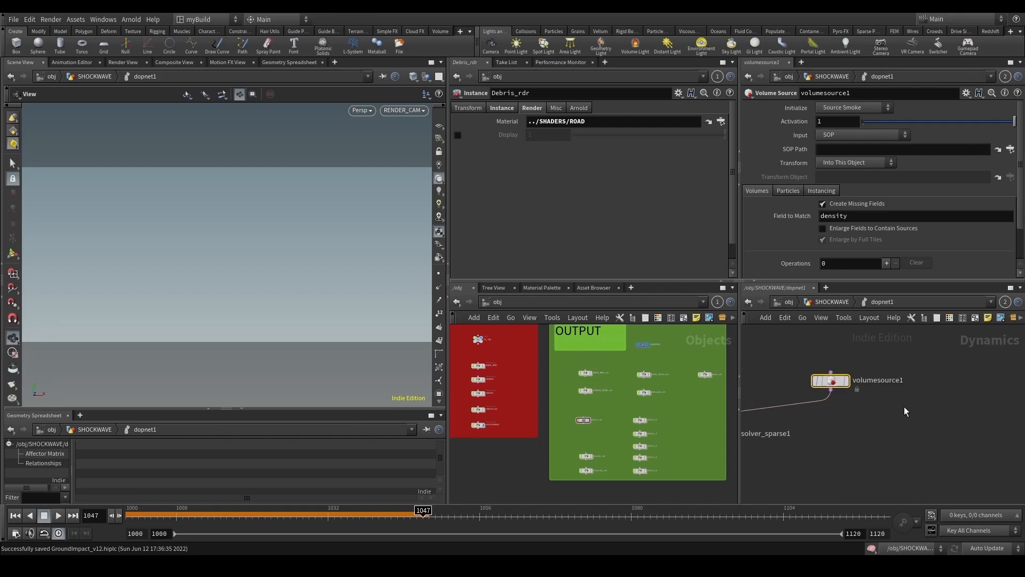
Set the volume source's input to First Context Geometry, initialize it as Source Smoke, and keep only the density and v-to-vel operations.
left_click(829, 136)
left_click(843, 156)
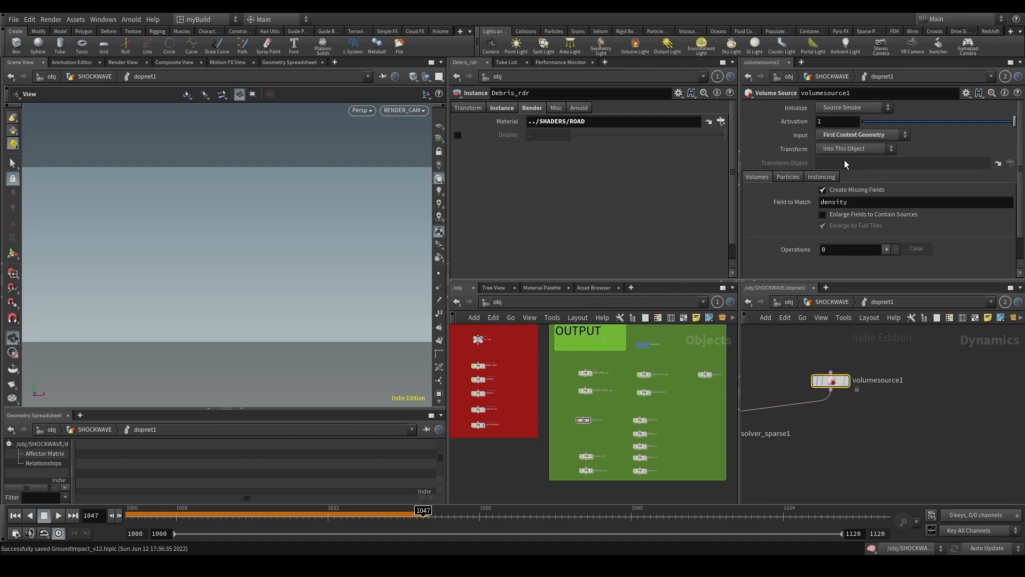
left_click(846, 107)
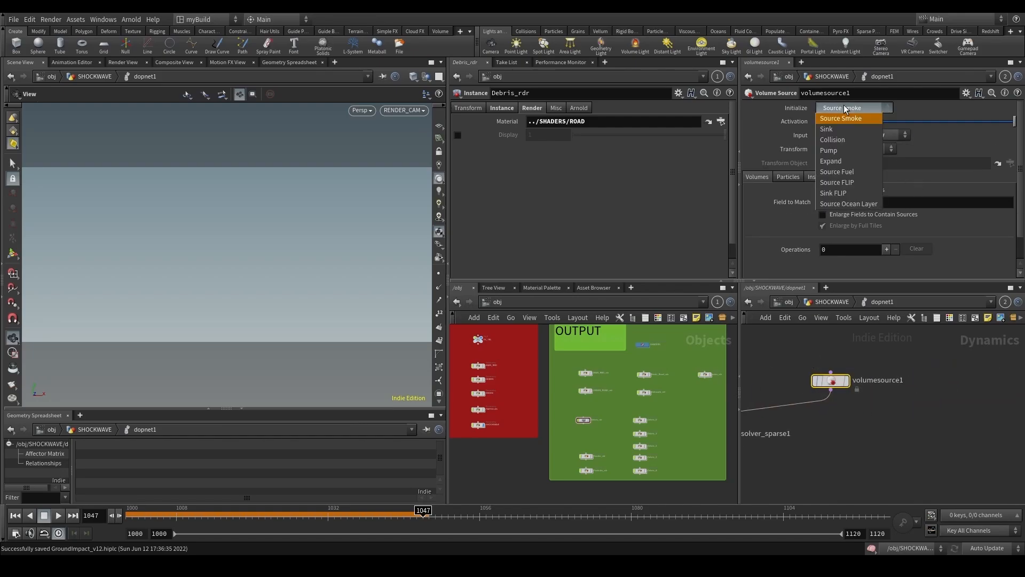
left_click(846, 128)
left_click(852, 107)
left_click(851, 122)
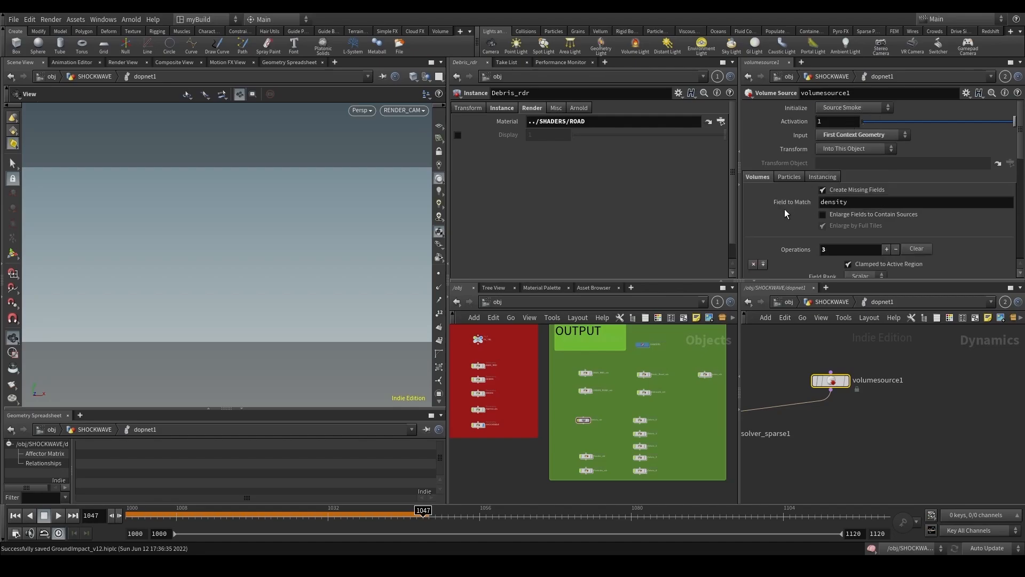
scroll(750, 212, "down", 5)
left_click(754, 189)
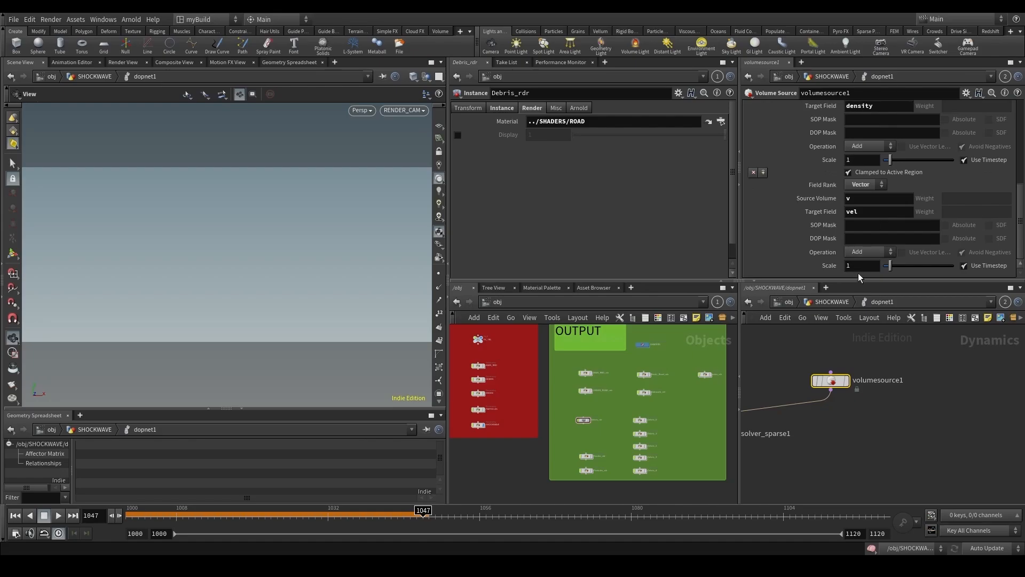
Review the pyro solver's parameters, then select the sparse smoke object to show its properties.
middle_click_drag(886, 406, 925, 394)
scroll(925, 390, "down", 3)
left_click(925, 379)
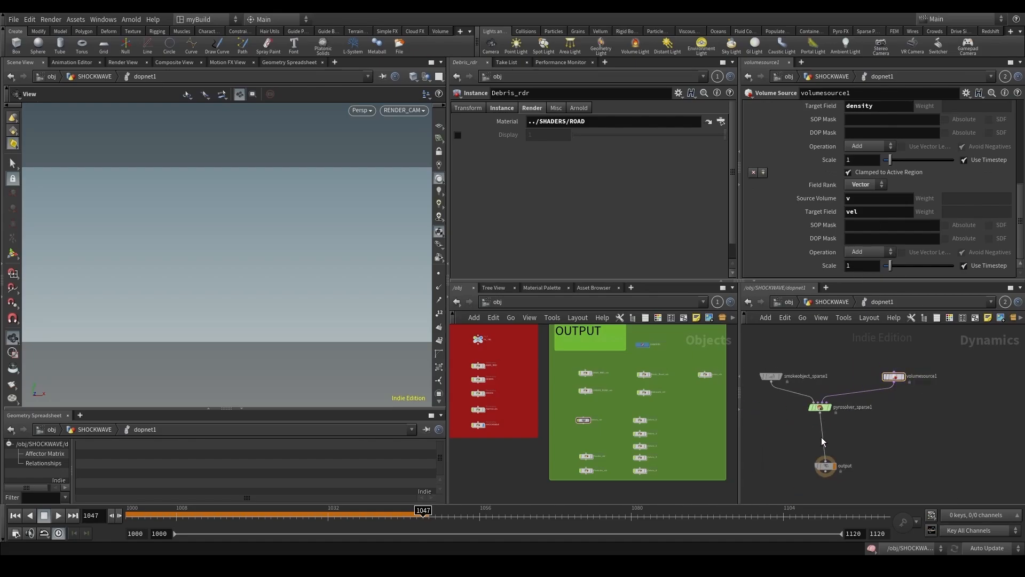
left_click(820, 407)
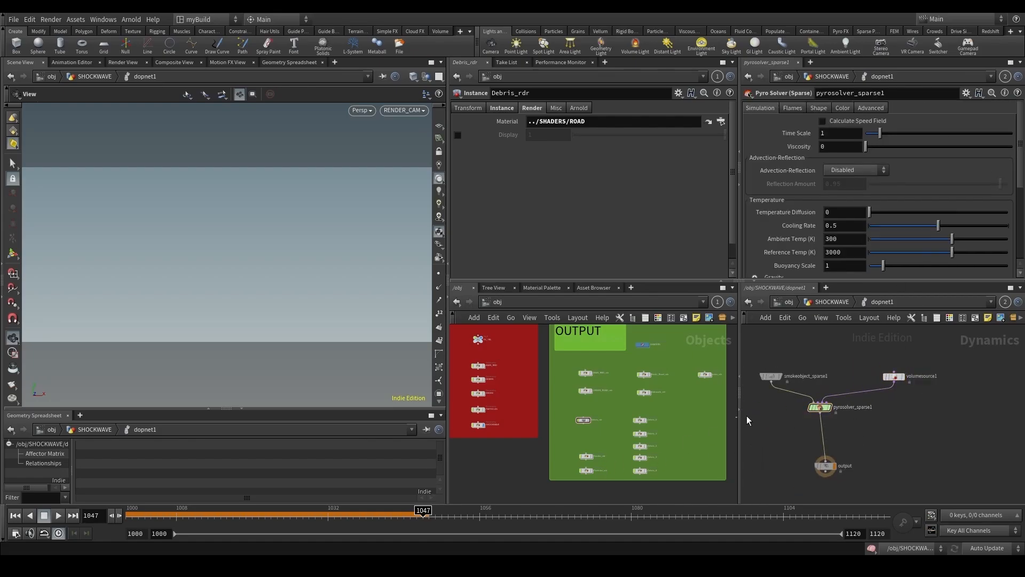
left_click(771, 376)
Open the SHOCKWAVE network in the second network view, alongside the DOP network.
scroll(495, 377, "down", 5)
scroll(533, 409, "up", 6)
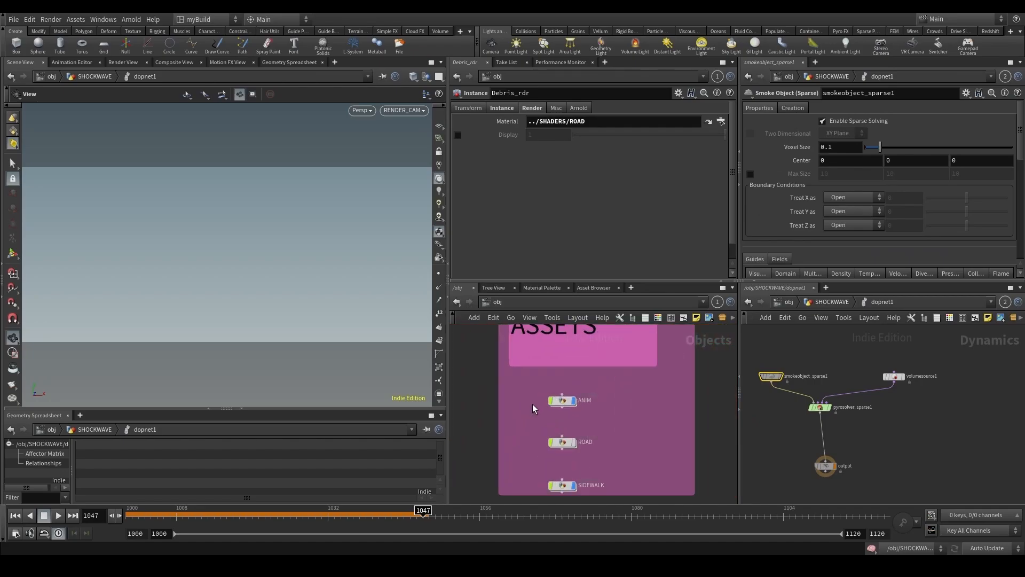
middle_click_drag(599, 409, 474, 376)
scroll(473, 375, "down", 2)
scroll(618, 423, "up", 3)
double_click(638, 466)
scroll(556, 456, "up", 4)
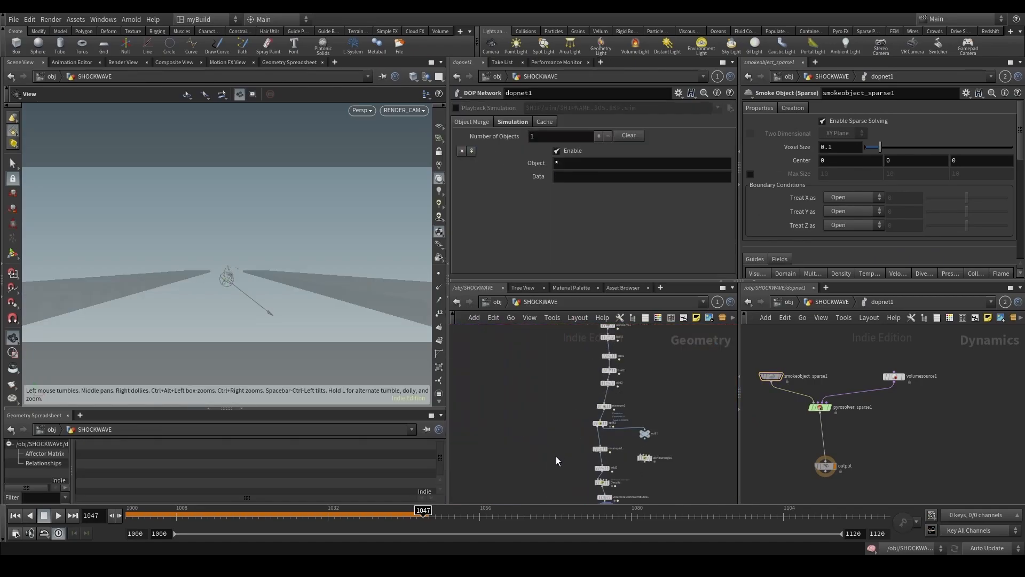
Link the sparse smoke object's Voxel Size to the voxel size of the volumerasterizeattributes1 node with a relative channel reference.
scroll(556, 456, "up", 4)
left_click(771, 376)
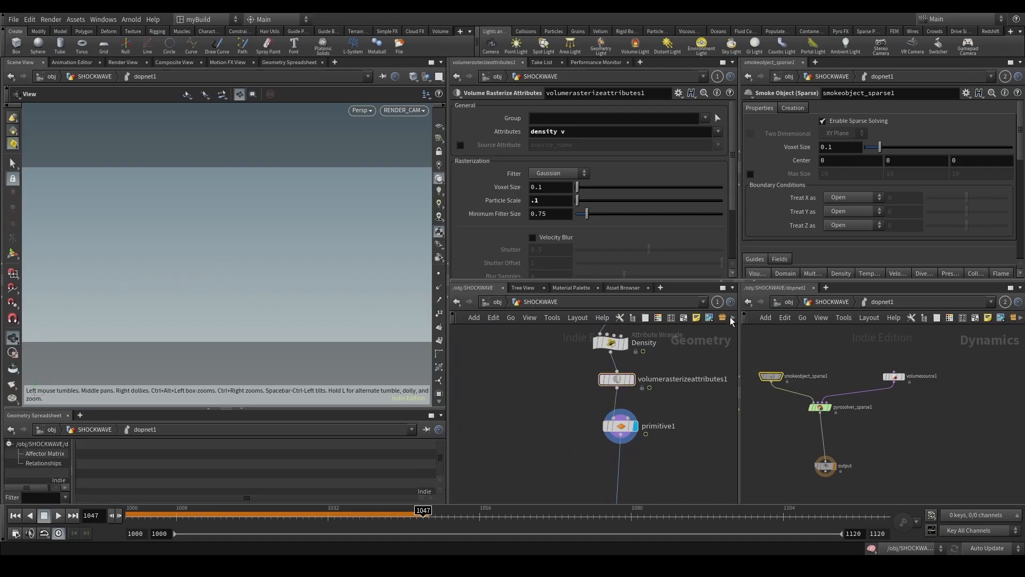
right_click(557, 190)
left_click(586, 260)
right_click(845, 152)
left_click(847, 231)
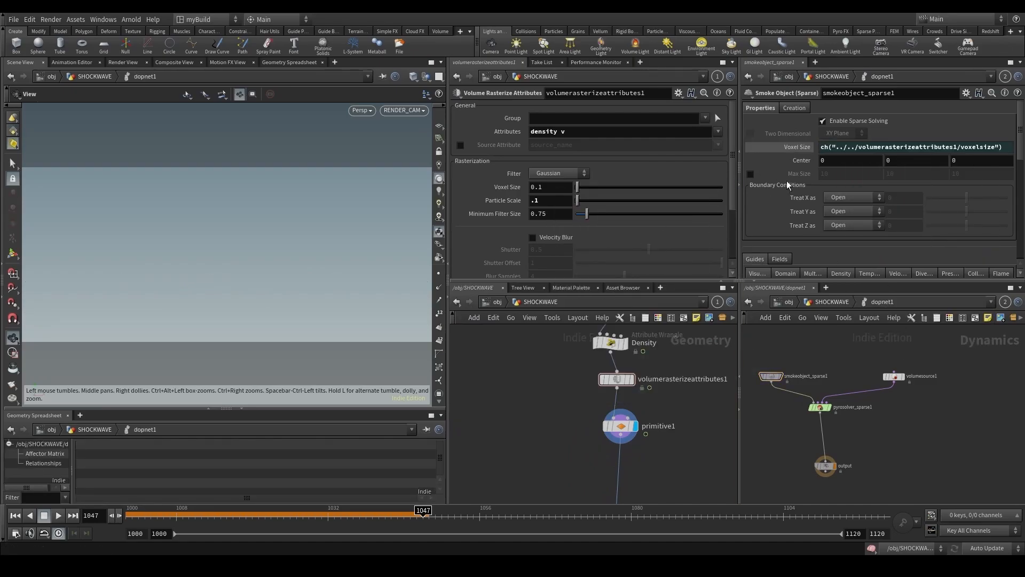
Go back to frame 1000 and display the DOP network node at the end of the SHOCKWAVE chain.
left_click(19, 516)
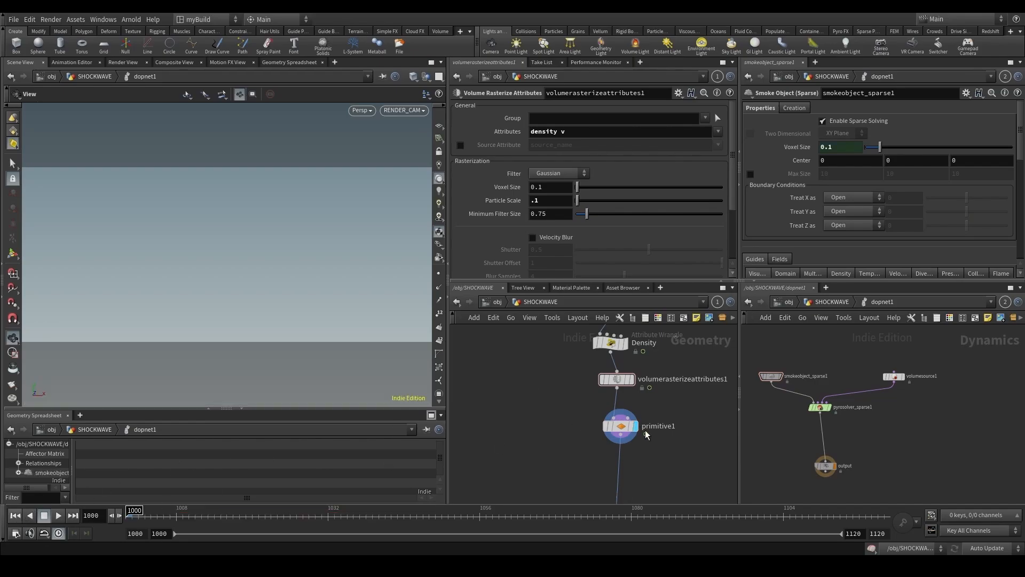
scroll(648, 434, "down", 3)
middle_click_drag(656, 466, 620, 391)
left_click_drag(558, 451, 626, 419)
left_click(607, 427)
middle_click_drag(613, 467, 610, 419)
left_click(591, 434)
key("Tab")
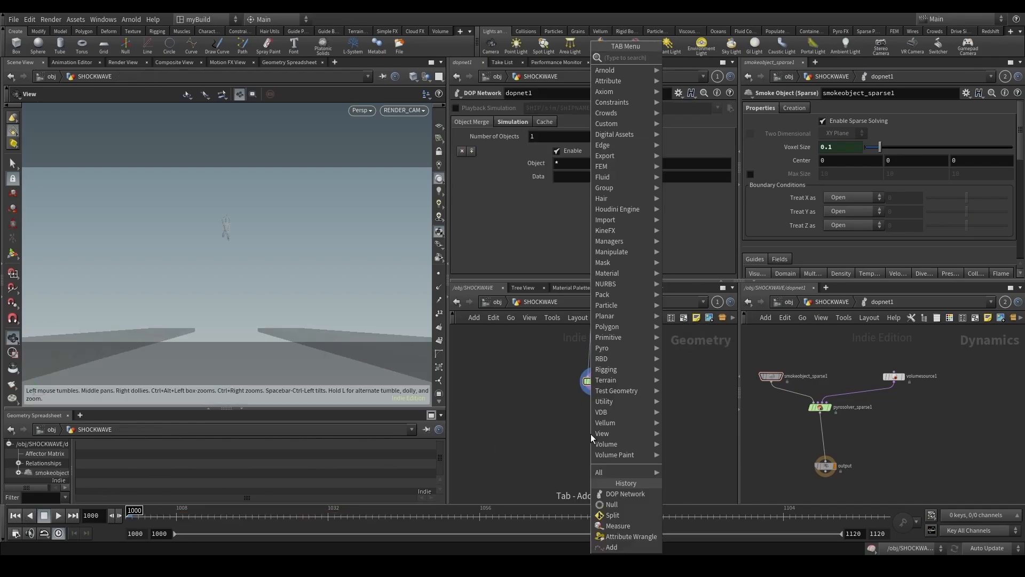
type("dop")
key("Return")
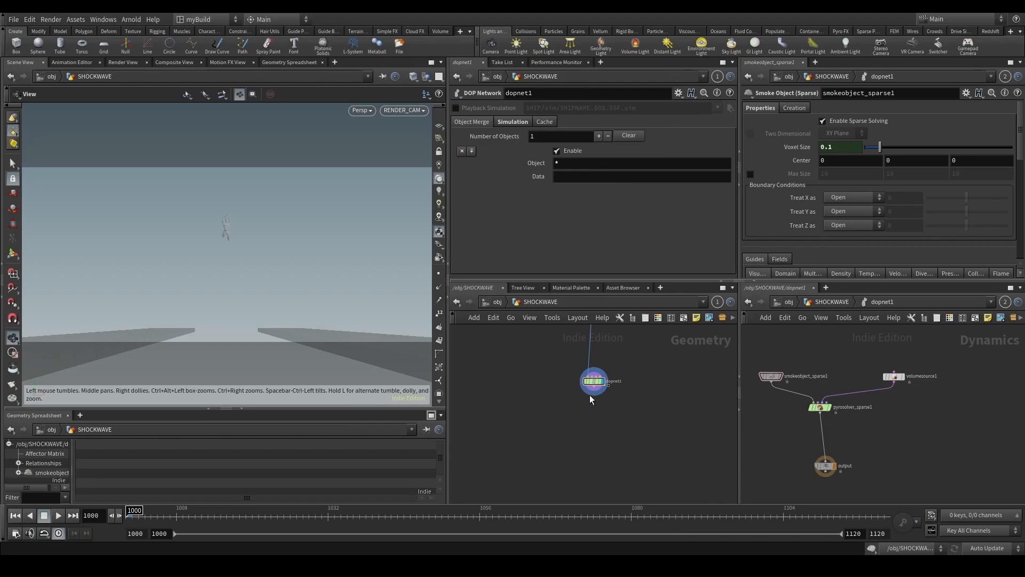
Rename the DOP network Smoke_Sim and place a Dop Import Fields node below it.
double_click(619, 381)
key("Return")
key("Tab")
type("dopim")
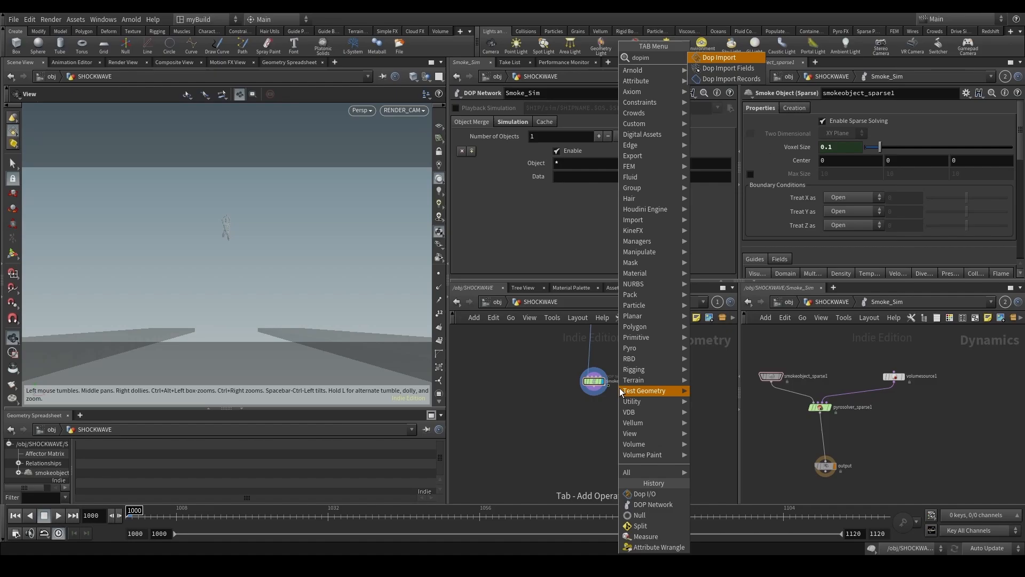
key("Down")
key("Return")
left_click(579, 476)
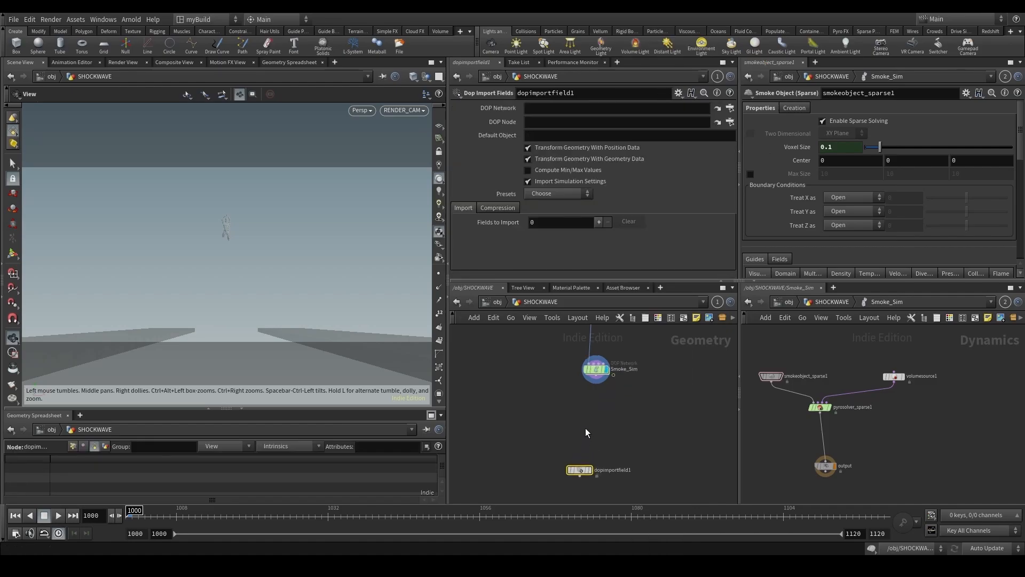
Set the import node's DOP Network to ../Smoke_Sim and its DOP Node to ../Smoke_Sim/smokeobject_sparse1.
left_click_drag(597, 359, 533, 111)
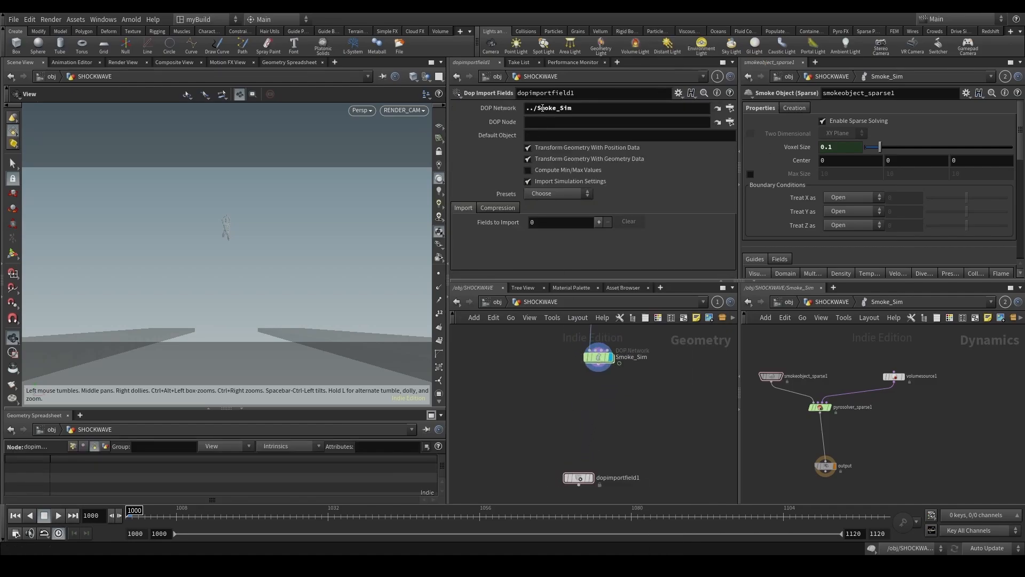
left_click(557, 122)
type("../Smoke_Sim")
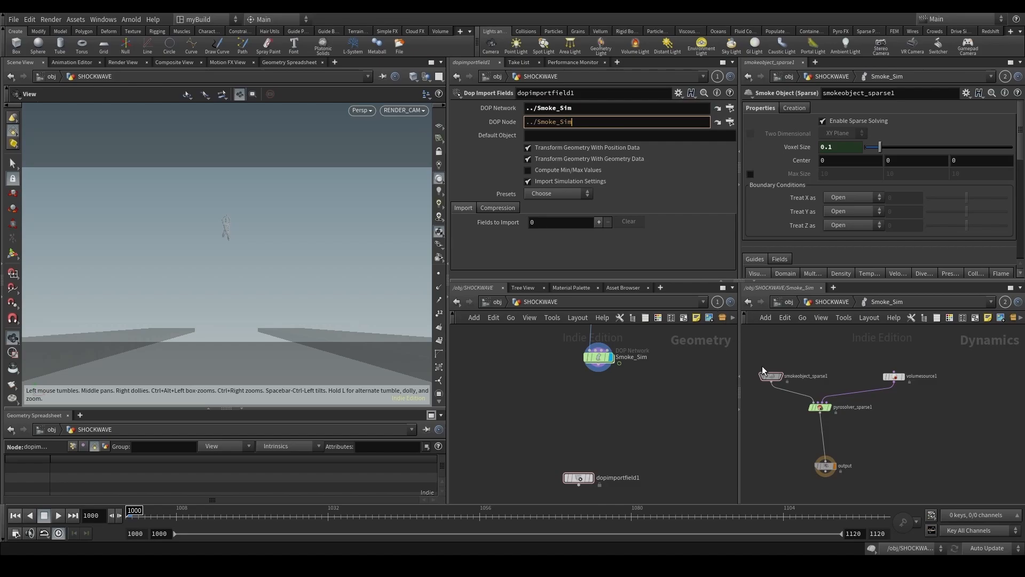
left_click_drag(771, 376, 613, 183)
left_click_drag(594, 125, 594, 125)
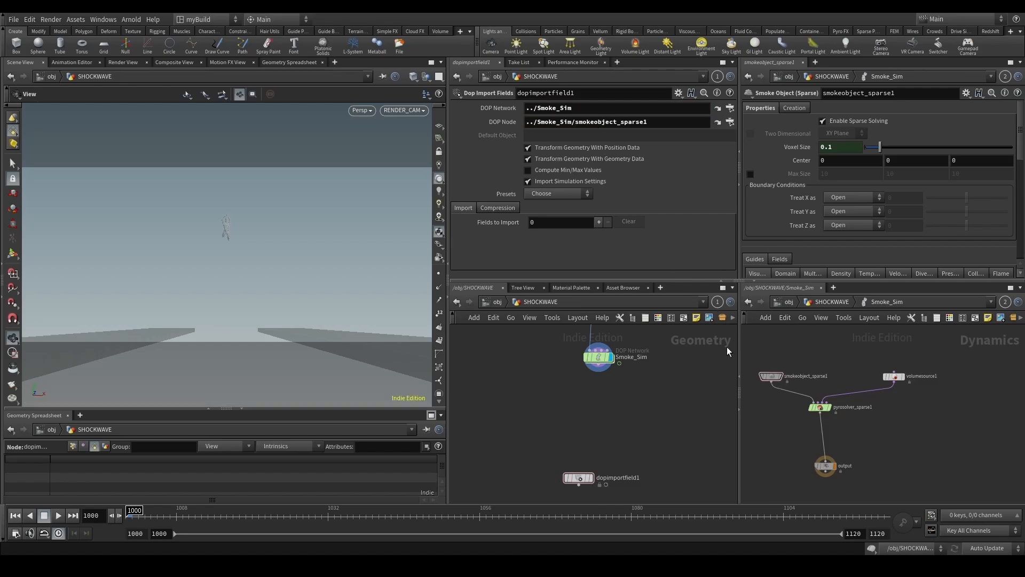
Display the Dop Import Fields node, load its Smoke preset, and keep only the density and vel fields.
left_click(590, 478)
middle_click_drag(639, 467, 654, 413)
left_click(566, 196)
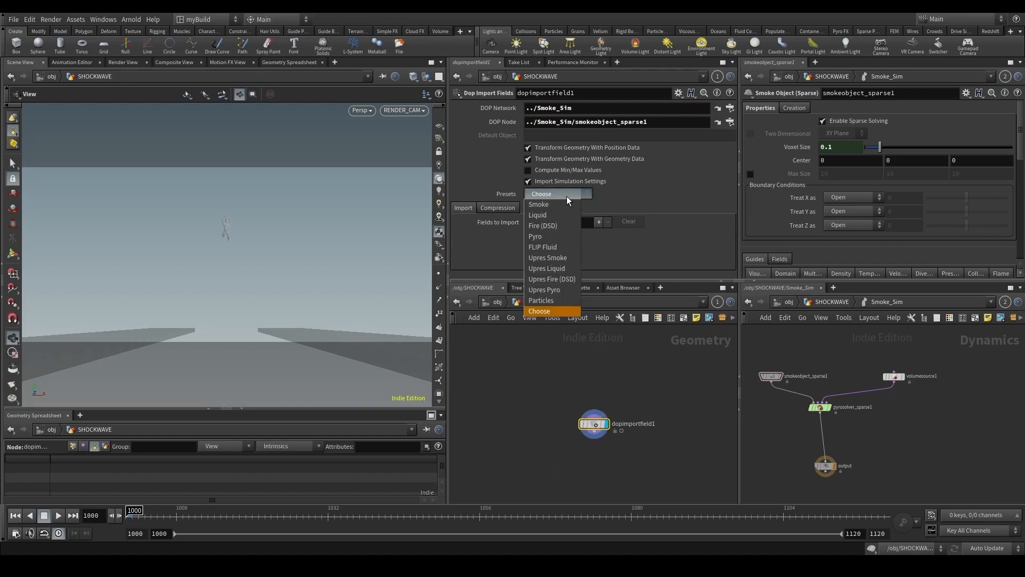
left_click(540, 204)
scroll(453, 230, "down", 3)
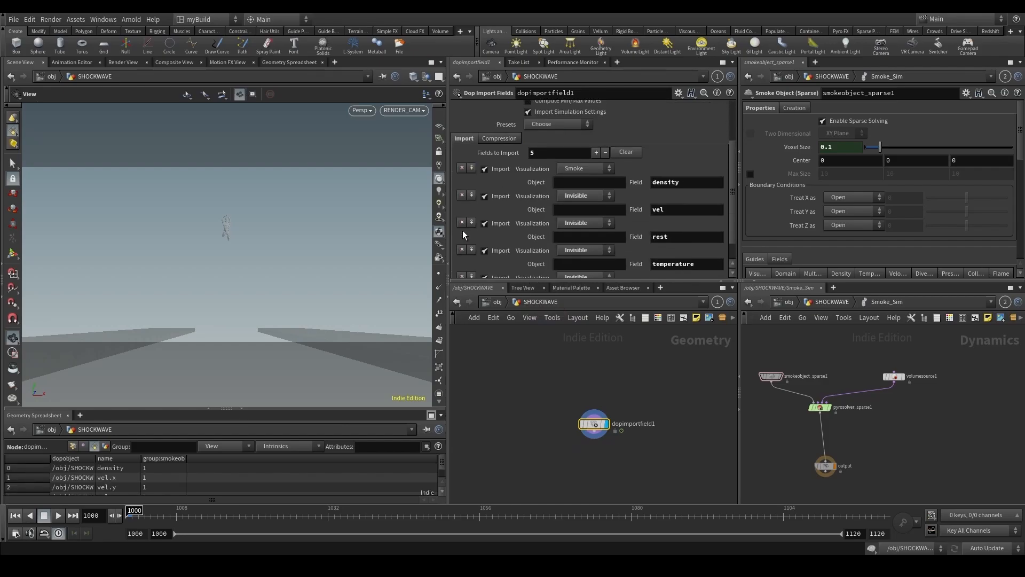
left_click(463, 222)
left_click(461, 242)
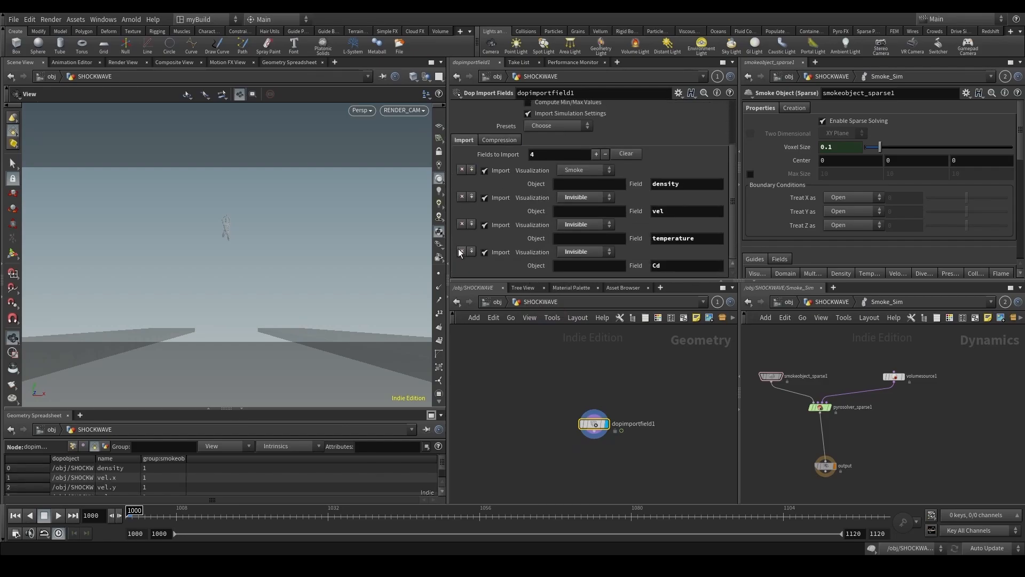
left_click(462, 251)
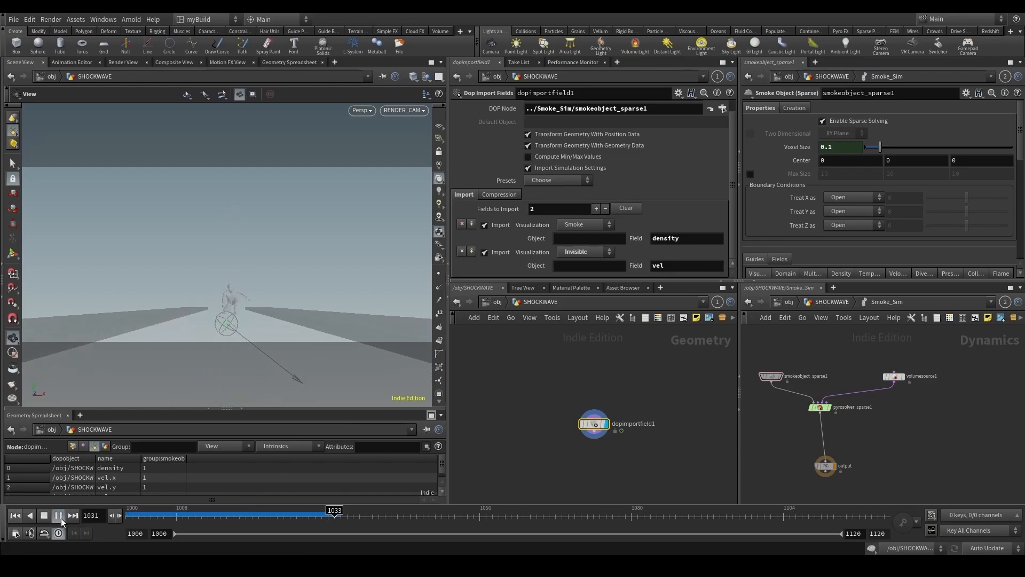
Scrub through the smoke simulation to about frame 1040 and turn on scene lighting in the viewport.
mouse_move(141, 514)
left_mouse_down()
mouse_move(410, 525)
mouse_move(328, 525)
mouse_move(378, 540)
left_mouse_up()
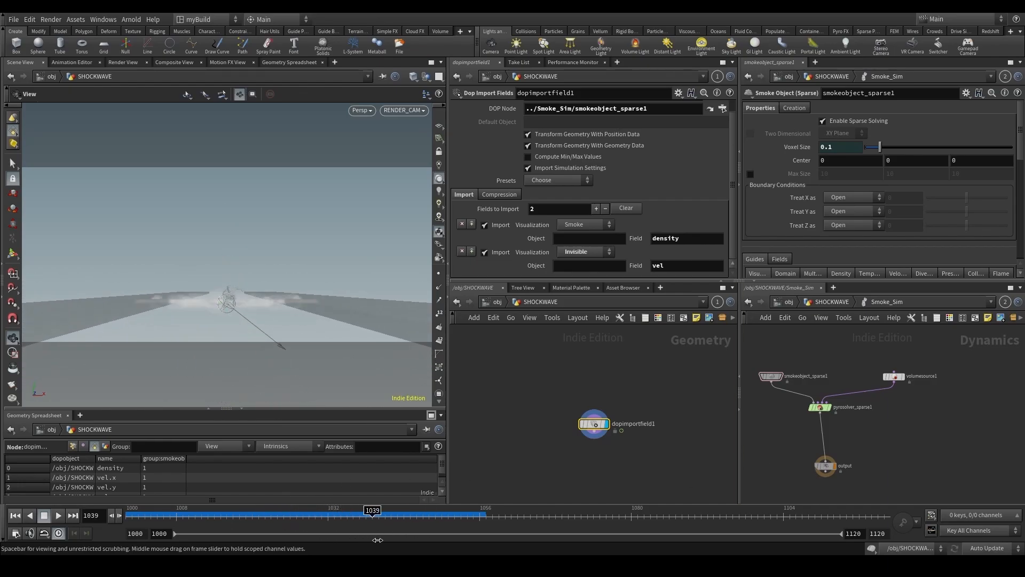
left_click(438, 182)
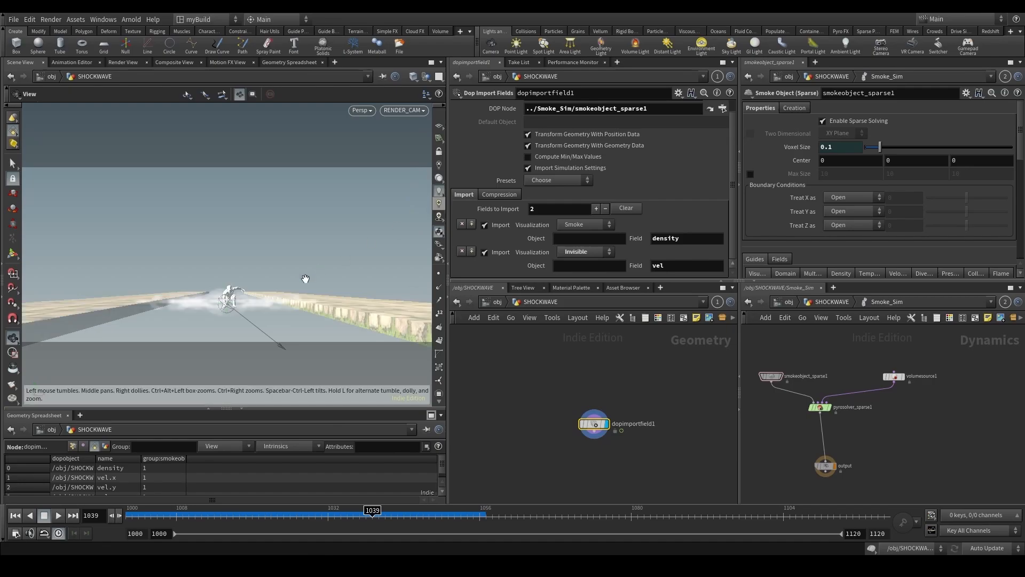
left_click_drag(331, 519, 378, 521)
At object level, check the SKY light's viewport settings and turn off Affect Viewport for the Directionnal light.
left_click(495, 303)
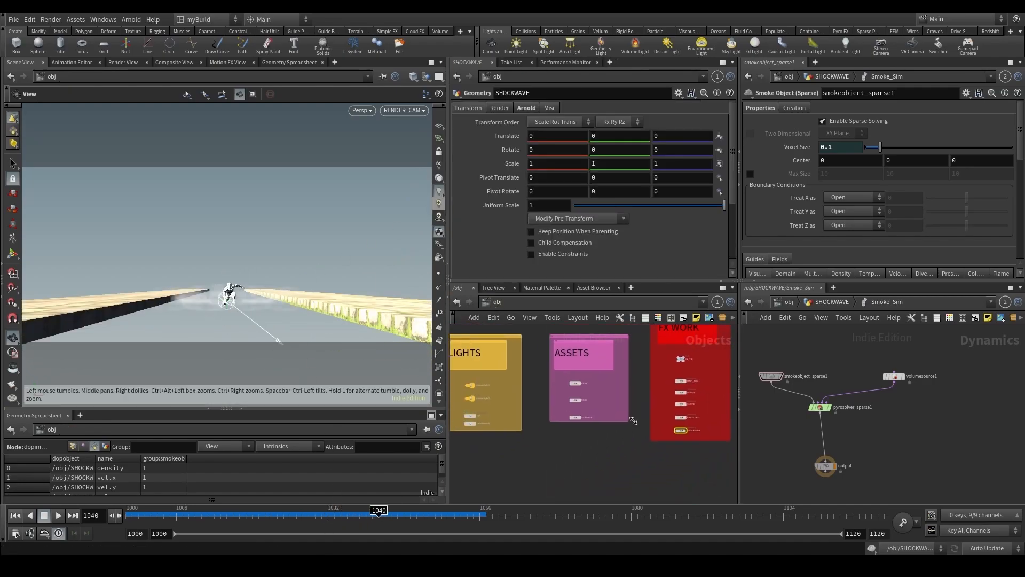
left_click(608, 368)
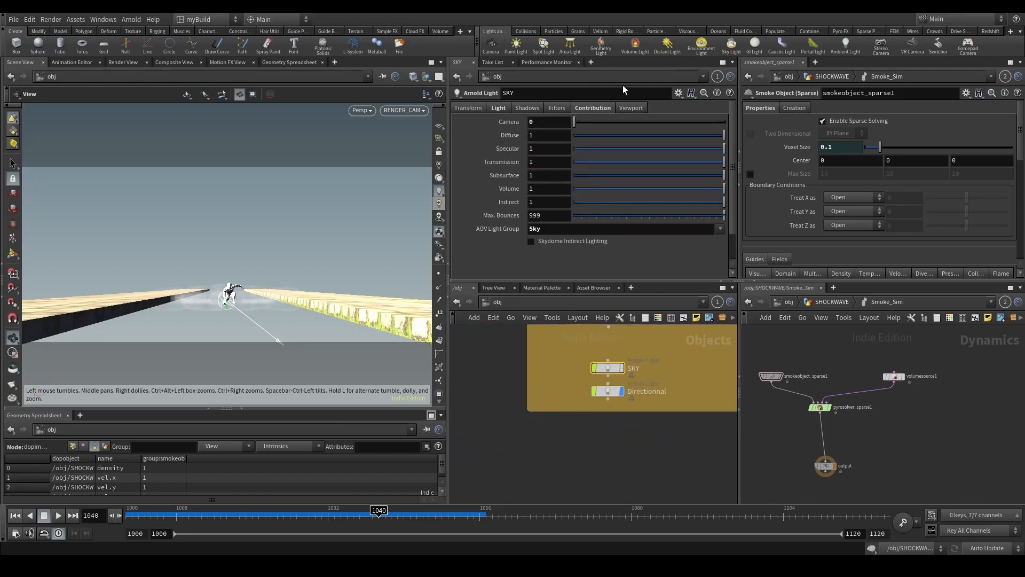
left_click(631, 108)
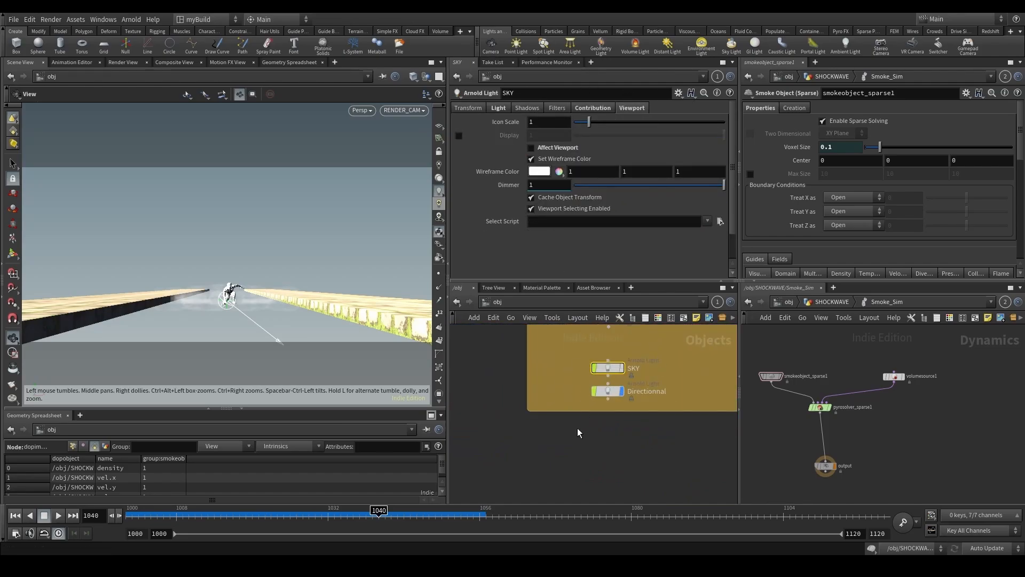
left_click(609, 391)
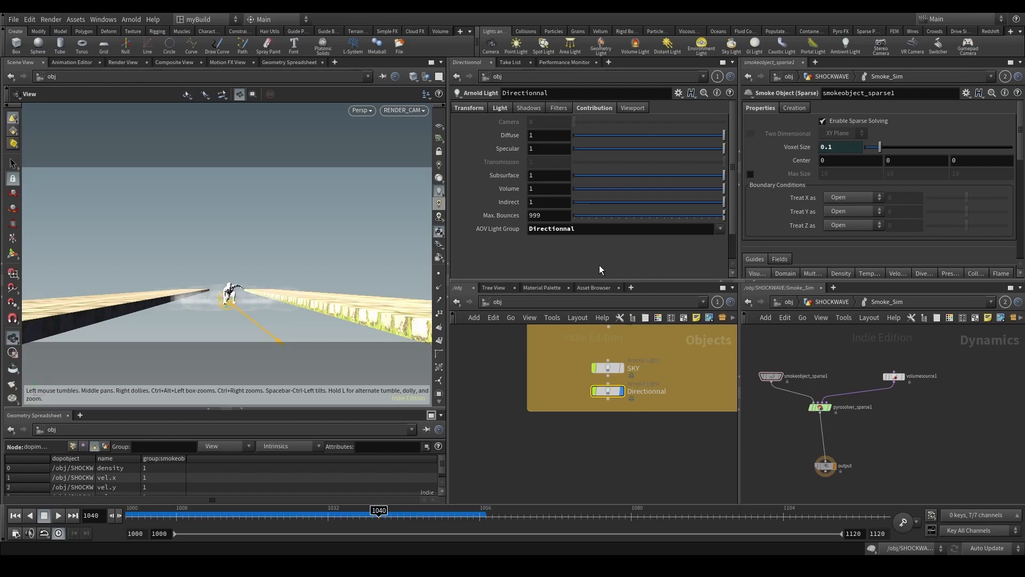
left_click(636, 110)
left_click(546, 148)
scroll(612, 430, "down", 6)
Find the SHOCKWAVE geometry object in the FX WORK group and go back inside it.
middle_click_drag(569, 433, 505, 422)
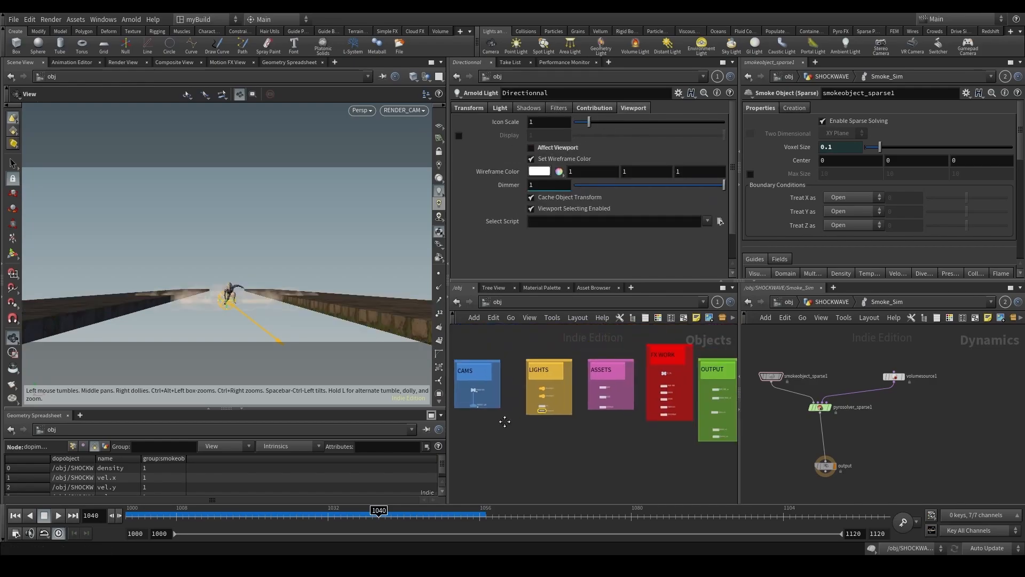
scroll(631, 398, "up", 5)
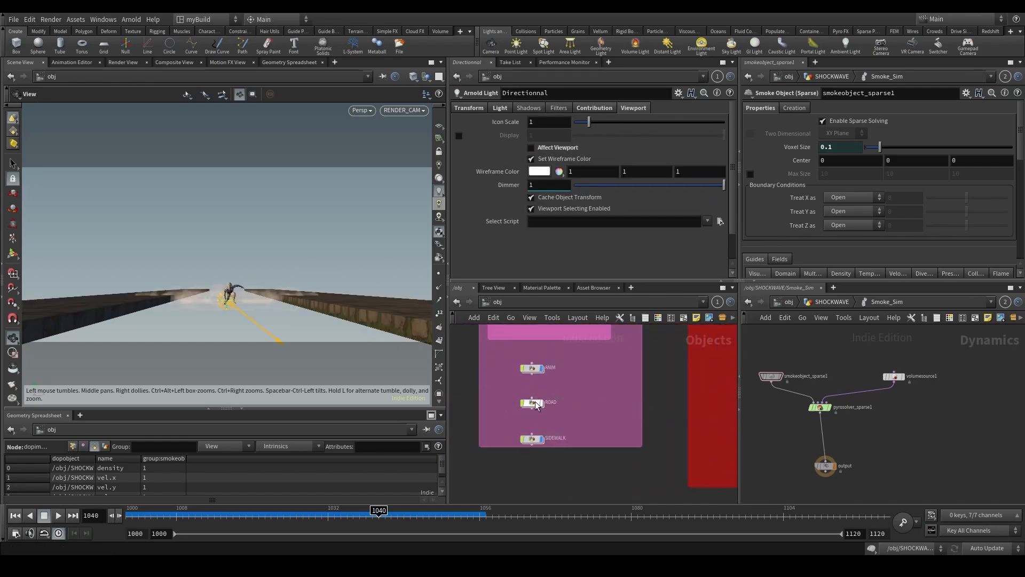
scroll(536, 394, "up", 1)
middle_click_drag(584, 453, 408, 427)
scroll(568, 422, "down", 2)
scroll(609, 458, "up", 1)
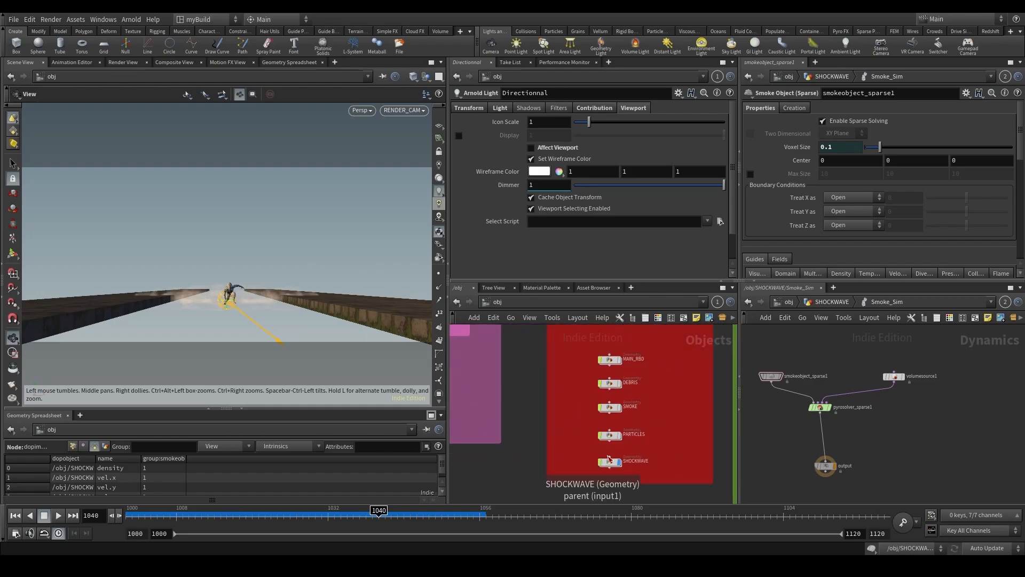
double_click(609, 461)
scroll(623, 400, "down", 2)
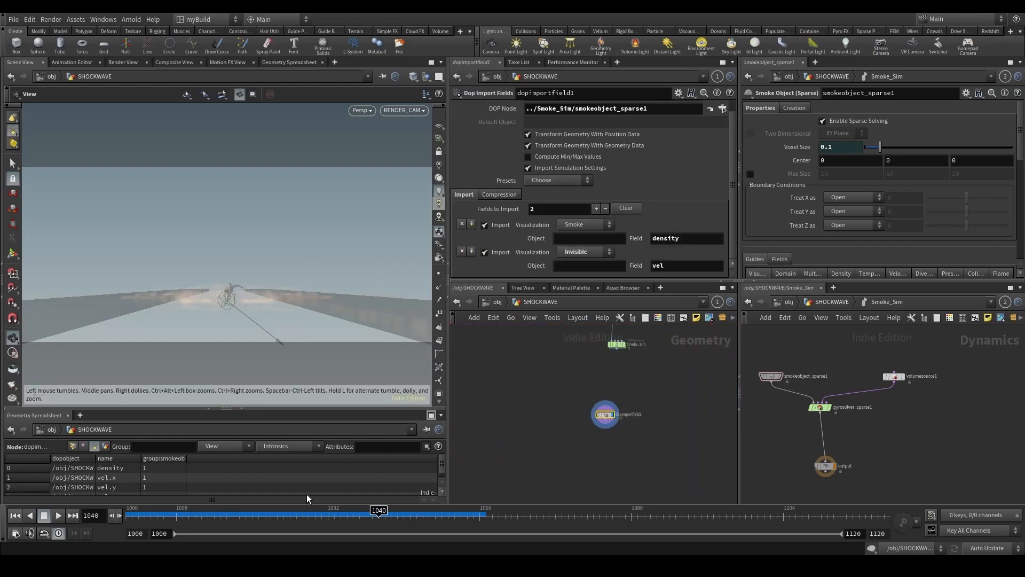
Check the simulation around frame 1037 and enable Enlarge Fields to Contain Sources on the volume source.
left_click(820, 407)
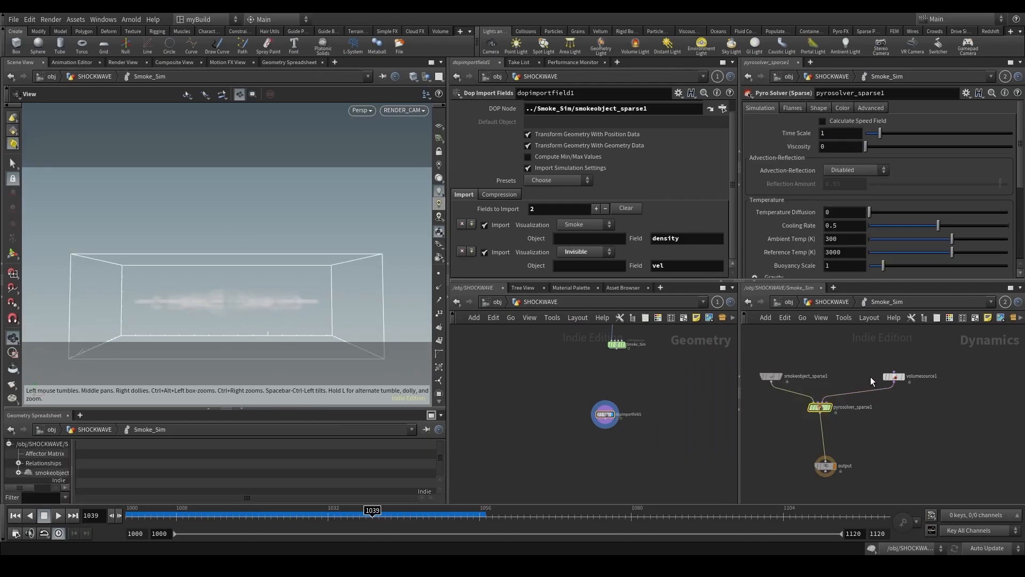
mouse_move(373, 515)
left_mouse_down()
mouse_move(332, 516)
mouse_move(436, 516)
mouse_move(360, 515)
left_mouse_up()
left_click(893, 376)
scroll(826, 220, "up", 5)
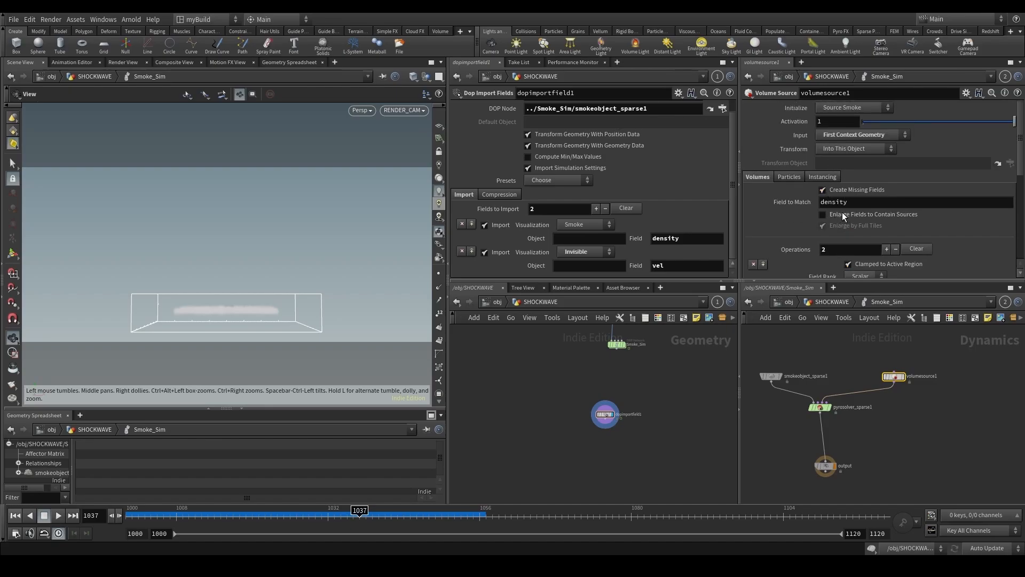
left_click(842, 214)
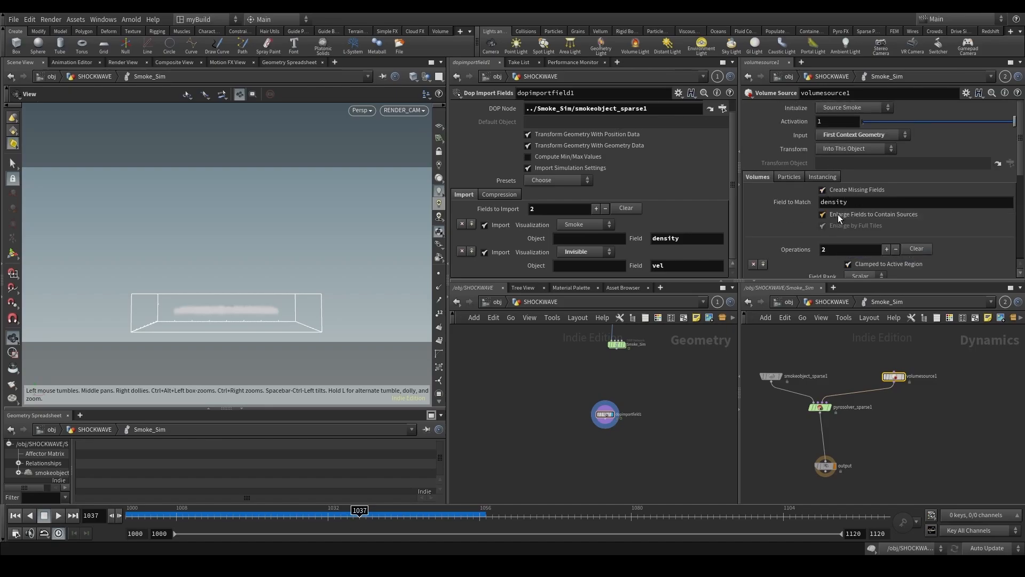
Resimulate from frame 1000, then scrub and orbit around the smoke to examine the shape of the expanding ring.
left_click(16, 516)
left_click(59, 516)
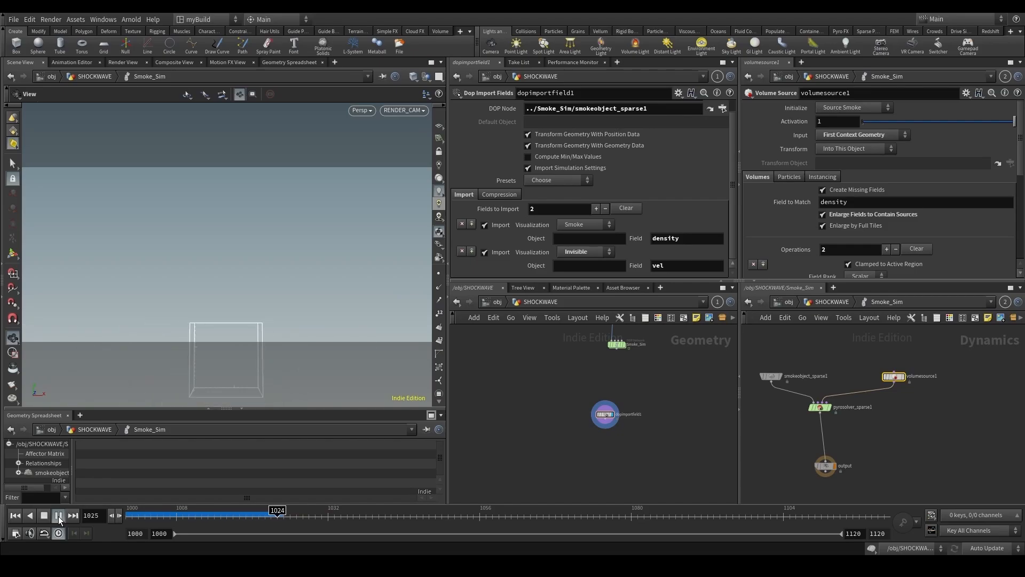
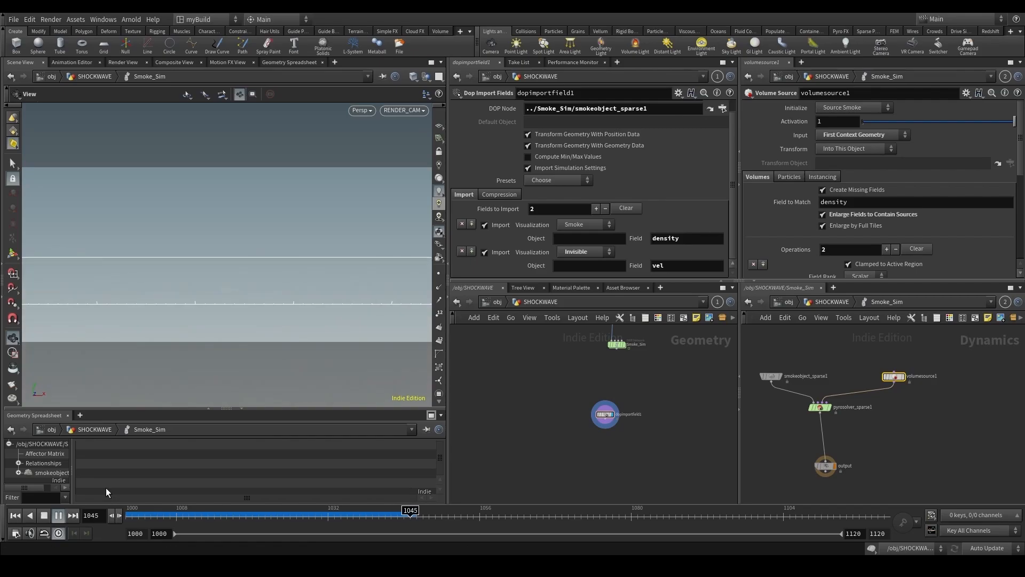
left_click(258, 518)
left_click_drag(259, 525, 354, 522)
scroll(303, 343, "down", 3)
left_click_drag(301, 342, 291, 383)
scroll(291, 383, "down", 1)
middle_click_drag(291, 383, 287, 270)
mouse_move(359, 513)
left_mouse_down()
mouse_move(392, 510)
mouse_move(352, 510)
mouse_move(366, 510)
left_mouse_up()
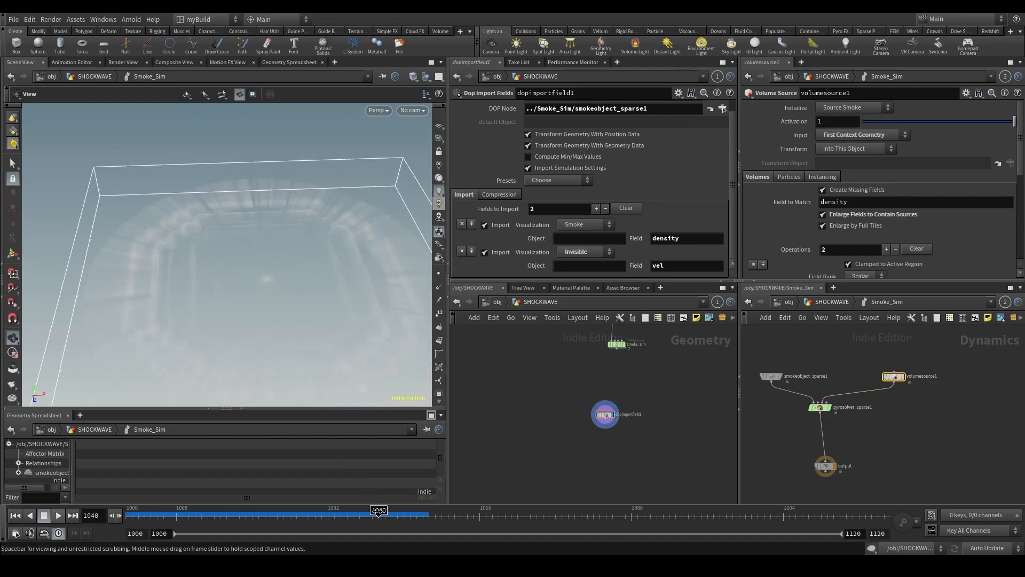
left_click_drag(316, 353, 327, 291)
left_click_drag(366, 512, 126, 511)
Set the Scale of the volume source's v-to-vel operation to .1 and review its other operation settings.
scroll(783, 229, "down", 5)
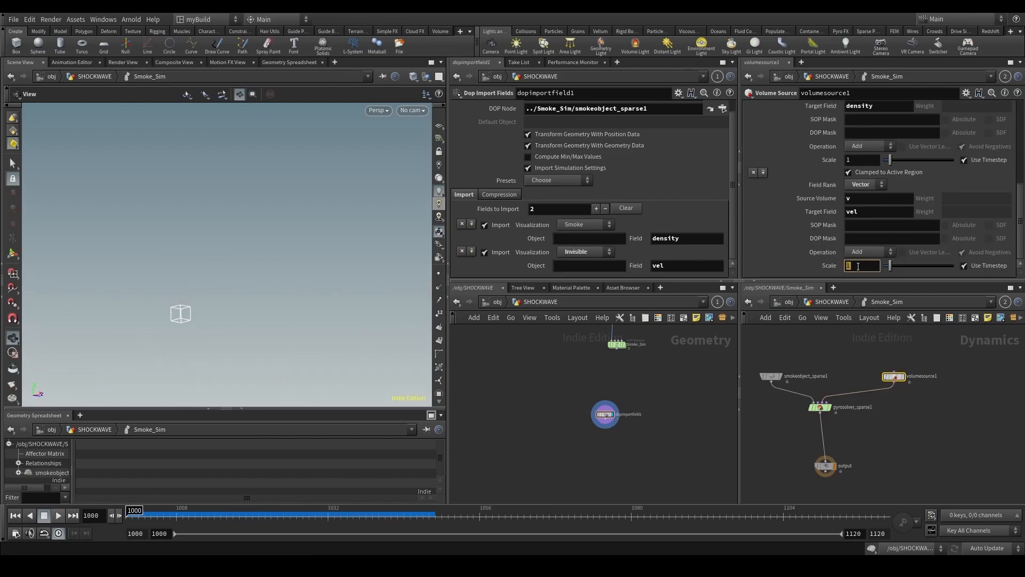
key("Return")
scroll(806, 207, "up", 2)
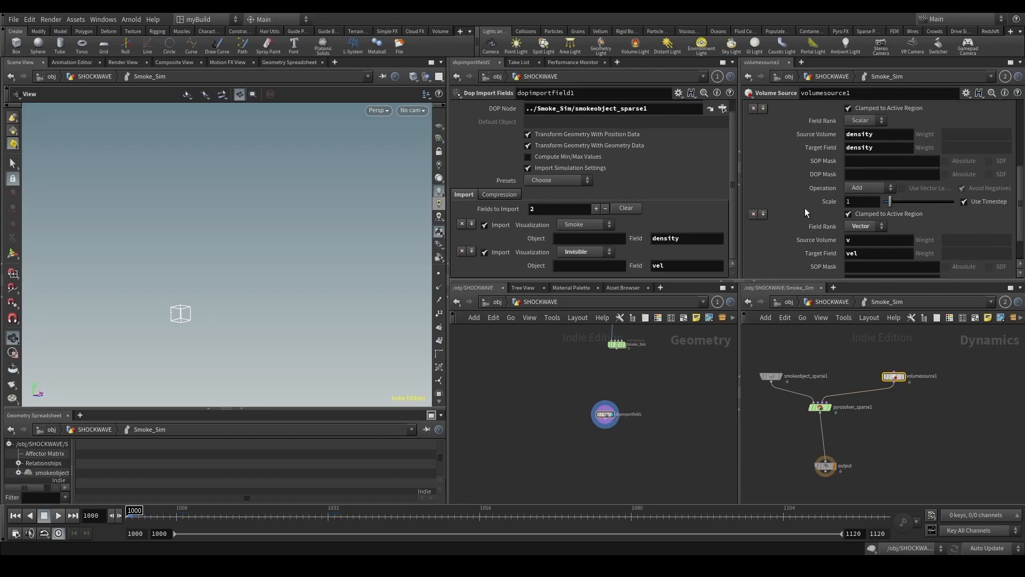
scroll(806, 208, "down", 2)
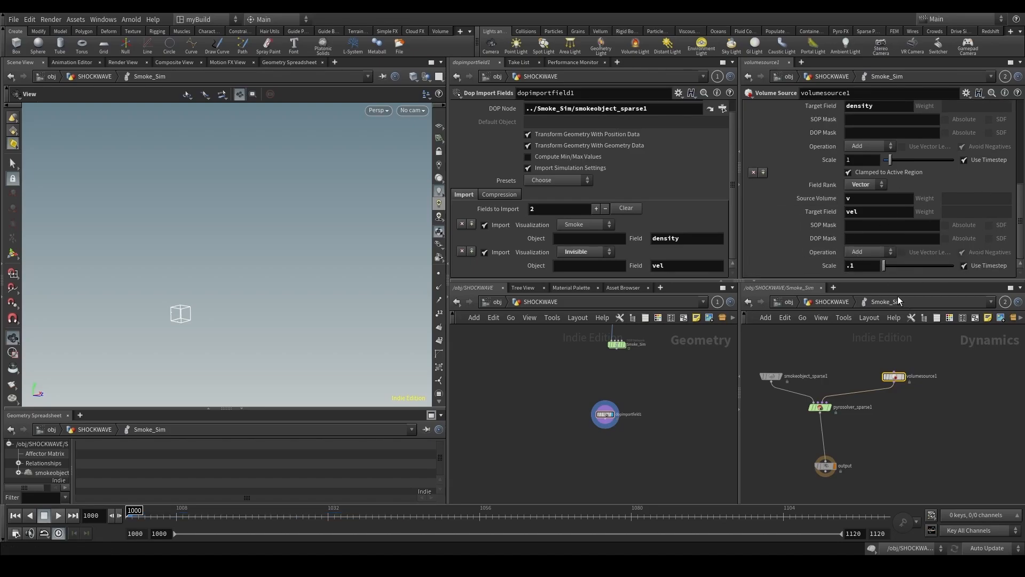
scroll(832, 212, "up", 6)
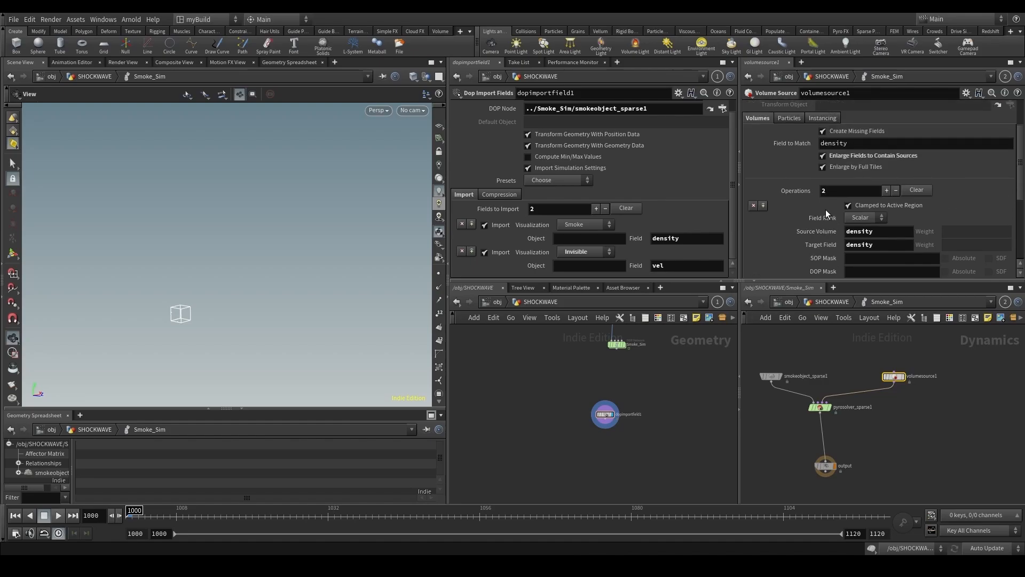
scroll(826, 209, "down", 4)
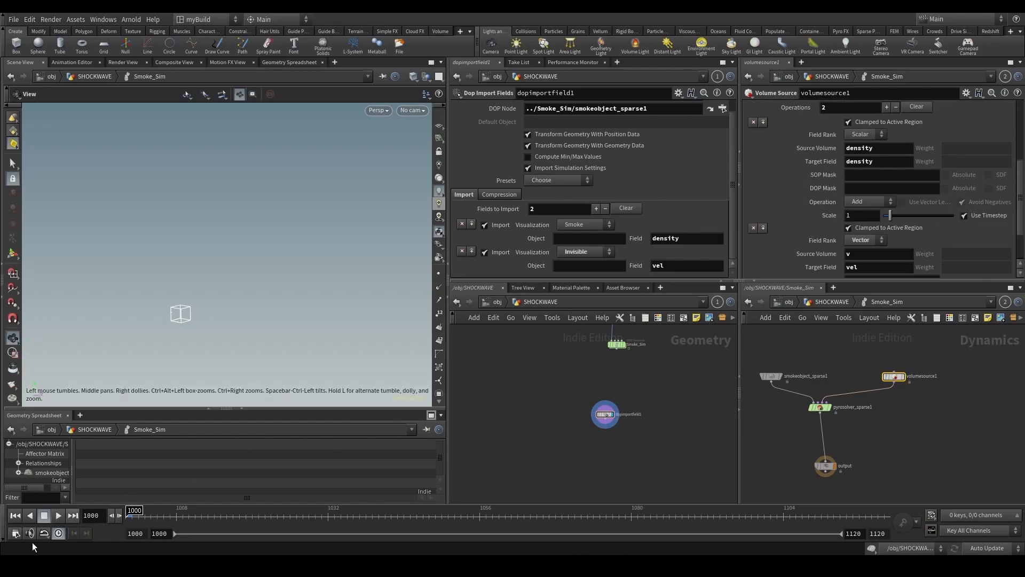
Add a third operation to the volume source with density as its Source Volume and divergence as its Target Field.
scroll(776, 219, "up", 5)
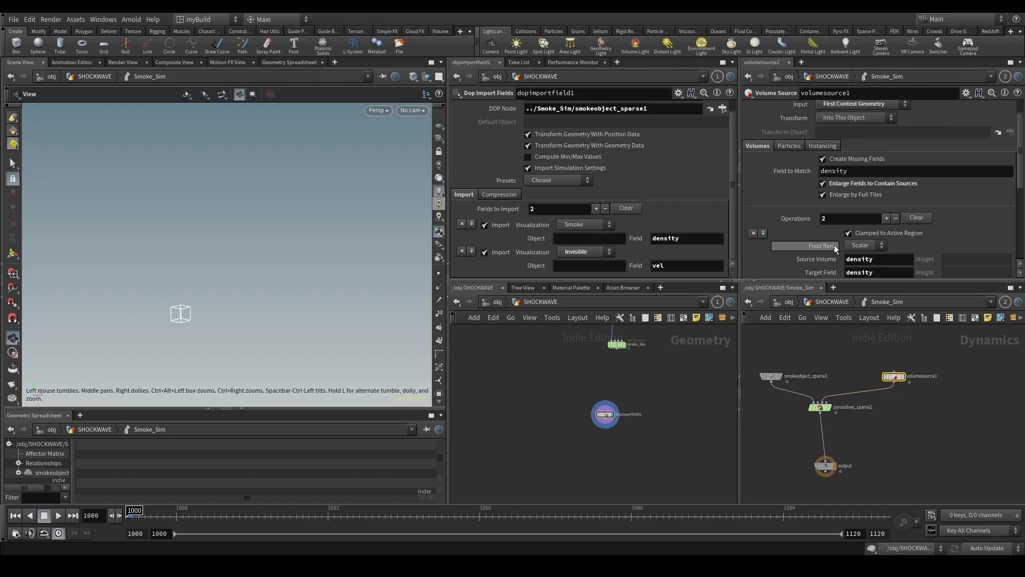
scroll(823, 214, "down", 6)
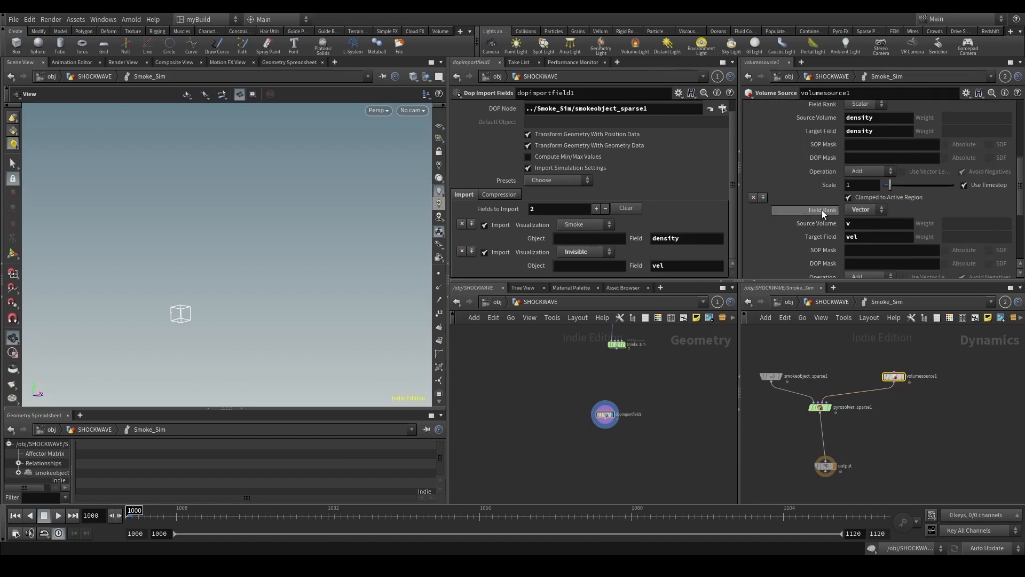
scroll(828, 177, "up", 3)
scroll(868, 203, "down", 7)
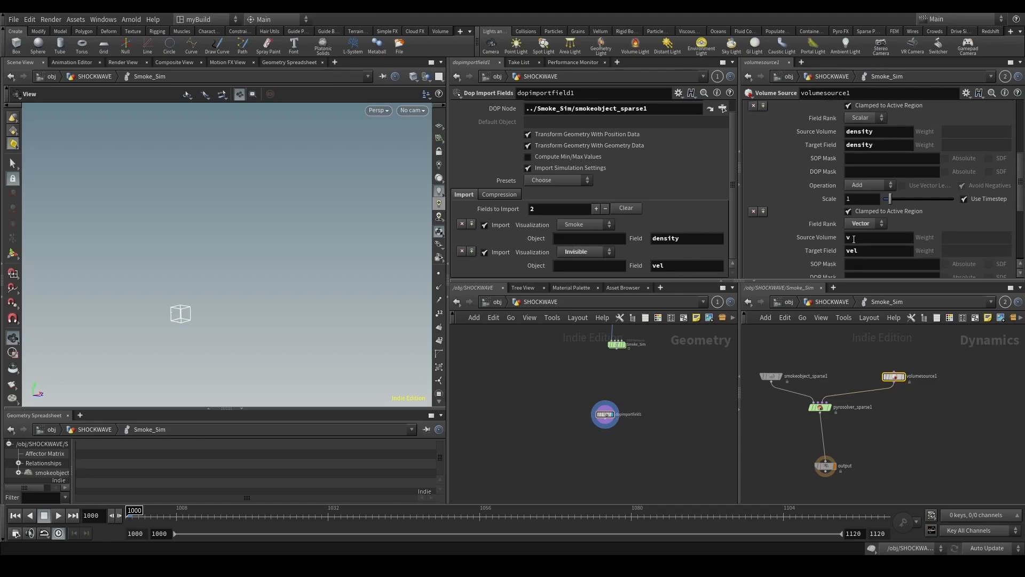
left_click(867, 223)
left_click(866, 228)
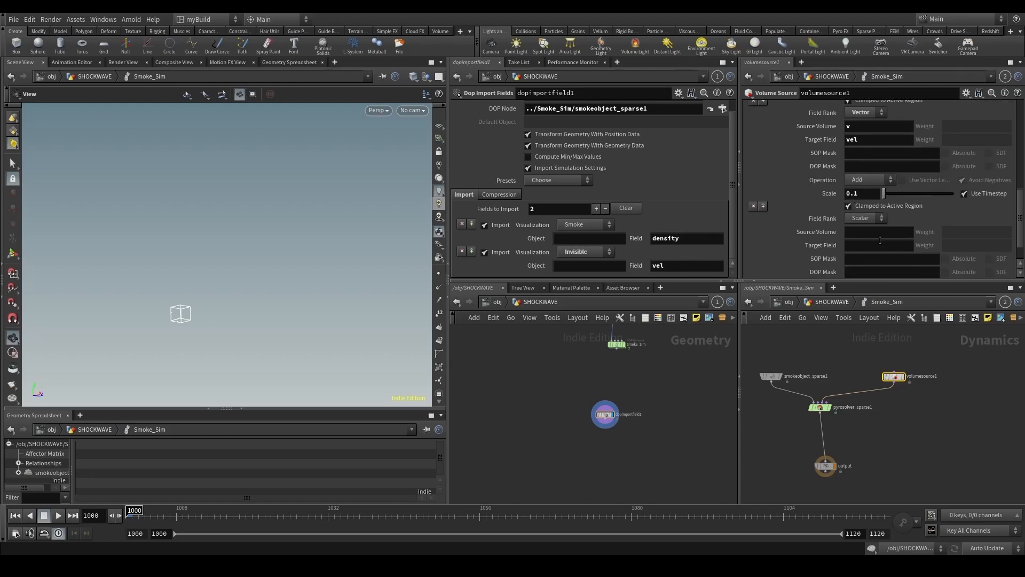
left_click(884, 232)
type("density")
key("Tab")
key("Return")
scroll(868, 258, "down", 2)
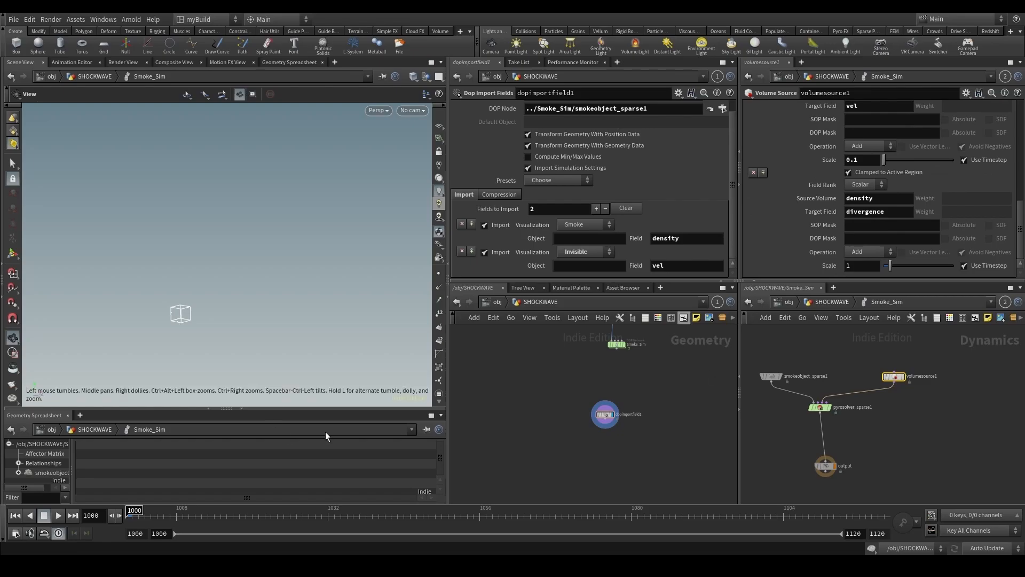
Show the imported smoke fields and resimulate from frame 1000, then scrub to frame 1041 to inspect the ring.
left_click_drag(578, 399, 577, 398)
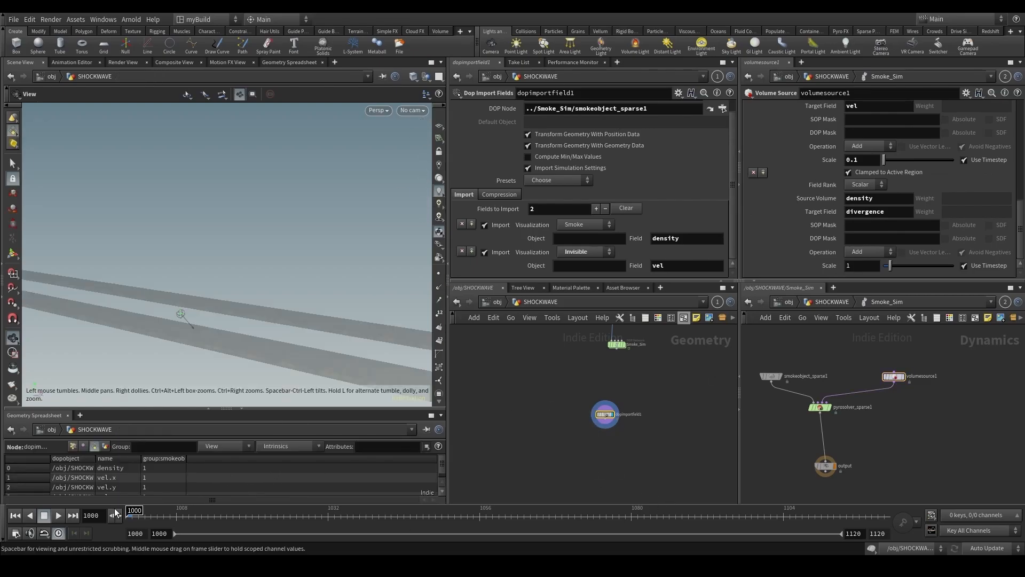
left_click(59, 516)
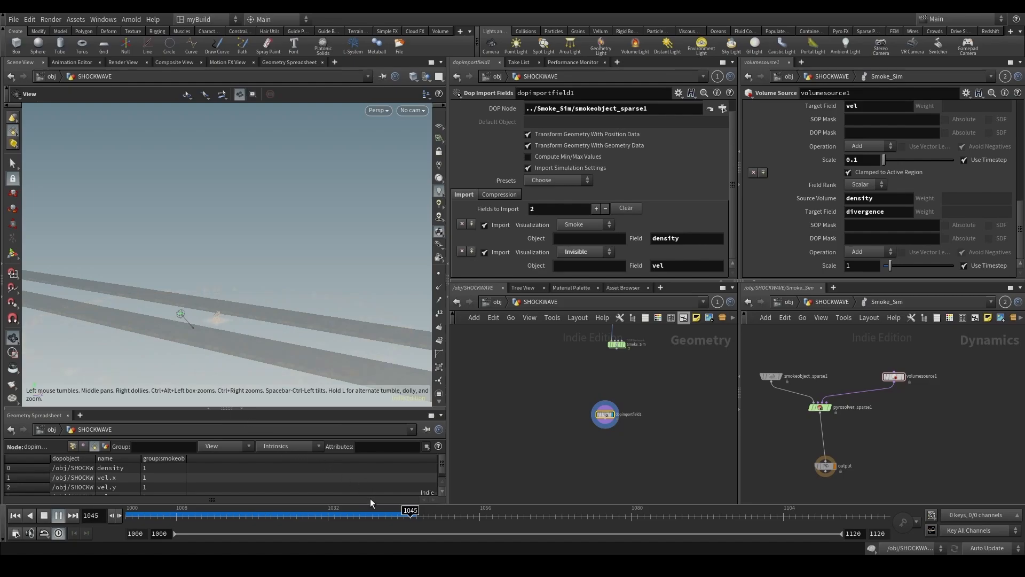
mouse_move(326, 516)
left_mouse_down()
mouse_move(271, 515)
mouse_move(374, 517)
left_mouse_up()
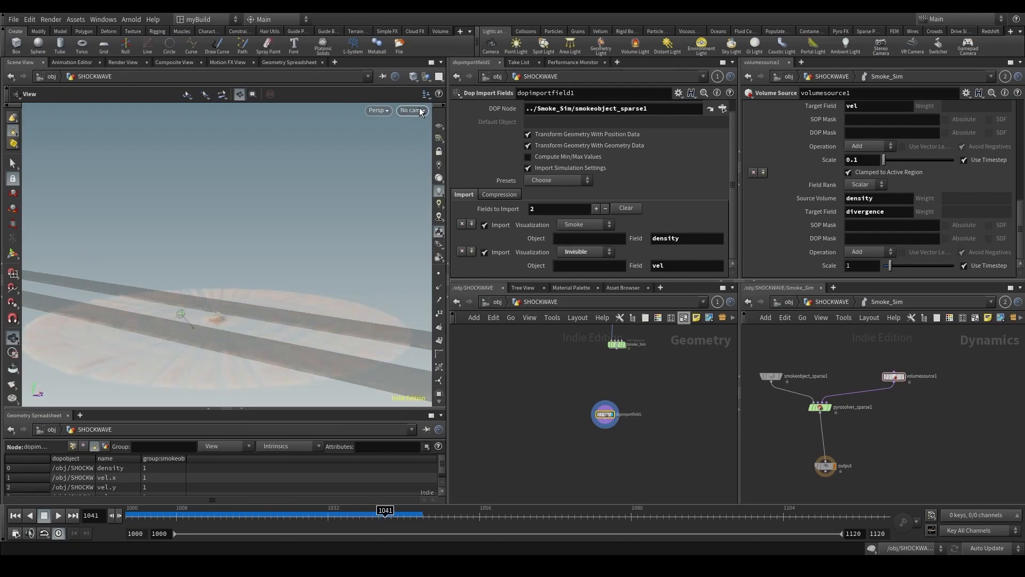
Look through RENDER_CAM, replay the simulation from frame 1000 and scrub around frame 1040 to review the smoke.
left_click(414, 110)
mouse_move(422, 178)
left_click(430, 161)
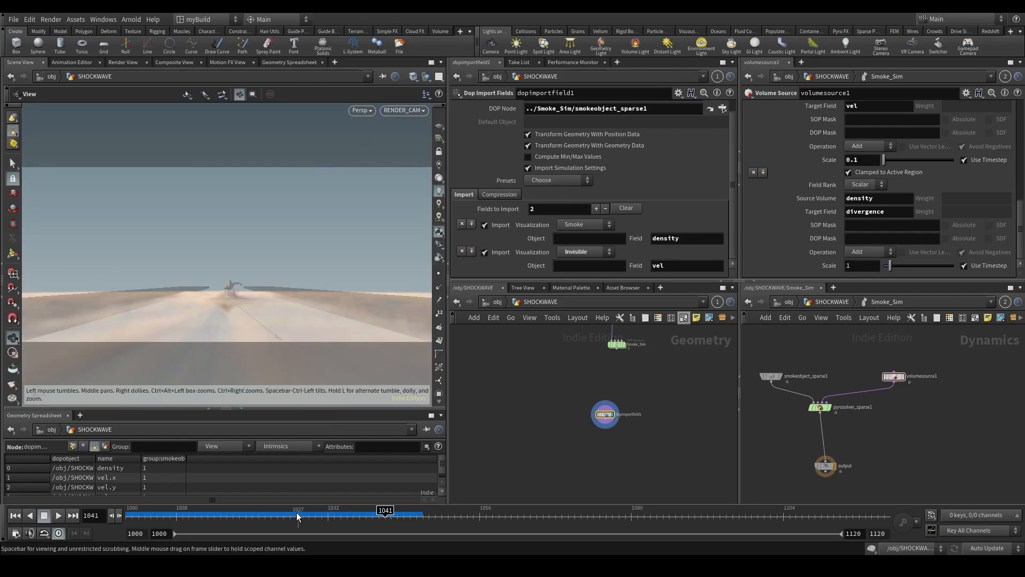
mouse_move(259, 515)
left_mouse_down()
mouse_move(422, 529)
mouse_move(333, 536)
left_mouse_up()
left_click(59, 516)
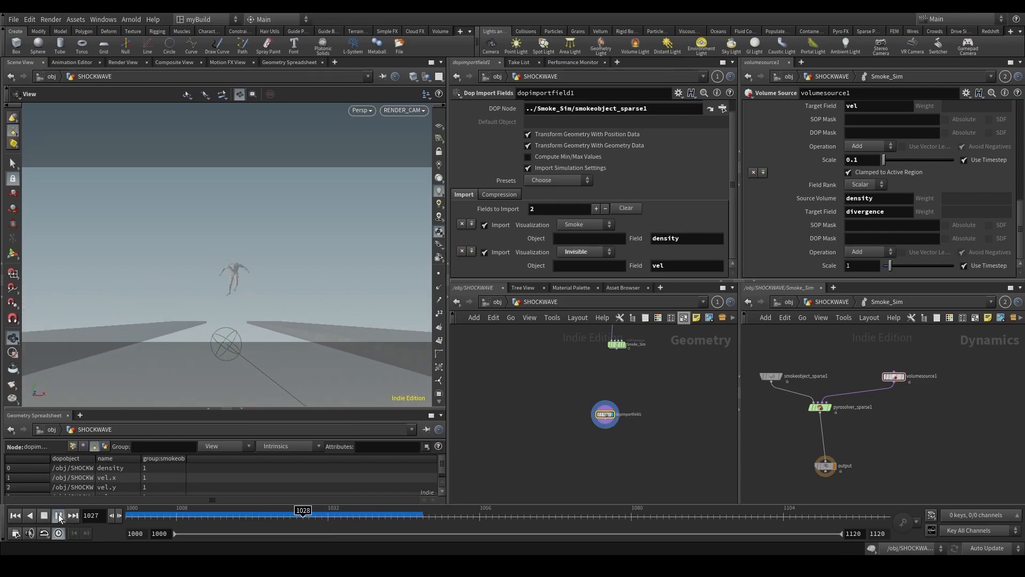
left_click_drag(283, 516, 126, 518)
left_click(61, 518)
mouse_move(228, 519)
left_mouse_down()
mouse_move(181, 518)
mouse_move(414, 517)
mouse_move(364, 517)
mouse_move(403, 516)
mouse_move(378, 514)
left_mouse_up()
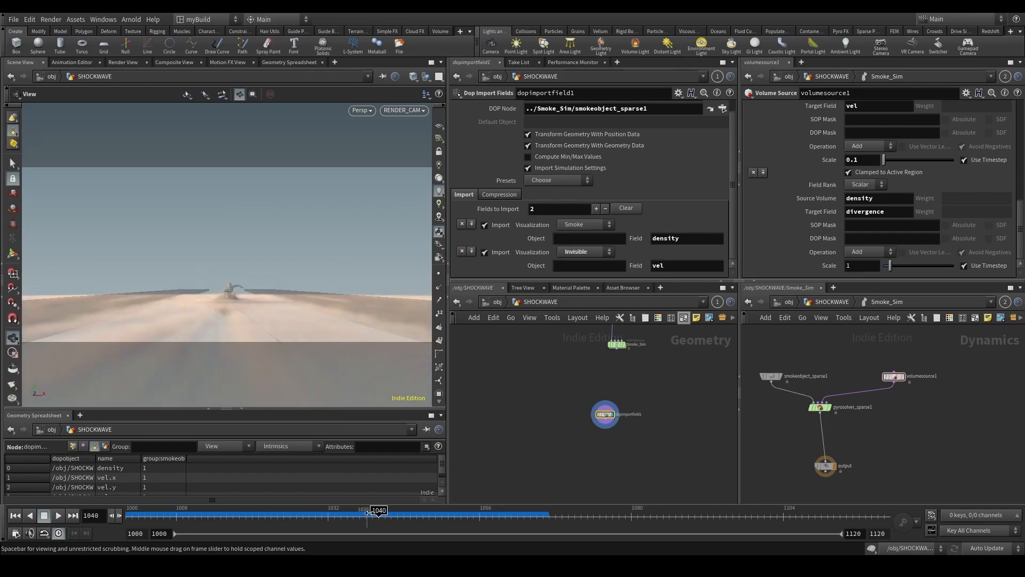
Rename the volume source node as SOURCE_DENSITY and save the scene.
left_click(894, 376)
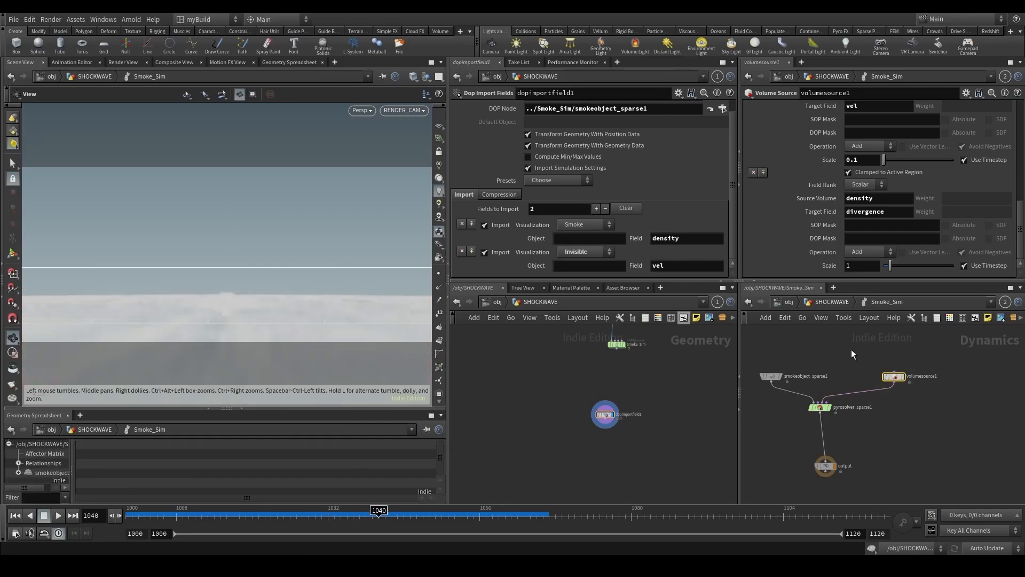
scroll(852, 349, "down", 3)
scroll(786, 398, "up", 3)
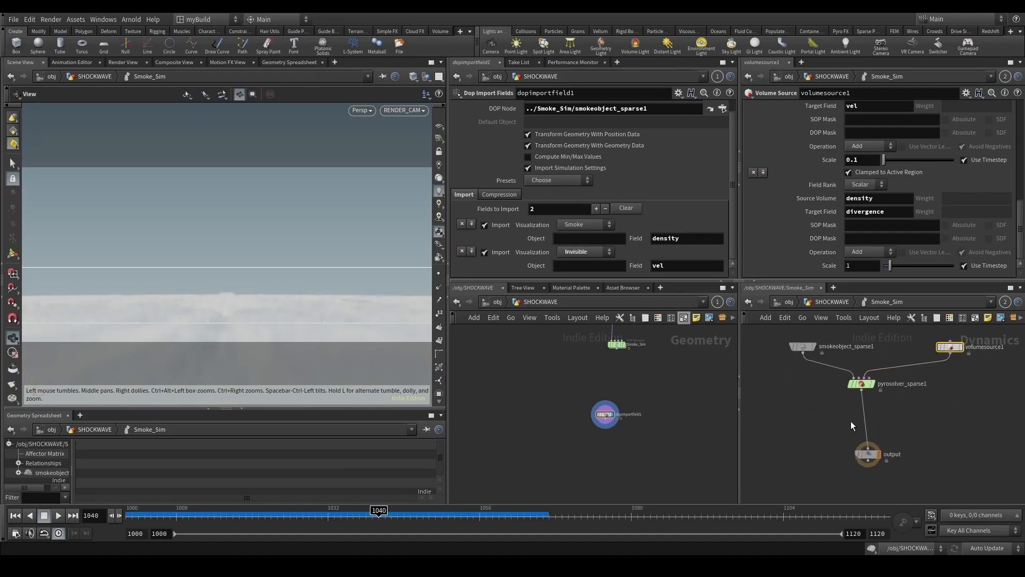
scroll(882, 433, "down", 3)
scroll(937, 412, "up", 3)
middle_click_drag(957, 397, 905, 413)
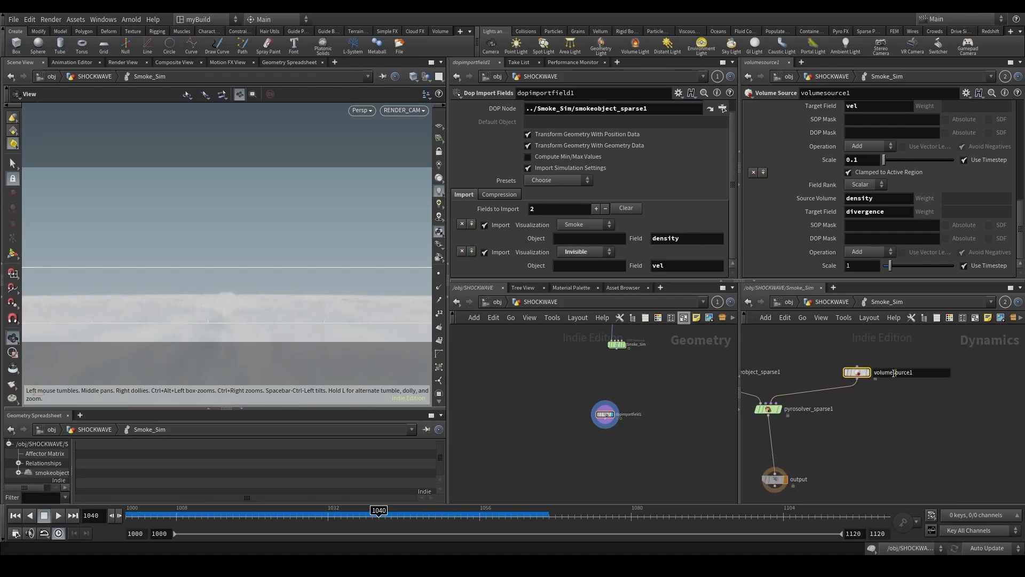
left_click(893, 373)
type("SOURCE_DENSITY")
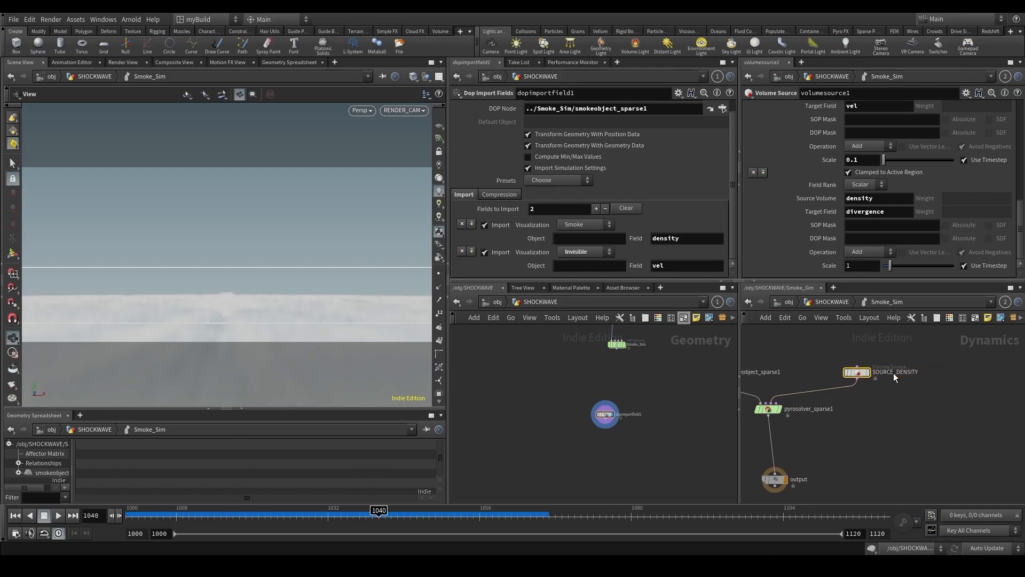
key("Return")
key("ctrl+s")
middle_click_drag(834, 434, 905, 437)
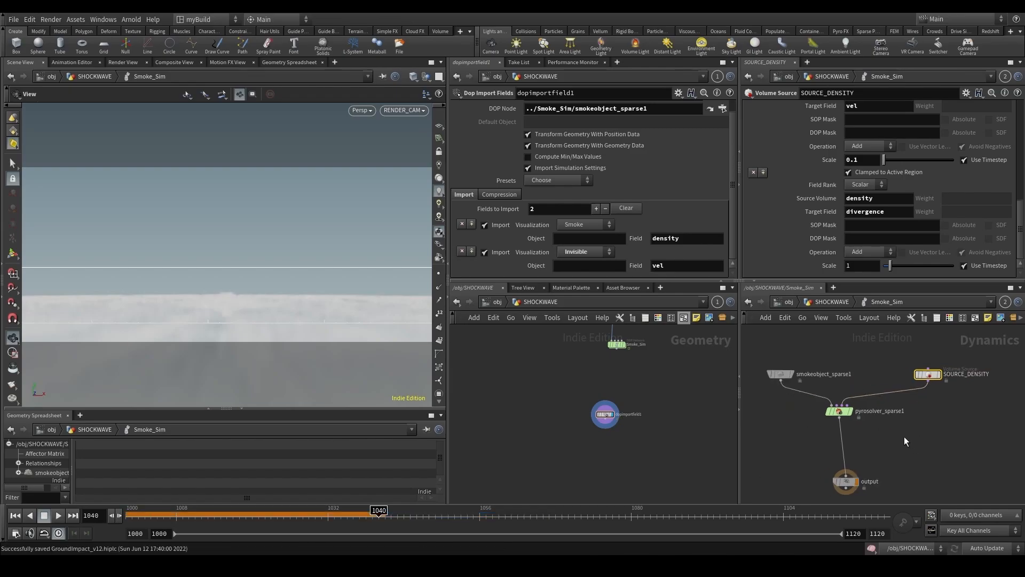
Set the sparse pyro solver's Dissipation to .1, save the scene and return to frame 1000.
left_click(840, 411)
left_click(819, 107)
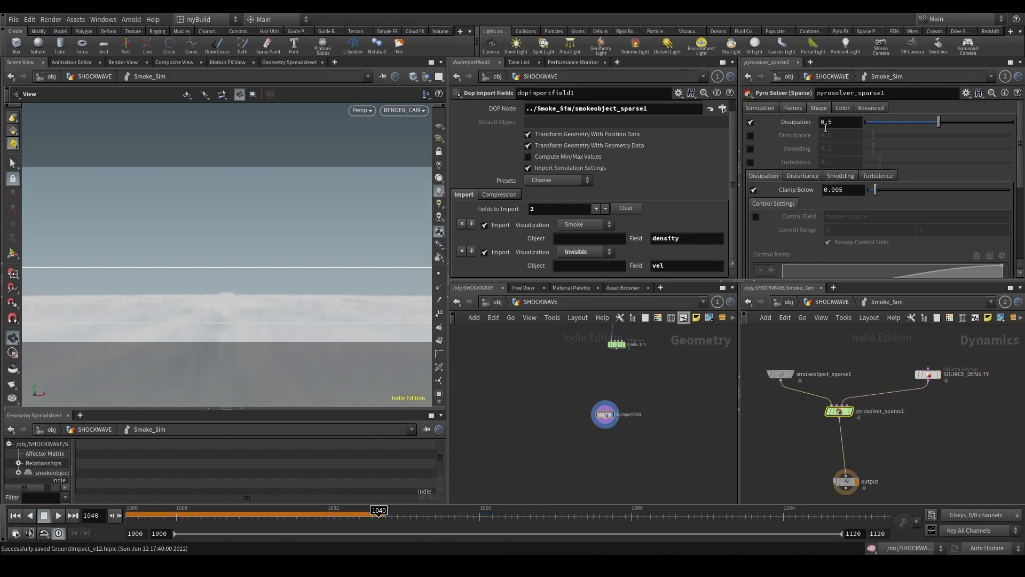
left_click(830, 126)
type(".2")
key("Return")
key("ctrl+s")
double_click(826, 122)
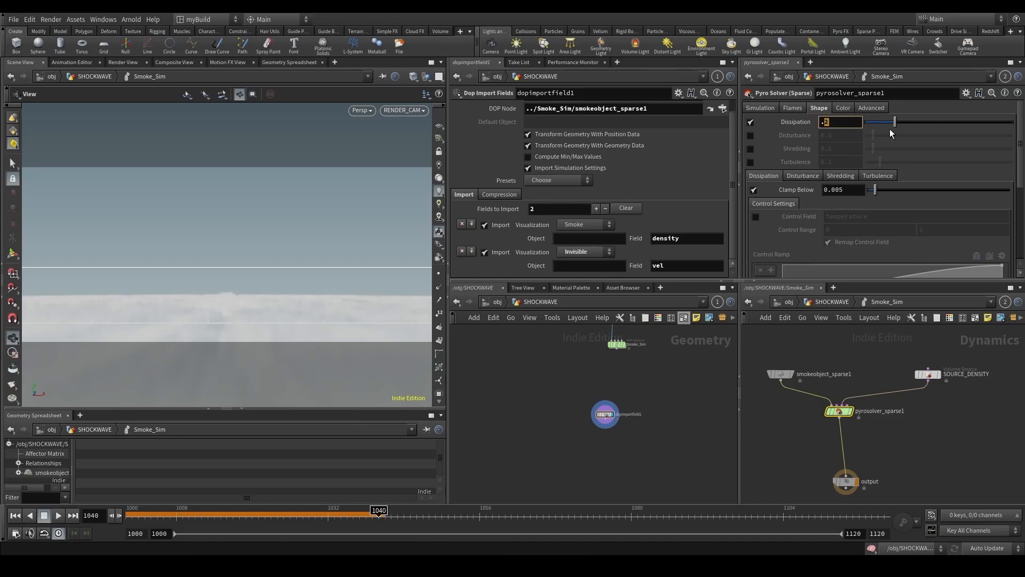
type("1")
key("Return")
key("ctrl+s")
left_click(15, 516)
Rename the sparse smoke object node as Smoke_Object.
left_click_drag(775, 377, 751, 378)
middle_click_drag(771, 390, 851, 412)
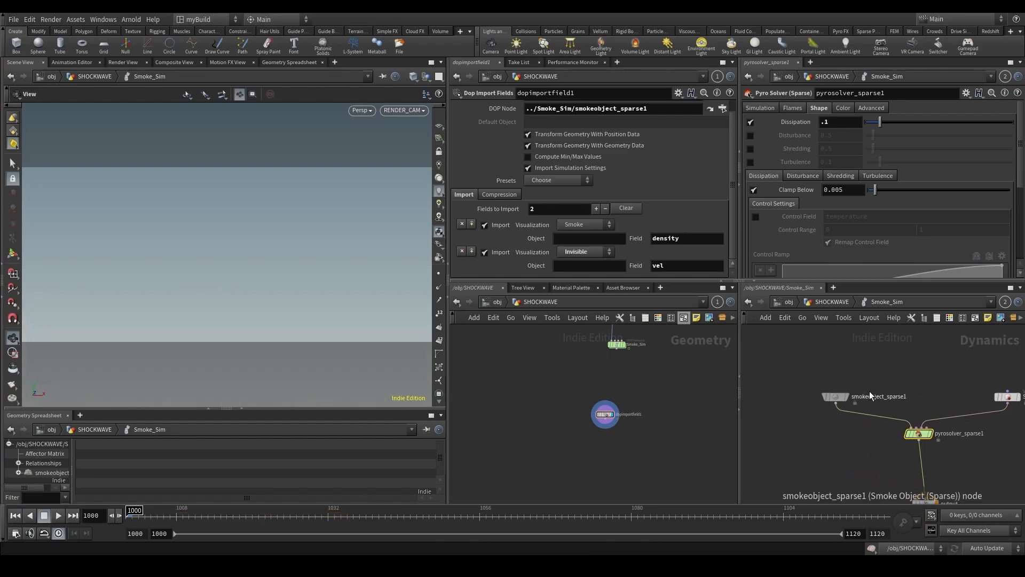
left_click(869, 394)
double_click(869, 393)
type("Smoke_Object")
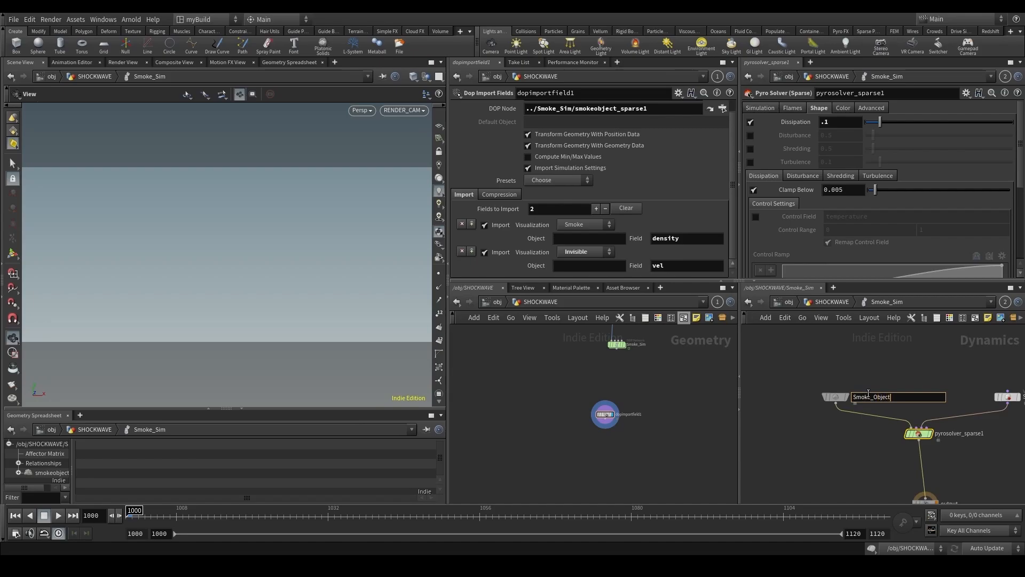
key("Return")
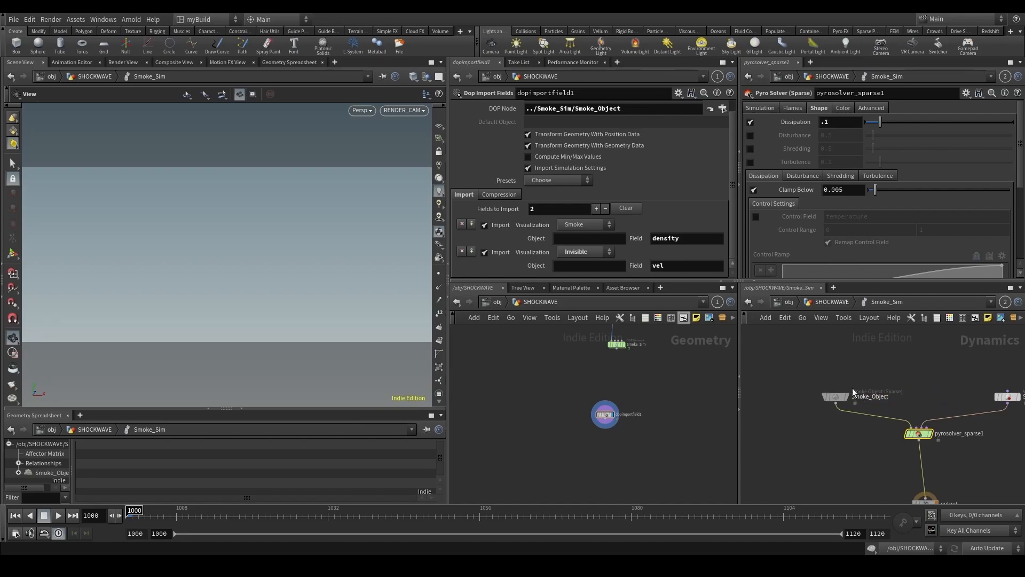
Review the voxel size setting of the Volume Rasterize Attributes node and reselect the Dop Import Fields node.
left_click(608, 415)
scroll(568, 456, "down", 2)
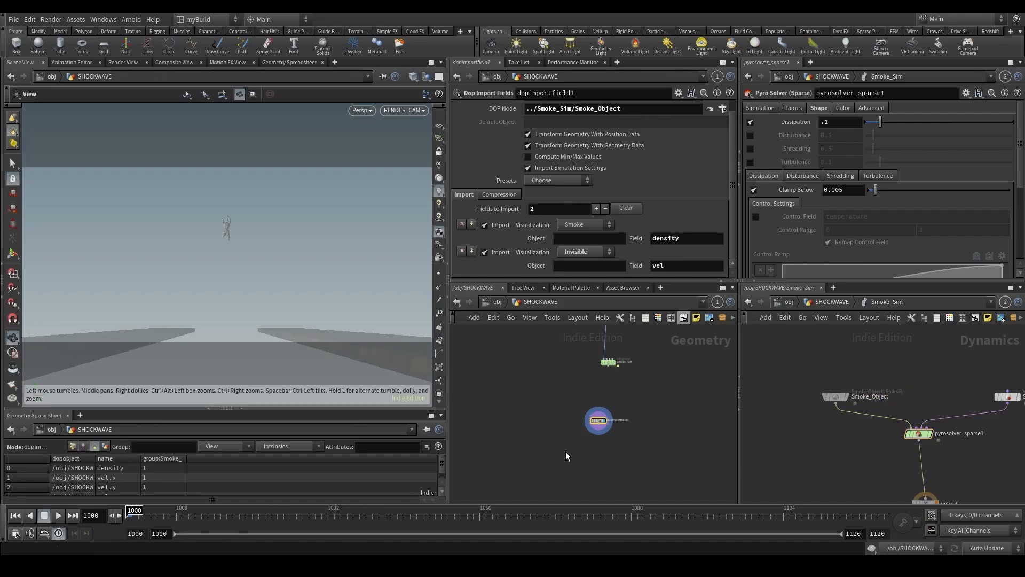
middle_click_drag(595, 342, 560, 419)
left_click(569, 367)
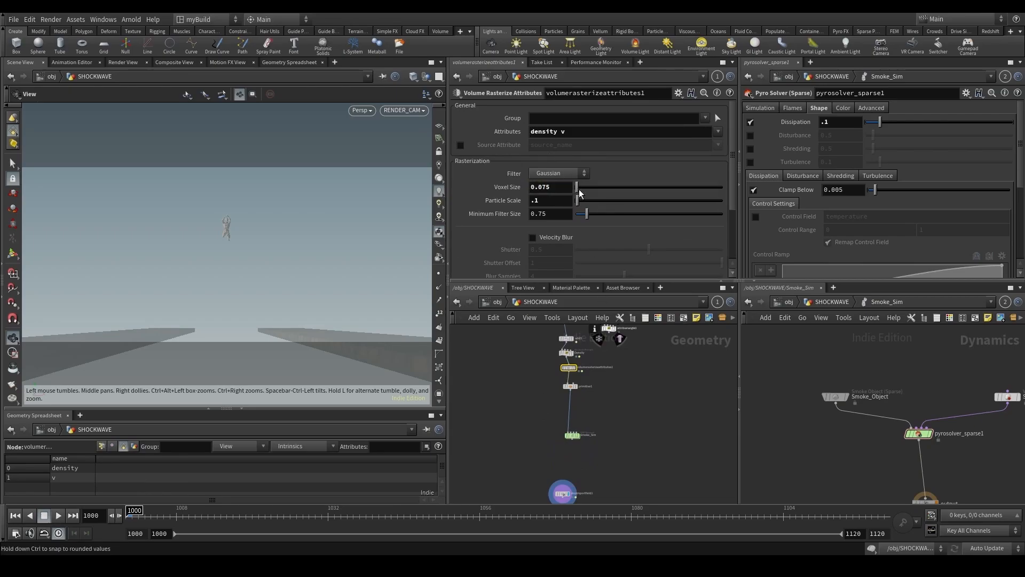
left_click(562, 493)
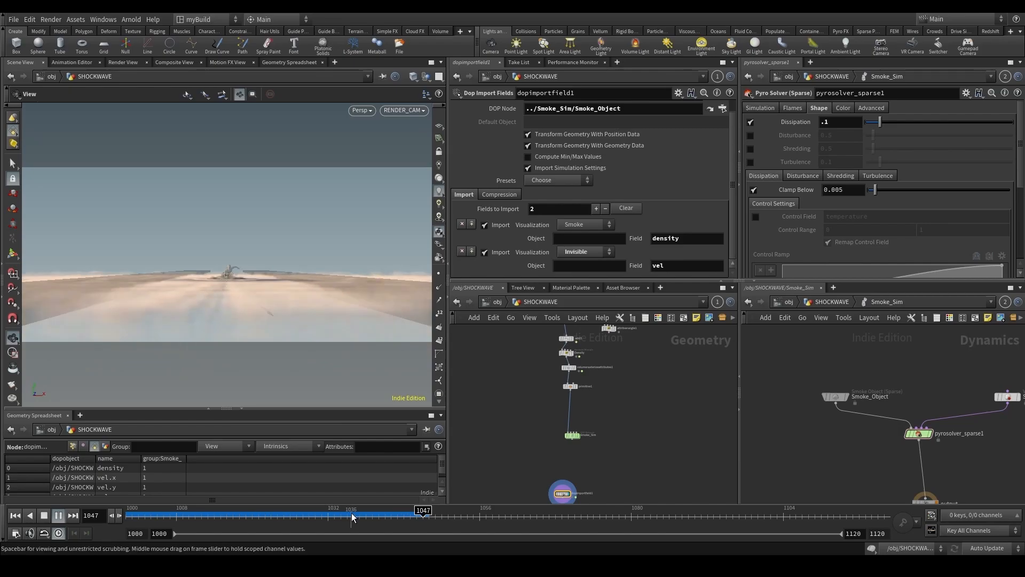
Scrub the resimulated smoke to frame 1044 and orbit around the shockwave to examine its shape and ripples.
left_click_drag(352, 516, 380, 516)
scroll(229, 294, "up", 5)
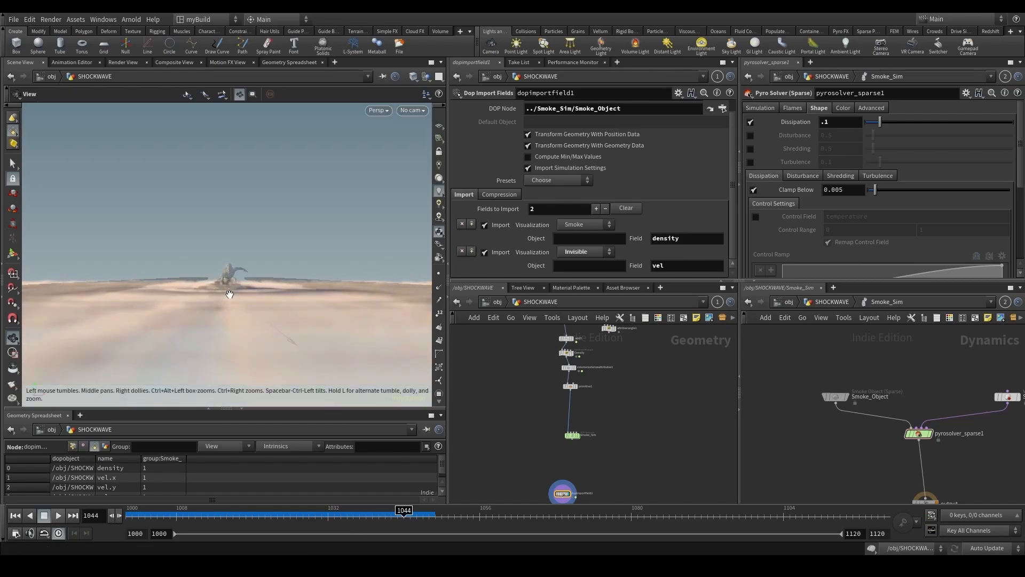
middle_click_drag(250, 287, 109, 330)
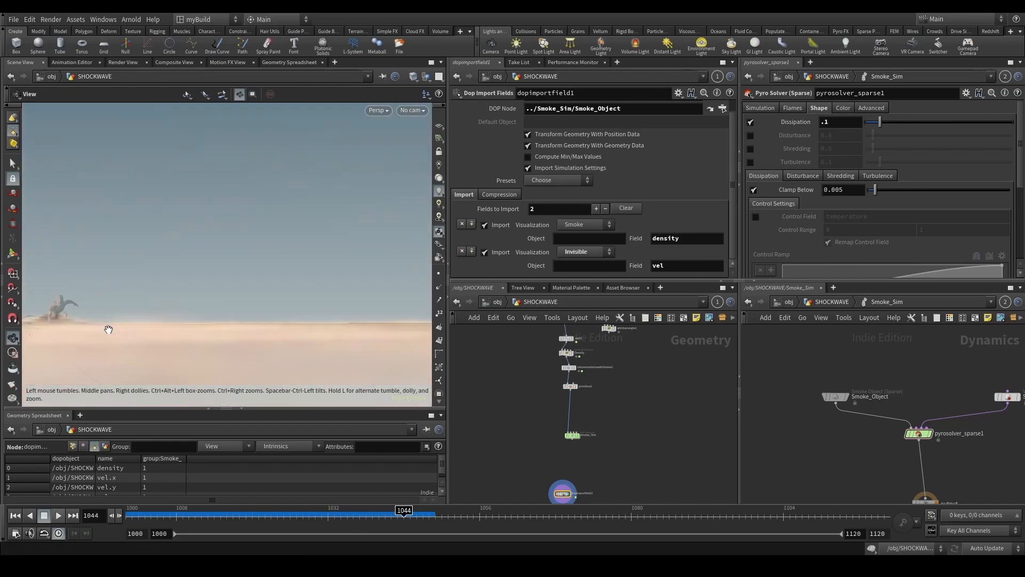
left_click_drag(280, 303, 208, 244)
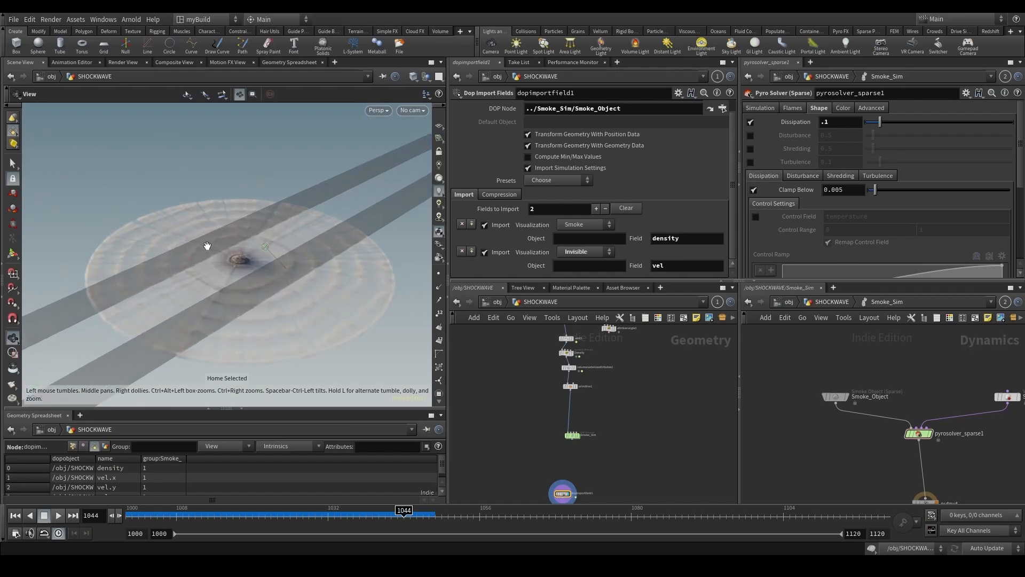
key("g")
left_click_drag(266, 280, 345, 343)
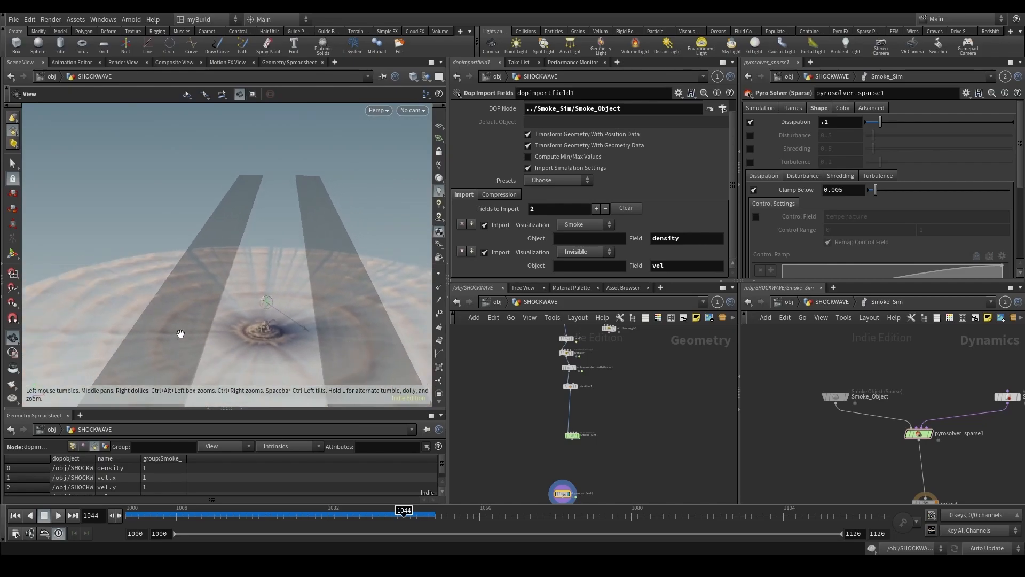
left_click_drag(180, 334, 236, 322)
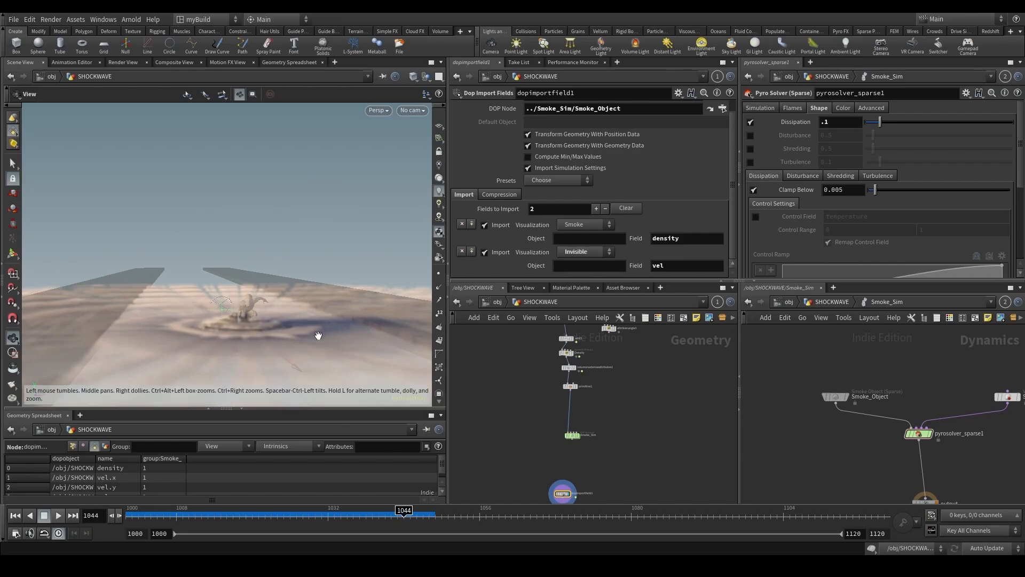
Display the Volume Rasterize Attributes result and scrub to frame 1037 to examine the edge of the source ring.
left_click(569, 368)
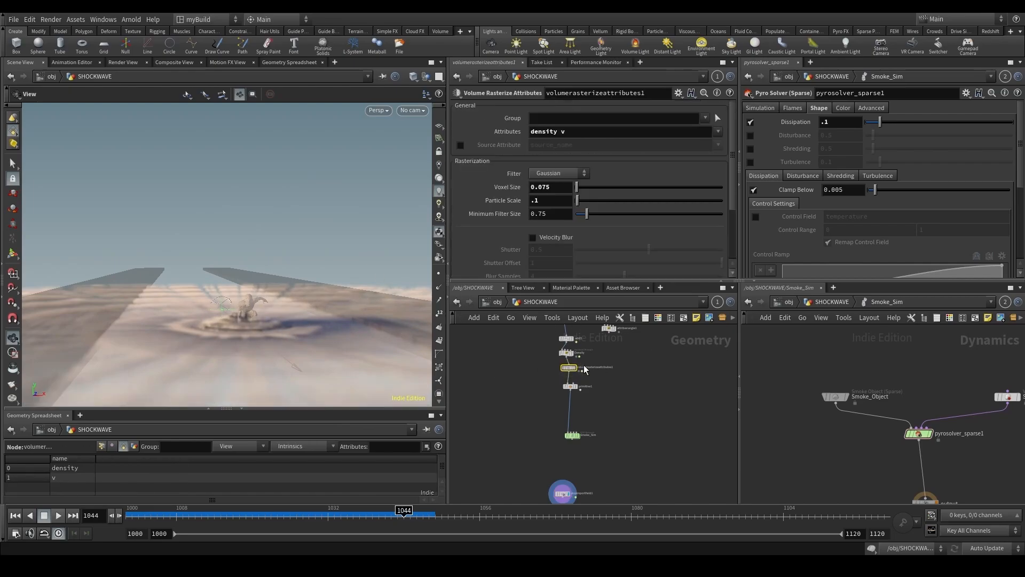
left_click(575, 367)
left_click(334, 513)
left_click_drag(333, 512, 353, 512)
left_click_drag(235, 359, 211, 350)
left_click(368, 514)
left_click_drag(372, 516, 359, 516)
left_click_drag(387, 308, 268, 312)
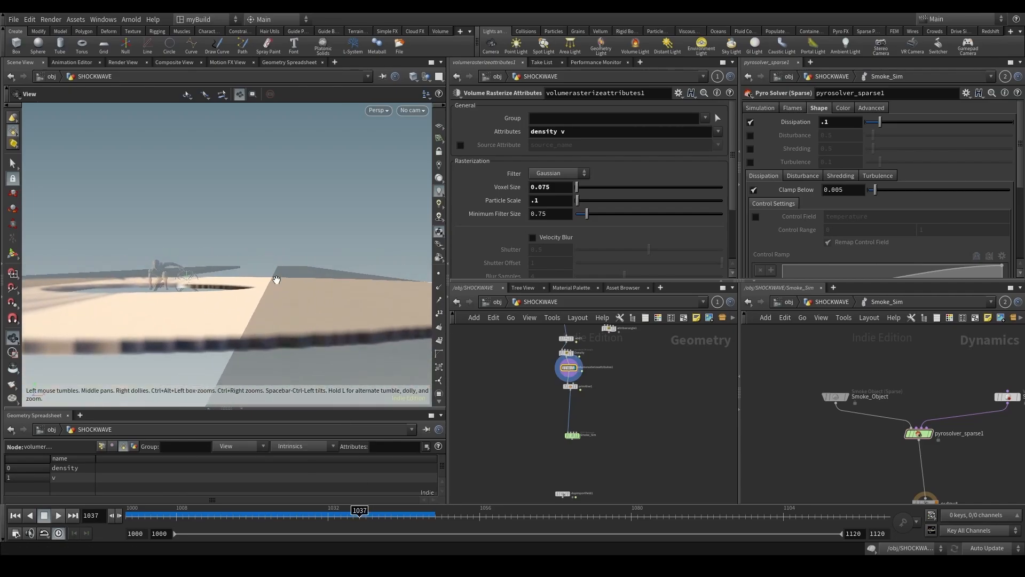
Look over the source nodes upstream of the rasterization, then take the Smoke_Sim network view up to the object level.
middle_click_drag(570, 326, 585, 421)
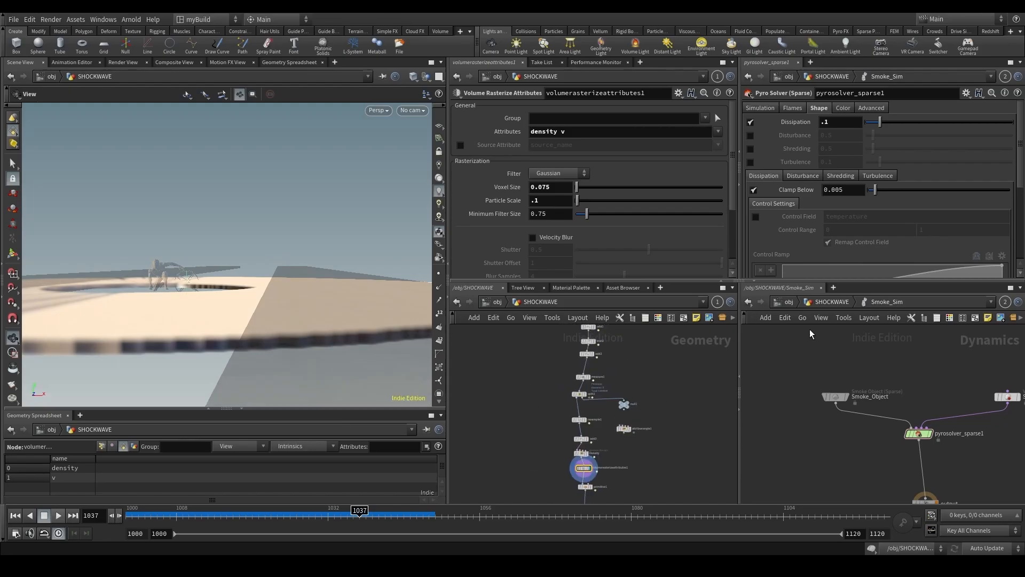
mouse_move(249, 353)
left_mouse_down()
mouse_move(258, 320)
mouse_move(249, 339)
left_mouse_up()
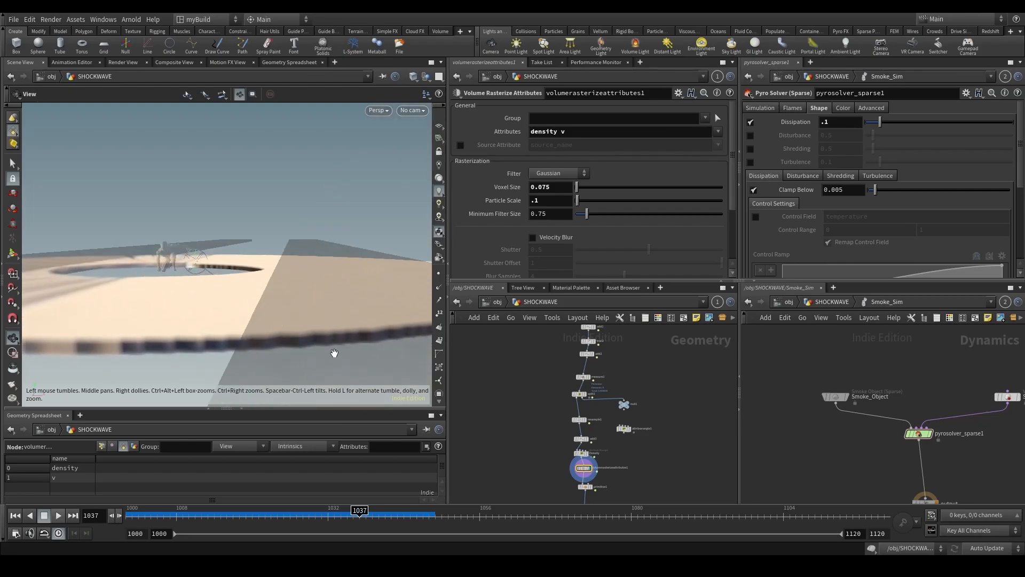
scroll(598, 374, "up", 2)
scroll(591, 465, "down", 3)
scroll(540, 387, "up", 2)
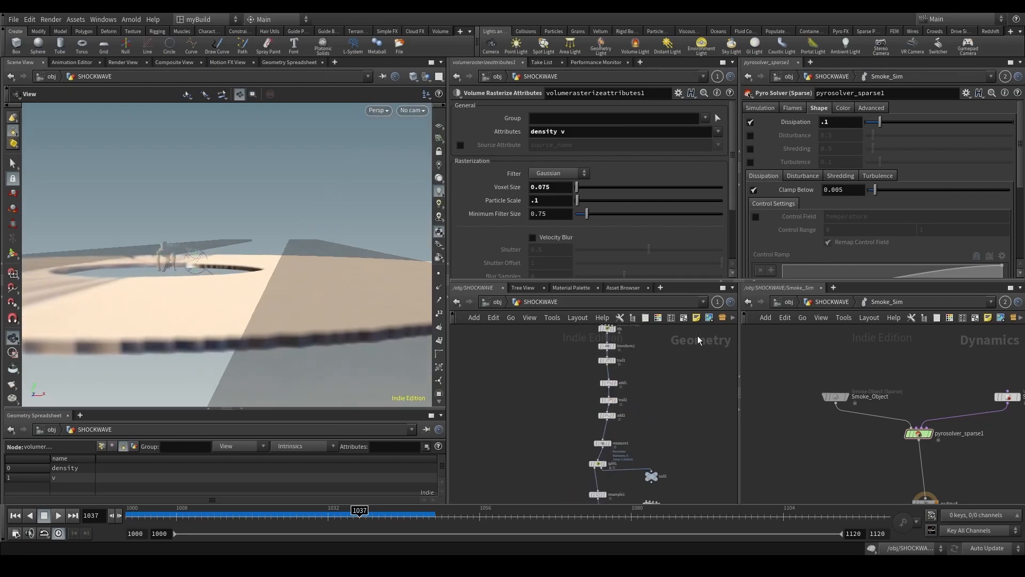
left_click(789, 302)
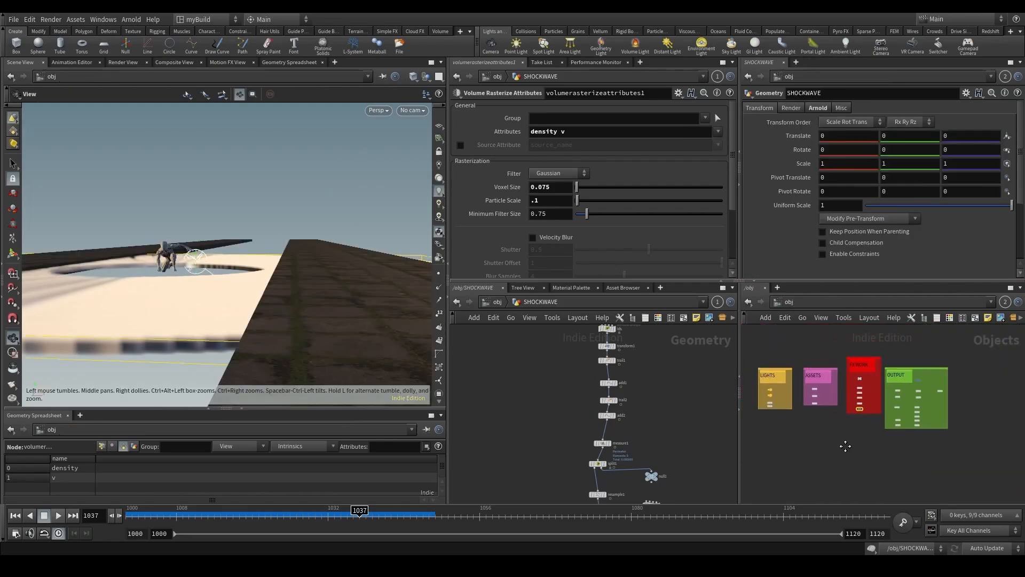
Open the SIDEWALK object's network for reference and place an Object Merge node beside the source chain in SHOCKWAVE.
scroll(847, 447, "up", 4)
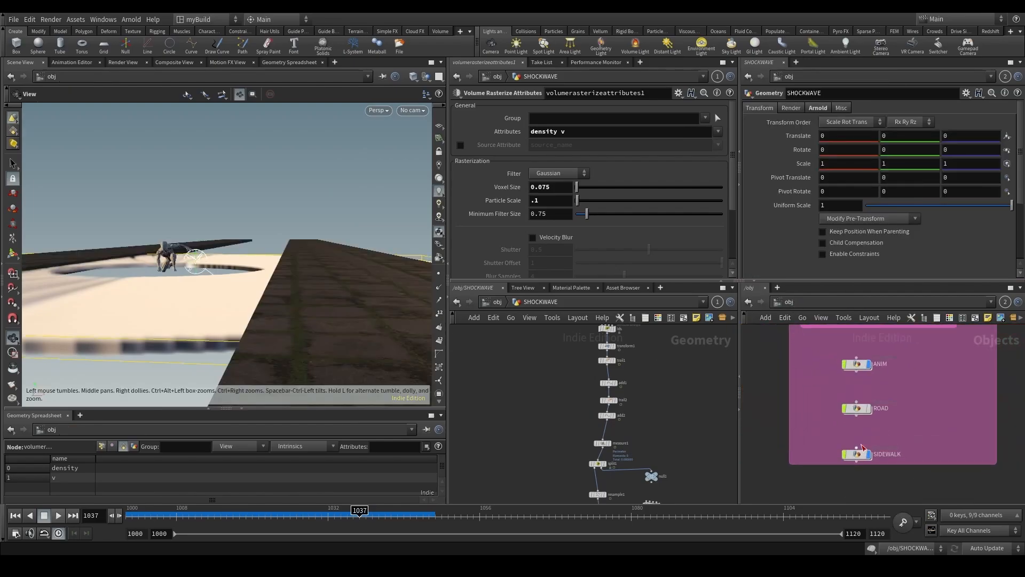
double_click(856, 431)
middle_click_drag(638, 400, 611, 437)
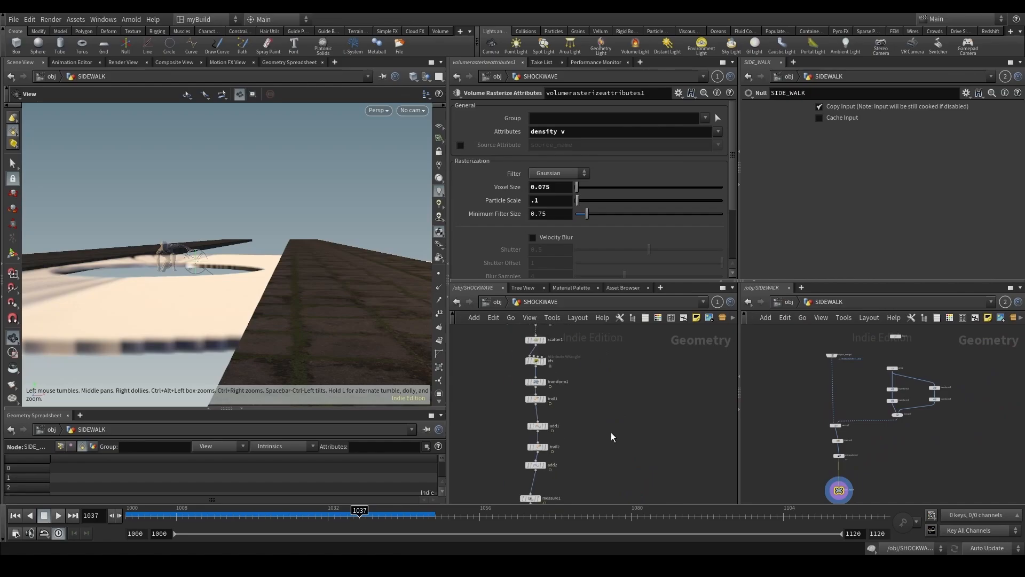
scroll(631, 454, "down", 3)
scroll(652, 428, "up", 2)
scroll(641, 443, "down", 2)
scroll(668, 408, "up", 2)
key("Tab")
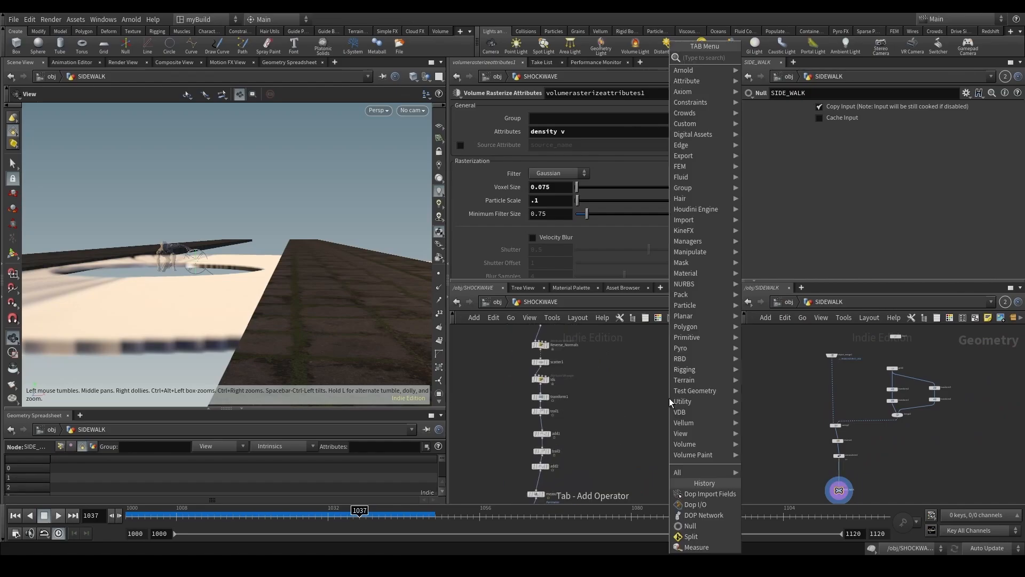
type("obj")
key("Return")
left_click(668, 398)
Point the Object Merge at ../../SIDEWALK/SIDE_WALK, rename it GET_SIDEWALK, and return the SIDEWALK network view to the object level.
scroll(674, 412, "up", 2)
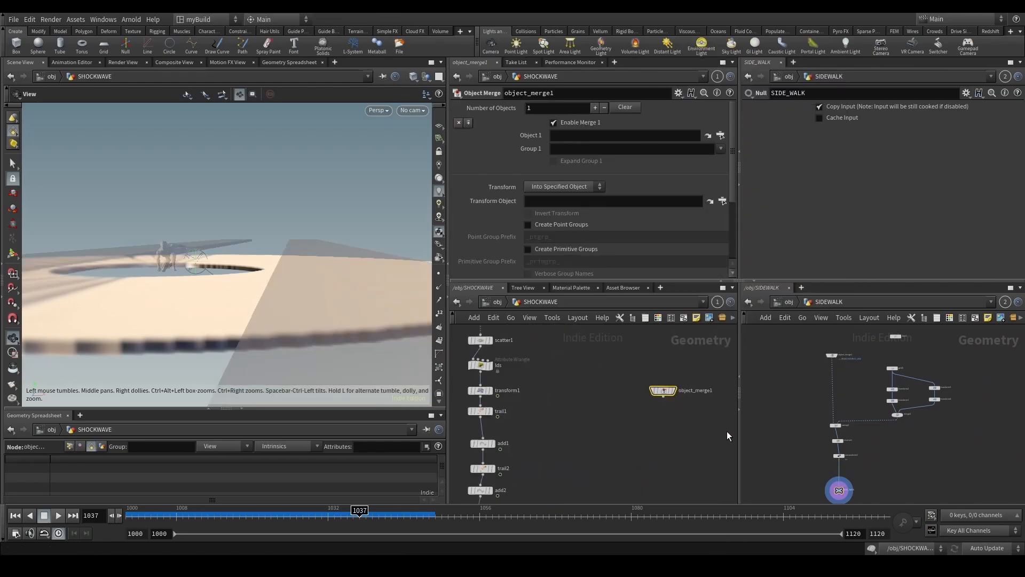
scroll(844, 493, "up", 2)
left_click_drag(838, 490, 566, 137)
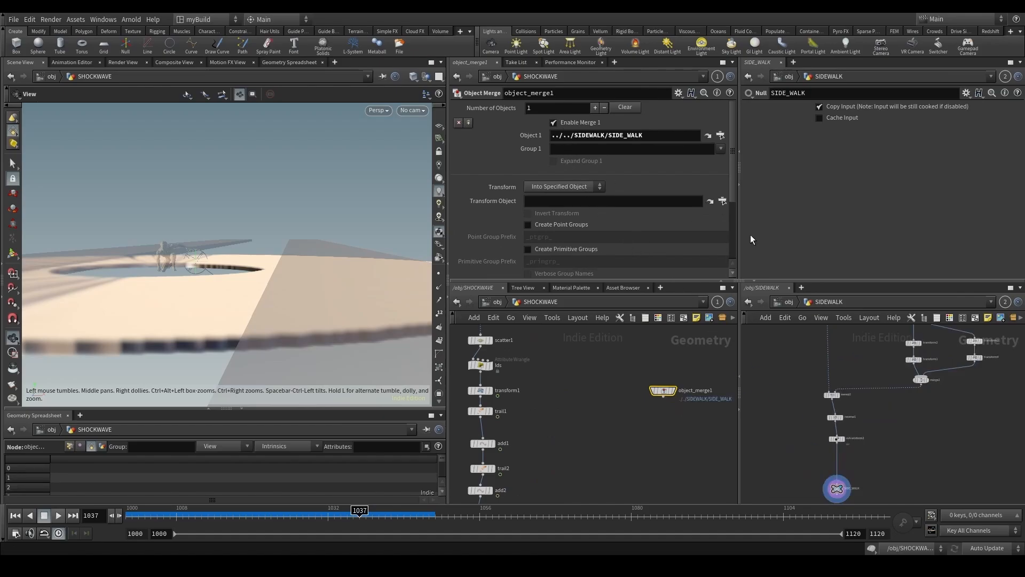
left_click(800, 303)
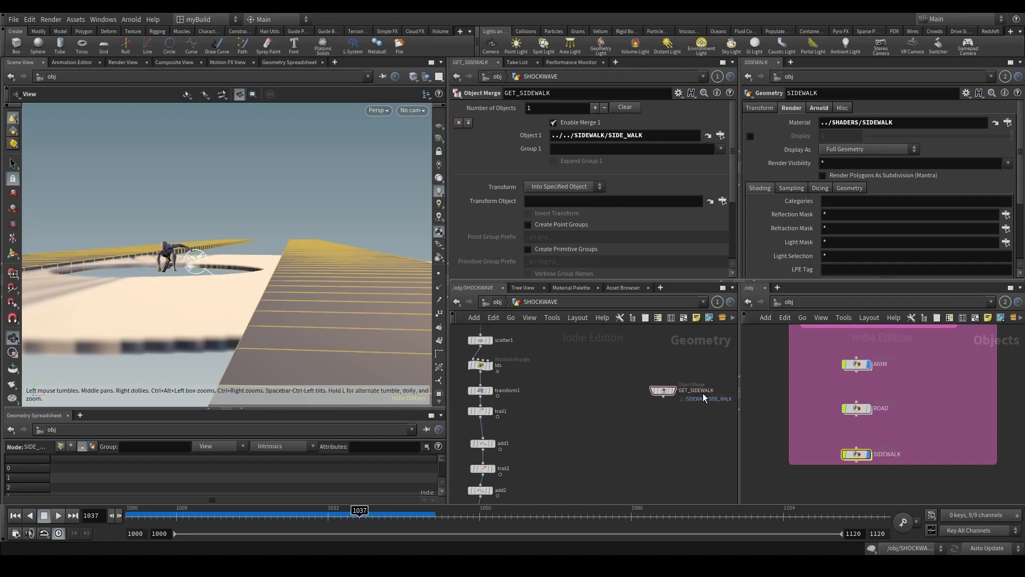
Open the ROAD network, duplicate GET_SIDEWALK, and point the copy's Object 1 at ../../ROAD/ROAD.
double_click(846, 409)
middle_click_drag(640, 411, 554, 367)
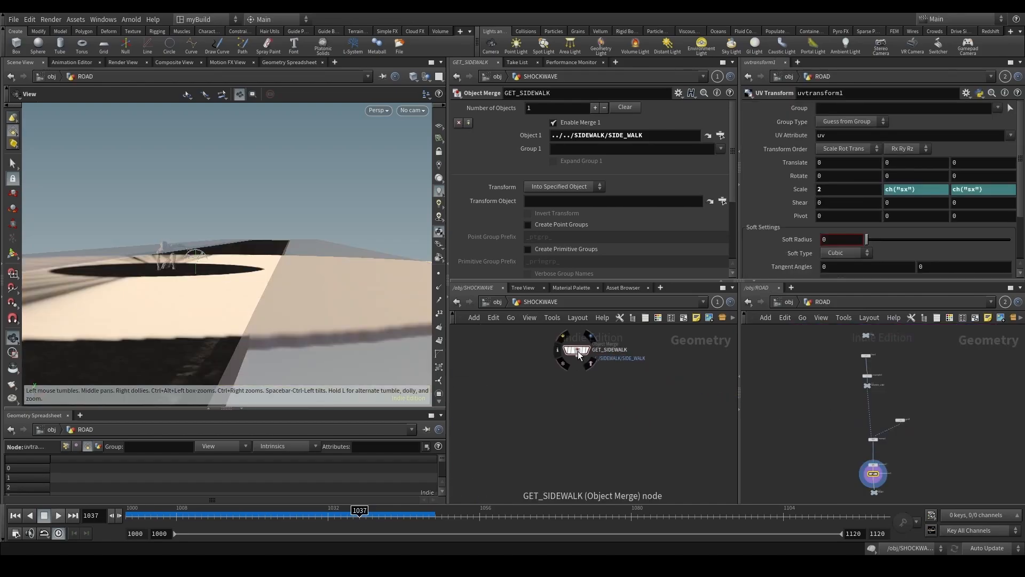
left_click_drag(578, 351, 708, 352, "alt")
left_click_drag(875, 492, 654, 194)
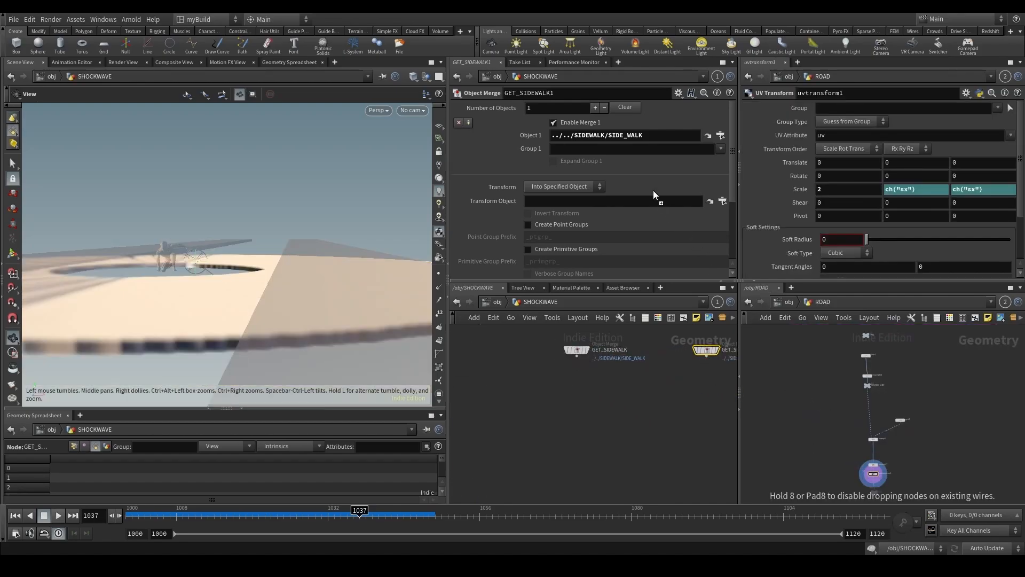
Combine GET_SIDEWALK and its road copy with a Merge node and display the merged geometry.
key("Tab")
type("merge")
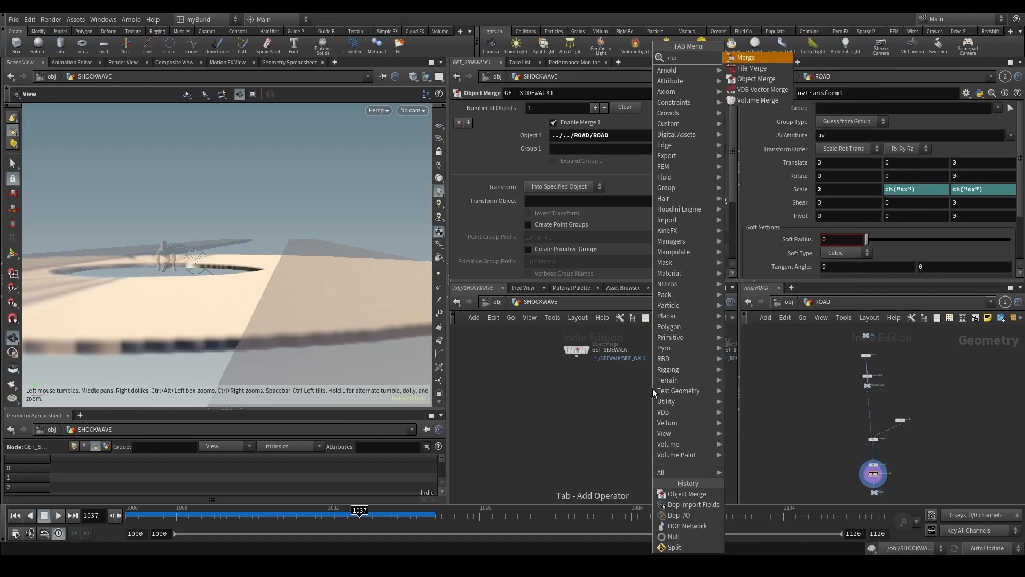
key("Return")
left_click(652, 387)
left_click_drag(536, 371, 654, 381)
left_click(663, 387)
scroll(564, 438, "down", 3)
scroll(494, 445, "up", 3)
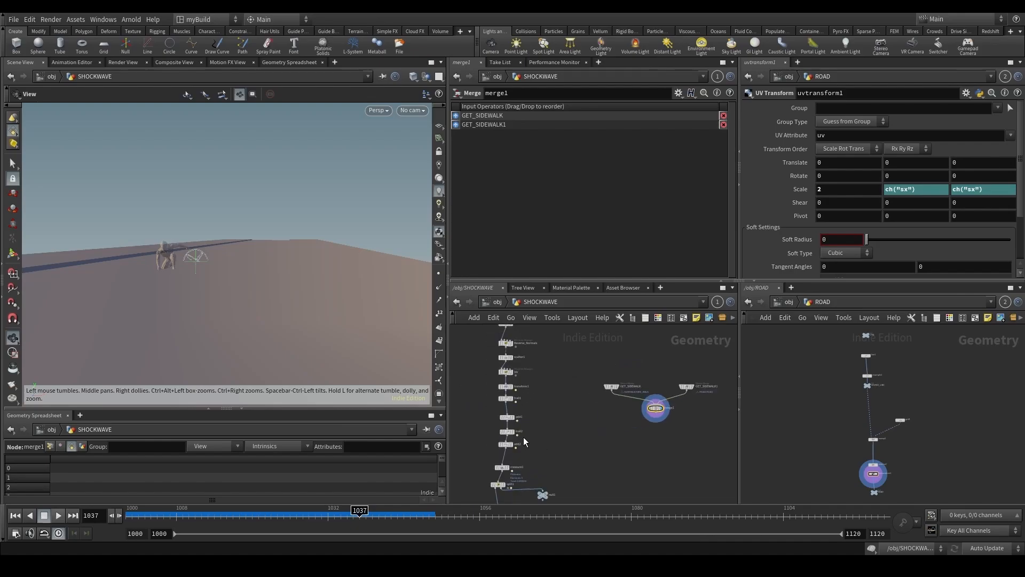
Place a Ray node between the source chain and the merged sidewalk and road nodes.
key("Tab")
type("ray")
key("Return")
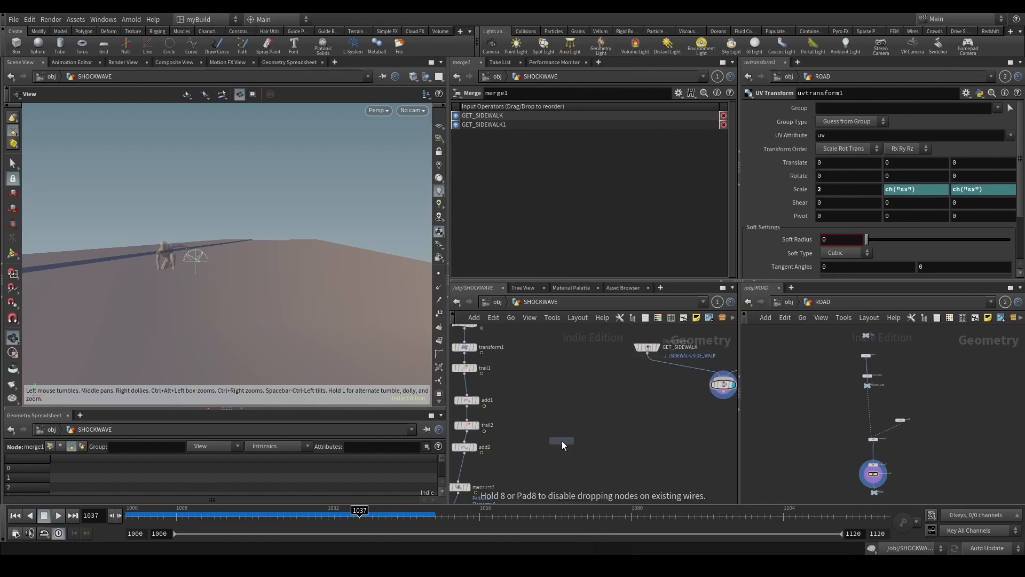
left_click(575, 374)
scroll(561, 421, "up", 2)
scroll(561, 420, "down", 3)
scroll(583, 386, "up", 1)
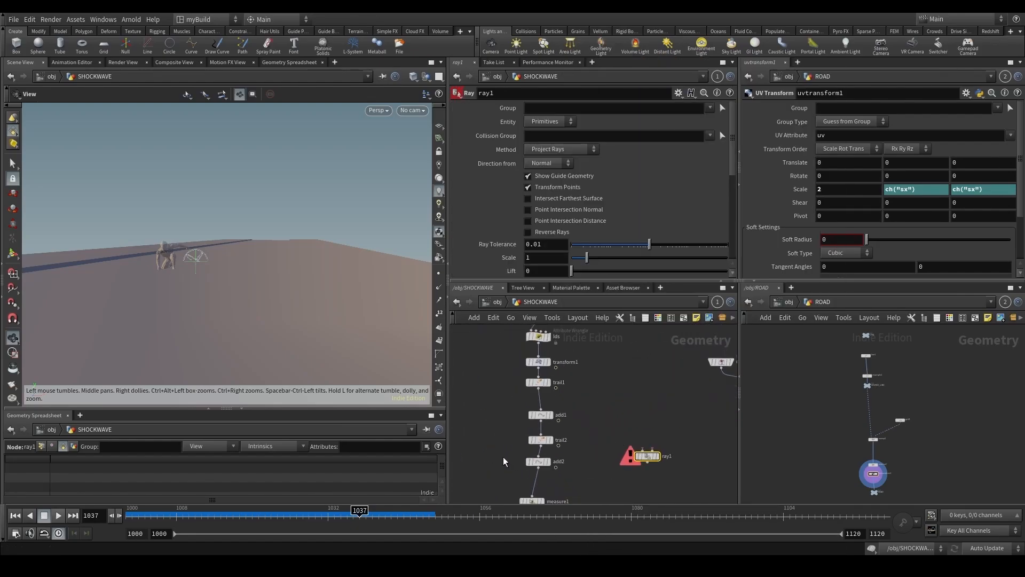
Display the trail2, add2 and resample1 results in turn to examine where the source lines could be projected.
left_click(541, 414)
left_click(537, 439)
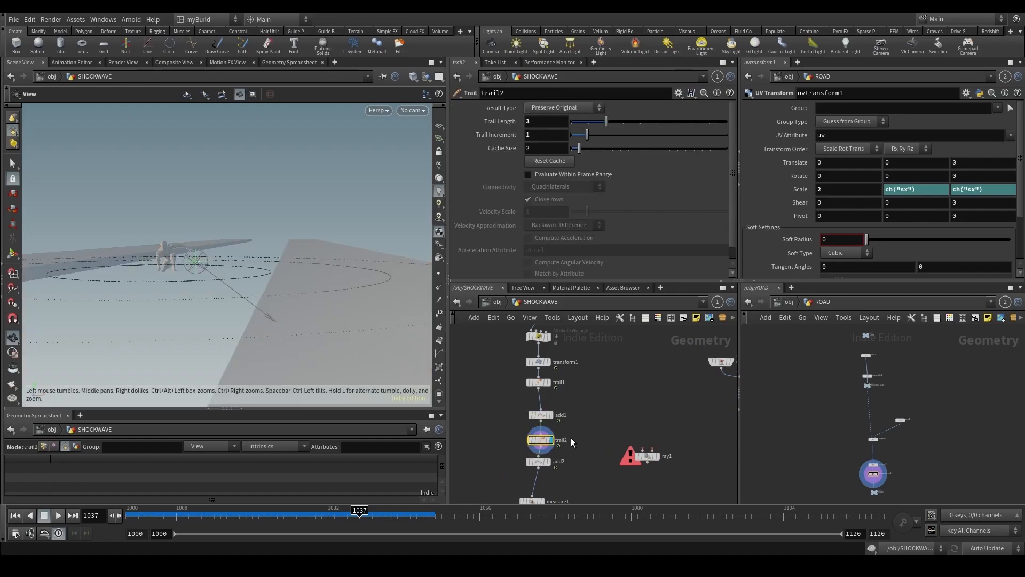
left_click_drag(566, 464, 576, 460)
key("r")
middle_click_drag(595, 473, 617, 417)
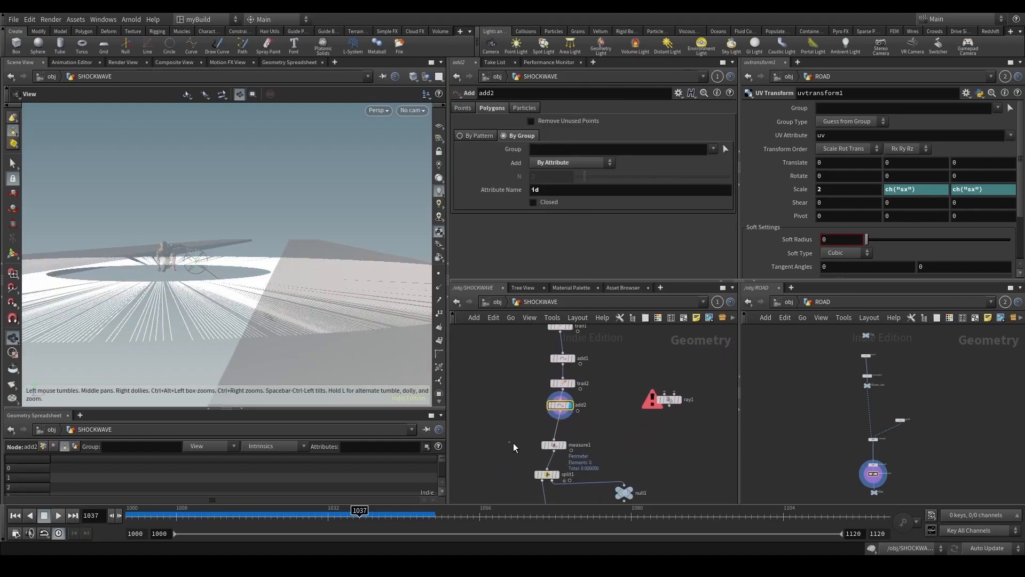
left_click_drag(515, 443, 604, 460)
key("r")
middle_click_drag(635, 465, 657, 354)
left_click_drag(614, 390, 614, 390)
scroll(614, 389, "down", 6)
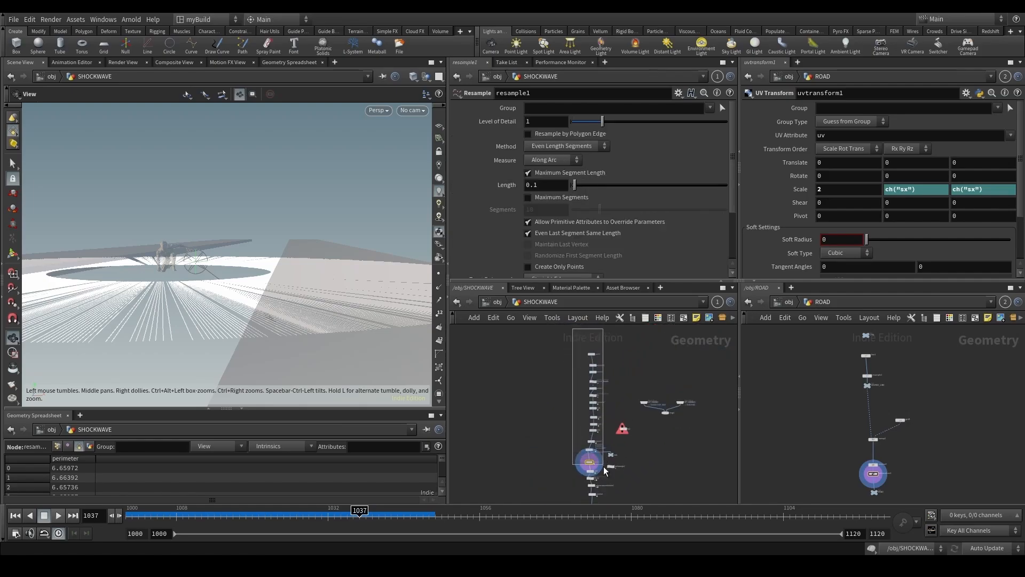
Insert ray1 after resample1 with merge1 as its second input, display it, and set its method to Minimum Distance.
left_click_drag(605, 470, 612, 397)
right_click_drag(626, 429, 626, 459)
left_click(627, 464)
left_click_drag(619, 427, 723, 395)
left_click(548, 462)
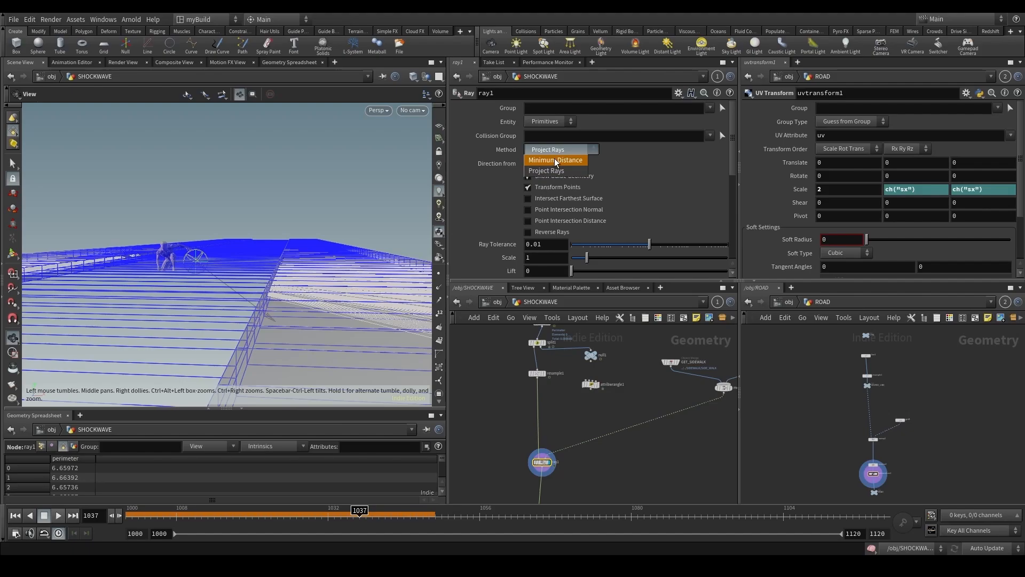
left_click(555, 159)
Compare the resample1 and ray1 results and orbit around the sidewalk to examine the projected lines.
left_click_drag(540, 363, 550, 361)
key("r")
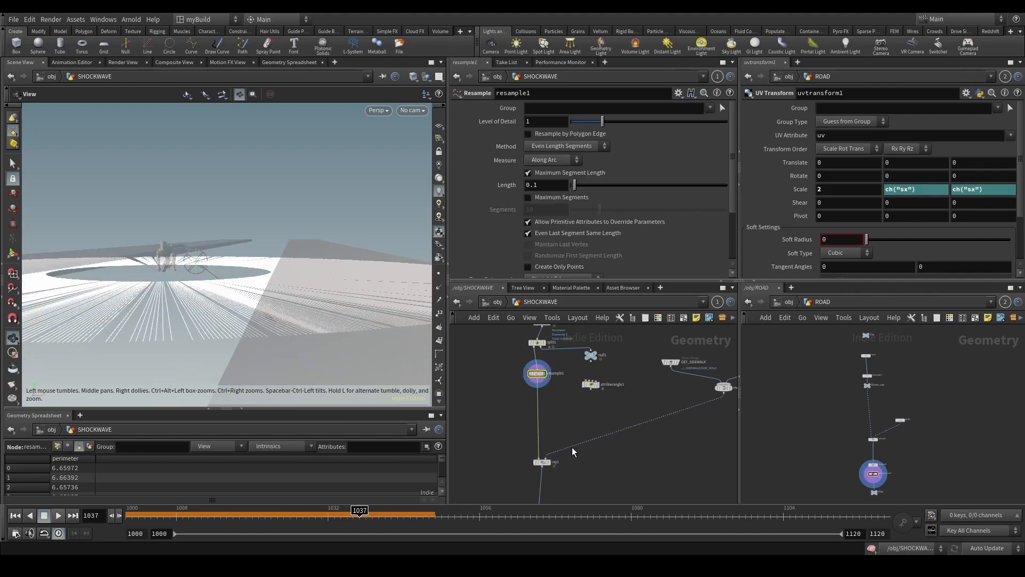
middle_click_drag(572, 448, 584, 405)
left_click_drag(542, 440, 574, 410)
key("r")
left_click_drag(304, 336, 442, 348)
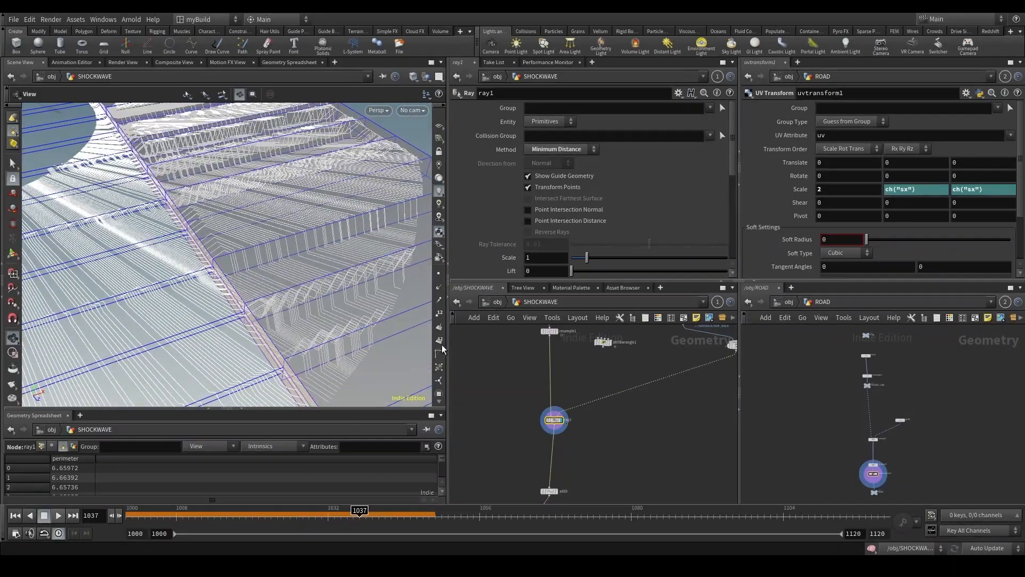
left_click_drag(374, 356, 291, 323)
Cut ray1 from below resample1 and reinsert it between trail1 and add1, still using the merged ground as collision input.
middle_click_drag(535, 394, 517, 445)
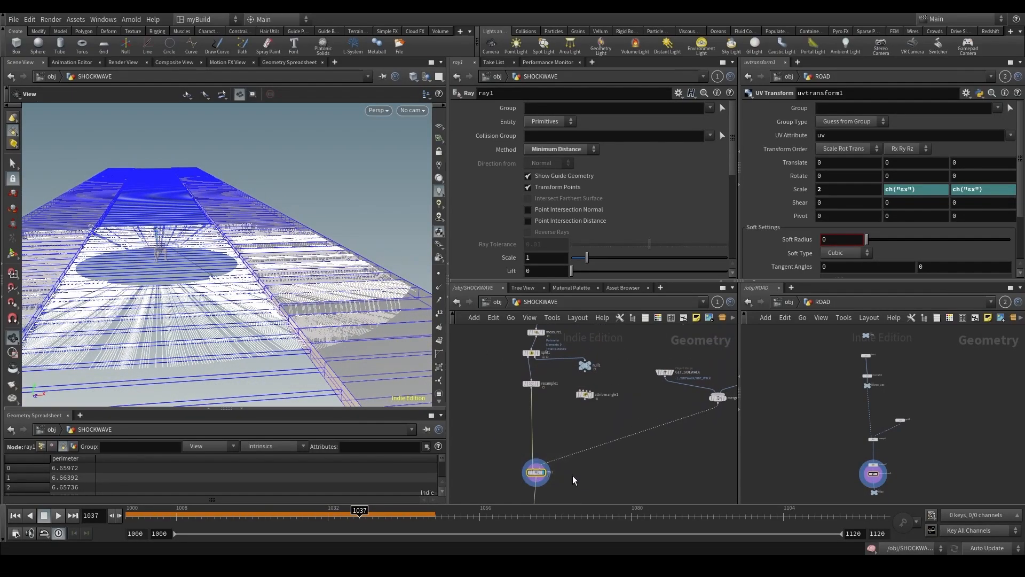
key("ctrl+x")
middle_click_drag(628, 367, 636, 437)
middle_click_drag(570, 380, 563, 446)
key("ctrl+v")
left_click_drag(575, 382, 536, 384)
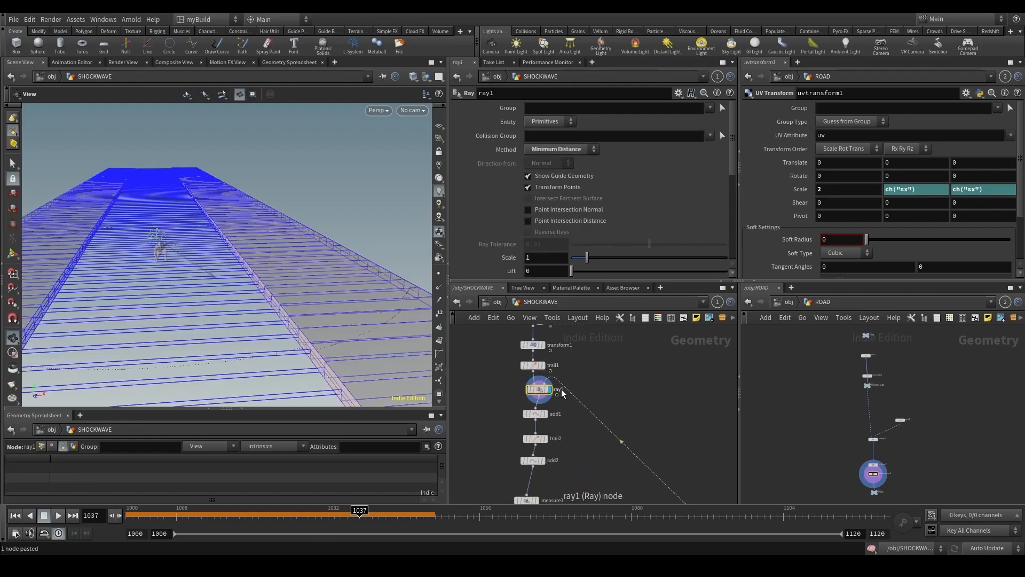
scroll(609, 391, "down", 2)
Display the add1, trail2 and add2 results downstream of ray1 and orbit to examine the lines along the sidewalk.
key("r")
left_click(555, 382)
left_click(560, 403)
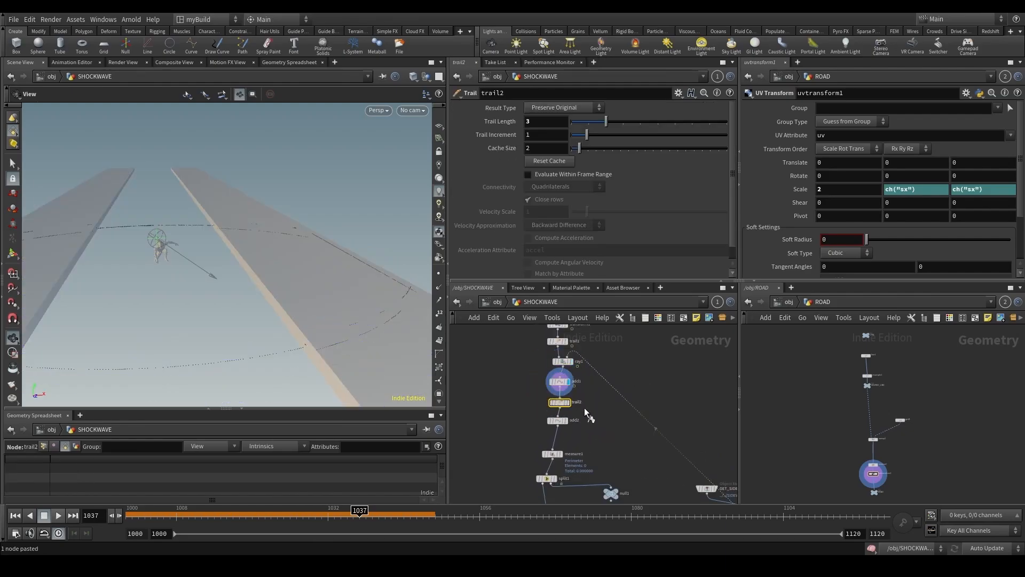
key("Down")
middle_click_drag(522, 473, 530, 430)
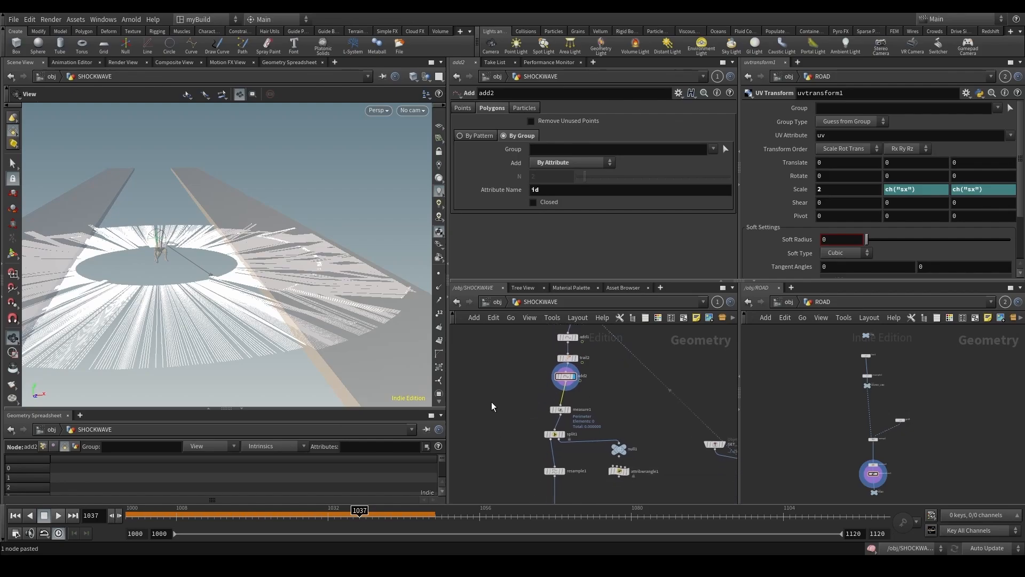
left_click_drag(304, 356, 355, 357)
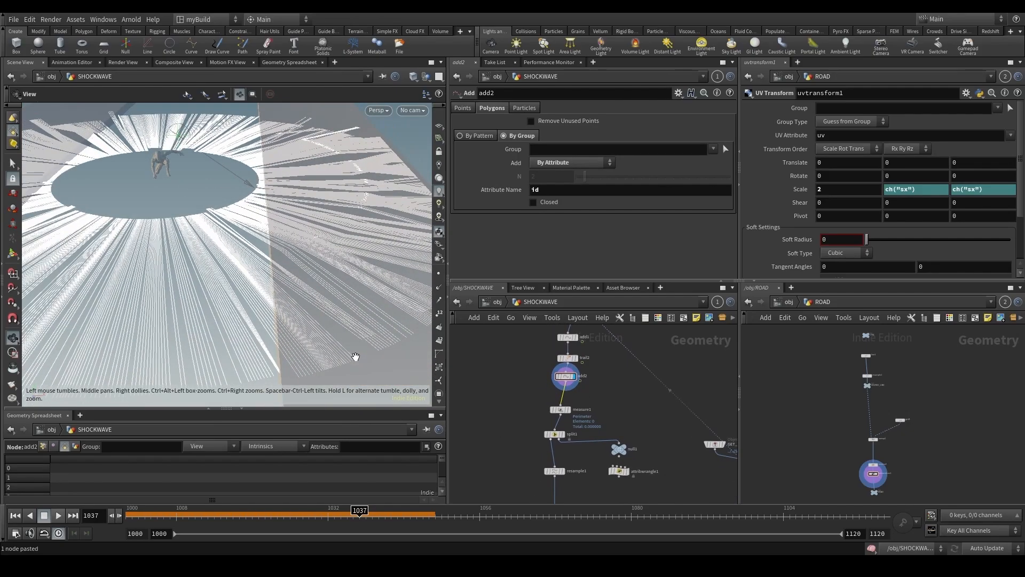
scroll(578, 414, "down", 2)
scroll(632, 398, "up", 1)
Move the GET_SIDEWALK, GET_SIDEWALK1 and merge1 nodes up beside the ray1 node.
middle_click_drag(659, 447, 576, 424)
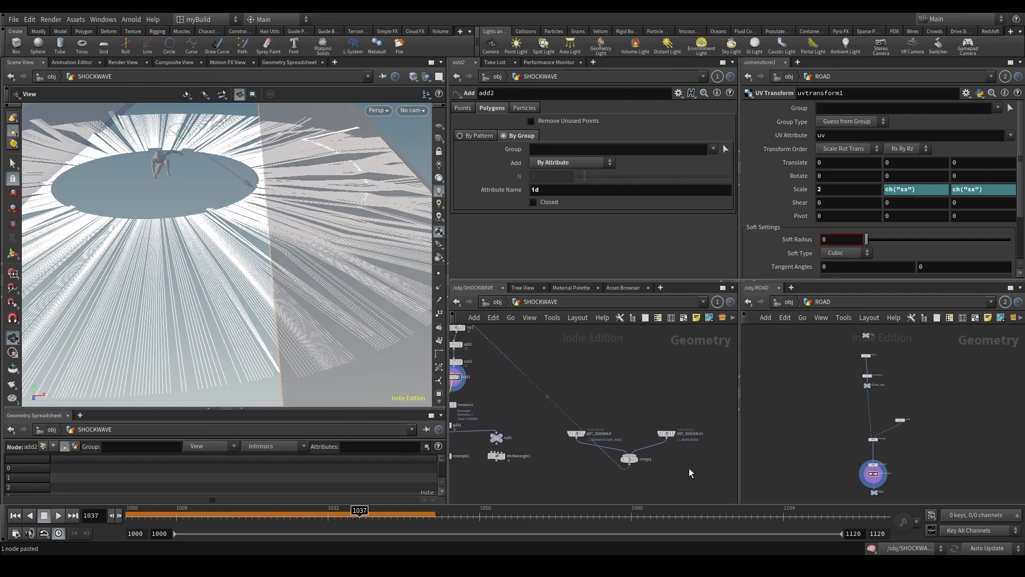
scroll(575, 426, "down", 2)
left_click_drag(575, 416, 585, 343)
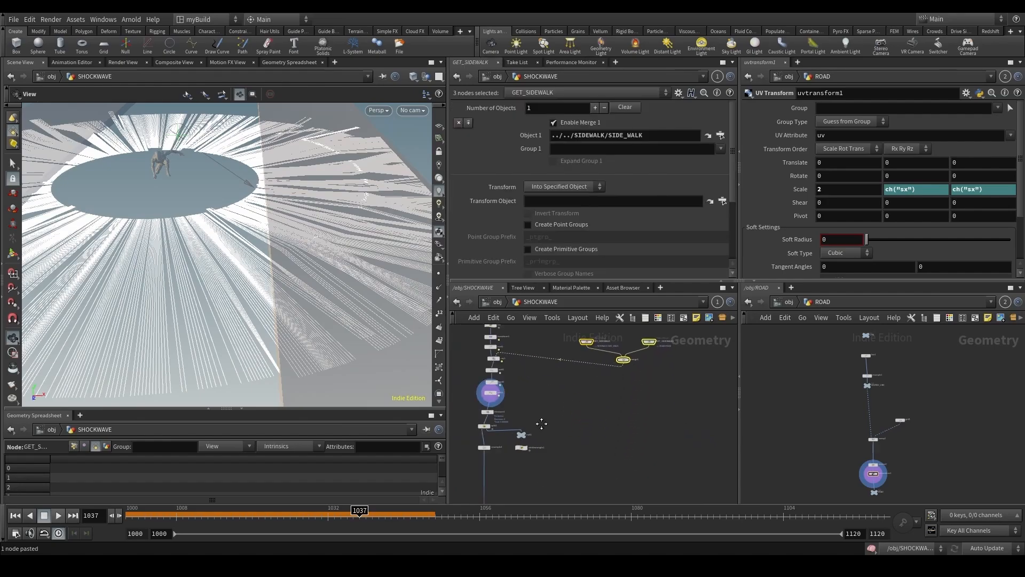
middle_click_drag(476, 366, 523, 463)
Review the source points from the ids wrangle through transform1, trail1 and ray1, examining the projection at the sidewalk edge.
scroll(523, 463, "up", 4)
left_click(551, 401)
key("r")
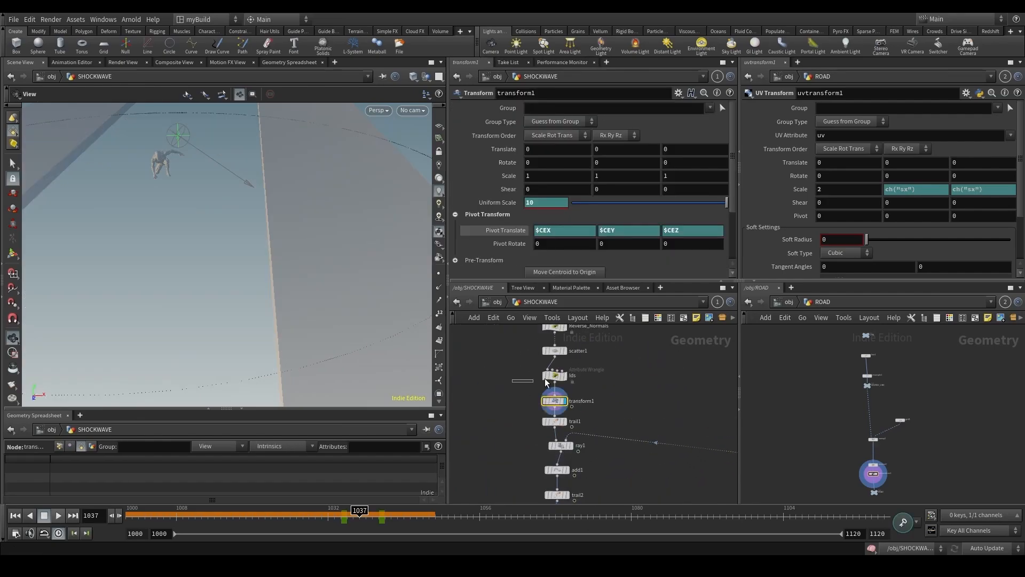
left_click(550, 376)
key("r")
middle_click_drag(519, 402, 481, 470)
left_click(516, 468)
key("r")
middle_click_drag(564, 465, 598, 383)
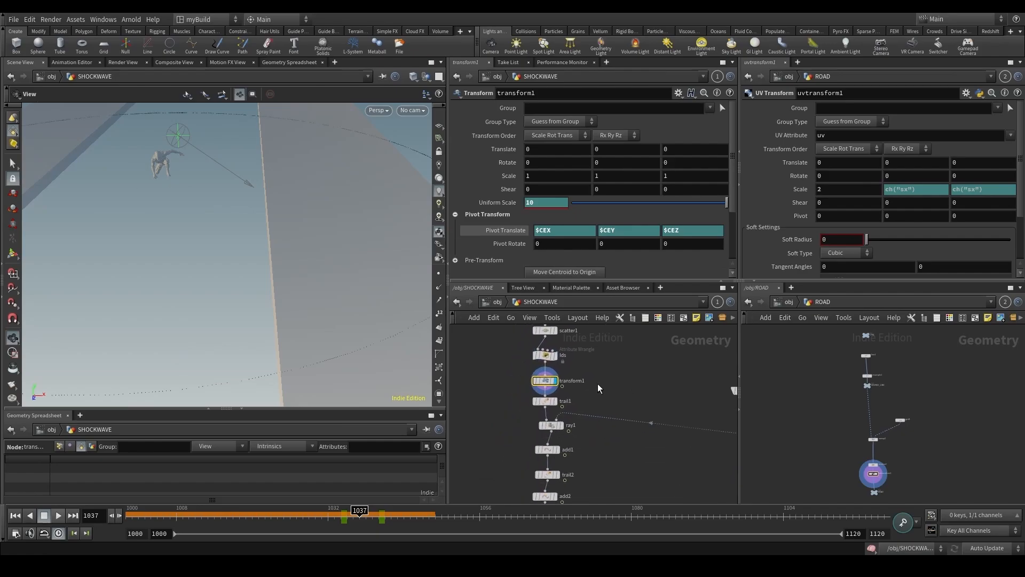
left_click_drag(570, 399, 572, 399)
key("r")
left_click_drag(508, 438, 579, 423)
key("r")
left_click_drag(355, 367, 398, 336)
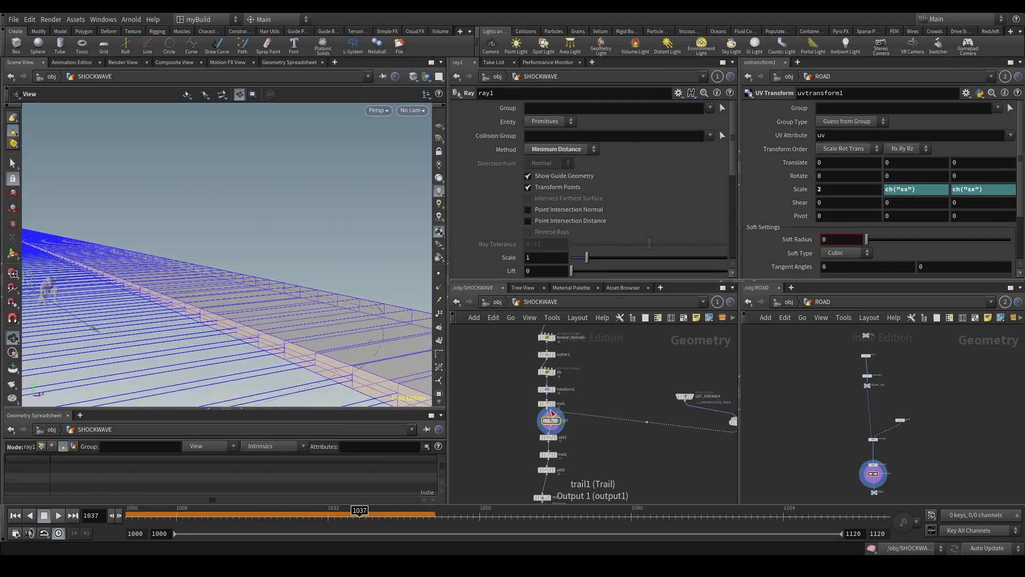
Insert a Group Create node between merge1 and the Ray node's collision input and display it.
key("h")
left_click_drag(696, 455, 595, 362)
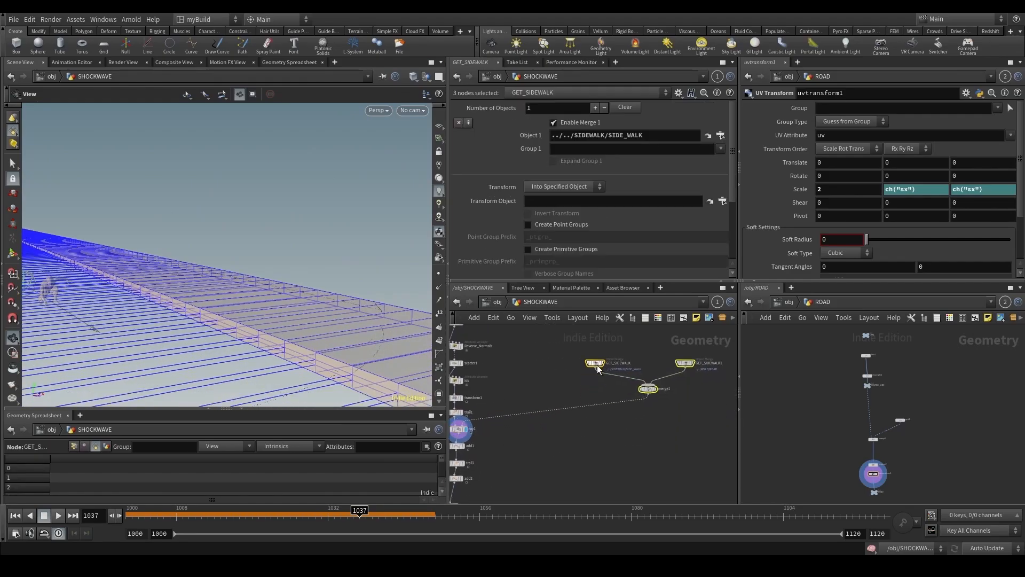
left_click(662, 430)
key("Tab")
type("group")
key("Return")
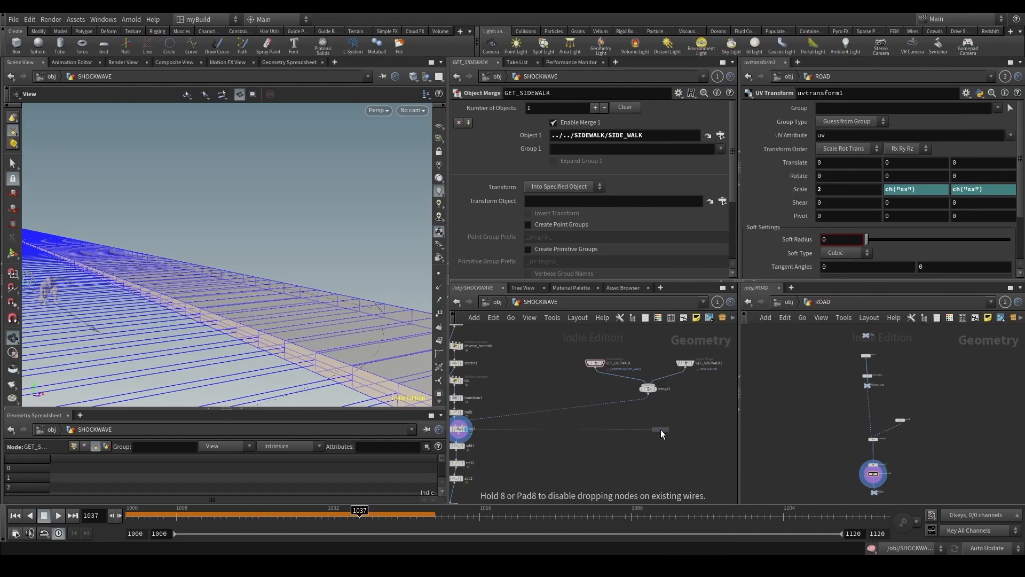
left_click(636, 409)
mouse_move(652, 410)
left_mouse_down()
mouse_move(594, 379)
mouse_move(590, 395)
mouse_move(650, 403)
left_mouse_up()
key("r")
Name the group DownFaces without a base group, keeping primitives by normals in direction 0, -1, 0 with a 32.2 spread angle.
left_click(533, 158)
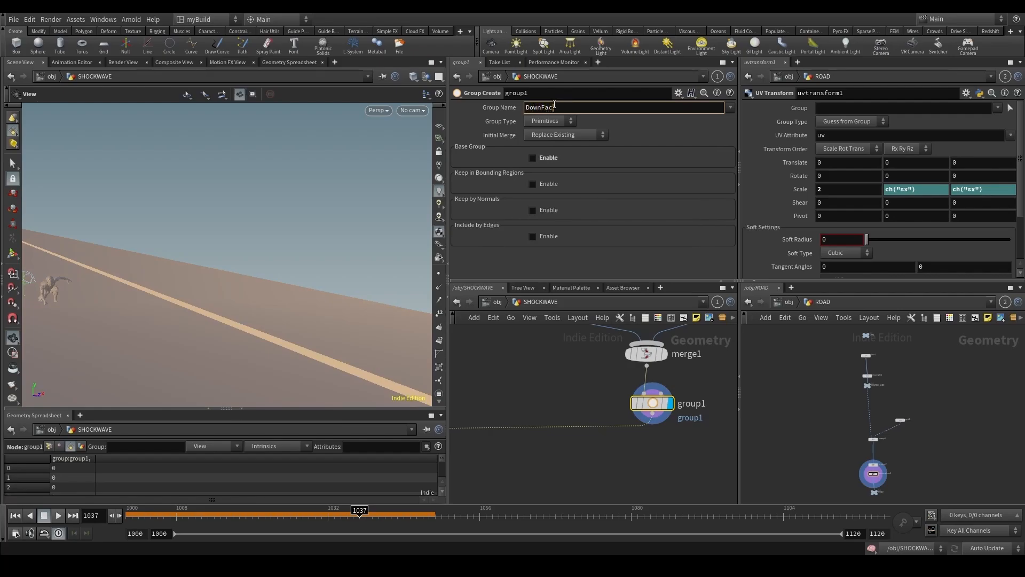
left_click(551, 210)
scroll(612, 235, "down", 1)
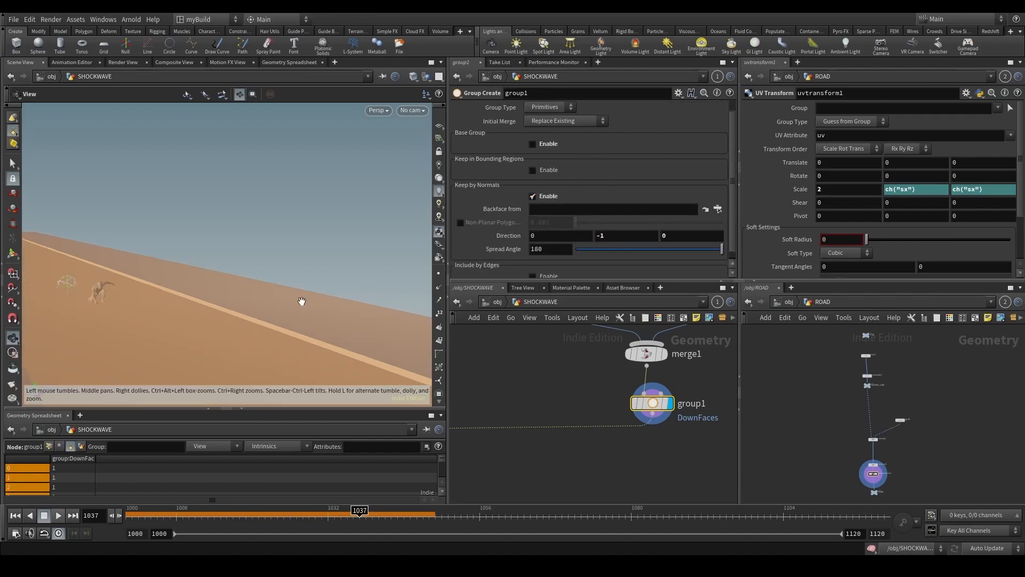
left_click_drag(300, 300, 261, 258)
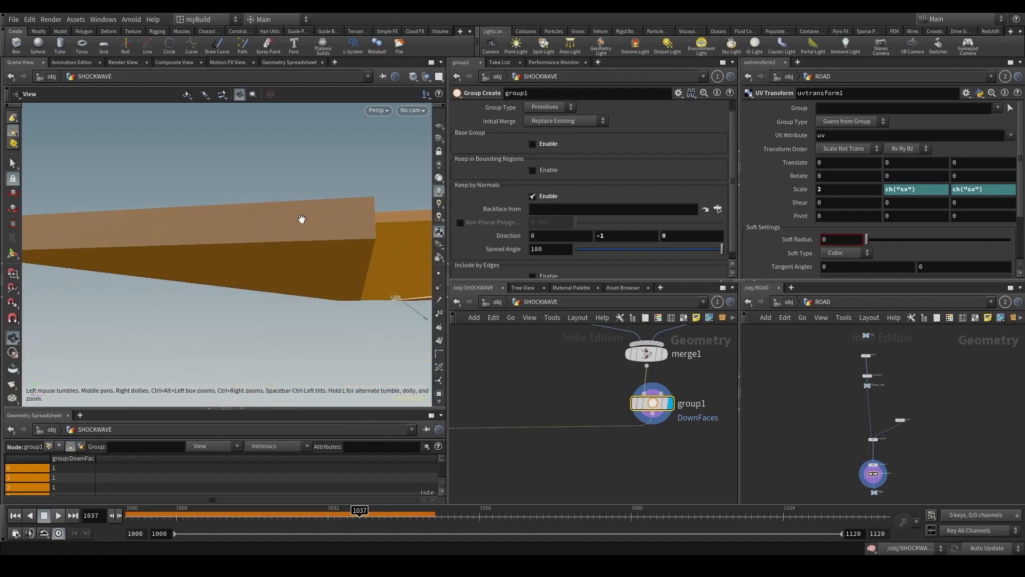
left_click_drag(595, 249, 602, 251)
left_click_drag(411, 239, 289, 251)
scroll(332, 339, "down", 3)
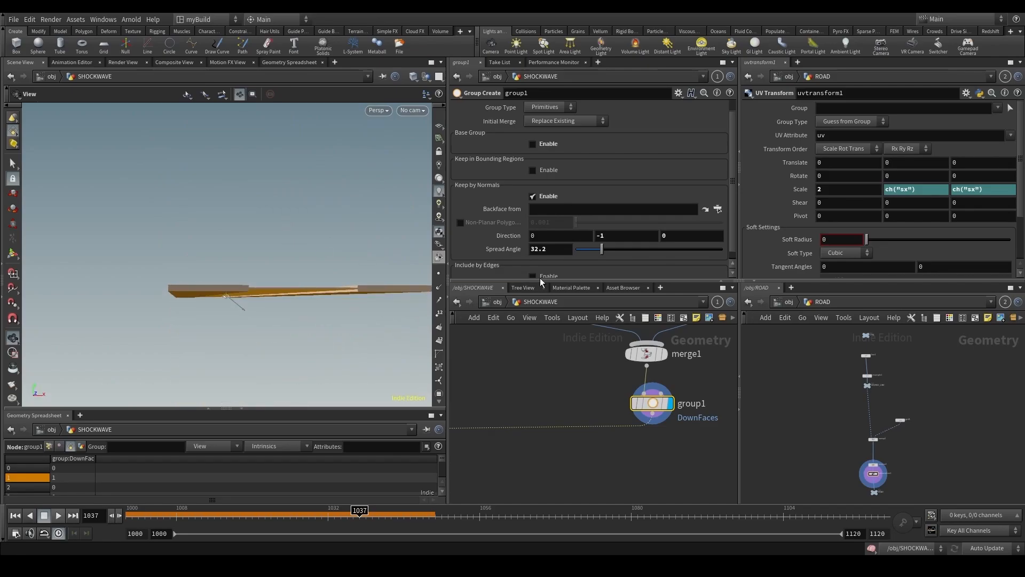
Insert a Blast node after the group1 node that deletes the DownFaces group, and display it.
scroll(531, 200, "up", 1)
key("Tab")
type("bl")
key("Return")
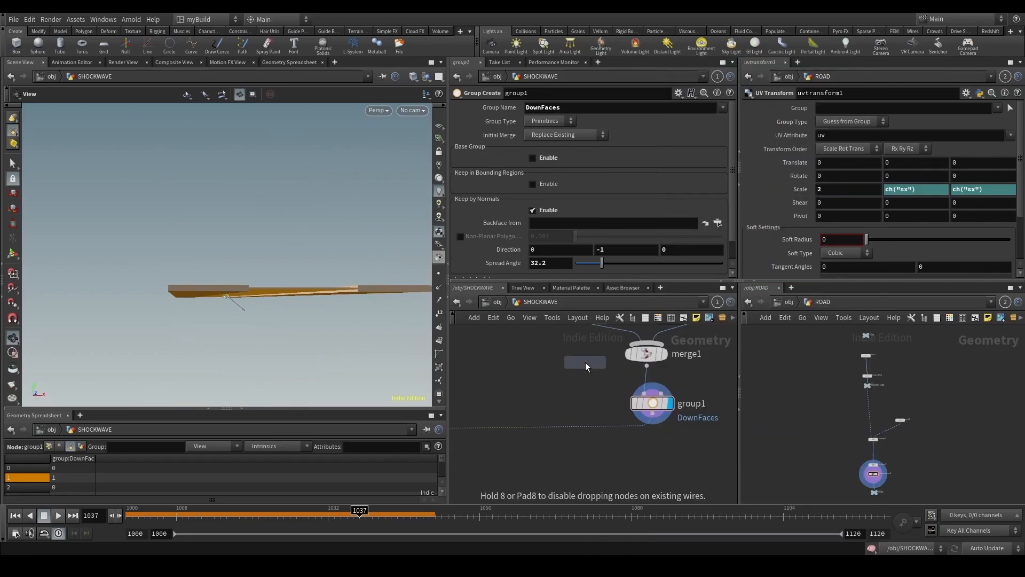
left_click(608, 443)
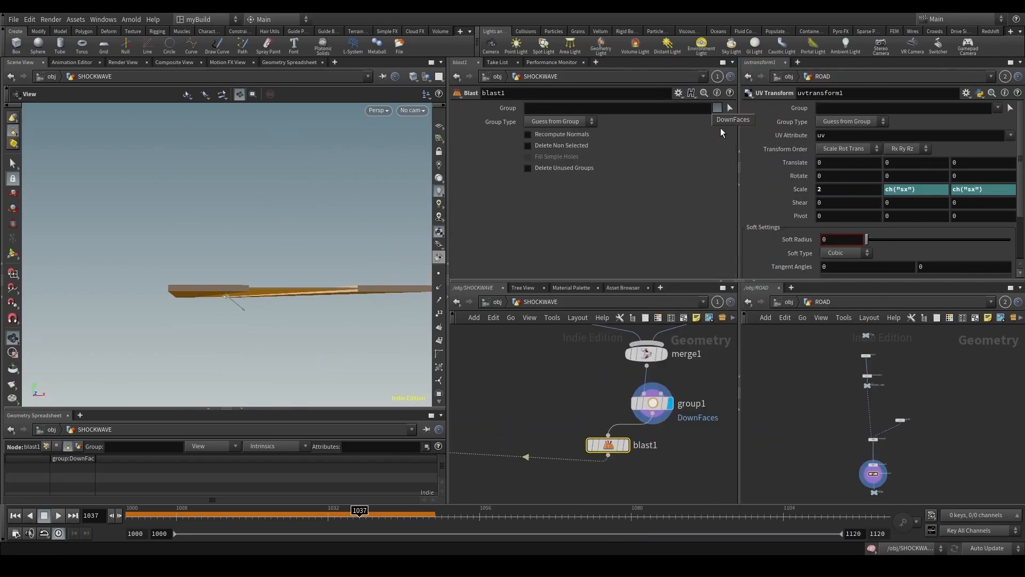
left_click_drag(601, 447, 640, 449)
left_click(664, 448)
left_click_drag(377, 288, 354, 332)
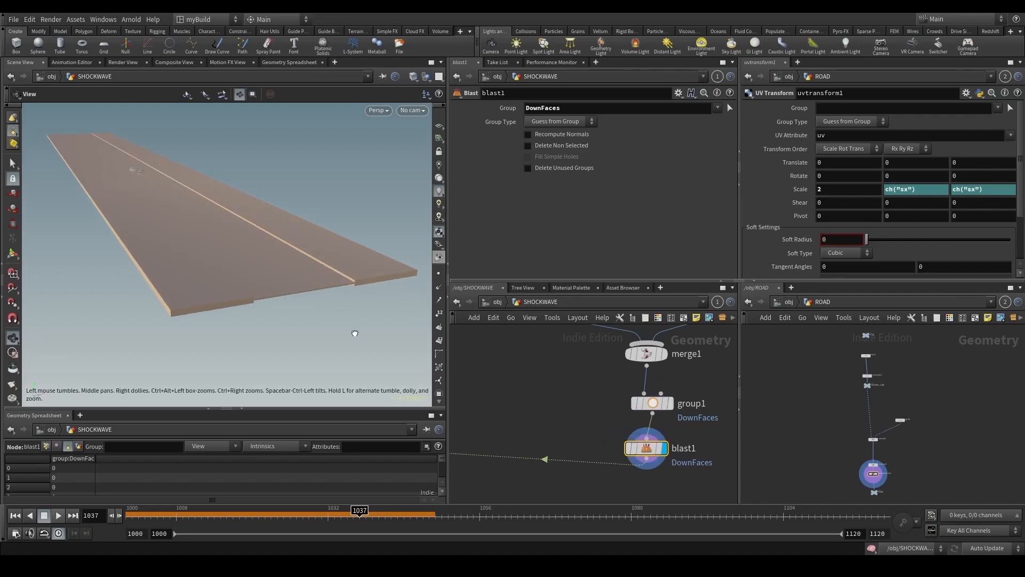
Display the ray1 node and look through RENDER_CAM in the viewport.
right_click_drag(576, 403, 517, 431)
middle_click_drag(517, 430, 547, 410)
scroll(547, 410, "up", 2)
left_click(597, 396)
right_click_drag(330, 303, 433, 349)
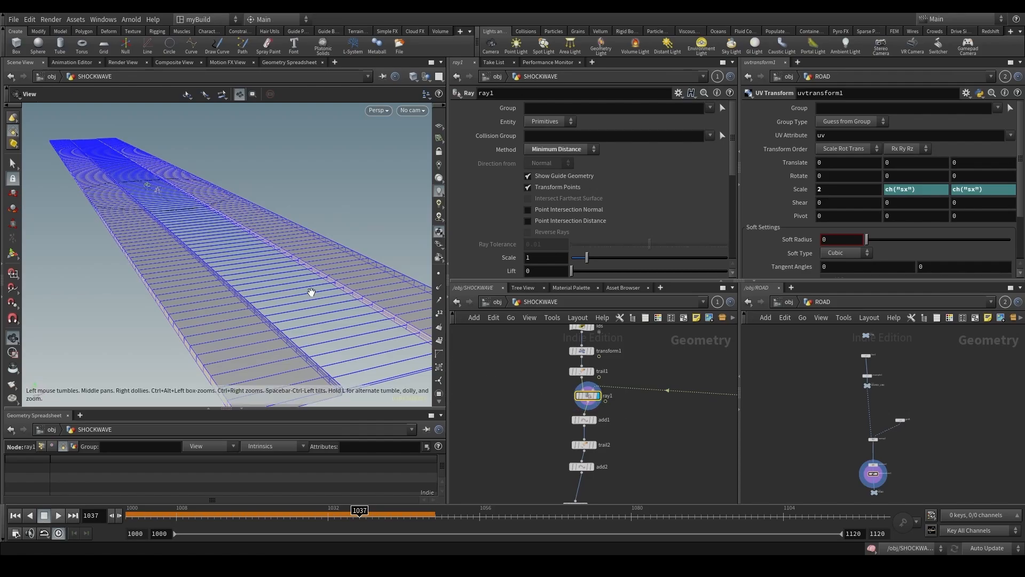
left_click(413, 111)
left_click(443, 165)
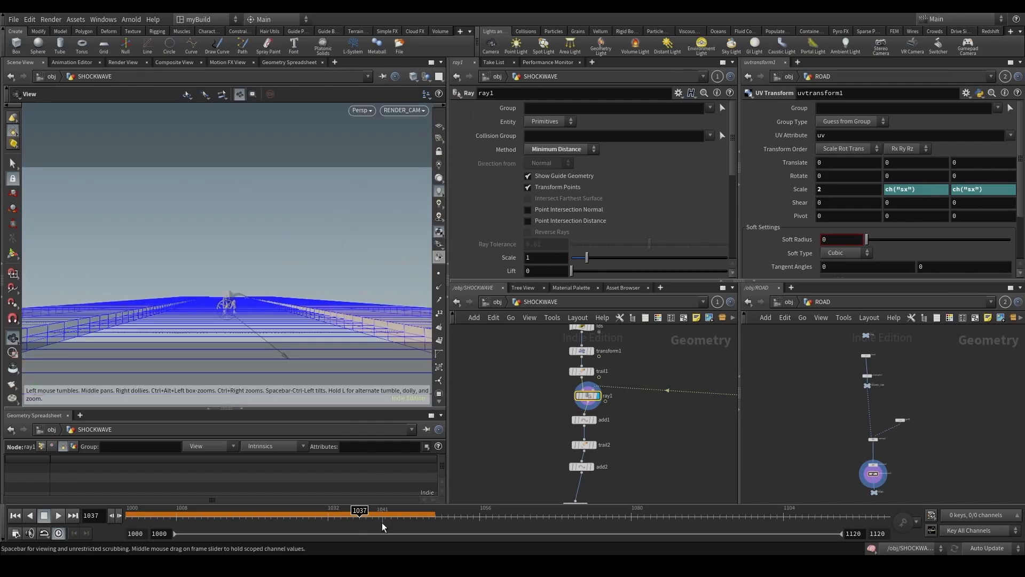
Display the add2 node and scrub the timeline to frame 1038 to examine the projected geometry.
left_click_drag(348, 514, 423, 511)
left_click(591, 467)
left_click_drag(341, 511, 366, 511)
Duplicate the ray1 node, insert the copy into the chain just above the add3 node, and display it.
scroll(556, 383, "down", 1)
middle_click_drag(696, 427, 602, 380)
left_click(537, 378)
key("ctrl+c")
key("ctrl+v")
scroll(578, 392, "up", 2)
left_click_drag(579, 394, 651, 479)
scroll(604, 443, "down", 3)
middle_click_drag(664, 486, 652, 400)
scroll(639, 391, "up", 2)
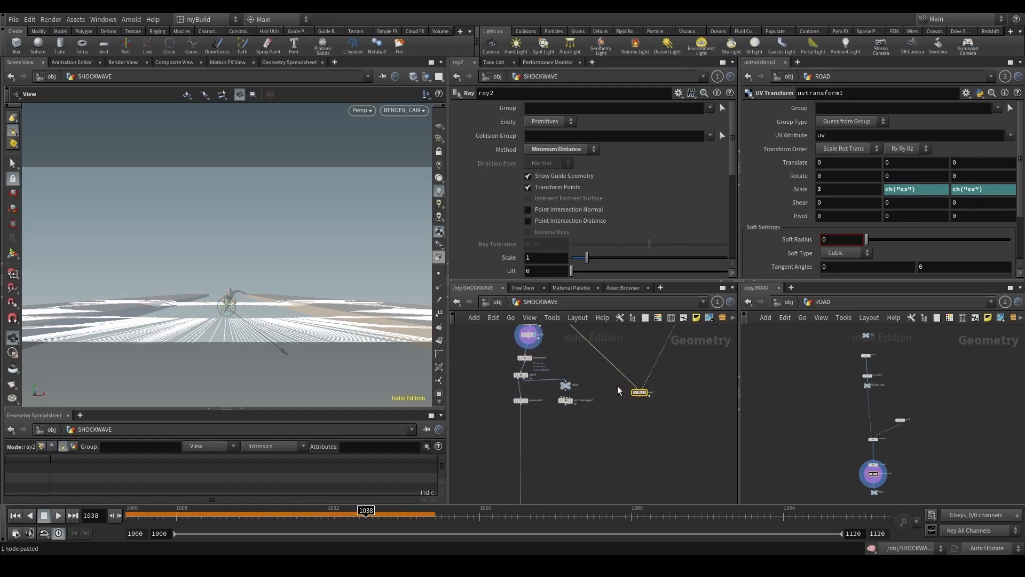
left_click_drag(636, 391, 528, 466)
key("r")
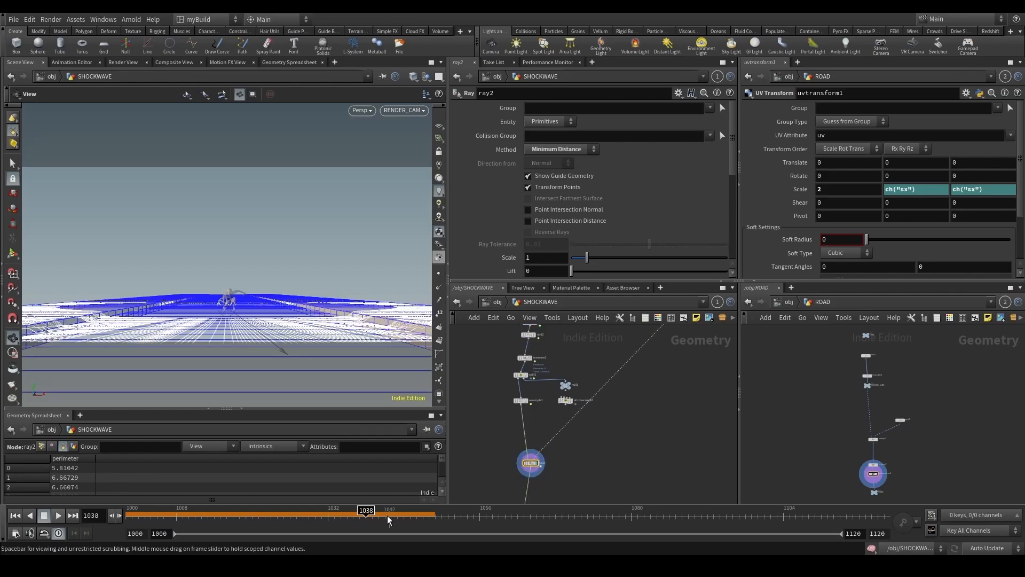
Scrub the timeline back to frame 1037 to examine how the ray2 node projects onto the road and sidewalk.
left_click_drag(388, 517, 365, 511)
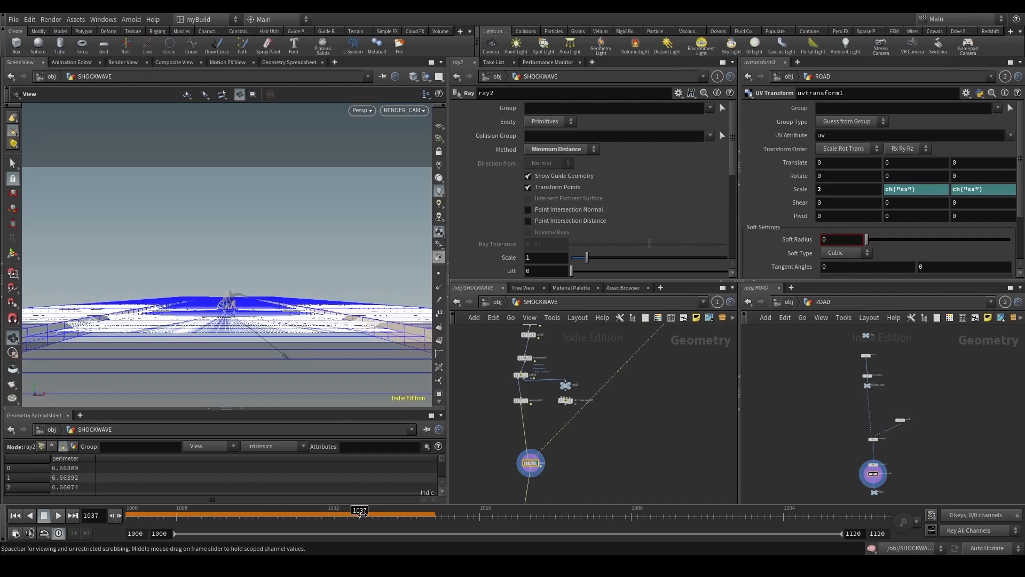
left_click_drag(363, 514, 359, 514)
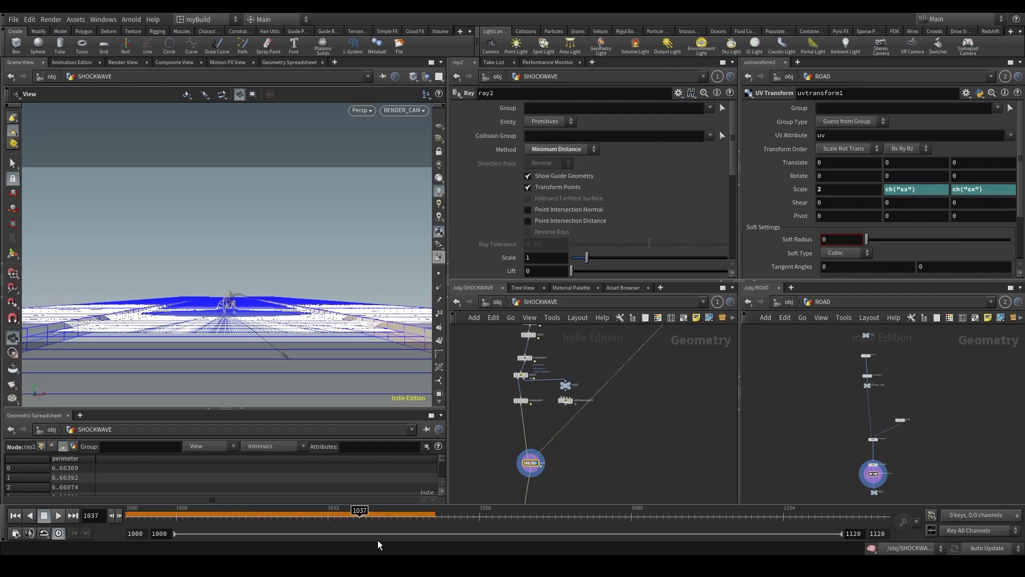
scroll(539, 448, "down", 3)
scroll(556, 445, "up", 3)
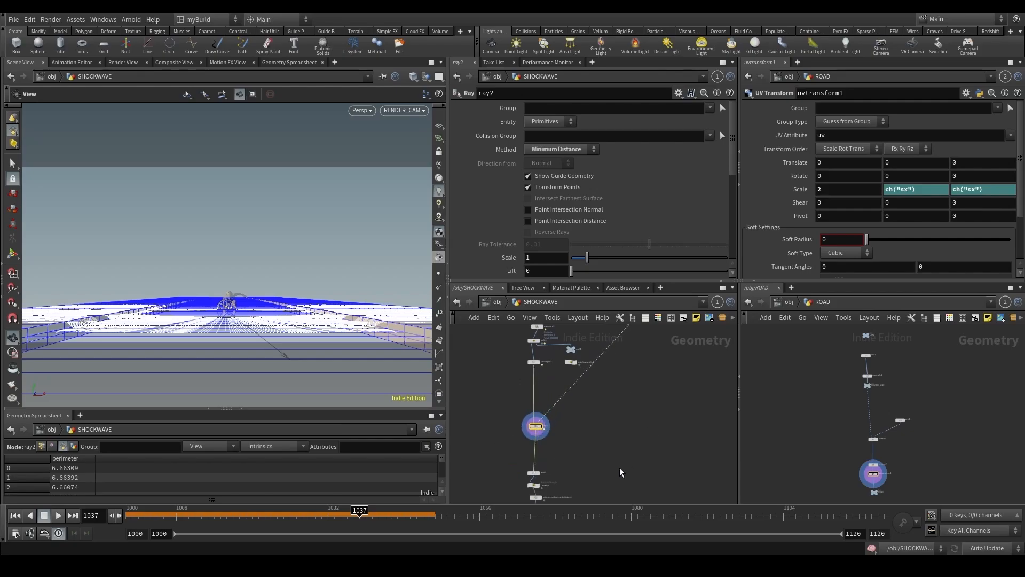
Display the add3 node below ray2 and scrub to frame 1041 to check its points.
middle_click_drag(510, 497, 505, 447)
scroll(506, 447, "up", 3)
left_click_drag(519, 404, 573, 384)
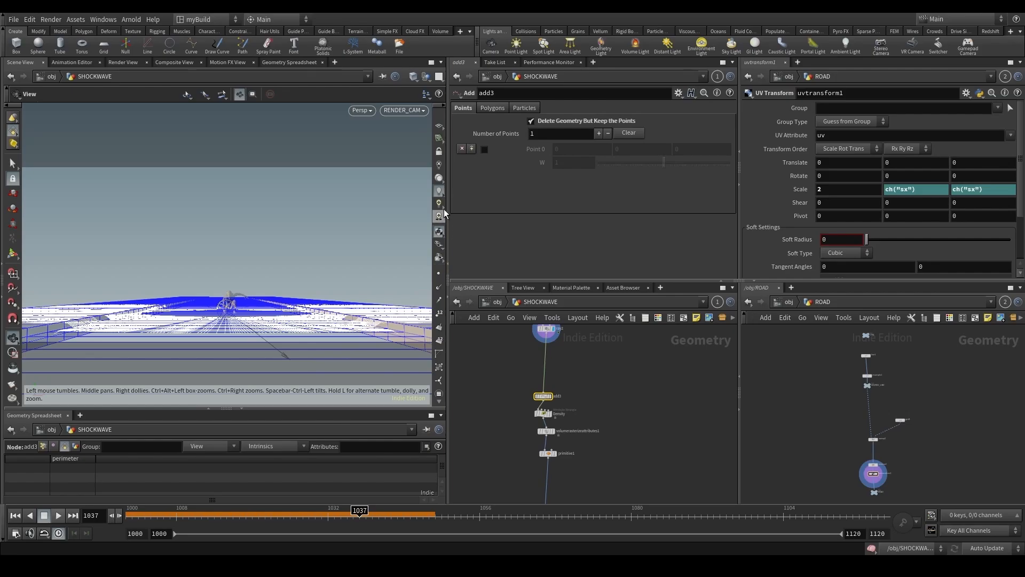
left_click(440, 179)
left_click(440, 190)
scroll(575, 437, "down", 5)
scroll(575, 430, "up", 4)
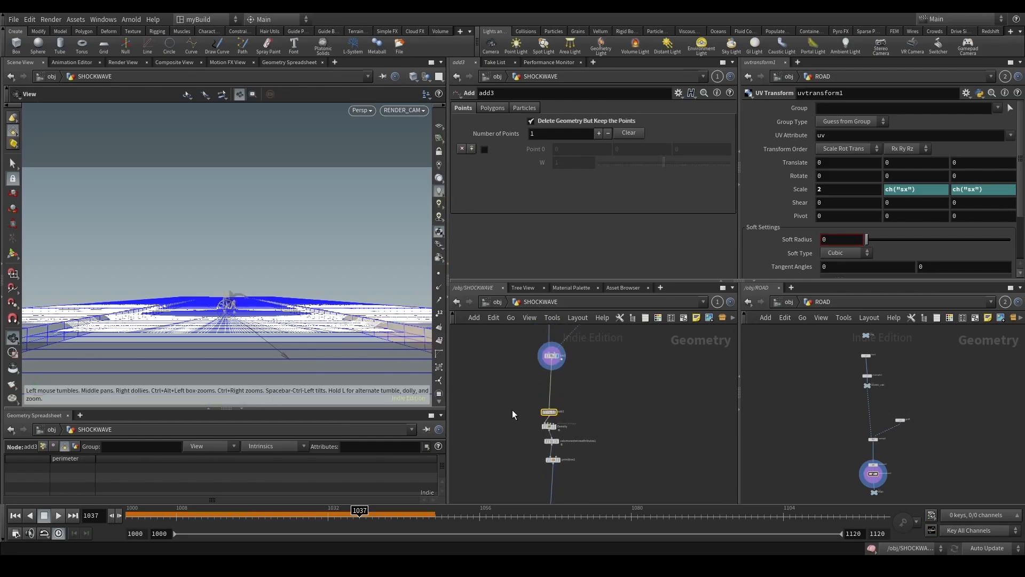
scroll(514, 411, "up", 2)
left_click_drag(527, 420, 588, 399)
scroll(587, 399, "up", 2)
key("r")
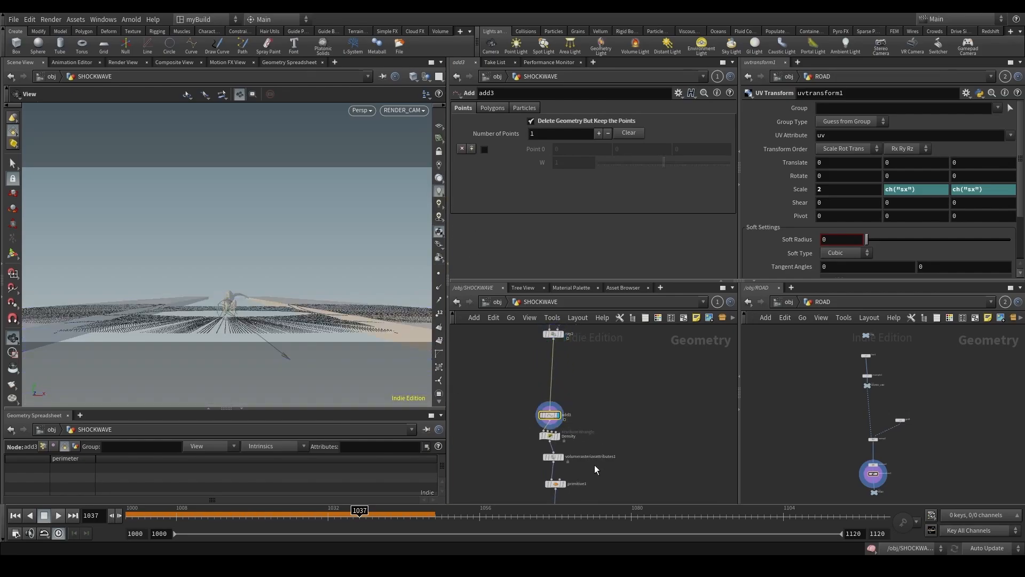
middle_click_drag(595, 465, 606, 377)
left_click_drag(315, 518, 385, 520)
Return the timeline to frame 1000 and set the update mode to Manual with the Smoke_Sim node in view.
middle_click_drag(591, 412, 584, 442)
scroll(594, 480, "down", 2)
middle_click_drag(594, 481, 624, 416)
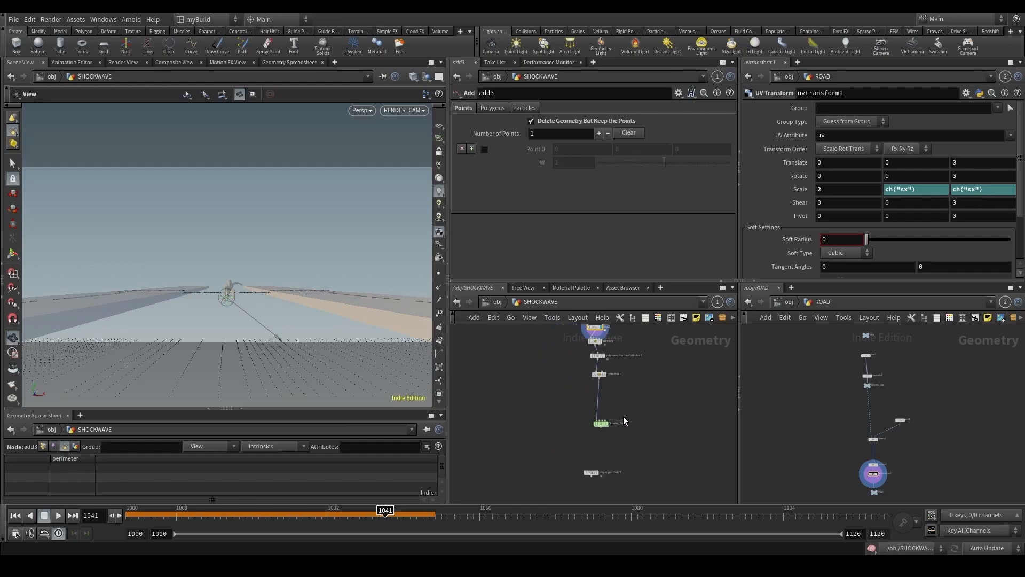
scroll(620, 422, "up", 4)
left_click(215, 515)
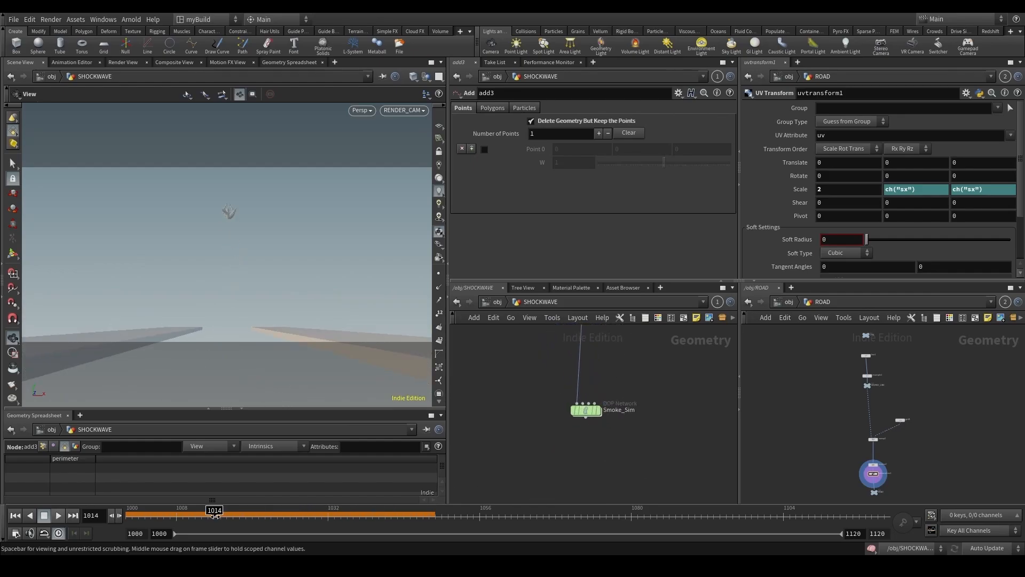
left_click_drag(215, 516, 126, 516)
scroll(814, 417, "down", 3)
left_click(977, 548)
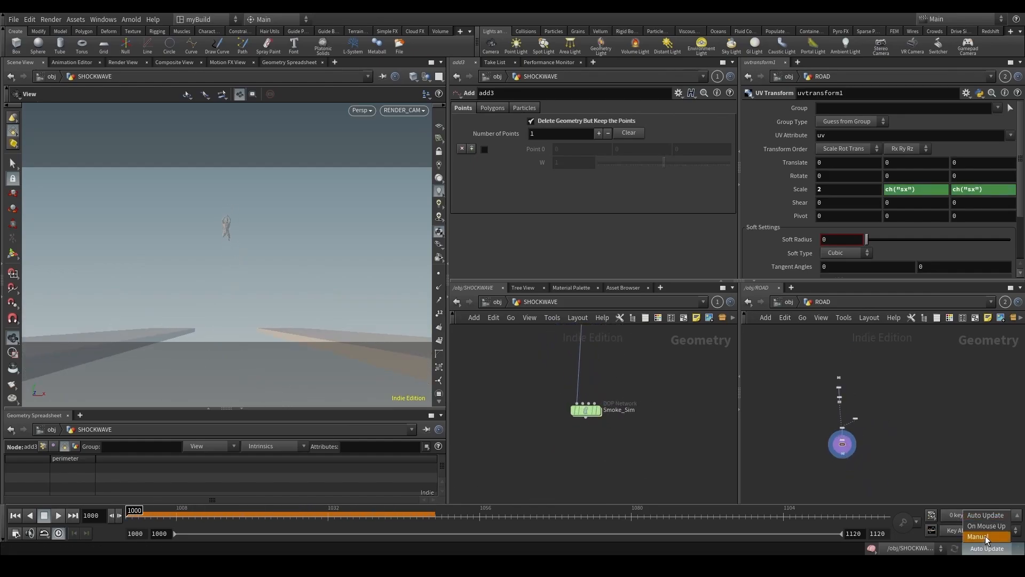
Set the scene's update mode to Manual and return the second network view to the obj level.
left_click(983, 539)
left_click(788, 302)
scroll(829, 424, "up", 5)
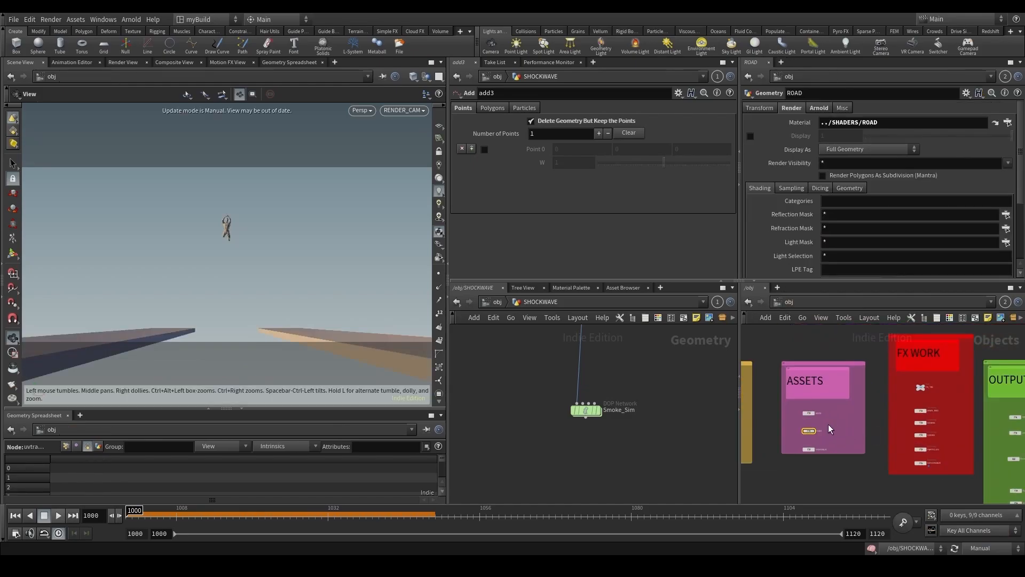
scroll(655, 396, "down", 3)
Insert a Null node between merge1 and group1 in the SHOCKWAVE network.
middle_click_drag(655, 392, 582, 468)
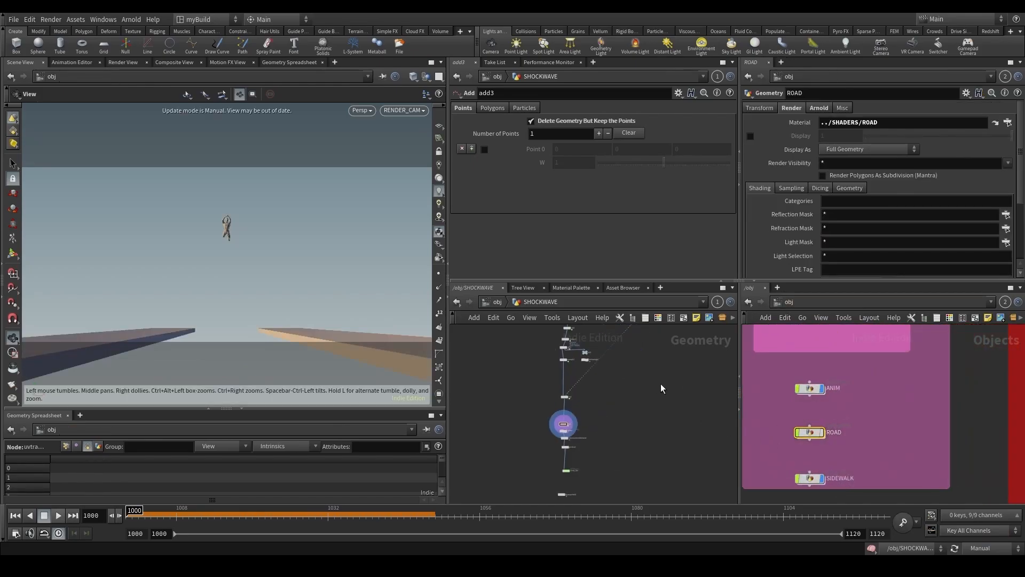
middle_click_drag(711, 364, 614, 413)
scroll(593, 418, "up", 3)
left_click_drag(633, 459, 486, 366)
left_click(561, 446)
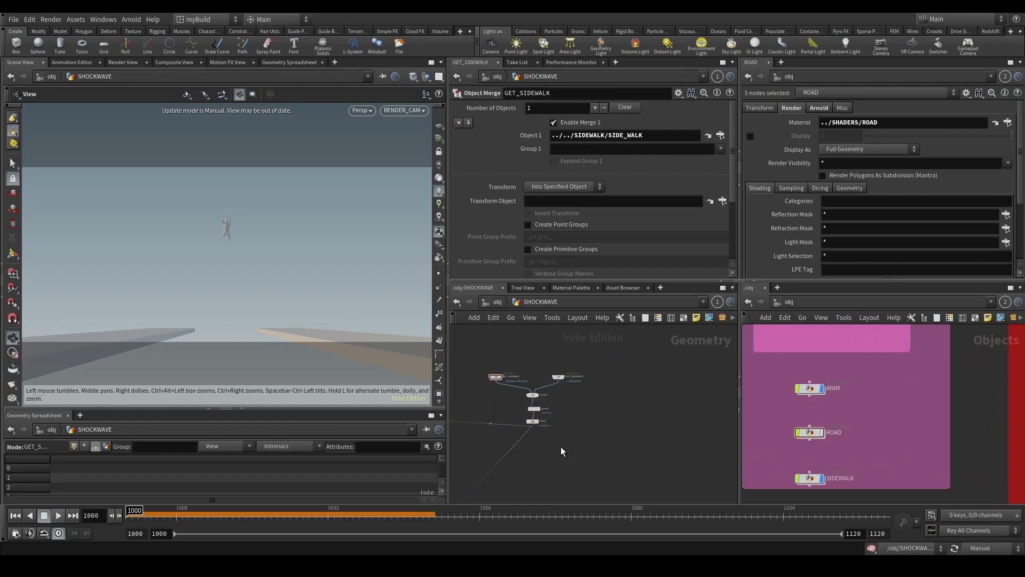
key("Tab")
type("n")
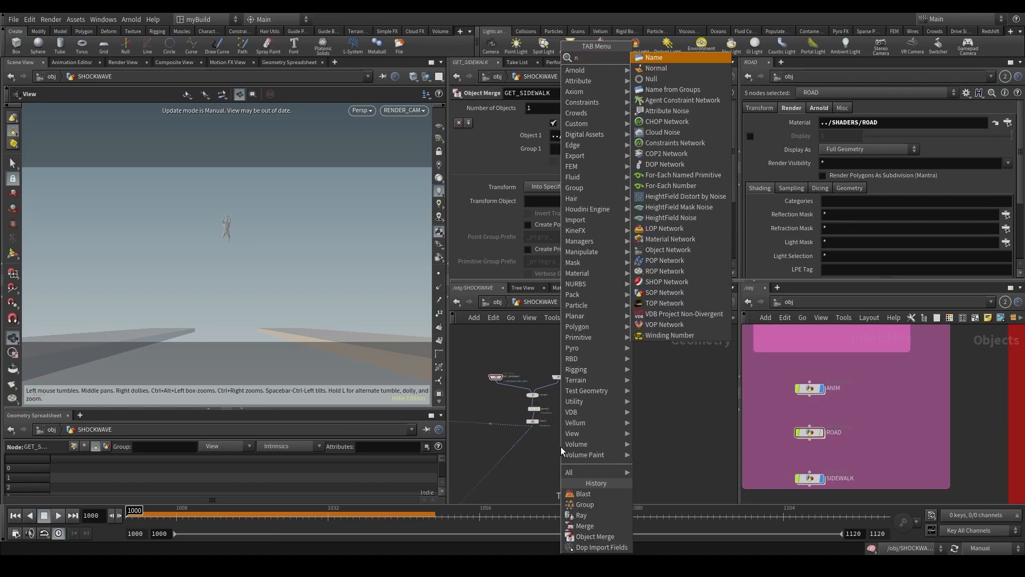
type("ul")
key("Return")
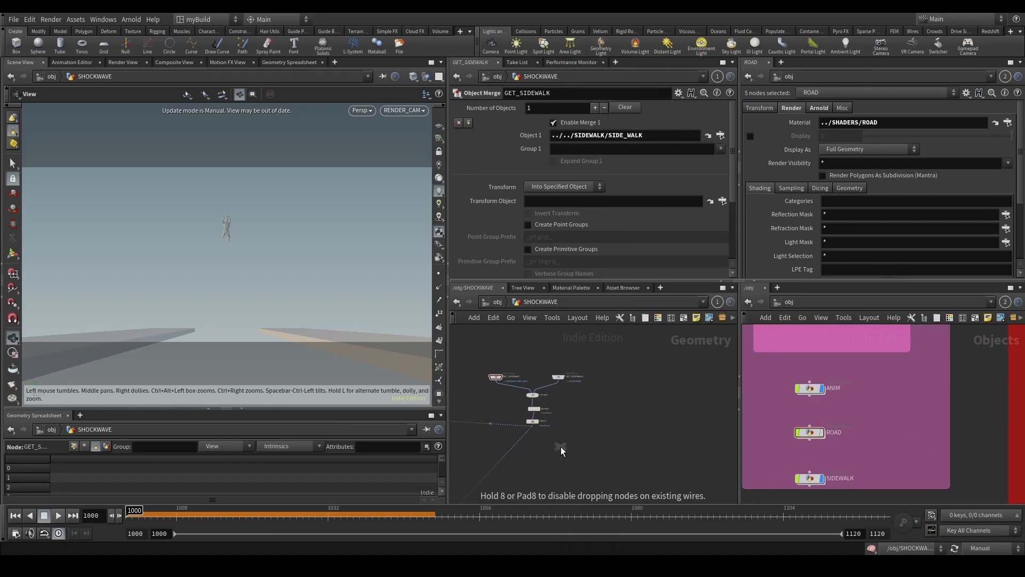
left_click(541, 405)
Rename the new Null beneath merge1 to IN_COLLIDERS.
scroll(541, 405, "up", 5)
middle_click_drag(510, 402, 588, 425)
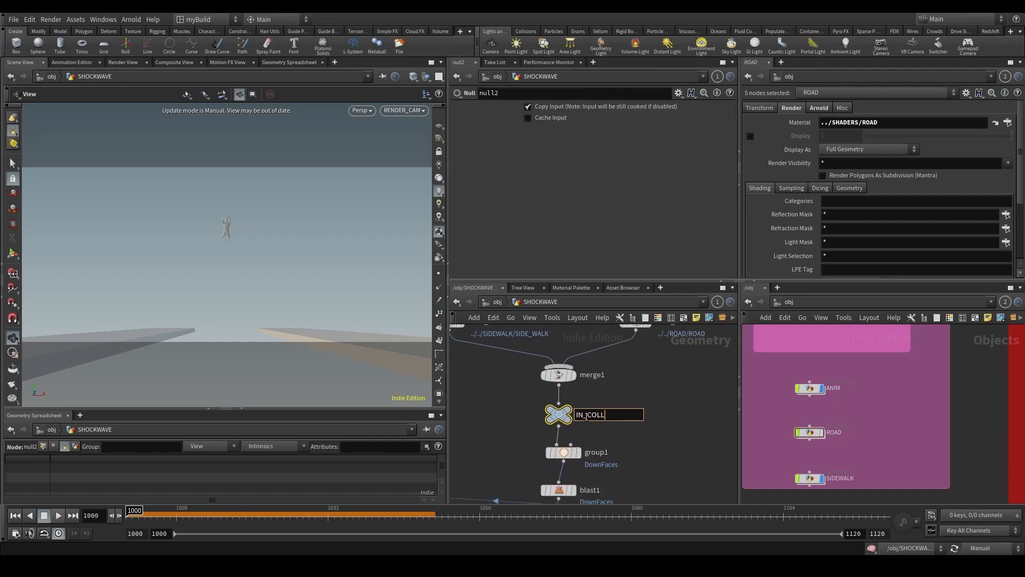
left_click(586, 416)
type("IN_COLLIDERS")
key("Return")
Add an Object Merge node in an empty network area and reference IN_COLLIDERS as its Object 1.
scroll(636, 410, "down", 5)
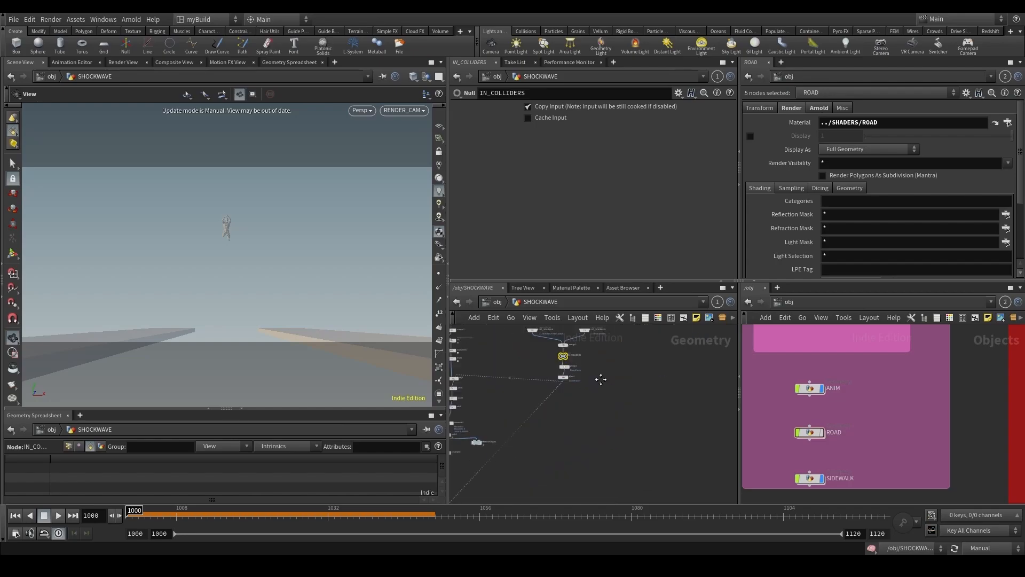
key("Tab")
type("object")
key("Return")
left_click(623, 378)
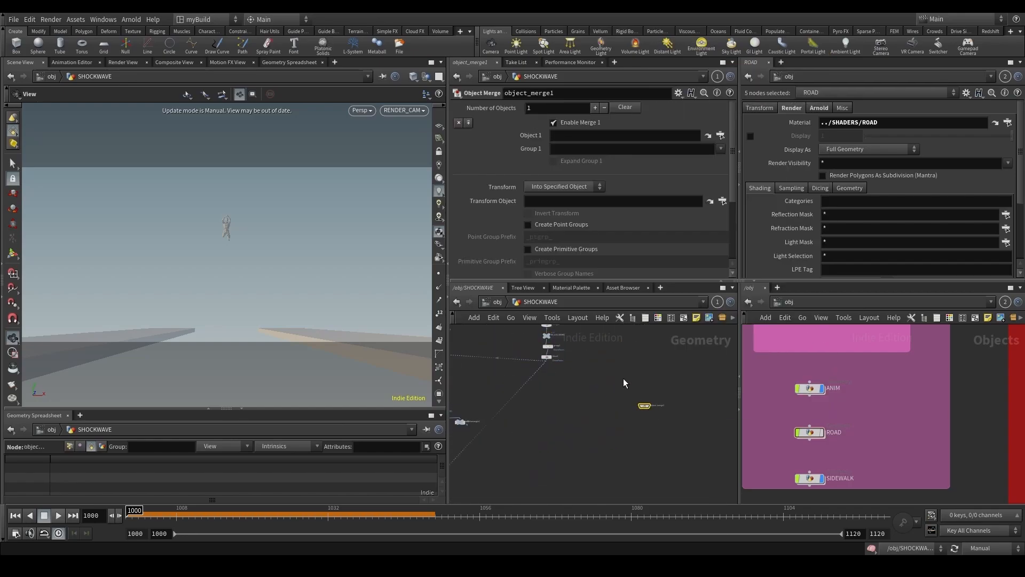
scroll(580, 422, "up", 5)
left_click_drag(558, 408, 625, 136)
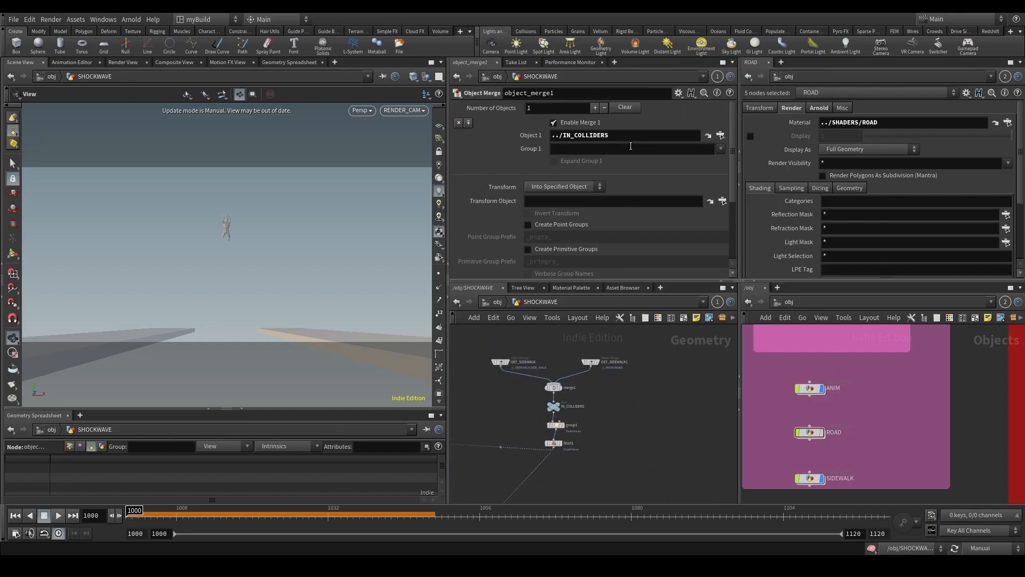
Rename the IN_COLLIDERS null to IN_ENV_COLLIDERS.
middle_click_drag(540, 383, 695, 412)
scroll(654, 386, "up", 3)
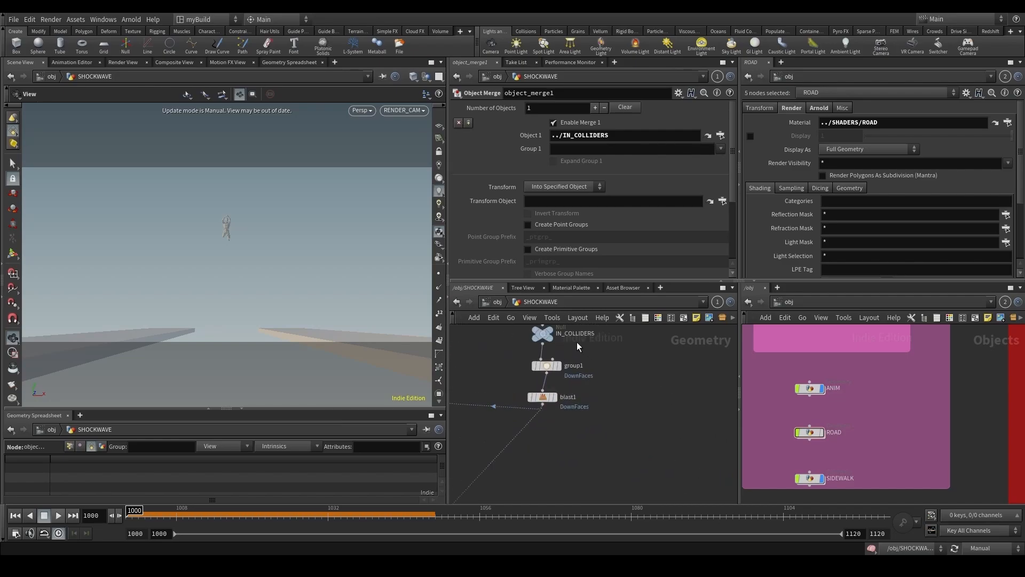
type("ENV_")
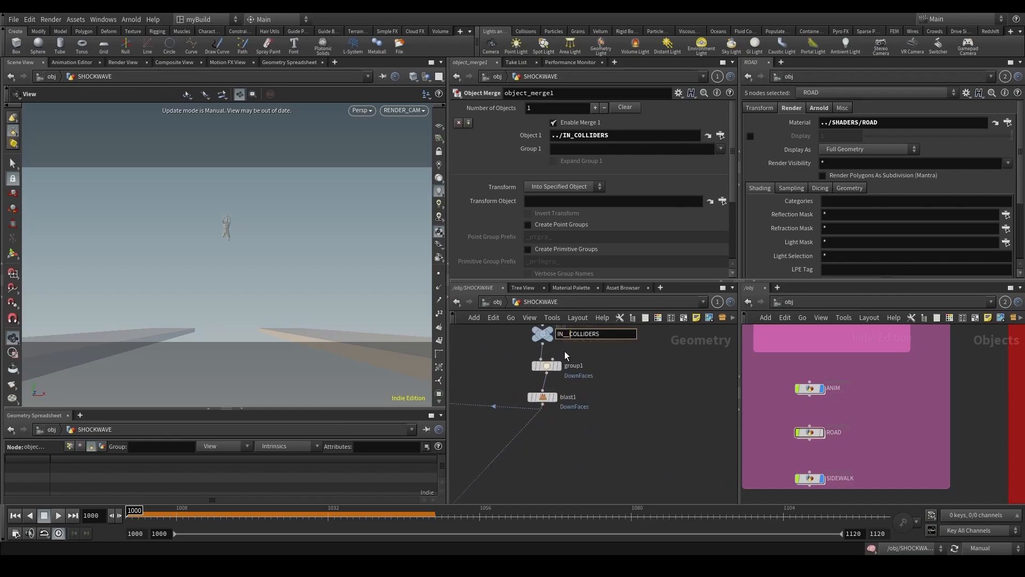
key("Return")
Display the new Object Merge and place a Collision Source node below it.
scroll(566, 355, "down", 6)
middle_click_drag(609, 414, 586, 435)
scroll(593, 407, "up", 2)
scroll(625, 446, "up", 3)
middle_click_drag(620, 476, 620, 425)
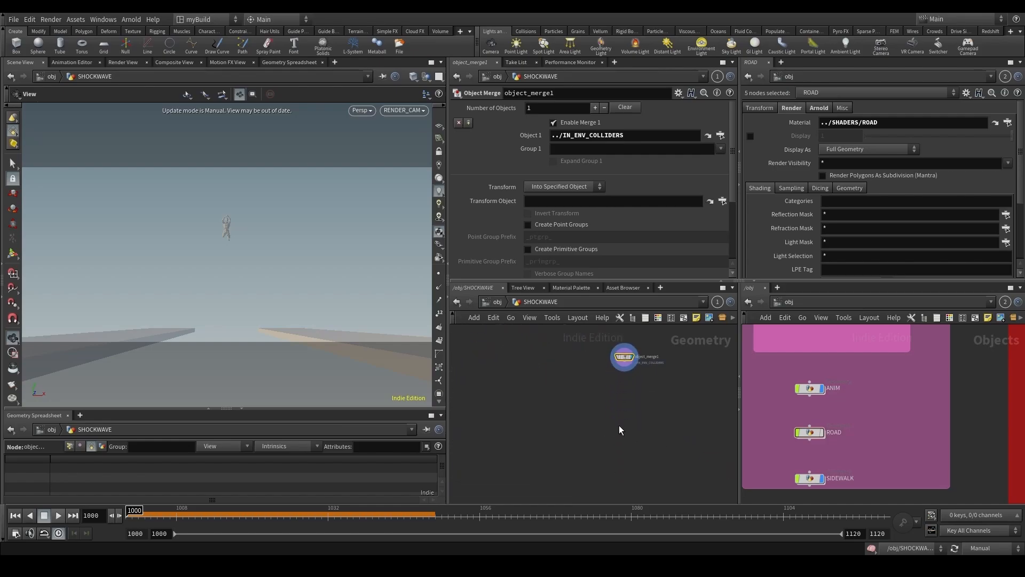
key("Tab")
type("stat")
key("BackSpace")
key("BackSpace")
key("BackSpace")
key("BackSpace")
type("collis")
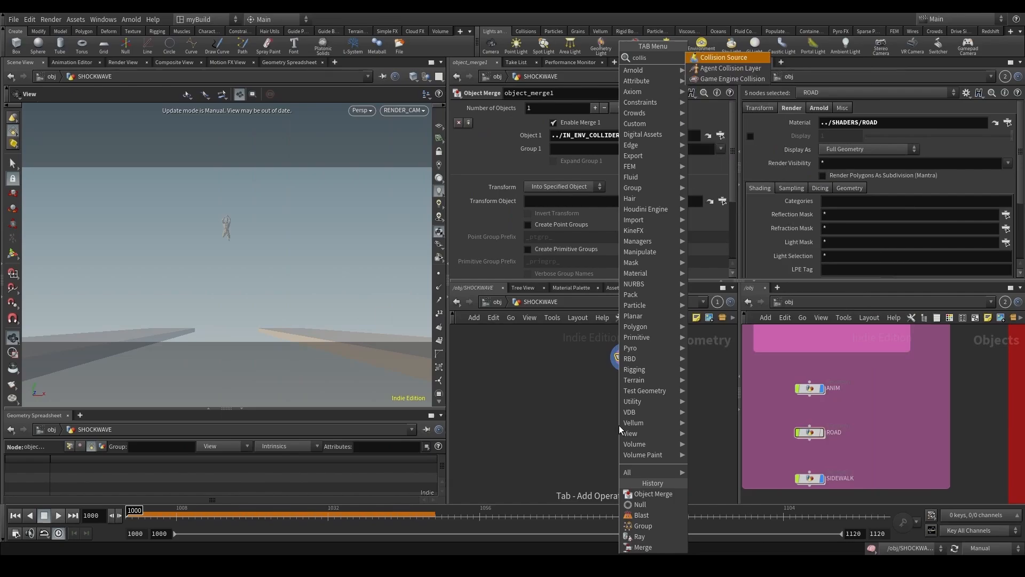
key("Return")
left_click(617, 453)
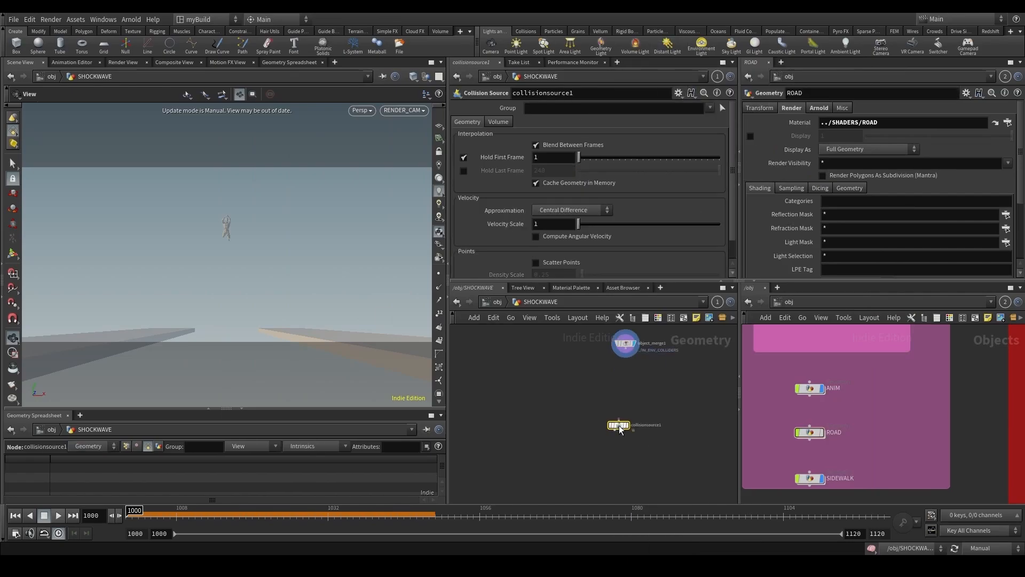
Connect the Object Merge to the Collision Source, display the latter, and align it directly beneath.
left_click(615, 448)
left_click(627, 360)
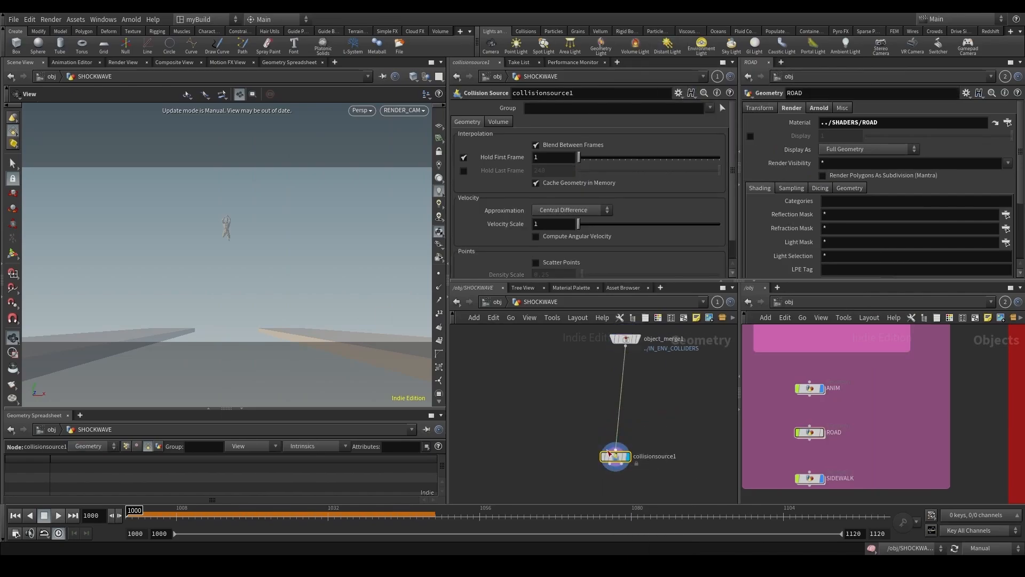
left_click_drag(608, 453, 608, 404)
Add a Null to the Collision Source's first output and set it as the displayed node.
key("Tab")
type("nul")
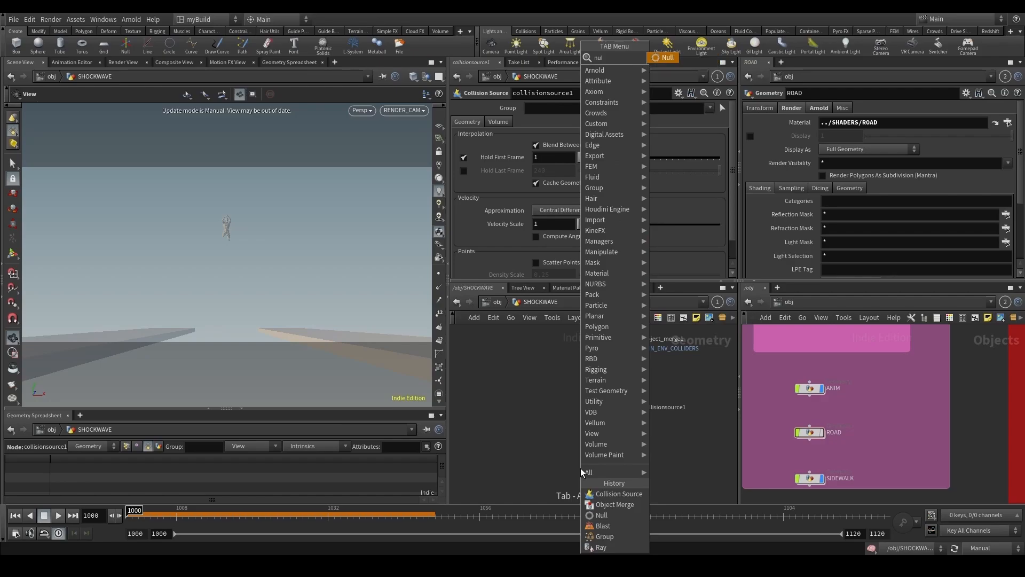
key("Return")
left_click(581, 468)
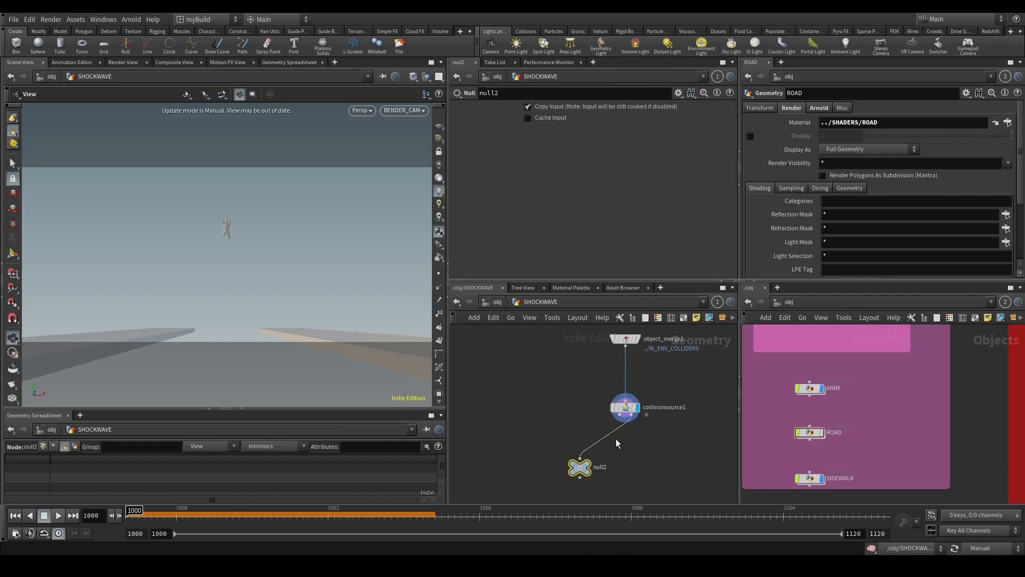
left_click(618, 412)
key("Escape")
Move the timeline to frame 1046 and set the update mode to Auto Update.
left_click(386, 510)
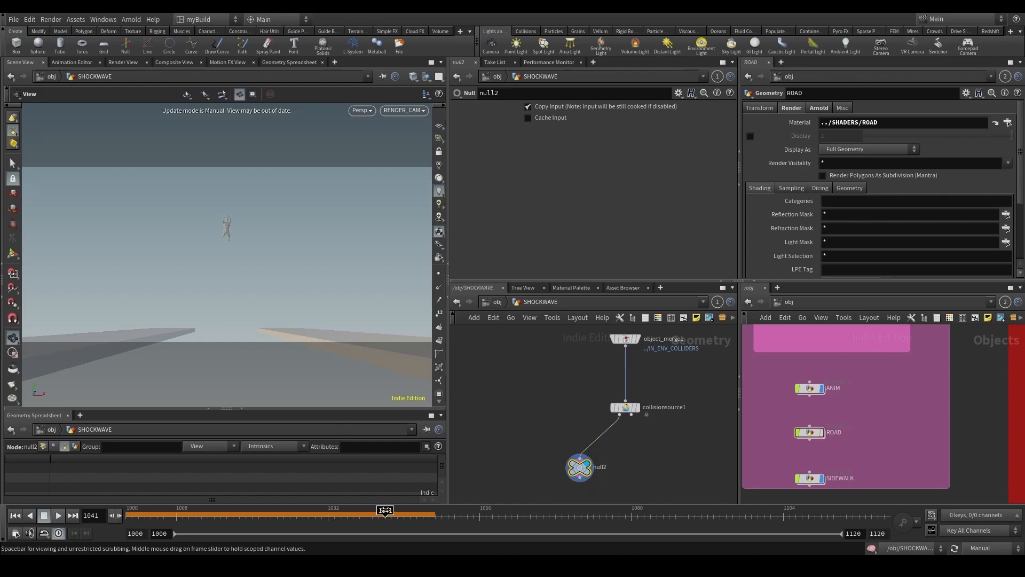
left_click(988, 548)
left_click(983, 517)
Duplicate the Null onto the Collision Source's second output and name the two nulls ENV_GEO and ENV_VDB.
left_click_drag(577, 475, 692, 475, "alt")
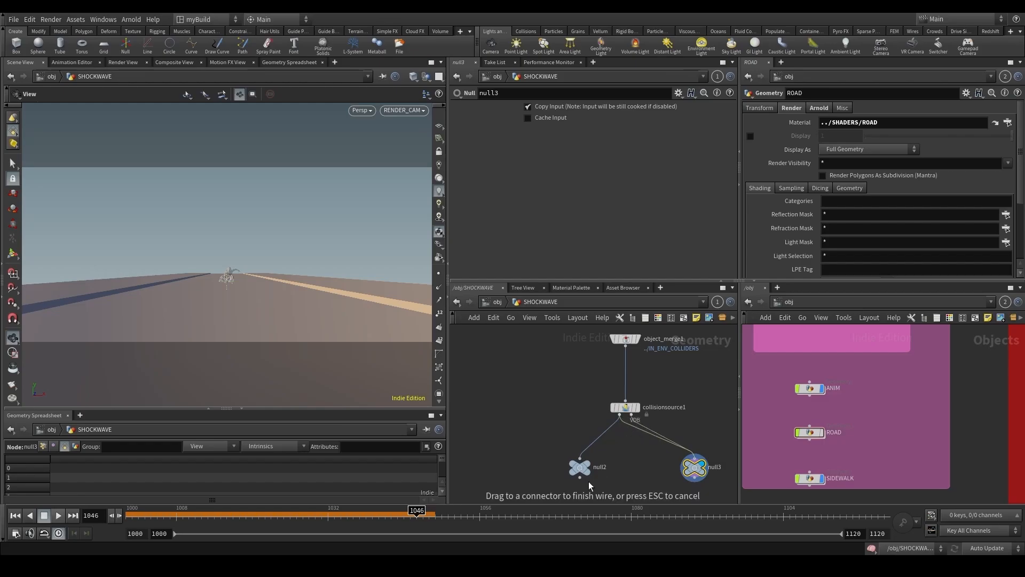
double_click(601, 468)
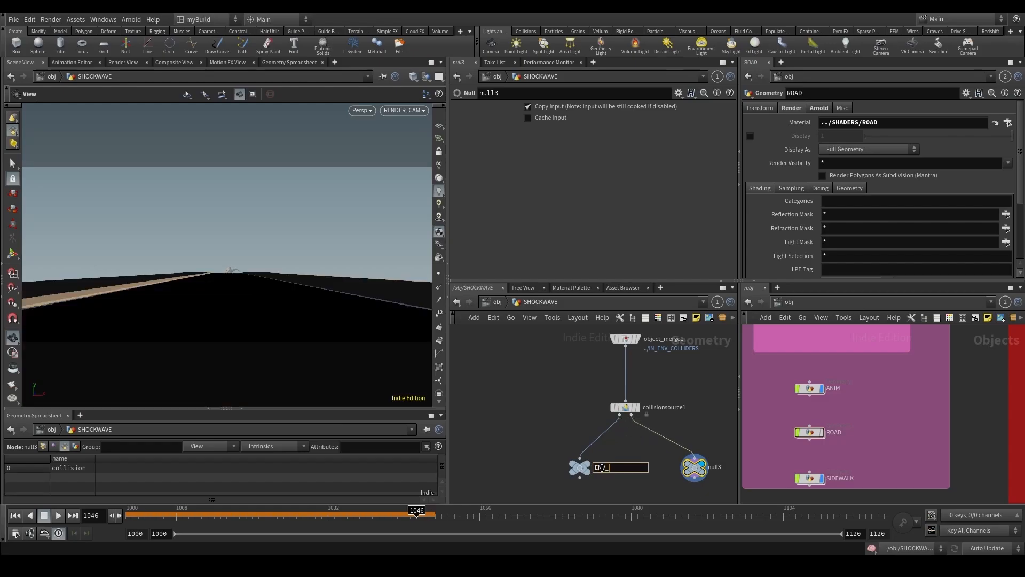
double_click(713, 467)
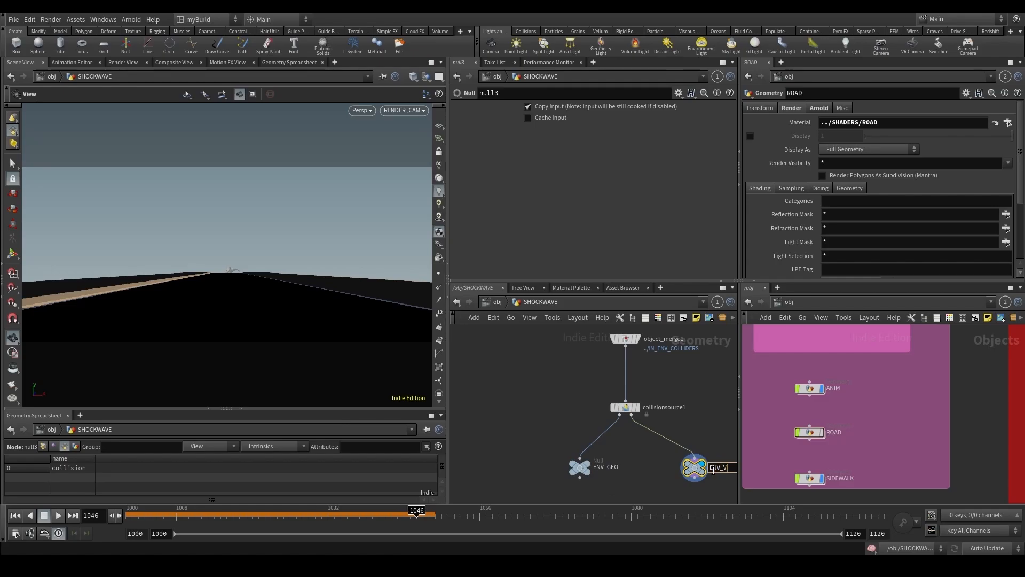
key("Return")
Switch the update mode back to Manual and enter the Smoke_Sim DOP network.
key("h")
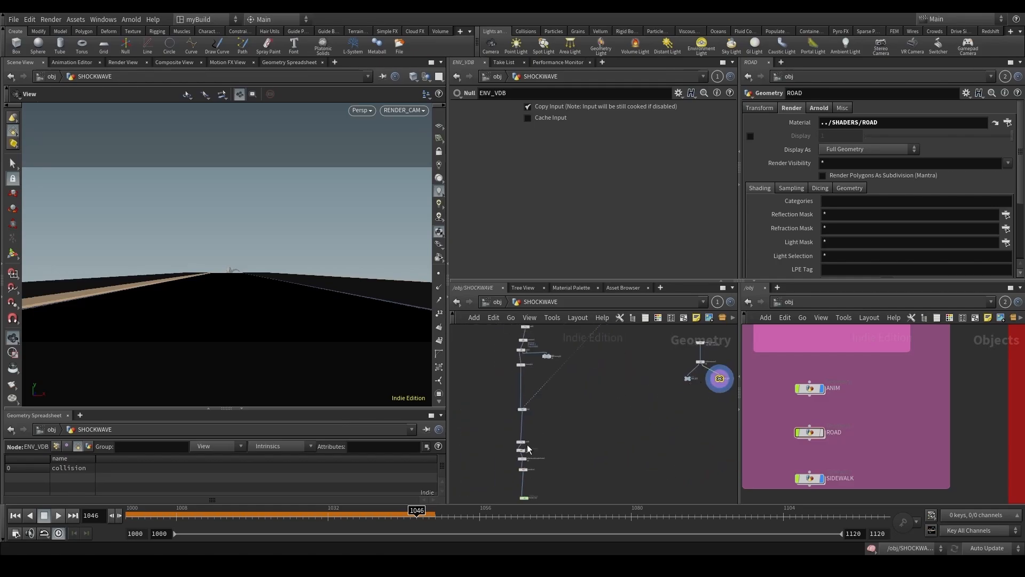
left_click(973, 548)
left_click(977, 547)
scroll(493, 474, "up", 3)
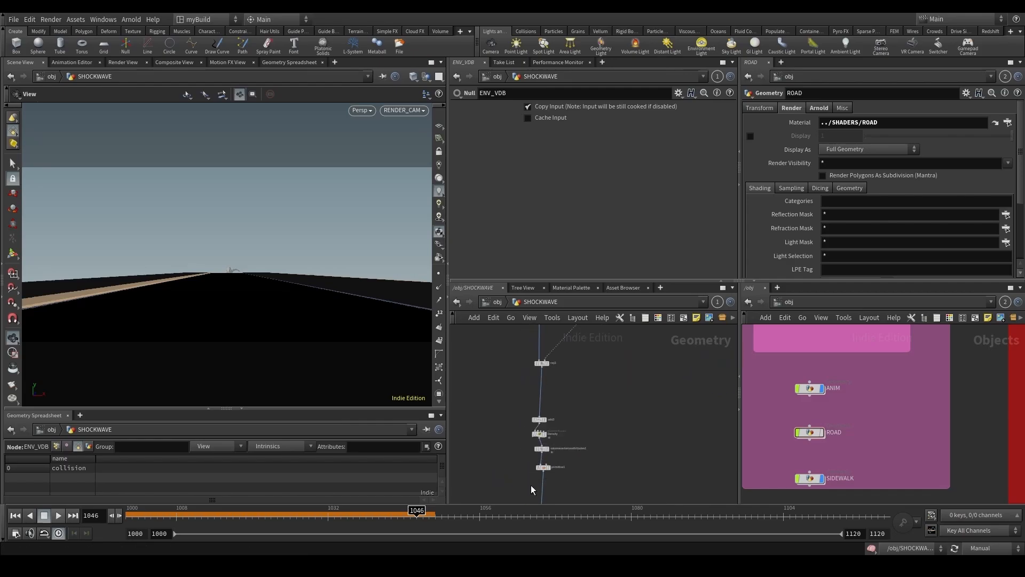
middle_click_drag(531, 489, 577, 399)
double_click(591, 425)
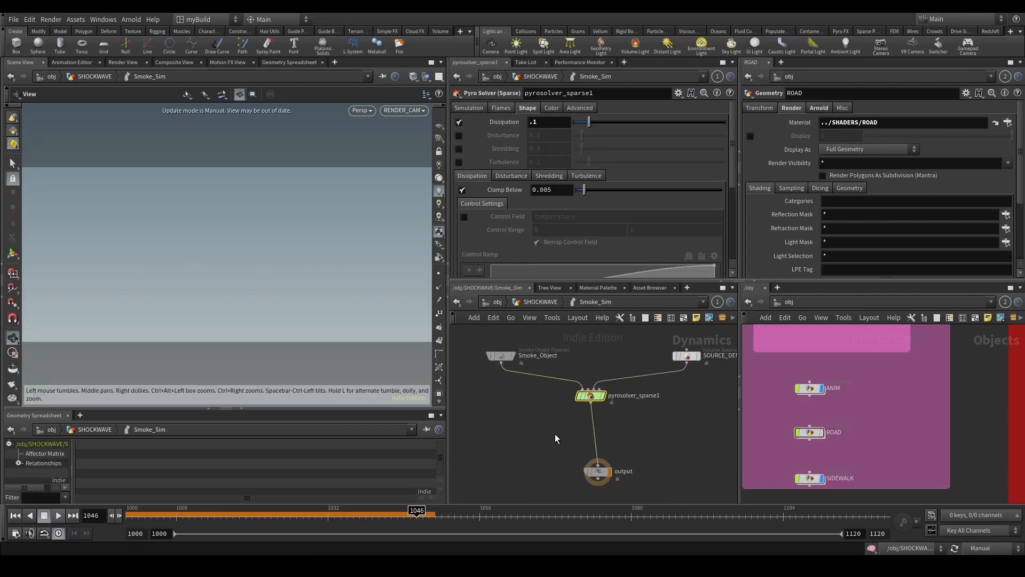
Insert a Gravity Force between the pyro solver and the output, with its Y force set to -1.
key("Tab")
key("Escape")
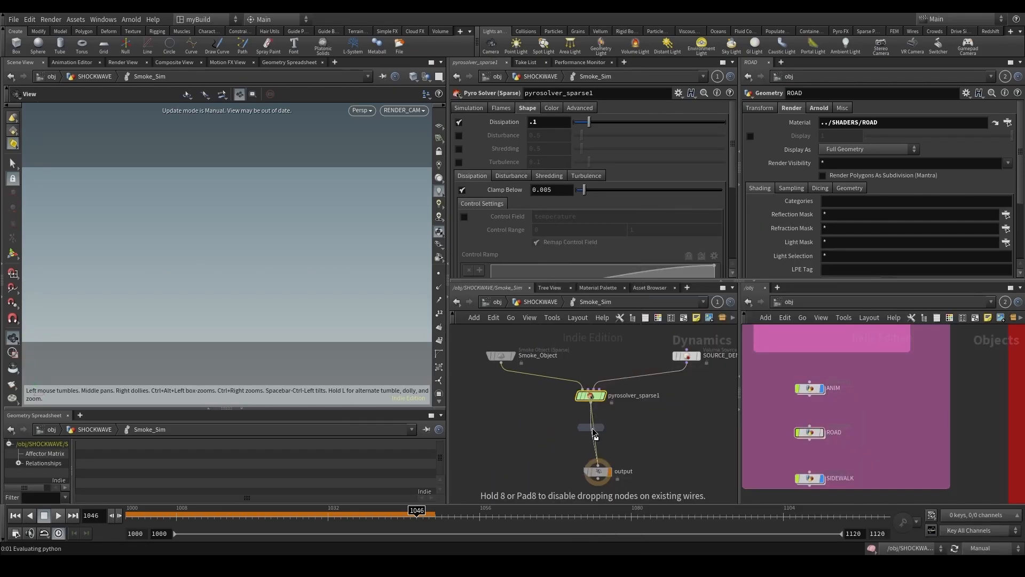
left_click(592, 428)
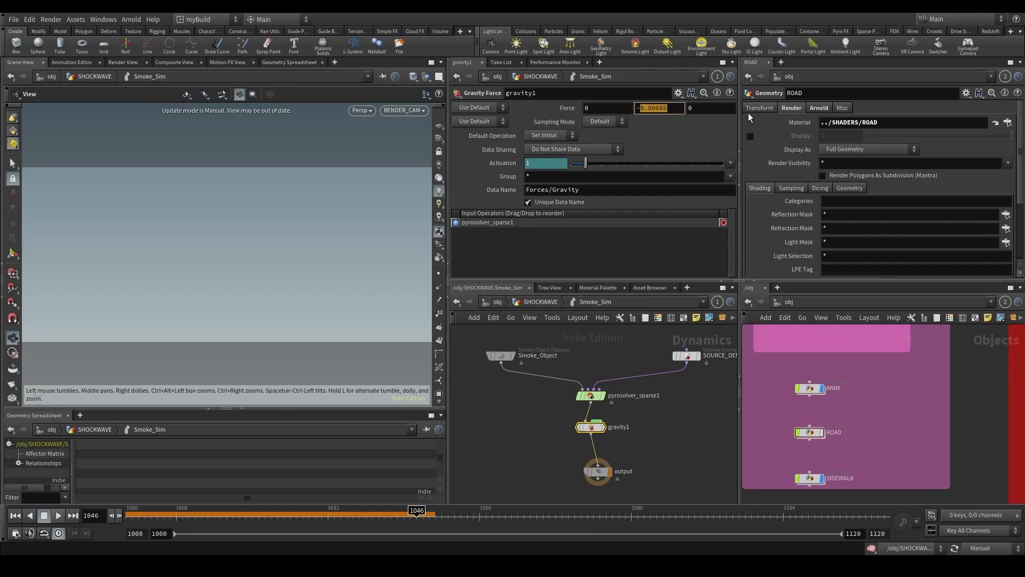
type("-1")
key("Return")
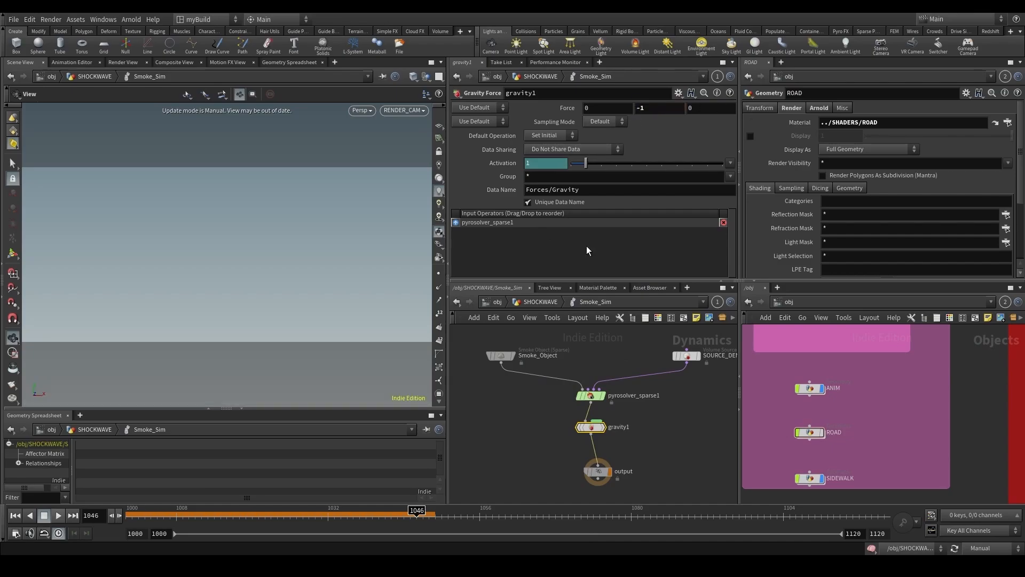
Add a Static Object node beside the gravity branch in Smoke_Sim.
middle_click_drag(517, 402, 527, 340)
key("Tab")
type("st")
key("Return")
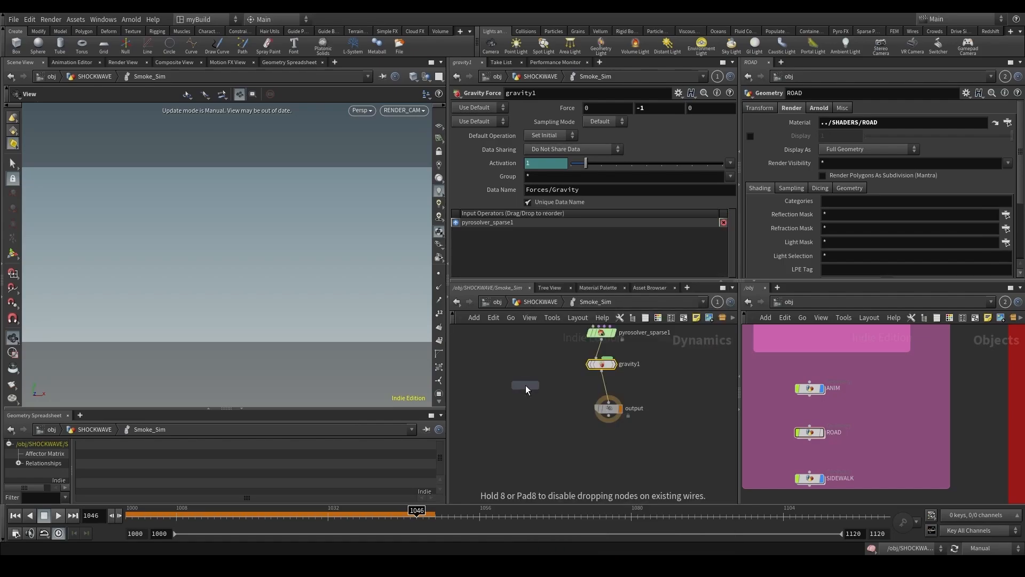
left_click(525, 386)
Insert a Merge between gravity1 and output and connect the Static Object to it.
key("Tab")
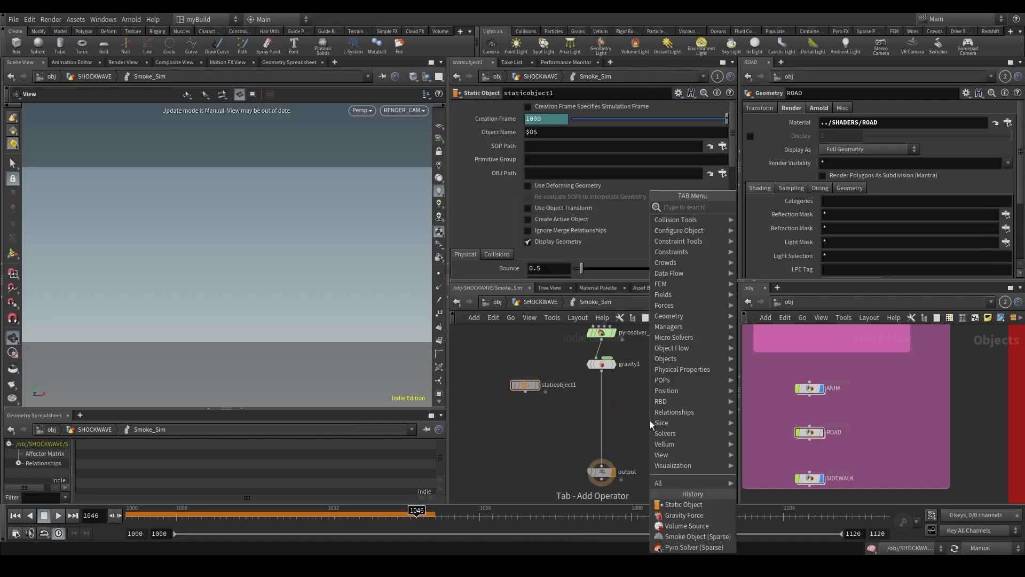
type("mer")
key("Return")
left_click(598, 421)
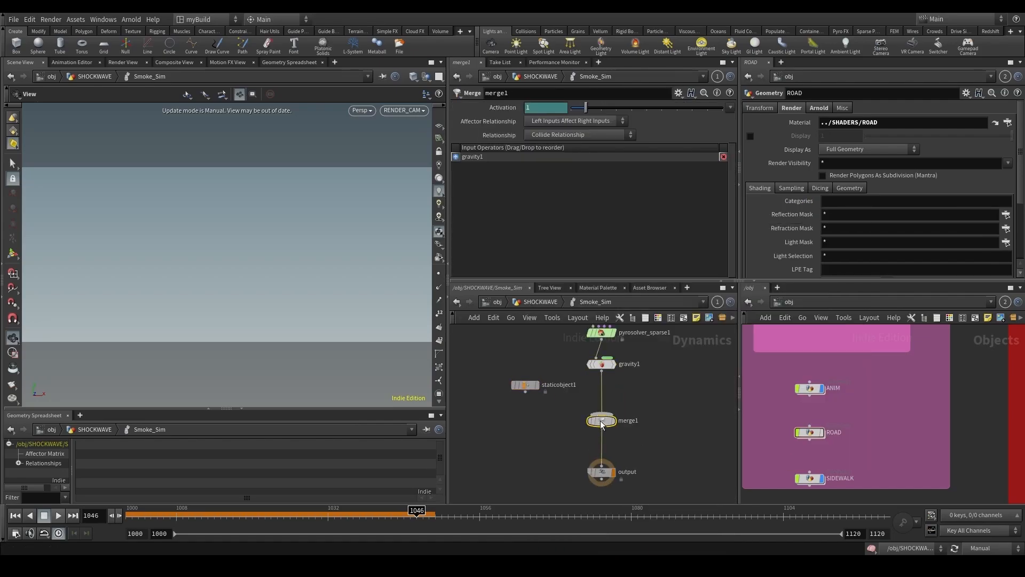
left_click(525, 392)
left_click(594, 411)
Open SHOCKWAVE in the second network view and assign its ENV_GEO null as the Static Object's SOP Path.
left_click(531, 384)
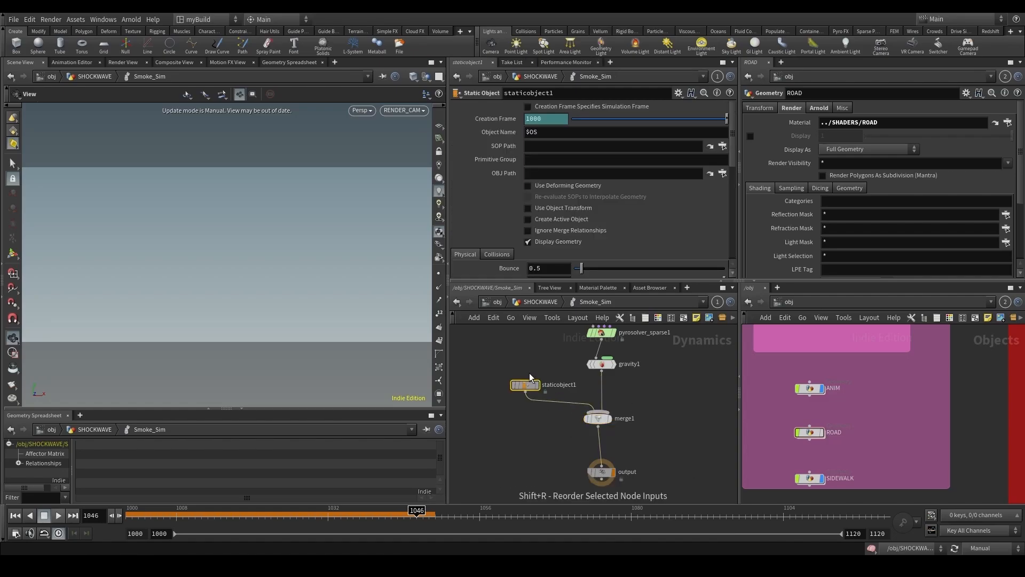
scroll(873, 375, "down", 4)
middle_click_drag(912, 442, 813, 453)
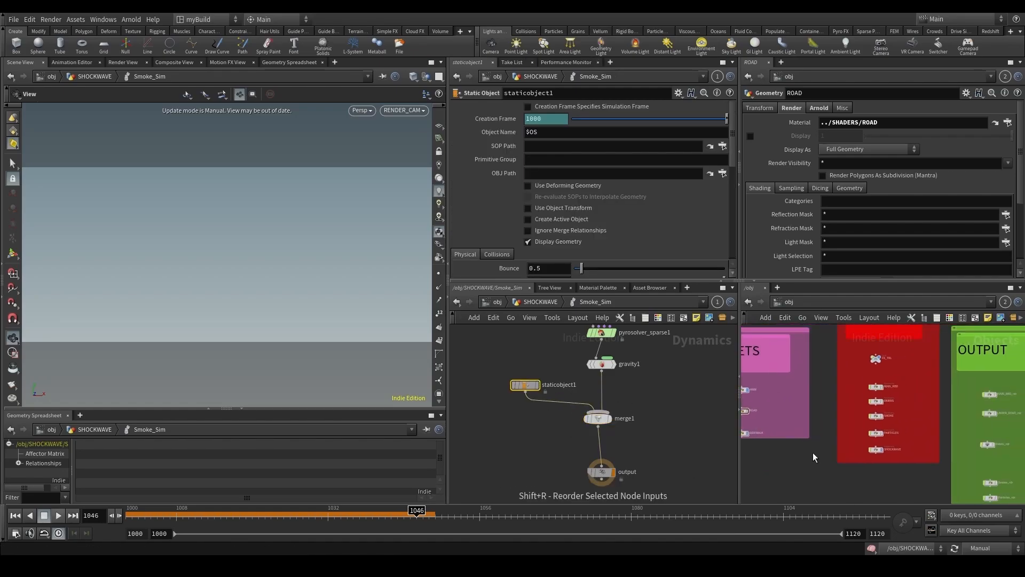
scroll(835, 453, "up", 3)
double_click(890, 451)
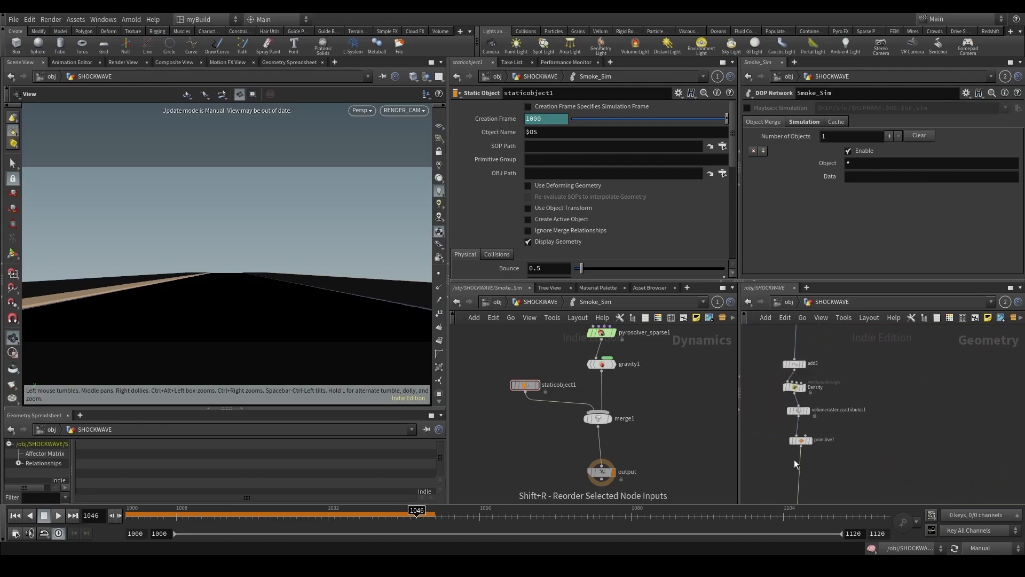
middle_click_drag(853, 439, 800, 460)
scroll(850, 394, "up", 6)
left_click_drag(898, 389, 715, 271)
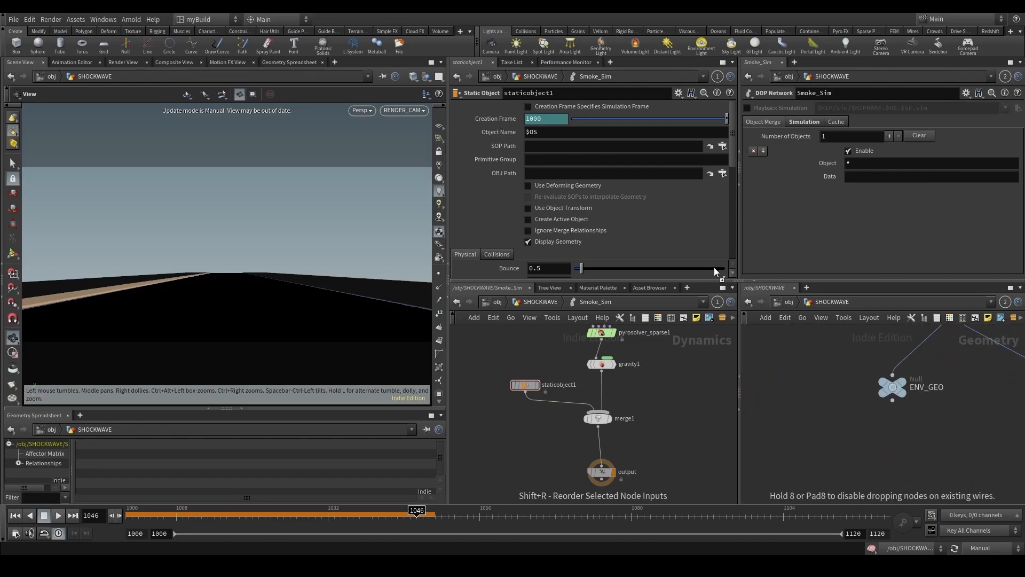
left_click_drag(535, 141, 538, 146)
scroll(504, 181, "down", 5)
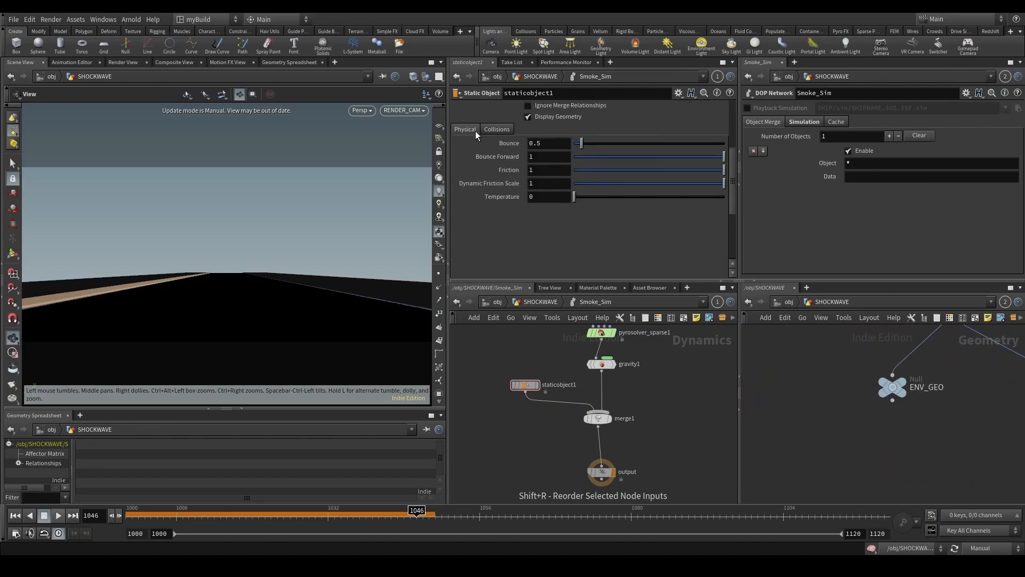
Assign ENV_VDB as the Static Object's Proxy Volume for collisions and set the volume mode to Volume Sample.
left_click(488, 128)
scroll(490, 204, "down", 4)
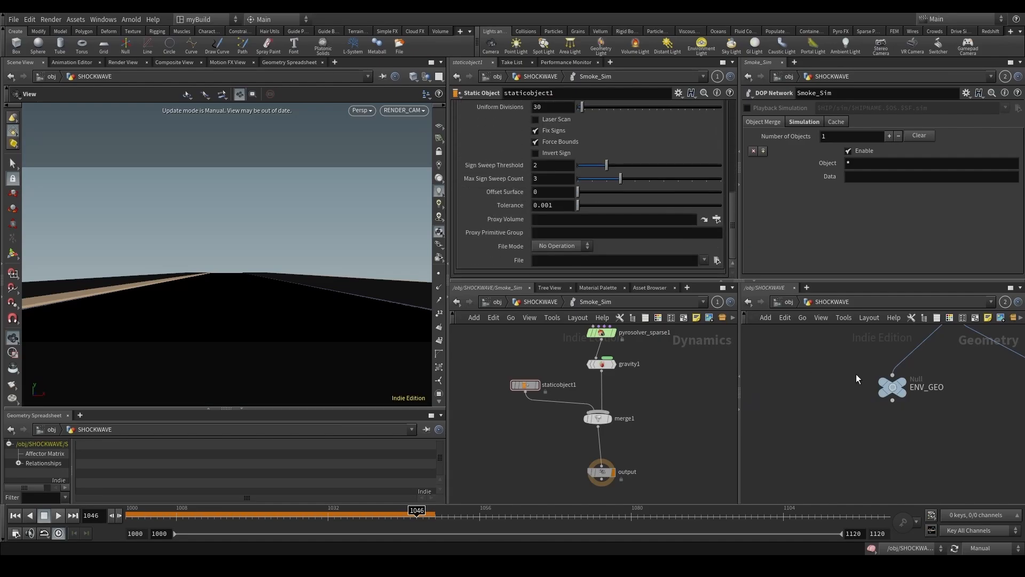
middle_click_drag(857, 374, 719, 376)
left_click_drag(882, 385, 540, 220)
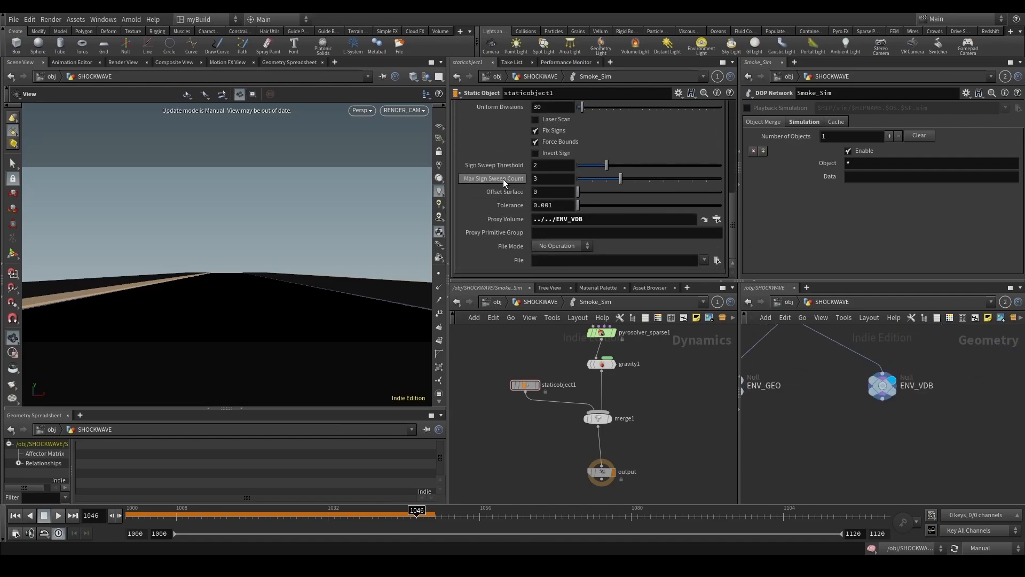
scroll(503, 178, "up", 3)
left_click(535, 149)
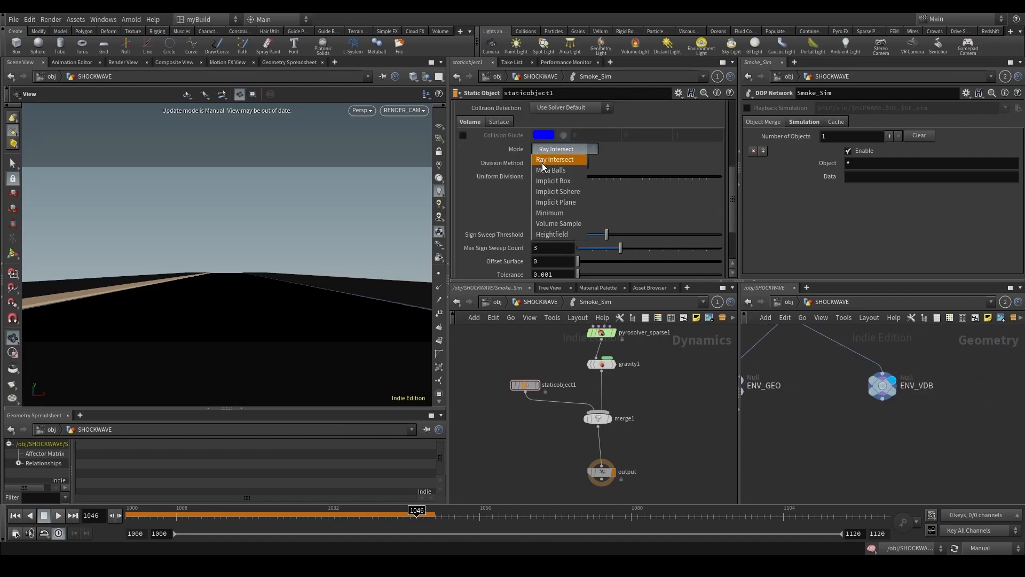
left_click(545, 224)
Return the timeline to the first frame and switch the scene's update mode to Auto Update with the Static Object selected.
left_click_drag(543, 448, 615, 481)
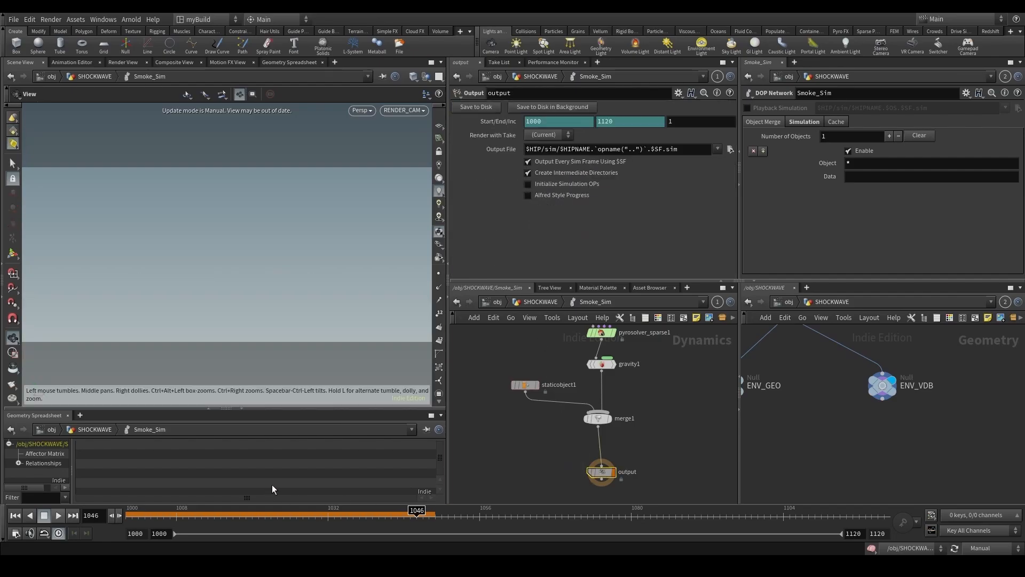
left_click(15, 516)
left_click_drag(463, 463, 540, 374)
left_click(981, 548)
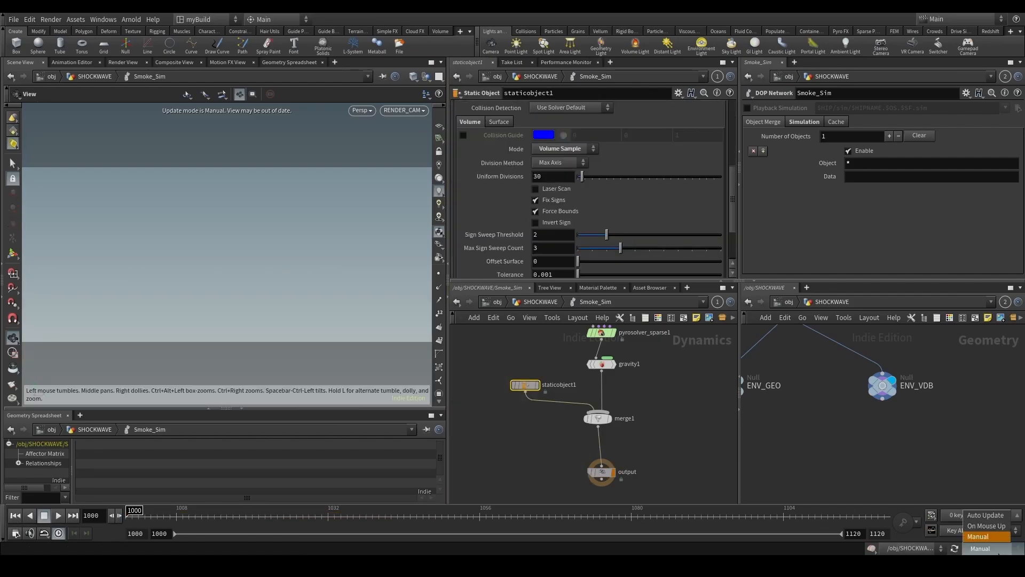
left_click(986, 515)
Check the Static Object's collision volume by temporarily showing its Collision Guide instead of the display geometry.
scroll(486, 160, "up", 2)
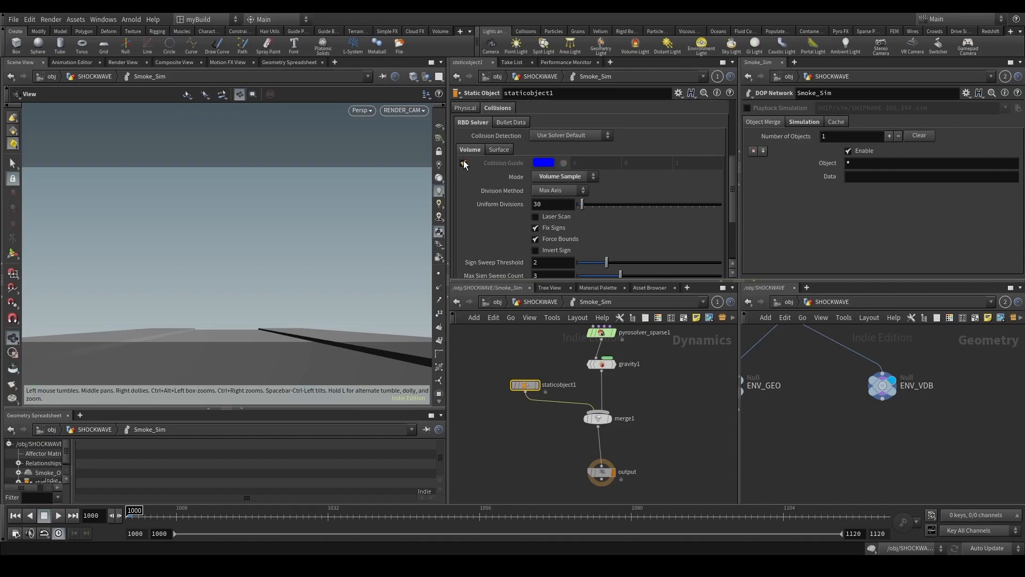
scroll(482, 164, "up", 6)
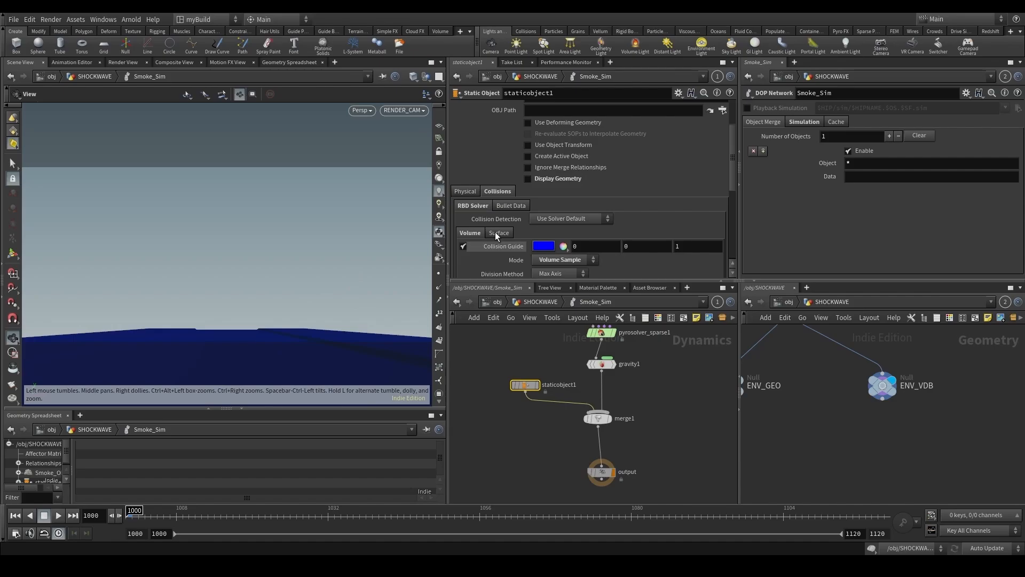
left_click(463, 246)
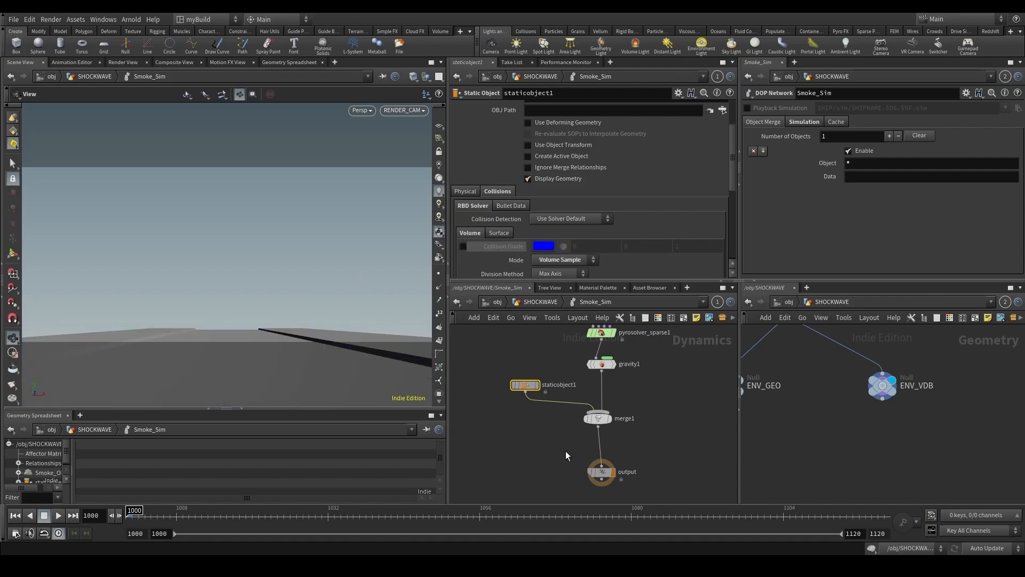
Go back up to the SHOCKWAVE network and play the smoke simulation through dopimportfield1, stopping at frame 1029.
left_click_drag(567, 455, 587, 473)
left_click(541, 302)
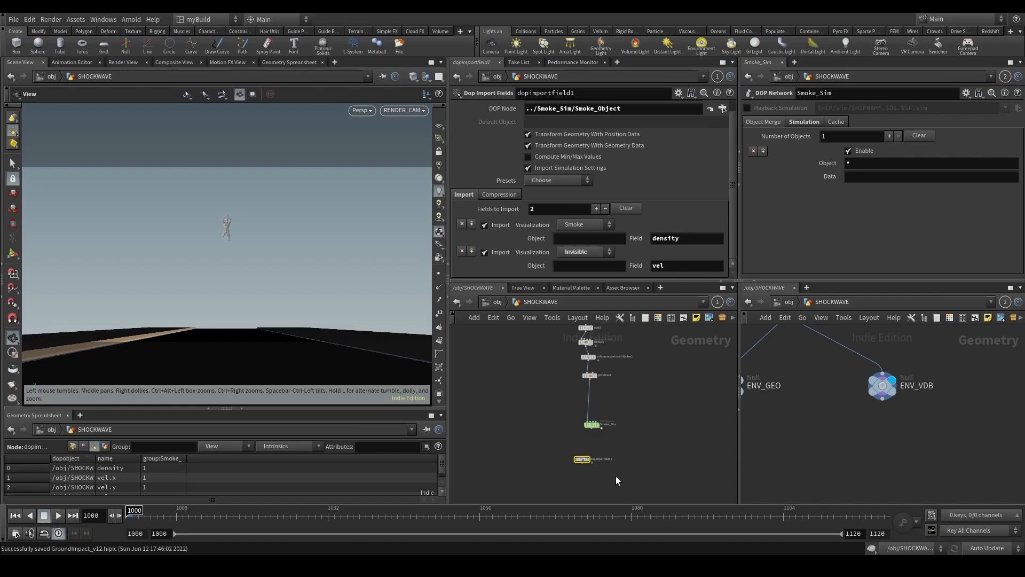
left_click(55, 517)
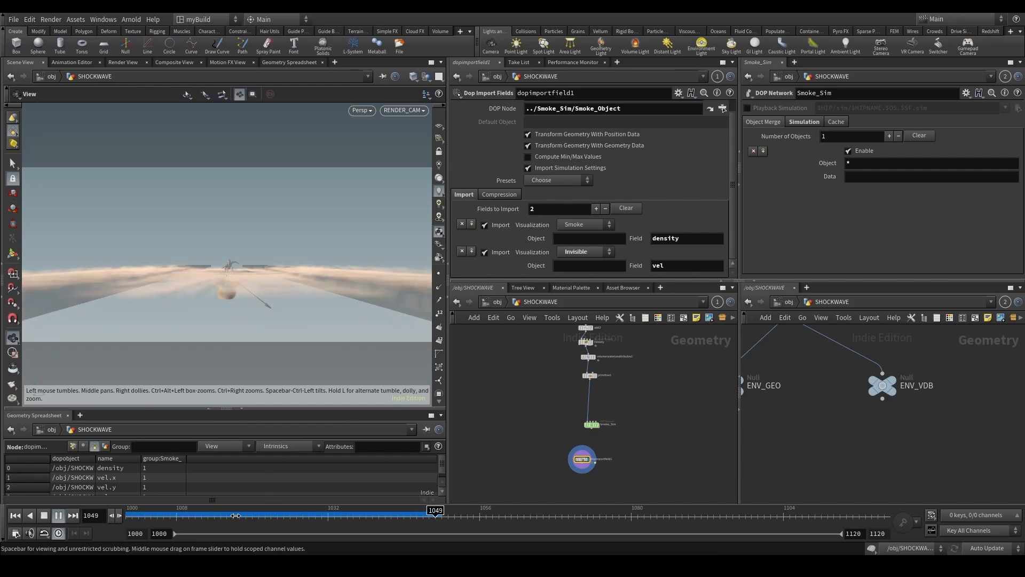
left_click_drag(250, 518, 307, 534)
Maximize the scene view and show the other scene objects fully shaded instead of ghosted.
left_click(432, 63)
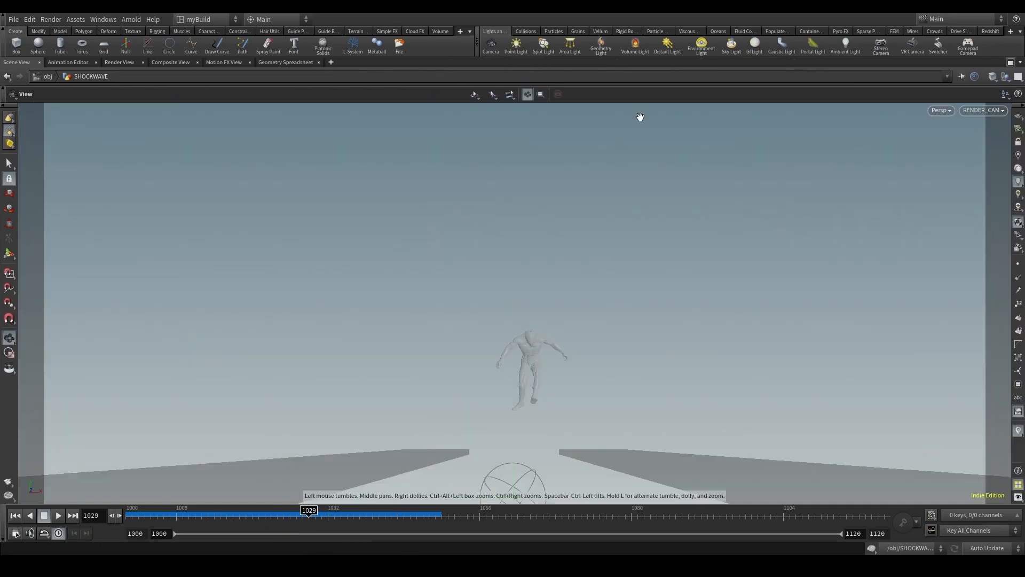
left_click(1005, 75)
left_click(988, 87)
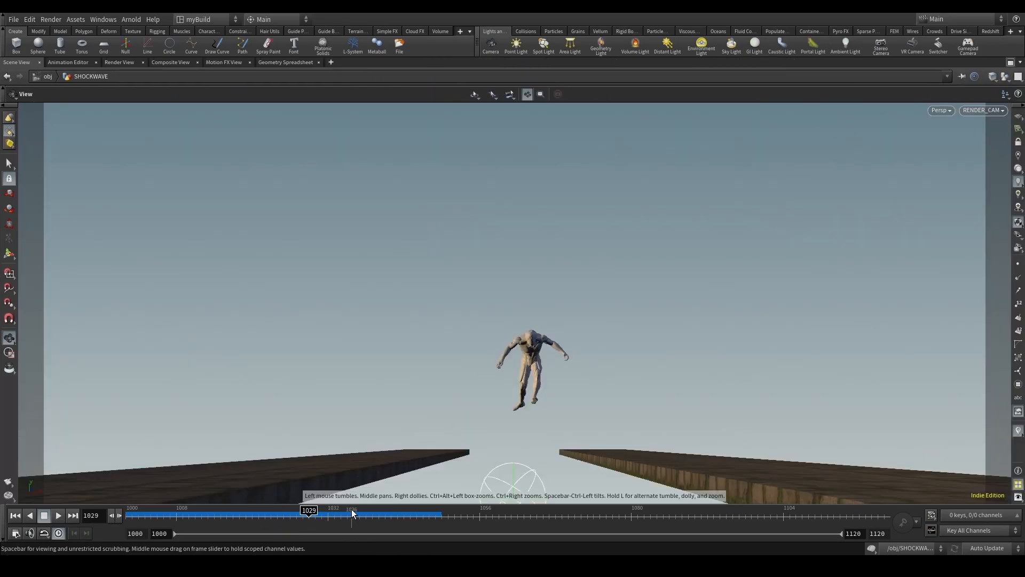
left_click_drag(352, 514, 315, 514)
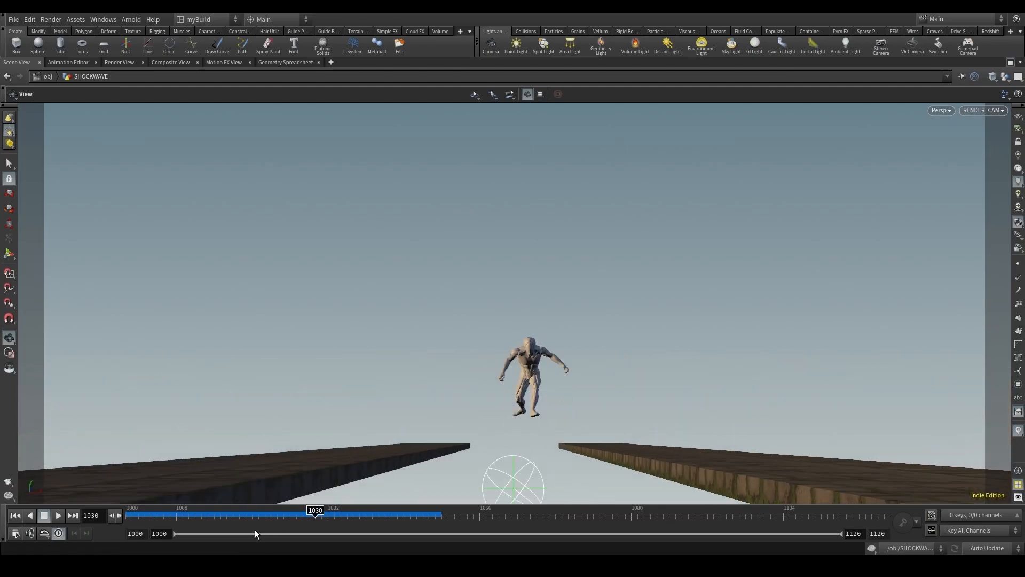
Start a flipbook render of the current viewport to MPlay over the range $RFSTART to $RFEND.
left_click(13, 487)
left_click(78, 360)
left_click(20, 359)
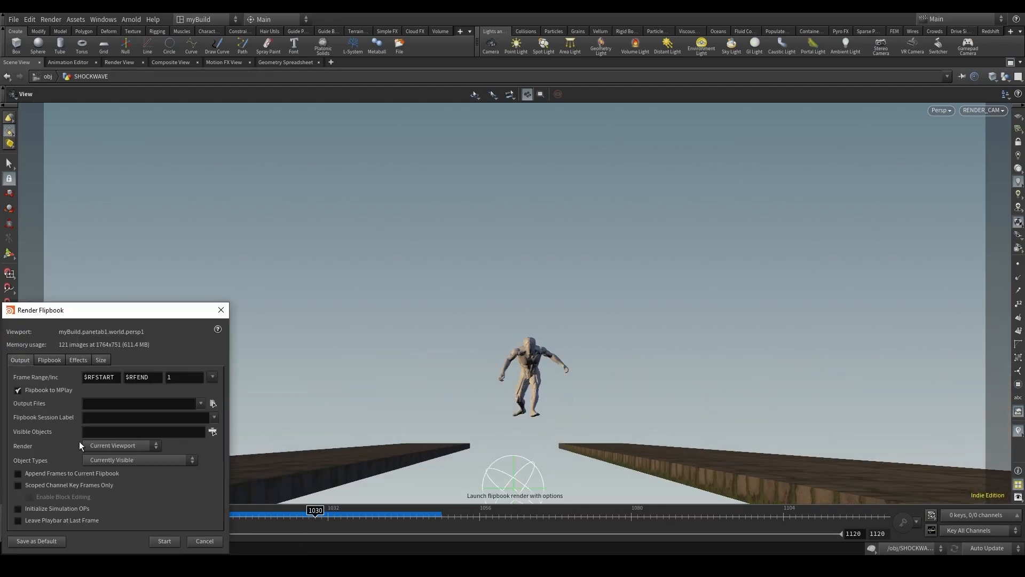
left_click(153, 541)
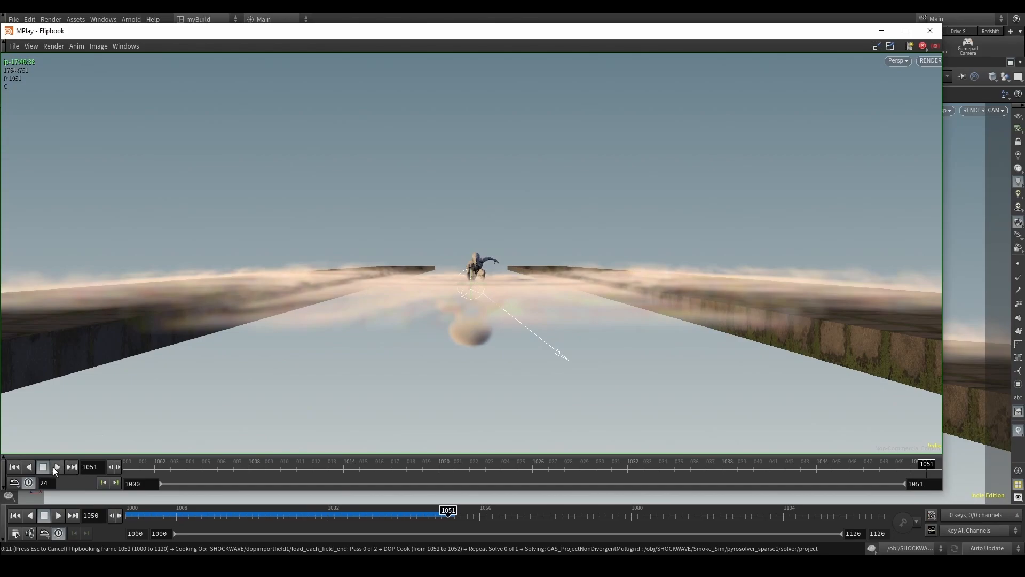
Play and scrub the flipbook frames to examine how the smoke collides with the road and sidewalks, and close the flipbook.
left_click(56, 468)
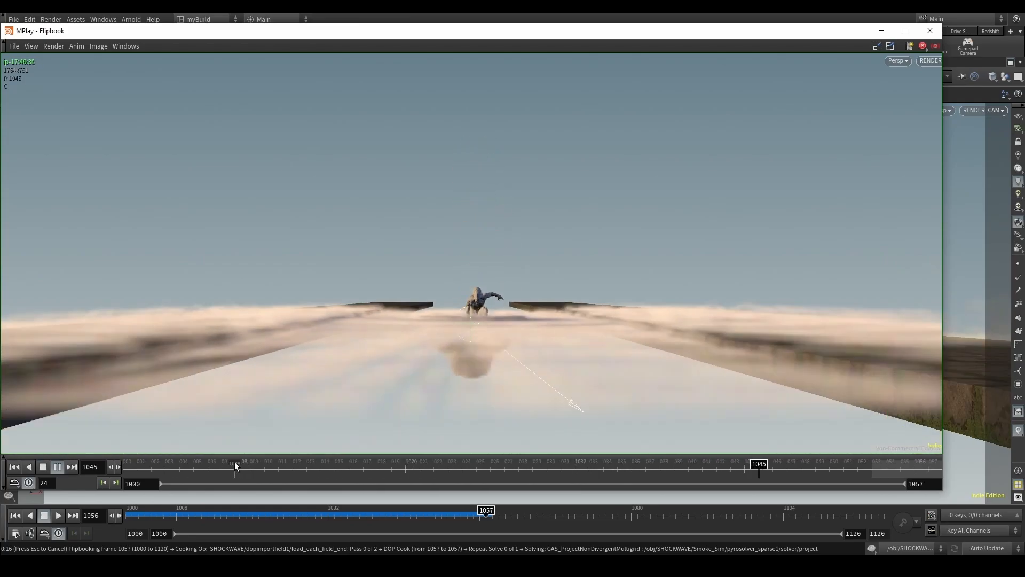
left_click_drag(235, 465, 991, 450)
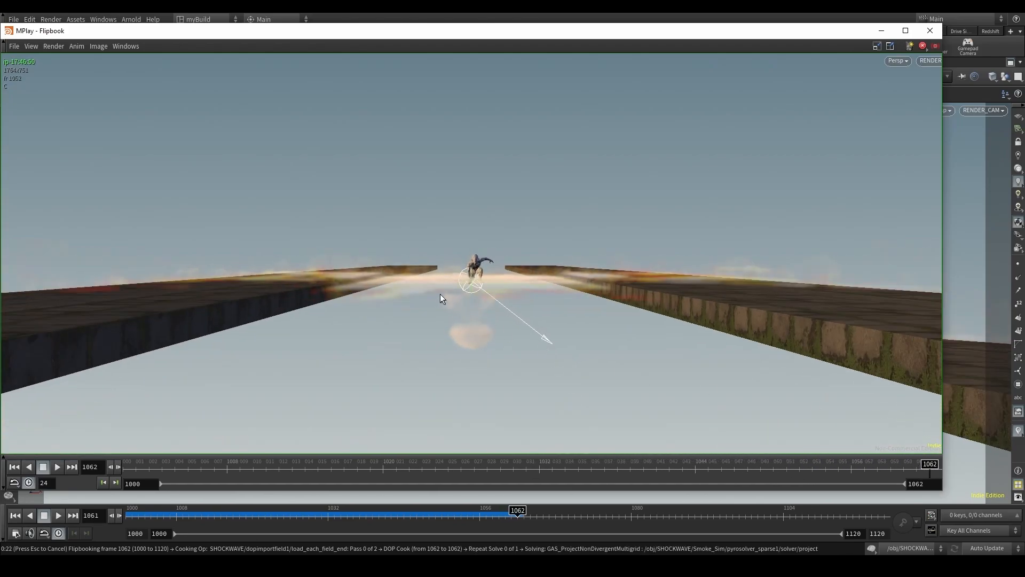
left_click(59, 467)
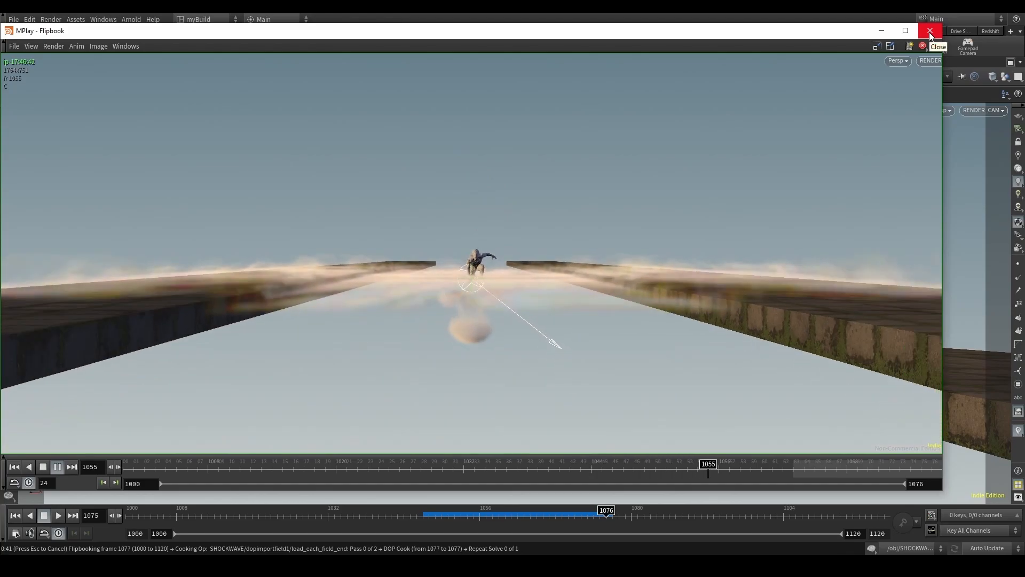
left_click(931, 32)
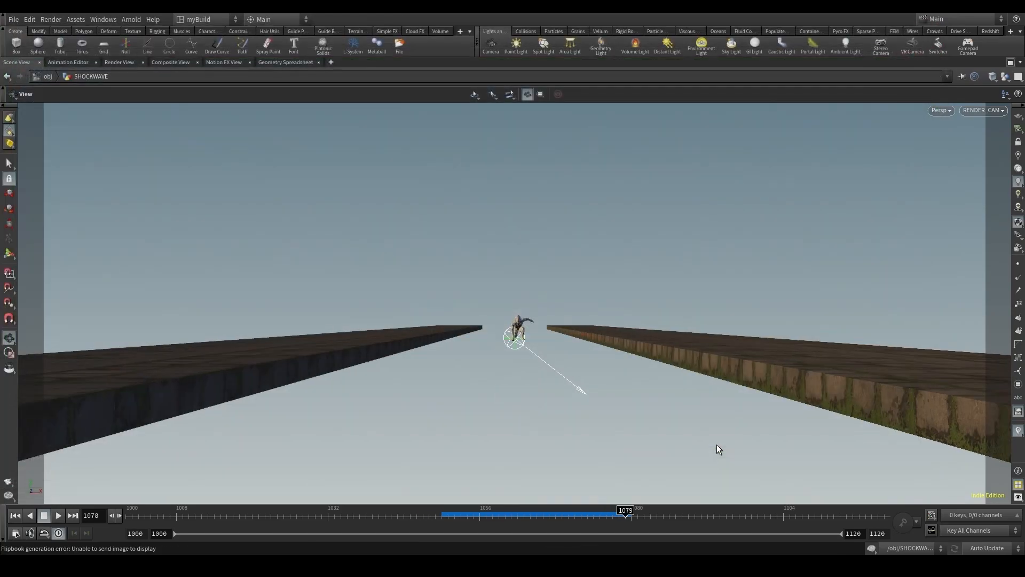
Save the scene and reopen the Smoke_Sim network in the standard pane layout at frame 1000.
key("ctrl+s")
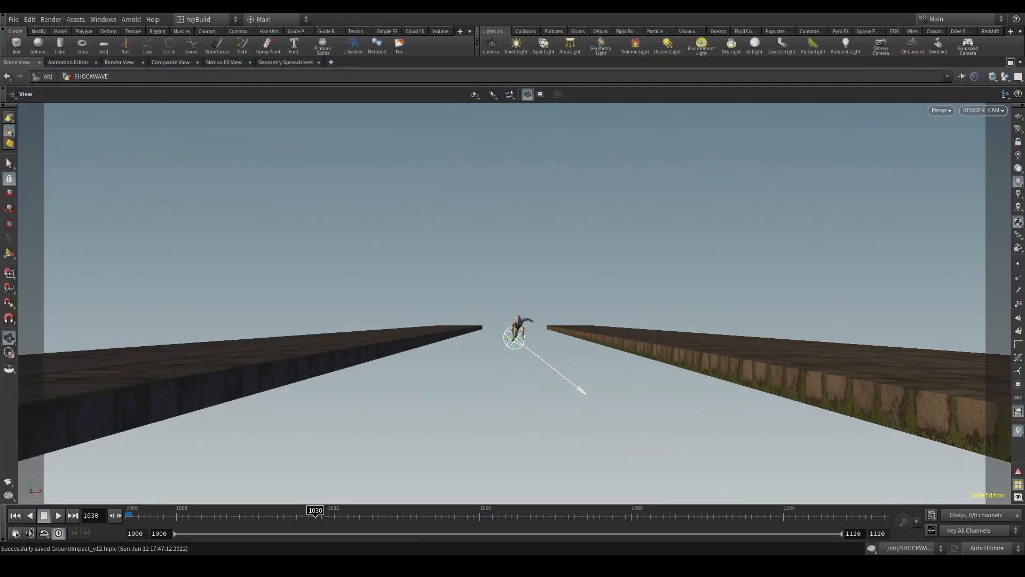
left_click(15, 515)
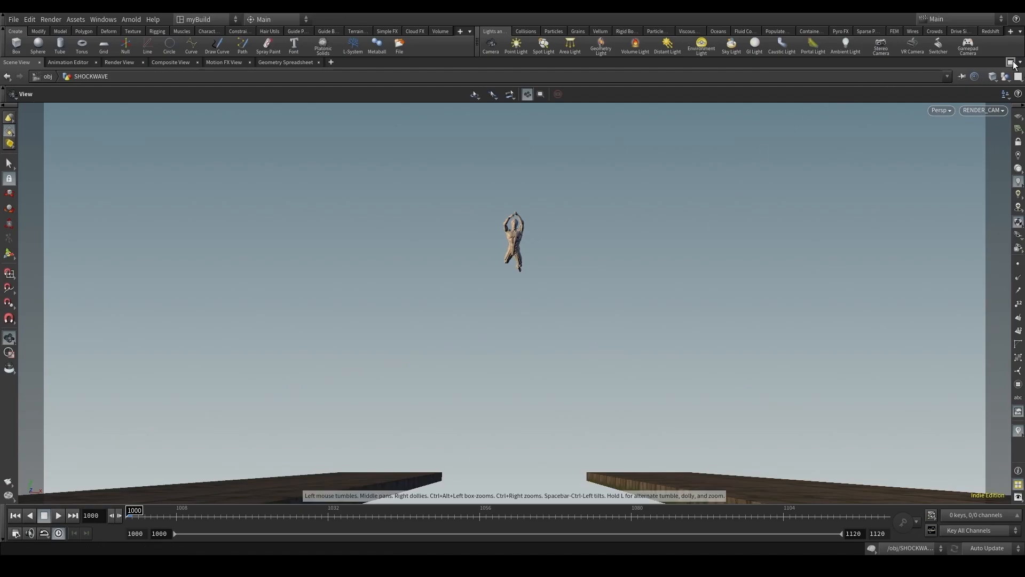
left_click(1015, 63)
left_click(591, 428)
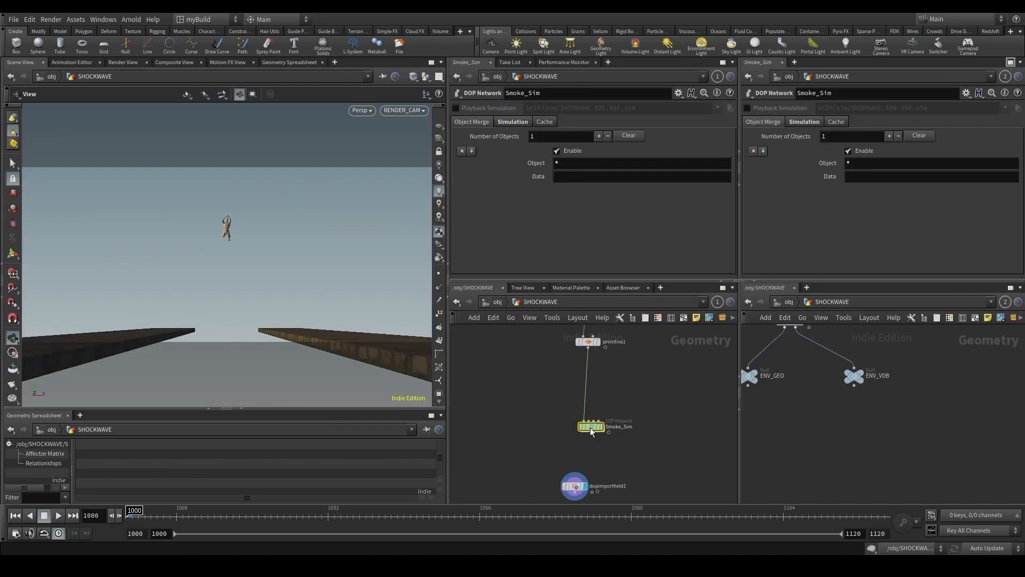
double_click(591, 428)
key("Tab")
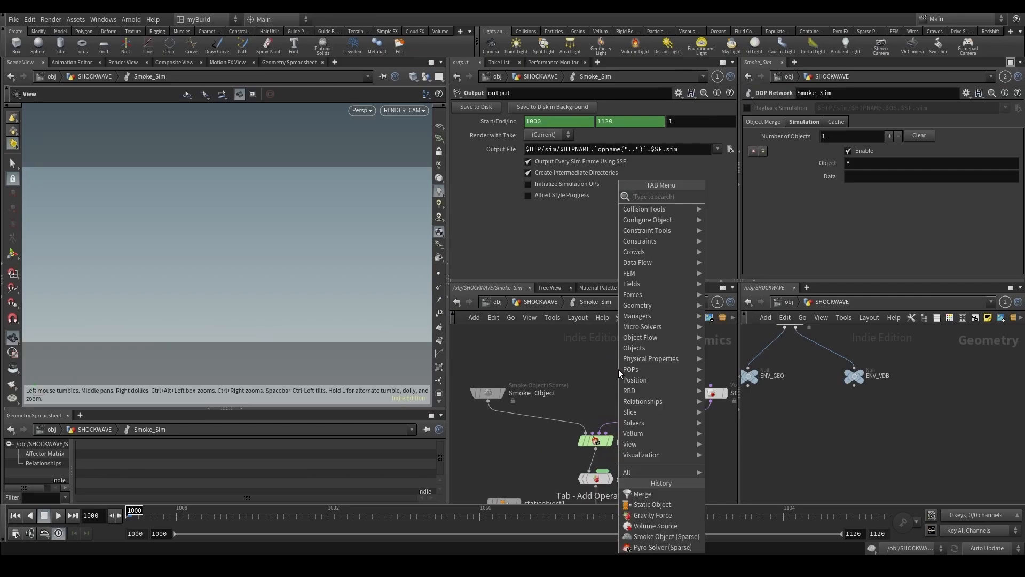
type("gasdis")
key("Return")
key("Escape")
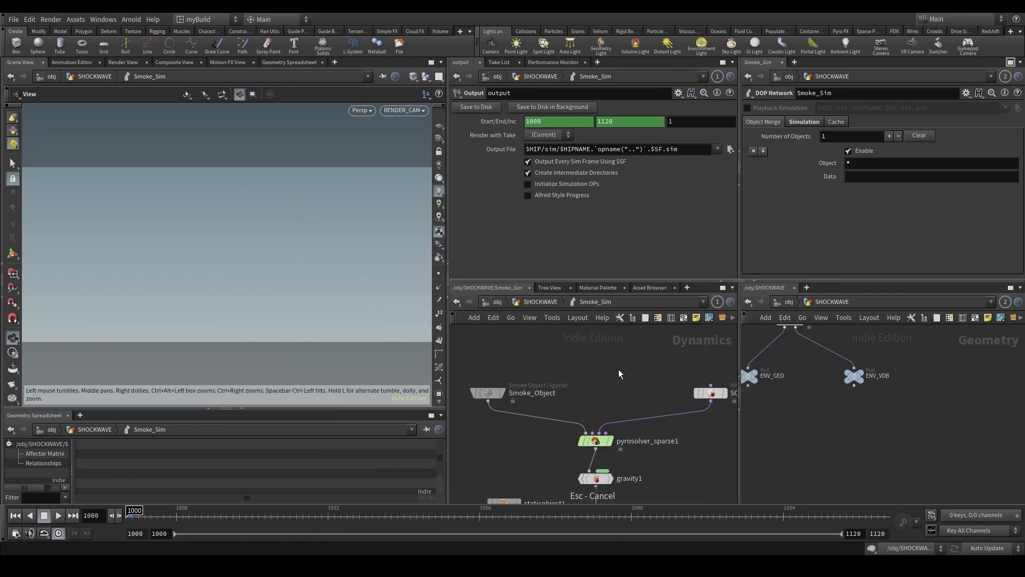
Add a Gas Dissipate node above the sparse pyro solver and connect it to the solver's second input.
key("Tab")
type("gas")
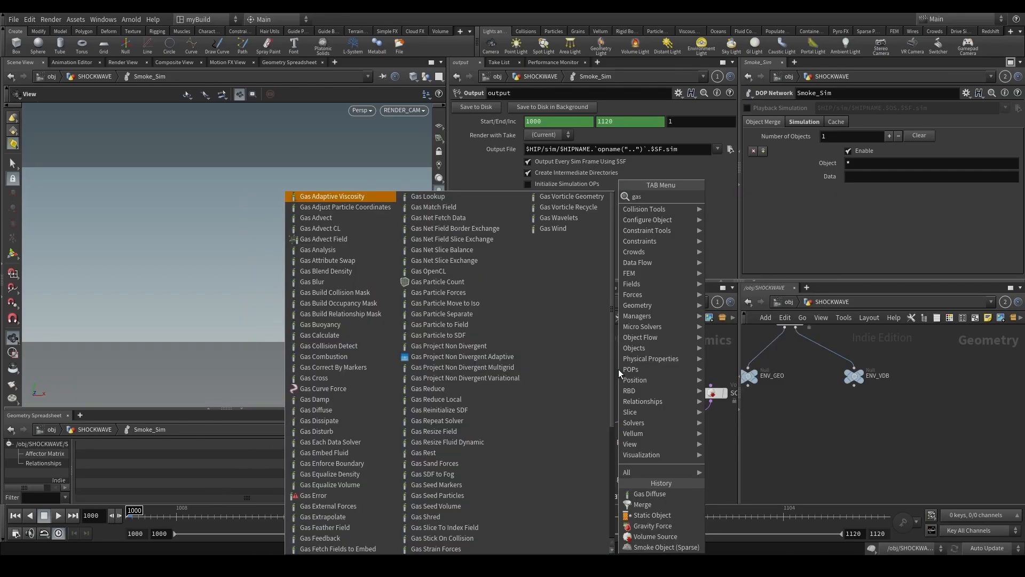
type("dis")
key("Down")
key("Return")
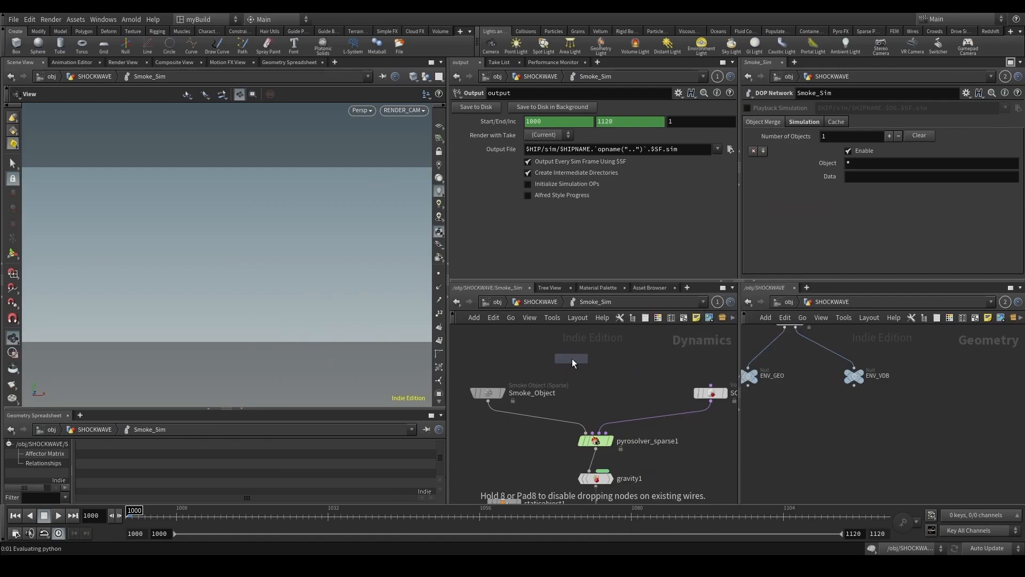
left_click(572, 358)
scroll(580, 357, "up", 3)
left_click(574, 363)
left_click(596, 466)
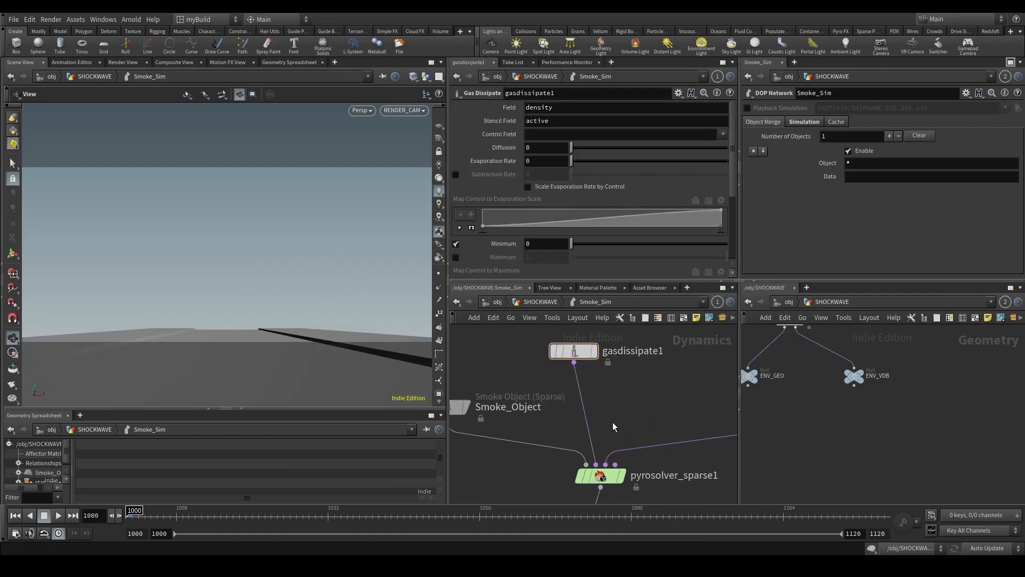
Insert a Merge node on the wire between gasdissipate1 and pyrosolver_sparse1.
key("Tab")
type("m")
key("Return")
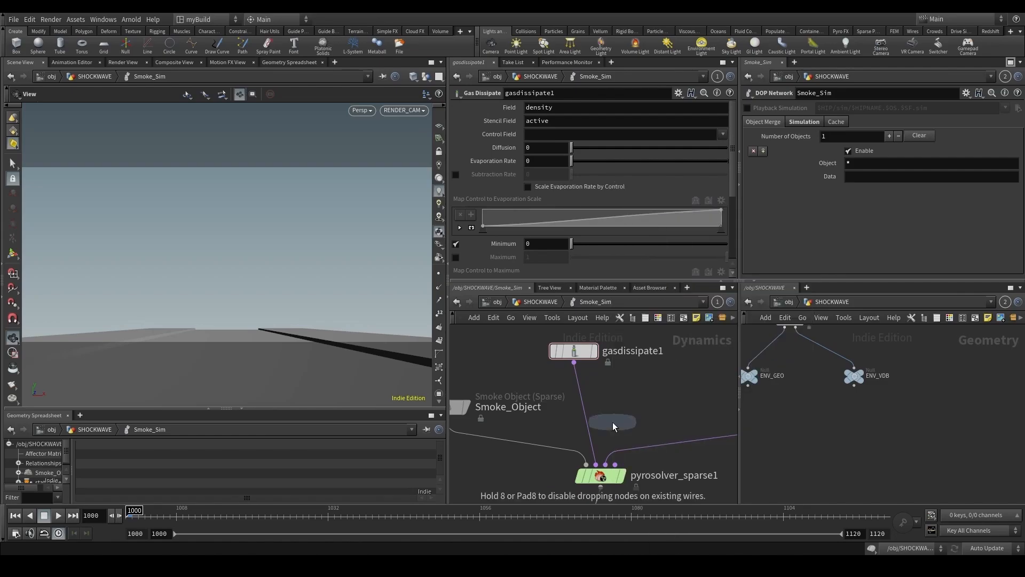
left_click(583, 402)
left_click(574, 350)
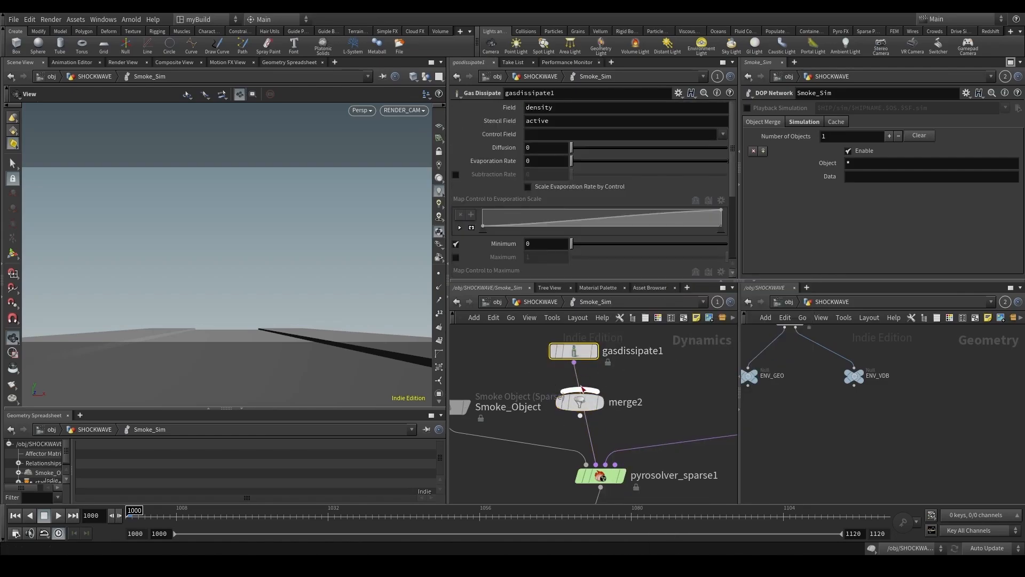
scroll(586, 399, "down", 3)
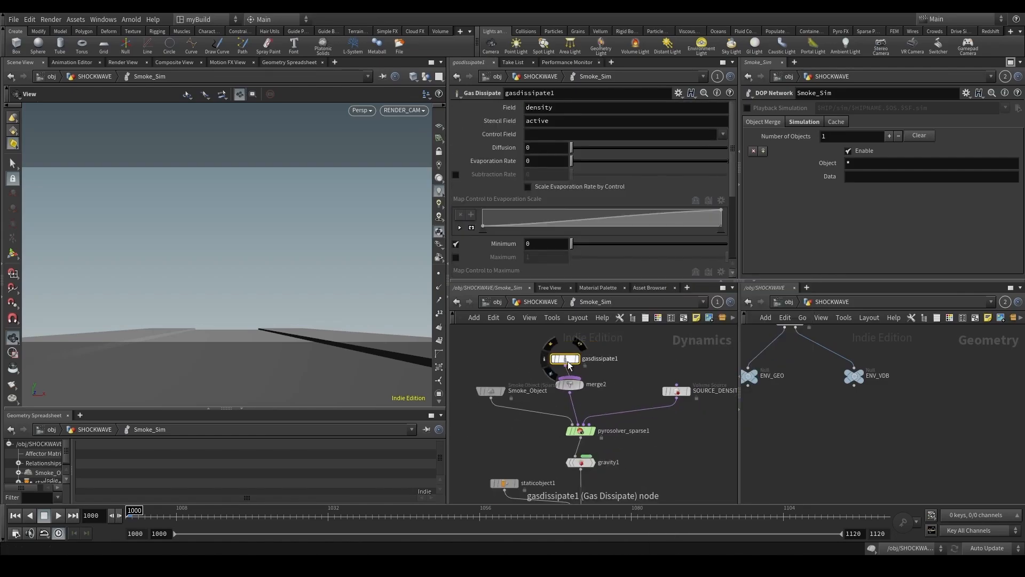
left_click_drag(562, 357, 507, 332)
key("Tab")
type("gas")
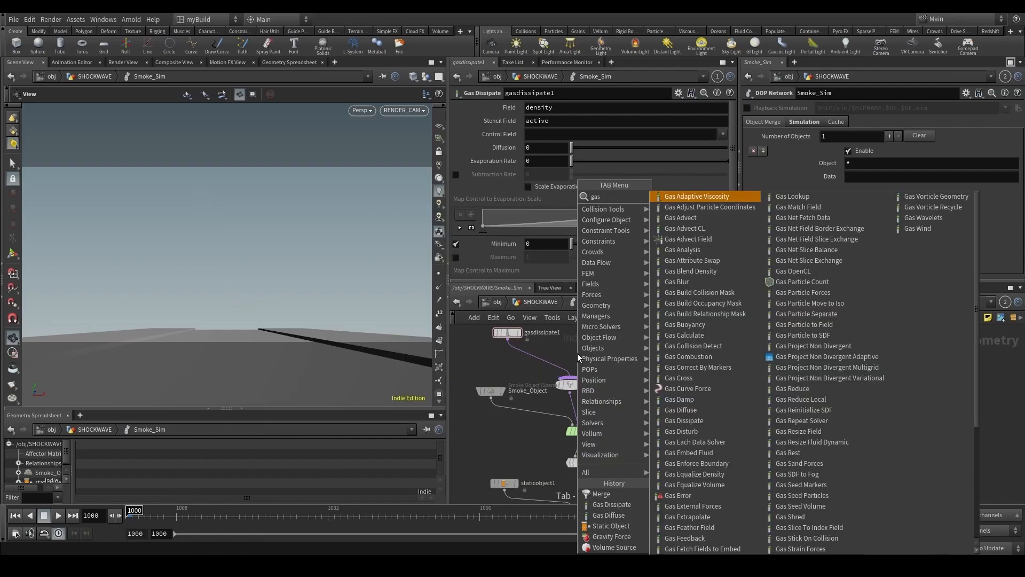
type(" dis")
key("Return")
left_click(578, 354)
Add a Gas Disturb node wired into merge2 and delete the Gas Dissipate node.
key("Tab")
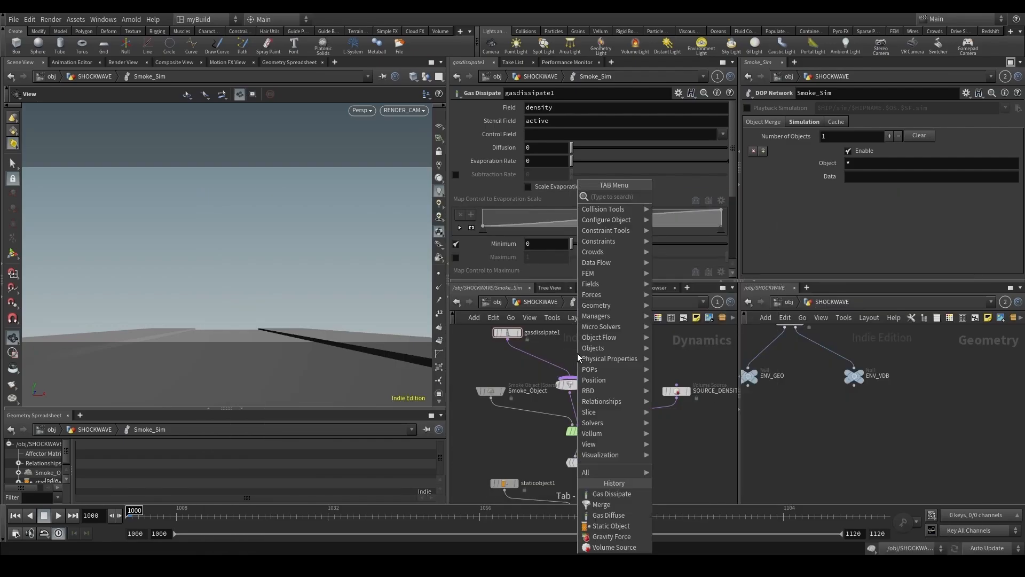
type("gas dist")
key("Return")
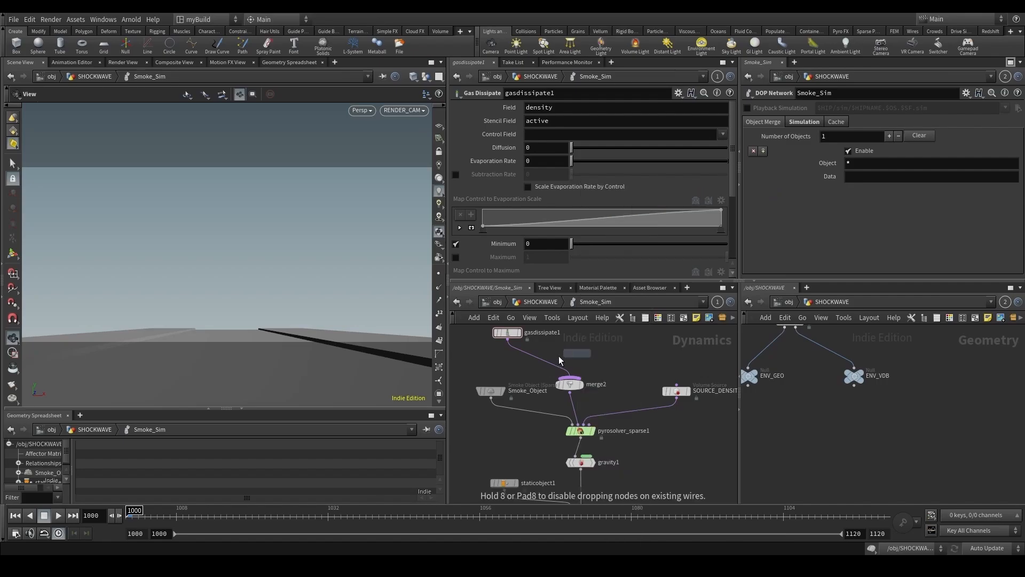
left_click(586, 336)
left_click(586, 342)
left_click(561, 379)
left_click_drag(485, 359, 522, 329)
key("Delete")
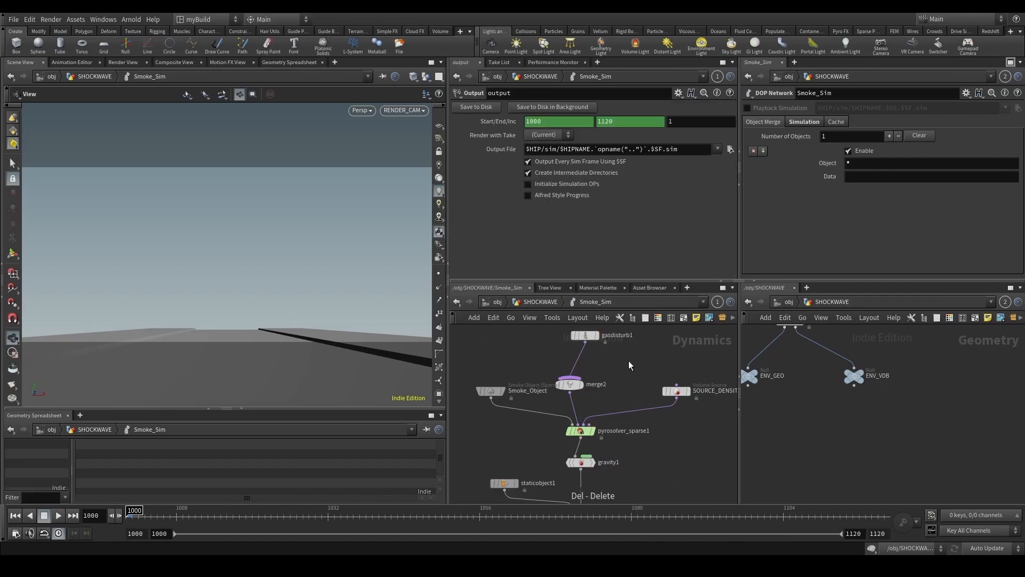
Check the Smoke_Object voxel size and set the gasdisturb1 mode to Block-Based.
left_click_drag(629, 361, 580, 331)
left_click(491, 390)
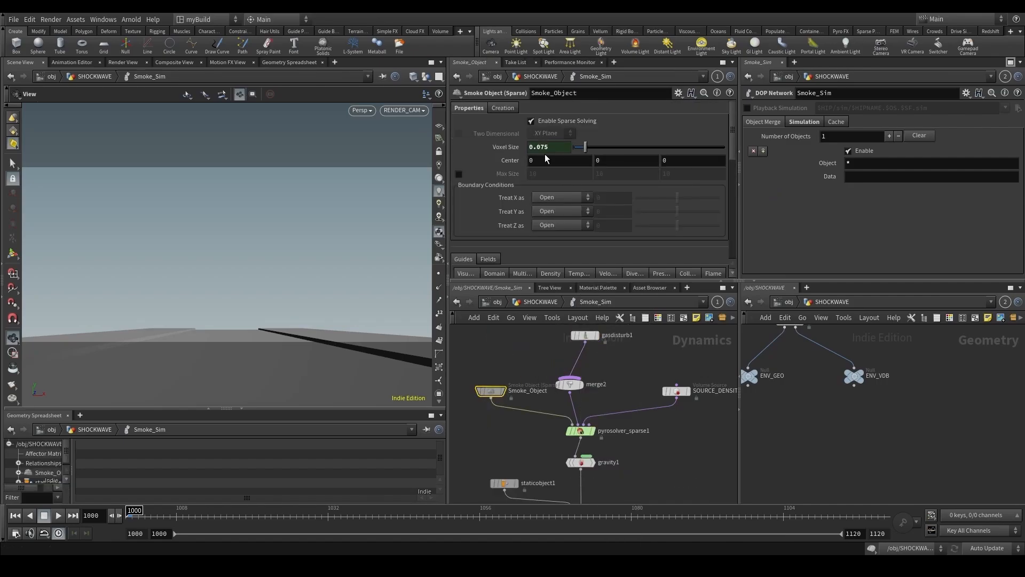
left_click(584, 336)
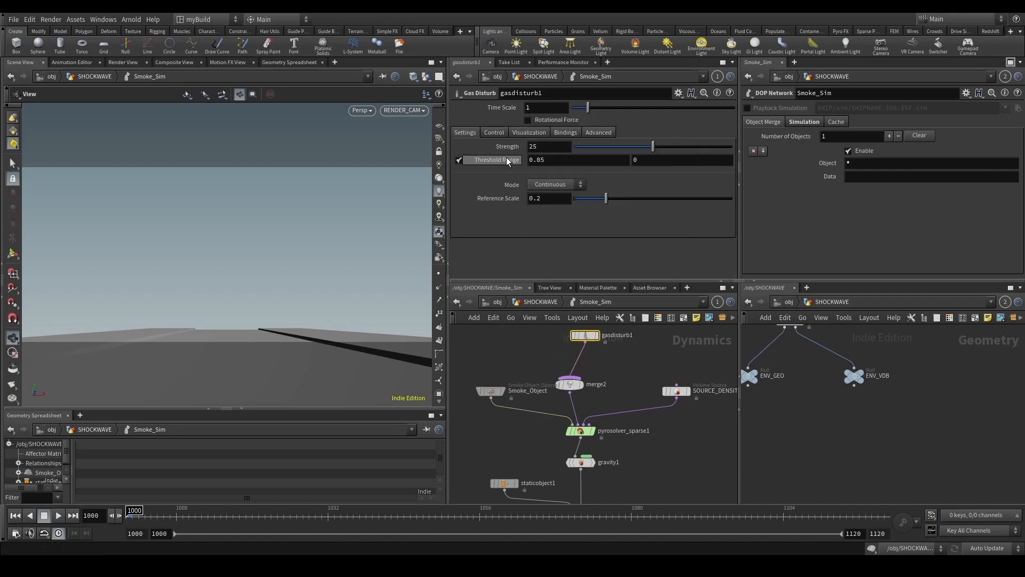
left_click(490, 134)
left_click(463, 134)
left_click(553, 206)
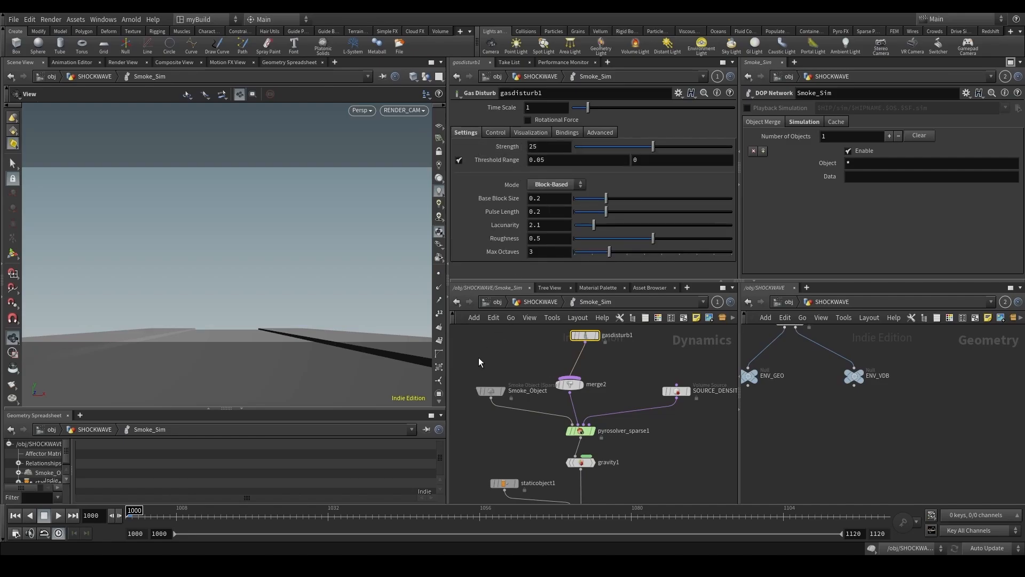
Duplicate gasdisturb1, wire the copy into merge2, and set the copy's base block size to 0.6.
middle_click_drag(594, 349, 603, 393)
scroll(603, 393, "up", 2)
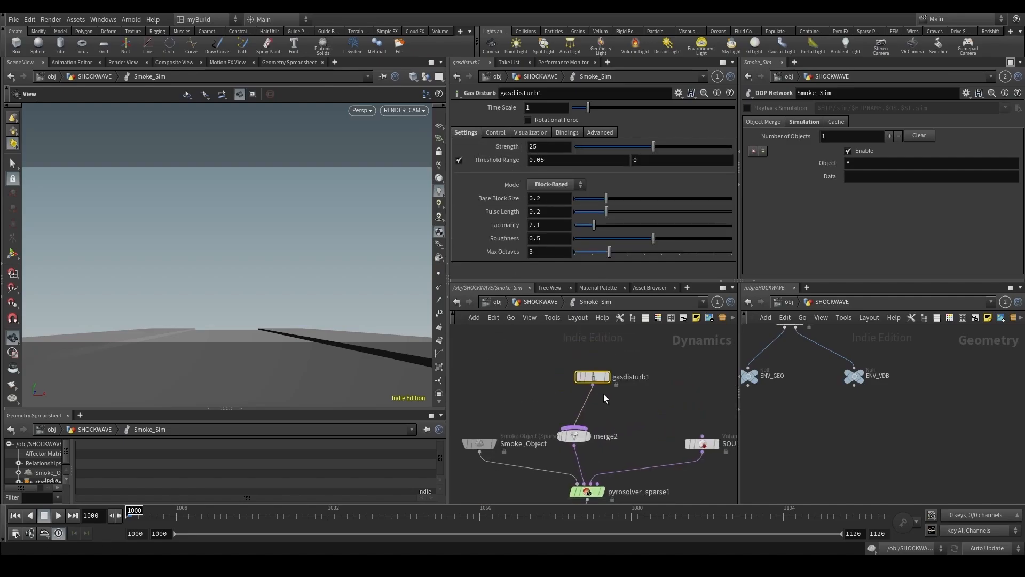
mouse_move(592, 376)
left_mouse_down()
mouse_move(539, 369)
mouse_move(625, 362)
mouse_move(587, 412)
left_mouse_up()
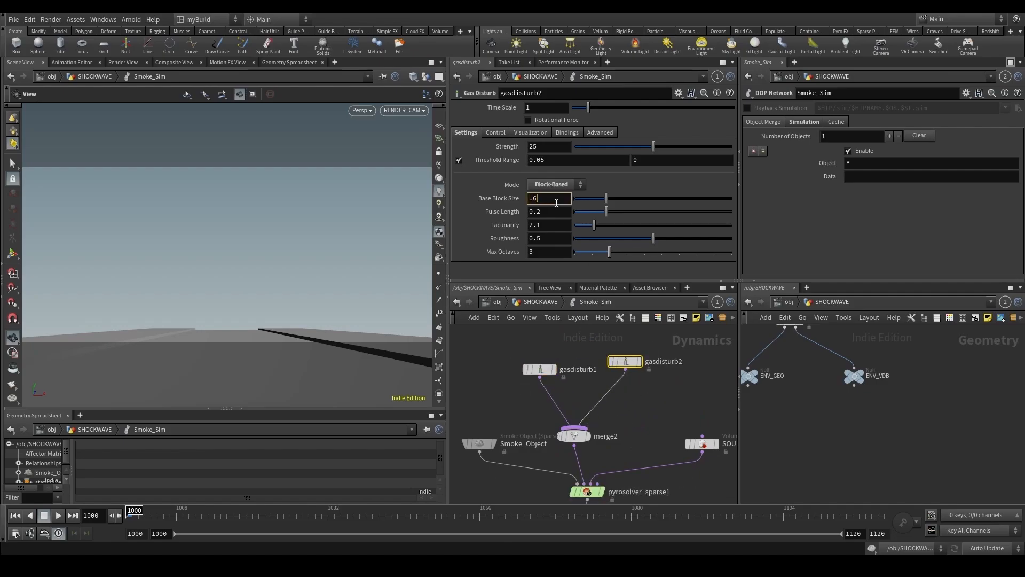
key("Return")
Set the Smoke_Object voxel size to 0.05.
scroll(665, 424, "down", 3)
left_click(558, 435)
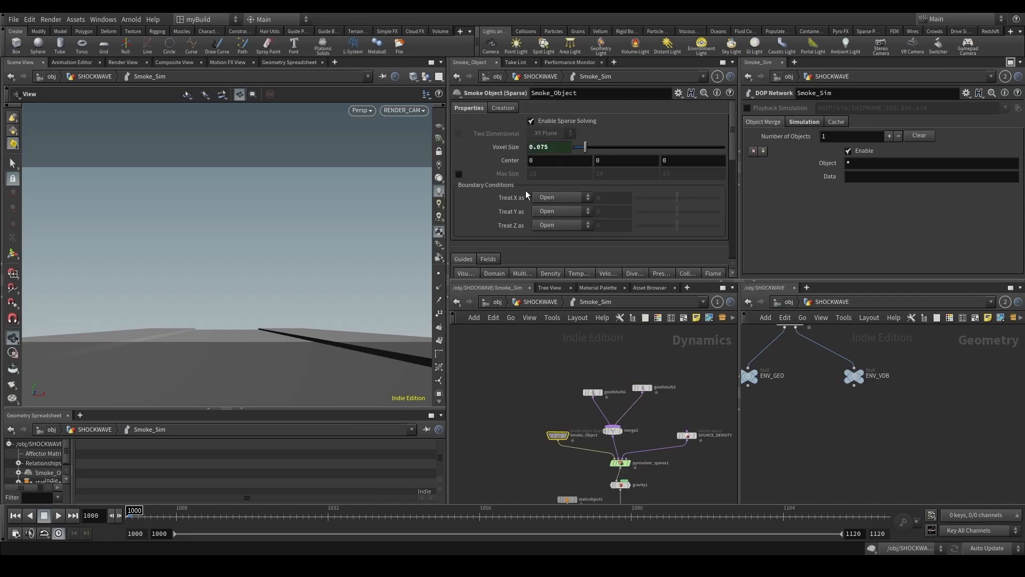
left_click(542, 147)
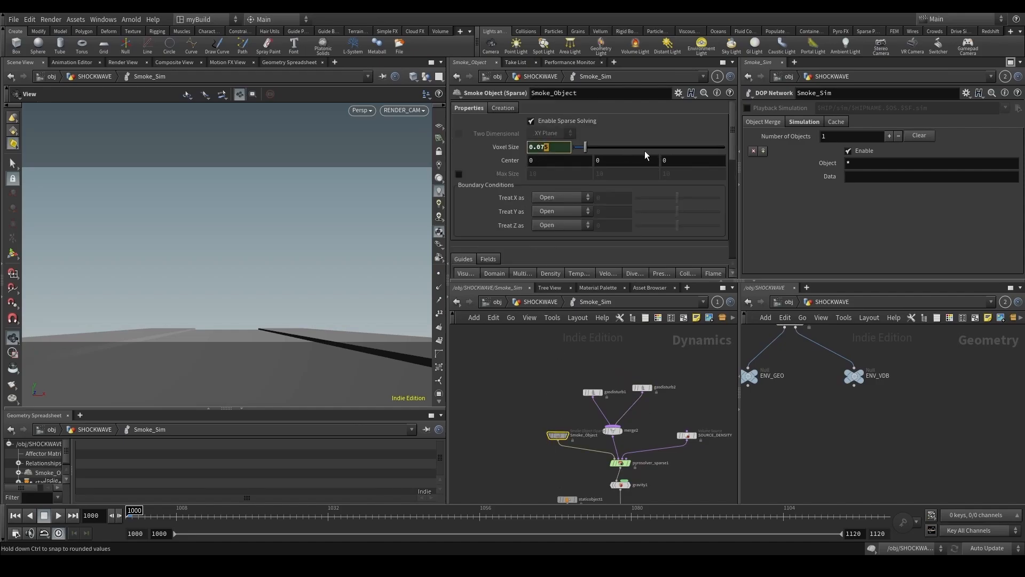
key("BackSpace")
key("BackSpace")
type("5")
key("Return")
Go up to the SHOCKWAVE geometry network, display dopimportfield1 and save the scene.
left_click(546, 302)
left_click(524, 374)
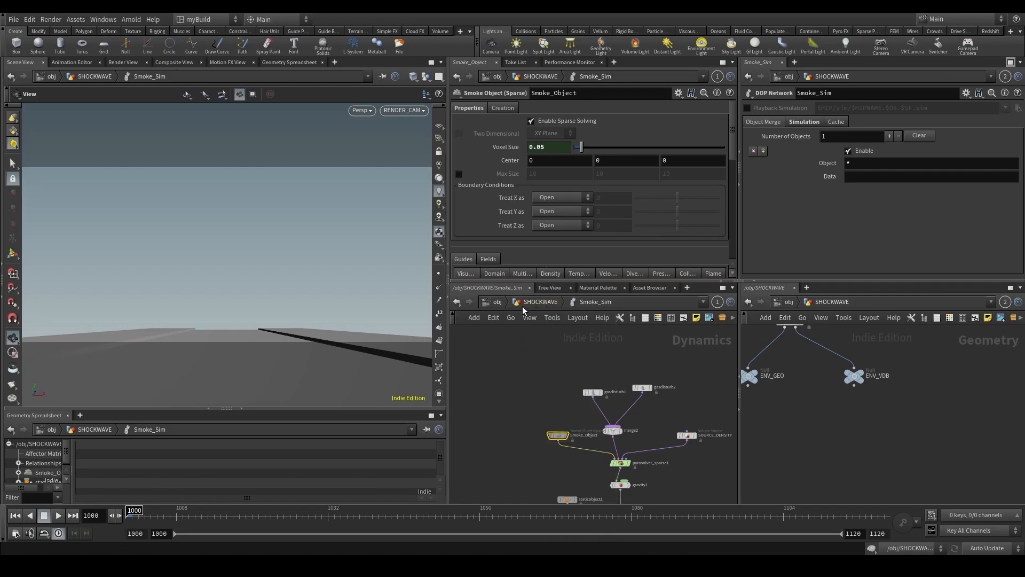
left_click(523, 302)
left_click(574, 487)
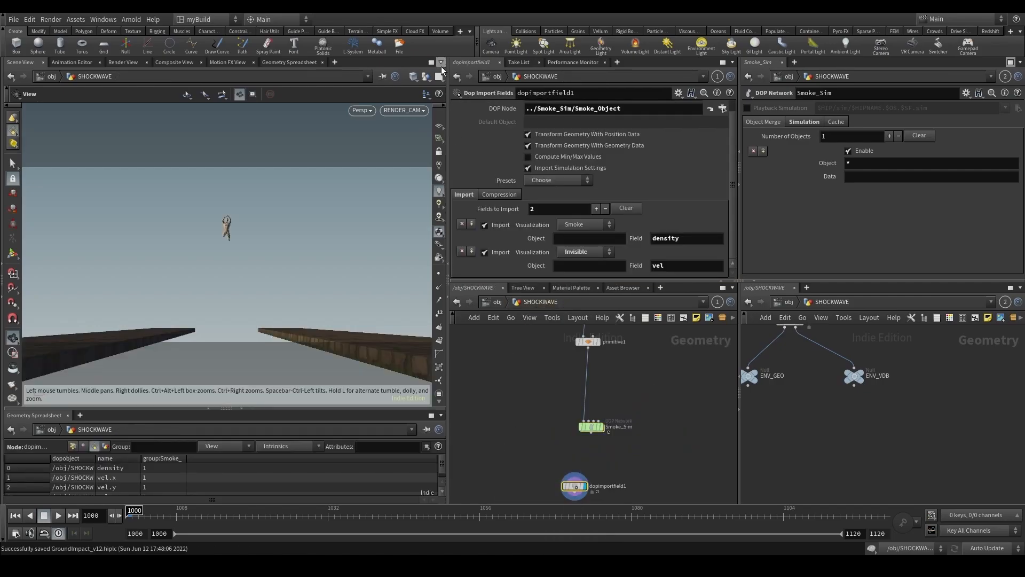
Display volumerasterizeattributes1 followed by primitive1, and examine the rasterized source at frame 1038.
scroll(542, 427, "down", 3)
middle_click_drag(561, 401, 570, 475)
scroll(546, 464, "up", 2)
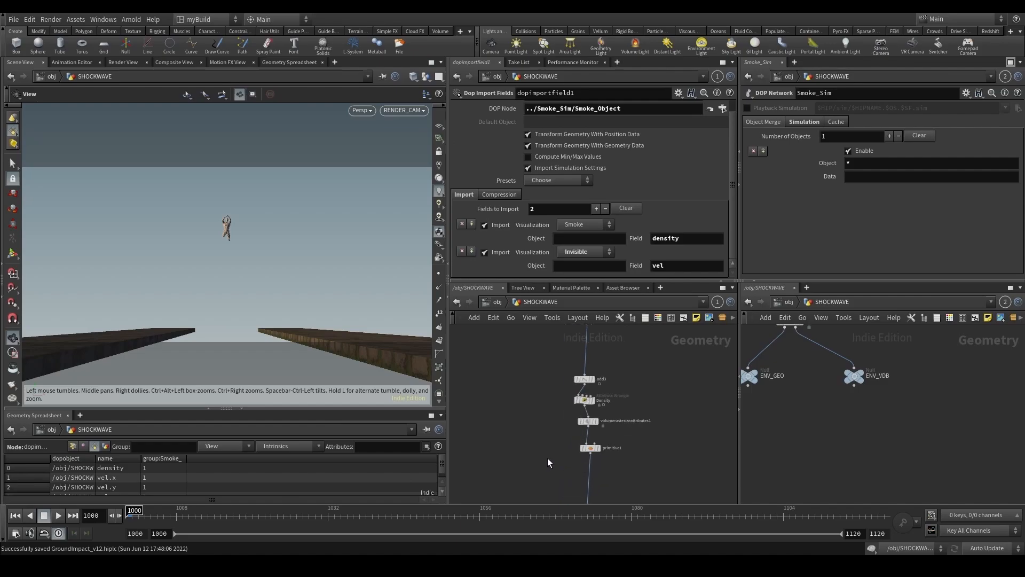
left_click(597, 449)
left_click_drag(643, 403, 644, 404)
key("r")
left_click_drag(287, 518, 397, 515)
left_click_drag(597, 425, 602, 422)
key("r")
left_click_drag(394, 516, 366, 518)
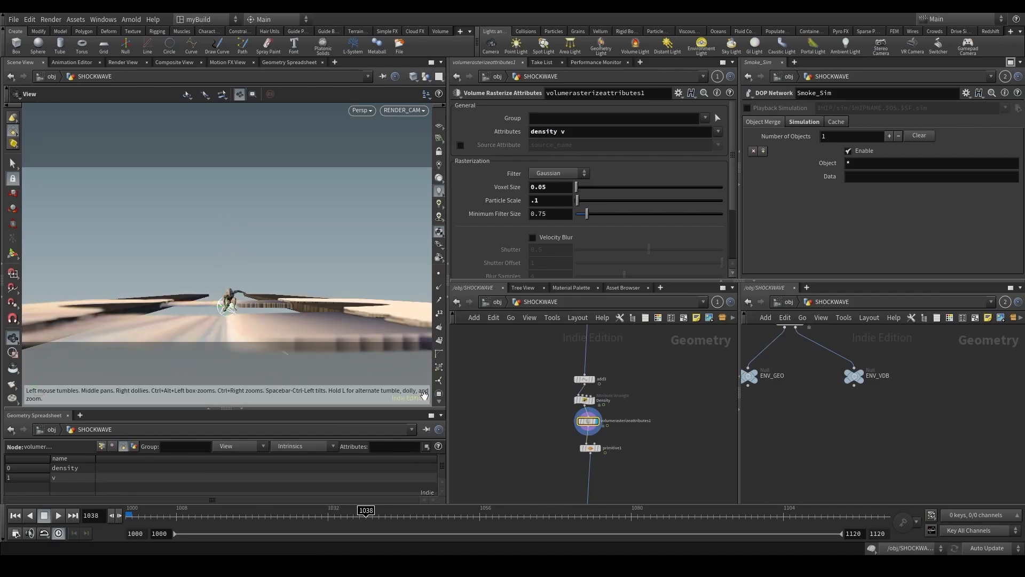
left_click_drag(567, 441, 615, 468)
key("r")
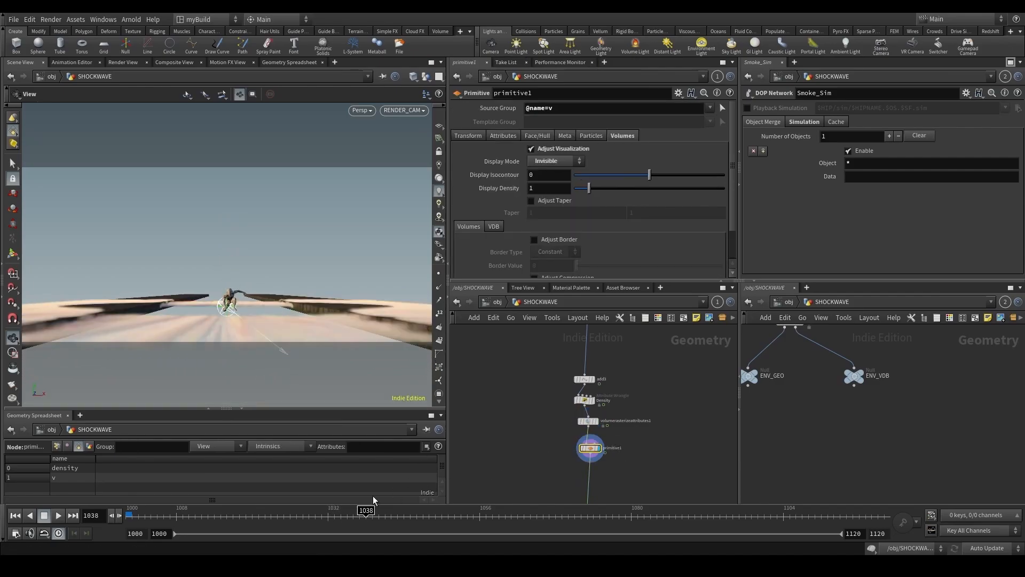
mouse_move(373, 510)
left_mouse_down()
mouse_move(316, 516)
mouse_move(379, 510)
mouse_move(366, 510)
left_mouse_up()
Examine the density ring from above, return to the RENDER_CAM view, and scrub the timeline back to frame 1038.
right_click_drag(192, 353, 214, 337)
left_click_drag(213, 337, 328, 305)
scroll(560, 462, "up", 2)
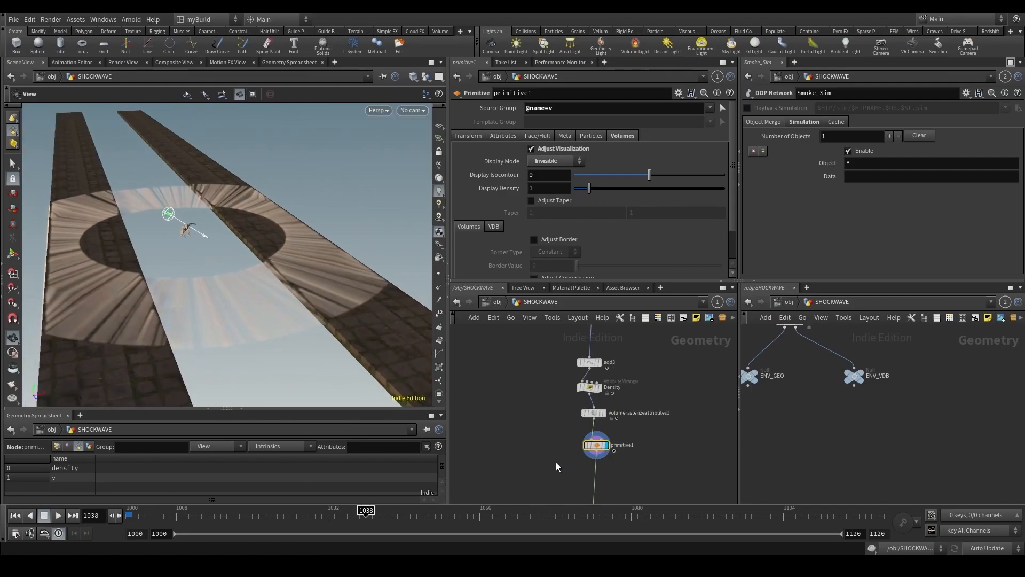
middle_click_drag(556, 462, 534, 403)
key("Tab")
key("Escape")
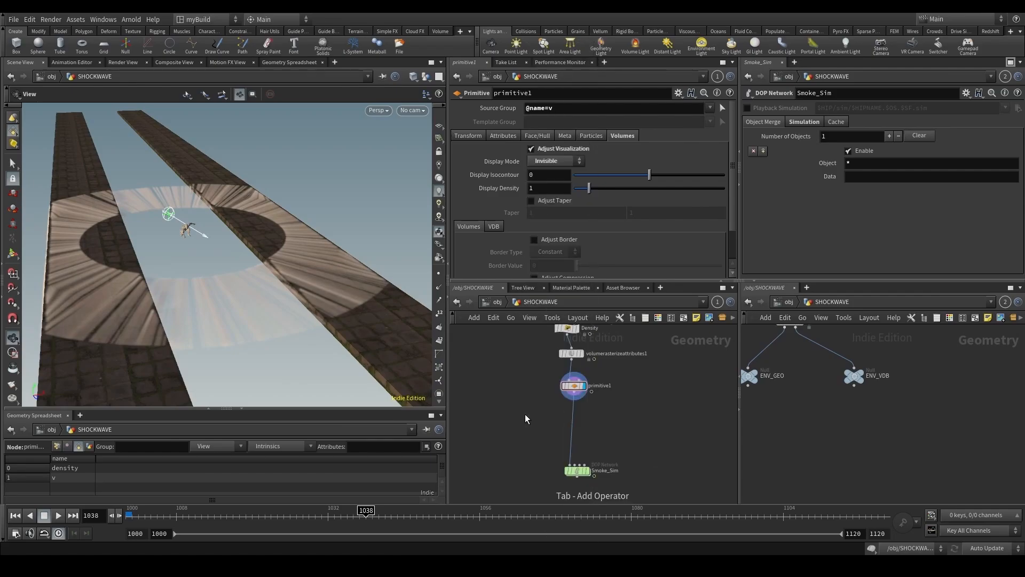
right_click_drag(231, 272, 219, 283)
left_click_drag(219, 283, 344, 170)
left_click(412, 110)
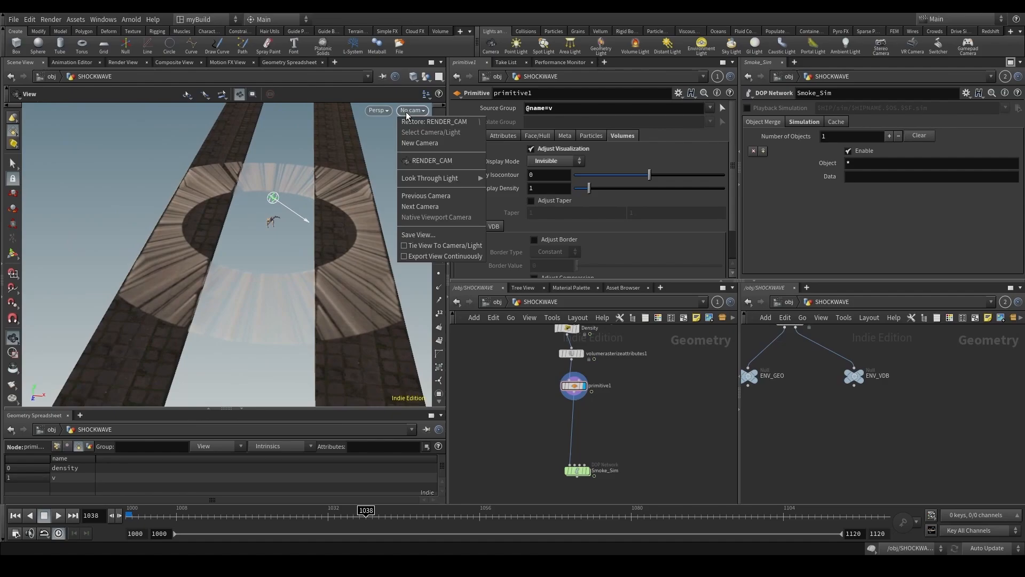
left_click(418, 158)
left_click(297, 515)
left_click_drag(297, 520, 367, 520)
Insert a Volume VOP node on the wire between primitive1 and Smoke_Sim.
middle_click_drag(521, 432, 510, 400)
key("Tab")
type("volumev")
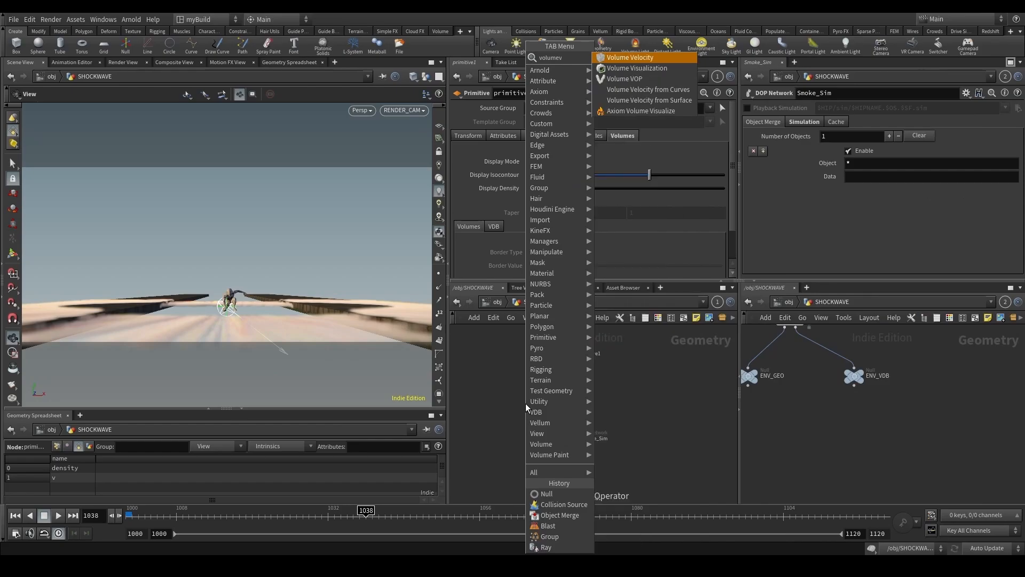
key("Down")
key("Down")
key("Return")
left_click(554, 395)
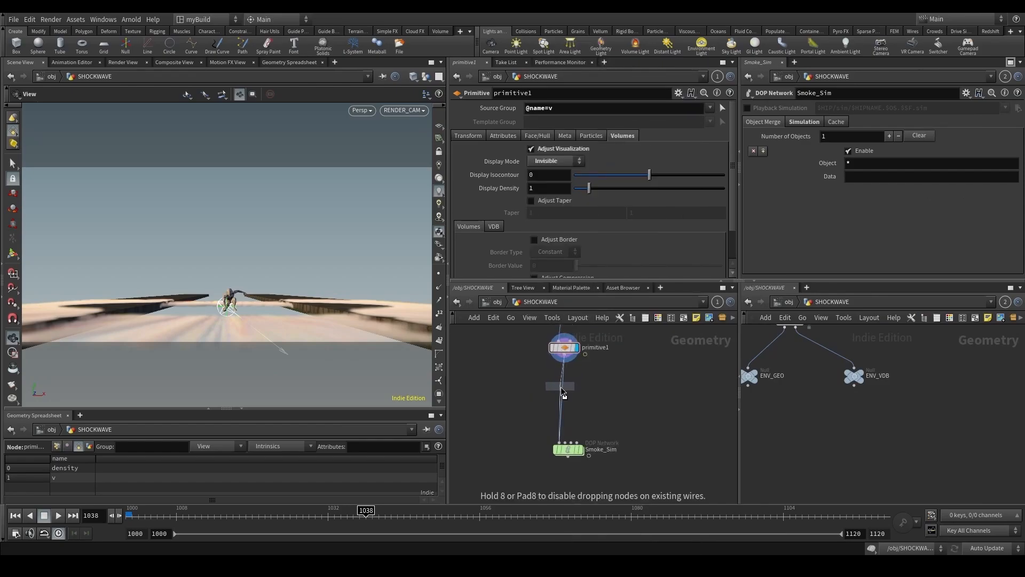
Inside volumevop1, add a Turbulent Noise node and feed the global position P into its pos input.
double_click(561, 386)
key("Tab")
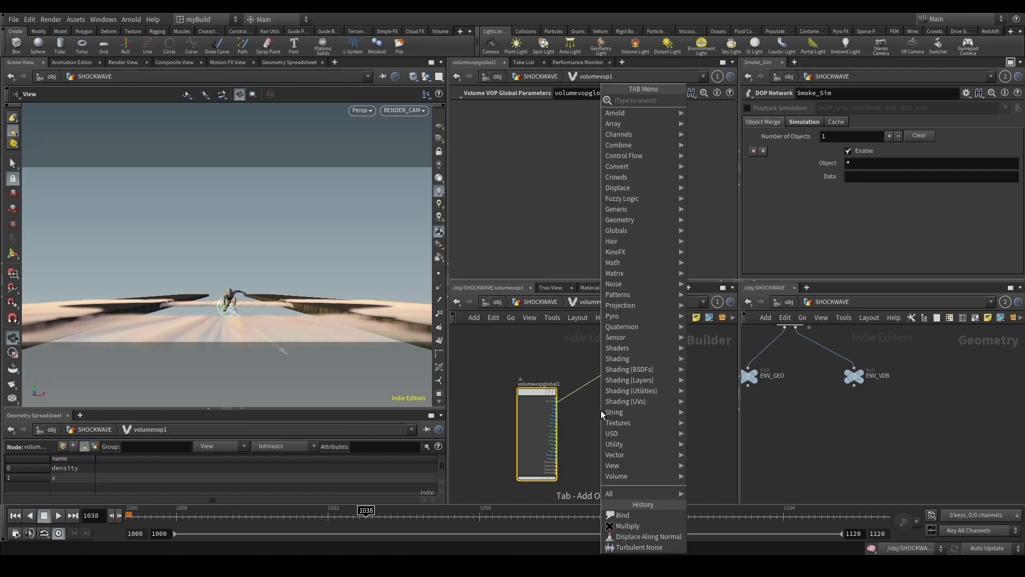
type("tu")
key("Return")
left_click(610, 423)
left_click(538, 394)
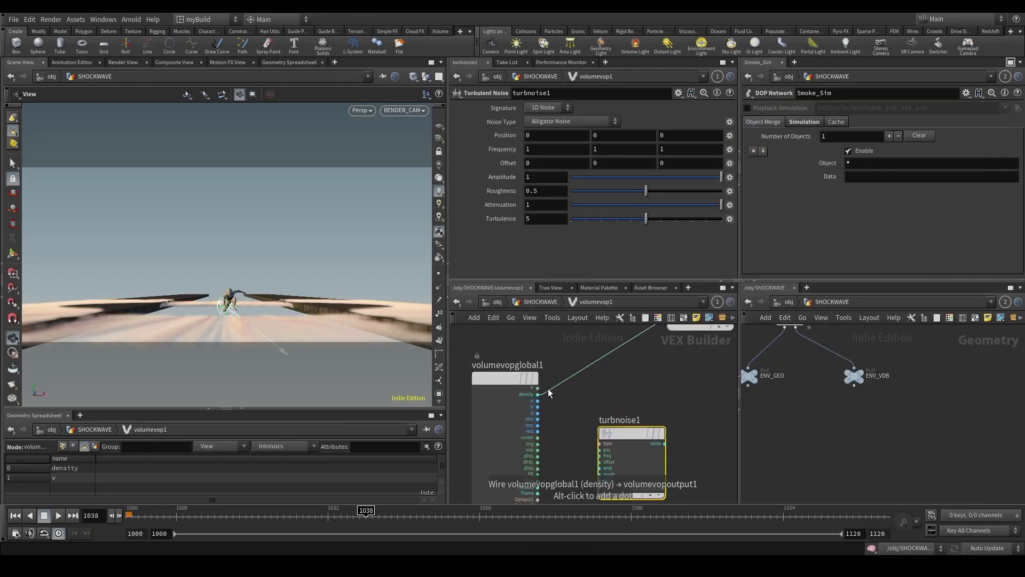
left_click(610, 452)
scroll(635, 422, "down", 5)
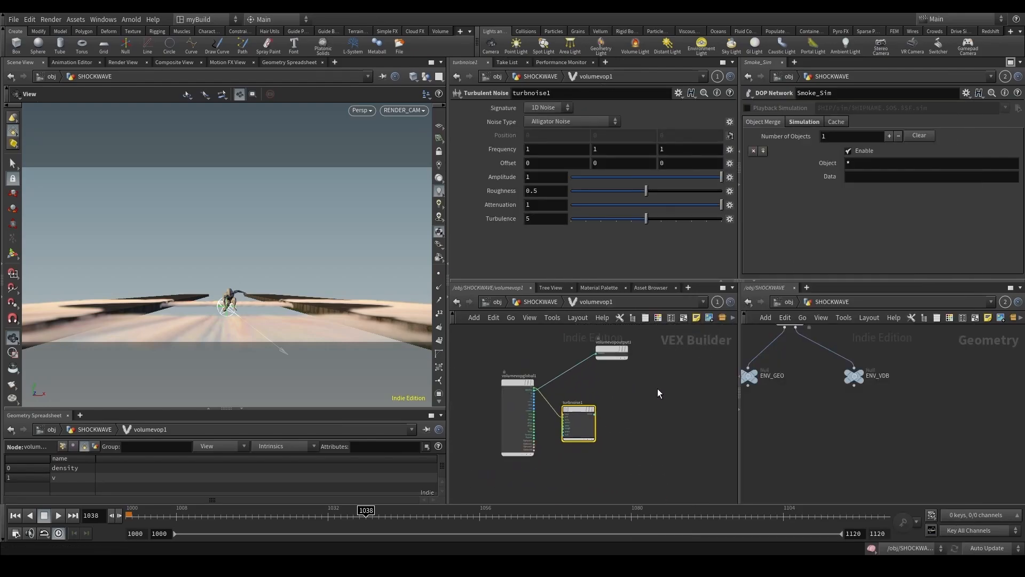
Insert a Multiply node on the density wire to the output and connect the turbnoise1 noise to its second input.
left_click(611, 354)
left_click_drag(609, 352, 702, 378)
key("Tab")
type("mu")
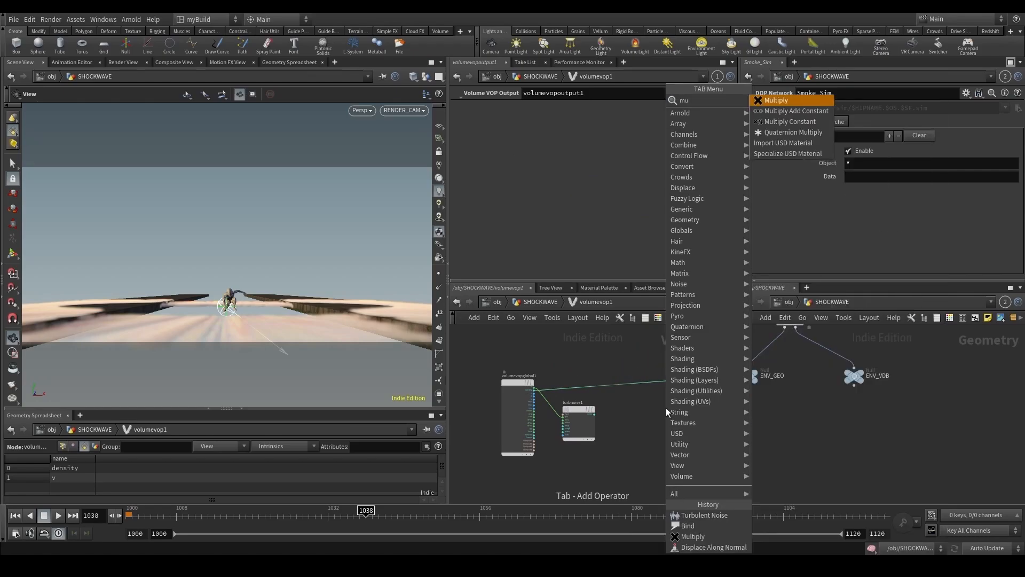
key("Return")
left_click(666, 408)
scroll(659, 409, "up", 3)
left_click_drag(658, 409, 589, 370)
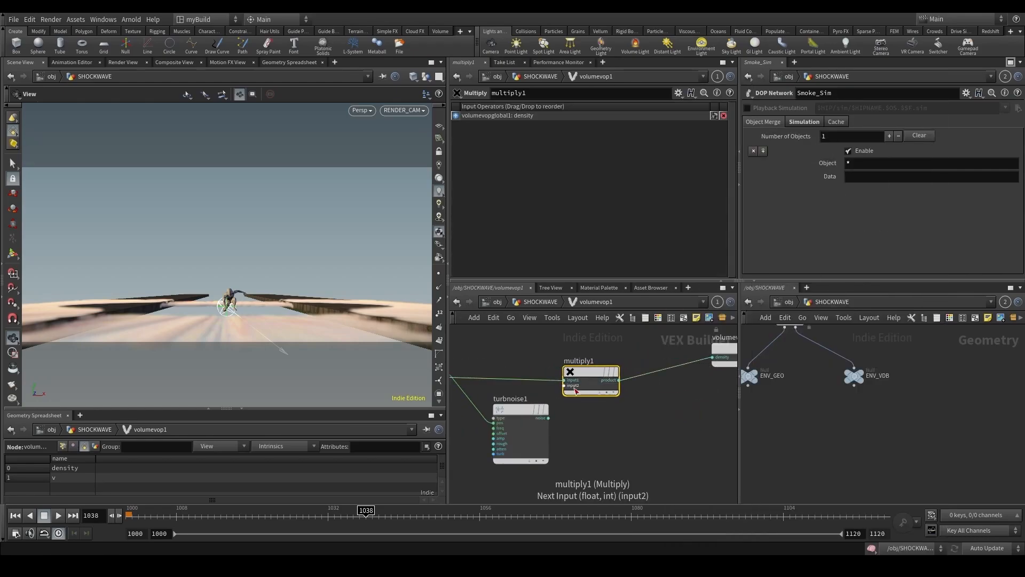
left_click(568, 391)
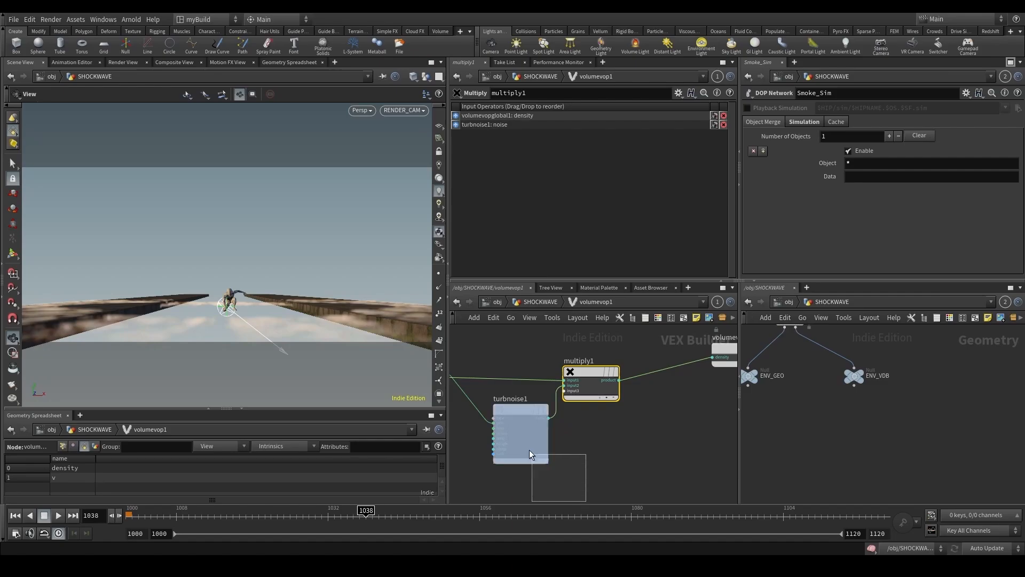
Create input parameters for the turbnoise1 node.
left_click(514, 414)
right_click(514, 415)
mouse_move(555, 430)
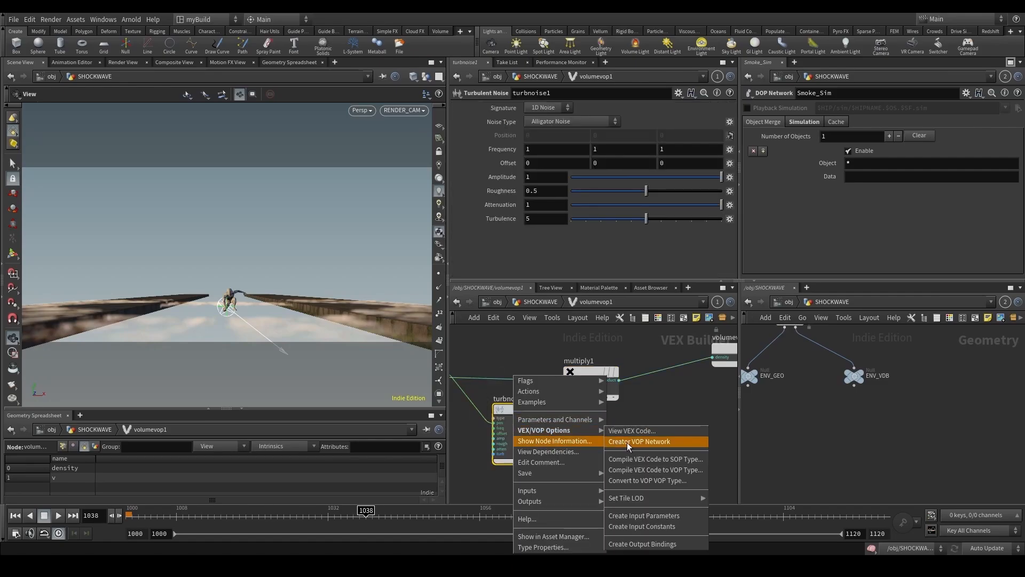
left_click(650, 516)
Make room in the VOP network and insert a Clamp node on the wire between turbnoise1 and multiply1.
scroll(647, 476, "down", 4)
middle_click_drag(645, 469, 577, 474)
left_click_drag(646, 409, 664, 424)
scroll(603, 456, "up", 3)
left_click(595, 456)
key("Tab")
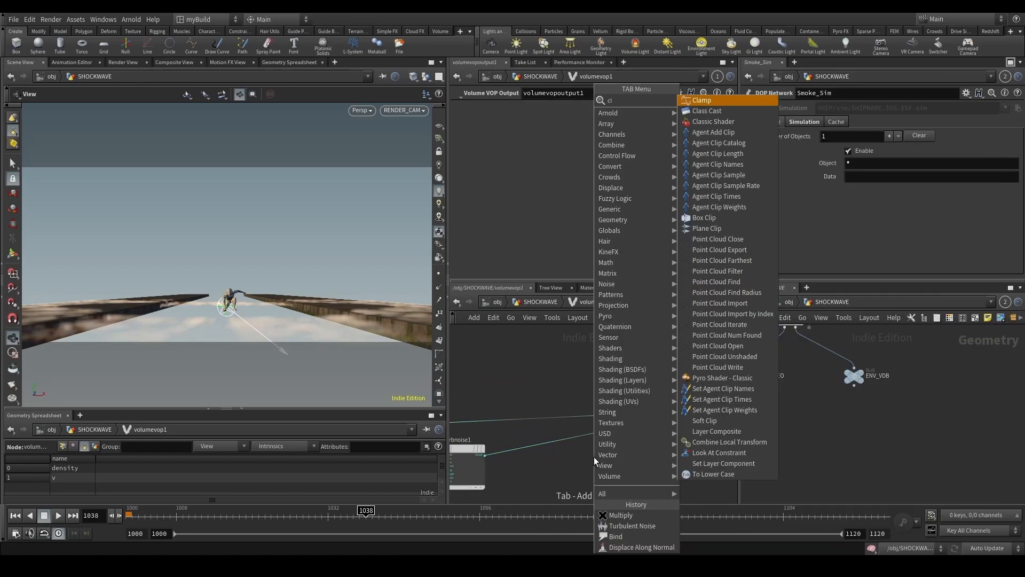
left_click(603, 516)
left_click(594, 457)
scroll(593, 456, "up", 3)
left_click_drag(589, 456, 539, 435)
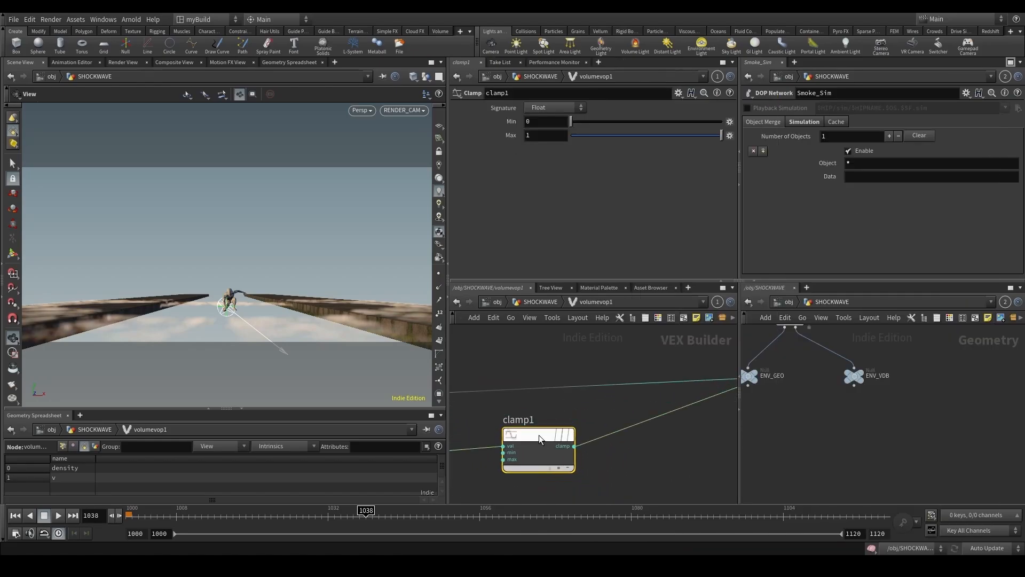
Create input parameters for clamp1 and go back up to the SHOCKWAVE network.
right_click(540, 433)
mouse_move(590, 431)
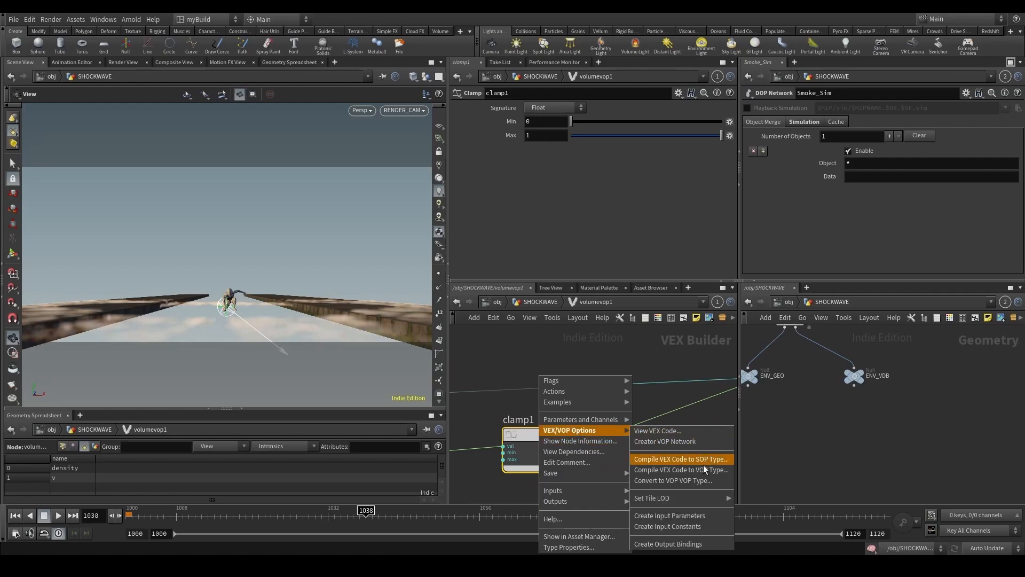
left_click(649, 516)
left_click(540, 302)
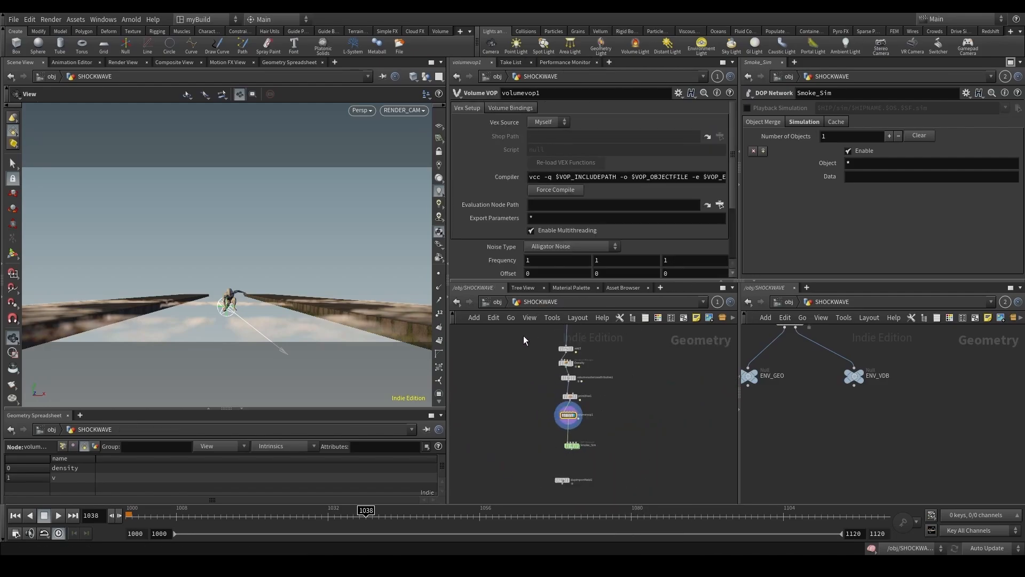
On volumevop1, set the noise type to Sparse Convolution Noise, the amplitude to 2.1 and the maximum value to 2.
scroll(504, 274, "down", 2)
left_click(549, 206)
left_click(546, 226)
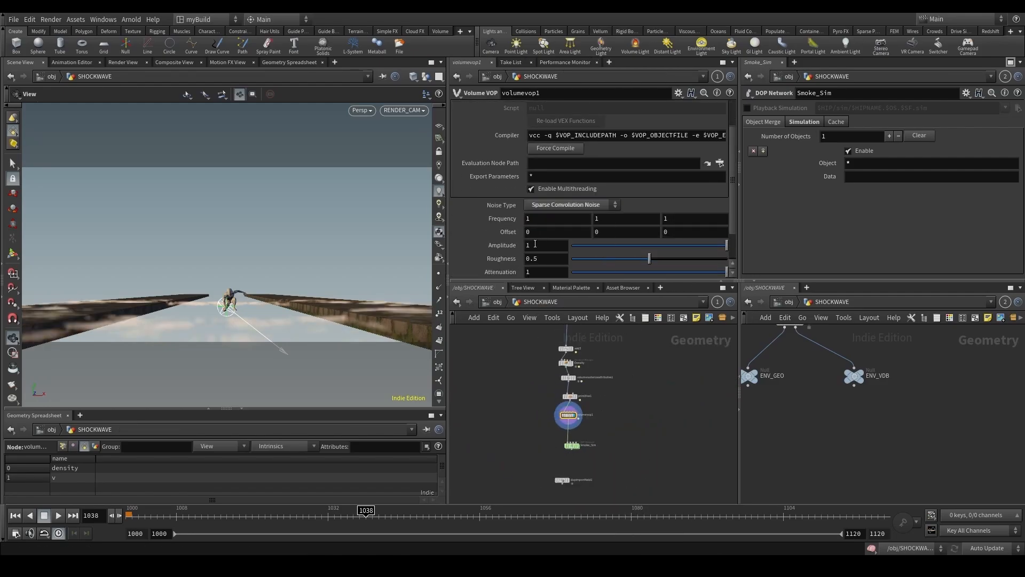
scroll(490, 223, "down", 2)
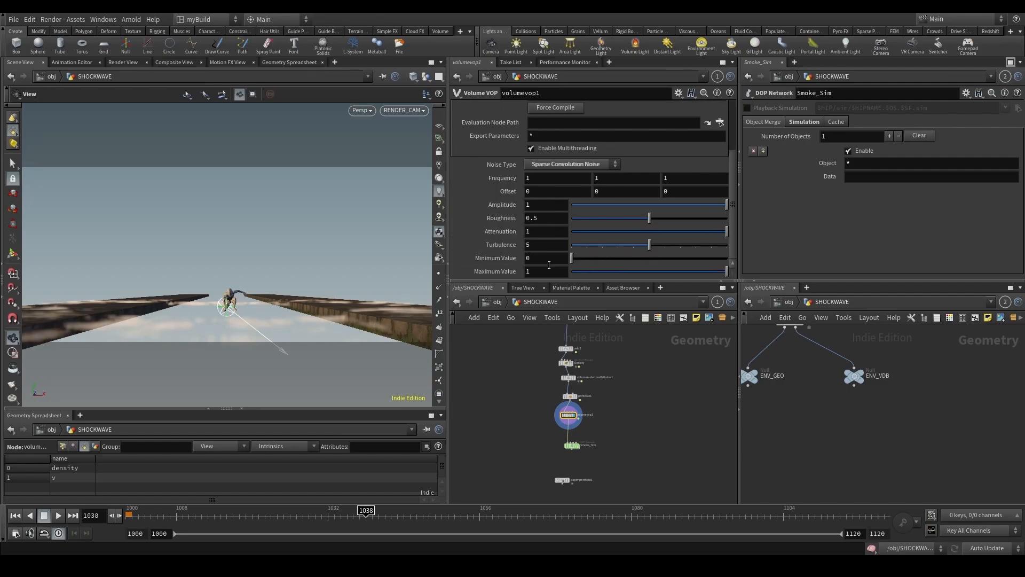
middle_click_drag(502, 205, 505, 206)
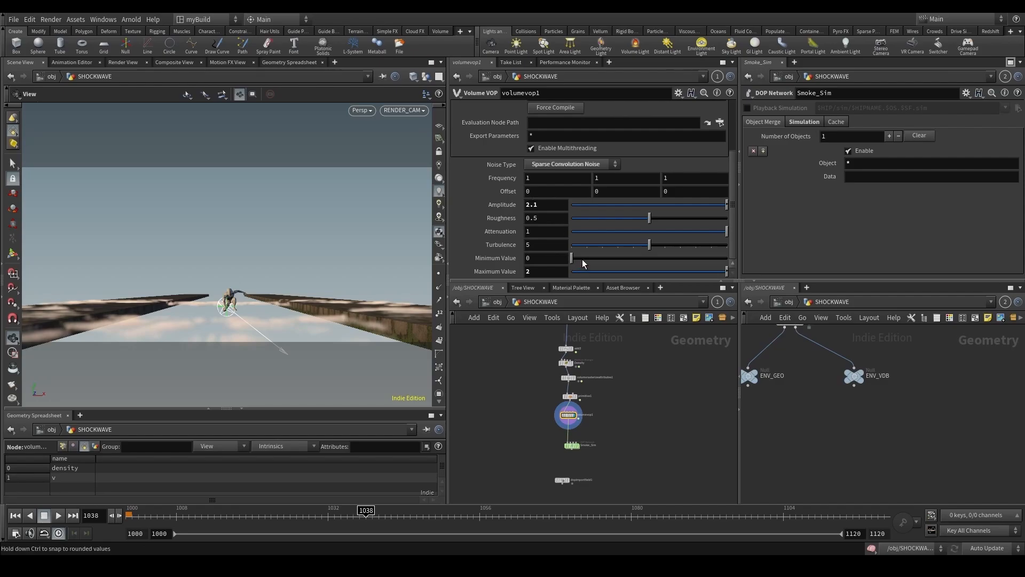
Set the volumevop1 minimum value to 0.179 and frequency to 2.7 on all axes, and scrub to frame 1039 to check the density.
left_click_drag(594, 261, 600, 261)
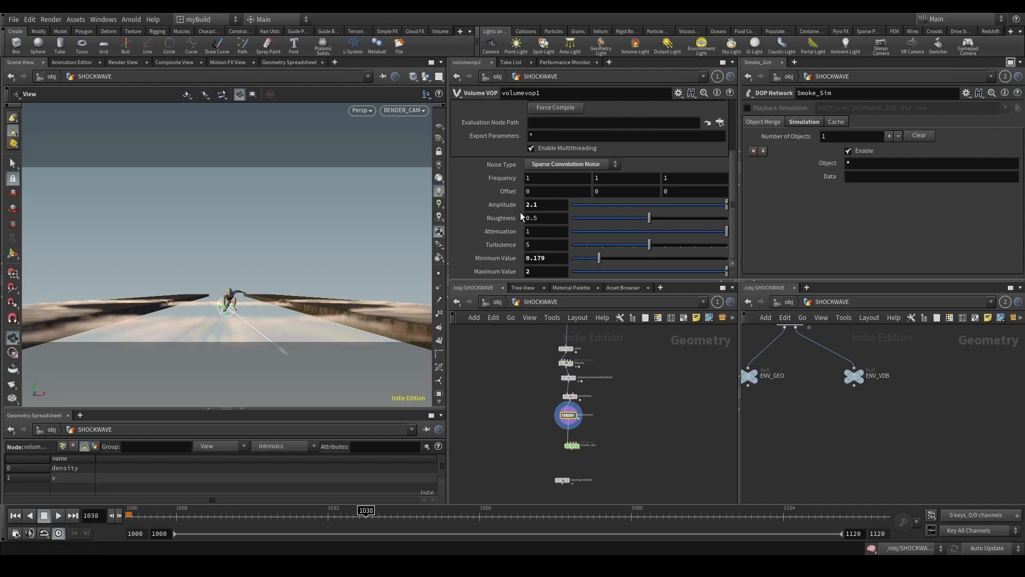
middle_click_drag(504, 178, 600, 184)
scroll(573, 412, "up", 1)
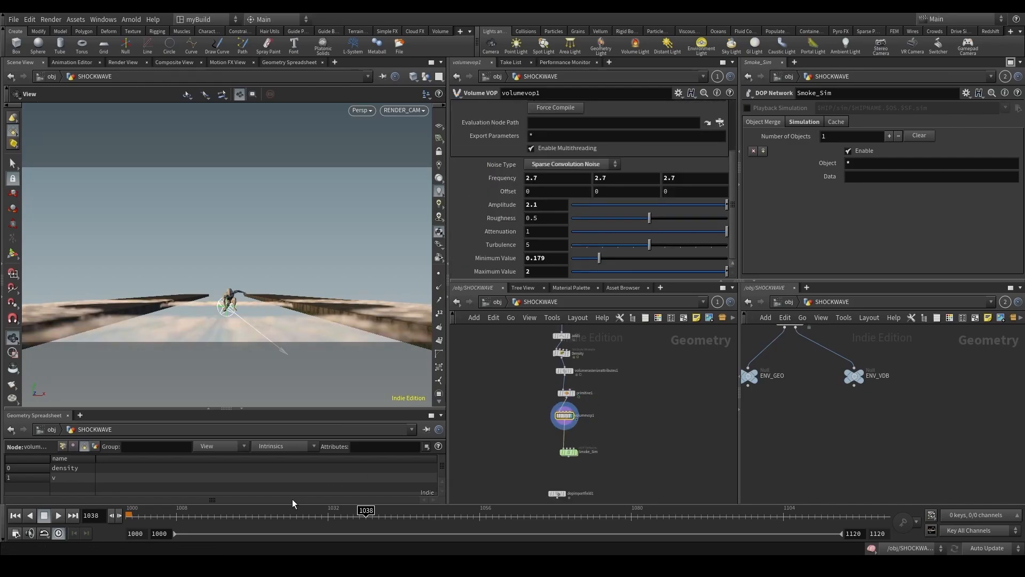
left_click(270, 516)
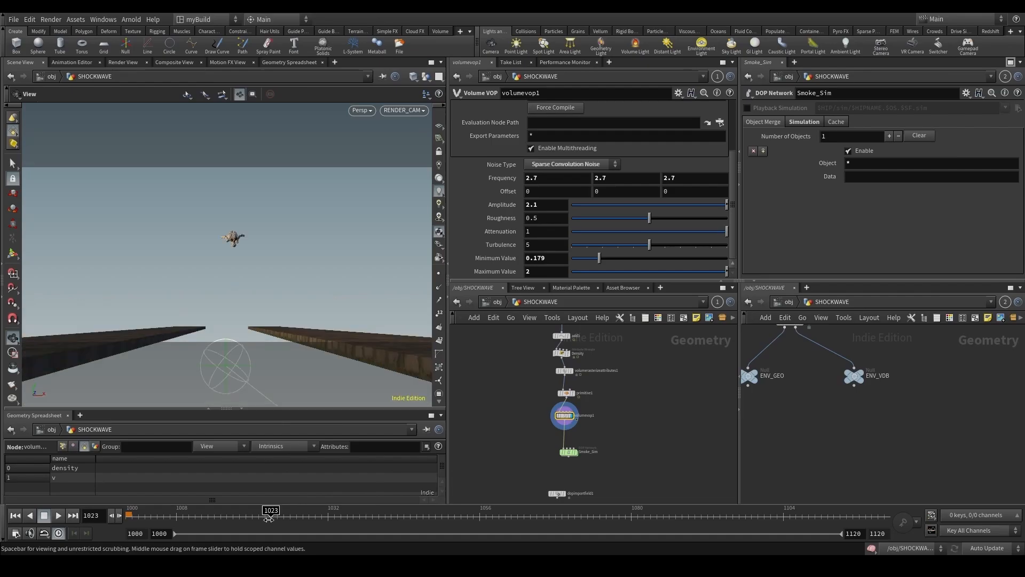
left_click_drag(269, 518, 373, 520)
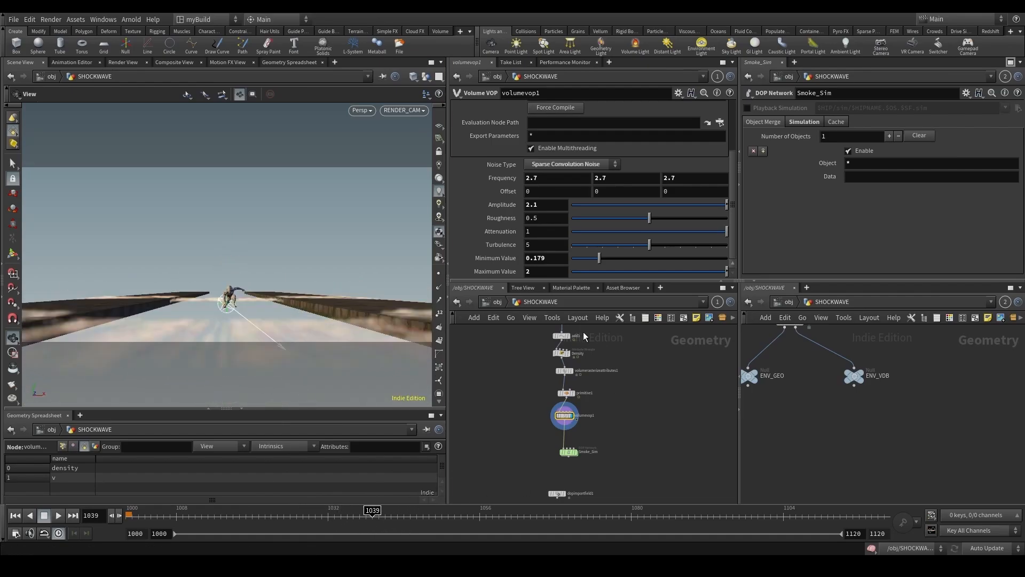
Examine the object-level network, looking over the cameras, lights, assets and effects groups up to the SHOCKWAVE object.
left_click(492, 302)
scroll(539, 406, "down", 5)
middle_click_drag(521, 426, 603, 445)
scroll(494, 446, "up", 5)
middle_click_drag(510, 445, 604, 440)
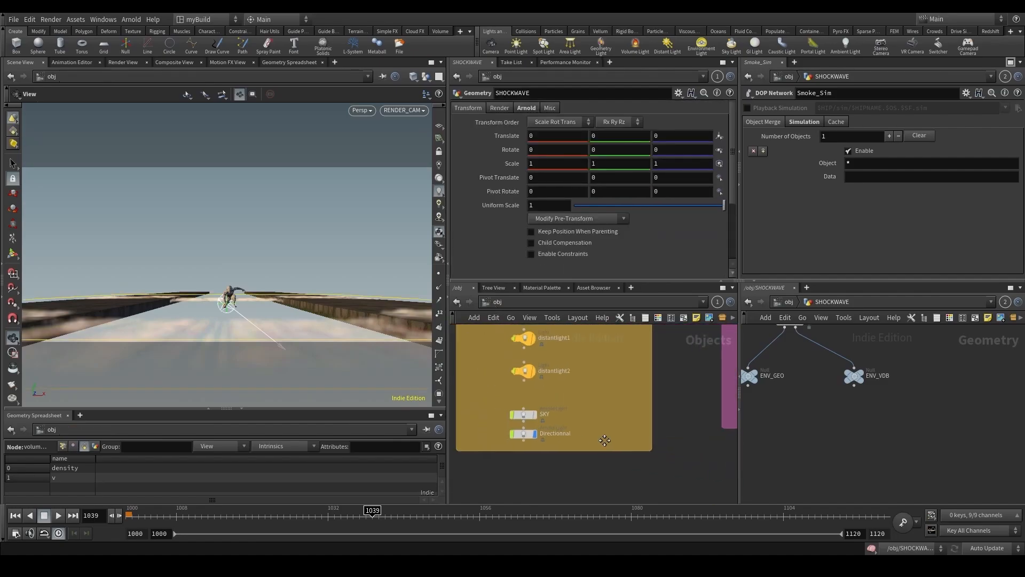
scroll(530, 420, "down", 3)
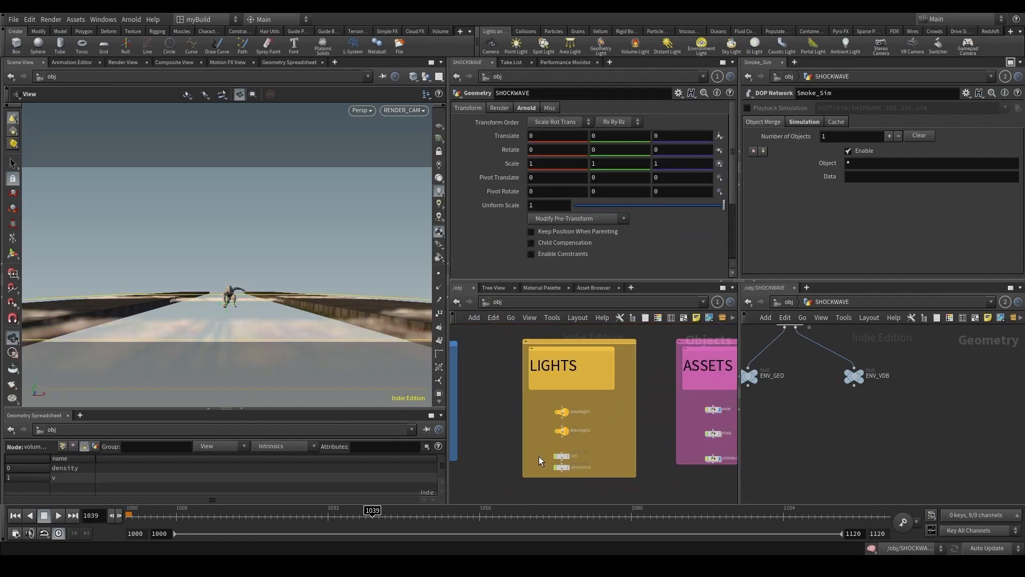
middle_click_drag(469, 445, 659, 418)
scroll(593, 402, "up", 3)
scroll(674, 443, "down", 5)
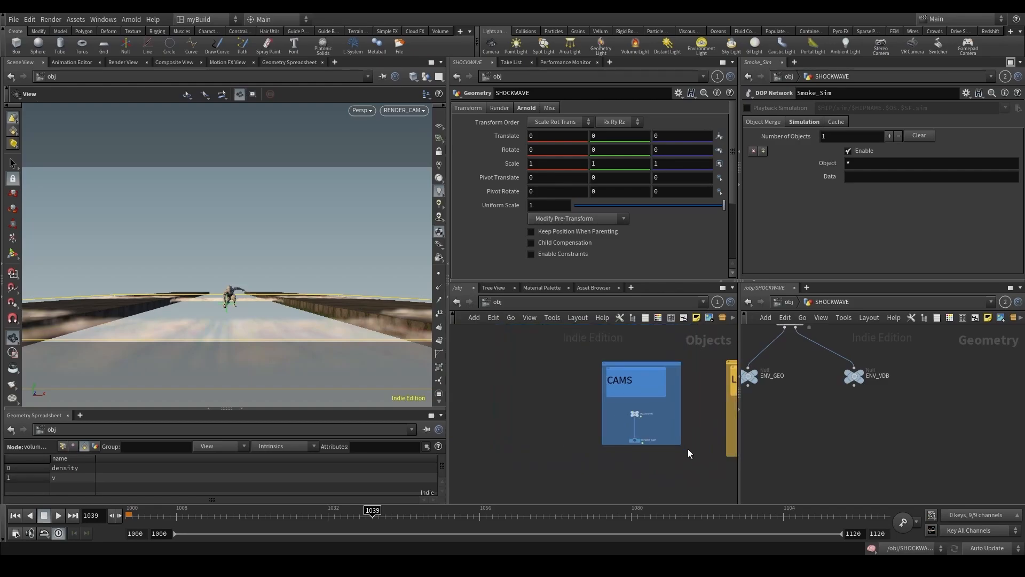
middle_click_drag(689, 453, 594, 428)
scroll(524, 408, "up", 3)
middle_click_drag(506, 417, 342, 420)
middle_click_drag(733, 429, 594, 430)
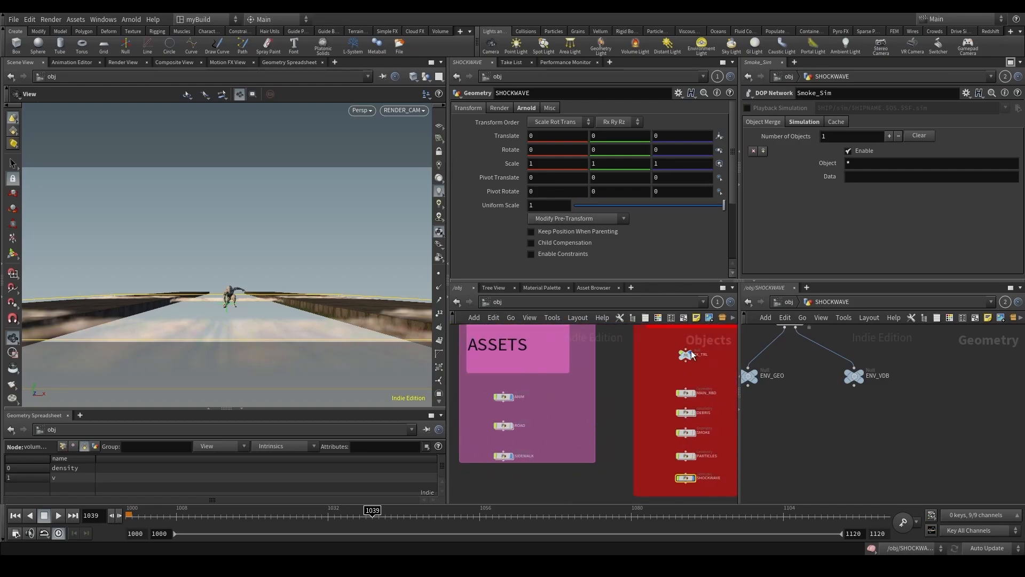
middle_click_drag(638, 484, 518, 460)
left_click(518, 460)
scroll(585, 440, "up", 2)
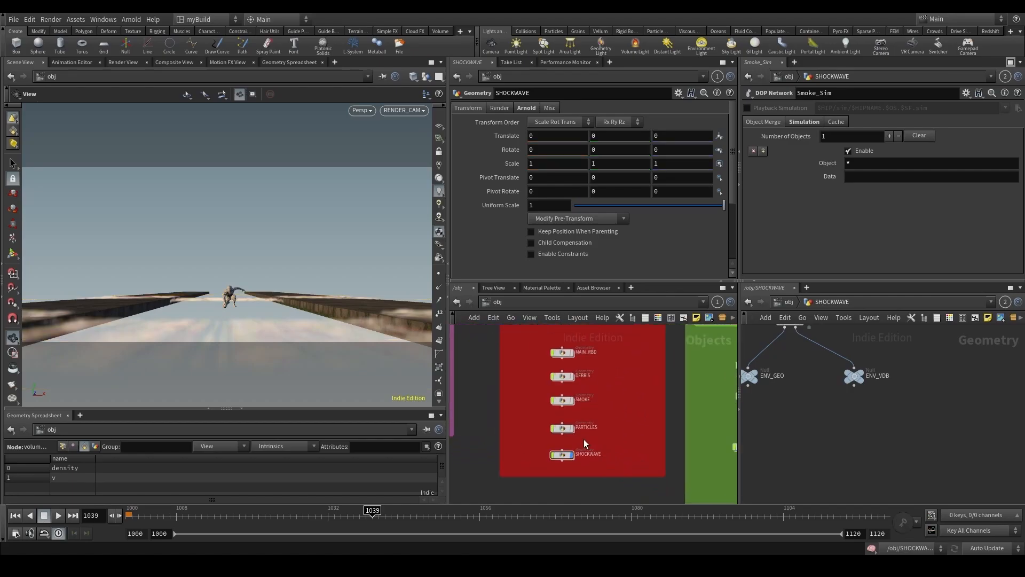
Go back inside the SHOCKWAVE object and scrub the timeline to frame 1031.
double_click(561, 457)
left_click(340, 514)
mouse_move(339, 510)
left_mouse_down()
mouse_move(448, 510)
mouse_move(321, 510)
left_mouse_up()
scroll(579, 446, "up", 2)
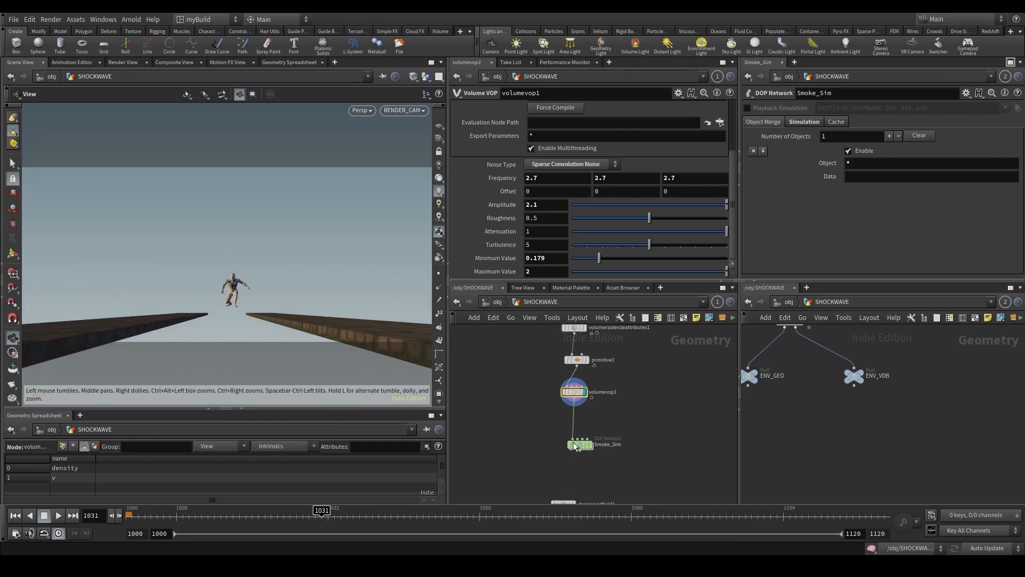
Inside Smoke_Sim, set the dissipation of pyrosolver_sparse1 to 0.05 and return to frame 1000.
double_click(572, 442)
left_click(623, 463)
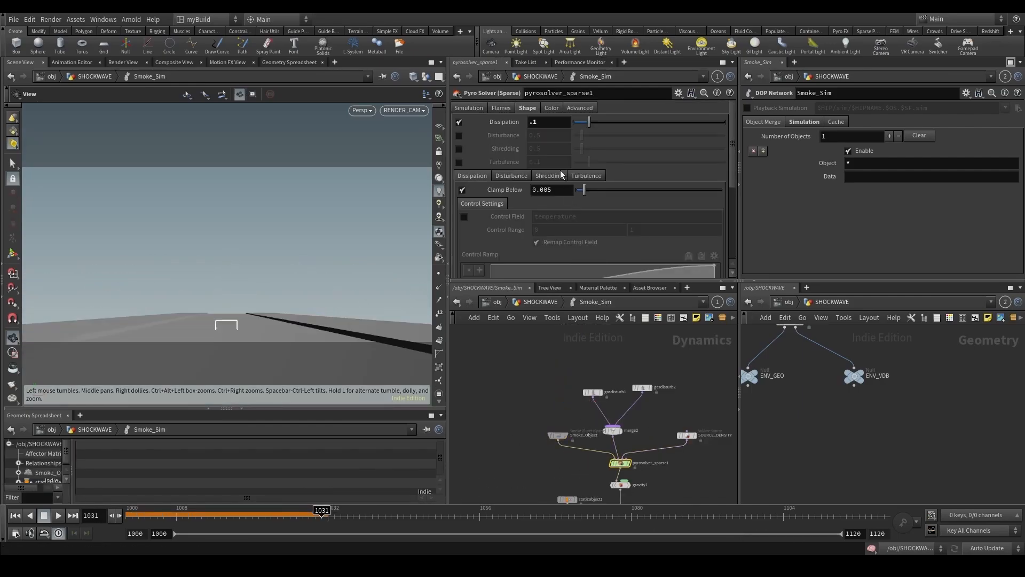
left_click_drag(532, 124, 591, 123)
type("05")
key("Return")
left_click(12, 520)
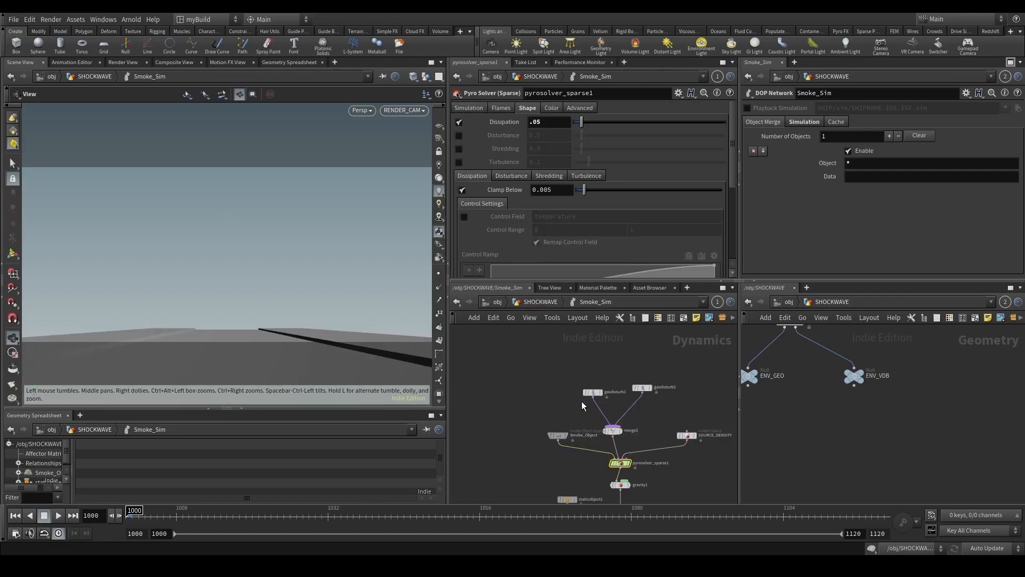
On SOURCE_DENSITY, set the scale of the density-to-density source to 3.
scroll(582, 402, "up", 3)
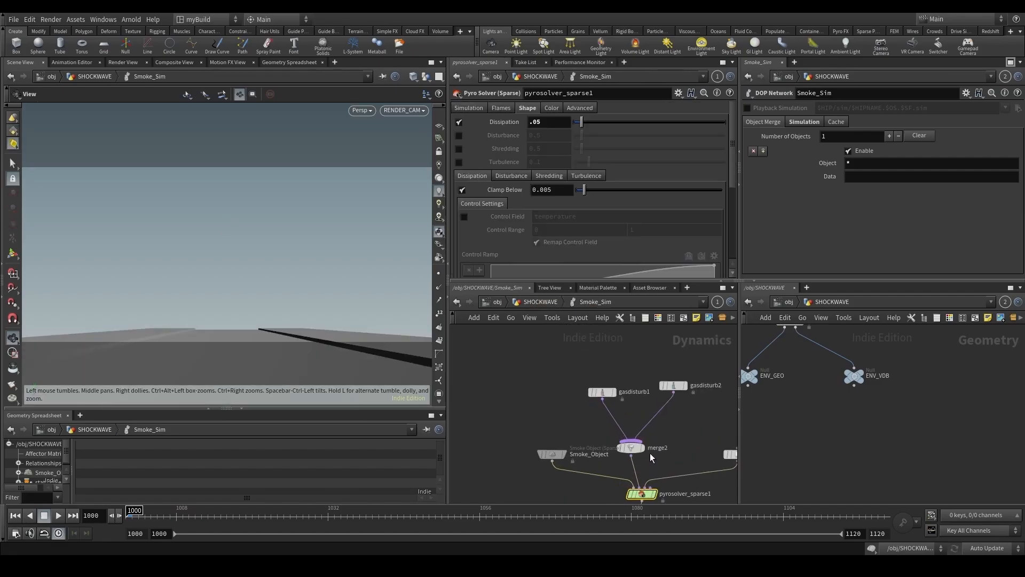
middle_click_drag(649, 452, 493, 388)
left_click(581, 390)
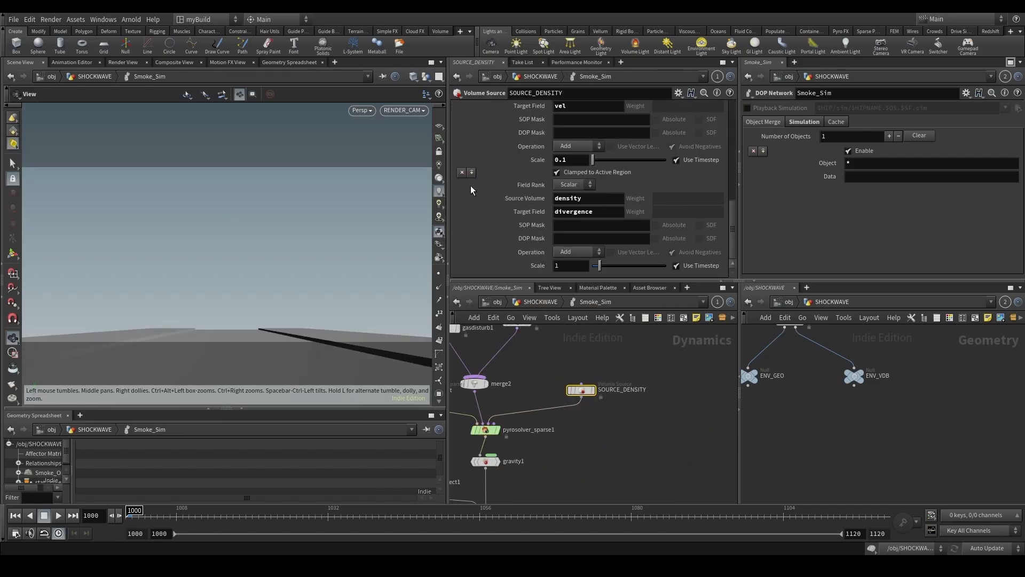
scroll(513, 252, "up", 4)
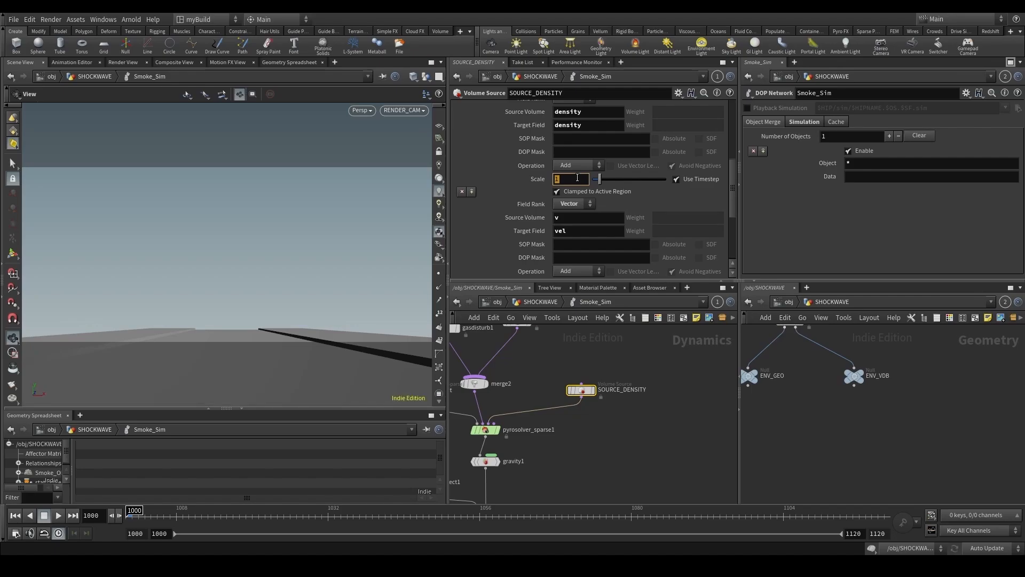
scroll(515, 219, "down", 3)
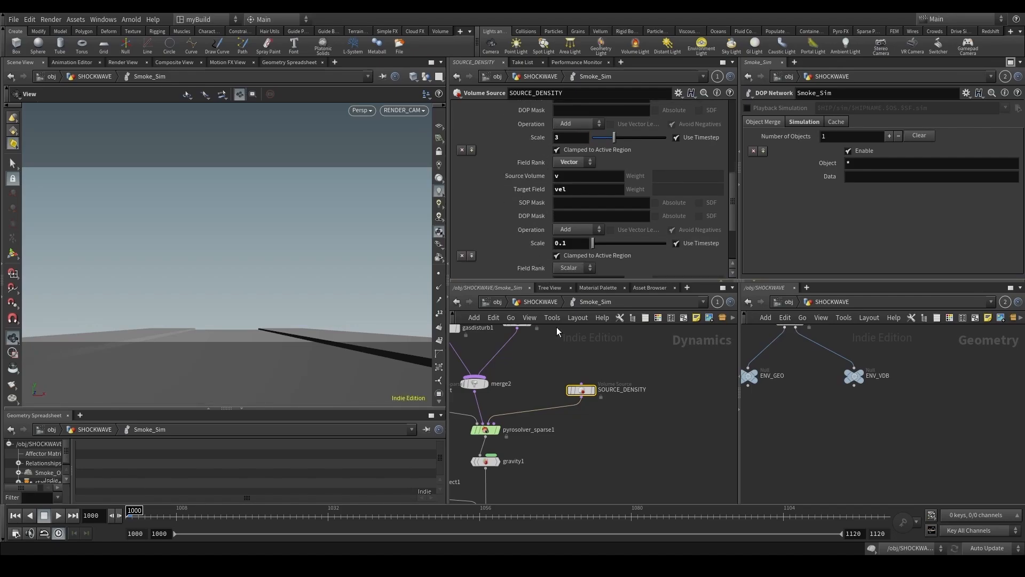
scroll(540, 371, "down", 3)
Go back up to the SHOCKWAVE network, display dopimportfield1 and save the scene.
key("u")
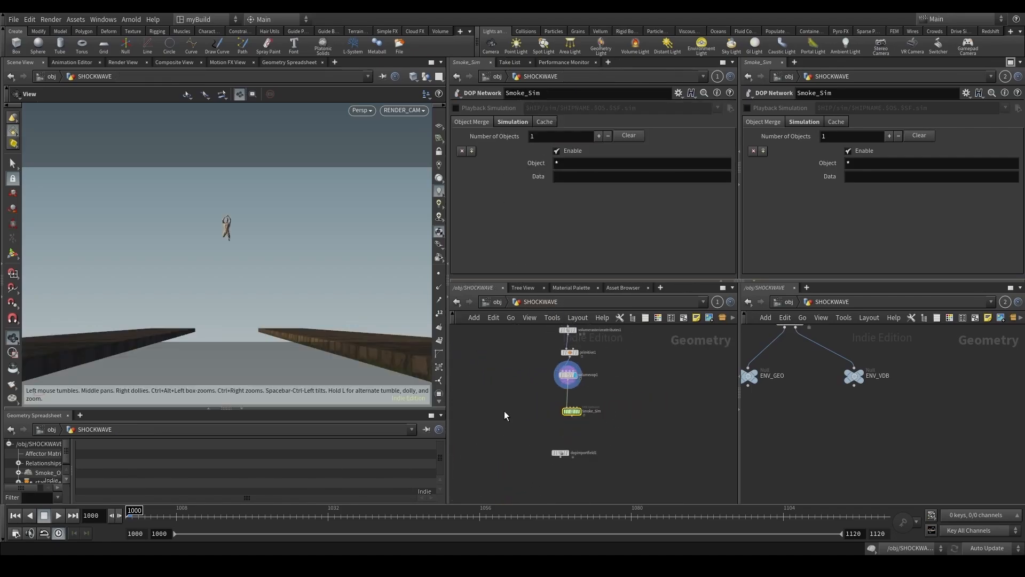
key("ctrl+s")
scroll(526, 393, "up", 2)
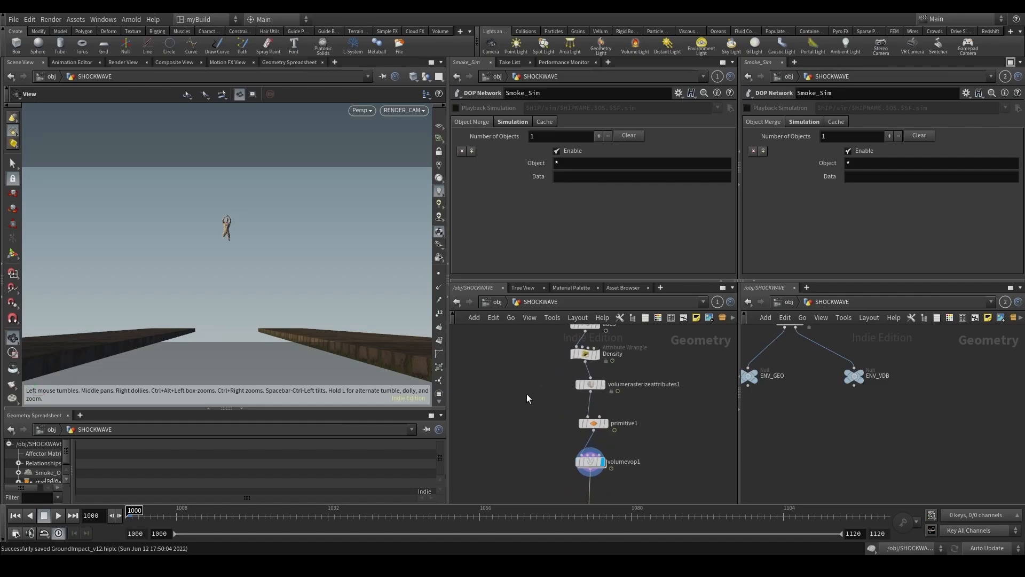
scroll(519, 415, "down", 2)
middle_click_drag(519, 415, 512, 320)
left_click(561, 447)
key("ctrl+s")
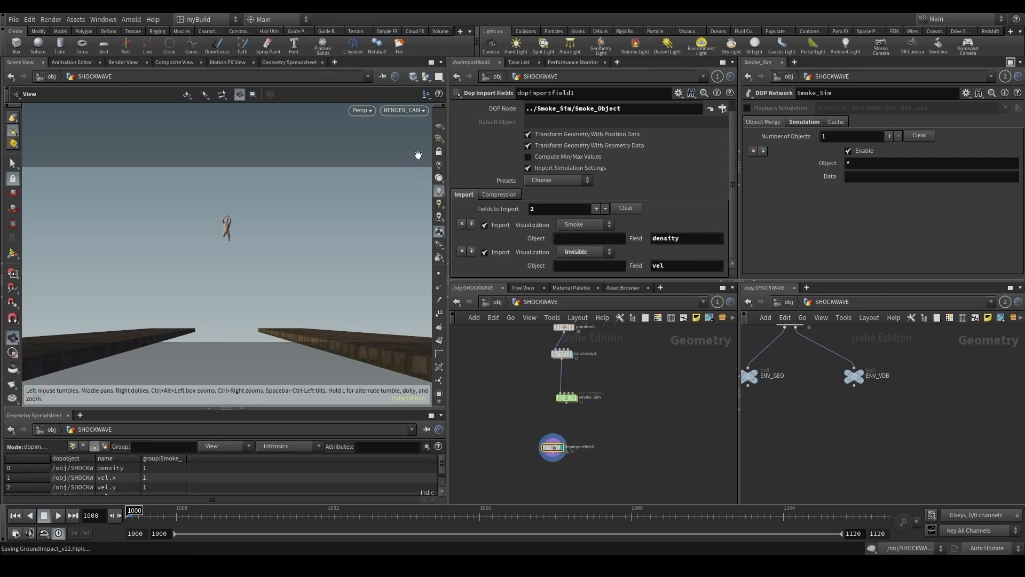
Generate a flipbook of the simulation from the maximized scene view, and scrub and play the rendered frames to check the smoke.
left_click(431, 62)
left_click(12, 481)
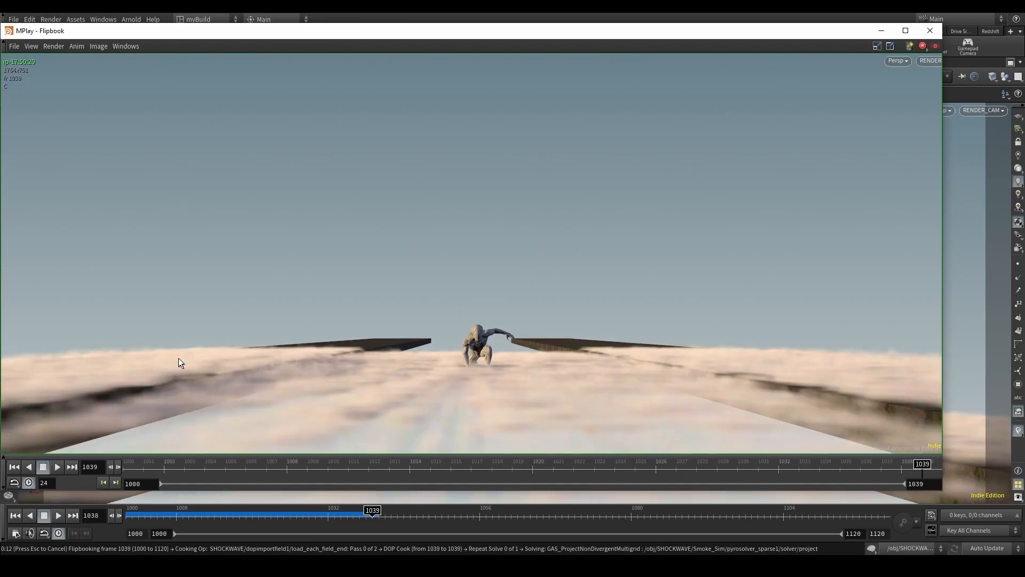
left_click(57, 467)
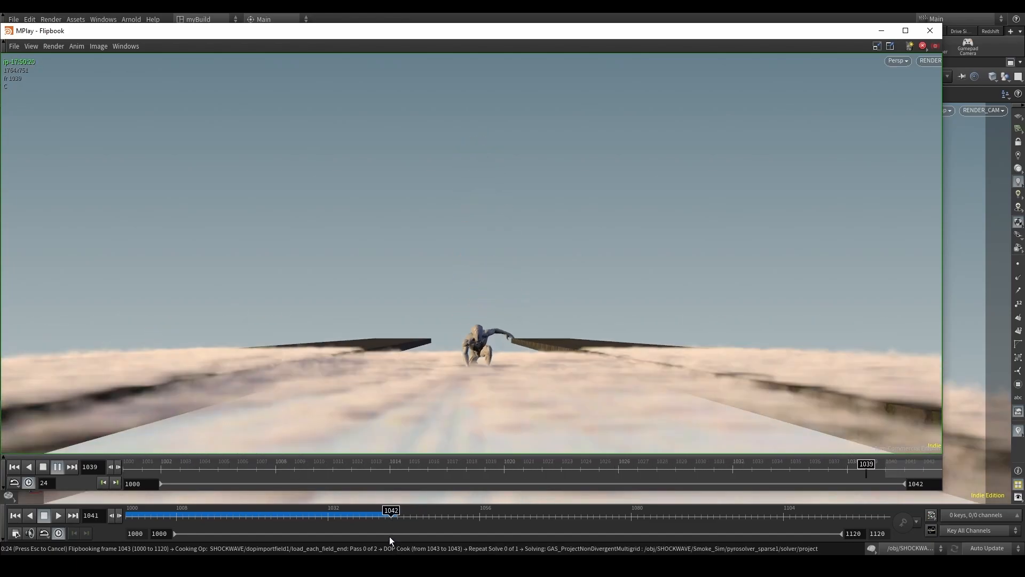
left_click(309, 469)
left_click_drag(309, 470, 924, 470)
left_click(56, 466)
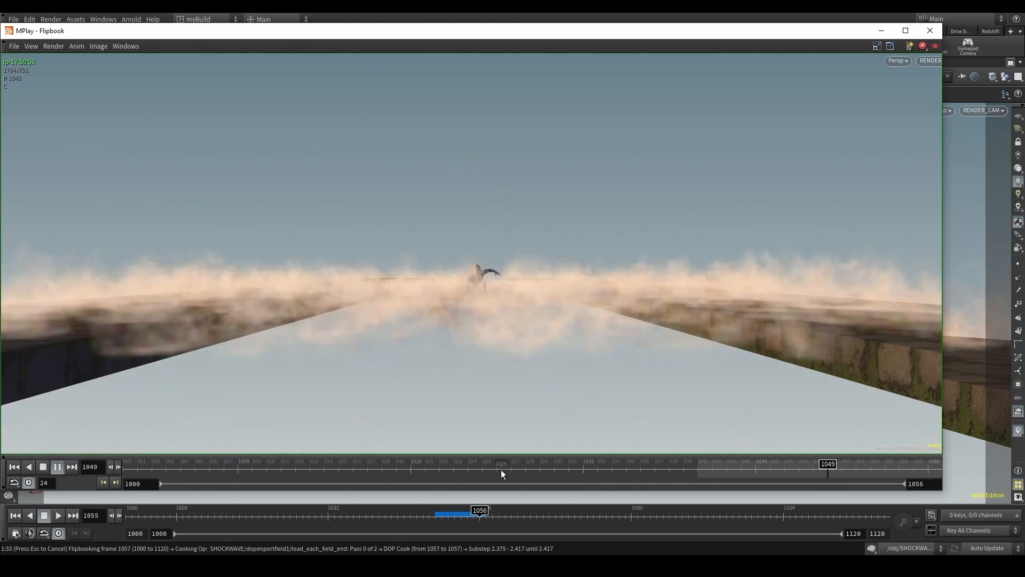
left_click_drag(506, 462, 929, 464)
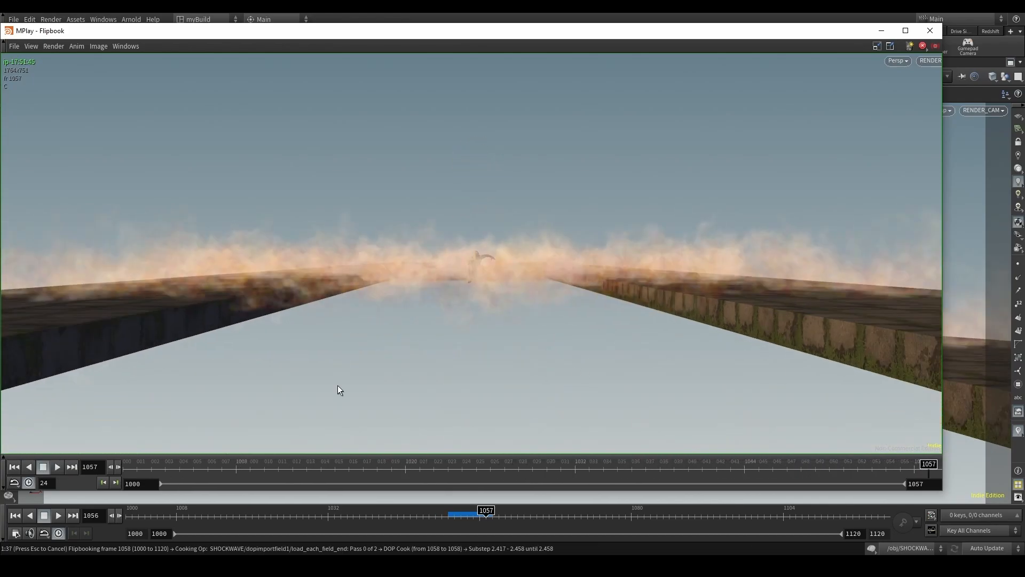
left_click(60, 469)
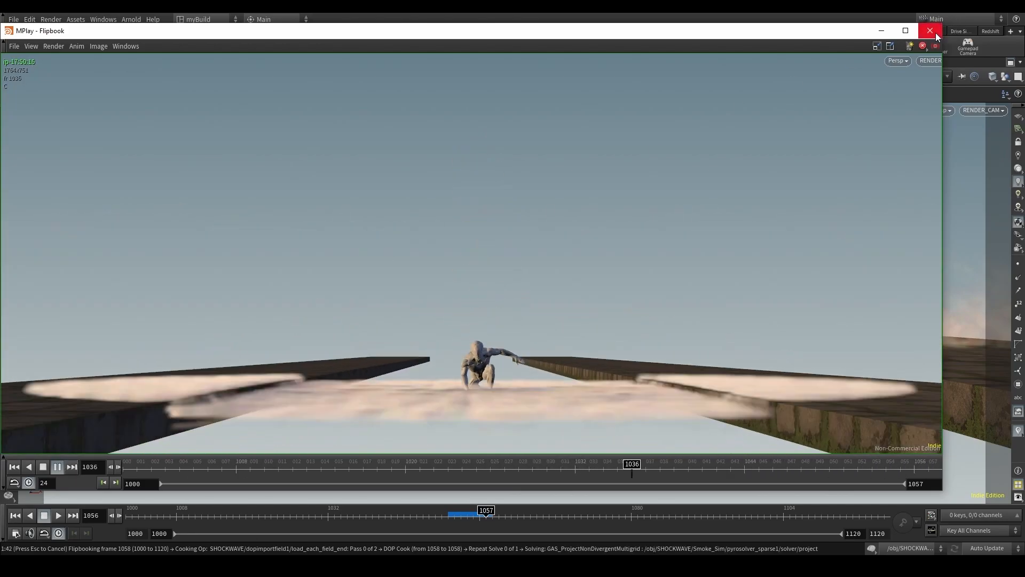
Close the flipbook, restore the pane layout, and display volumevop1 at frame 1037.
left_click(932, 31)
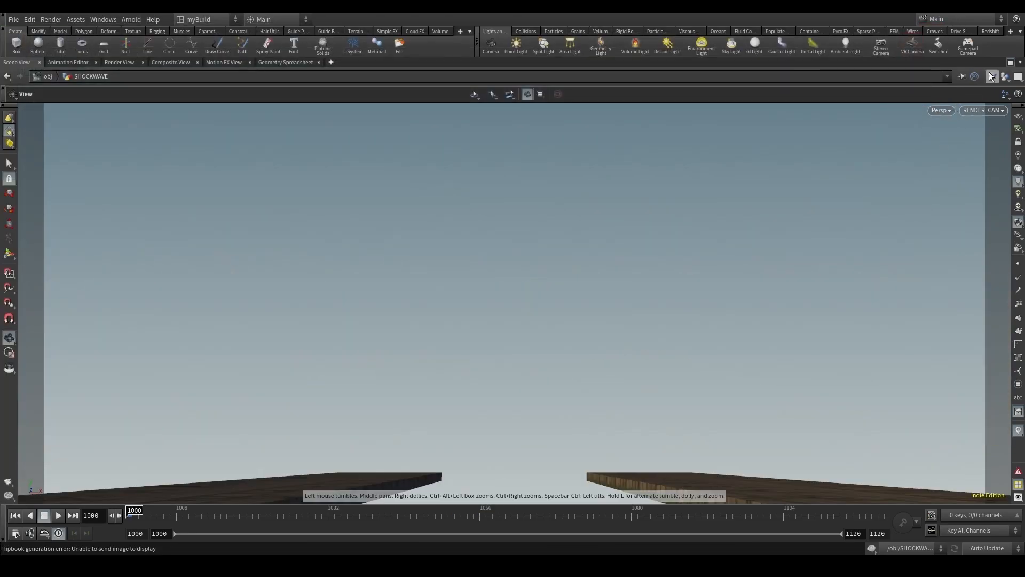
left_click(1009, 63)
scroll(530, 394, "up", 3)
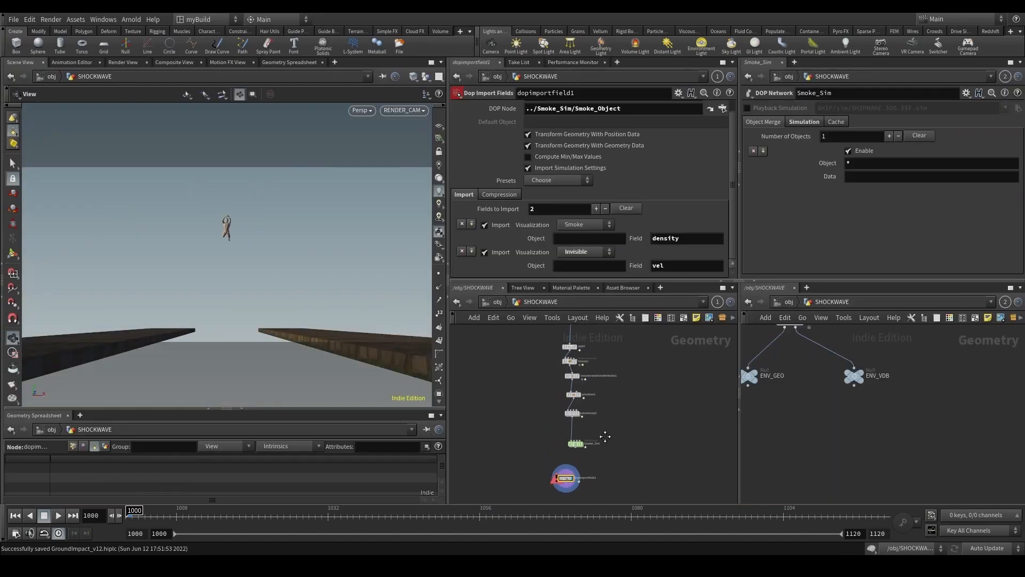
left_click(564, 384)
left_click_drag(509, 424, 587, 470)
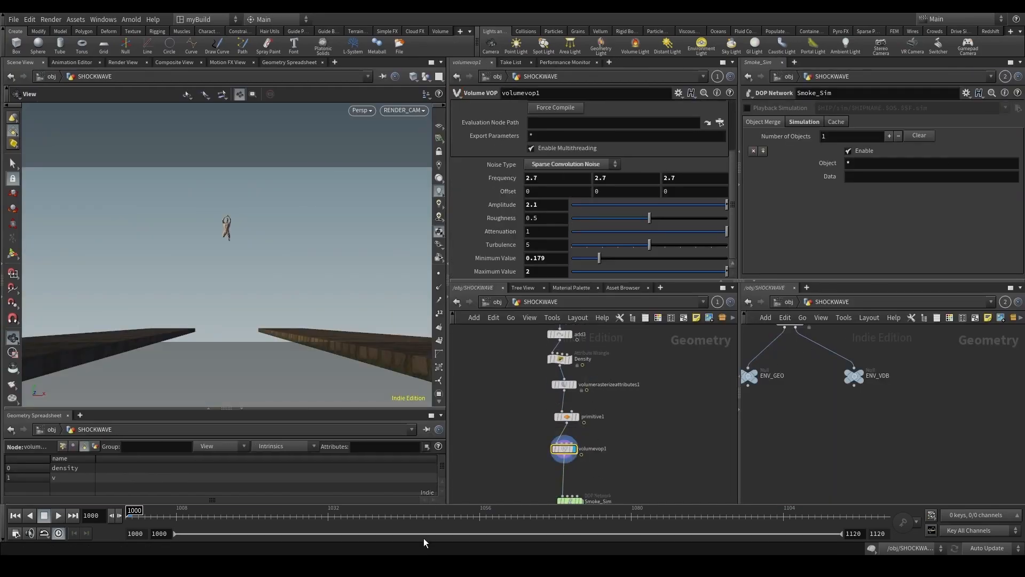
left_click_drag(273, 517, 352, 498)
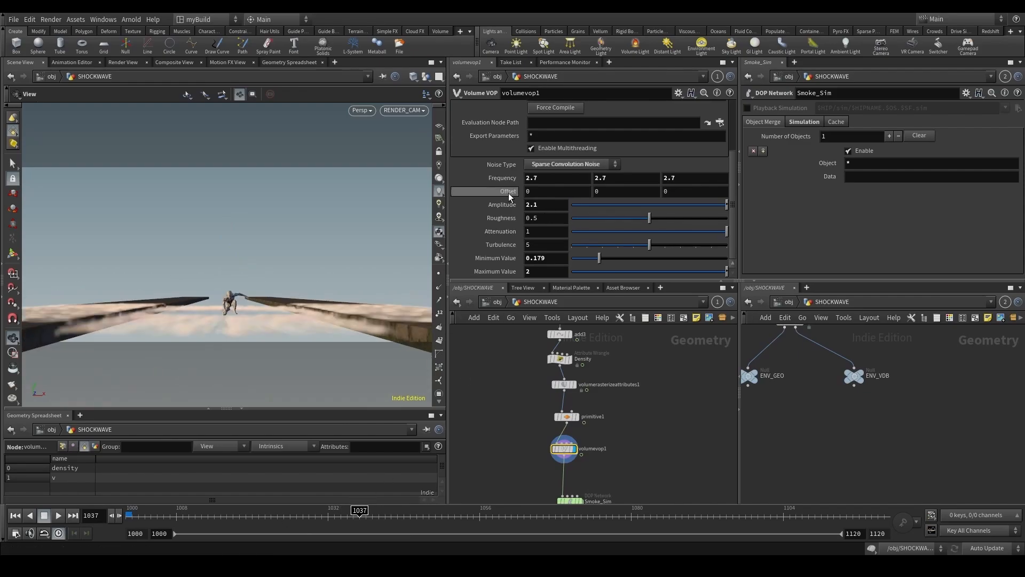
On volumevop1, set the noise frequency to 1.1 on all axes and the minimum value to 0.093, and return to frame 1000.
middle_click_drag(517, 179, 434, 162)
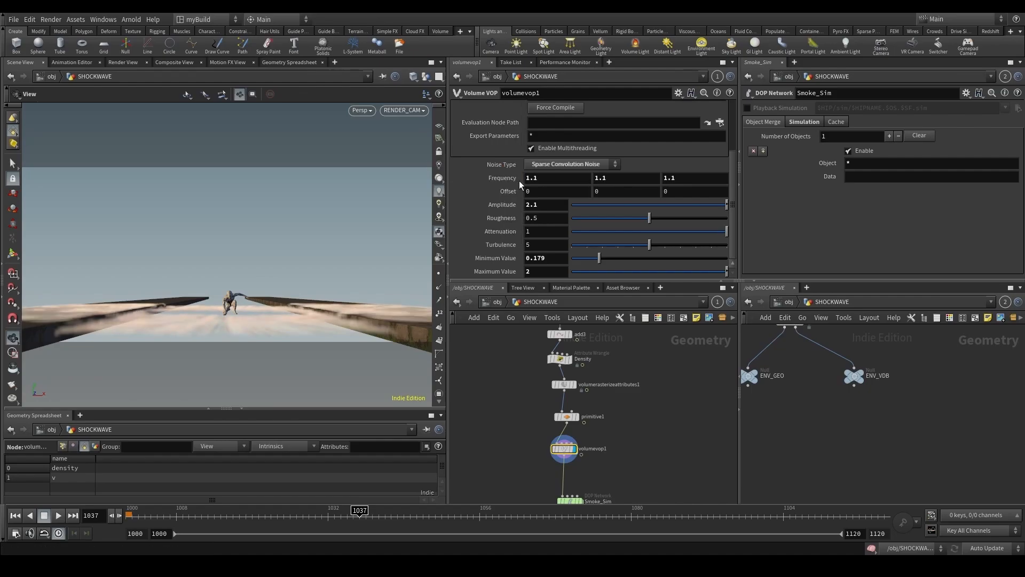
left_click_drag(595, 260, 584, 260)
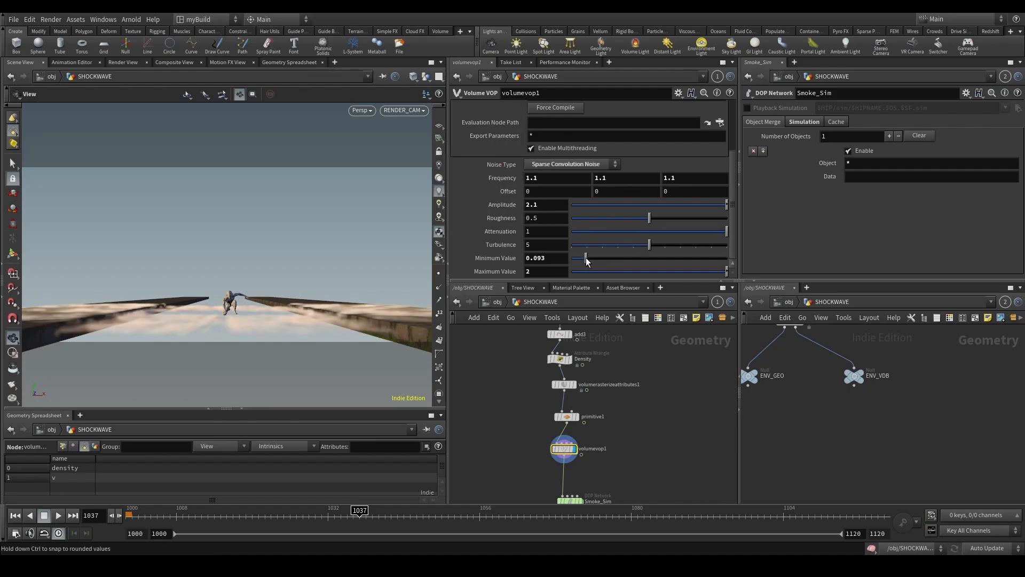
key("ctrl+Up")
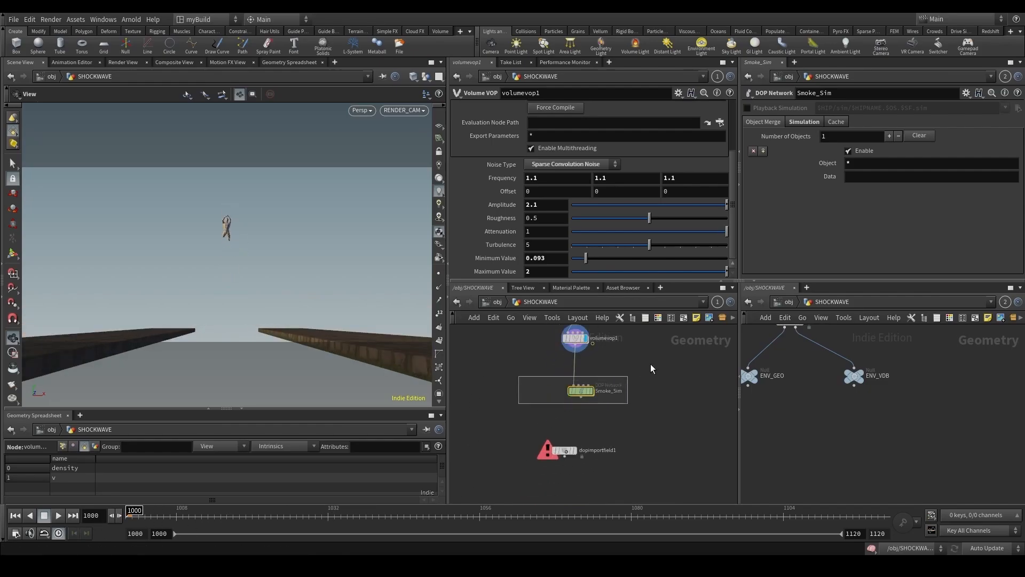
Inside Smoke_Sim, review the settings of SOURCE_DENSITY, gasdisturb2 and gravity1.
left_click(581, 391)
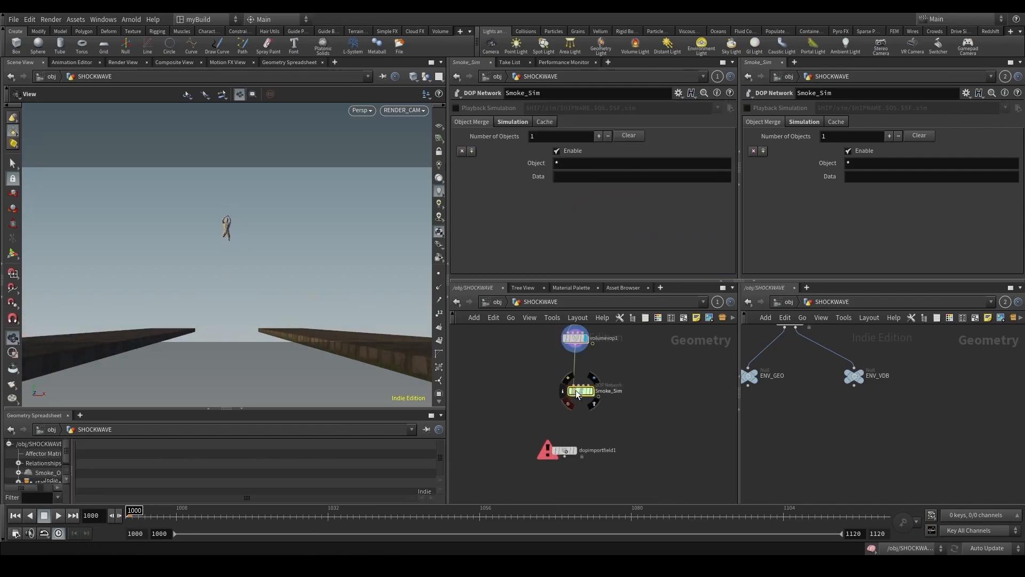
double_click(582, 390)
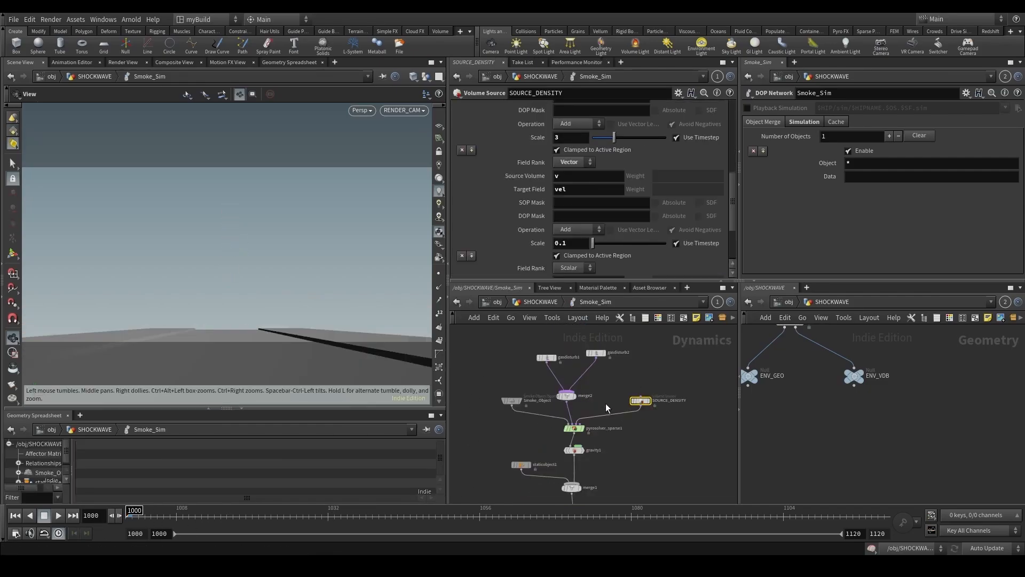
scroll(543, 167, "up", 1)
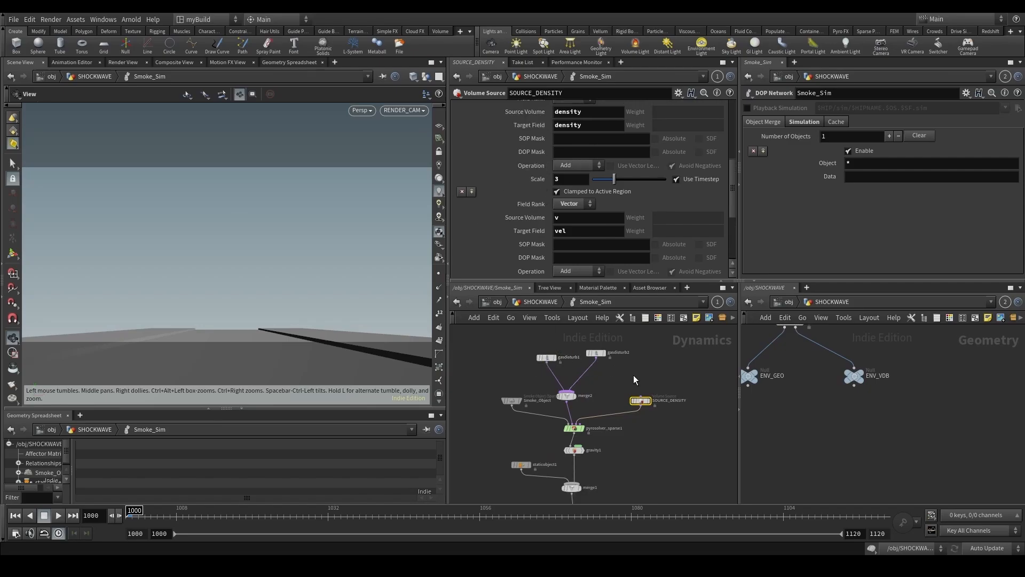
left_click(596, 353)
left_click(575, 451)
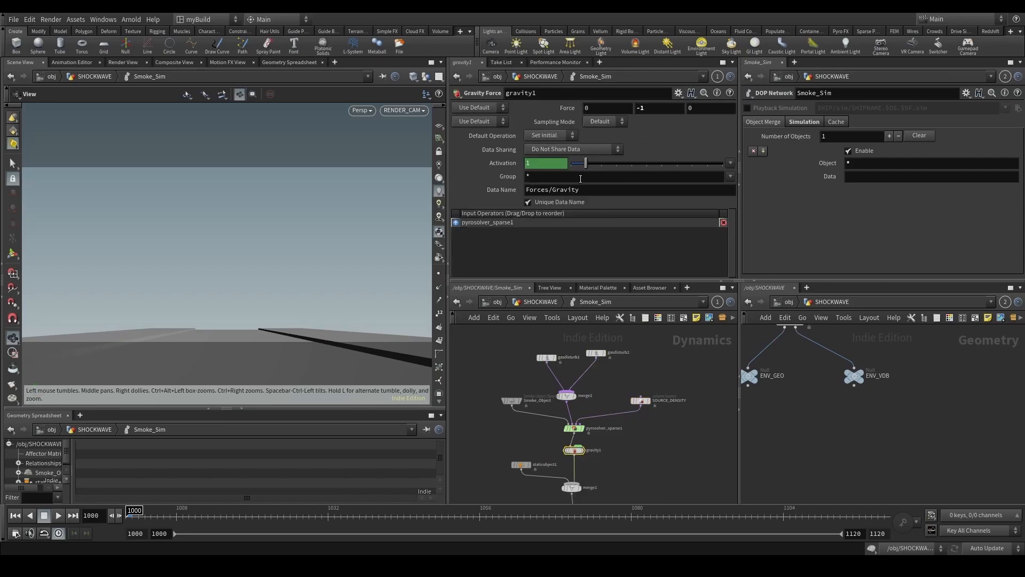
Display dopimportfield1 in the SHOCKWAVE network, save the scene and play a new flipbook from the maximized scene view.
left_click(541, 302)
left_click(556, 454)
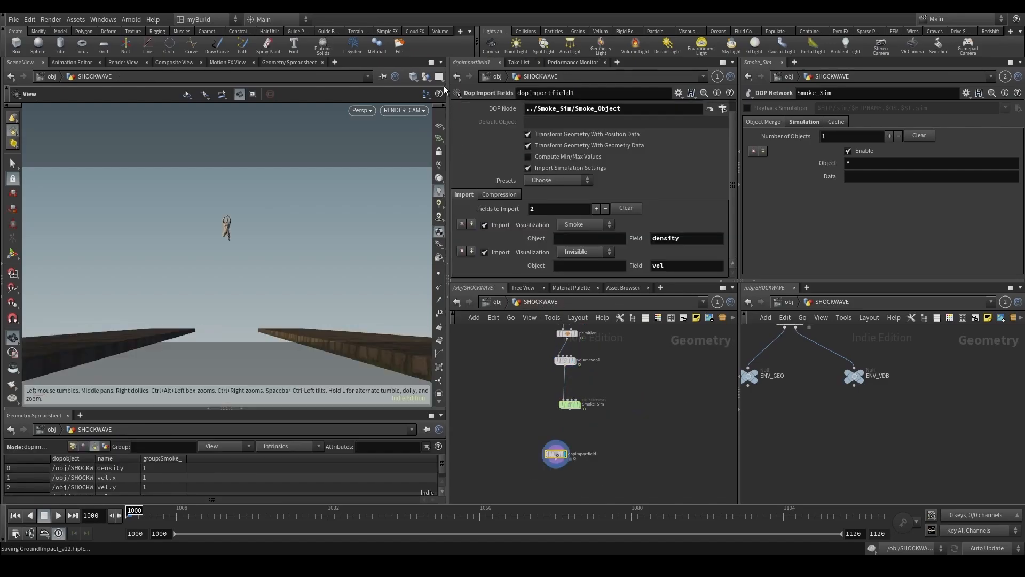
left_click(431, 62)
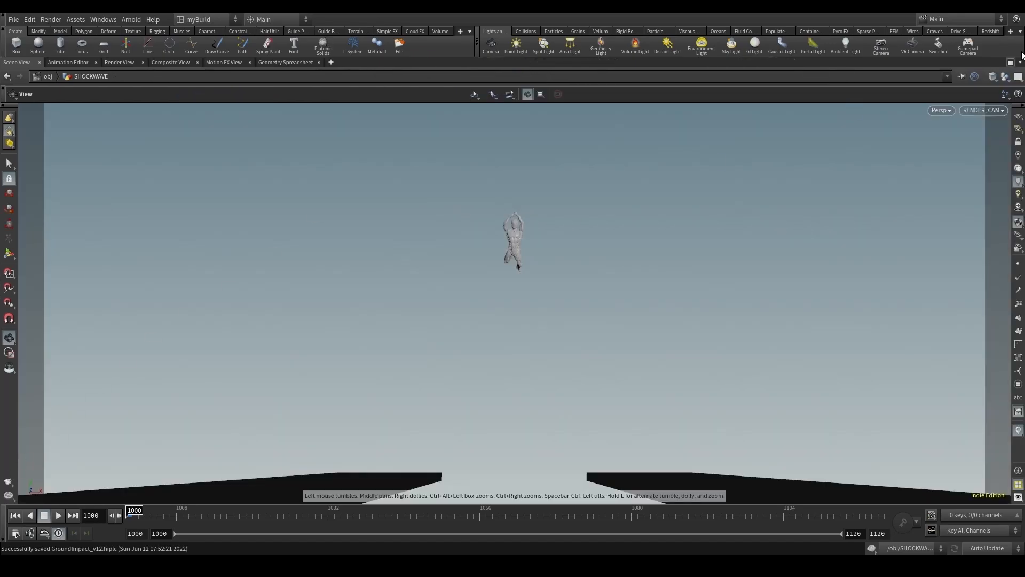
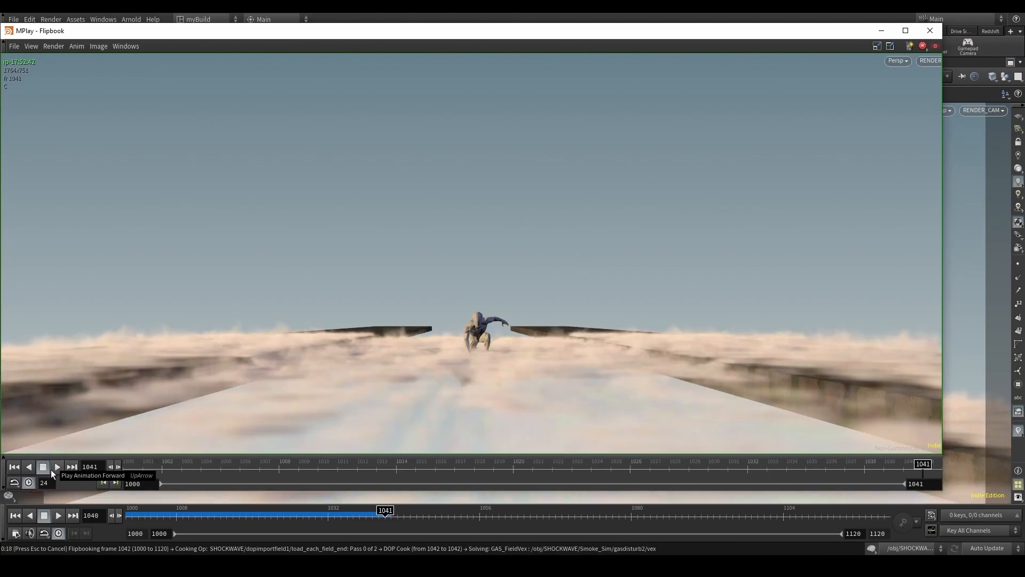
left_click(51, 471)
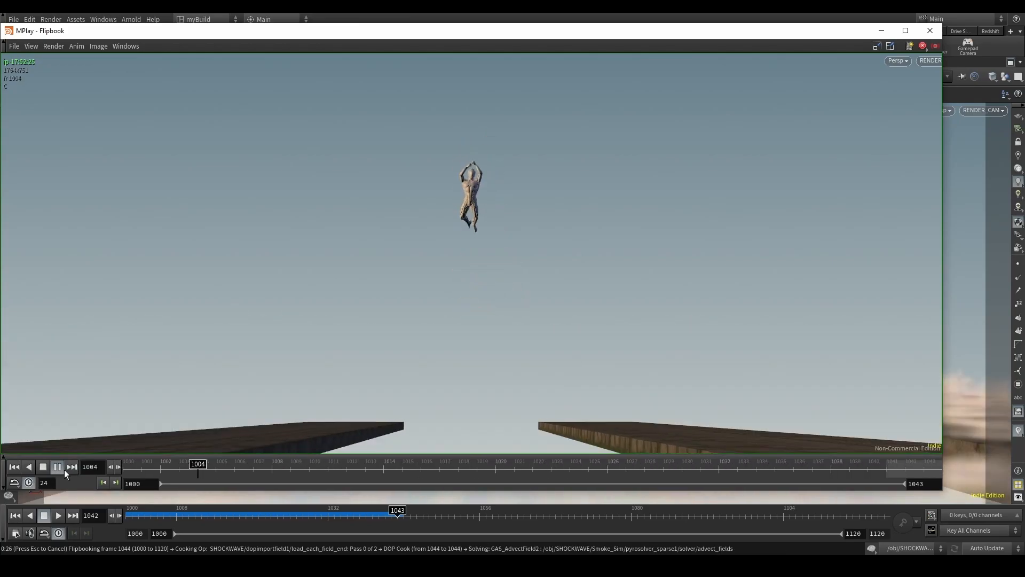
Play and scrub the flipbook repeatedly to examine the smoke's spread and breakup over the newly rendered frames.
left_click_drag(342, 472, 906, 452)
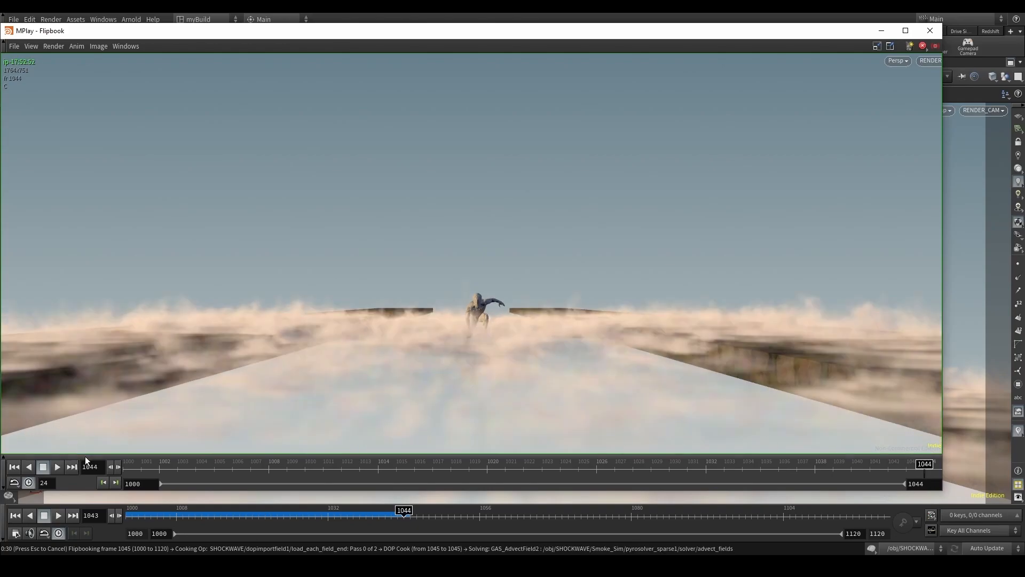
left_click(58, 467)
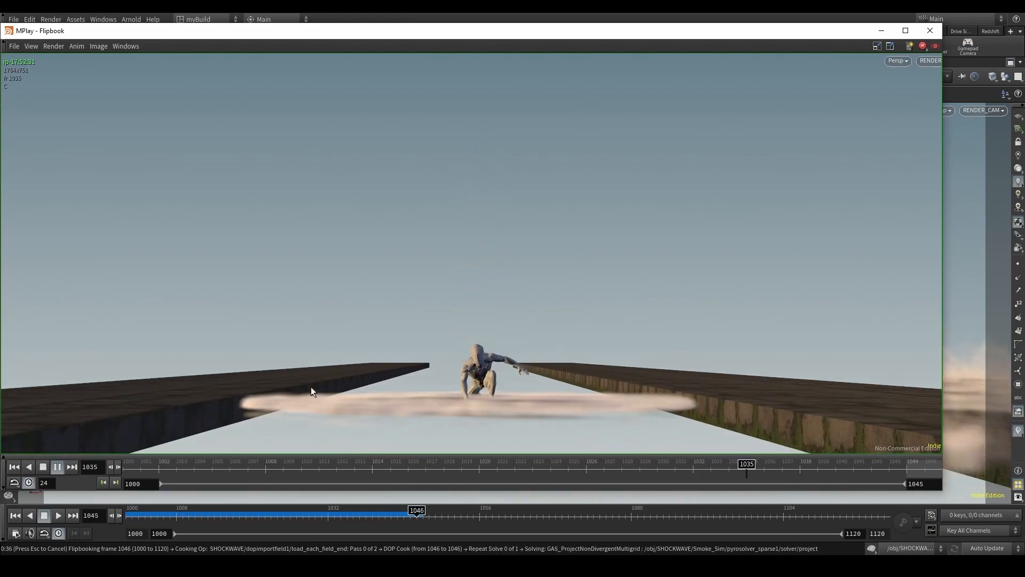
left_click(646, 470)
left_click_drag(646, 474, 926, 470)
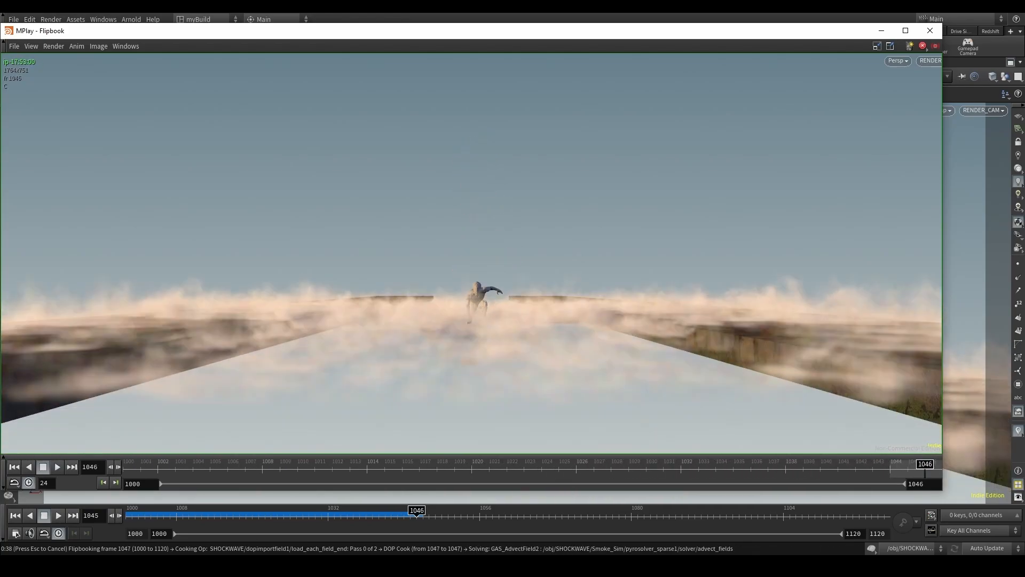
left_click(57, 467)
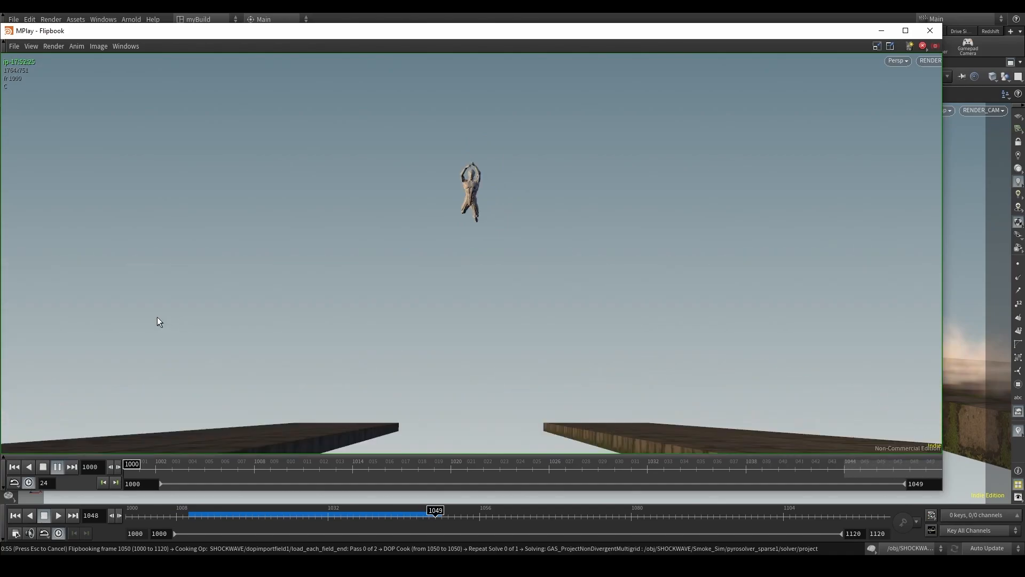
left_click(752, 469)
left_click_drag(753, 468, 1009, 475)
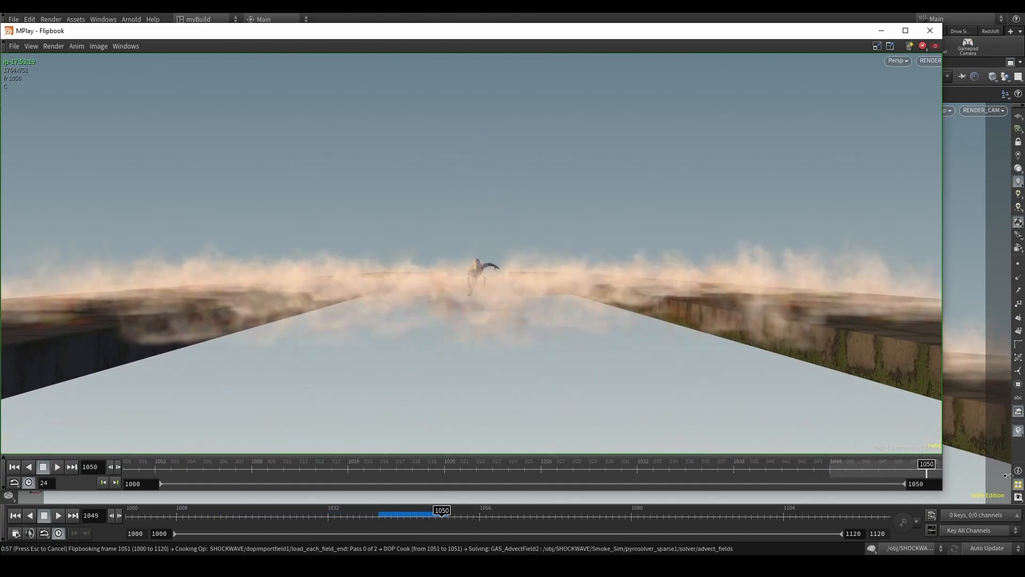
left_click(57, 467)
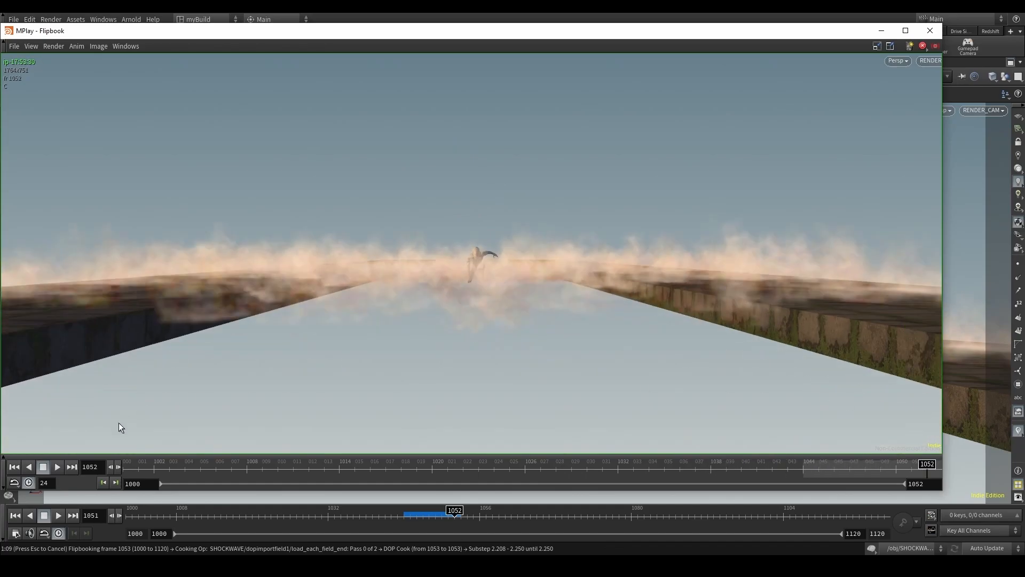
left_click(59, 462)
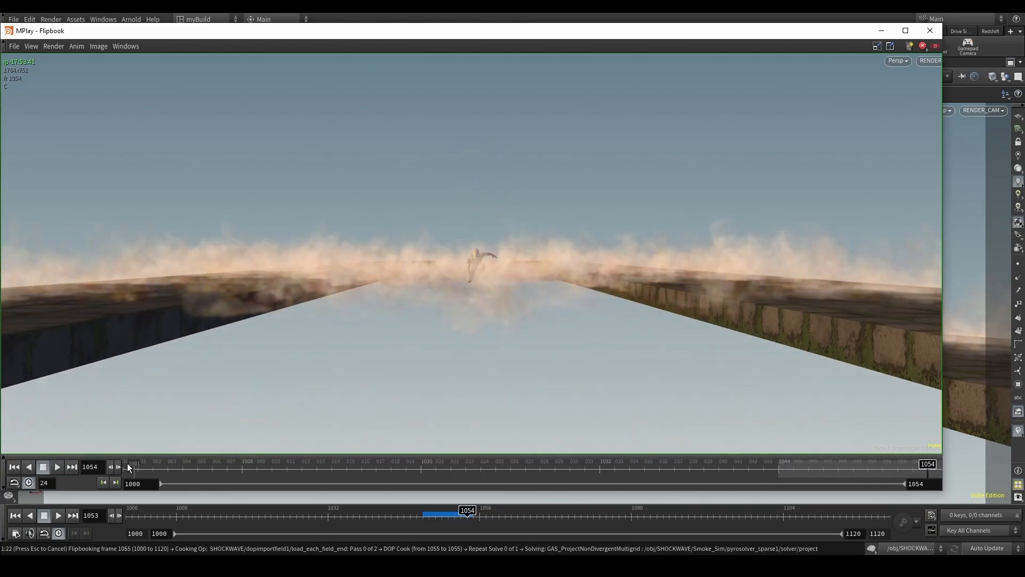
left_click(56, 467)
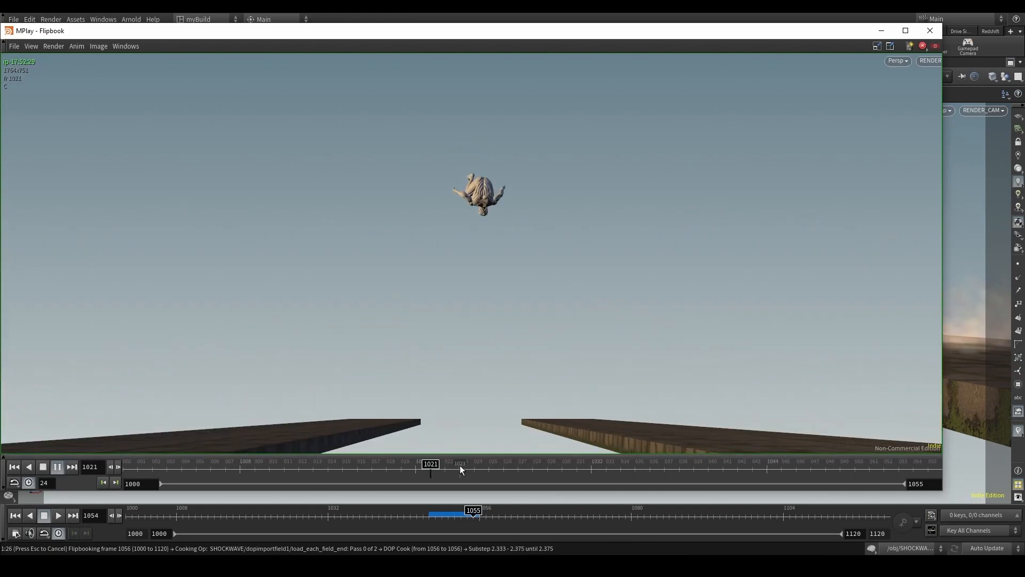
left_click_drag(598, 470, 928, 470)
left_click(62, 468)
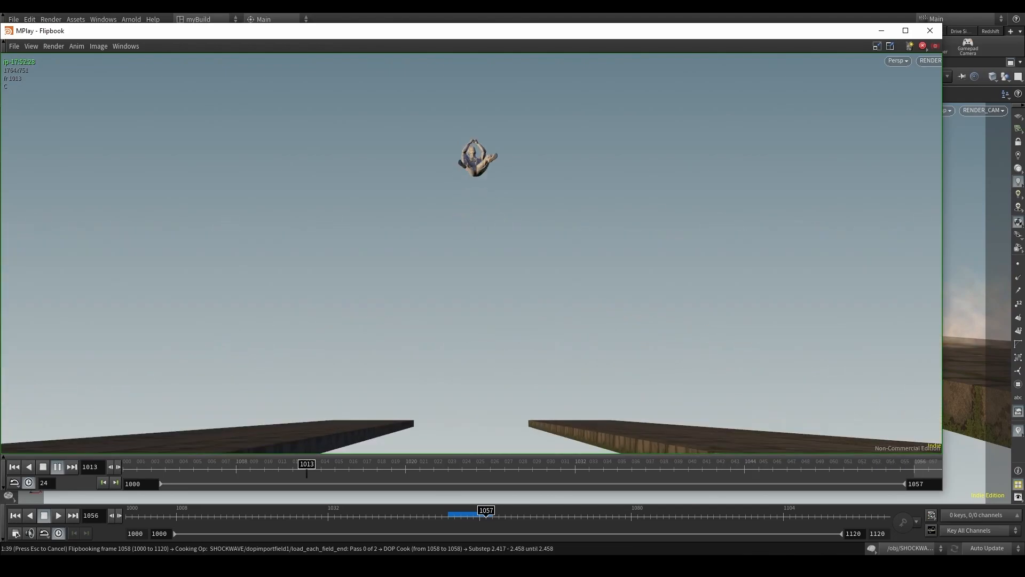
Leave the flipbook, move to frame 1011, restore the pane layout, and display volumevop1.
left_click(506, 494)
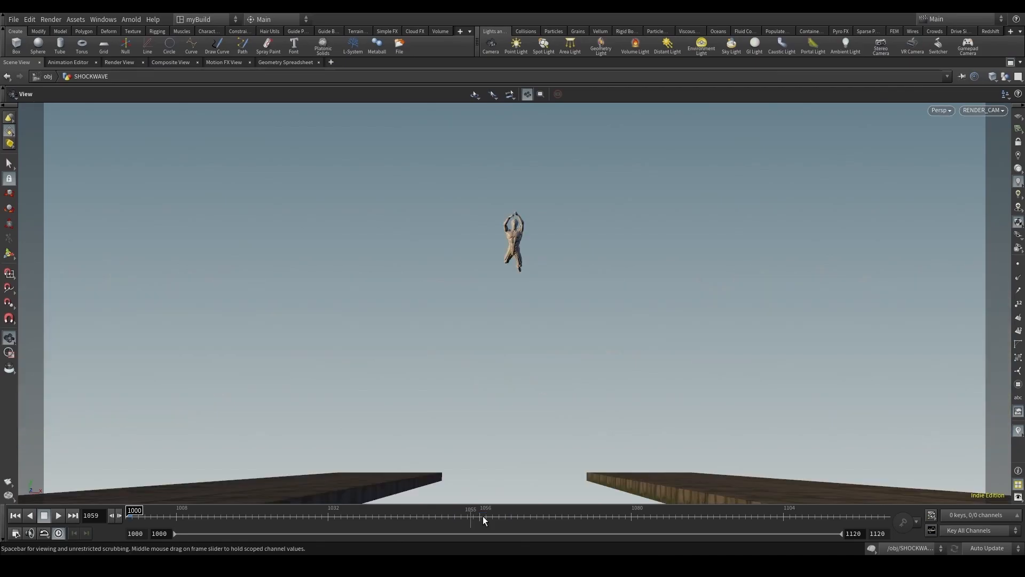
left_click(483, 516)
left_click(195, 516)
key("f")
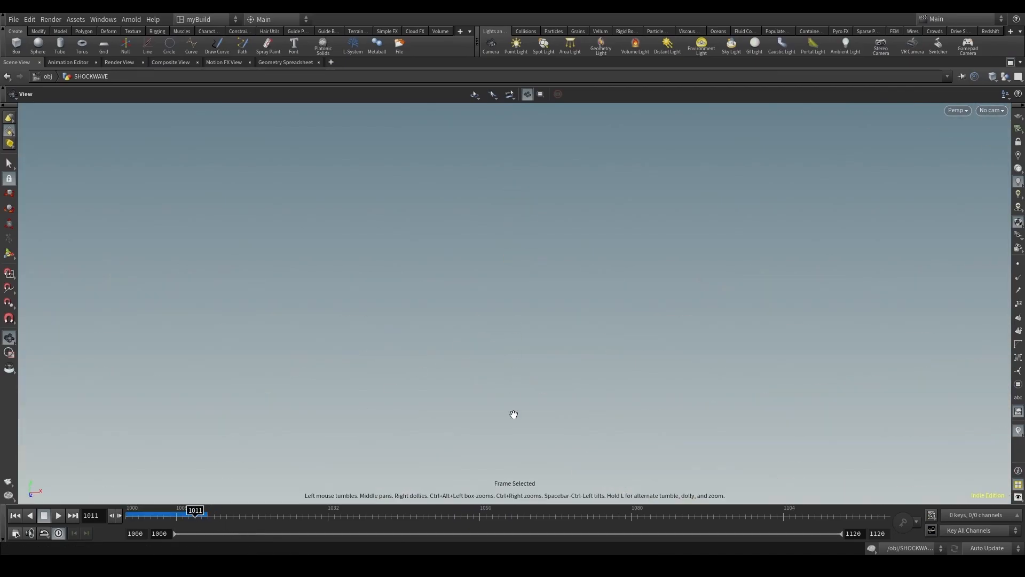
left_click(1011, 62)
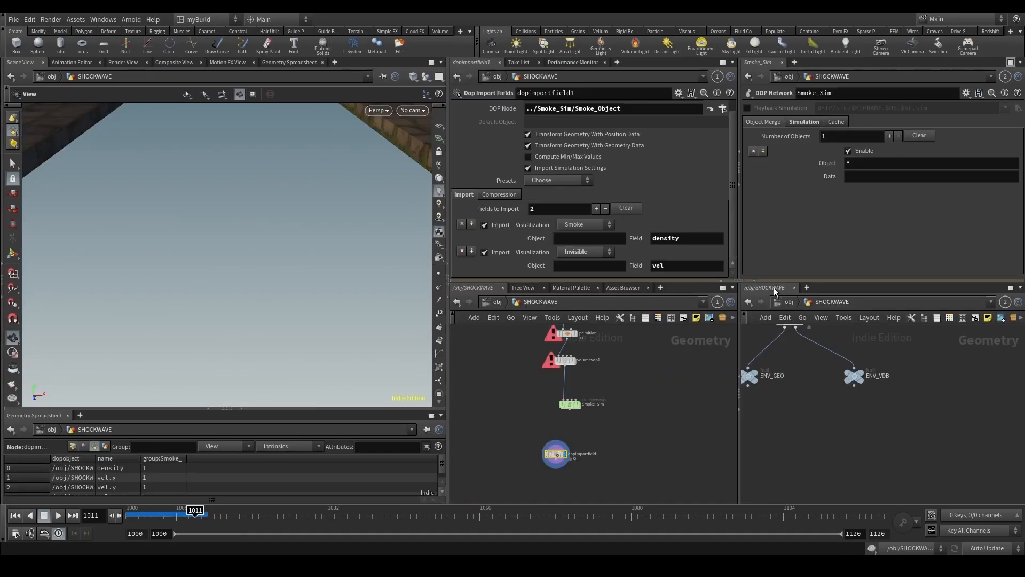
scroll(618, 392, "up", 3)
left_click(645, 356)
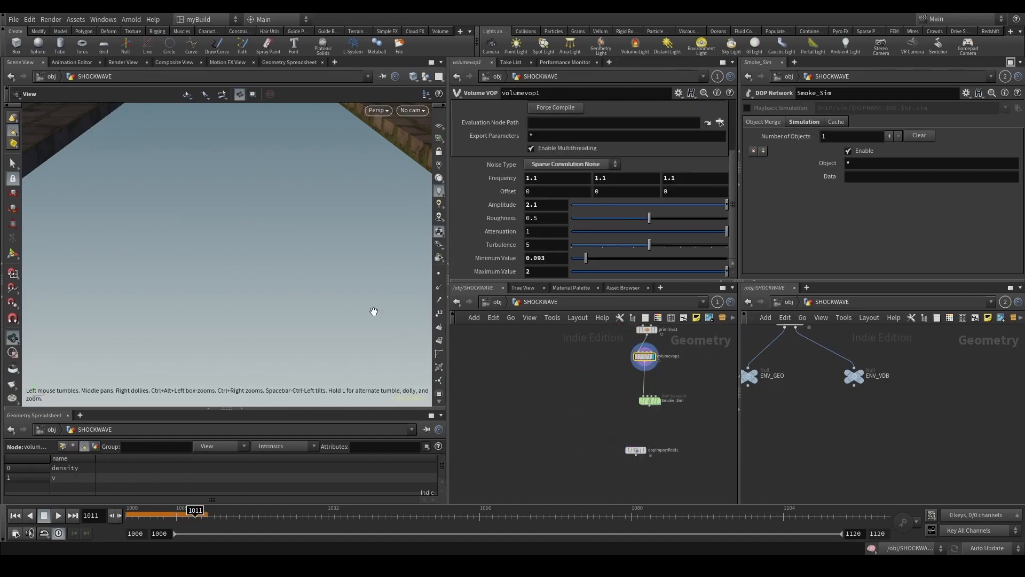
Return to frame 1000, display ENV_GEO and frame it in the free viewport view.
key("f")
left_click(129, 515)
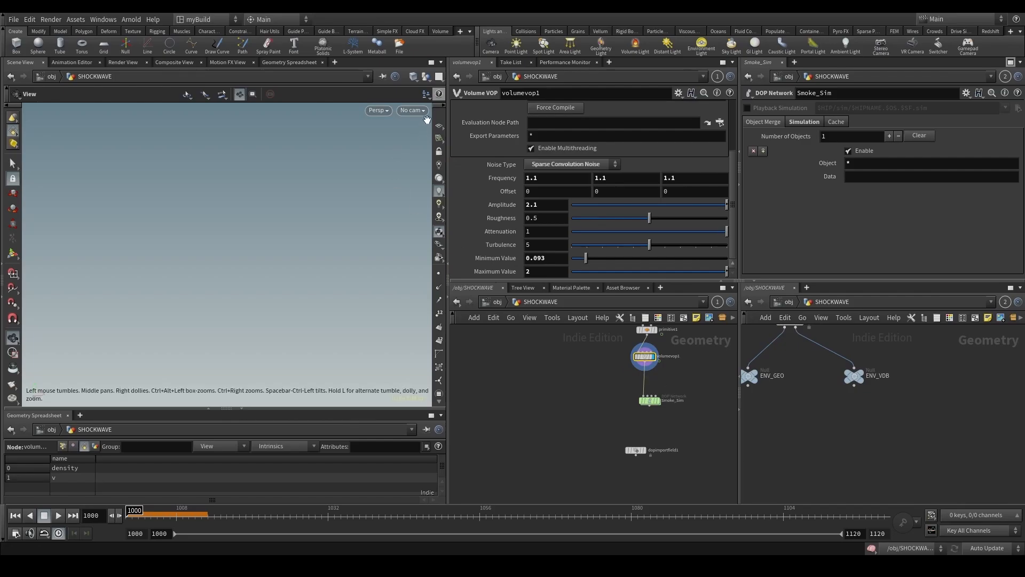
left_click(413, 110)
left_click(427, 120)
left_click_drag(403, 224, 291, 330)
key("f")
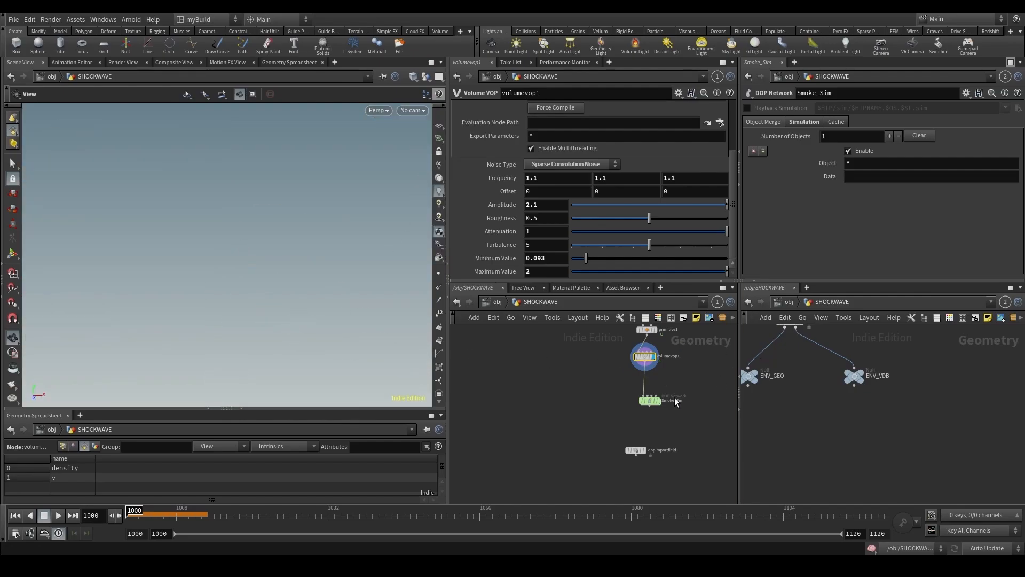
left_click(751, 380)
key("f")
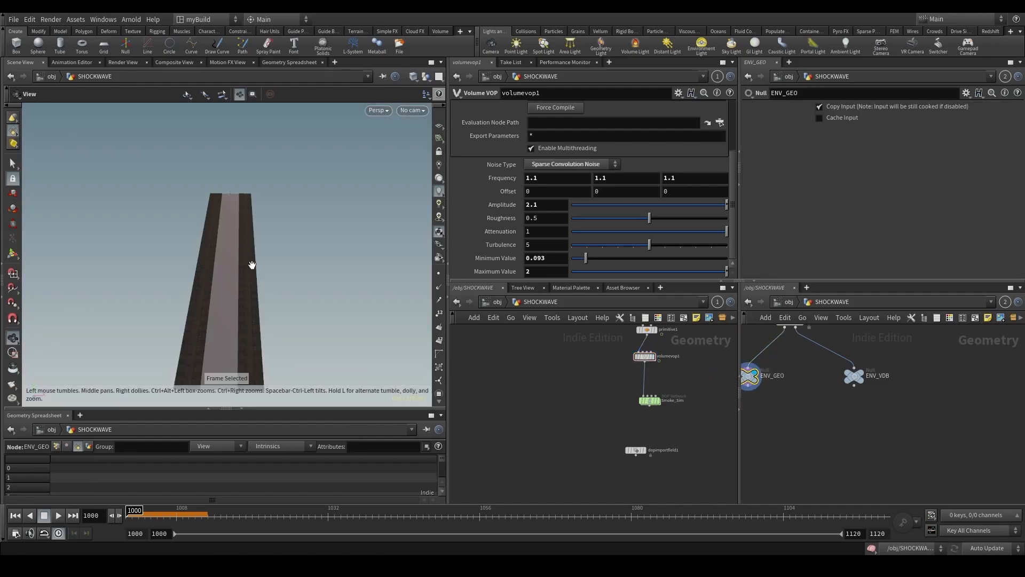
Select volumevop1 and scrub the timeline to frame 1046 to check the source against the environment geometry.
left_click(641, 356)
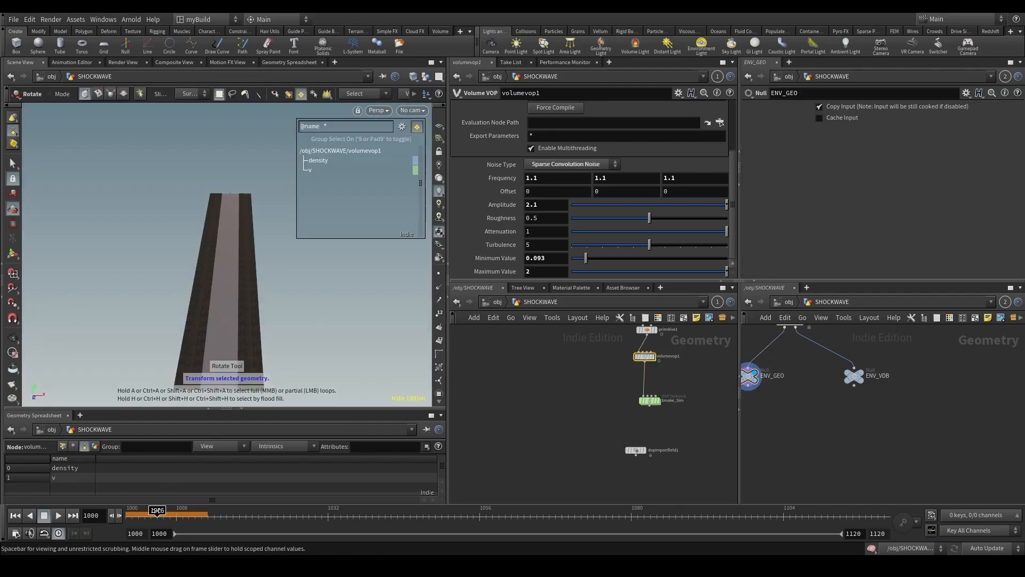
left_click(240, 512)
mouse_move(239, 512)
left_mouse_down()
mouse_move(479, 512)
mouse_move(340, 504)
mouse_move(360, 511)
left_mouse_up()
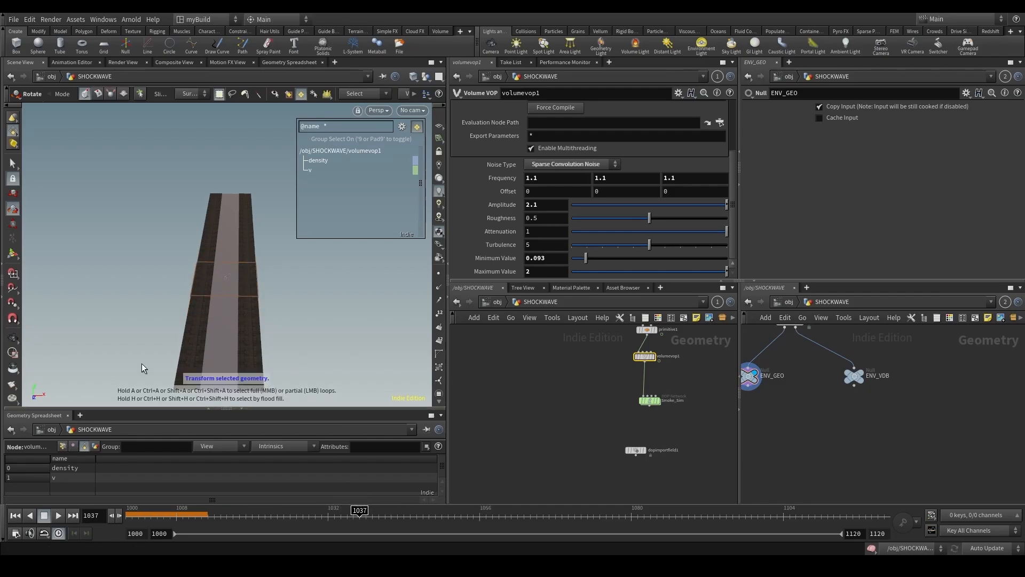
left_click(13, 339)
mouse_move(219, 257)
right_mouse_down()
mouse_move(220, 283)
mouse_move(223, 276)
right_mouse_up()
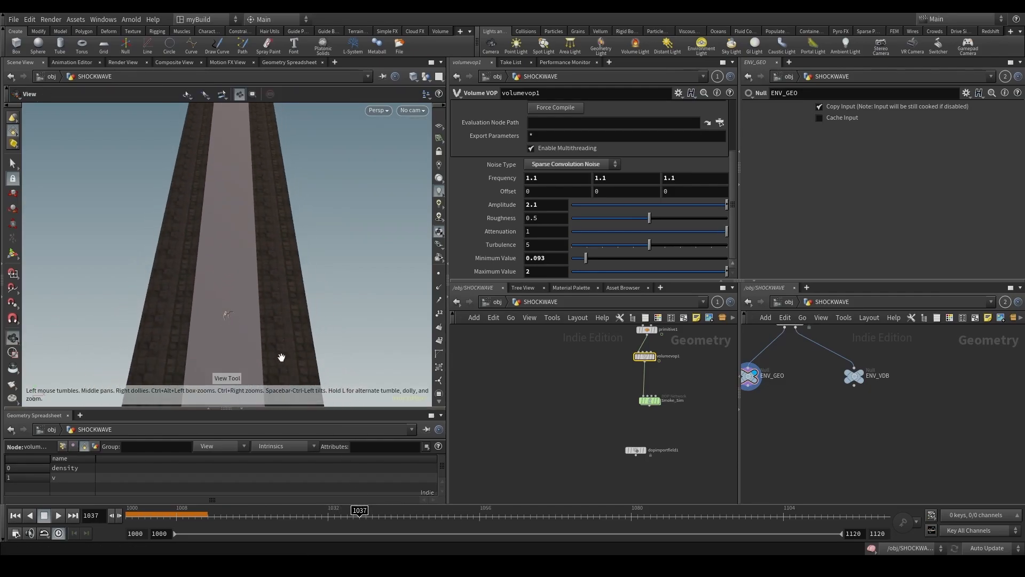
left_click_drag(350, 511, 416, 512)
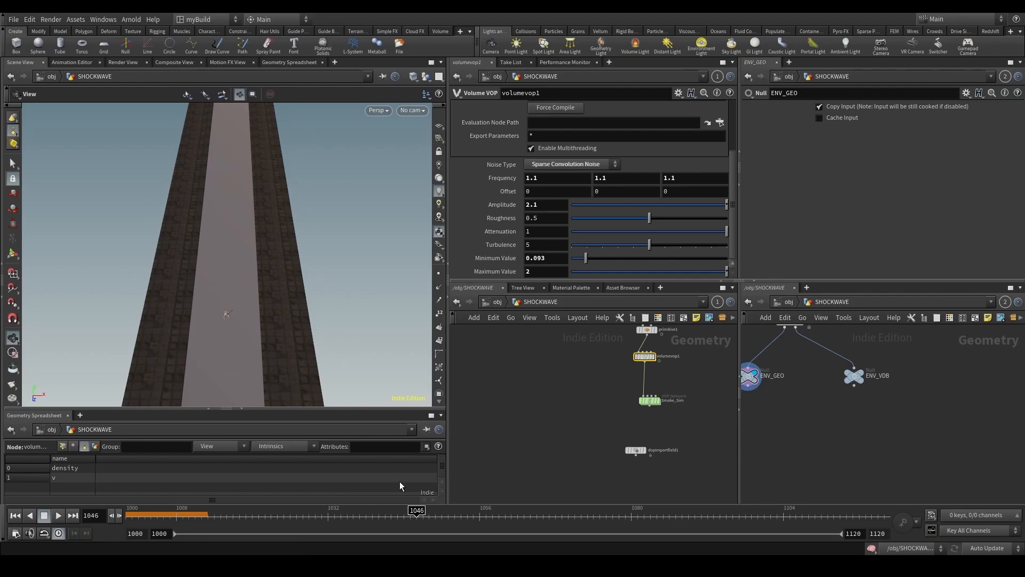
Display the Density wrangle and scrub to frame 1038 to view the source ring over the walkways.
middle_click_drag(576, 402, 555, 458)
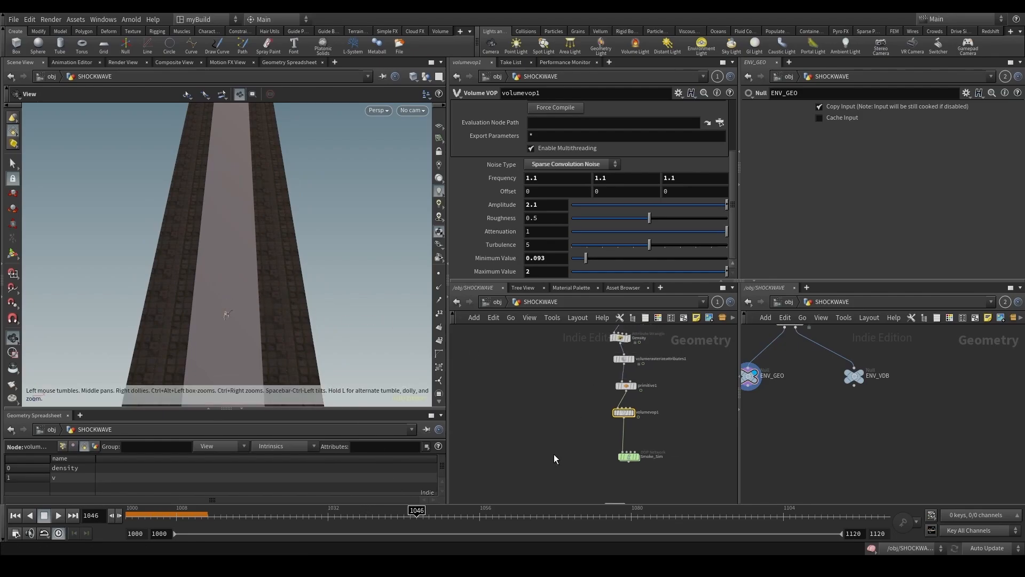
middle_click_drag(599, 336, 568, 370)
left_click(598, 373)
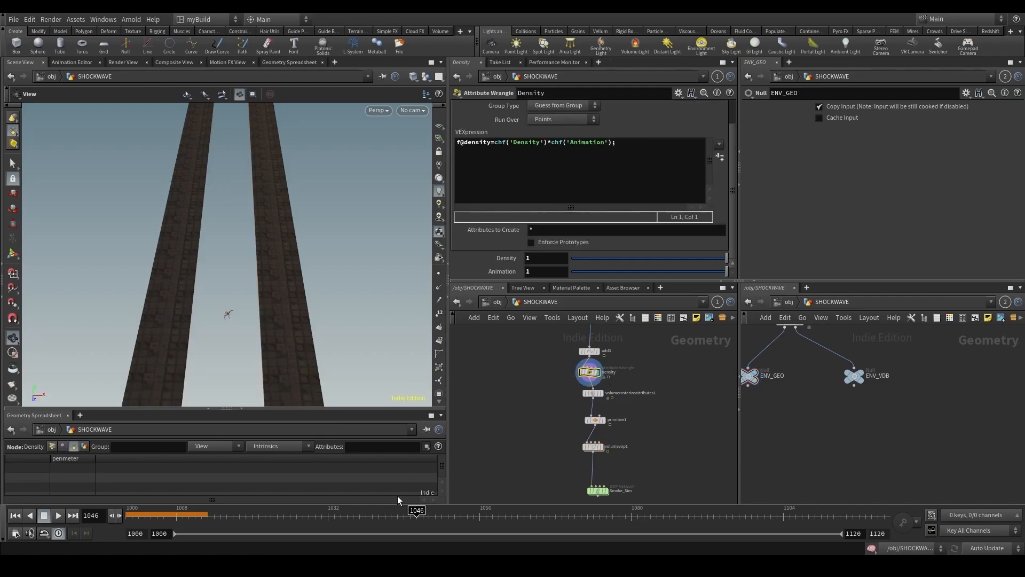
mouse_move(353, 515)
left_mouse_down()
mouse_move(344, 515)
mouse_move(365, 514)
left_mouse_up()
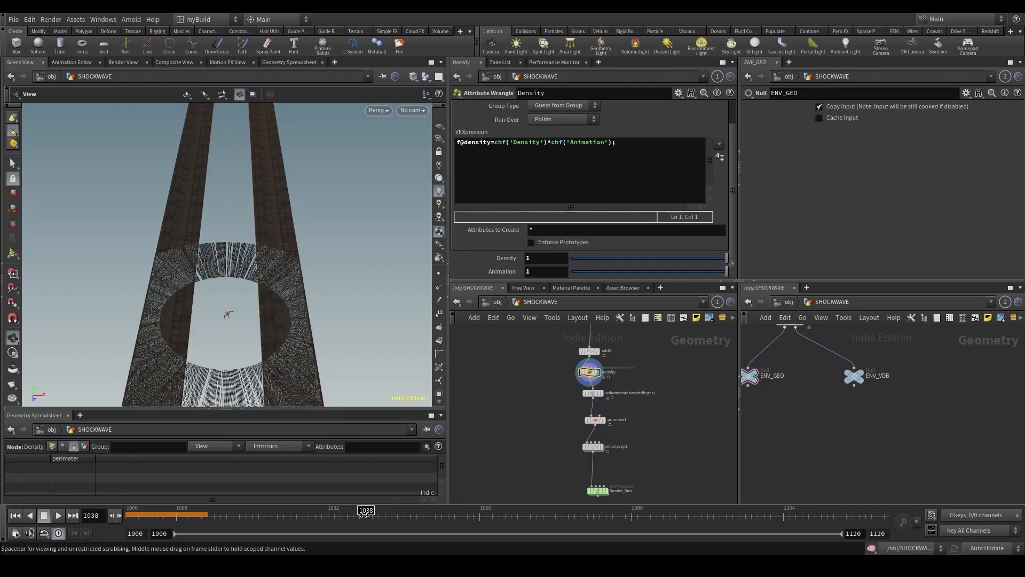
Insert an Attribute Wrangle named Remove_By_Z between the Density wrangle and the volume rasterize node.
middle_click_drag(549, 329, 526, 388)
key("Tab")
type("attw")
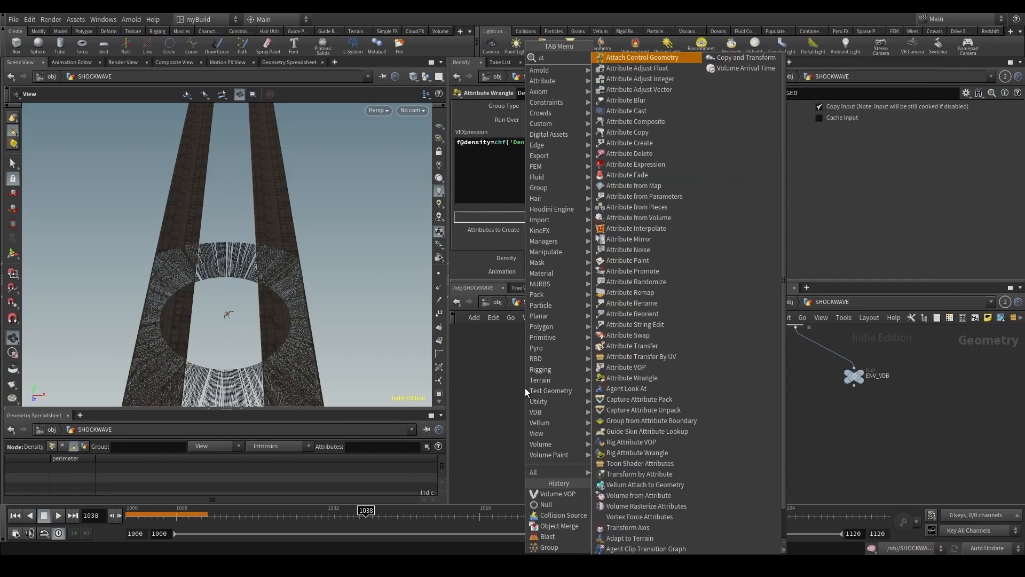
key("Return")
left_click(521, 384)
left_click_drag(593, 379, 571, 417)
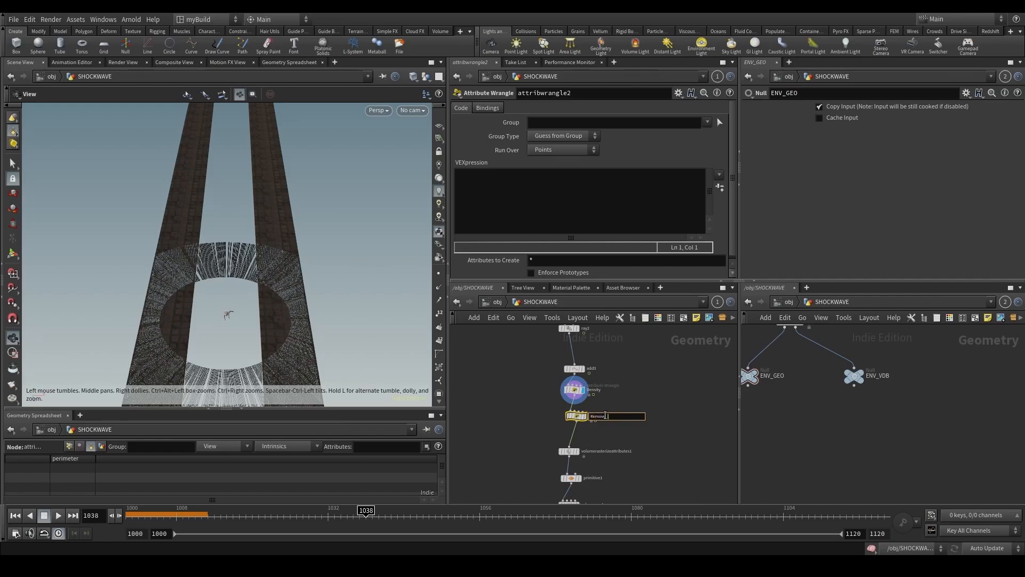
type("Remove_By_Z")
key("Return")
left_click(588, 201)
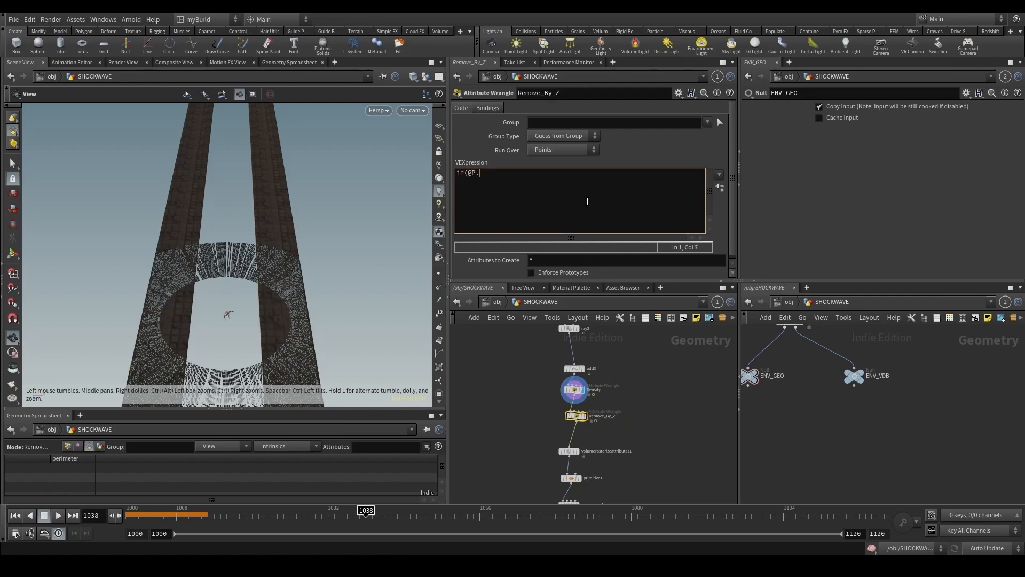
type("if(@P.x")
key("BackSpace")
type("z<chf('Treshold'))")
key("Return")
type("{")
key("Return")
key("Return")
key("Return")
type("}removep")
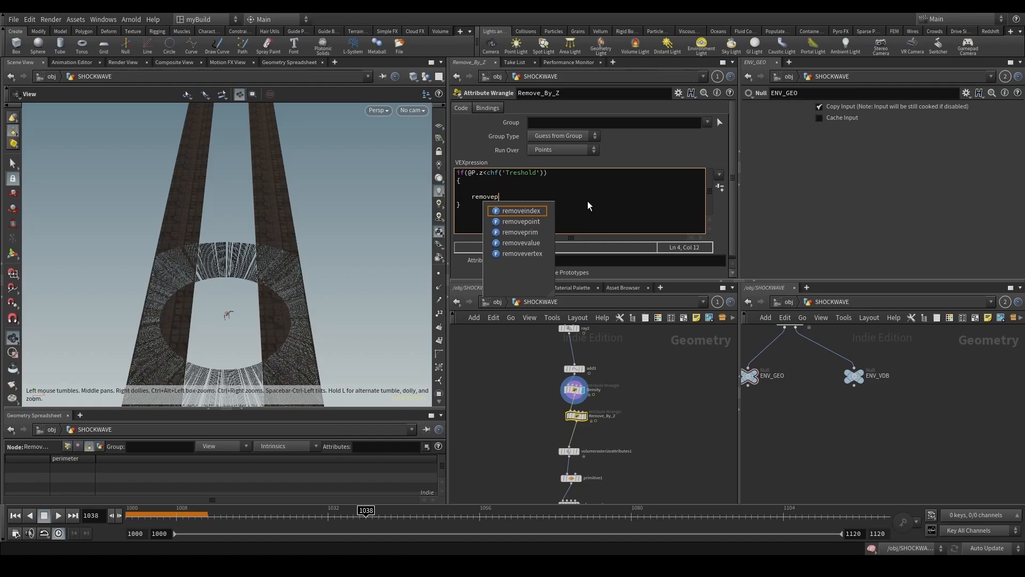
type("oint(0, #")
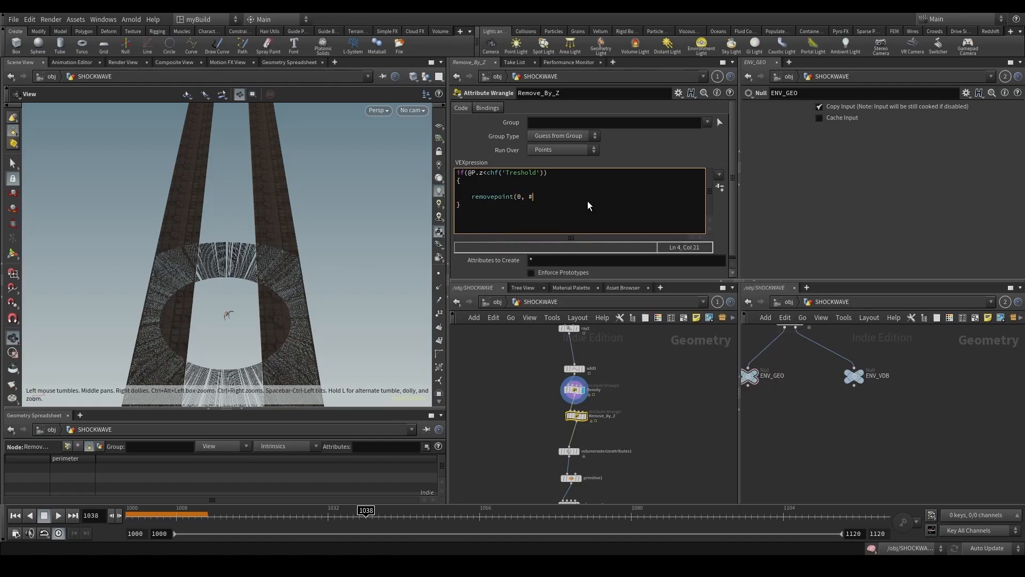
key("BackSpace")
type("@ptnum);")
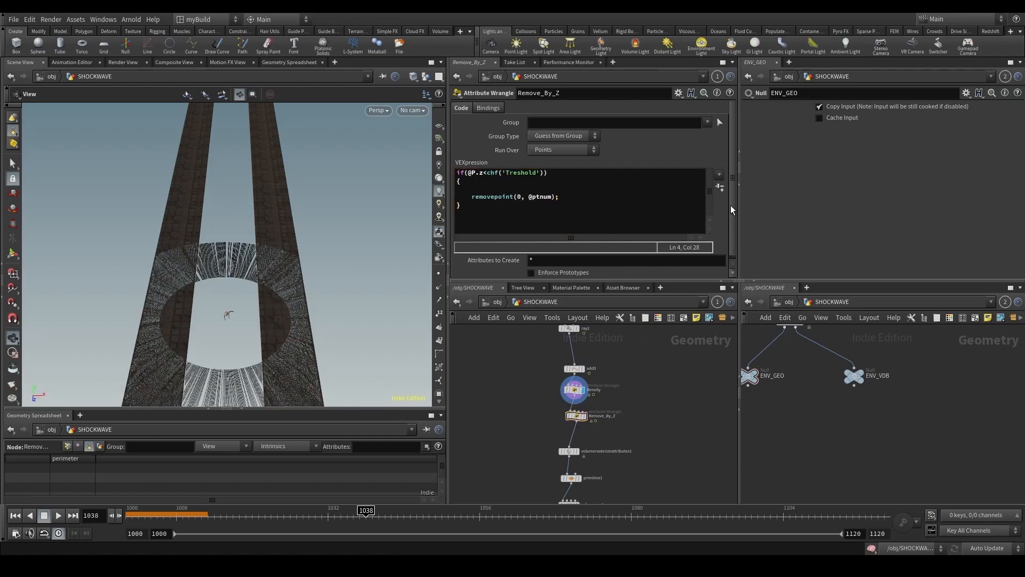
Create the Treshold parameter on Remove_By_Z, display the node, set Treshold to 0, and check the result around frame 1038.
left_click(720, 187)
middle_click_drag(542, 272, 712, 259)
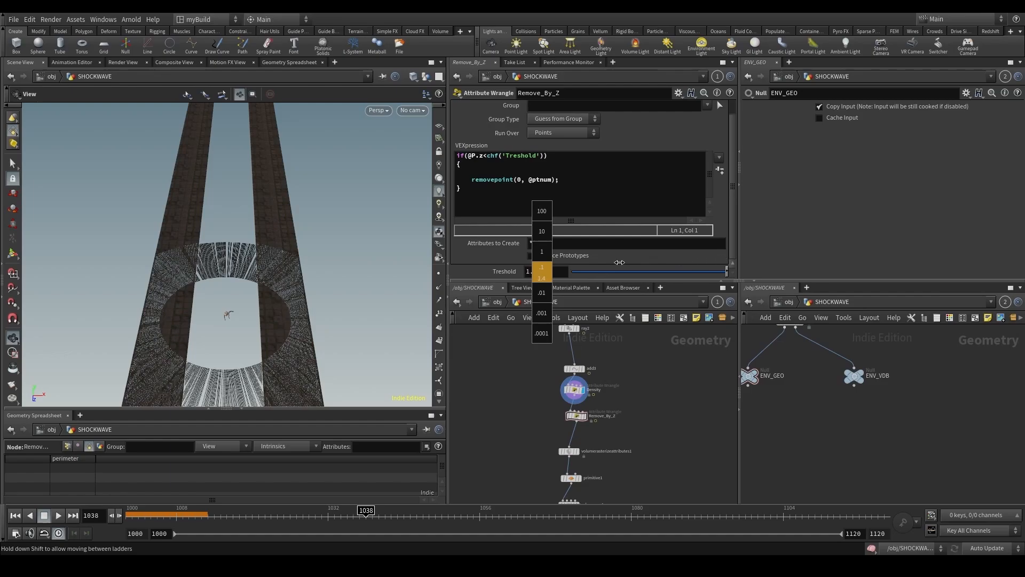
middle_click_drag(620, 263, 309, 231)
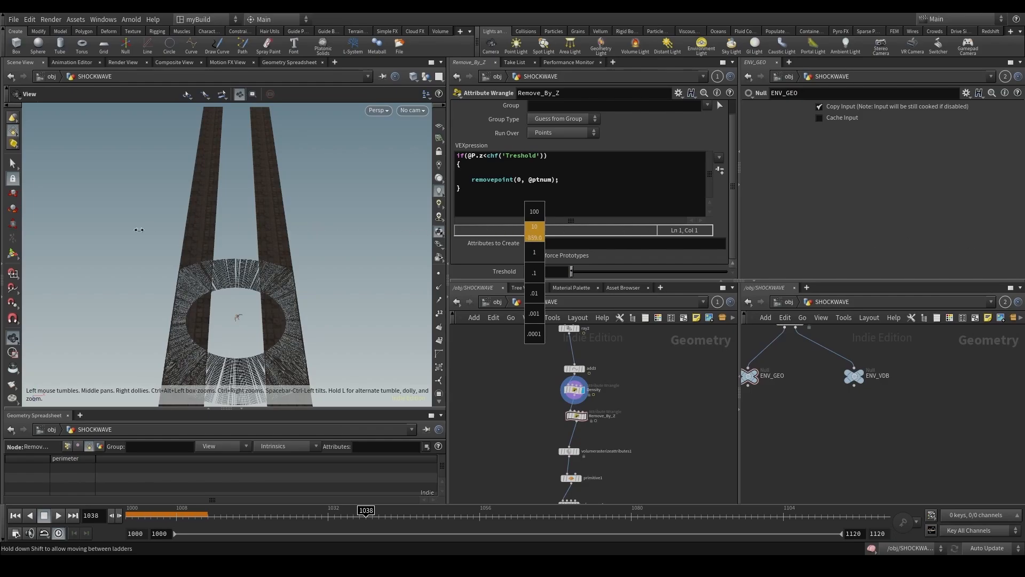
middle_click_drag(159, 247, 320, 247)
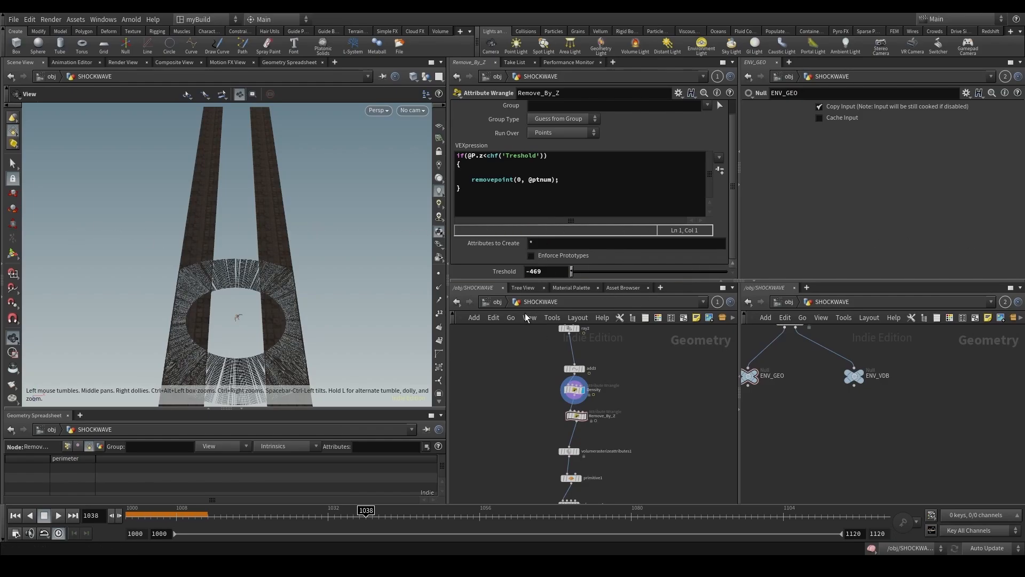
left_click(586, 415)
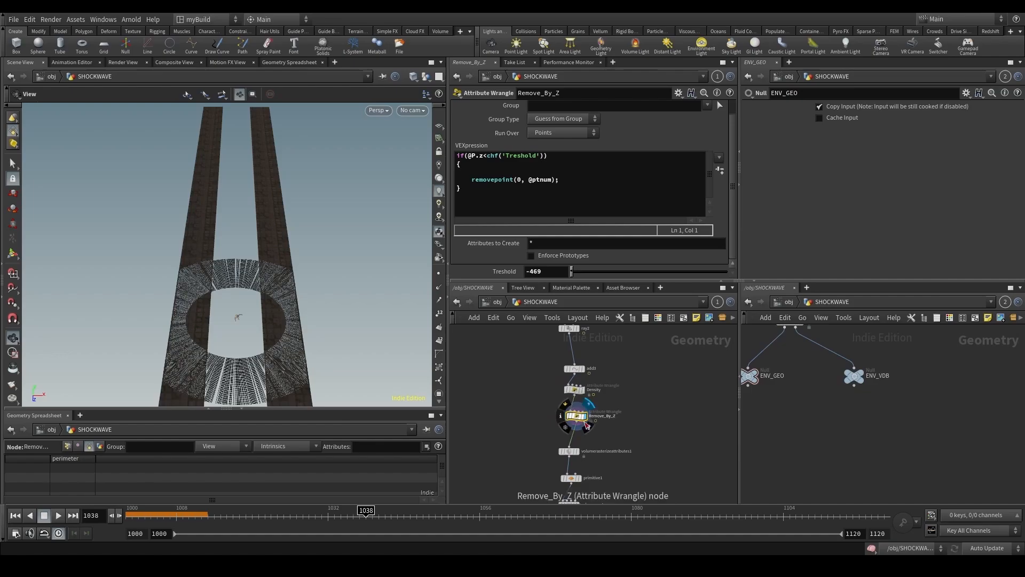
middle_click(547, 270, "ctrl")
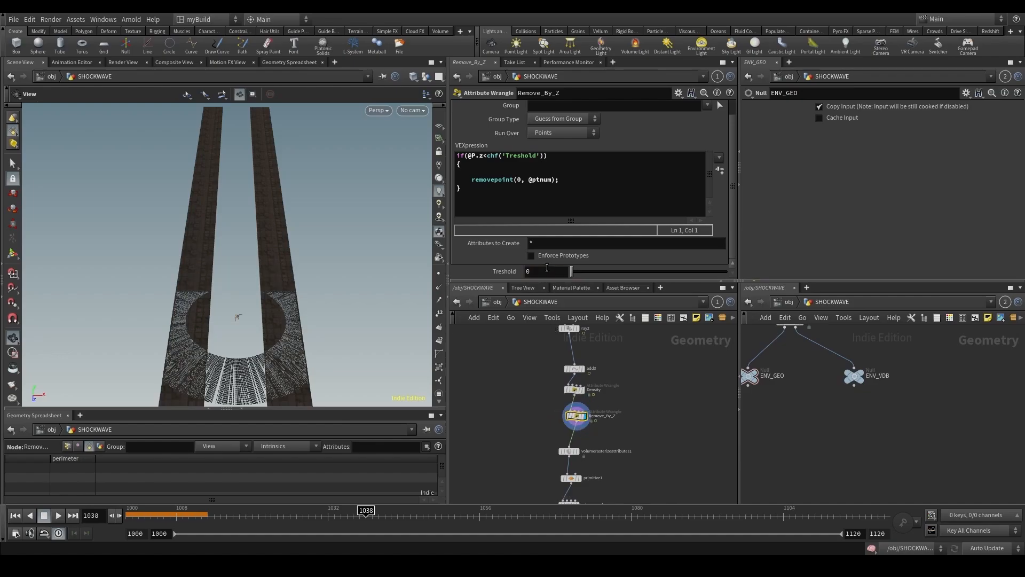
mouse_move(347, 512)
left_mouse_down()
mouse_move(329, 511)
mouse_move(366, 511)
left_mouse_up()
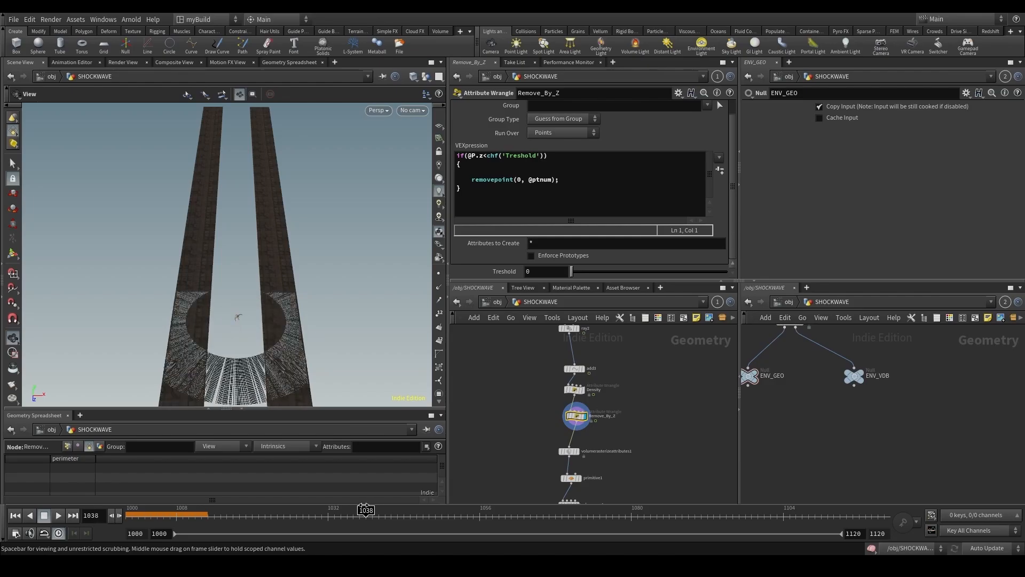
Lower Treshold on Remove_By_Z to -3.9, checking the source ring through RENDER_CAM around frame 1037.
middle_click_drag(539, 272, 532, 272)
left_click_drag(344, 511, 372, 512)
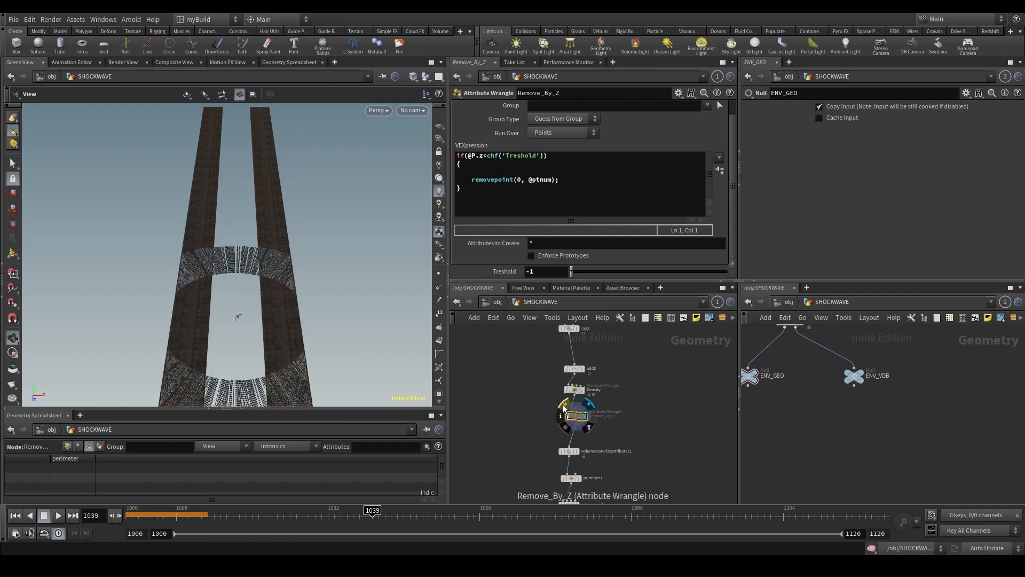
scroll(270, 296, "down", 5)
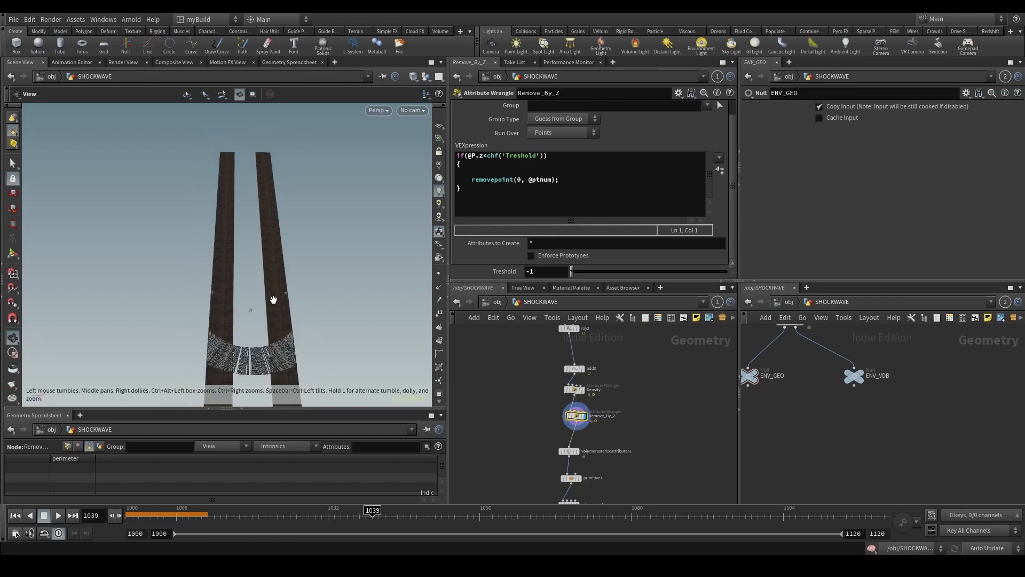
left_click(413, 110)
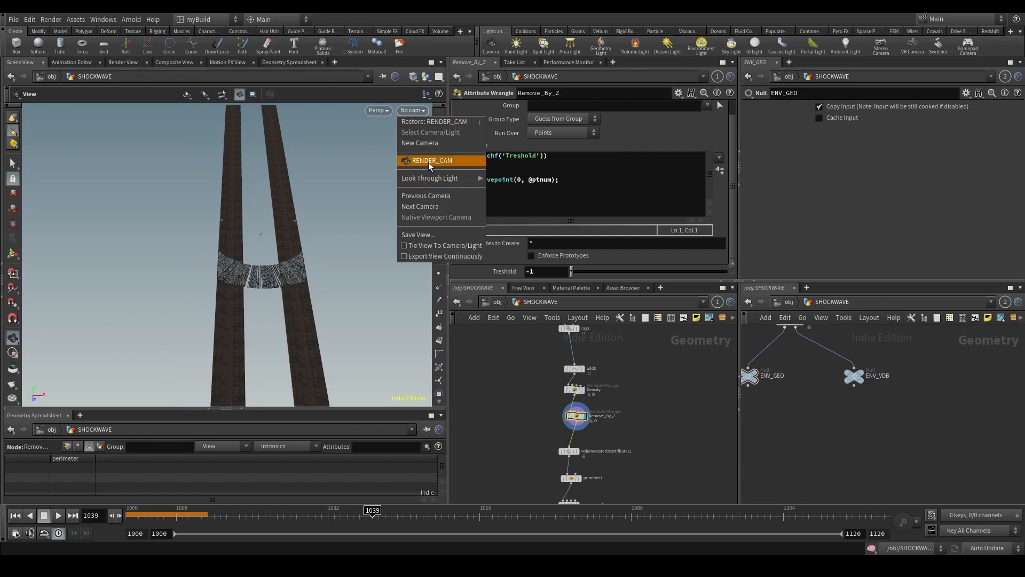
left_click(428, 161)
left_click_drag(334, 524, 357, 533)
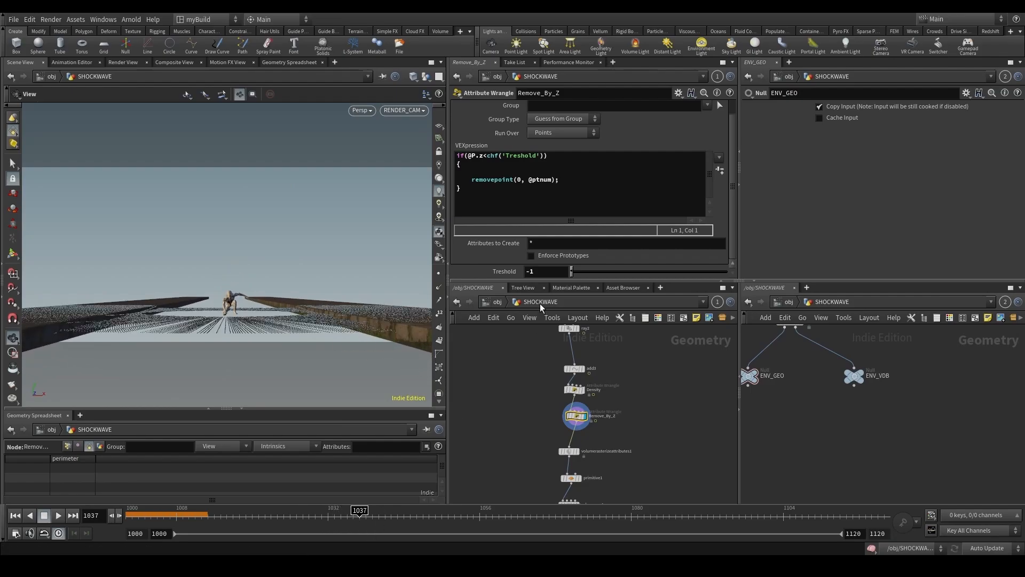
middle_click_drag(543, 270, 401, 265)
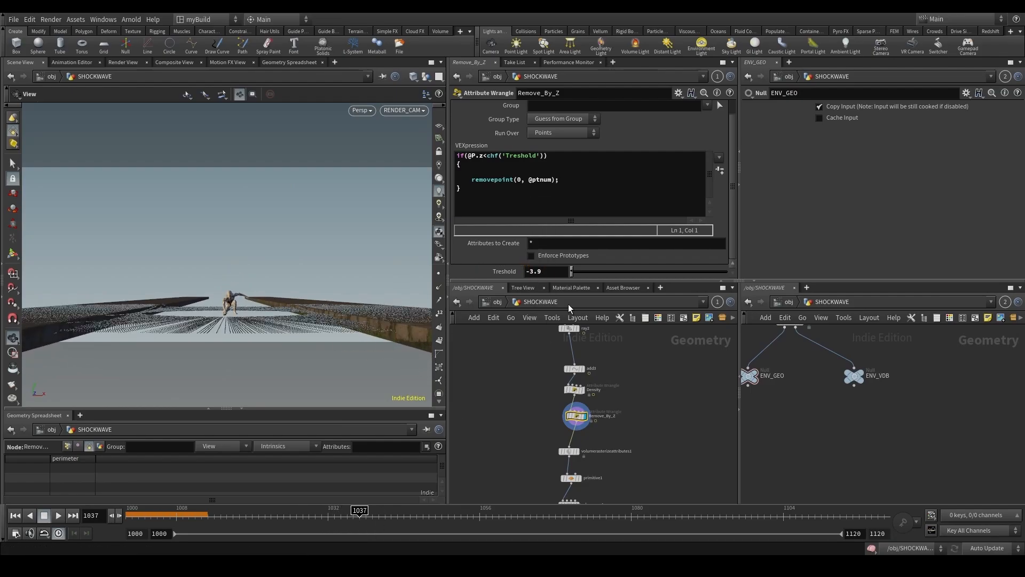
Return the timeline to frame 1000 and save the scene file.
left_click_drag(326, 510, 126, 512)
scroll(633, 414, "down", 2)
middle_click_drag(573, 415, 556, 359)
scroll(556, 359, "up", 1)
key("ctrl+s")
scroll(563, 358, "up", 3)
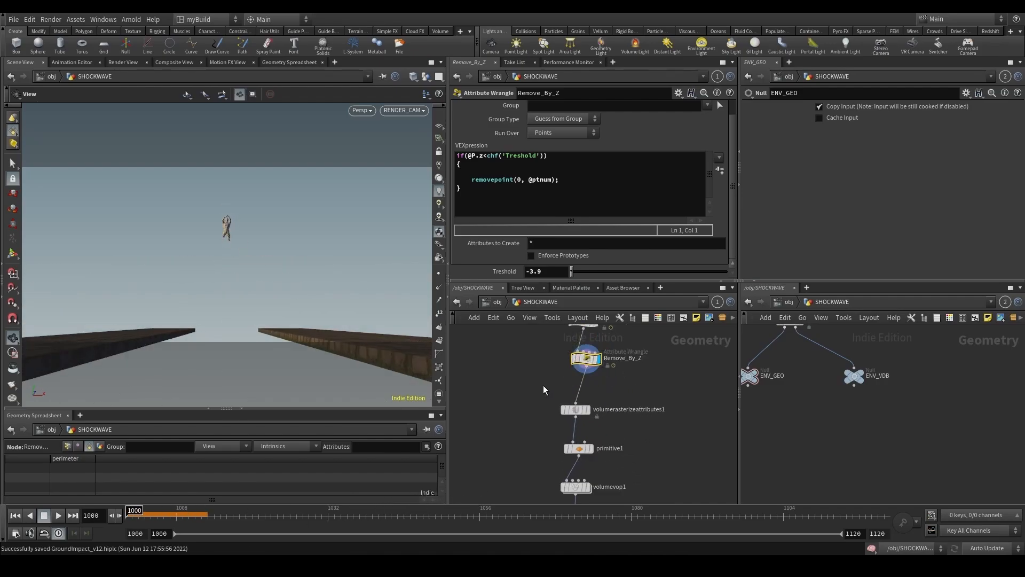
scroll(677, 418, "down", 1)
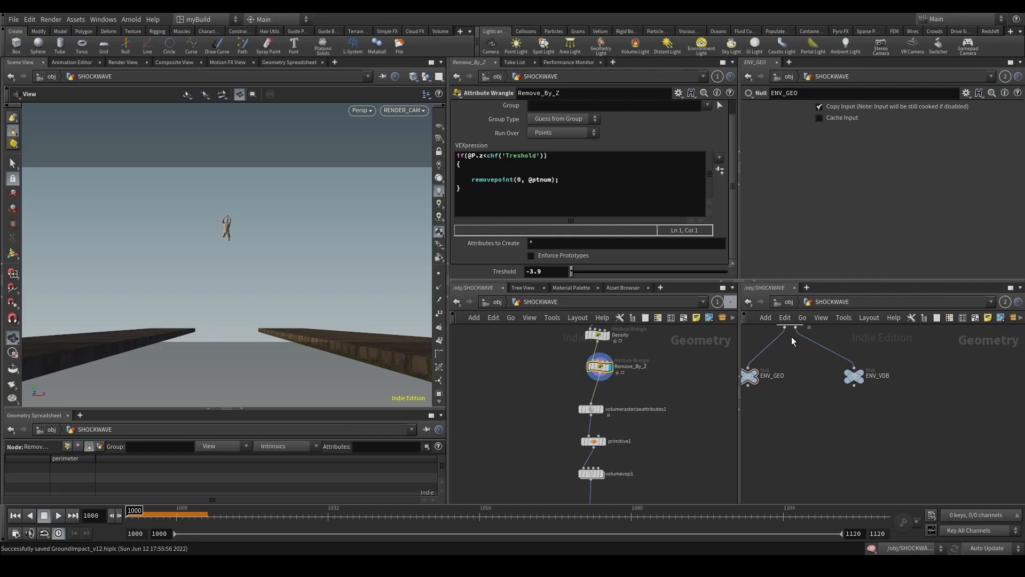
Align dopimportfield1 below the Smoke_Sim DOP network and display it.
scroll(621, 405, "down", 3)
middle_click_drag(661, 443, 688, 353)
scroll(688, 354, "up", 1)
left_click(614, 434)
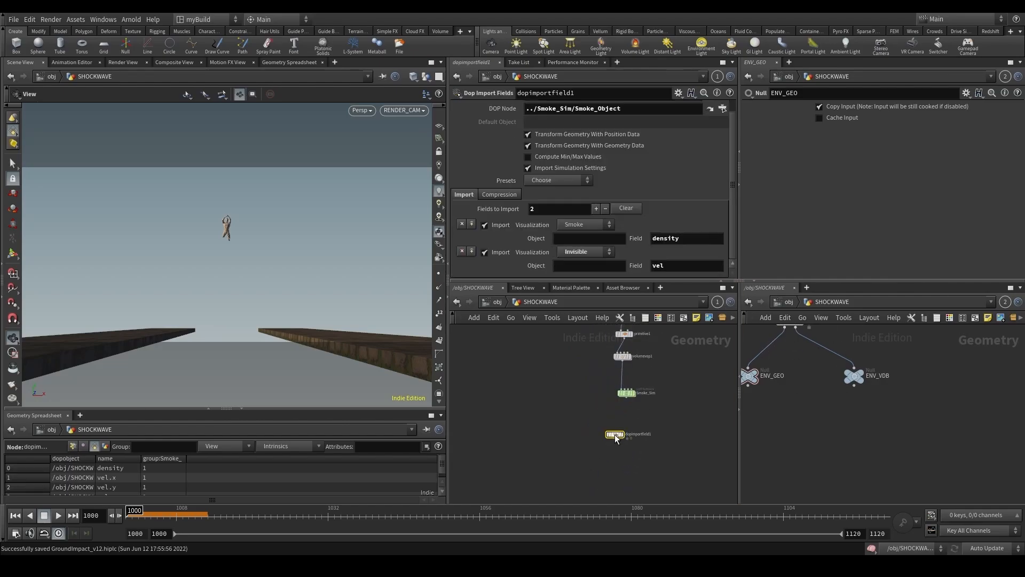
left_click_drag(615, 434, 621, 435)
key("r")
Add a Pyro Post-Process node below dopimportfield1, feed the imported fields into it, and display it.
middle_click_drag(621, 478, 610, 433)
key("Tab")
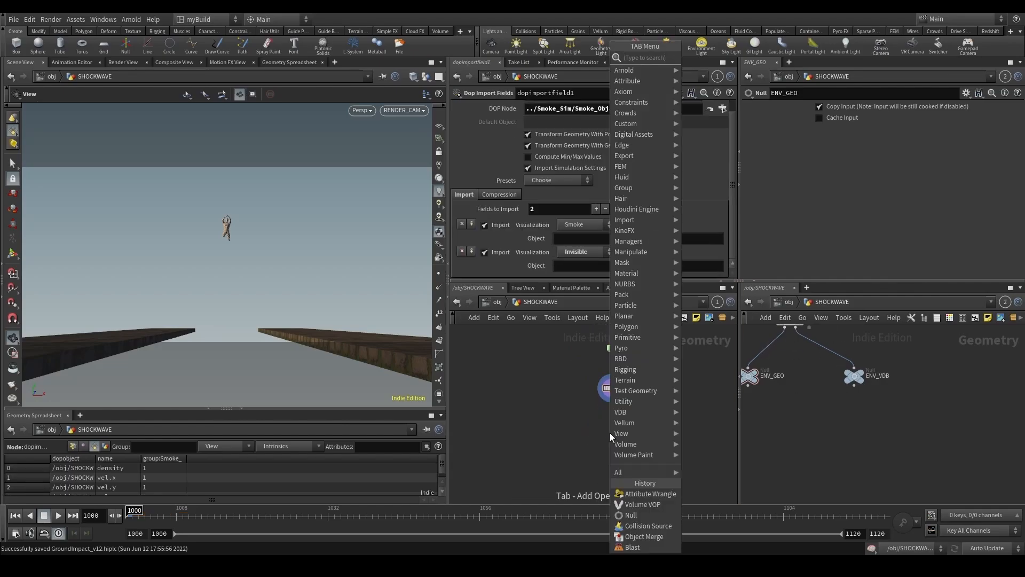
type("pyrop")
key("Return")
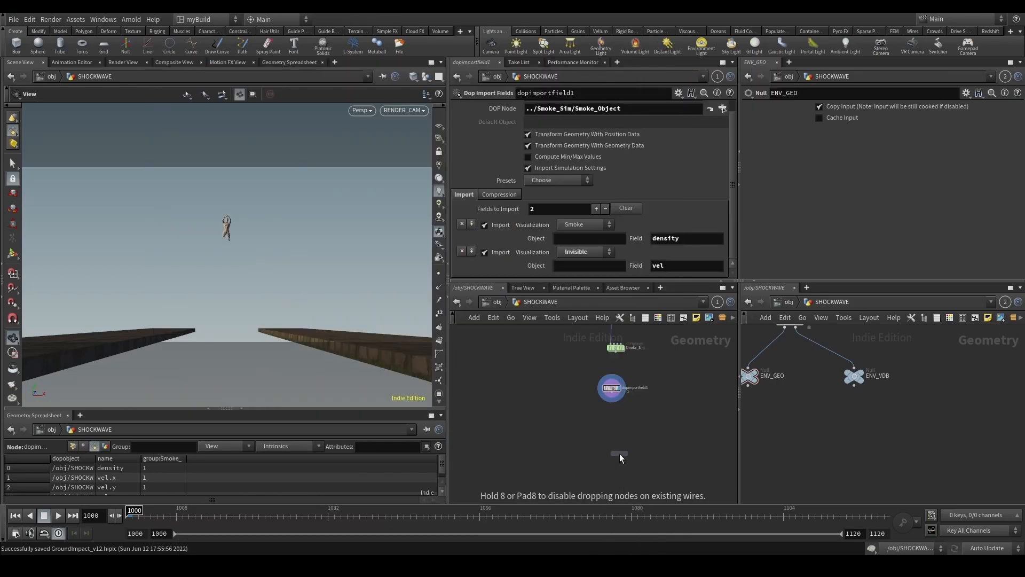
scroll(611, 418, "up", 2)
left_click(611, 417)
left_click(613, 380)
left_click(612, 411)
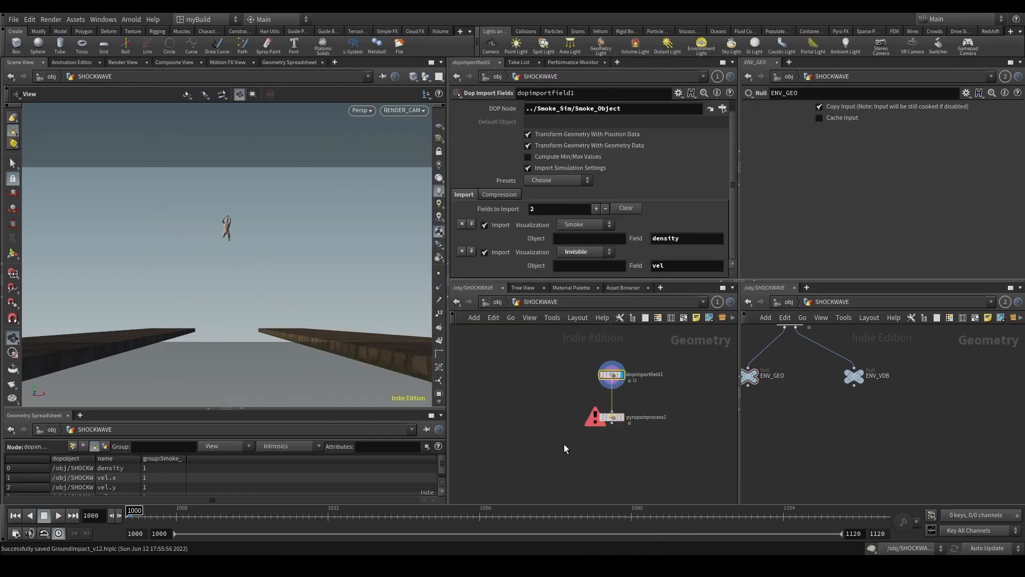
left_click(612, 418)
key("r")
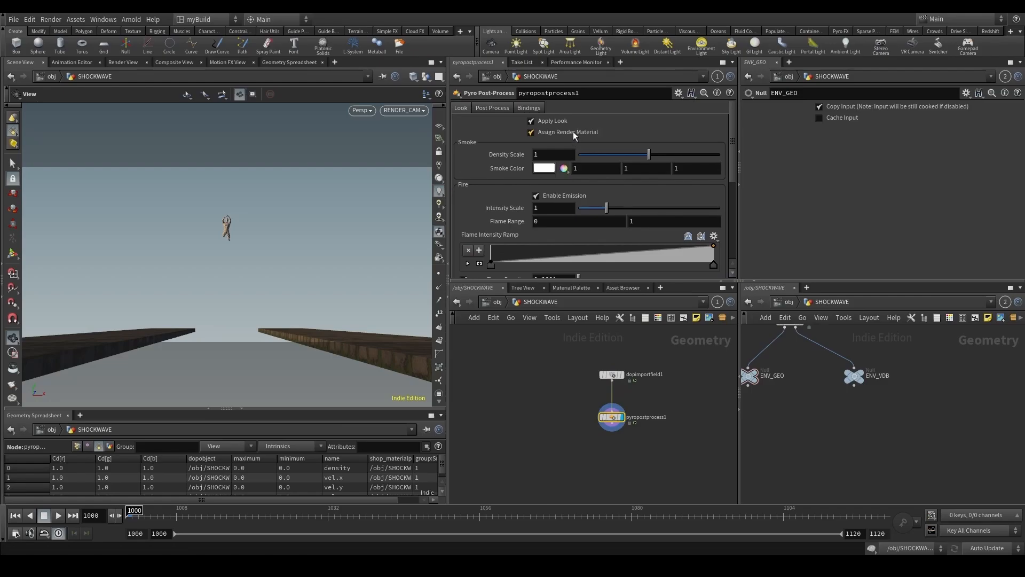
On pyropostprocess1, enable Convert to VDB, Resample Volumes for vel, and Use 16bit Float.
left_click(489, 107)
left_click(560, 132)
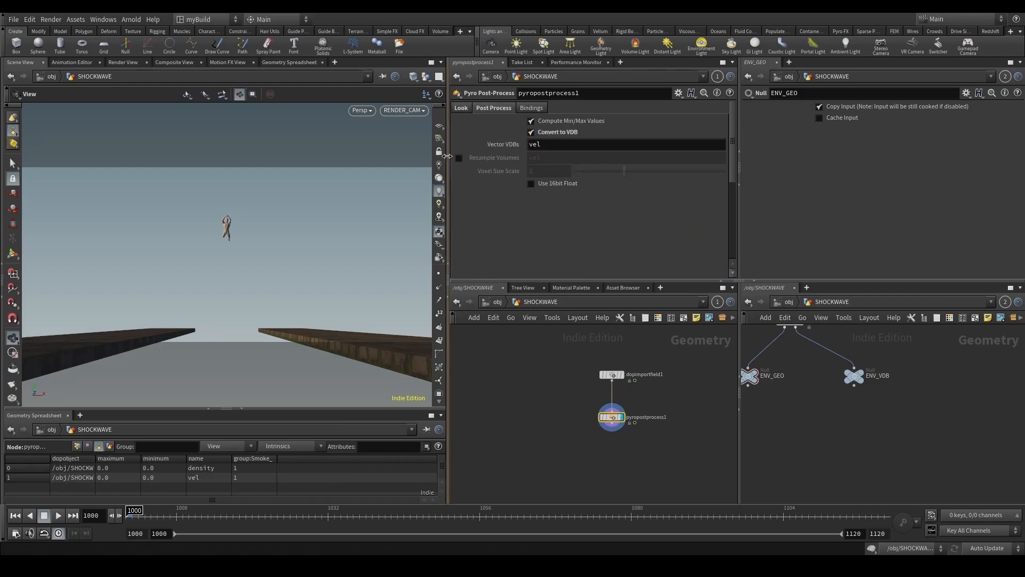
left_click(459, 158)
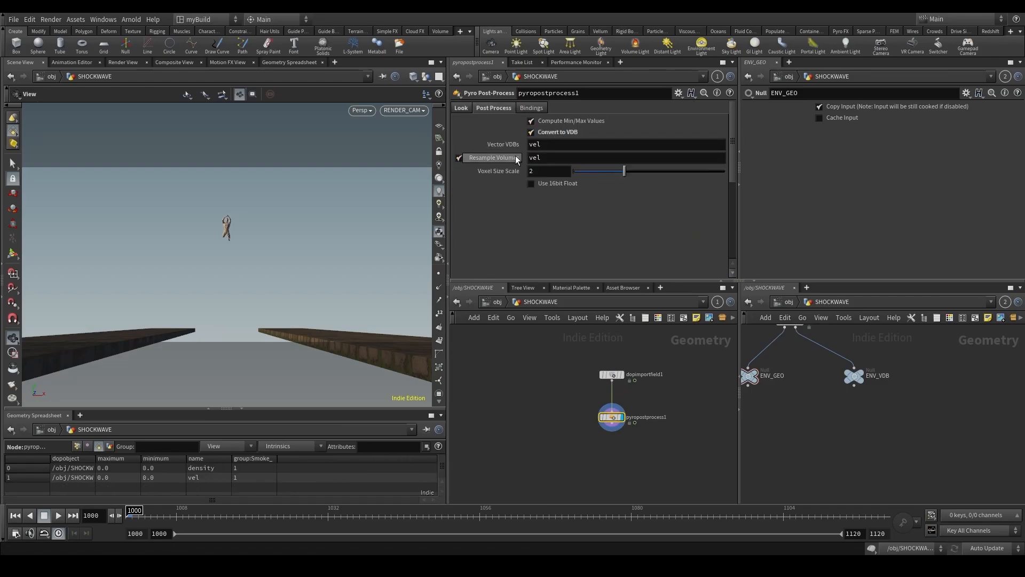
left_click(559, 184)
Switch the update mode to Manual and copy the Road_Smoke_Simulation file cache from the SMOKE network into SHOCKWAVE.
middle_click_drag(645, 444, 588, 427)
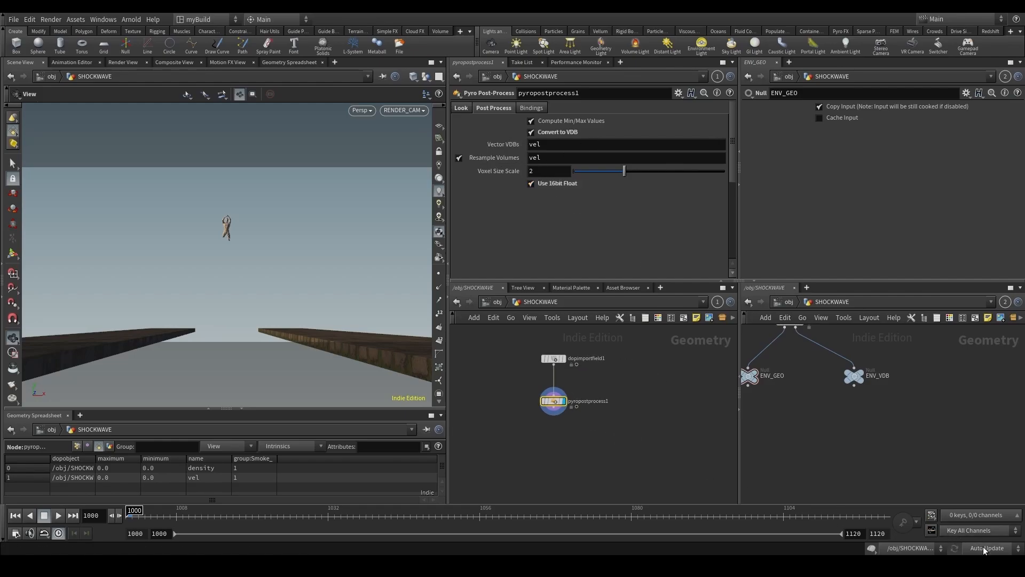
scroll(803, 406, "down", 5)
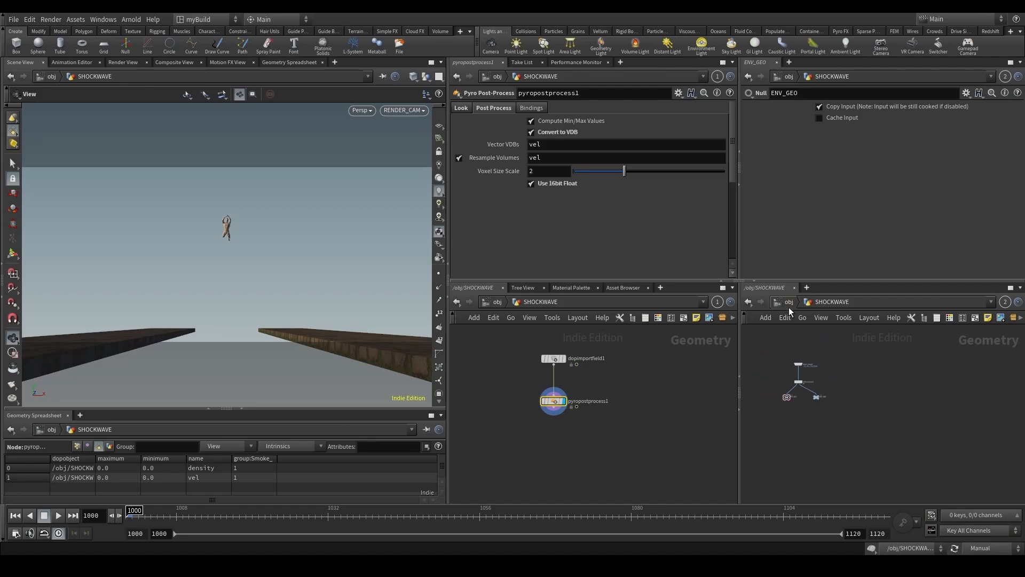
left_click(788, 304)
double_click(822, 411)
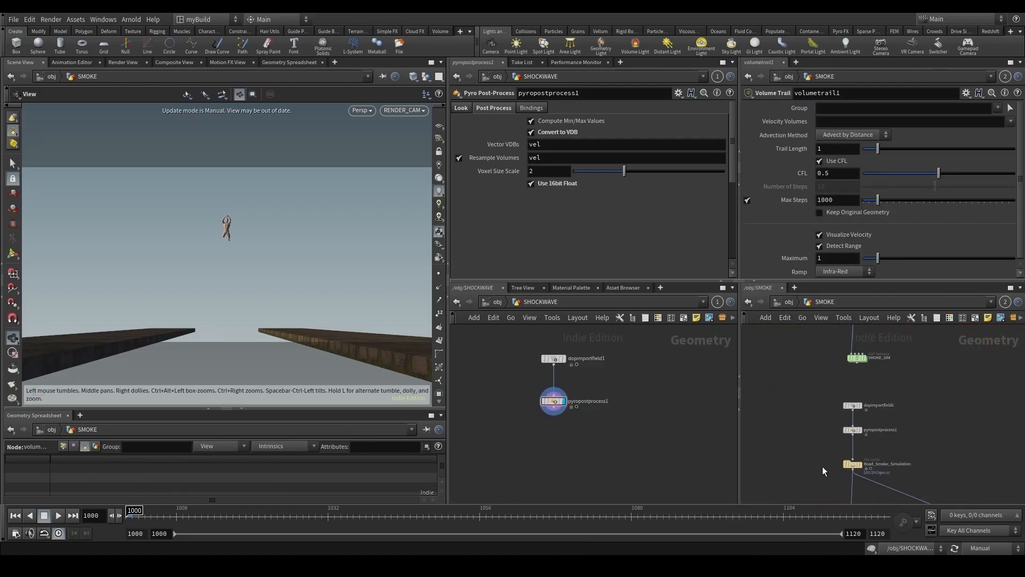
left_click(852, 465)
key("ctrl+c")
key("ctrl+v")
Place the pasted file cache below pyropostprocess1, connected to its output, and display it.
scroll(542, 467, "up", 1)
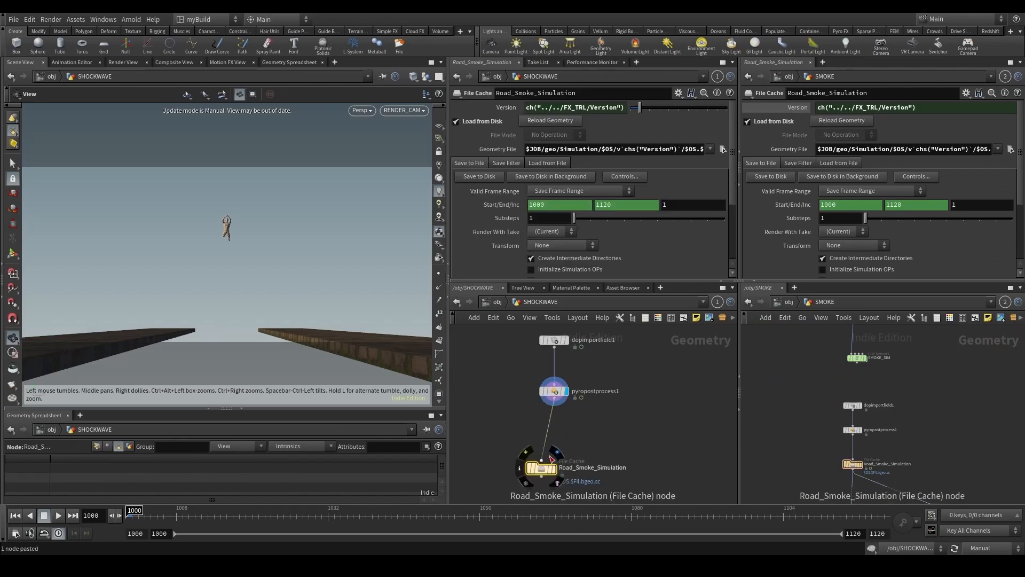
left_click_drag(543, 469, 550, 460)
left_click(563, 457)
Rename the pasted file cache as Shockave_Smoke_Simulation.
middle_click_drag(660, 442, 669, 382)
double_click(614, 398)
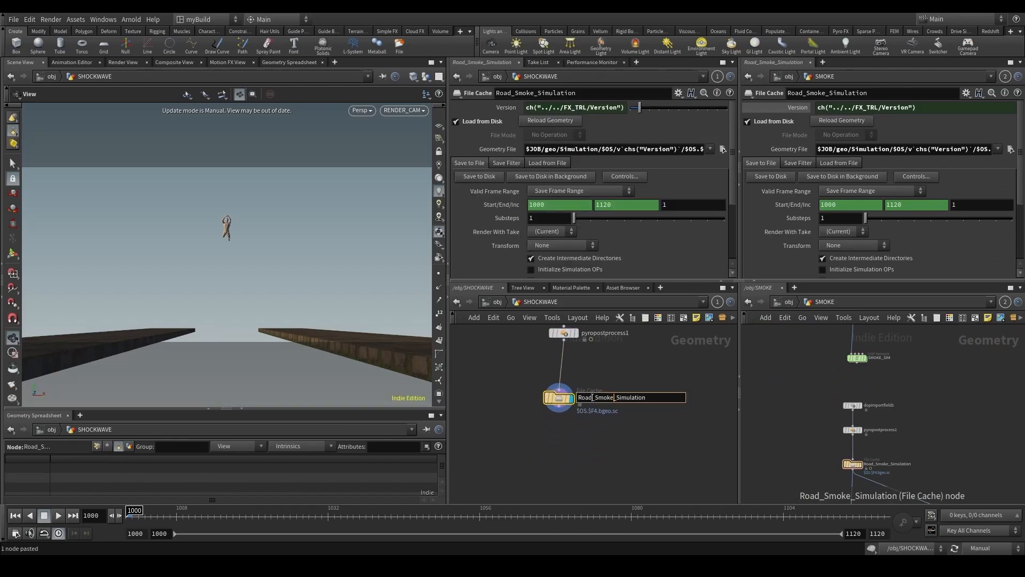
type("Shockave")
key("Return")
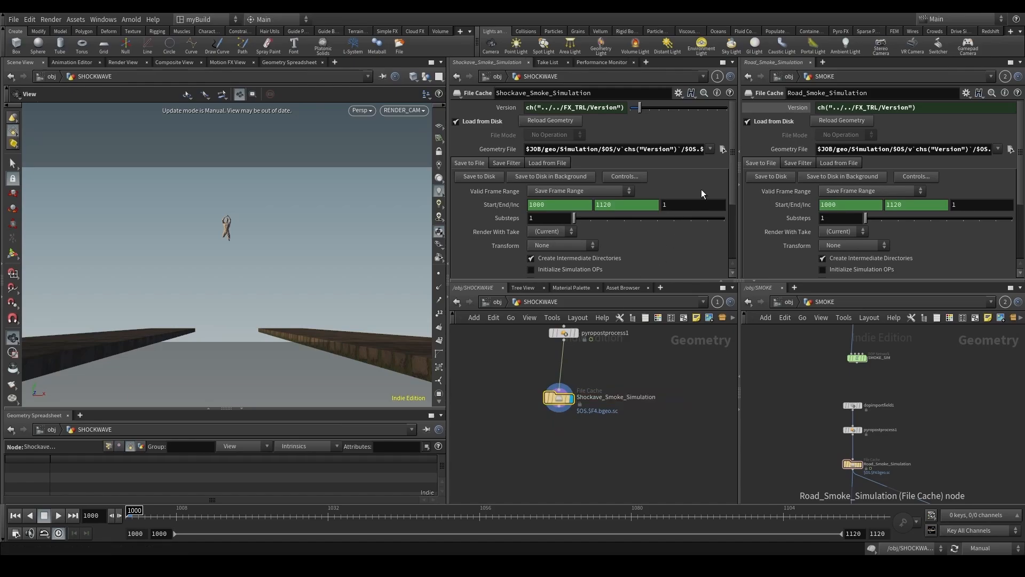
Align Shockave_Smoke_Simulation under pyropostprocess1 and save its frames 1000 to 1120 to disk.
left_click(722, 149)
left_click(1012, 22)
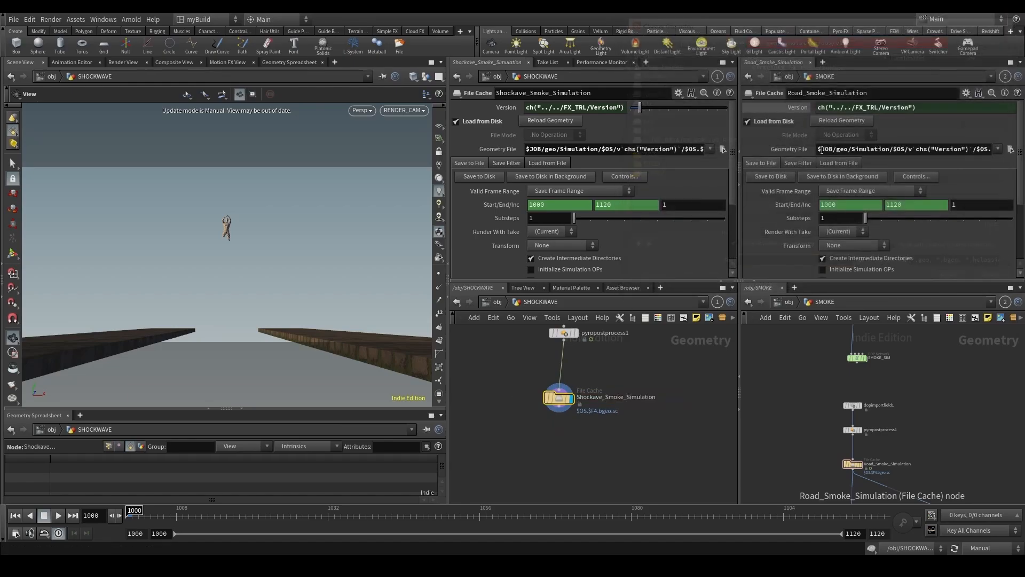
left_click(558, 405)
left_click_drag(558, 400, 564, 396)
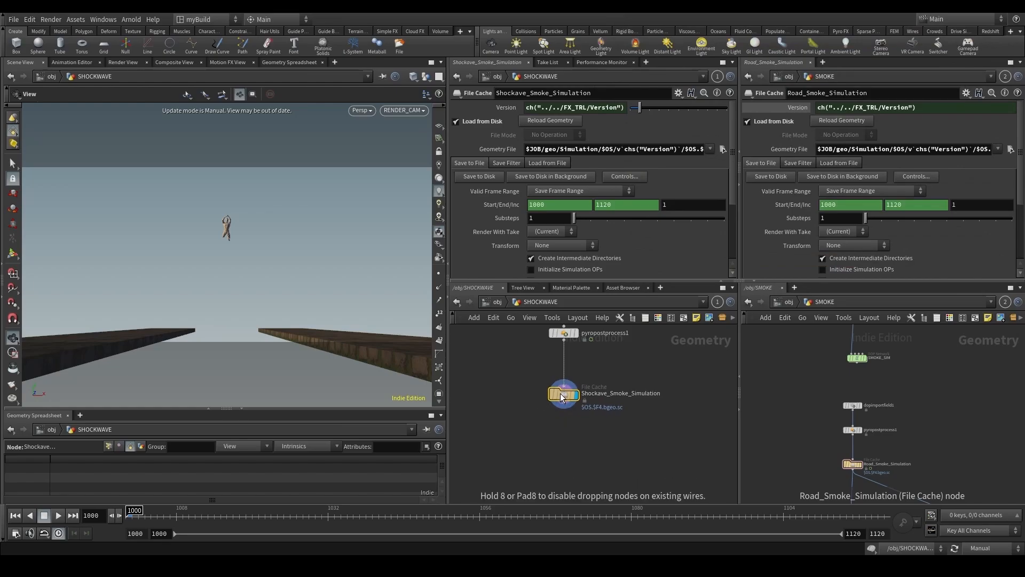
middle_click_drag(610, 357, 602, 406)
scroll(601, 403, "down", 4)
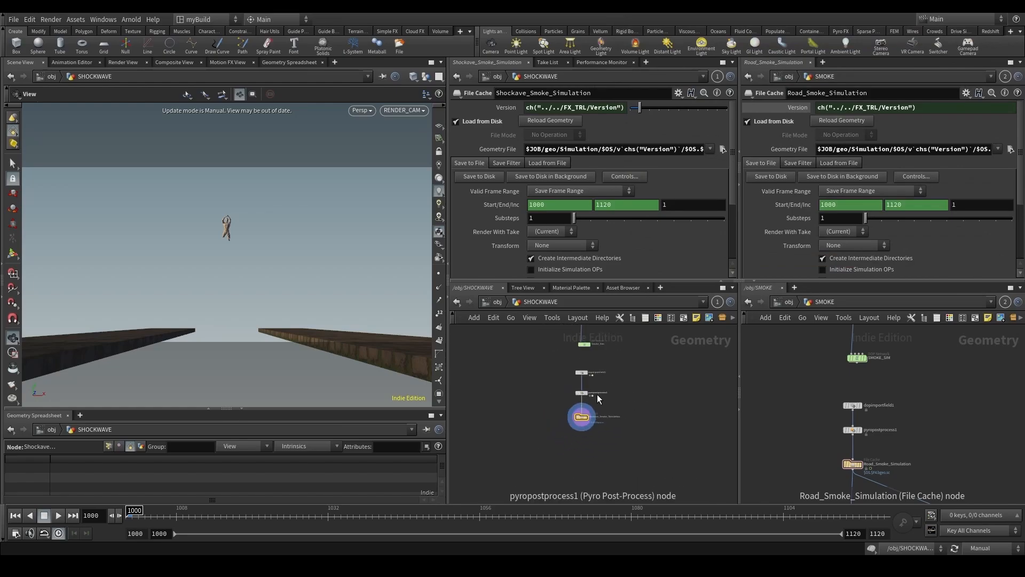
left_click(482, 177)
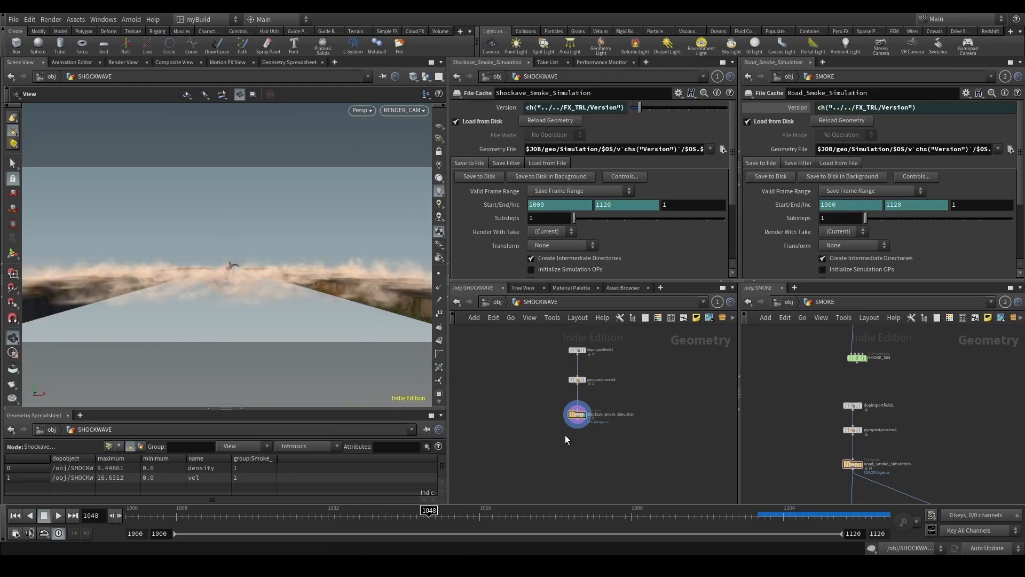
Add a Null after Shockave_Smoke_Simulation, connect it, name it OUT, and align it below the cache.
key("Tab")
type("null")
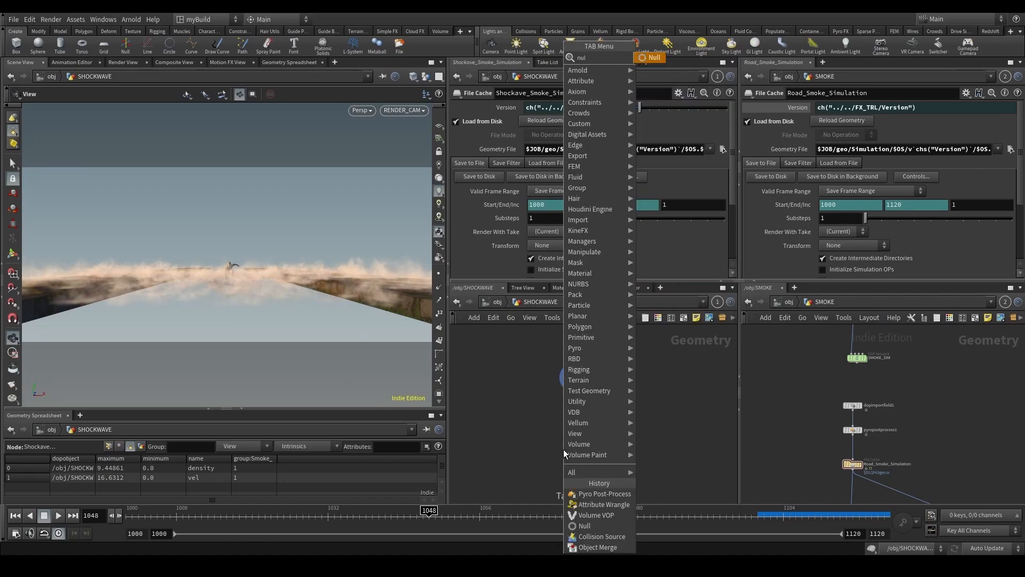
key("Return")
left_click(558, 467)
left_click_drag(576, 376, 558, 461)
double_click(574, 468)
type("OU")
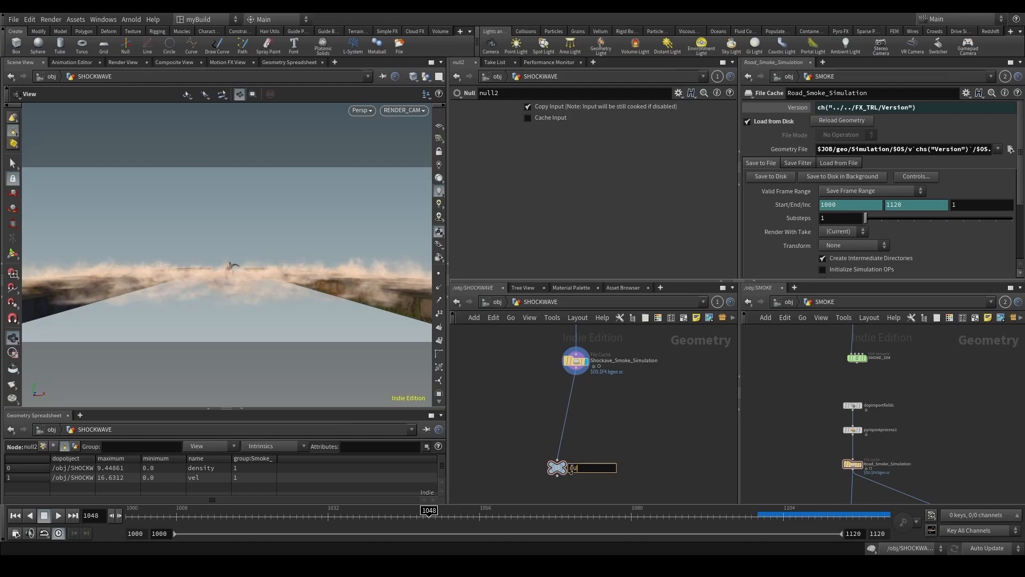
type("T")
key("Return")
key("l")
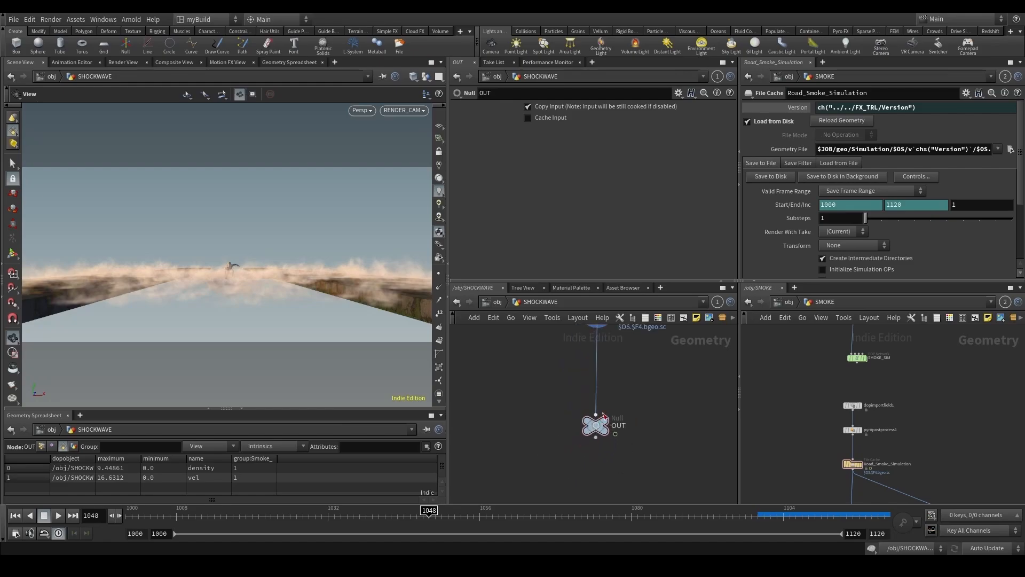
Set the update mode to Manual and go up from the SMOKE network to the object level.
left_click(987, 548)
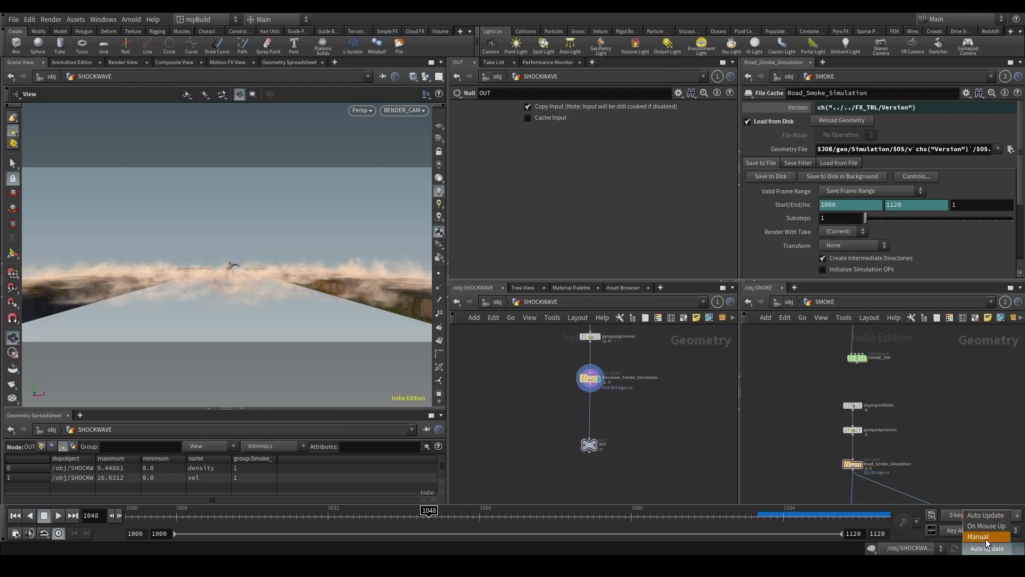
left_click(985, 536)
key("u")
Duplicate the Smoke_rdr object within the green output box and place the copy just above the original.
scroll(896, 404, "up", 3)
middle_click_drag(933, 402, 886, 391)
middle_click_drag(915, 368, 923, 424)
middle_click_drag(903, 376, 908, 431)
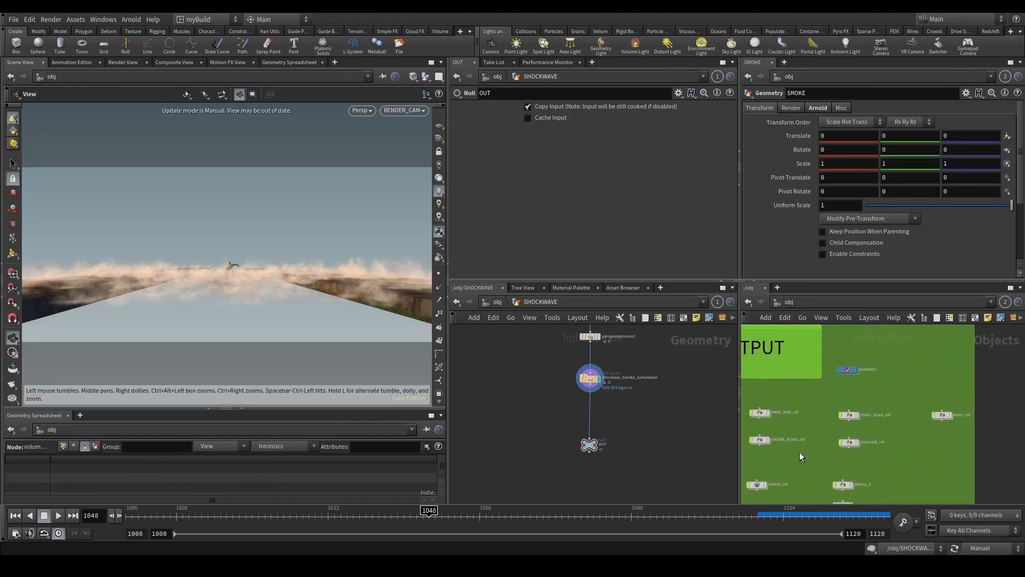
middle_click_drag(799, 452, 869, 399)
scroll(800, 364, "down", 1)
scroll(805, 446, "up", 1)
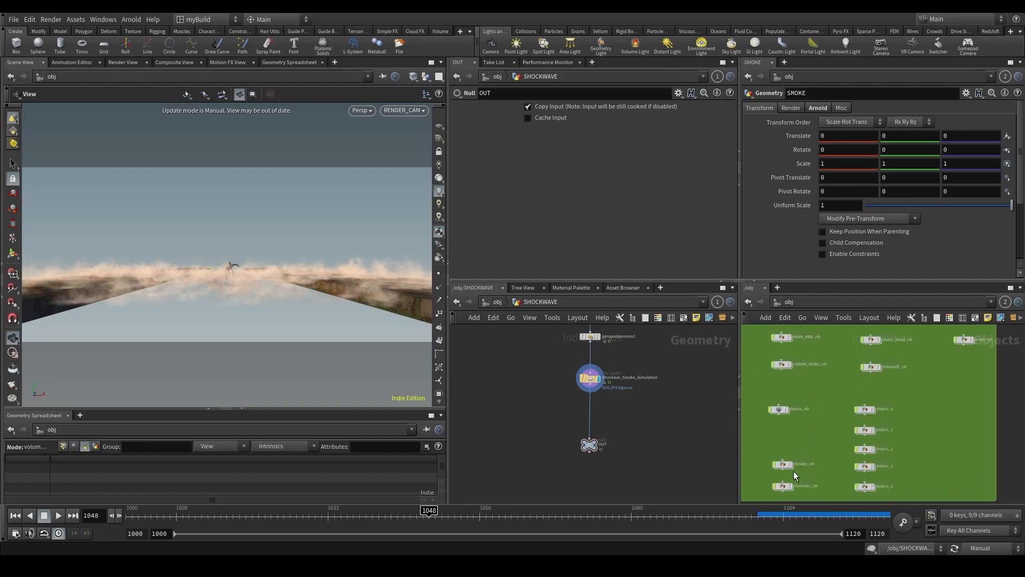
left_click_drag(783, 464, 785, 450, "alt")
scroll(785, 449, "up", 2)
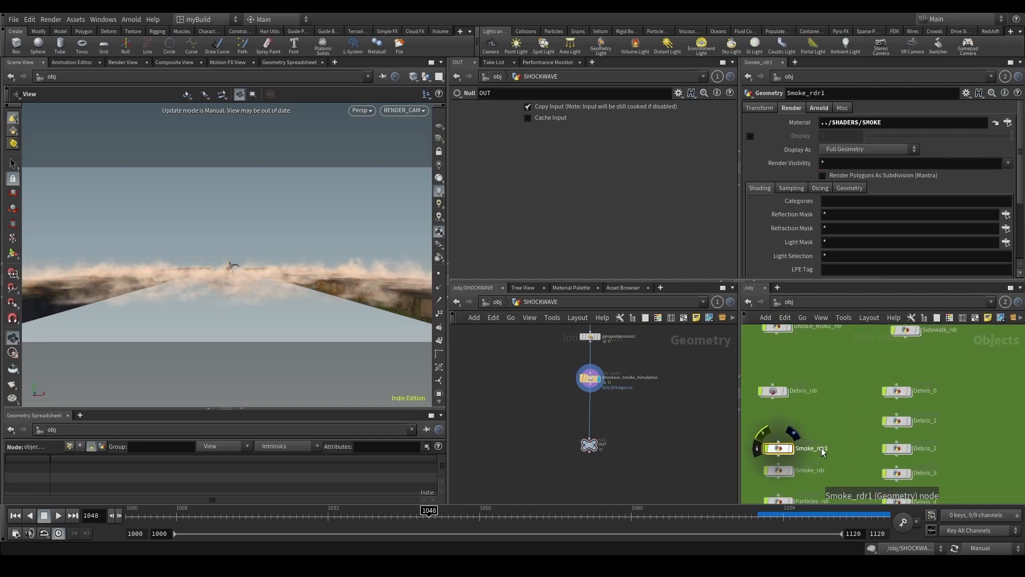
Rename the duplicated render object as Shockwave_Smoke_rdr.
double_click(799, 449)
type("Shoc")
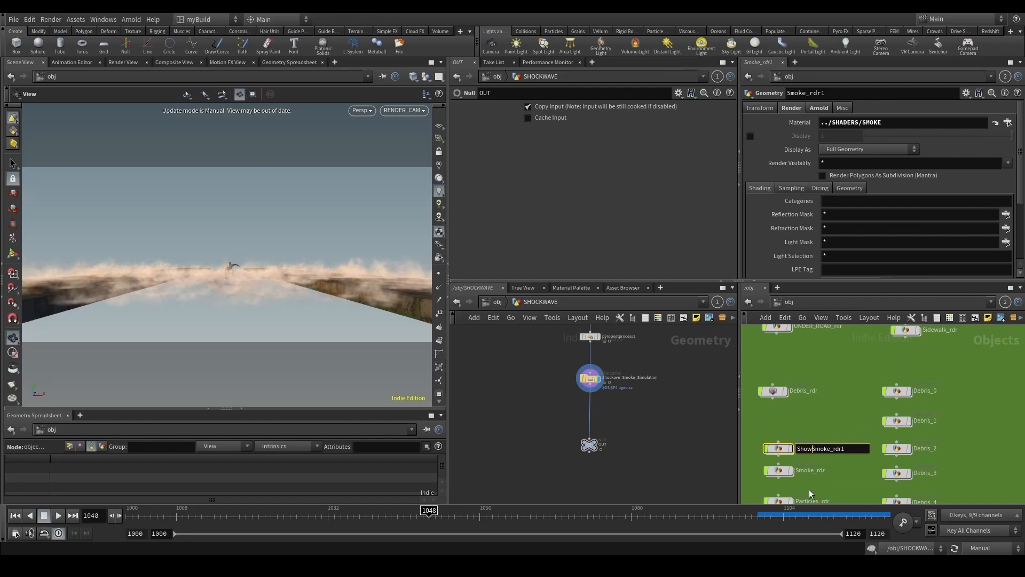
type("kwave_")
left_click(869, 448)
key("BackSpace")
key("Return")
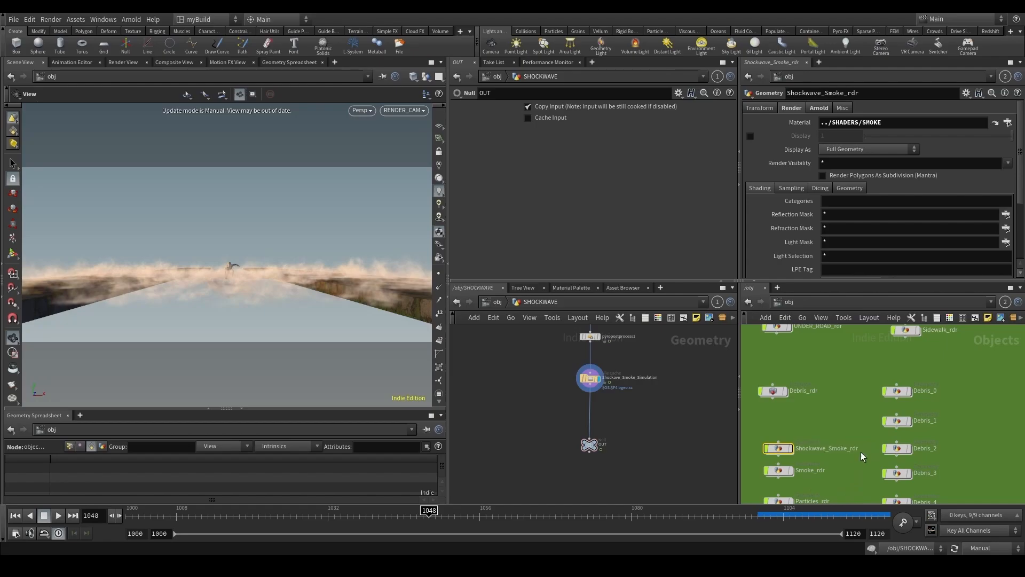
Inside Shockwave_Smoke_rdr, point Object 1 of object_merge1 to ../../SHOCKWAVE/OUT.
double_click(778, 448)
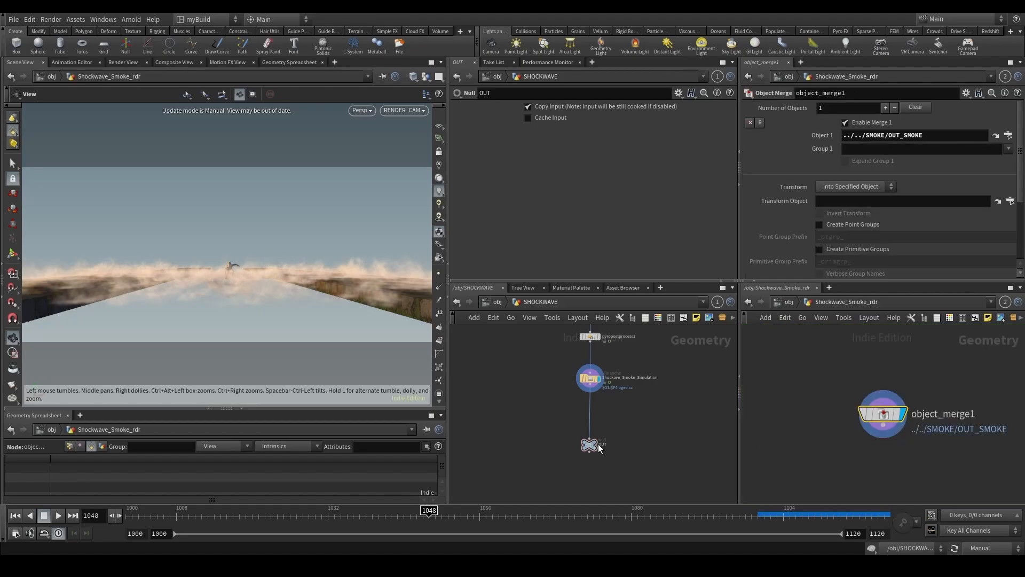
left_click_drag(598, 447, 814, 210)
left_click_drag(882, 137, 882, 138)
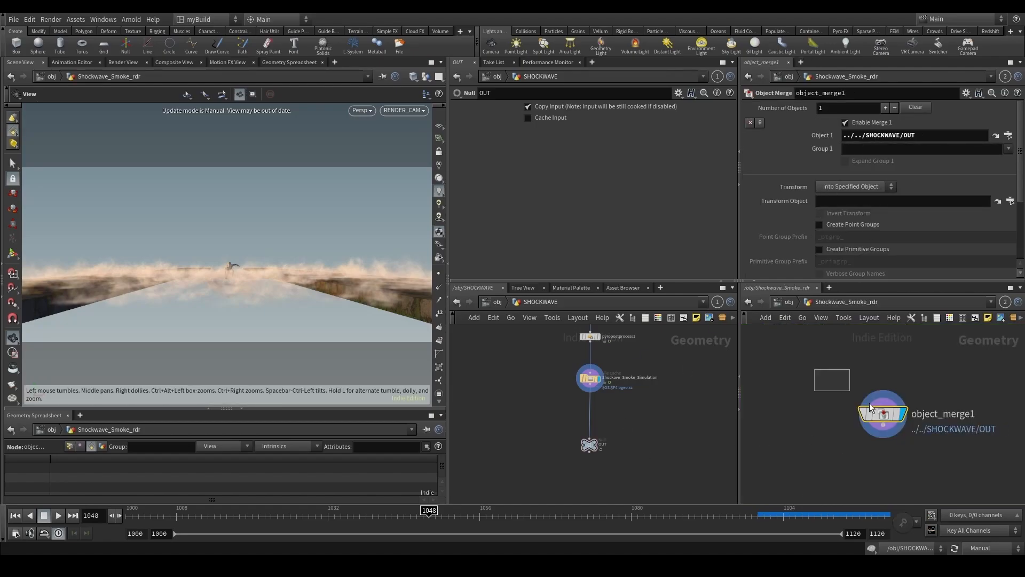
In the out network, duplicate the Smoke Arnold node beside Particles and wire its output into the shared node below the render nodes.
scroll(873, 414, "down", 2)
left_click(493, 305)
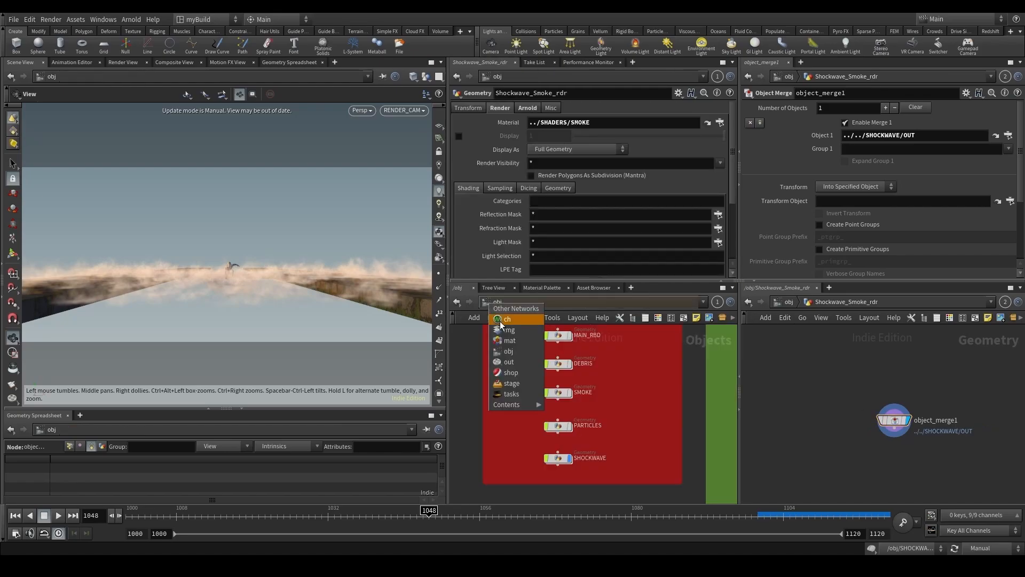
left_click(502, 363)
scroll(655, 411, "up", 4)
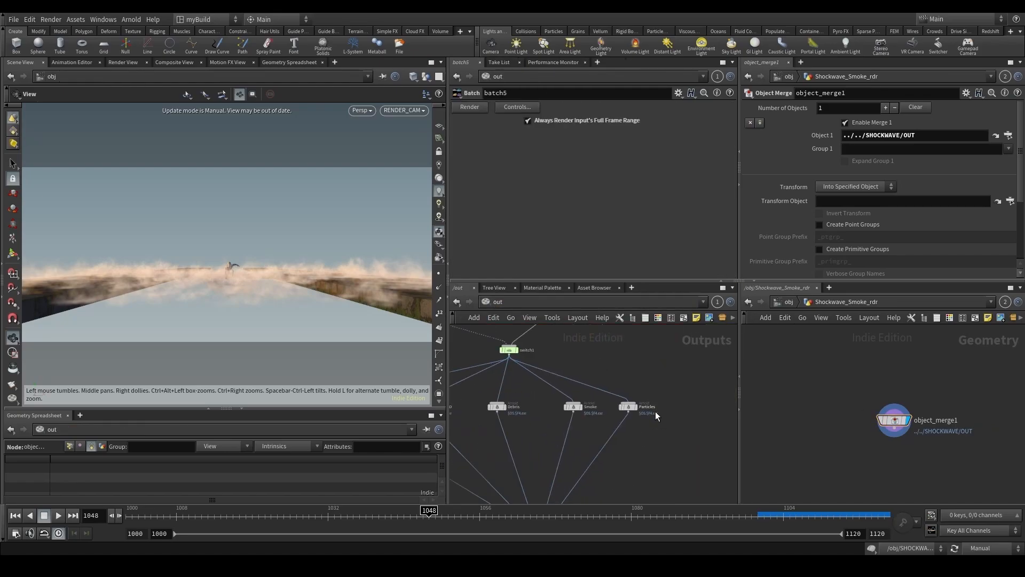
left_click(623, 405)
left_click_drag(544, 386, 708, 409)
left_click(707, 417)
middle_click_drag(690, 446, 687, 370)
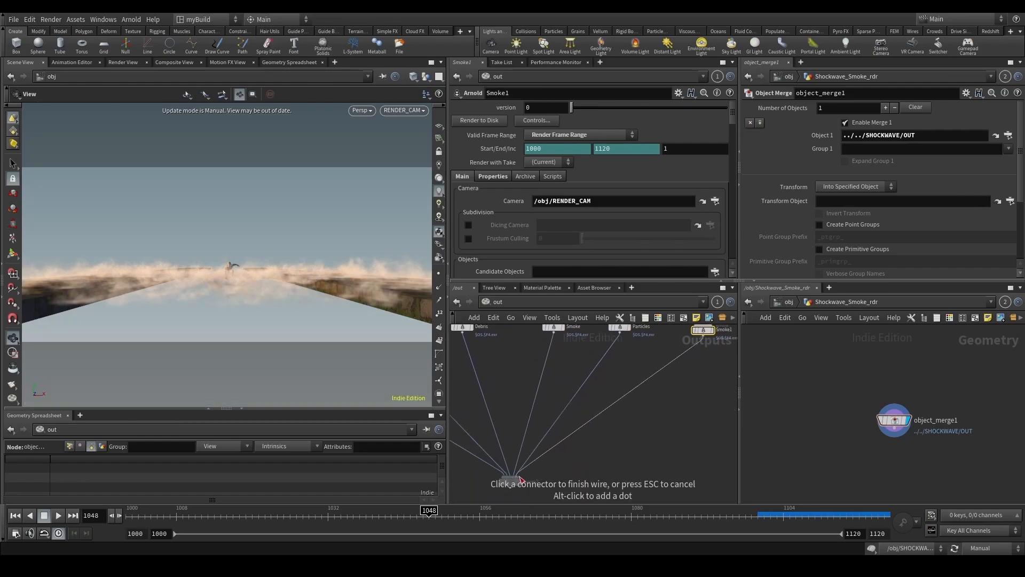
left_click(512, 479)
Rename the duplicated Arnold render node as Shockwave.
middle_click_drag(680, 421, 619, 474)
left_click(667, 385)
type("Sh")
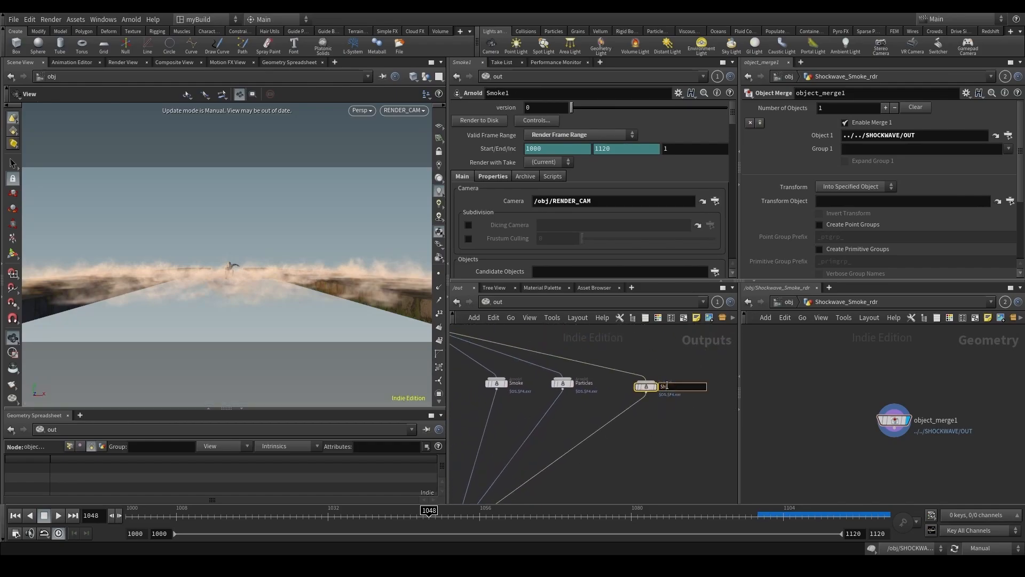
type("ockwave")
key("Return")
Set Force Objects of the Shockwave render node to /obj/Shockwave_Smoke_rdr.
scroll(595, 216, "down", 2)
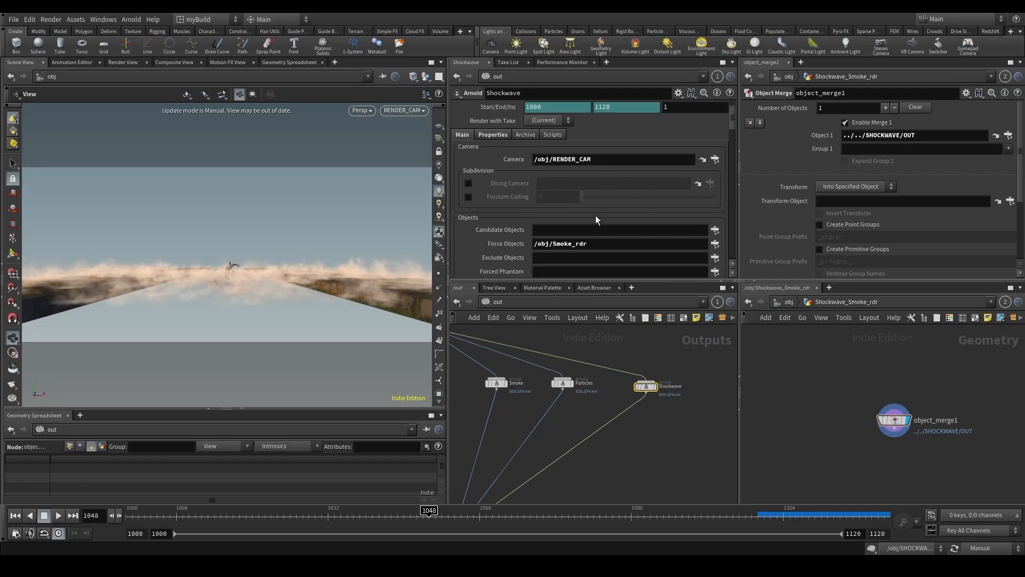
left_click(789, 303)
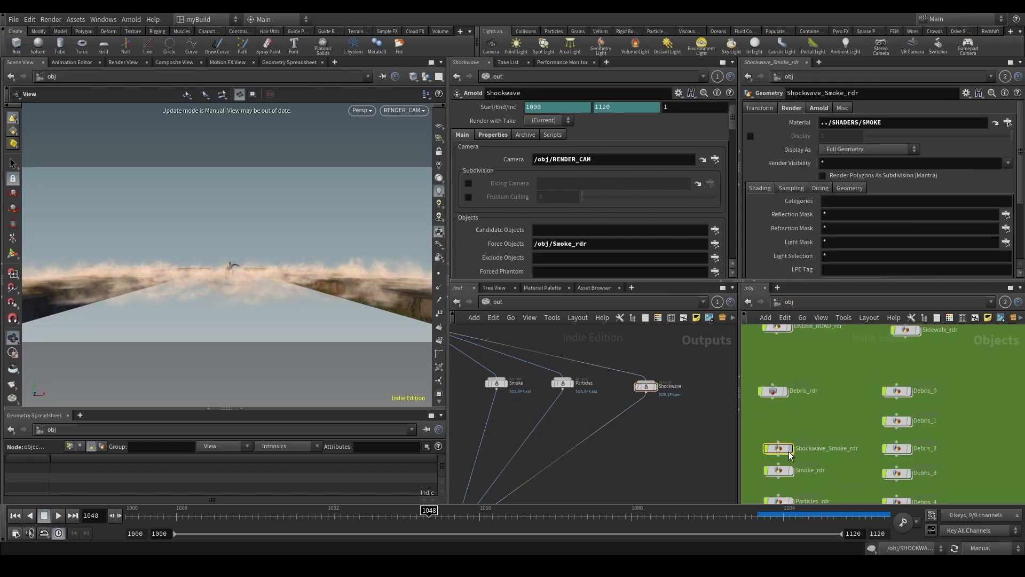
left_click_drag(779, 448, 593, 243)
Duplicate the Particles_sim fetch node and its batch5 node, placing the copies beside the existing simulation chain.
scroll(620, 415, "down", 5)
middle_click_drag(620, 415, 683, 423)
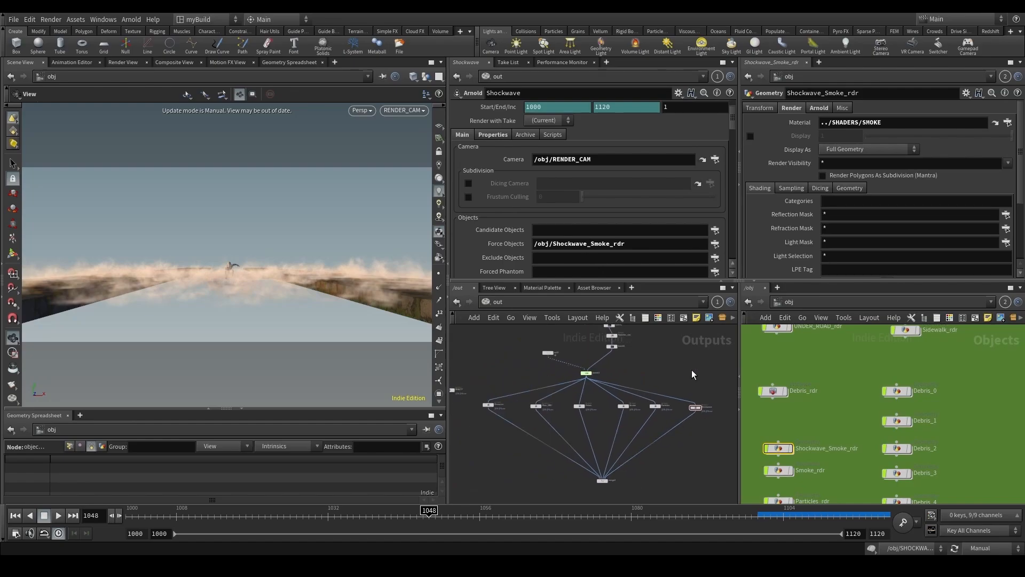
scroll(617, 349, "up", 4)
middle_click_drag(617, 348, 554, 418)
middle_click_drag(618, 421, 577, 416)
scroll(578, 416, "up", 1)
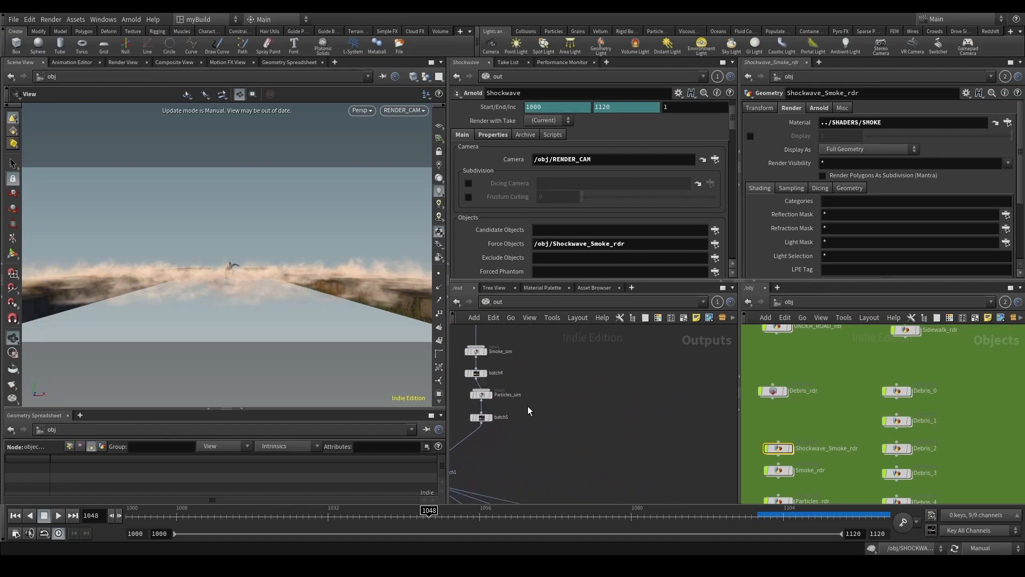
left_click_drag(477, 395, 610, 401, "alt")
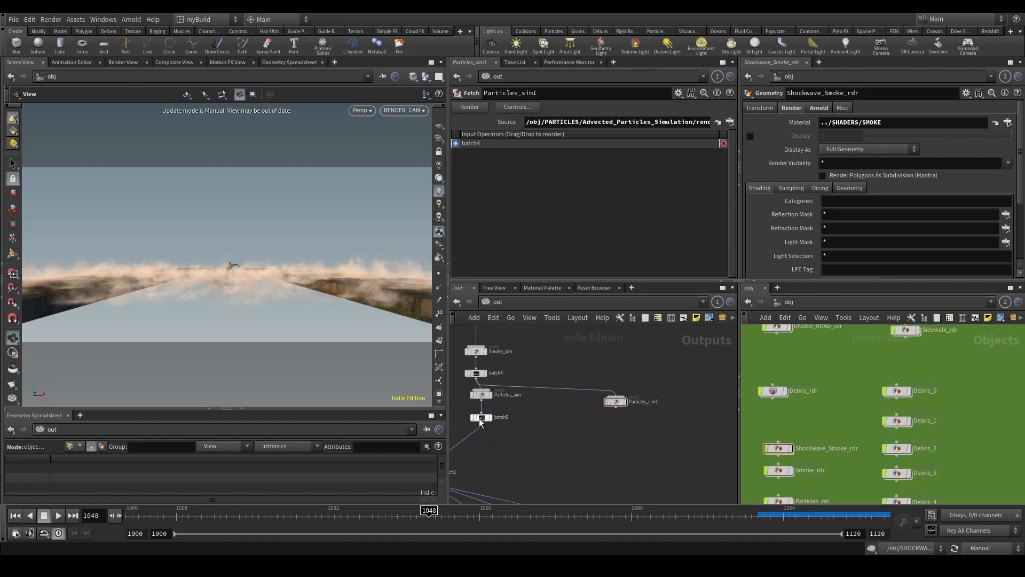
left_click_drag(482, 417, 640, 398, "alt")
Rename the duplicated fetch node as Shockwave_Sim.
scroll(588, 413, "up", 1)
left_click(666, 400)
type("Shoc")
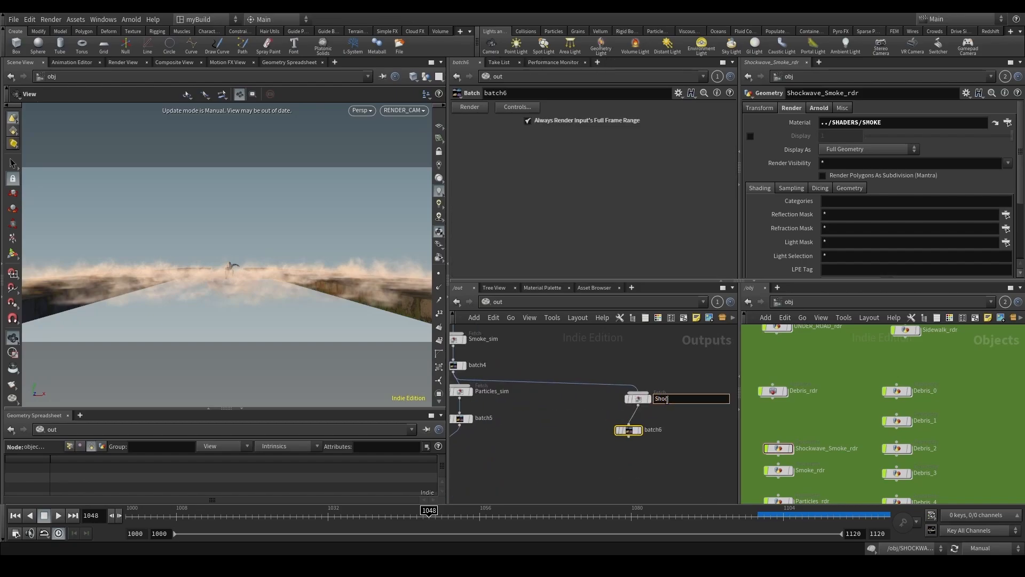
type("kwave_Sim")
key("Return")
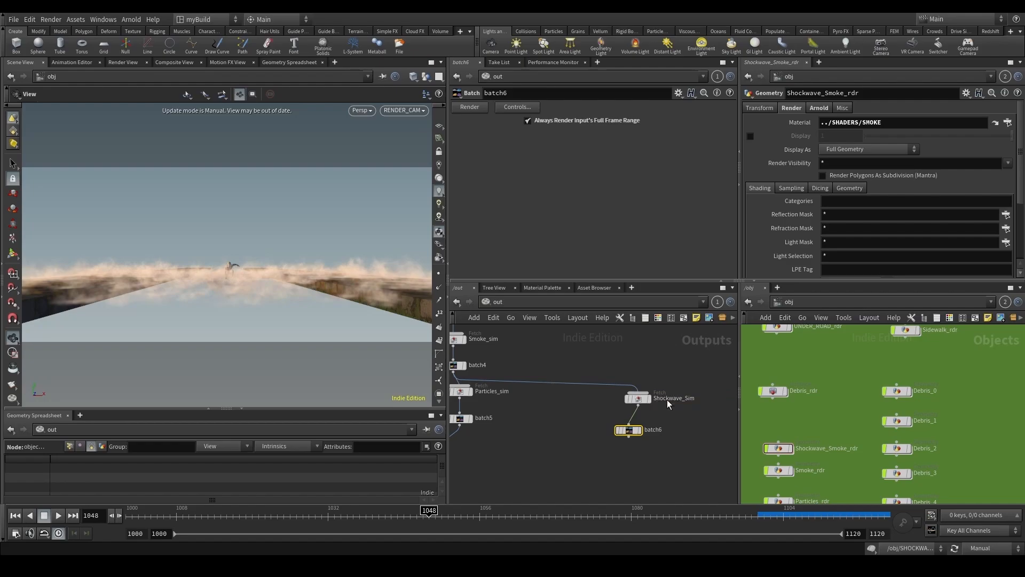
Point the Source of Shockwave_Sim to /obj/SHOCKWAVE/Shockave_Smoke_Simulation/render, the render node inside the shockwave file cache.
left_click(634, 398)
scroll(904, 383, "down", 5)
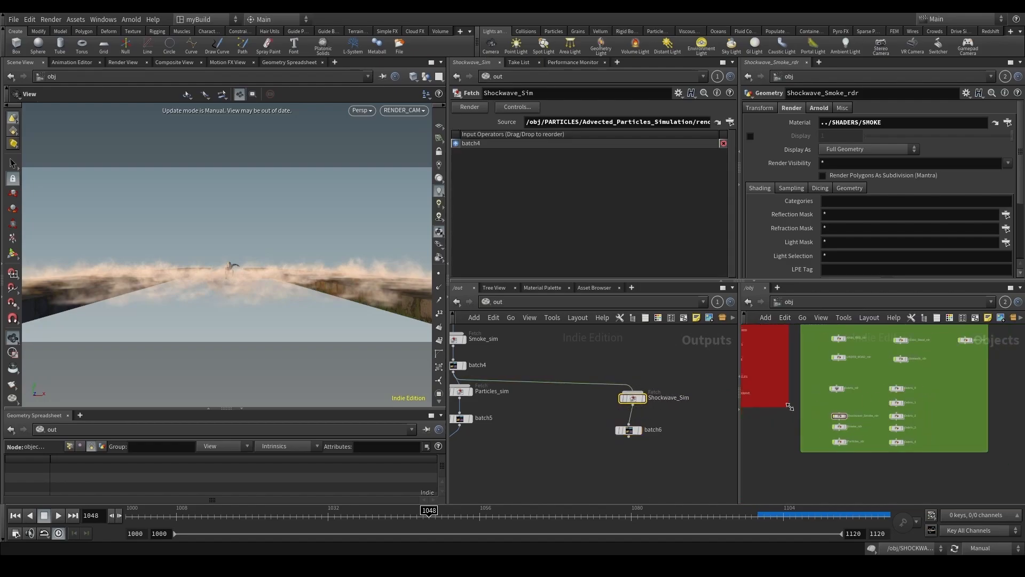
middle_click_drag(790, 408, 903, 430)
scroll(917, 436, "up", 5)
middle_click_drag(836, 431, 974, 472)
double_click(869, 432)
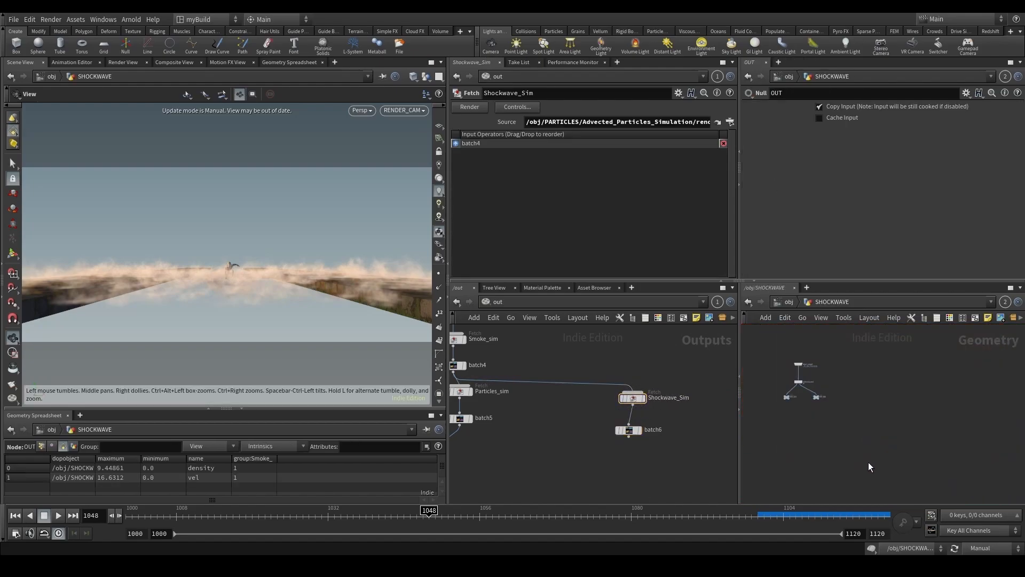
middle_click_drag(850, 433, 1022, 383)
scroll(872, 446, "up", 6)
left_click(891, 433)
double_click(890, 435)
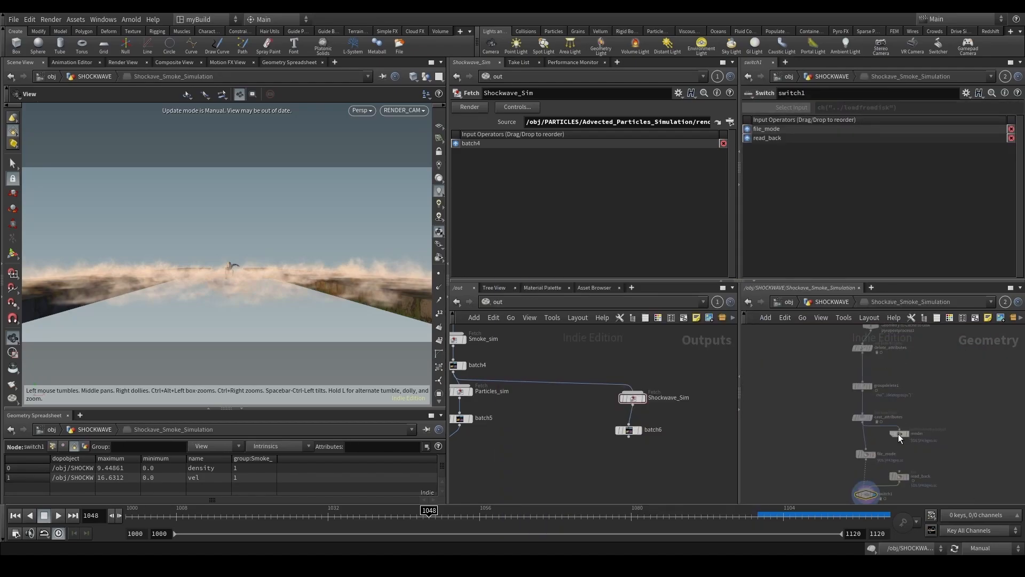
left_click_drag(900, 434, 625, 122)
scroll(587, 414, "up", 1)
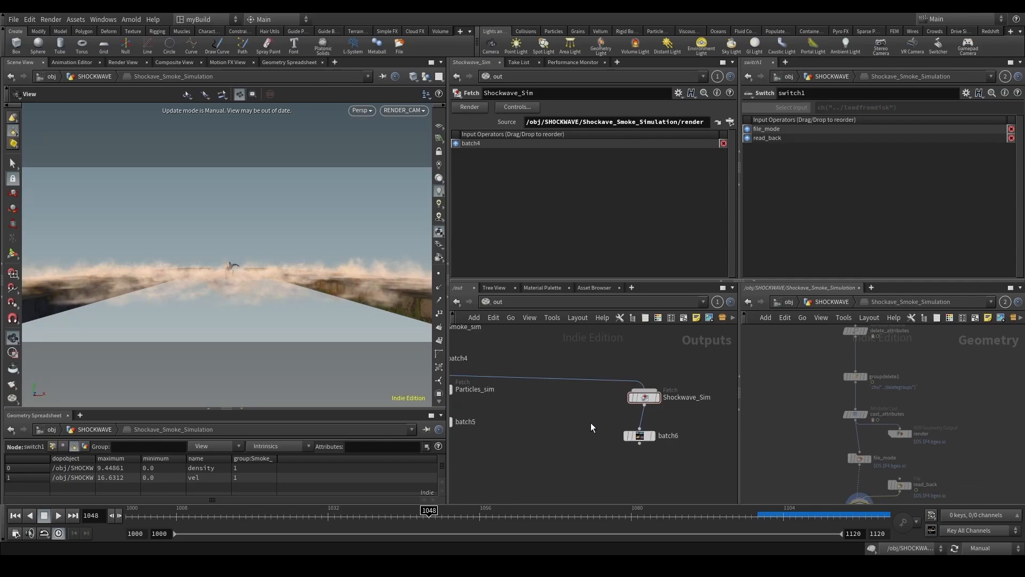
Insert a Merge node between batch5 and switch1 and connect batch6 as its second input.
left_click(635, 431)
scroll(633, 465, "down", 4)
middle_click_drag(610, 472, 634, 421)
scroll(635, 419, "up", 4)
key("Tab")
type("mer")
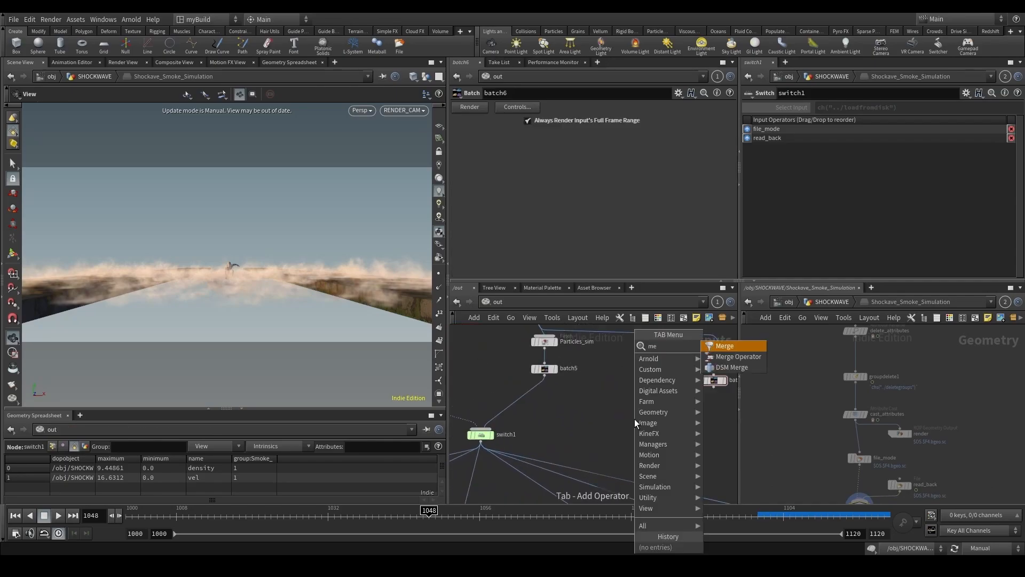
key("Return")
left_click(521, 397)
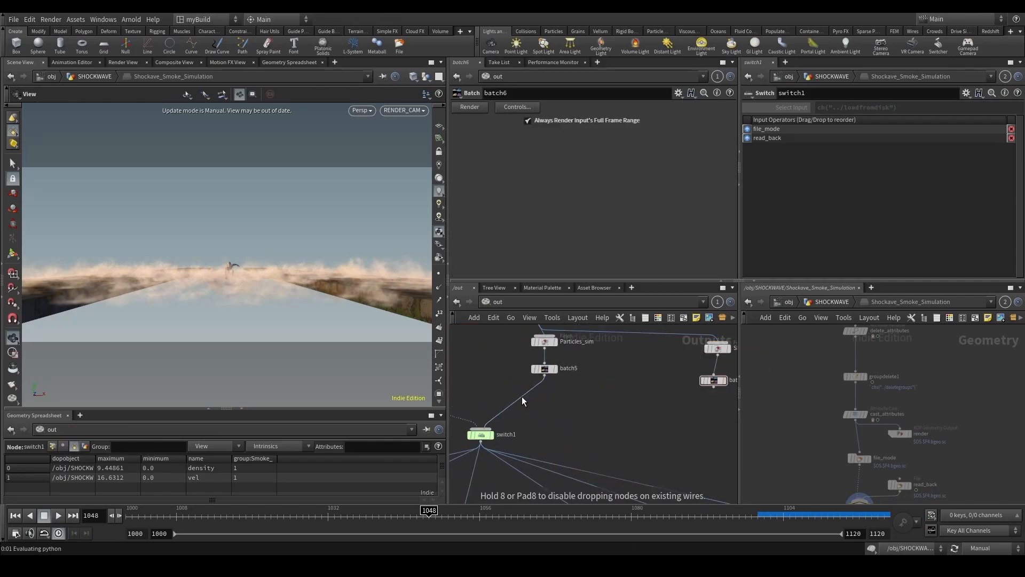
left_click_drag(528, 393, 564, 407)
left_click(558, 403)
left_click(713, 386)
middle_click_drag(666, 390, 609, 431)
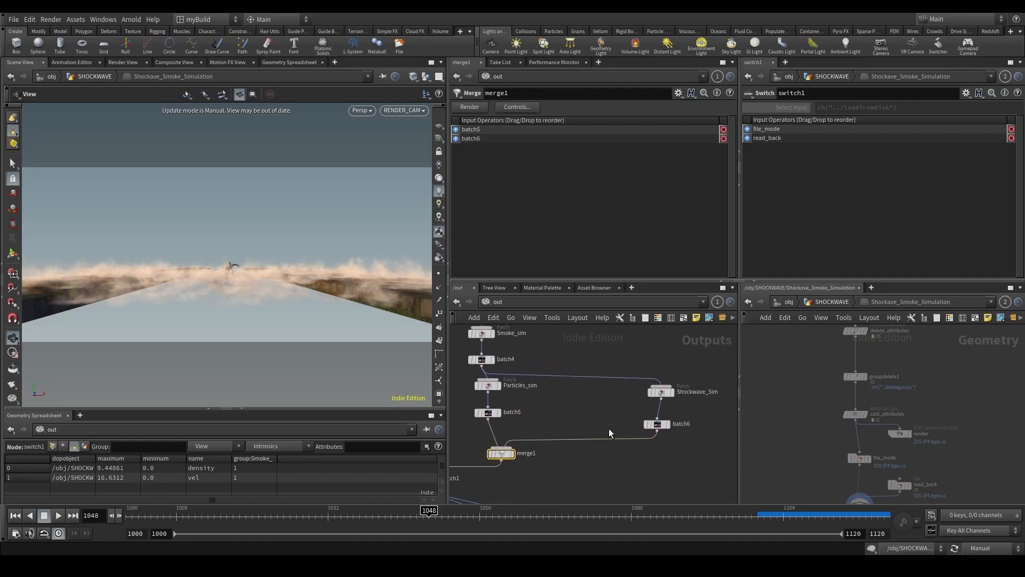
Cut the wire from batch4 to Shockwave_Sim and align batch6 below Shockwave_Sim.
key("y")
left_click_drag(598, 406, 628, 368)
scroll(606, 394, "down", 3)
middle_click_drag(605, 395, 619, 421)
scroll(619, 421, "down", 1)
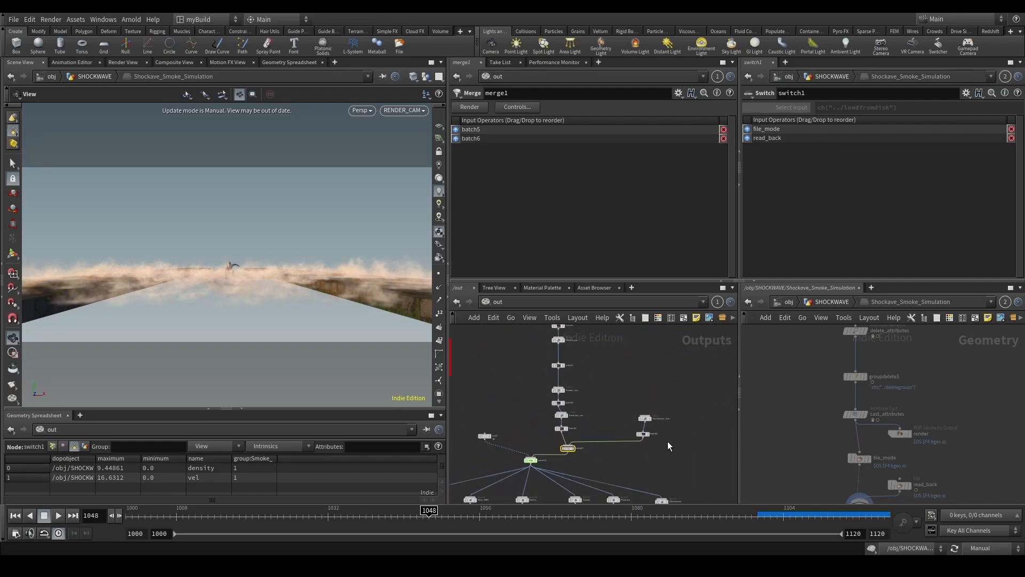
scroll(669, 441, "up", 3)
left_click(632, 432)
left_click_drag(632, 434, 639, 434)
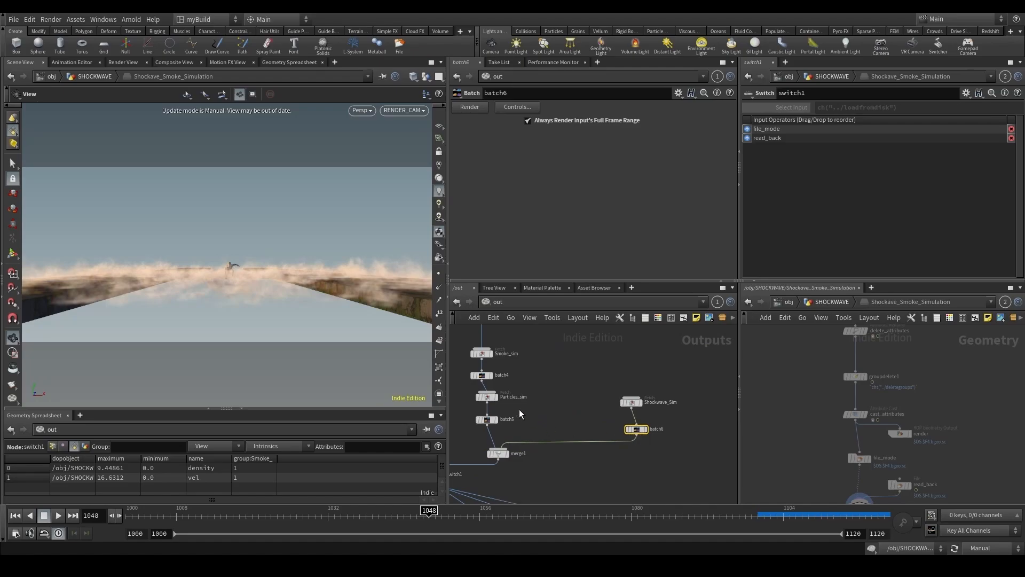
Save the scene after reviewing the updated output network.
middle_click_drag(500, 399, 556, 427)
scroll(615, 425, "down", 2)
middle_click_drag(616, 384, 635, 344)
key("ctrl+s")
scroll(609, 399, "down", 2)
middle_click_drag(688, 435, 645, 412)
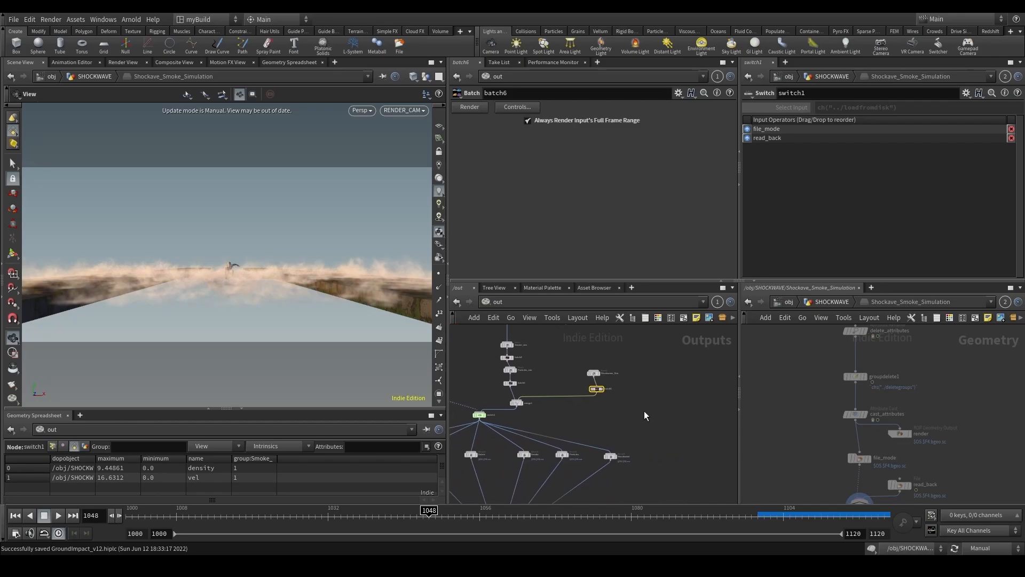
Return both network editors to the object level and frame the object boxes.
left_click(790, 303)
scroll(864, 446, "down", 5)
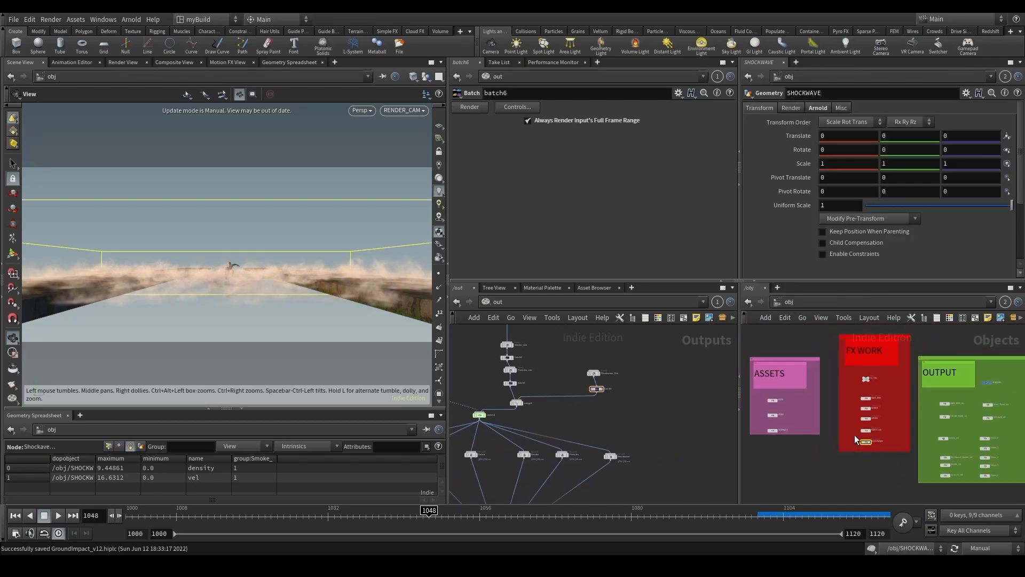
scroll(870, 448, "up", 3)
middle_click_drag(854, 450, 895, 441)
scroll(863, 438, "down", 3)
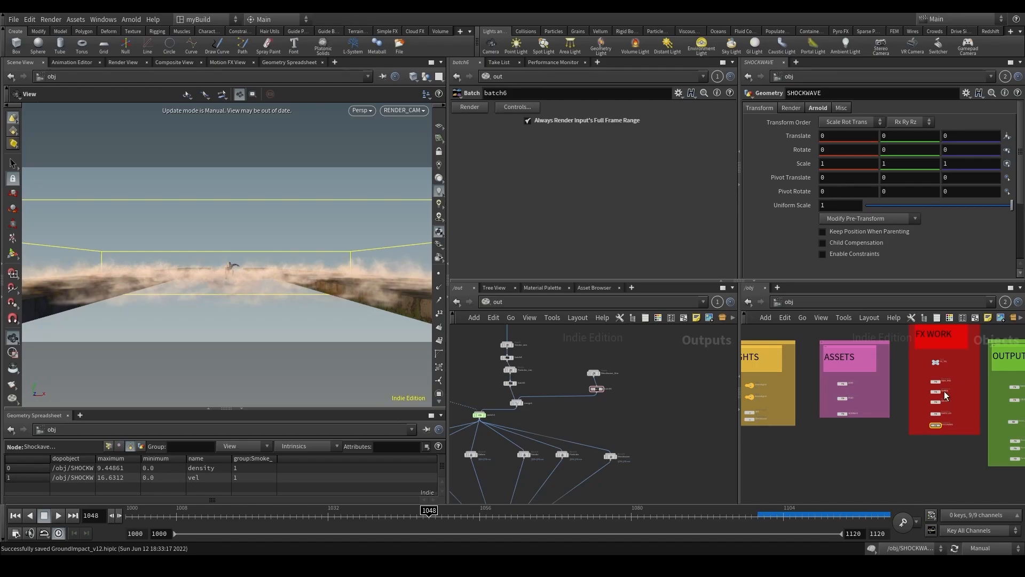
left_click(486, 302)
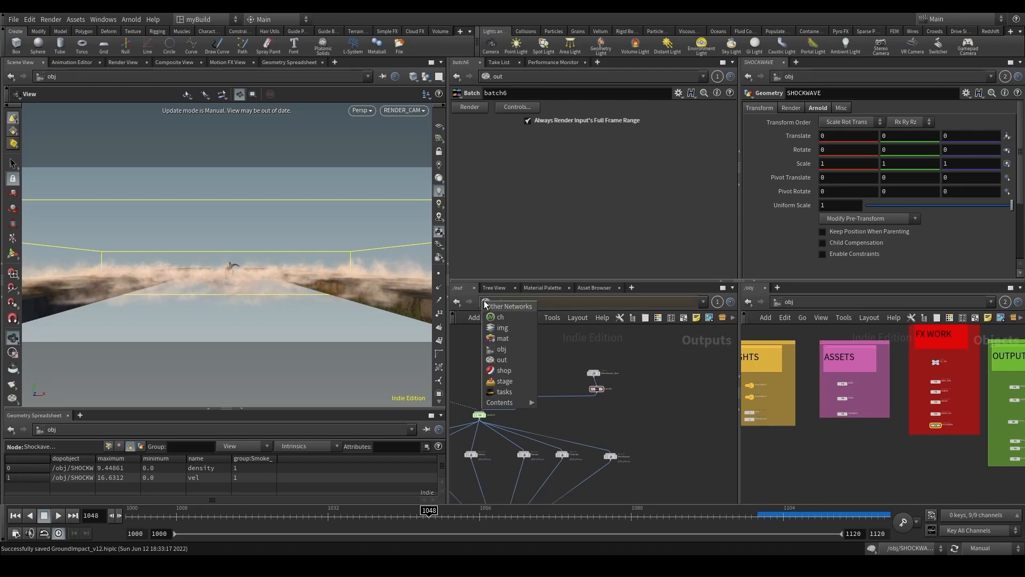
left_click(494, 354)
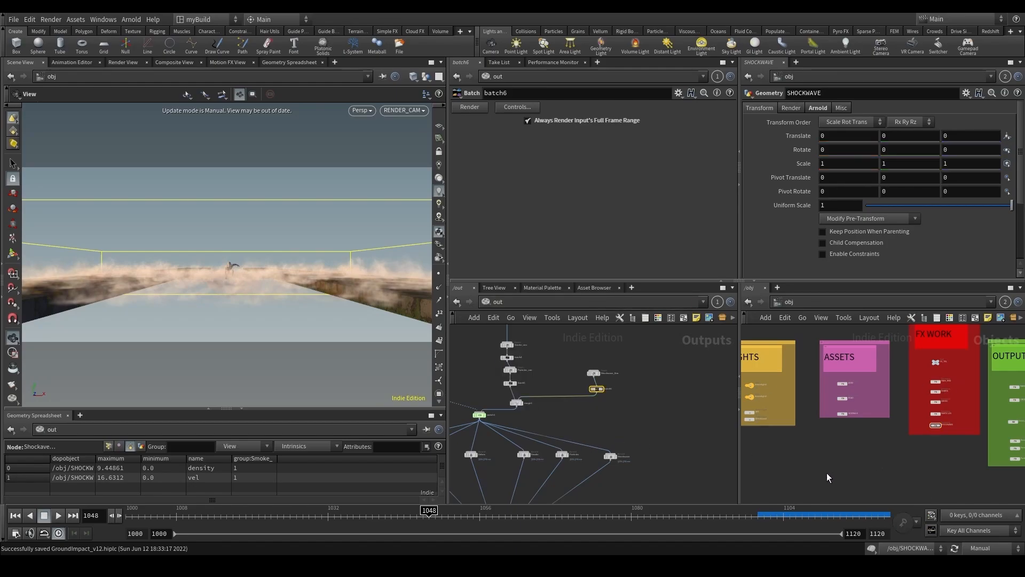
key("h")
left_click(488, 302)
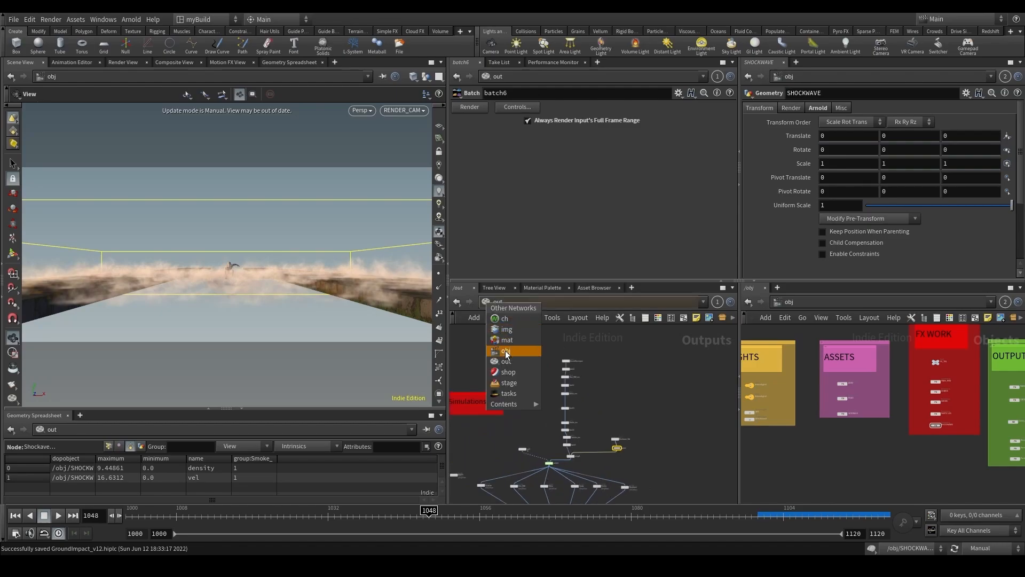
left_click(495, 346)
key("h")
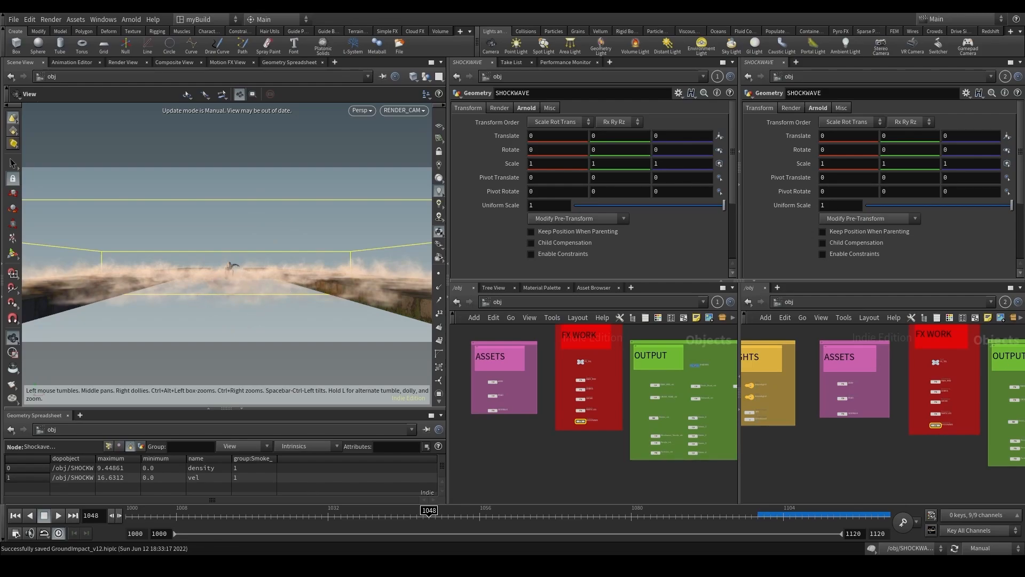
Extend the red FX WORK box downward and add a Geometry object below SHOCKWAVE.
scroll(598, 433, "up", 5)
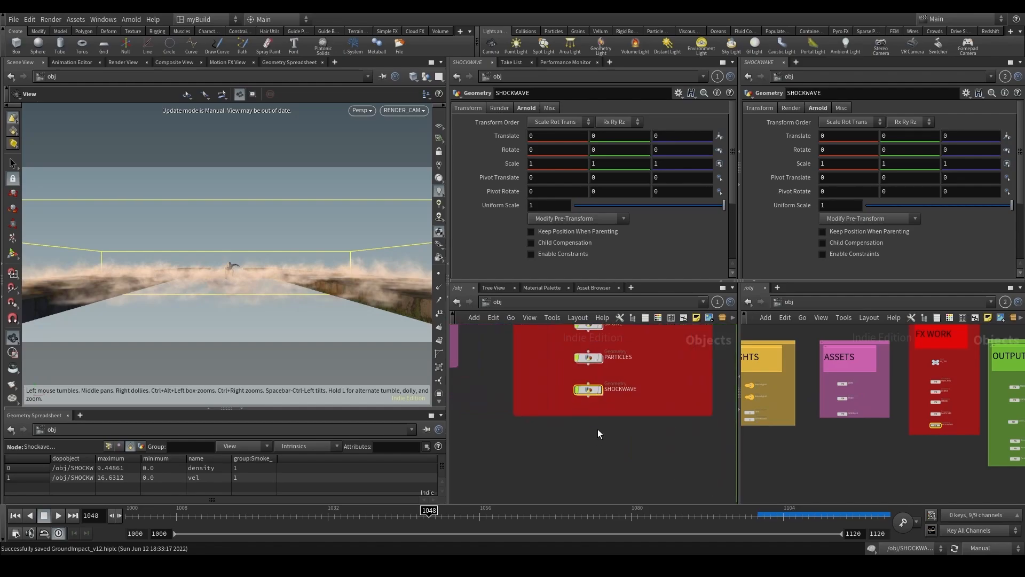
left_click_drag(603, 420, 602, 454)
key("Tab")
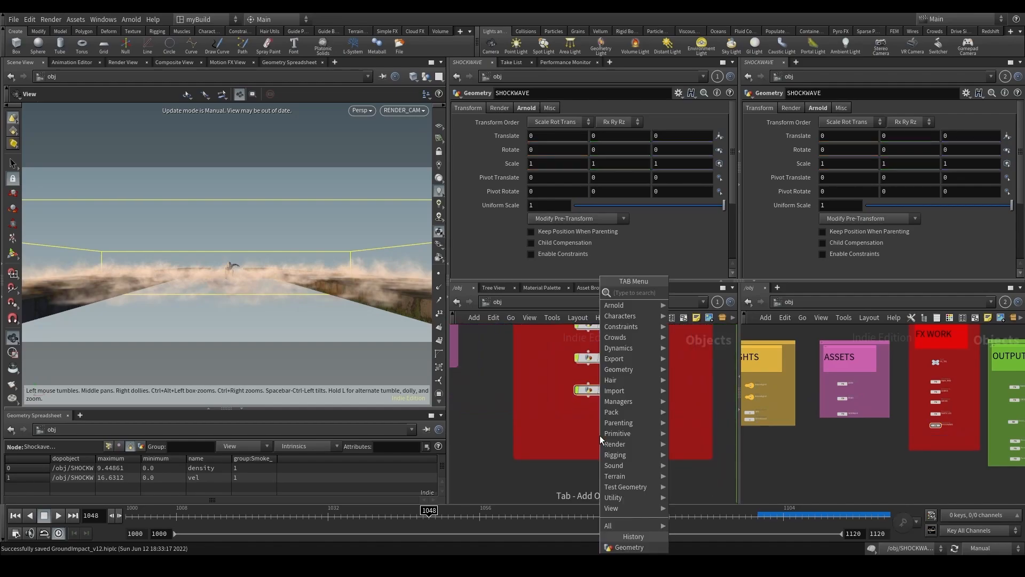
type("geo")
key("Return")
scroll(595, 431, "up", 1)
left_click(596, 432)
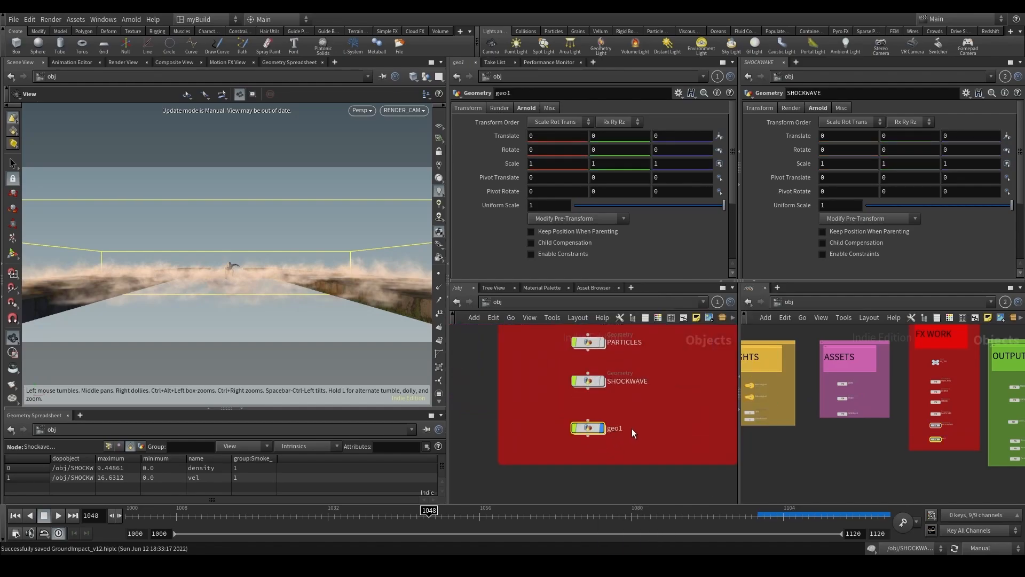
Rename the new Geometry object as CHAR_ELECTRICITY.
double_click(619, 428)
type("CHAR_ELECTRICITY")
key("Return")
Enter CHAR_ELECTRICITY and add an Object Merge node to its empty network.
double_click(588, 427)
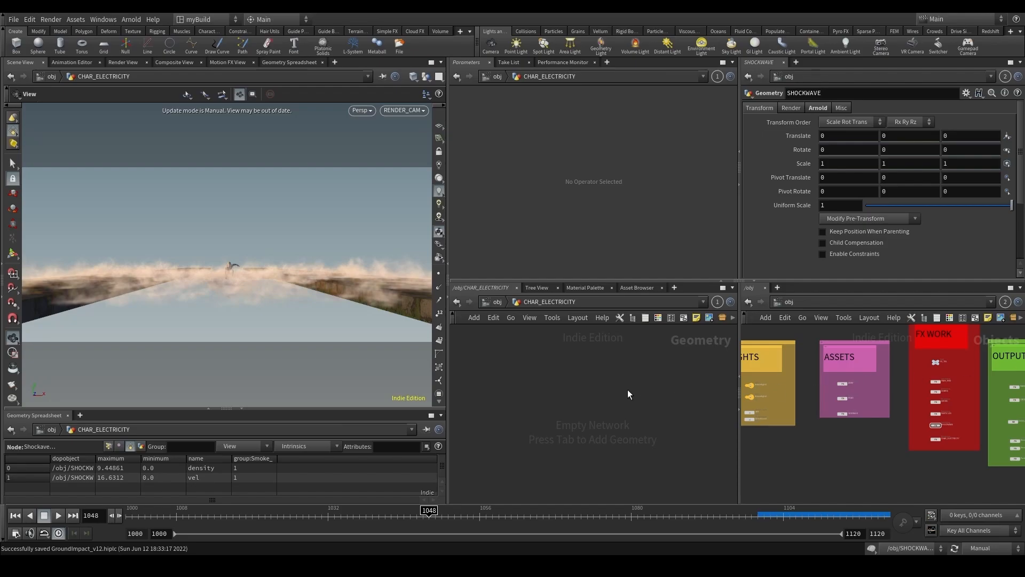
key("Tab")
type("obj")
key("Return")
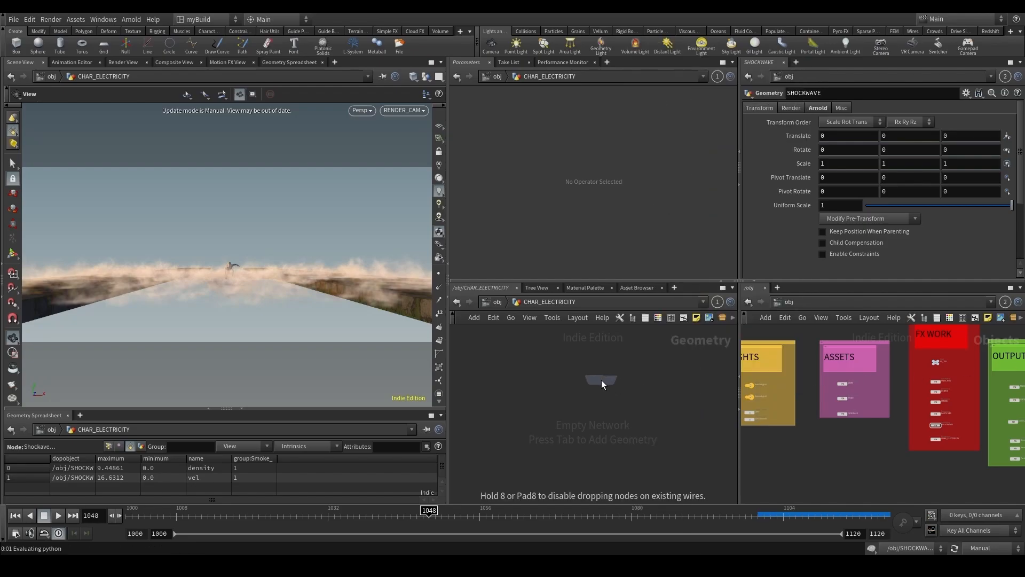
left_click(602, 380)
Set Object 1 of the Object Merge to ../../ANIM/OUT_ANIM, taken from the ANIM asset's network.
scroll(850, 382, "up", 4)
scroll(827, 405, "up", 1)
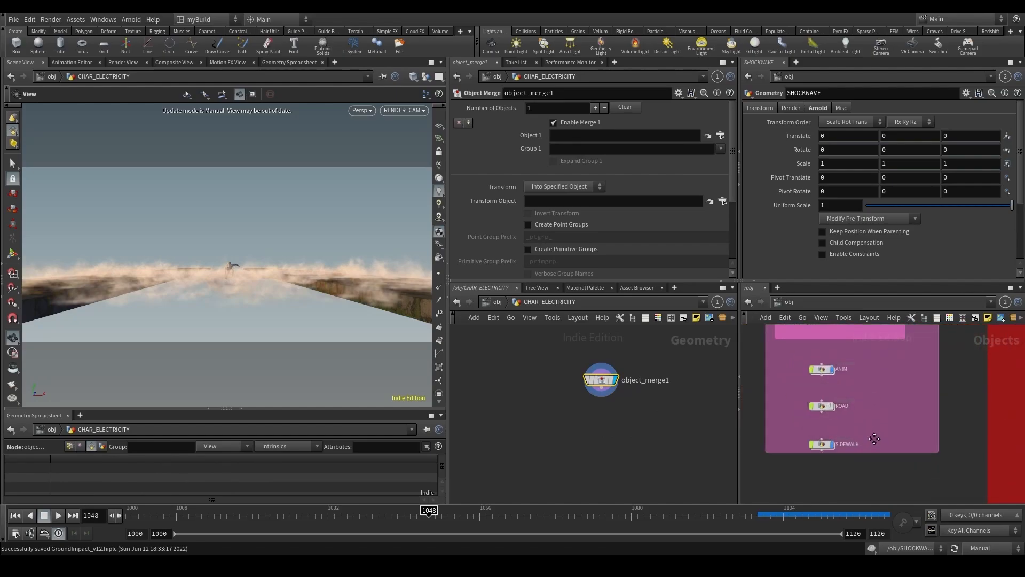
middle_click_drag(872, 438, 872, 410)
scroll(872, 410, "down", 1)
scroll(828, 356, "up", 2)
double_click(830, 353)
scroll(873, 478, "up", 2)
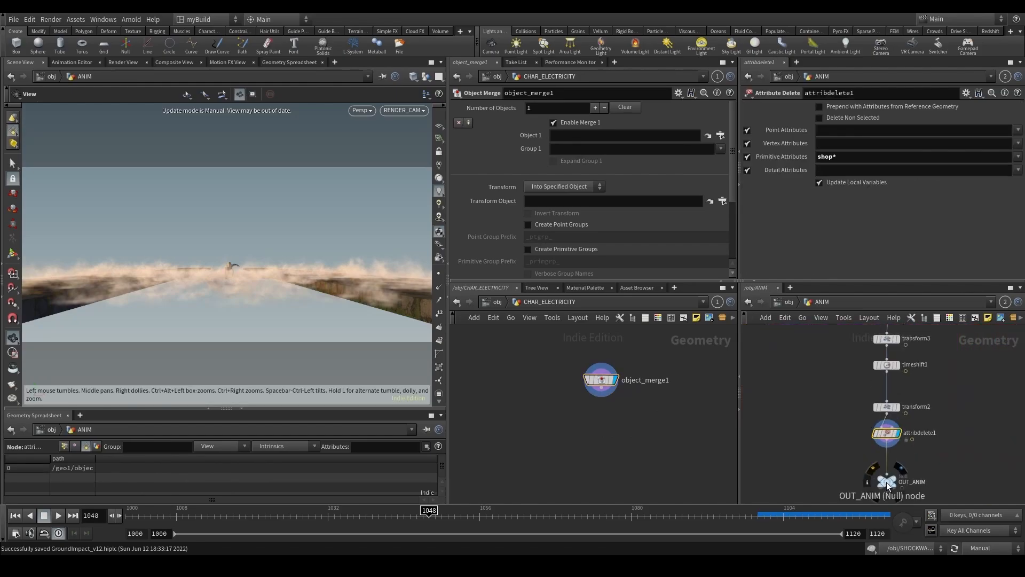
left_click_drag(887, 481, 570, 137)
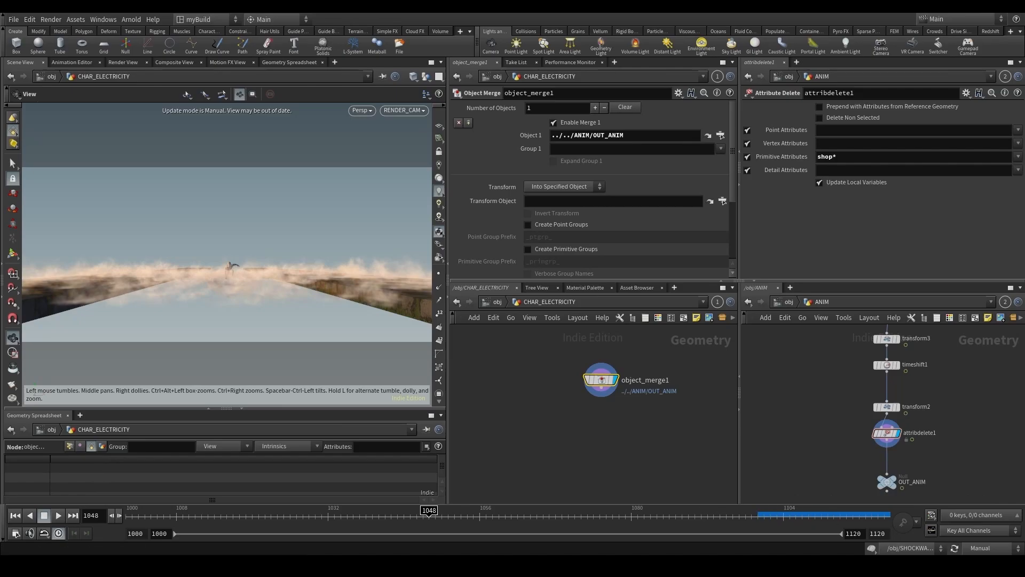
Switch the scene to Auto Update, hide the other objects in the viewport and go to frame 1040.
left_click(981, 550)
left_click(988, 517)
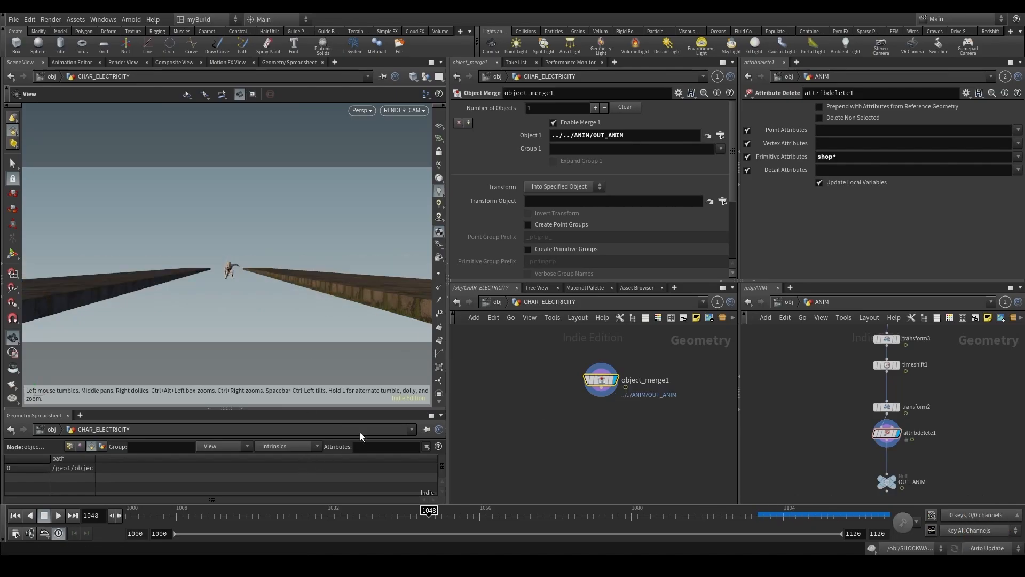
left_click(429, 81)
left_click(448, 90)
left_click_drag(335, 516, 378, 516)
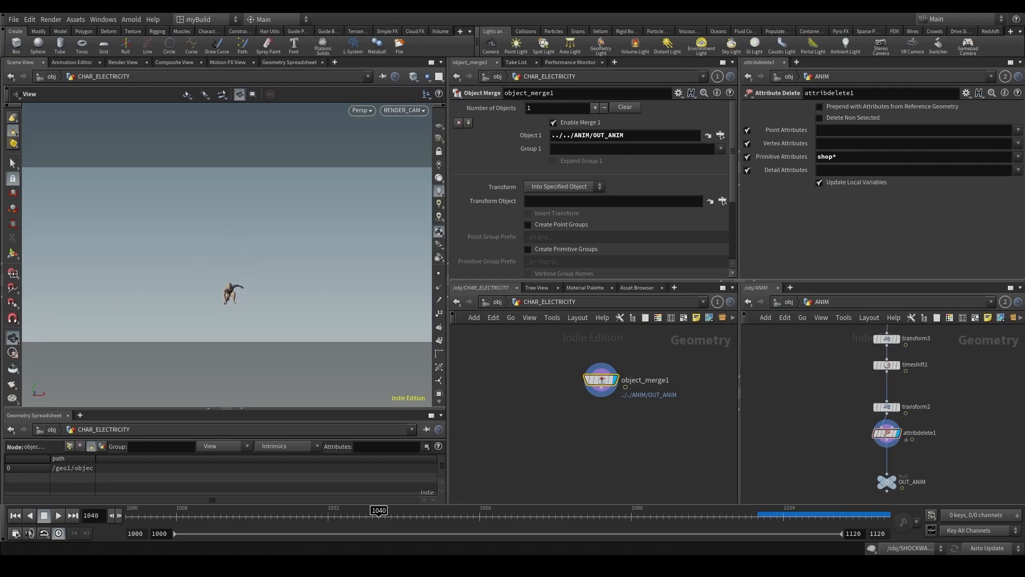
Add a Scatter node below object_merge1, feed it from that node and display it.
middle_click_drag(579, 438, 568, 409)
key("Tab")
type("sca")
key("Return")
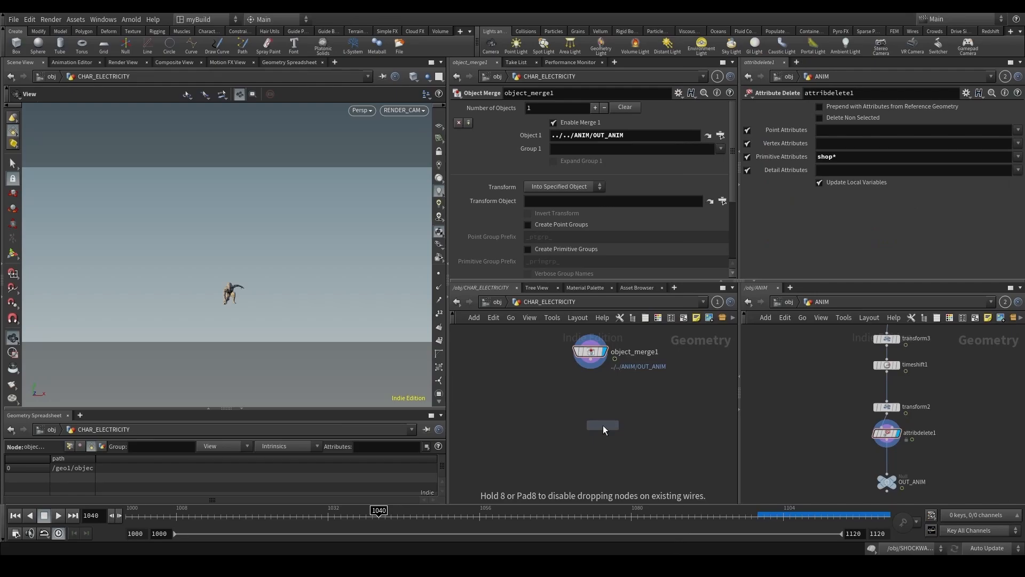
left_click(604, 425)
key("r")
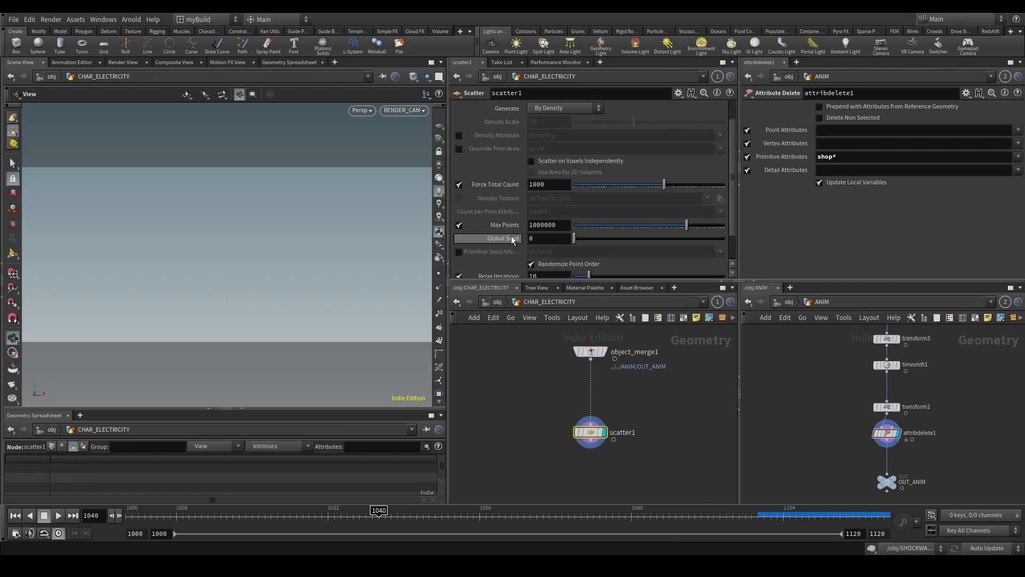
Examine the scattered points and the geometry information of scatter1 and object_merge1, and return the view to RENDER_CAM.
double_click(541, 185)
left_click_drag(544, 394, 614, 334)
left_click_drag(540, 423, 606, 457)
key("f")
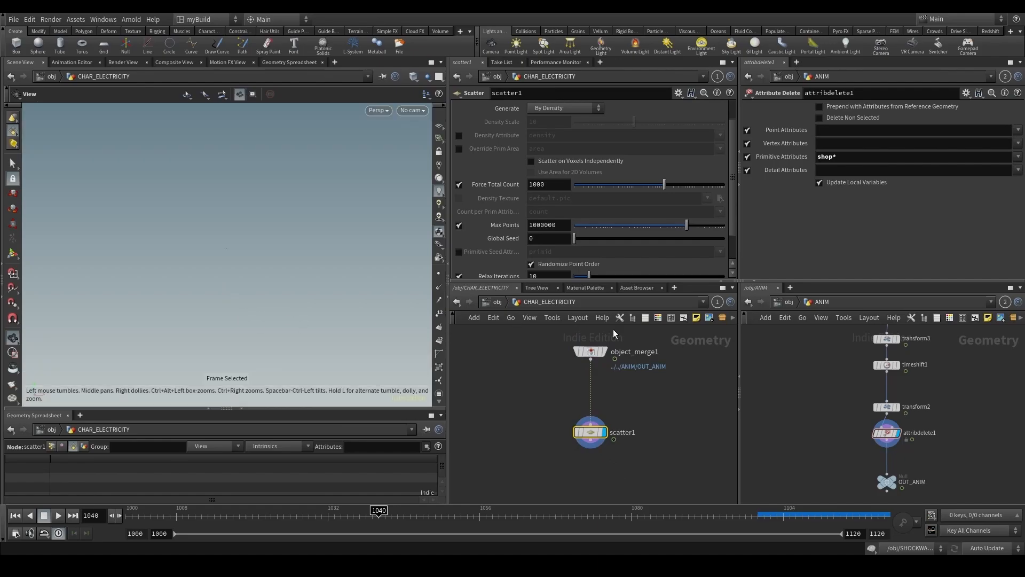
middle_click(594, 439)
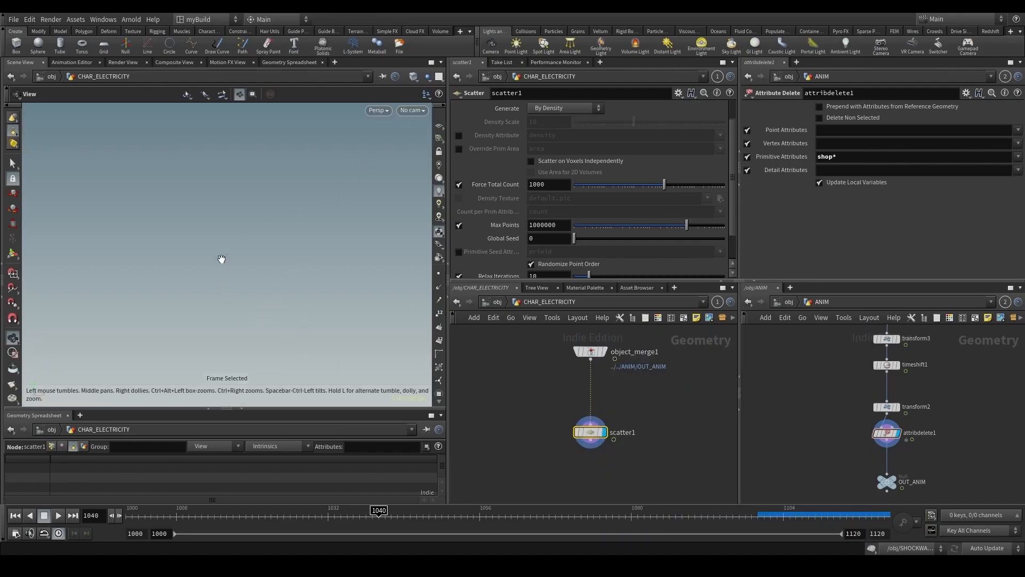
left_click(591, 352)
middle_click(591, 352)
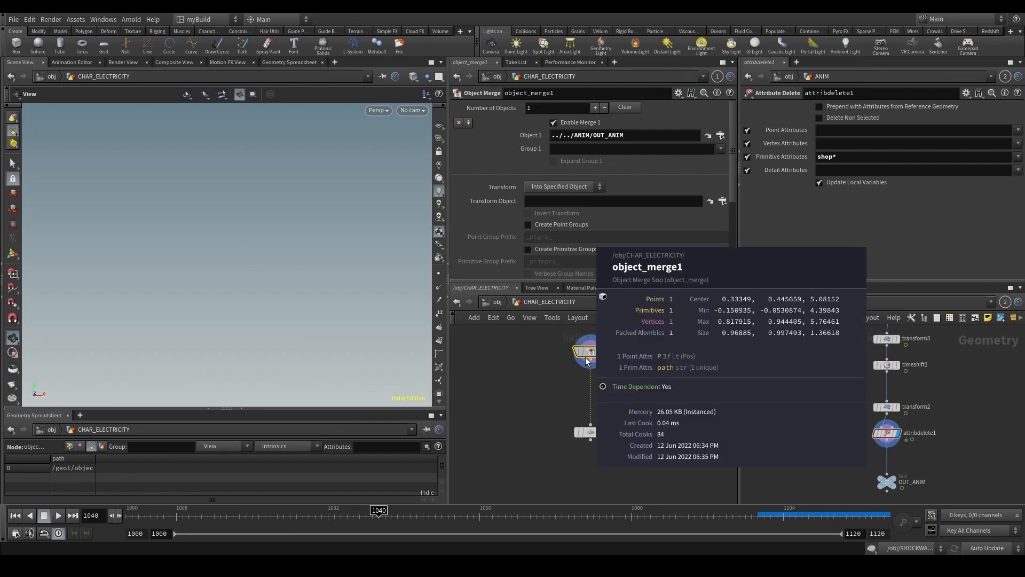
left_click(412, 111)
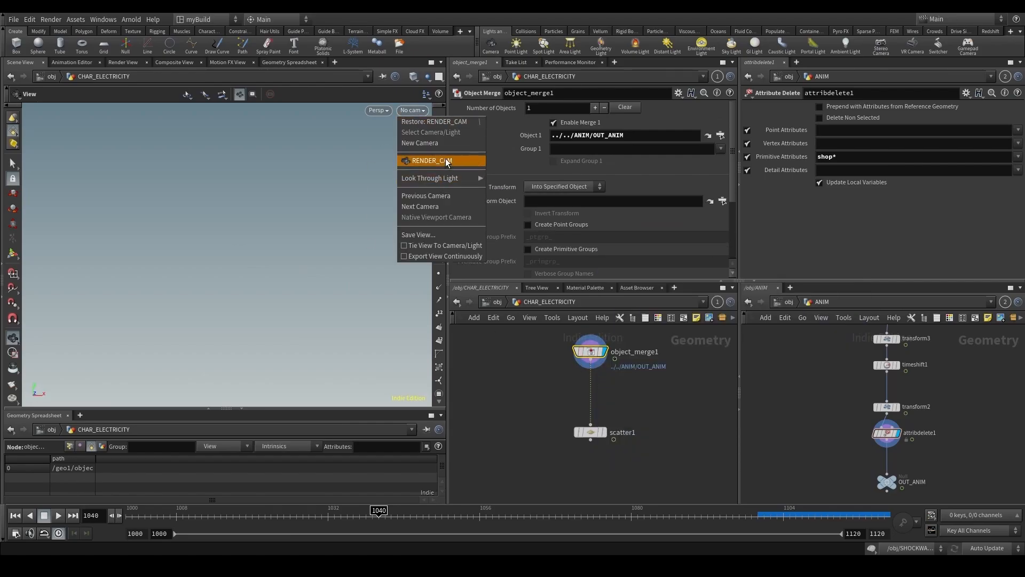
left_click(448, 161)
Insert an Unpack node between object_merge1 and scatter1, and display scatter1.
key("Tab")
key("Escape")
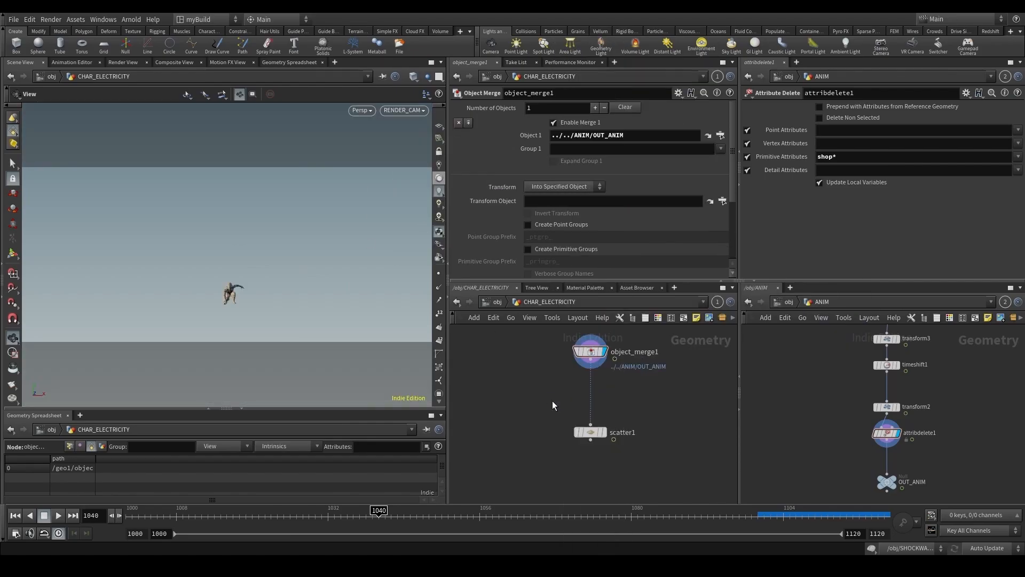
left_click(592, 386)
left_click(592, 441)
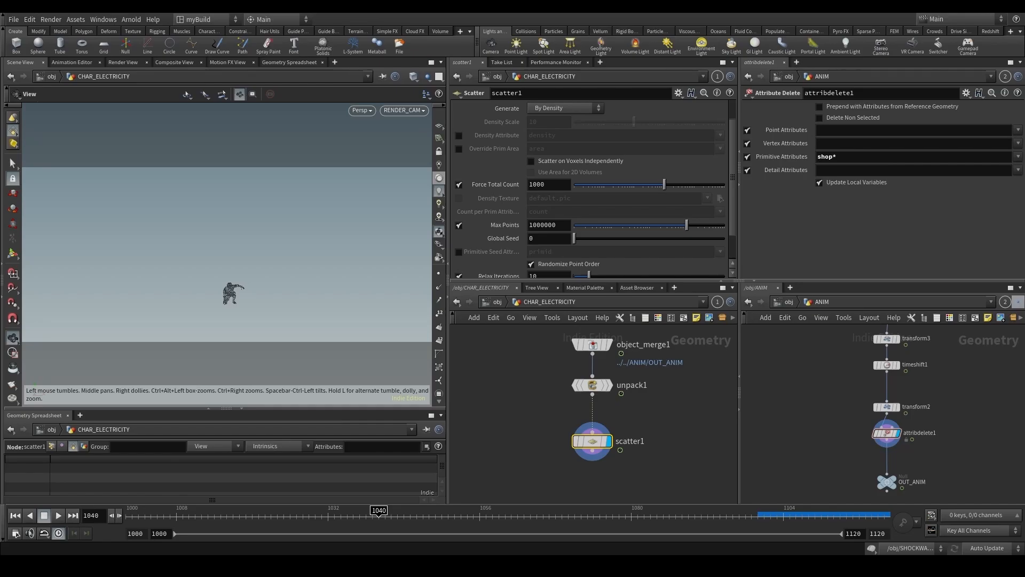
Set scatter1's Global Seed to $F and scrub to frame 1054 to check the changing points.
scroll(535, 265, "down", 2)
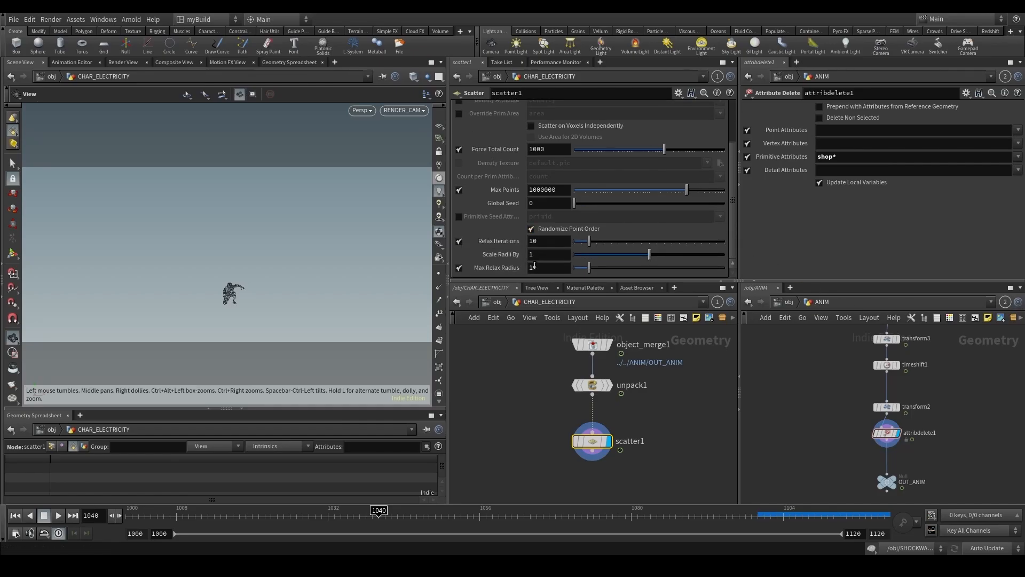
left_click(544, 201)
type("$F")
key("Return")
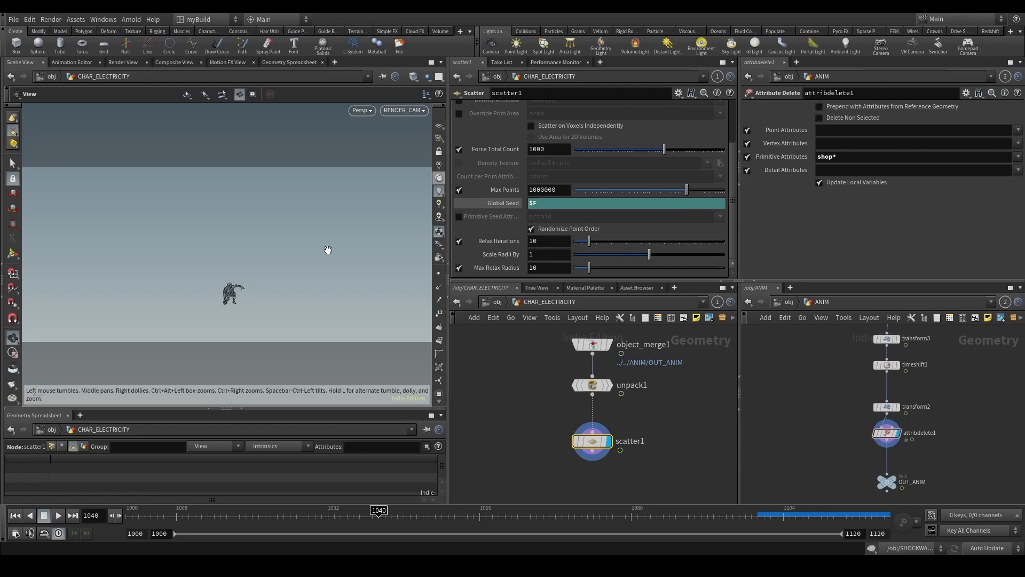
left_click(344, 516)
left_click_drag(348, 516, 468, 518)
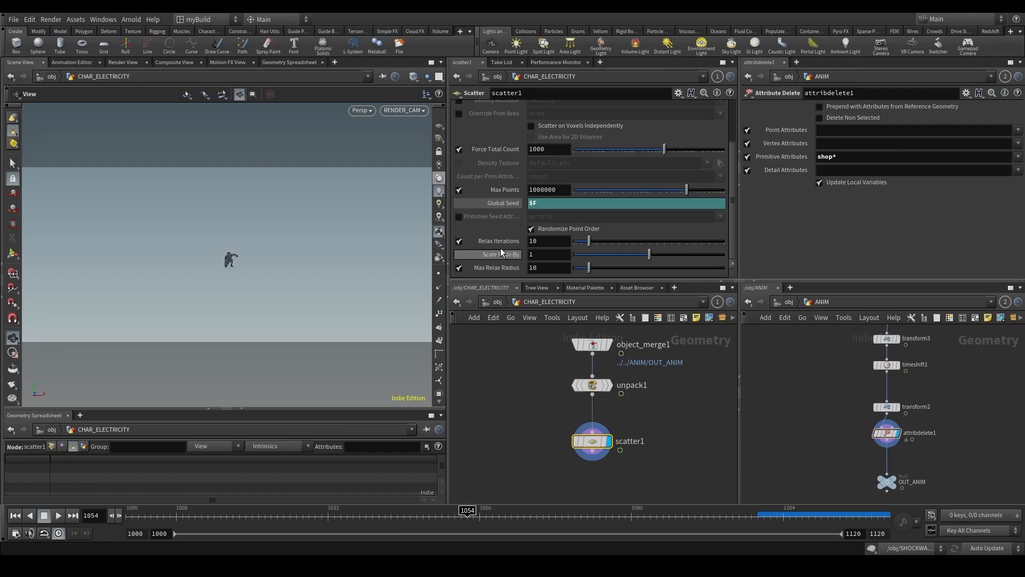
left_click(516, 203, "ctrl+shift")
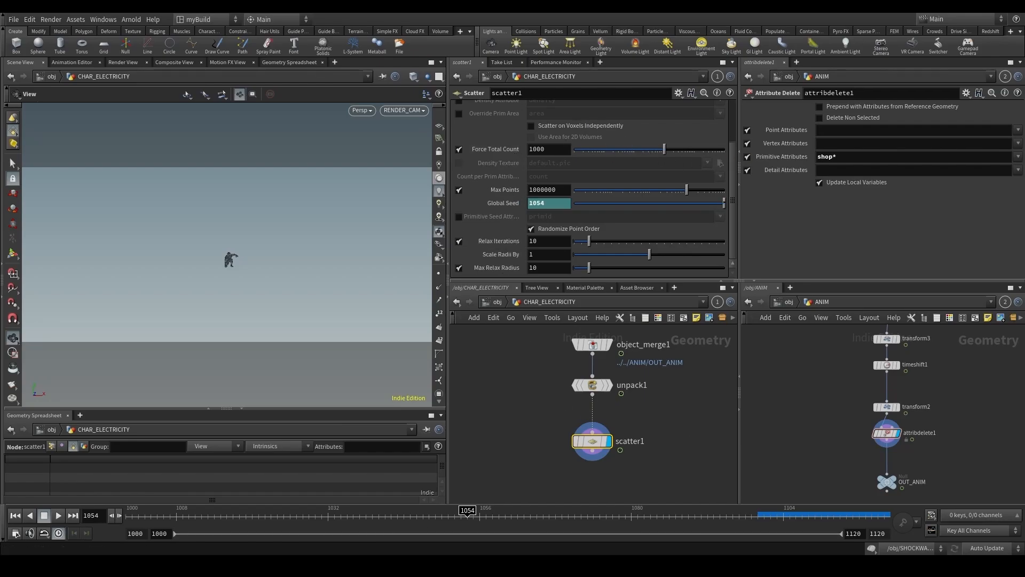
Set scatter1's Force Total Count to 2 and scrub through the frames to check the two points.
double_click(548, 149)
type("2")
key("Return")
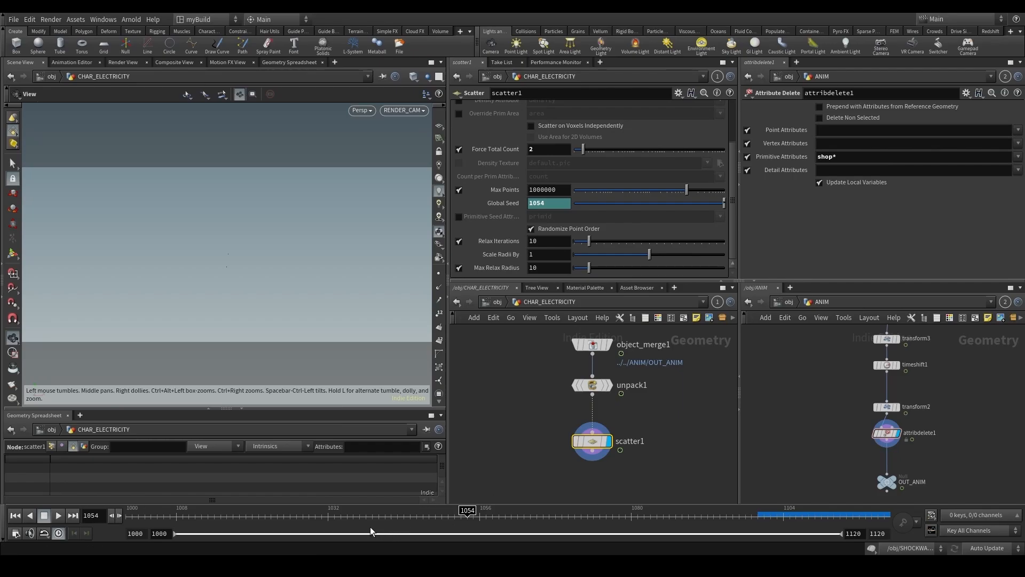
left_click_drag(321, 512, 392, 511)
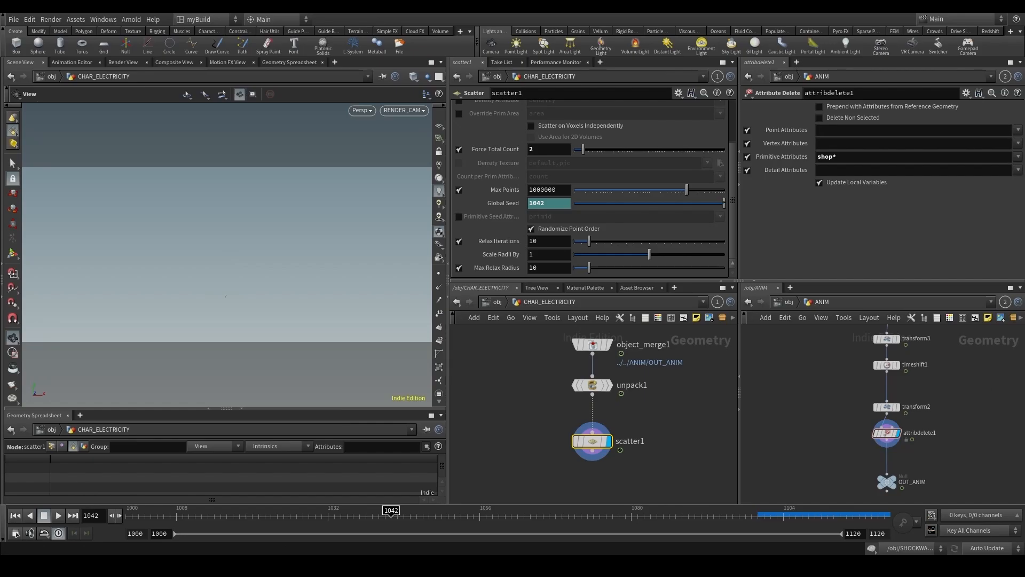
middle_click_drag(662, 478, 649, 435)
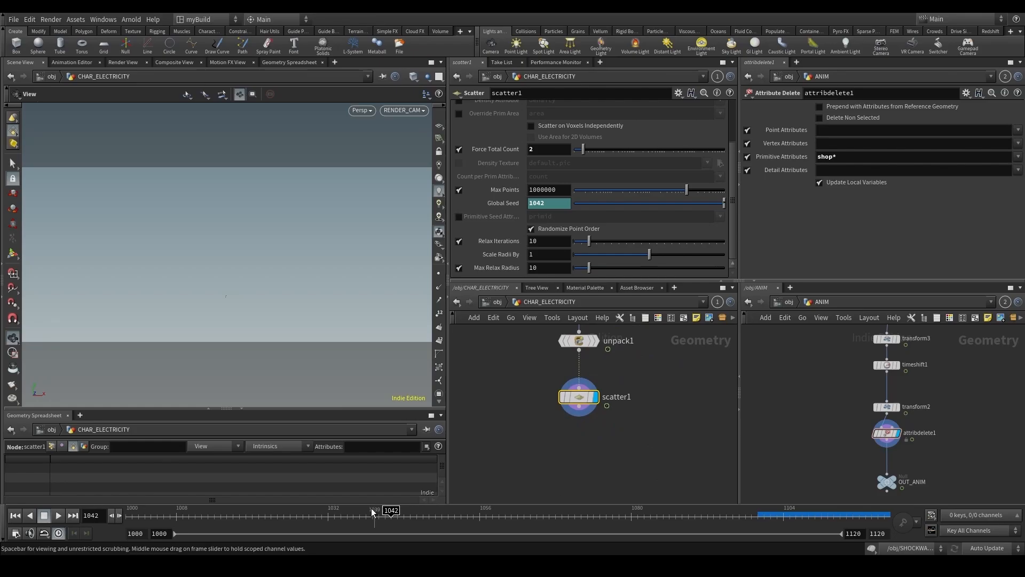
left_click_drag(372, 514, 343, 506)
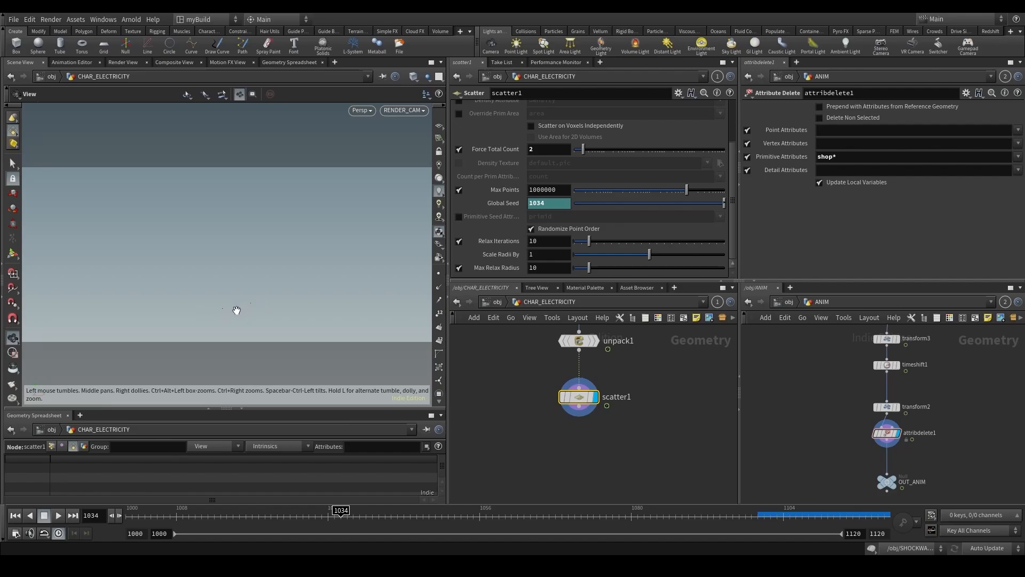
left_click_drag(284, 515, 486, 516)
Add an Attribute Wrangle below scatter1, wire scatter1 into its first input and display it.
scroll(617, 456, "down", 3)
middle_click_drag(619, 454, 636, 374)
key("Tab")
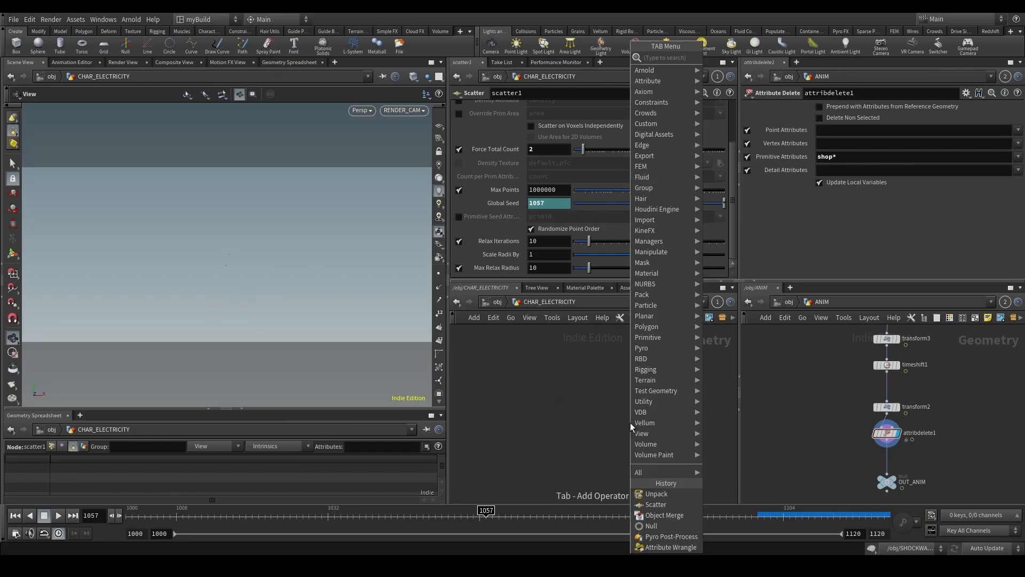
left_click(630, 422)
left_click(629, 422)
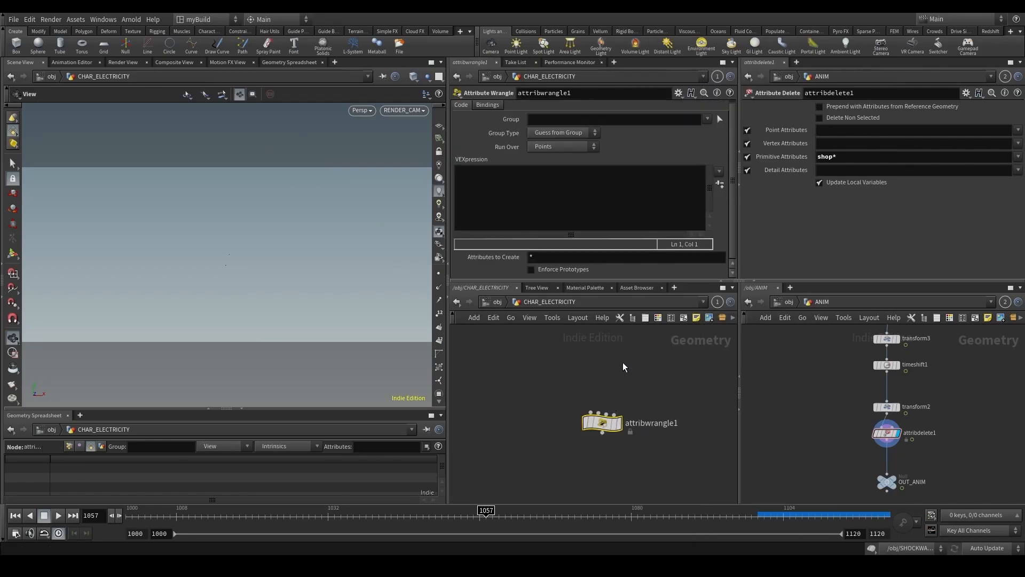
middle_click_drag(623, 362, 616, 413)
left_click(620, 424)
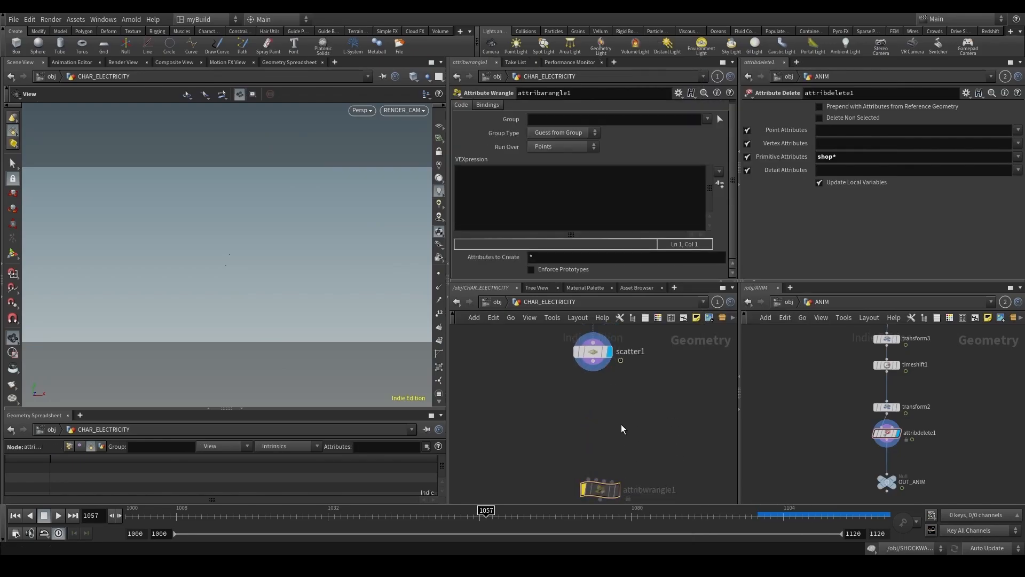
key("Tab")
key("Escape")
middle_click_drag(605, 488, 614, 414)
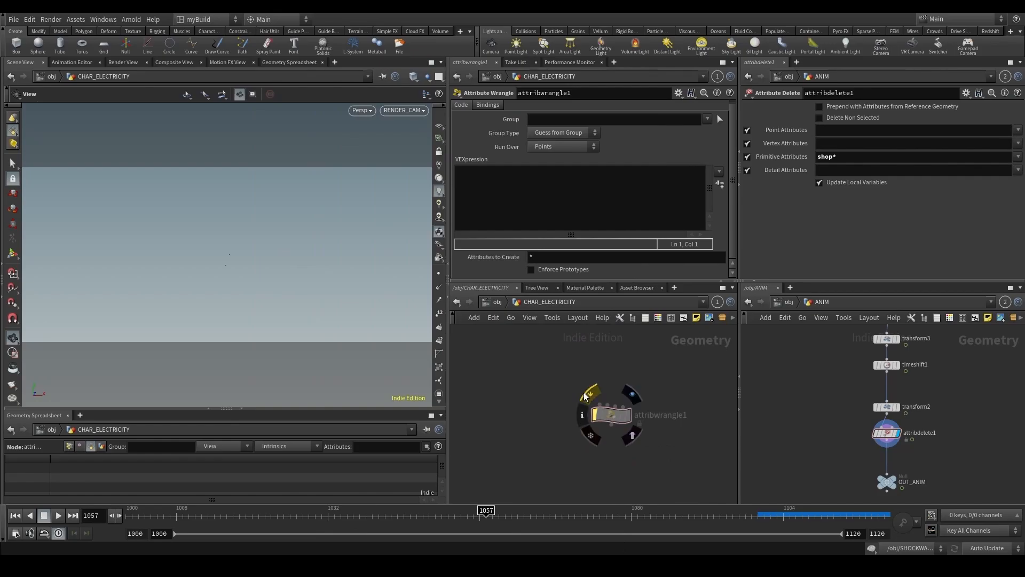
left_click(600, 405)
middle_click_drag(630, 378, 608, 460)
left_click(583, 368)
middle_click_drag(583, 428, 568, 350)
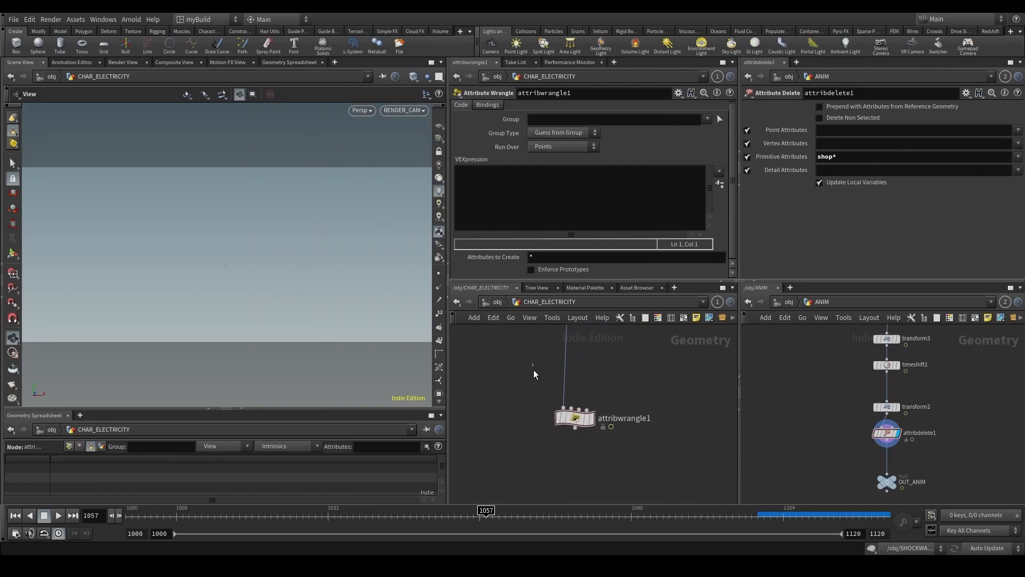
left_click(591, 418)
left_click(525, 197)
type("i@")
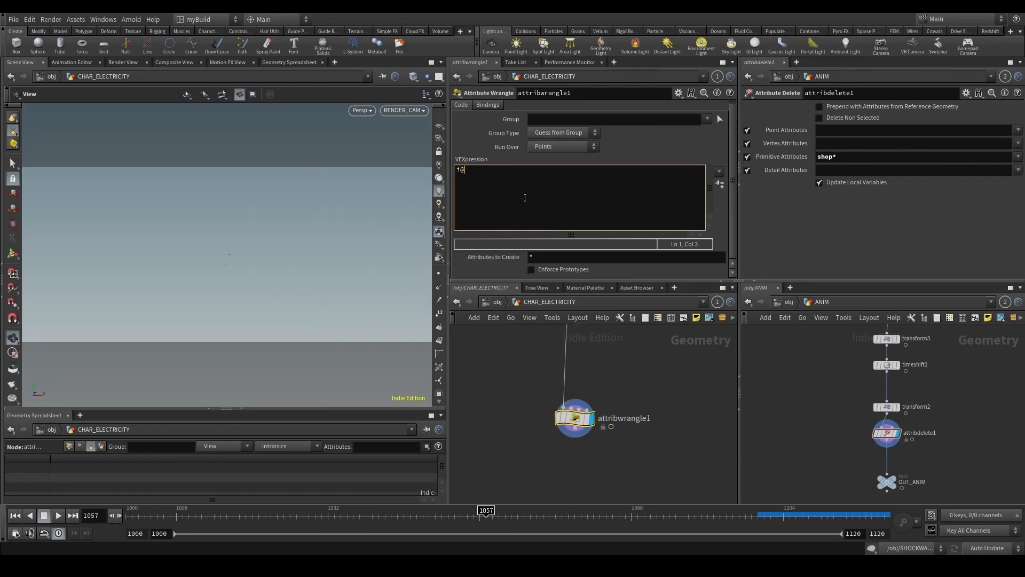
key("BackSpace")
key("BackSpace")
Add an Add node fed by scatter1 and set it to create polygons By Group from all points.
middle_click_drag(631, 390, 620, 426)
key("Tab")
type("ad")
key("Return")
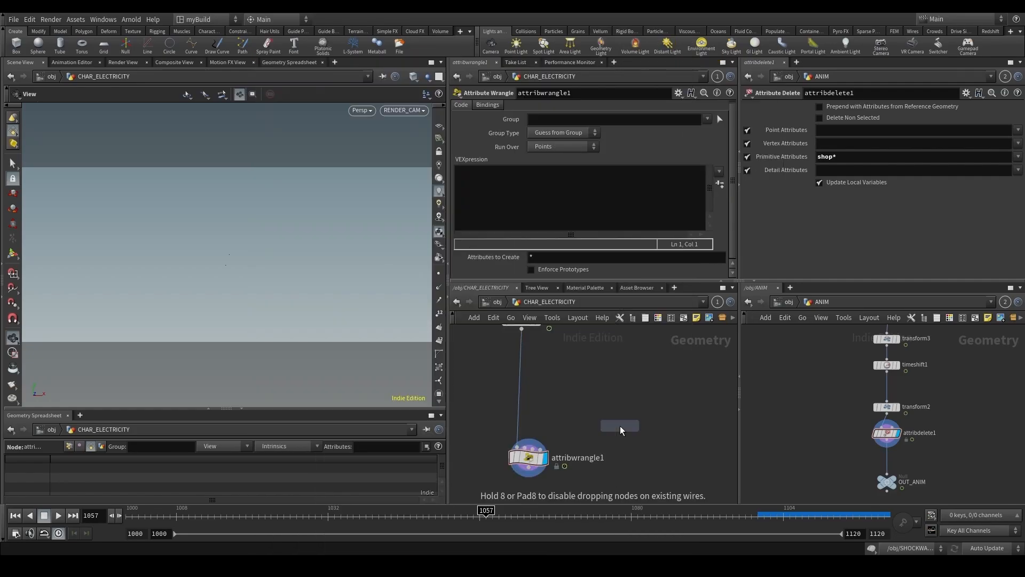
left_click(620, 425)
left_click(522, 328)
left_click(620, 415)
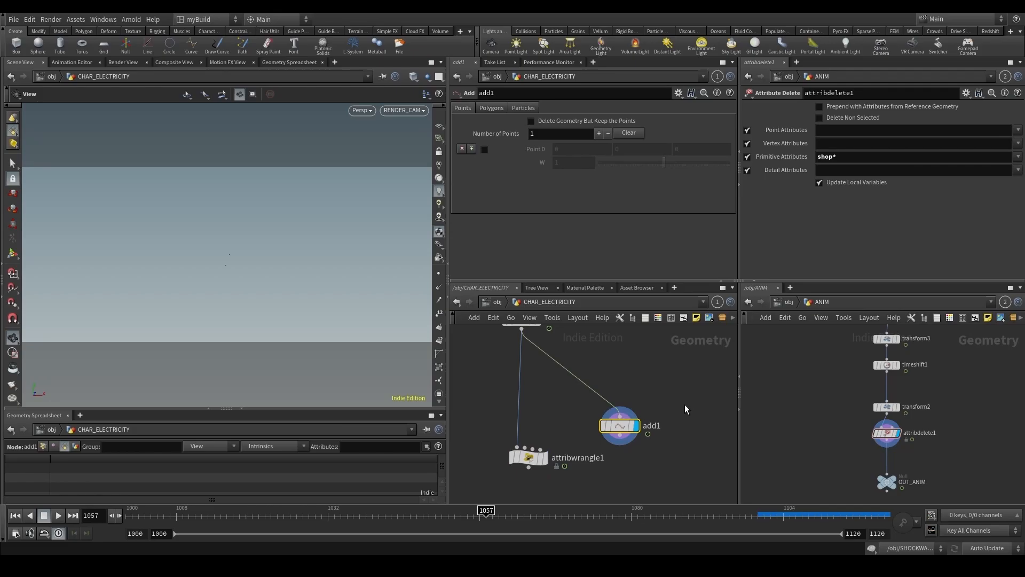
left_click(494, 108)
left_click(516, 136)
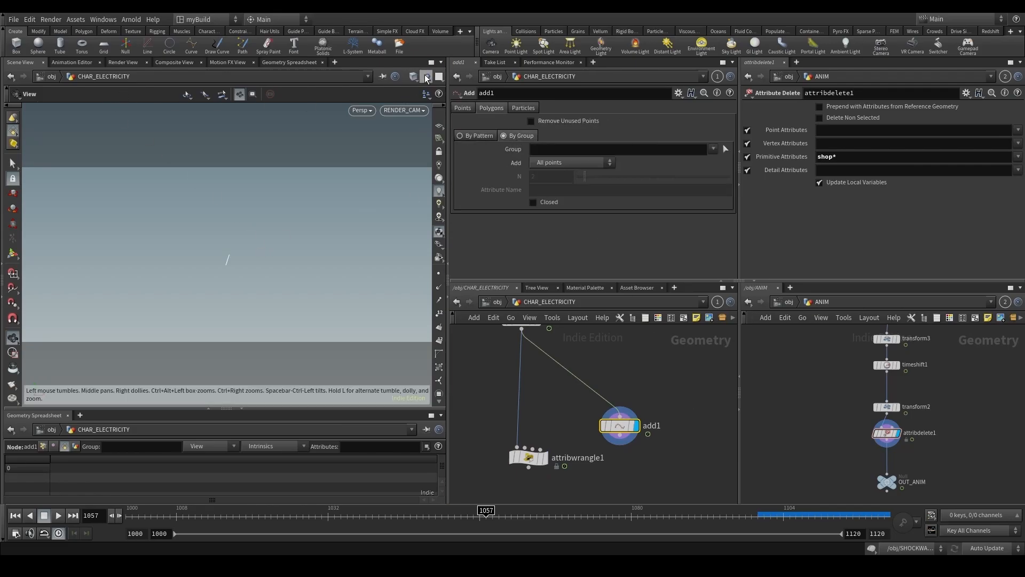
Show the other scene objects again and play and scrub the animation to examine the line on the character.
left_click(425, 76)
left_click(431, 90)
left_click_drag(396, 515, 366, 515)
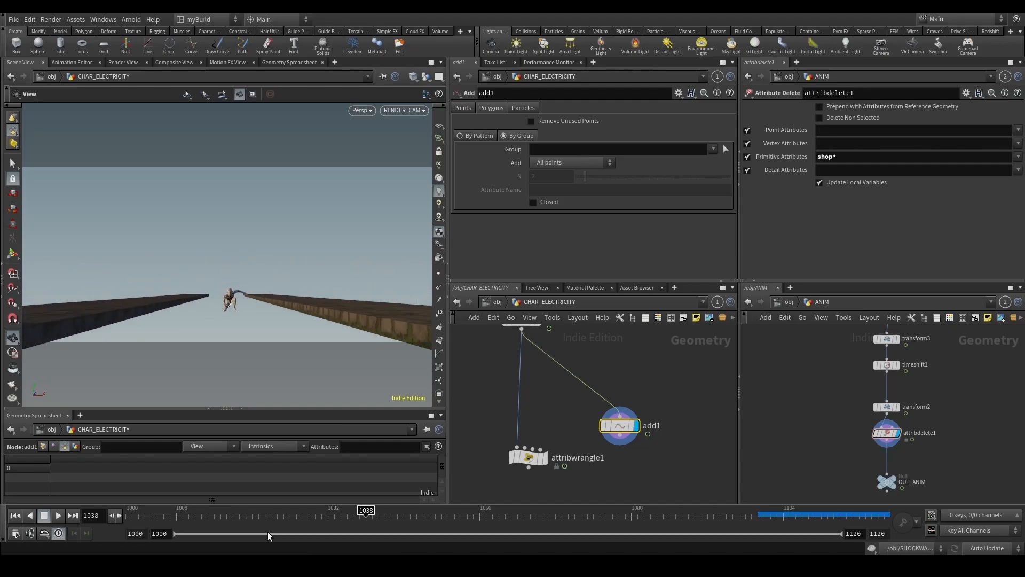
left_click(58, 519)
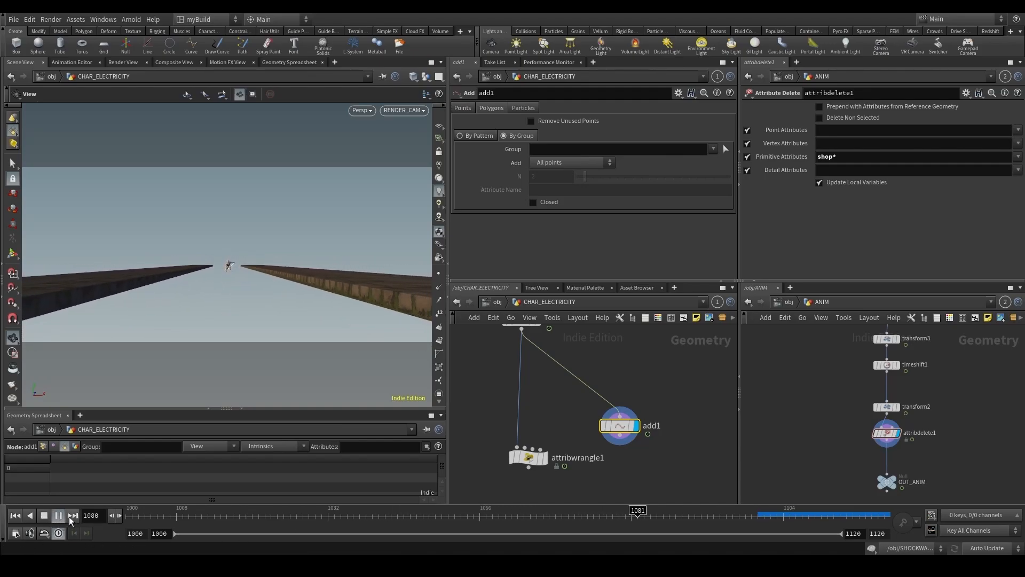
left_click(291, 517)
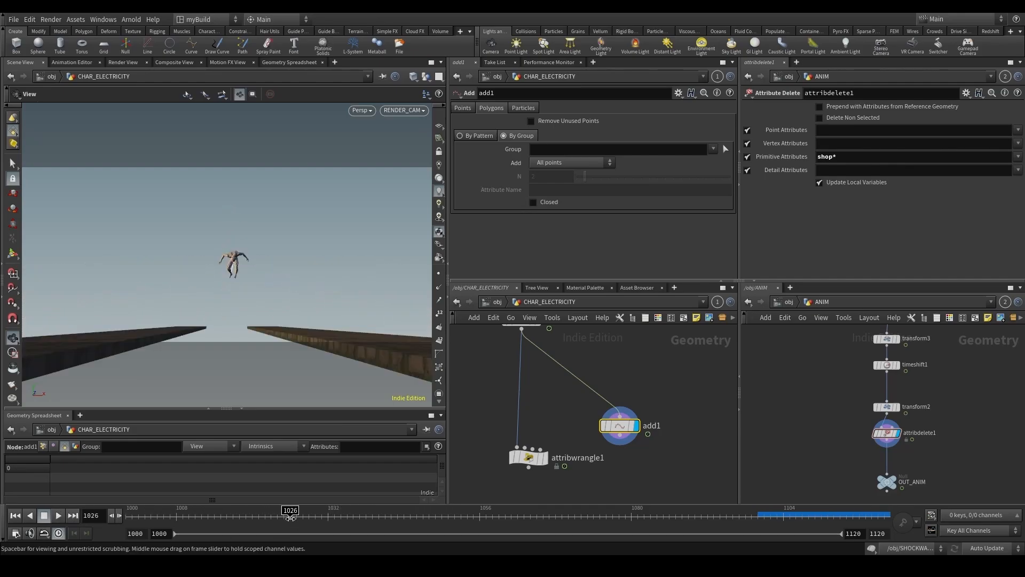
left_click_drag(291, 517, 170, 518)
left_click(62, 521)
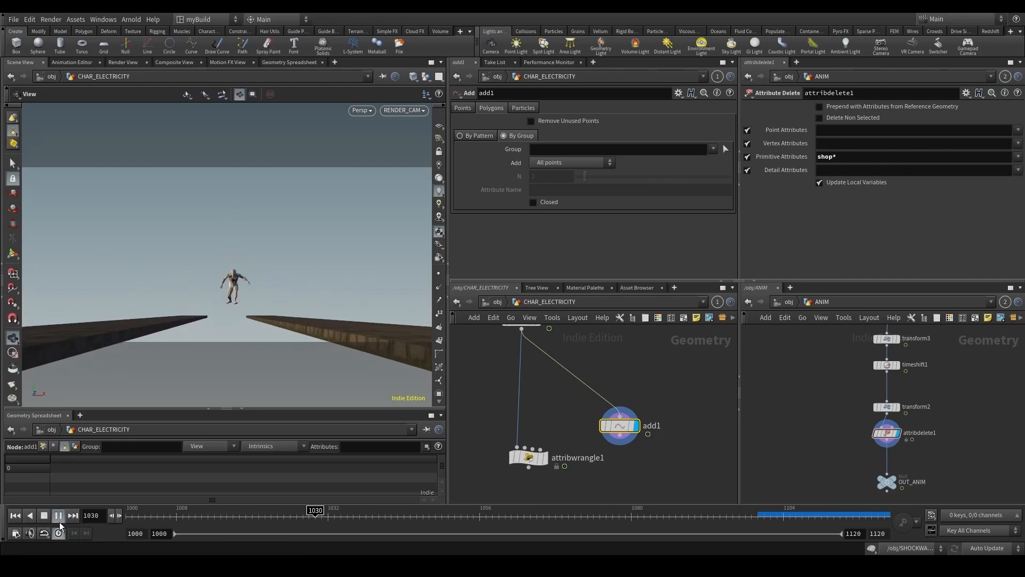
left_click_drag(179, 510, 386, 510)
Select attribwrangle1 below scatter1 and make it the displayed node instead of add1.
scroll(578, 460, "down", 1)
scroll(591, 473, "up", 2)
middle_click_drag(591, 473, 637, 432)
scroll(637, 432, "down", 3)
middle_click_drag(716, 419, 598, 456)
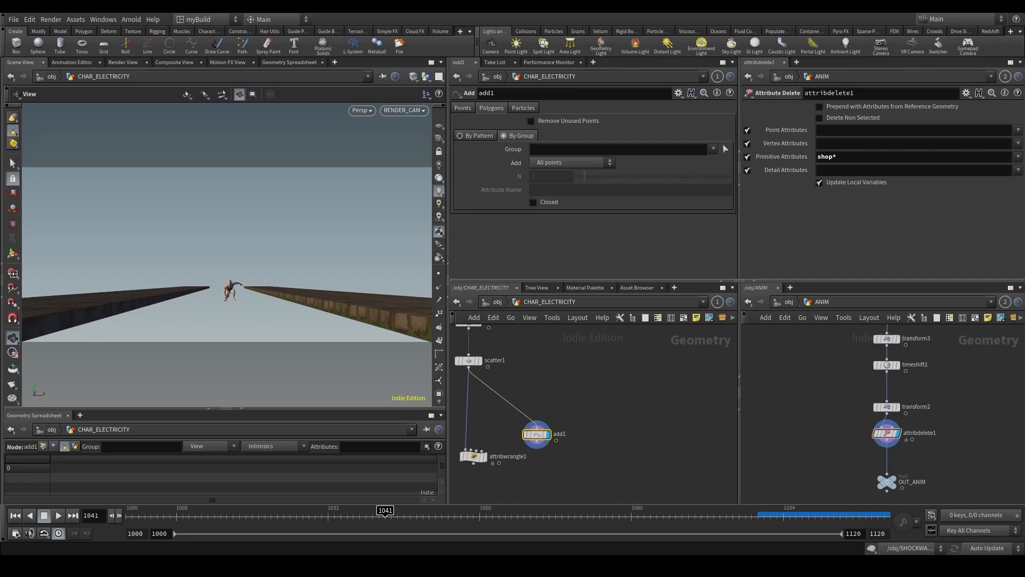
middle_click_drag(511, 376, 633, 360)
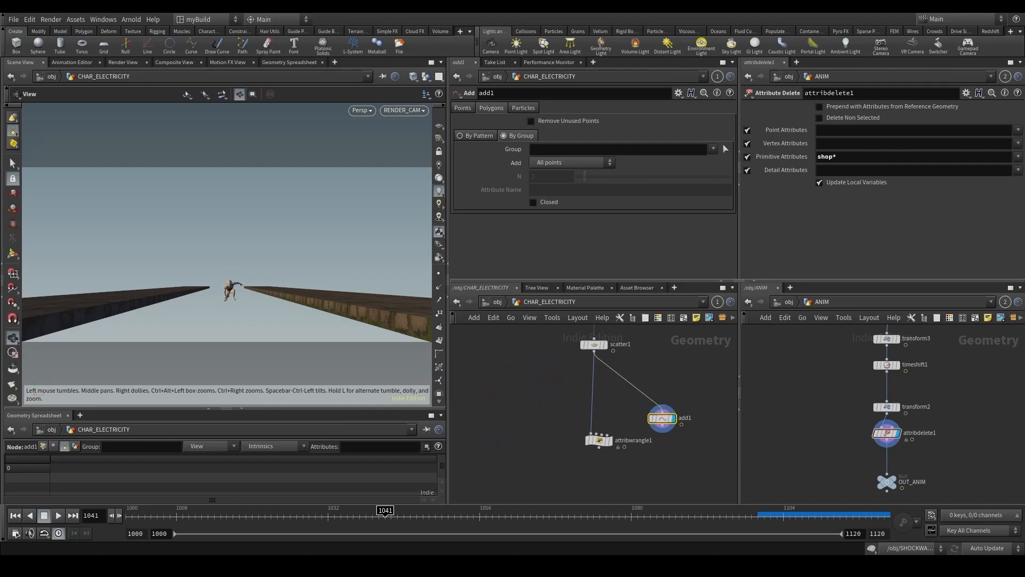
scroll(521, 440, "down", 3)
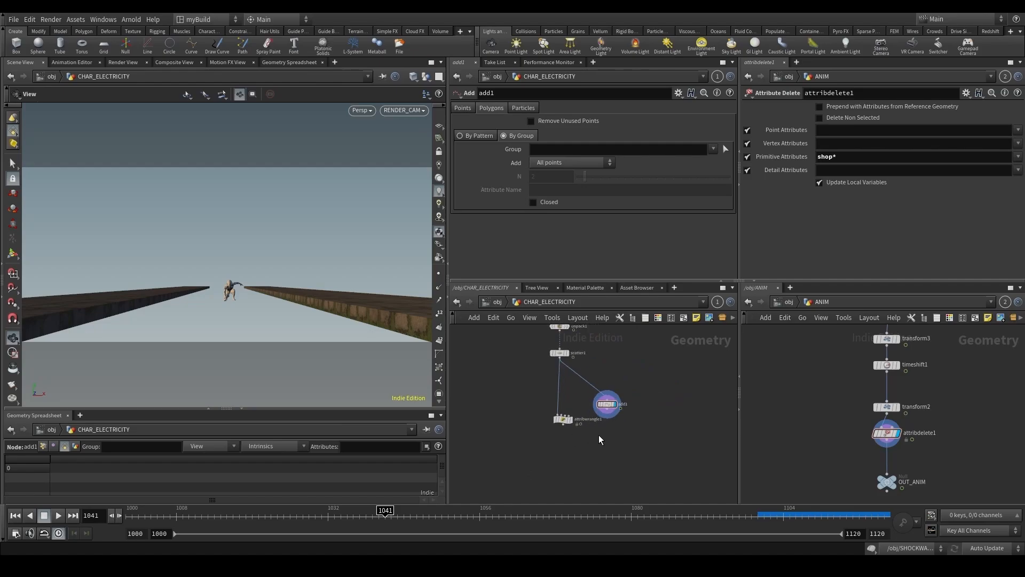
left_click(563, 419)
key("r")
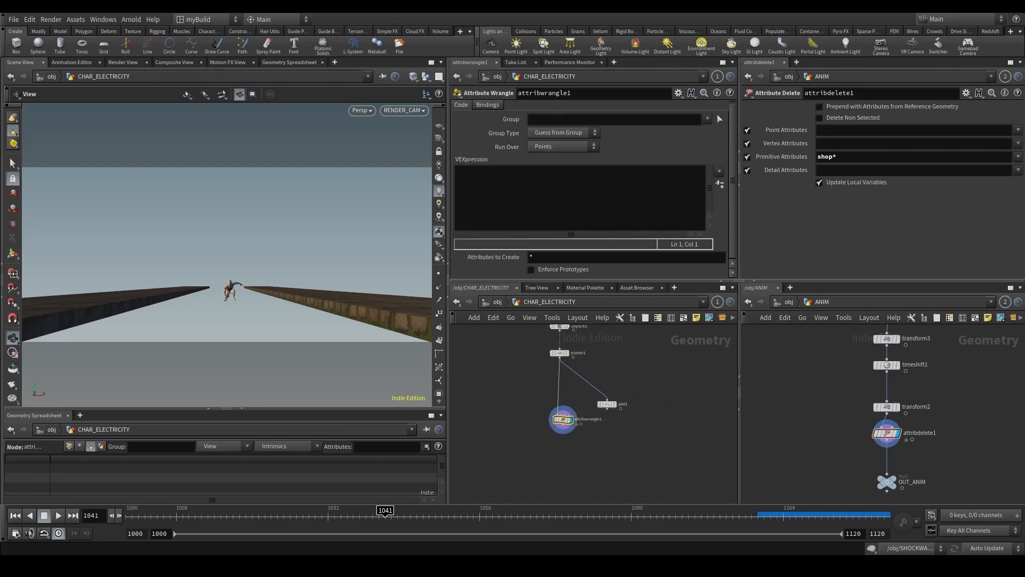
Rename the attribwrangle1 node to Name.
left_click(559, 220)
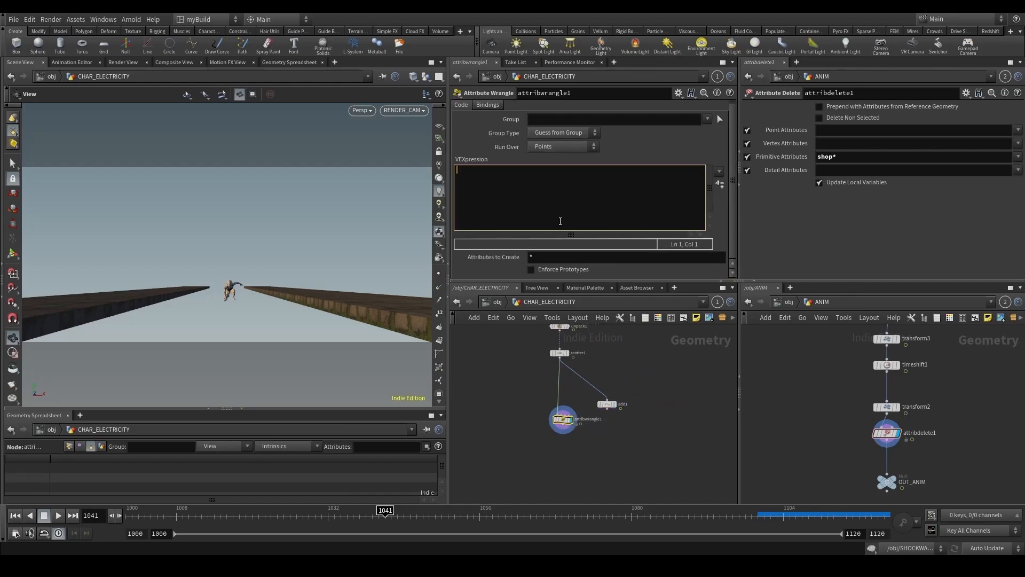
scroll(574, 419, "up", 3)
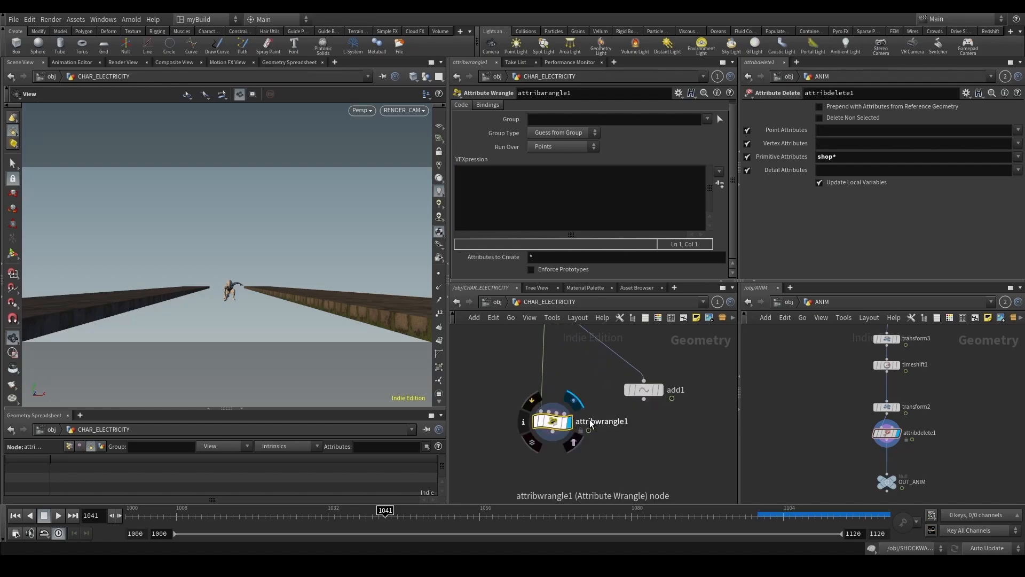
double_click(590, 422)
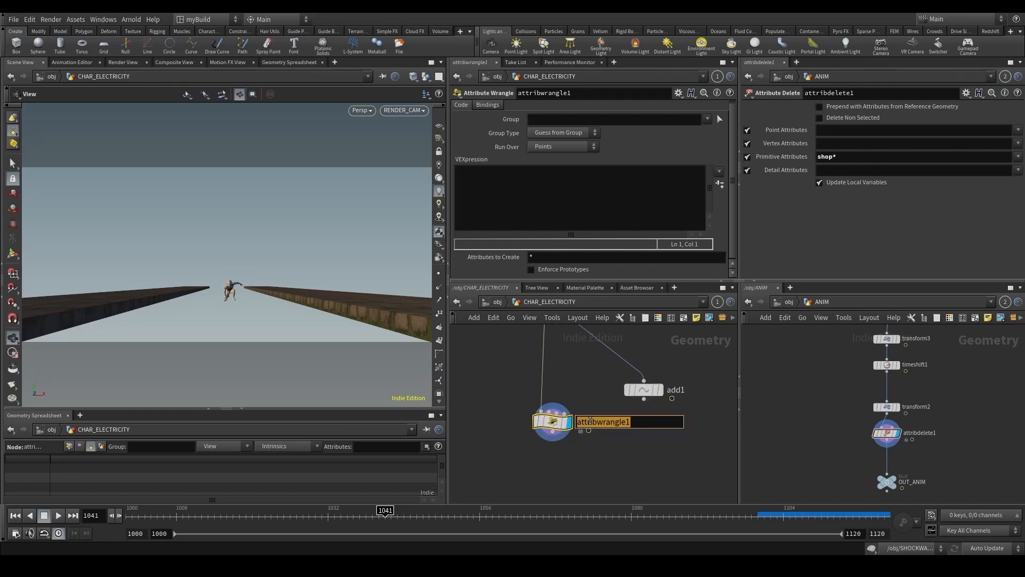
type("Name")
key("Return")
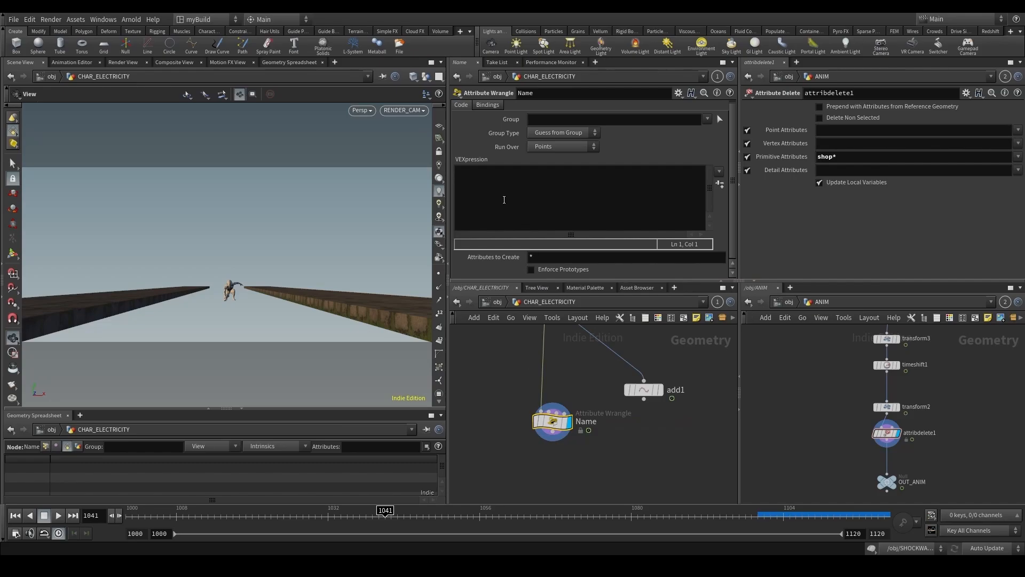
left_click(504, 200)
type("int ")
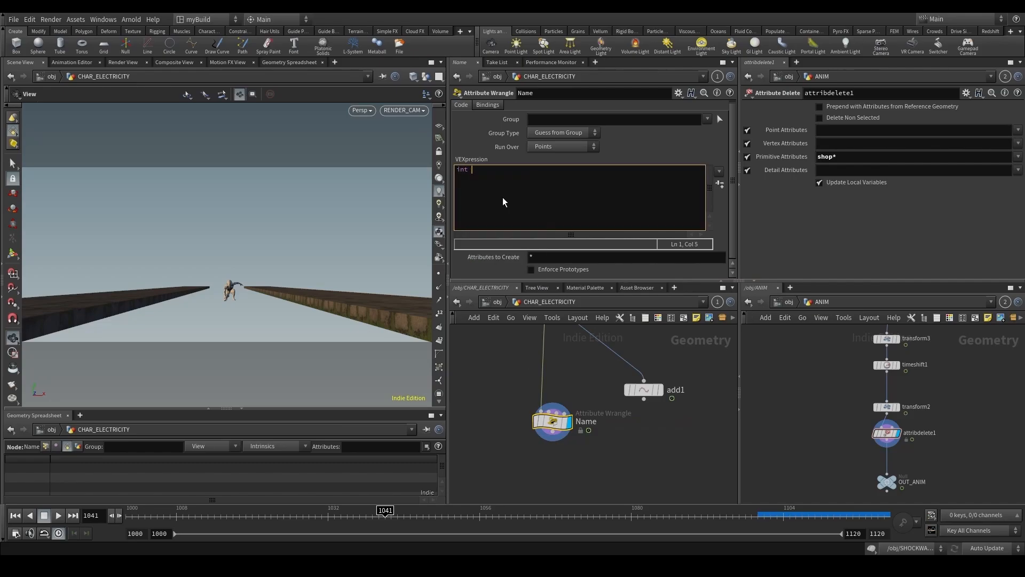
type("num=flo")
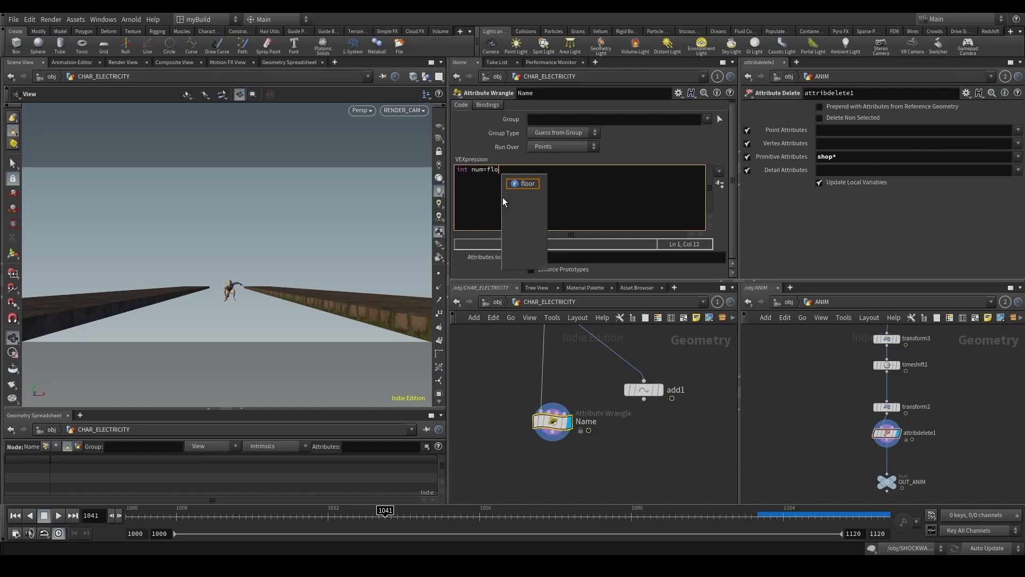
key("Return")
type("(@")
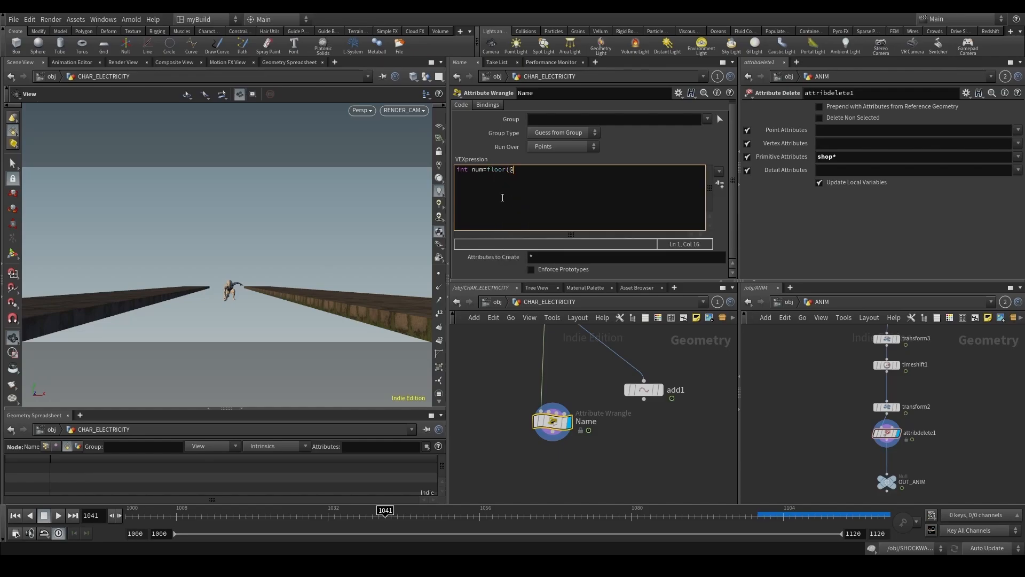
type("ptnum/2);")
key("Return")
key("Return")
type("s@name='frameNum_'+itoa(")
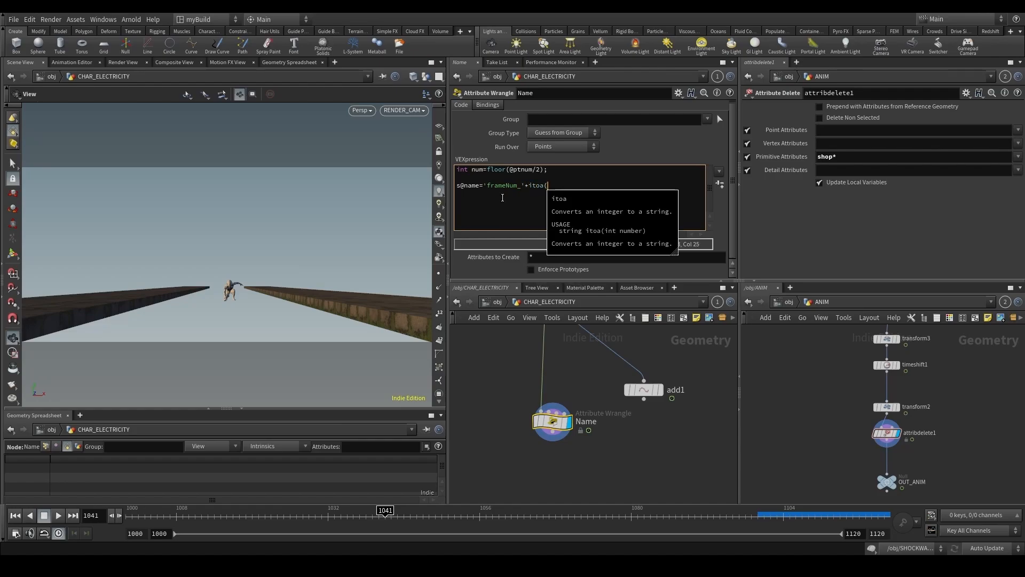
type("@Frame)+")
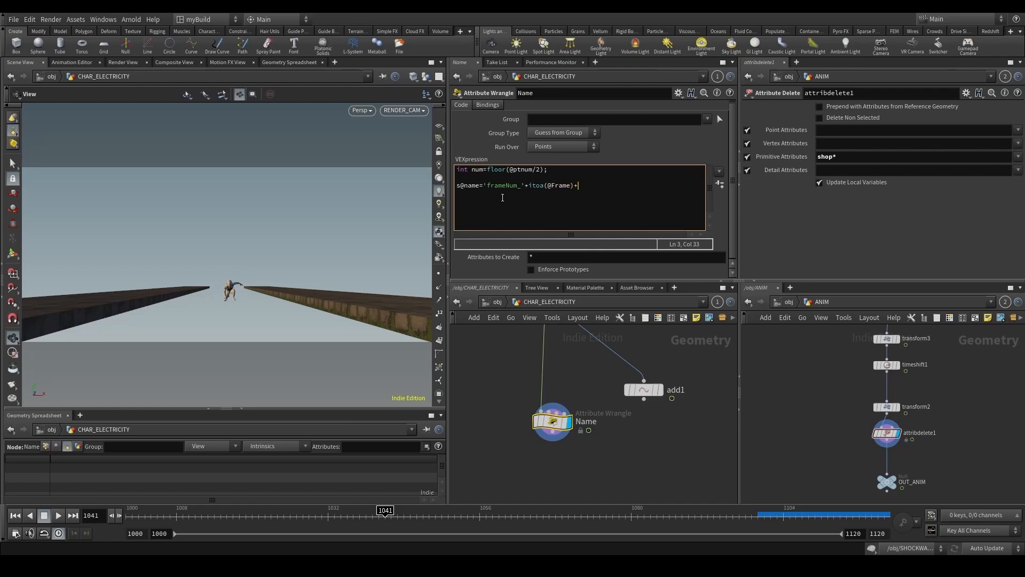
type("'num")
key("BackSpace")
type("itoa(num)")
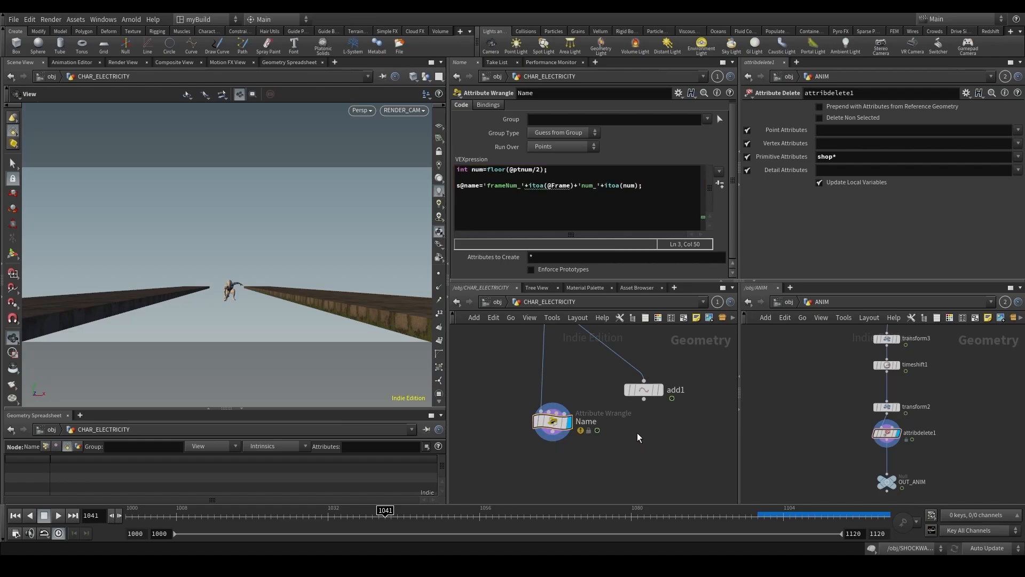
type("l")
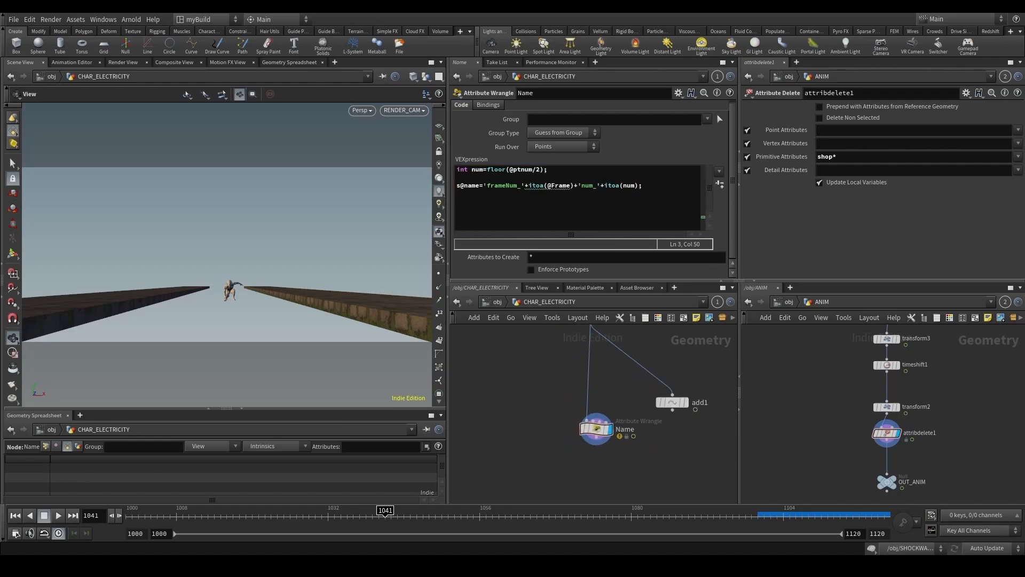
Scrub the timeline to frame 1044 and review the Name wrangle's code.
middle_click_drag(596, 442, 582, 470)
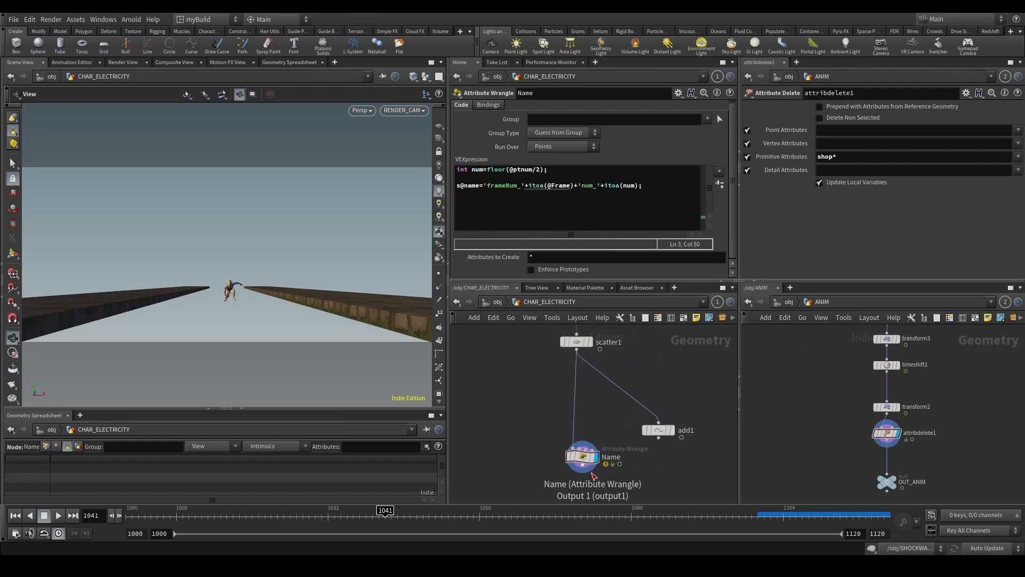
mouse_move(387, 511)
left_mouse_down()
mouse_move(270, 509)
mouse_move(461, 504)
mouse_move(404, 506)
left_mouse_up()
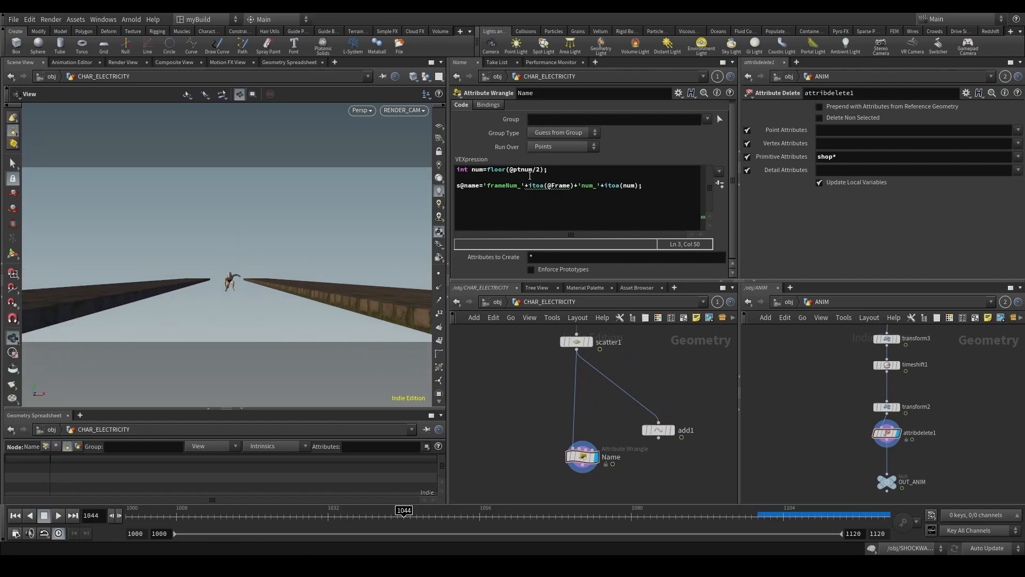
left_click(532, 170)
middle_click_drag(538, 377, 489, 411)
left_click(555, 386)
left_click(547, 418)
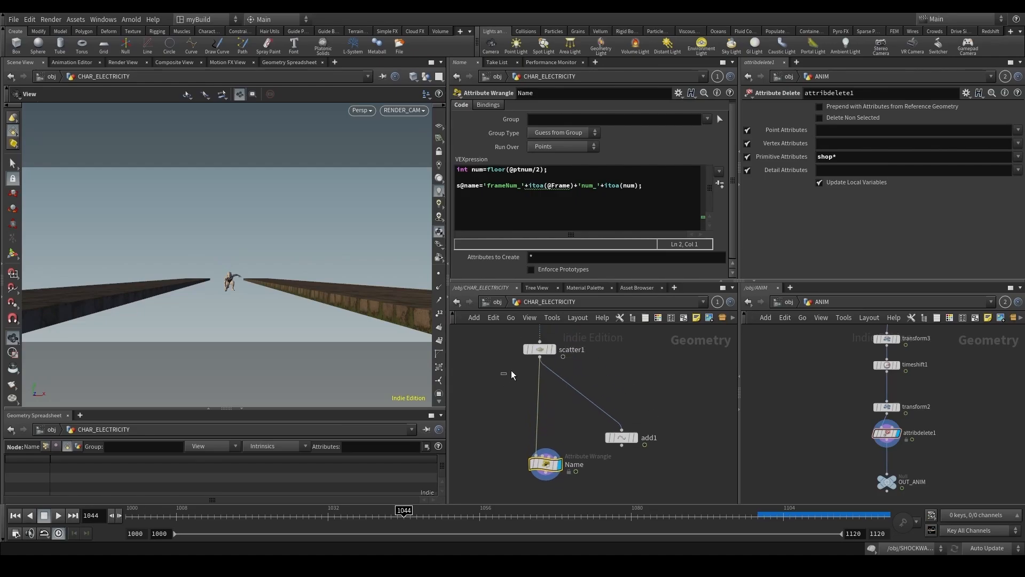
Open scatter1's parameter interface for editing and add an Integer parameter above Group.
left_click(539, 350)
scroll(498, 208, "up", 3)
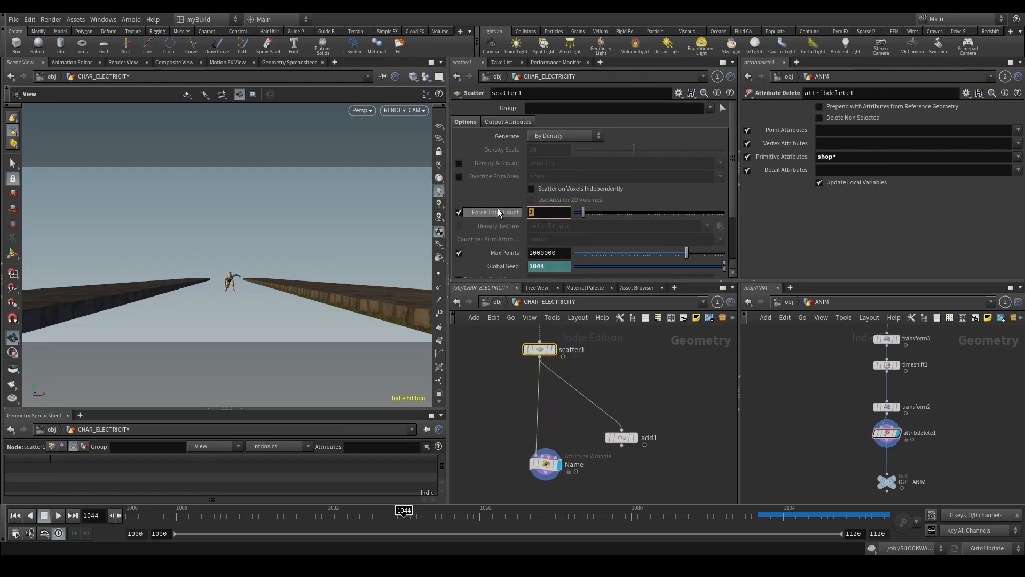
left_click(678, 93)
left_click(688, 107)
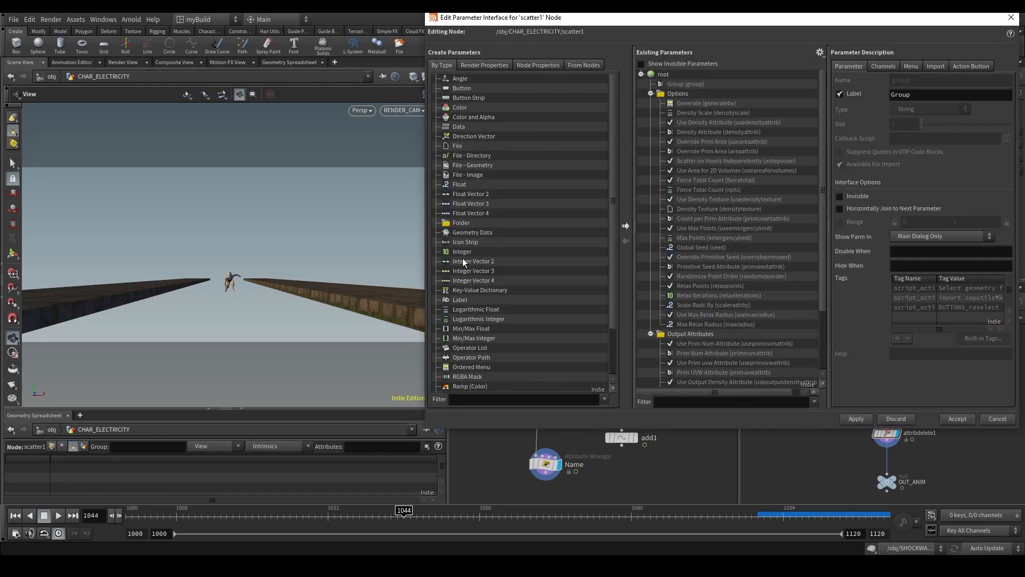
left_click_drag(454, 254, 707, 84)
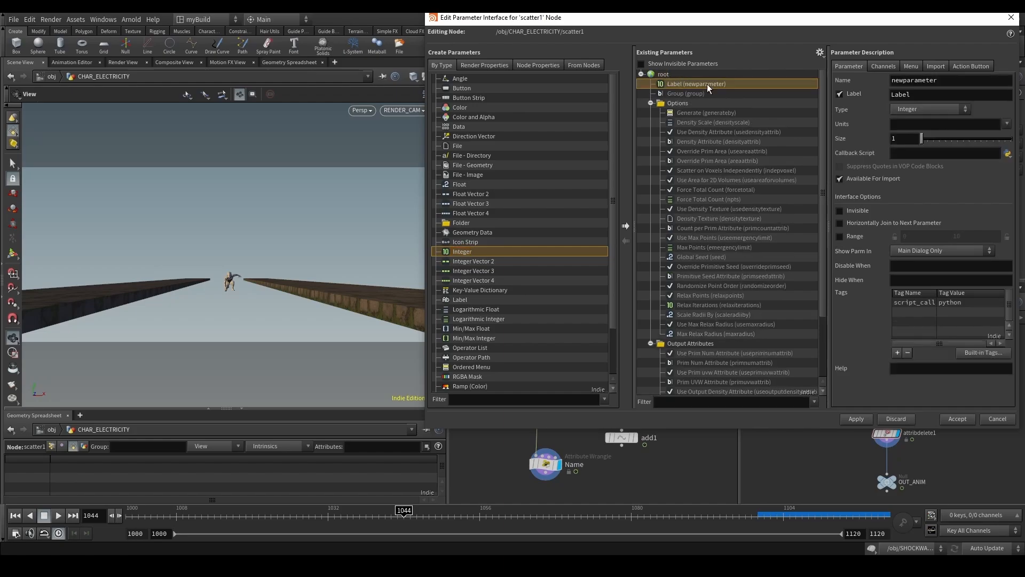
Set both the label and the name of the new integer parameter to ArcNumber and accept the interface changes.
double_click(919, 94)
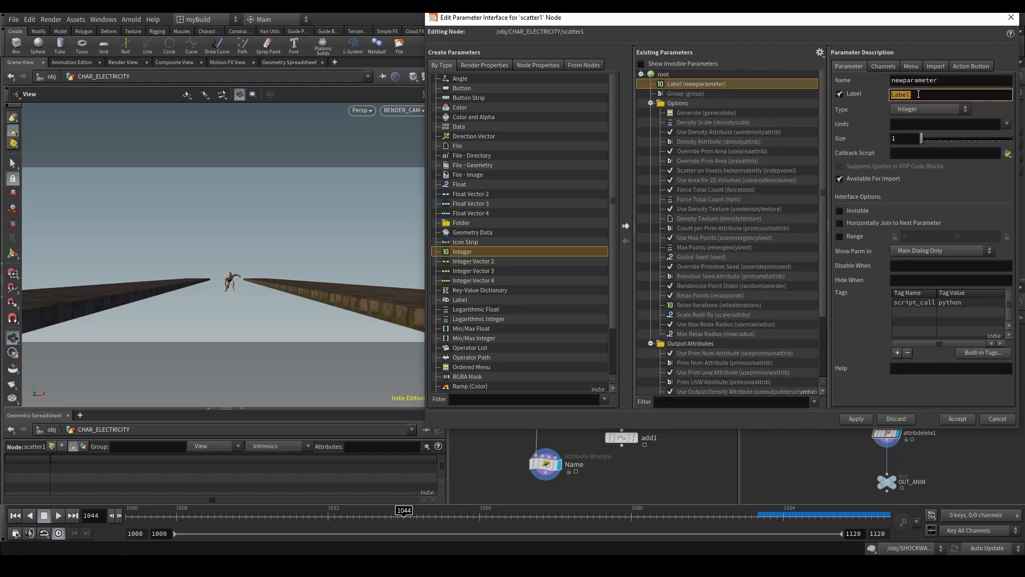
type("ArcNumber")
double_click(919, 94)
key("ctrl+c")
double_click(942, 80)
key("ctrl+v")
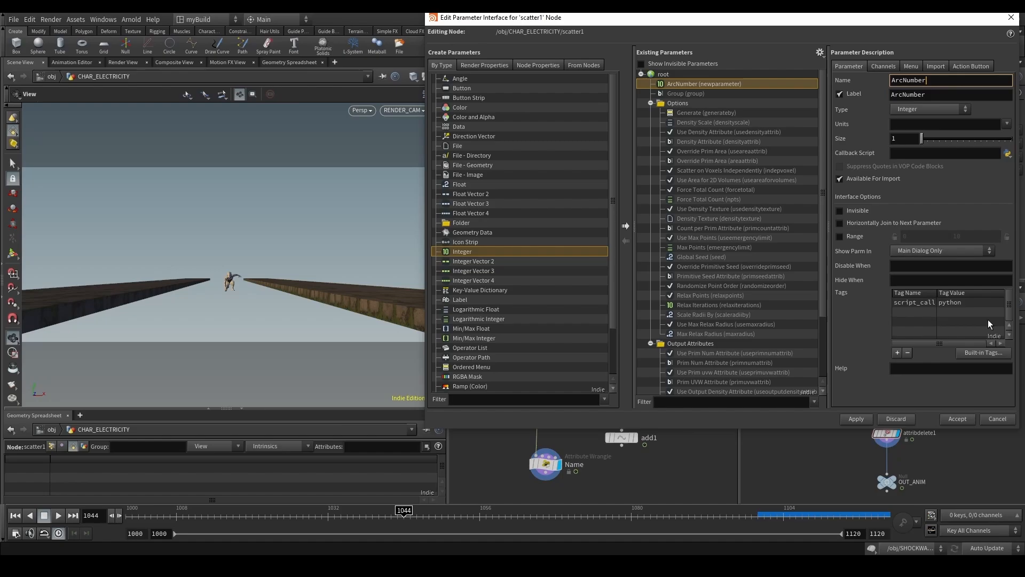
left_click(959, 419)
Drive scatter1's Force Total Count with the expression 2*ch("ArcNumber") by referencing the ArcNumber parameter.
right_click(531, 108)
left_click(563, 181)
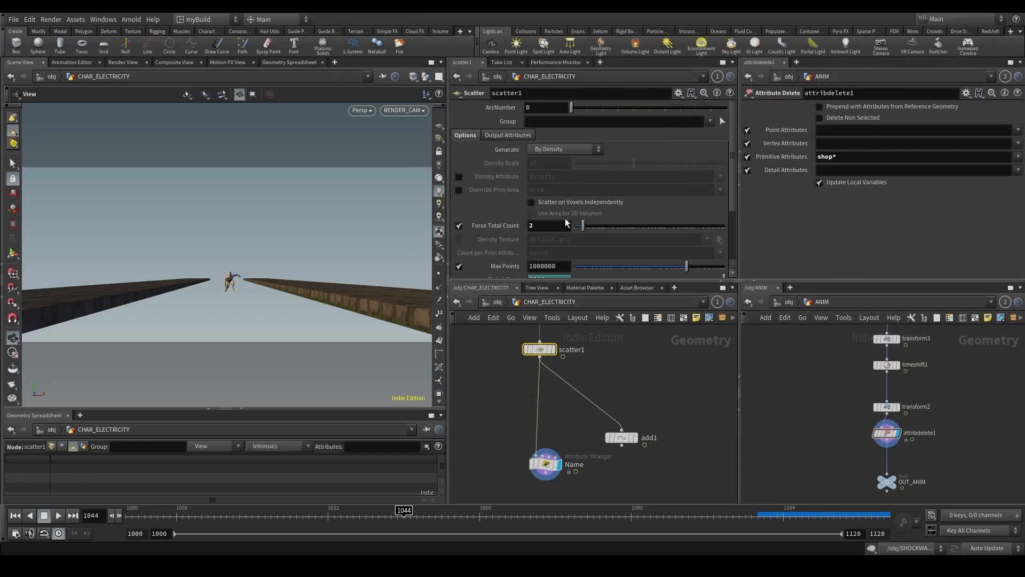
left_click(544, 227)
type("*")
key("Return")
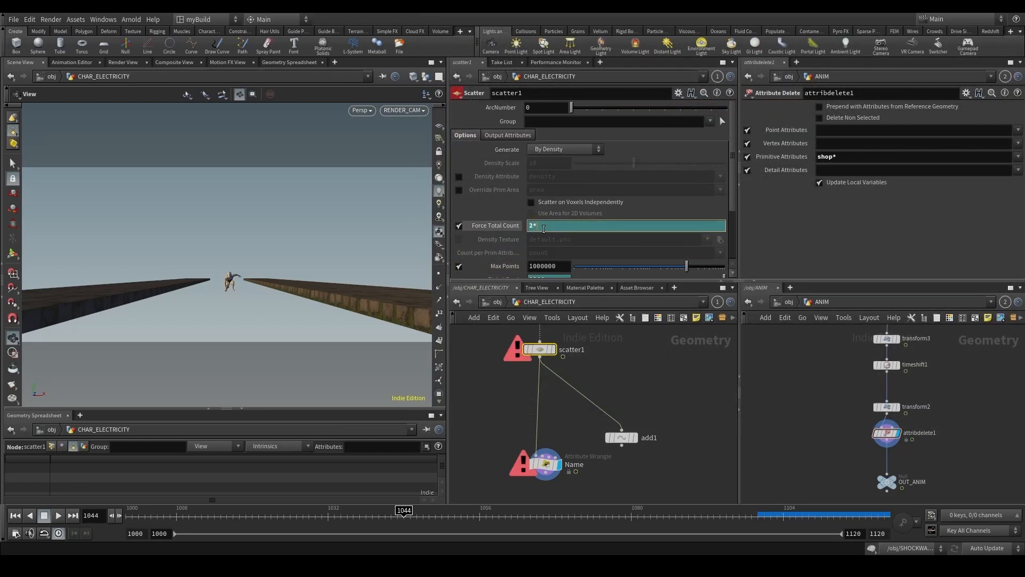
right_click(542, 227)
left_click(618, 332)
Set scatter1's ArcNumber to 2.
left_click(557, 111)
key("BackSpace")
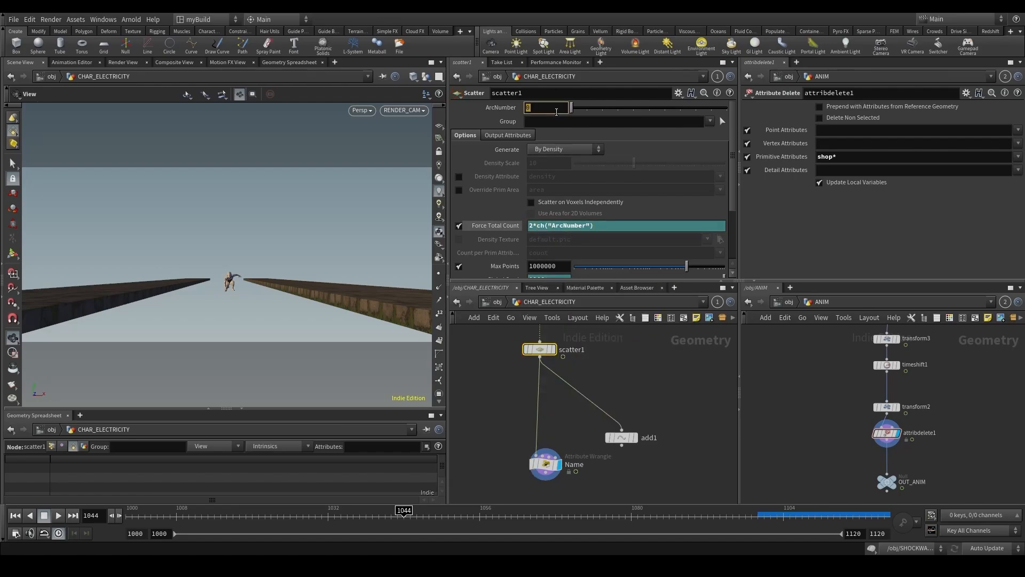
type("2")
key("Return")
Display scatter1 at frame 1042 and turn on point numbers with the viewport framed on the scattered points.
left_click(626, 439)
left_click(551, 348)
key("r")
left_click(553, 350)
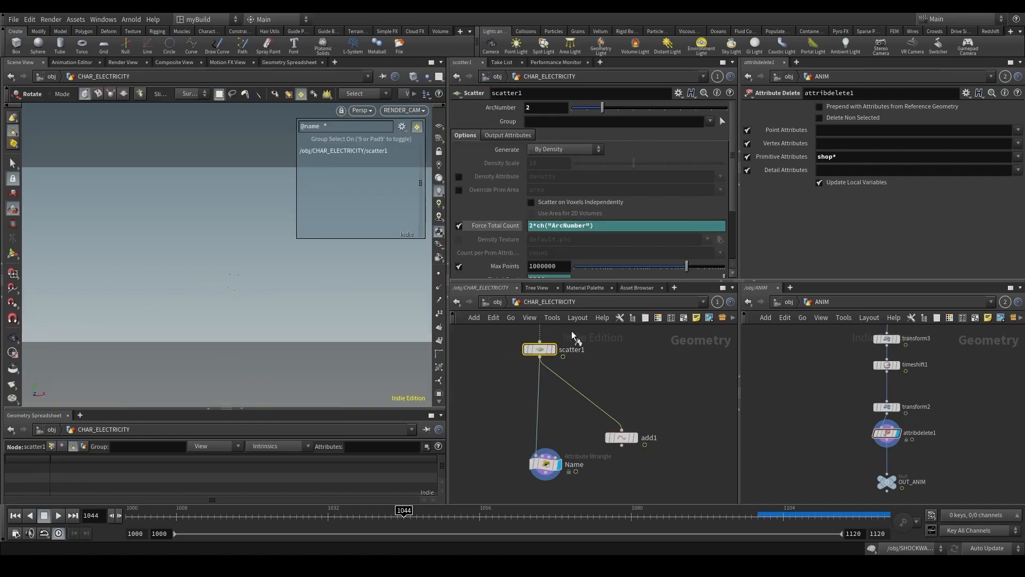
left_click_drag(309, 512, 377, 499)
left_click_drag(214, 293, 221, 322, "alt")
left_click(438, 313)
key("space+g")
key("r")
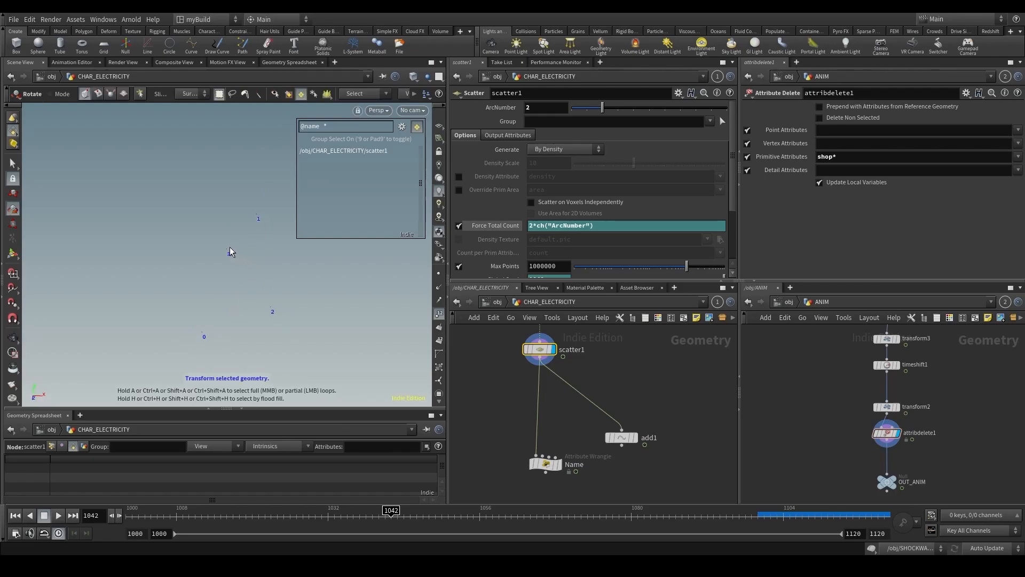
Make the Name wrangle the displayed node and check its node information.
left_click(546, 463)
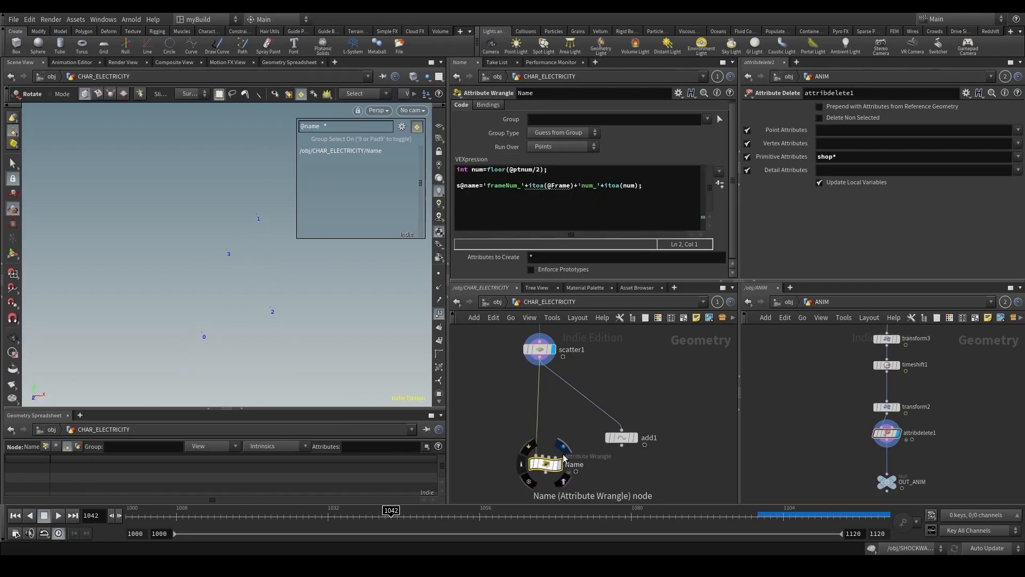
left_click(566, 450)
middle_click(545, 465)
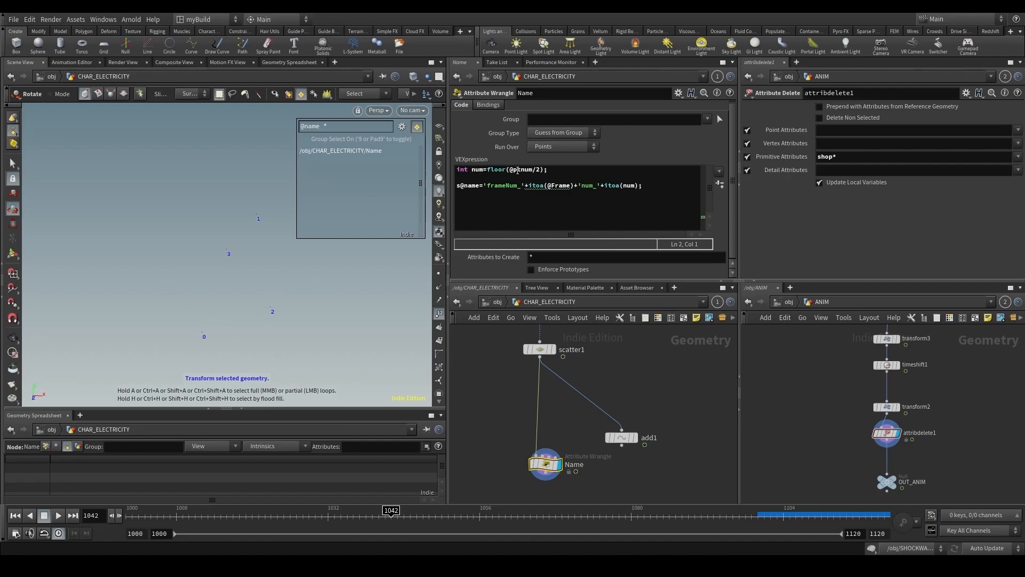
left_click_drag(486, 171, 544, 171)
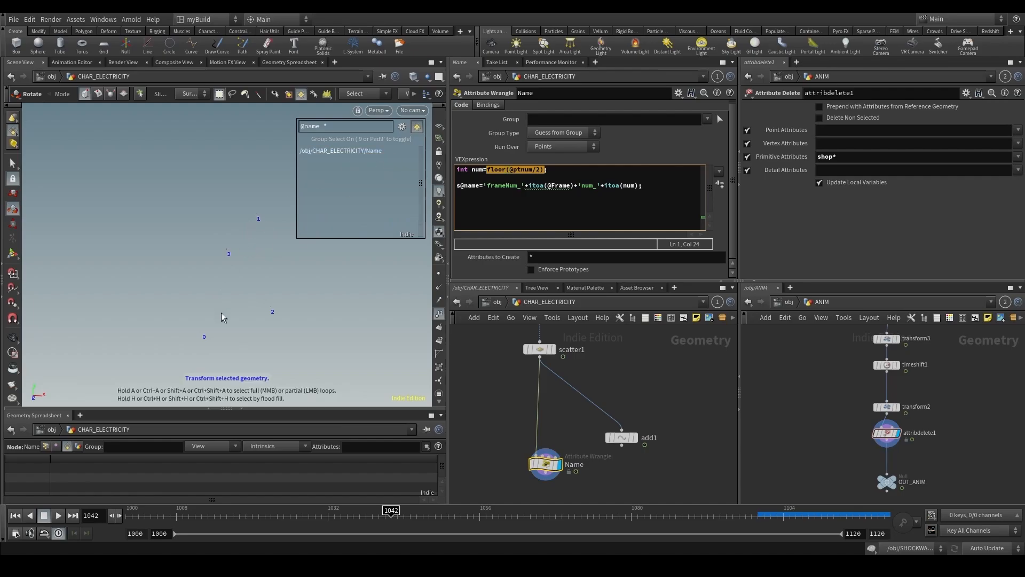
left_click(509, 170)
left_click_drag(503, 171, 486, 171)
left_click(519, 185)
left_click(398, 511)
mouse_move(402, 511)
left_mouse_down()
mouse_move(417, 511)
mouse_move(377, 511)
mouse_move(388, 511)
left_mouse_up()
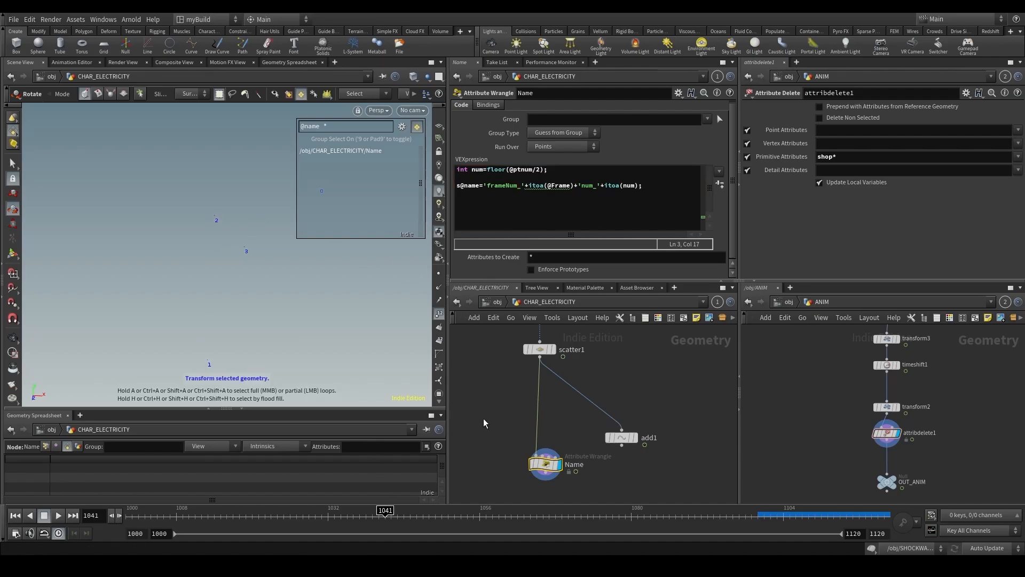
middle_click_drag(483, 423, 489, 378)
scroll(489, 378, "down", 1)
left_click_drag(383, 514, 364, 511)
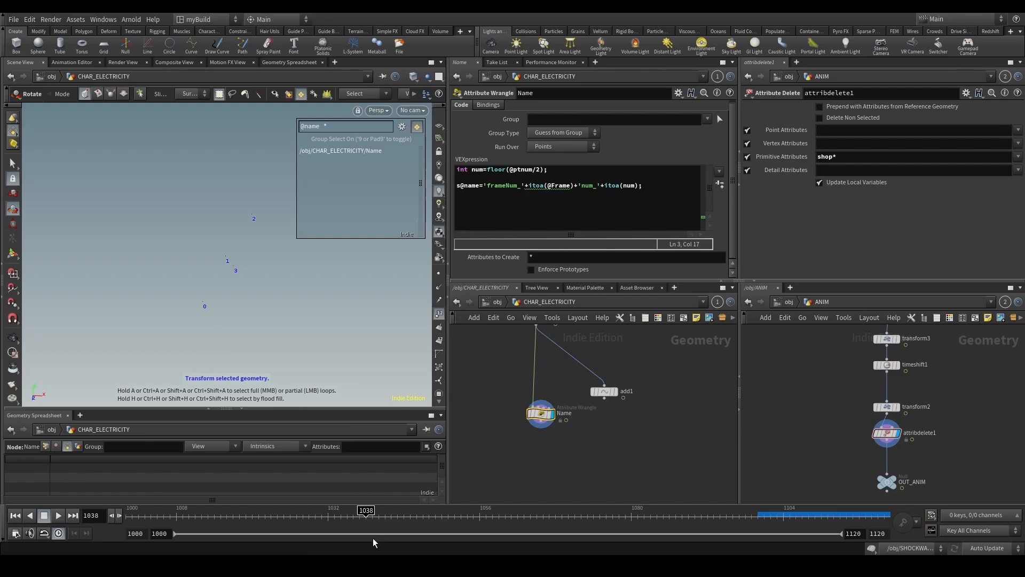
mouse_move(366, 523)
left_mouse_down()
mouse_move(378, 522)
mouse_move(347, 517)
mouse_move(411, 513)
mouse_move(353, 515)
left_mouse_up()
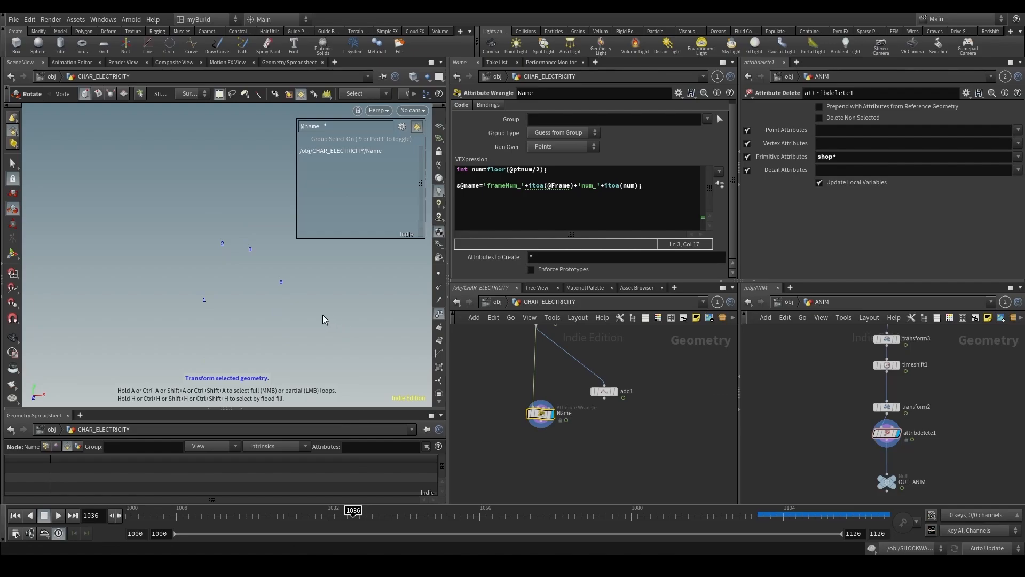
Turn off group selection in the viewport and rewire add1 below the Name wrangle so that Name feeds it.
key("9")
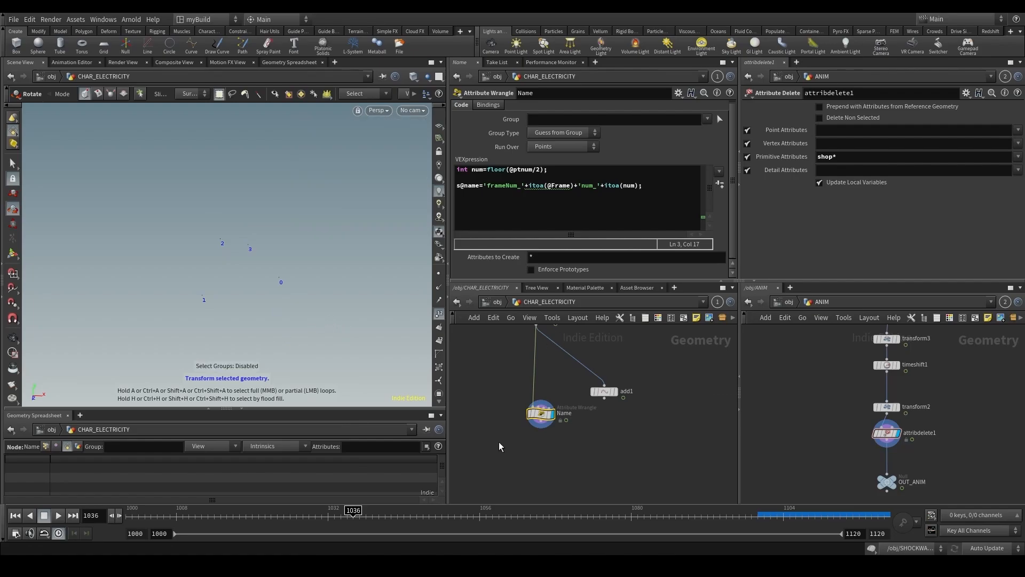
middle_click_drag(499, 446, 528, 428)
scroll(543, 444, "down", 3)
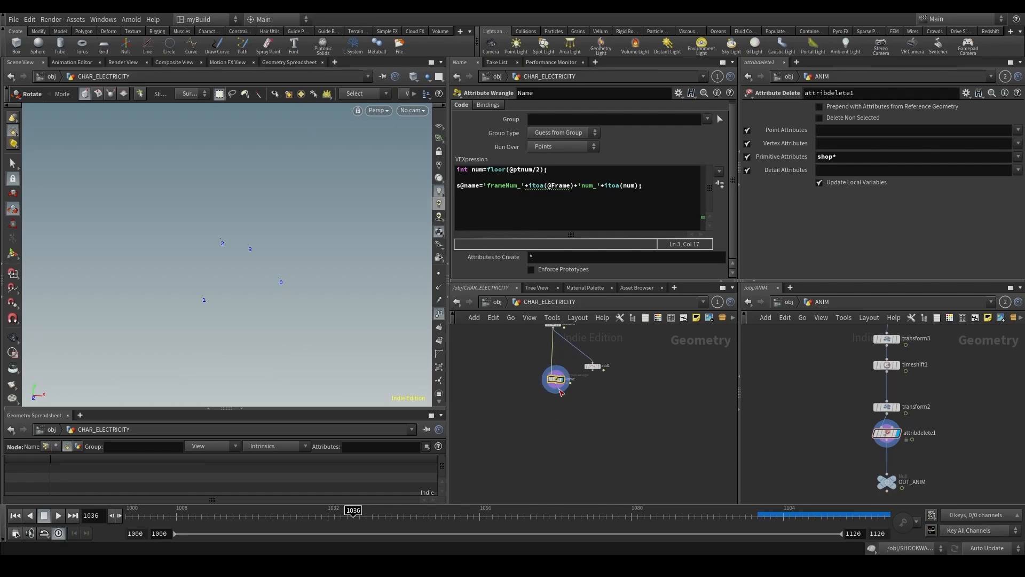
scroll(604, 369, "up", 1)
left_click_drag(590, 362, 546, 390)
left_click_drag(590, 367, 596, 428)
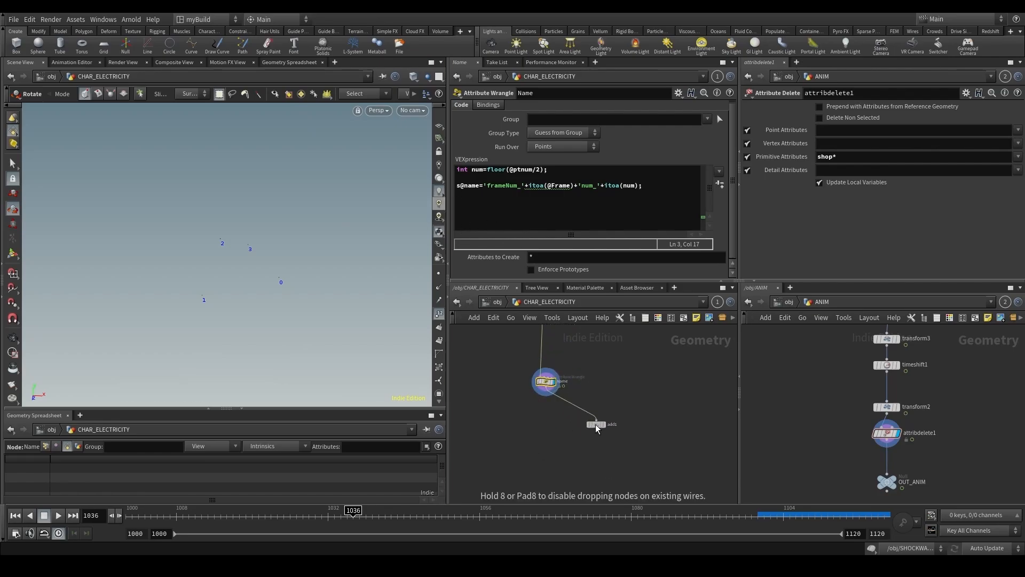
Display add1 and make it add polygons By Attribute using the attribute name, then scrub the frames around 1036.
left_click(596, 427)
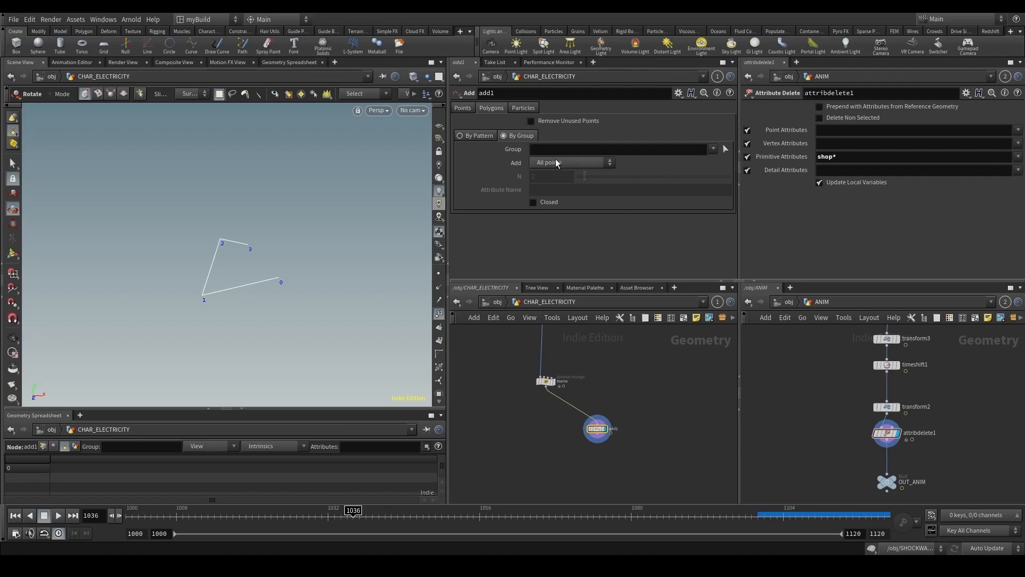
left_click(569, 162)
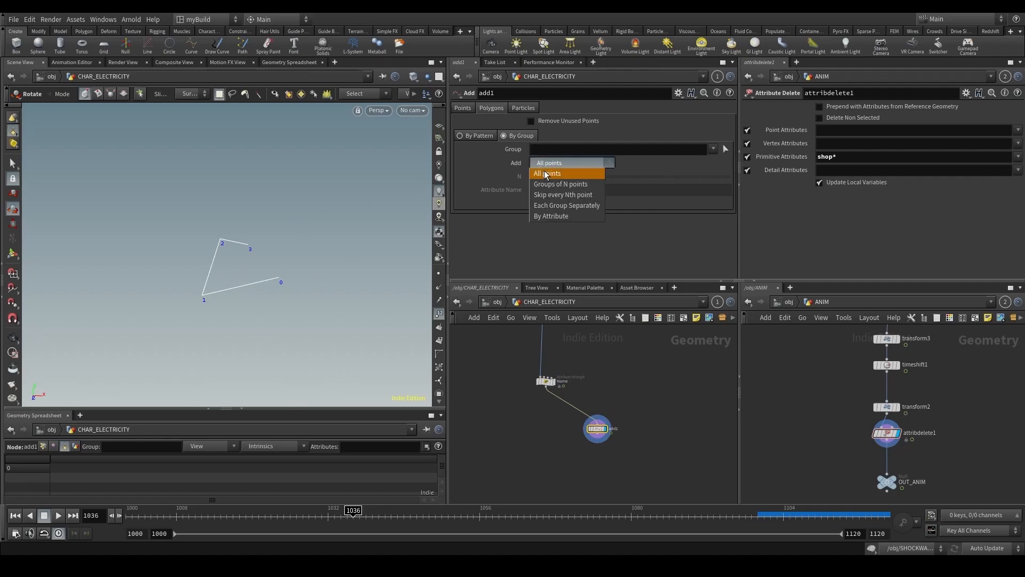
left_click(556, 216)
left_click(546, 192)
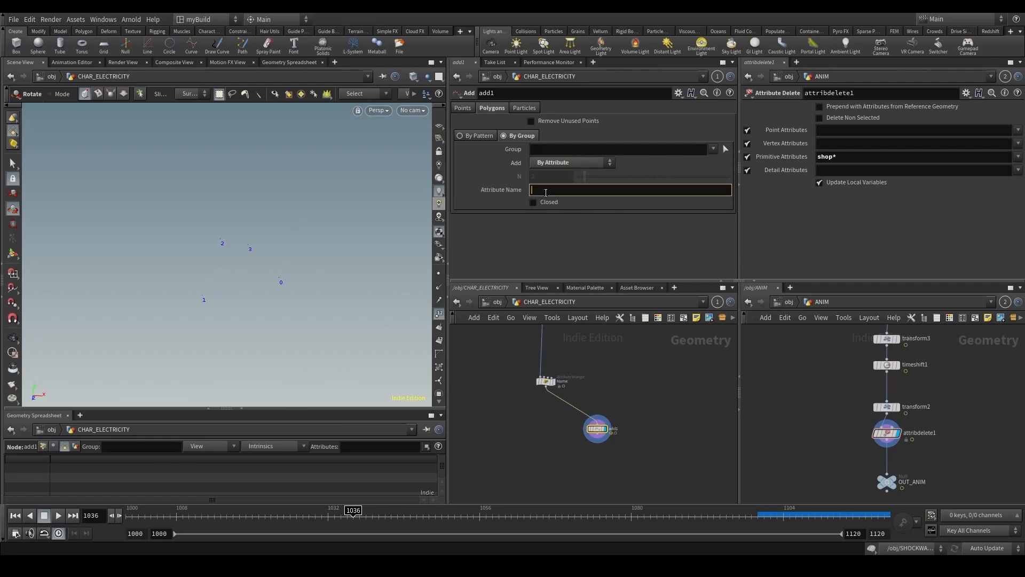
type("name")
key("Return")
mouse_move(370, 513)
left_mouse_down()
mouse_move(309, 515)
mouse_move(436, 515)
mouse_move(353, 514)
left_mouse_up()
Add a POP Network below the Name wrangle, feed it from Name and make it the displayed node.
scroll(568, 419, "down", 3)
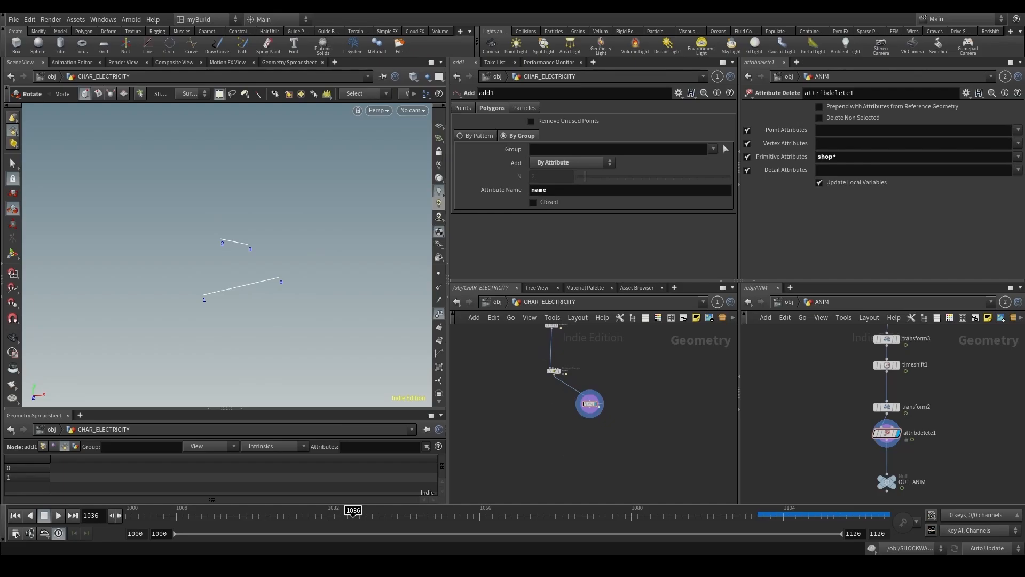
key("Tab")
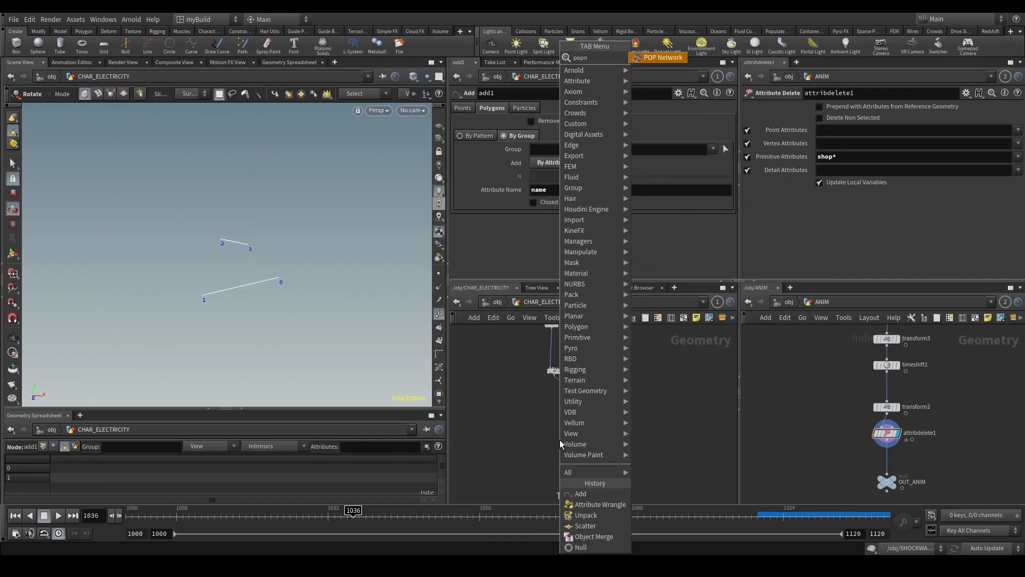
left_click(559, 440)
left_click(549, 451)
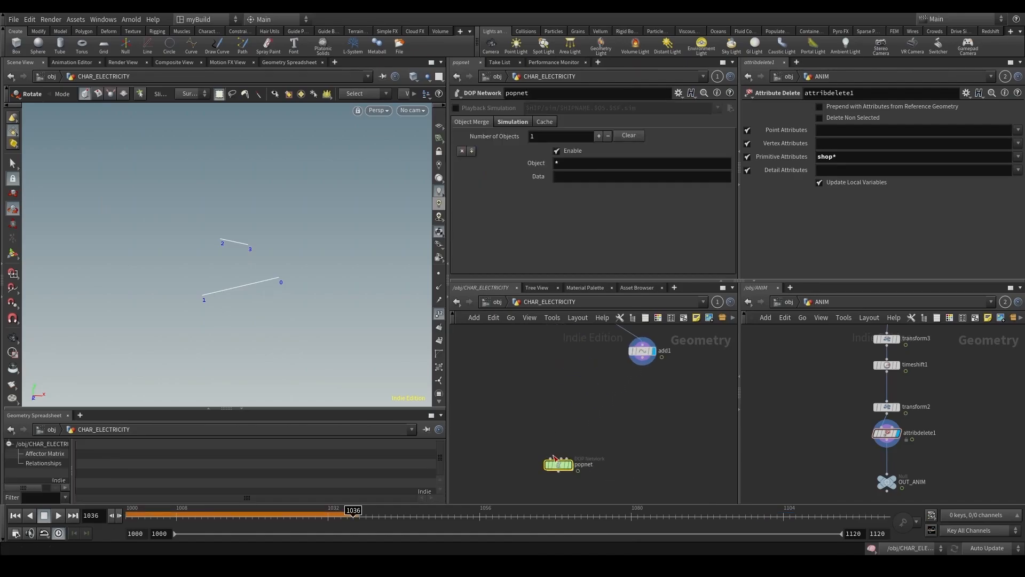
key("Escape")
left_click(550, 458)
middle_click_drag(560, 355, 561, 403)
key("Escape")
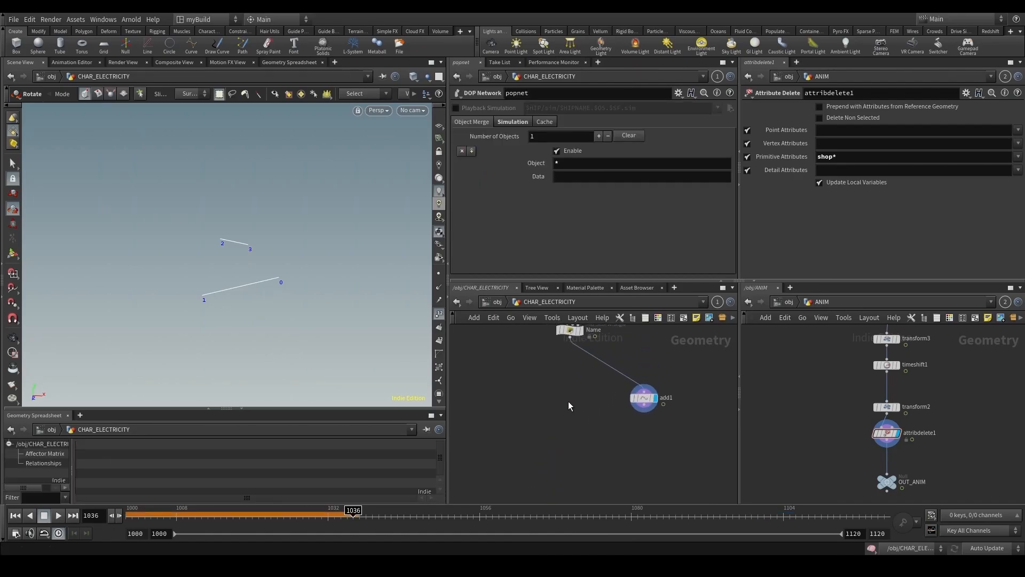
middle_click_drag(562, 470, 554, 397)
left_click(545, 423)
key("r")
left_click_drag(525, 460, 578, 412)
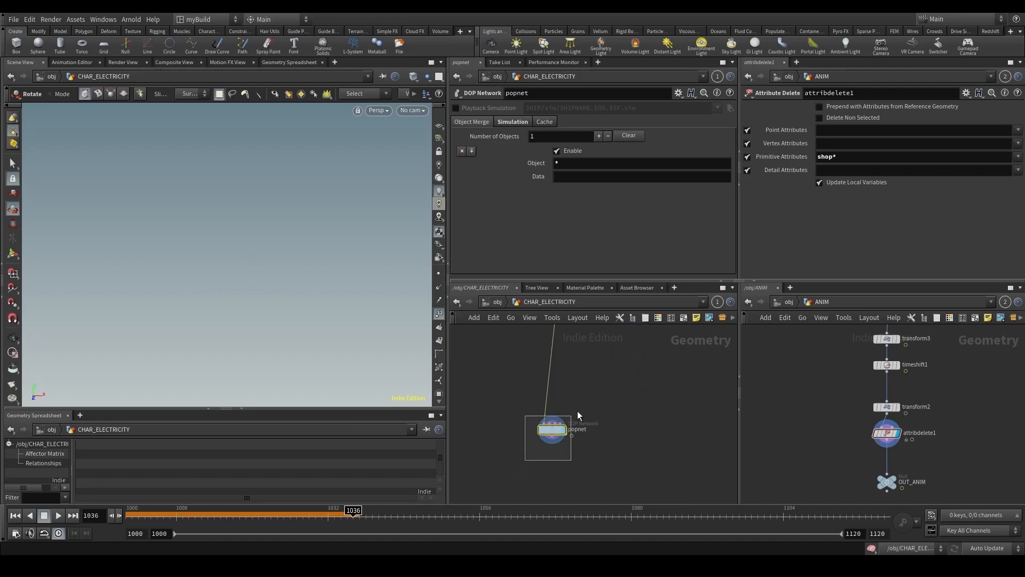
Return to frame 1000 and set the emission type of popnet's source_first_input to All Points.
left_click(112, 516)
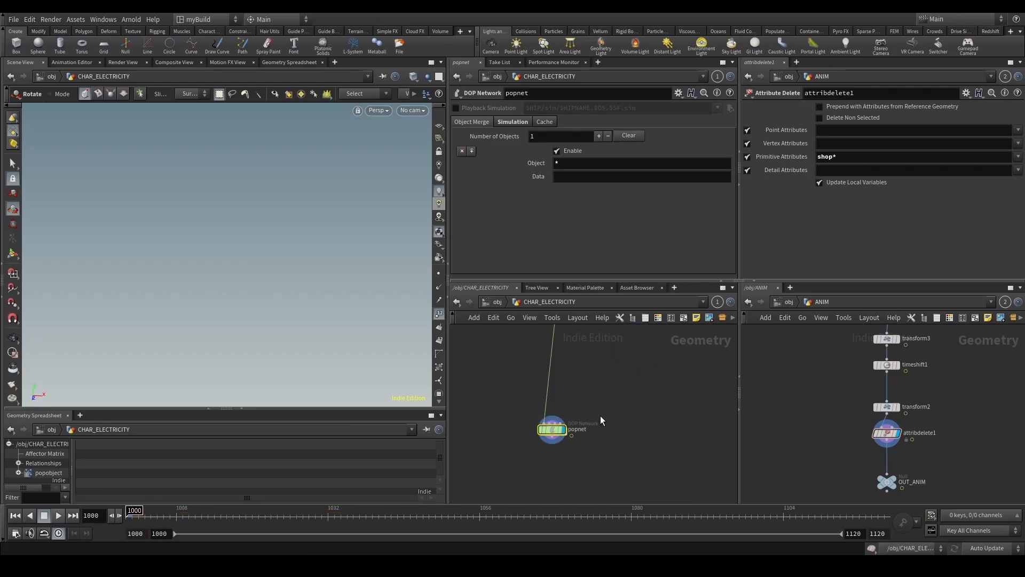
double_click(549, 429)
left_click(626, 361)
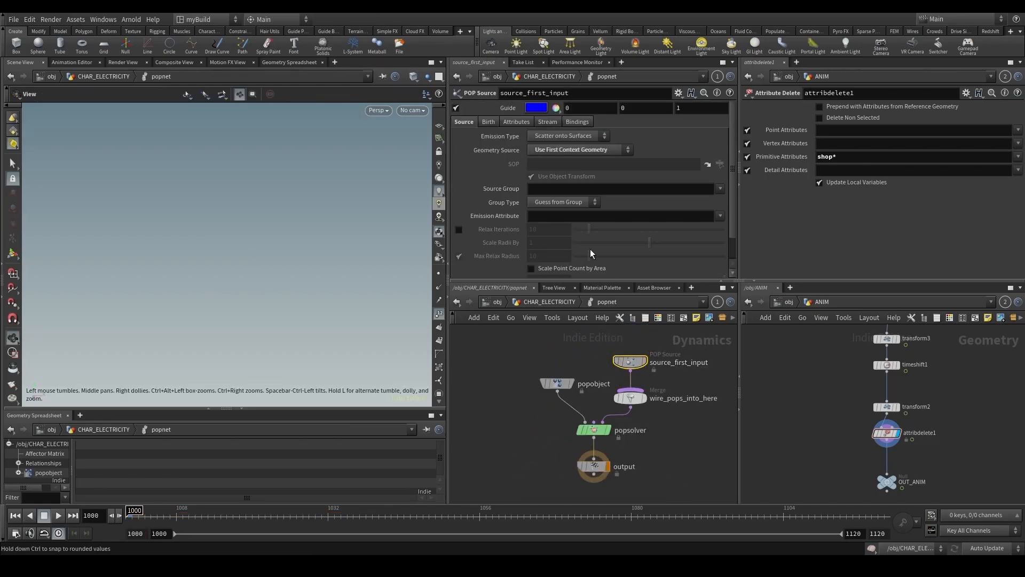
left_click(575, 138)
left_click(575, 148)
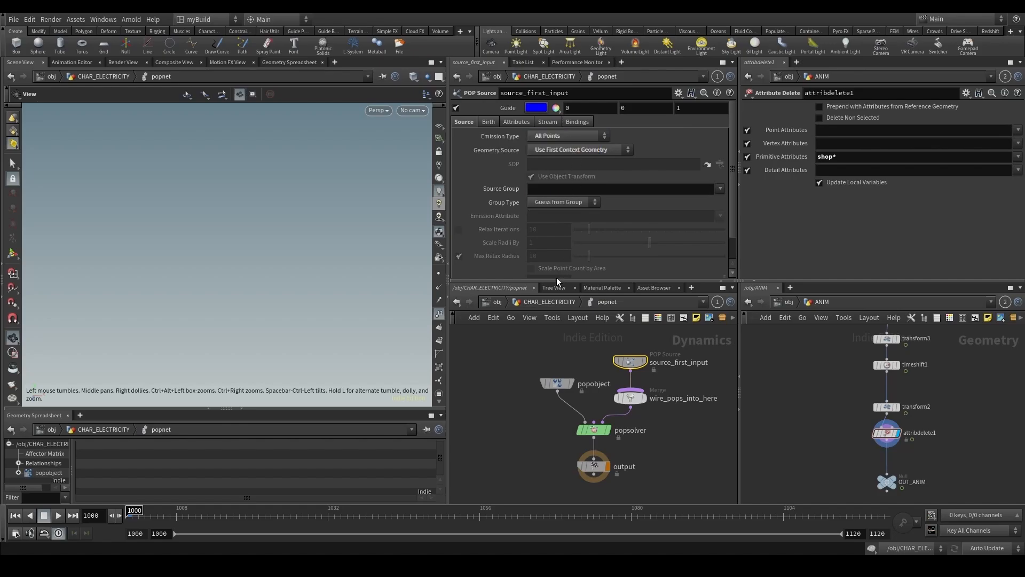
left_click(544, 303)
Play the particle simulation and look at it through RENDER_CAM.
left_click(61, 516)
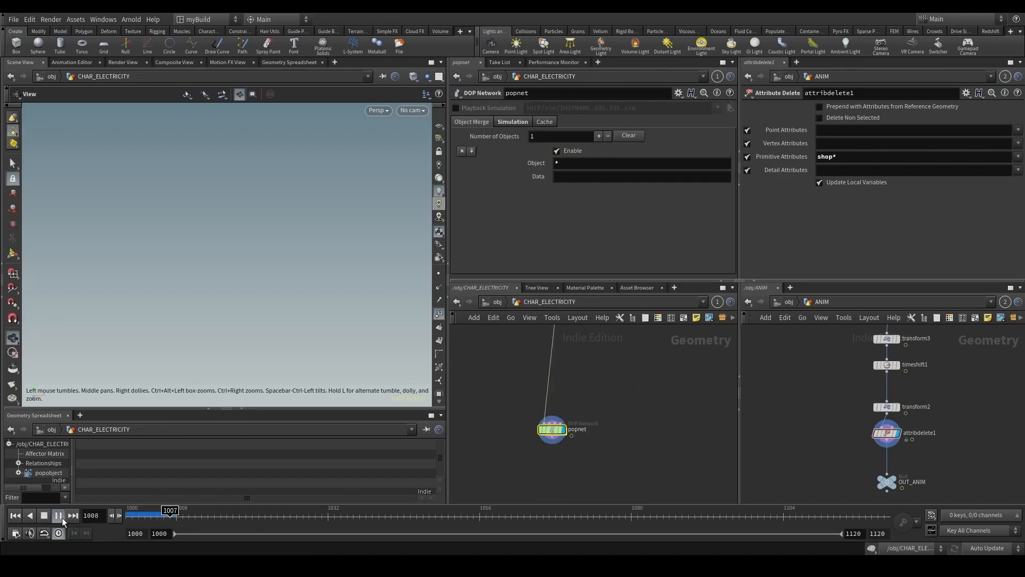
left_click(413, 110)
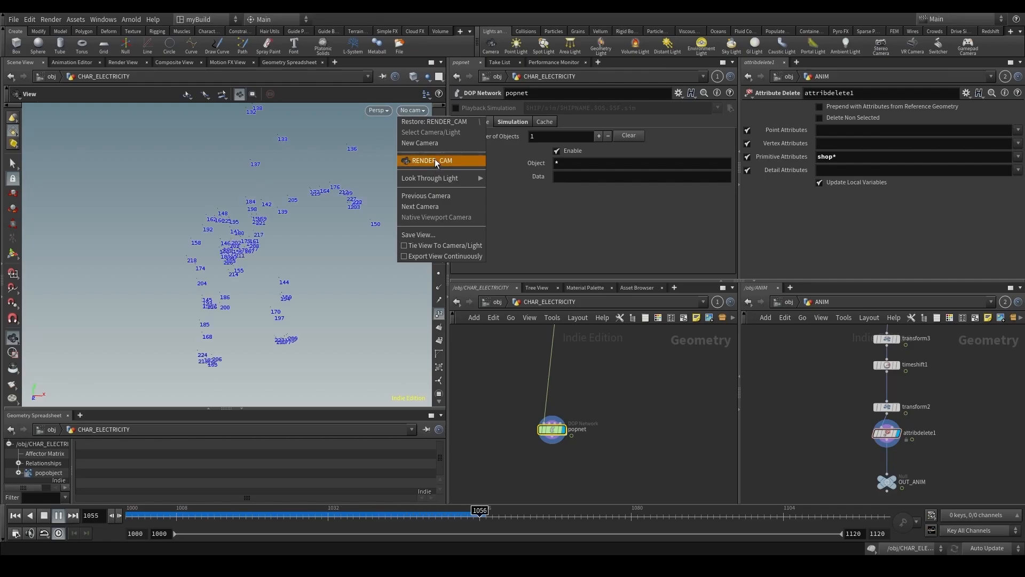
left_click(434, 161)
Rewire add1 below popnet so that it receives the simulated points, and display it.
scroll(552, 406, "down", 3)
left_click_drag(609, 413, 511, 413)
scroll(576, 383, "up", 2)
scroll(583, 455, "up", 3)
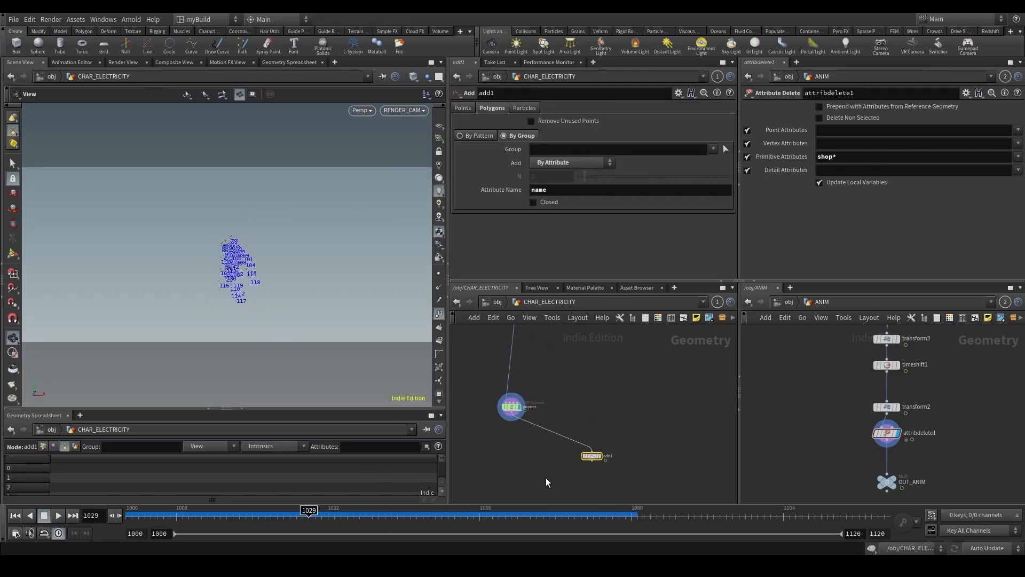
key("r")
Turn off the point numbers in the viewport and play back the connected lines through RENDER_CAM.
left_click_drag(309, 514, 365, 514)
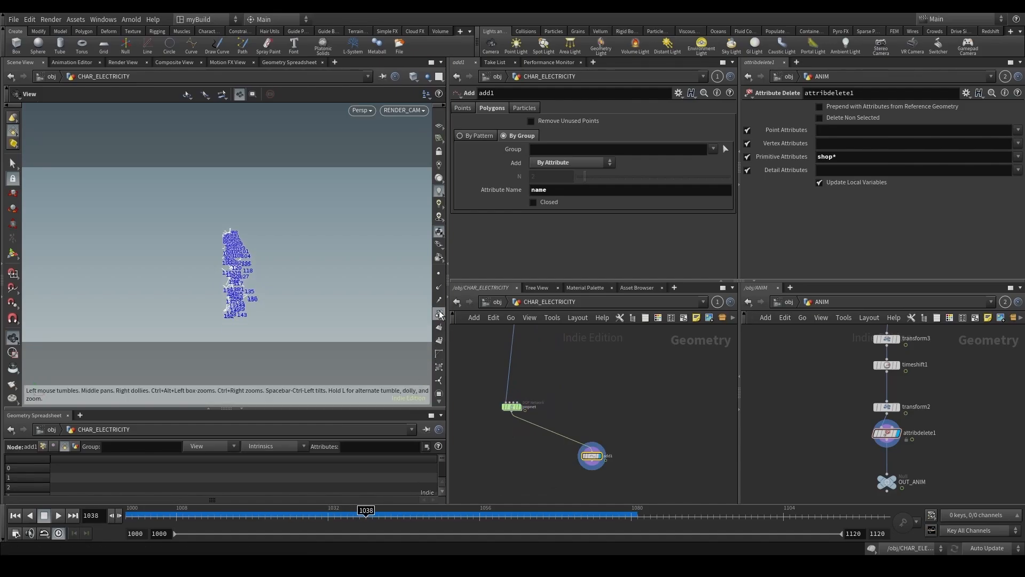
left_click(439, 314)
left_click_drag(241, 515, 226, 514)
left_click(59, 515)
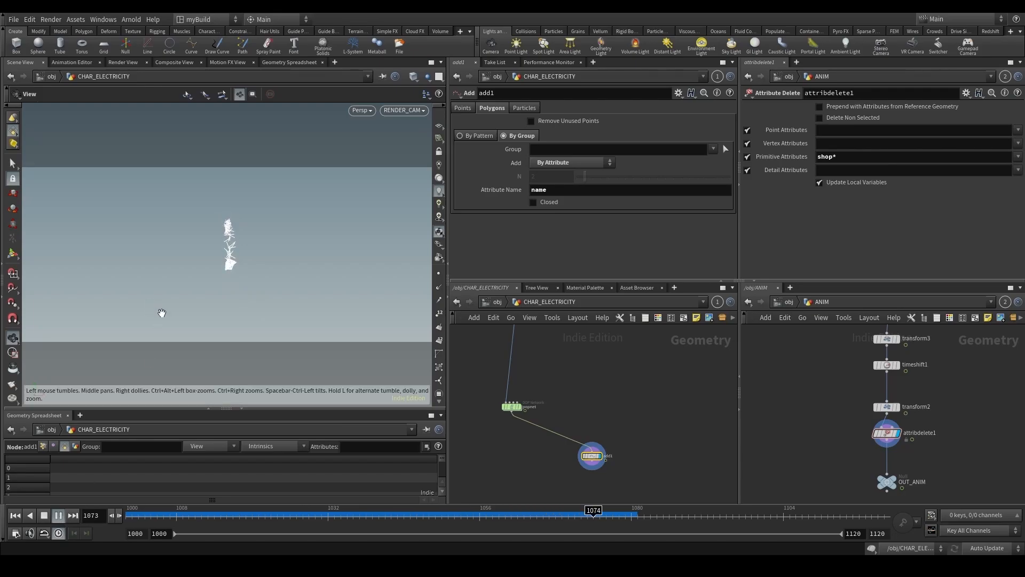
Leave the camera view, frame the trail of lines in the viewport and scrub to frame 1052.
left_click_drag(199, 300, 217, 290)
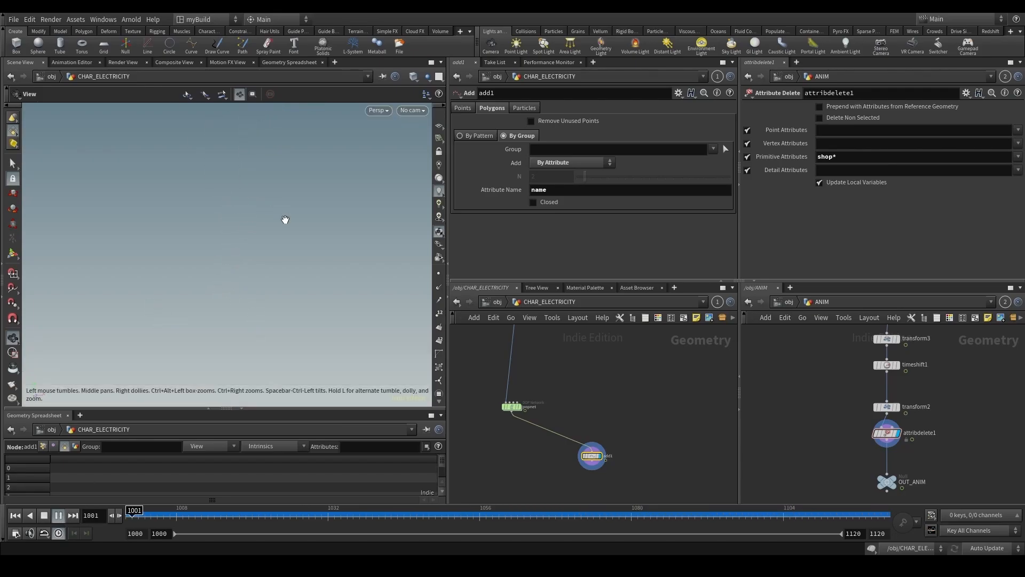
key("g")
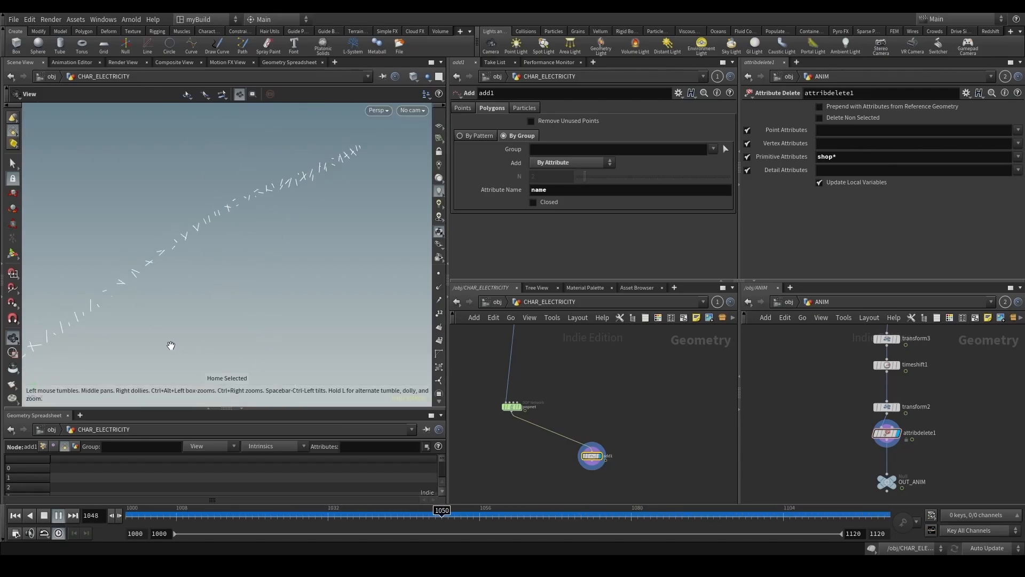
mouse_move(352, 514)
left_mouse_down()
mouse_move(258, 514)
mouse_move(630, 513)
mouse_move(270, 514)
mouse_move(381, 534)
mouse_move(496, 533)
mouse_move(454, 532)
left_mouse_up()
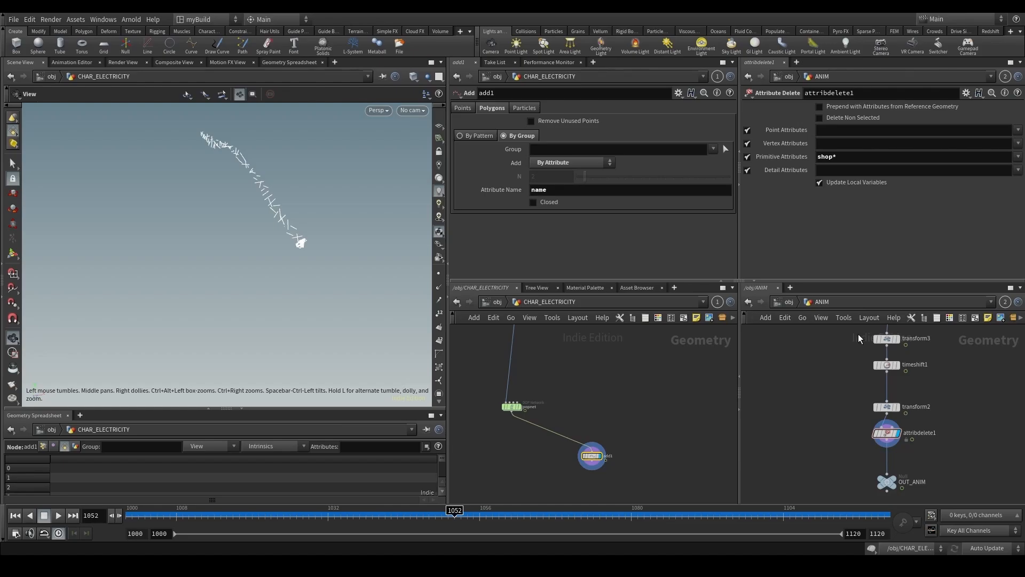
Add a Switch node beside the Name wrangle.
middle_click_drag(644, 394, 662, 476)
scroll(660, 475, "down", 4)
scroll(617, 421, "up", 2)
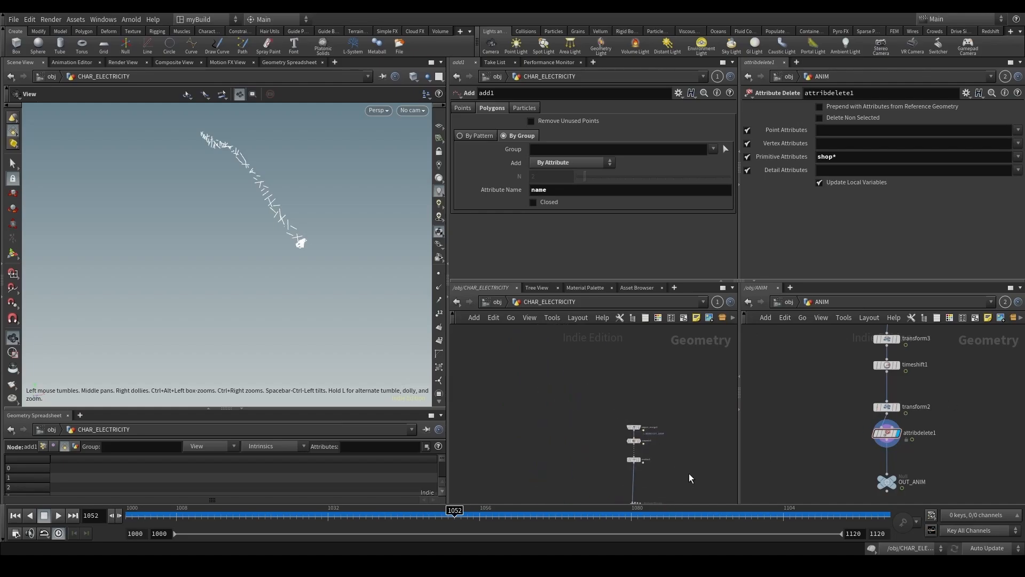
scroll(629, 405, "up", 5)
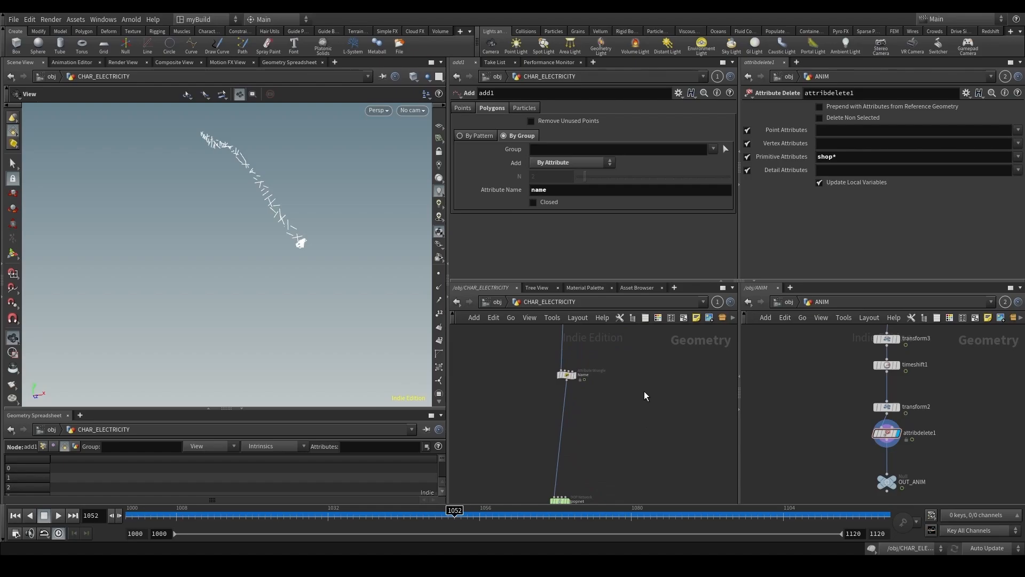
key("Tab")
type("swi")
key("Return")
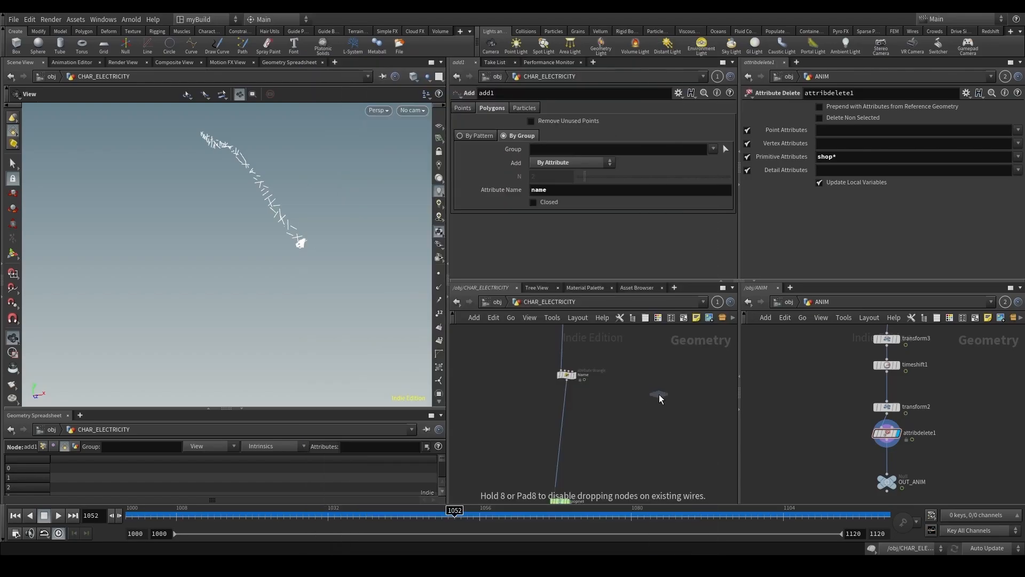
left_click(659, 394)
Insert switch1 into the connection between the Name wrangle and popnet.
scroll(647, 393, "down", 4)
middle_click_drag(661, 352, 651, 428)
scroll(593, 416, "up", 3)
left_click(599, 404)
middle_click_drag(683, 500, 644, 412)
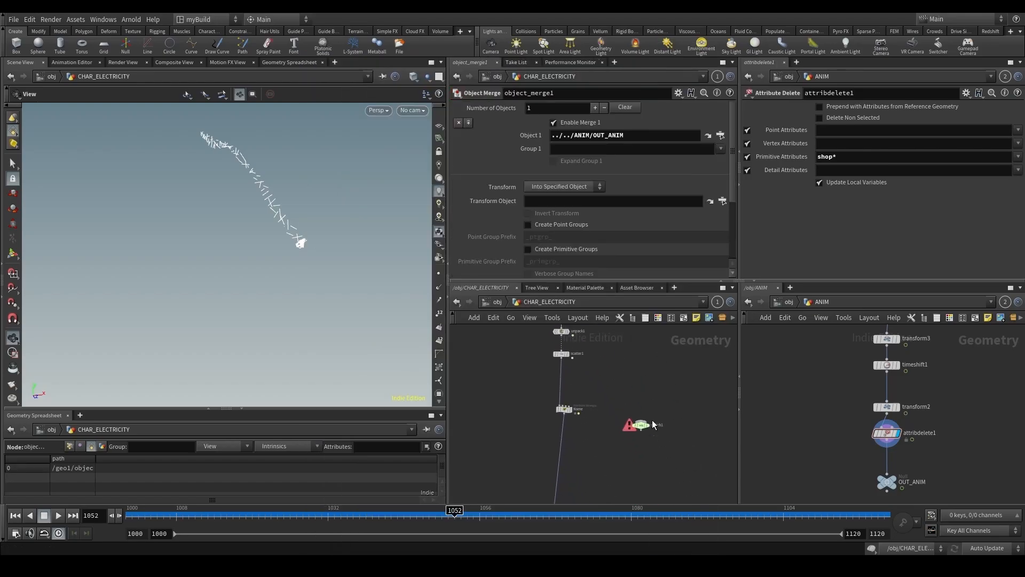
scroll(653, 424, "up", 1)
left_click_drag(652, 424, 554, 442)
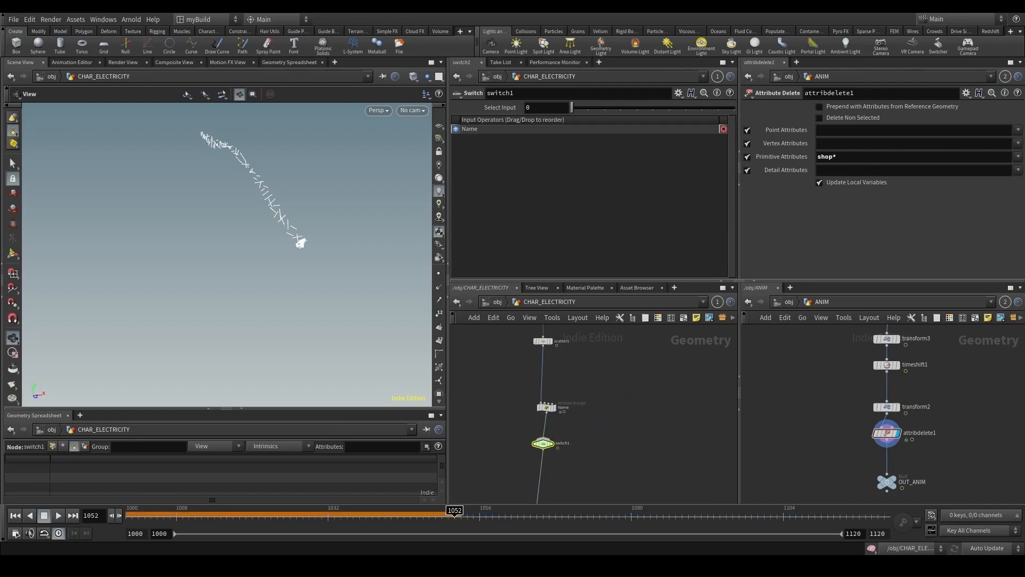
Add a Null node beside the Name wrangle and connect it as the second input of switch1.
key("Tab")
type("nul")
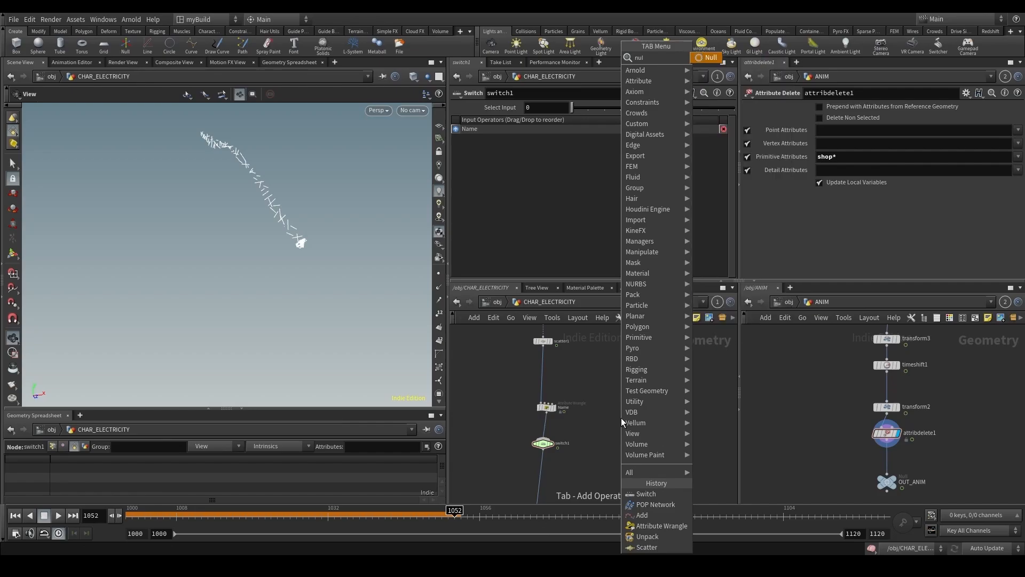
key("Return")
left_click(616, 412)
scroll(617, 420, "up", 2)
left_click(615, 421)
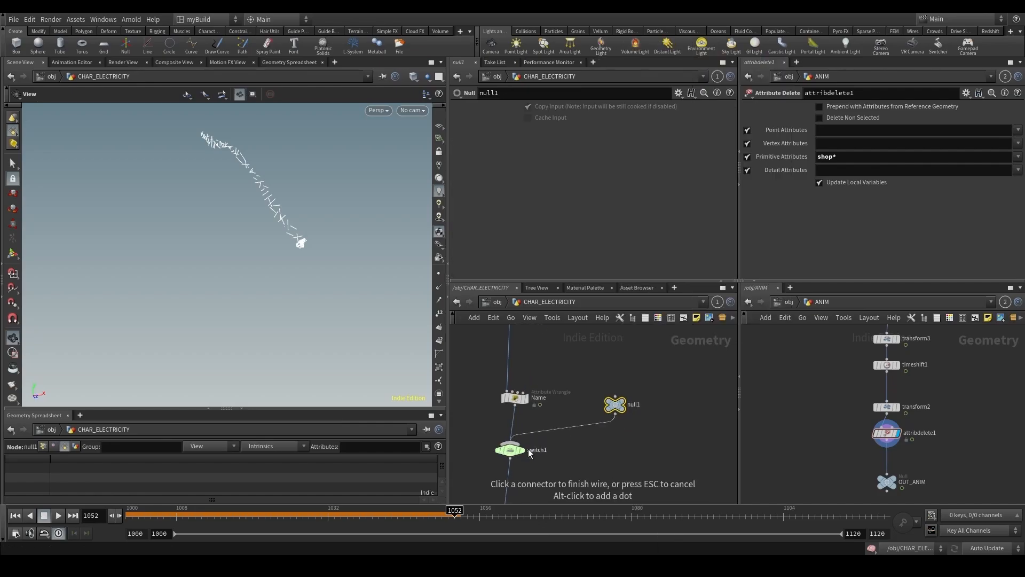
left_click(530, 454)
scroll(569, 470, "down", 1)
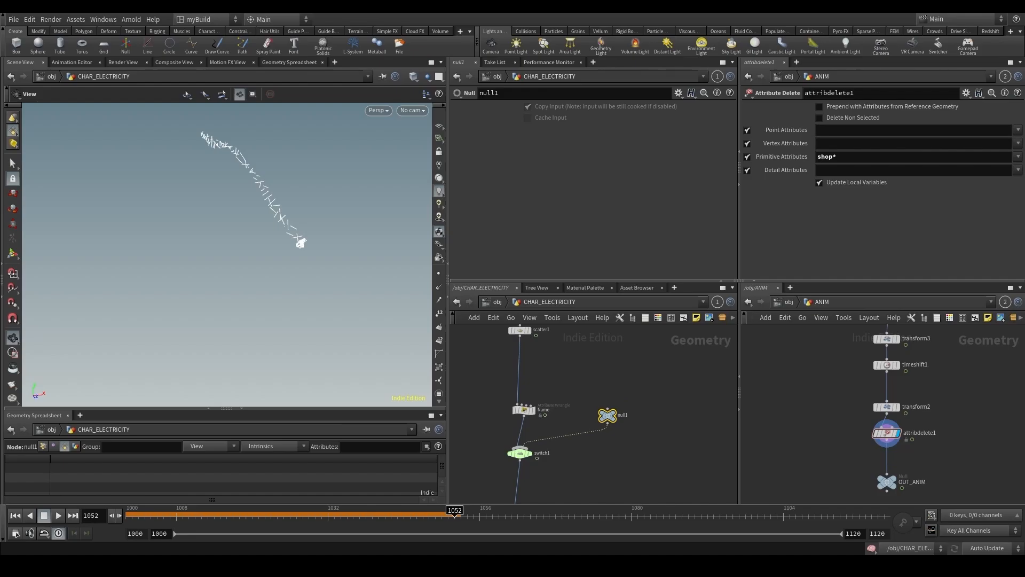
Scrub to frame 1018 and set switch1's Select Input to the expression if($F>1018,0,1).
mouse_move(327, 507)
left_mouse_down()
mouse_move(196, 513)
mouse_move(242, 517)
left_mouse_up()
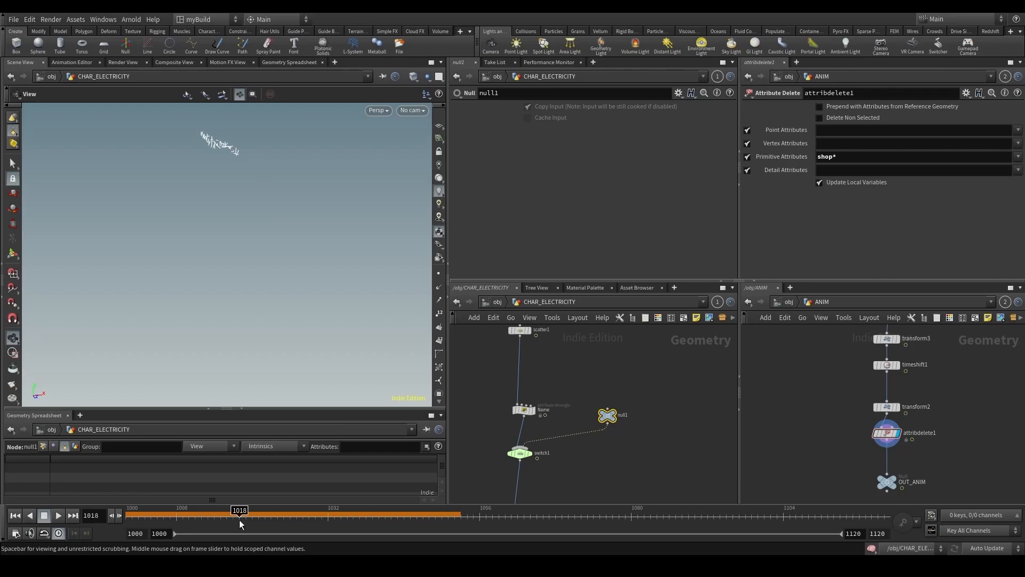
left_click(520, 452)
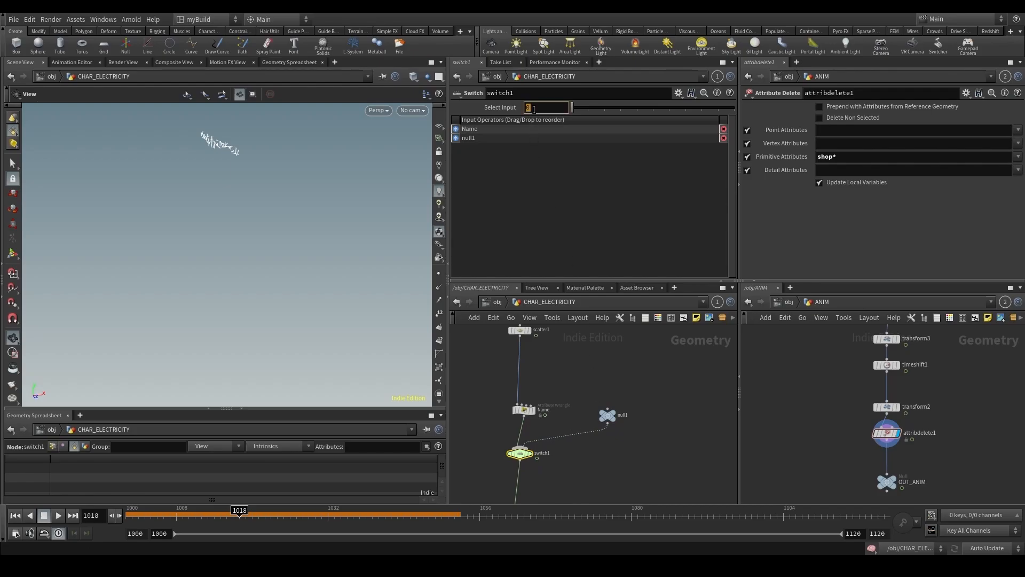
type("if($")
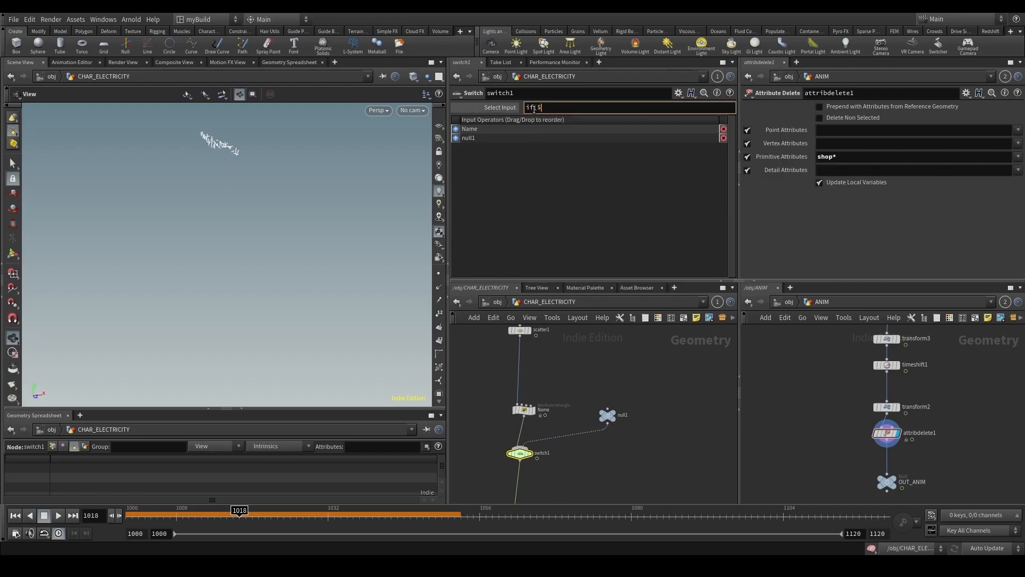
type("F>")
type("1018,0,")
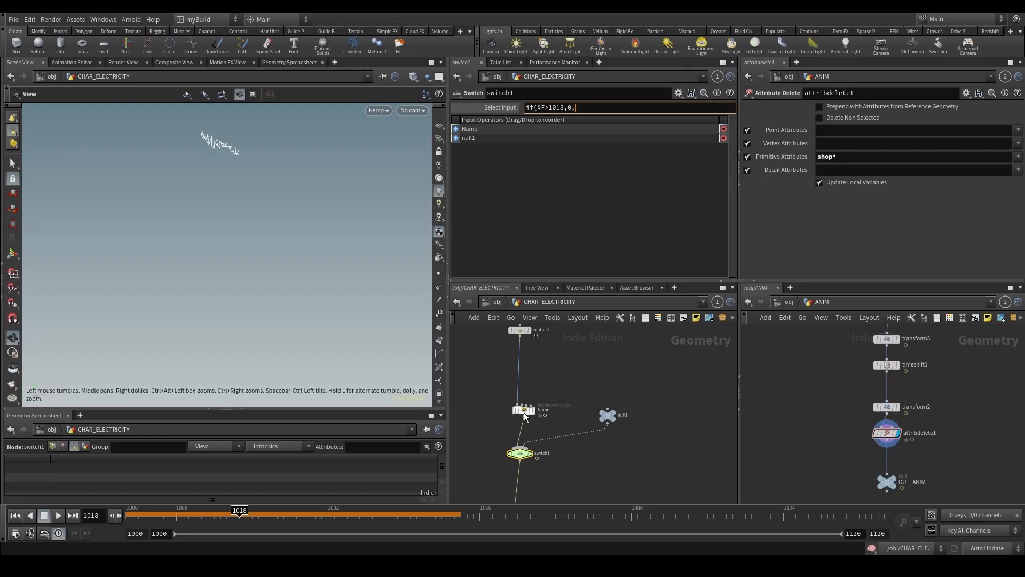
type("1")
type(")")
key("Return")
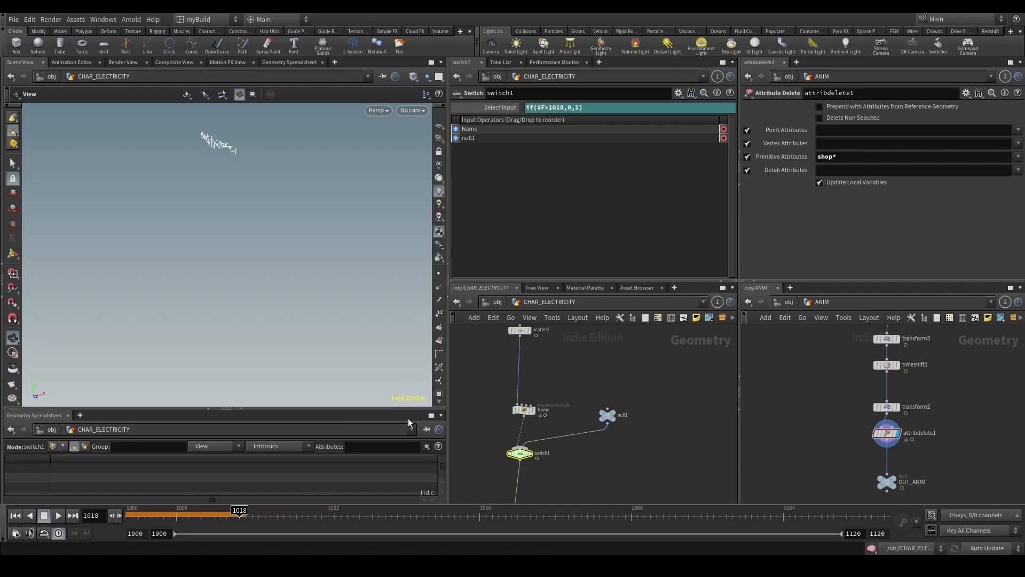
Display switch1, scrub forward to frame 1065 and look through RENDER_CAM.
left_click_drag(296, 525, 536, 525)
left_click(412, 110)
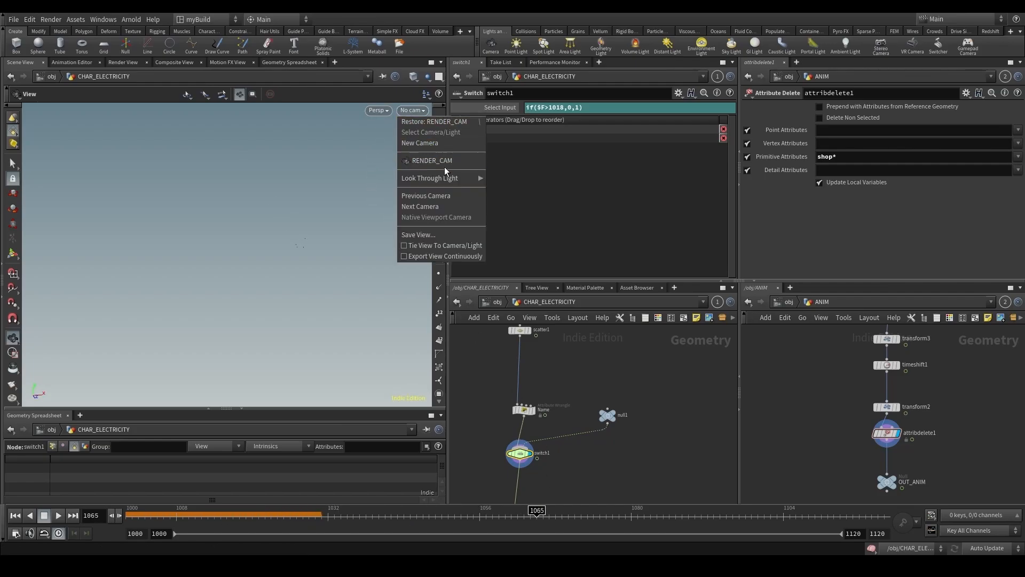
left_click(444, 167)
Display popnet and replay the simulation from the first frame.
scroll(627, 489, "down", 3)
middle_click_drag(627, 489, 638, 334)
scroll(559, 412, "up", 1)
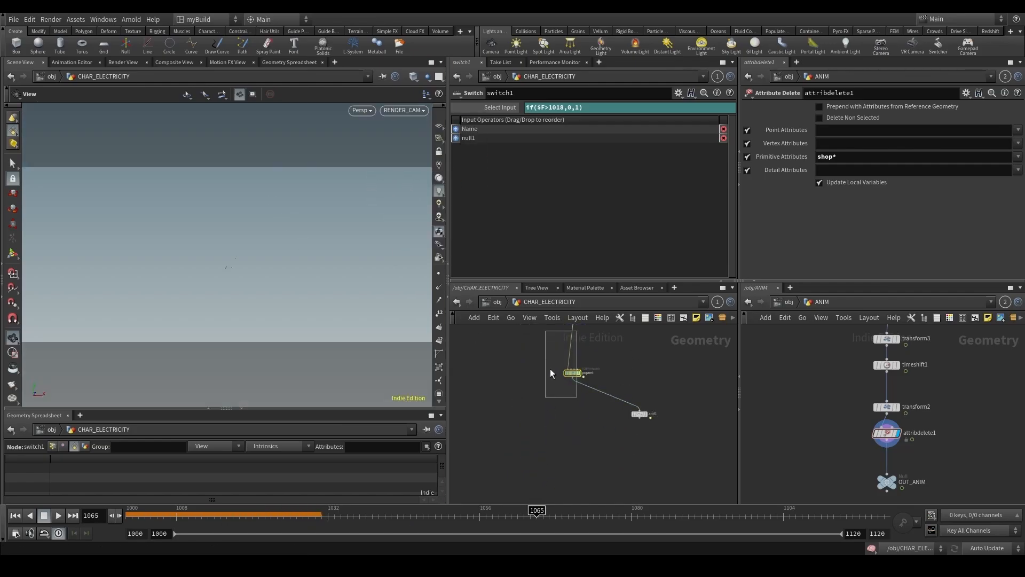
left_click_drag(551, 373, 547, 375)
left_click(14, 516)
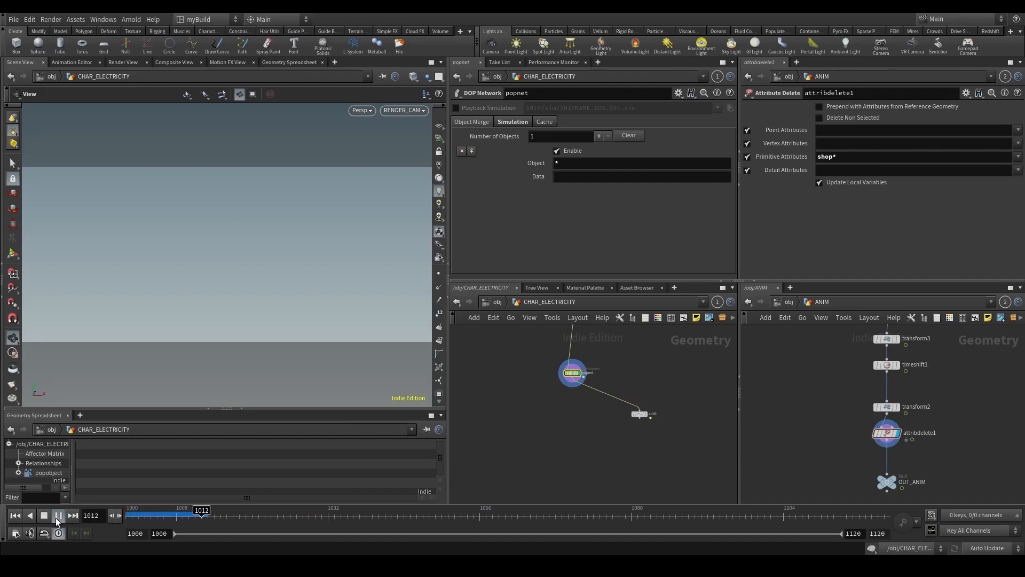
Display the add1 node and scrub the timeline to frame 1038 to inspect the generated lines.
mouse_move(354, 518)
left_mouse_down()
mouse_move(220, 518)
mouse_move(354, 518)
left_mouse_up()
left_click_drag(678, 461, 623, 409)
key("r")
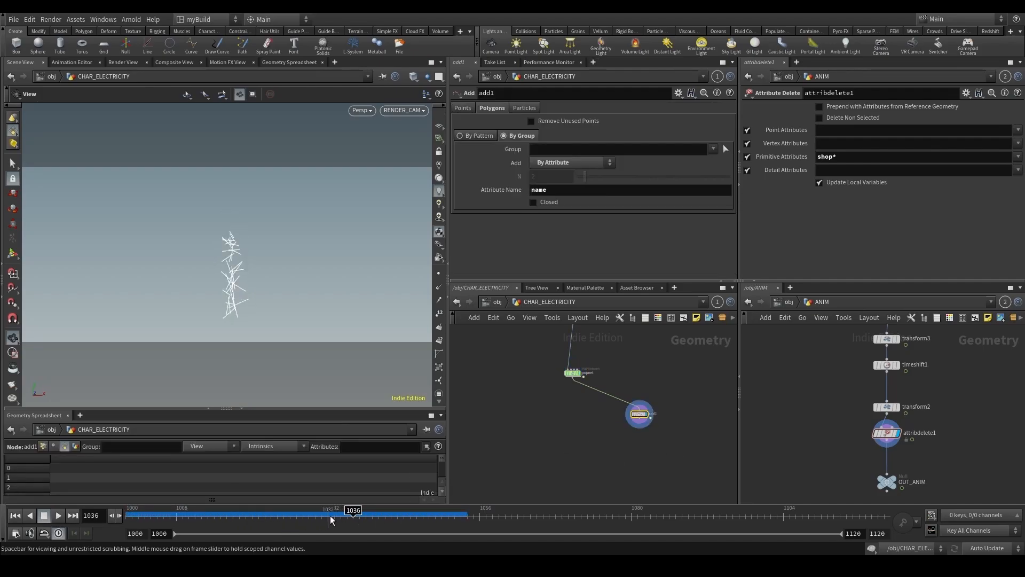
left_click_drag(332, 520, 366, 519)
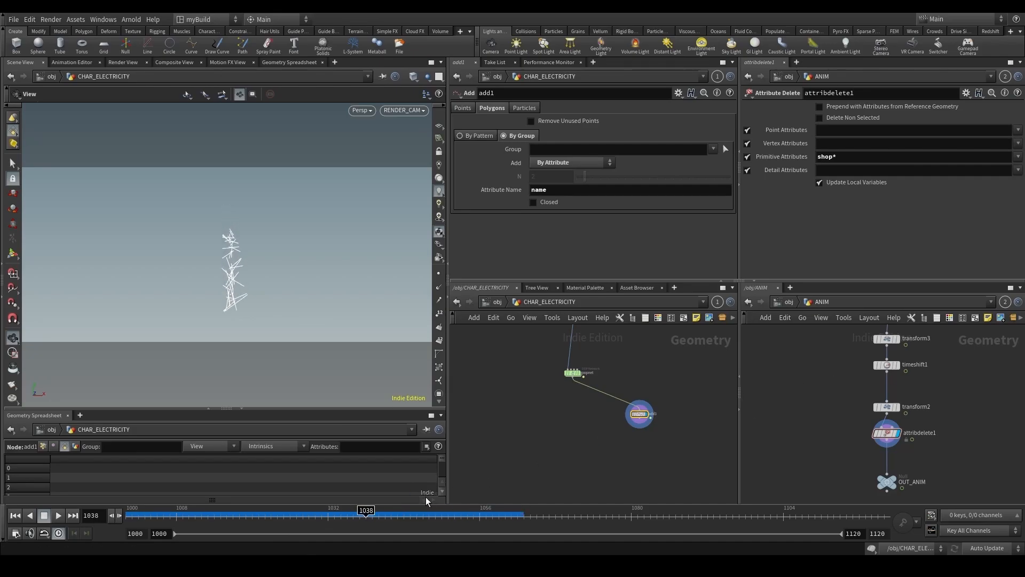
Insert a Time Shift node on the wire between unpack1 and scatter1.
scroll(643, 420, "down", 1)
middle_click_drag(613, 405, 577, 502)
middle_click_drag(616, 370, 609, 443)
scroll(582, 416, "up", 2)
left_click_drag(537, 398, 534, 368)
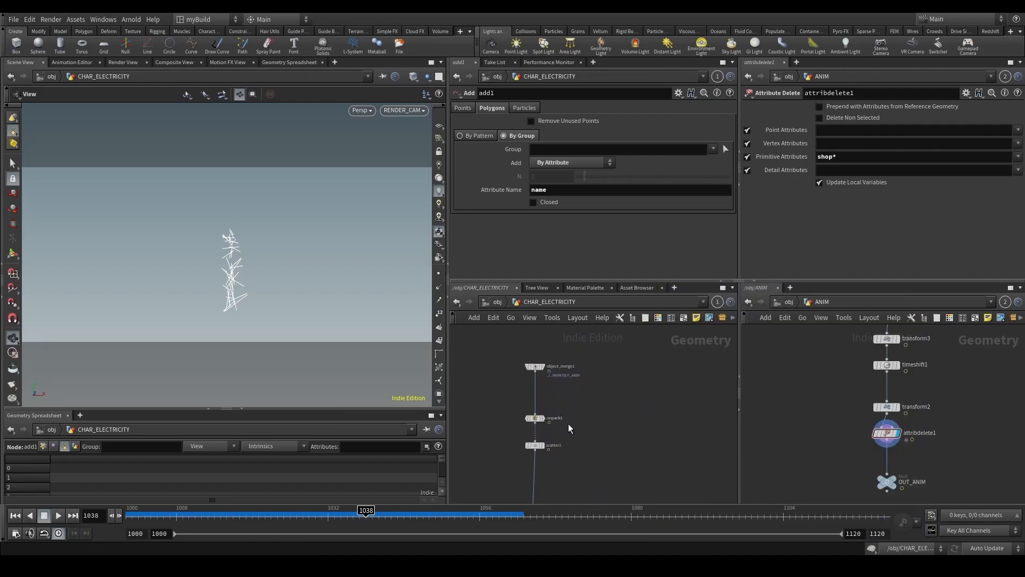
key("Tab")
type("Times")
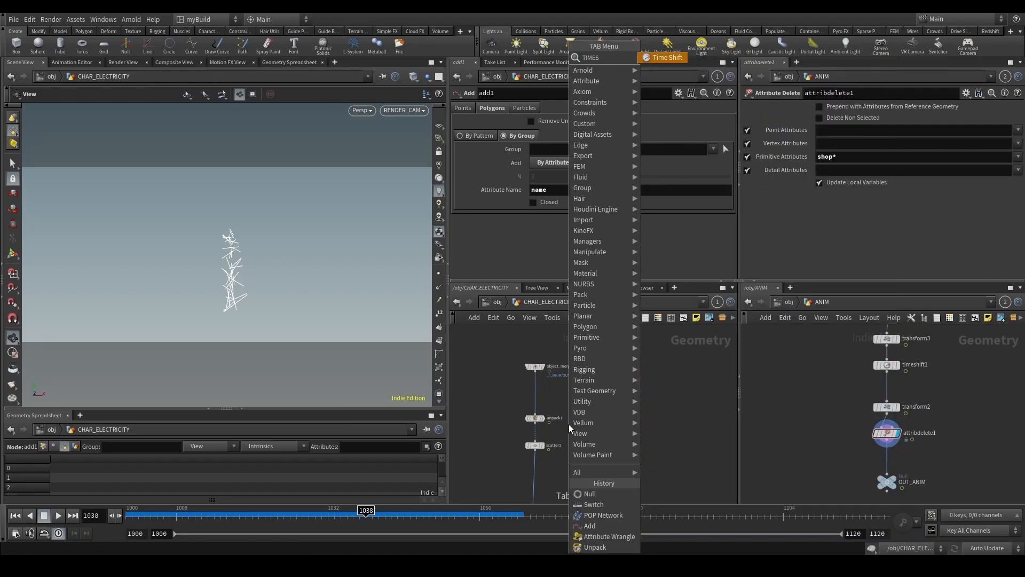
key("Return")
scroll(572, 436, "up", 3)
middle_click_drag(517, 448, 541, 388)
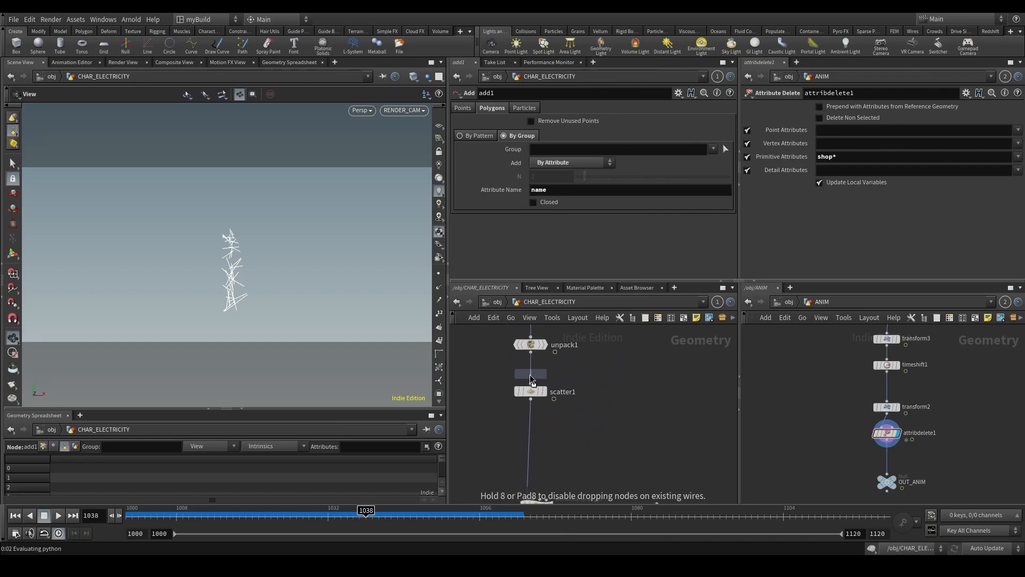
left_click(532, 377)
Delete the channels on timeshift1's Frame parameter so that it holds a fixed frame.
right_click(507, 122)
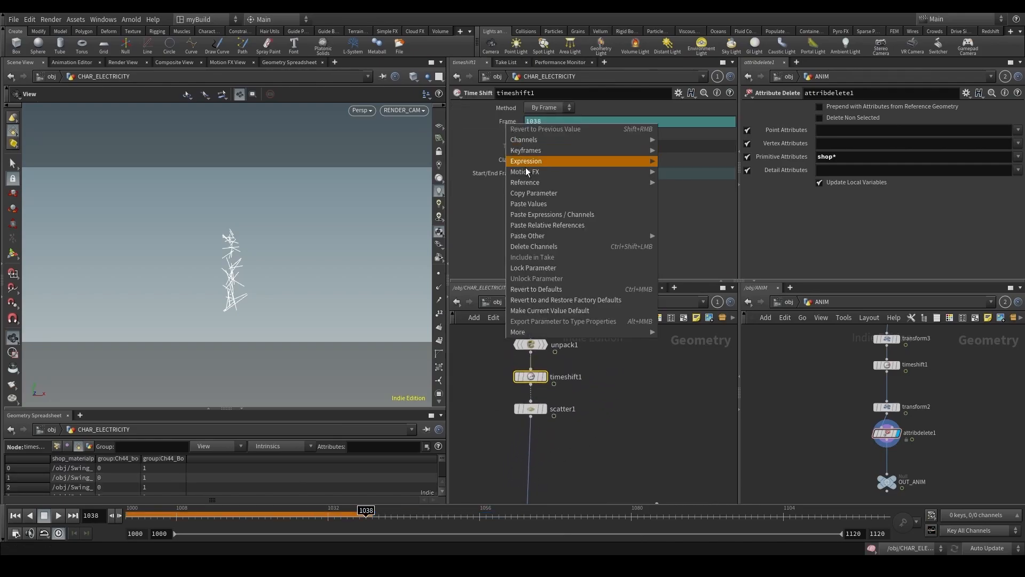
left_click(548, 248)
left_click(526, 344)
Enable scatter1's Prim Num, Prim UVW, Output Density and Output Radius attributes, and return the timeline to frame 1000.
left_click_drag(554, 398, 554, 399)
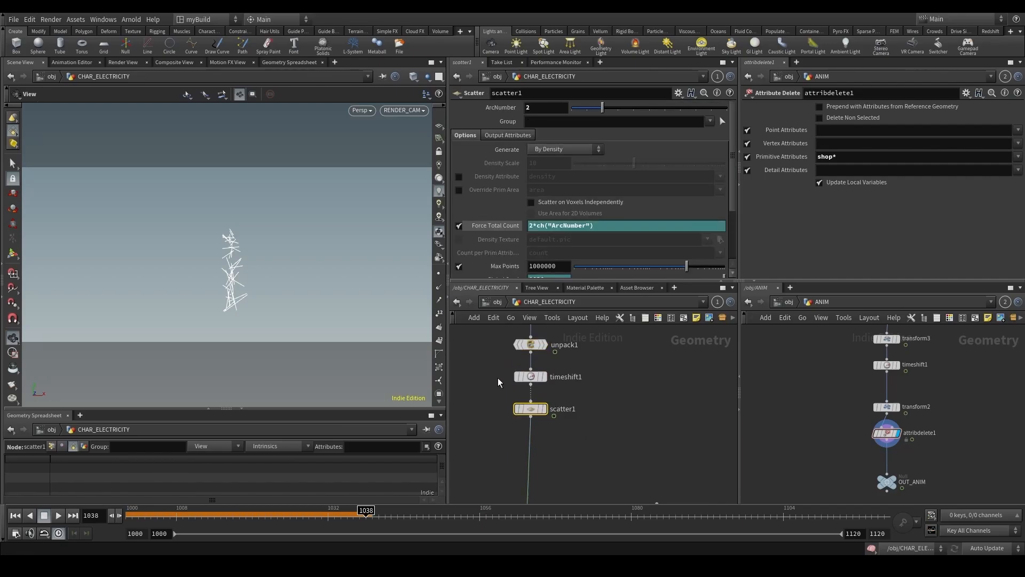
left_click(514, 136)
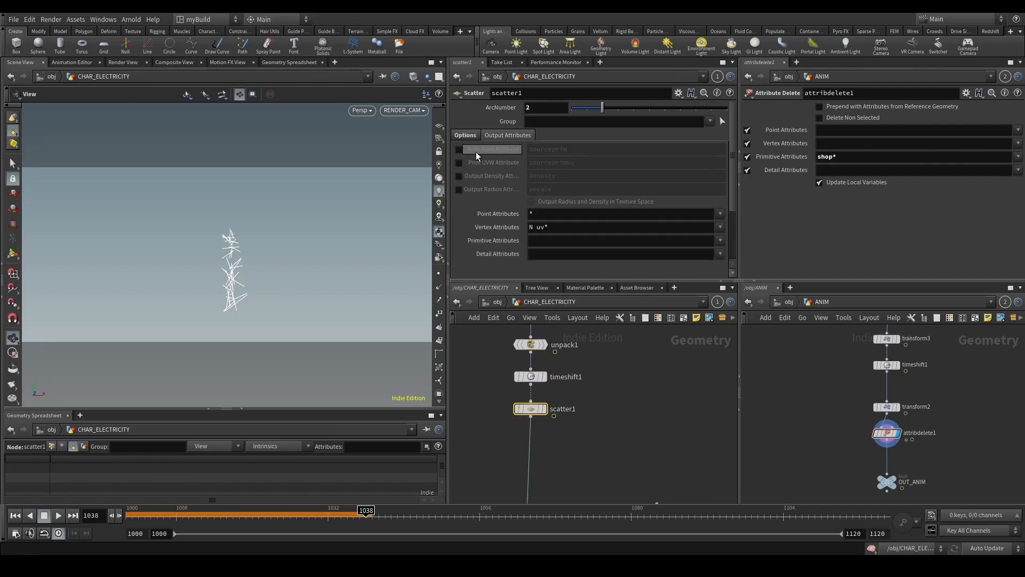
left_click(460, 175)
left_click(459, 189)
scroll(633, 424, "down", 5)
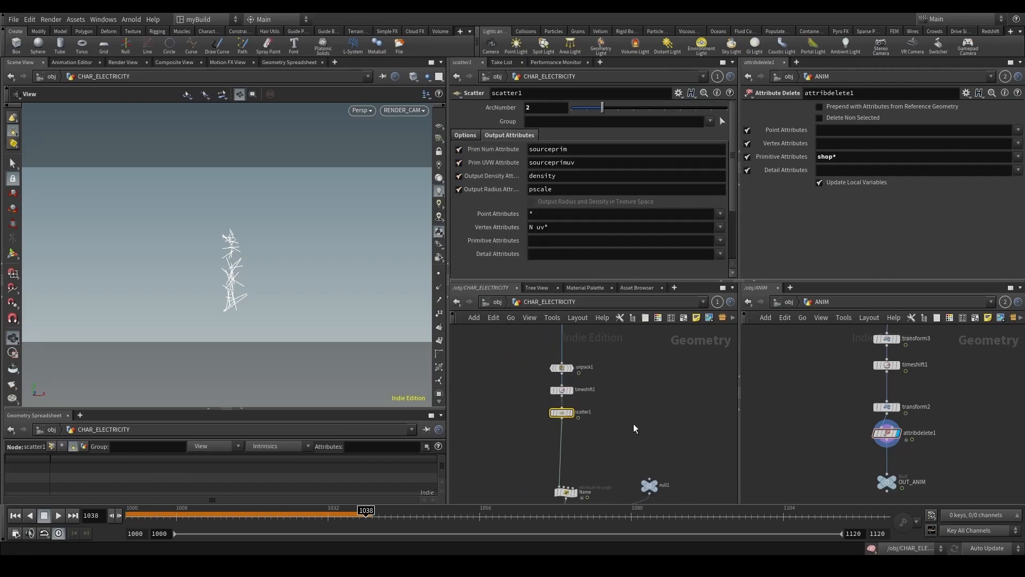
scroll(632, 435, "down", 3)
left_click(127, 516)
Add an Attribute Interpolate node below popnet and connect popnet's output to its first input.
scroll(640, 424, "down", 4)
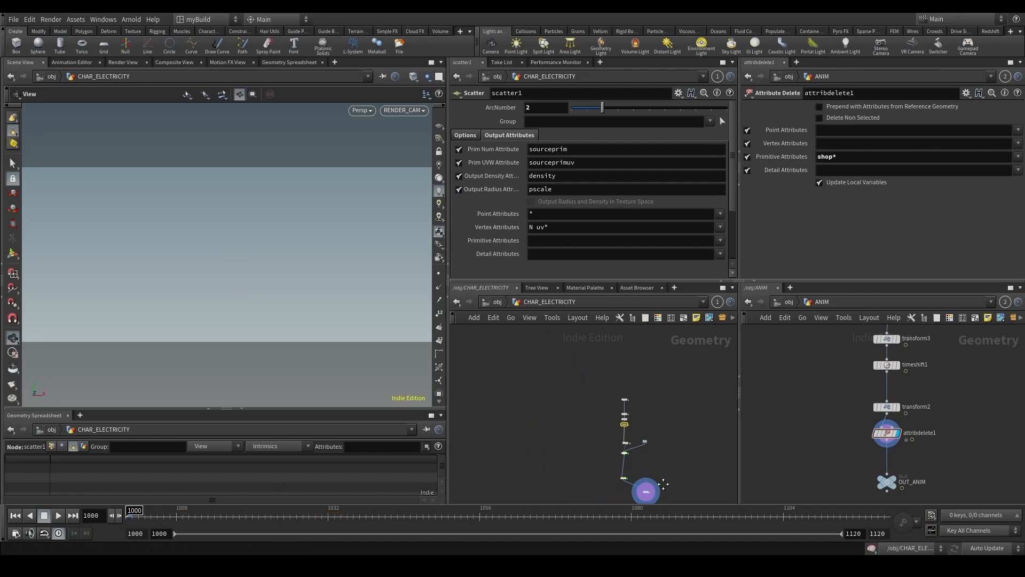
middle_click_drag(648, 488, 585, 388)
scroll(586, 389, "up", 4)
key("Tab")
type("a")
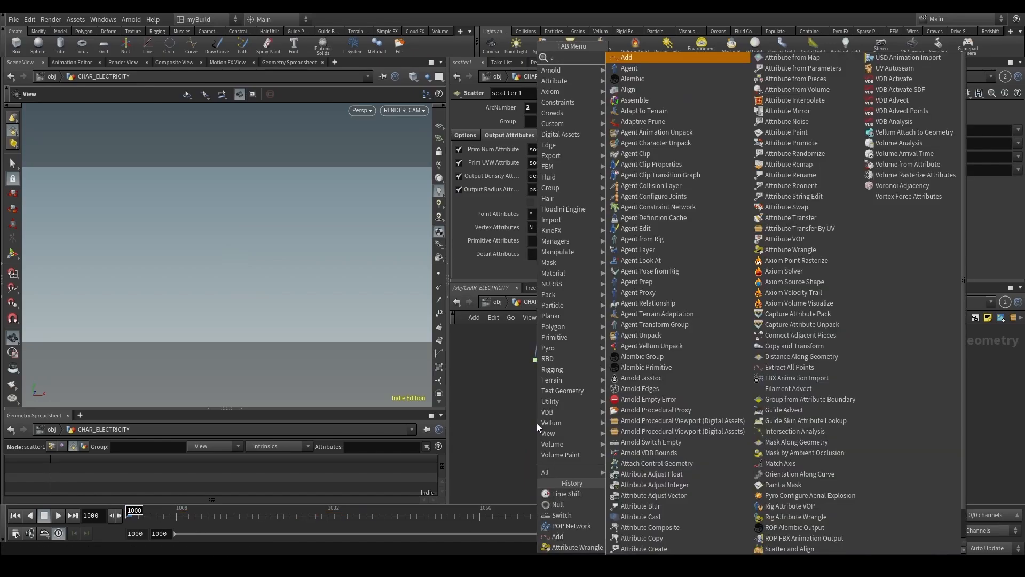
type("ttin")
key("Return")
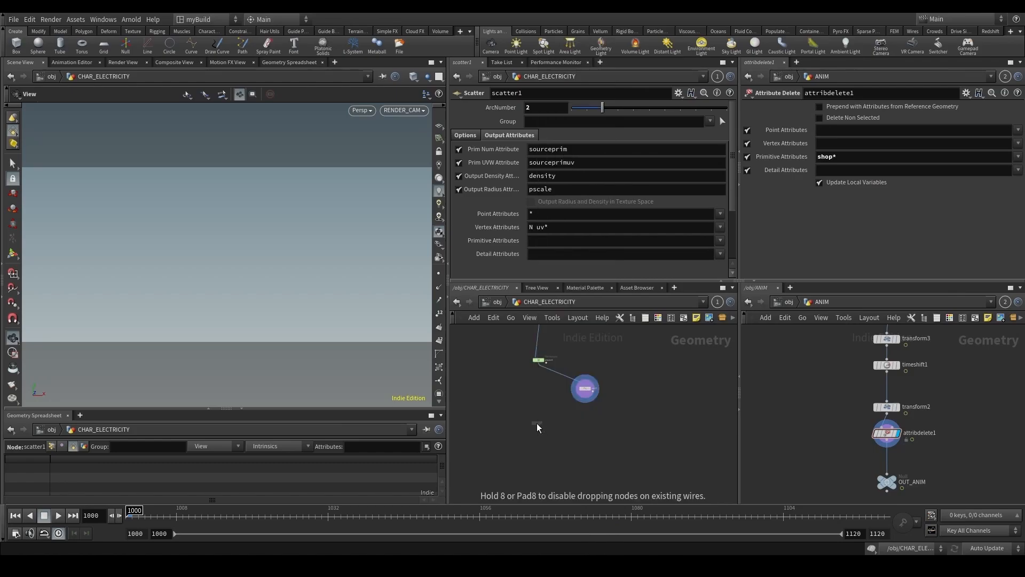
scroll(536, 423, "up", 2)
left_click(538, 419)
left_click(536, 338)
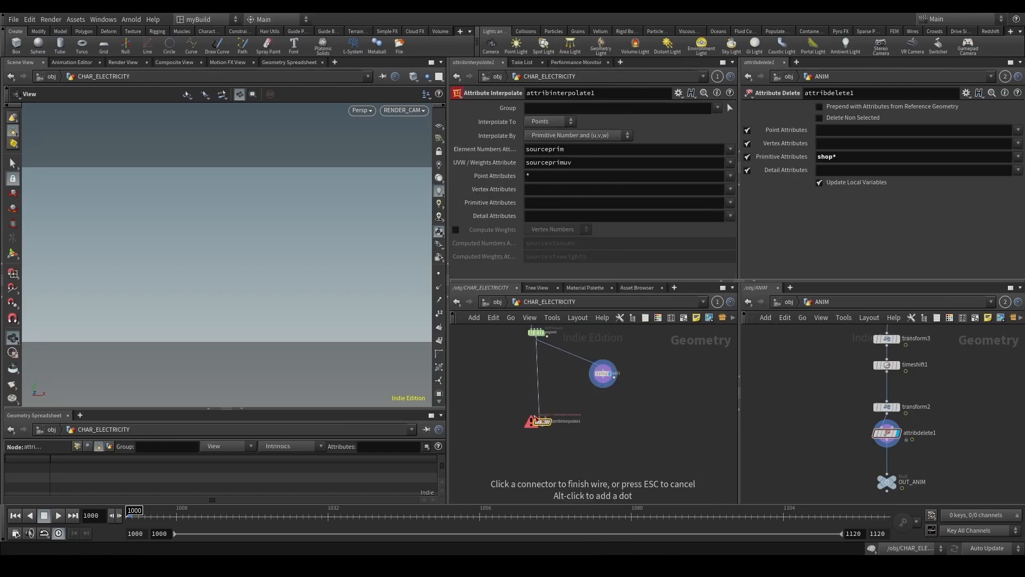
left_click(540, 417)
middle_click_drag(594, 367, 595, 467)
scroll(562, 430, "down", 2)
scroll(525, 352, "up", 3)
middle_click_drag(523, 350, 508, 456)
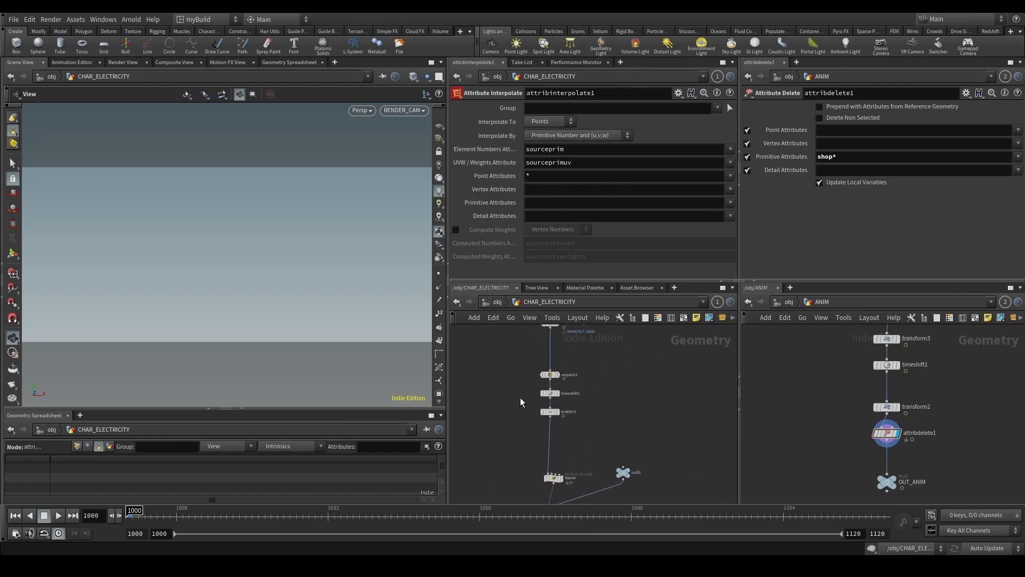
Connect the output of object_merge1 to the second input of attribinterpolate1.
left_click(550, 412)
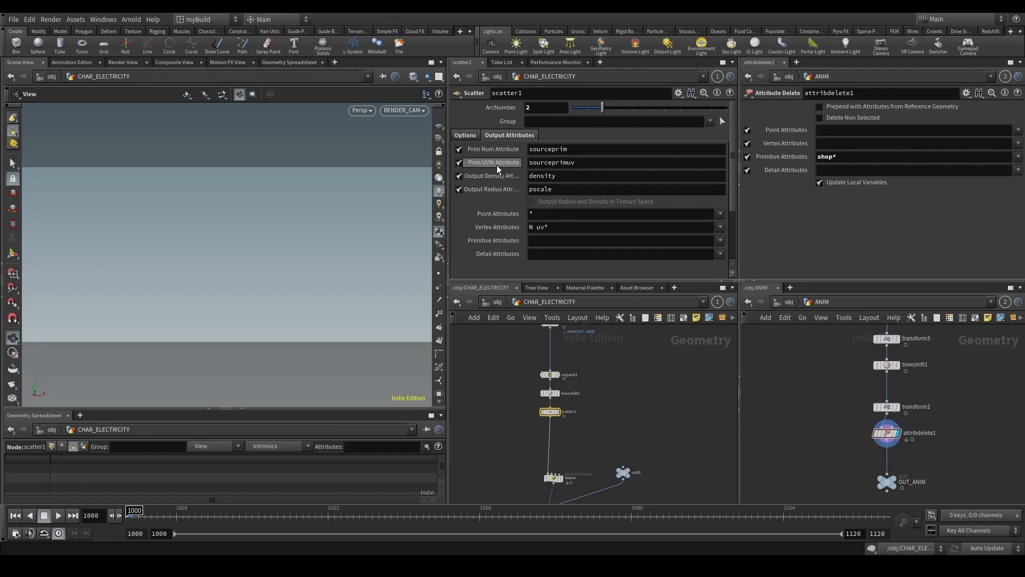
scroll(604, 419, "down", 3)
middle_click_drag(668, 422, 620, 373)
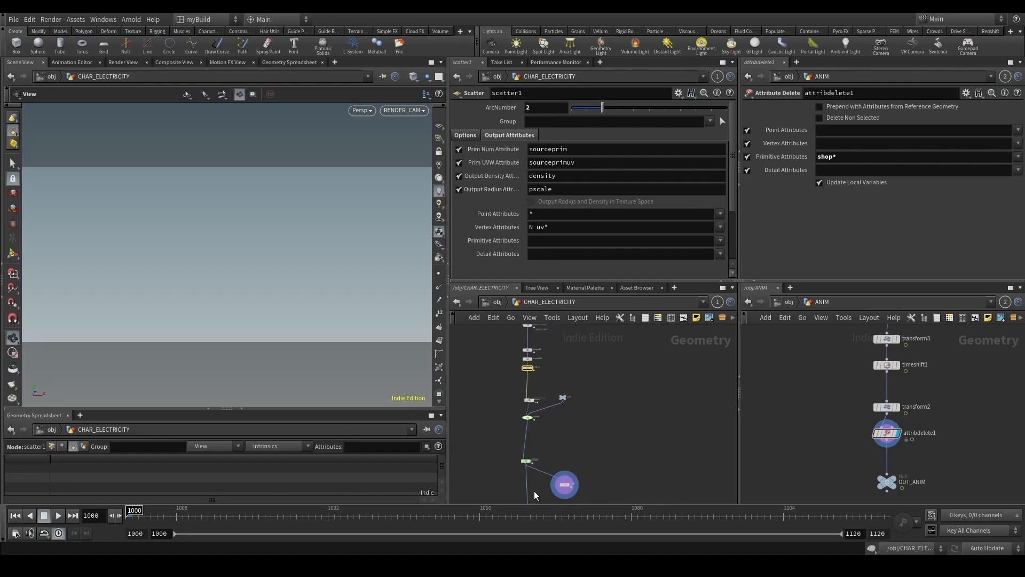
middle_click_drag(635, 421, 600, 460)
scroll(529, 465, "up", 6)
left_click(531, 451)
scroll(609, 443, "down", 4)
middle_click_drag(568, 336, 547, 470)
scroll(526, 400, "up", 1)
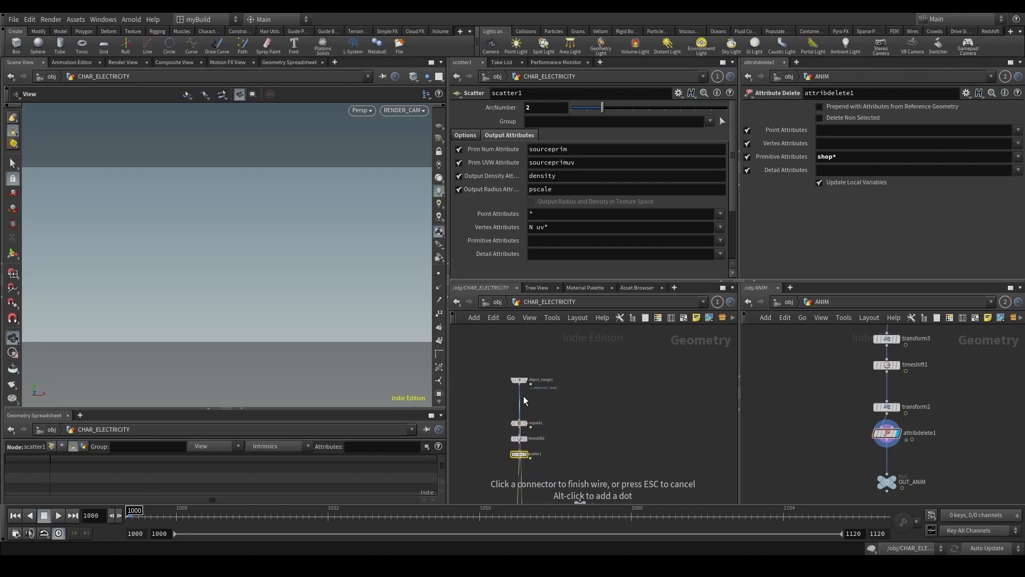
left_click(520, 387)
Add a dot to the wire between object_merge1 and attribinterpolate1 to route it away from the main node chain.
scroll(614, 450, "down", 3)
middle_click_drag(620, 456, 579, 358)
left_click_drag(519, 467, 660, 391, "alt")
middle_click_drag(604, 439, 625, 370)
Select attribinterpolate1, play the animation, and scrub to frame 1044 to check the interpolated points.
left_click(542, 428)
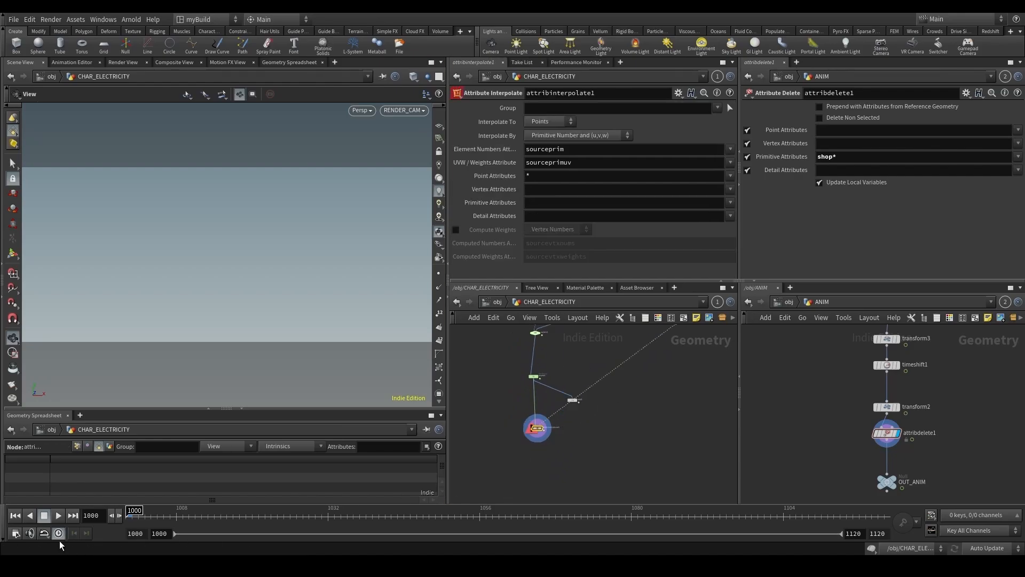
left_click(59, 518)
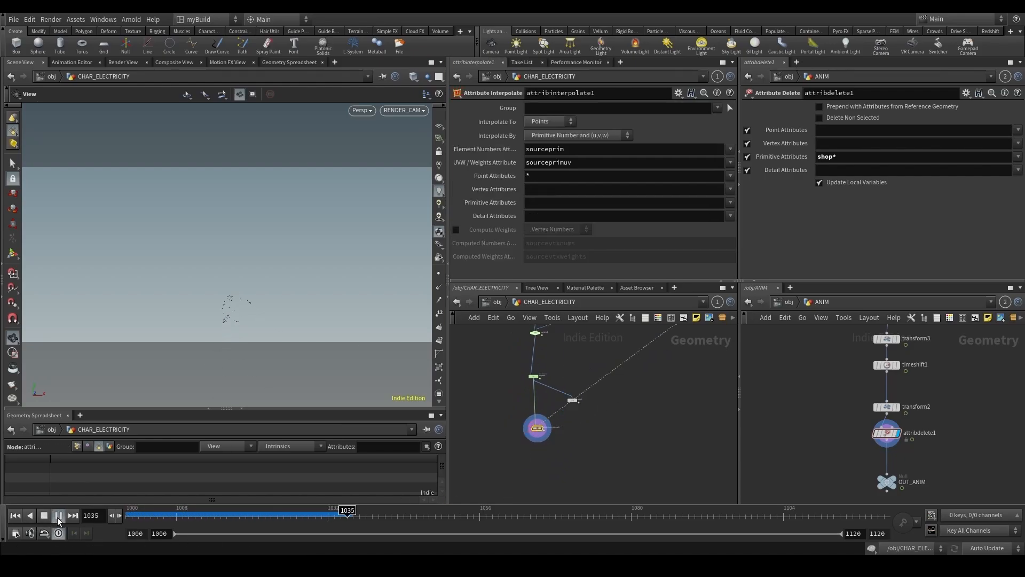
left_click_drag(323, 512, 404, 512)
Move add1 below attribinterpolate1, feed it from attribinterpolate1's output instead, and display it.
scroll(566, 418, "up", 3)
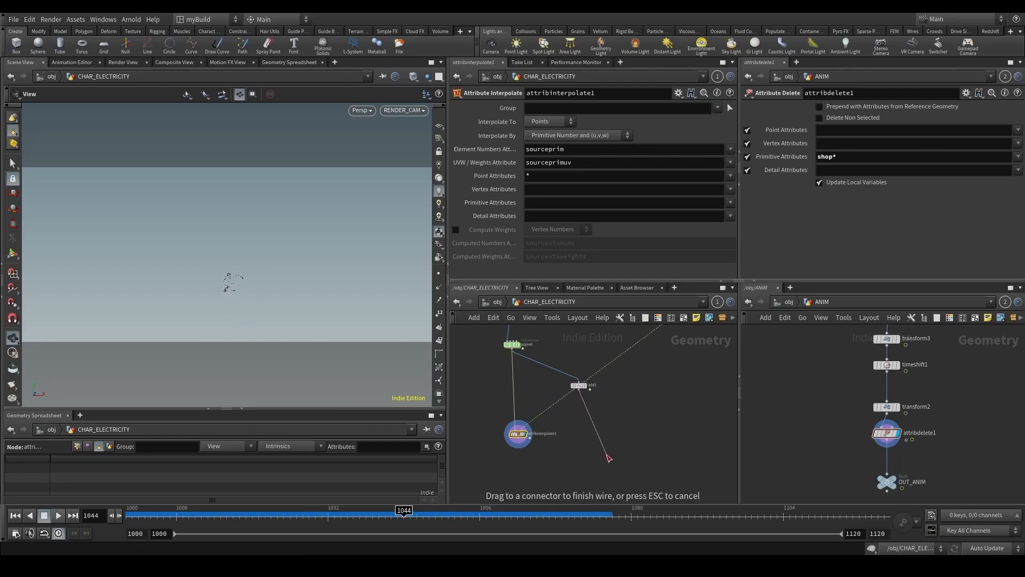
left_click_drag(586, 389, 629, 475)
left_click(521, 446)
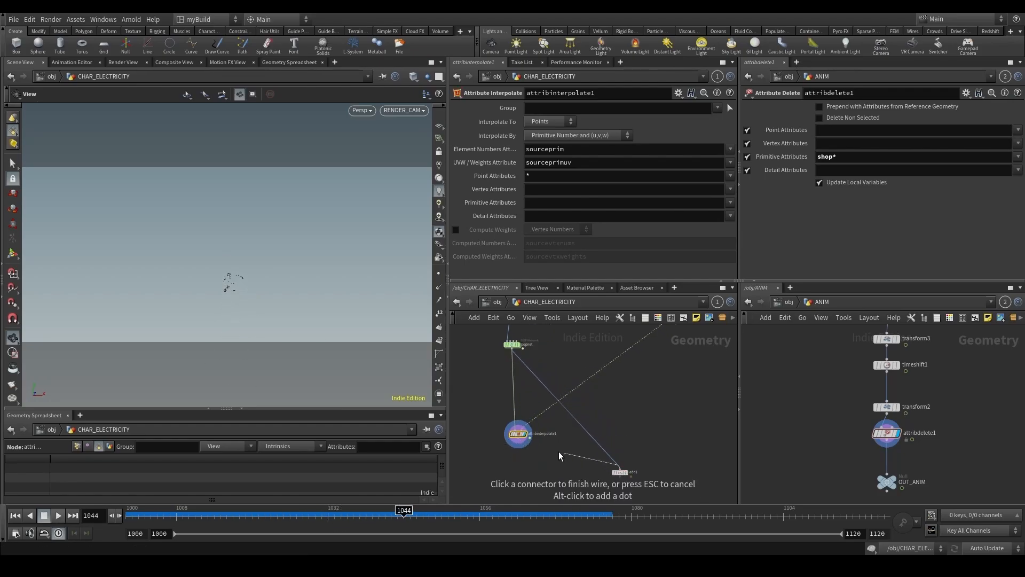
left_click(620, 468)
left_click(626, 472)
Play and scrub the timeline from the early frames to frame 1048 to check the lines made by add1.
left_click_drag(315, 514, 142, 515)
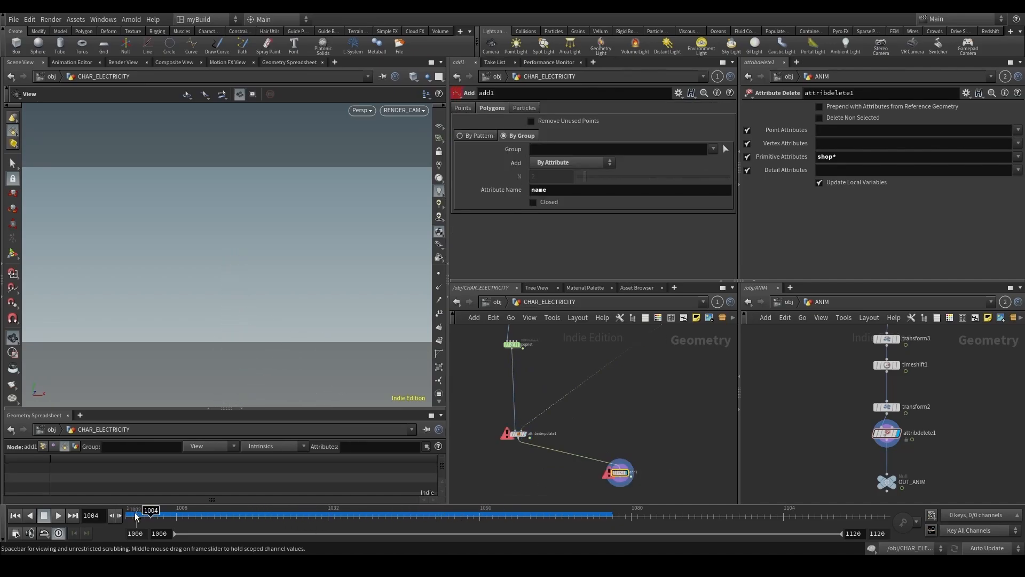
left_click(58, 515)
left_click_drag(160, 514, 429, 514)
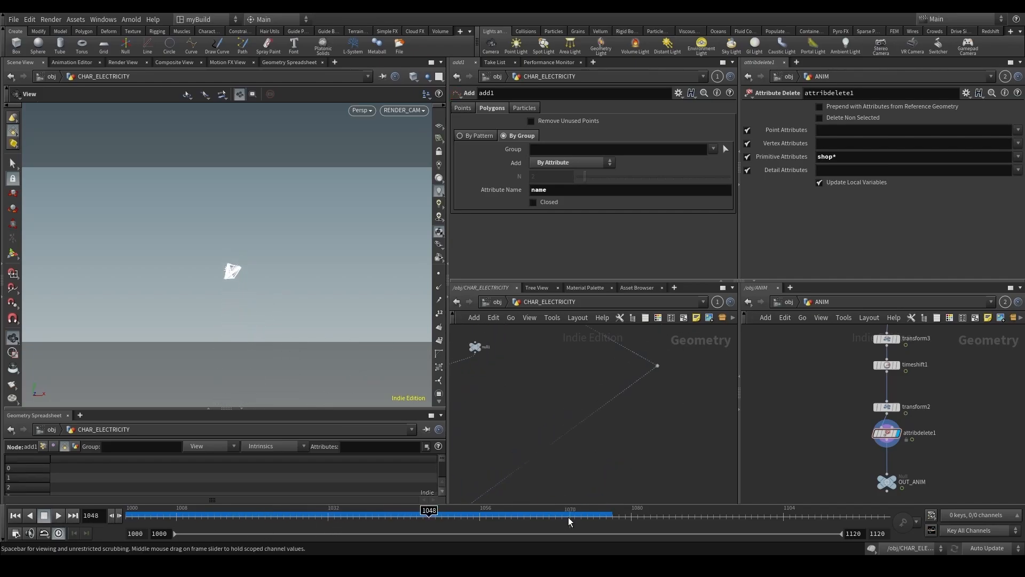
Bypass timeshift1, replay the animation from the first frame, and stop at frame 1036 to compare the lines.
middle_click_drag(459, 411, 537, 426)
left_click(529, 426)
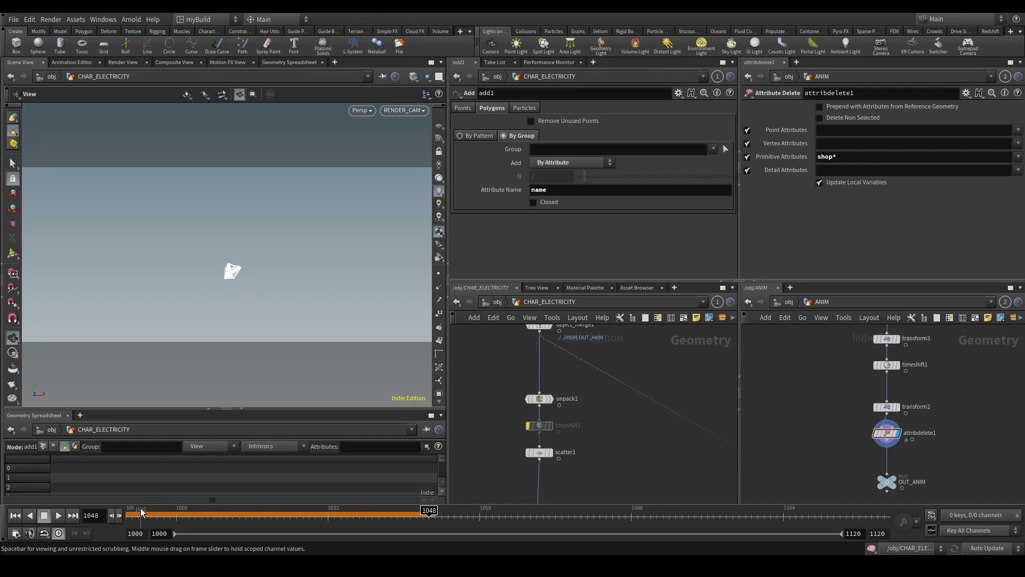
left_click(15, 516)
left_click(59, 515)
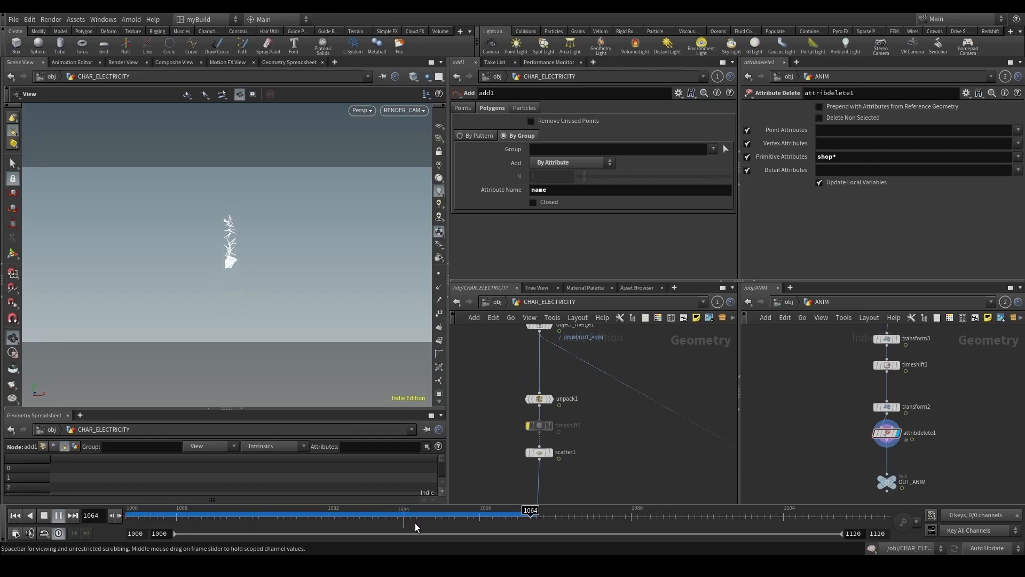
left_click(353, 516)
Reconnect attribinterpolate1's second input so its wire comes from unpack1 instead of object_merge1.
scroll(699, 406, "down", 5)
scroll(619, 422, "up", 6)
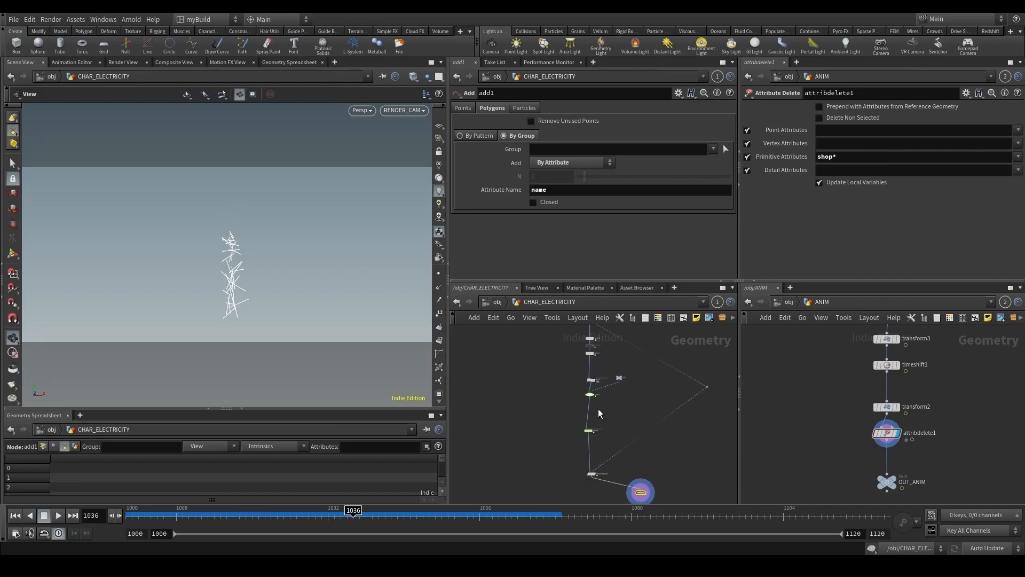
scroll(671, 382, "down", 5)
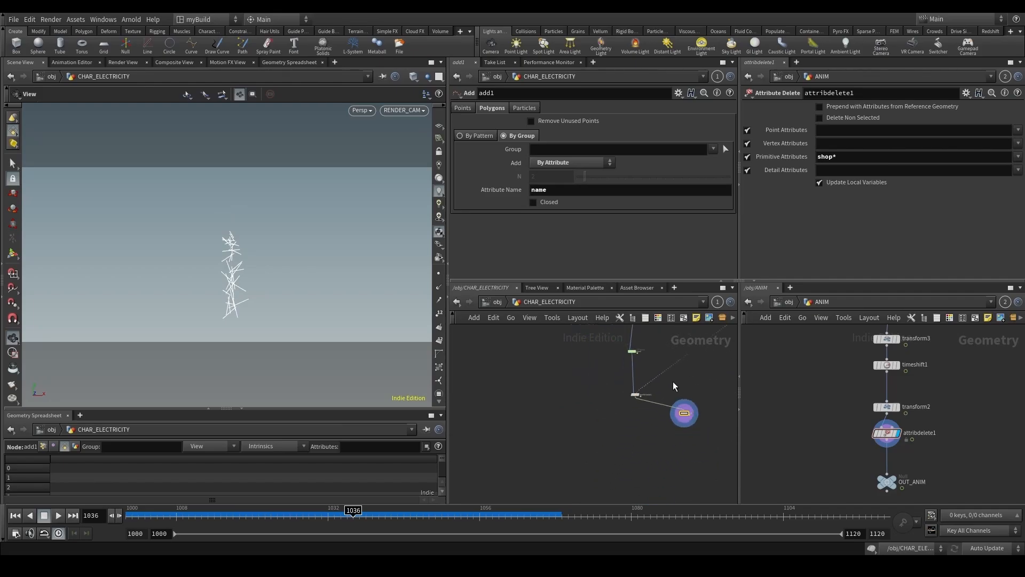
middle_click_drag(670, 365, 614, 441)
scroll(626, 347, "up", 3)
middle_click_drag(613, 338, 619, 426)
scroll(517, 395, "up", 1)
scroll(517, 400, "up", 2)
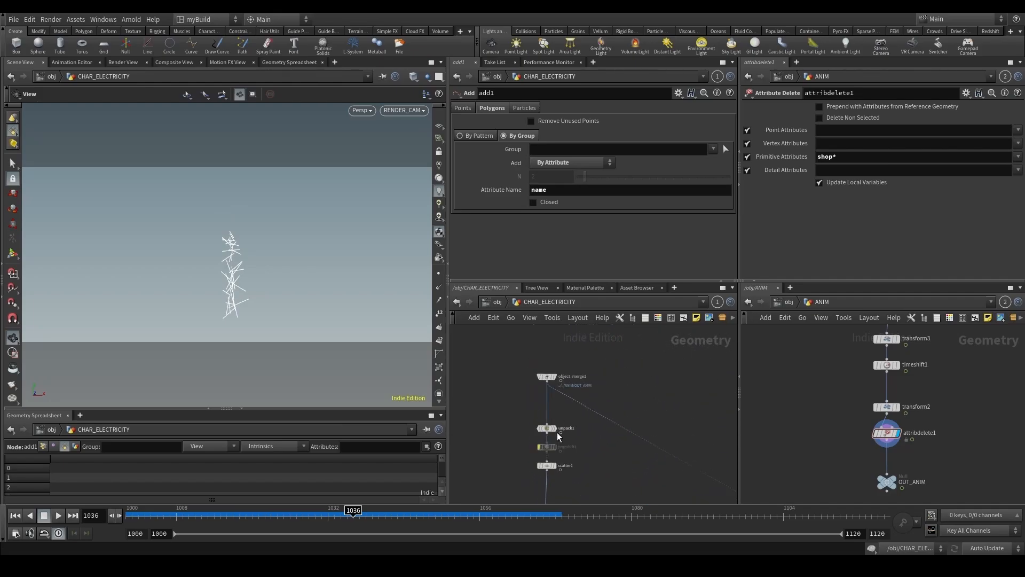
left_click(556, 425)
mouse_move(557, 434)
left_mouse_down()
mouse_move(639, 408)
mouse_move(557, 446)
left_mouse_up()
scroll(606, 363, "down", 4)
middle_click_drag(608, 382, 602, 428)
scroll(572, 443, "up", 4)
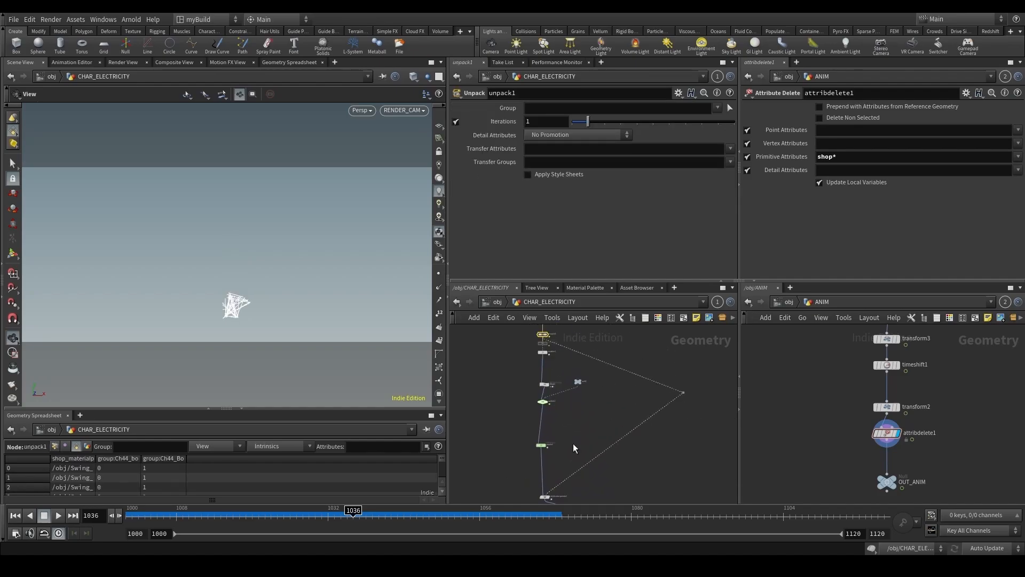
Re-enable timeshift1, replay the animation from the first frame, and scrub to frame 1040.
middle_click_drag(561, 368, 555, 443)
scroll(546, 342, "up", 2)
left_click(527, 381)
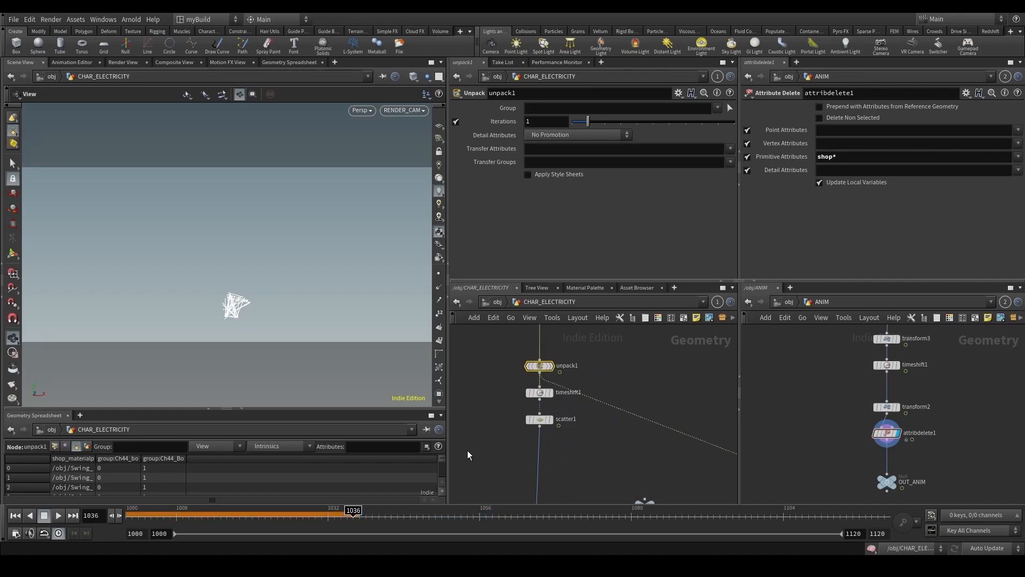
left_click(15, 516)
left_click(58, 516)
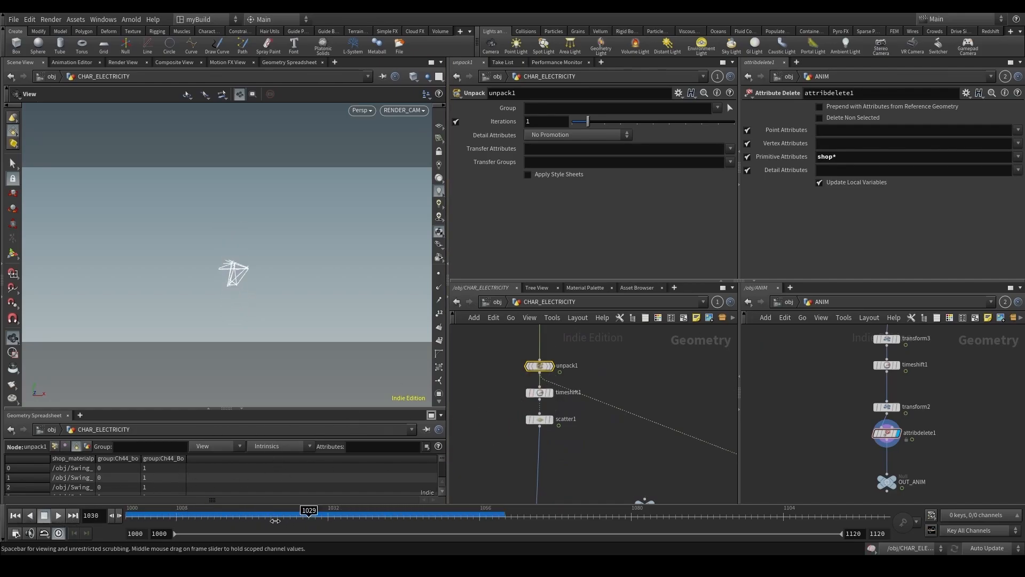
left_click(458, 516)
left_click_drag(458, 516, 379, 516)
Save the scene file.
scroll(668, 476, "down", 7)
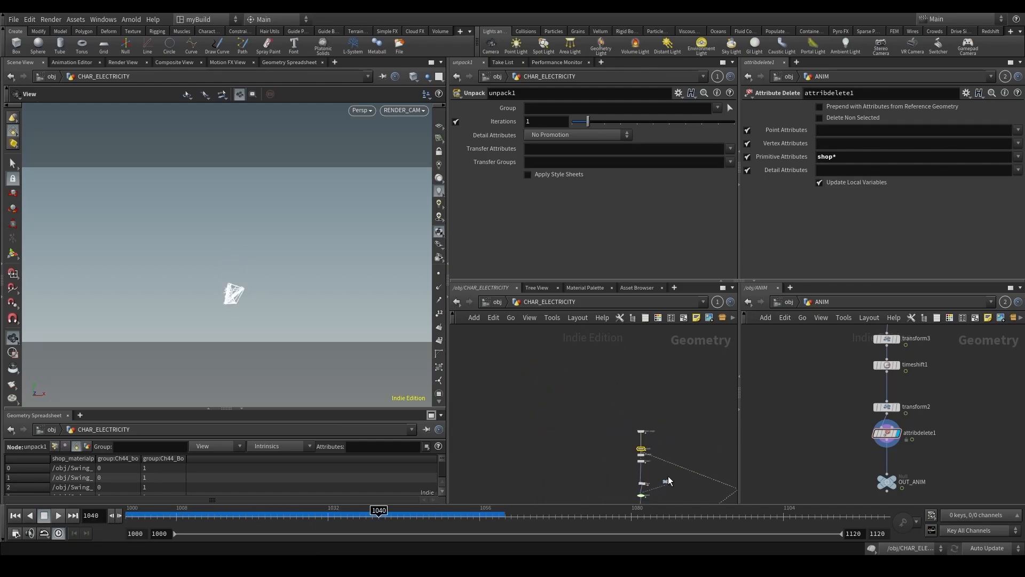
middle_click_drag(671, 462, 626, 363)
key("ctrl+s")
Inside popnet, set the POP source's Life Expectancy to .2 and Life Variance to .1.
scroll(629, 407, "up", 4)
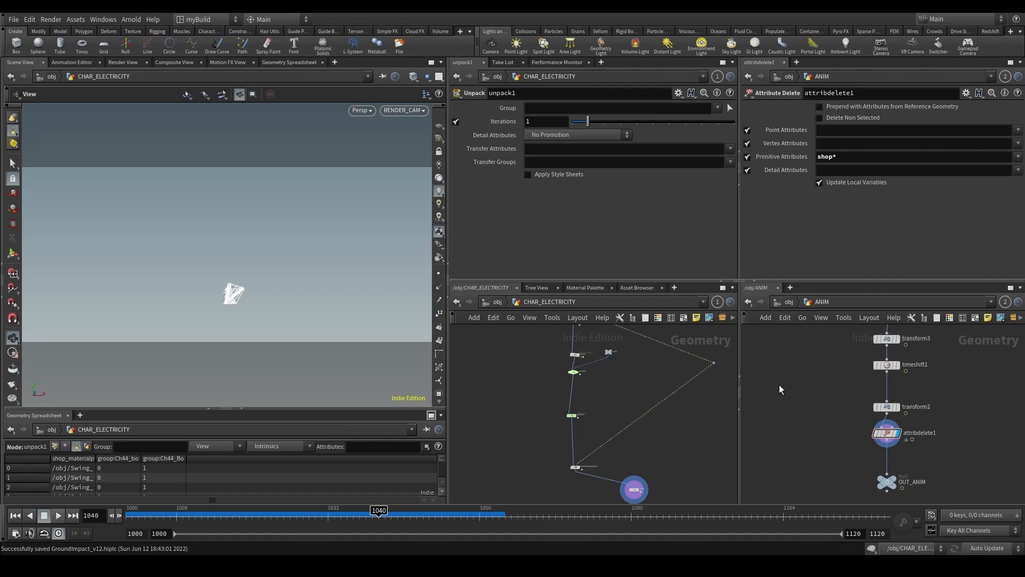
double_click(549, 419)
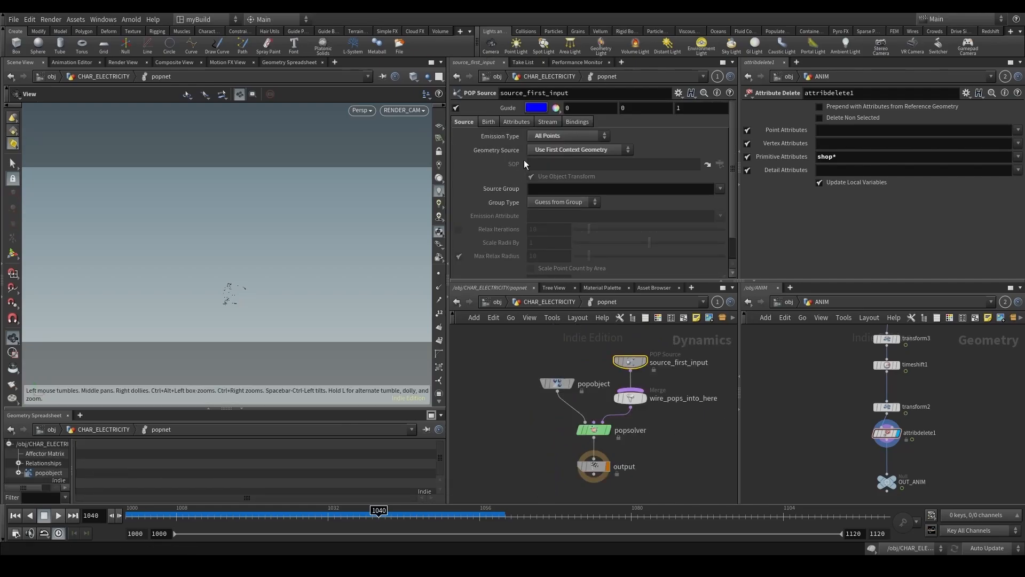
left_click(488, 122)
left_click(543, 258)
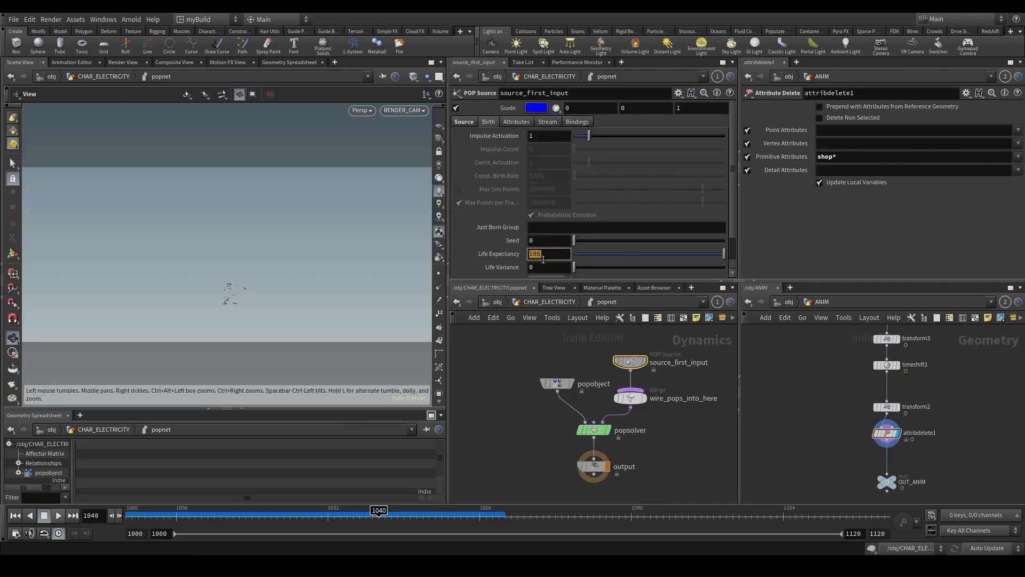
type(".2")
key("Return")
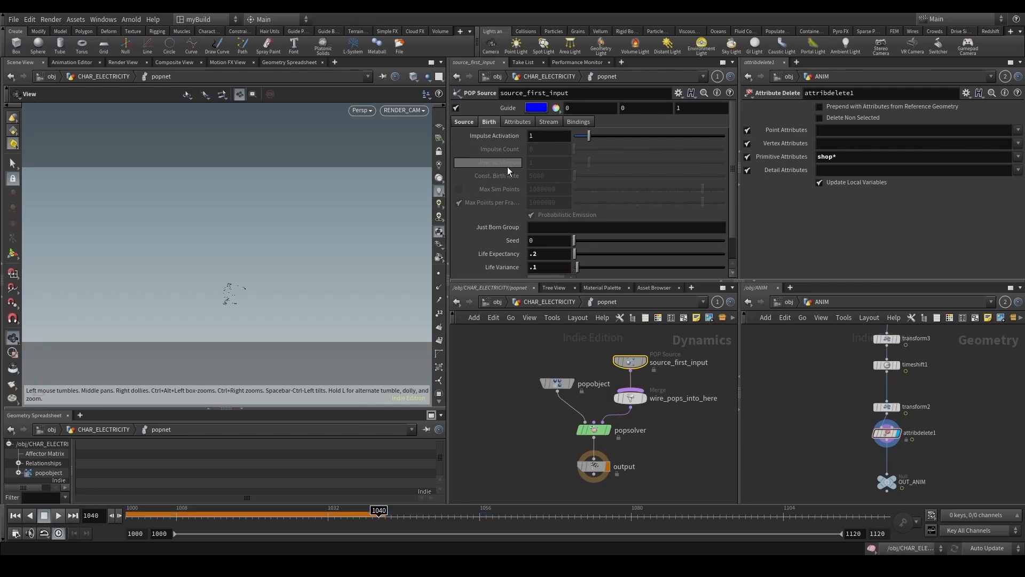
Review the source's attribute settings, replay from the first frame, return to the geometry network, and stop at frame 1033.
left_click(526, 122)
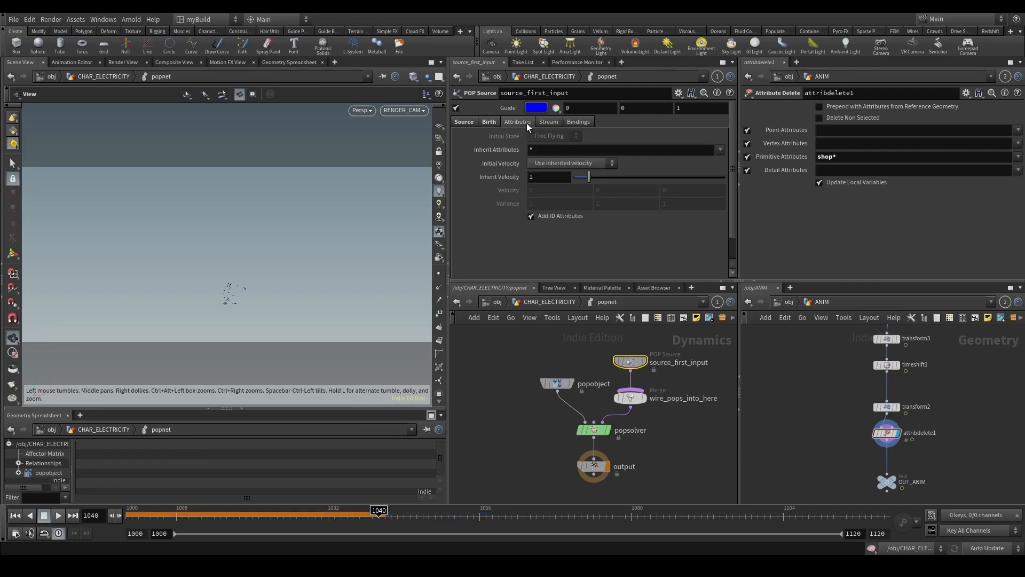
left_click(15, 515)
left_click(60, 518)
key("u")
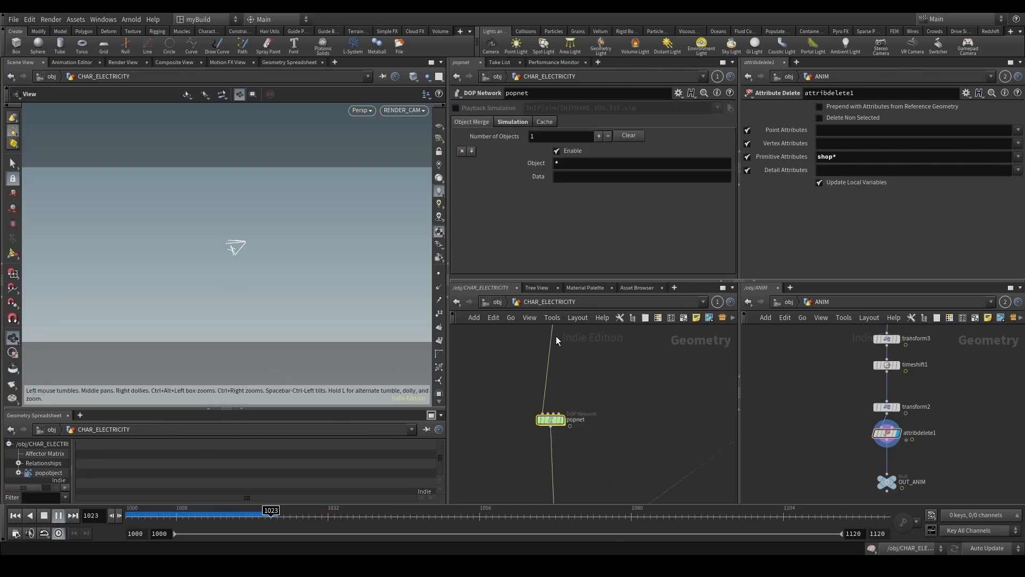
middle_click_drag(639, 440, 623, 374)
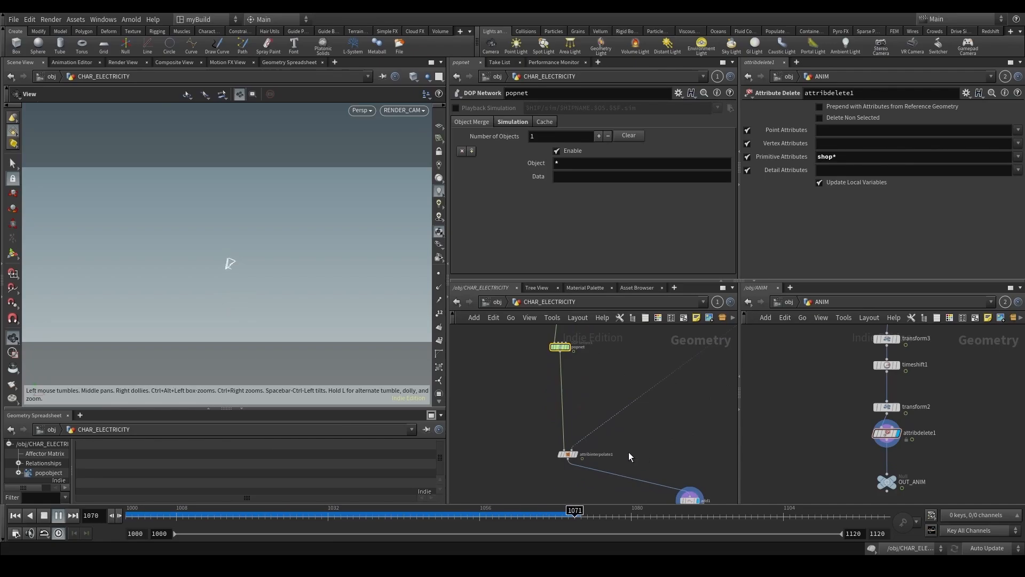
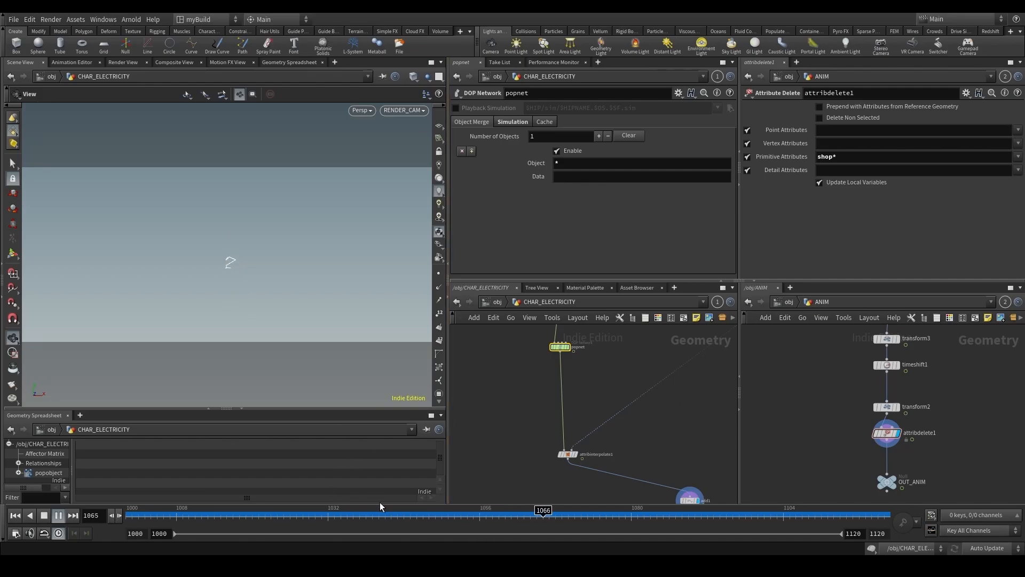
left_click(337, 515)
Align add1 directly under attribinterpolate1, then append a Resample node below add1 and display it.
scroll(610, 481, "down", 2)
middle_click_drag(610, 481, 632, 375)
scroll(677, 399, "up", 2)
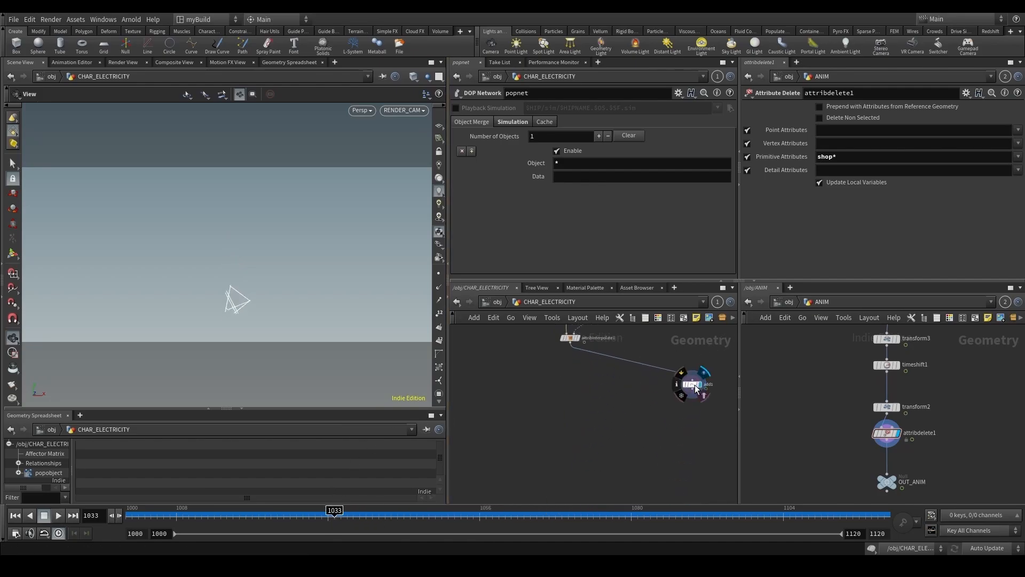
left_click_drag(694, 386, 575, 385)
key("Tab")
type("res")
key("Return")
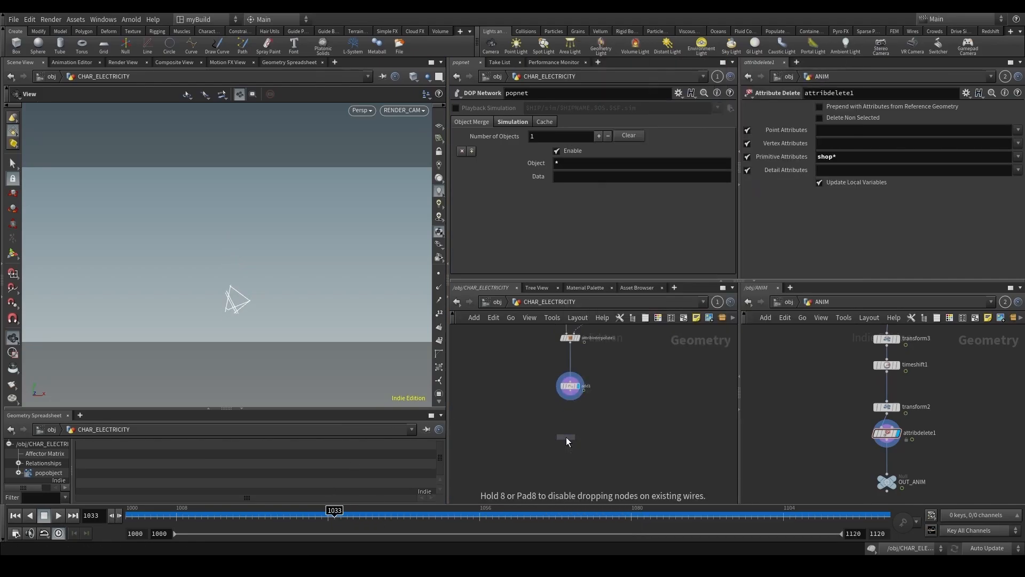
left_click(566, 437)
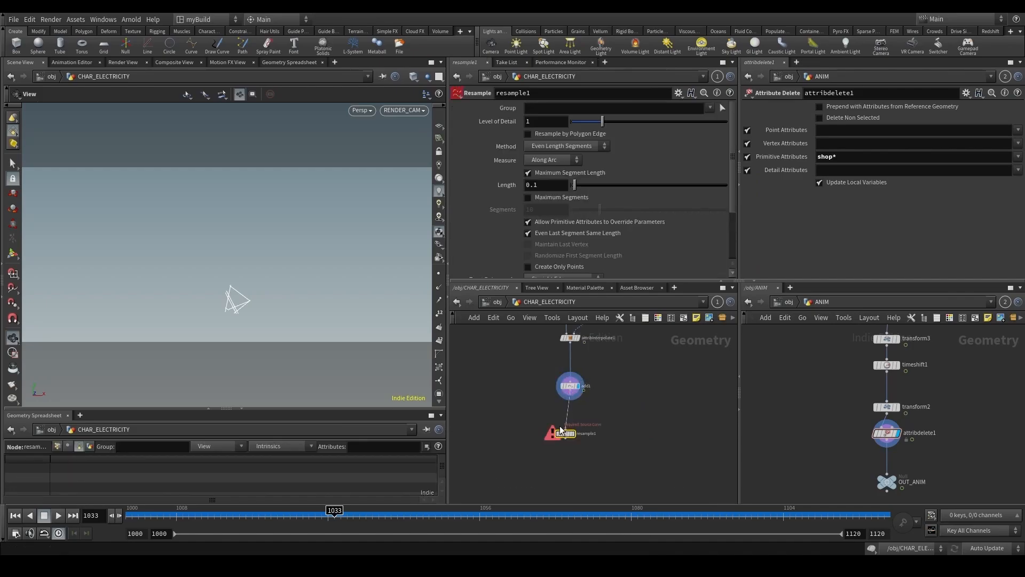
left_click(575, 433)
Display attribinterpolate1 and scrub to frame 1011 to inspect the node errors in the early frames.
left_click(570, 337)
left_click(193, 514)
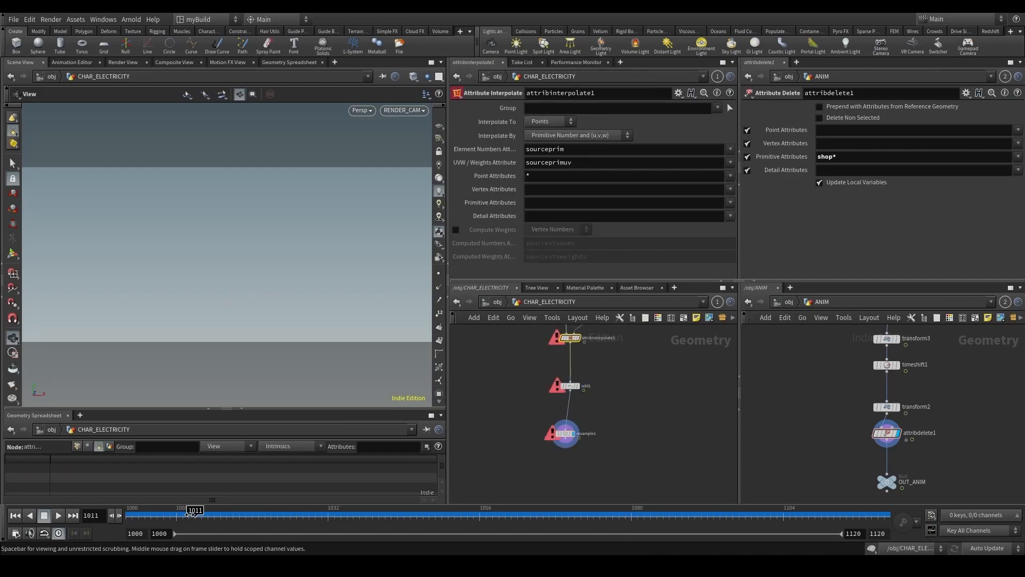
middle_click_drag(538, 401, 529, 449)
left_click(571, 385)
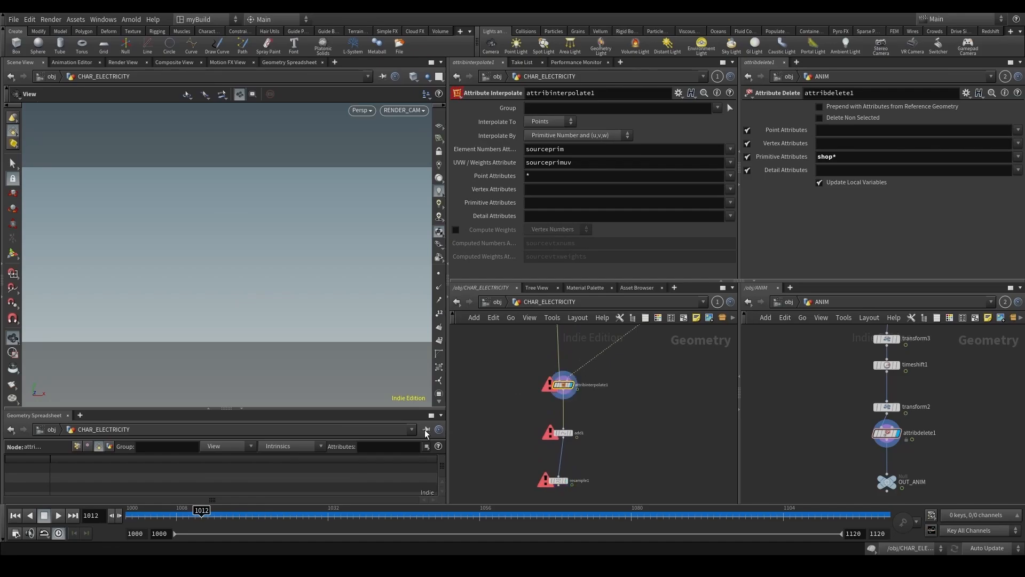
mouse_move(197, 514)
left_mouse_down()
mouse_move(313, 516)
mouse_move(196, 516)
left_mouse_up()
Insert a Null node between popnet and attribinterpolate1 and name it SAMPLE_NPOINTS.
middle_click_drag(547, 379, 546, 405)
key("Tab")
type("nu")
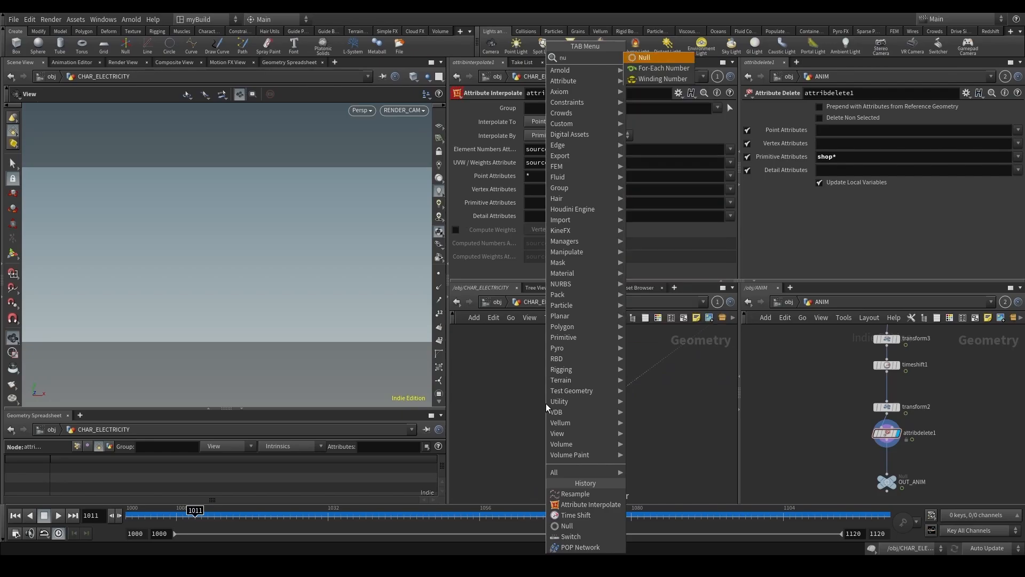
key("Return")
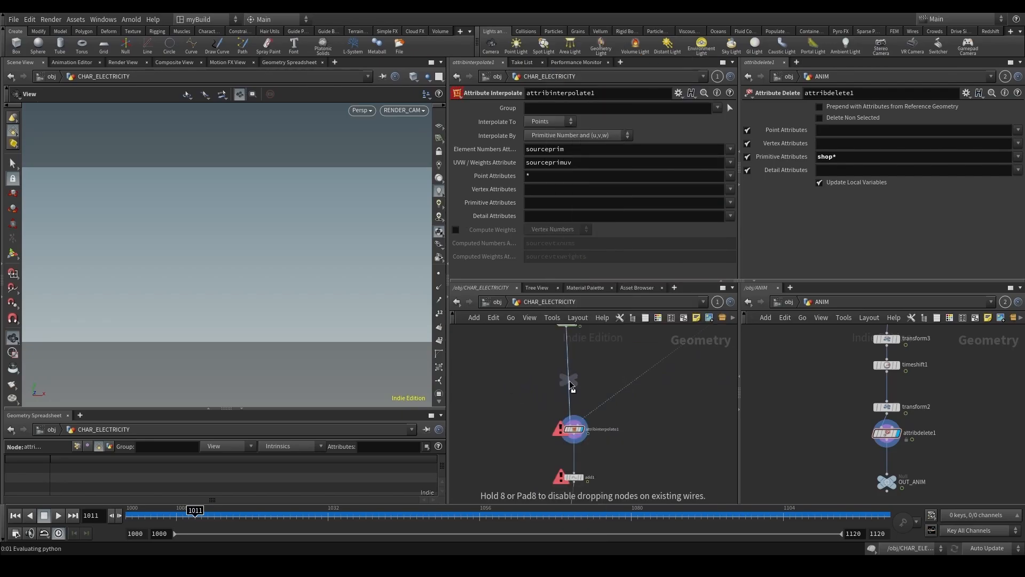
left_click(570, 380)
double_click(583, 379)
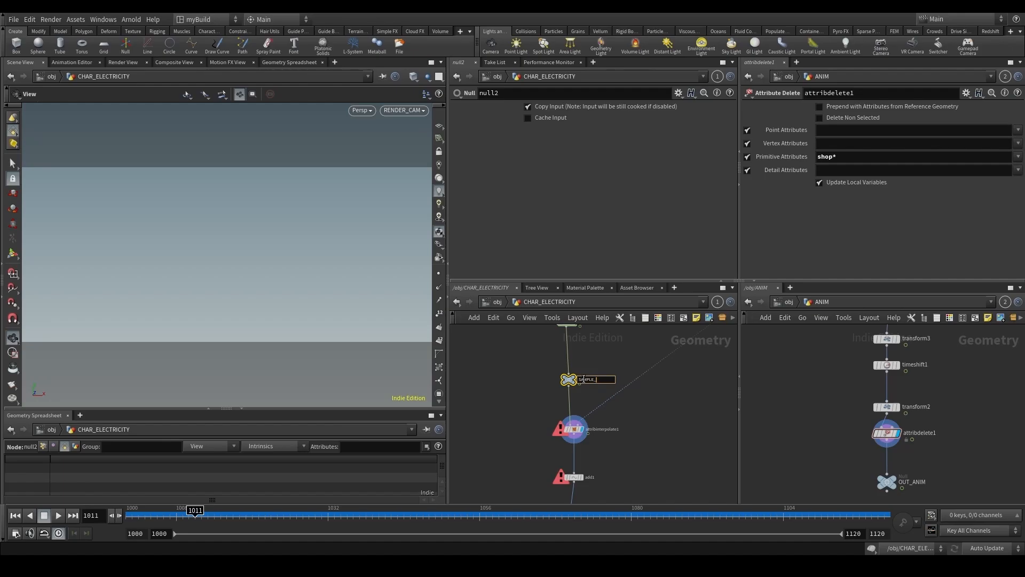
type("SAMPLE_NPOINTS")
key("Return")
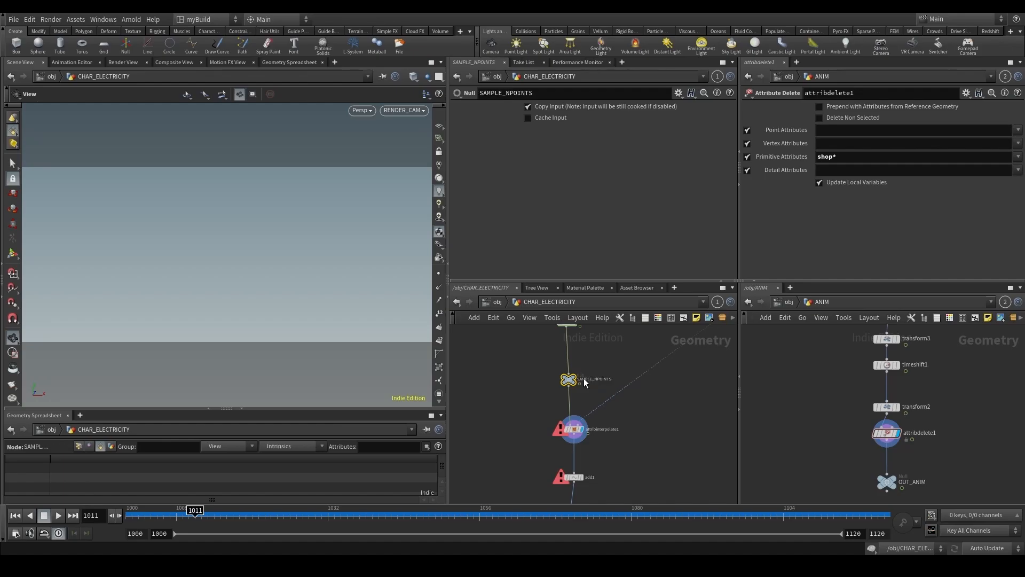
Insert a Switch node between attribinterpolate1 and add1.
left_click(640, 457)
key("Tab")
type("swi")
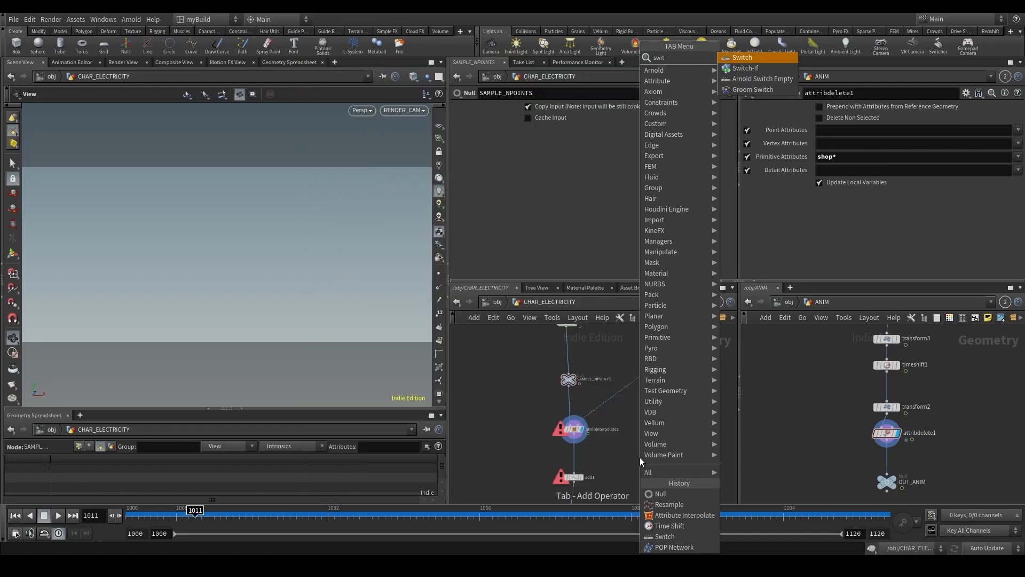
key("Return")
left_click(573, 457)
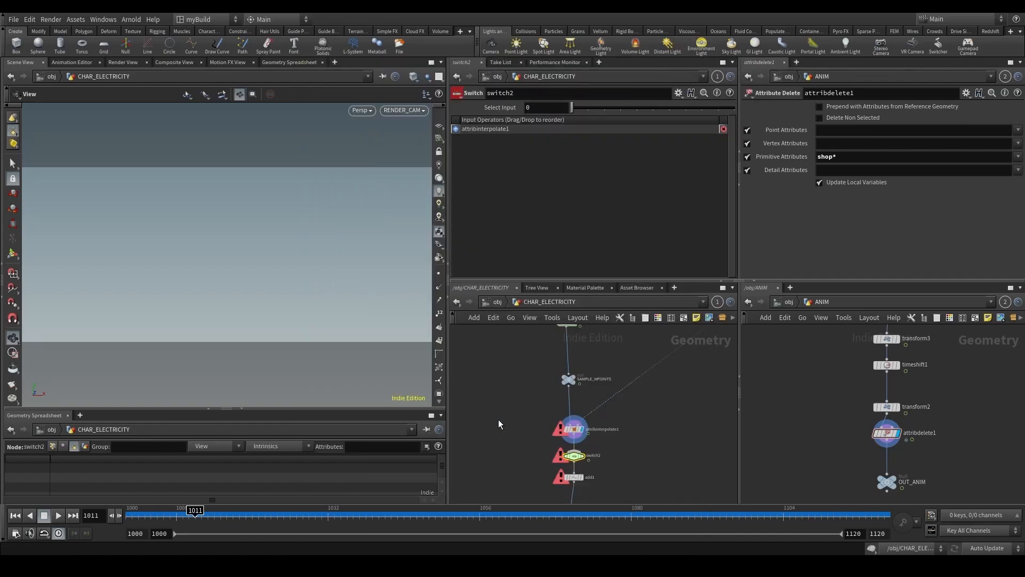
Add a Null node named NOTHING and connect it to switch2 as the first input, ahead of attribinterpolate1.
key("Tab")
type("null")
key("Return")
left_click(507, 426)
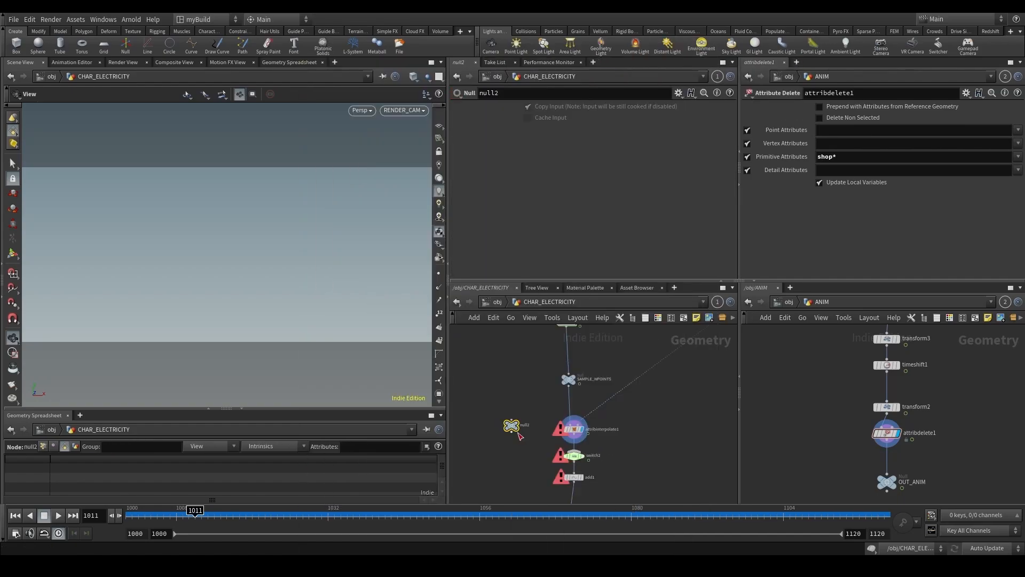
left_click(512, 432)
left_click(573, 450)
left_click(569, 456)
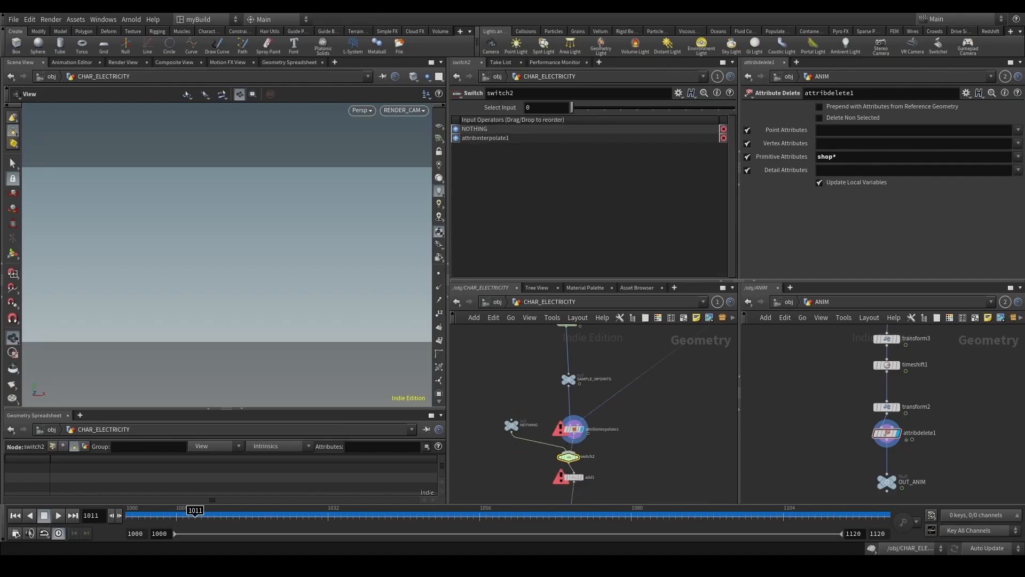
Add a spare input to switch2 and point it to the SAMPLE_NPOINTS node.
left_click(684, 95)
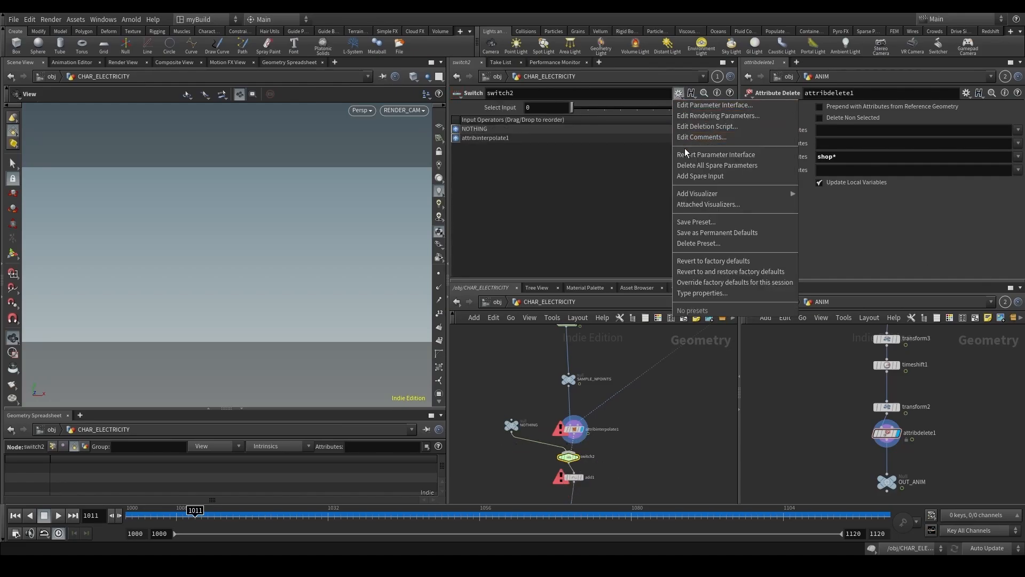
left_click(703, 172)
scroll(579, 448, "up", 3)
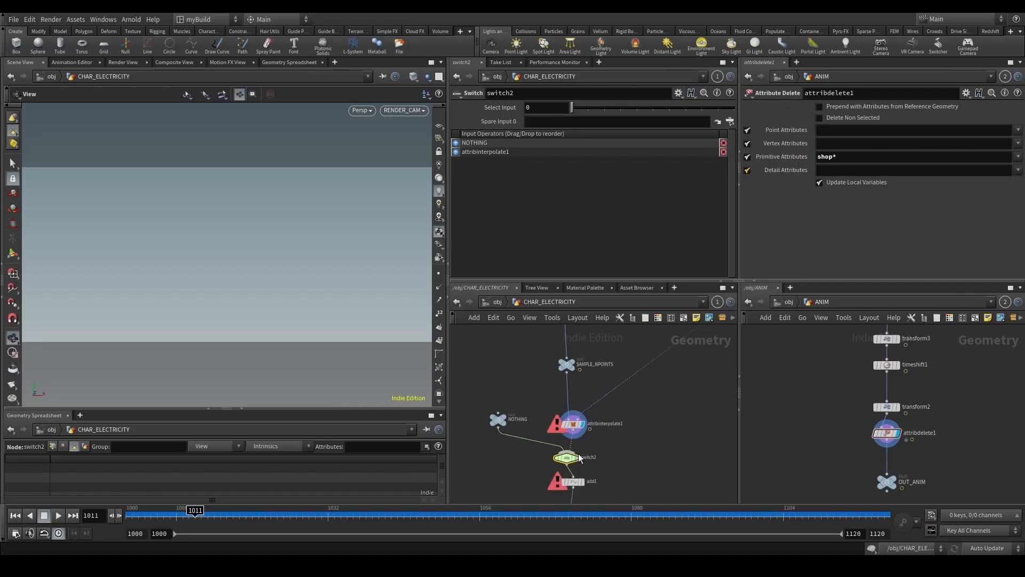
left_click_drag(565, 346, 545, 121)
scroll(547, 434, "down", 3)
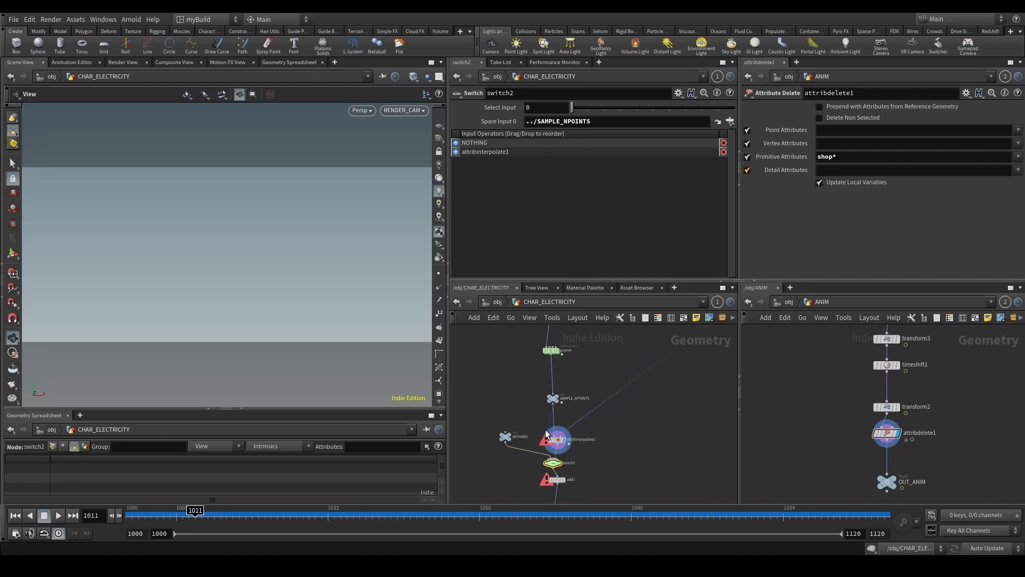
Move NOTHING farther from the node chain and set switch2's Select Input expression to if(npoints(-1)==0,0,1).
left_click_drag(505, 436, 456, 444)
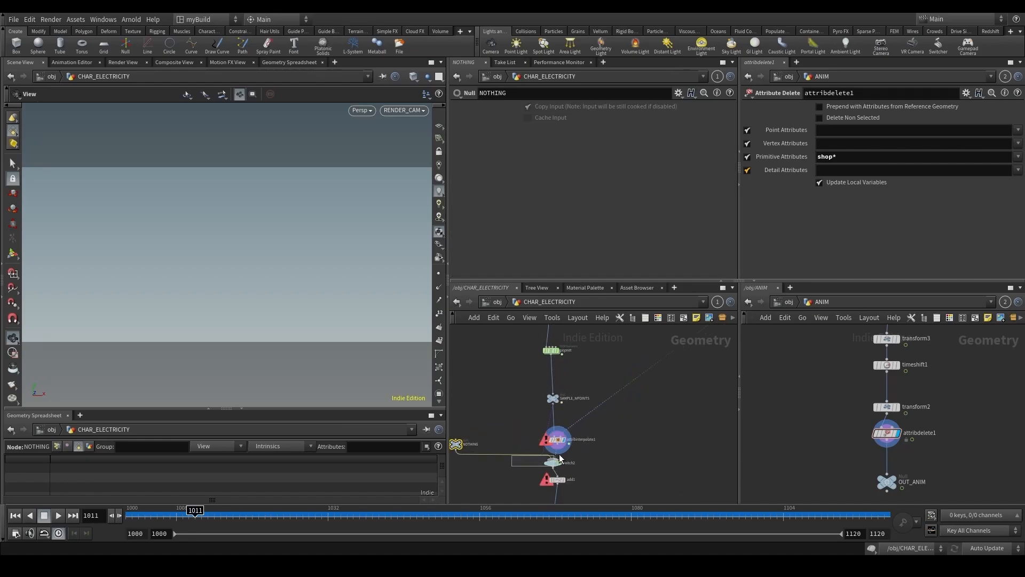
left_click_drag(561, 457, 560, 458)
double_click(538, 107)
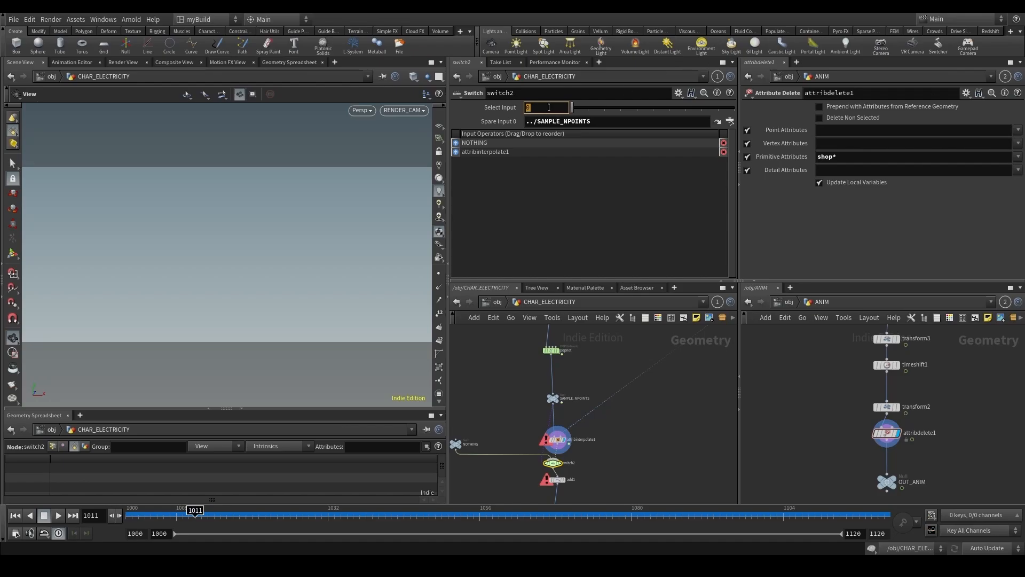
type("if(npo")
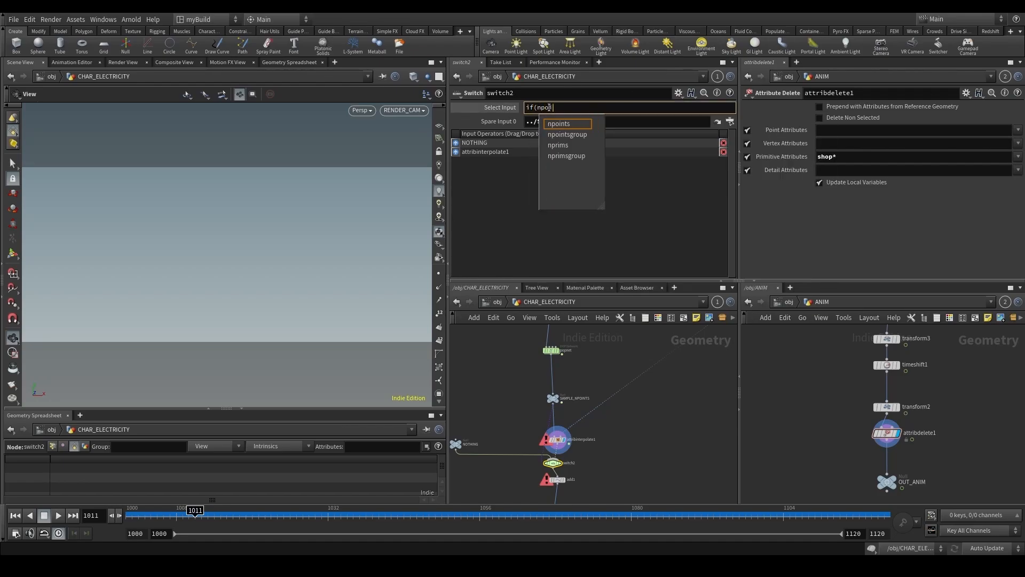
type("ints(")
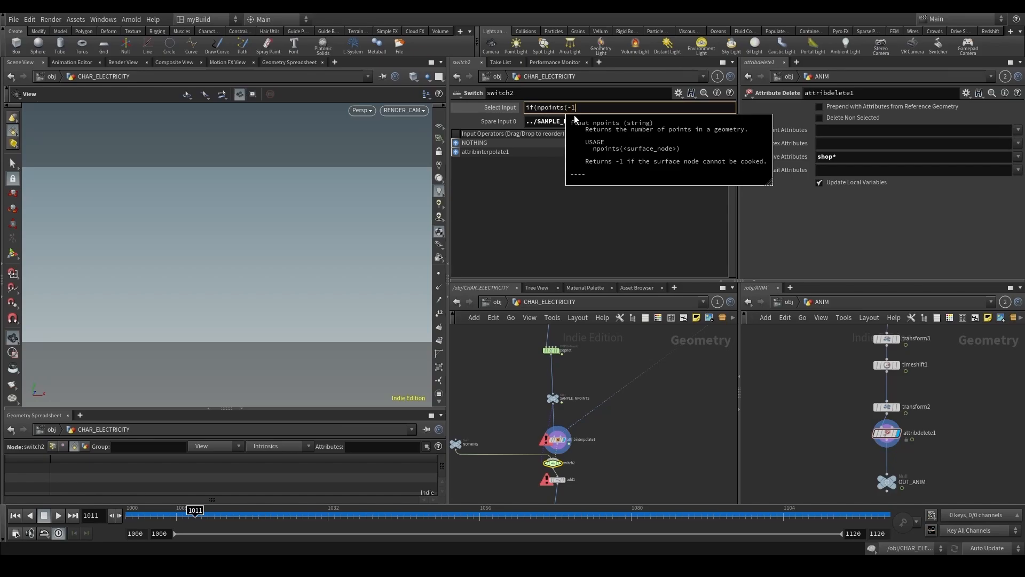
type("-1")
type(",")
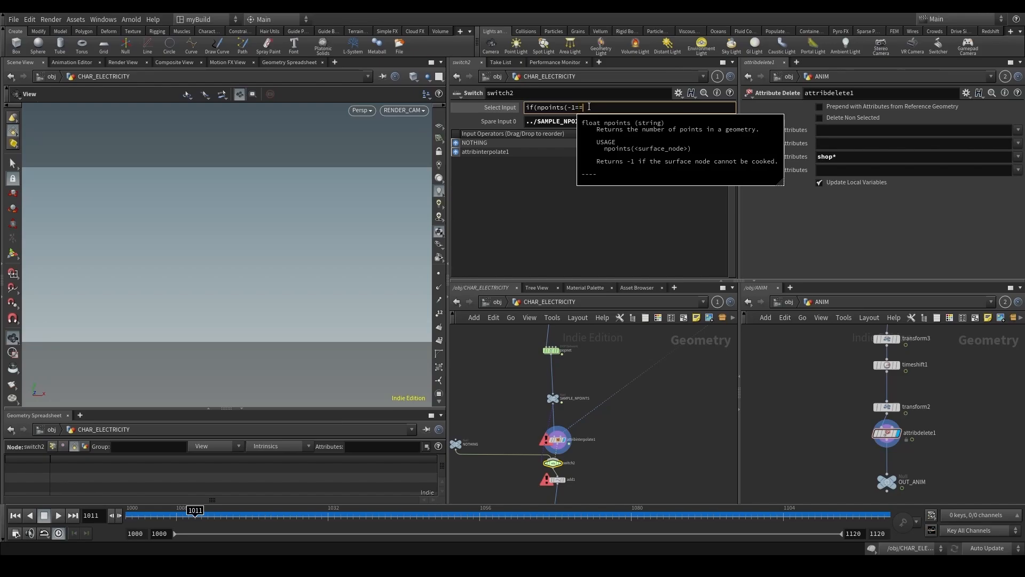
type(")")
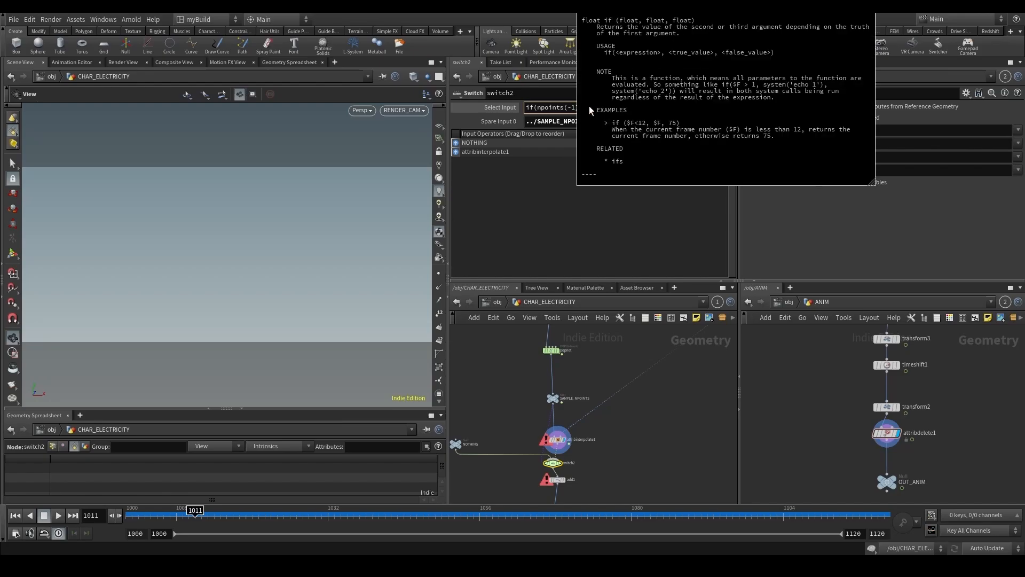
type("==0")
left_click(530, 164)
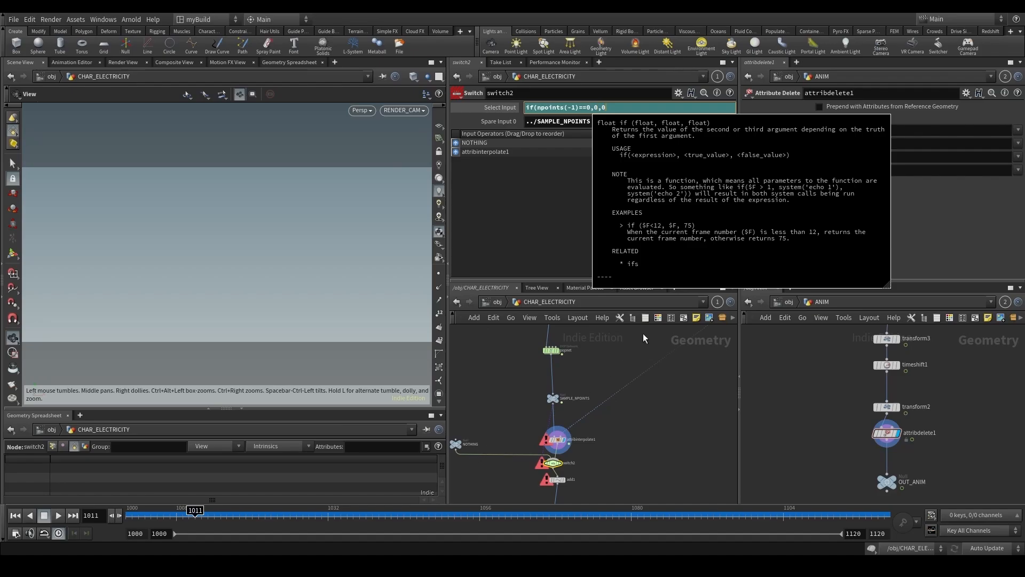
type(")")
key("Return")
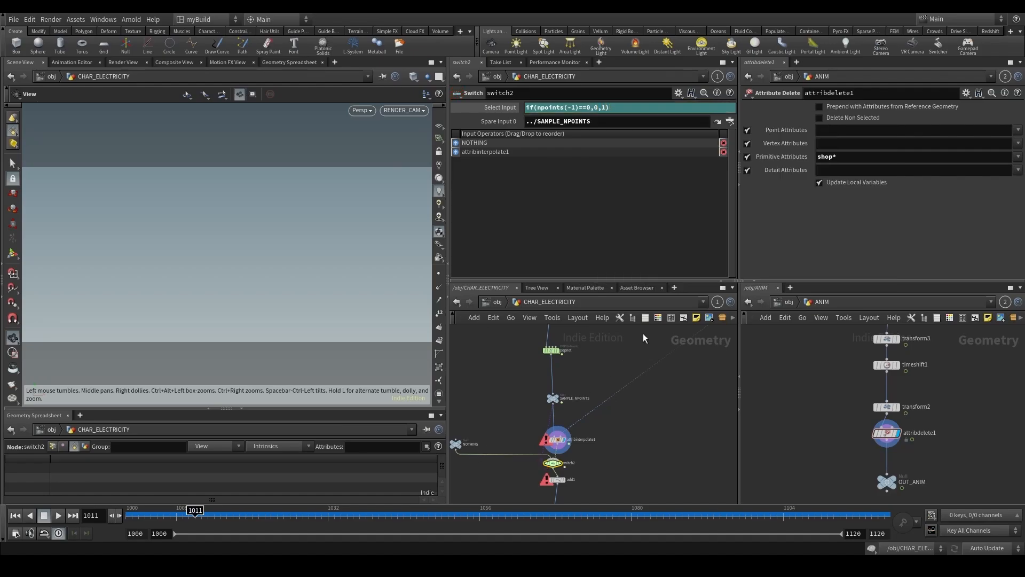
Display switch2, scrub to frame 1020, and display add1 to check the switch and the joined lines.
scroll(531, 476, "up", 2)
left_click(574, 458)
middle_click_drag(613, 458, 631, 401)
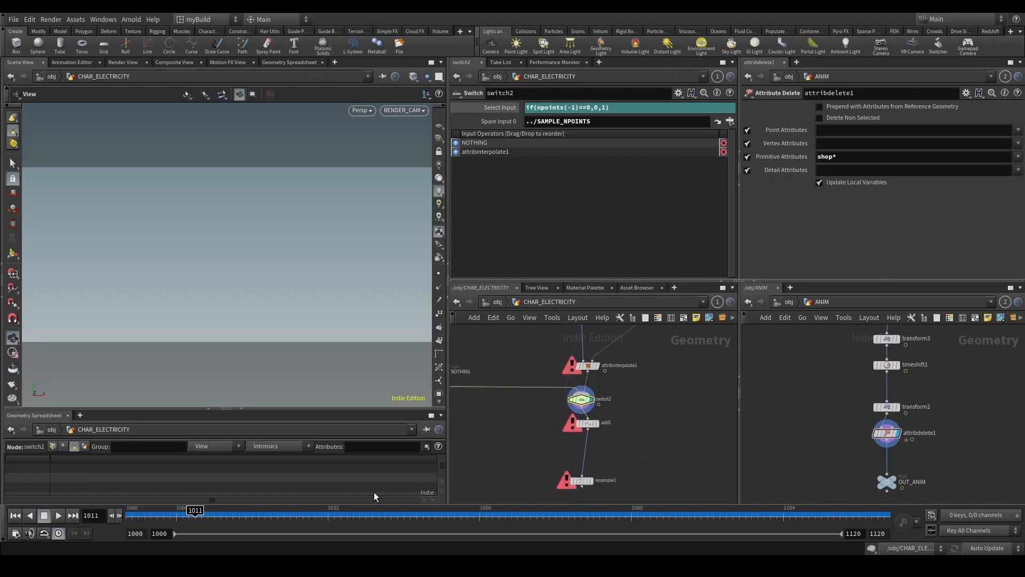
left_click_drag(195, 514, 252, 510)
scroll(604, 427, "down", 2)
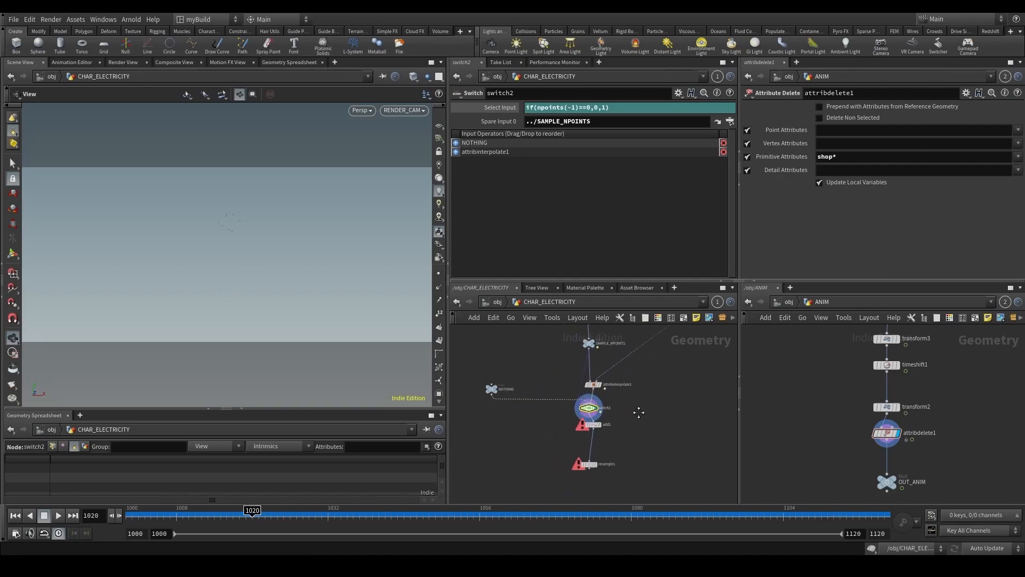
middle_click_drag(641, 412, 626, 438)
scroll(537, 443, "up", 2)
left_click_drag(618, 439, 623, 432)
left_click(604, 453)
middle_click_drag(677, 465, 653, 383)
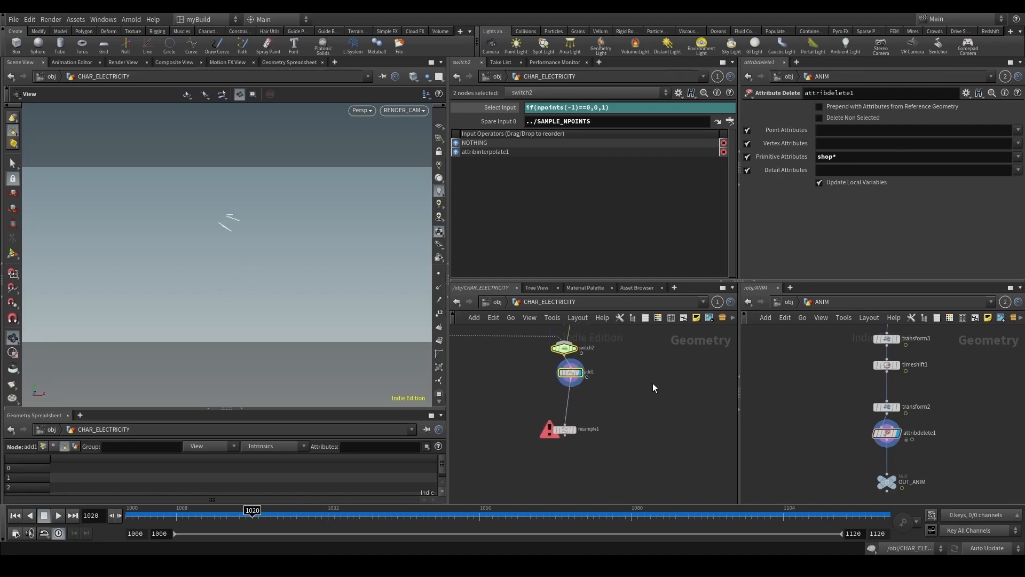
Display resample1, scrub to frame 1039, and turn on point markers in the viewport.
left_click_drag(273, 517, 366, 518)
left_click_drag(552, 476, 625, 411)
key("r")
left_click_drag(253, 518, 373, 517)
left_click(438, 275)
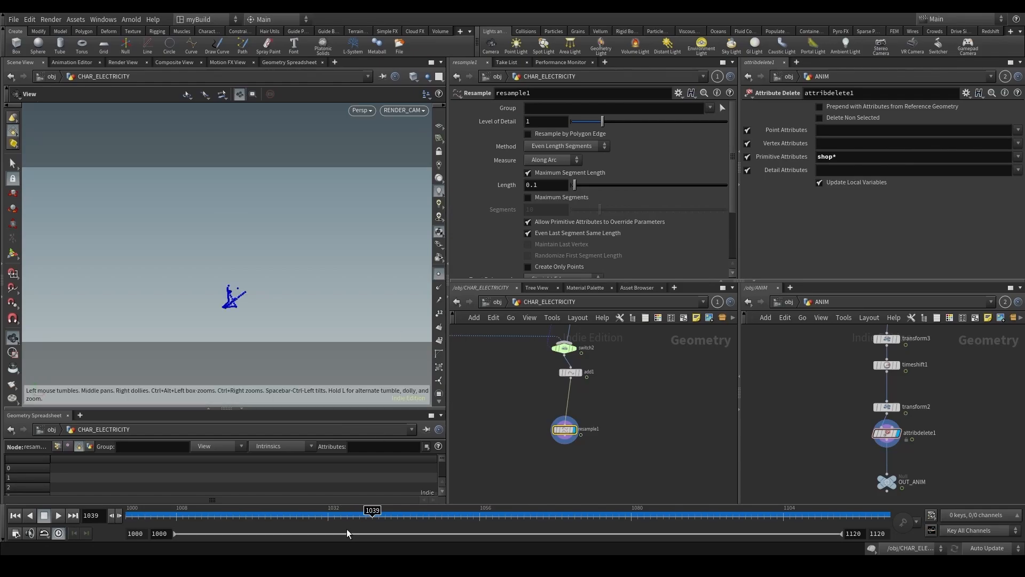
Scrub back through the early frames, play the animation, and save the scene.
left_click_drag(289, 517, 127, 517)
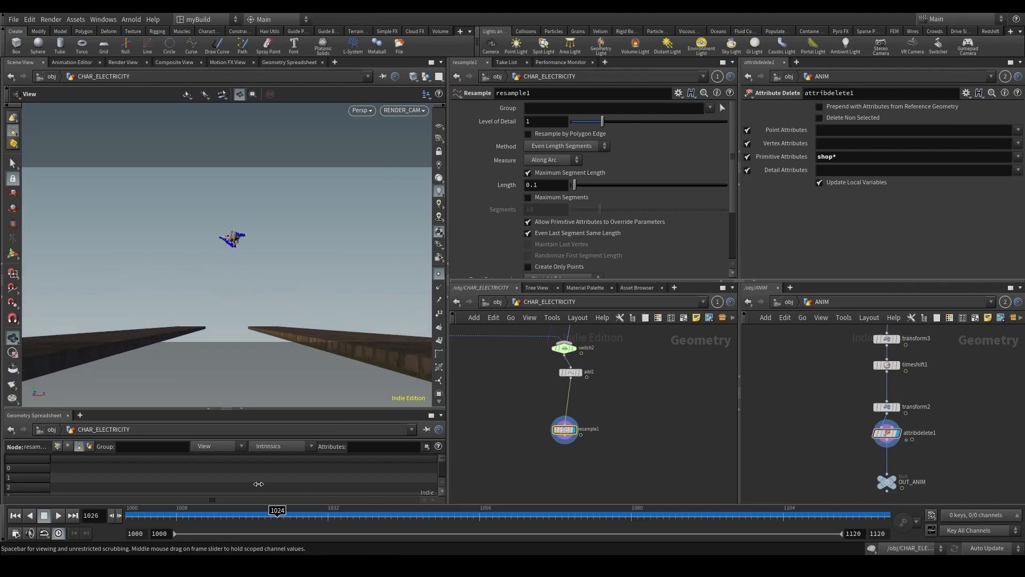
left_click(58, 515)
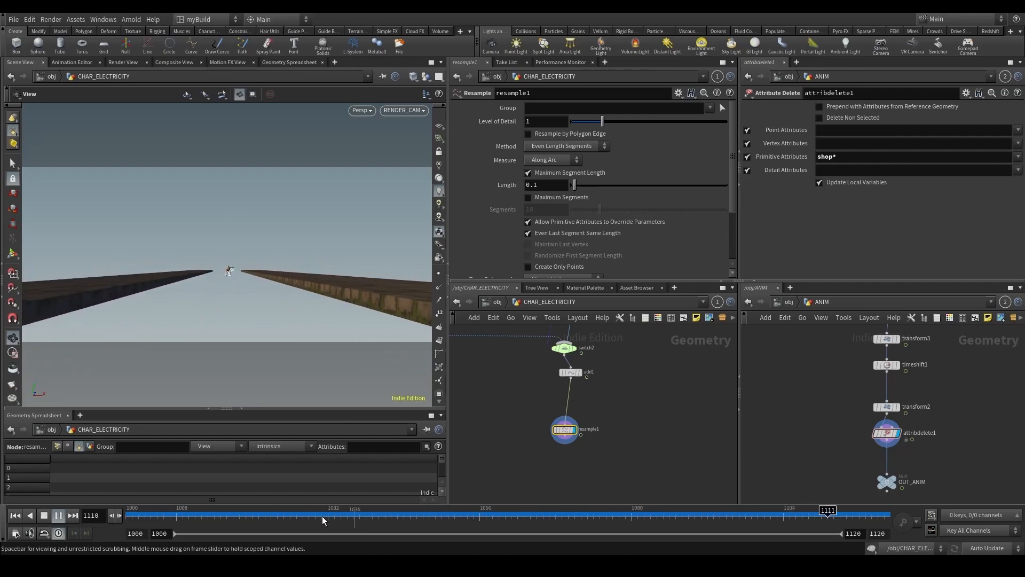
key("ctrl+s")
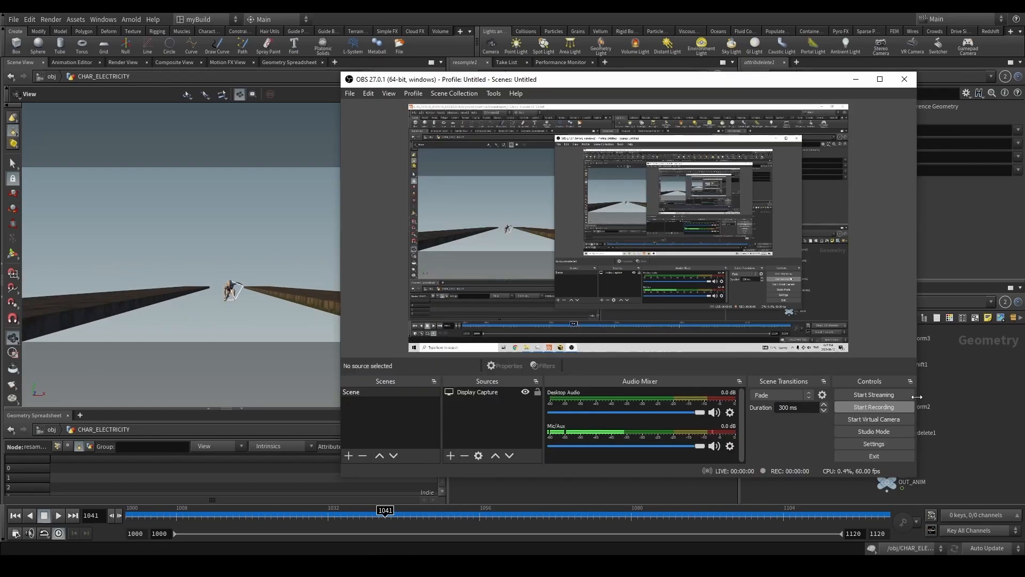
left_click(905, 381)
key("h")
scroll(663, 394, "down", 1)
scroll(609, 449, "up", 1)
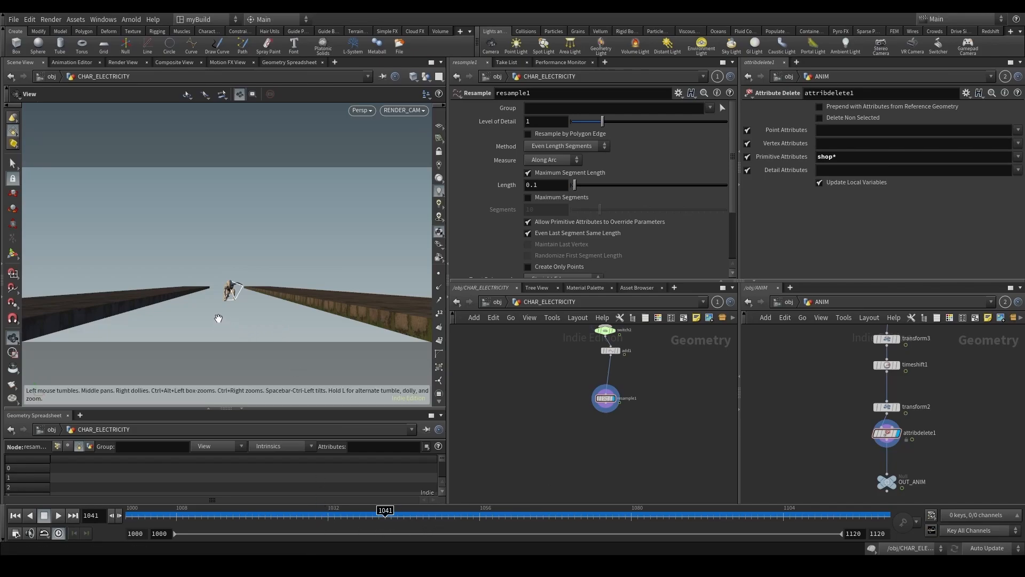
Bring the character up close outside the render camera, and show point markers and primitive numbers on the resampled lines.
scroll(229, 272, "up", 6)
left_click_drag(238, 311, 87, 337)
left_click_drag(201, 320, 230, 319)
left_click(439, 273)
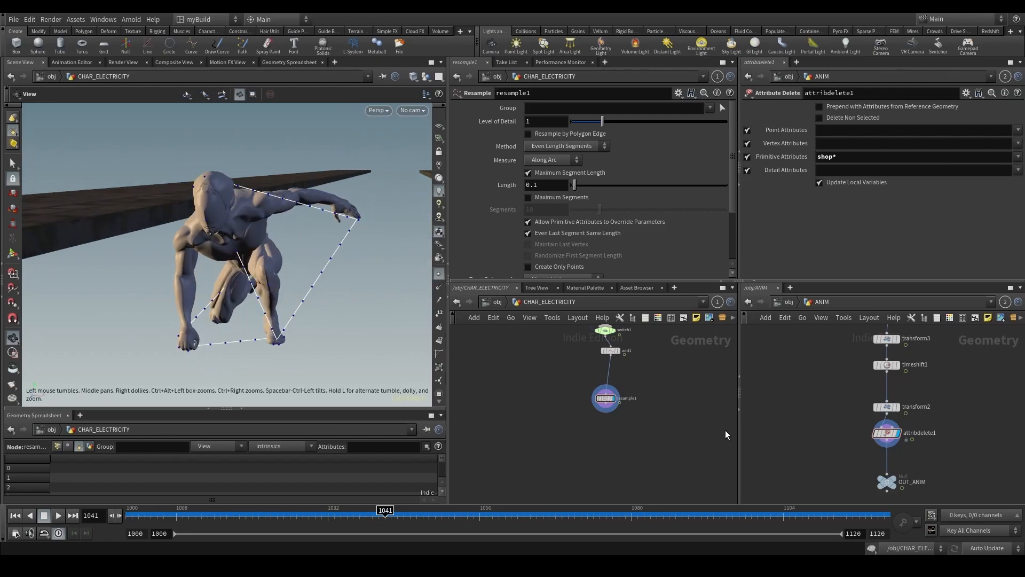
left_click_drag(566, 378, 626, 415)
left_click_drag(352, 241, 295, 279)
left_click(439, 341)
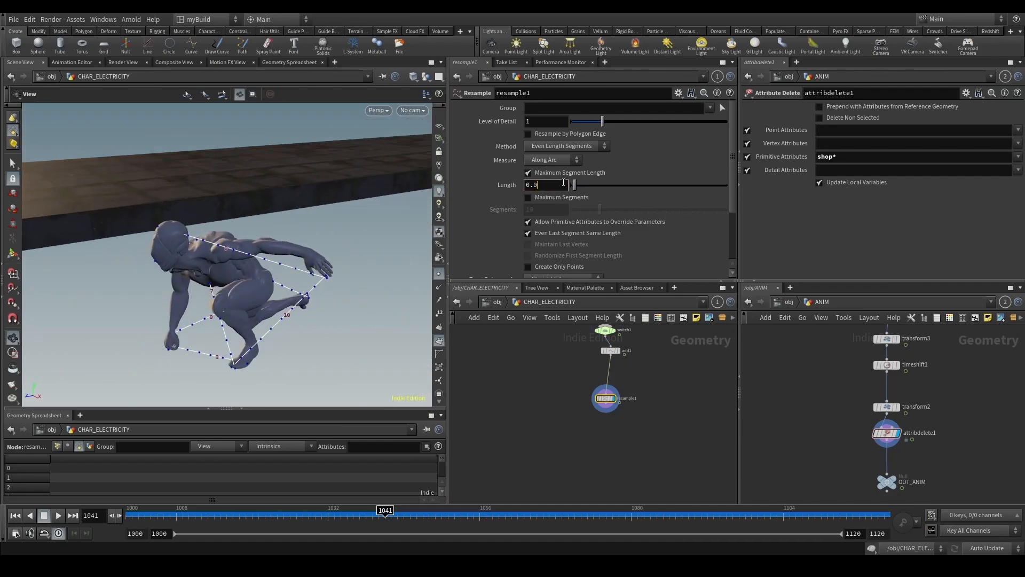
Set resample1's maximum segment length to 0.05 and enable its Curve U Attribute output.
key("Return")
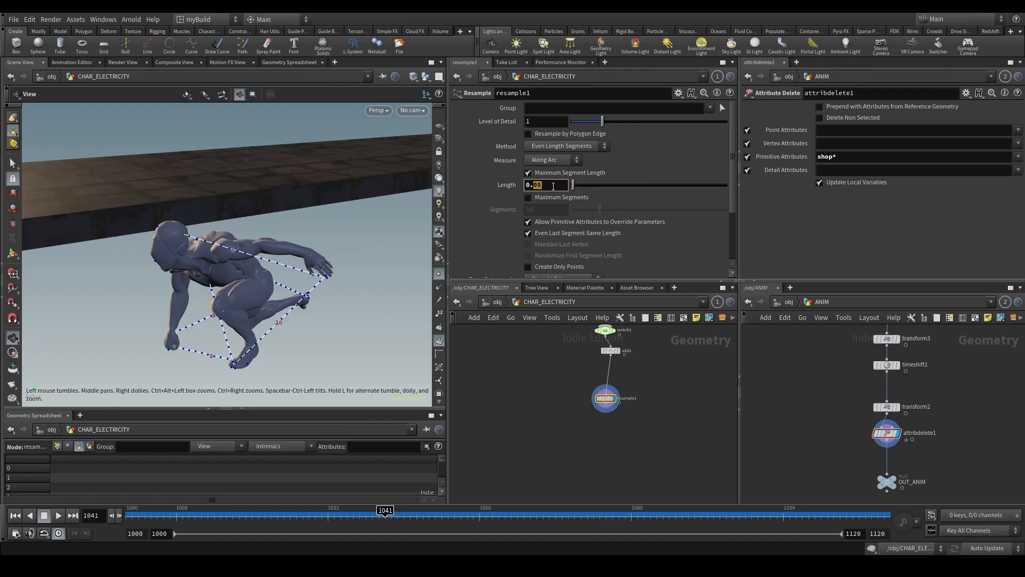
scroll(212, 255, "up", 3)
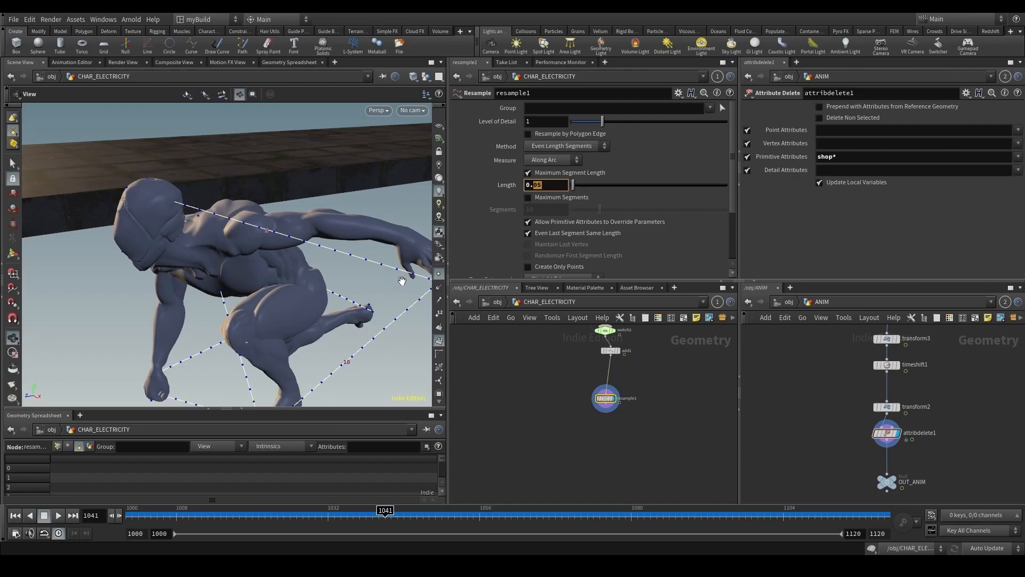
left_click(656, 410)
middle_click_drag(665, 414, 628, 418)
right_click_drag(247, 329, 316, 321)
scroll(592, 265, "down", 3)
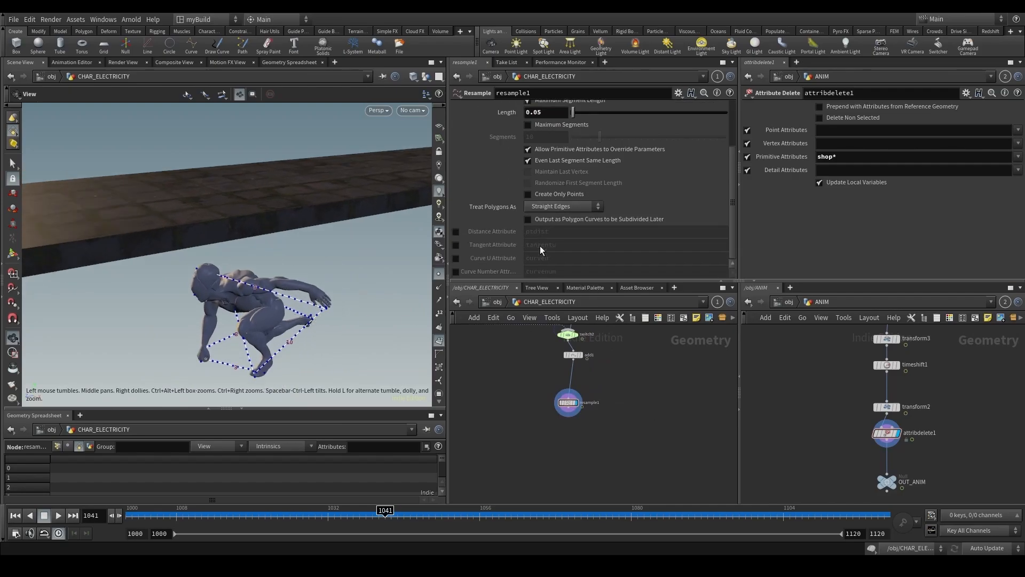
left_click(455, 258)
Add an Attribute VOP node below resample1 and connect resample1 to its first input.
scroll(623, 457, "down", 2)
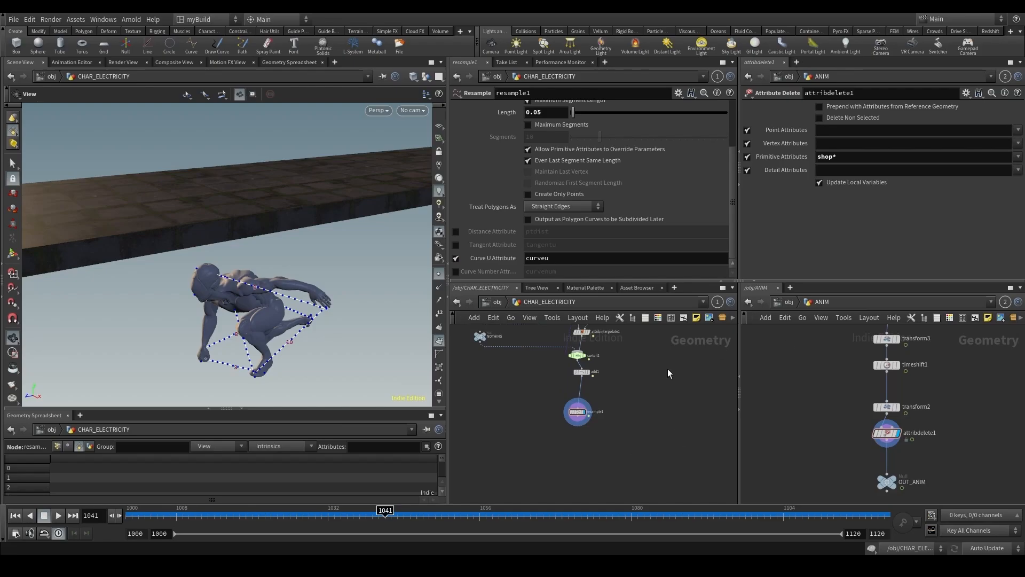
middle_click_drag(624, 453, 628, 386)
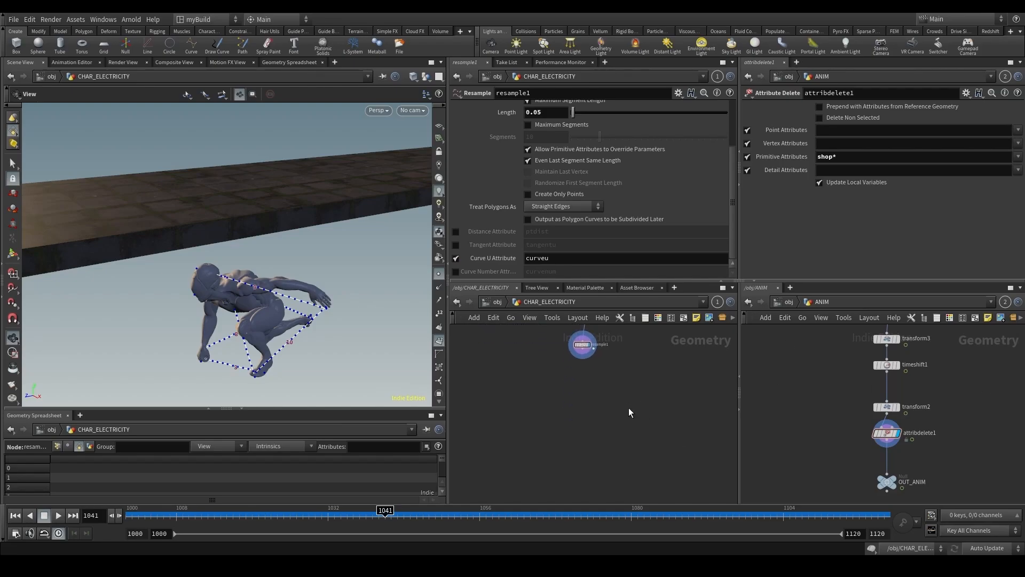
key("Tab")
type("attv")
key("Return")
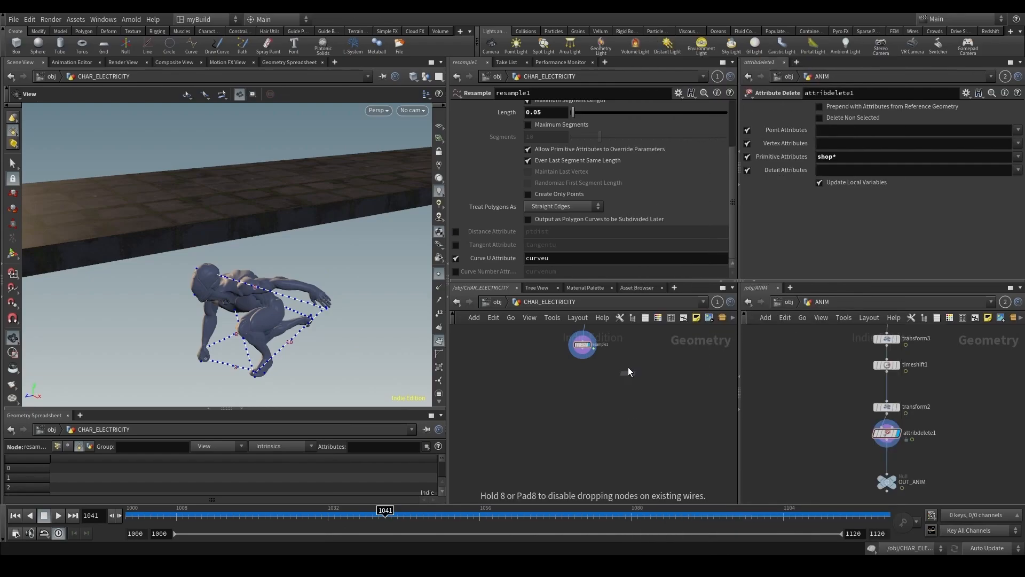
left_click(600, 400)
scroll(590, 350, "up", 2)
left_click(591, 340)
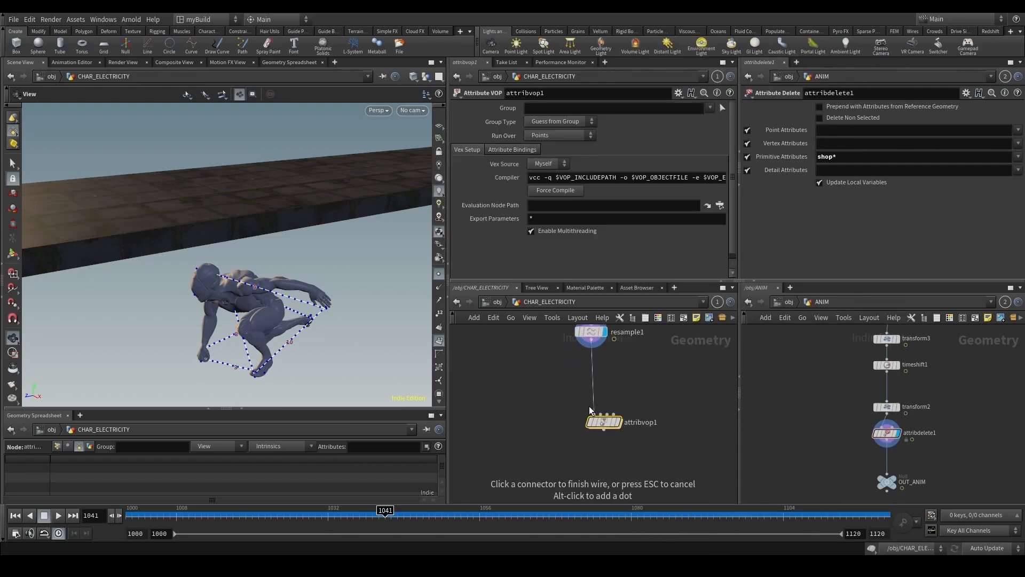
left_click(593, 412)
left_click_drag(604, 421, 582, 398)
Rename the new Attribute VOP node as Noise and open its inner network.
double_click(626, 400)
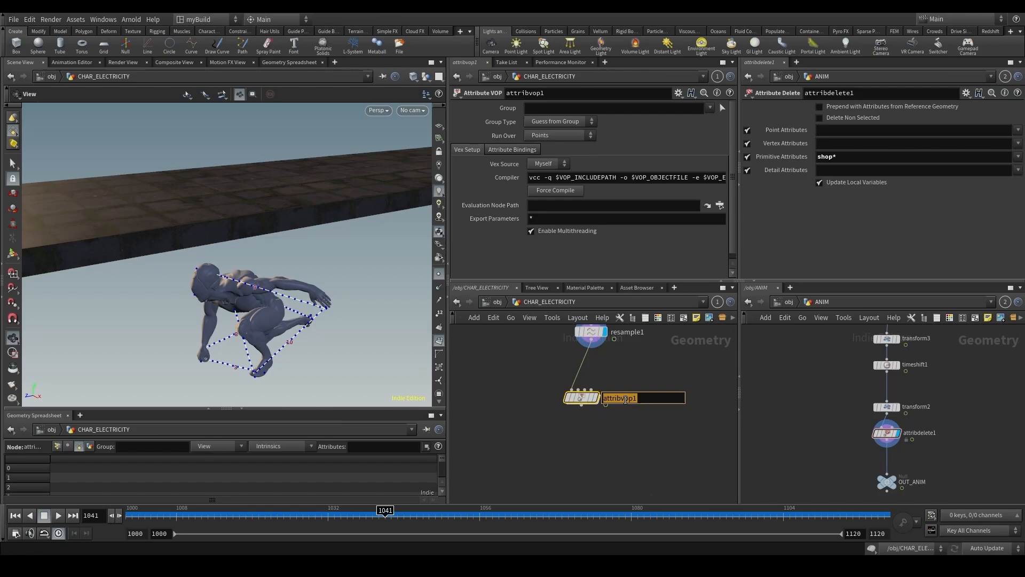
type("Noise")
key("Return")
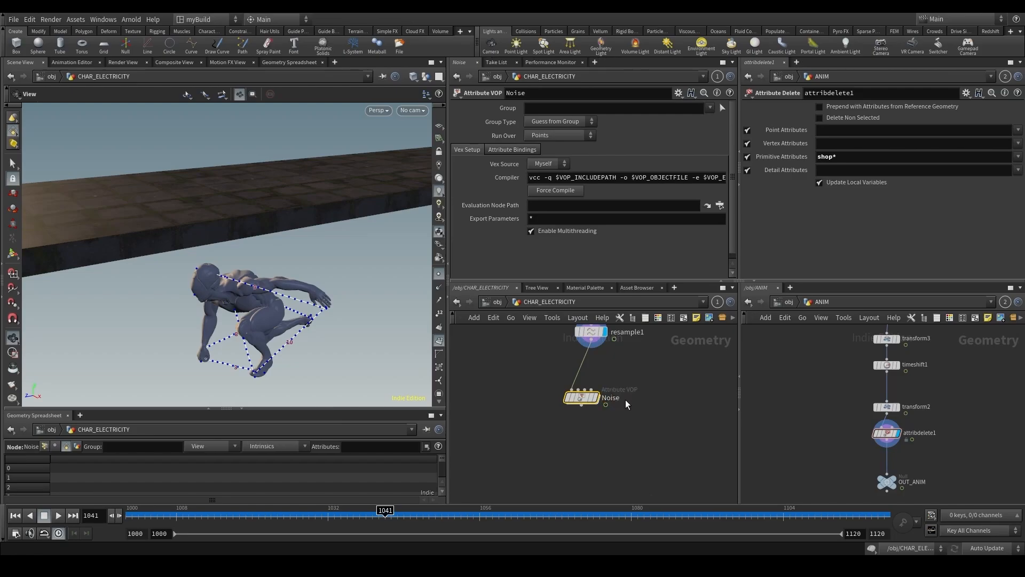
double_click(578, 397)
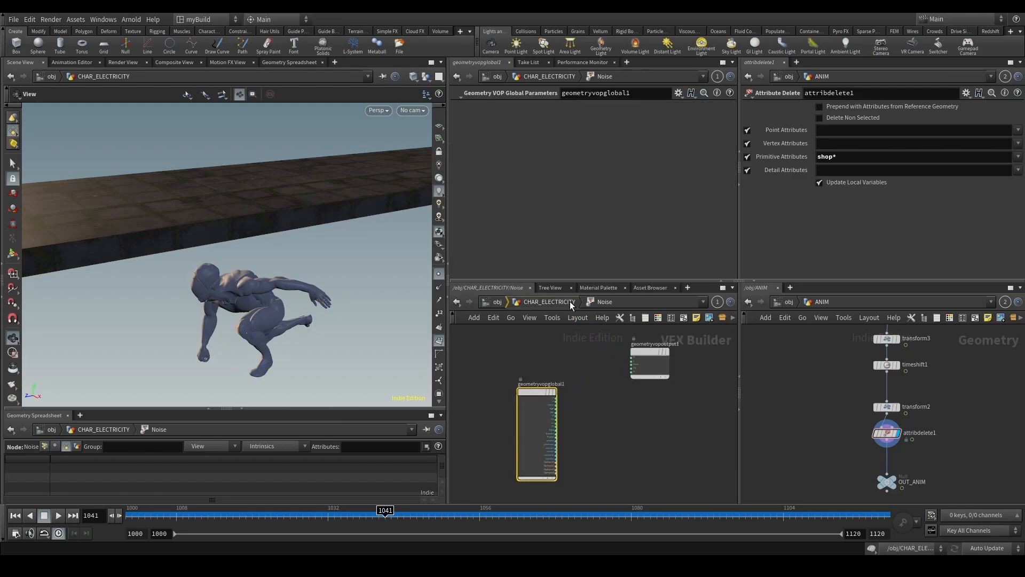
Add a Turbulent Noise node inside the Noise network and connect the global P output to its position input.
left_click(569, 303)
double_click(579, 397)
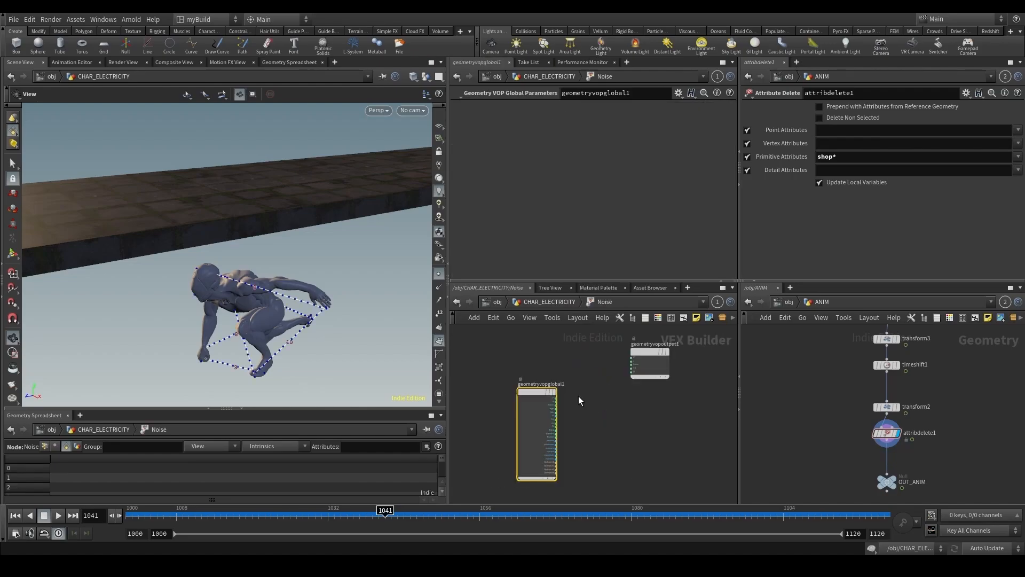
key("Tab")
type("tu")
key("Return")
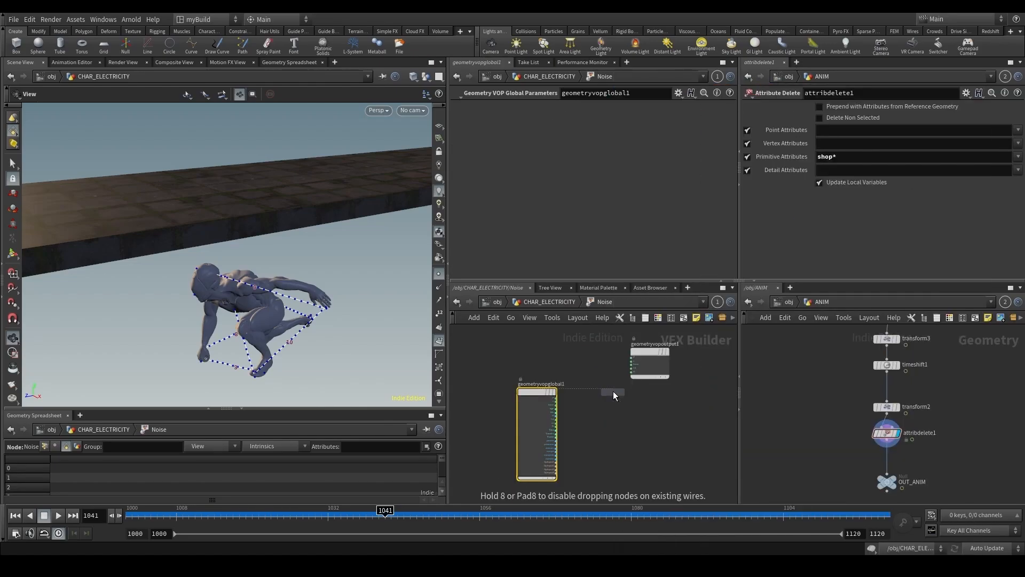
left_click(616, 390)
scroll(584, 394, "up", 2)
left_click(545, 399)
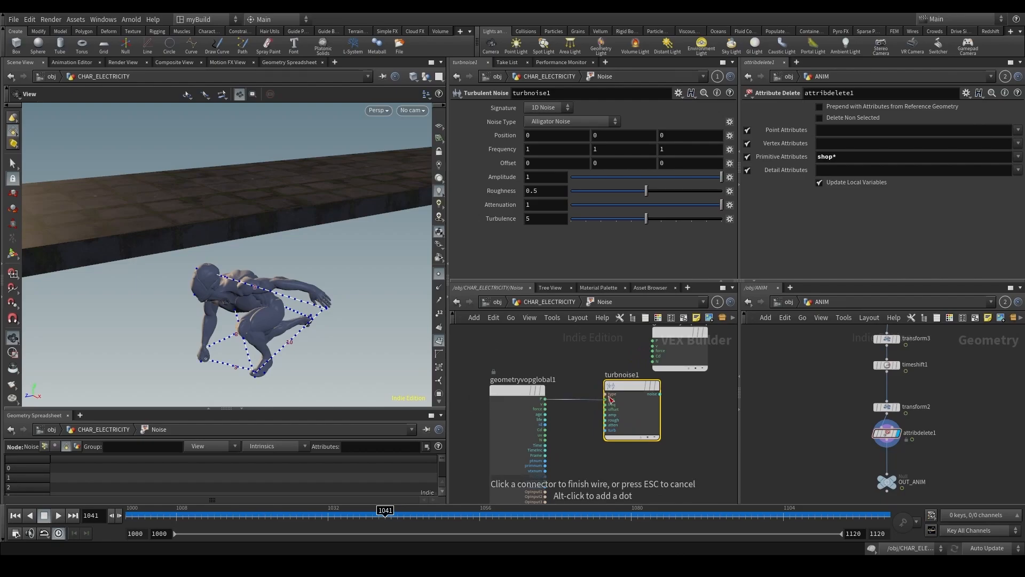
left_click(605, 400)
scroll(697, 400, "down", 1)
Move geometryvopoutput1 farther from turbnoise1, connect the noise output to its P input, and place turbnoise1 lower in the network.
middle_click_drag(697, 400, 588, 411)
left_click(581, 359)
left_click_drag(581, 358, 720, 390)
scroll(575, 394, "up", 1)
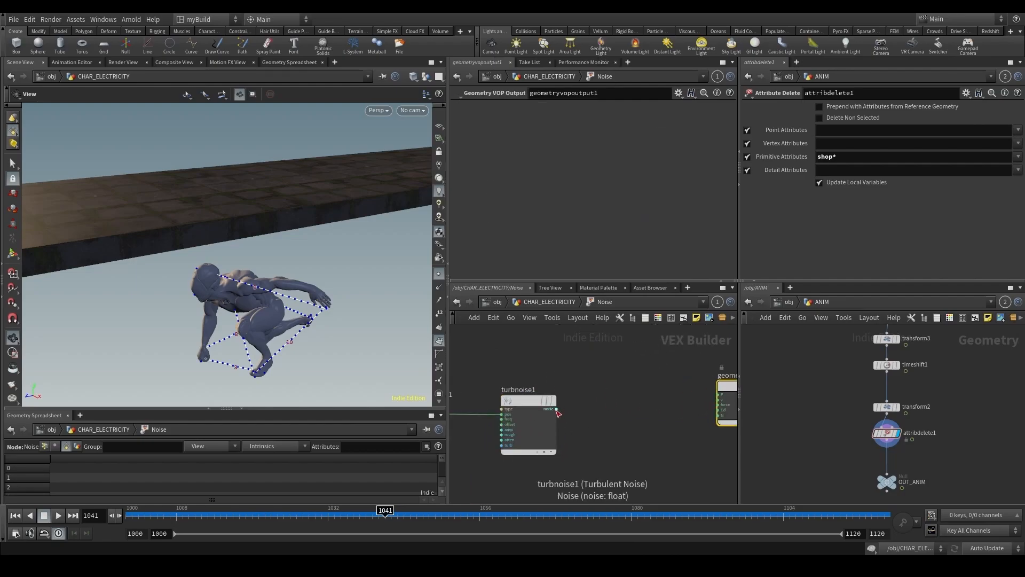
left_click(556, 411)
middle_click_drag(655, 411, 589, 407)
left_click(652, 392)
scroll(586, 421, "down", 3)
middle_click_drag(510, 431, 566, 430)
left_click_drag(550, 389, 550, 430)
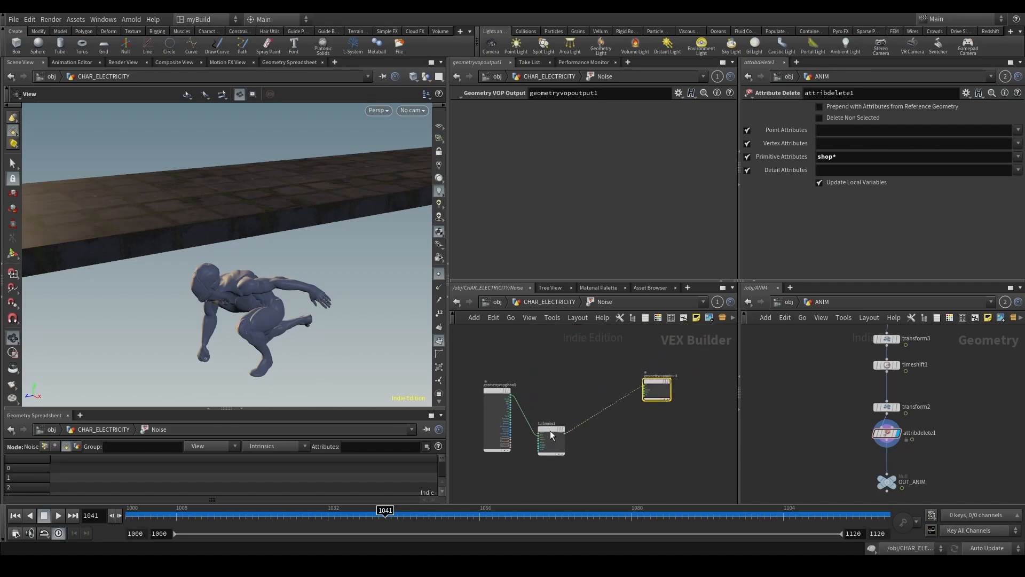
Place an Add node above turbnoise1 and connect the global P output to its first input.
key("Tab")
type("add")
key("Return")
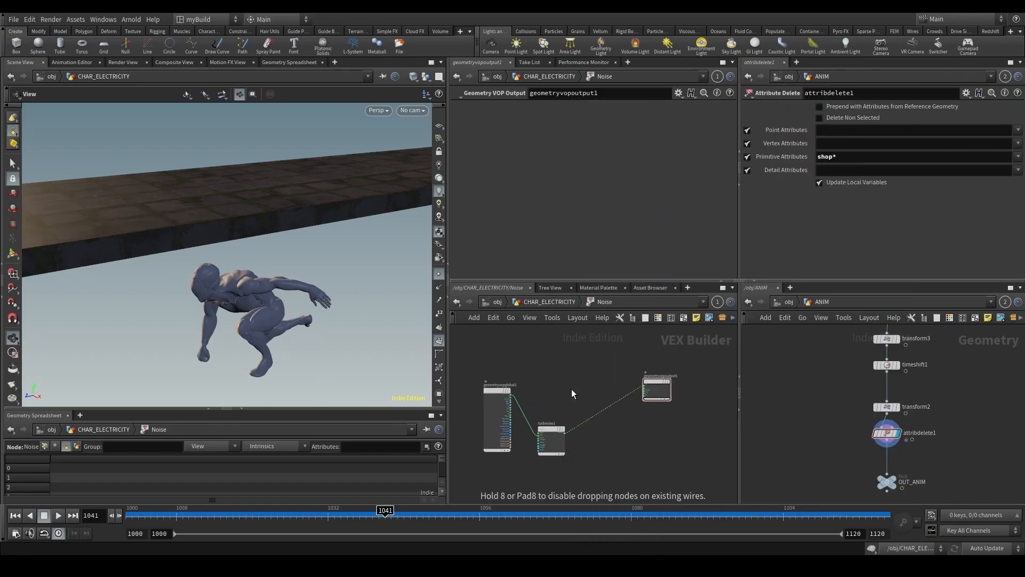
left_click(571, 389)
scroll(572, 389, "up", 2)
left_click(470, 400)
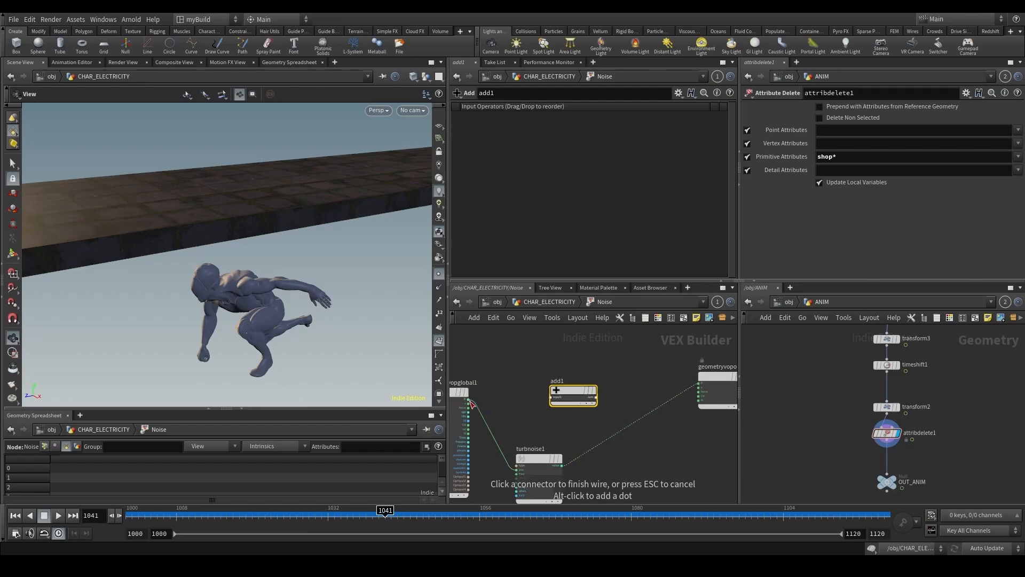
left_click(572, 395)
Wire add1 so it sums global P and turbnoise1's noise, with its result feeding the P input of geometryvopoutput1.
left_click(562, 463)
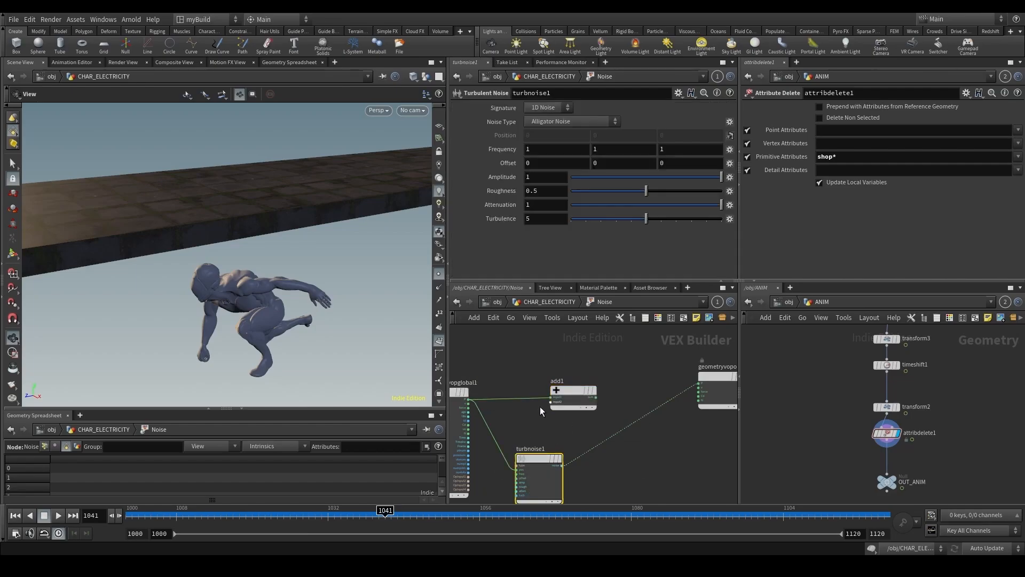
left_click(553, 404)
left_click_drag(601, 445, 596, 397)
key("Escape")
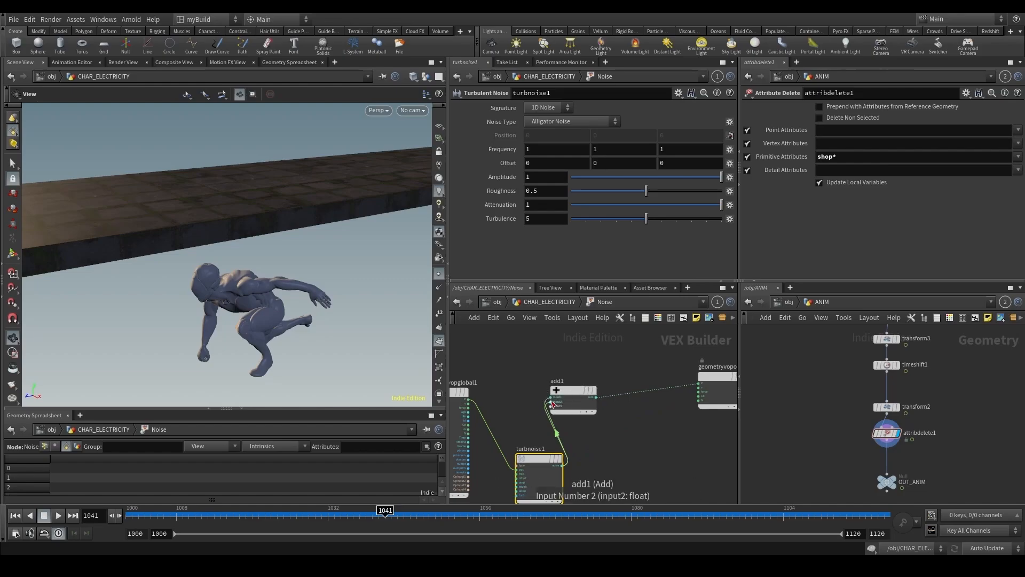
left_click(553, 398)
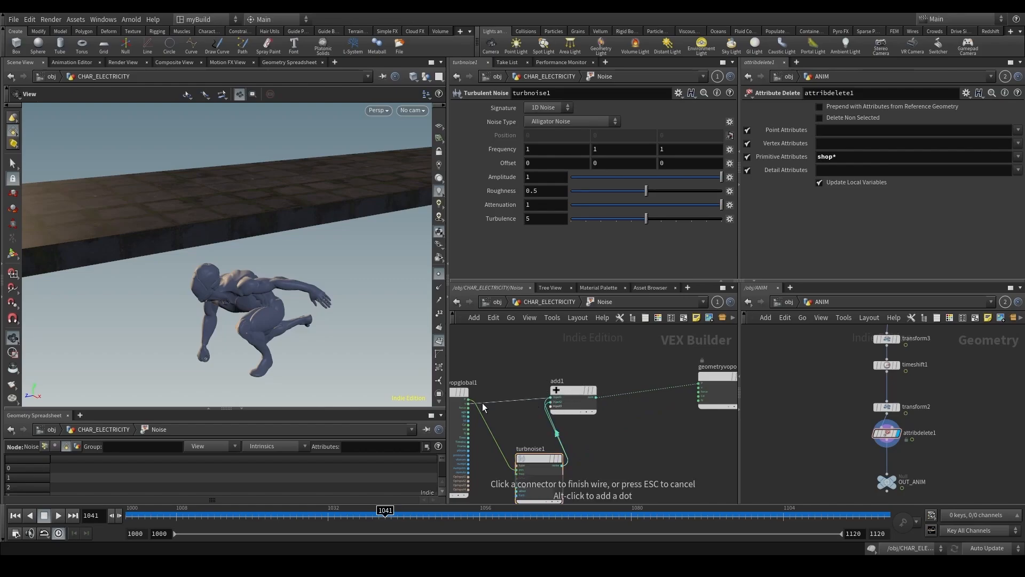
left_click(486, 403)
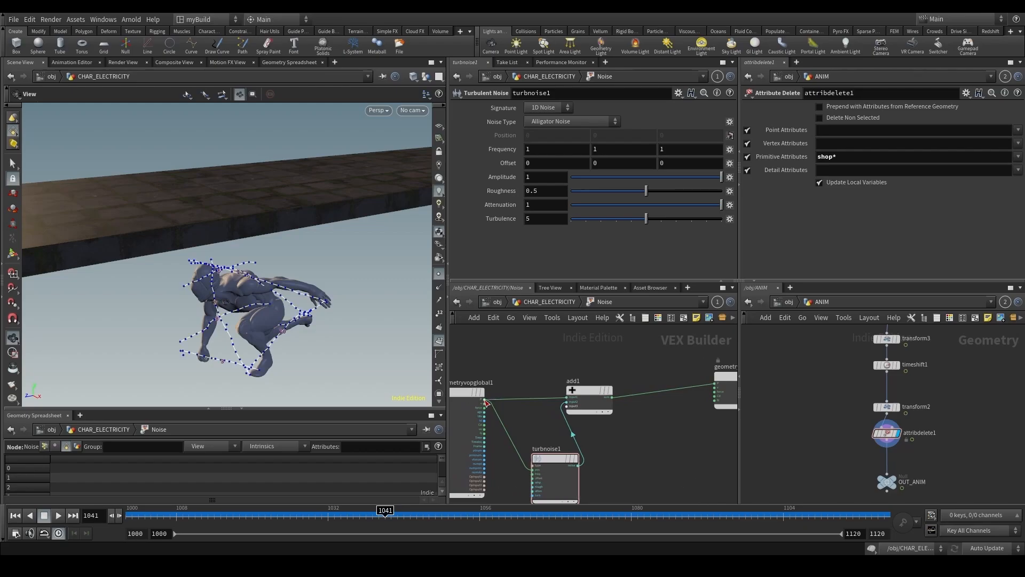
Move add1 and geometryvopoutput1 away from turbnoise1, and create input parameters for turbnoise1.
scroll(240, 347, "down", 3)
scroll(607, 465, "down", 1)
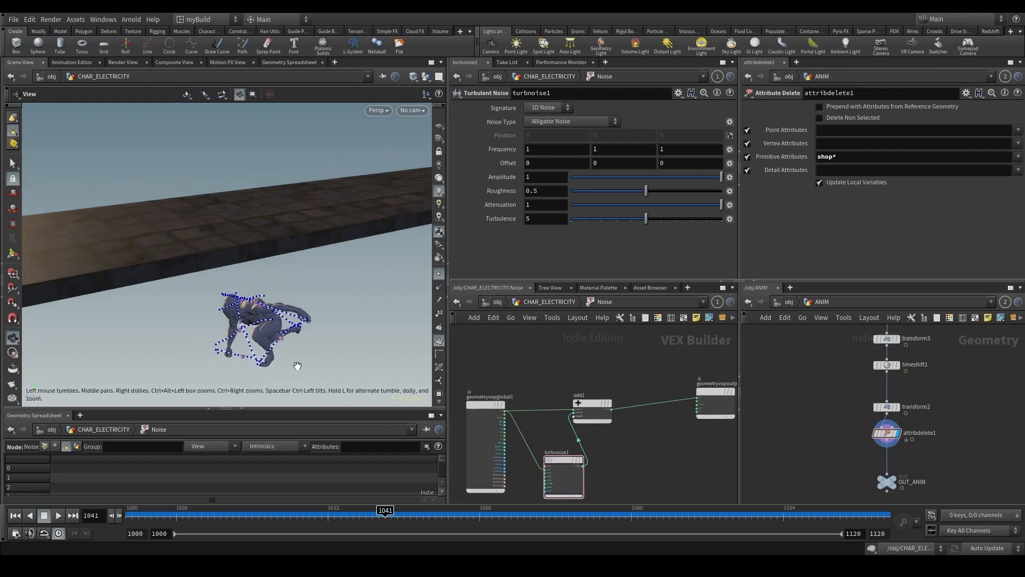
left_click_drag(297, 367, 325, 331)
scroll(640, 428, "down", 2)
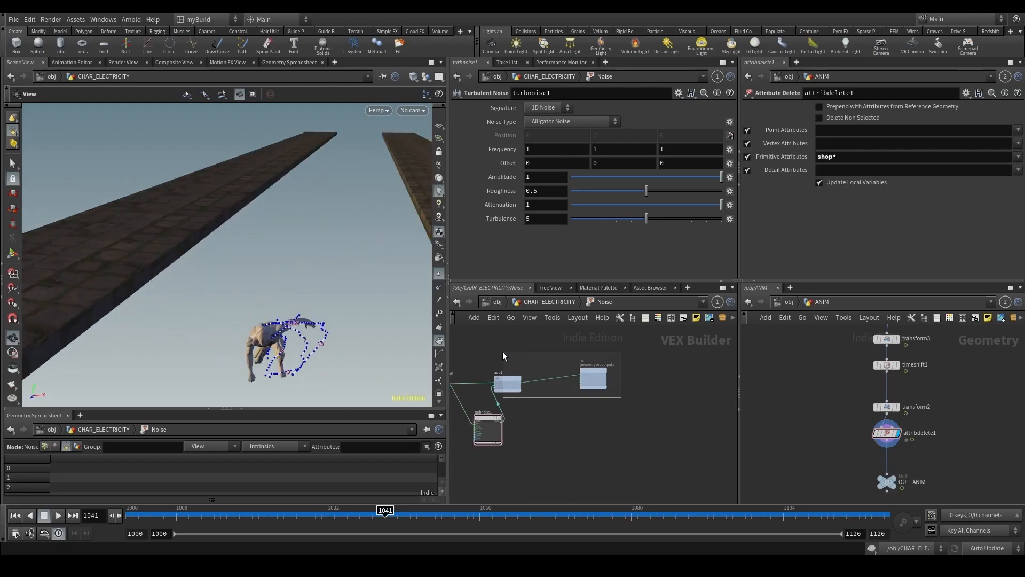
left_click_drag(503, 355, 596, 378)
left_click(485, 424)
right_click(482, 422)
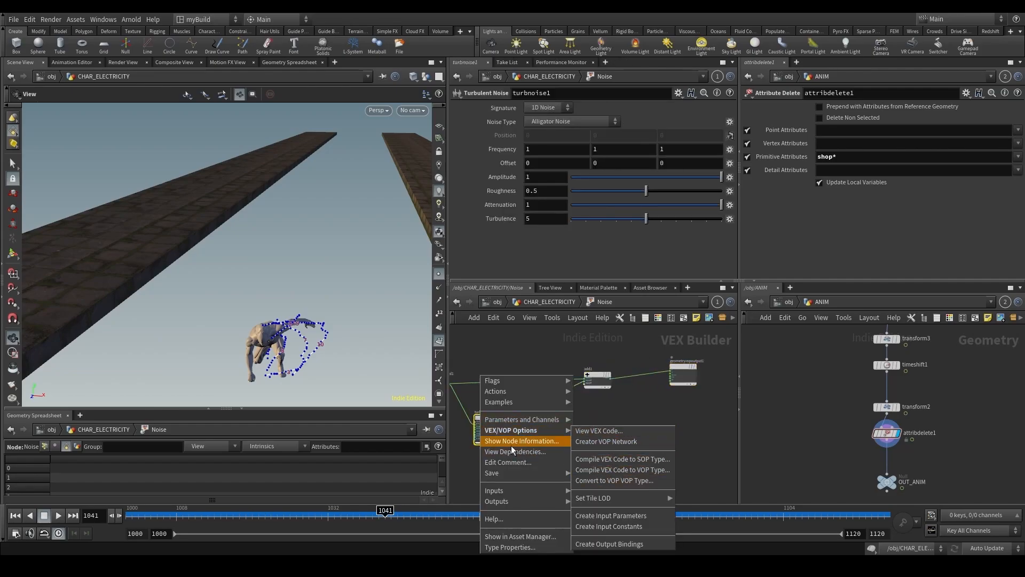
left_click(611, 515)
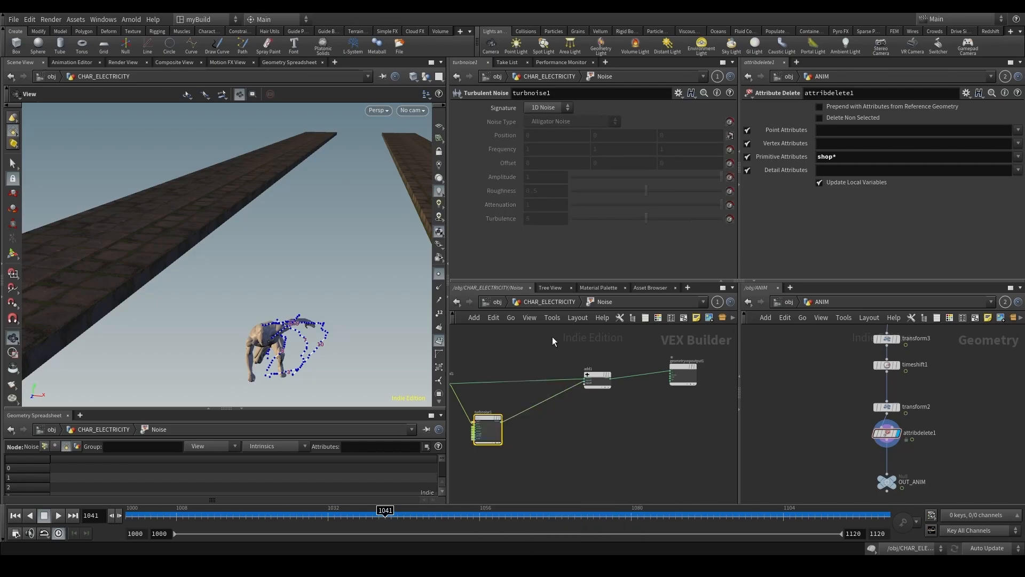
Return to the CHAR_ELECTRICITY network and set the Noise node's noise type to Sparse Convolution Noise.
left_click(546, 301)
scroll(534, 241, "down", 3)
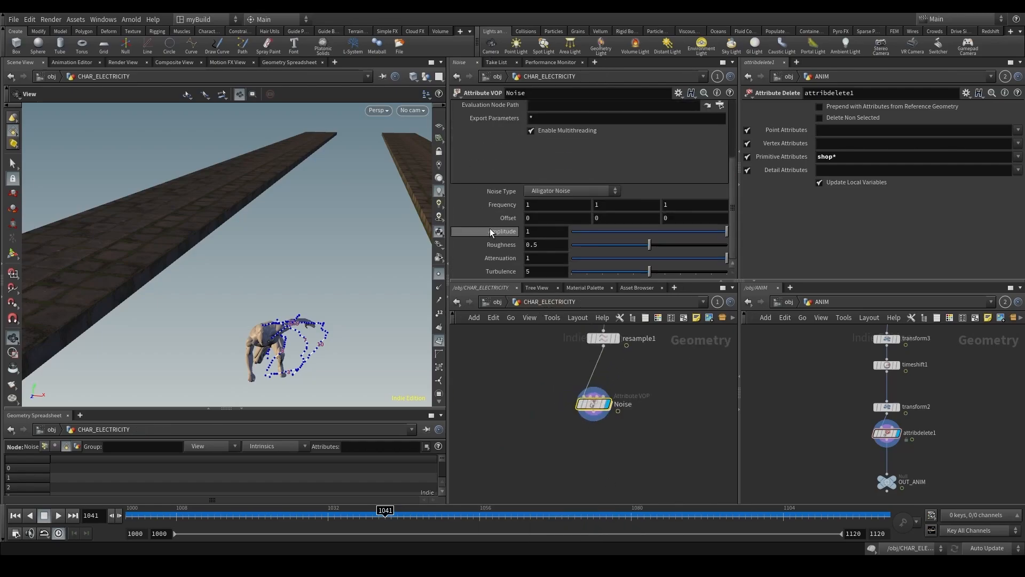
left_click(556, 192)
left_click(549, 220)
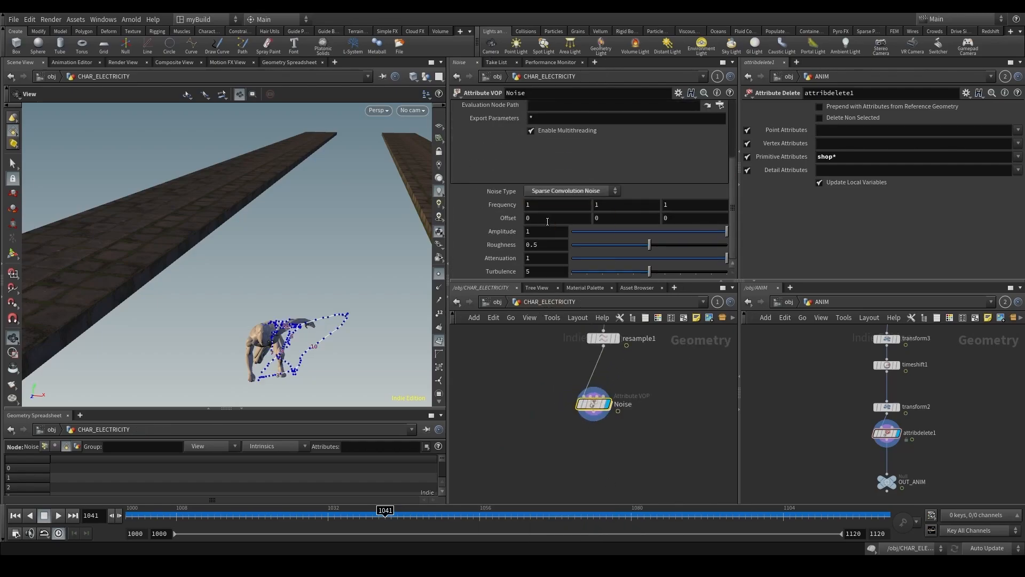
Inside the Noise network, change turbnoise1's signature to 3D Noise and check the displaced lines around the character.
double_click(598, 404)
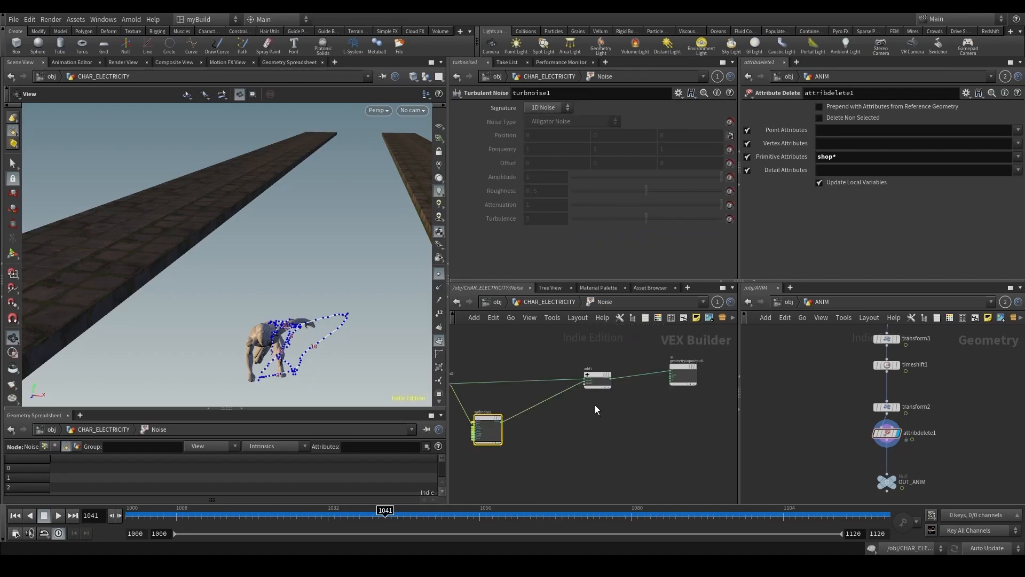
left_click(594, 380)
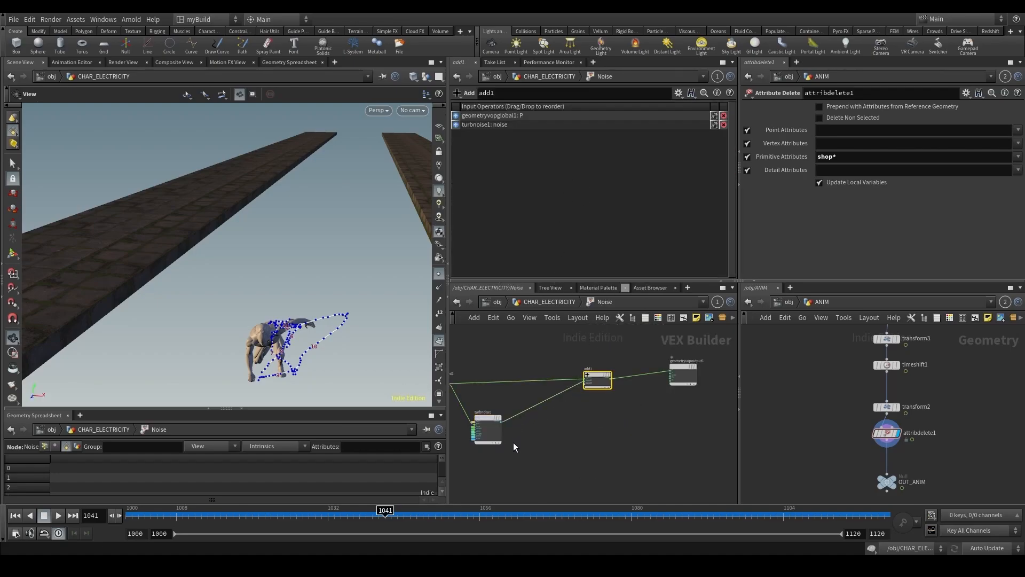
left_click(487, 430)
left_click(546, 108)
left_click(545, 130)
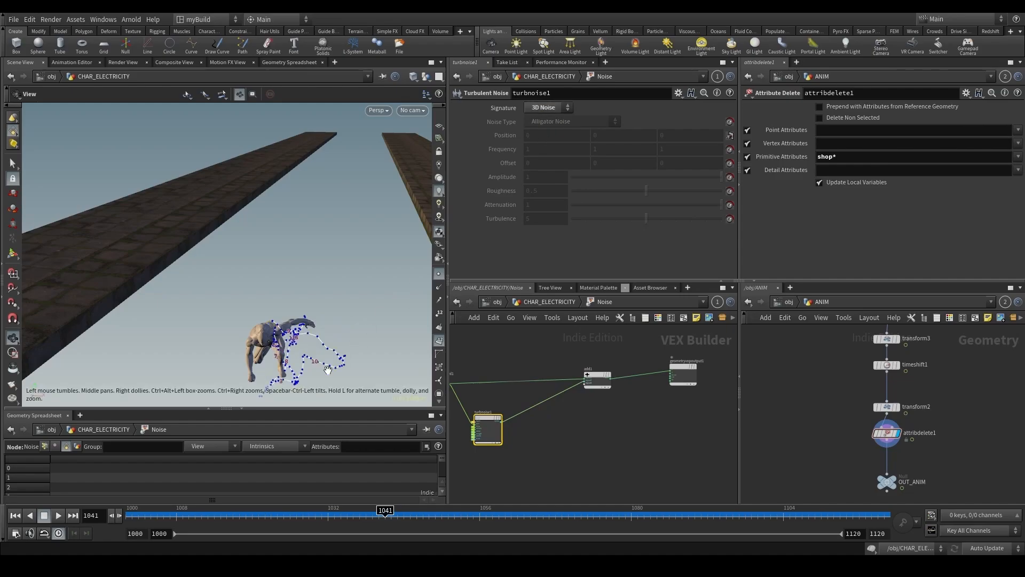
left_click_drag(230, 299, 263, 308)
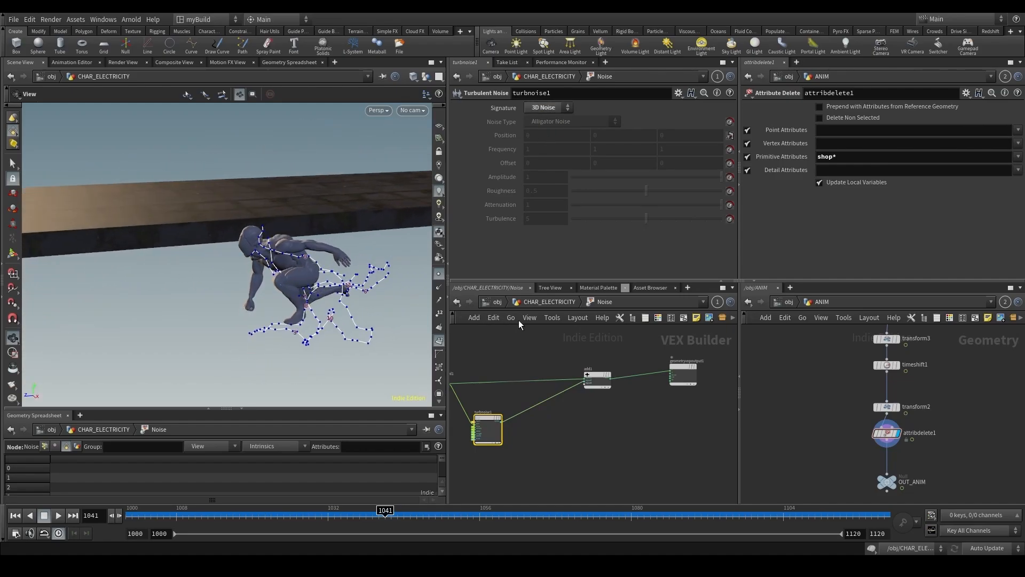
Back on the Noise node, set the frequency to 2 on all three axes and the amplitude to 0.381.
left_click(536, 300)
left_click(531, 188)
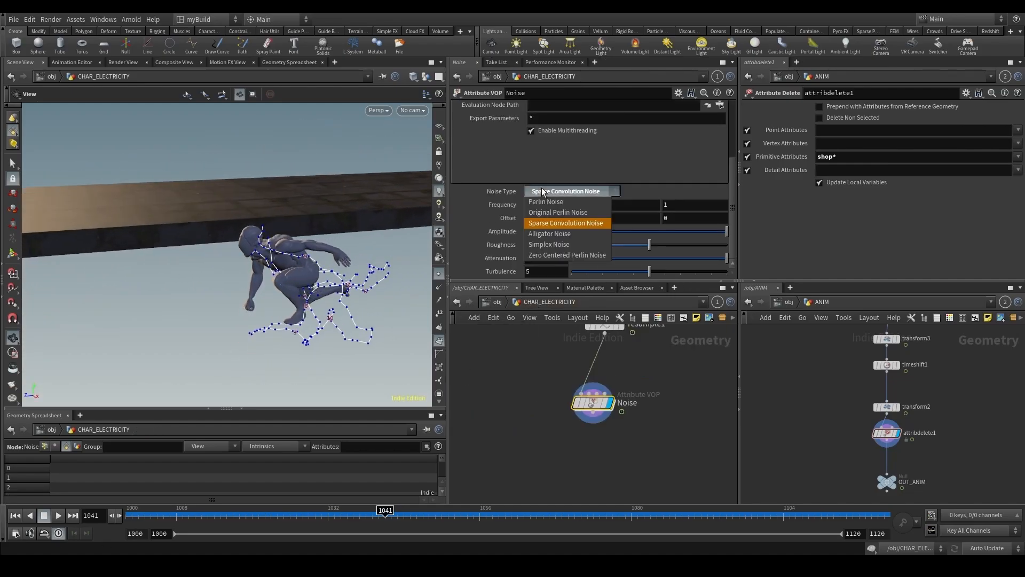
left_click(486, 300)
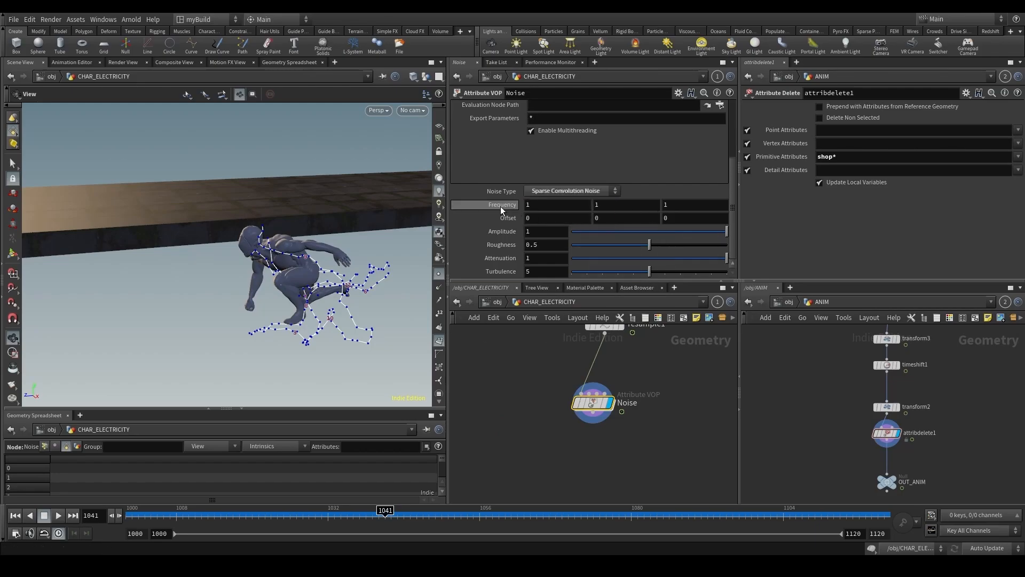
middle_click_drag(501, 206, 550, 203)
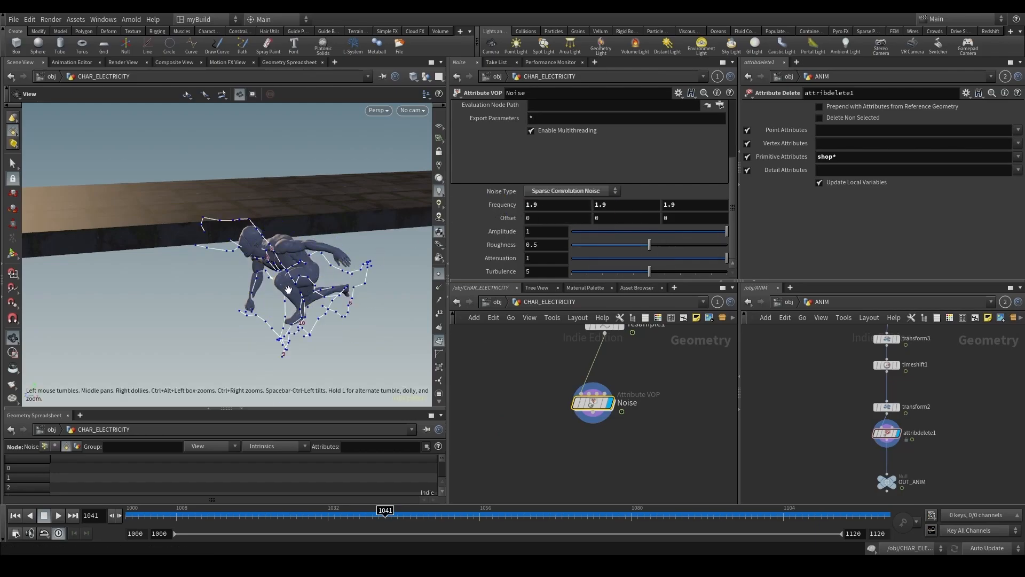
left_click_drag(300, 219, 373, 219)
left_click_drag(644, 232, 679, 233)
mouse_move(320, 291)
left_mouse_down()
mouse_move(344, 287)
mouse_move(331, 280)
left_mouse_up()
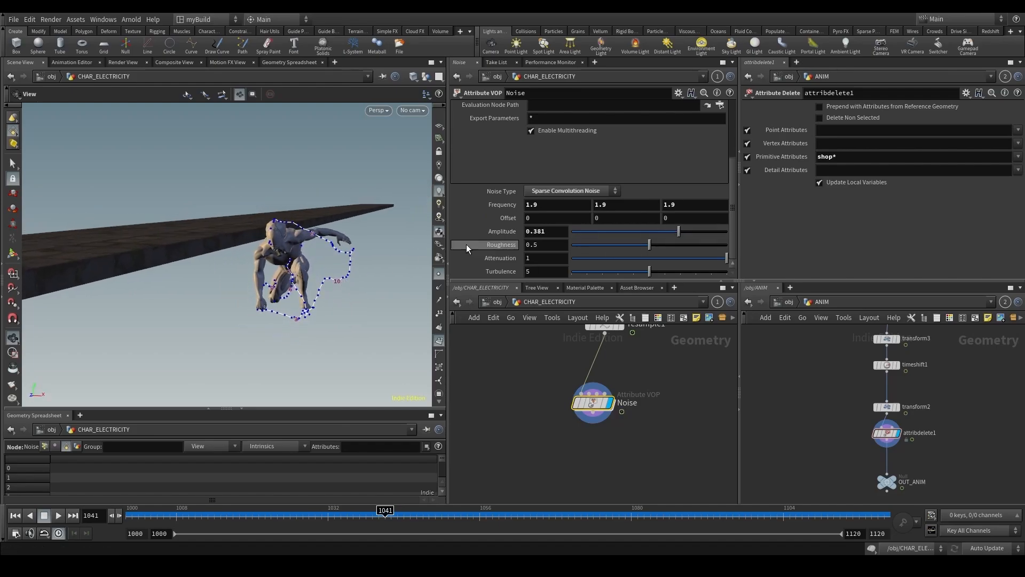
middle_click_drag(503, 207, 521, 204)
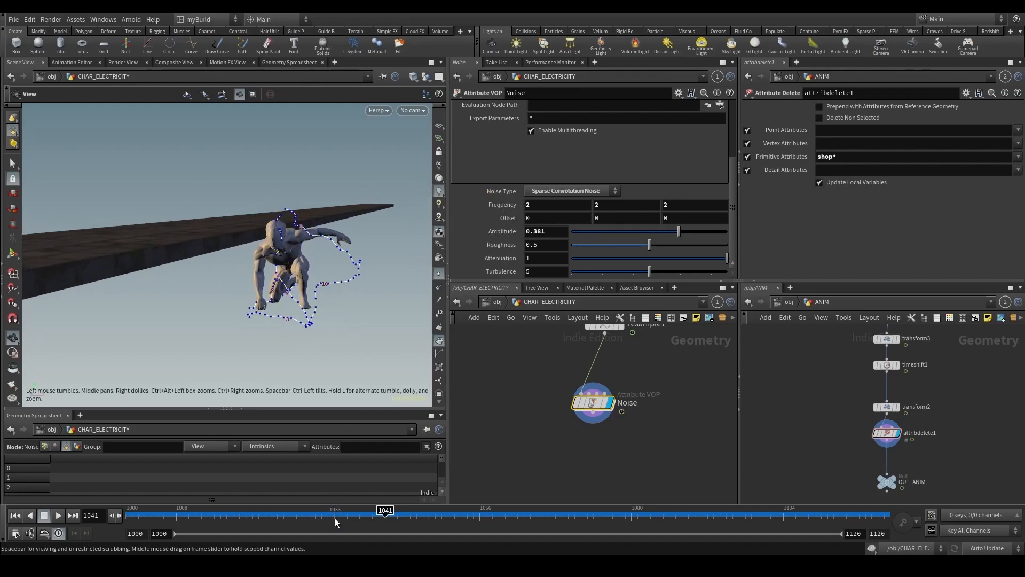
Hide the point markers in the viewport and scrub through the timeline to check the noisy lines.
left_click_drag(320, 514, 430, 510)
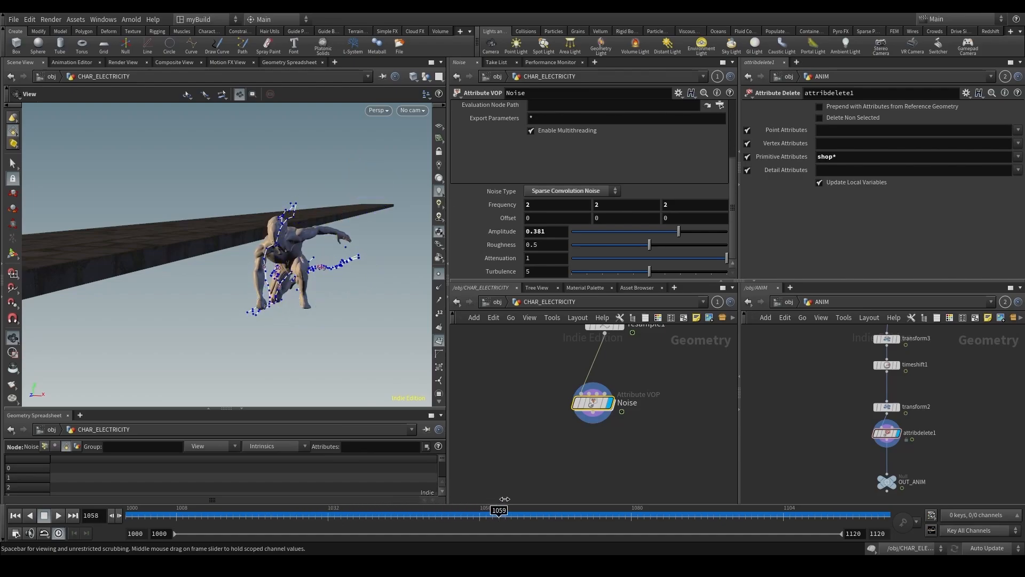
left_click(440, 273)
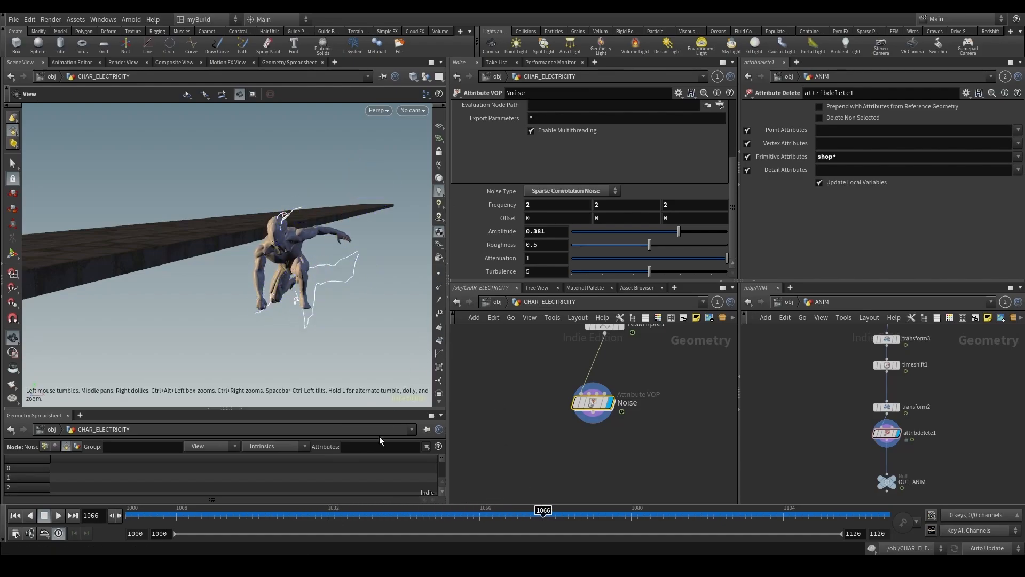
left_click_drag(390, 514, 334, 514)
left_click_drag(288, 288, 329, 293)
left_click_drag(240, 514, 151, 514)
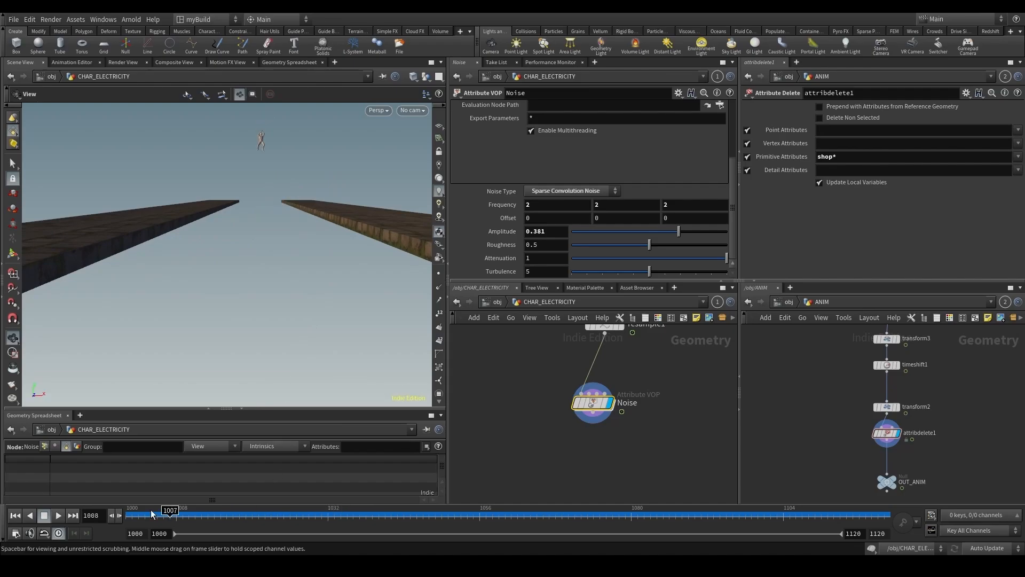
Play the animation to review the electricity lines, stop at frame 1055, and save the scene.
left_click(59, 515)
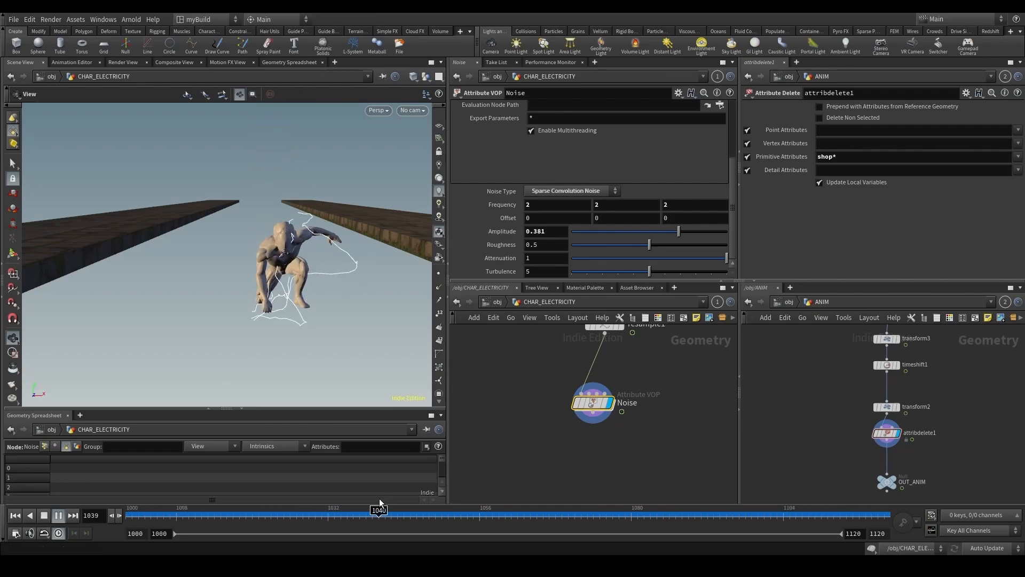
left_click_drag(343, 514, 473, 514)
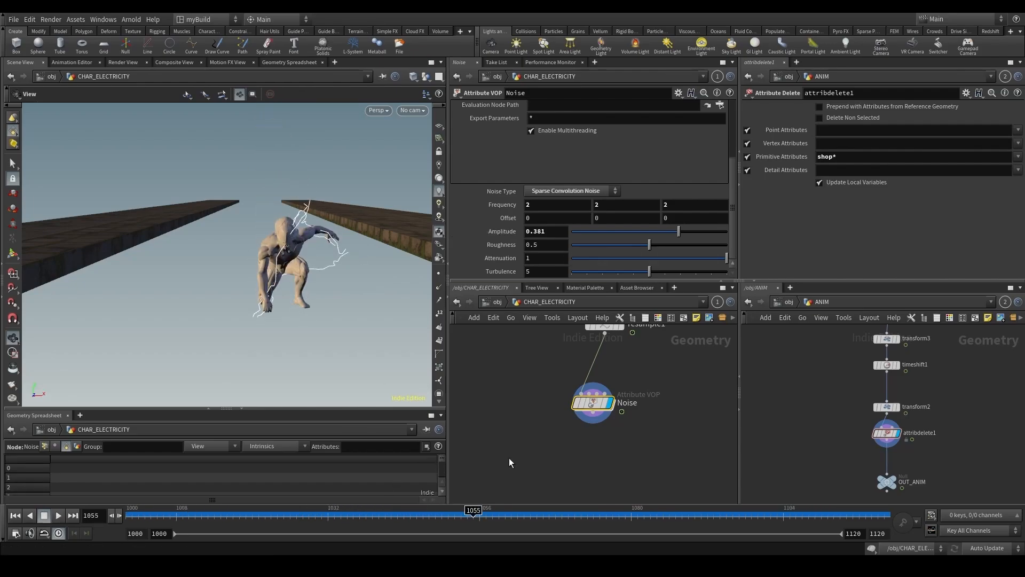
scroll(506, 457, "down", 3)
key("ctrl+s")
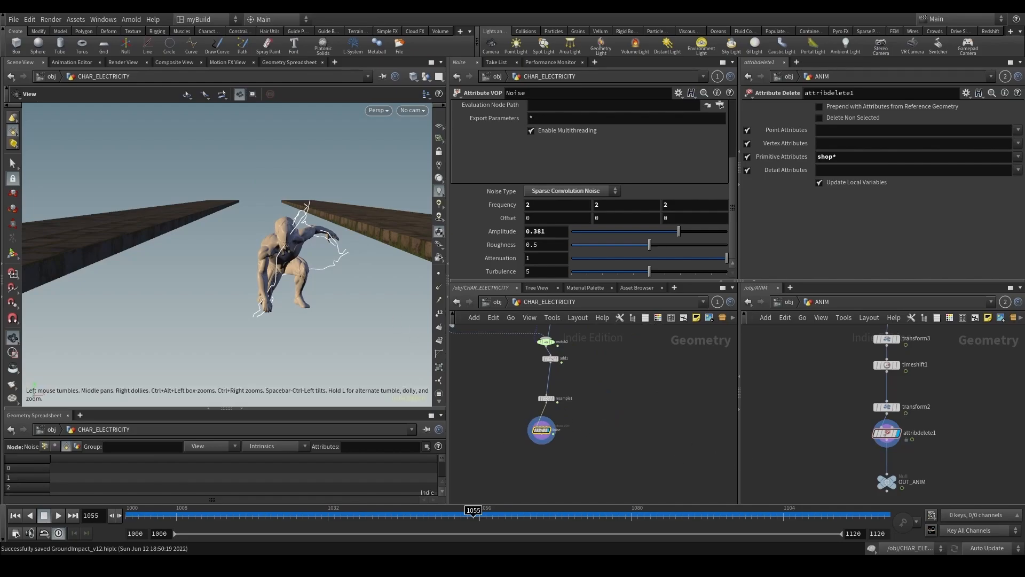
Open the Noise node's inner network and examine the lines around the character from several angles.
scroll(550, 436, "up", 2)
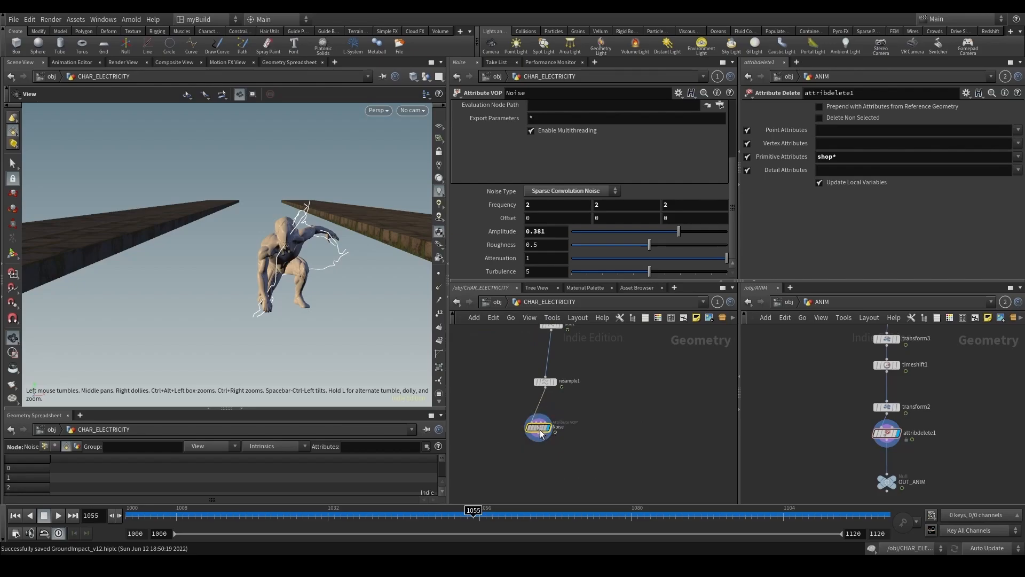
double_click(541, 434)
left_click_drag(349, 305, 318, 223)
scroll(318, 222, "up", 3)
left_click_drag(325, 267, 368, 224)
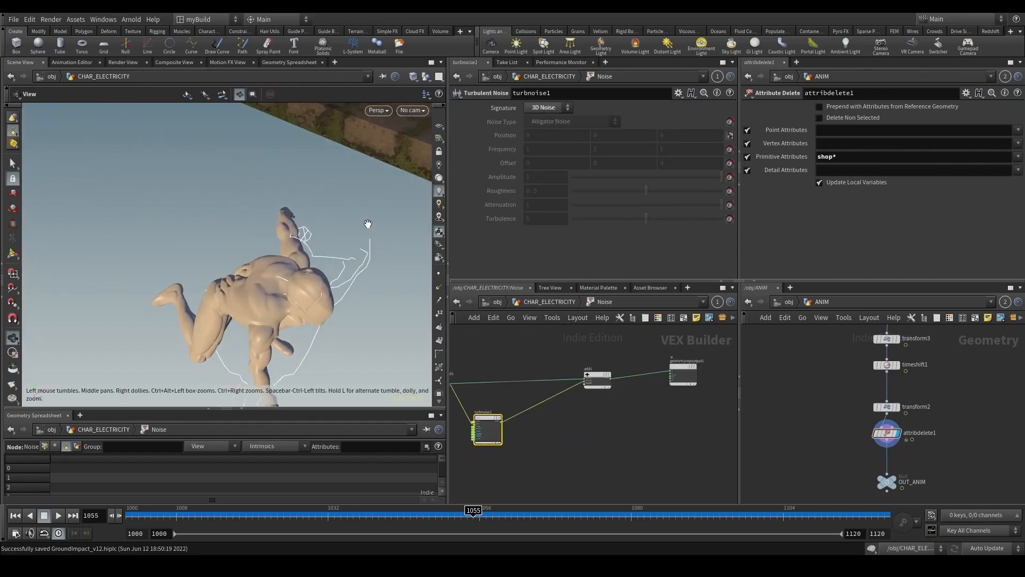
left_click_drag(348, 262, 308, 186)
scroll(260, 275, "down", 5)
scroll(259, 274, "up", 5)
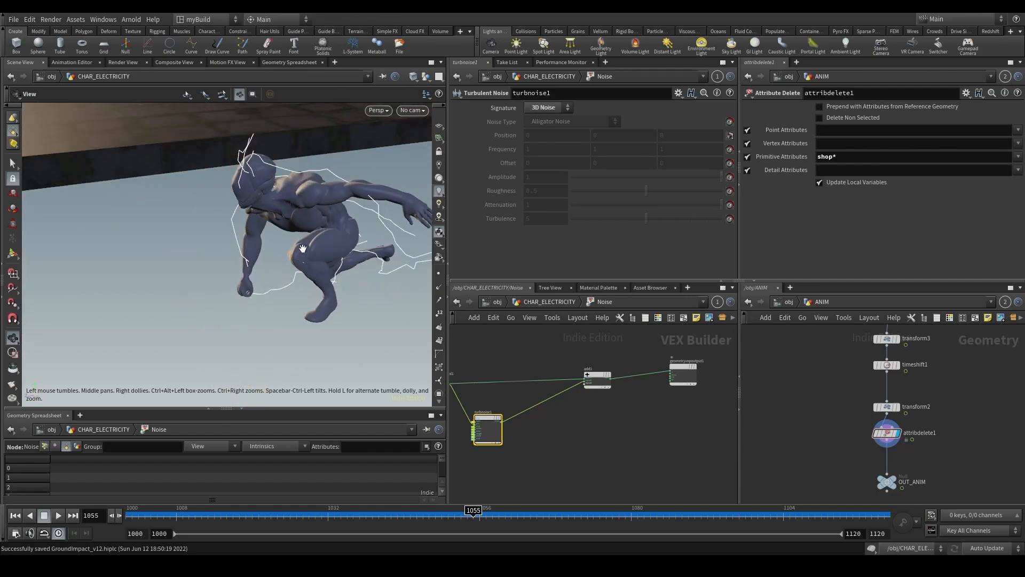
Move to frame 1044 and add a Bind node with the parameter name curveu to the noise network.
left_click_drag(269, 510, 405, 515)
middle_click_drag(499, 454, 629, 425)
key("Tab")
type("bin")
key("Return")
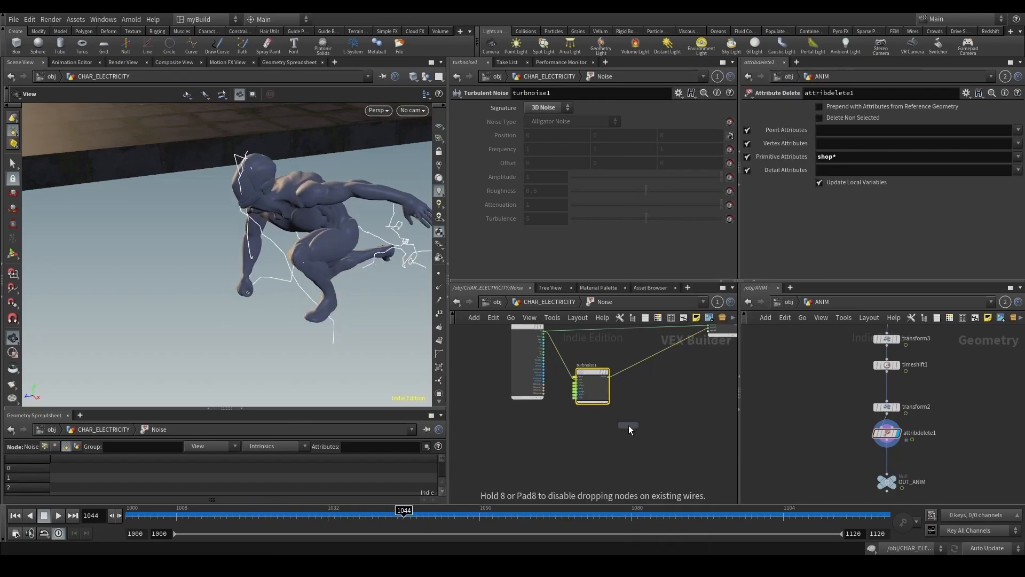
left_click(588, 441)
double_click(539, 109)
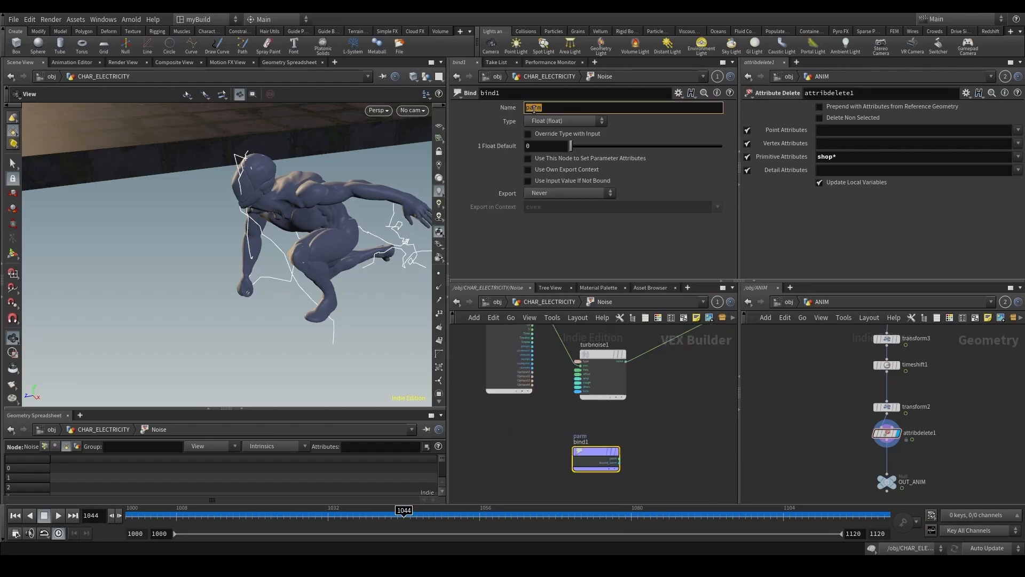
type("curveu")
key("Return")
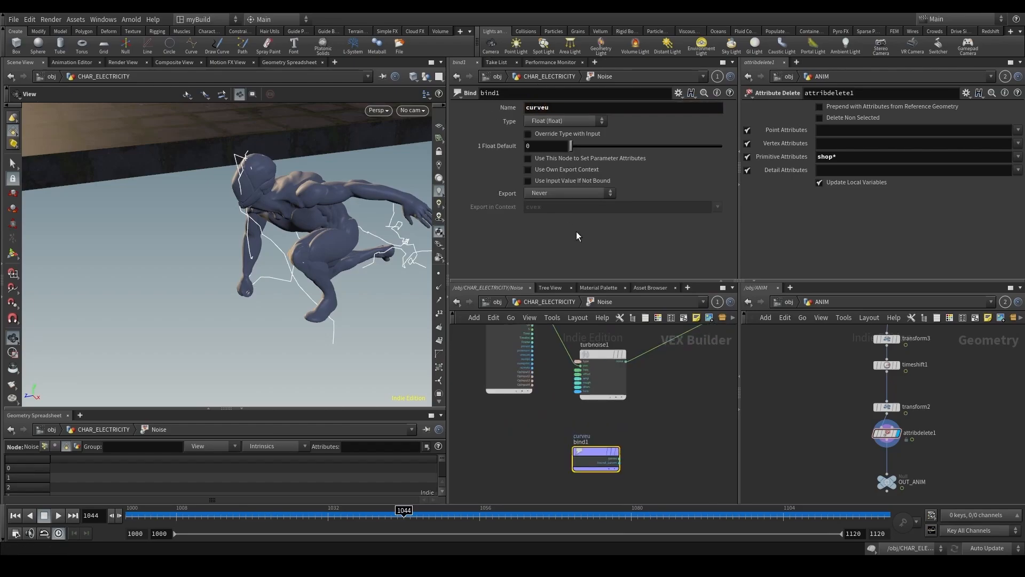
Back in CHAR_ELECTRICITY, add a Color node fed by resample1 and display it.
left_click(557, 302)
key("Tab")
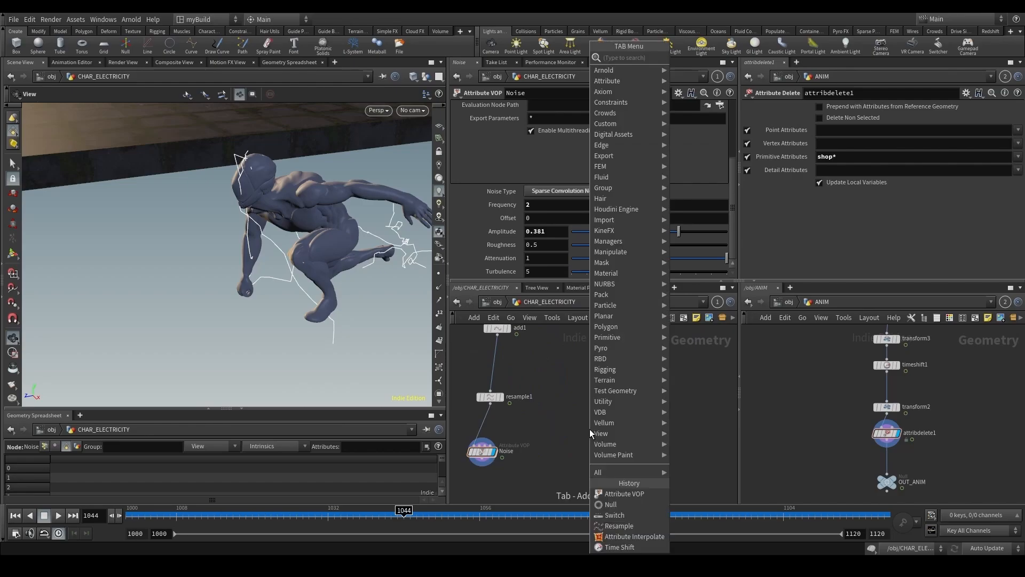
type("color")
key("Return")
left_click(587, 426)
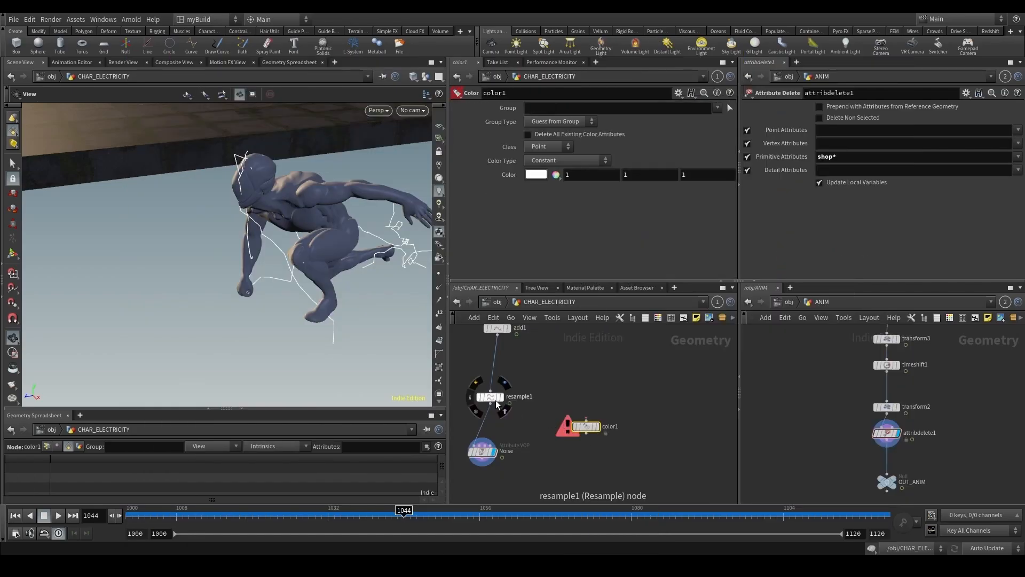
left_click_drag(490, 403, 586, 420)
key("r")
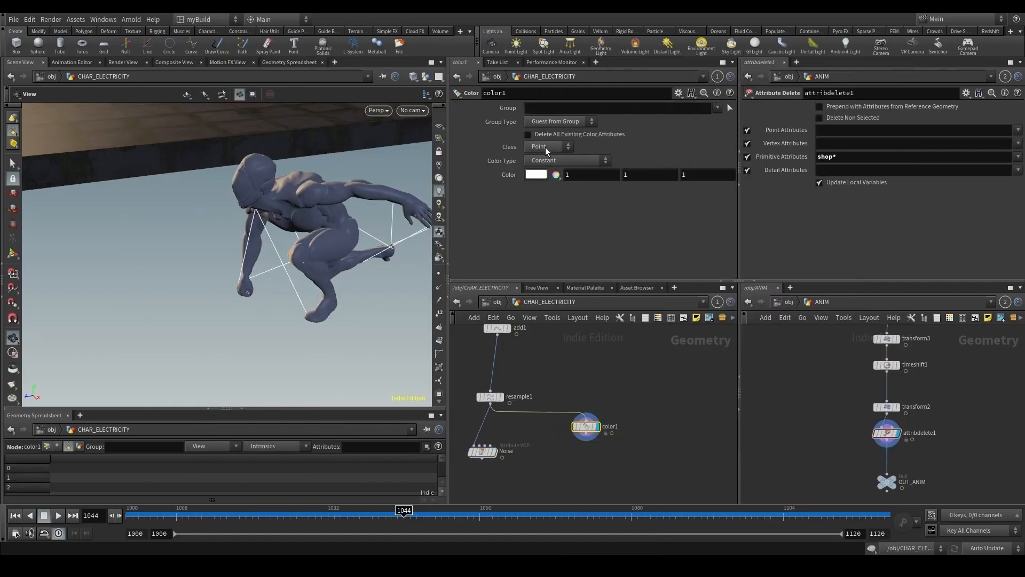
Set the Color node's color type to Ramp from Attribute, using the curveu attribute.
left_click(547, 147)
left_click(560, 155)
left_click(562, 159)
left_click(535, 202)
left_click(531, 173)
type("curv")
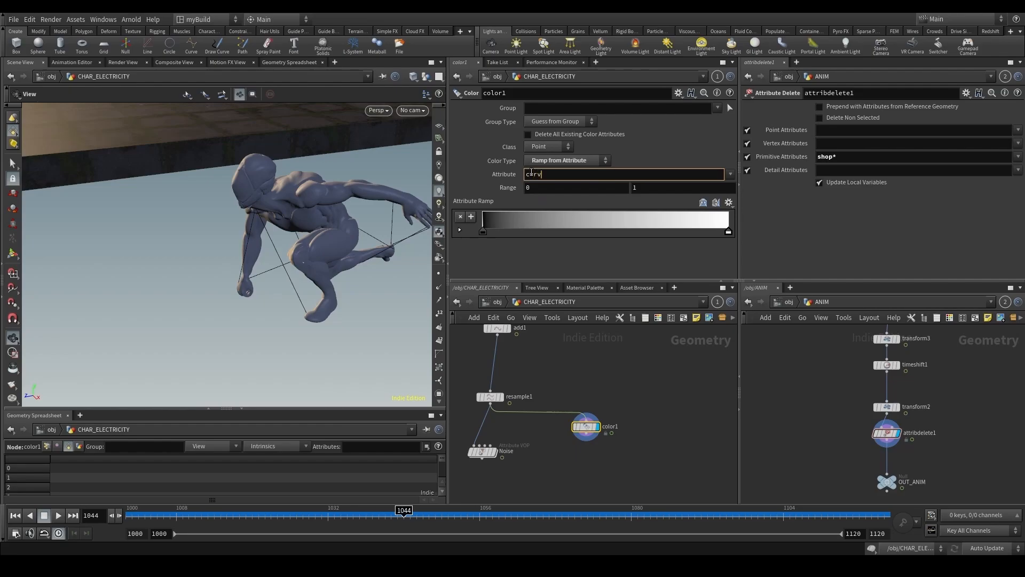
type("eu")
key("Return")
Compare the curveu-colored lines with the noisy lines around the character from several angles.
left_click_drag(339, 235, 258, 306)
left_click_drag(358, 176, 273, 187)
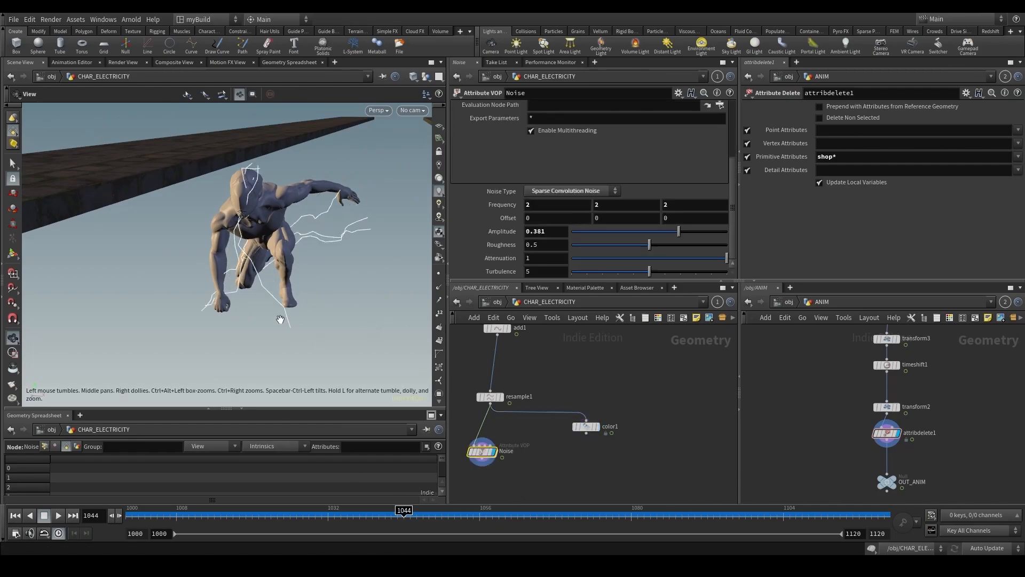
left_click_drag(280, 321, 241, 310)
left_click(597, 426)
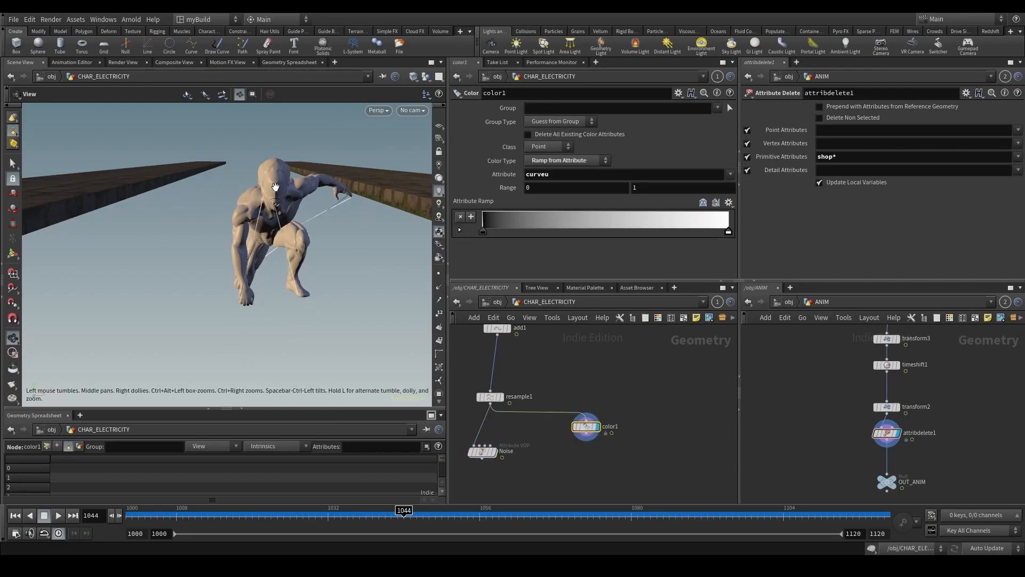
left_click_drag(276, 187, 254, 176)
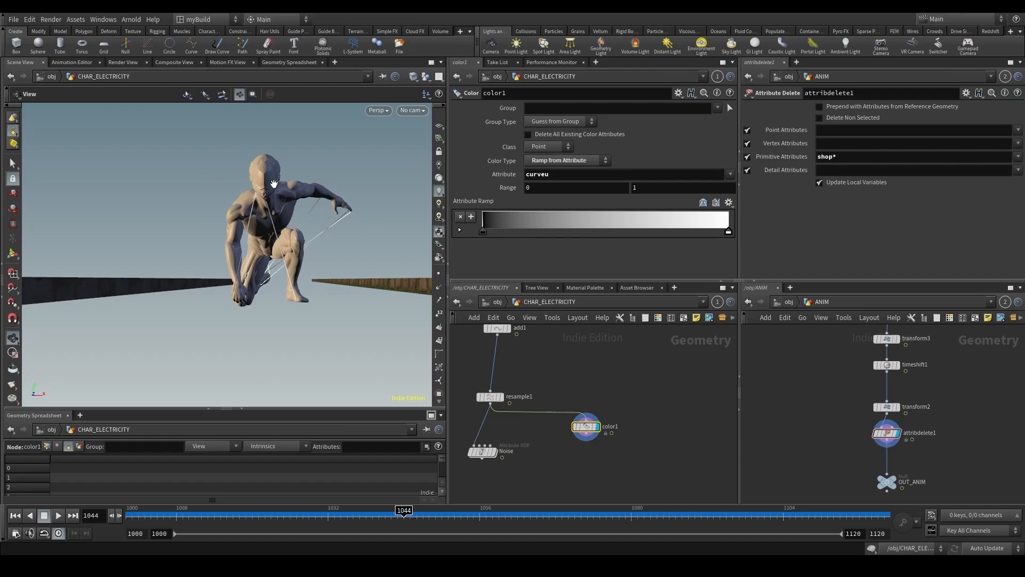
left_click_drag(479, 451, 463, 460)
left_click(492, 452)
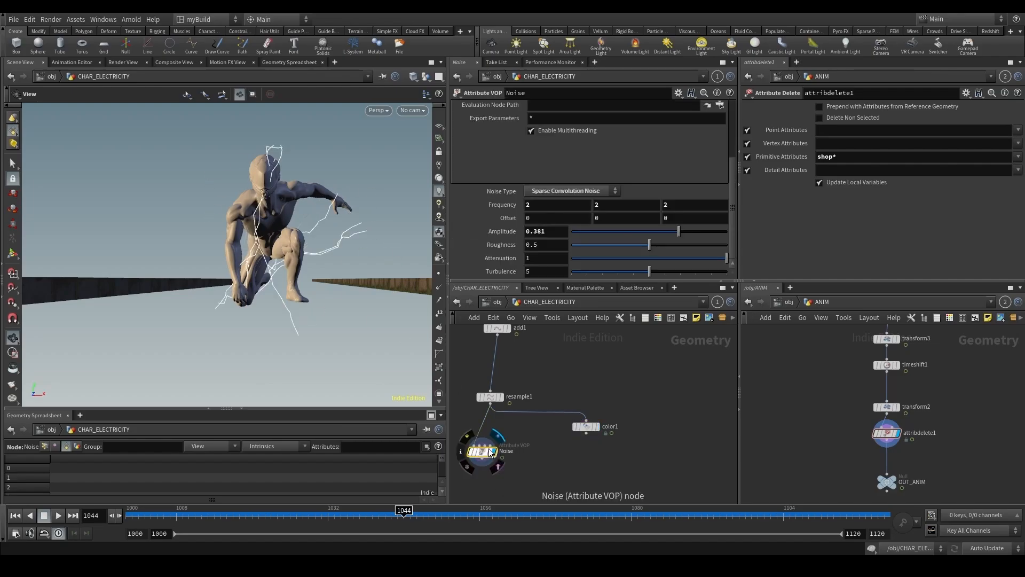
Inside the Noise network, add a Ramp Parameter node and connect the curveu output of the Bind node to its input.
double_click(487, 451)
middle_click_drag(648, 451, 610, 424)
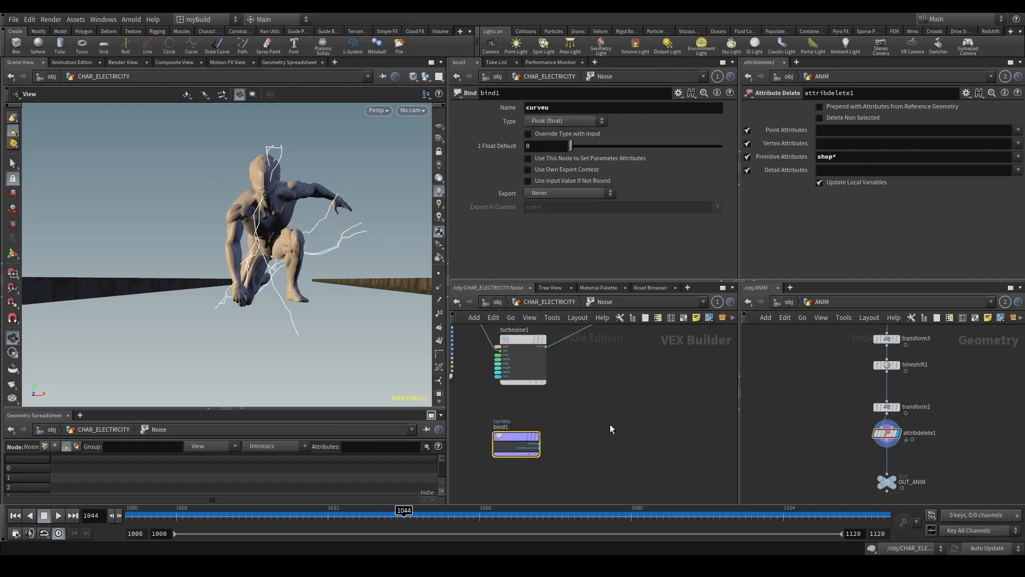
key("Tab")
type("ramp")
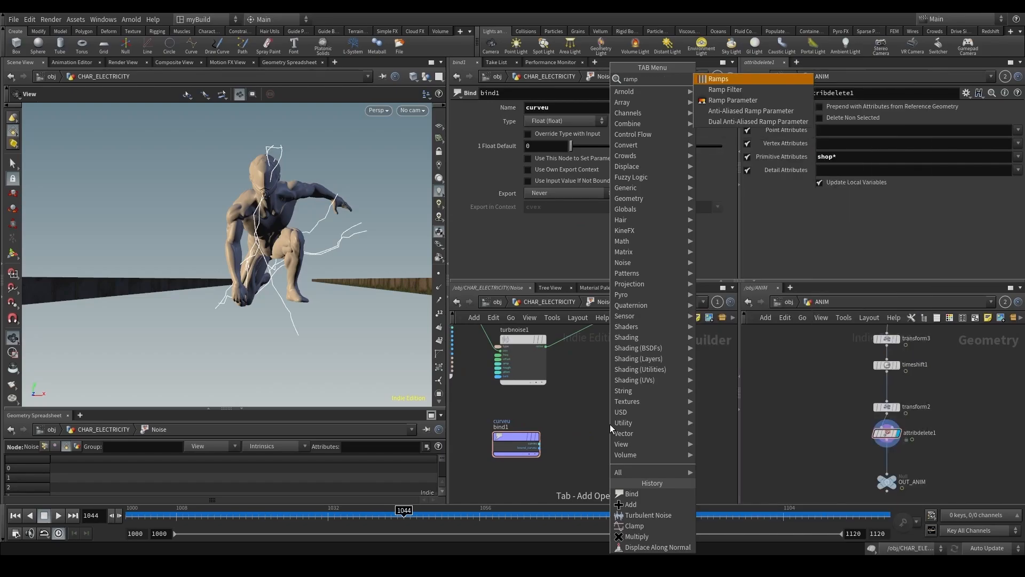
key("Down")
key("Down")
key("Return")
left_click(610, 417)
scroll(593, 427, "up", 3)
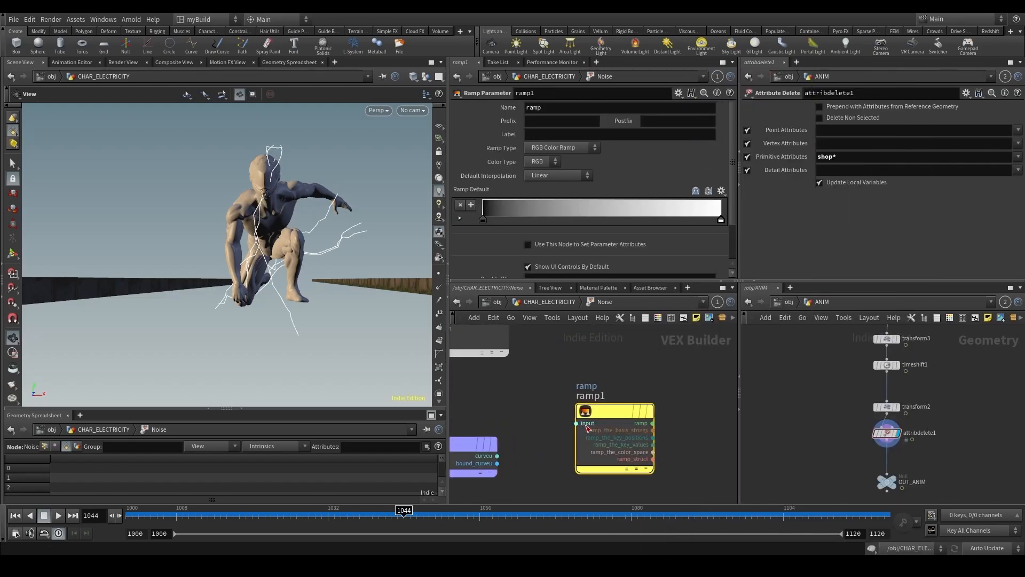
left_click(577, 423)
left_click(503, 456)
scroll(612, 426, "down", 3)
left_click_drag(620, 421, 623, 439)
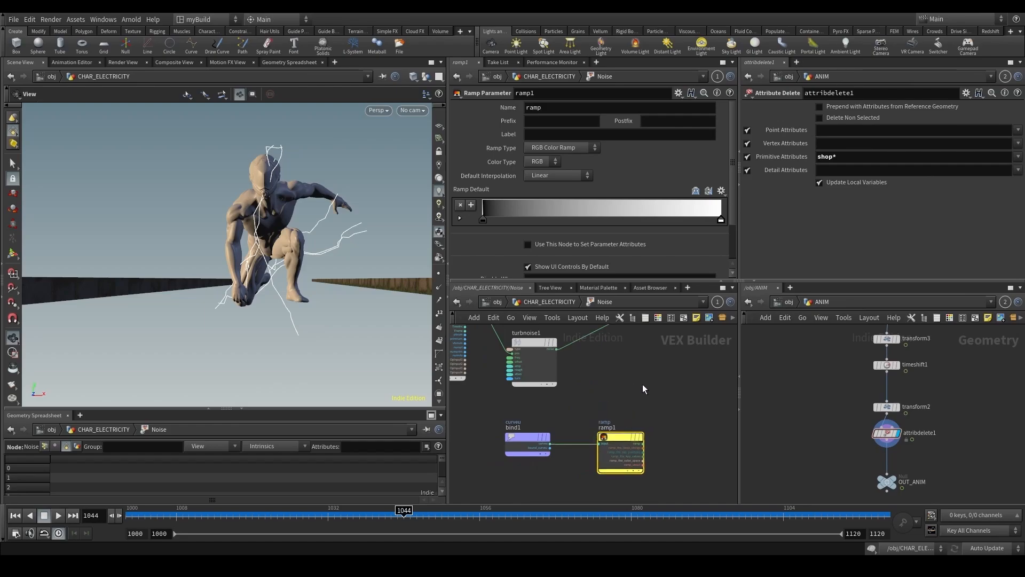
Insert a Multiply node after the turbulent noise, feed the ramp output into it, and tidy the Bind and Ramp nodes.
key("Tab")
type("mul")
key("Return")
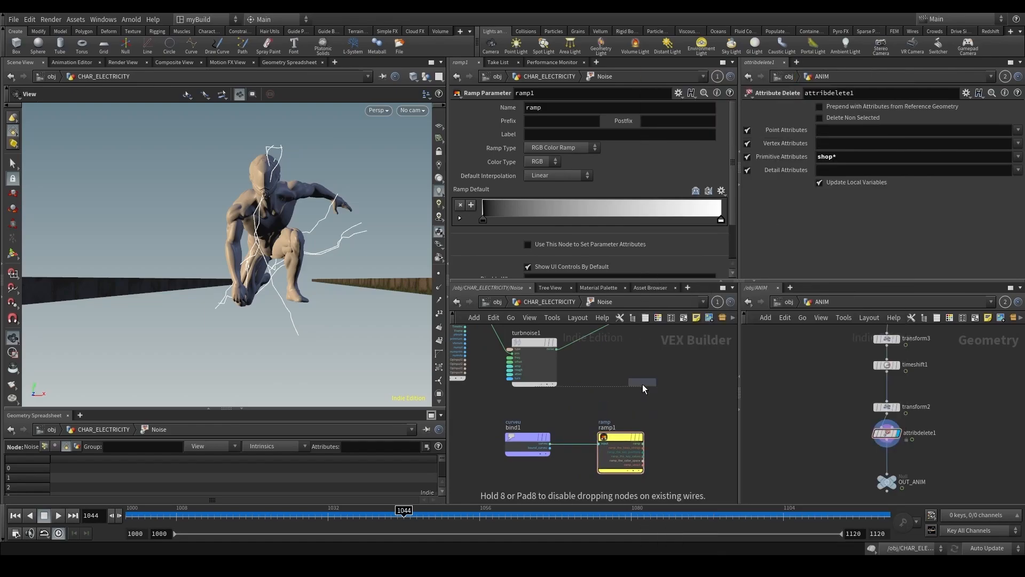
left_click(678, 373)
scroll(534, 458, "down", 2)
left_click_drag(618, 404, 601, 389)
scroll(590, 404, "up", 3)
middle_click_drag(613, 492, 570, 430)
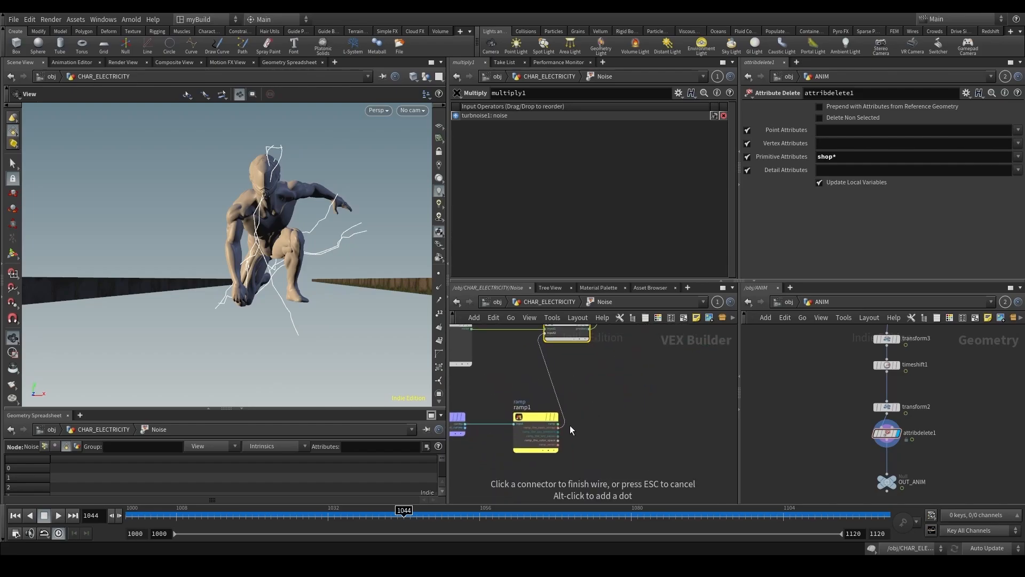
left_click(562, 424)
scroll(513, 400, "down", 3)
scroll(541, 438, "up", 3)
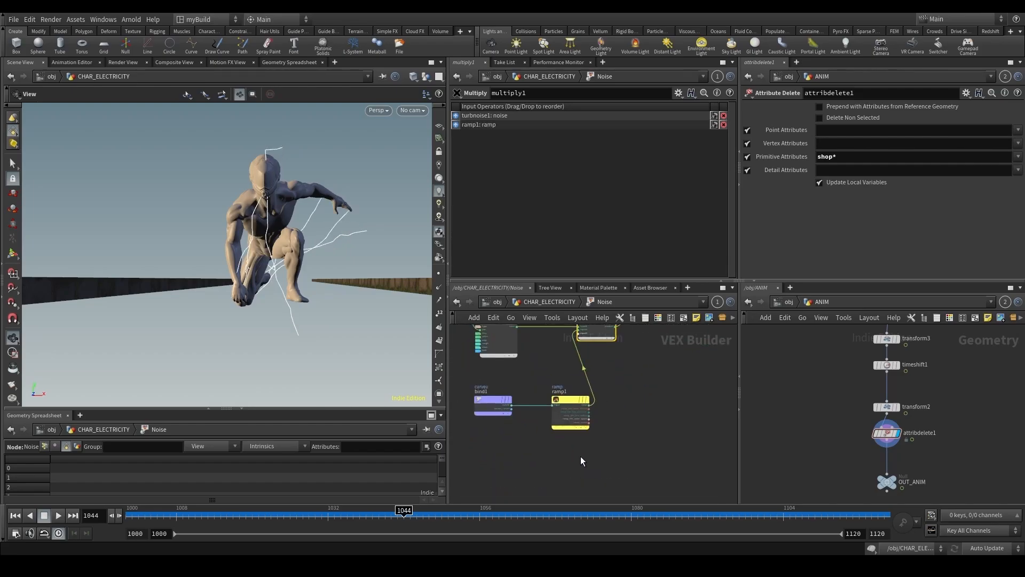
left_click_drag(606, 458, 502, 397)
left_click_drag(498, 403, 477, 403)
left_click(612, 404)
left_click(541, 304)
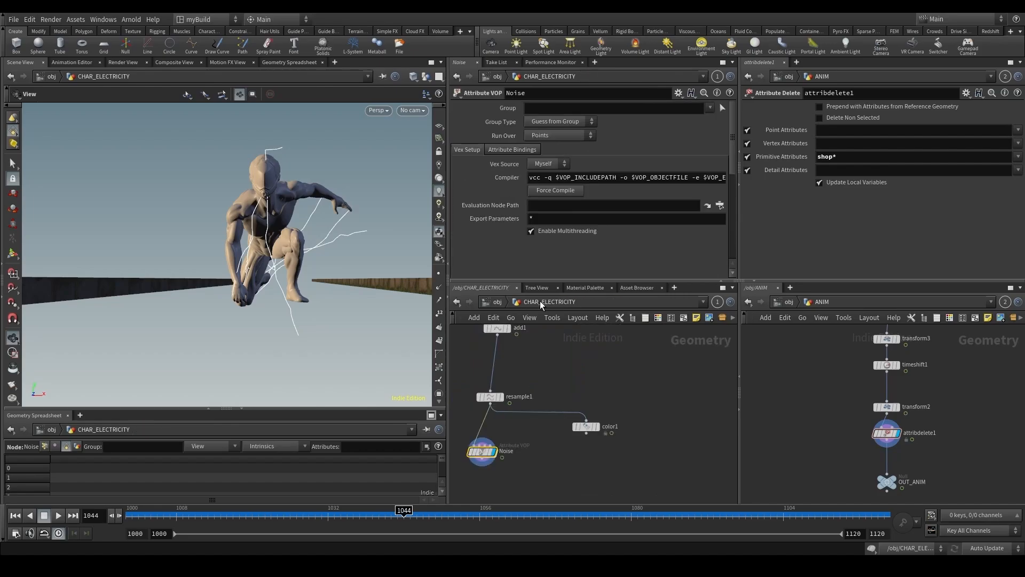
scroll(473, 253, "up", 3)
scroll(474, 253, "down", 1)
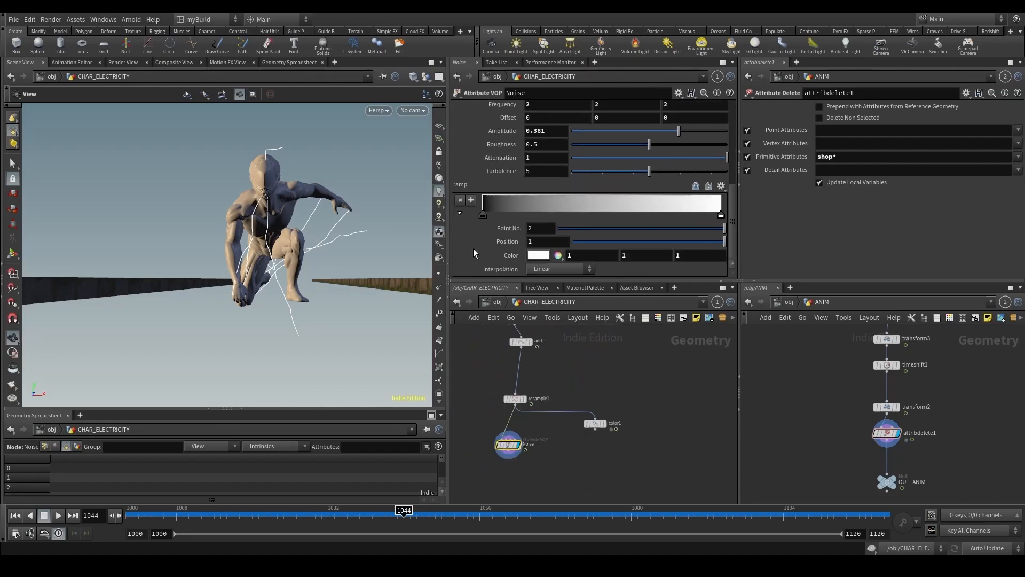
left_click(721, 187)
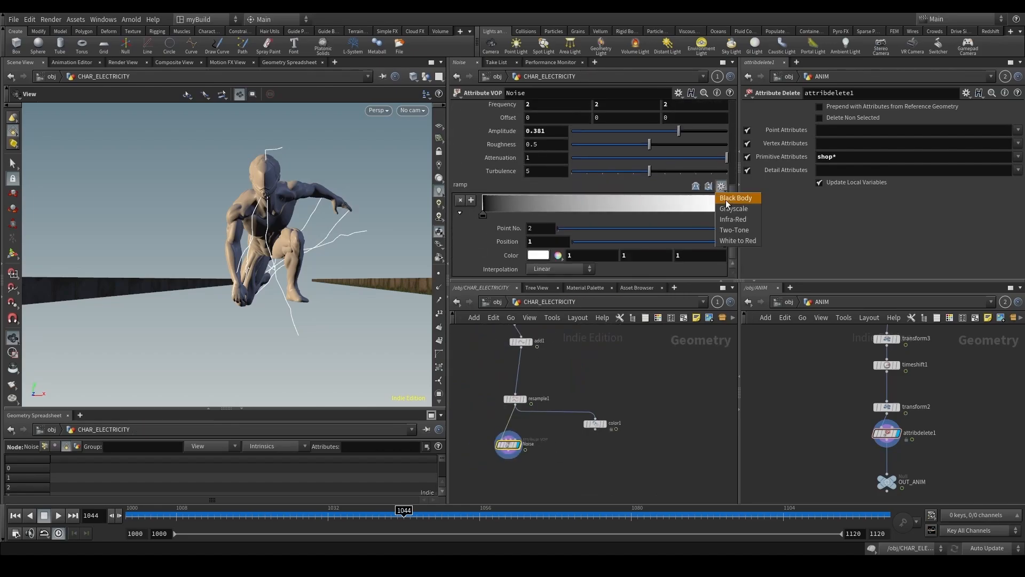
left_click(646, 353)
Reopen the Noise network and change the Ramp Parameter's ramp type to Spline Ramp (float).
double_click(509, 444)
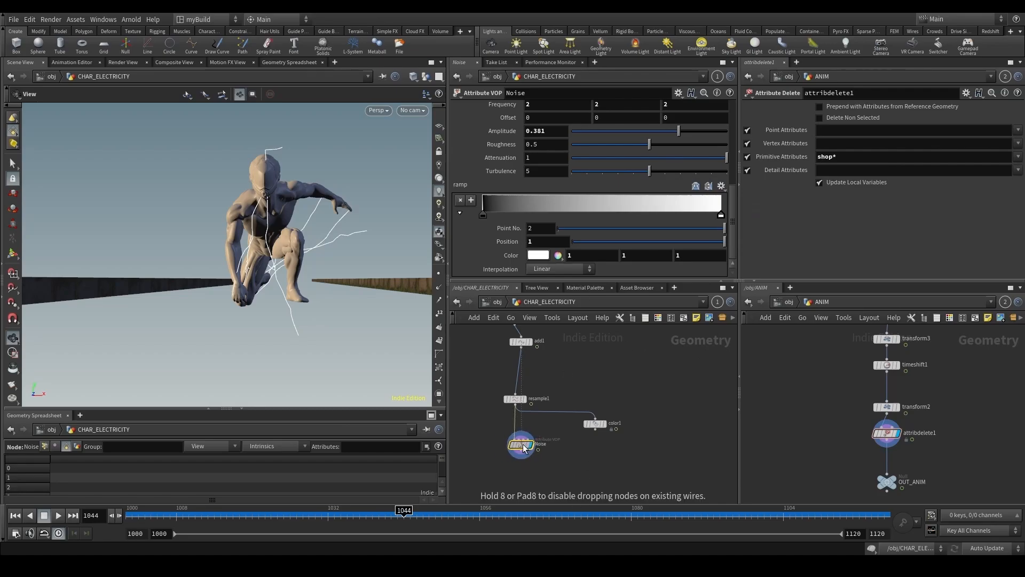
left_click(548, 154)
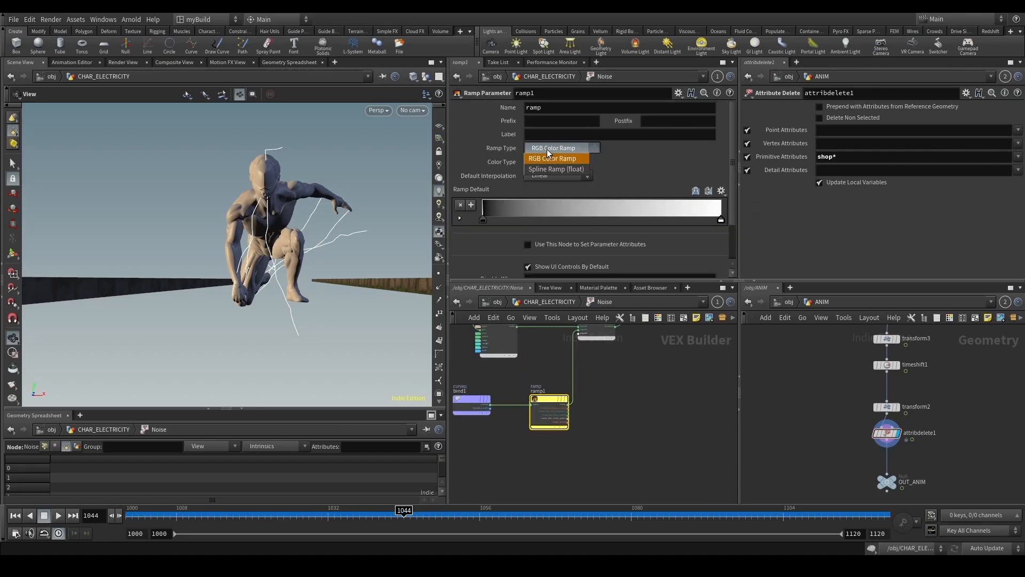
left_click(558, 164)
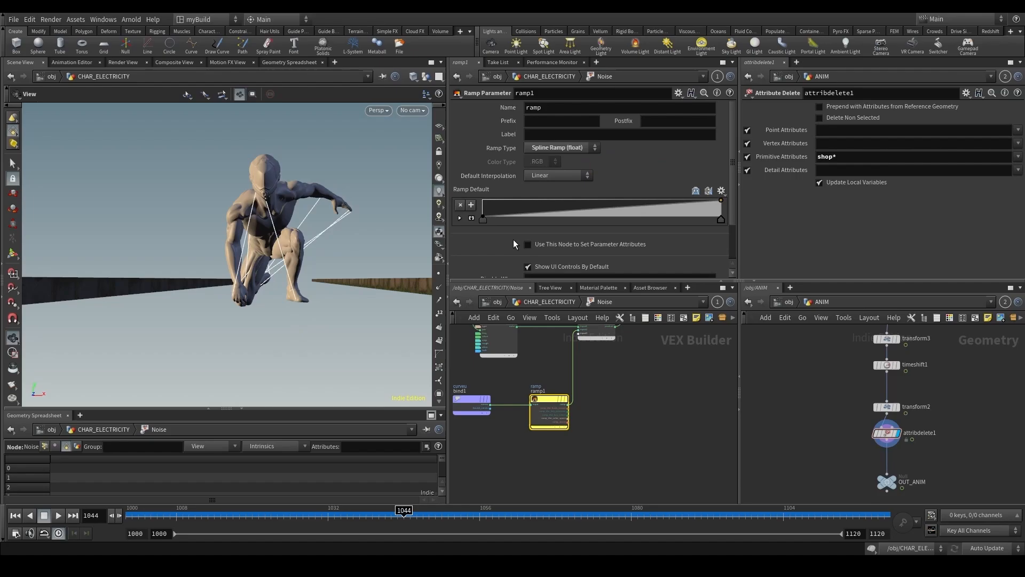
On the Noise node's ramp, create a central peak with value 1 at position 0.495516, enlarging the ramp editor.
left_click(529, 306)
scroll(489, 247, "down", 10)
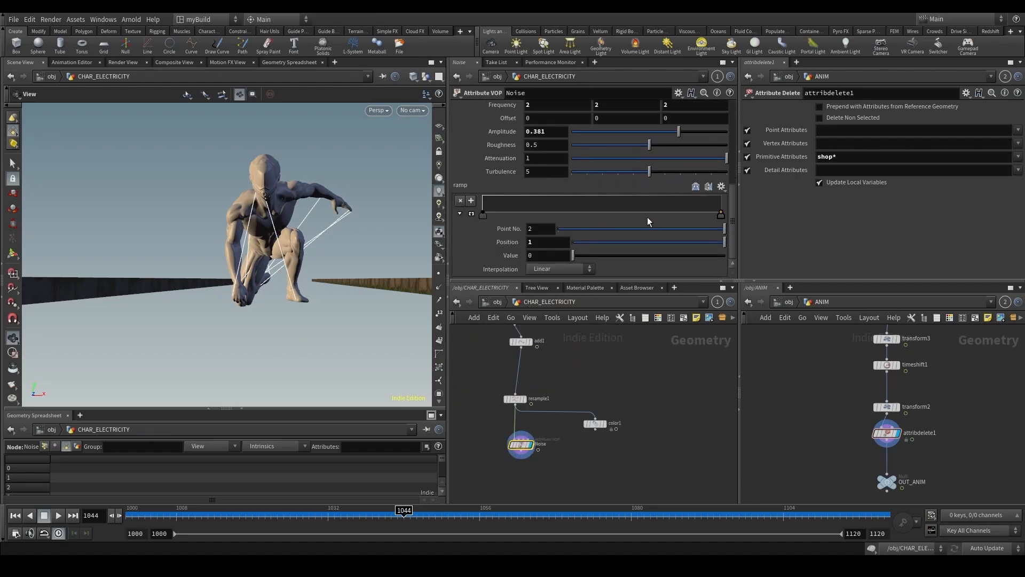
left_click_drag(585, 217, 594, 197)
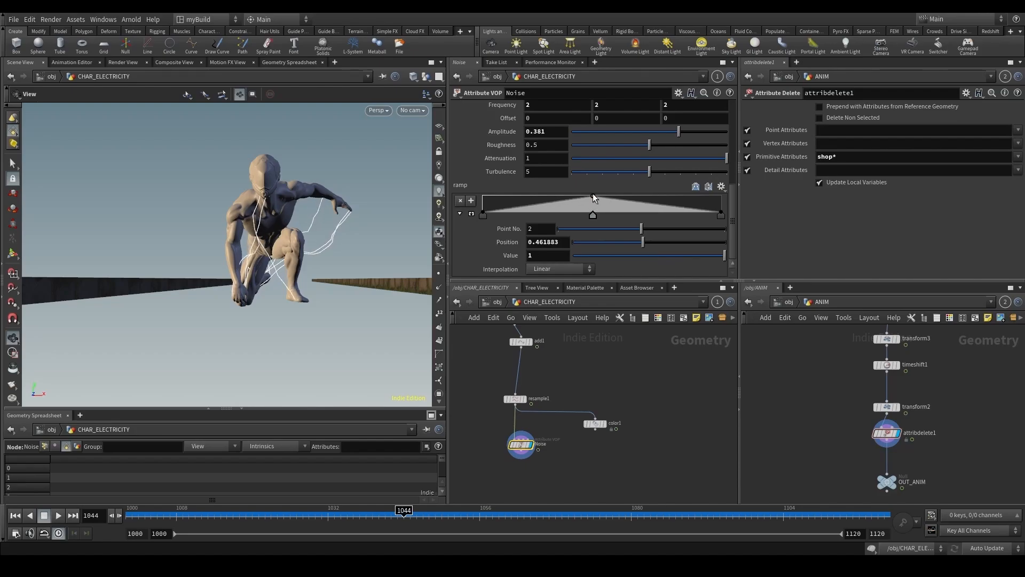
left_click(471, 214)
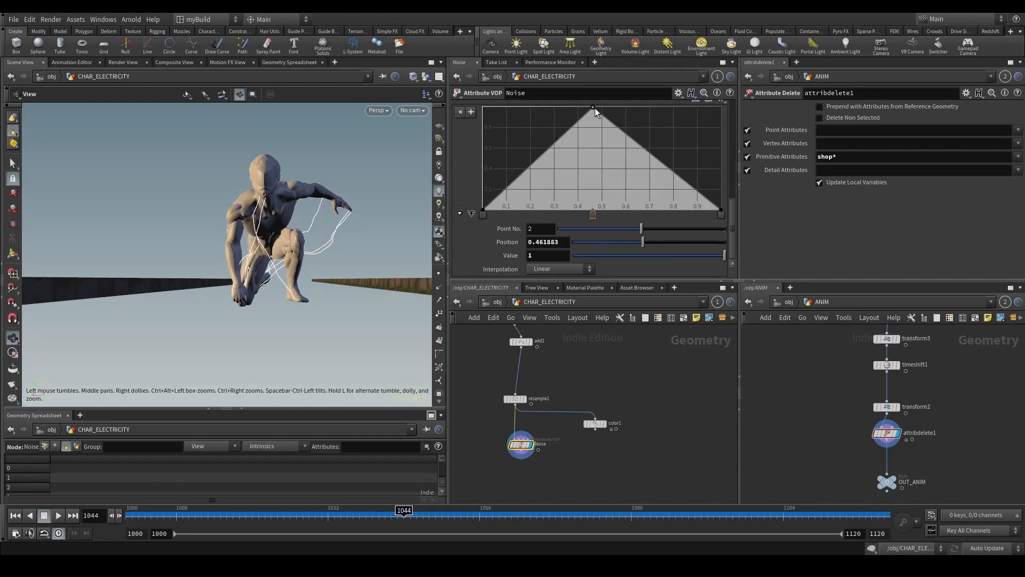
left_click_drag(596, 111, 602, 111)
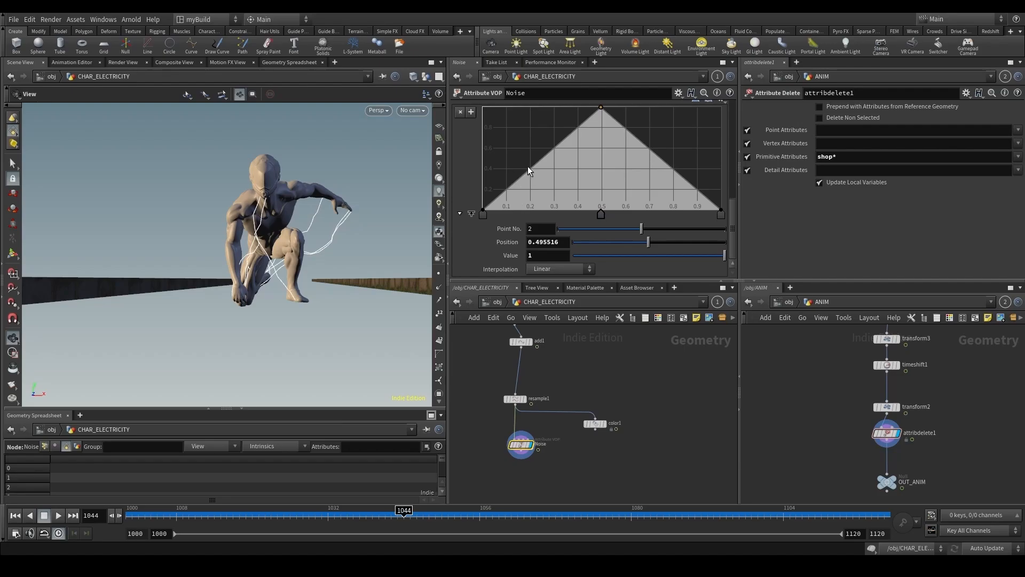
Add a ramp point at position 0.17713, value 0.84375, and set it, the central point and the end point to Bezier interpolation.
left_click_drag(529, 170, 525, 123)
left_click(561, 269)
left_click(550, 323)
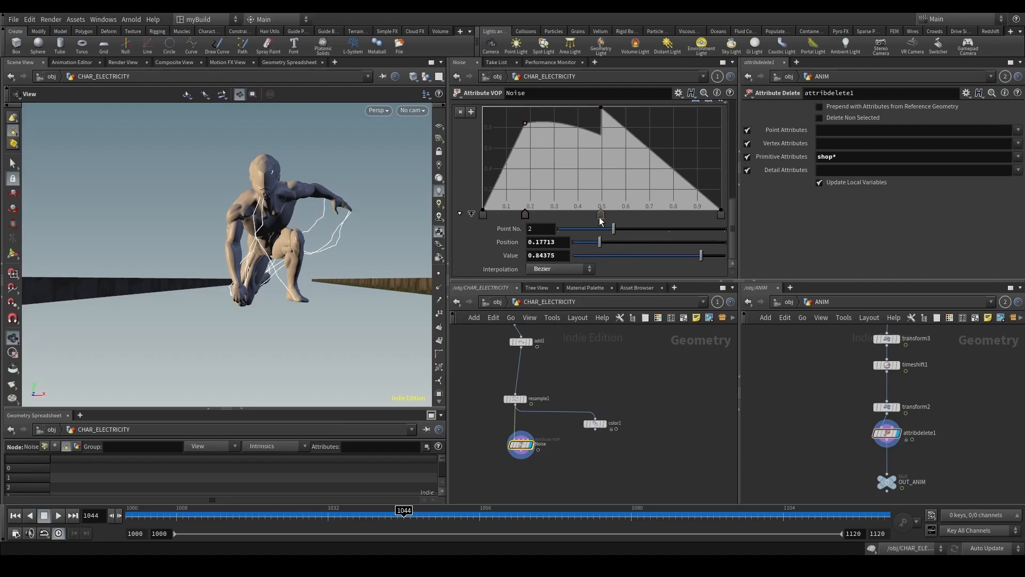
left_click(601, 214)
left_click(561, 269)
left_click(550, 323)
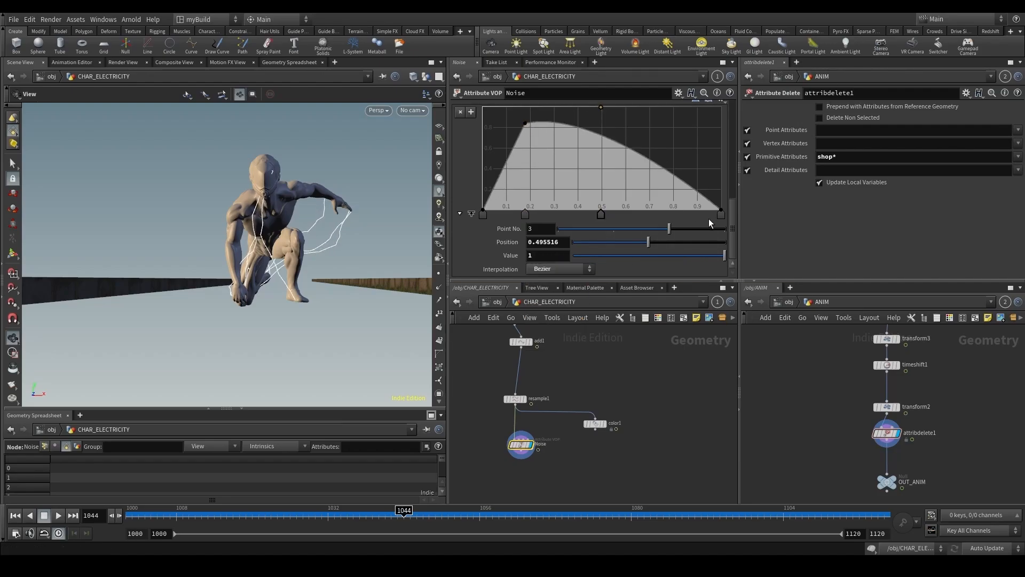
left_click(721, 214)
left_click(560, 269)
left_click(550, 323)
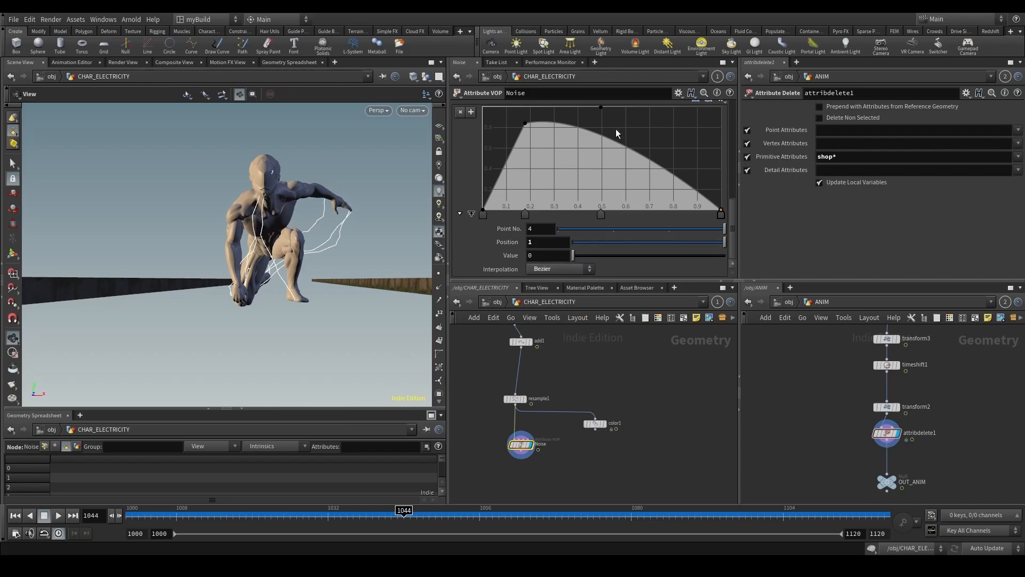
Round off the ramp with points at position 0.0874439, value 0.609375, and position 0.952915, value 0.958333.
left_click(701, 112)
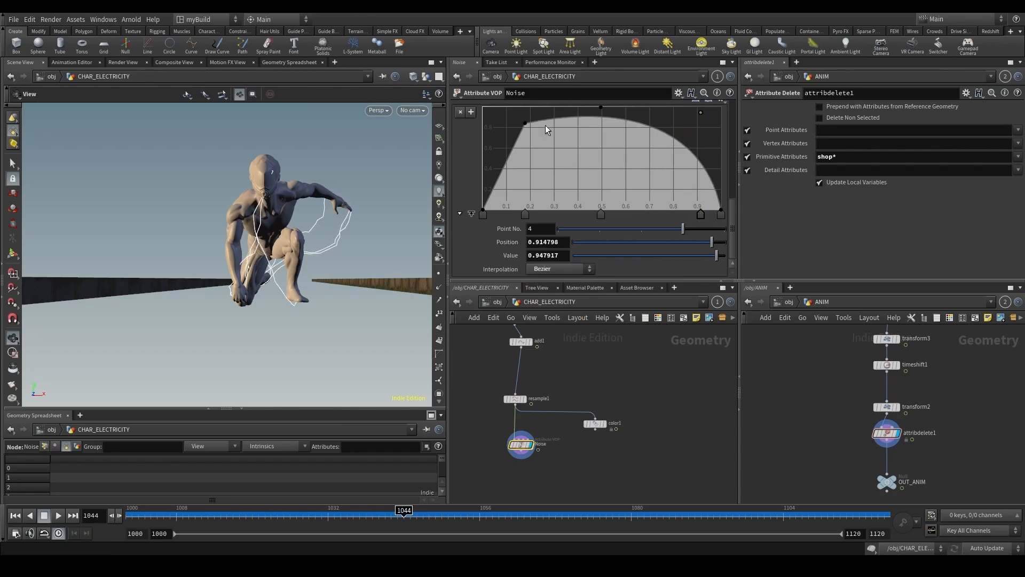
left_click(499, 148)
left_click_drag(502, 151, 512, 152)
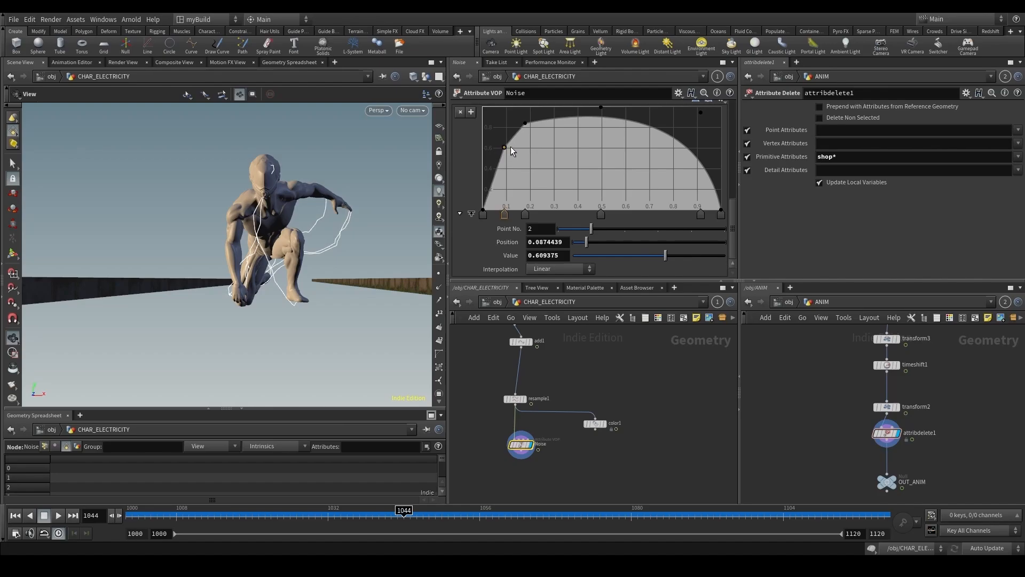
left_click_drag(701, 112, 710, 111)
Compare the resampled and noisy lines from further away, and scrub to frame 1047 to check the ramped noise.
left_click_drag(361, 246, 261, 325)
left_click(524, 398)
left_click(530, 444)
right_click_drag(260, 325, 225, 294)
left_click_drag(225, 294, 331, 305)
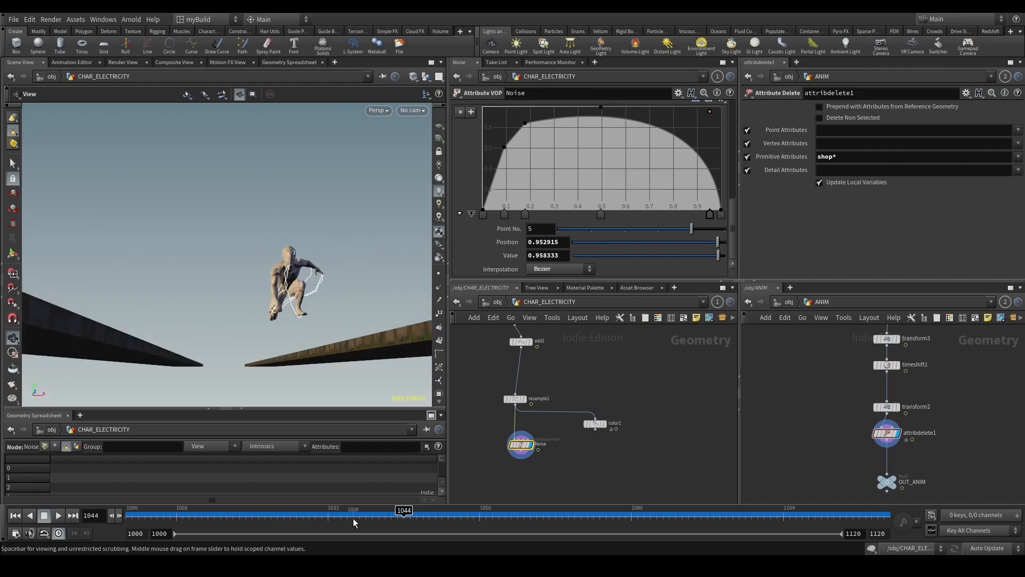
left_click_drag(349, 515, 423, 512)
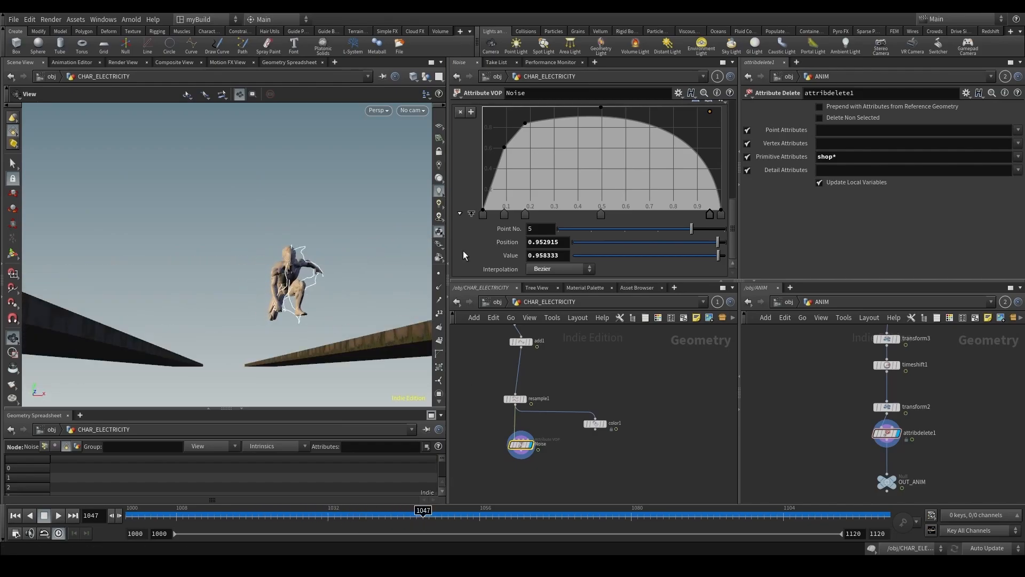
Save the scene and play the electricity through RENDER_CAM in an enlarged viewport, scrubbing to frame 1035 before restoring the pane layout.
left_click(416, 111)
left_click(431, 162)
left_click(431, 62)
key("ctrl+s")
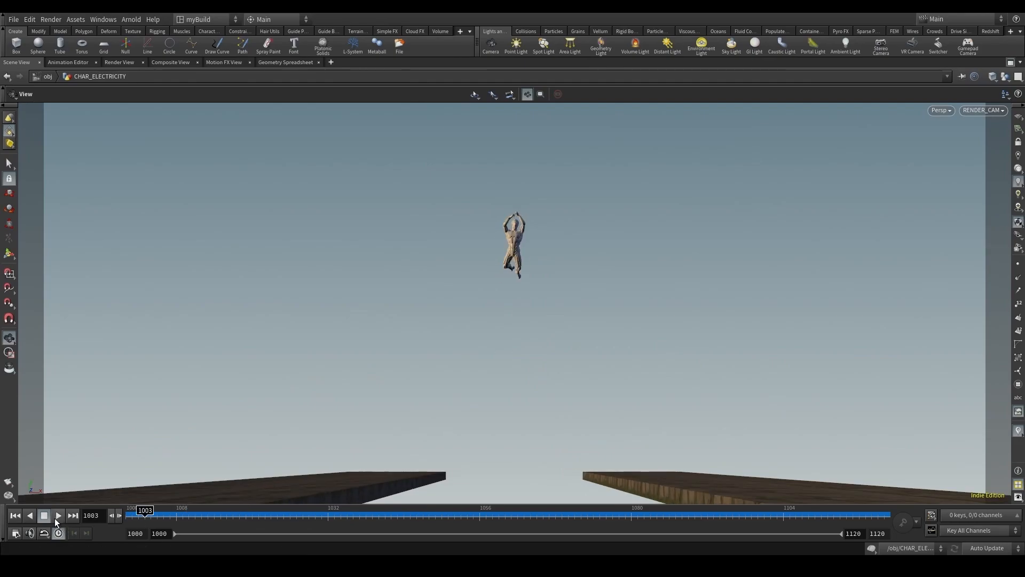
left_click(58, 515)
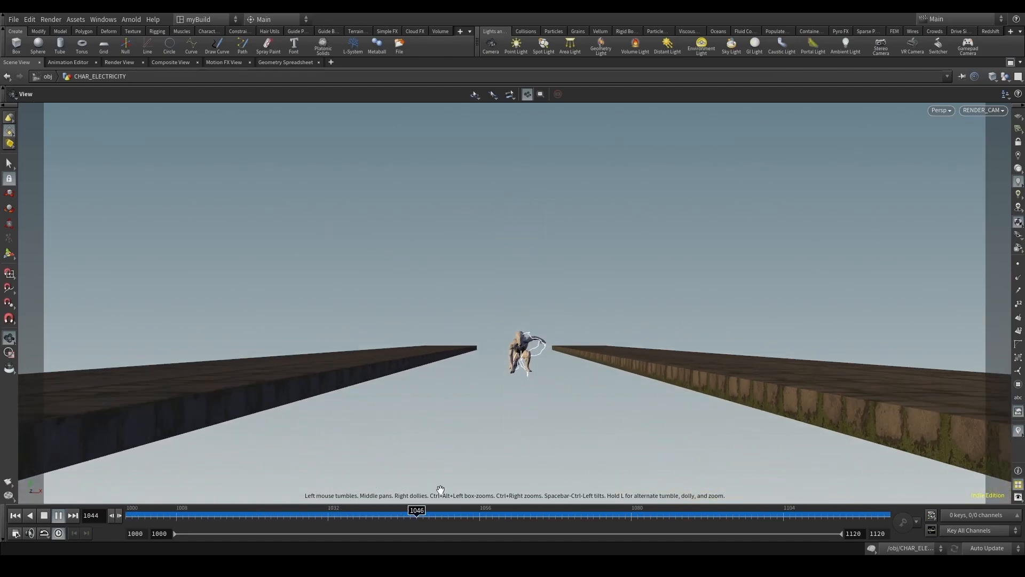
mouse_move(341, 521)
left_mouse_down()
mouse_move(299, 504)
mouse_move(348, 508)
left_mouse_up()
left_click(1004, 75)
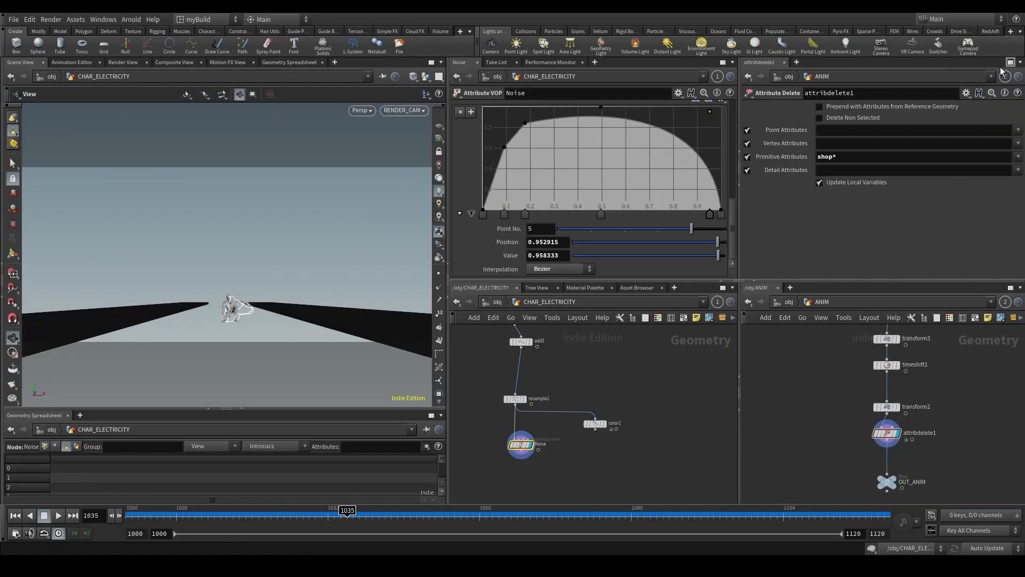
Insert a Rest Position node between timeshift1 and scatter1 in the CHAR_ELECTRICITY network.
scroll(554, 402, "down", 5)
scroll(530, 422, "up", 7)
scroll(551, 413, "down", 8)
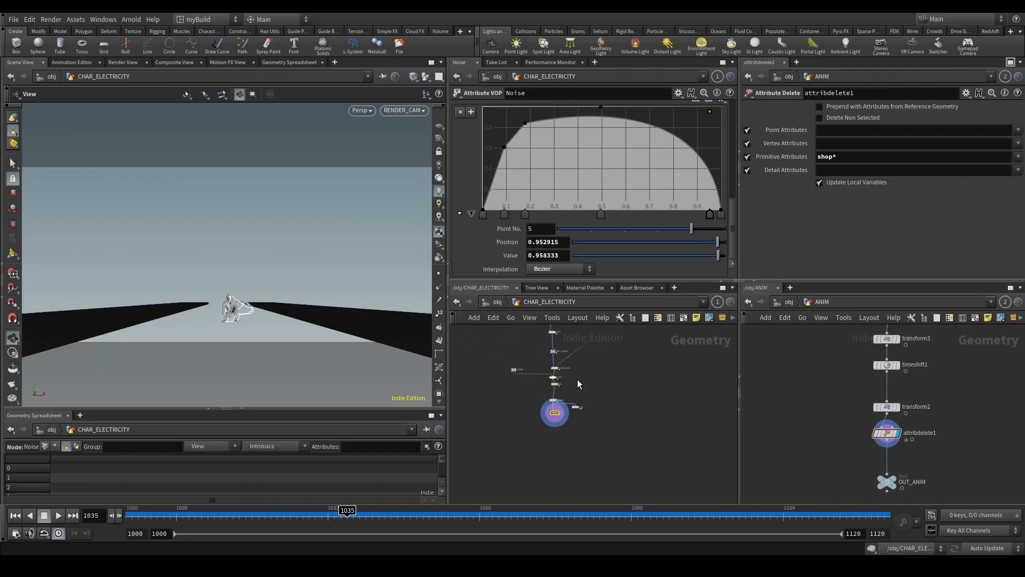
middle_click_drag(577, 379, 559, 412)
scroll(559, 412, "up", 4)
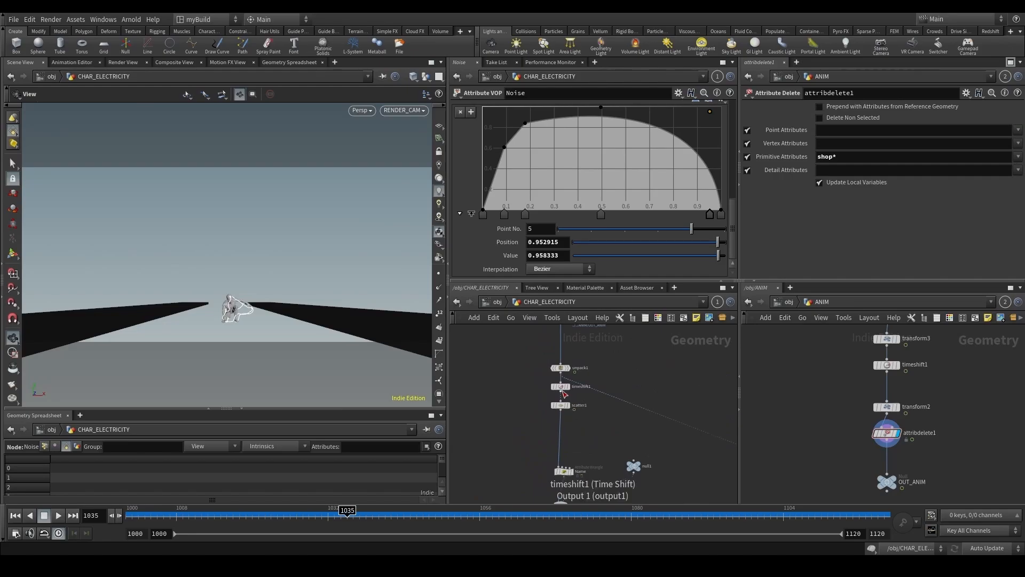
left_click_drag(560, 405, 559, 437)
left_click(560, 386)
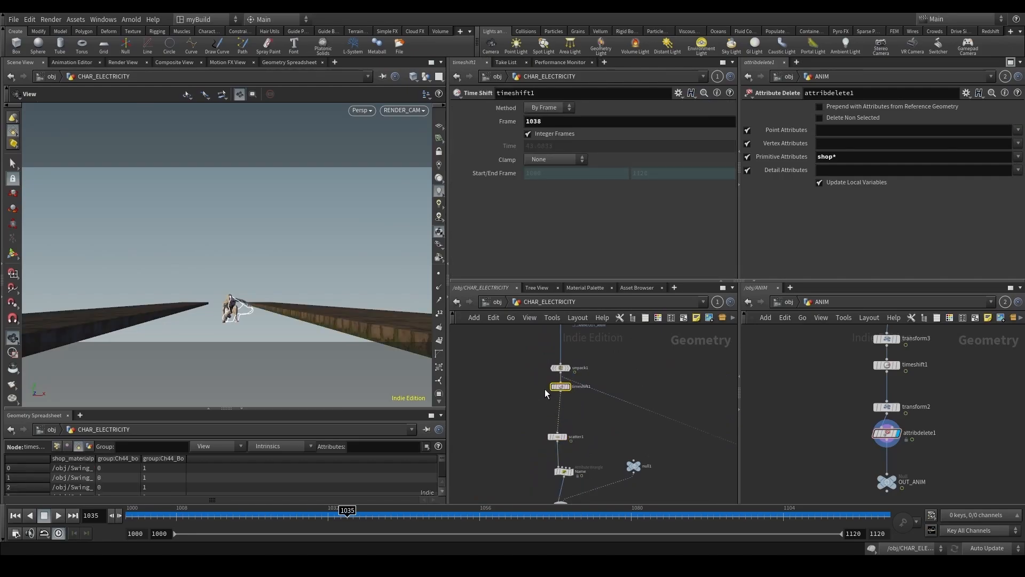
key("Tab")
type("rest")
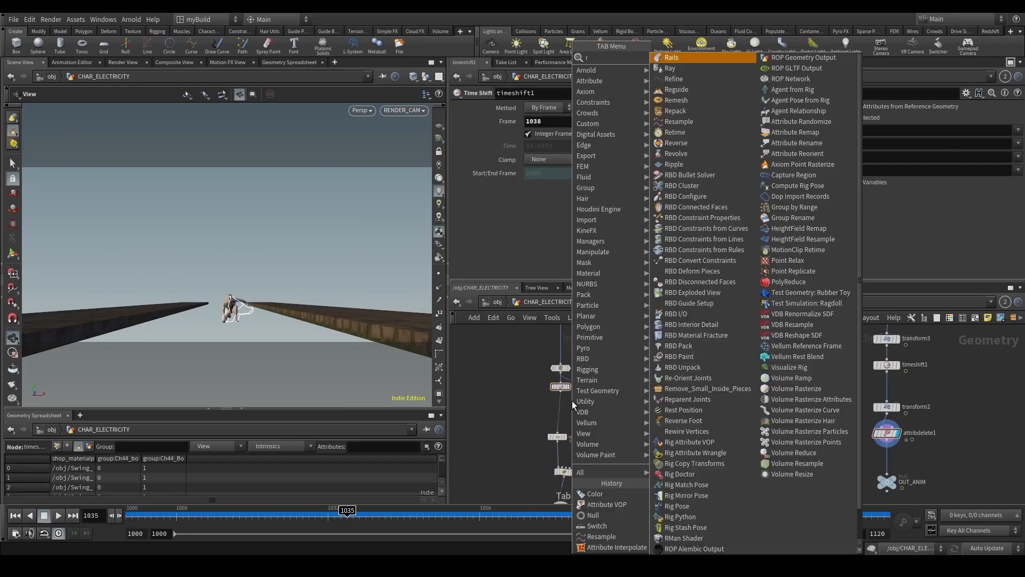
key("Return")
left_click(572, 401)
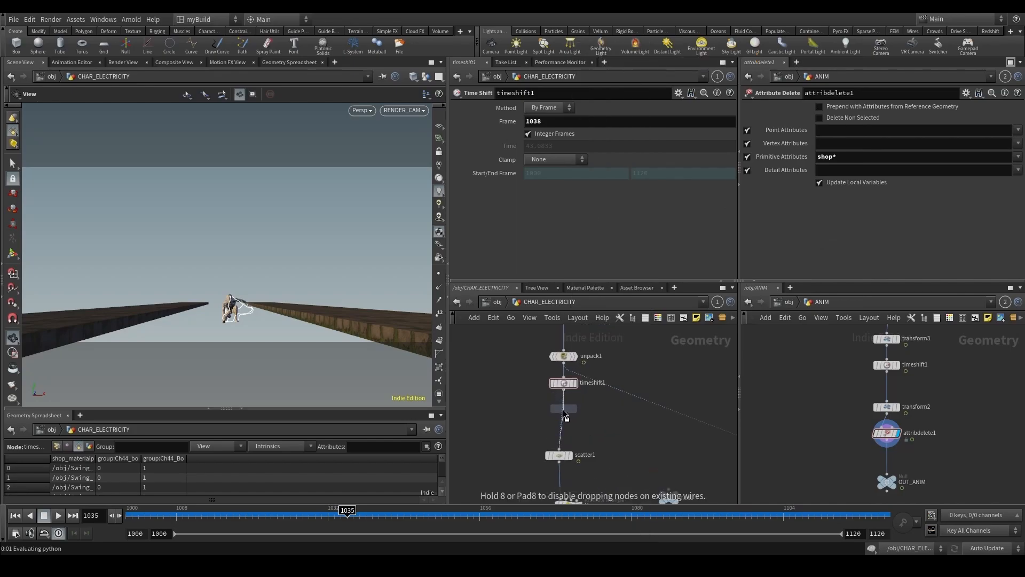
Return to frame 1000, display the add1 node, and examine the popnet's simulation settings.
scroll(617, 455, "down", 3)
middle_click_drag(618, 456, 646, 347)
middle_click_drag(627, 439, 630, 357)
left_click(127, 515)
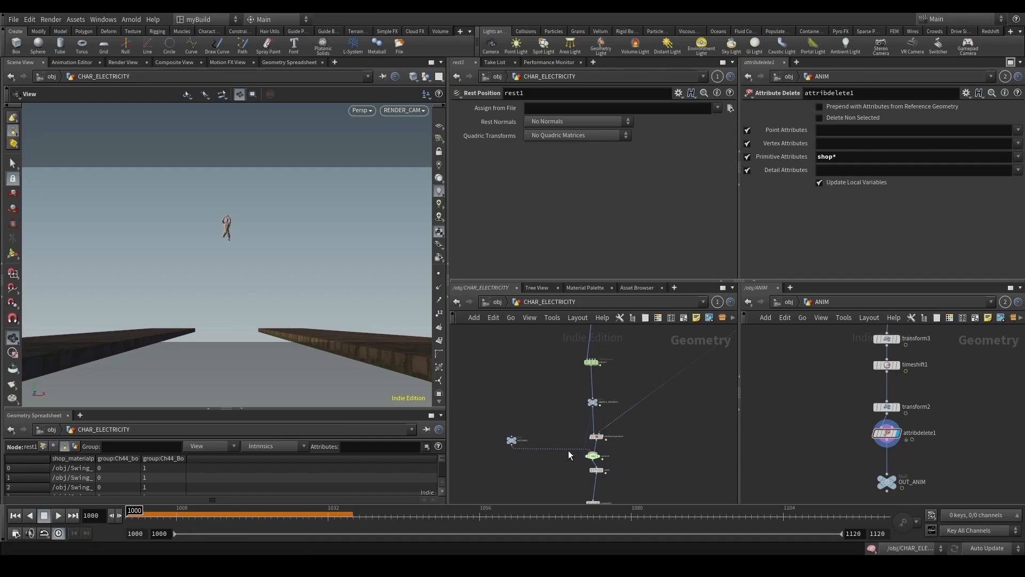
left_click(597, 456)
left_click(601, 470)
middle_click_drag(678, 442, 657, 443)
left_click(571, 361)
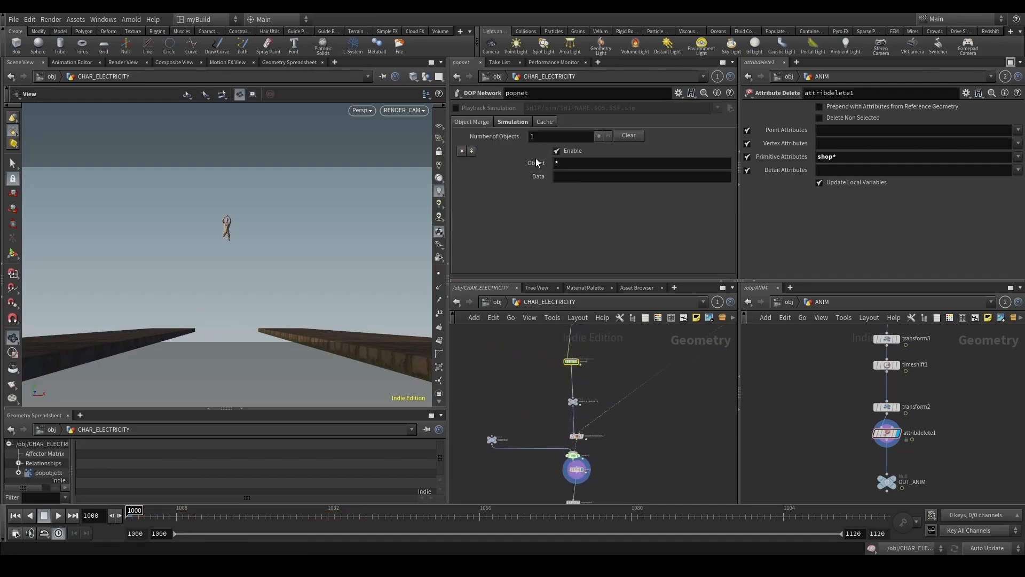
left_click(510, 124)
middle_click_drag(569, 500, 560, 422)
Inside the Noise VOP, make room beside the geometry globals node and add a Bind node before the turbulent noise.
left_click(562, 428)
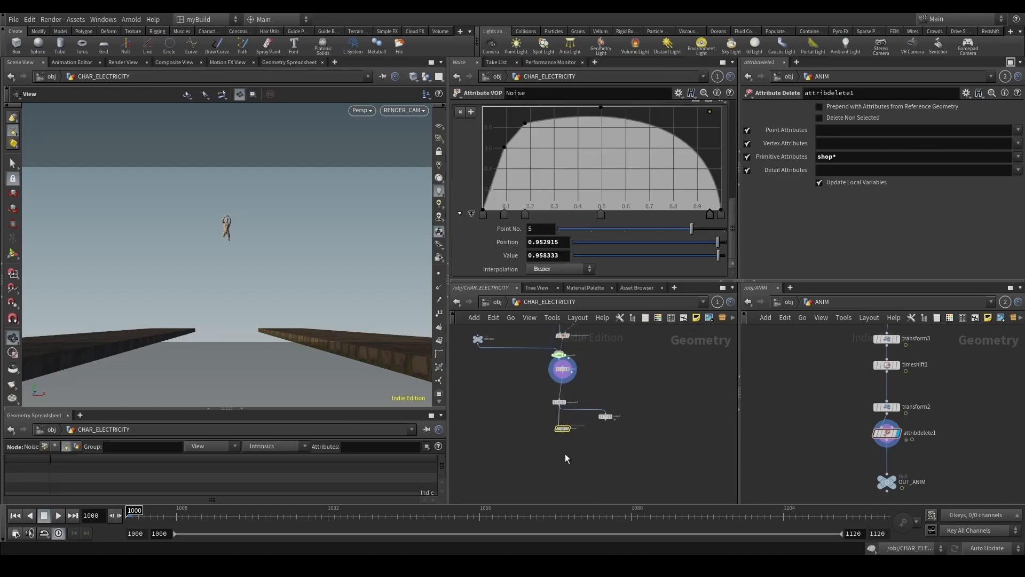
double_click(563, 428)
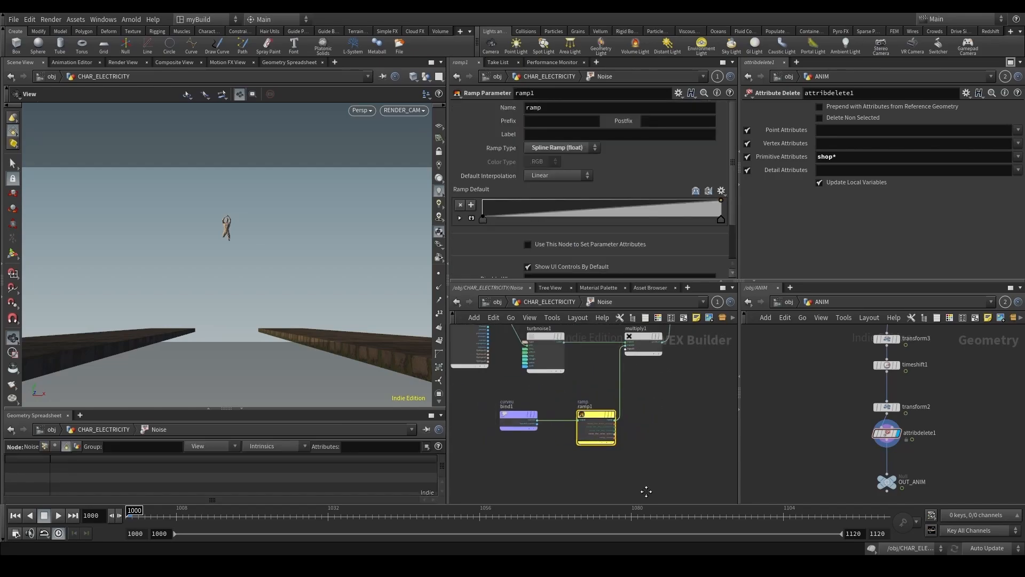
middle_click_drag(495, 386, 602, 470)
left_click_drag(578, 364, 469, 364)
key("Tab")
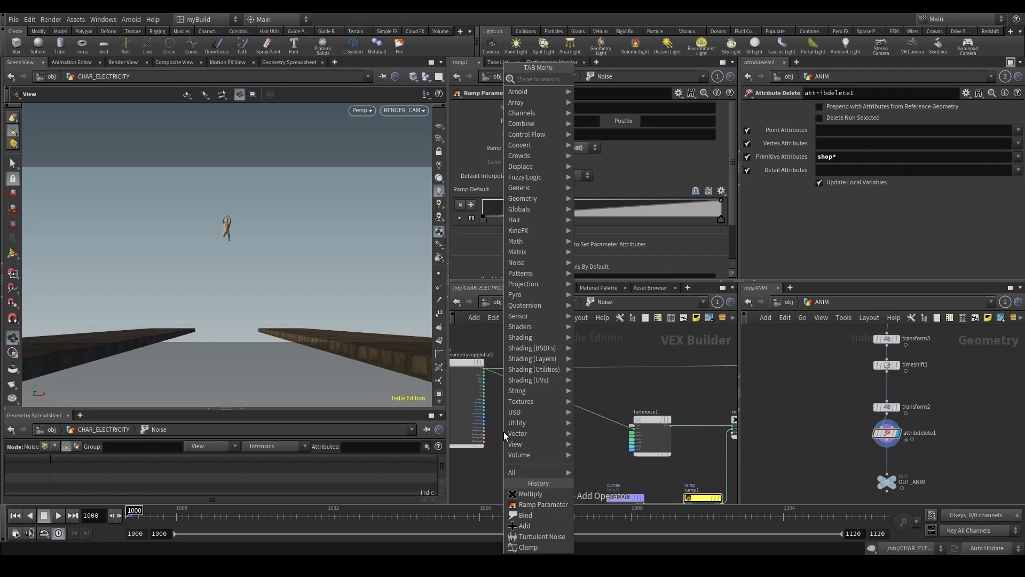
type("bind")
key("Return")
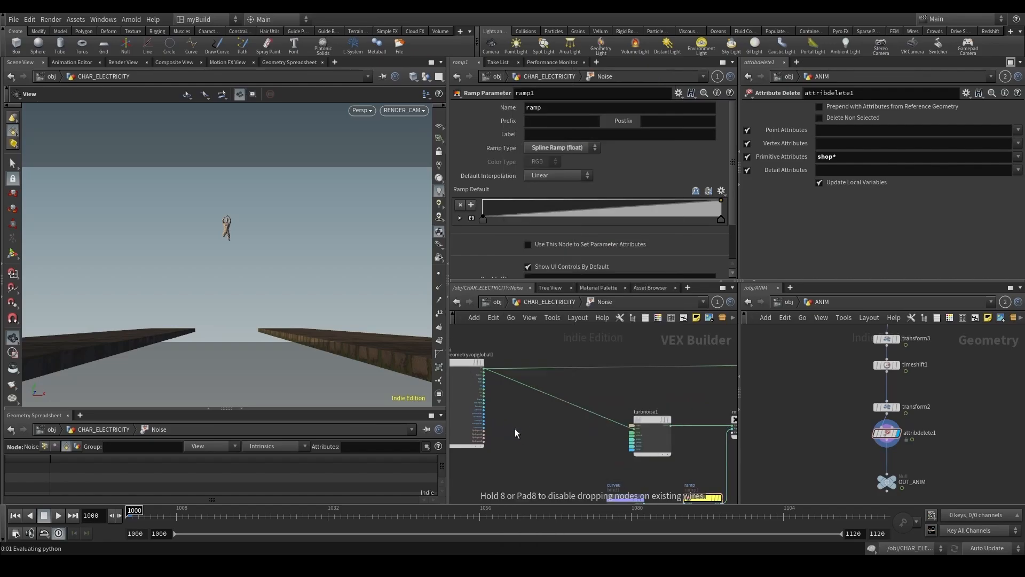
left_click(516, 433)
Name the Bind parameter rest, set its type to 3 Floats (vector), and wire it into turbnoise1's position input.
double_click(537, 108)
type("rest")
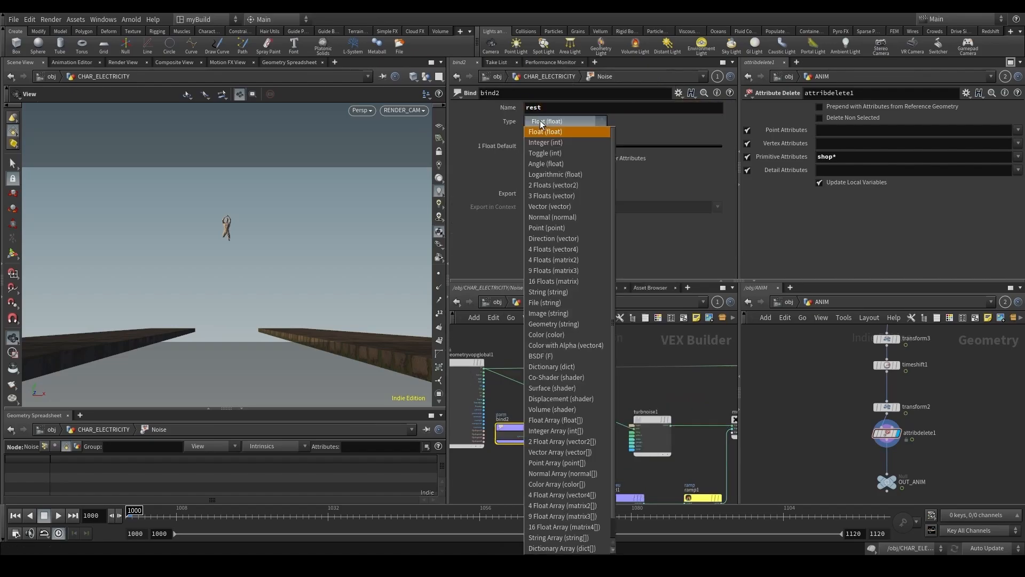
left_click(555, 120)
left_click(551, 196)
left_click_drag(632, 429, 541, 433)
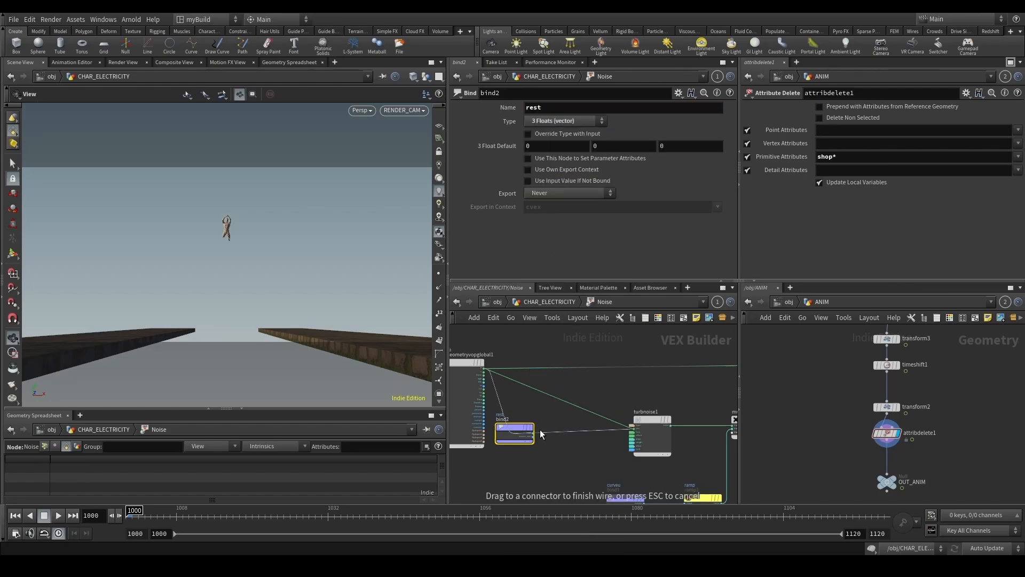
left_click(536, 435)
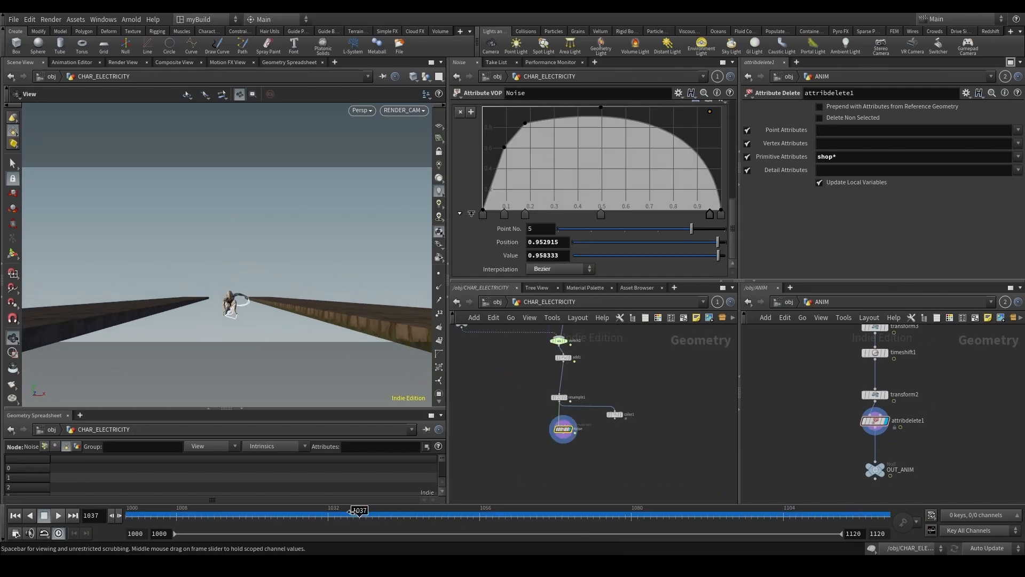
Play and scrub the animation around frames 1032 to 1040, examining the rest-based noise on the lines up close.
left_click_drag(357, 516, 157, 516)
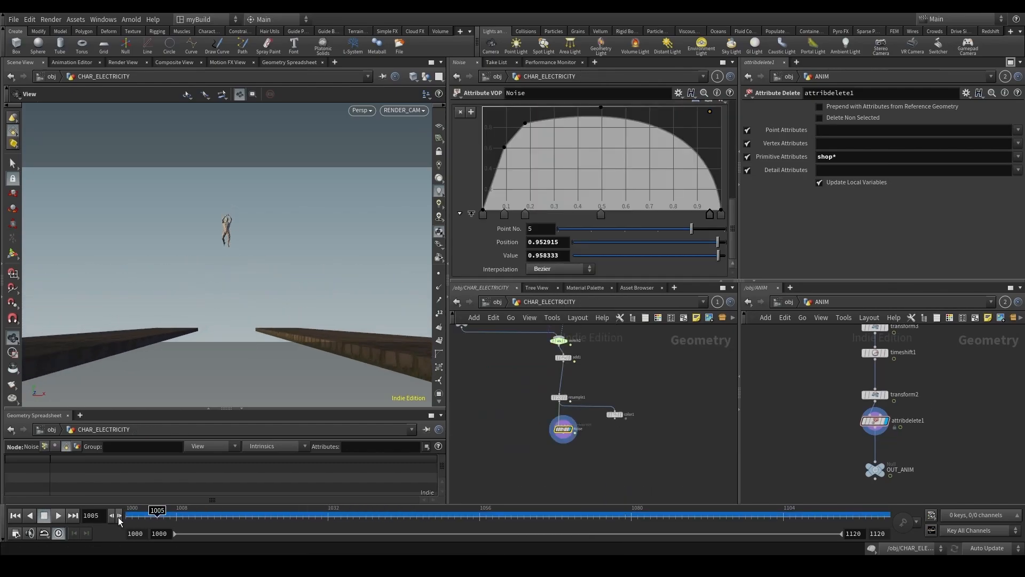
left_click(57, 520)
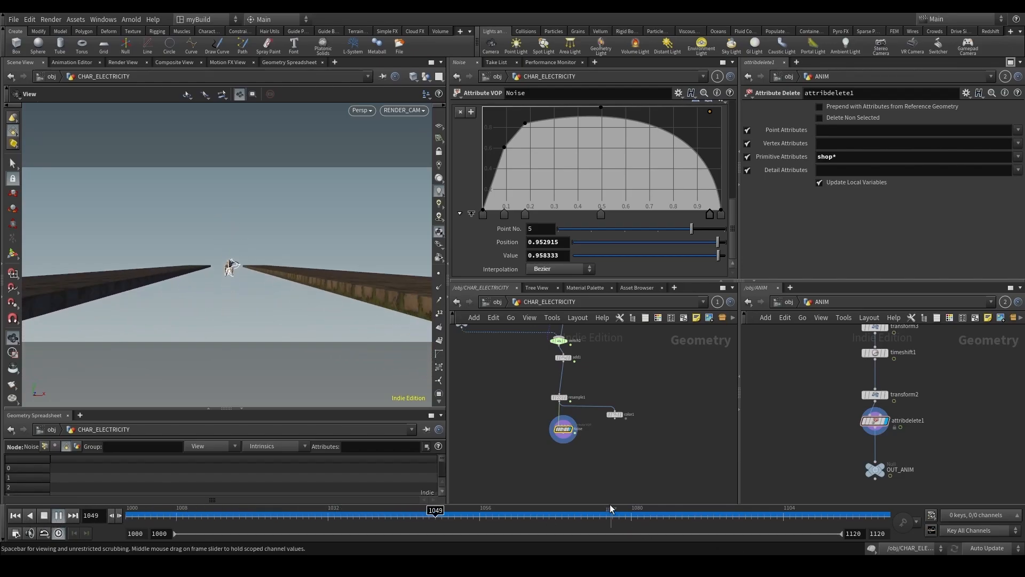
left_click_drag(440, 517, 379, 513)
left_click_drag(246, 306, 241, 303)
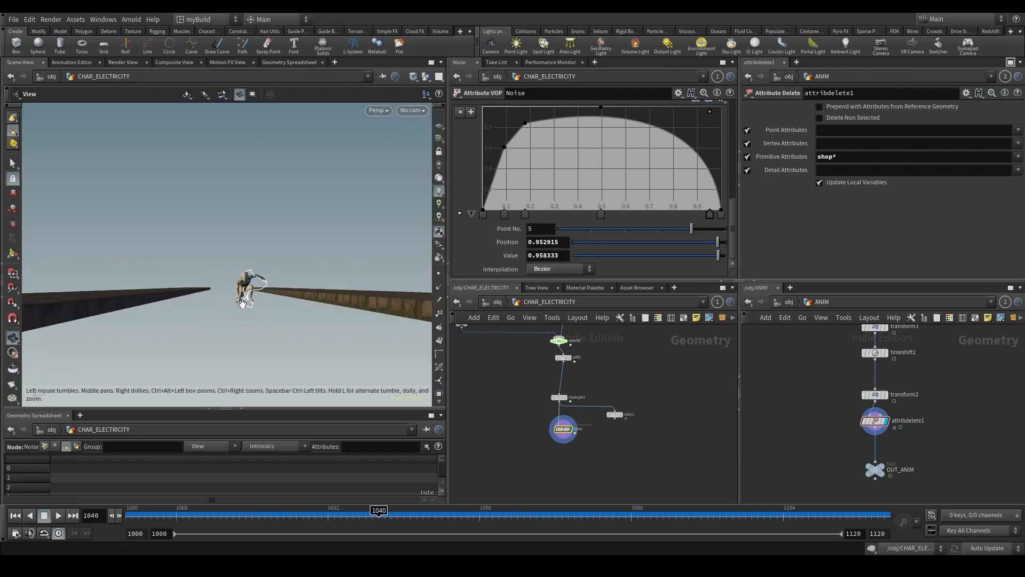
right_click_drag(242, 303, 267, 307)
left_click_drag(267, 307, 262, 352)
mouse_move(342, 516)
left_mouse_down()
mouse_move(321, 516)
mouse_move(470, 516)
mouse_move(331, 522)
left_mouse_up()
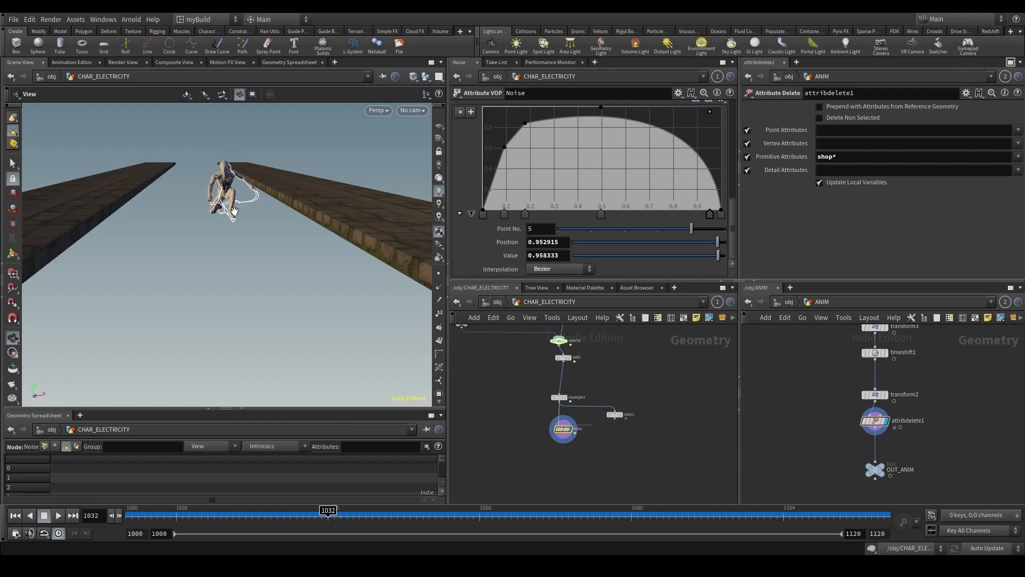
left_click_drag(327, 519, 369, 519)
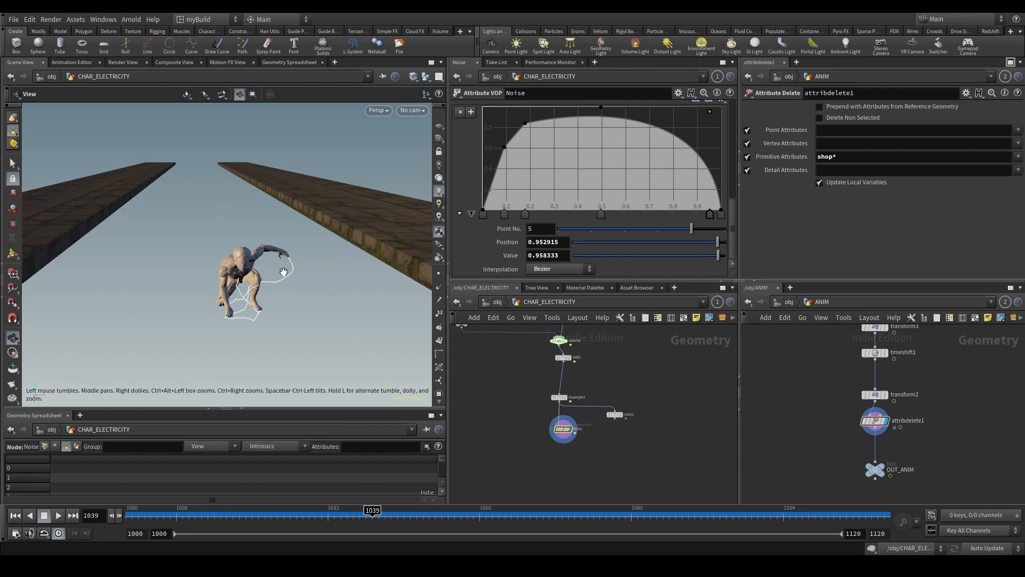
left_click_drag(284, 272, 299, 289)
Add a float Bind node named age below the ramp inside the Noise VOP.
scroll(563, 435, "up", 3)
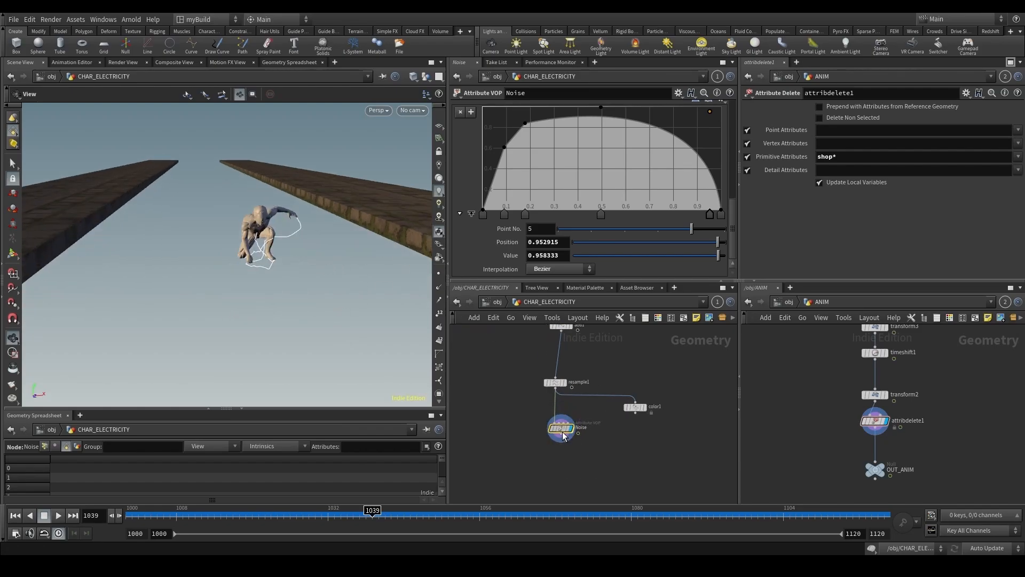
double_click(564, 436)
middle_click_drag(579, 474, 546, 389)
key("Tab")
type("b")
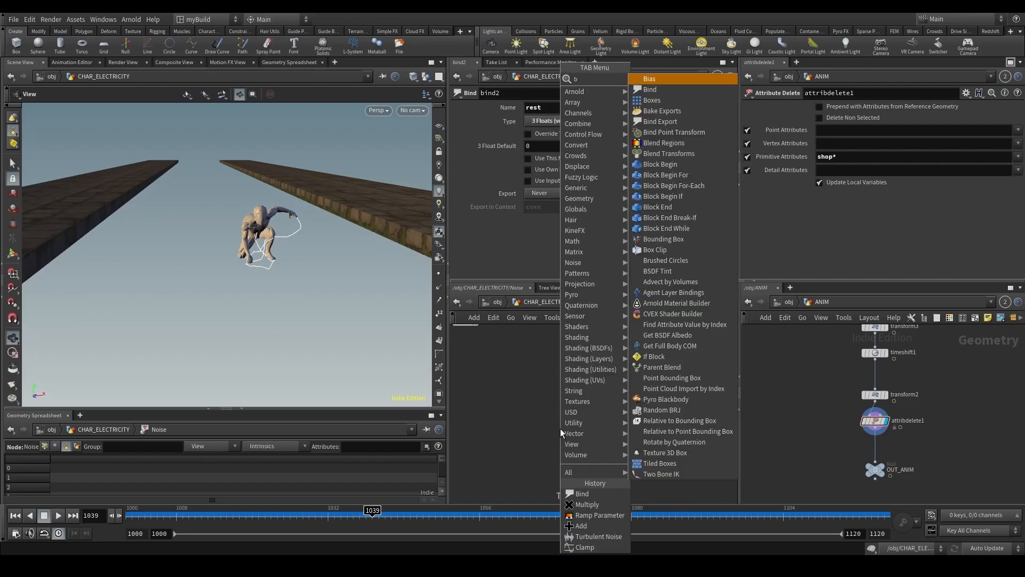
key("Return")
left_click(559, 428)
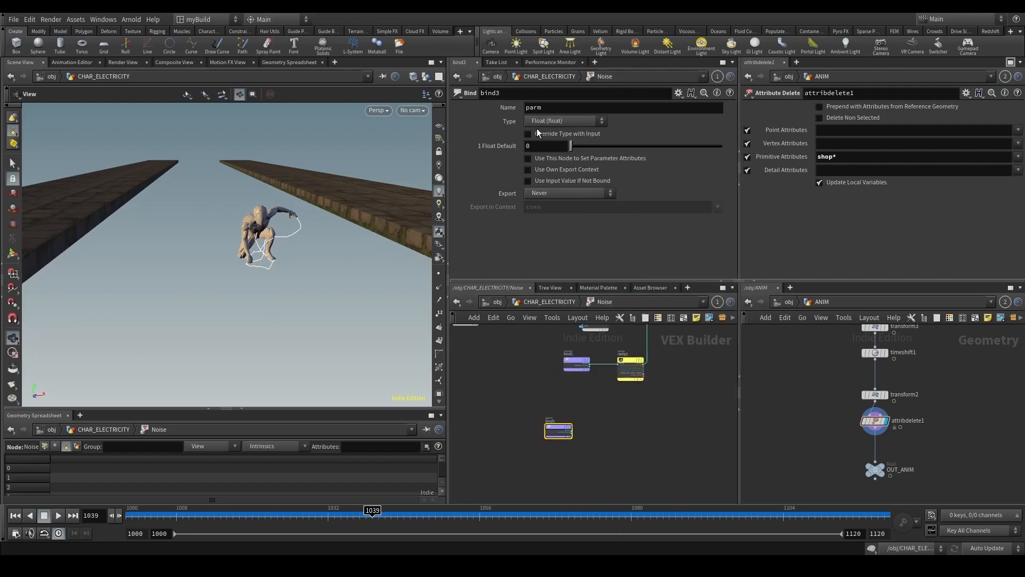
double_click(547, 110)
key("Return")
Add a second float Bind node below the age one and name it life.
middle_click_drag(581, 481, 602, 434)
key("Tab")
type("bind")
key("Return")
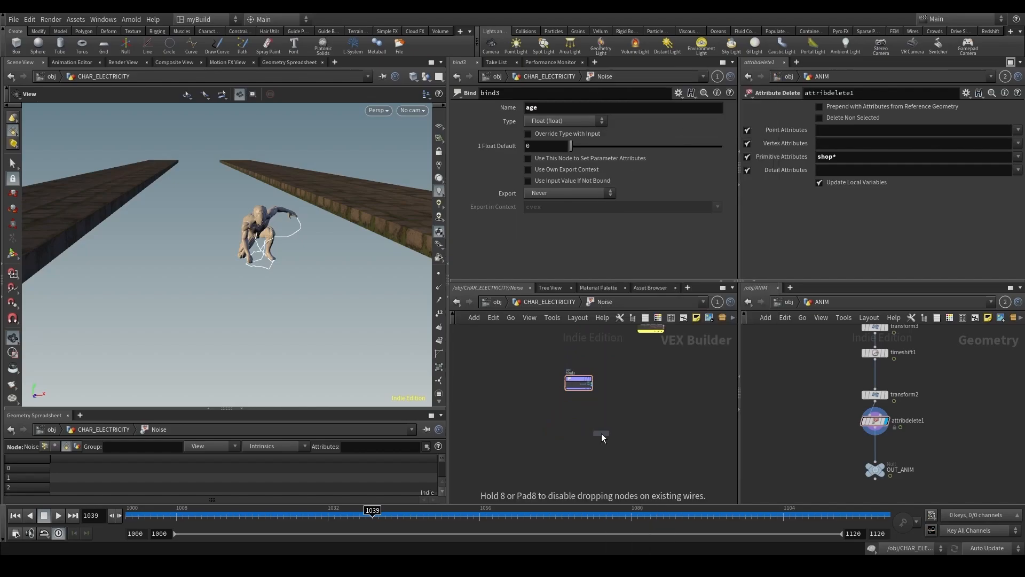
left_click(602, 434)
double_click(549, 104)
type("lif")
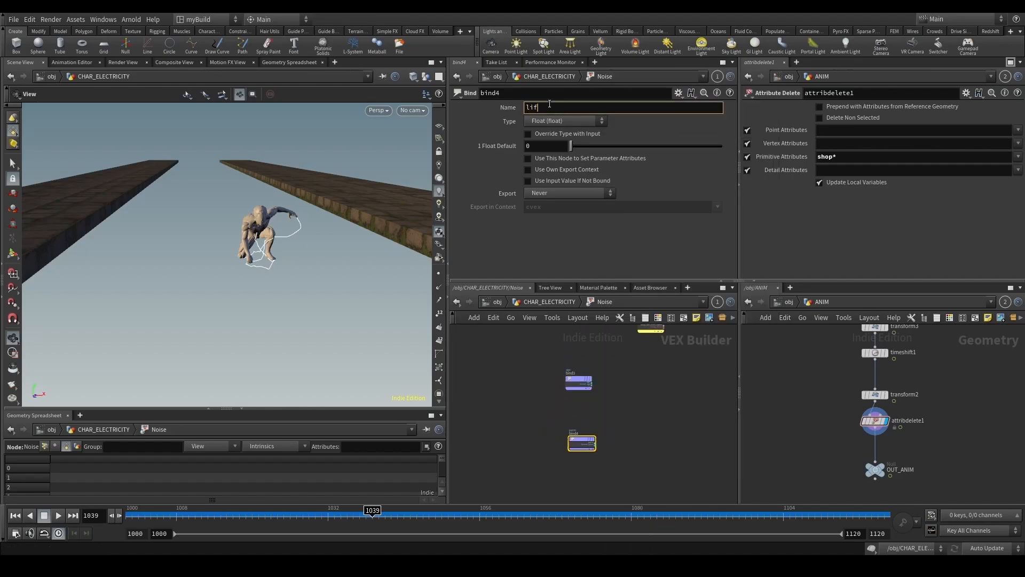
type("e")
key("Return")
Add a Divide node and connect age as its first input and life as its second.
middle_click_drag(625, 368, 560, 366)
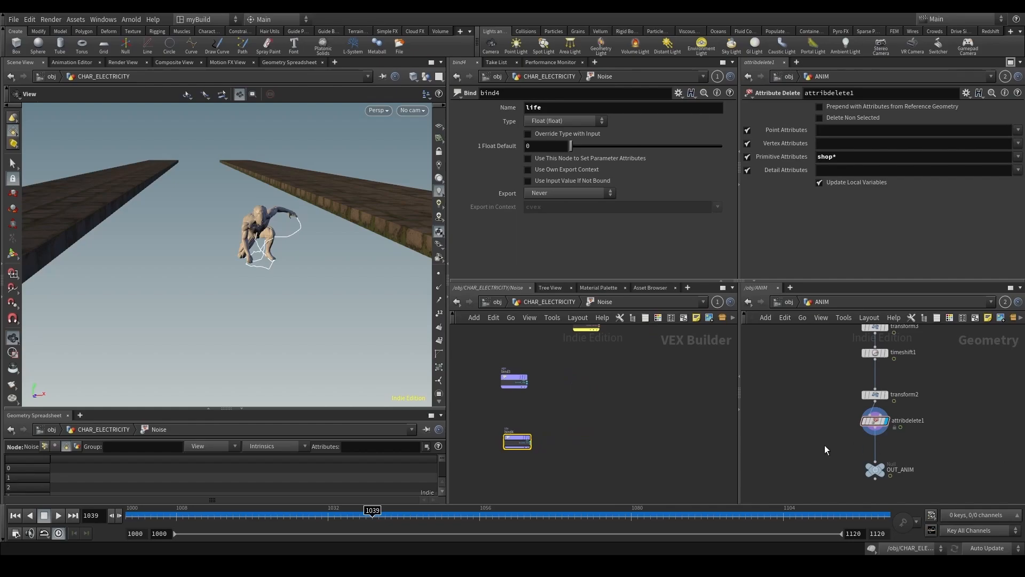
key("Tab")
type("div")
key("Return")
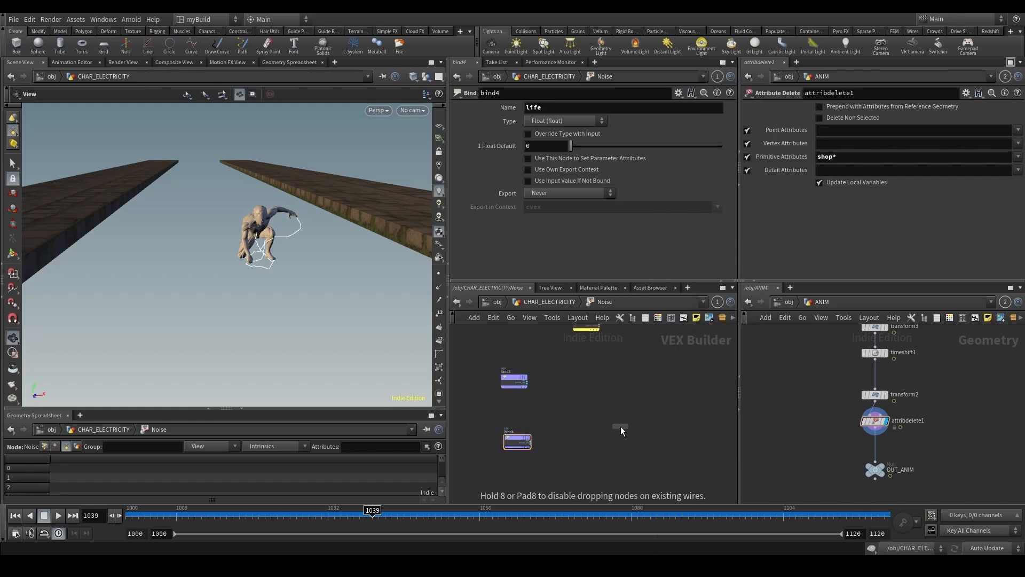
scroll(625, 407, "up", 1)
left_click(624, 407)
left_click(508, 377)
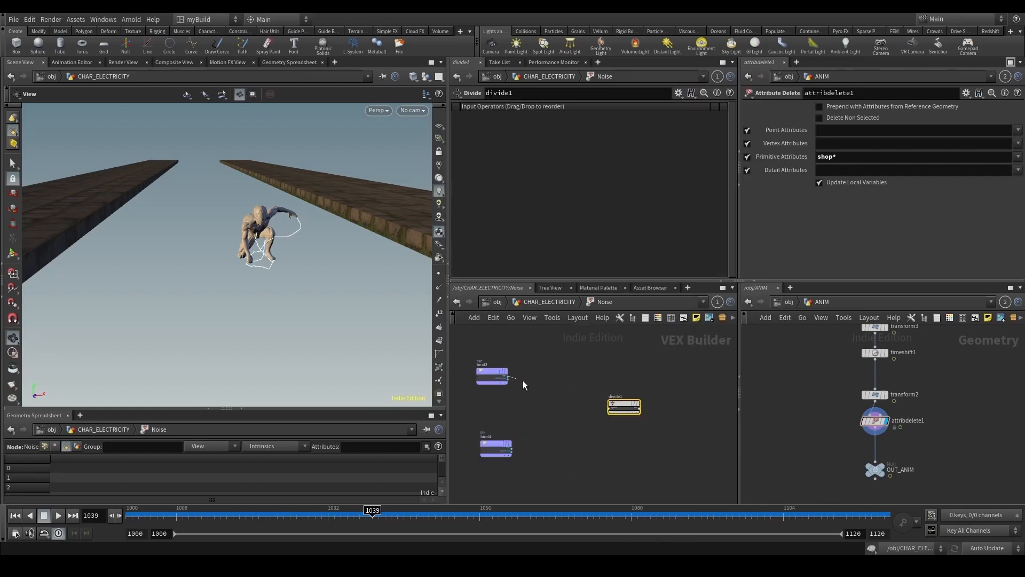
left_click(610, 407)
left_click(511, 449)
left_click(610, 411)
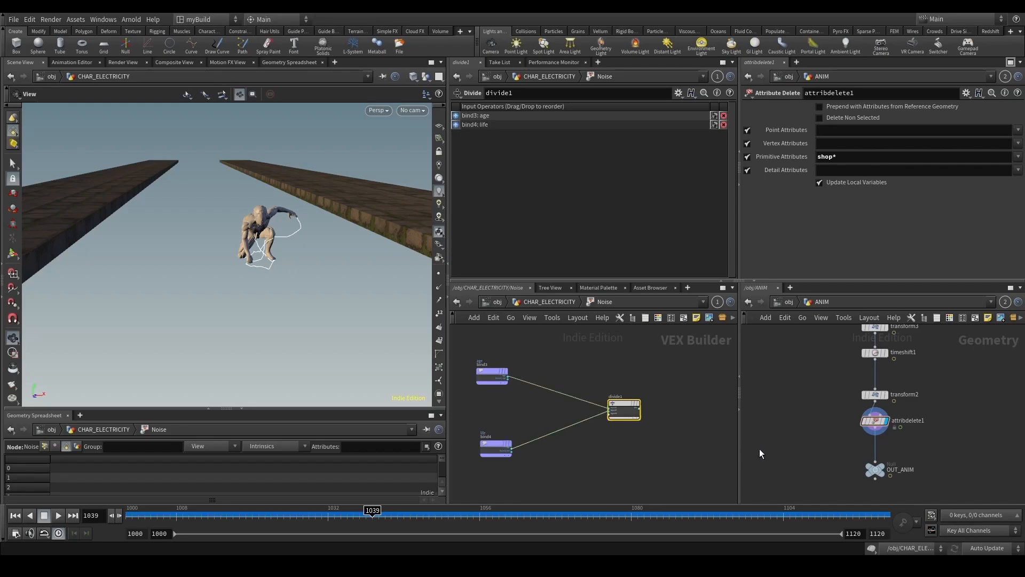
Add a Fit Range node and connect the Divide output to its value input.
key("Tab")
type("fit")
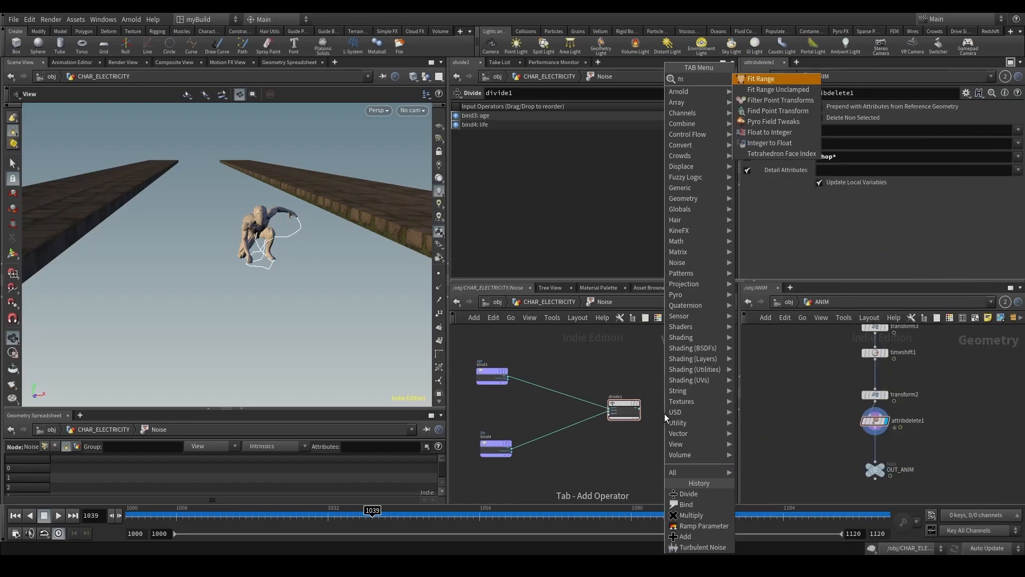
key("Return")
left_click(675, 408)
scroll(641, 416, "up", 2)
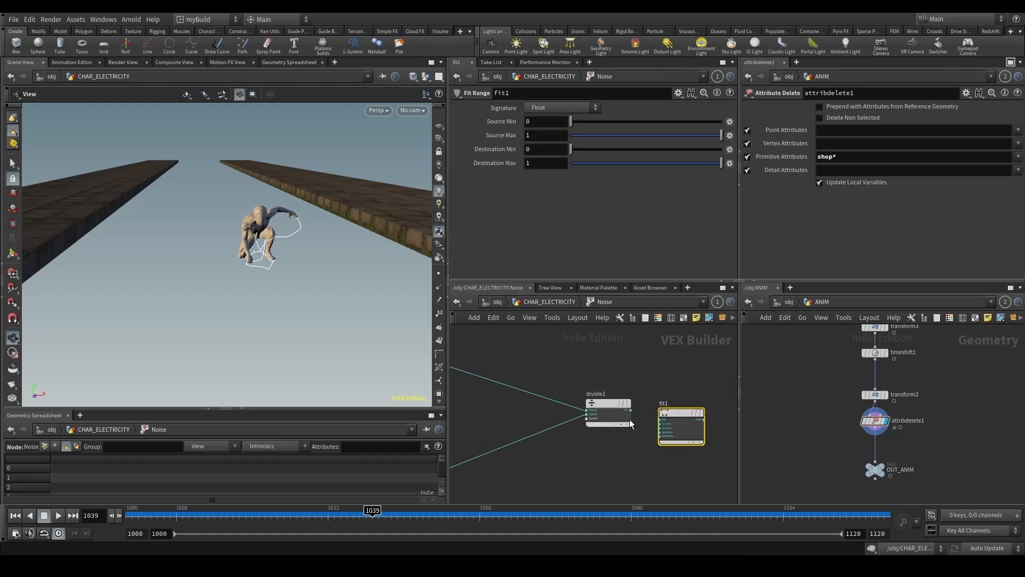
left_click(629, 409)
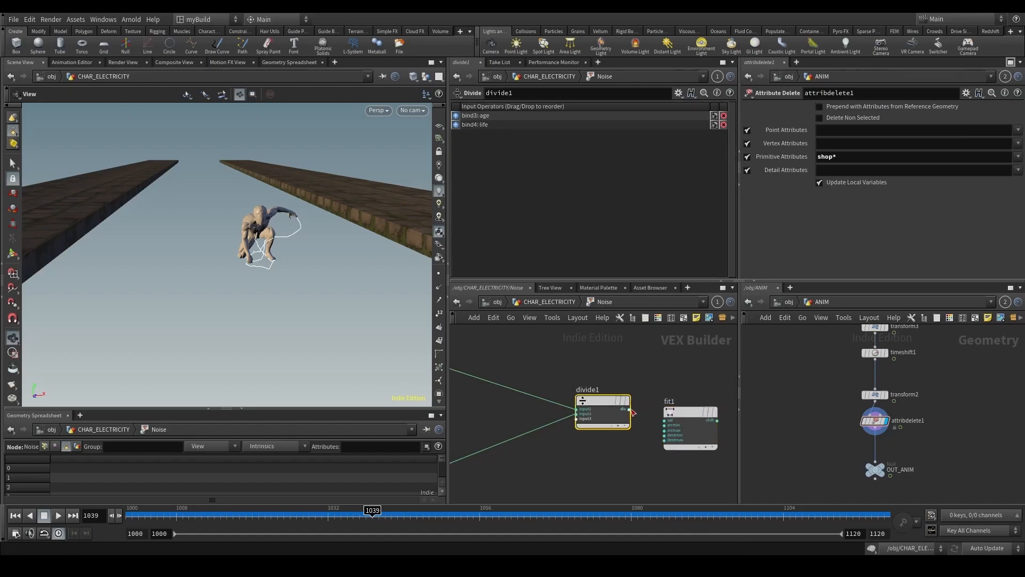
left_click(668, 420)
scroll(687, 401, "down", 3)
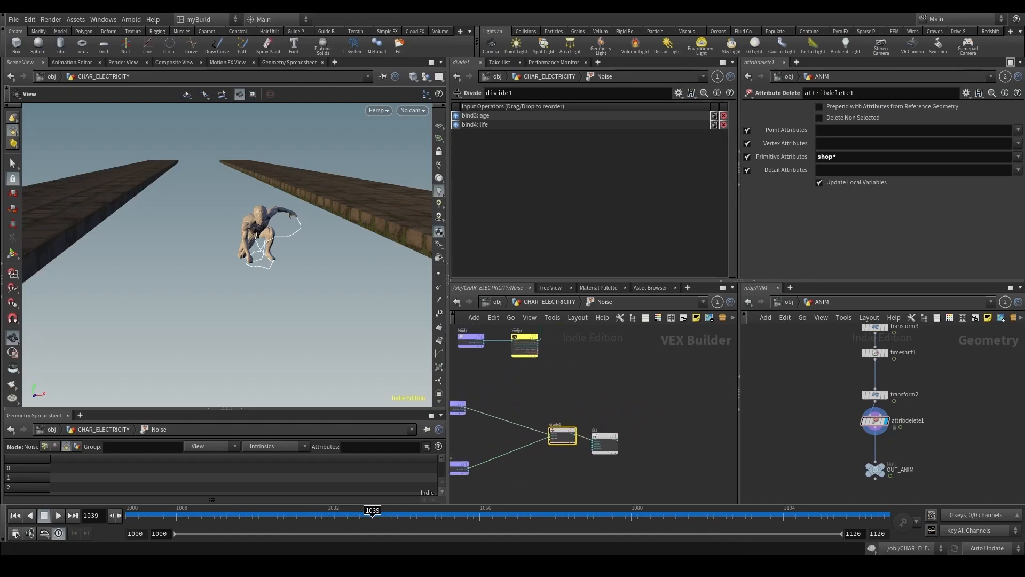
Connect the Fit Range output to the next free input of the Multiply node that scales the turbulent noise.
scroll(636, 443, "up", 2)
left_click(609, 440)
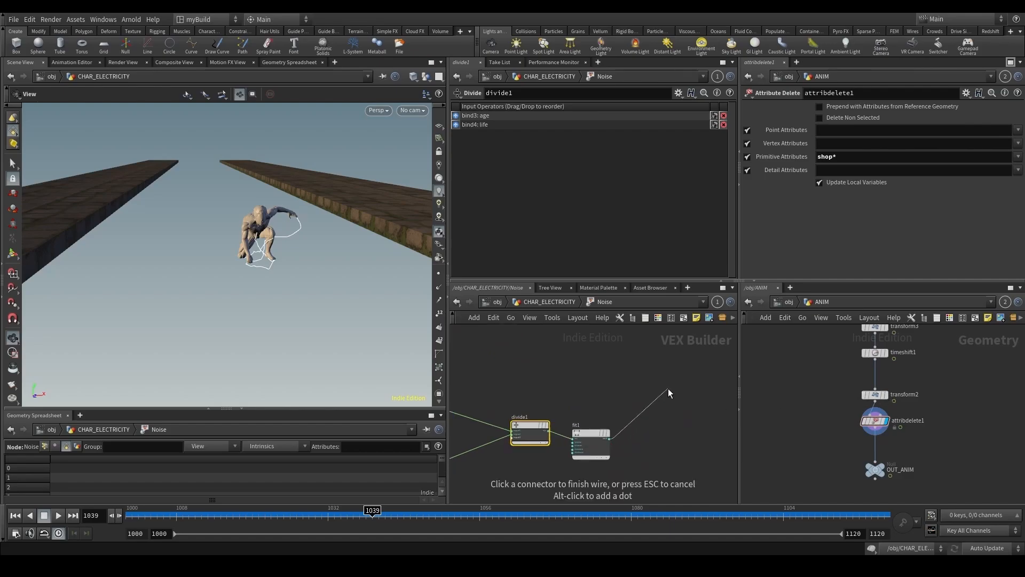
scroll(575, 397, "down", 3)
scroll(521, 395, "up", 3)
left_click(523, 396)
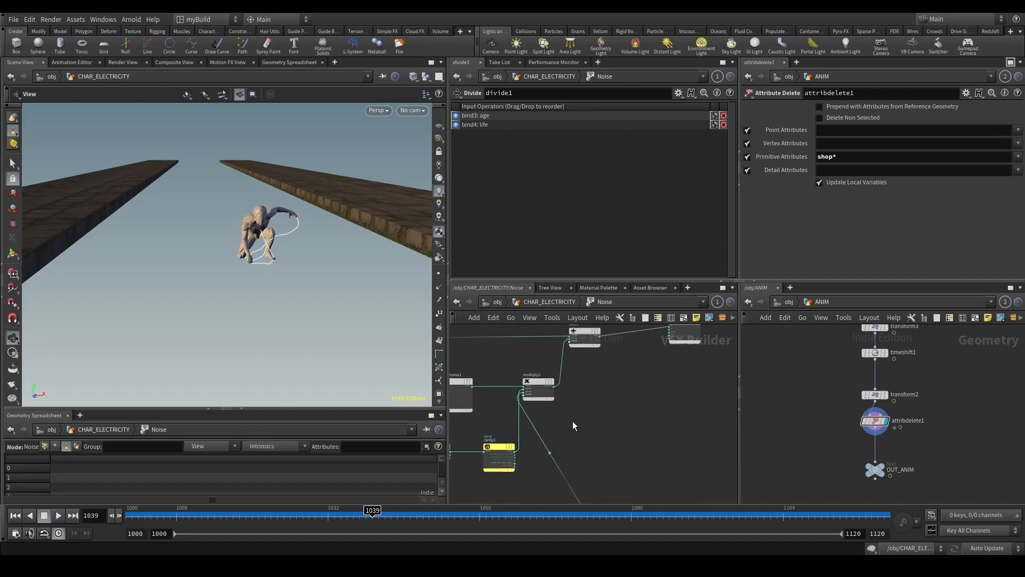
Set the Fit Range node's Destination Min to 0.3 and play the animation.
scroll(572, 421, "down", 2)
scroll(700, 369, "down", 1)
left_click_drag(621, 436, 620, 436)
left_click_drag(625, 439, 558, 440)
left_click(635, 456)
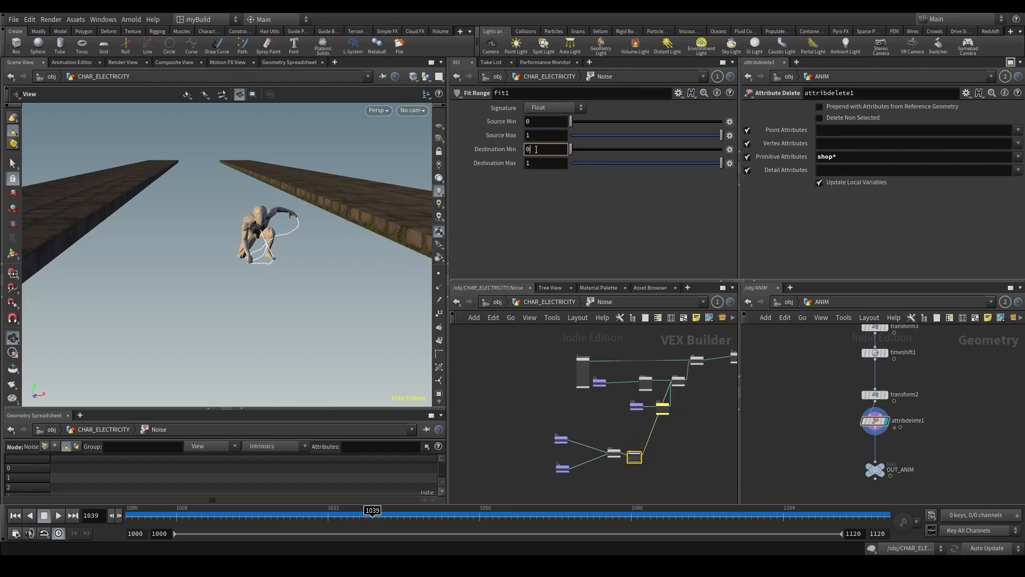
left_click_drag(318, 515, 284, 529)
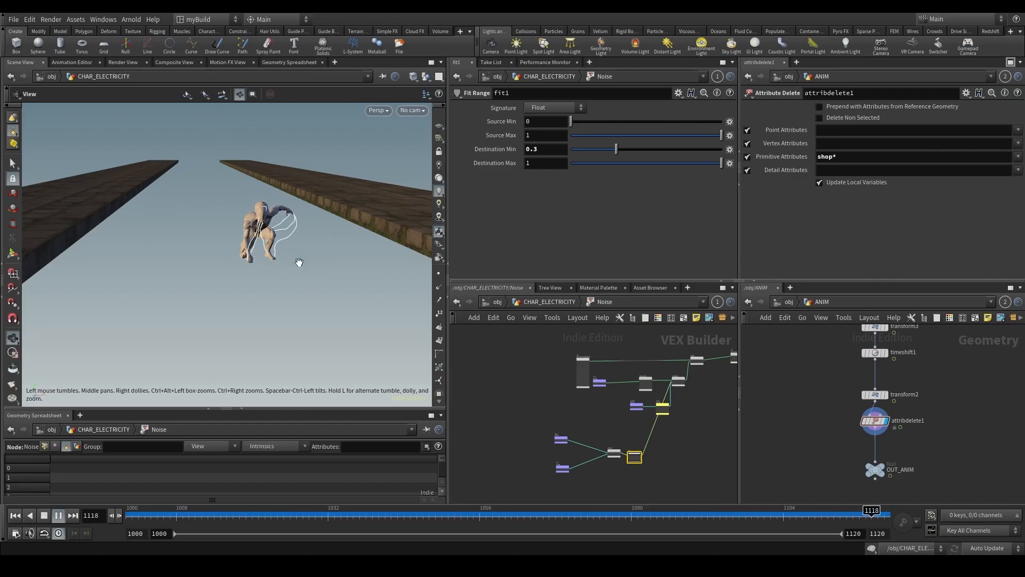
Cut the wire from Fit Range to Multiply to compare the playback, and undo the cut.
scroll(661, 415, "up", 3)
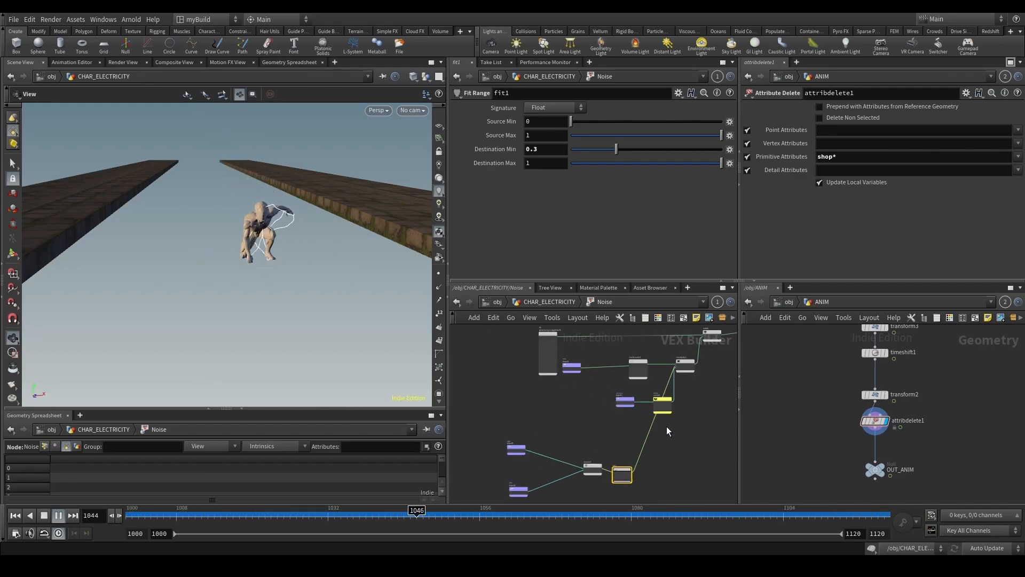
key("y")
left_click_drag(671, 430, 604, 431)
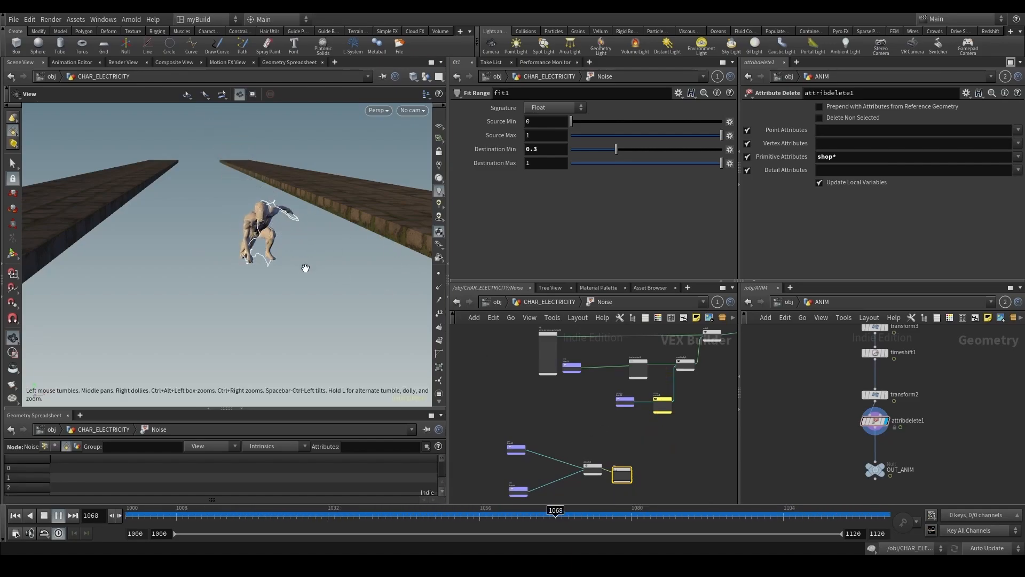
key("ctrl+z")
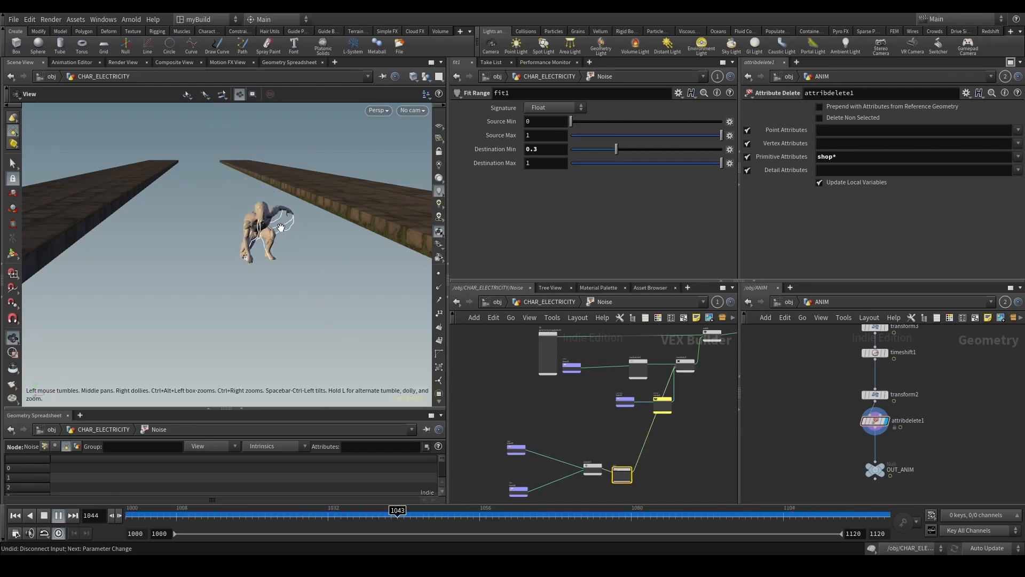
Try 0 as the Fit Range node's Destination Min and settle on 0.15.
double_click(548, 150)
type("0")
key("Return")
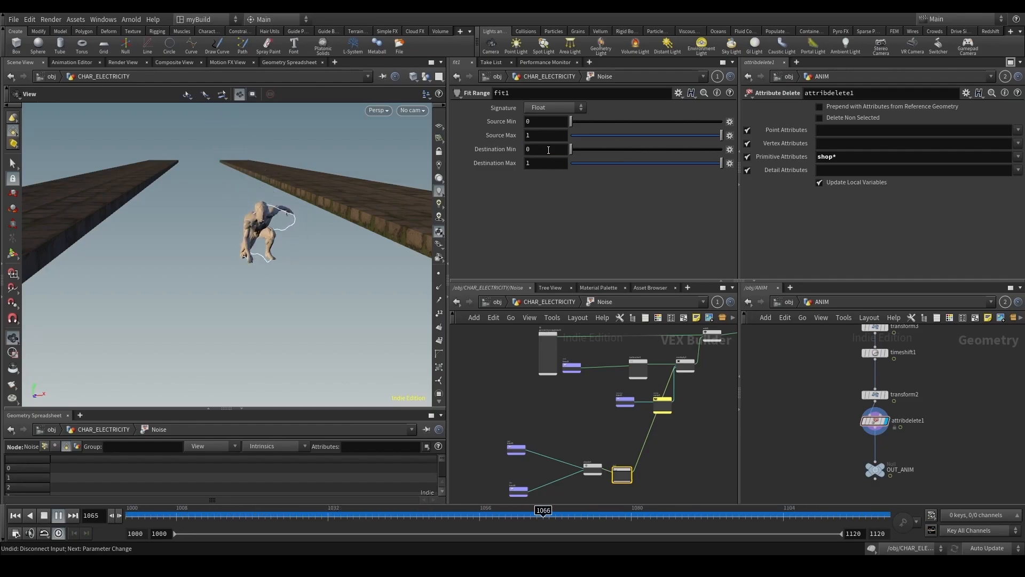
left_click(548, 150)
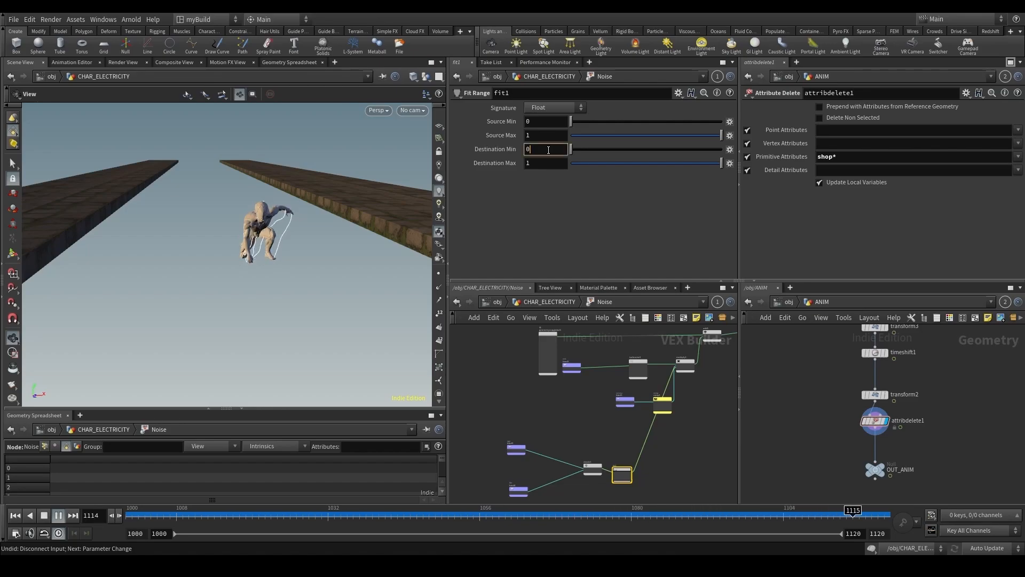
type(".15")
key("Return")
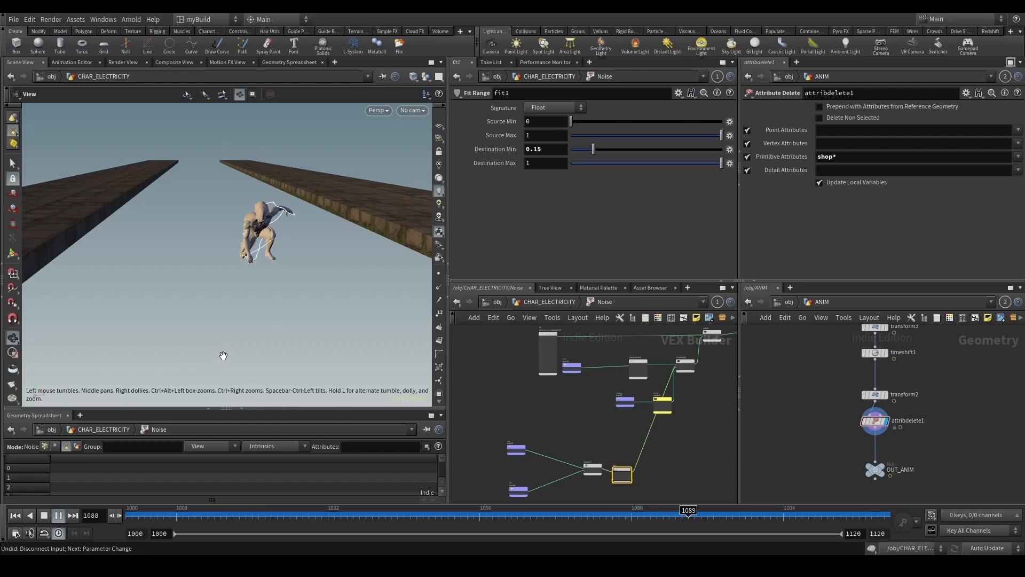
Examine the electricity lines around the character up close on frames between 1047 and 1053.
left_click_drag(390, 515, 413, 509)
right_click_drag(275, 219, 349, 198)
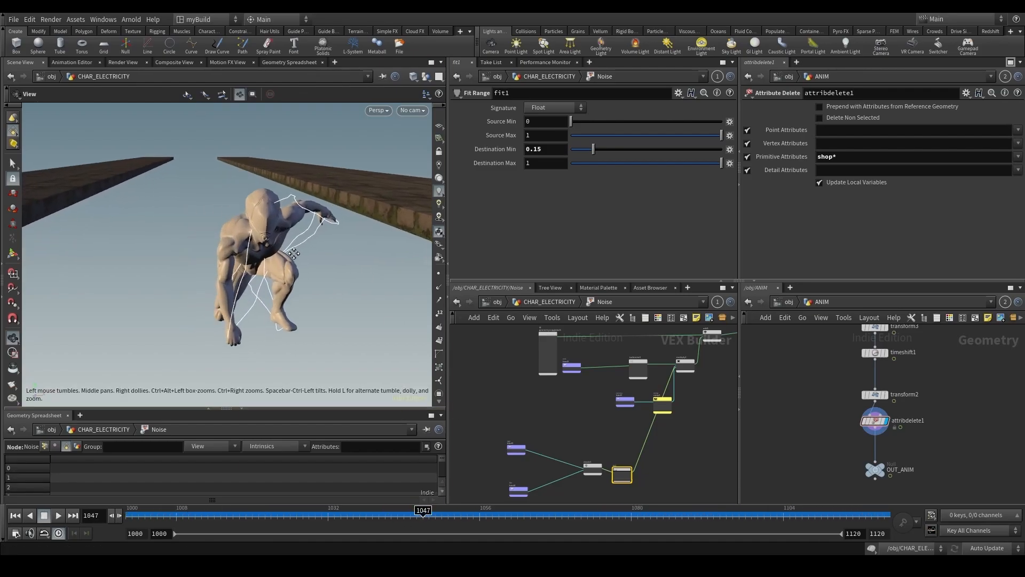
left_click_drag(342, 251, 251, 267)
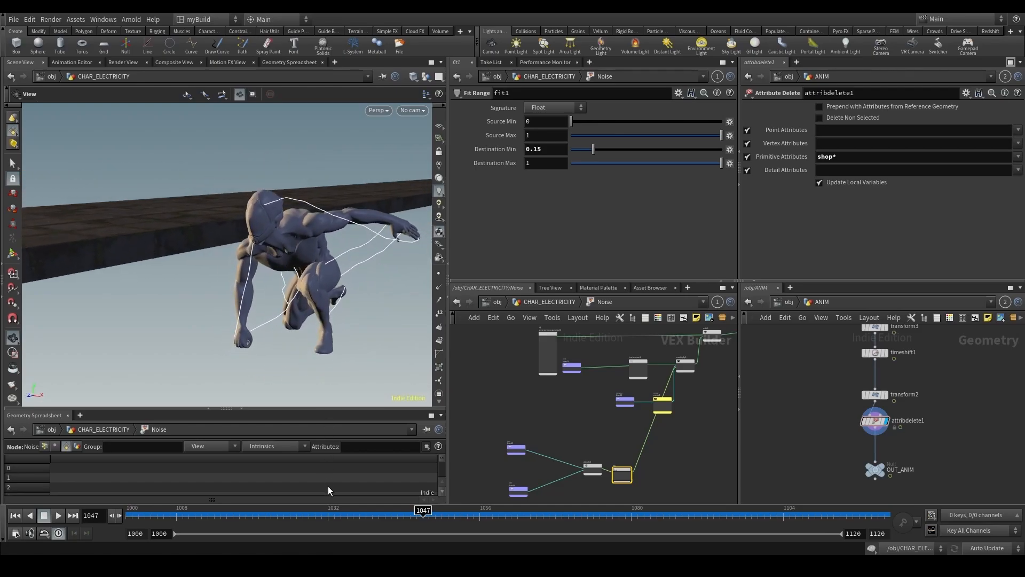
left_click(408, 516)
left_click(436, 515)
left_click_drag(343, 354, 384, 321)
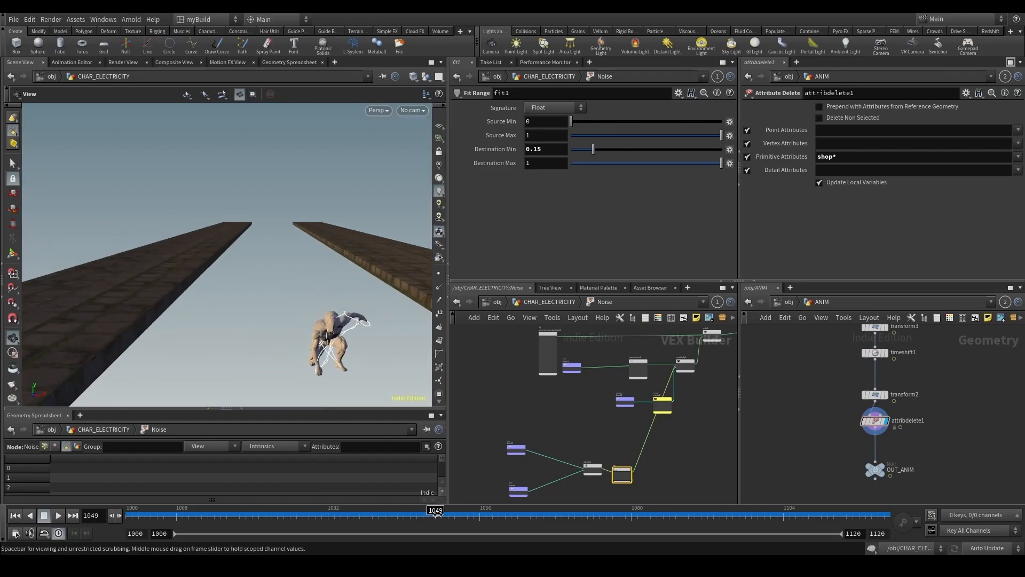
key("Up")
left_click_drag(478, 502, 461, 514)
left_click_drag(338, 354, 403, 306)
scroll(378, 300, "up", 3)
scroll(379, 301, "down", 3)
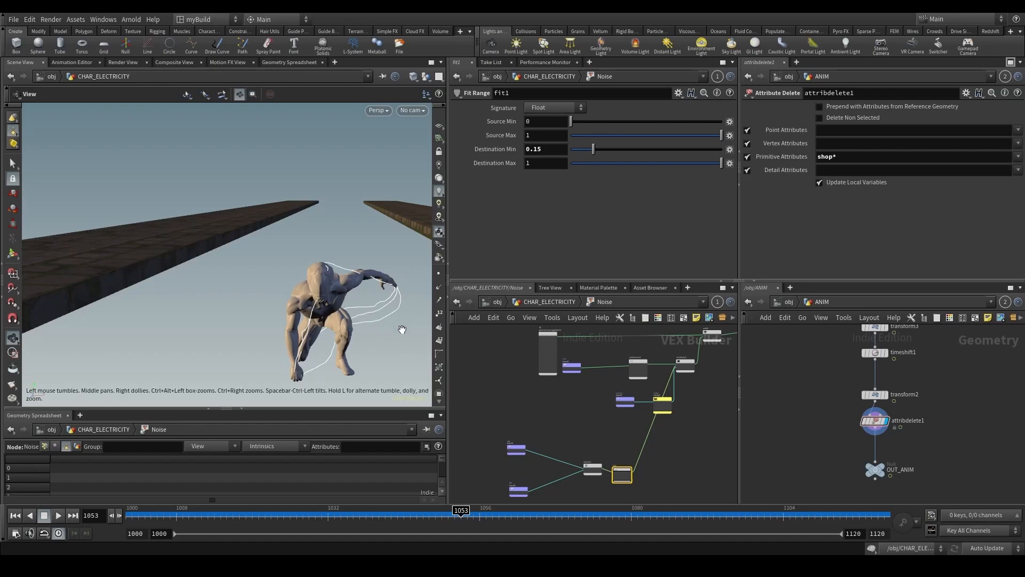
Connect the global P output to the Turbulent Noise position input in place of rest, and check the lines around frame 1049.
left_click_drag(561, 397, 517, 332)
scroll(505, 373, "down", 3)
middle_click_drag(529, 349, 534, 396)
scroll(534, 396, "up", 2)
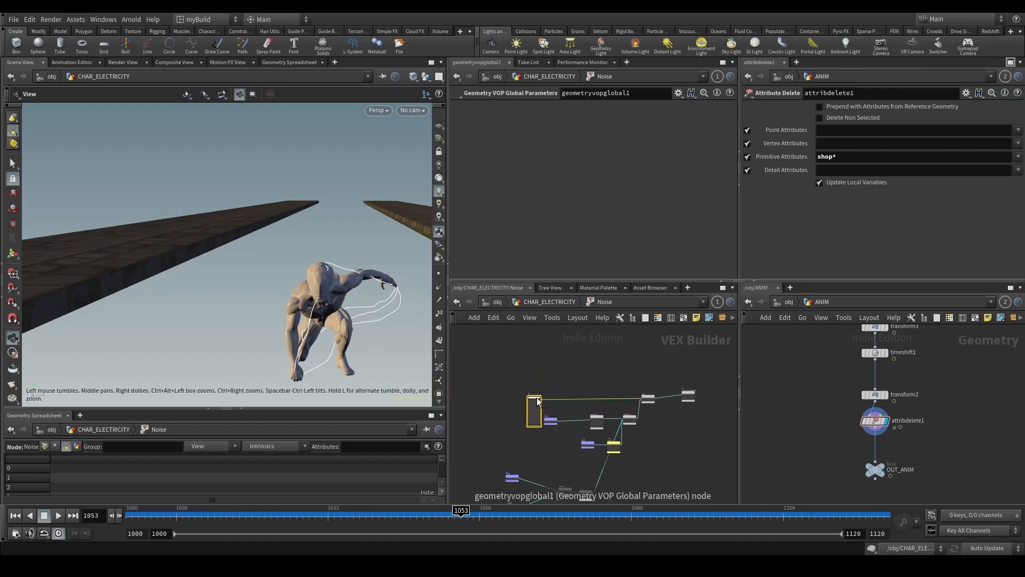
left_click_drag(534, 396, 526, 396)
scroll(547, 418, "up", 3)
left_click(566, 433)
scroll(565, 443, "up", 3)
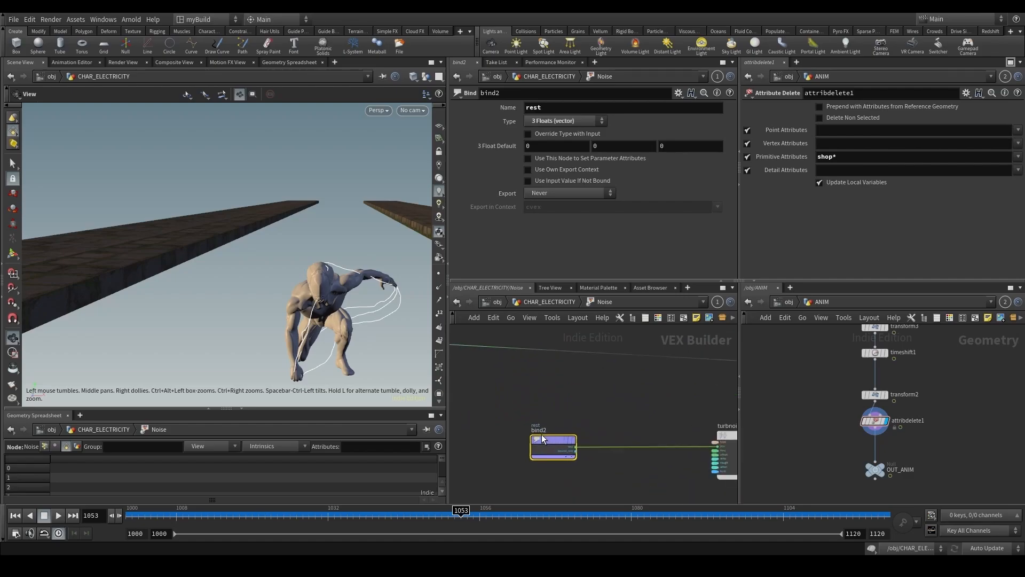
middle_click_drag(544, 398, 682, 418)
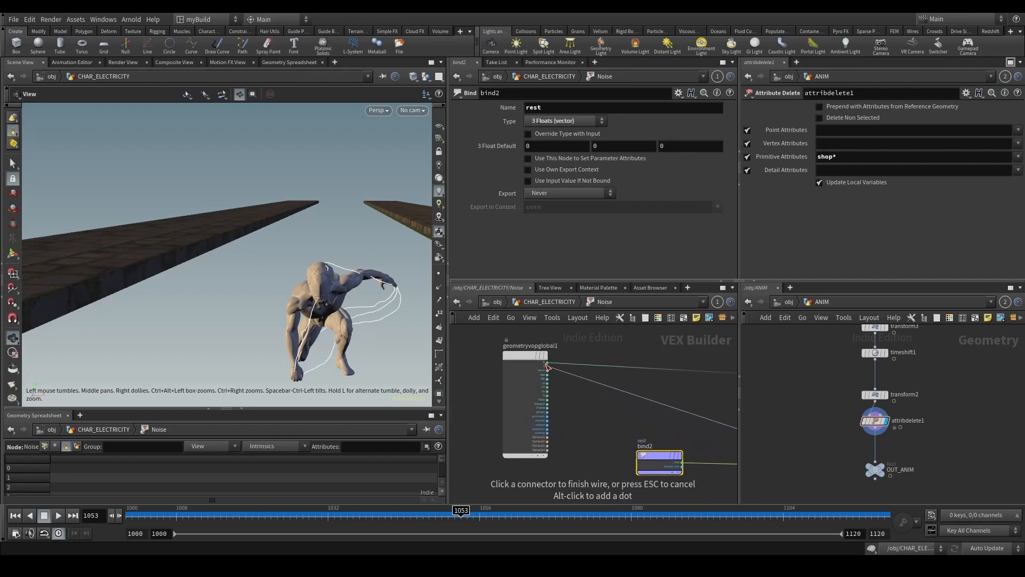
left_click(548, 363)
left_click_drag(230, 321, 369, 372)
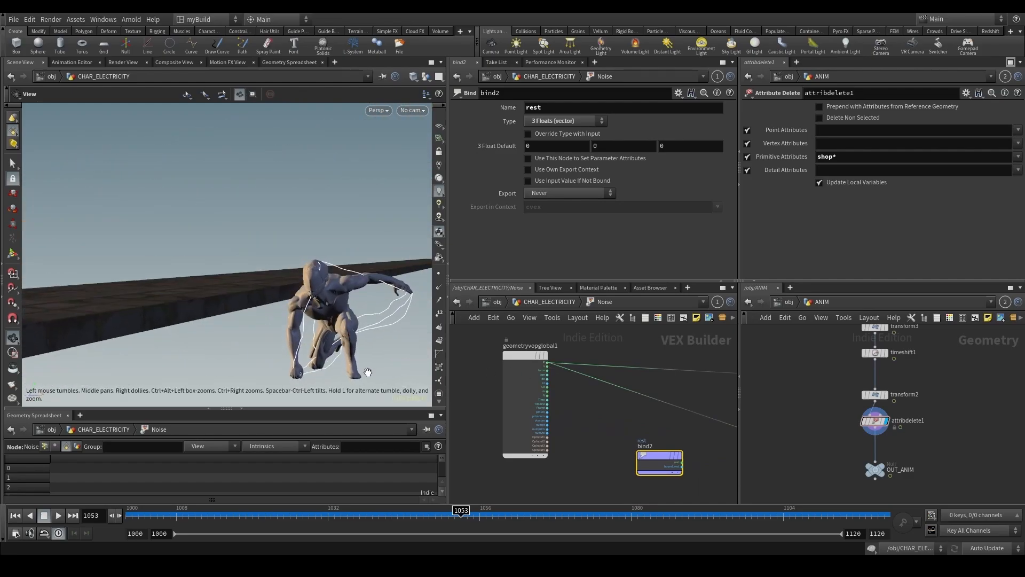
left_click_drag(454, 514, 435, 498)
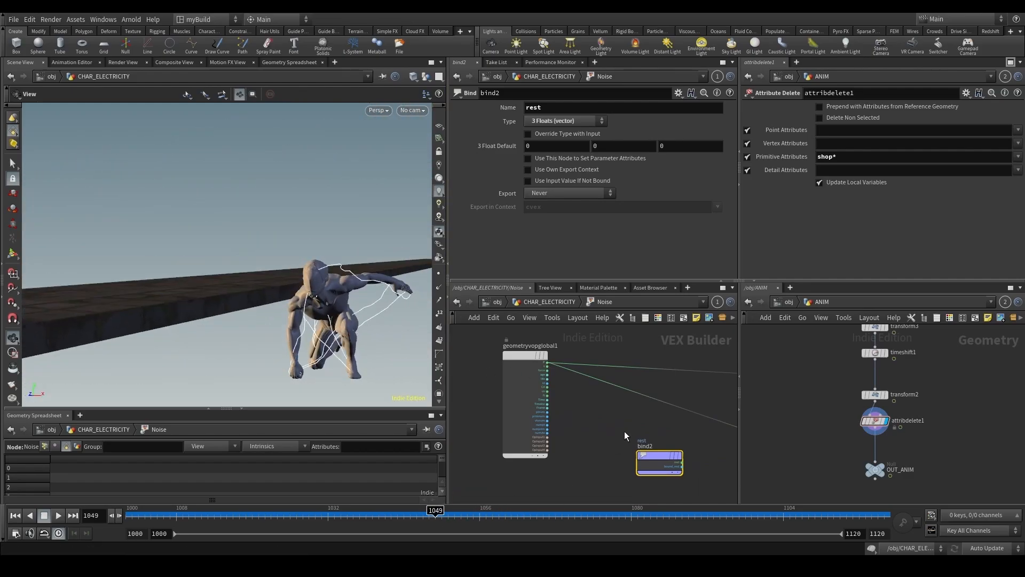
middle_click_drag(624, 431, 575, 420)
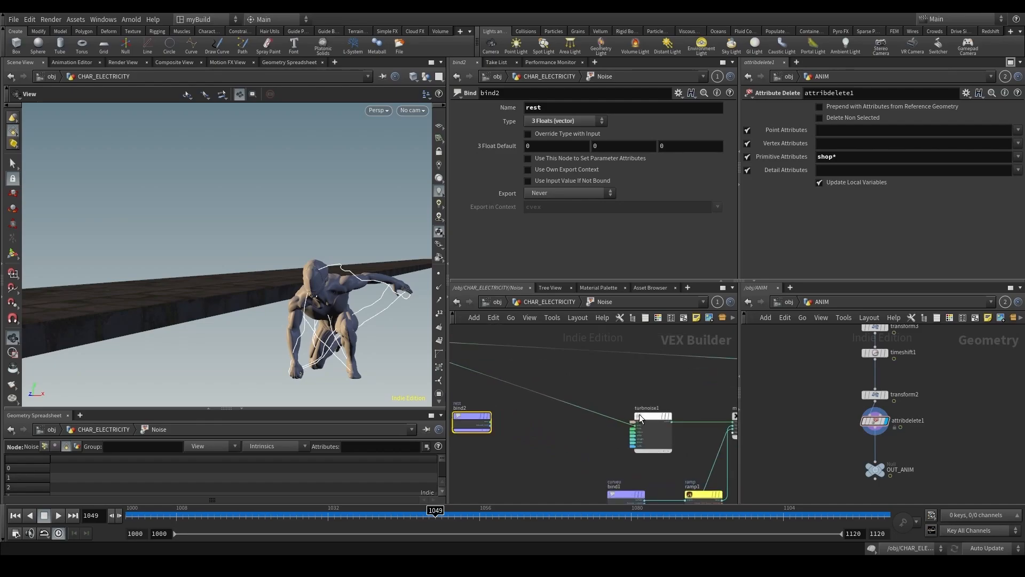
scroll(635, 422, "up", 3)
left_click(636, 439)
left_click(635, 439)
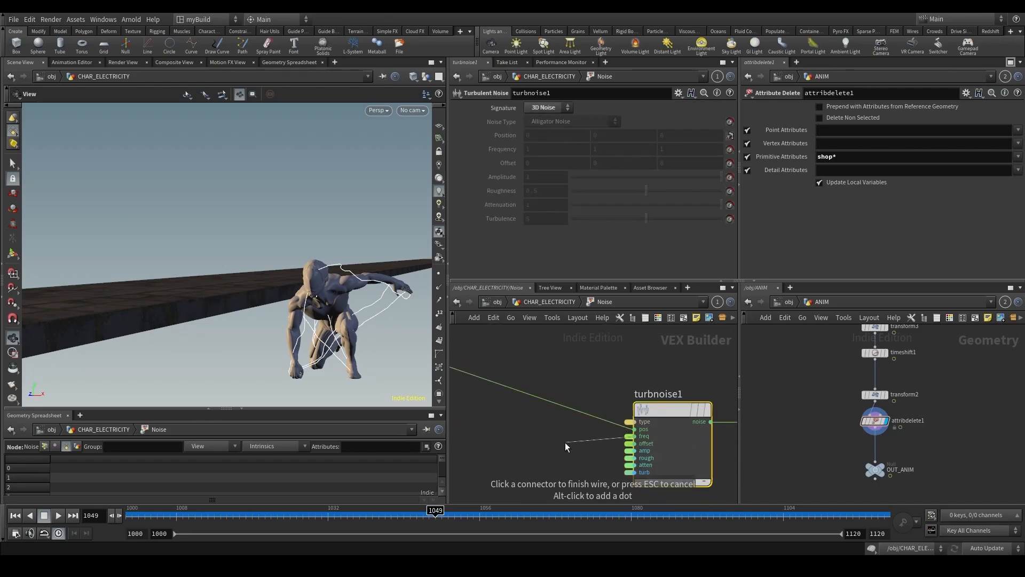
scroll(555, 445, "down", 4)
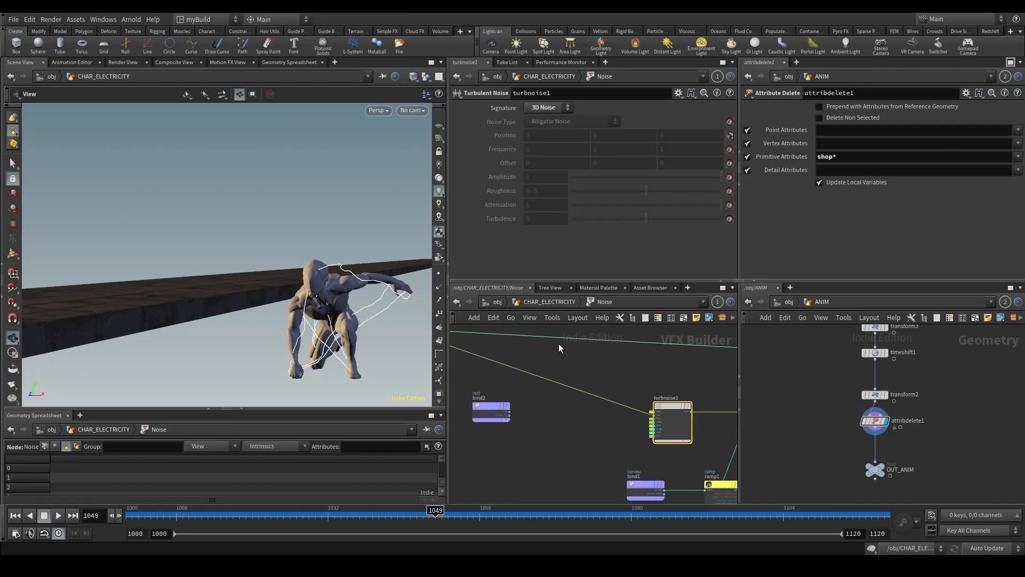
key("Escape")
key("u")
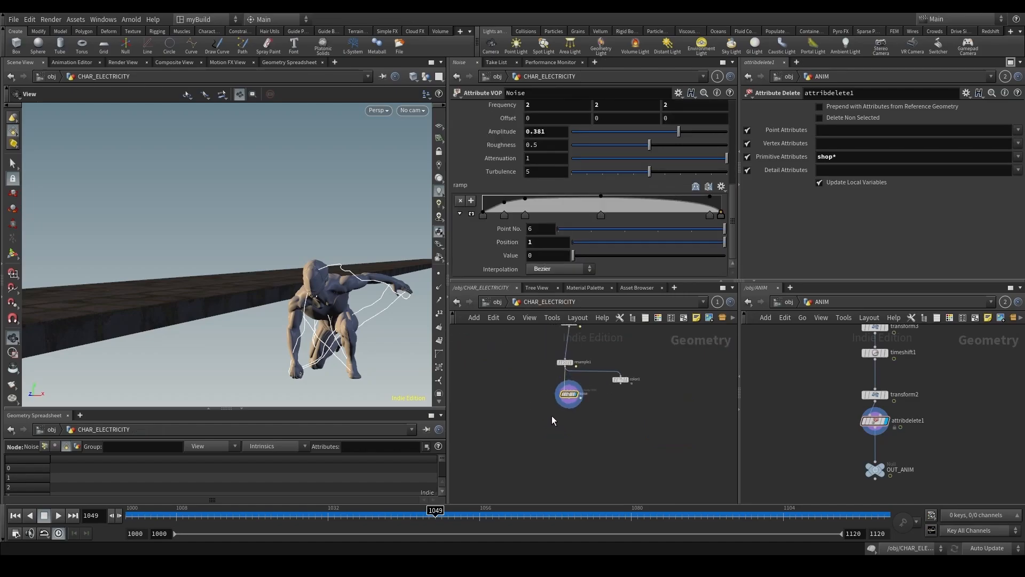
double_click(553, 414)
Add a Bind node below the rest one in the Noise VOP, name it name and set its type to String.
key("Tab")
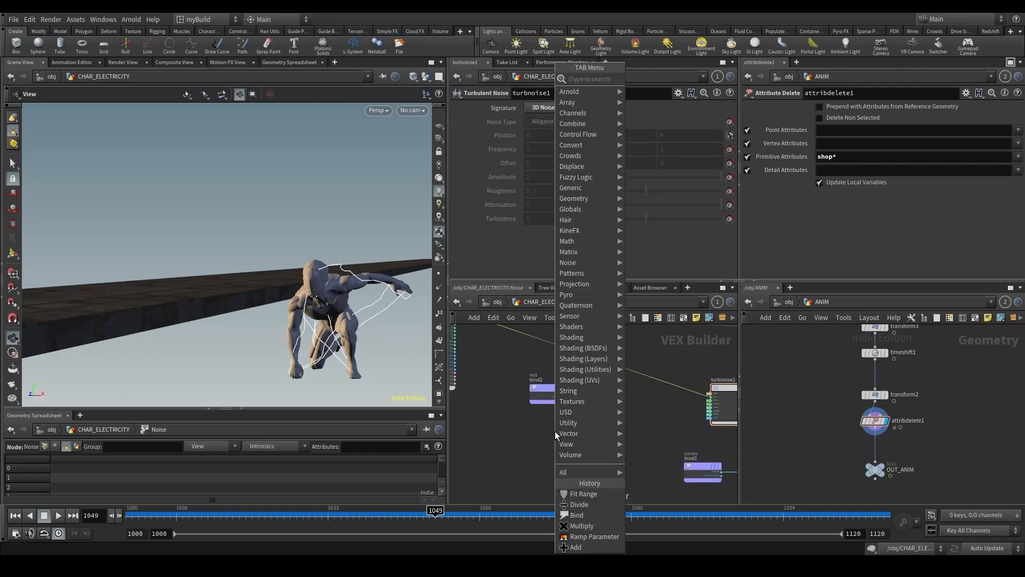
type("bind")
key("Return")
left_click(566, 432)
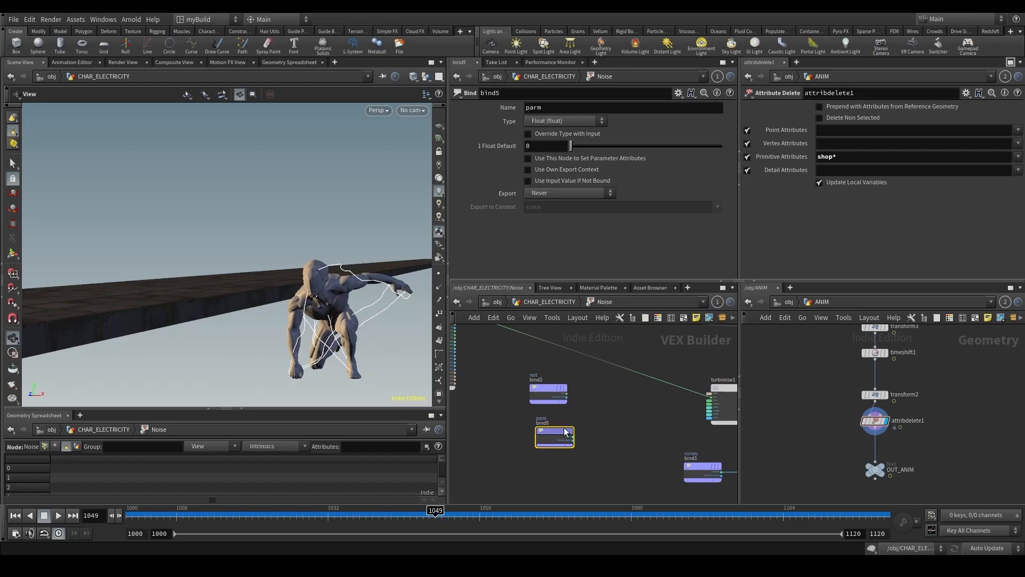
left_click(543, 107)
type("name")
key("Return")
left_click(550, 120)
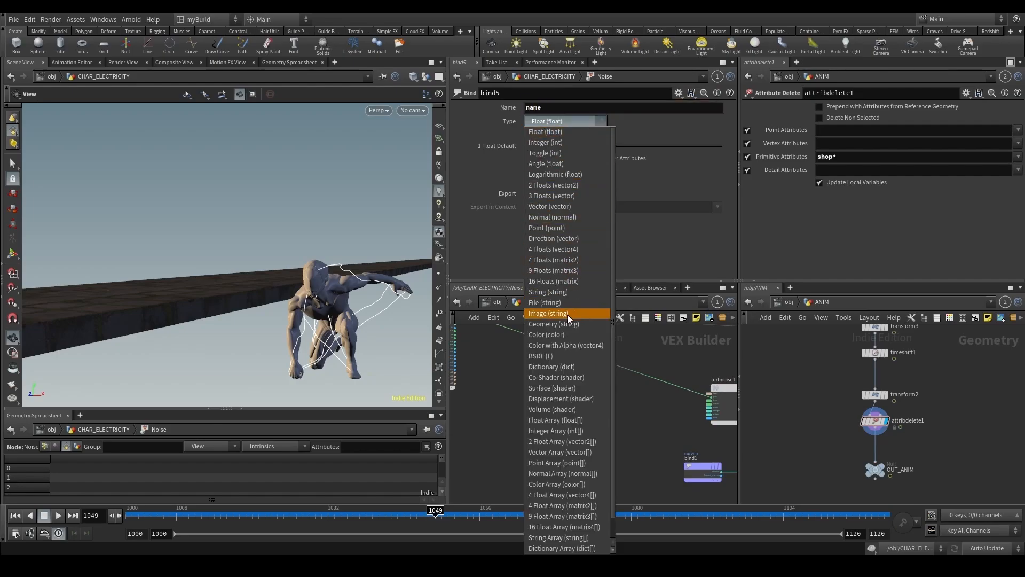
scroll(558, 240, "down", 2)
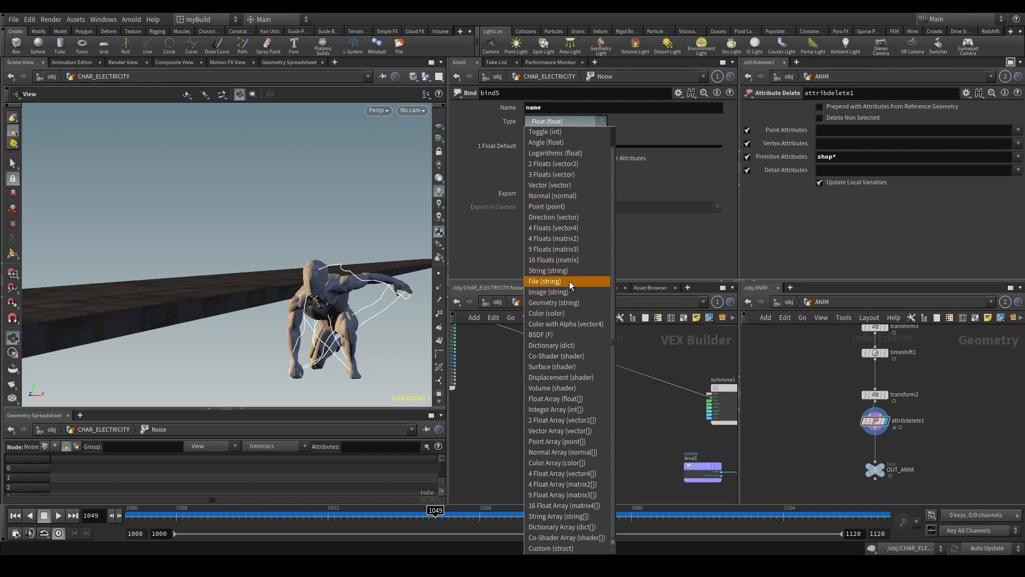
left_click(550, 270)
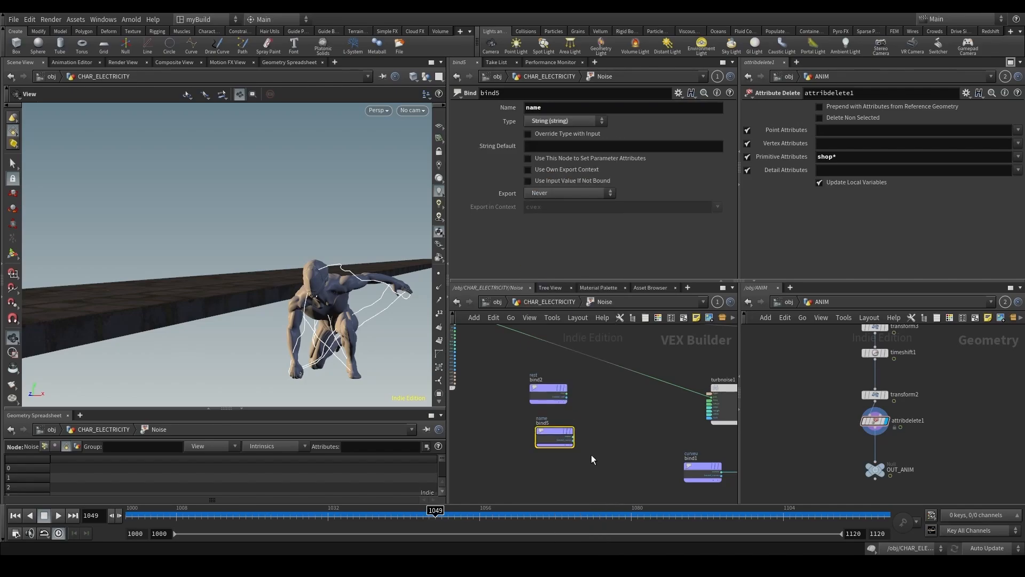
Add a Random node, connect the name output to its position input, and place it below the name Bind node.
key("Tab")
type("rand")
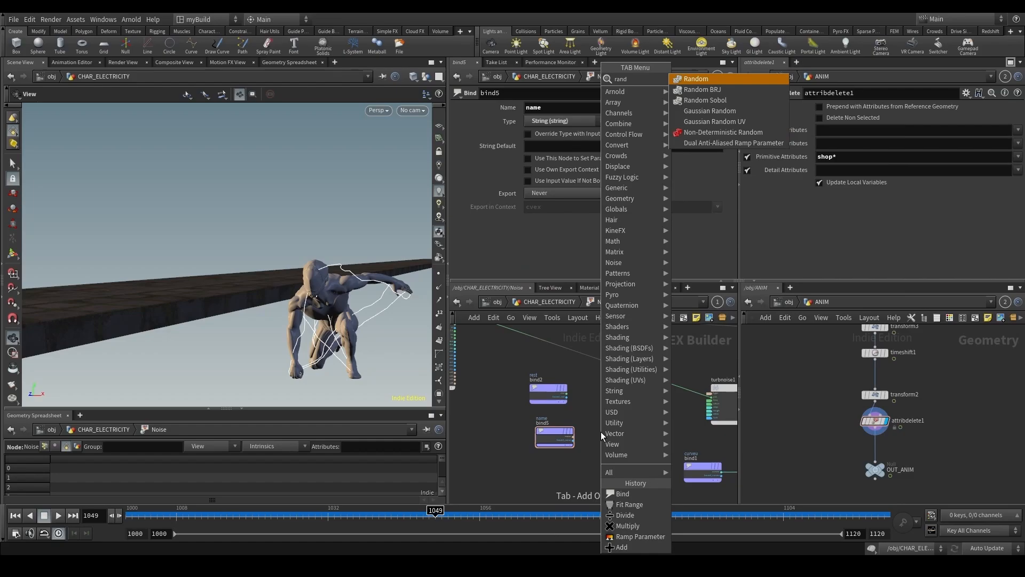
key("Return")
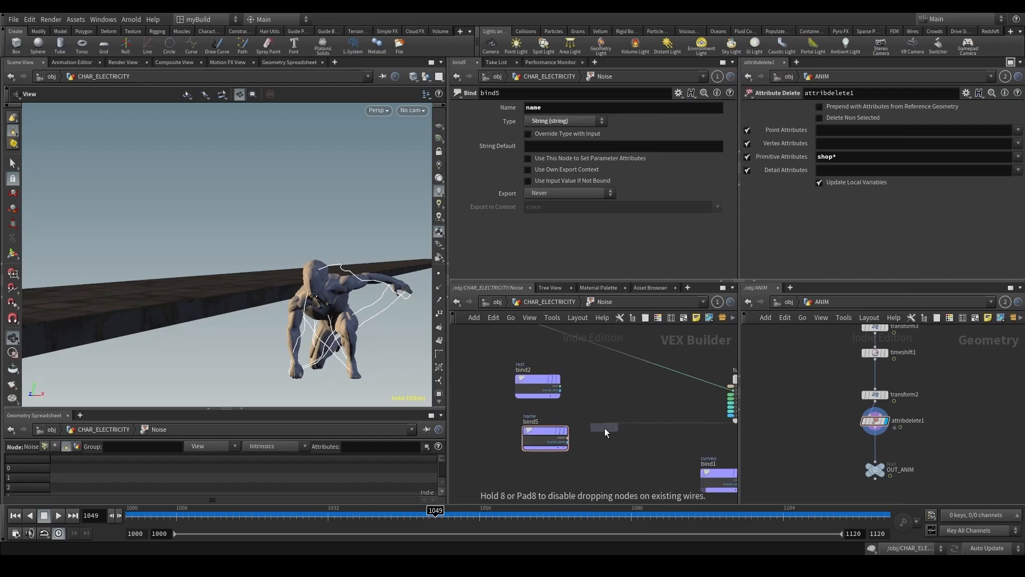
left_click(605, 428)
scroll(583, 438, "up", 4)
left_click(540, 427)
left_click(567, 427)
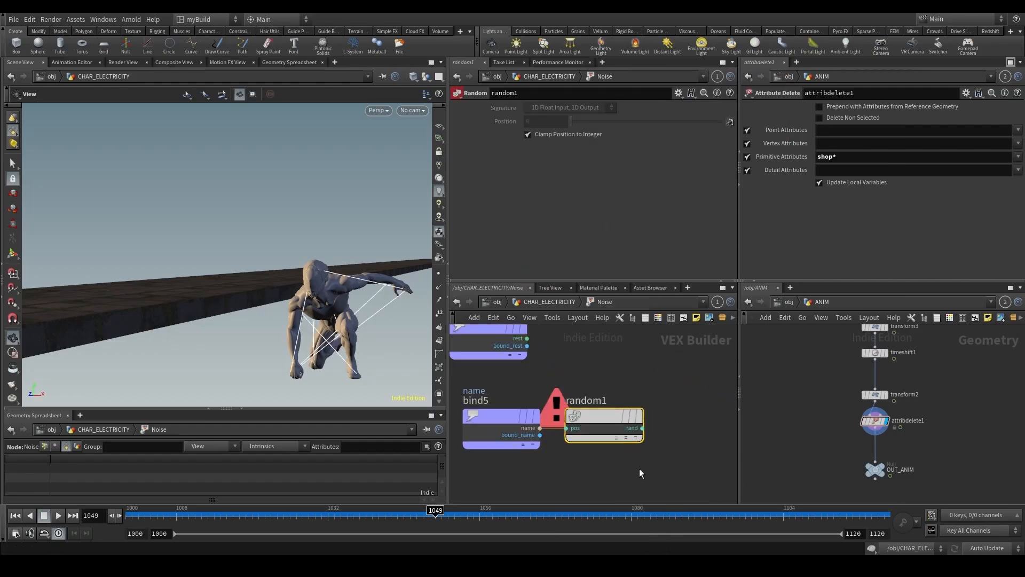
left_click_drag(588, 431, 617, 494)
Add a Random Sobol node beside the name Bind node, above the Random node.
key("Tab")
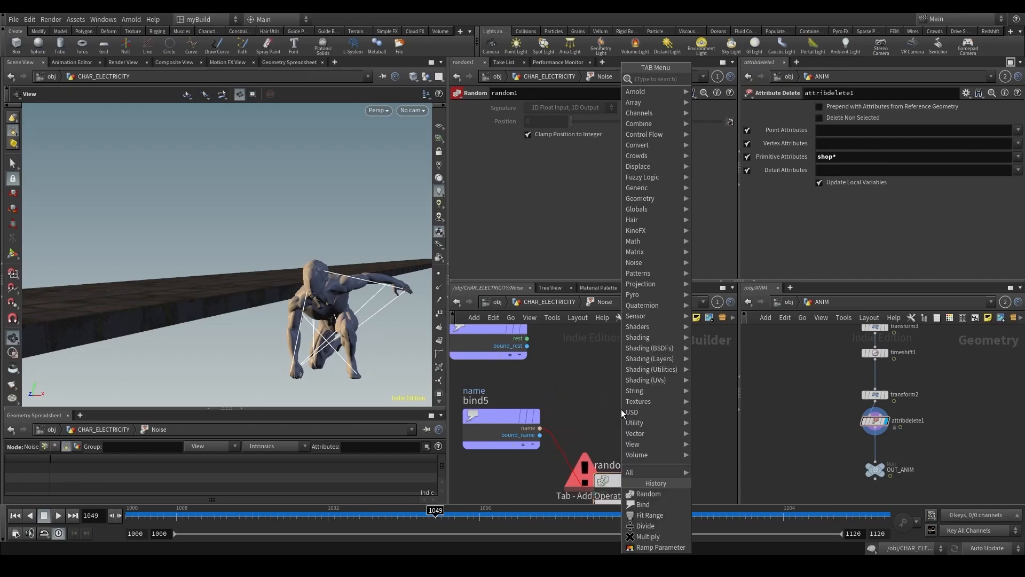
type("ran")
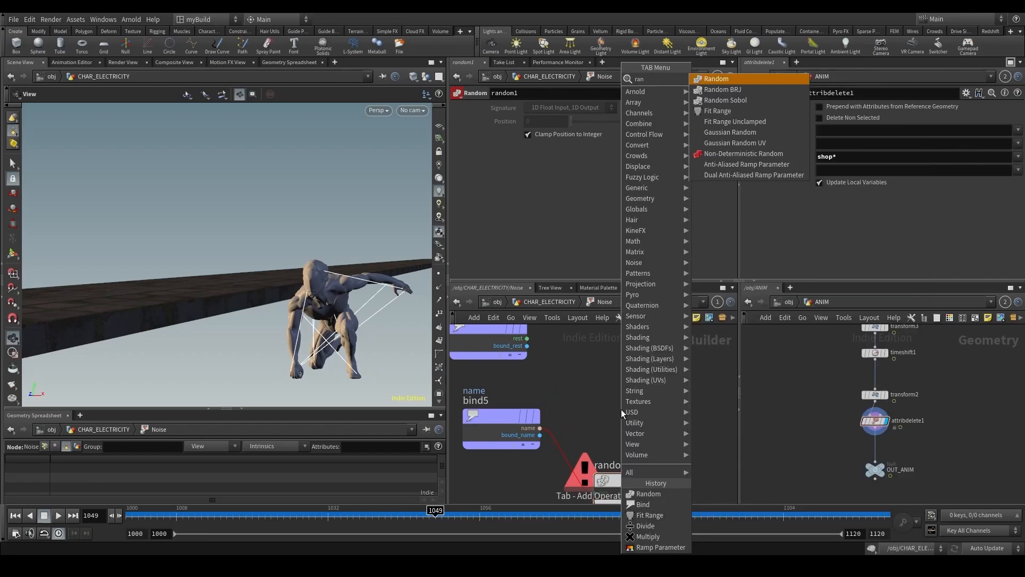
key("Down")
key("Down")
key("Down")
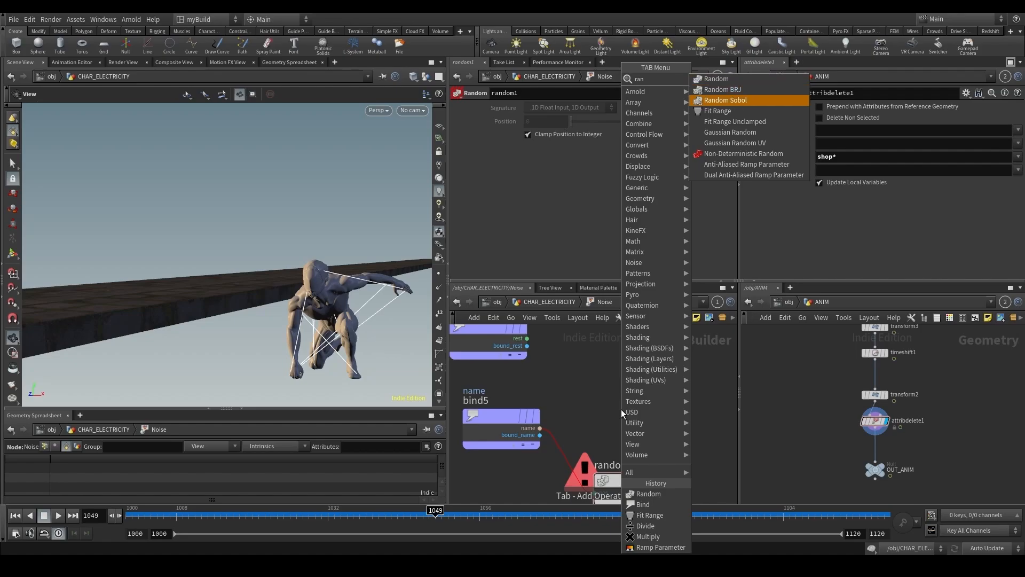
key("Up")
key("Up")
key("Up")
key("Down")
key("Down")
key("Return")
left_click(620, 409)
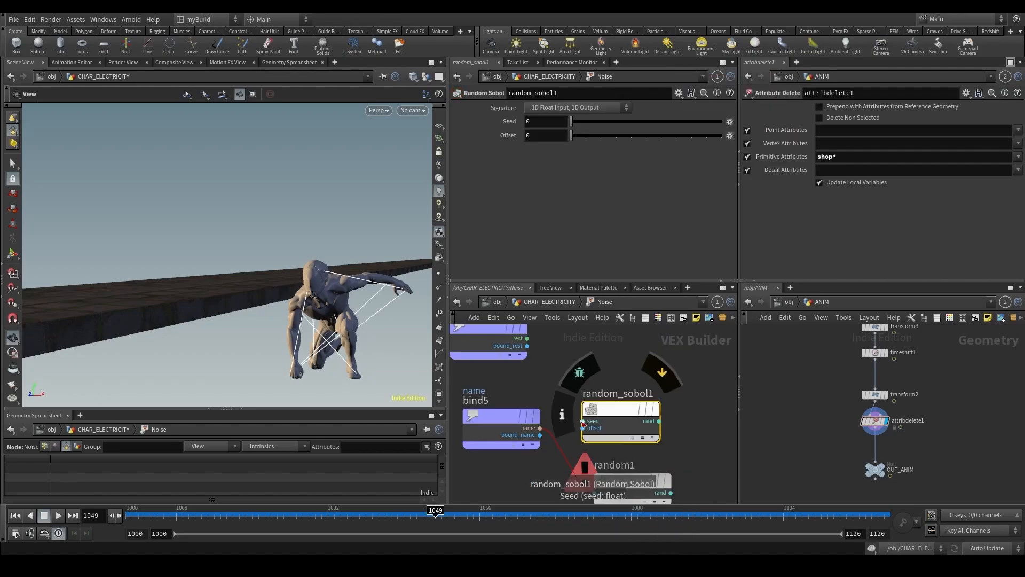
Try connecting the name output to the Random Sobol seed, and cut the wires from name to both random nodes.
left_click(583, 422)
left_click(540, 428)
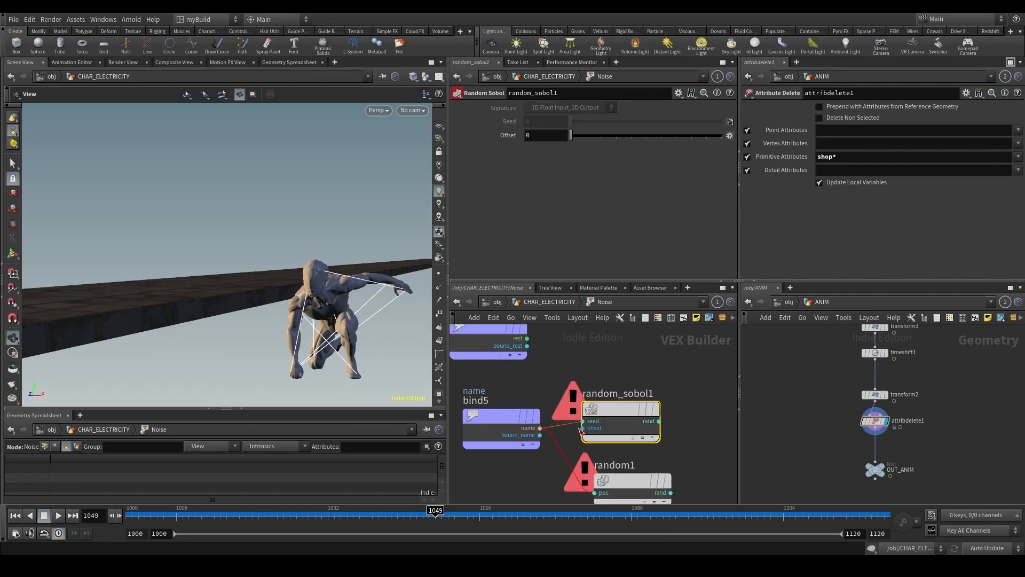
scroll(570, 421, "up", 3)
key("y")
left_click_drag(568, 411, 568, 468)
scroll(576, 423, "down", 3)
key("y")
left_click_drag(624, 347, 637, 460)
left_click(485, 414)
scroll(489, 418, "down", 3)
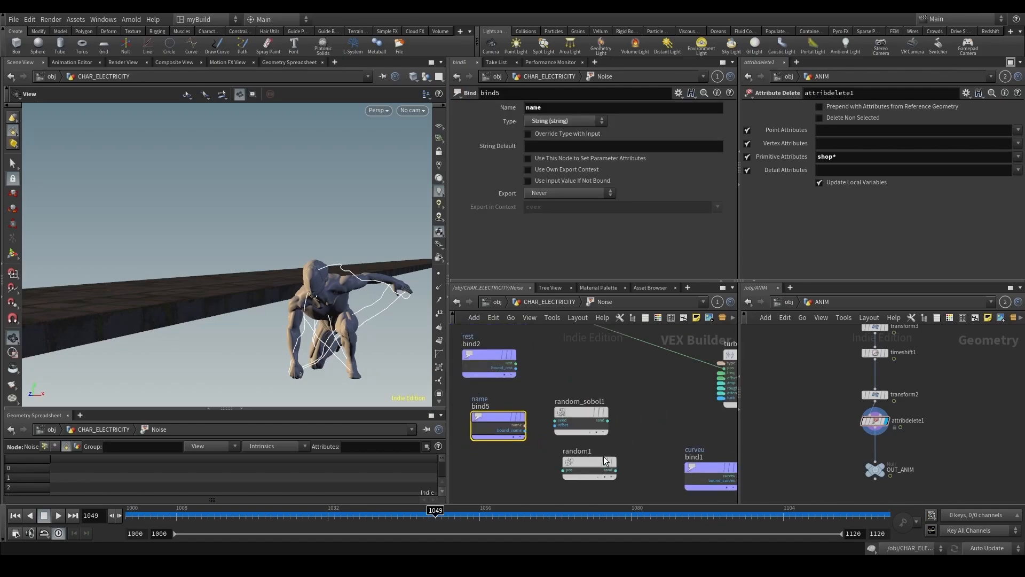
Examine the Random node's signature options for a type that accepts the string name attribute.
left_click_drag(550, 400, 602, 479)
left_click(587, 472)
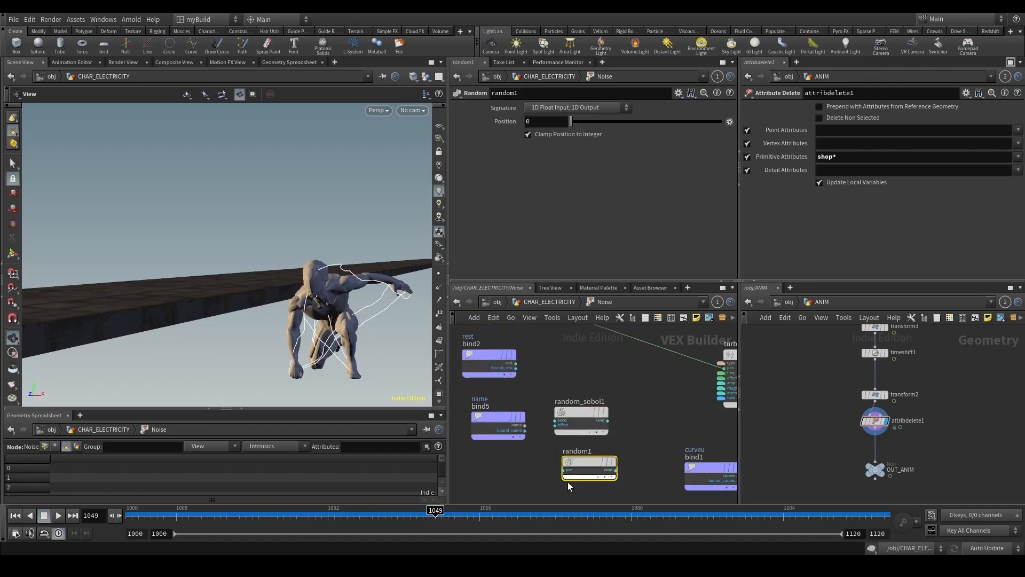
left_click(620, 108)
scroll(609, 306, "down", 3)
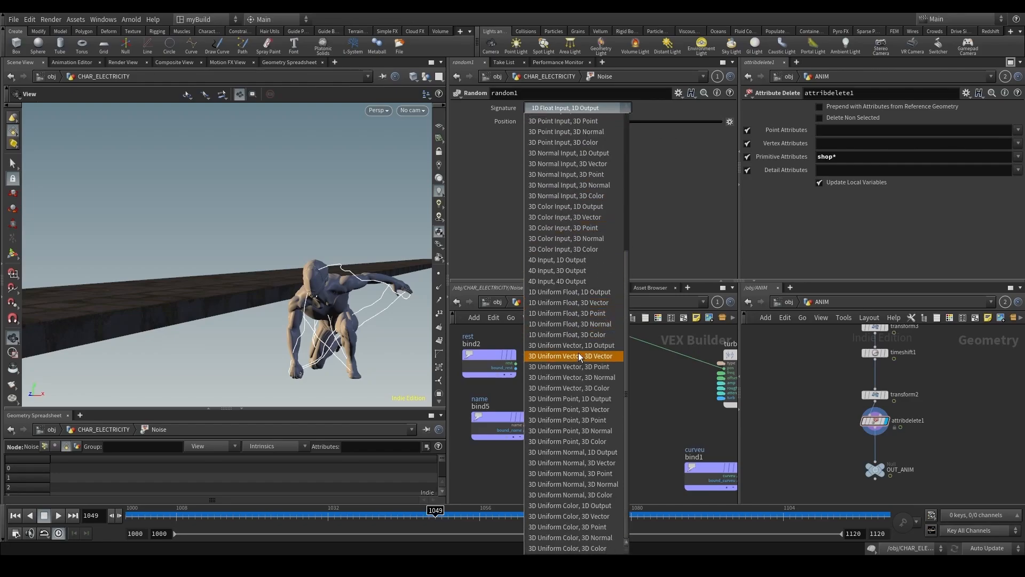
scroll(573, 505, "up", 4)
scroll(572, 504, "up", 6)
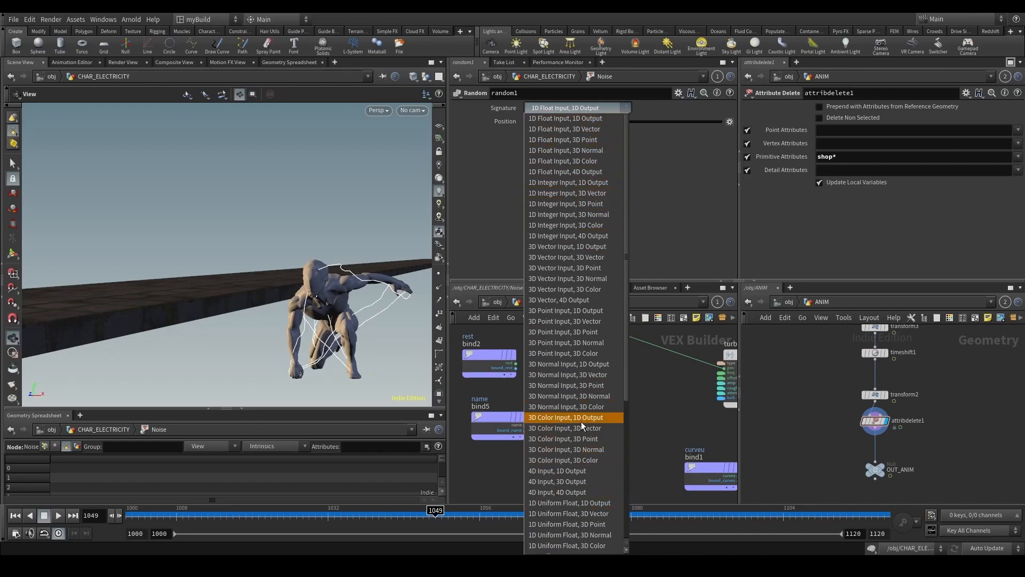
scroll(581, 421, "down", 10)
key("Escape")
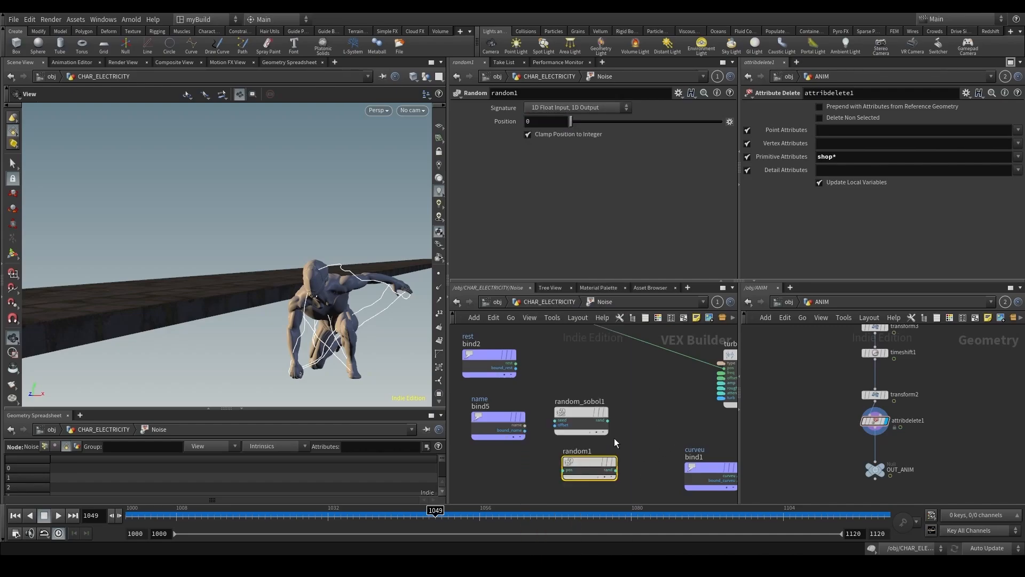
left_click_drag(641, 387, 583, 465)
scroll(628, 462, "down", 3)
left_click_drag(635, 486, 529, 418)
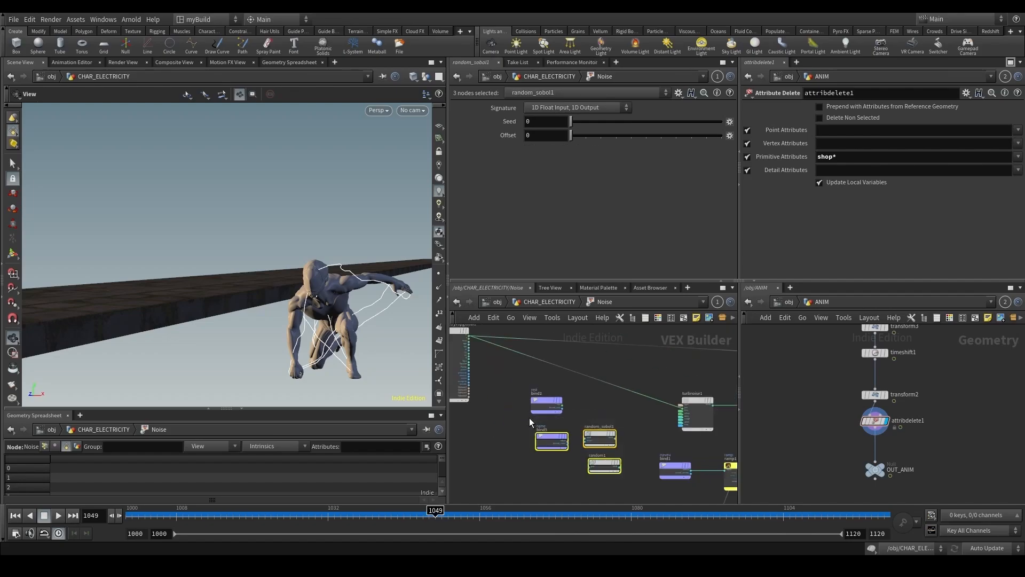
scroll(530, 417, "up", 2)
scroll(530, 418, "down", 3)
left_click(380, 567)
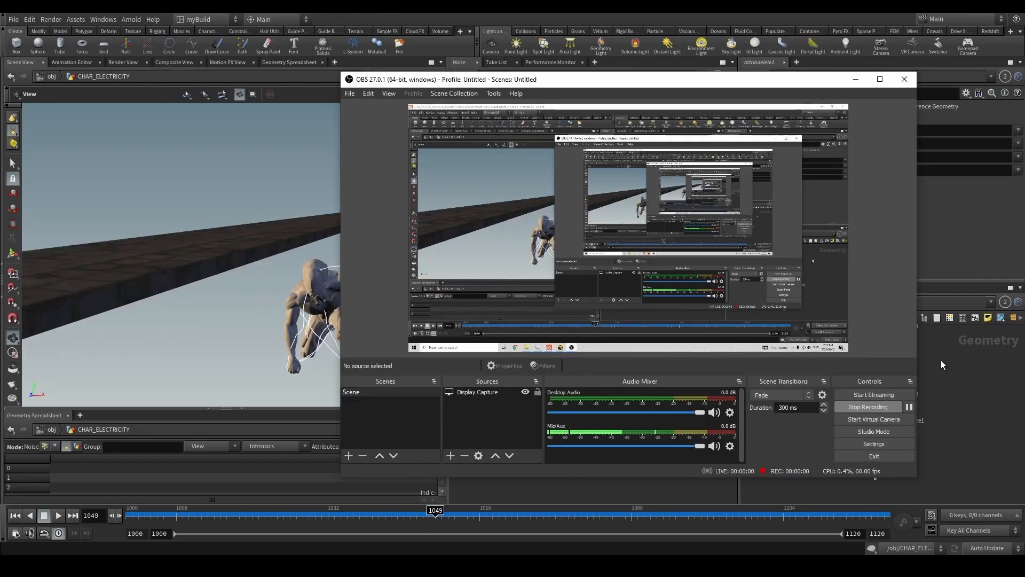
left_click(941, 360)
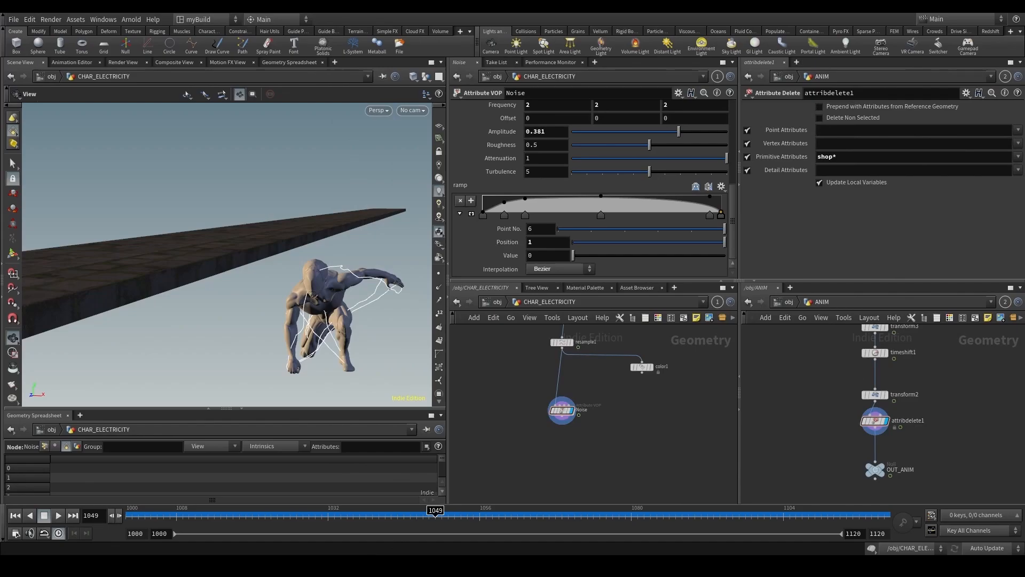
Add an Attribute Wrangle node beside the Noise node in the CHAR_ELECTRICITY network.
scroll(480, 414, "up", 2)
key("Tab")
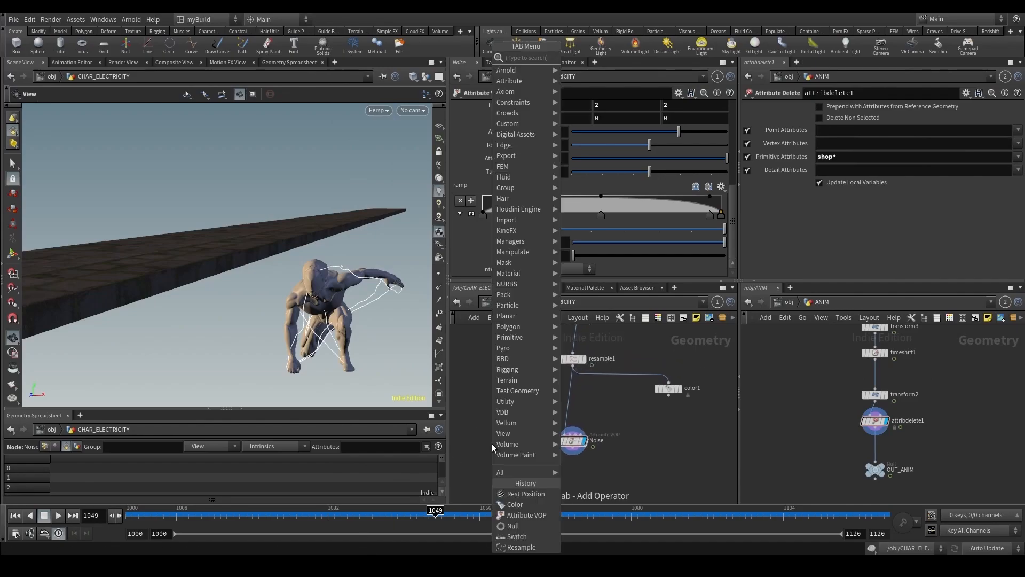
type("atw")
key("Return")
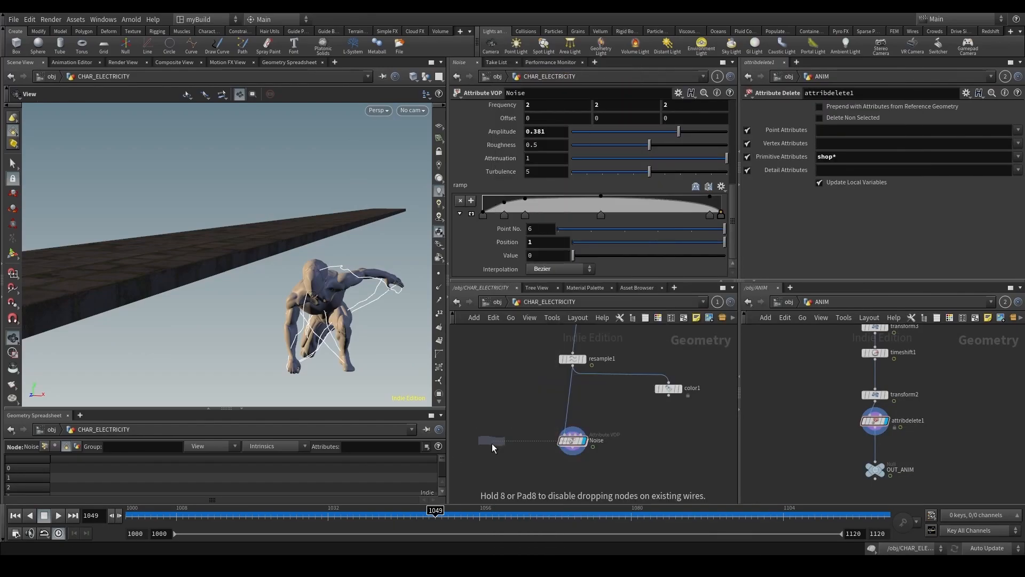
left_click(492, 443)
scroll(492, 443, "up", 3)
left_click_drag(491, 443, 569, 387)
left_click(568, 398)
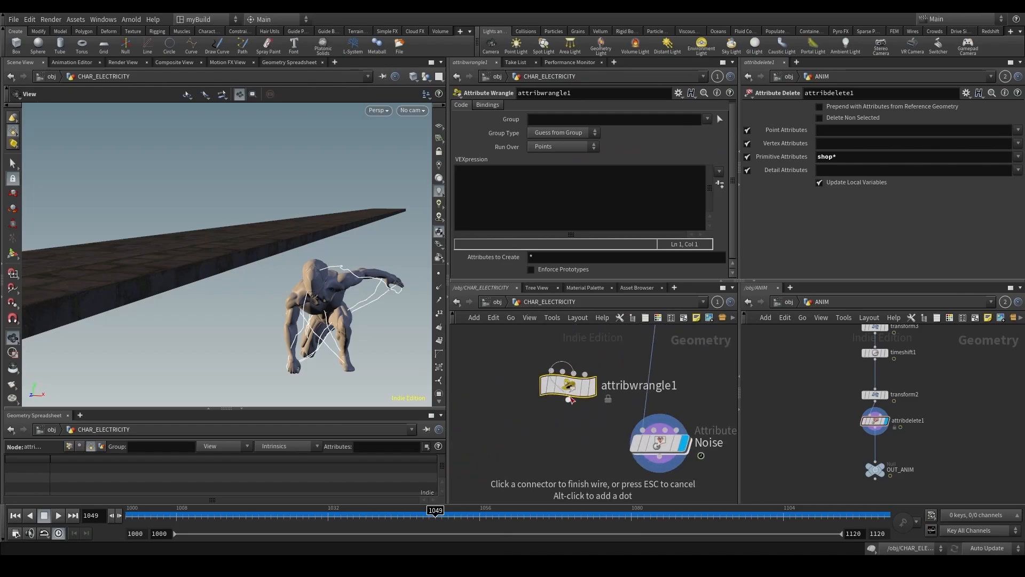
key("Escape")
Insert the Attribute Wrangle into the wire between resample1 and Noise.
scroll(561, 397, "down", 3)
middle_click_drag(551, 426, 517, 460)
scroll(518, 457, "up", 3)
left_click_drag(546, 395, 663, 407)
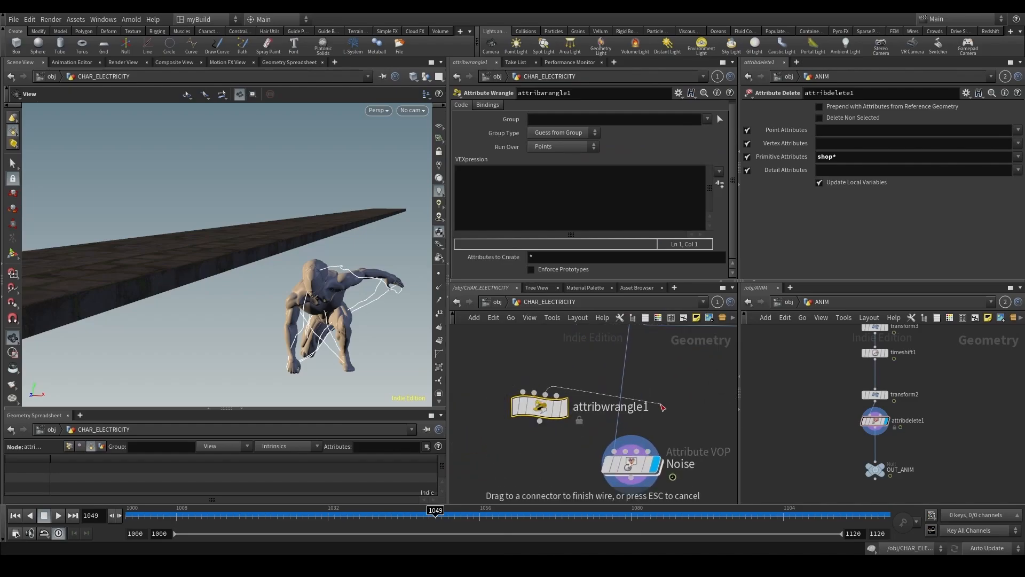
left_click_drag(540, 406, 631, 412)
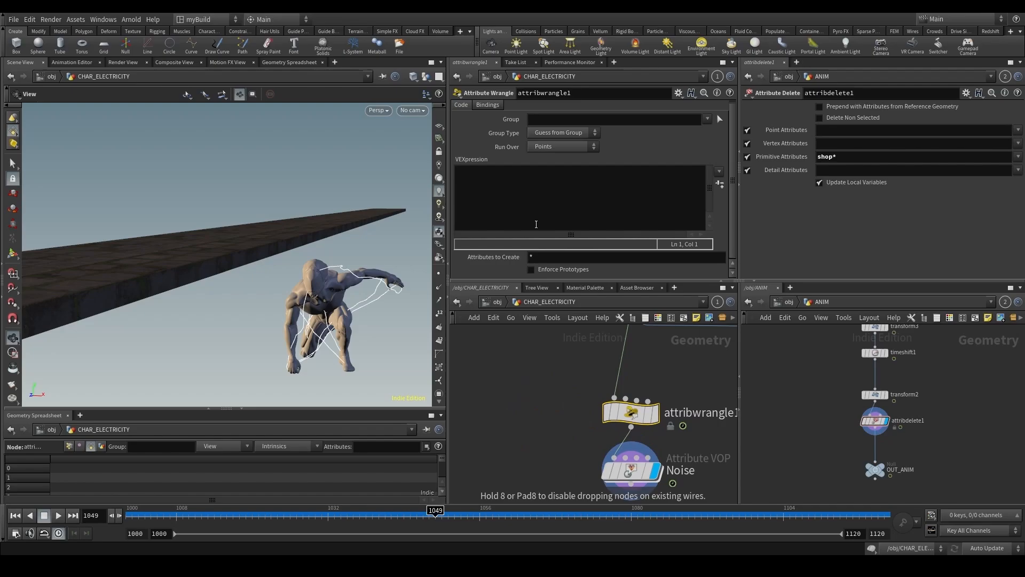
Try running the wrangle over Primitives and return it to Points.
left_click(562, 148)
left_click(545, 163)
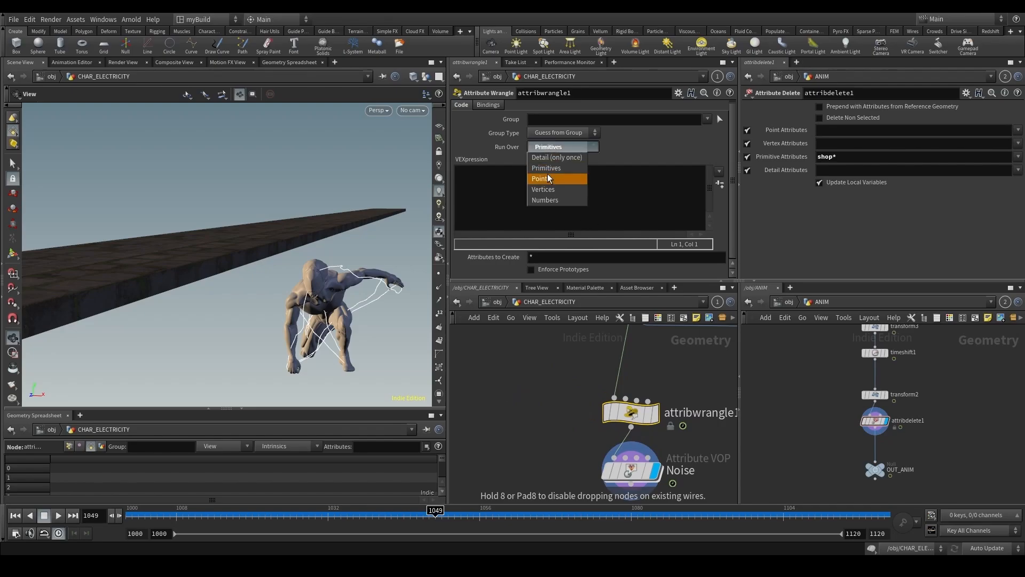
left_click(547, 178)
scroll(553, 344, "down", 3)
middle_click_drag(545, 342, 536, 459)
Write the wrangle expression i@rand=random_shash(s@name); to hash each name into an integer rand attribute.
left_click(506, 204)
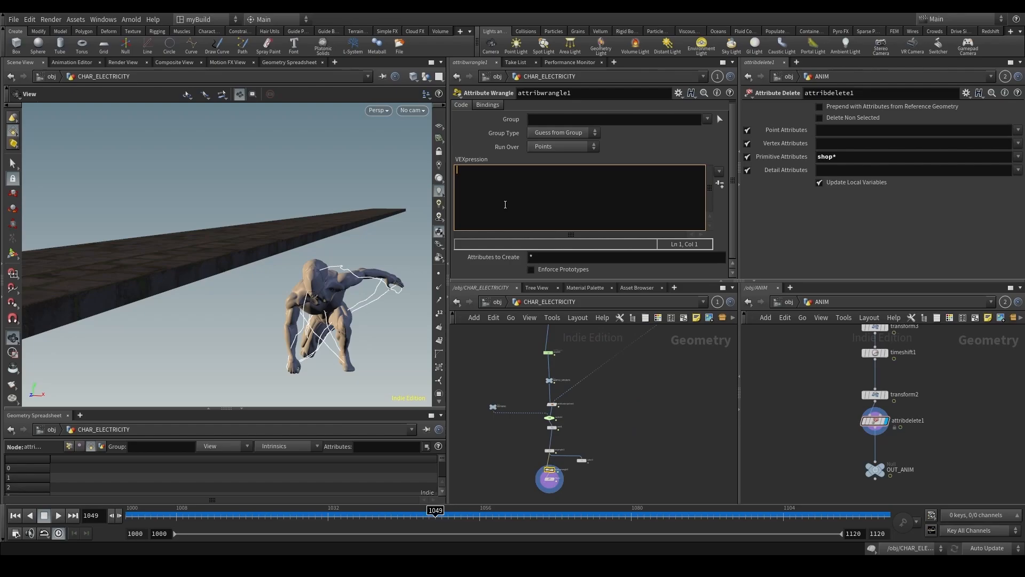
type("i@rand=ran")
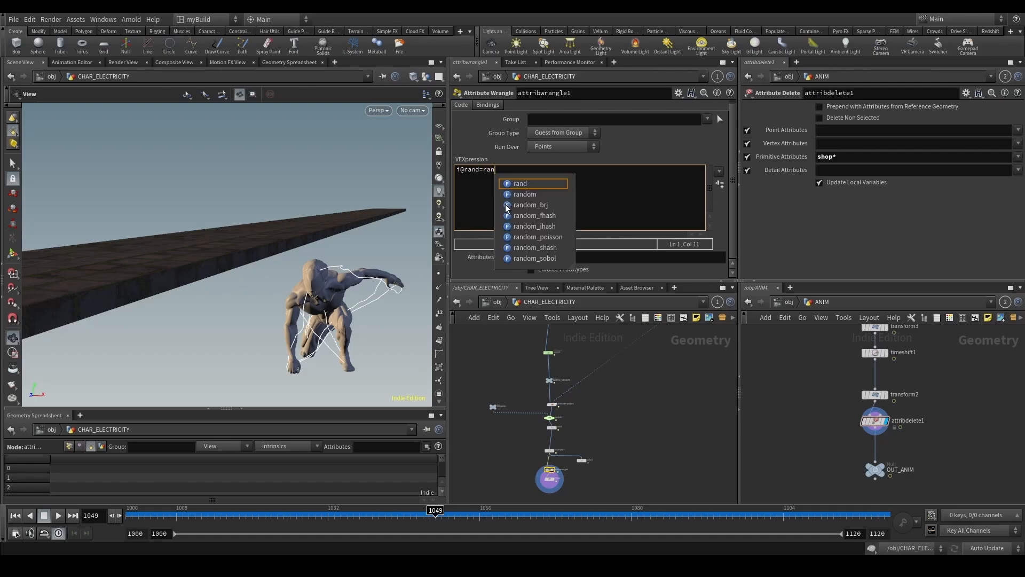
key("Down")
key("Down")
key("Down")
key("Down")
key("Down")
key("Down")
key("Return")
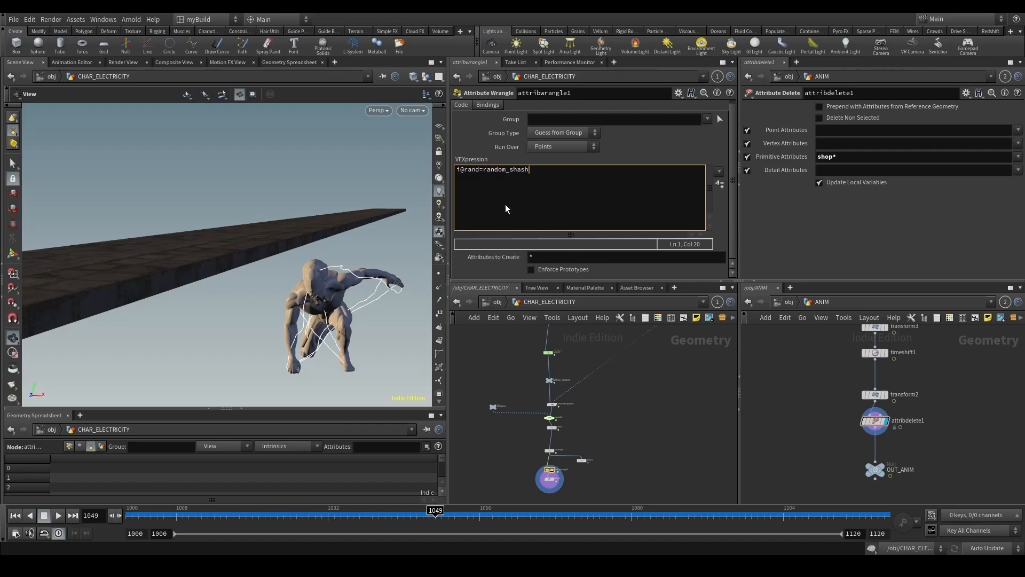
type("(s@name")
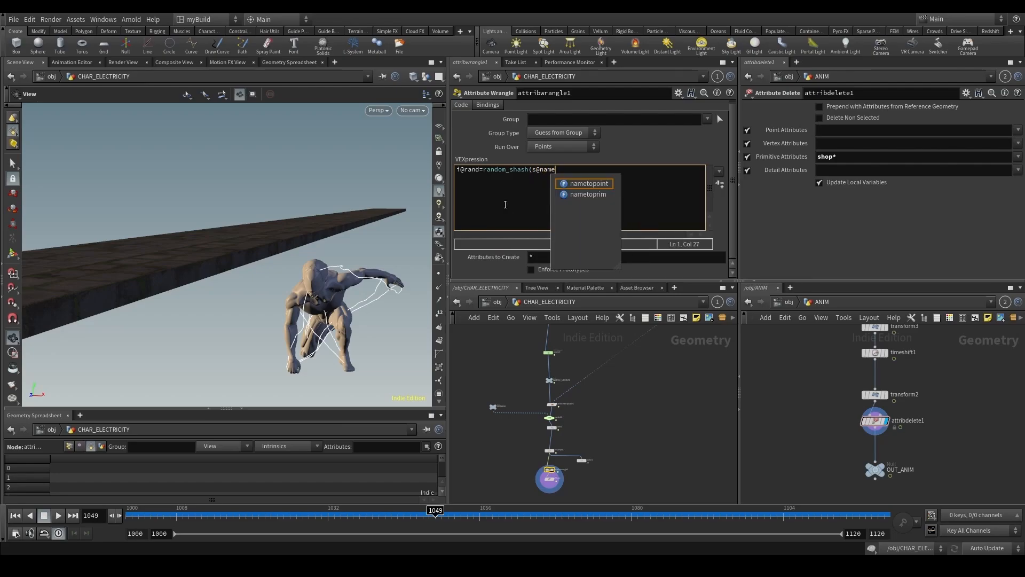
type(");")
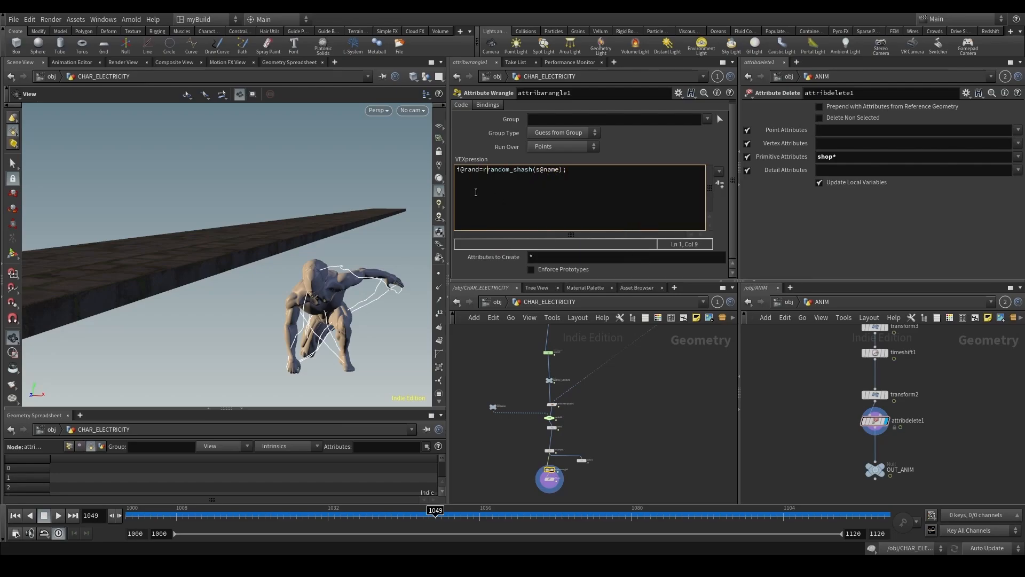
Try the float version f@rand=rand(random_shash(s@name)); and restore the plain integer hash expression.
type("(")
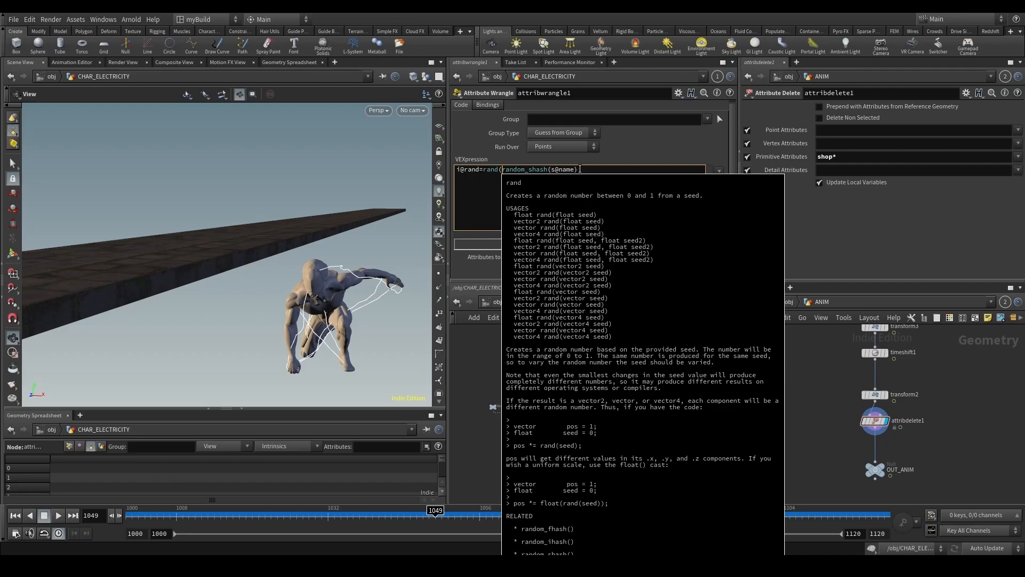
type(");")
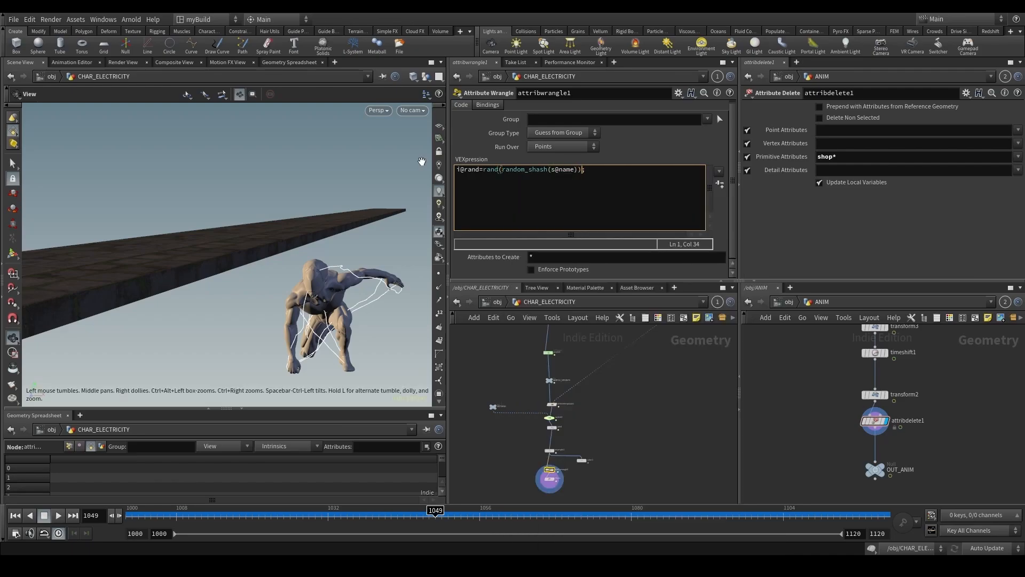
left_click(458, 170)
type("f")
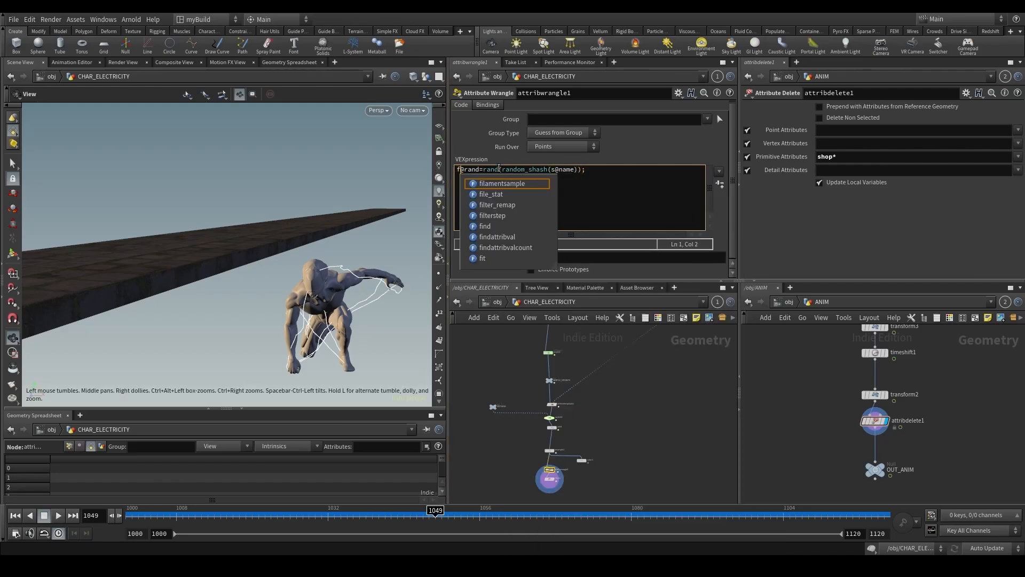
left_click(501, 170)
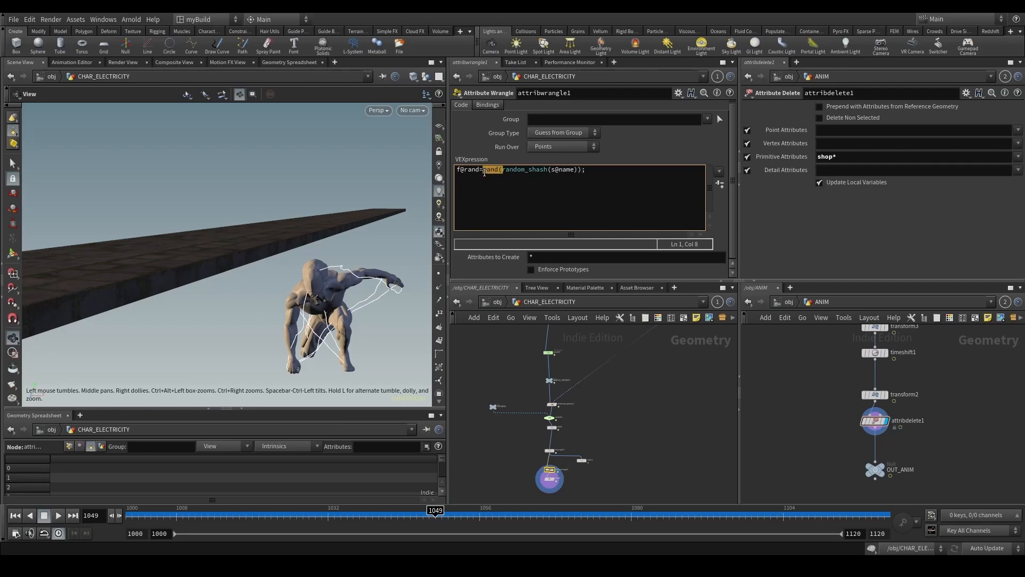
key("BackSpace")
left_click(562, 170)
key("BackSpace")
Inside the Noise VOP, rename the name Bind's attribute to rand and set its type to Integer.
middle_click_drag(633, 464, 604, 376)
scroll(605, 376, "up", 4)
middle_click_drag(546, 401, 538, 412)
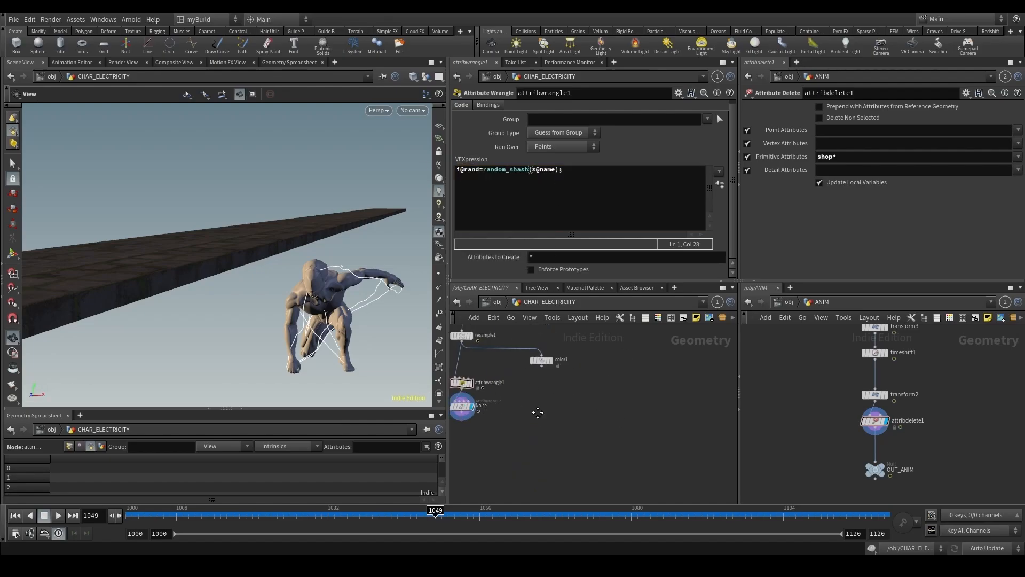
double_click(463, 405)
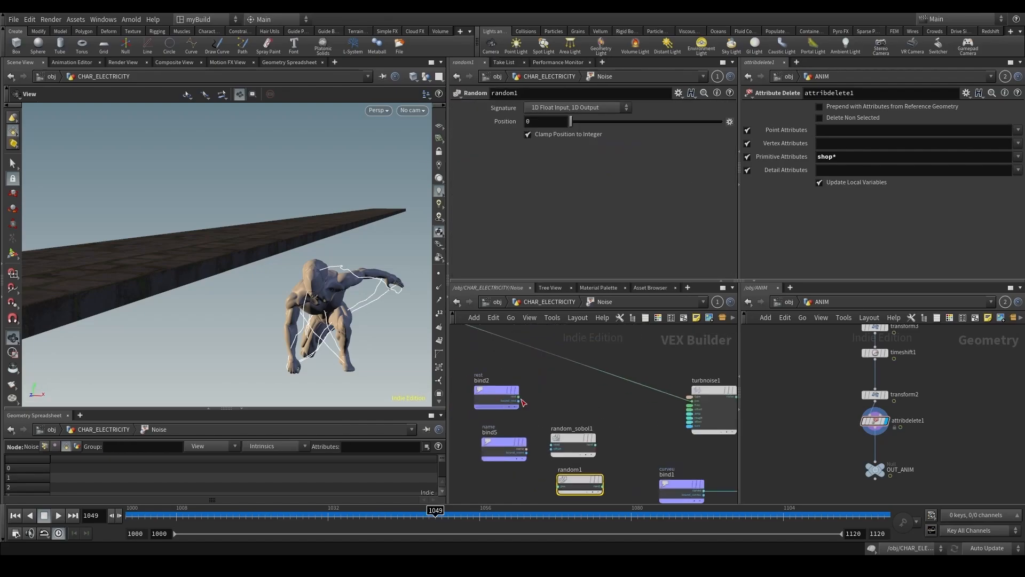
left_click(502, 395)
left_click(504, 446)
double_click(571, 105)
type("ra")
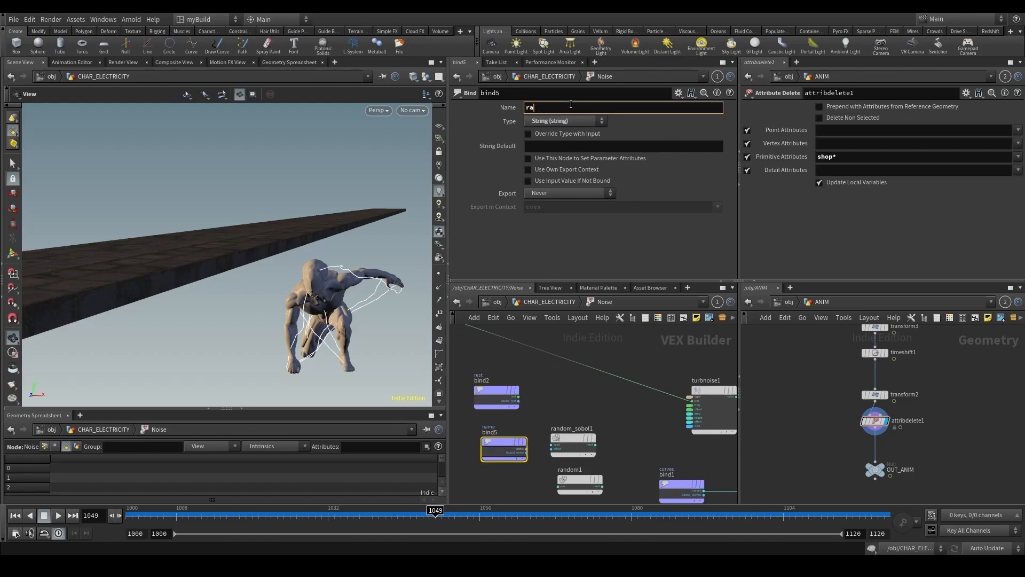
type("nd")
key("Return")
left_click(571, 123)
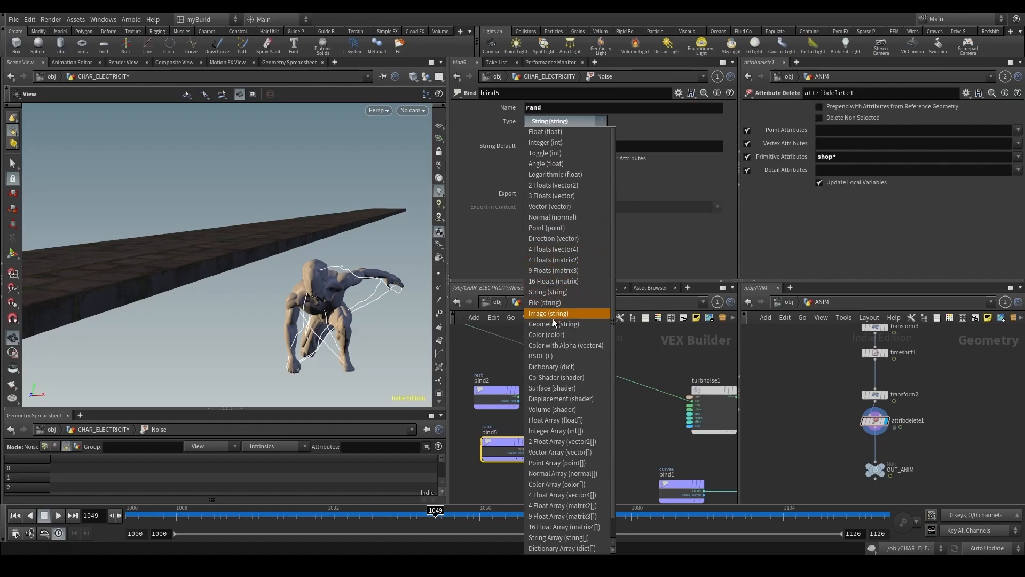
left_click(568, 143)
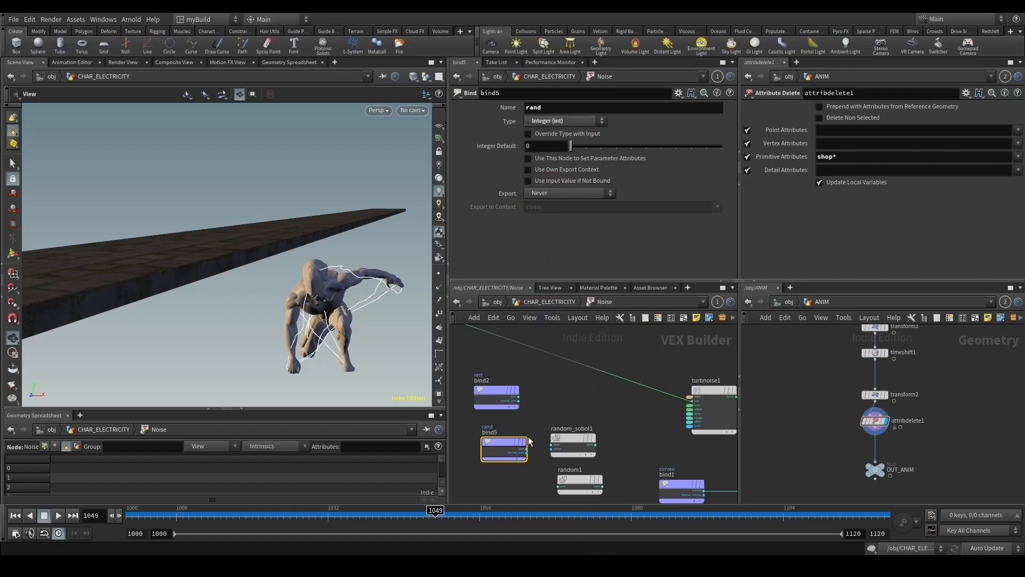
Try connecting the rand output to the Turbulent Noise frequency input and deleting the Random Sobol node.
left_click(527, 447)
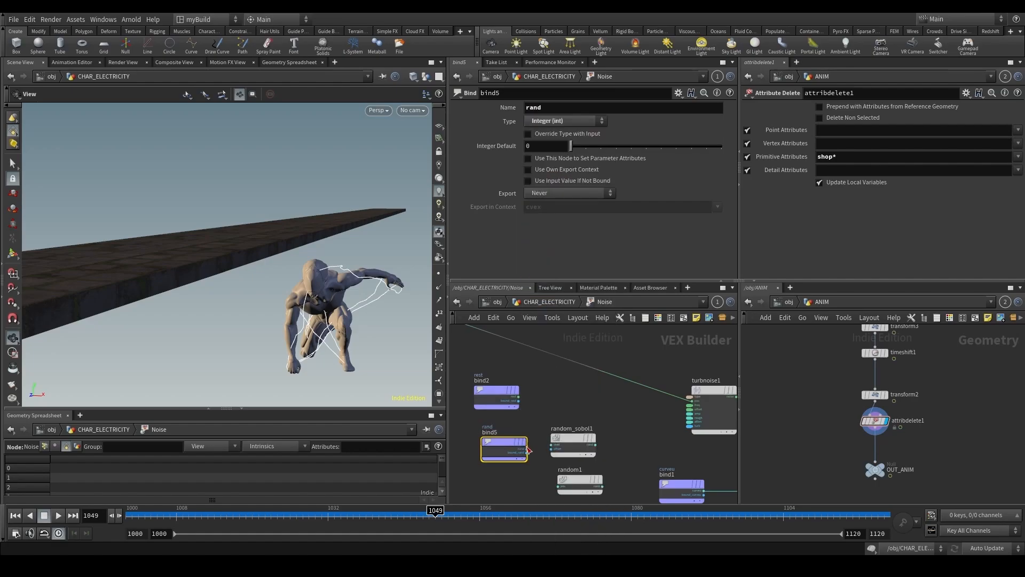
left_click(690, 404)
left_click(565, 416)
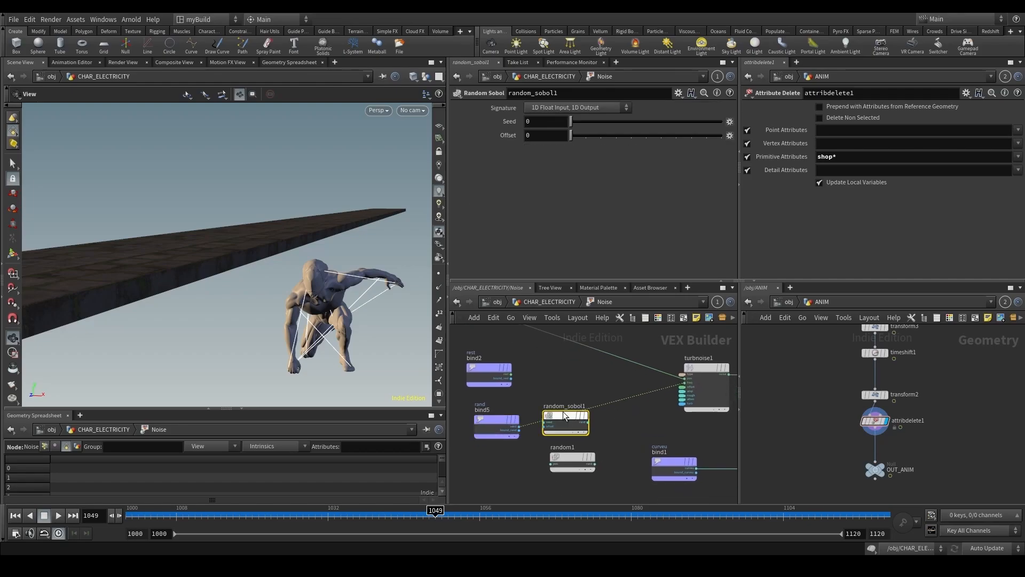
key("Delete")
left_click(494, 426)
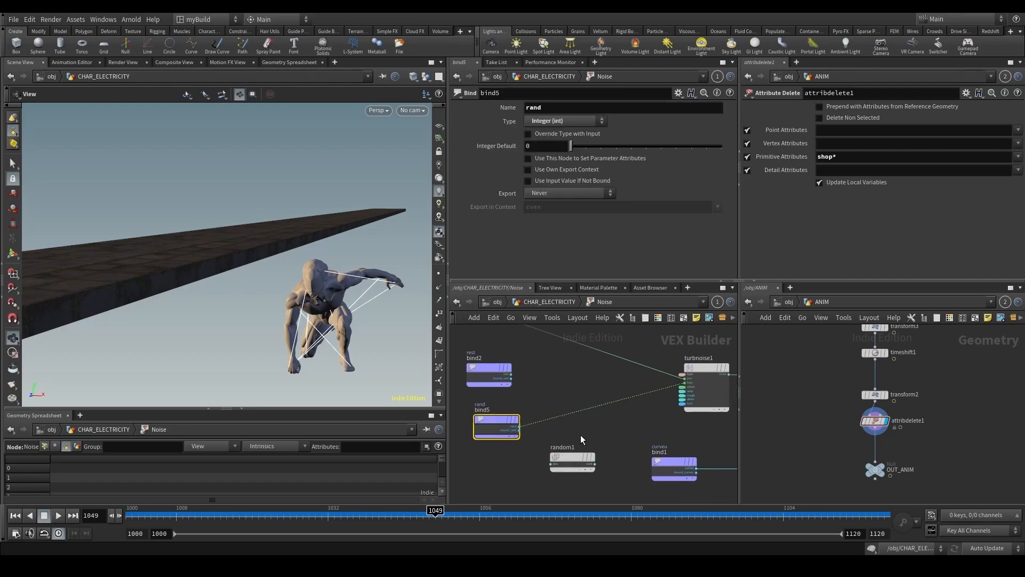
scroll(581, 435, "up", 2)
left_click_drag(502, 425, 555, 406)
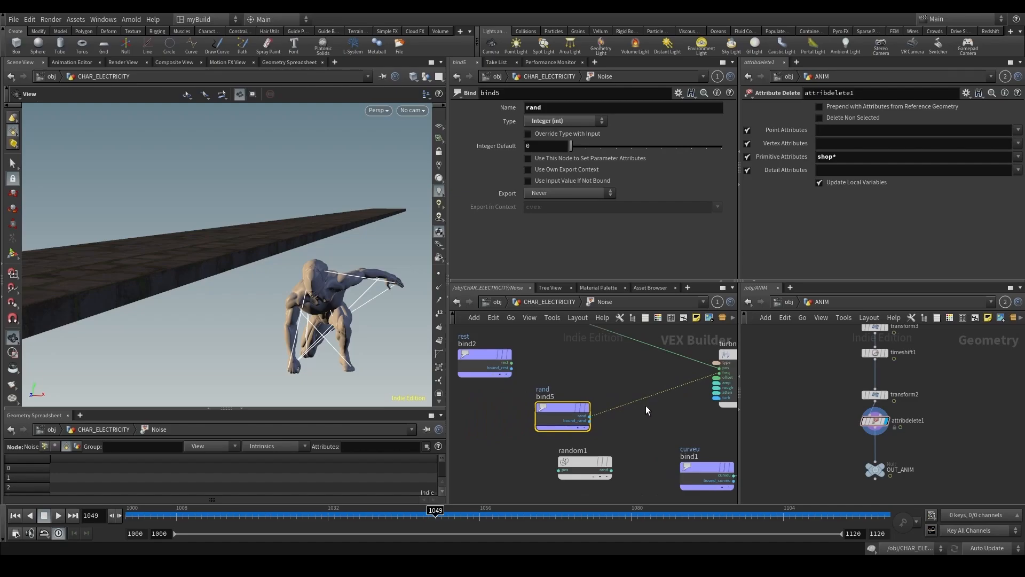
Undo the rand Bind's move, the Random Sobol deletion and the connection to the Turbulent Noise frequency.
key("ctrl+z")
key("ctrl+z")
key("ctrl+z")
key("ctrl+z")
scroll(725, 379, "up", 1)
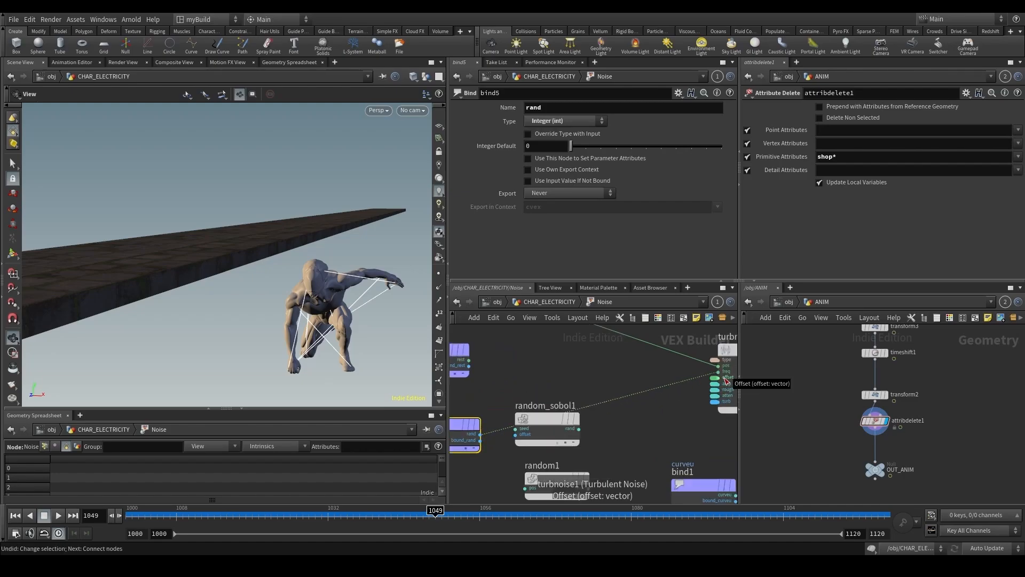
scroll(635, 379, "down", 2)
key("ctrl+z")
scroll(683, 380, "up", 2)
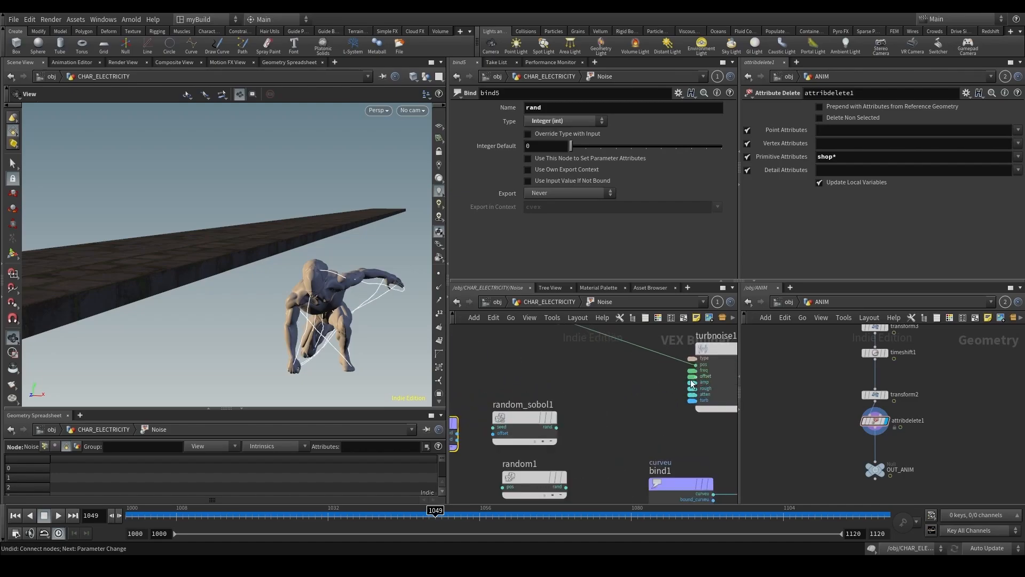
Connect the rand Bind to the Turbulent Noise offset input, and toggle attribwrangle1's bypass to compare the lines.
left_click_drag(692, 383, 546, 415)
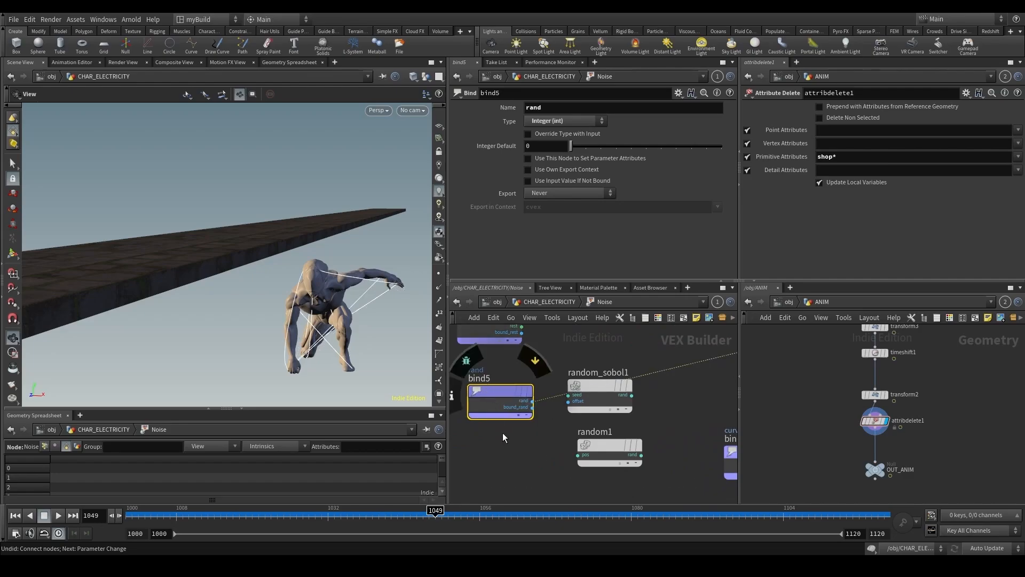
left_click(549, 301)
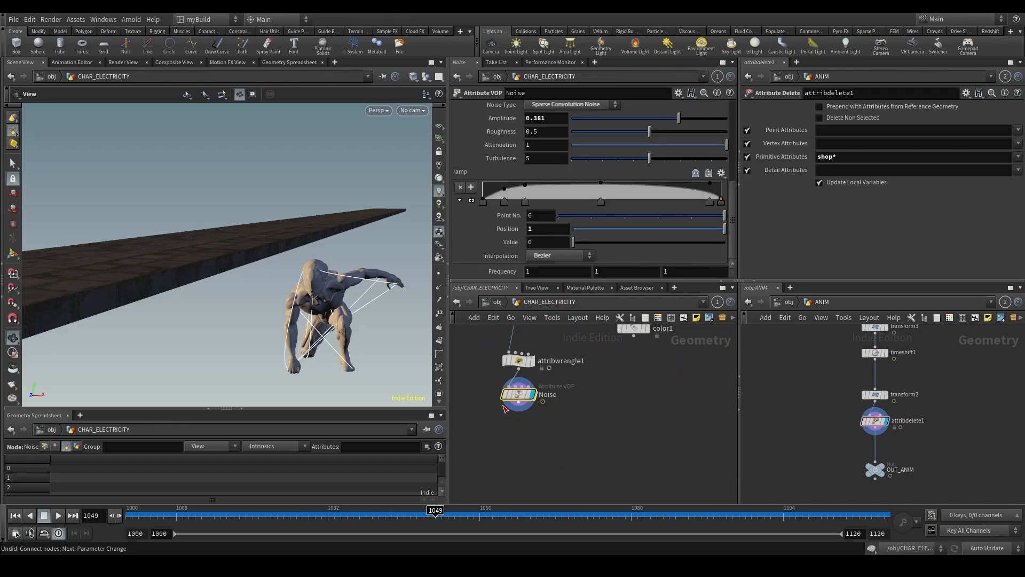
left_click(518, 360)
mouse_move(513, 356)
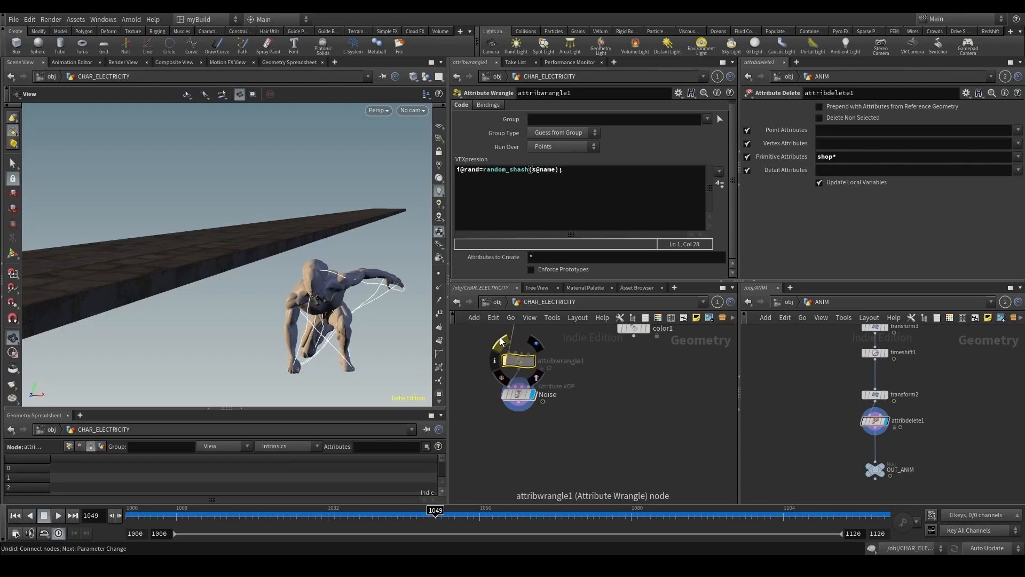
left_click(516, 397)
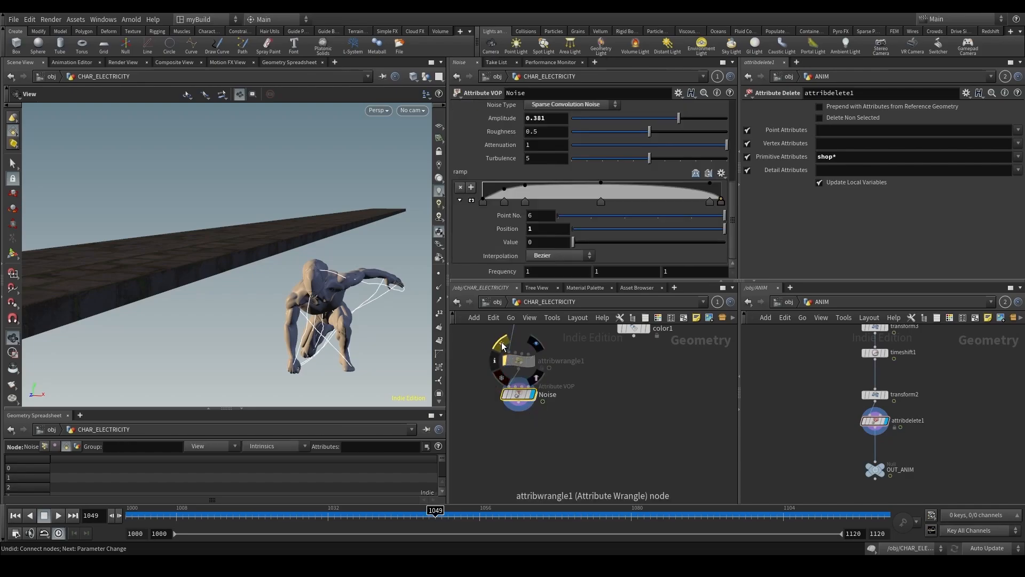
double_click(513, 398)
scroll(574, 413, "down", 1)
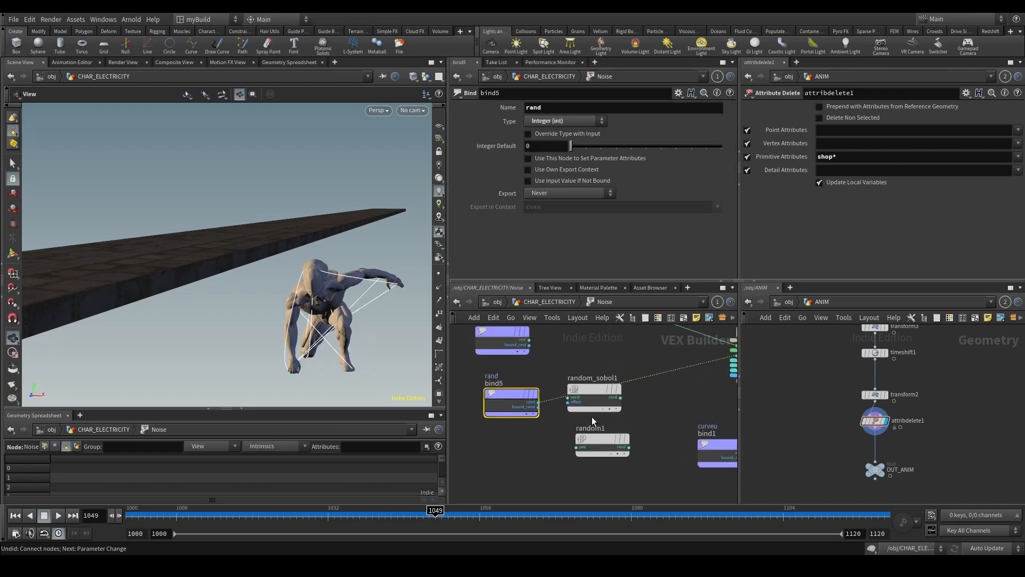
Hide all attributes except rand in the Noise node's Geometry Spreadsheet and check the values at different frames.
left_click(589, 401)
left_click(549, 302)
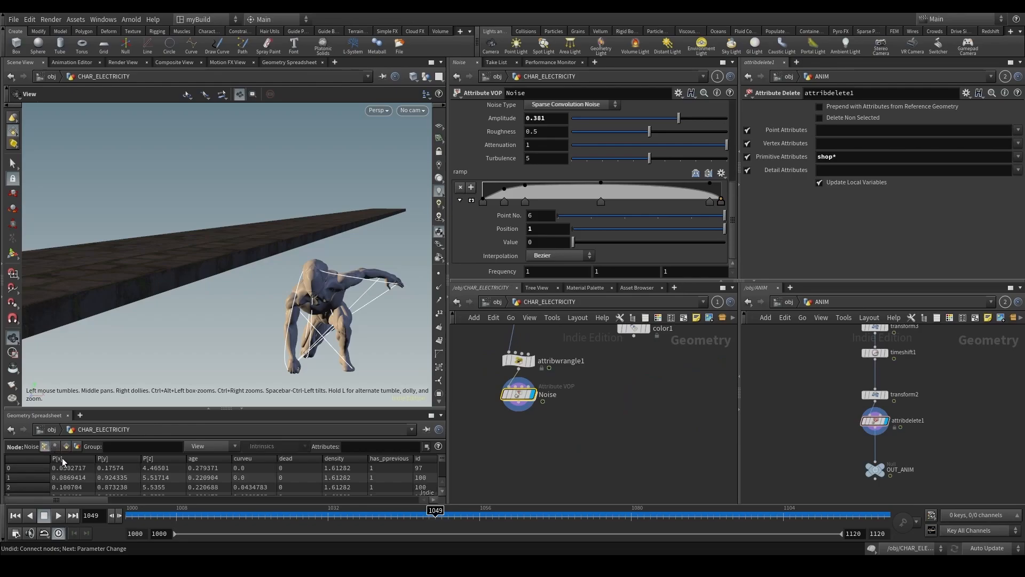
left_click(227, 446)
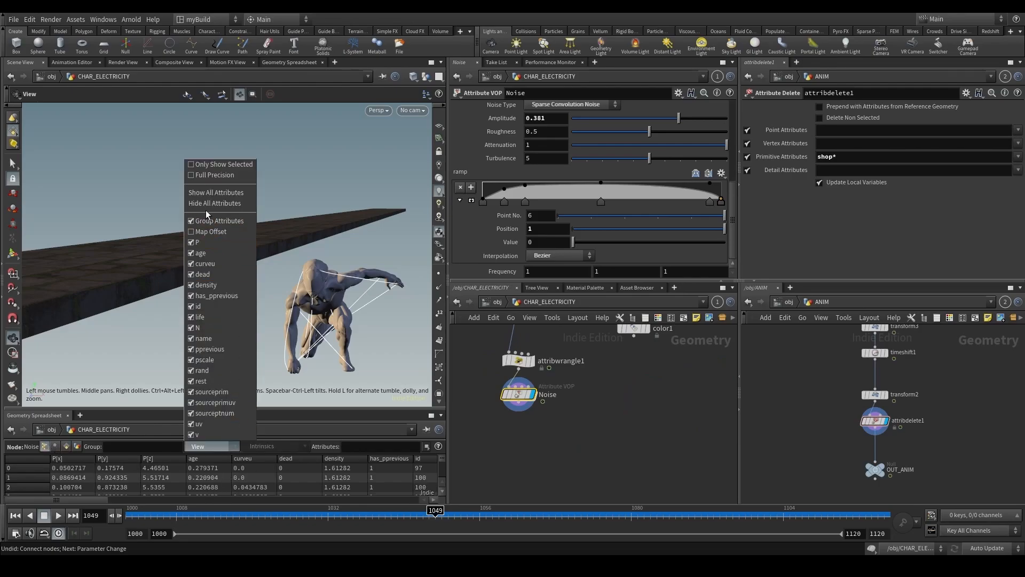
left_click(209, 204)
left_click(205, 446)
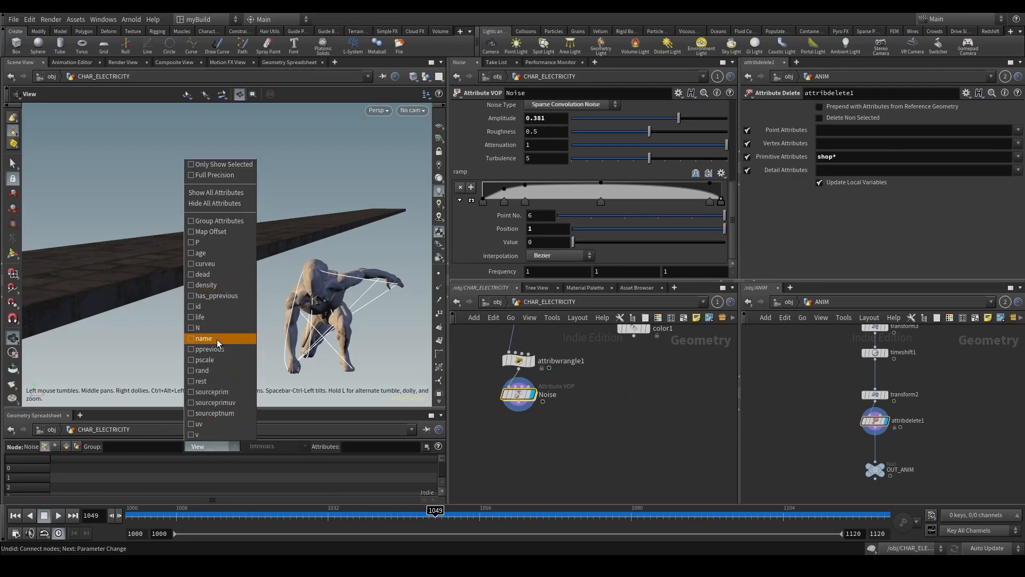
left_click(224, 371)
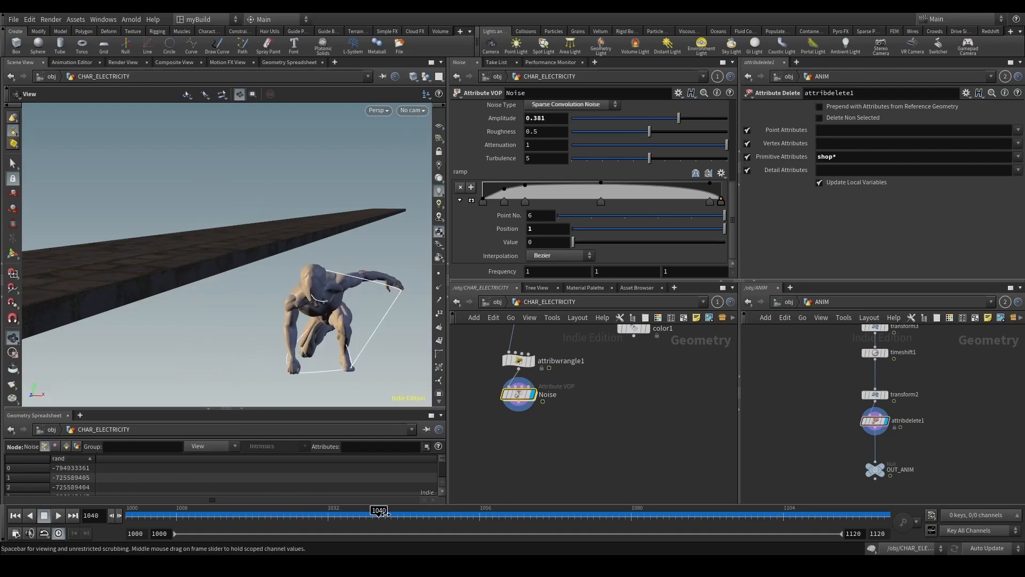
Try inserting the Random Sobol node on the wire between the rand Bind and Turbulent Noise, and delete it.
double_click(517, 395)
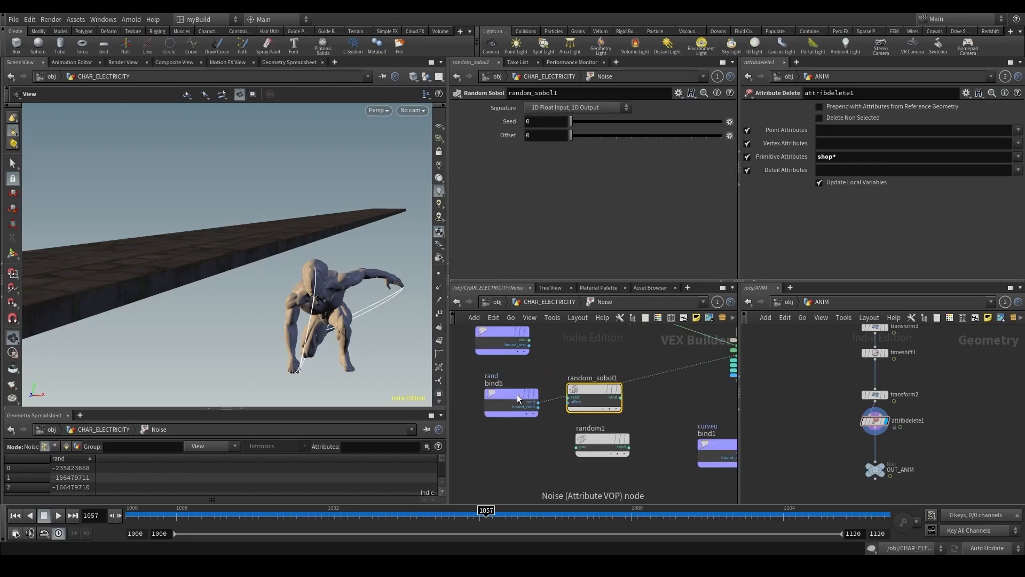
left_click_drag(594, 401, 597, 482)
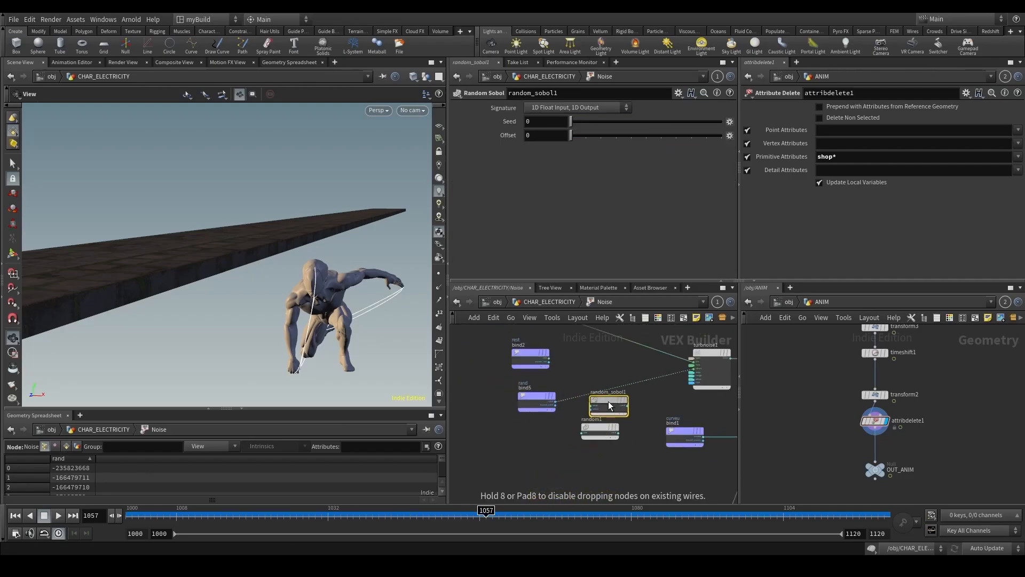
left_click_drag(605, 396, 609, 395)
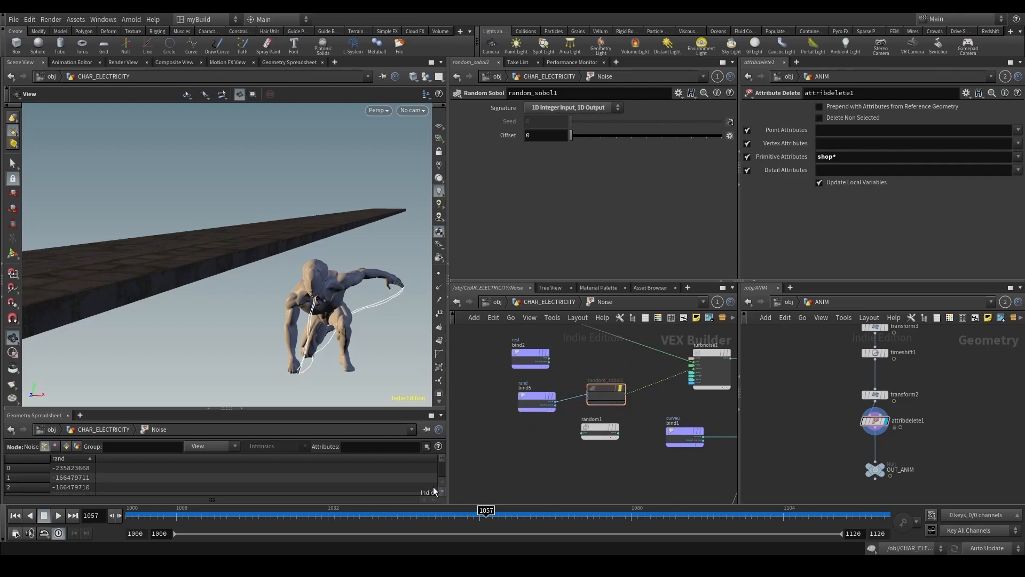
key("Delete")
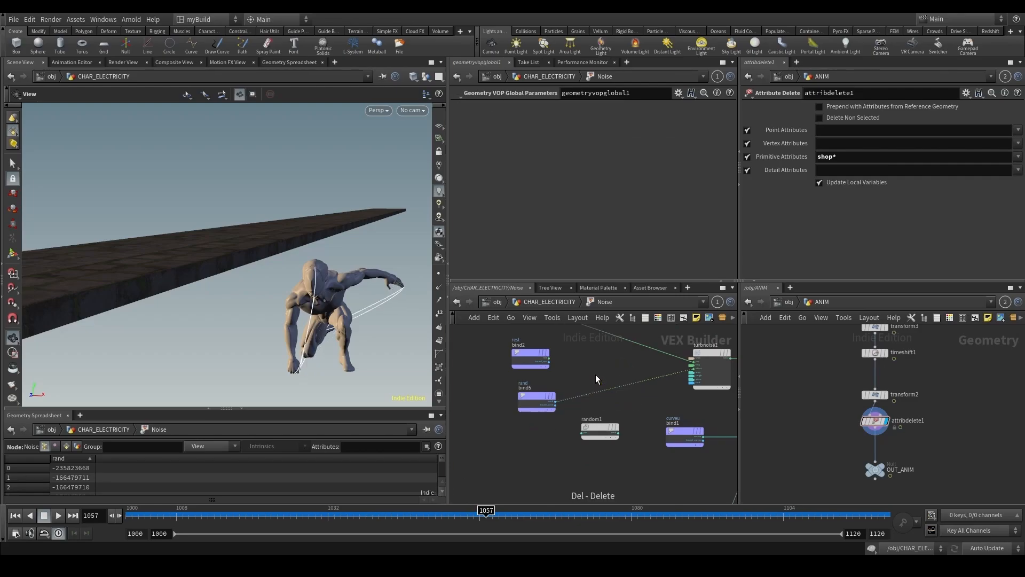
Move to frame 1064 and lower the Noise VOP's Amplitude to 0.251.
left_click_drag(419, 511, 532, 511)
scroll(594, 409, "up", 3)
middle_click_drag(725, 395, 585, 427)
left_click(605, 355)
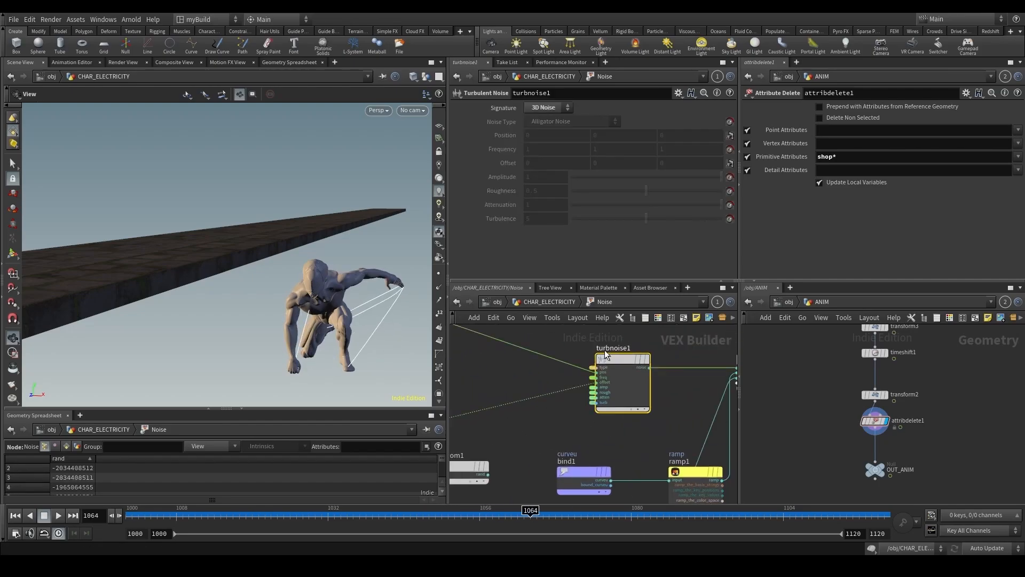
left_click(534, 302)
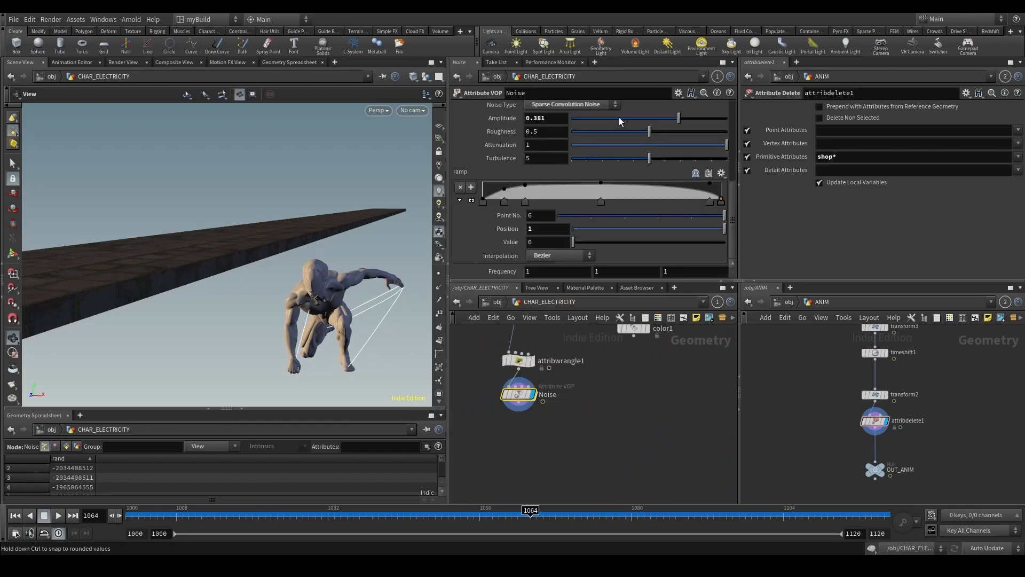
left_click_drag(676, 117, 668, 119)
Try different Frequency values on the Noise VOP.
scroll(490, 208, "up", 5)
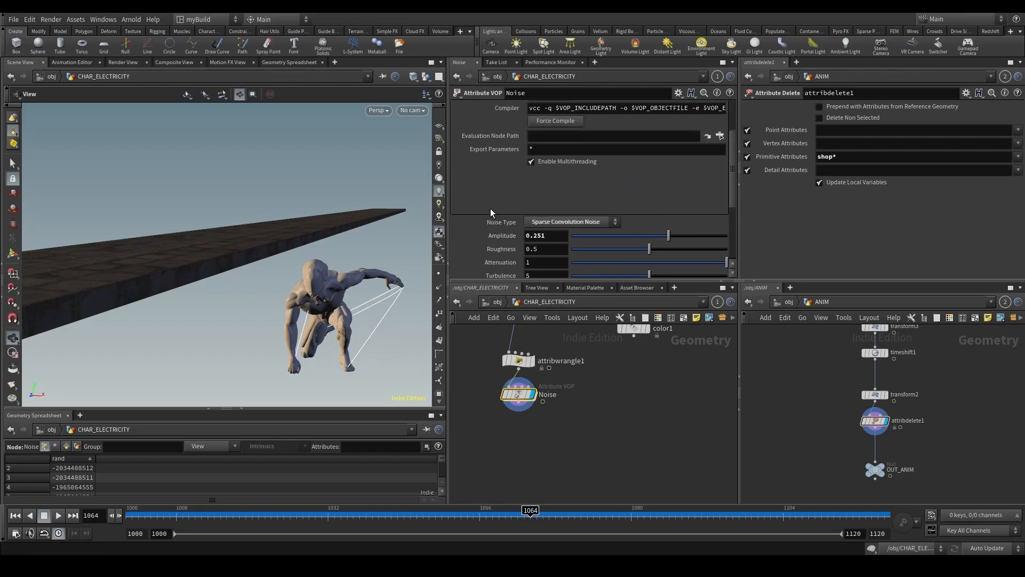
scroll(496, 213, "down", 3)
scroll(500, 216, "down", 2)
middle_click_drag(496, 270, 560, 271)
middle_click_drag(473, 270, 571, 272)
Undo the Noise VOP's frequency and amplitude changes, the Random Sobol edits and the attribwrangle1 bypass changes.
double_click(513, 396)
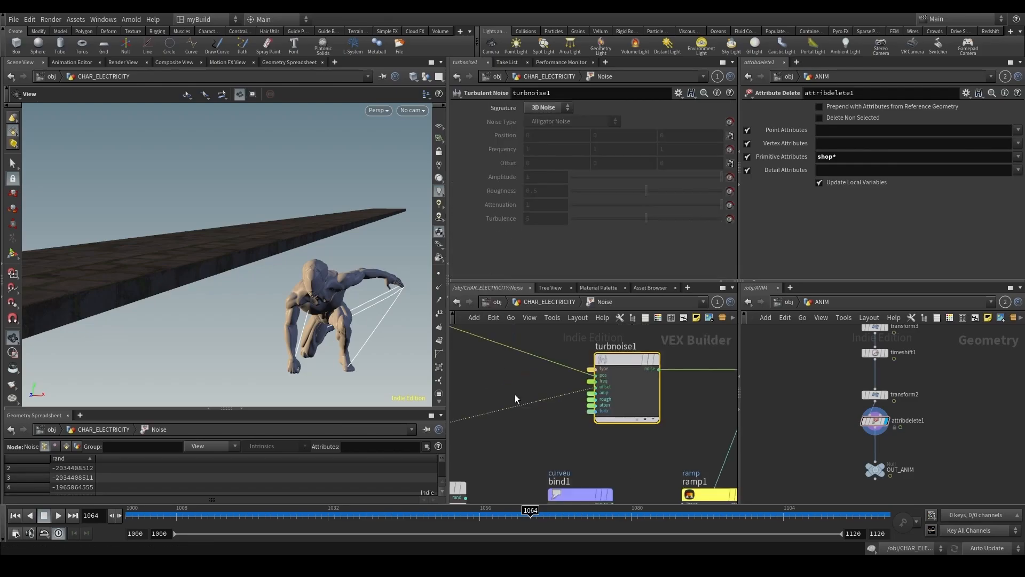
key("ctrl+z")
key("ctrl+z")
key("ctrl+z")
key("ctrl+z")
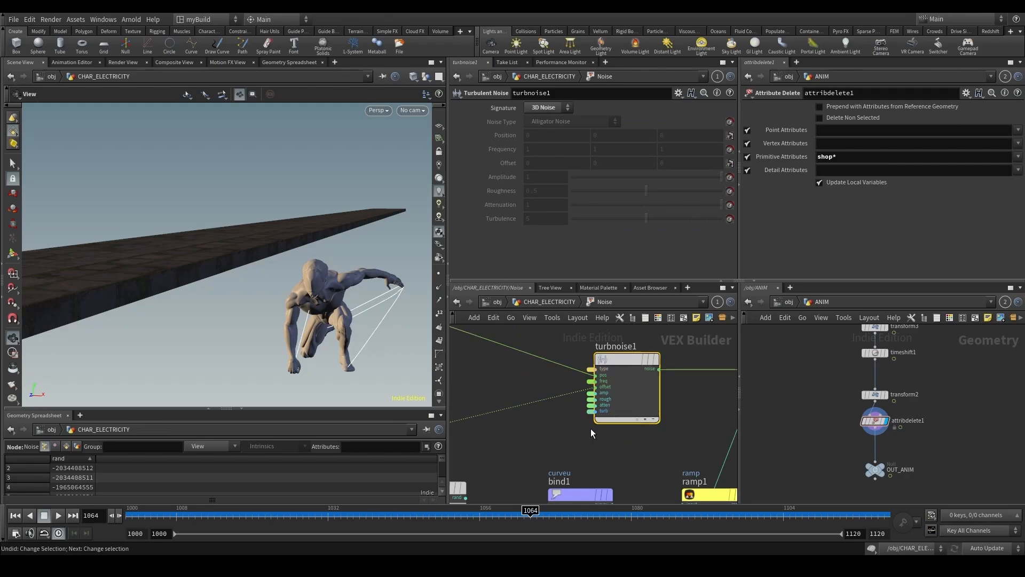
scroll(592, 429, "down", 1)
key("ctrl+z")
key("ctrl+z")
key("ctrl+z")
key("ctrl+z")
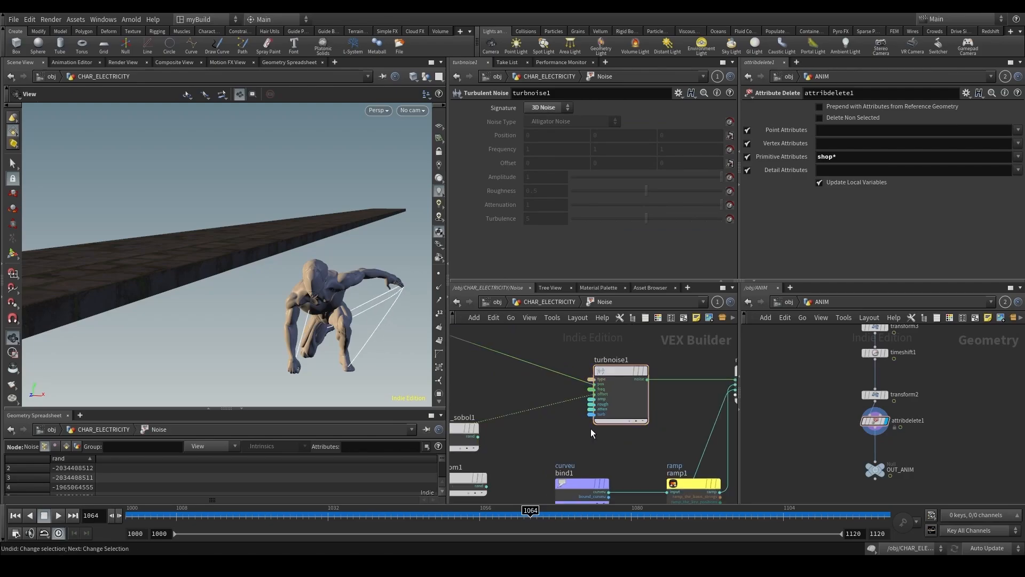
key("ctrl+z")
scroll(591, 429, "down", 2)
key("ctrl+z")
key("ctrl+z")
key("ctrl+z")
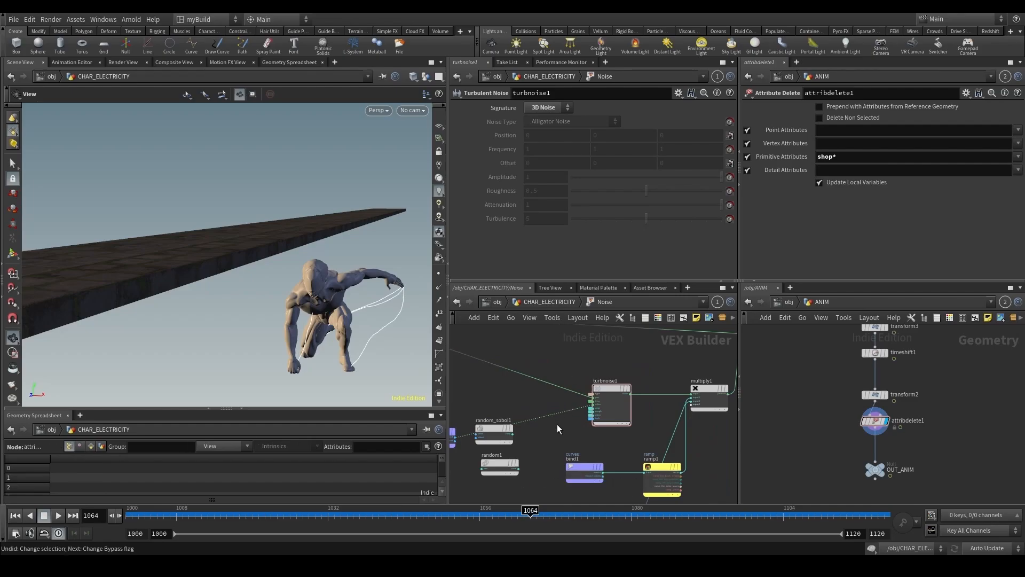
scroll(576, 405, "up", 3)
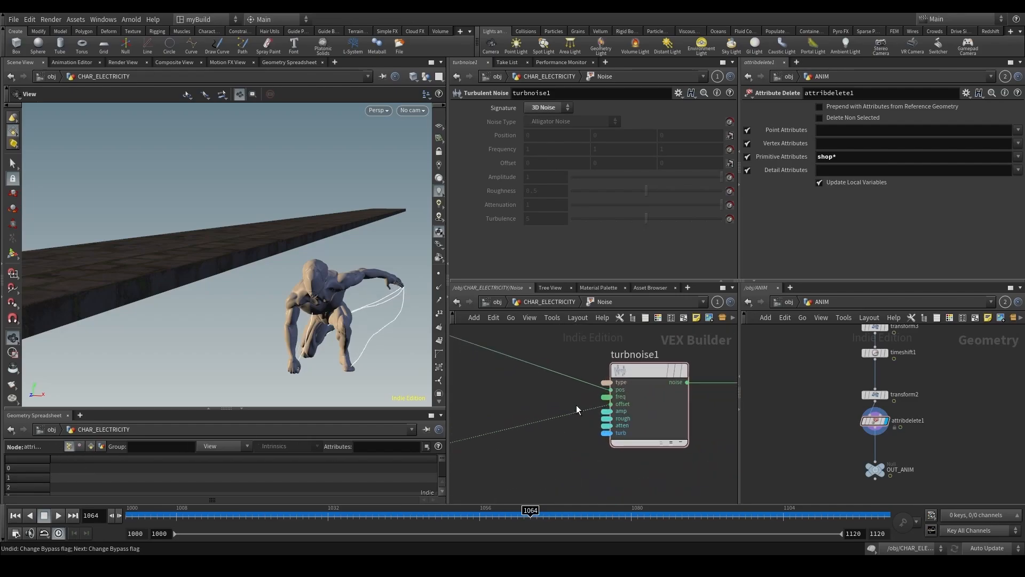
key("ctrl+z")
key("ctrl+z")
key("ctrl+z")
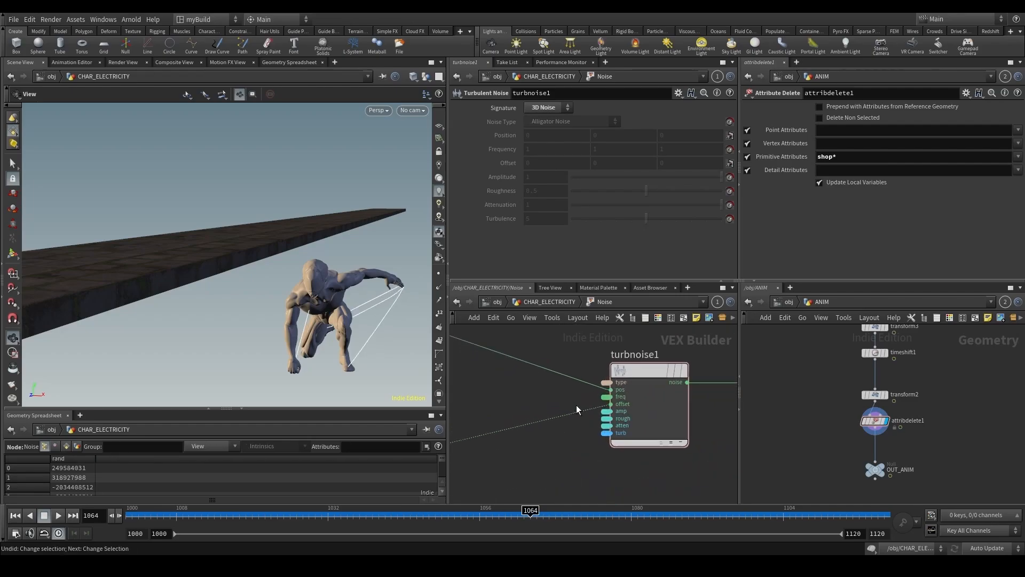
key("ctrl+z")
scroll(576, 404, "down", 2)
Return to the Noise VOP's parameters and try adjusting its noise frequency once more.
left_click(562, 303)
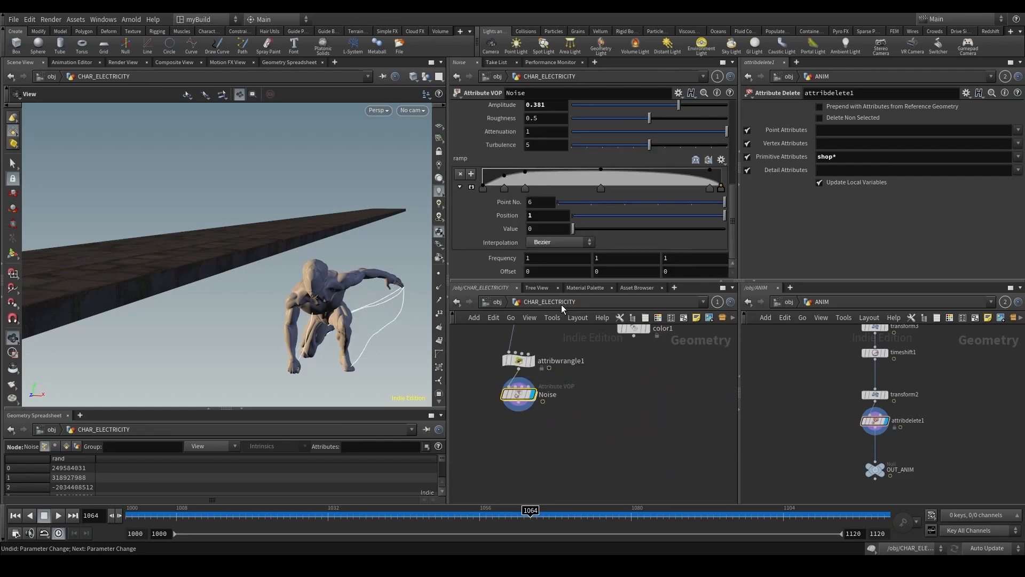
scroll(505, 267, "up", 4)
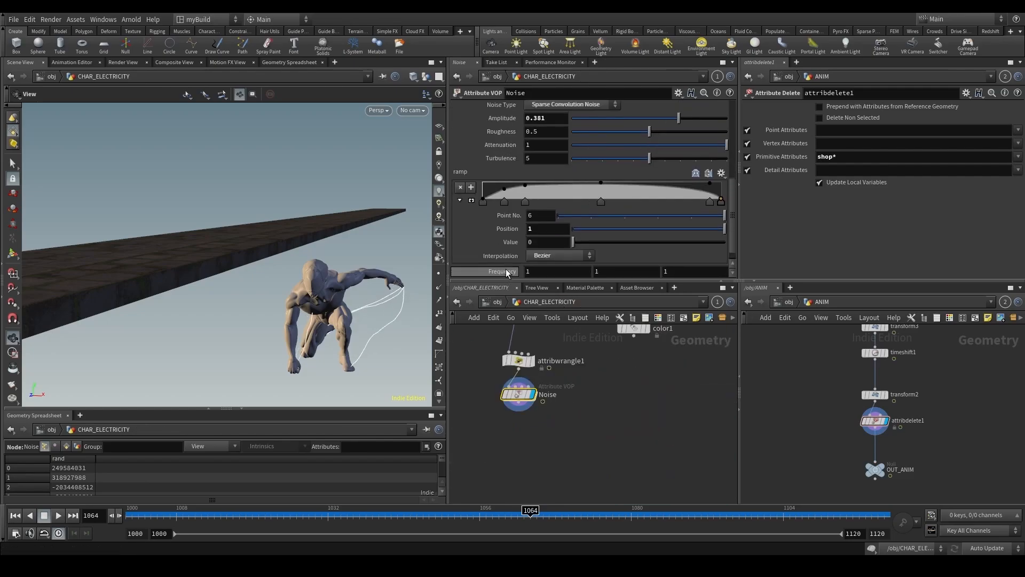
scroll(505, 252, "up", 2)
scroll(503, 242, "down", 5)
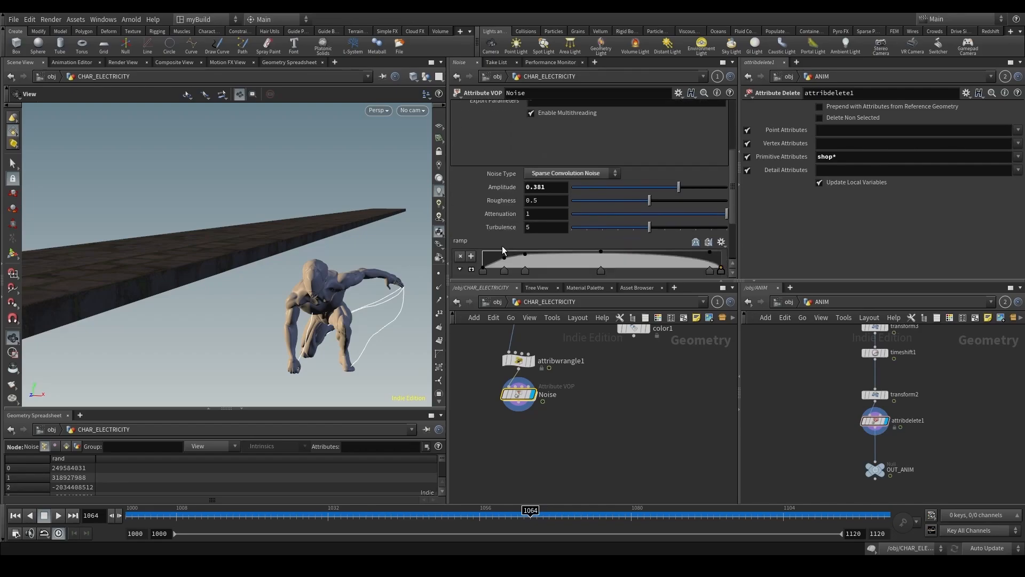
scroll(502, 257, "down", 2)
middle_click_drag(502, 259, 647, 255)
Undo the latest Noise frequency adjustment and the earlier parameter changes on attribwrangle1.
key("ctrl+z")
key("ctrl+z")
key("ctrl+z")
key("ctrl+z")
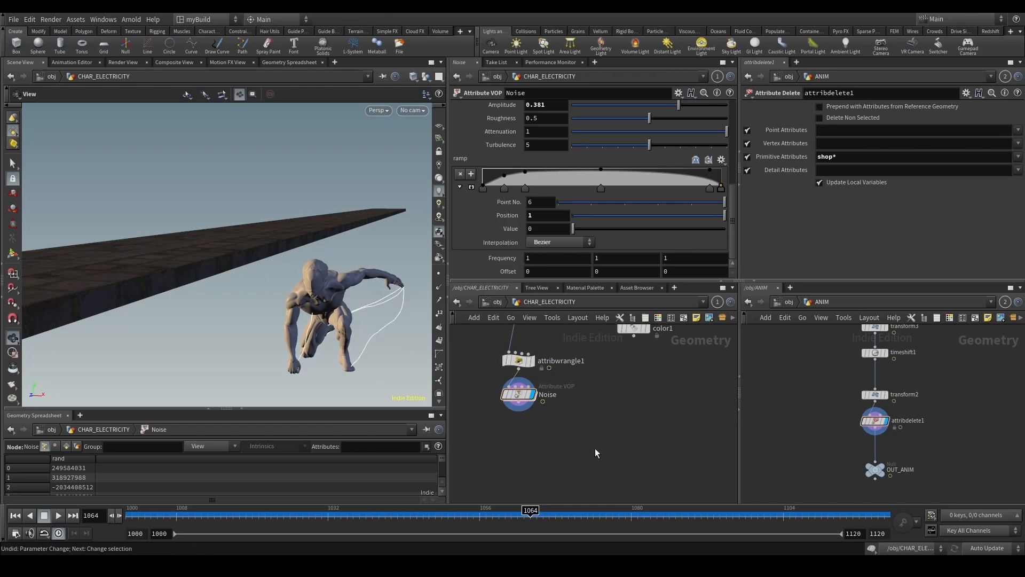
key("ctrl+z")
key("ctrl+z")
key("ctrl+z")
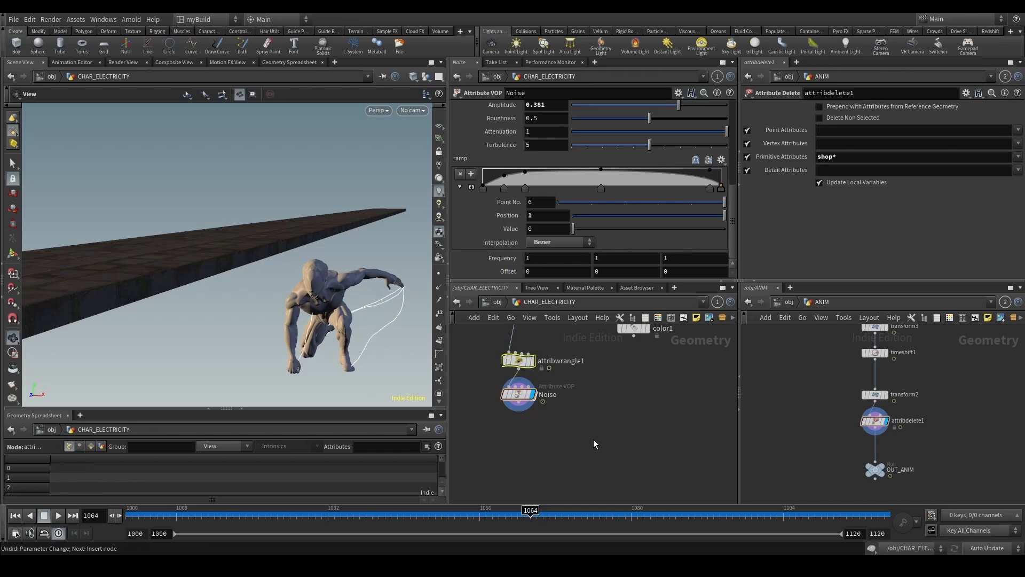
scroll(661, 431, "down", 2)
Save the scene as a new version named GroundImpact_v13.hiplc.
key("ctrl+o")
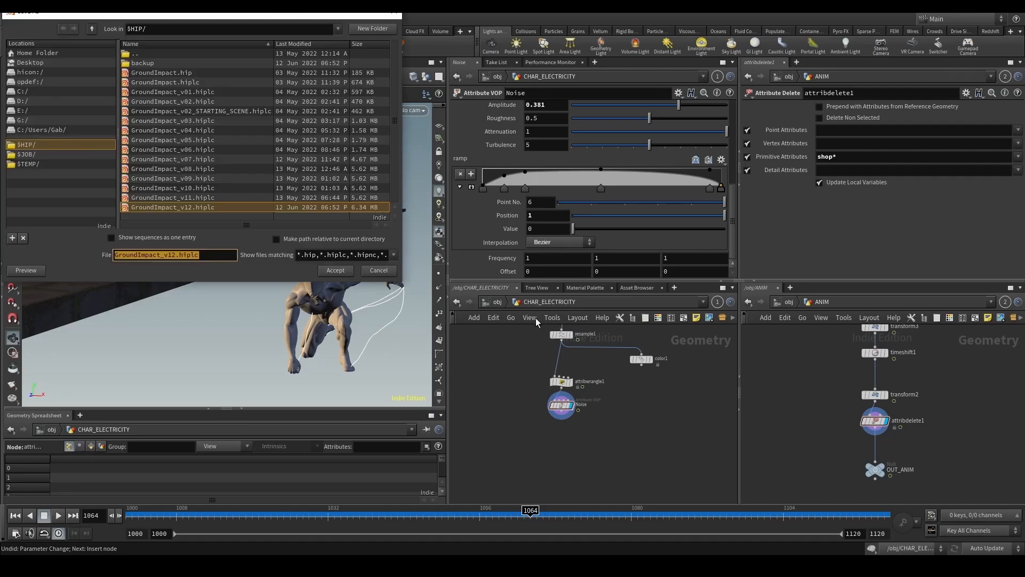
left_click(175, 258)
key("BackSpace")
type("3")
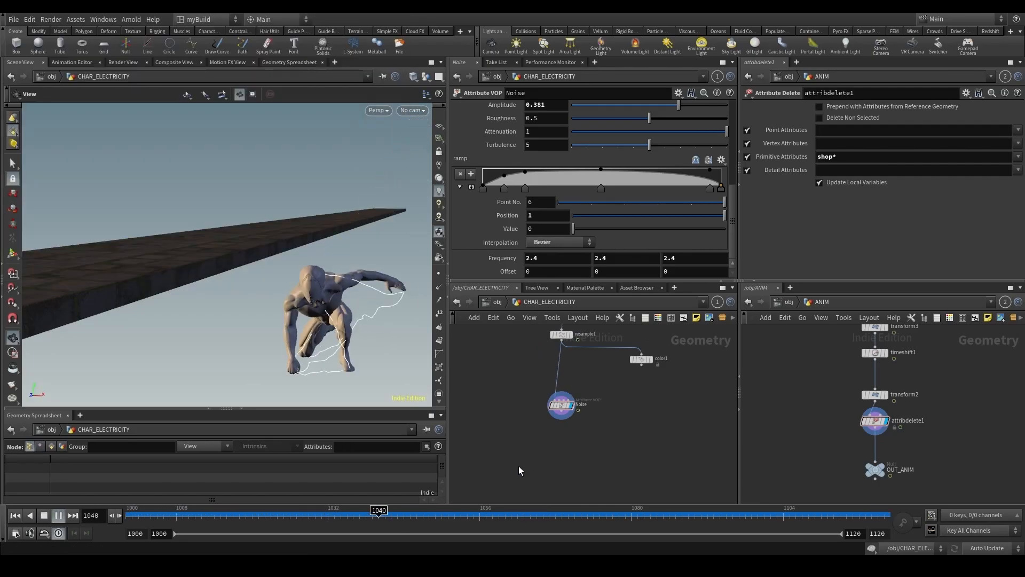
Stop playback at frame 1039 and locate the popnet node in the CHAR_ELECTRICITY network.
left_click(372, 514)
scroll(587, 443, "down", 3)
middle_click_drag(599, 433, 612, 489)
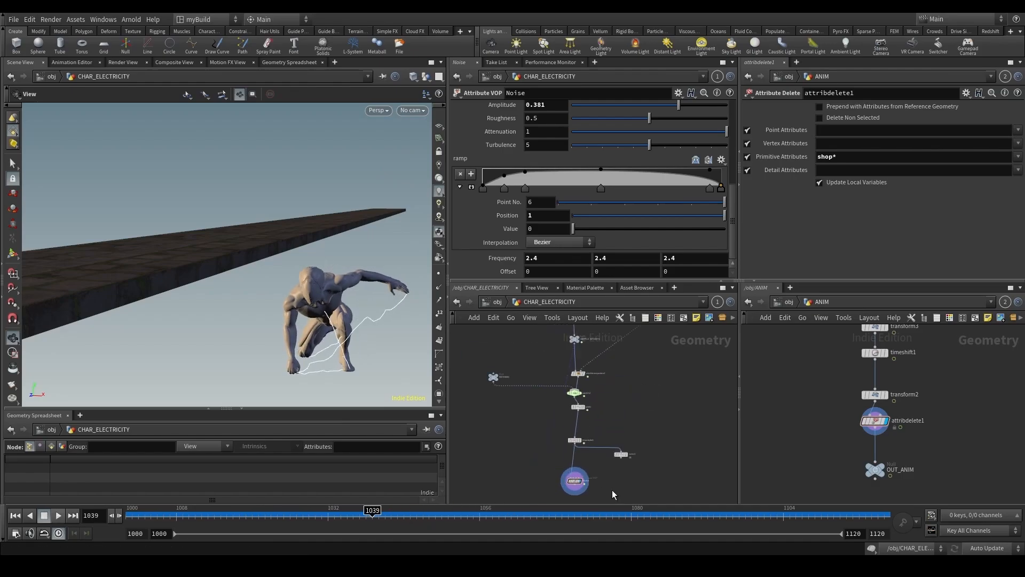
scroll(607, 402, "up", 1)
middle_click_drag(603, 402, 613, 494)
scroll(599, 410, "up", 2)
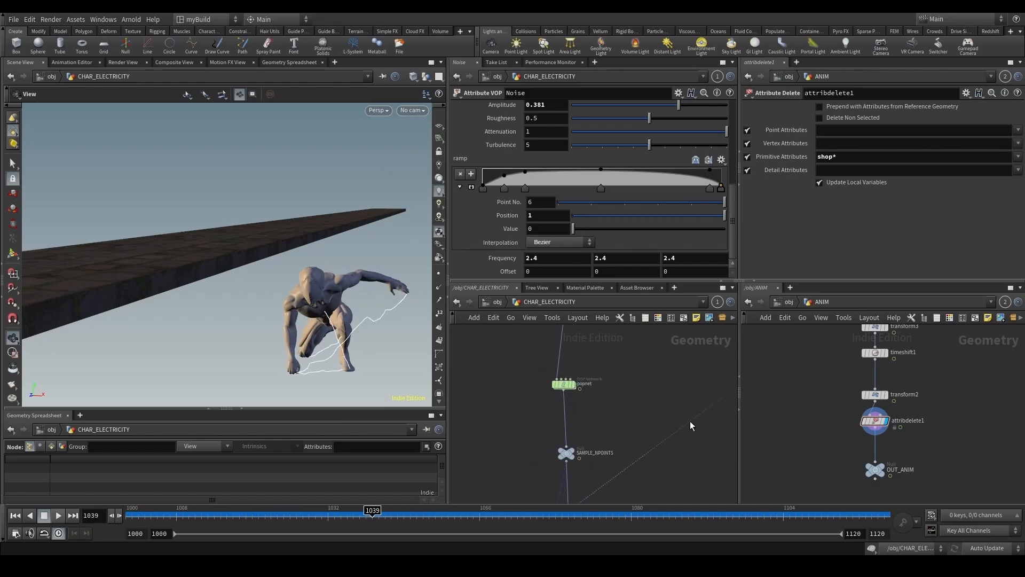
Switch the scene's update mode to Manual and return the ANIM network view to the object level.
left_click(988, 547)
left_click(982, 544)
left_click(789, 302)
Move popnet up and add an Attribute Delete node between popnet and SAMPLE_NPOINTS.
left_click(563, 385)
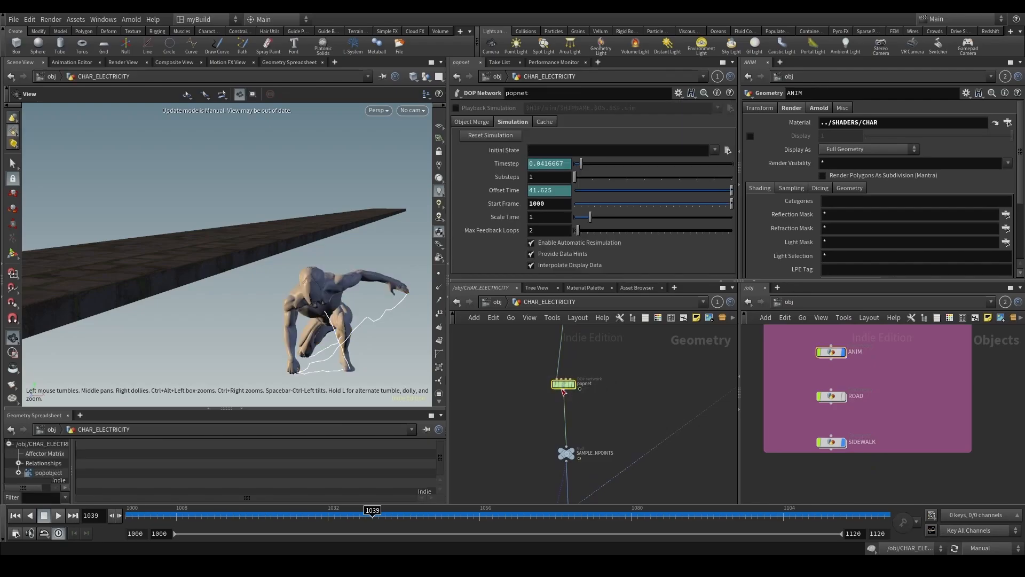
left_click_drag(564, 392, 569, 368)
key("Tab")
type("att")
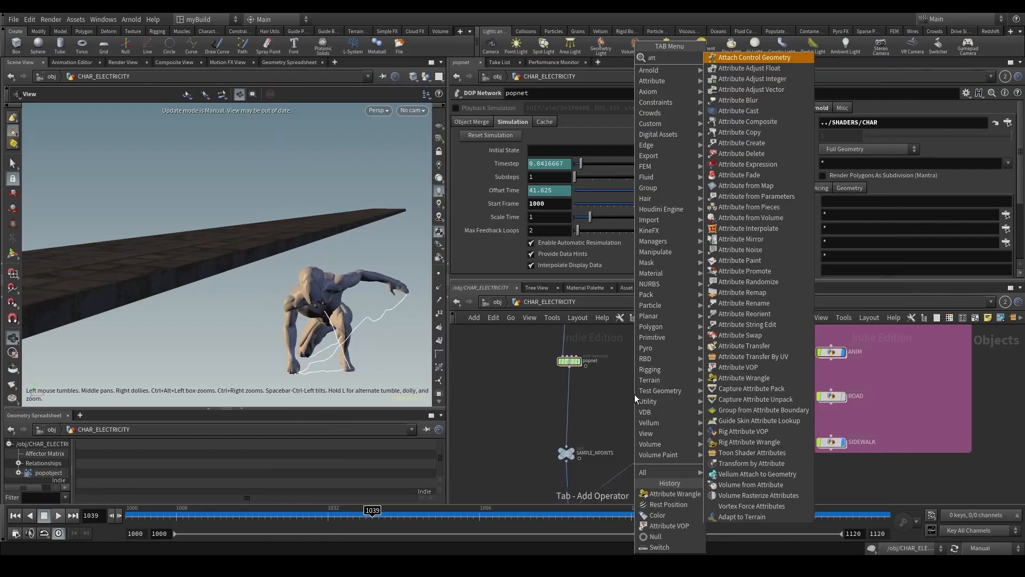
type("ribdel")
key("Return")
Place and display the Attribute Delete node, and set its point attributes to * ^name ^id ^age ^life ^v.
scroll(591, 401, "up", 2)
left_click(566, 406)
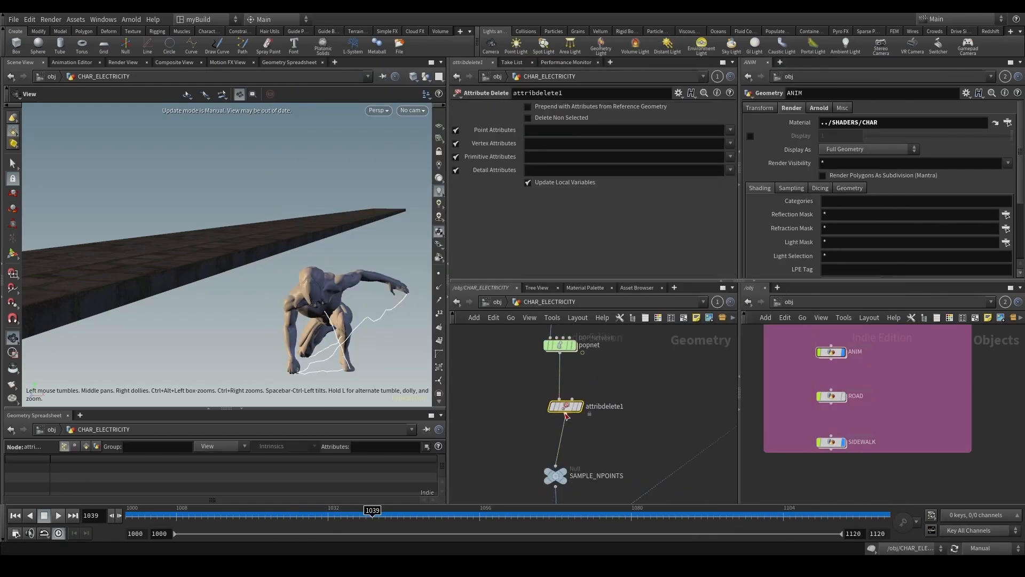
left_click(544, 129)
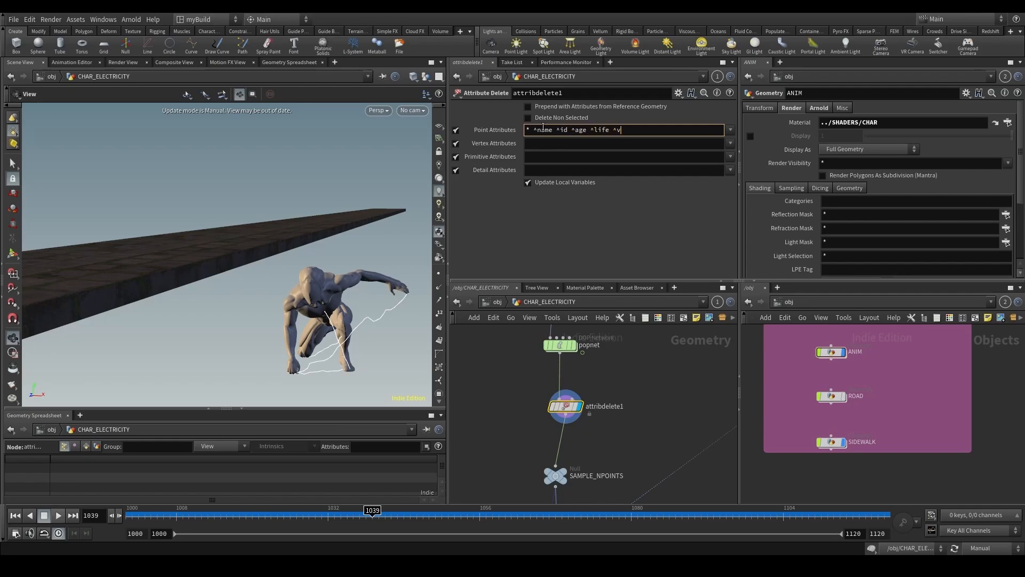
key("Return")
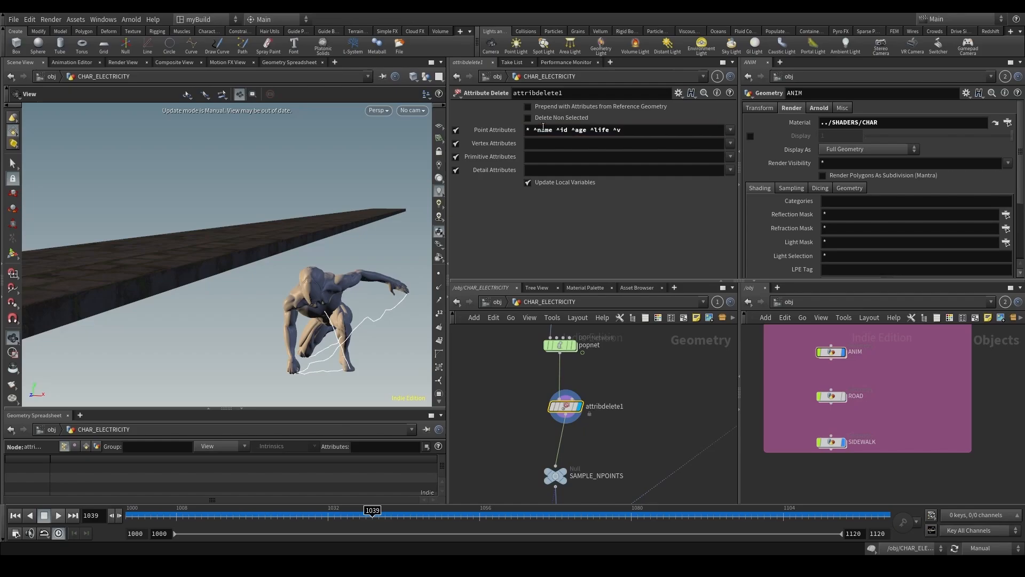
Copy the Road_Smoke_Simulation file cache from the SMOKE network and paste it into the CHAR_ELECTRICITY network.
scroll(601, 405, "down", 6)
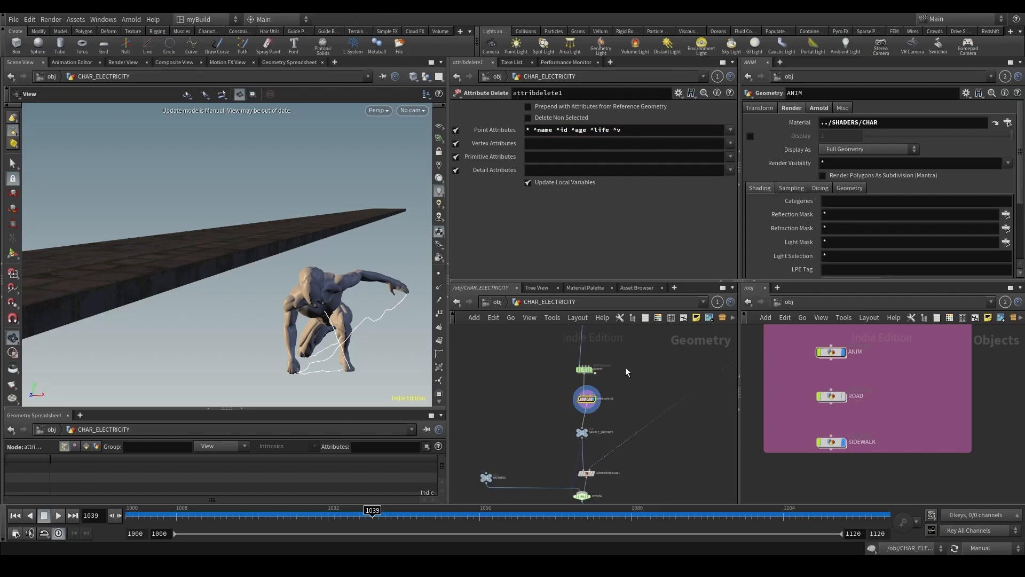
middle_click_drag(631, 350, 568, 392)
scroll(796, 389, "up", 2)
scroll(766, 452, "down", 6)
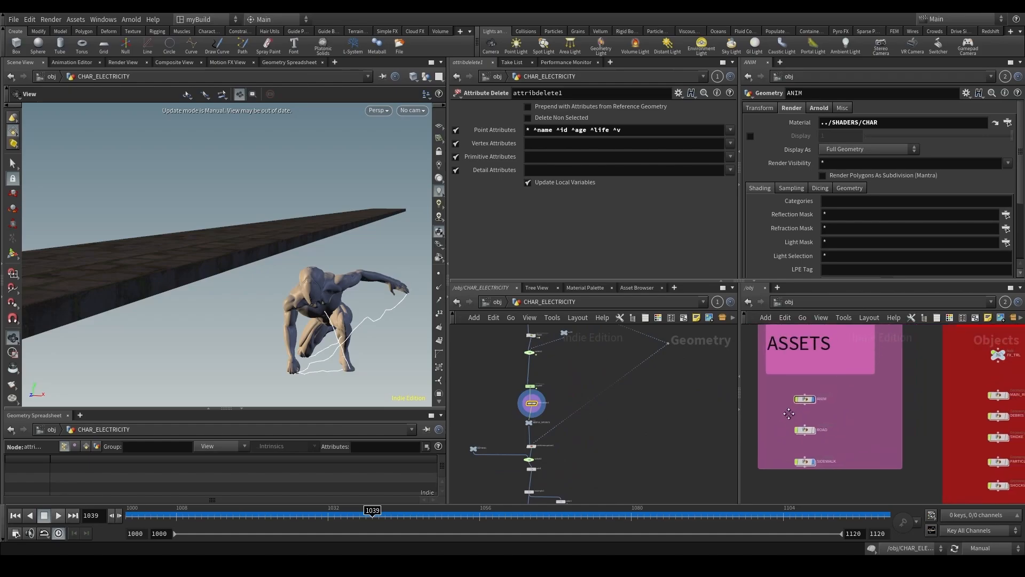
scroll(906, 443, "up", 4)
middle_click_drag(940, 437, 850, 395)
double_click(871, 397)
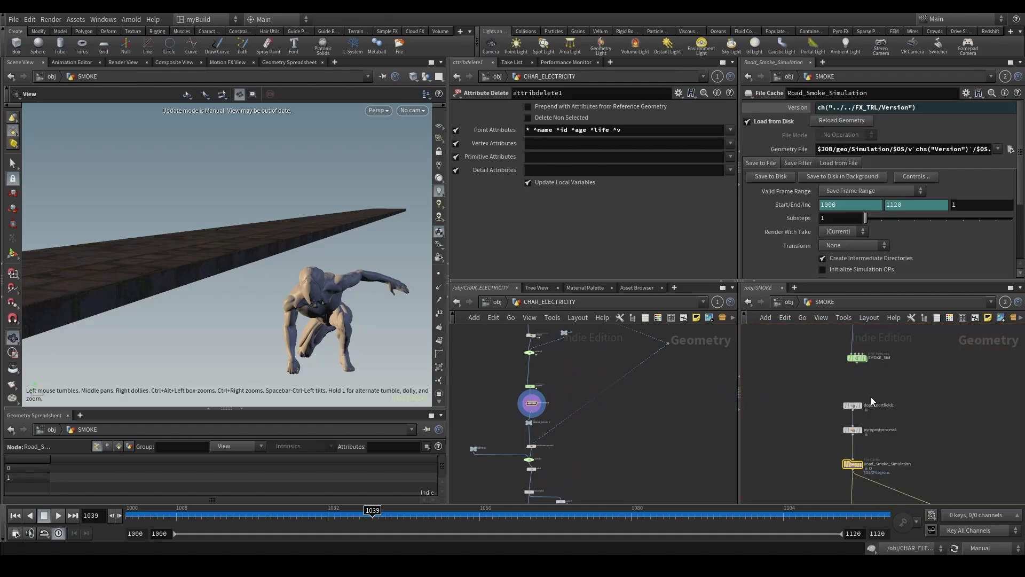
key("ctrl+c")
scroll(555, 416, "up", 5)
key("ctrl+v")
middle_click_drag(495, 404, 595, 408)
Wire the pasted file cache between attribdelete1 and SAMPLE_NPOINTS and rename it Char_Electricity_Popsim.
left_click(653, 391)
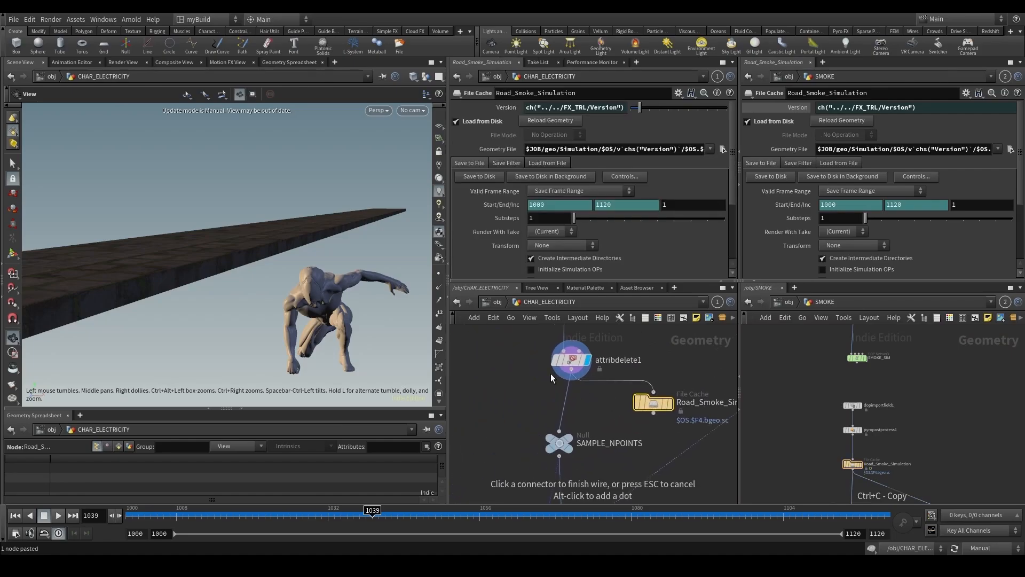
left_click(570, 370)
left_click_drag(559, 430, 577, 401)
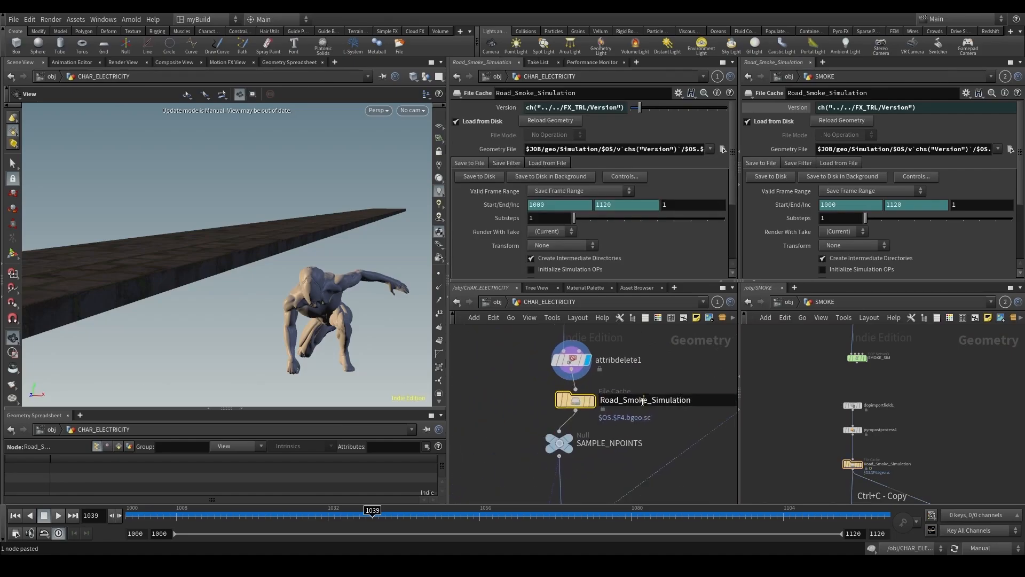
double_click(642, 402)
type("Char_Electricity_")
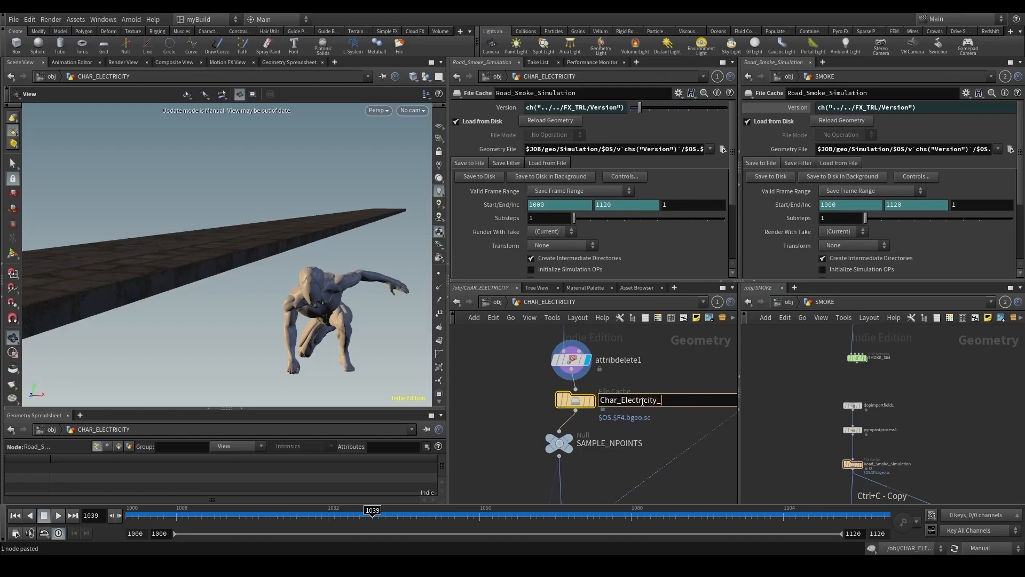
type("Popsim")
key("Return")
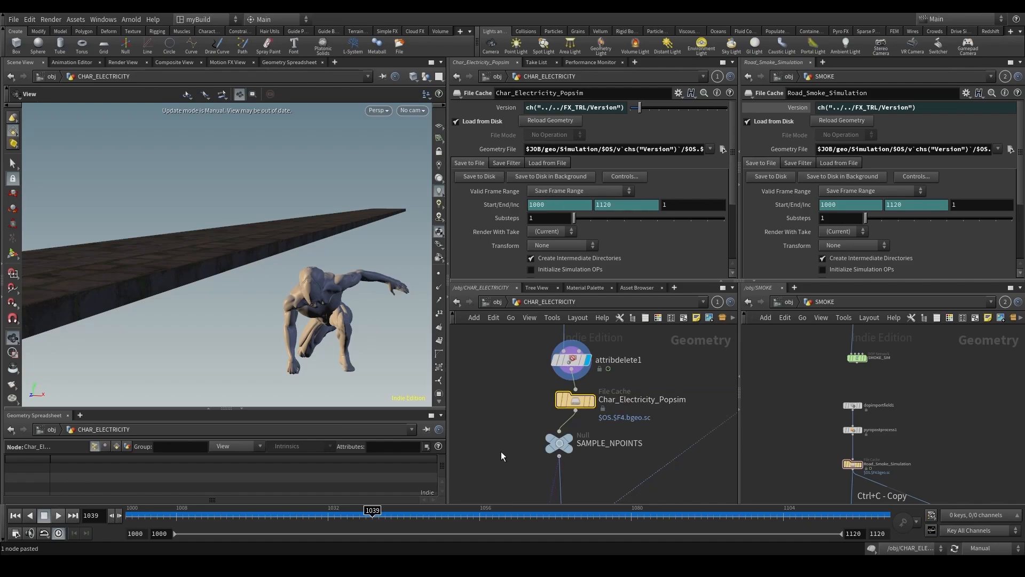
Display resample1 further down the chain and switch the scene's update mode to Auto Update.
left_click(559, 443)
scroll(509, 382, "down", 3)
left_click(578, 429)
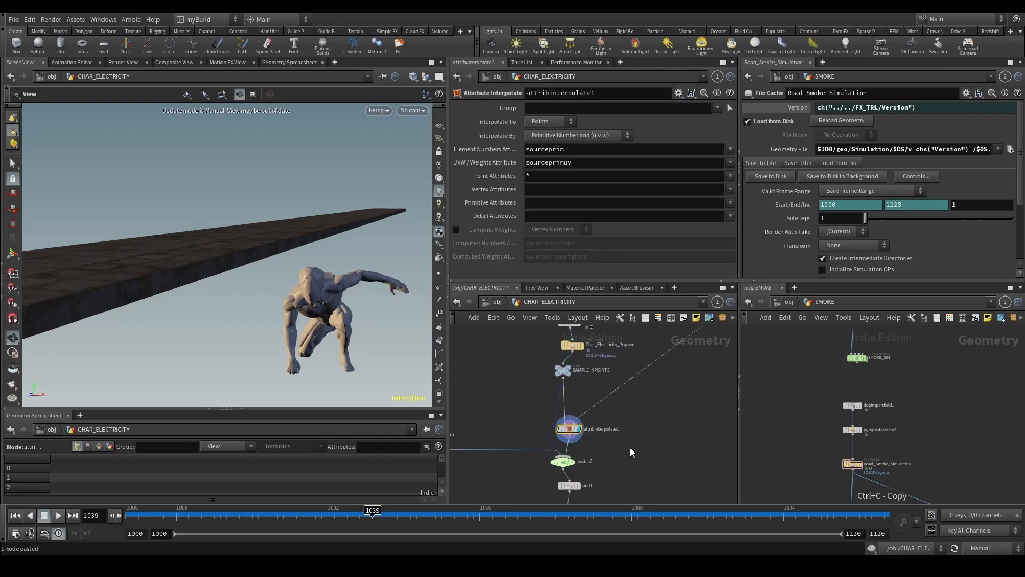
middle_click_drag(630, 448, 630, 337)
left_click(576, 430)
middle_click_drag(594, 466, 601, 380)
left_click(980, 548)
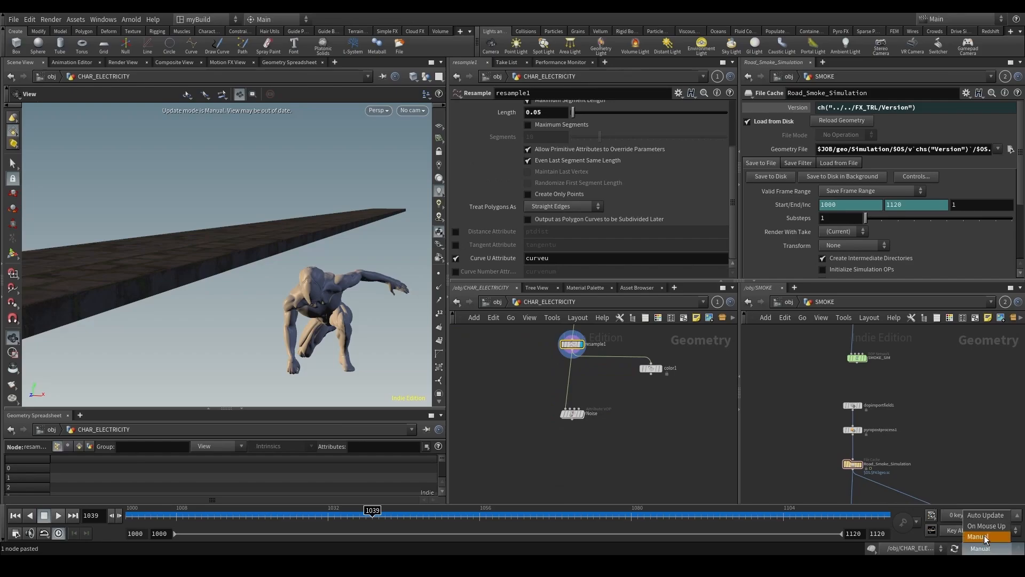
left_click(987, 517)
Scrub to frame 1062 and display attribinterpolate1 to check the chain below SAMPLE_NPOINTS.
scroll(514, 434, "down", 3)
scroll(514, 433, "down", 1)
middle_click_drag(521, 368, 527, 462)
scroll(526, 457, "up", 2)
middle_click_drag(528, 498, 533, 415)
left_click_drag(533, 412, 580, 370)
middle_click_drag(580, 369, 569, 444)
left_click(545, 378)
left_click_drag(347, 510, 518, 510)
left_click(550, 419)
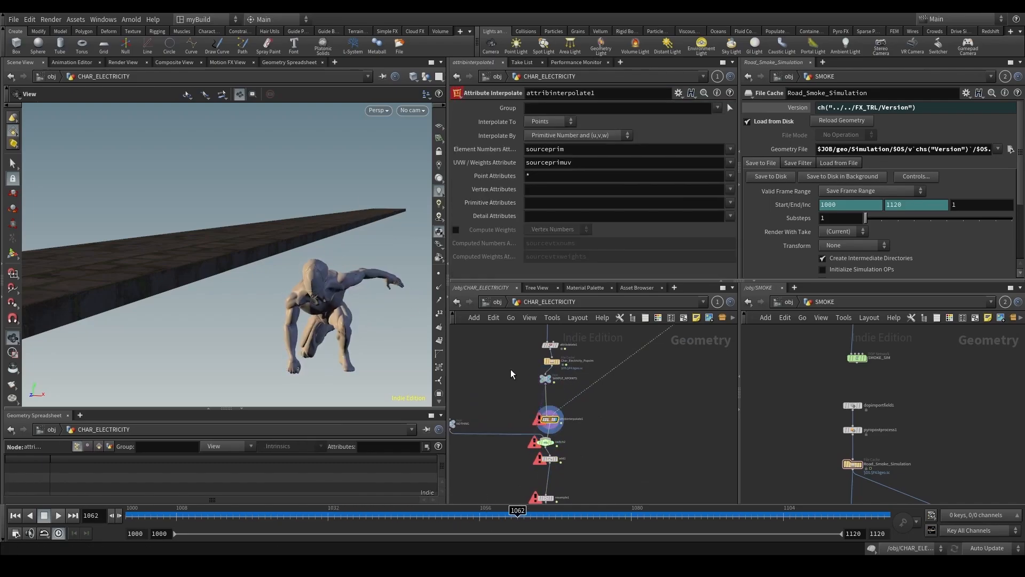
Add ^sourceprim and ^sourceprimuv to the point attributes that attribdelete1 keeps.
left_click(558, 361)
scroll(586, 355, "up", 3)
middle_click_drag(497, 356, 489, 414)
left_click(534, 397)
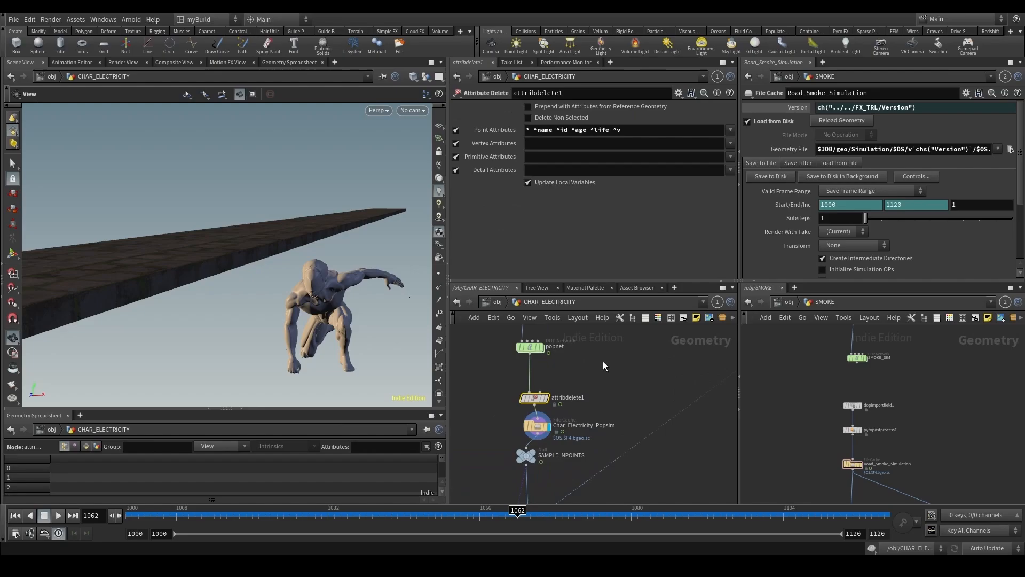
left_click(731, 130)
left_click(764, 292)
left_click(731, 130)
left_click(768, 304)
left_click(625, 130)
type("^sourceprim sourceprimuv")
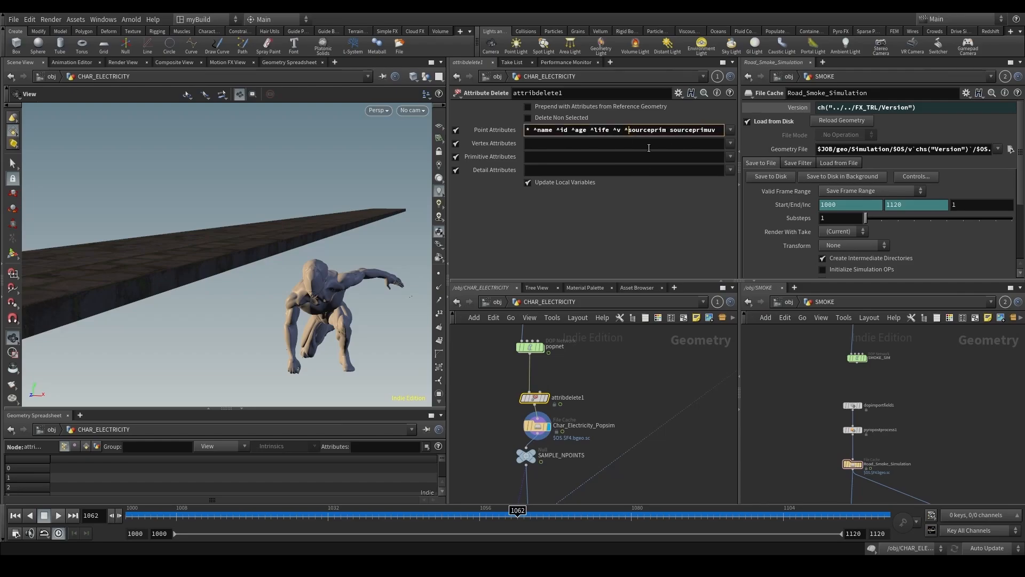
left_click(670, 131)
type("^")
Display the Noise node at the end of the chain and scrub the timeline to frame 1083.
left_click_drag(501, 419, 569, 427)
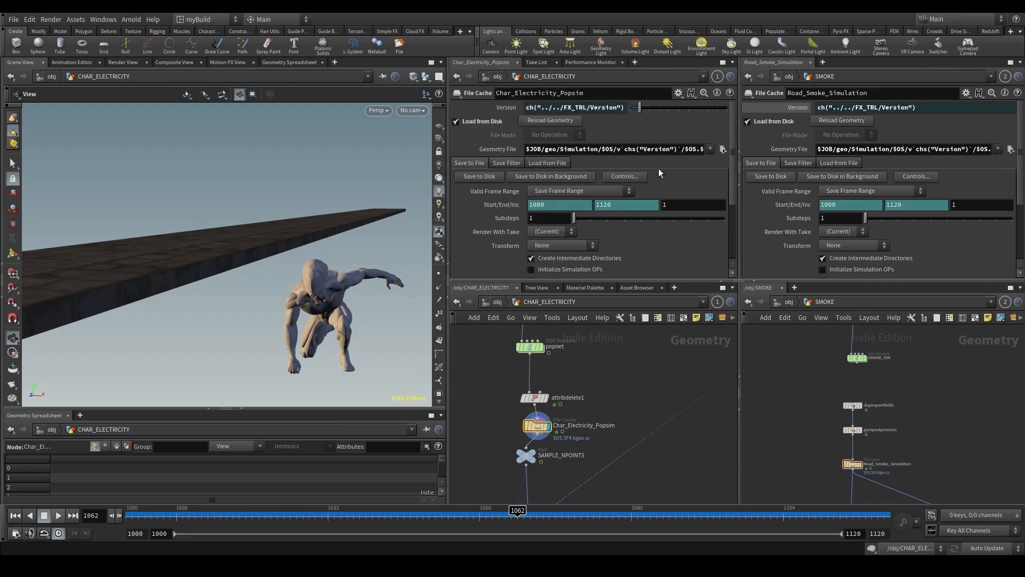
scroll(576, 415, "down", 1)
middle_click_drag(558, 481, 578, 393)
scroll(578, 394, "down", 2)
scroll(574, 418, "up", 1)
left_click(577, 427)
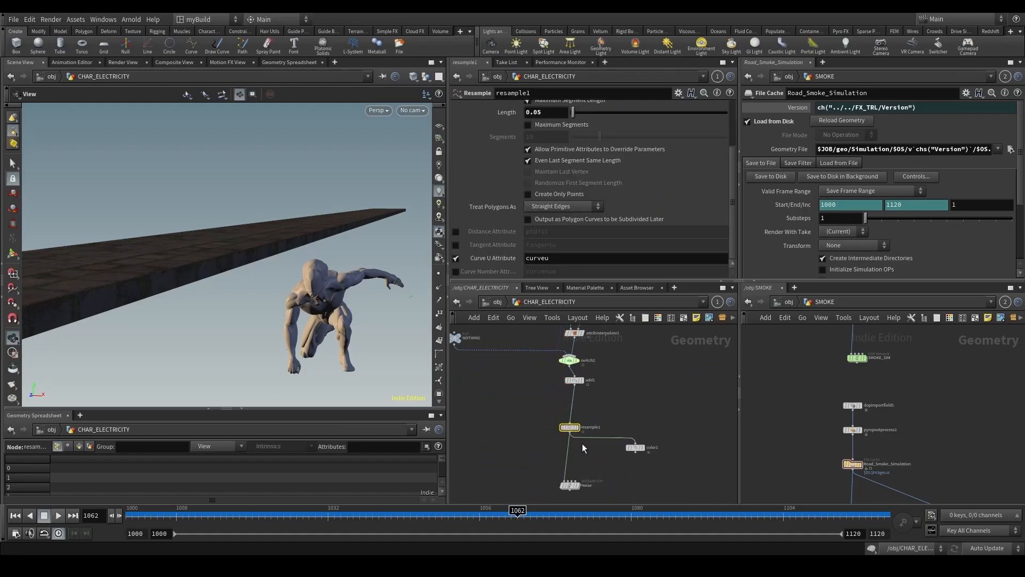
left_click_drag(466, 516, 634, 518)
left_click_drag(550, 467, 593, 489)
key("r")
left_click_drag(514, 511, 651, 511)
Add a Color node after the Noise node and display it.
scroll(649, 463, "down", 3)
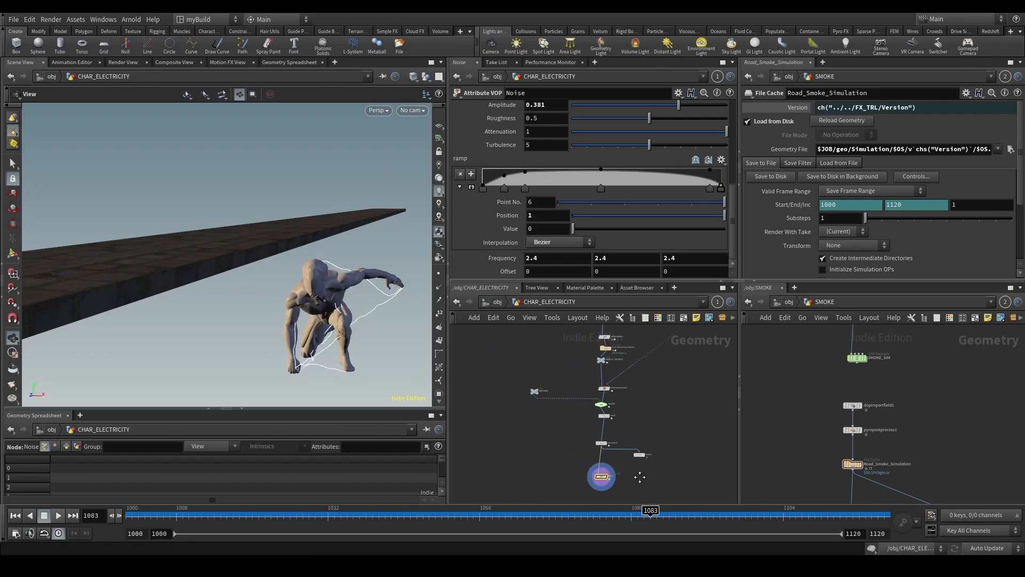
middle_click_drag(641, 476, 616, 390)
scroll(617, 390, "up", 2)
scroll(591, 426, "up", 2)
key("Tab")
type("color")
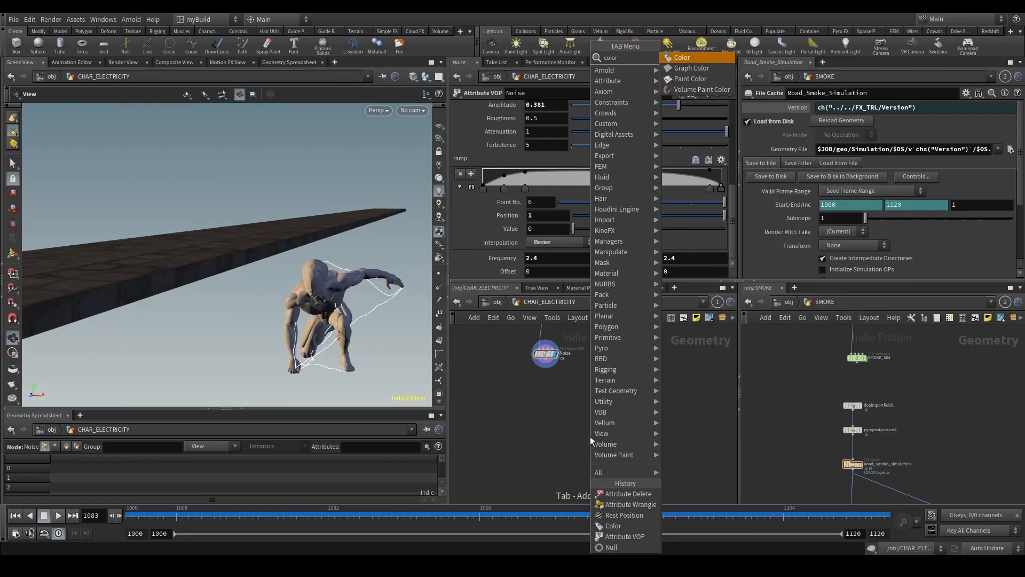
key("Return")
left_click(520, 392)
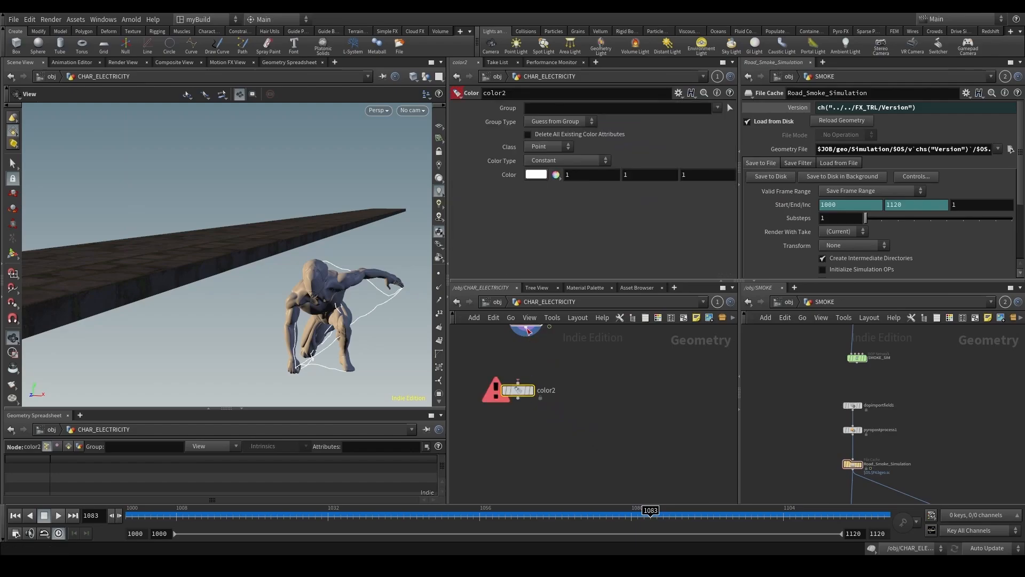
Set the color2 node's color to light blue with RGB values 0.1, 0.5, 1.
left_click(531, 174)
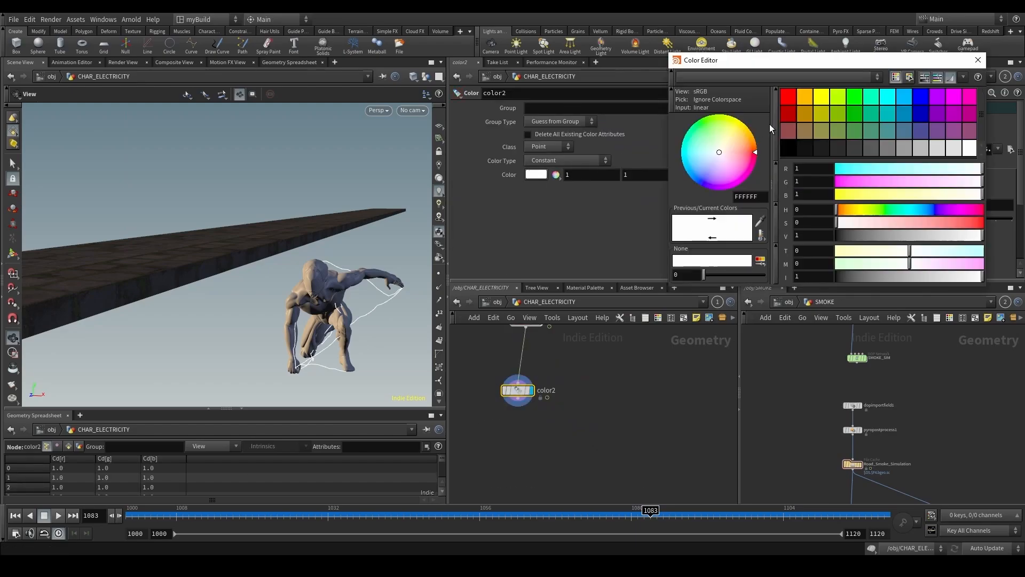
left_click(905, 99)
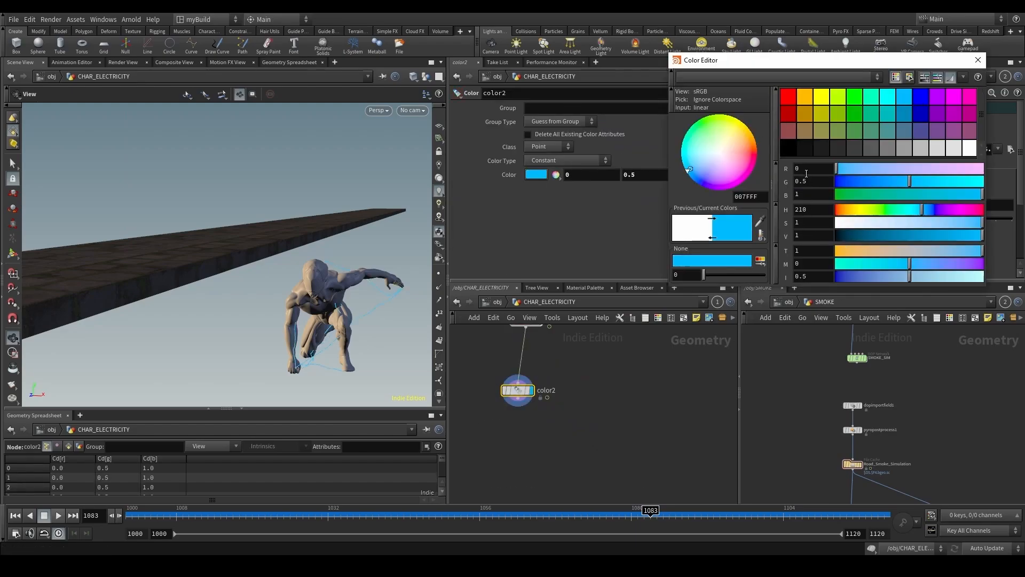
left_click(807, 173)
type("0.1")
key("Return")
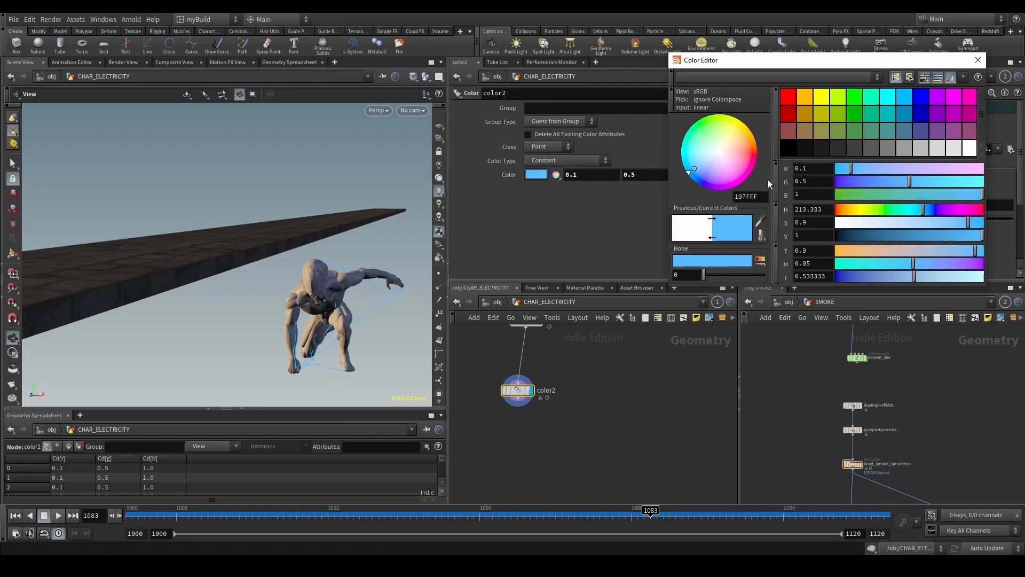
left_click(799, 169)
left_click(979, 60)
Move color2 closer to the Noise node and scrub the timeline to frame 1068.
left_click_drag(518, 390, 522, 375)
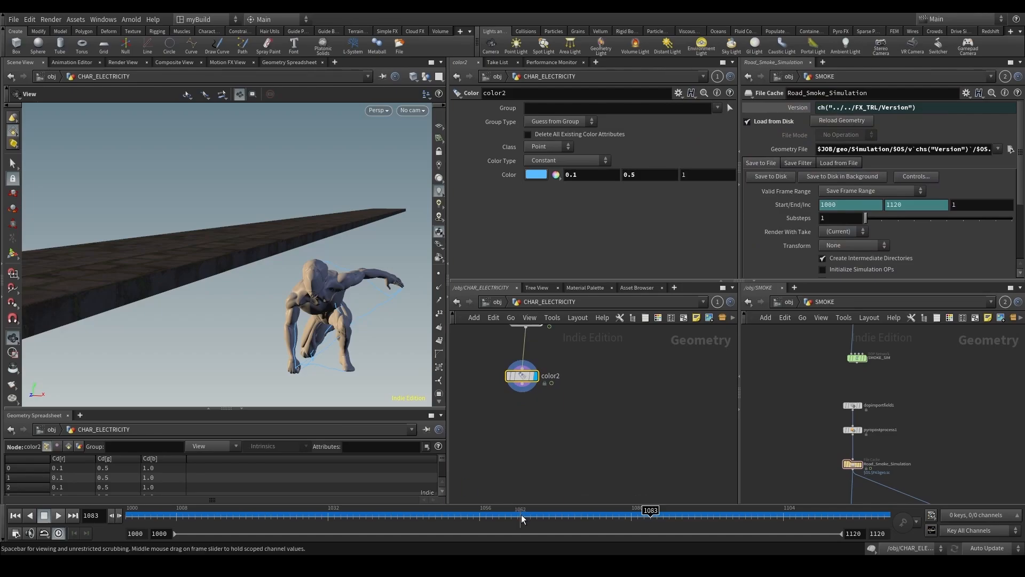
left_click_drag(521, 516, 555, 514)
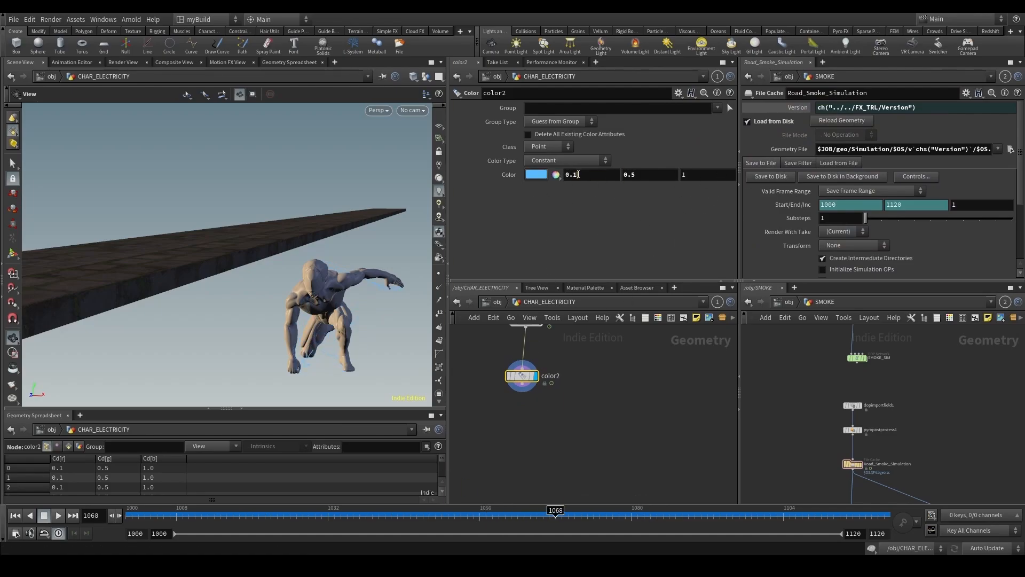
left_click(578, 174)
left_click(594, 177)
left_click(666, 174)
key("Tab")
left_click(585, 177)
middle_click_drag(535, 406, 575, 372)
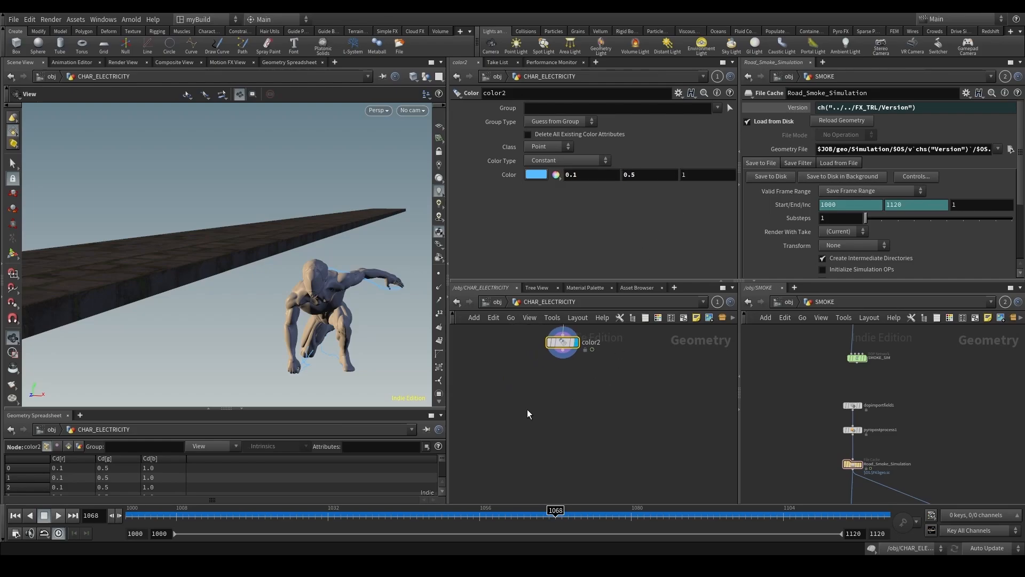
left_click(528, 411)
key("Tab")
type("attw")
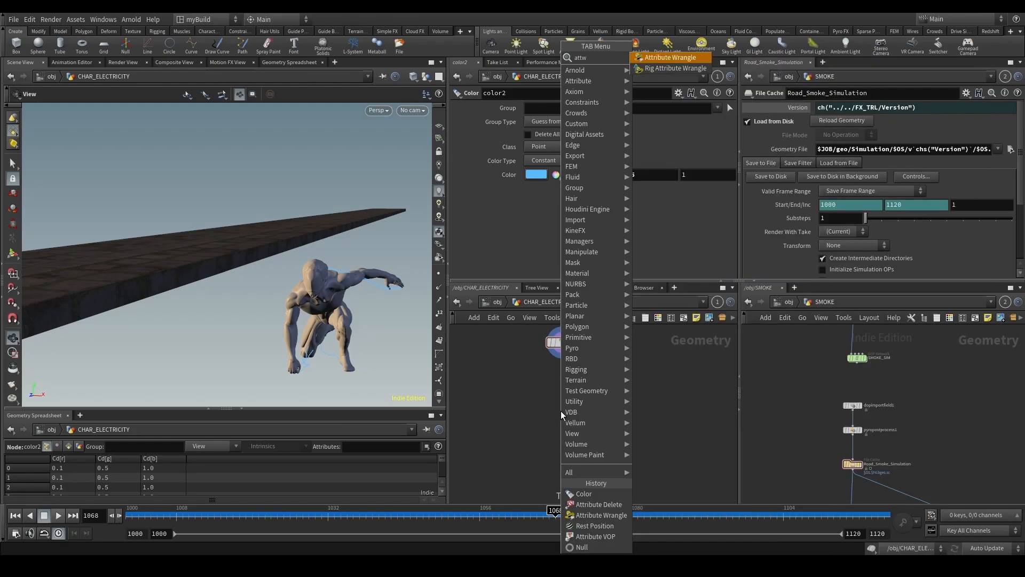
key("Return")
left_click(560, 410)
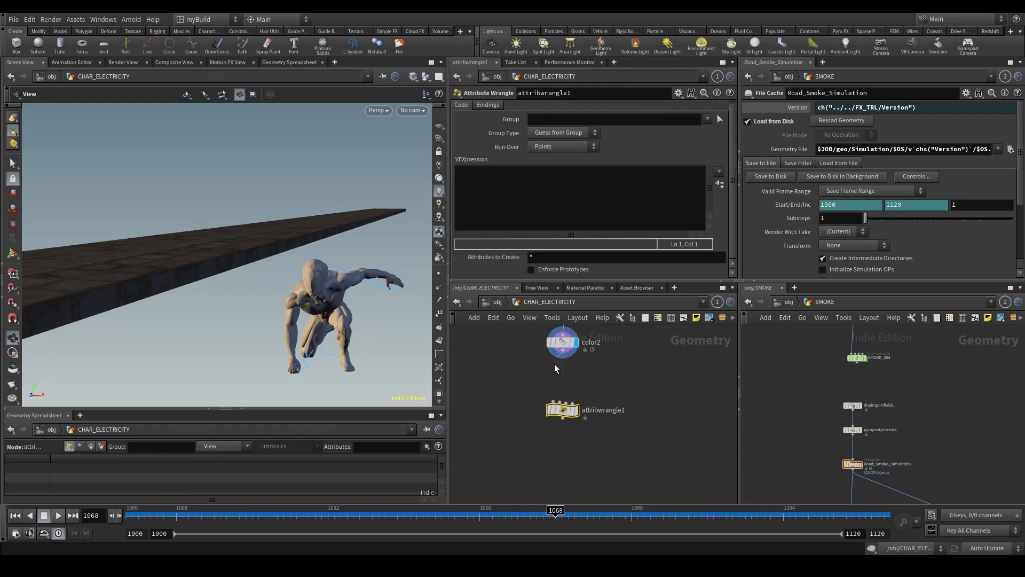
left_click(567, 213)
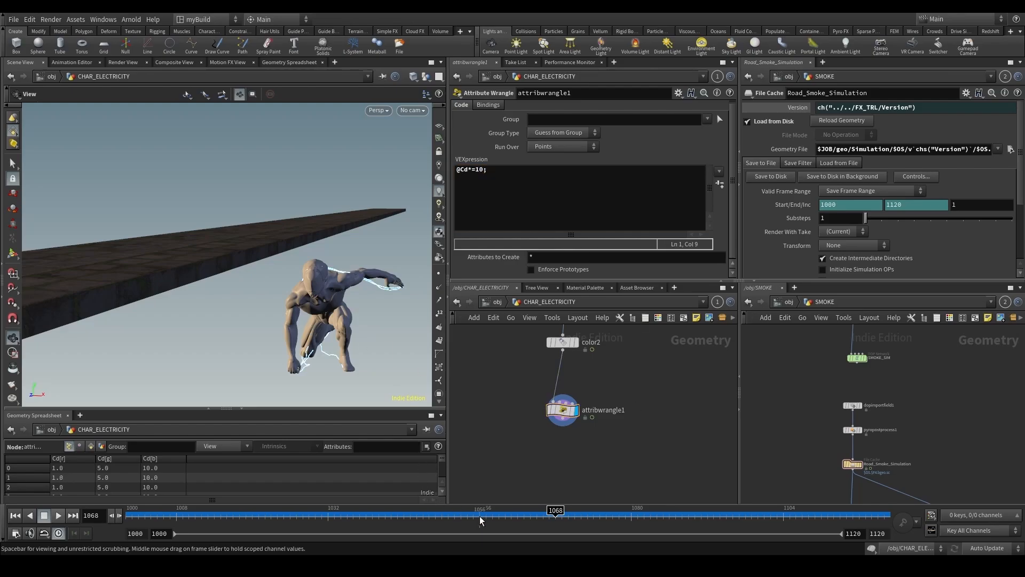
left_click(531, 512)
left_click_drag(530, 512, 524, 511)
Try a red value of 0 in color2 and view its effect on the electricity lines.
left_click(562, 341)
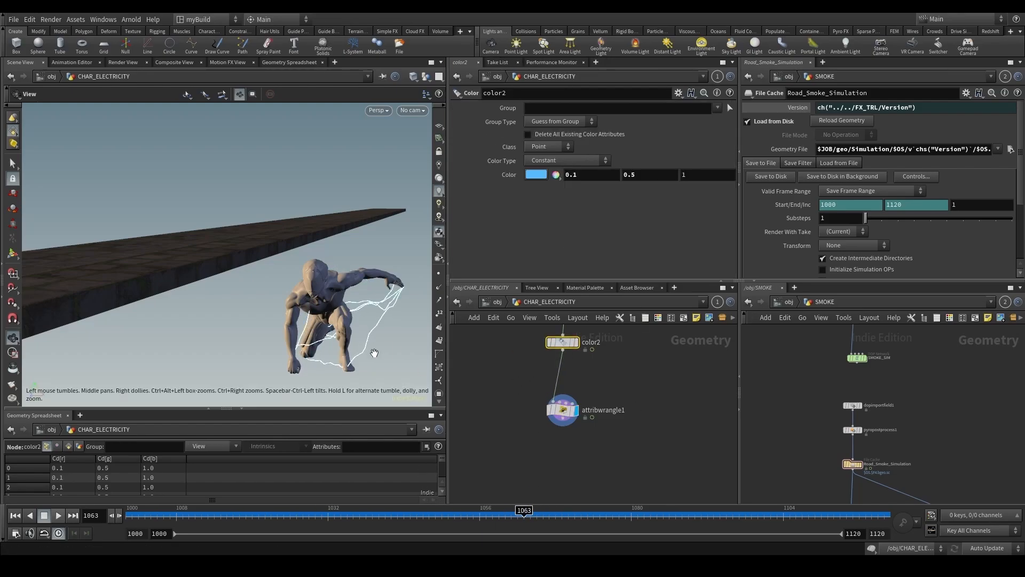
scroll(374, 354, "up", 3)
double_click(570, 175)
type("0")
key("Return")
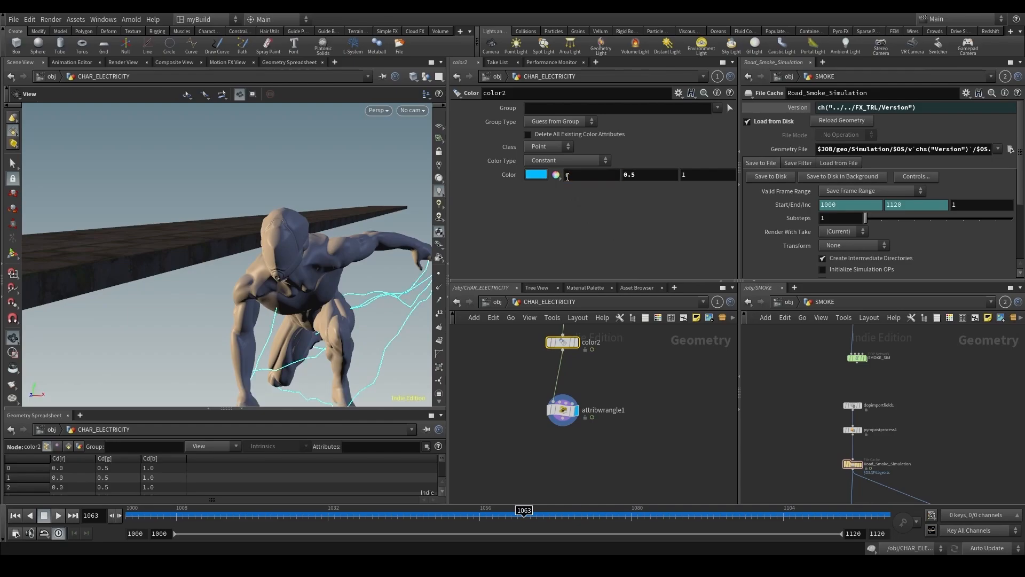
scroll(374, 316, "down", 3)
scroll(374, 316, "up", 1)
scroll(376, 316, "down", 1)
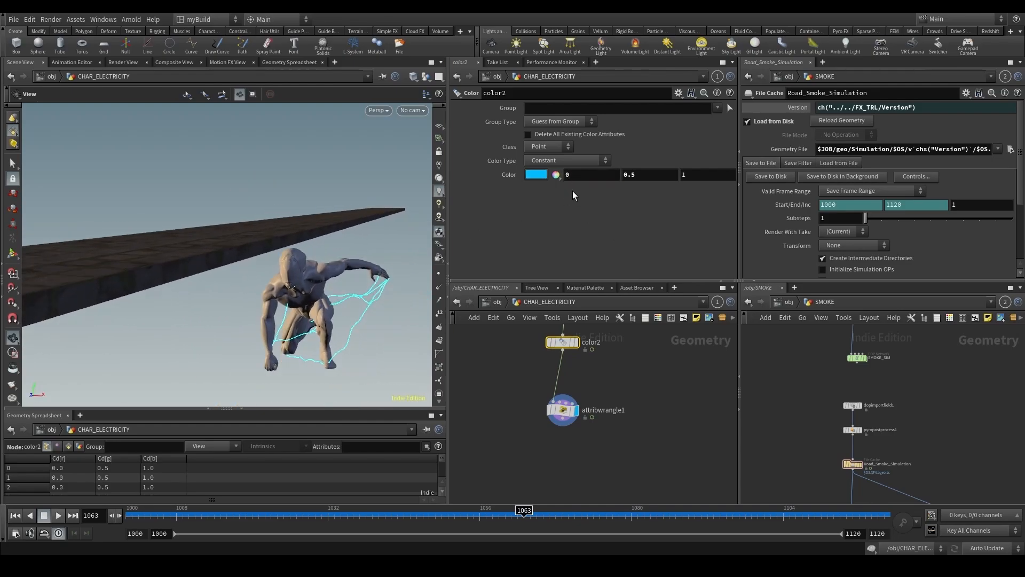
Restore color2's red value to 0.1 and inspect the lines around the character.
left_click(579, 176)
scroll(310, 305, "up", 5)
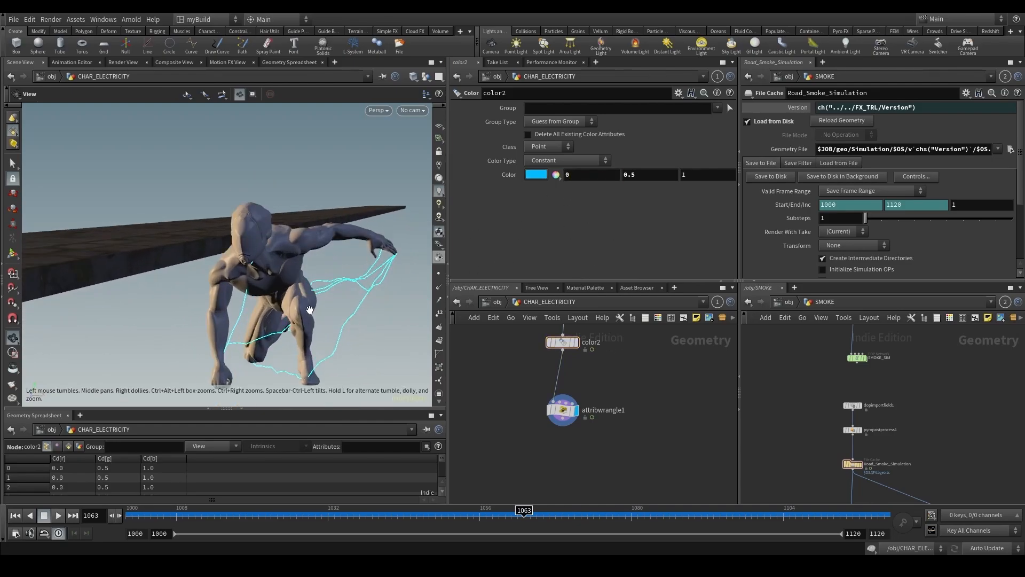
scroll(310, 305, "down", 5)
mouse_move(324, 302)
left_mouse_down()
mouse_move(249, 304)
mouse_move(327, 298)
left_mouse_up()
type(".1")
key("Return")
scroll(333, 298, "up", 3)
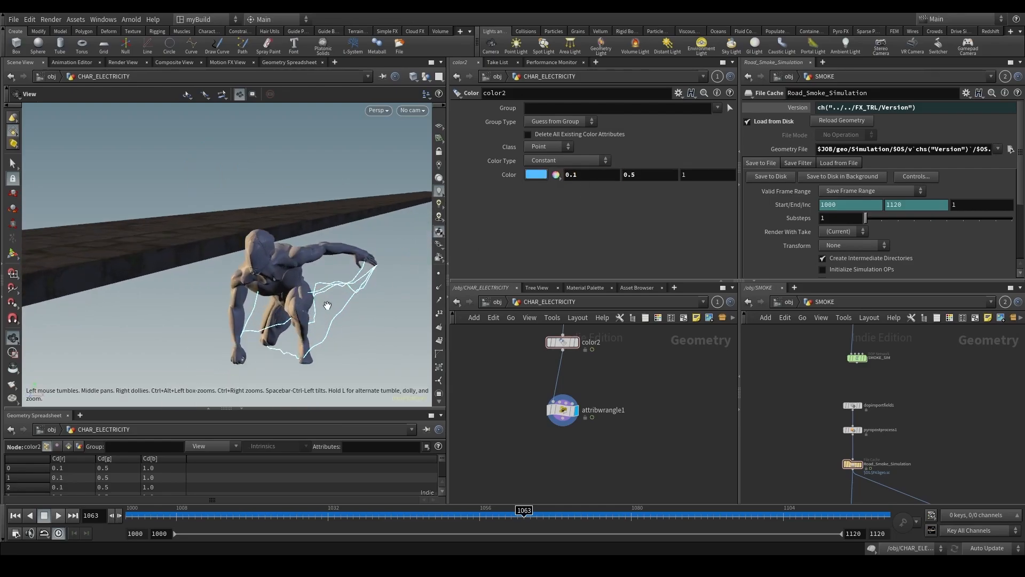
scroll(334, 298, "down", 3)
scroll(333, 298, "up", 3)
mouse_move(333, 298)
left_mouse_down()
mouse_move(367, 299)
mouse_move(326, 318)
mouse_move(334, 305)
left_mouse_up()
Rename the attribwrangle1 node as Color_Over_Age.
left_click_drag(520, 441, 558, 416)
double_click(600, 410)
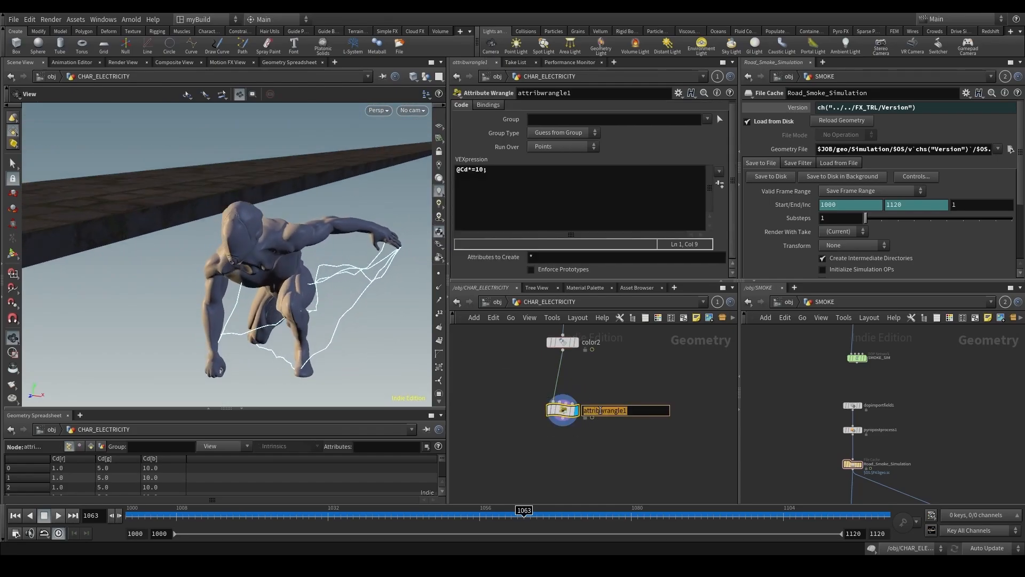
type("Color_Over_Age")
key("Return")
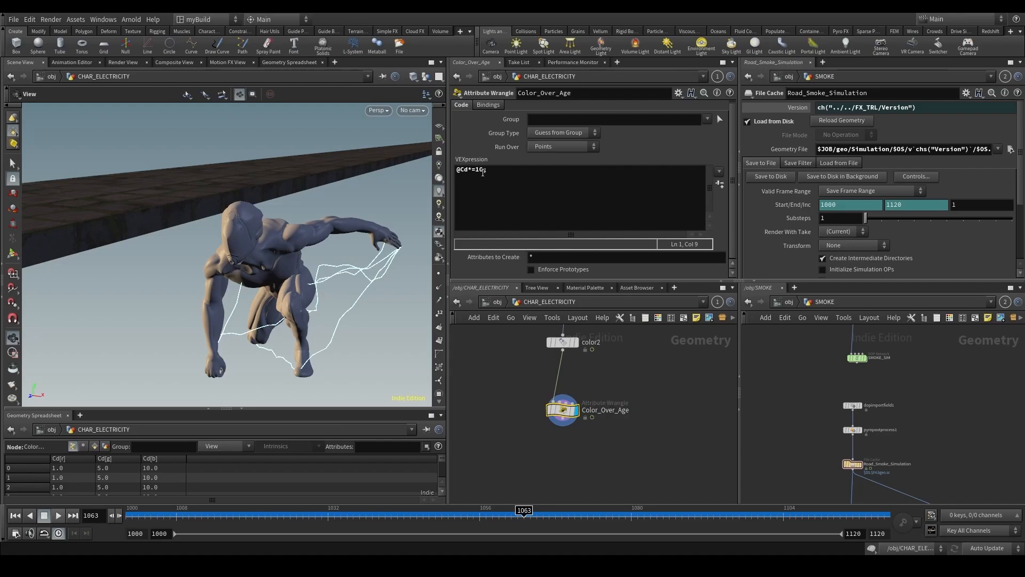
Replace the 10 in Color_Over_Age's expression with chf('Multiplier'), create its Multiplier parameter and set it to 10.
double_click(477, 171)
type("chf('Multiplier")
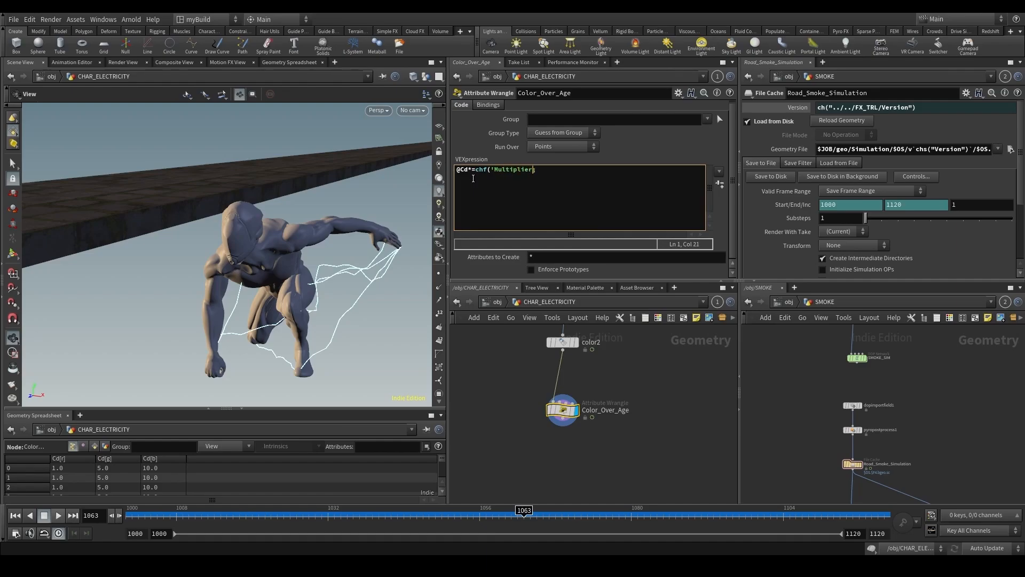
left_click(721, 184)
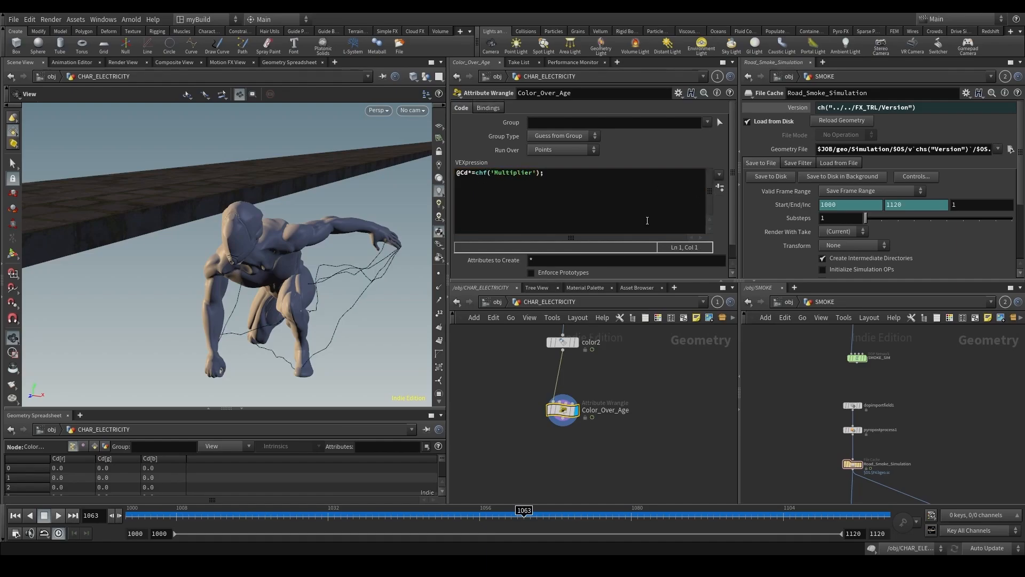
left_click(558, 167)
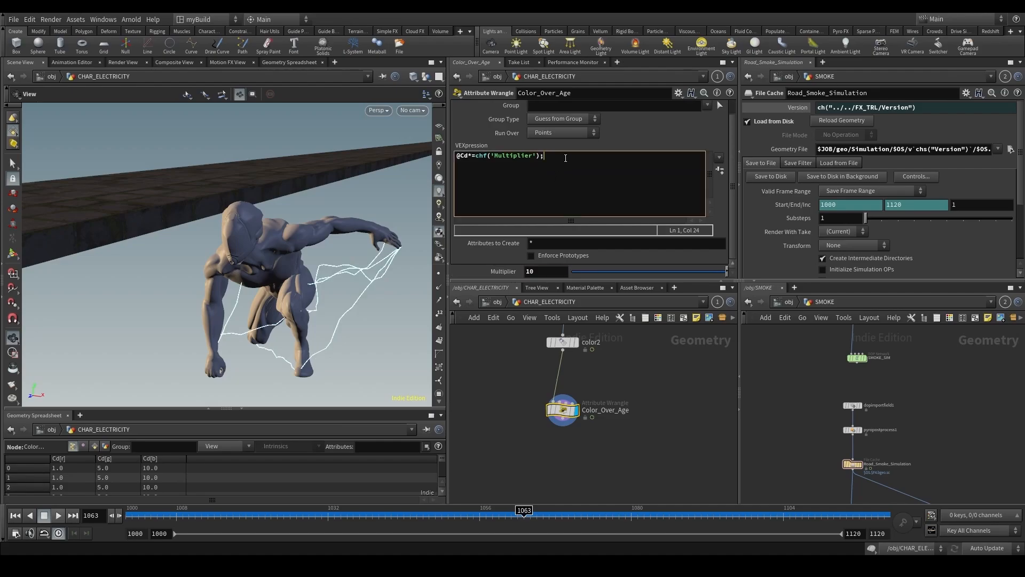
key("Return")
type("f@age/f@life;")
left_click(666, 397)
mouse_move(524, 514)
left_mouse_down()
mouse_move(473, 514)
mouse_move(544, 513)
mouse_move(512, 513)
mouse_move(524, 514)
left_mouse_up()
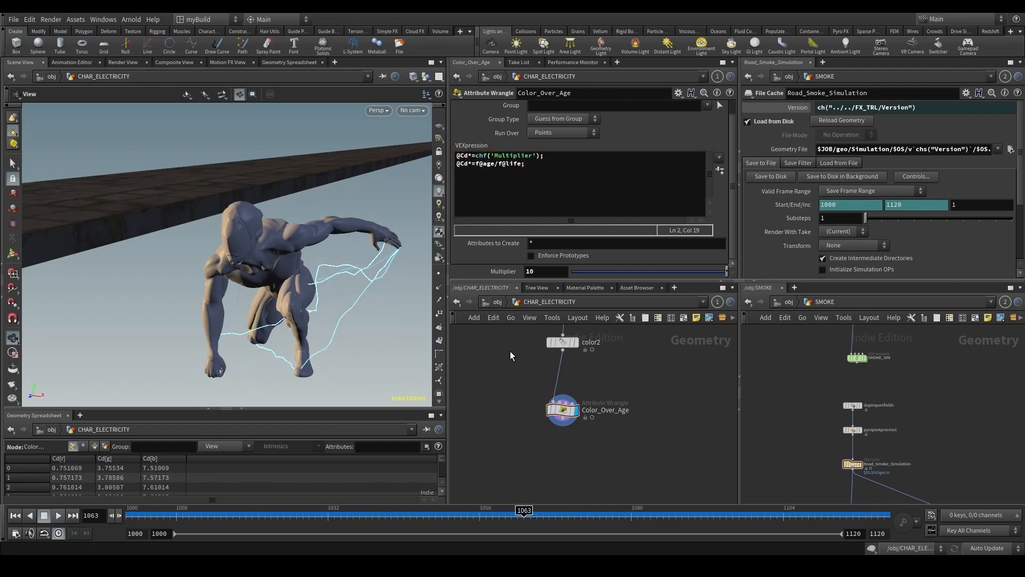
left_click(475, 165)
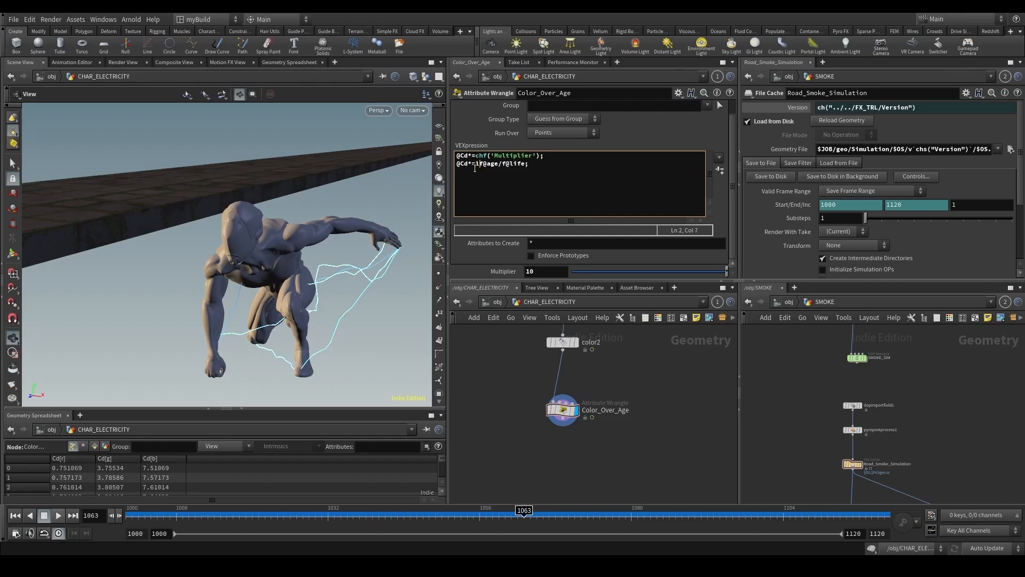
left_click_drag(518, 513, 454, 518)
left_click(59, 517)
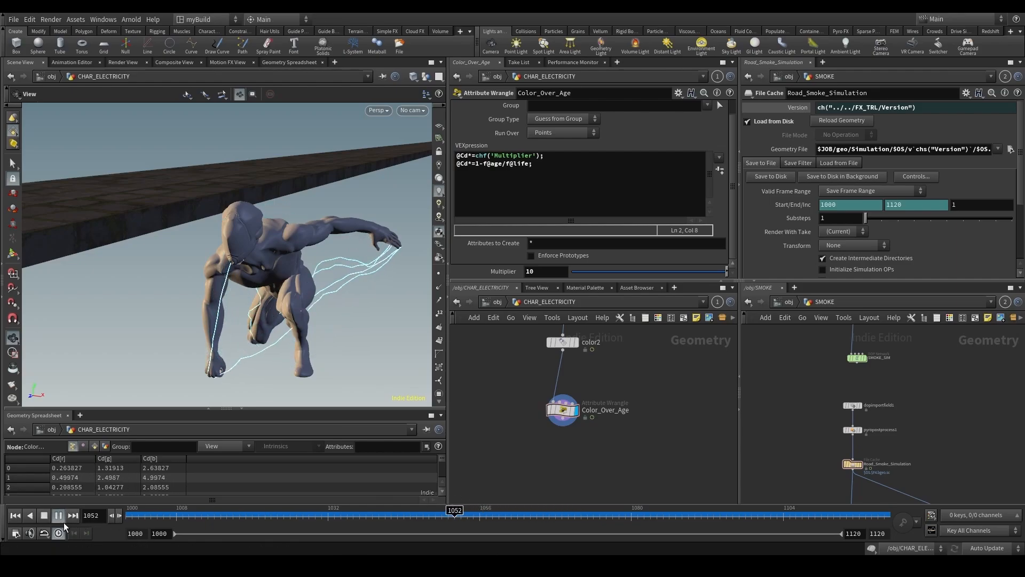
Set resample1's segment length to 0.02, showing the curve points in the viewport only while changing it.
scroll(487, 471, "down", 3)
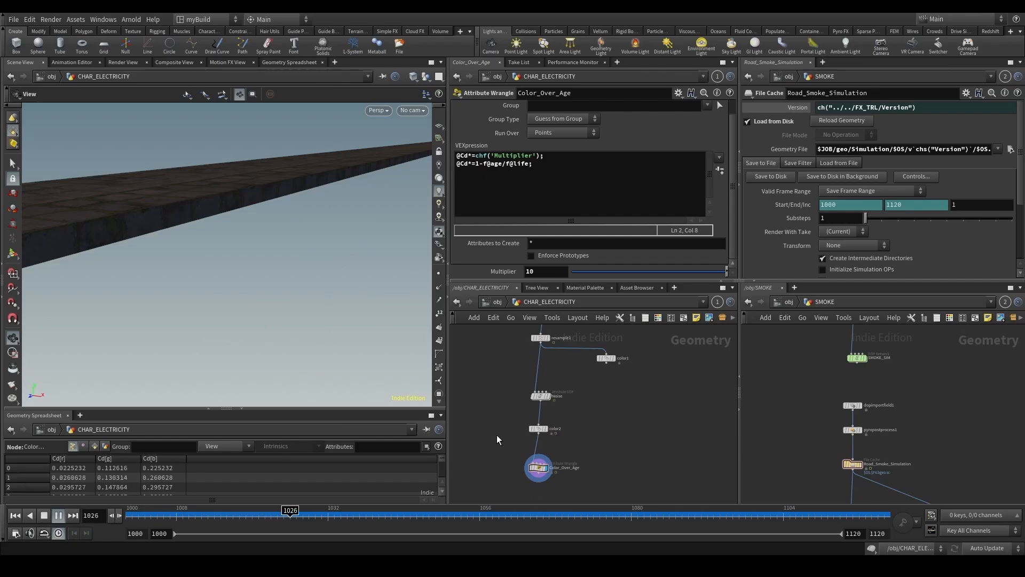
left_click(540, 396)
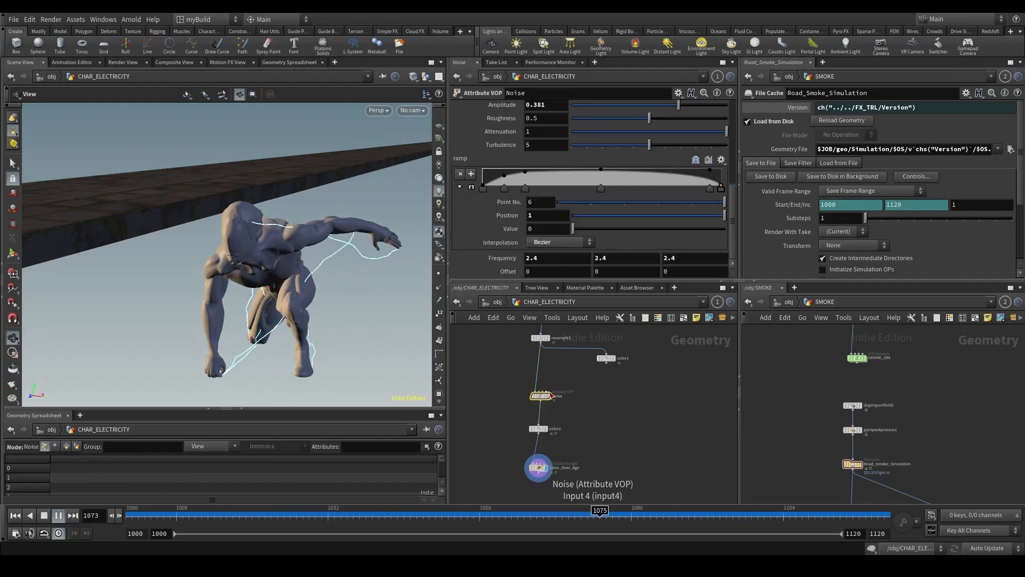
middle_click_drag(512, 342, 516, 402)
left_click(544, 398)
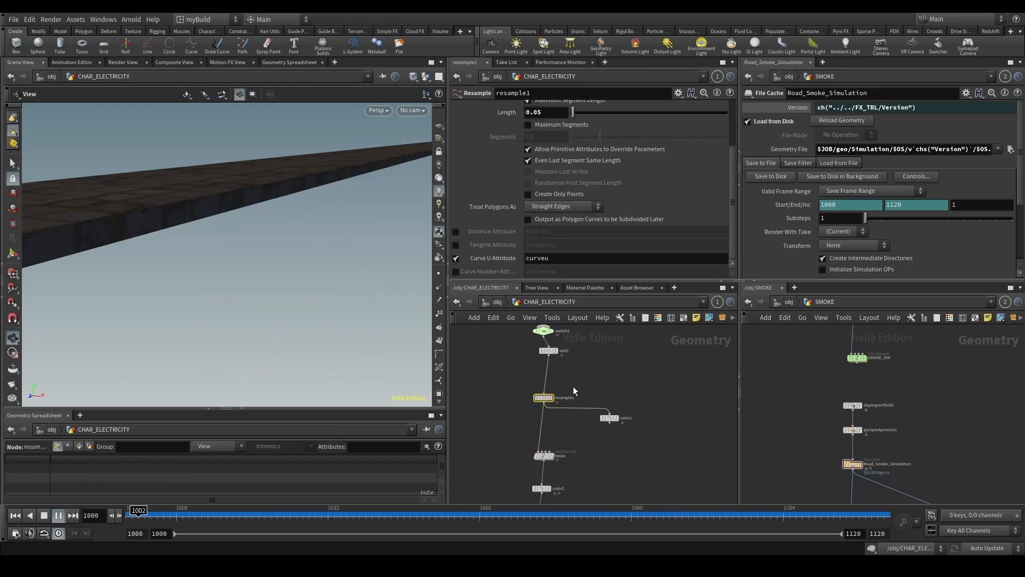
left_click(438, 275)
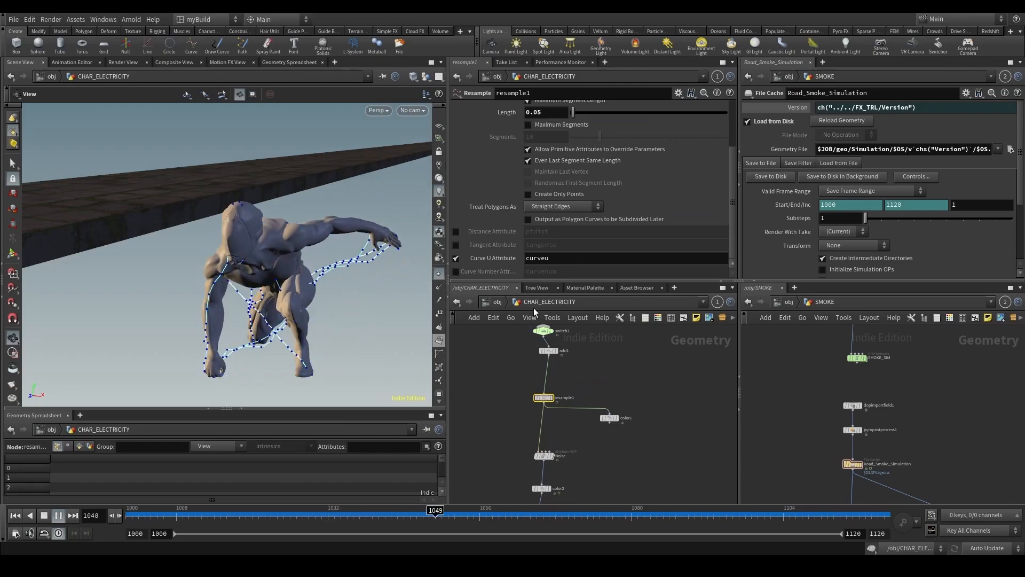
left_click(542, 111)
key("BackSpace")
type("2")
key("Return")
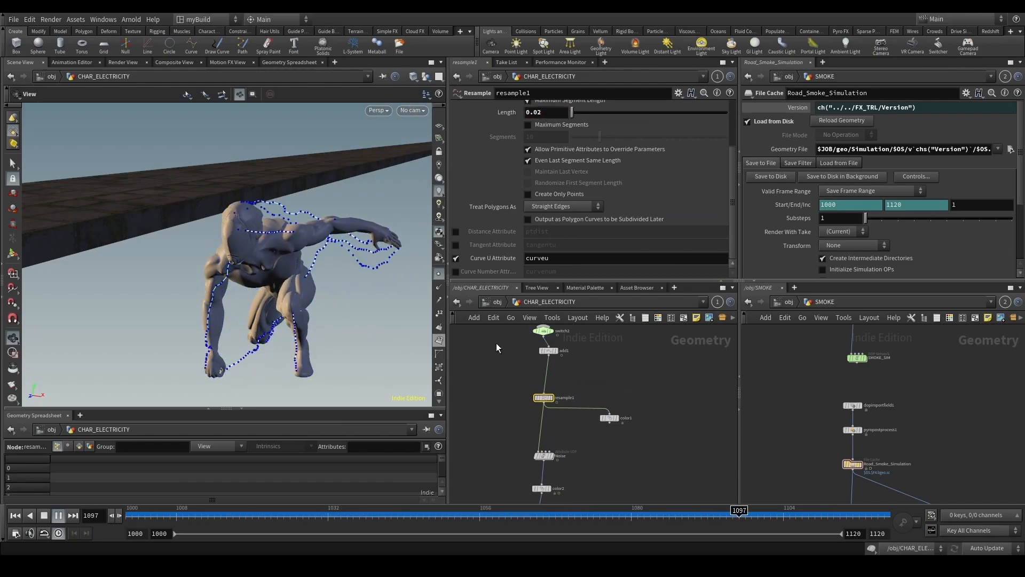
left_click(438, 273)
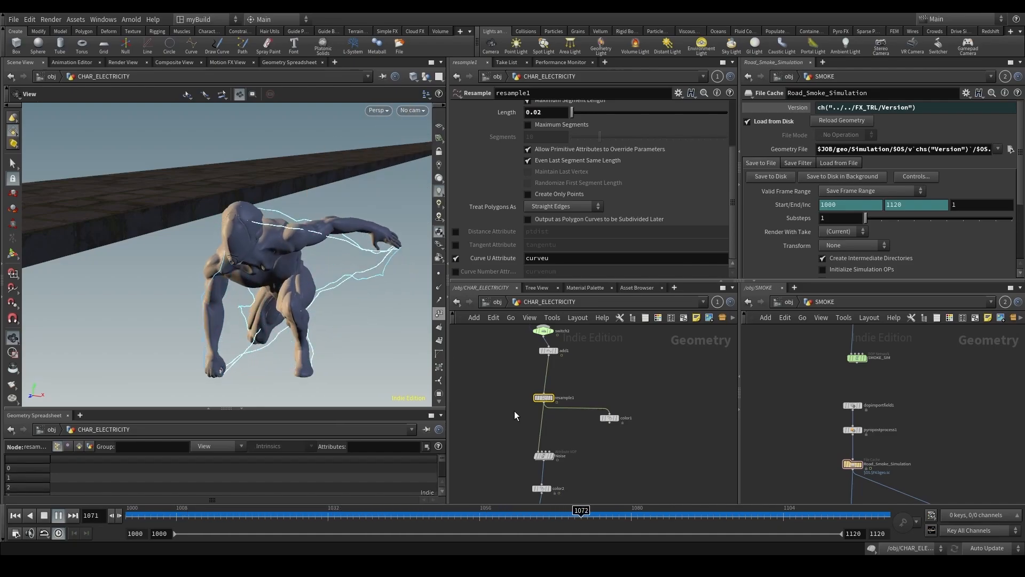
Stop playback at frame 1070, add an Attribute VOP, connect it after Color_Over_Age and display it.
scroll(514, 411, "down", 1)
middle_click_drag(509, 434, 525, 385)
left_click_drag(533, 412, 573, 378)
scroll(548, 498, "up", 1)
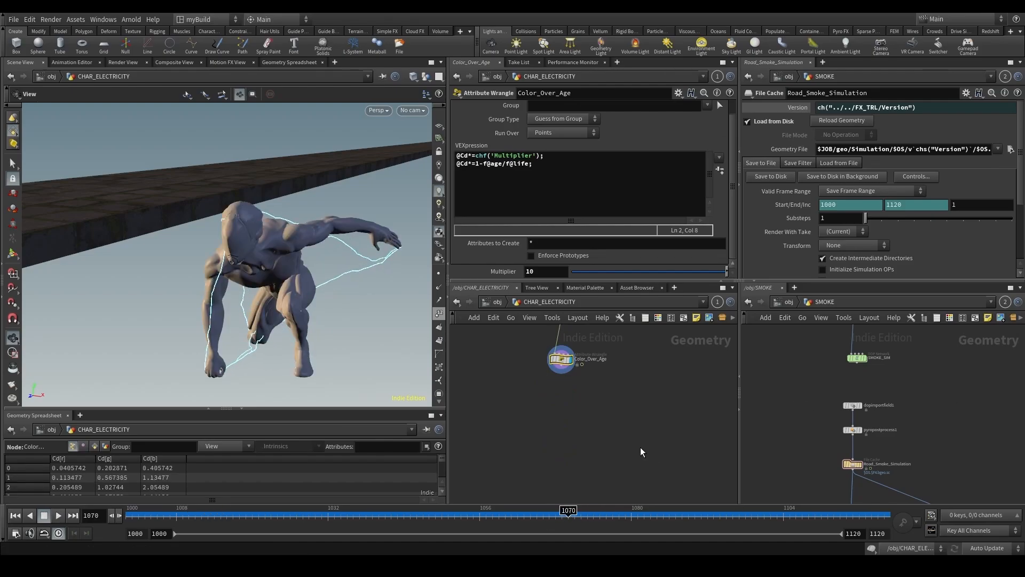
middle_click_drag(641, 447, 654, 465)
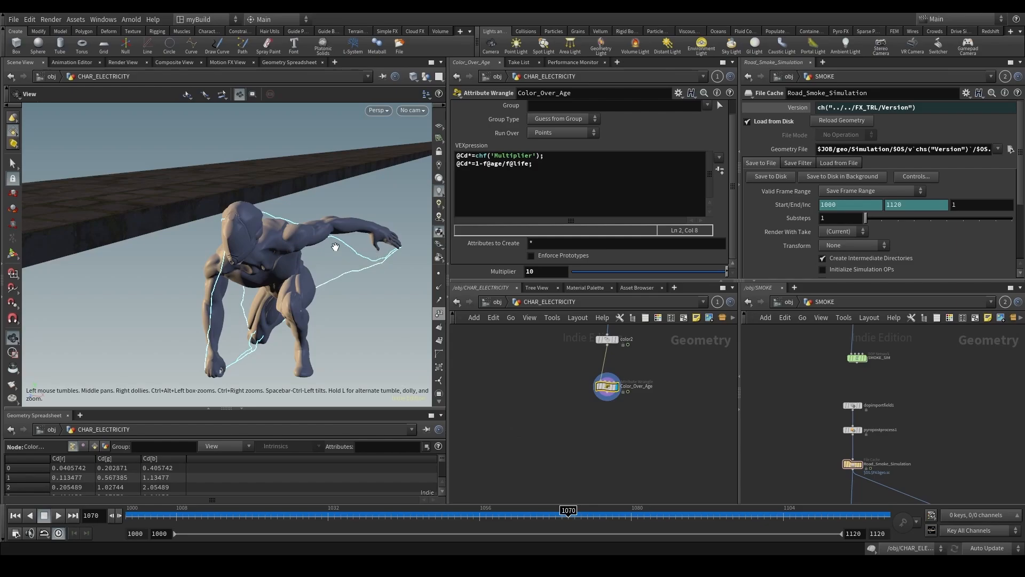
key("Tab")
type("at")
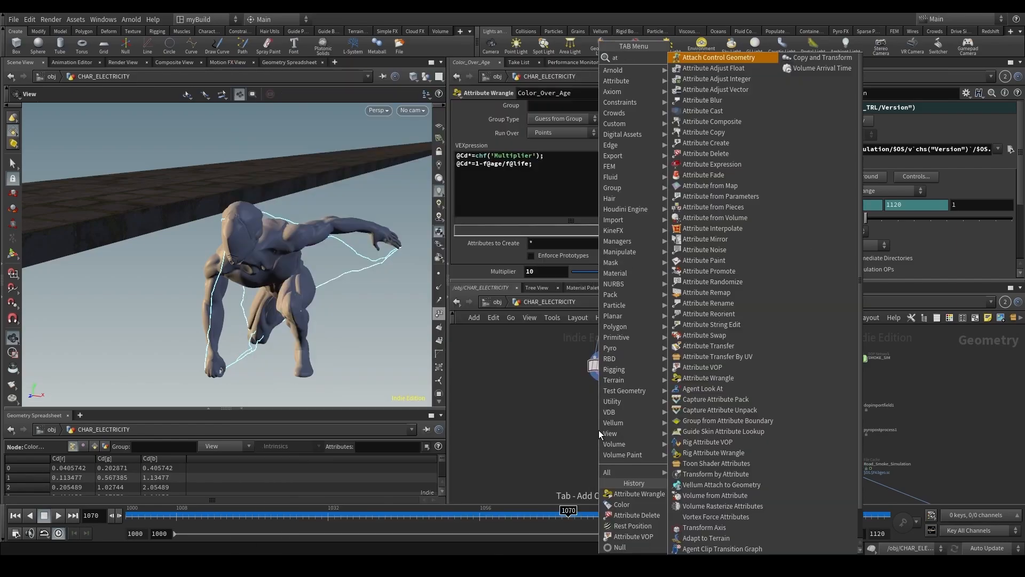
type("tribvop")
key("Return")
left_click(599, 430)
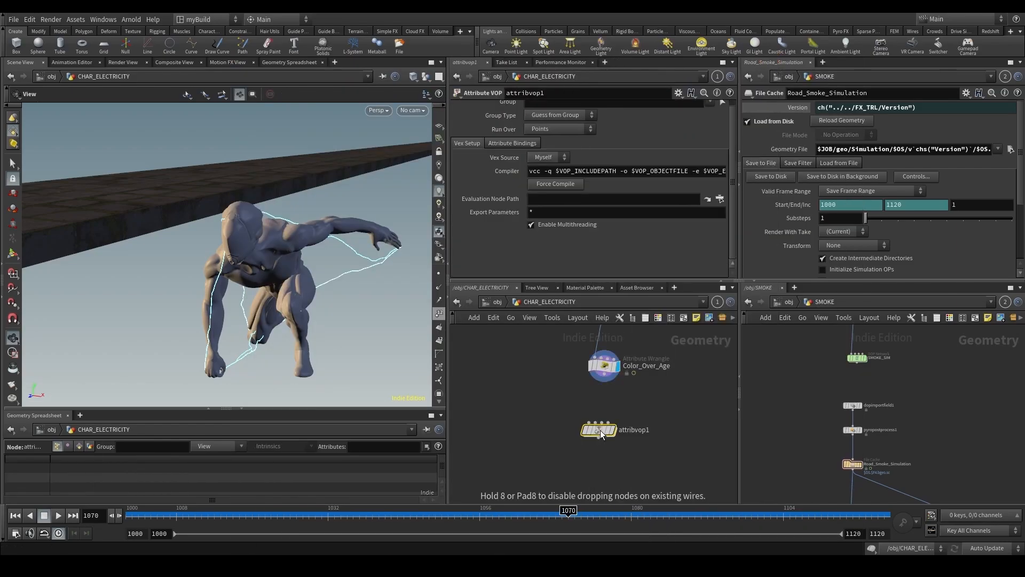
left_click_drag(606, 375, 590, 423)
left_click(542, 449)
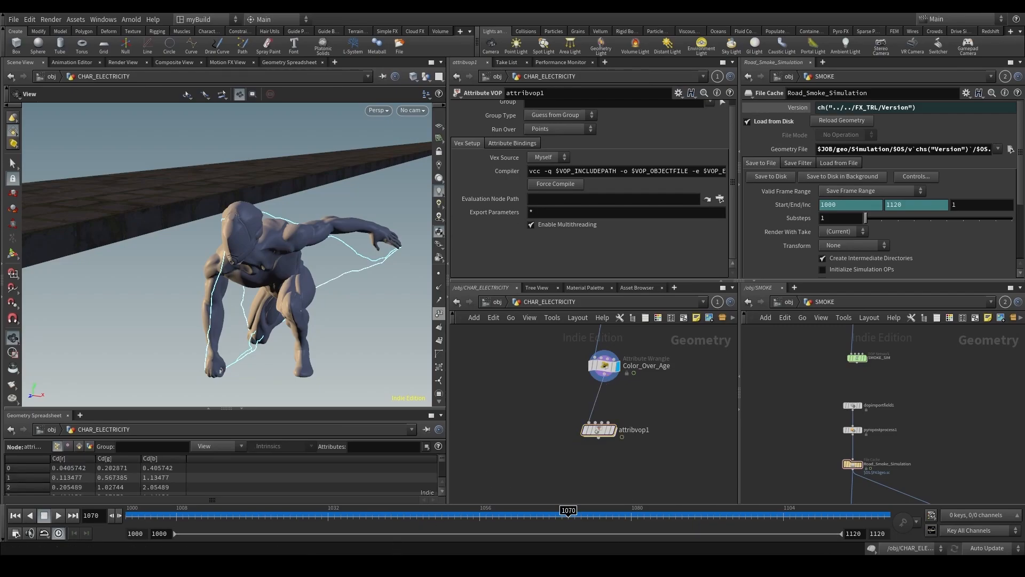
left_click(381, 566)
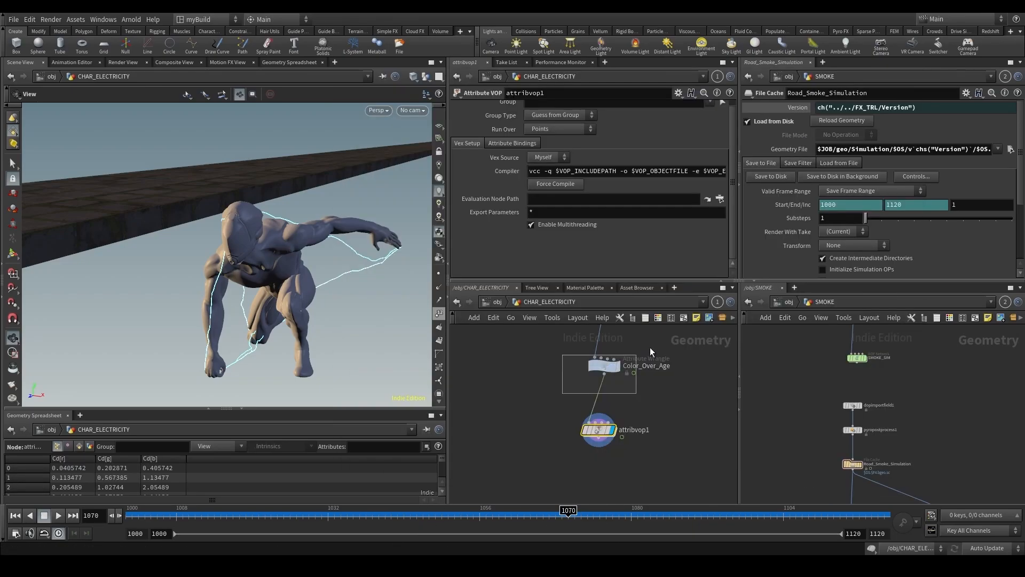
Display Color_Over_Age again and rename the Attribute VOP below it as Noise_Cd.
left_click_drag(649, 347, 630, 387)
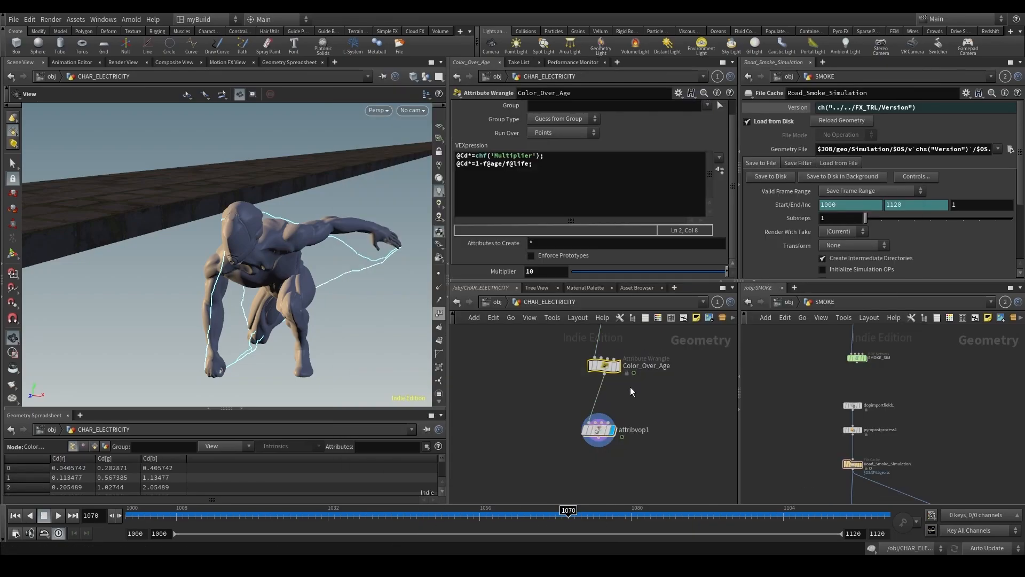
middle_click_drag(313, 349, 301, 325)
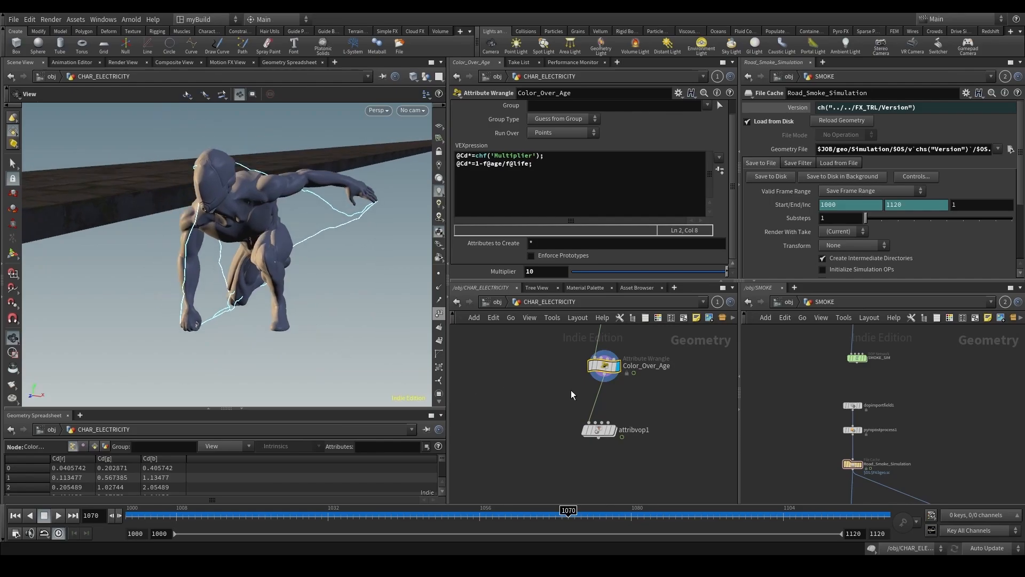
scroll(613, 425, "up", 2)
left_click_drag(602, 433, 604, 415)
double_click(655, 415)
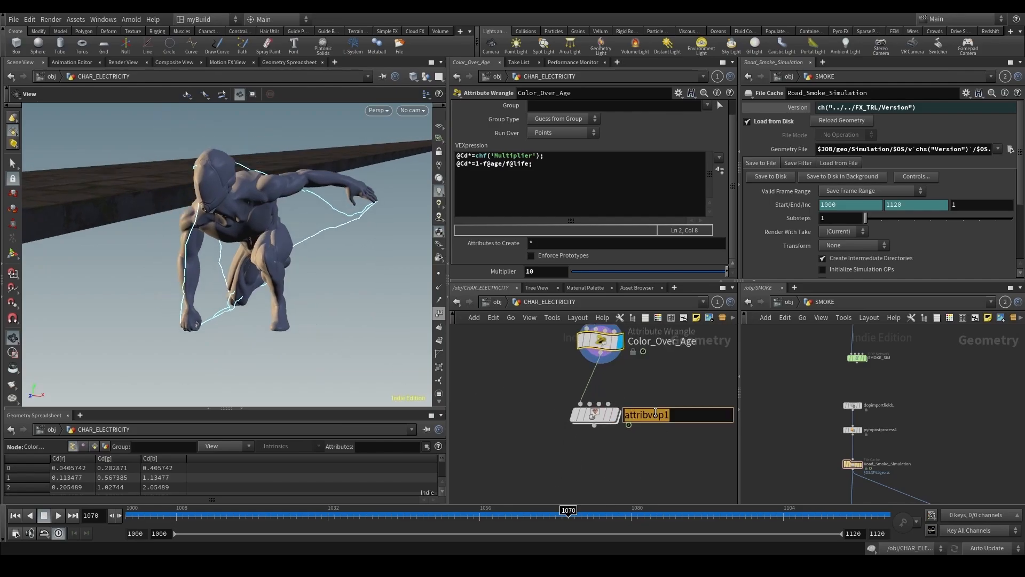
type("Noise_Cd")
key("Return")
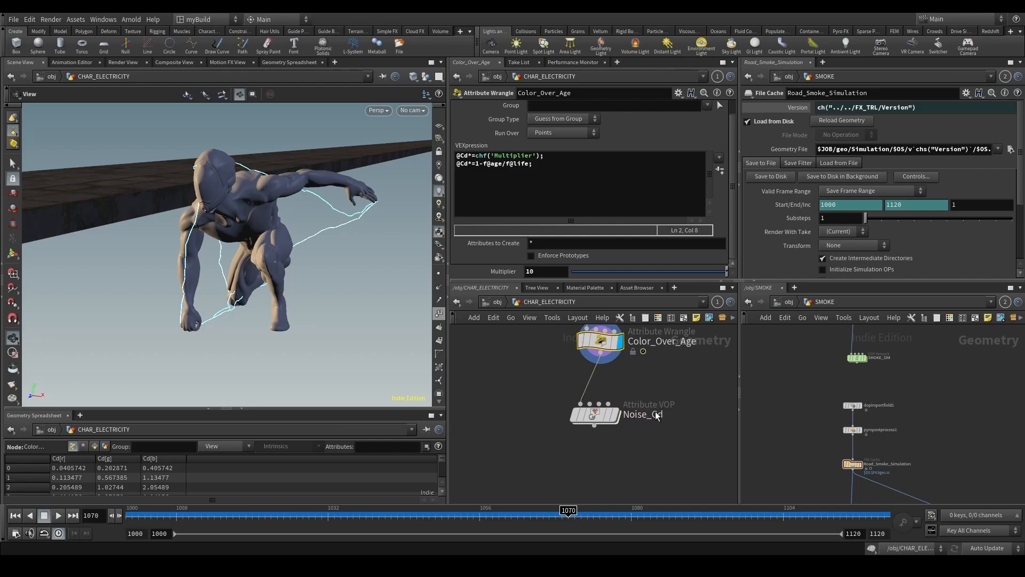
Inside Noise_Cd, add a Bind node and set its attribute name to curveu.
double_click(598, 415)
key("Tab")
type("t")
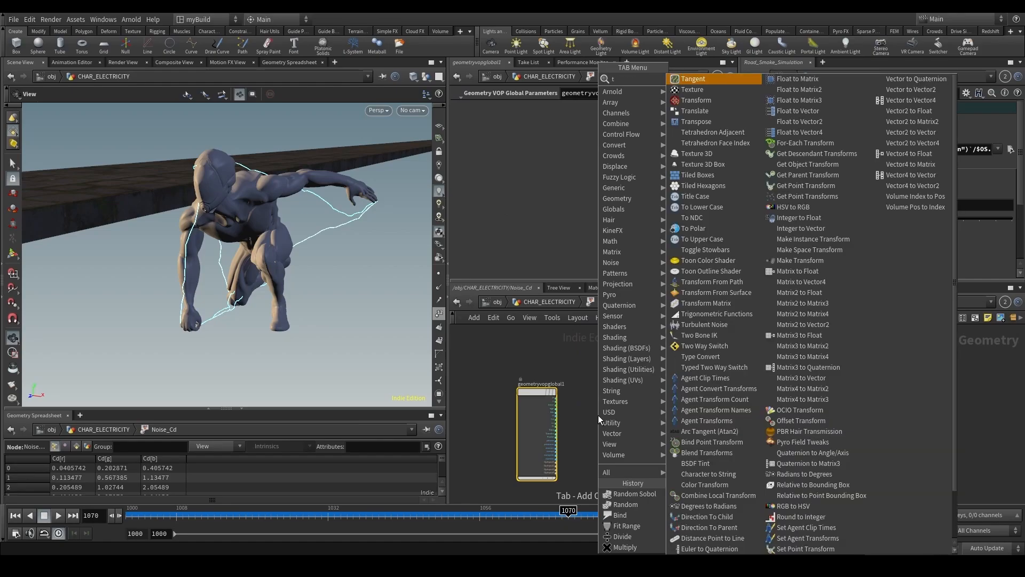
key("BackSpace")
type("bind")
key("Return")
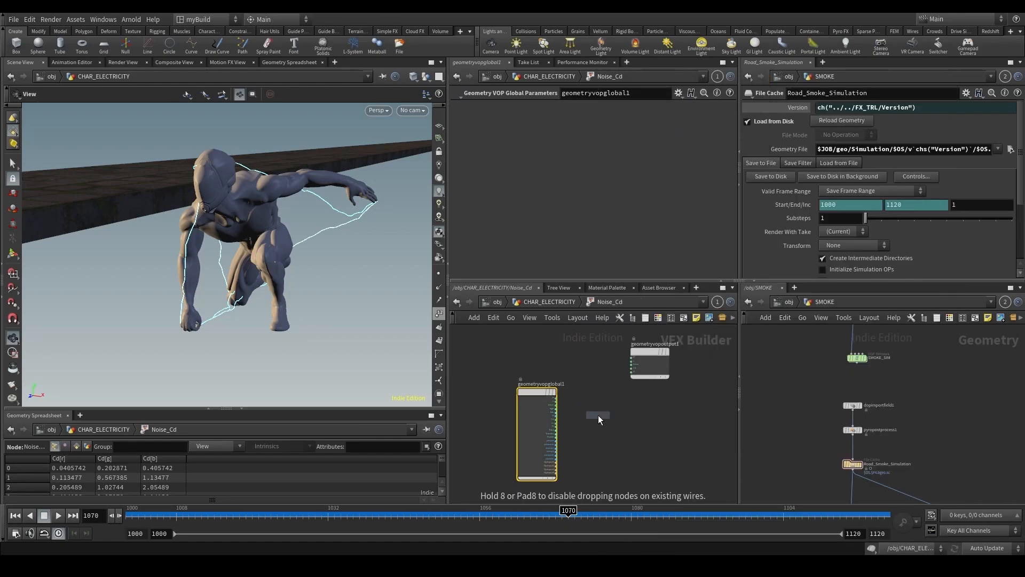
left_click(601, 416)
double_click(558, 108)
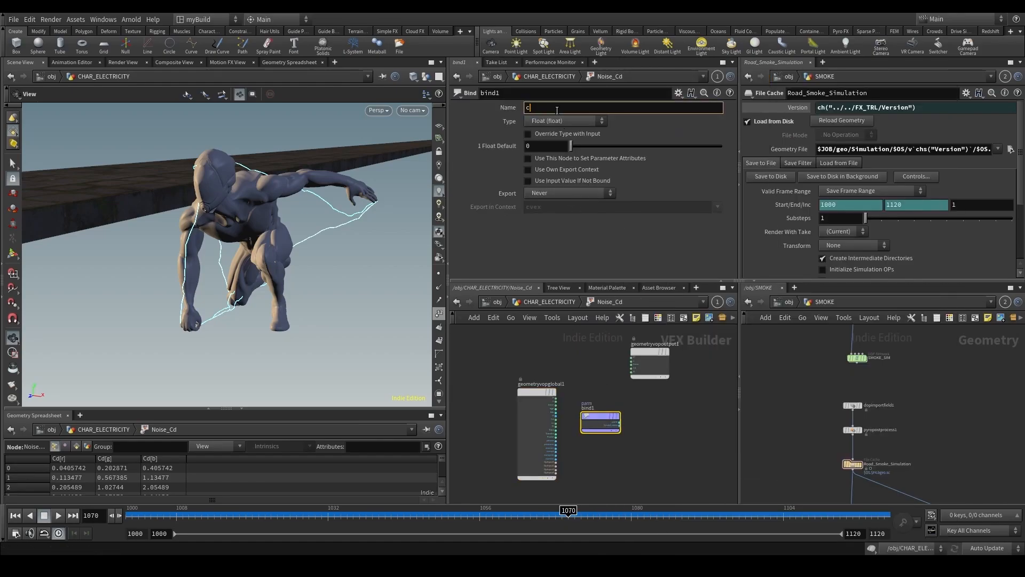
type("curveu")
key("Return")
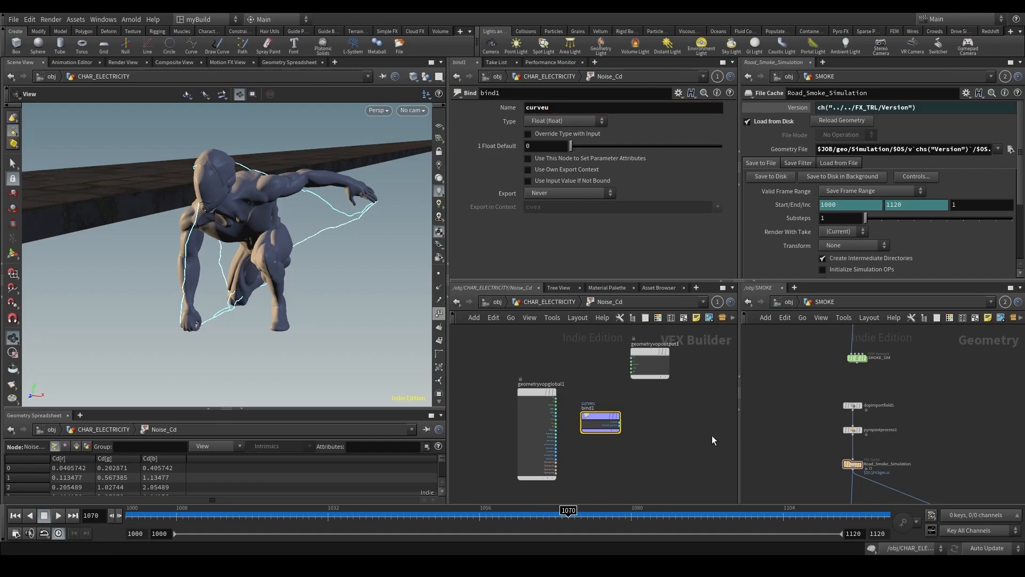
Add a Multiply node and connect the global Cd output and the Bind's curveu output to it.
key("Tab")
type("mult")
key("Return")
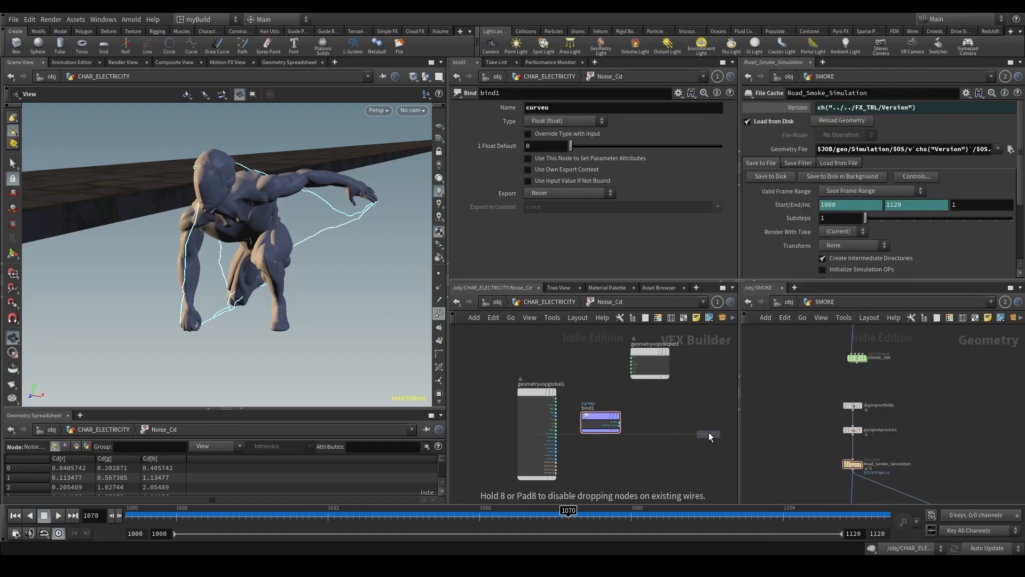
left_click(658, 402)
scroll(573, 404, "up", 3)
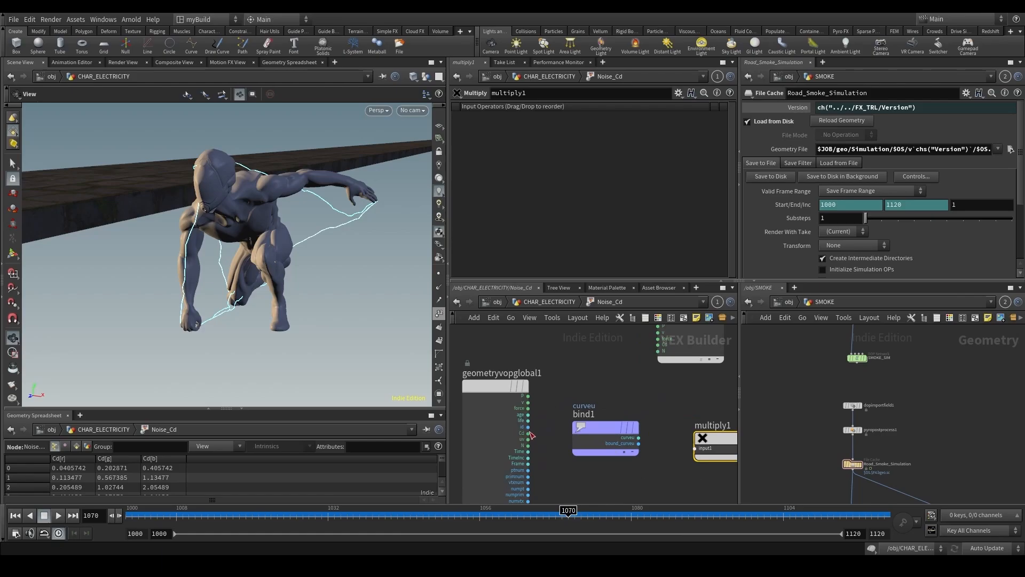
left_click(529, 433)
middle_click_drag(651, 449, 614, 376)
left_click(656, 375)
left_click_drag(579, 351, 595, 429)
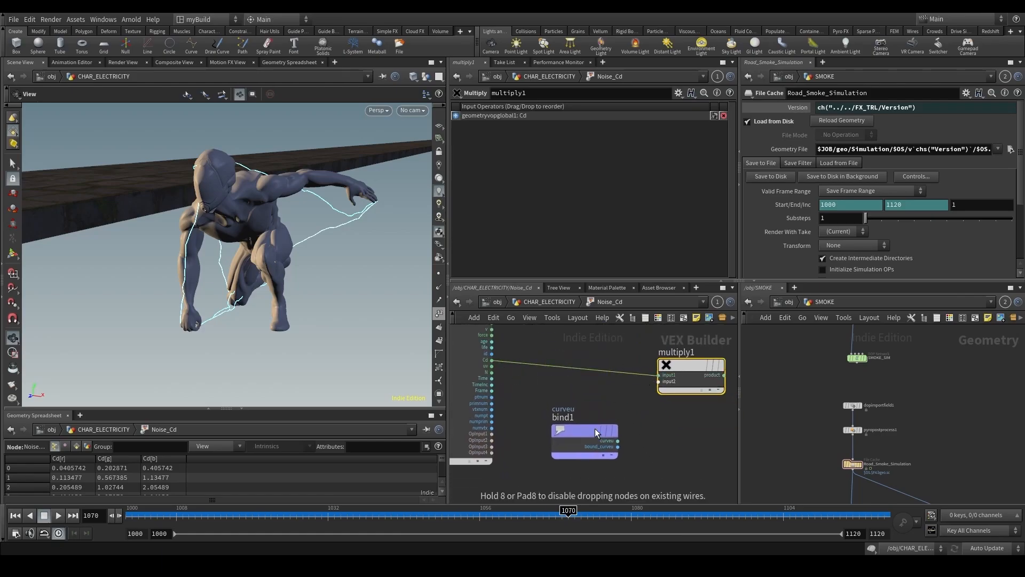
left_click(660, 381)
left_click(618, 440)
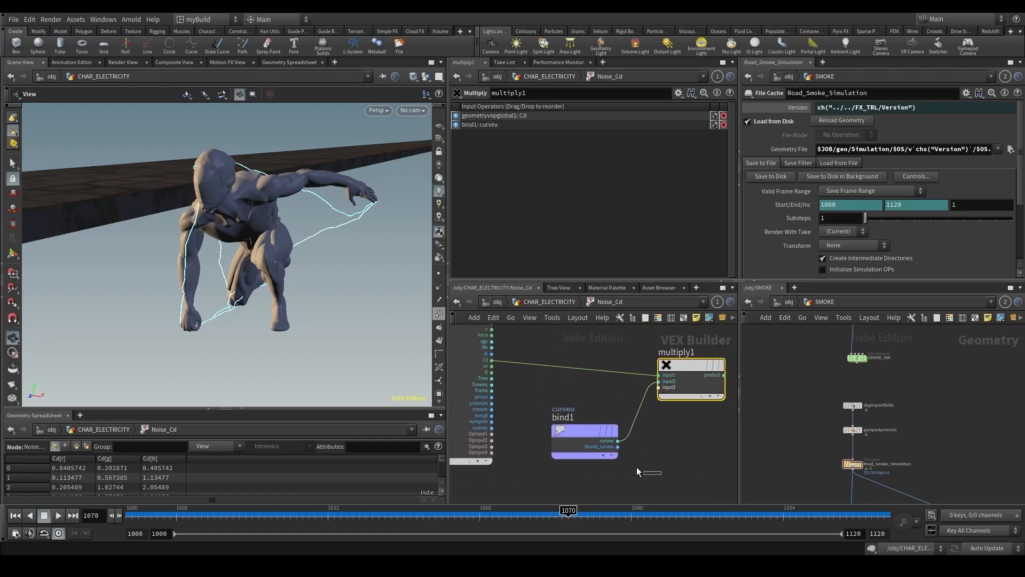
Connect the Multiply node's product to Cd on geometryvopoutput1 and return to the CHAR_ELECTRICITY network.
left_click_drag(637, 467, 601, 443)
middle_click_drag(656, 448, 583, 442)
scroll(614, 441, "down", 4)
middle_click_drag(664, 398, 594, 415)
left_click(510, 357)
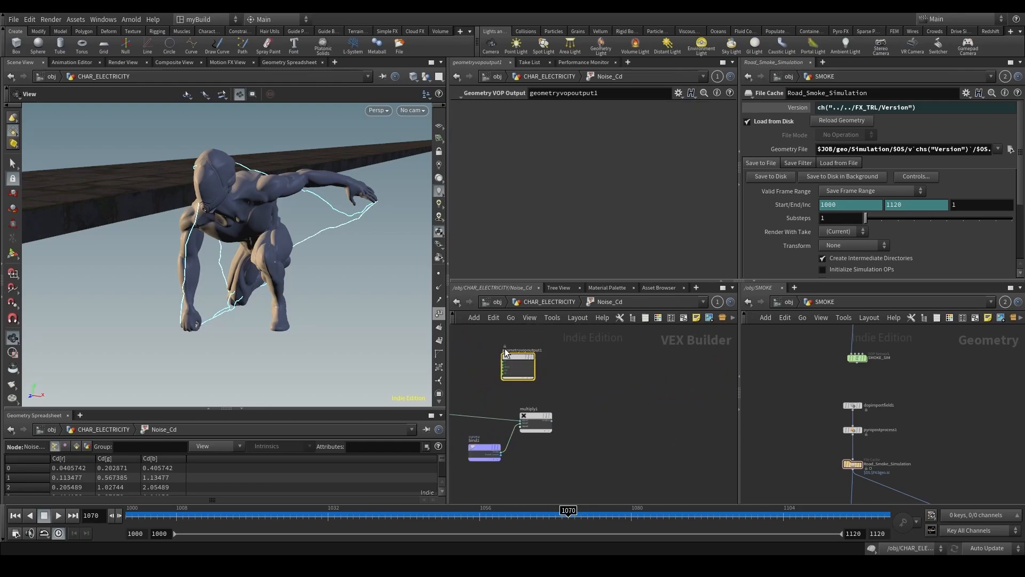
scroll(646, 435, "up", 3)
left_click(633, 410)
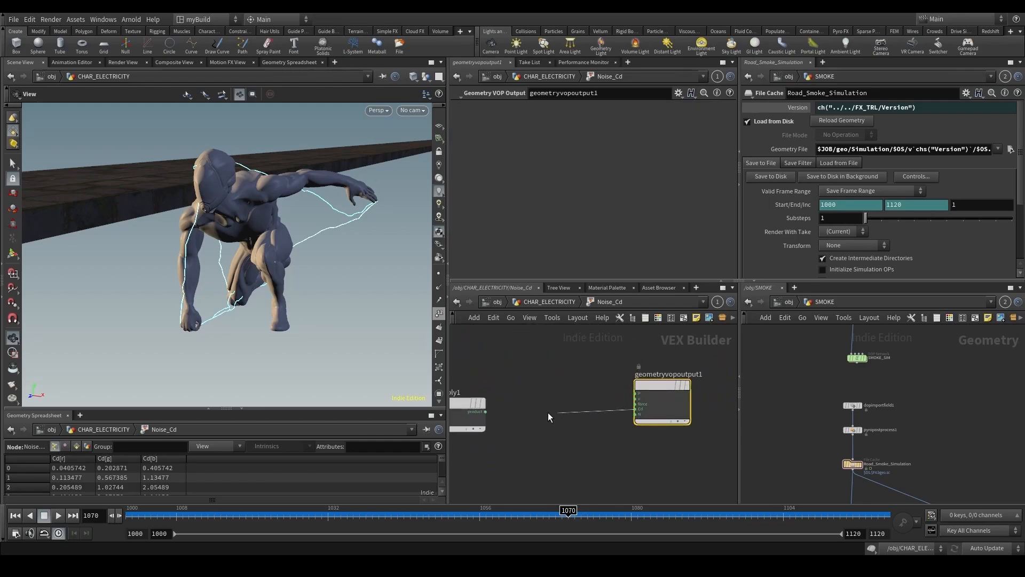
left_click(490, 412)
middle_click_drag(540, 439, 625, 402)
scroll(624, 402, "down", 1)
scroll(625, 403, "down", 2)
middle_click_drag(579, 458, 613, 418)
left_click_drag(561, 371, 525, 419)
left_click(564, 299)
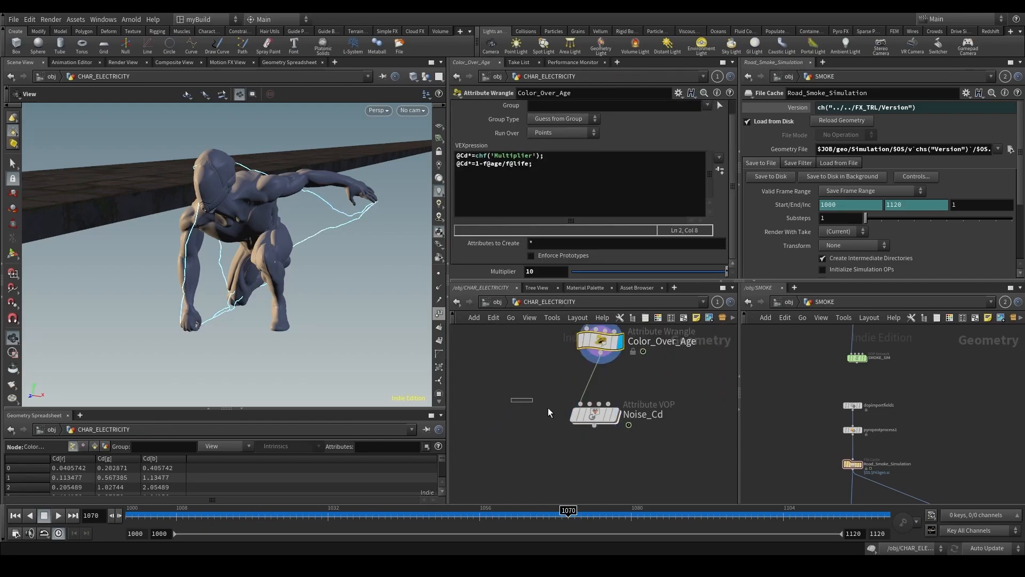
Inside Noise_Cd, add a Turbulent Noise node and wire it between the Bind's curveu output and the Multiply node.
mouse_move(376, 200)
left_mouse_down()
mouse_move(385, 195)
mouse_move(379, 204)
left_mouse_up()
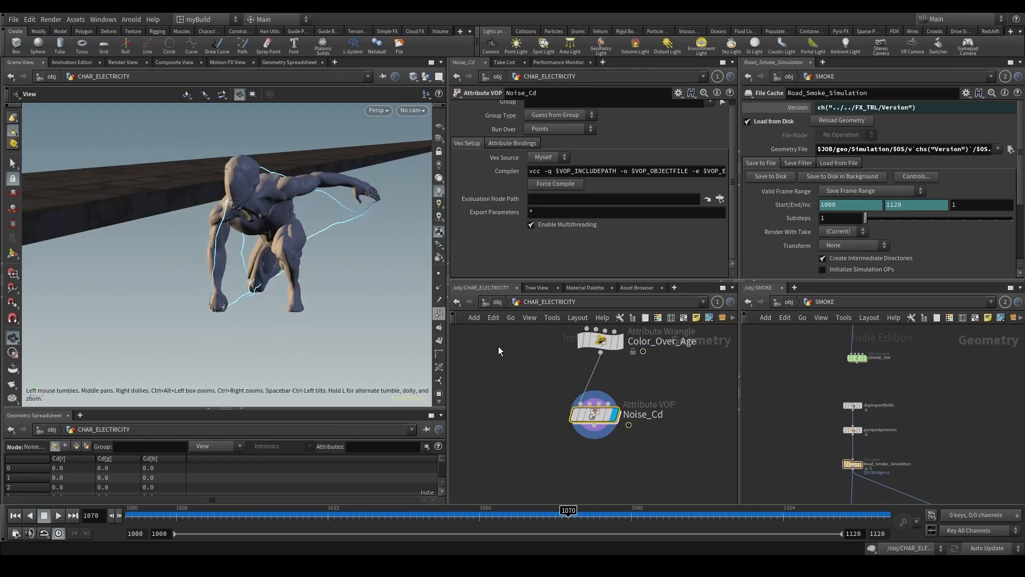
double_click(593, 414)
key("Tab")
type("tur")
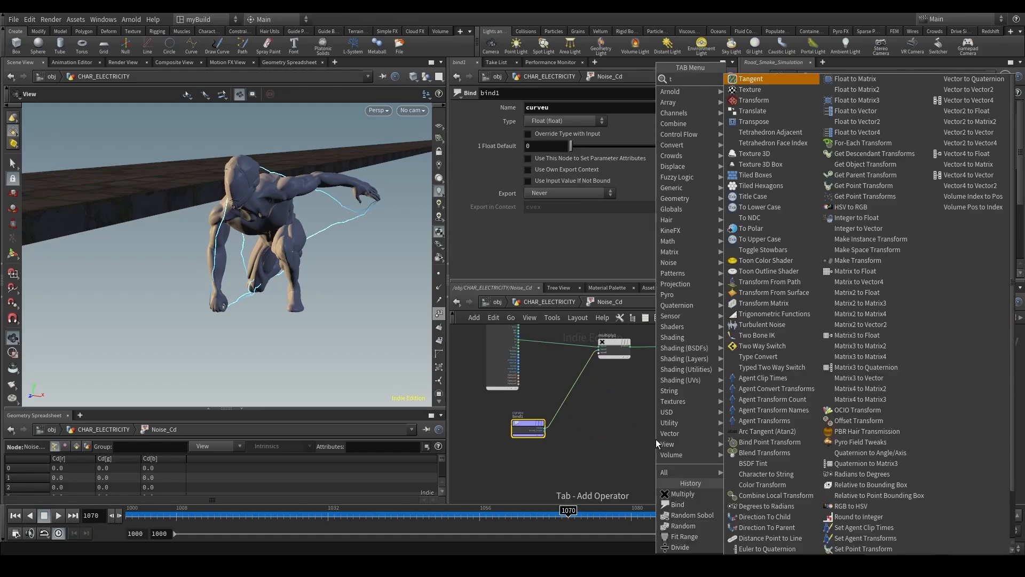
key("Return")
scroll(608, 419, "up", 1)
left_click(607, 418)
scroll(607, 419, "up", 3)
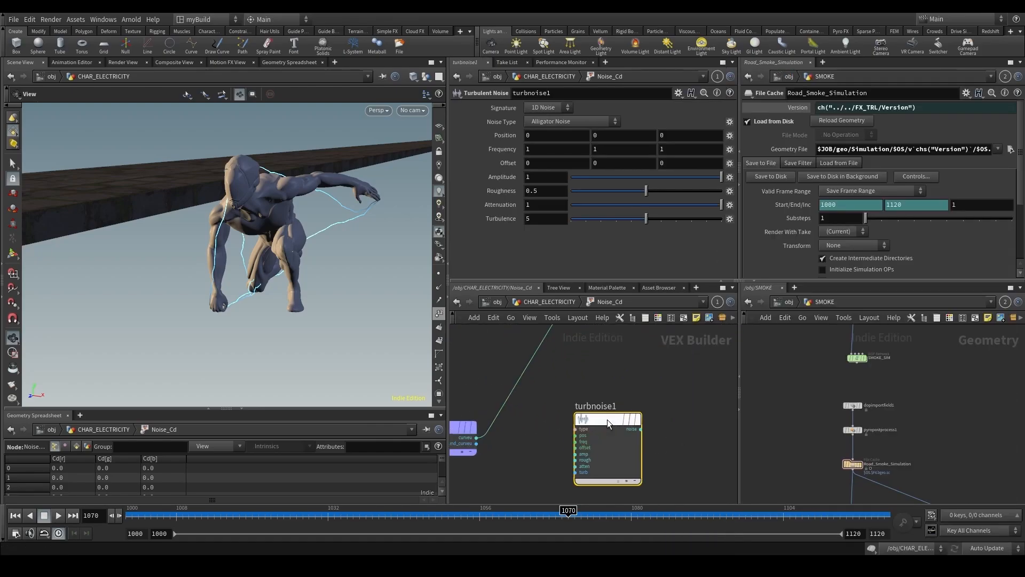
left_click_drag(607, 419, 534, 407)
middle_click_drag(497, 408, 532, 378)
scroll(559, 364, "down", 2)
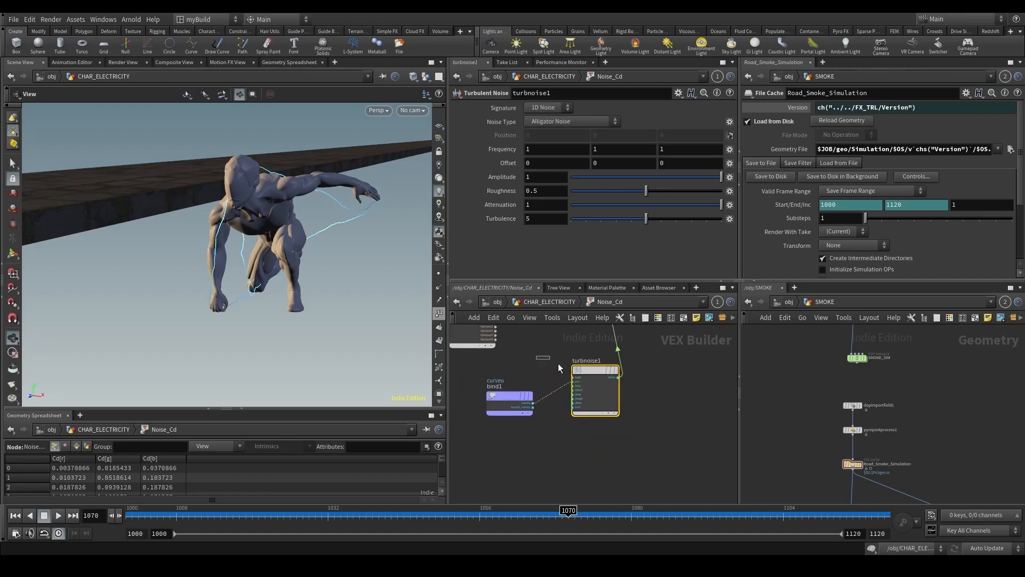
Create input parameters for the Turbulent Noise node so they are exposed on Noise_Cd, and return to the CHAR_ELECTRICITY network.
right_click(589, 367)
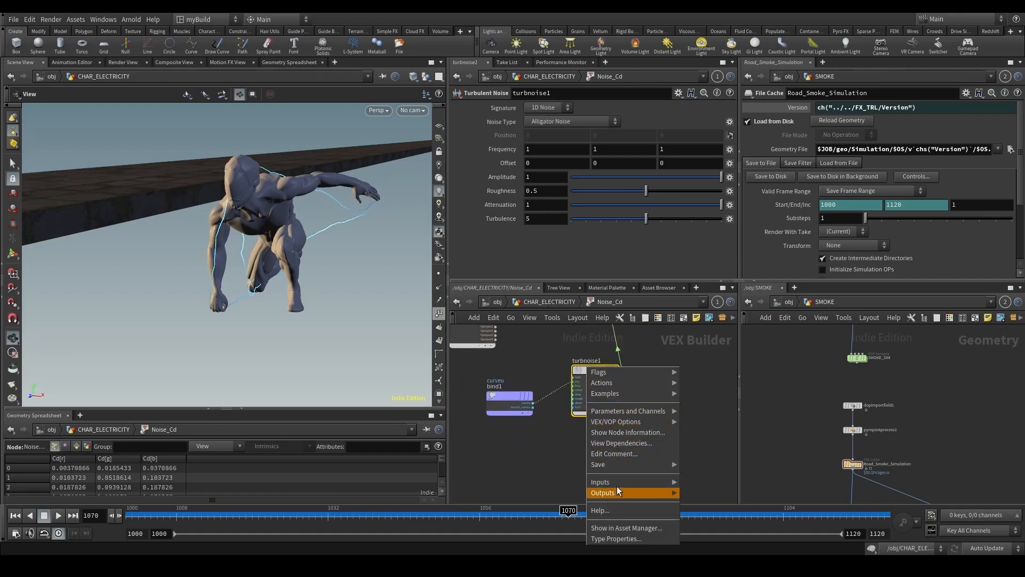
mouse_move(611, 426)
left_click(717, 507)
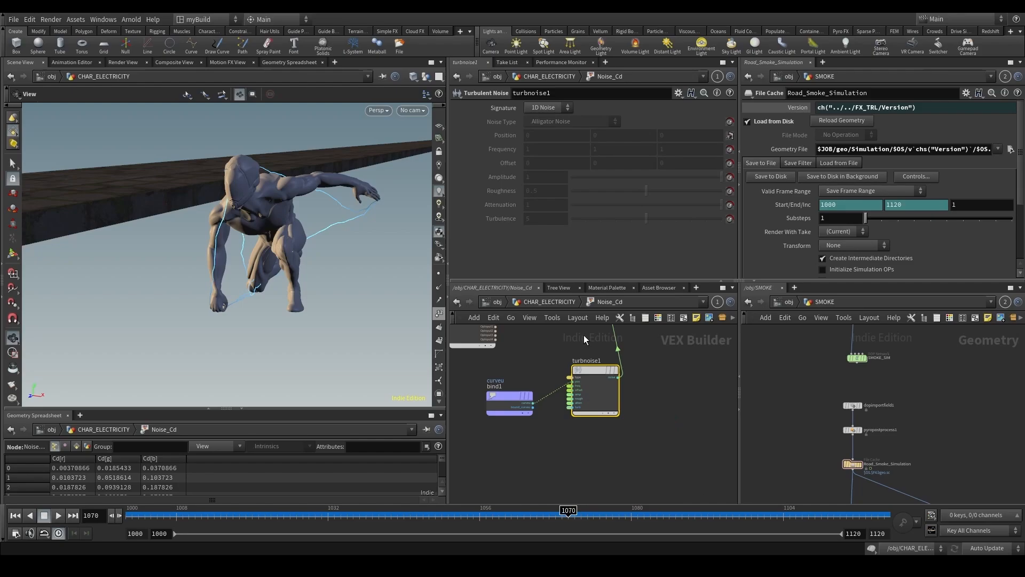
left_click(556, 302)
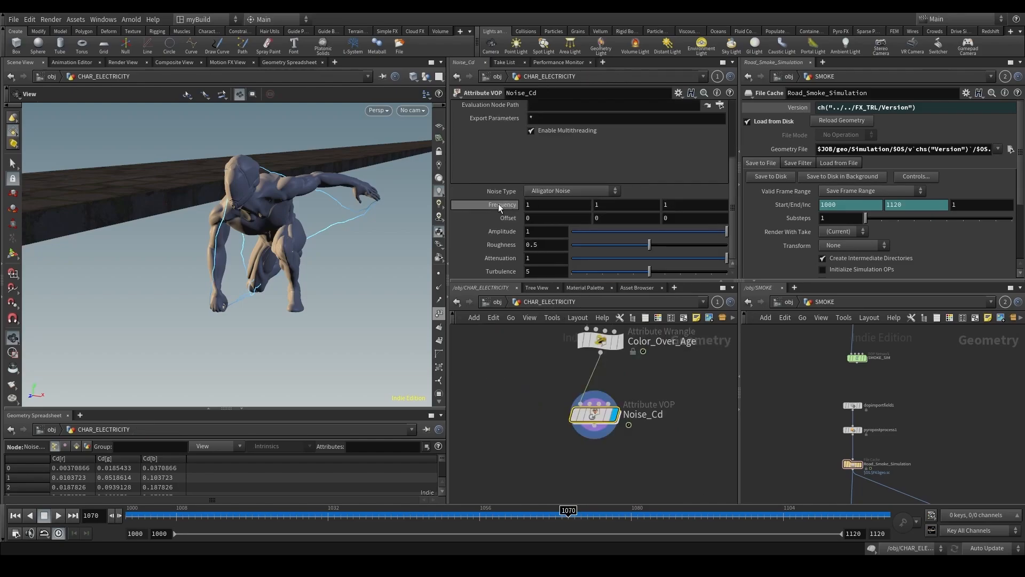
Set the noise Frequency on Noise_Cd to 25.6 in all three components and inspect the lines around the character.
middle_click_drag(499, 203, 818, 191)
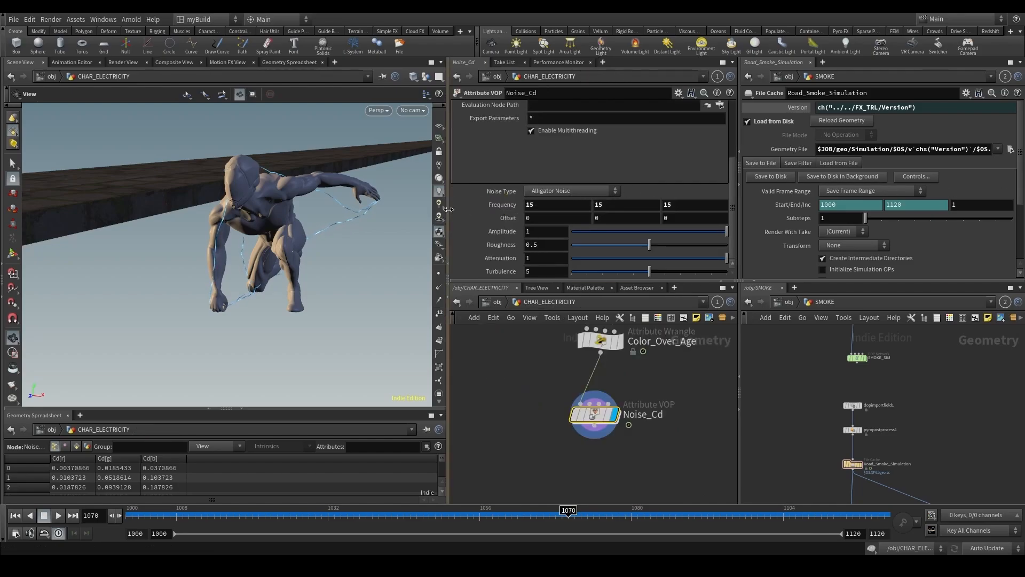
middle_click_drag(475, 204, 475, 204)
middle_click_drag(775, 203, 619, 190)
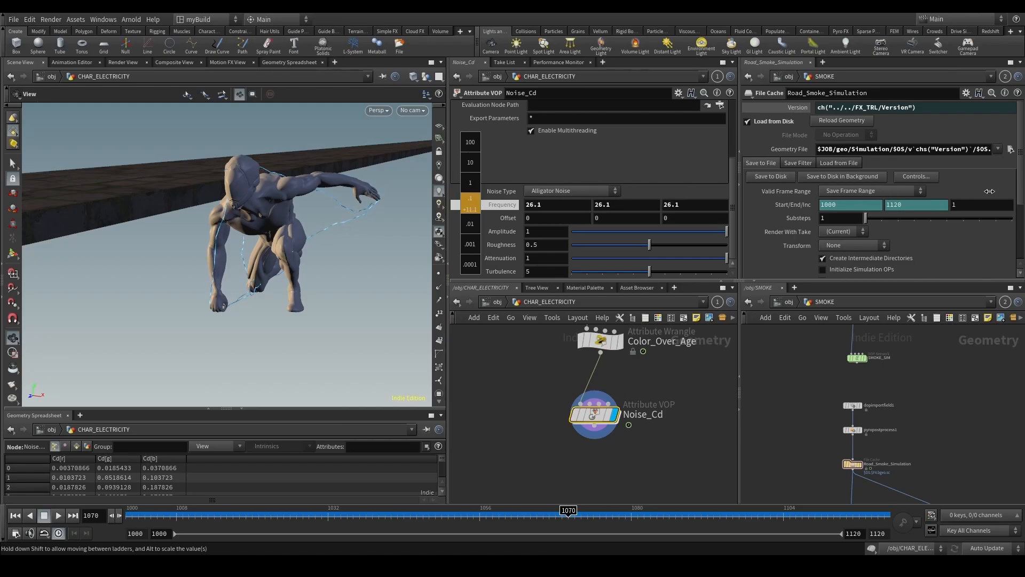
middle_click_drag(957, 165, 977, 164)
left_click_drag(289, 240, 411, 238)
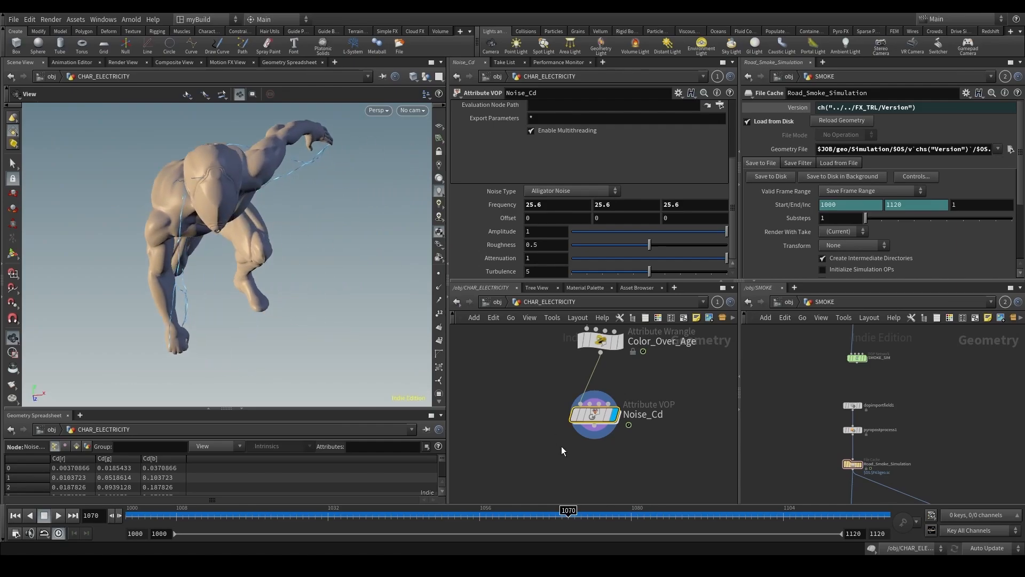
Inside Noise_Cd, add a Fit Range node and insert it between the Turbulent Noise output and the Multiply node.
double_click(599, 434)
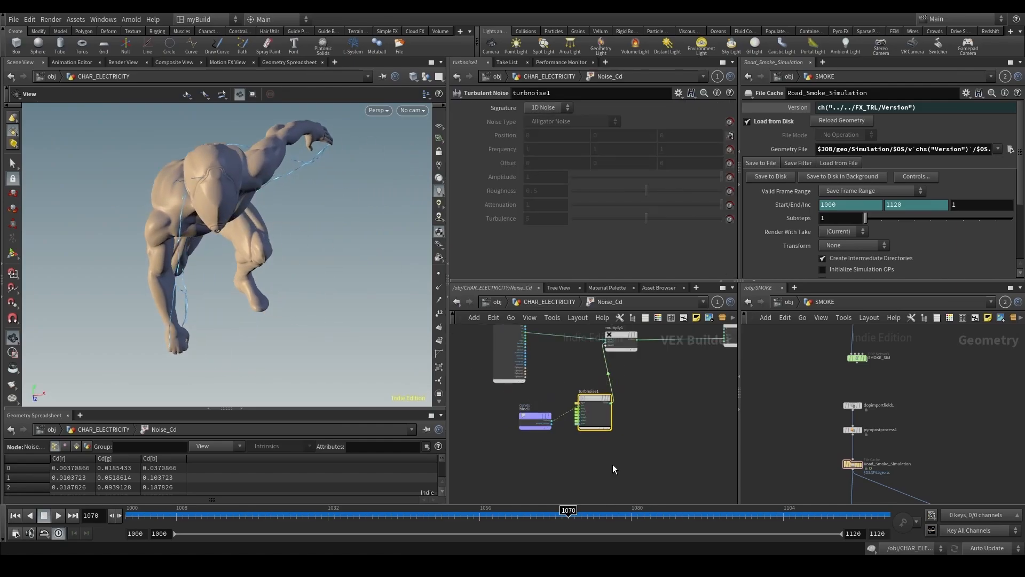
left_click_drag(560, 437, 535, 417)
left_click_drag(600, 418, 543, 438)
left_click(624, 434)
key("Tab")
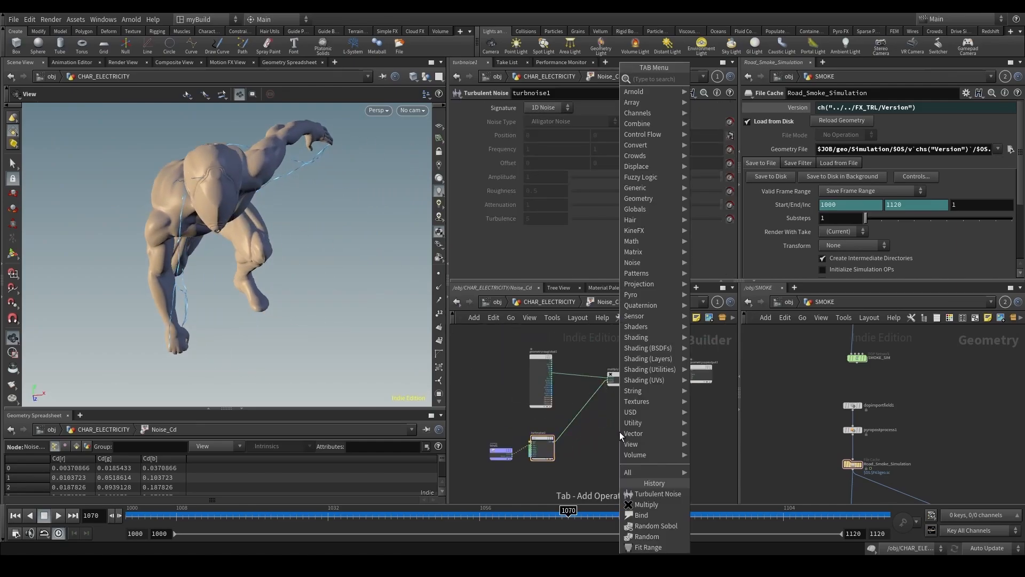
type("fit")
key("Return")
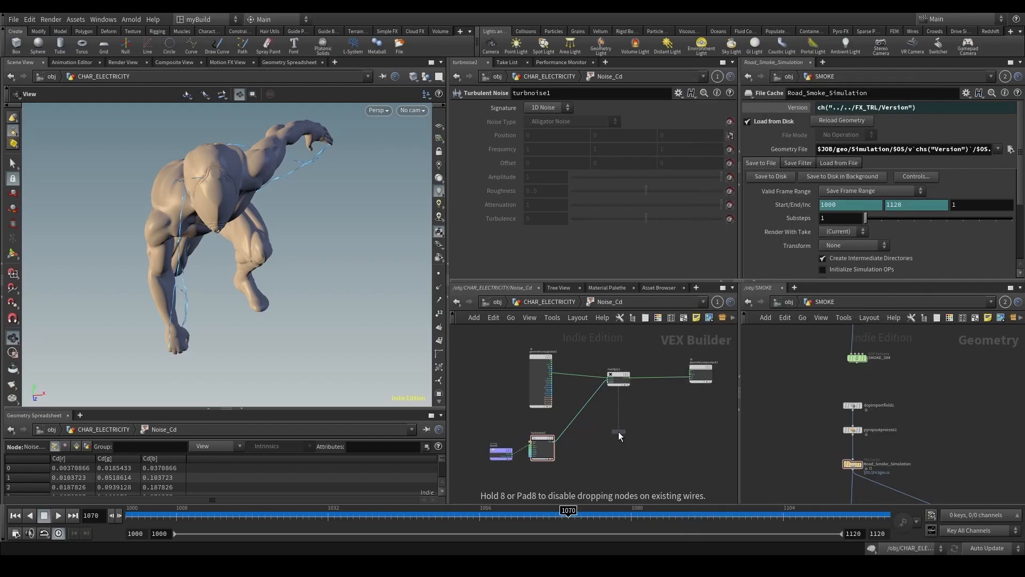
left_click(618, 431)
scroll(603, 433, "up", 3)
mouse_move(619, 433)
left_mouse_down()
mouse_move(563, 424)
mouse_move(614, 425)
left_mouse_up()
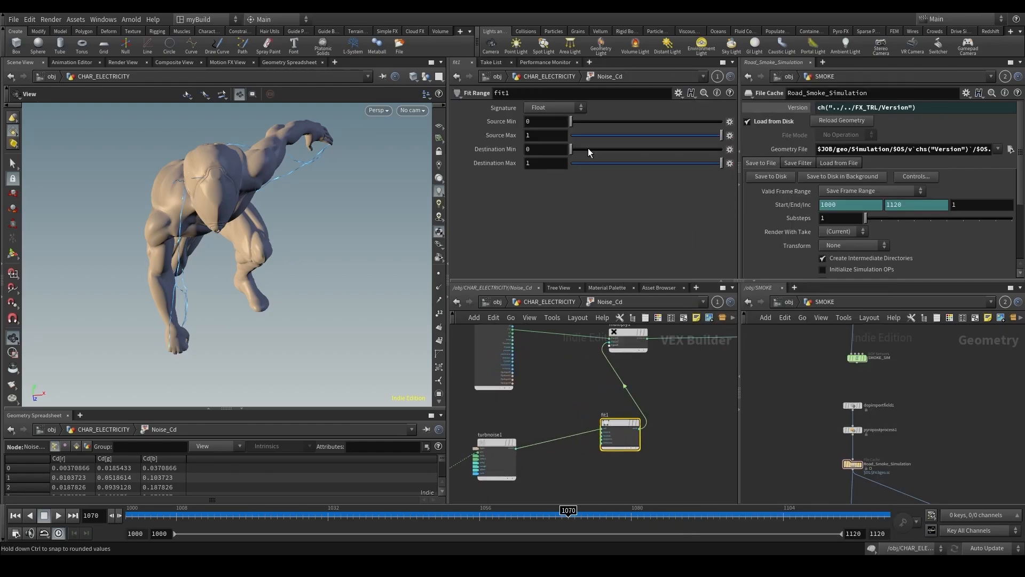
Set the Fit Range node's Destination Min to 0.089 and check the electricity lines up close.
mouse_move(589, 149)
left_mouse_down()
mouse_move(678, 151)
mouse_move(575, 146)
mouse_move(584, 153)
left_mouse_up()
left_click_drag(320, 198, 229, 194, "alt")
right_click_drag(229, 195, 357, 201, "alt")
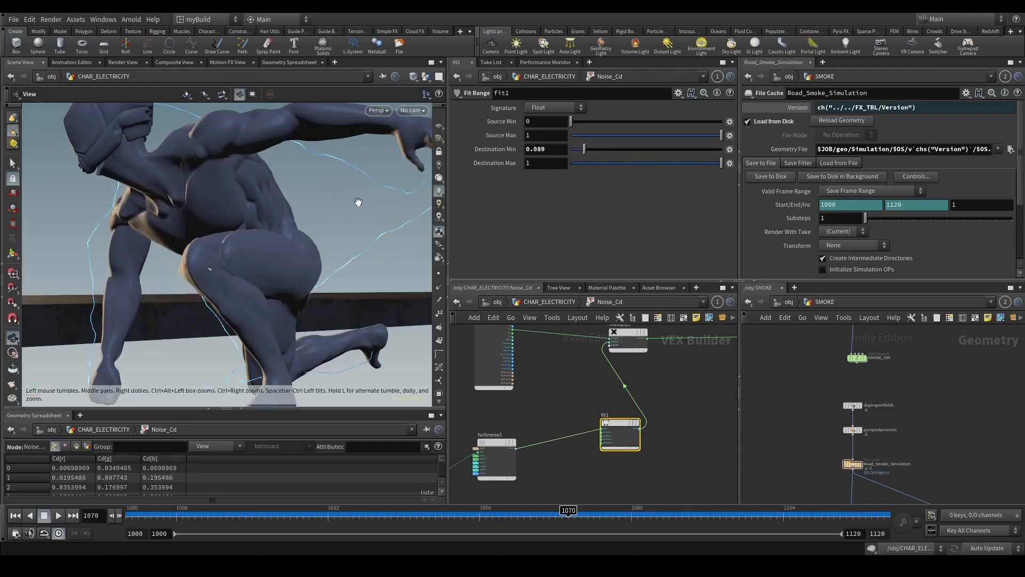
Leave the Noise_Cd network for the CHAR_ELECTRICITY level and play the animation to review the electricity around the character.
middle_click_drag(346, 210, 273, 233, "alt")
left_click_drag(274, 233, 273, 268)
right_click_drag(272, 267, 251, 299)
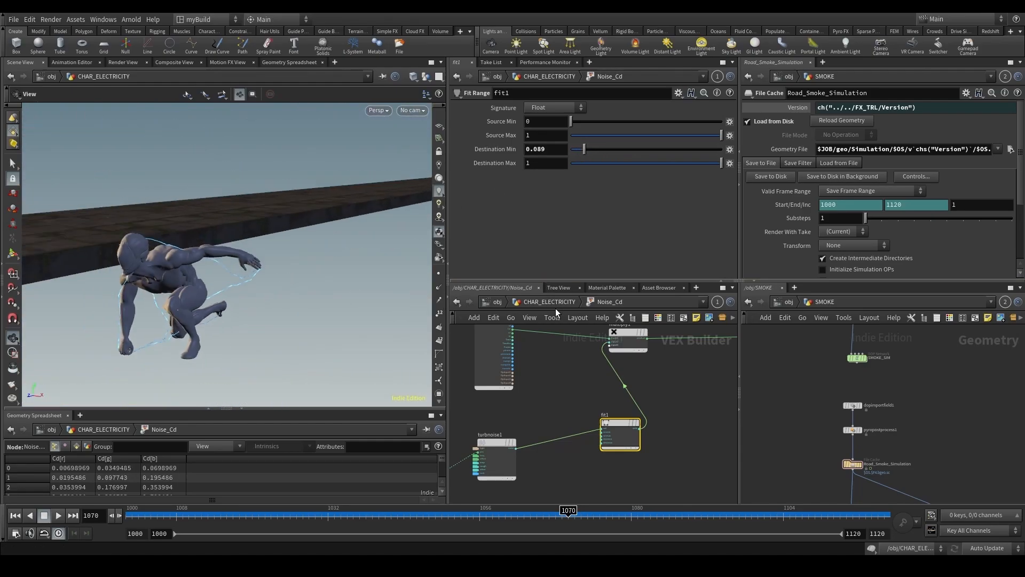
left_click(558, 302)
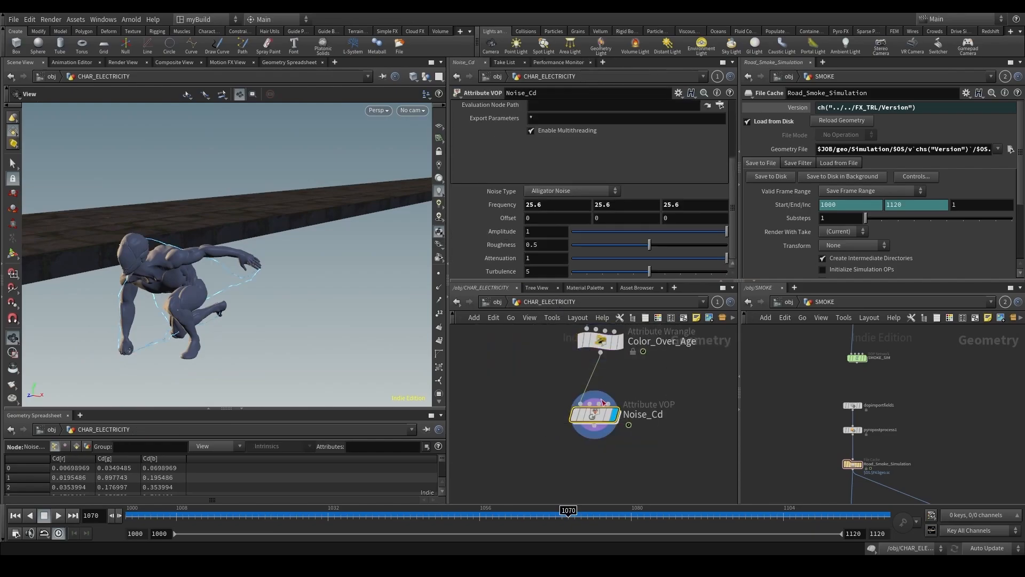
left_click_drag(257, 331, 374, 331)
left_click_drag(470, 516, 139, 513)
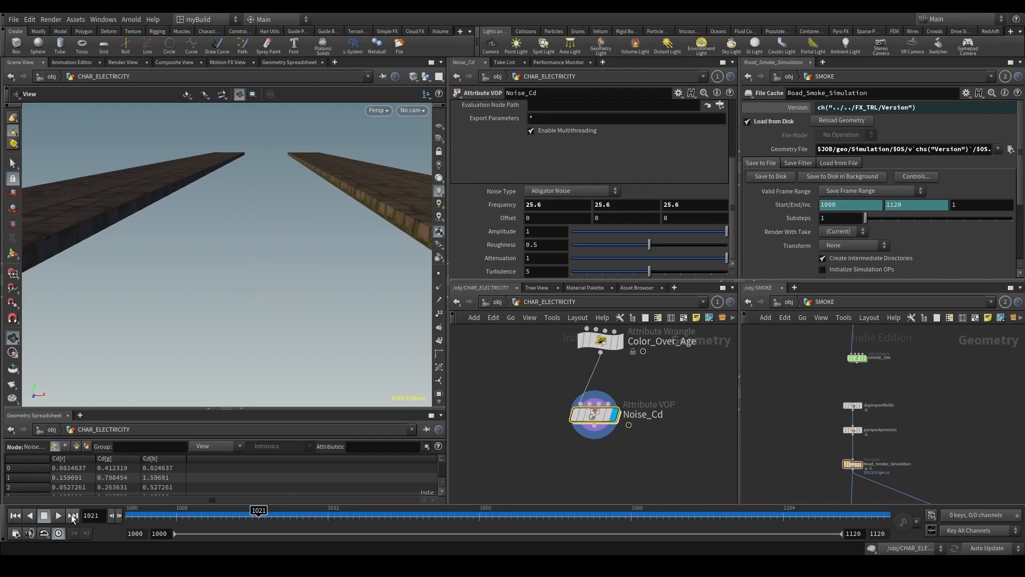
left_click(73, 515)
left_click(59, 516)
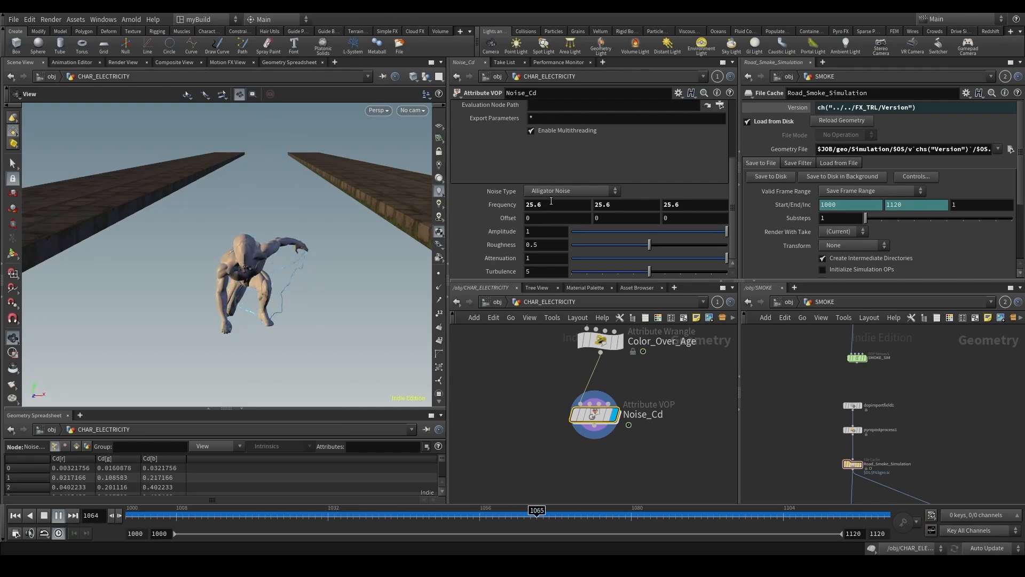
Set Noise_Cd's noise type to Sparse Convolution Noise, review it over the timeline and save the scene.
left_click(569, 191)
left_click(565, 224)
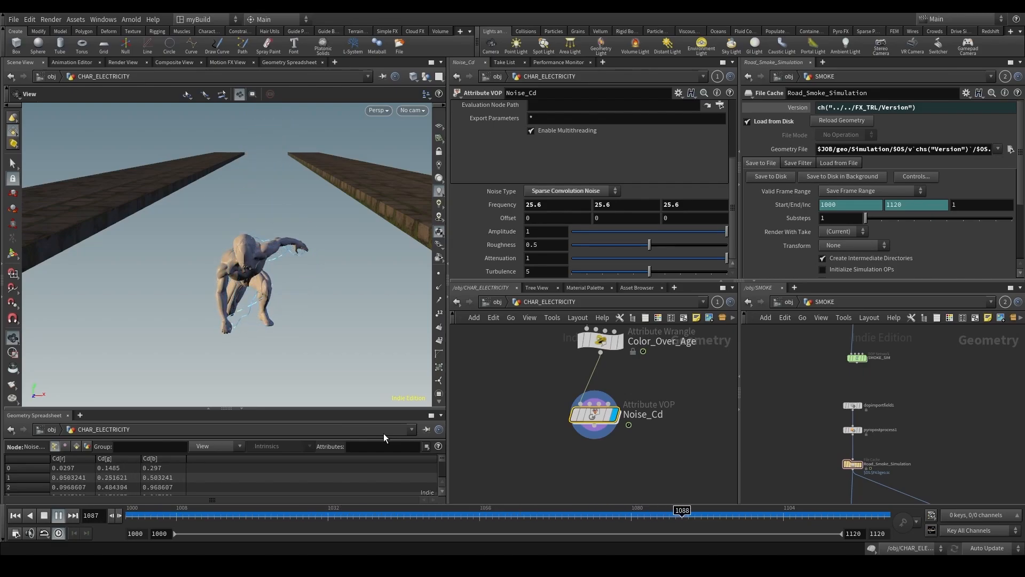
left_click_drag(396, 513, 493, 514)
scroll(551, 412, "down", 2)
key("ctrl+s")
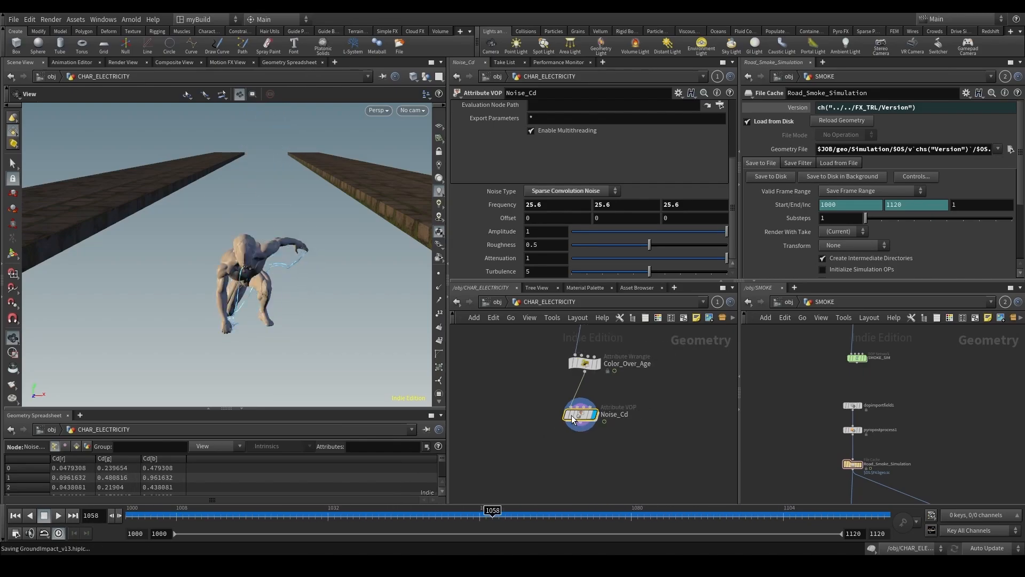
Add an Attribute Wrangle below Noise_Cd and connect Noise_Cd's output to its first input.
middle_click_drag(651, 416, 642, 362)
scroll(642, 362, "down", 2)
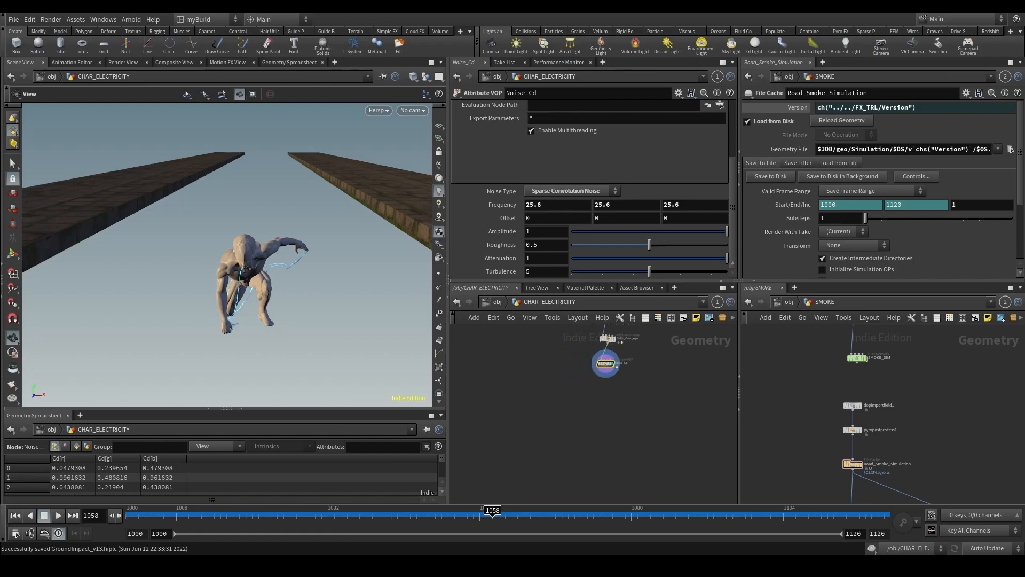
key("Tab")
type("at")
key("Return")
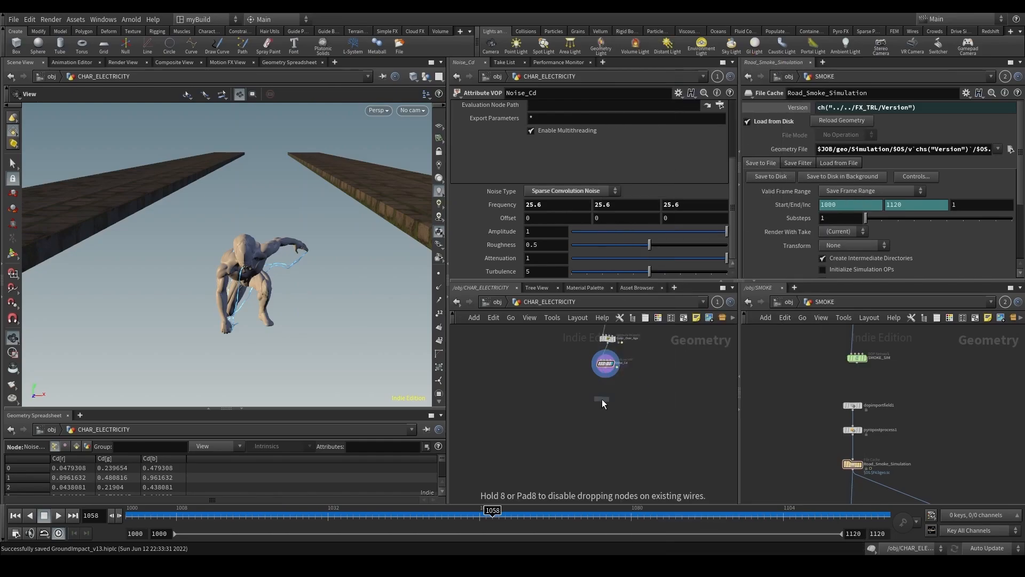
left_click(601, 399)
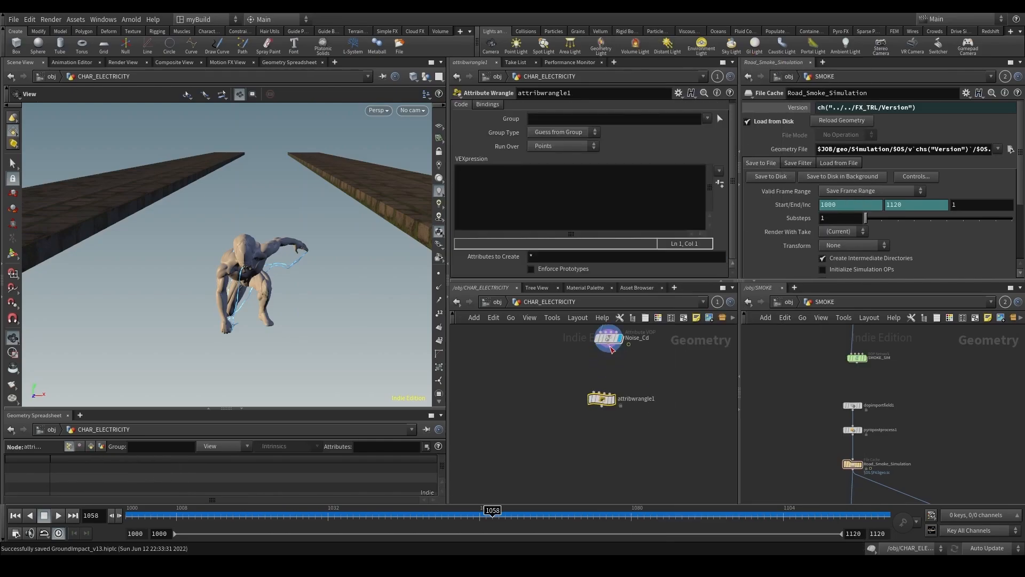
left_click(609, 353)
left_click(593, 399)
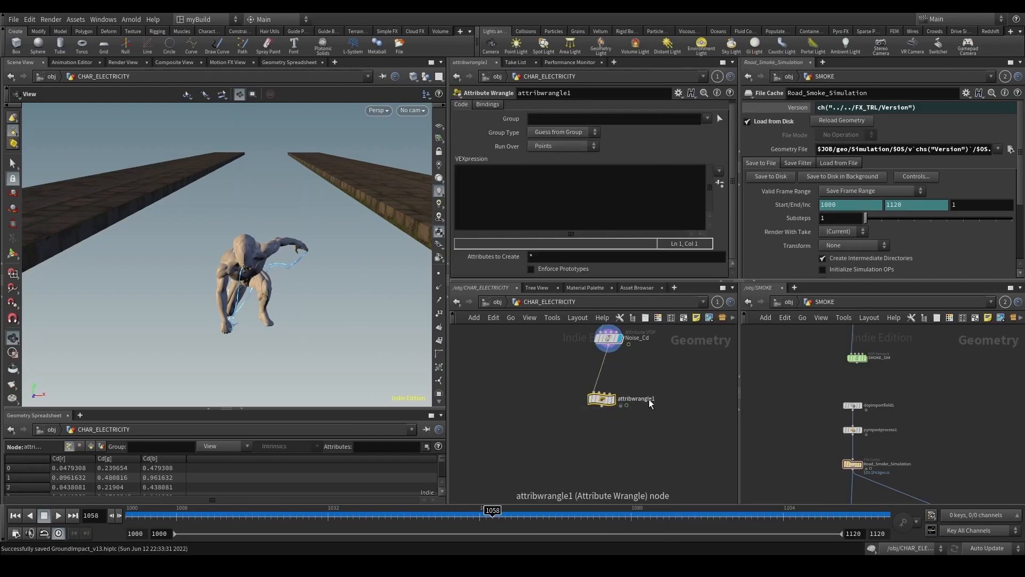
Display the new Attribute Wrangle's result and rename the node Pscale.
left_click(613, 399)
left_click(530, 205)
type("v@")
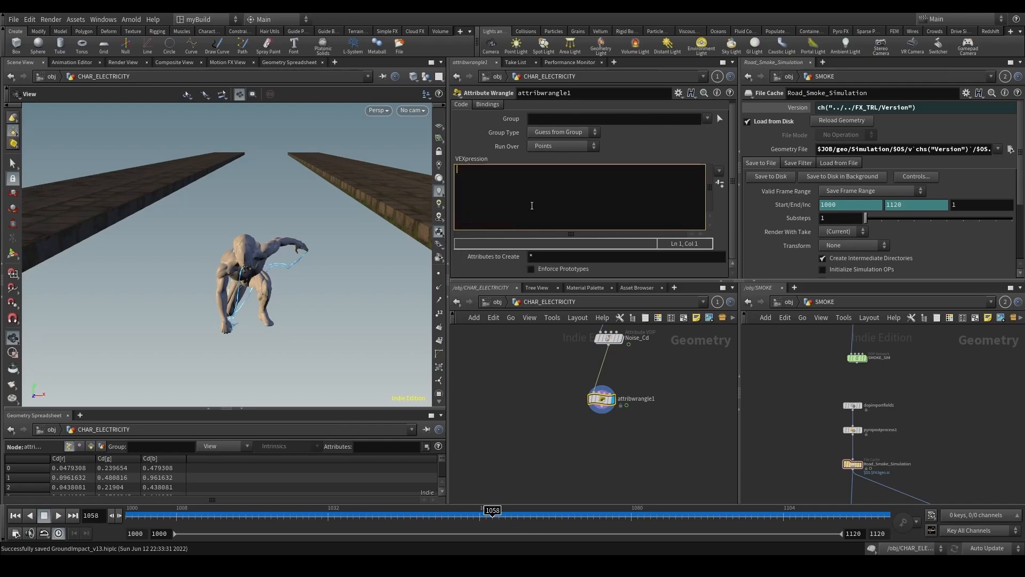
double_click(638, 402)
type("P")
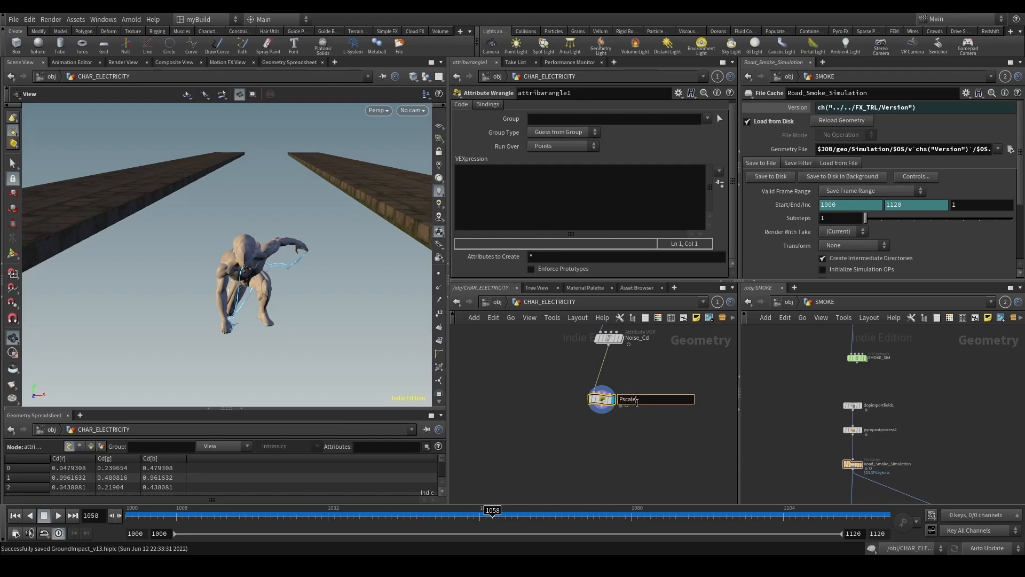
type("scale")
key("Return")
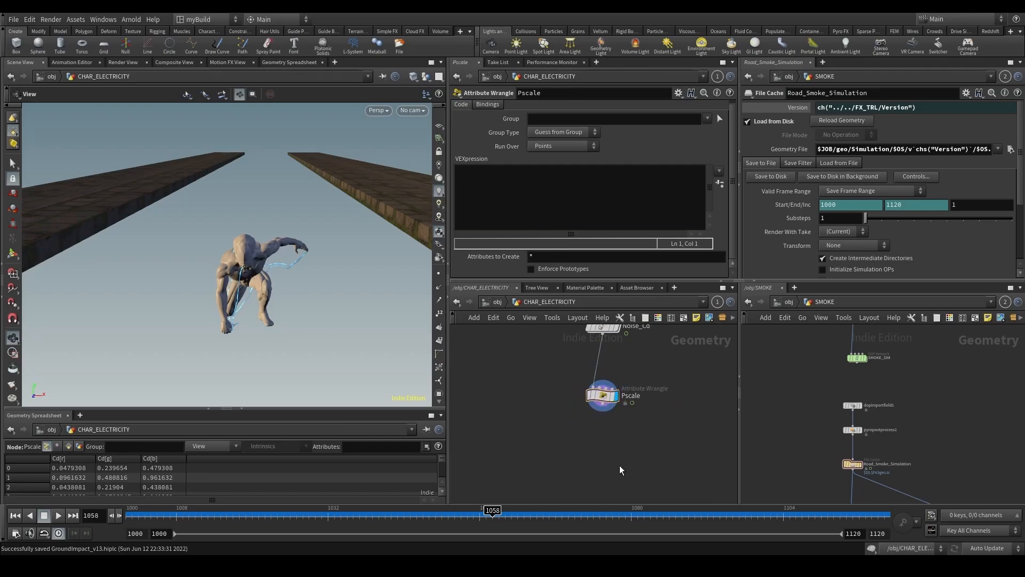
Start the Pscale wrangle's VEX code with float pscale=chf('BasePscale');.
scroll(620, 466, "down", 5)
middle_click_drag(623, 428, 621, 375)
scroll(577, 409, "up", 3)
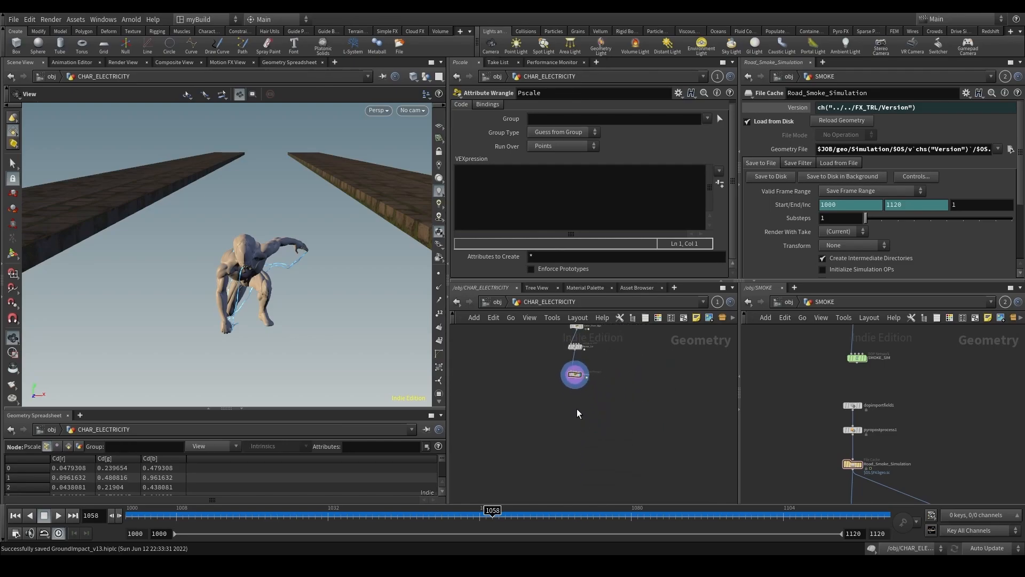
left_click(518, 210)
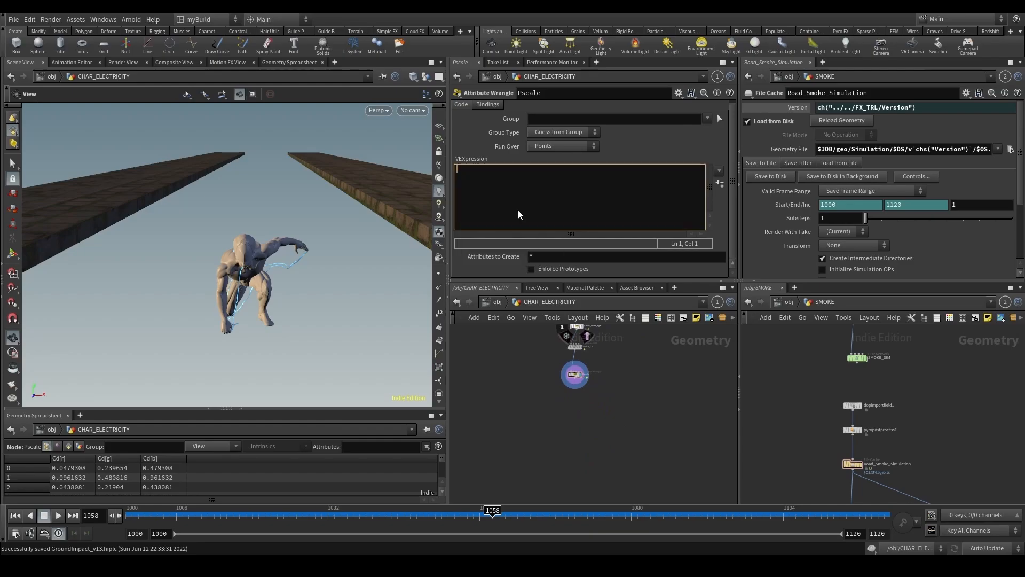
type("float pscale=chf('BasePscale');")
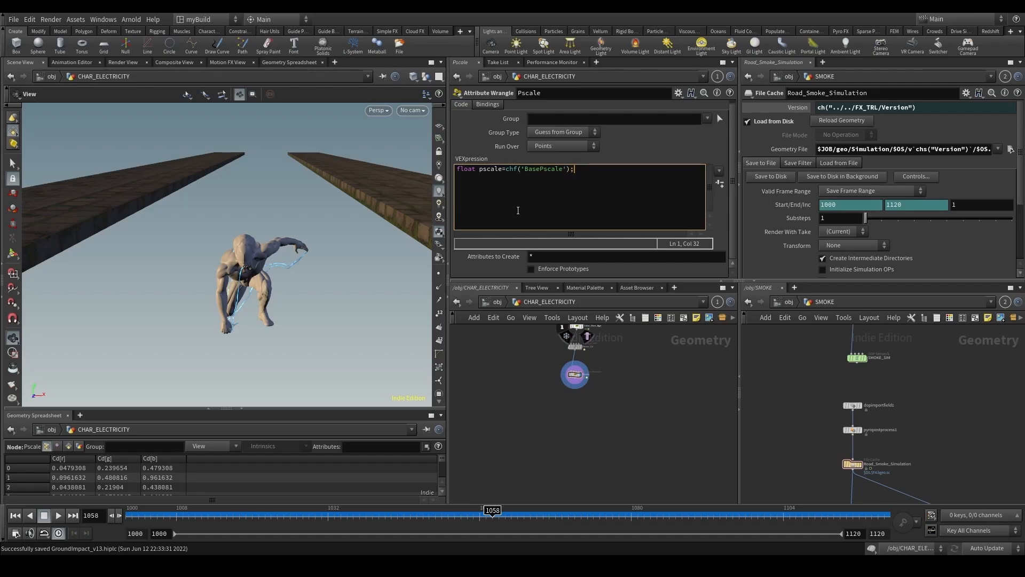
Create the Basepscale parameter from the wrangle code and set it to 0.1.
left_click(721, 185)
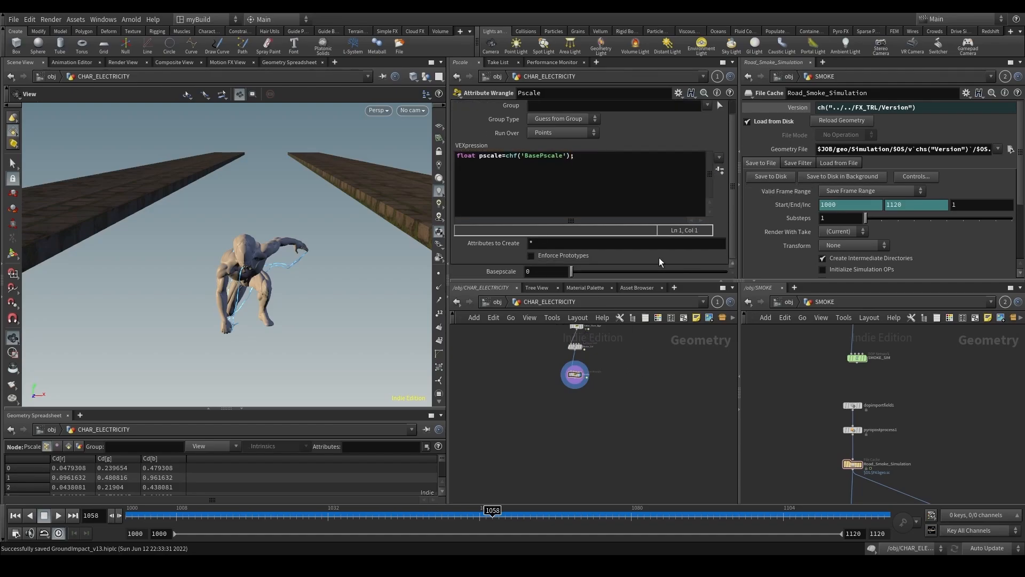
left_click(557, 271)
type("0.1")
key("Return")
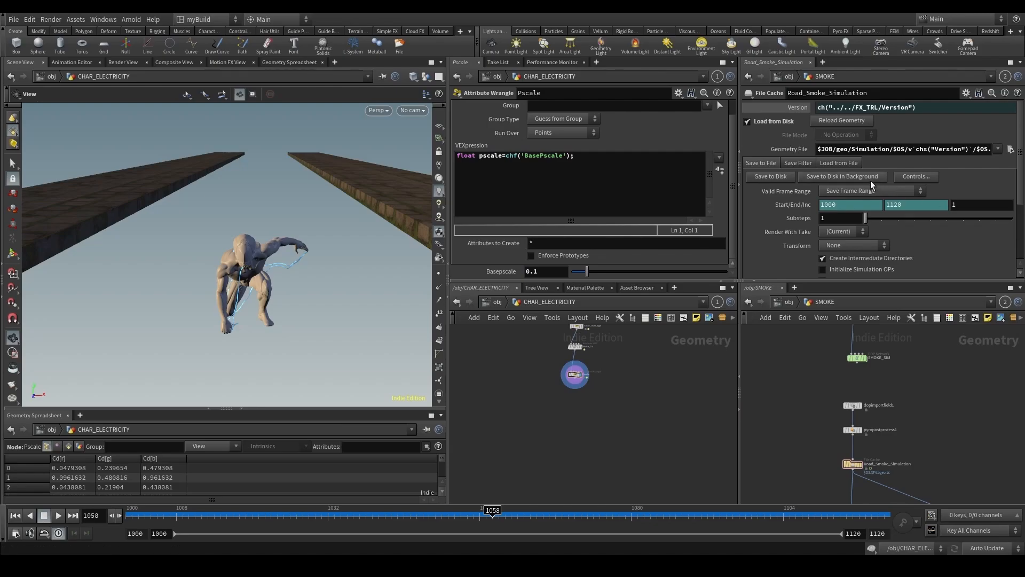
Extend the Pscale code with pscale*=chramp('RampPscale', rand(i@id)); and f@pscale=pscale; on separate lines.
left_click(658, 178)
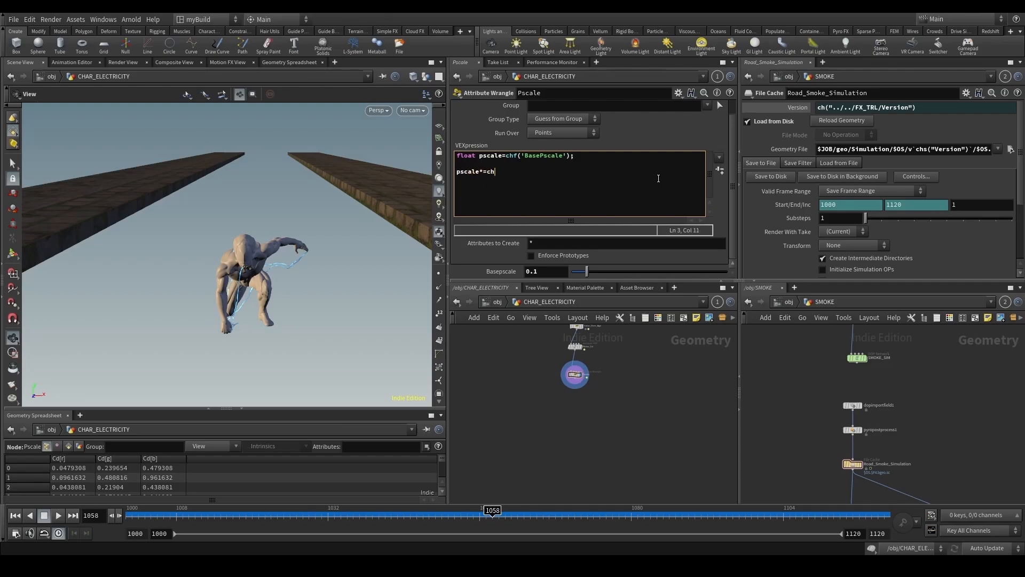
type("ramp(")
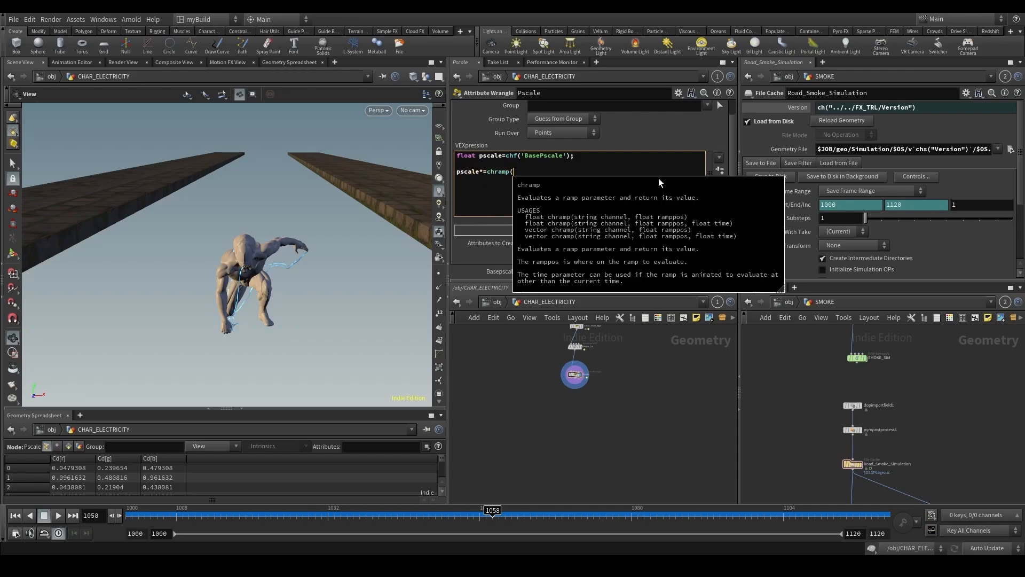
type("'Ramp")
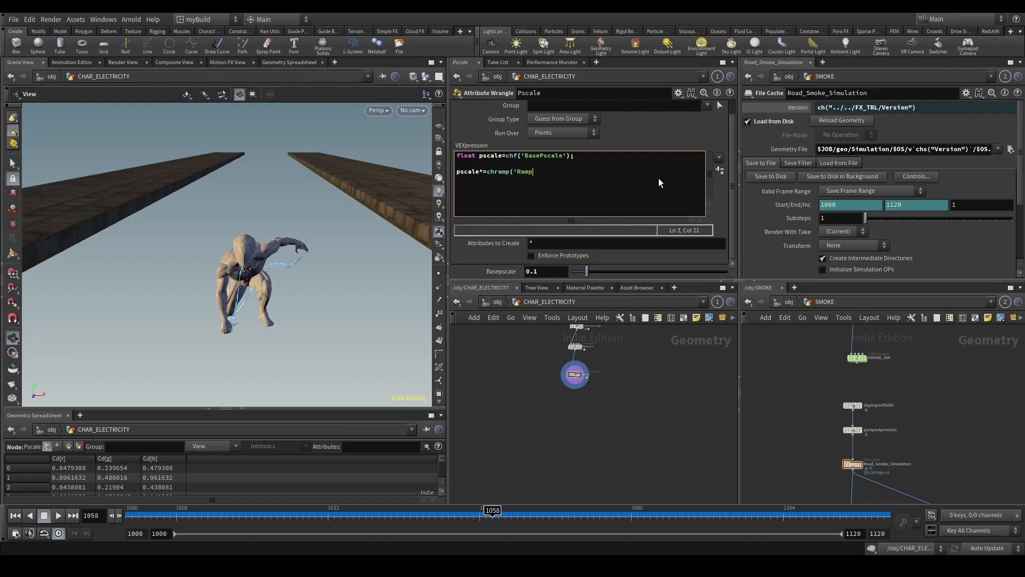
type("Pccale', ran")
type("d(i@id")
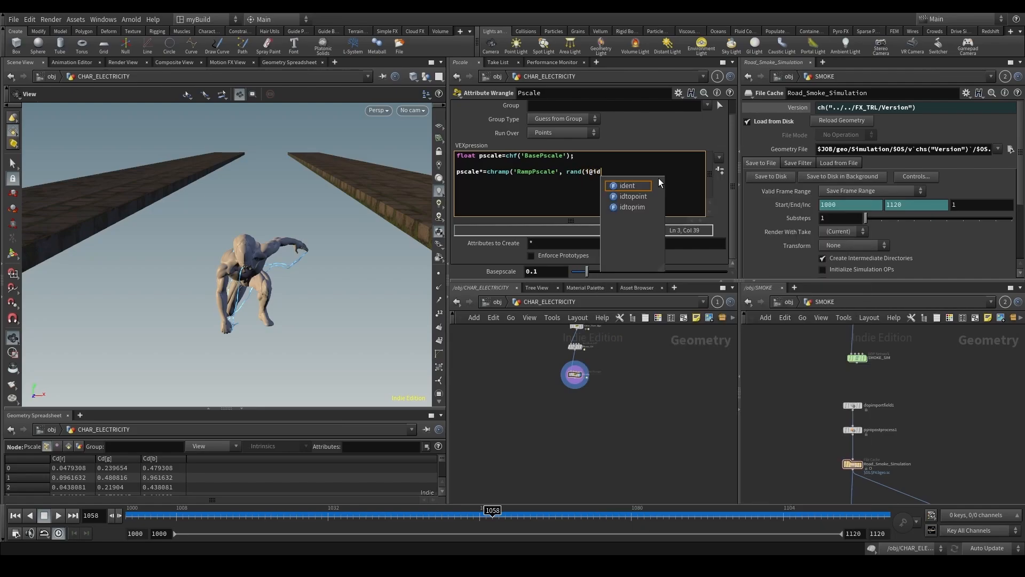
type(")")
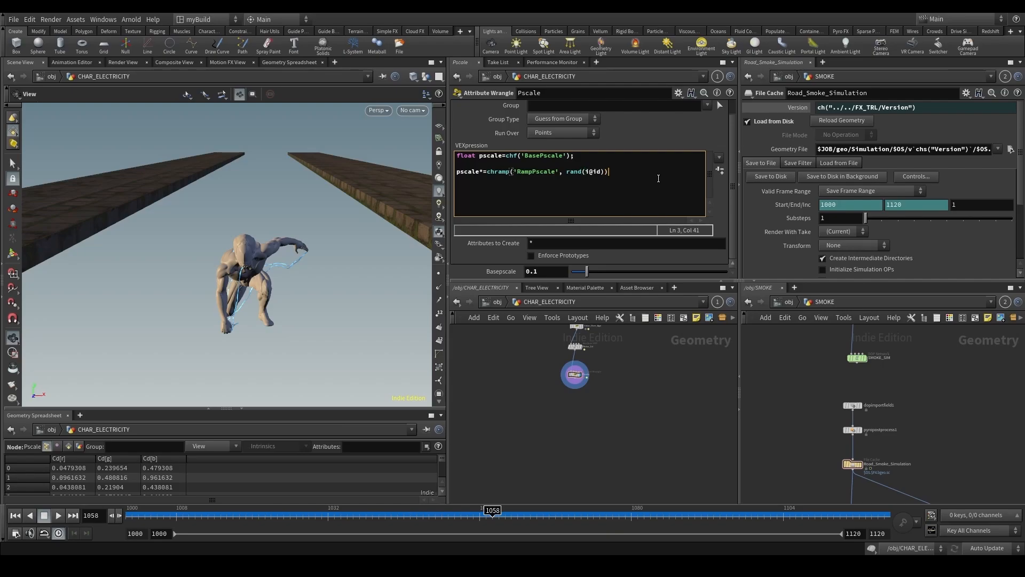
left_click(595, 422)
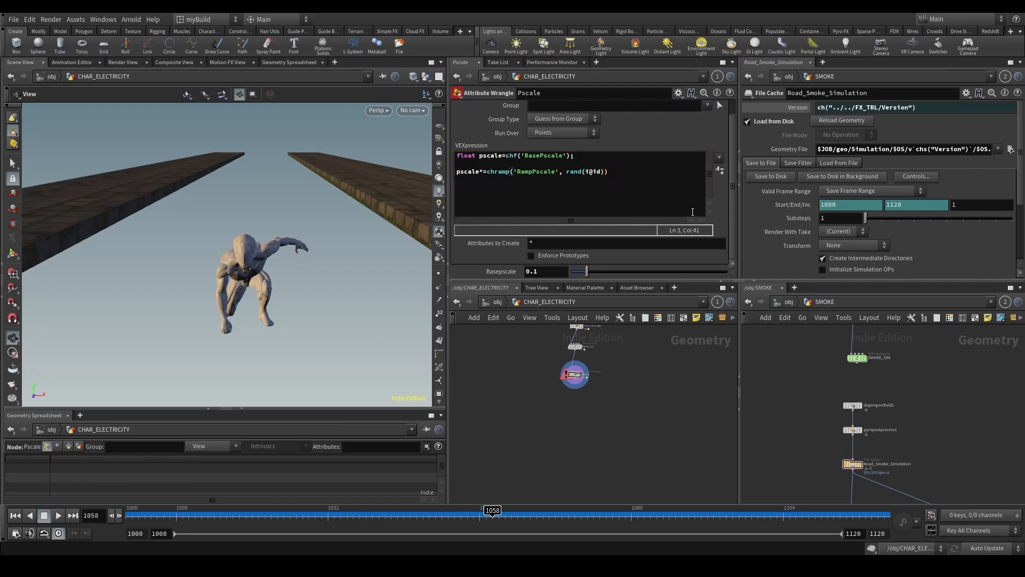
left_click(613, 189)
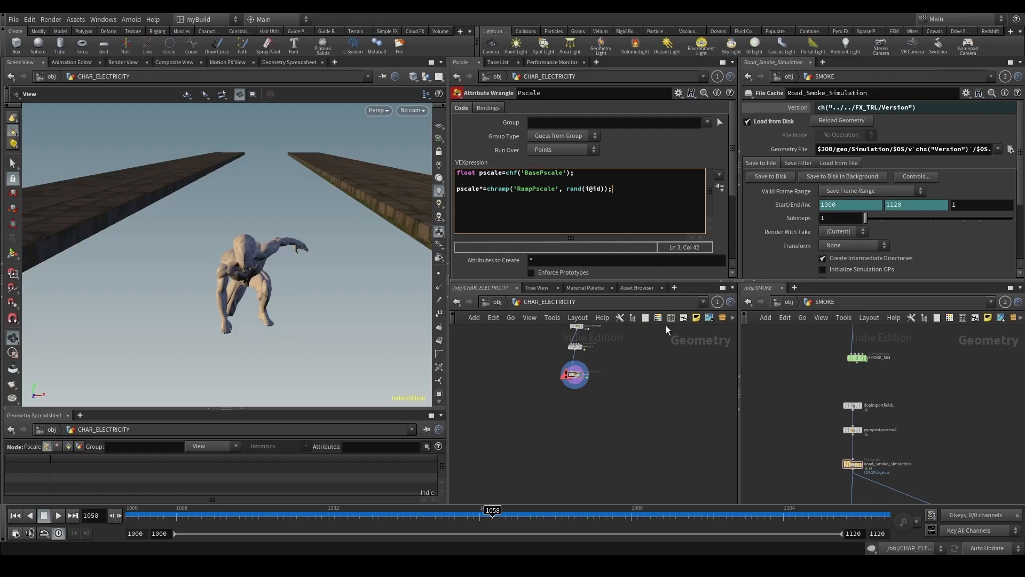
left_click(652, 394)
left_click(628, 204)
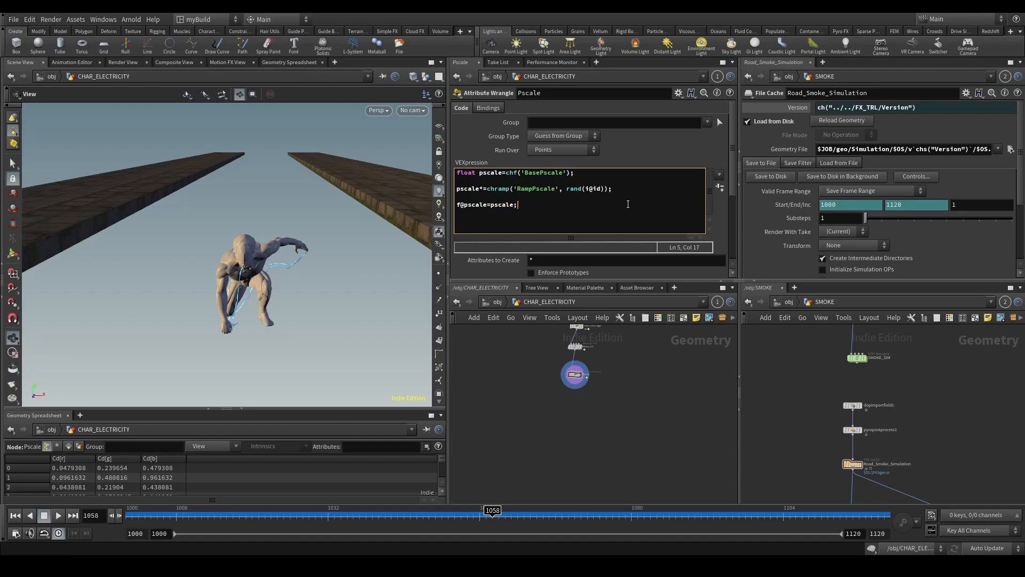
Add a PolyWire node below Pscale, connect Pscale's output to it and display its result.
key("Tab")
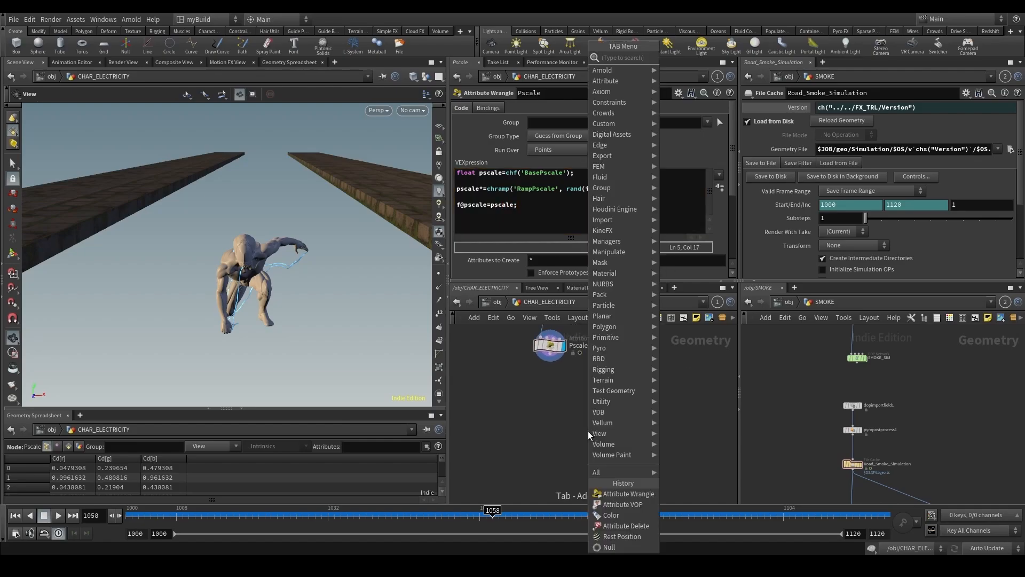
type("polywire")
key("Return")
left_click(587, 431)
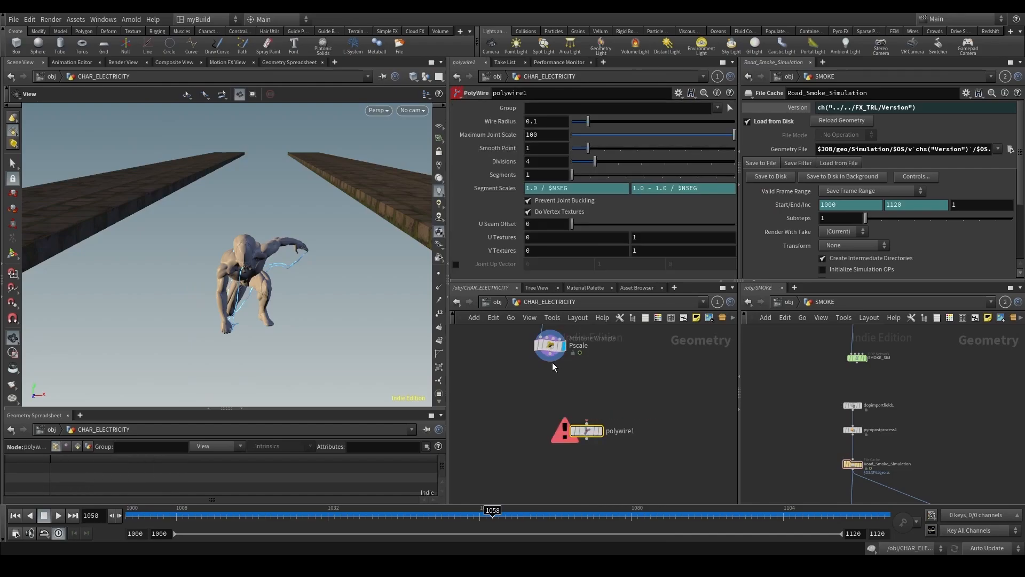
left_click_drag(550, 354, 586, 423)
left_click(600, 431)
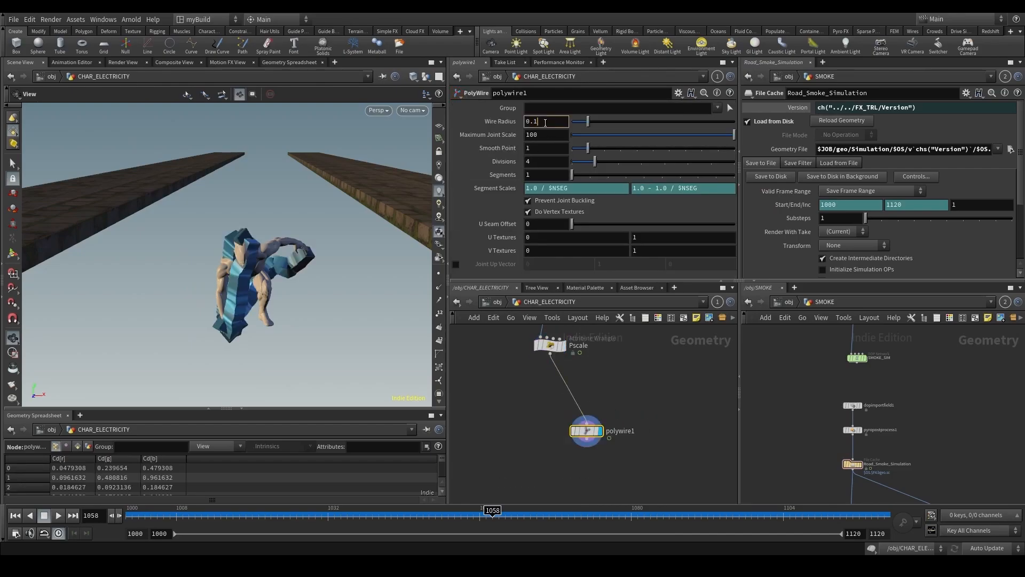
type("@pscale")
key("Return")
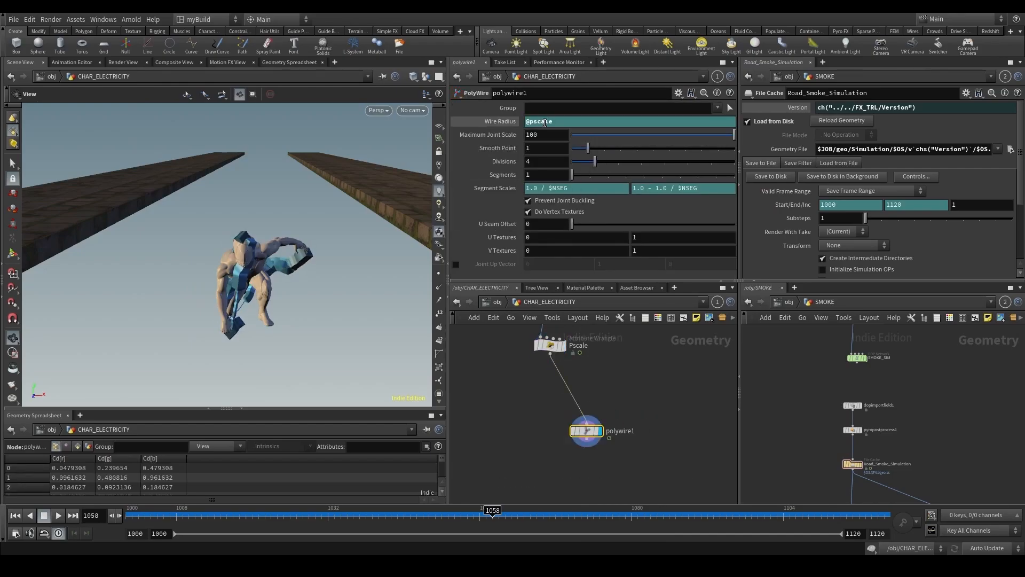
left_click_drag(239, 315, 257, 297)
Create the Ramppscale ramp parameter on the Pscale wrangle from its code.
left_click(550, 345)
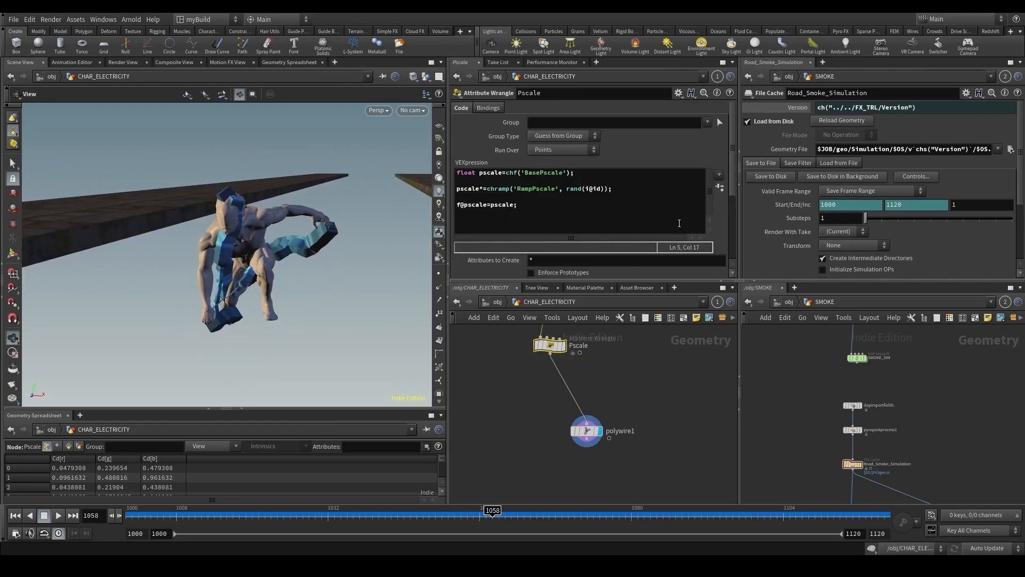
left_click(720, 189)
scroll(684, 232, "down", 5)
scroll(462, 219, "up", 4)
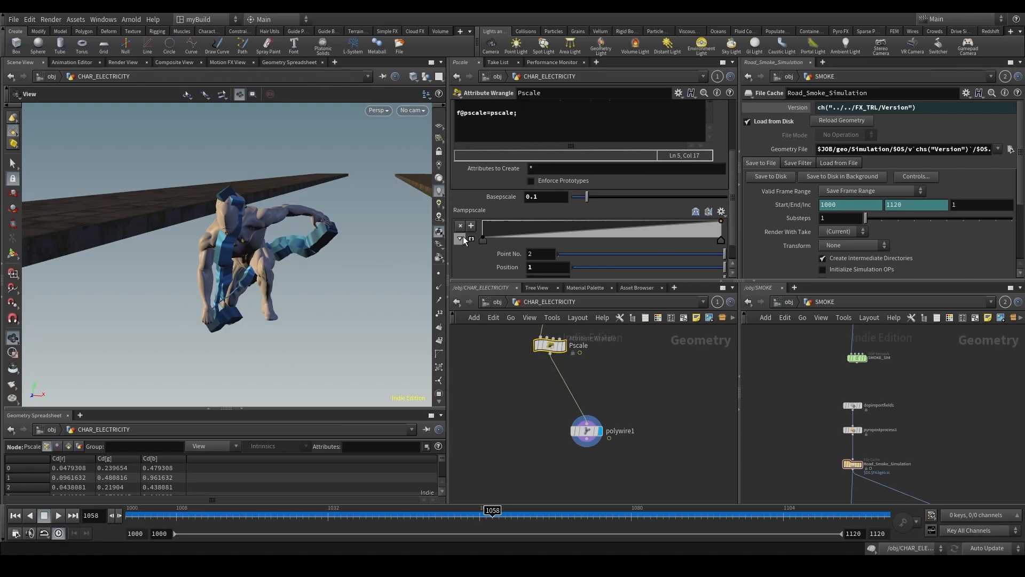
scroll(536, 230, "down", 2)
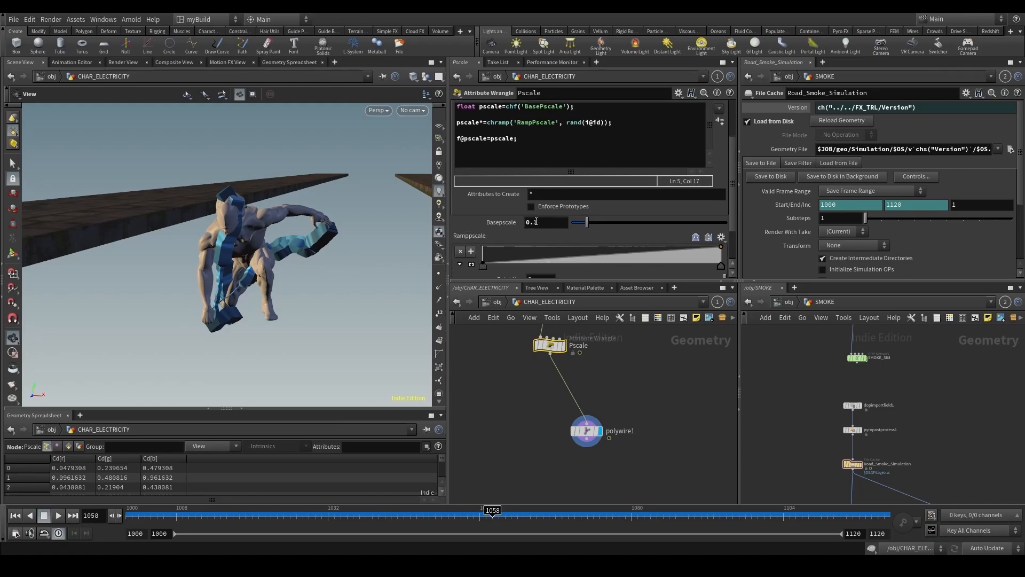
Lower the Pscale wrangle's Basepscale to make the electricity wires thinner.
double_click(535, 222)
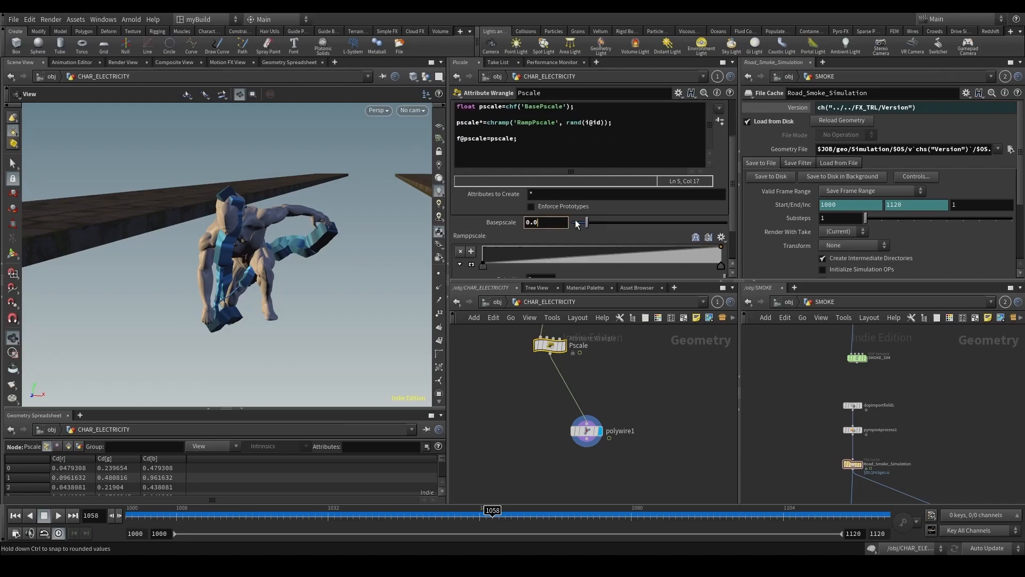
key("Return")
scroll(251, 251, "up", 3)
left_click_drag(251, 251, 315, 248)
Add a Ramppscale point on the Pscale wrangle at about position 0.776, value 0.161, and inspect the wires at frame 1055.
scroll(533, 239, "down", 3)
left_click(472, 214)
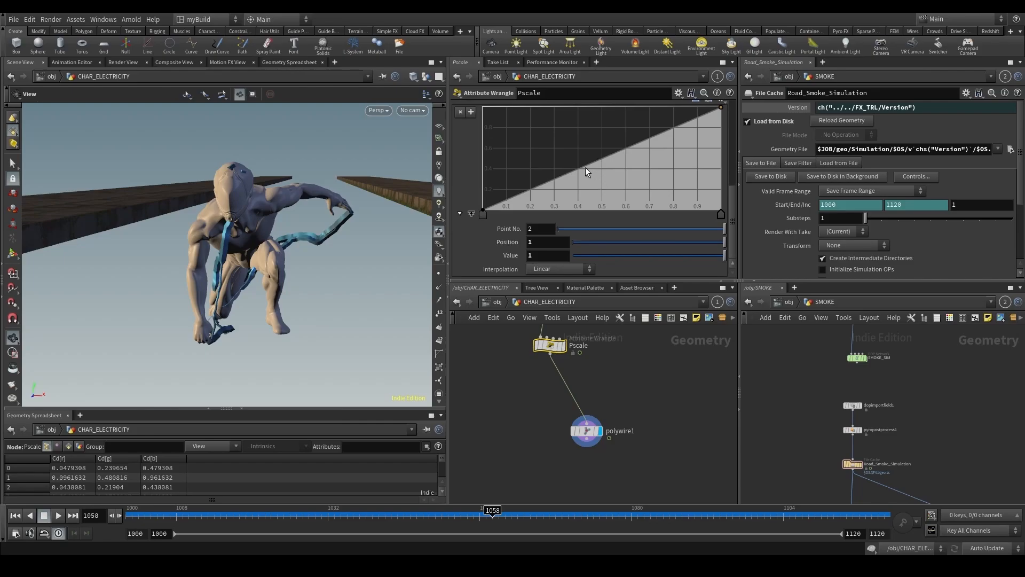
left_click_drag(587, 166, 668, 194)
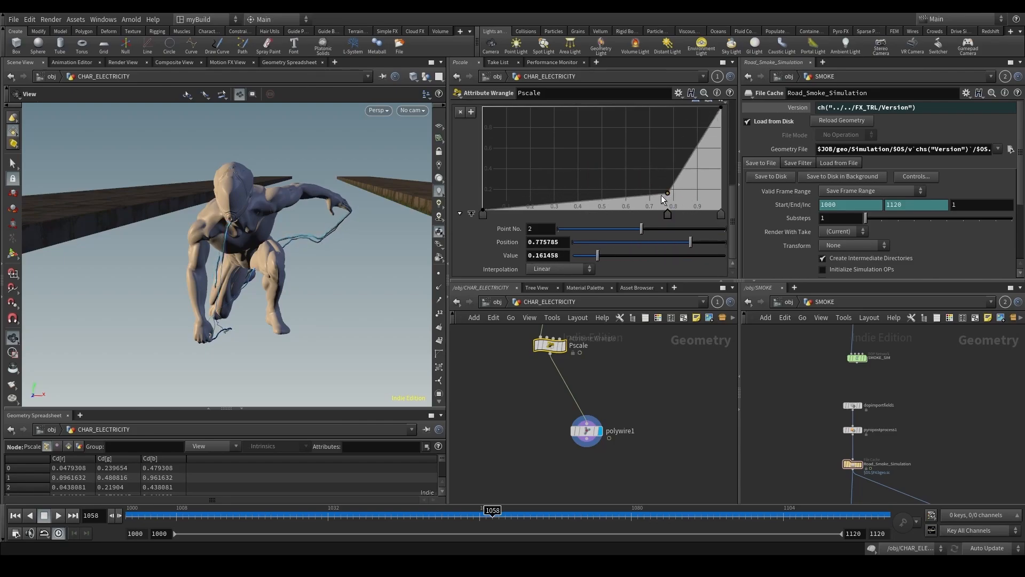
scroll(467, 229, "up", 5)
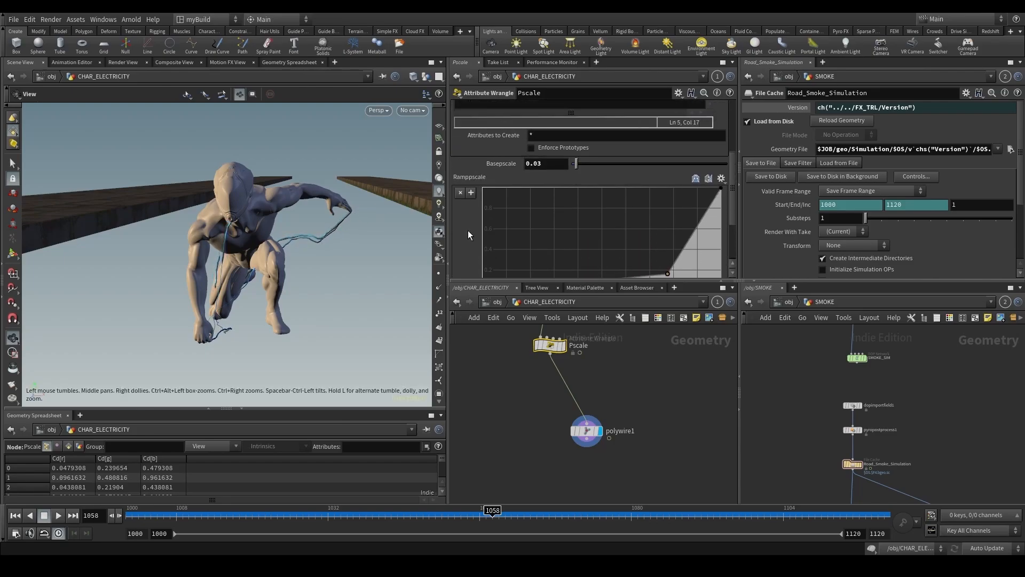
scroll(346, 220, "up", 3)
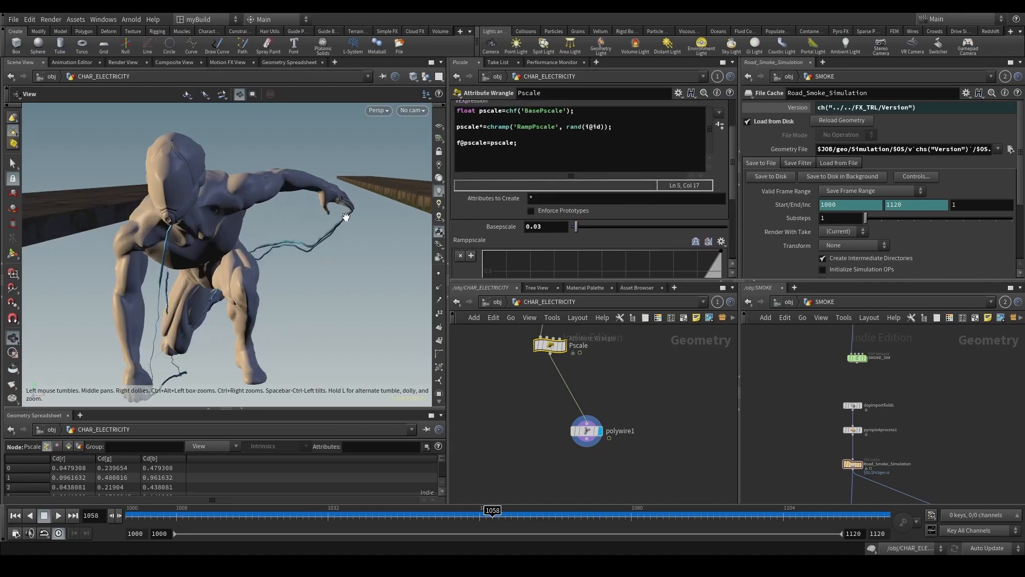
scroll(346, 222, "down", 4)
left_click_drag(348, 224, 371, 273)
left_click_drag(321, 515, 486, 470)
mouse_move(489, 506)
left_mouse_down()
mouse_move(460, 510)
mouse_move(473, 510)
left_mouse_up()
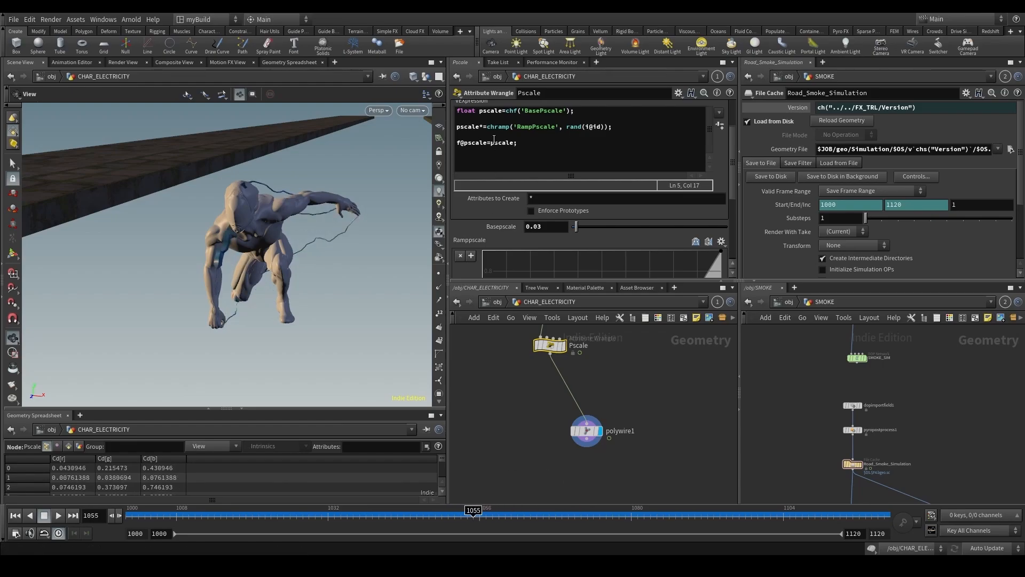
Wrap the chramp call in Pscale's code in fit01, with chf('MinMultiplier') as the minimum and 1 as the maximum.
left_click(488, 128)
type("fit01")
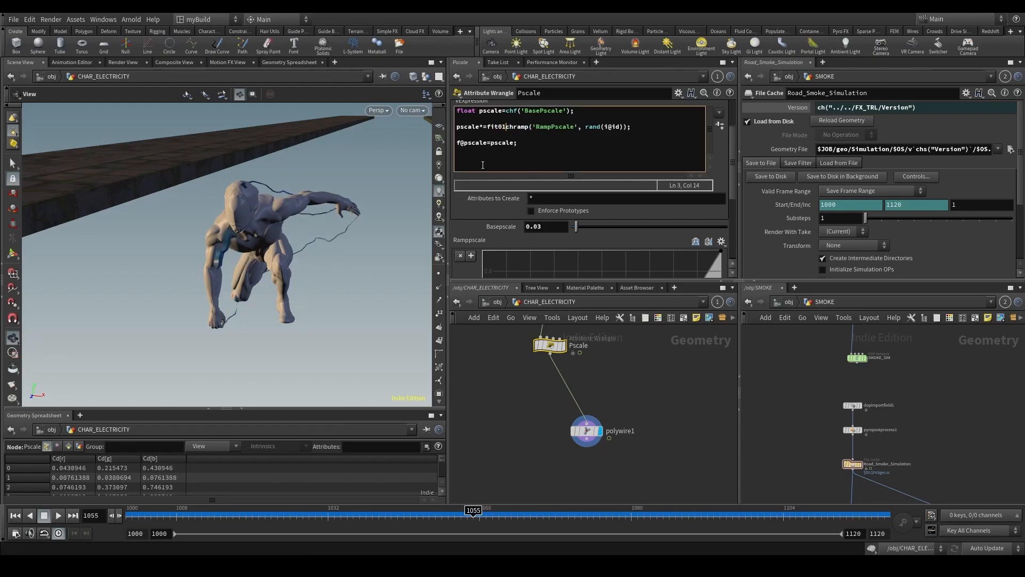
type("(")
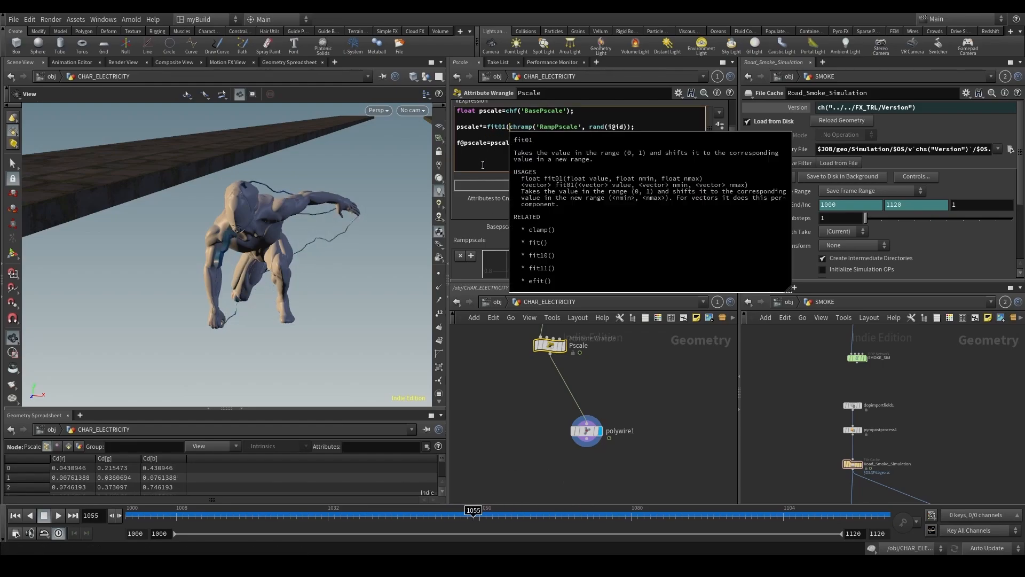
left_click(628, 129)
type(",chf(")
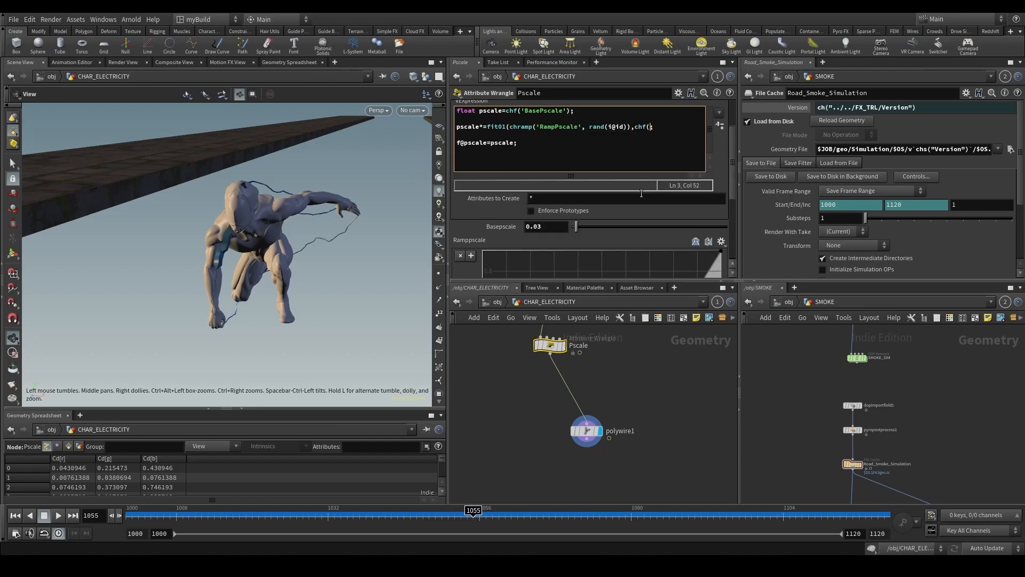
type("'")
type("MinMultiplier', ")
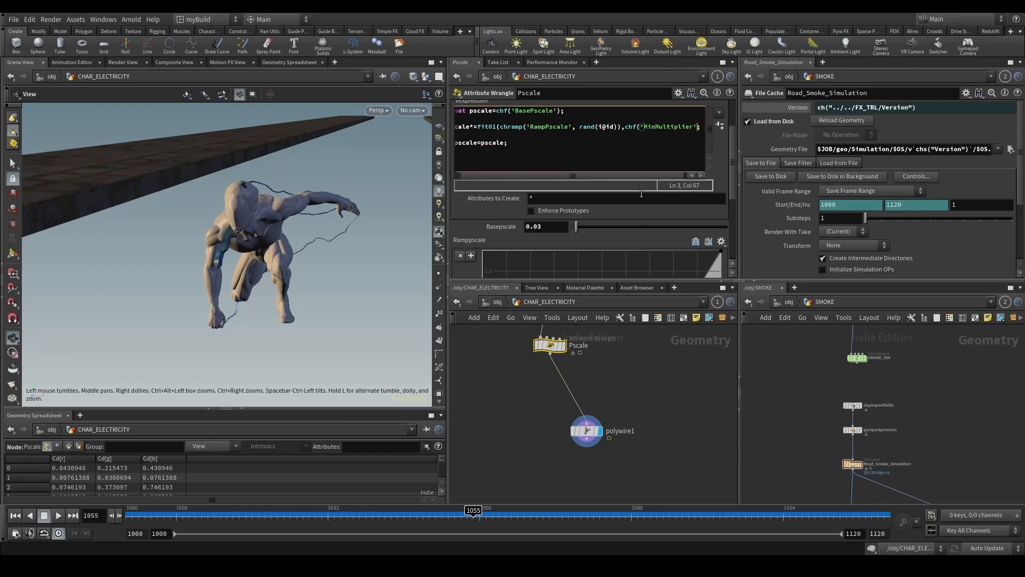
type(" 1)")
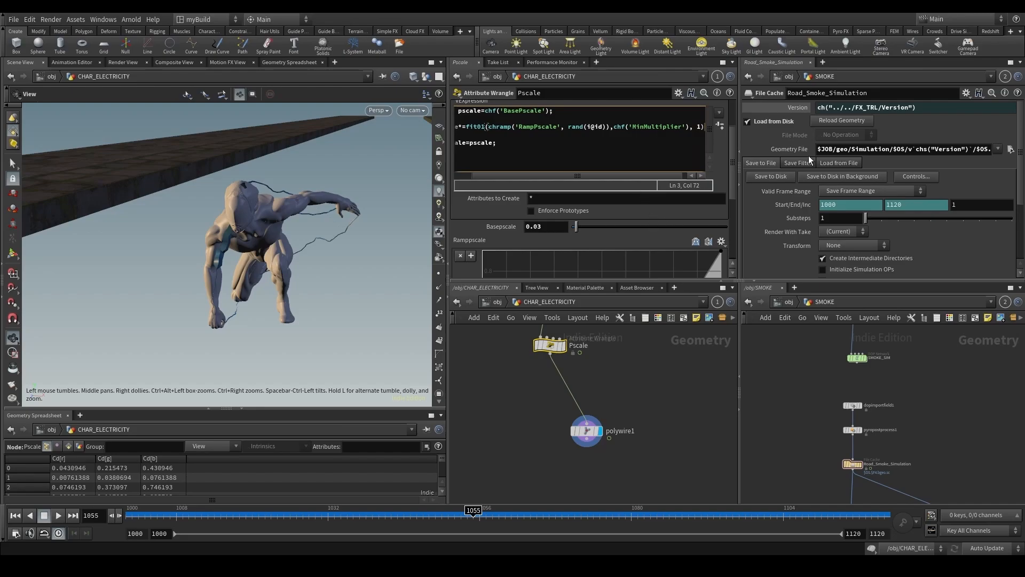
Create the Minmultiplier parameter on the Pscale wrangle from its code and set it to 0.254.
left_click(721, 126)
scroll(517, 261, "down", 5)
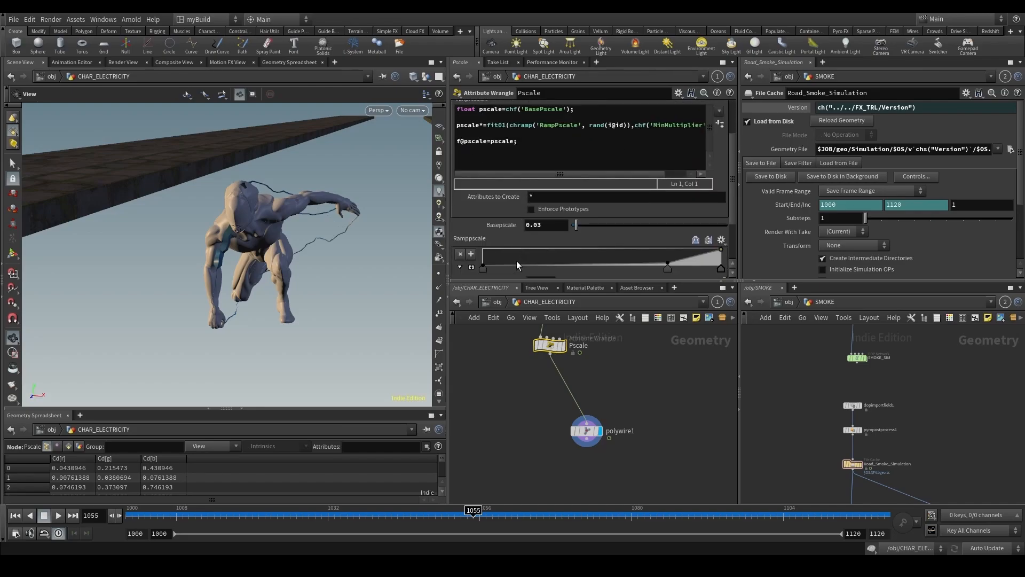
left_click_drag(570, 271, 611, 274)
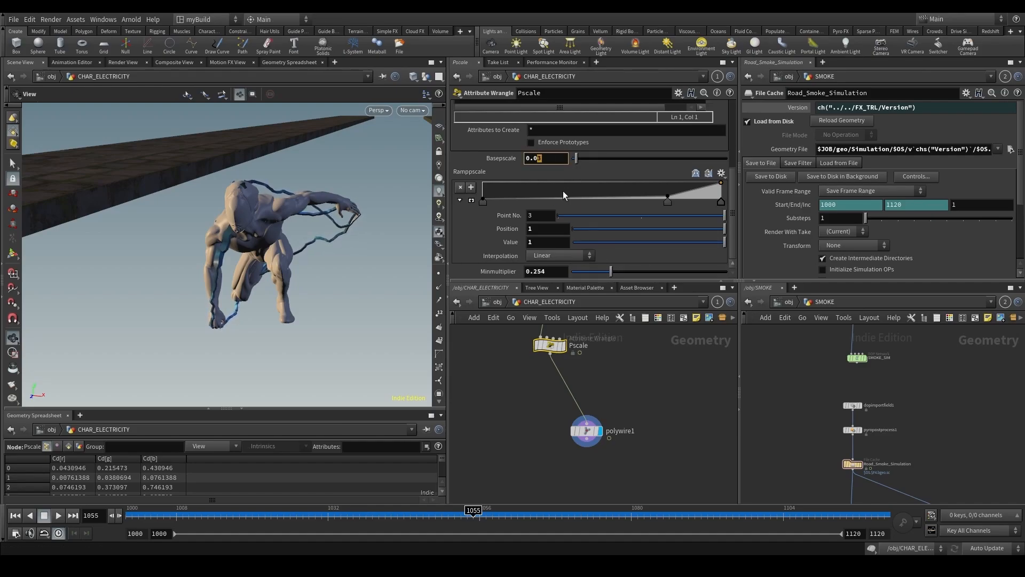
Set the Pscale wrangle's Basepscale to 0.02 and play the animation to check the wires around the character.
type("2")
key("Return")
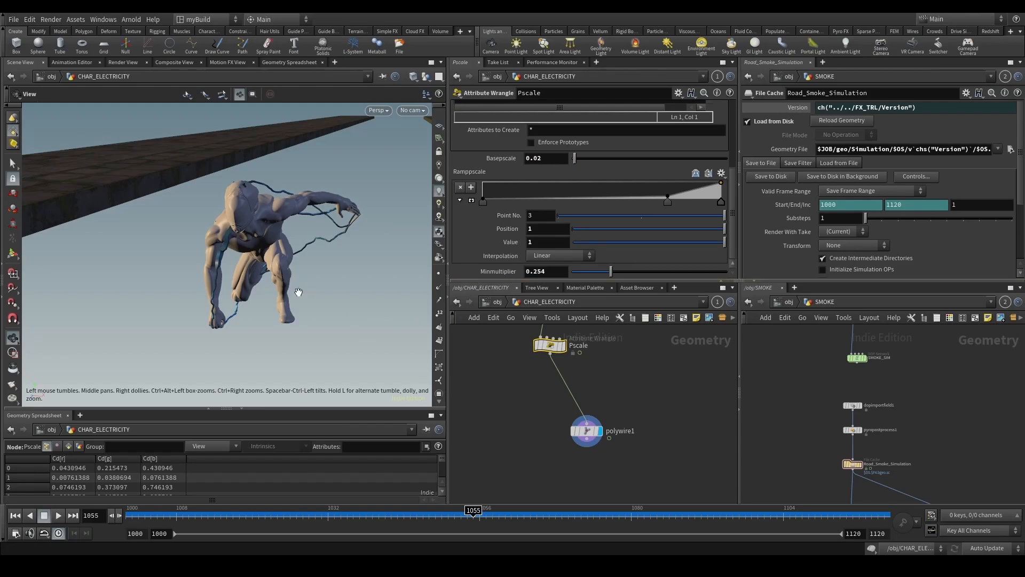
mouse_move(299, 292)
left_mouse_down()
mouse_move(320, 273)
mouse_move(288, 283)
mouse_move(302, 291)
left_mouse_up()
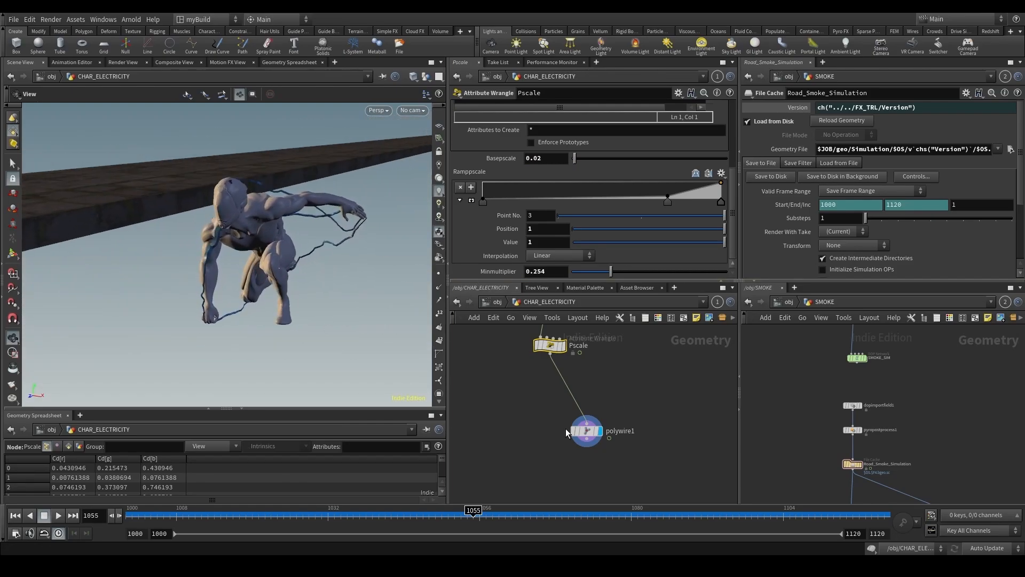
mouse_move(311, 514)
left_mouse_down()
mouse_move(734, 510)
mouse_move(303, 510)
left_mouse_up()
left_click(59, 516)
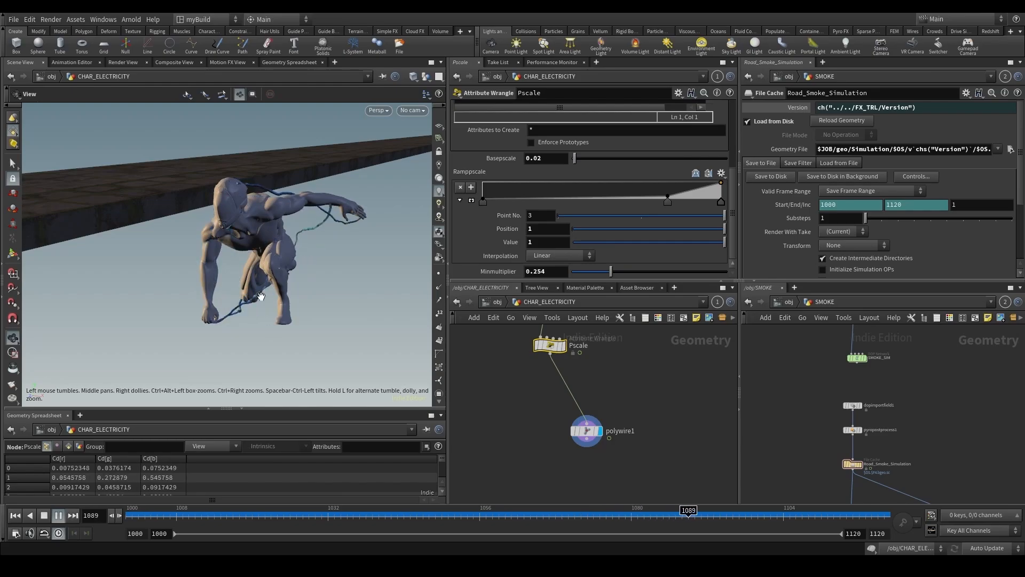
middle_click_drag(677, 400, 657, 435)
scroll(656, 435, "down", 3)
mouse_move(325, 323)
left_mouse_down()
mouse_move(353, 315)
mouse_move(336, 321)
left_mouse_up()
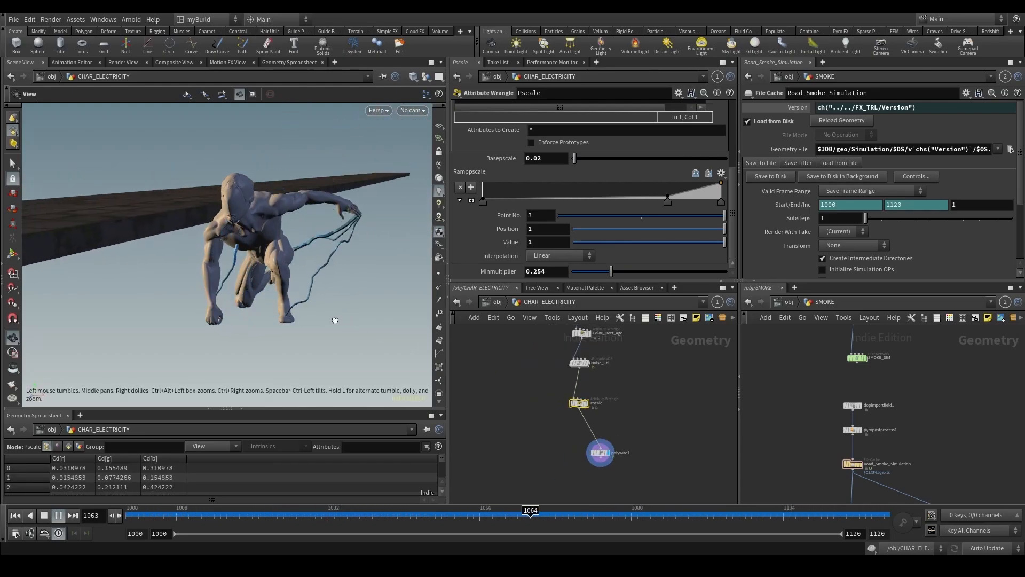
Open the Noise VOP network and delete its unconnected nodes, including random1.
middle_click_drag(625, 429, 613, 460)
middle_click_drag(535, 379, 522, 454)
double_click(558, 355)
scroll(600, 421, "down", 3)
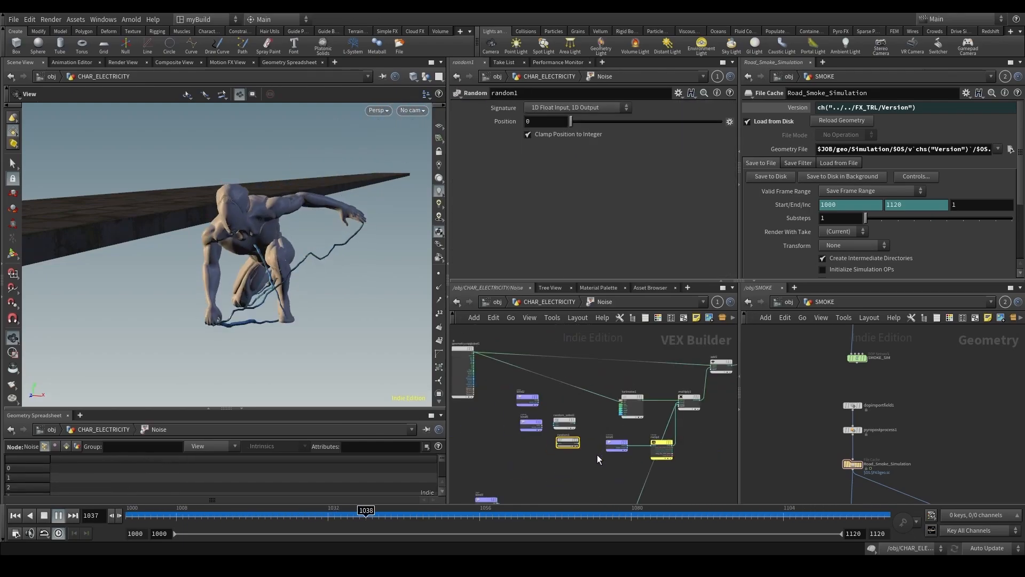
left_click_drag(597, 454, 505, 389)
key("Delete")
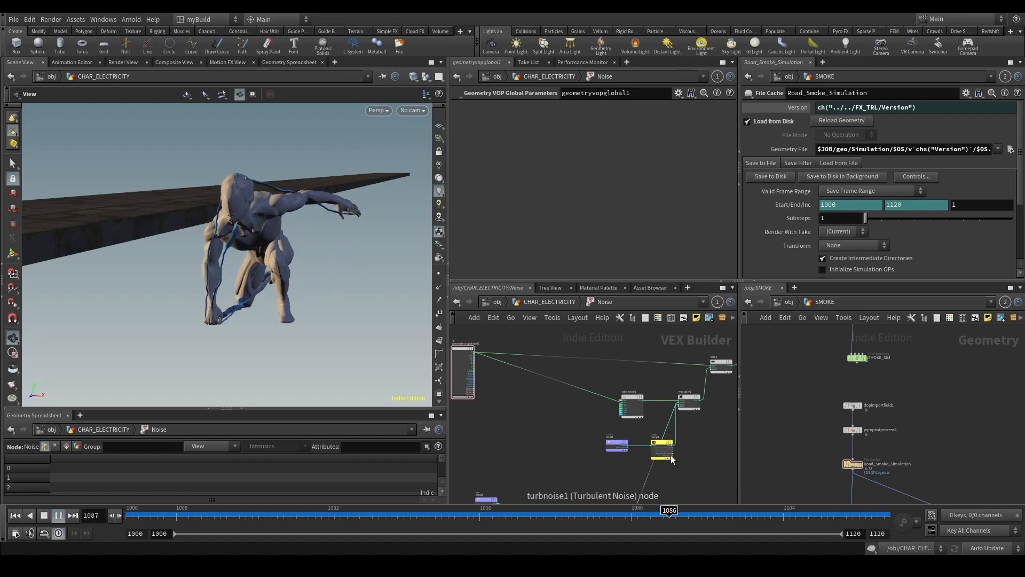
Move the two linked nodes below turbnoise1 further left in the Noise VOP network, and return to the CHAR_ELECTRICITY network.
left_click_drag(687, 476, 592, 431)
left_click_drag(658, 445, 555, 443)
left_click(631, 407)
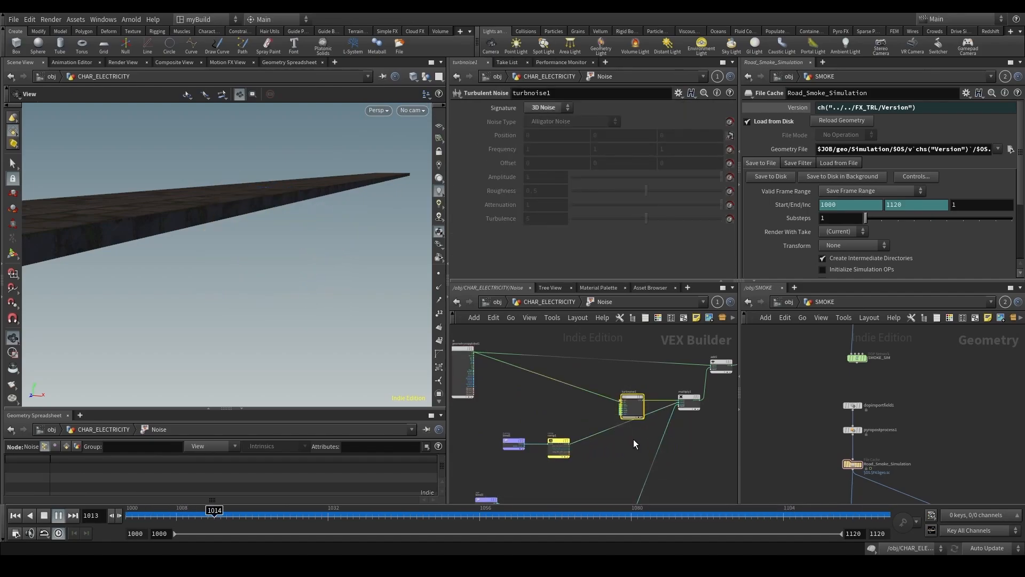
left_click(558, 302)
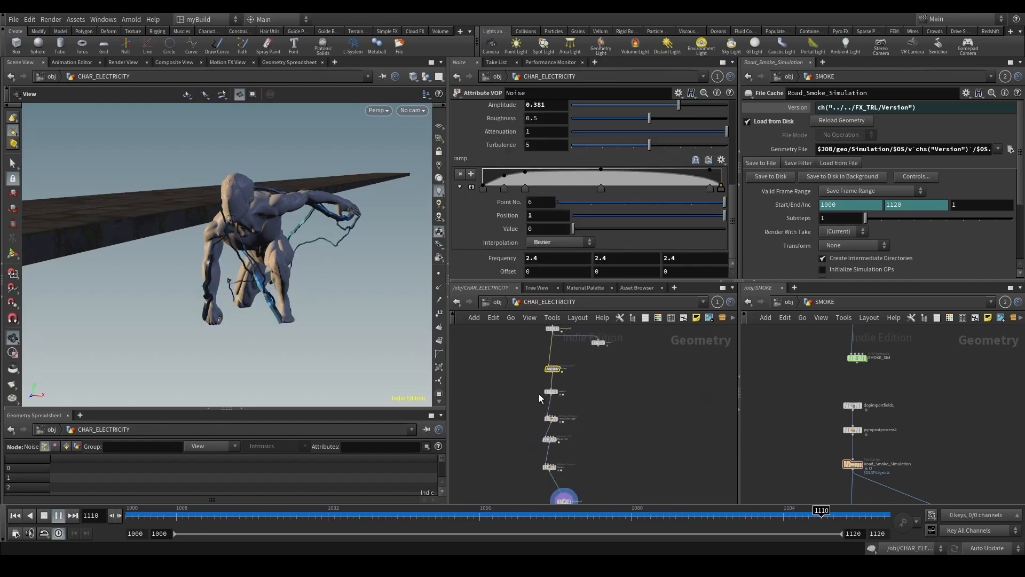
Move polywire1 closer below Pscale, check the electricity through RENDER_CAM at frame 1043, and save the scene.
scroll(540, 416, "down", 3)
middle_click_drag(595, 455, 625, 383)
left_click_drag(599, 438, 587, 405)
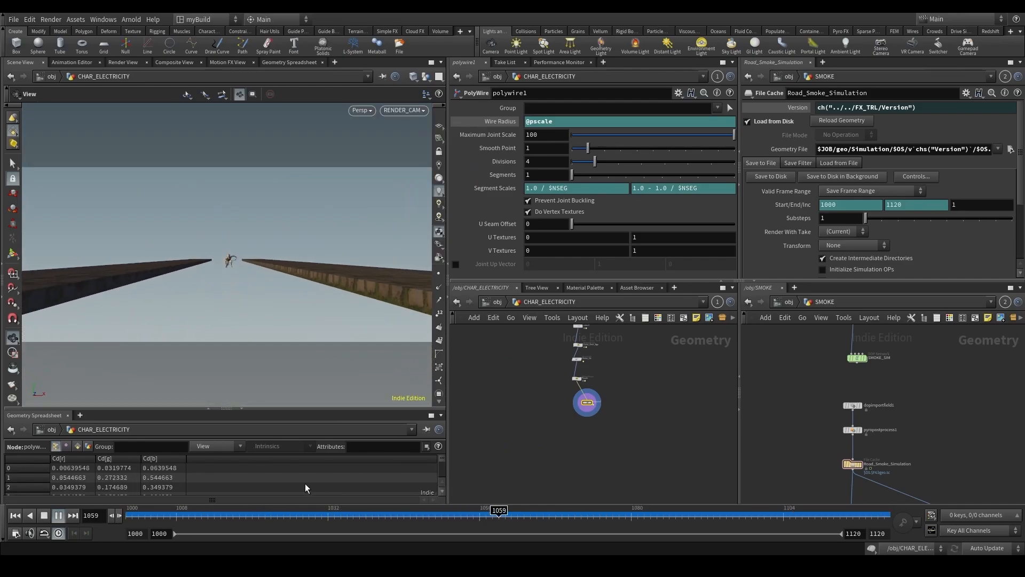
left_click(398, 515)
key("f")
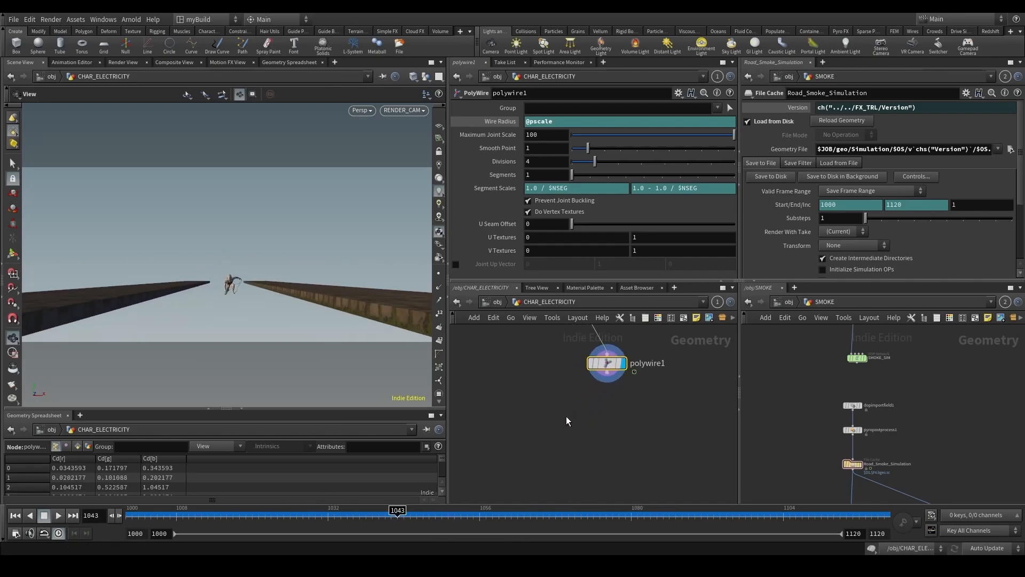
middle_click_drag(726, 395, 650, 442)
scroll(650, 443, "down", 1)
key("ctrl+s")
Display the Pscale wrangle's result instead of polywire1 and expand its Ramppscale ramp editor.
left_click(507, 332)
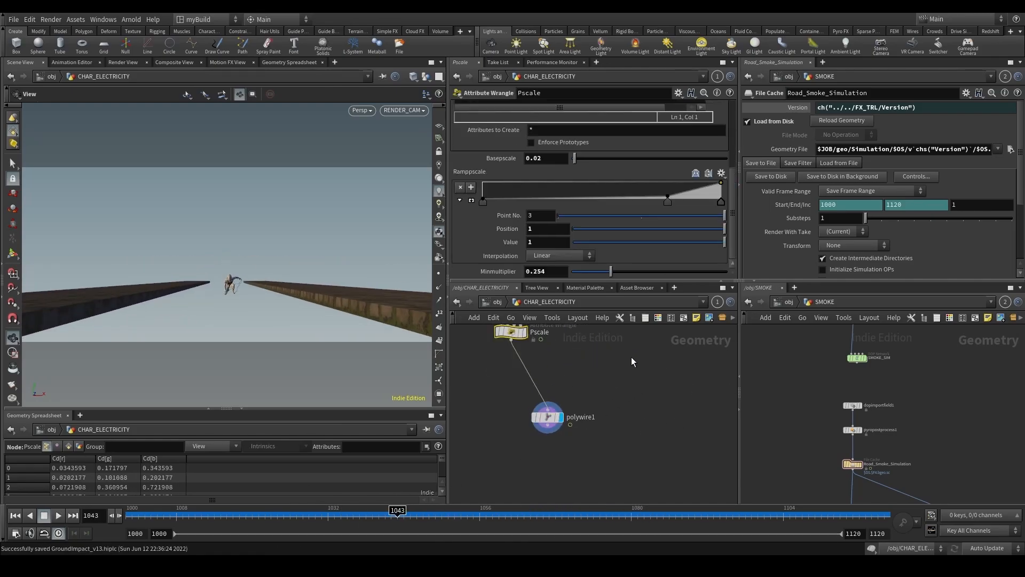
scroll(507, 273, "up", 3)
scroll(534, 235, "down", 2)
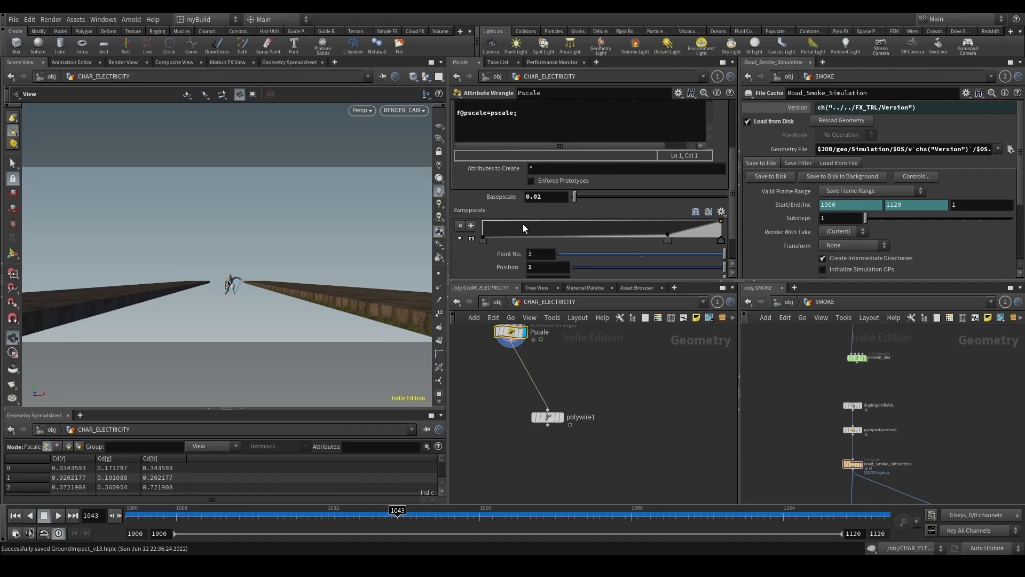
left_click(472, 239)
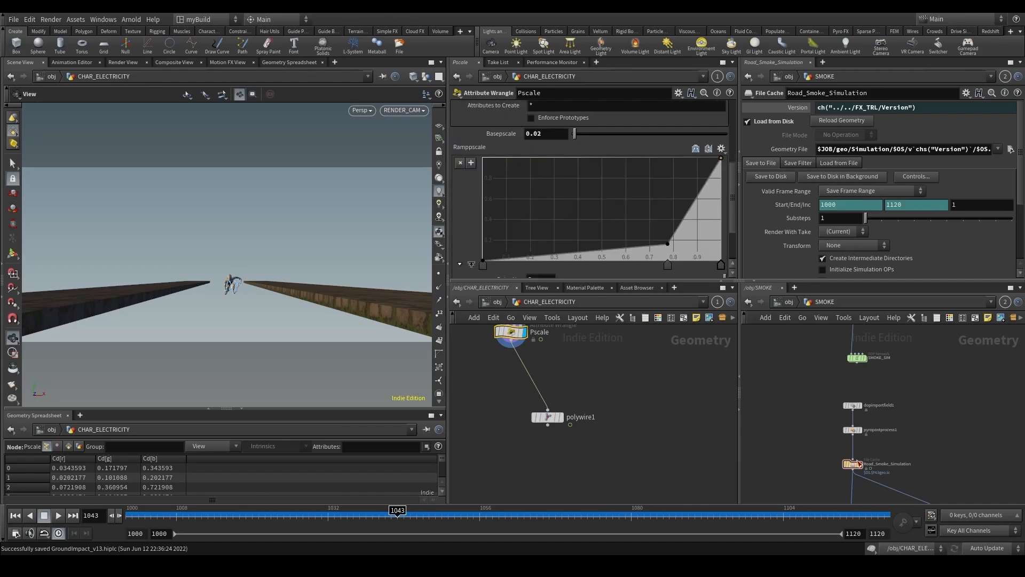
Move polywire1 aside to the right and add an Attribute Wrangle node below Pscale.
left_click_drag(547, 417, 687, 414)
key("Tab")
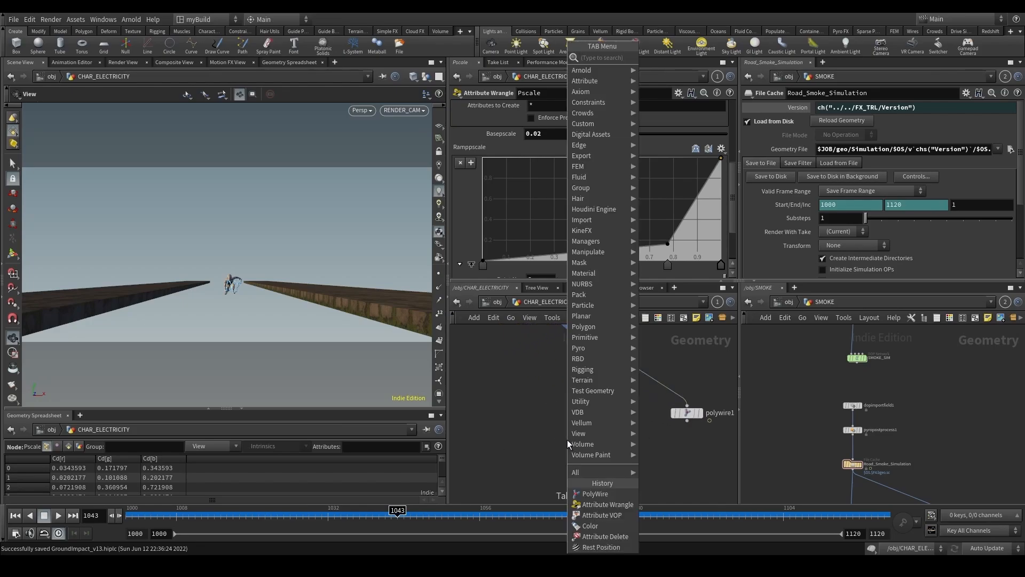
type("attribw")
key("Return")
left_click(567, 440)
Connect Pscale's output to the new wrangle's first input and display the wrangle's result.
scroll(575, 394, "up", 1)
middle_click_drag(579, 375, 568, 419)
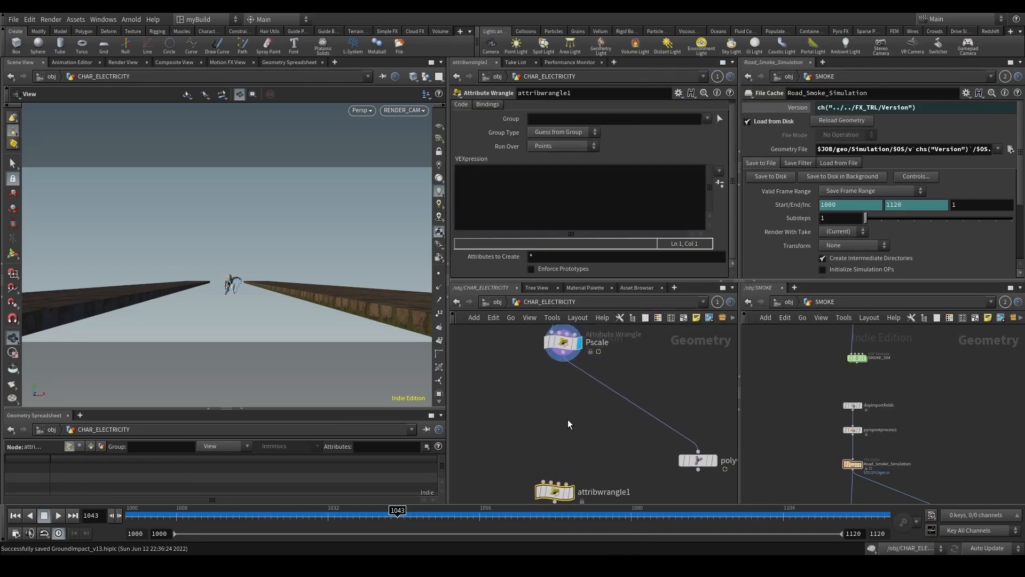
left_click(564, 352)
middle_click_drag(534, 459, 522, 376)
left_click(531, 396)
left_click(557, 407)
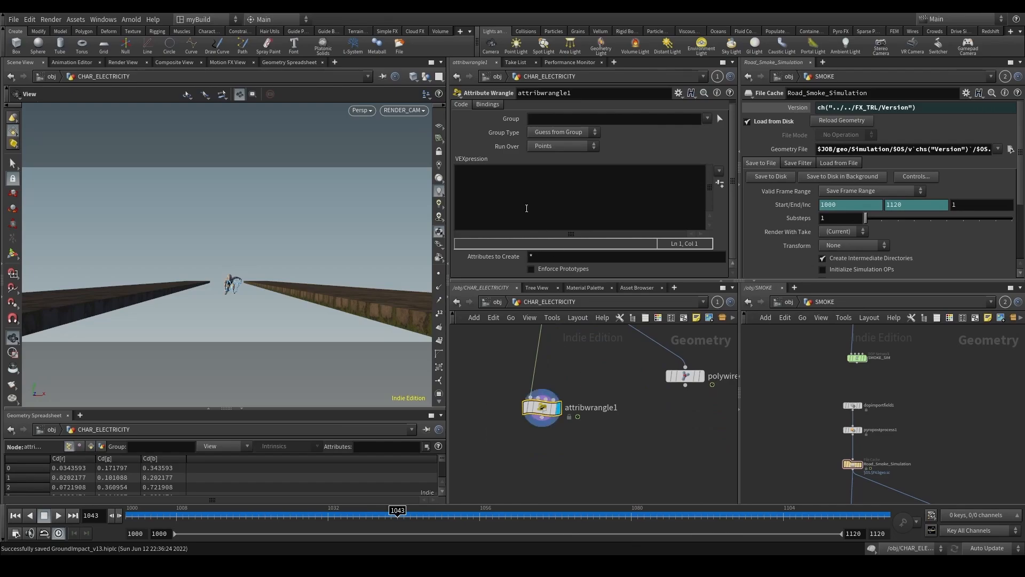
Enter v@v=set(0,0,0); as the new wrangle's VEXpression and inspect the electricity up close and through RENDER_CAM.
left_click(527, 209)
type("v@v=set(0,1")
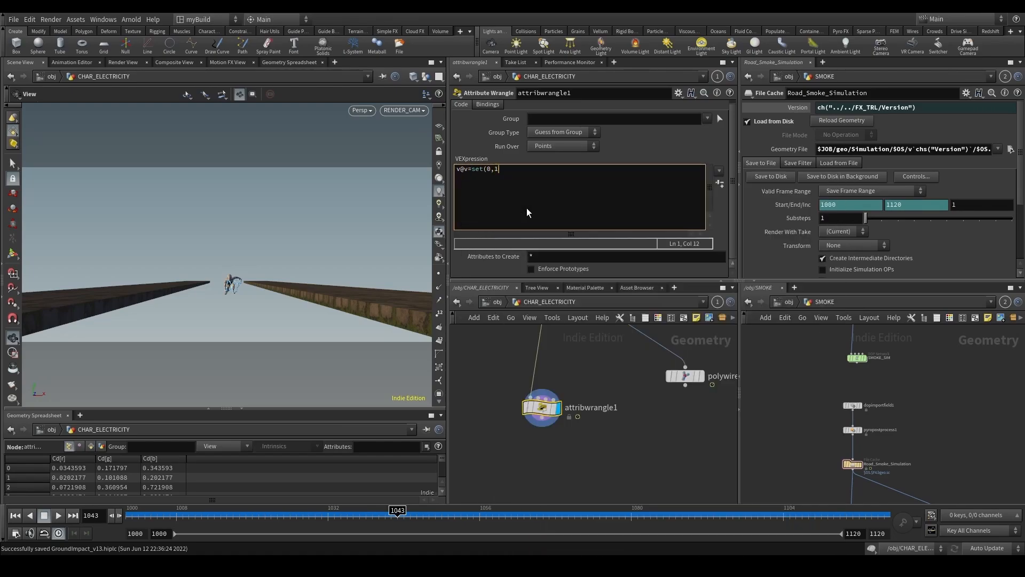
key("BackSpace")
type("0,0);")
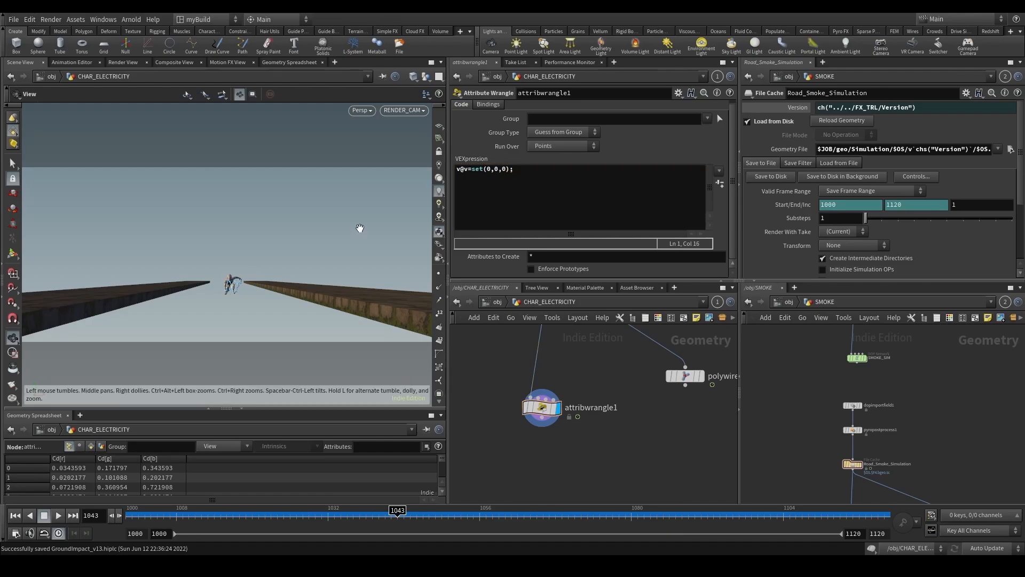
scroll(233, 297, "up", 8)
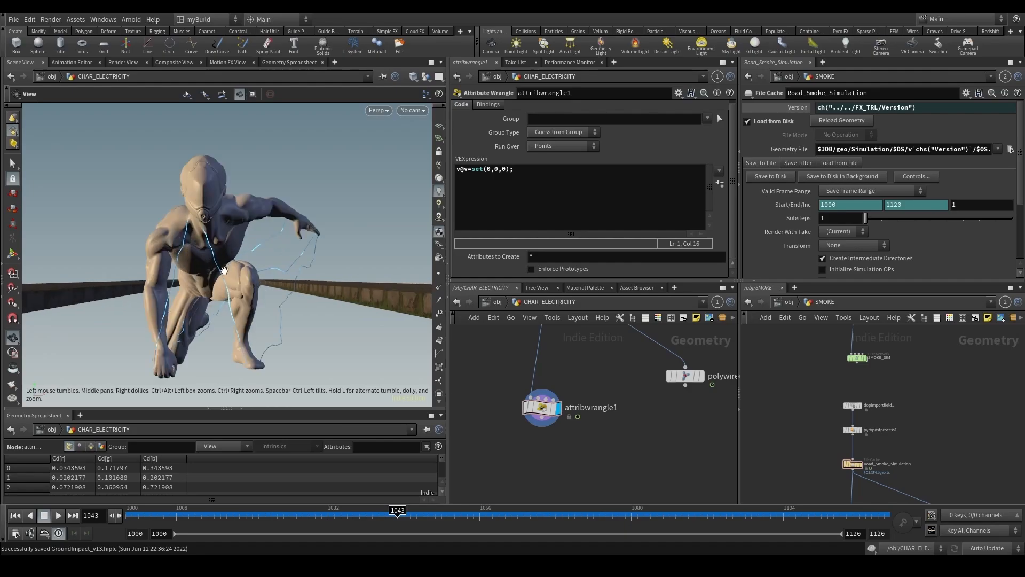
left_click_drag(234, 297, 298, 264)
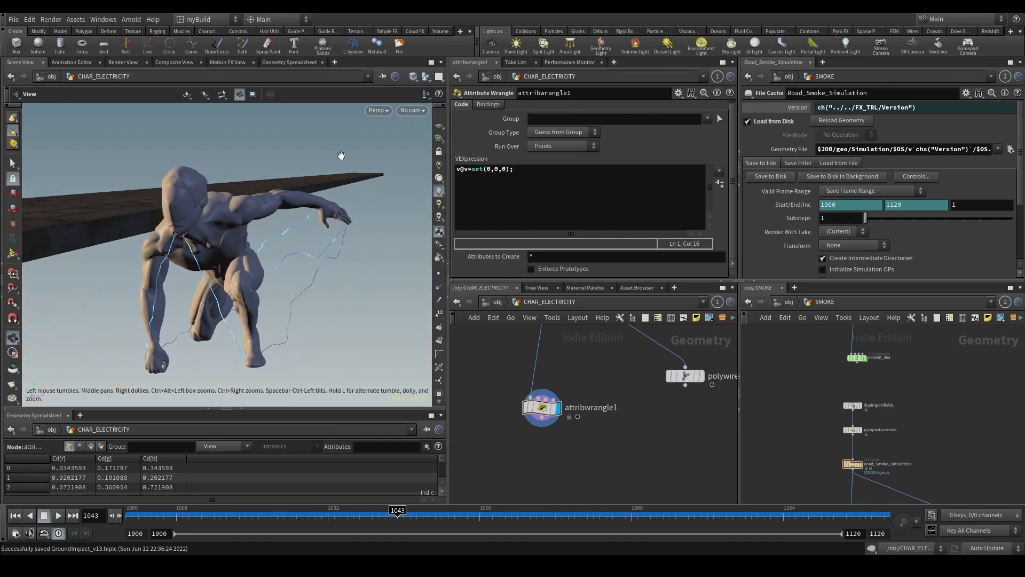
left_click(414, 112)
left_click(430, 162)
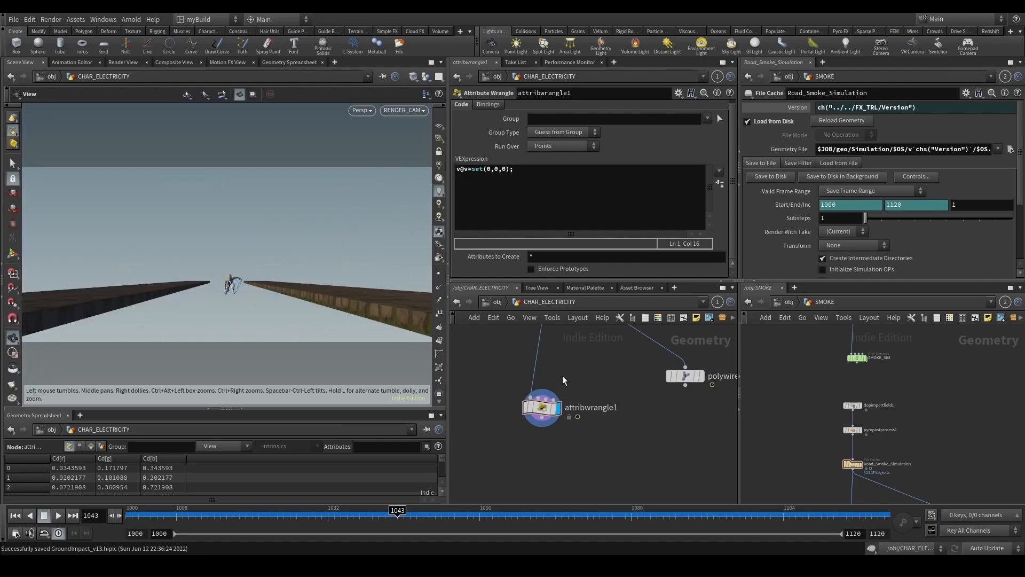
Rename the new wrangle node Set_Vel_0.
double_click(590, 407)
type("Set_Val_0")
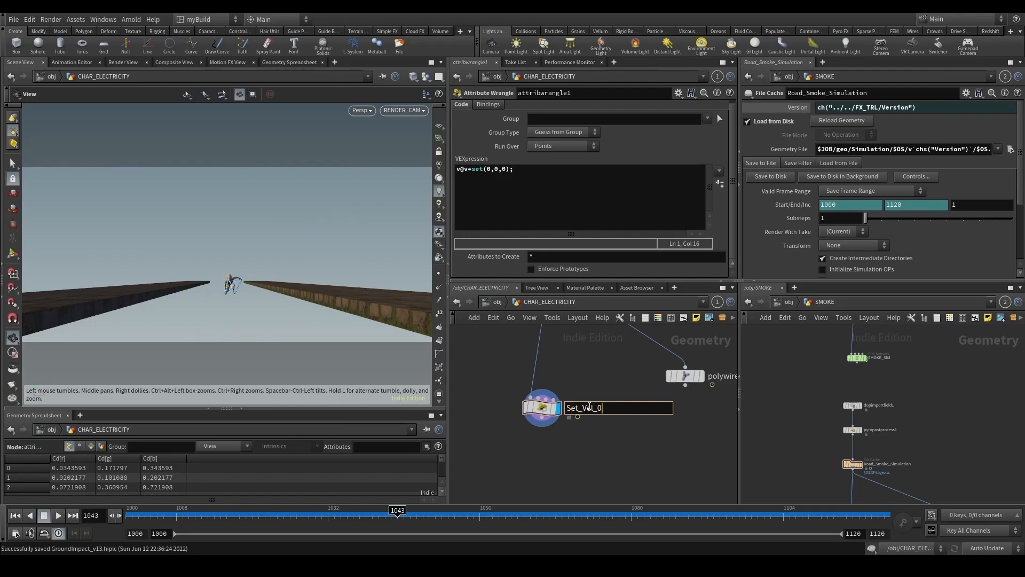
key("Return")
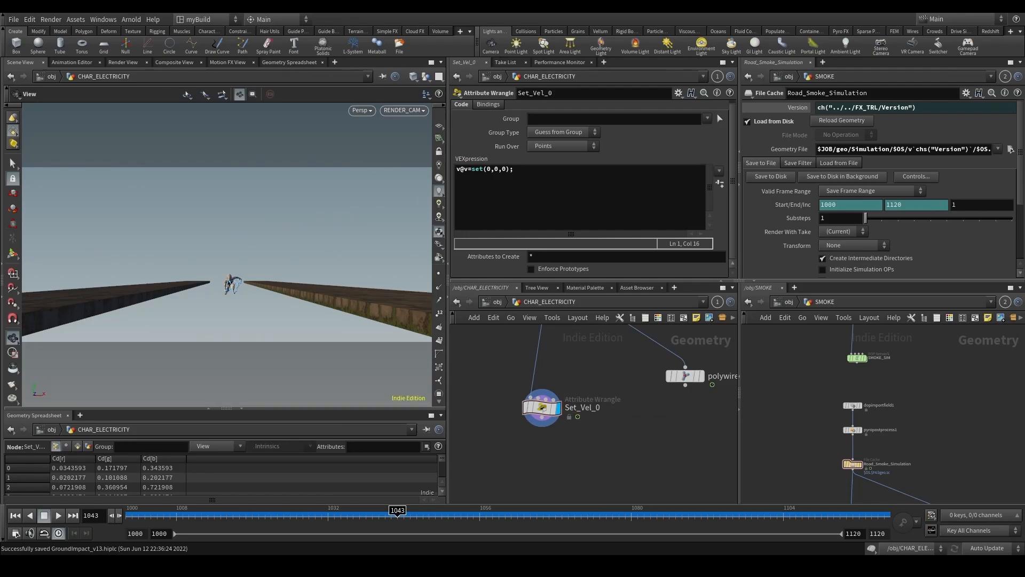
Add a Null node below Set_Vel_0 and connect the wrangle's output to it.
key("Tab")
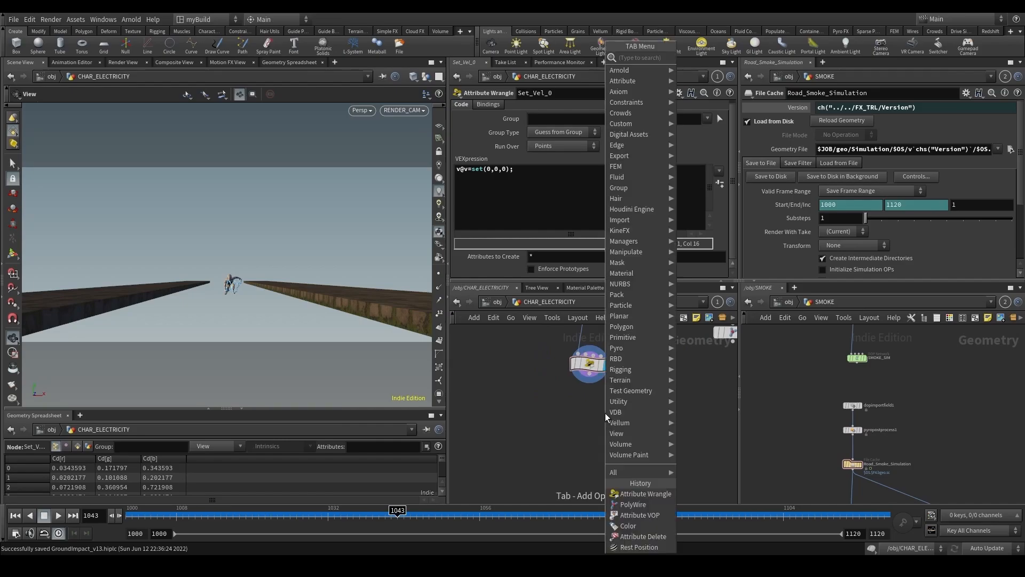
type("nu")
key("Return")
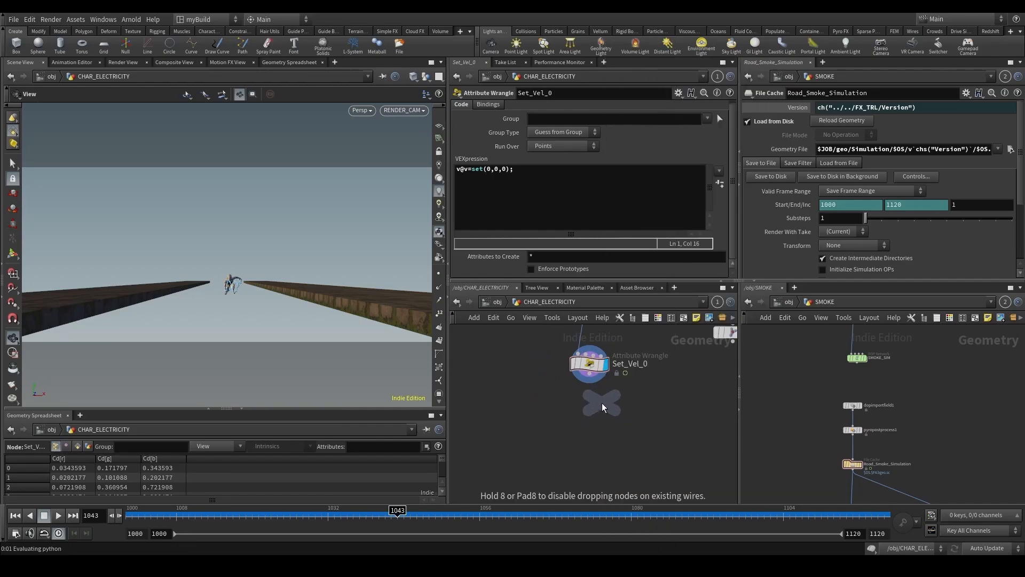
left_click(604, 402)
left_click(590, 374)
left_click(604, 390)
left_click_drag(604, 402, 594, 443)
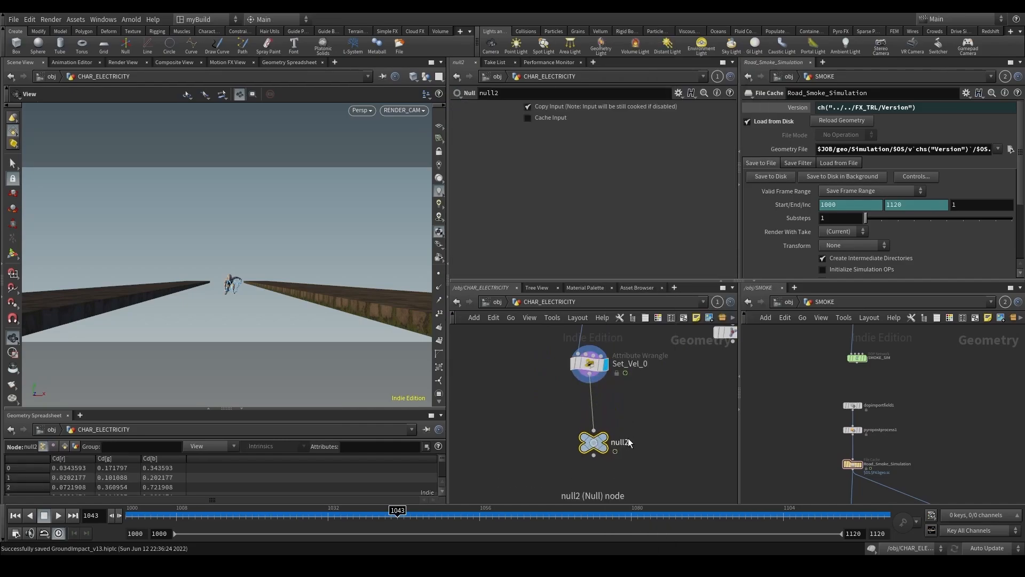
Rename the new Null node OUT.
double_click(626, 442)
type("OUT")
key("Return")
scroll(700, 435, "down", 3)
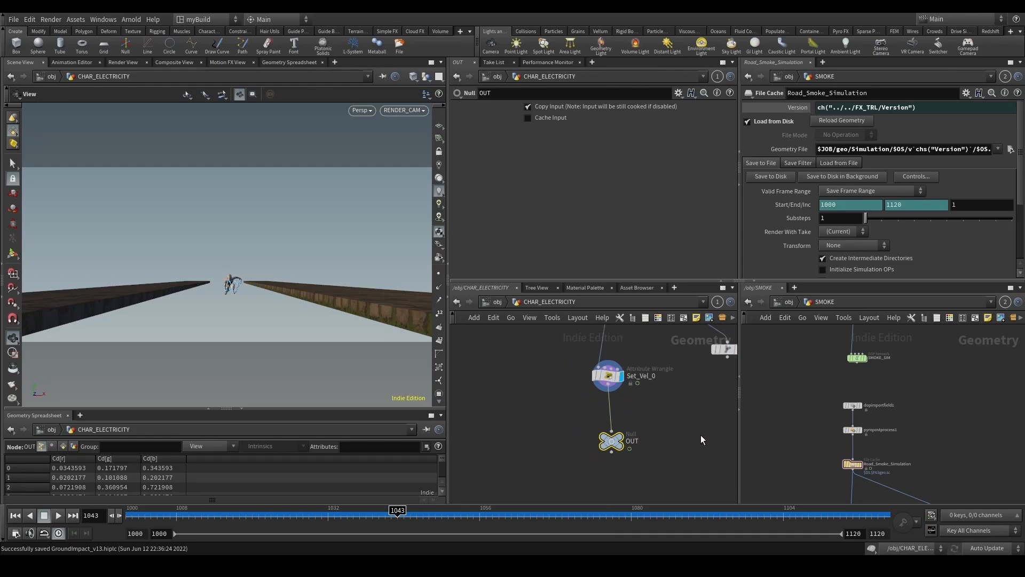
Save the scene and set the update mode to Manual.
left_click(676, 419)
scroll(678, 418, "down", 2)
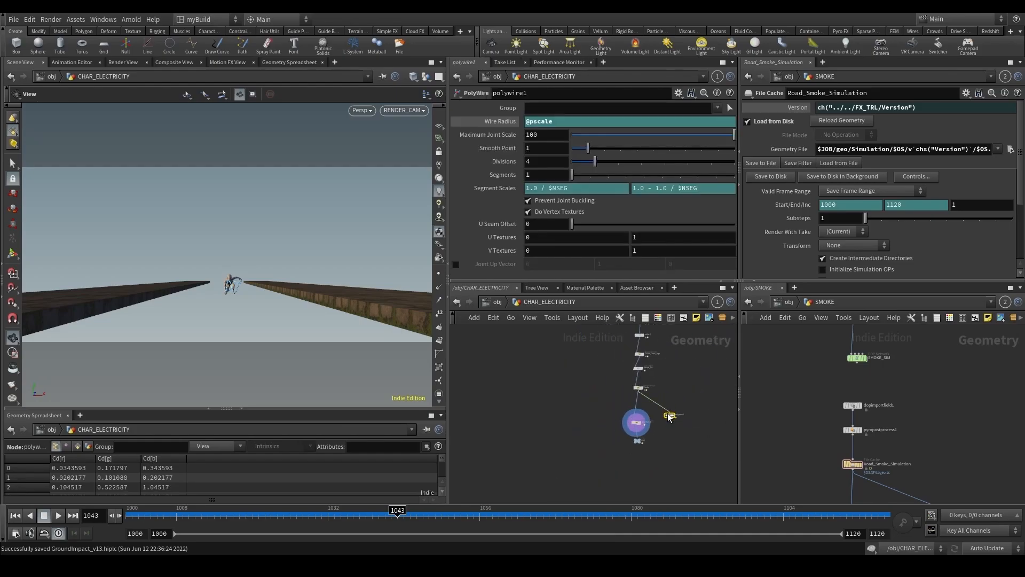
middle_click_drag(655, 404, 652, 425)
scroll(652, 424, "down", 5)
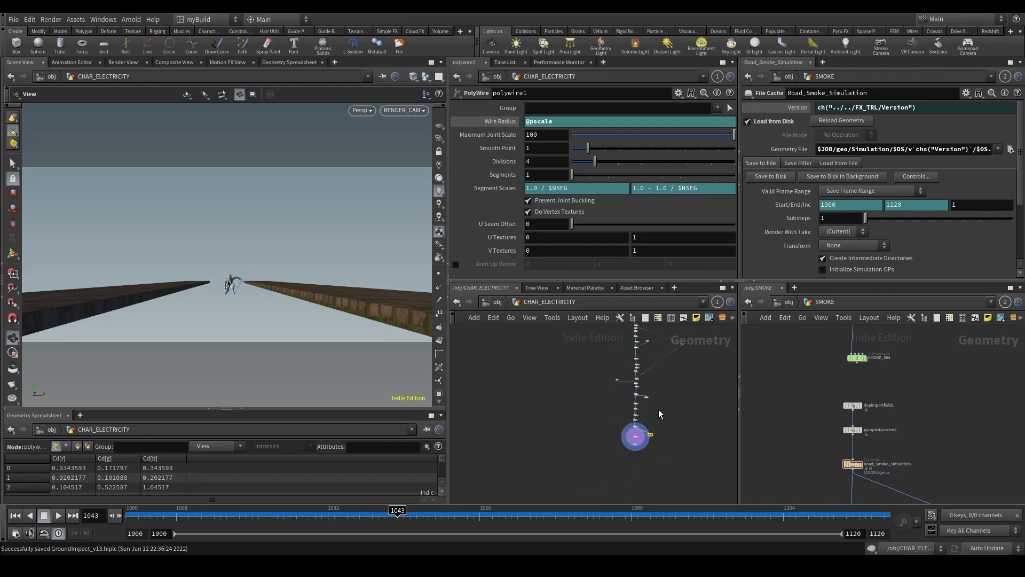
middle_click_drag(645, 368, 603, 416)
key("ctrl+s")
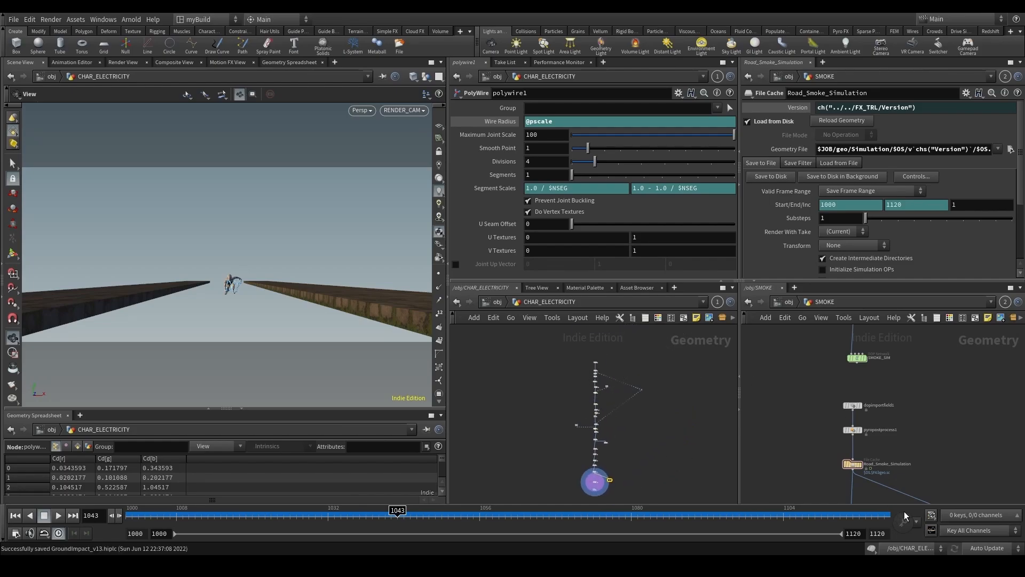
left_click(985, 546)
left_click(989, 535)
Go to the out network and duplicate the Shockwave Arnold render node beside the original.
left_click(789, 302)
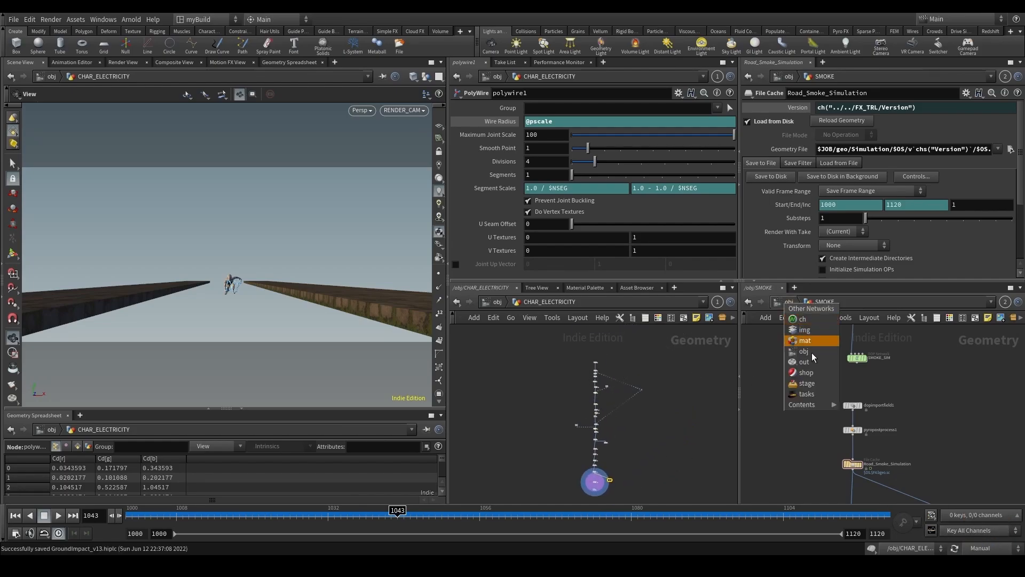
left_click(817, 362)
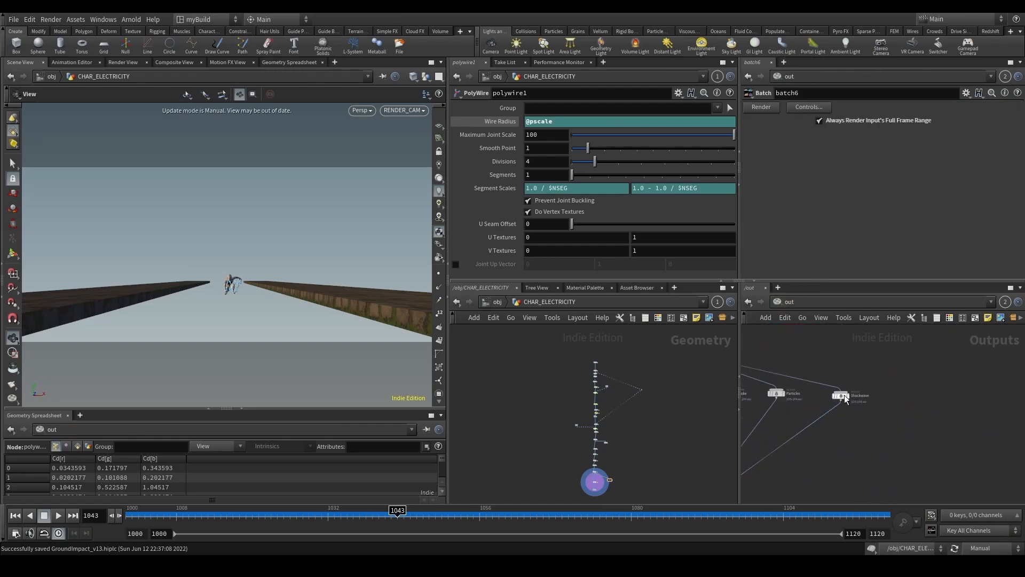
left_click_drag(844, 395, 941, 396, "alt")
scroll(797, 241, "down", 2)
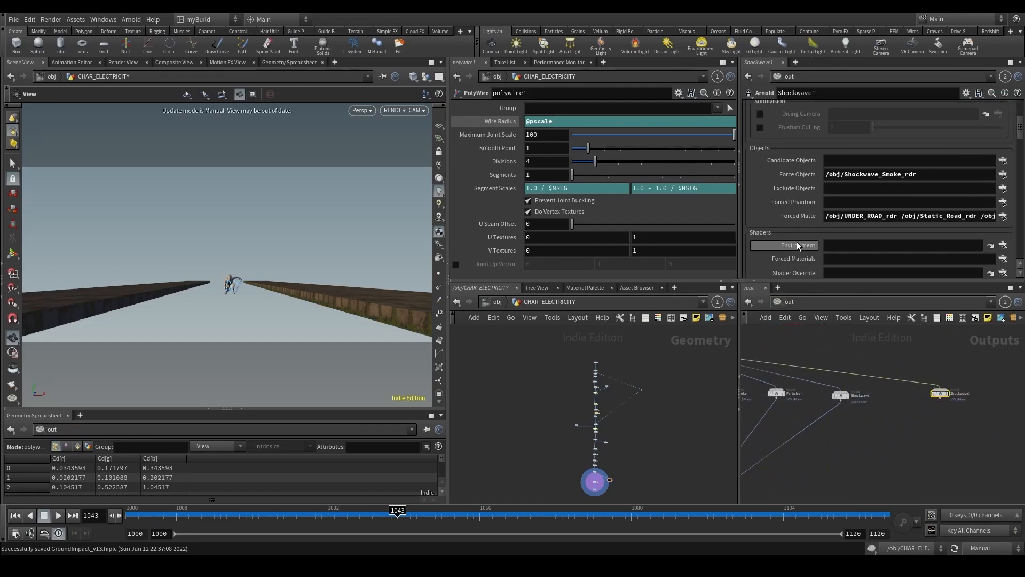
scroll(797, 243, "down", 2)
left_click(850, 258)
key("BackSpace")
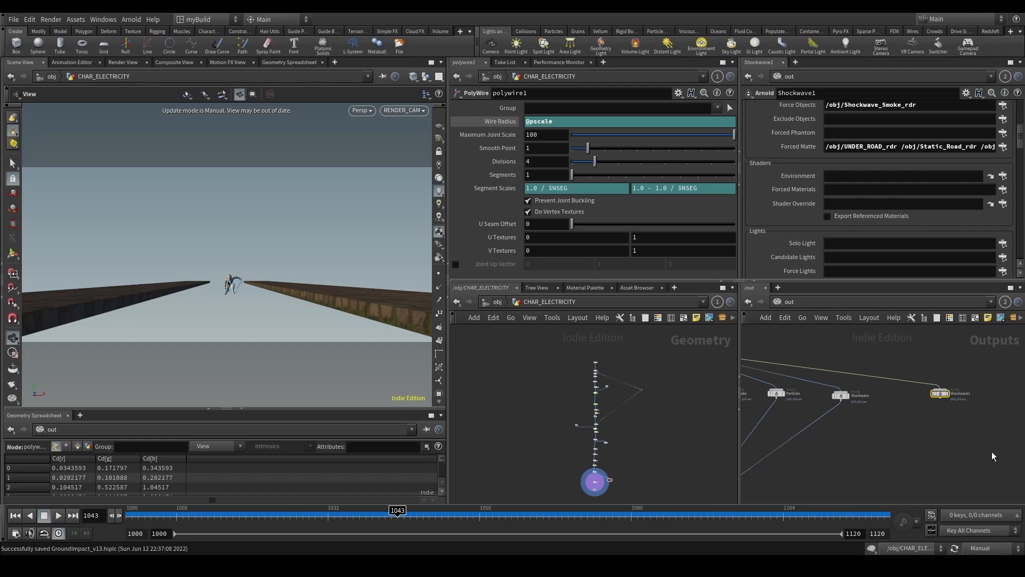
Rename the duplicated Arnold render node CHAR_ELECTRICITY.
scroll(947, 407, "up", 2)
double_click(961, 389)
middle_click_drag(960, 395, 843, 383)
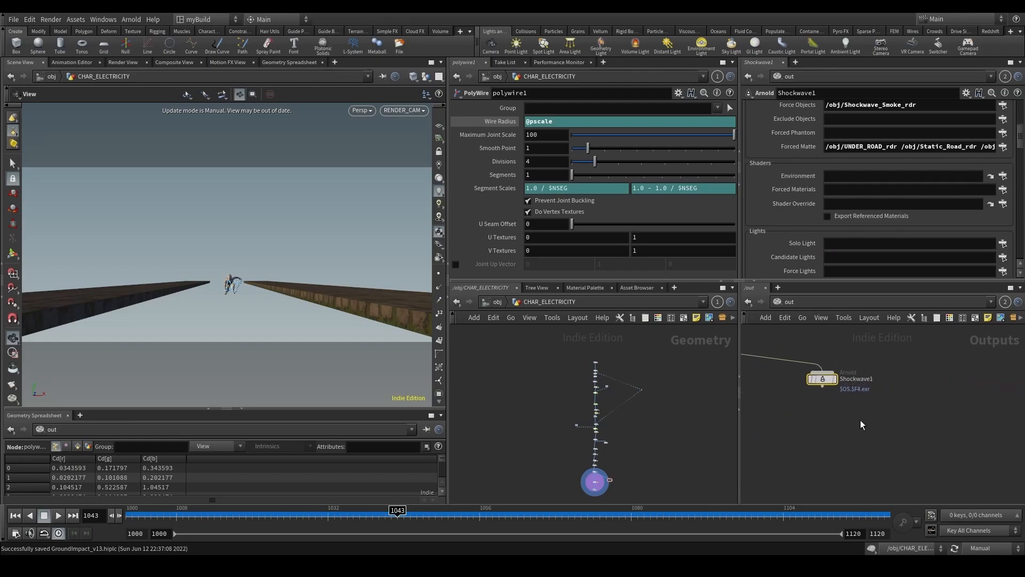
type("Cha")
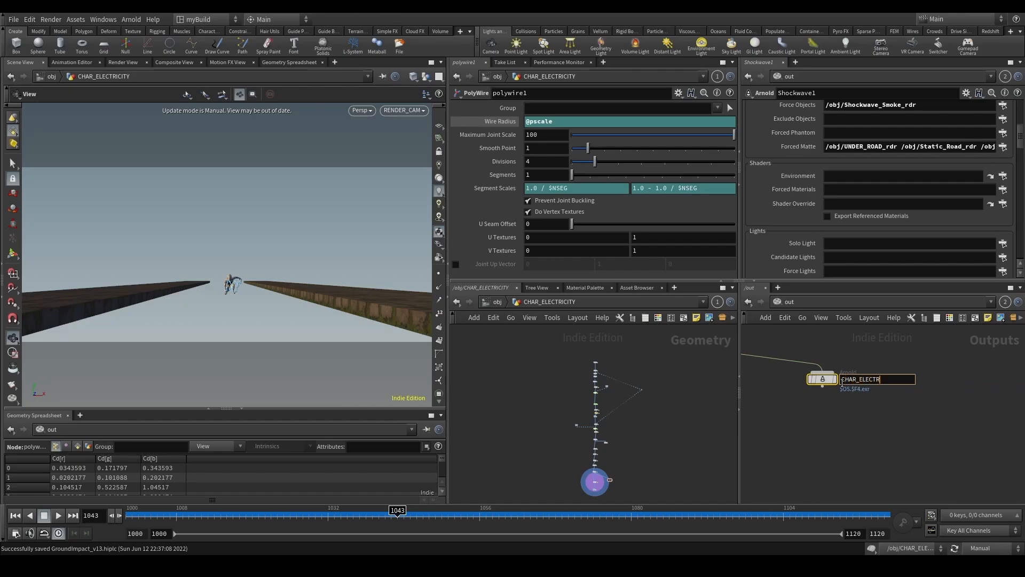
type("R_ELECTRICITY")
key("Return")
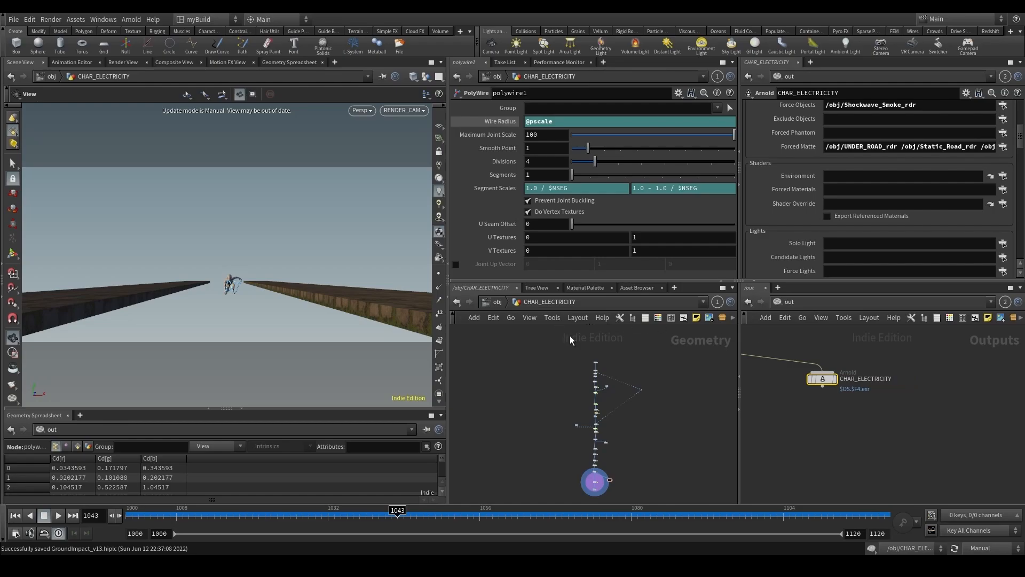
Return to the object level and enlarge the green network box holding the render geometry nodes.
left_click(787, 302)
left_click(788, 354)
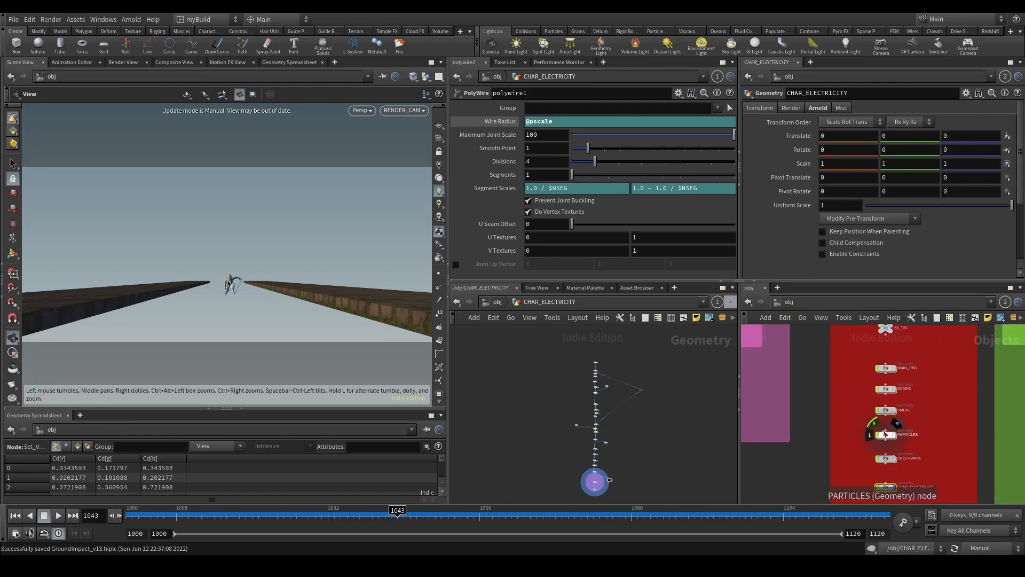
scroll(907, 431, "up", 5)
middle_click_drag(943, 457, 935, 437)
scroll(892, 462, "down", 3)
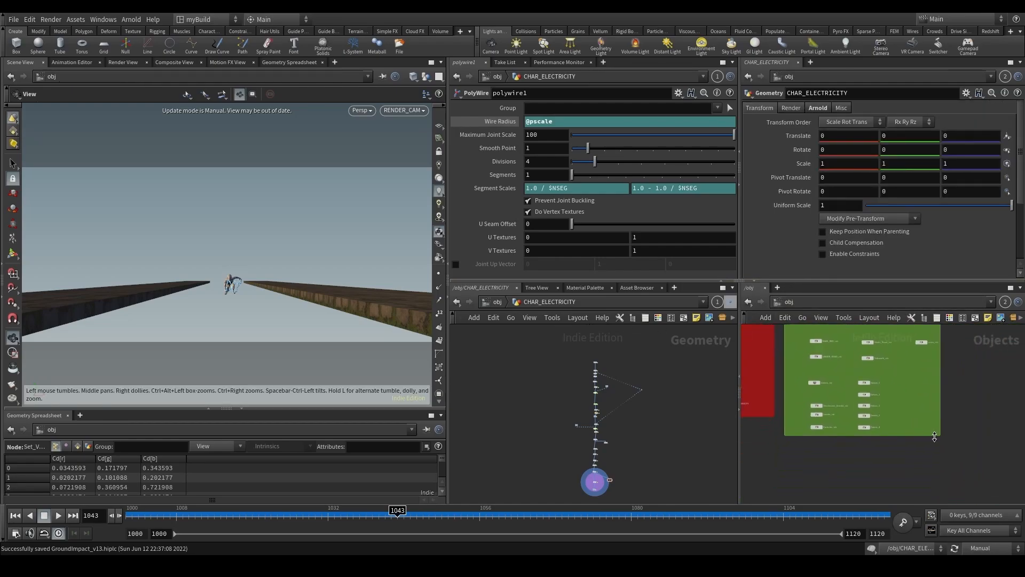
left_click_drag(942, 438, 963, 474)
Duplicate the MAIN_RBD_rdr geometry node and place the copy in the free lower area of the green network box.
scroll(818, 412, "up", 3)
middle_click_drag(845, 352, 846, 396)
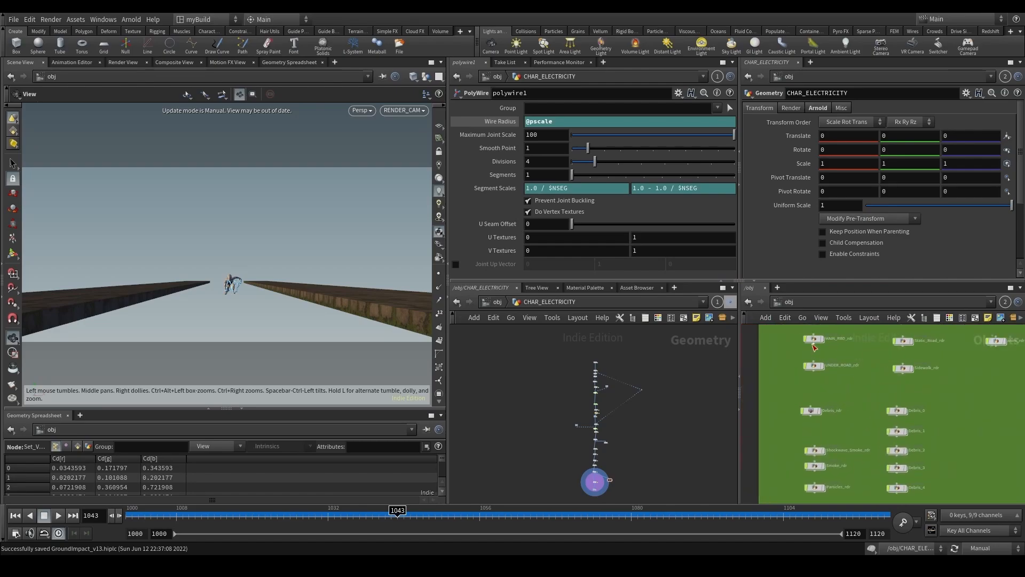
scroll(815, 347, "down", 1)
left_click_drag(814, 340, 817, 484, "alt")
scroll(858, 474, "up", 1)
middle_click_drag(858, 473, 874, 382)
left_click_drag(824, 389, 825, 430)
Rename the copy CHAR_ELECTRICITY_rdr and set Object 1 of its Object Merge to ../../CHAR_ELECTRICITY/OUT.
left_click(848, 428)
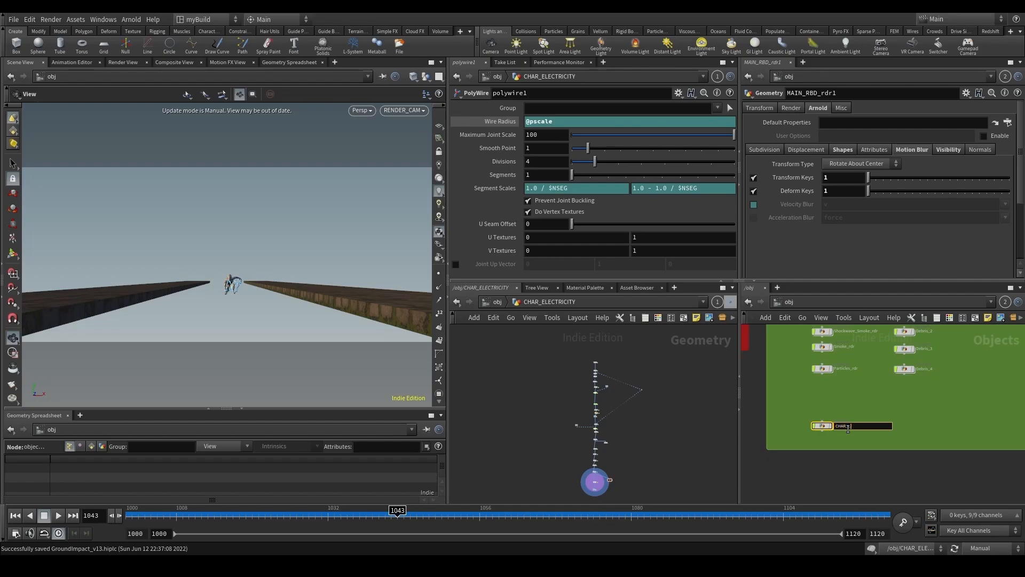
type("CHAR_ELECTRICITY_rdr")
key("Return")
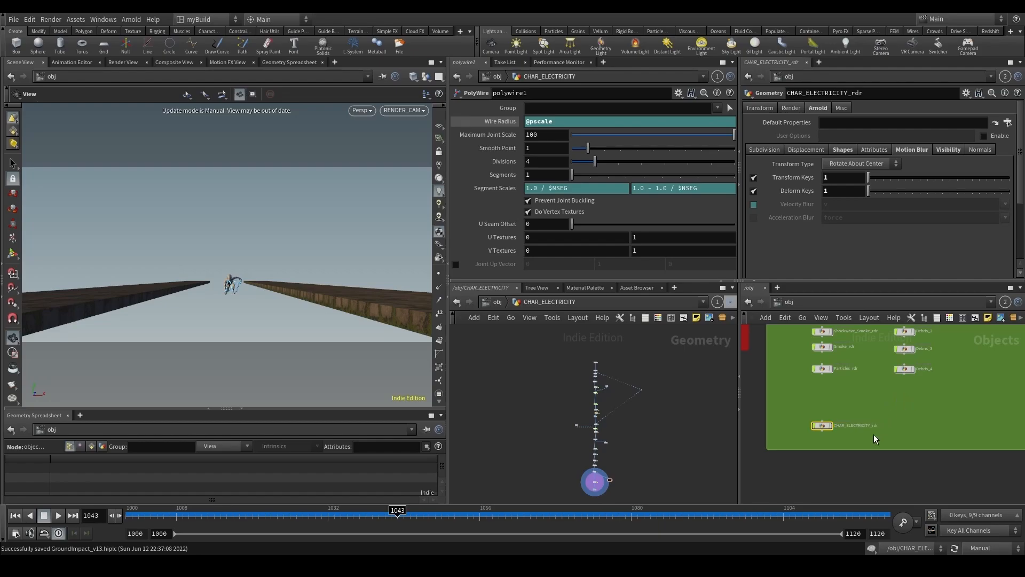
double_click(822, 426)
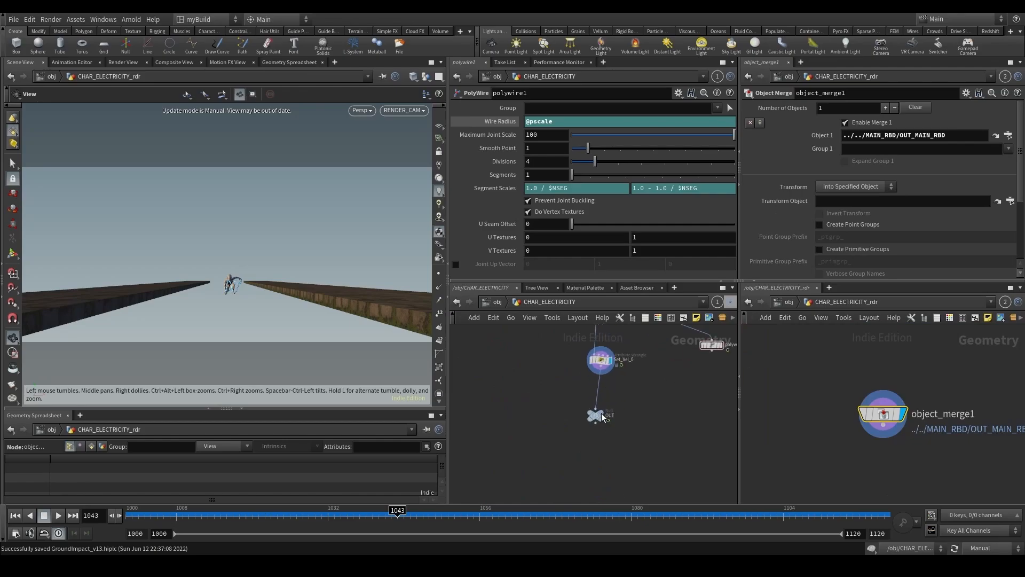
left_click_drag(602, 412, 855, 136)
Set Force Objects of the CHAR_ELECTRICITY render node to /obj/CHAR_ELECTRICITY_rdr and clear its Forced Matte entry.
left_click(494, 302)
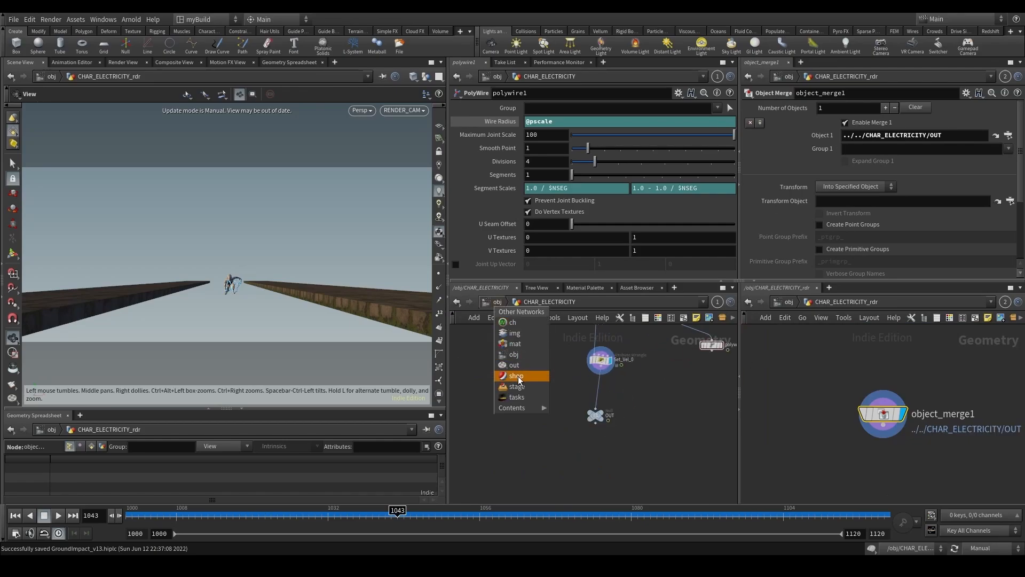
left_click(518, 374)
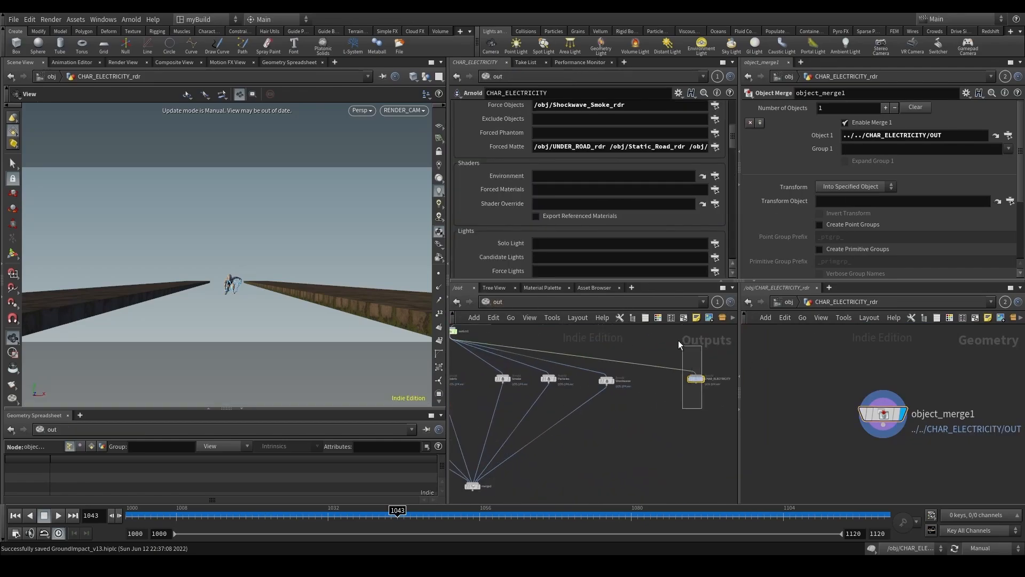
left_click(794, 307)
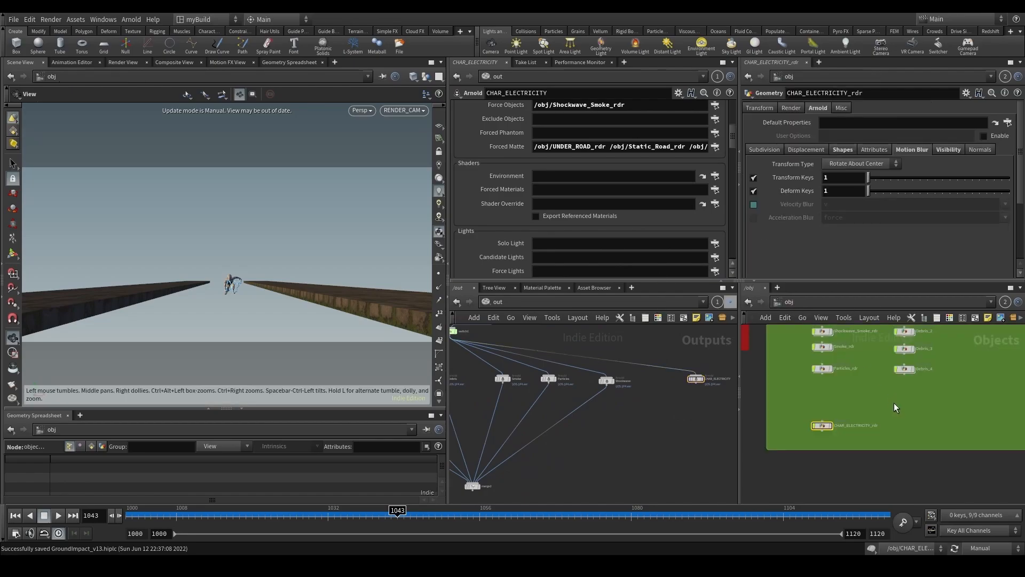
left_click_drag(823, 426, 622, 110)
triple_click(569, 149)
key("BackSpace")
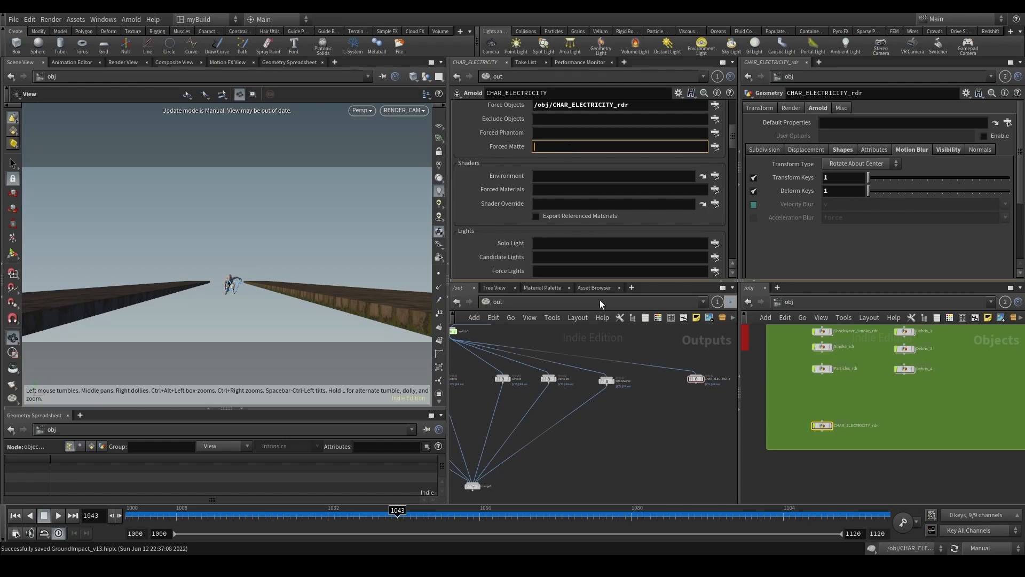
scroll(541, 196, "up", 2)
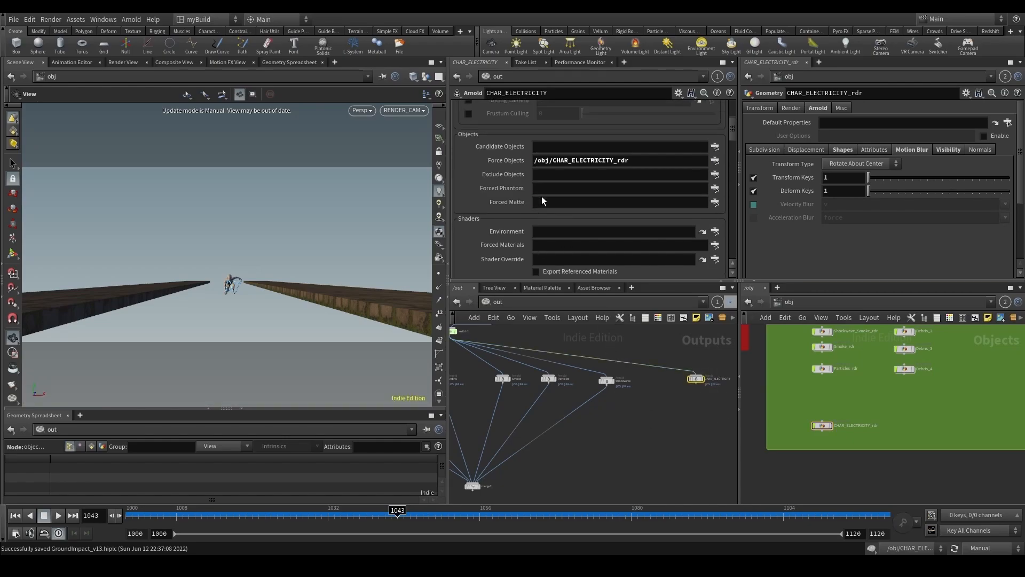
scroll(541, 197, "down", 4)
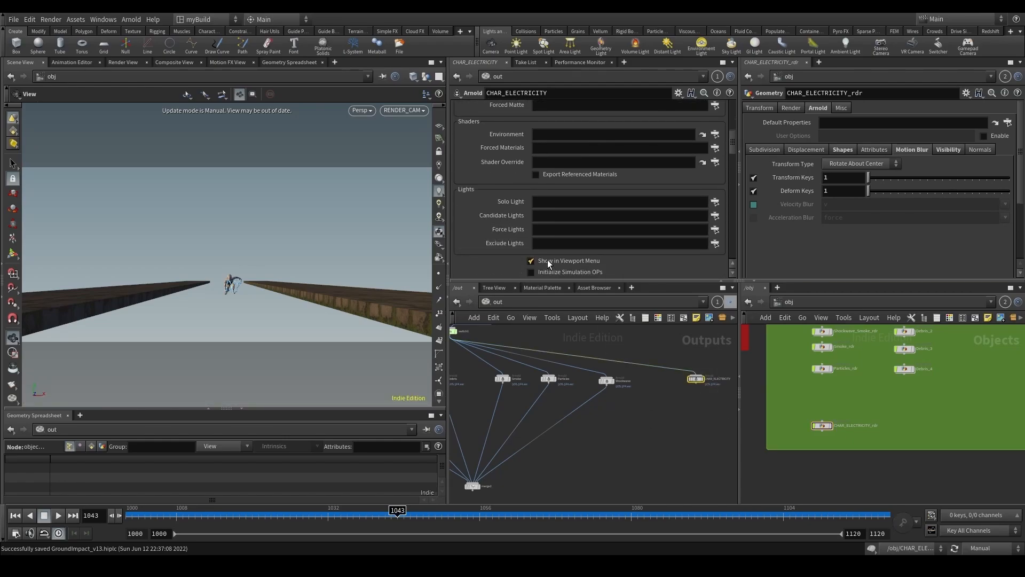
scroll(524, 223, "up", 4)
scroll(521, 214, "up", 2)
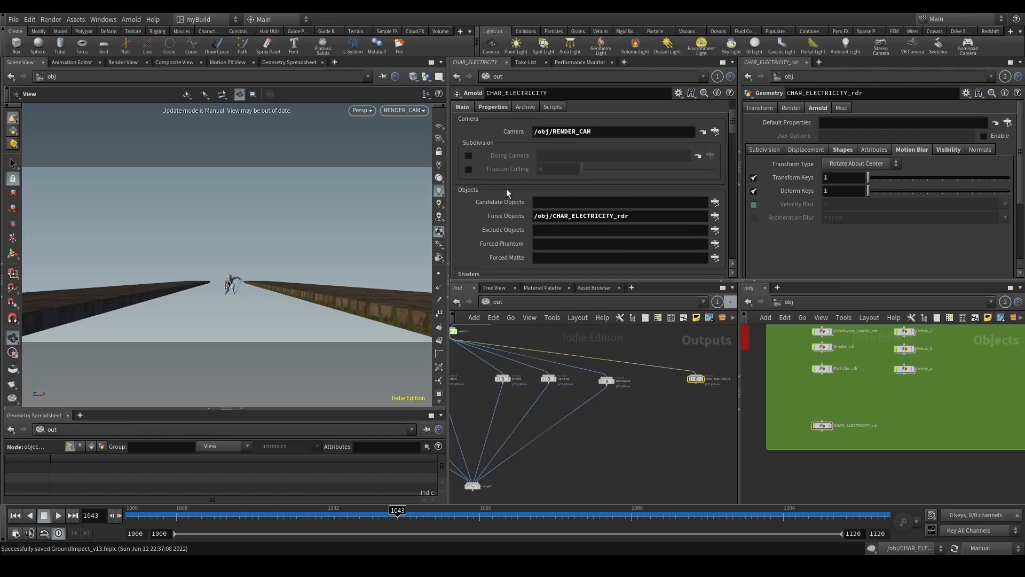
scroll(833, 385, "down", 3)
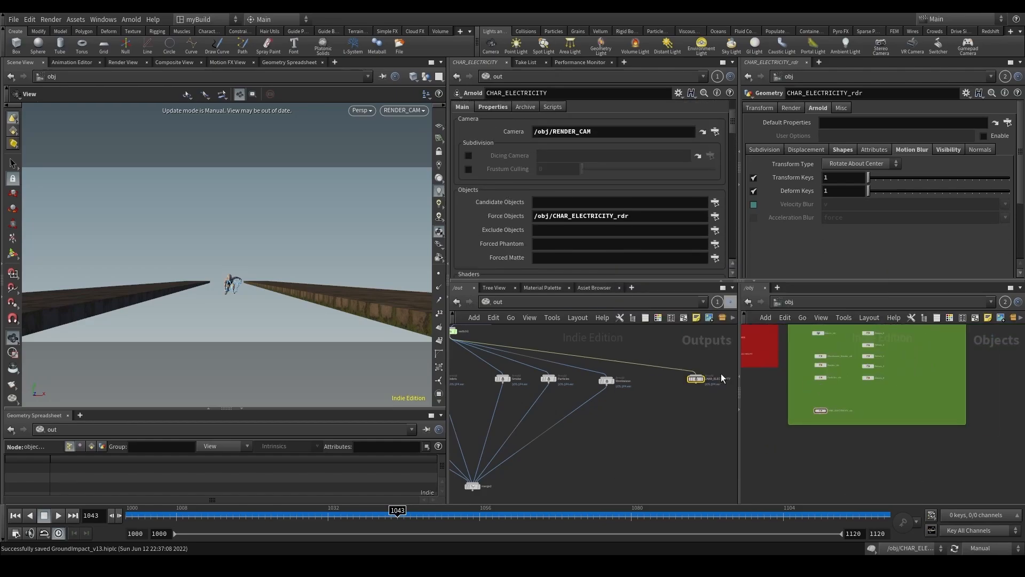
Switch from the out network to the object level and open the SHADERS network.
left_click(497, 304)
left_click(507, 351)
middle_click_drag(685, 376, 552, 378)
scroll(558, 376, "down", 4)
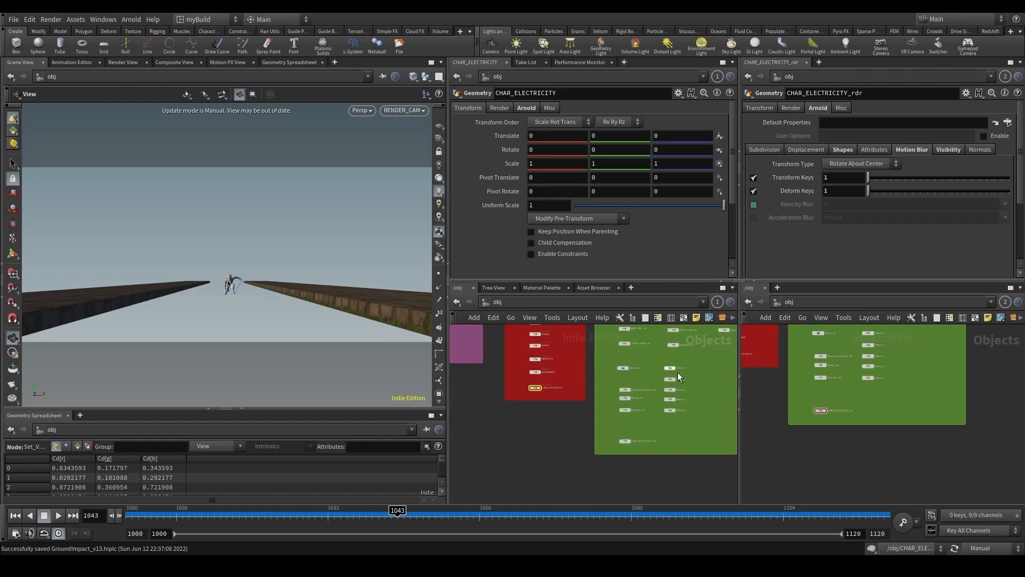
middle_click_drag(642, 367, 638, 486)
scroll(643, 406, "up", 6)
double_click(653, 399)
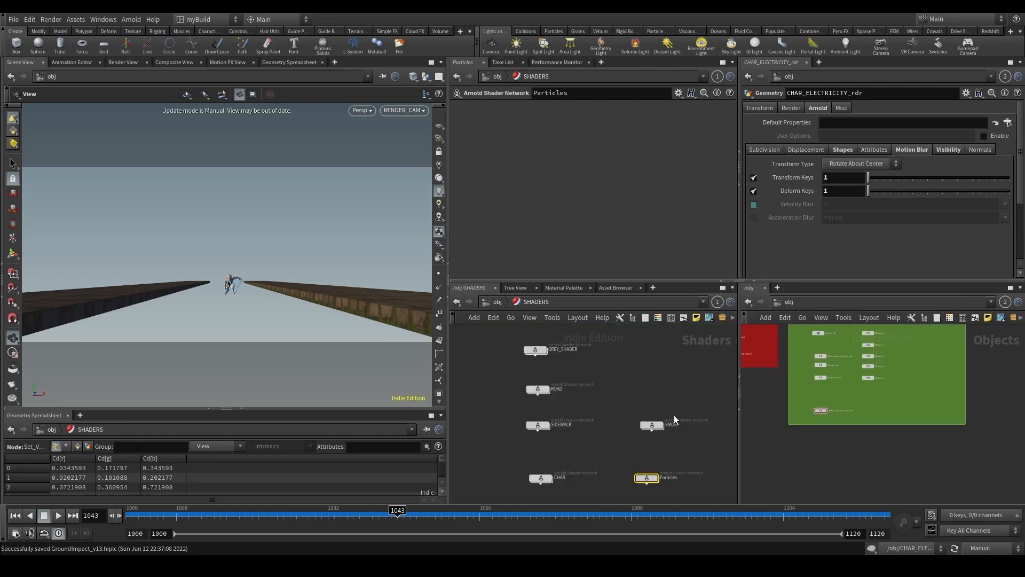
Add an Arnold Shader Network below Particles and name it ELECTICAL_ARCS.
middle_click_drag(674, 415, 645, 353)
key("Tab")
type("arn")
key("Return")
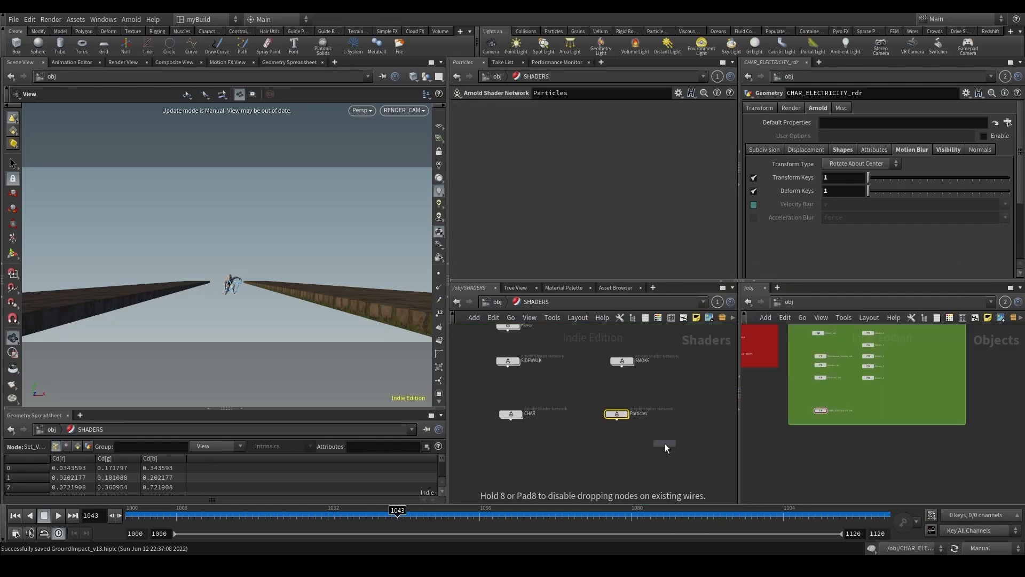
left_click(626, 459)
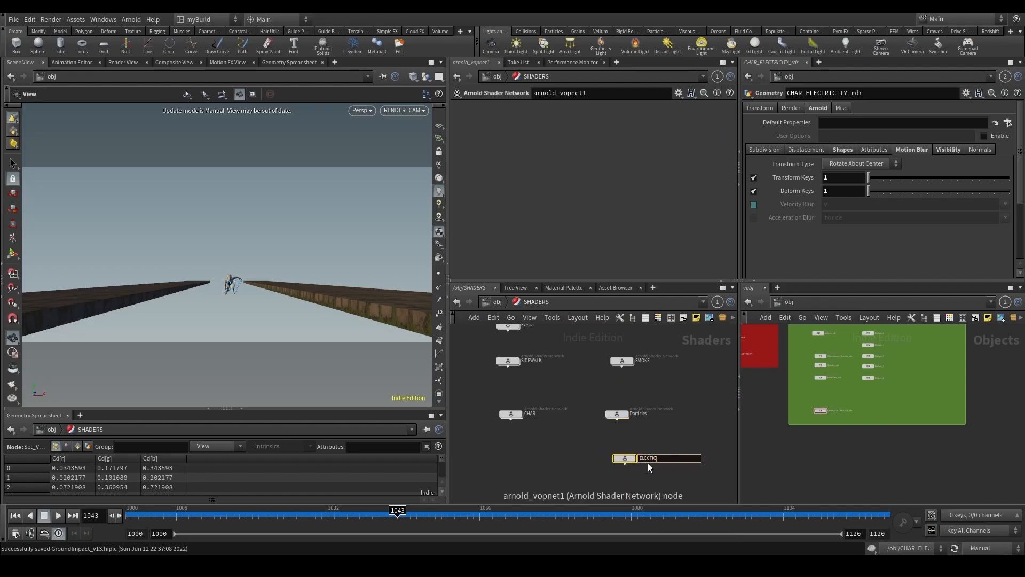
type("ELECTICAL_ARCS")
key("Return")
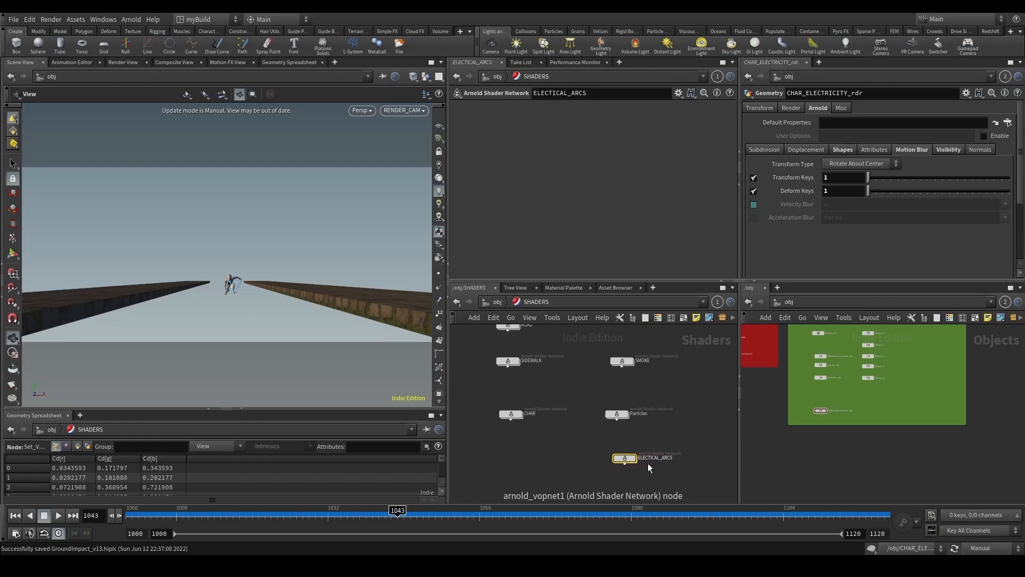
Inside ELECTICAL_ARCS, add a Flat shader and connect its rgb output to the surface input of OUT_material.
scroll(649, 463, "up", 3)
double_click(601, 457)
key("Tab")
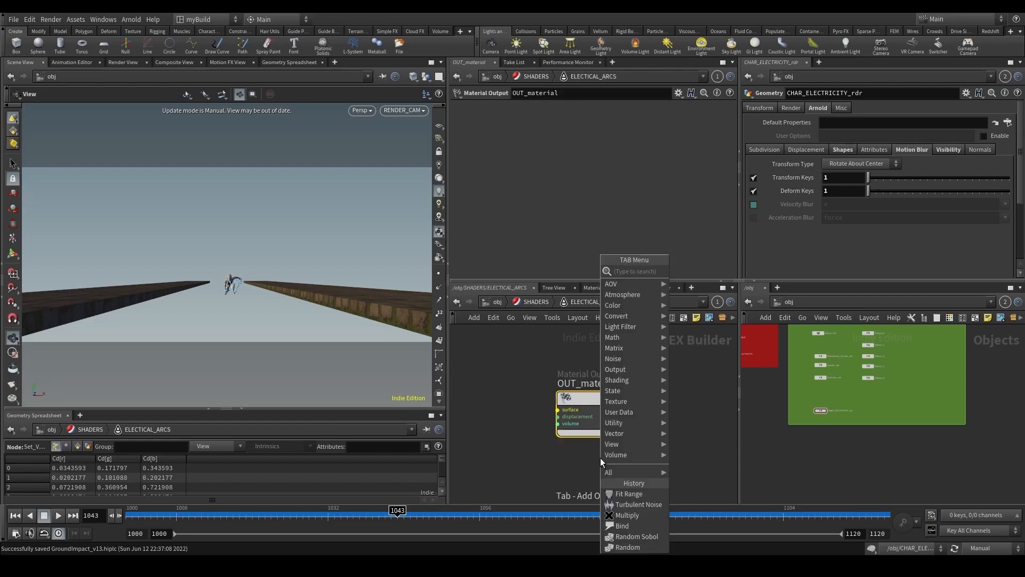
type("flat")
key("Return")
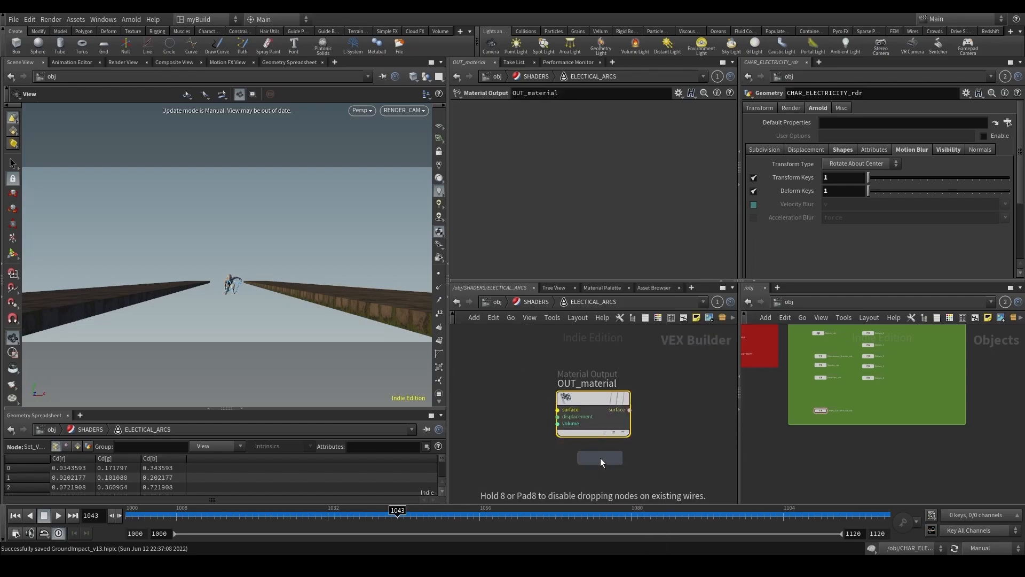
scroll(539, 446, "down", 3)
middle_click_drag(489, 443, 611, 417)
scroll(599, 411, "up", 2)
left_click(614, 399)
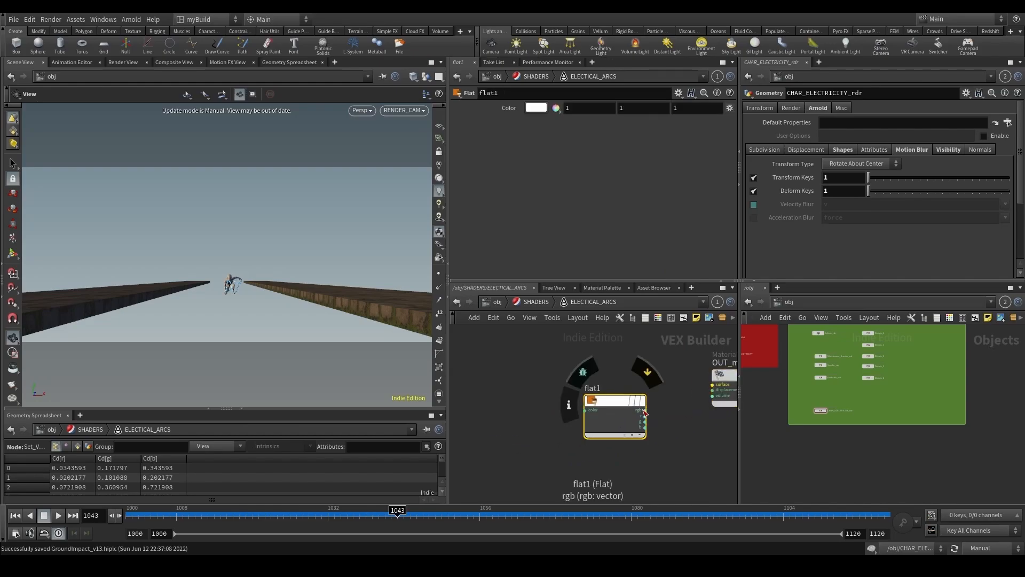
left_click(644, 410)
left_click(712, 384)
Add a User Data RGB node beside the Flat shader and set its Attribute to Cd.
key("Tab")
type("use")
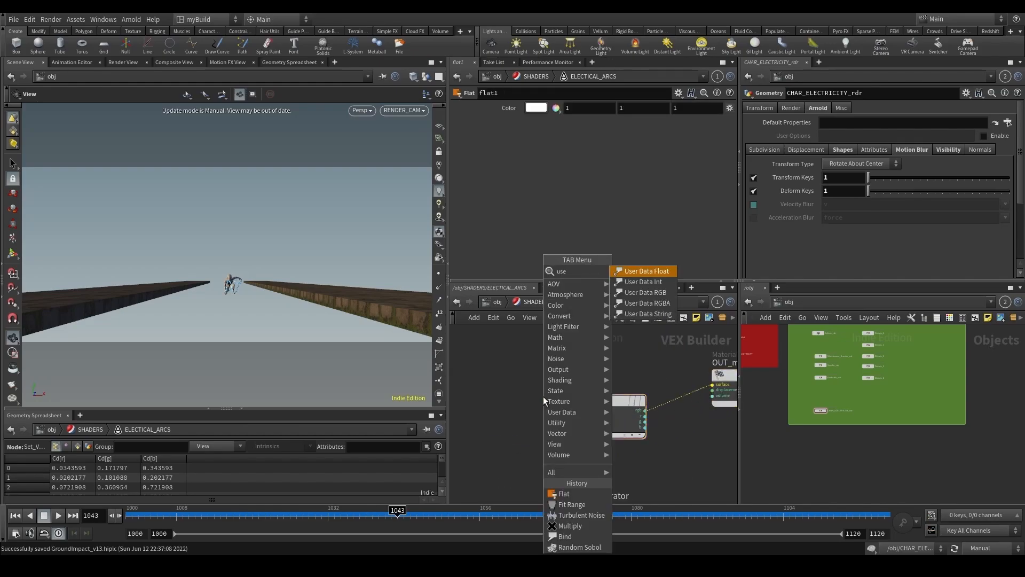
key("Down")
key("Down")
key("Return")
left_click(501, 424)
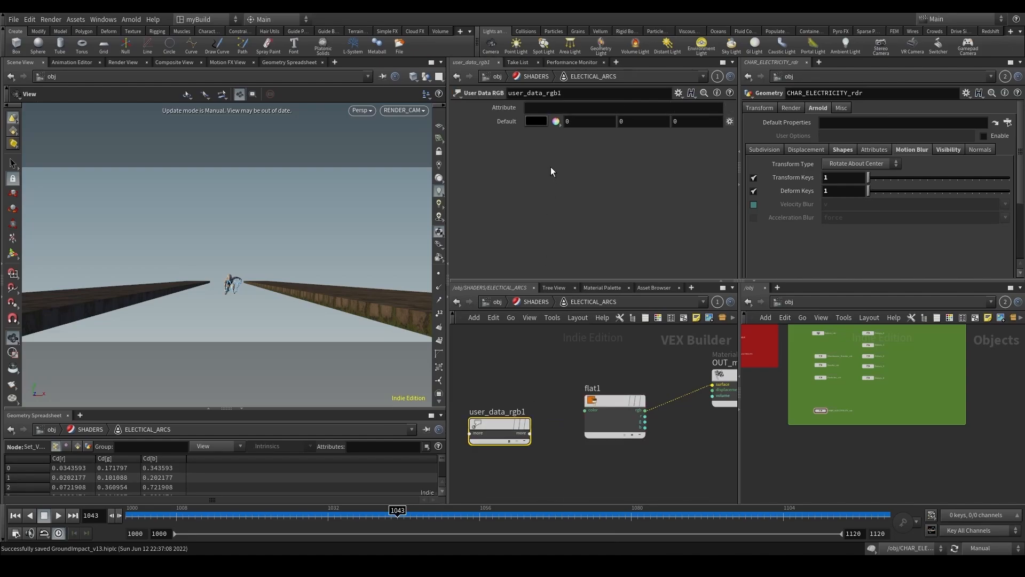
left_click(554, 107)
type("Cd")
key("Return")
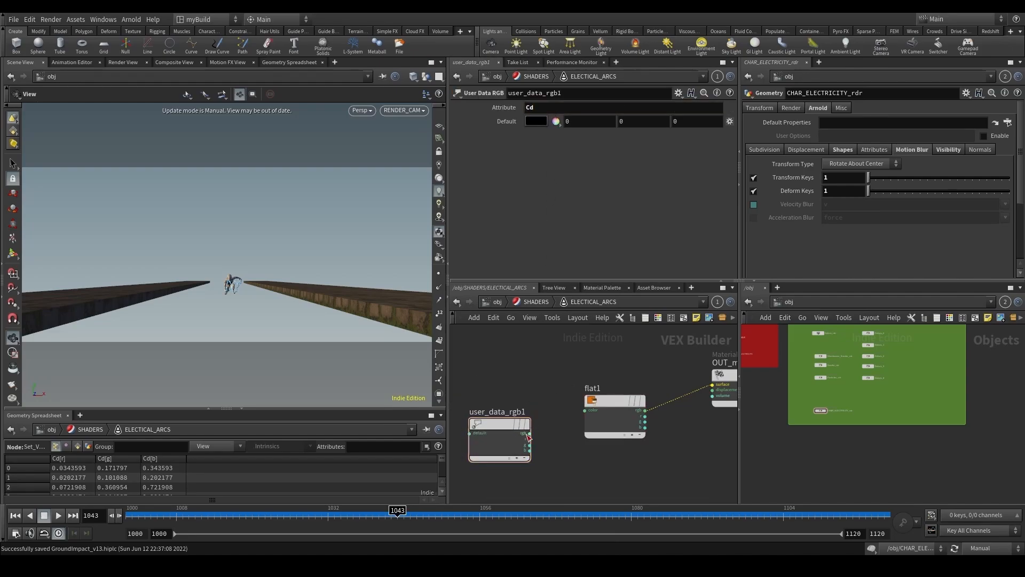
Connect the User Data RGB output to the Flat shader's color input, align the two nodes and save the scene.
left_click(530, 433)
left_click(585, 410)
left_click_drag(504, 417, 510, 394)
key("ctrl+s")
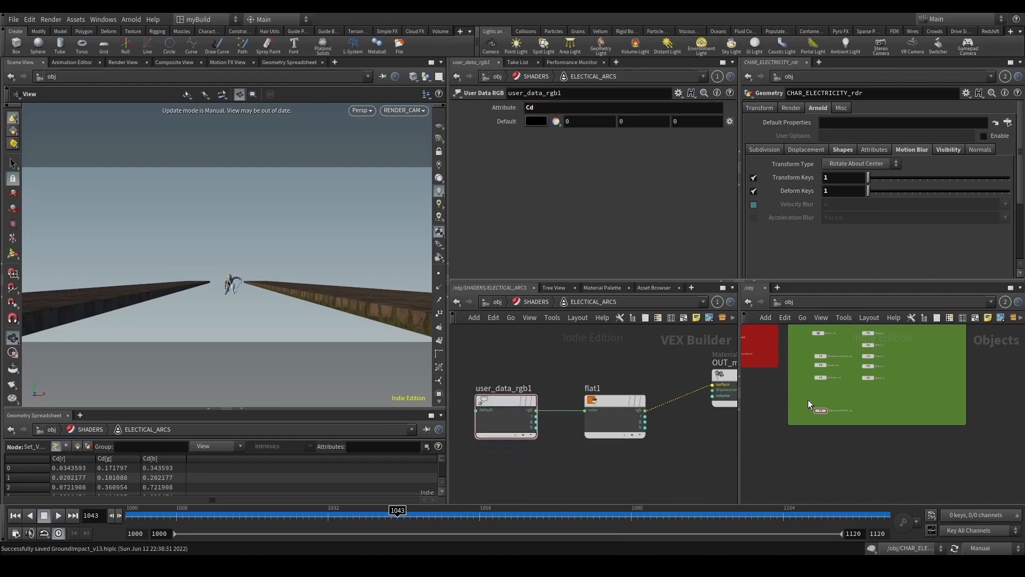
Assign the ELECTICAL_ARCS shader as the Material of CHAR_ELECTRICITY_rdr and save the scene.
key("u")
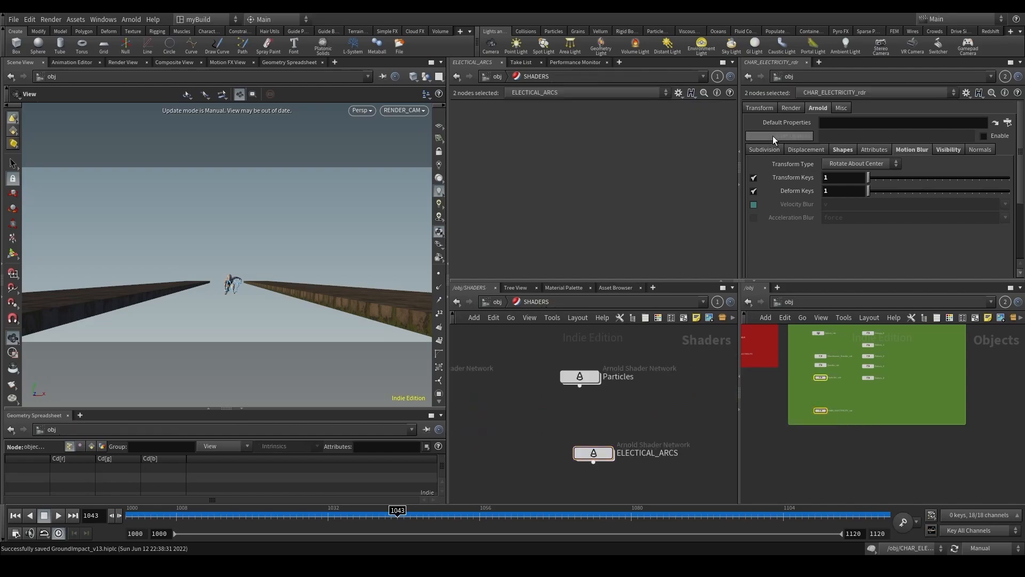
left_click(791, 108)
scroll(821, 419, "up", 3)
left_click_drag(593, 453, 865, 123)
key("ctrl+s")
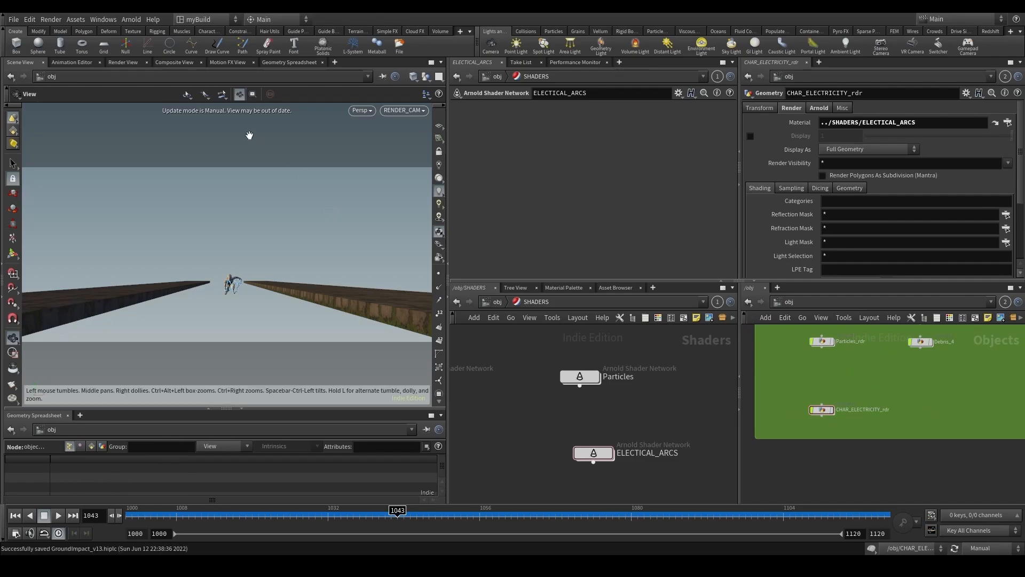
Start an interactive Arnold render of /out/CHAR_ELECTRICITY at the current frame.
left_click(120, 64)
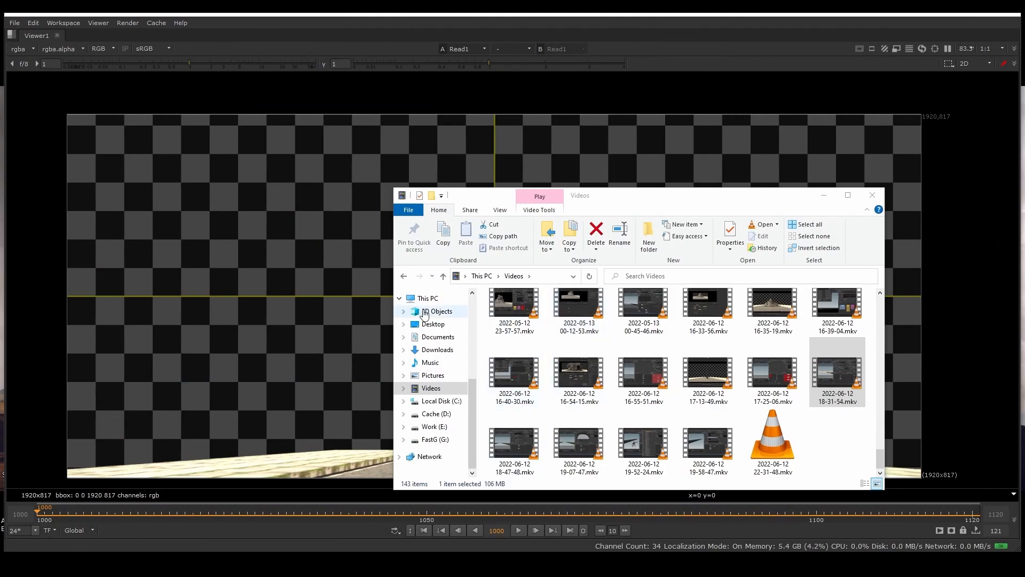
right_click(335, 526)
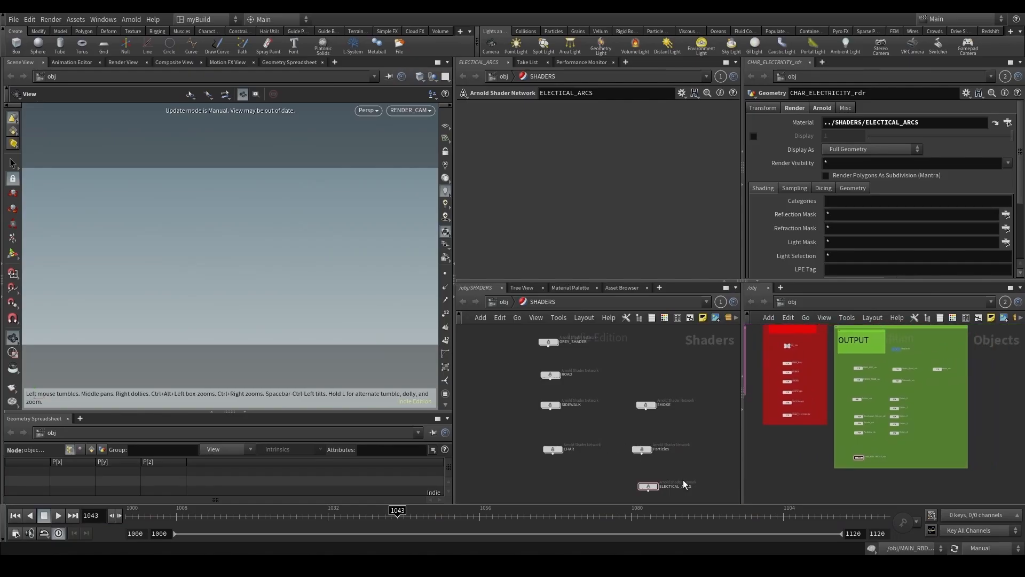
scroll(668, 484, "up", 1)
middle_click_drag(647, 486, 592, 466)
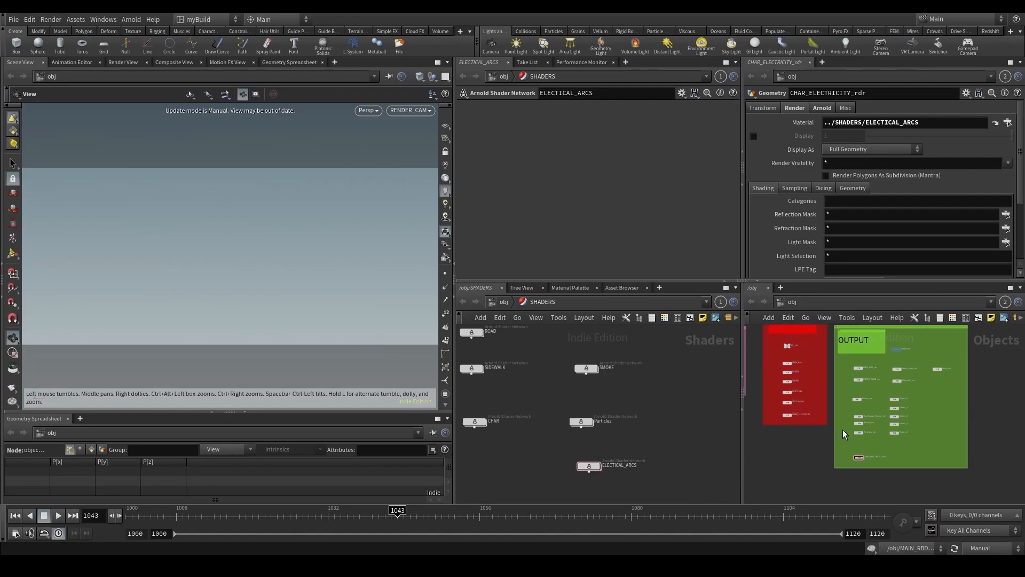
scroll(840, 433, "up", 3)
left_click(122, 62)
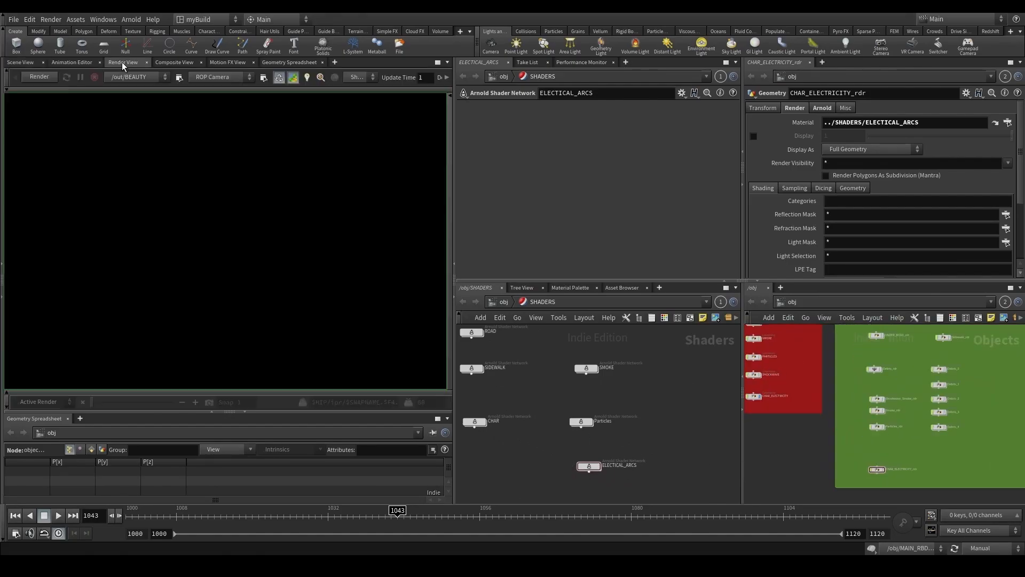
left_click(124, 77)
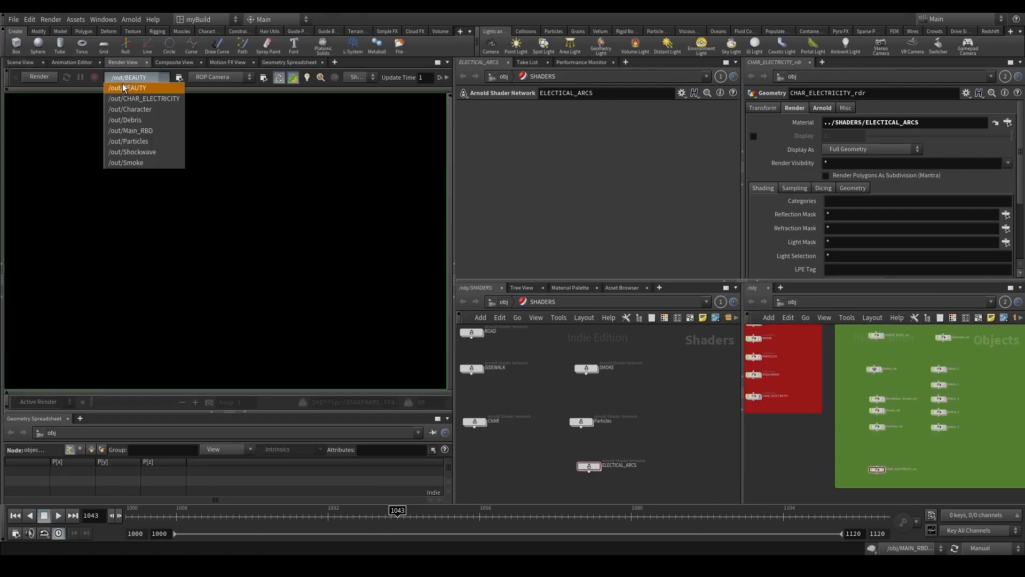
left_click(155, 98)
left_click(56, 77)
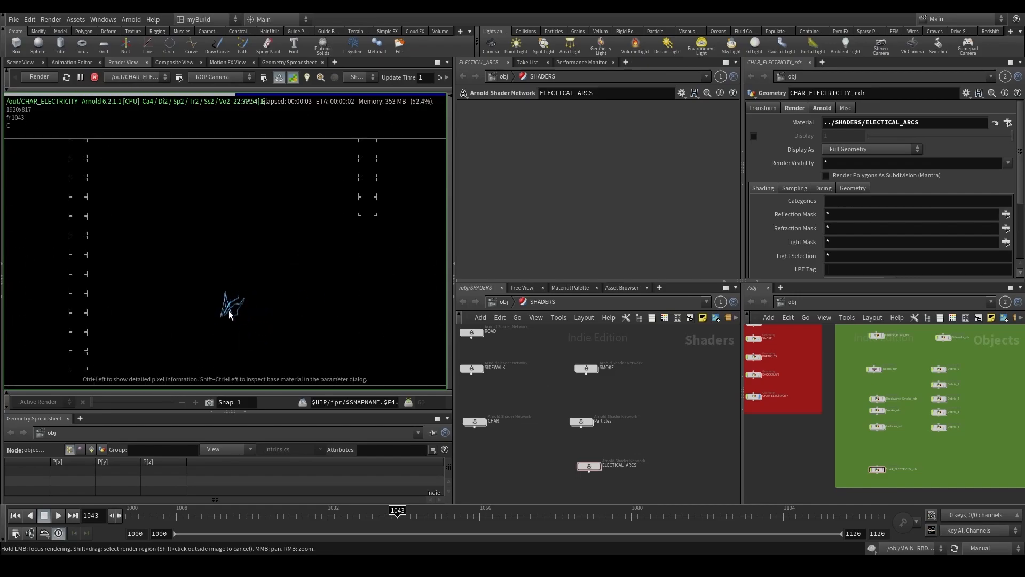
Go to frame 1031 and restart the CHAR_ELECTRICITY render to check the arcs there.
left_click(322, 514)
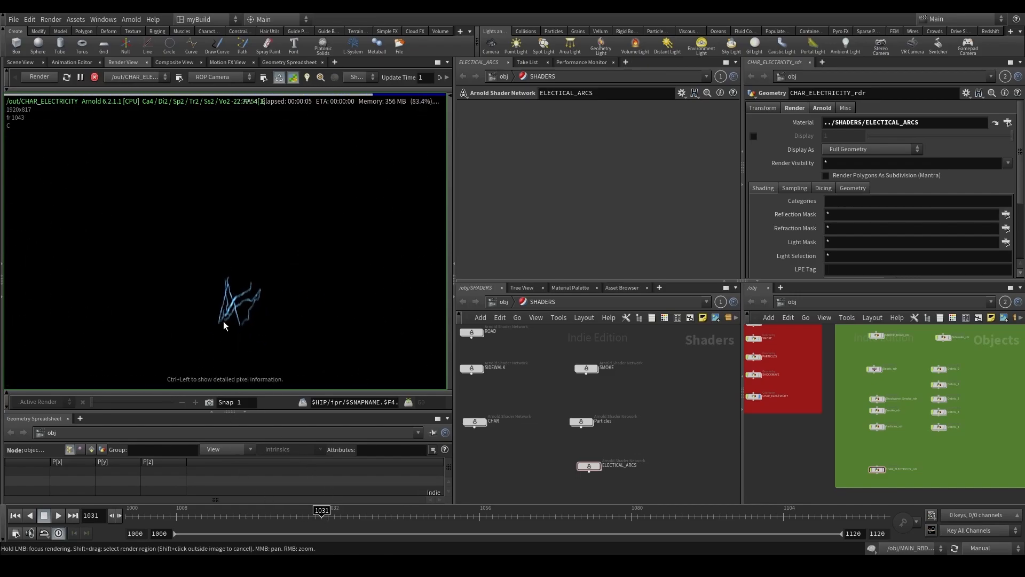
left_click(97, 78)
left_click(50, 78)
scroll(194, 261, "down", 2)
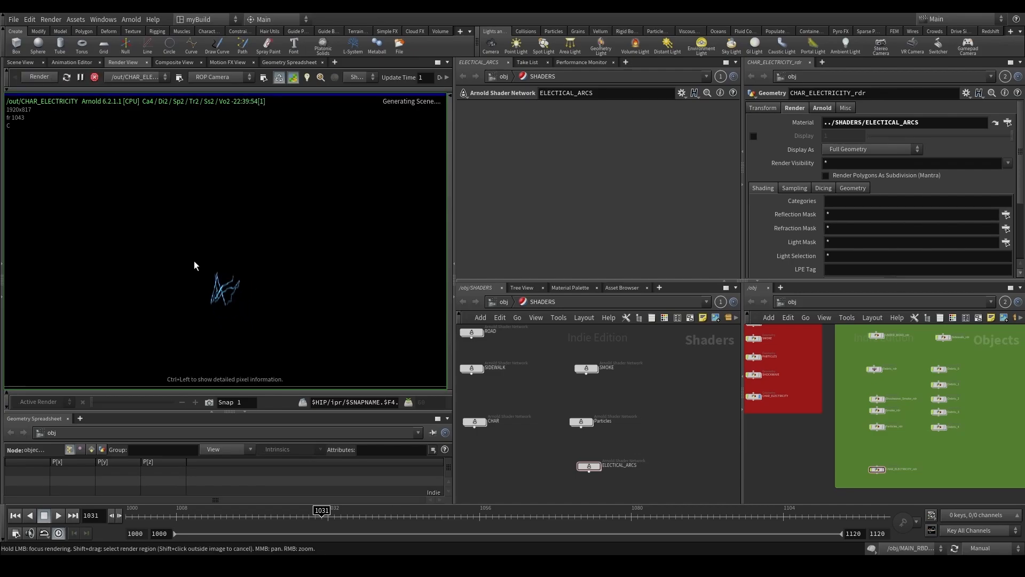
scroll(181, 296, "up", 2)
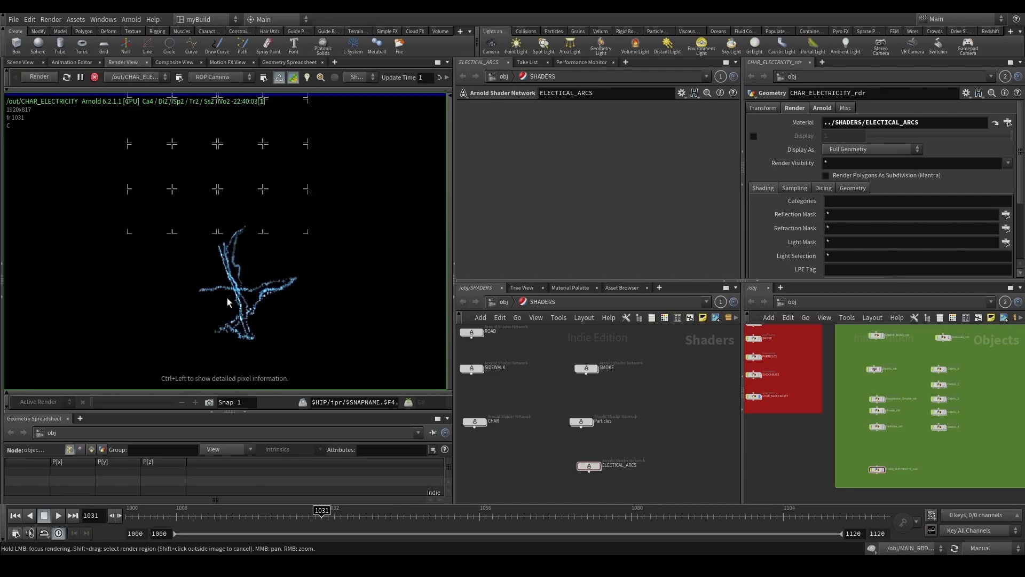
scroll(228, 300, "down", 3)
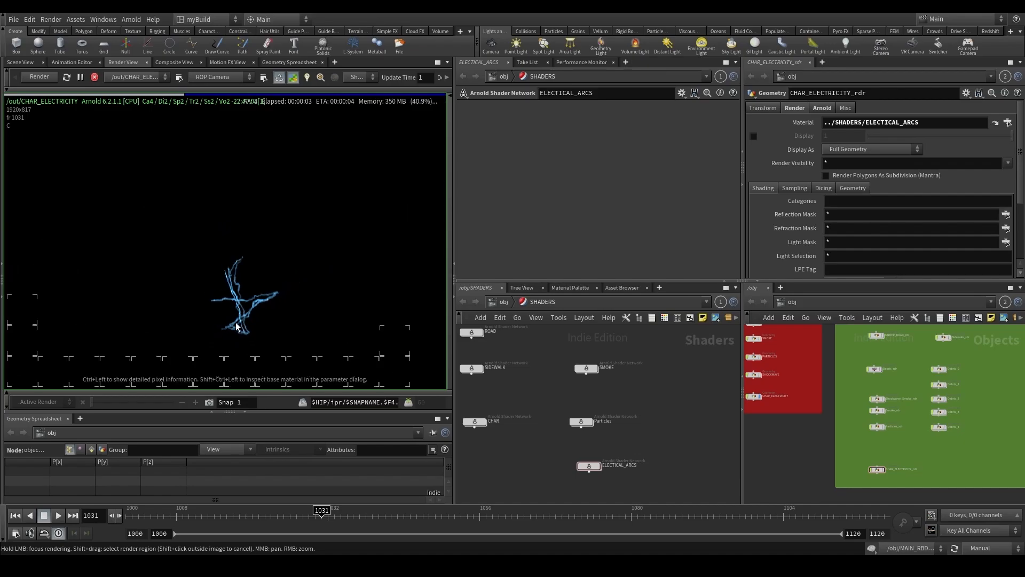
Examine the rendered arcs in a maximized render view, stop the render and save the scene.
key("ctrl+b")
scroll(452, 315, "down", 3)
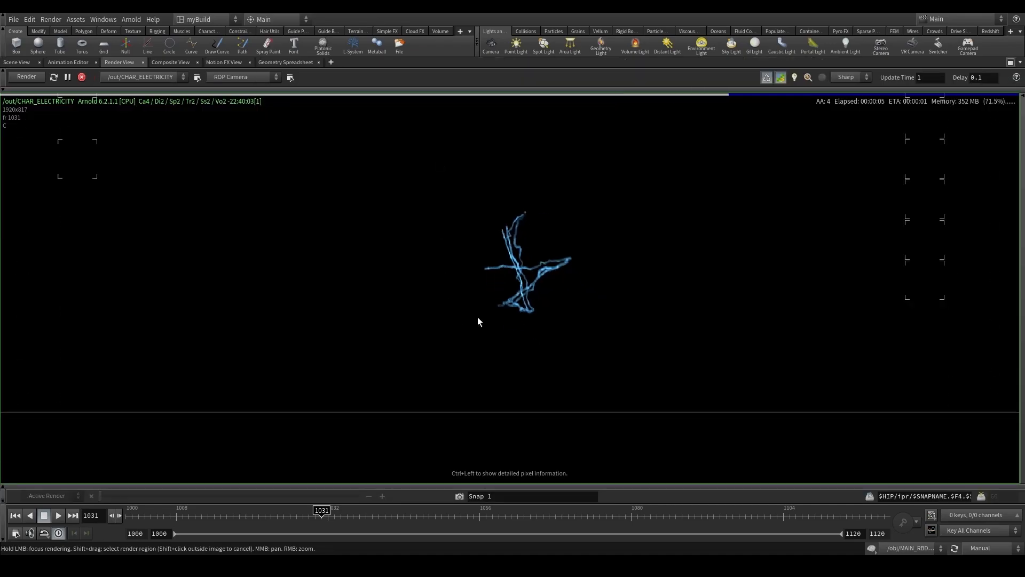
scroll(521, 360, "up", 1)
scroll(522, 366, "down", 1)
middle_click_drag(568, 393, 527, 350)
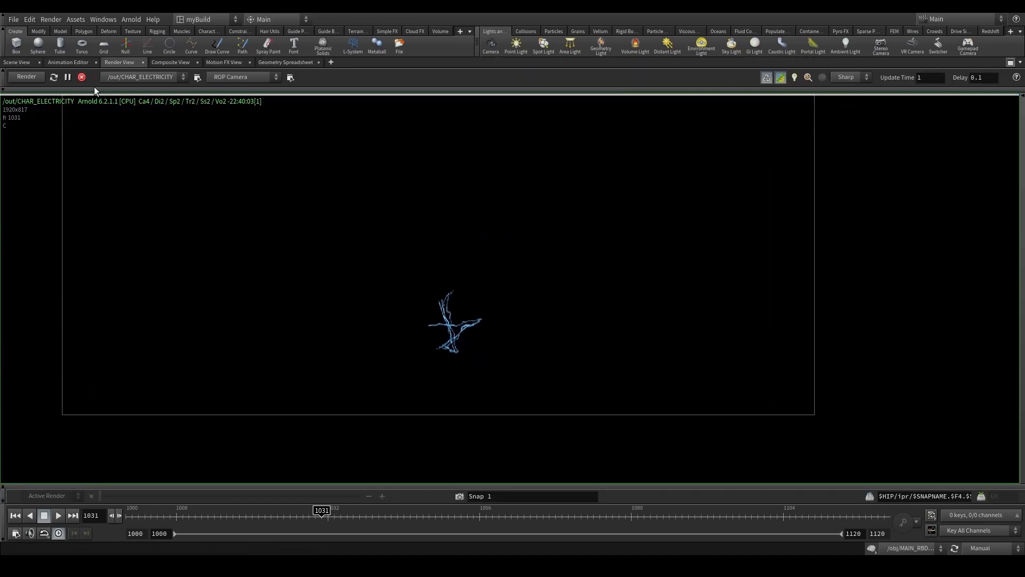
left_click(80, 77)
left_click(1010, 63)
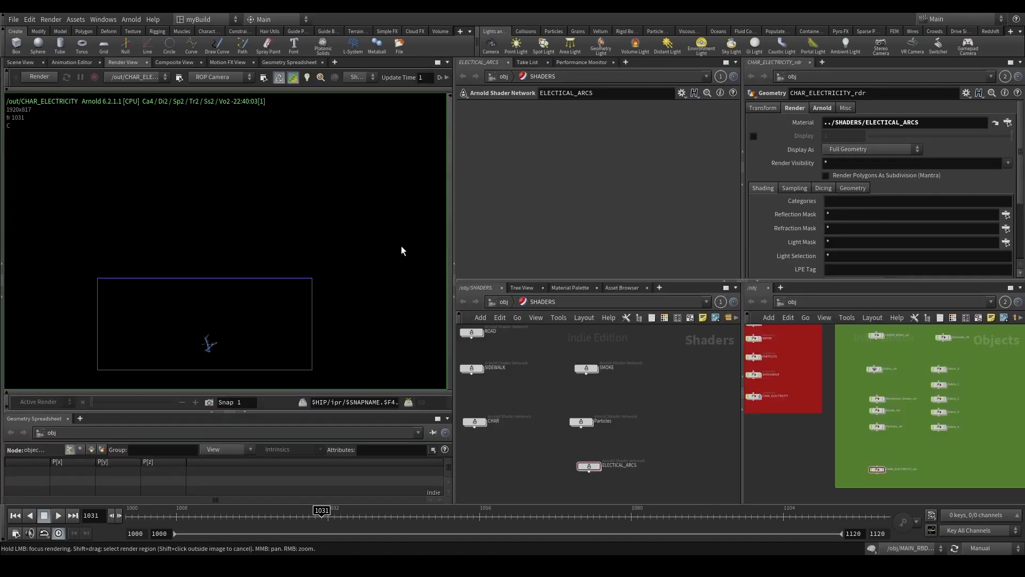
key("ctrl+s")
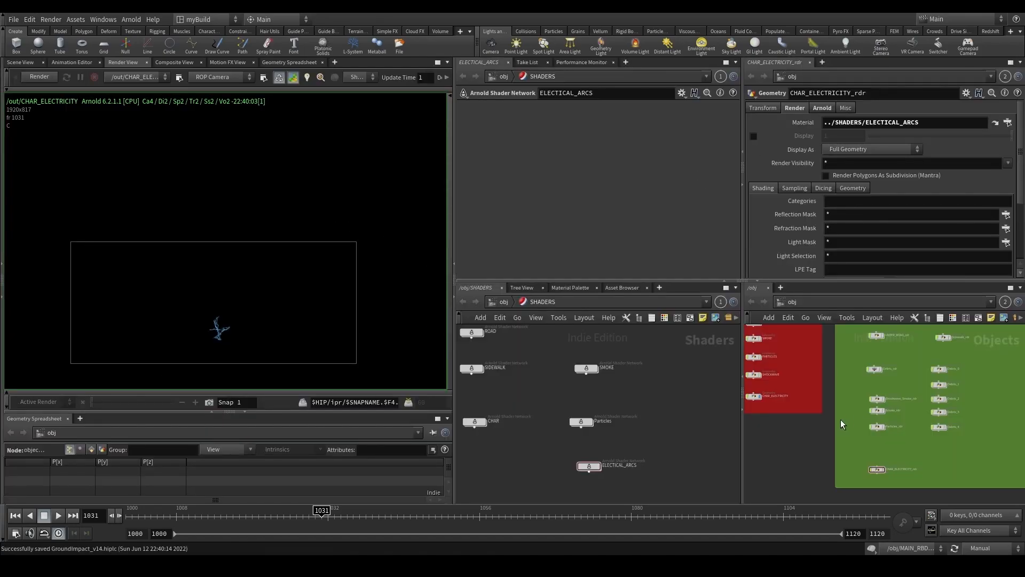
Return the shader network pane to the object level and move CHAR_ELECTRICITY_rdr closer to the other OUTPUT nodes.
scroll(844, 421, "up", 1)
left_click(503, 302)
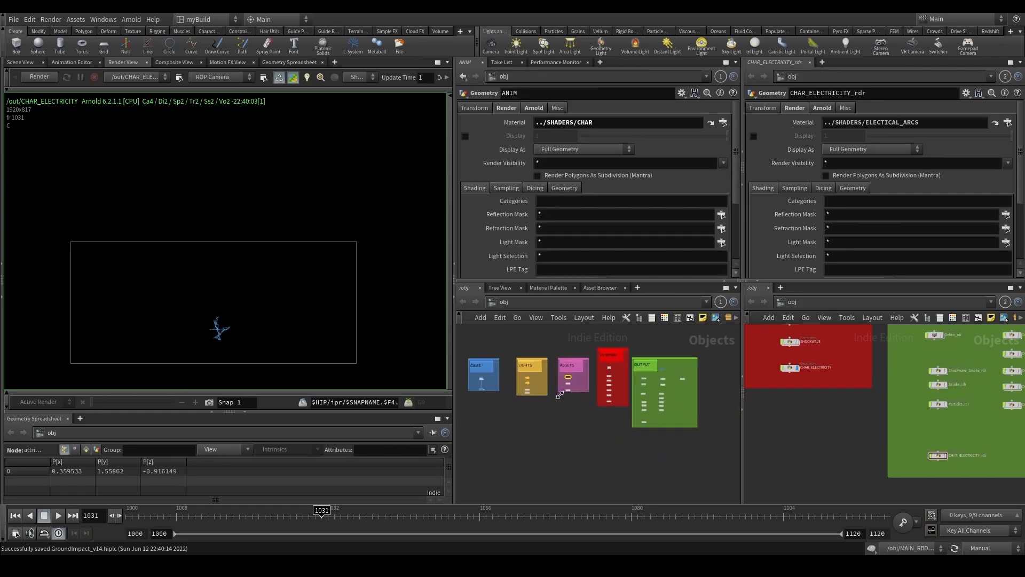
scroll(585, 383, "up", 2)
scroll(932, 468, "down", 1)
middle_click_drag(926, 463, 855, 448)
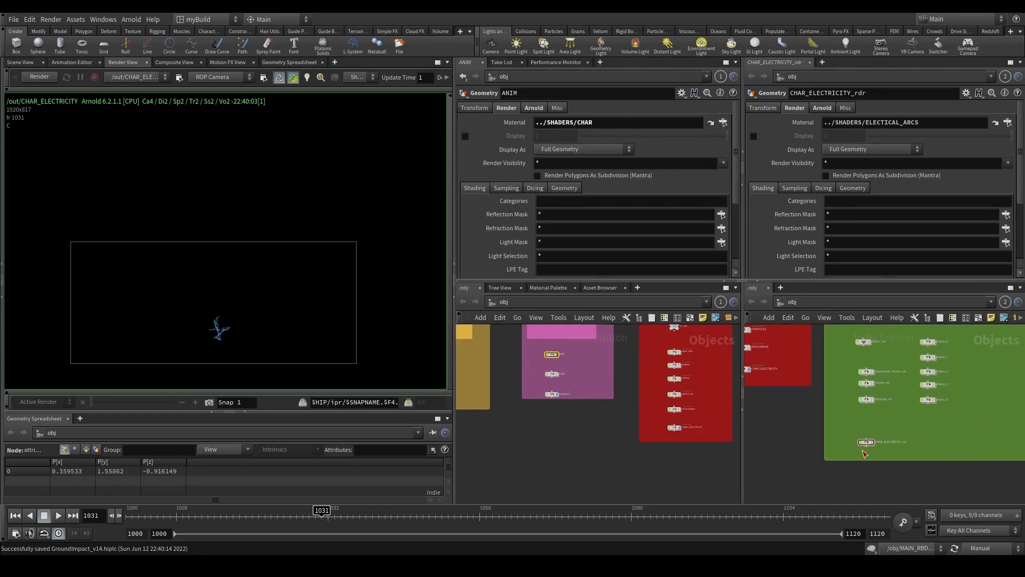
scroll(855, 449, "up", 1)
left_click_drag(866, 441, 867, 423)
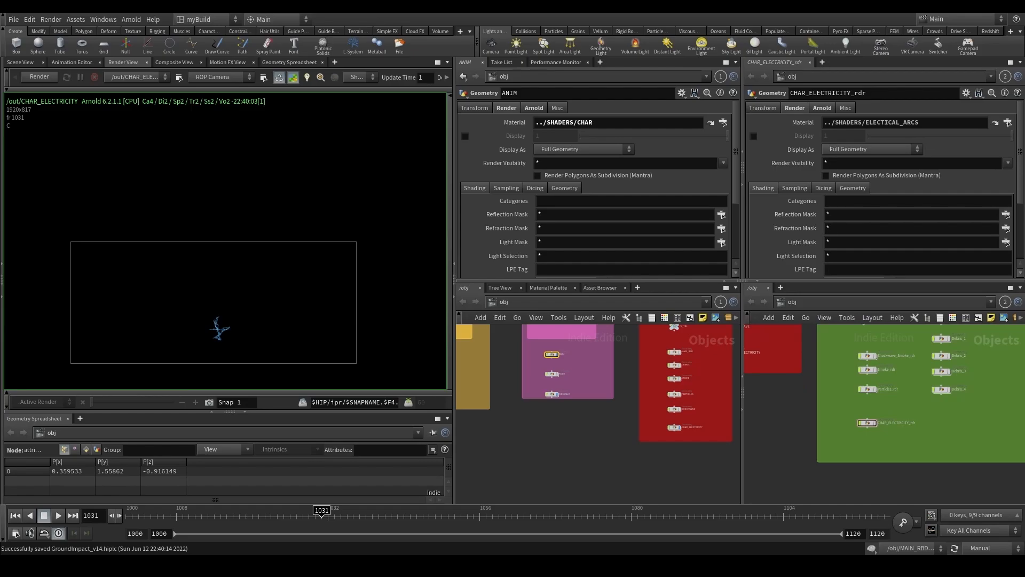
Switch to Nuke and review the rendered ground impact sequence at several frames and in playback.
right_click_drag(224, 361, 207, 300)
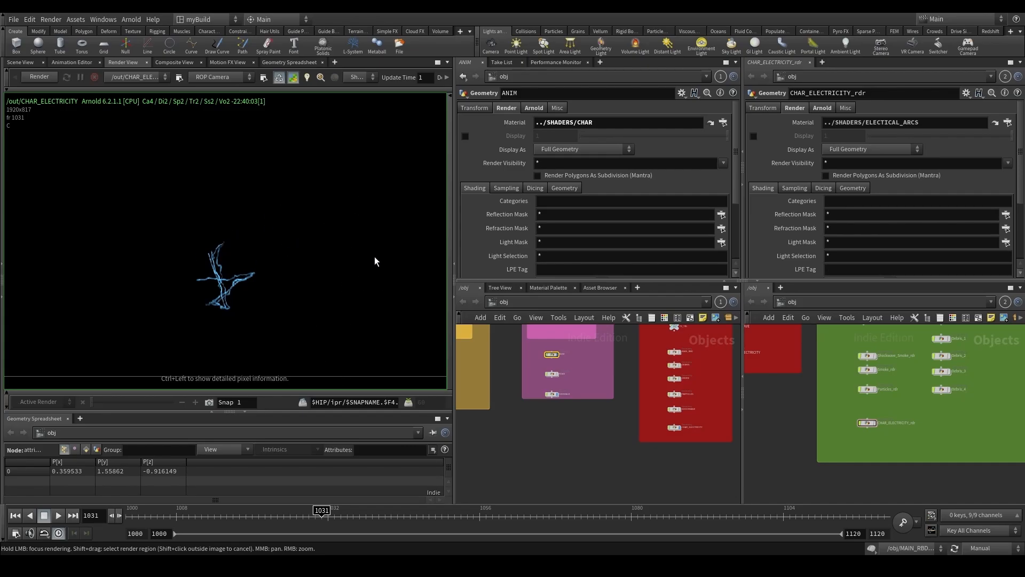
mouse_move(347, 567)
left_click(420, 534)
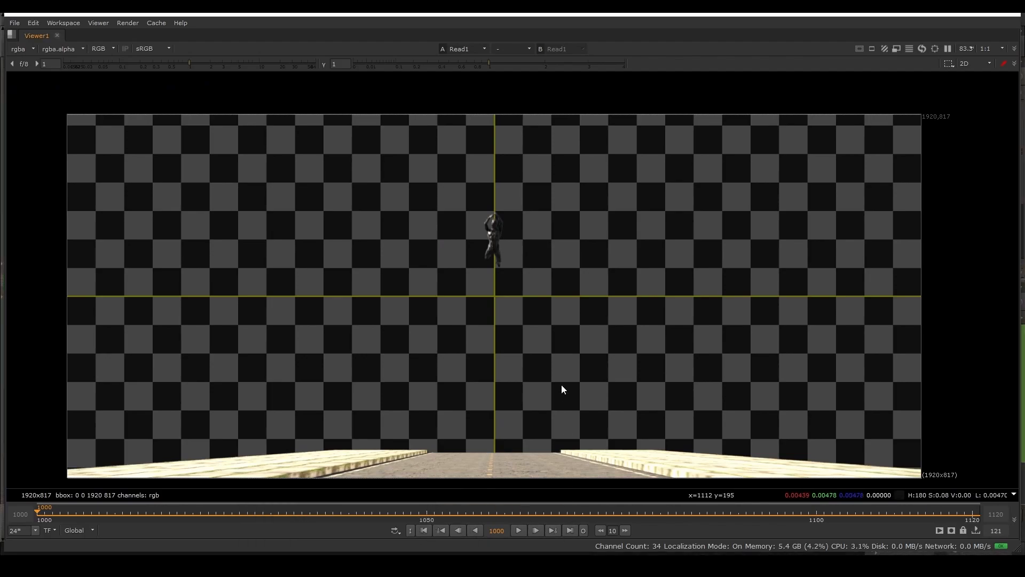
left_click_drag(444, 511, 497, 512)
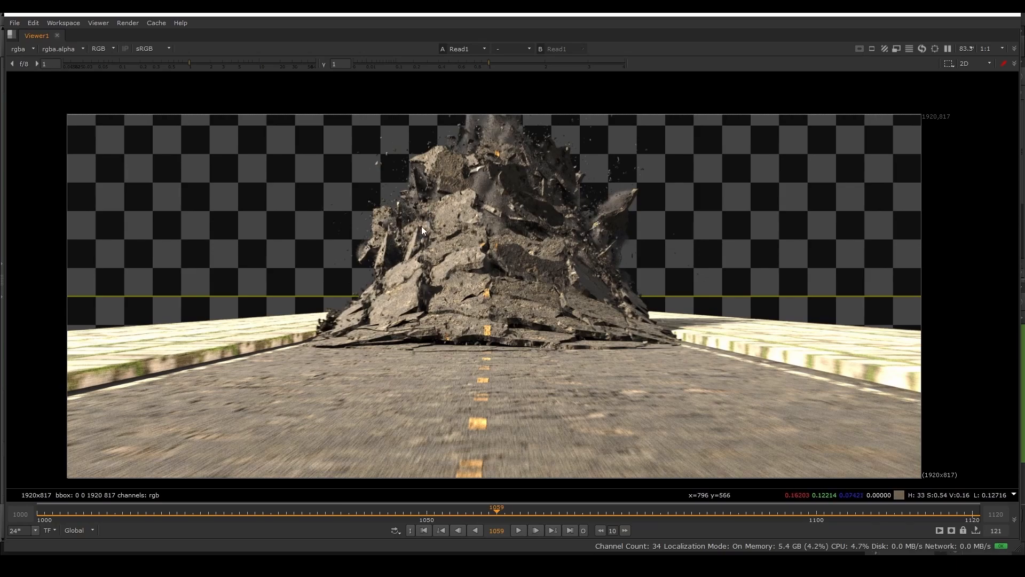
left_click(234, 515)
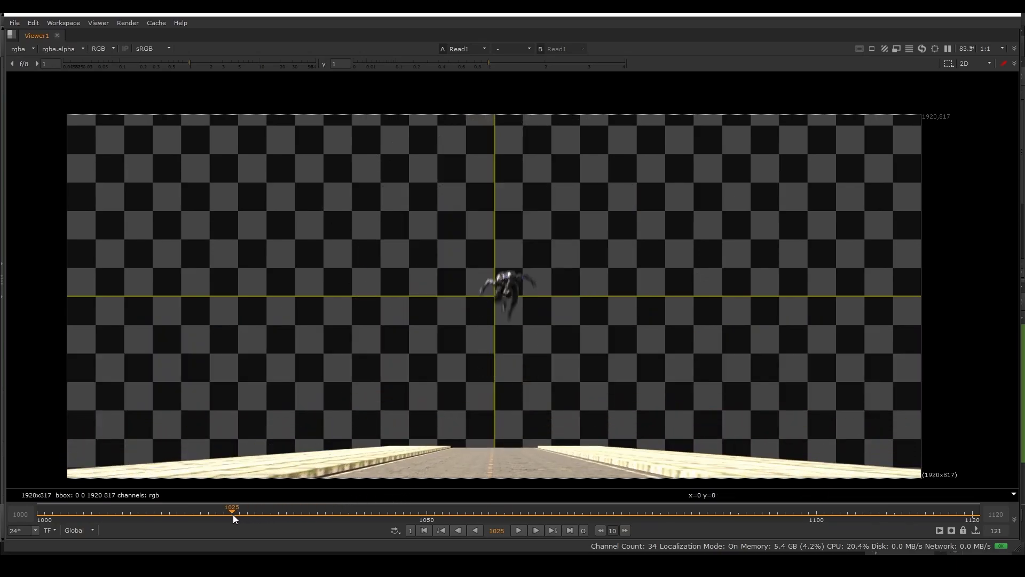
left_click_drag(233, 515, 255, 511)
left_click(520, 530)
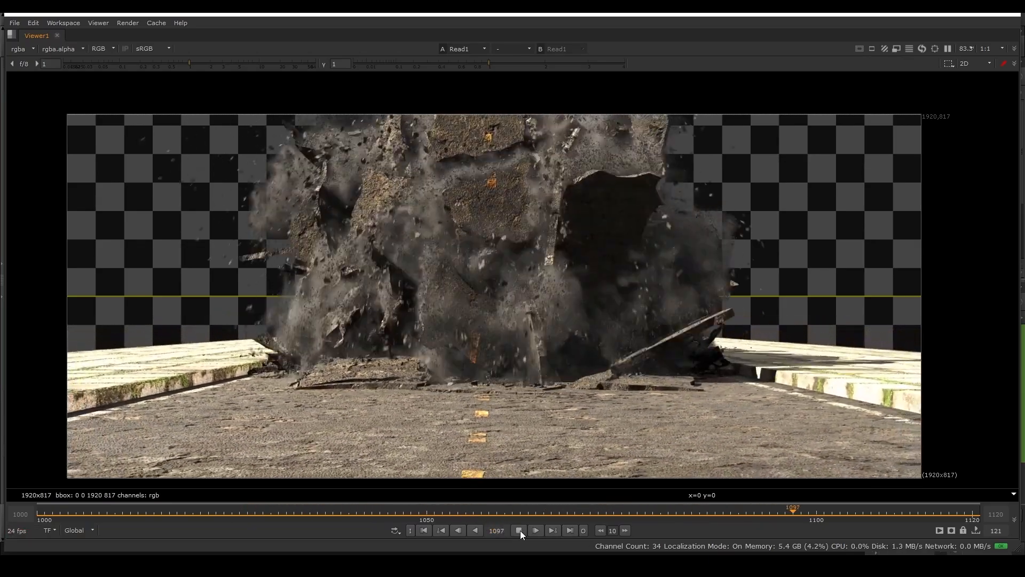
left_click(520, 530)
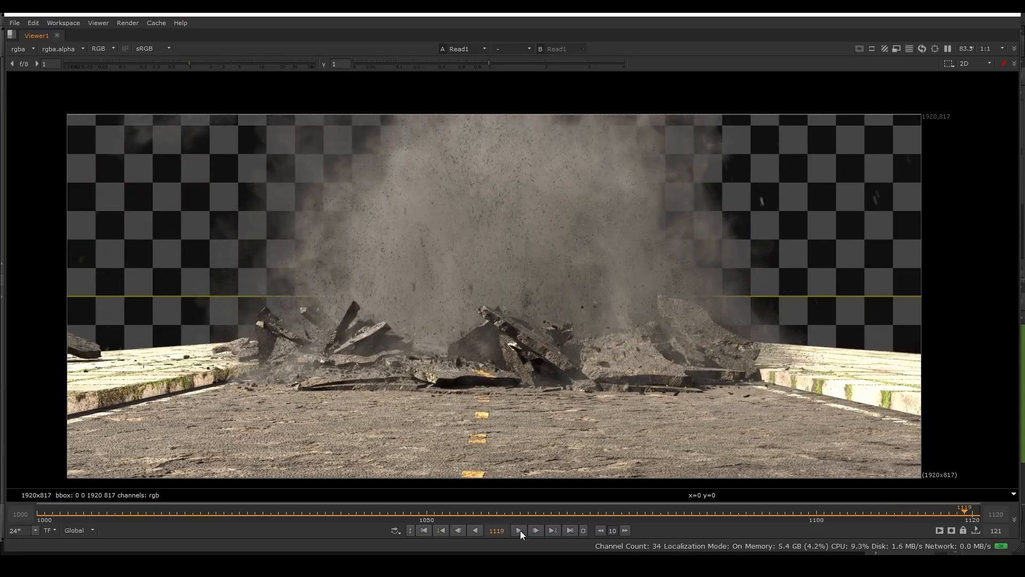
Switch back to Houdini and add a Geometry object below CHAR_ELECTRICITY in the red box at object level.
left_click(965, 17)
middle_click_drag(837, 462, 774, 458)
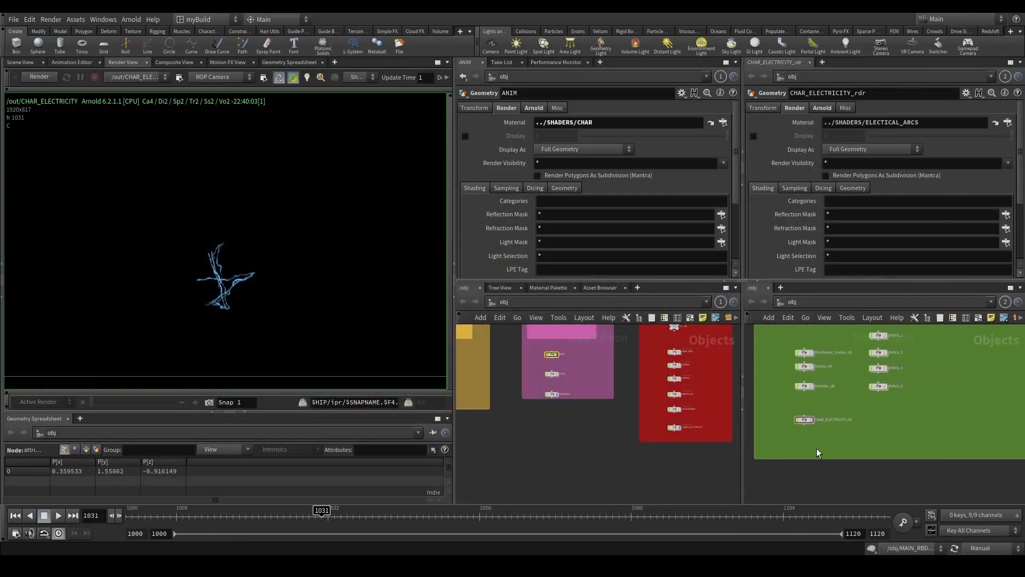
scroll(602, 430, "up", 2)
middle_click_drag(638, 448, 556, 448)
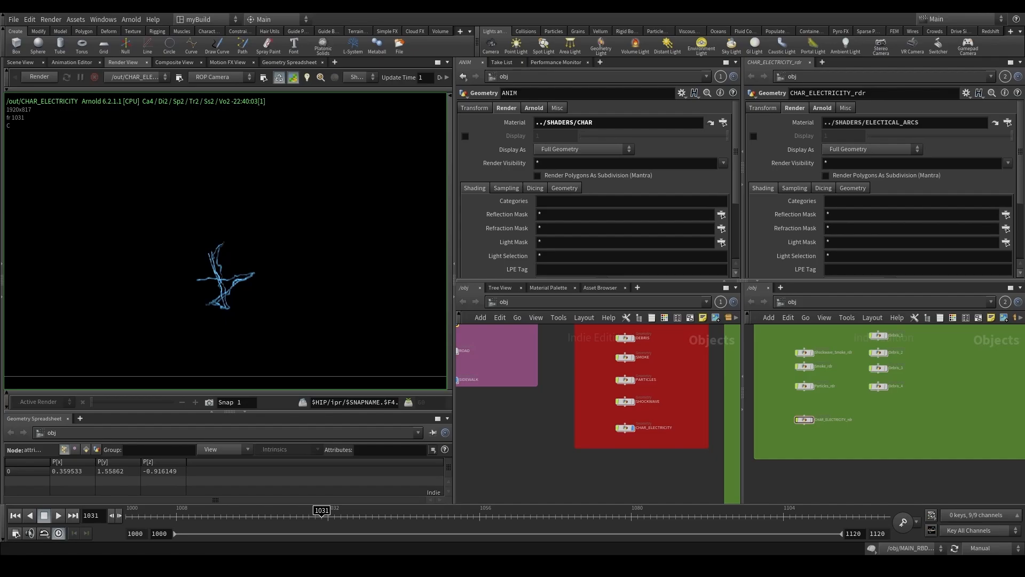
scroll(637, 430, "up", 2)
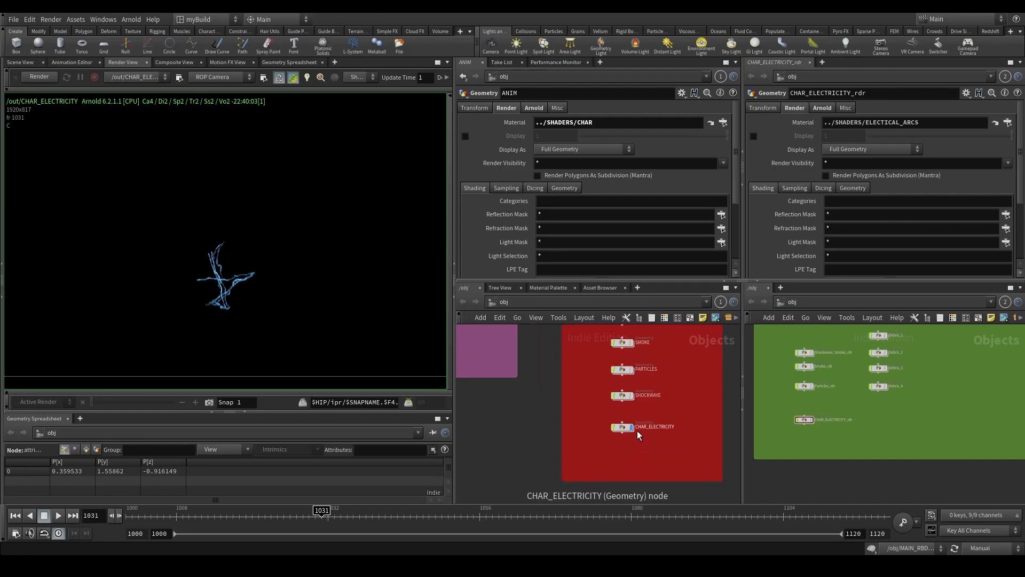
left_click(627, 458)
key("Tab")
type("geo")
key("Return")
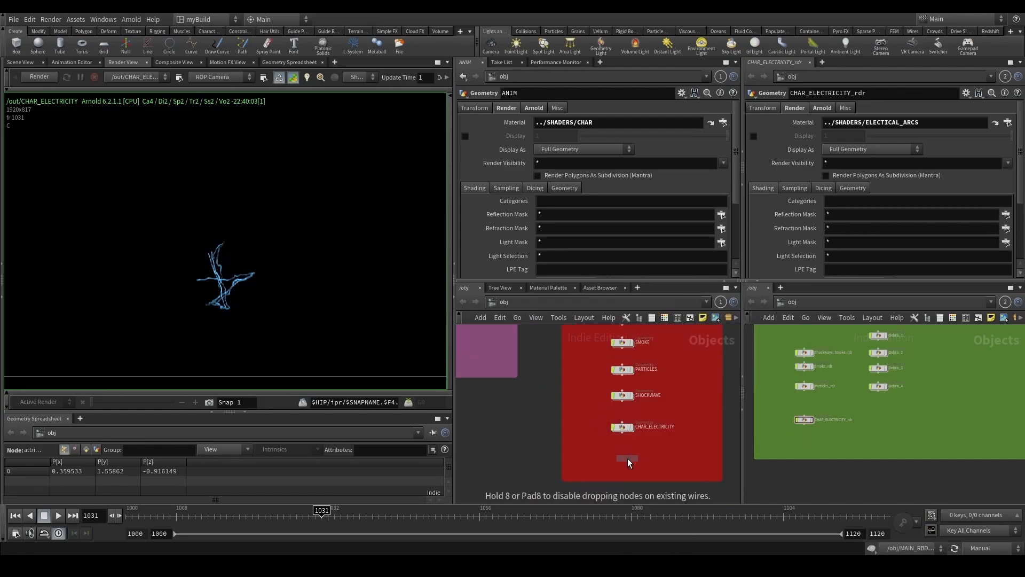
left_click(627, 459)
scroll(627, 458, "up", 3)
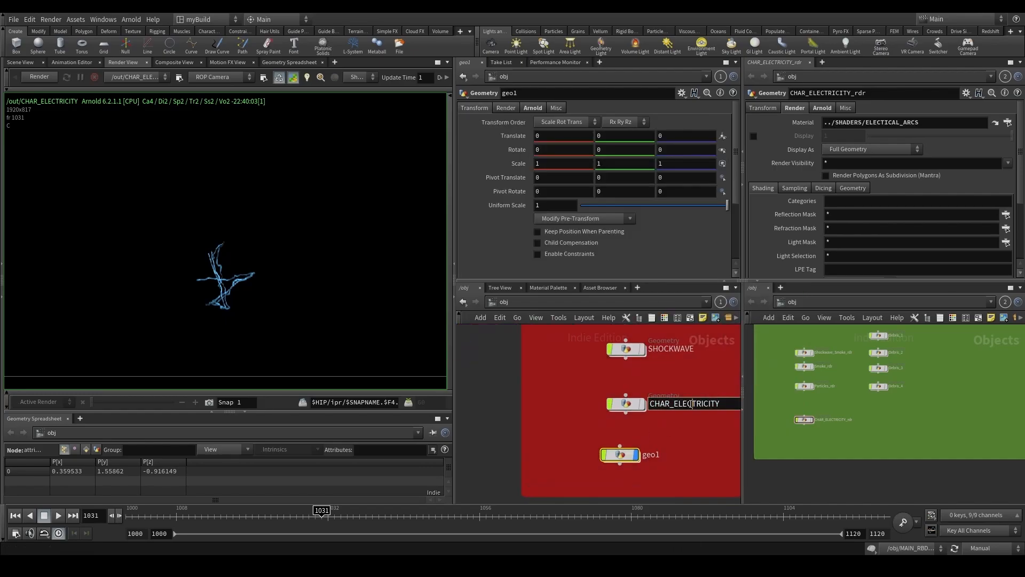
Rename the new geometry object as IMPACT_ELECTRICITY.
double_click(650, 454)
type("CHAR_ELECTRICITY")
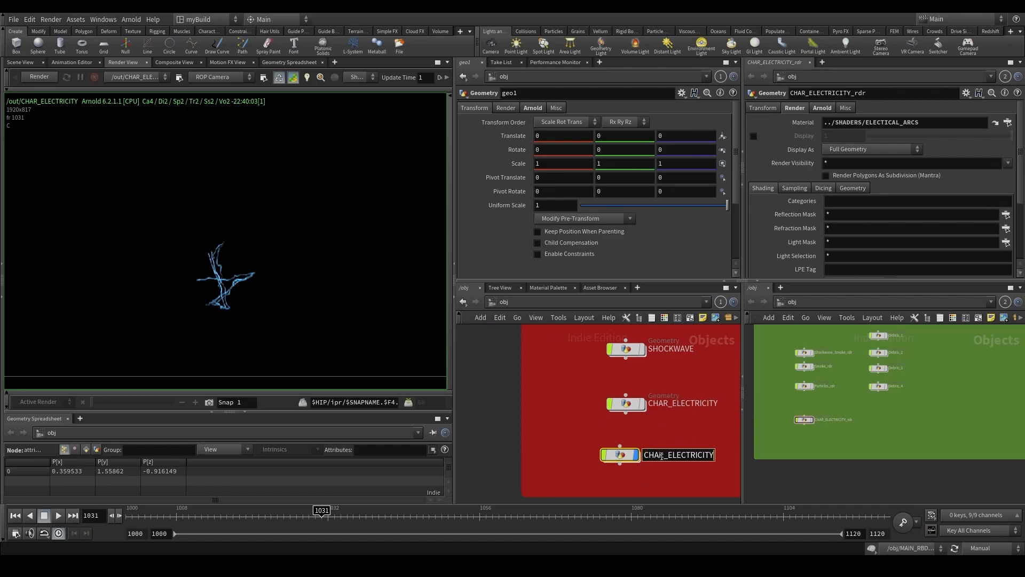
left_click_drag(664, 456, 555, 459)
type("RBD")
key("BackSpace")
key("BackSpace")
key("BackSpace")
type("IMPACT")
key("Return")
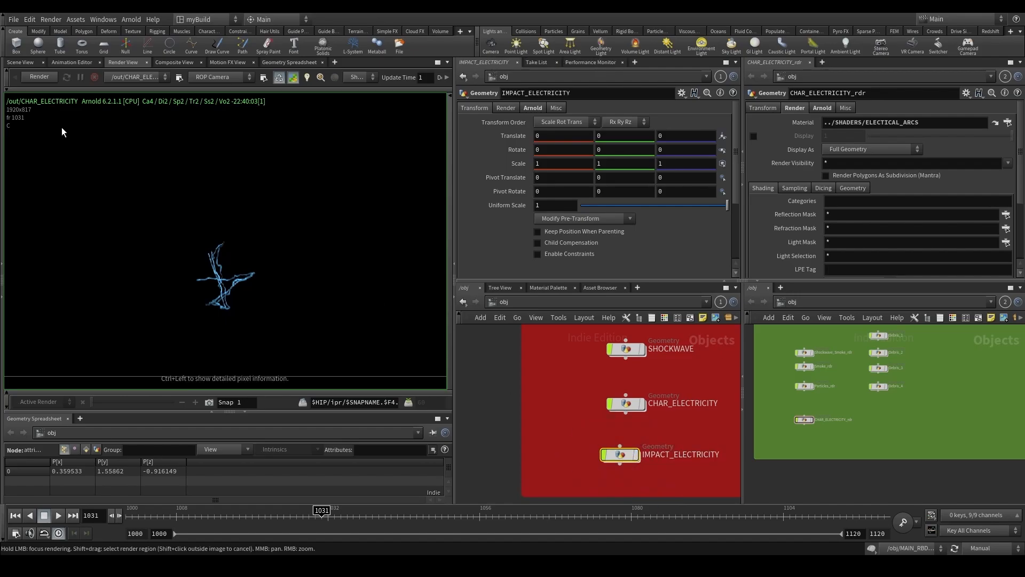
Show the scene view and go inside the IMPACT_ELECTRICITY network.
left_click(21, 63)
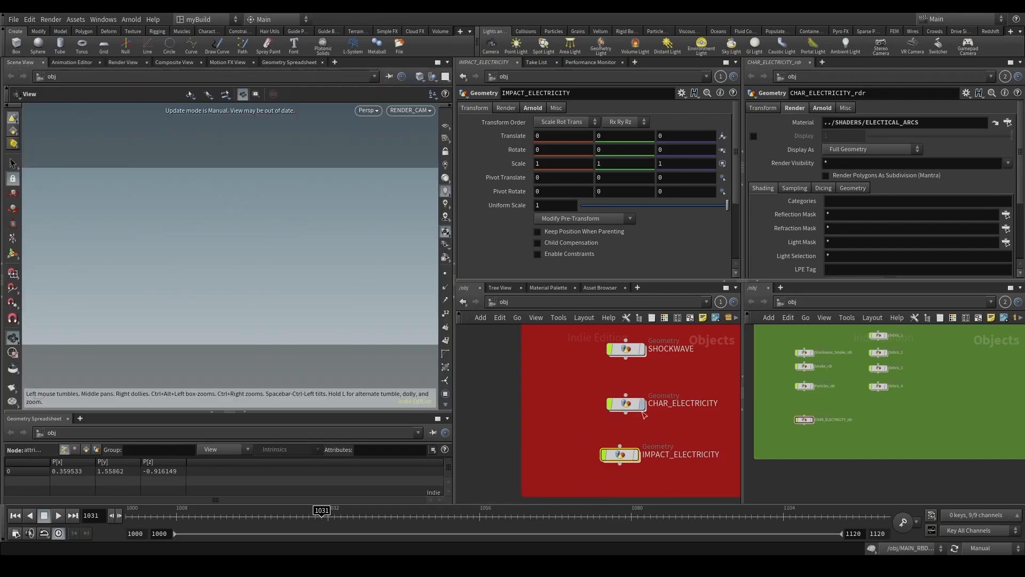
double_click(619, 455)
key("Tab")
key("Escape")
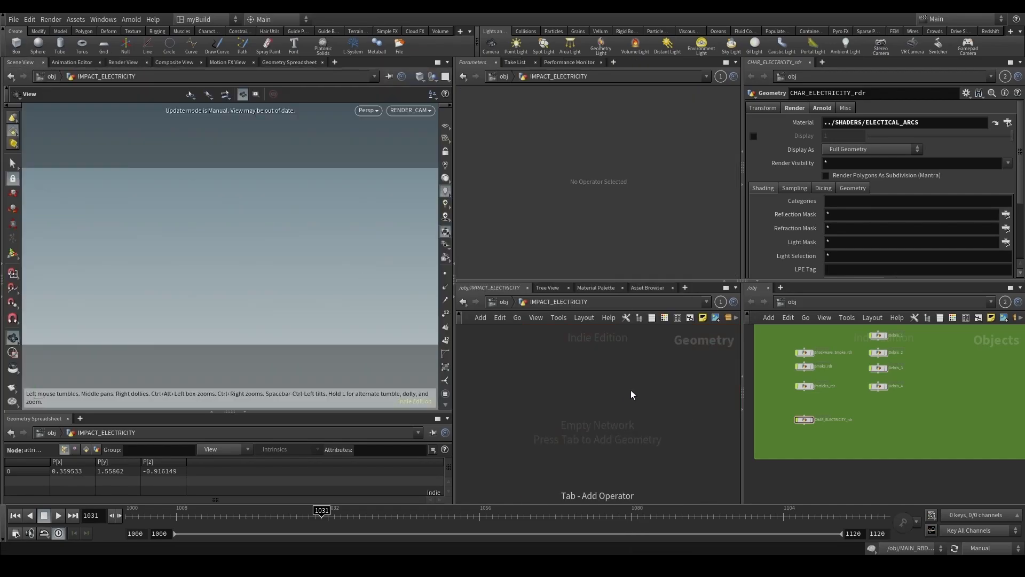
key("h")
scroll(919, 396, "up", 6)
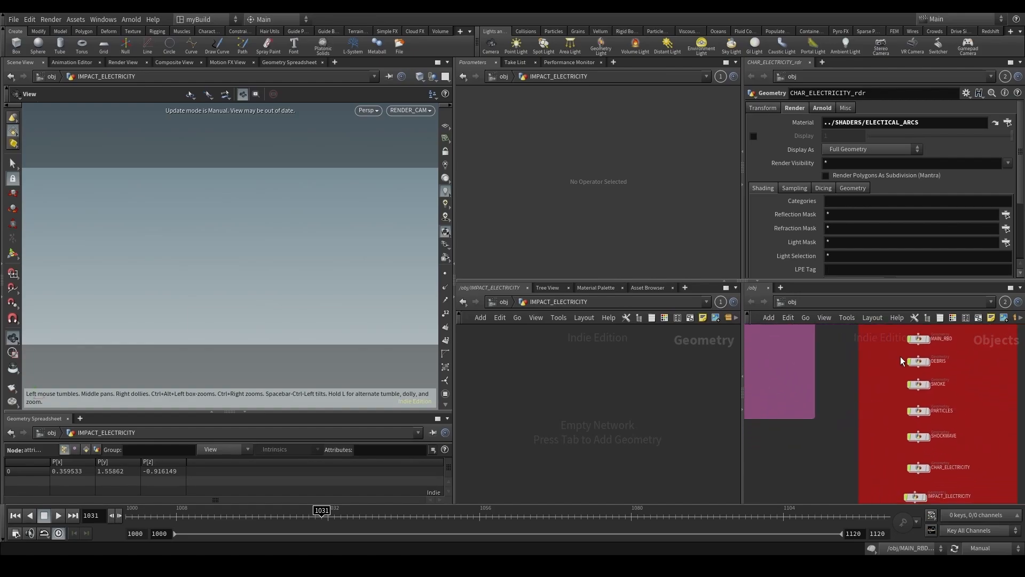
double_click(923, 385)
scroll(819, 354, "up", 5)
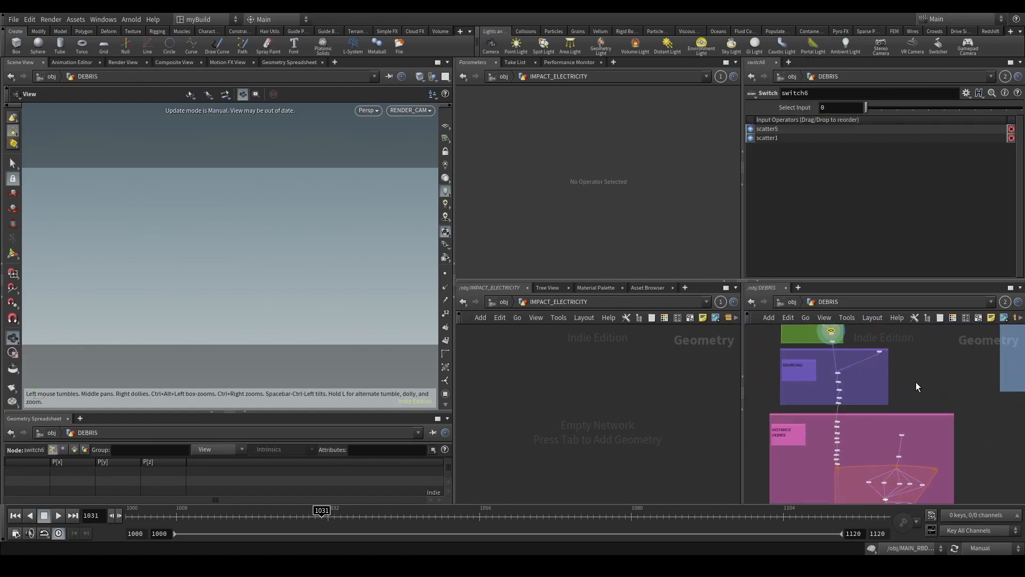
scroll(916, 384, "down", 1)
middle_click_drag(908, 384, 891, 418)
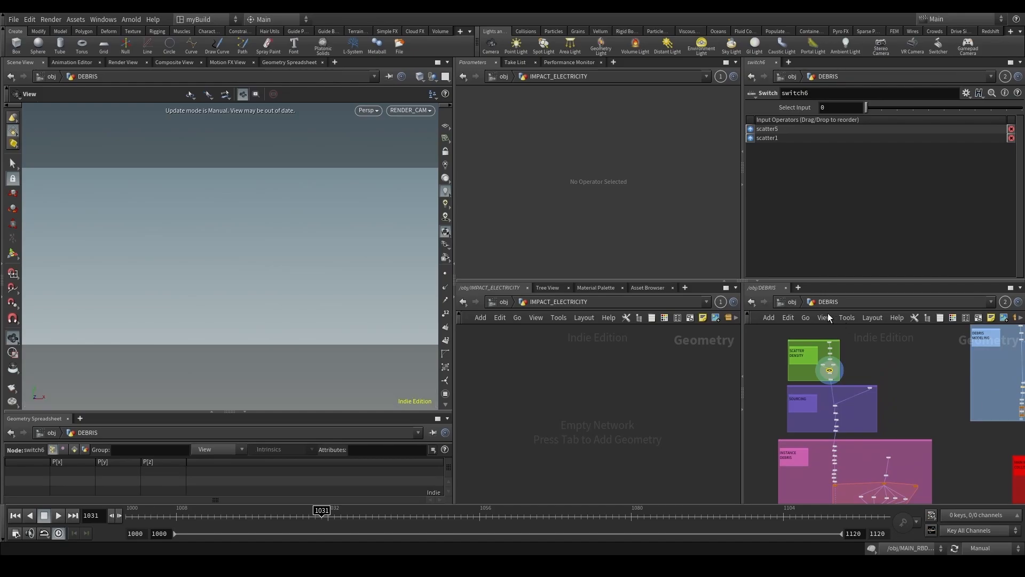
left_click(786, 302)
Copy the SCATTER DENSITY and SOURCING boxes with their nodes from the SMOKE network into IMPACT_ELECTRICITY.
double_click(919, 412)
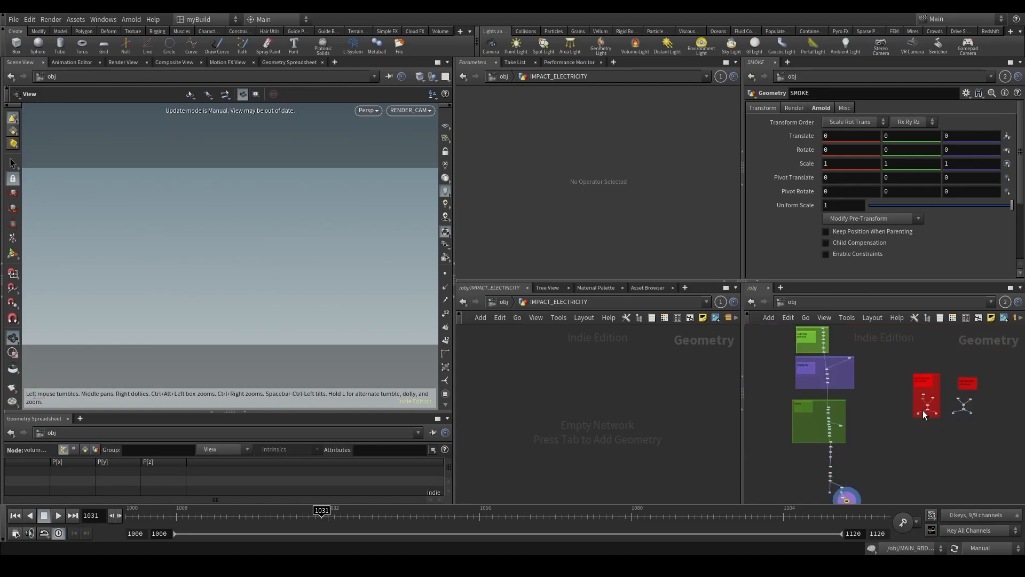
scroll(796, 360, "up", 3)
scroll(822, 444, "up", 2)
scroll(936, 436, "up", 3)
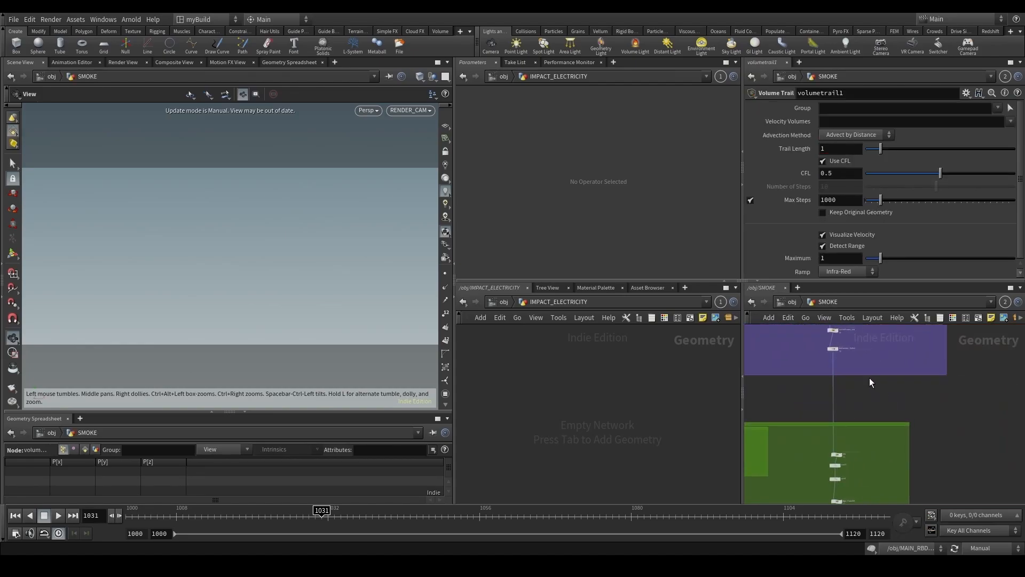
scroll(870, 377, "up", 1)
middle_click_drag(863, 399, 882, 487)
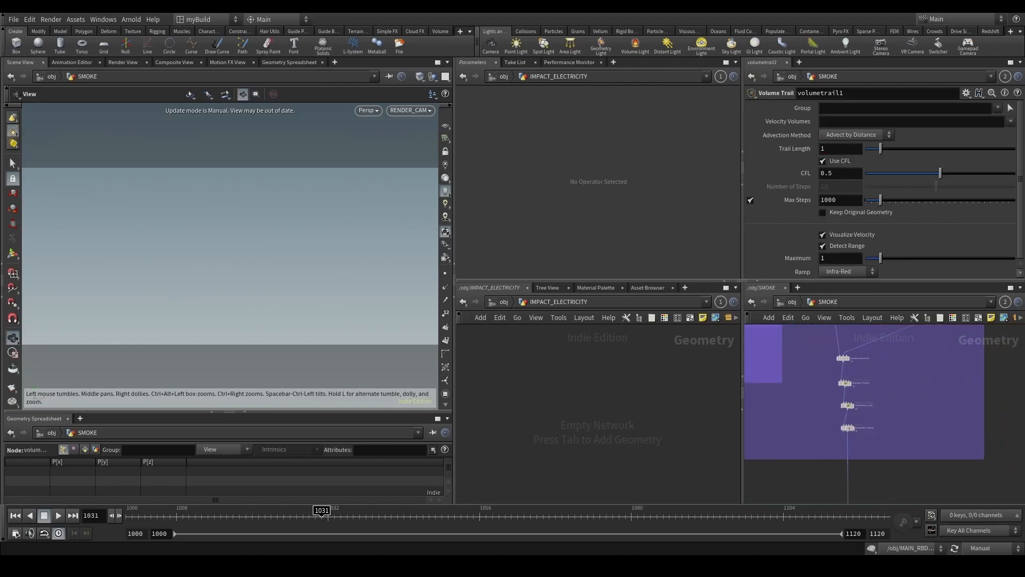
scroll(975, 445, "down", 3)
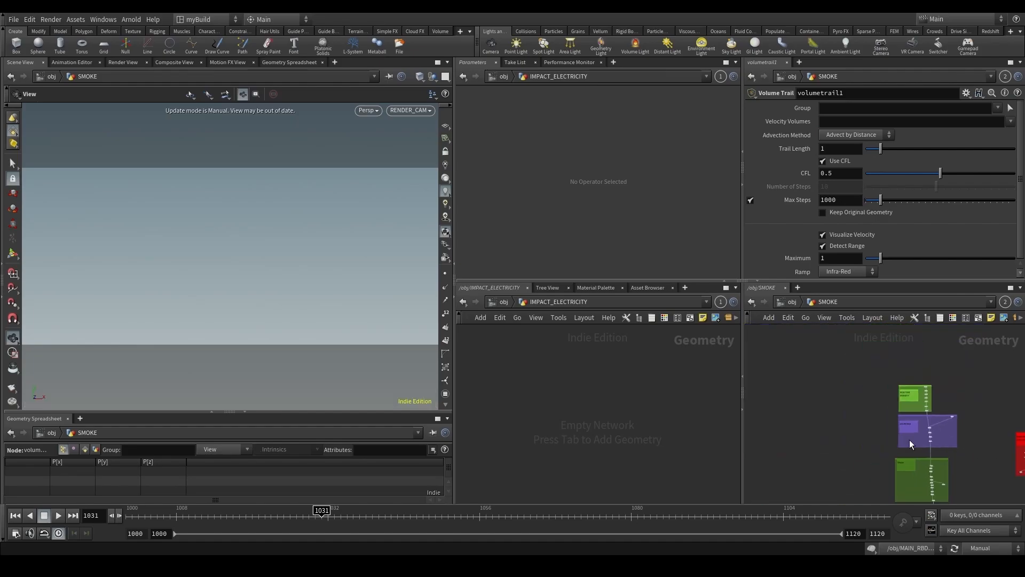
left_click_drag(854, 366, 986, 449)
key("ctrl+c")
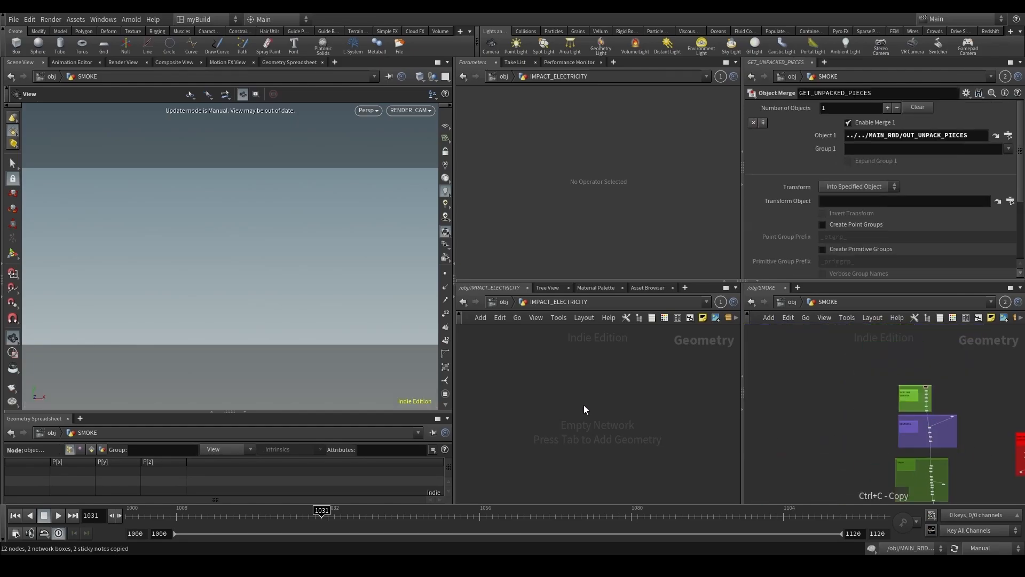
key("ctrl+v")
scroll(556, 436, "up", 5)
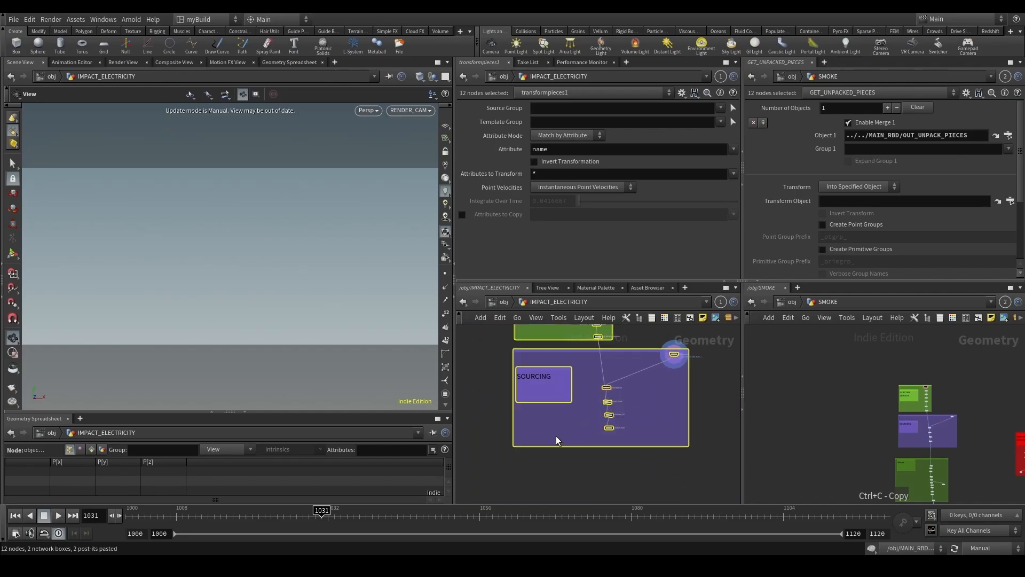
Display the blast1 node in SCATTER DENSITY with Auto Update on and hide the other objects in the viewport.
left_click(634, 428)
middle_click_drag(641, 363, 664, 483)
scroll(595, 389, "down", 3)
middle_click_drag(602, 343, 592, 405)
scroll(591, 406, "up", 3)
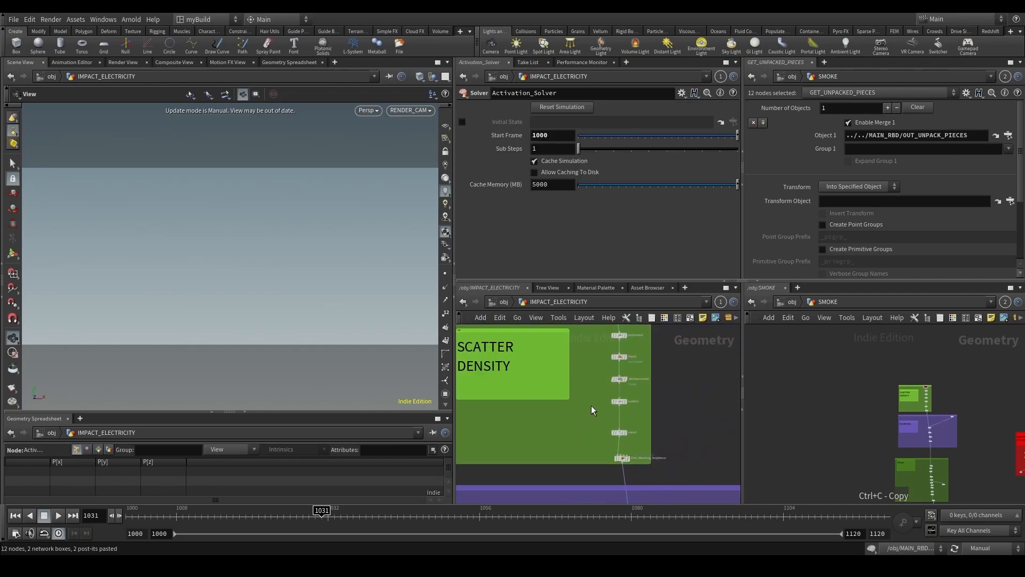
left_click(618, 357)
left_click(986, 515)
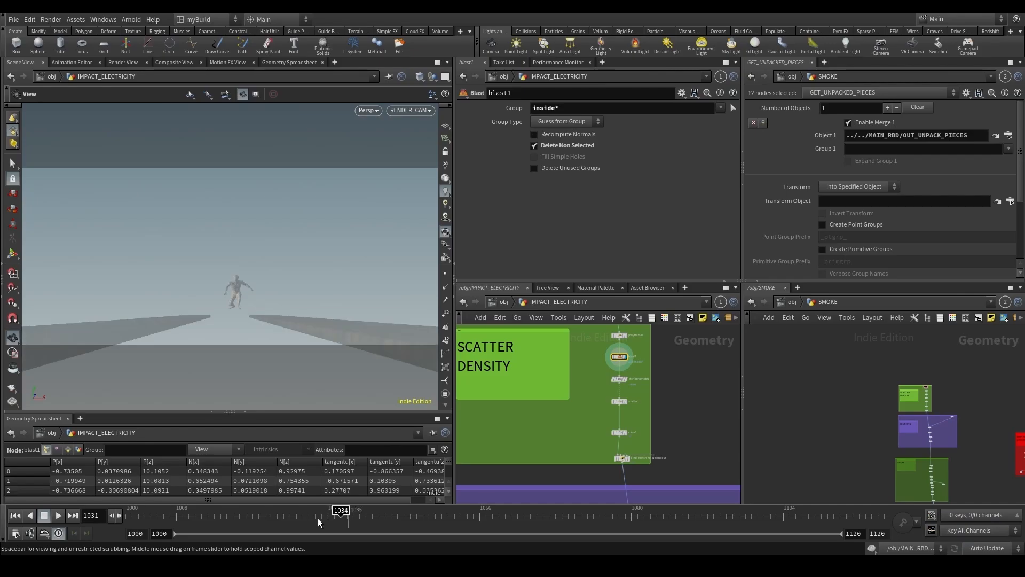
left_click(434, 75)
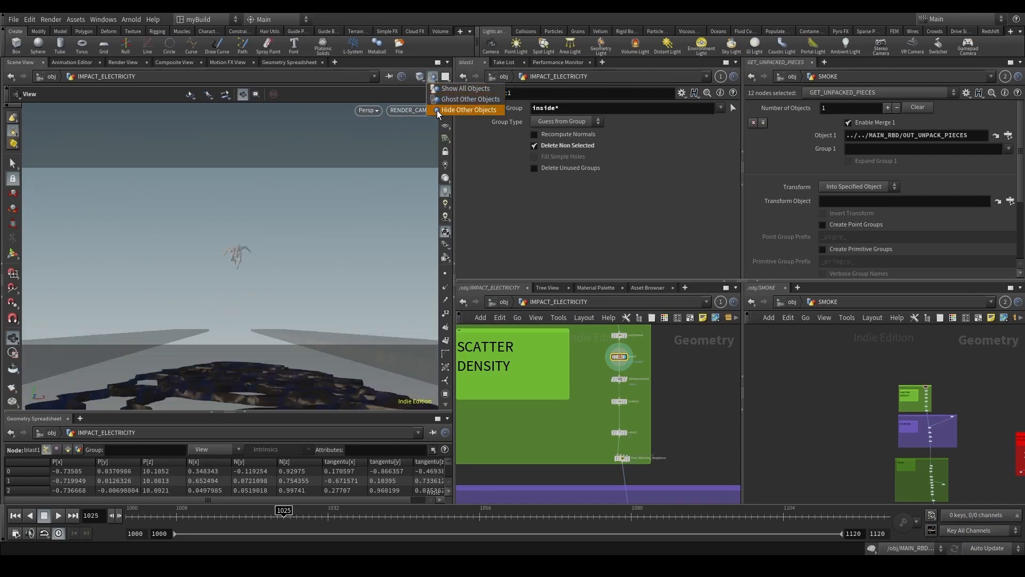
left_click(438, 112)
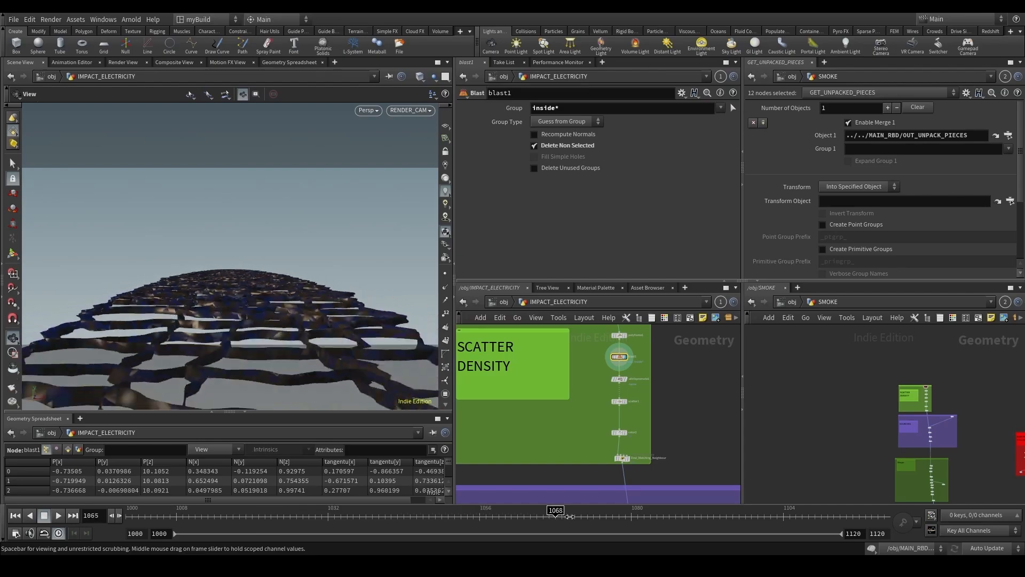
Display transformpieces1 and Activate_Points in turn and examine their points at several frames of the impact.
scroll(596, 487, "down", 2)
middle_click_drag(595, 487, 586, 358)
scroll(604, 419, "up", 2)
left_click_drag(601, 423, 652, 398)
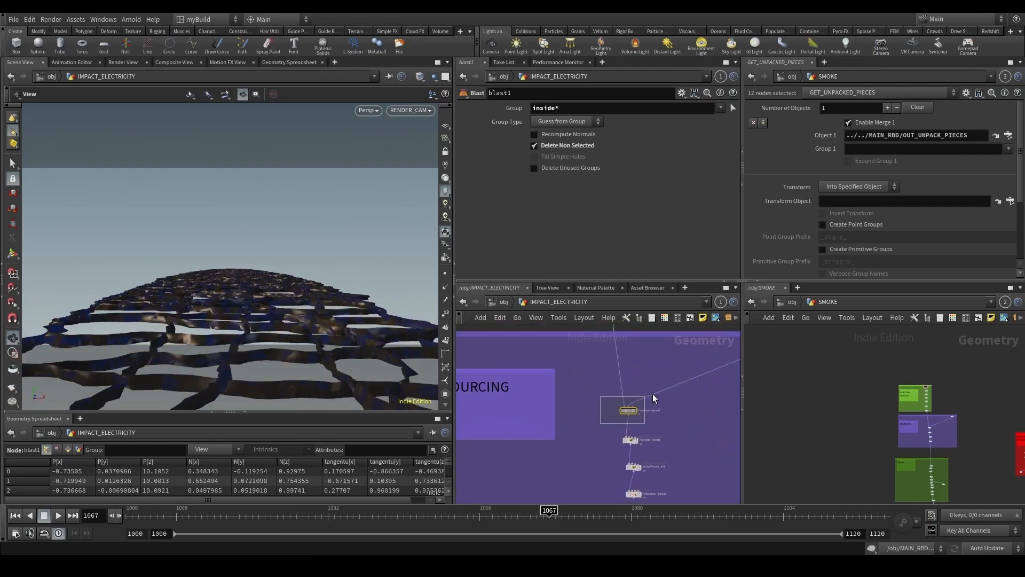
left_click_drag(441, 514, 707, 506)
left_click(636, 440)
scroll(671, 470, "up", 3)
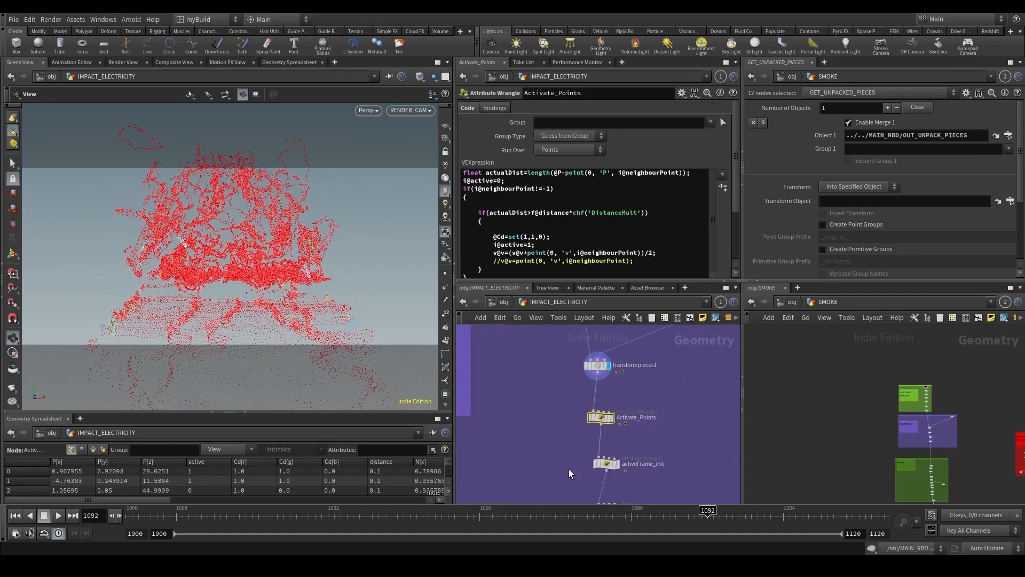
left_click_drag(465, 515, 374, 518)
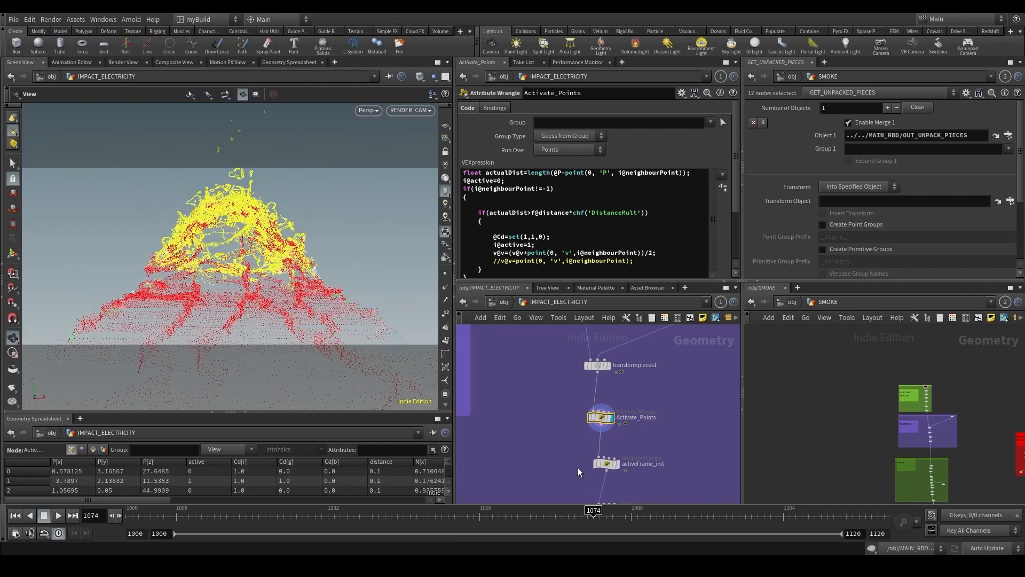
Inspect activeFrame_init, display Activation_Solver and check its activated points at frame 1065.
left_click(606, 463)
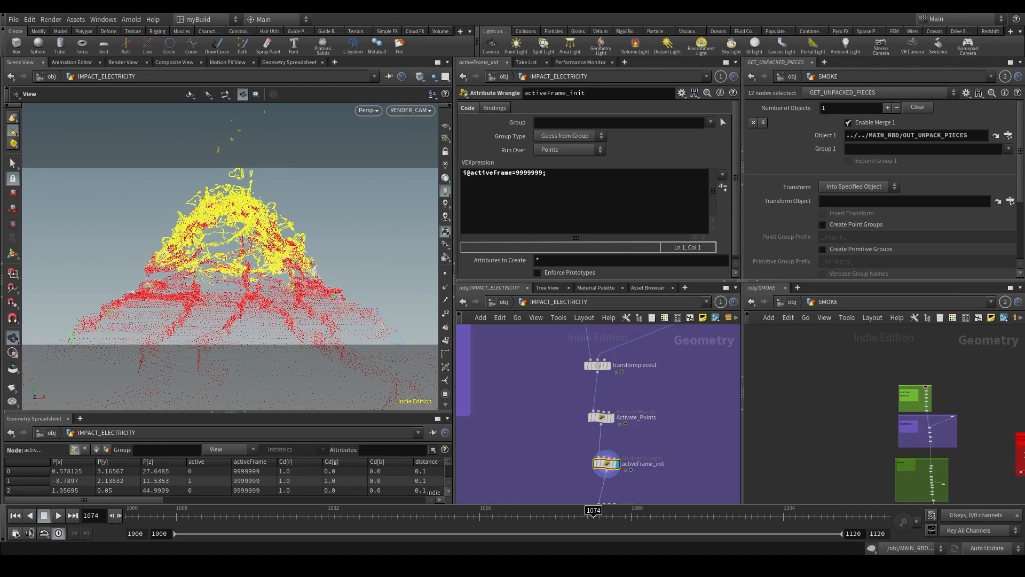
middle_click_drag(550, 474, 547, 374)
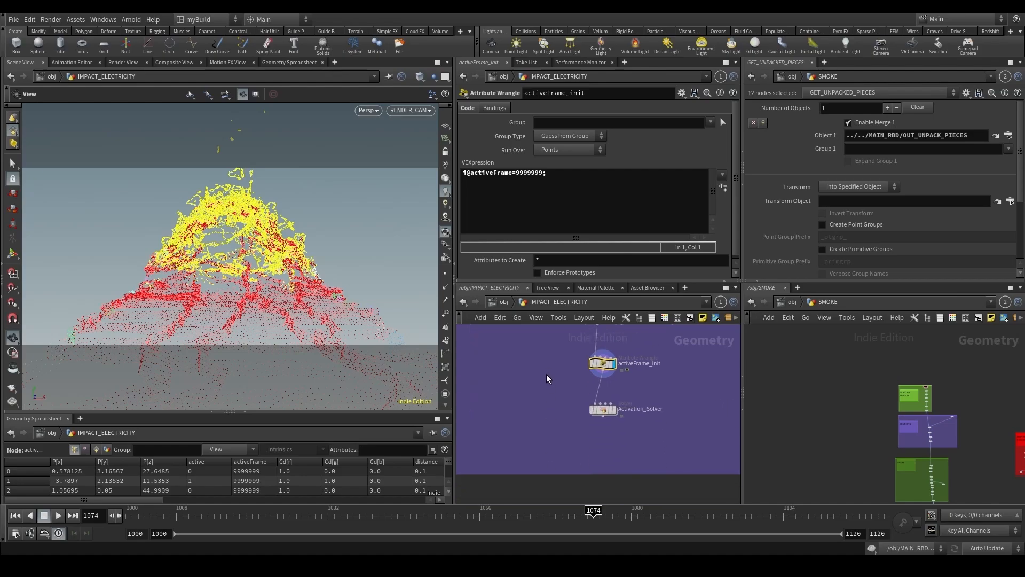
left_click_drag(557, 393, 662, 445)
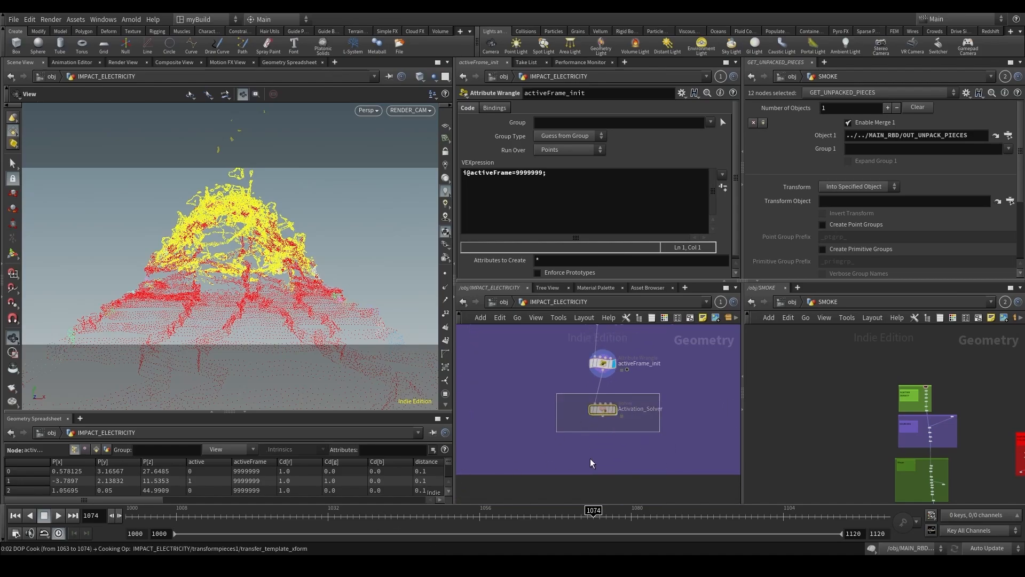
left_click_drag(393, 514, 537, 514)
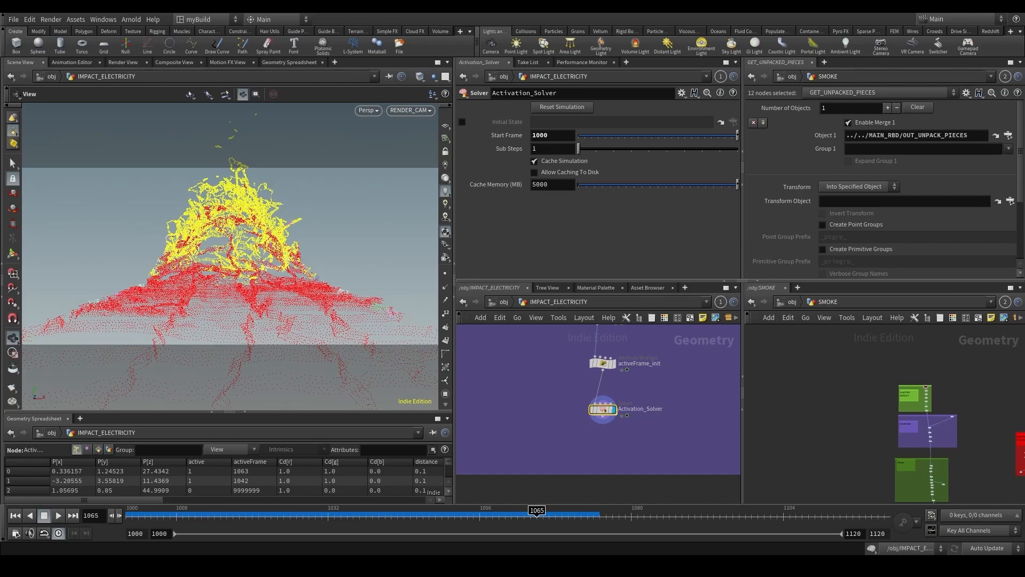
Add an Attribute Wrangle below Activation_Solver, leaving some space between them.
scroll(633, 451, "up", 3)
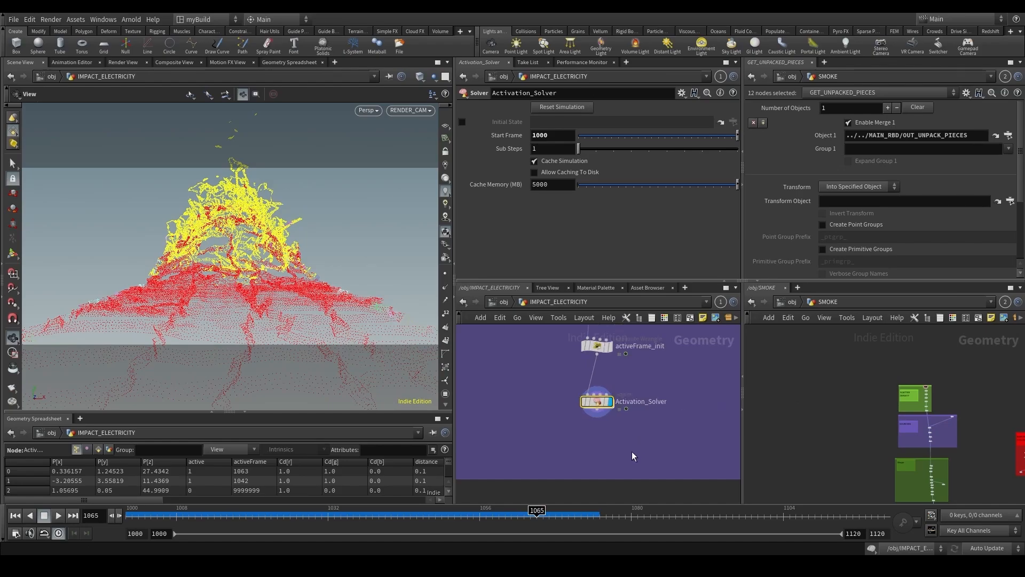
key("Tab")
type("at")
key("Return")
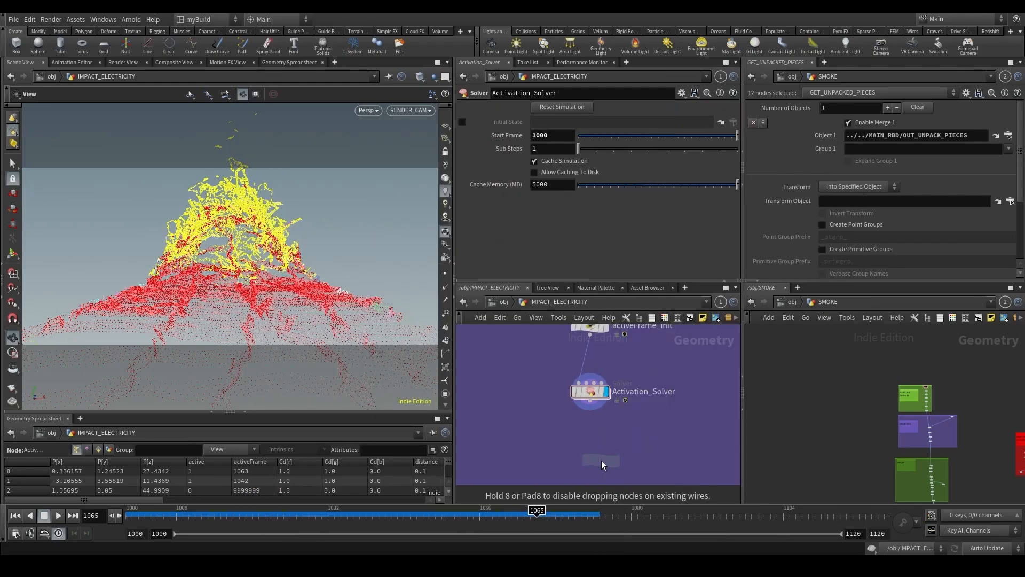
left_click(602, 461)
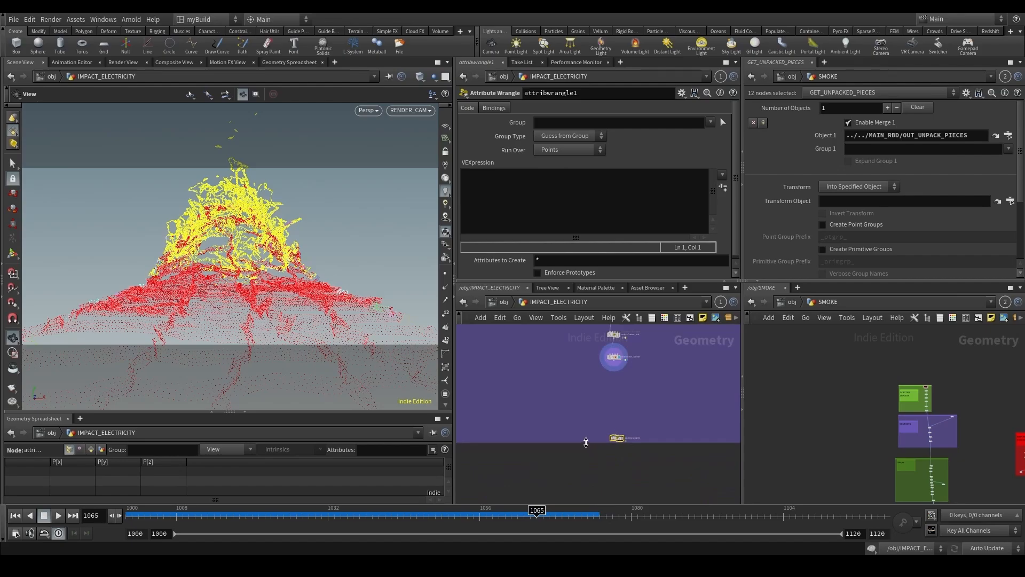
mouse_move(618, 438)
left_mouse_down()
mouse_move(719, 451)
mouse_move(556, 502)
mouse_move(608, 428)
left_mouse_up()
scroll(609, 431, "down", 3)
double_click(613, 439)
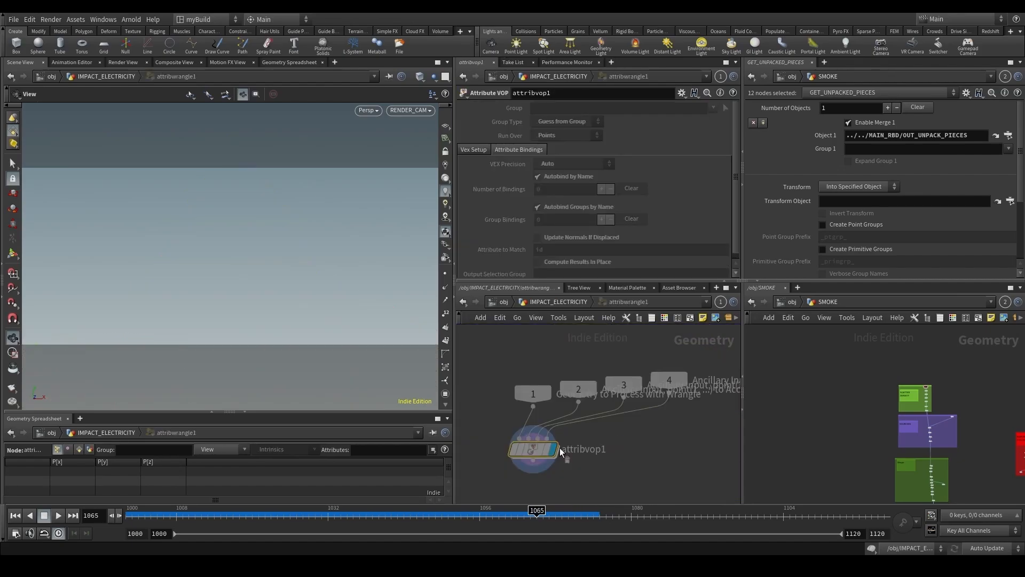
left_click(555, 302)
Connect Activation_Solver to the first input of the wrangle, display it and open its VEXpression for editing.
left_click_drag(613, 434, 624, 366)
scroll(623, 459, "up", 1)
scroll(626, 345, "up", 2)
middle_click_drag(627, 346, 612, 404)
left_click(601, 370)
left_click_drag(602, 372, 608, 448)
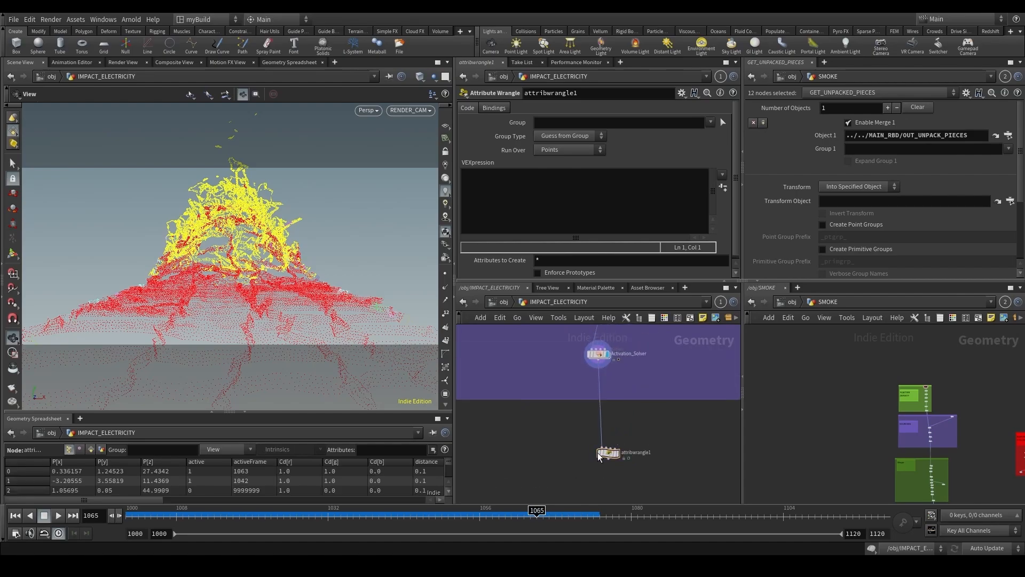
key("r")
left_click(515, 205)
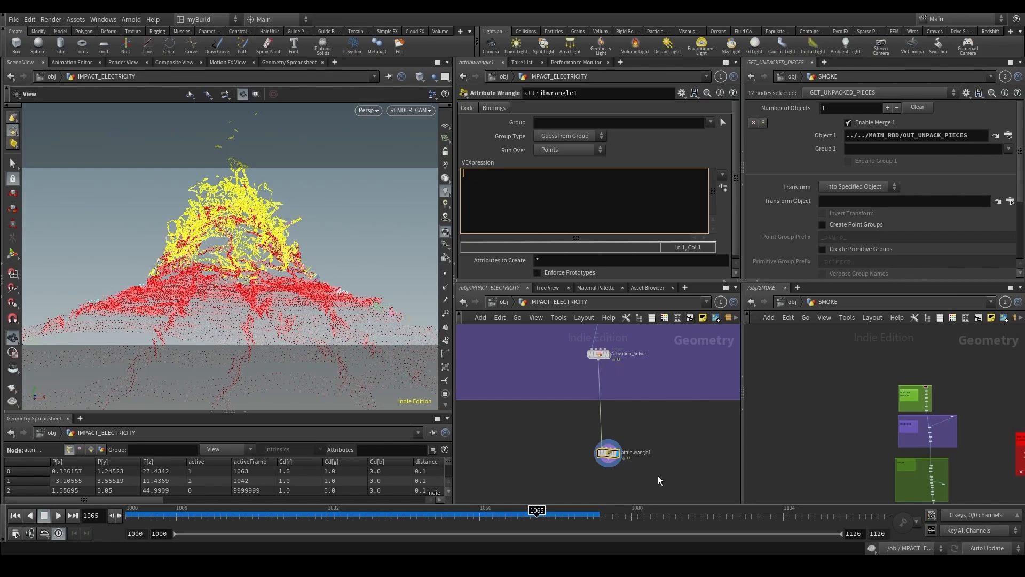
Rename the wrangle below Activation_Solver as Keep_Amount.
double_click(636, 453)
type("Keep_")
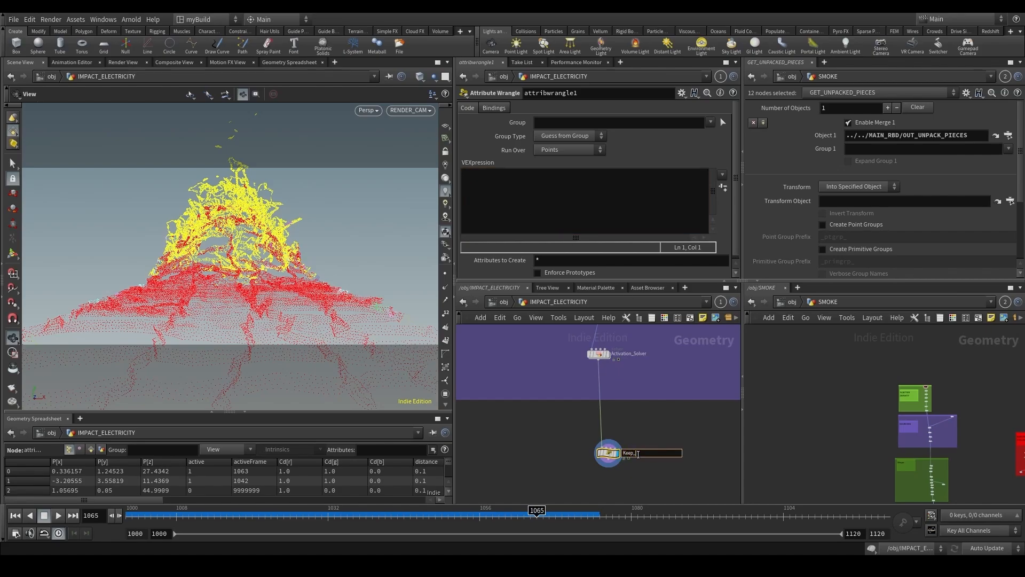
type("Amount")
key("Return")
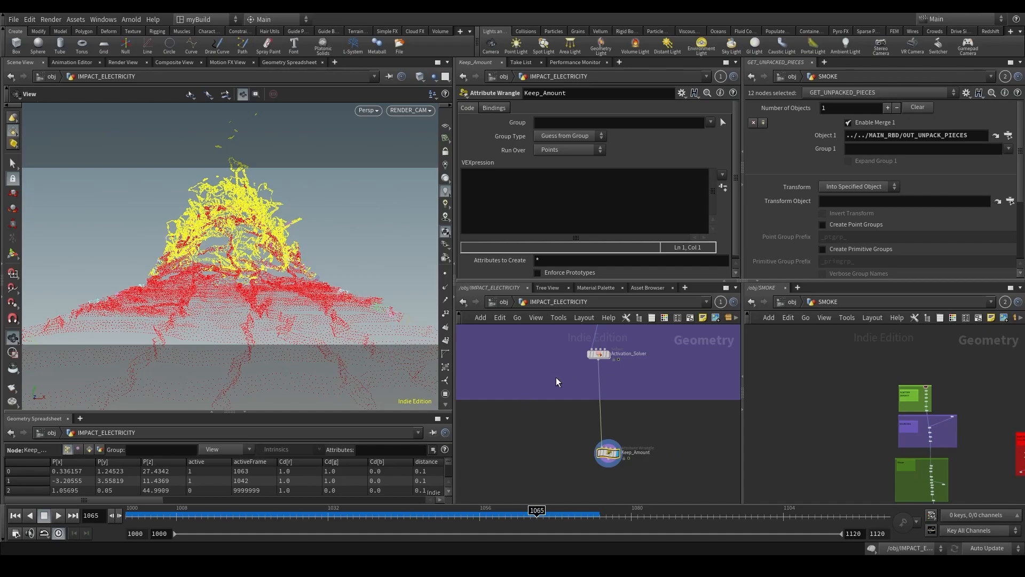
left_click(531, 221)
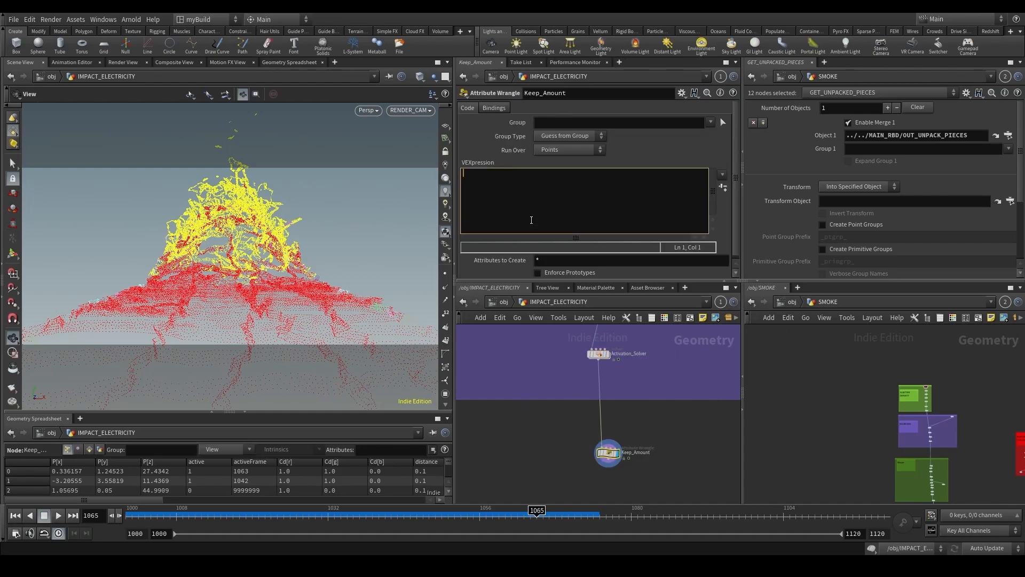
type("if(rand(")
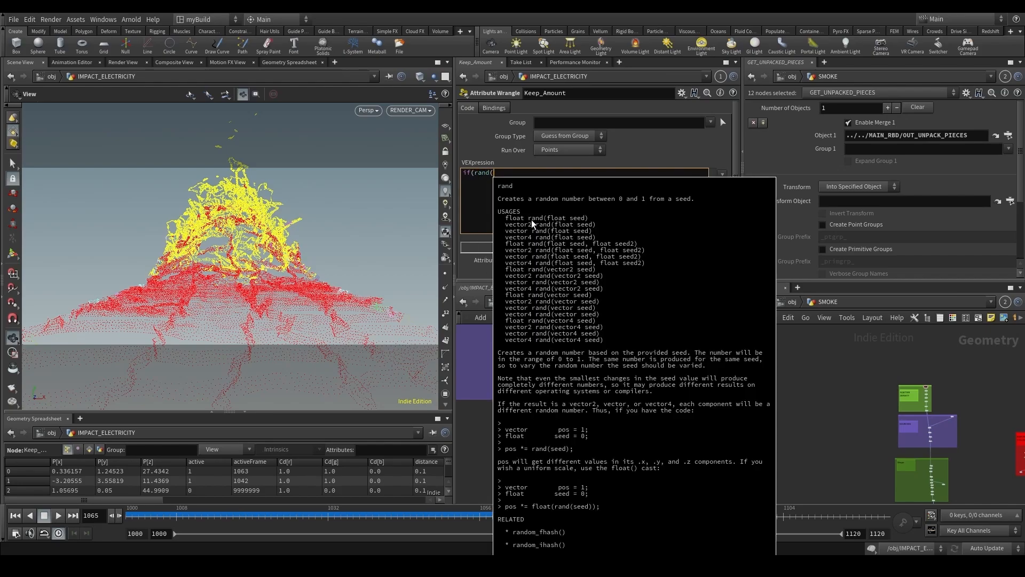
type("i@id")
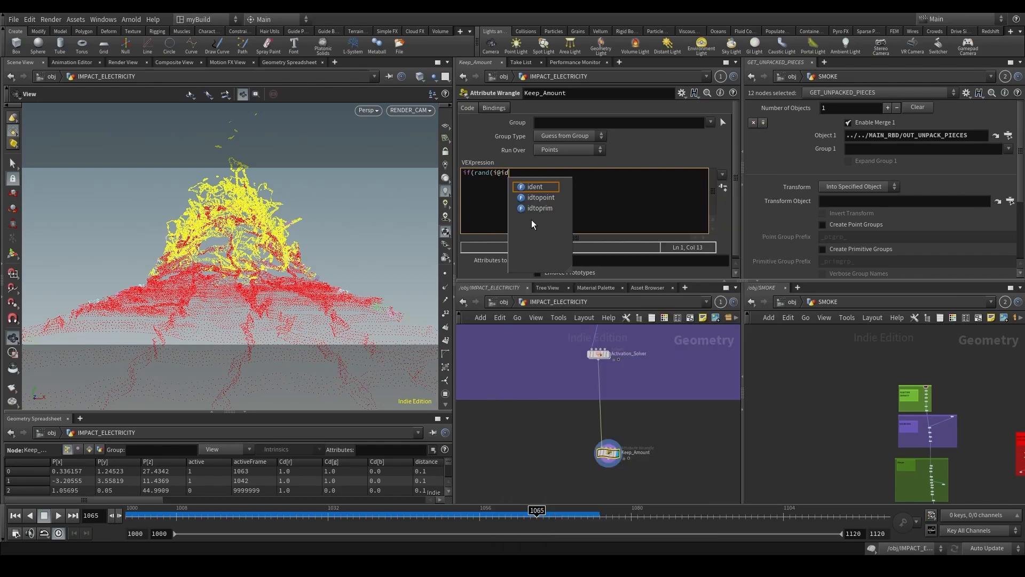
type(")>")
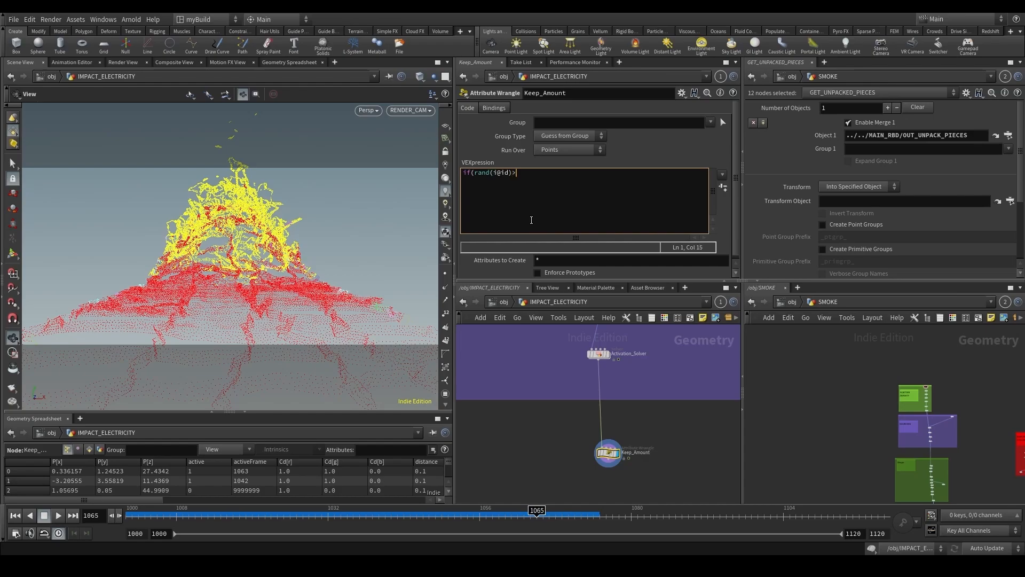
type("chf('Treshold'))")
key("Return")
key("Return")
type("{  ")
type("}")
key("Up")
key("Tab")
type("removepoint(0, @ptnum);")
key("Down")
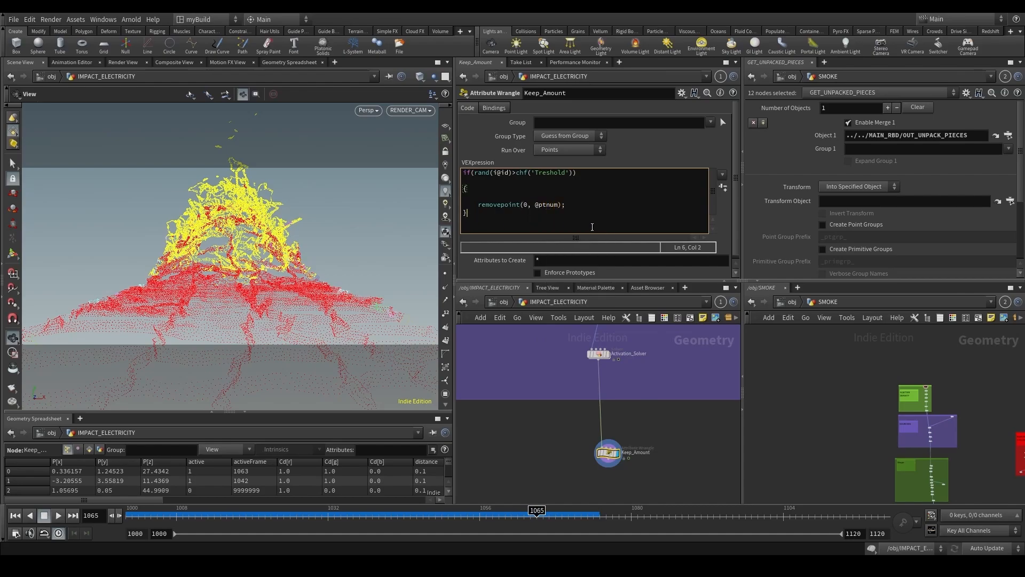
Create the Treshold parameter from the Keep_Amount expression and raise it to 0.137.
left_click(723, 189)
left_click_drag(595, 269, 595, 271)
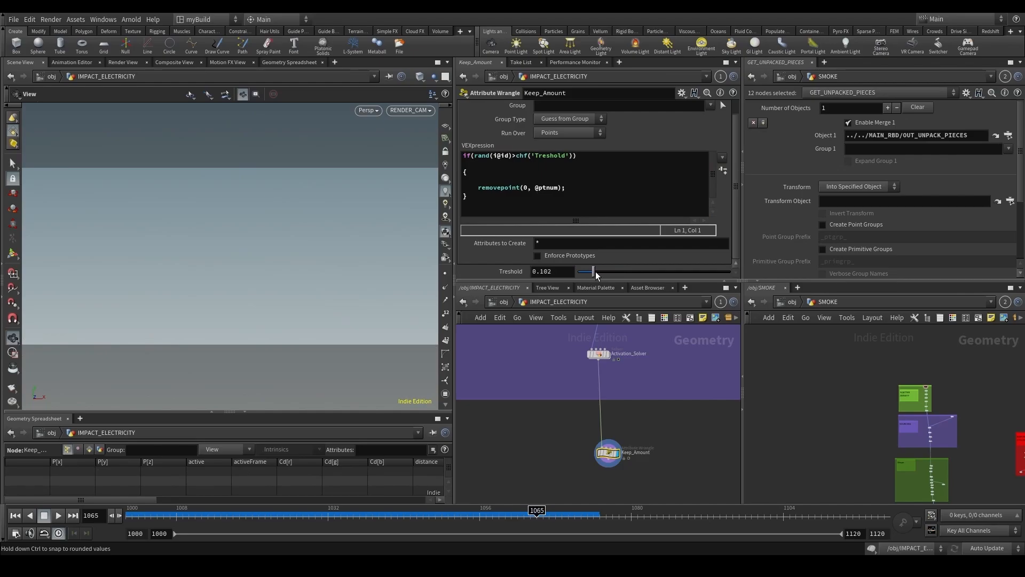
left_click(513, 156)
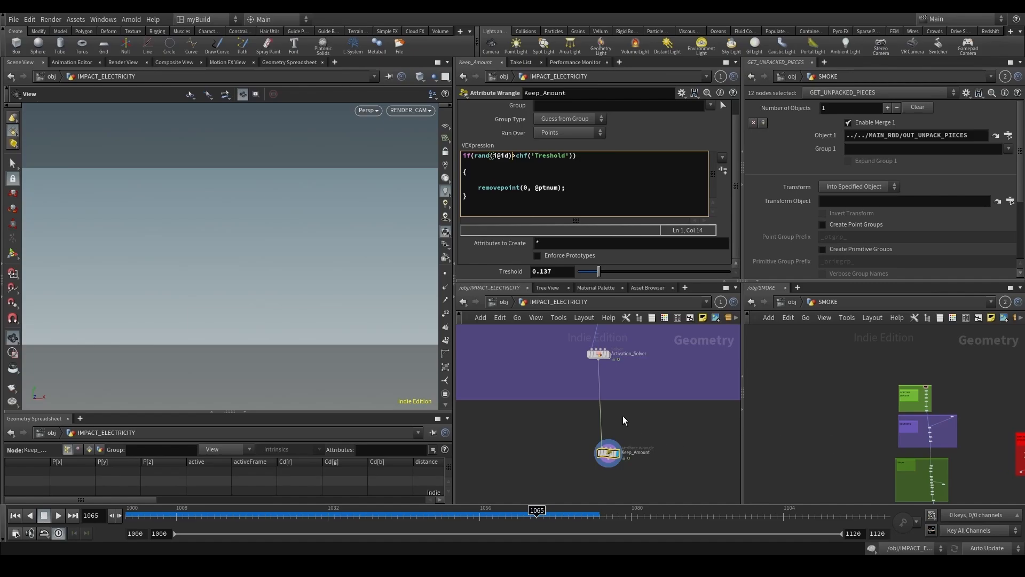
Display Activation_Solver, hide all attributes in the Geometry Spreadsheet and check whether the points carry an id attribute.
left_click(607, 353)
left_click(218, 450)
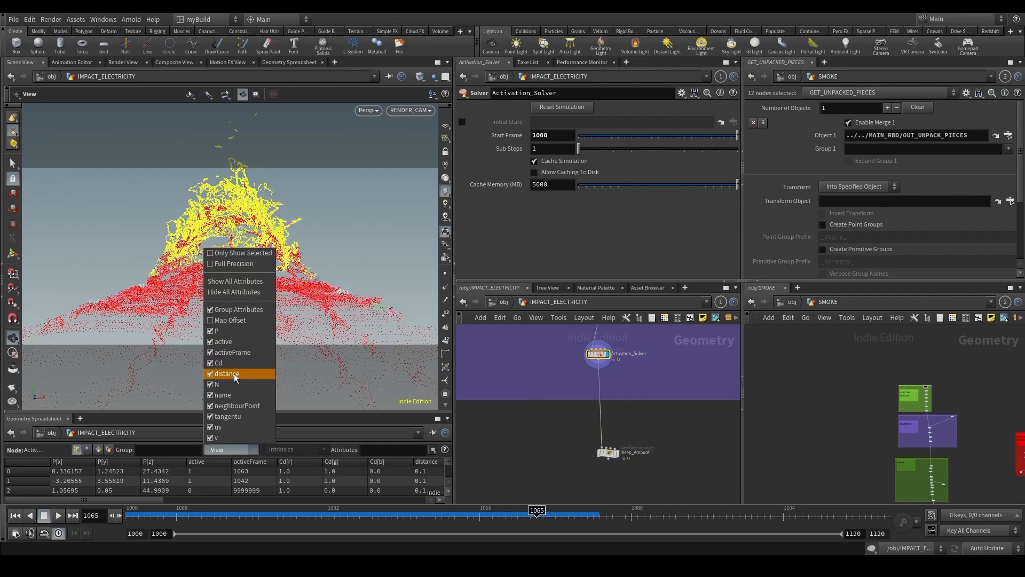
left_click(232, 292)
left_click(228, 450)
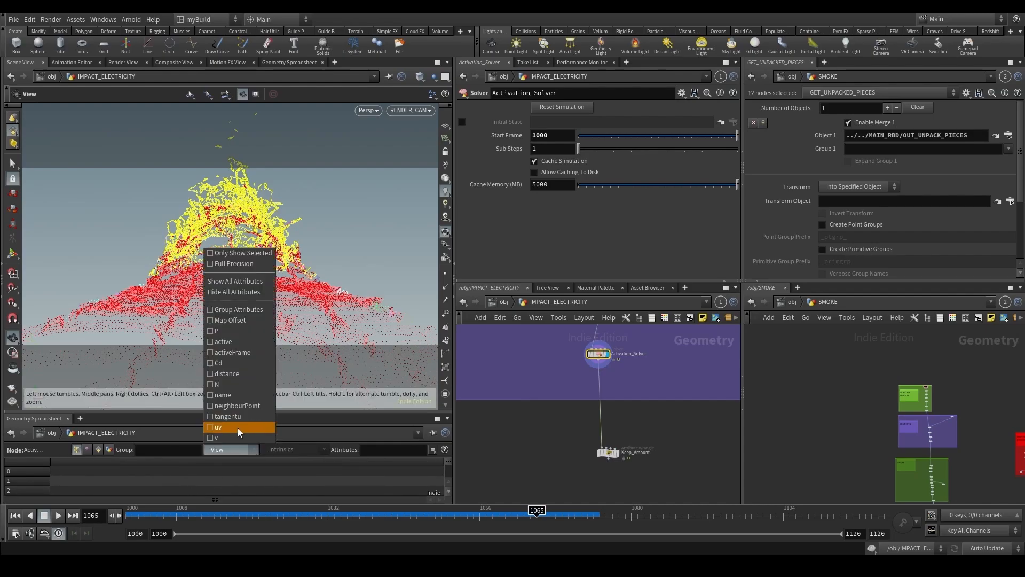
left_click(569, 402)
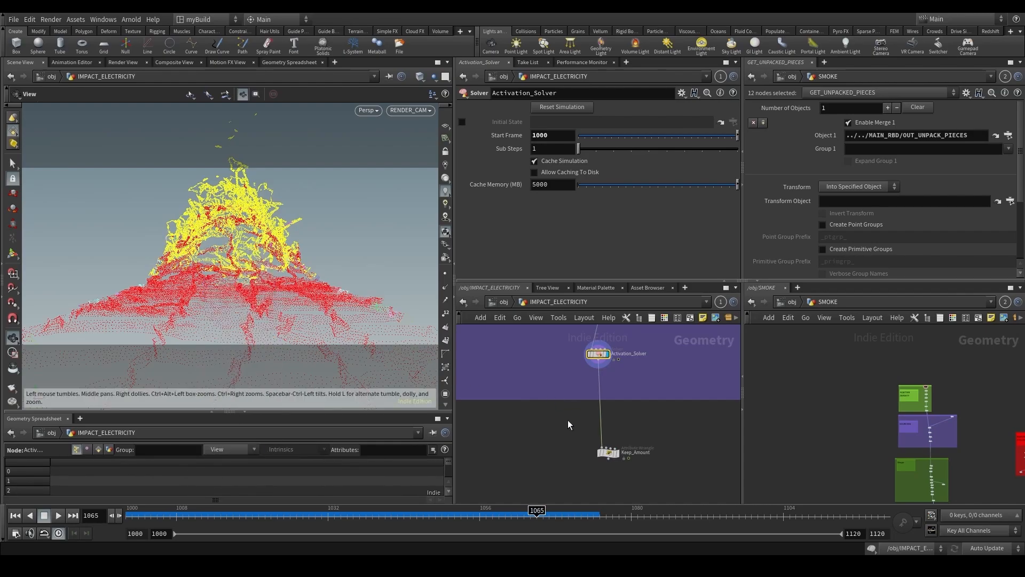
left_click(608, 453)
left_click(463, 158)
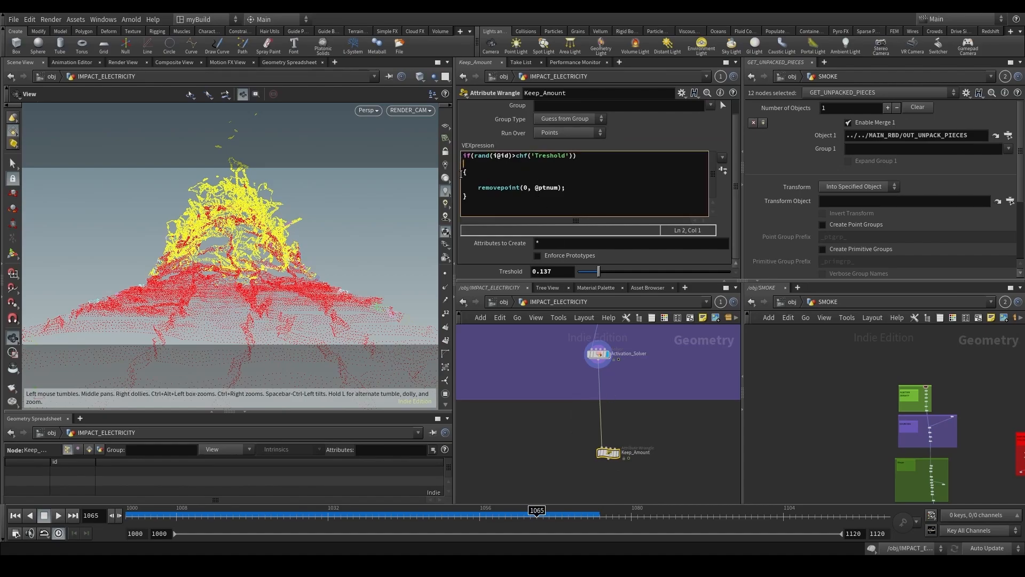
Insert an Attribute Wrangle on the wire between Activation_Solver and Keep_Amount.
key("Tab")
type("atw")
key("Return")
left_click(604, 396)
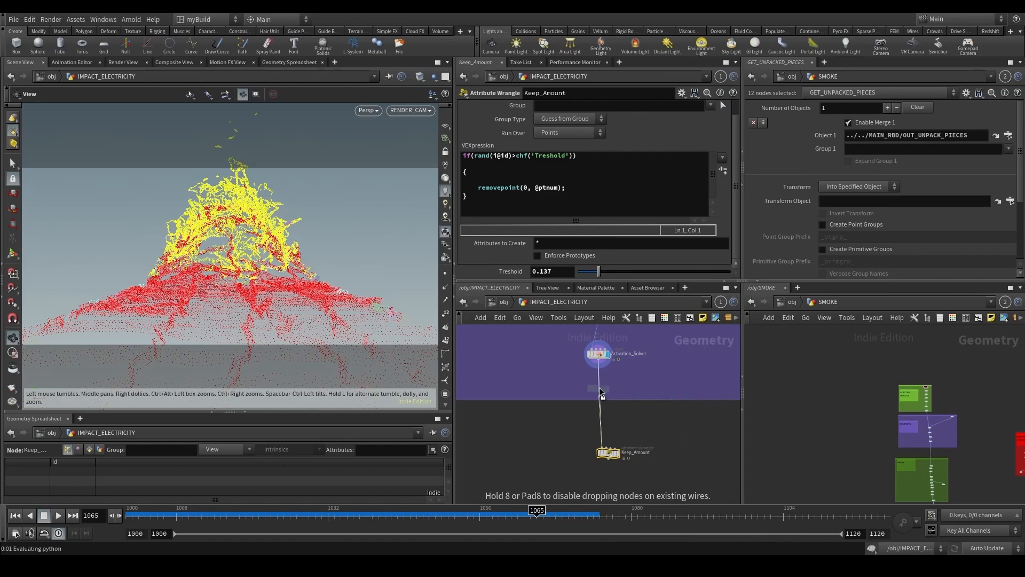
left_click(553, 208)
type("if")
key("BackSpace")
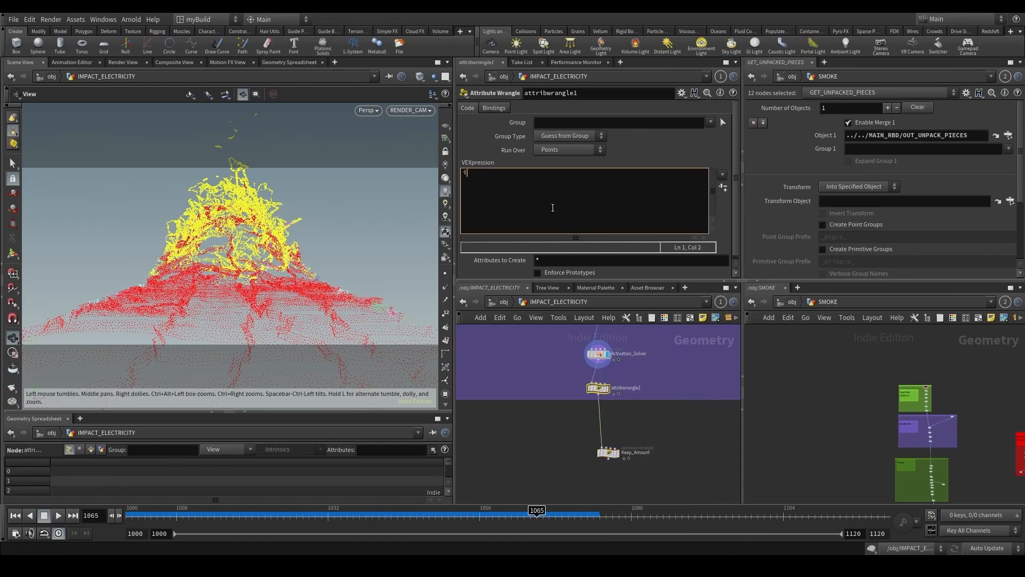
type("@fi")
key("Escape")
type("id")
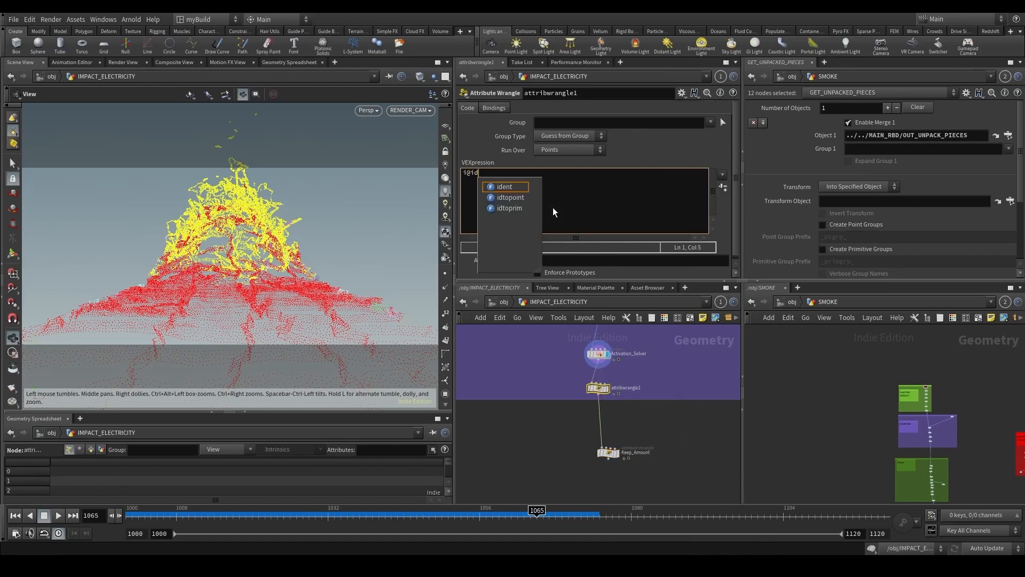
type("=@ptnum;")
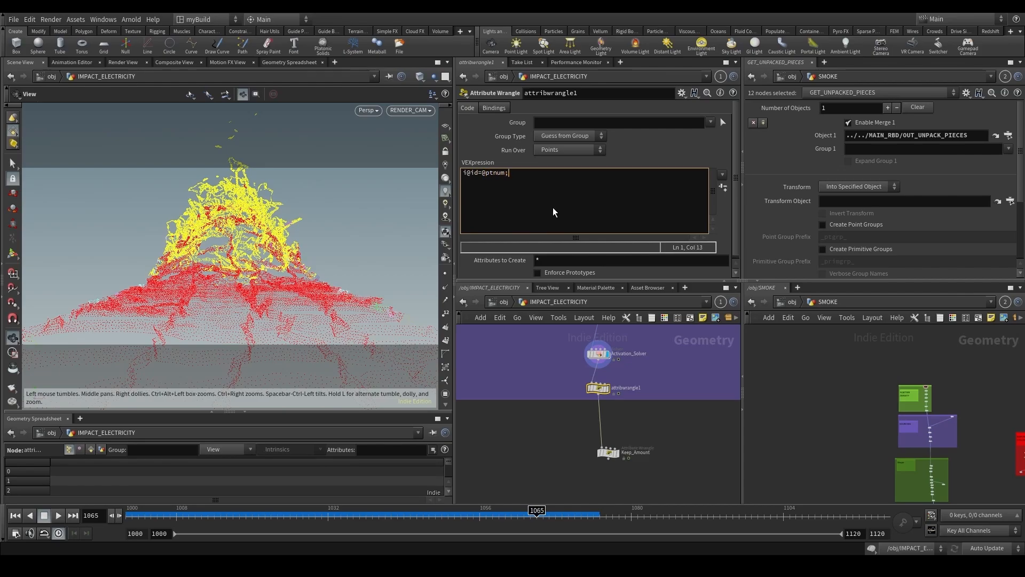
double_click(631, 388)
type("ids")
key("Return")
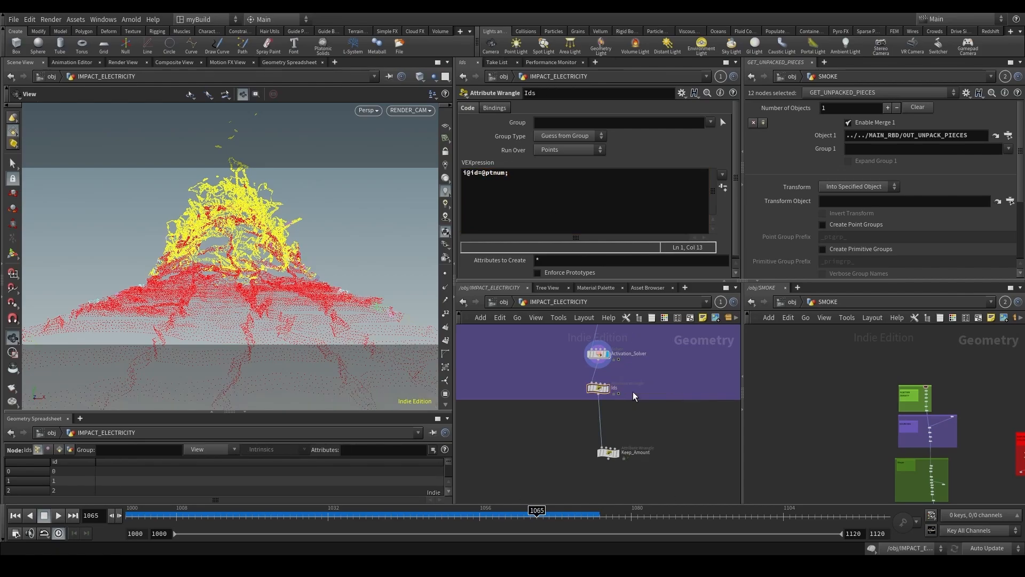
Display Keep_Amount at frame 1050, set its Treshold to 0.1 and line the node up beneath Ids.
left_click(608, 453)
left_click(444, 505)
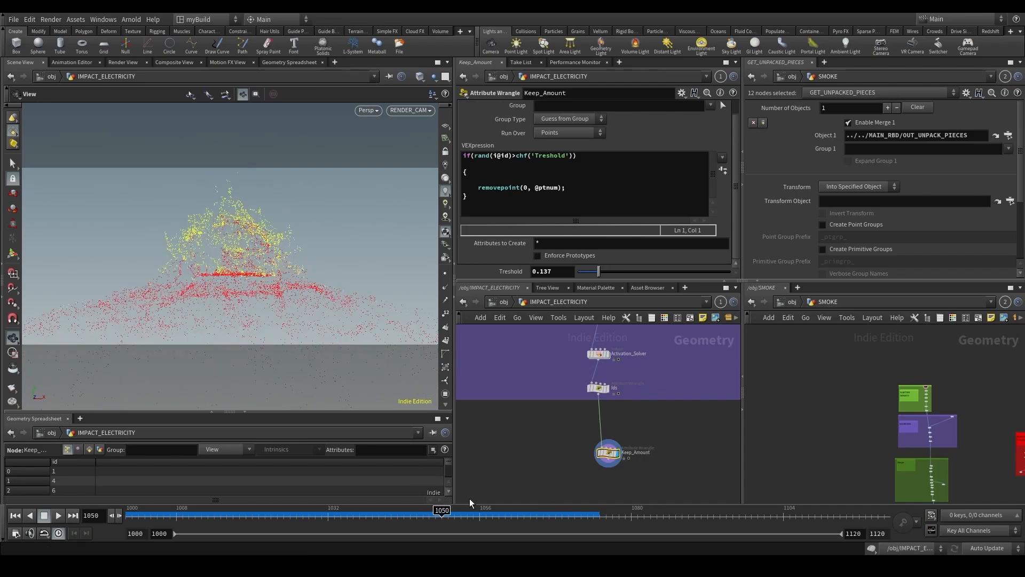
mouse_move(591, 271)
left_mouse_down()
mouse_move(581, 269)
mouse_move(594, 272)
left_mouse_up()
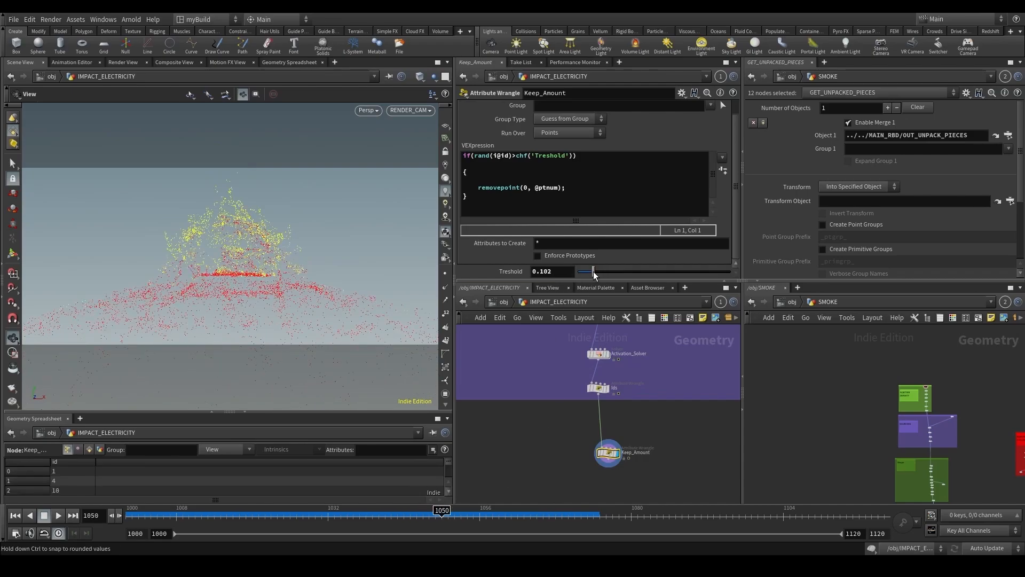
double_click(559, 271)
type(".1")
key("Return")
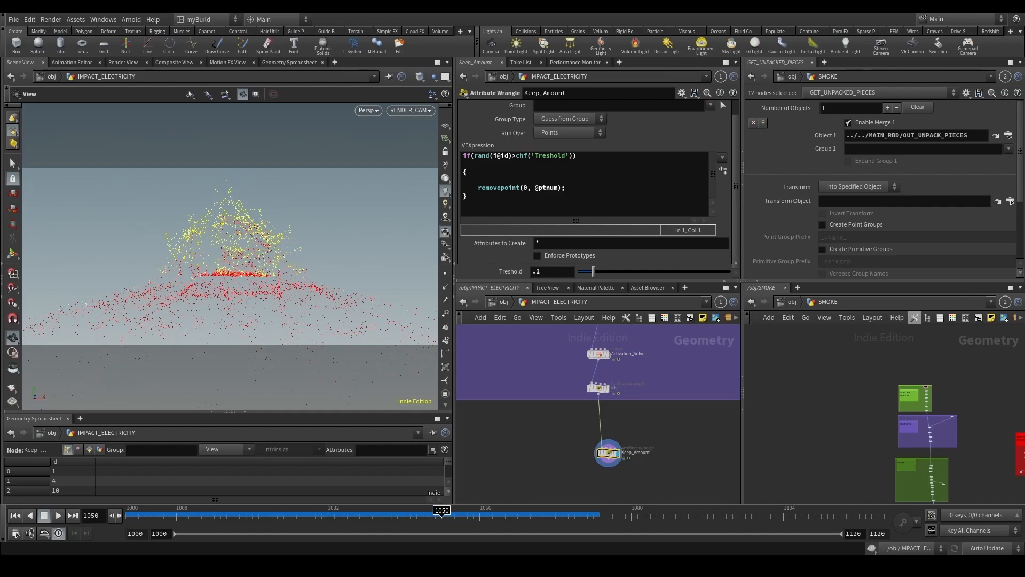
middle_click_drag(636, 464, 613, 432)
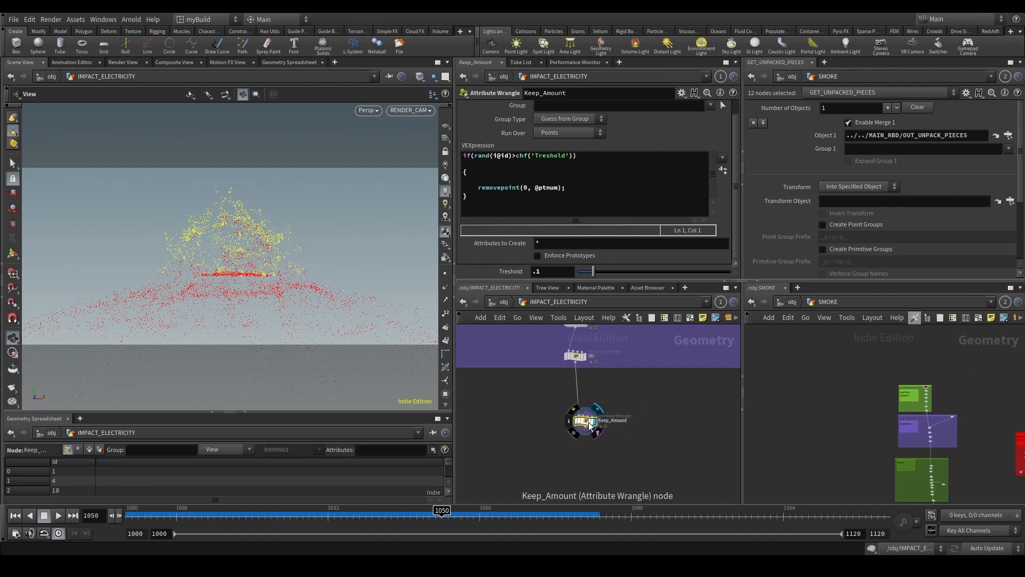
left_click_drag(590, 424, 580, 410)
Find and select the Age_FadeOff wrangle in the SMOKE network and switch the update mode to Manual.
scroll(895, 416, "down", 3)
middle_click_drag(932, 494, 921, 470)
scroll(922, 470, "up", 5)
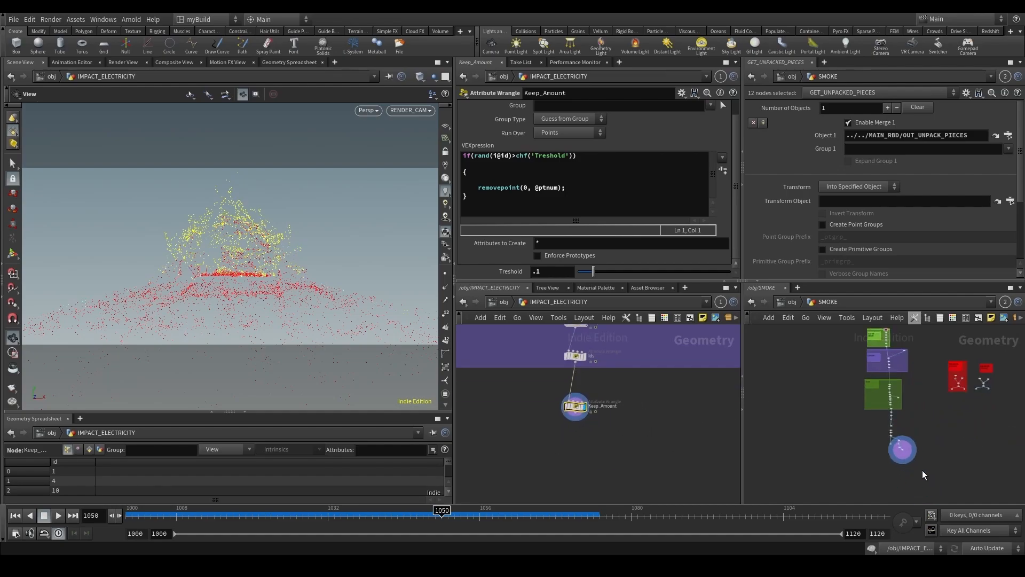
scroll(867, 404, "up", 3)
middle_click_drag(899, 358, 905, 387)
scroll(867, 399, "up", 4)
left_click_drag(811, 361, 854, 350)
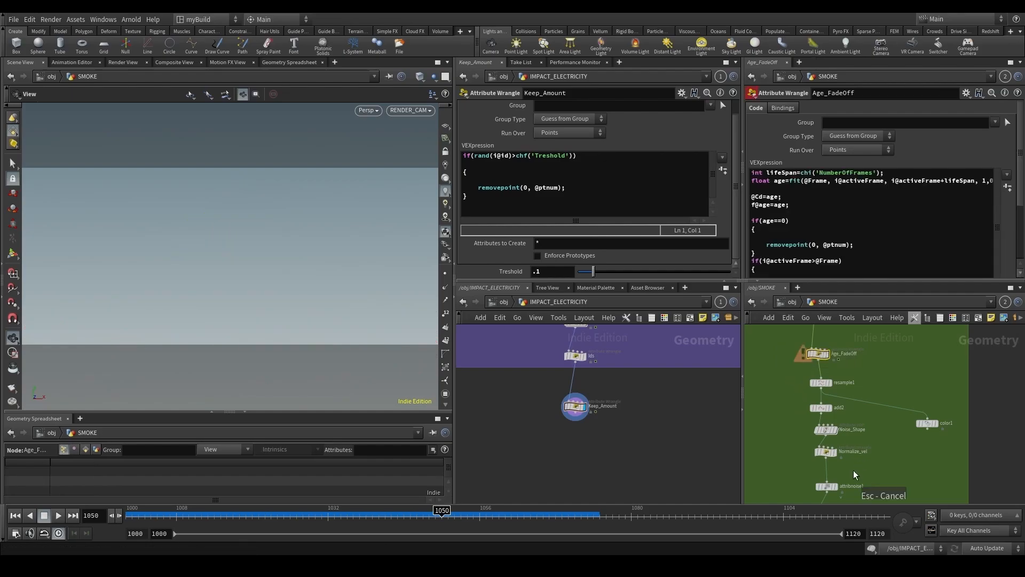
left_click(988, 548)
left_click(988, 547)
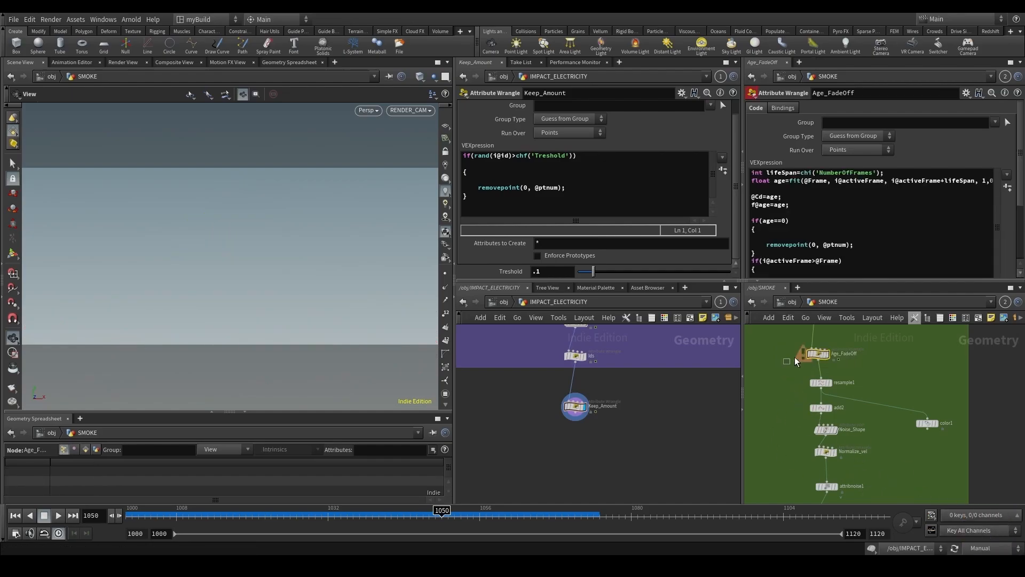
Copy Age_FadeOff into IMPACT_ELECTRICITY, connect it below Keep_Amount, display it and restore Auto Update.
key("ctrl+c")
middle_click_drag(590, 444, 573, 429)
key("ctrl+v")
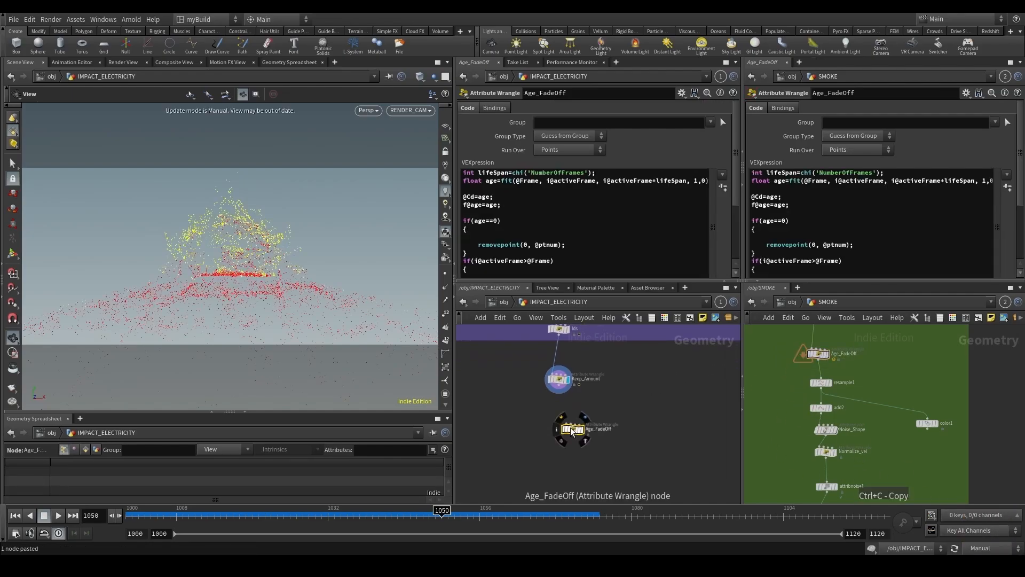
key("r")
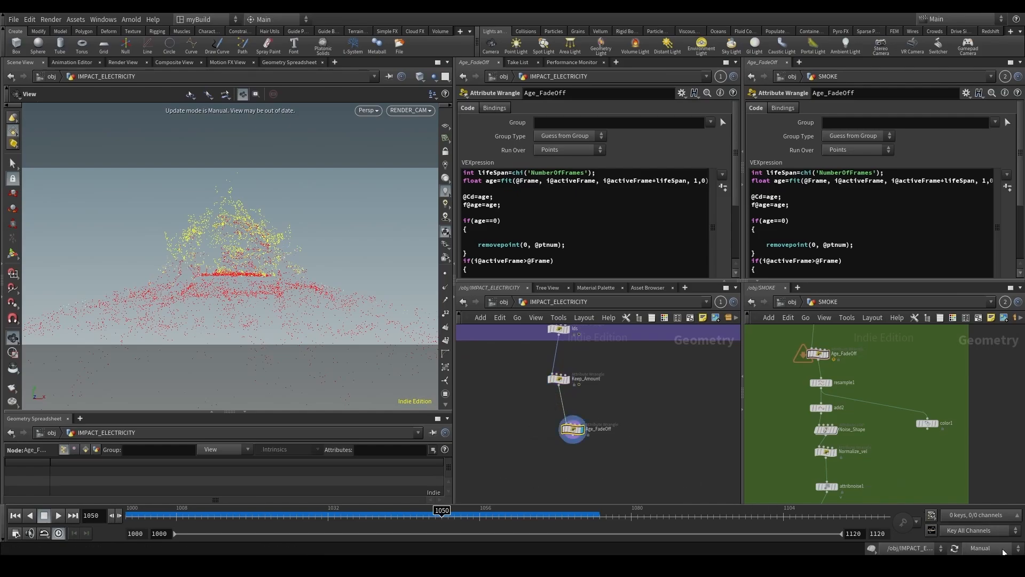
left_click(988, 549)
left_click(985, 516)
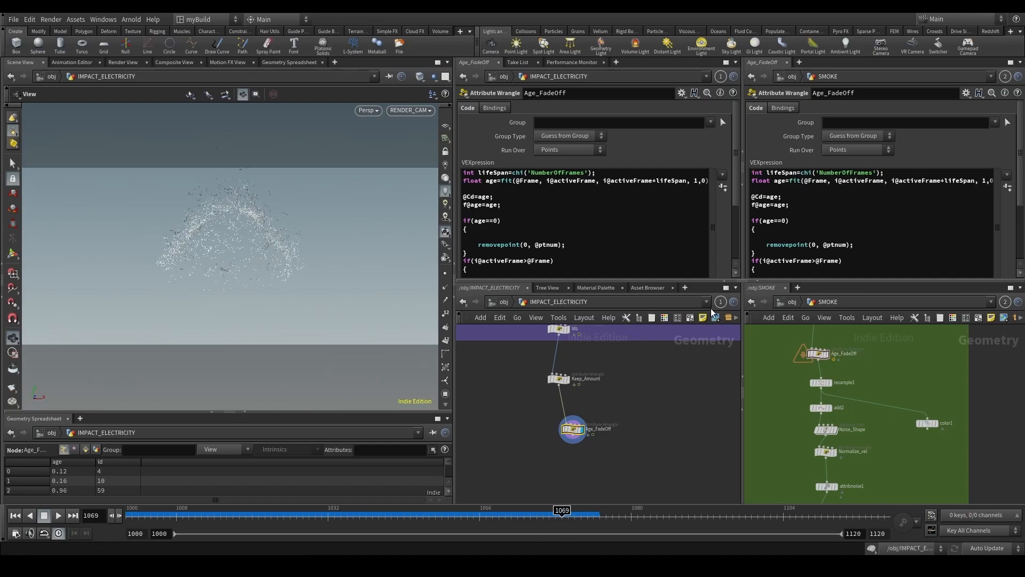
Set Numberofframes to 1 on the copied Age_FadeOff and check its points at frame 1066.
scroll(731, 240, "down", 5)
double_click(566, 272)
type("1")
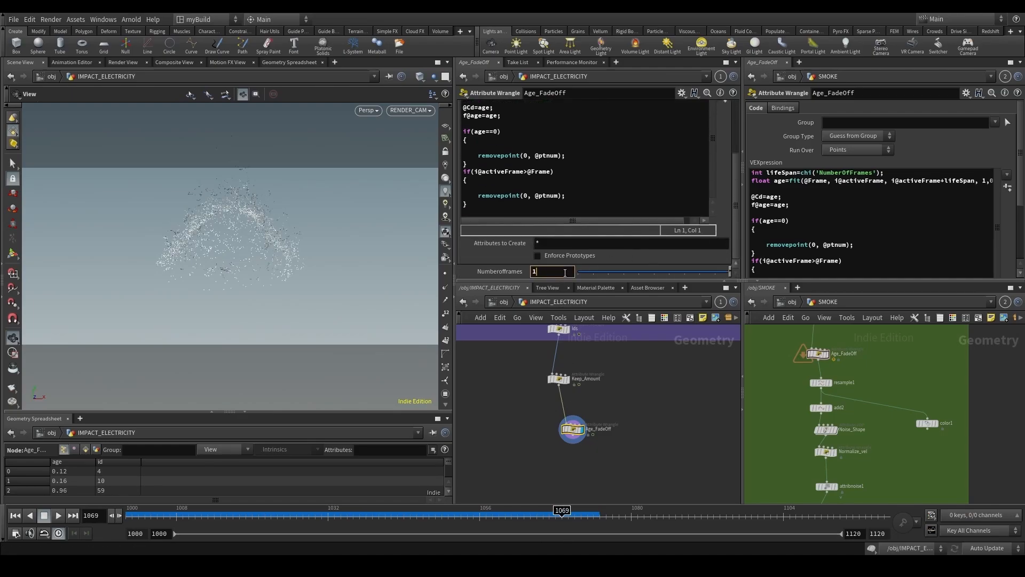
key("Return")
mouse_move(543, 518)
left_mouse_down()
mouse_move(335, 515)
mouse_move(660, 512)
mouse_move(297, 510)
mouse_move(543, 512)
left_mouse_up()
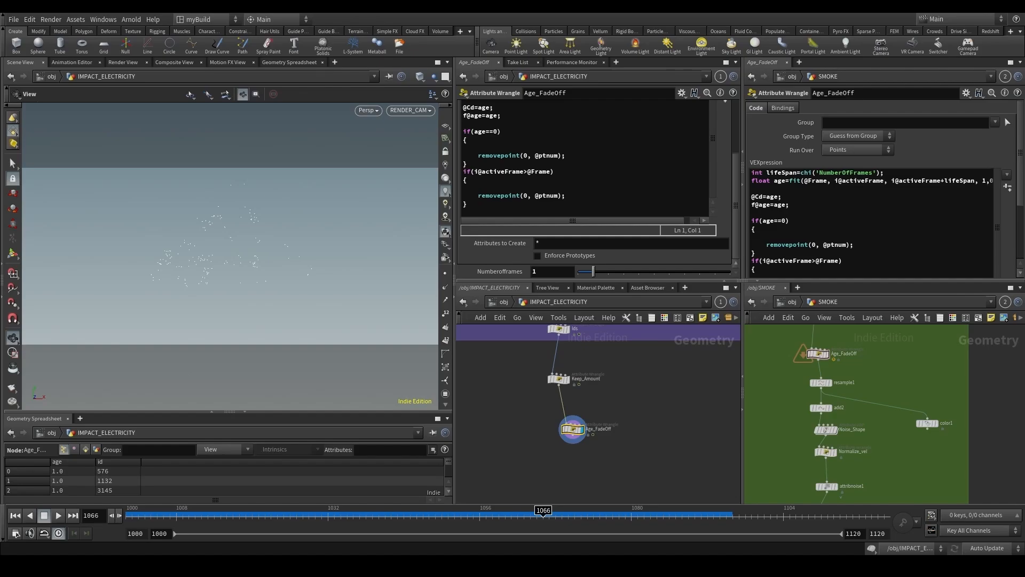
Check the points at frame 1061 and line Age_FadeOff up beneath Keep_Amount.
middle_click_drag(598, 474, 624, 428)
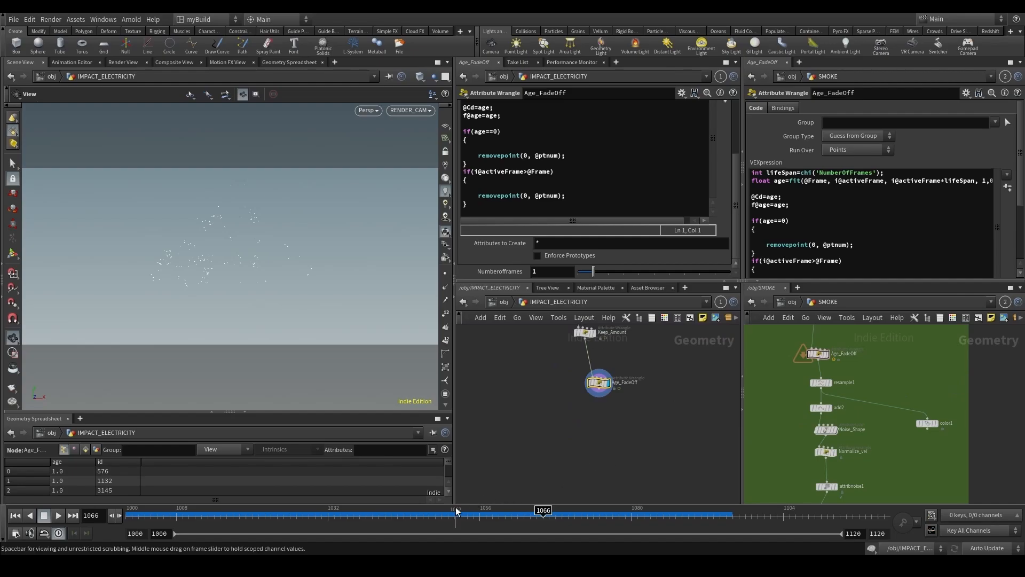
left_click_drag(458, 510, 510, 506)
scroll(602, 398, "down", 2)
left_click(600, 396)
key("Escape")
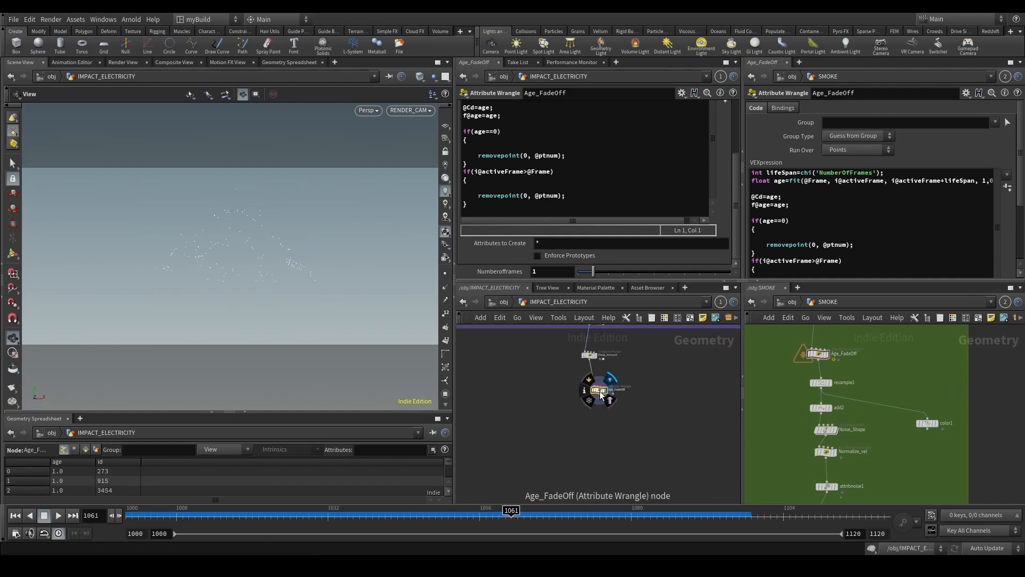
left_click_drag(600, 391, 592, 395)
Scrub from the start of the timeline to frame 1056 to examine the points emitted by Age_FadeOff.
middle_click_drag(604, 439, 586, 397)
scroll(586, 397, "down", 1)
scroll(591, 438, "down", 3)
scroll(589, 437, "up", 2)
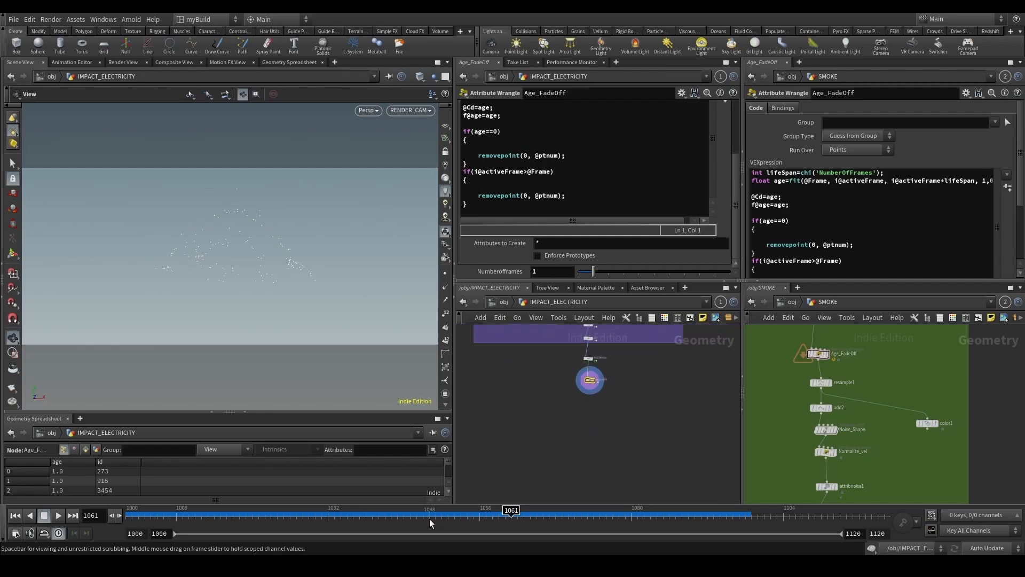
left_click_drag(322, 517, 132, 517)
left_click_drag(437, 510, 480, 511)
Add a POP Network node in the empty space below Age_FadeOff.
scroll(619, 437, "up", 1)
scroll(619, 432, "up", 1)
key("Tab")
type("popn")
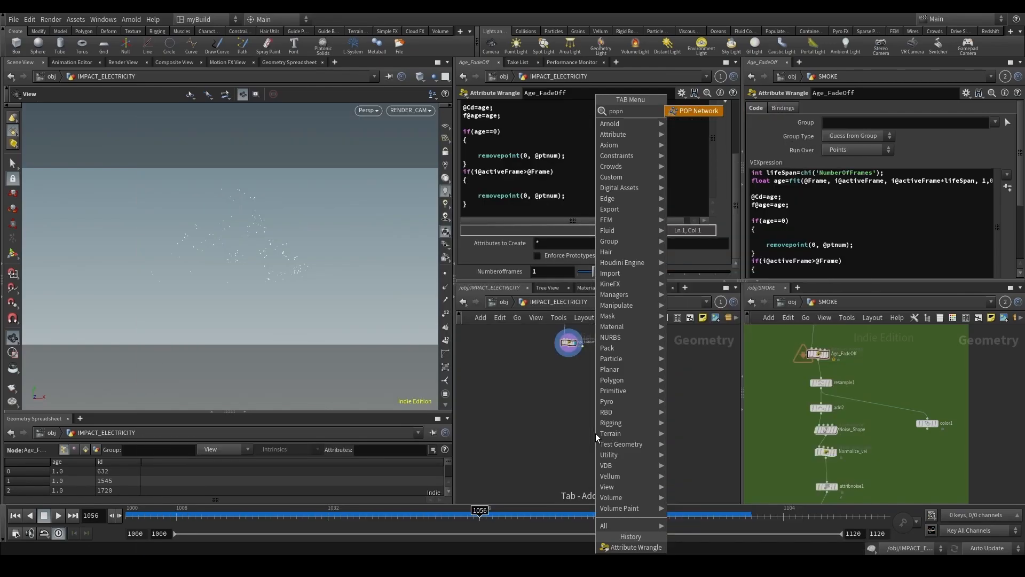
key("Return")
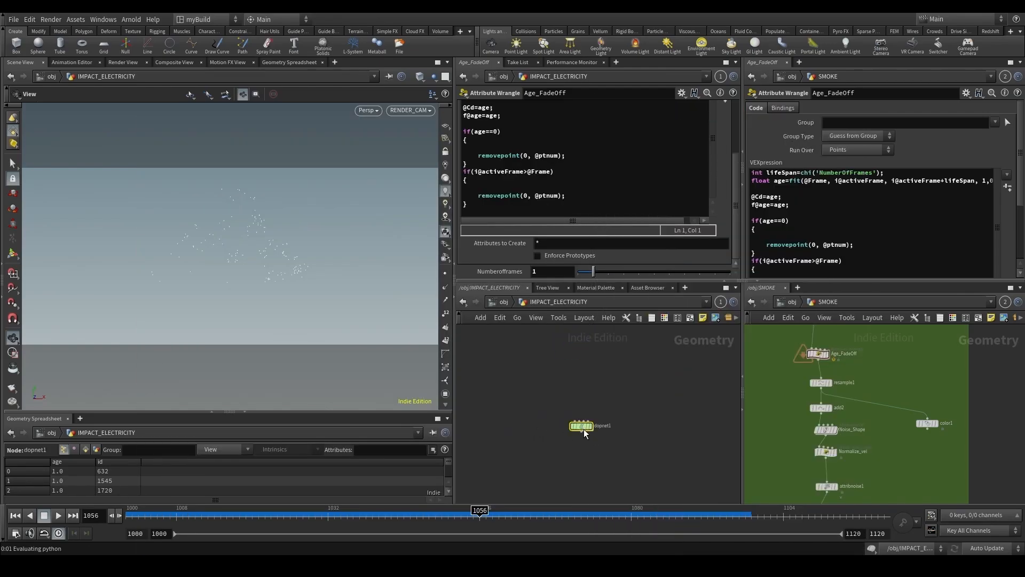
Delete the newly added POP network and set the scene's update mode to Manual.
left_click(588, 427)
scroll(564, 444, "down", 4)
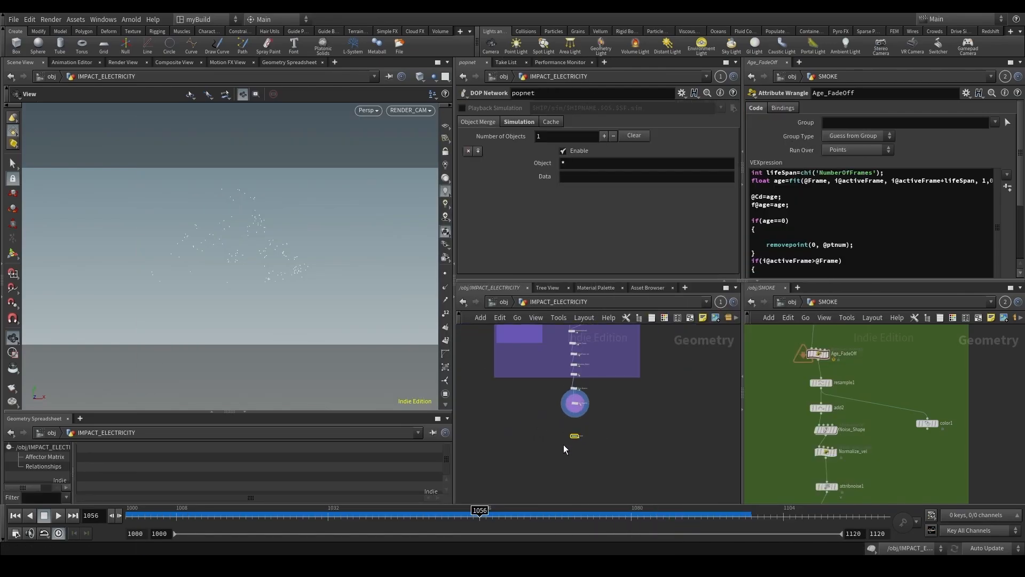
key("Delete")
scroll(818, 428, "down", 9)
left_click(981, 549)
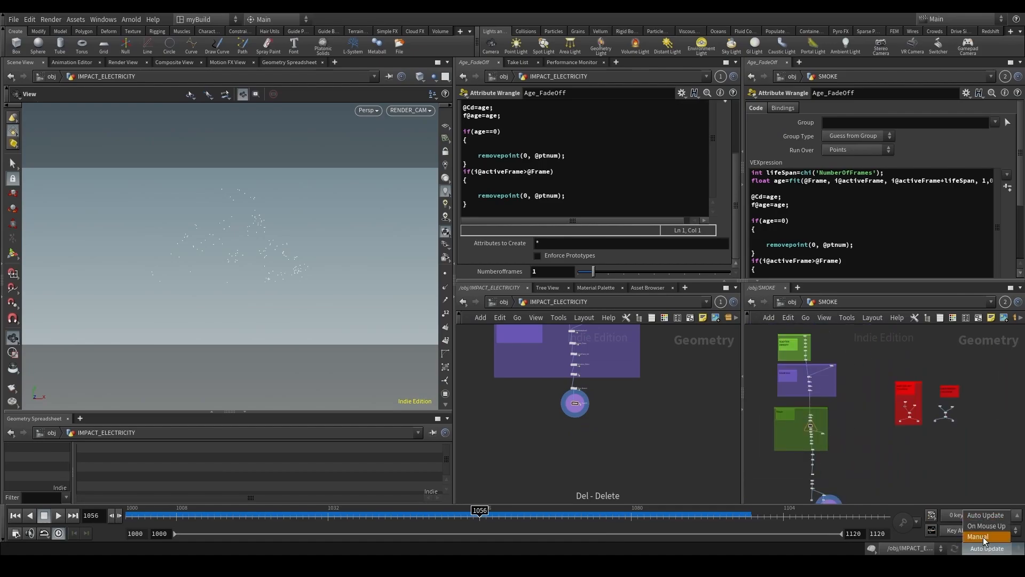
left_click(983, 538)
Go up to the object level in the second network view and open CHAR_ELECTRICITY to find its popnet chain.
left_click(785, 301)
scroll(859, 385, "down", 5)
scroll(885, 428, "up", 3)
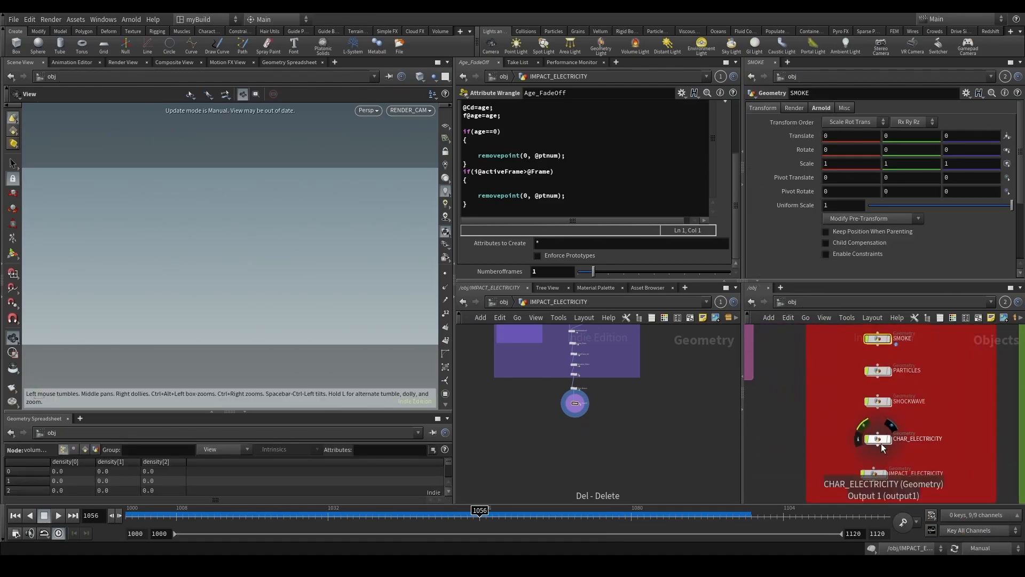
double_click(881, 433)
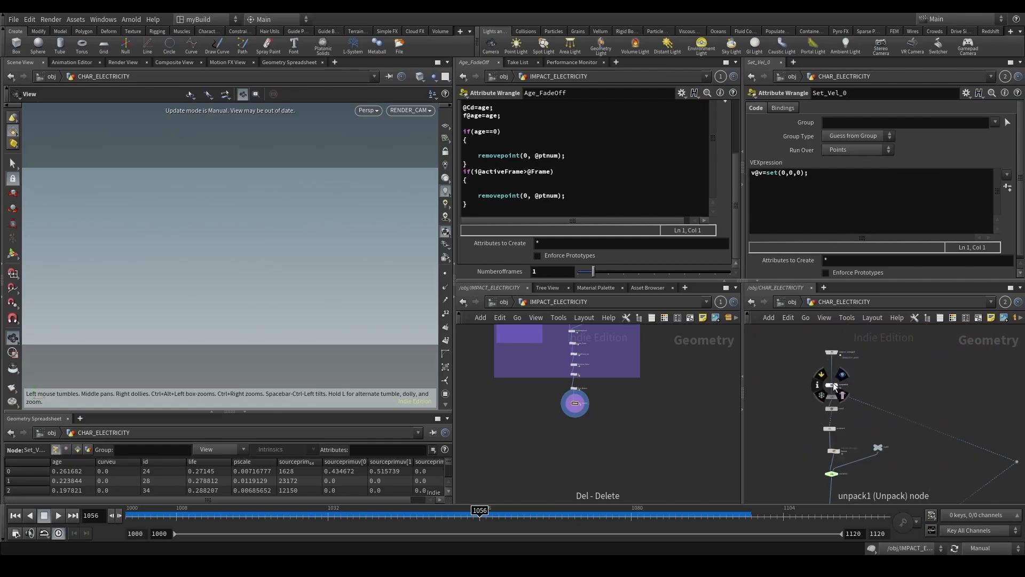
scroll(849, 374, "down", 3)
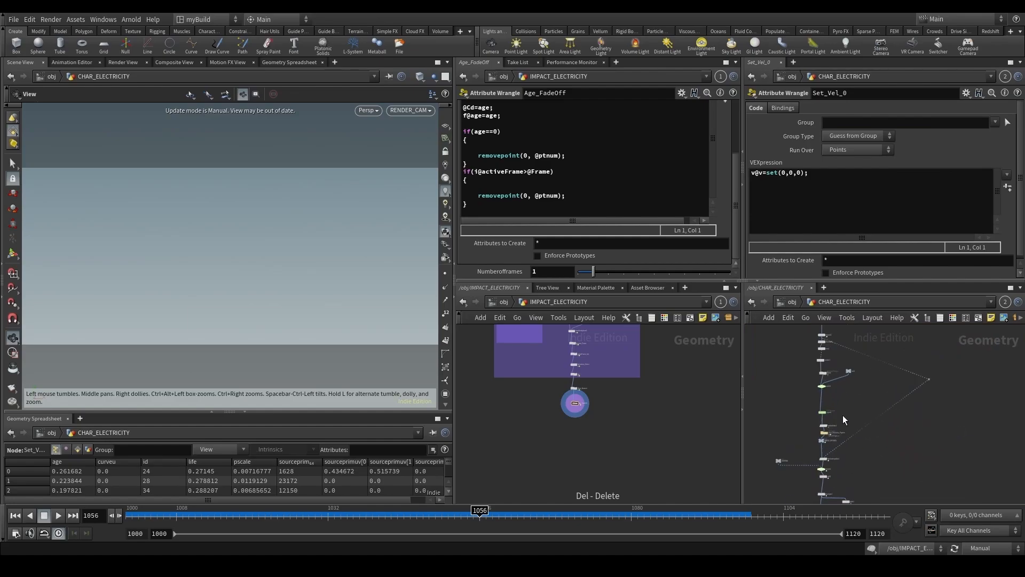
scroll(843, 415, "up", 3)
Copy CHAR_ELECTRICITY's nodes from popnet to SAMPLE_NPOINTS and from add1 to OUT, and paste them into IMPACT_ELECTRICITY.
left_click_drag(836, 422, 839, 452)
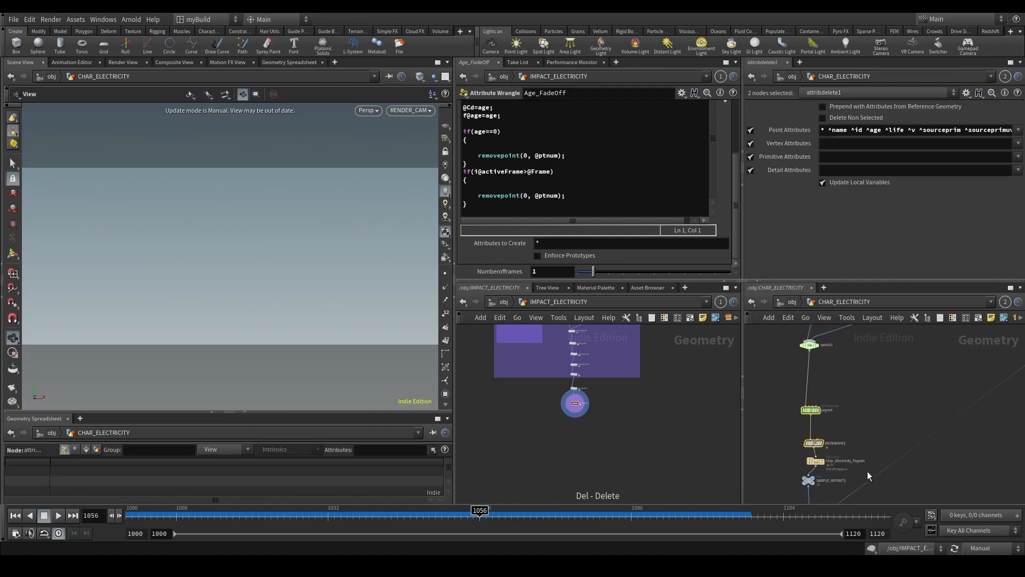
middle_click_drag(867, 471, 902, 381)
scroll(815, 376, "down", 3)
left_click_drag(829, 380, 850, 394, "shift")
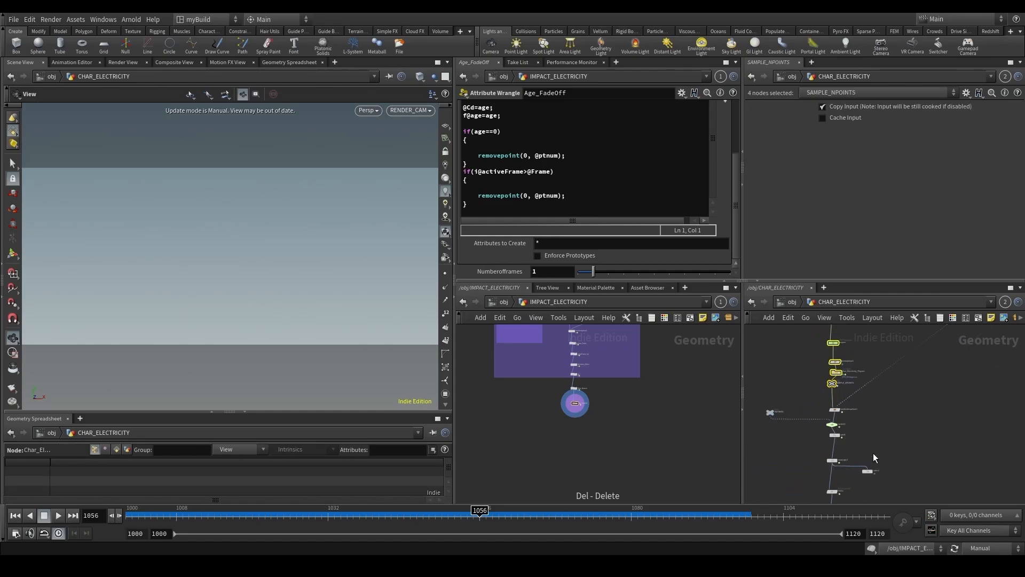
middle_click_drag(896, 444, 878, 398)
scroll(876, 401, "down", 4)
left_click_drag(911, 474, 827, 394, "shift")
scroll(844, 400, "up", 5)
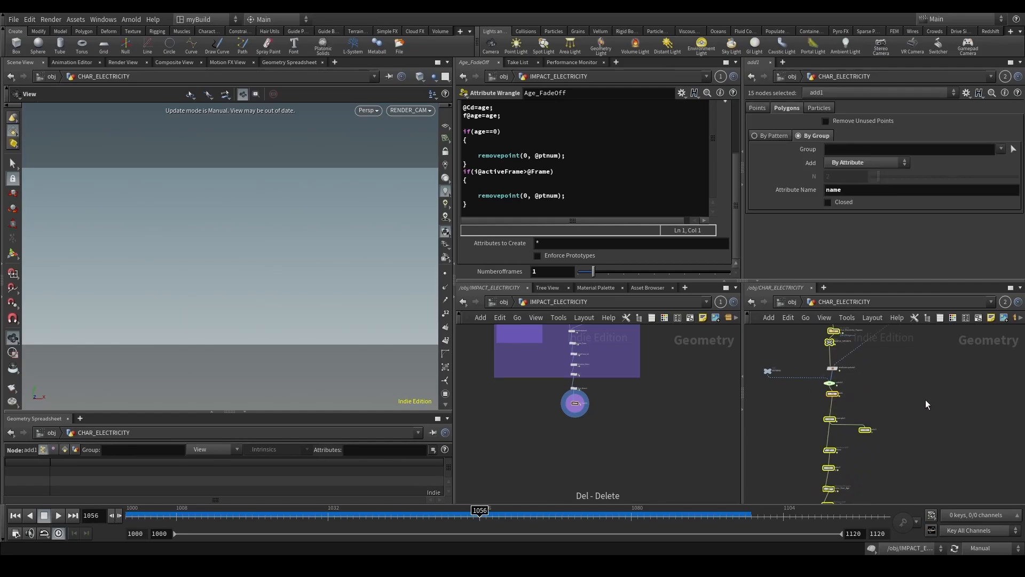
key("ctrl+c")
scroll(614, 400, "down", 3)
key("ctrl+v")
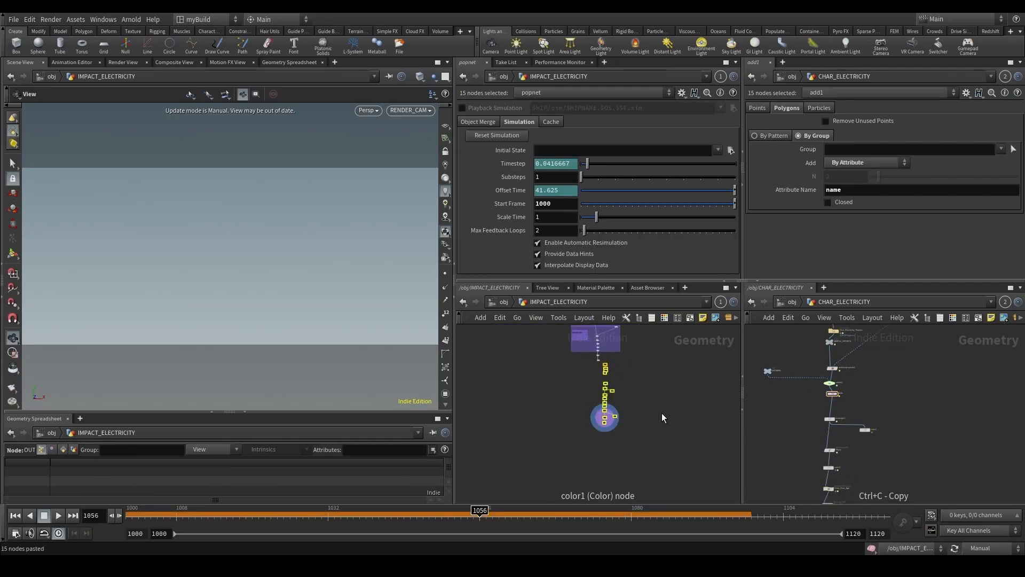
scroll(612, 363, "up", 3)
scroll(607, 371, "up", 5)
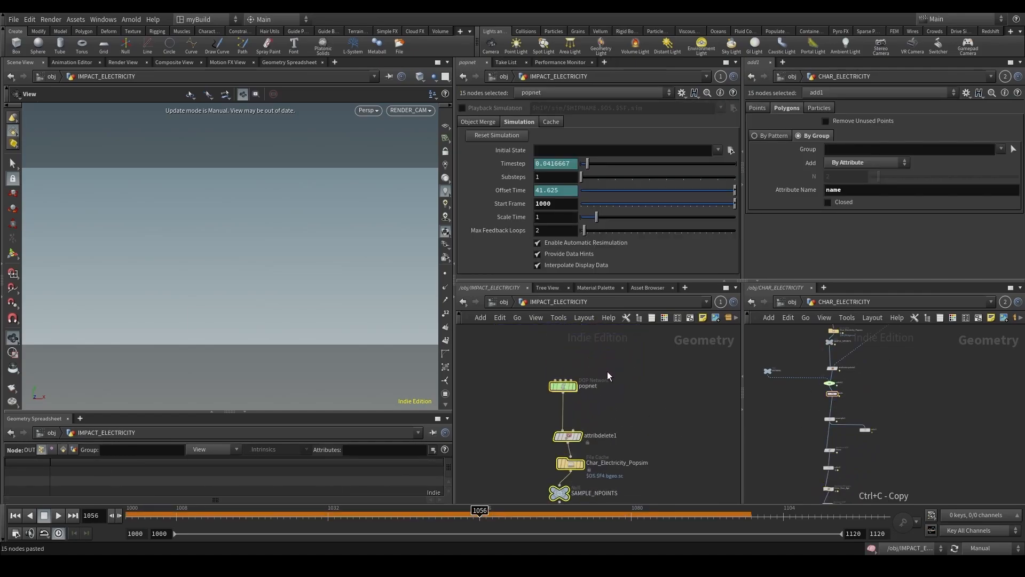
Wire the output of Age_FadeOff into the first input of the pasted popnet.
left_click(626, 414)
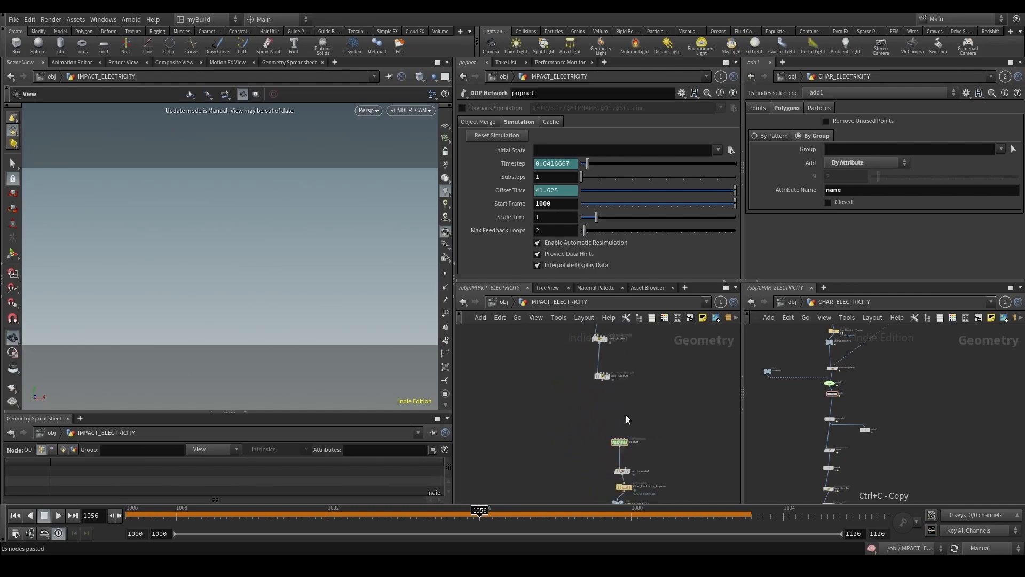
left_click(602, 380)
left_click(615, 439)
Offset Char_Electricity_Popsim to the side of the chain and insert a Switch node between it and SAMPLE_NPOINTS.
middle_click_drag(590, 450, 572, 388)
scroll(578, 417, "up", 3)
left_click_drag(585, 423, 670, 433)
left_click_drag(628, 427, 687, 431)
left_click_drag(621, 453, 599, 498)
key("Tab")
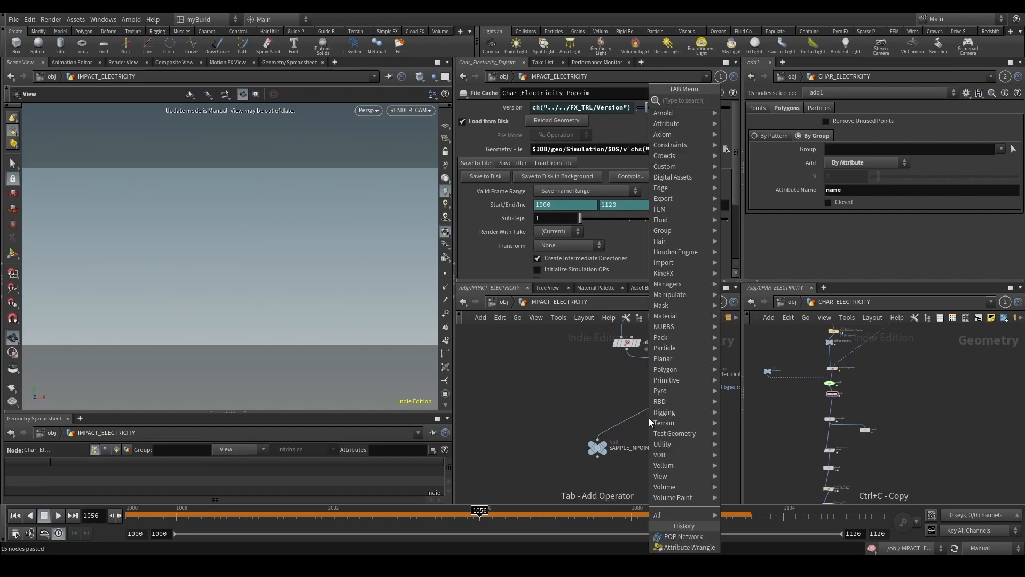
type("swi")
key("Return")
left_click(636, 414)
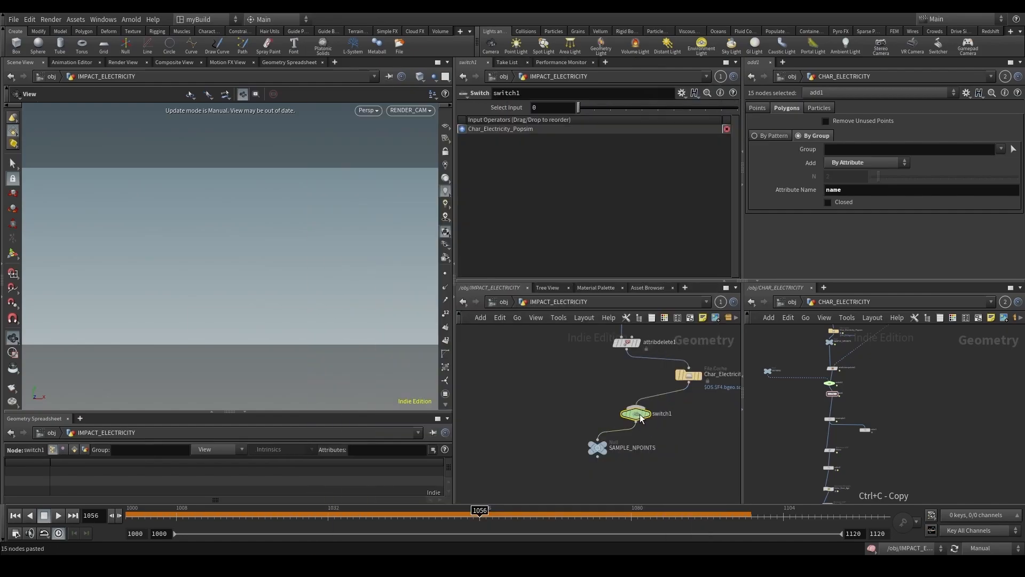
Wire attribdelete1 into switch1, make it the first input ahead of the file cache, and line the switch up beneath it.
left_click(636, 407)
left_click(627, 349)
key("shift+r")
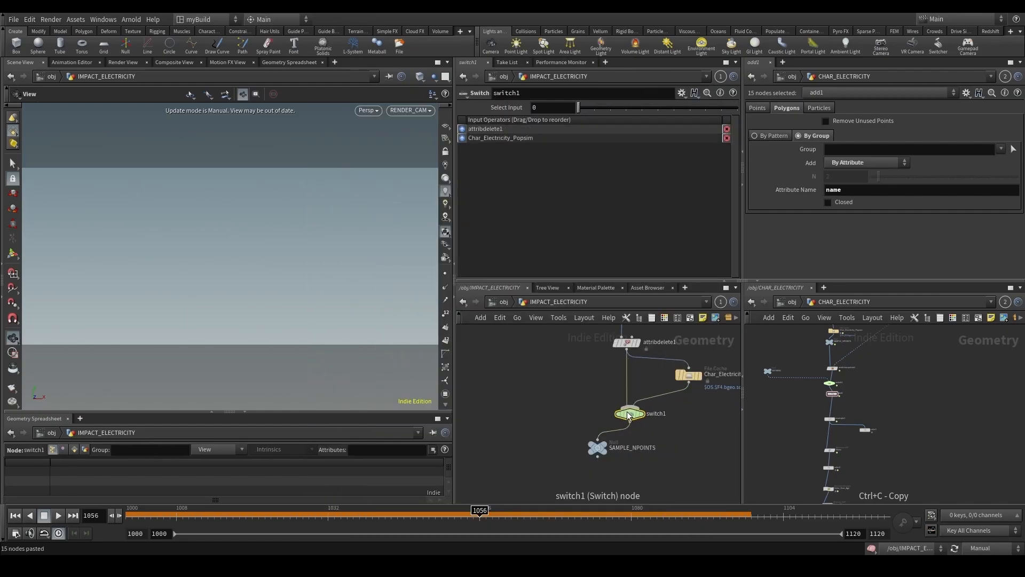
left_click_drag(627, 414, 621, 425)
Rename the pasted file cache as Impact_Electricity_Popsim.
middle_click_drag(690, 418, 618, 420)
left_click(644, 378)
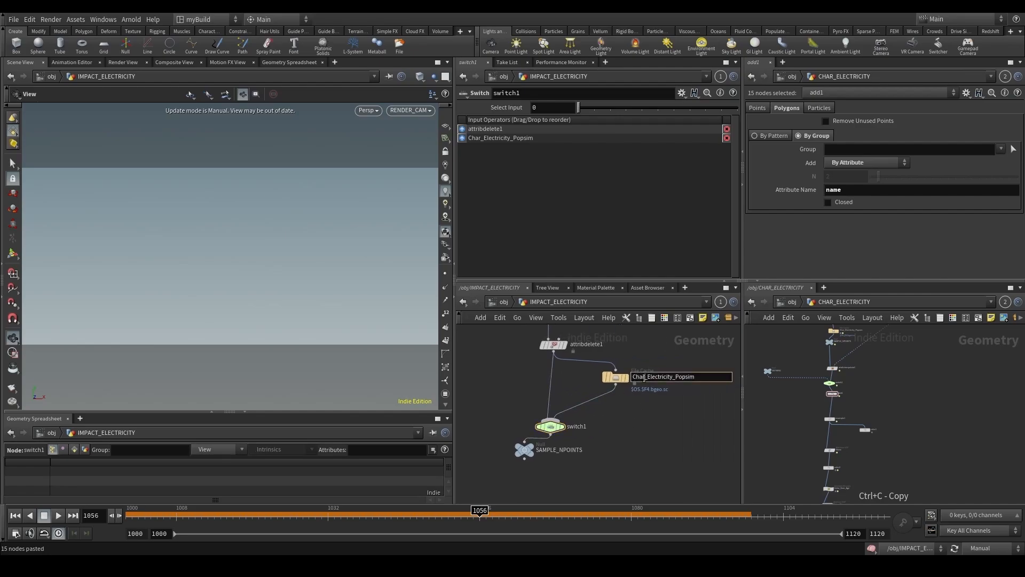
type("Impact")
key("Return")
left_click(615, 377)
scroll(524, 436, "down", 1)
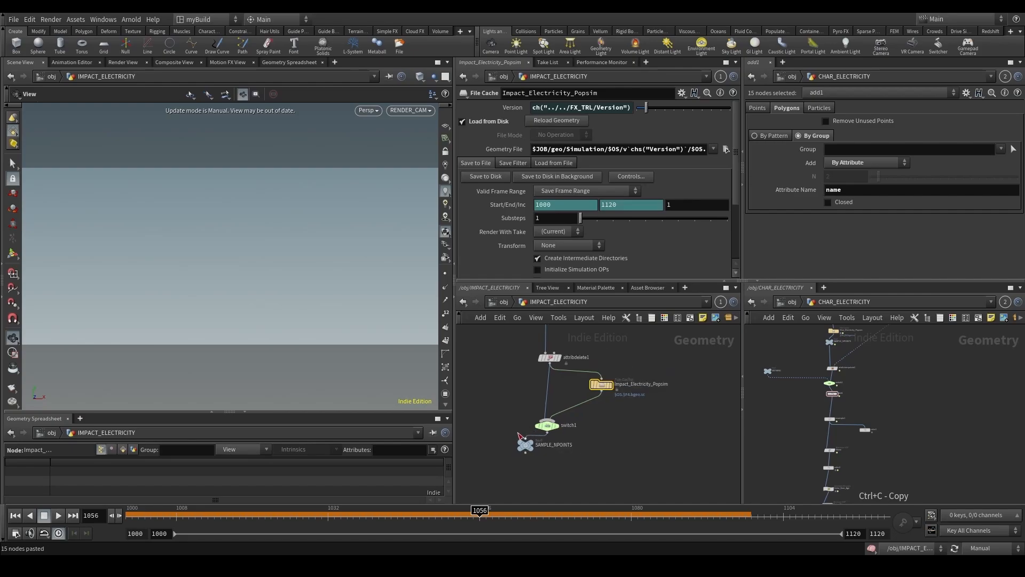
Line SAMPLE_NPOINTS up beneath switch1 and wire it into the add1 node below.
left_click_drag(527, 450, 549, 471)
scroll(560, 394, "down", 3)
middle_click_drag(563, 340, 557, 402)
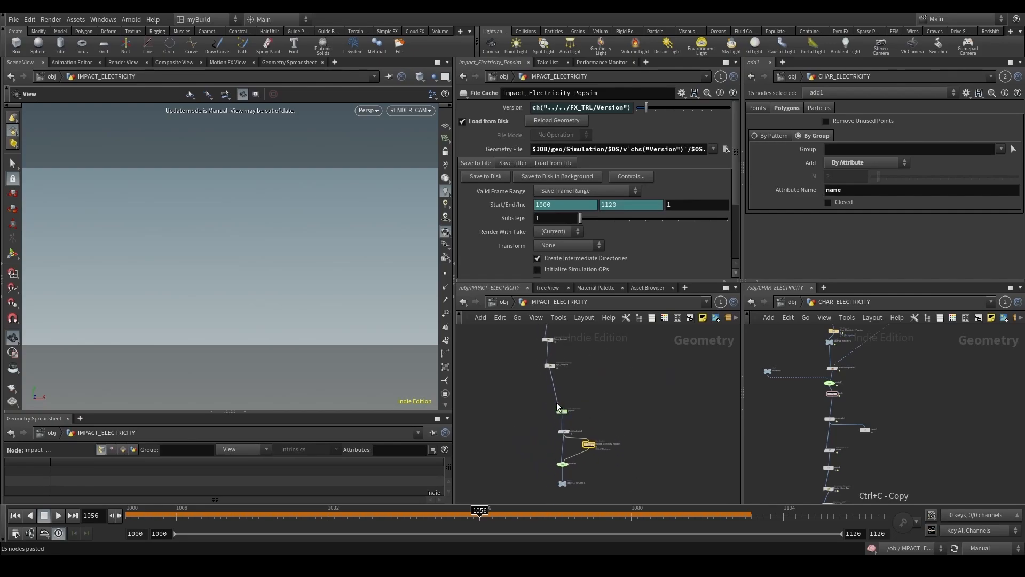
scroll(540, 364, "up", 2)
left_click_drag(510, 373, 567, 355)
middle_click_drag(650, 431, 628, 319)
scroll(552, 426, "up", 2)
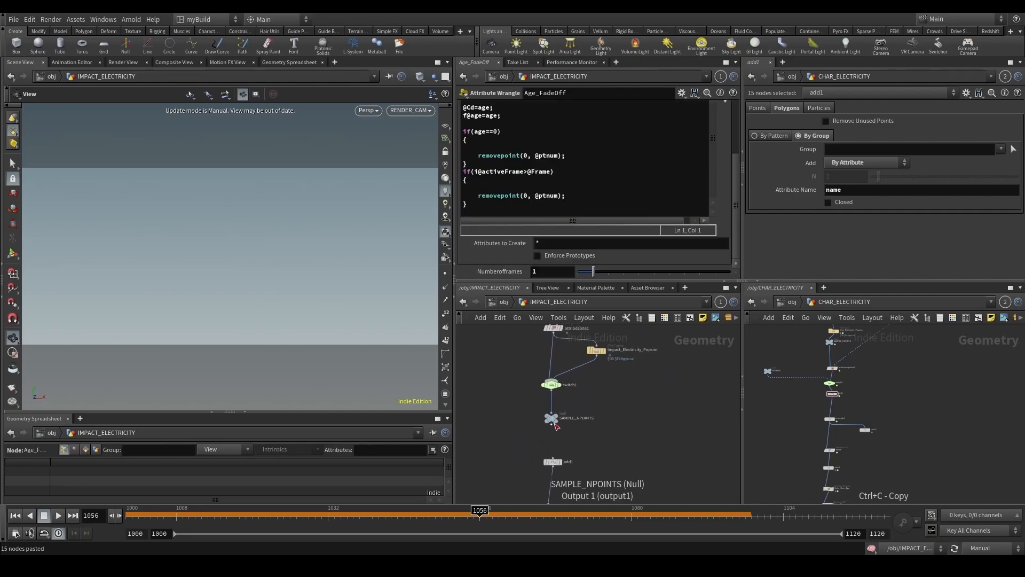
middle_click_drag(521, 484, 535, 385)
scroll(534, 399, "down", 2)
middle_click_drag(532, 449, 534, 334)
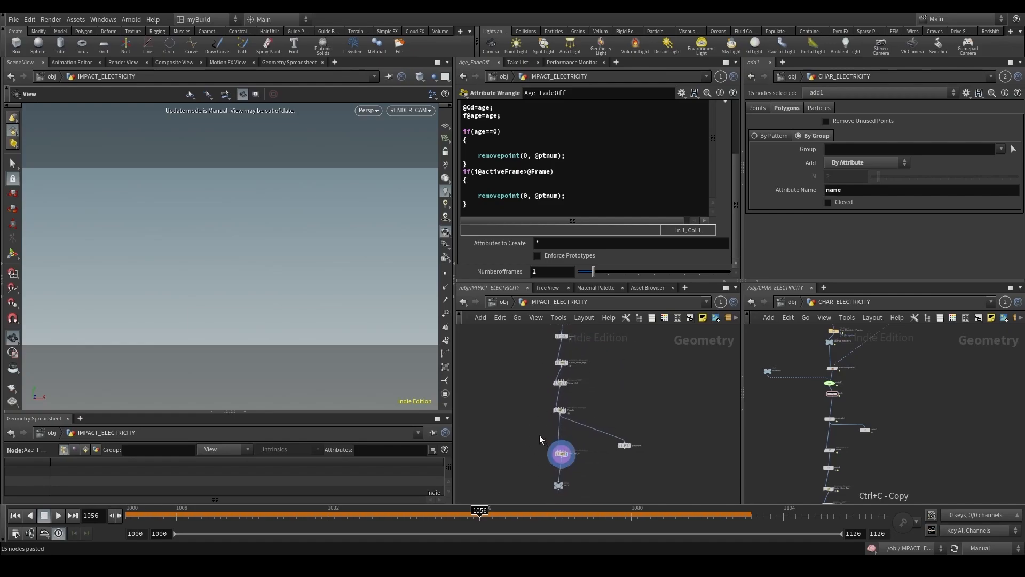
Display switch1, set the update mode back to Auto Update and play the particle simulation from the first frame.
middle_click_drag(532, 385, 522, 484)
middle_click_drag(522, 383, 524, 450)
middle_click_drag(517, 365, 514, 441)
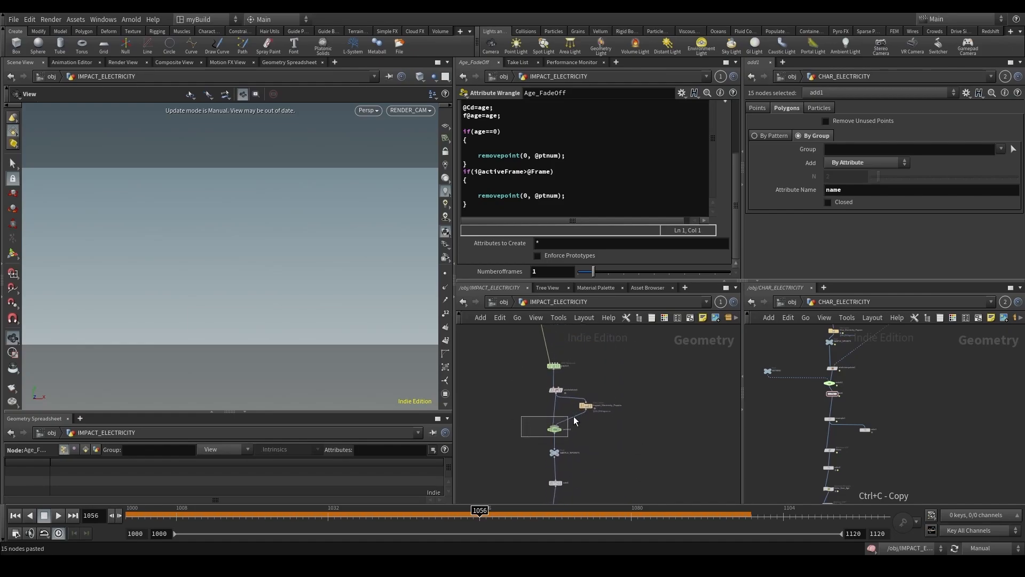
left_click_drag(574, 420, 574, 422)
left_click_drag(504, 510, 151, 510)
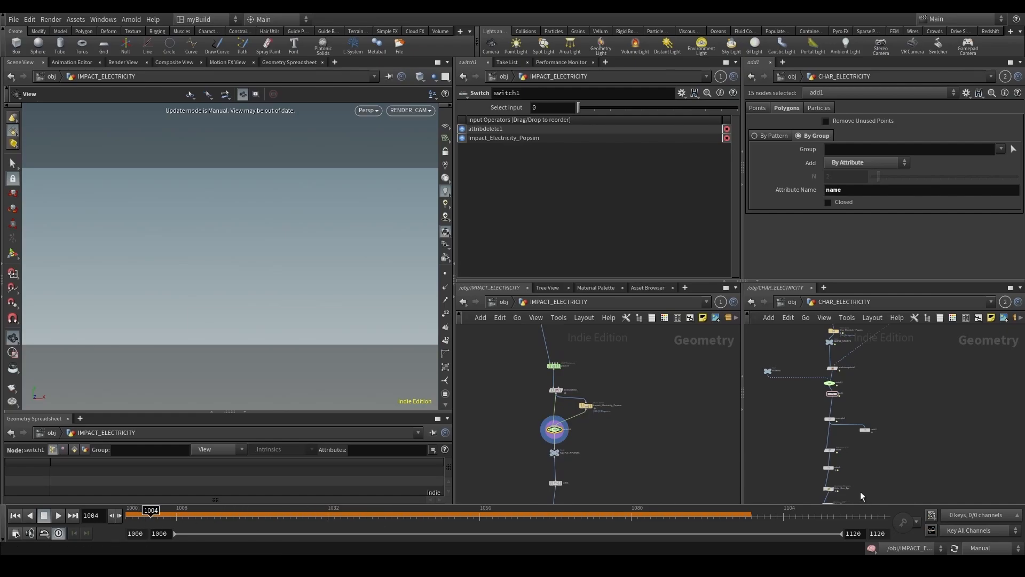
left_click(994, 548)
left_click(986, 515)
left_click(15, 516)
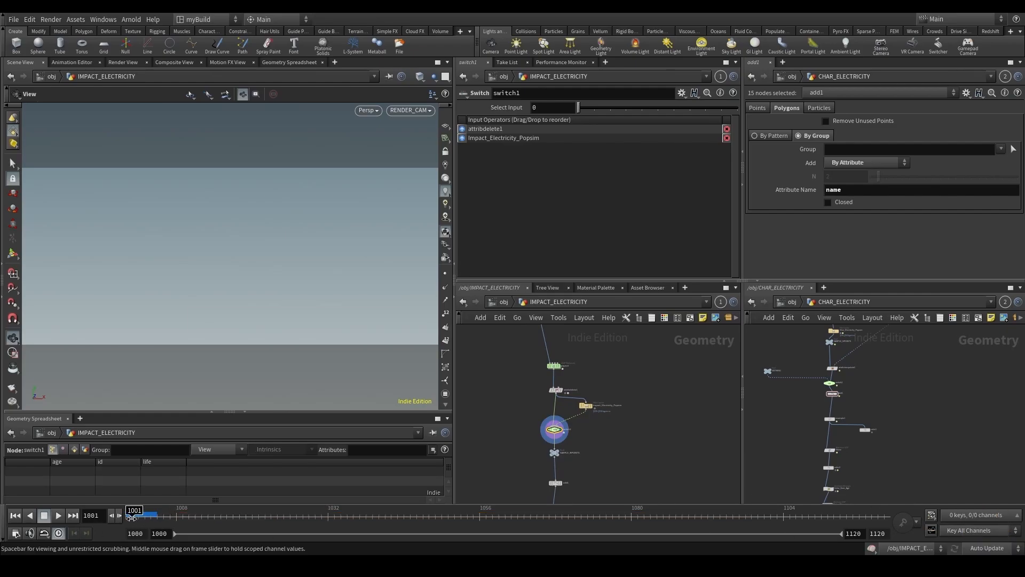
left_click(59, 516)
Display add1 and resample1 in turn and scrub to frame 1041 to examine the electricity curves.
middle_click_drag(537, 428, 524, 345)
left_click_drag(517, 395, 572, 406)
key("r")
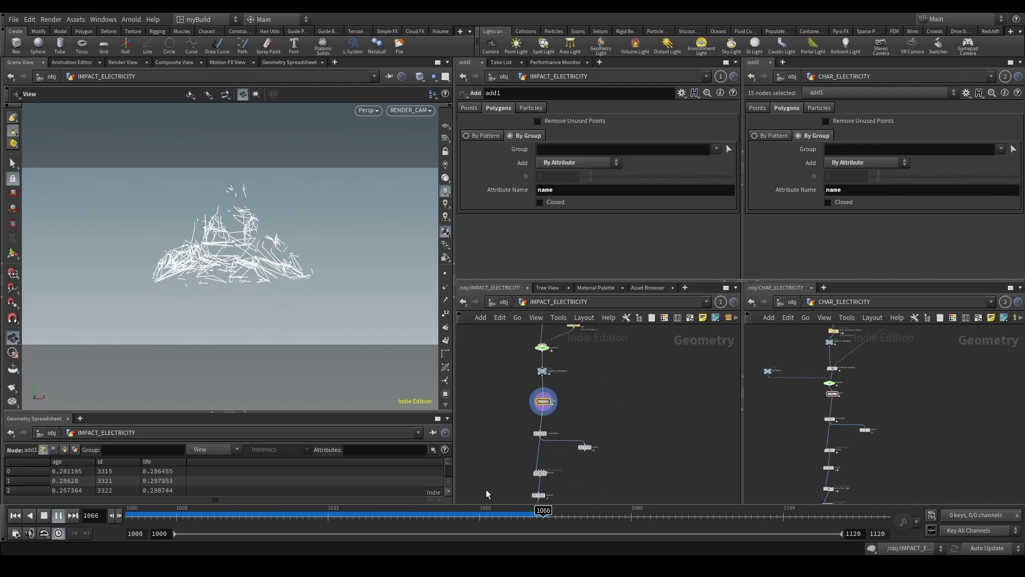
left_click_drag(524, 444, 558, 424)
key("r")
left_click_drag(417, 520, 385, 517)
Display Color_Over_Age and Pscale in turn while playing the timeline to check the electricity's colour and thickness.
middle_click_drag(499, 462, 511, 380)
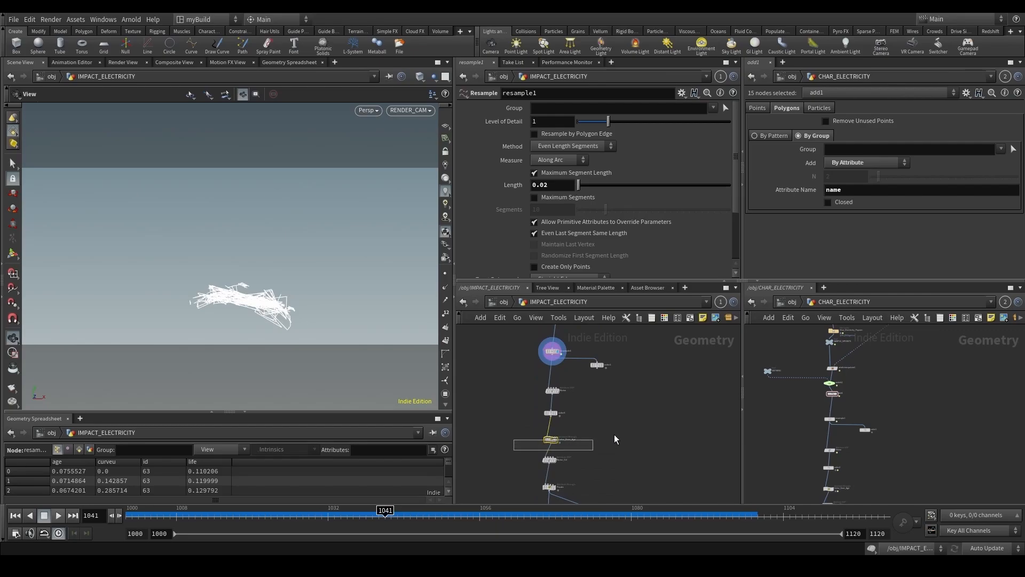
left_click_drag(615, 434, 618, 434)
key("r")
left_click_drag(391, 519, 297, 519)
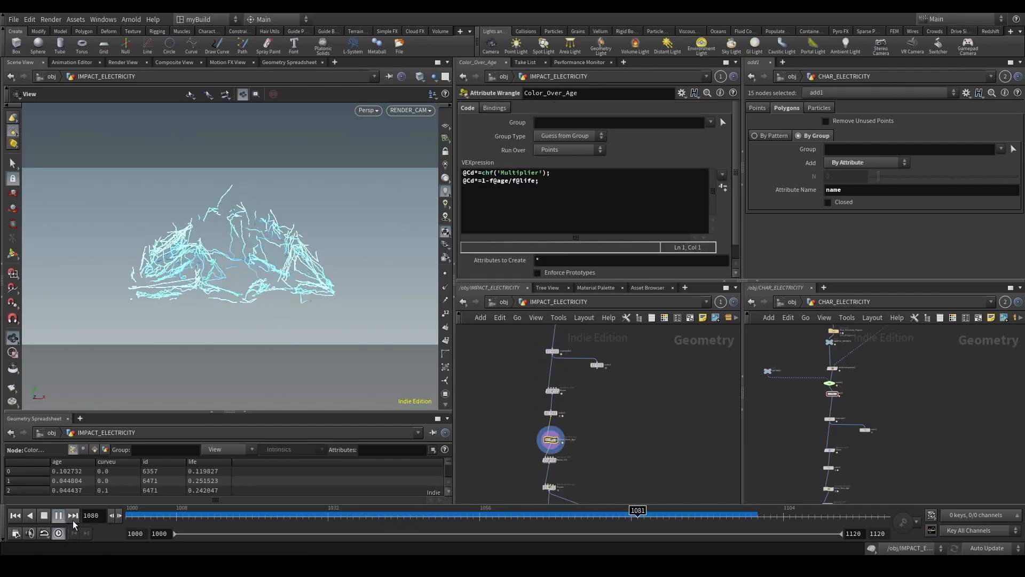
middle_click_drag(523, 462, 544, 419)
left_click(556, 411)
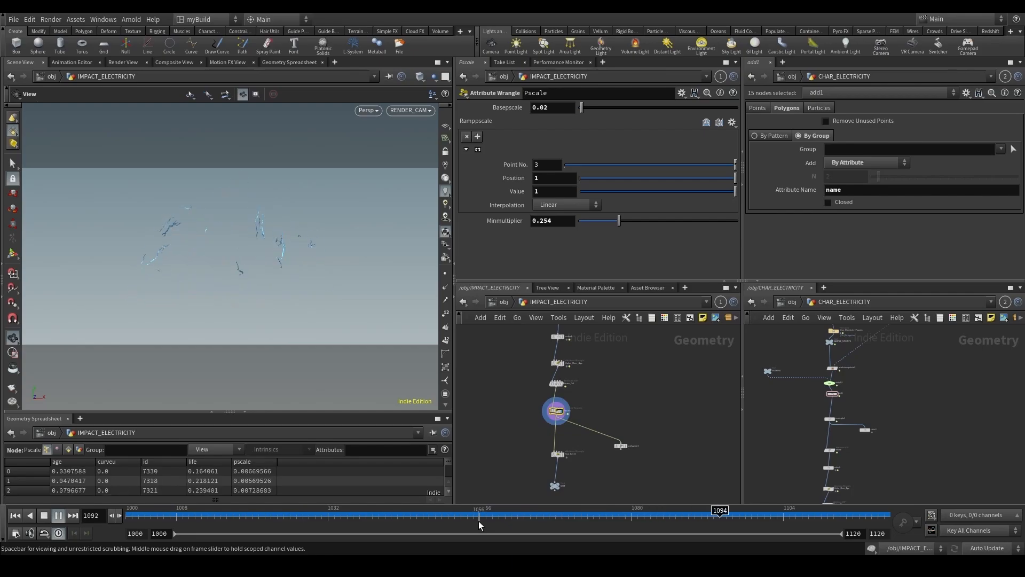
Return to the object level, show the MAIN_RBD object and scrub to frame 1060.
left_click(793, 302)
middle_click_drag(914, 346, 895, 425)
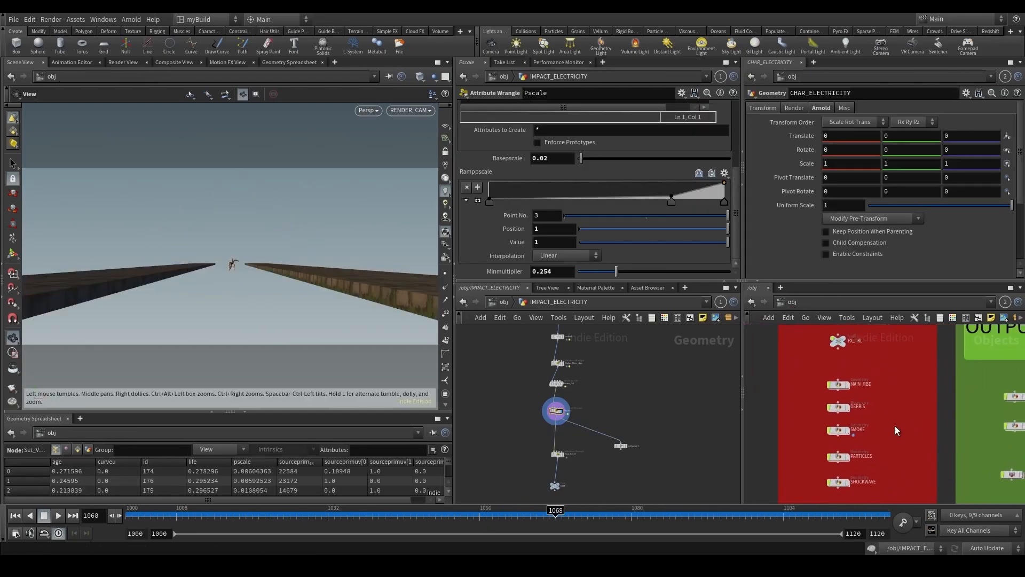
left_click(847, 384)
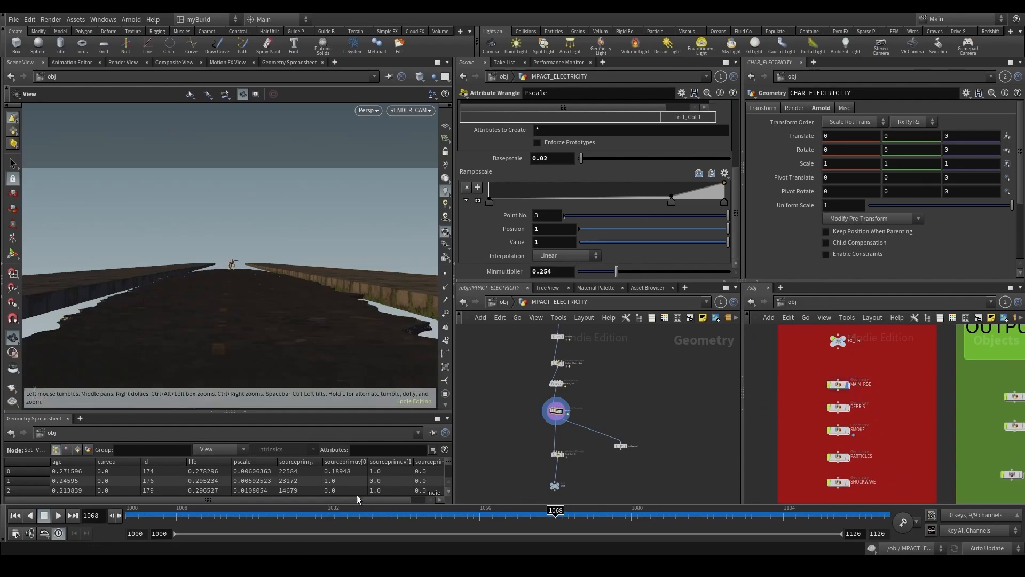
left_click_drag(332, 516, 506, 513)
Open MAIN_RBD, try to display transformpieces2 below switch6, and dismiss the error dialog.
left_click(838, 378)
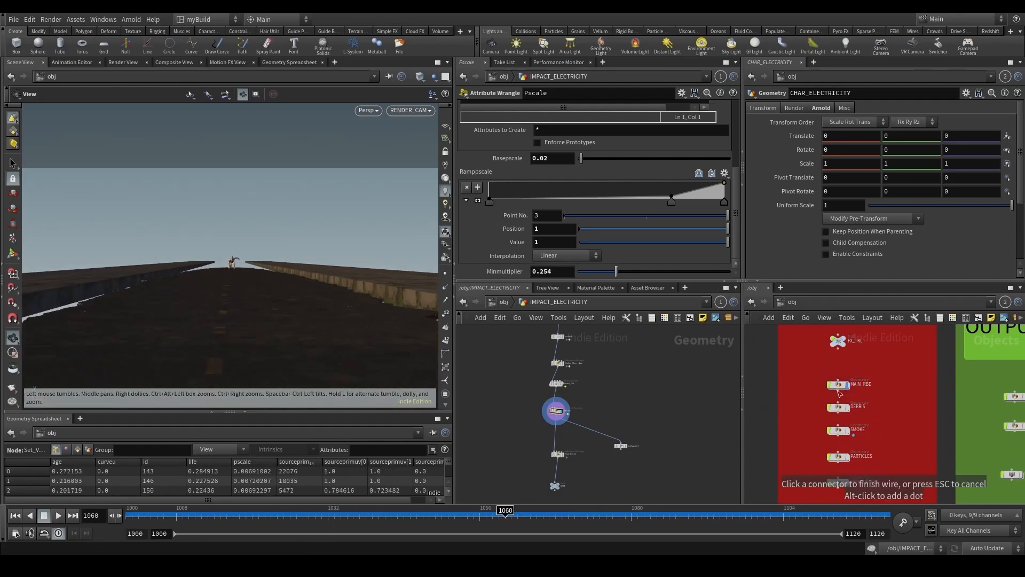
double_click(841, 386)
scroll(903, 481, "up", 6)
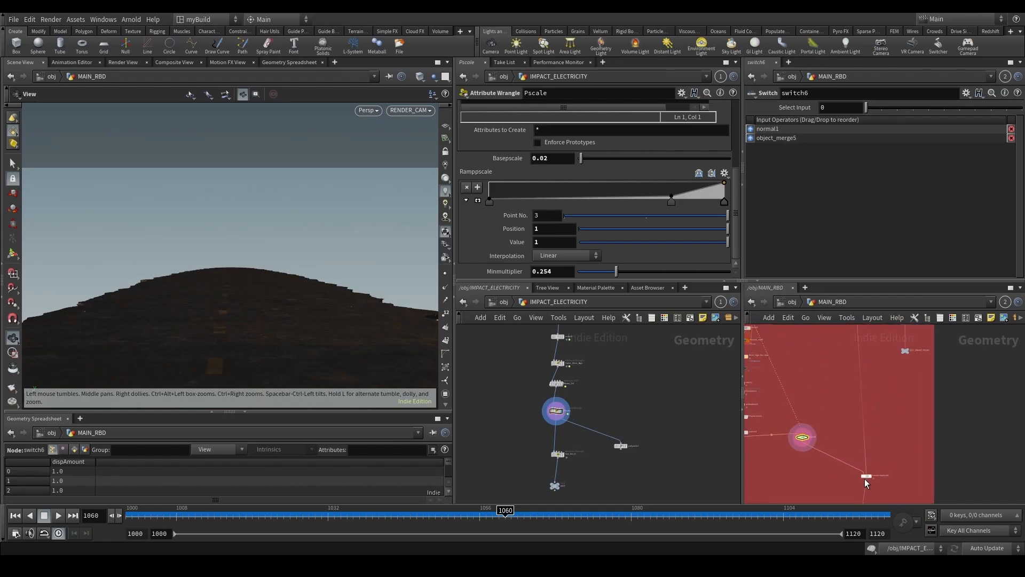
left_click(866, 476)
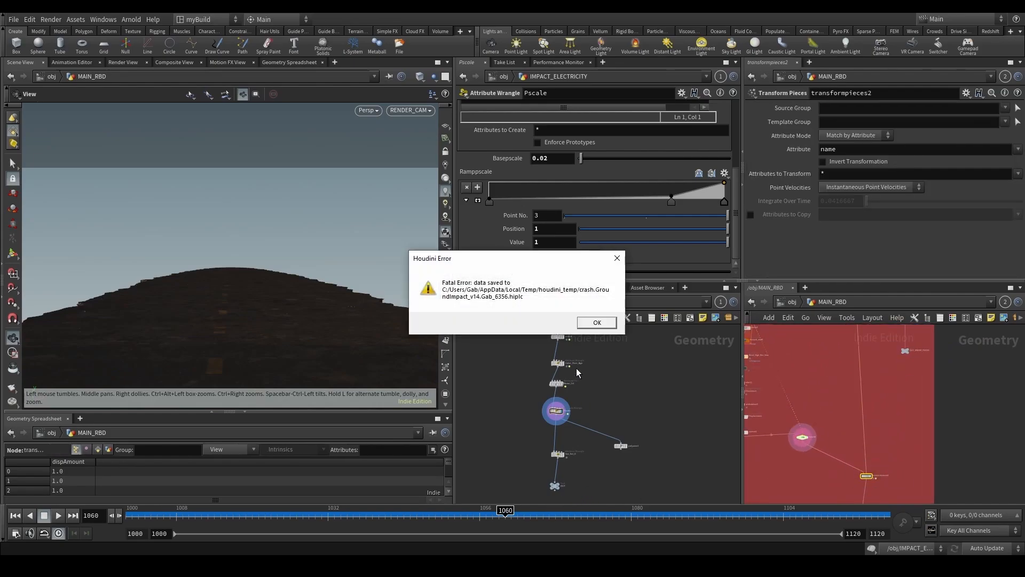
left_click(608, 324)
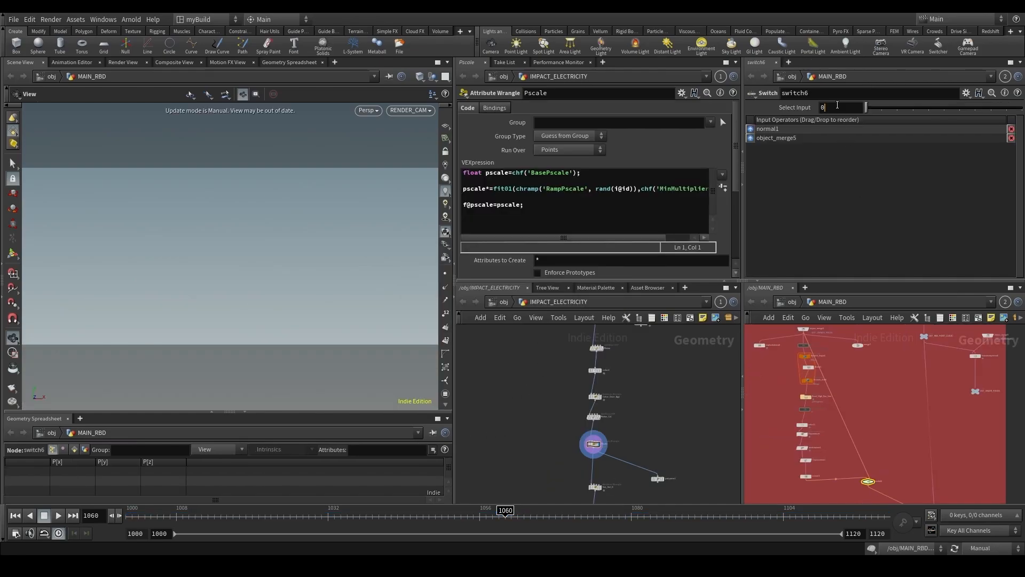
Set switch6's Select Input to 1 in MAIN_RBD and select the displayed transformpieces2 node.
scroll(920, 415, "down", 3)
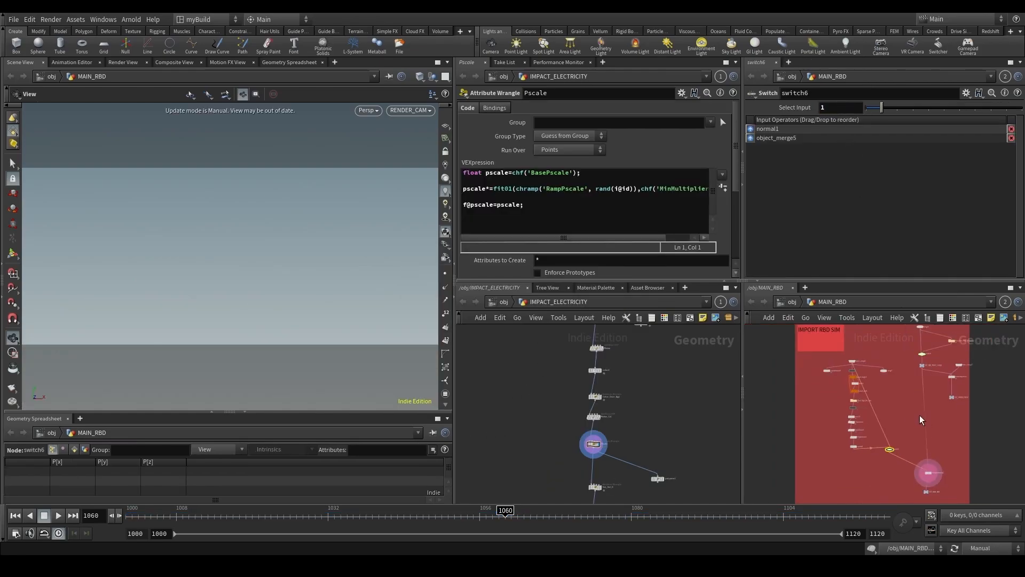
scroll(882, 460, "up", 2)
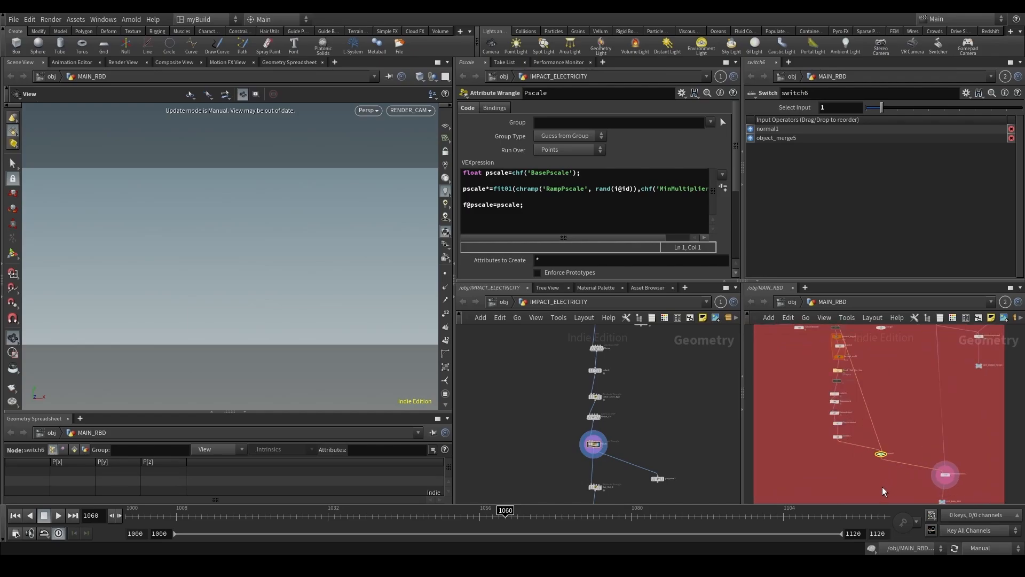
left_click_drag(975, 465, 978, 470)
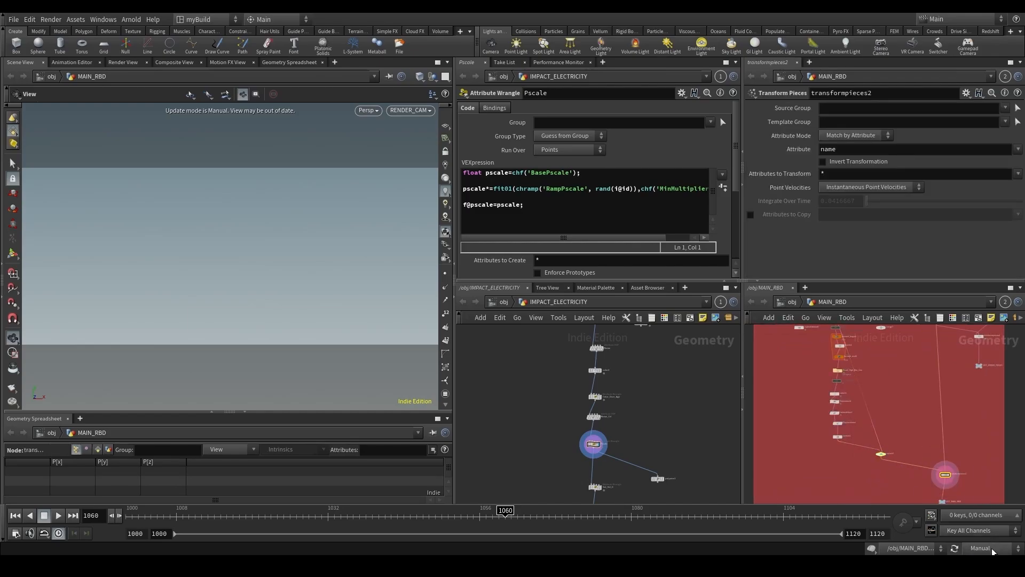
Switch to Auto Update to view the cooked transformpieces2 destruction in MAIN_RBD, and select switch6.
left_click(988, 548)
left_click(995, 518)
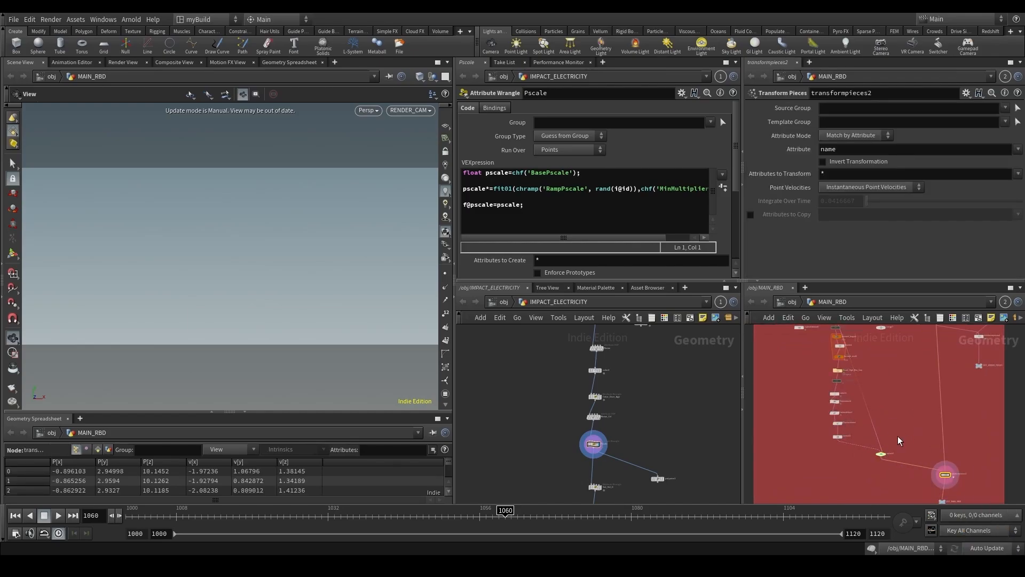
scroll(921, 488, "up", 2)
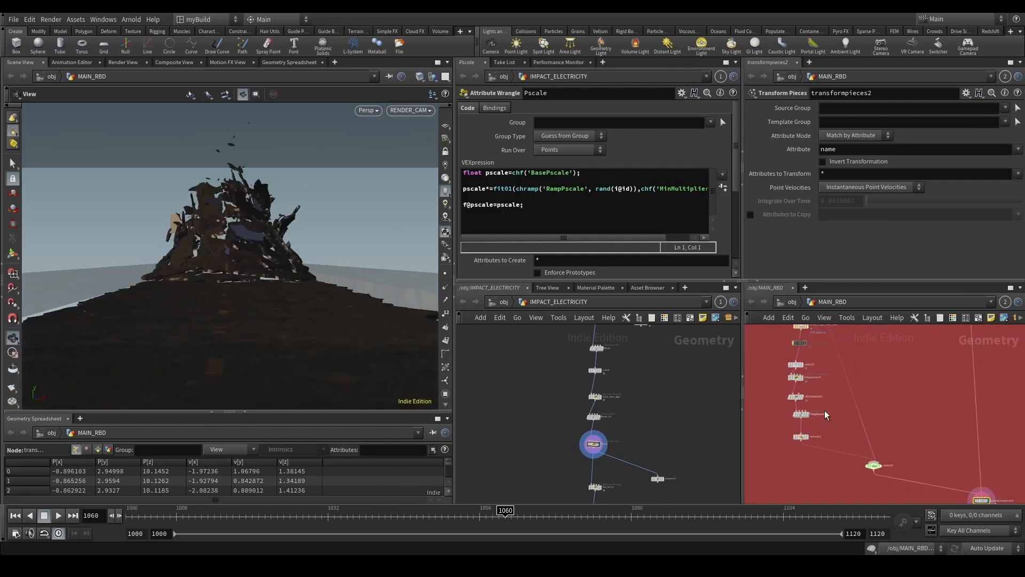
left_click(874, 465)
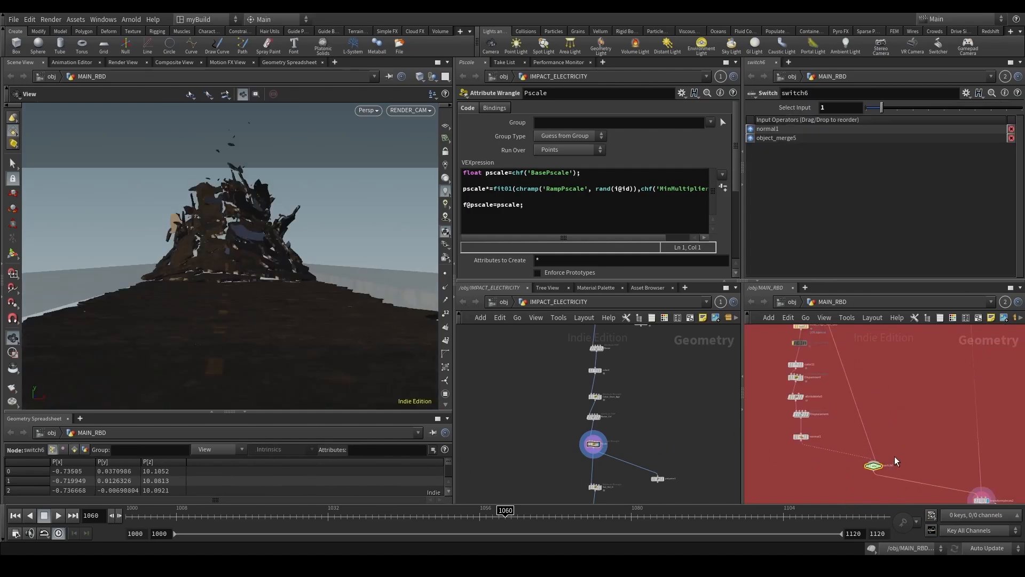
Set the update mode back to Manual and add a new take named HQ.
left_click(992, 549)
left_click(988, 539)
left_click(505, 62)
left_click(486, 73)
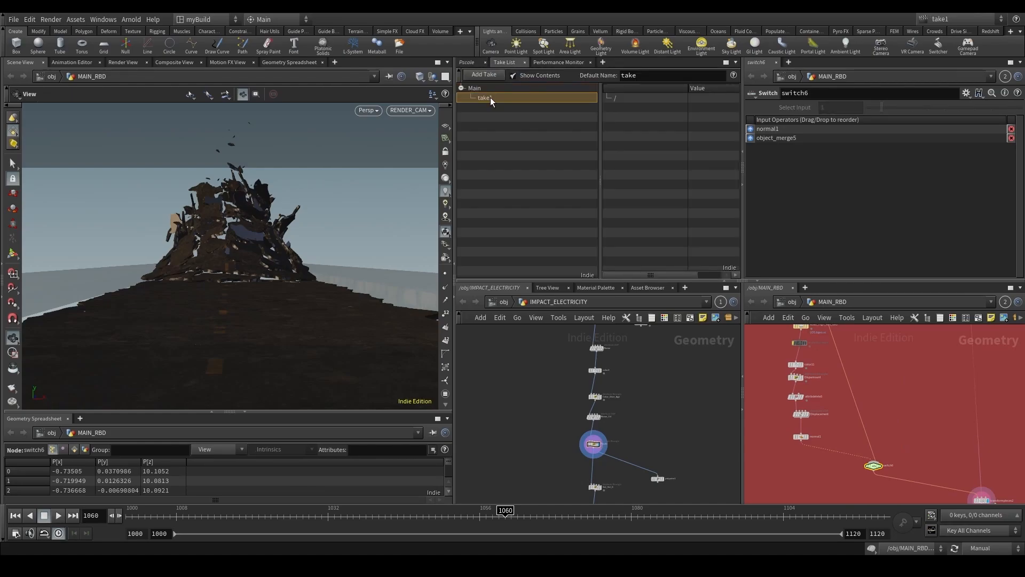
double_click(491, 97)
Include switch6's Select Input parameter in the HQ take and set it to 0.
middle_click_drag(925, 436, 921, 374)
left_click_drag(846, 424, 854, 415)
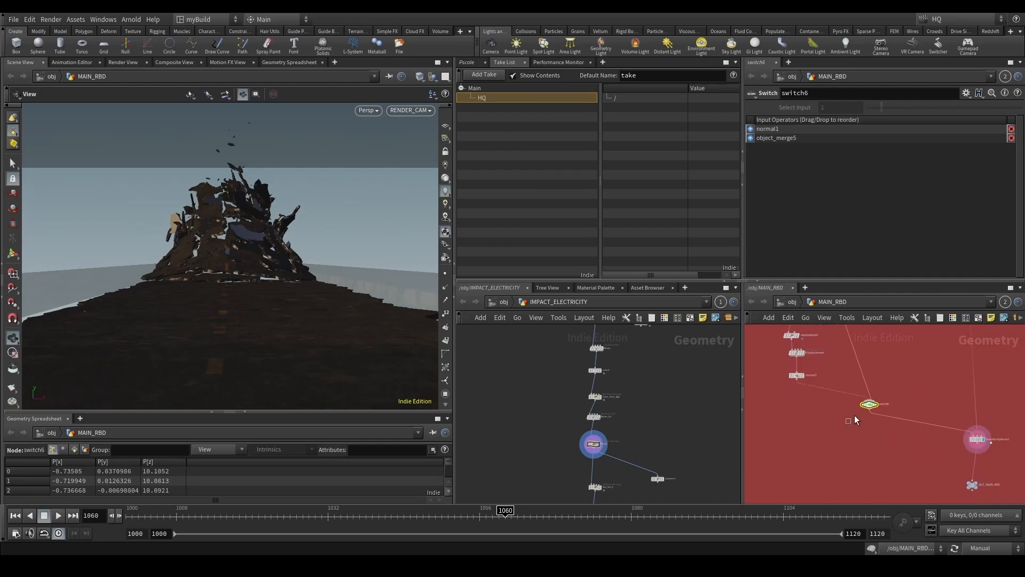
right_click(810, 108)
left_click(835, 238)
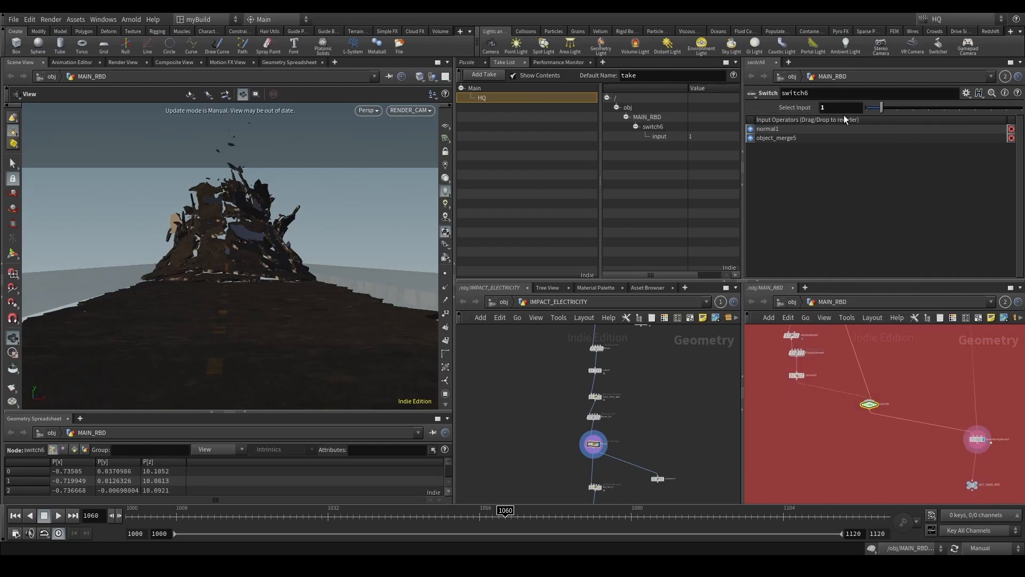
type("0")
key("Return")
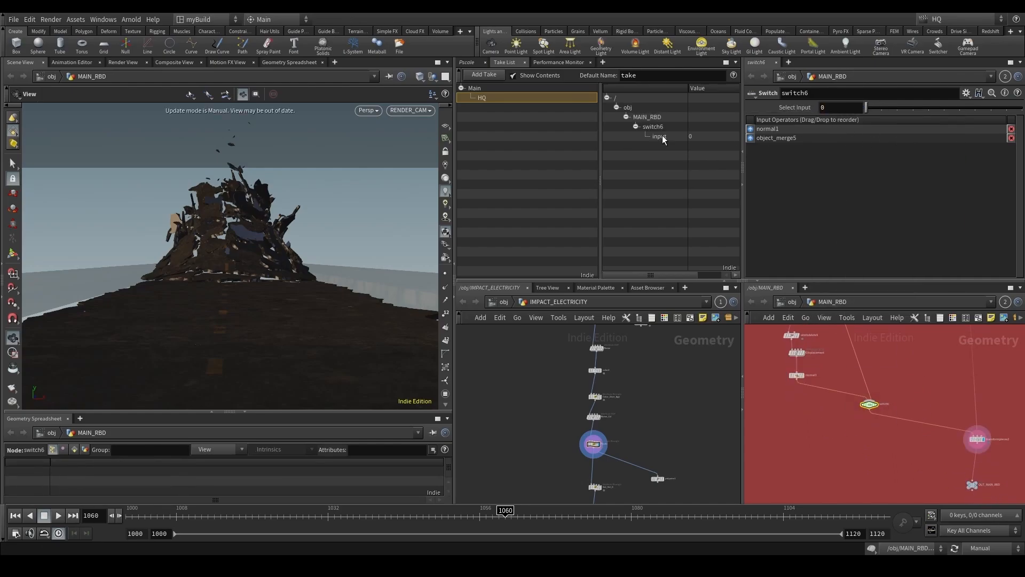
Return to the Main take and set the Main_RBD Arnold node in the out network to render with the HQ take.
left_click(951, 22)
left_click(950, 35)
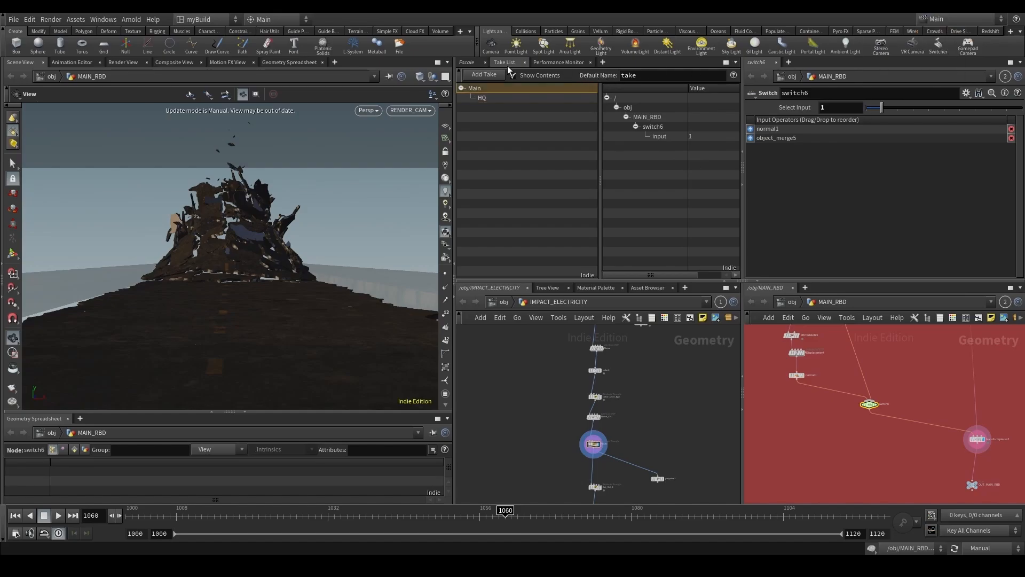
left_click(467, 63)
left_click(504, 303)
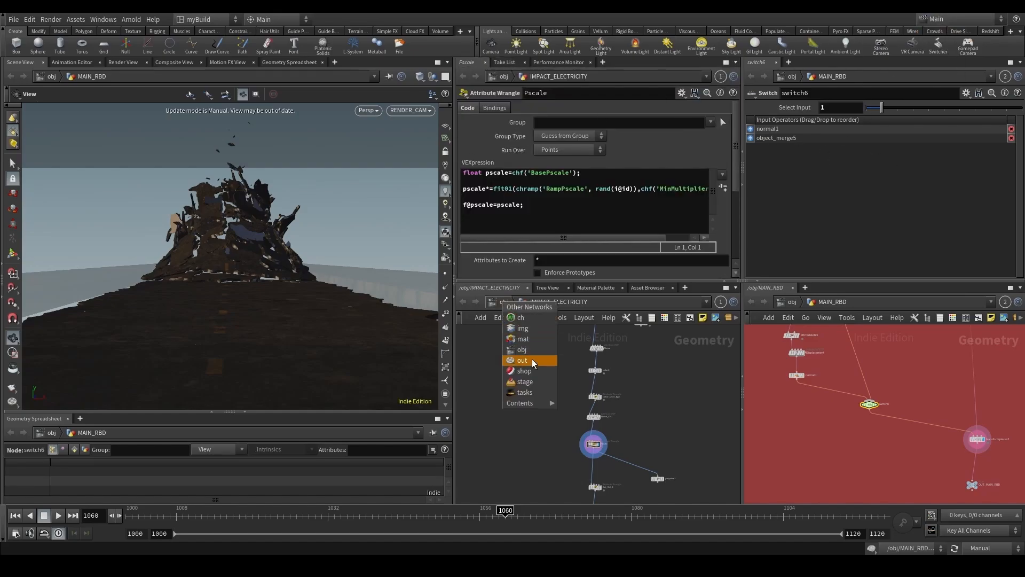
left_click(535, 317)
scroll(586, 425, "up", 5)
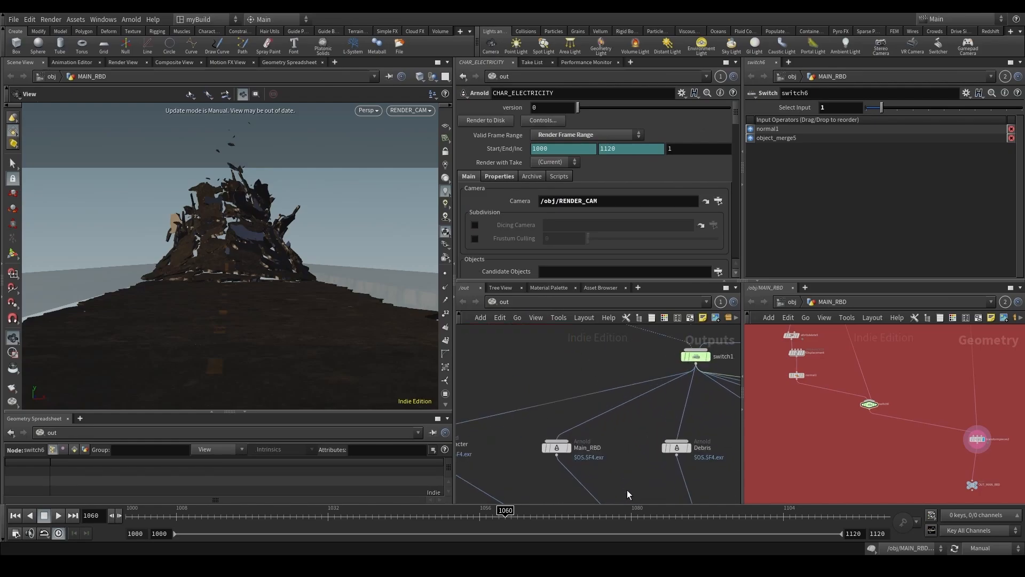
scroll(536, 233, "down", 2)
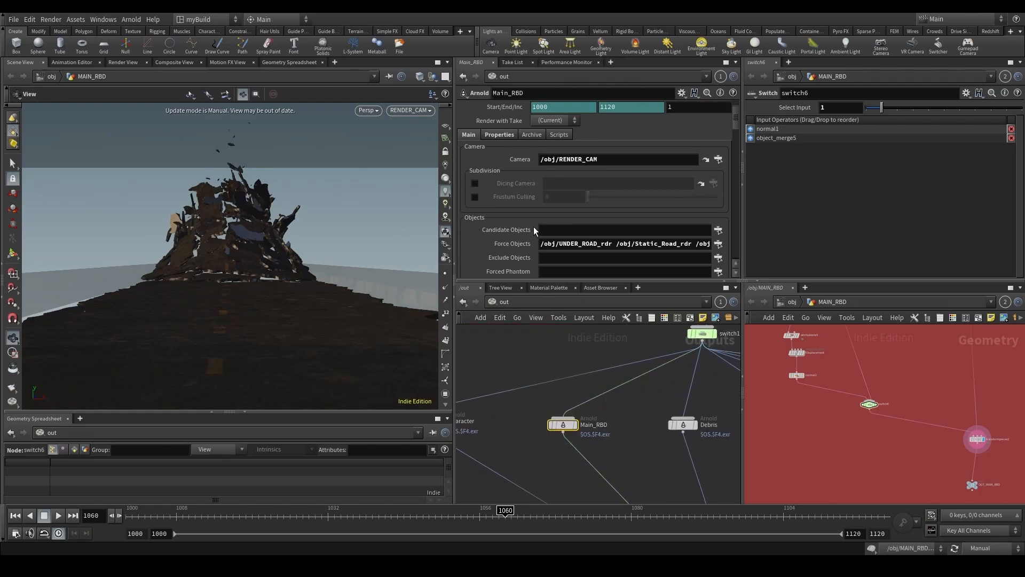
scroll(534, 227, "up", 2)
left_click(550, 162)
left_click(543, 195)
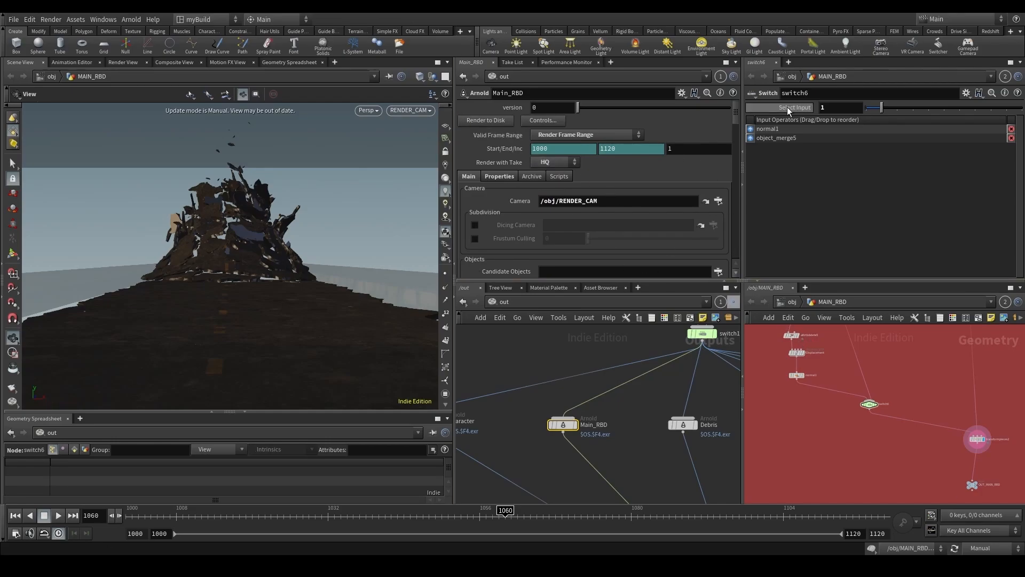
Activate the HQ take to check which branch switch6 uses in MAIN_RBD, and return to the Main take.
left_click(979, 18)
left_click(956, 41)
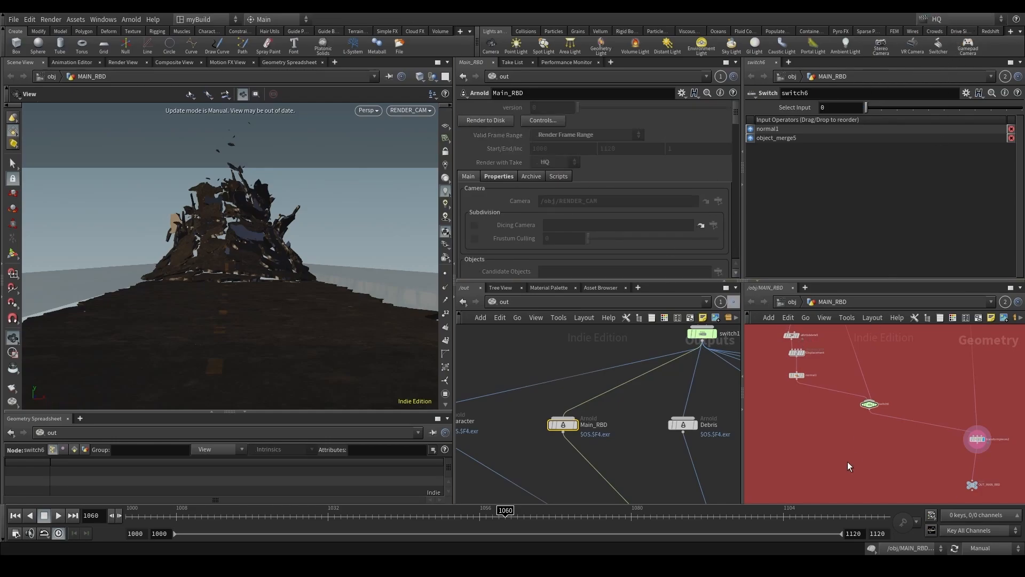
scroll(845, 462, "up", 2)
middle_click_drag(918, 355, 865, 432)
middle_click_drag(764, 463, 870, 477)
scroll(888, 450, "down", 2)
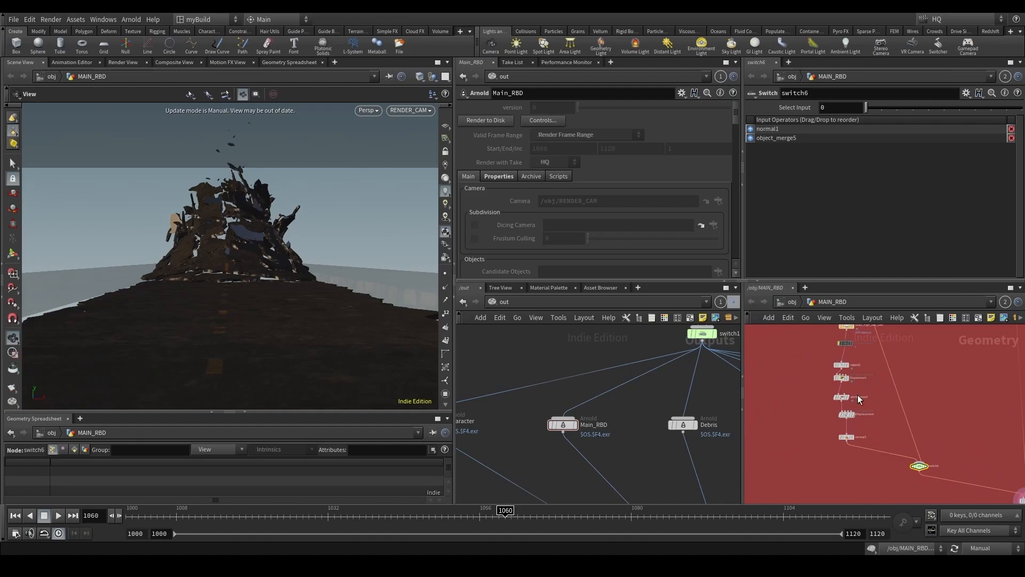
scroll(878, 400, "down", 2)
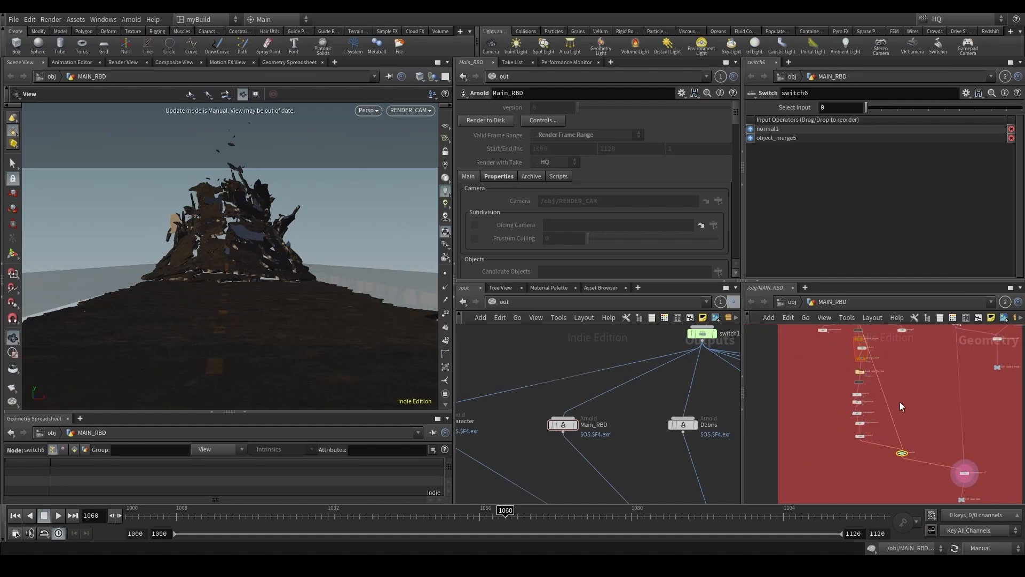
left_click(940, 30)
Select transformpieces2 in MAIN_RBD, switch to Auto Update and scrub the timeline to frame 1082.
middle_click_drag(966, 464, 927, 396)
left_click(927, 402)
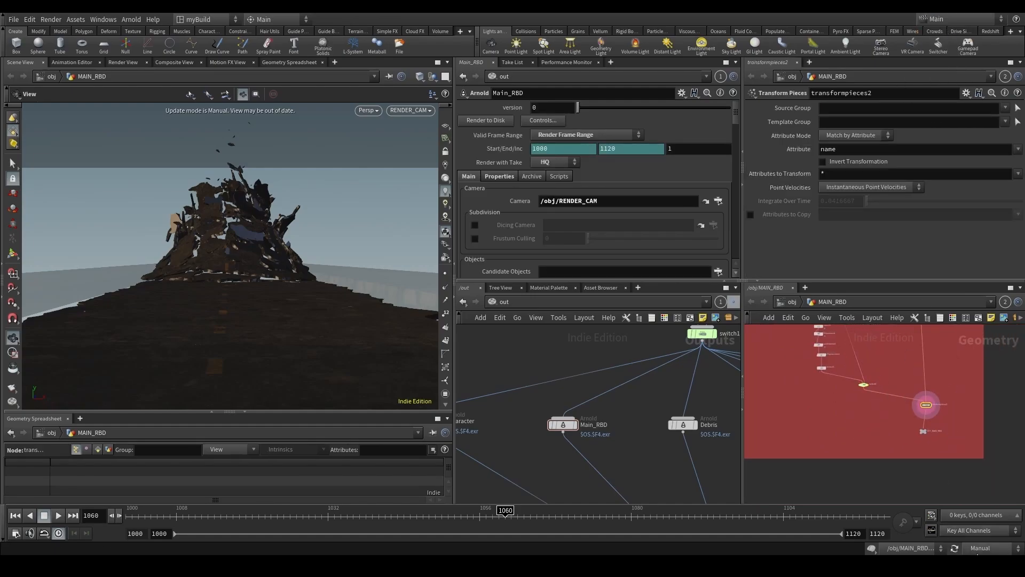
left_click(985, 548)
left_click(986, 515)
left_click_drag(505, 510, 648, 505)
Go to the object level, scrub to frame 1068 and turn on the display of IMPACT_ELECTRICITY.
left_click(503, 302)
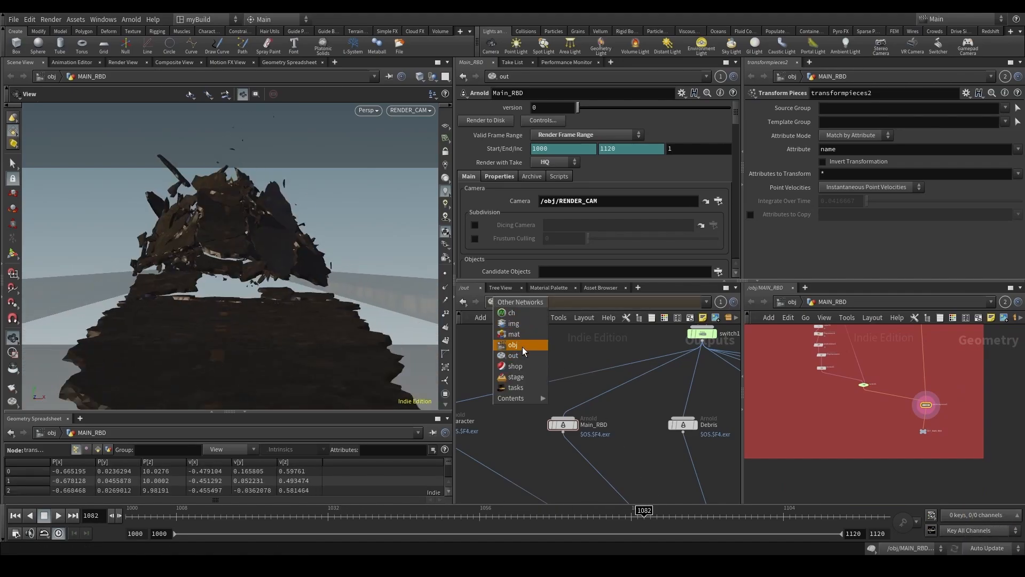
left_click(512, 345)
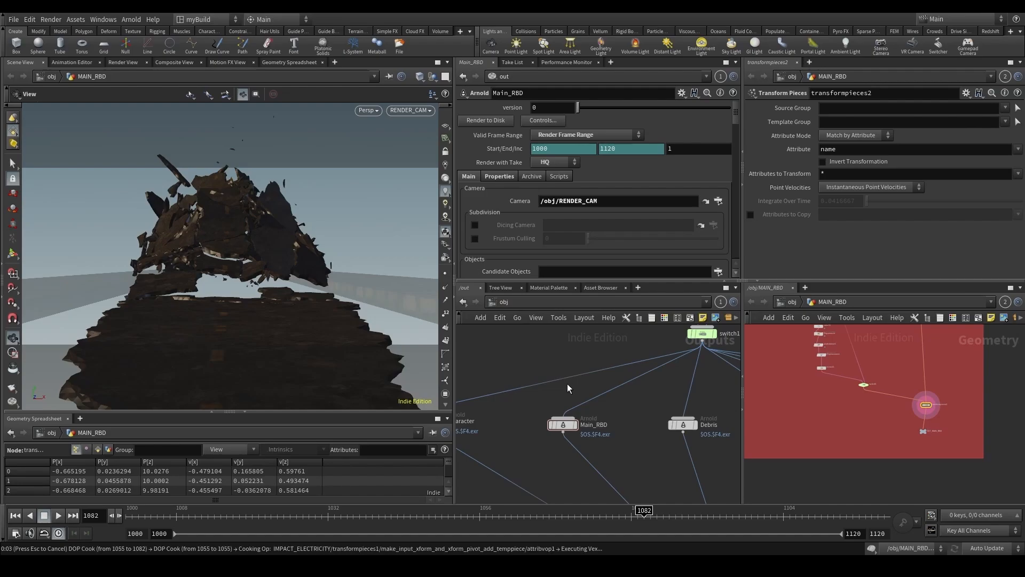
left_click_drag(561, 511, 530, 511)
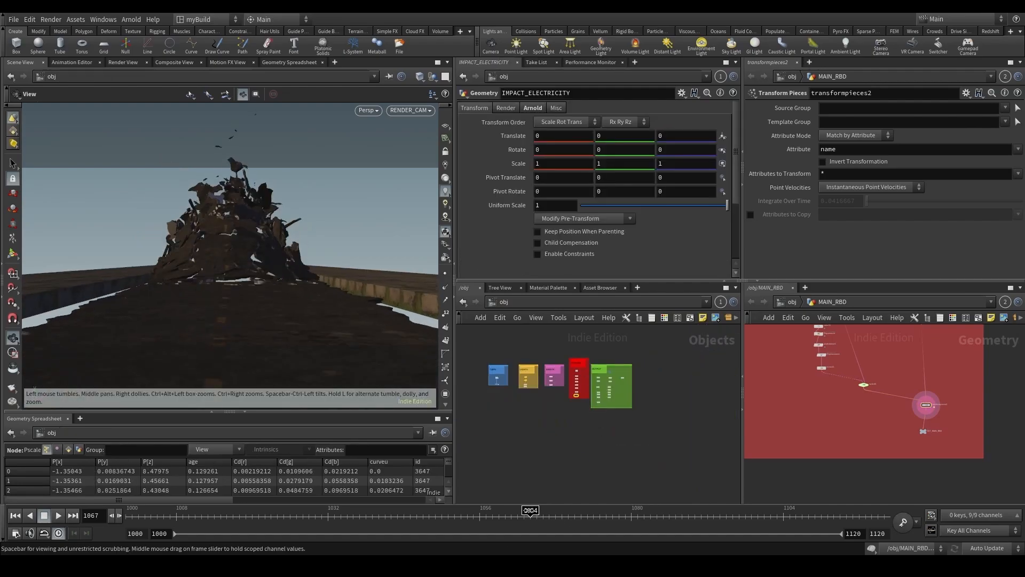
scroll(569, 369, "up", 10)
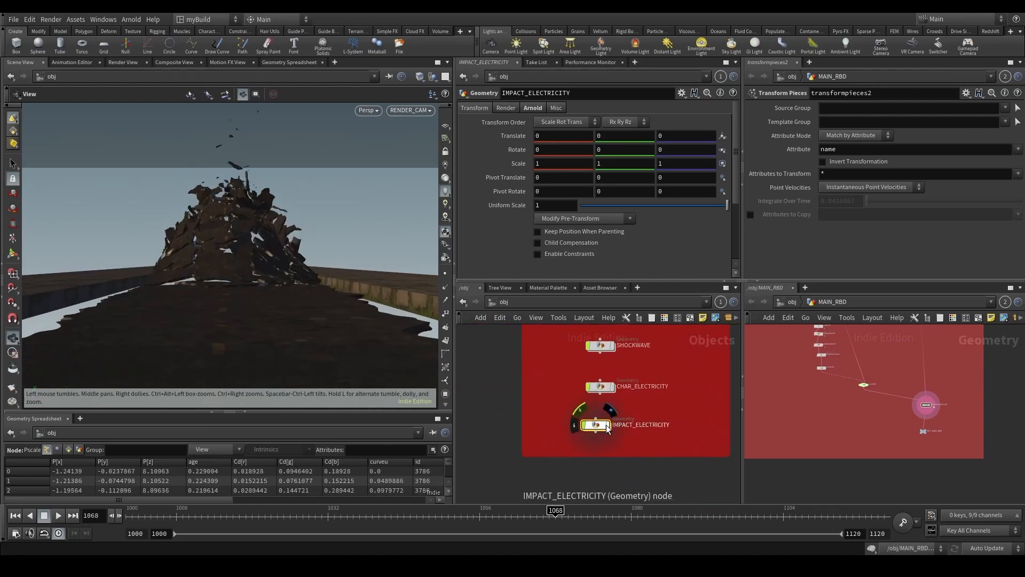
left_click(607, 424)
Play the timeline in a maximized viewport to check the electricity against the destruction, and restore the pane layout.
left_click_drag(404, 514, 594, 514)
left_click(438, 62)
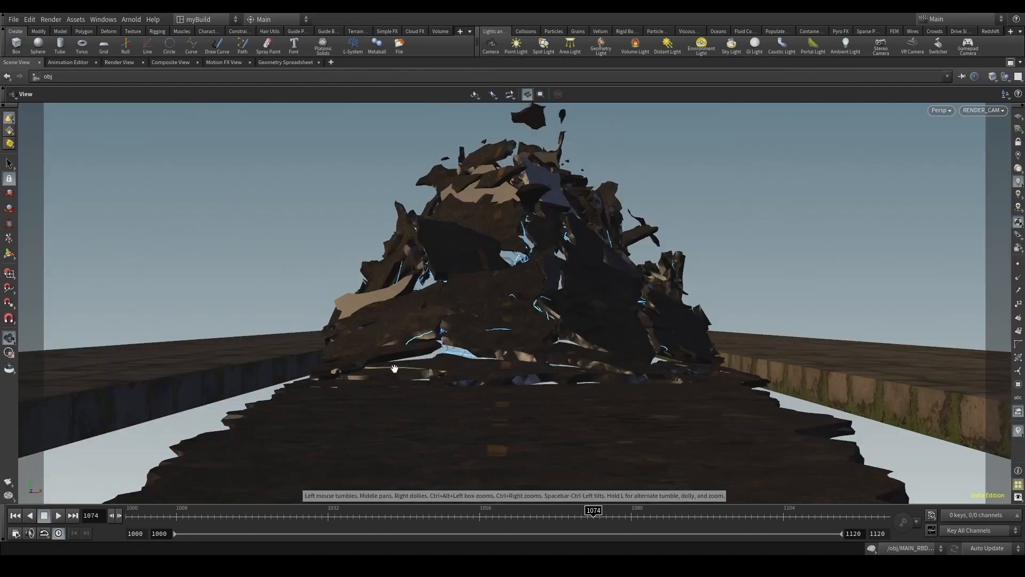
left_click(296, 514)
left_click(59, 515)
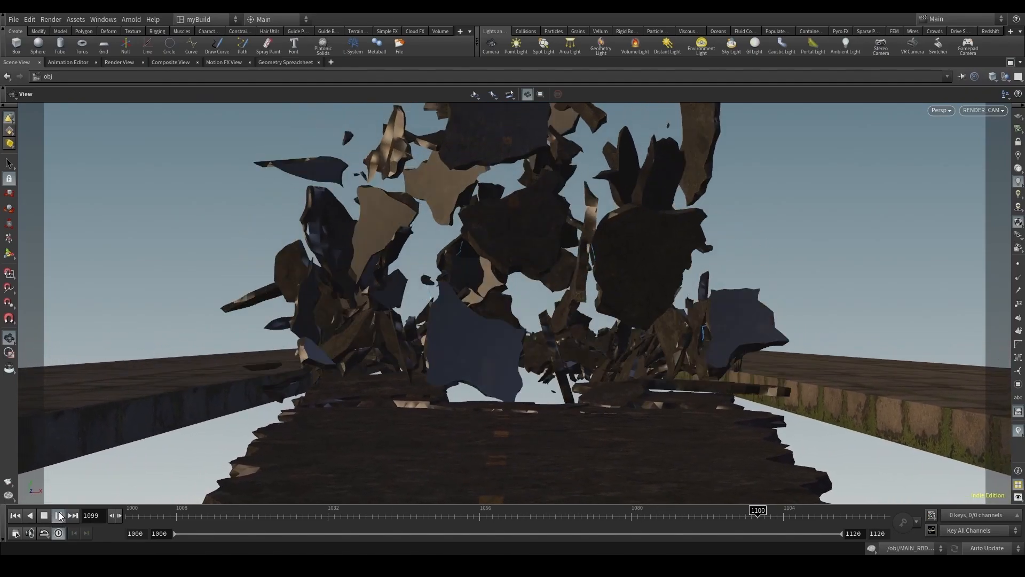
left_click_drag(178, 521, 265, 535)
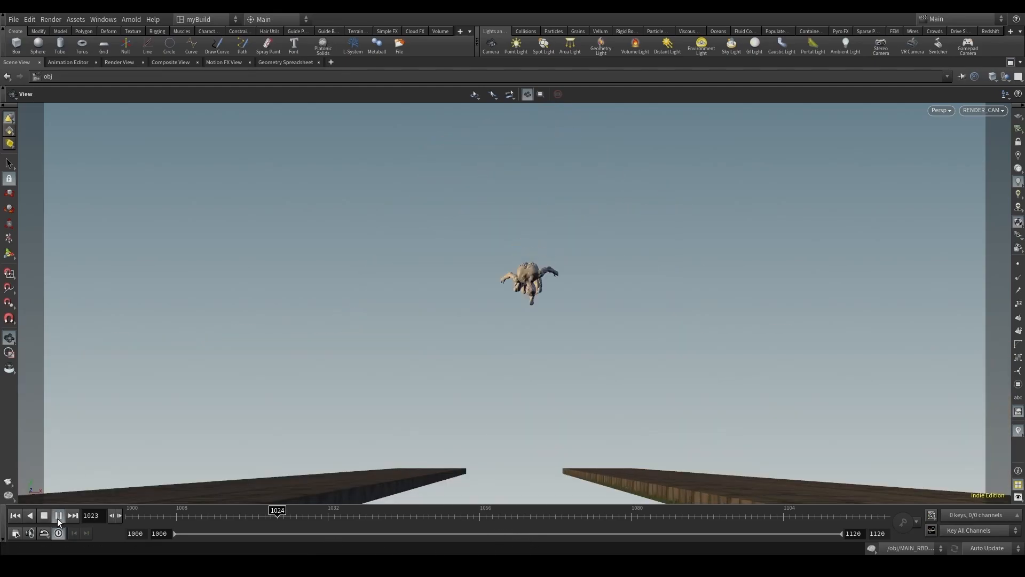
left_click(58, 516)
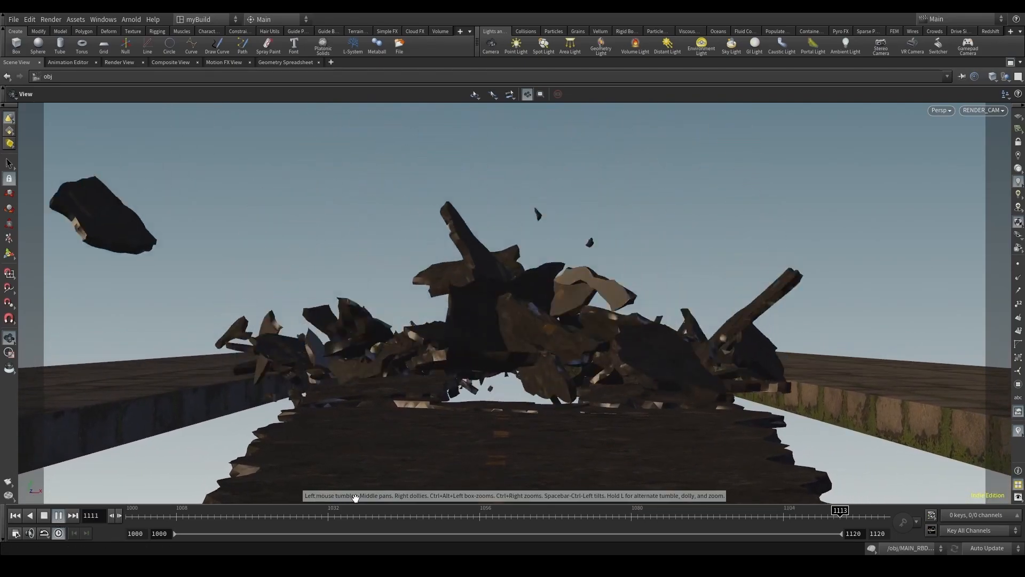
left_click(1011, 63)
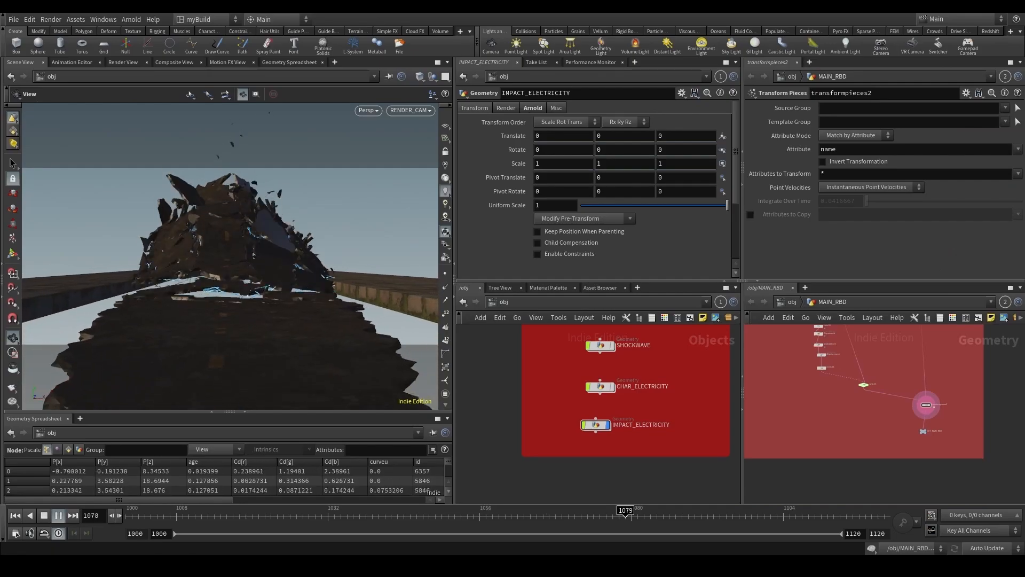
Inside IMPACT_ELECTRICITY, add an Object Merge and set its Object 1 to OUT_MAIN_RBD from MAIN_RBD.
double_click(595, 425)
scroll(636, 416, "up", 2)
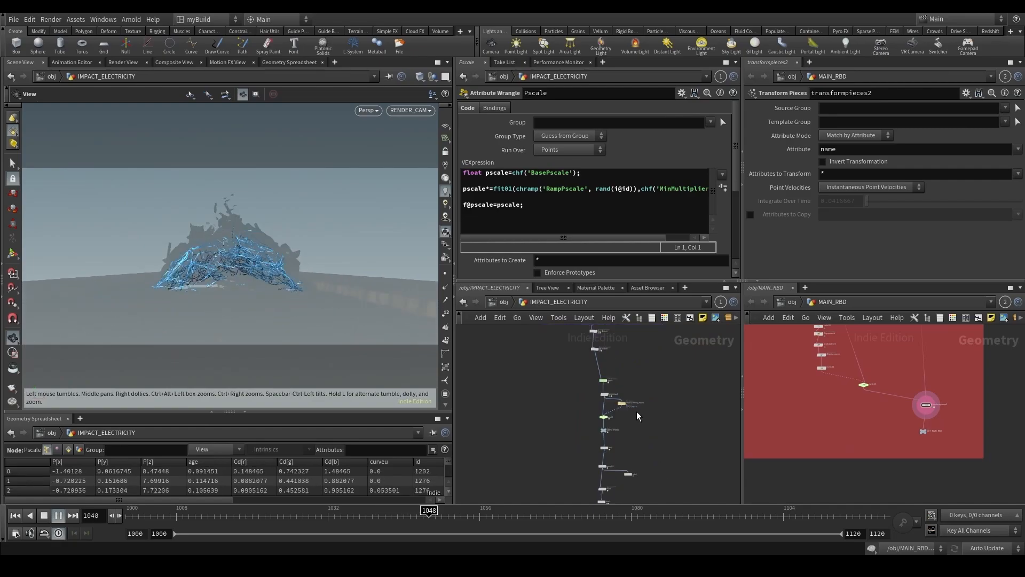
middle_click_drag(611, 373, 580, 470)
scroll(582, 470, "up", 3)
scroll(582, 471, "down", 7)
scroll(596, 416, "up", 3)
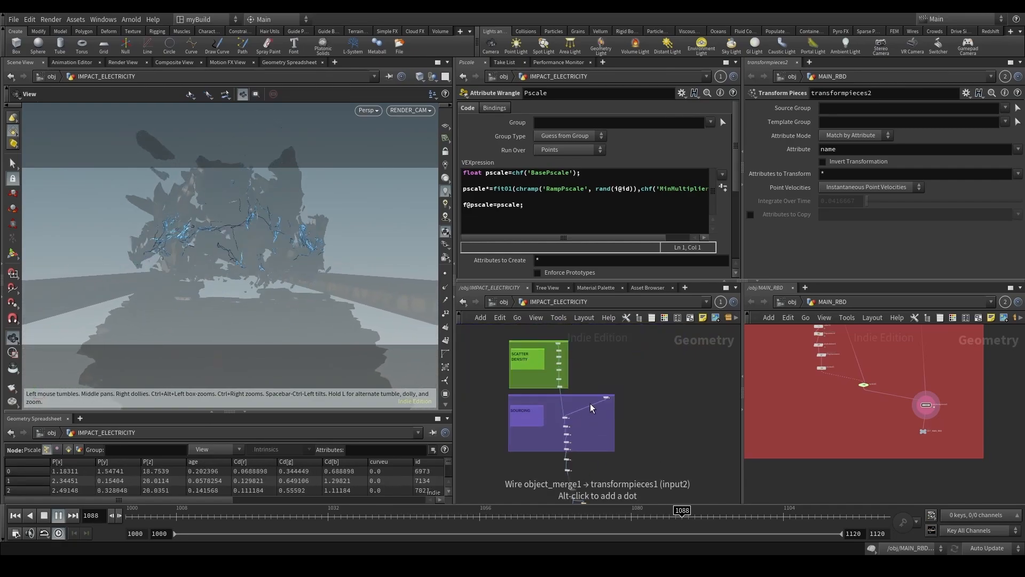
scroll(914, 435, "up", 2)
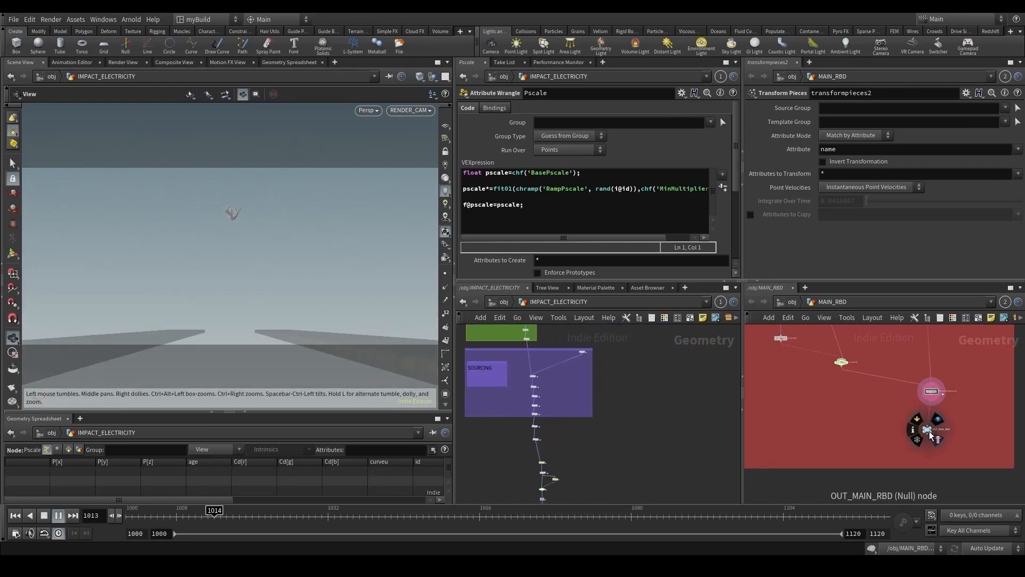
left_click_drag(929, 432, 937, 430)
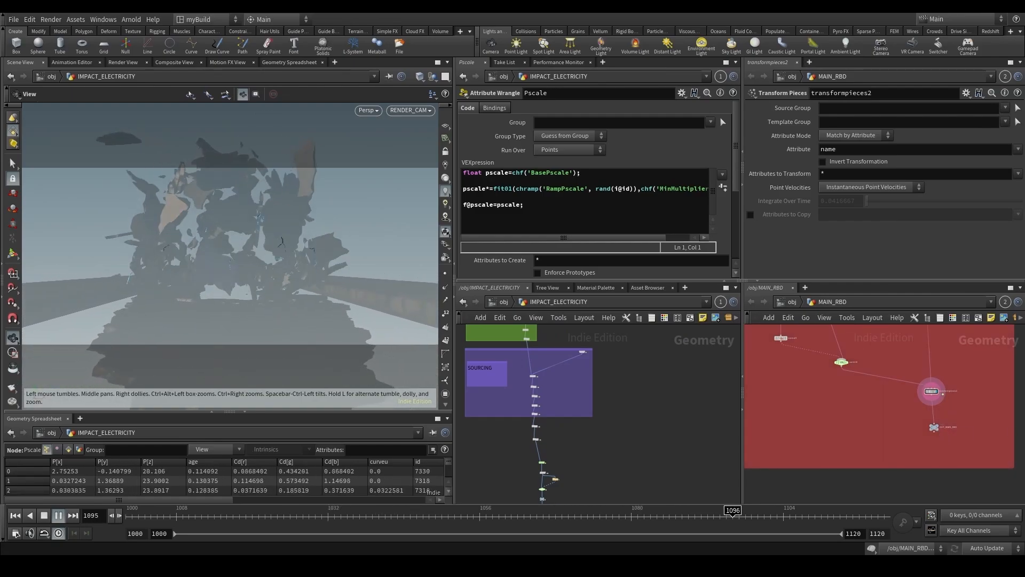
key("Tab")
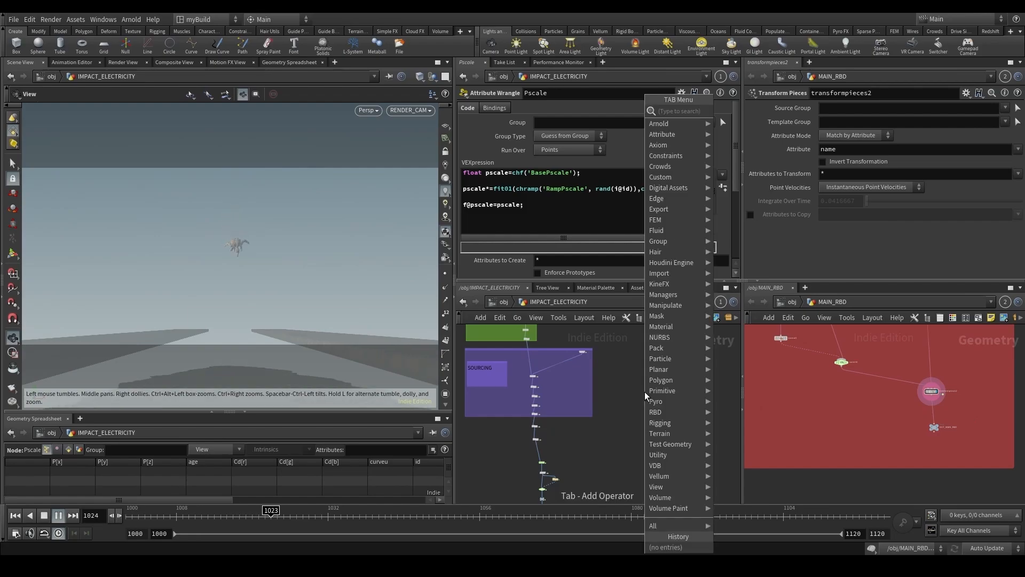
type("obj")
key("Return")
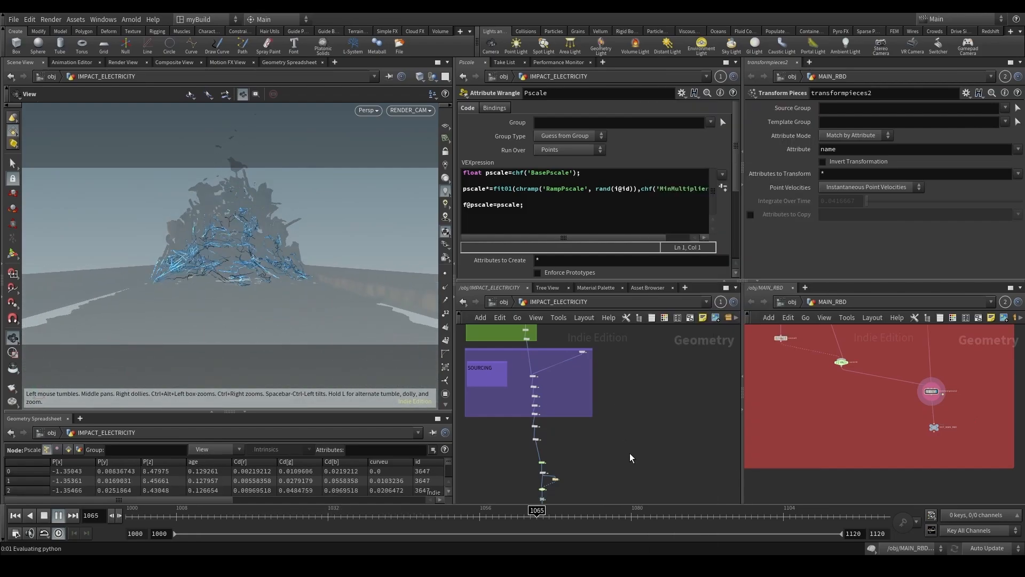
left_click(629, 453)
scroll(911, 446, "up", 3)
left_click_drag(945, 353, 631, 135)
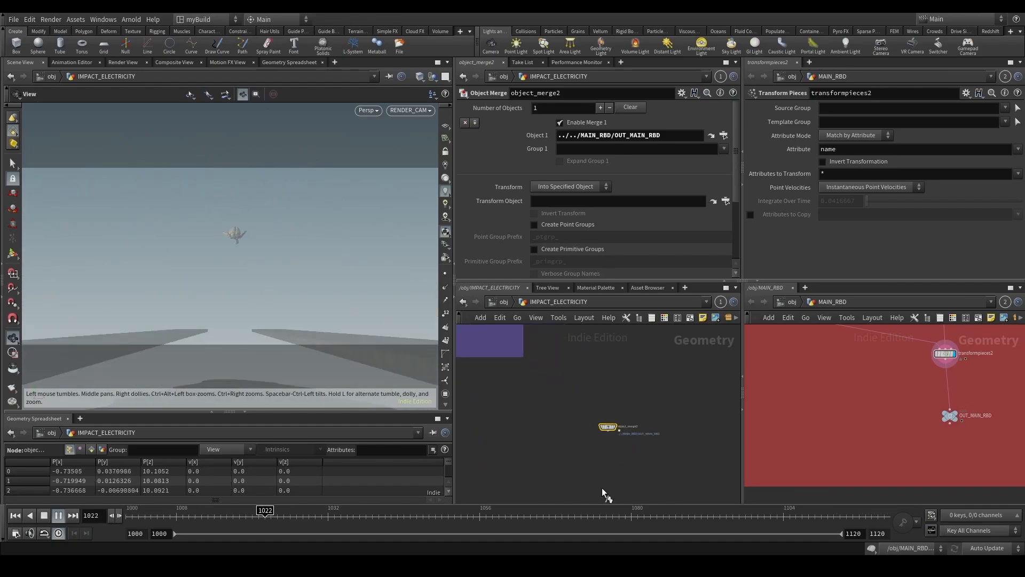
Display the OUT_MAIN_RBD Object Merge and wire it into popnet as an additional input.
key("r")
middle_click_drag(605, 467, 666, 403)
scroll(662, 404, "down", 1)
middle_click_drag(581, 439, 619, 433)
left_click(703, 379)
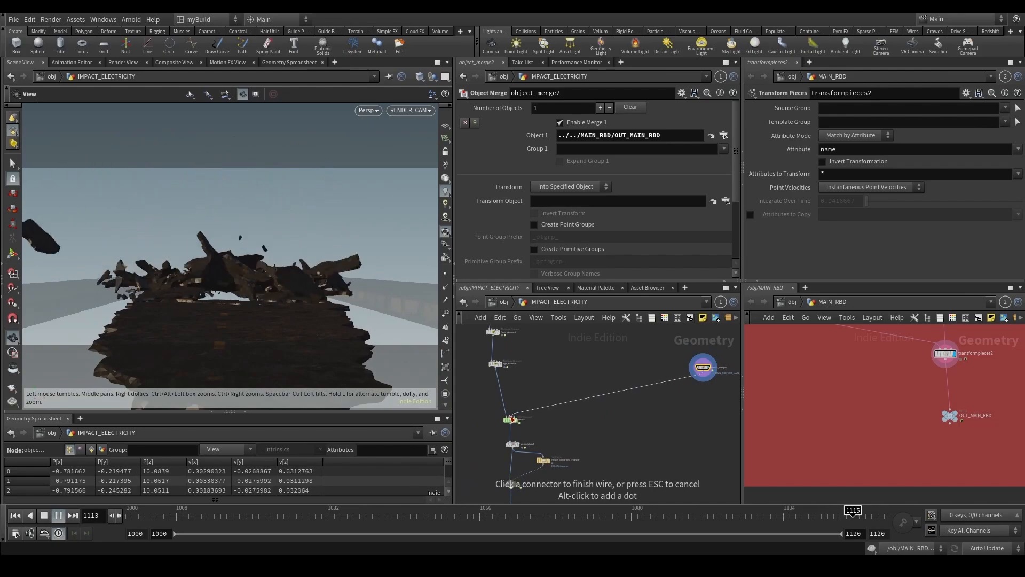
left_click(510, 420)
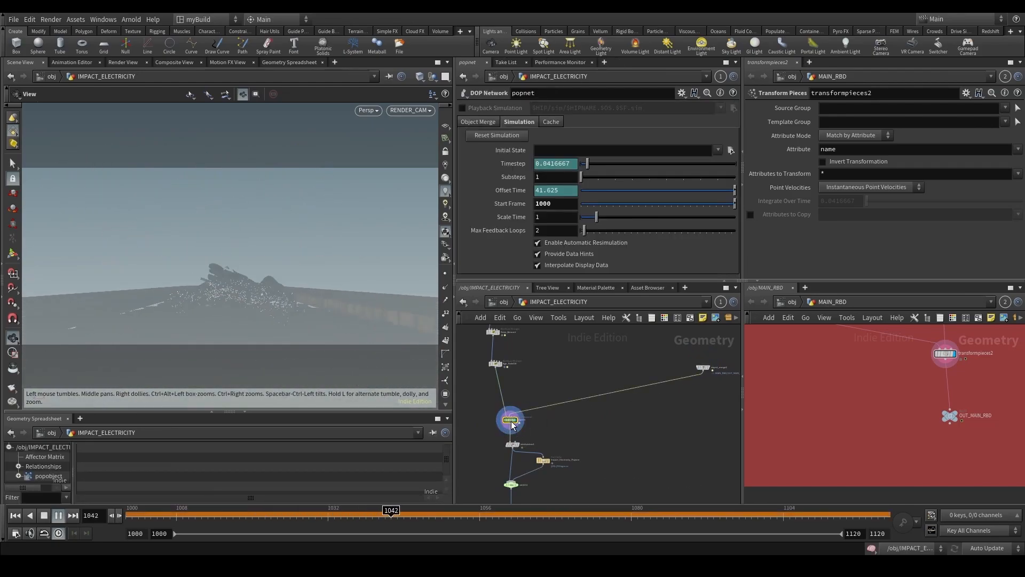
Open the popnet network and scrub the timeline to frame 1060.
double_click(510, 420)
left_click_drag(379, 513, 505, 511)
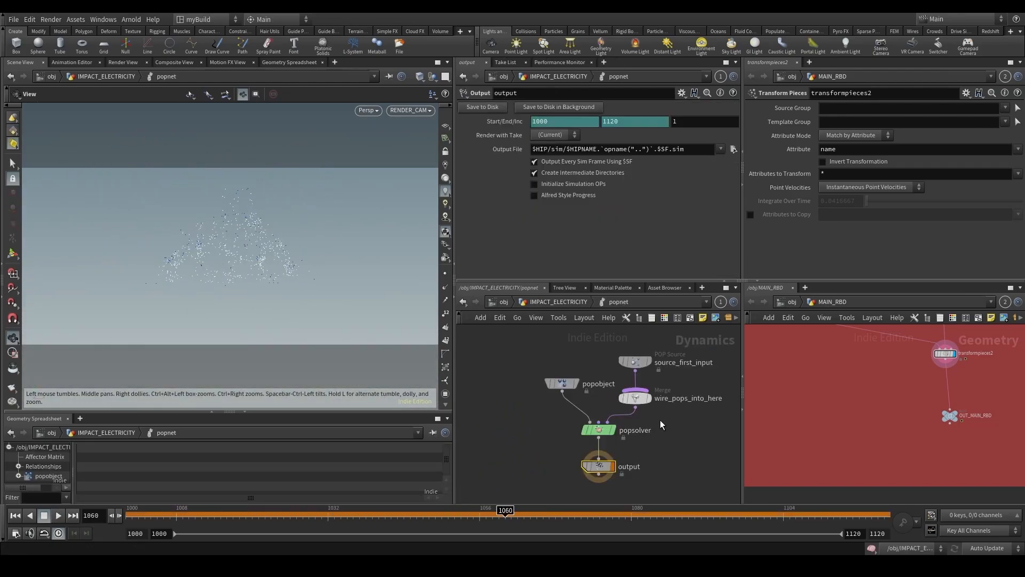
Add a POP Wrangle to popnet, inserted on the wire between source_first_input and wire_pops_into_here.
scroll(693, 407, "up", 1)
scroll(682, 460, "down", 1)
middle_click_drag(683, 460, 634, 515)
left_click_drag(581, 429, 590, 369)
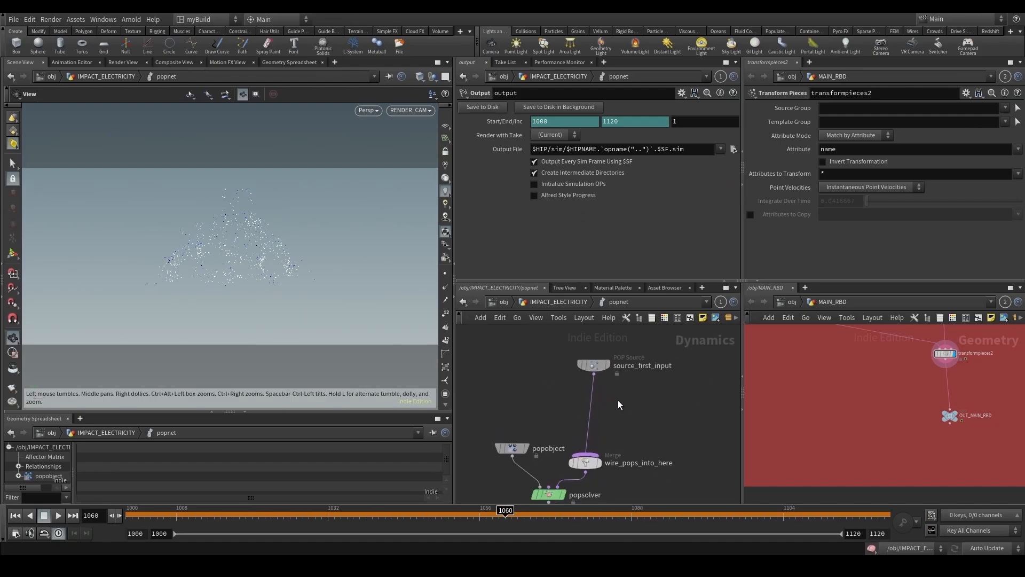
key("Tab")
type("popwr")
key("Return")
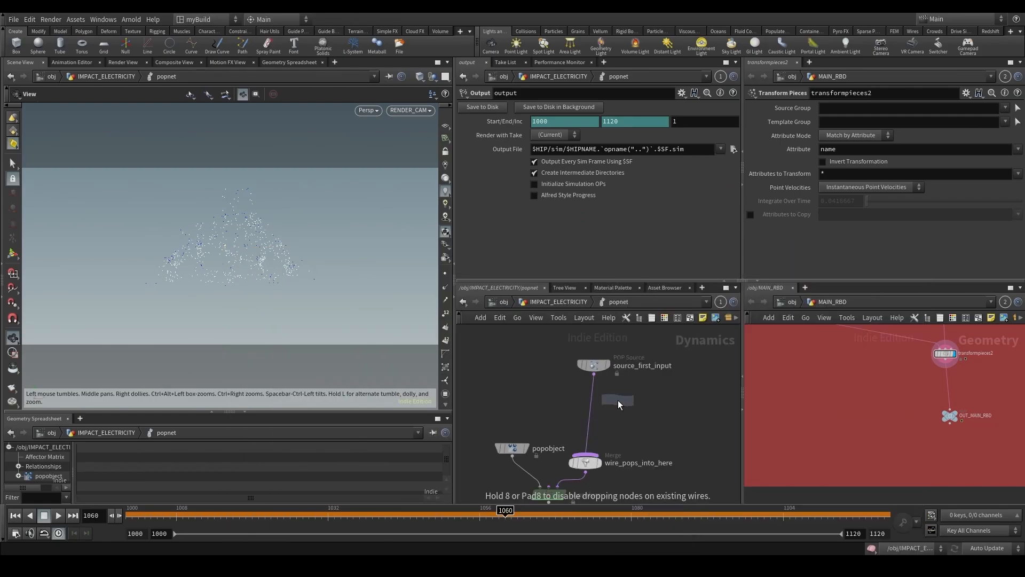
left_click(603, 398)
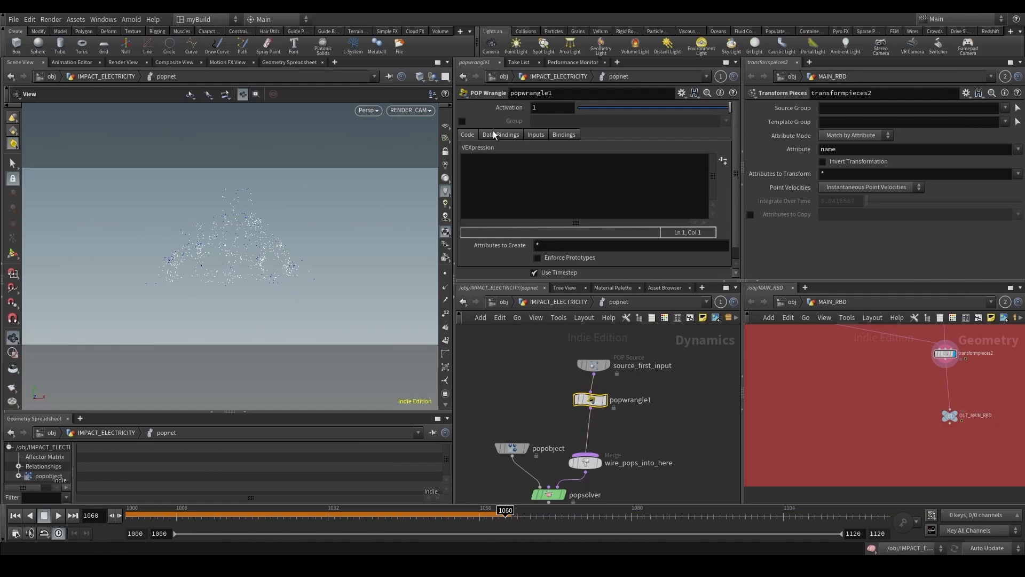
Set the POP Wrangle's Input 2 to Second Context Geometry.
left_click(494, 135)
left_click(533, 135)
left_click(547, 162)
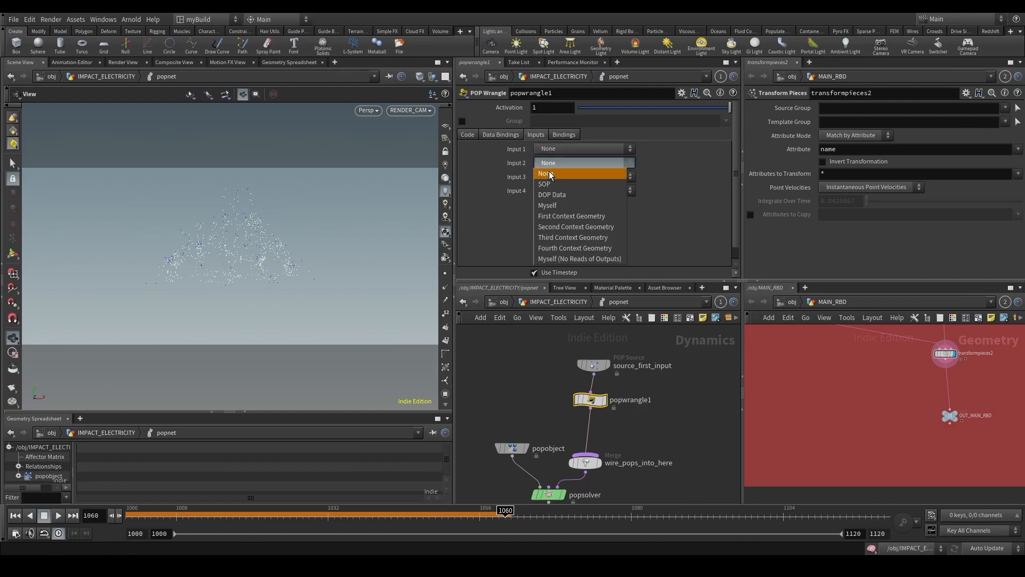
left_click(570, 227)
Enter the VEXpression @P=minpos(1, @P); in the POP Wrangle and play the simulation from the first frame.
left_click(469, 134)
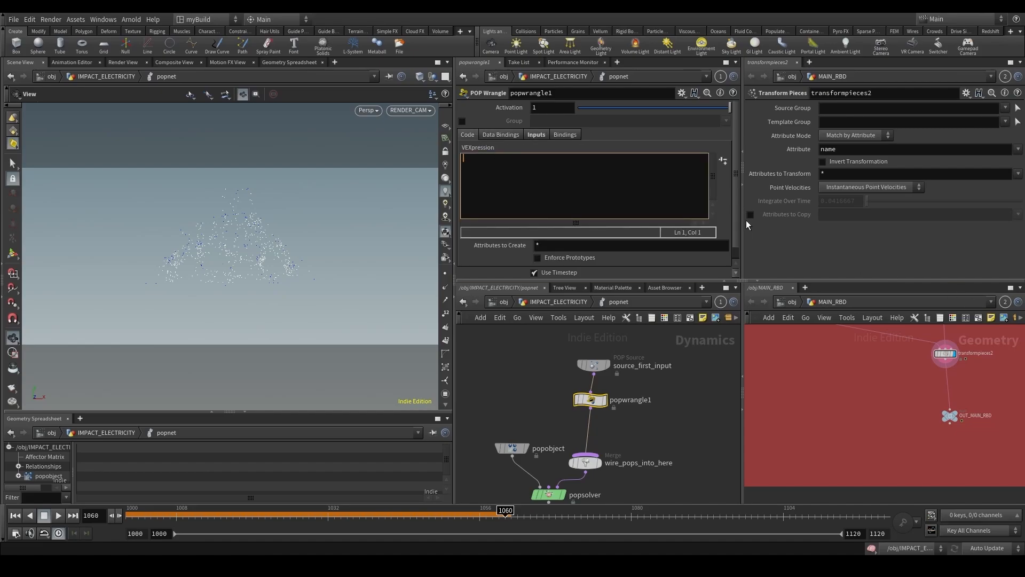
type("@P=minp")
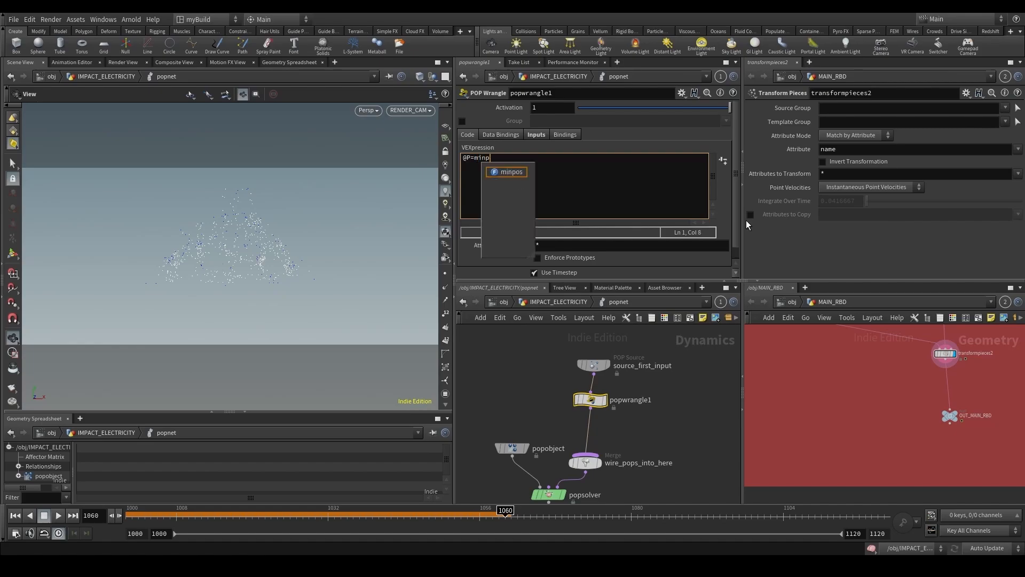
type("os(1, @P);")
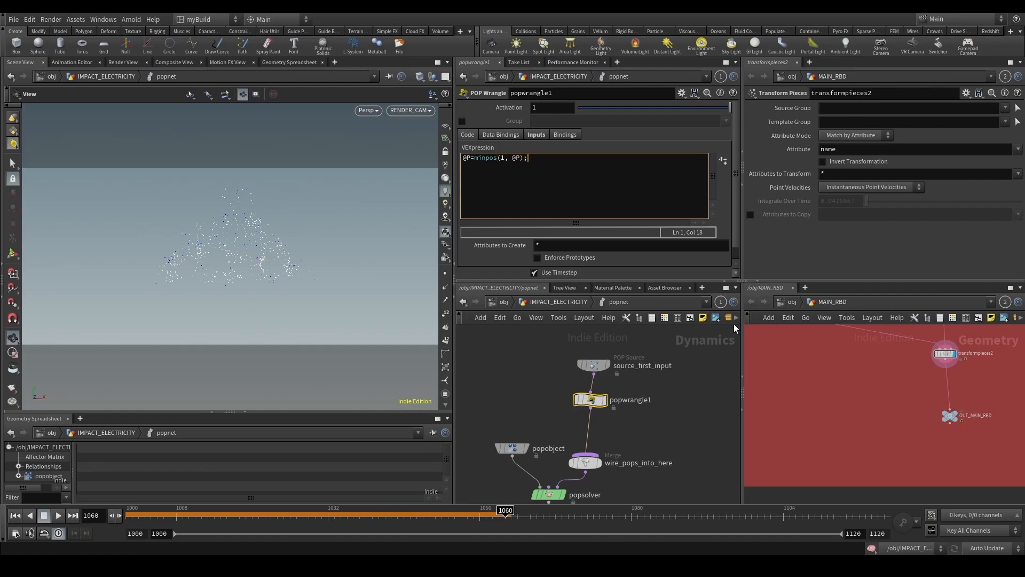
left_click(701, 408)
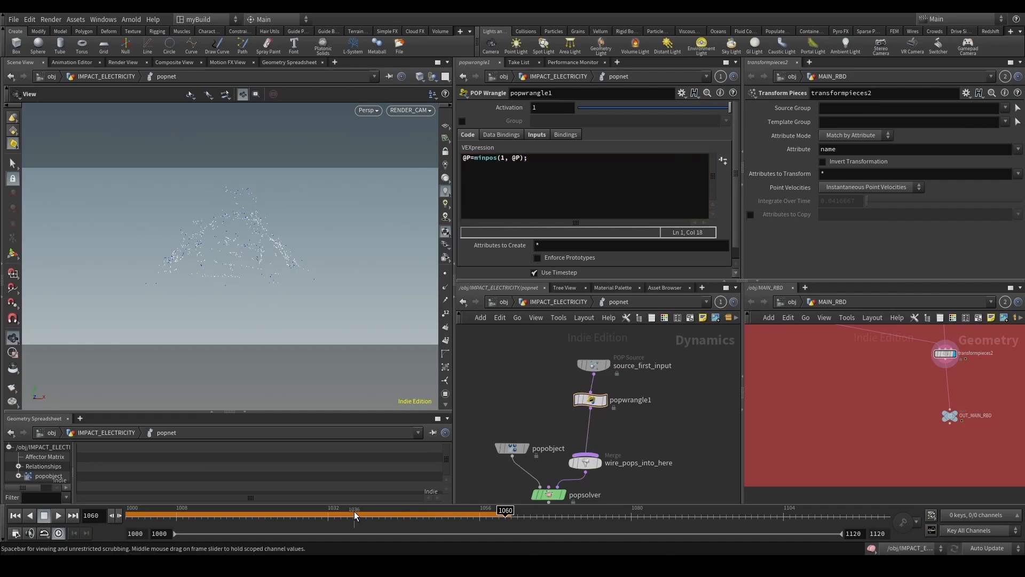
left_click(15, 516)
left_click(59, 516)
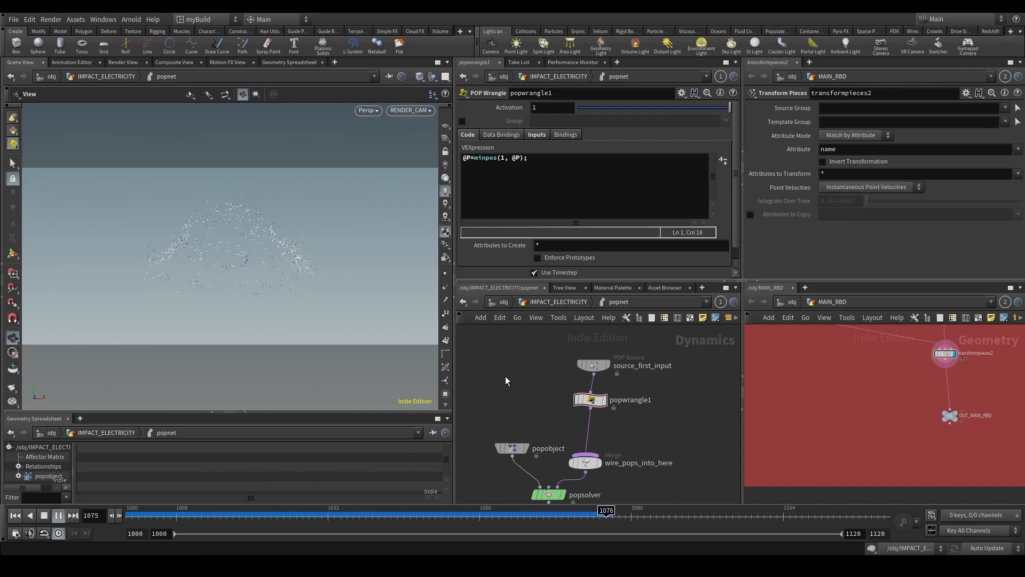
Return to the IMPACT_ELECTRICITY network and display the Set_Vel_0 wrangle near the end of the chain.
key("u")
scroll(619, 459, "down", 1)
middle_click_drag(618, 459, 631, 362)
left_click(549, 428)
middle_click_drag(630, 453, 641, 388)
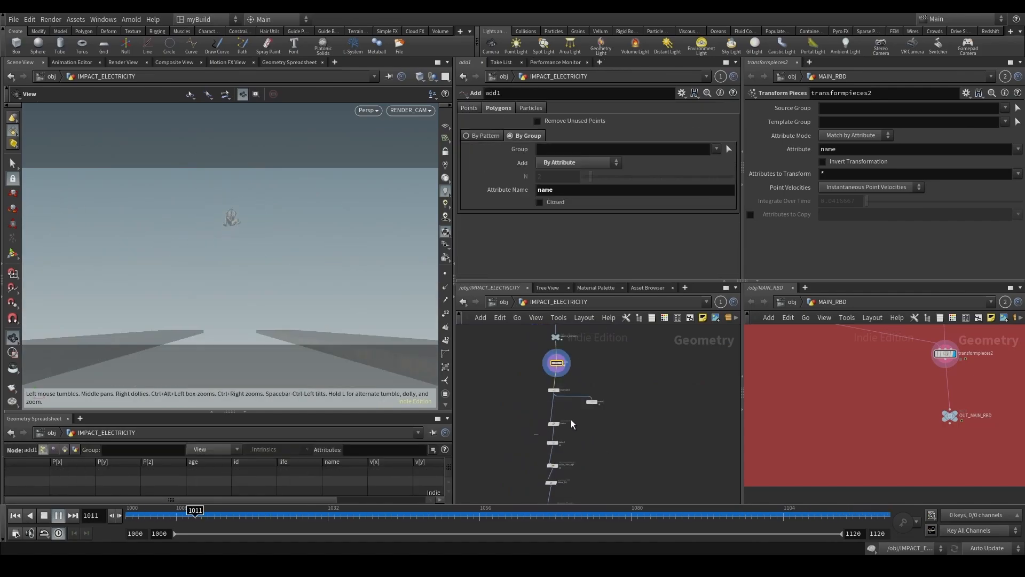
left_click(557, 424)
middle_click_drag(622, 425, 647, 304)
left_click(577, 422)
left_click(584, 422)
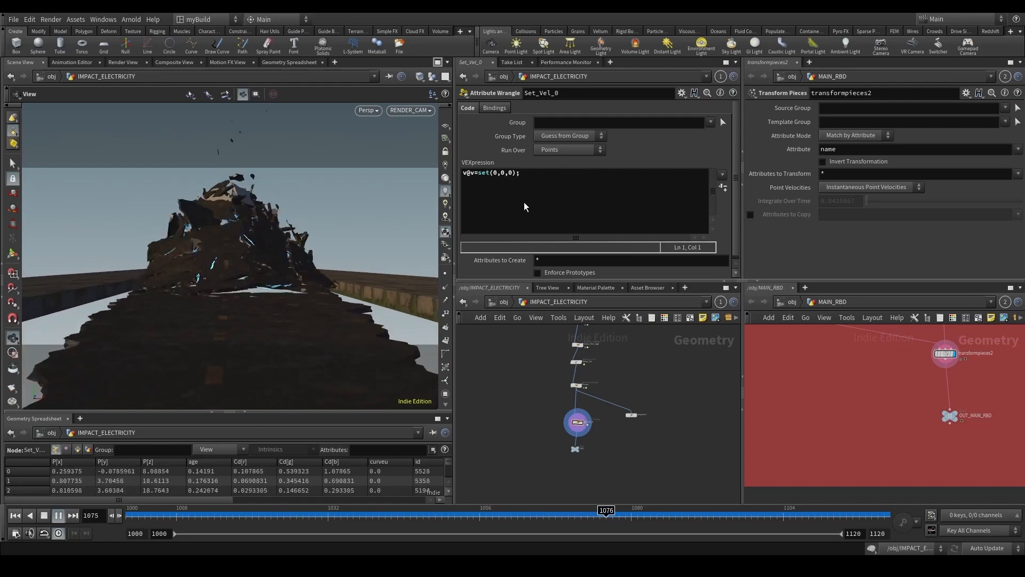
Examine the Impact_Electricity_Popsim File Cache's version and settings, along with the neighbouring attribdelete1 and switch1 nodes.
scroll(597, 422, "up", 5)
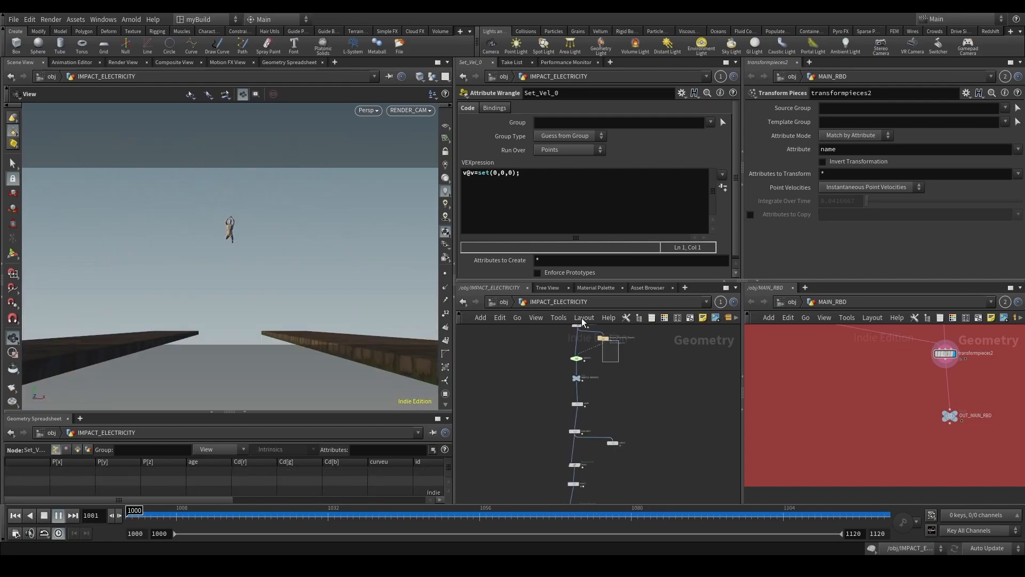
left_click(603, 337)
scroll(604, 355, "up", 3)
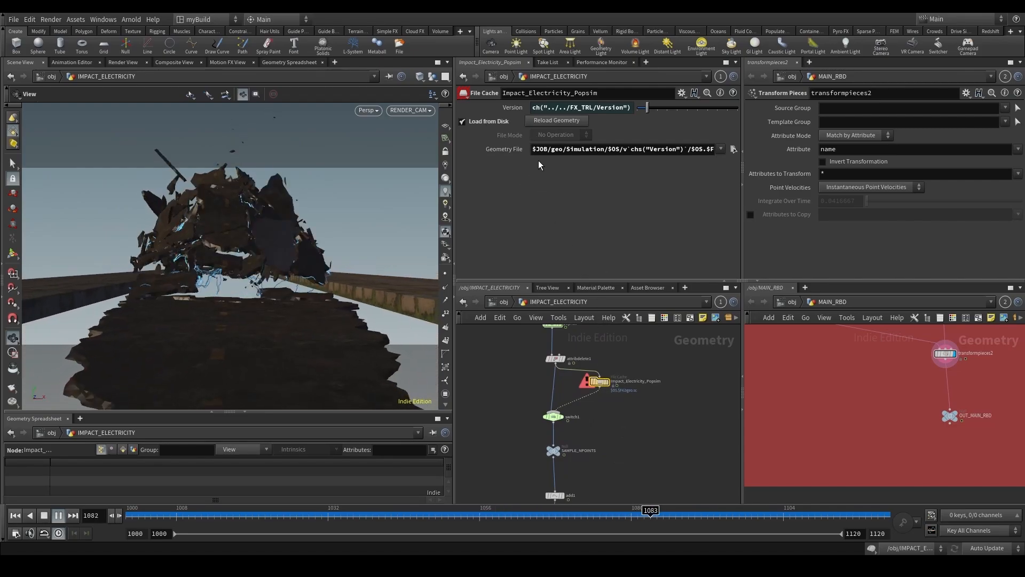
scroll(604, 385, "up", 1)
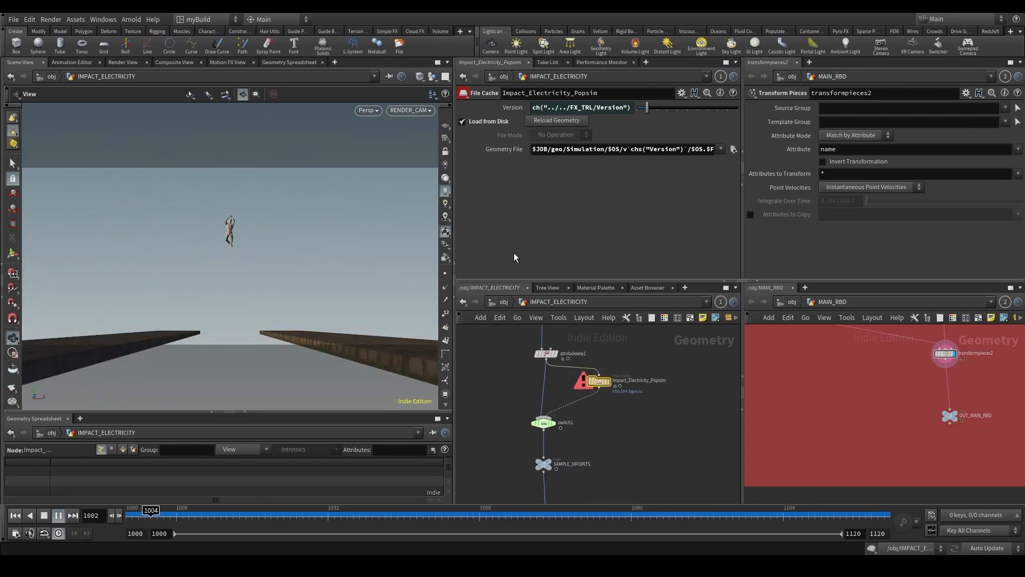
mouse_move(521, 282)
left_mouse_down()
mouse_move(521, 365)
mouse_move(521, 216)
mouse_move(521, 261)
left_mouse_up()
left_click(517, 110)
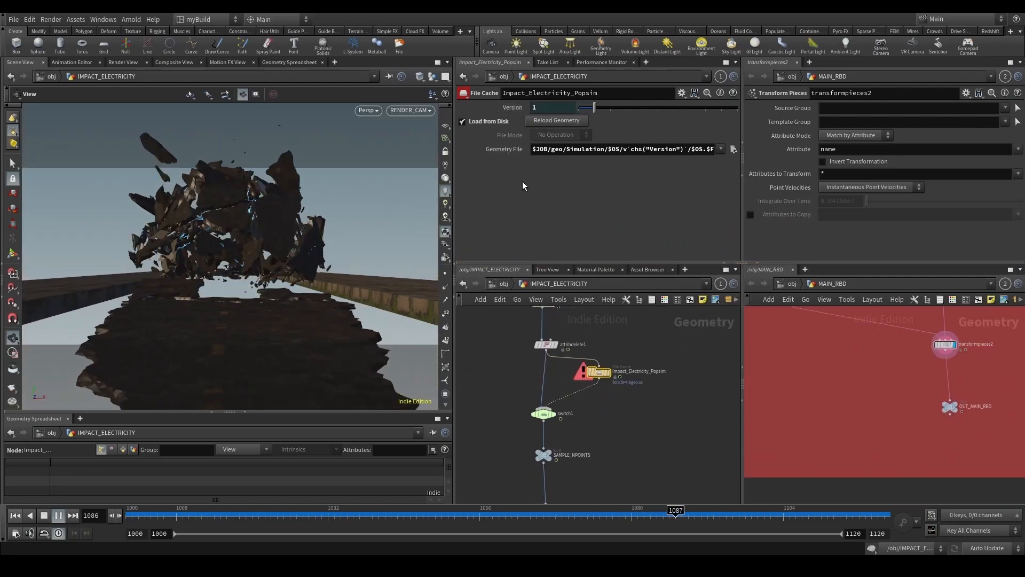
left_click(547, 344)
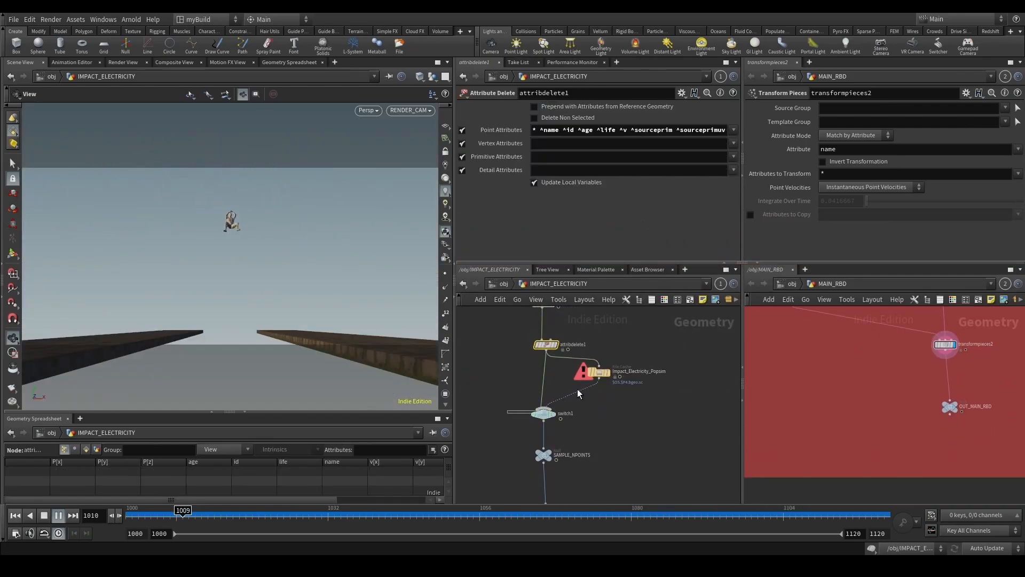
left_click(545, 413)
left_click(600, 372)
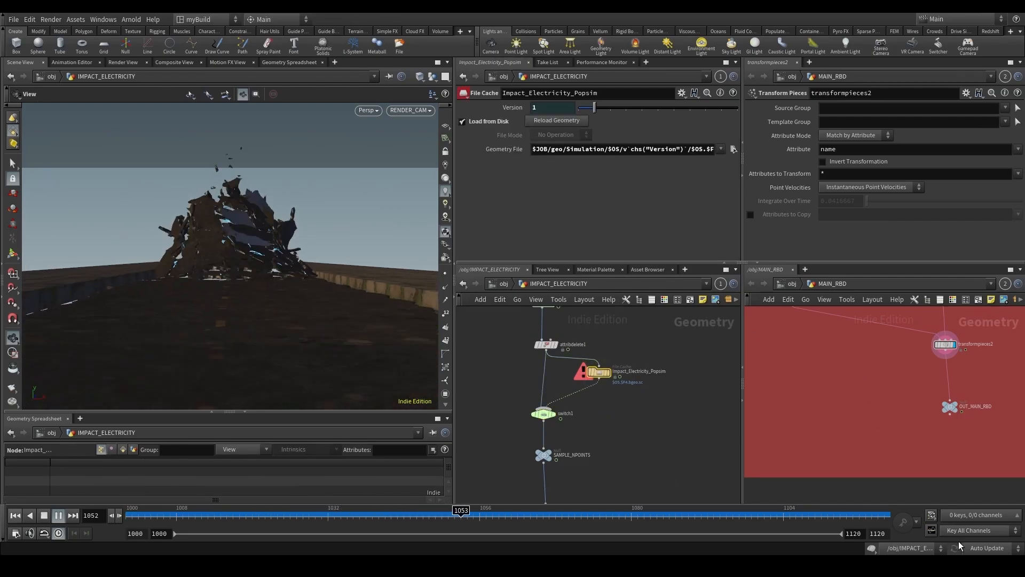
Switch the update mode to Manual, stop the playback at frame 1052, and restore Auto Update.
left_click(987, 548)
left_click(981, 538)
left_click(455, 515)
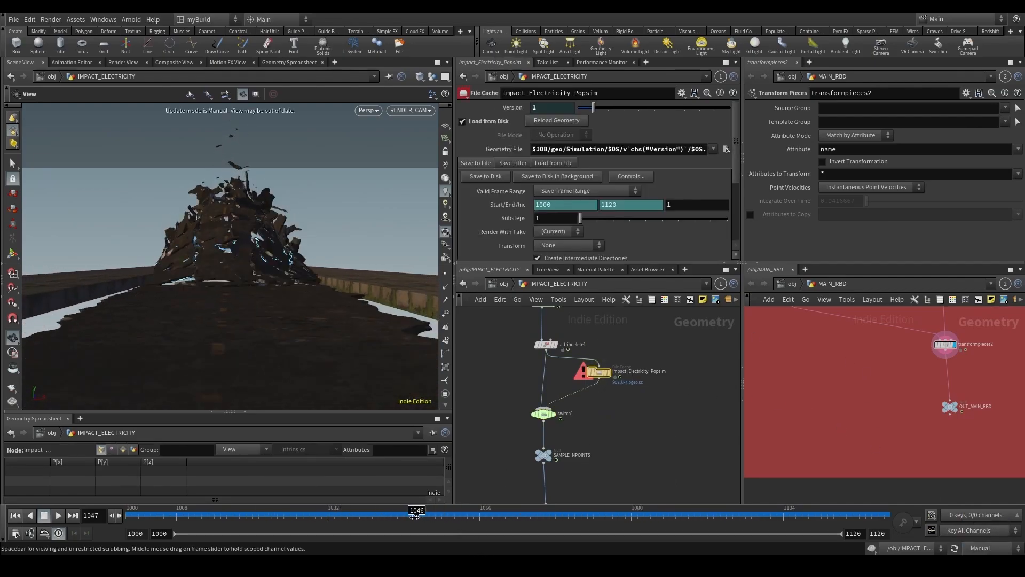
scroll(759, 382, "down", 5)
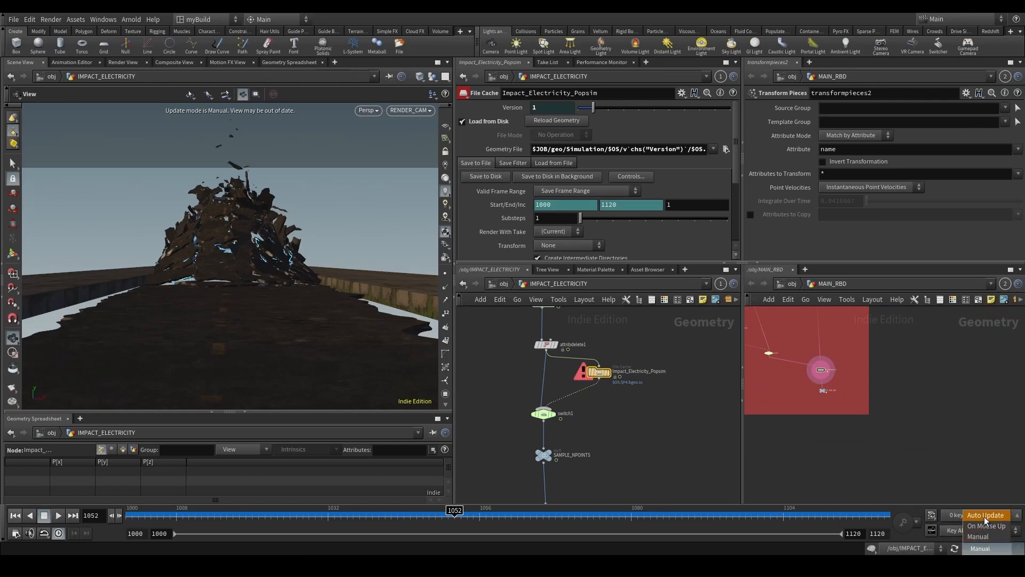
left_click(985, 516)
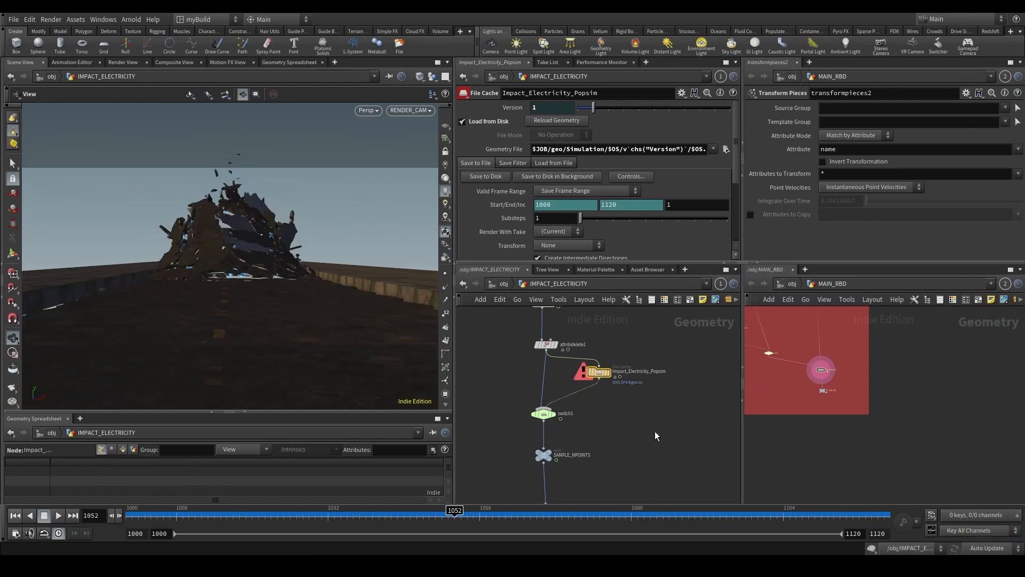
Check the output location of the Impact_Electricity_Popsim File Cache and save its simulation to disk.
left_click(725, 149)
left_click(917, 19)
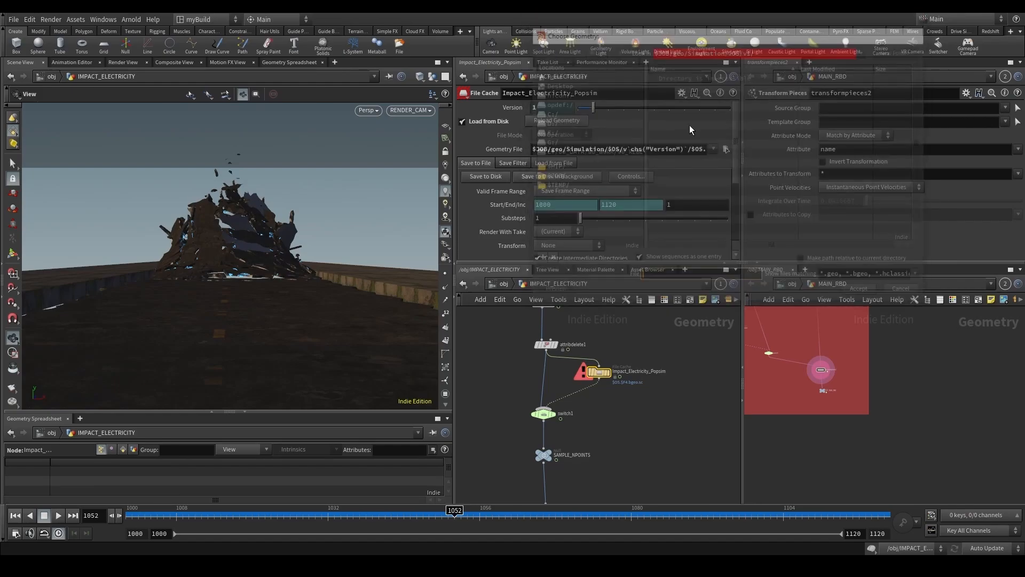
left_click(486, 176)
Set switch1's Select Input to 1 to use the cached simulation, and scrub to frame 1071.
left_click(545, 414)
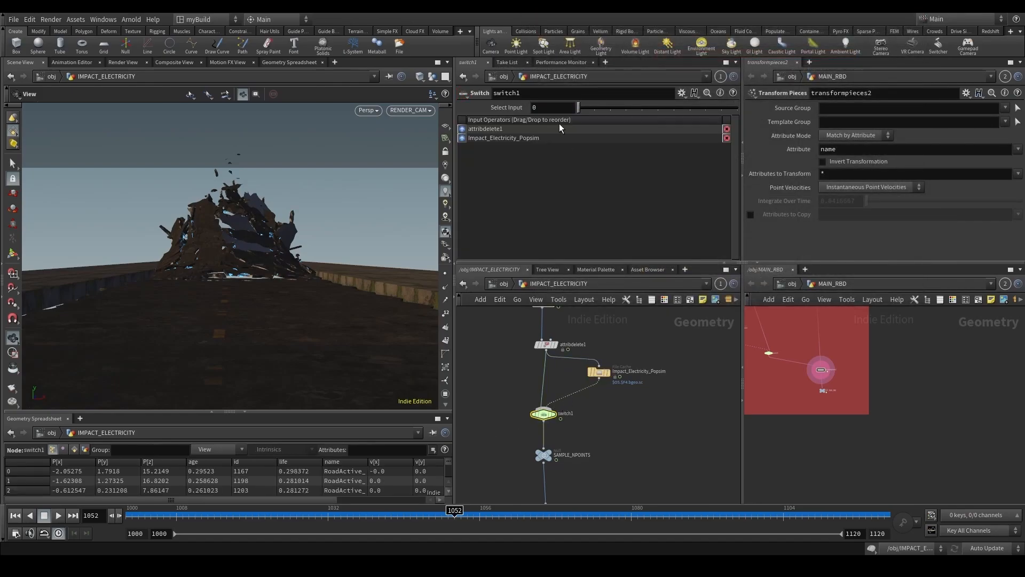
key("Return")
left_click_drag(406, 514, 574, 514)
Display the OUT null at the end of the IMPACT_ELECTRICITY chain and move the timeline to frame 1060.
scroll(593, 475, "down", 3)
middle_click_drag(593, 472, 595, 402)
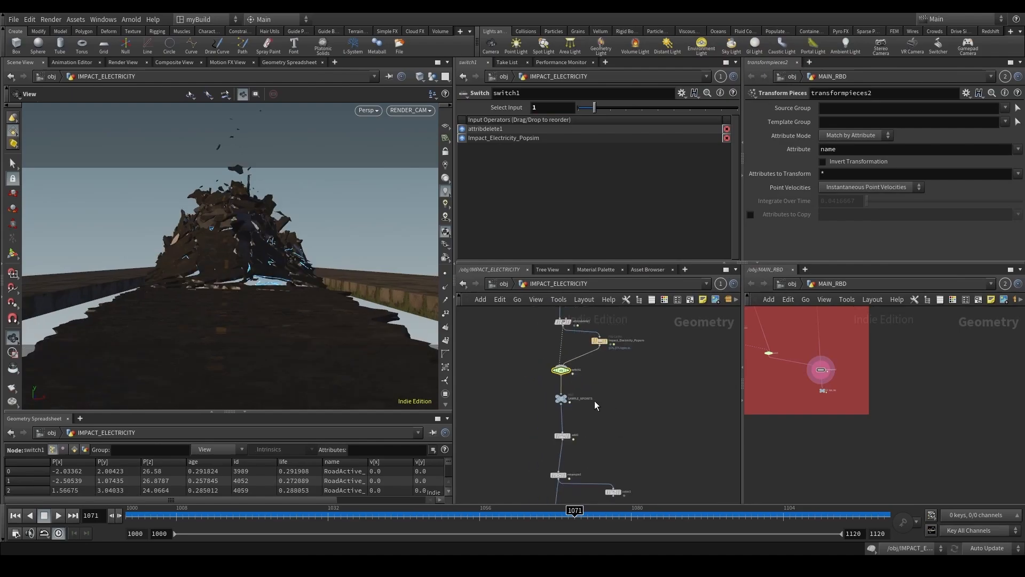
middle_click_drag(542, 501, 549, 309)
middle_click_drag(522, 440, 557, 343)
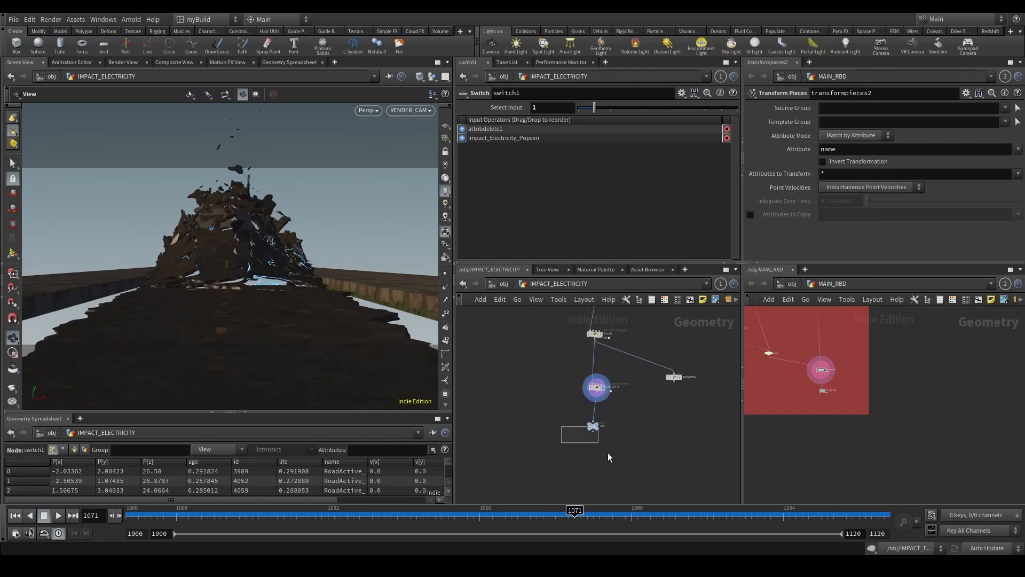
left_click_drag(608, 454, 613, 457)
key("r")
left_click_drag(575, 515, 505, 511)
In the second network view, go to the out network and duplicate the CHAR_ELECTRICITY Arnold render node.
left_click(792, 284)
left_click(795, 344)
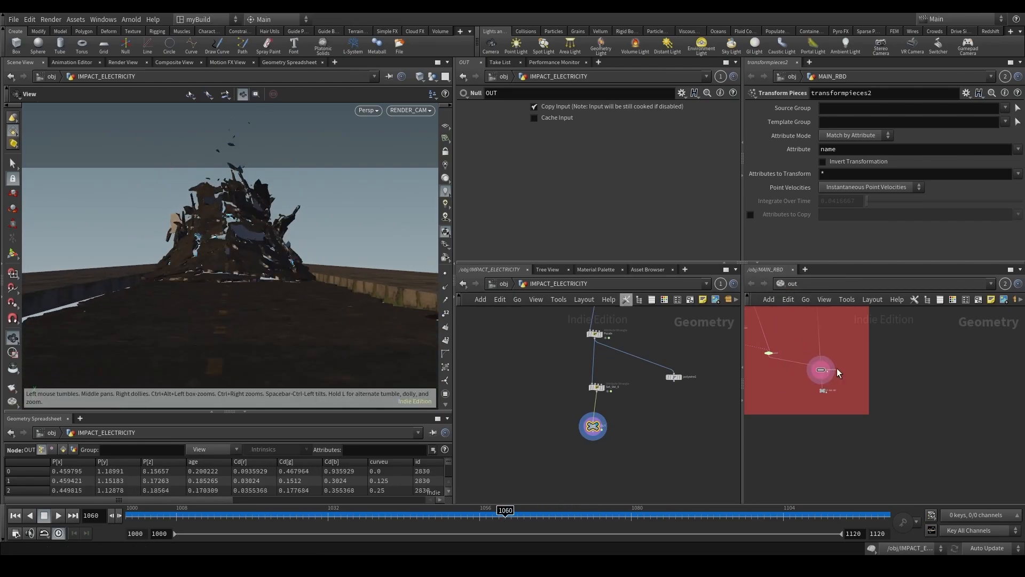
left_click(889, 402)
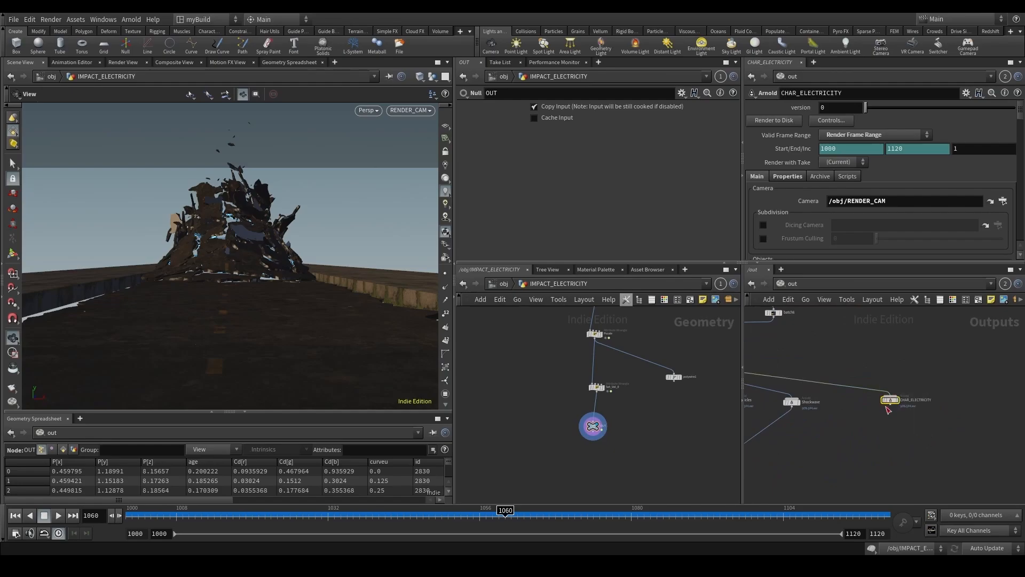
left_click_drag(890, 404, 936, 408)
scroll(968, 413, "up", 3)
middle_click_drag(969, 413, 916, 413)
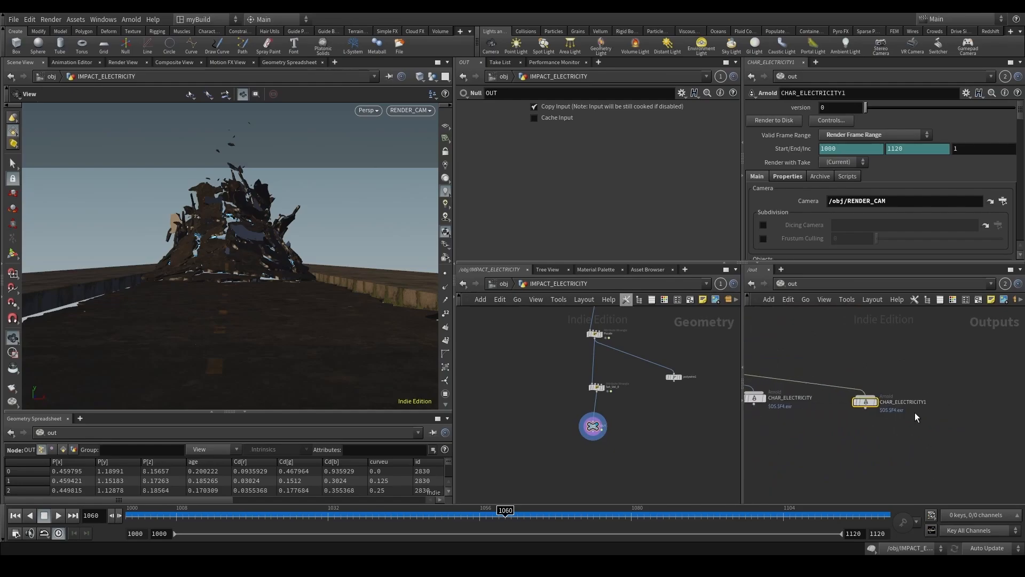
Rename the duplicated Arnold render node as IMPACT_ELECTRICITY.
double_click(893, 403)
type("IMPACT")
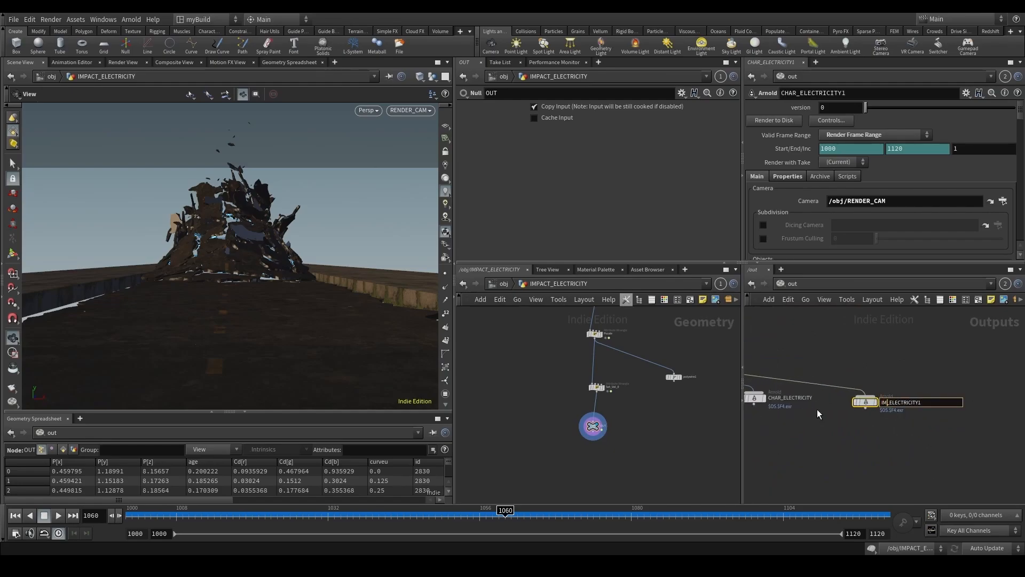
key("BackSpace")
key("Return")
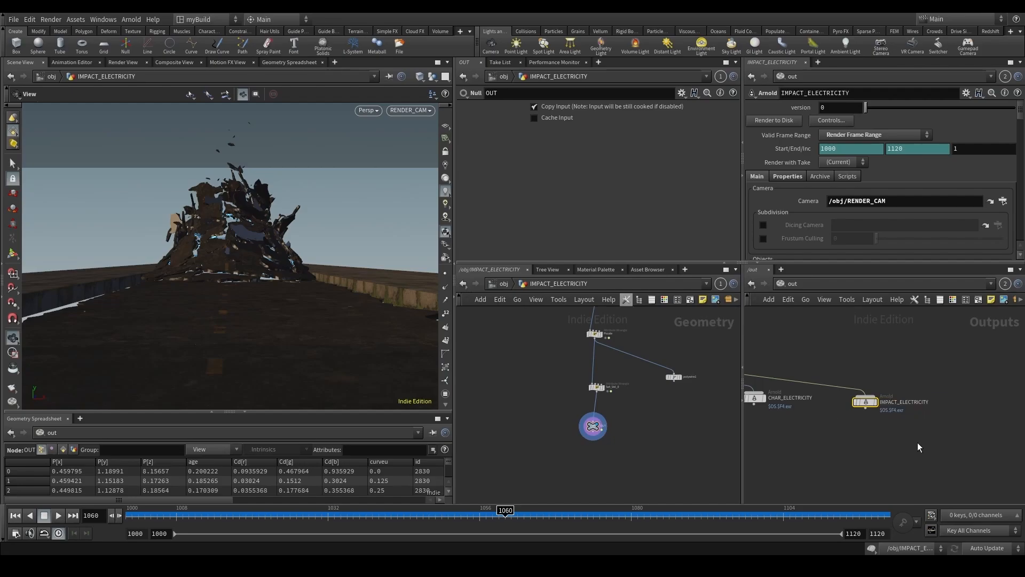
Go to the obj network and duplicate the CHAR_ELECTRICITY_rdr geometry object inside the green OUTPUT box.
left_click(781, 283)
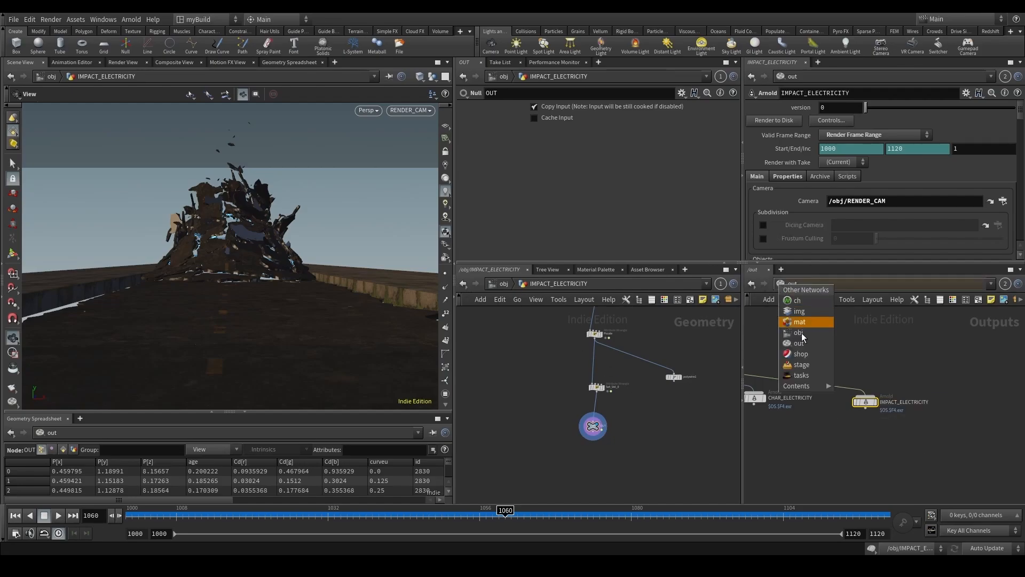
left_click(797, 332)
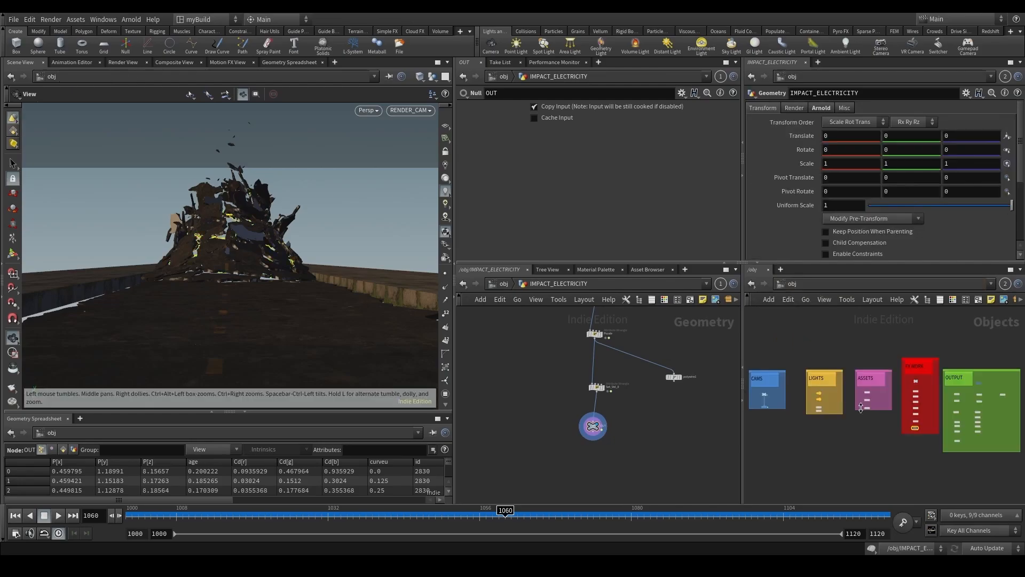
scroll(905, 447, "up", 5)
left_click_drag(884, 434, 886, 461, "alt")
scroll(907, 465, "up", 1)
Rename the duplicated geometry object as IMPACT_ELECTRICITY_rdr and open its network.
left_click(907, 462)
left_click(912, 461)
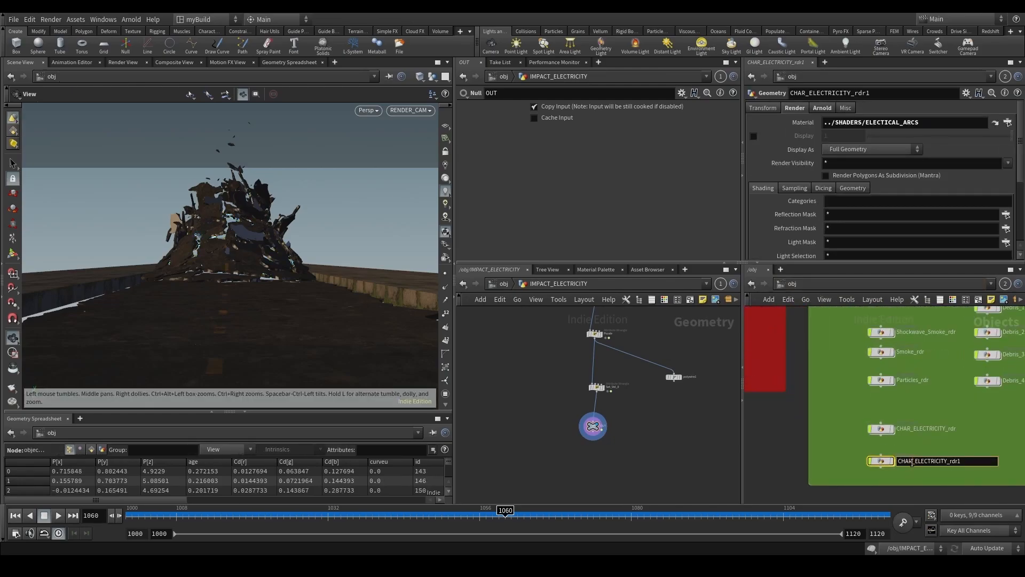
key("BackSpace")
key("BackSpace")
key("BackSpace")
key("BackSpace")
type("IMPACT")
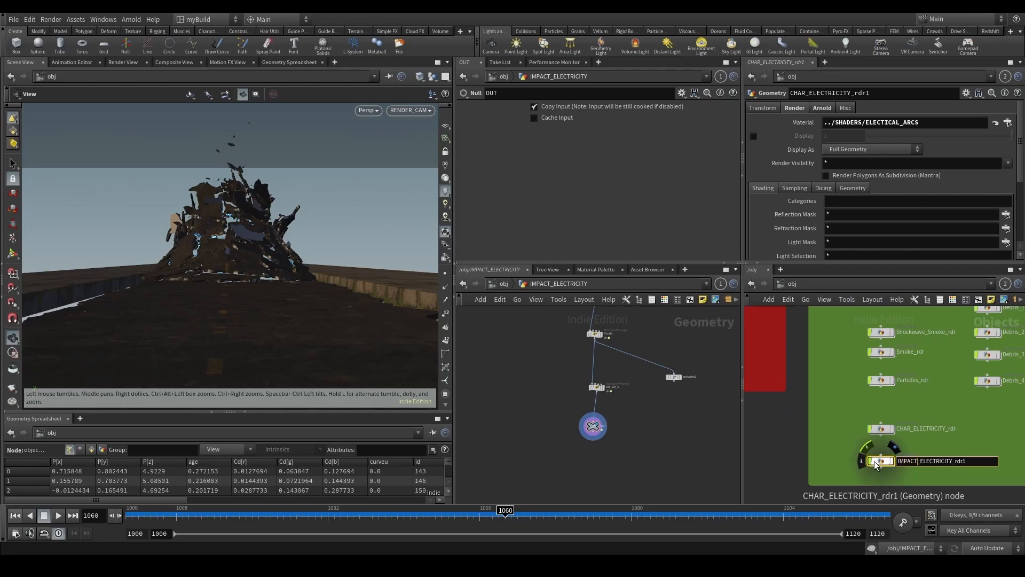
left_click(973, 470)
left_click(964, 462)
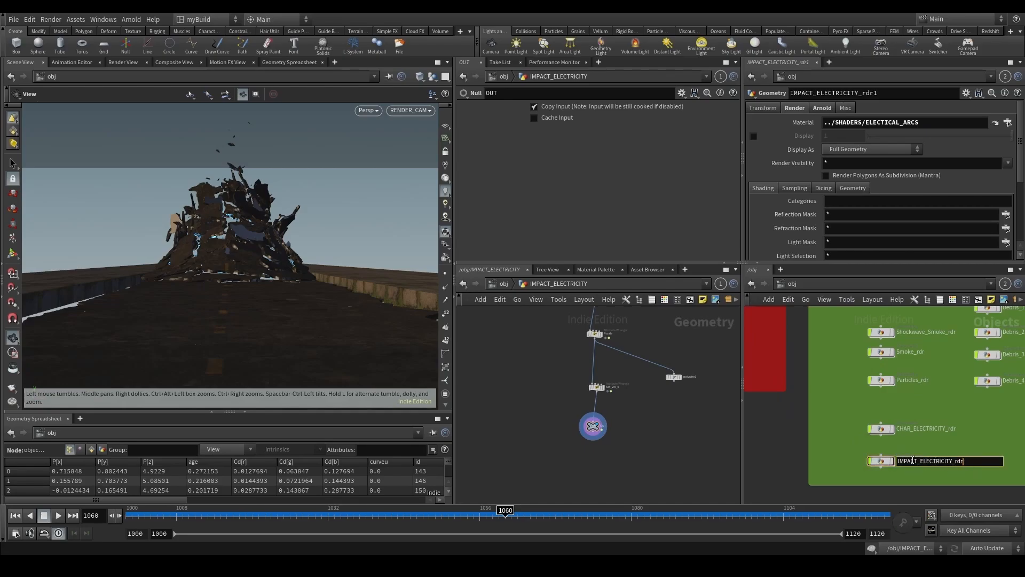
key("Return")
double_click(877, 462)
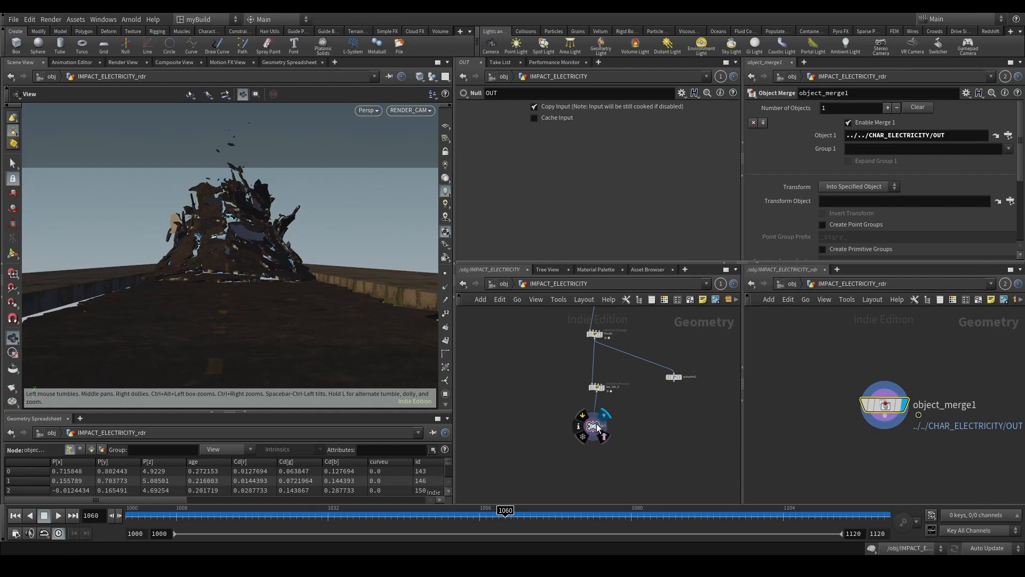
Set the render object's object merge source to ../../IMPACT_ELECTRICITY/OUT.
left_click_drag(597, 424, 859, 134)
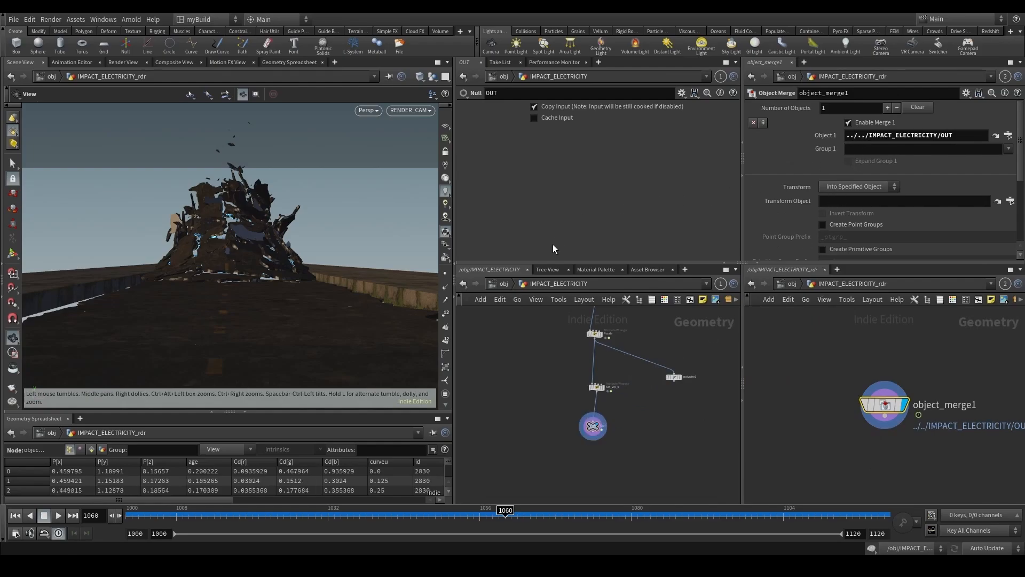
Set the IMPACT_ELECTRICITY Arnold node's Force Objects to /obj/IMPACT_ELECTRICITY_rdr and save the scene.
left_click(500, 285)
left_click(509, 349)
middle_click_drag(677, 473, 516, 438)
left_click(793, 283)
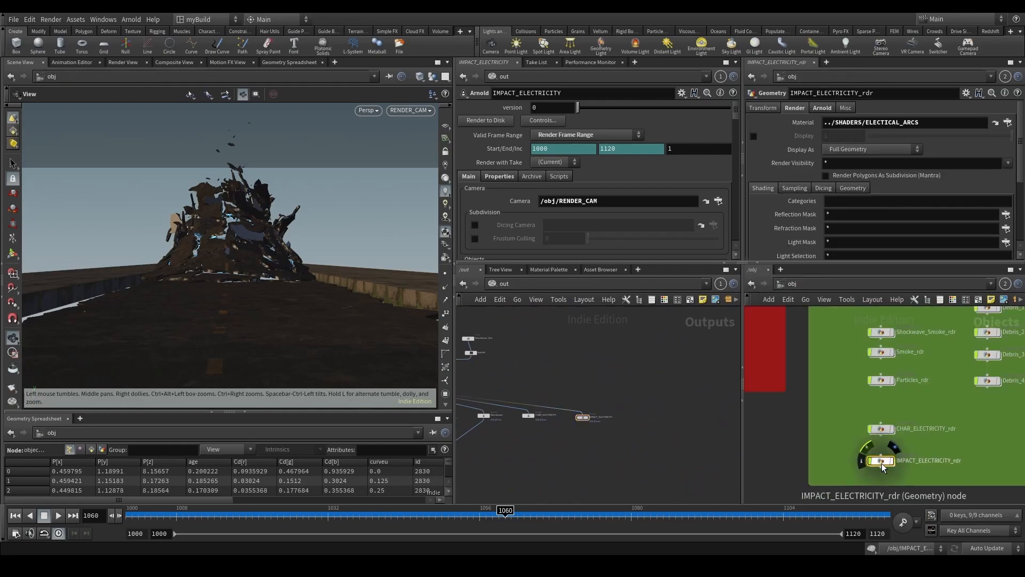
left_click_drag(876, 456, 614, 231)
scroll(603, 231, "down", 2)
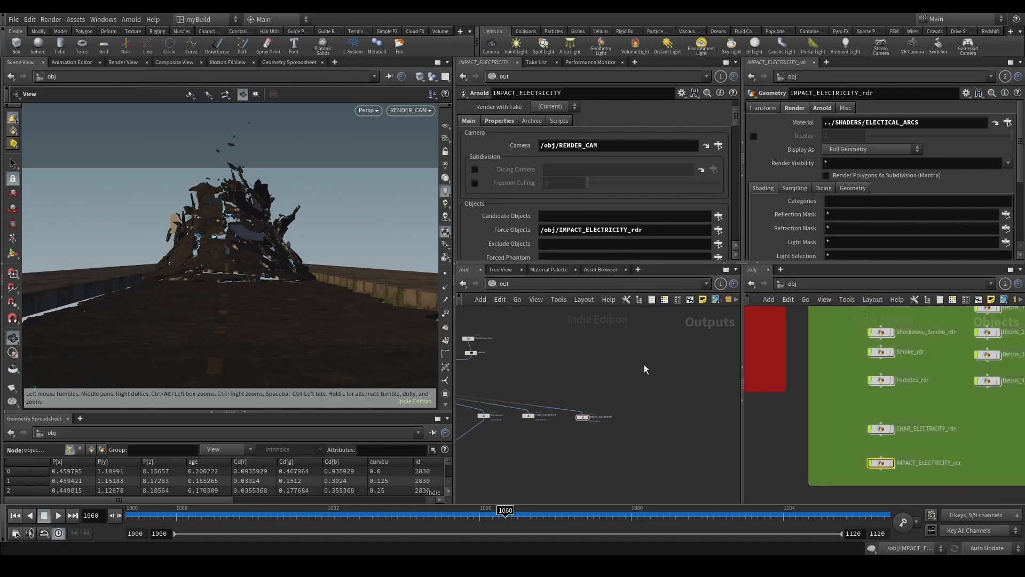
scroll(619, 386, "down", 1)
middle_click_drag(617, 388, 652, 356)
scroll(621, 357, "up", 2)
key("ctrl+s")
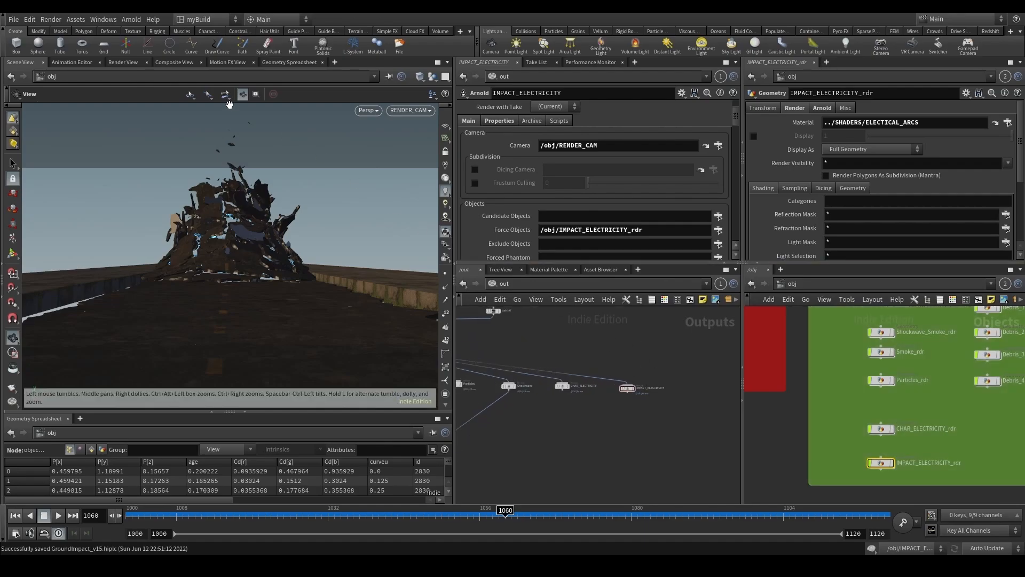
Test-render /out/IMPACT_ELECTRICITY in the render view, inspect the arcs, then stop the render and return to the scene view.
left_click(123, 62)
left_click(132, 76)
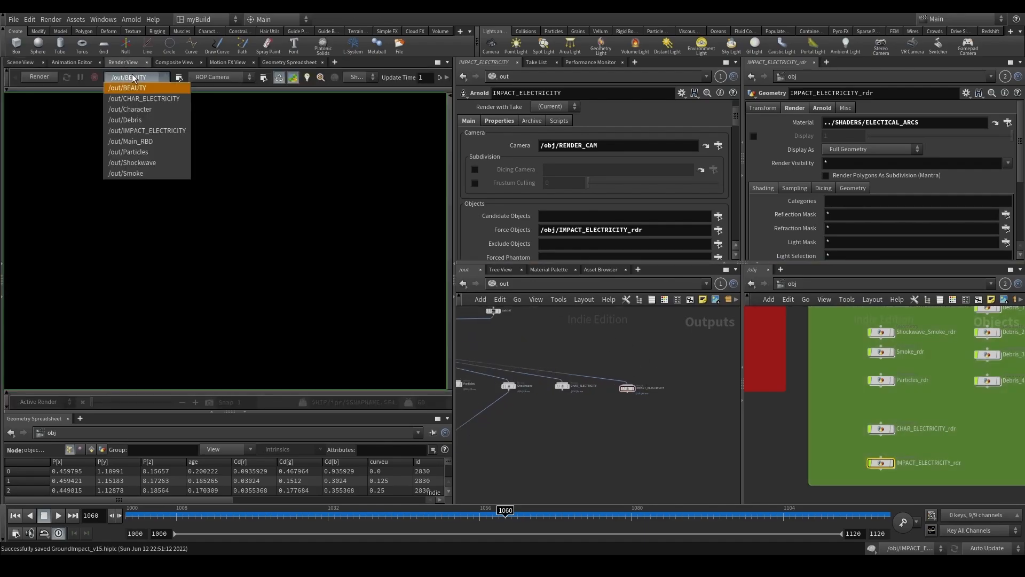
left_click(150, 129)
left_click(47, 78)
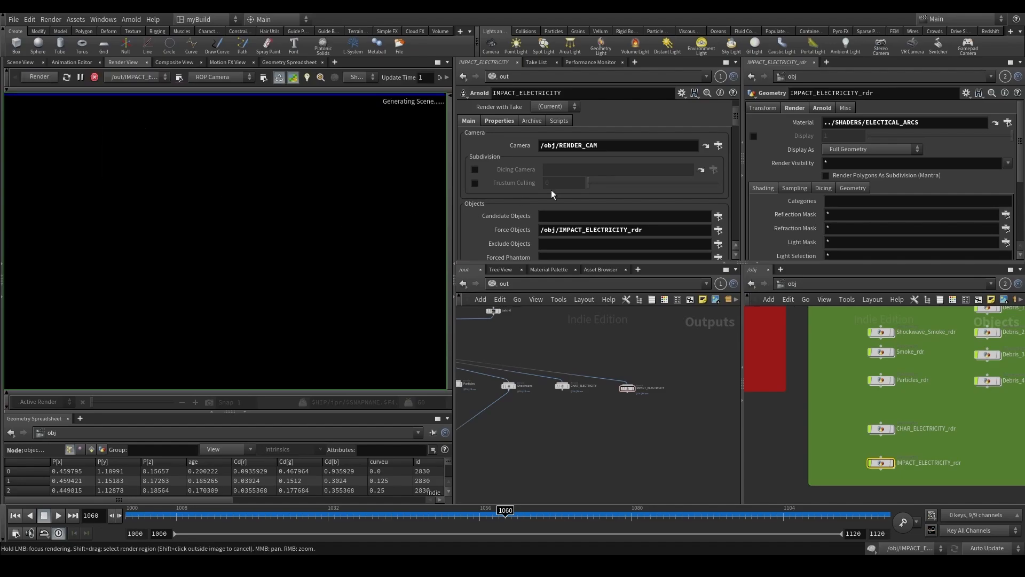
scroll(550, 189, "down", 2)
scroll(547, 188, "down", 3)
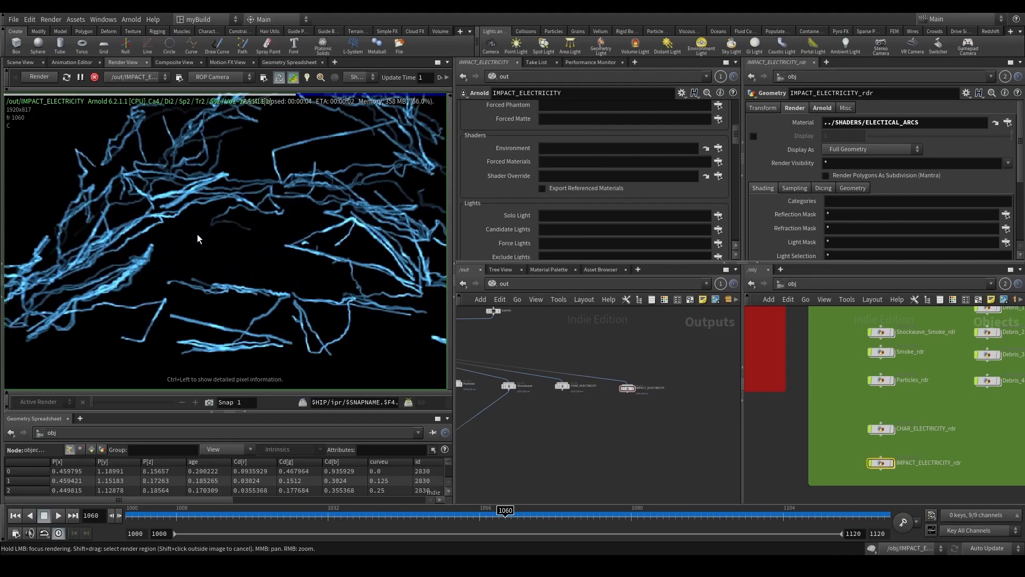
scroll(236, 277, "up", 3)
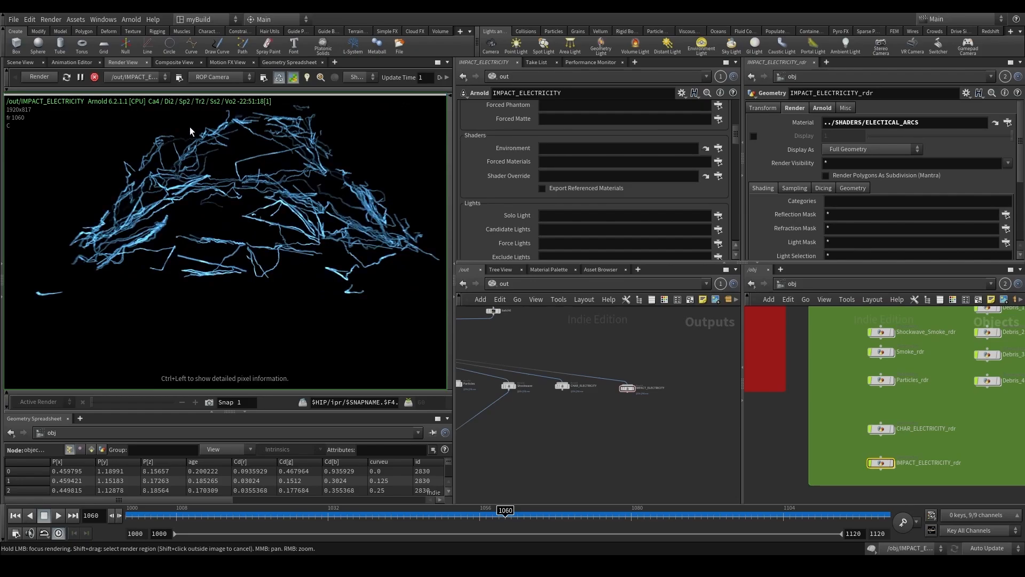
left_click(94, 78)
left_click(24, 63)
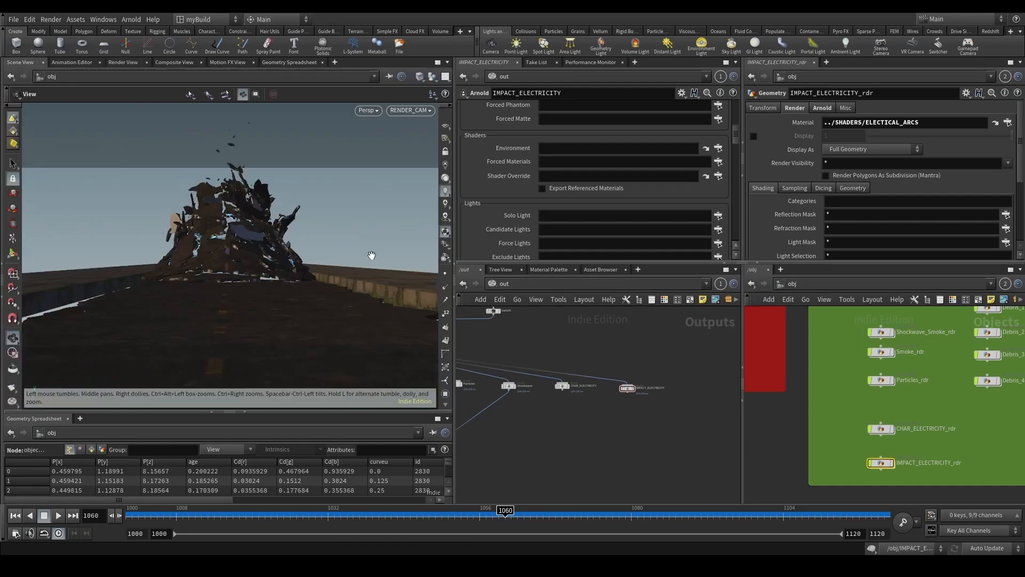
Follow IMPACT_ELECTRICITY_rdr's object merge to its source network, inspect the arcs in the viewport, and restore the RENDER_CAM view.
double_click(883, 464)
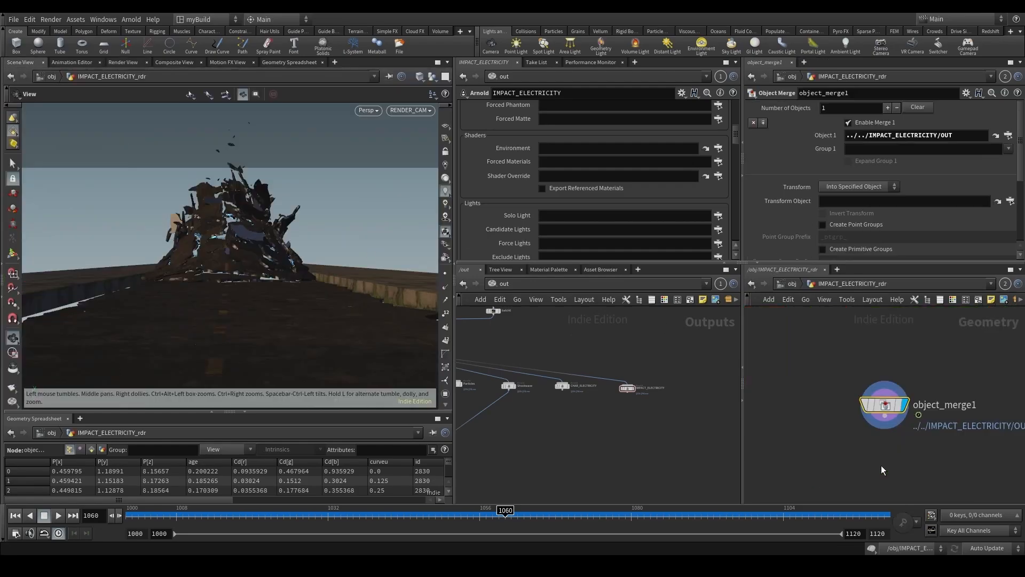
left_click(995, 135)
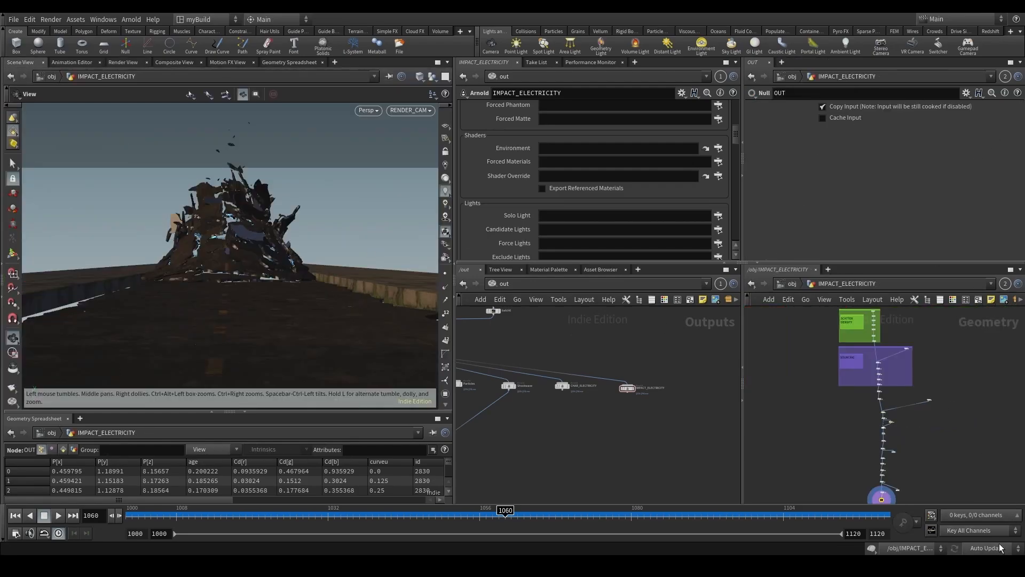
left_click_drag(182, 216, 332, 198)
left_click(419, 110)
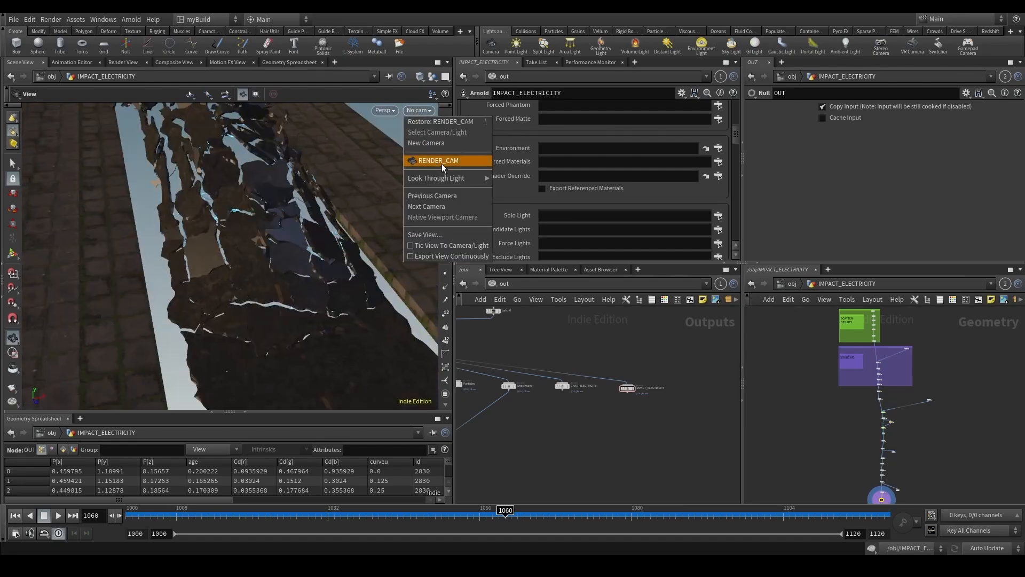
left_click(441, 163)
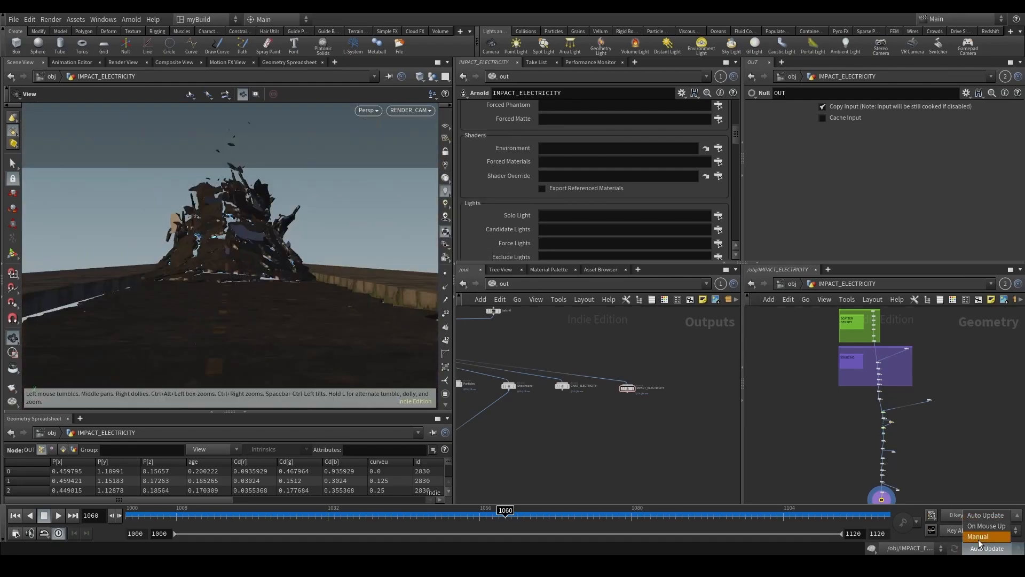
Set the update mode to Manual and save the scene with the out network open in the second network view.
left_click(979, 537)
left_click(789, 285)
left_click(791, 287)
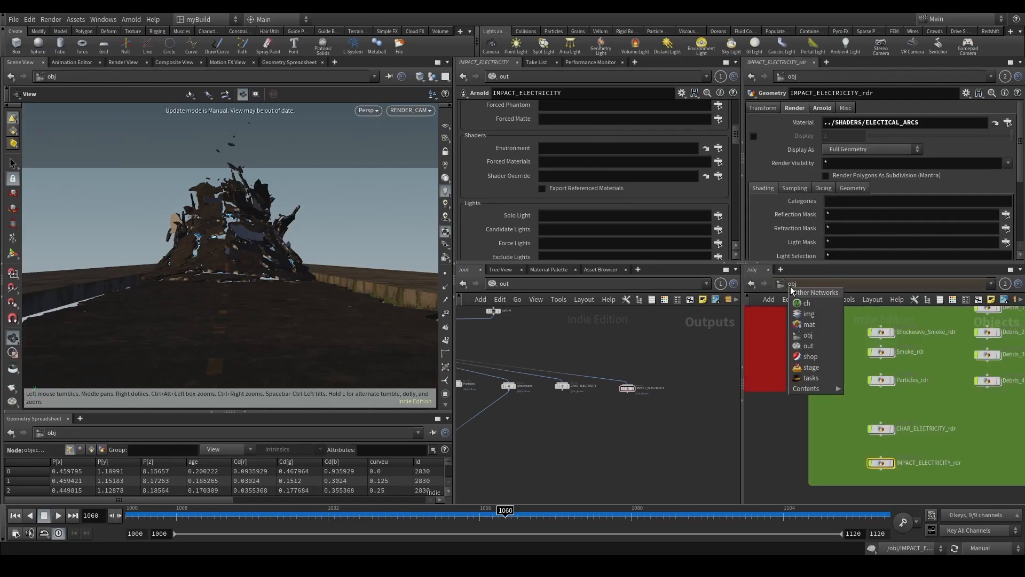
left_click(808, 346)
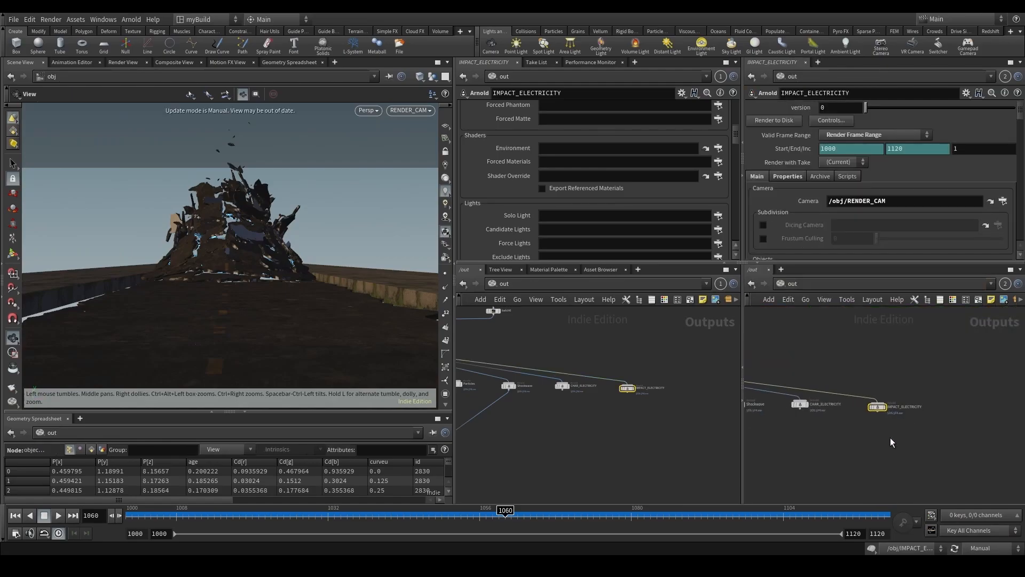
key("ctrl+s")
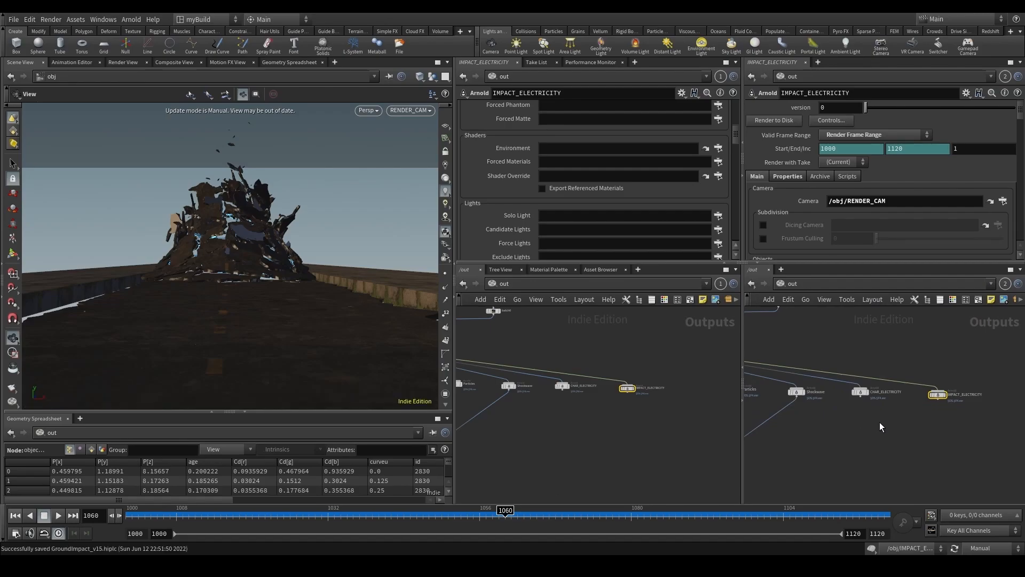
Duplicate the Main_RBD Arnold render node and place the copy well to the right of IMPACT_ELECTRICITY.
scroll(866, 426, "down", 5)
scroll(771, 418, "up", 5)
scroll(771, 415, "down", 5)
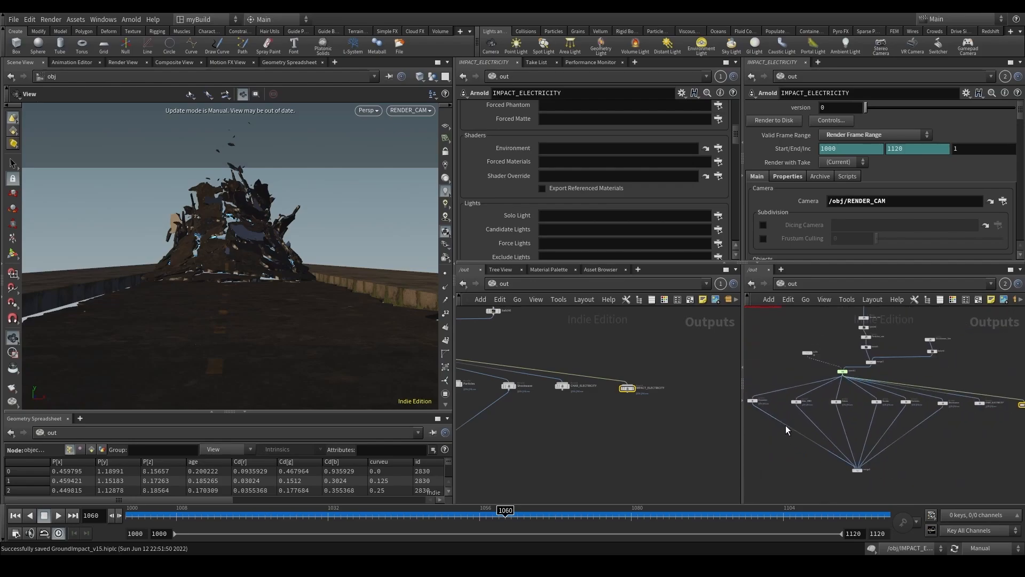
left_click(765, 402)
left_click_drag(765, 402, 1007, 406, "alt")
middle_click_drag(1007, 437, 866, 444)
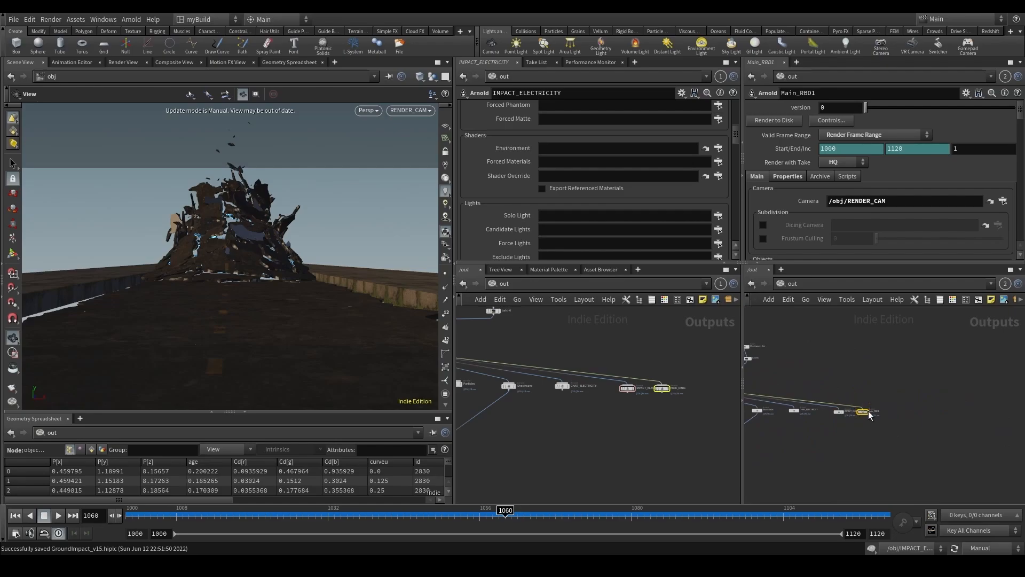
left_click_drag(869, 412, 964, 410)
middle_click_drag(857, 454, 899, 451)
Examine the CHAR_ELECTRICITY and IMPACT_ELECTRICITY Arnold render nodes, finishing with both selected.
left_click(832, 406)
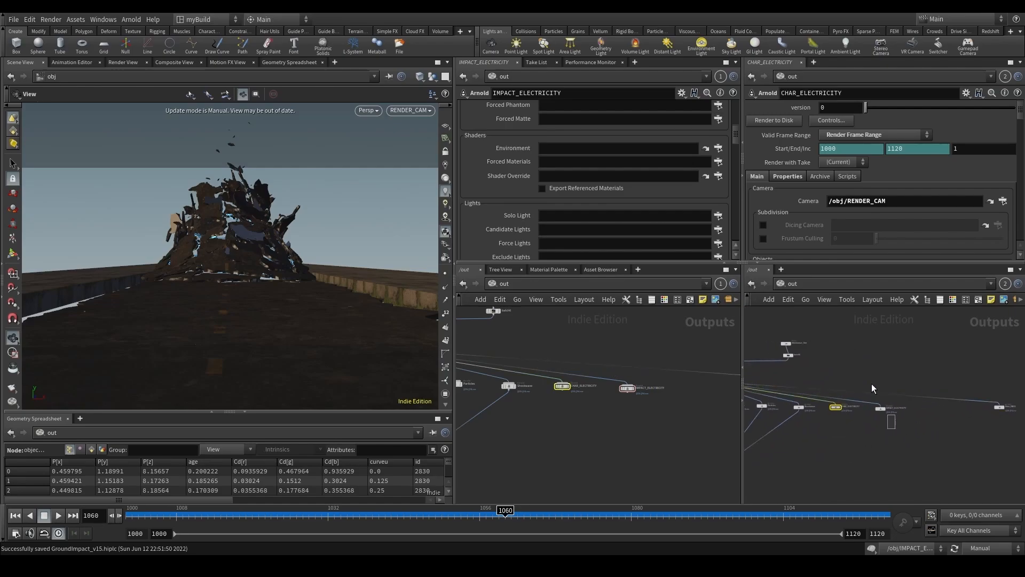
left_click(881, 409)
scroll(872, 419, "up", 3)
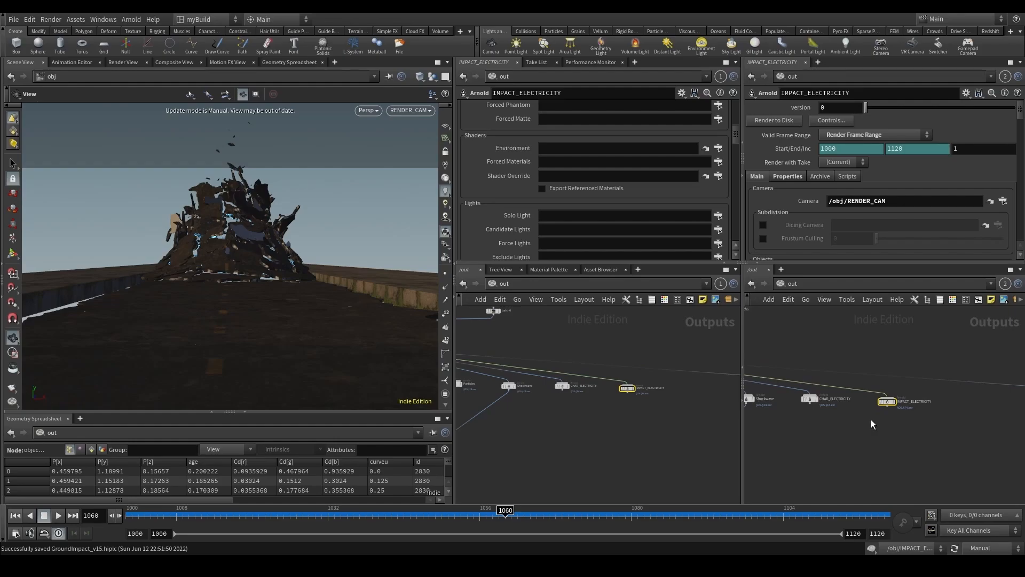
left_click(812, 399)
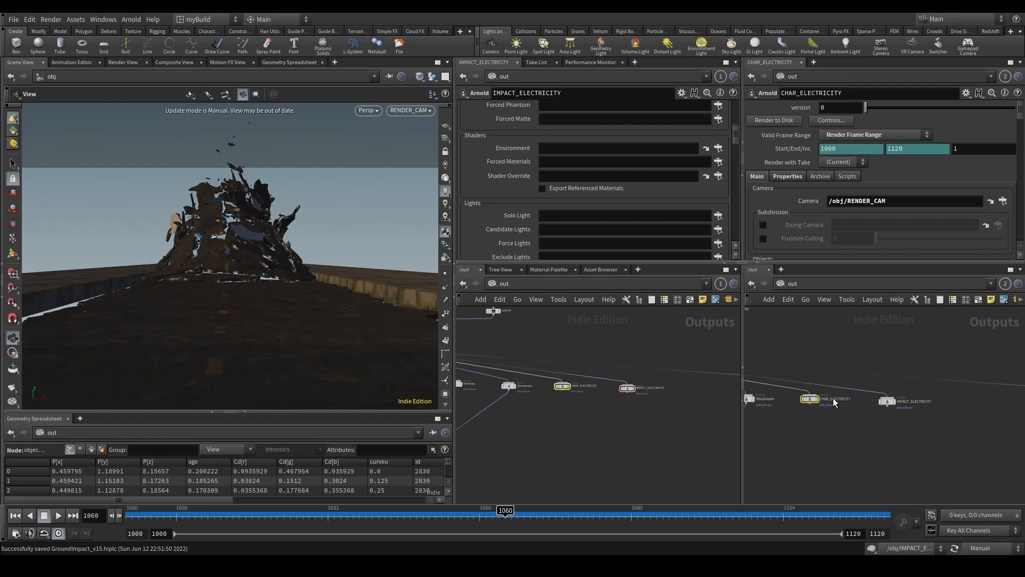
scroll(833, 399, "down", 1)
middle_click_drag(846, 420, 869, 418)
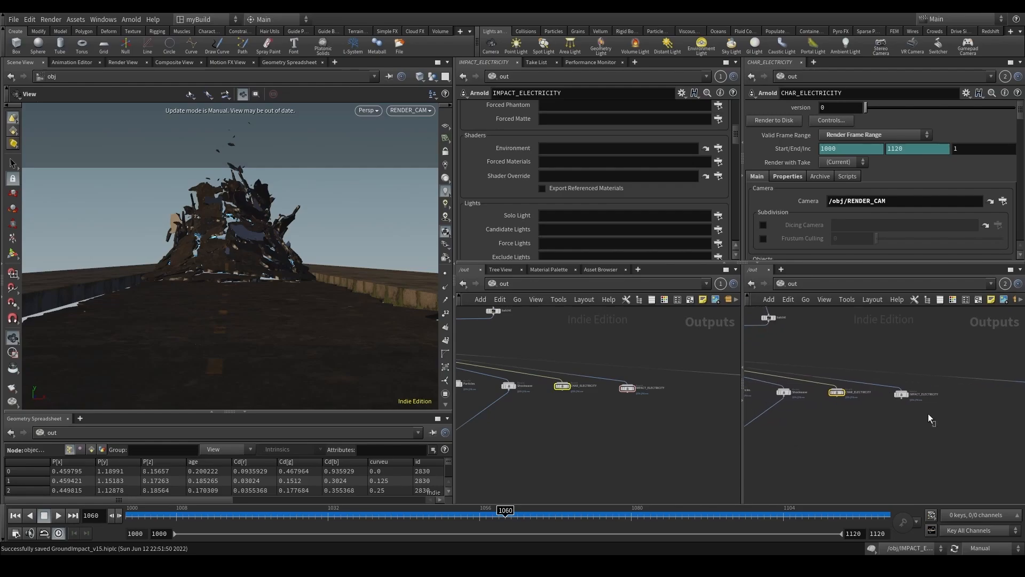
left_click(902, 393, "shift")
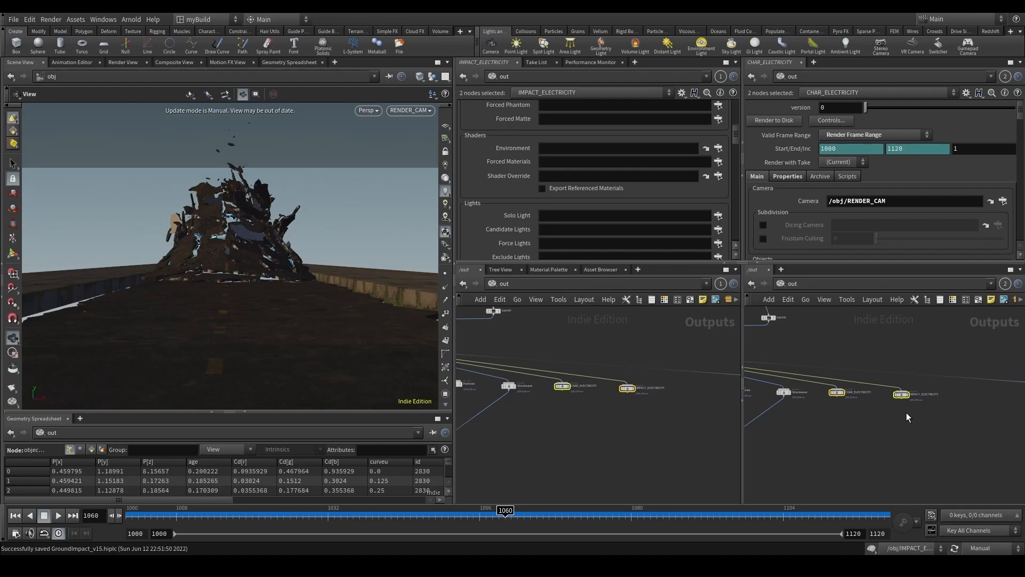
Go to the obj network in the second network view and extend the green OUTPUT box downward.
left_click(793, 284)
left_click(817, 332)
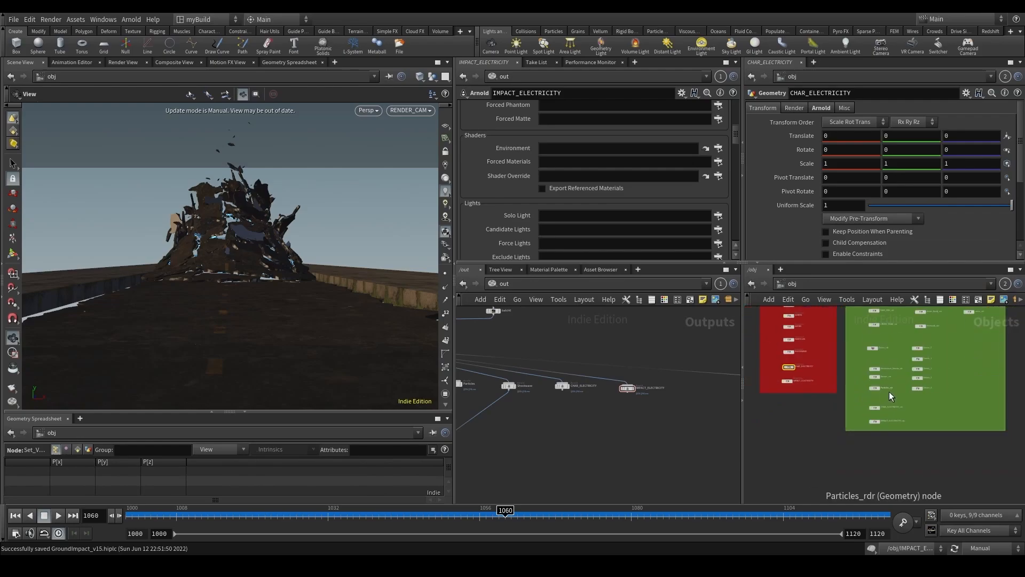
middle_click_drag(884, 408, 934, 332)
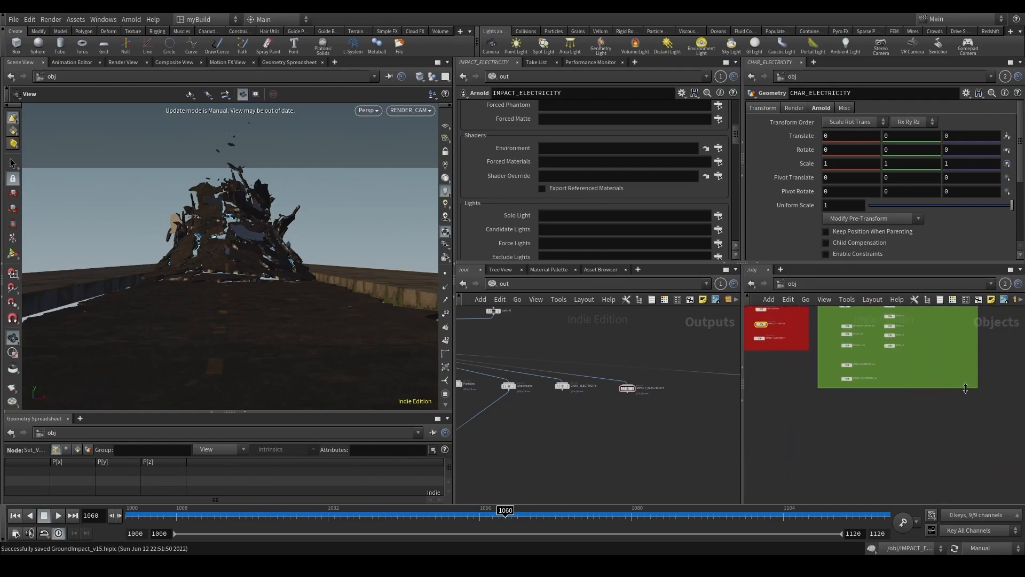
left_click_drag(966, 388, 938, 430)
scroll(862, 409, "up", 2)
Add an Arnold light inside the green OUTPUT box below IMPACT_ELECTRICITY_rdr.
key("Tab")
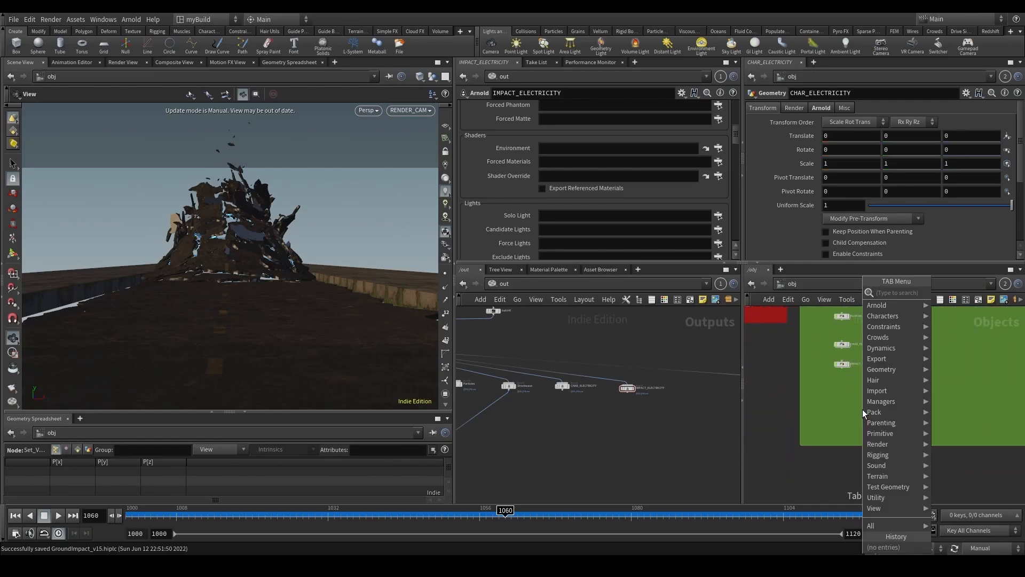
type("arnl")
key("Return")
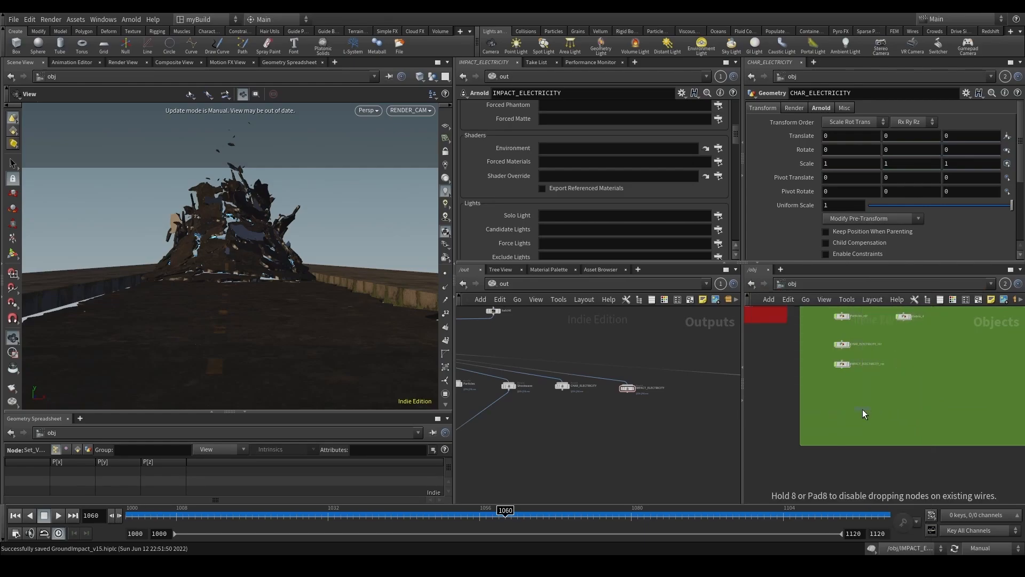
scroll(897, 409, "up", 3)
left_click(826, 410)
middle_click_drag(876, 367, 854, 414)
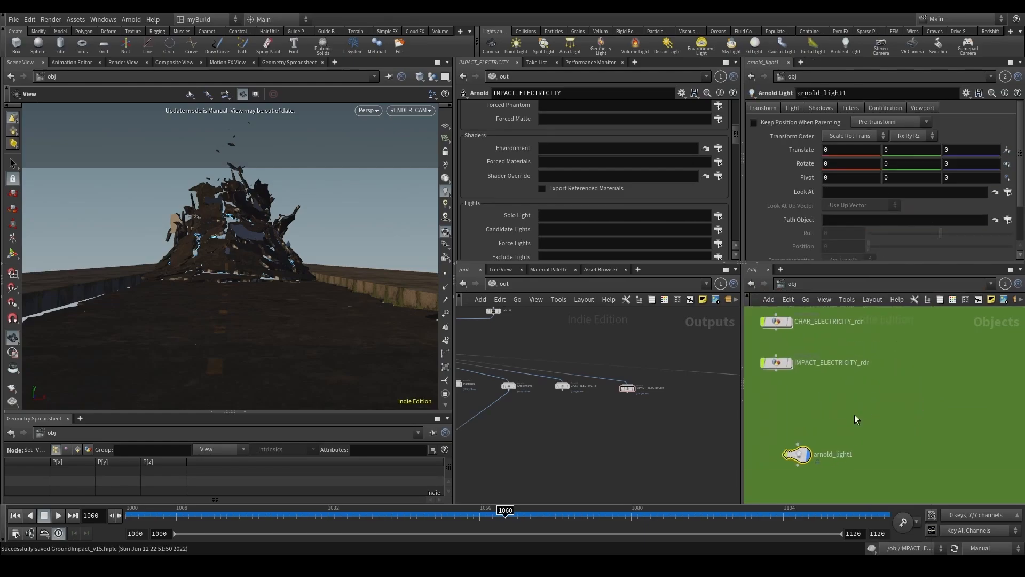
Rename the new Arnold light as IMPACT_ELECTRICITY_lgt.
scroll(854, 414, "down", 2)
double_click(830, 379)
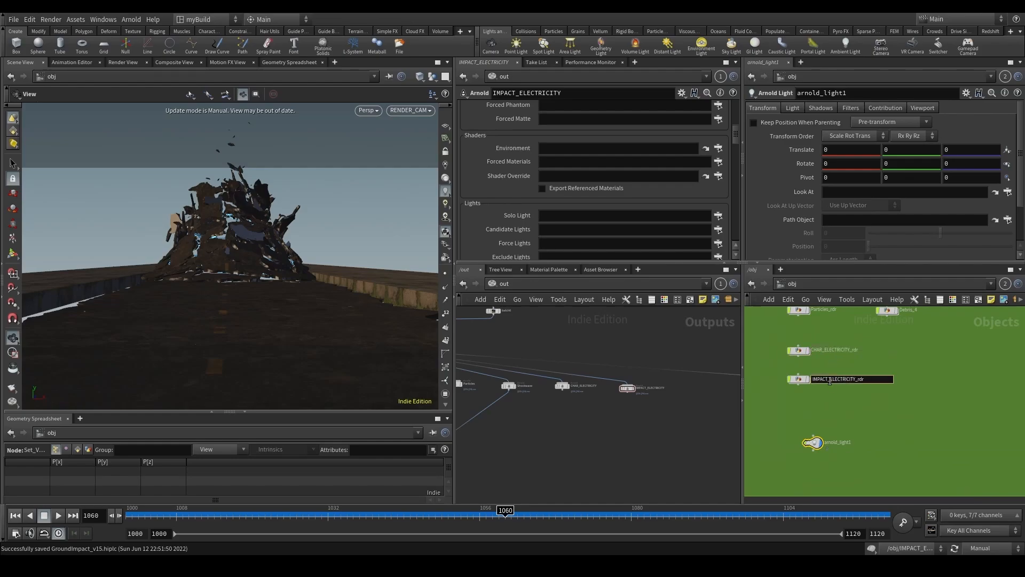
double_click(848, 443)
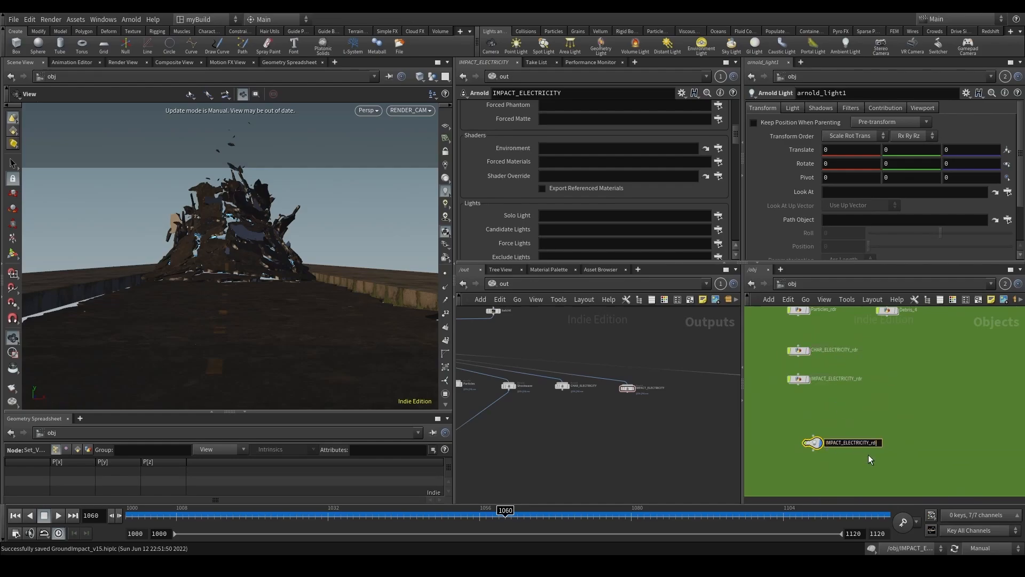
type("IMPACT_ELECTRICITY_lgt")
key("Return")
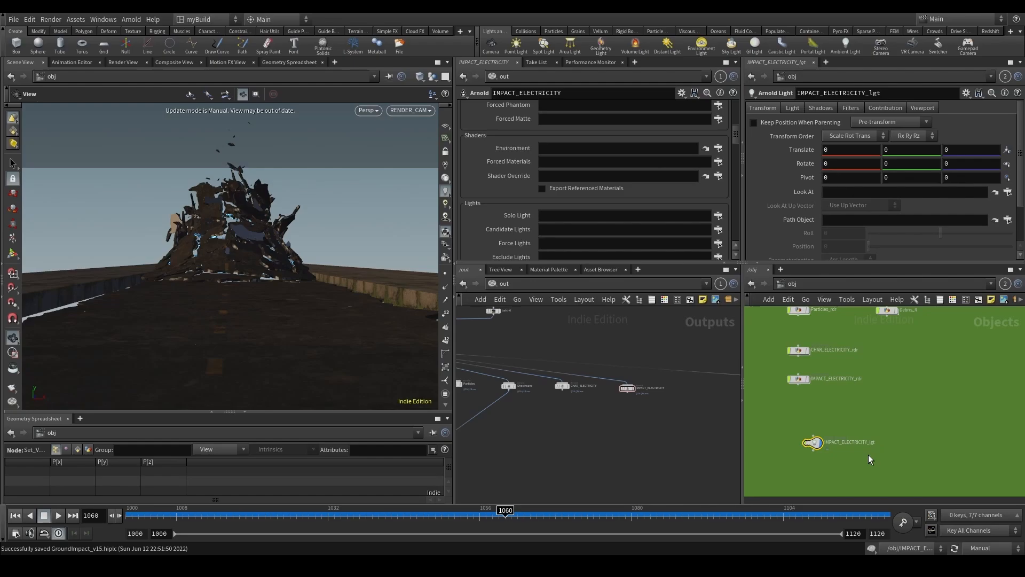
Set the light type of IMPACT_ELECTRICITY_lgt to Mesh.
left_click(794, 107)
left_click(849, 122)
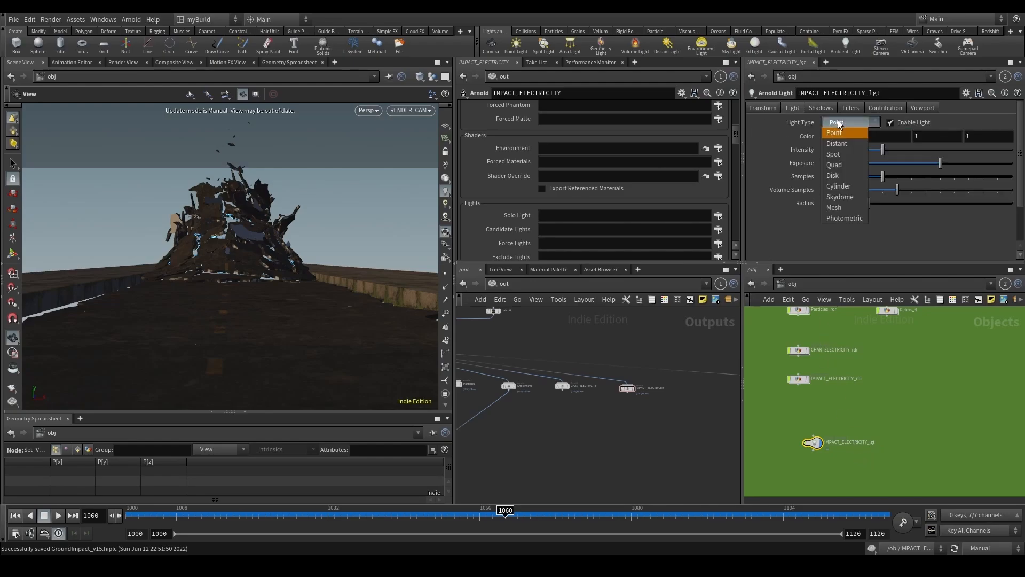
left_click(844, 207)
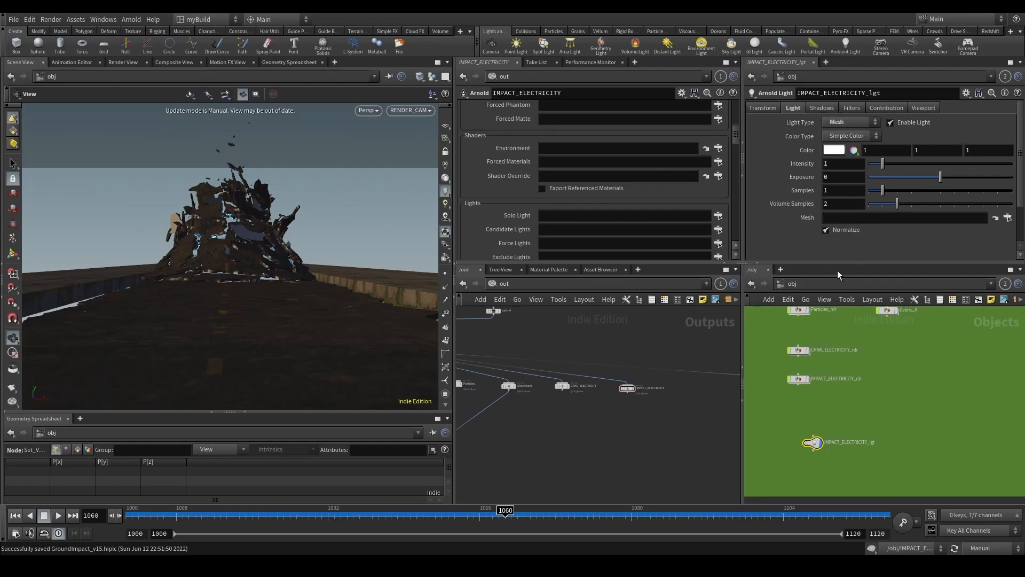
Review the Contribution and Filters settings of IMPACT_ELECTRICITY_lgt.
left_click(891, 106)
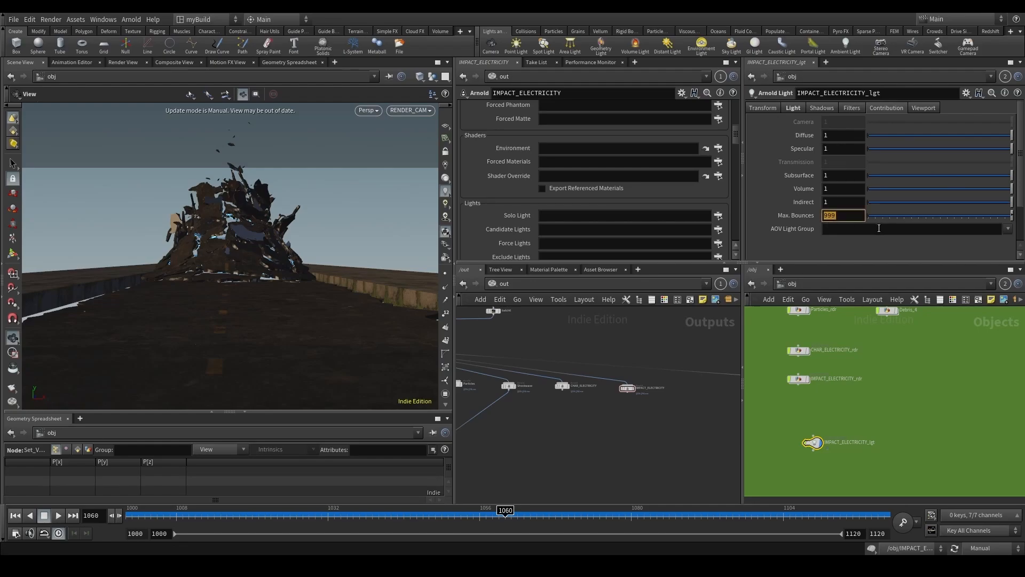
key("Return")
left_click(852, 107)
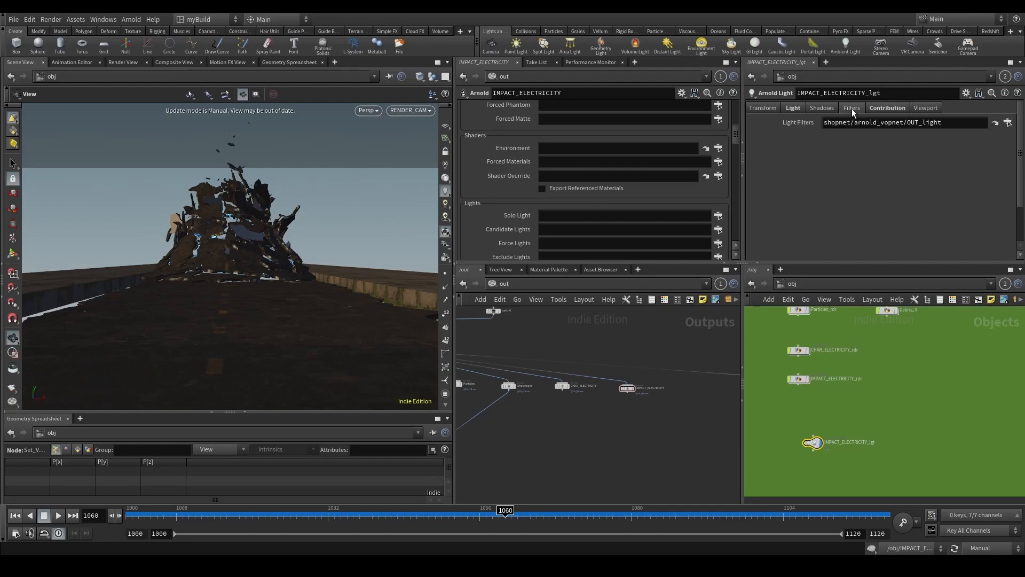
Open the light filter network referenced by IMPACT_ELECTRICITY_lgt.
left_click(922, 108)
left_click(812, 107)
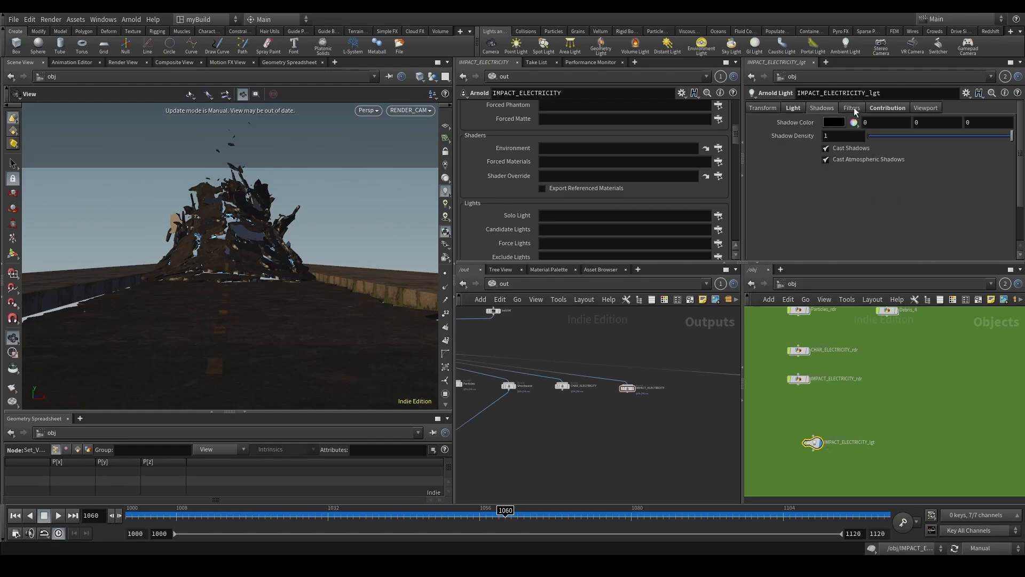
left_click(854, 108)
left_click(995, 125)
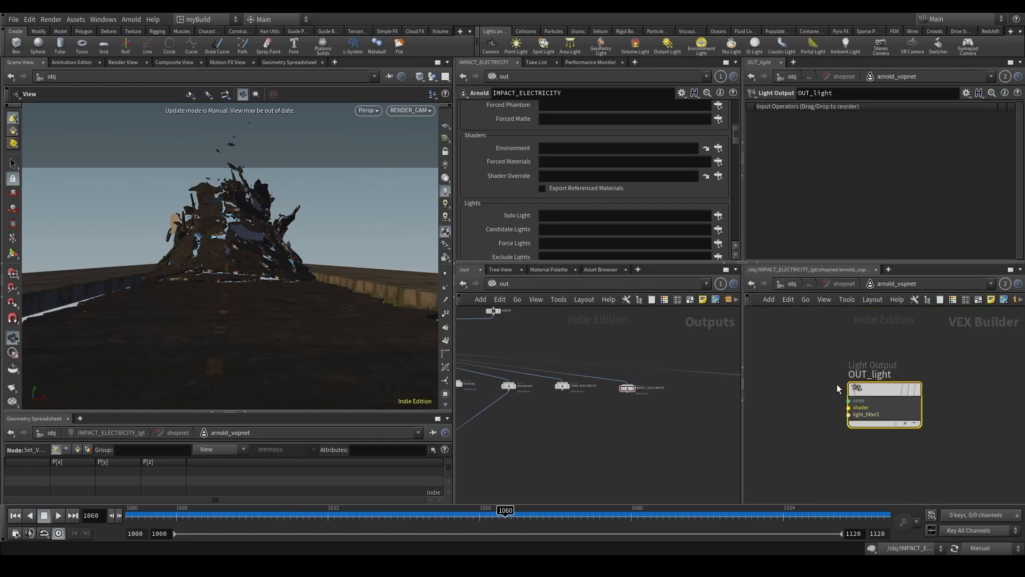
Add a Light Decay node and connect its output to the light_filter1 input of OUT_light.
key("Tab")
type("light d")
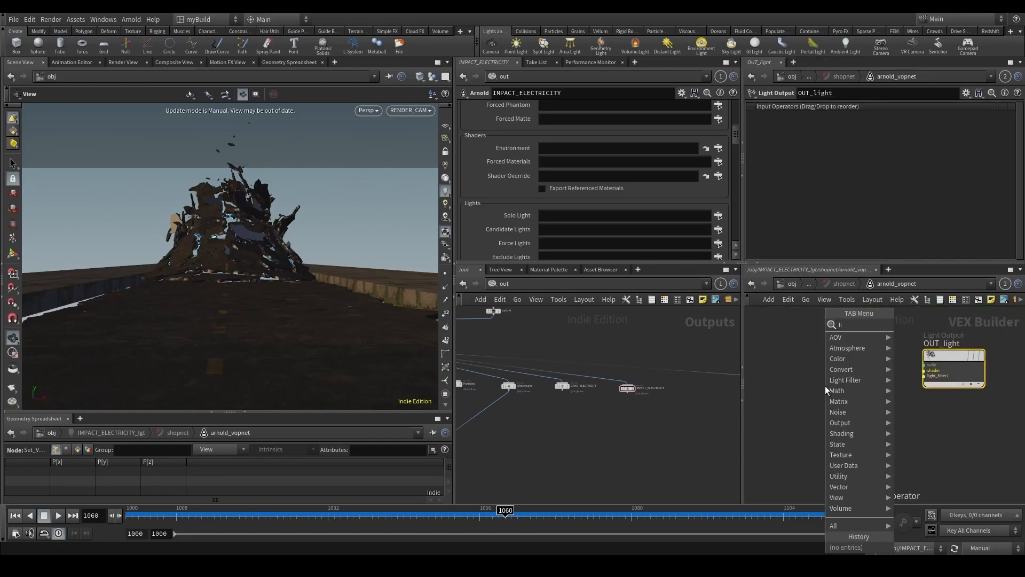
key("Return")
left_click(826, 386)
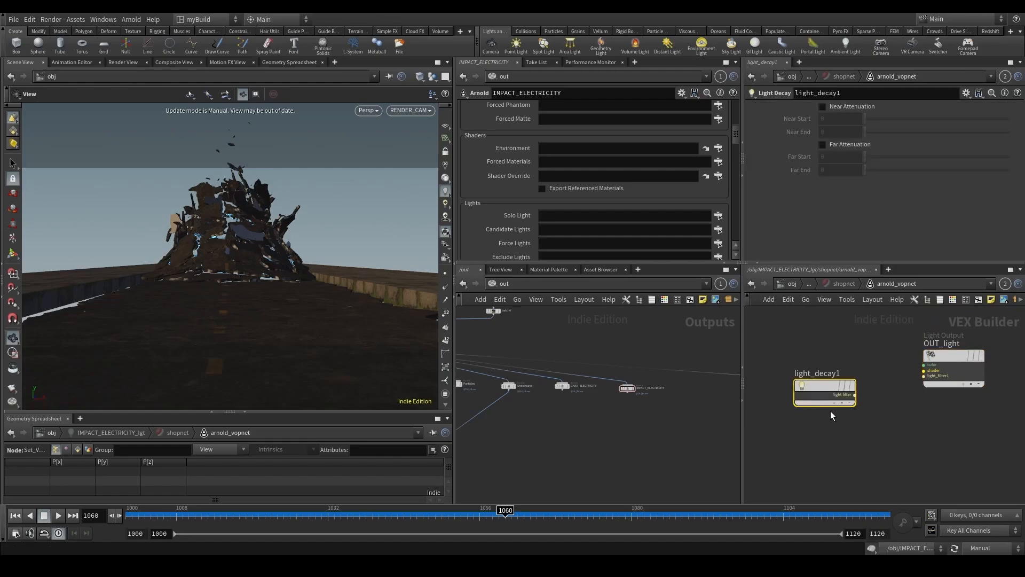
left_click(855, 395)
left_click(933, 376)
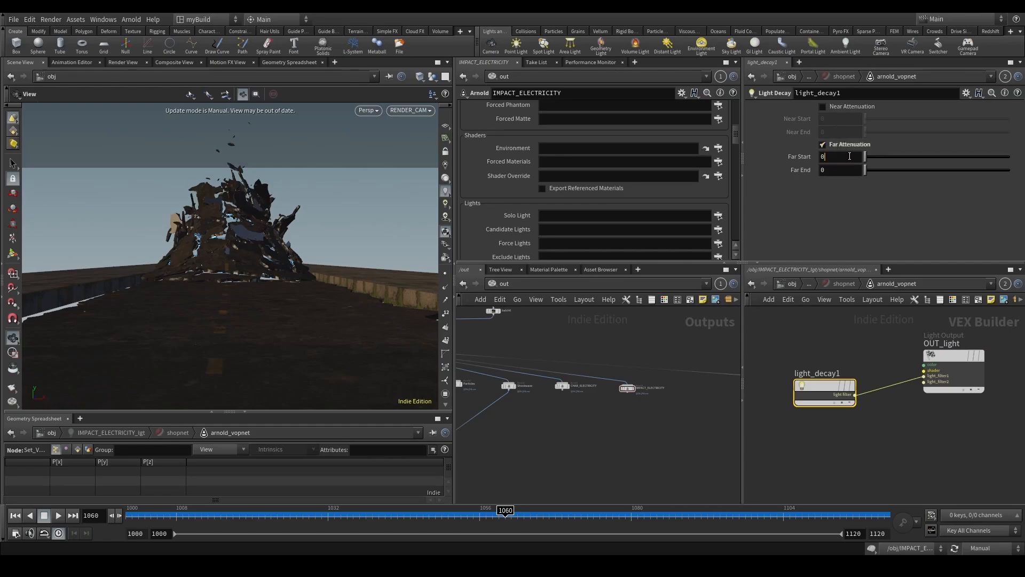
Enable Far Attenuation on the light decay node with Far Start 3 and Far End 5.
left_click(848, 156)
key("Tab")
key("shift+Tab")
type("2")
key("Tab")
type("35")
left_click(840, 159)
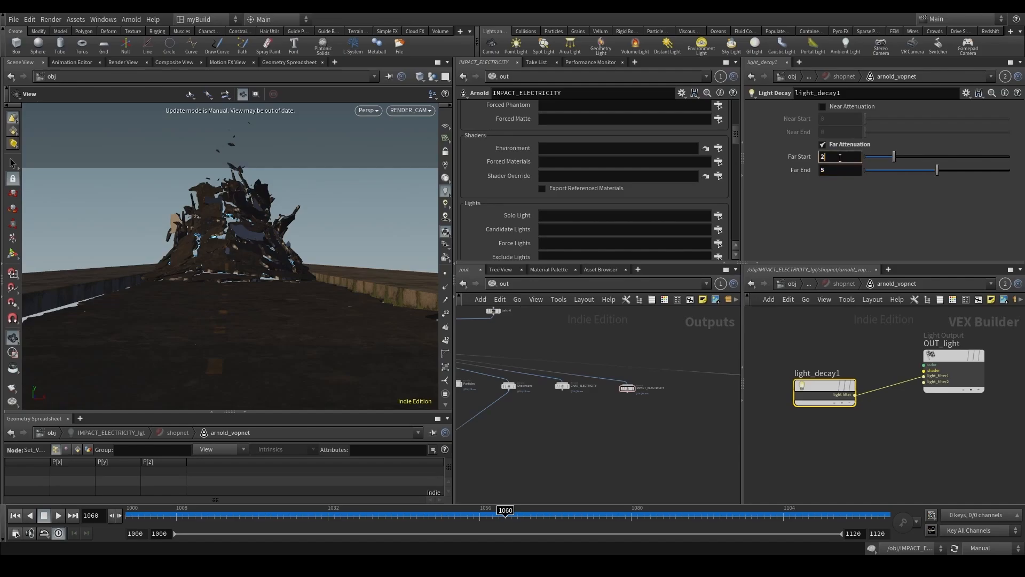
type("3")
key("Return")
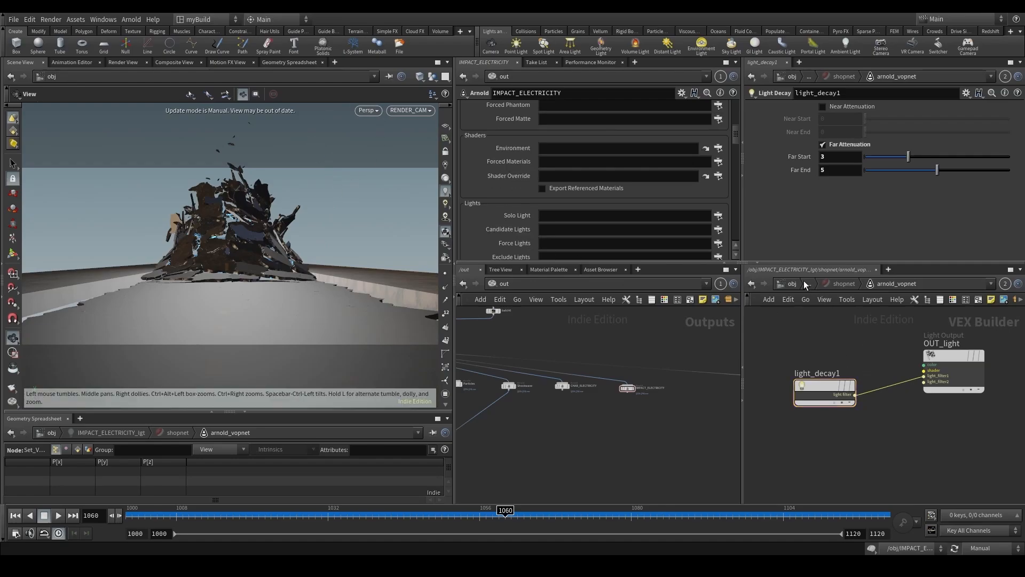
Return to the object level and assign IMPACT_ELECTRICITY_rdr as the Mesh of IMPACT_ELECTRICITY_lgt.
left_click(838, 286)
left_click(792, 284)
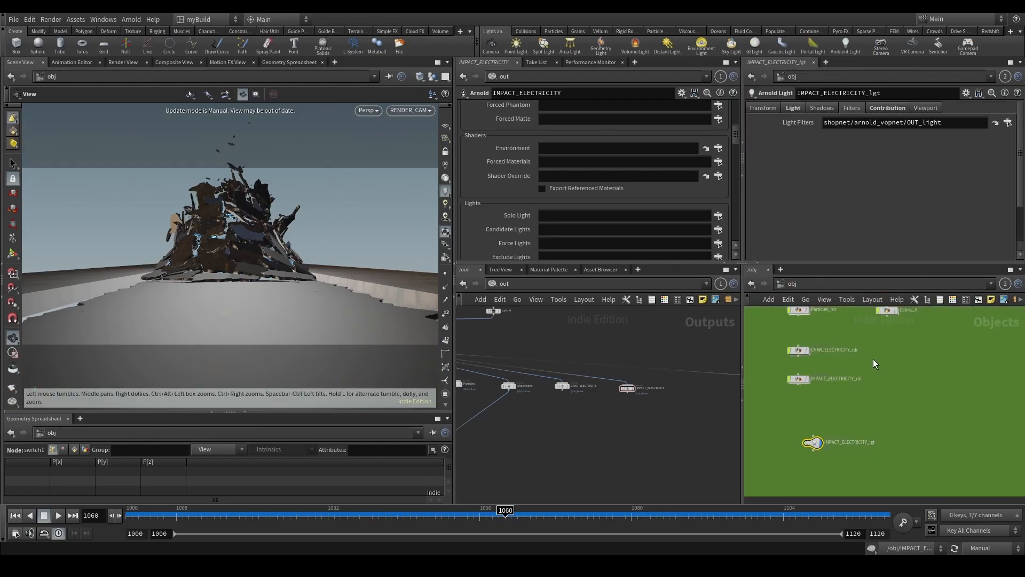
left_click_drag(815, 395, 815, 400)
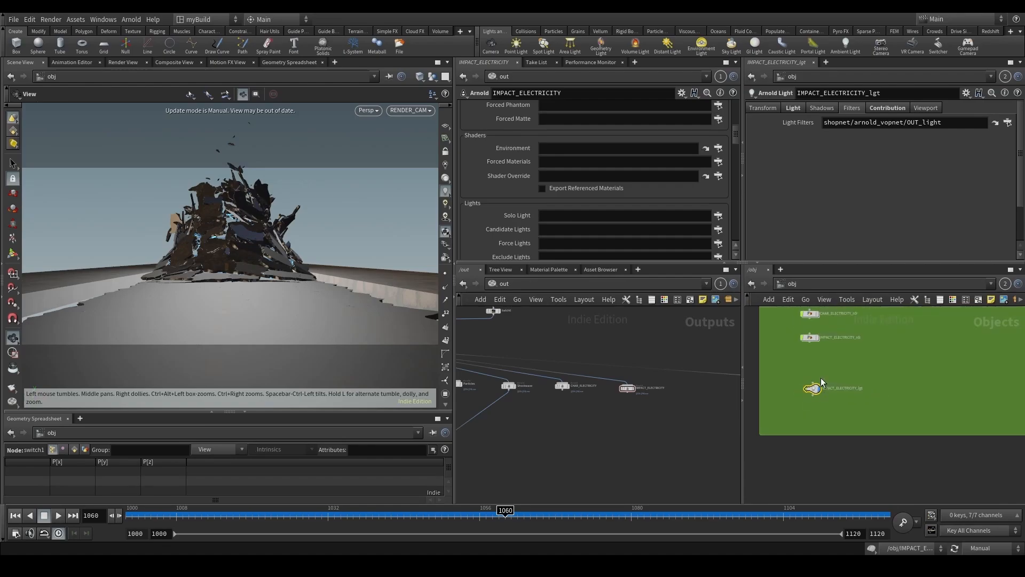
middle_click_drag(830, 369, 824, 399)
left_click_drag(840, 398, 783, 342)
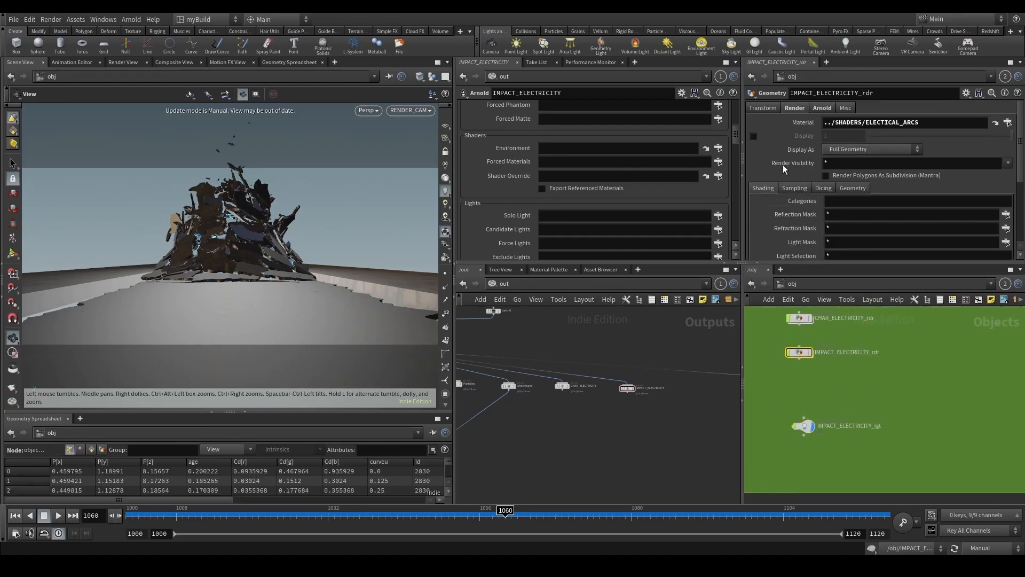
left_click_drag(840, 377, 790, 440)
left_click(793, 108)
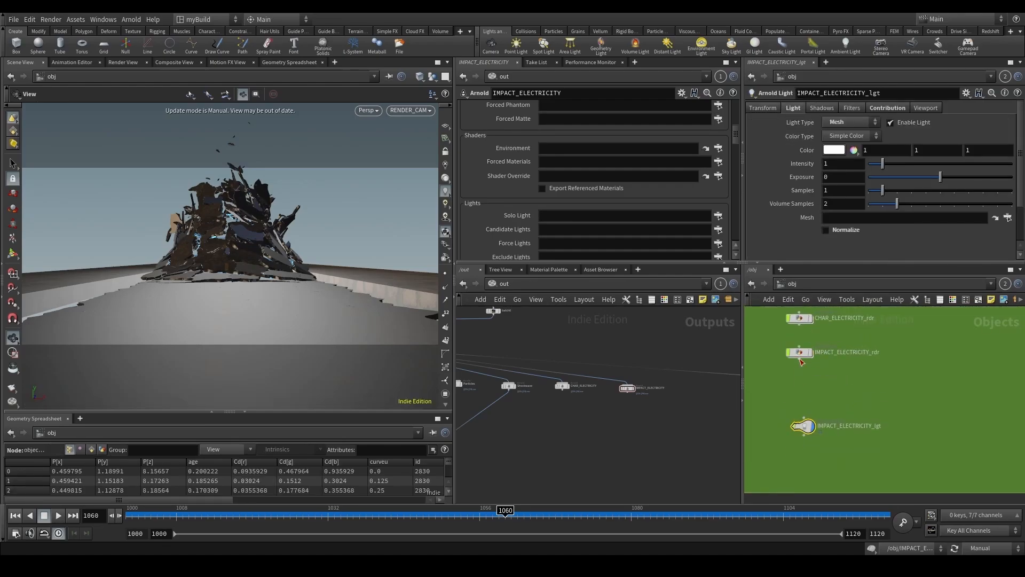
left_click_drag(800, 352, 832, 217)
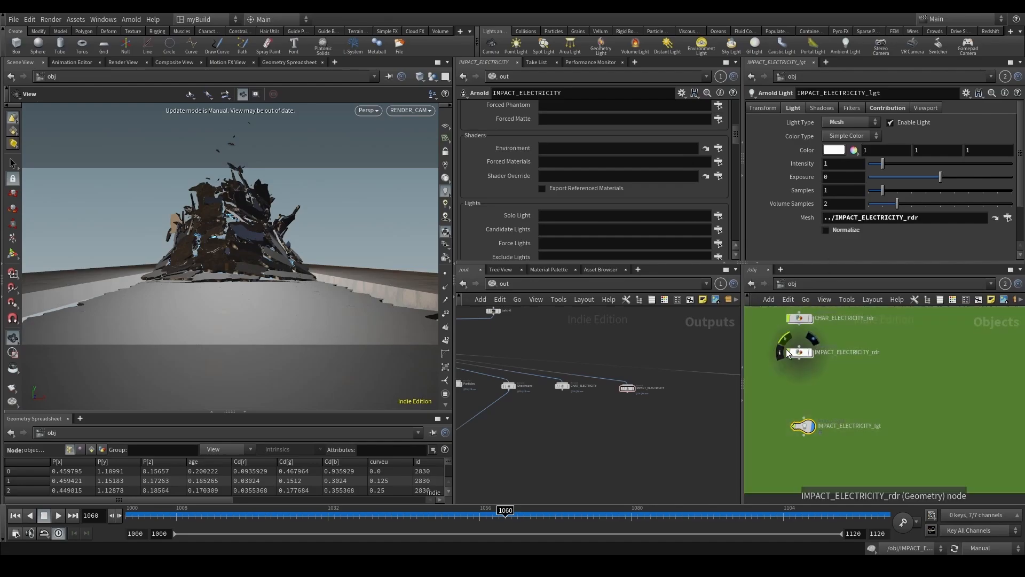
Switch the output network view to the object level and enter the IMPACT_ELECTRICITY geometry in the red box.
left_click(502, 284)
left_click(513, 333)
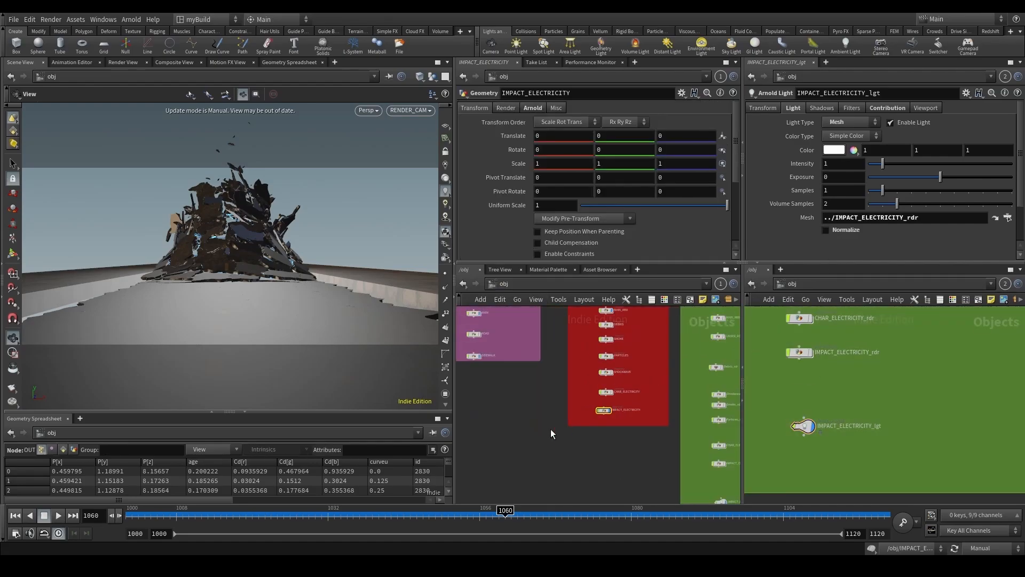
double_click(614, 406)
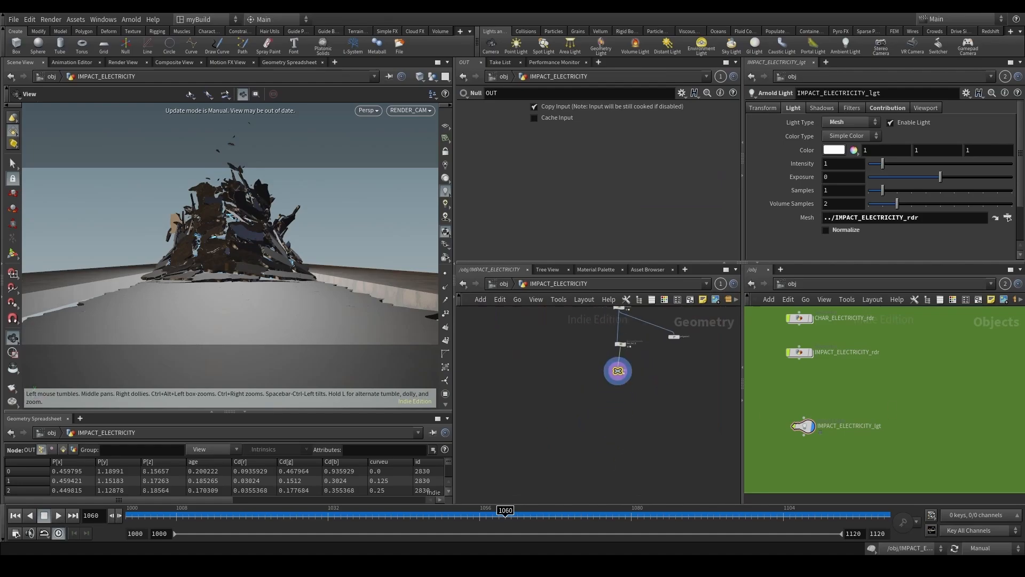
Set the update mode to Auto Update and view the electricity alone at frame 1055.
left_click(987, 548)
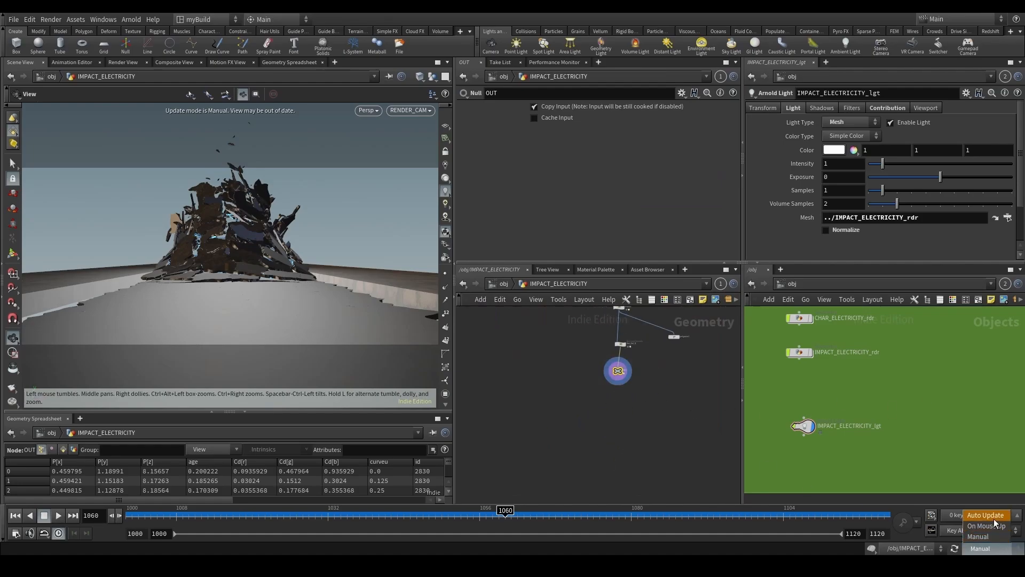
left_click(993, 518)
left_click_drag(422, 514, 474, 514)
left_click(430, 95)
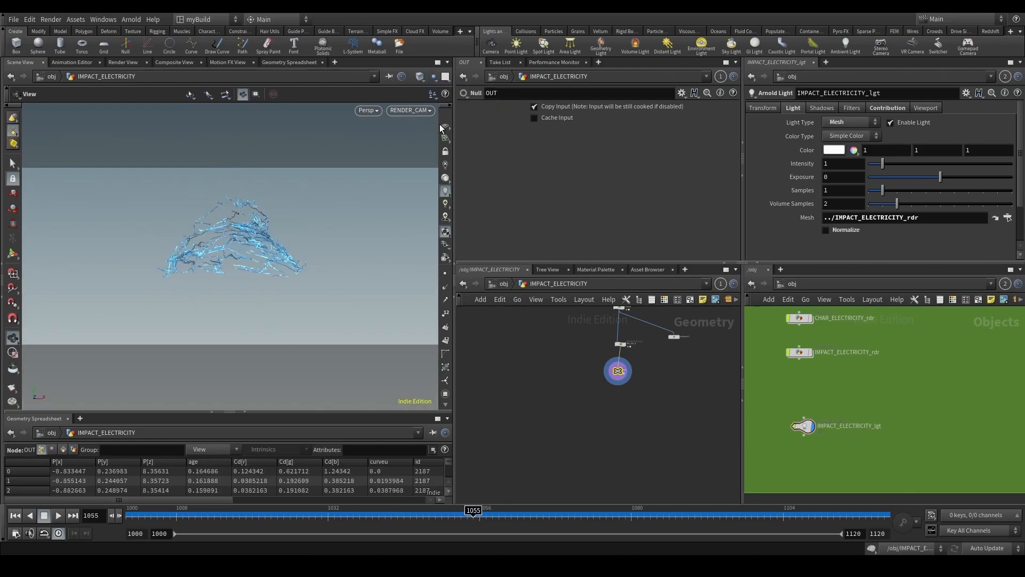
Add an Attribute Wrangle to the IMPACT_ELECTRICITY network.
key("Tab")
type("awra")
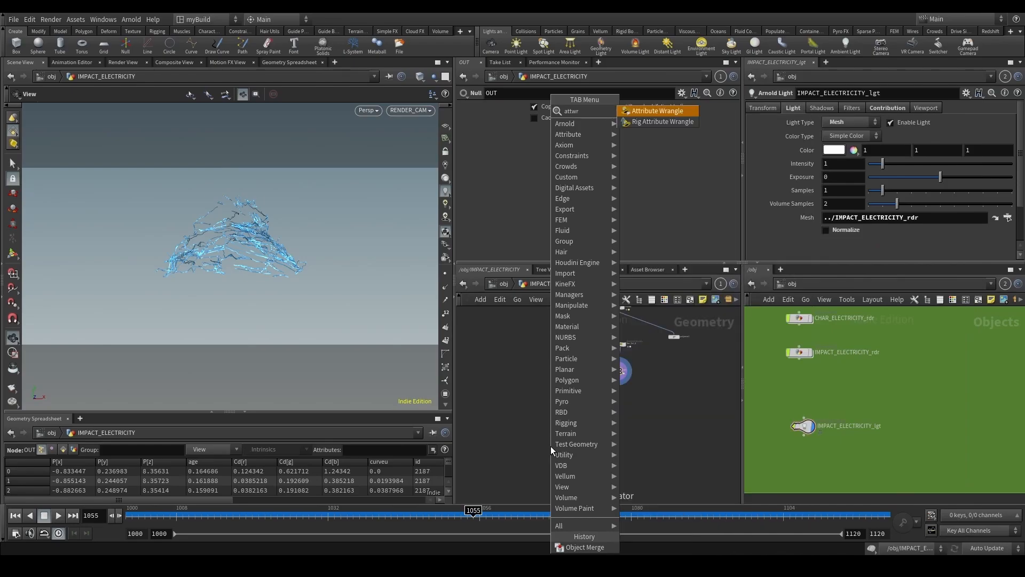
Add an Attribute Wrangle after the OUT null and enter the expression f@pscale*=3;.
key("Return")
middle_click_drag(550, 447, 607, 409)
left_click(607, 409)
left_click(607, 397)
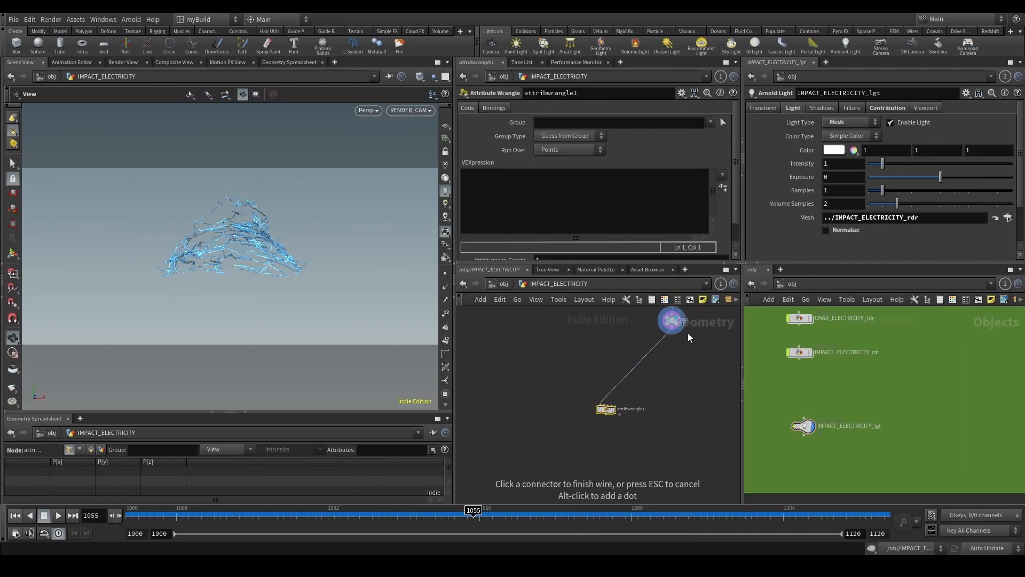
left_click(672, 327)
left_click(538, 203)
type("f@pscale*=3;")
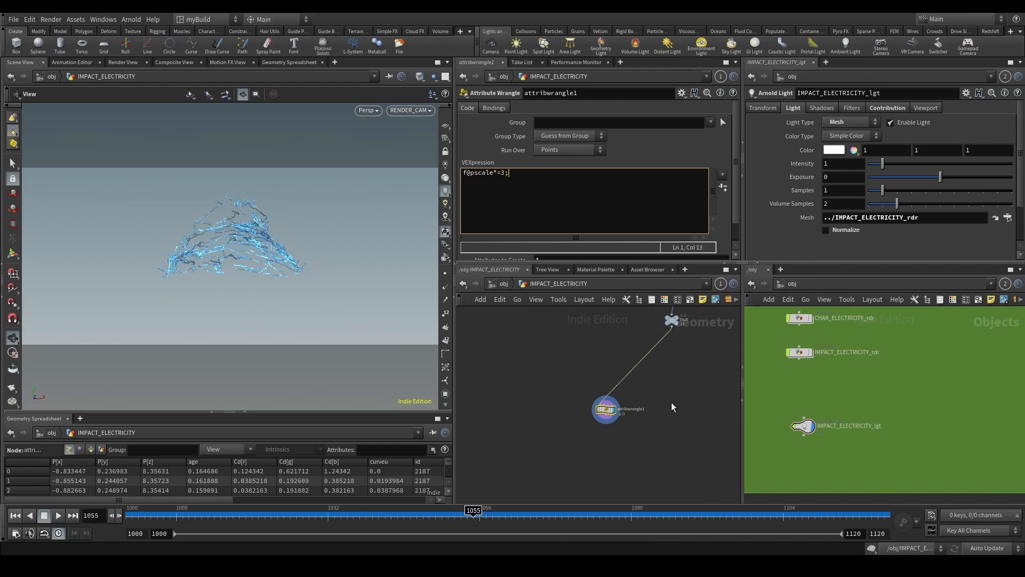
Rename the wrangle Pscale_Mult and place it closer beneath the OUT null.
left_click(661, 420)
double_click(643, 413)
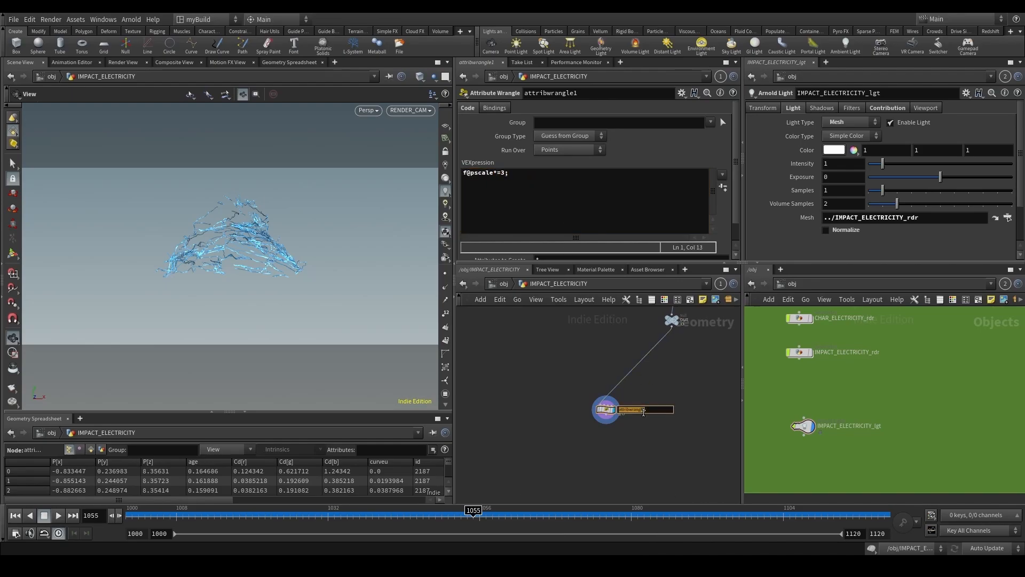
type("Pscale_Mult")
key("Return")
left_click_drag(600, 416, 650, 414)
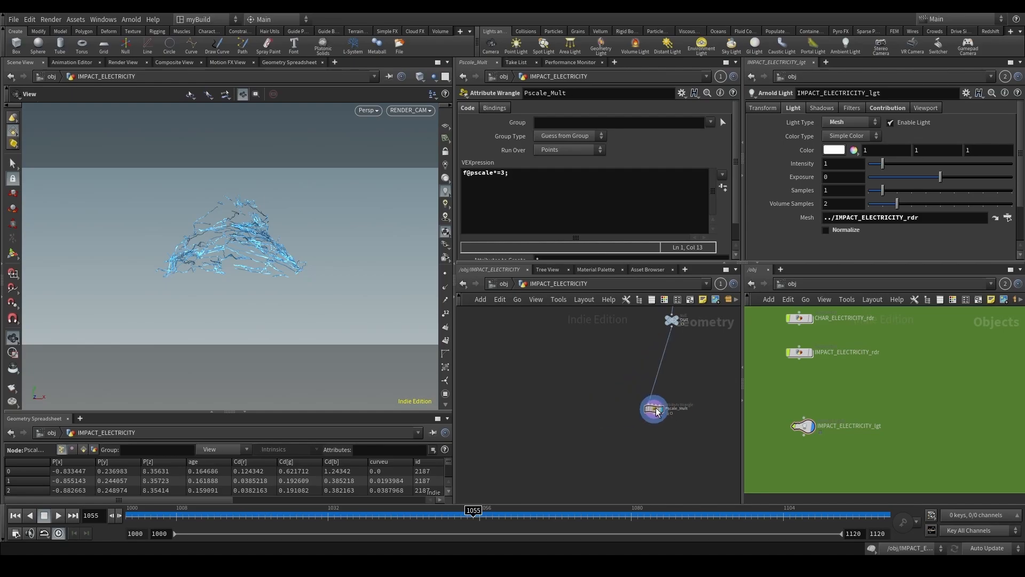
middle_click_drag(596, 470, 547, 449)
key("Tab")
type("polyw")
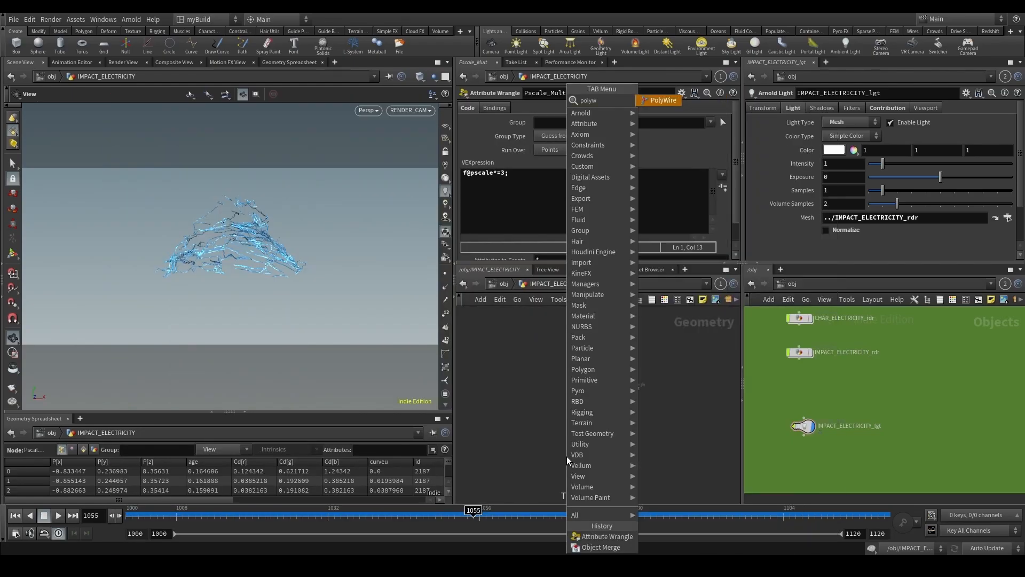
key("Escape")
Place a copy of the existing PolyWire node after Pscale_Mult and display its result.
scroll(567, 456, "down", 3)
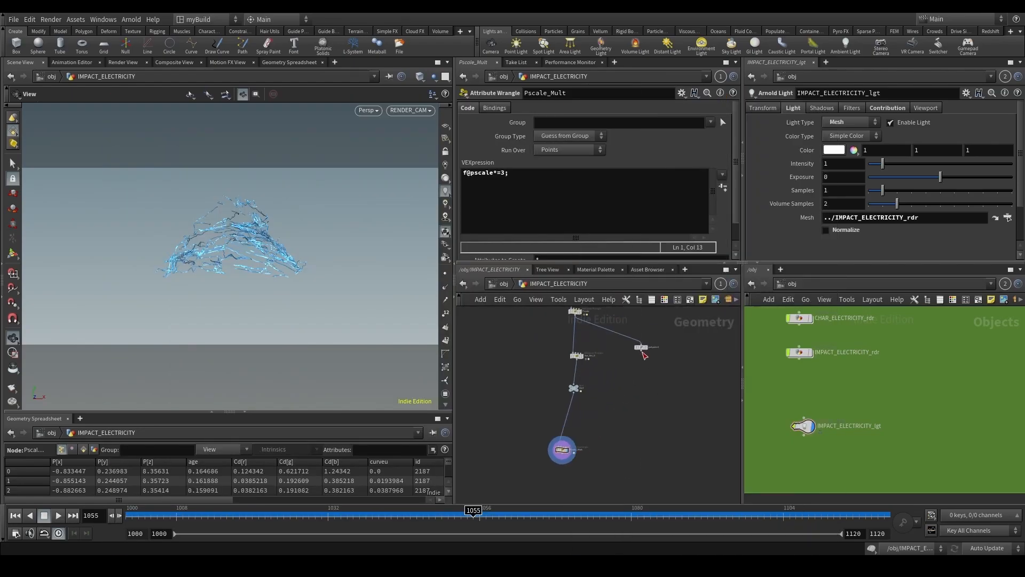
left_click(565, 495)
left_click_drag(563, 491, 563, 430)
middle_click_drag(529, 474, 534, 418)
left_click(575, 442)
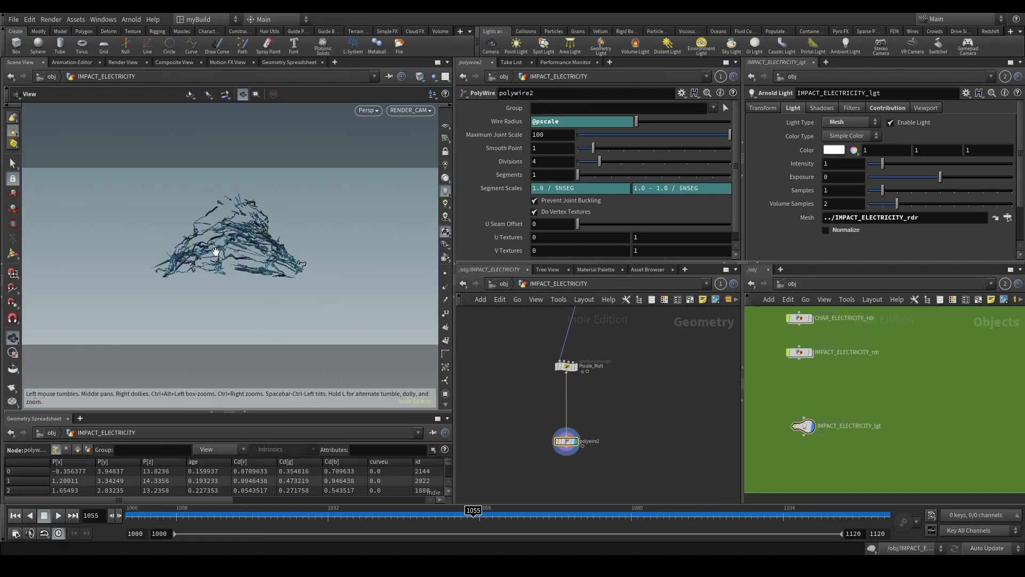
Inspect the thickened electricity arcs up close in the viewport and save the scene.
left_click_drag(215, 238, 224, 289)
scroll(571, 428, "down", 1)
scroll(571, 428, "up", 2)
middle_click_drag(576, 445, 556, 403)
left_click_drag(550, 396, 550, 367)
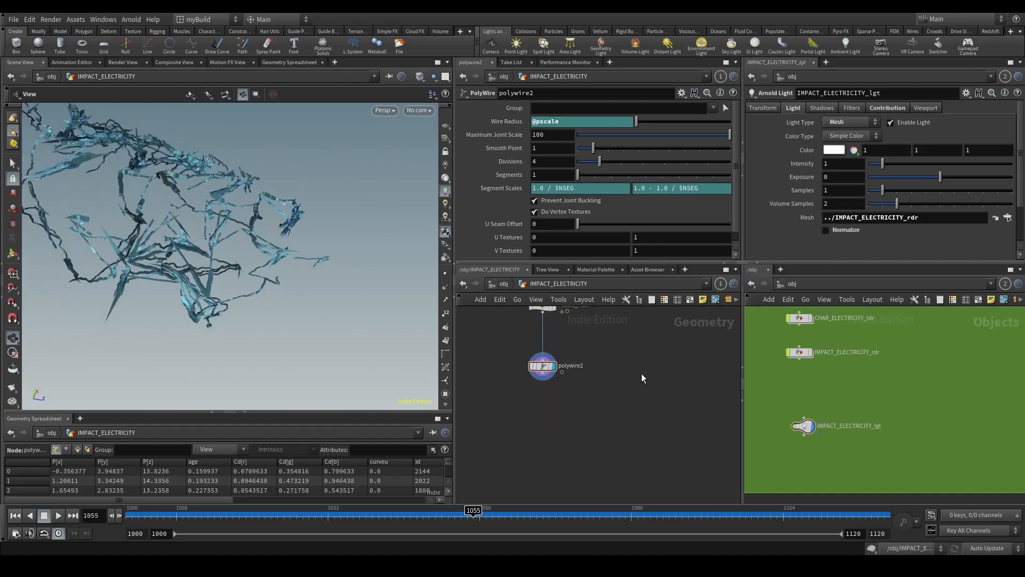
key("ctrl+s")
key("Tab")
key("Escape")
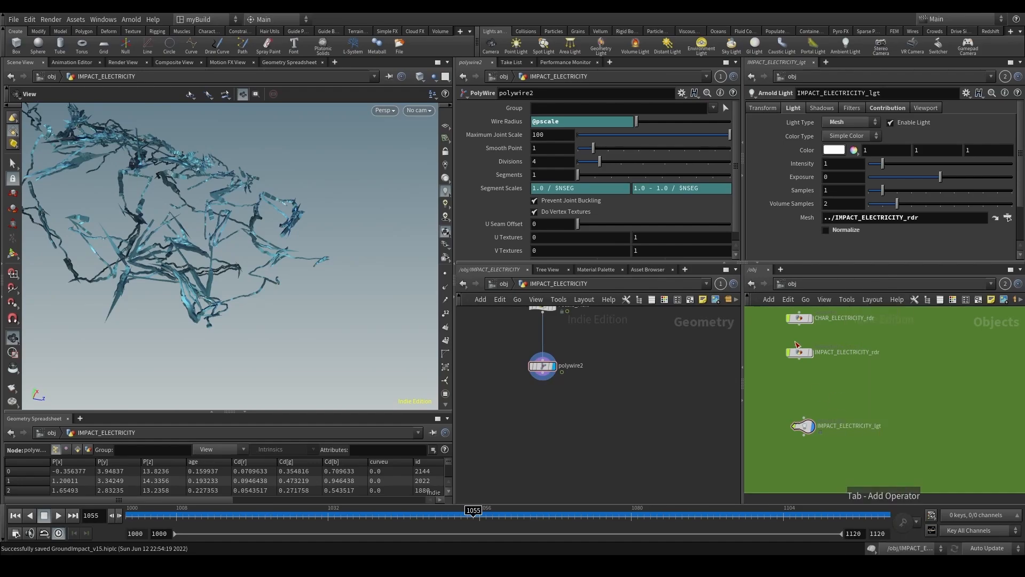
Duplicate the IMPACT_ELECTRICITY_rdr object and rename the copy IMPACT_ELECTRICITY_msh.
left_click_drag(801, 355, 986, 357, "alt")
double_click(980, 352)
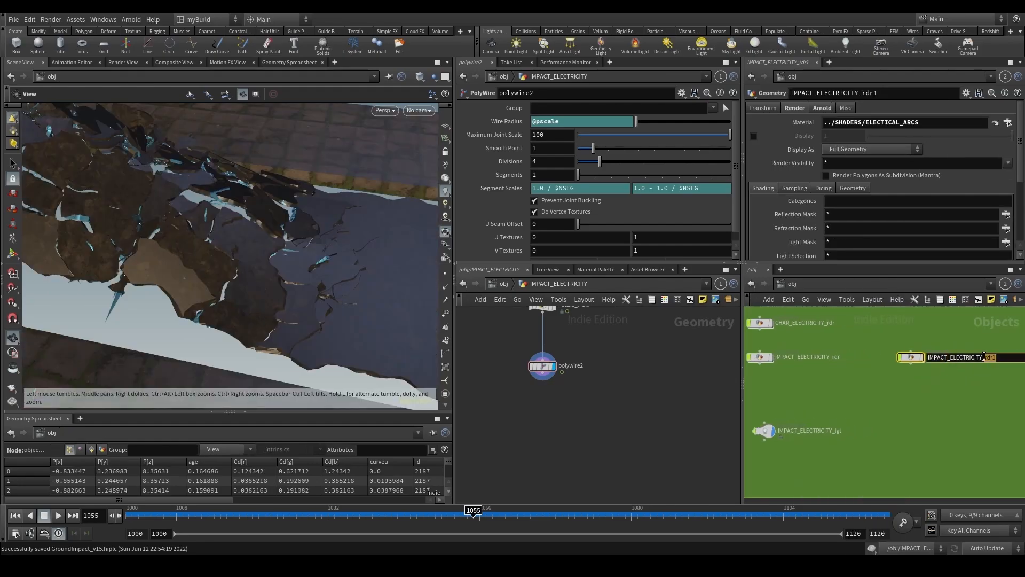
type("msh")
key("Return")
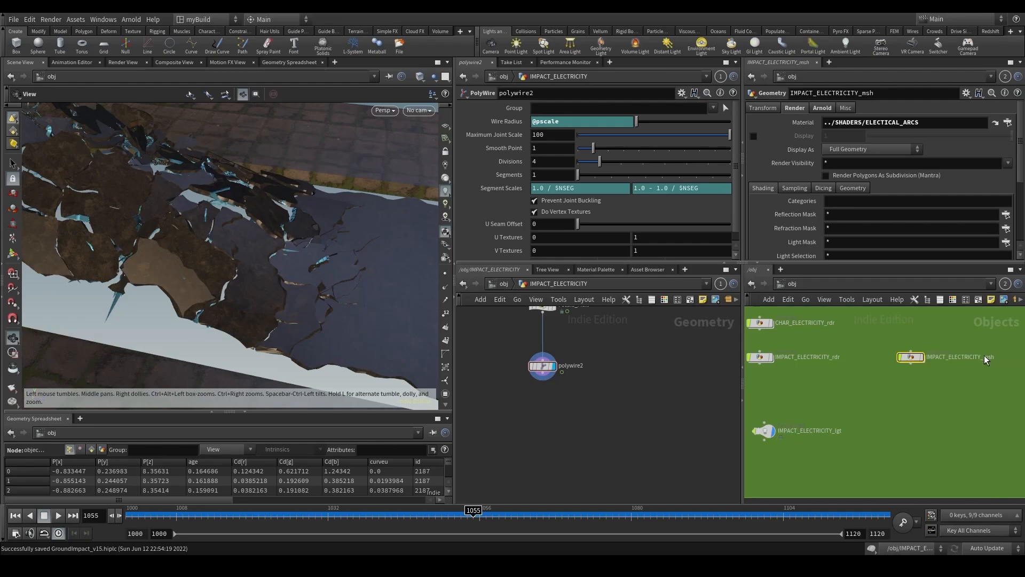
Open the IMPACT_ELECTRICITY_msh network, and in IMPACT_ELECTRICITY add a Null wired after the PolyWire node.
double_click(910, 357)
key("Tab")
type("nu")
key("Return")
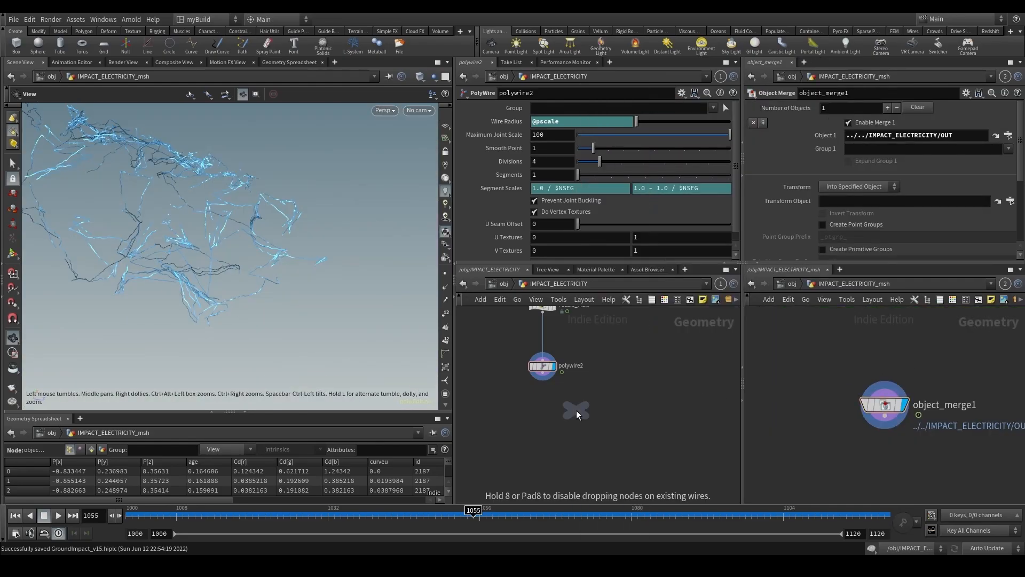
left_click(543, 425)
left_click_drag(547, 378, 555, 426)
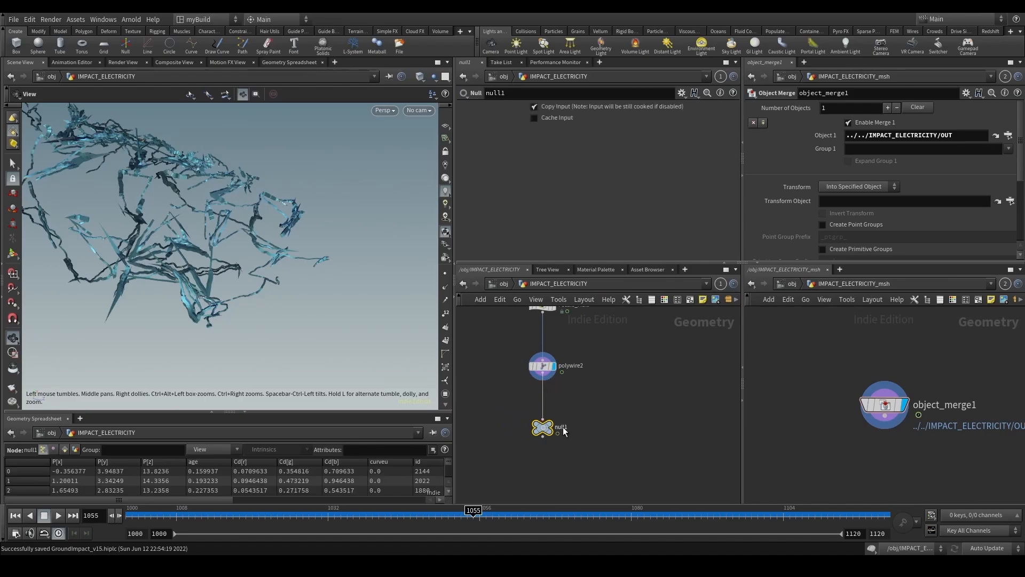
Name the null OUT_MESH, point the object merge to ../../IMPACT_ELECTRICITY/OUT_MESH, and save.
double_click(561, 427)
type("OUT_MES")
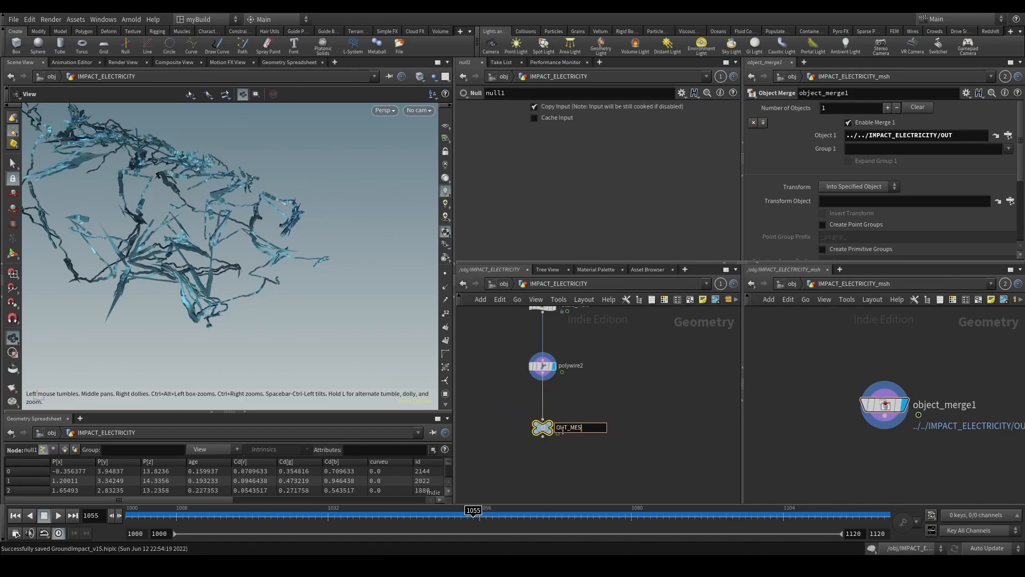
type("H")
key("Return")
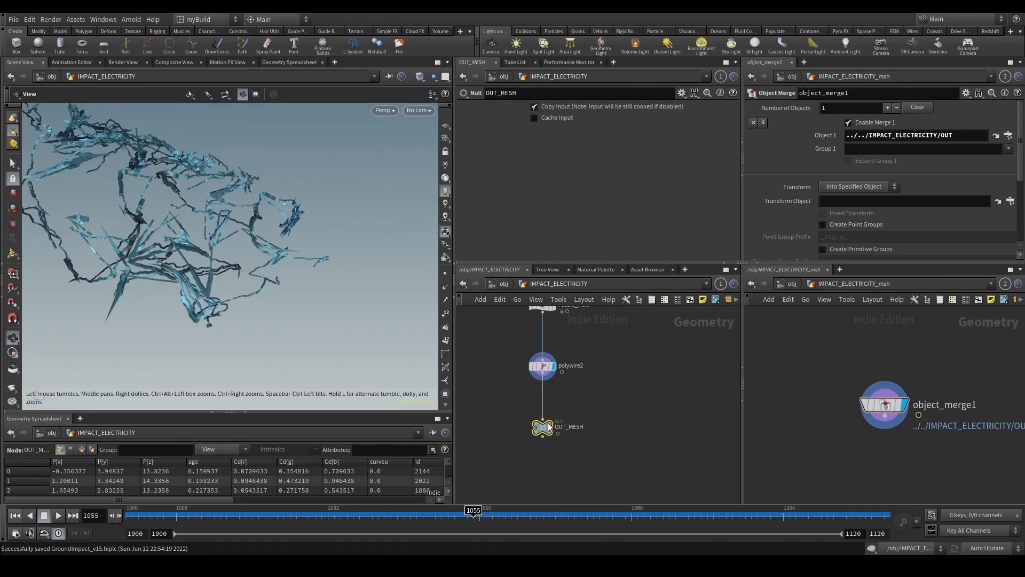
key("ctrl+s")
Show the out network in one network pane and the obj level in the other.
left_click(781, 285)
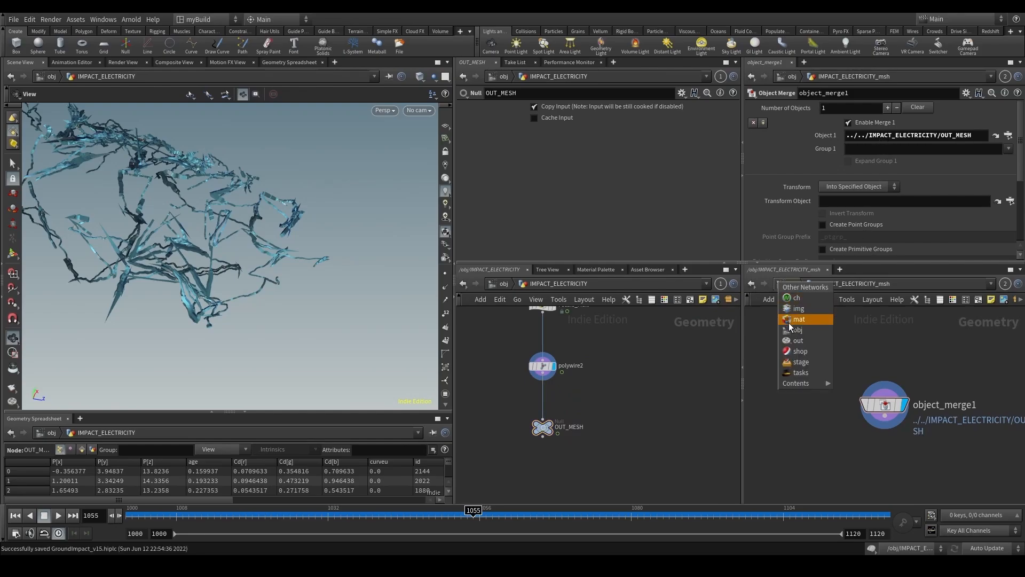
left_click(793, 337)
scroll(908, 421, "up", 4)
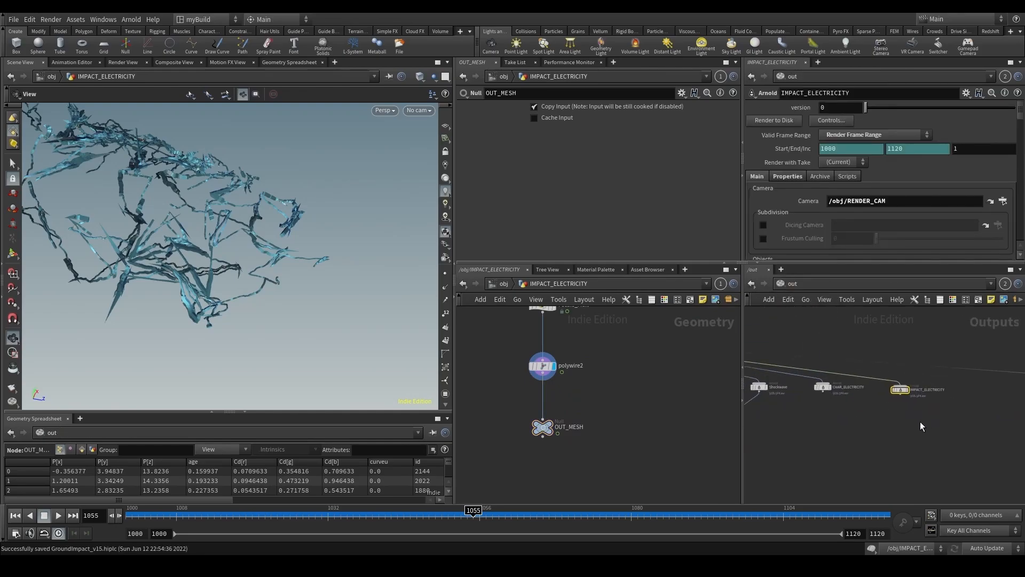
left_click(504, 283)
scroll(854, 414, "down", 6)
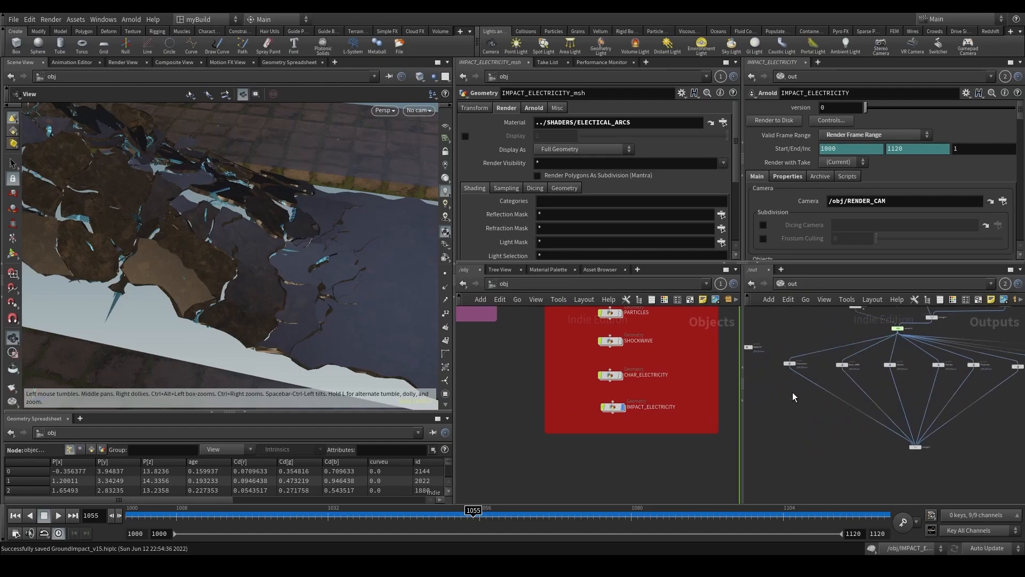
Select the six Arnold render nodes from Character through Shockwave and show their Lights settings.
left_click_drag(776, 392, 994, 356)
middle_click_drag(958, 411, 862, 406)
scroll(764, 403, "up", 2)
middle_click_drag(764, 403, 836, 394)
left_click_drag(783, 386, 941, 361)
scroll(925, 383, "up", 1)
scroll(946, 373, "up", 2)
scroll(806, 190, "down", 6)
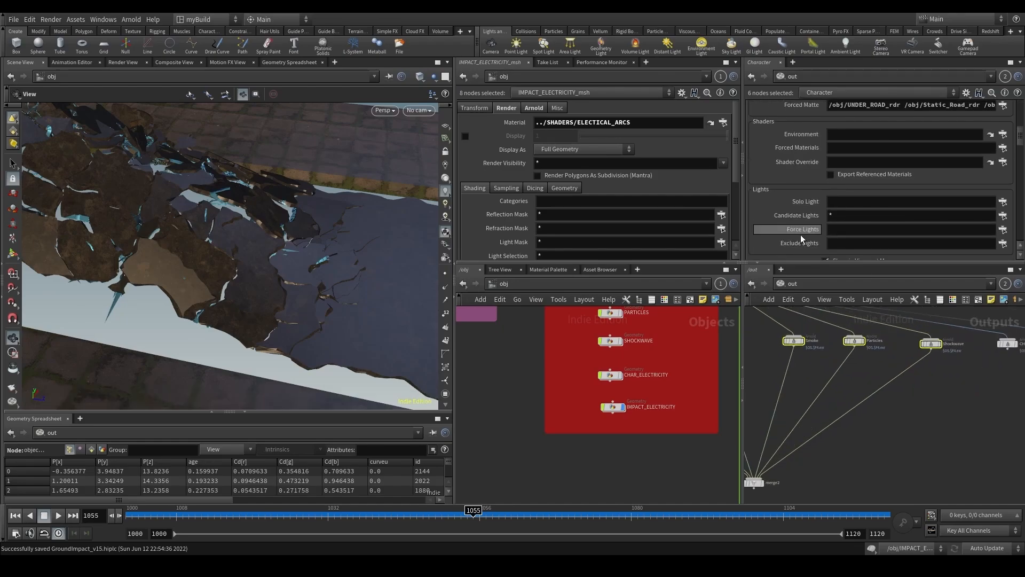
Rename the IMPACT_ELECTRICITY_lgt light to IMPACT_ELECTRICITY_mshlgt.
scroll(623, 376, "down", 3)
middle_click_drag(720, 470, 586, 452)
scroll(586, 452, "up", 1)
scroll(588, 456, "up", 3)
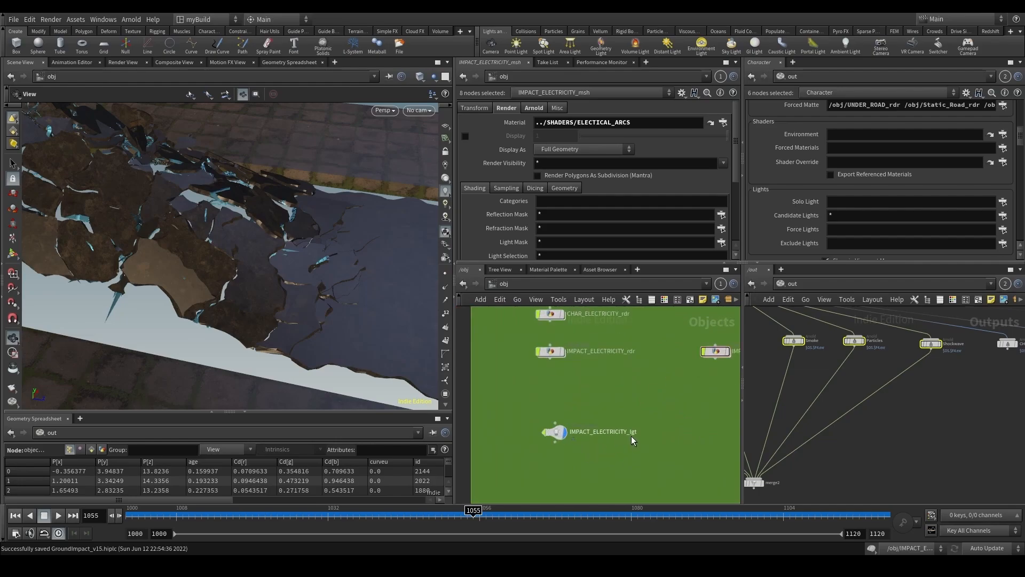
double_click(633, 435)
type("msh")
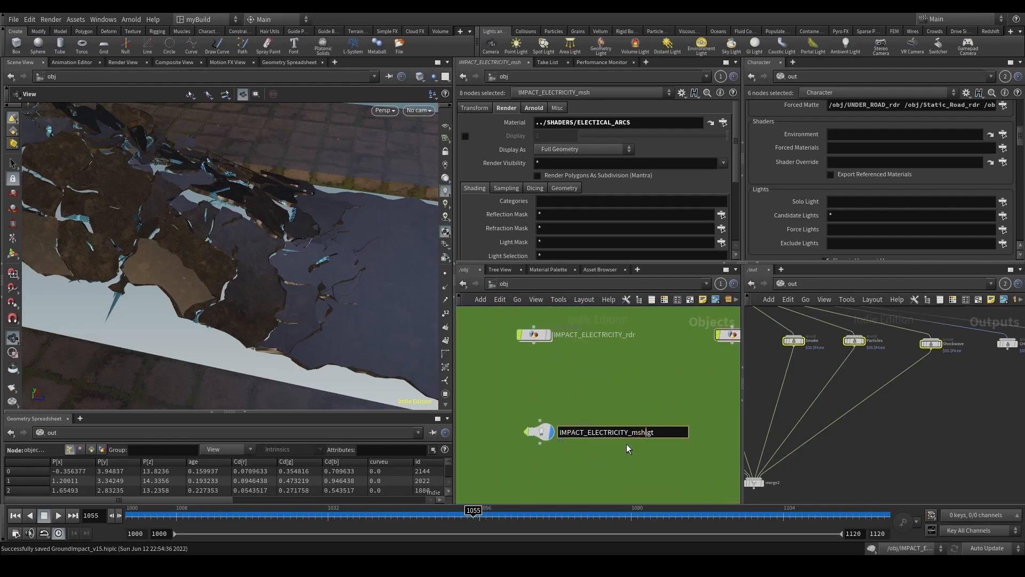
key("Return")
Set Exclude Lights to *mshlgt* on the six selected render nodes.
double_click(629, 432)
left_click_drag(631, 431, 656, 433)
left_click(844, 244)
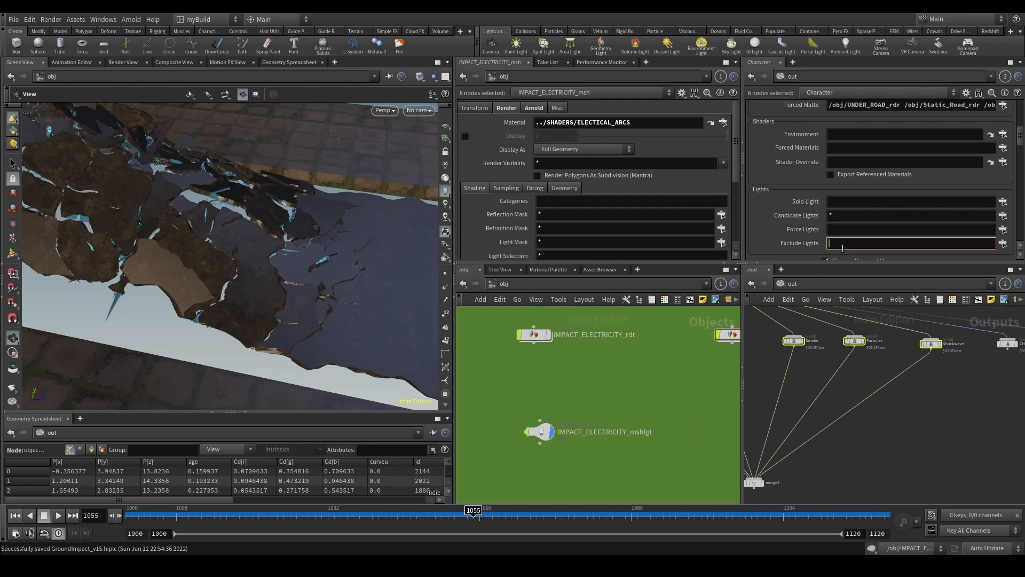
type("*")
key("Return")
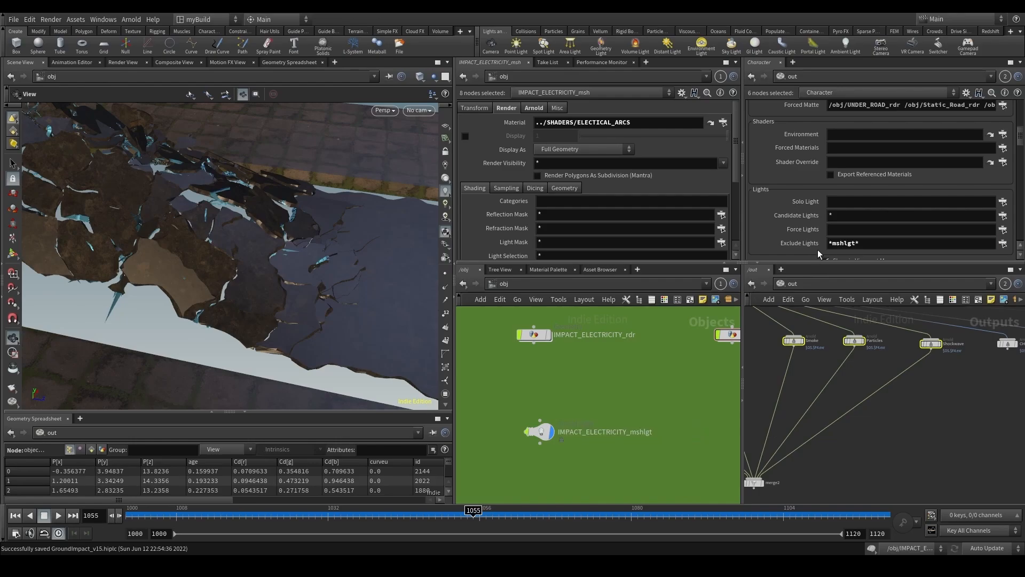
left_click(852, 243)
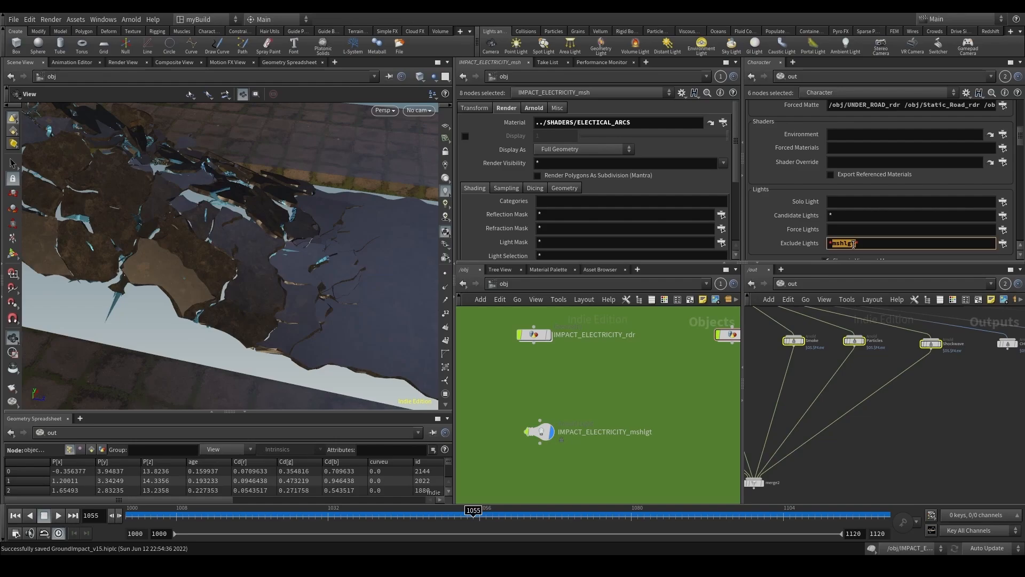
left_click(876, 380)
Check the light settings of the IMPACT_ELECTRICITY render node.
middle_click_drag(922, 396, 843, 381)
scroll(843, 380, "down", 3)
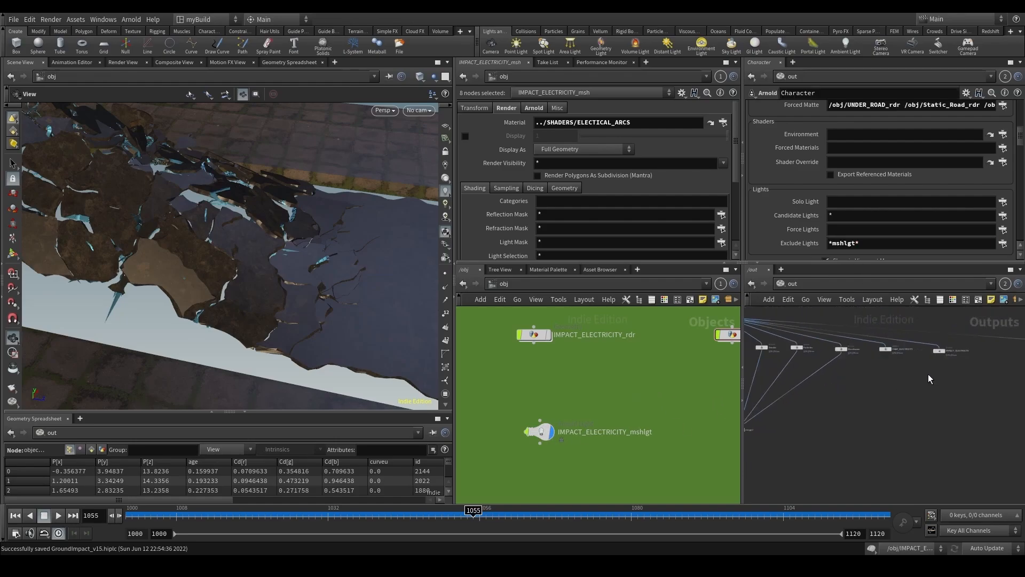
scroll(929, 376, "up", 1)
left_click(940, 345)
middle_click_drag(918, 341, 806, 356)
scroll(928, 373, "up", 1)
scroll(873, 386, "down", 2)
scroll(879, 385, "up", 2)
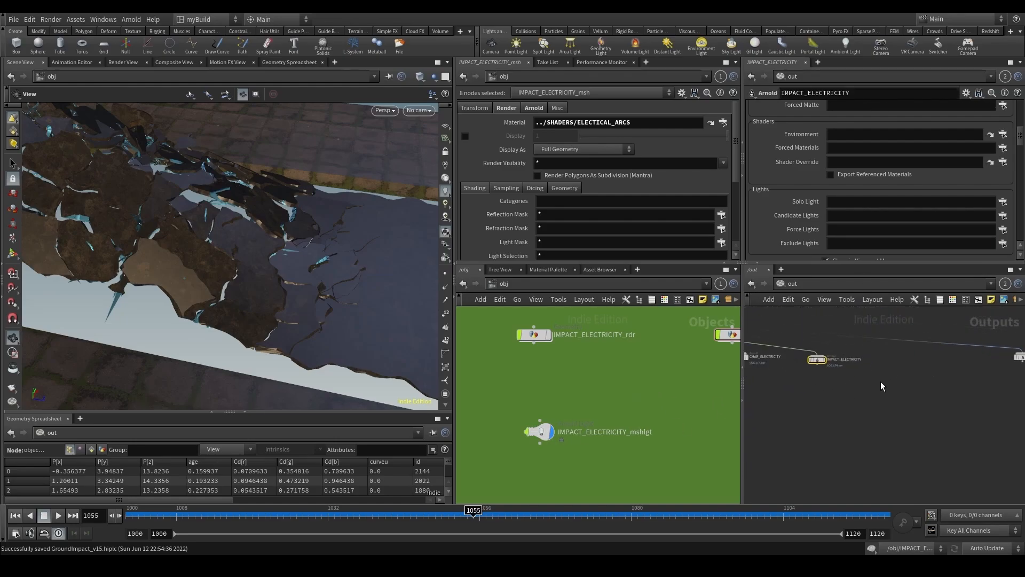
On the Main_RBD1 render node, clear Candidate Lights and set Force Lights to /obj/IMPACT_ELECTRICITY_mshlgt.
middle_click_drag(977, 397, 881, 405)
left_click(924, 362)
scroll(836, 240, "down", 1)
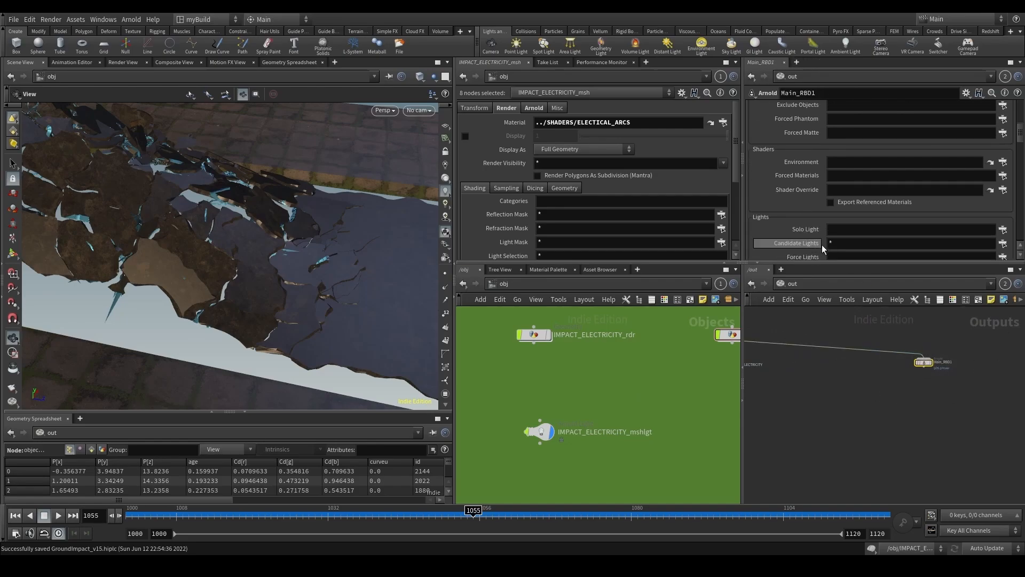
scroll(837, 243, "down", 3)
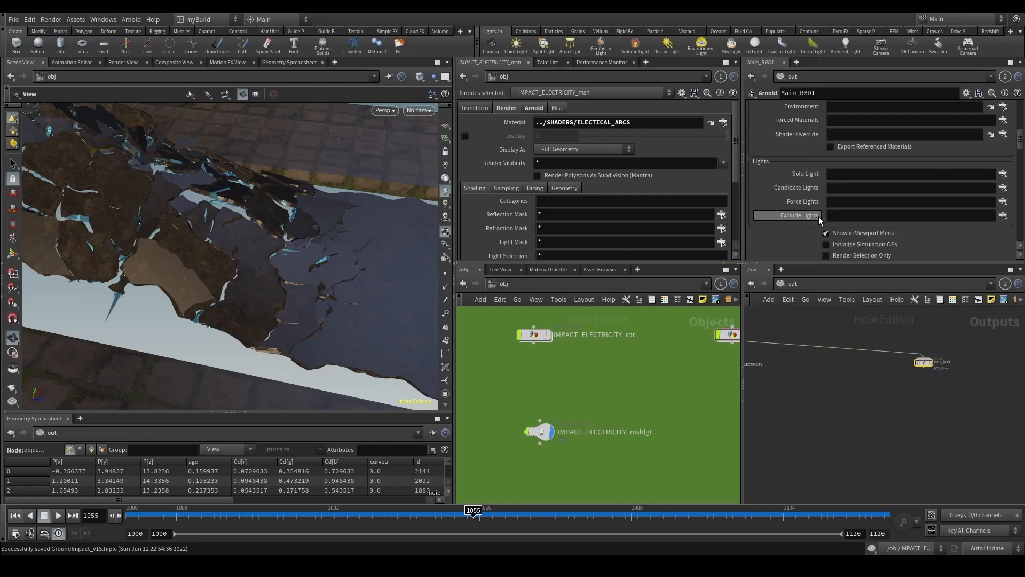
left_click_drag(565, 429, 852, 202)
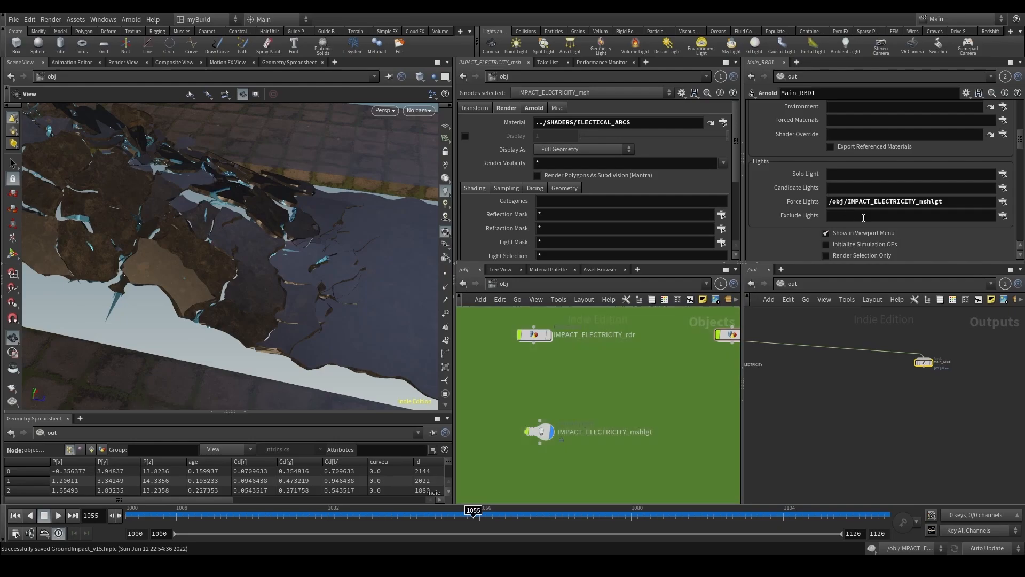
left_click(916, 203)
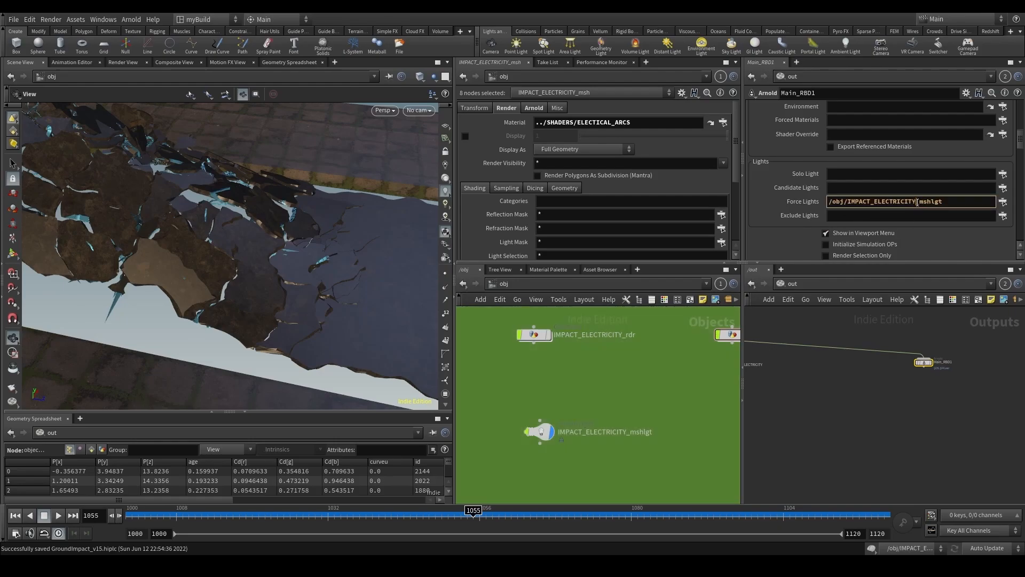
left_click_drag(918, 203, 749, 208)
left_click(933, 390)
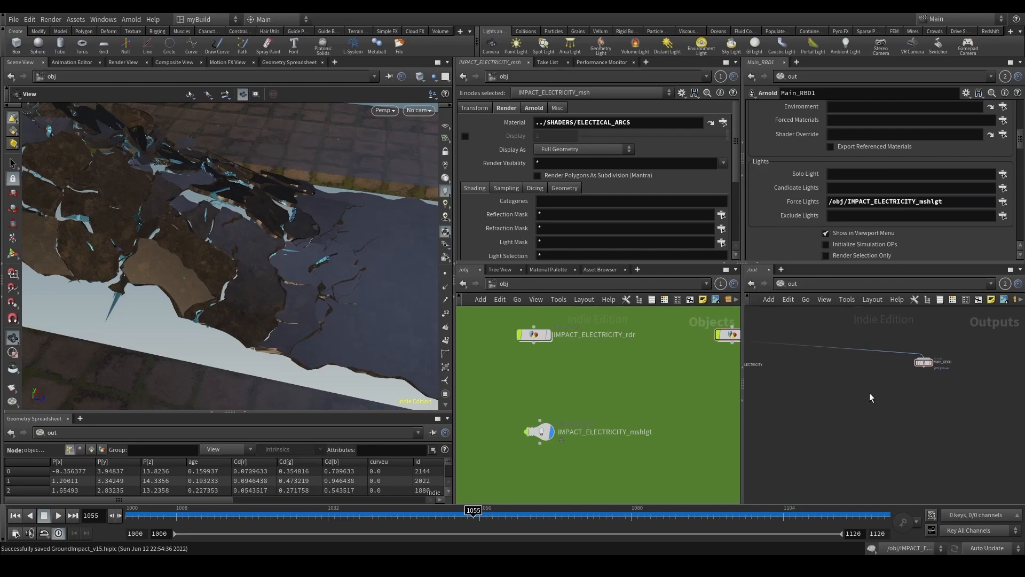
Look through RENDER_CAM in the viewport and save the scene.
left_click(415, 112)
left_click(426, 164)
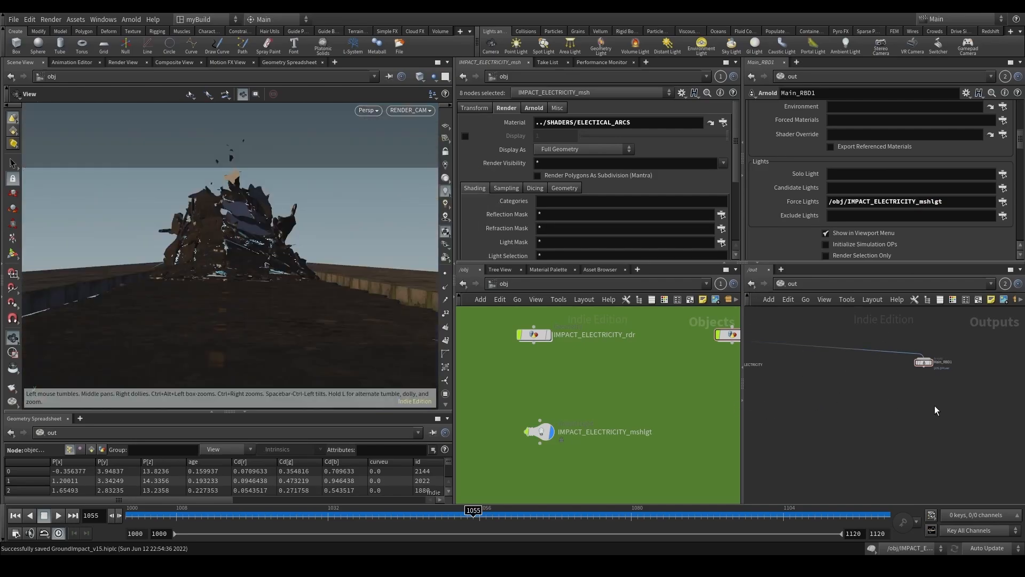
key("ctrl+s")
Bring up the Render View and look through its list of render nodes.
left_click(124, 62)
left_click(128, 76)
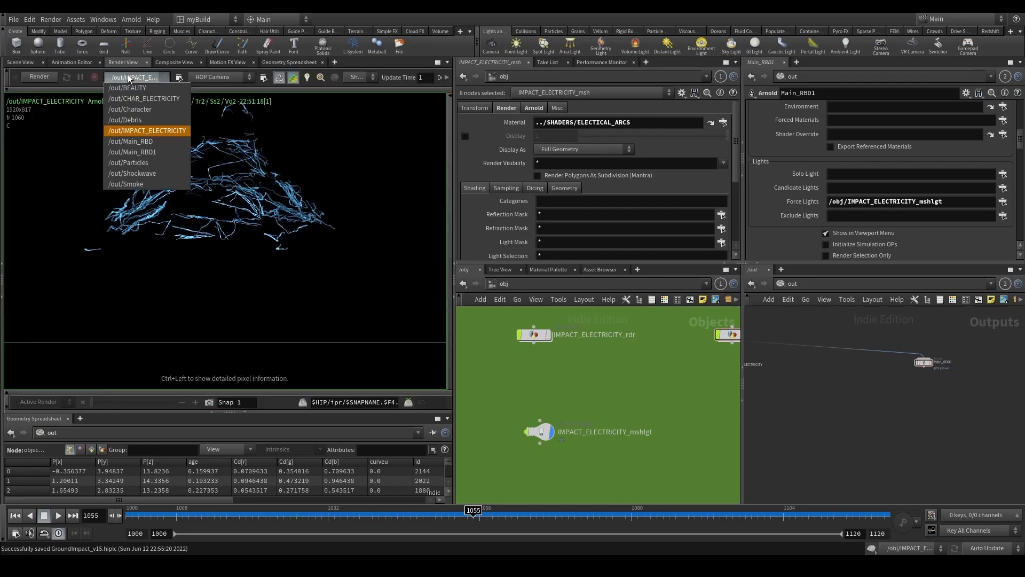
left_click(668, 373)
Assign IMPACT_ELECTRICITY_msh as the mesh of the IMPACT_ELECTRICITY_mshlgt light and open that mesh object's network.
left_click_drag(644, 391, 541, 439)
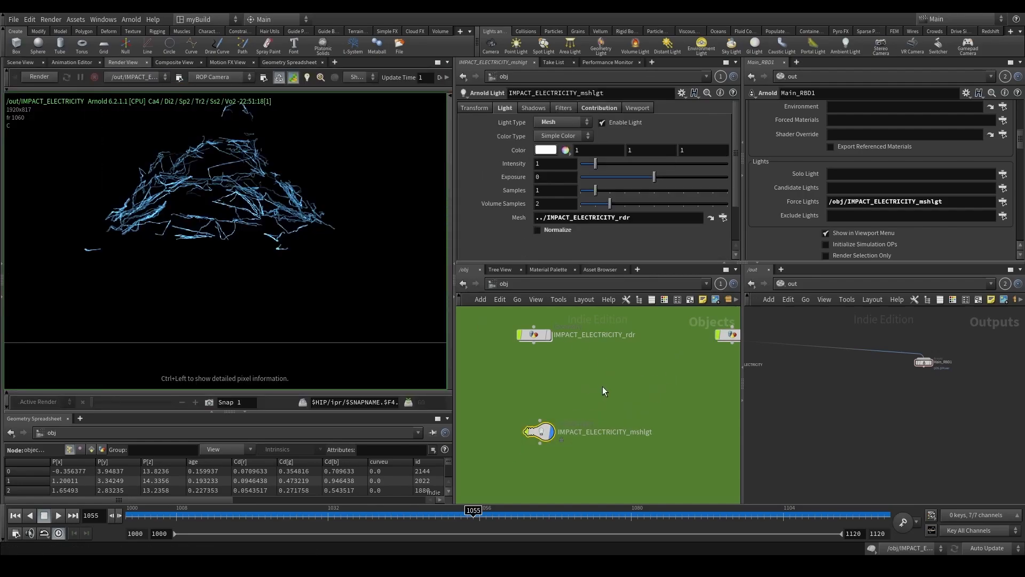
middle_click_drag(602, 386, 524, 389)
scroll(655, 361, "down", 3)
left_click_drag(648, 344, 587, 218)
double_click(657, 346)
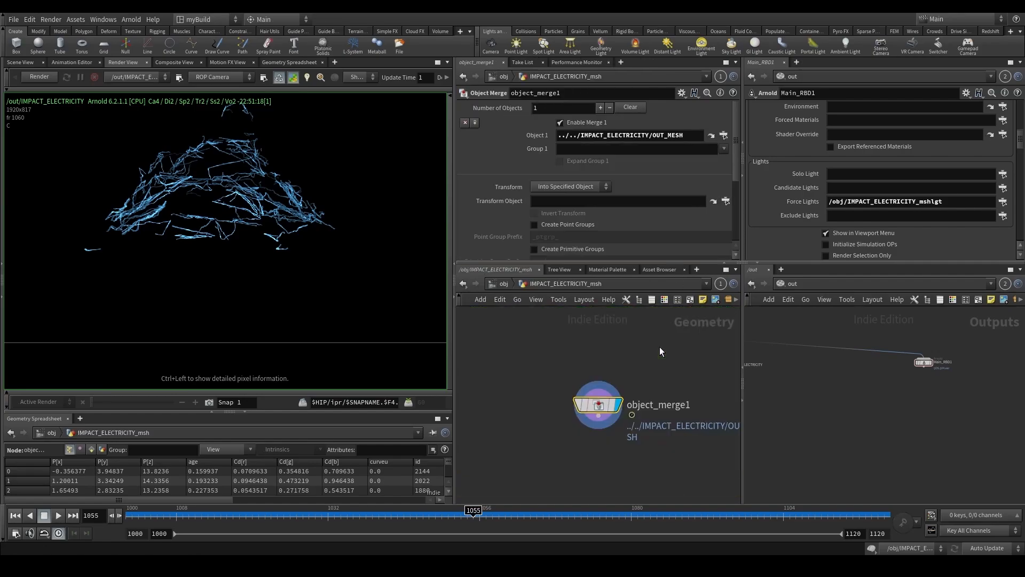
Insert an Attribute Delete node directly above the OUT null in the IMPACT_ELECTRICITY network.
middle_click(591, 408)
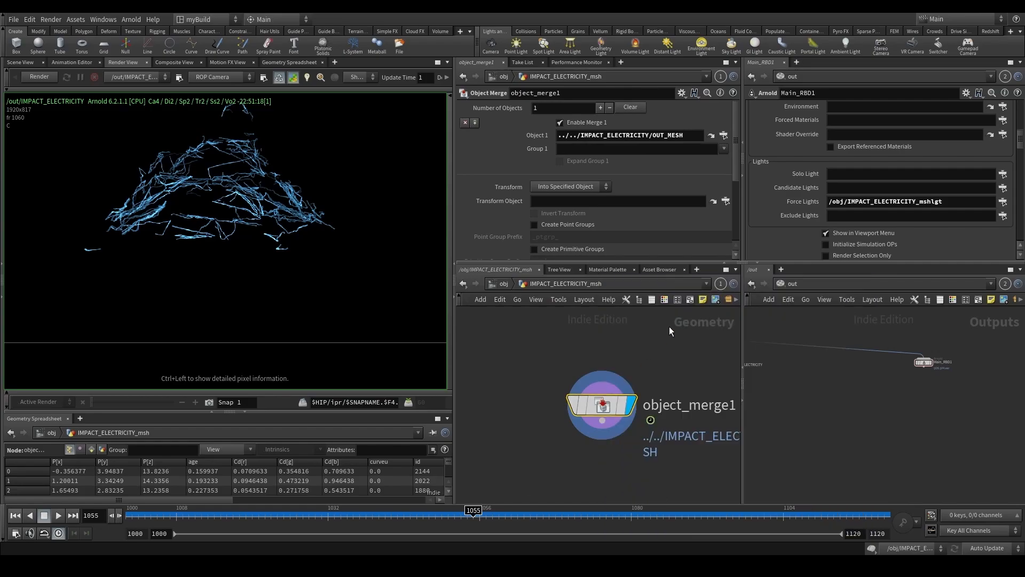
left_click(711, 136)
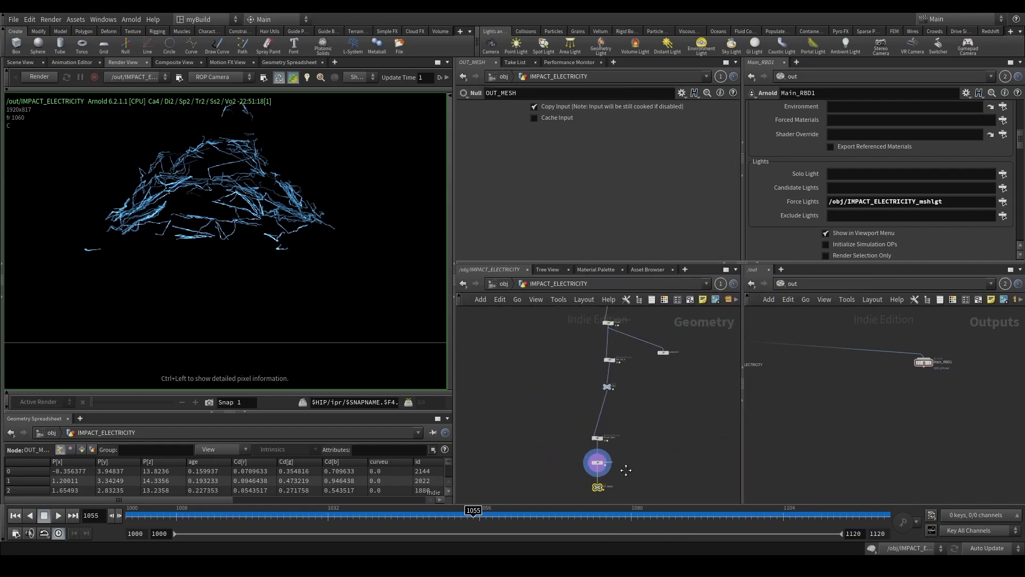
key("Tab")
type("attdel")
key("Return")
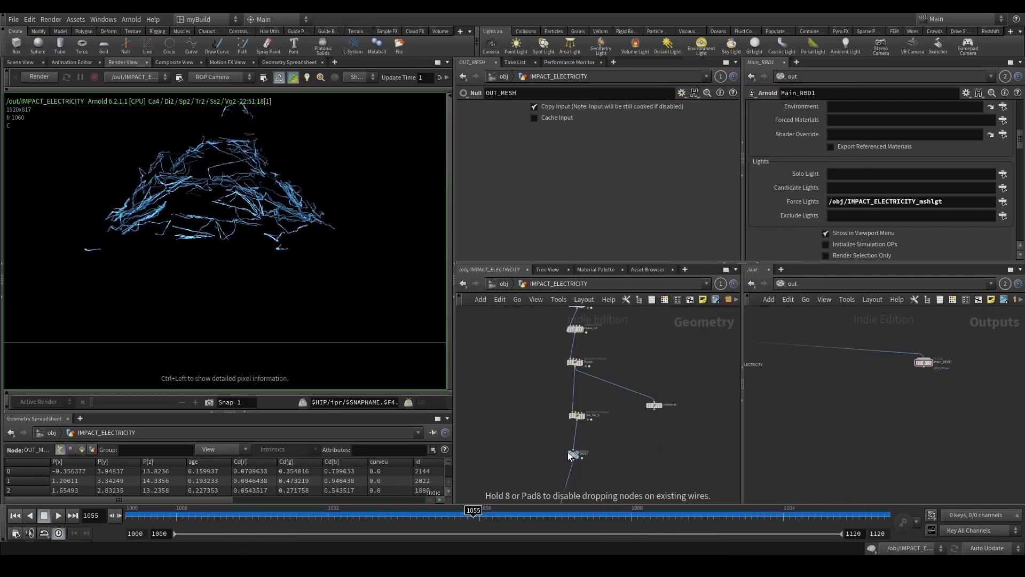
scroll(573, 445, "up", 1)
left_click(576, 434)
Delete all point attributes except velocity, pscale and colour by setting Point Attributes to * ^v ^pscale ^Cd.
left_click(564, 131)
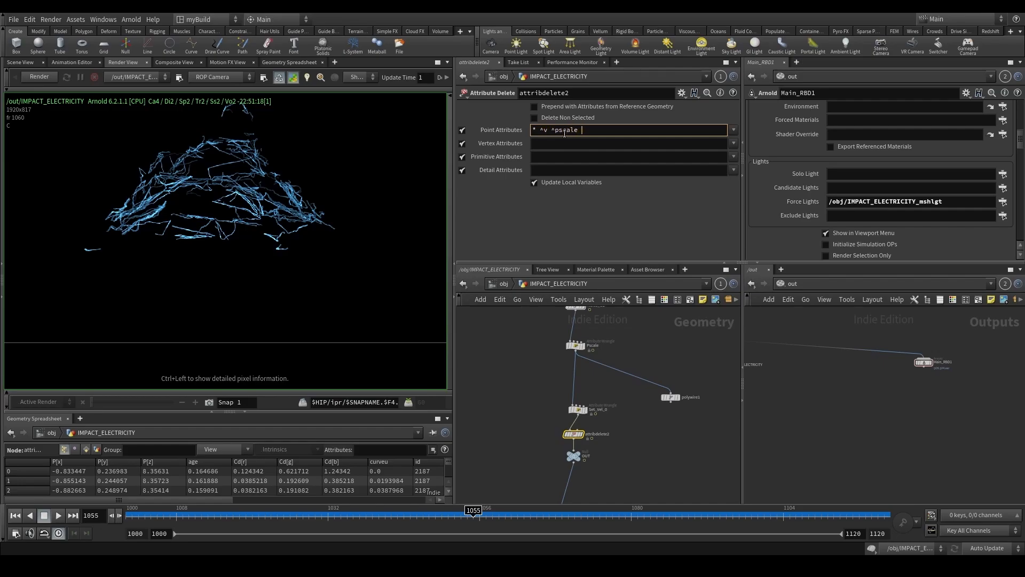
type("Cd")
key("Return")
middle_click_drag(462, 502, 507, 459)
key("h")
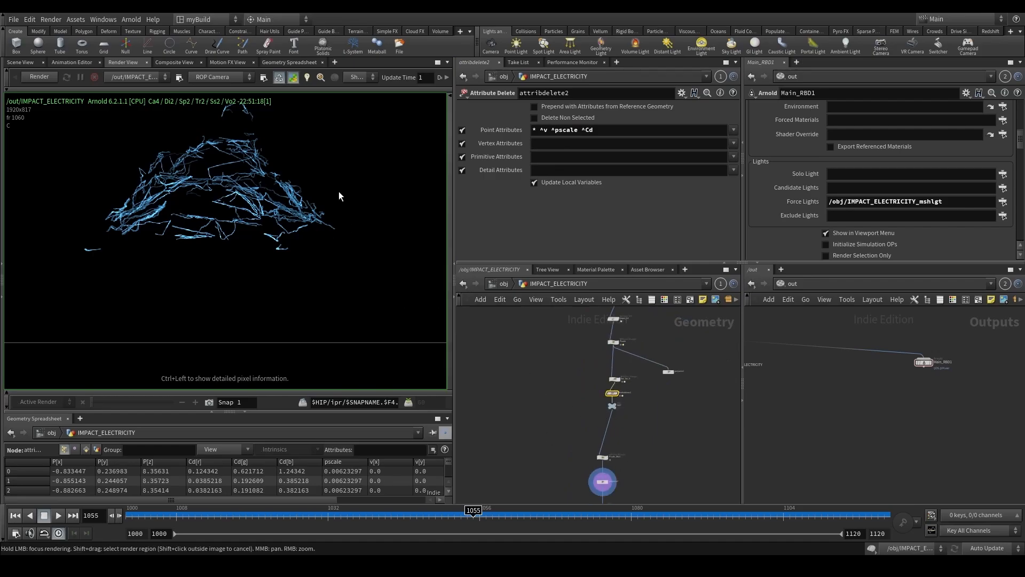
Move the three-node chain from Pscale_Mult to OUT_MESH closer beneath the OUT null.
middle_click_drag(338, 191, 340, 250)
scroll(340, 251, "down", 2)
middle_click_drag(632, 434, 643, 332)
left_click_drag(578, 342, 641, 419)
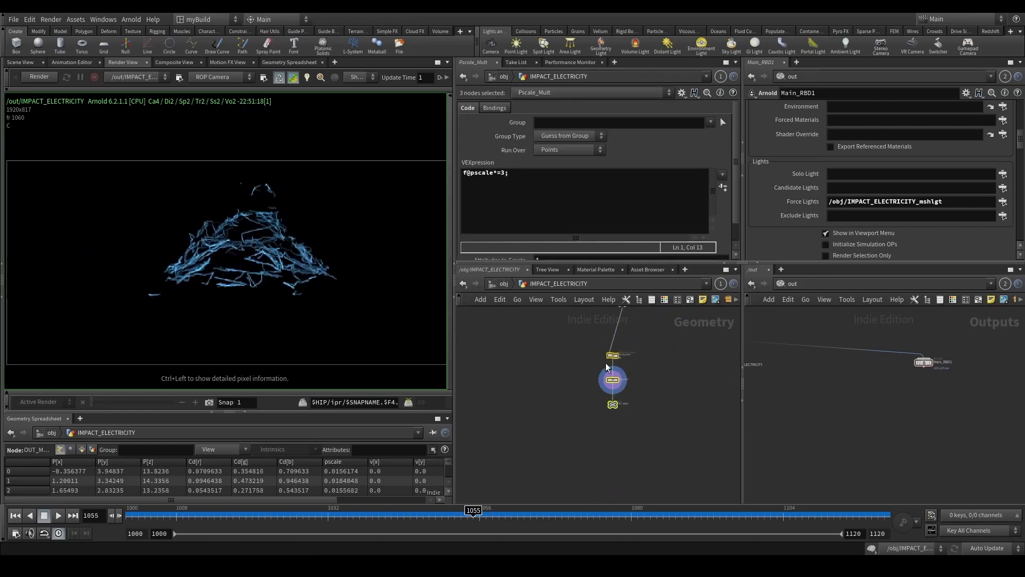
left_click_drag(610, 357, 624, 342)
middle_click_drag(677, 338, 667, 396)
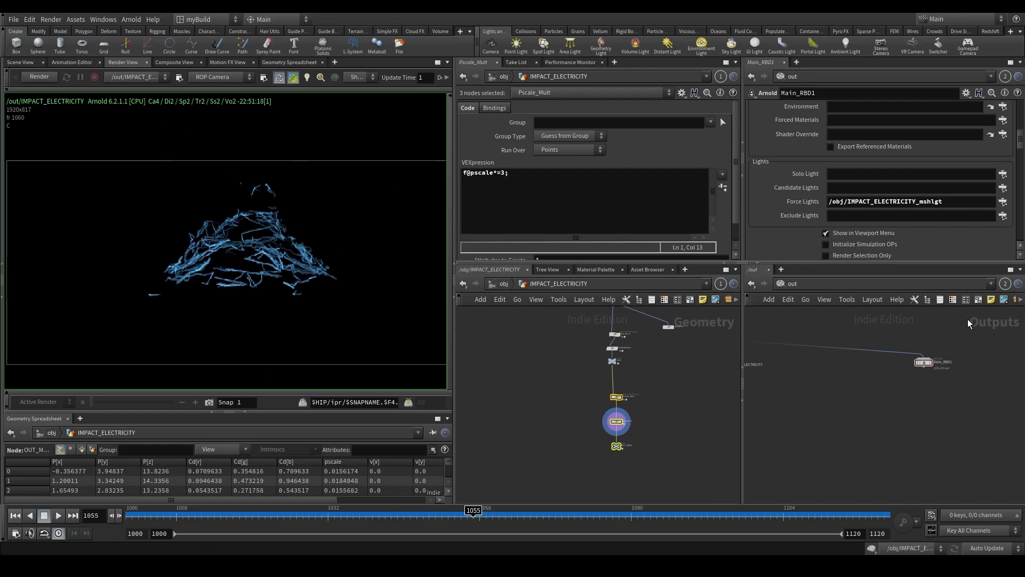
Rename the Main_RBD1 render node as Main_RBD_MESHLIGHT.
scroll(970, 324, "up", 3)
double_click(916, 371)
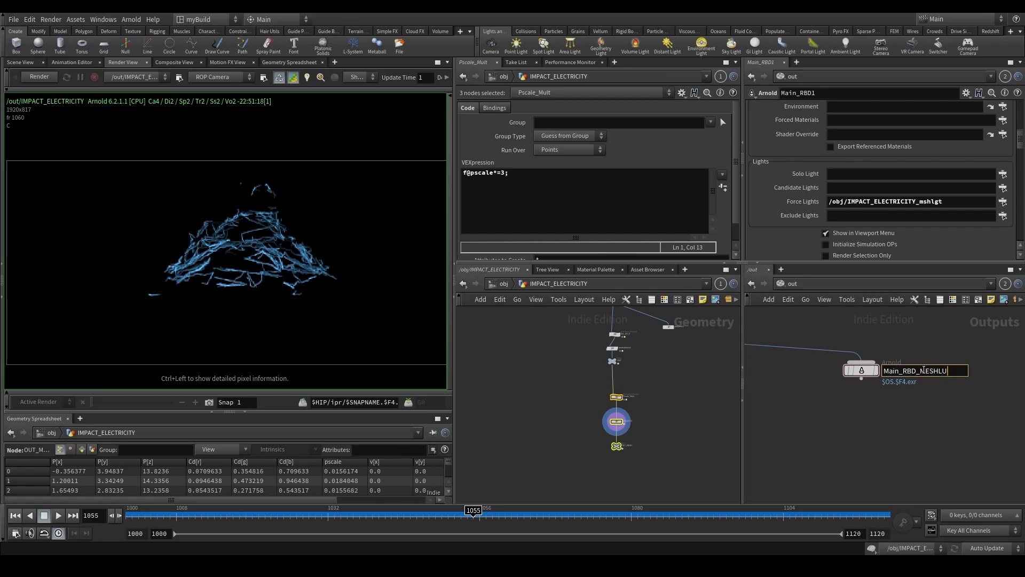
type("T")
key("Return")
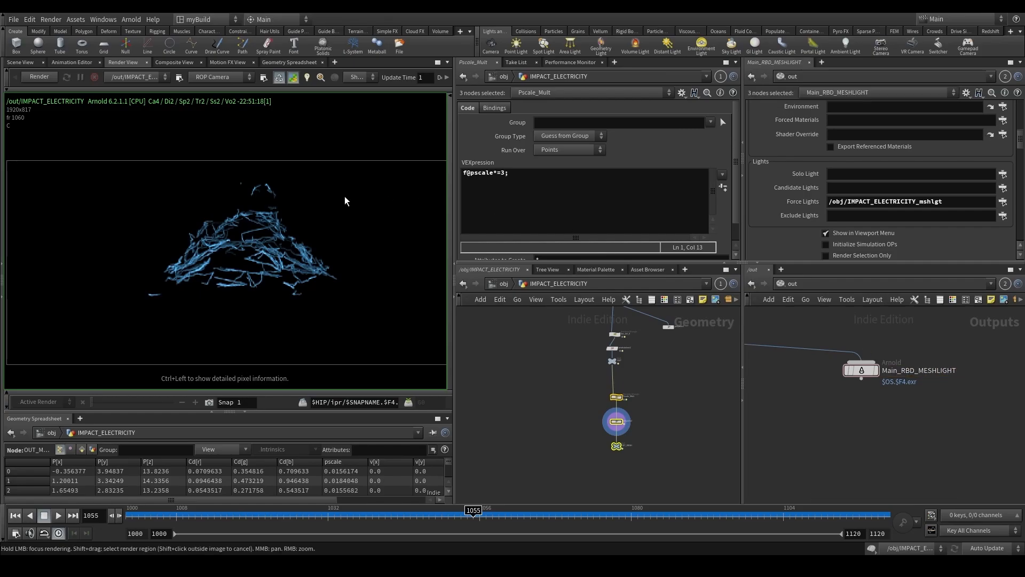
Choose /out/Main_RBD_MESHLIGHT as the node to render and go to frame 1060 for the preview.
left_click(145, 79)
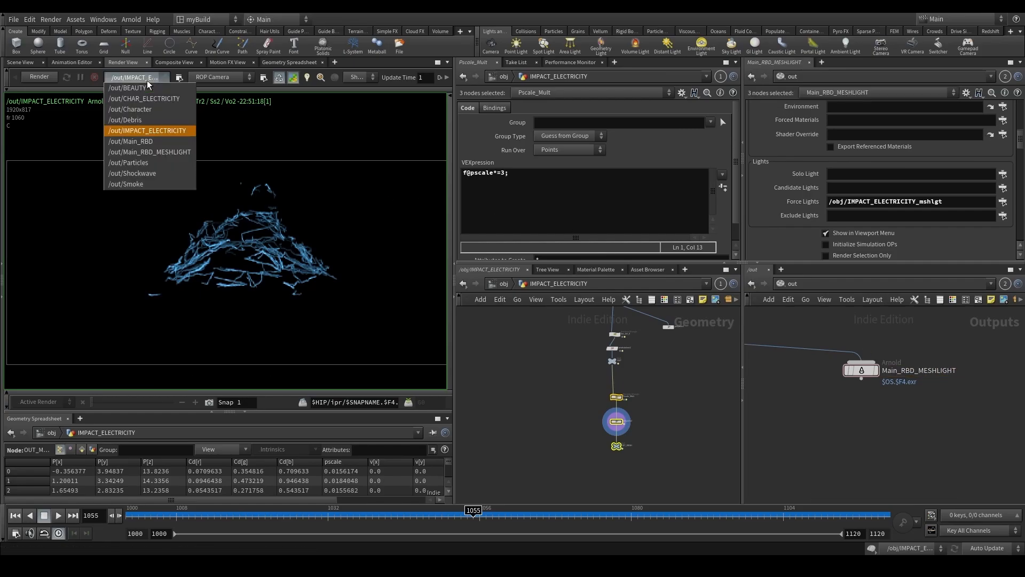
left_click(162, 154)
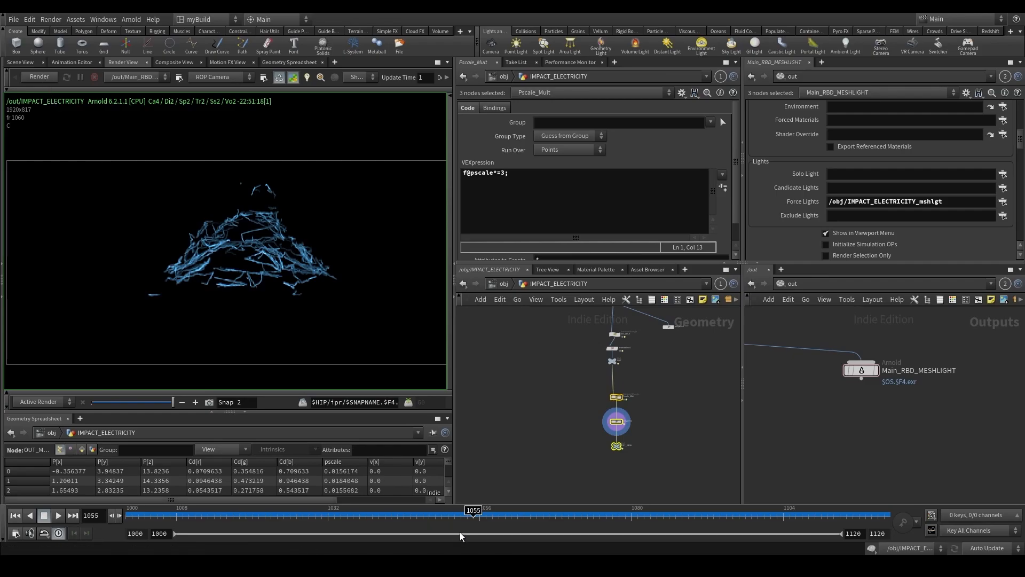
mouse_move(487, 513)
left_mouse_down()
mouse_move(516, 514)
mouse_move(504, 514)
left_mouse_up()
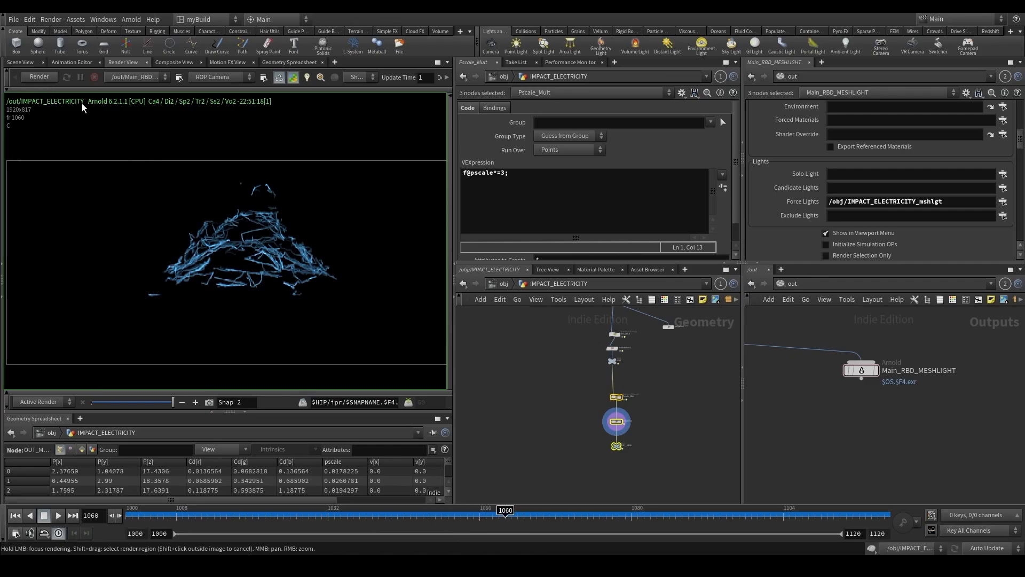
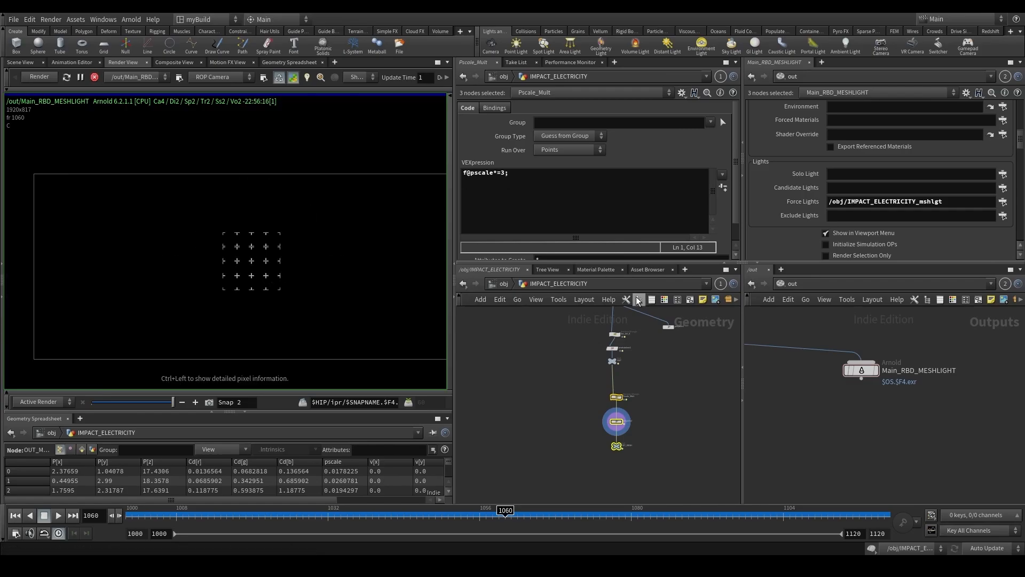
Set the Exposure of the IMPACT_ELECTRICITY_mshlgt light to 10 while the preview renders.
left_click(505, 284)
left_click(520, 412)
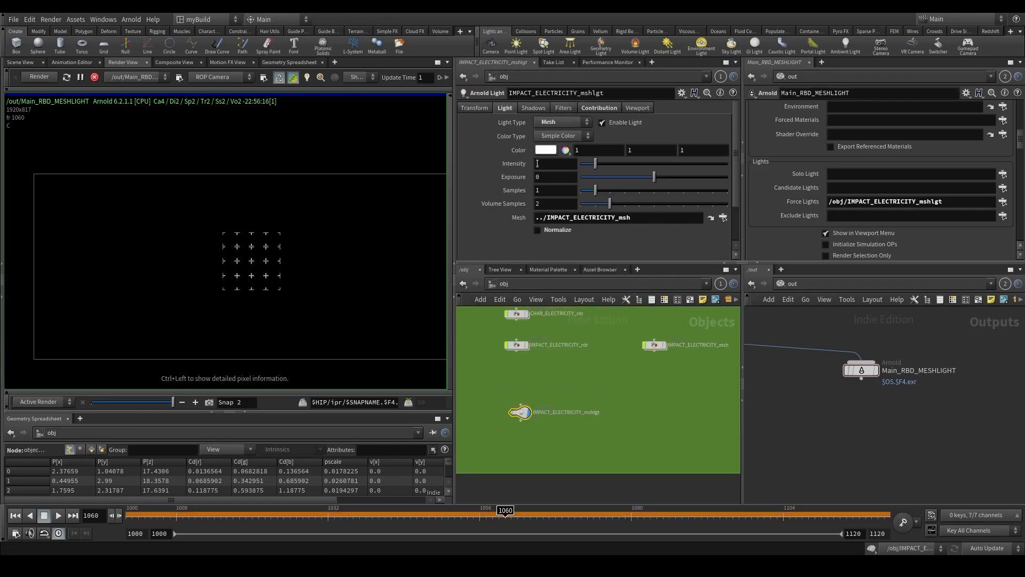
left_click(551, 176)
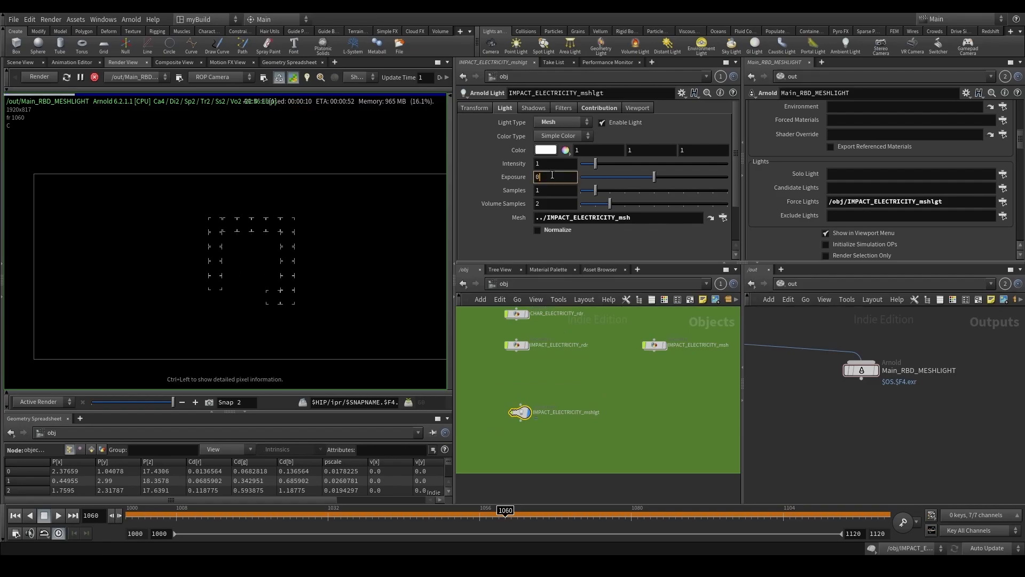
type("10")
key("Return")
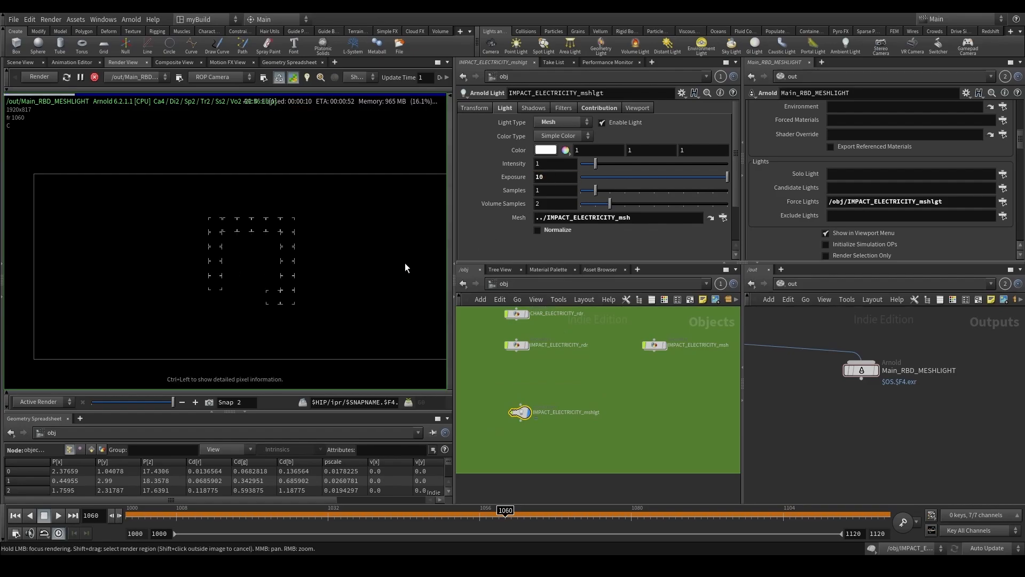
middle_click_drag(310, 291, 302, 290)
scroll(305, 290, "down", 1)
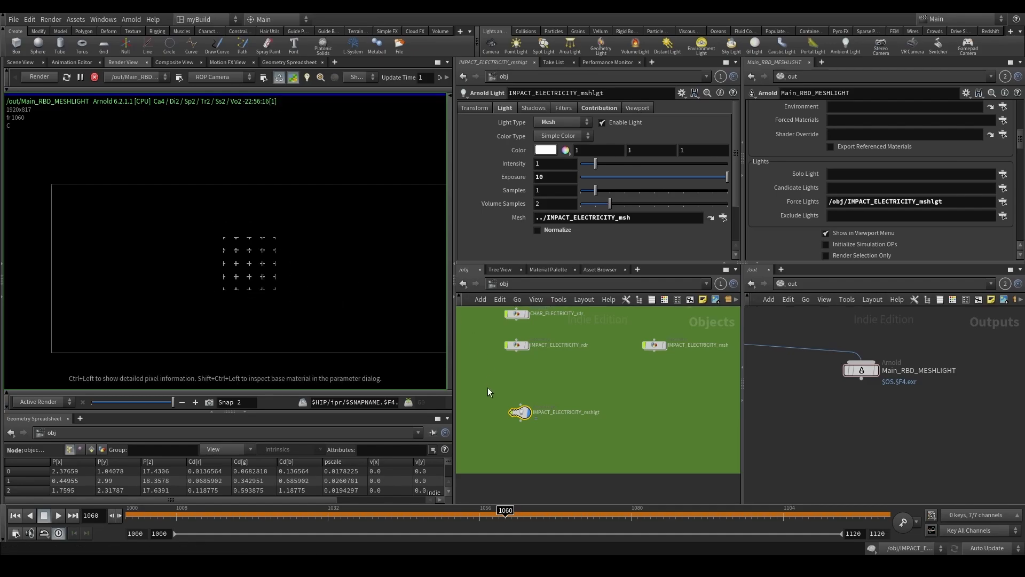
Examine the render settings of IMPACT_ELECTRICITY_msh and the object lists of the Main_RBD_MESHLIGHT render node.
scroll(652, 378, "up", 1)
scroll(651, 376, "down", 1)
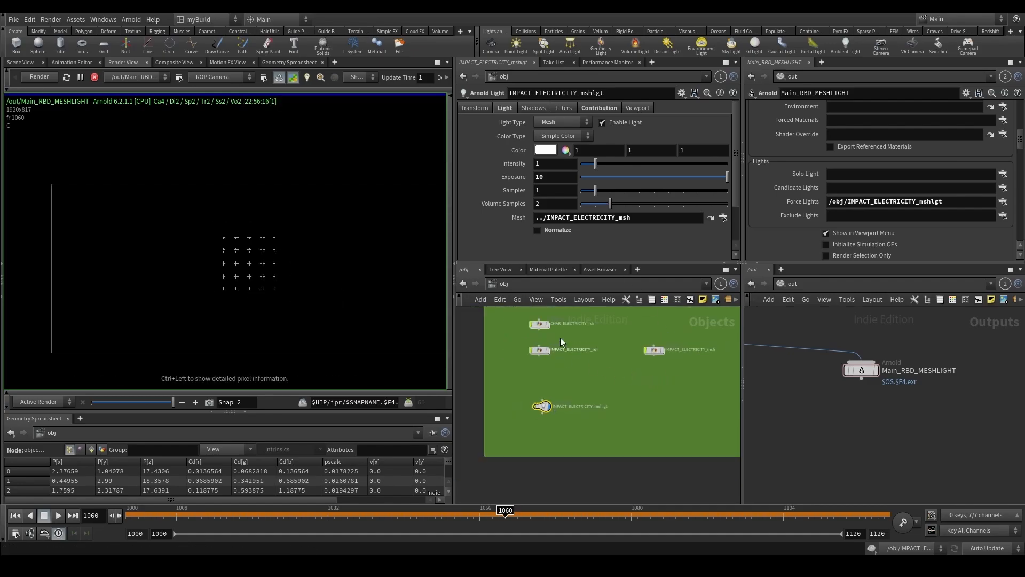
scroll(796, 204, "up", 4)
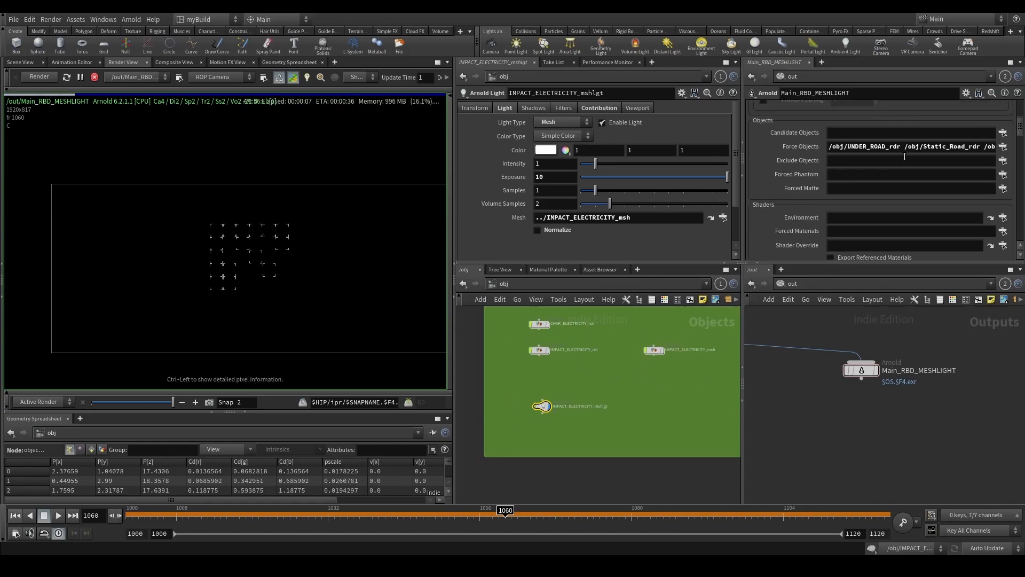
left_click(652, 350)
middle_click_drag(683, 397, 622, 412)
scroll(582, 394, "up", 3)
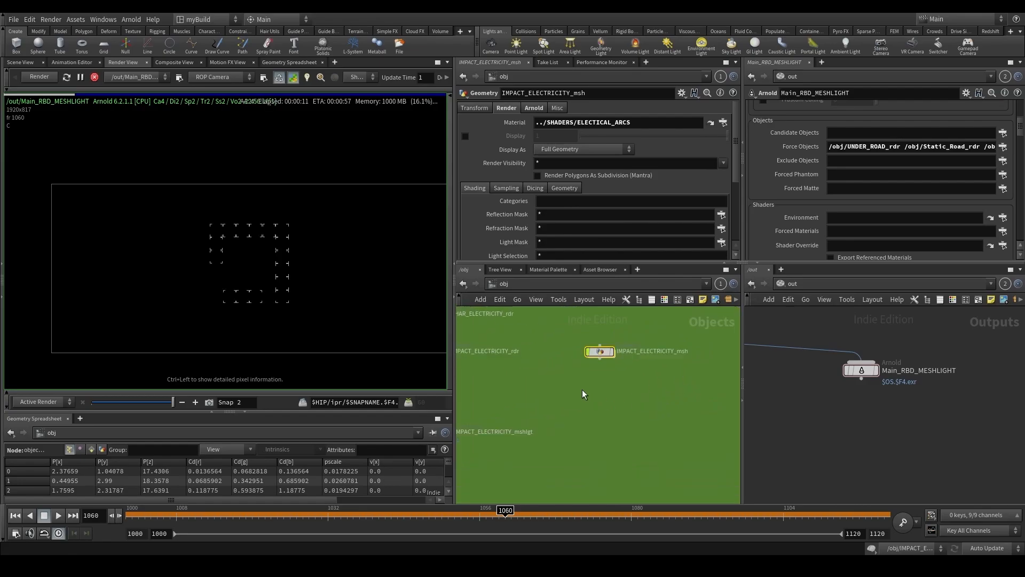
scroll(688, 348, "down", 3)
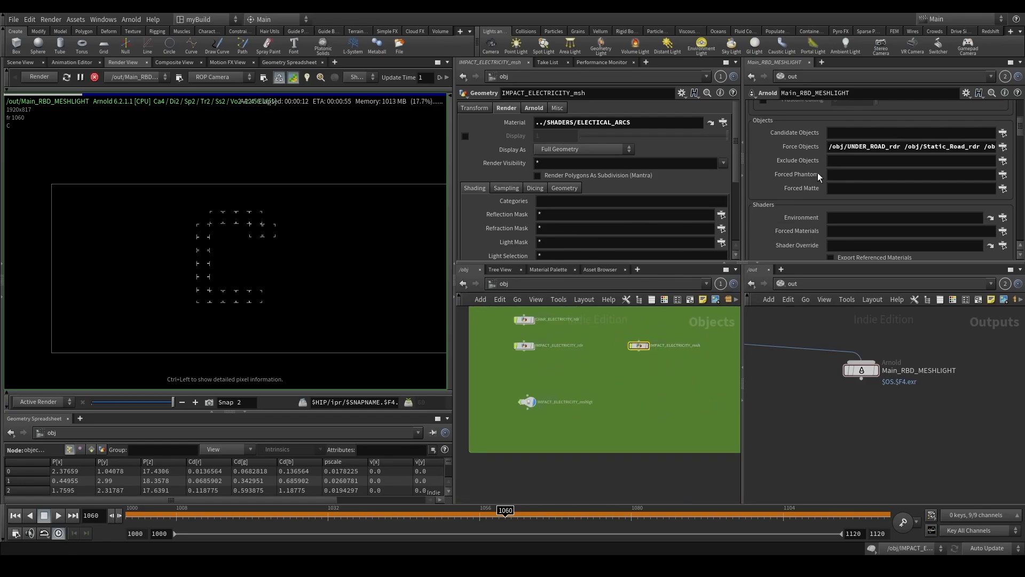
scroll(654, 353, "down", 2)
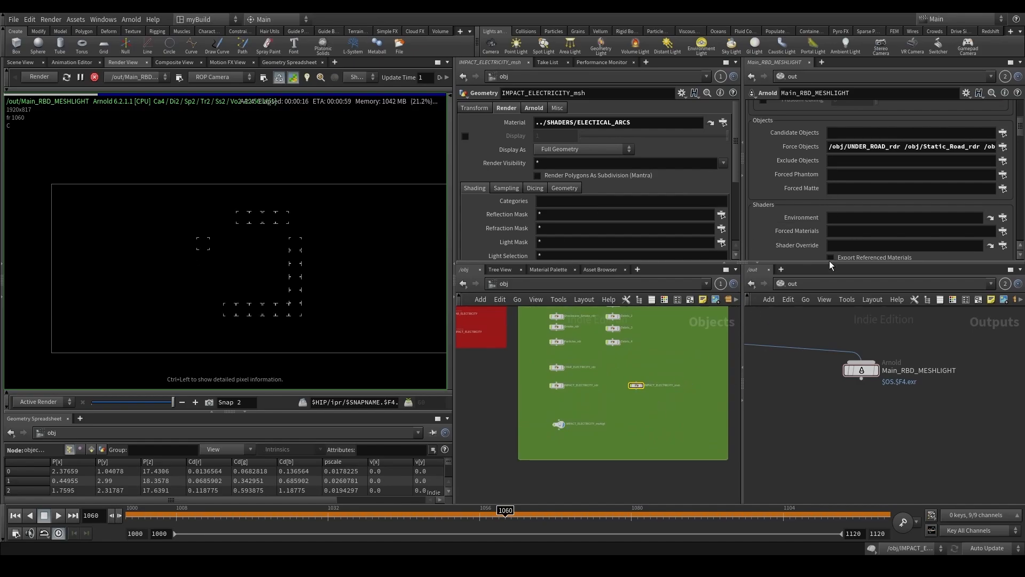
scroll(644, 411, "up", 2)
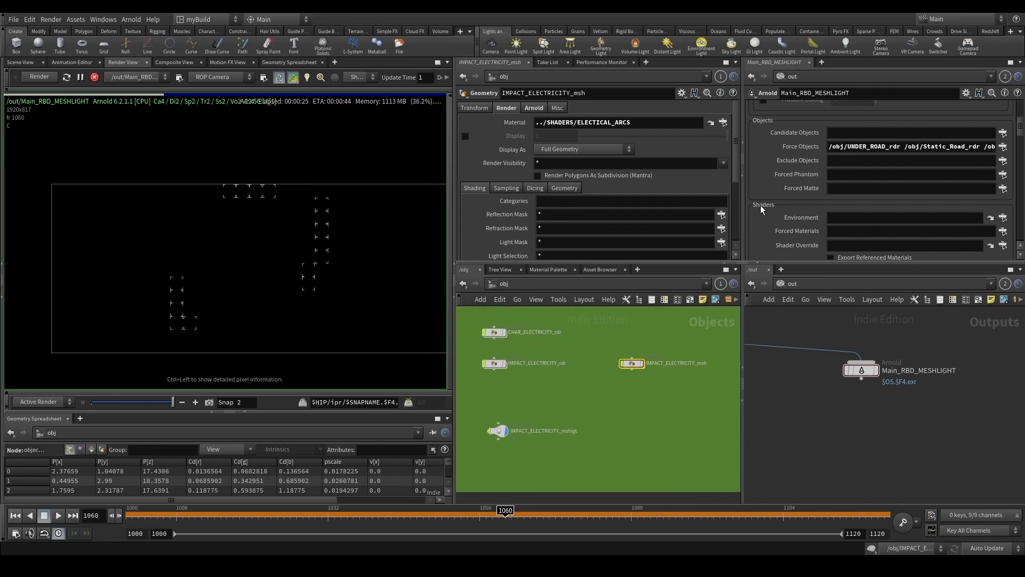
scroll(787, 165, "up", 1)
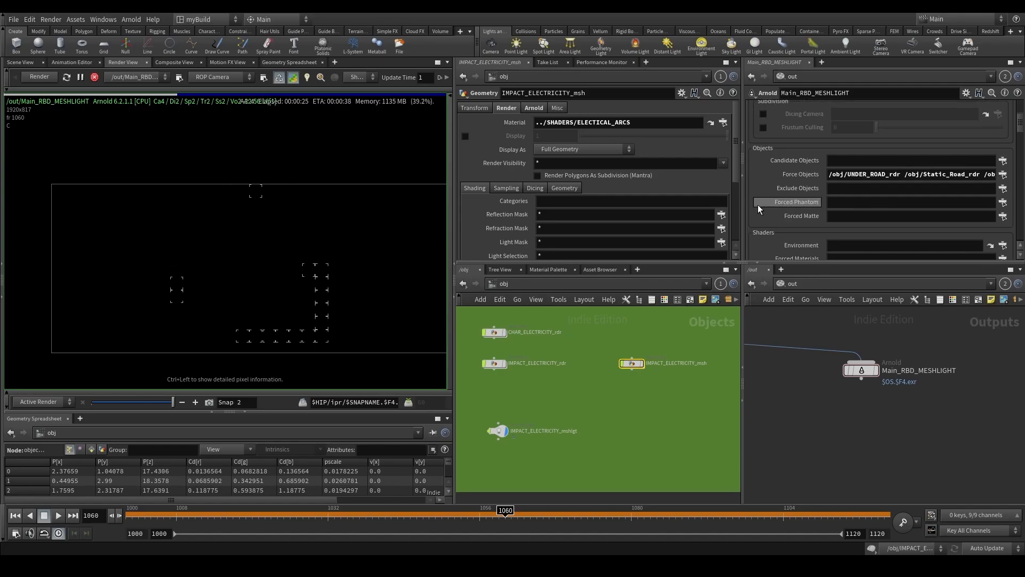
Look through the mesh object's Arnold settings and place IMPACT_ELECTRICITY_msh beside the IMPACT_ELECTRICITY_mshlgt light.
left_click(534, 108)
left_click(676, 149)
left_click(502, 150)
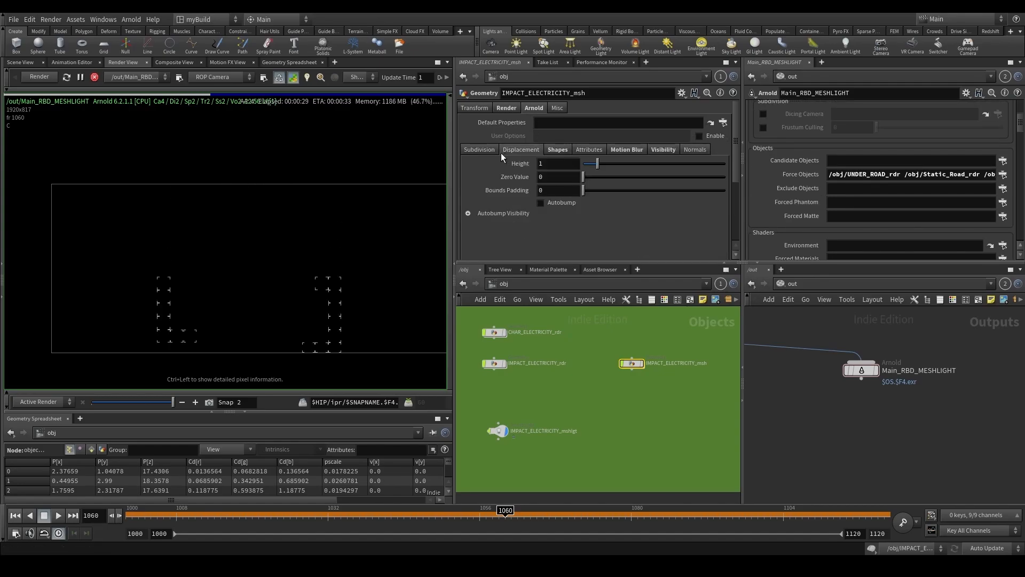
left_click(556, 149)
left_click_drag(632, 363, 625, 431)
left_click_drag(644, 460, 615, 406)
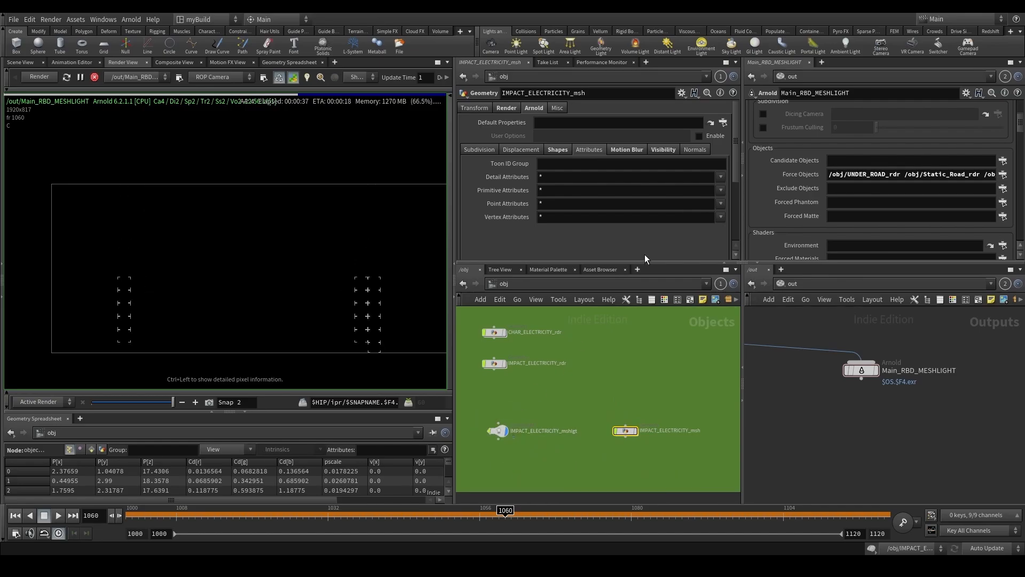
In the Arnold visibility settings of IMPACT_ELECTRICITY_msh, leave every ray visibility option and Receive Shadows turned off.
left_click(562, 149)
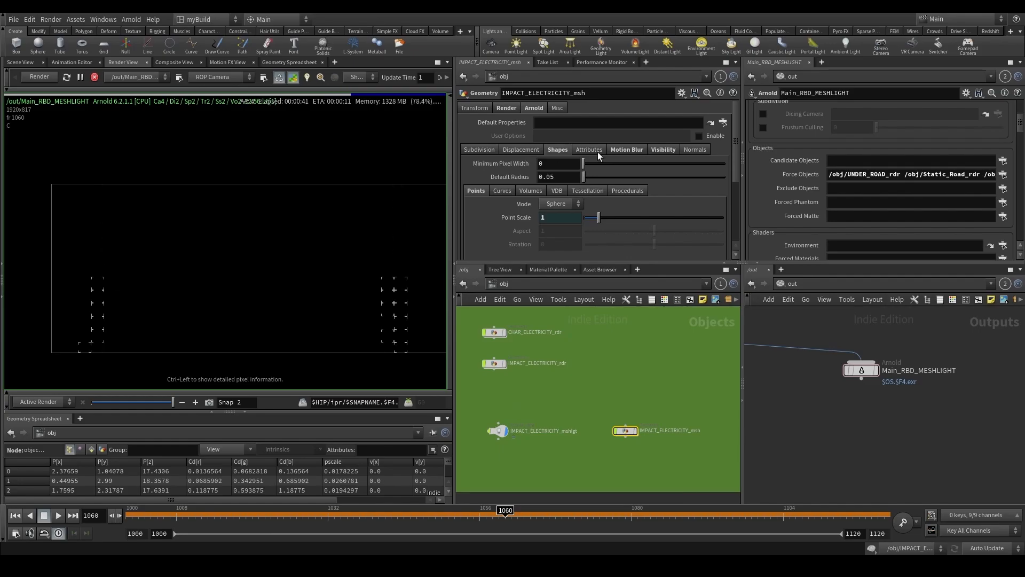
left_click(664, 150)
left_click_drag(574, 162, 571, 220)
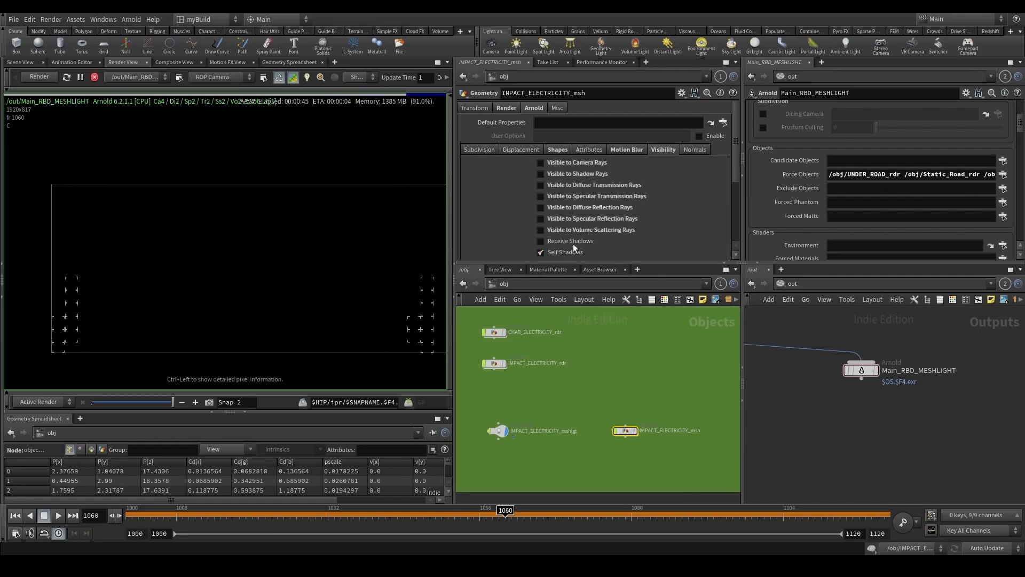
scroll(570, 242, "down", 3)
left_click(563, 199)
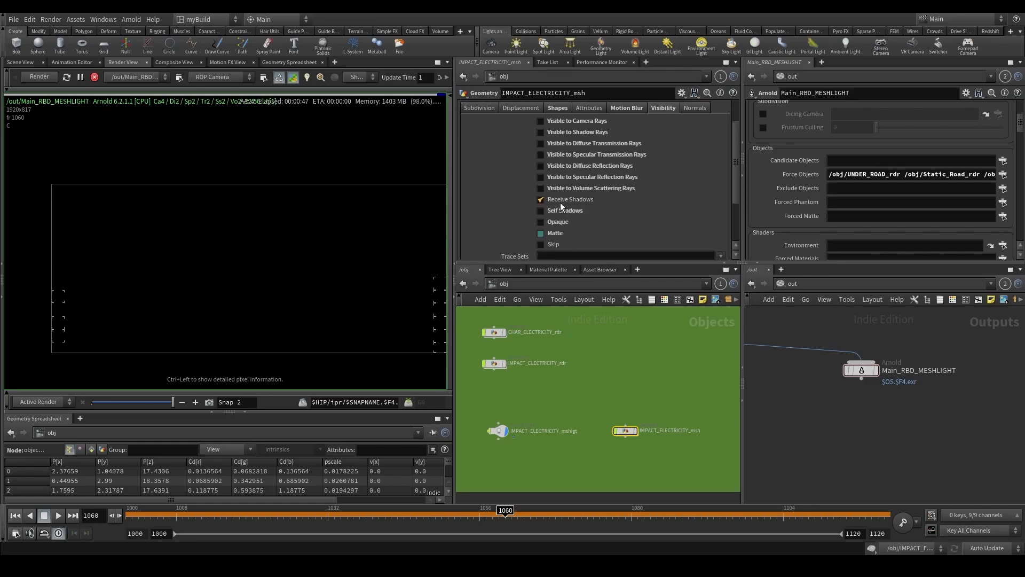
left_click(560, 203)
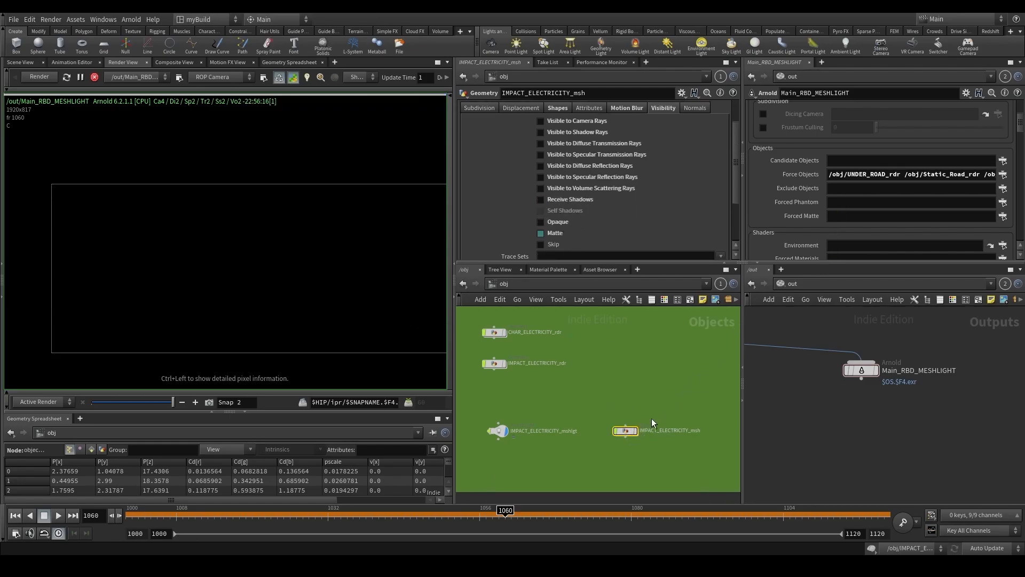
Set Forced Phantom on the Main_RBD_MESHLIGHT render node to /obj/IMPACT_ELECTRICITY_msh.
left_click_drag(652, 423, 833, 203)
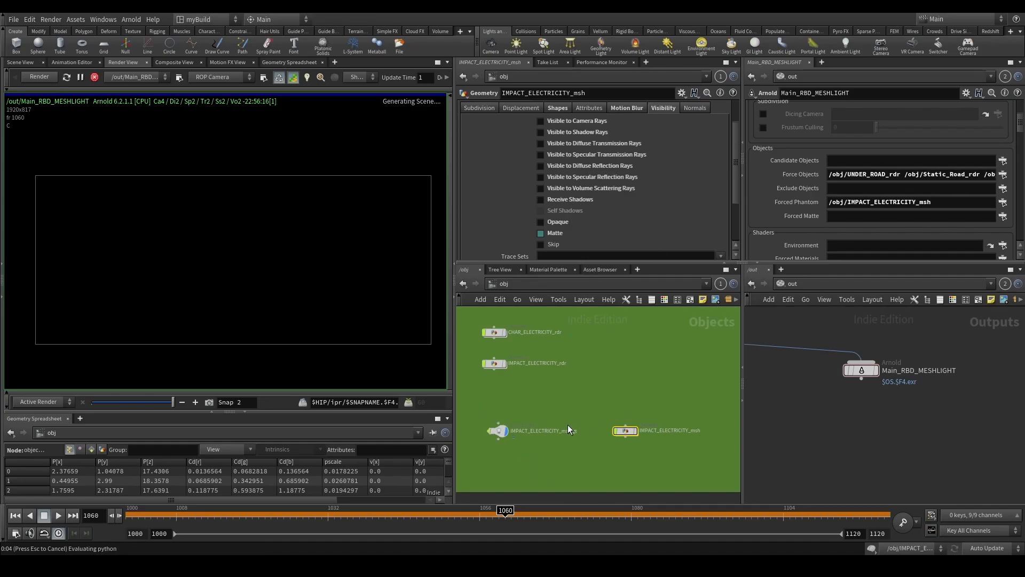
left_click(536, 428)
left_click_drag(548, 391, 472, 444)
left_click_drag(596, 392, 635, 451)
Inspect the colour render of the mesh light pass together with the settings of IMPACT_ELECTRICITY_msh and IMPACT_ELECTRICITY_mshlgt.
scroll(521, 207, "up", 3)
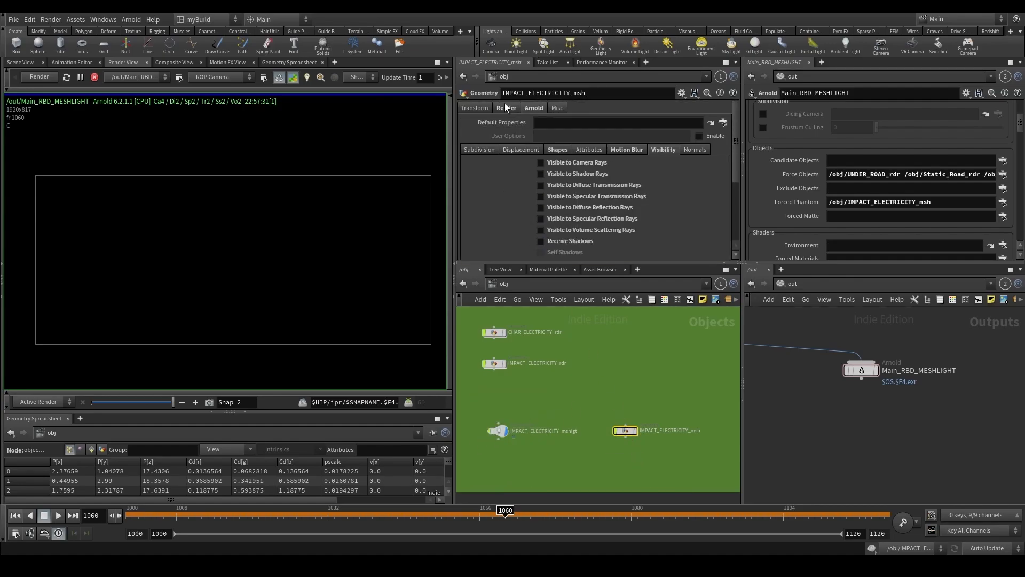
left_click(506, 108)
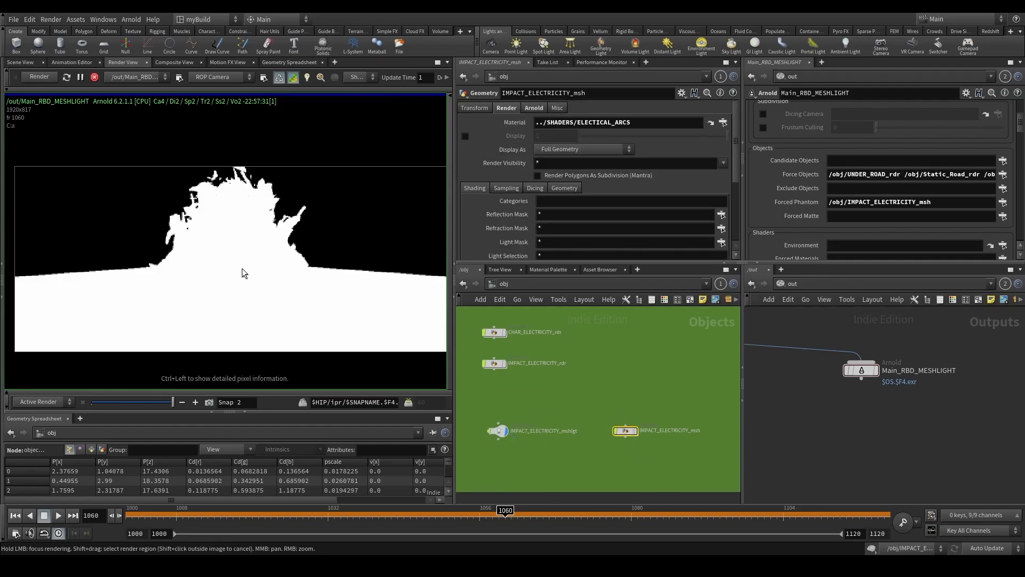
key("c")
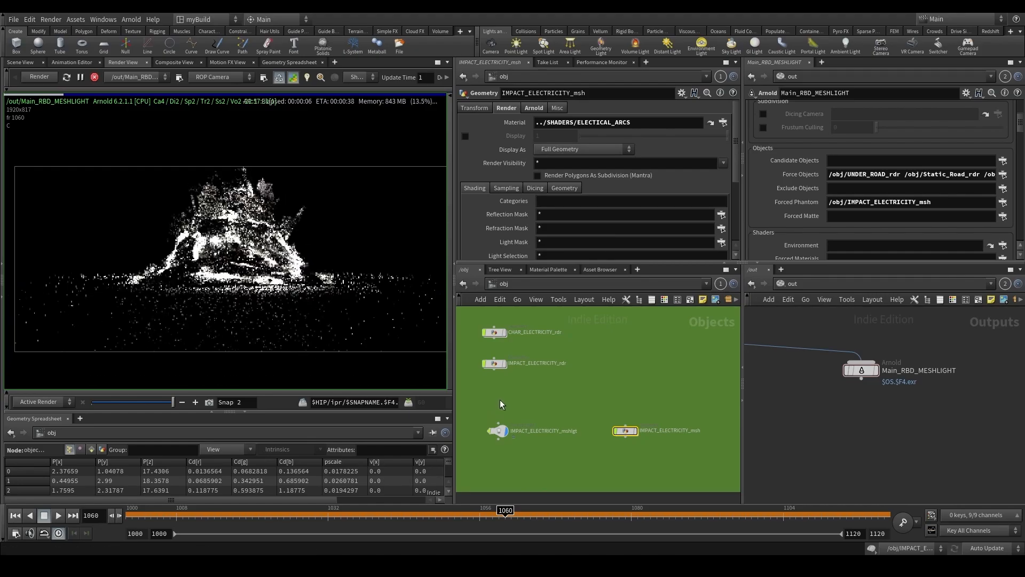
left_click(498, 430)
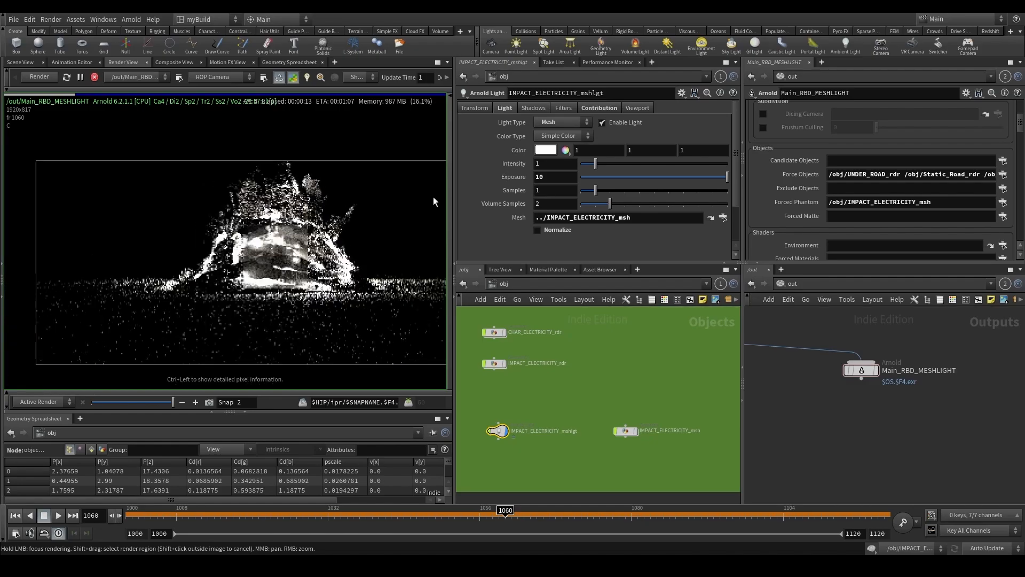
Try an exposure of 3 on the IMPACT_ELECTRICITY_mshlgt light.
left_click(561, 136)
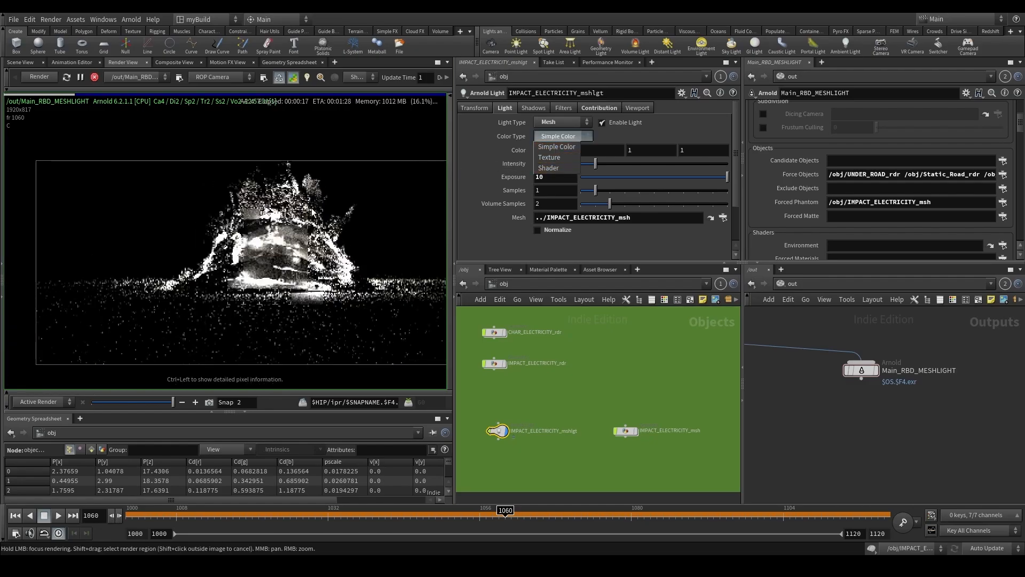
left_click(279, 237)
scroll(279, 236, "up", 1)
middle_click_drag(278, 236, 311, 229)
scroll(321, 199, "up", 1)
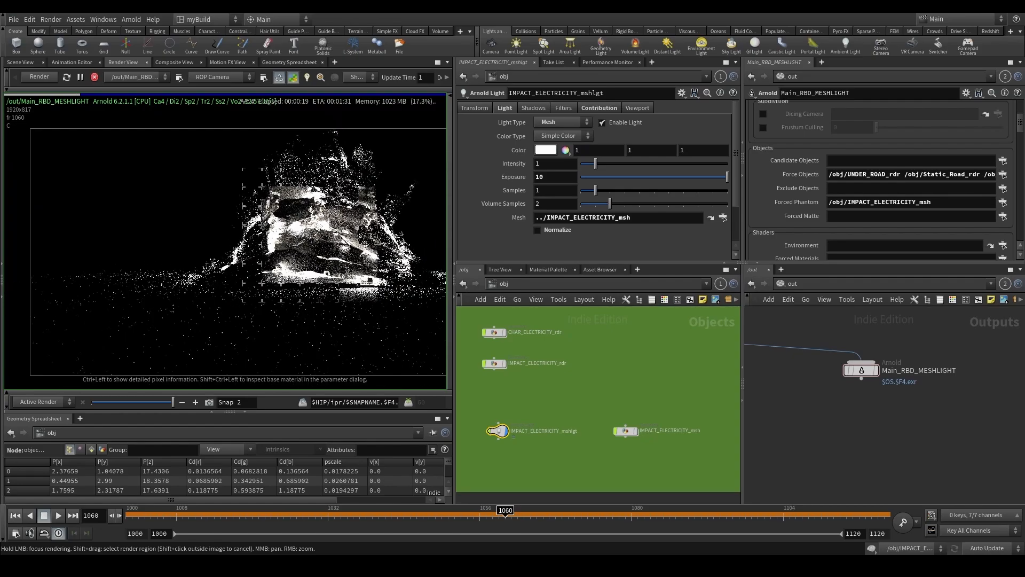
double_click(540, 177)
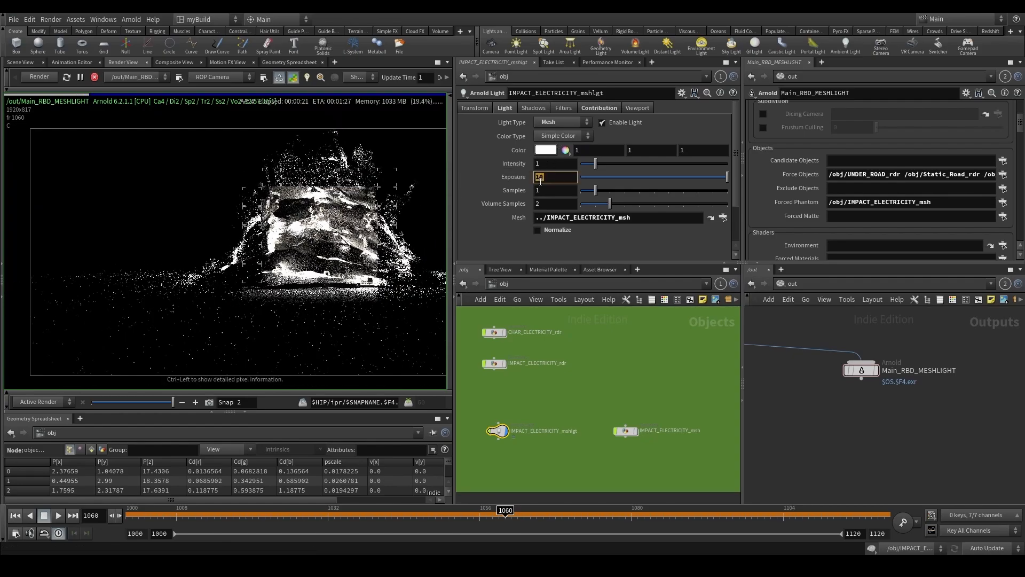
type("3")
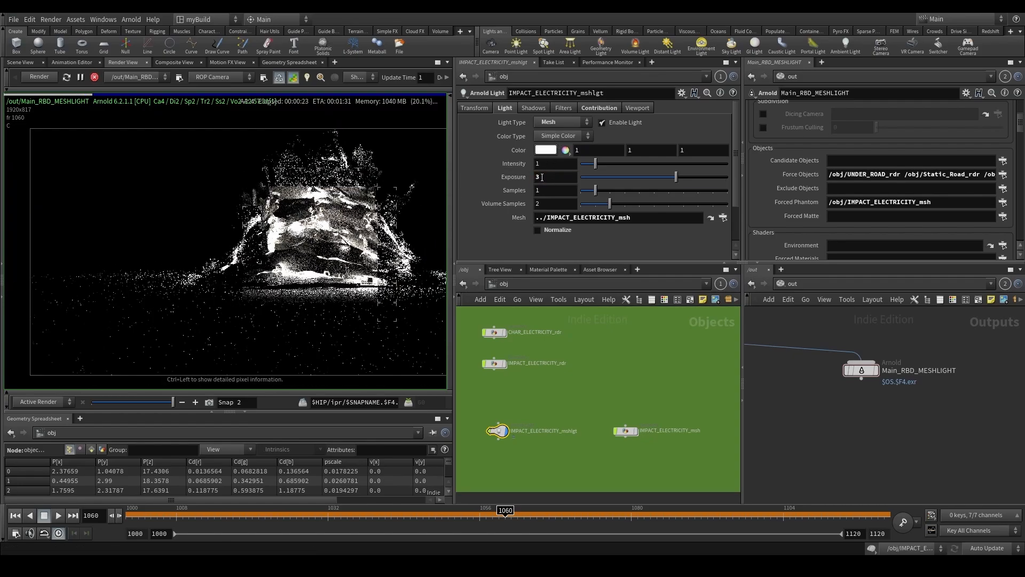
key("Return")
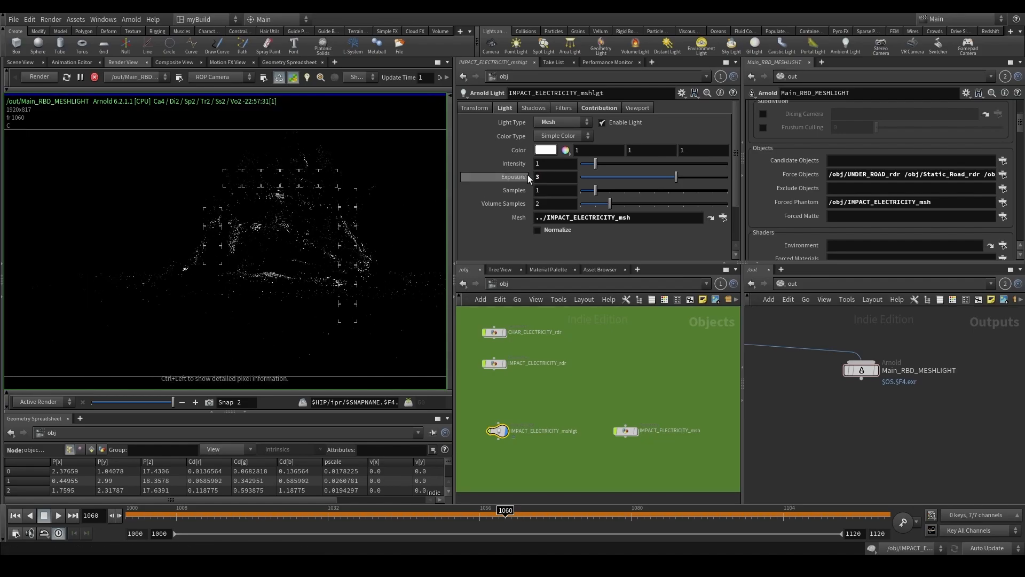
Set the exposure of the IMPACT_ELECTRICITY_mshlgt light to 8.
double_click(540, 177)
type("8")
key("Return")
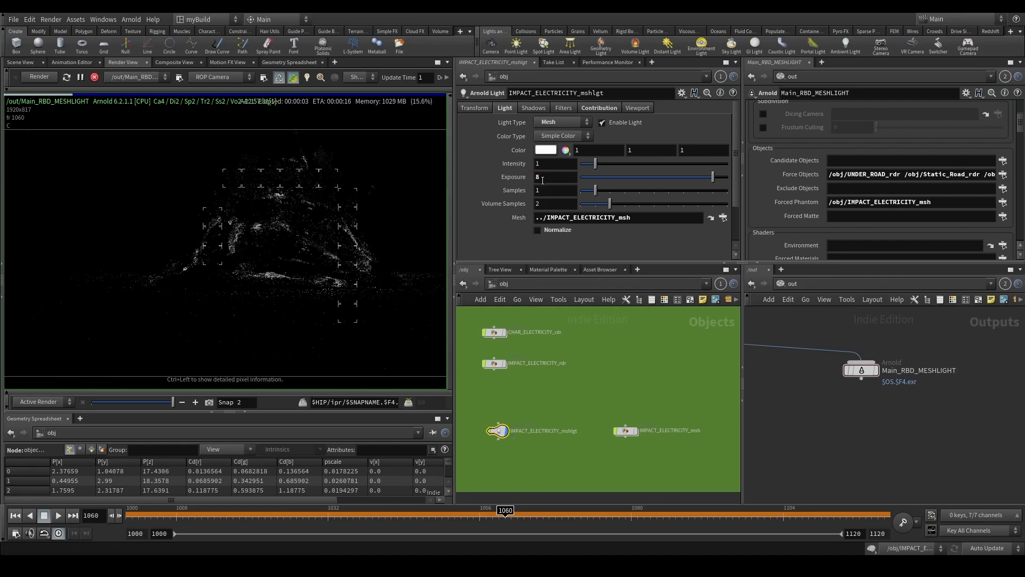
Switch the mesh light's Color Type to Shader and open the OUT_light network it references, with /obj shown in the second network view.
left_click(559, 137)
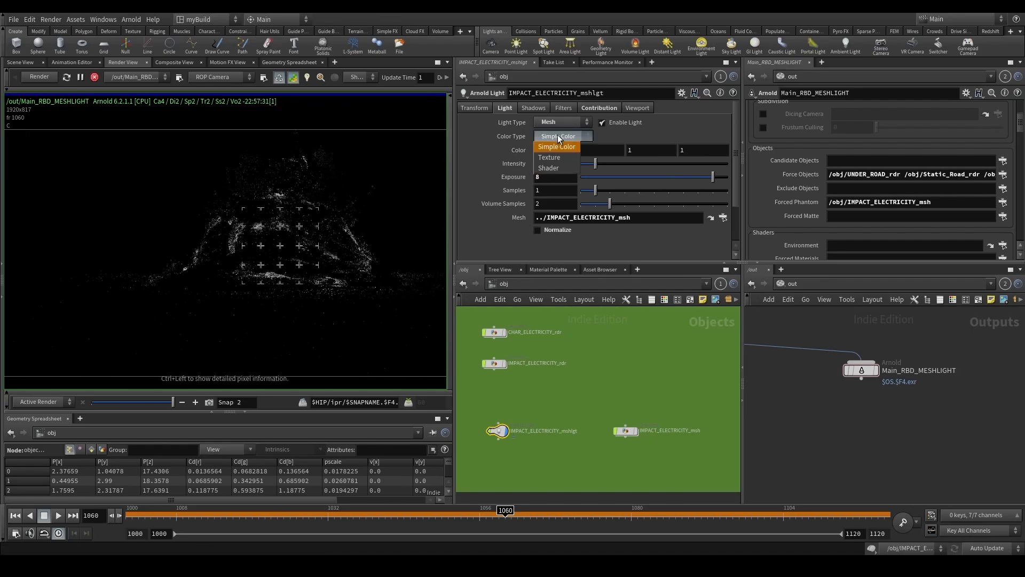
left_click(555, 168)
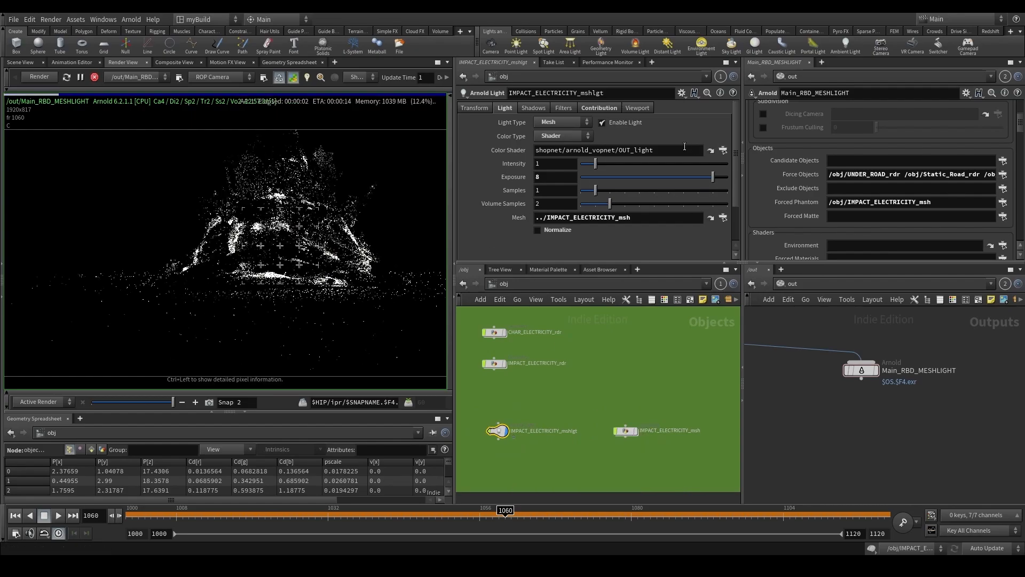
left_click_drag(674, 150, 535, 150)
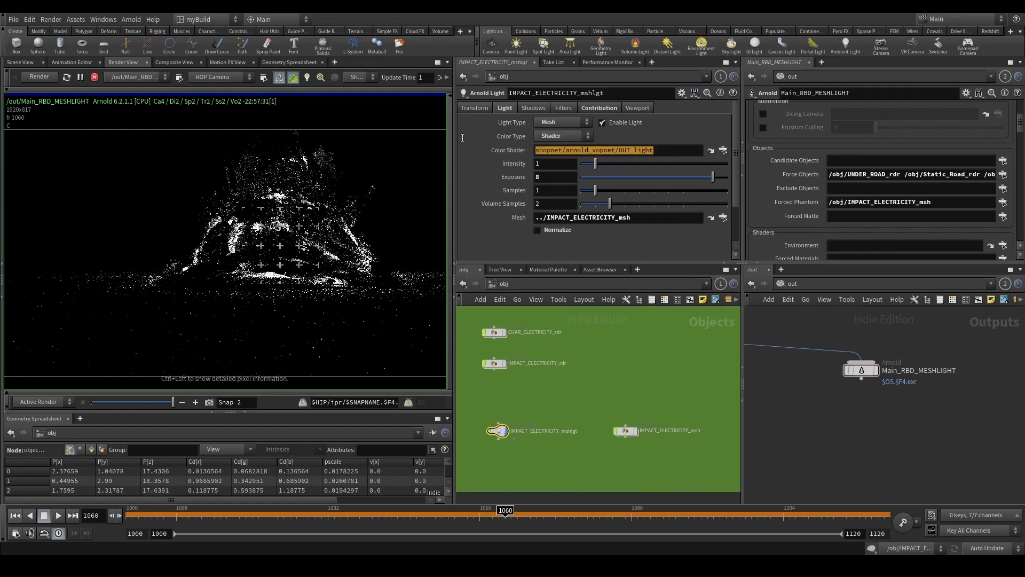
left_click(782, 283)
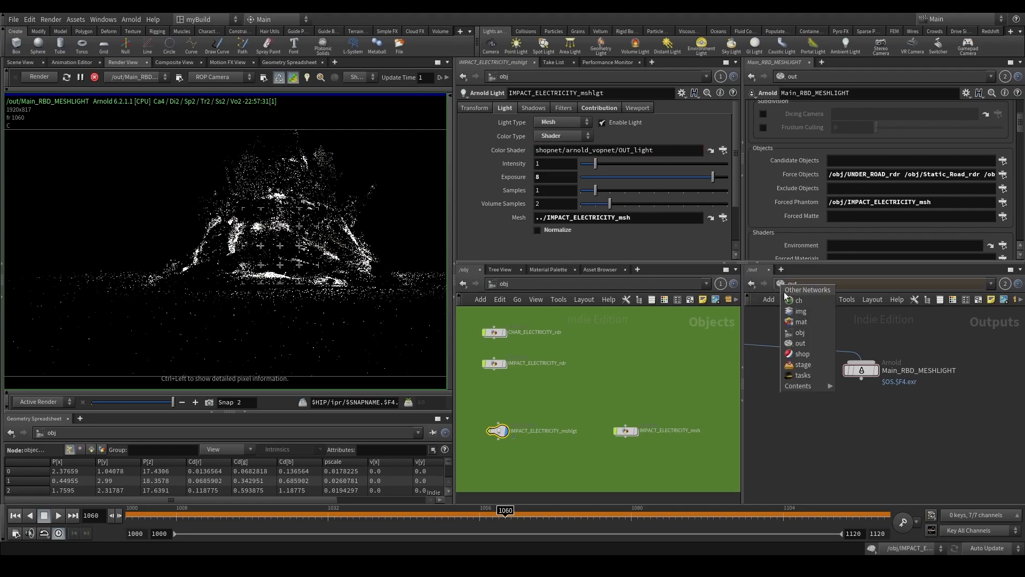
left_click(803, 336)
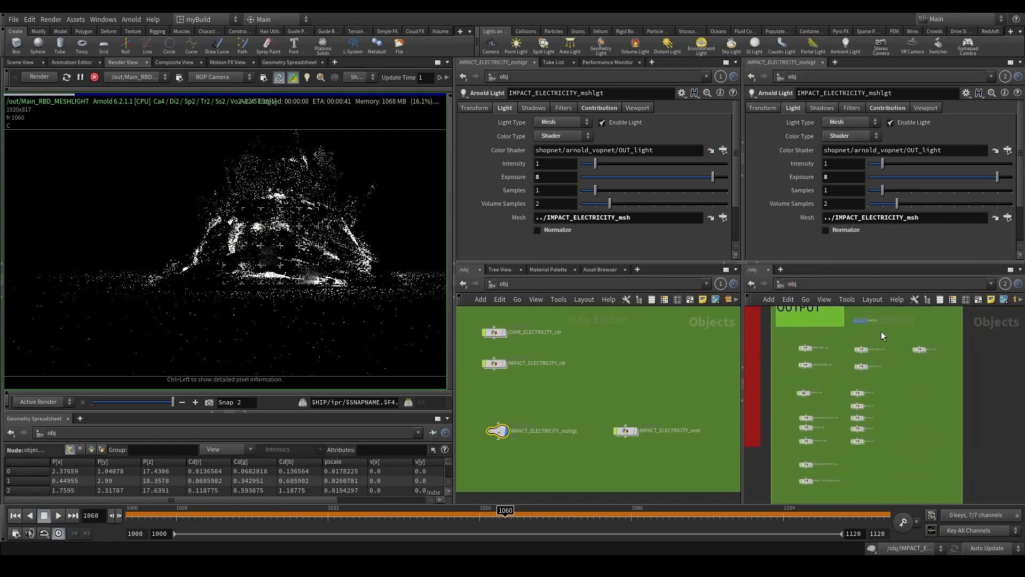
left_click(711, 150)
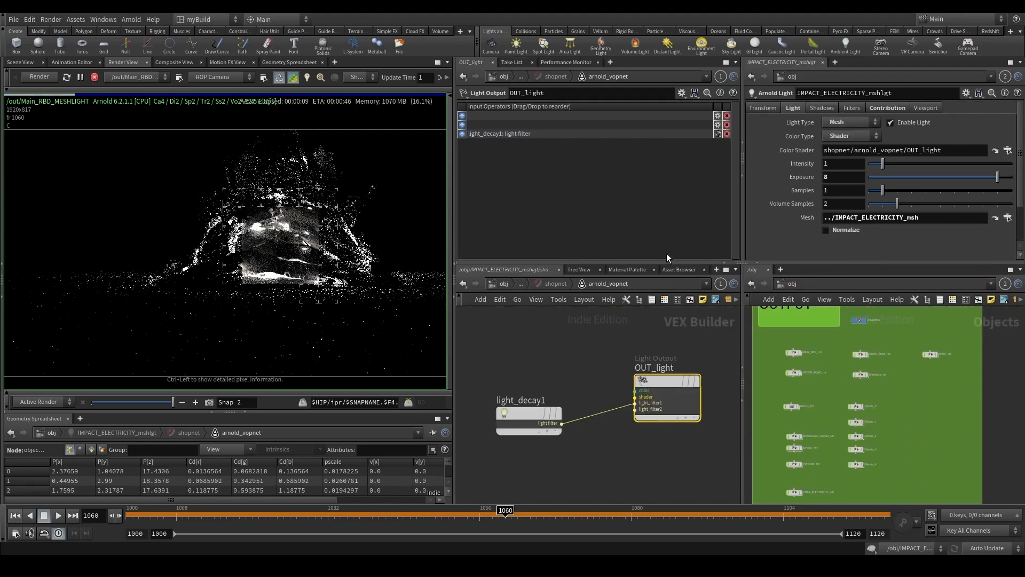
left_click(581, 376)
key("Tab")
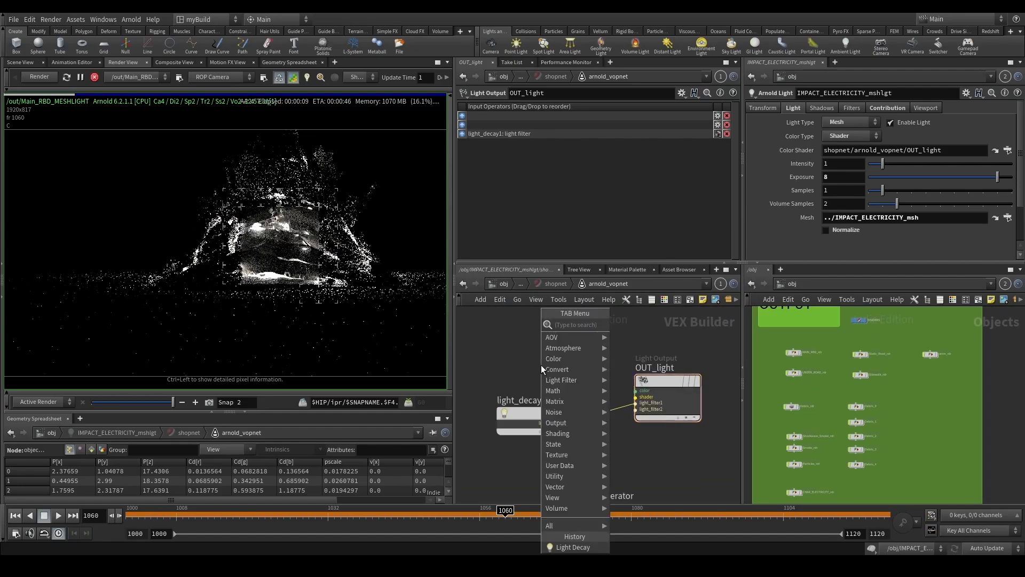
key("Escape")
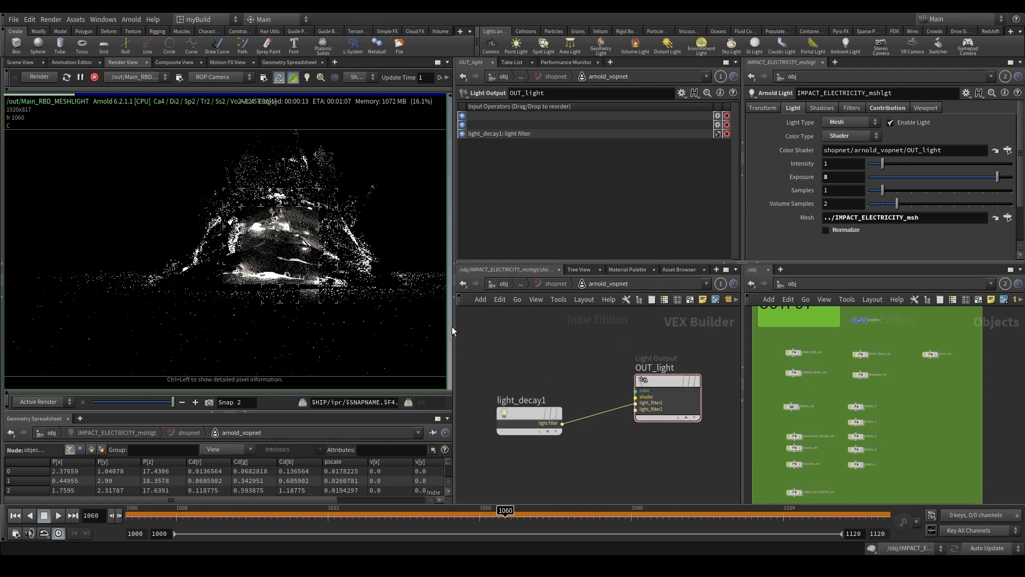
Make more room for the light's shader network and add a User Data RGB node that reads the Cd attribute.
left_click_drag(390, 327, 348, 327)
left_click_drag(690, 331, 756, 332)
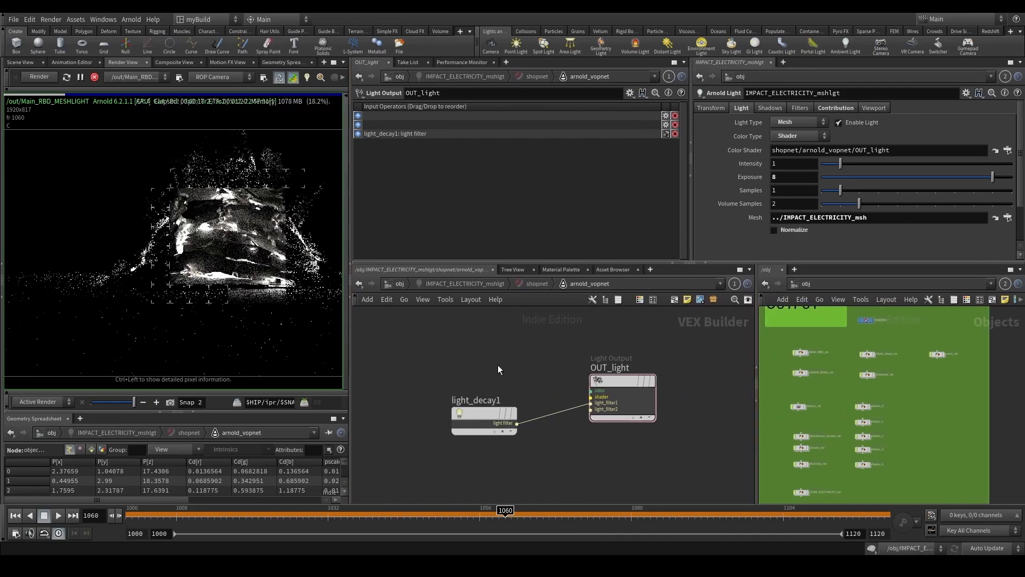
key("Tab")
type("use")
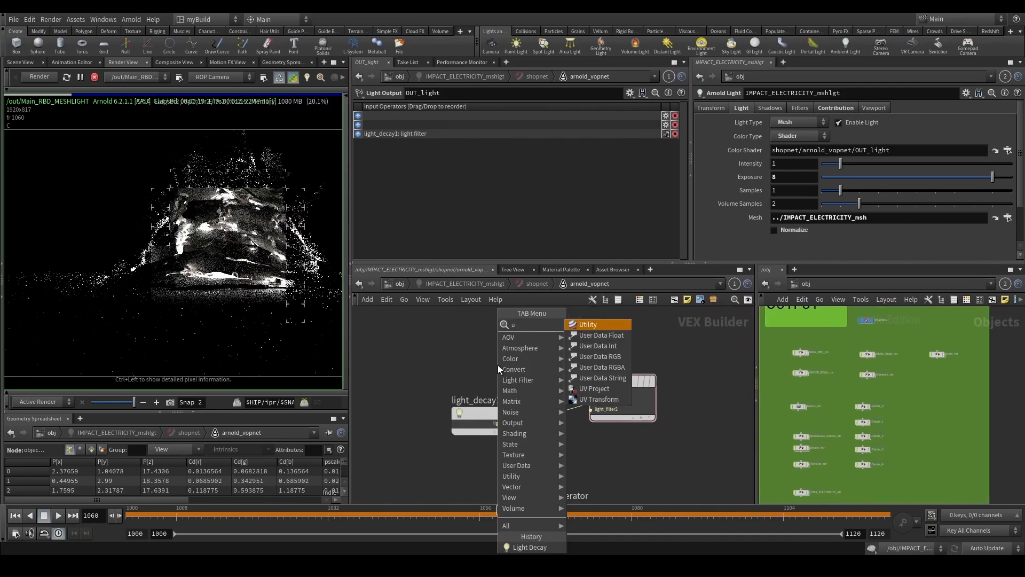
key("Down")
key("Down")
key("Return")
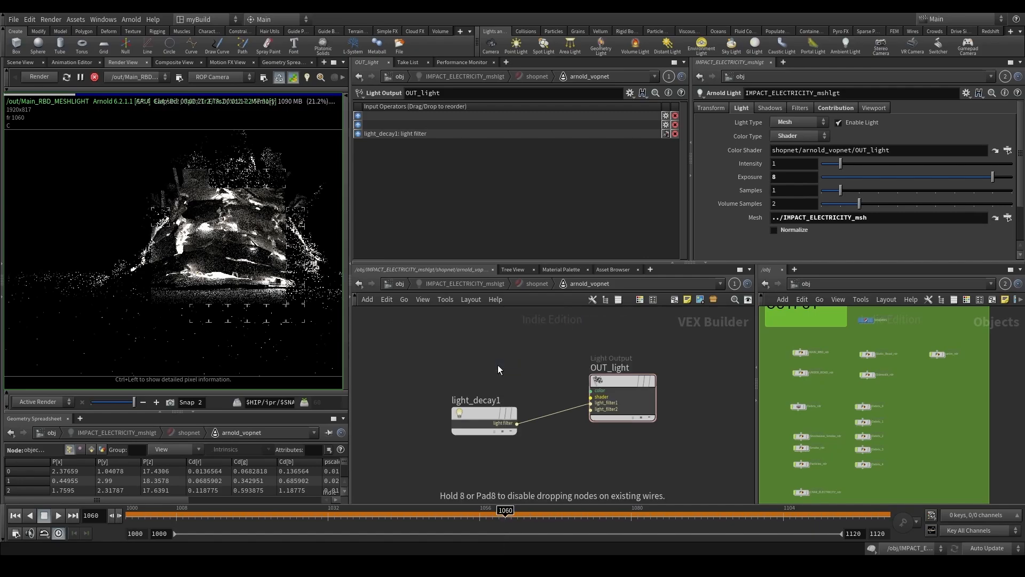
left_click(498, 364)
left_click(534, 107)
type("Cd")
left_click(579, 347)
scroll(534, 378, "up", 1)
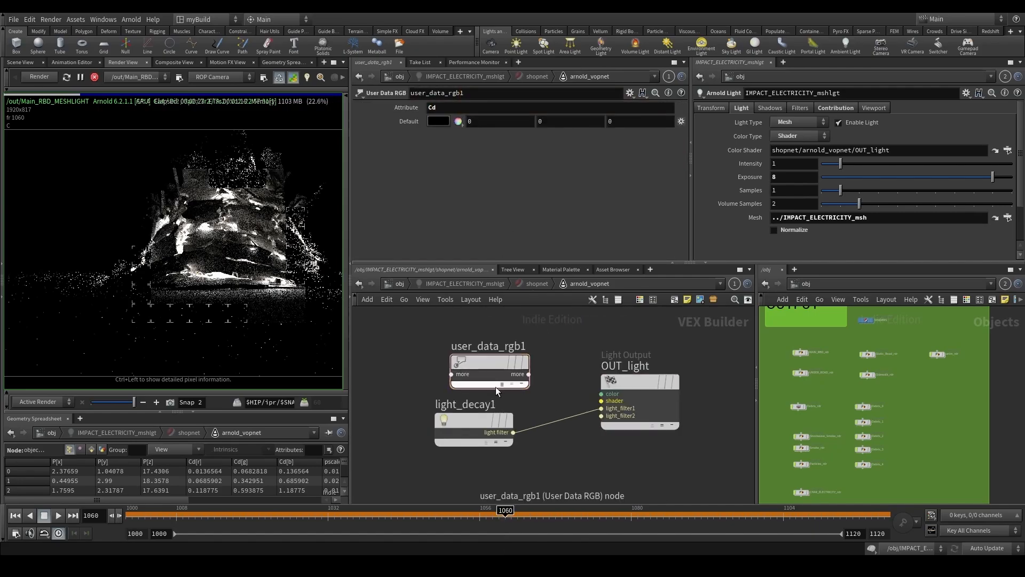
Connect the rgb output of user_data_rgb1 to the color input of OUT_light and place the node above light_decay1.
left_click(501, 384)
left_click(529, 374)
left_click(601, 394)
left_click_drag(506, 362, 491, 327)
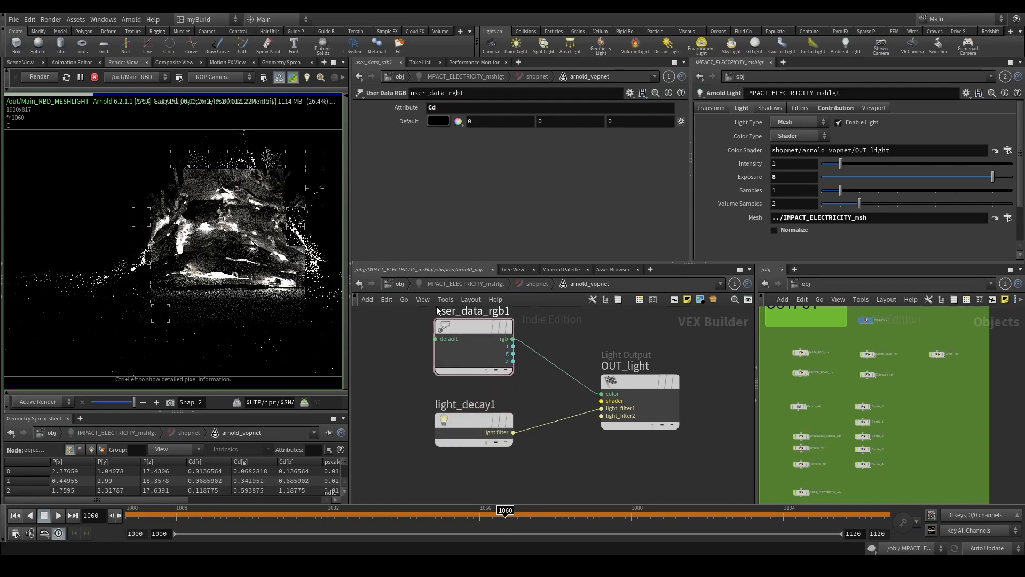
Restart the Main_RBD_MESHLIGHT render, store a snapshot of it and inspect the coloured lighting in an enlarged render view.
left_click(98, 78)
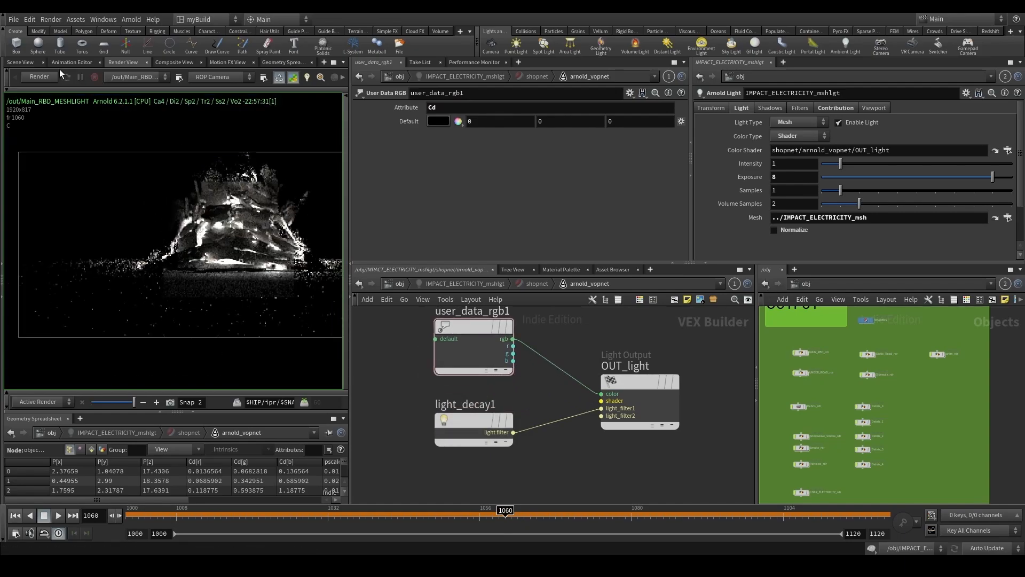
left_click(40, 76)
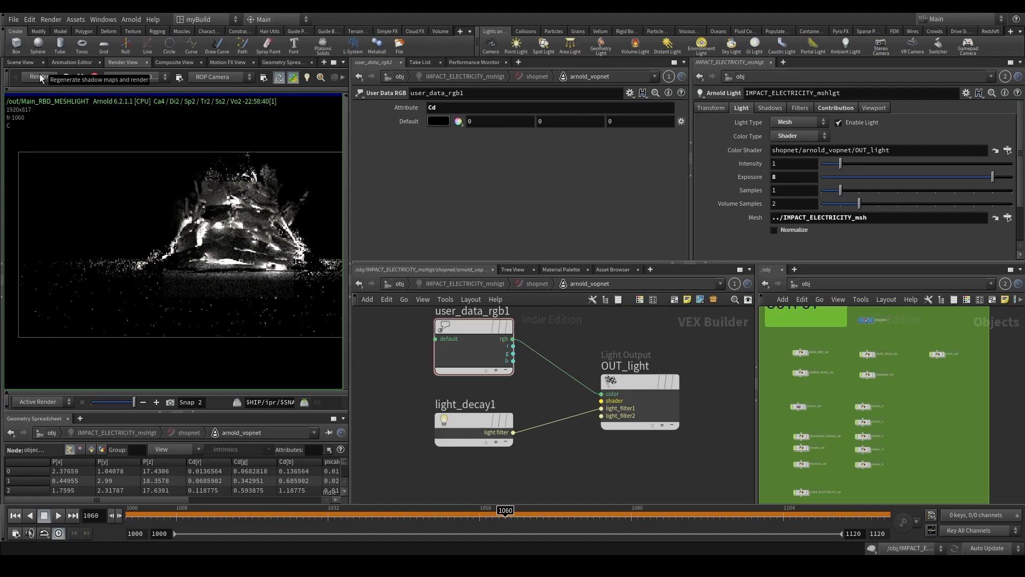
left_click(39, 77)
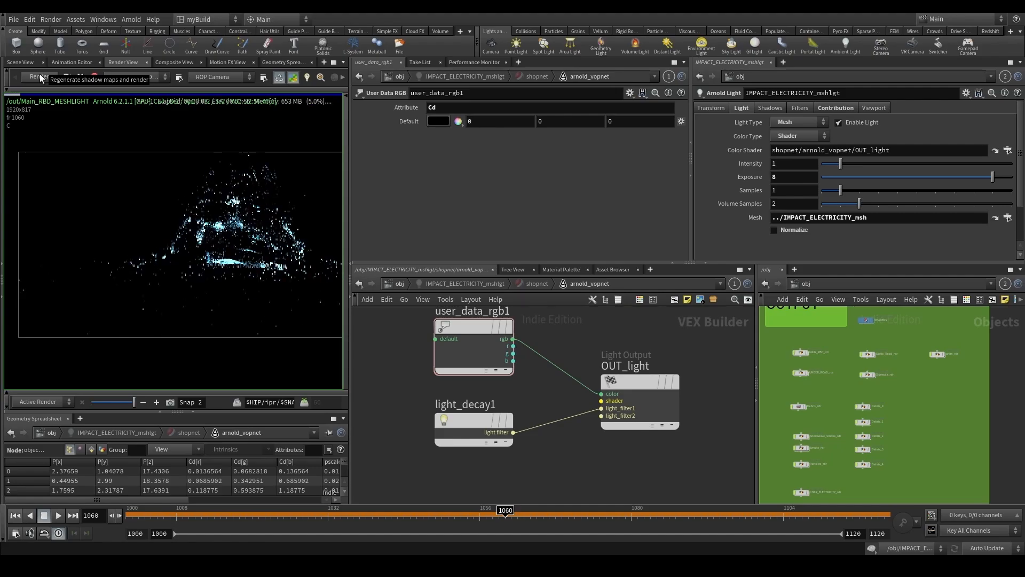
left_click_drag(349, 320, 505, 321)
mouse_move(202, 402)
left_mouse_down()
mouse_move(130, 406)
mouse_move(204, 402)
left_mouse_up()
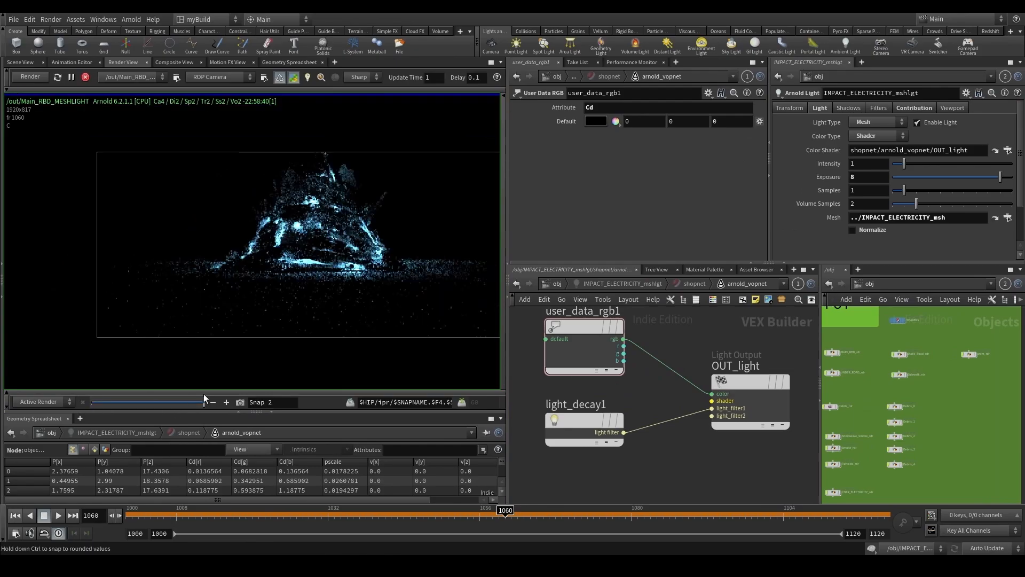
left_click(239, 402)
scroll(358, 254, "up", 4)
scroll(243, 183, "down", 3)
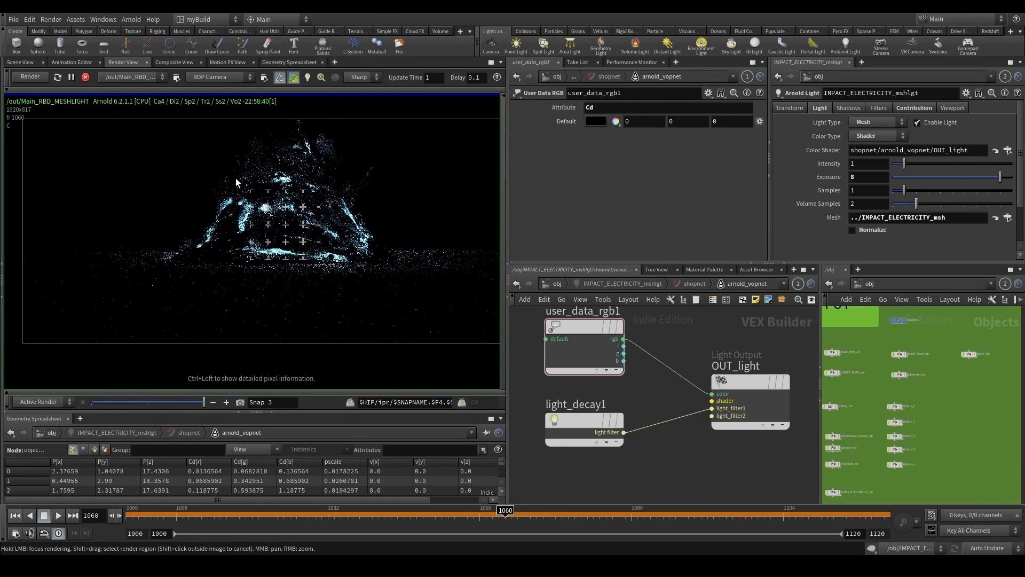
scroll(374, 187, "up", 3)
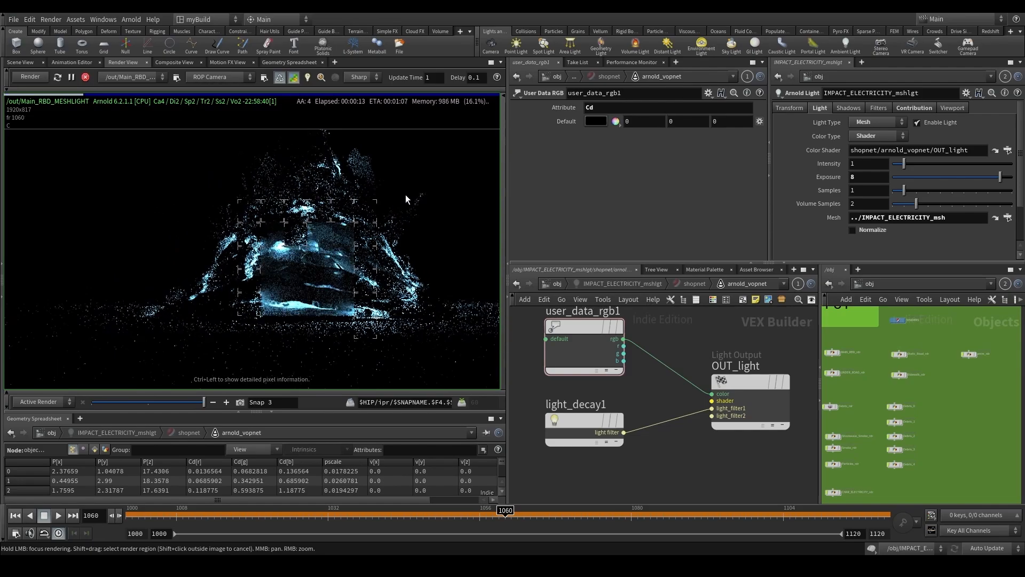
scroll(405, 199, "down", 1)
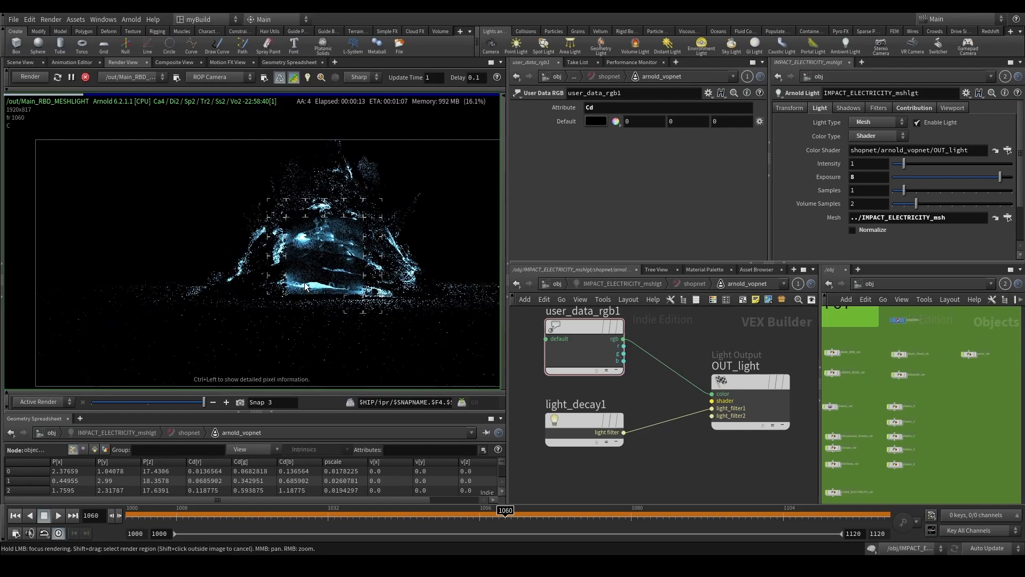
Set the far attenuation of light_decay1 to start at 2 and end at 3.
left_click(576, 440)
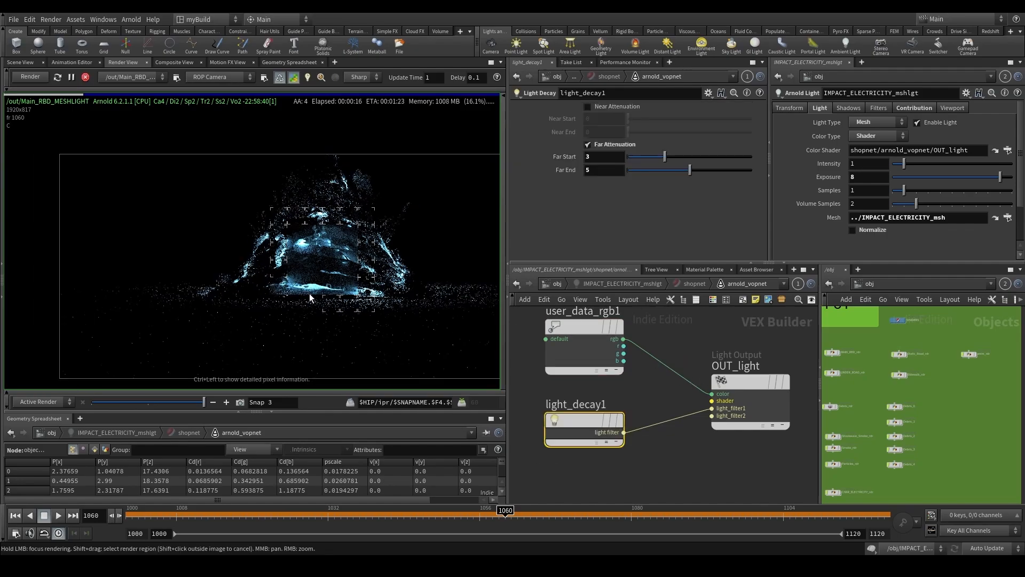
scroll(233, 262, "down", 1)
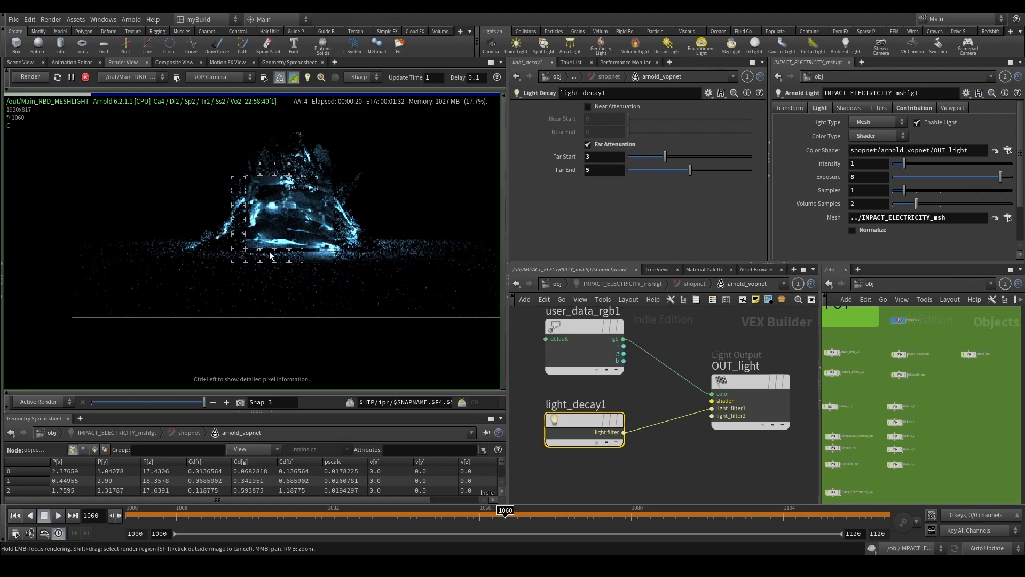
double_click(606, 157)
double_click(608, 169)
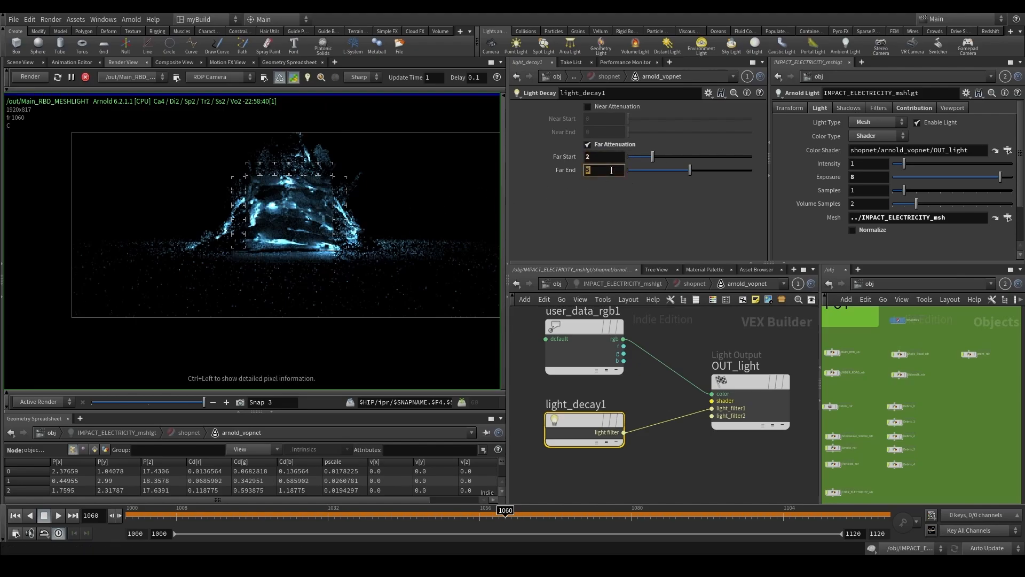
type("3")
key("Return")
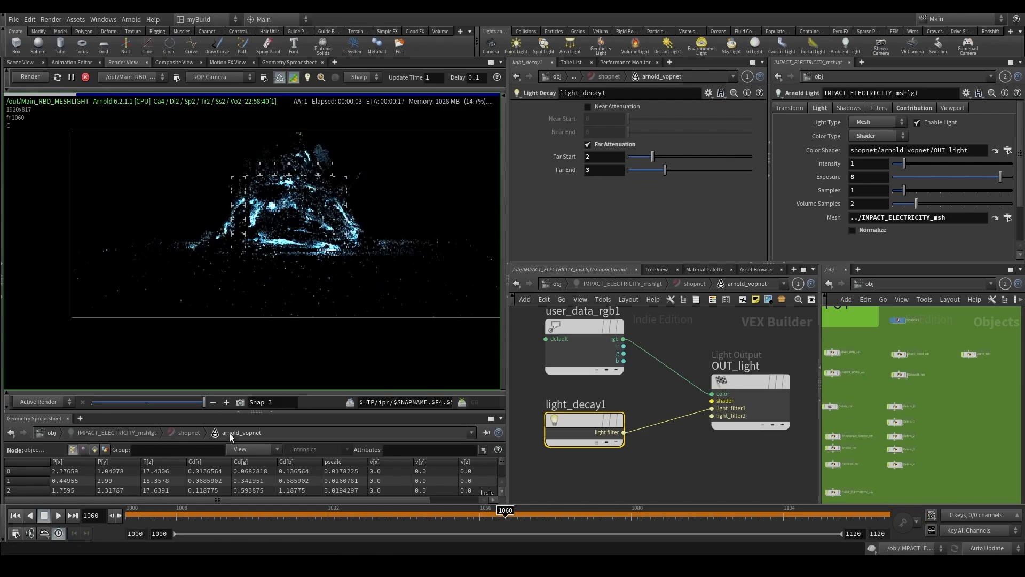
Store a snapshot with the new decay, restart the render and compare the stored snapshots with the active render.
left_click(240, 402)
left_click(84, 76)
left_click(25, 78)
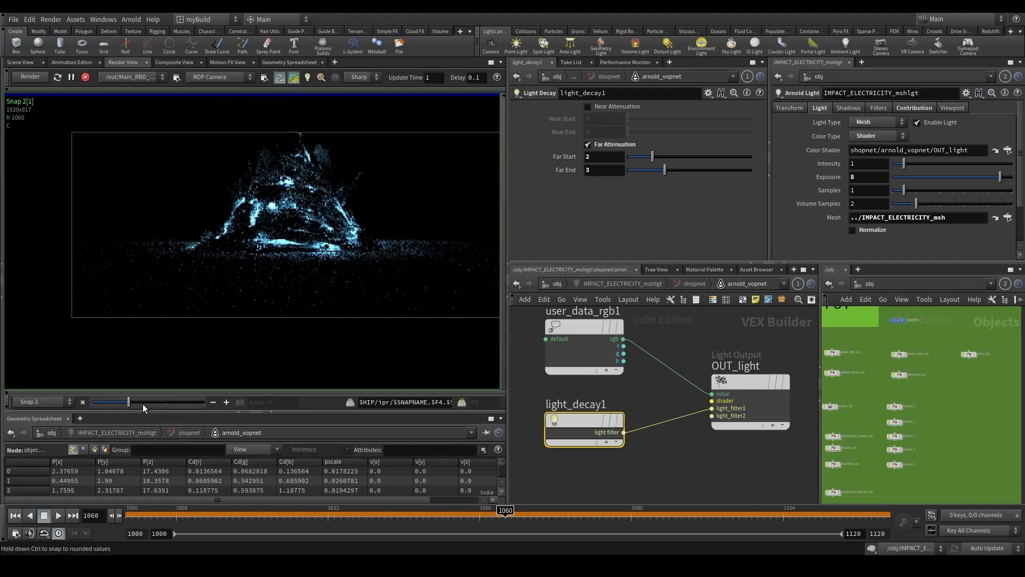
left_click_drag(204, 403, 465, 398)
scroll(265, 234, "up", 2)
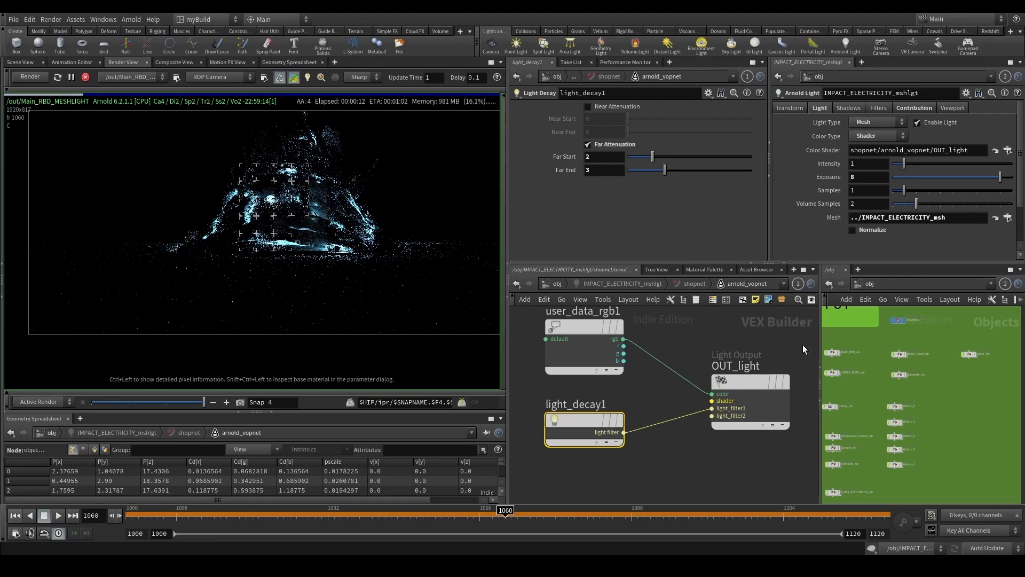
Narrow the render view and give the mesh light's parameters and the /obj network more room.
left_click_drag(509, 408, 422, 396)
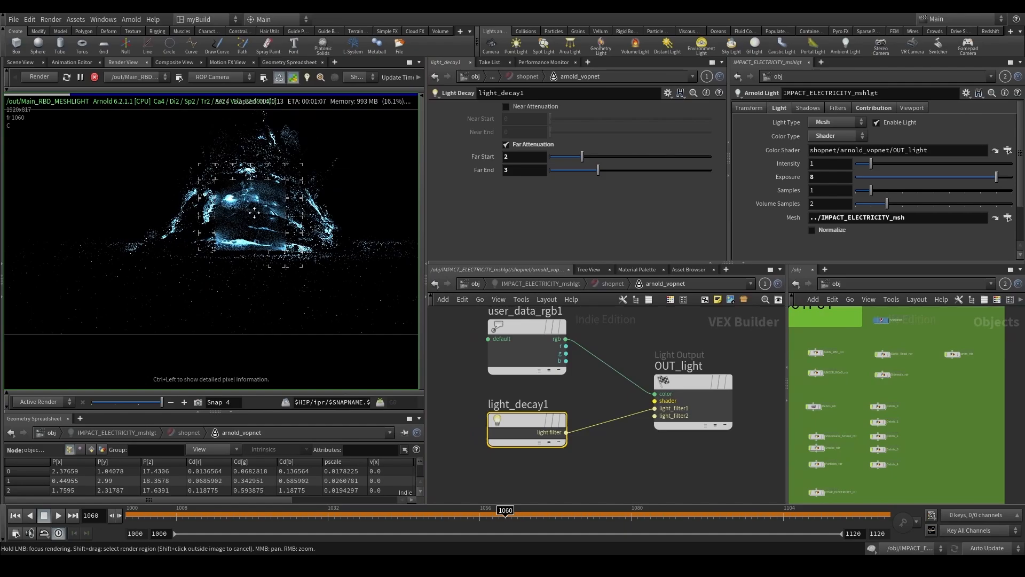
scroll(220, 252, "down", 2)
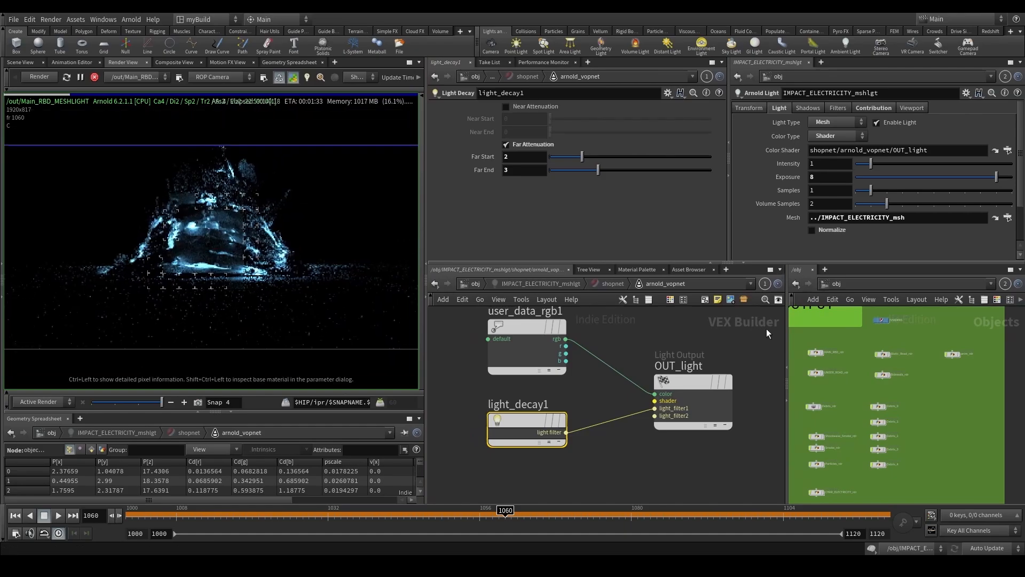
left_click_drag(787, 340, 714, 340)
left_click_drag(729, 247, 692, 247)
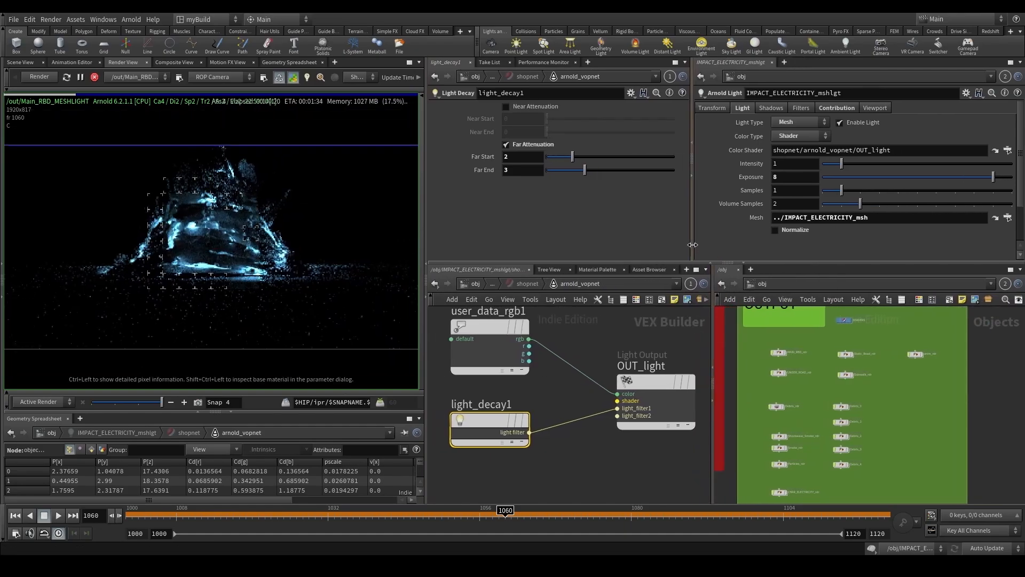
Return to the /obj network and duplicate the IMPACT_ELECTRICITY mesh light together with its mesh geometry object.
scroll(859, 386, "down", 2)
left_click(526, 285)
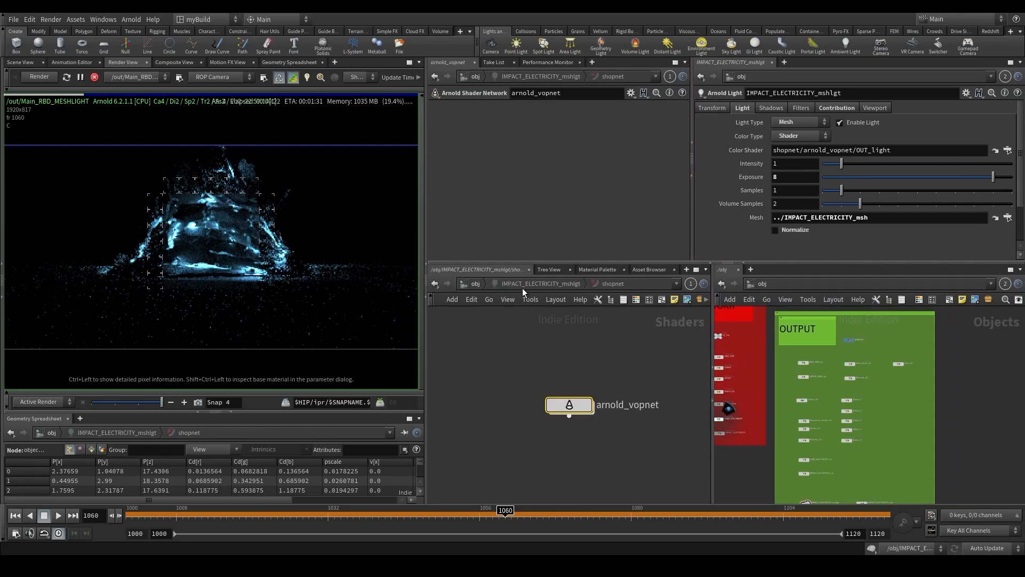
left_click(522, 286)
left_click(475, 284)
middle_click_drag(520, 446, 538, 422)
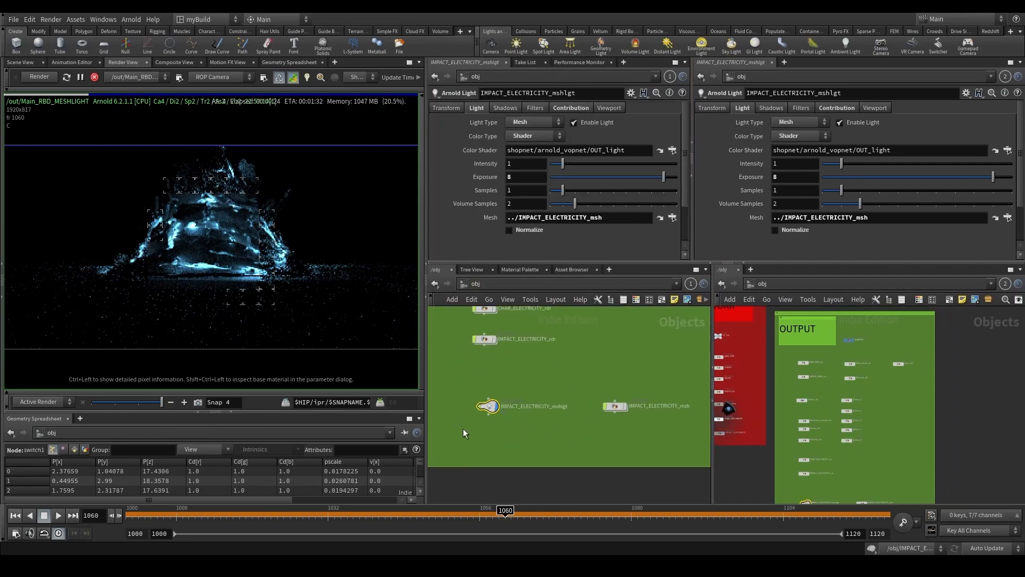
left_click_drag(464, 432, 621, 441)
left_click_drag(633, 450, 633, 451, "alt")
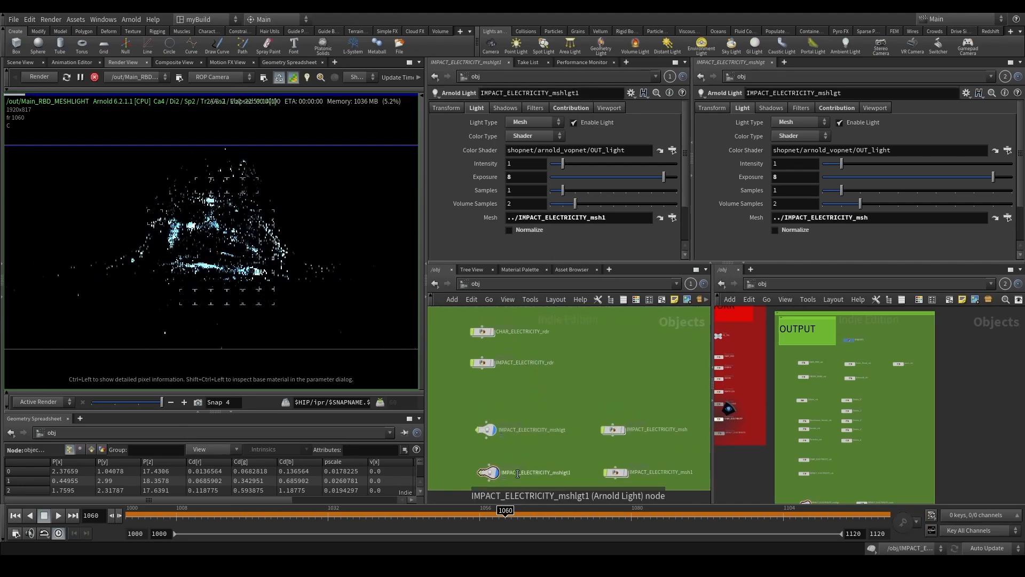
Change the IMPACT prefix of the duplicated mesh light's name to CHAR.
left_click(521, 473)
left_click_drag(521, 472, 444, 471)
type("CHAR")
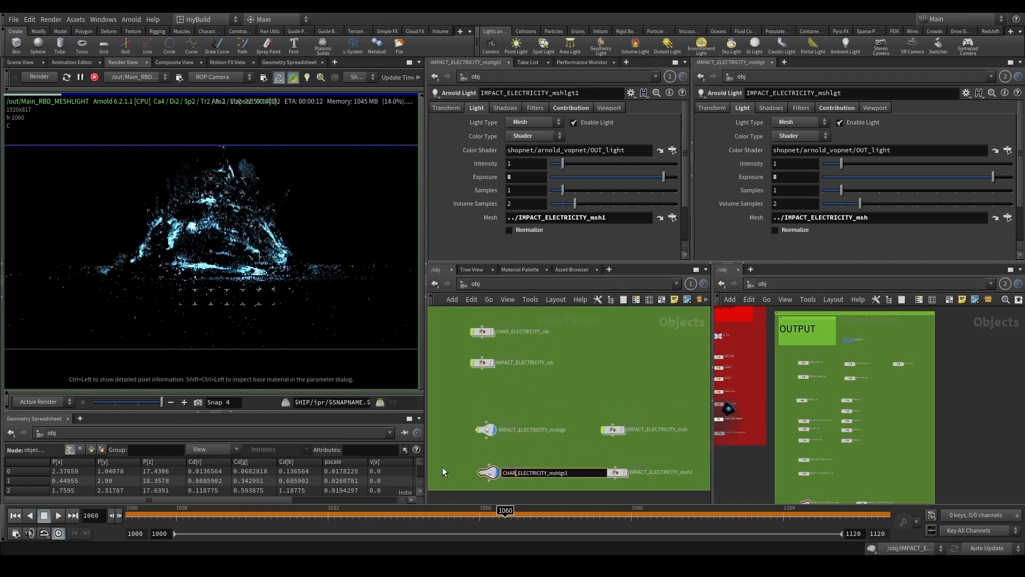
Rename the duplicated mesh geometry object as CHAR_ELECTRICITY_msh.
left_click(649, 473)
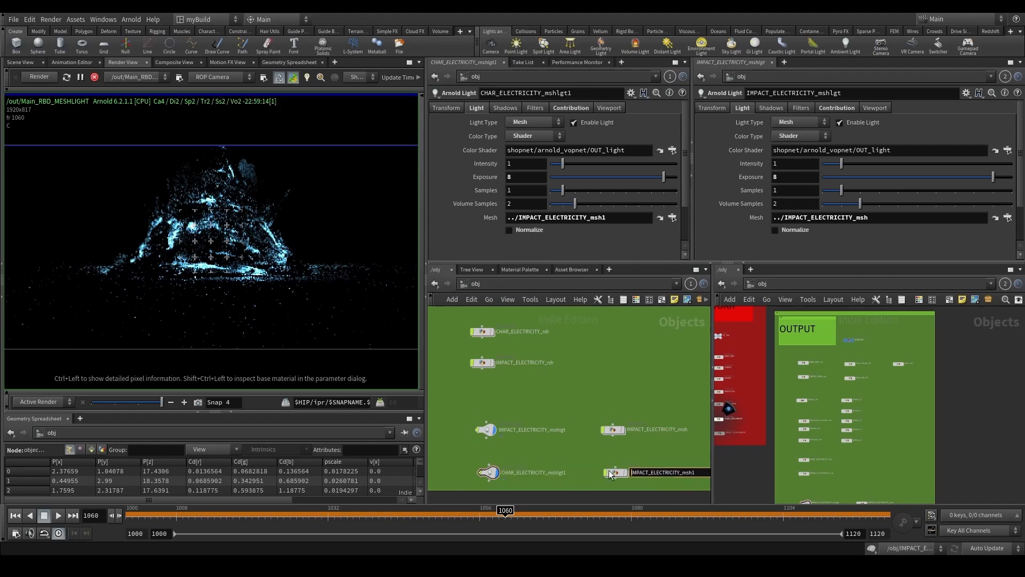
key("shift+Right")
key("shift+Right")
key("shift+Right")
key("shift+Right")
key("shift+Right")
key("shift+Right")
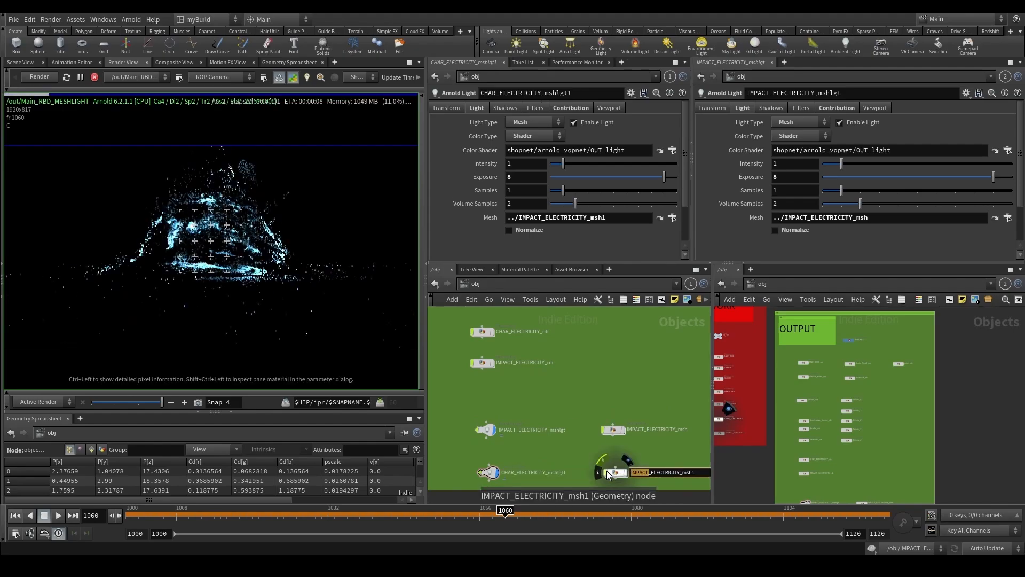
type("CHAR")
key("Return")
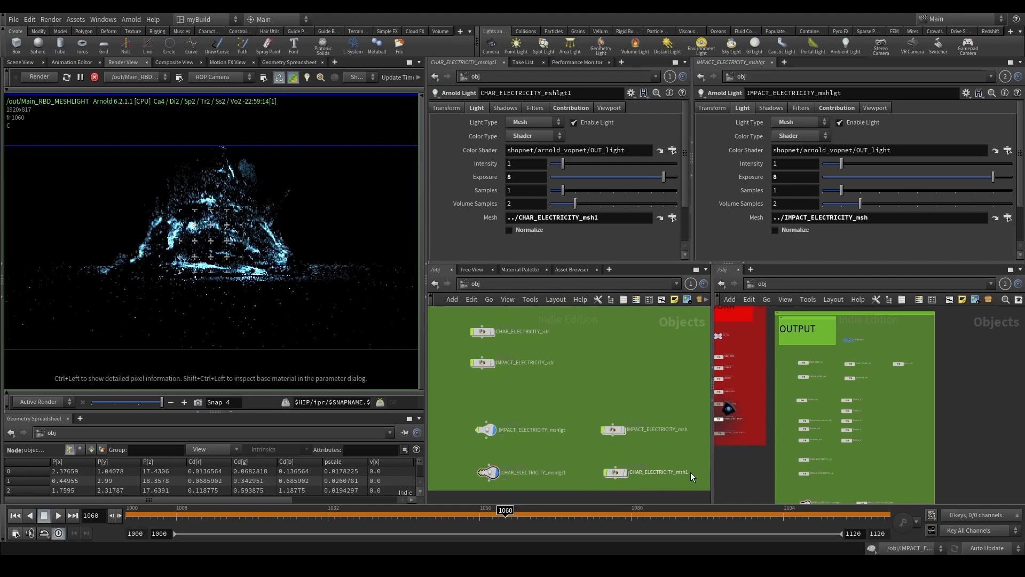
key("BackSpace")
key("Return")
Open the object merge inside CHAR_ELECTRICITY_msh and copy the last three nodes, including Pscale_Mult and OUT_MESH, from the IMPACT_ELECTRICITY network.
double_click(616, 473)
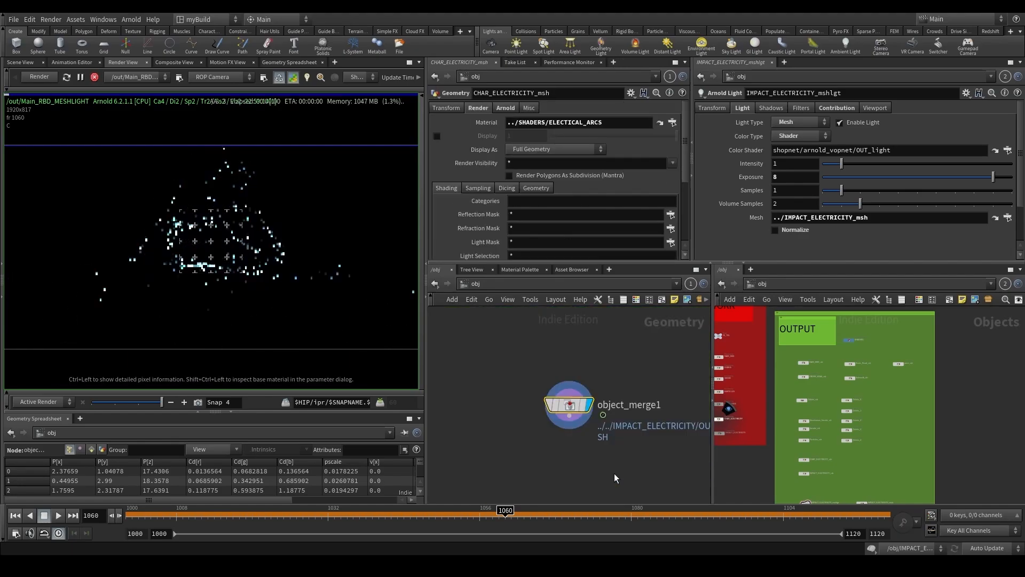
scroll(847, 445, "down", 2)
middle_click_drag(769, 477, 867, 431)
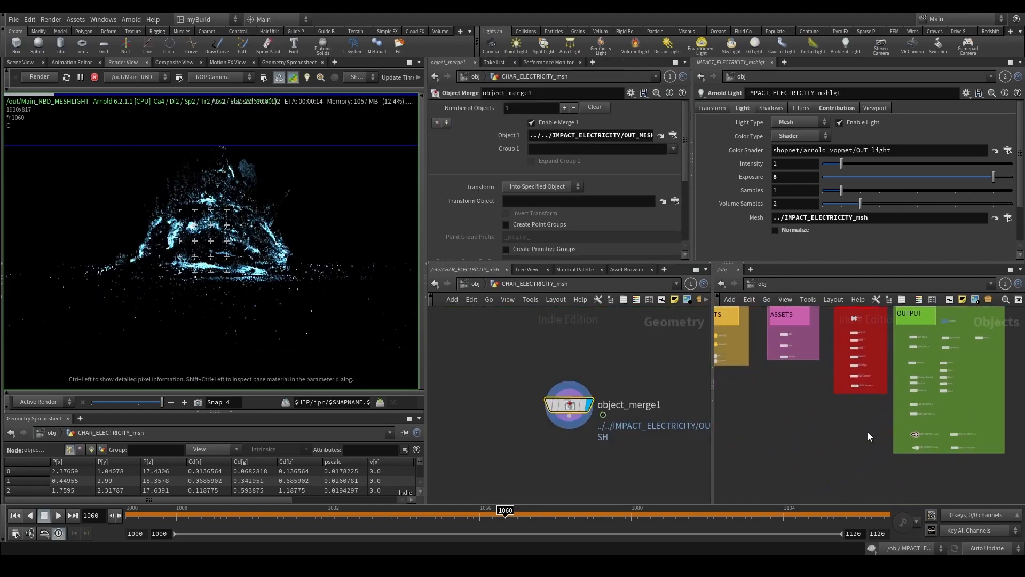
scroll(868, 431, "up", 2)
scroll(857, 421, "up", 3)
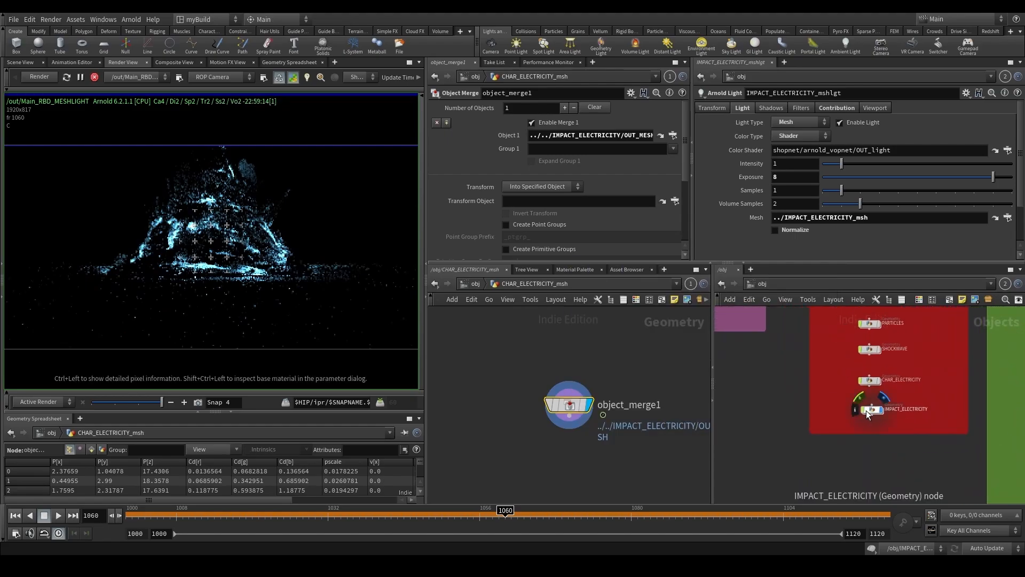
double_click(867, 411)
scroll(864, 420, "down", 1)
middle_click_drag(834, 457, 814, 399)
scroll(809, 418, "up", 2)
scroll(815, 400, "up", 3)
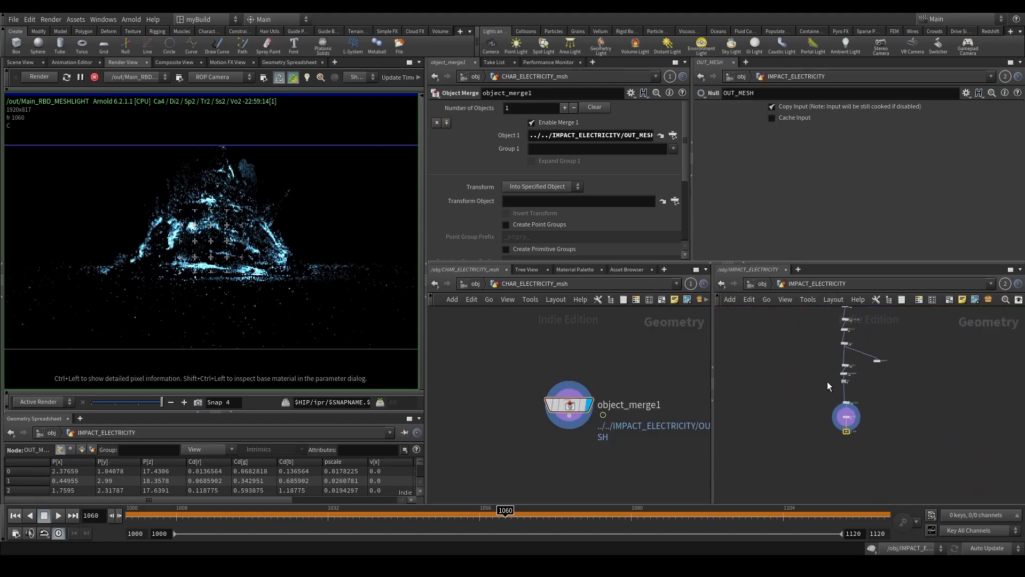
left_click_drag(829, 393, 878, 440)
key("ctrl+c")
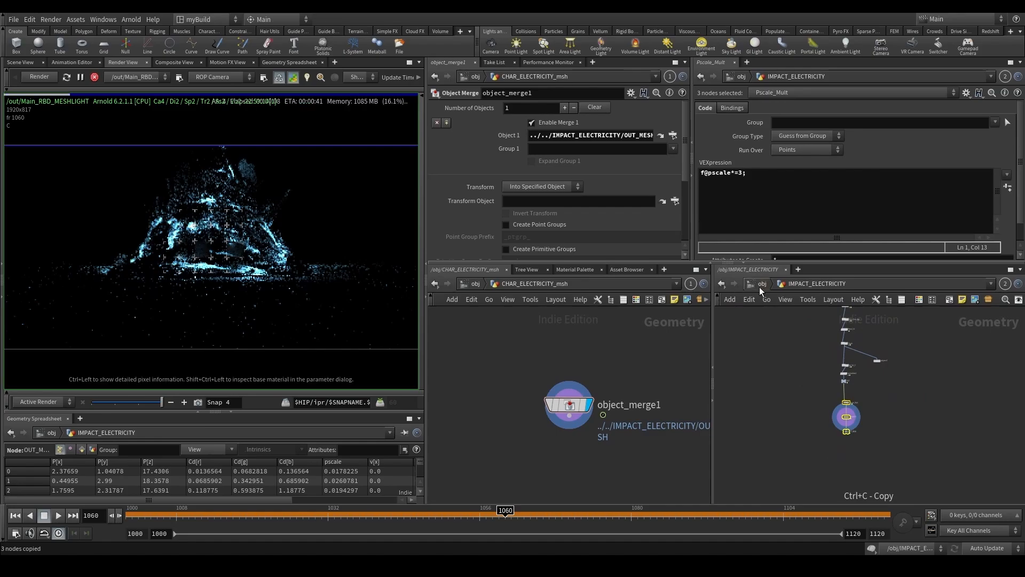
Paste the three copied nodes at the end of the CHAR_ELECTRICITY chain and lay out the network.
left_click(762, 284)
double_click(871, 380)
key("ctrl+v")
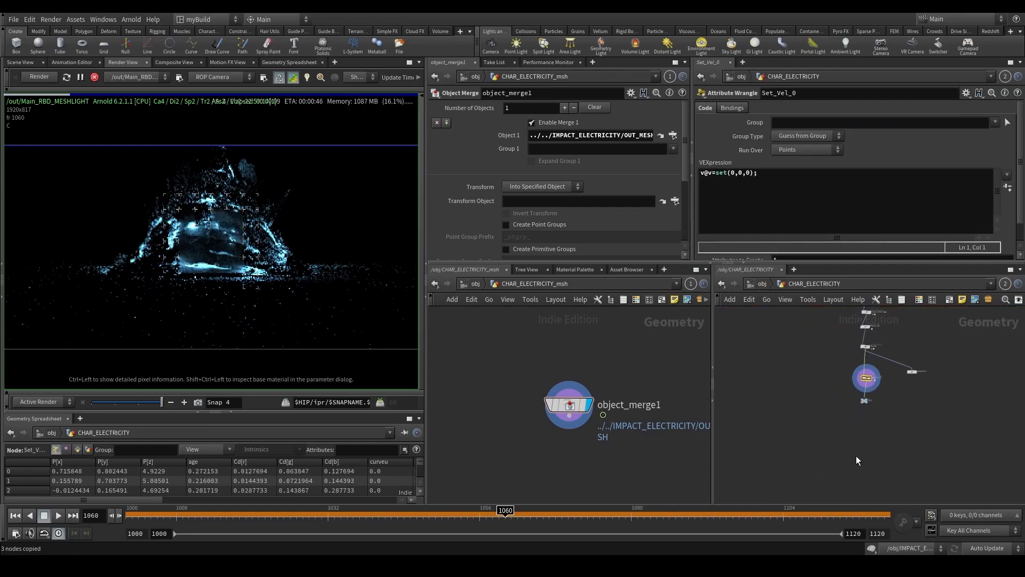
scroll(853, 438, "up", 1)
key("l")
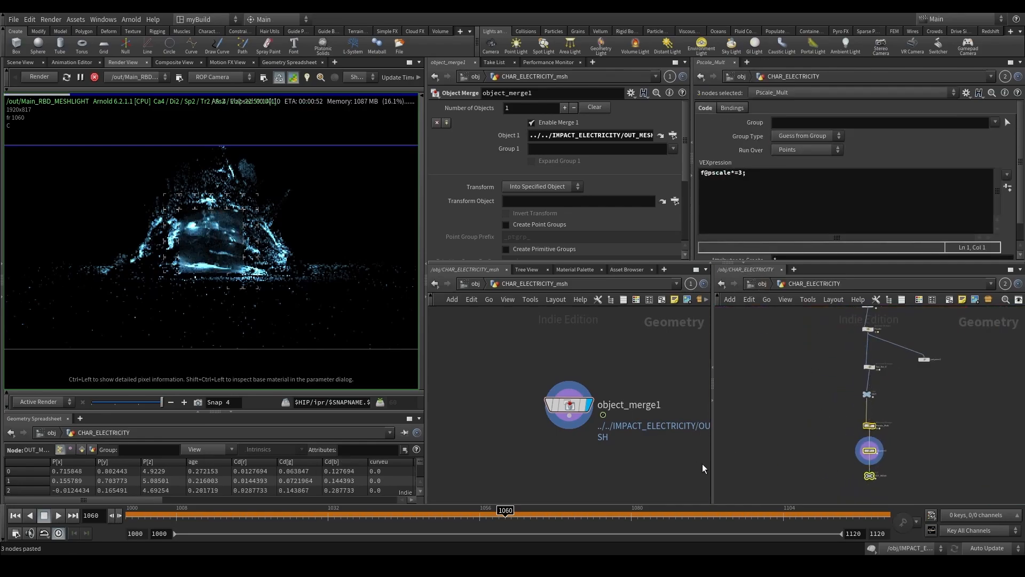
left_click(809, 458)
scroll(874, 473, "up", 1)
Set Object 1 of the object merge in CHAR_ELECTRICITY_msh to ../../CHAR_ELECTRICITY/OUT_MESH and return to /obj.
left_click_drag(872, 474, 676, 294)
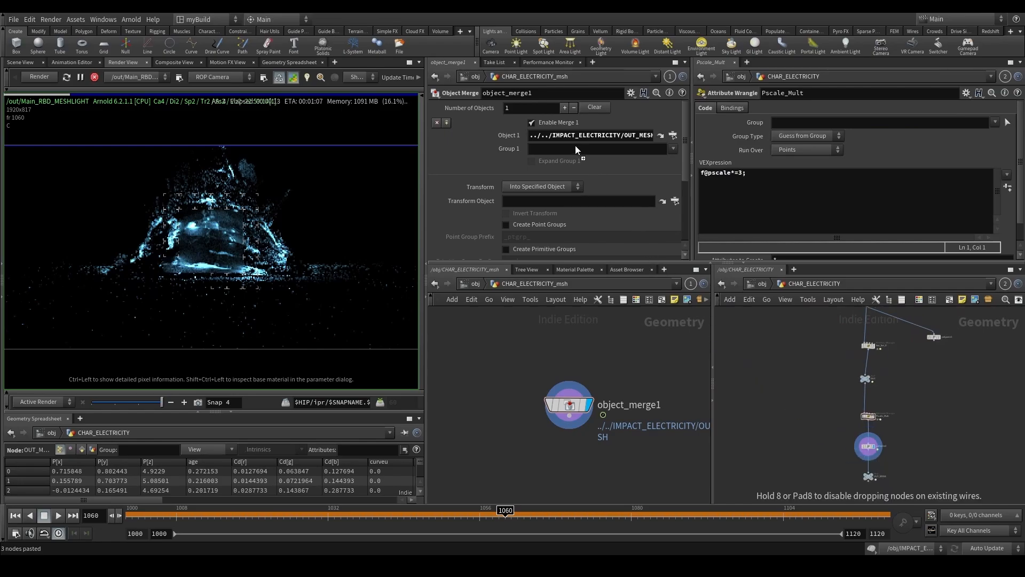
left_click_drag(575, 145, 576, 136)
left_click(477, 284)
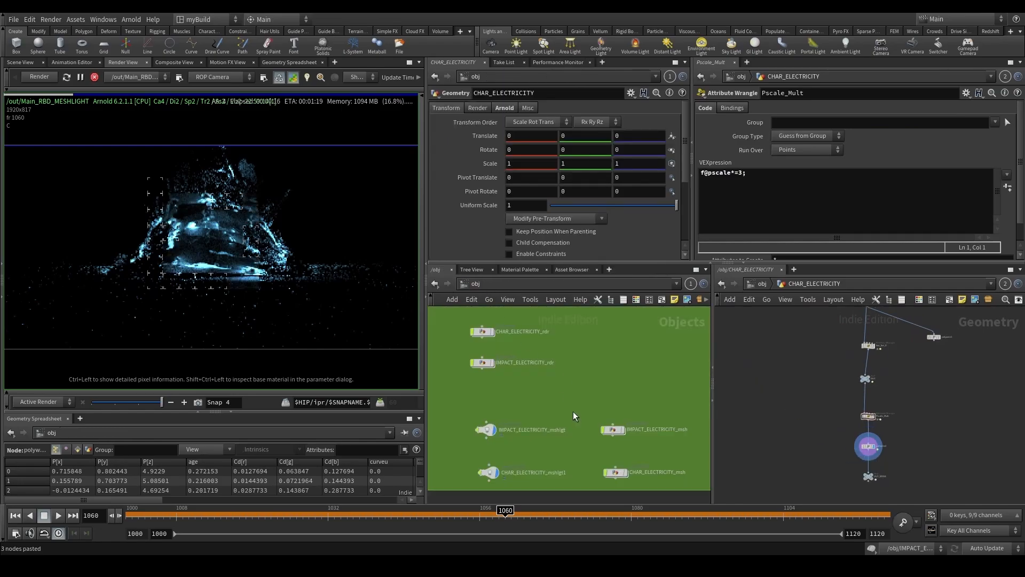
Rename the duplicated light as CHAR_ELECTRICITY_mshlgt and check the selection of both mesh light pairs.
left_click(554, 475)
left_click(567, 473)
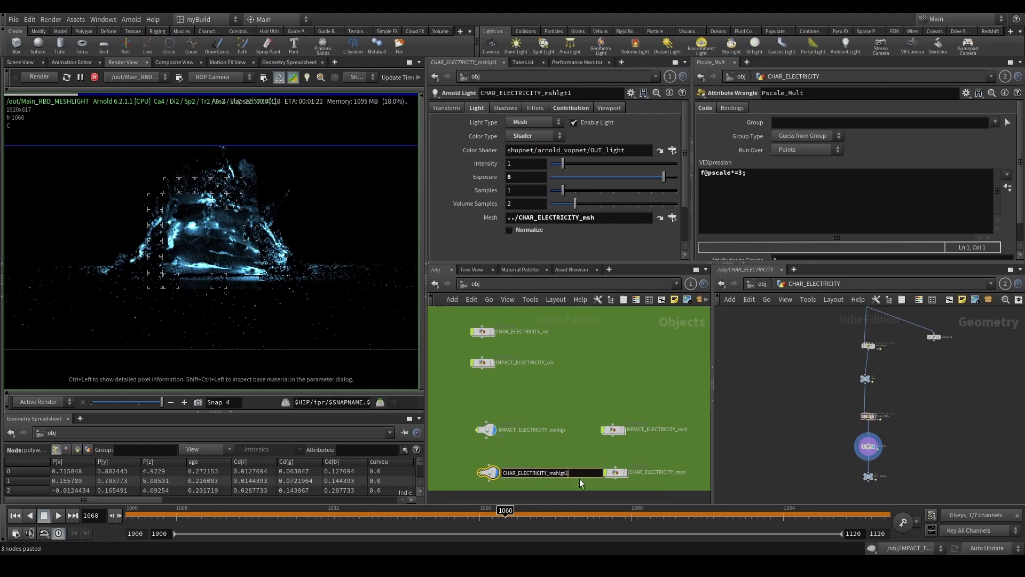
key("BackSpace")
left_click(611, 449)
left_click_drag(592, 459, 640, 490)
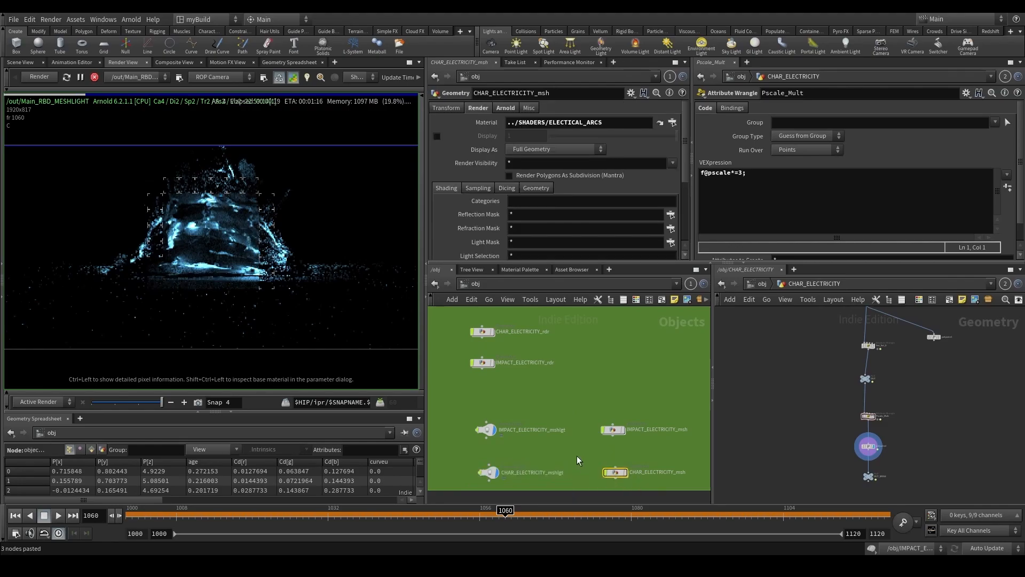
left_click_drag(567, 479, 489, 454)
left_click_drag(621, 452, 600, 428)
Add /obj/CHAR_ELECTRICITY_msh to the Forced Phantom objects of Main_RBD_MESHLIGHT in the /out network and save the scene.
left_click(754, 283)
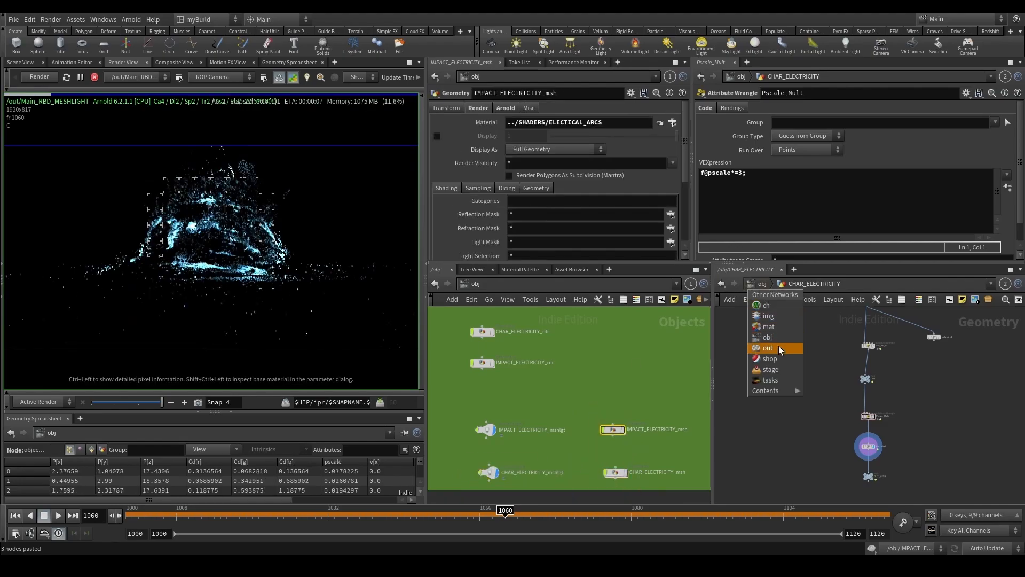
left_click(783, 347)
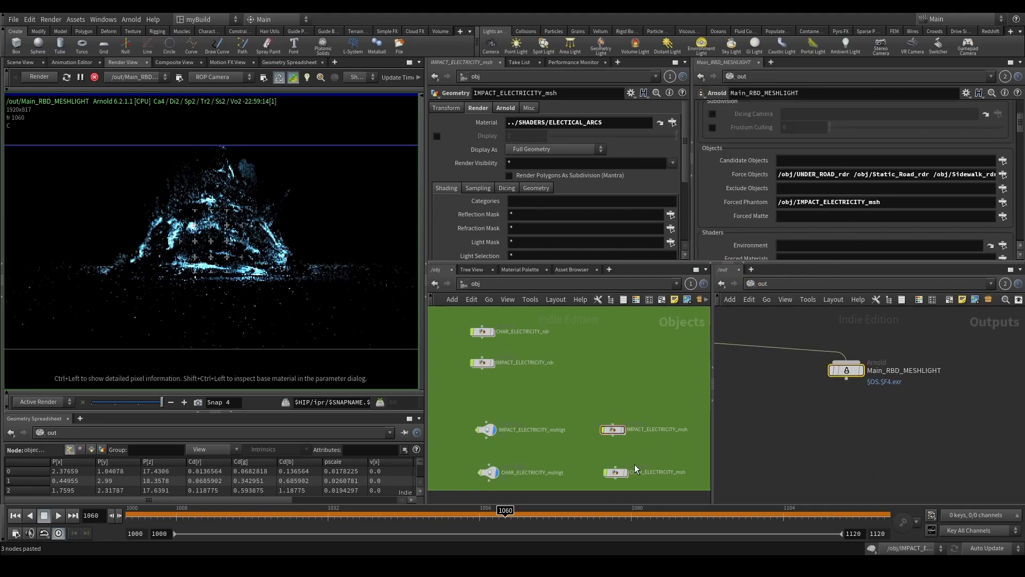
left_click_drag(635, 468, 802, 216)
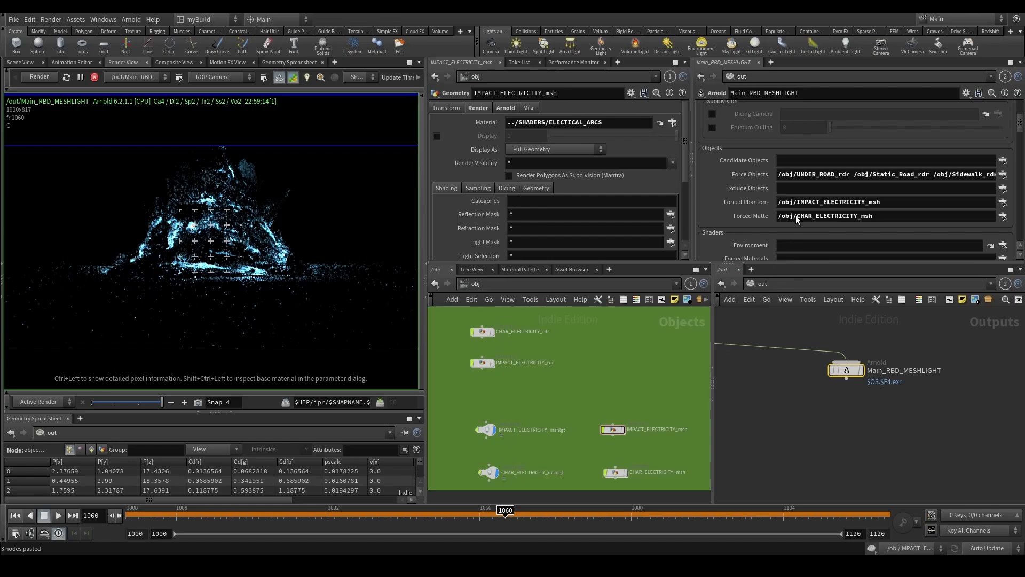
key("ctrl+x")
left_click(906, 202)
key("ctrl+v")
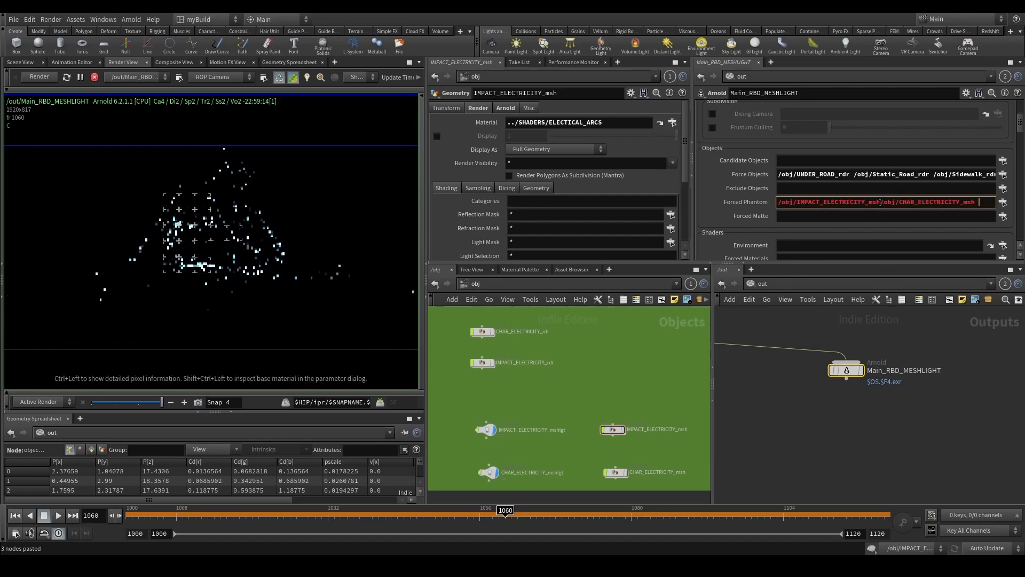
key("Return")
key("ctrl+s")
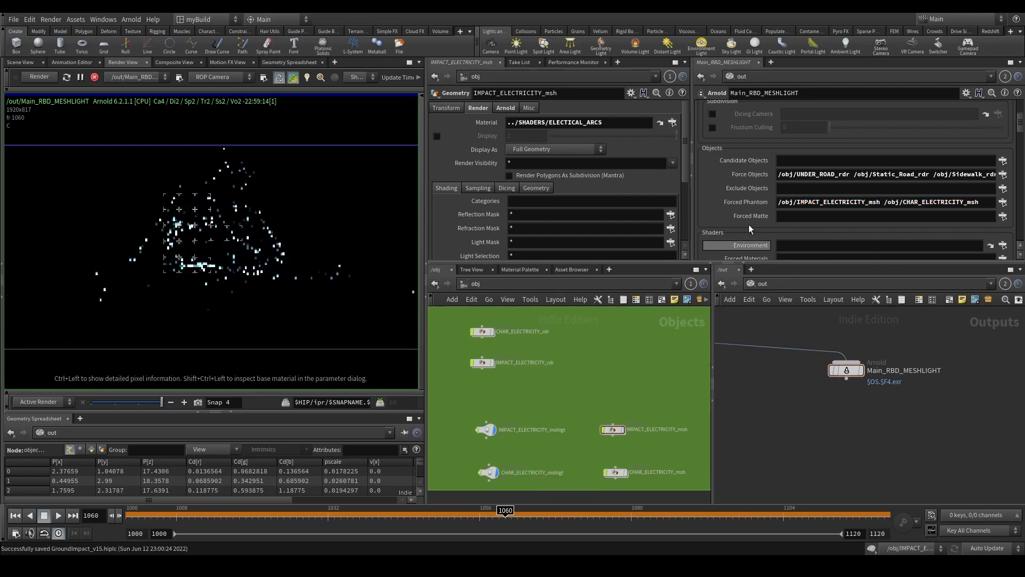
Add /obj/CHAR_ELECTRICITY_mshlgt to the Force Lights of Main_RBD_MESHLIGHT, leaving Exclude Lights empty.
scroll(750, 219, "down", 5)
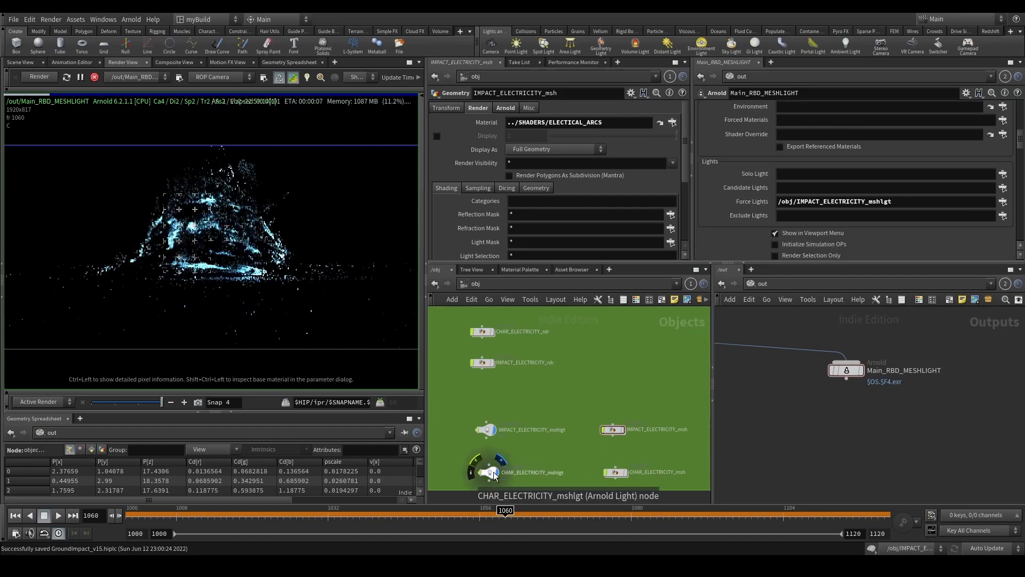
left_click_drag(494, 474, 808, 216)
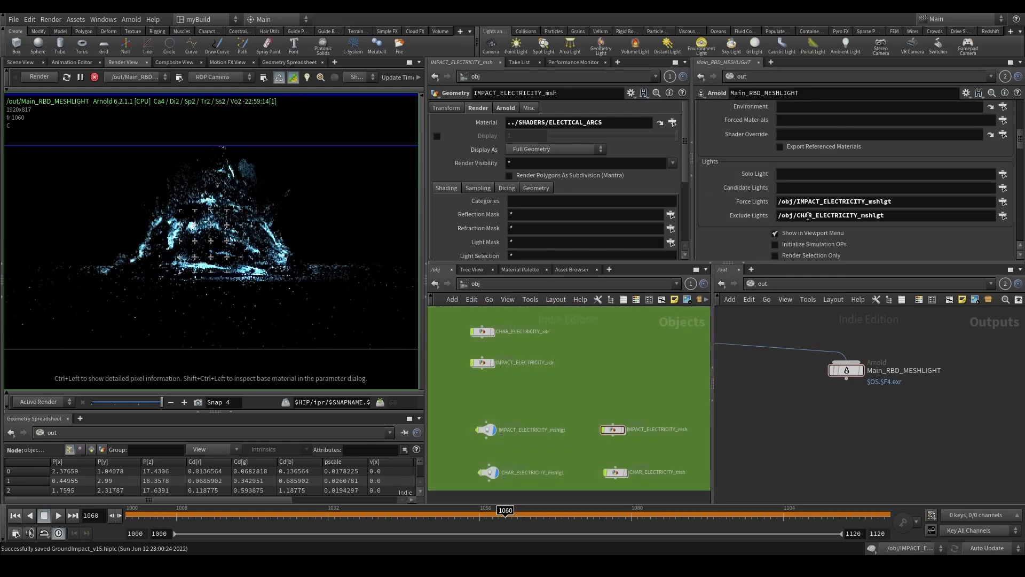
triple_click(808, 216)
key("ctrl+x")
left_click(928, 201)
key("ctrl+v")
key("Return")
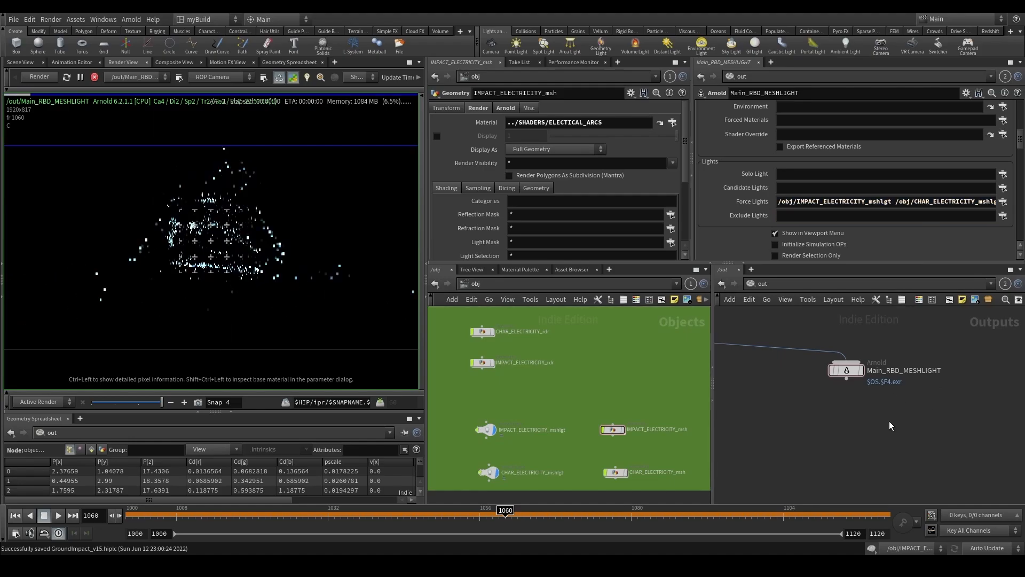
Go to frame 1021, stop the running render and start the Main_RBD_MESHLIGHT render again.
left_click(259, 510)
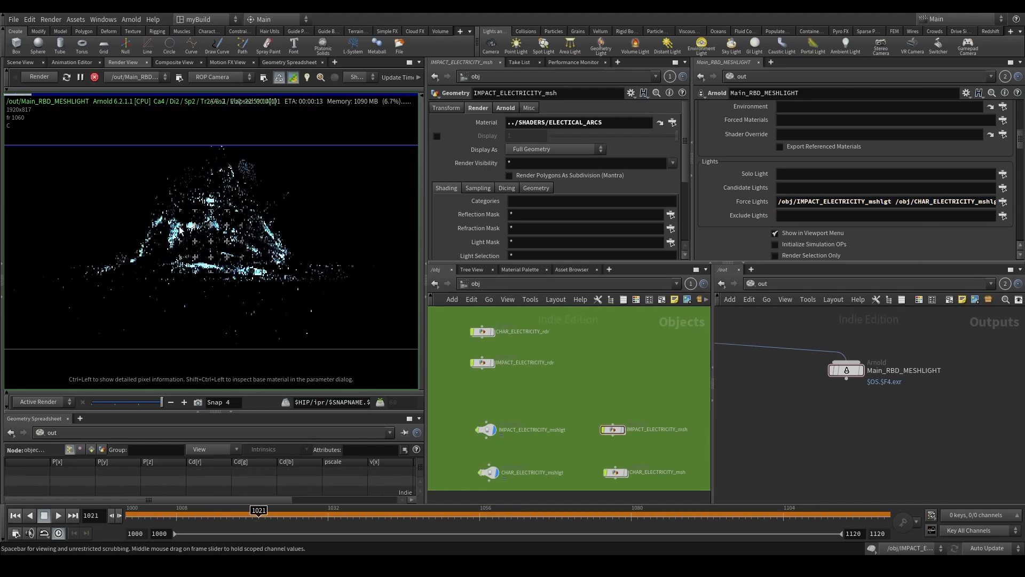
left_click(94, 77)
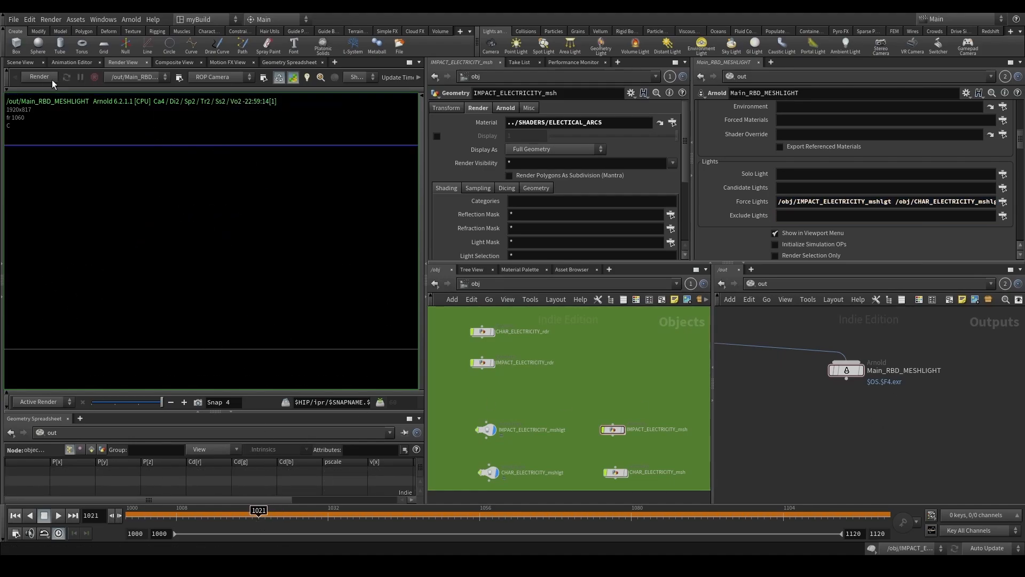
left_click(41, 78)
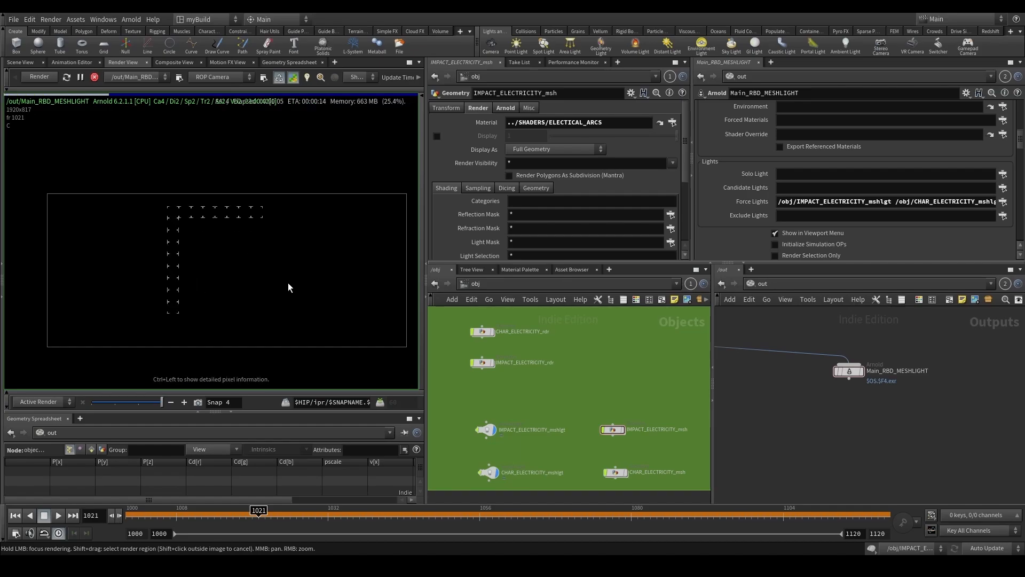
Examine the geometry information of the object merge in CHAR_ELECTRICITY_msh and look over the render of the current frame.
double_click(617, 472)
middle_click(573, 408)
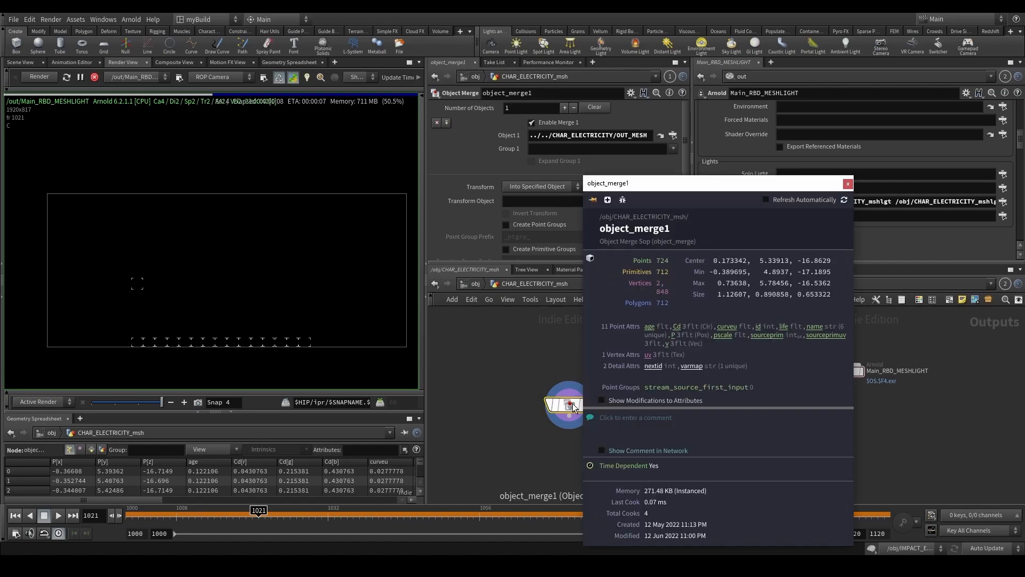
left_click(474, 285)
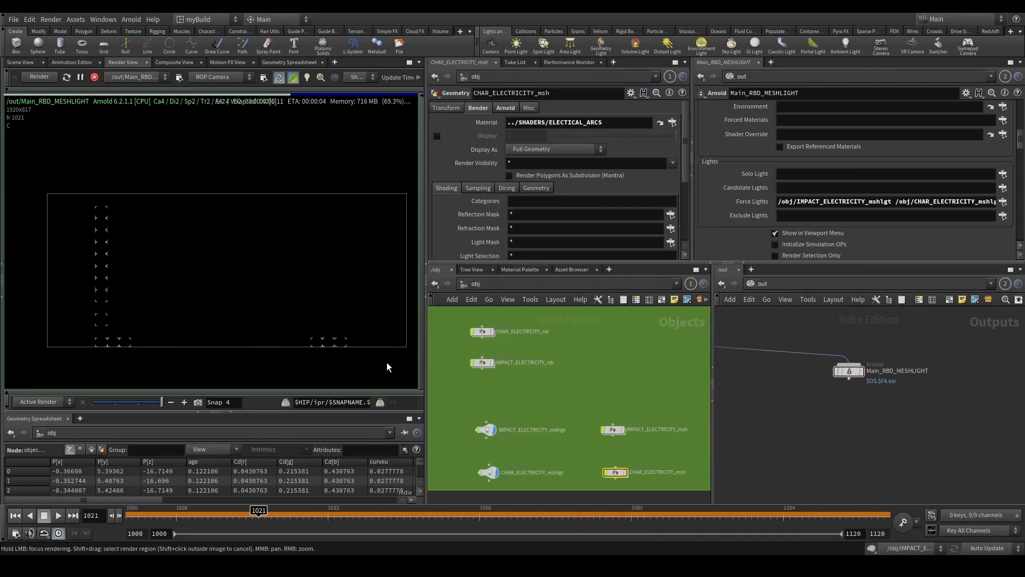
middle_click_drag(309, 357, 330, 324)
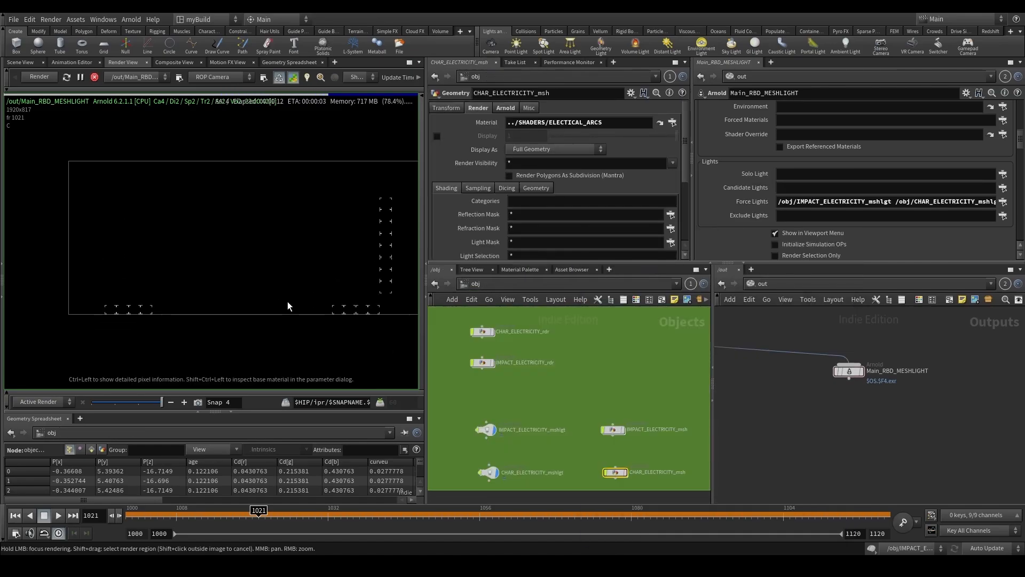
Move the render to frame 1033, switch to Nuke and scrub the precomp's timeline to frame 1030.
left_click(335, 508)
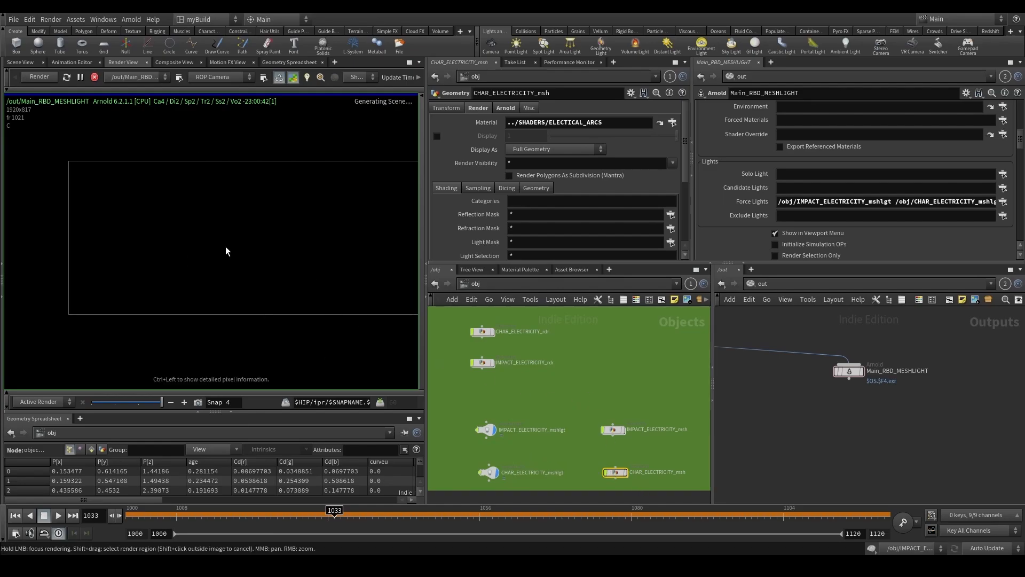
mouse_move(354, 566)
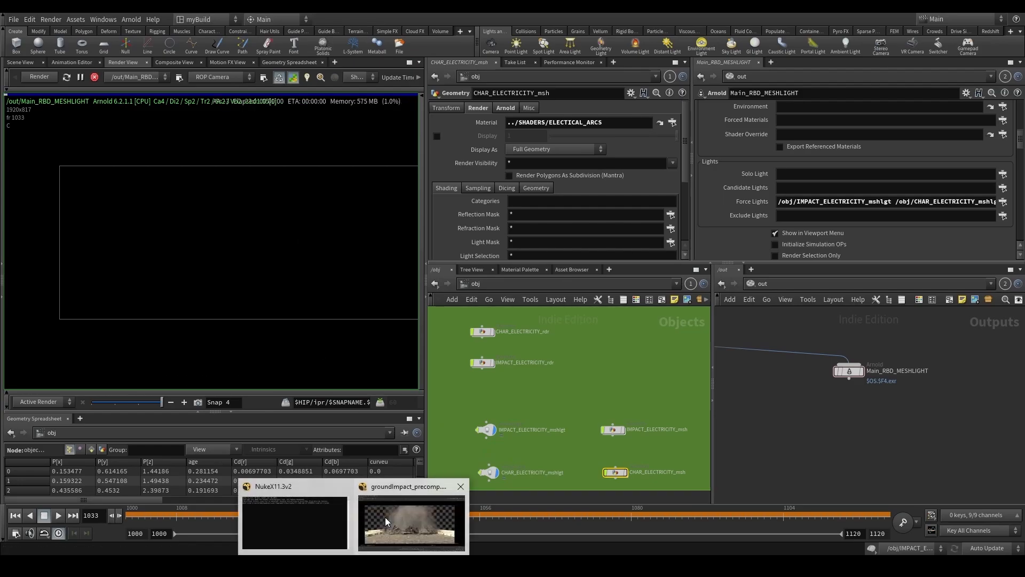
left_click(294, 519)
left_click_drag(296, 513, 271, 514)
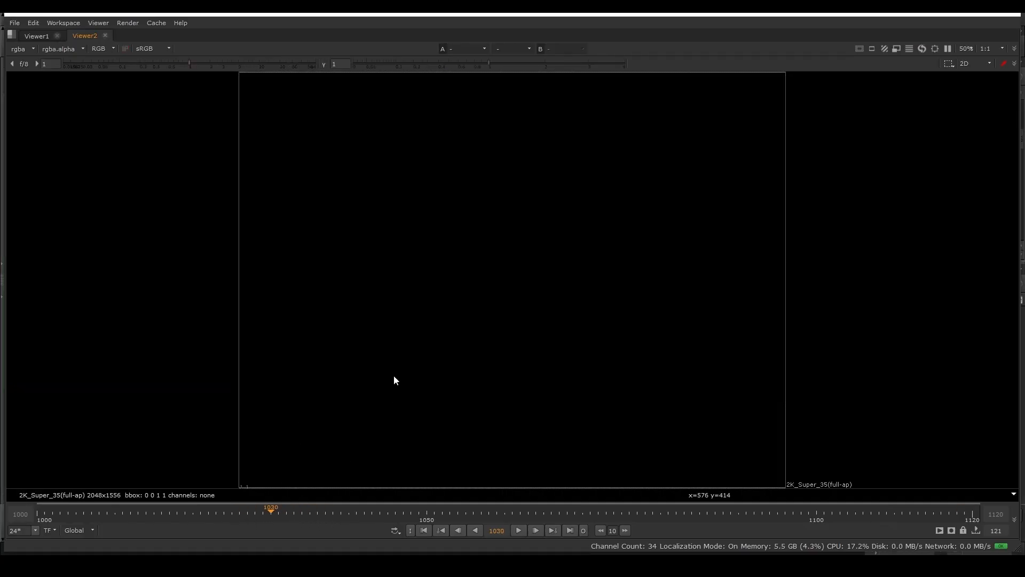
Show the Read1 precomp sequence in Nuke's viewer and scrub it to frame 1034.
key("space")
left_click(398, 479)
key("1")
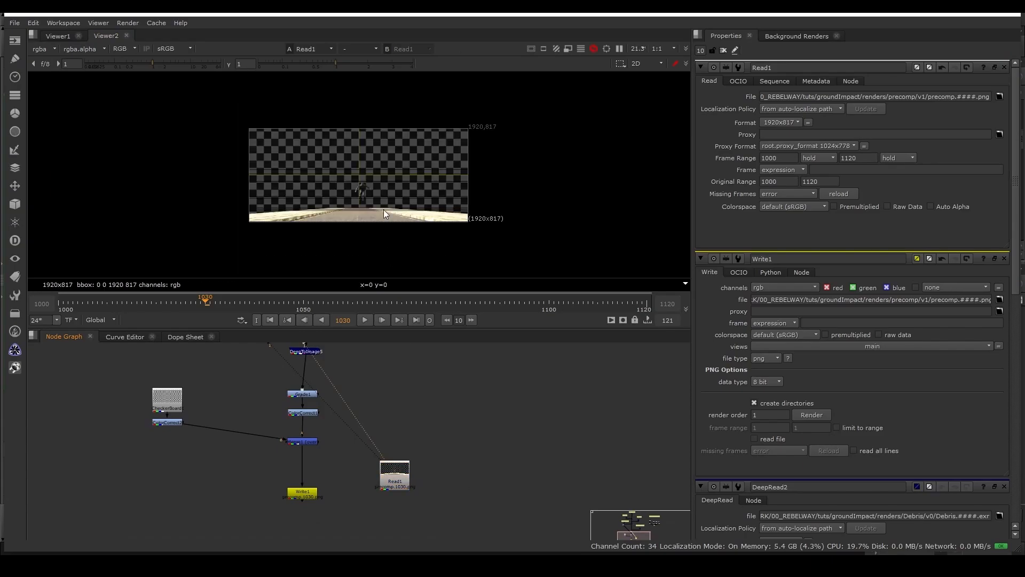
scroll(340, 236, "up", 3)
mouse_move(226, 302)
left_mouse_down()
mouse_move(216, 303)
mouse_move(223, 303)
left_mouse_up()
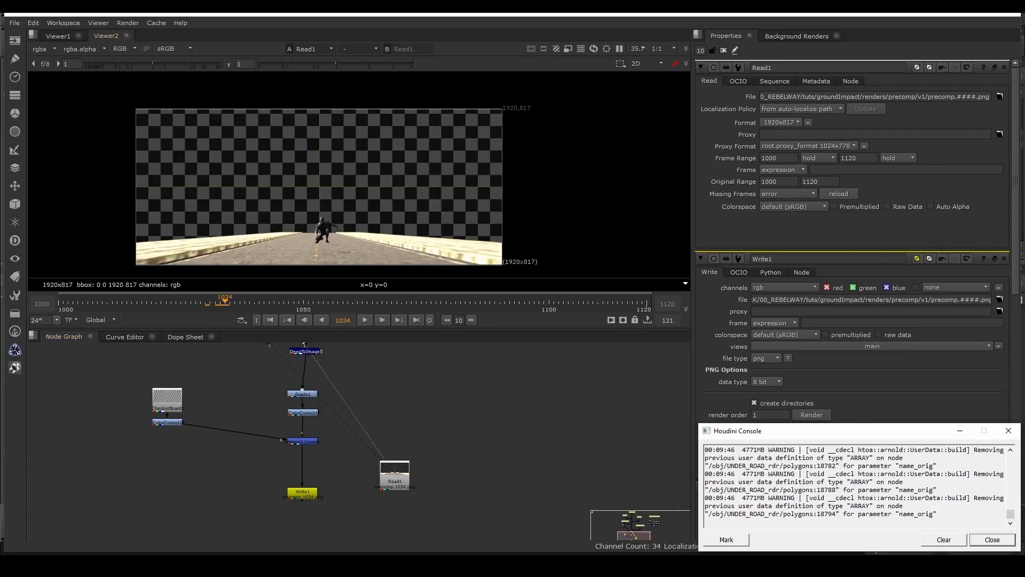
Switch back to Houdini, dismiss the console, stop the Main_RBD_MESHLIGHT render and save the scene.
left_click(476, 537)
scroll(253, 291, "up", 1)
scroll(291, 320, "up", 1)
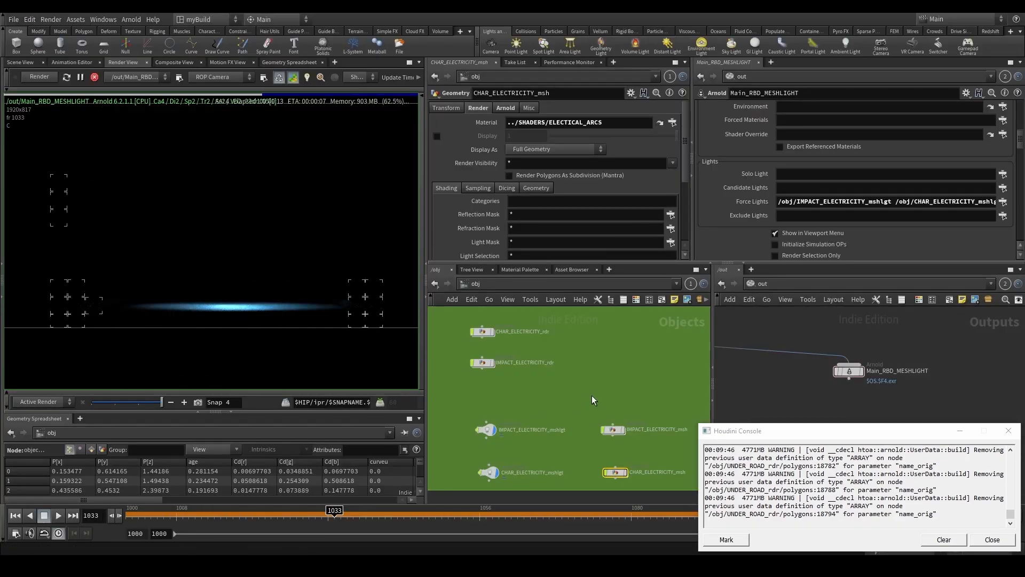
middle_click_drag(591, 395, 505, 380)
left_click(965, 439)
left_click(959, 430)
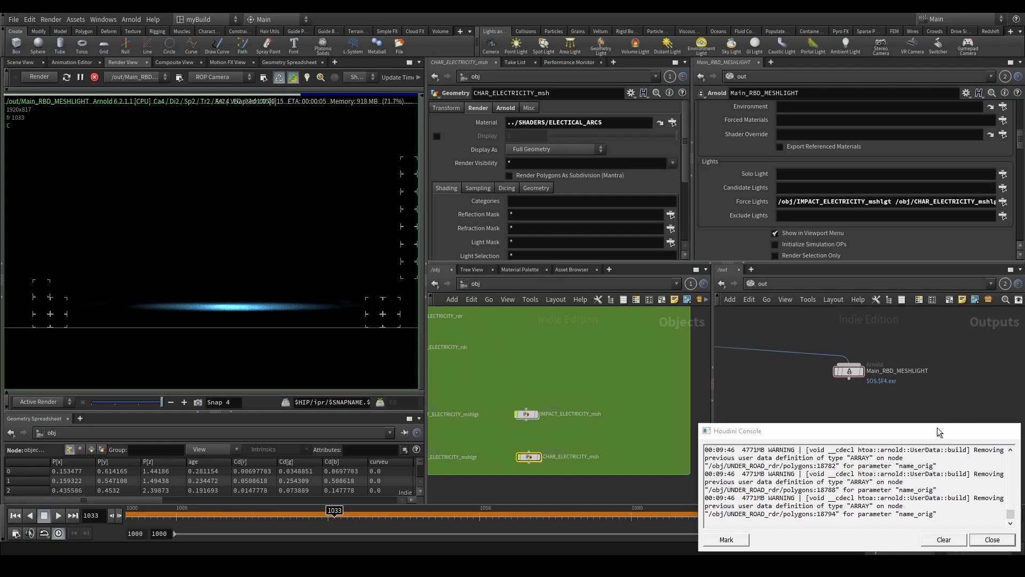
middle_click_drag(139, 314, 111, 340)
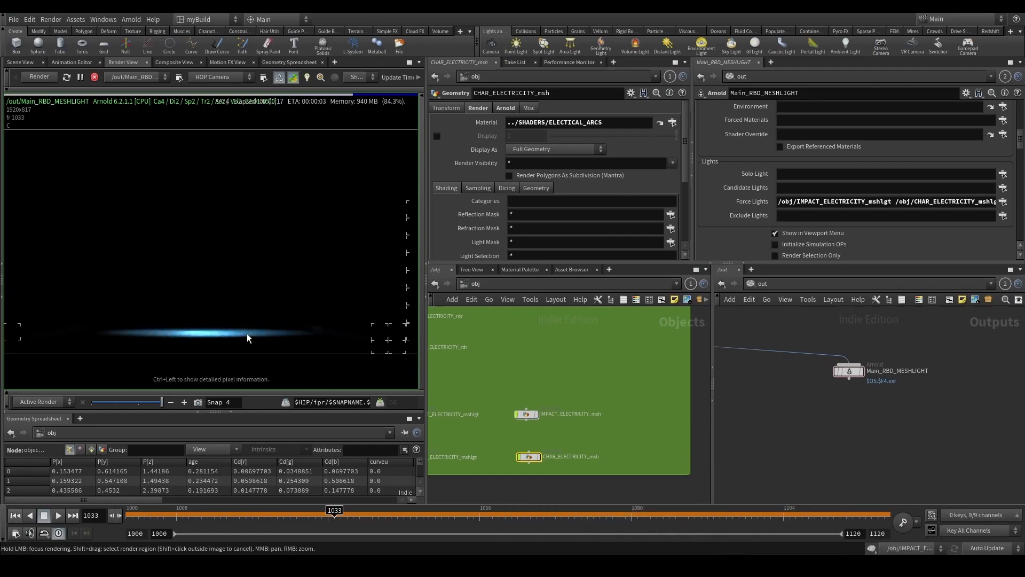
left_click(94, 77)
scroll(227, 249, "down", 2)
key("ctrl+s")
scroll(881, 452, "down", 5)
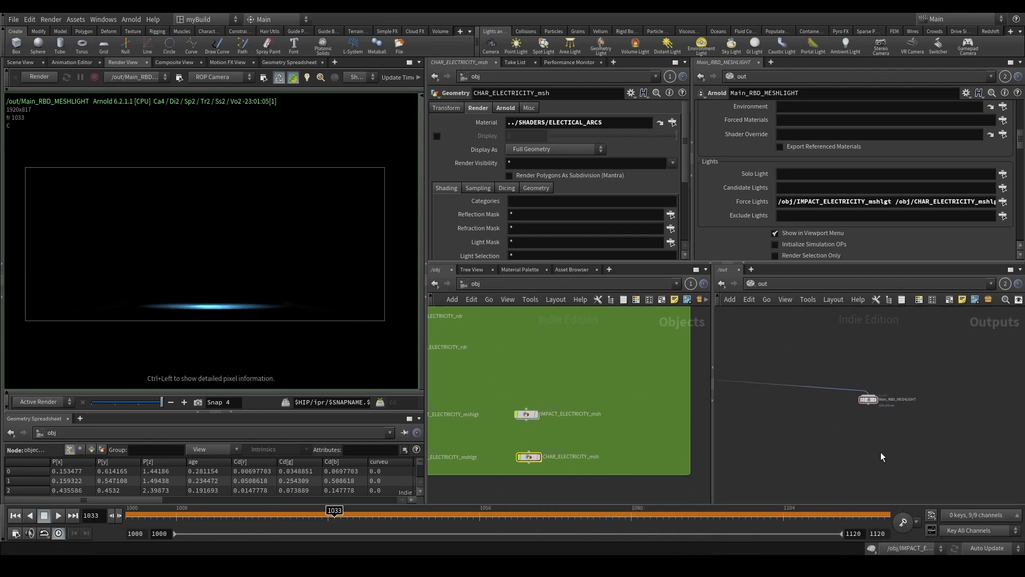
Examine the Main_RBD_MESHLIGHT node and the light settings of its neighbouring render nodes in the /out network.
scroll(893, 415, "up", 4)
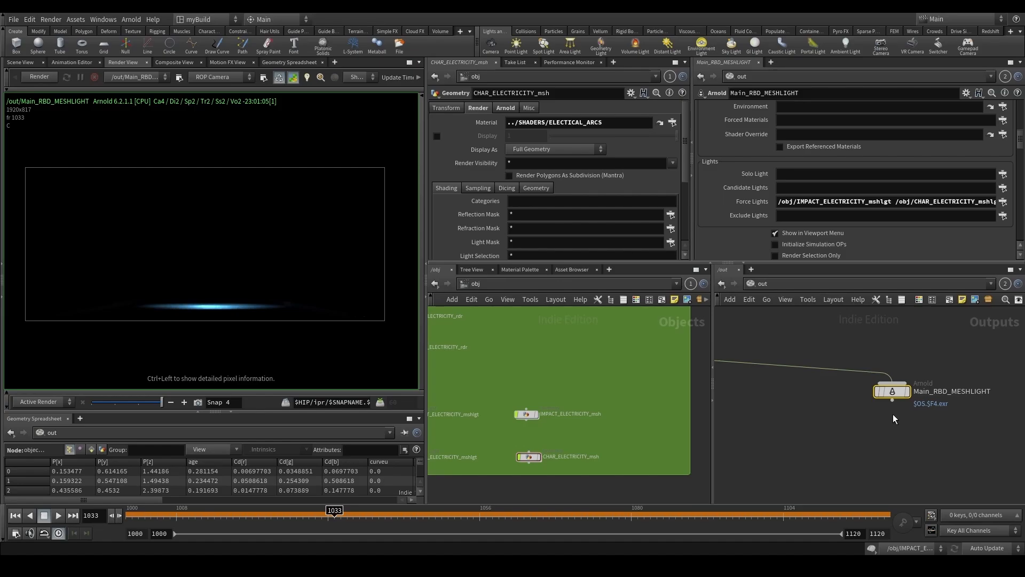
scroll(886, 414, "down", 4)
middle_click_drag(838, 482, 875, 451)
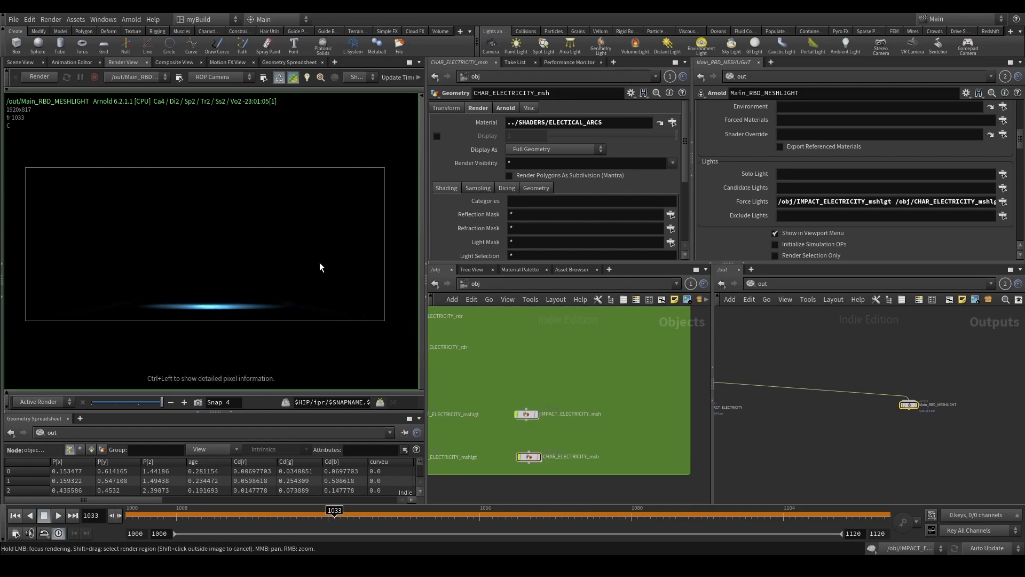
middle_click_drag(898, 417, 832, 396)
left_click(803, 365)
scroll(778, 393, "down", 2)
left_click(731, 371)
scroll(779, 405, "down", 1)
scroll(769, 400, "down", 2)
scroll(769, 400, "up", 2)
Rearrange the render nodes in the /out network, spacing Shockwave farther from Particles.
left_click_drag(770, 399, 891, 370)
left_click(1000, 394)
left_click_drag(926, 398, 838, 370)
scroll(783, 383, "up", 1)
middle_click_drag(783, 384, 845, 390)
left_click(801, 369)
scroll(796, 360, "up", 1)
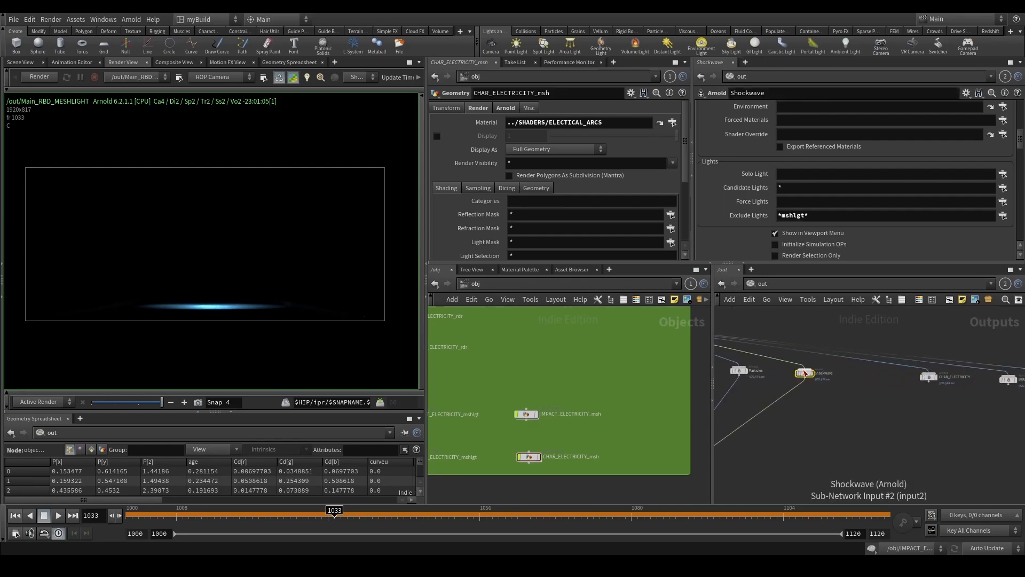
left_click_drag(805, 372, 835, 376)
middle_click_drag(782, 382, 858, 386)
left_click(764, 401)
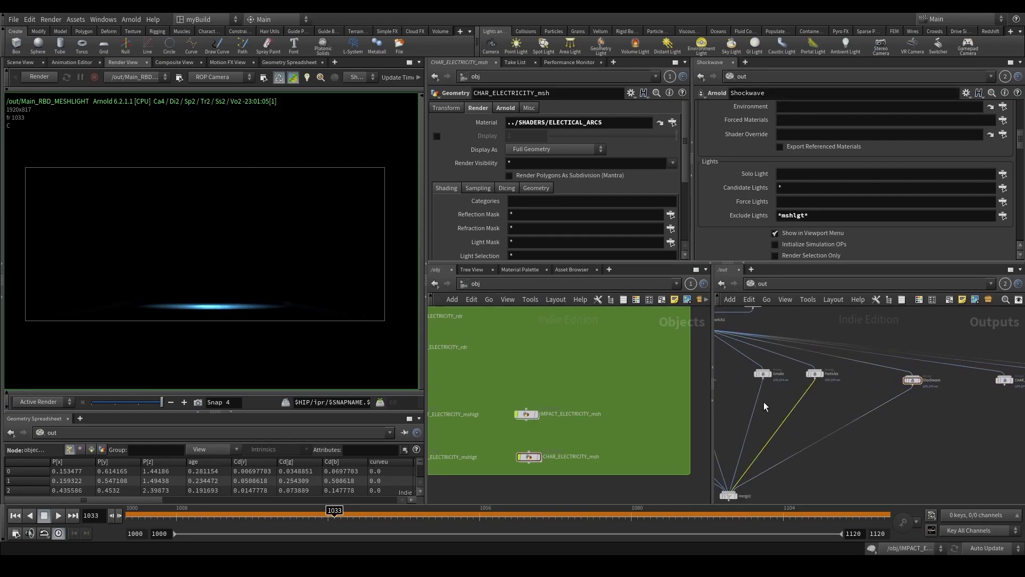
Check the Candidate Lights and Exclude Lights settings of the Debris and Particles render nodes.
middle_click_drag(763, 402, 794, 403)
left_click(814, 376)
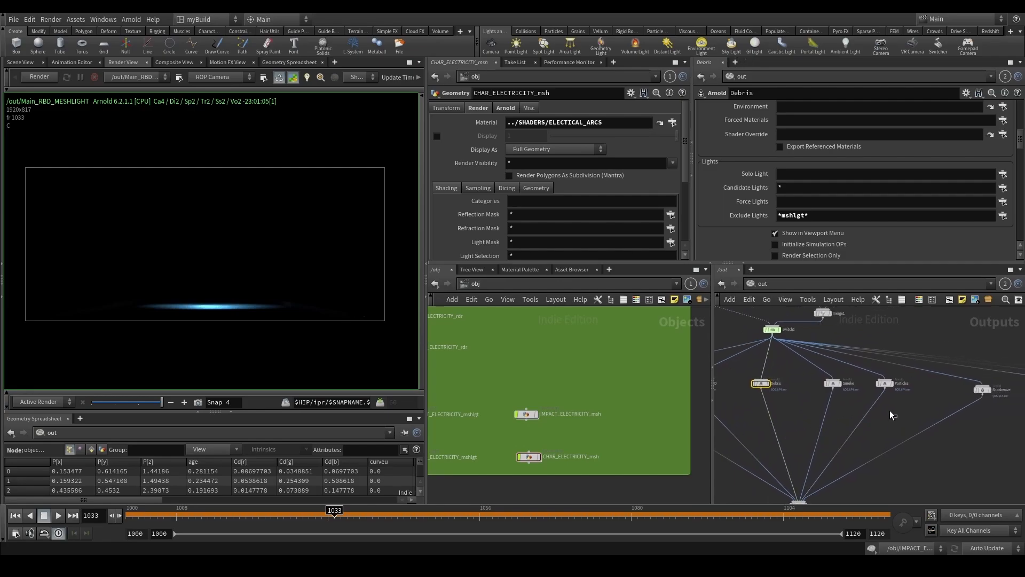
left_click(885, 383)
middle_click_drag(937, 405, 841, 387)
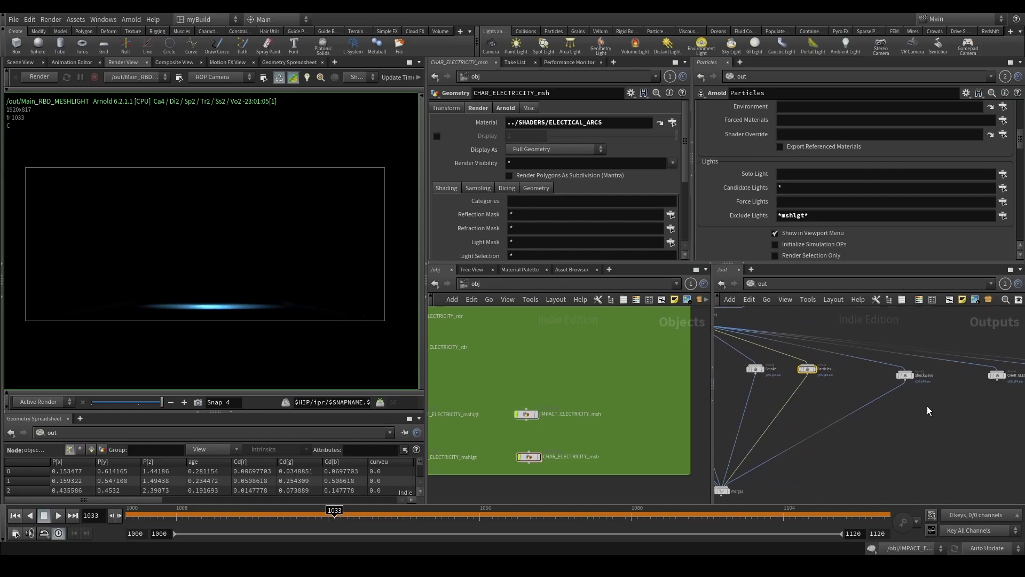
scroll(908, 409, "down", 5)
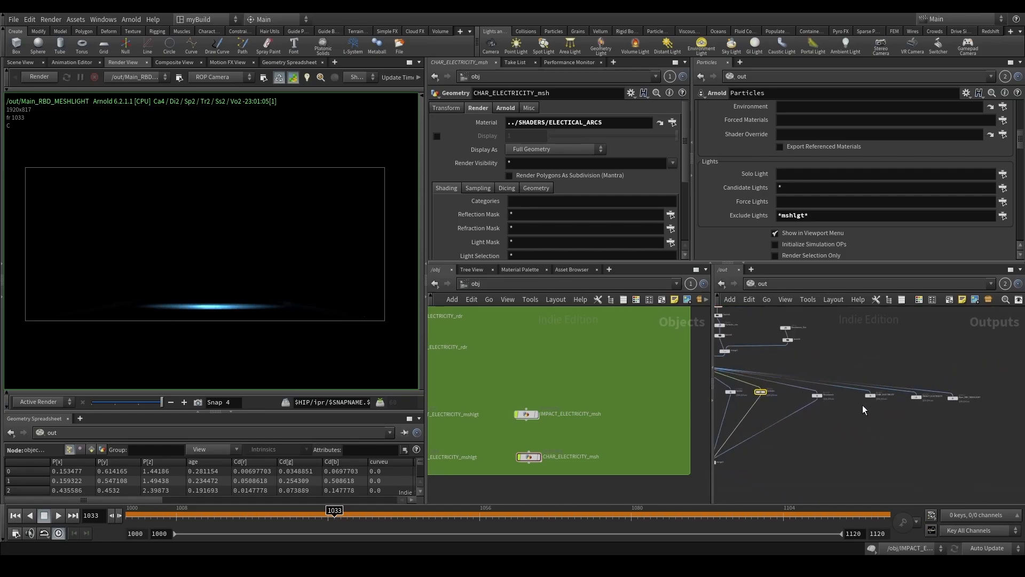
scroll(813, 411, "up", 3)
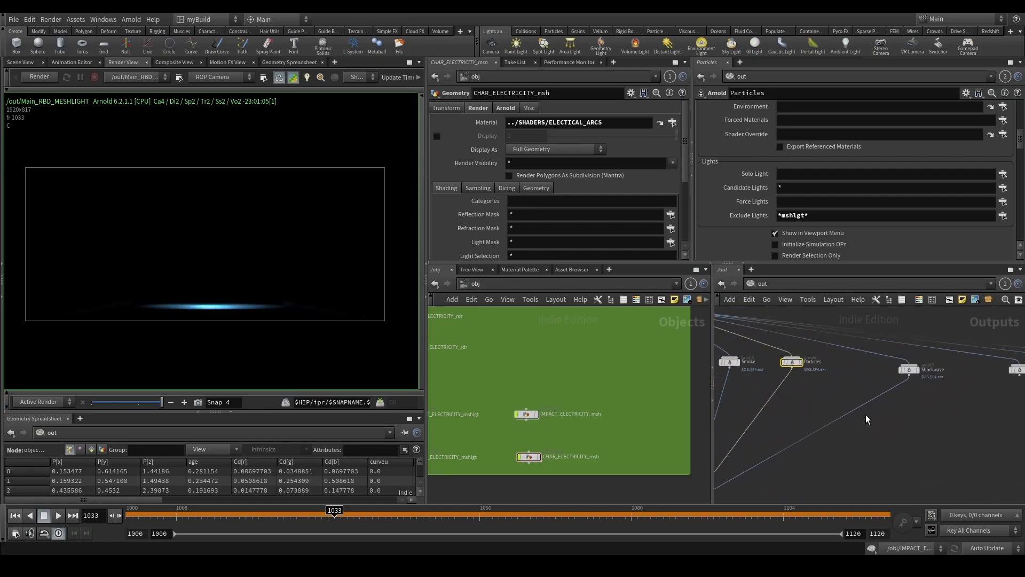
middle_click_drag(802, 411, 893, 400)
scroll(844, 393, "up", 1)
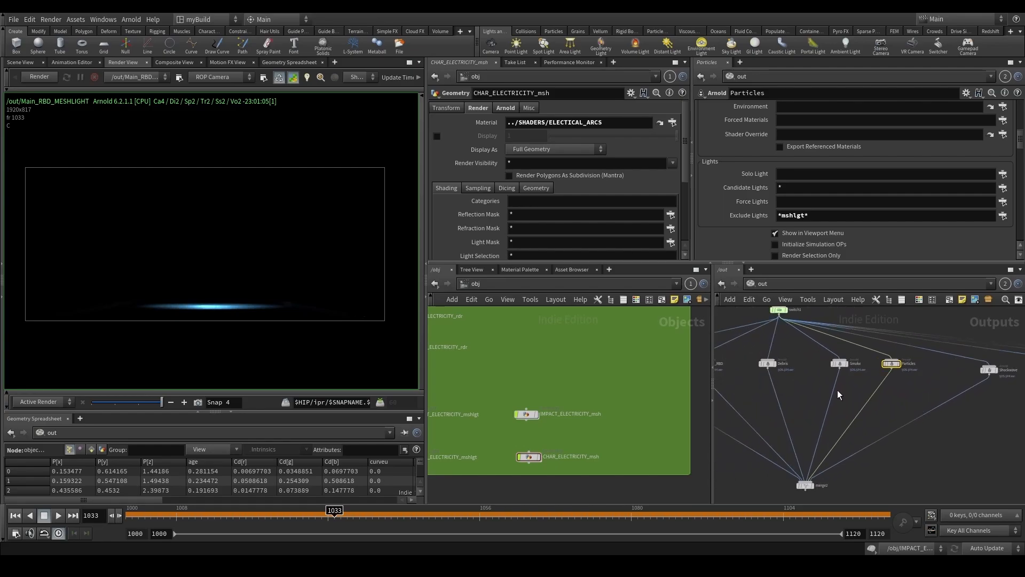
Cut the wire connecting the Character render node to the merge below the render passes.
key("y")
left_click_drag(806, 398, 846, 398)
middle_click_drag(821, 409, 889, 400)
left_click(822, 347)
key("y")
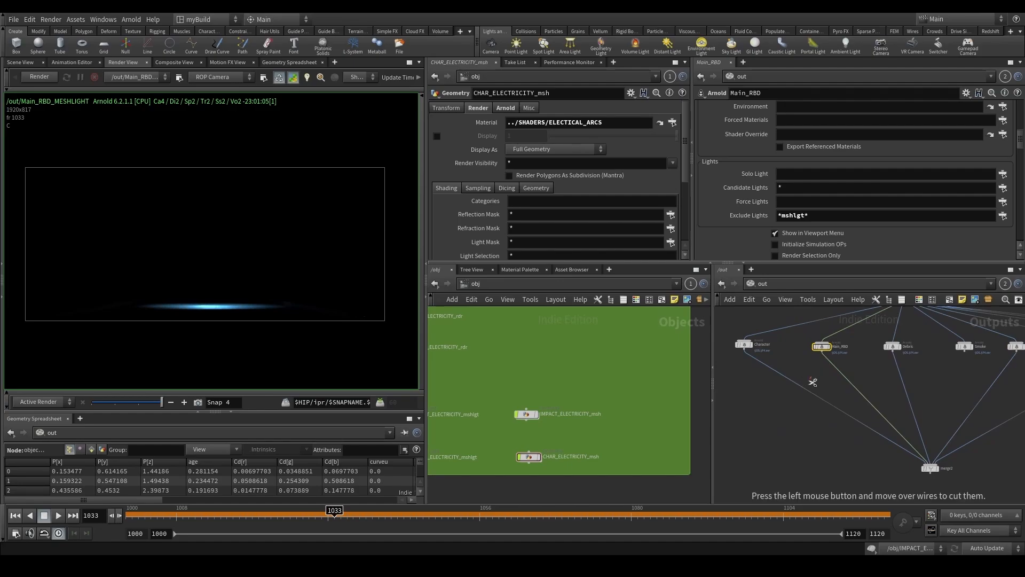
left_click_drag(813, 382, 815, 398)
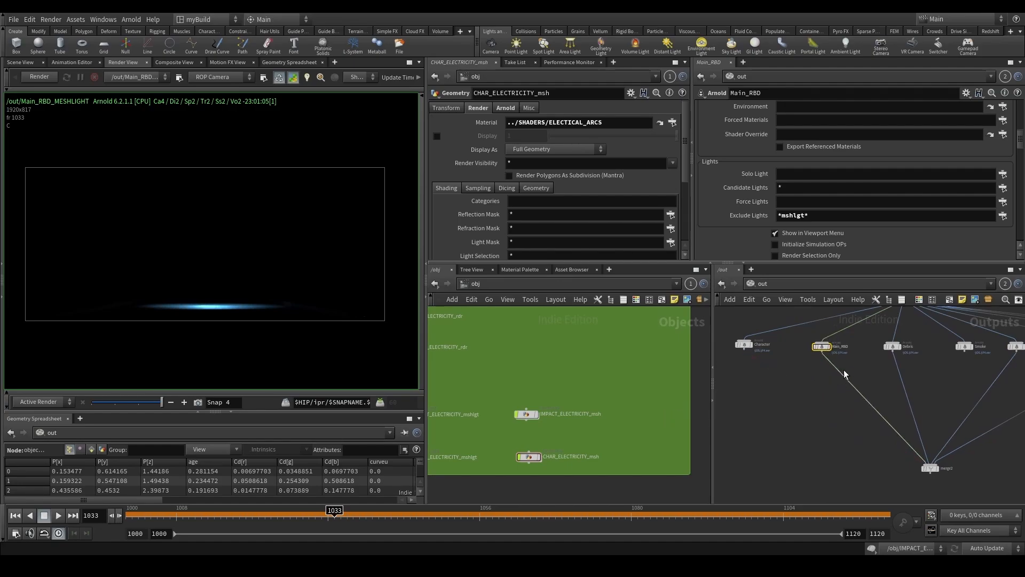
Switch the render view to /out/Shockwave, start its render and move to frame 1038.
scroll(761, 249, "up", 5)
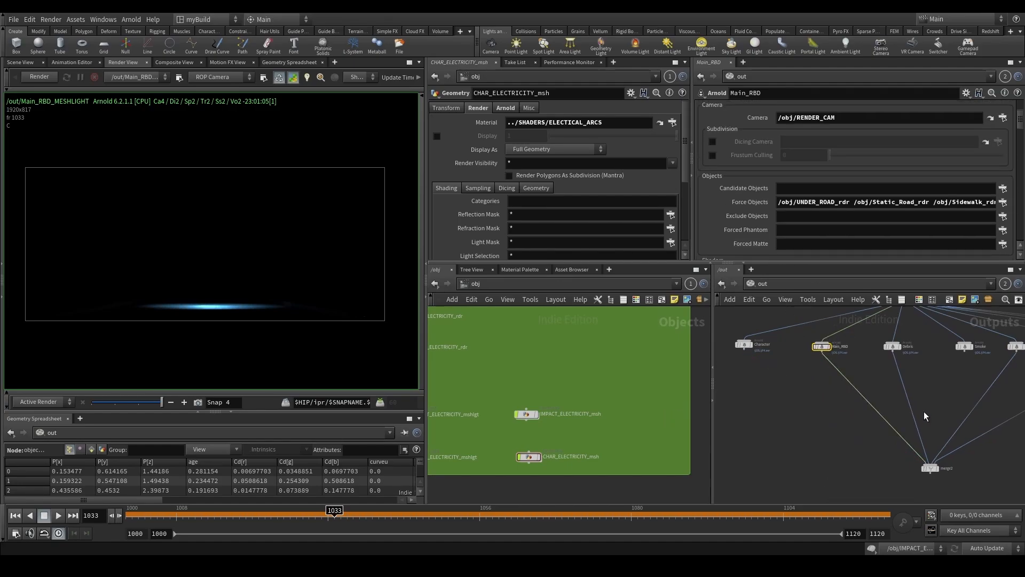
middle_click_drag(924, 411, 816, 388)
middle_click_drag(920, 398, 860, 414)
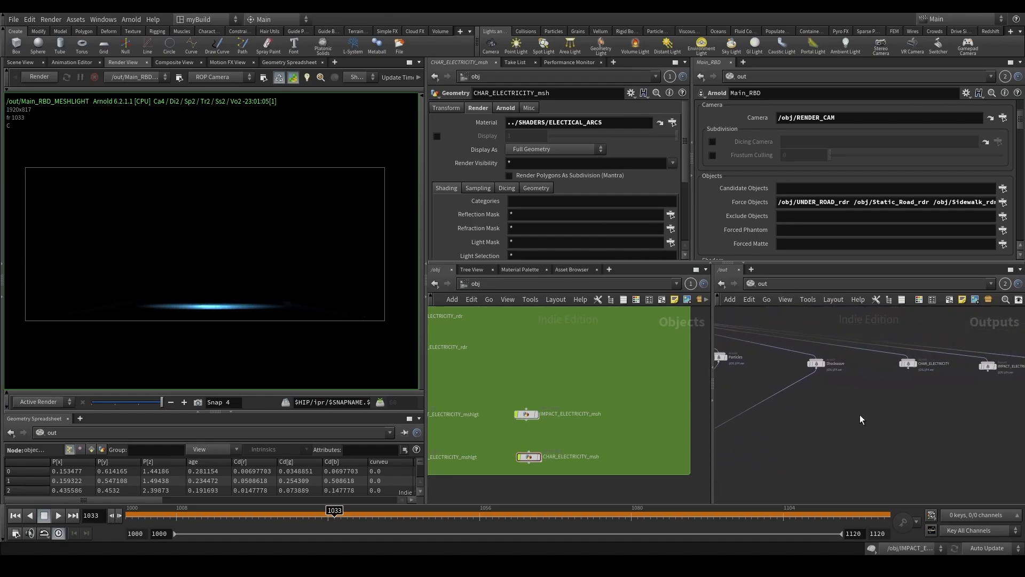
left_click(135, 77)
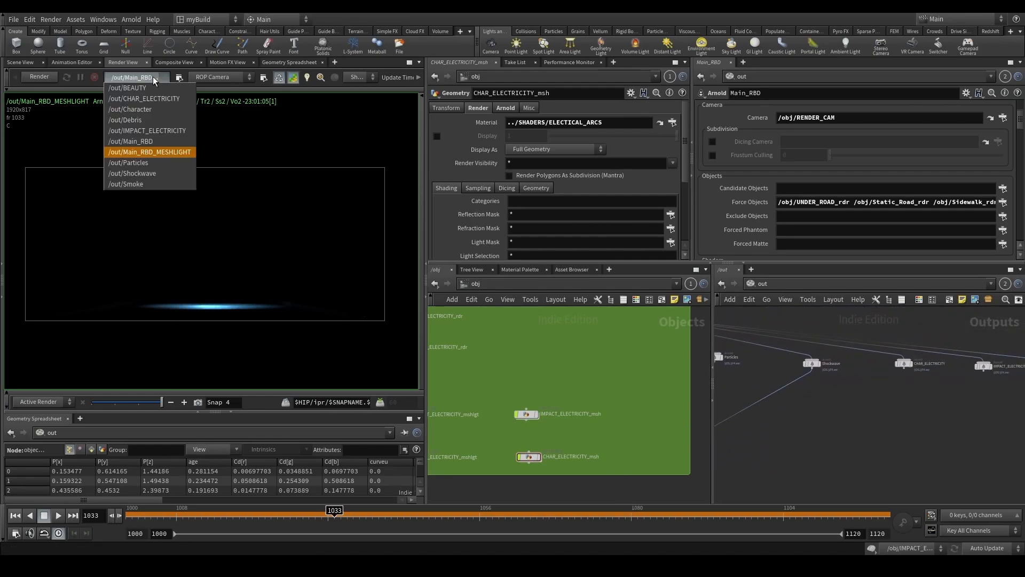
left_click(143, 177)
left_click(37, 77)
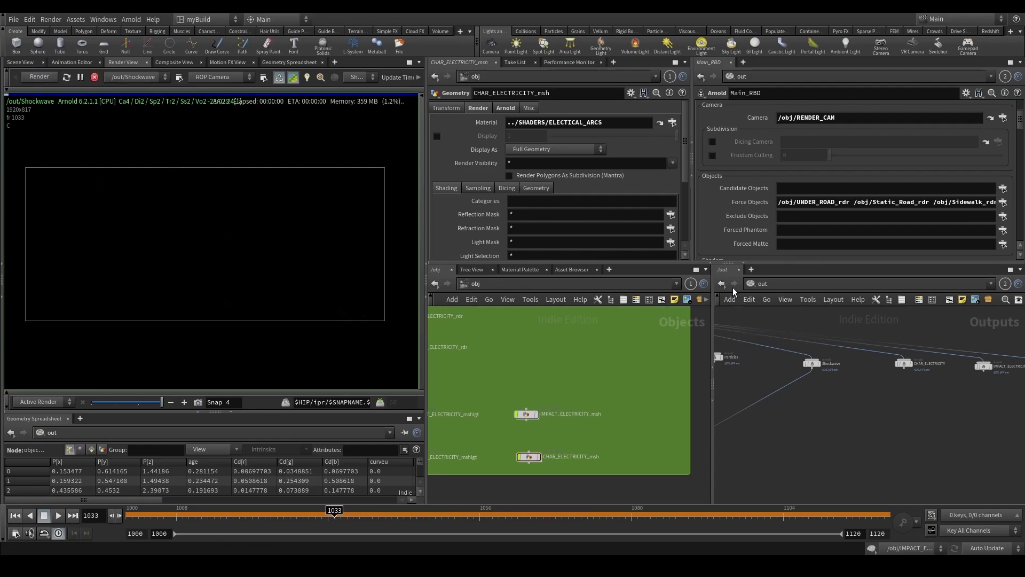
left_click(366, 514)
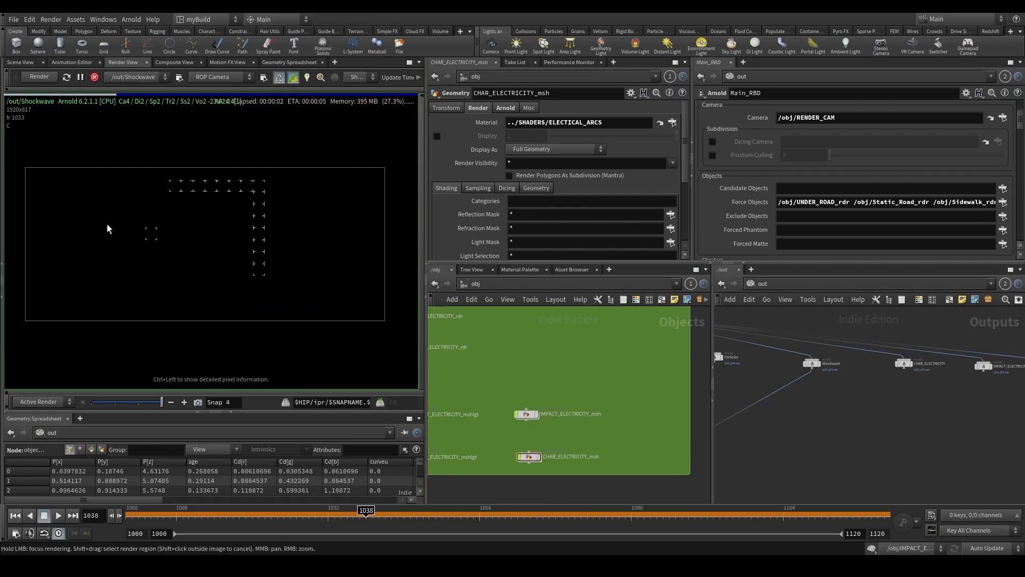
left_click(94, 77)
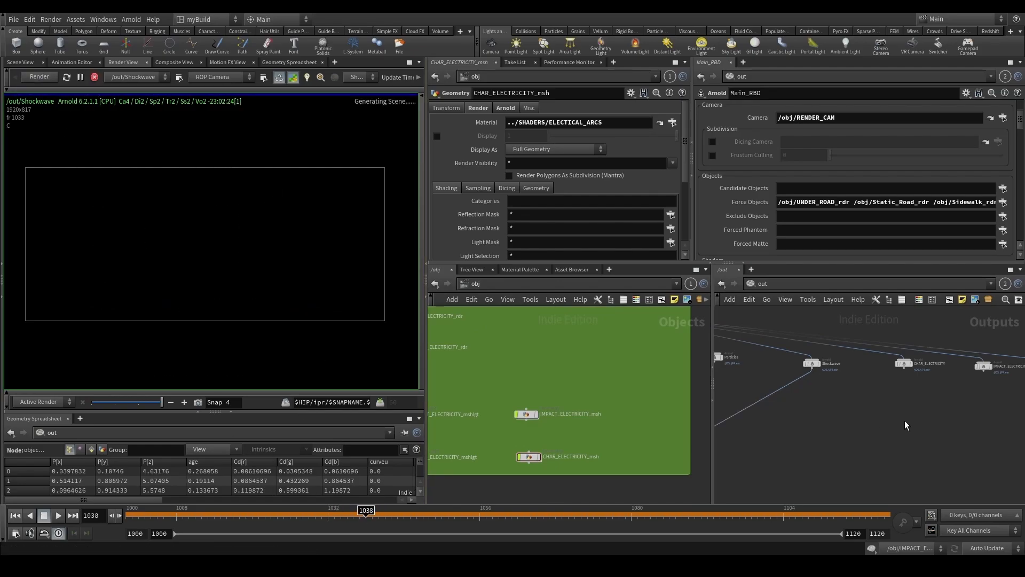
Check Shockwave's force objects and forced matte, inspect its render at frame 1038, and stop the render.
left_click(812, 363)
middle_click_drag(727, 359, 840, 384)
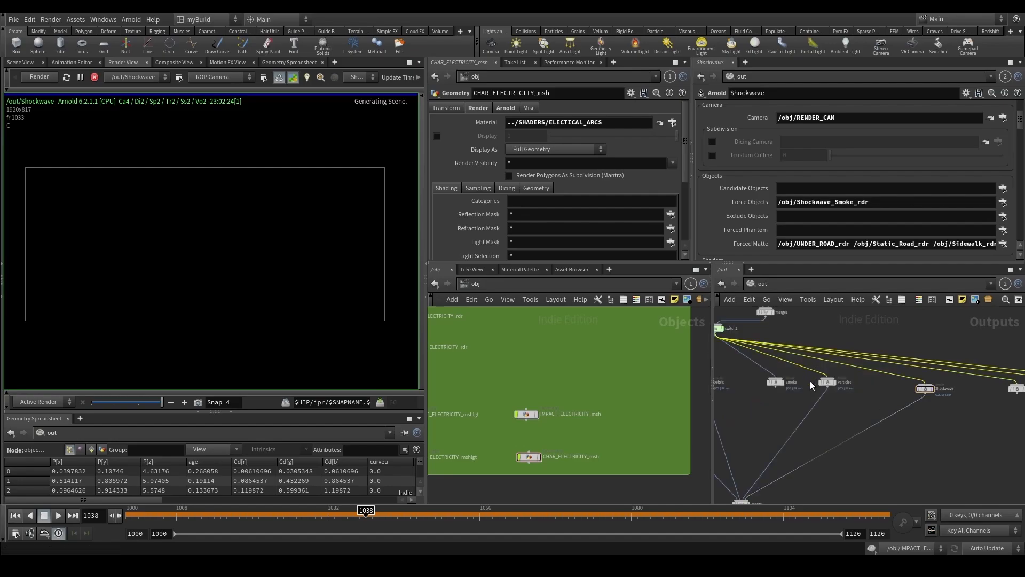
scroll(790, 230, "down", 2)
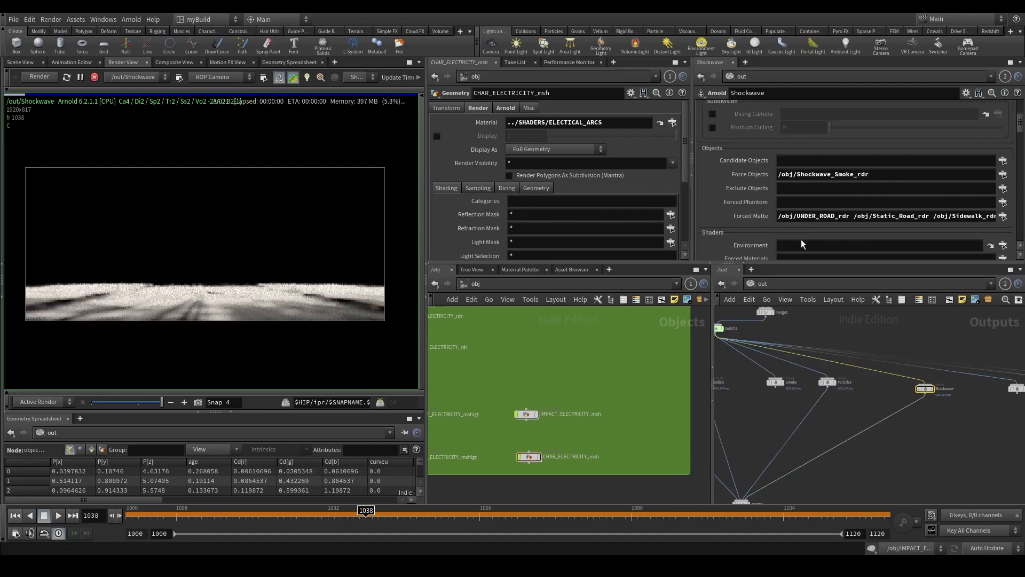
scroll(169, 274, "down", 1)
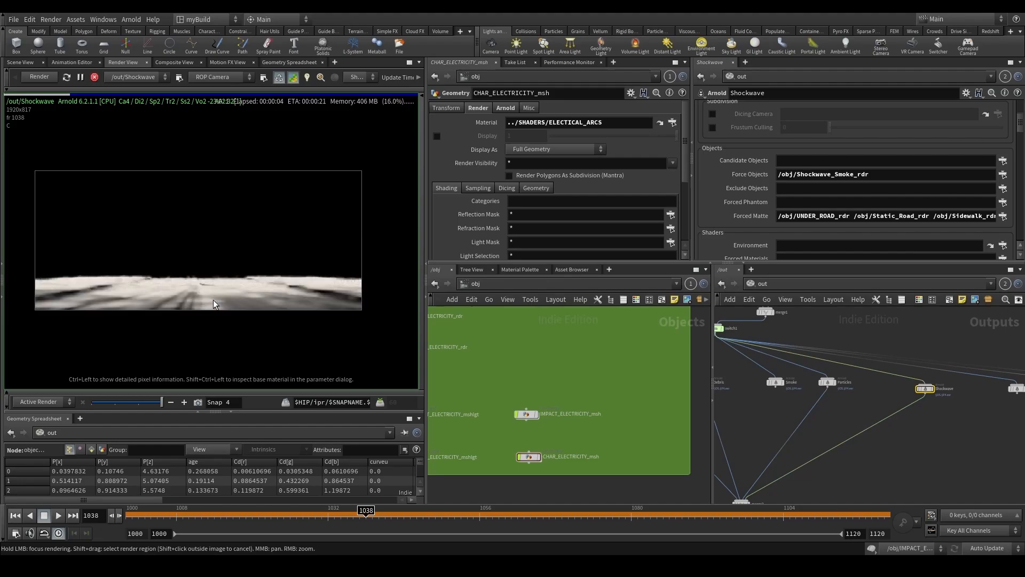
scroll(178, 297, "up", 1)
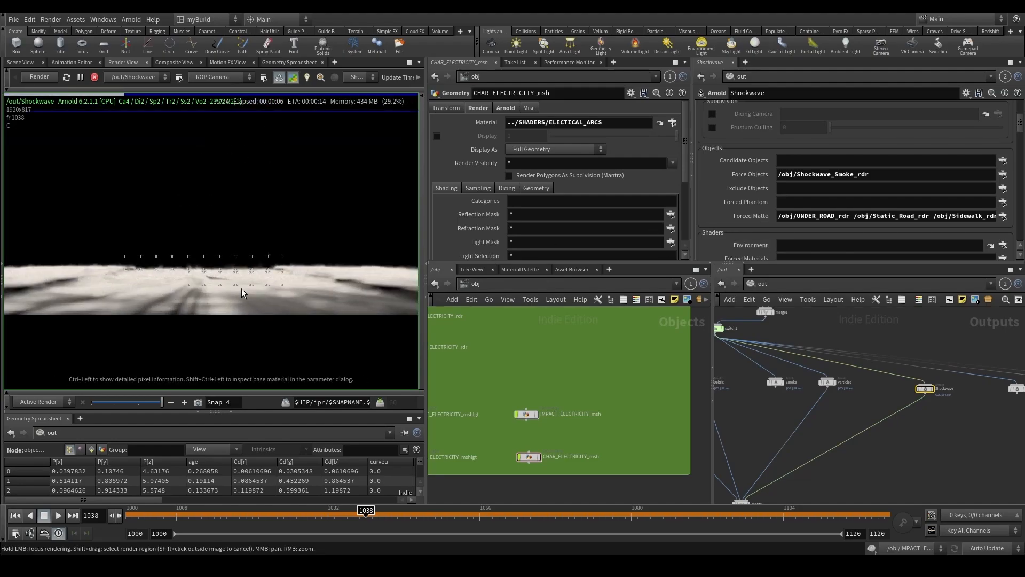
scroll(215, 297, "up", 1)
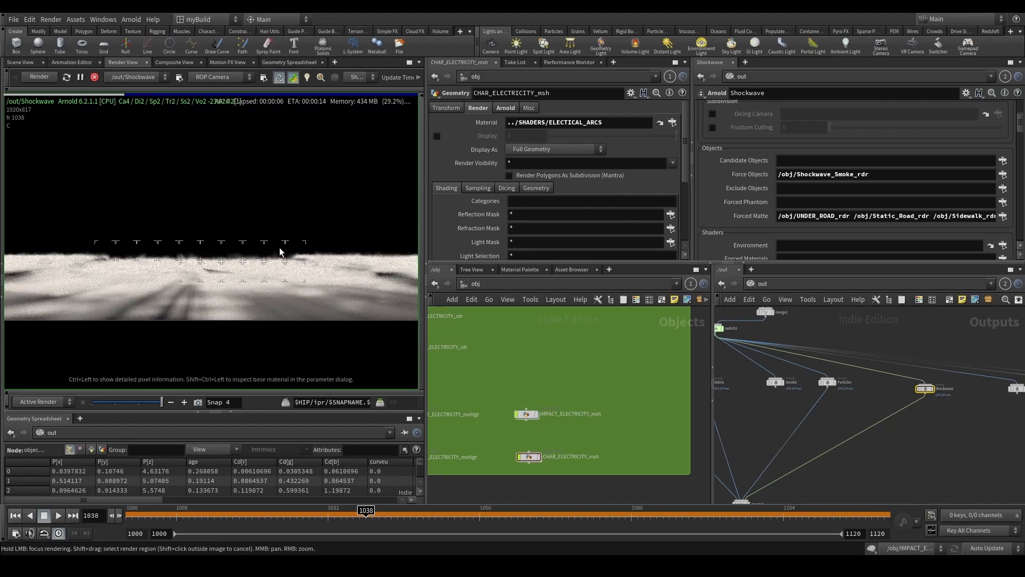
scroll(308, 254, "down", 1)
scroll(220, 261, "up", 1)
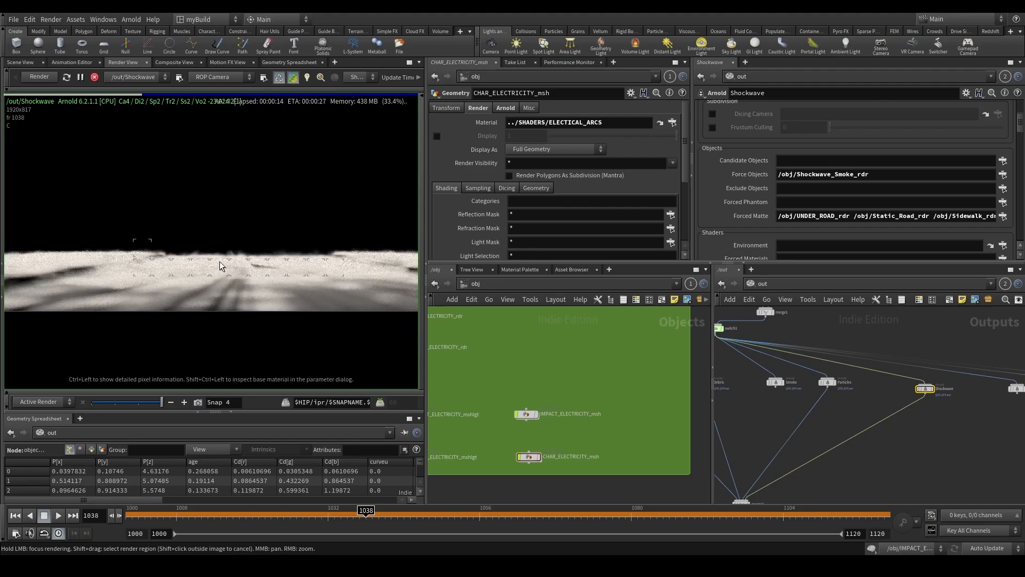
left_click(94, 76)
Connect CHAR_ELECTRICITY, IMPACT_ELECTRICITY and Main_RBD_MESHLIGHT to the merge that collects the other render passes.
scroll(819, 444, "down", 4)
scroll(838, 434, "up", 1)
middle_click_drag(839, 433, 776, 421)
scroll(883, 419, "up", 2)
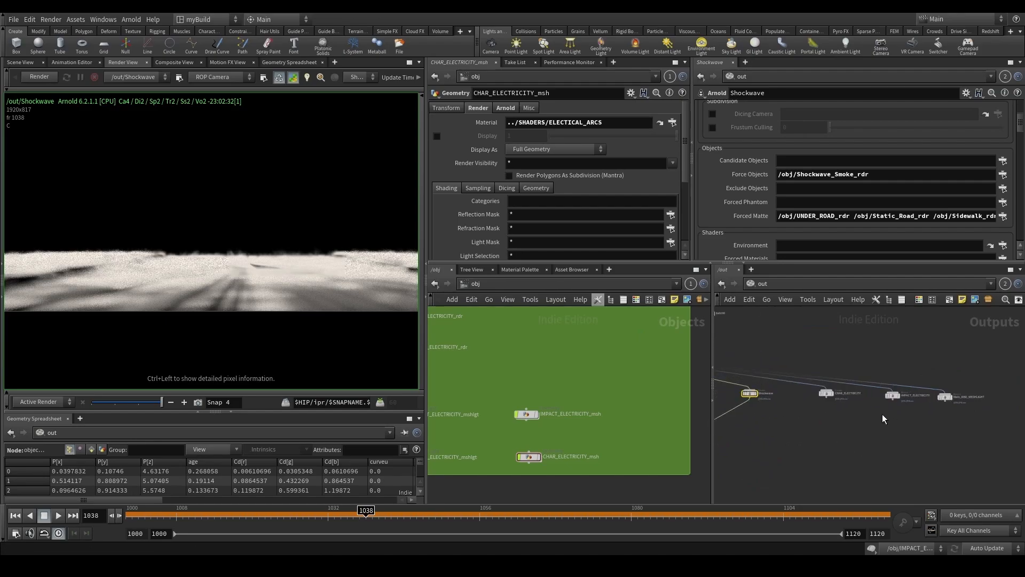
scroll(897, 430, "down", 1)
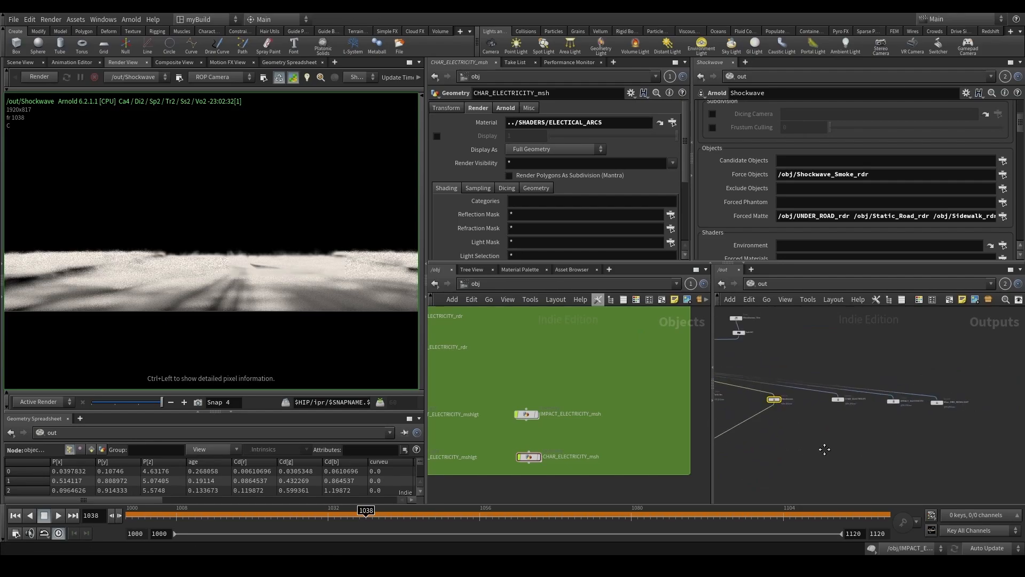
middle_click_drag(822, 449, 872, 446)
left_click_drag(869, 416, 989, 372)
scroll(992, 410, "up", 2)
left_click(982, 400)
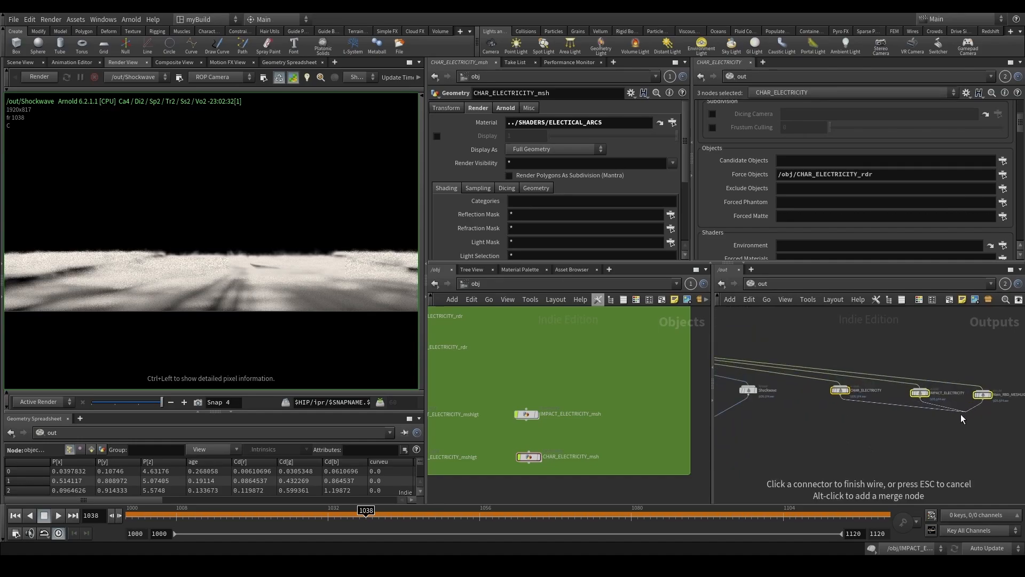
scroll(948, 422, "down", 2)
middle_click_drag(814, 443, 981, 393)
left_click(846, 427)
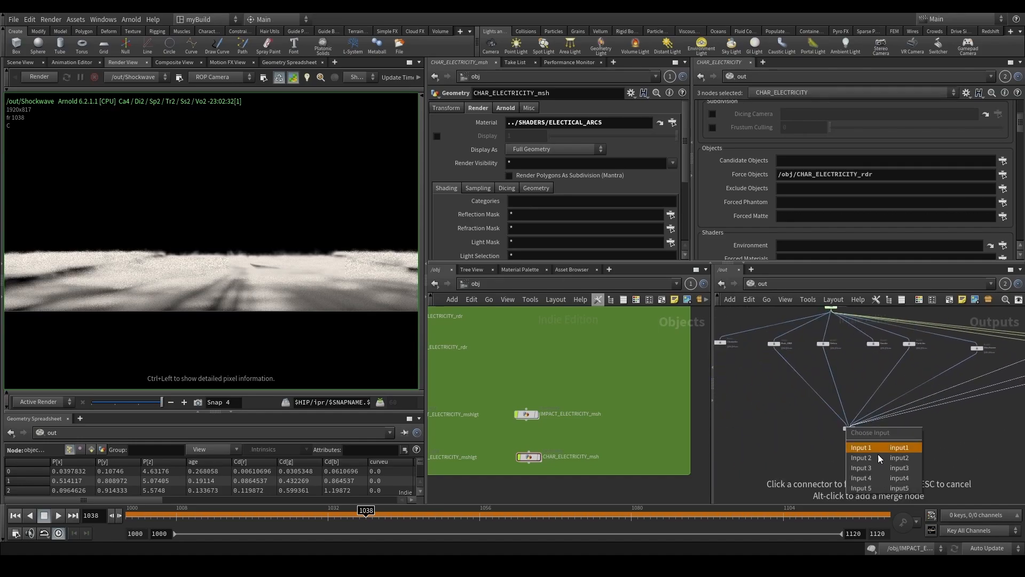
left_click(893, 489)
Inspect the input settings of switch1 and the simulation nodes feeding it.
middle_click_drag(932, 434, 876, 526)
scroll(824, 358, "up", 2)
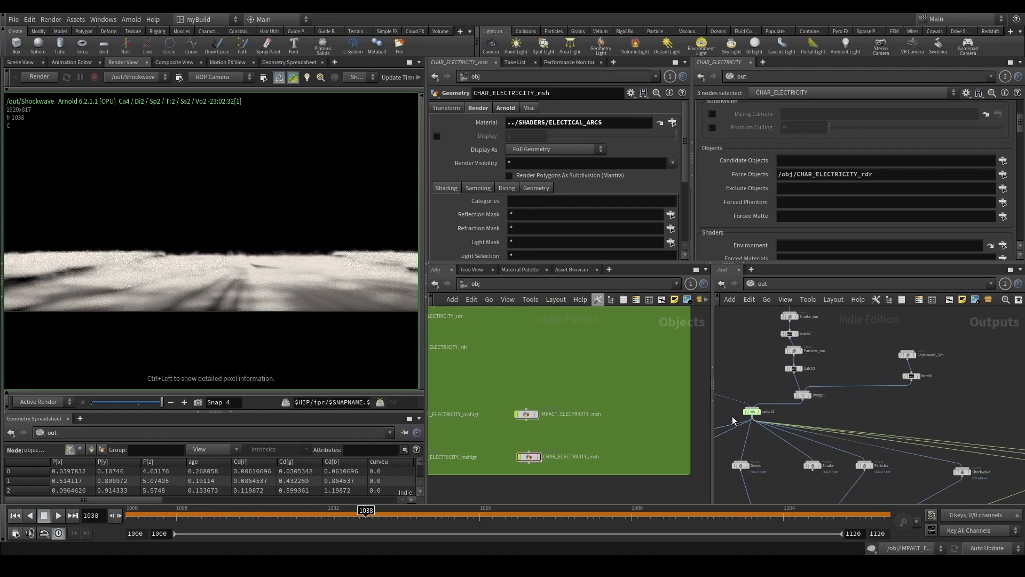
left_click(751, 412)
middle_click_drag(890, 392, 891, 417)
middle_click_drag(838, 442, 921, 410)
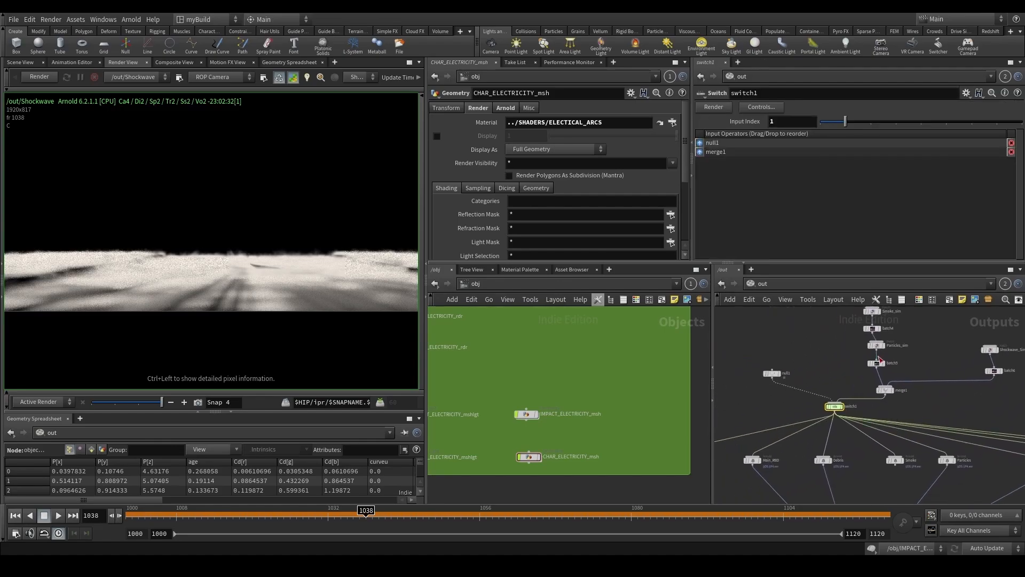
Set switch1's input index to 0 so the render passes use null1 instead of the simulation merge.
double_click(781, 122)
type("0")
key("Return")
scroll(834, 338, "down", 3)
scroll(799, 340, "up", 2)
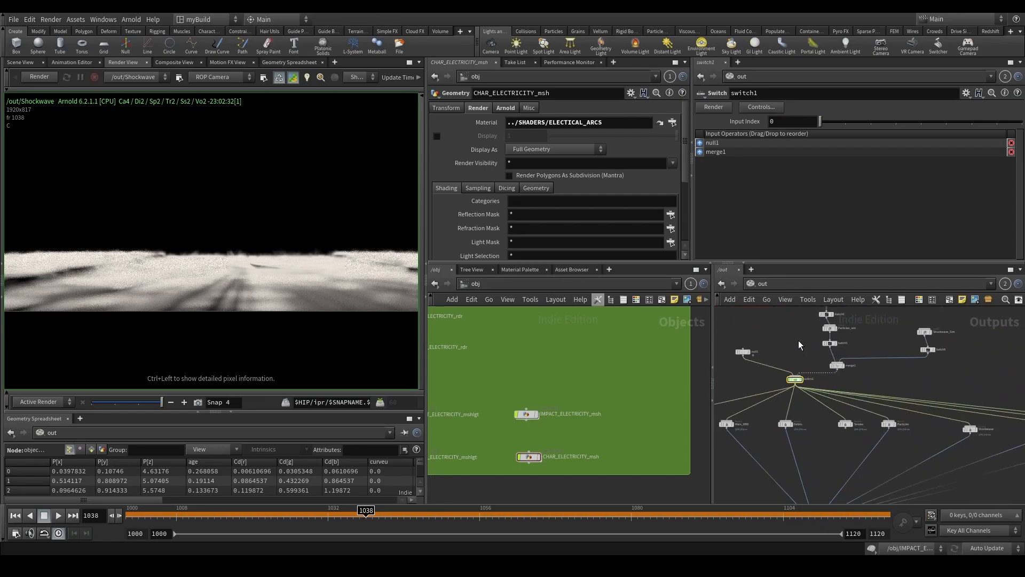
Check the input operators of merge2, which collects the render passes, and save the scene.
scroll(916, 415, "down", 3)
middle_click_drag(887, 441, 861, 363)
scroll(817, 358, "up", 4)
scroll(822, 357, "down", 2)
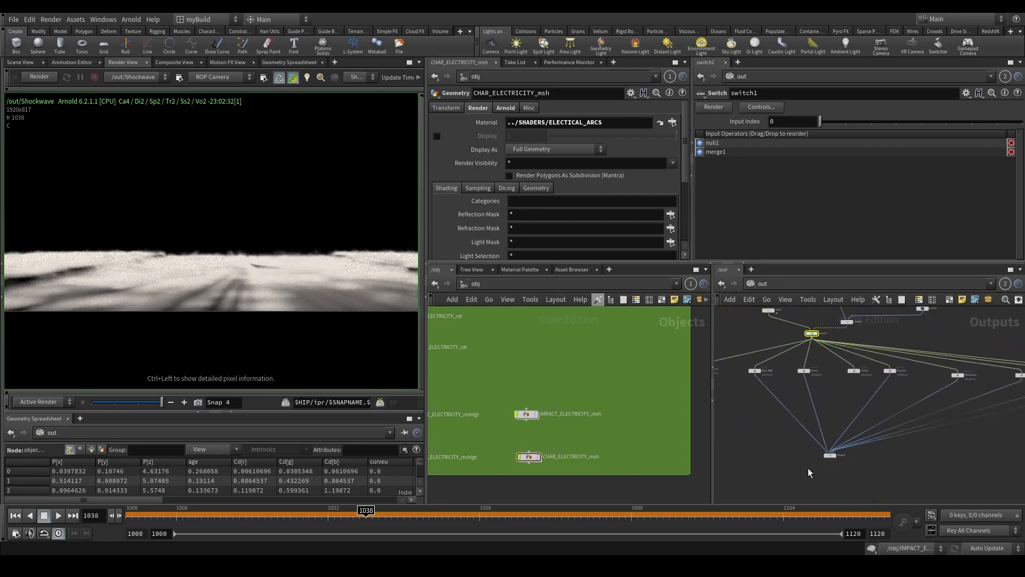
left_click(830, 455)
key("ctrl+s")
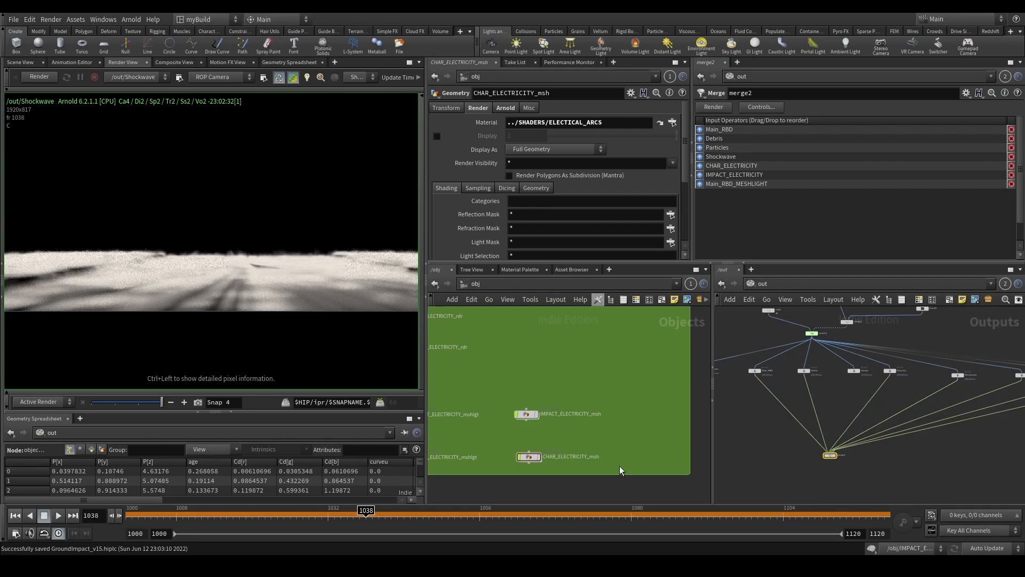
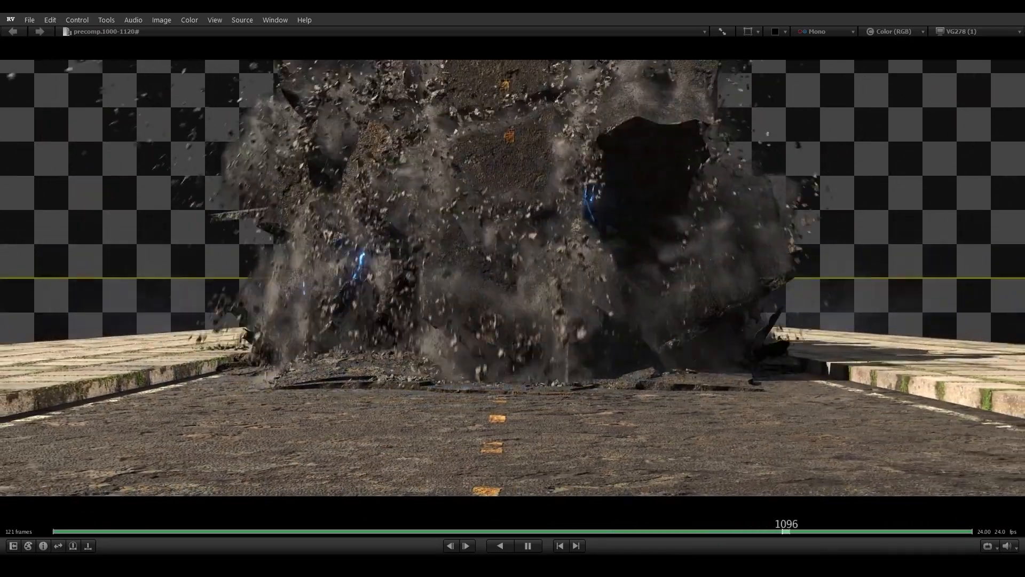
Play the precomp sequence in RV, replay it from frame 1034 and scrub back to the eruption.
key("space")
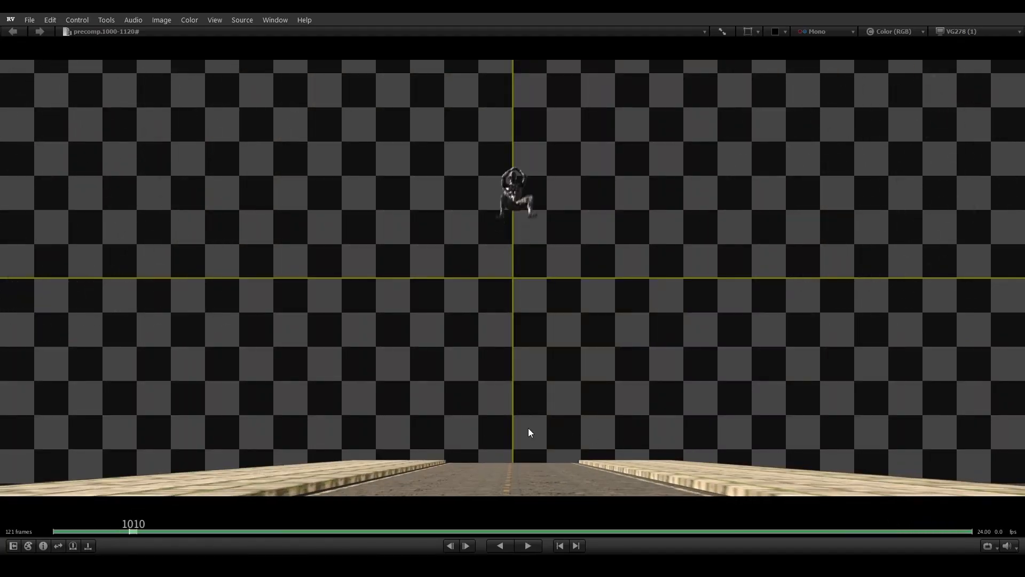
key("space")
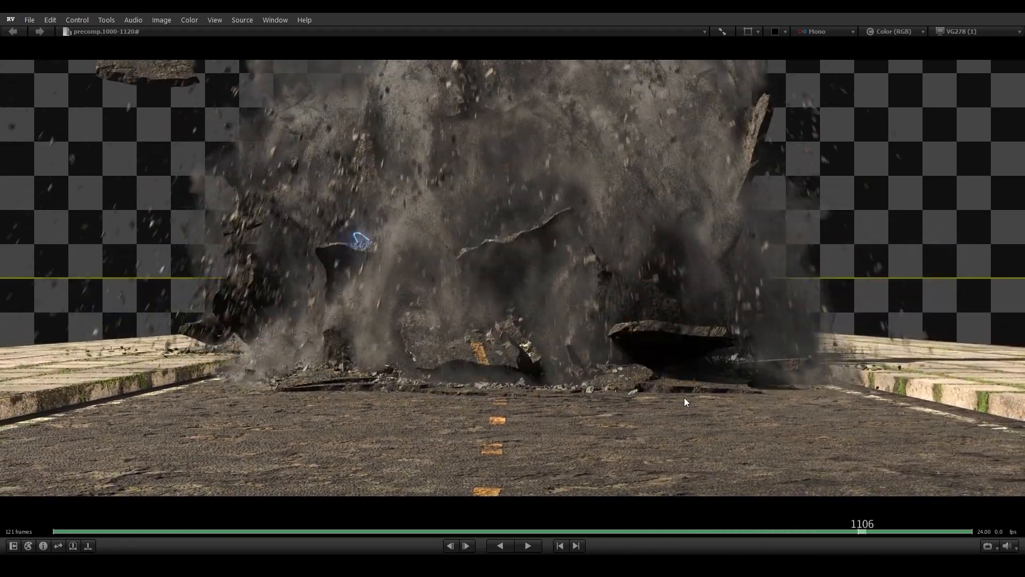
left_click_drag(685, 397, 313, 364)
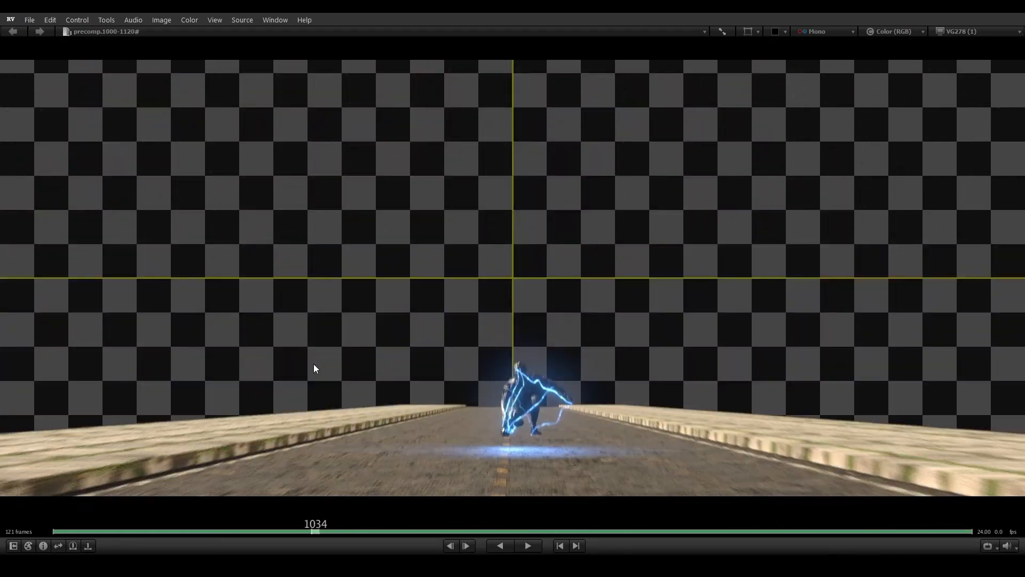
key("space")
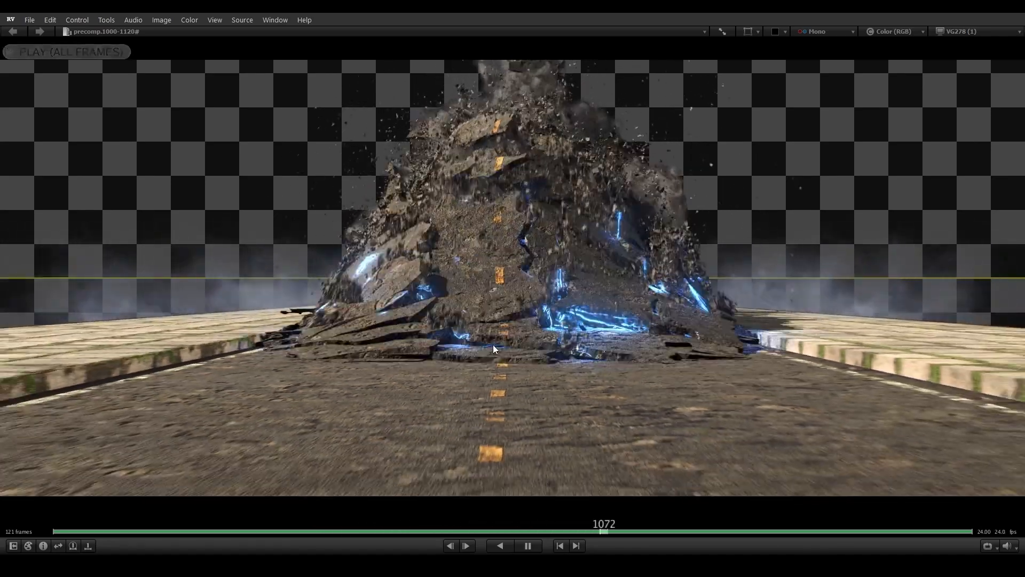
left_click_drag(606, 344, 469, 341)
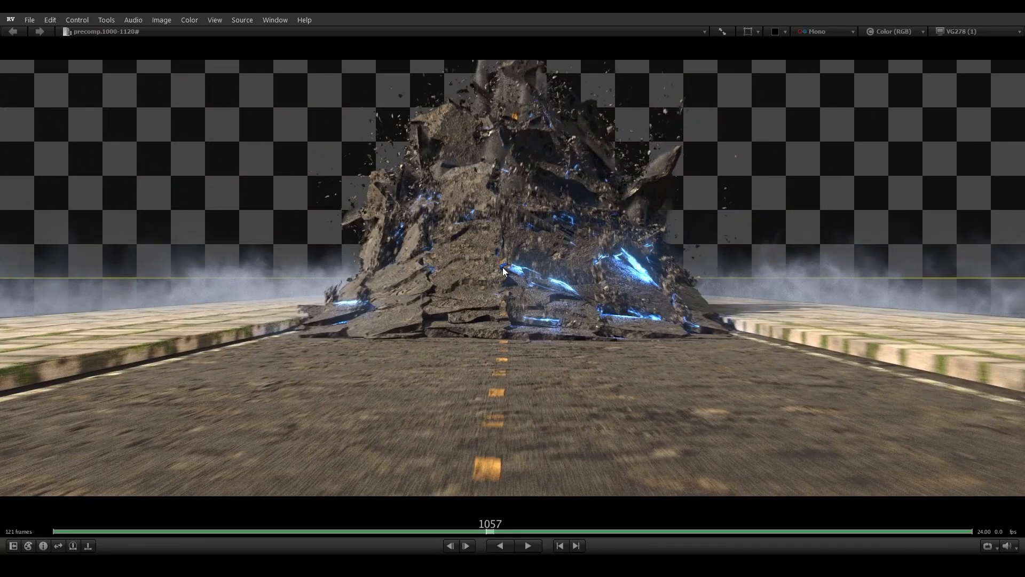
Step forward frame by frame from frame 1057 to examine the electricity within the rising debris.
key("Right")
key("Right")
key("Right")
key("Right")
key("Right")
key("Right")
key("Right")
key("Right")
key("Right")
key("Right")
key("Right")
key("Right")
key("Right")
key("Right")
key("Right")
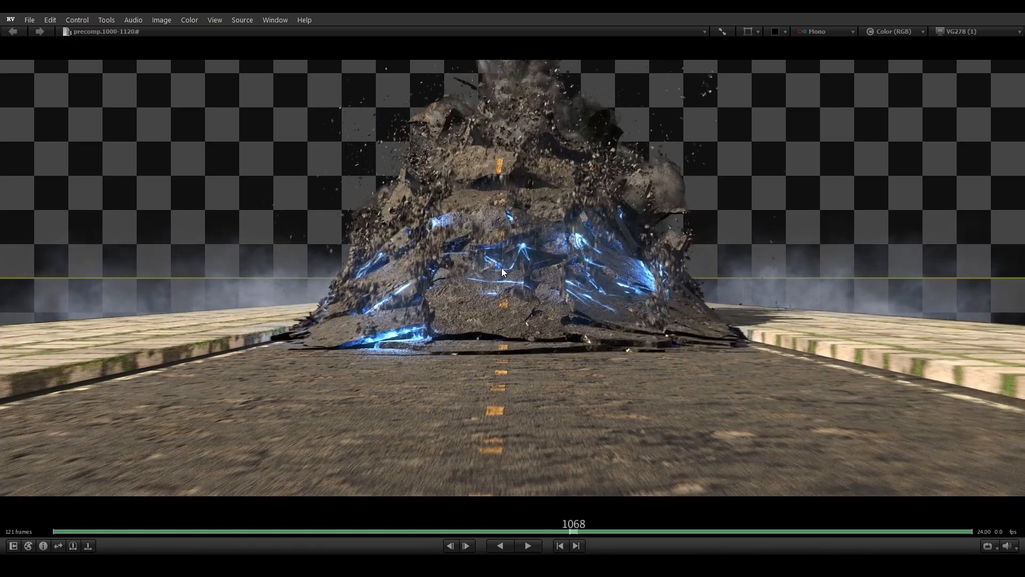
Scrub back and replay the ground eruption to review the debris, smoke and electricity in motion.
left_click_drag(502, 272, 445, 287)
key("space")
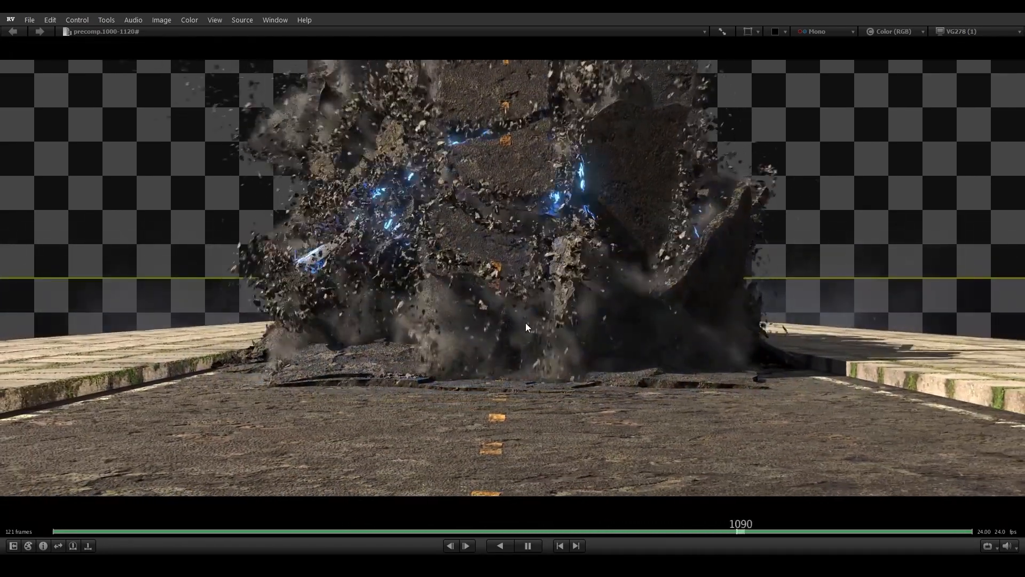
left_click_drag(579, 315, 382, 296)
key("space")
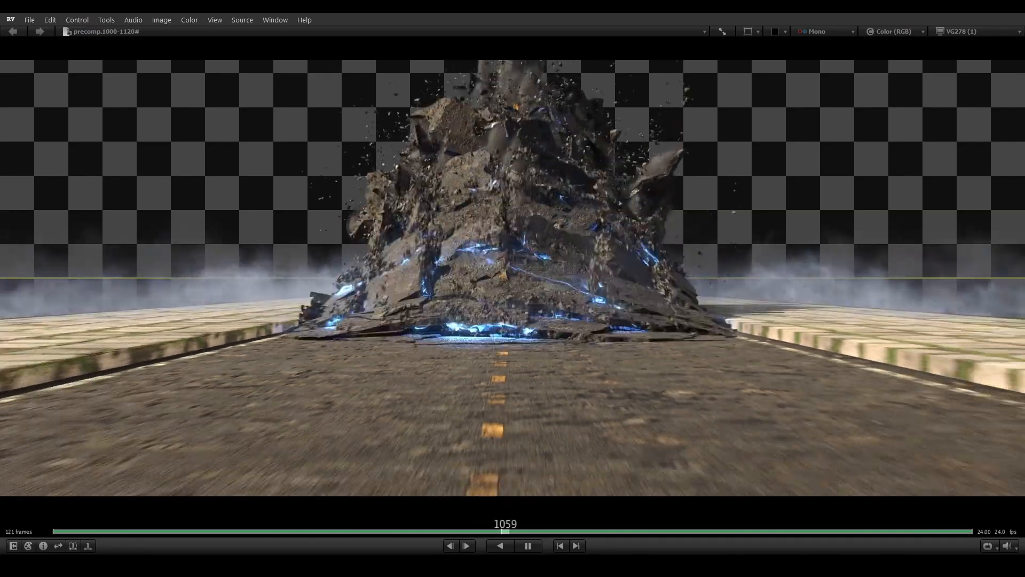
Step backward frame by frame through the impact and the character's fall to examine the shockwave and character electricity.
key("Left")
key("Left")
key("Left")
key("Left")
key("Left")
key("Left")
key("Left")
key("Left")
key("Left")
key("Left")
key("Left")
key("Left")
key("Left")
key("Left")
key("Left")
key("Left")
key("Left")
key("Left")
key("Left")
key("Left")
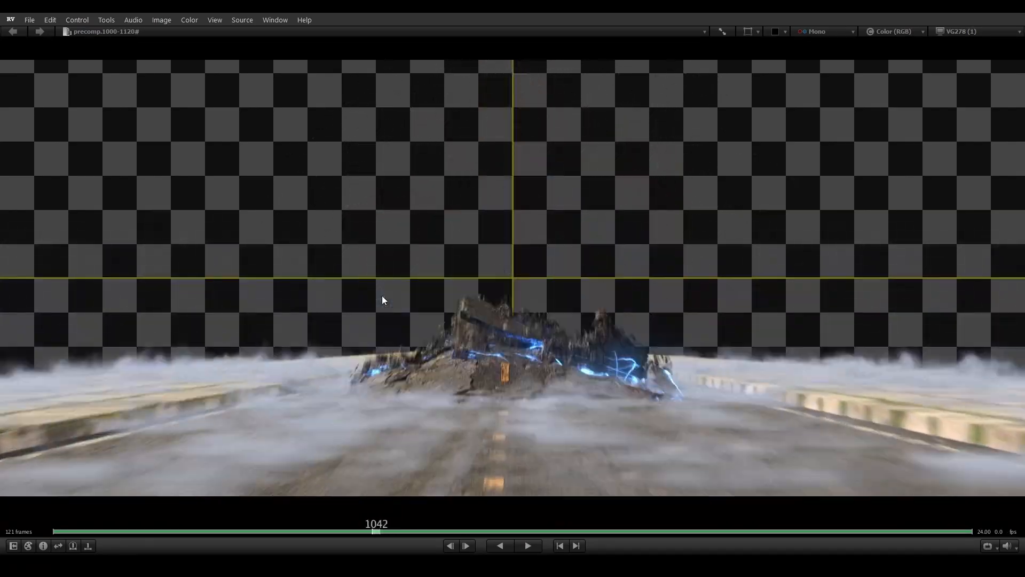
key("Left")
key("Left")
key("Left")
key("Left")
key("Left")
key("Left")
key("Left")
key("Left")
key("Left")
key("Left")
key("Left")
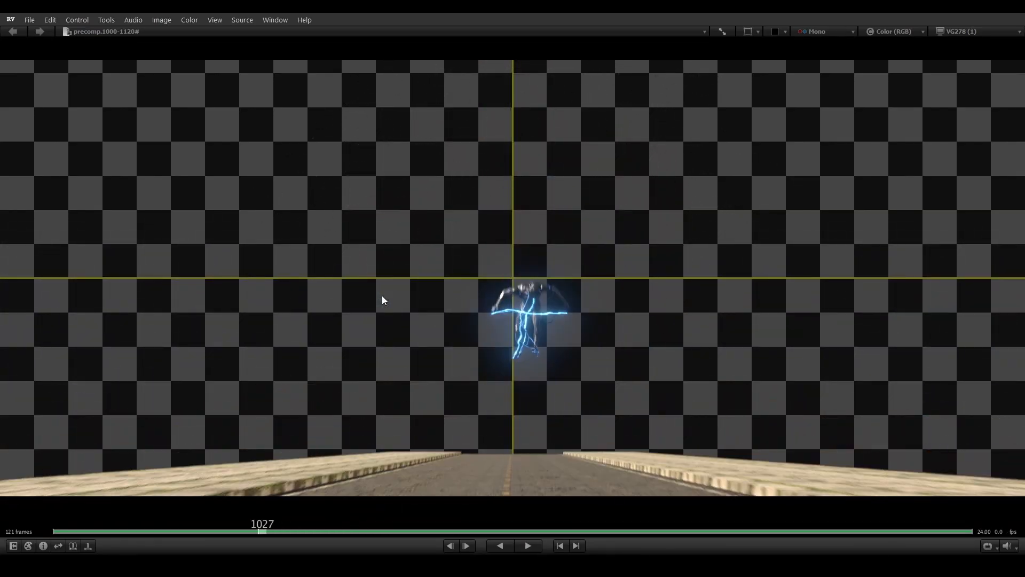
key("Left")
key("Left")
key("Left")
key("Left")
key("Left")
key("Left")
key("Left")
key("Left")
key("Left")
key("Left")
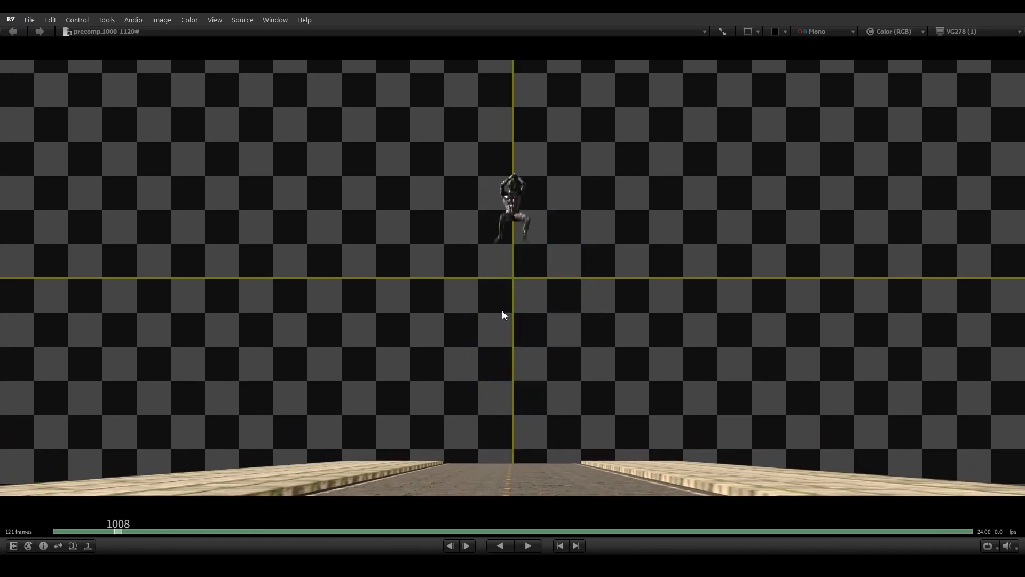
Replay the sequence from frame 1024 through the impact and scrub back to the eruption.
left_click_drag(602, 336, 651, 344)
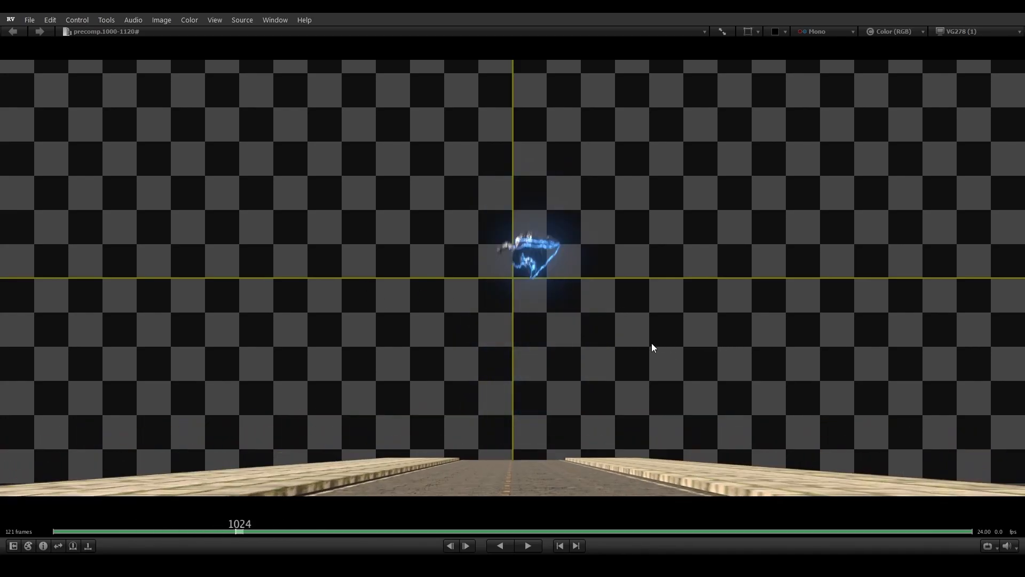
key("space")
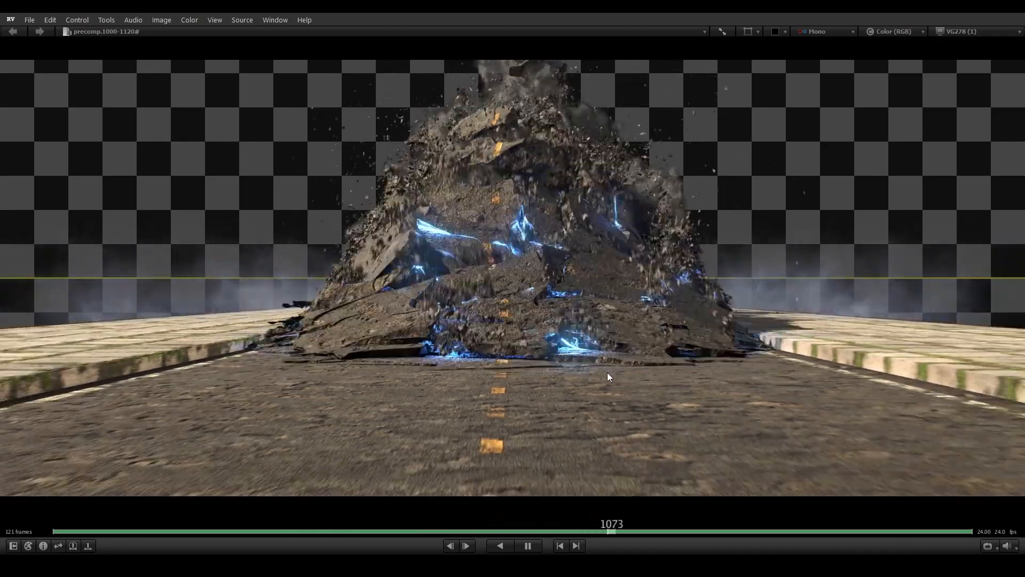
left_click_drag(607, 373, 390, 380)
Switch to groundImpact_precomp_03.nk in Nuke and view the MAIN RBD branch's DeepRead1 and DeepRecolor1 outputs.
mouse_move(353, 567)
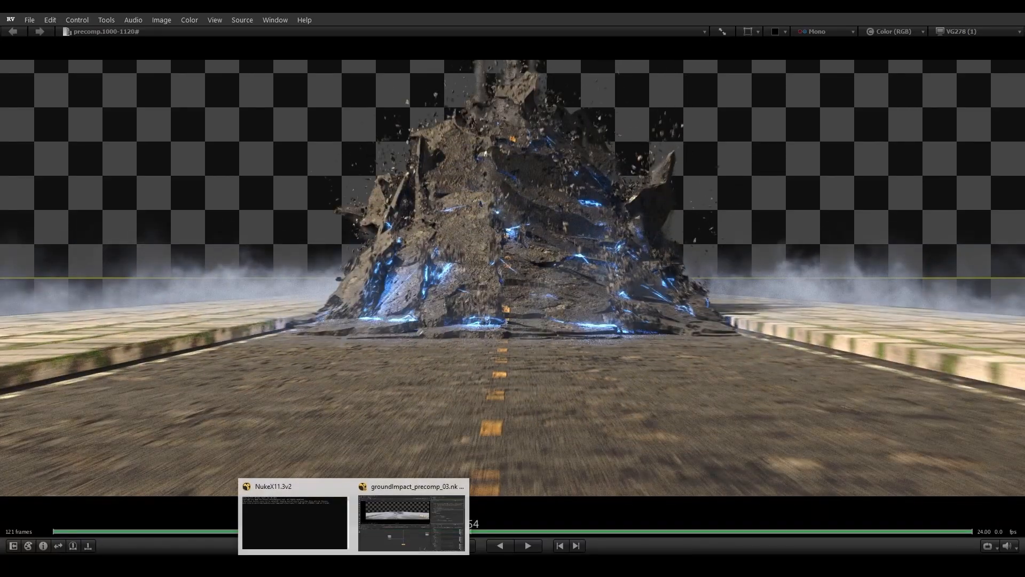
left_click(399, 533)
scroll(451, 404, "down", 8)
middle_click_drag(478, 437, 465, 501)
middle_click_drag(470, 405, 446, 527)
middle_click_drag(417, 391, 413, 435)
scroll(400, 387, "up", 7)
left_click(414, 427)
key("1")
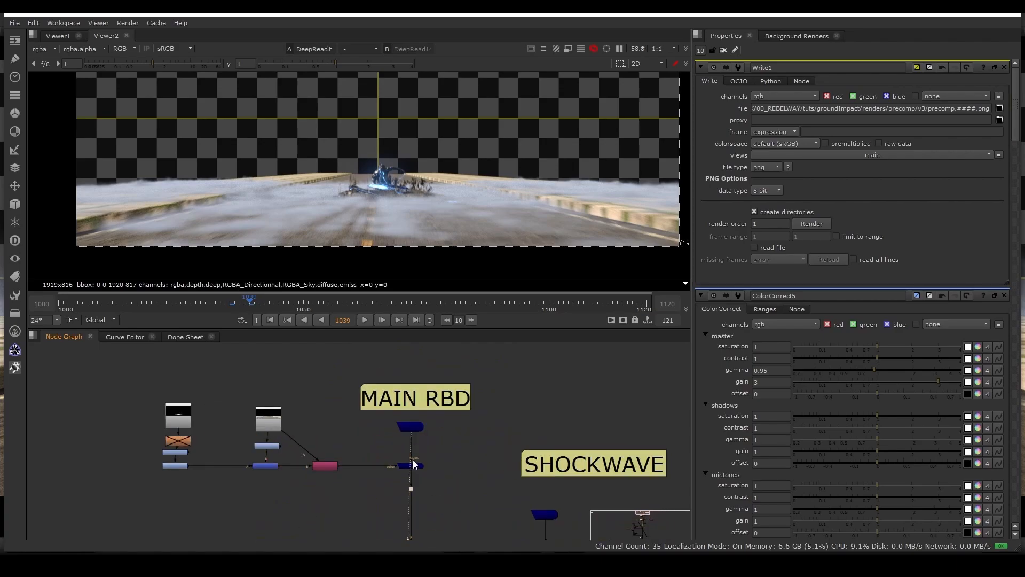
left_click(414, 465)
key("1")
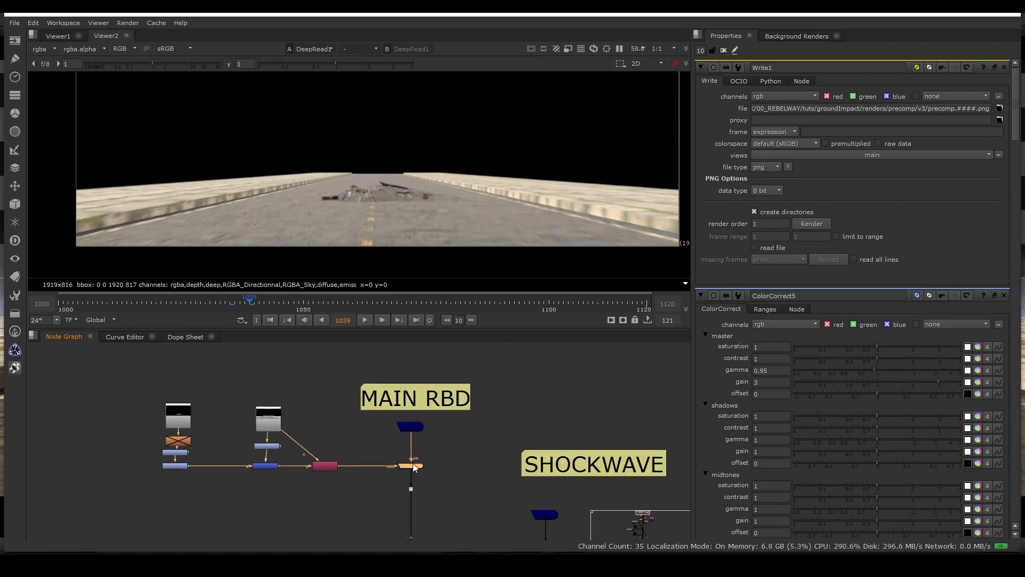
Open the DeepRecolor1 settings in the MAIN RBD branch.
mouse_move(316, 476)
middle_mouse_down()
mouse_move(321, 486)
mouse_move(295, 474)
middle_mouse_up()
scroll(320, 483, "up", 1)
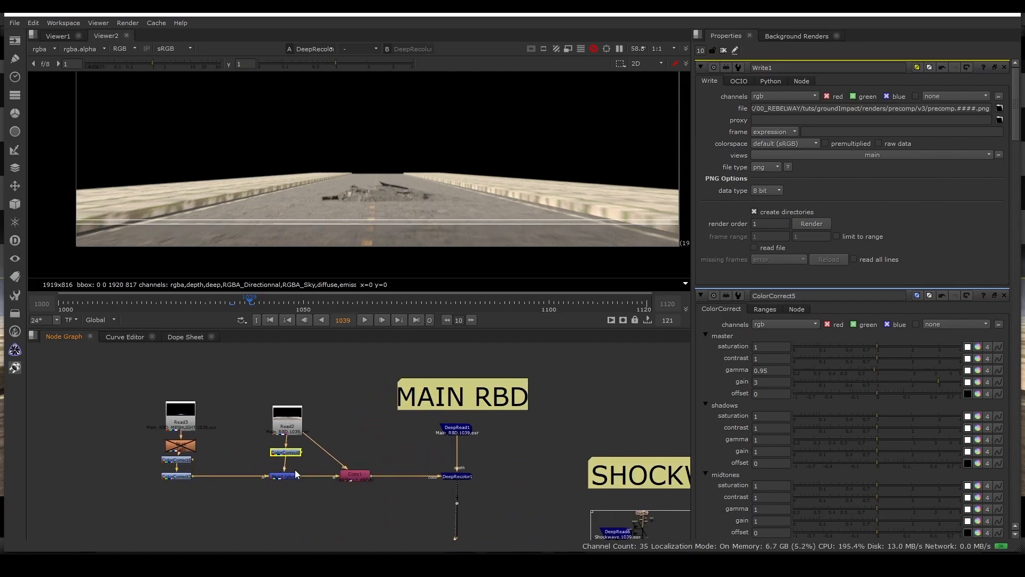
scroll(552, 481, "up", 3)
middle_click_drag(452, 476, 503, 456)
double_click(553, 482)
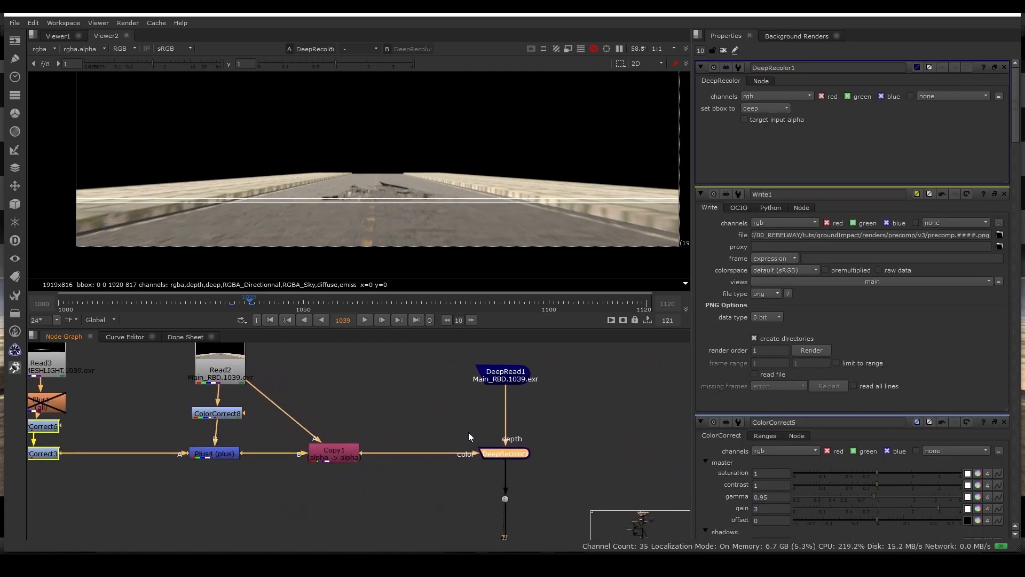
View the source renders Read2 (Main_RBD) and Read3 (Main_RBD_MESHLIGHT) in the viewer.
middle_click_drag(398, 463, 545, 466)
left_click(383, 364)
key("1")
middle_click_drag(351, 419, 472, 458)
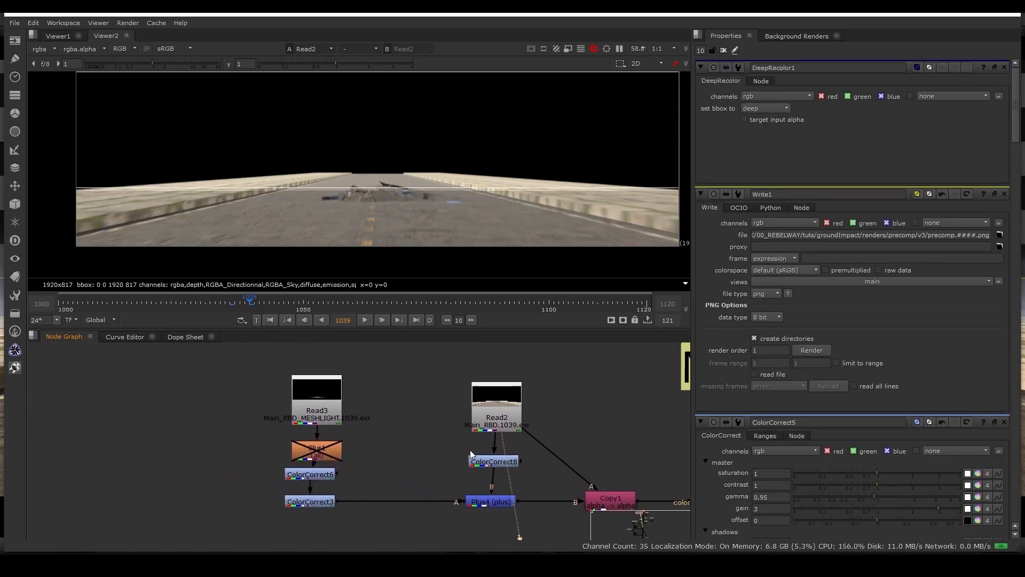
scroll(471, 451, "down", 2)
left_click(361, 421)
key("1")
scroll(411, 423, "down", 2)
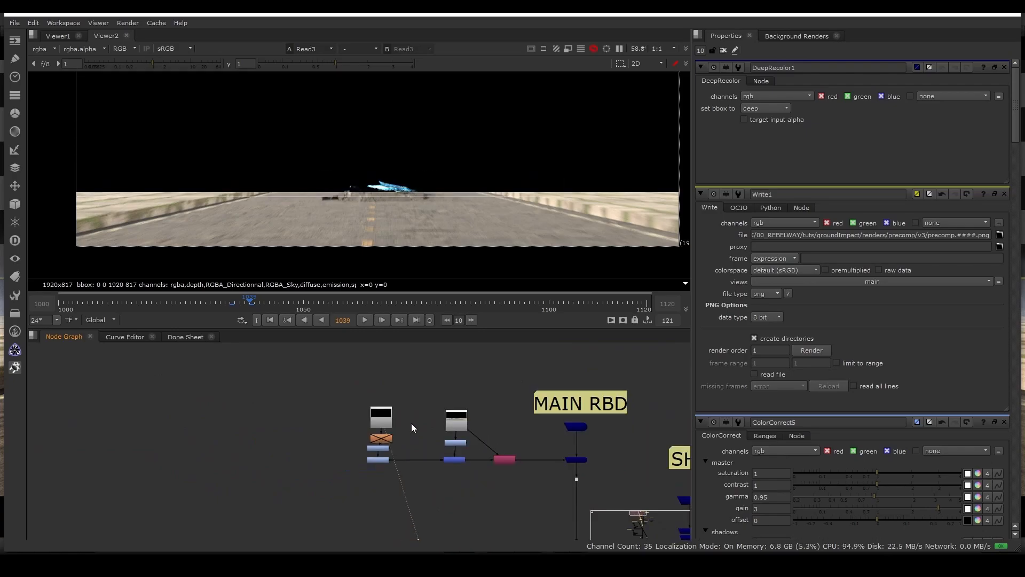
Inspect ColorCorrect3 on the mesh-light pass and view the results of Plus4 and Copy1.
scroll(374, 469, "up", 3)
double_click(397, 448)
key("1")
middle_click_drag(519, 468, 366, 455)
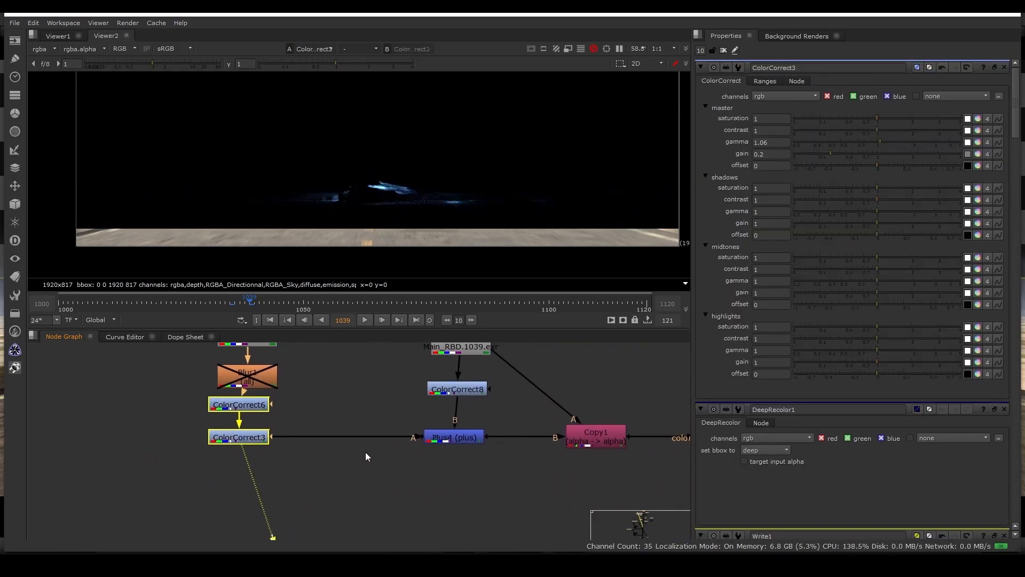
left_click(437, 436)
key("1")
left_click(603, 434)
key("1")
middle_click_drag(620, 456, 451, 440)
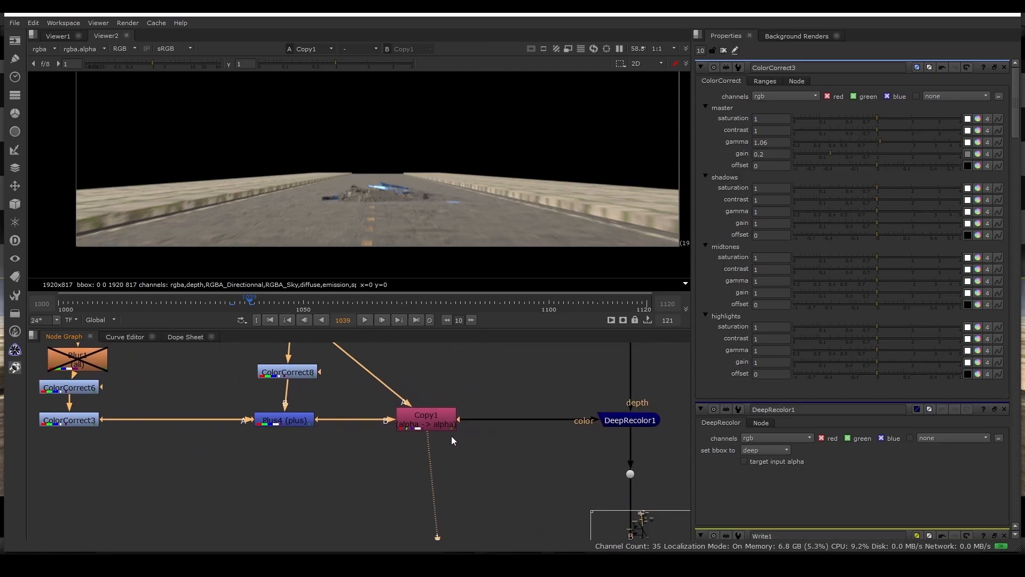
View the DeepRecolor1 result and open the ColorCorrect8 settings on the Main_RBD pass.
scroll(419, 425, "down", 2)
left_click(591, 425)
key("1")
scroll(590, 426, "down", 8)
middle_click_drag(591, 463, 536, 435)
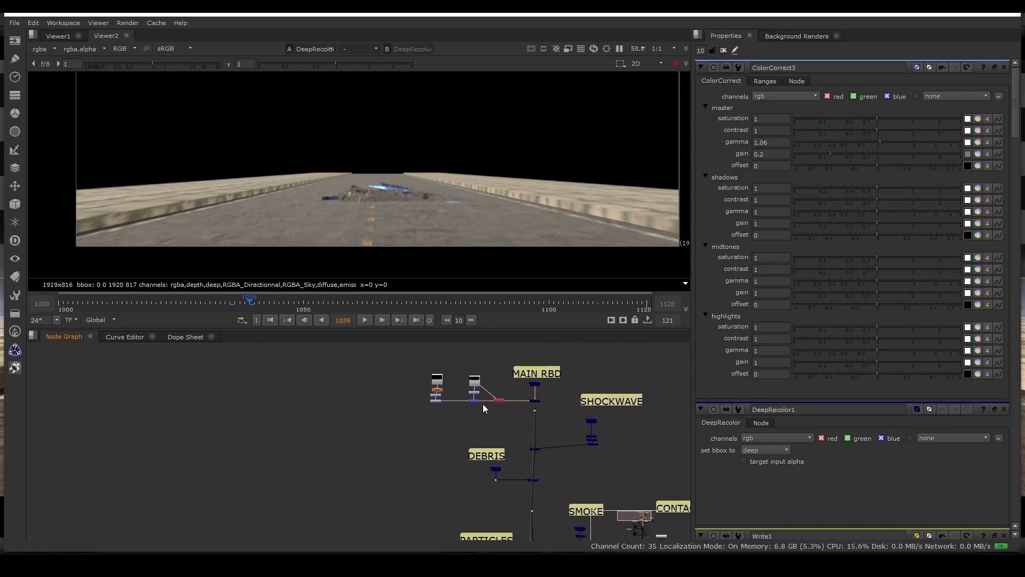
scroll(481, 394, "up", 5)
double_click(469, 390)
scroll(363, 408, "up", 2)
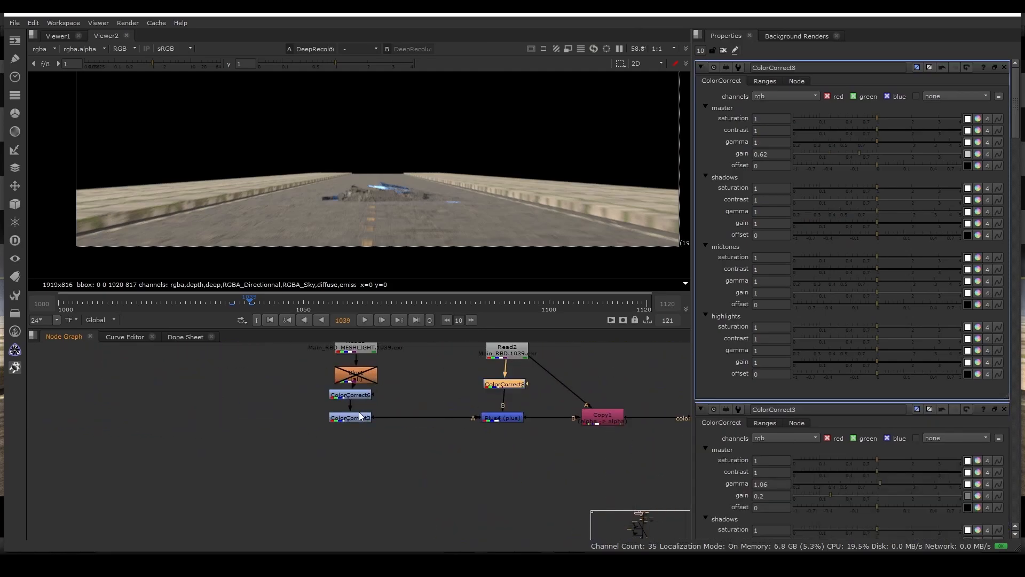
View Plus4 and toggle ColorCorrect6 and ColorCorrect3 off and on to compare the mesh-light grade.
left_click(487, 417)
key("1")
left_click_drag(432, 479, 315, 386)
key("d")
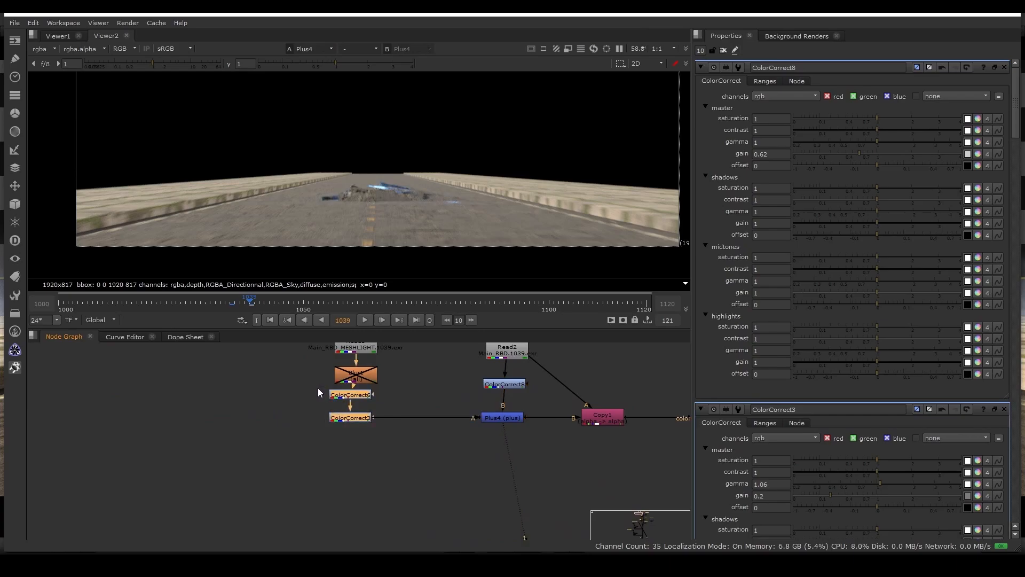
key("d")
scroll(467, 432, "down", 5)
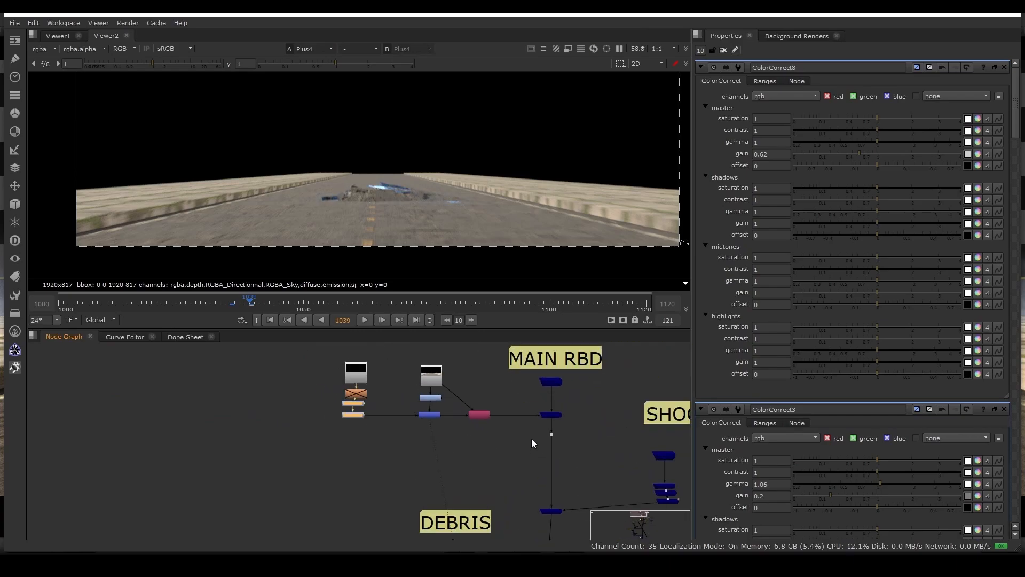
View DeepRecolor1 and the deep merges that add the shockwave and debris to the main RBD.
scroll(560, 411, "up", 3)
left_click(559, 411)
key("1")
scroll(582, 459, "down", 2)
middle_click_drag(592, 508, 479, 437)
scroll(478, 437, "up", 2)
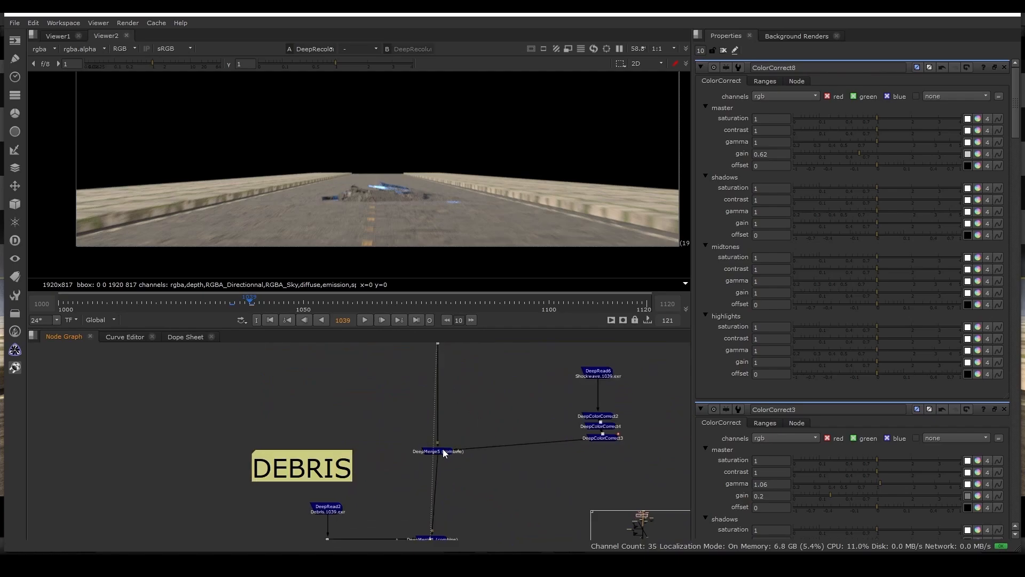
left_click(443, 448)
key("1")
middle_click_drag(482, 495, 498, 416)
left_click(454, 457)
key("1")
scroll(473, 495, "down", 2)
middle_click_drag(474, 496, 466, 412)
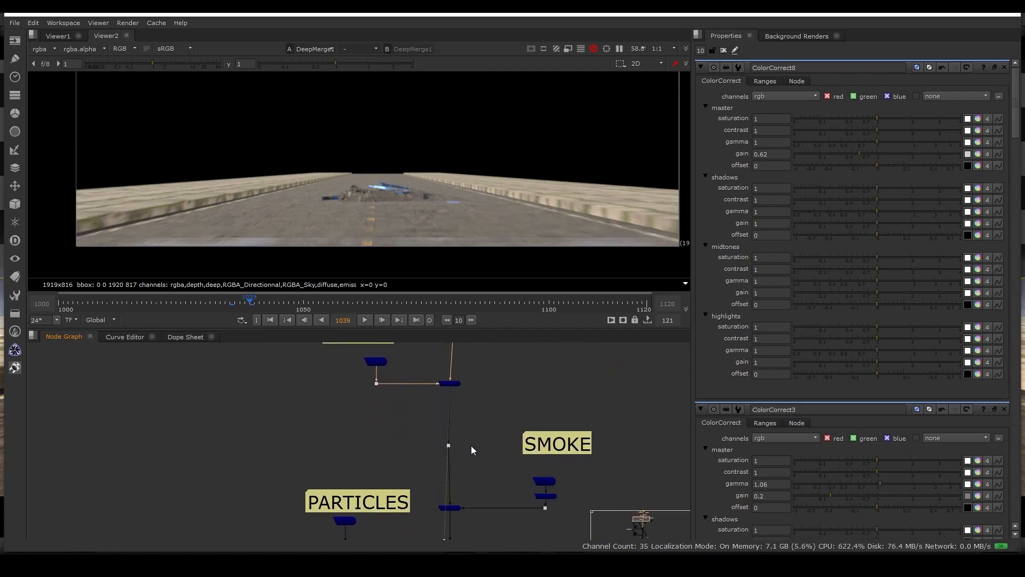
View the DeepMerge5 result with the shockwave and inspect the DeepRead6 settings for the Shockwave render.
middle_click_drag(466, 514, 463, 422)
scroll(492, 454, "down", 2)
middle_click_drag(553, 342, 495, 457)
middle_click_drag(504, 395, 486, 456)
scroll(486, 456, "up", 3)
left_click(328, 500)
key("1")
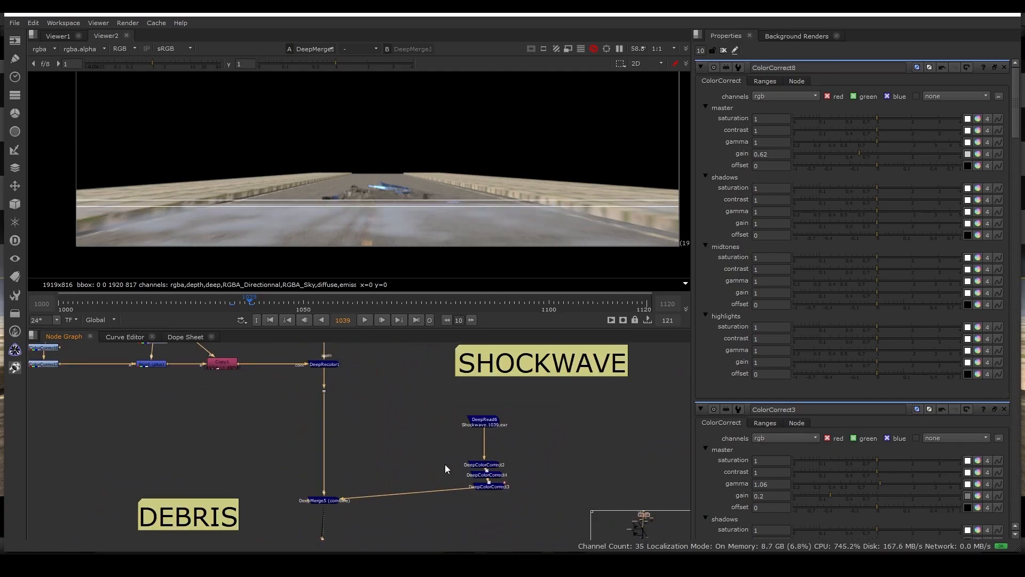
left_click(486, 420)
double_click(486, 422)
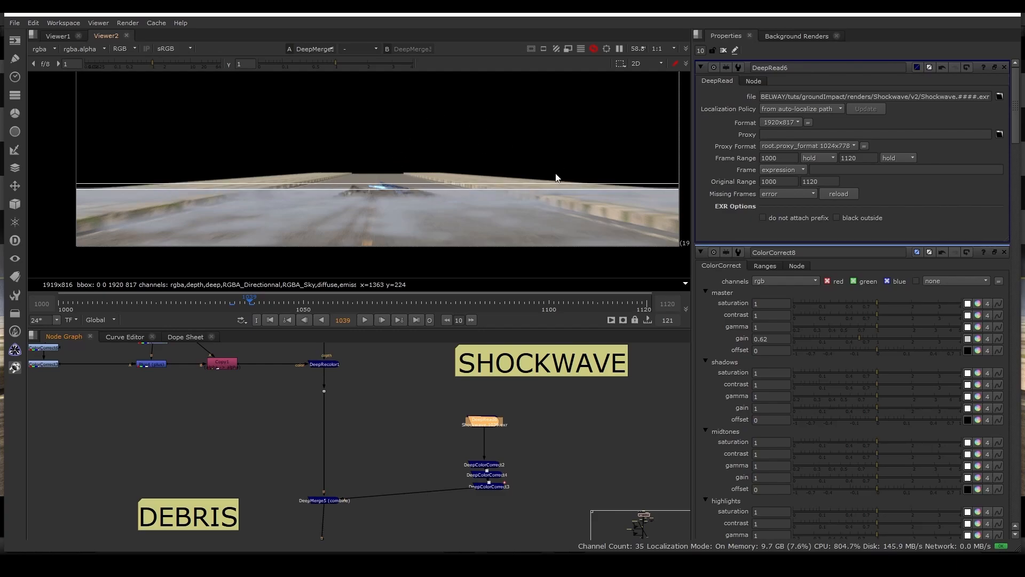
View the NoOp5 result that feeds the IMPACT ELECTRICITY branch.
middle_click_drag(344, 518, 385, 418)
scroll(385, 419, "down", 4)
middle_click_drag(400, 462, 433, 425)
middle_click_drag(421, 514, 462, 473)
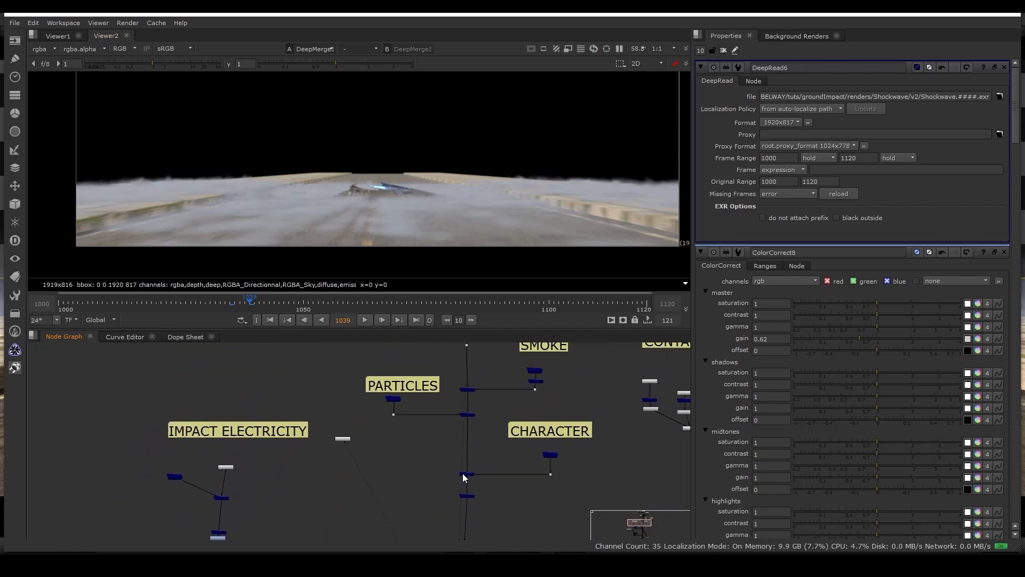
middle_click_drag(547, 501, 537, 371)
middle_click_drag(278, 361, 412, 434)
scroll(386, 408, "up", 3)
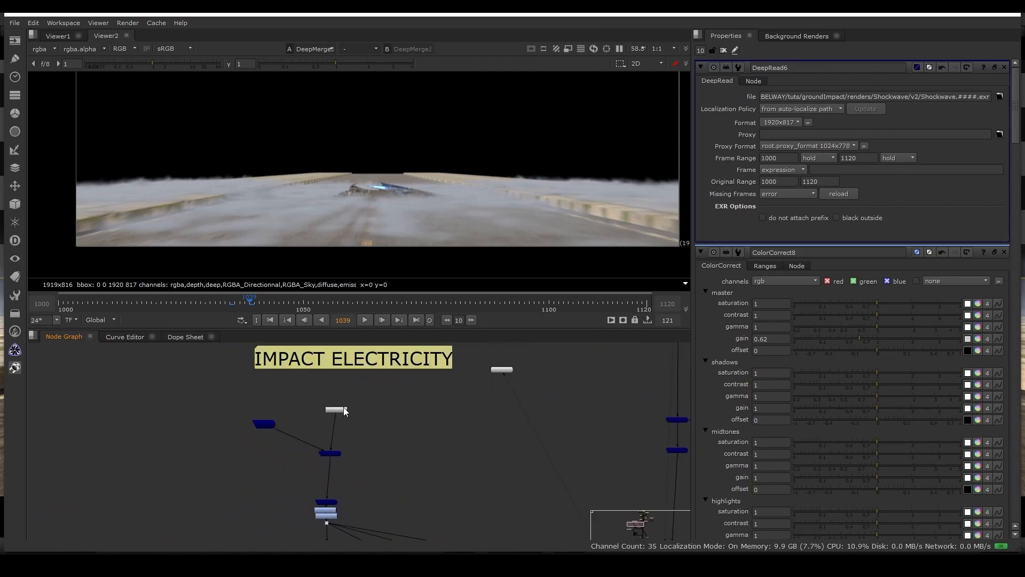
left_click(342, 408)
key("1")
Trace the NoOp5 input back to the main deep stream below DEBRIS and open the Dot6 settings.
middle_click_drag(341, 408, 271, 470)
scroll(272, 470, "down", 3)
scroll(476, 402, "up", 3)
scroll(476, 402, "down", 1)
middle_click_drag(461, 383, 457, 424)
scroll(451, 432, "up", 1)
scroll(459, 401, "down", 3)
scroll(454, 425, "up", 2)
scroll(441, 482, "down", 1)
middle_click_drag(441, 482, 466, 412)
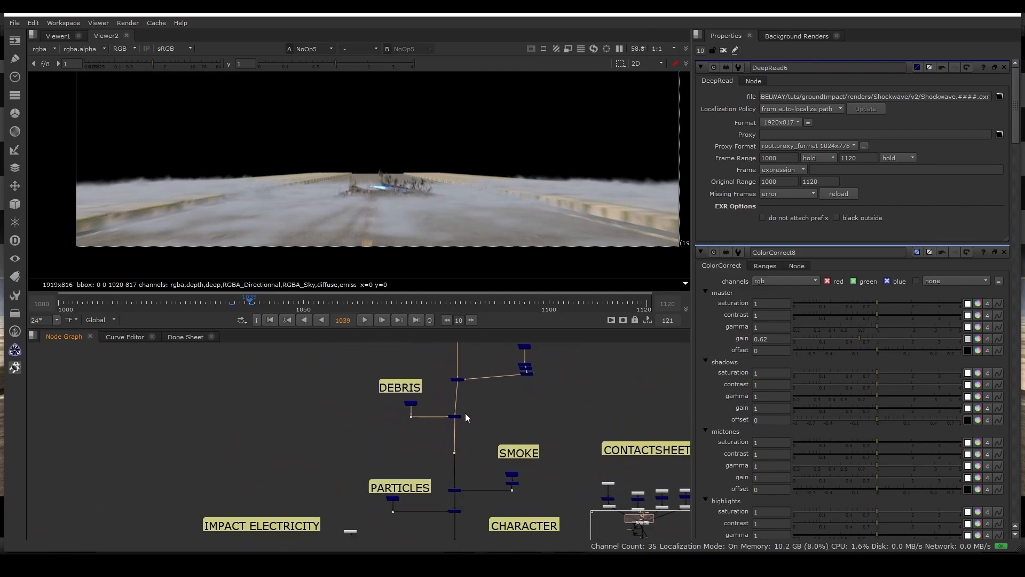
scroll(463, 443, "up", 4)
double_click(466, 433)
scroll(459, 437, "up", 1)
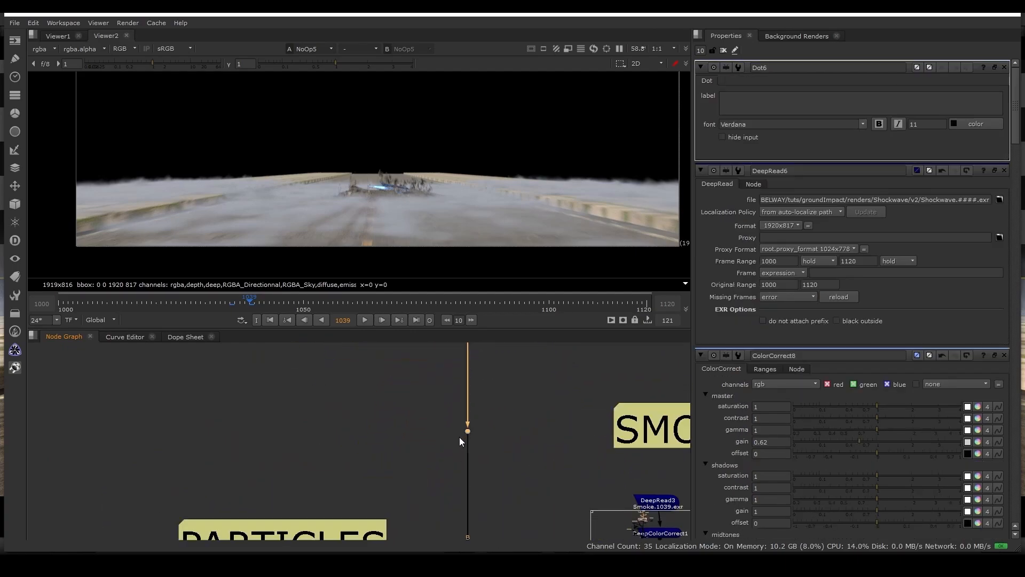
Return to the IMPACT ELECTRICITY branch and view its DeepRead7 render at frame 1049.
scroll(383, 498, "down", 3)
scroll(333, 489, "up", 3)
scroll(332, 490, "up", 1)
left_click(334, 490)
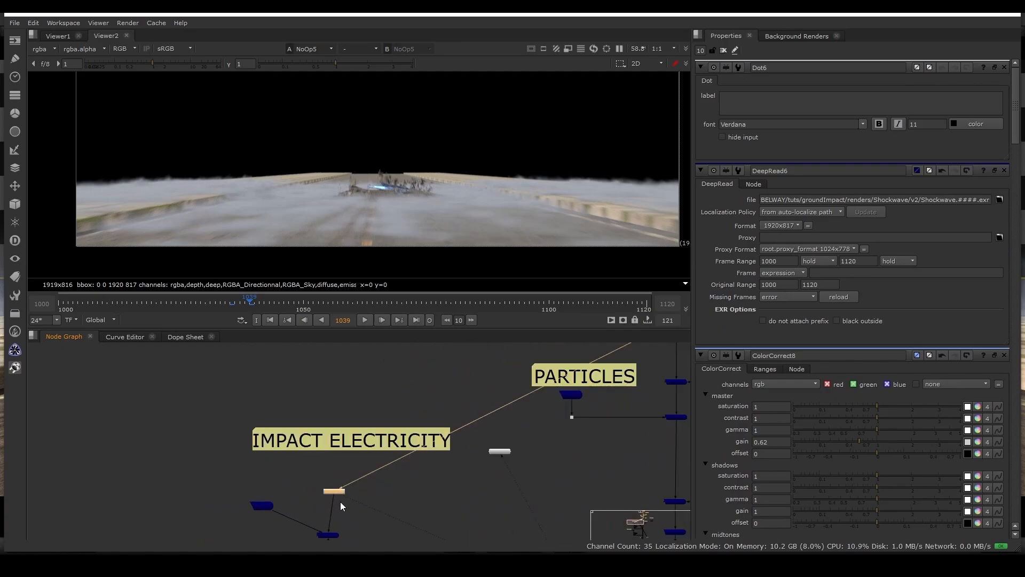
scroll(336, 494, "up", 4)
scroll(343, 497, "down", 8)
middle_click_drag(375, 477, 406, 392)
scroll(369, 412, "up", 4)
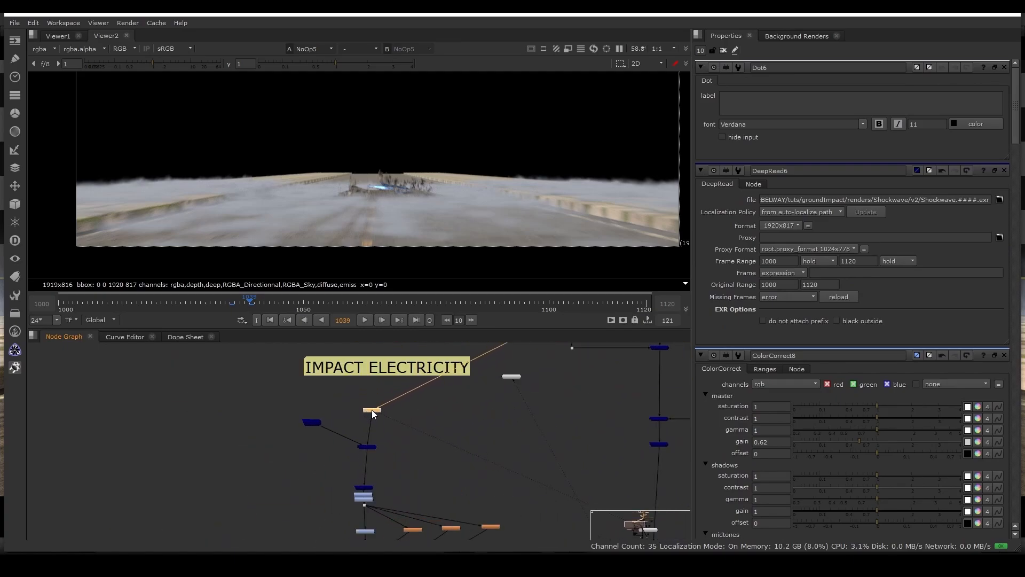
left_click_drag(380, 414, 313, 422)
left_click_drag(251, 303, 299, 303)
View the DeepMerge that combines the impact electricity render with NoOp5 and examine the held-out arcs.
scroll(361, 450, "up", 2)
left_click(362, 448)
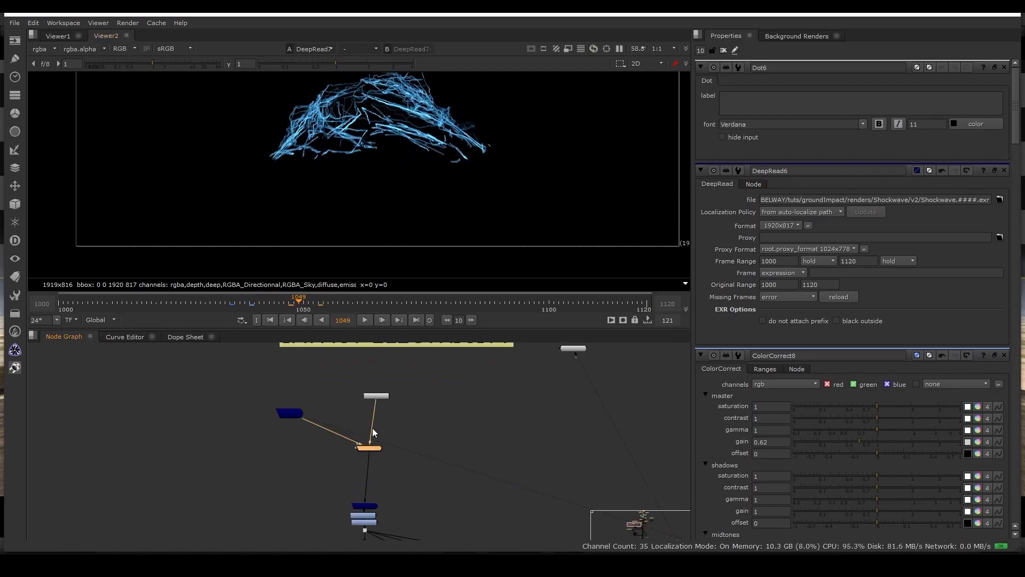
scroll(434, 422, "down", 5)
key("1")
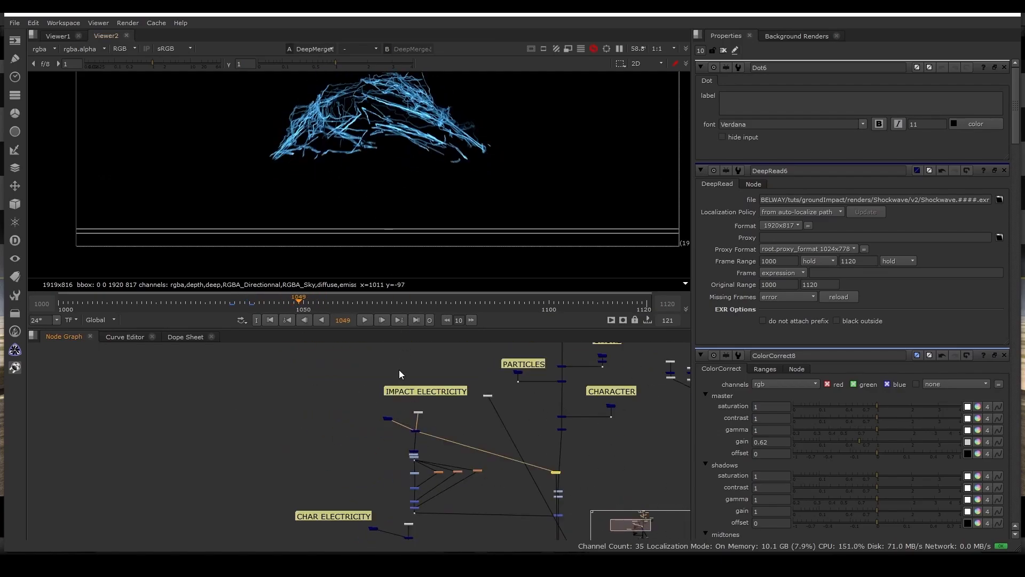
scroll(401, 406, "up", 3)
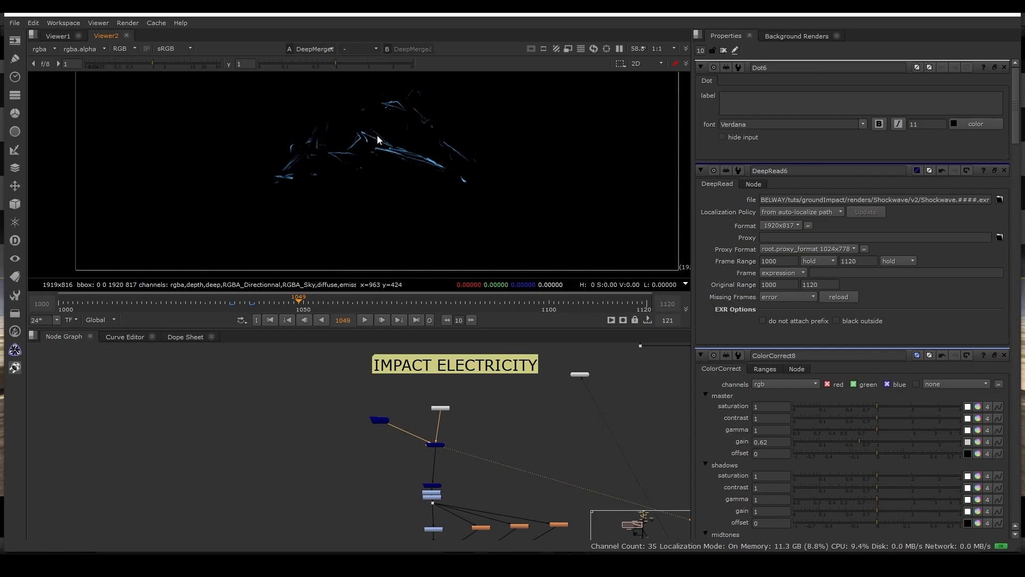
scroll(561, 369, "down", 3)
scroll(534, 430, "up", 7)
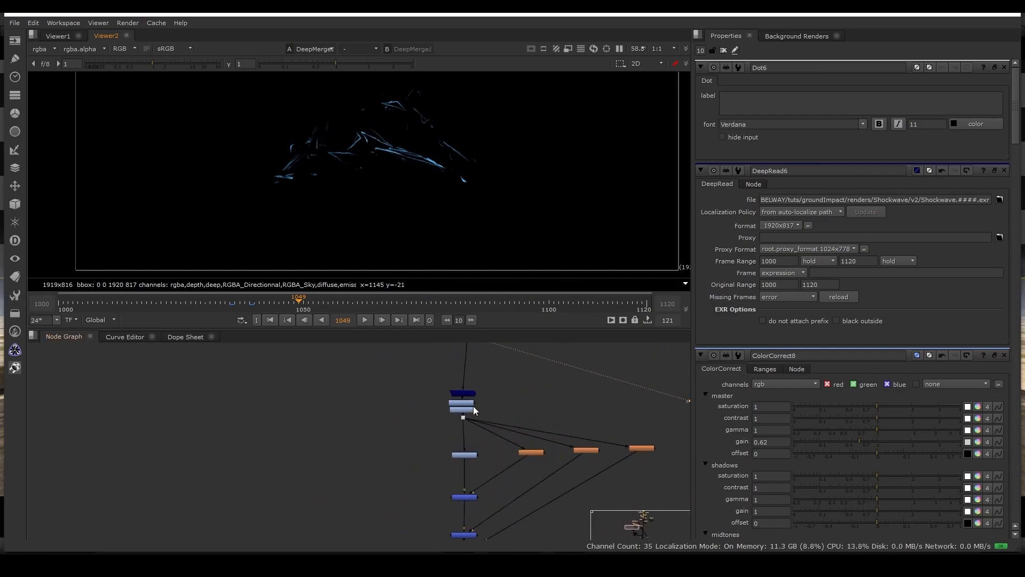
View the impact electricity's deep-to-image conversion and the Plus3 result below its glow nodes.
left_click(465, 394)
key("1")
scroll(465, 395, "down", 5)
scroll(487, 447, "up", 4)
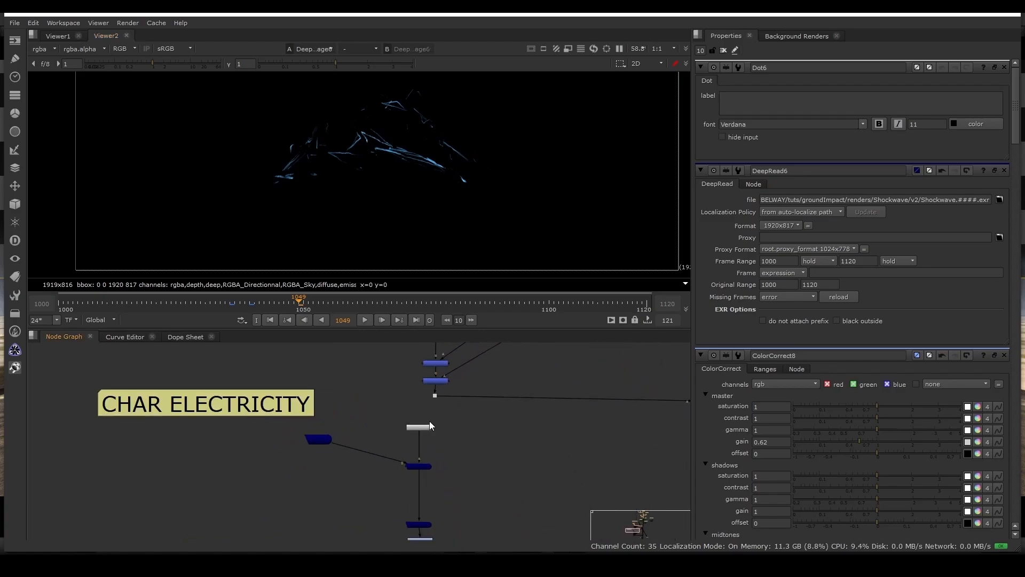
left_click(437, 382)
key("1")
middle_click_drag(538, 374, 445, 444)
scroll(444, 444, "down", 4)
scroll(387, 374, "up", 8)
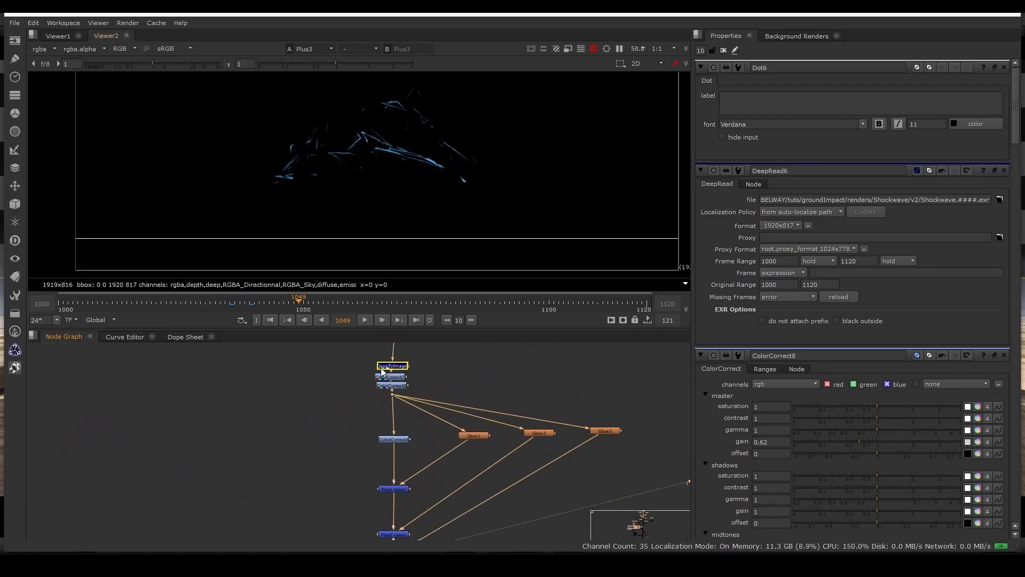
Open the Glow1 and Glow2 settings in the impact electricity branch.
left_click(397, 353)
scroll(414, 390, "down", 3)
double_click(486, 447)
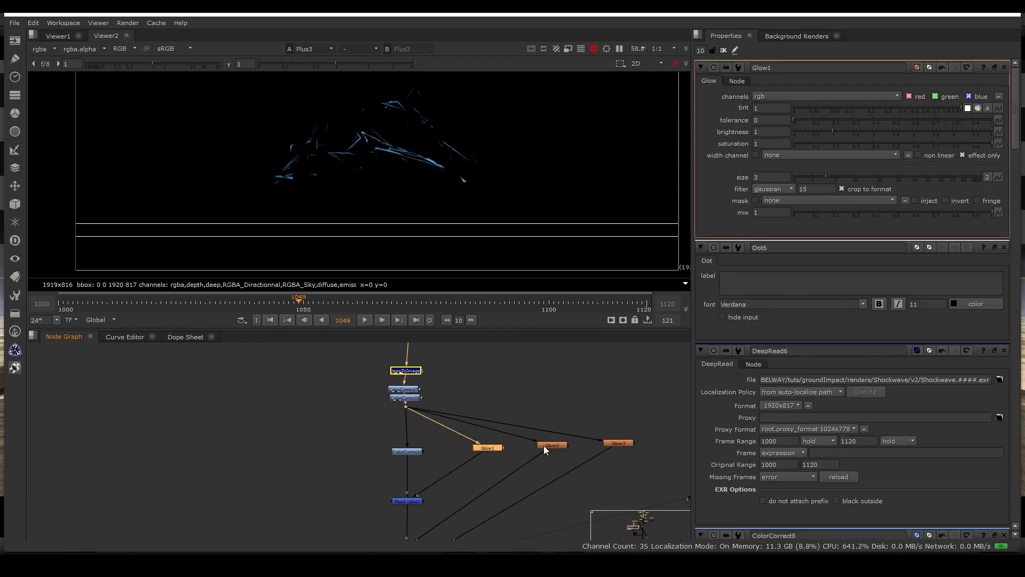
left_click(551, 444)
double_click(552, 444)
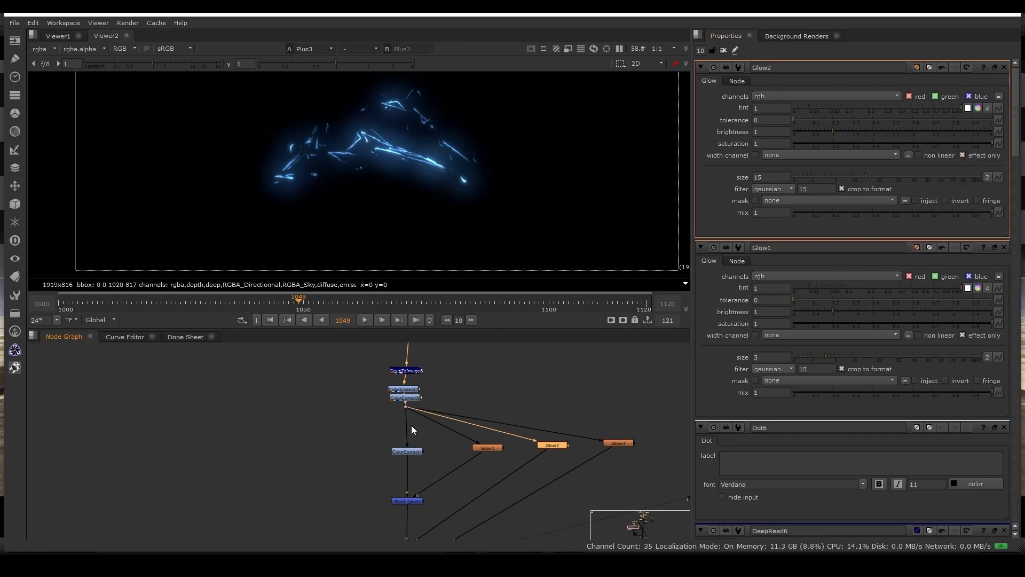
View Glow1, Glow2 and Glow3 one after another to compare their glow sizes.
double_click(497, 447)
key("1")
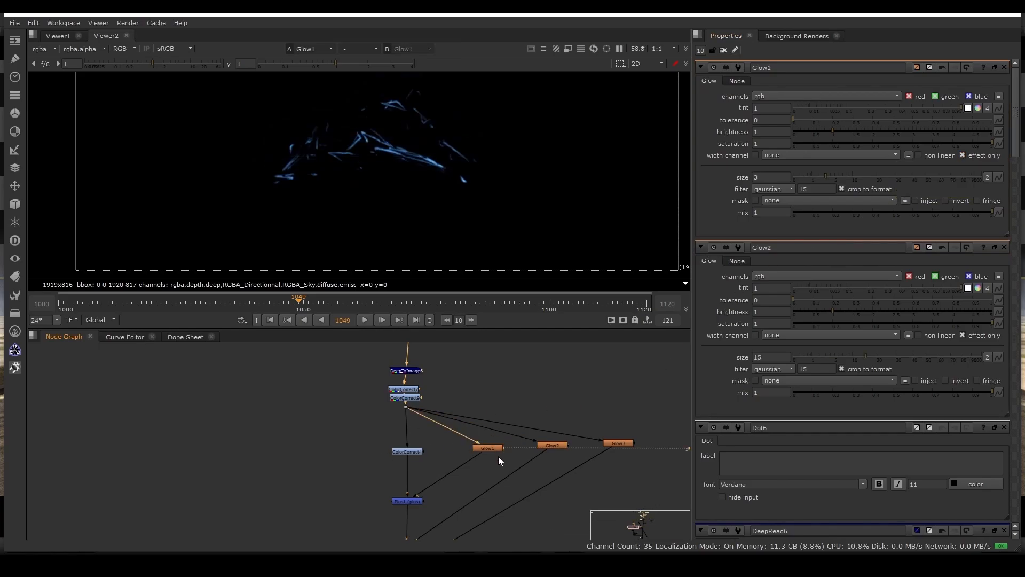
left_click(550, 445)
key("1")
left_click(620, 443)
key("1")
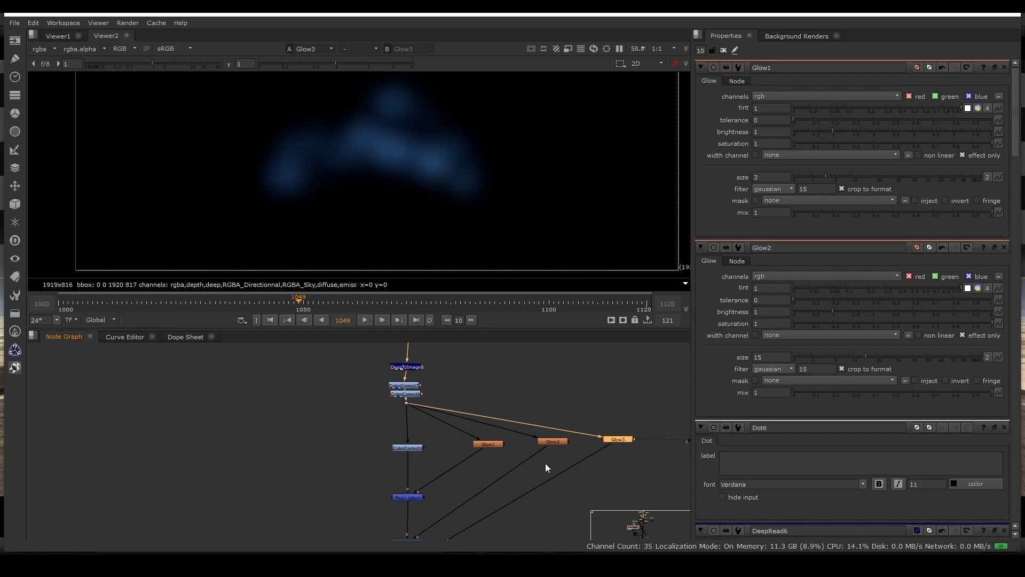
View the successive plus merges that stack the glows, ending with Plus3.
scroll(442, 482, "up", 2)
left_click(417, 481)
key("1")
left_click(417, 505)
key("1")
scroll(525, 495, "down", 3)
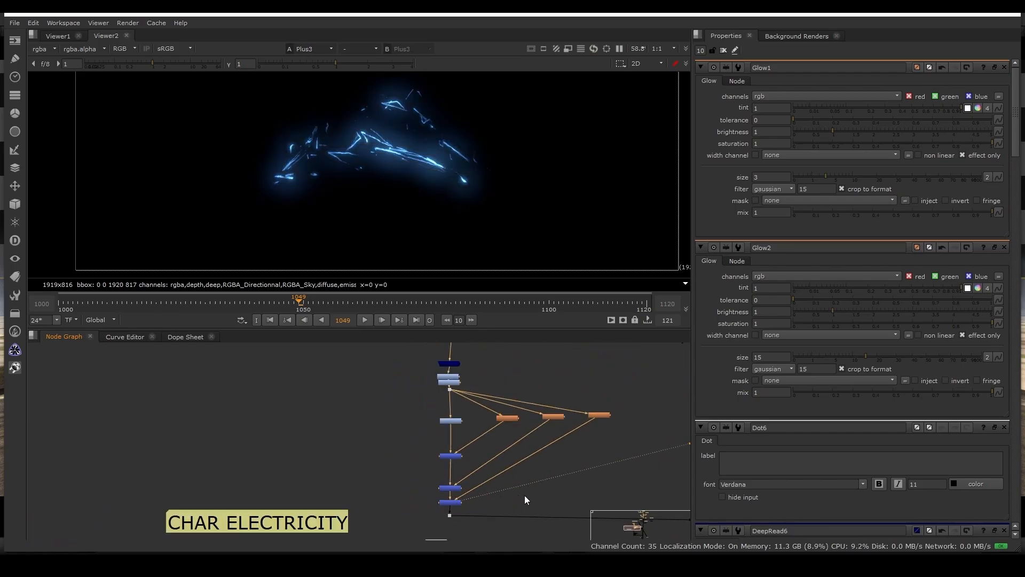
View the Plus merge that adds the glowing impact electricity to the main comp.
scroll(626, 484, "up", 2)
left_click(625, 478)
key("1")
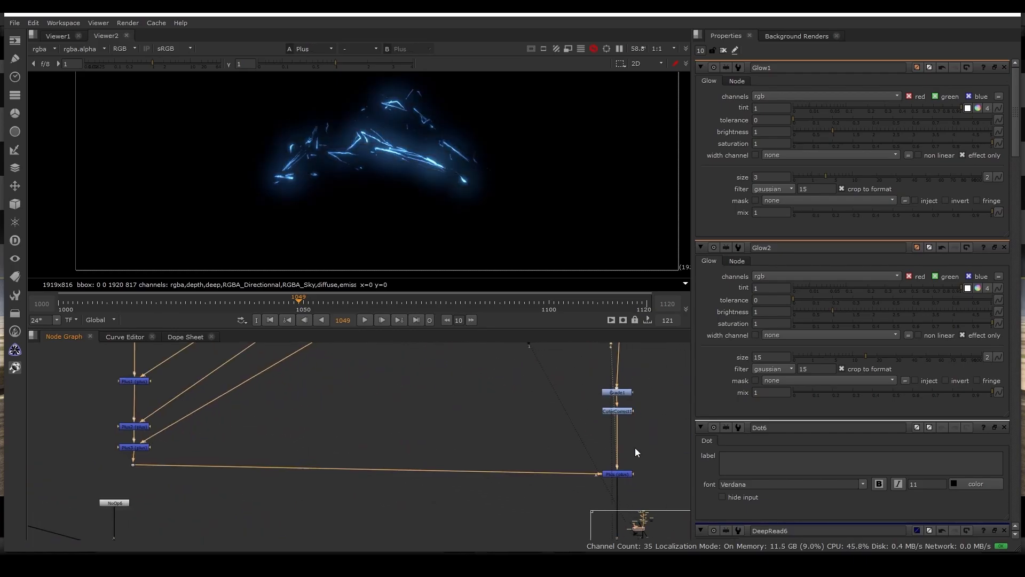
scroll(474, 434, "down", 3)
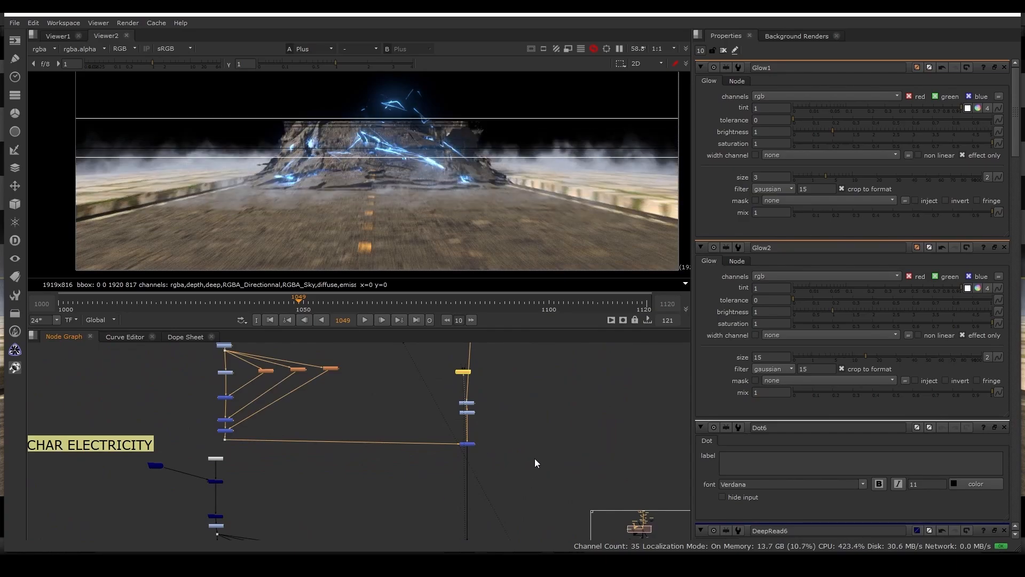
View NoOp6 above the CHAR ELECTRICITY branch and move to frame 1009.
scroll(225, 478, "up", 2)
key("1")
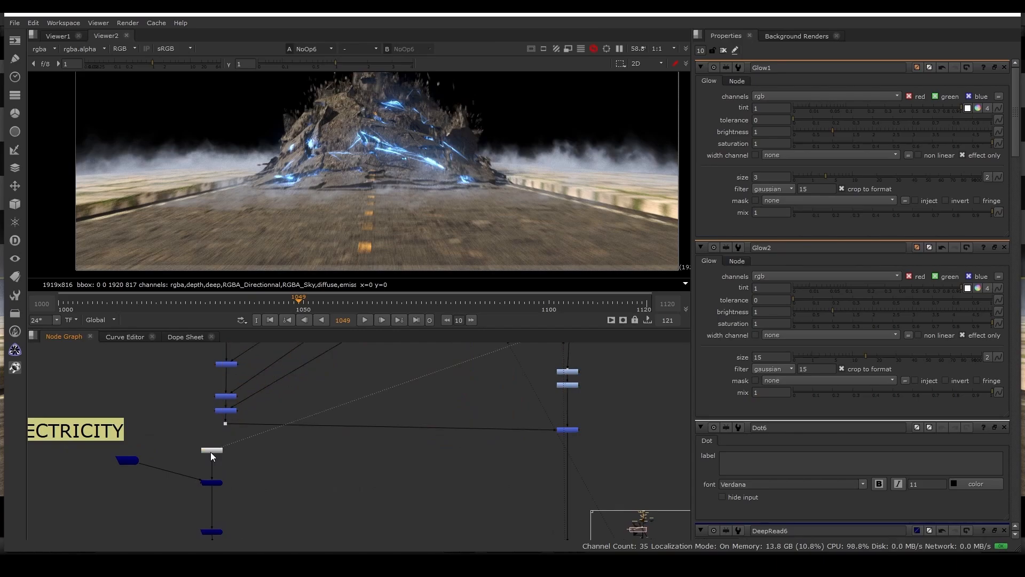
scroll(211, 452, "down", 2)
left_click(101, 303)
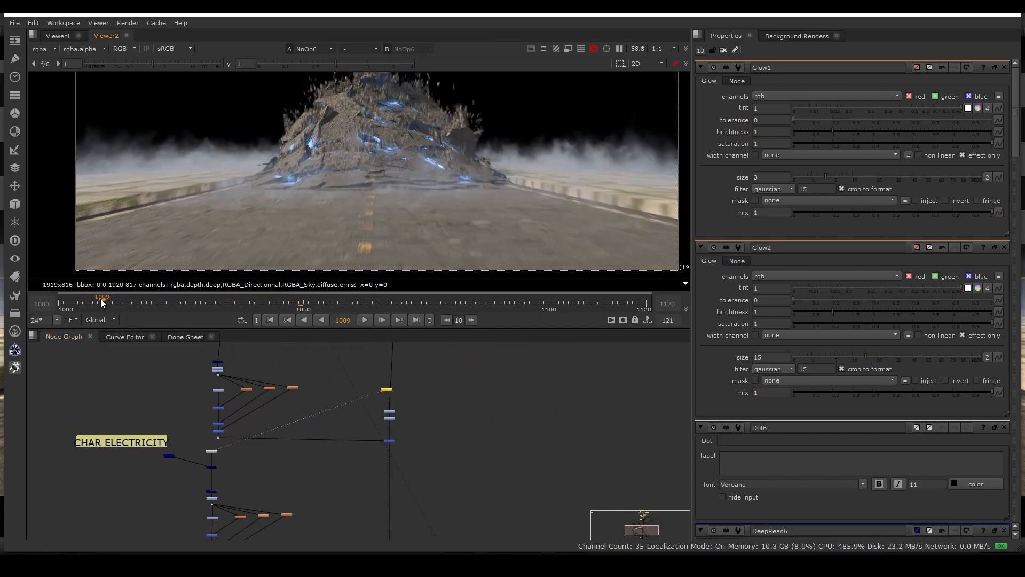
View the CHAR ELECTRICITY DeepMerge at frame 1023 and examine the character's arcs.
scroll(188, 458, "up", 4)
left_click(240, 478)
key("1")
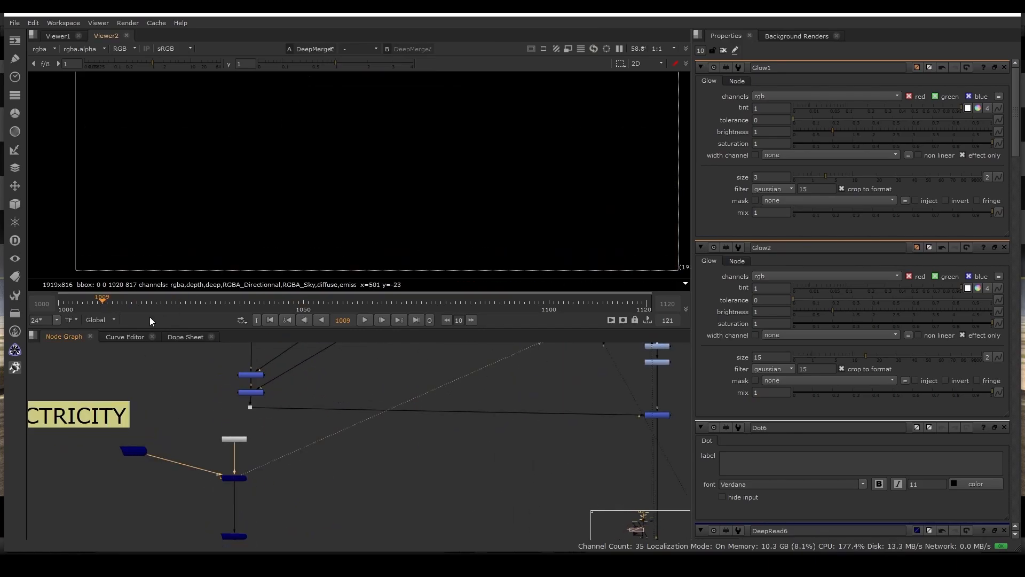
left_click_drag(137, 304, 193, 303)
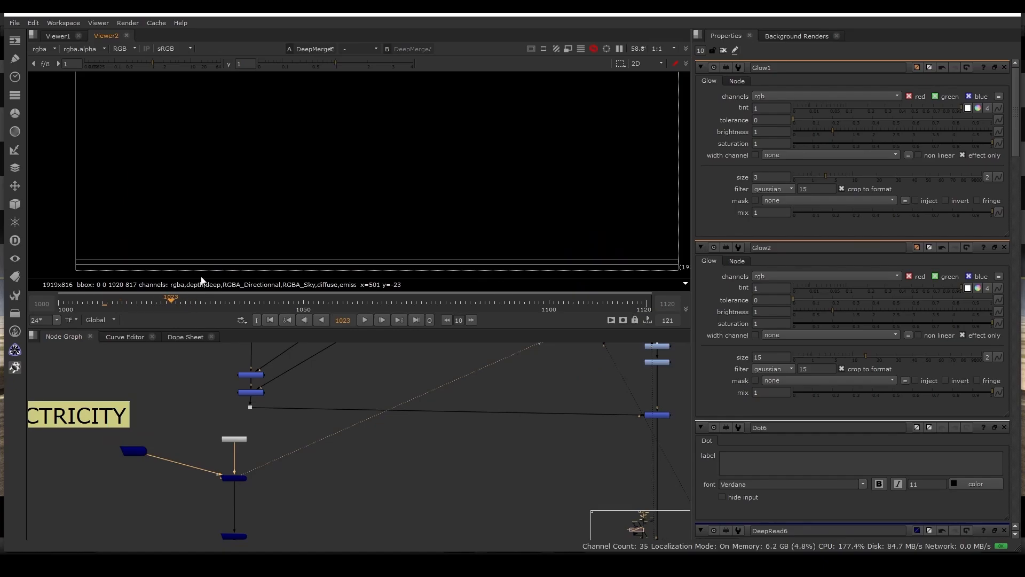
scroll(405, 179, "down", 4)
scroll(335, 215, "up", 5)
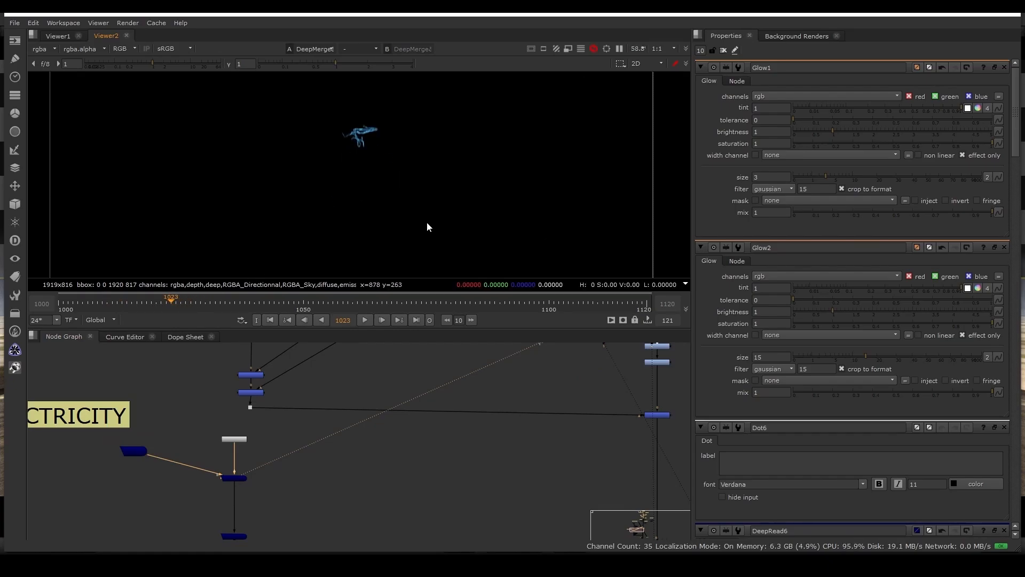
scroll(488, 383, "down", 3)
scroll(506, 439, "up", 3)
View Plus8 with the added character electricity, followed by the Merge1 result over the checkerboard.
left_click(508, 440)
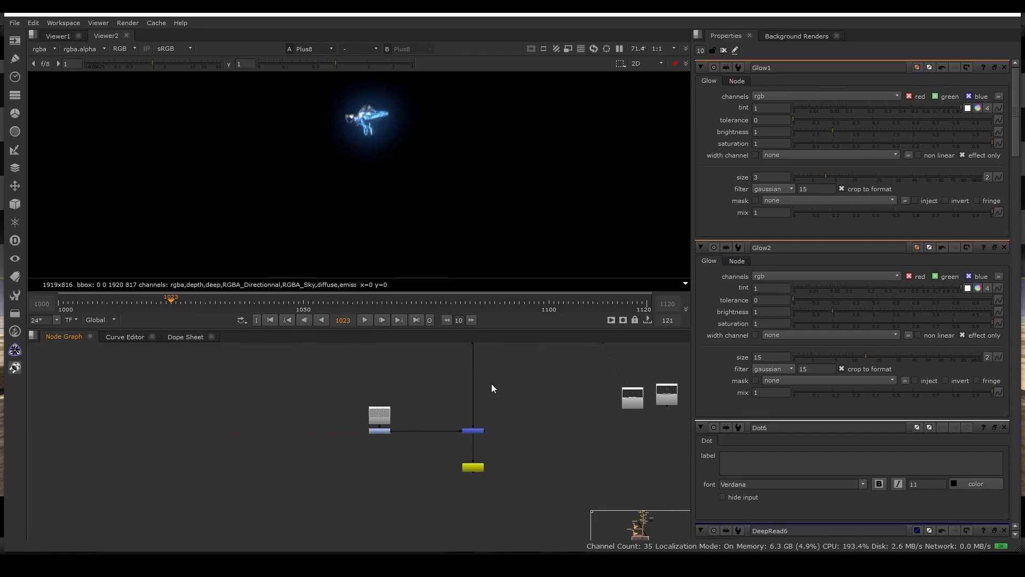
scroll(479, 428, "up", 2)
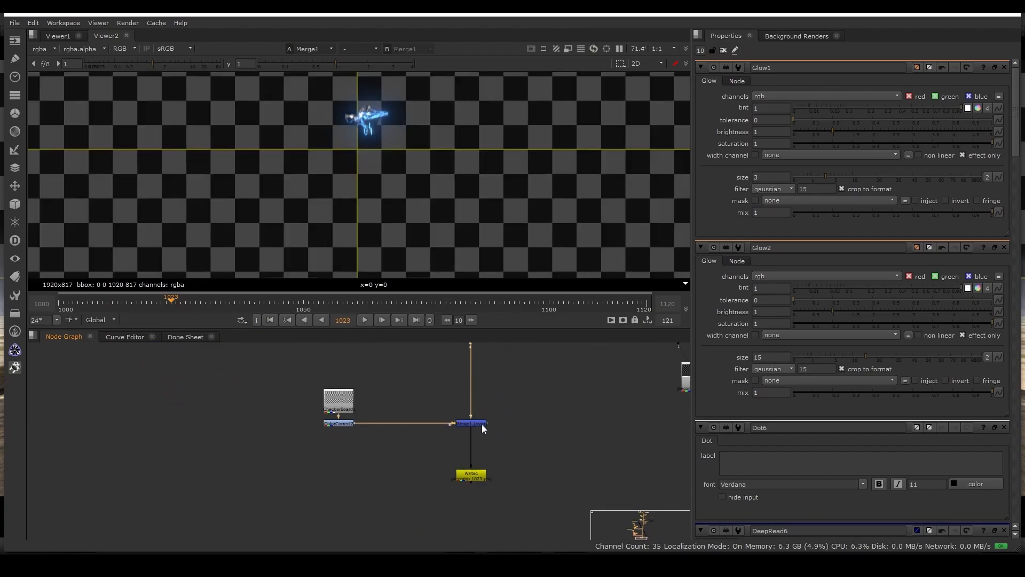
scroll(509, 415, "down", 1)
scroll(450, 198, "down", 4)
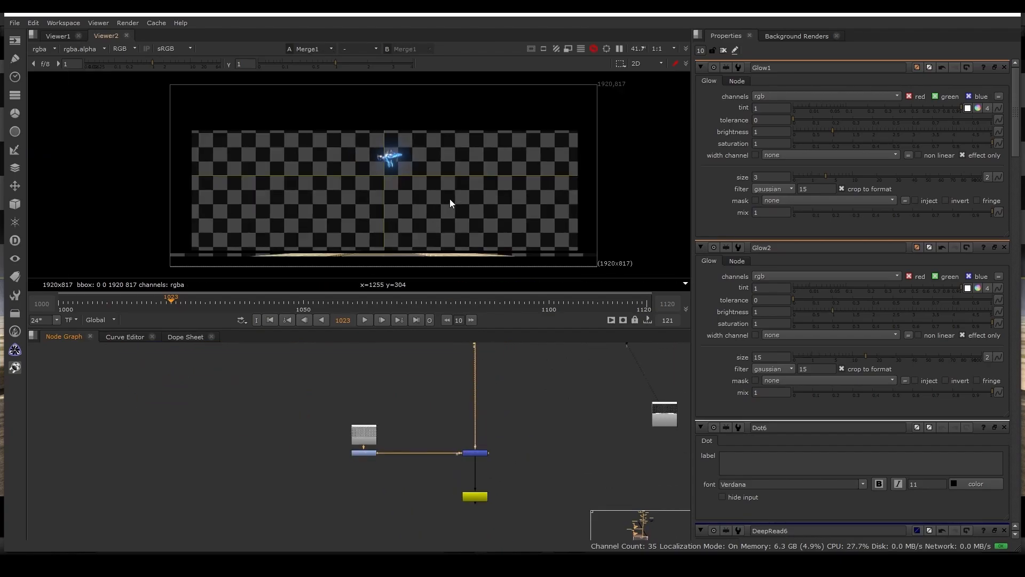
scroll(371, 169, "up", 4)
scroll(529, 335, "down", 3)
Look back over the SHOCKWAVE, DEBRIS, SMOKE and PARTICLES branches of the node graph.
scroll(556, 377, "down", 6)
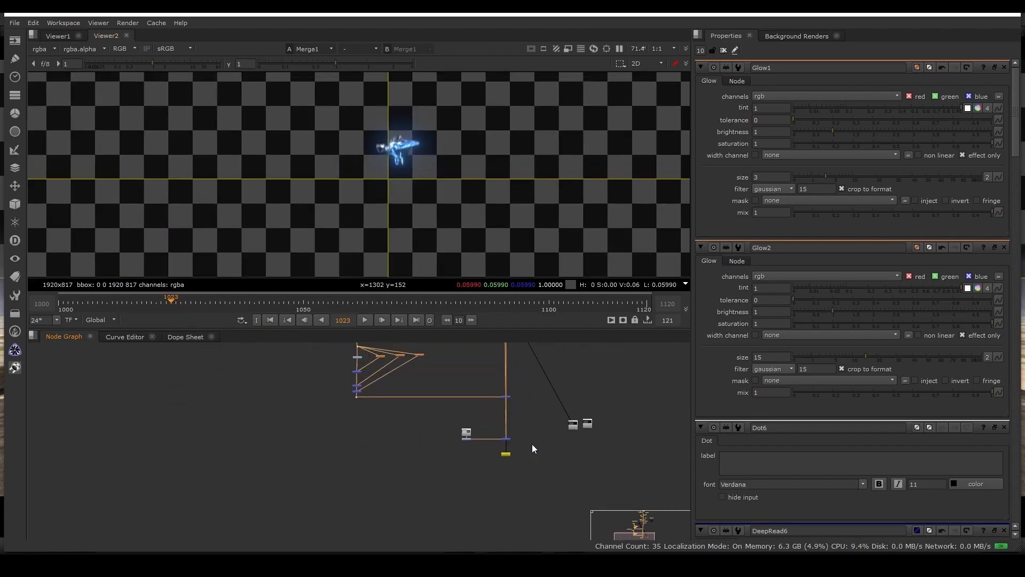
scroll(476, 381, "up", 3)
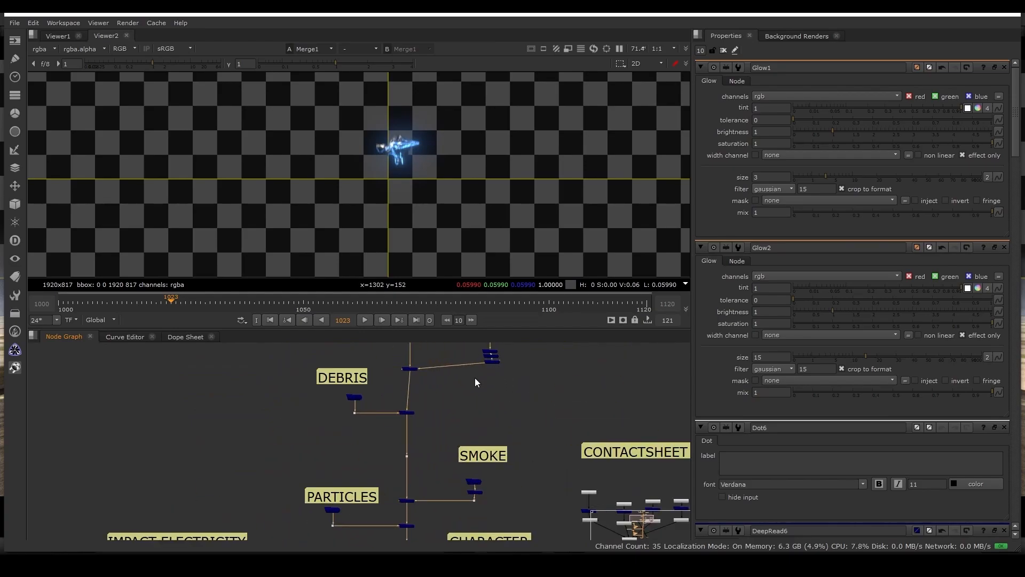
middle_click_drag(440, 386, 422, 408)
scroll(427, 380, "up", 2)
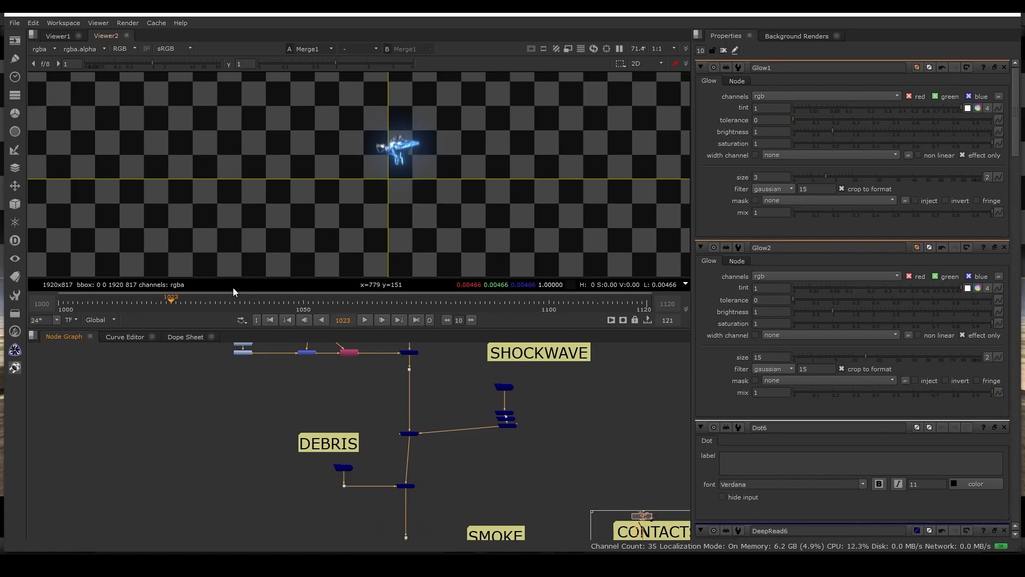
scroll(476, 432, "down", 3)
middle_click_drag(473, 466, 439, 432)
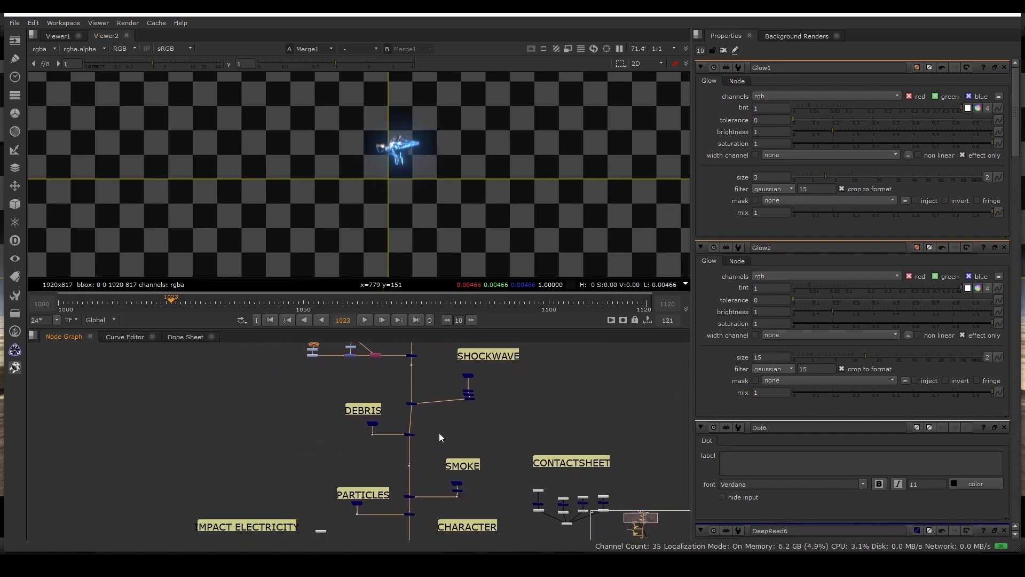
Switch to the Houdini scene, leave the DEBRIS network and open the IMPACT_ELECTRICITY network.
mouse_move(327, 563)
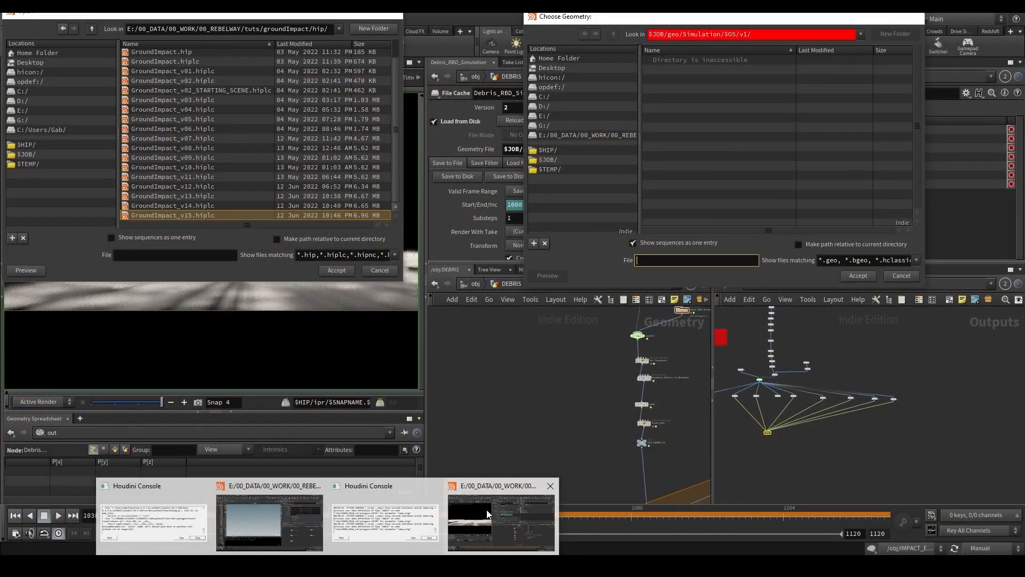
left_click(487, 514)
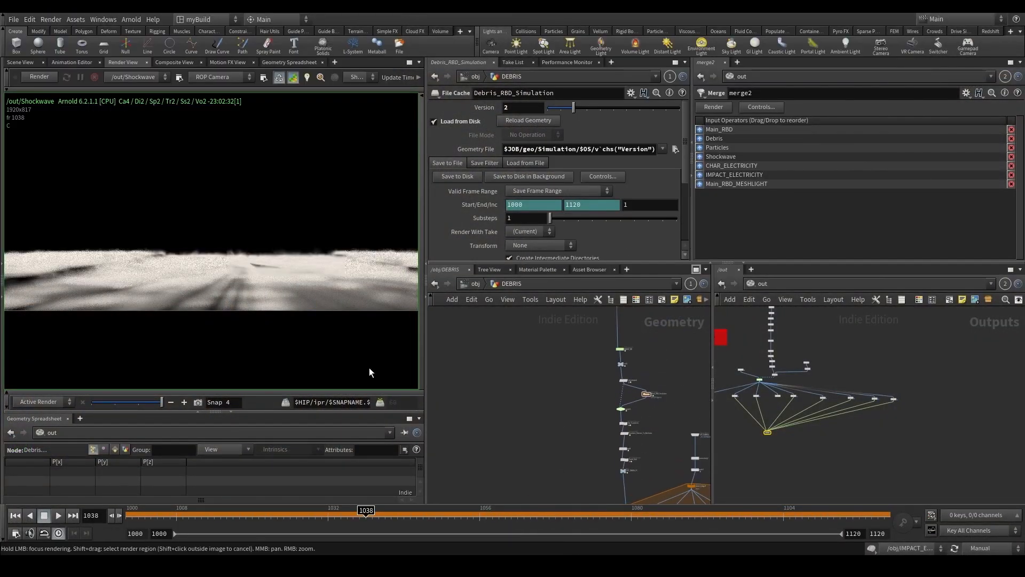
left_click(476, 283)
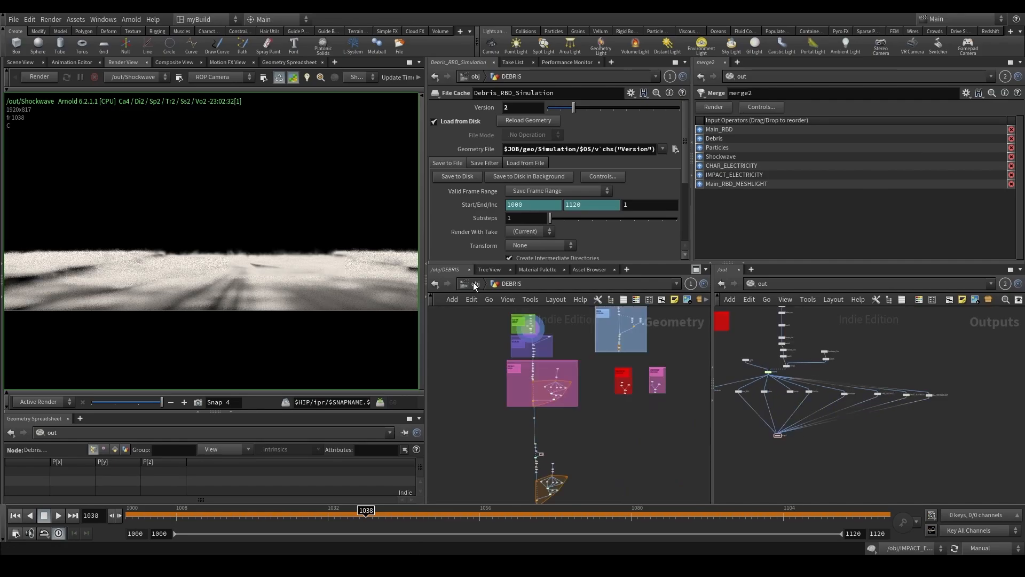
double_click(480, 416)
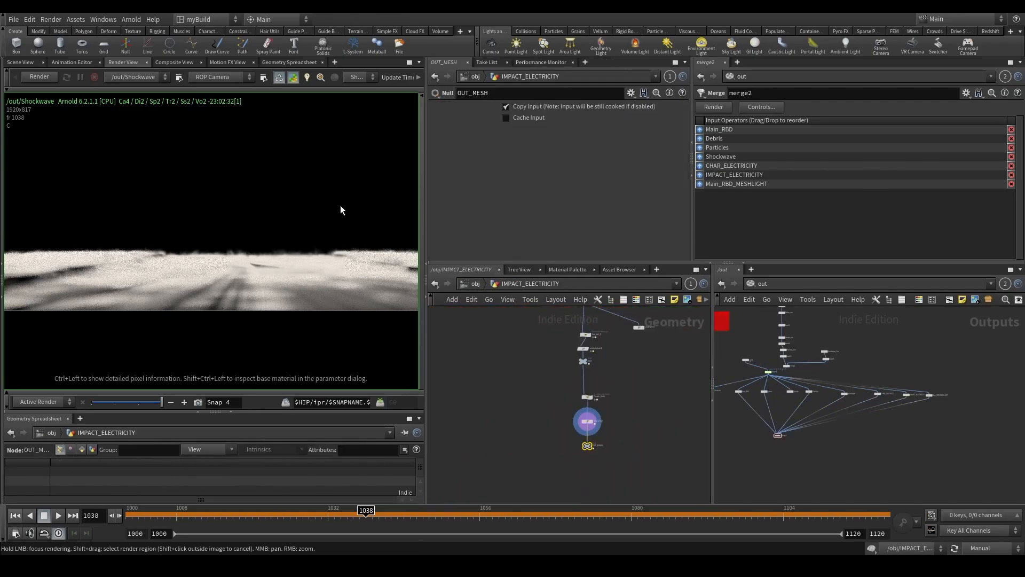
Show the scene viewport, display switch1 in the IMPACT_ELECTRICITY network and set the update mode to Auto Update.
left_click(20, 62)
scroll(493, 390, "down", 4)
middle_click_drag(521, 313, 529, 399)
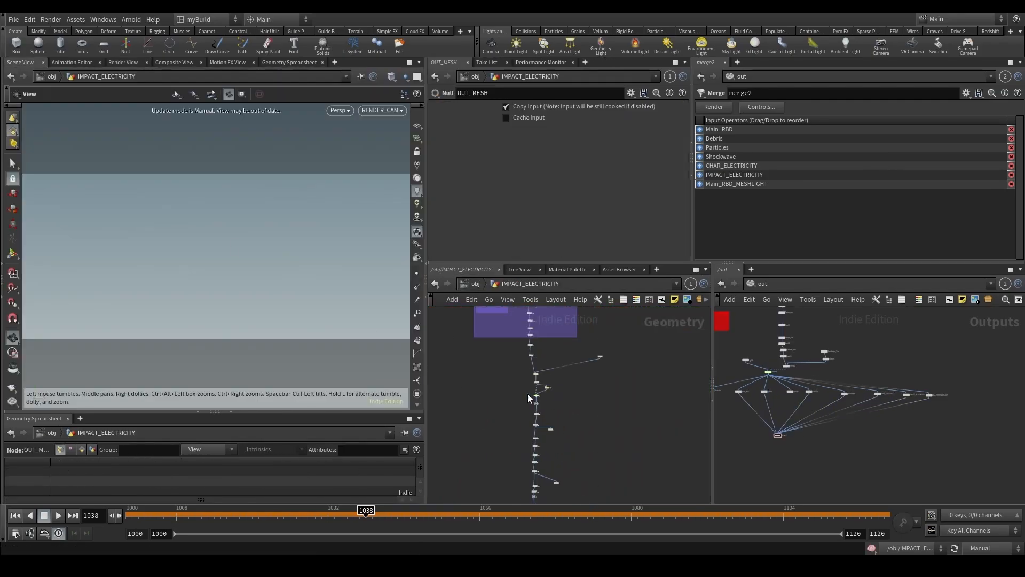
scroll(546, 359, "up", 5)
middle_click_drag(521, 454, 524, 394)
left_click(554, 392)
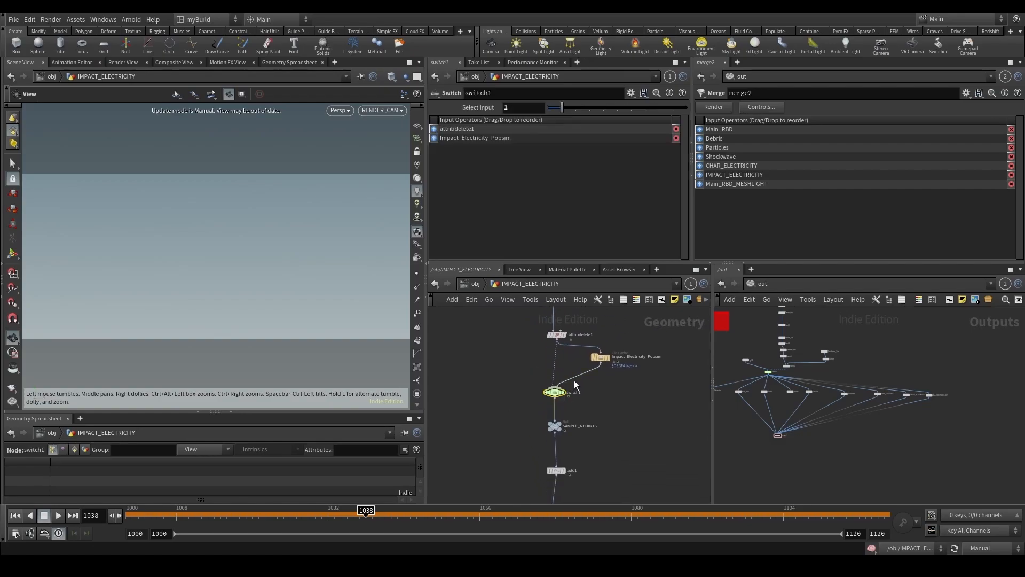
left_click(989, 549)
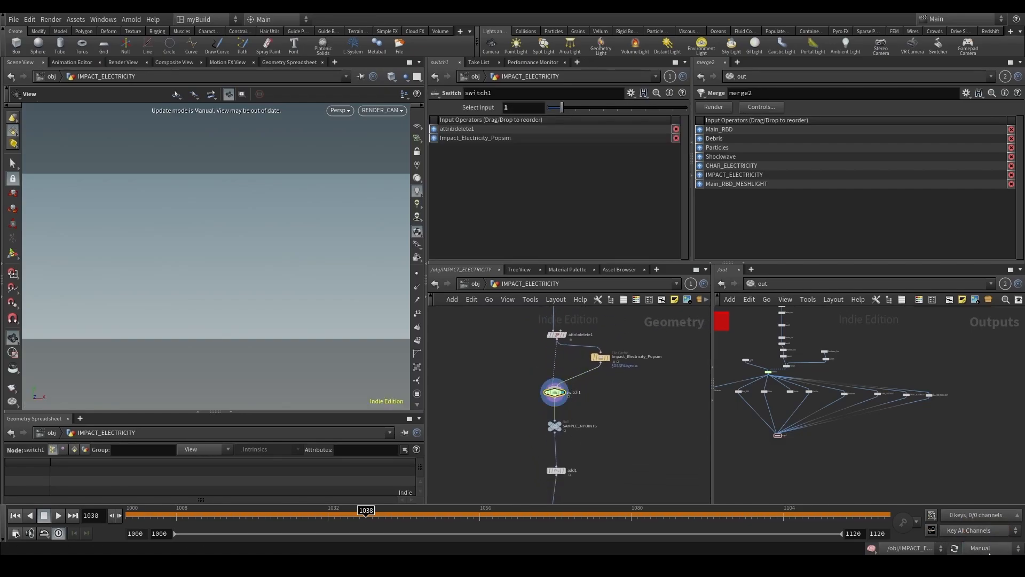
left_click(985, 515)
Inspect switch1's points and node information, then display add1 and examine its lines at frame 1077.
left_click_drag(476, 517, 669, 518)
scroll(581, 426, "up", 1)
middle_click(553, 391)
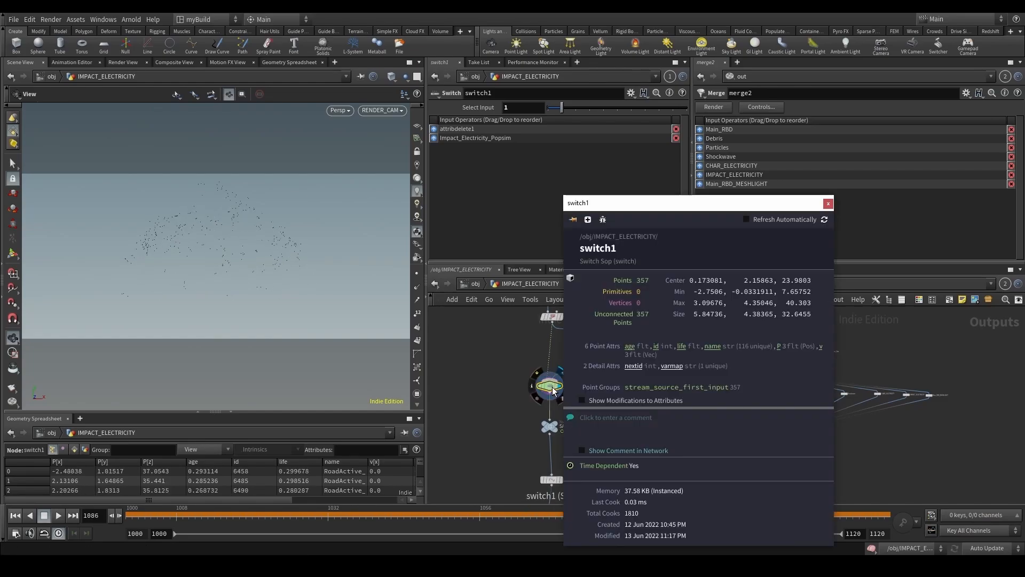
scroll(553, 391, "down", 4)
scroll(536, 450, "up", 3)
left_click_drag(530, 411, 598, 387)
key("r")
left_click_drag(463, 511, 613, 511)
scroll(641, 461, "down", 5)
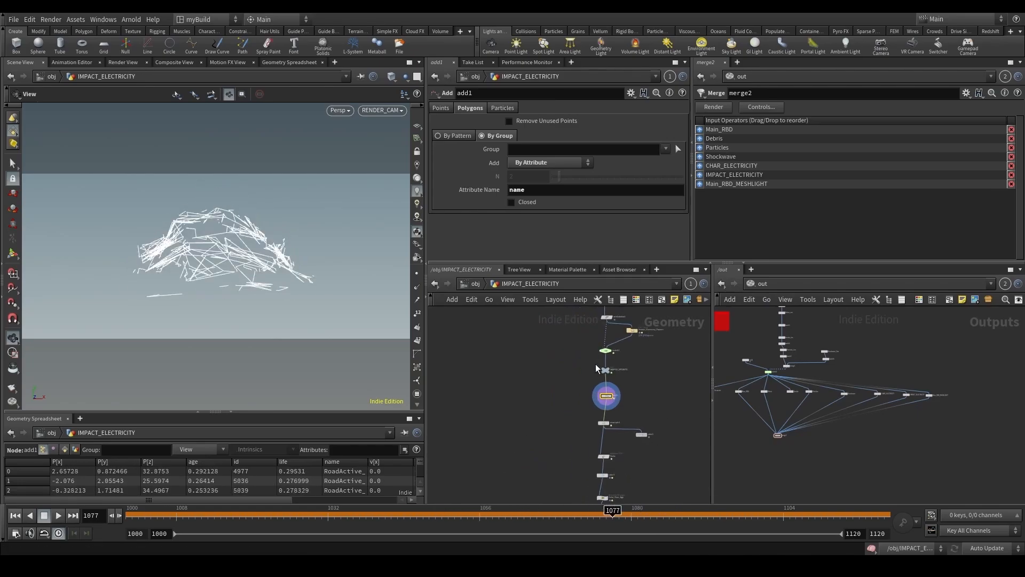
Move add1 and the nodes after it further down to leave a gap below SAMPLE_NPOINTS.
left_click_drag(639, 456, 597, 410)
scroll(596, 368, "up", 3)
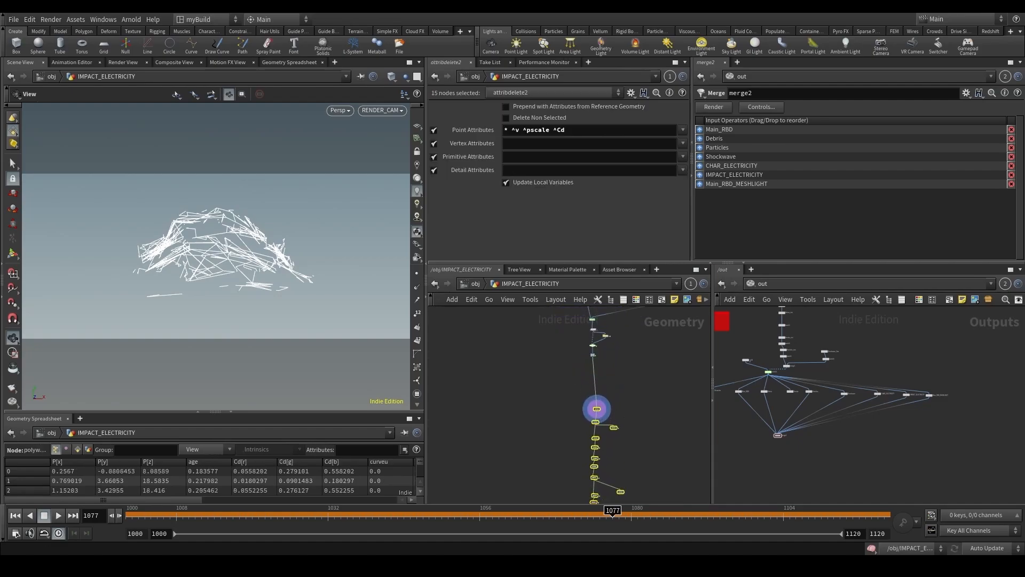
scroll(623, 376, "up", 2)
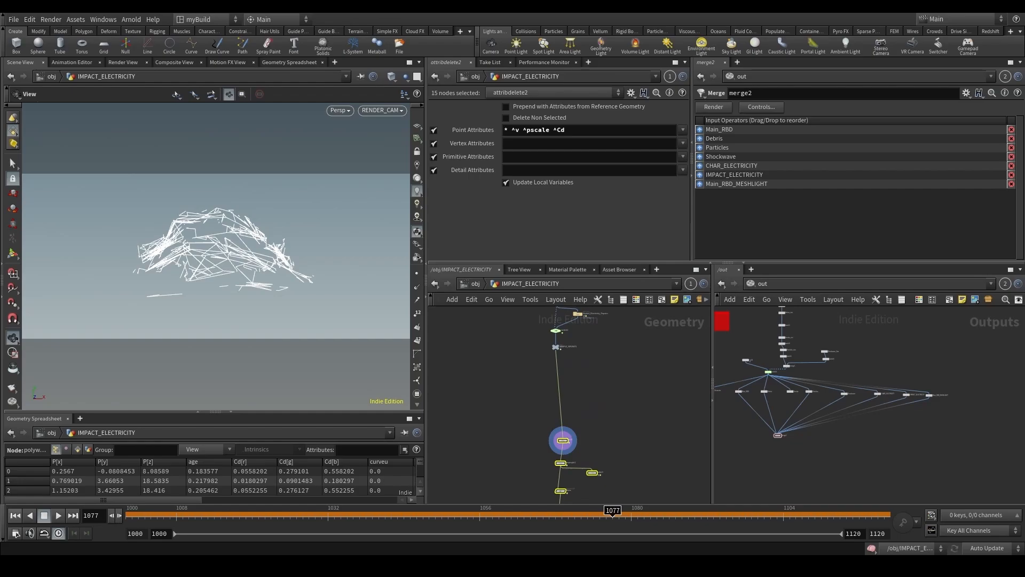
scroll(643, 386, "up", 2)
Add an Attribute Wrangle next to the chain, wire SAMPLE_NPOINTS into it and display it.
left_click(603, 377)
key("Tab")
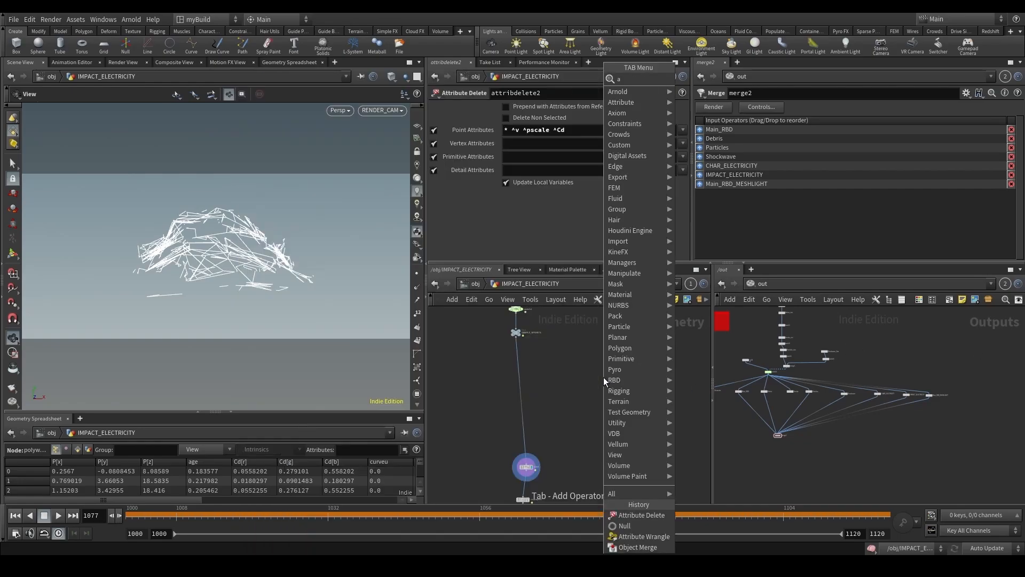
type("aw")
key("Return")
left_click(604, 377)
scroll(537, 366, "up", 2)
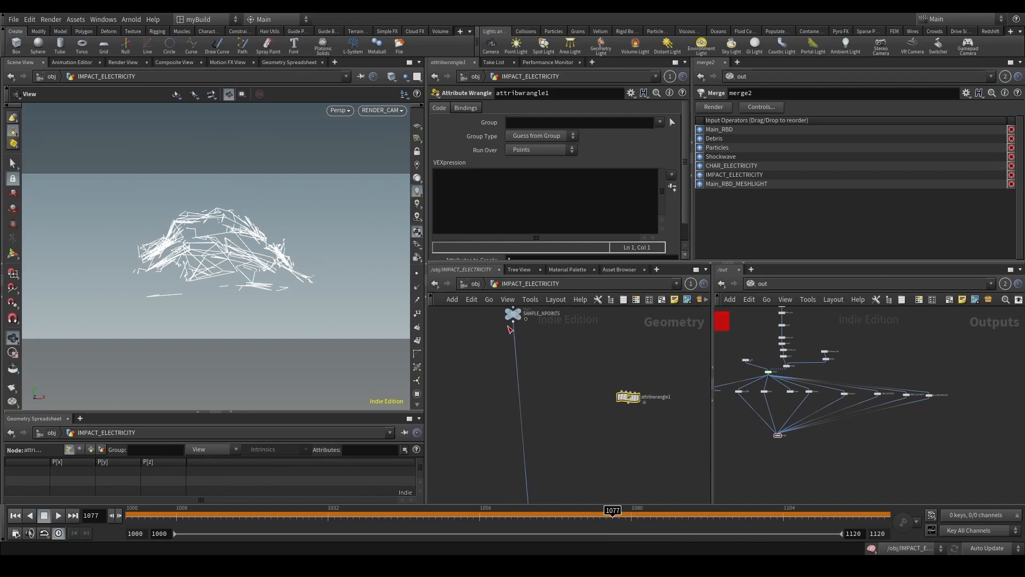
left_click(516, 336)
left_click(622, 394)
key("r")
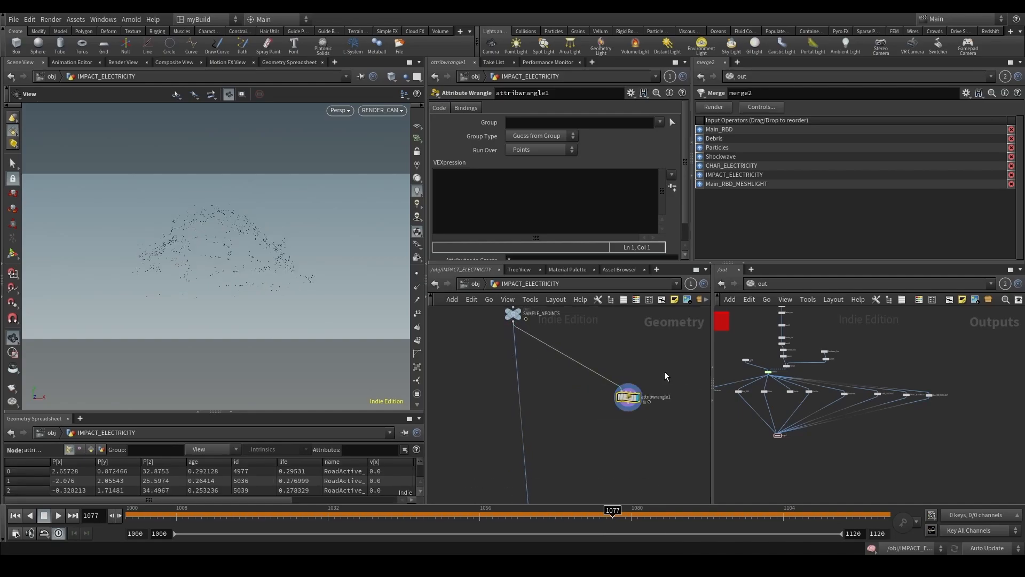
Write the wrangle expression @P+=v@v*chf('Treshold')*rand(i@id); and create its Treshold parameter.
left_click(515, 200)
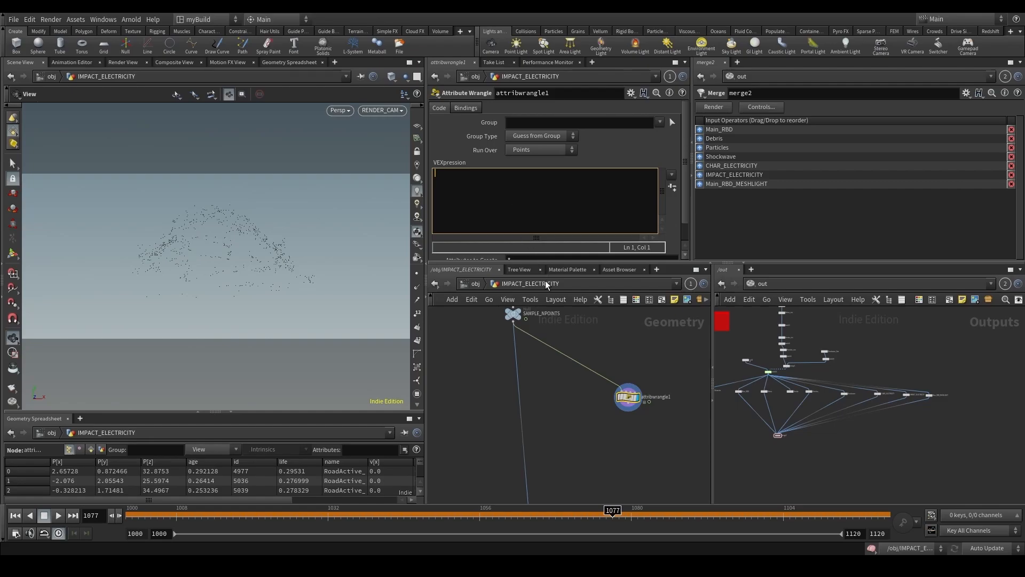
type("@P+=v@v*chf('Treshold')*rand(i@id);")
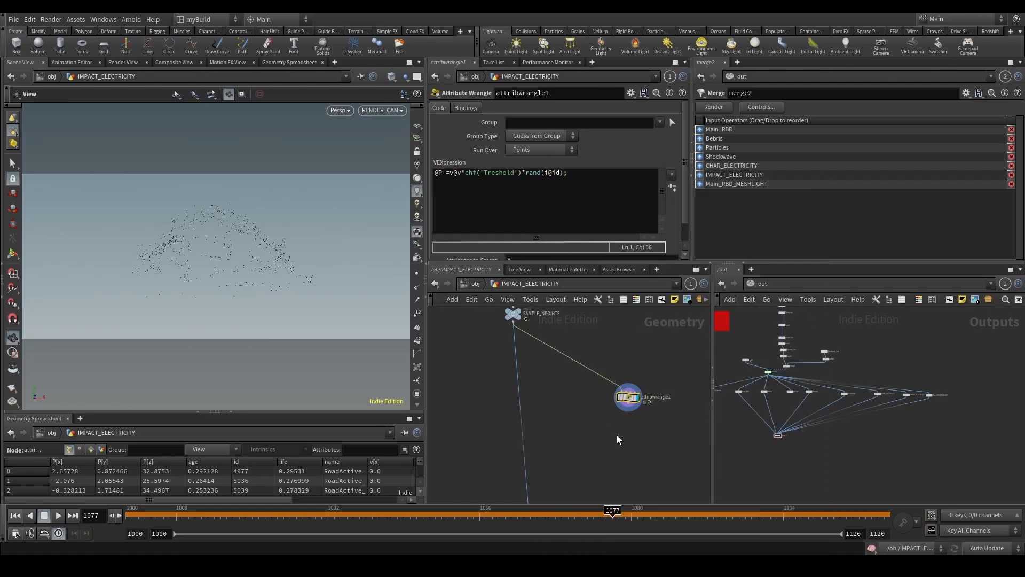
left_click(673, 186)
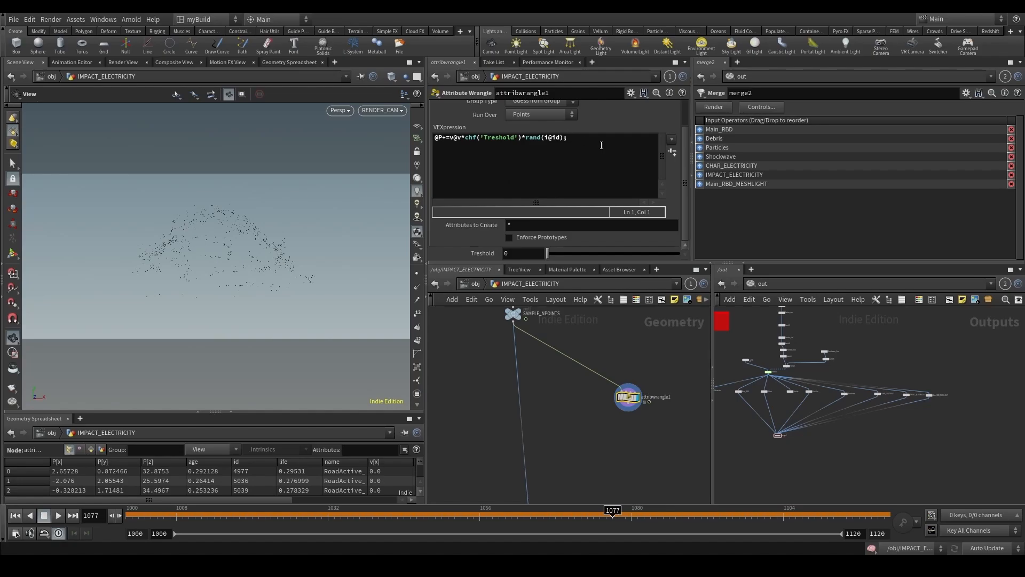
Insert the factor chf('TimeInc')* after v@v in the wrangle expression and create the TimeInc parameter.
left_click(461, 137)
type("*")
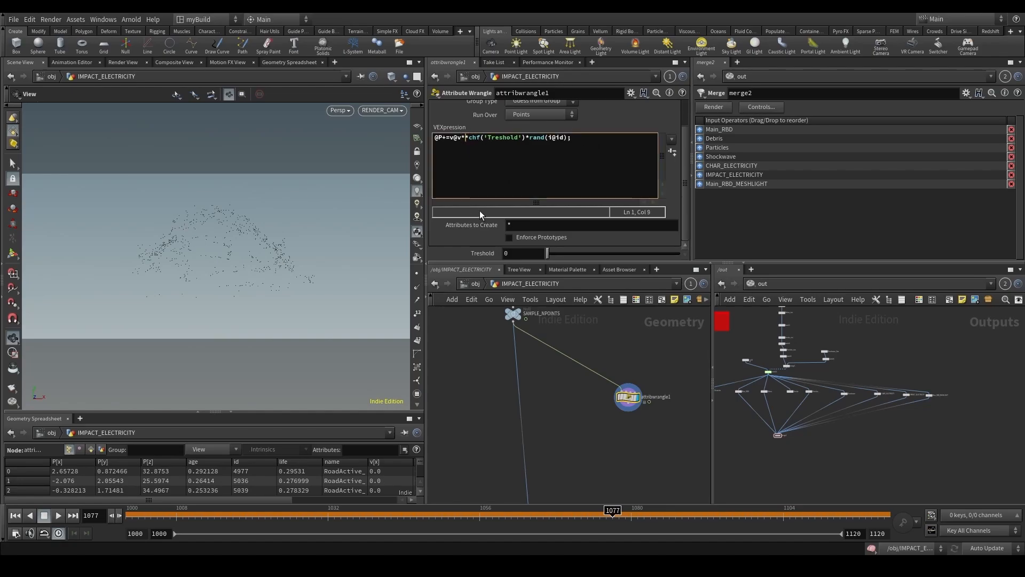
type("chf")
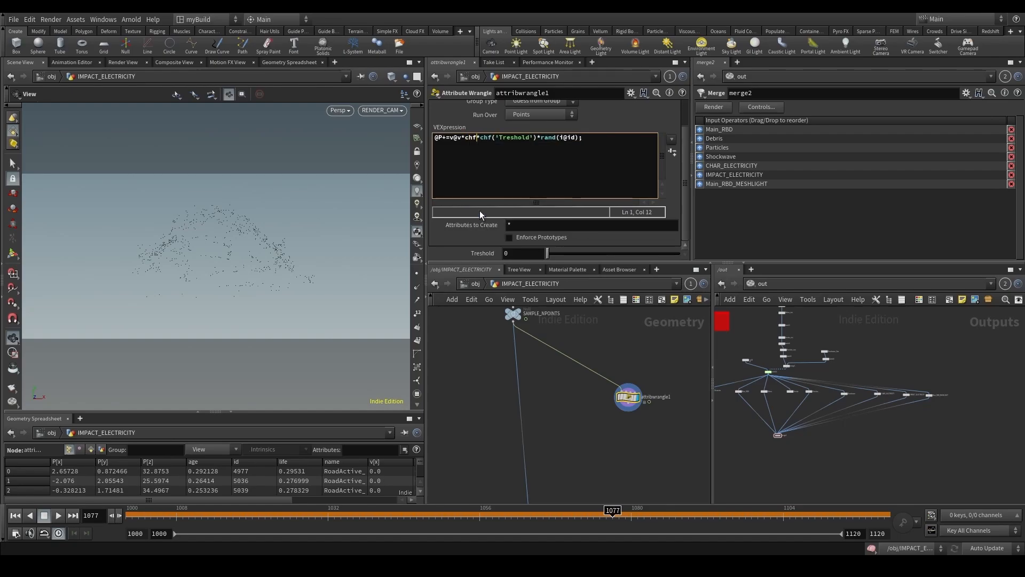
type("('Tim")
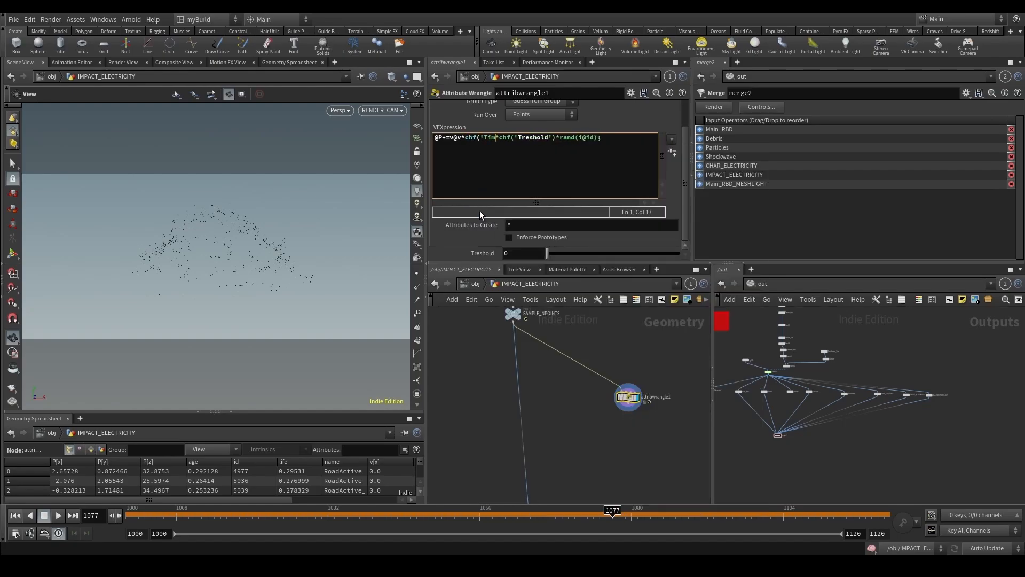
type("eInc')*")
left_click(673, 152)
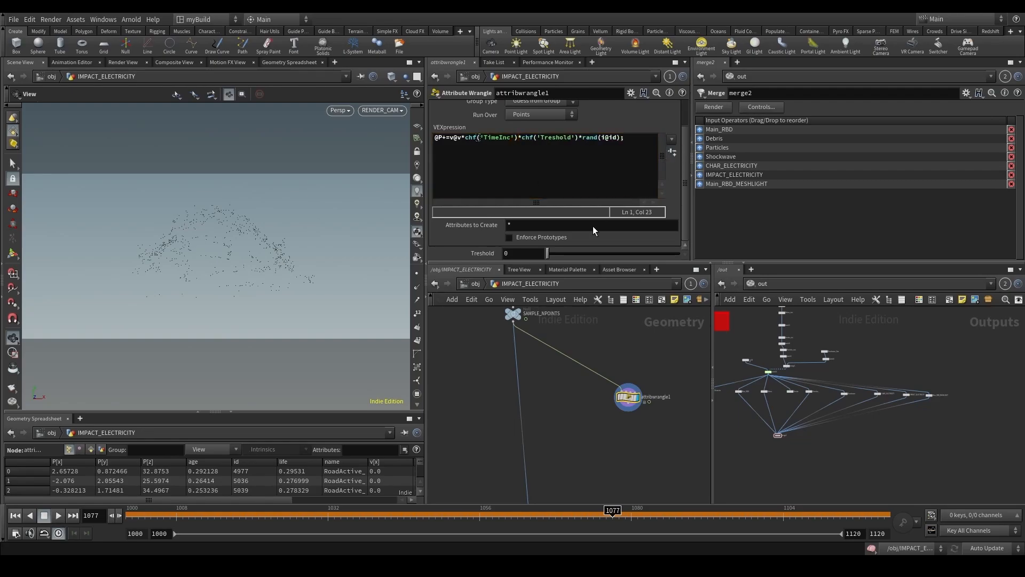
Set the wrangle's TimeInc to 1/24 and its Treshold to 3.662.
double_click(524, 253)
type("1/")
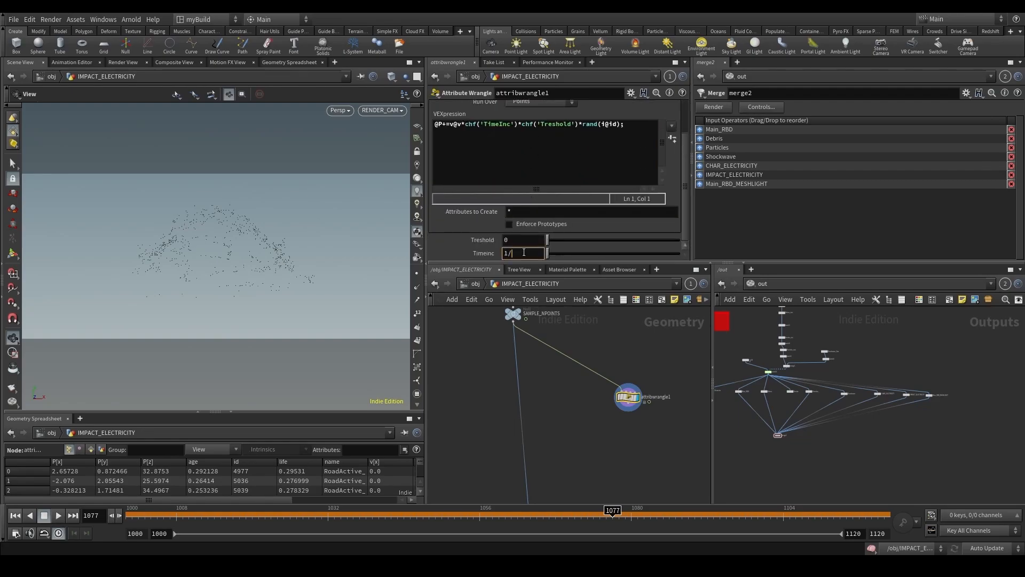
type("24")
key("Return")
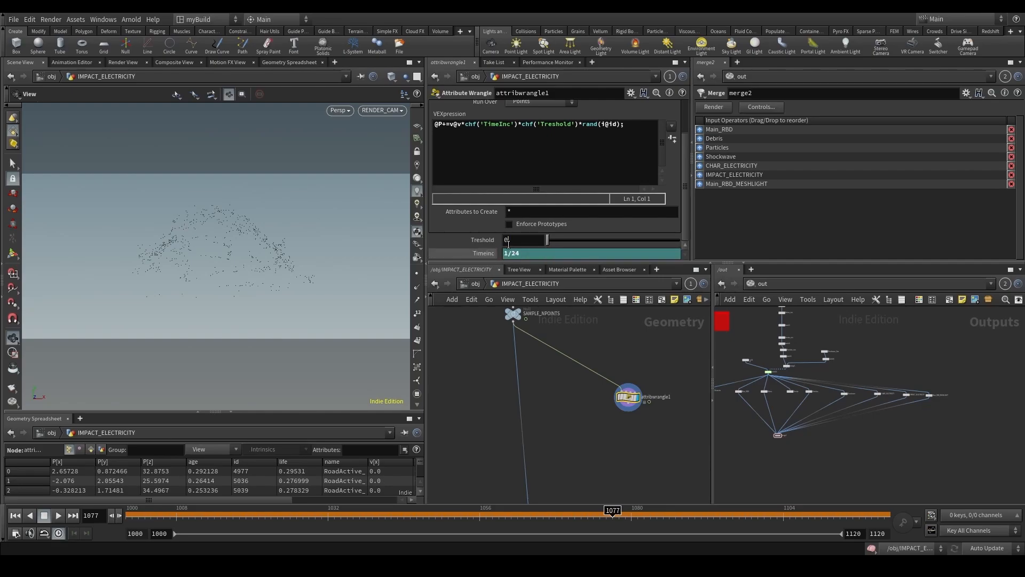
double_click(508, 242)
type("6")
key("Return")
left_click_drag(577, 240, 608, 240)
middle_click_drag(480, 241, 757, 239)
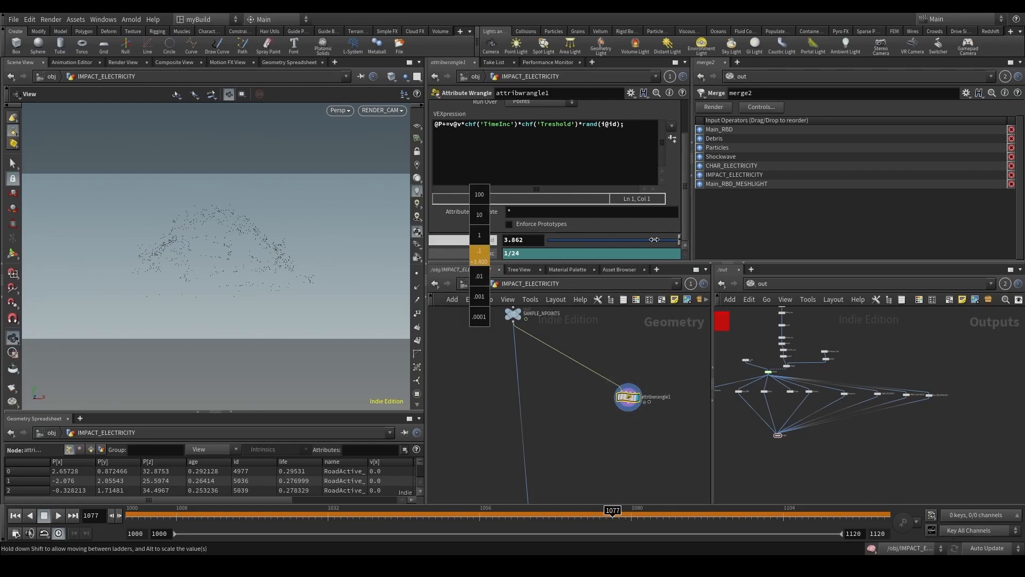
middle_click_drag(654, 240, 655, 240)
Compare the points of SAMPLE_NPOINTS and the wrangle at frame 1056 and check them for velocity trails.
scroll(419, 381, "down", 1)
middle_click_drag(475, 330, 499, 415)
scroll(499, 414, "up", 3)
left_click(556, 397)
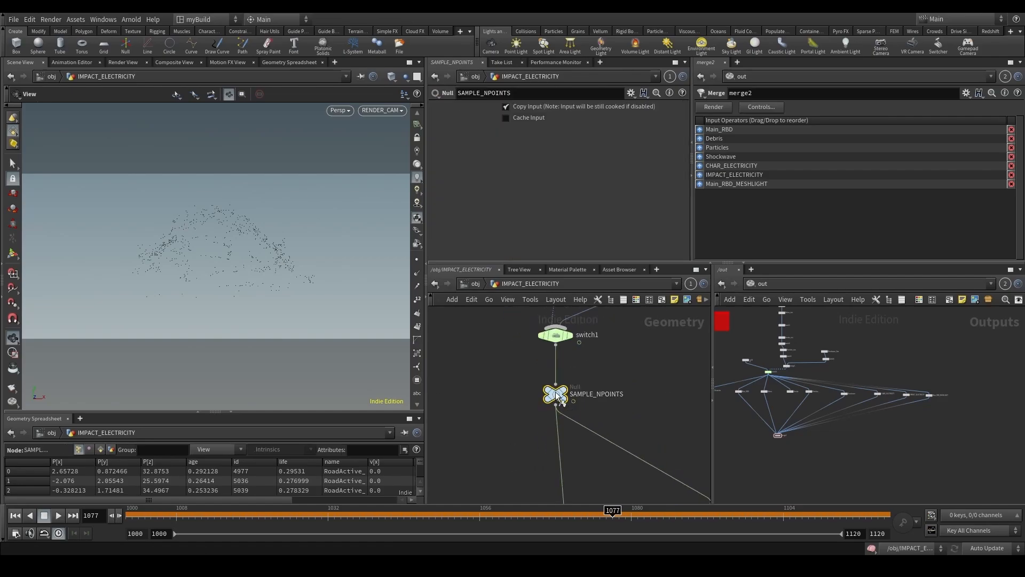
middle_click(556, 396)
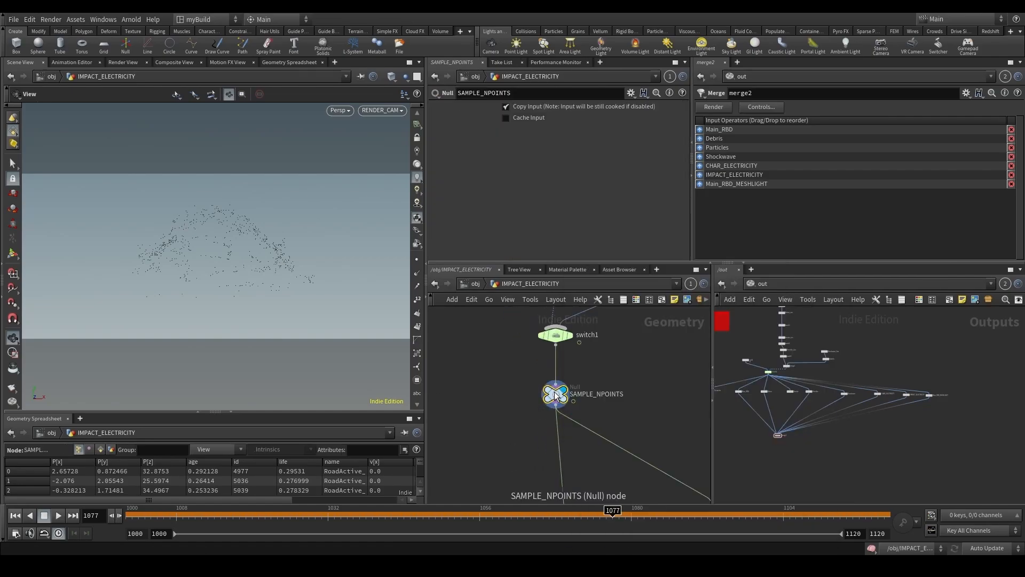
middle_click_drag(645, 497, 547, 376)
left_click(636, 396)
mouse_move(475, 516)
left_mouse_down()
mouse_move(429, 515)
mouse_move(479, 516)
left_mouse_up()
middle_click_drag(499, 334, 577, 409)
left_click(542, 352)
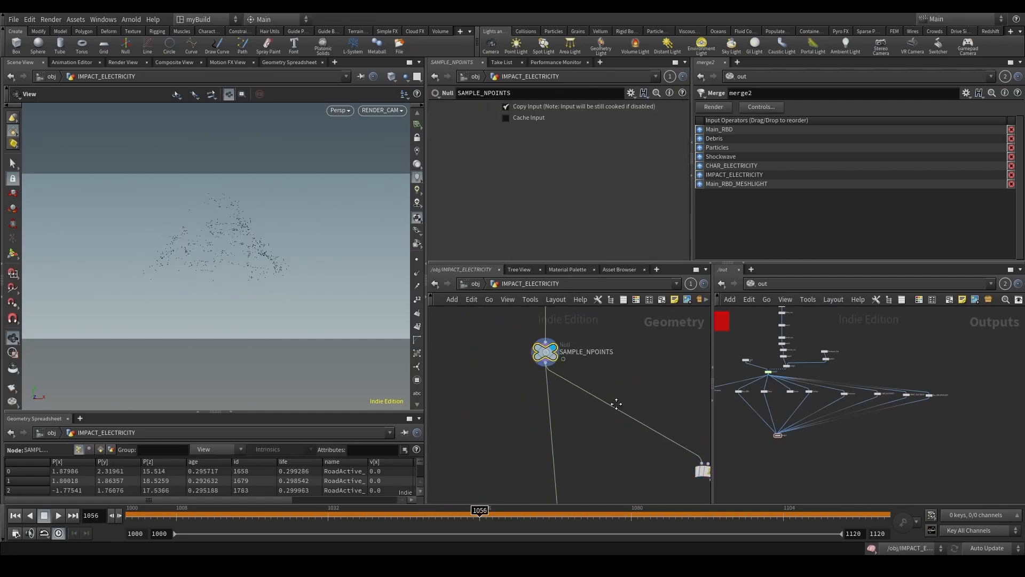
middle_click_drag(657, 453, 558, 389)
left_click(600, 407)
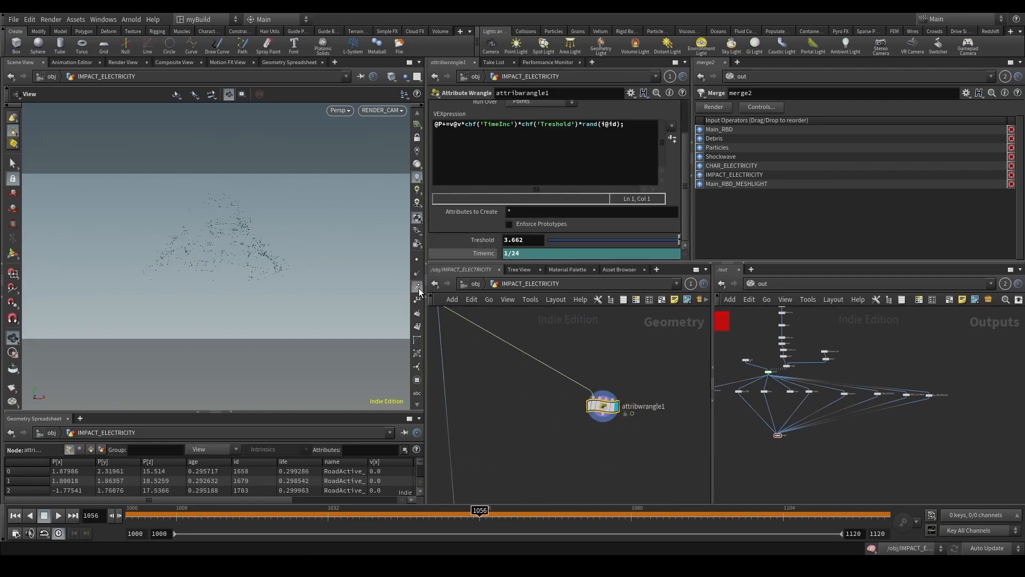
scroll(502, 373, "down", 3)
middle_click_drag(489, 387, 509, 434)
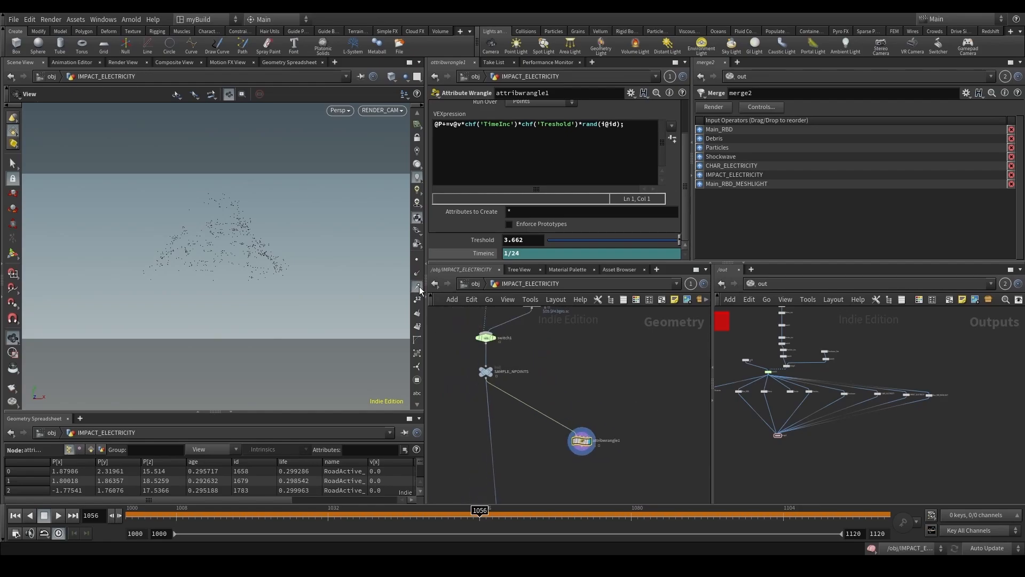
Display popnet, attribdelete1 and switch1 to check where velocity is missing, scrubbing the popnet particles to frame 1075.
middle_click_drag(481, 331, 503, 438)
left_click(502, 353)
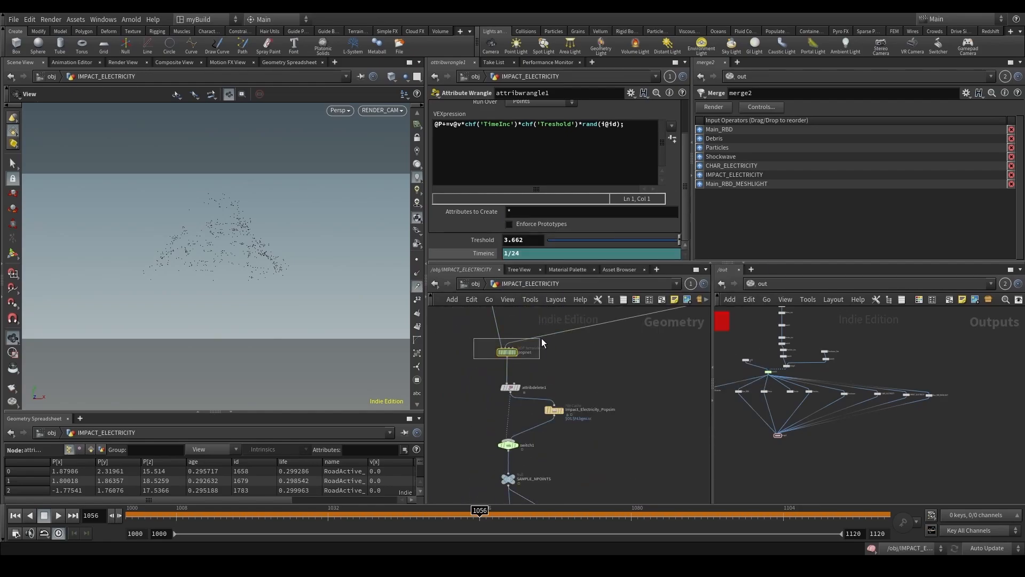
left_click_drag(377, 510, 587, 524)
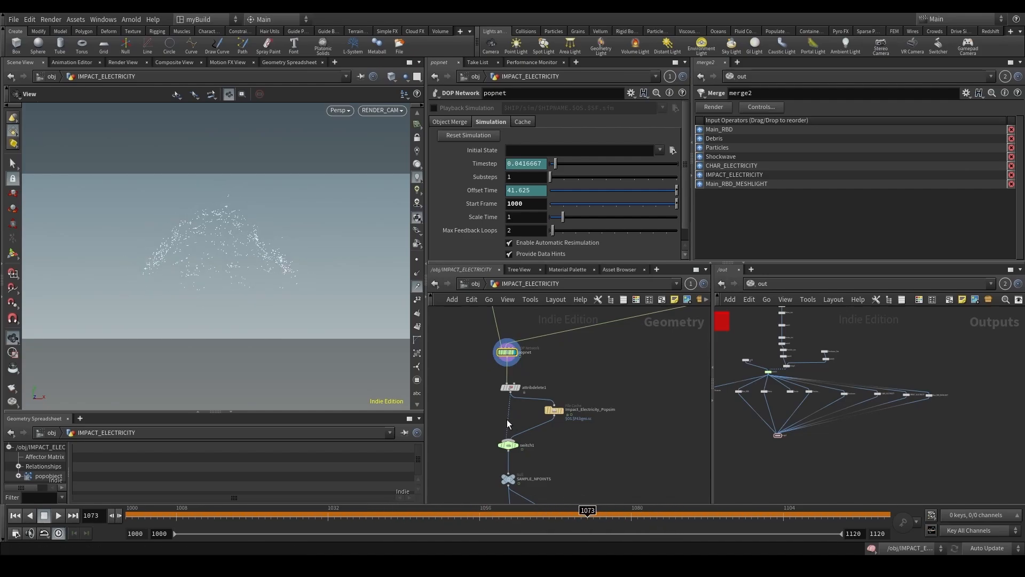
left_click(510, 388)
left_click(509, 445)
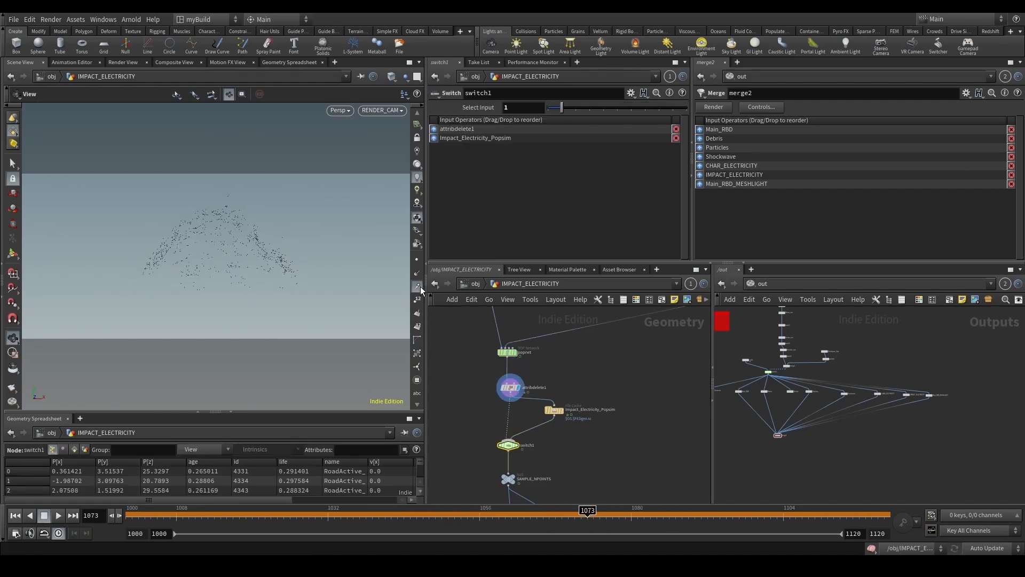
left_click(506, 353)
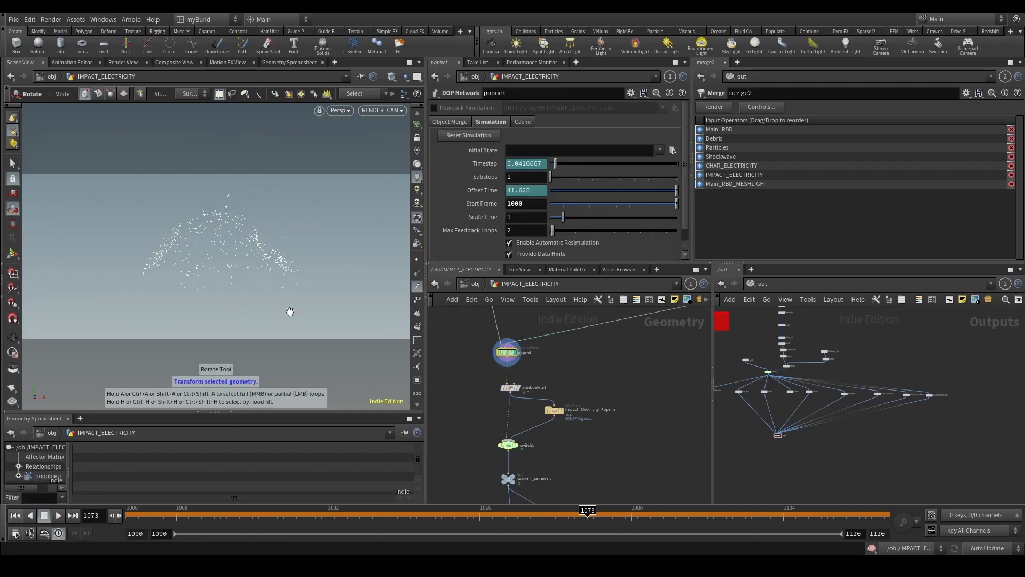
middle_click_drag(290, 312, 333, 366, "alt")
left_click_drag(316, 521, 601, 519)
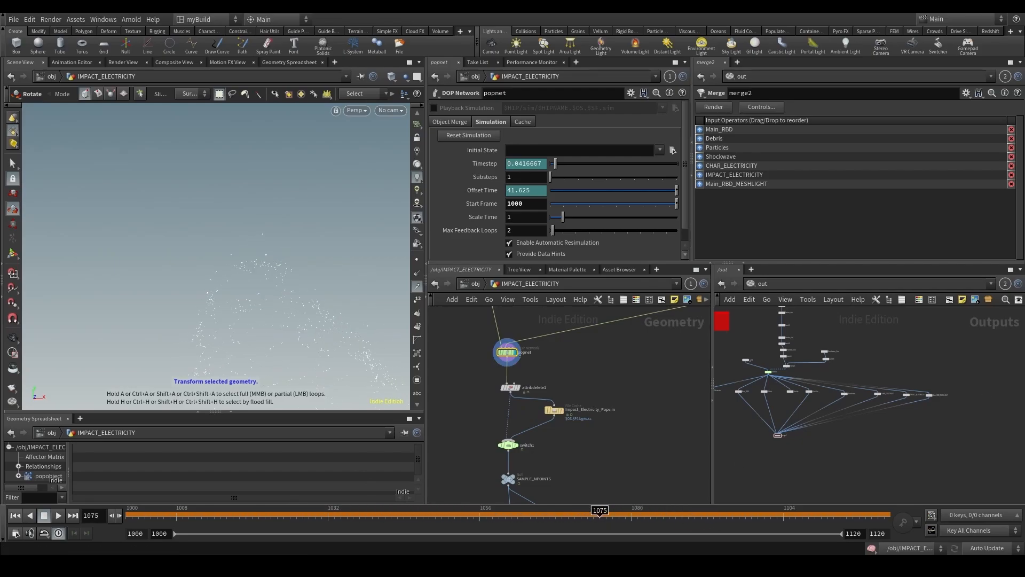
Open popnet and set Inherit Velocity of the source_first_input POP Source to 1.
double_click(507, 352)
left_click(557, 361)
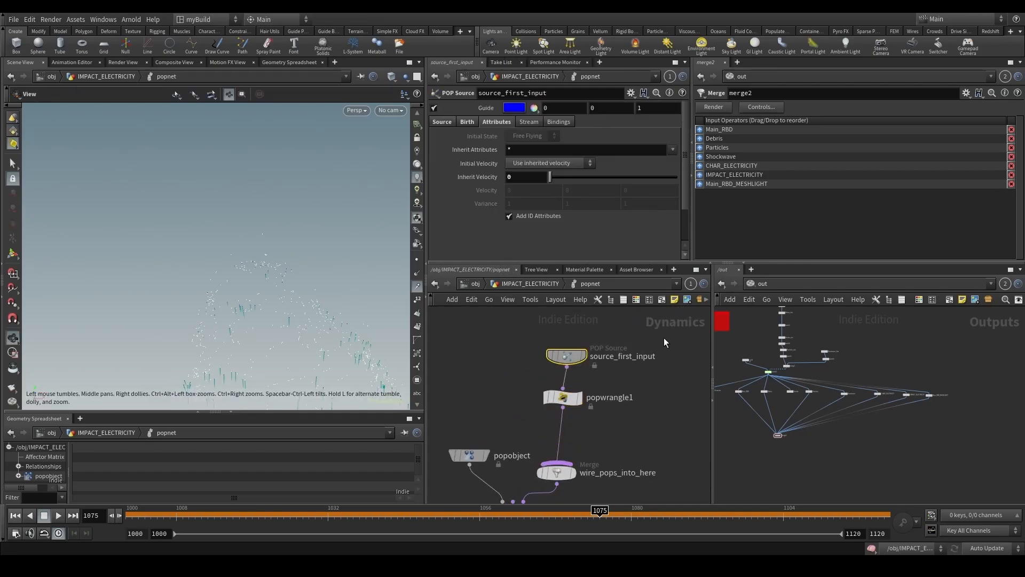
double_click(522, 177)
type("1")
key("Return")
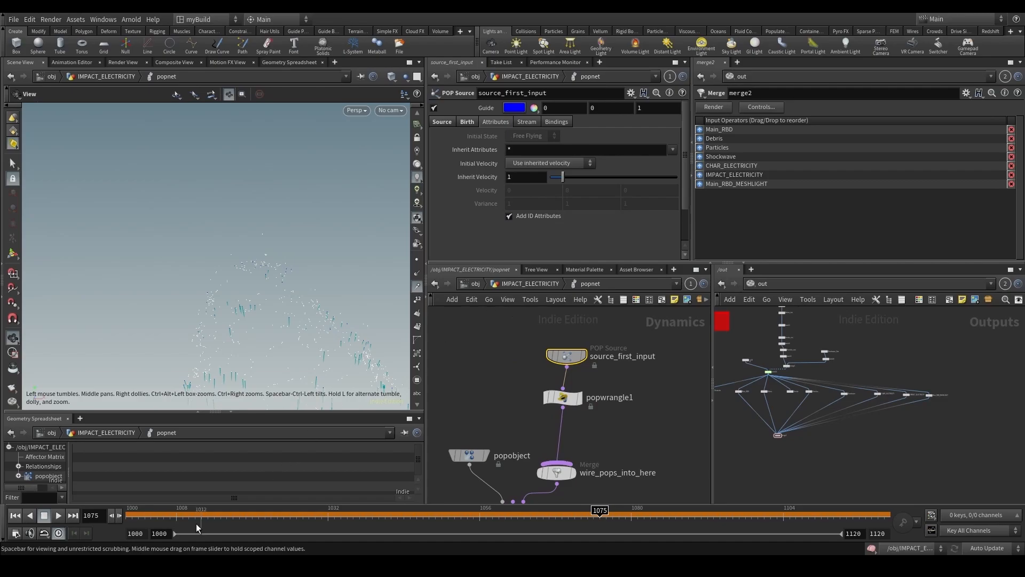
Return to the IMPACT_ELECTRICITY network and play the particle simulation from frame 1000 through RENDER_CAM.
left_click_drag(194, 518, 39, 525)
left_click(529, 284)
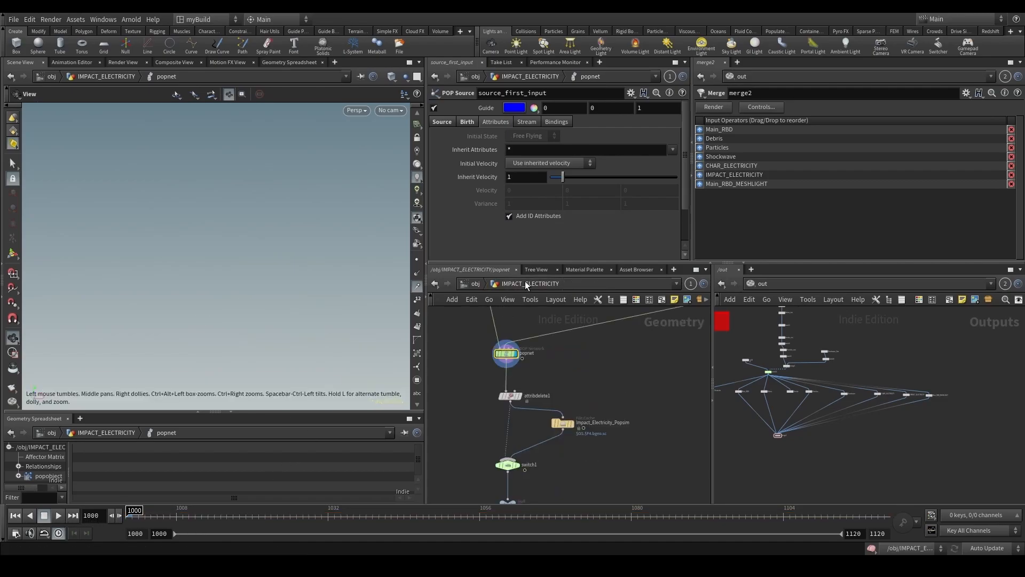
left_click(58, 515)
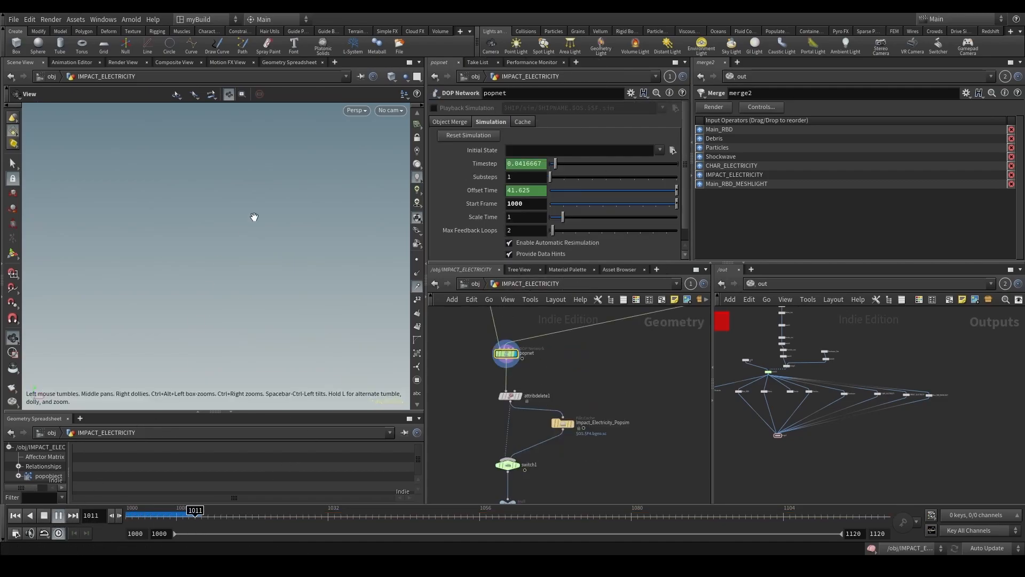
left_click(391, 110)
left_click(409, 161)
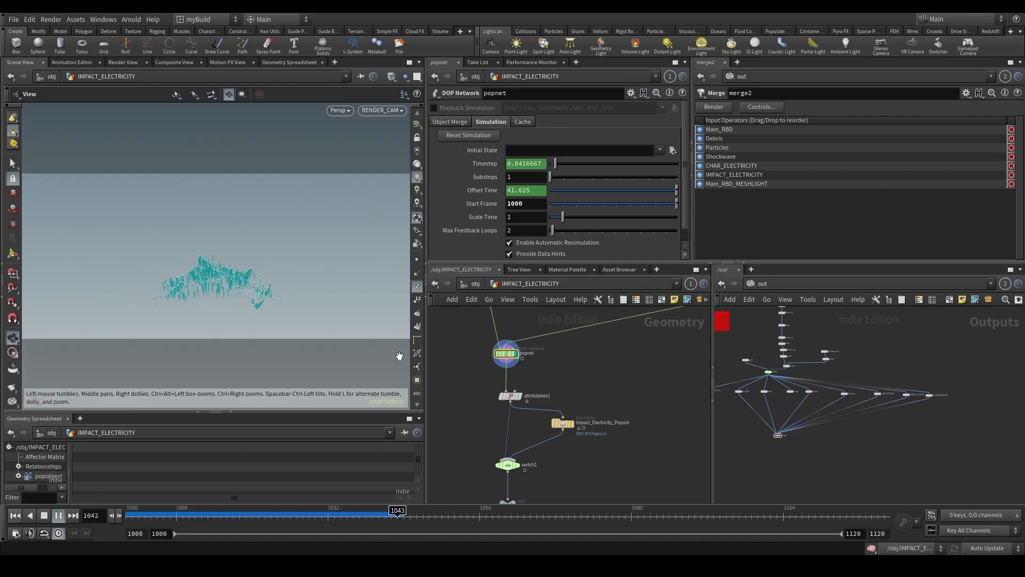
Display attribdelete1 at frame 1051 and save the Impact_Electricity_Popsim file cache to disk for frames 1000 to 1120.
left_click_drag(413, 519, 449, 516)
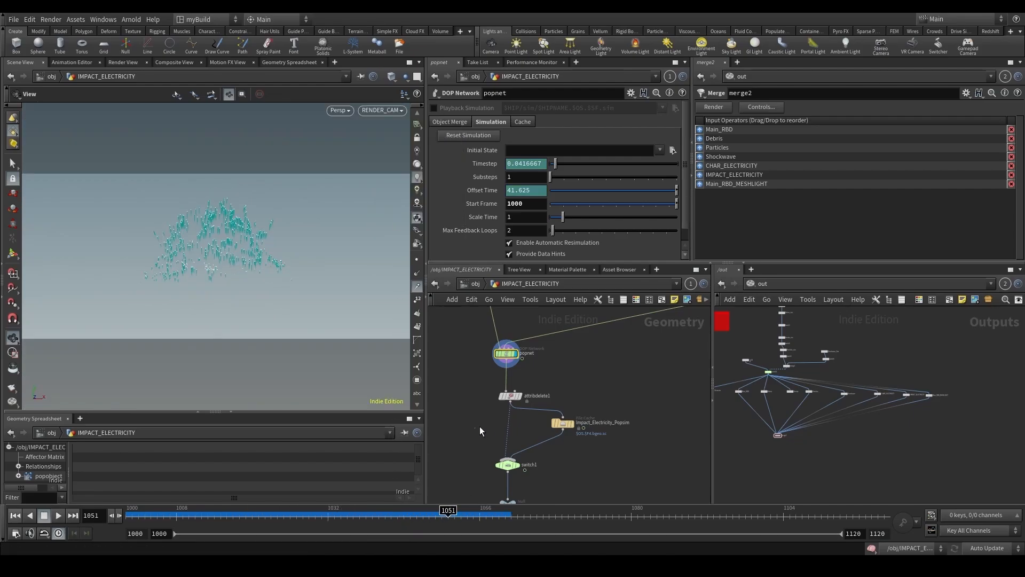
left_click(518, 396)
middle_click_drag(495, 437, 493, 366)
left_click(501, 395)
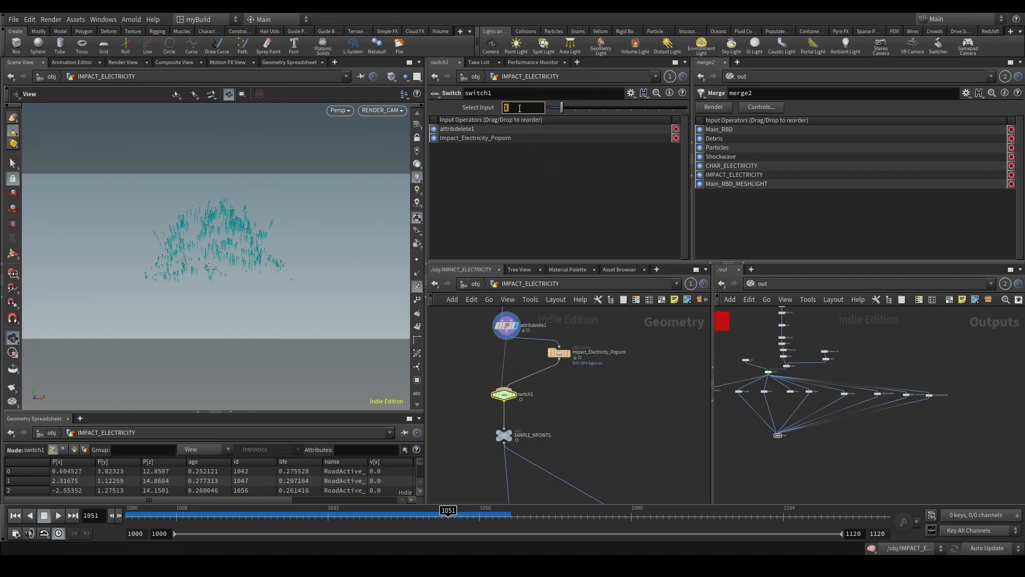
left_click(569, 356)
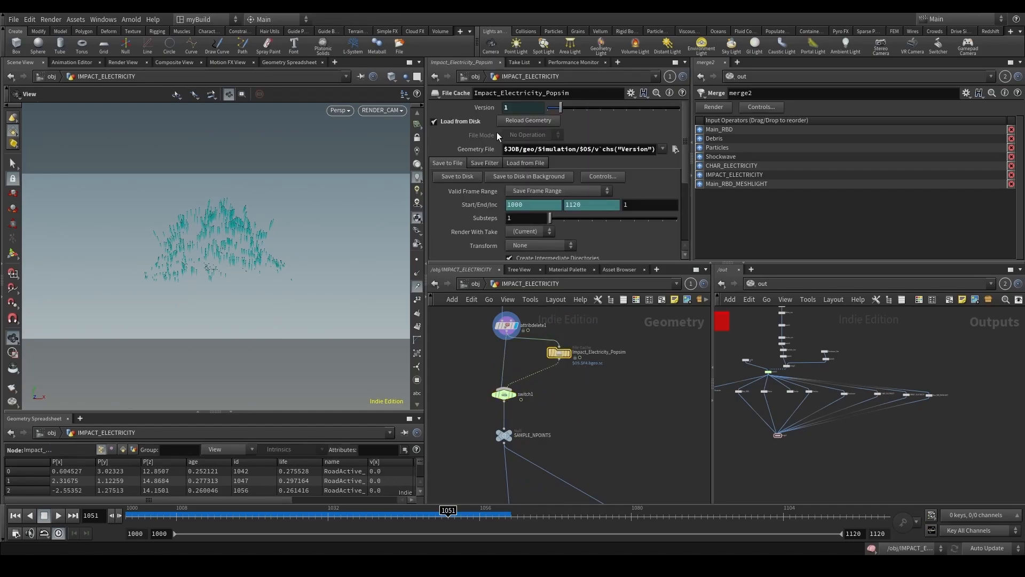
left_click(455, 177)
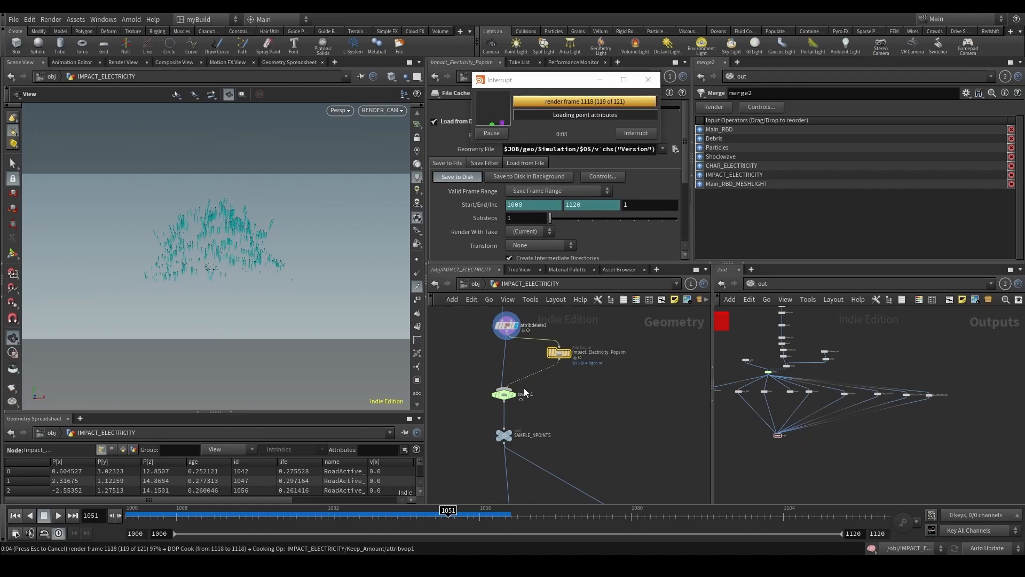
Display switch1 and set its Select Input to 1 so it reads the Impact_Electricity_Popsim cache.
left_click(503, 394)
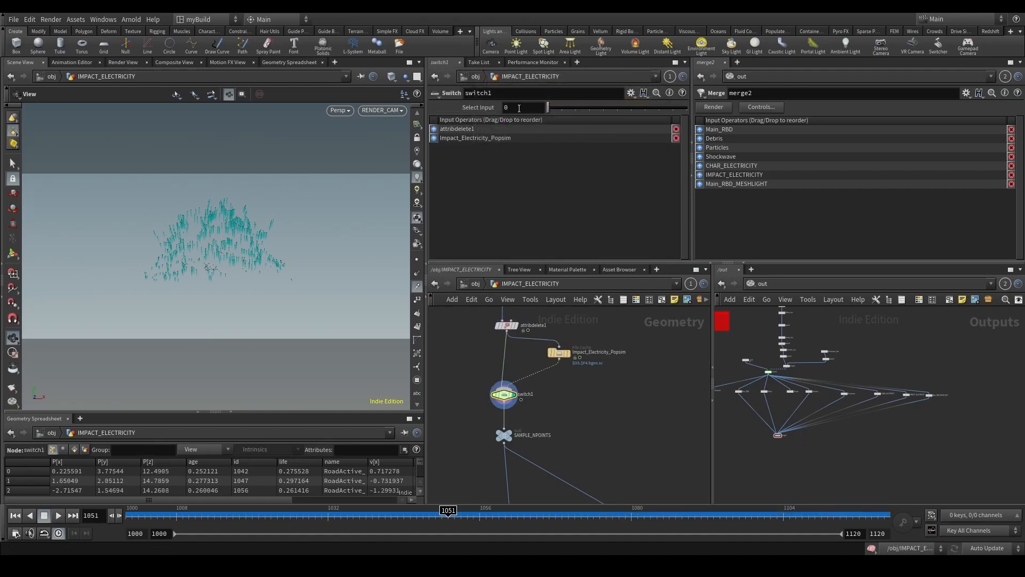
double_click(519, 108)
type("1")
key("Return")
Display attribwrangle1 at frame 1050 and rename the node Offset_Along_Vel.
middle_click_drag(547, 398, 535, 349)
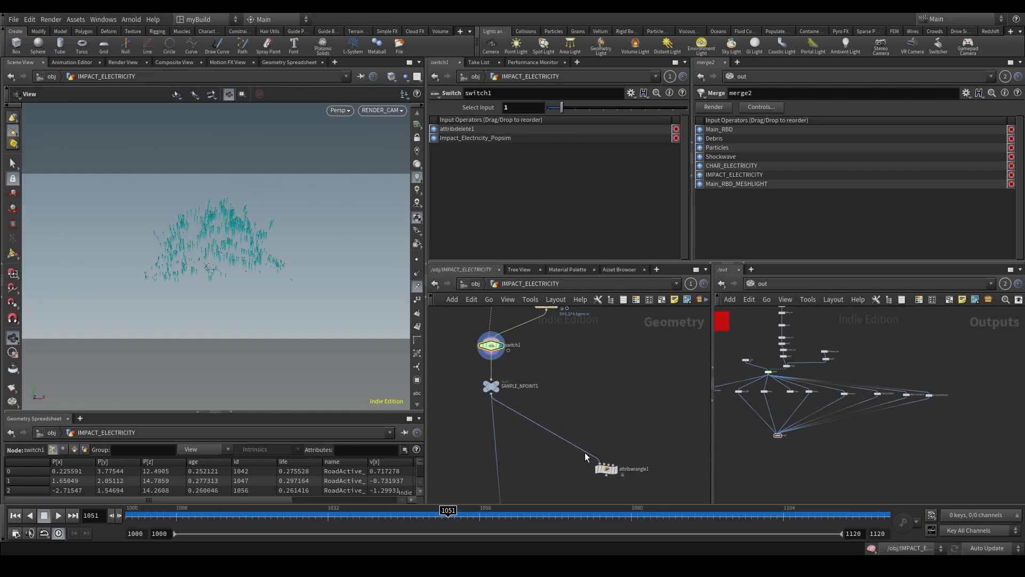
left_click(606, 469)
left_click(620, 455)
left_click_drag(391, 516, 442, 510)
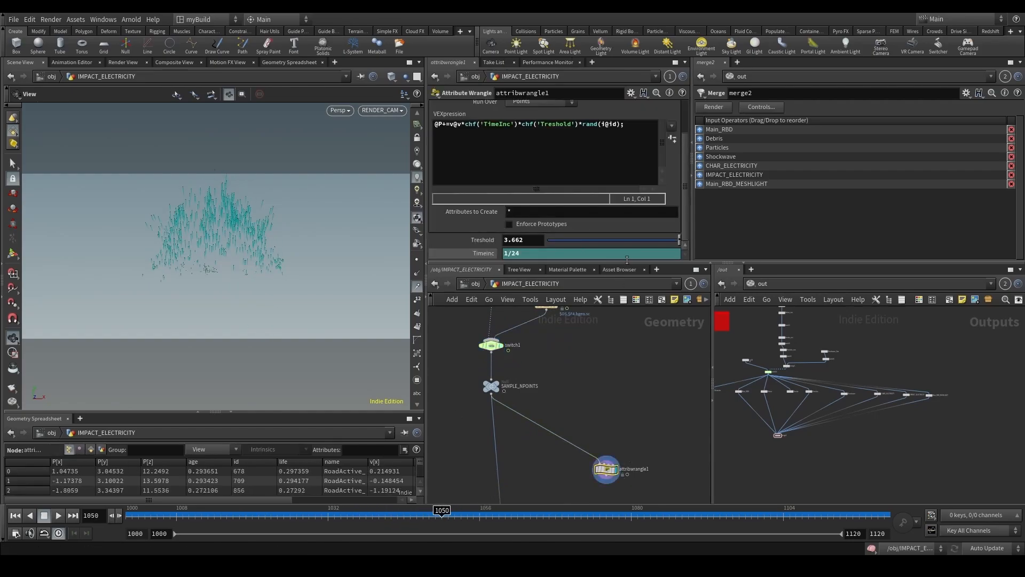
middle_click_drag(526, 239, 568, 220)
scroll(641, 422, "down", 3)
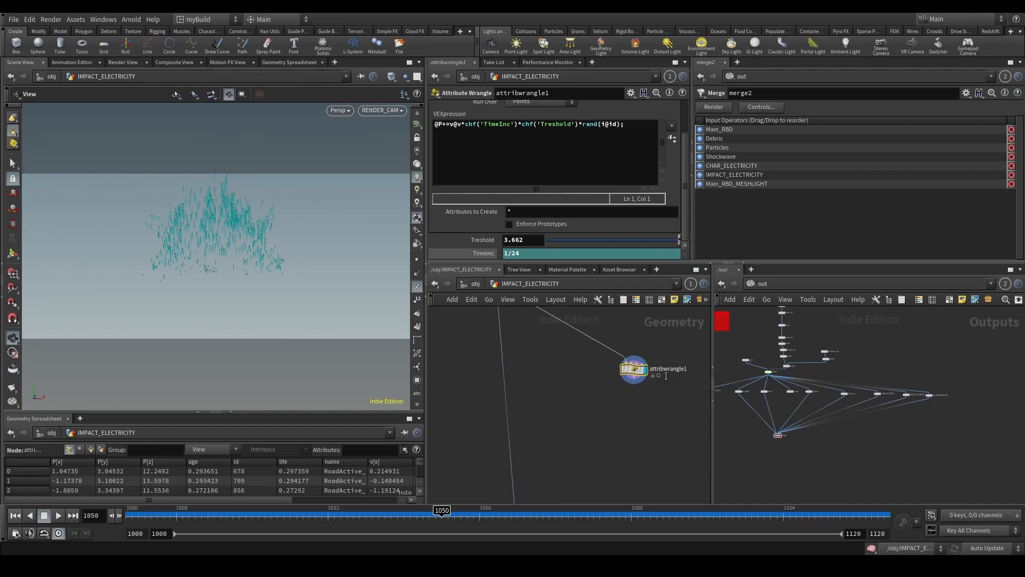
double_click(666, 375)
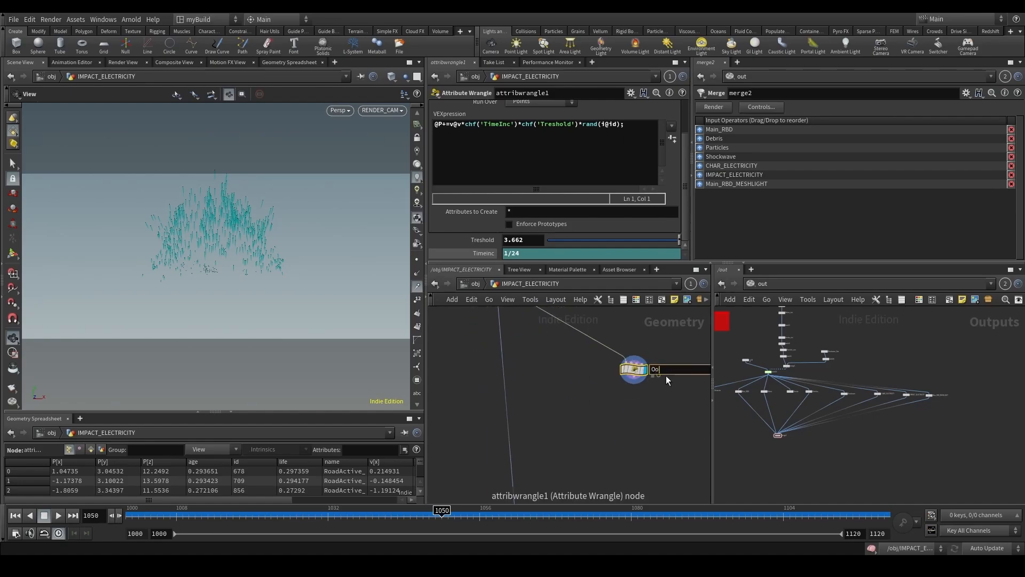
type("Offset_Along_Vel")
key("Return")
Insert a Merge node above add1 that combines SAMPLE_NPOINTS with Offset_Along_Vel, and display it.
key("Tab")
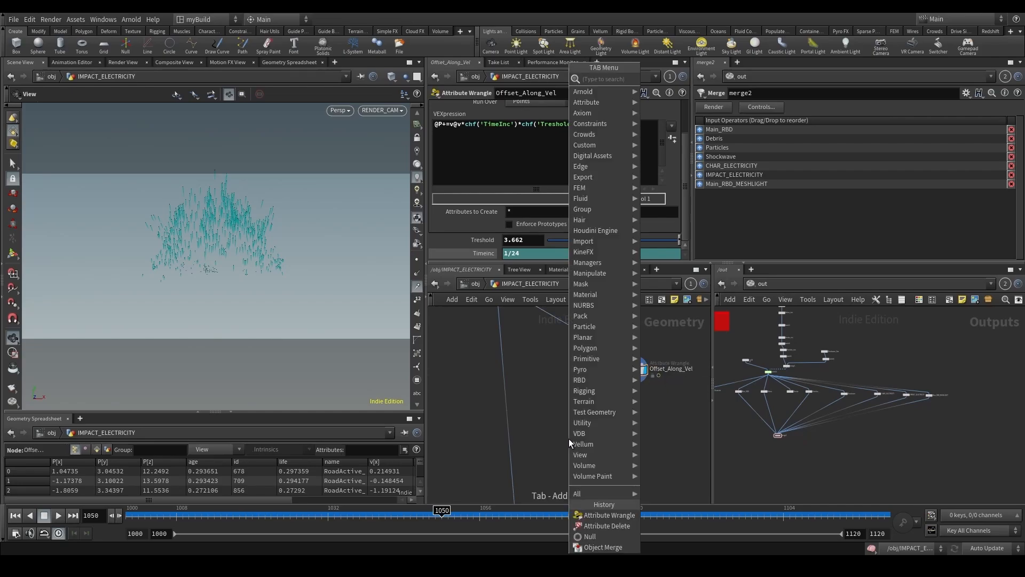
type("merge")
key("Return")
left_click(506, 424)
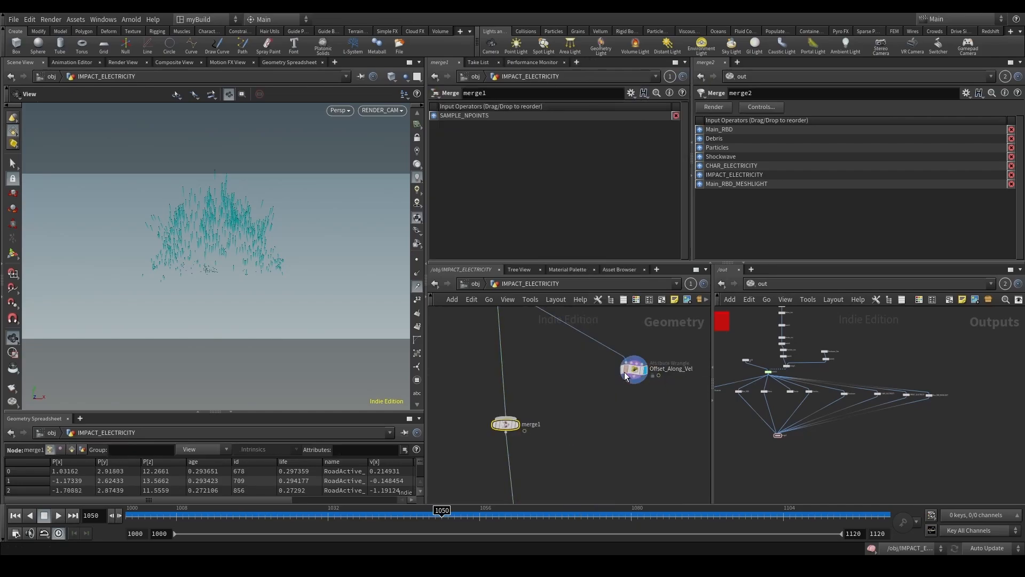
left_click_drag(626, 376, 505, 418)
middle_click_drag(591, 450, 582, 385)
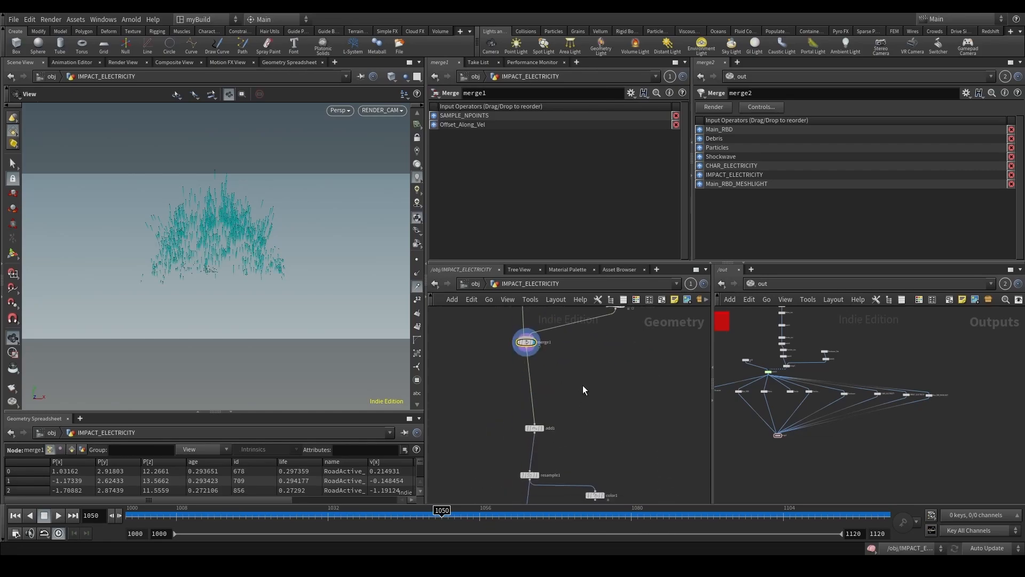
Display add1 and set the Attribute Name of its By Attribute polygons to id.
key("Tab")
key("Escape")
left_click(534, 428)
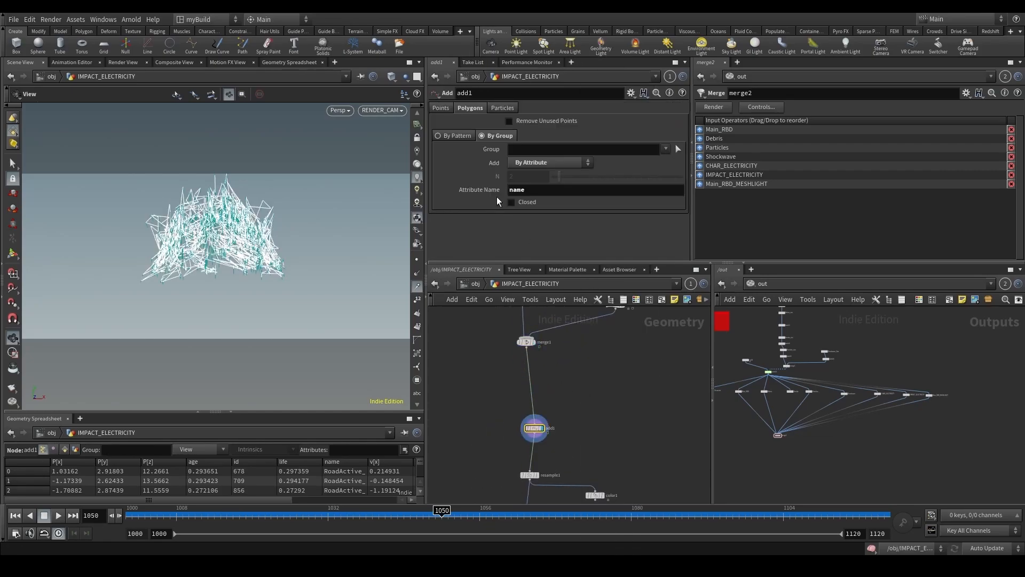
left_click(539, 191)
middle_click_drag(624, 347, 598, 386)
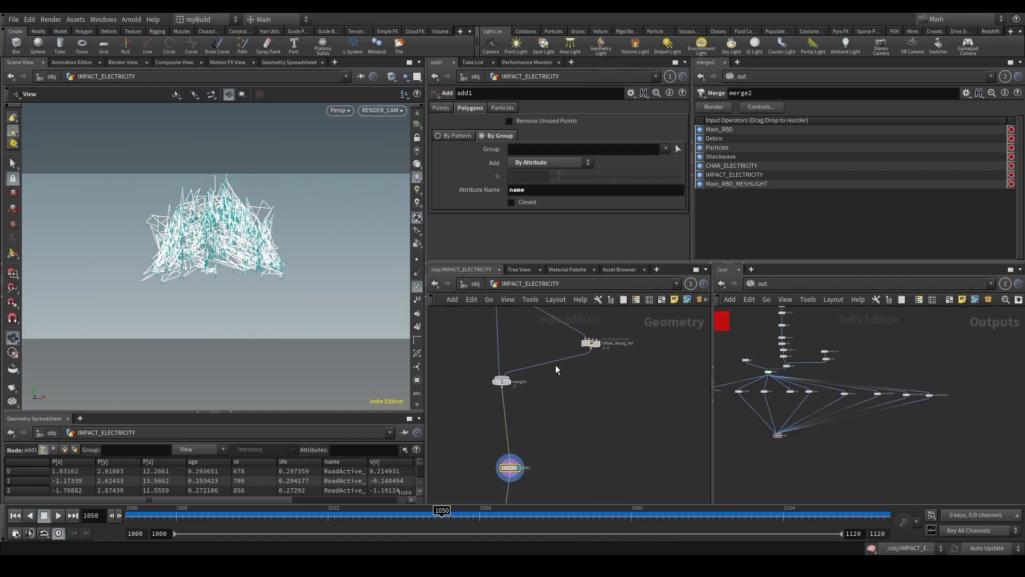
left_click(521, 192)
type("id")
key("Return")
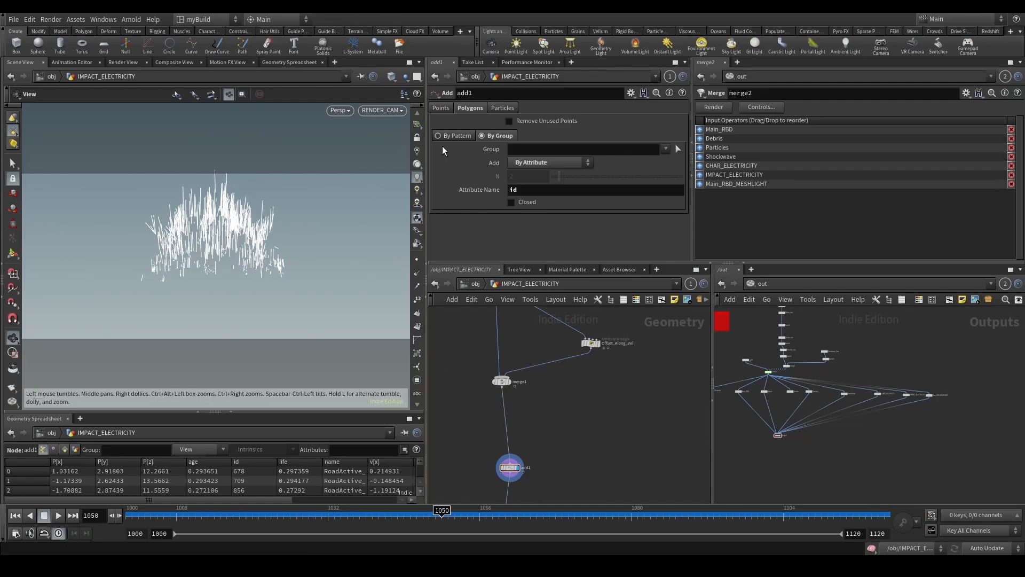
scroll(539, 424, "down", 1)
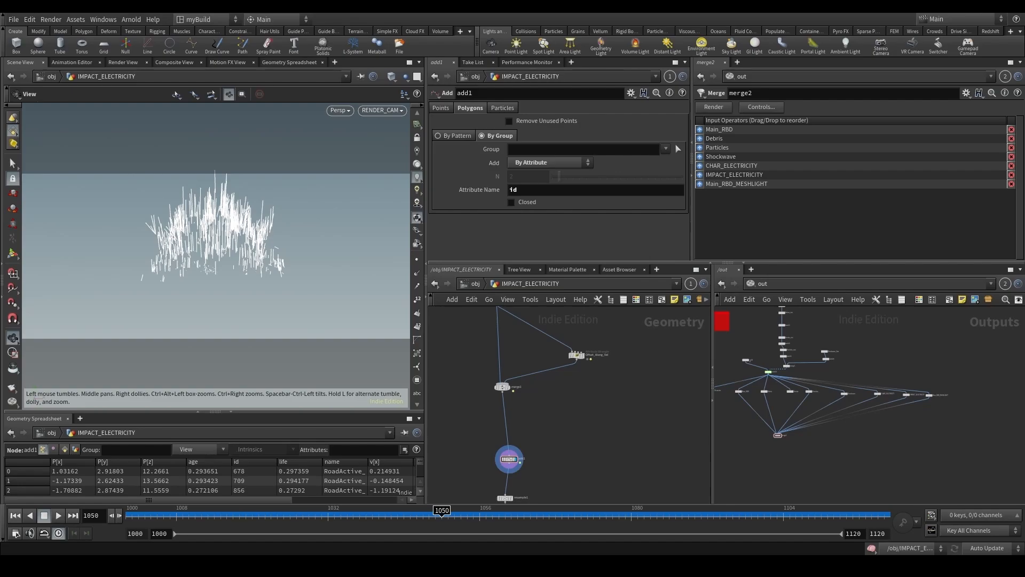
Set TimeInc of Offset_Along_Vel to -1/24, keeping Treshold at 3.662, to offset the points backwards along their velocity.
scroll(583, 376, "up", 1)
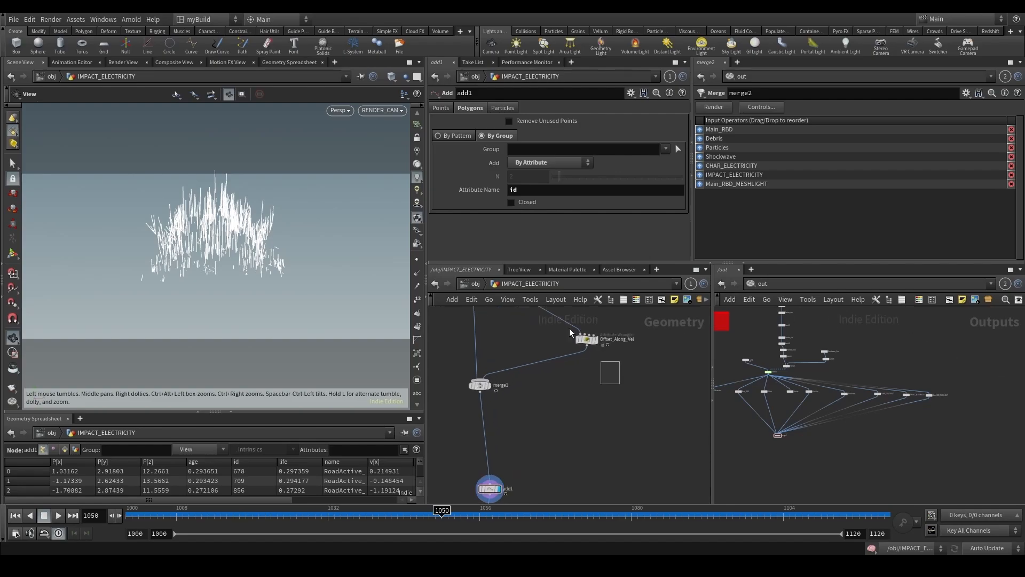
left_click(585, 339)
type("-")
key("Return")
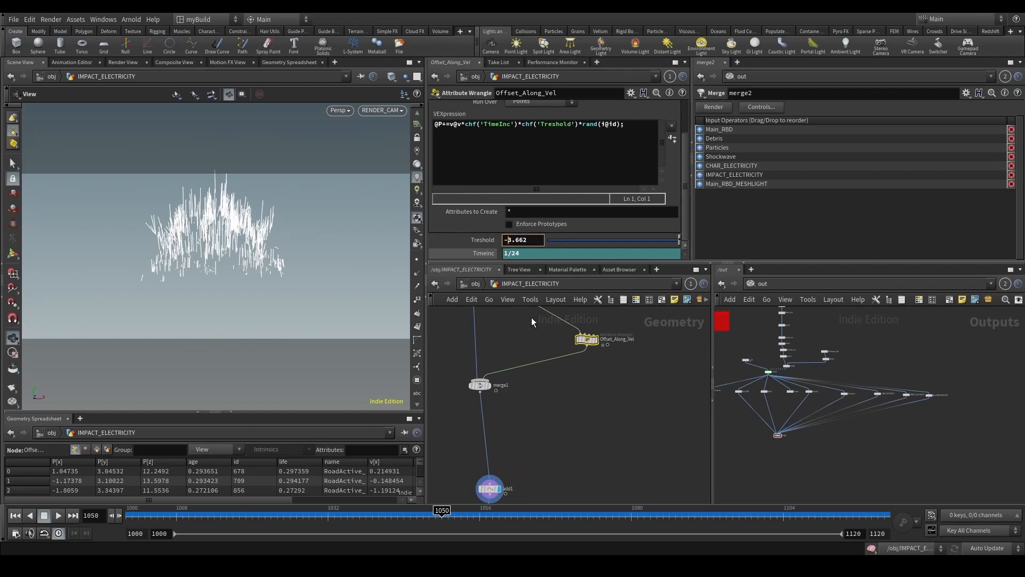
left_click_drag(508, 240, 483, 239)
key("BackSpace")
left_click(505, 253)
type("-")
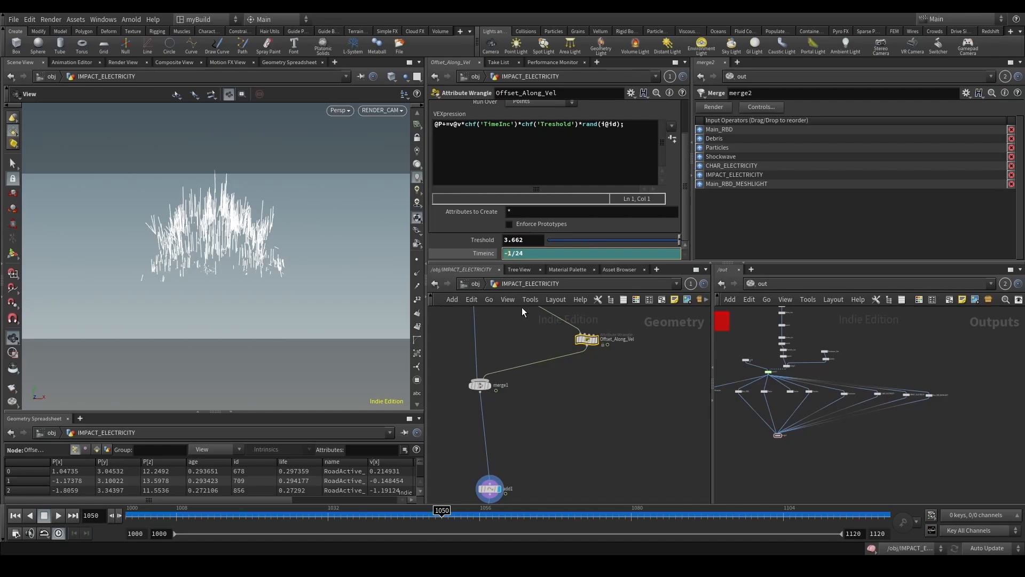
key("Return")
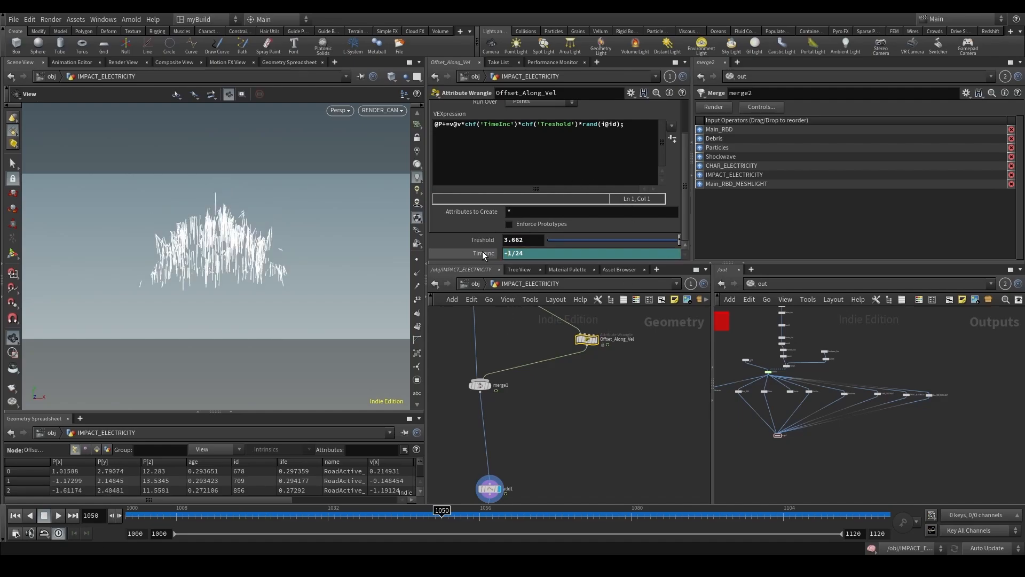
Check SAMPLE_NPOINTS, Offset_Along_Vel and merge1, and display merge1 and add1 to compare points with lines.
middle_click_drag(519, 386, 549, 441)
left_click(509, 311)
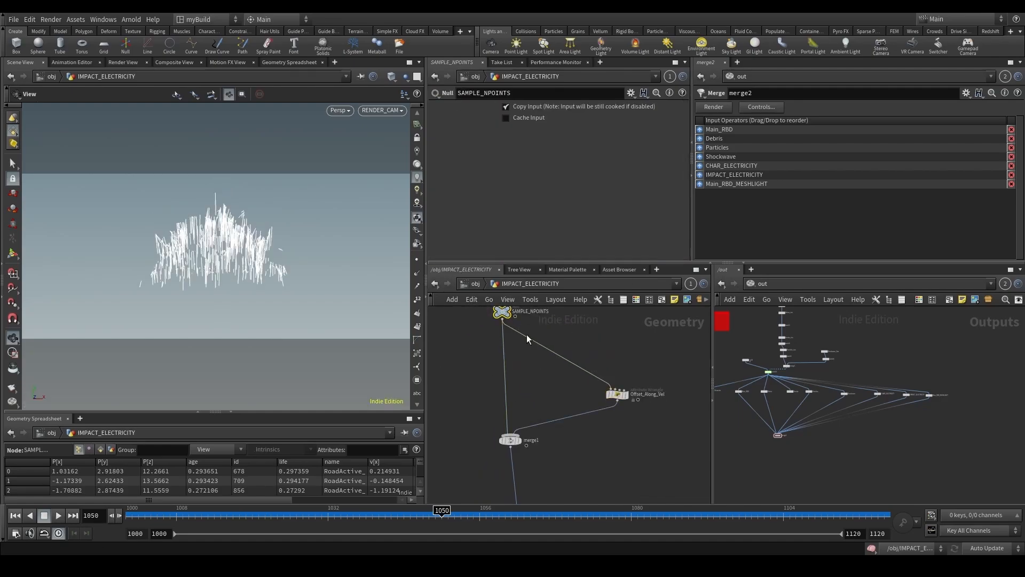
left_click(625, 395)
left_click(519, 439)
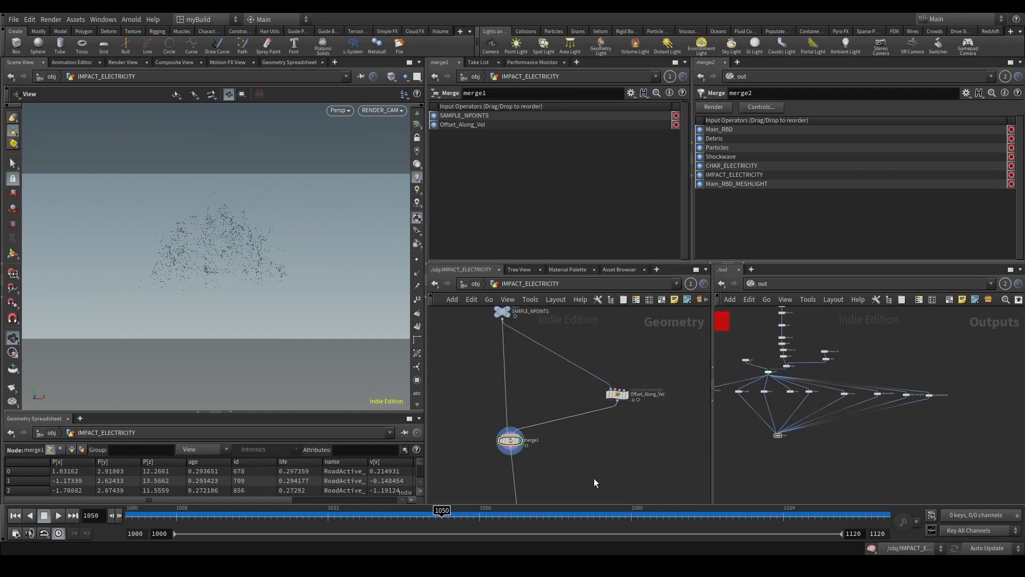
middle_click_drag(595, 483, 593, 376)
scroll(593, 376, "down", 2)
left_click(540, 416)
key("r")
middle_click_drag(623, 432, 573, 403)
key("Tab")
type("ray")
key("Return")
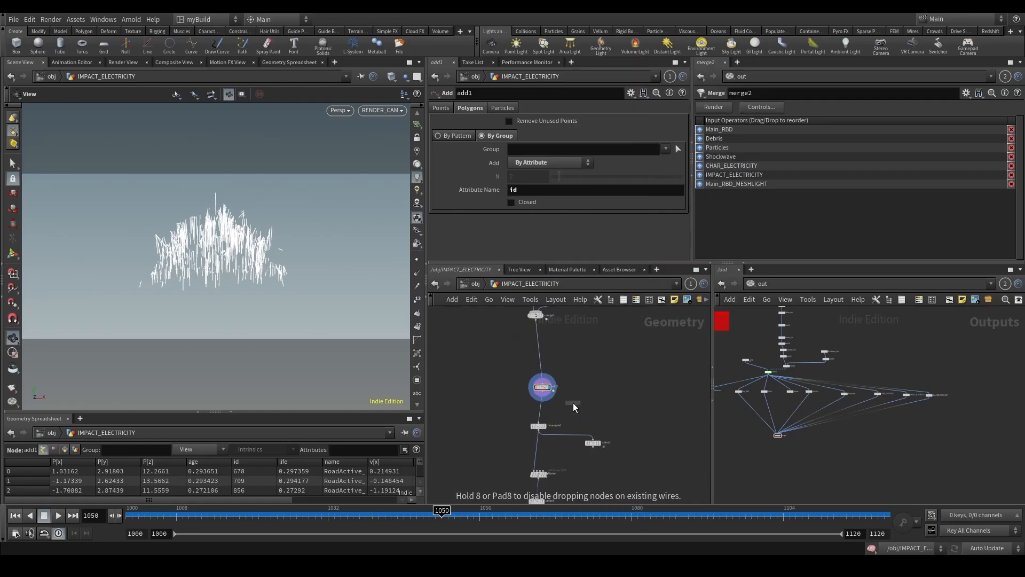
left_click(537, 411)
key("ctrl+z")
Insert a Ray node between Offset_Along_Vel and merge1.
middle_click_drag(616, 368, 578, 472)
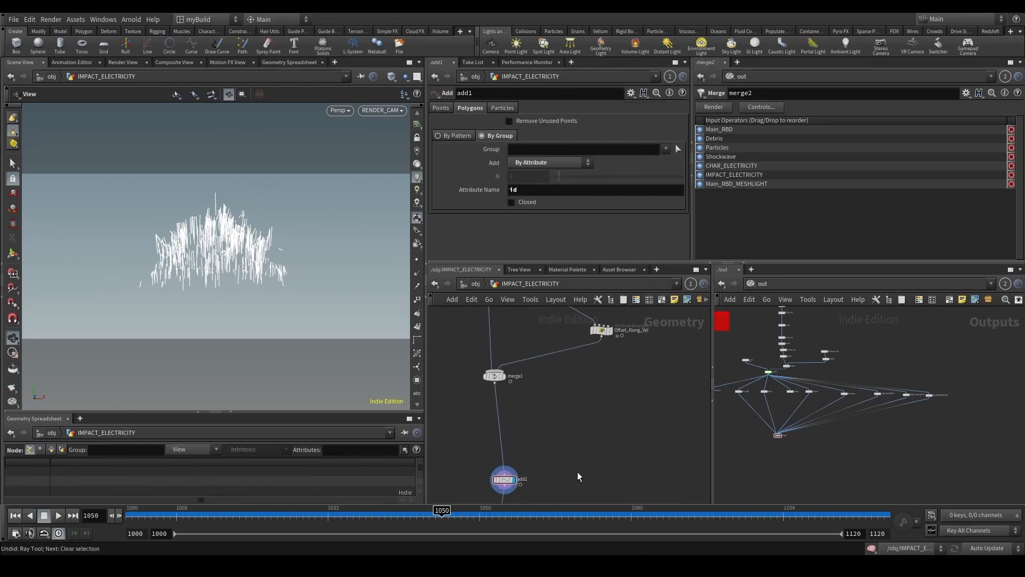
key("Tab")
type("ray")
key("Return")
scroll(560, 364, "up", 1)
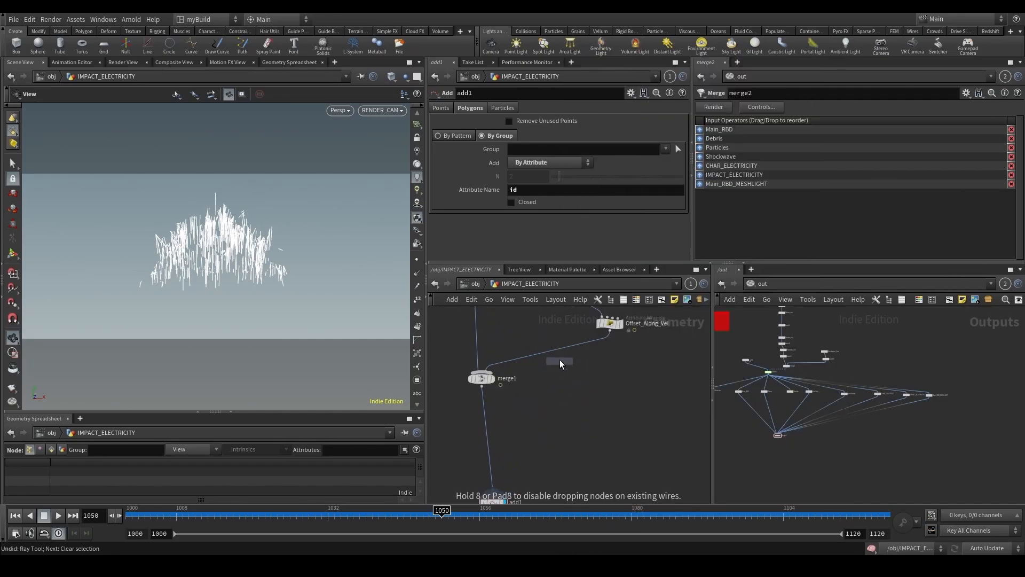
left_click(555, 351)
left_click_drag(555, 351, 621, 365)
Connect object_merge2, which imports the main RBD geometry, to the second input of ray1.
left_click(629, 359)
scroll(577, 427, "down", 5)
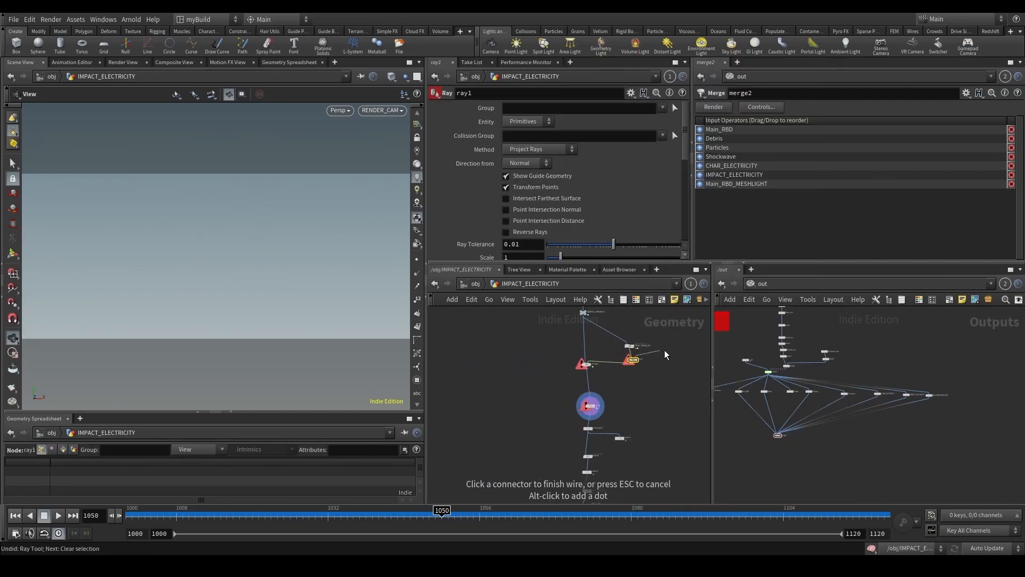
scroll(573, 399, "up", 3)
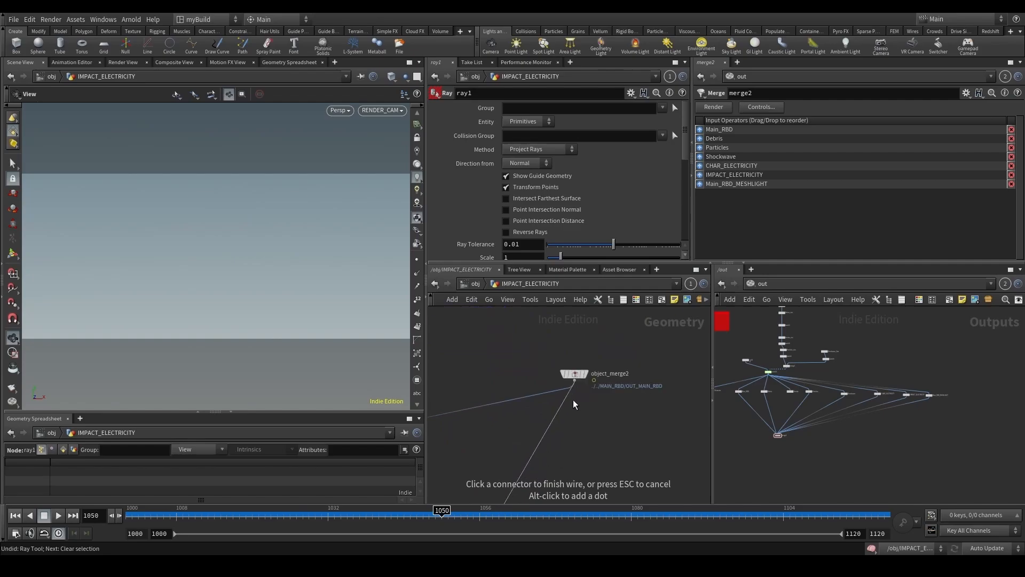
scroll(574, 397, "down", 5)
scroll(575, 397, "up", 2)
left_click(579, 397)
middle_click_drag(616, 409, 649, 332)
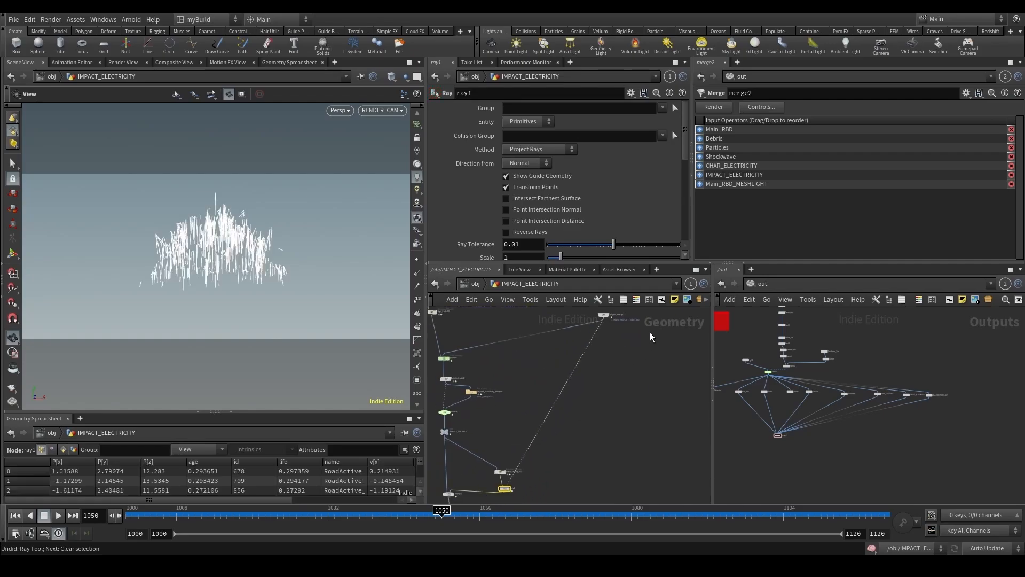
Display ray1 and set its Method to Minimum Distance.
scroll(556, 460, "up", 3)
middle_click_drag(555, 460, 648, 360)
scroll(576, 402, "up", 2)
left_click(577, 396)
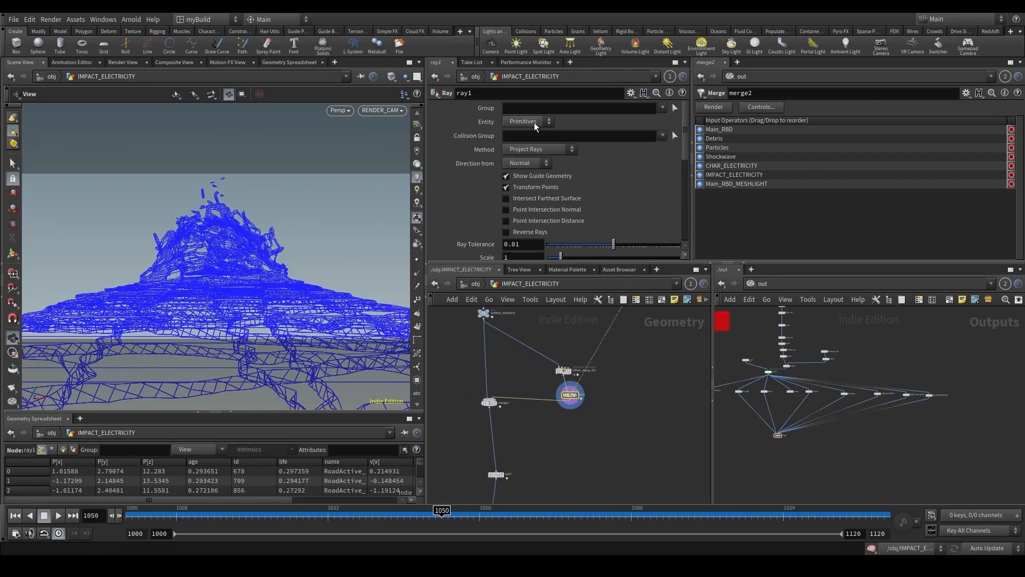
left_click(553, 149)
left_click(559, 160)
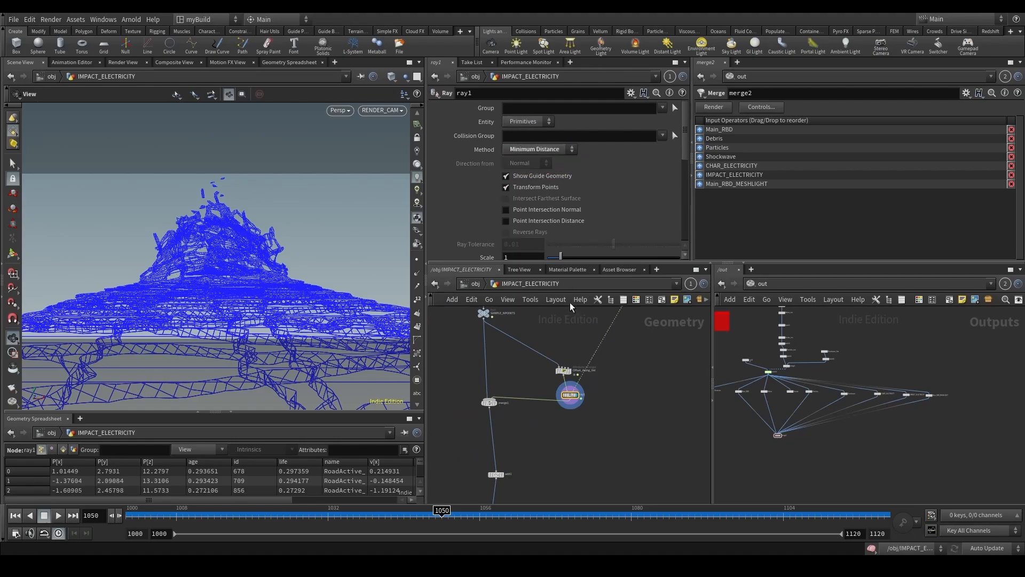
Move merge1 below ray1 and compare the points of merge1, Offset_Along_Vel and ray1.
left_click(489, 401)
left_click_drag(489, 401, 484, 425)
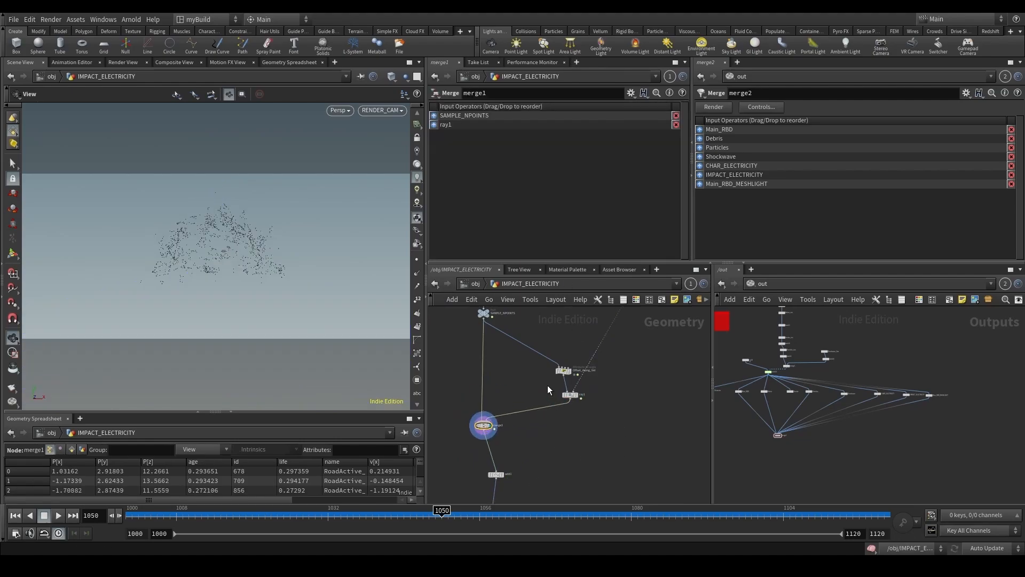
left_click(563, 370)
left_click(571, 396)
middle_click_drag(571, 399, 605, 364)
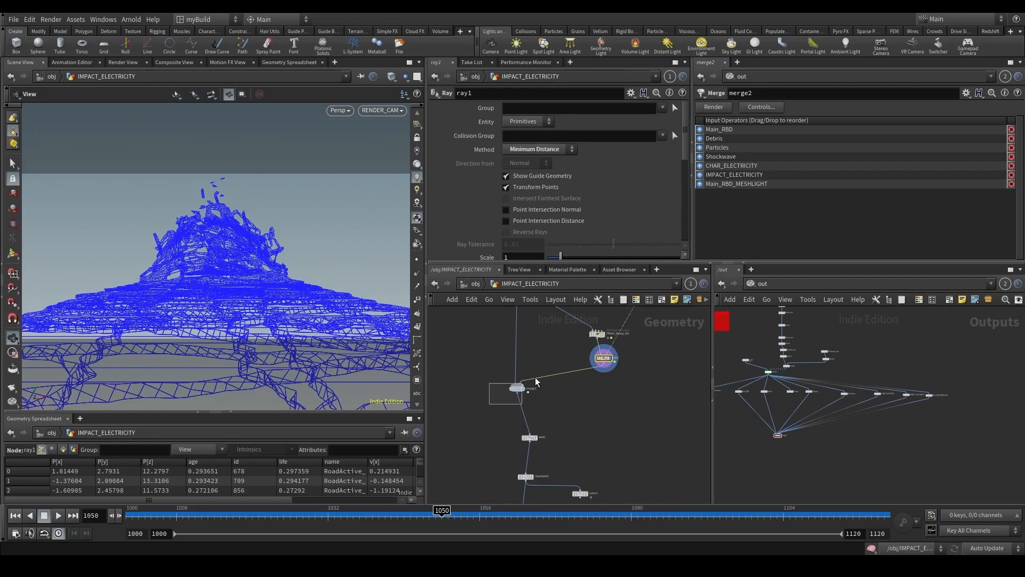
left_click(517, 388)
Display resample1 and the Noise VOP below add1, and scrub the electricity curves to frame 1079.
middle_click_drag(502, 462, 528, 396)
left_click(555, 371)
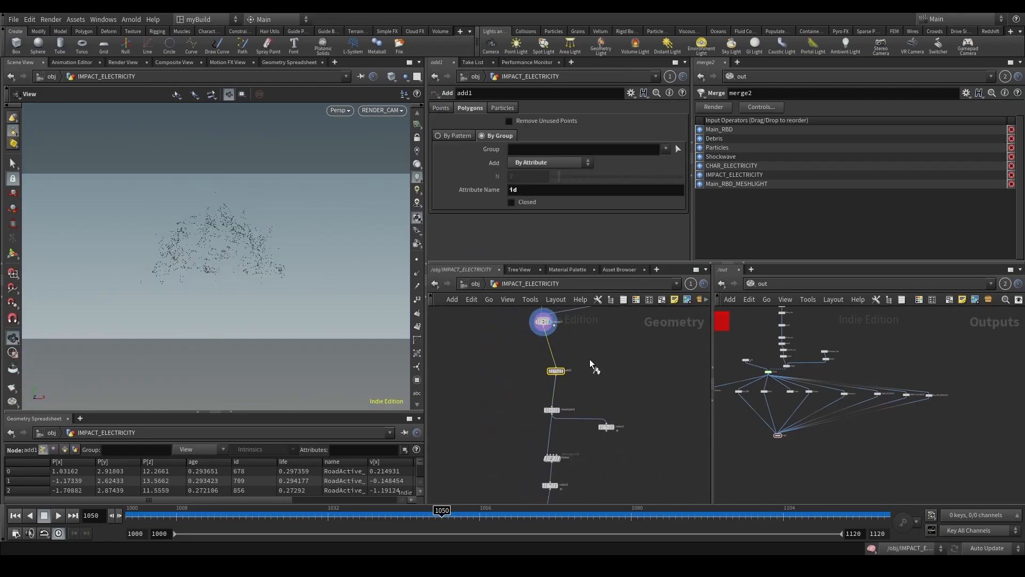
scroll(512, 436, "down", 2)
left_click(550, 415)
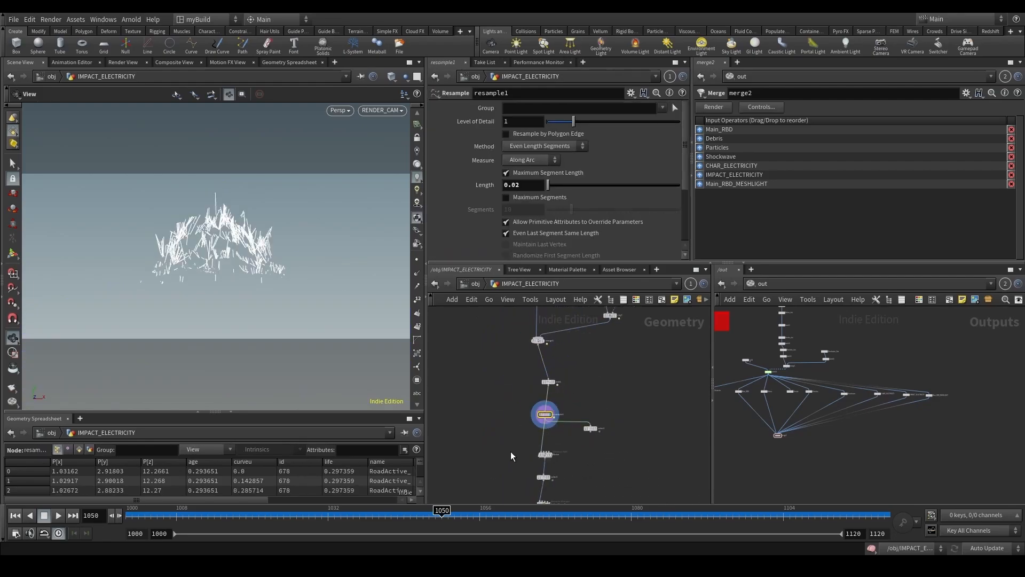
middle_click_drag(504, 474, 526, 397)
left_click(573, 377)
middle_click_drag(531, 472, 494, 476)
left_click_drag(415, 518, 625, 510)
middle_click_drag(629, 417, 588, 512)
middle_click_drag(592, 383, 586, 471)
scroll(529, 415, "up", 2)
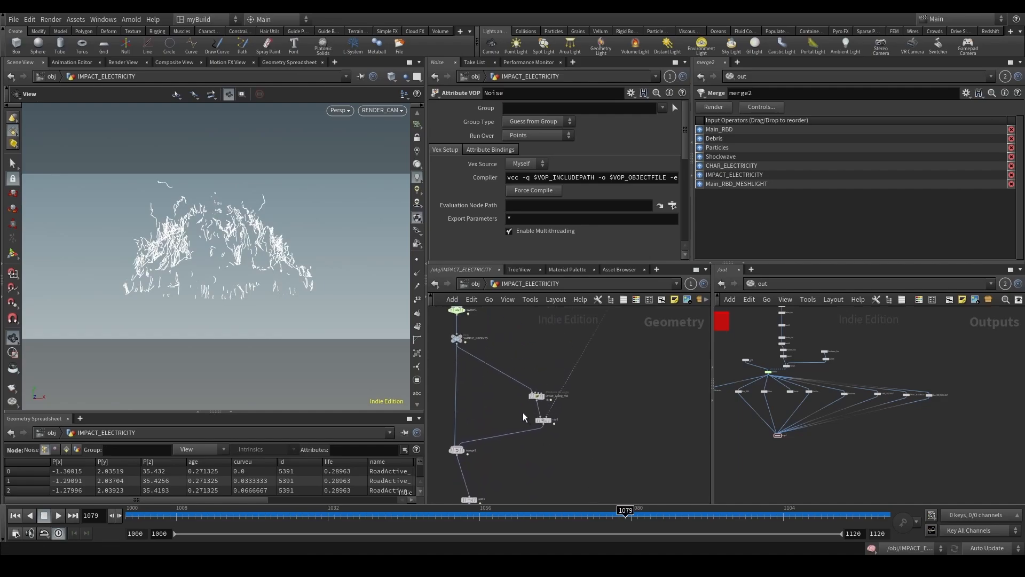
Set the Treshold of the Offset_Along_Vel wrangle to 8.
left_click(539, 392)
double_click(520, 241)
type("8")
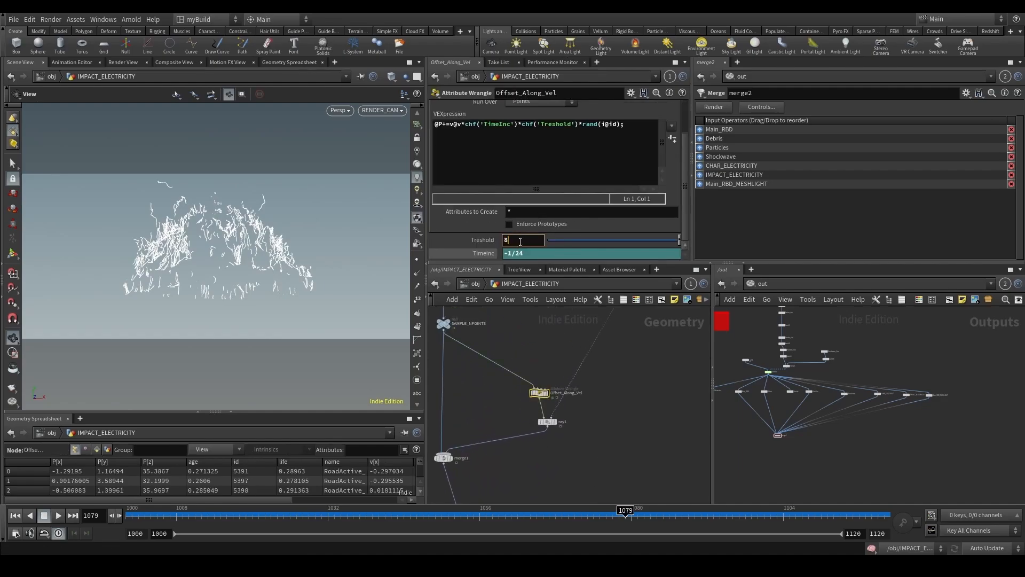
key("Return")
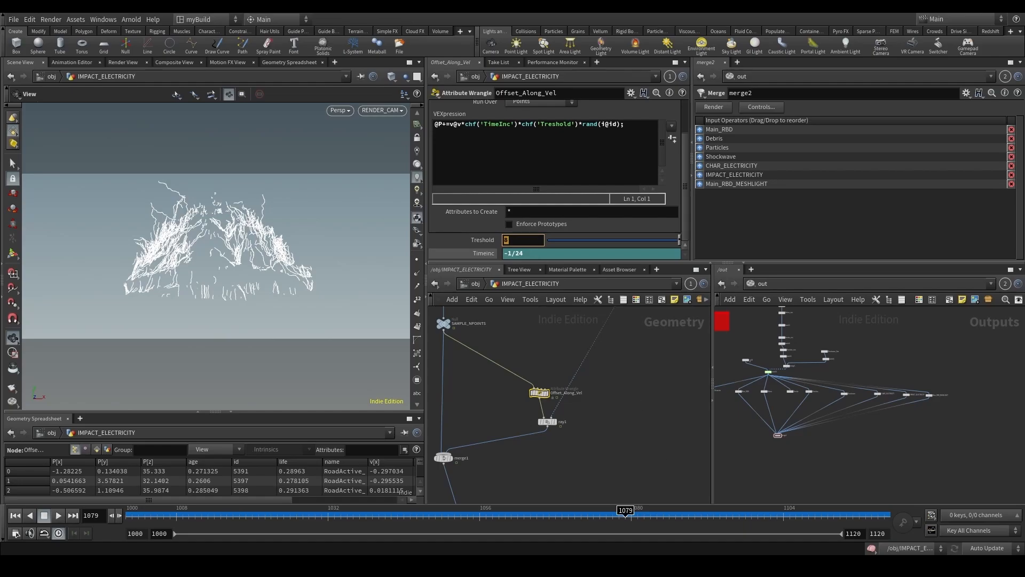
Display add1, resample1 and the Noise VOP in turn to inspect the lengthened electricity curves.
middle_click_drag(533, 449, 585, 402)
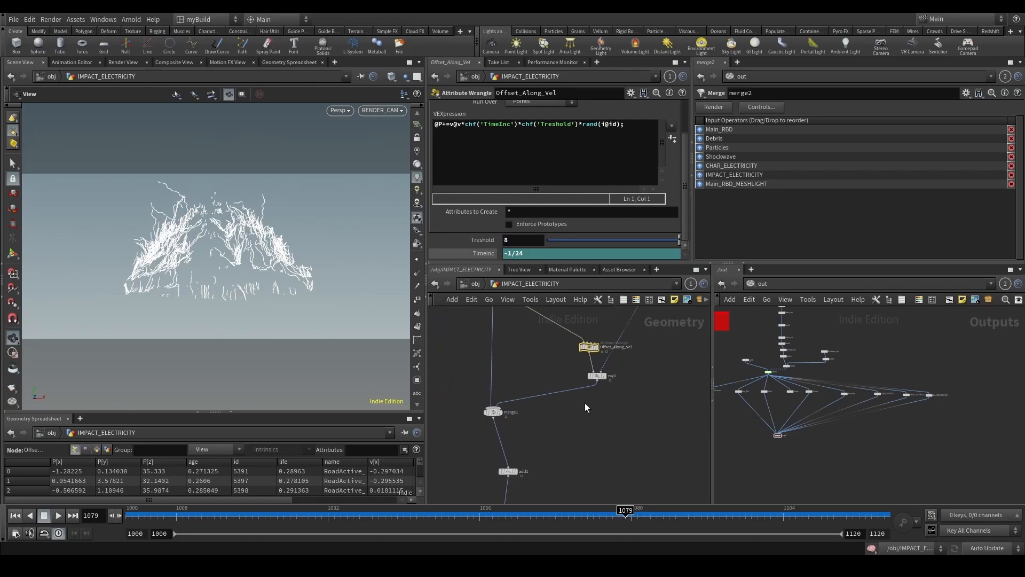
scroll(552, 463, "down", 1)
scroll(552, 463, "up", 1)
middle_click_drag(488, 493, 540, 406)
left_click(563, 381)
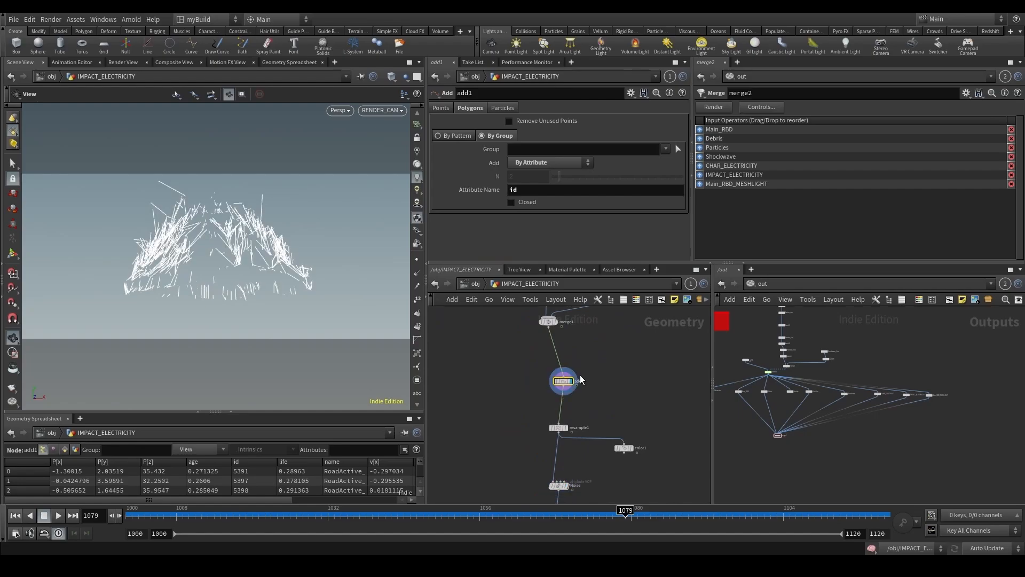
left_click(559, 427)
middle_click_drag(511, 496, 497, 407)
left_click(543, 395)
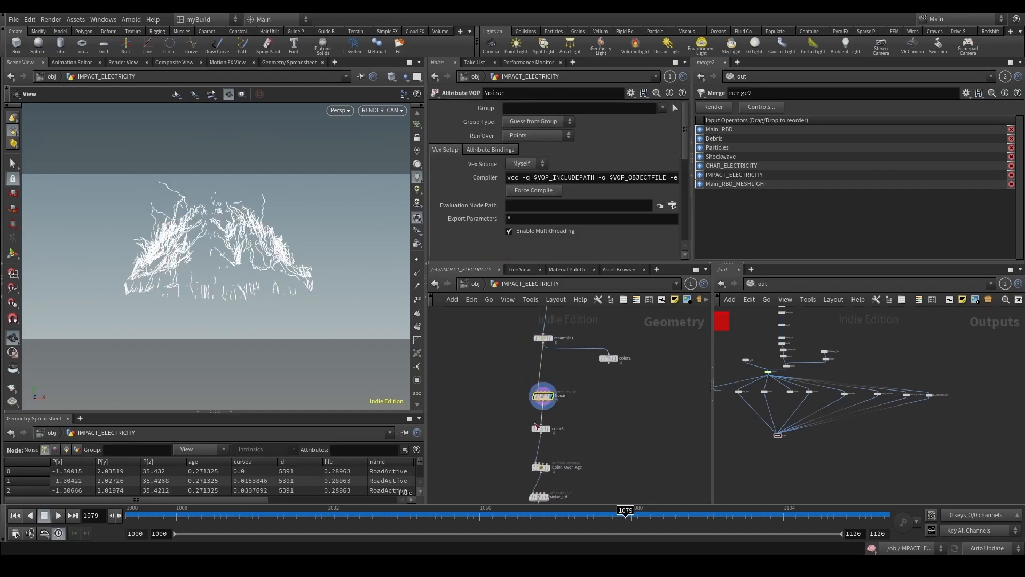
Display color3 and the nodes below it down to Pscale, and scrub the coloured curves to frame 1074.
middle_click_drag(477, 465, 492, 401)
left_click(557, 364)
left_click(557, 403)
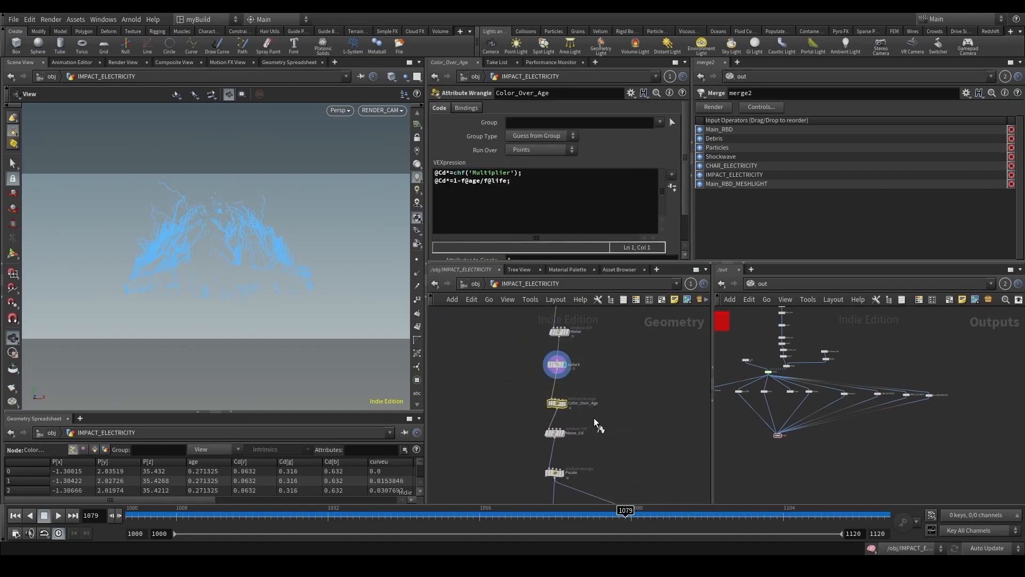
middle_click_drag(601, 458, 611, 417)
left_click_drag(525, 462, 592, 430)
key("r")
left_click_drag(521, 519, 594, 521)
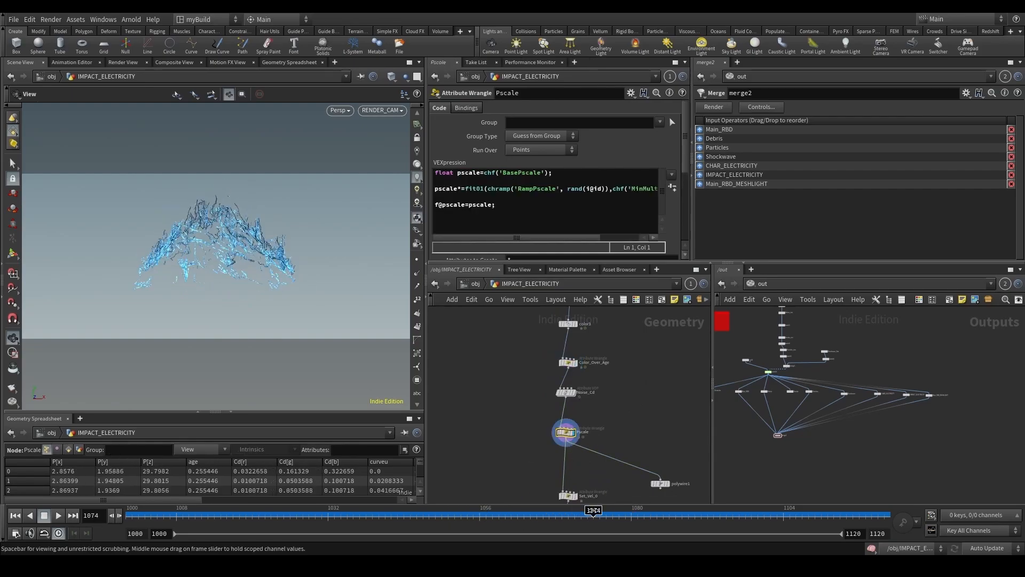
Show the other scene objects, inspect the electricity on the debris at frame 1067, and return the view to RENDER_CAM.
left_click(405, 78)
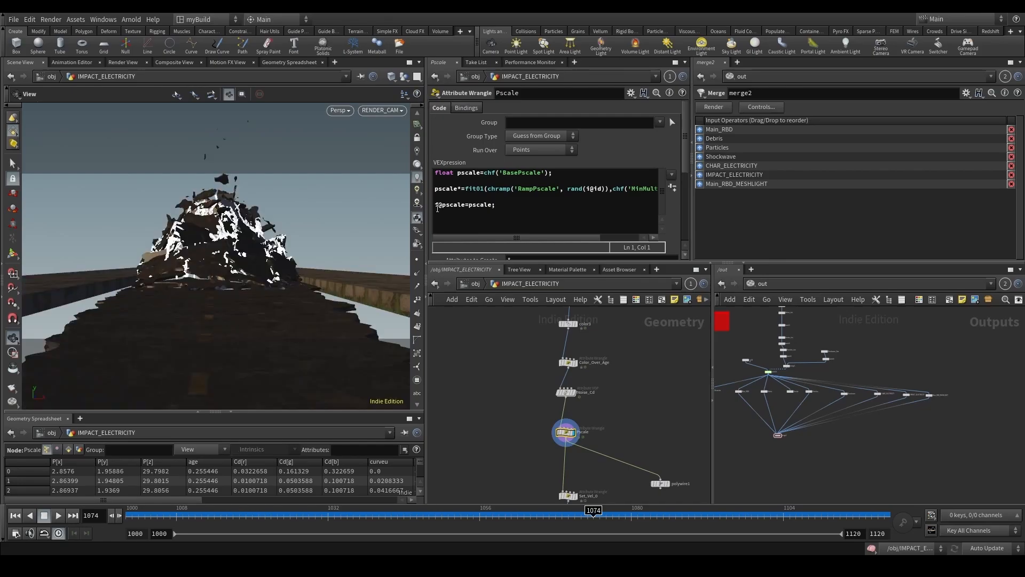
left_click_drag(409, 516, 549, 515)
left_click_drag(224, 267, 326, 160)
left_click(389, 110)
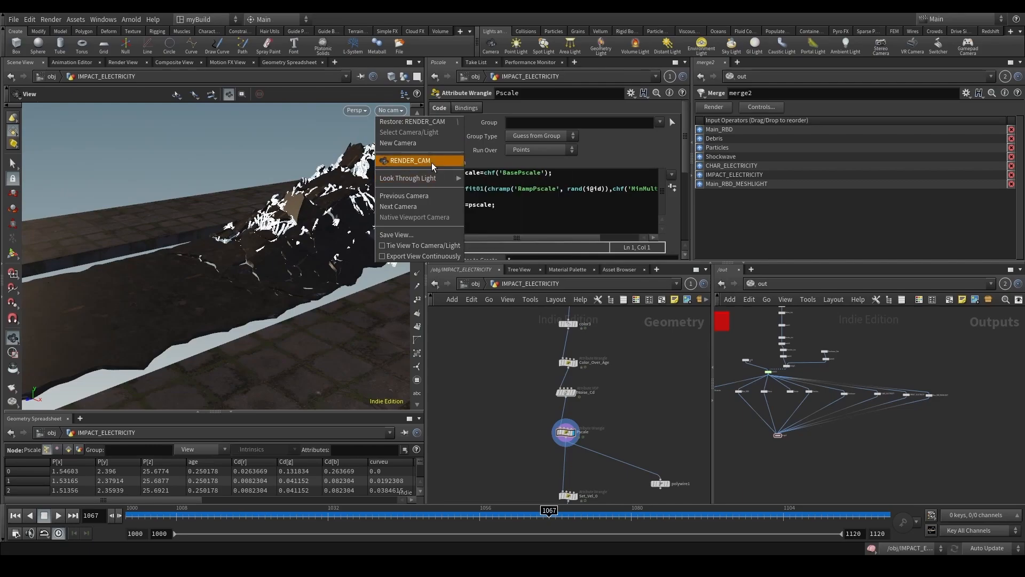
left_click(407, 160)
Save the scene file.
scroll(511, 425, "down", 4)
middle_click_drag(509, 426, 515, 372)
key("ctrl+s")
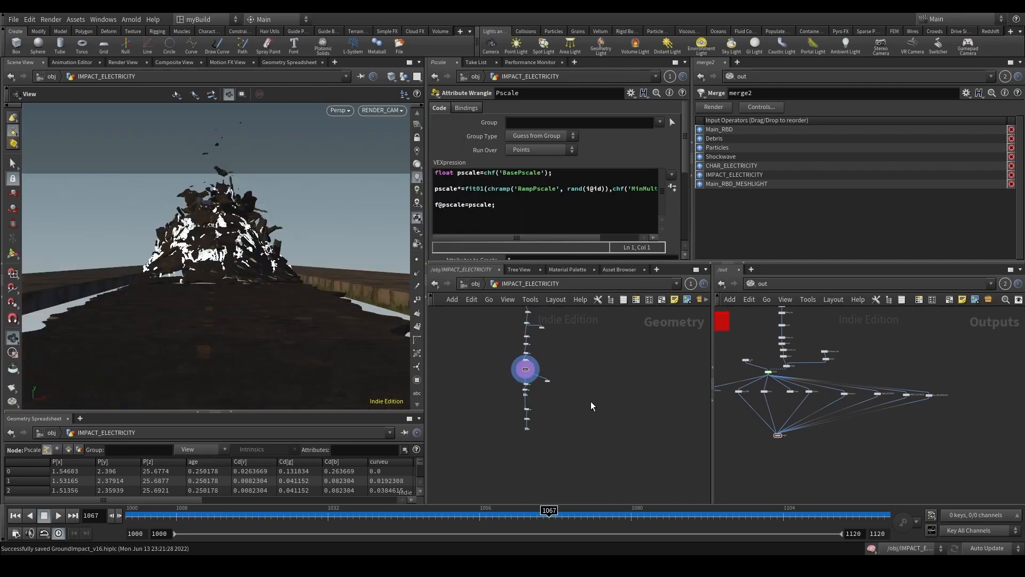
middle_click_drag(592, 404, 637, 454)
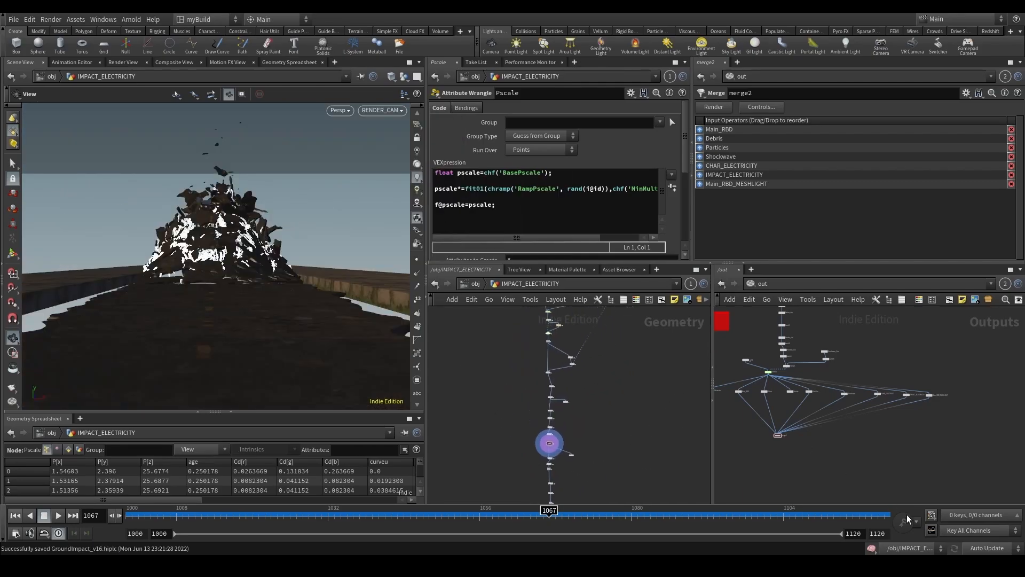
Set the update mode to Manual and open CHAR_ELECTRICITY in the second network view.
left_click(990, 549)
left_click(986, 549)
scroll(773, 434, "up", 3)
left_click(750, 284)
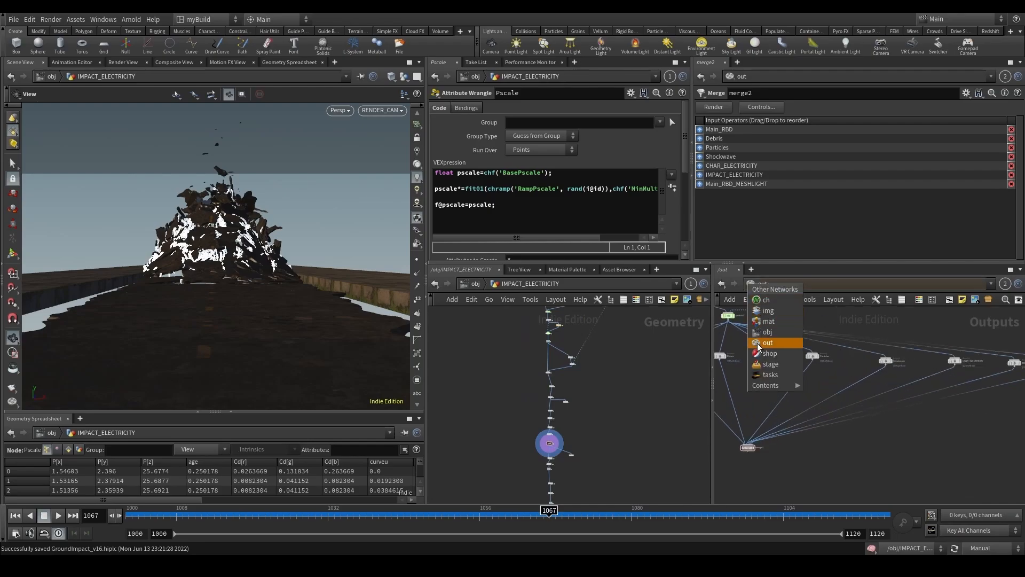
left_click(769, 331)
scroll(819, 379, "up", 1)
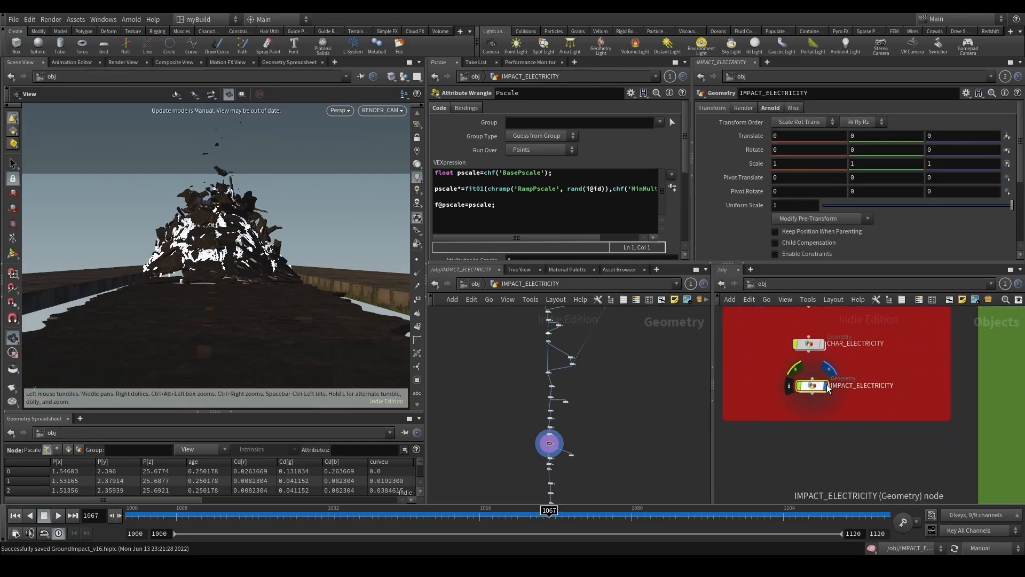
scroll(814, 376, "down", 4)
scroll(805, 370, "up", 2)
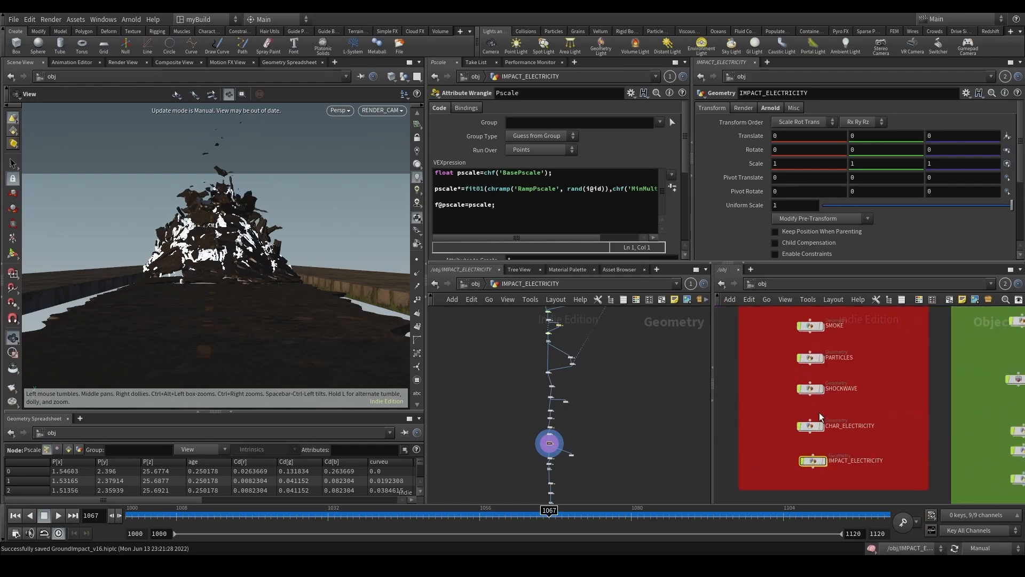
double_click(810, 409)
Display add1 in CHAR_ELECTRICITY and set the update mode back to Auto Update.
scroll(876, 374, "down", 3)
middle_click_drag(818, 381, 765, 476)
middle_click_drag(782, 362, 770, 415)
left_click(808, 379)
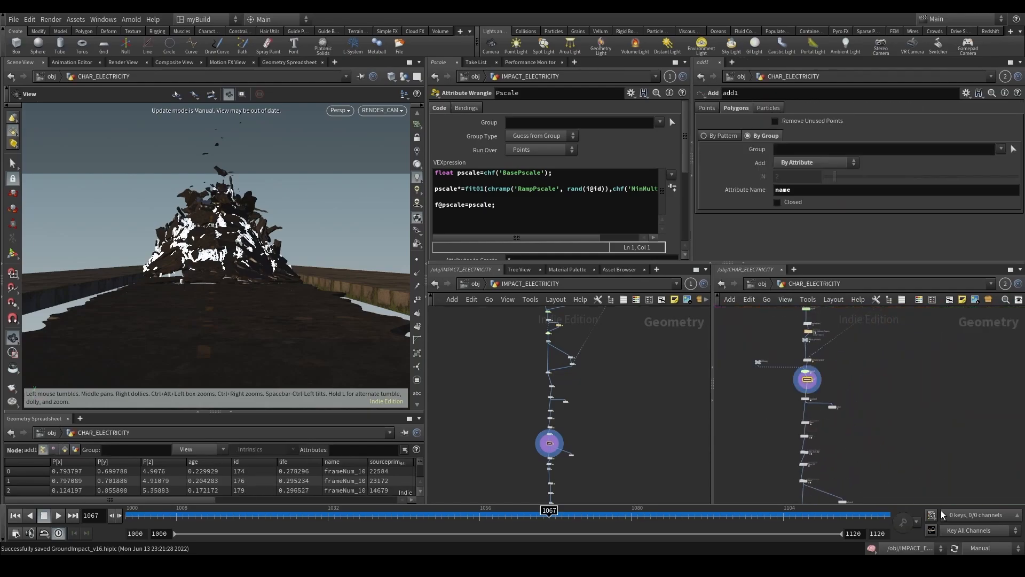
left_click(979, 548)
left_click(986, 514)
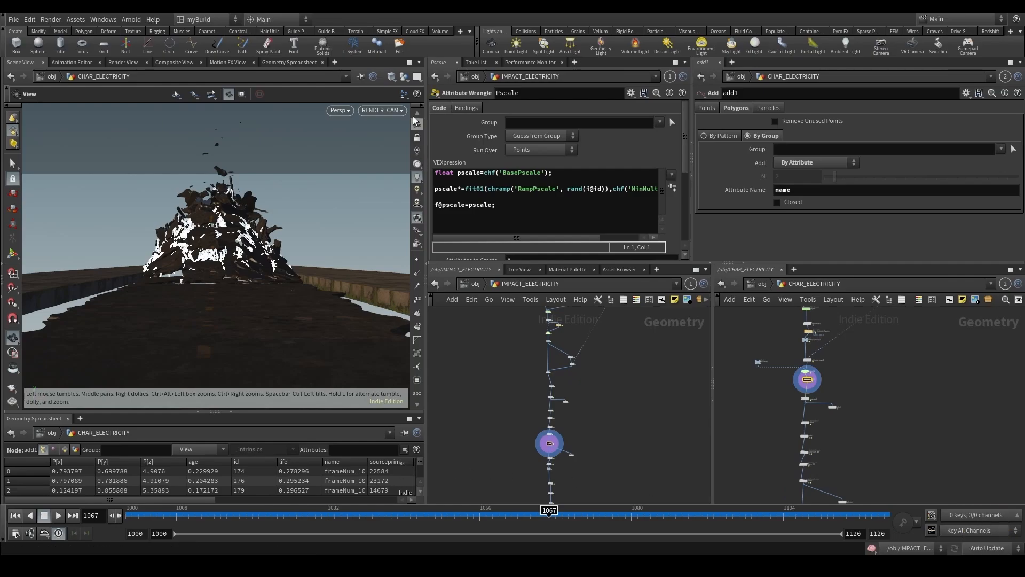
Hide the other objects in the viewport and scrub the character electricity to frame 1038.
left_click(404, 76)
left_click(410, 111)
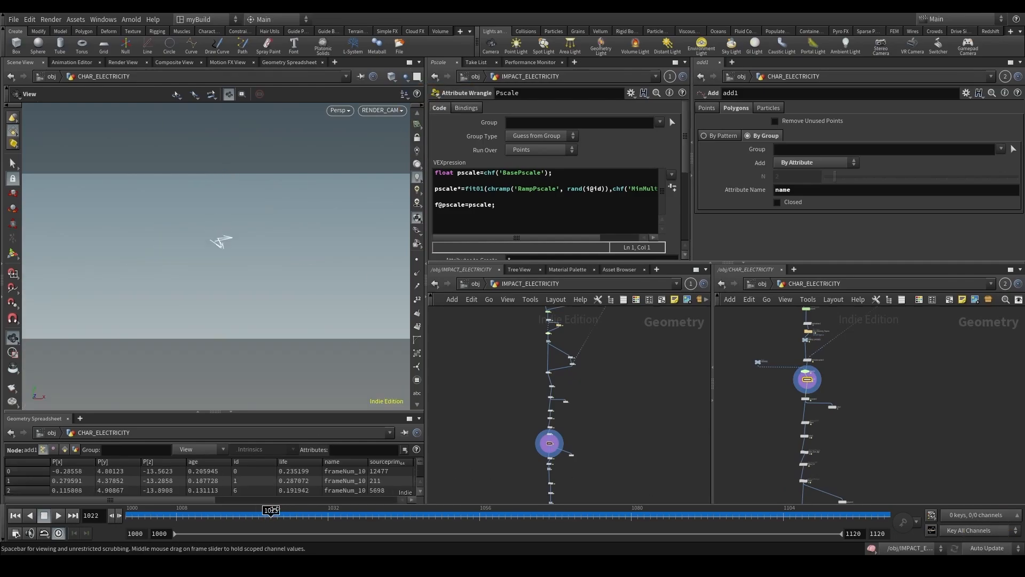
left_click_drag(272, 513, 366, 510)
Display the CHAR_ELECTRICITY nodes below add1 in turn down to Set_Vel_0, and move to frame 1039.
middle_click_drag(775, 472, 754, 394)
scroll(755, 394, "up", 3)
left_click_drag(756, 391, 815, 376)
key("r")
left_click_drag(779, 421, 817, 401)
key("r")
middle_click_drag(737, 444, 727, 378)
left_click_drag(765, 403, 812, 384)
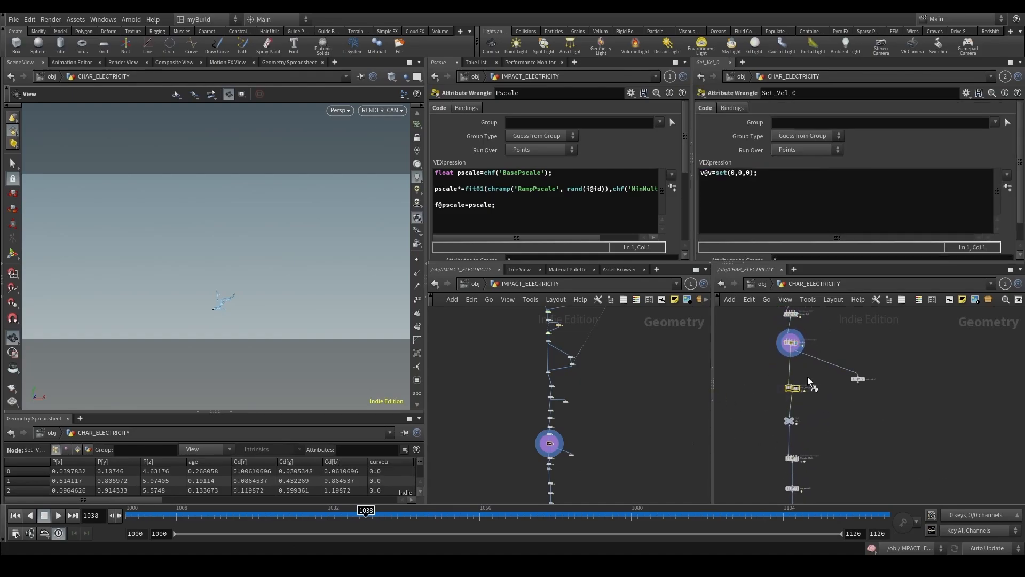
key("r")
mouse_move(366, 512)
left_mouse_down()
mouse_move(316, 513)
mouse_move(372, 514)
left_mouse_up()
Try lowering the Frequency of Noise_Cd in IMPACT_ELECTRICITY to 7.2 on all three axes.
middle_click_drag(806, 422, 744, 448)
left_click(778, 405)
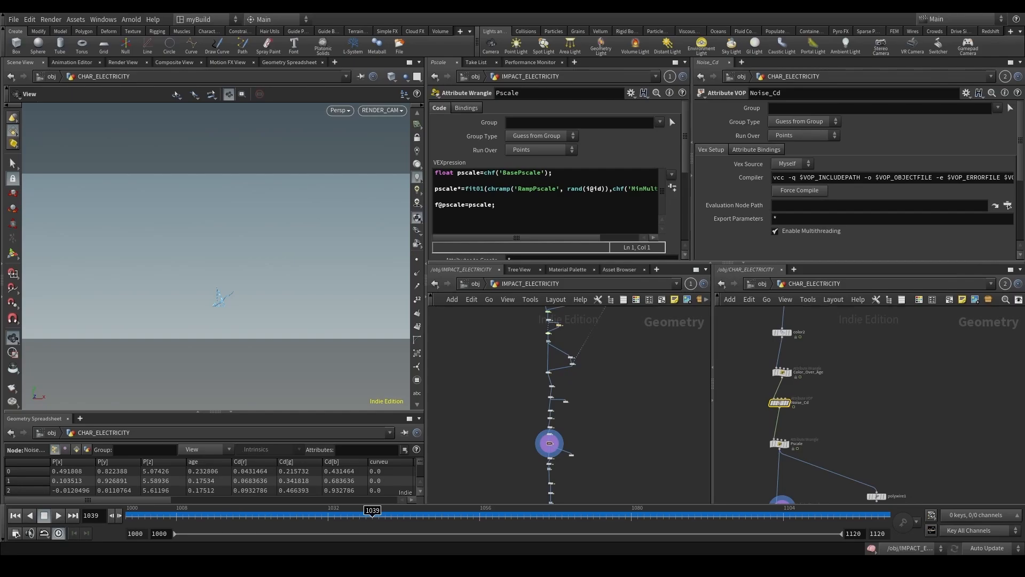
scroll(587, 403, "up", 8)
left_click(527, 451)
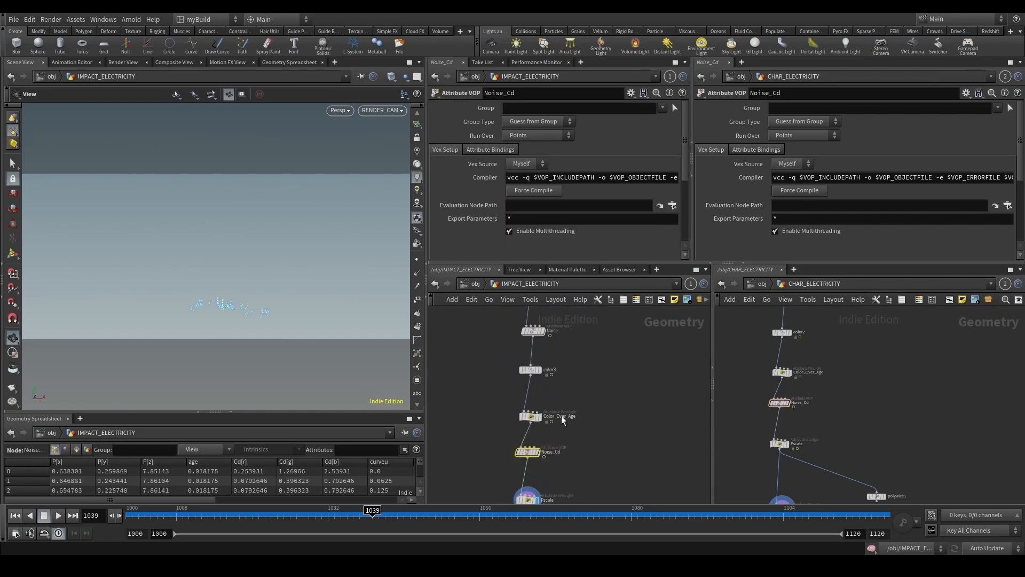
scroll(473, 242, "down", 2)
scroll(473, 241, "down", 3)
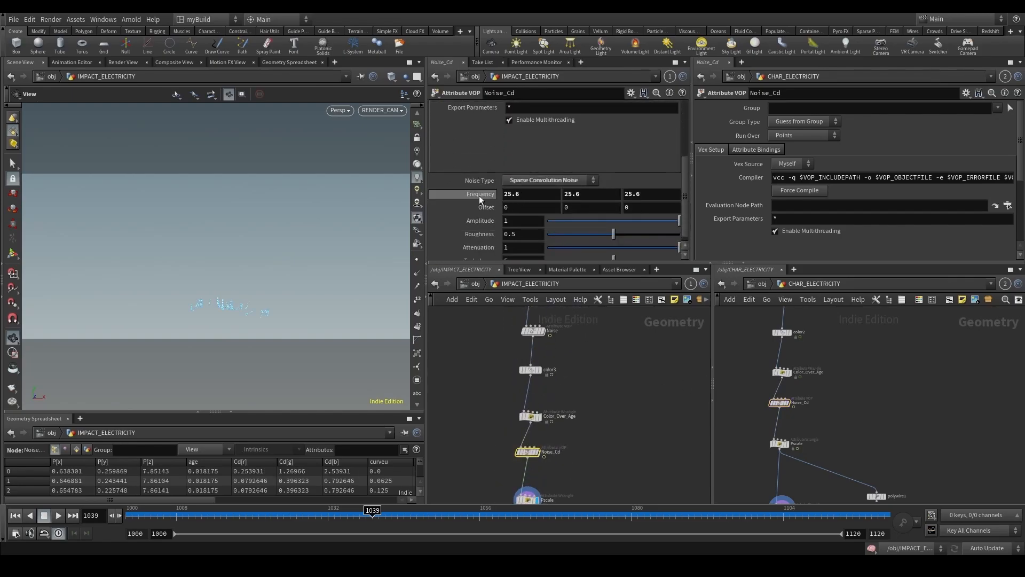
left_click(507, 194)
middle_click_drag(488, 198, 413, 162)
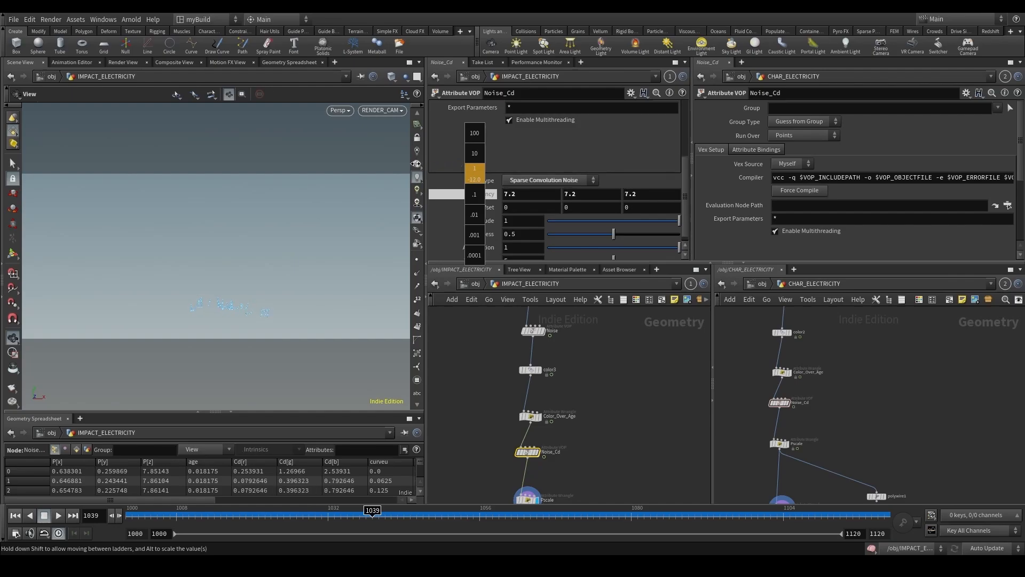
Undo the Frequency changes made on Noise_Cd in IMPACT_ELECTRICITY.
key("ctrl+z")
left_click(533, 331)
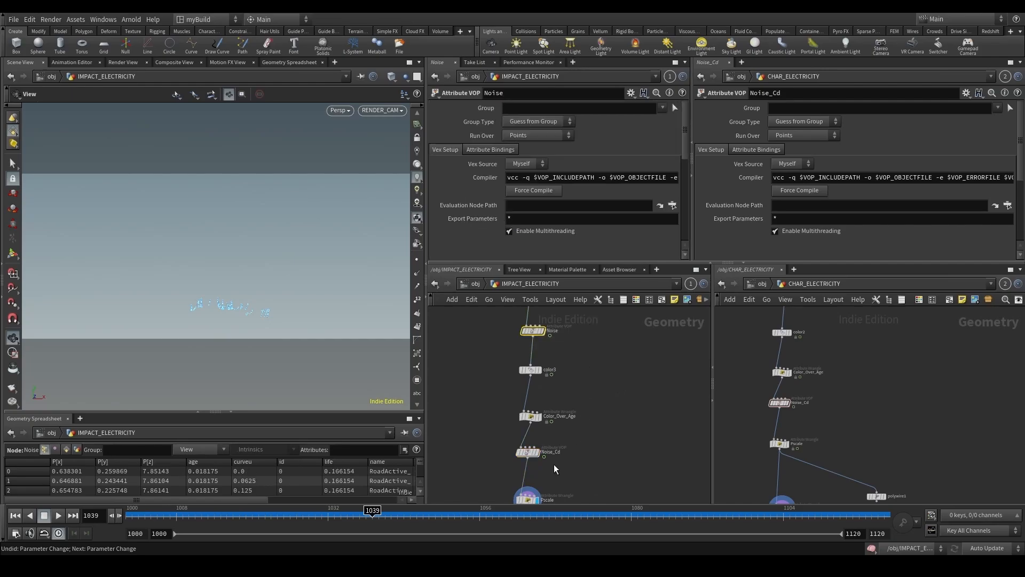
left_click(531, 452)
left_click(533, 331)
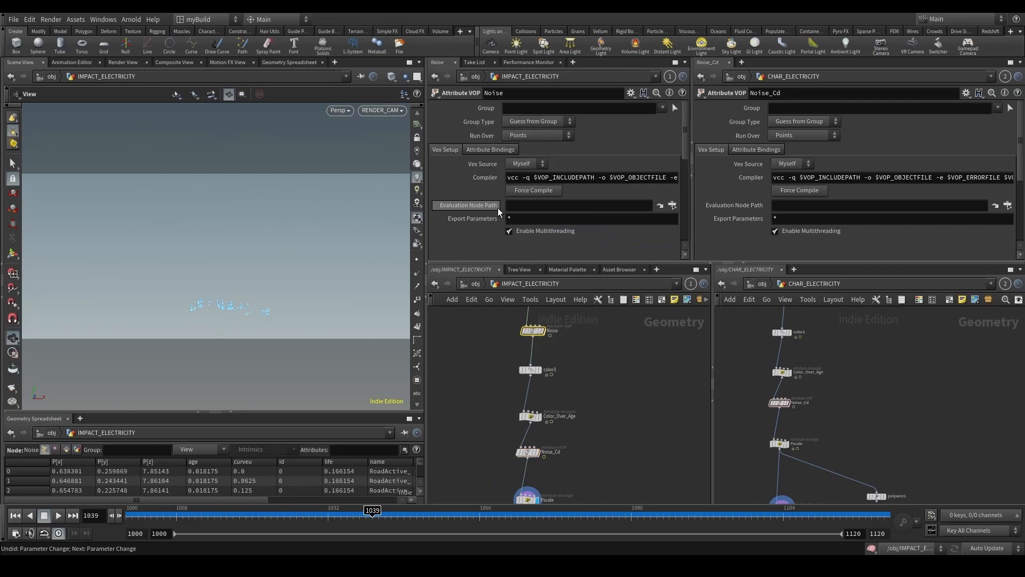
left_click(529, 452)
key("ctrl+z")
key("ctrl+z")
key("ctrl+z")
key("ctrl+z")
key("ctrl+z")
key("ctrl+z")
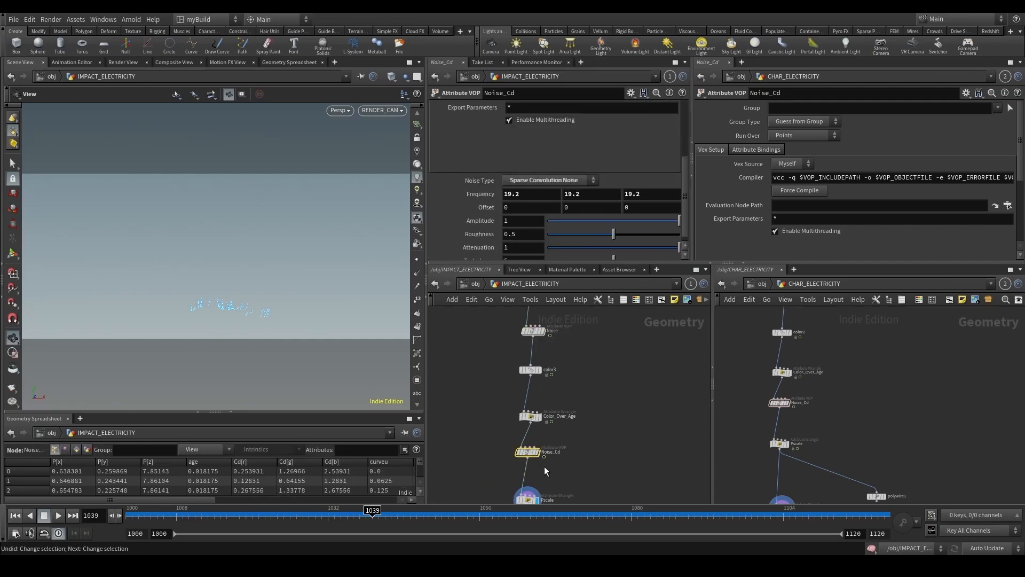
key("ctrl+z")
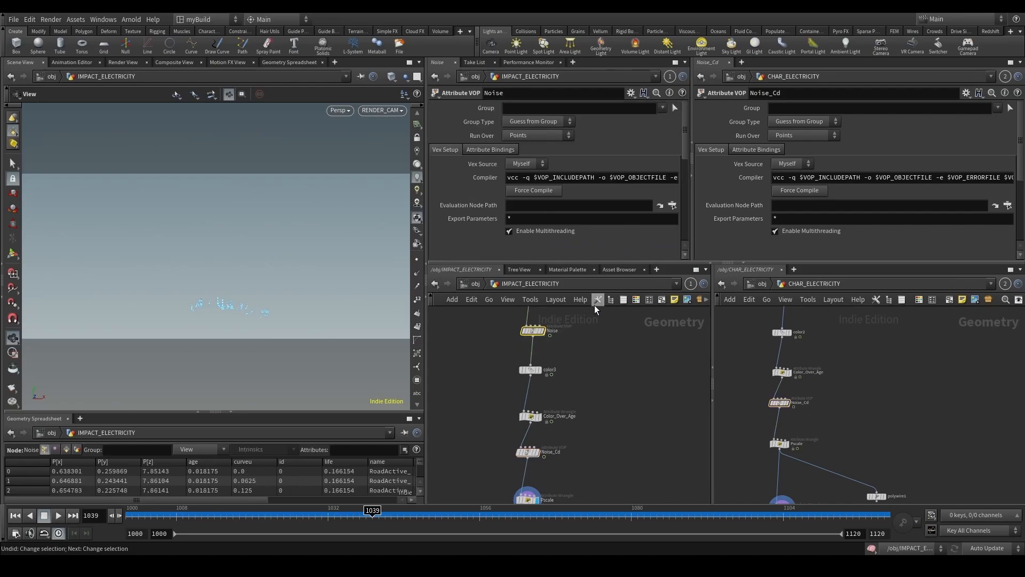
Set the Amplitude of IMPACT_ELECTRICITY's Noise VOP to 1.
scroll(483, 235, "down", 8)
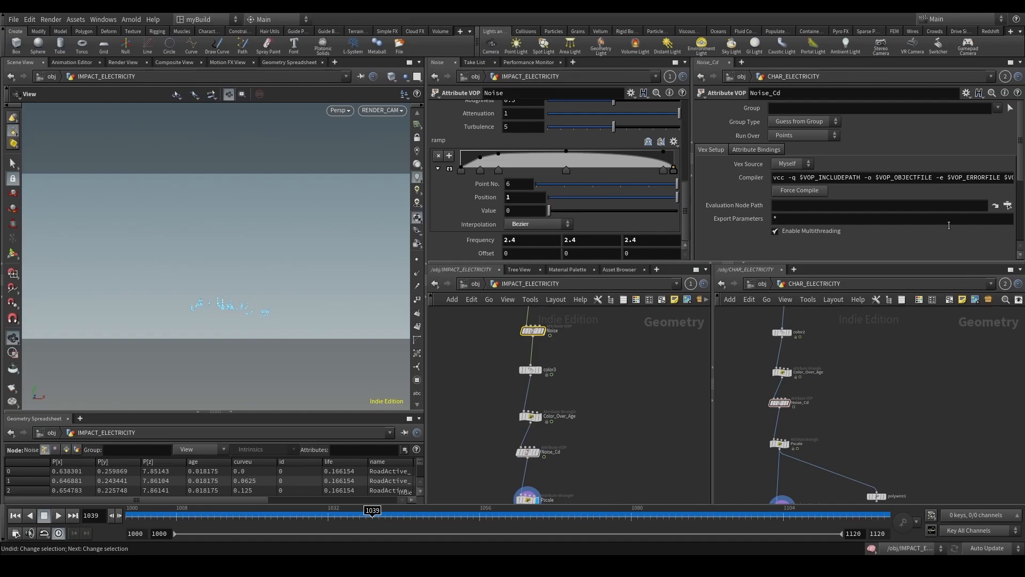
scroll(548, 220, "up", 3)
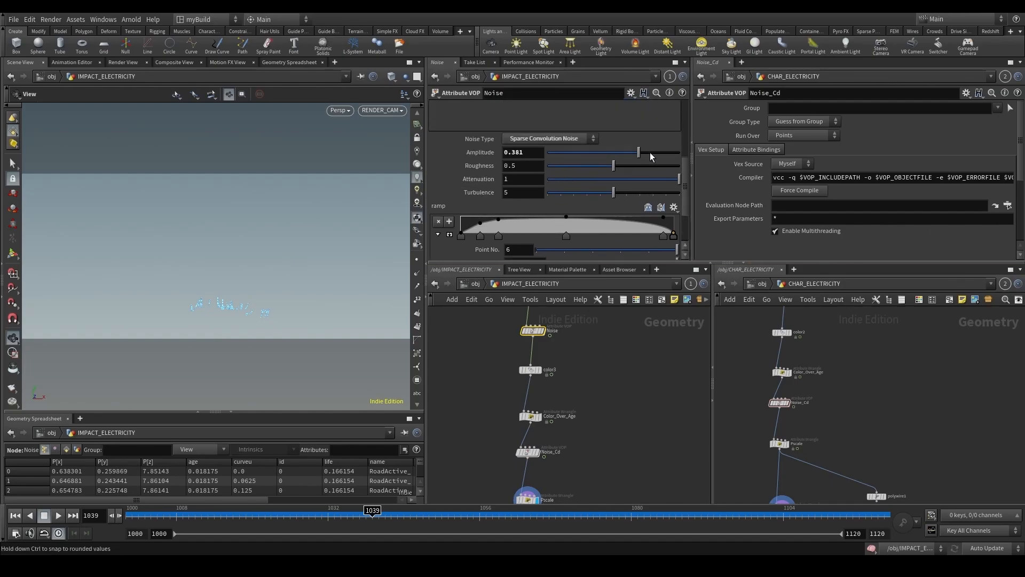
left_click_drag(655, 153, 683, 153)
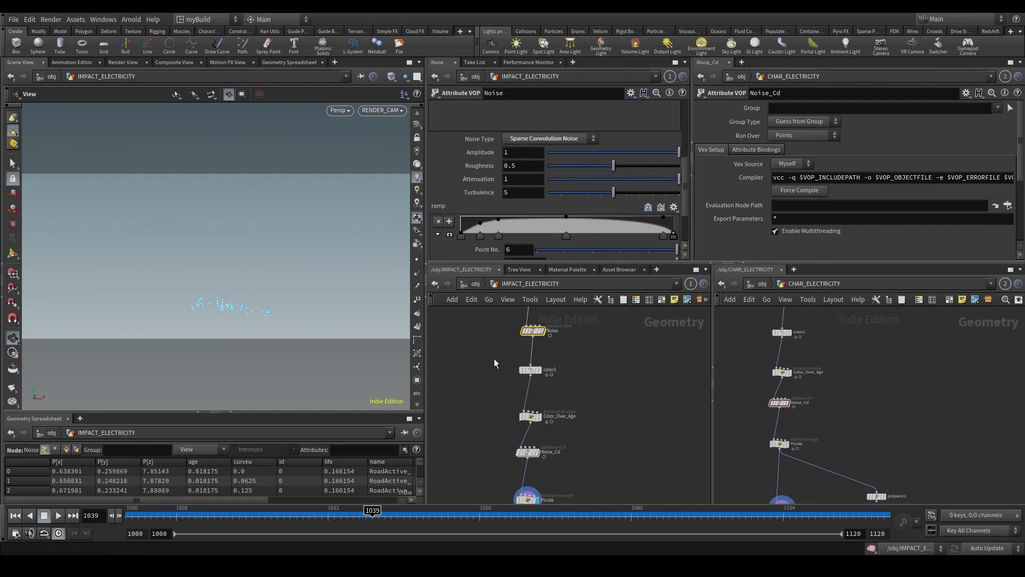
Compare the impact curves at color3, resample1 and Noise, and review the Noise VOP's ramp and frequency parameters.
key("r")
left_click(528, 330)
left_click(530, 370)
middle_click_drag(479, 355, 482, 423)
left_click(536, 330)
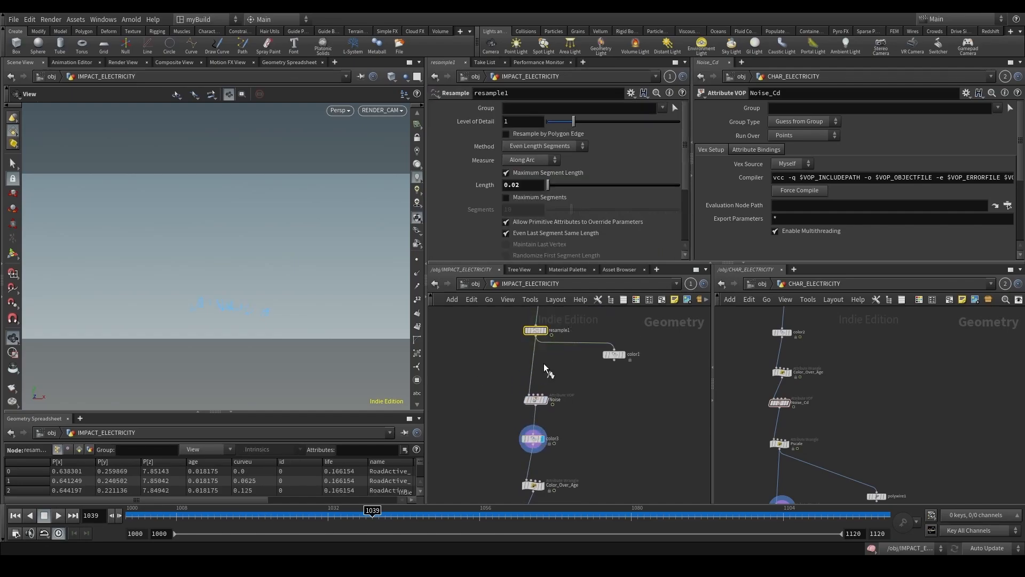
key("r")
left_click(555, 399)
key("r")
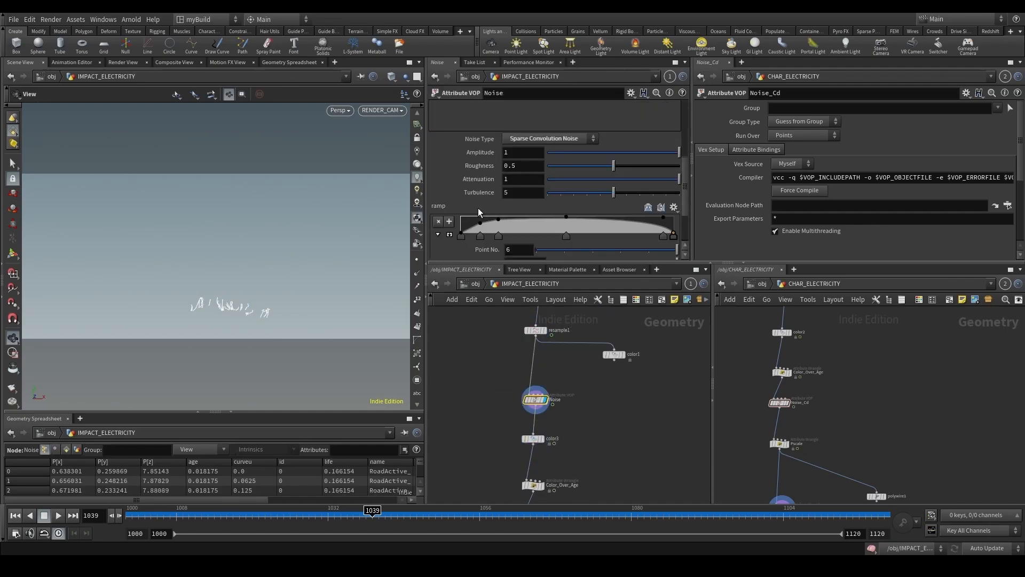
scroll(475, 213, "down", 3)
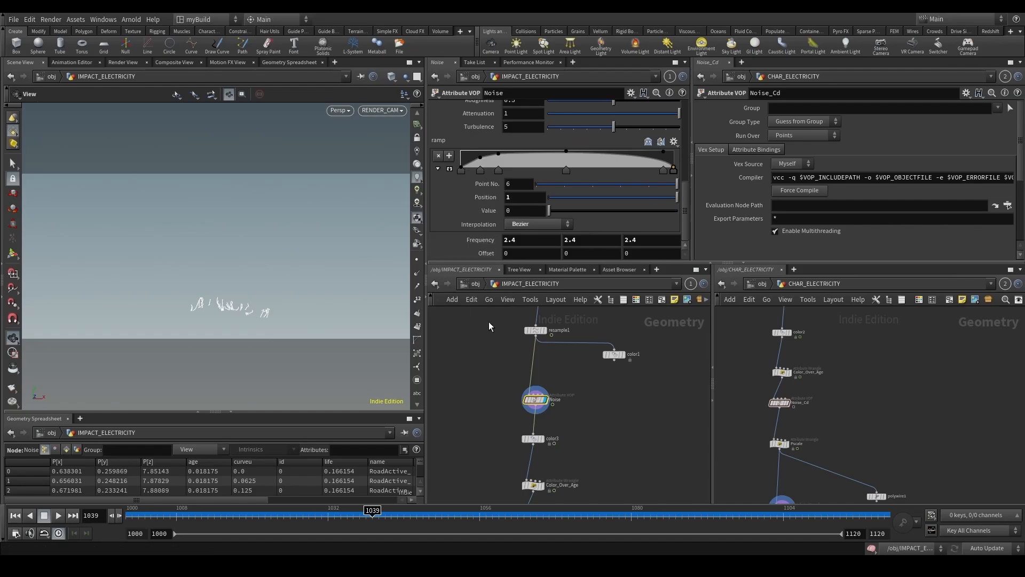
scroll(488, 330, "down", 3)
middle_click_drag(488, 359, 486, 389)
scroll(489, 422, "up", 3)
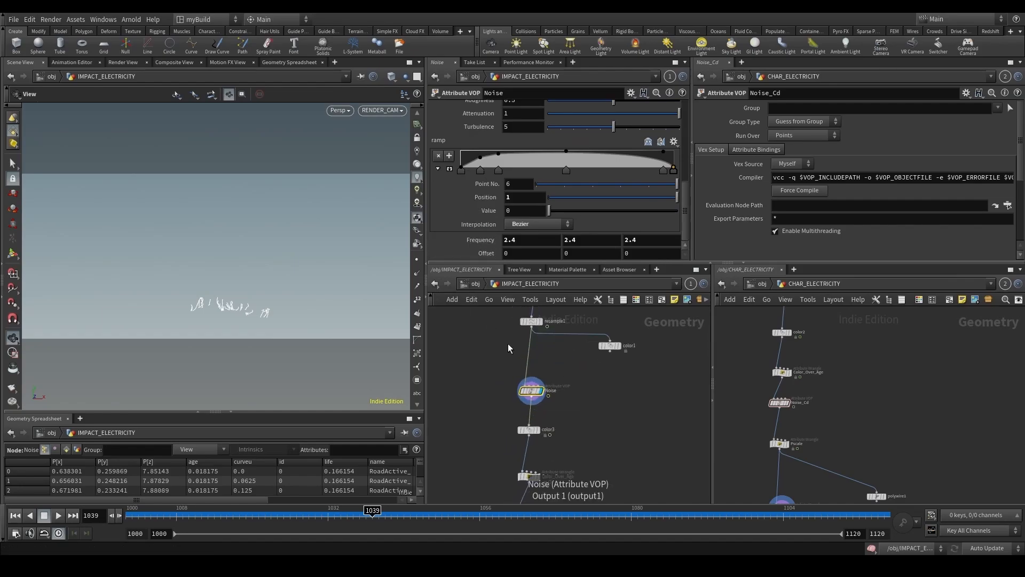
Undo the last display change in IMPACT_ELECTRICITY, and display Noise_Cd and Noise in CHAR_ELECTRICITY.
key("ctrl+z")
scroll(793, 425, "up", 2)
key("r")
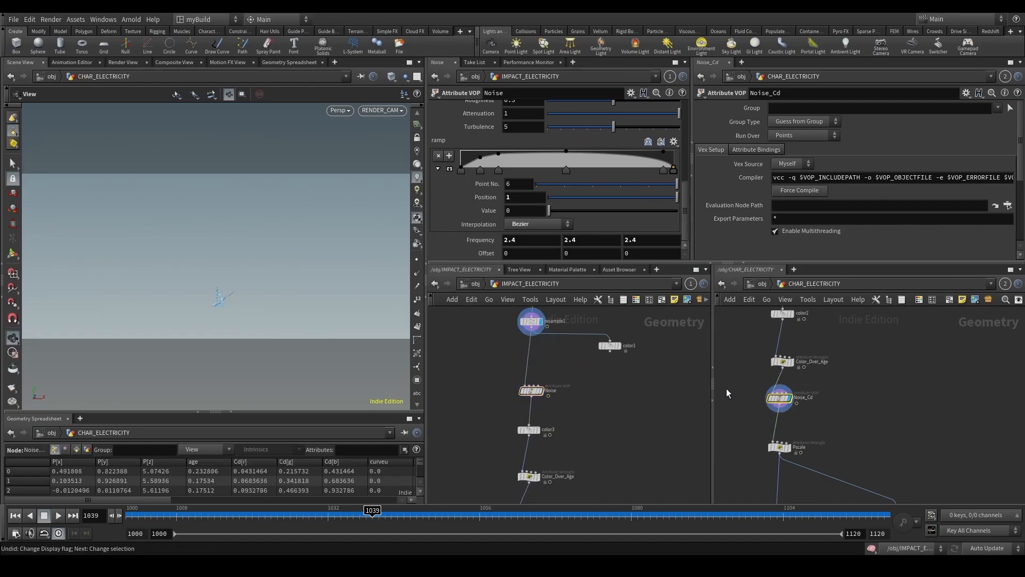
middle_click_drag(737, 315, 727, 416)
left_click(773, 376)
key("r")
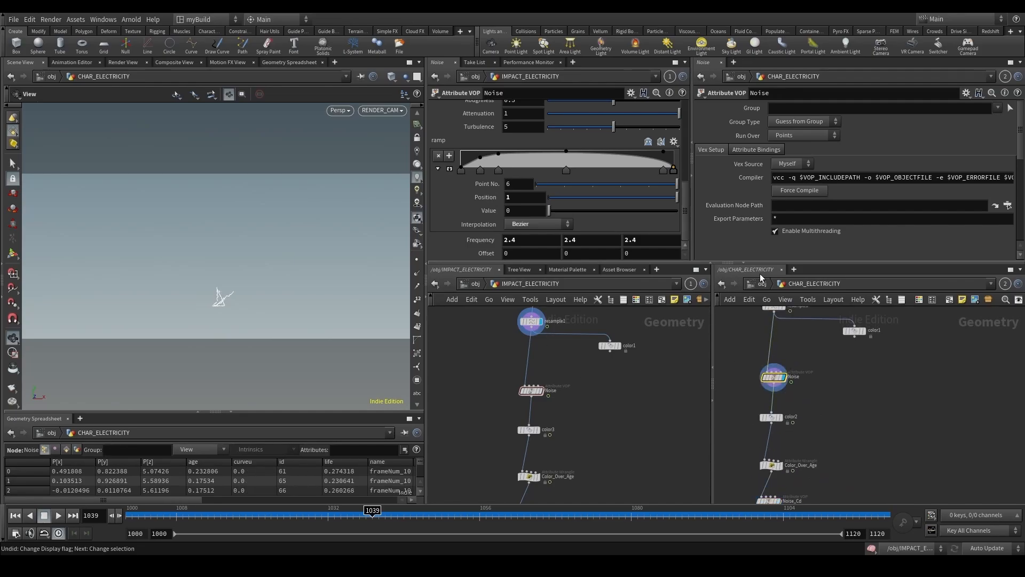
Compare the Amplitude, ramp and Frequency of CHAR_ELECTRICITY's Noise VOP with the impact setup, and view the curves at frame 1025.
scroll(739, 199, "down", 5)
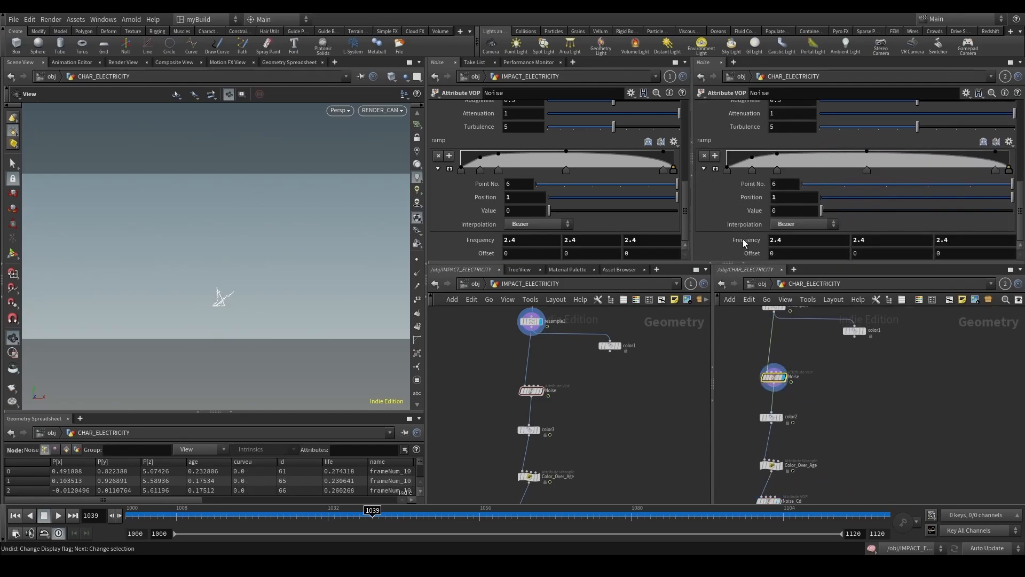
scroll(745, 243, "up", 2)
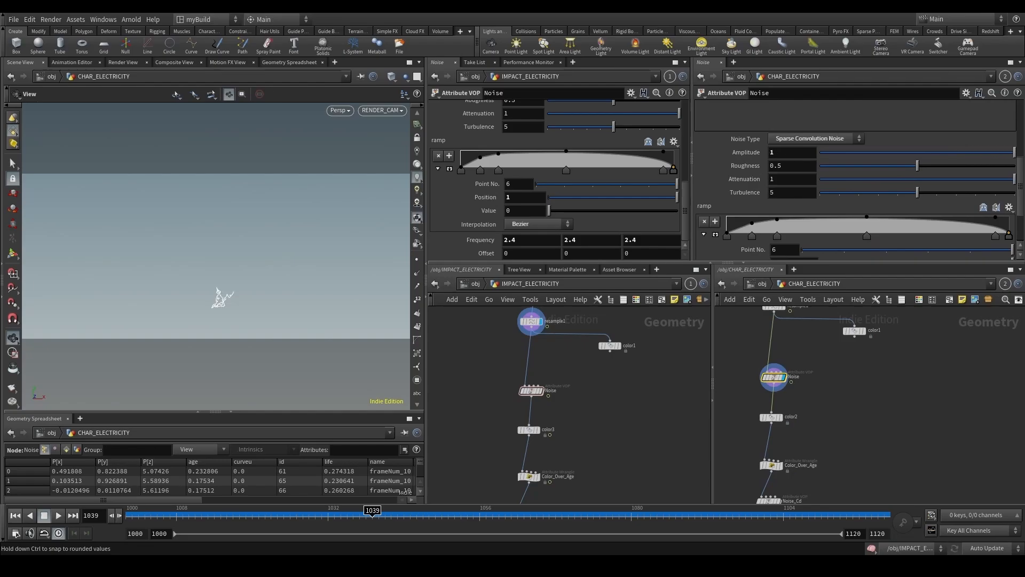
scroll(760, 239, "down", 5)
middle_click_drag(760, 238, 792, 231)
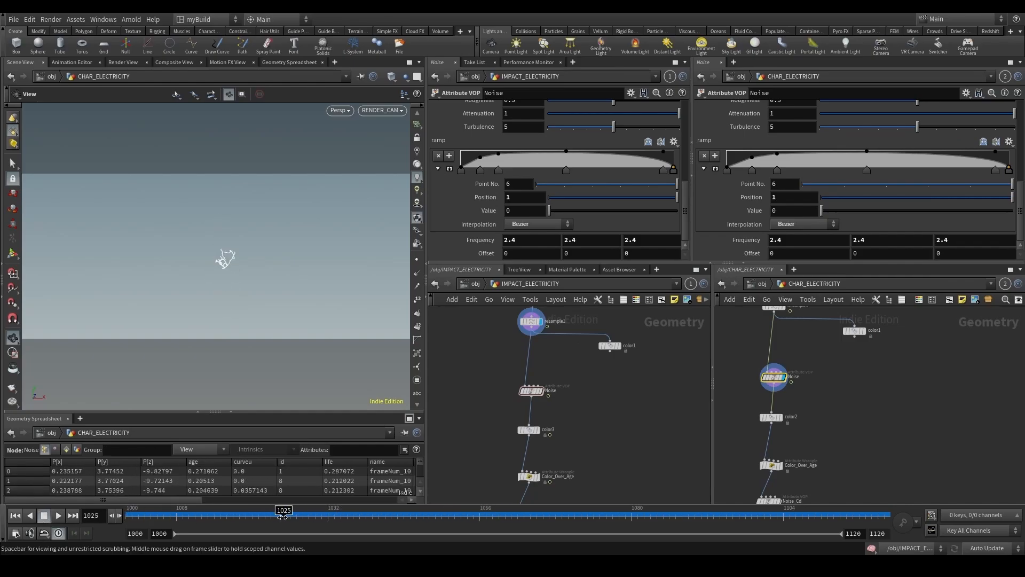
Move the Char_Electricity_Popsim file cache out of the CHAR_ELECTRICITY chain and bypass it with a direct connection from attribdelete1.
scroll(763, 479, "down", 5)
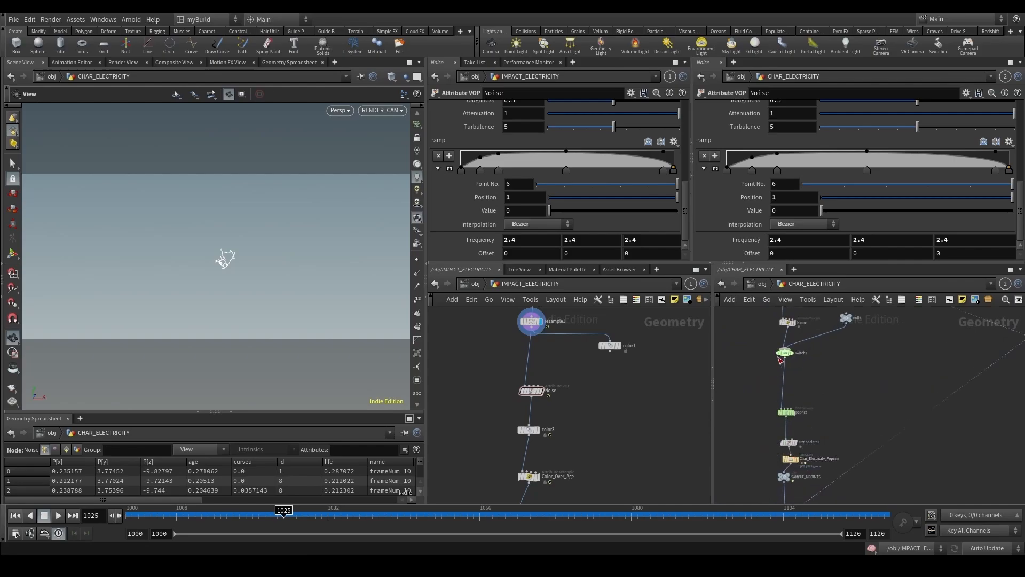
left_click(789, 461)
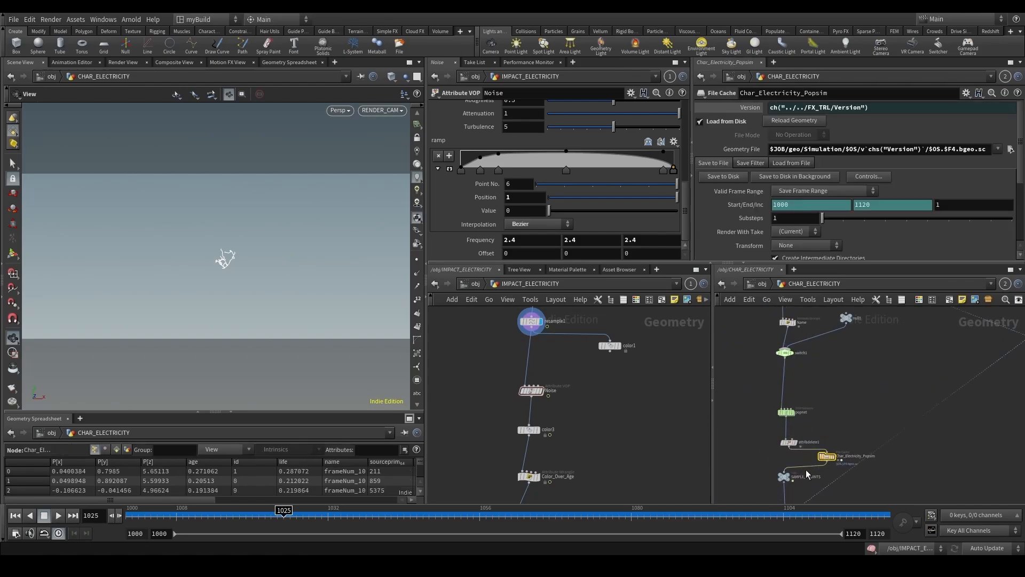
left_click(806, 467)
left_click(789, 447)
left_click(826, 461)
left_click(789, 438)
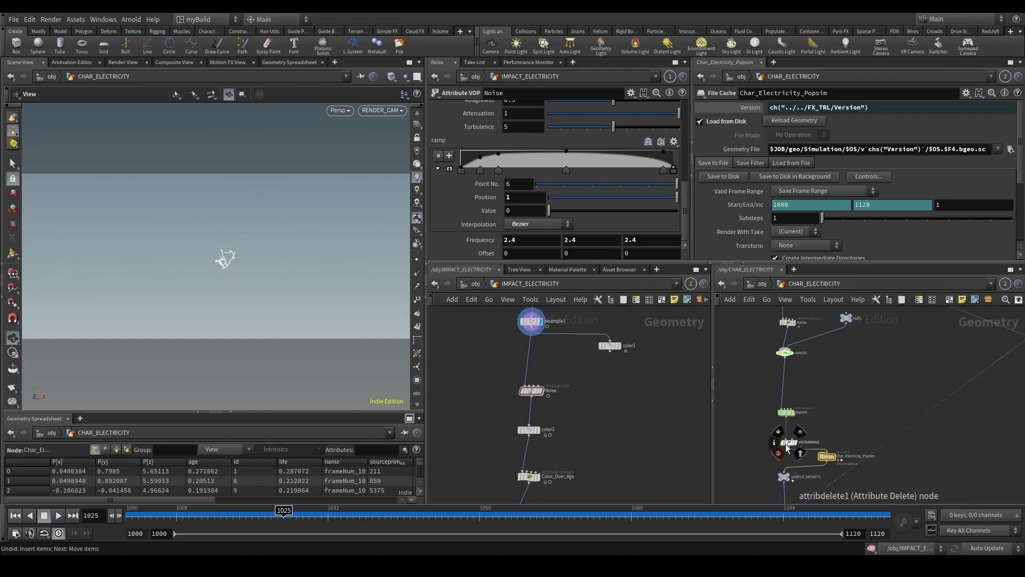
key("h")
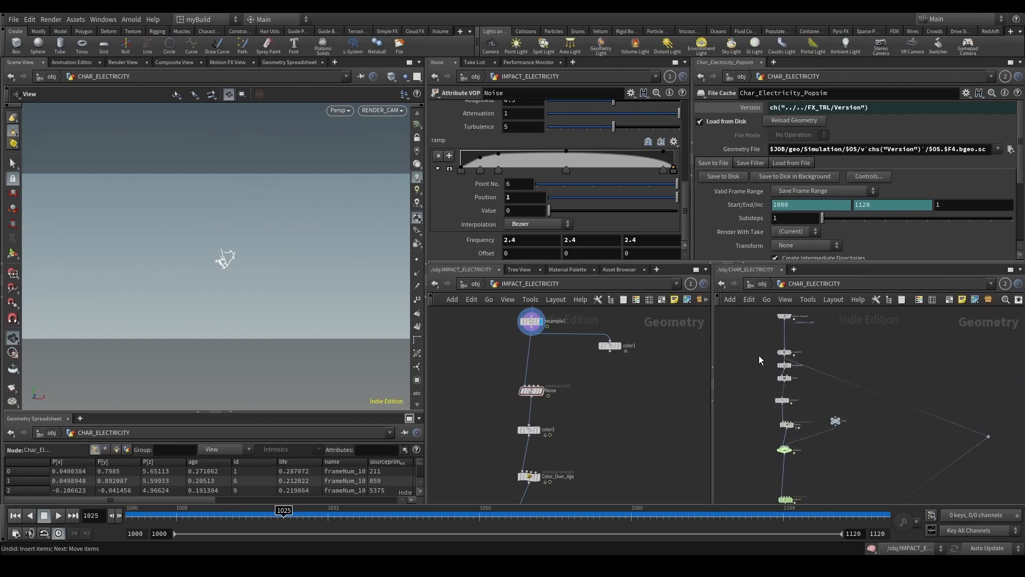
Open scatter1's ArcNumber for editing in CHAR_ELECTRICITY, and select popnet to show its simulation settings.
left_click(779, 401)
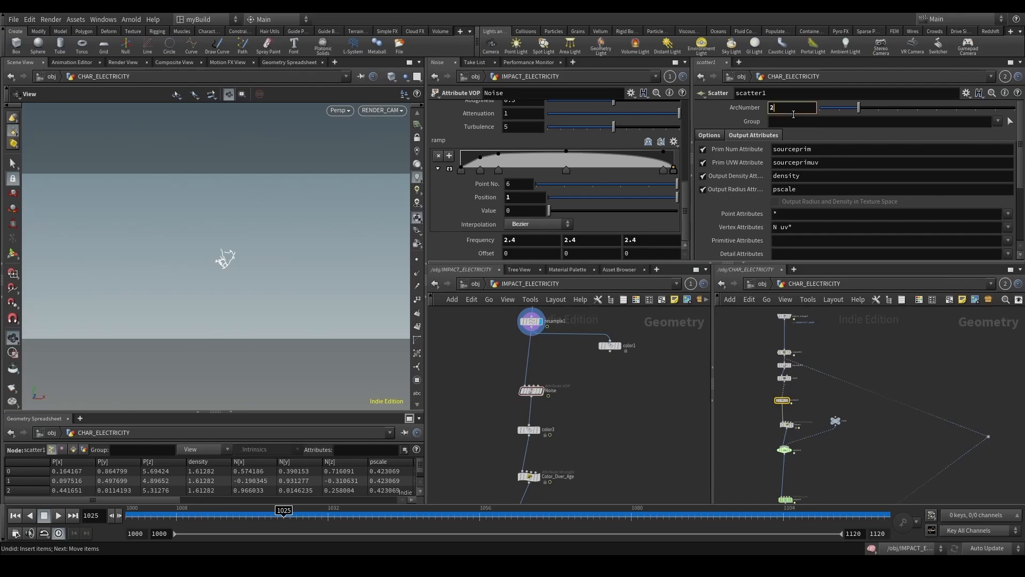
middle_click_drag(745, 426, 735, 378)
left_click(775, 451)
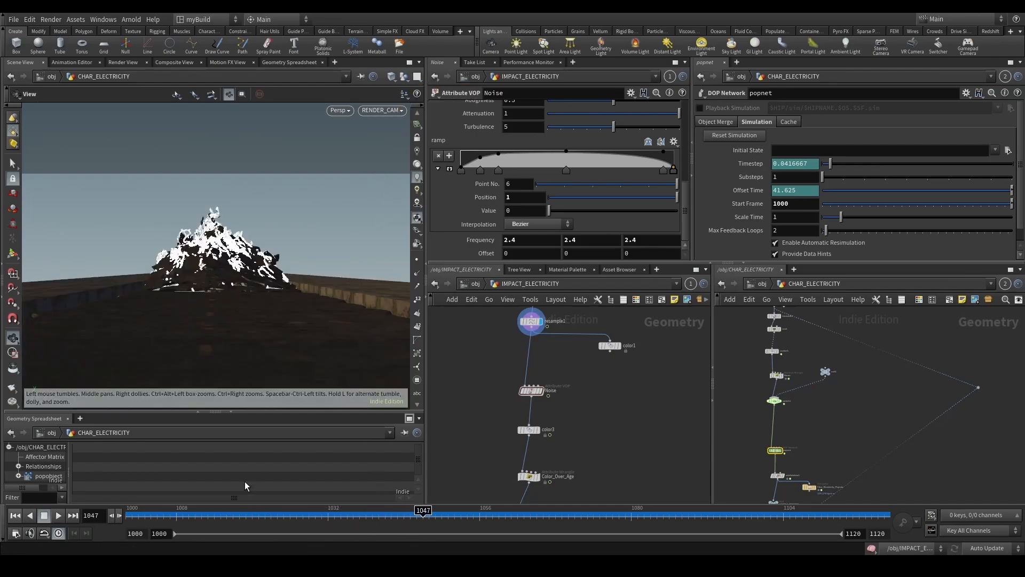
Scrub and play the timeline to examine the character's simulated electricity, returning to frame 1025.
left_click_drag(212, 517, 274, 519)
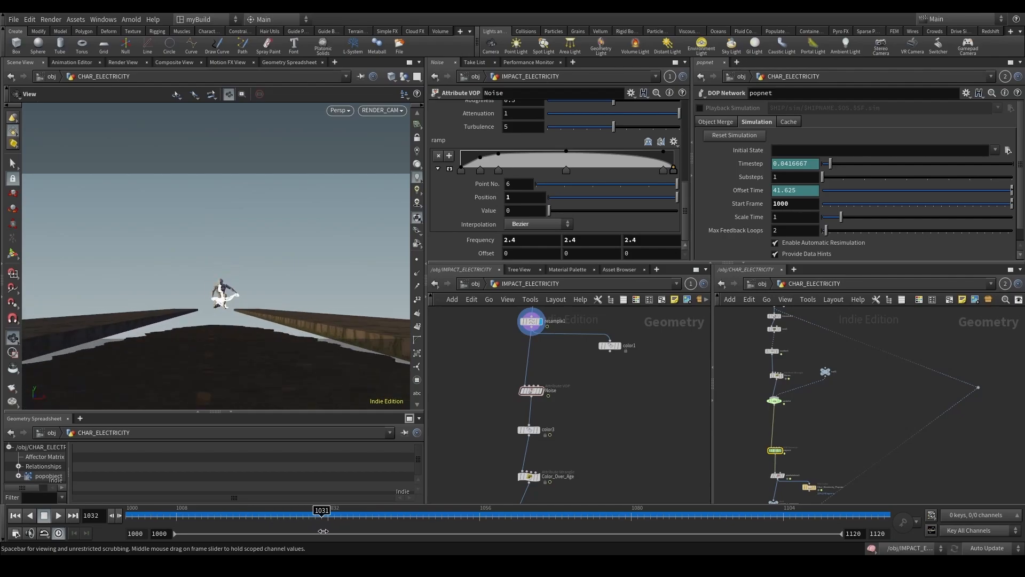
left_click_drag(308, 527, 226, 510)
left_click(57, 520)
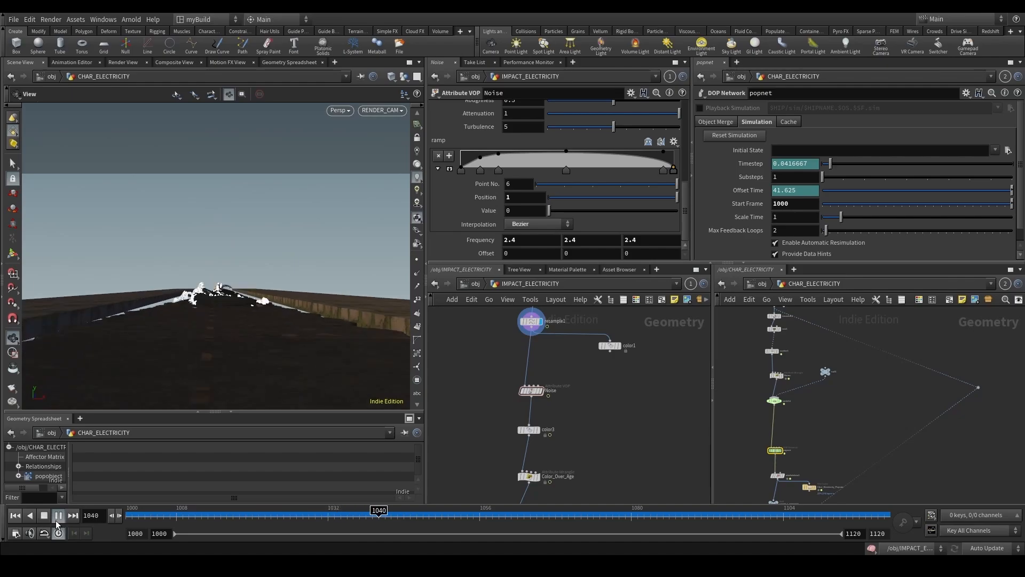
left_click(312, 515)
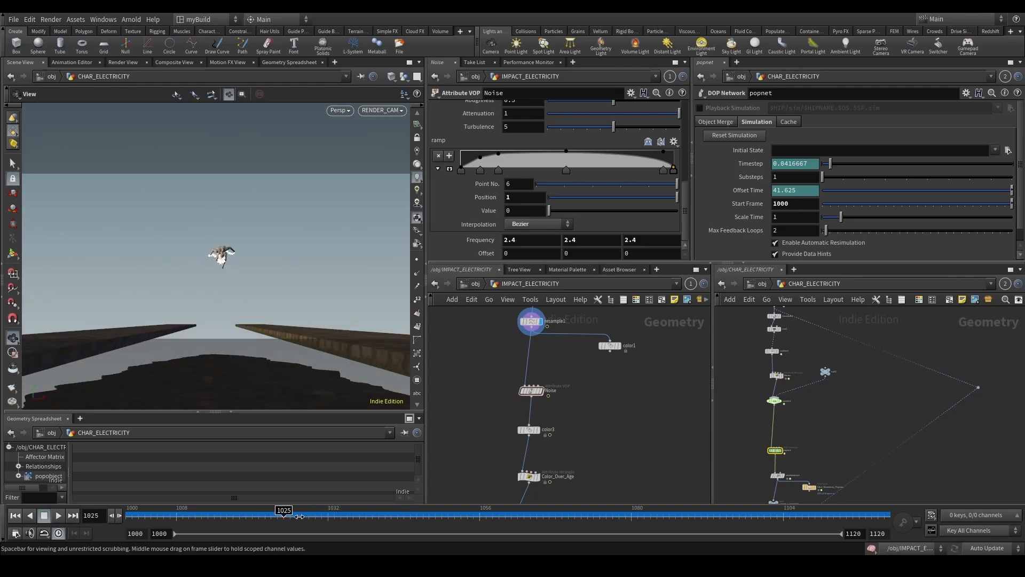
Move the timeline to frame 1035 and display the timeshift1 node in the CHAR_ELECTRICITY network.
scroll(758, 428, "down", 2)
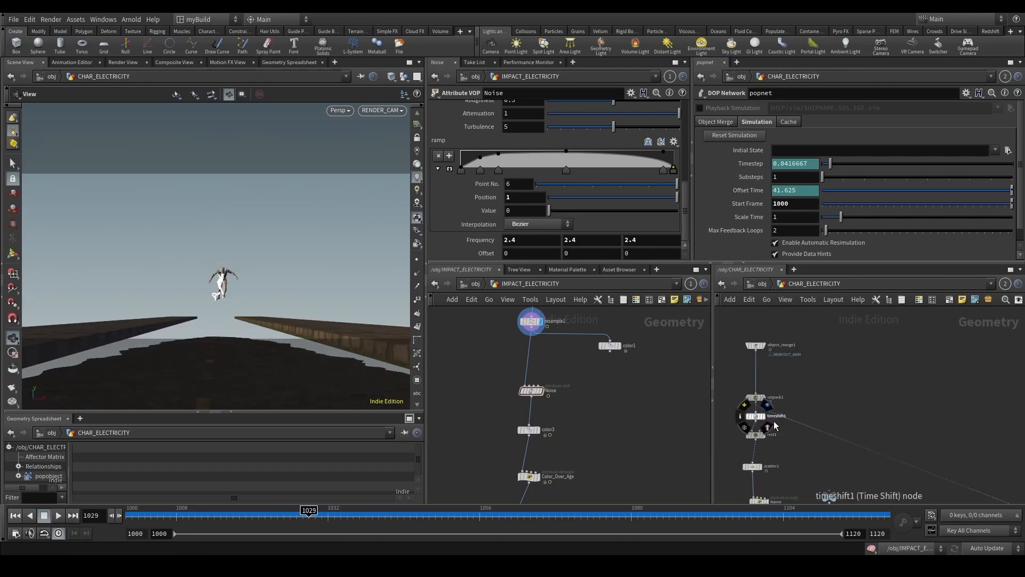
scroll(821, 454, "down", 3)
middle_click_drag(854, 459, 857, 393)
scroll(856, 393, "up", 2)
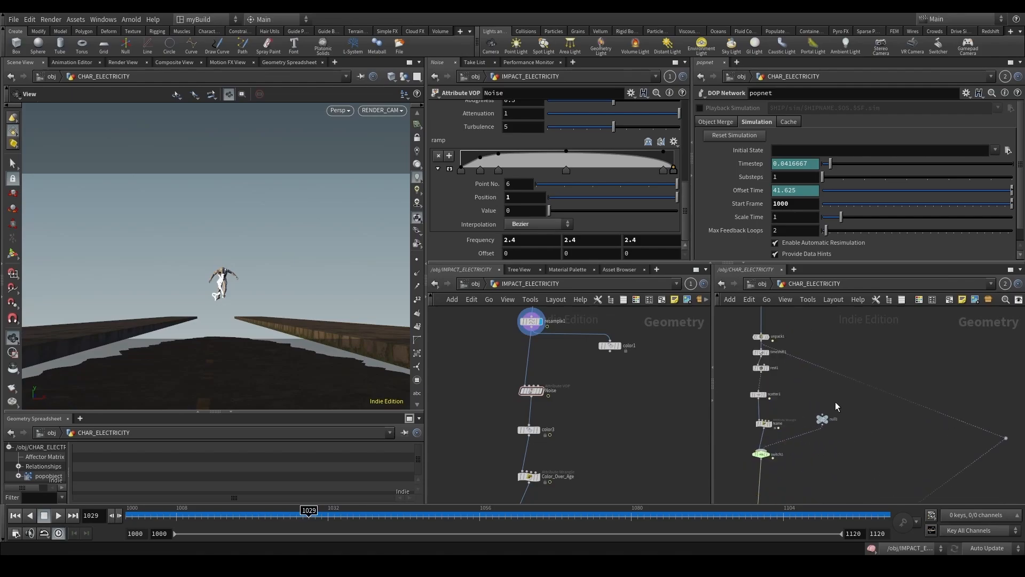
left_click_drag(266, 512, 347, 512)
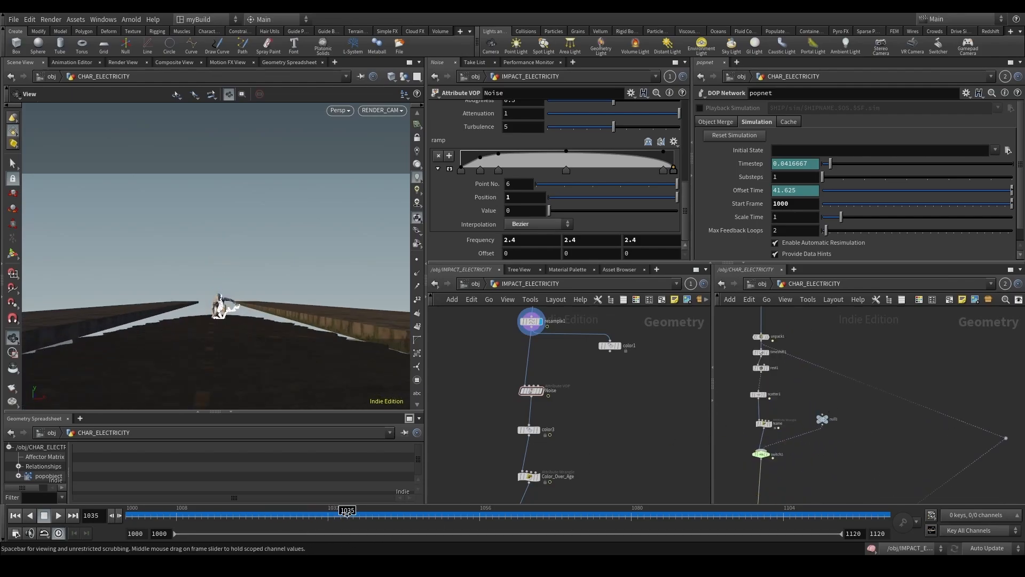
scroll(704, 374, "up", 1)
left_click(761, 352)
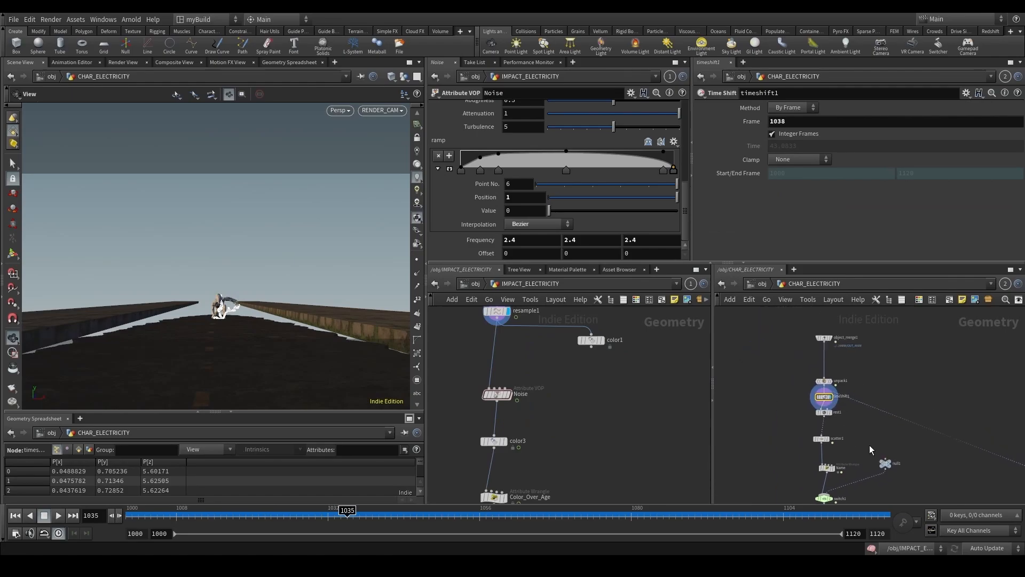
Go to frame 1036, return to the object level and select the IMPACT_ELECTRICITY and CHAR_ELECTRICITY mesh lights.
left_click(332, 514)
left_click(473, 284)
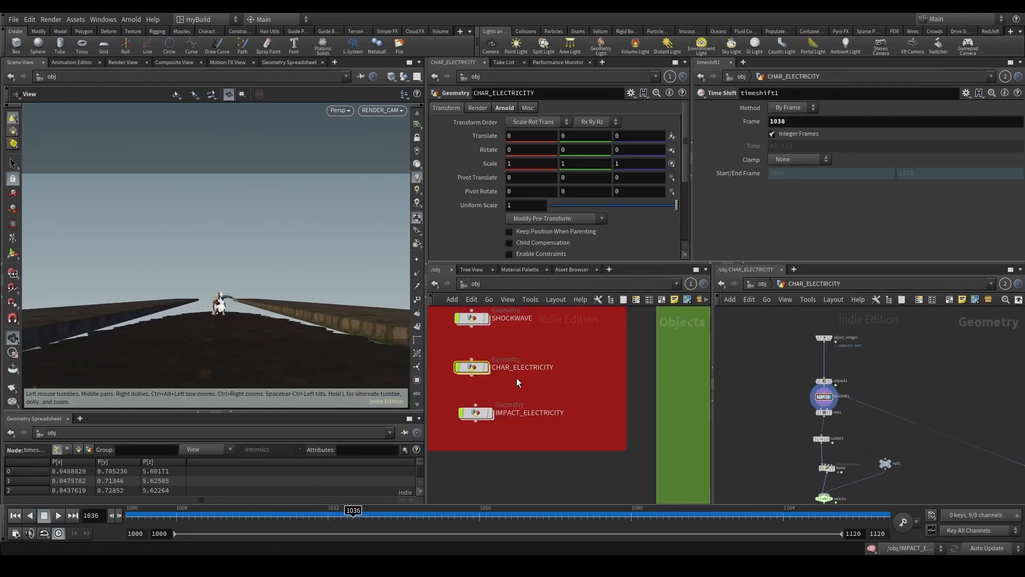
left_click_drag(577, 485, 485, 350)
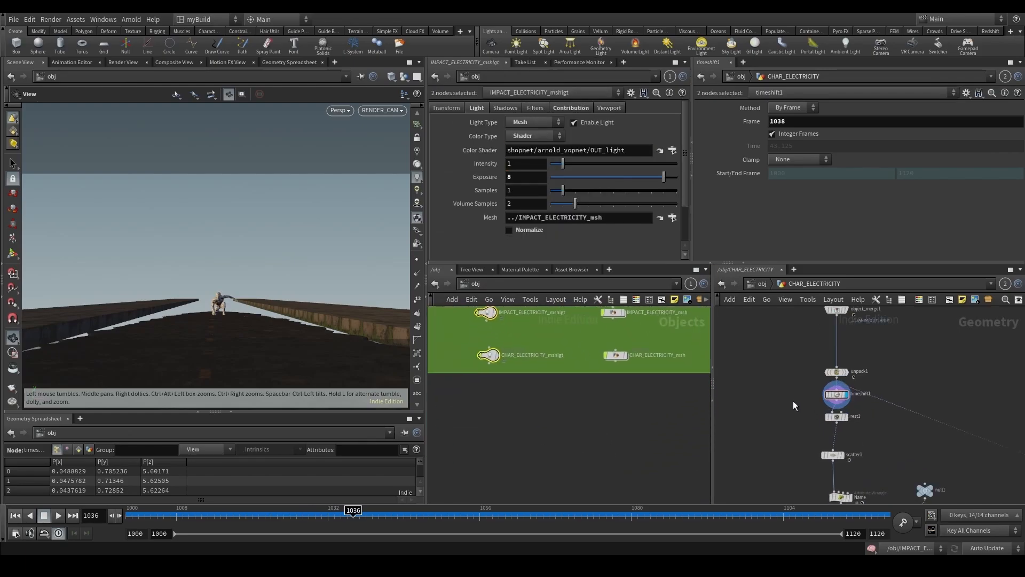
Find the OUT null further down the CHAR_ELECTRICITY network and display it.
scroll(786, 435, "down", 4)
scroll(767, 424, "up", 3)
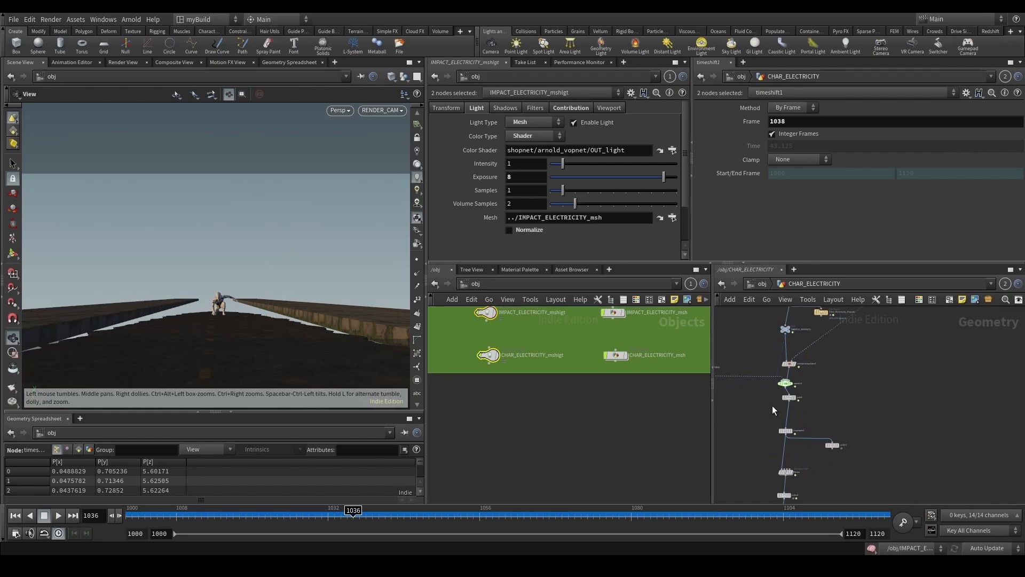
left_click(789, 397)
left_click(794, 426)
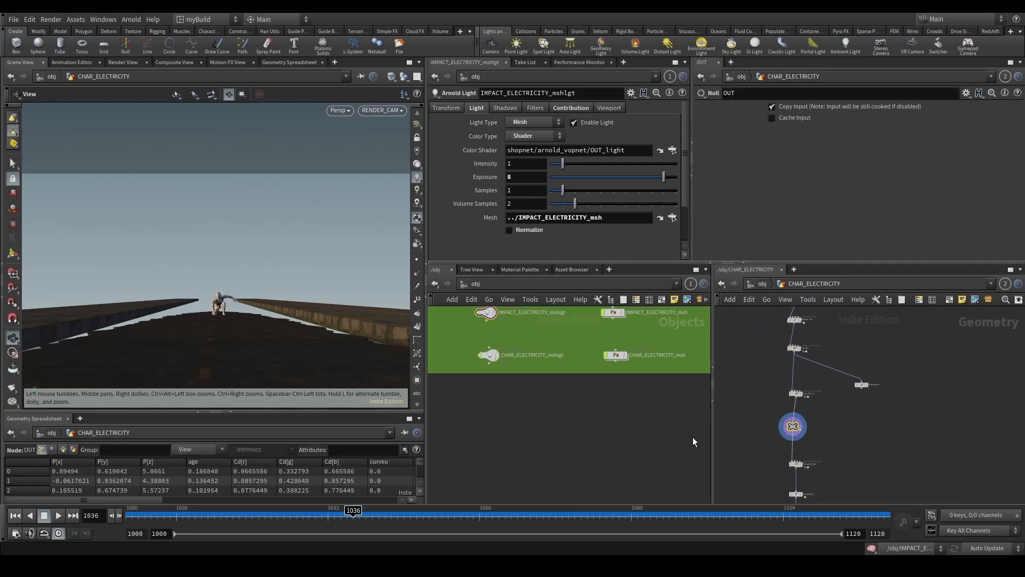
Scrub and play the character's fall from the early frames to review the electricity on the body.
left_click_drag(353, 510, 160, 527)
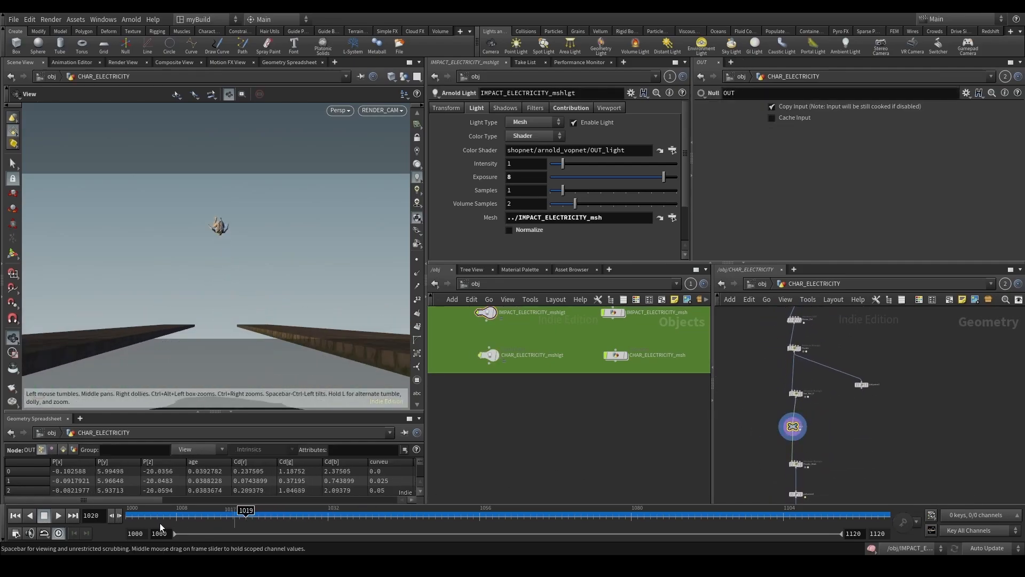
left_click(61, 519)
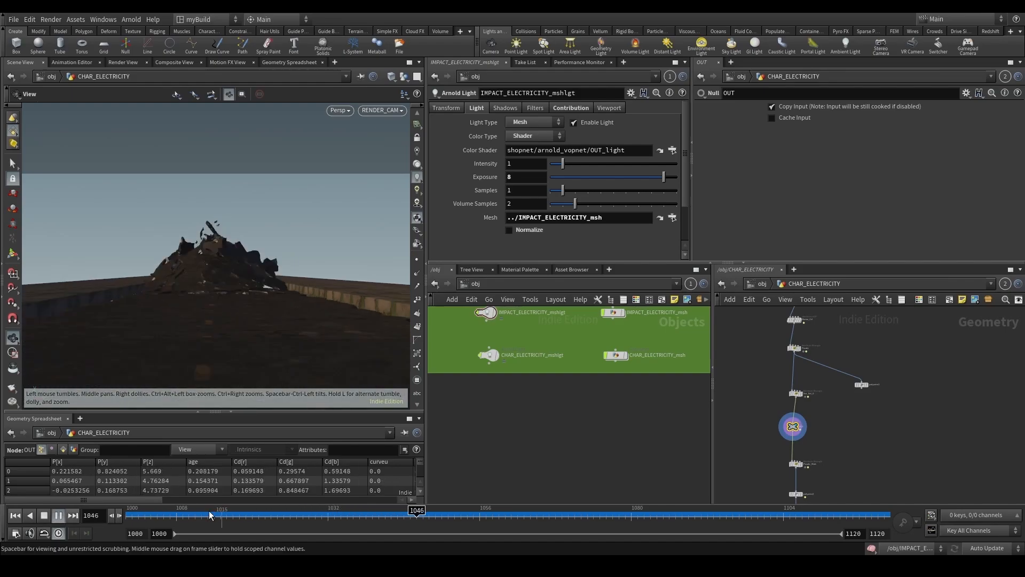
left_click(138, 515)
left_click(53, 518)
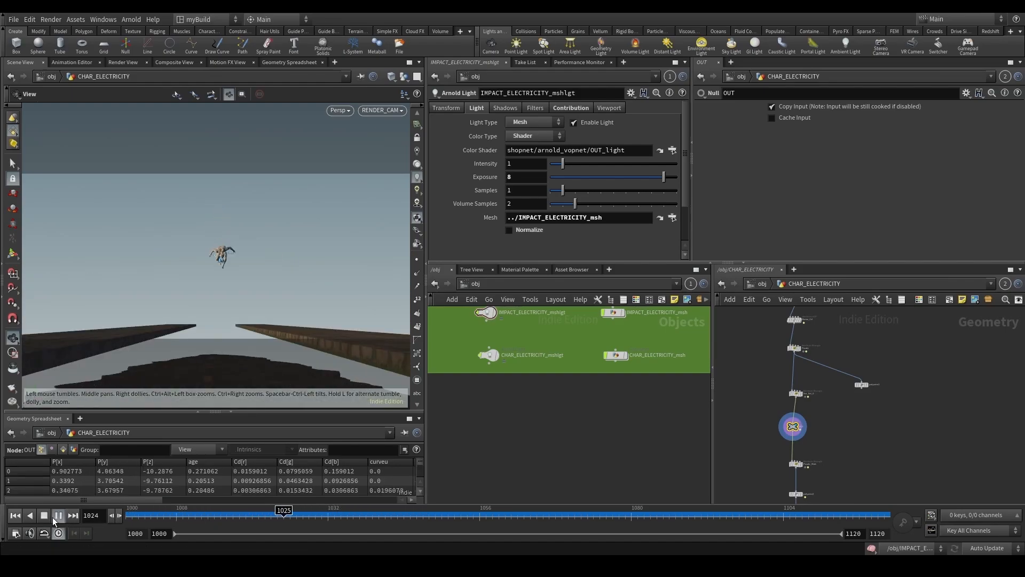
left_click(58, 516)
left_click_drag(192, 511, 277, 511)
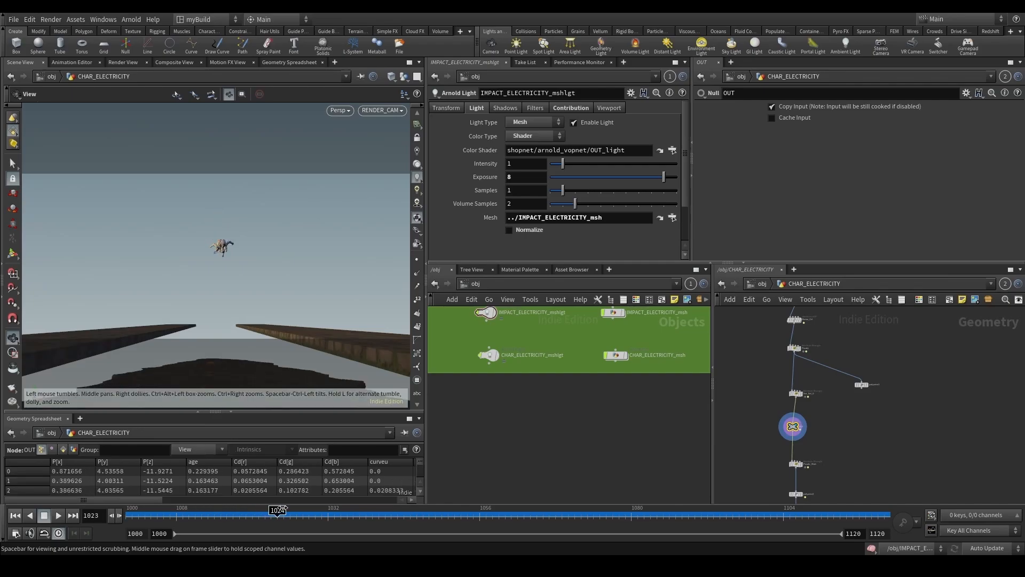
Maximize the scene view and play the shot through the render camera to examine the electricity and road destruction.
left_click(409, 63)
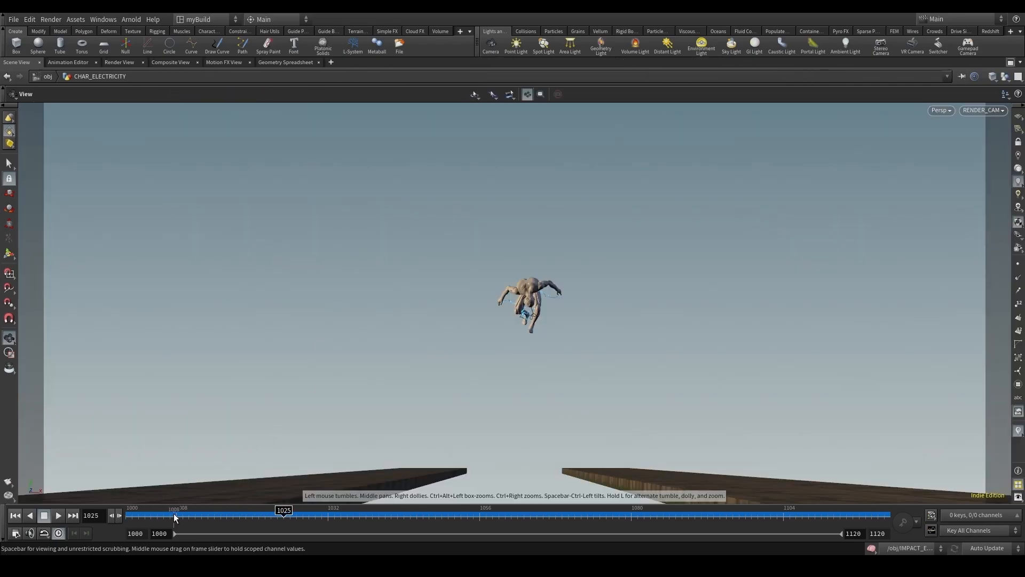
left_click(63, 516)
left_click(64, 515)
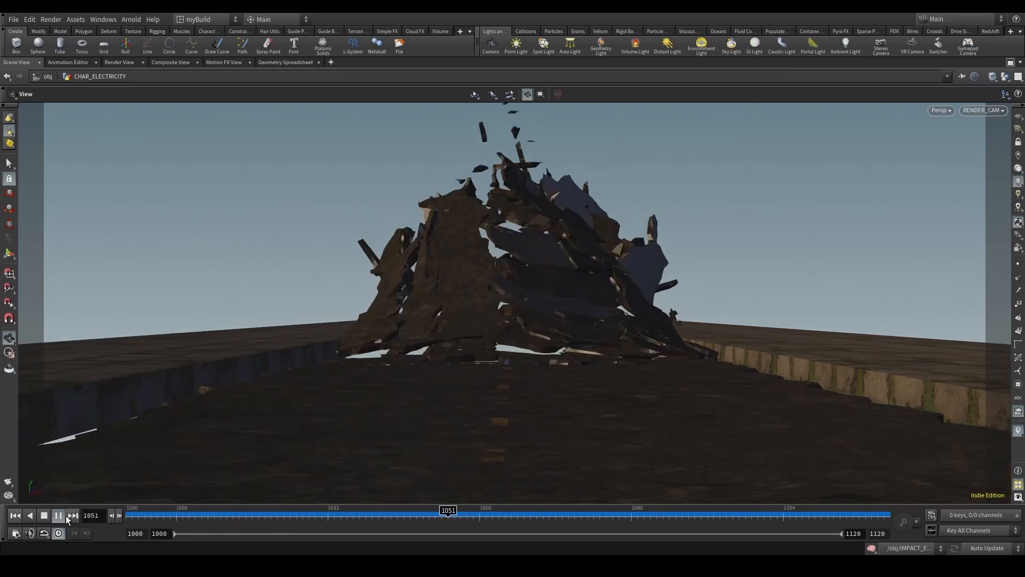
left_click(316, 516)
left_click_drag(316, 517, 235, 518)
left_click(56, 517)
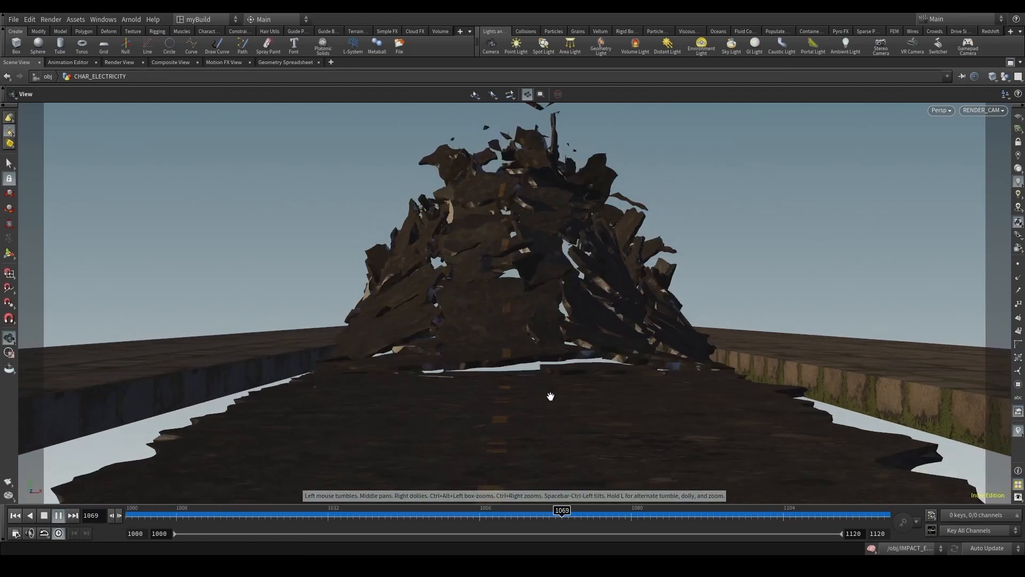
left_click(132, 515)
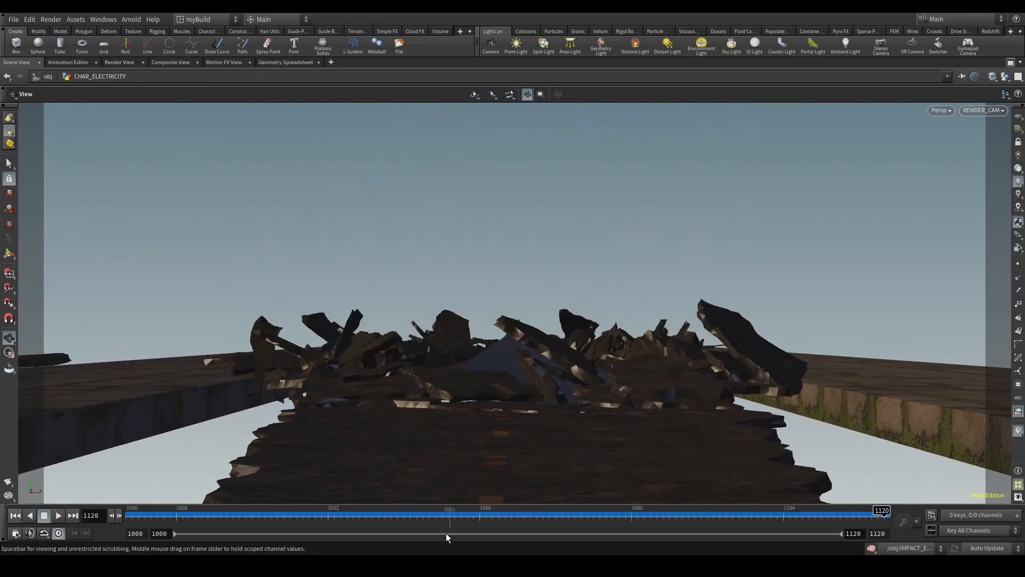
Switch to RV and play and scrub the precomp.1000-1120 sequence to review the rendered shot.
left_click(544, 502)
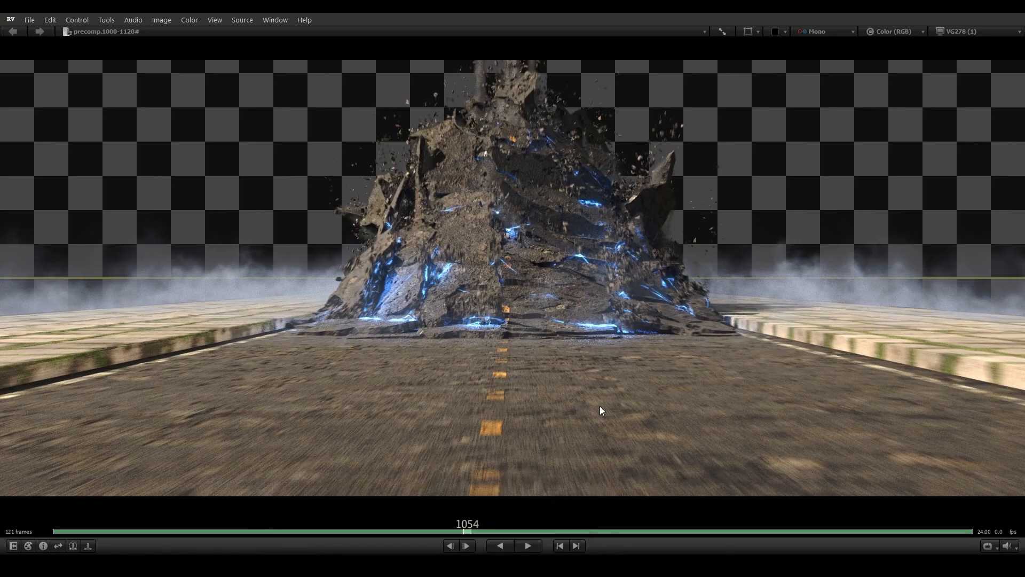
key("space")
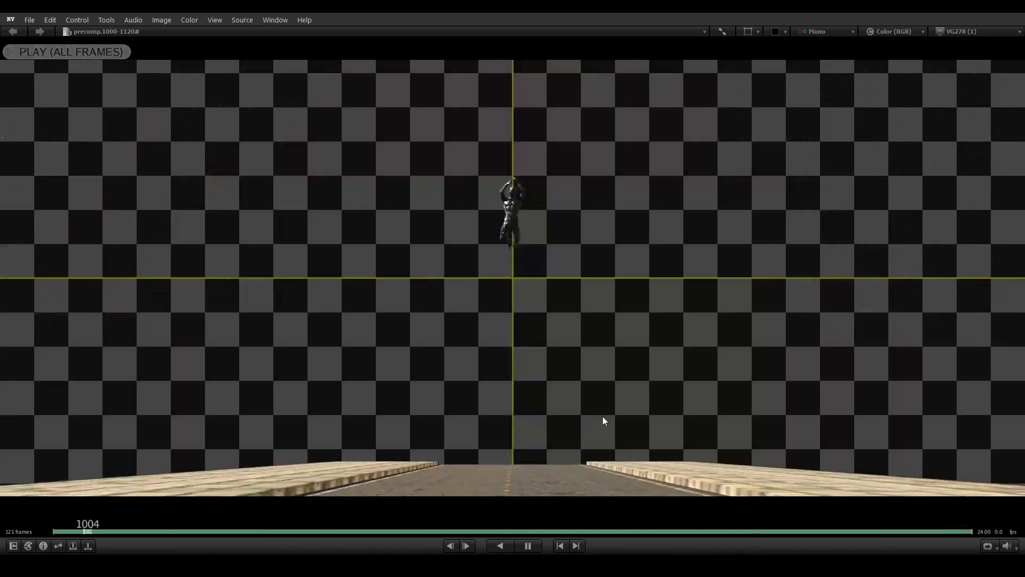
left_click(901, 530)
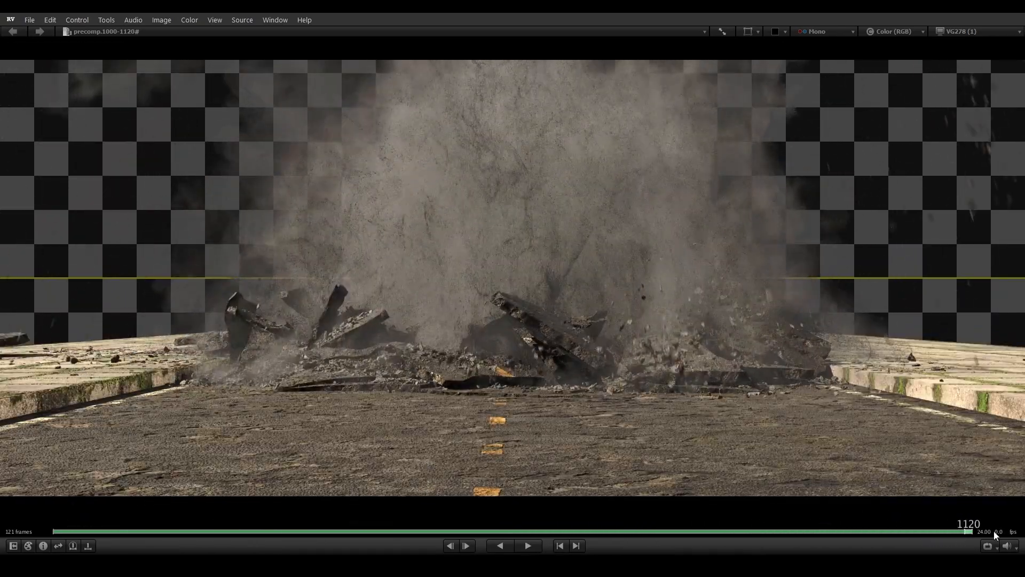
left_click_drag(897, 526, 928, 526)
left_click_drag(831, 352, 876, 353)
left_click_drag(725, 313, 446, 266)
key("space")
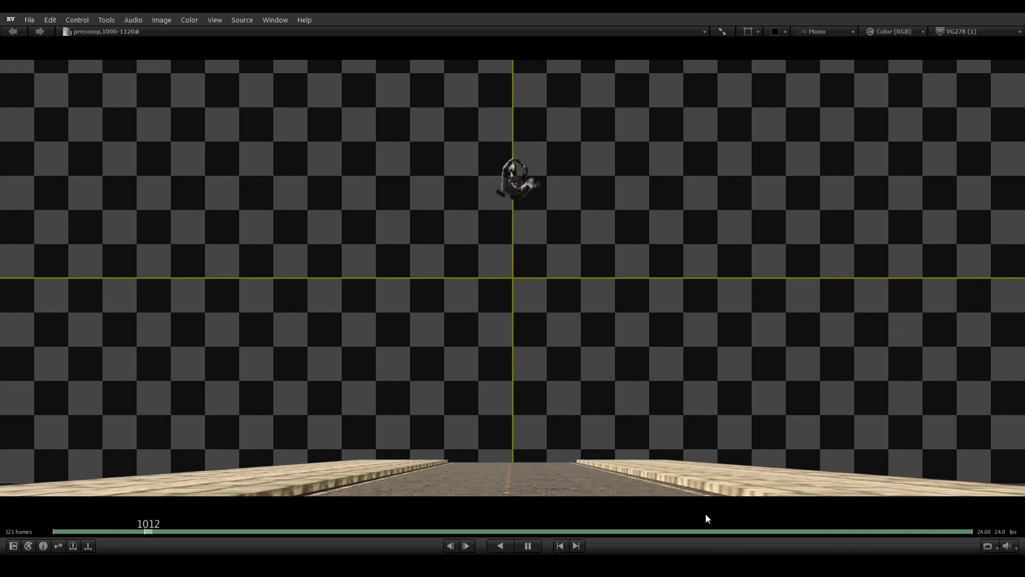
Play and scrub the end of the precomp from about frame 1104 to examine the falling debris and dust.
mouse_move(822, 532)
left_mouse_down()
mouse_move(986, 540)
mouse_move(849, 530)
mouse_move(979, 530)
mouse_move(923, 523)
mouse_move(891, 522)
mouse_move(967, 529)
mouse_move(826, 529)
left_mouse_up()
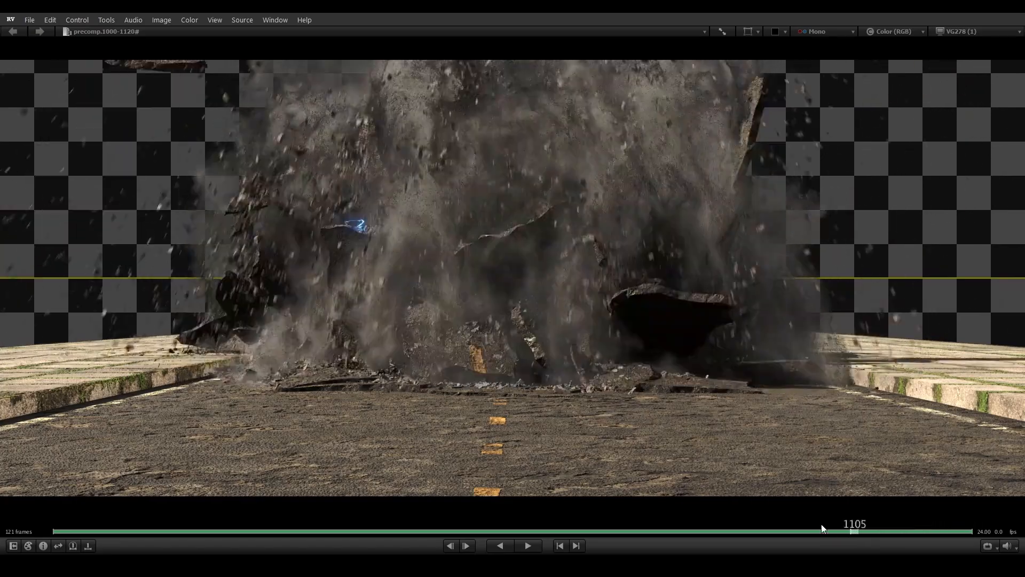
key("space")
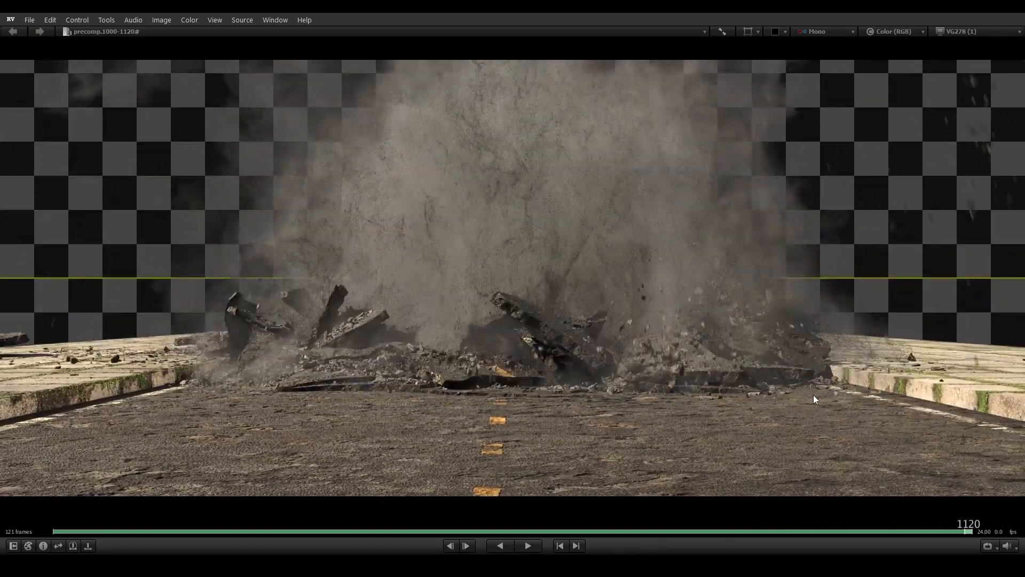
left_click_drag(813, 395, 621, 394)
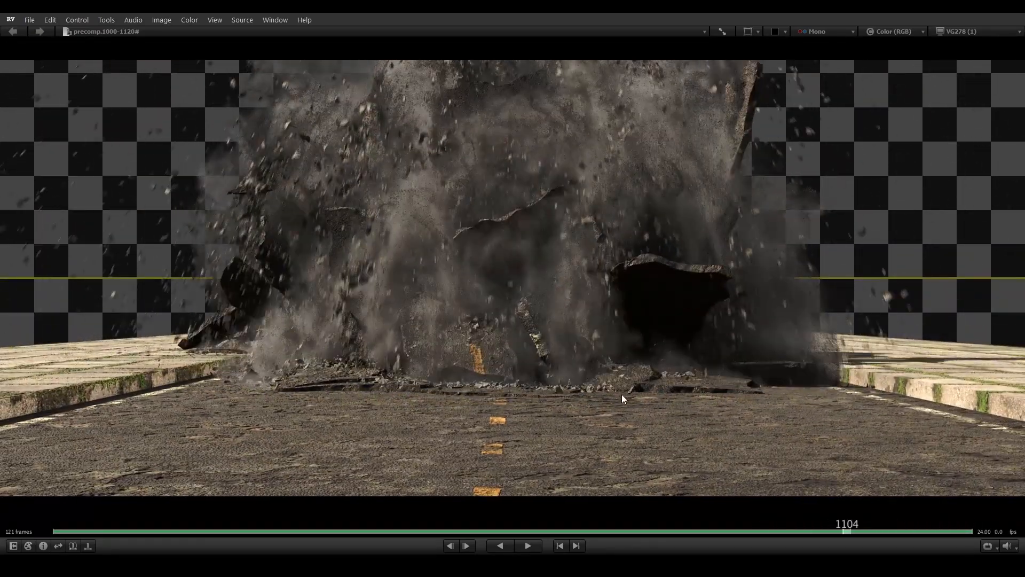
key("space")
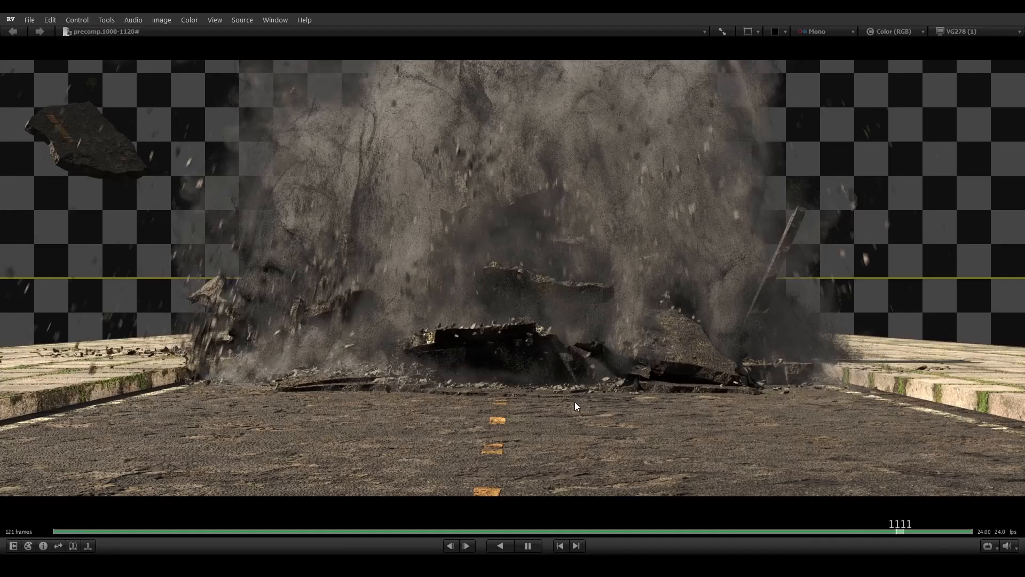
left_click_drag(575, 402, 781, 411)
key("Right")
key("Right")
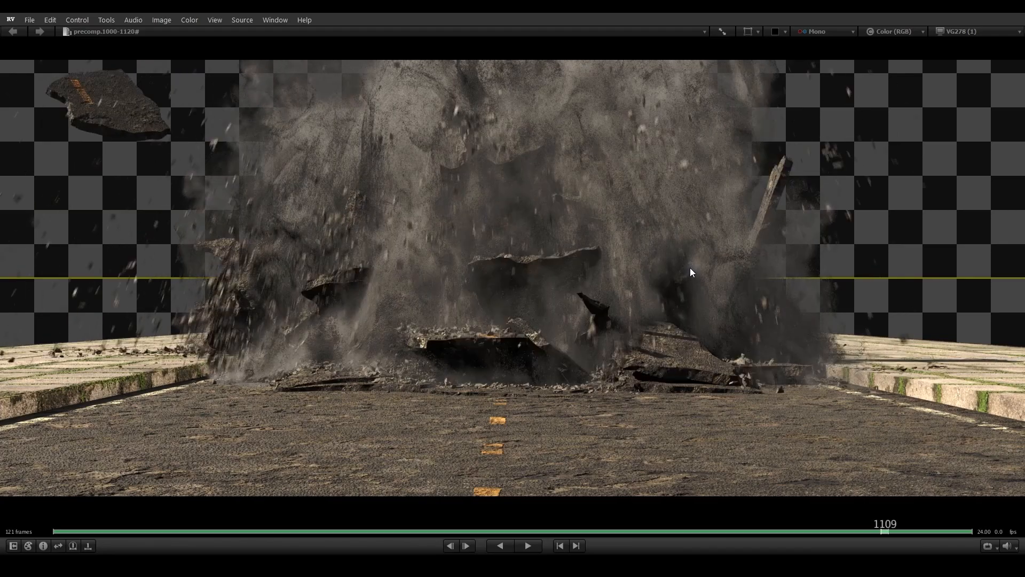
Step back and forth frame by frame between about frames 1108 and 1119 to examine the debris landing.
key("Left")
key("Left")
key("Left")
key("Right")
key("Right")
key("Right")
key("Right")
key("Right")
key("Right")
key("Right")
key("Right")
key("Right")
key("Right")
key("Right")
key("Right")
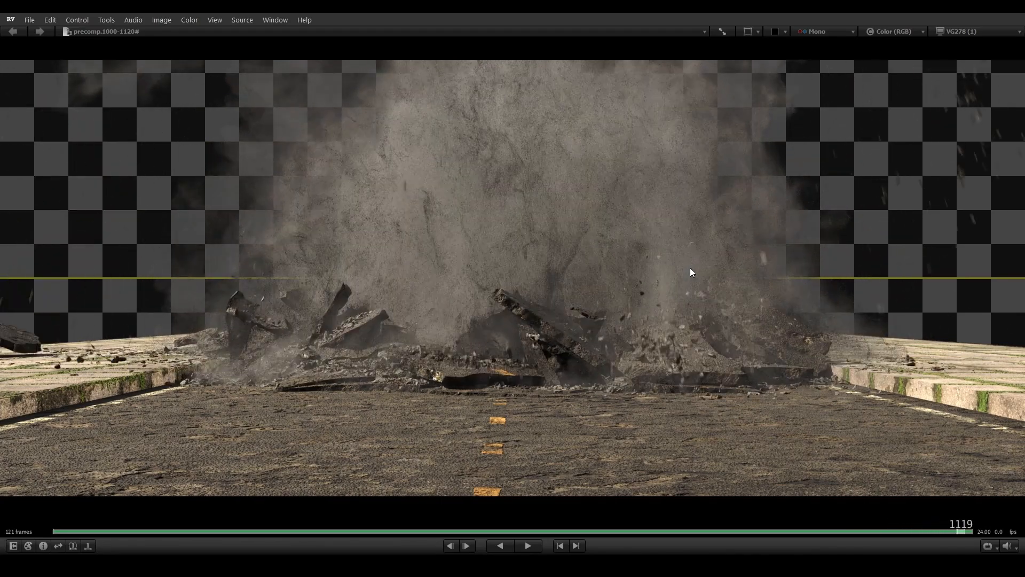
key("Left")
key("Left")
key("Left")
key("Left")
key("Right")
key("Right")
key("Right")
key("Left")
key("Left")
key("Left")
key("Left")
key("Left")
key("Left")
key("Left")
key("Left")
key("Left")
key("Left")
key("Right")
key("Right")
key("Right")
key("Right")
key("Right")
key("Right")
key("Right")
key("Right")
key("Right")
key("Right")
key("Right")
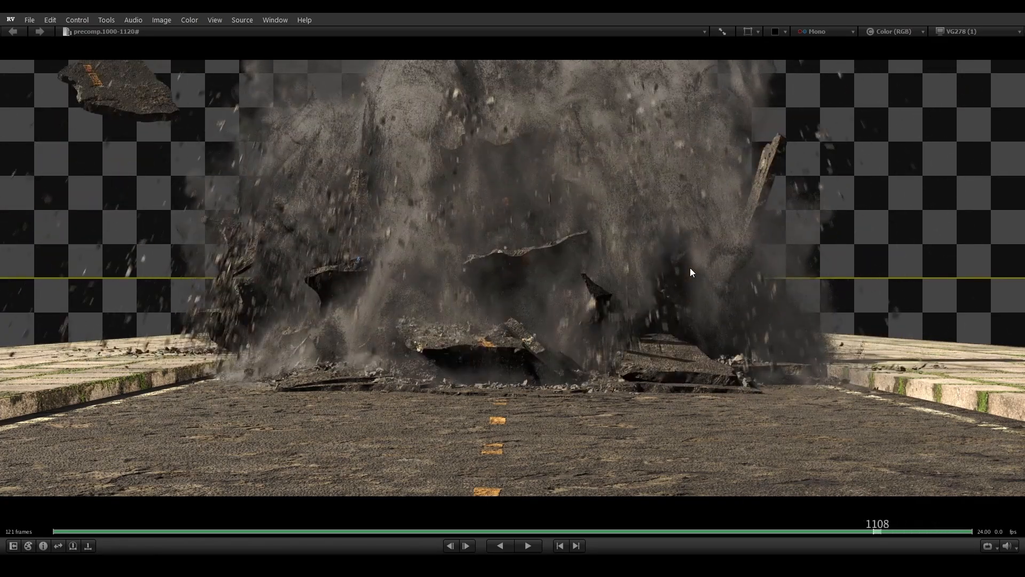
key("Right")
key("Right")
key("Right")
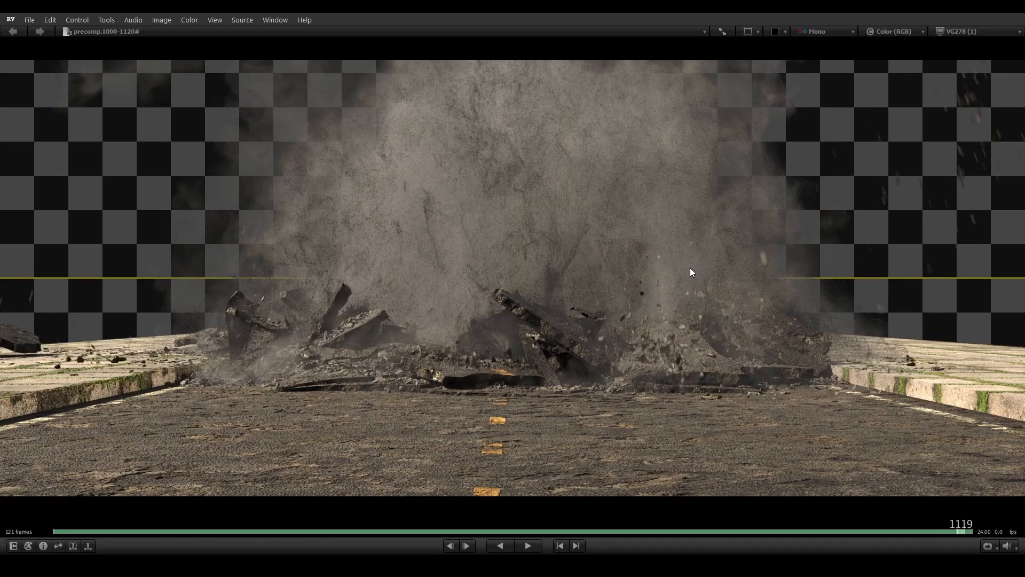
Step backwards frame by frame from frame 1119 through the collapse to examine the rubble and remaining electricity.
key("Left")
key("Left")
key("Left")
key("Left")
key("Left")
key("Left")
key("Left")
key("Left")
key("Left")
key("Left")
key("Left")
key("Left")
key("Left")
key("Left")
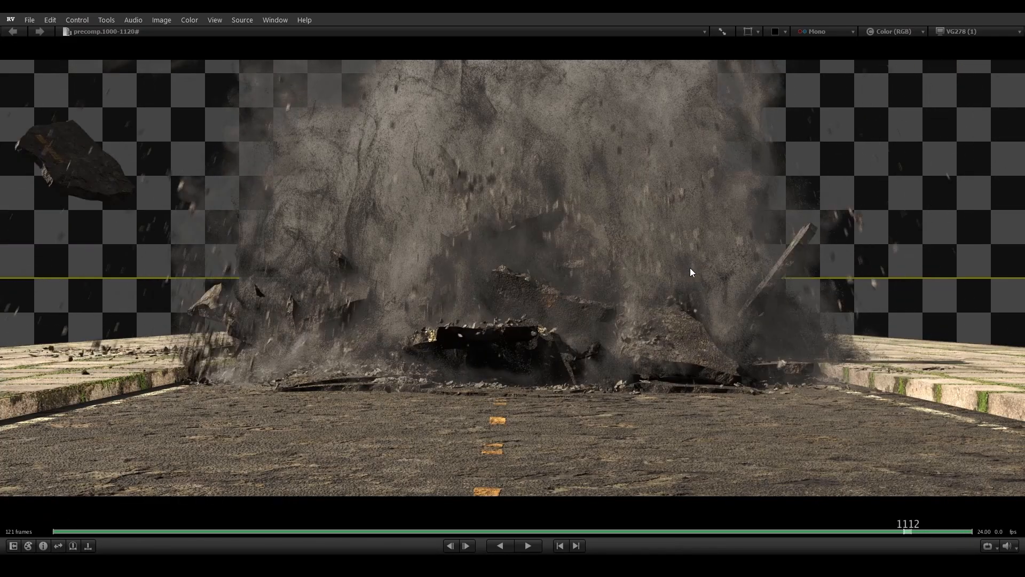
key("Left")
key("Left")
key("Left")
key("Left")
key("Left")
key("Left")
key("Left")
key("Left")
key("Left")
key("Left")
key("Left")
key("Left")
key("Left")
key("Left")
key("Left")
key("Left")
key("Left")
key("Left")
key("Left")
key("Left")
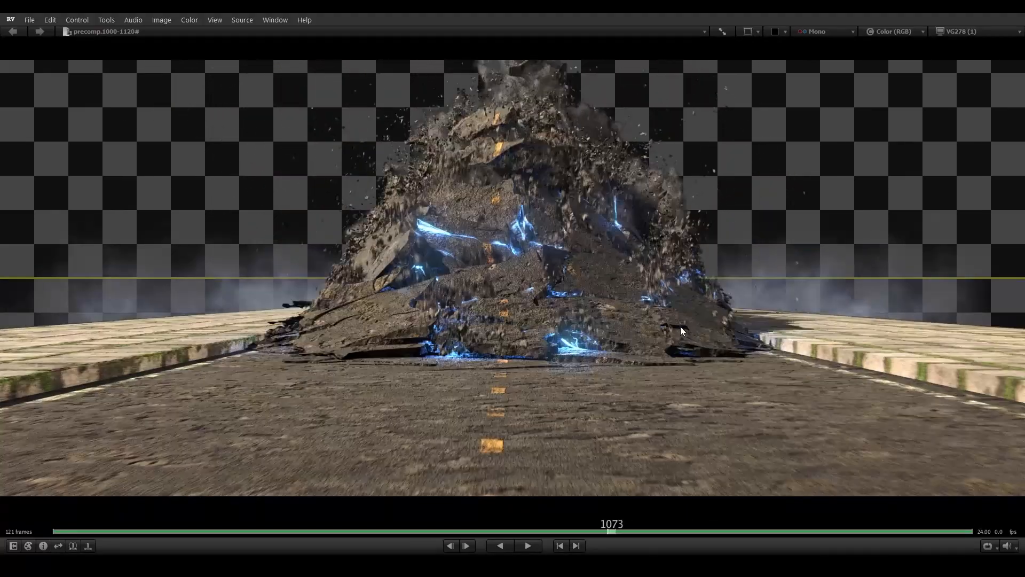
Scrub through the precomp and step through the road eruption to examine the blue electricity around frame 1054.
left_click_drag(681, 326, 1024, 346)
left_click_drag(913, 344, 501, 376)
key("Right")
key("Right")
key("Right")
key("Right")
key("Right")
key("Right")
key("Right")
key("Right")
key("Right")
key("Right")
key("Right")
key("Right")
key("Right")
key("Right")
key("Right")
key("Right")
key("Right")
key("Right")
key("Right")
key("Right")
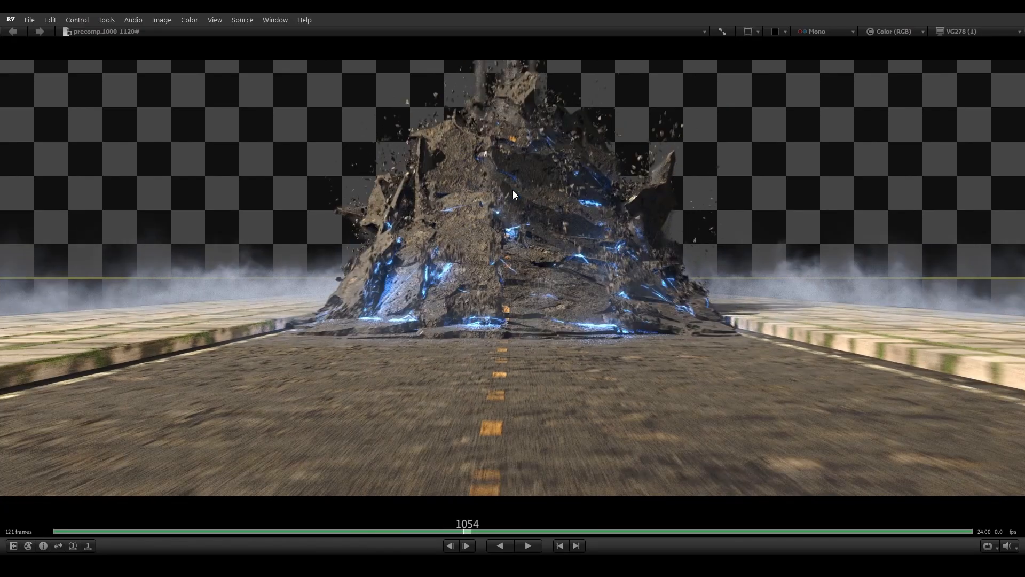
Step forward frame by frame from frame 1054 towards frame 1094 to examine the electricity as the rubble collapses.
key("Right")
key("Right")
key("Right")
key("Right")
key("Right")
key("Right")
key("Right")
key("Right")
key("Right")
key("Right")
key("Right")
key("Right")
key("Right")
key("Right")
key("Right")
key("Right")
key("Right")
key("Right")
key("Right")
key("Right")
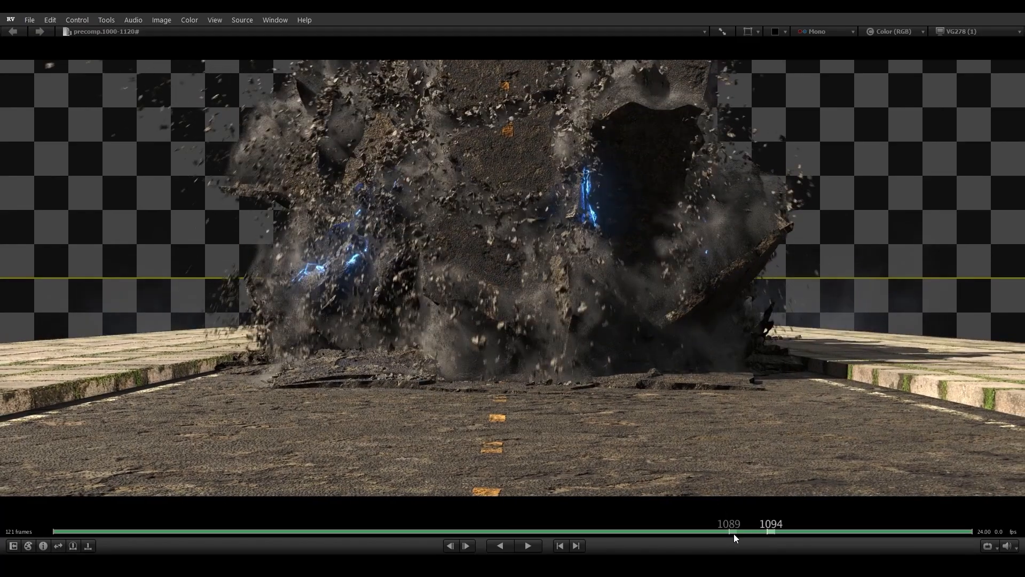
Scrub back through the eruption to about frame 1035 and play the precomp to examine the character's landing electricity.
left_click_drag(734, 534, 626, 215)
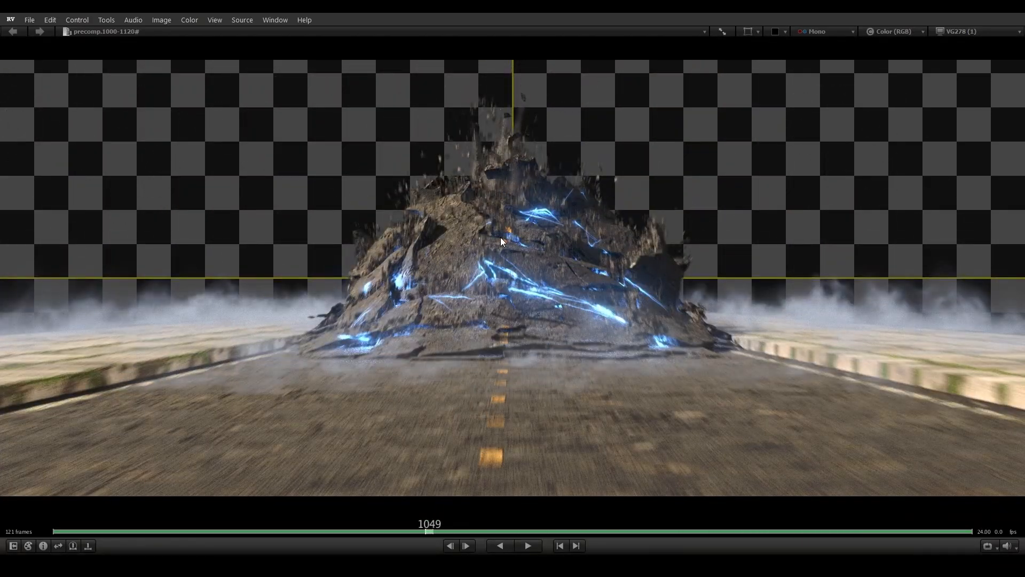
left_click_drag(501, 237, 283, 331)
left_click(314, 532)
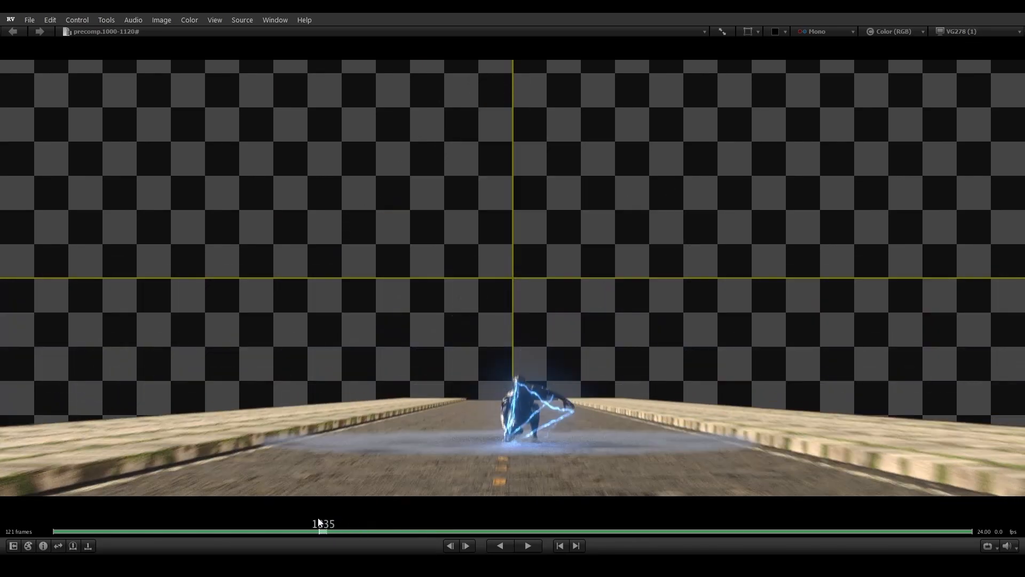
key("space")
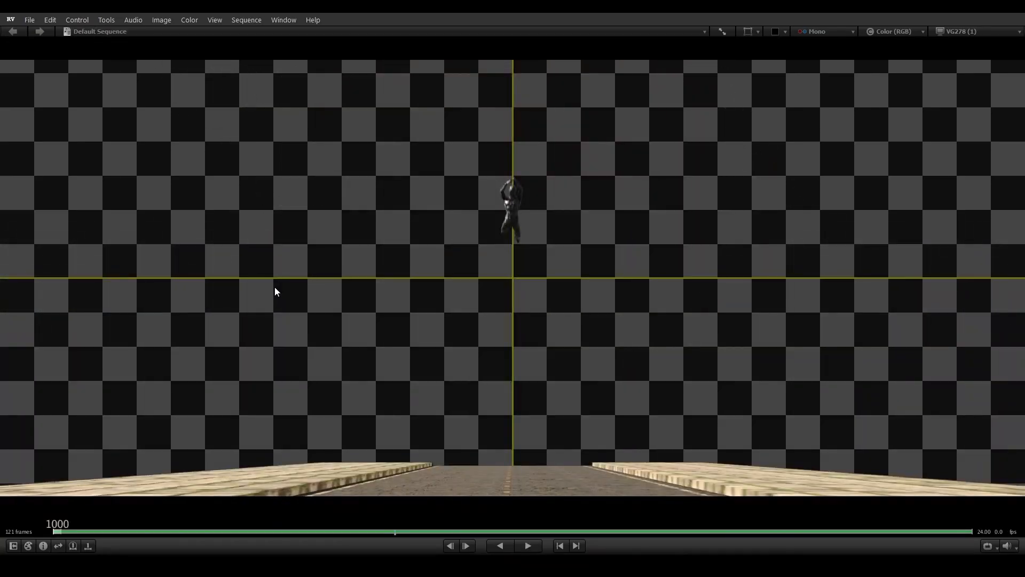
Play the default sequence from frame 1000 and scrub to about frame 1110 to examine the deeper blue electricity.
key("space")
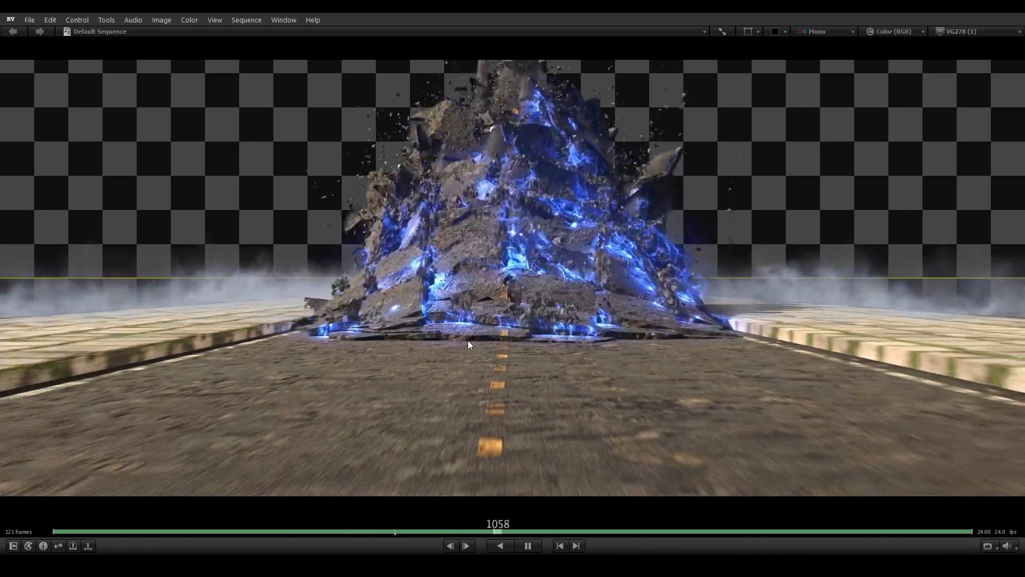
key("space")
left_click_drag(537, 338, 521, 313)
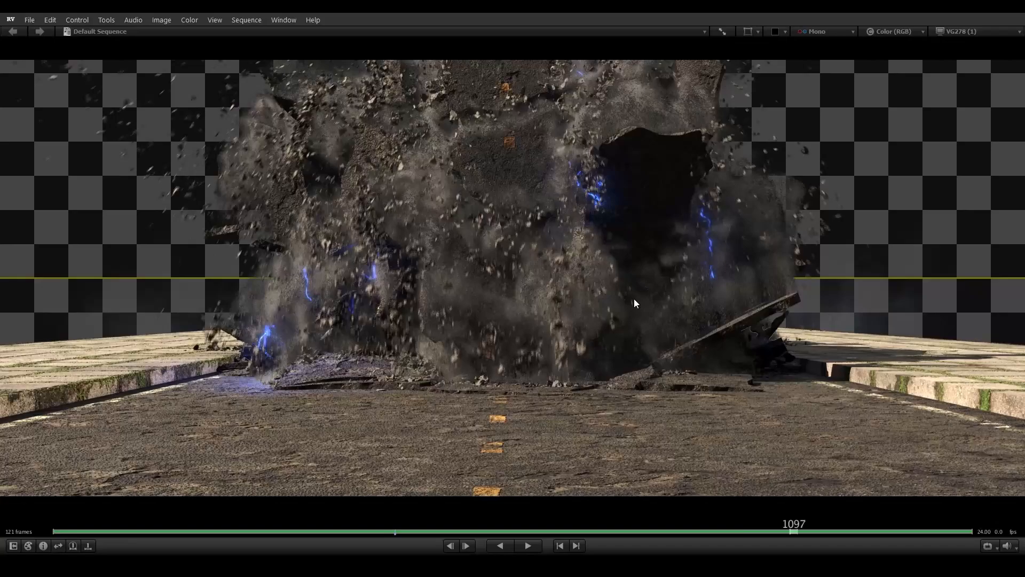
left_click_drag(636, 303, 502, 247)
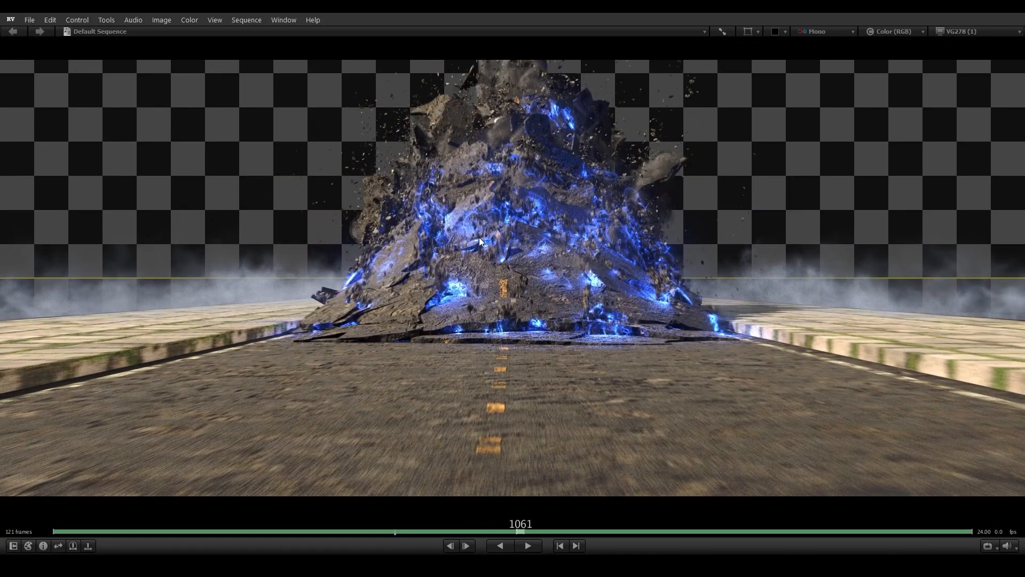
key("space")
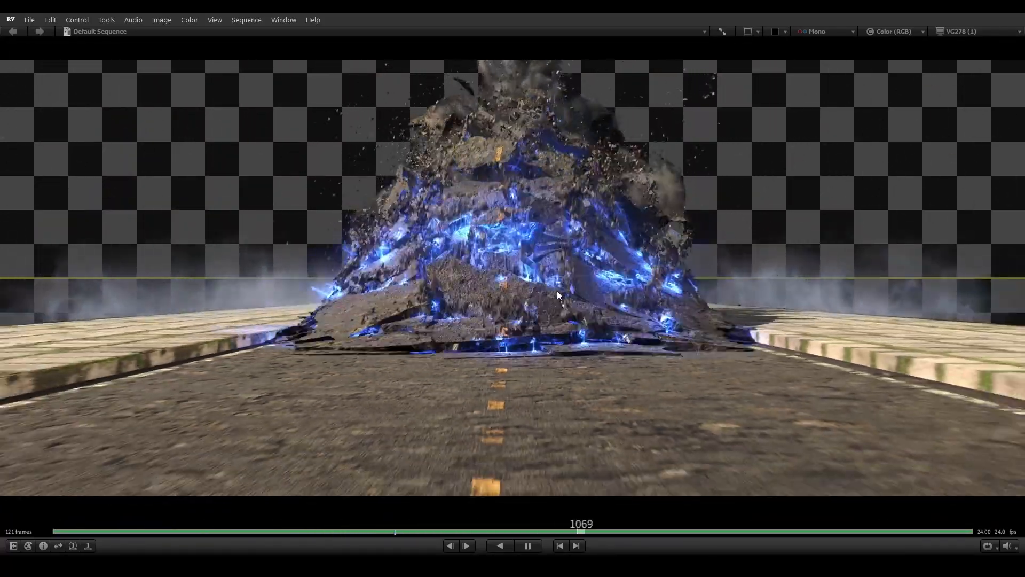
left_click_drag(587, 392, 784, 345)
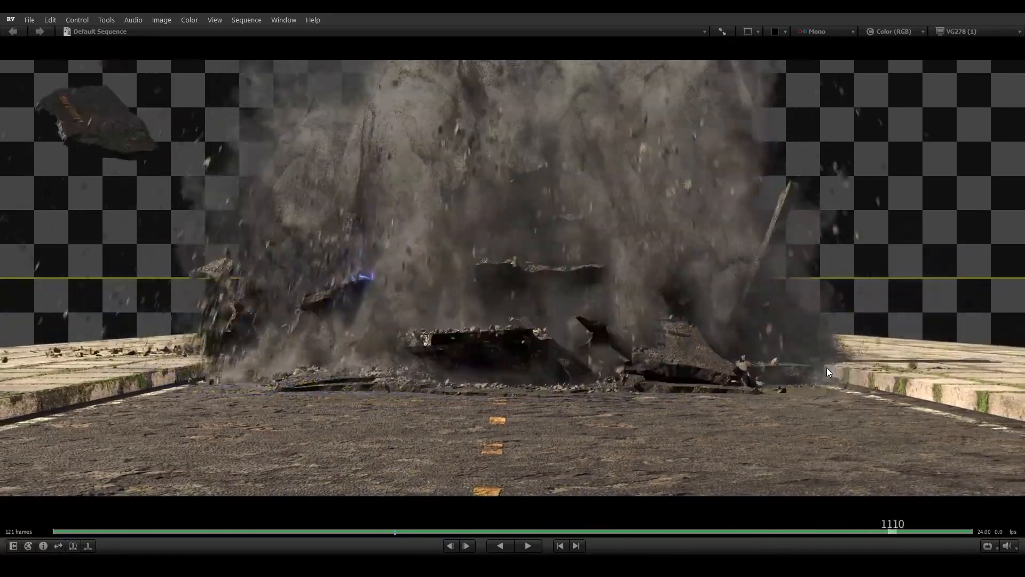
key("space")
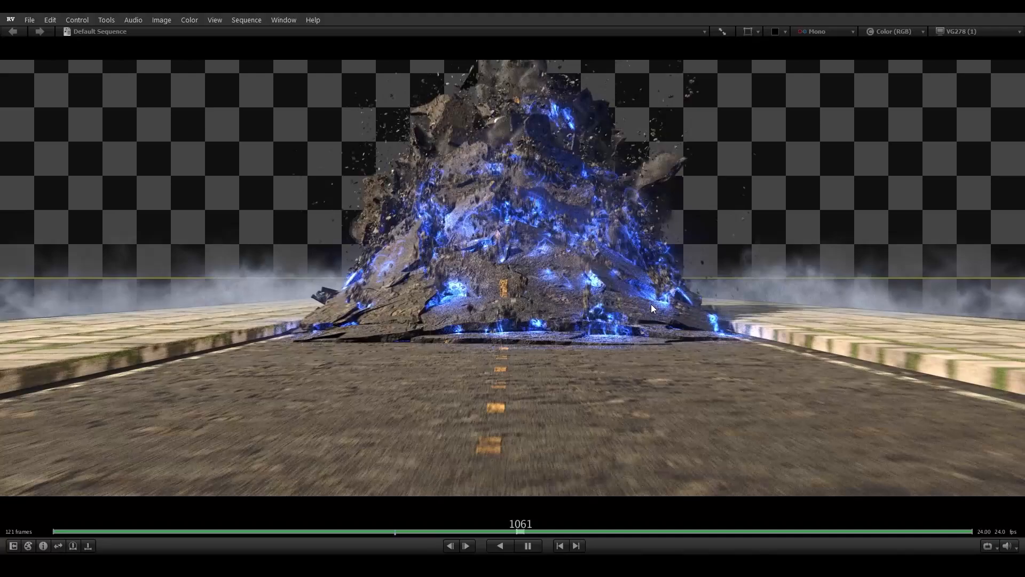
Scrub around frames 1032 and 1033 to examine the electricity on the falling character, and resume playback.
left_click_drag(651, 303, 385, 301)
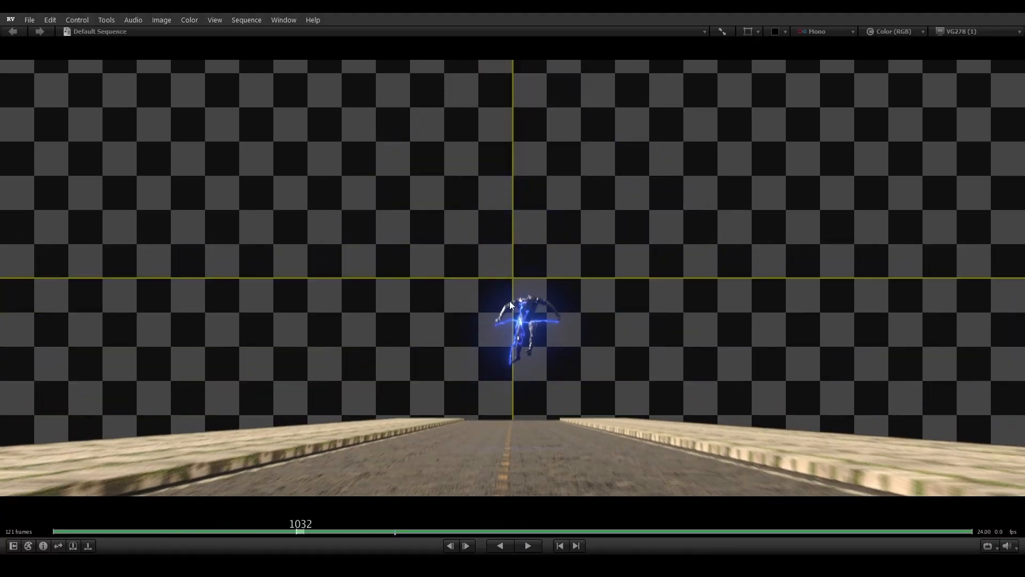
left_click_drag(475, 359, 424, 363)
left_click_drag(440, 382, 526, 336)
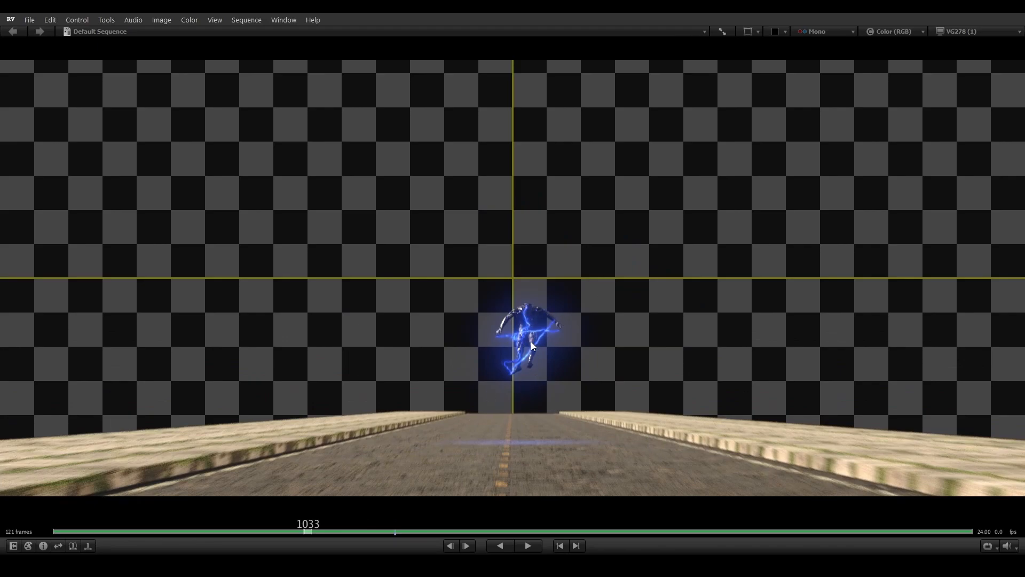
key("space")
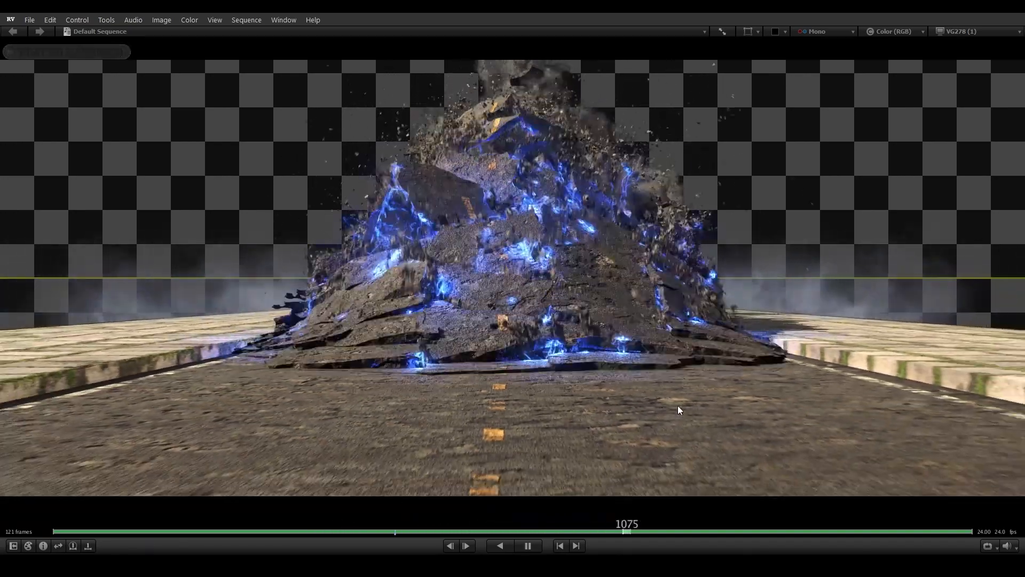
Scrub between the character's descent near frame 1031 and the settled debris near frame 1117, then review the eruption around frame 1066.
left_click_drag(678, 406, 176, 388)
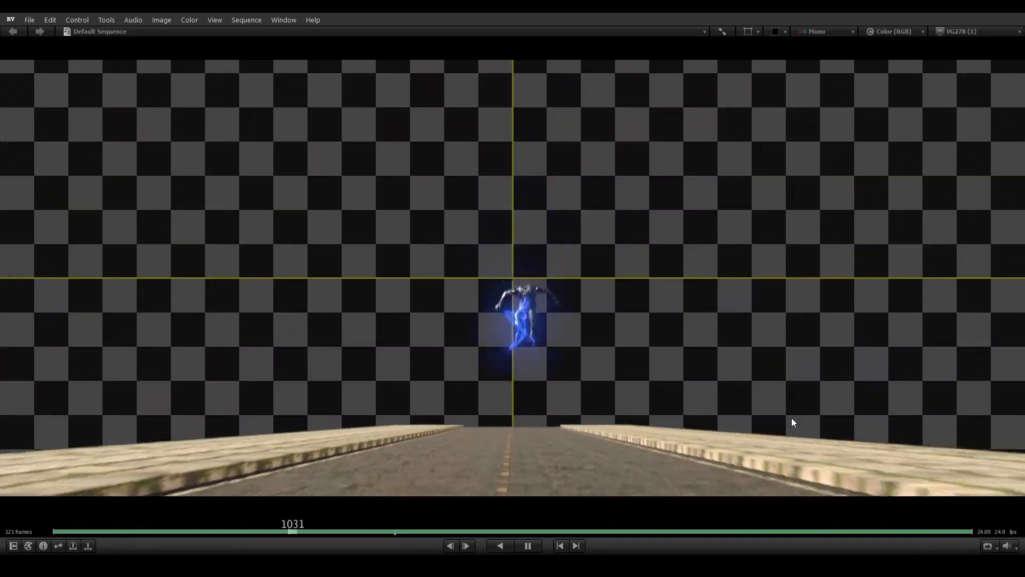
left_click_drag(771, 418, 896, 432)
left_click_drag(556, 422, 908, 410)
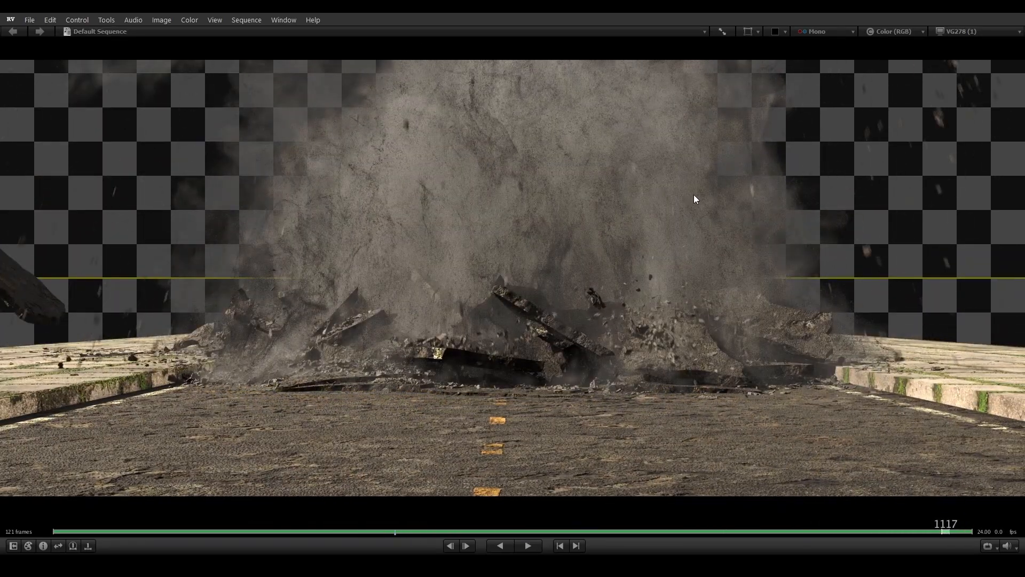
left_click_drag(694, 194, 621, 190)
key("space")
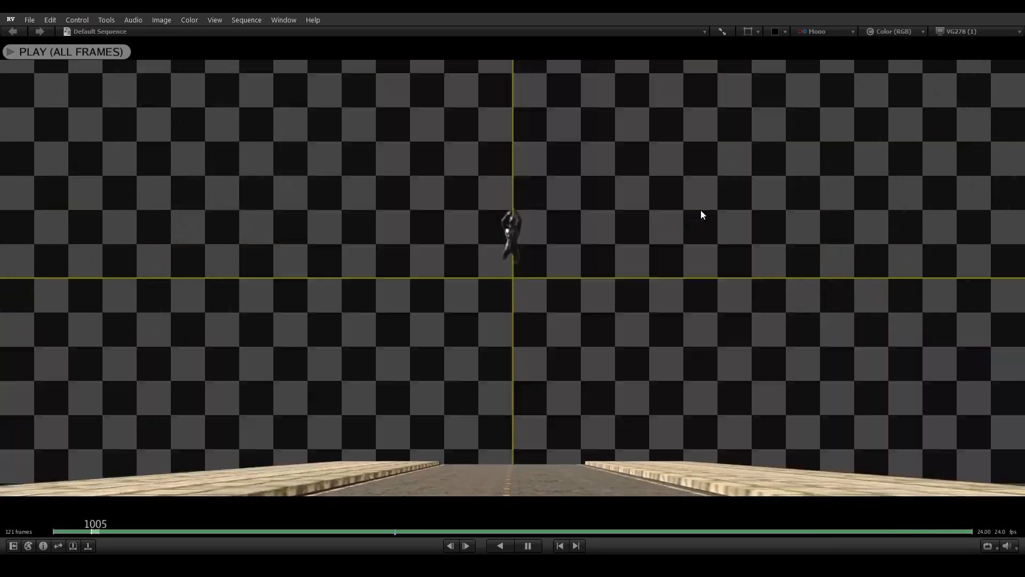
left_click_drag(843, 530, 431, 365)
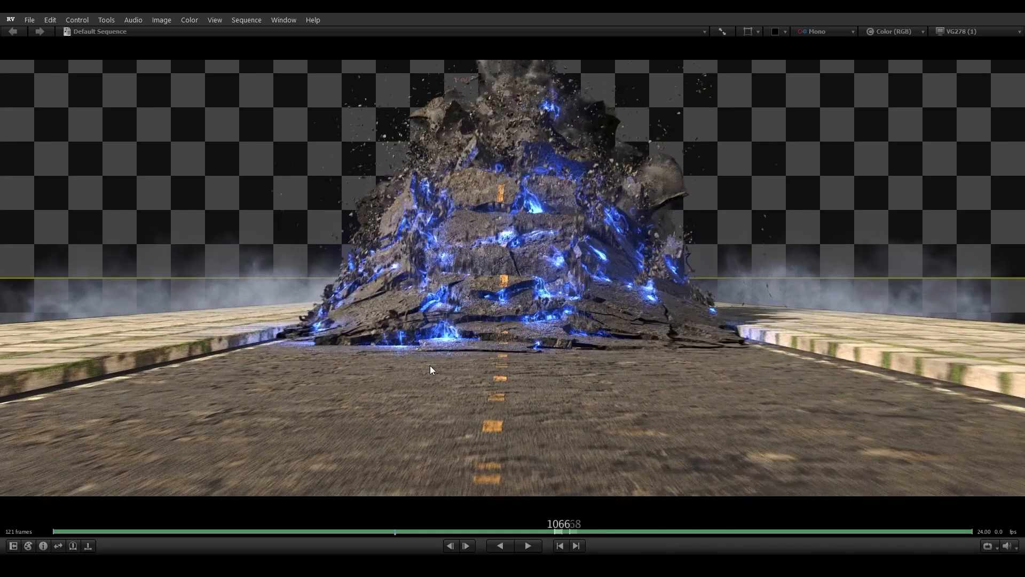
Step back and forth between frames 1064 and 1075 to examine the electricity on the erupting road pieces.
key("Right")
key("Right")
key("Right")
key("Right")
key("Right")
key("Right")
key("Right")
key("Right")
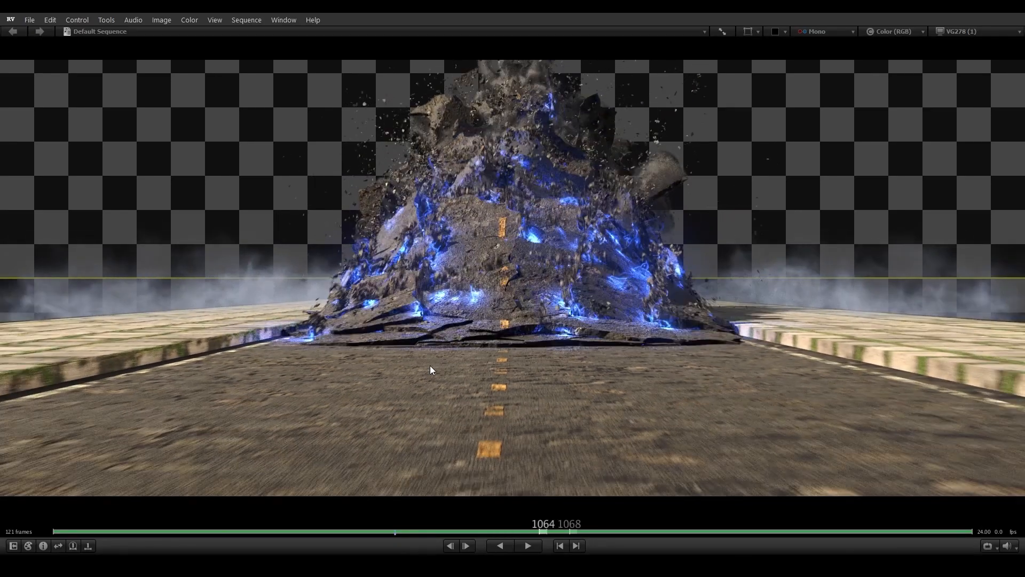
key("Right")
key("Right")
key("Right")
key("Right")
key("Right")
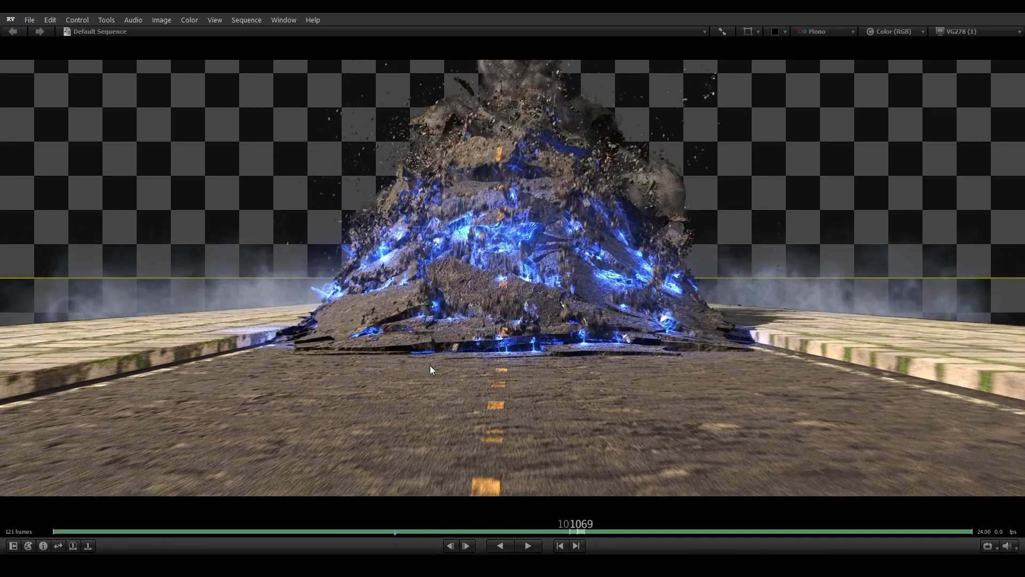
key("Right")
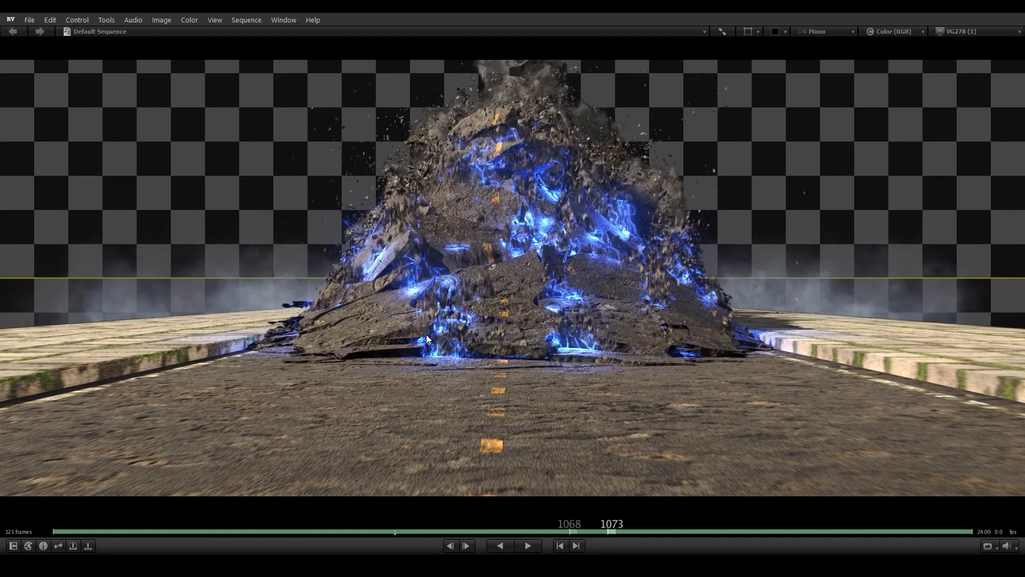
key("Left")
key("Left")
key("Left")
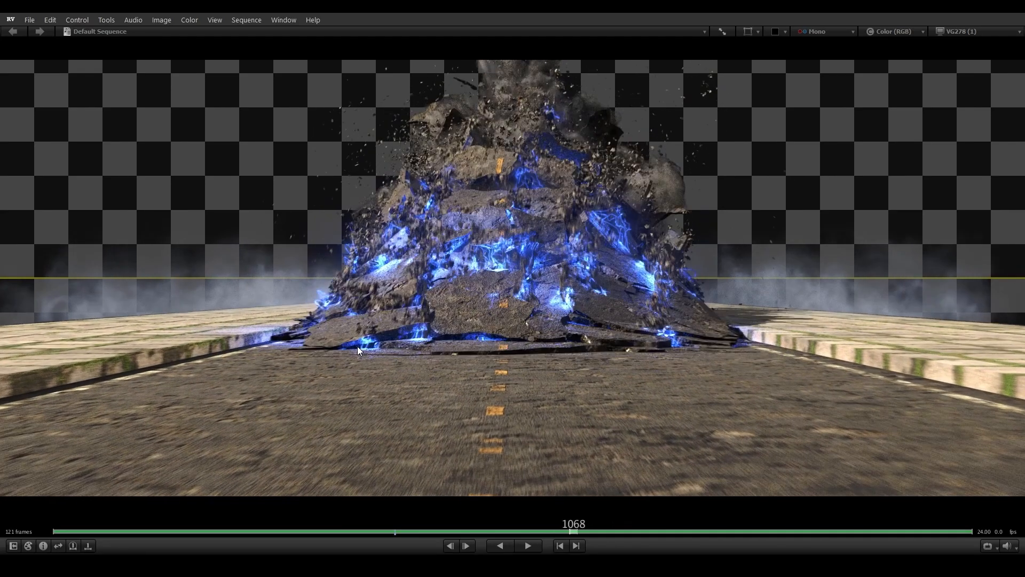
key("Right")
key("Right")
key("Right")
key("Right")
key("Right")
key("Right")
key("Right")
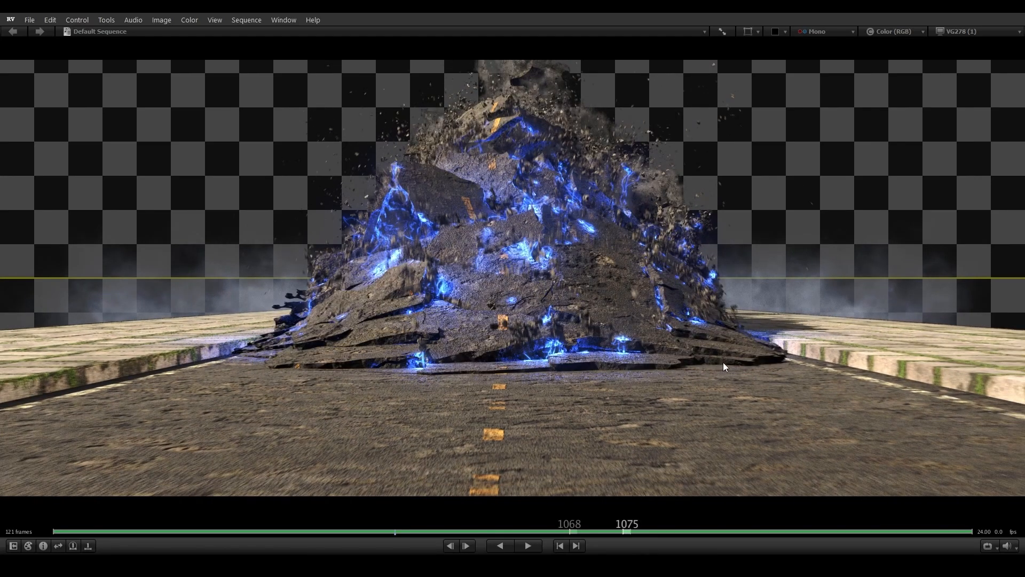
Step backwards frame by frame from frame 1075 to about frame 1039 to examine the electricity back to the impact.
key("Left")
key("Left")
key("Left")
key("Left")
key("Left")
key("Left")
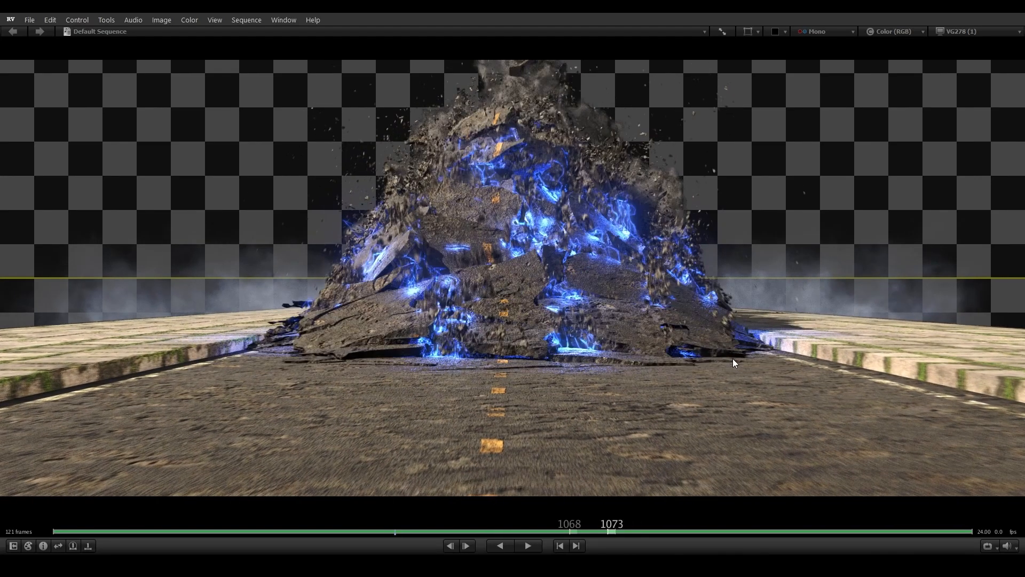
key("Left")
key("Left")
key("Left")
key("Left")
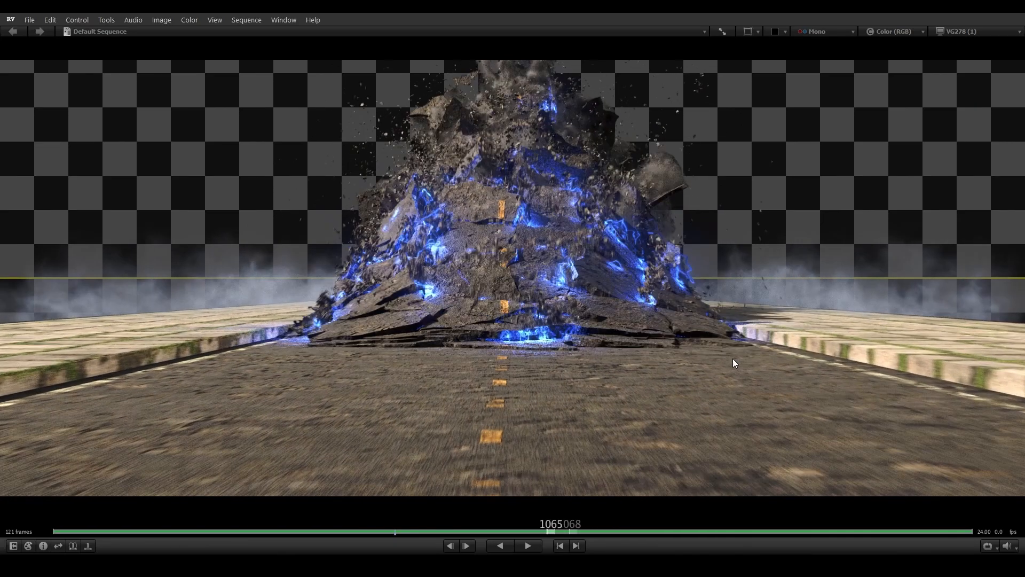
key("Left")
key("Left")
key("Left")
key("Left")
key("Left")
key("Left")
key("Left")
key("Left")
key("Left")
key("Left")
key("Left")
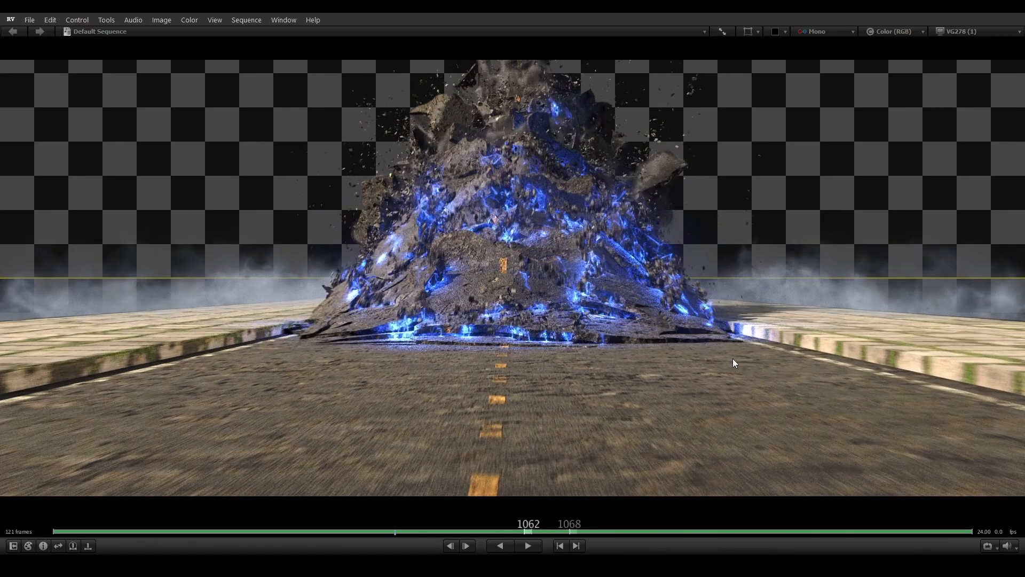
key("Left")
key("Left")
key("Left")
key("Left")
key("Left")
key("Left")
key("Left")
key("Left")
key("Left")
key("Left")
key("Left")
key("Left")
key("Left")
key("Left")
key("Left")
key("Left")
Step forward frame by frame from about frame 1039 to frame 1054 to examine the electricity spreading through the eruption.
key("Right")
key("Right")
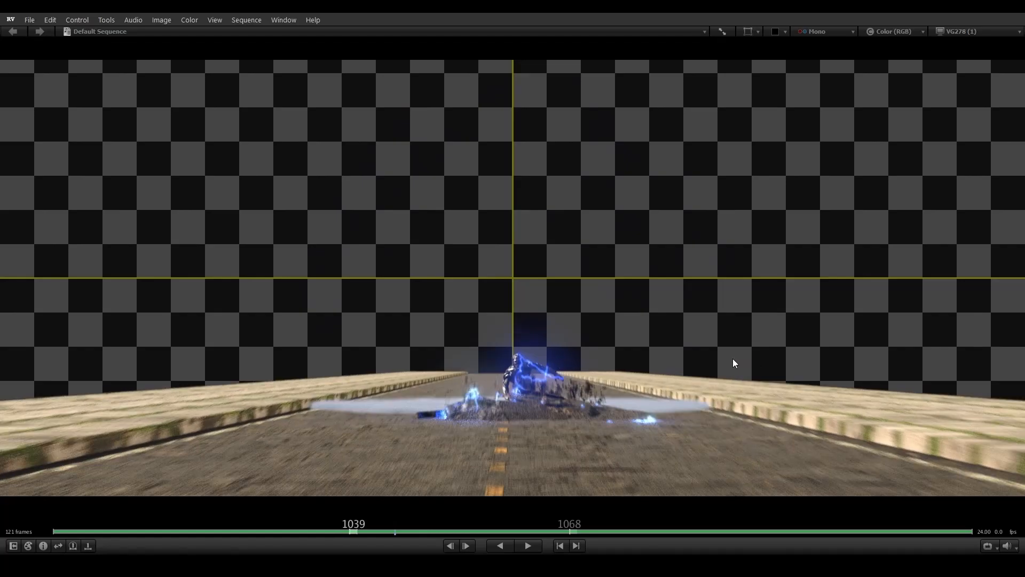
key("Right")
key("Right")
key("Right")
key("Right")
key("Right")
key("Right")
key("Right")
key("Right")
key("Right")
key("Right")
key("Right")
key("Right")
key("Right")
key("Right")
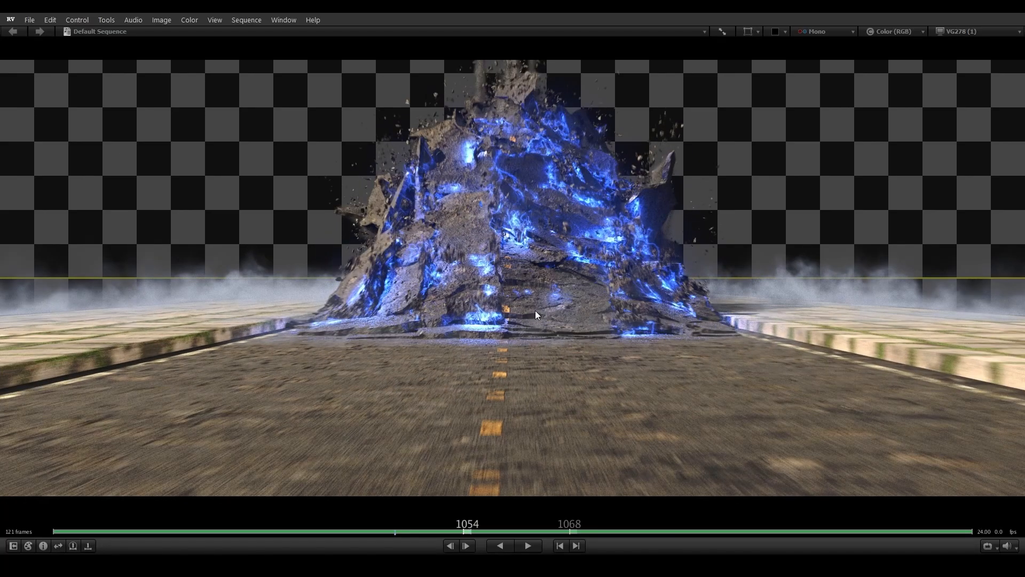
Scrub back and forth through the eruption and play the sequence to examine the impact electricity around frame 1041.
left_click_drag(524, 409, 656, 412)
left_click_drag(482, 421, 826, 430)
left_click_drag(604, 413, 251, 400)
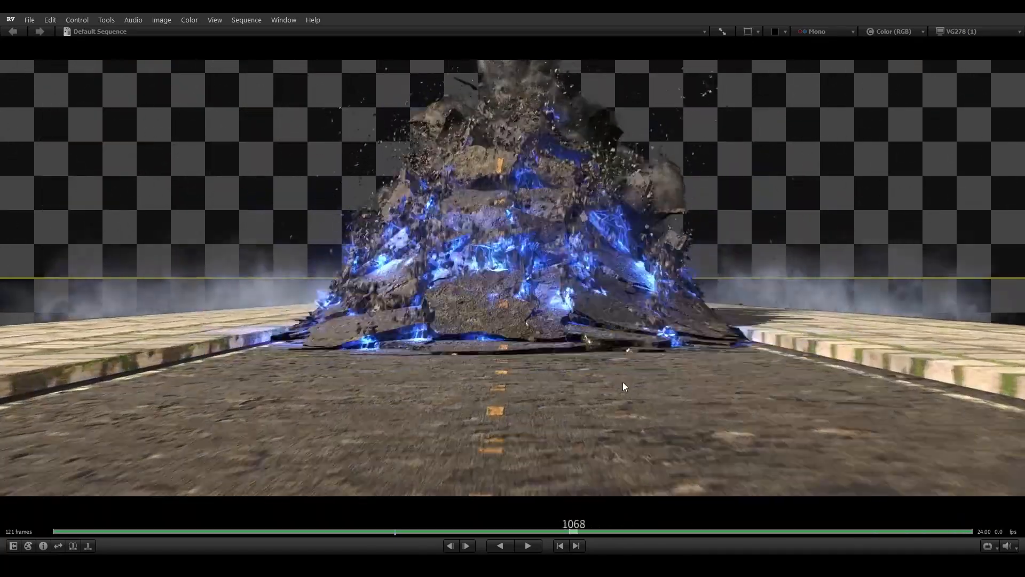
left_click_drag(623, 384, 262, 392)
key("space")
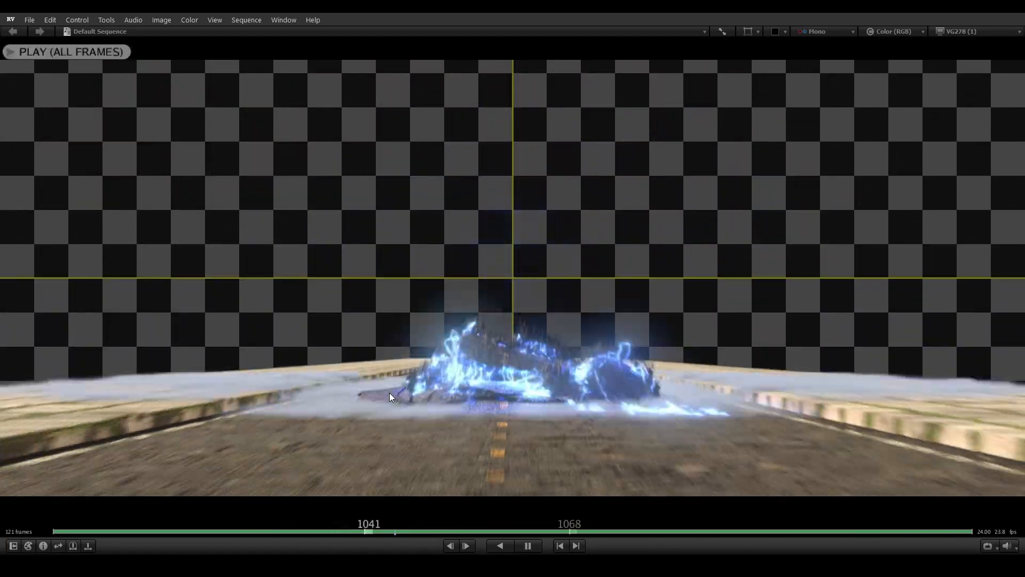
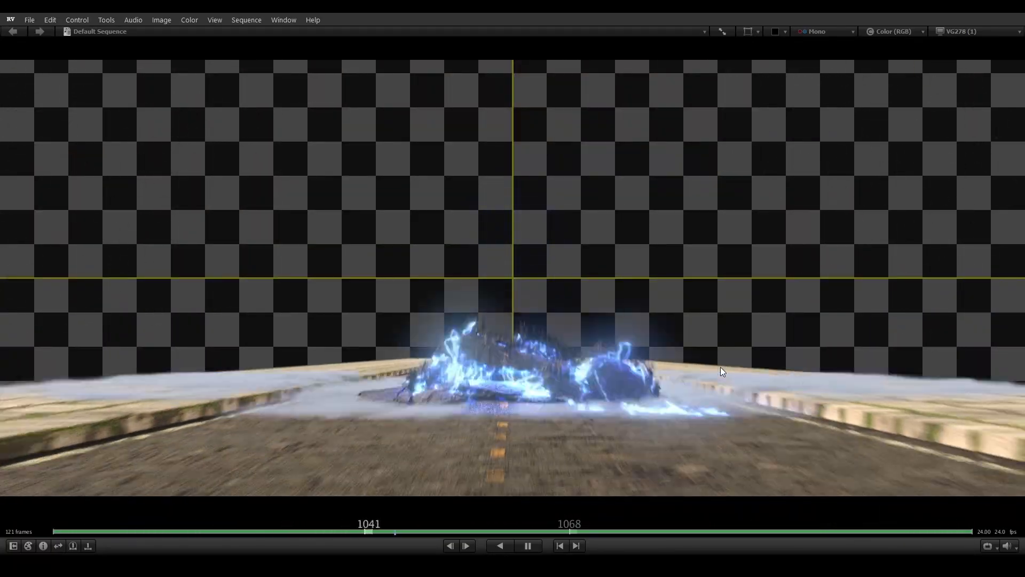
Switch to Houdini and examine the surface normals on the character's torso up close.
key("alt+Tab")
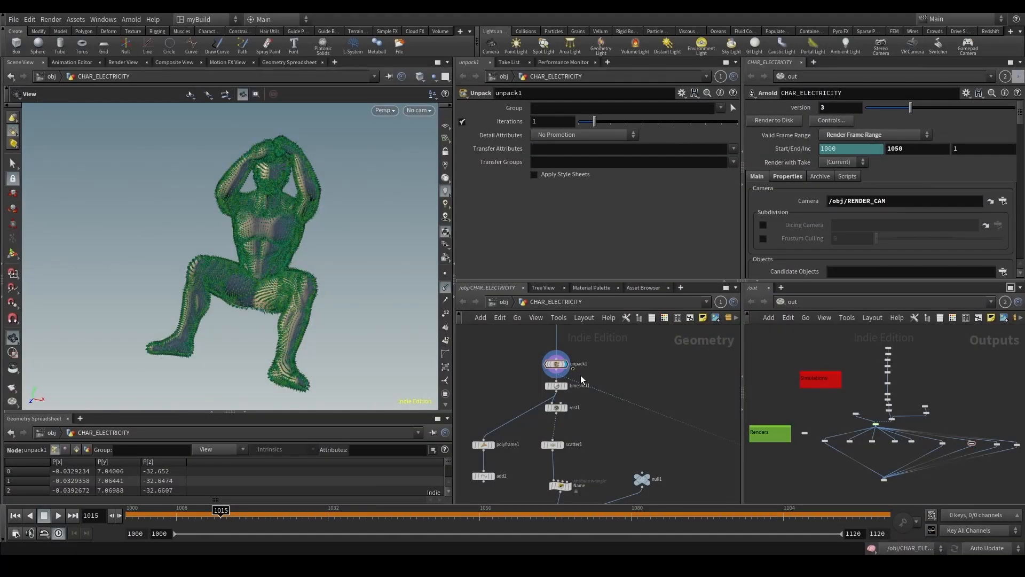
scroll(270, 229, "up", 8)
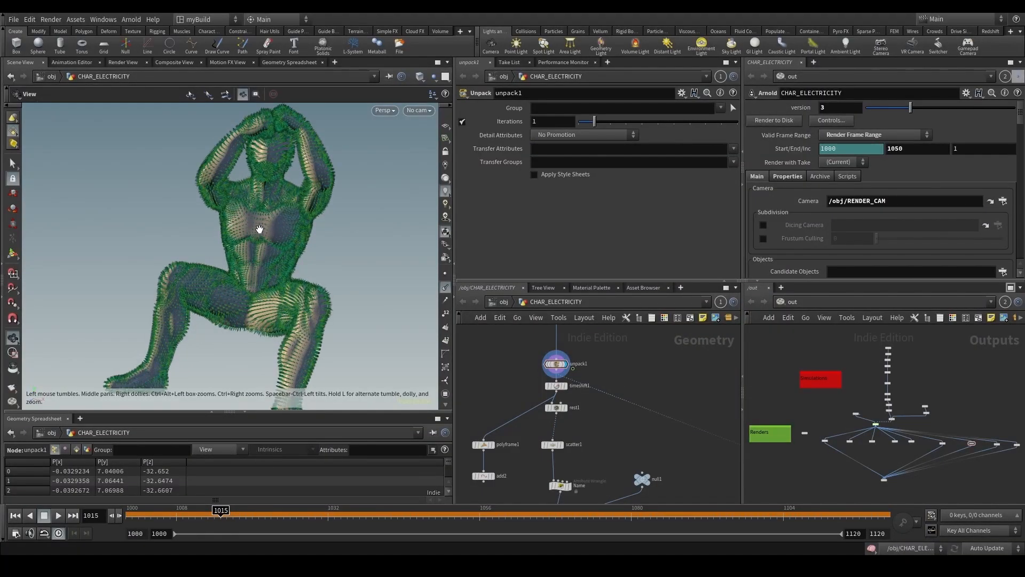
scroll(300, 217, "up", 3)
left_click_drag(300, 217, 310, 220)
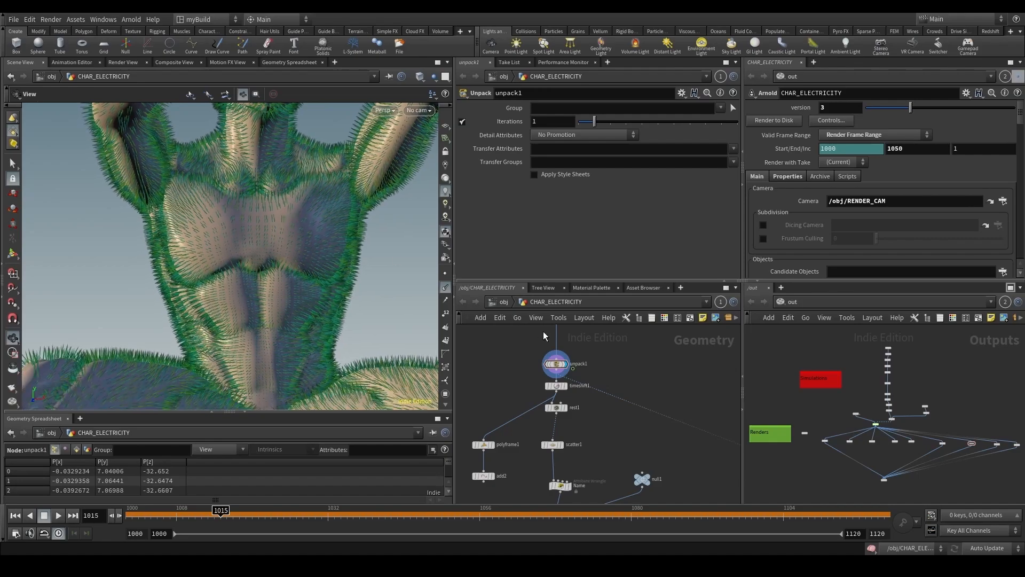
Set the viewport's normal display scale to 0.2 and view the whole character.
key("d")
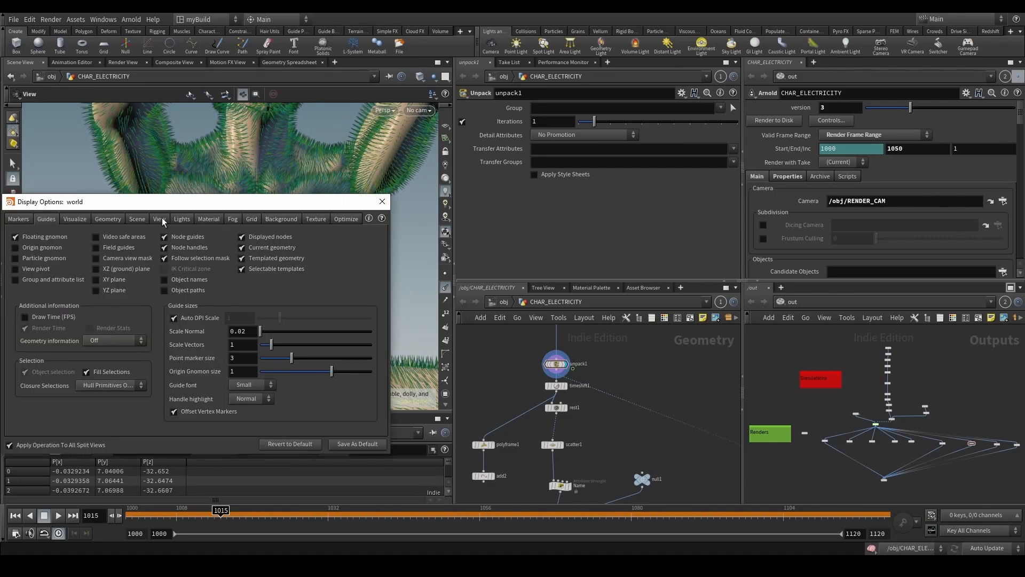
left_click(105, 219)
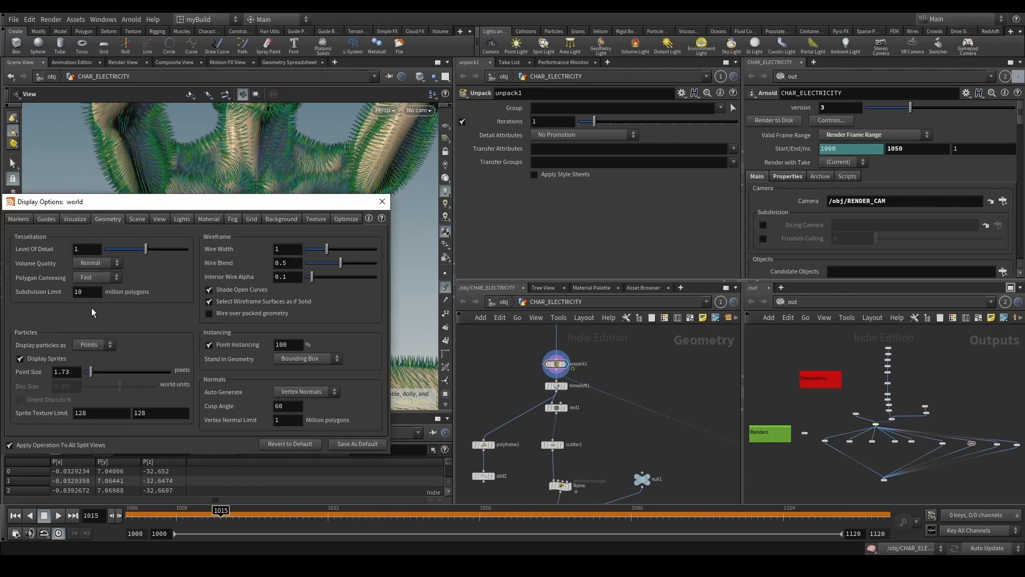
left_click(47, 220)
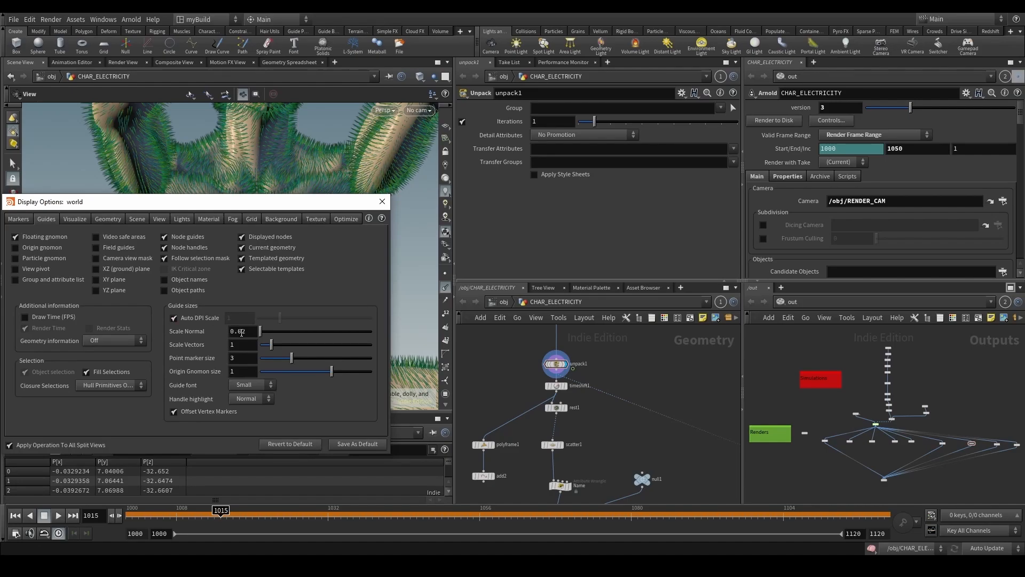
key("Return")
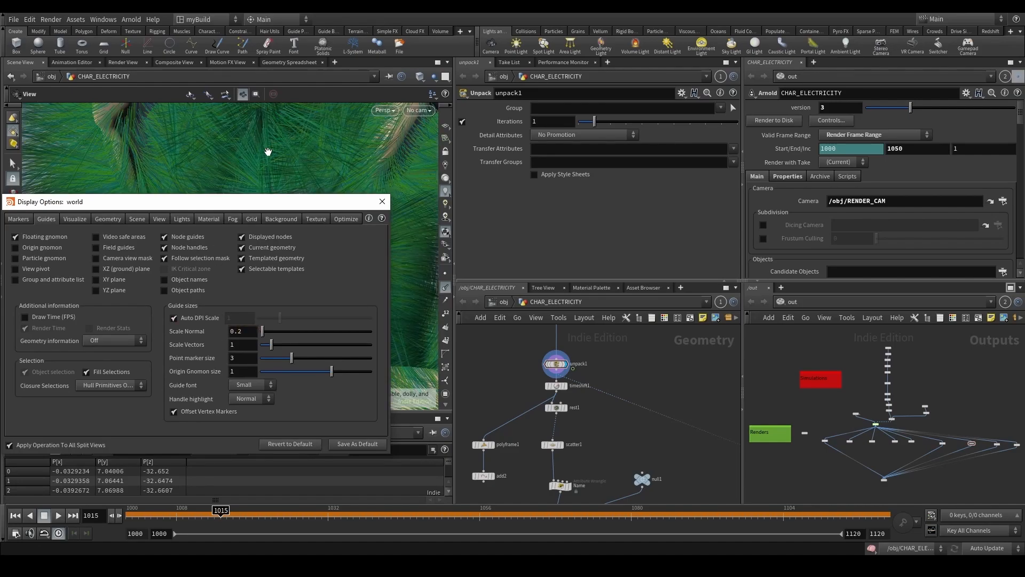
key("h")
left_click_drag(224, 202, 605, 179)
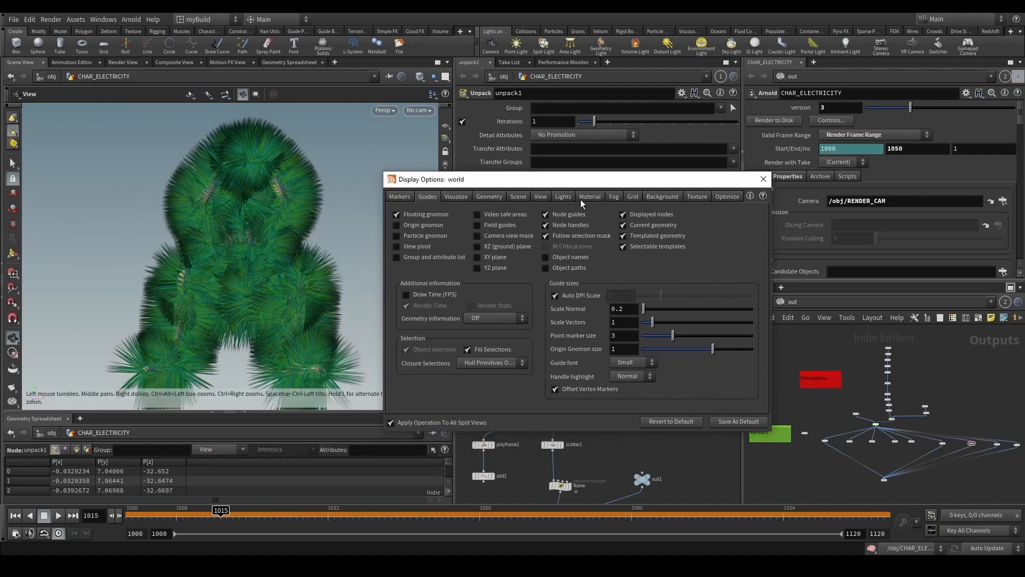
Set the viewport's normal display scale back to 0.02 and examine the normals on the chest and head.
left_click_drag(250, 290, 617, 320)
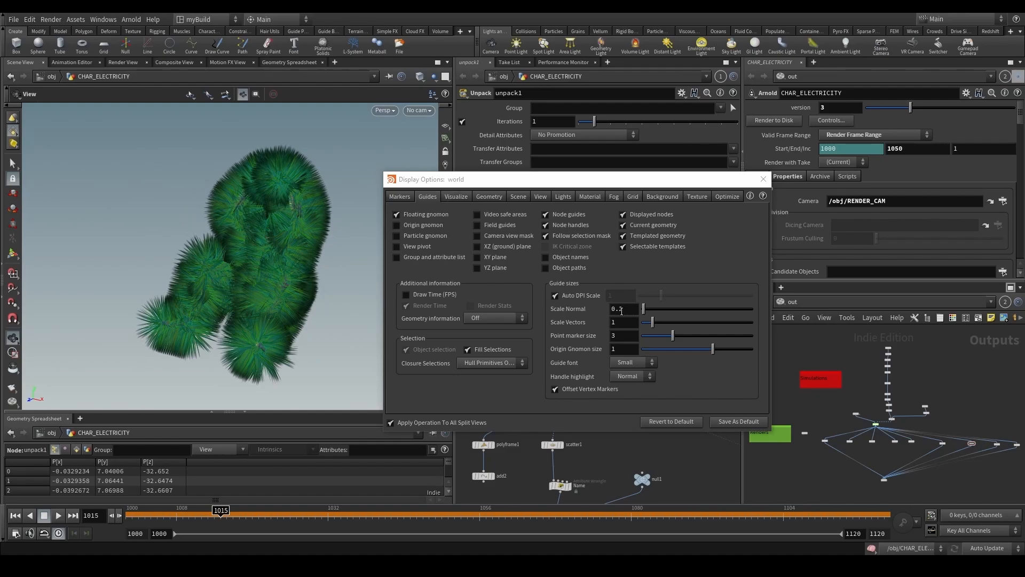
key("Return")
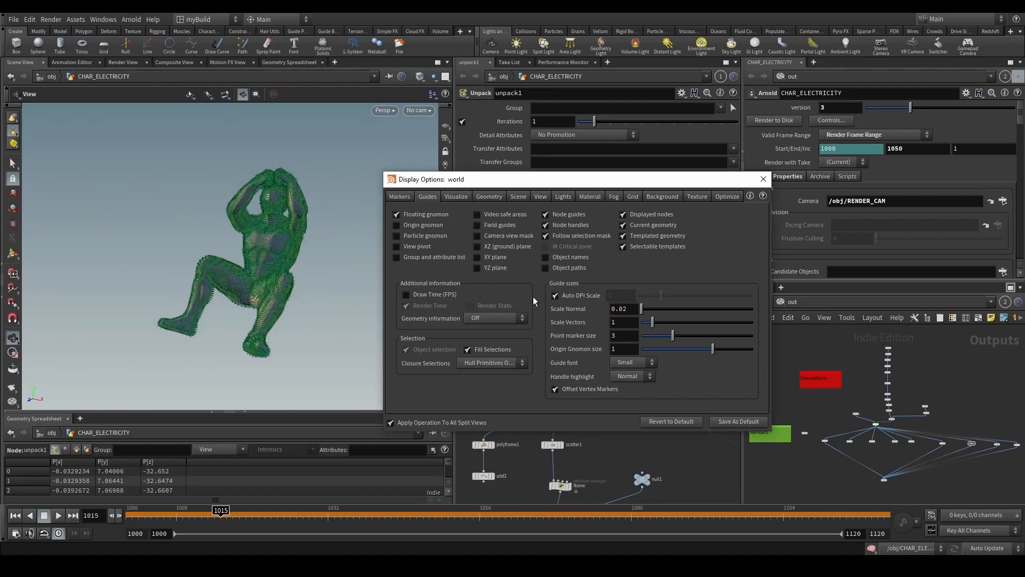
left_click(764, 179)
scroll(331, 220, "up", 10)
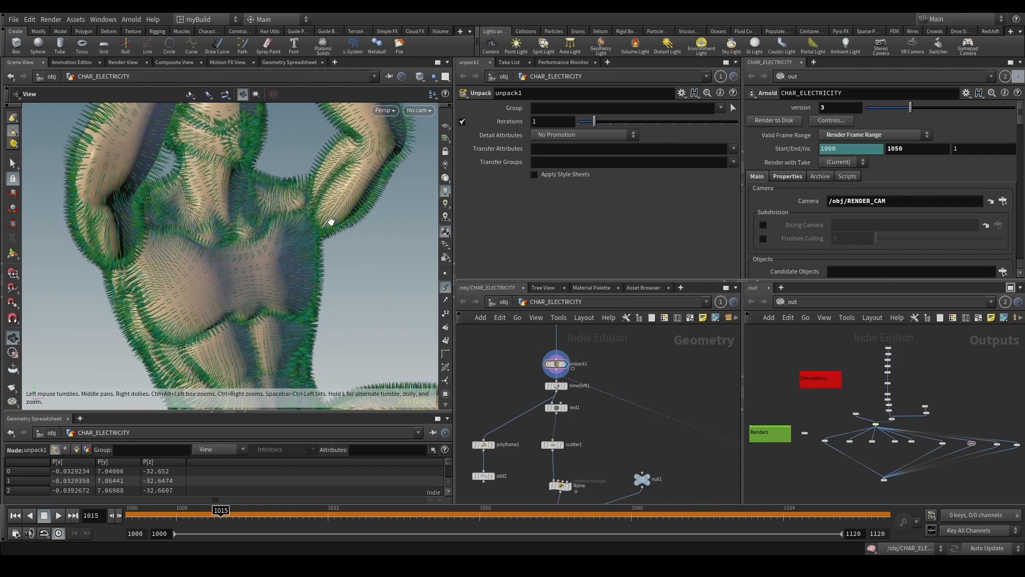
left_click_drag(314, 287, 282, 281)
middle_click_drag(299, 232, 302, 331)
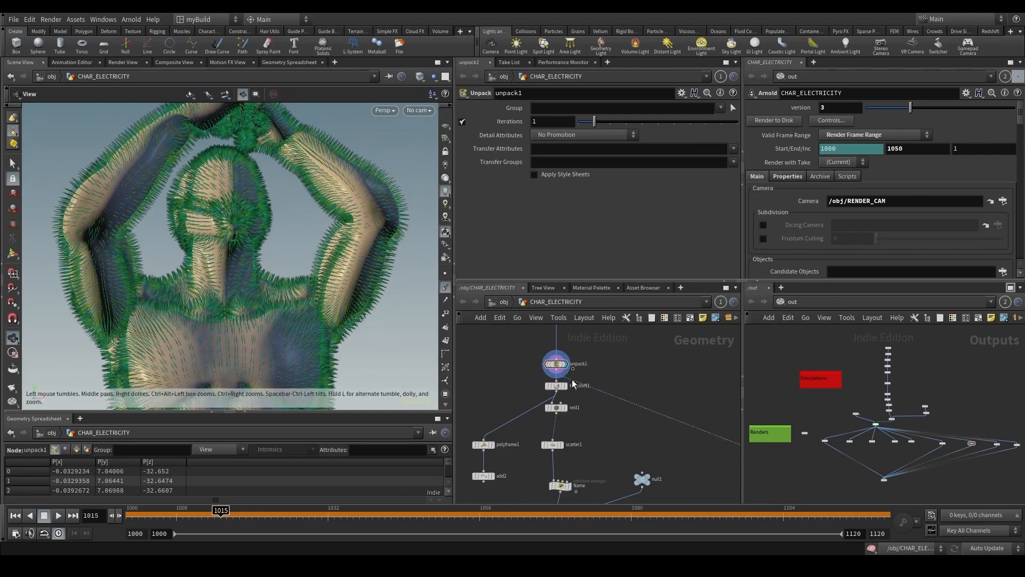
Display the timeshift1 node and frame the crouching character in the viewport.
left_click_drag(525, 380, 577, 400)
middle_click_drag(523, 355, 535, 334)
key("r")
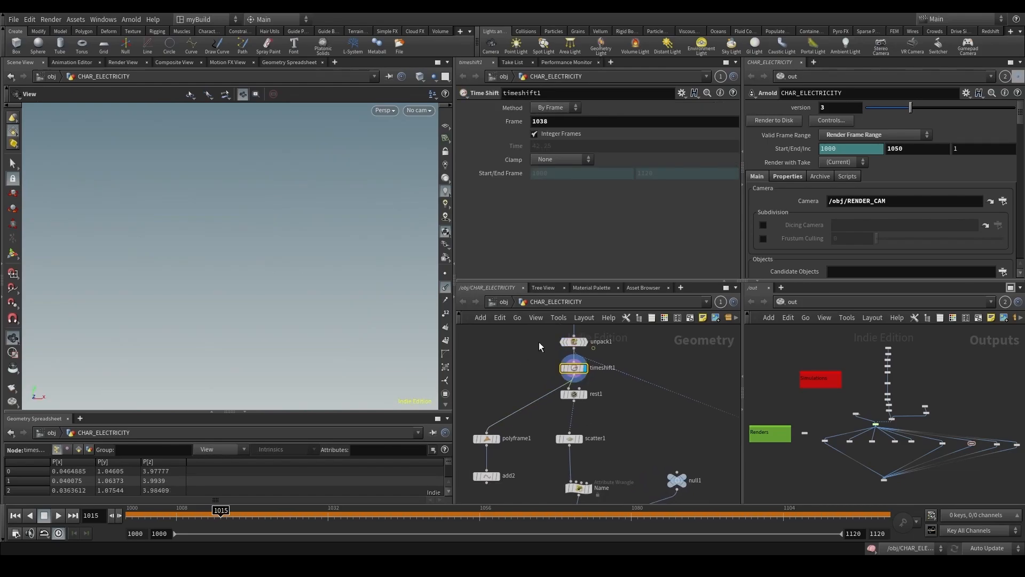
key("f")
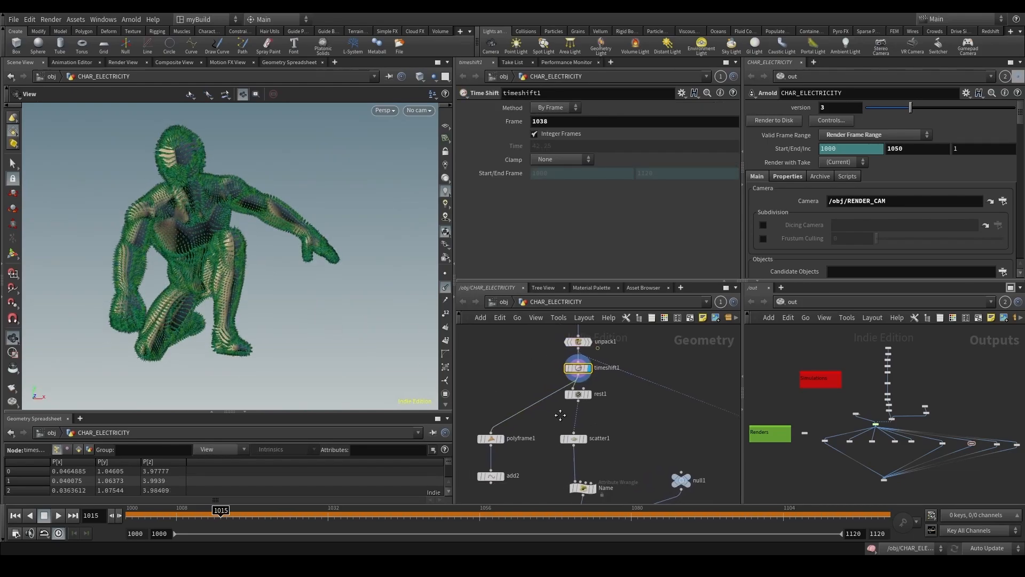
Display the polyframe1 node and examine its tangent directions on the character's body.
left_click(535, 375)
key("r")
right_click_drag(196, 181, 231, 245)
left_click_drag(232, 245, 373, 198)
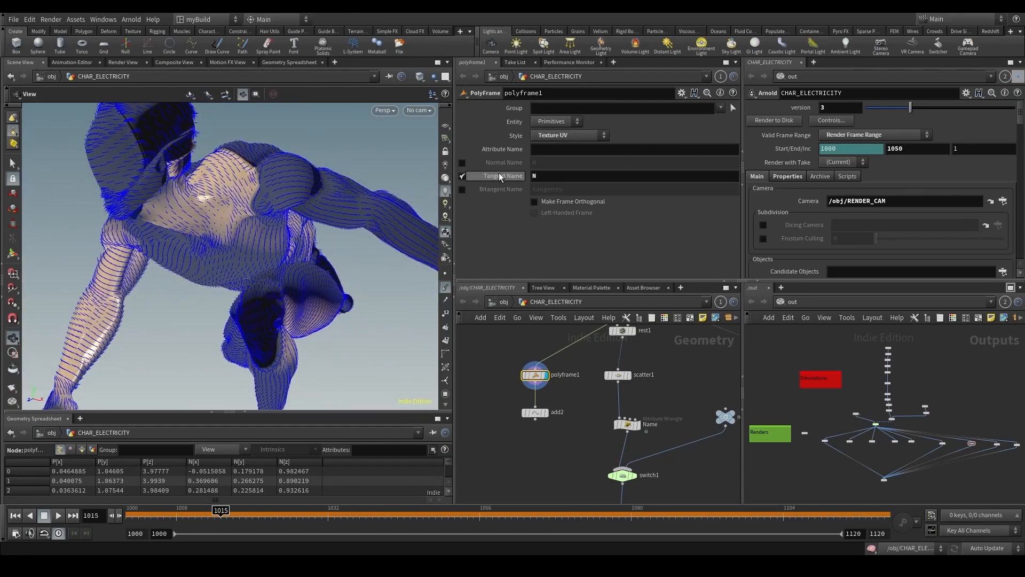
Try the PolyFrame with its normal output enabled and tangent output disabled, and restore the tangent-only output.
left_click(464, 162)
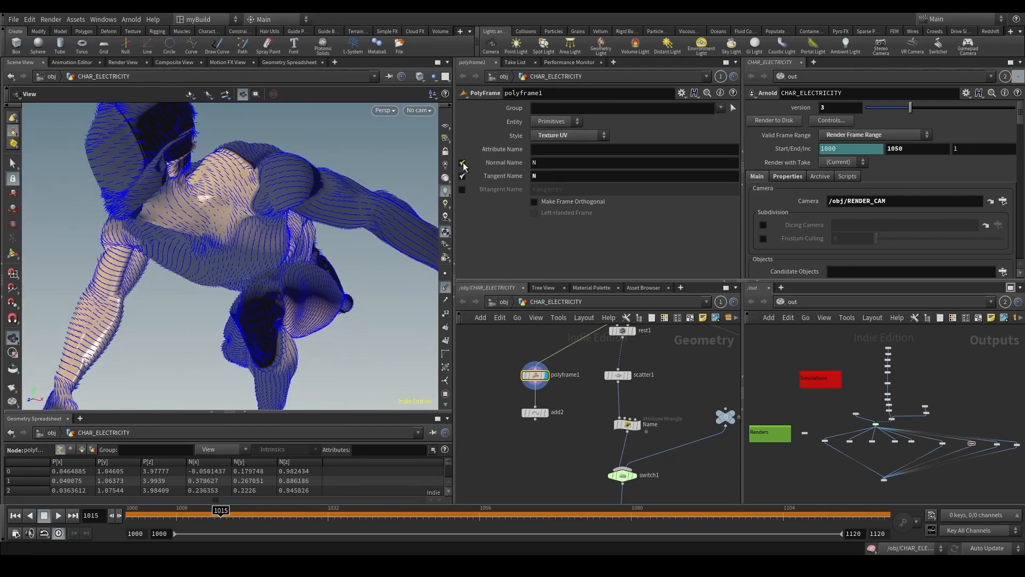
left_click(463, 175)
left_click(464, 176)
left_click(463, 162)
Try the Texture UV Gradient style on the PolyFrame and return it to Texture UV.
left_click_drag(278, 209, 427, 197)
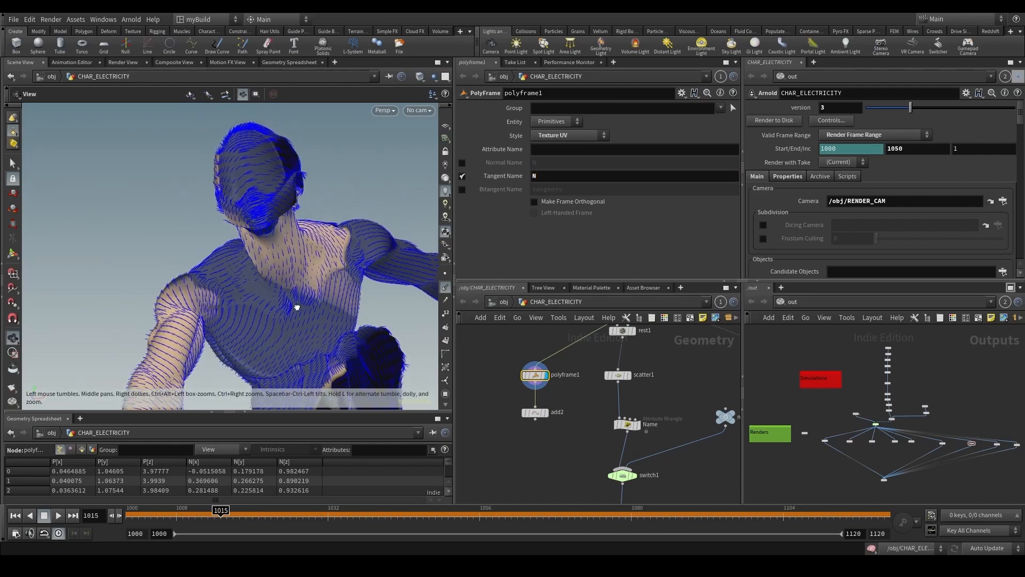
left_click_drag(297, 307, 299, 293)
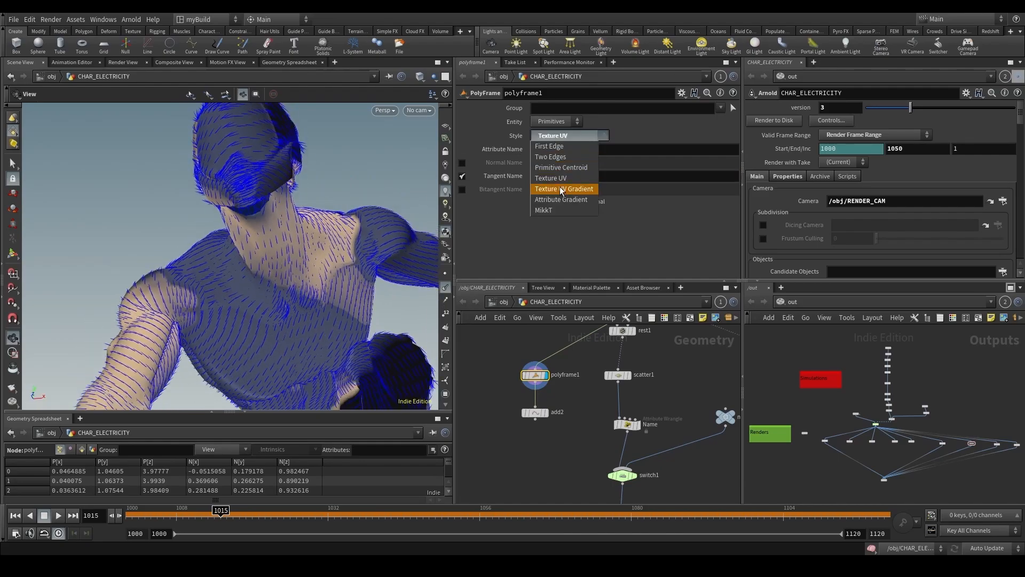
middle_click_drag(286, 320, 319, 292)
scroll(325, 283, "up", 5)
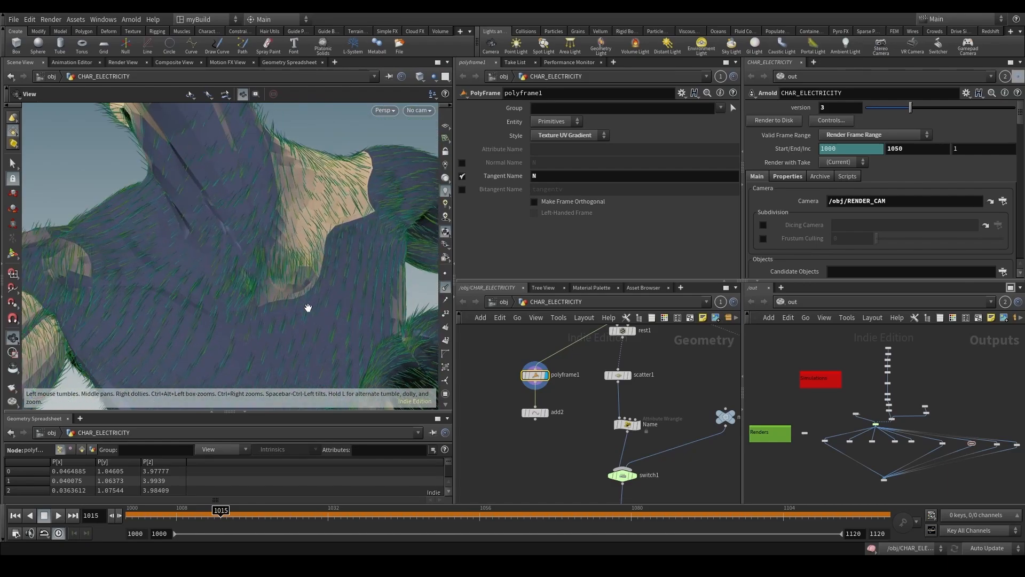
left_click(563, 182)
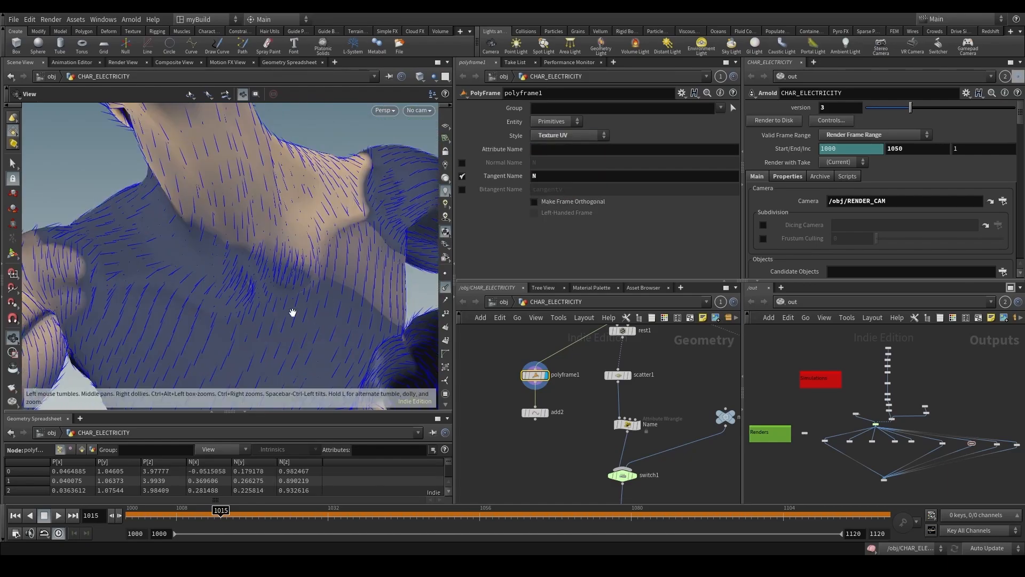
Examine how the Texture UV tangents flow across the character's torso, arms and legs.
scroll(293, 312, "down", 10)
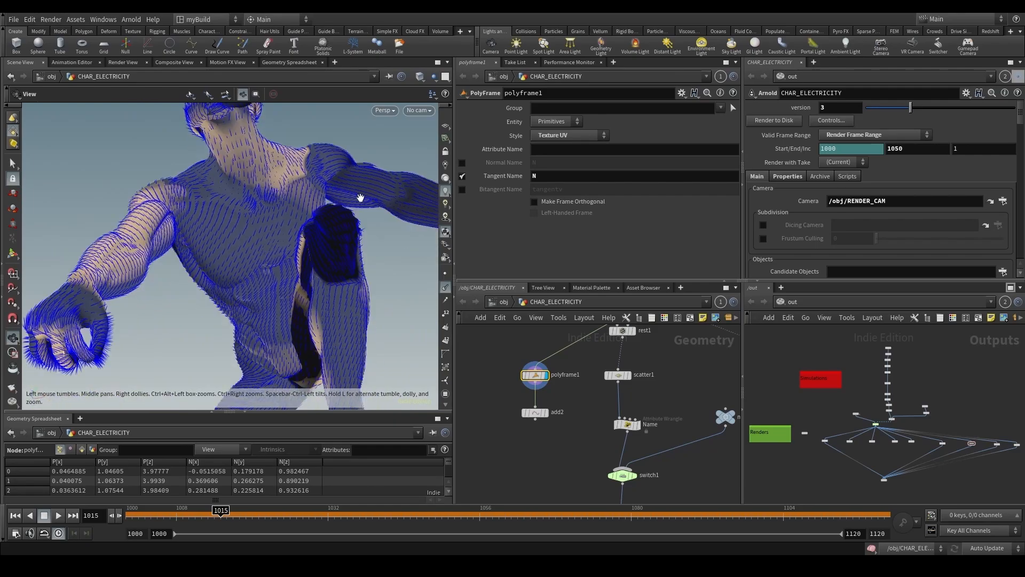
left_click_drag(360, 198, 275, 252)
scroll(256, 245, "up", 5)
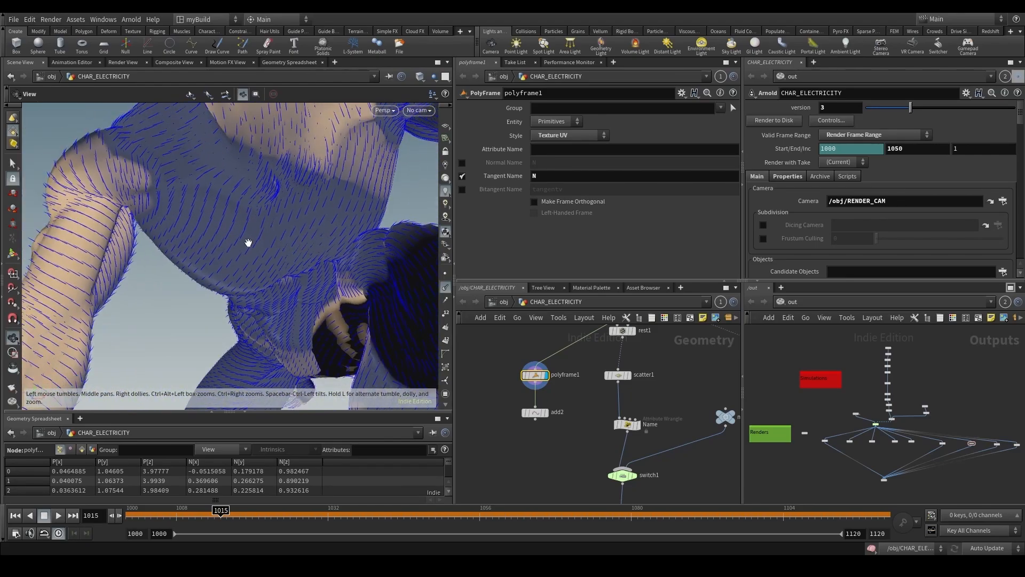
scroll(248, 243, "down", 8)
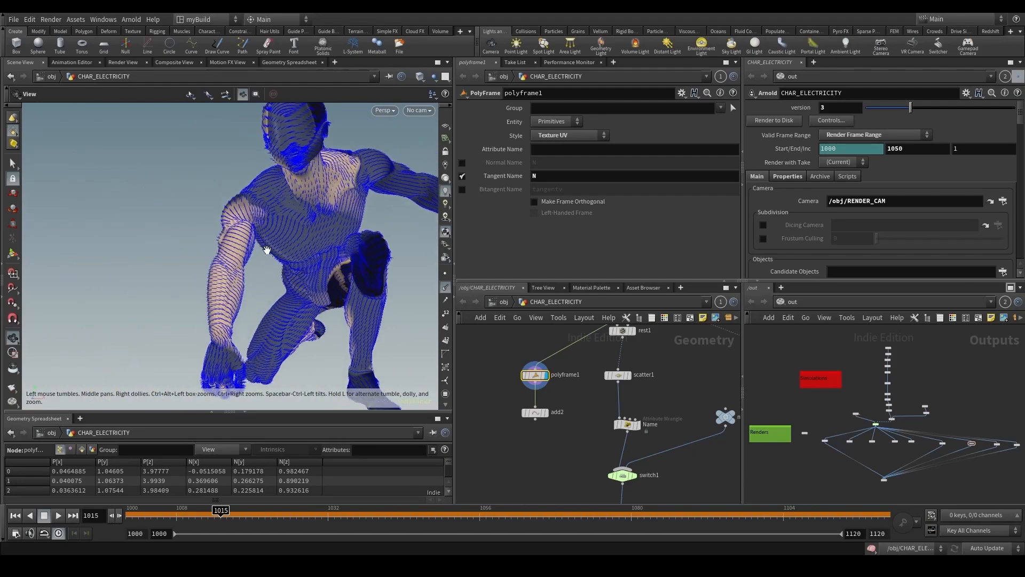
scroll(283, 245, "up", 4)
scroll(304, 243, "down", 2)
middle_click_drag(339, 255, 262, 270)
scroll(265, 272, "down", 3)
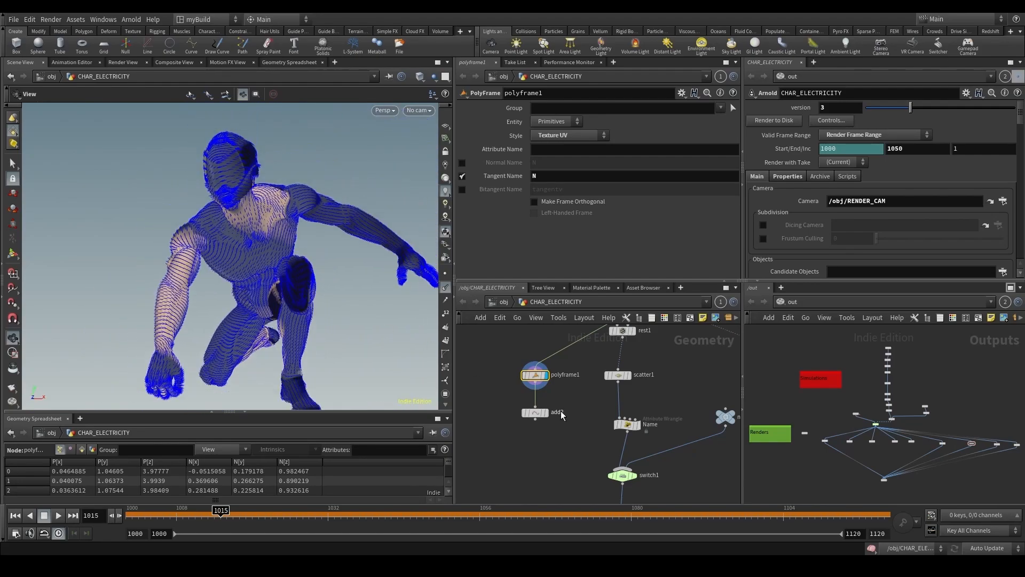
Display the scatter1 node and review its scatter options, including the total count linked to ArcNumber.
left_click_drag(622, 381, 623, 380)
scroll(617, 359, "down", 2)
scroll(607, 345, "up", 2)
left_click(584, 348)
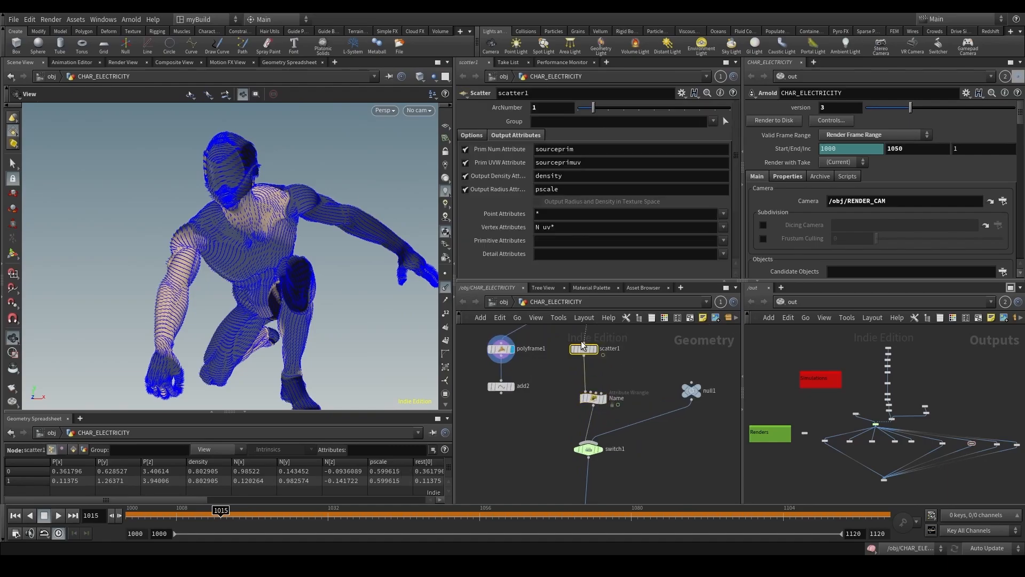
left_click(594, 348)
left_click(470, 135)
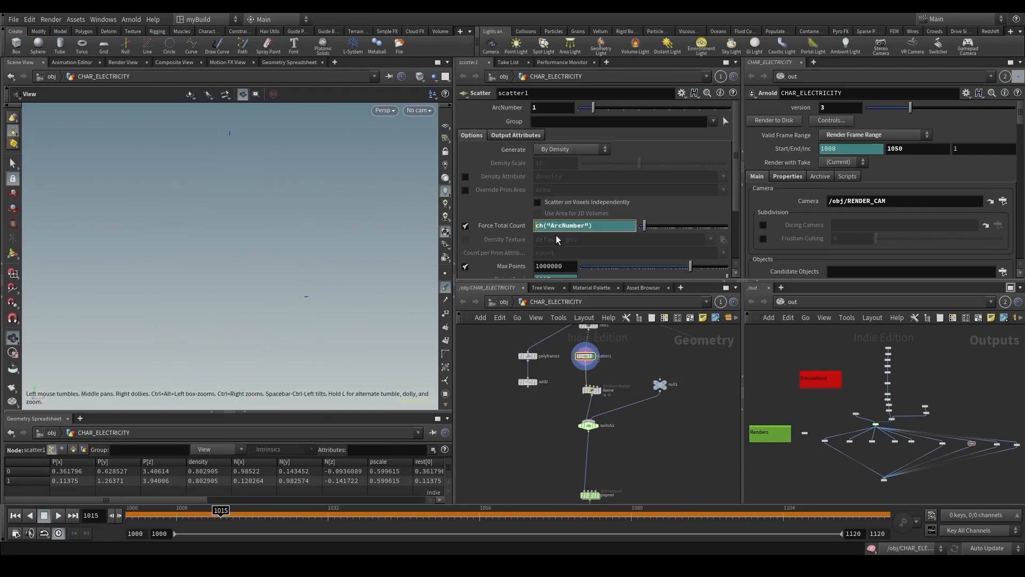
middle_click_drag(586, 373, 575, 417)
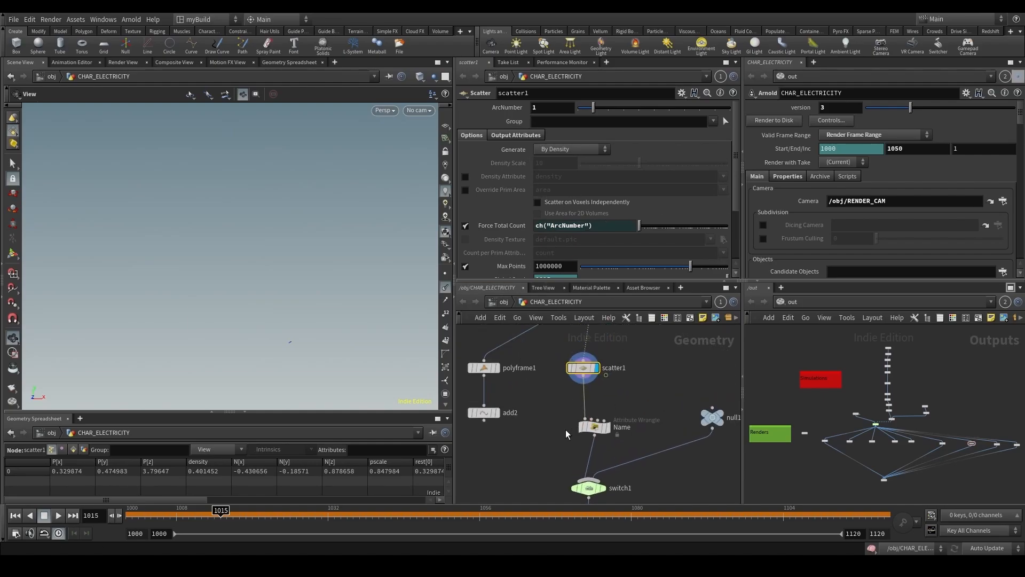
Open the Name wrangle's code and read how it builds the name attribute from frame and point number.
left_click(594, 427)
scroll(621, 409, "down", 3)
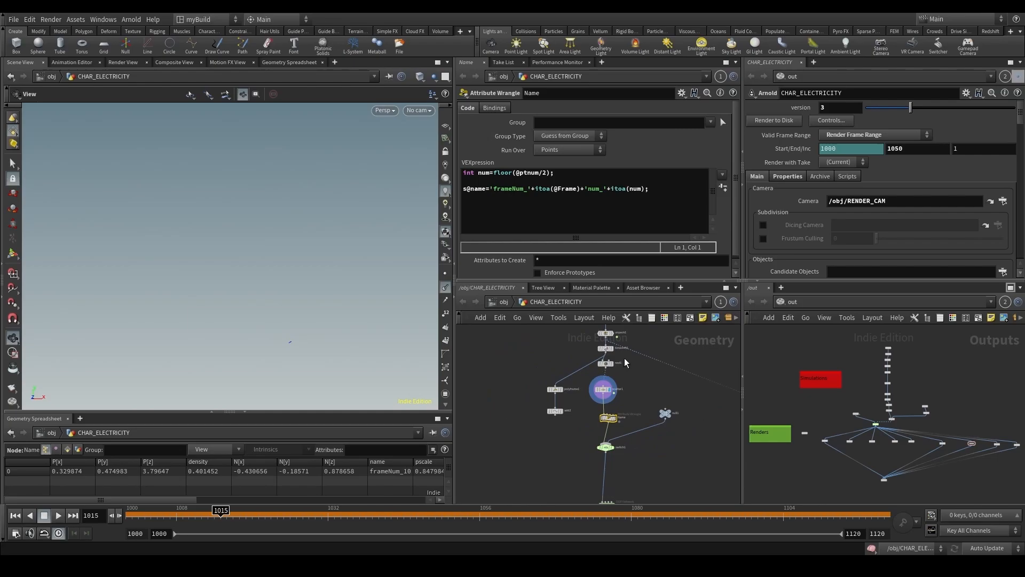
scroll(626, 362, "up", 3)
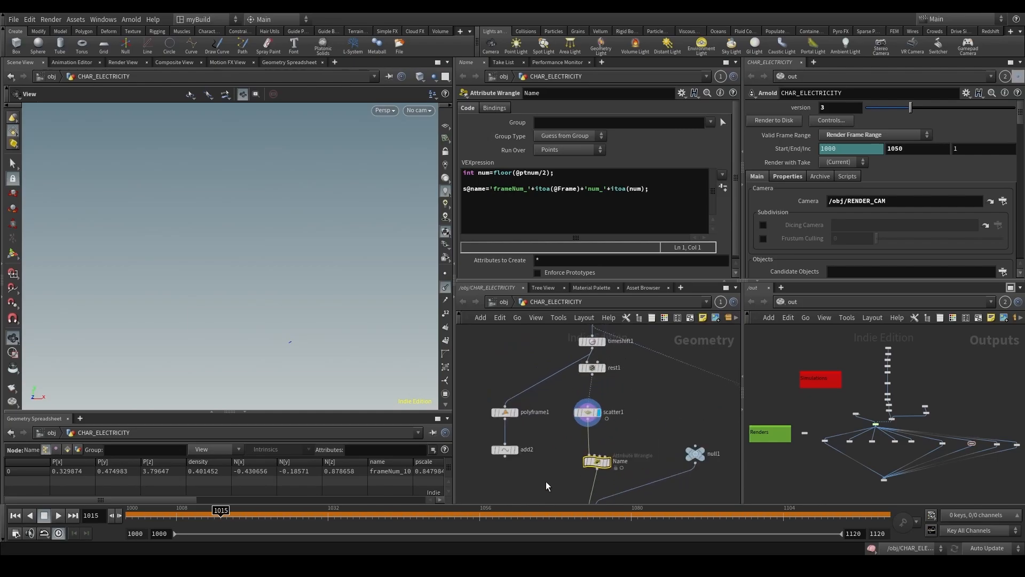
scroll(613, 397, "down", 3)
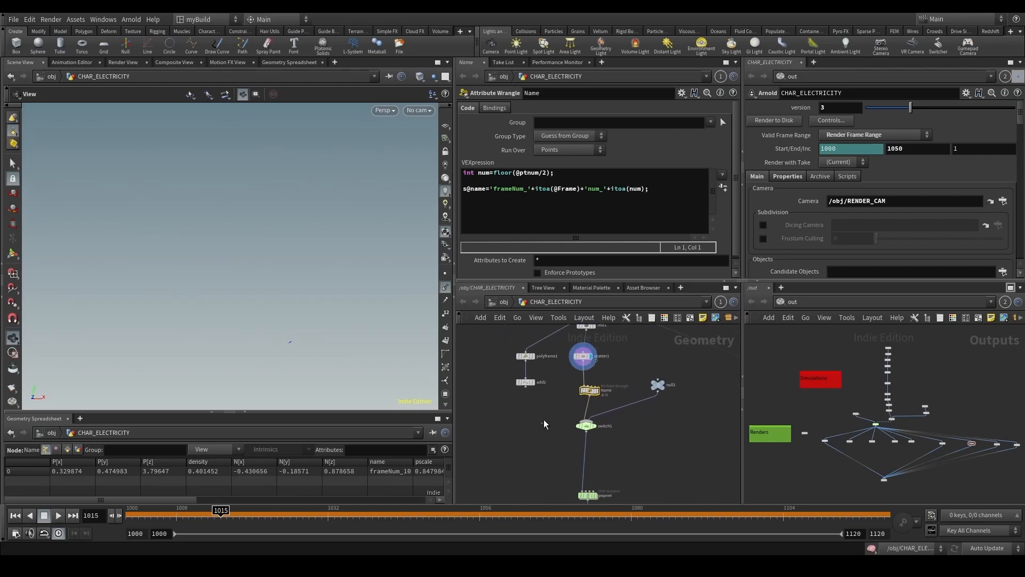
Insert the polyframe1 and add2 nodes between rest1 and scatter1, and check the scatter at frame 1022.
left_click_drag(544, 420, 531, 347)
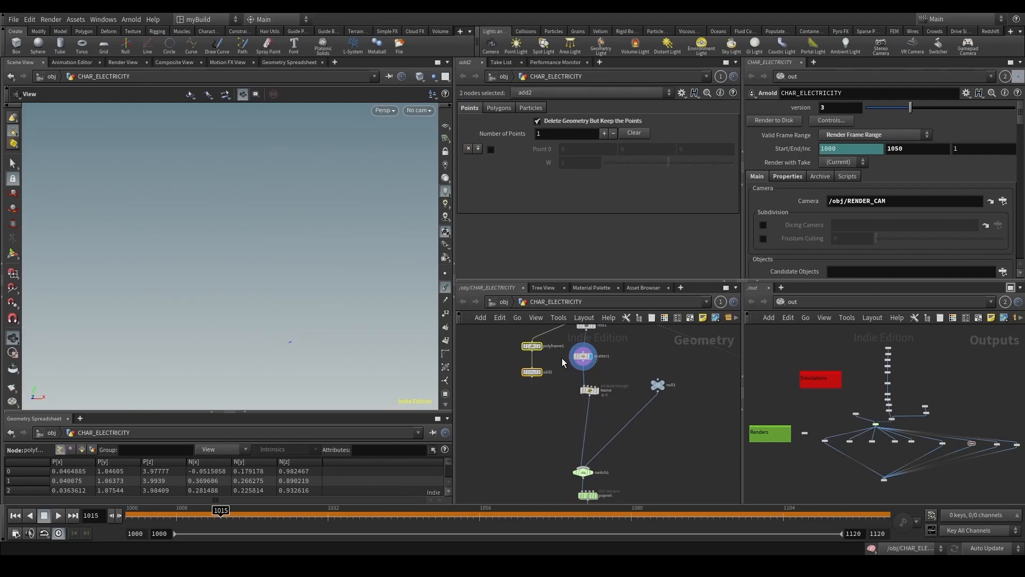
left_click_drag(589, 370, 590, 348)
left_click(583, 411)
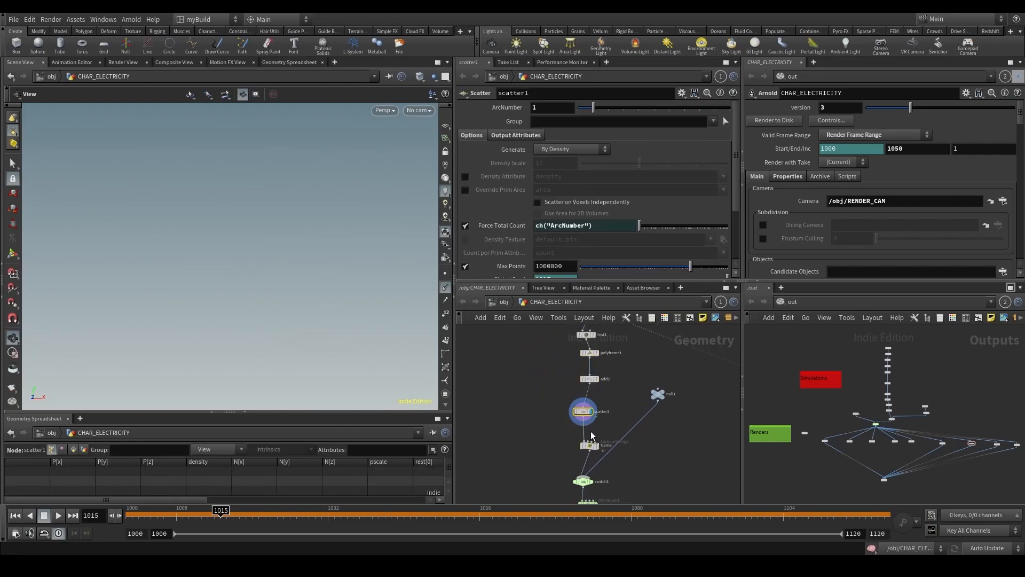
left_click_drag(339, 506, 265, 507)
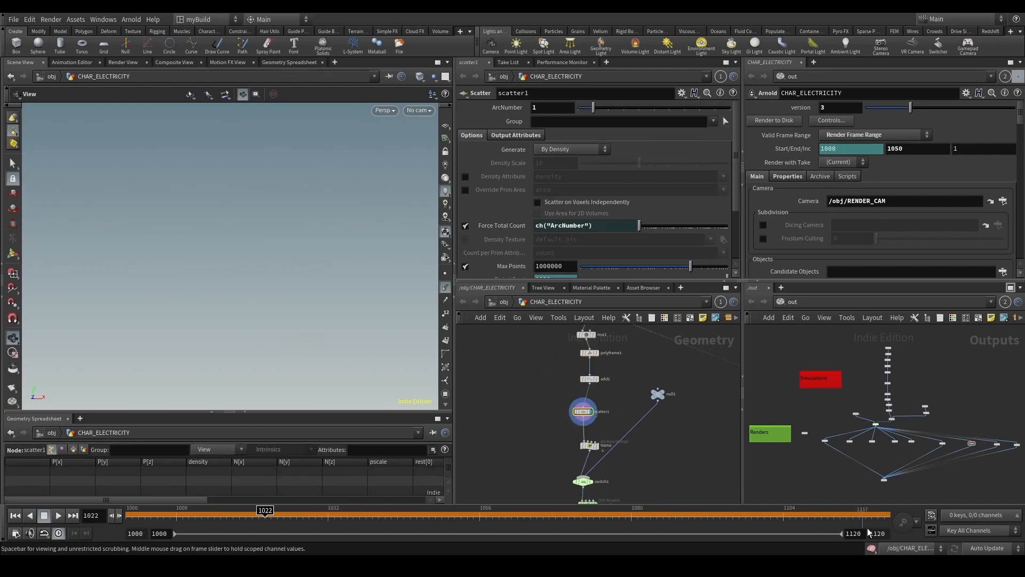
Bypass the add2 node and scrub to about frame 1048 to check the scattered point.
left_click(590, 378)
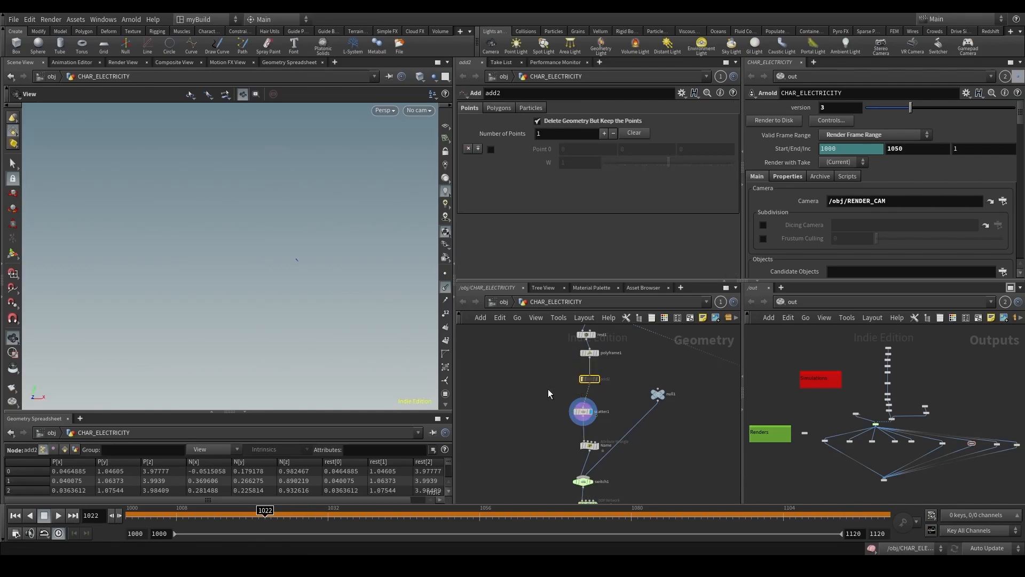
key("f")
left_click_drag(188, 514, 298, 506)
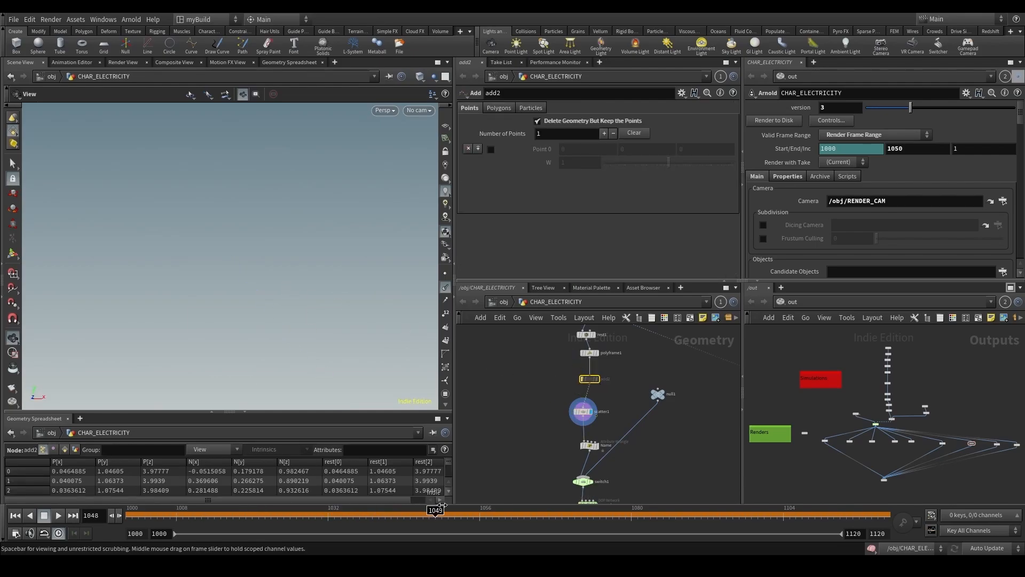
Look through RENDER_CAM, go to frame 1048 and display switch1 to check the source point.
left_click_drag(443, 506, 278, 517)
left_click(416, 111)
left_click(449, 197)
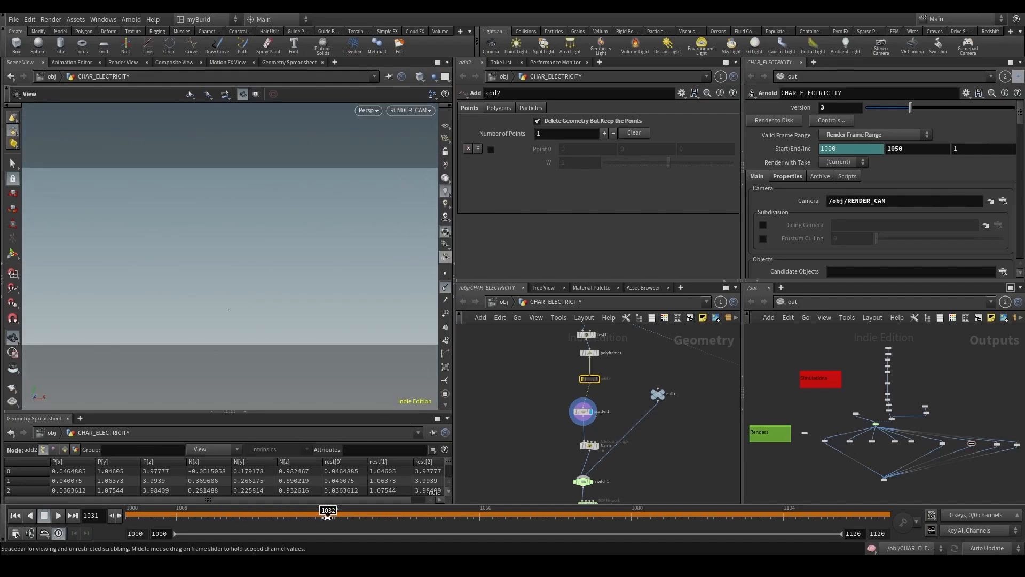
left_click_drag(408, 525, 429, 520)
middle_click_drag(563, 457, 556, 374)
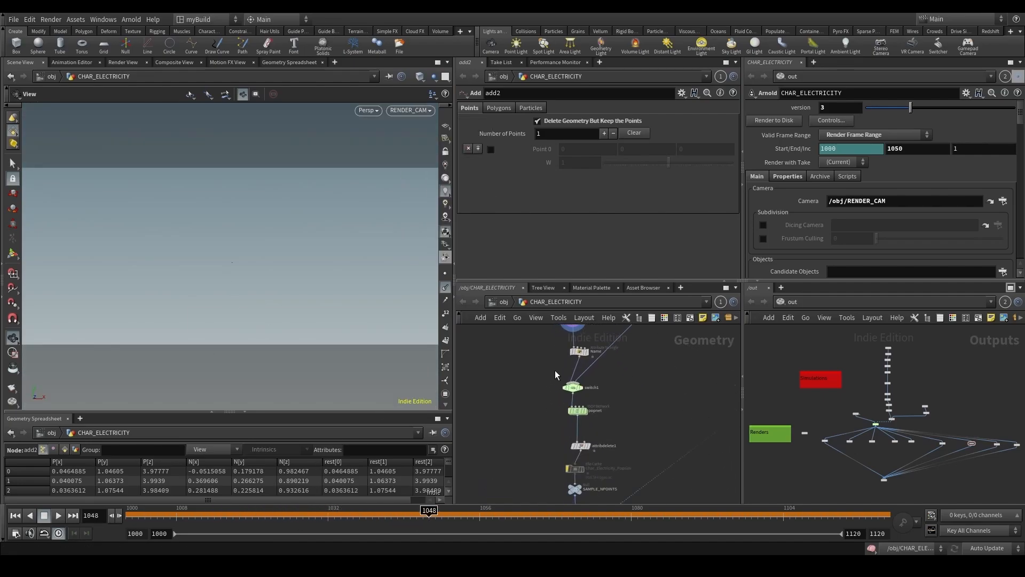
left_click(579, 351)
left_click_drag(574, 387, 585, 377)
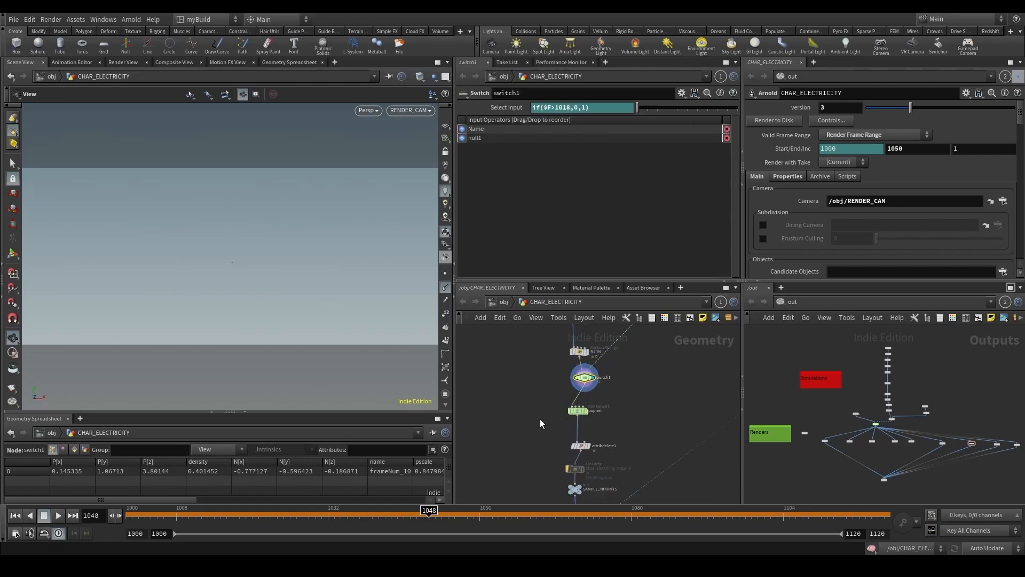
Display popnet, play the simulation from frame 1000, and inspect the particles at frame 1034 in a free perspective view.
left_click(577, 411)
left_click_drag(286, 510, 130, 513)
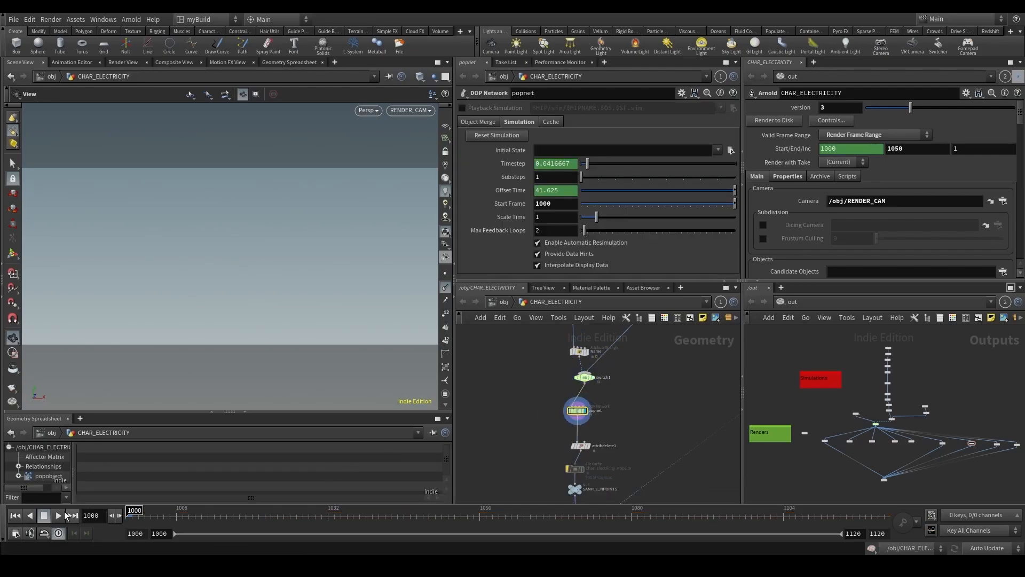
left_click(60, 514)
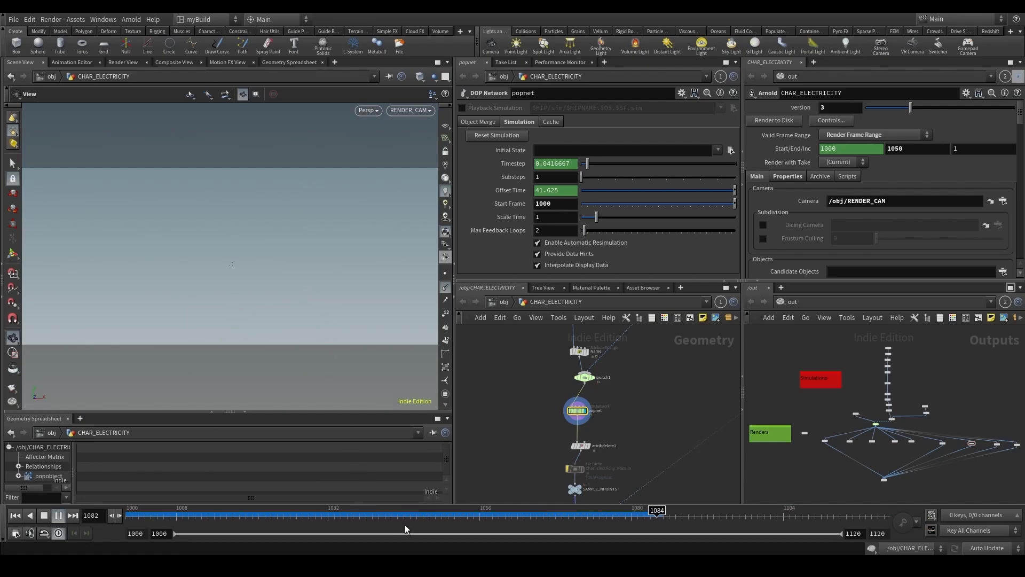
left_click_drag(315, 517, 341, 518)
left_click_drag(277, 331, 266, 348)
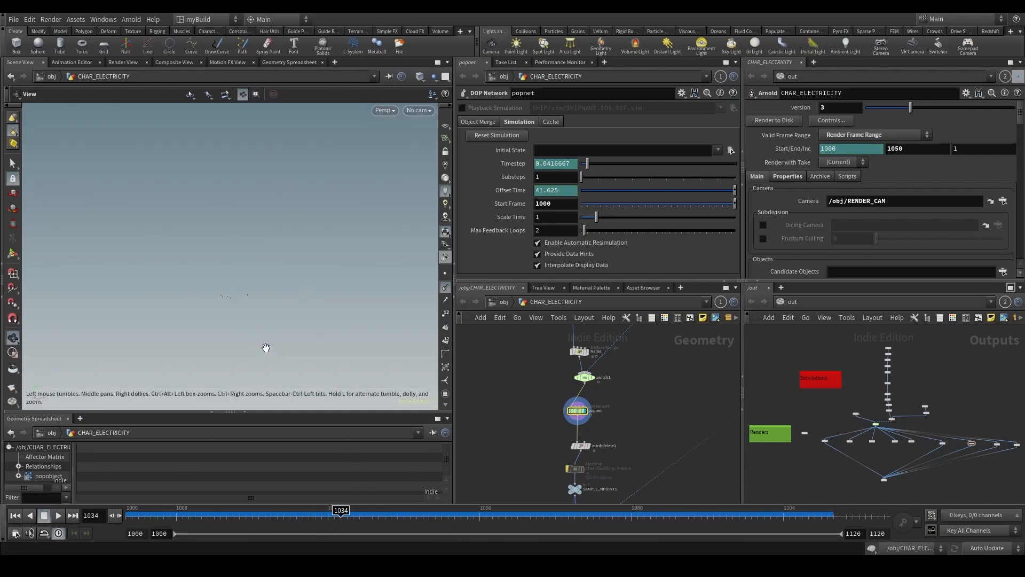
Inside popnet, set the Inherit Velocity of source_first_input to 1 and return to the CHAR_ELECTRICITY network.
double_click(580, 411)
left_click(637, 363)
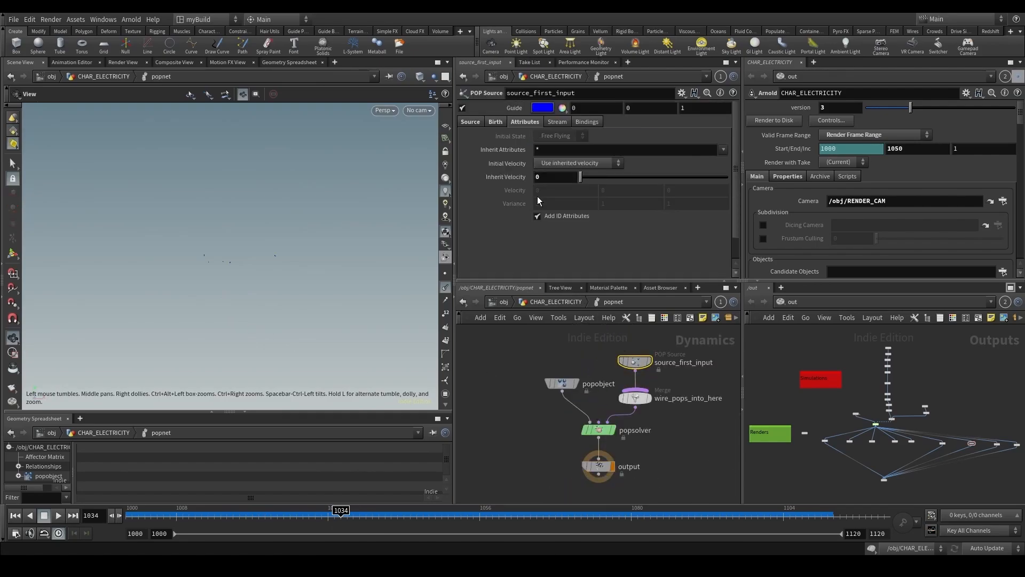
left_click(564, 302)
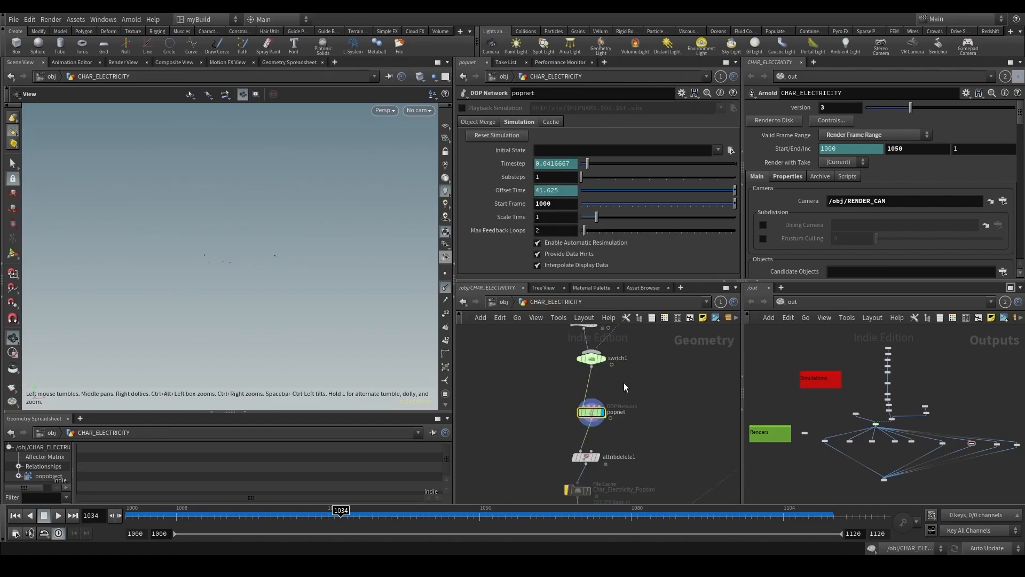
Insert an Attribute Wrangle named Create_Vel between switch1 and popnet, with the code v@v=@N;.
key("Tab")
type("attw")
key("Return")
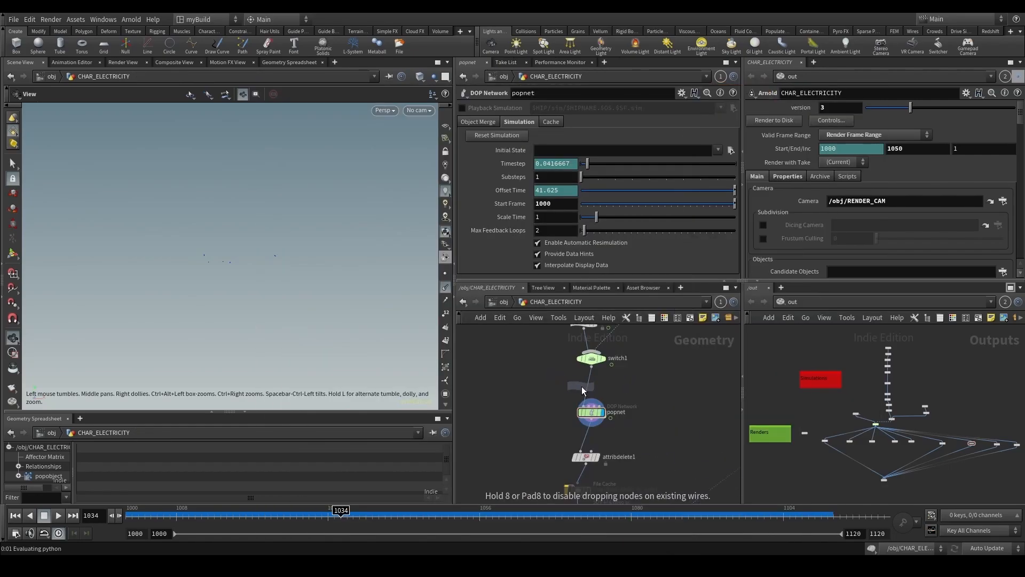
left_click(583, 387)
double_click(612, 389)
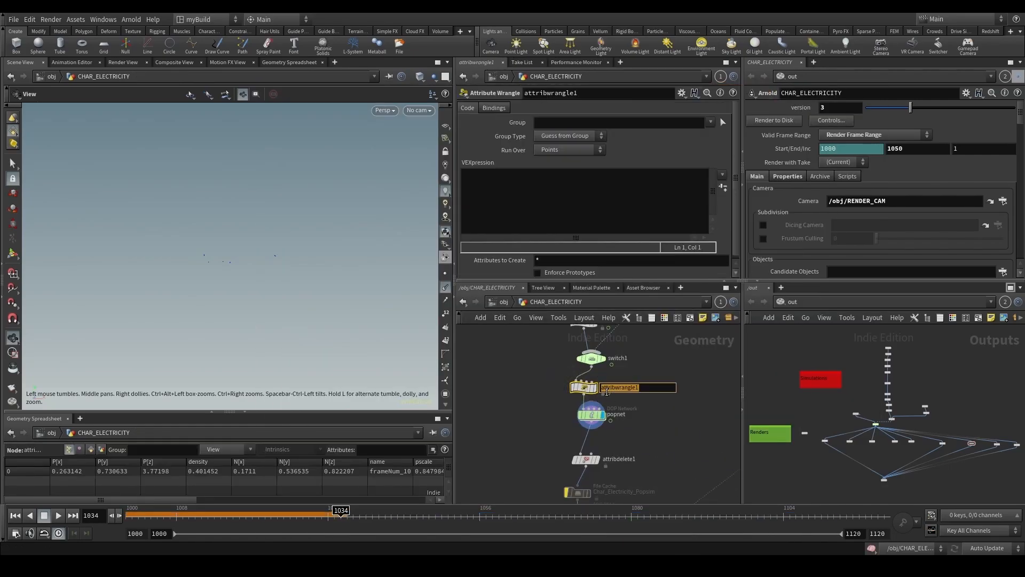
key("Return")
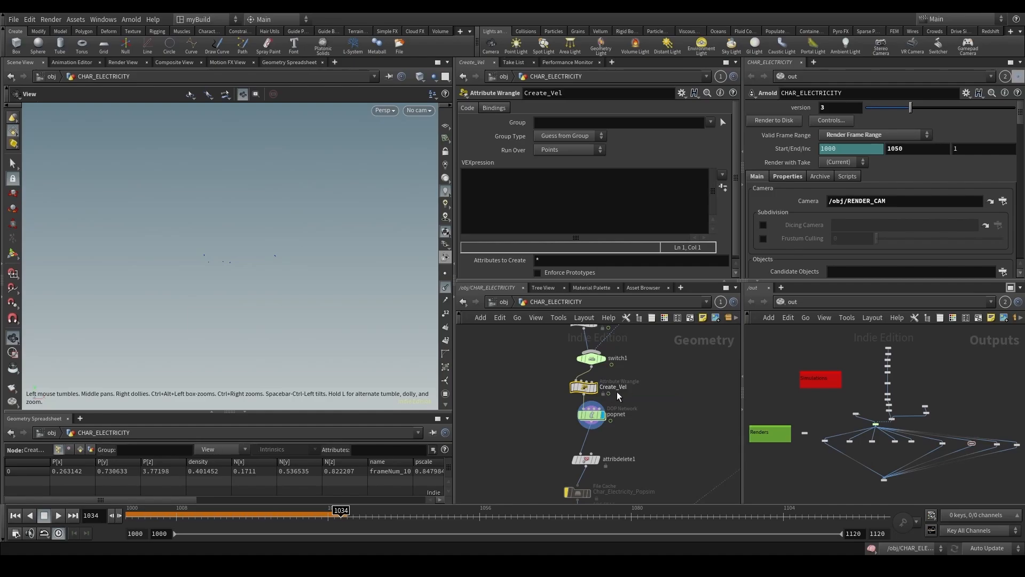
type("v=@N;")
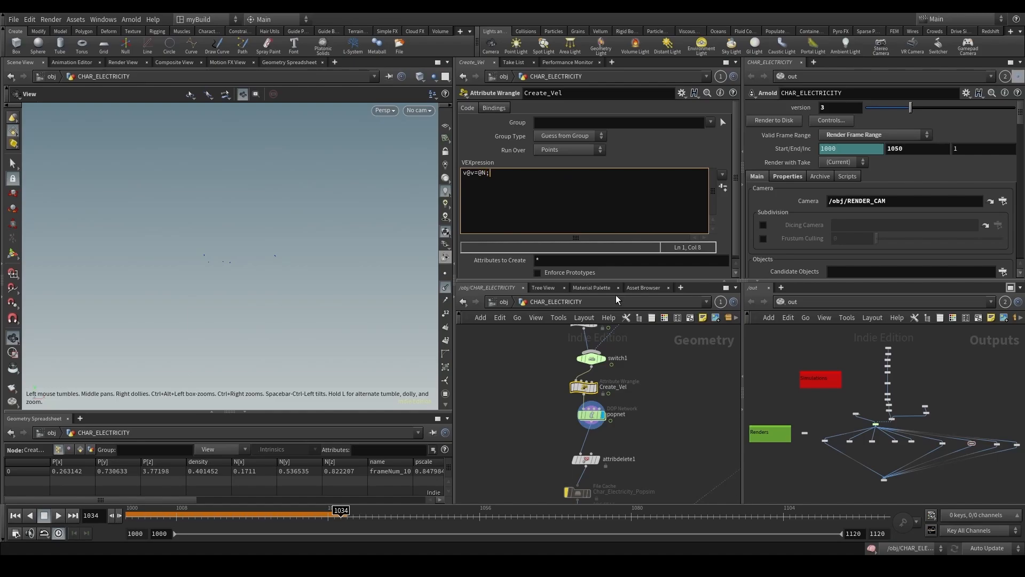
Enter the popnet node to edit its particle network.
middle_click_drag(649, 370, 598, 405)
scroll(597, 405, "down", 4)
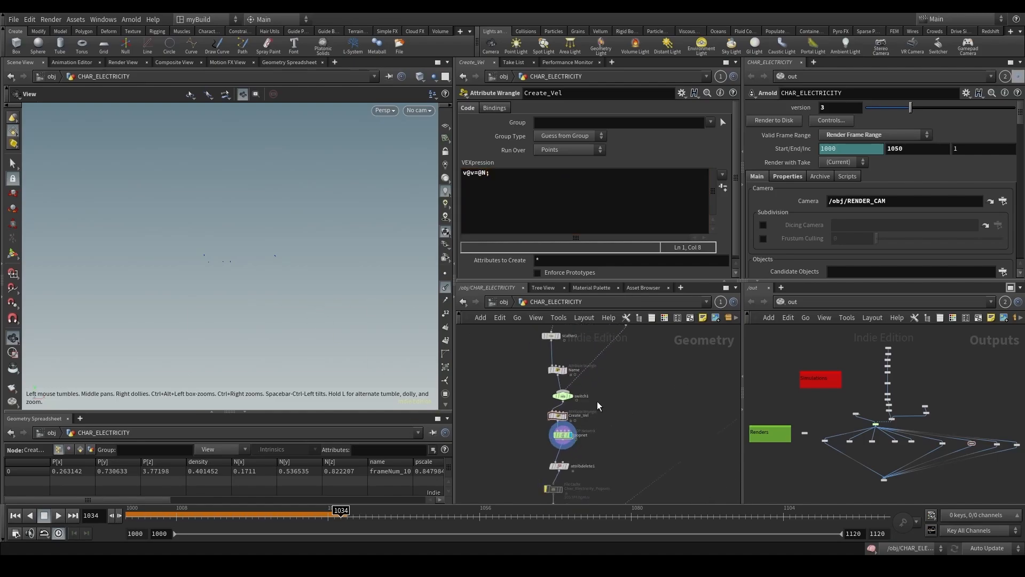
middle_click_drag(615, 440, 575, 416)
scroll(546, 417, "up", 3)
left_click_drag(524, 405, 523, 416)
double_click(524, 416)
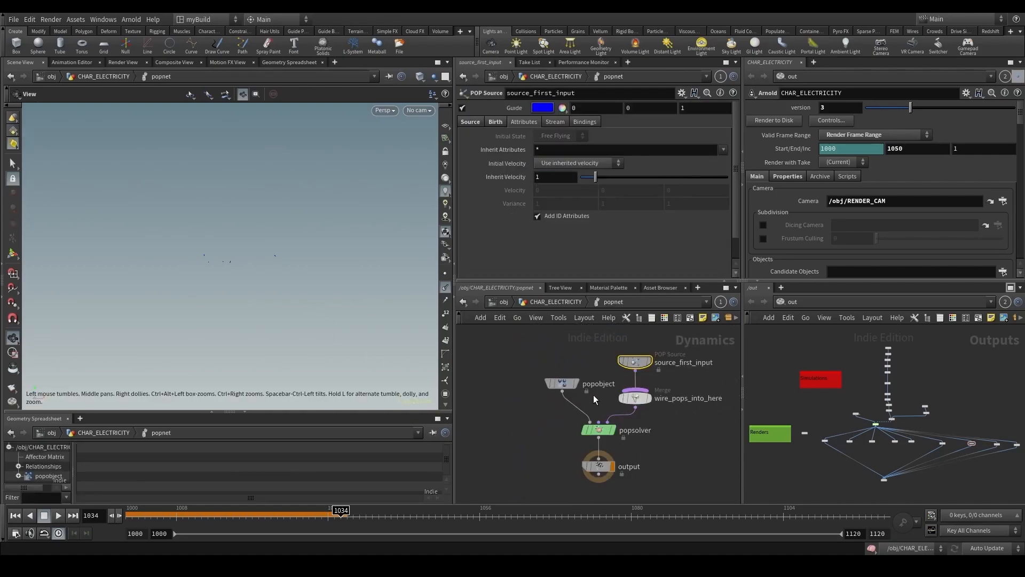
key("Tab")
type("popw")
key("Return")
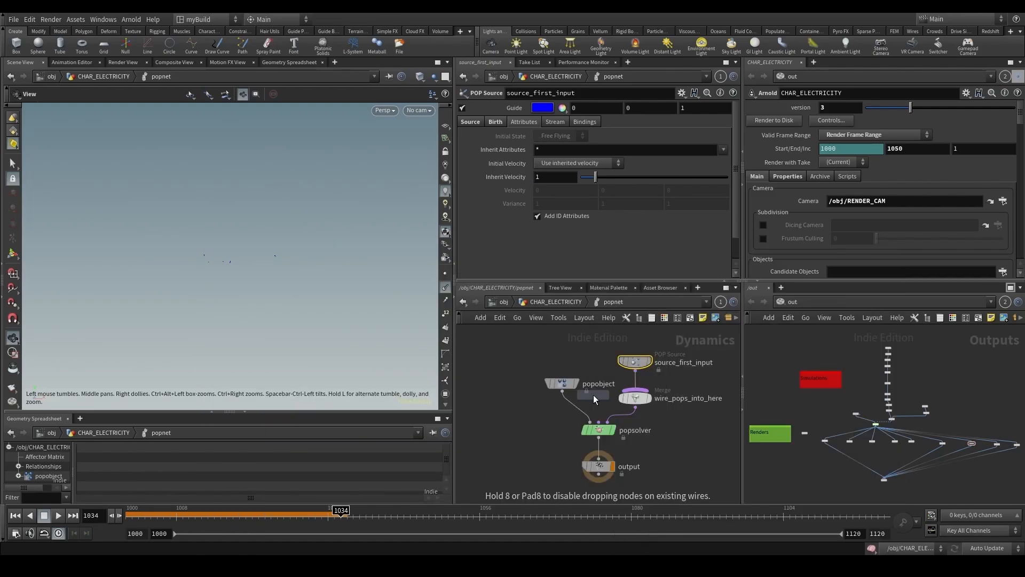
key("Escape")
Insert a POP Wrangle between source_first_input and wire_pops_into_here.
key("Tab")
type("popw")
key("Down")
key("Return")
left_click(639, 378)
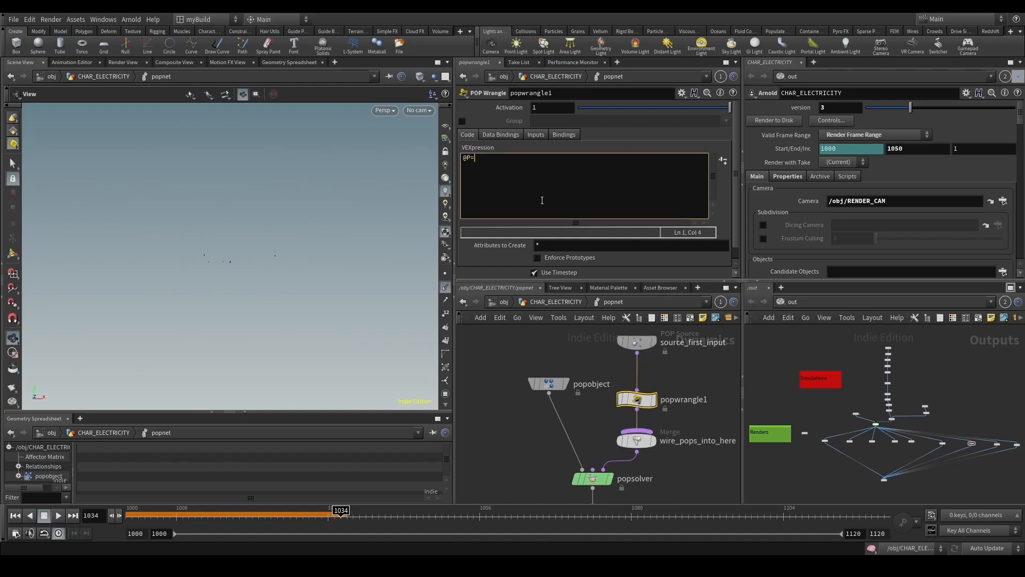
Complete the POP Wrangle's code as @P=minpos(1, @P); and set its Input 2 to Second Context Geometry.
type("min")
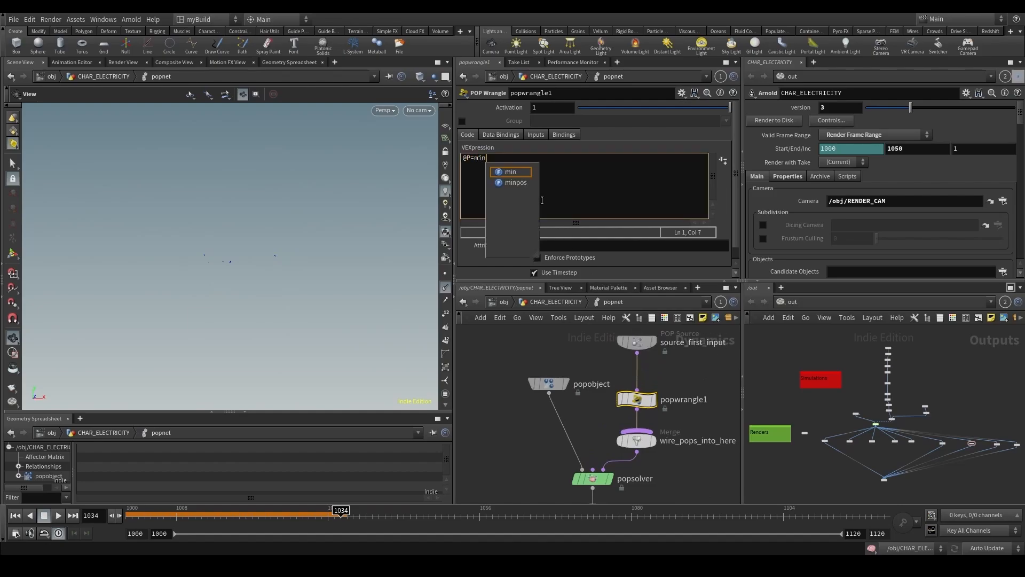
type("pos(1,")
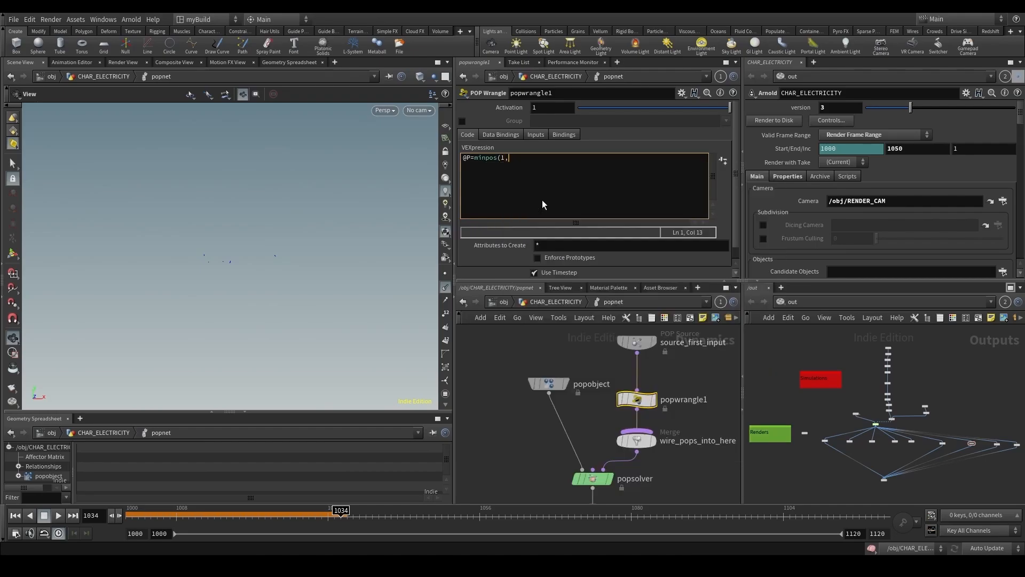
type(" @P);")
left_click(532, 136)
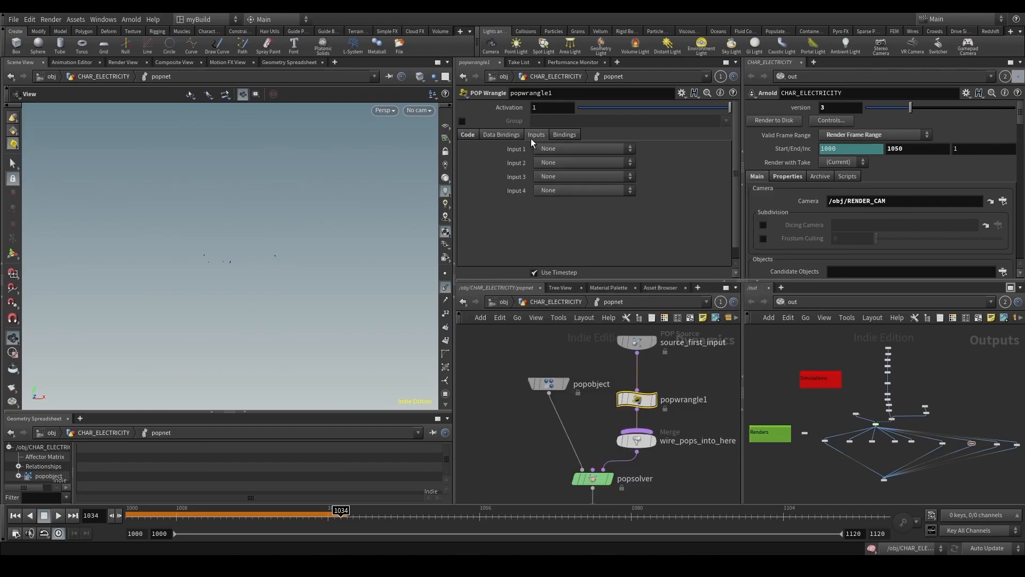
left_click(558, 162)
left_click(567, 227)
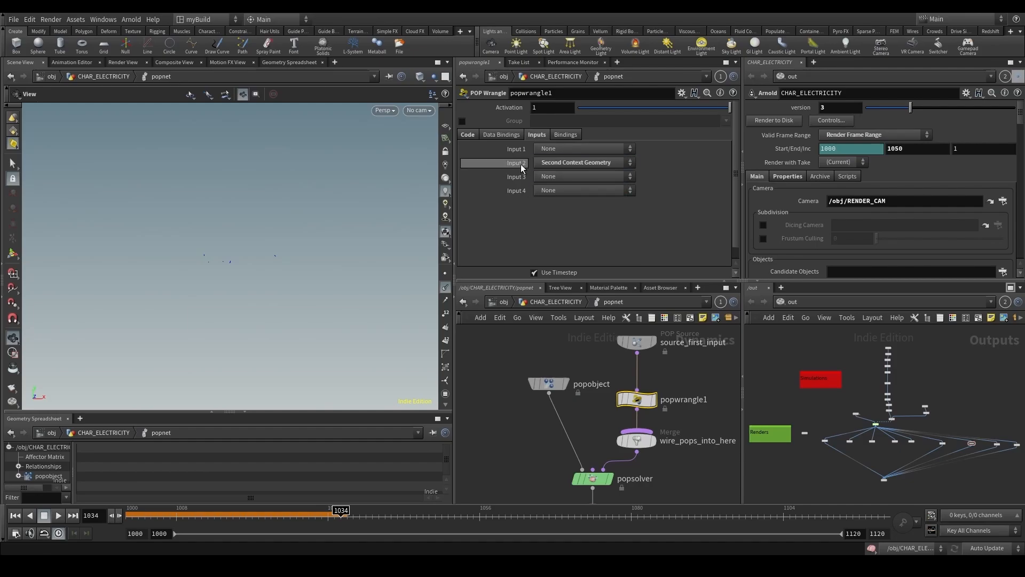
Wire the geometry from upstream of the scatter into popnet's second input, routing the wire around the node chain with two dots.
left_click(559, 302)
left_click(568, 398)
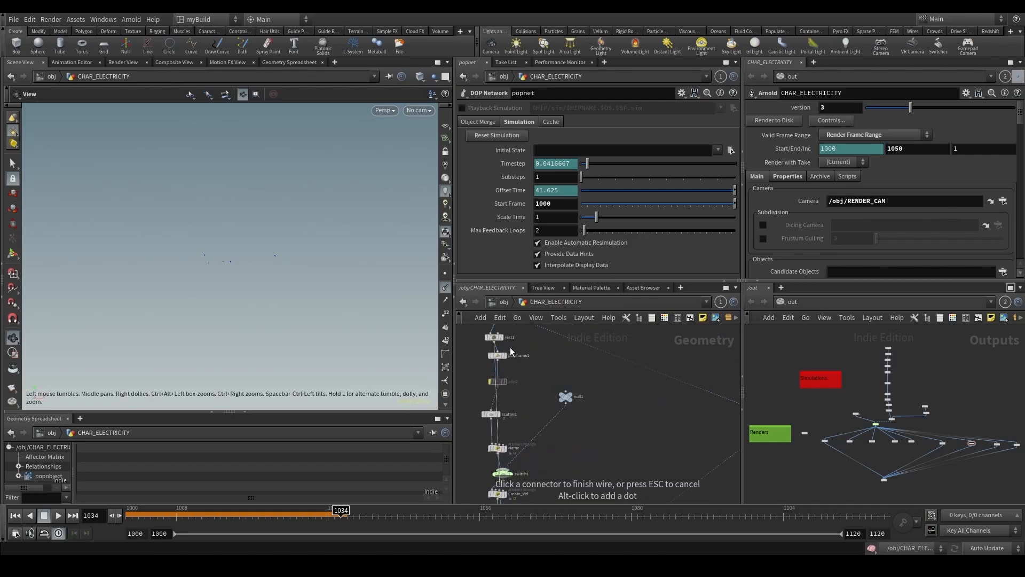
middle_click_drag(534, 357, 596, 348)
left_click(538, 365)
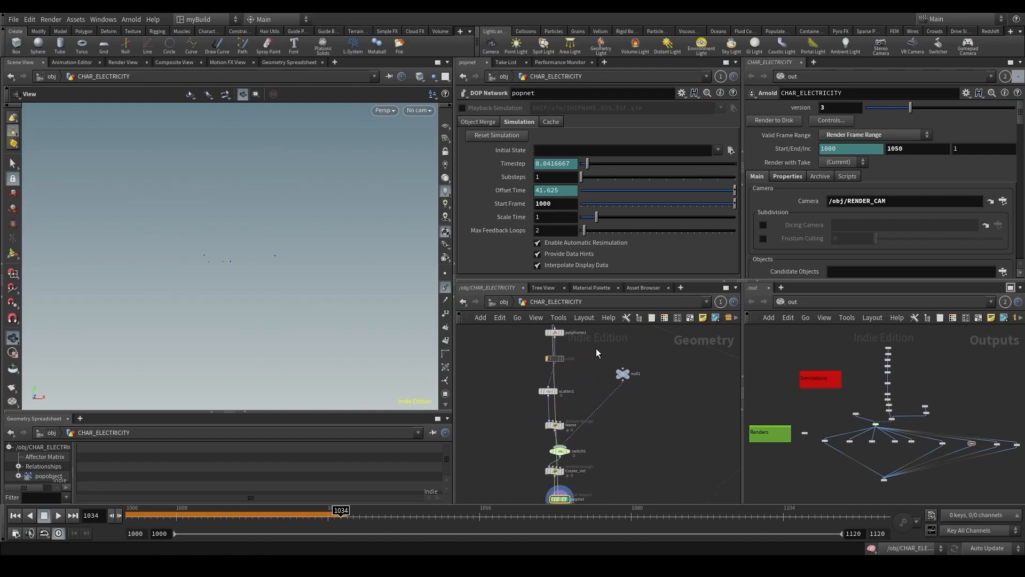
scroll(597, 348, "down", 3)
left_click_drag(568, 386, 690, 376, "alt")
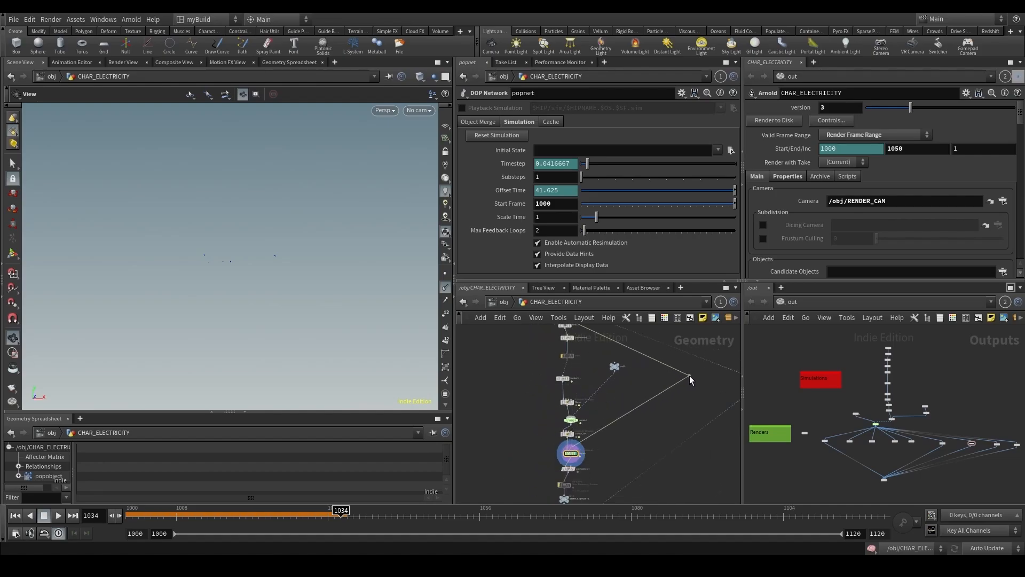
left_click_drag(640, 354, 645, 350, "alt")
Play the simulation from the first frame to check the particles on the surface, and display attribdelete1.
left_click(16, 515)
left_click(58, 515)
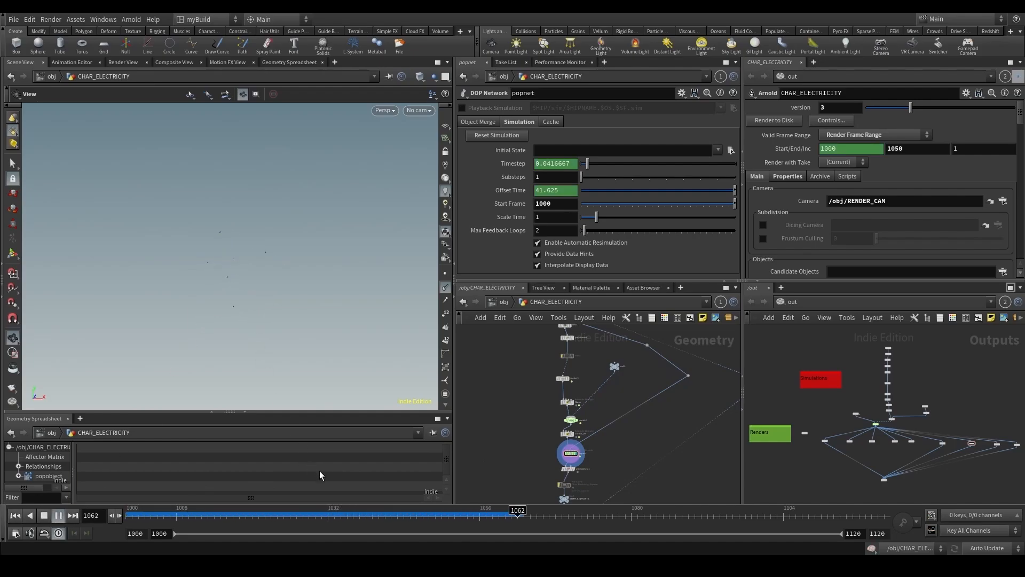
middle_click_drag(504, 425, 513, 368)
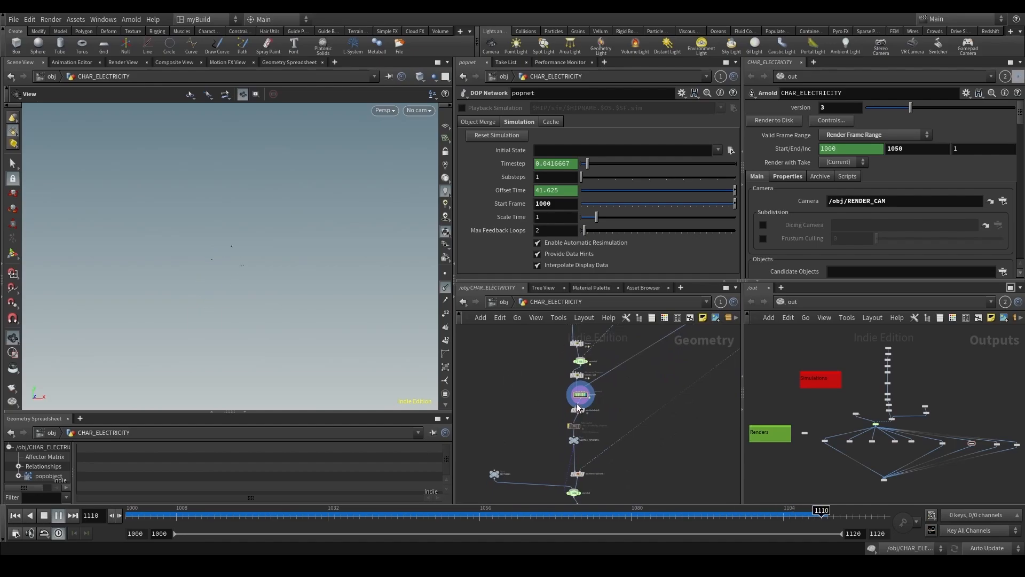
scroll(577, 403, "up", 3)
left_click(586, 413)
Display SAMPLE_NPOINTS and attribinterpolate1 in turn, and check the interpolated points at frame 1043.
middle_click_drag(624, 453, 617, 398)
left_click(565, 401)
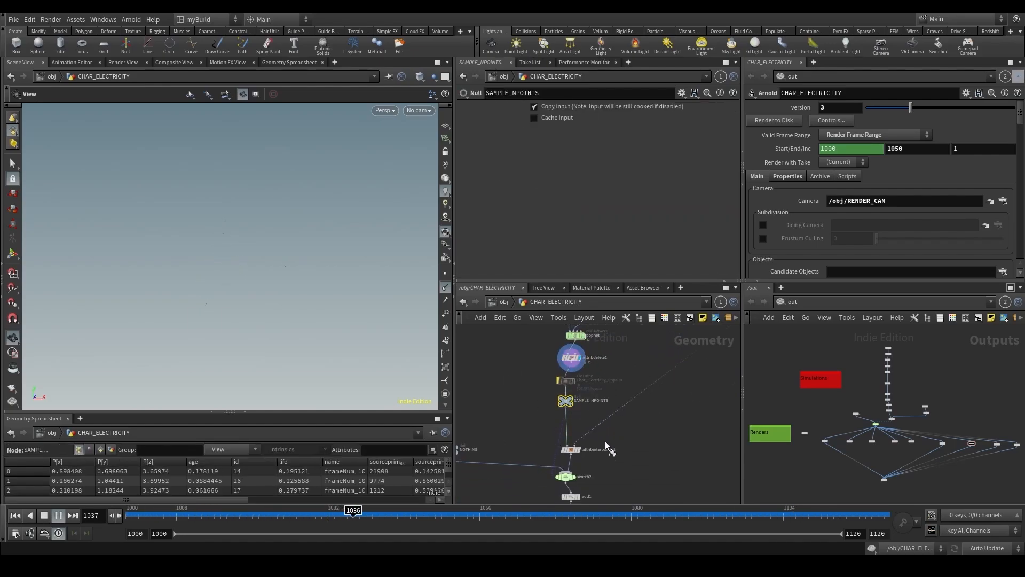
key("r")
left_click(571, 450)
key("r")
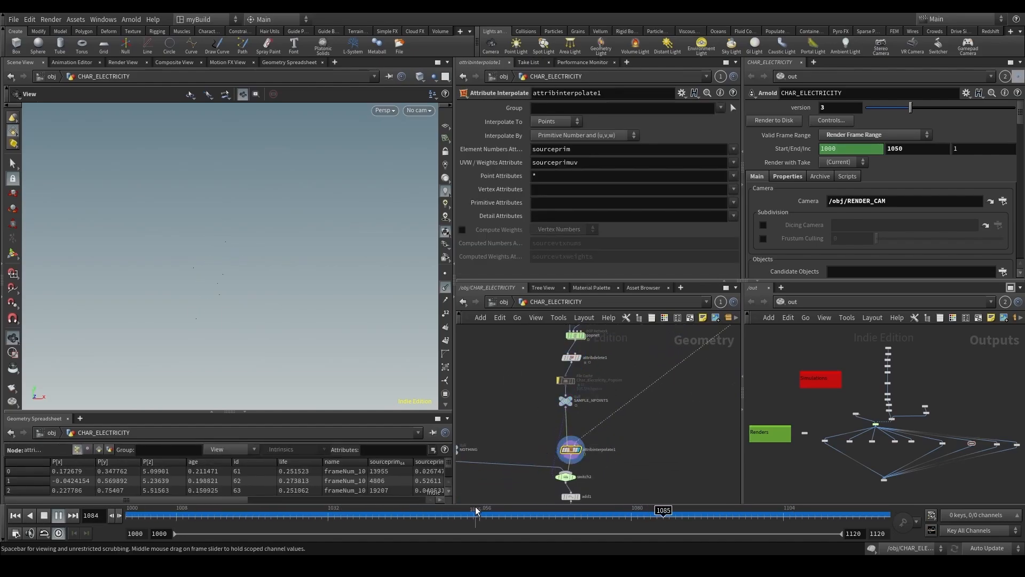
left_click(405, 514)
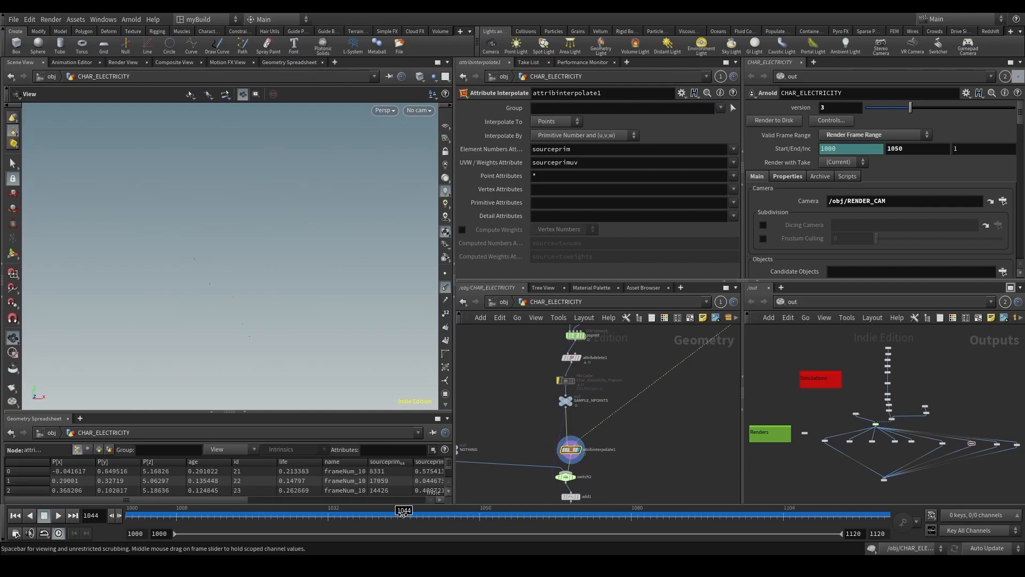
left_click_drag(402, 514, 398, 514)
Display add1 to check its polygons built by the name attribute, and review the attribinterpolate1 settings.
middle_click_drag(617, 424, 609, 339)
left_click(569, 412)
key("r")
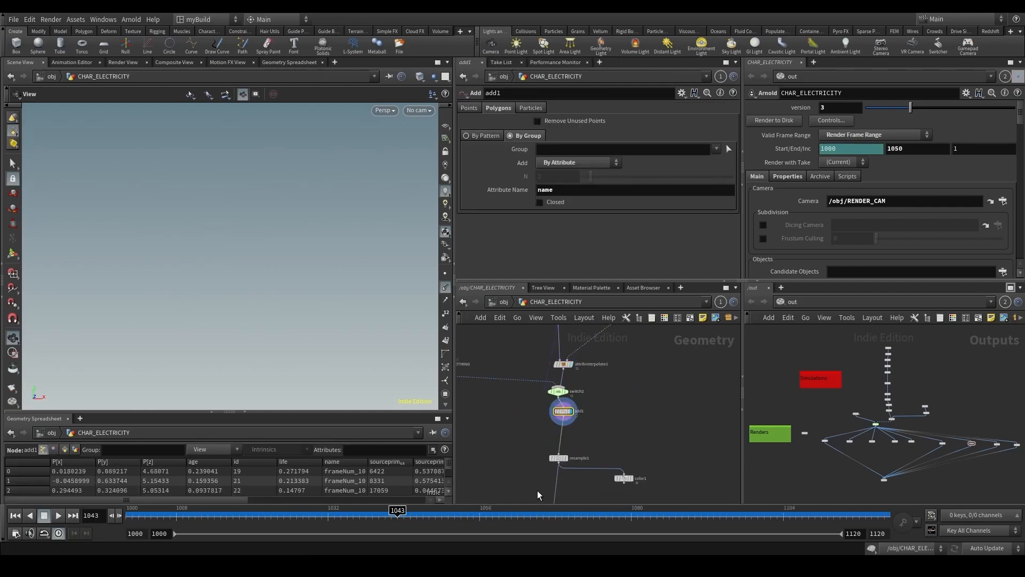
middle_click_drag(537, 490, 534, 420)
scroll(533, 420, "down", 4)
scroll(551, 367, "up", 6)
left_click(525, 354)
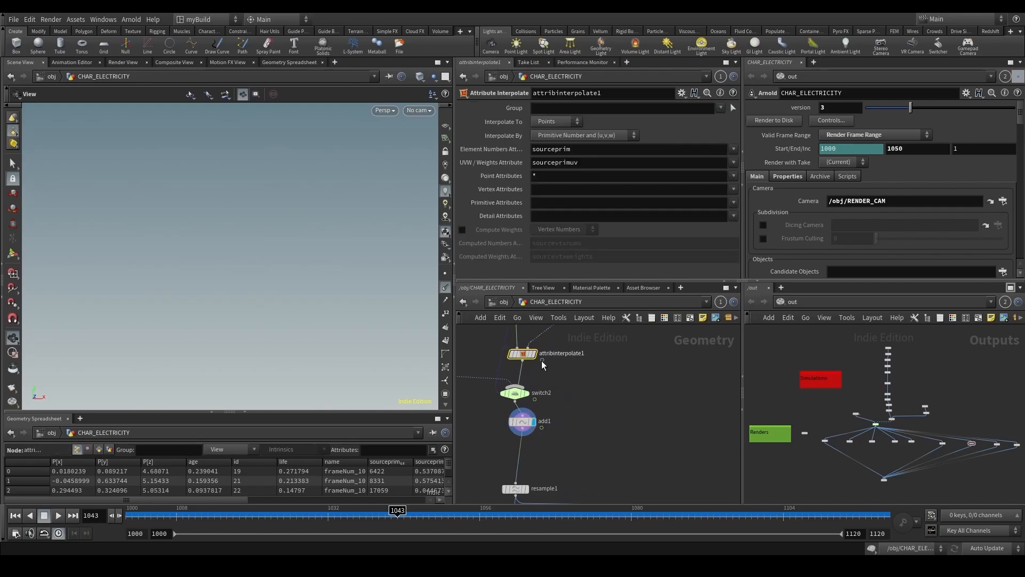
Display the Pscale wrangle, look through RENDER_CAM and check the result at frame 1037.
scroll(582, 377, "down", 6)
middle_click_drag(609, 466, 584, 383)
scroll(584, 384, "up", 2)
left_click(513, 393)
key("r")
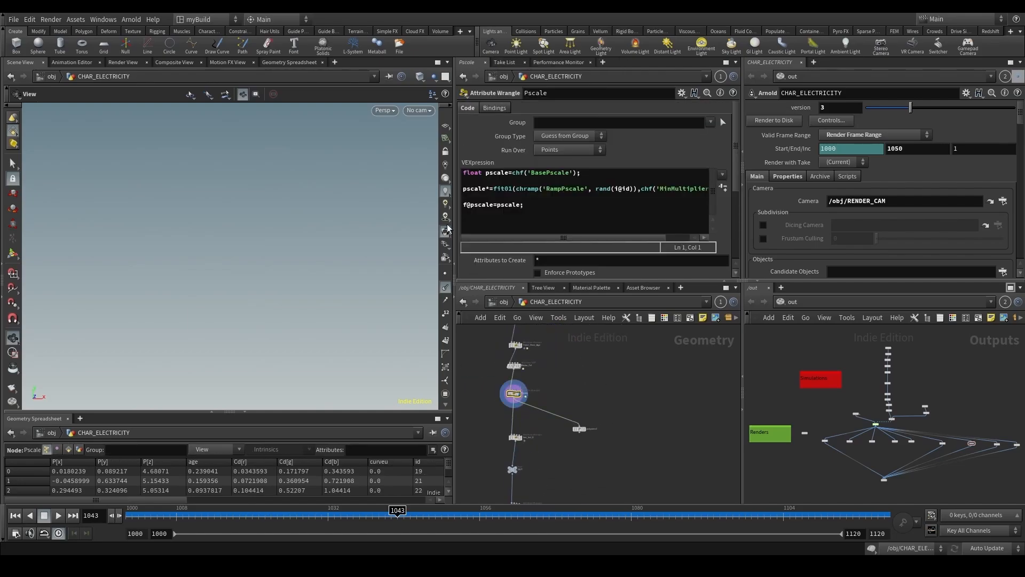
left_click(419, 111)
left_click(455, 161)
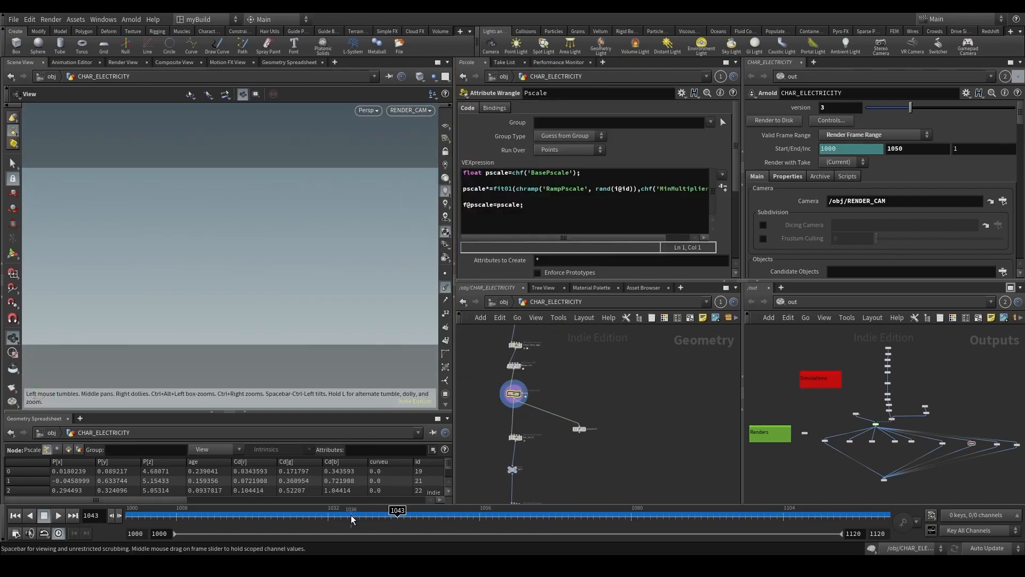
left_click(516, 438)
left_click_drag(416, 522, 360, 516)
Display add1 at frame 1073 and turn on point display in the viewport.
middle_click_drag(550, 374, 563, 473)
scroll(555, 388, "up", 3)
scroll(565, 474, "down", 3)
scroll(560, 402, "up", 2)
left_click(553, 413)
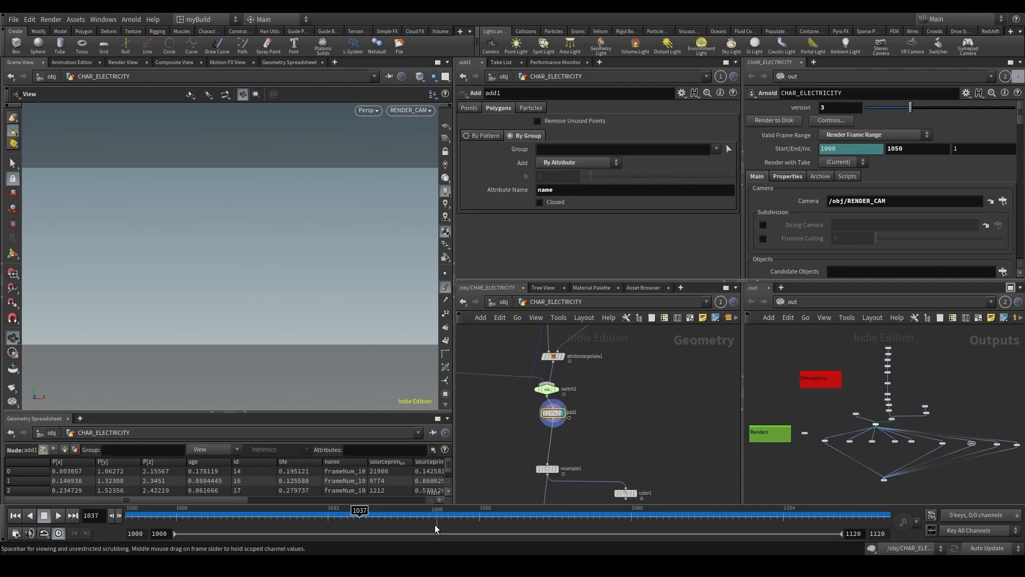
left_click_drag(486, 515, 587, 510)
left_click(444, 278)
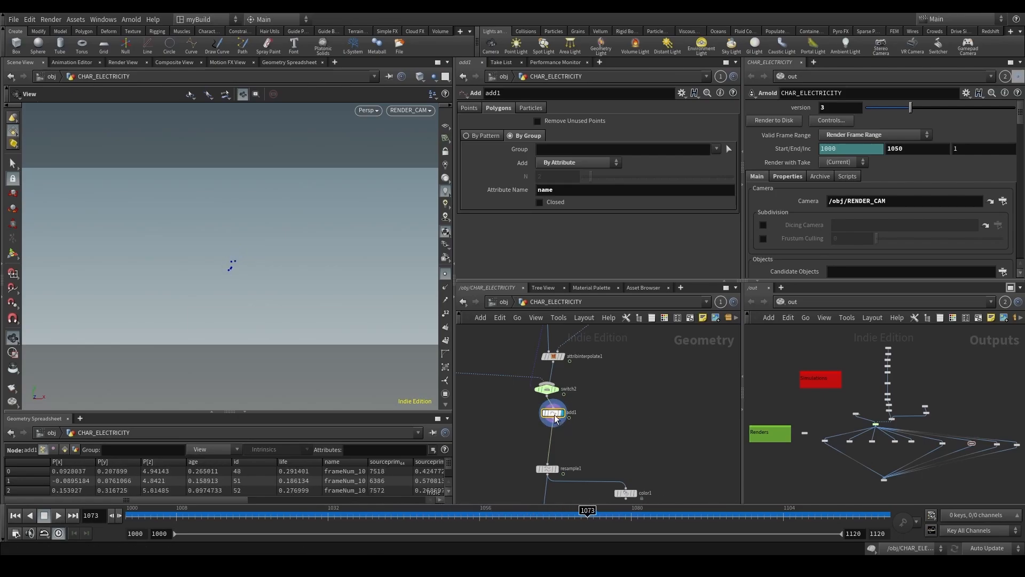
scroll(592, 441, "down", 2)
middle_click_drag(594, 442, 612, 352)
scroll(625, 407, "down", 3)
scroll(625, 406, "up", 4)
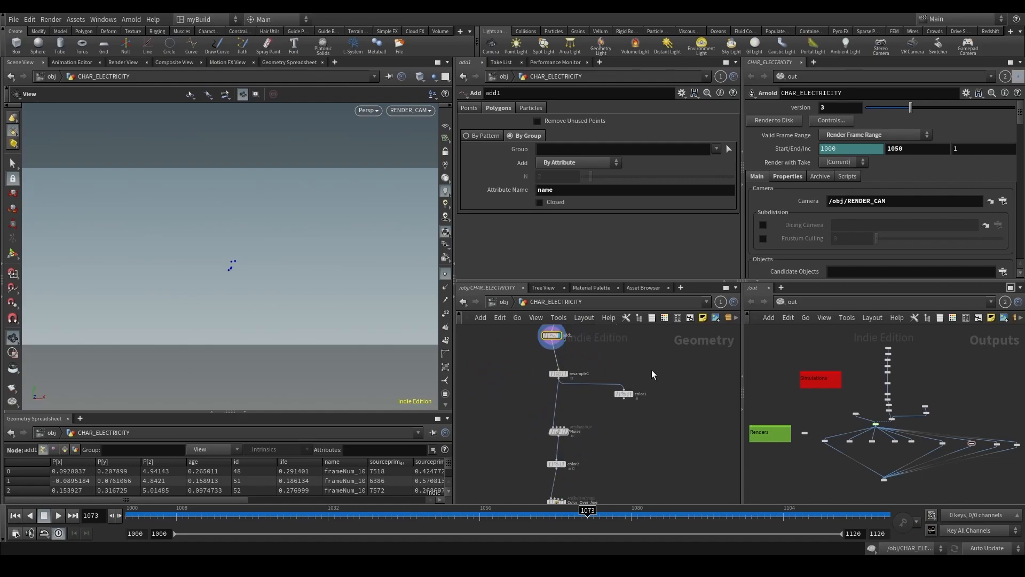
Switch cooking to Manual update and open the IMPACT_ELECTRICITY network in the second network pane.
left_click(977, 535)
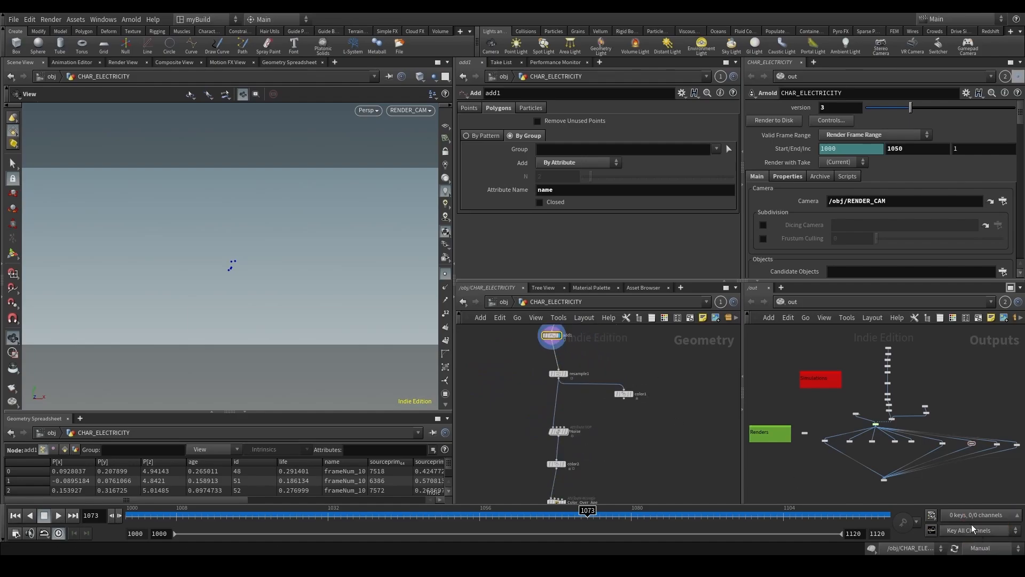
left_click(784, 299)
left_click(803, 345)
scroll(884, 382, "up", 6)
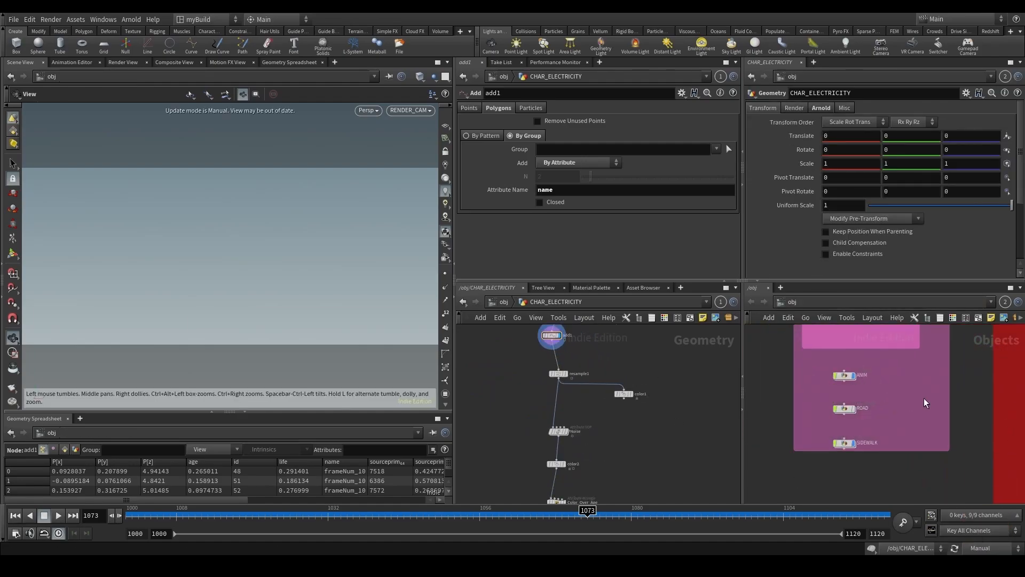
middle_click_drag(924, 398, 759, 376)
middle_click_drag(906, 469, 876, 417)
scroll(877, 417, "up", 3)
double_click(854, 425)
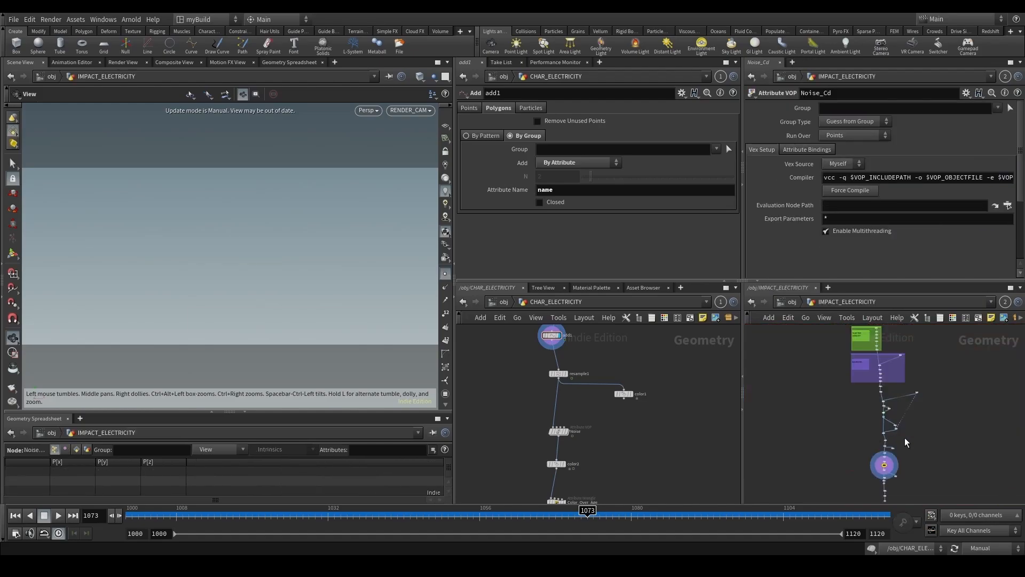
Select the Offset_Along_Vel, ray1 and merge1 nodes in IMPACT_ELECTRICITY and copy them.
scroll(904, 438, "up", 8)
left_click(914, 391)
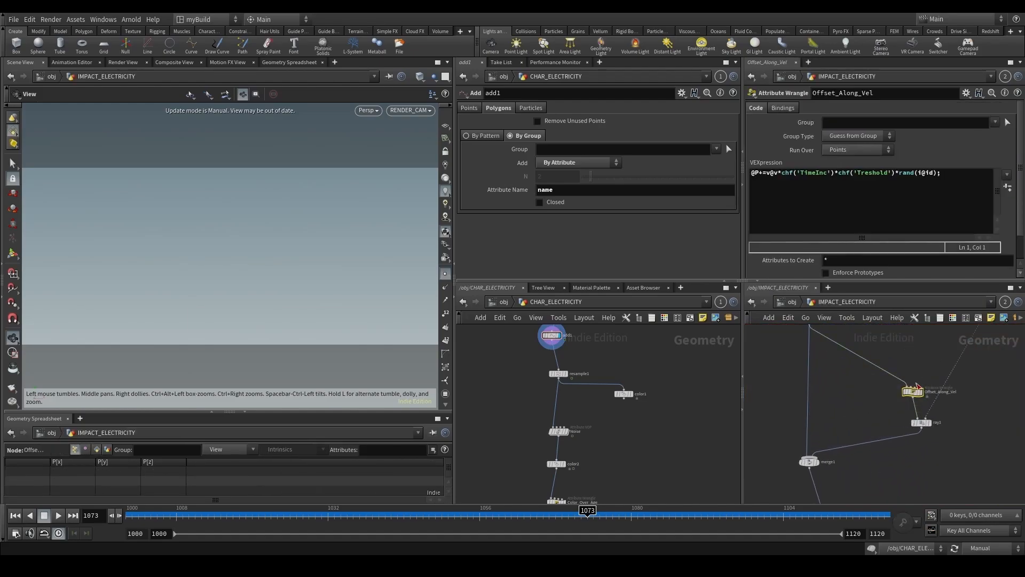
left_click(921, 423, "shift")
left_click(809, 461, "shift")
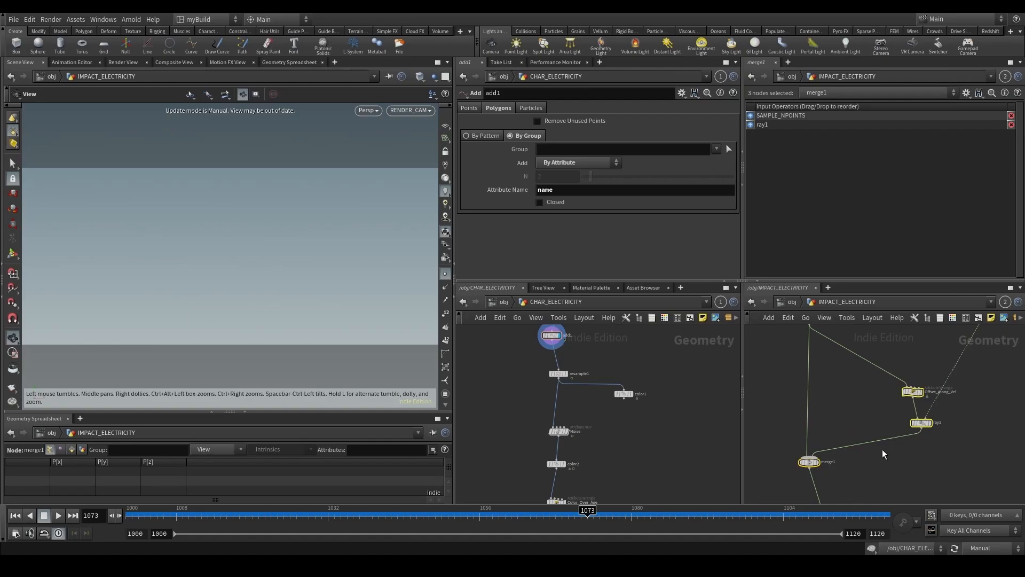
key("ctrl+c")
Make room in CHAR_ELECTRICITY by moving the nodes from resample1 downwards, and paste the copied nodes near add1.
scroll(615, 406, "down", 5)
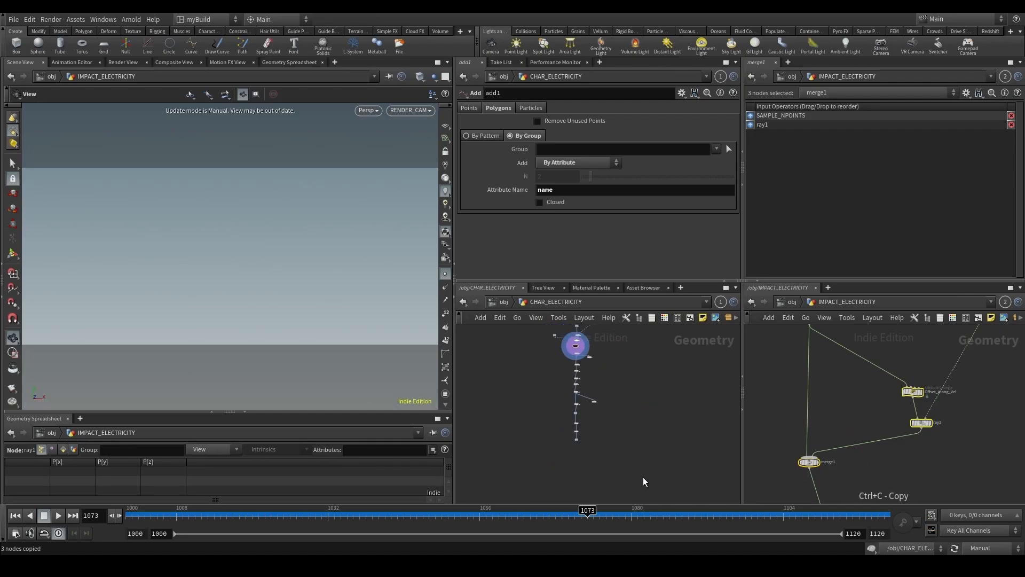
left_click_drag(559, 348, 559, 348)
scroll(587, 367, "up", 5)
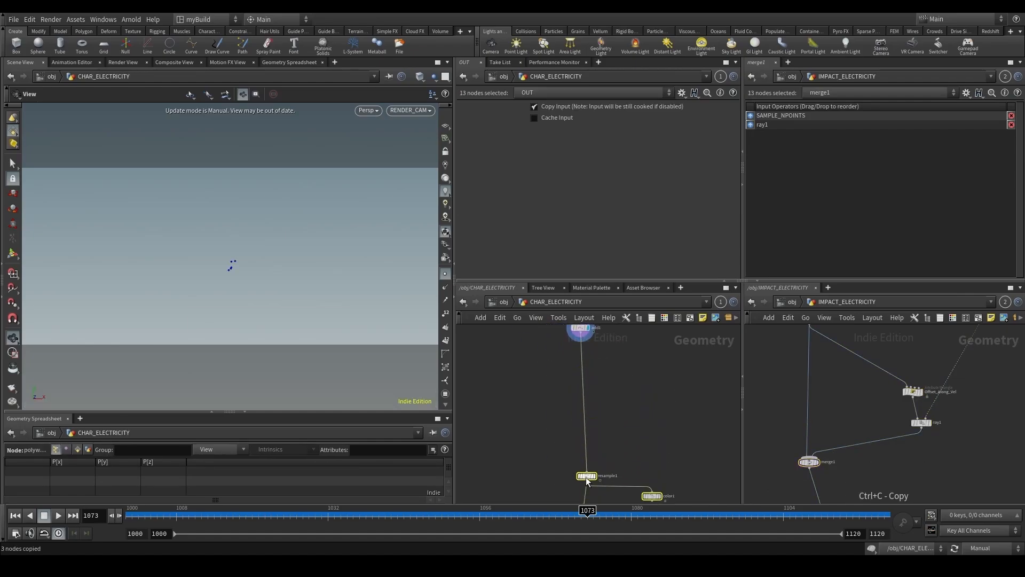
left_click_drag(555, 394, 626, 463)
key("ctrl+v")
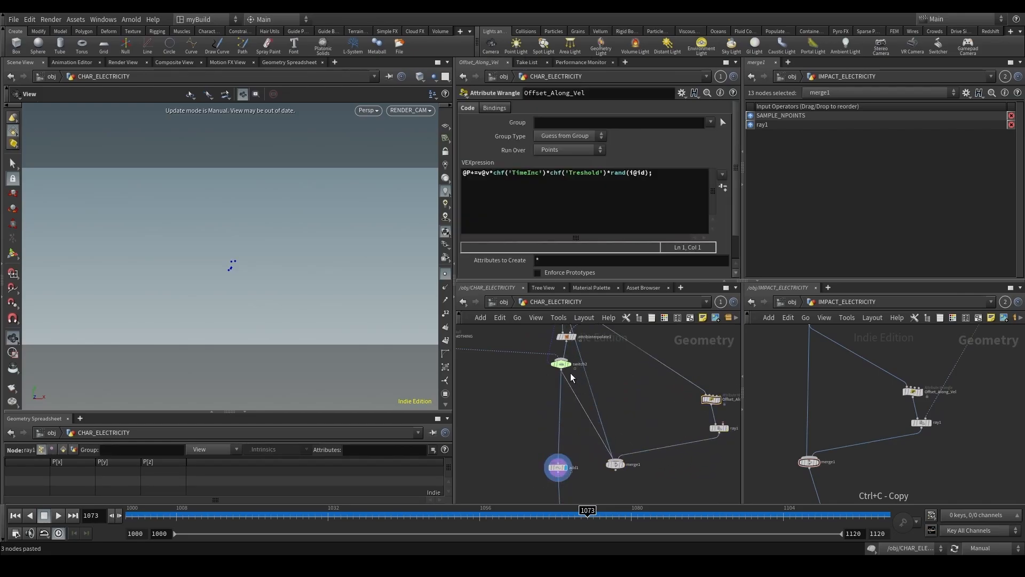
Rewire the inputs of the pasted merge and Offset_Along_Vel nodes so both come from switch2.
key("ctrl+z")
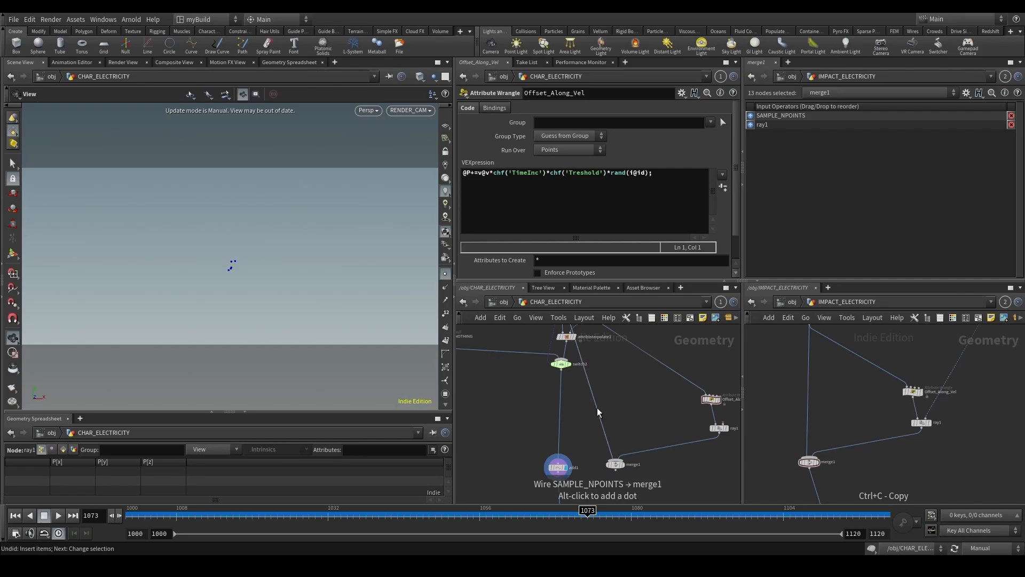
left_click_drag(598, 412, 561, 370)
left_click_drag(705, 395, 562, 370)
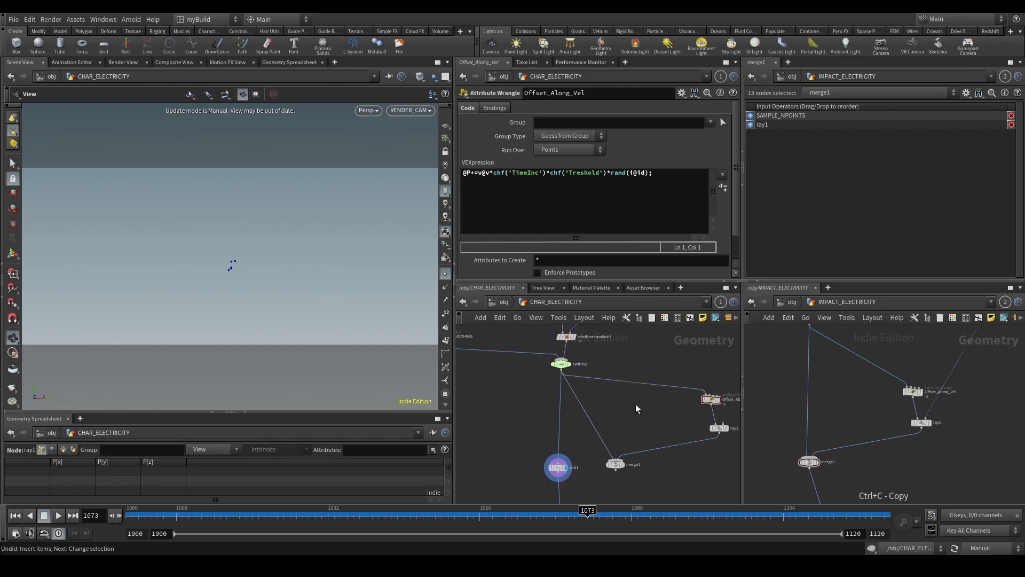
Connect the pasted ray node's second input to the side-branch node far upstream in the network.
middle_click_drag(697, 432, 584, 518)
left_click(614, 422)
scroll(615, 424, "down", 6)
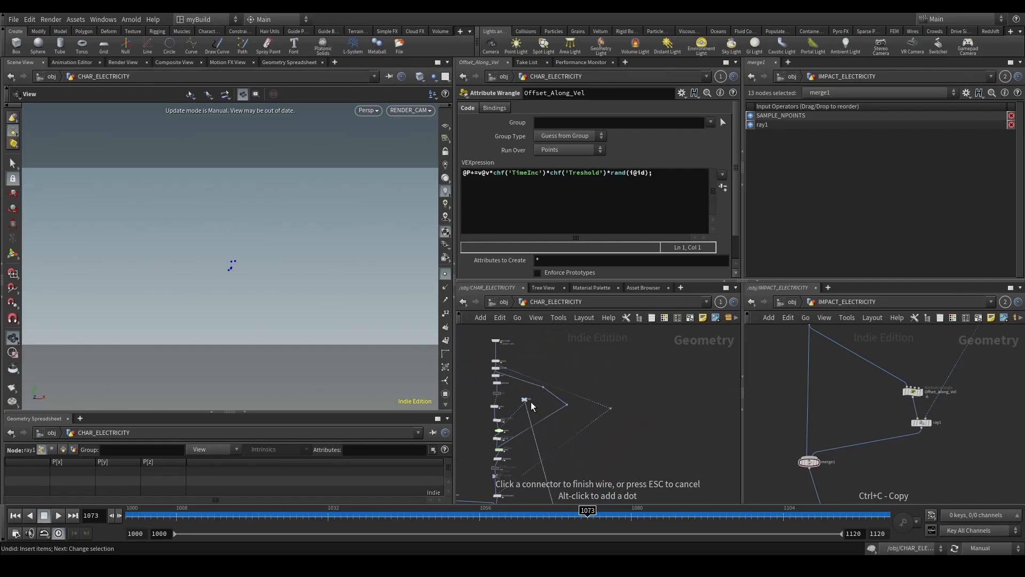
scroll(530, 405, "up", 2)
left_click(645, 412)
middle_click_drag(673, 444, 686, 323)
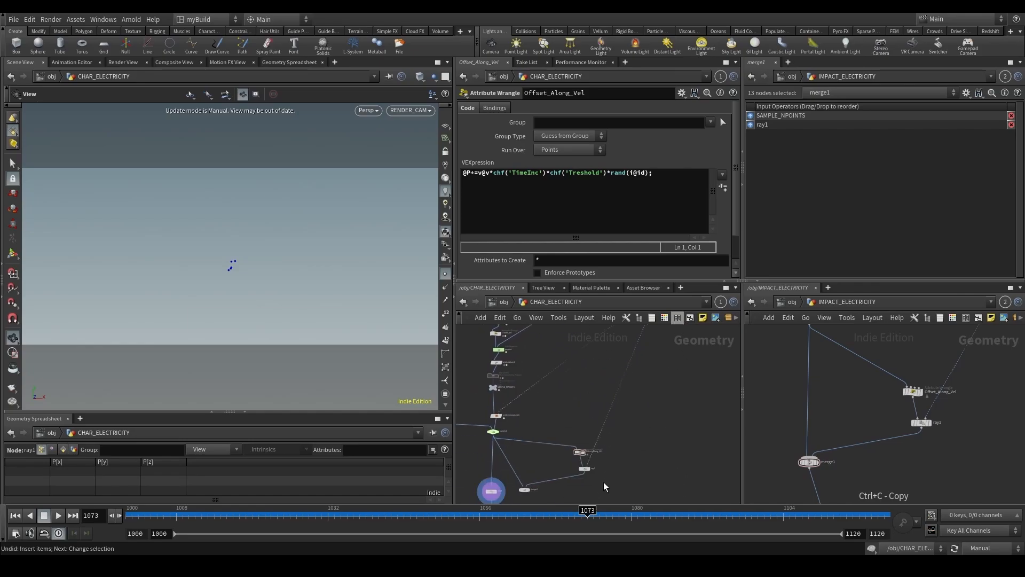
left_click(584, 468)
Feed the pasted merge into add1, restore Auto Update and check add1 at frame 1066.
scroll(552, 419, "up", 3)
left_click_drag(524, 410, 553, 447)
left_click(553, 445)
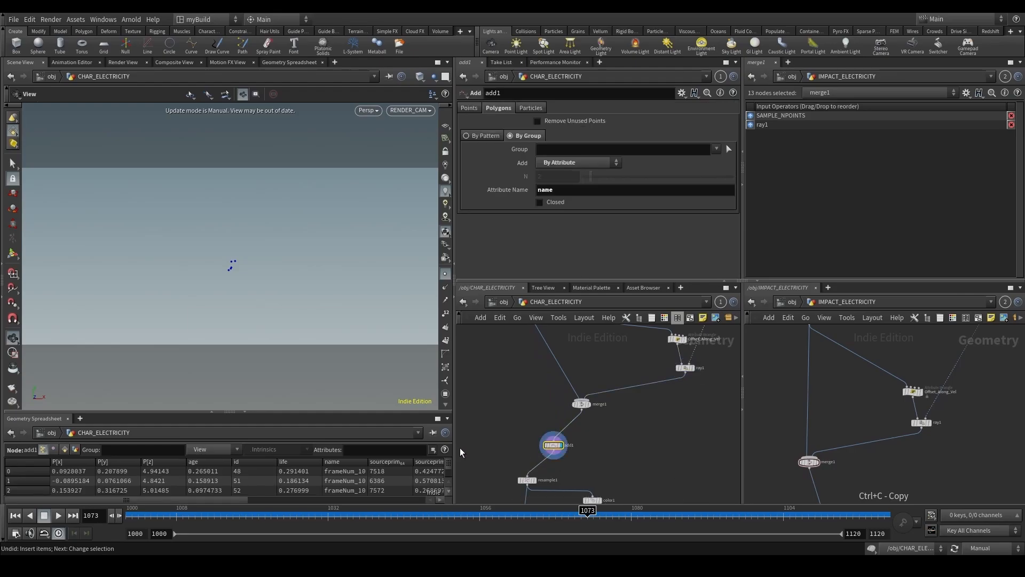
left_click_drag(310, 514, 265, 514)
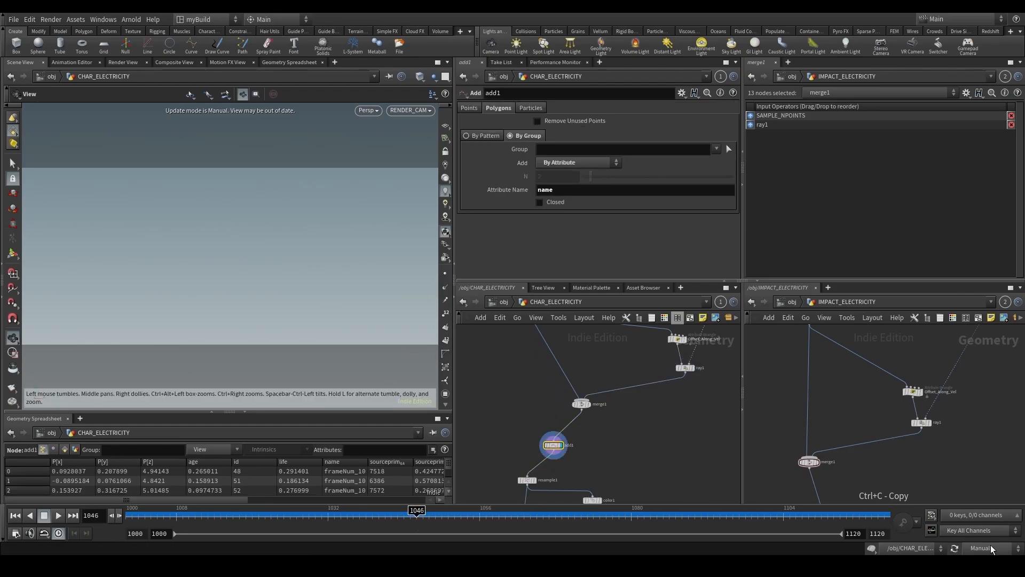
left_click(992, 519)
left_click_drag(238, 500, 543, 518)
middle_click(554, 445)
Display the Color_Over_Age wrangle and check the electricity over time through RENDER_CAM, stopping at frame 1030.
middle_click_drag(500, 474, 501, 390)
left_click_drag(504, 419, 540, 390)
middle_click_drag(481, 441, 509, 335)
scroll(520, 419, "up", 2)
left_click_drag(520, 420, 601, 442)
left_click(425, 500)
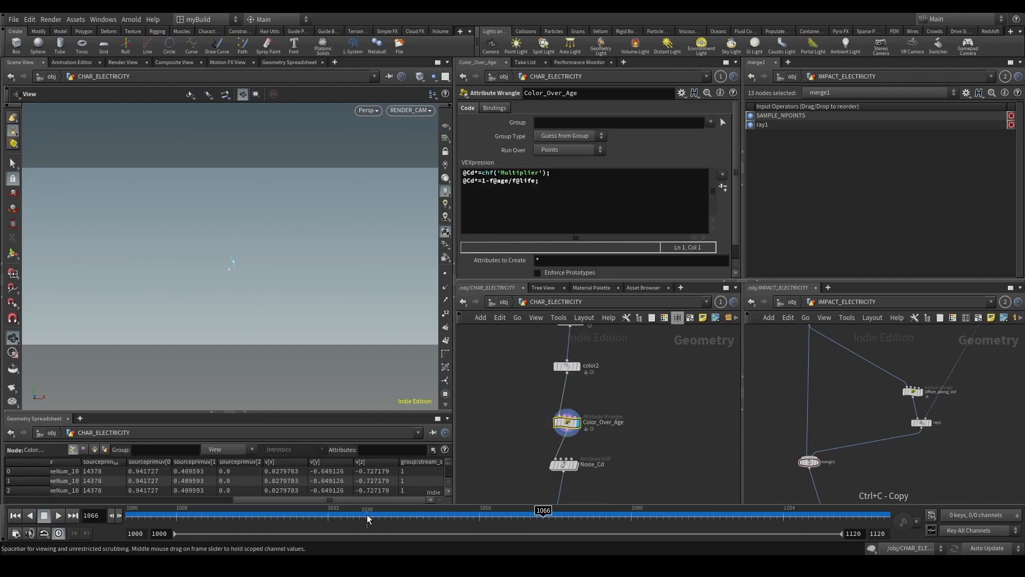
mouse_move(365, 525)
left_mouse_down()
mouse_move(303, 525)
mouse_move(459, 525)
mouse_move(412, 525)
left_mouse_up()
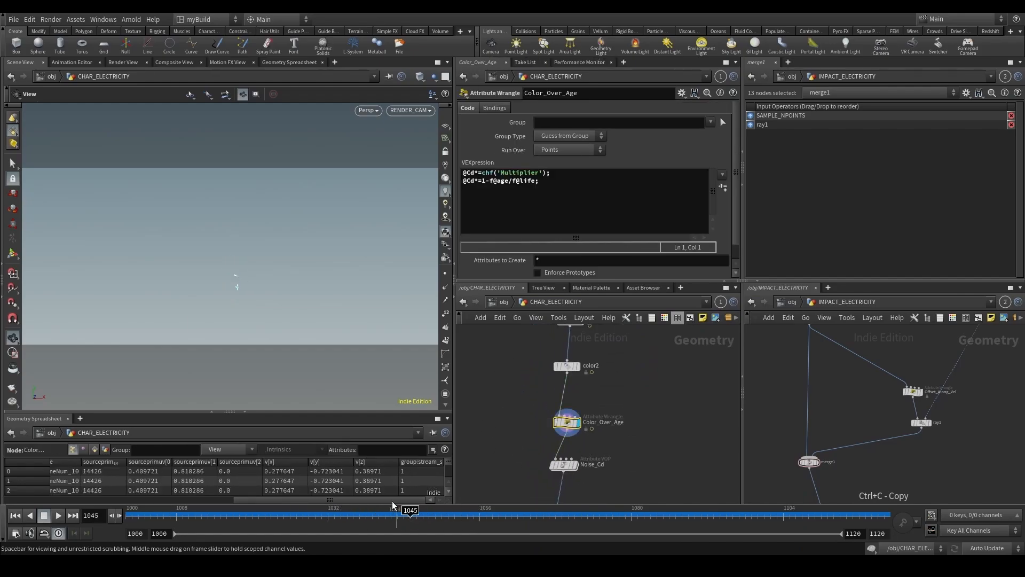
left_click_drag(317, 516, 220, 518)
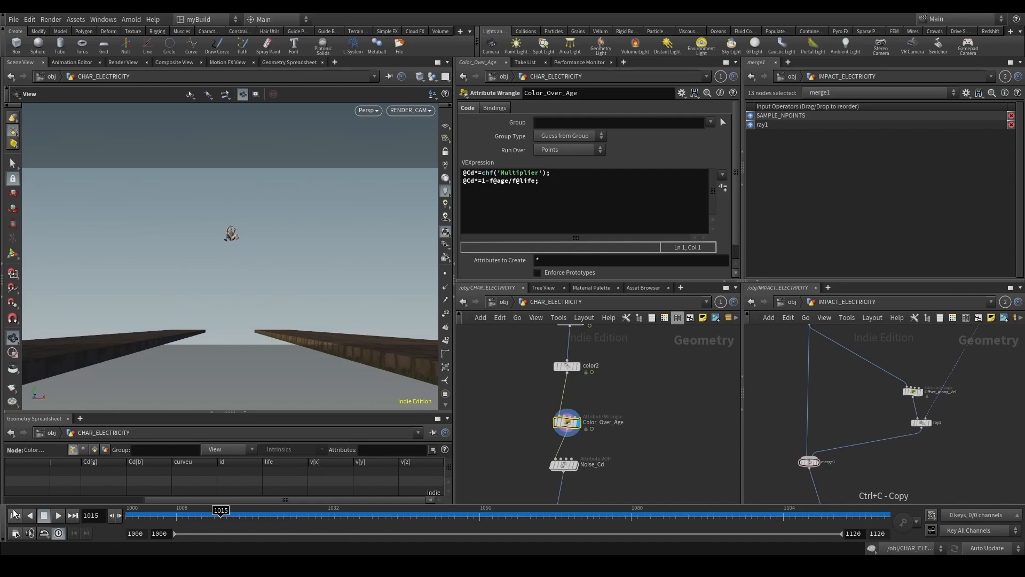
left_click(58, 516)
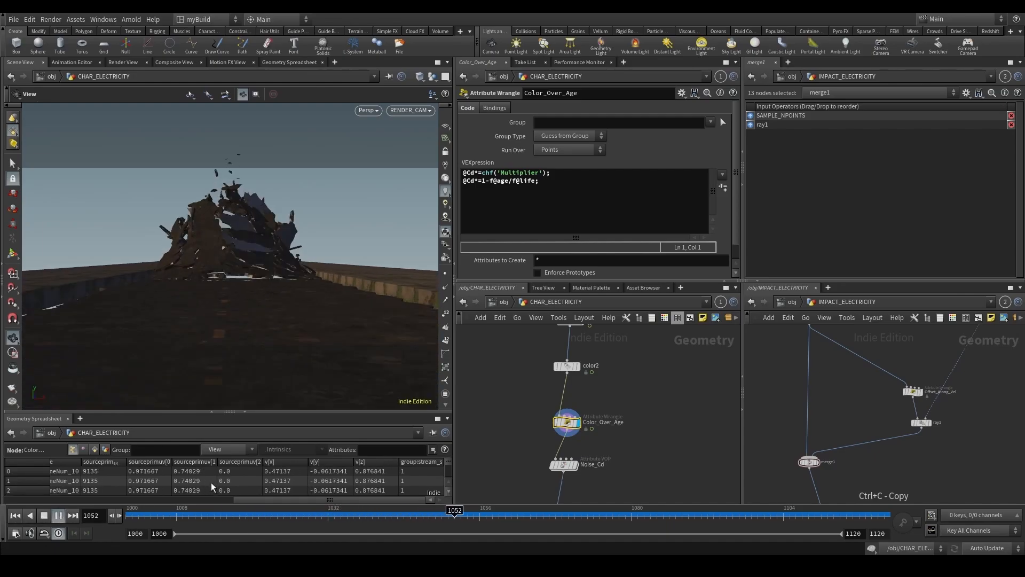
left_click_drag(210, 515, 315, 517)
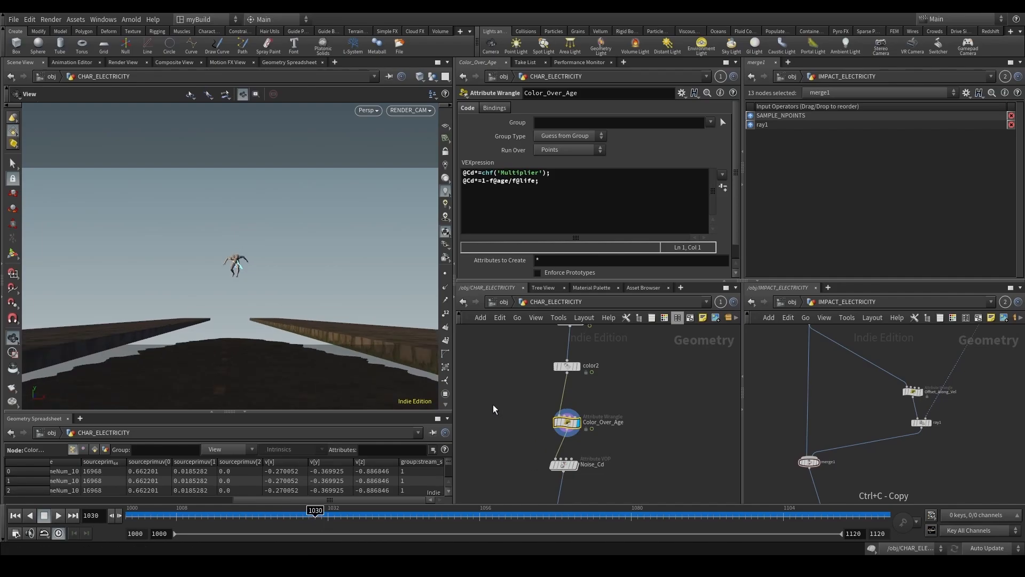
Display the Noise node and frame its curves on the character in the free perspective view.
middle_click_drag(494, 409, 503, 461)
left_click(586, 371)
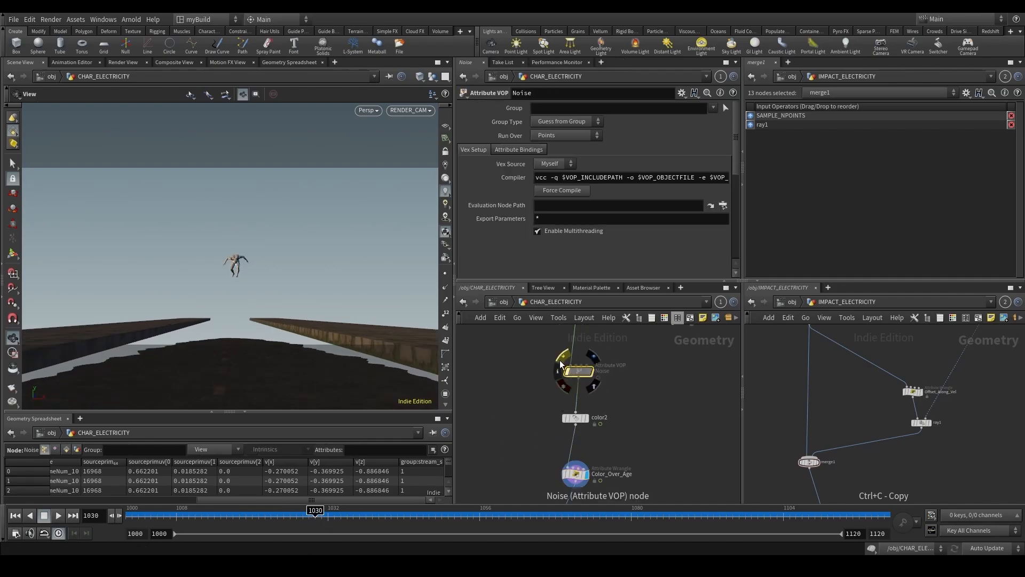
middle_click_drag(528, 406, 511, 446)
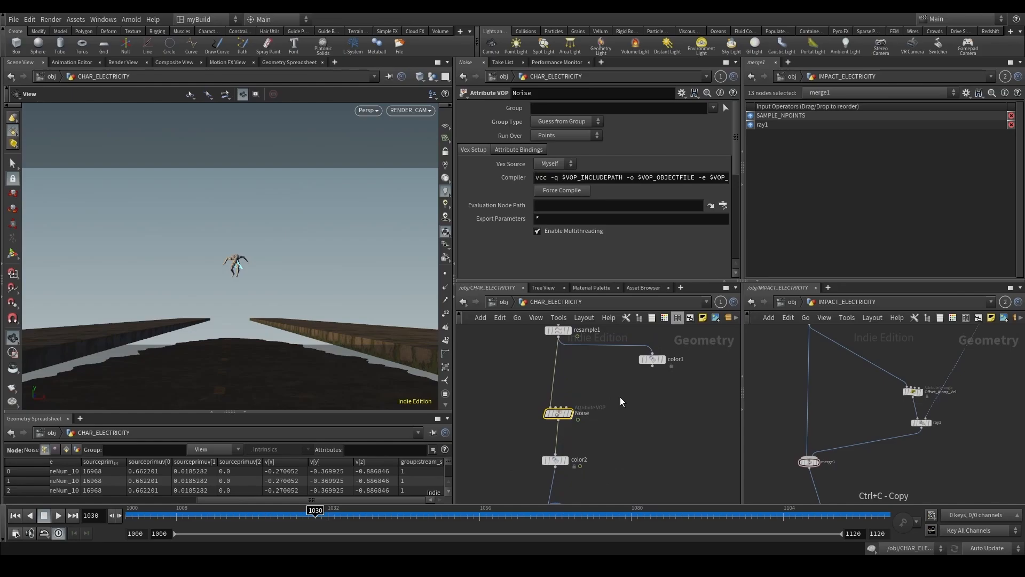
left_click(569, 413)
mouse_move(309, 300)
right_mouse_down()
mouse_move(243, 277)
mouse_move(226, 252)
mouse_move(271, 282)
mouse_move(321, 291)
right_mouse_up()
key("space+g")
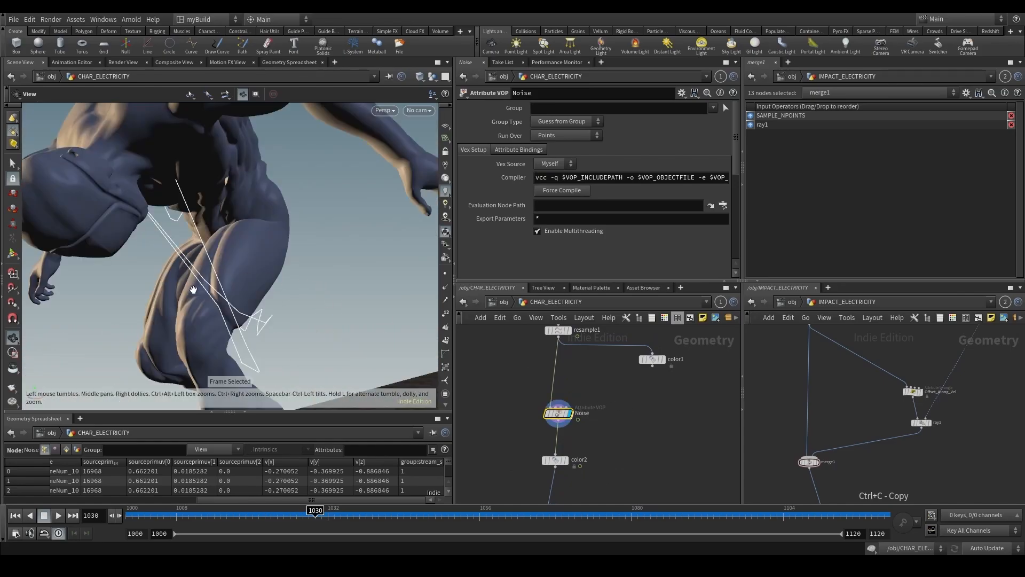
right_click_drag(194, 290, 203, 298)
left_click_drag(203, 298, 224, 294)
Display resample1 and Noise in turn to compare the straight curves with the noisy ones.
left_click_drag(568, 326, 571, 325)
key("r")
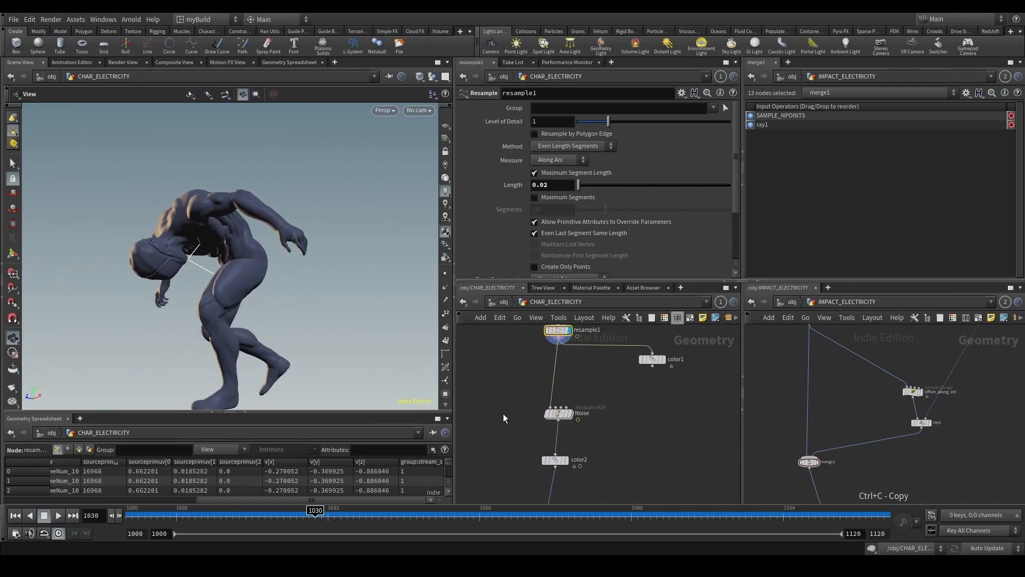
left_click_drag(503, 413, 560, 432)
key("r")
left_click_drag(280, 350, 394, 323)
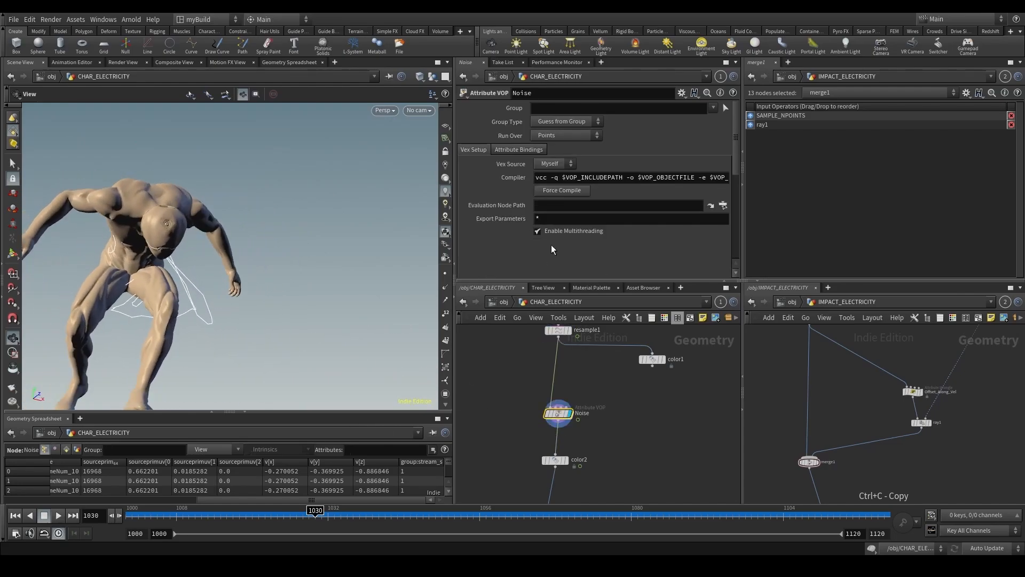
Look inside the Noise VOP at the turbnoise1 settings and return to the CHAR_ELECTRICITY network.
scroll(551, 245, "down", 5)
double_click(562, 420)
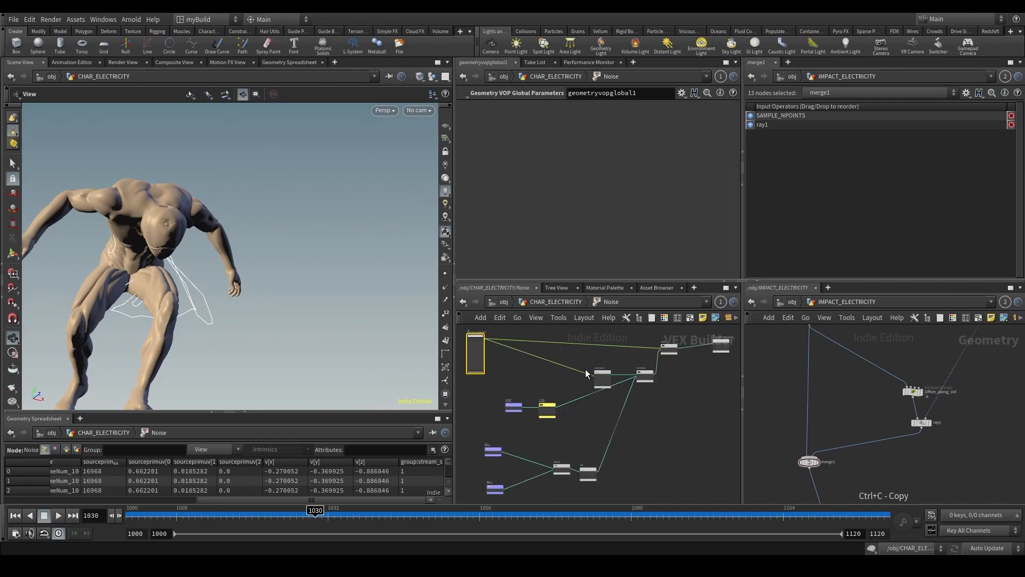
scroll(646, 362, "up", 3)
left_click(572, 393)
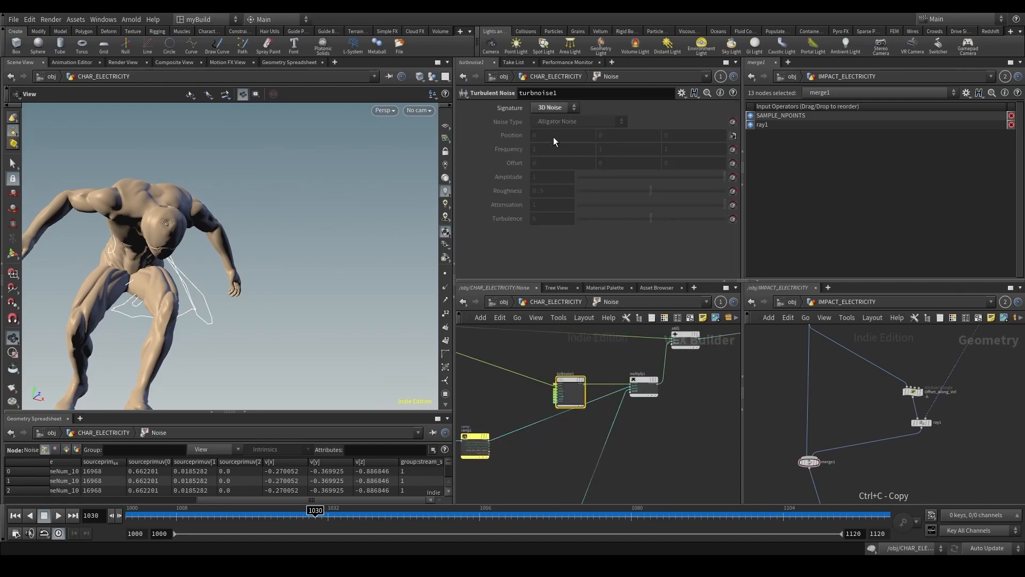
left_click(554, 302)
Set the Noise node's frequency to about 3.3 on all axes and its amplitude to 0.347.
scroll(511, 174, "up", 5)
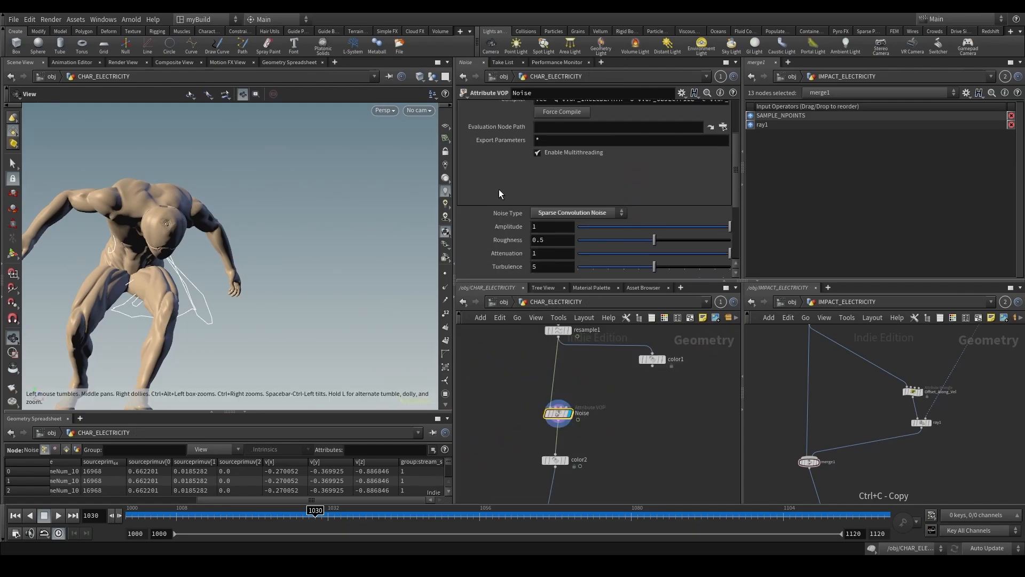
scroll(498, 191, "down", 4)
middle_click_drag(513, 260, 538, 259)
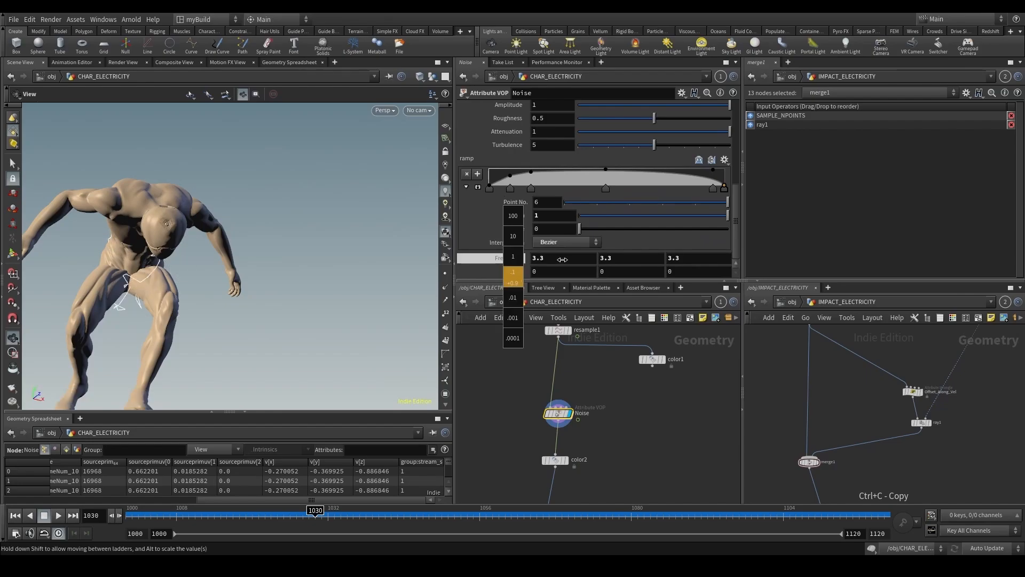
middle_click_drag(563, 259, 489, 258)
scroll(479, 249, "up", 1)
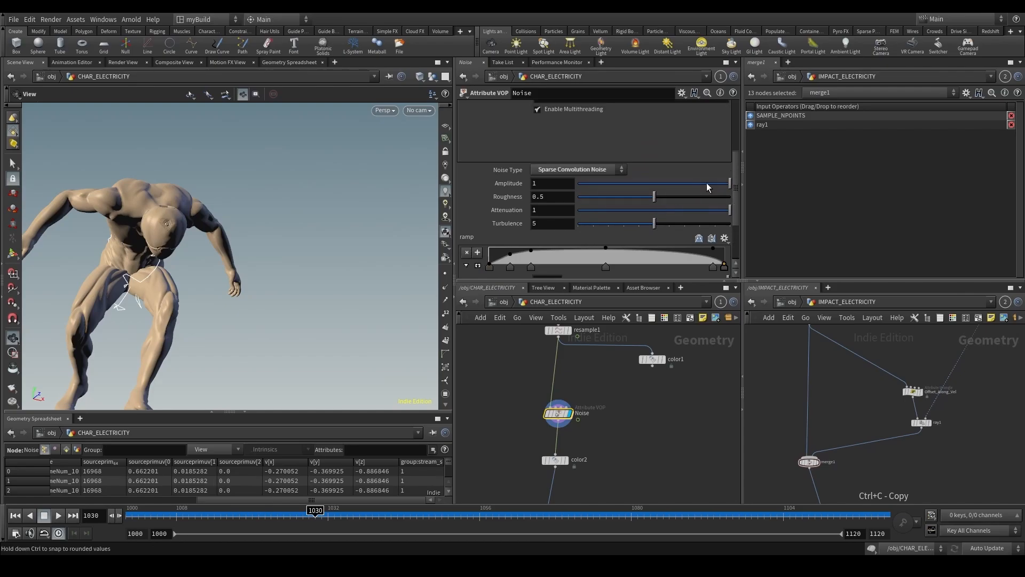
left_click_drag(706, 183, 679, 185)
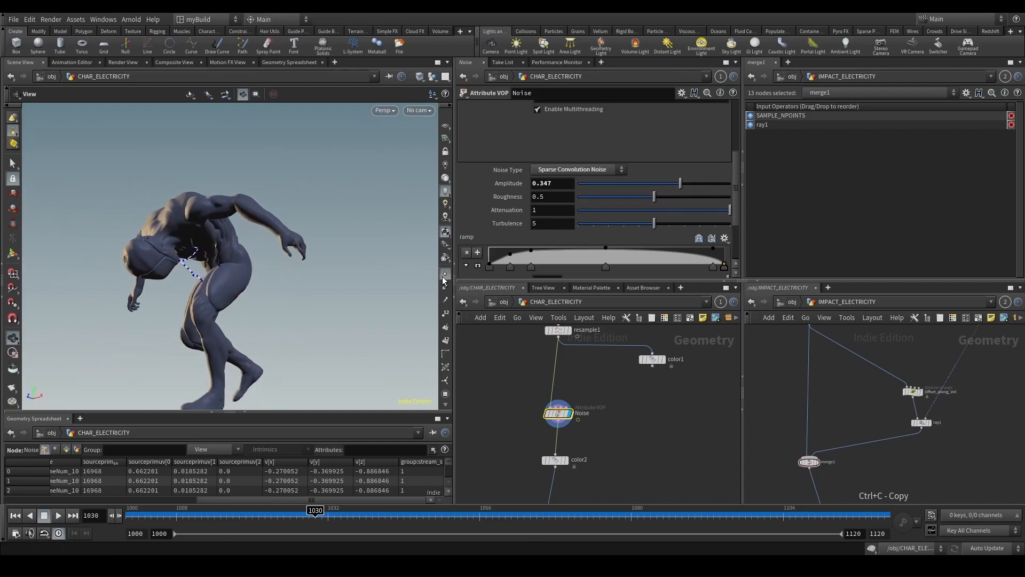
Set the maximum segment length of resample1 to 0.01.
scroll(528, 355, "up", 2)
left_click(555, 371)
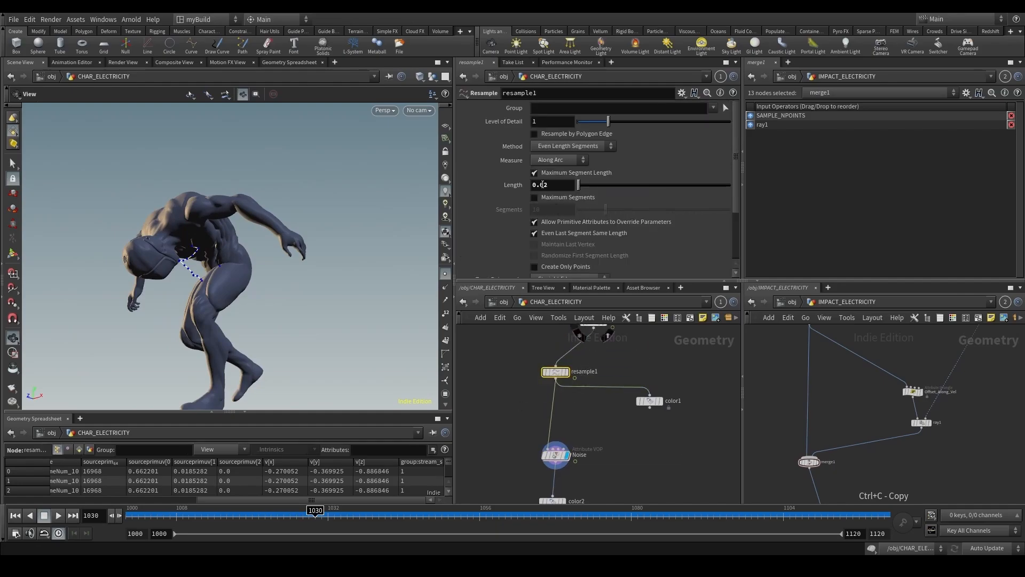
left_click_drag(543, 184, 576, 191)
type("1")
key("Return")
scroll(522, 395, "up", 1)
Set the Noise node's frequency to 4.8 on all axes and inspect the curves on the character.
left_click_drag(524, 439, 561, 435)
scroll(500, 179, "up", 2)
scroll(498, 184, "down", 3)
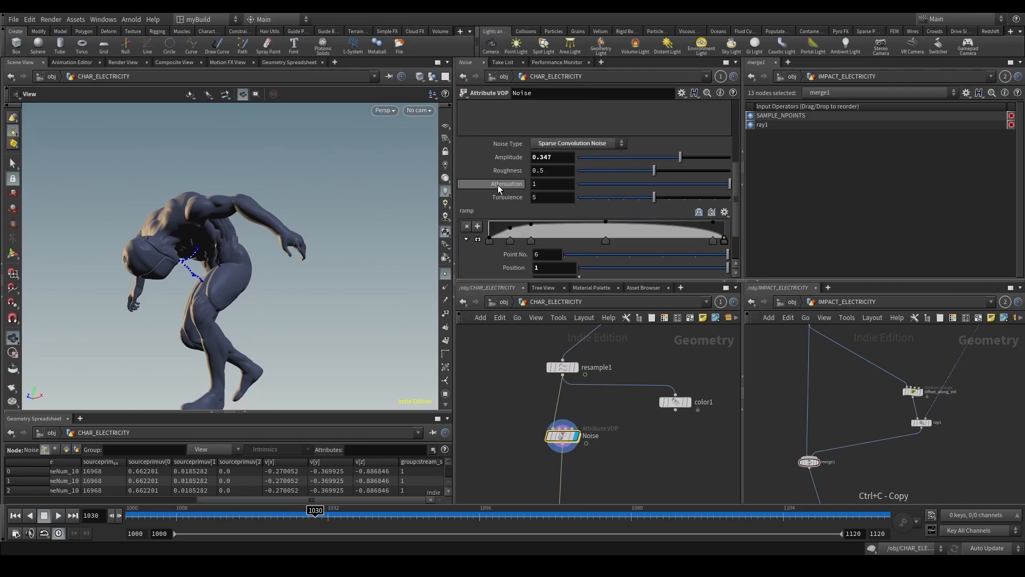
scroll(499, 203, "down", 2)
middle_click(505, 258)
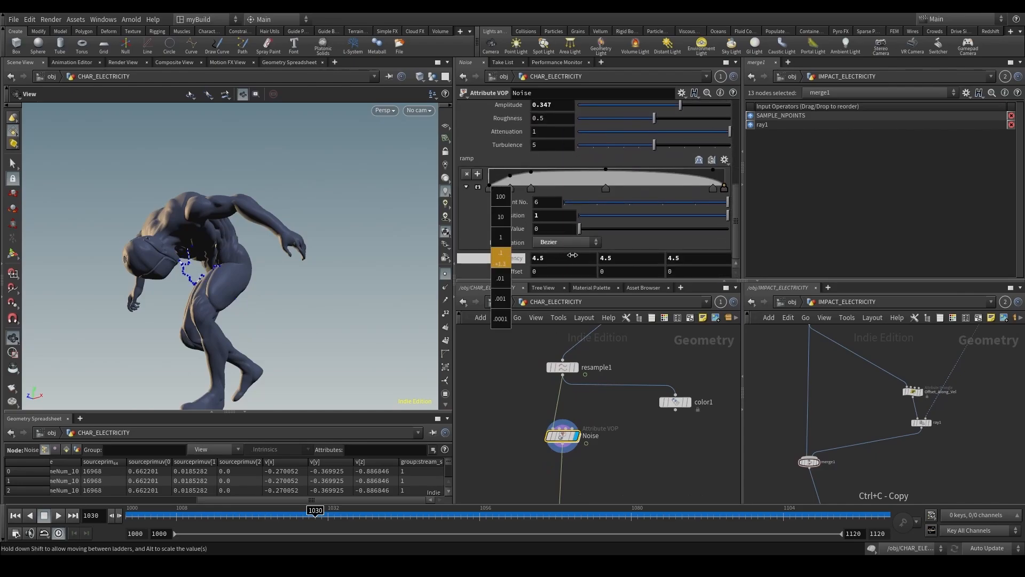
left_click_drag(360, 288, 390, 267)
Look through RENDER_CAM and display the Noise_Cd node.
left_click(419, 110)
left_click(438, 160)
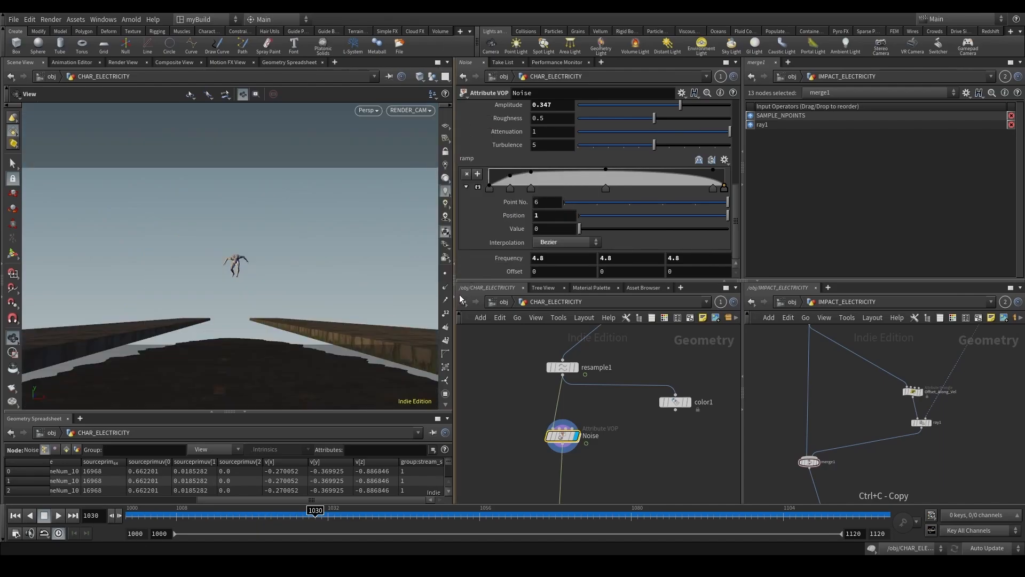
scroll(521, 425, "down", 5)
left_click(496, 473)
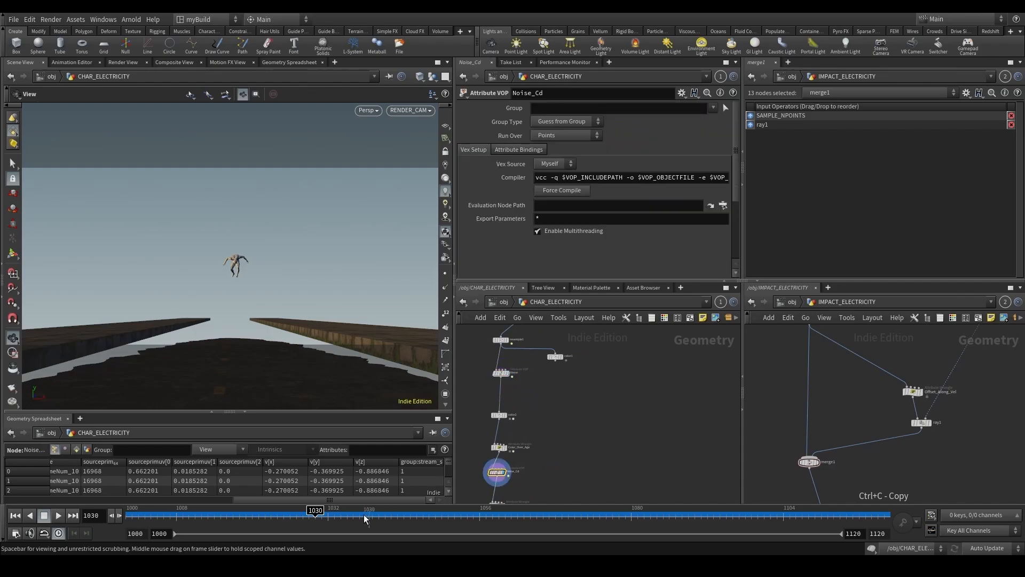
Play and scrub the animation through the character's landing in the enlarged RENDER_CAM view to check the arcs.
left_click(364, 514)
left_click(438, 62)
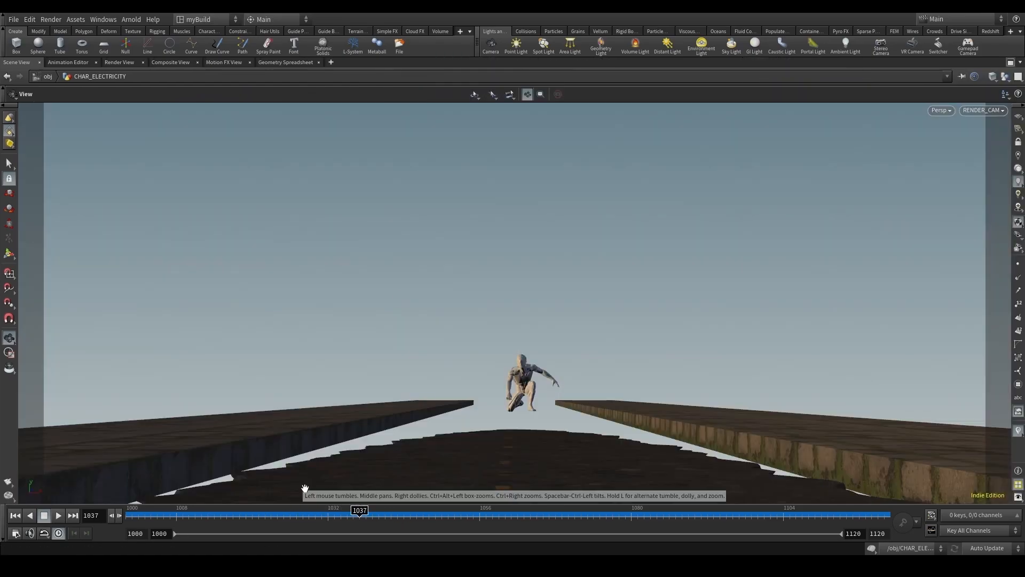
left_click(30, 516)
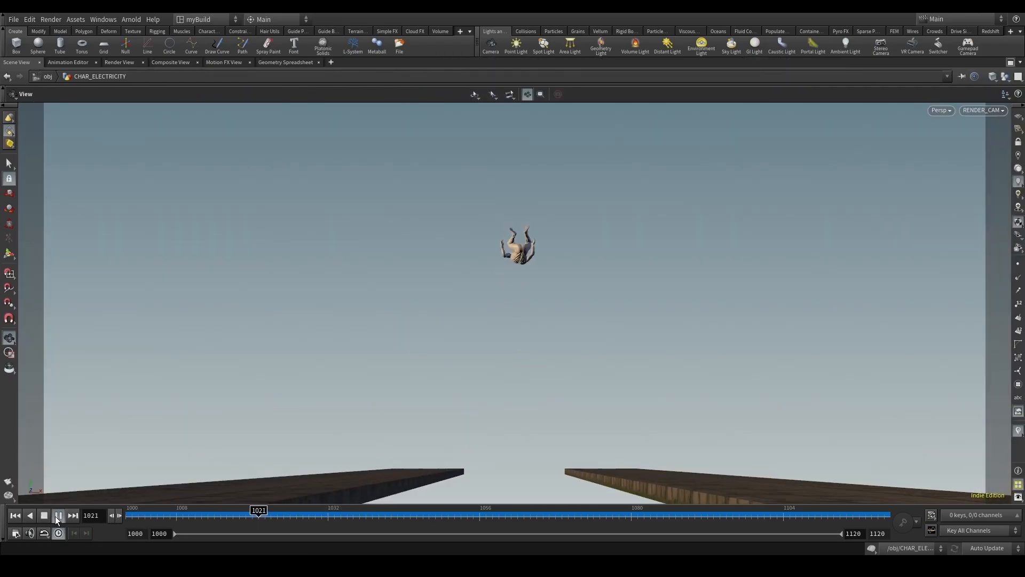
left_click(223, 514)
left_click_drag(223, 514, 353, 517)
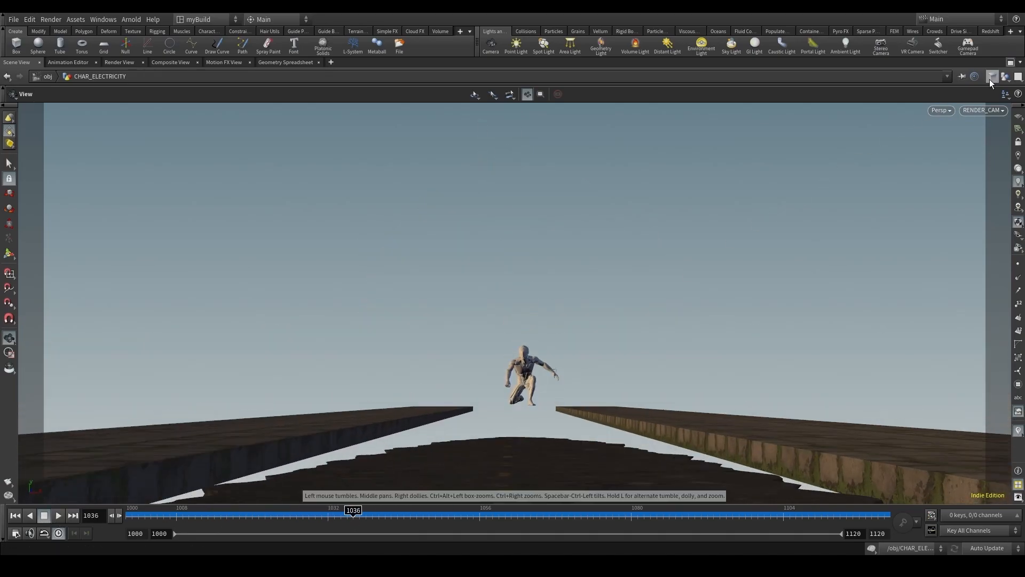
left_click(1010, 64)
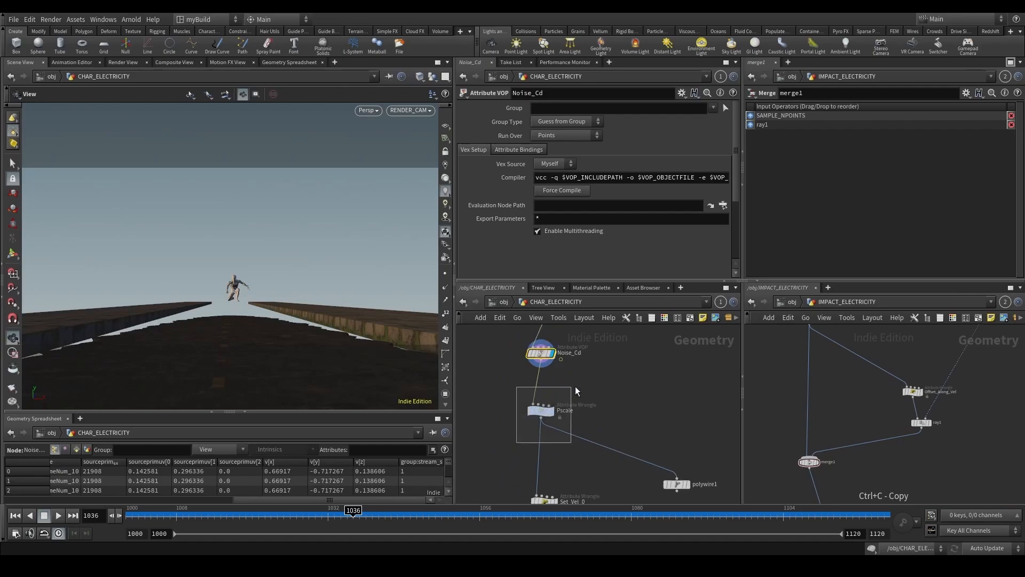
Display the Pscale node and set the Noise node's amplitude to 1.
key("ctrl+c")
middle_click_drag(470, 348, 507, 459)
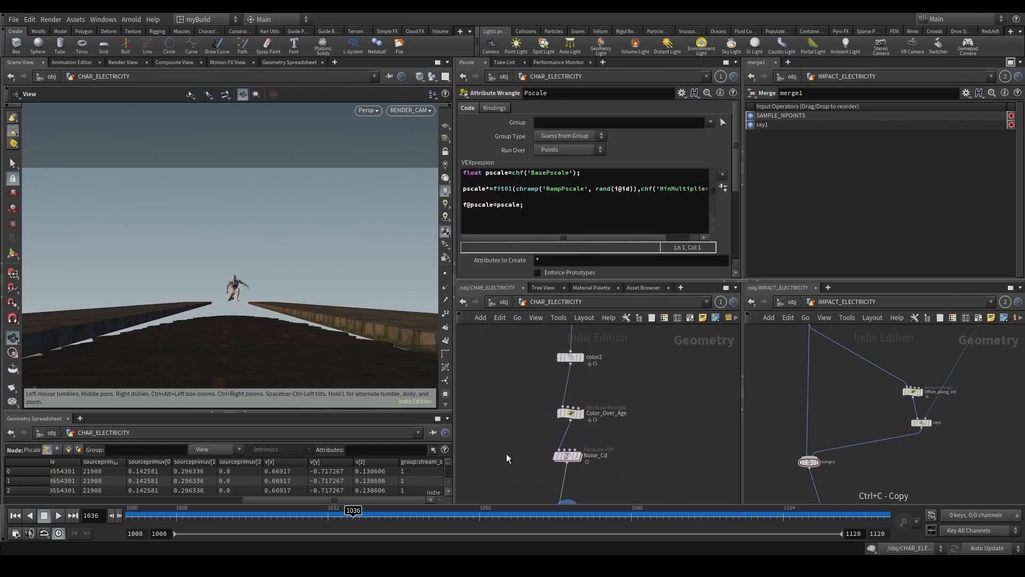
left_click_drag(526, 450, 588, 470)
middle_click_drag(525, 393, 530, 486)
left_click_drag(547, 392, 593, 361)
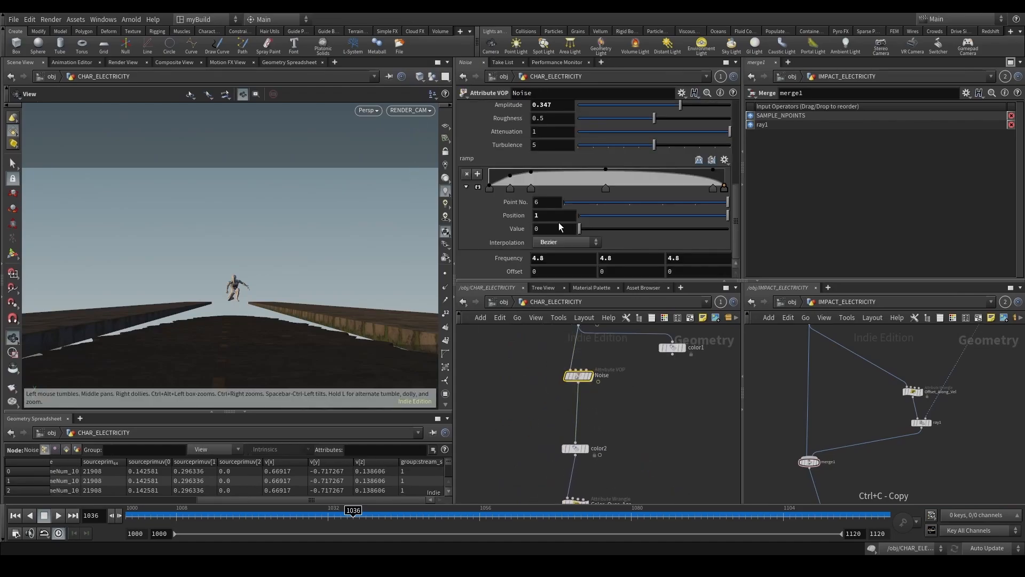
scroll(537, 150, "up", 1)
type("1")
key("Return")
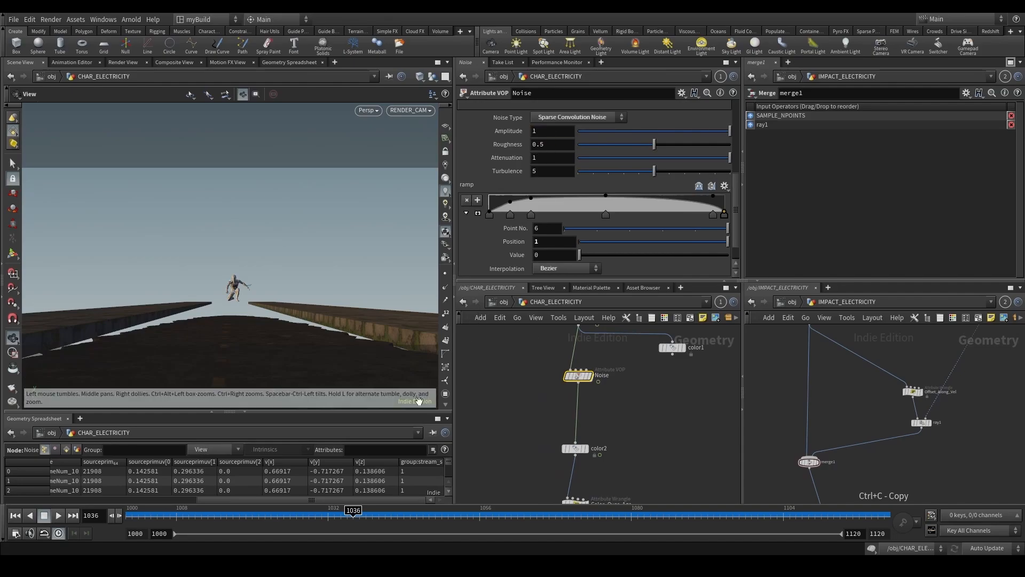
Review the stronger noise on the character by scrubbing and playing around frame 1033 in the enlarged camera view.
left_click(437, 62)
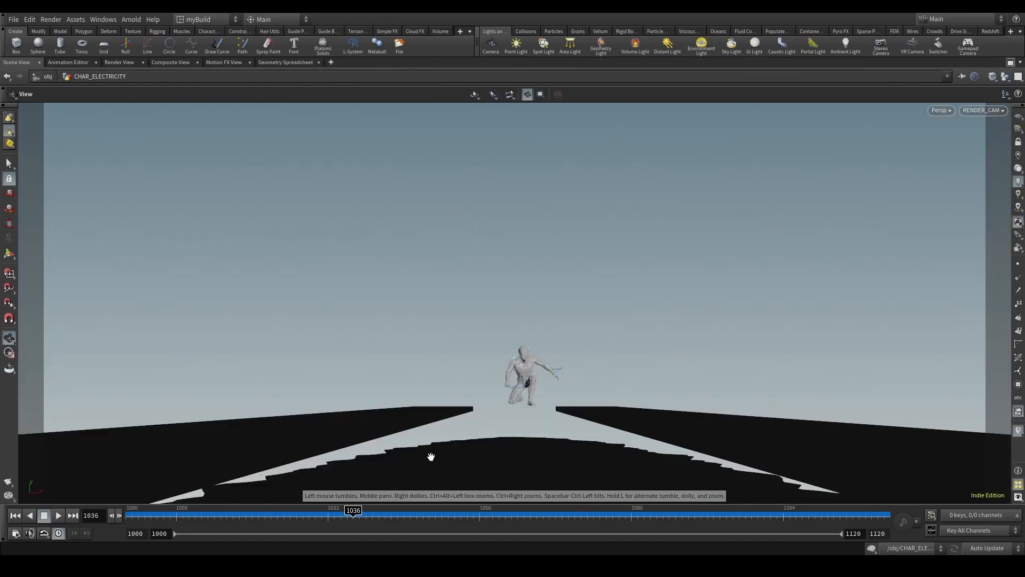
left_click(402, 516)
left_click_drag(402, 518, 334, 517)
left_click(58, 515)
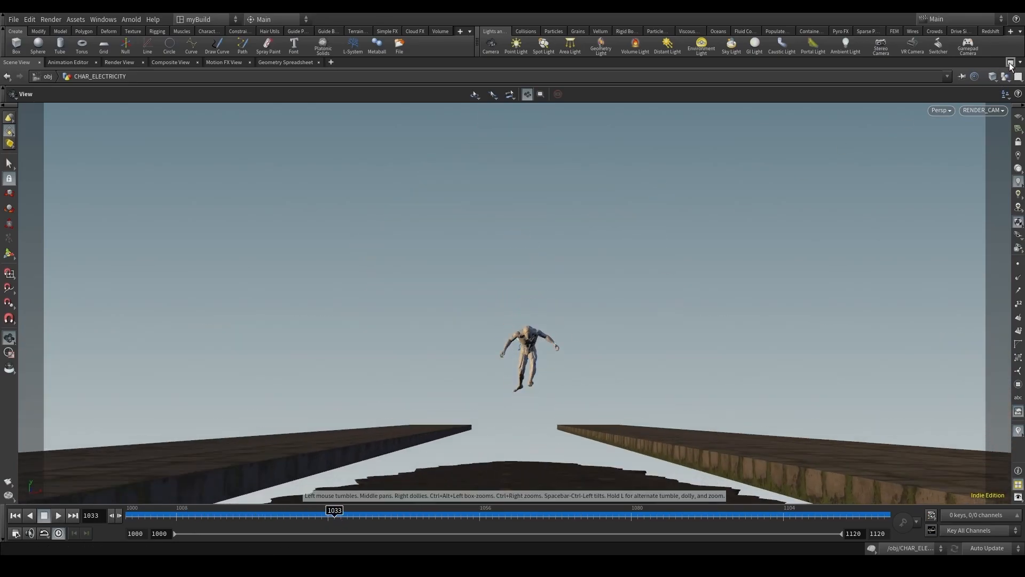
left_click(1010, 62)
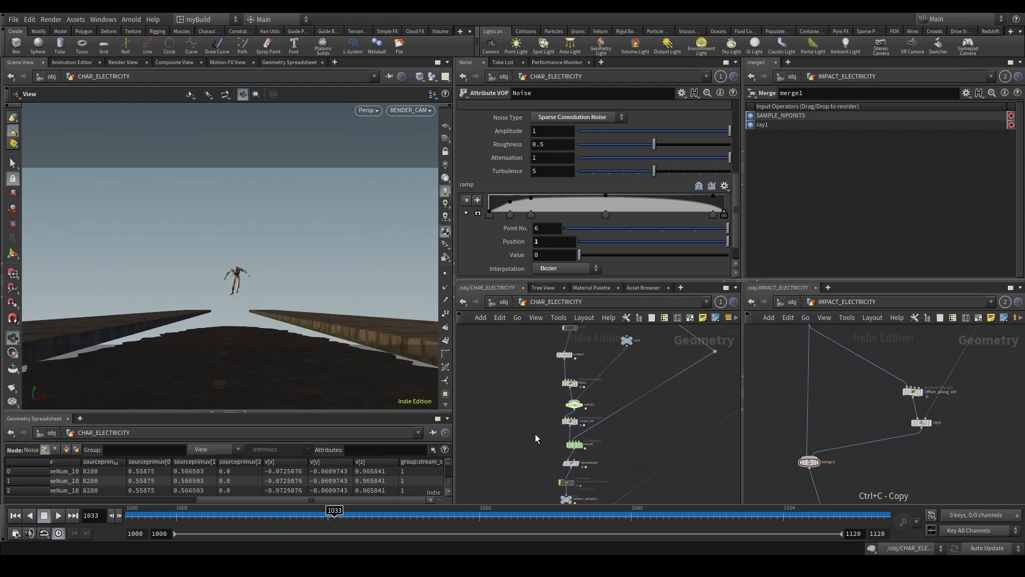
Set scatter1's ArcNumber to 2.
left_click(578, 353)
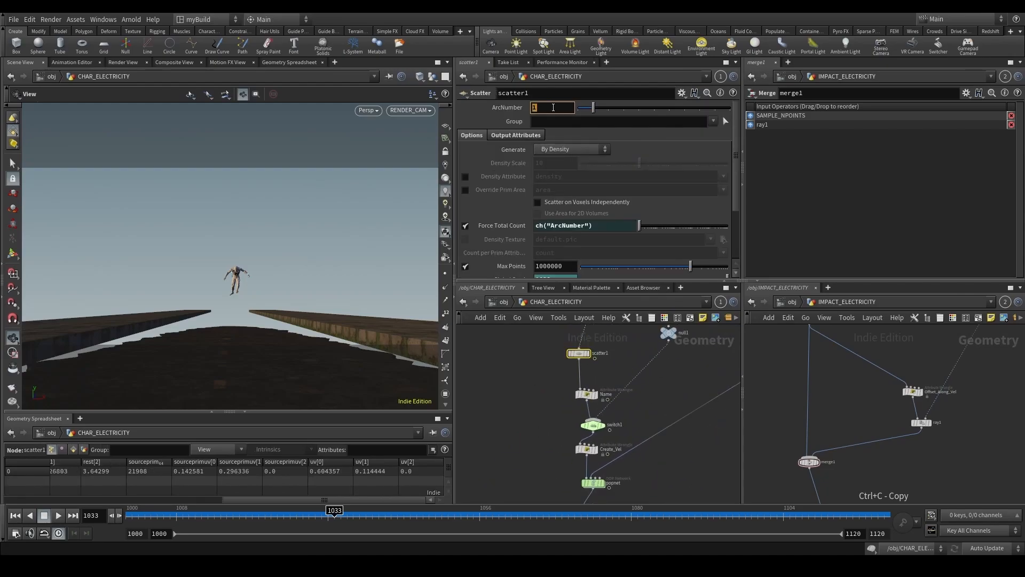
type("2")
key("Return")
Play the animation from the first frame and examine the arcs around frame 1034 in the enlarged view.
left_click(14, 516)
left_click(58, 516)
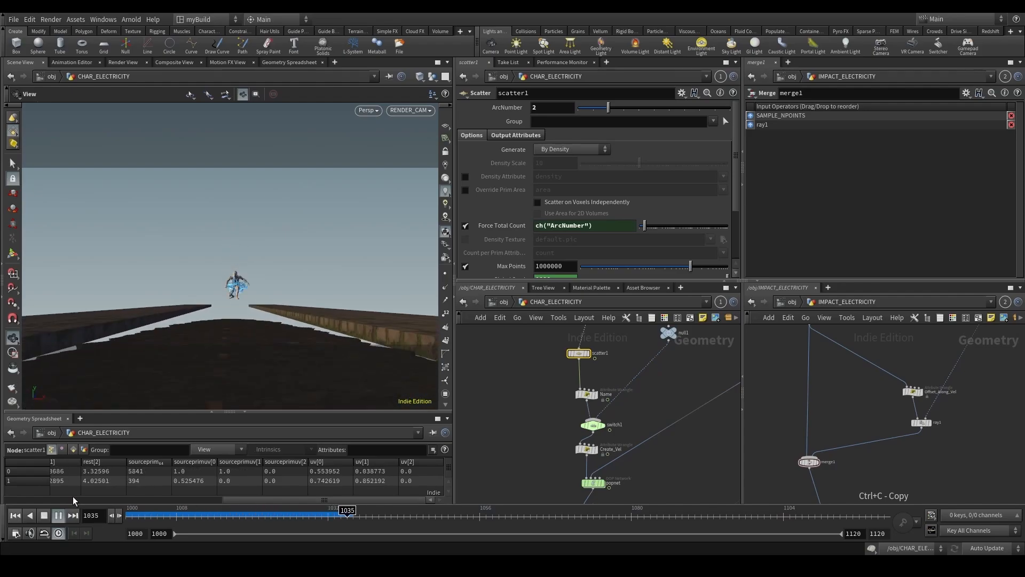
left_click_drag(284, 516, 334, 515)
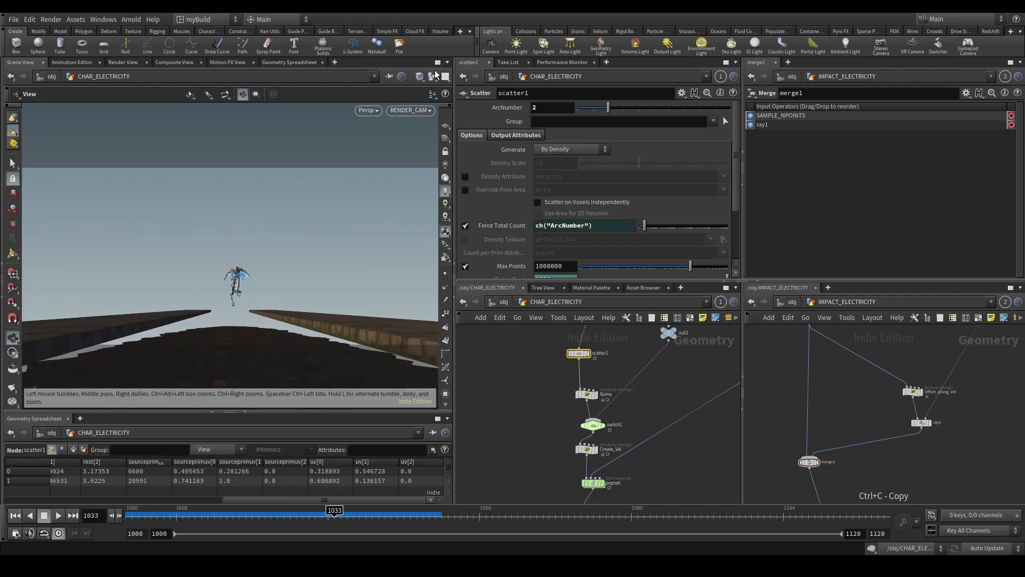
left_click(438, 62)
left_click(58, 516)
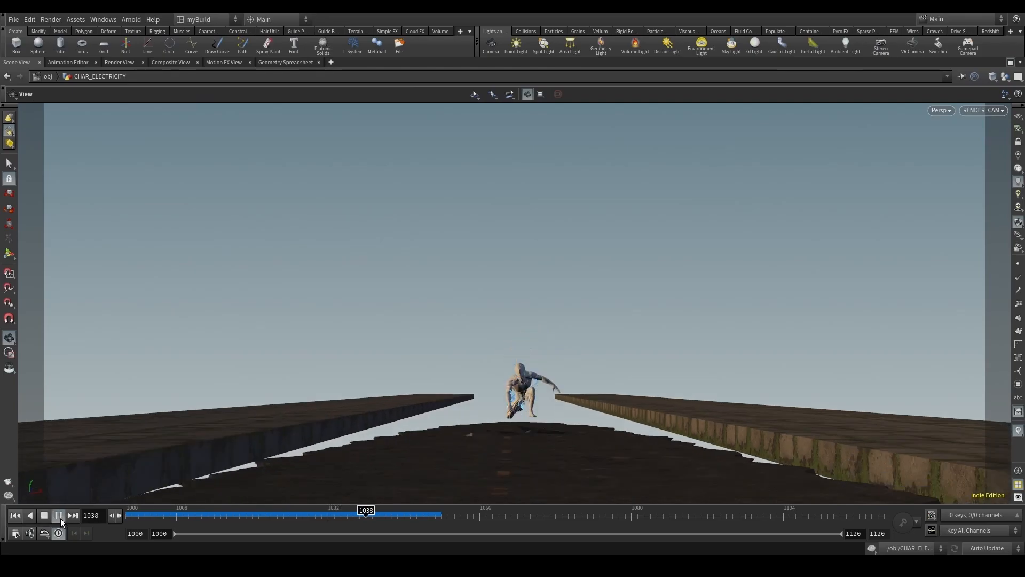
mouse_move(334, 512)
left_mouse_down()
mouse_move(293, 511)
mouse_move(354, 511)
mouse_move(265, 511)
mouse_move(341, 511)
left_mouse_up()
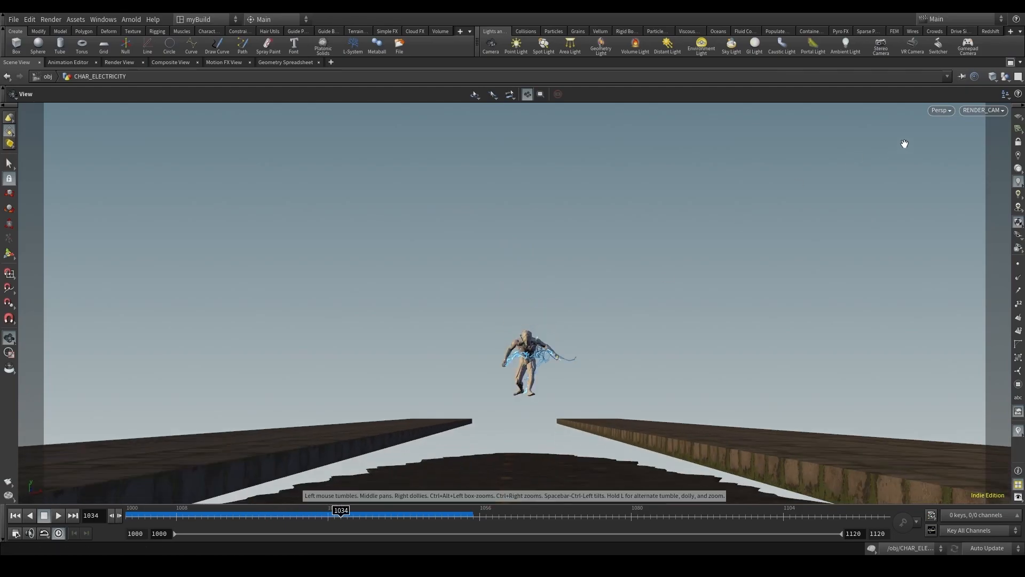
left_click(1011, 63)
Set the Noise node's amplitude to 0.368.
middle_click_drag(594, 388, 553, 307)
left_click(543, 419)
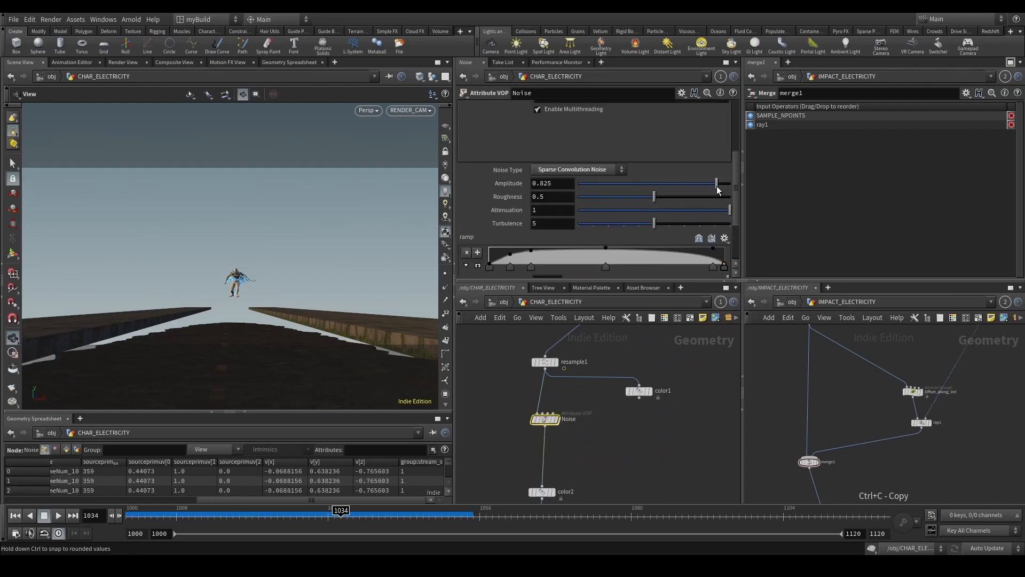
left_click_drag(660, 184, 682, 182)
Set the Treshold of the Offset_Along_Vel wrangle to 1.
middle_click_drag(609, 332, 589, 488)
middle_click_drag(646, 364, 589, 435)
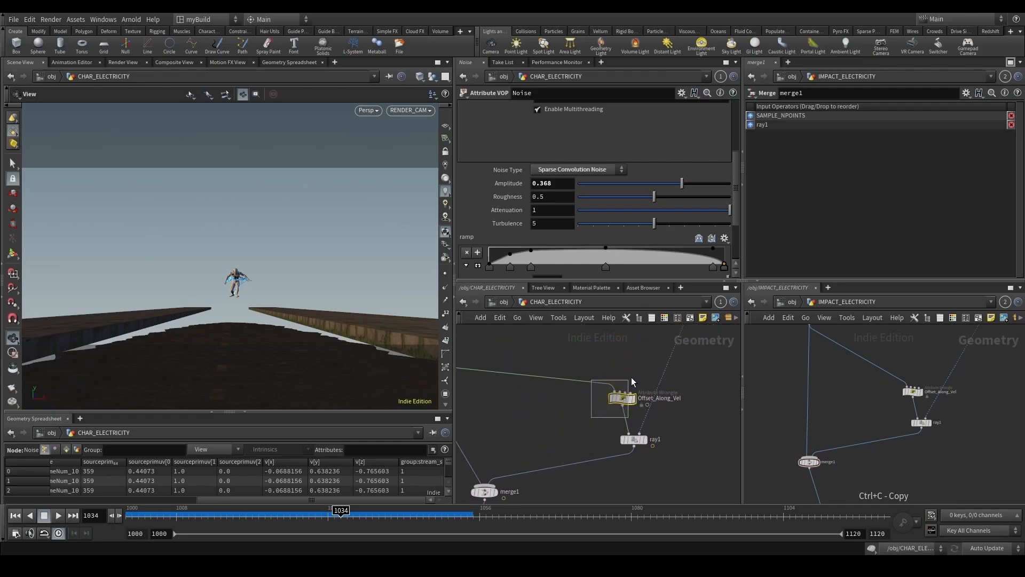
left_click(624, 397)
scroll(498, 267, "down", 2)
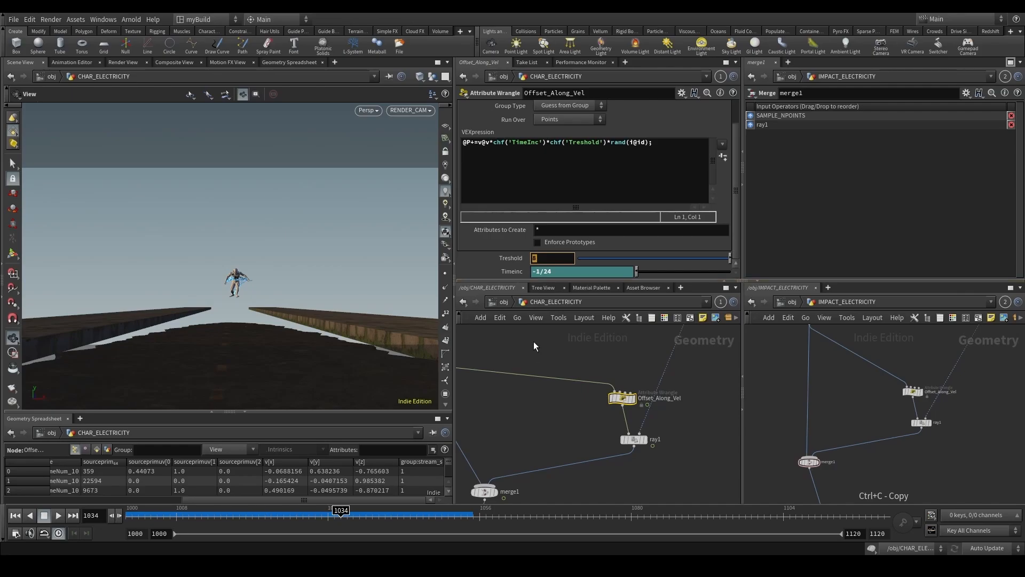
type("1")
key("Return")
Examine the output of switch2 and the Offset_Along_Vel wrangle.
middle_click_drag(515, 399, 562, 423)
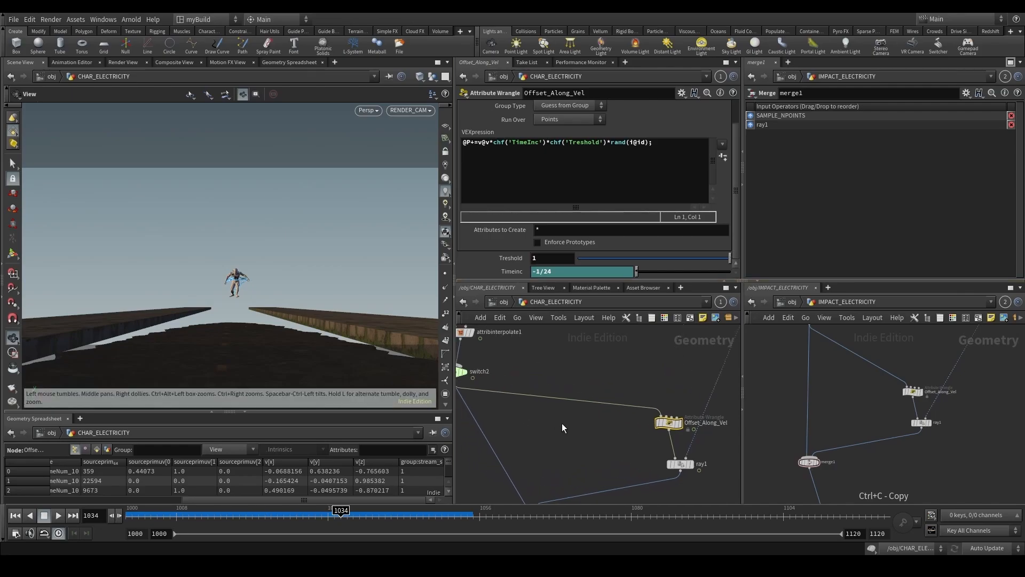
left_click(681, 421)
middle_click_drag(475, 412, 570, 426)
scroll(520, 425, "down", 2)
left_click(550, 396)
left_click(559, 396)
middle_click_drag(631, 395, 591, 427)
left_click(655, 432)
left_click(685, 429)
Display ray1, merge1 and add1 in turn and examine the resulting lines outside the render camera.
middle_click_drag(618, 463, 604, 424)
left_click_drag(604, 423, 660, 437)
key("r")
left_click_drag(502, 476, 572, 457)
key("r")
middle_click_drag(484, 501, 537, 422)
scroll(538, 422, "up", 1)
left_click_drag(537, 422, 588, 434)
key("r")
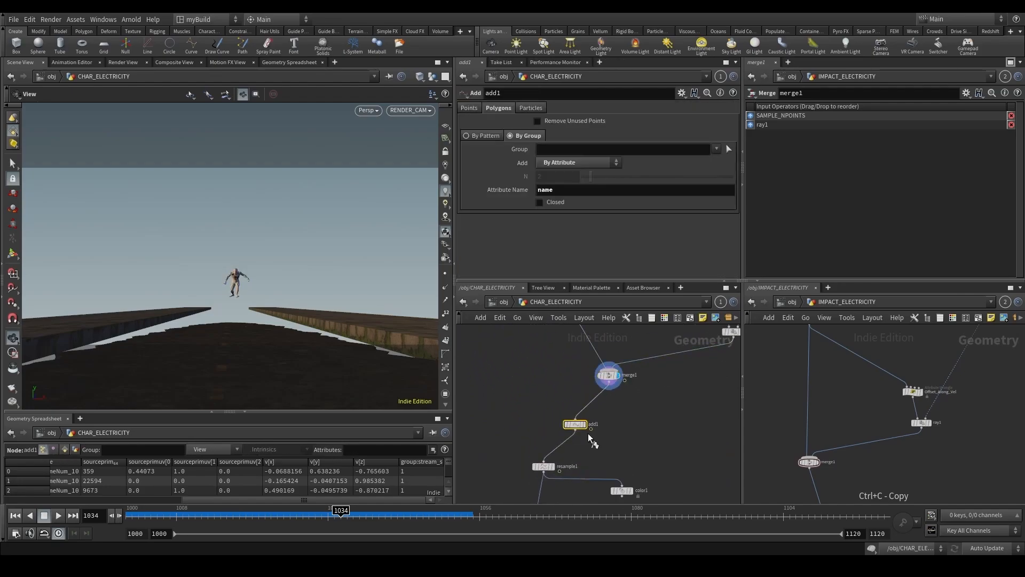
scroll(279, 291, "up", 5)
middle_click_drag(740, 330, 609, 419)
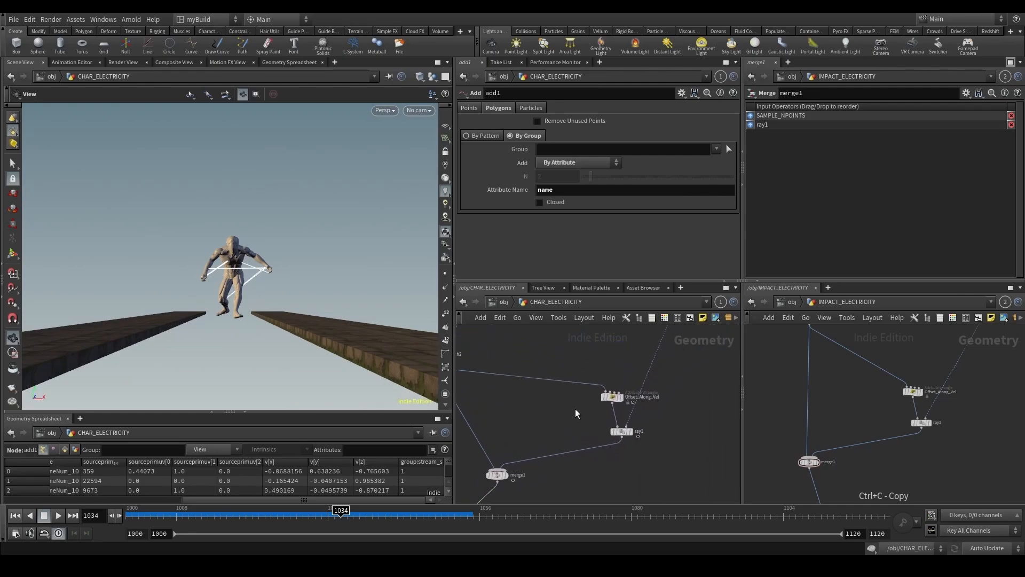
Compare merge1 with add1 and examine the straight connecting lines close up on the character.
left_click(619, 392)
middle_click_drag(501, 328, 556, 424)
left_click(558, 423)
middle_click_drag(626, 459, 661, 369)
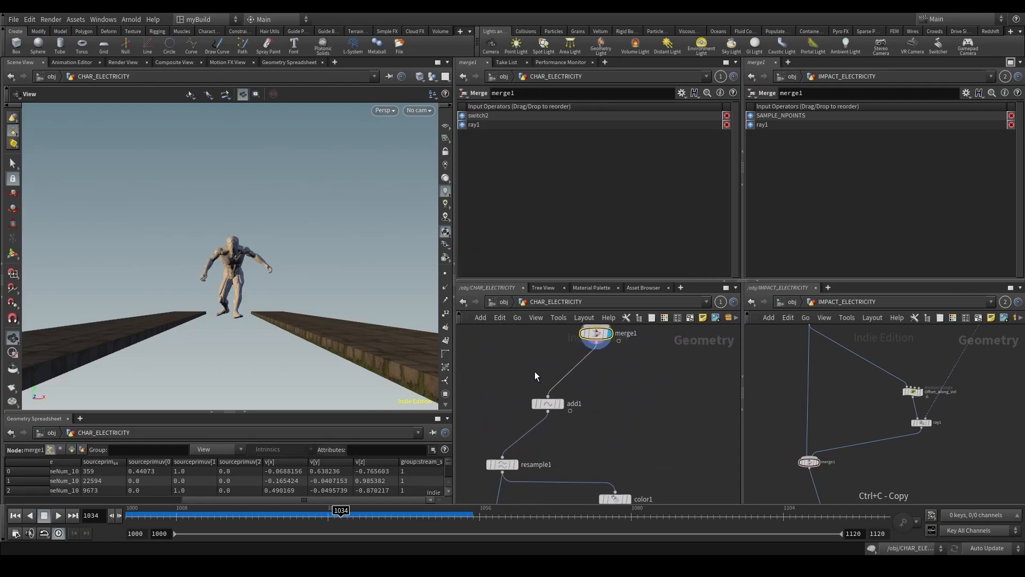
left_click(548, 403)
right_click_drag(231, 286, 242, 274)
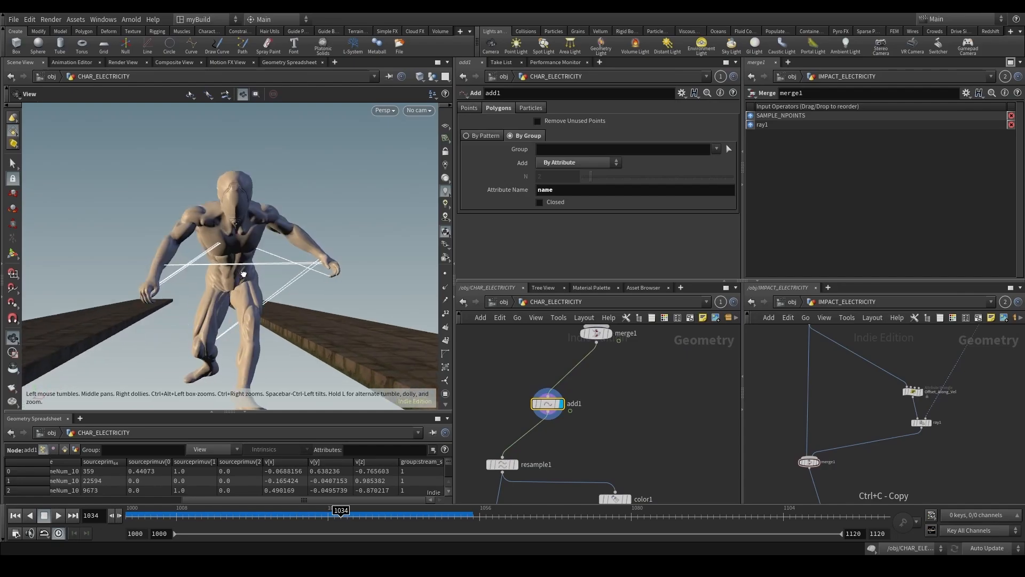
left_click_drag(242, 275, 341, 292)
Display SAMPLE_NPOINTS and attribinterpolate1 and compare where each places the points relative to the character.
scroll(592, 401, "down", 3)
middle_click_drag(591, 402, 531, 413)
left_click(558, 396)
left_click(560, 394)
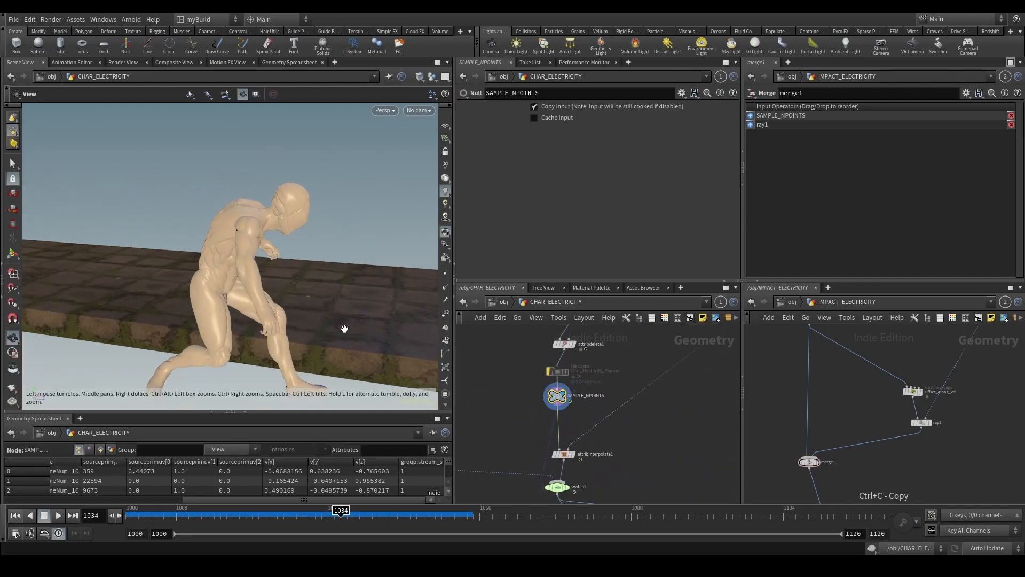
left_click_drag(343, 328, 395, 318)
left_click(569, 453)
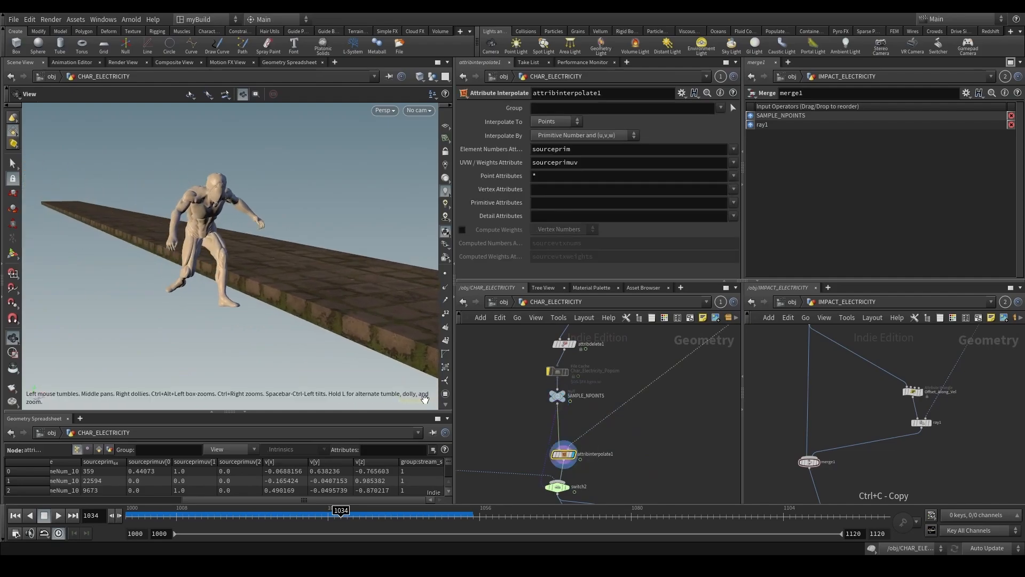
left_click_drag(245, 310, 245, 346)
scroll(514, 428, "down", 3)
middle_click_drag(575, 423, 590, 356)
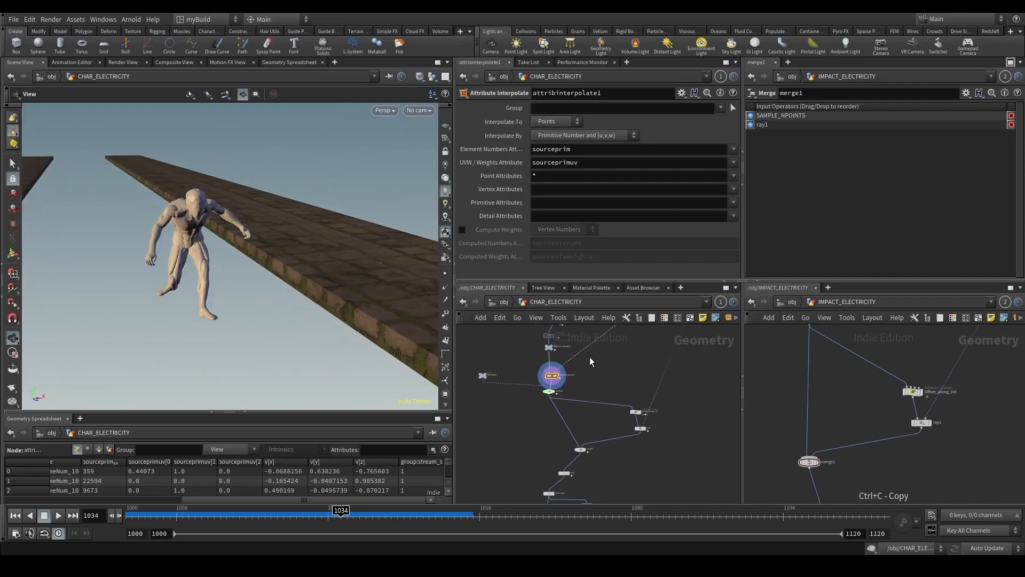
Display the Offset_Along_Vel wrangle and ray1 in turn to inspect the velocity-offset branch.
scroll(590, 380, "down", 3)
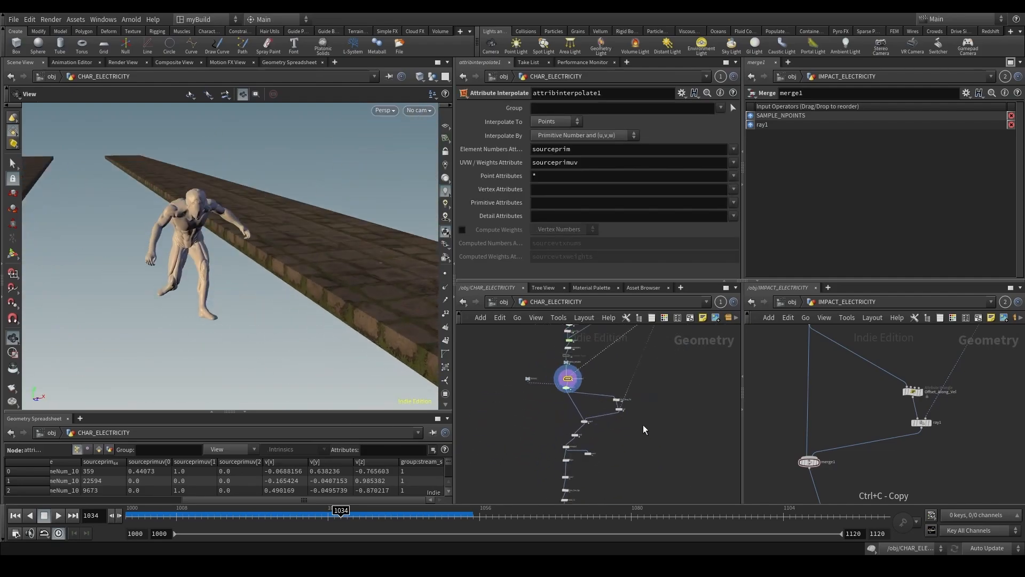
left_click_drag(621, 386, 620, 390)
scroll(620, 405, "up", 4)
left_click(612, 390)
left_click(617, 389)
scroll(641, 436, "up", 2)
left_click(599, 400)
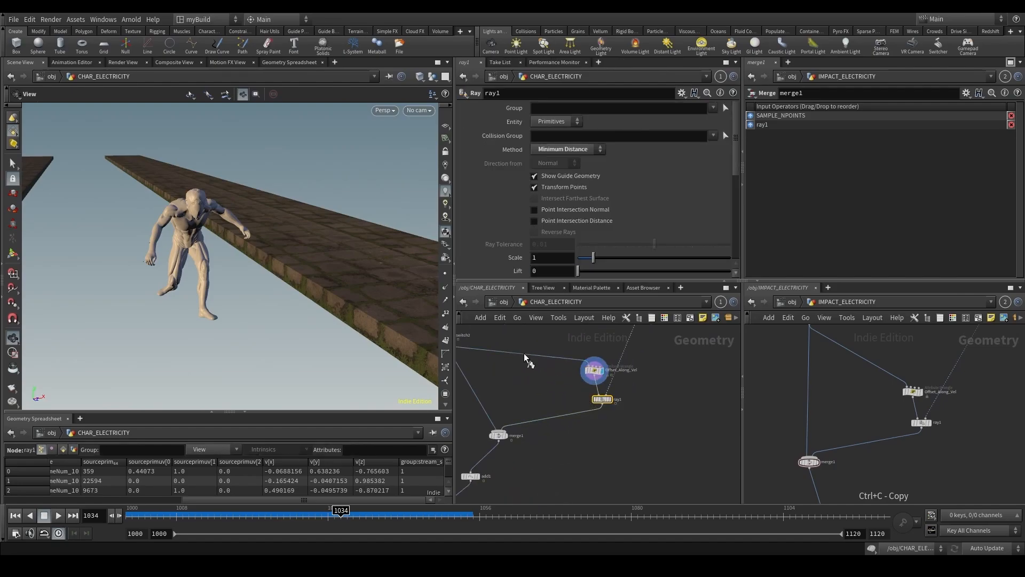
key("r")
middle_click_drag(540, 368, 590, 413)
Display switch2 with the other objects ghosted and points shown, framing the character closely.
left_click(497, 378)
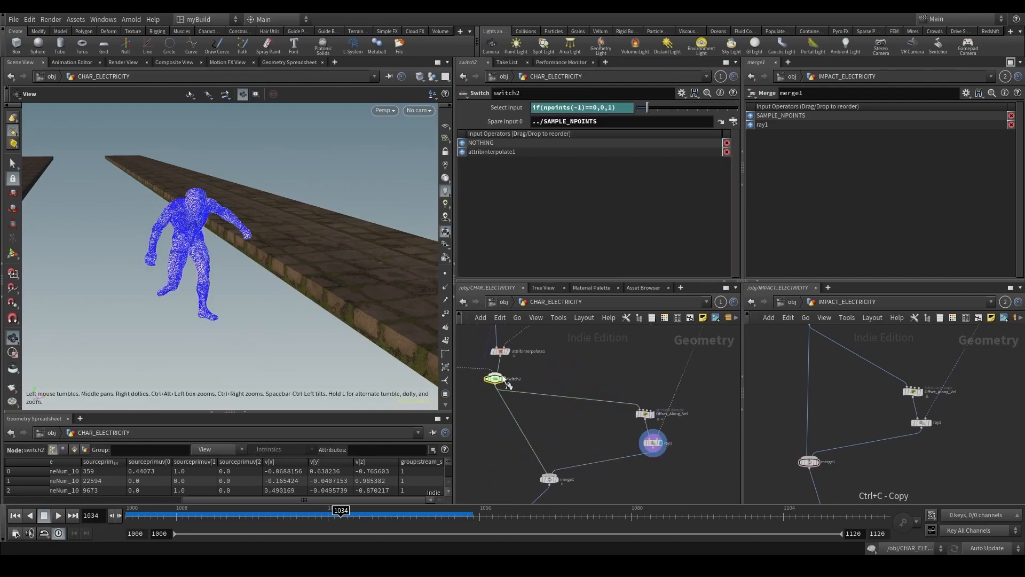
key("r")
left_click(435, 76)
left_click(470, 99)
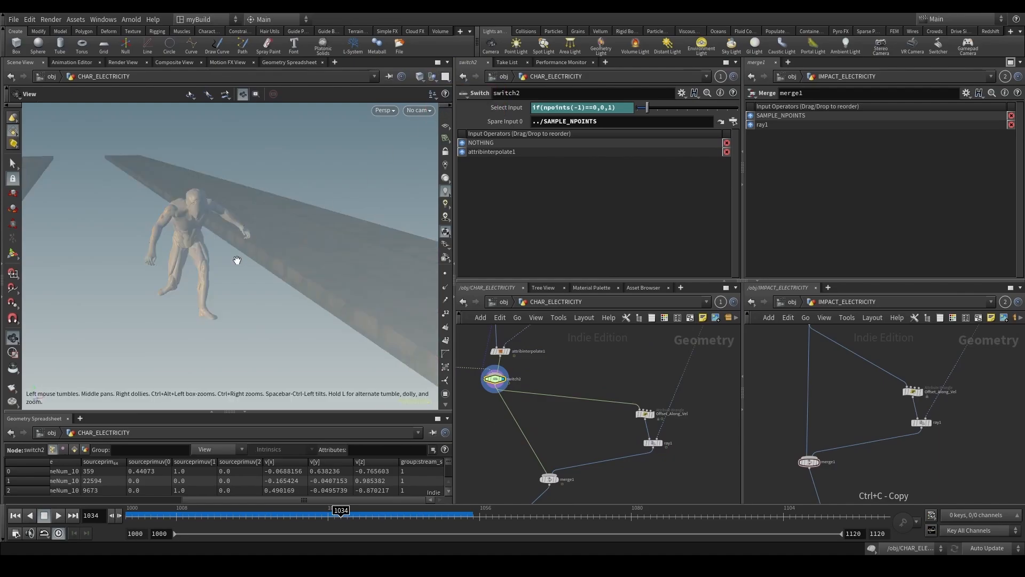
right_click_drag(235, 270, 297, 293)
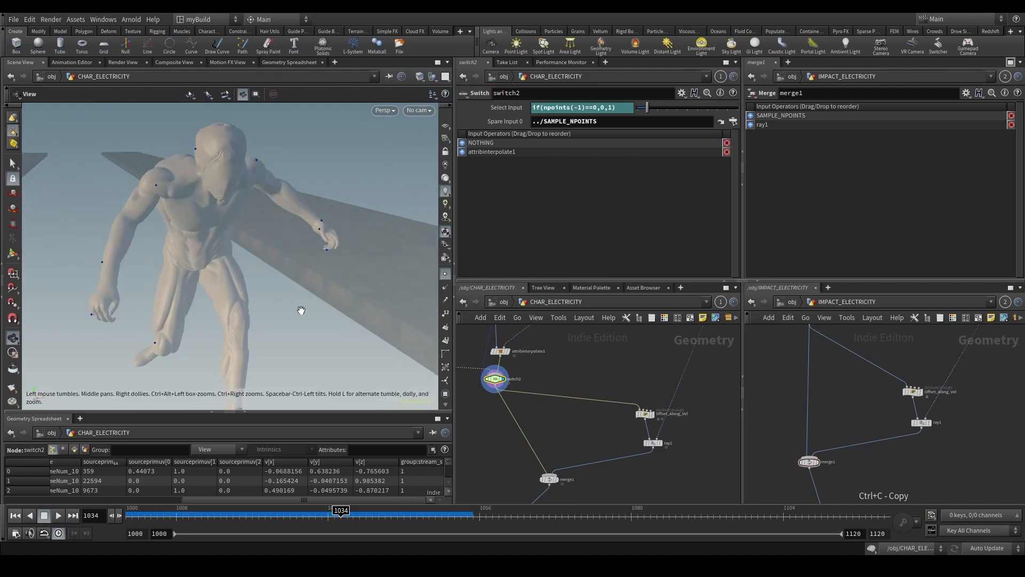
left_click_drag(302, 310, 279, 314)
Compare the points from Offset_Along_Vel and ray1 with the combined points displayed at merge1.
left_click(645, 414)
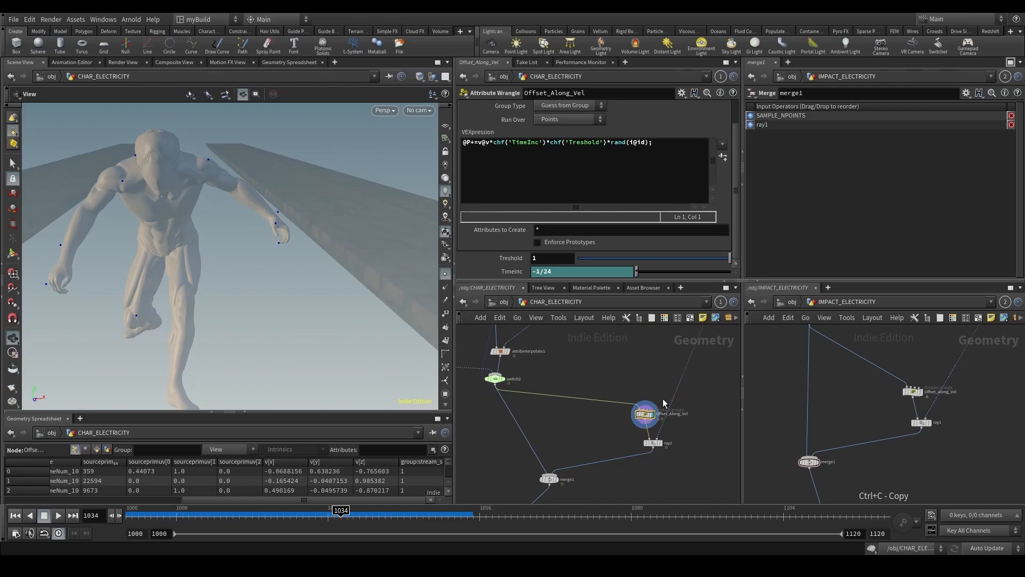
left_click(652, 442)
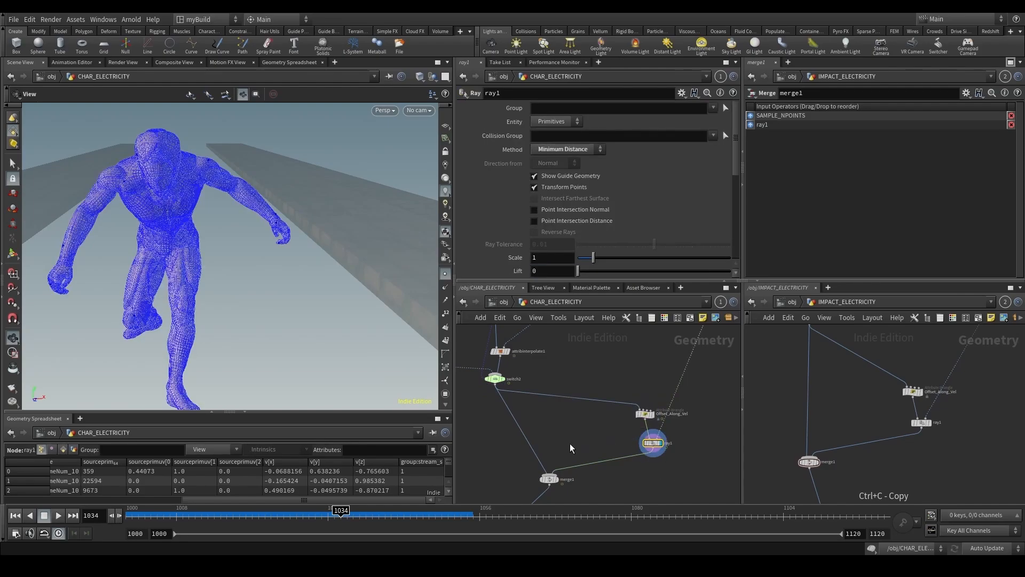
left_click(650, 413)
left_click(549, 479)
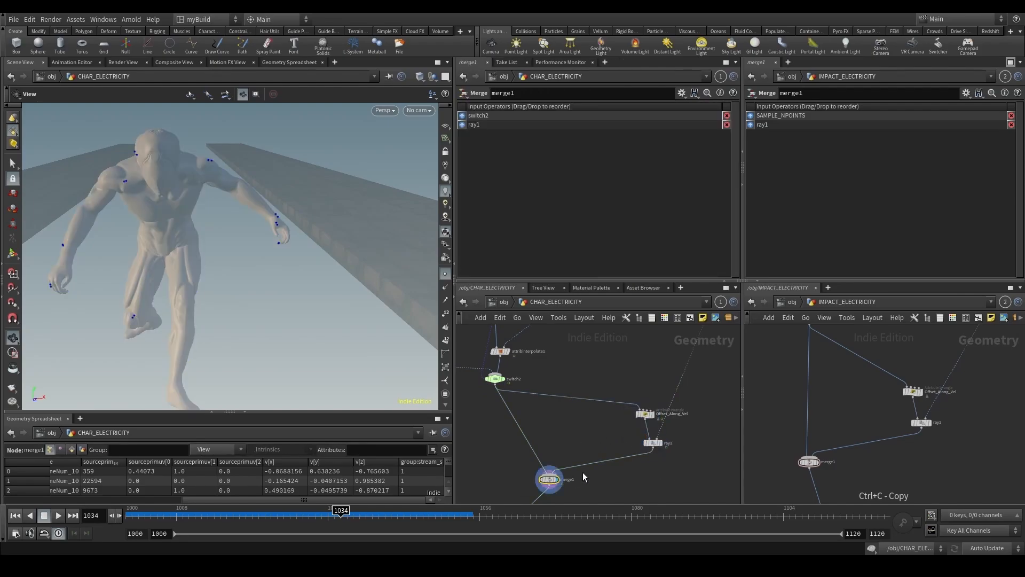
scroll(579, 449, "down", 1)
middle_click_drag(579, 448, 613, 361)
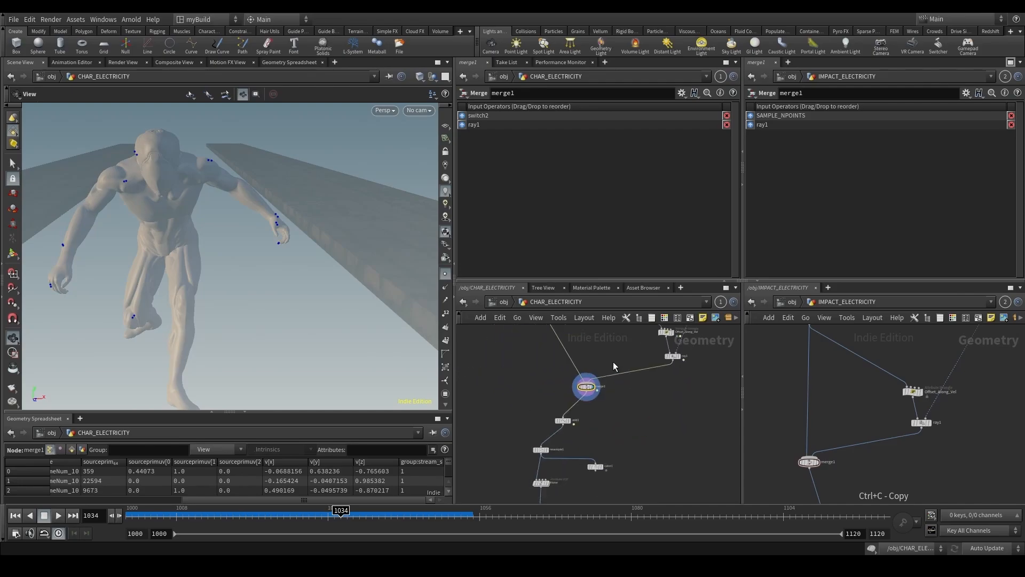
Display add1 to examine how the merged points are joined into lines by the name attribute.
scroll(568, 432, "up", 2)
left_click(559, 416)
left_click(570, 417)
middle_click_drag(543, 395, 565, 412)
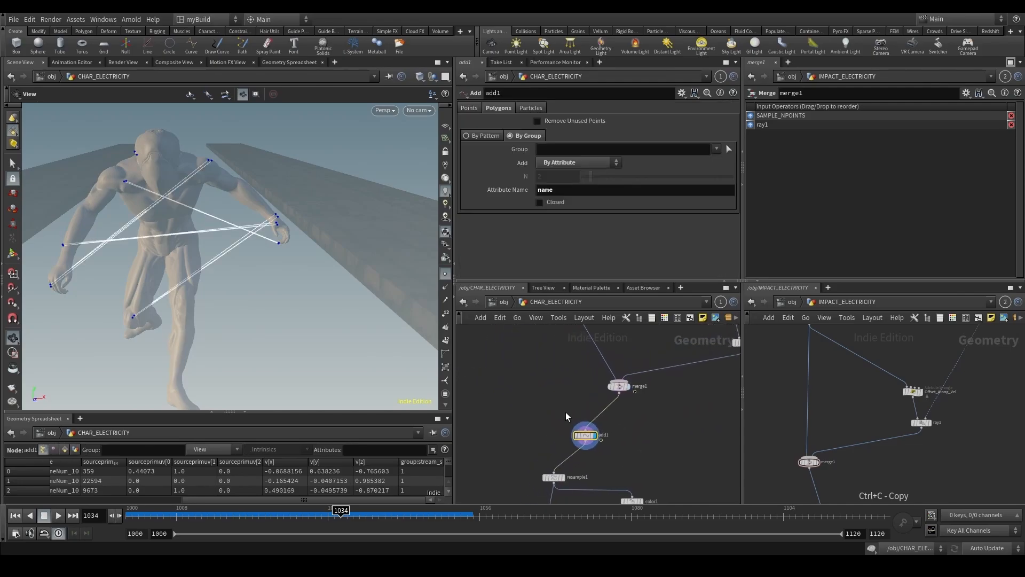
scroll(564, 410, "down", 1)
scroll(563, 410, "up", 1)
Display Offset_Along_Vel, switch2 and merge1 in turn to compare the offset points with the original ones.
middle_click_drag(700, 326, 642, 364)
left_click(674, 347)
left_click(683, 347)
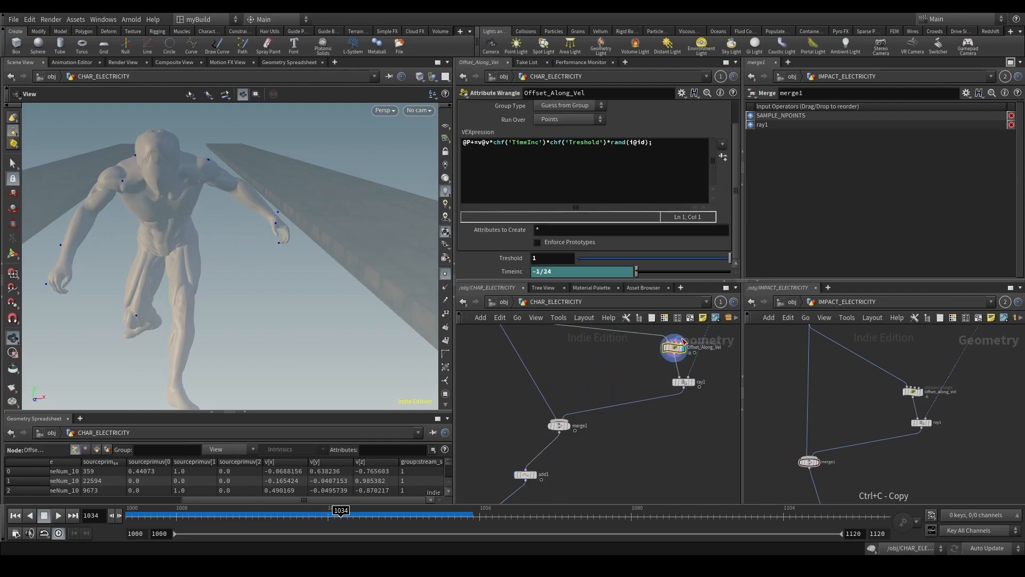
middle_click_drag(597, 391, 592, 439)
left_click(490, 352)
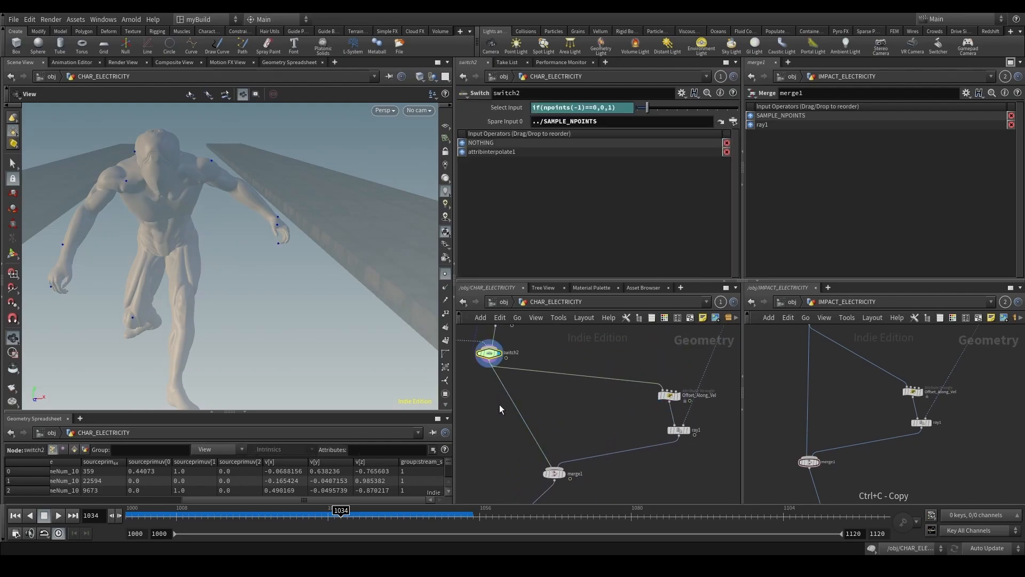
left_click(554, 473)
scroll(592, 460, "down", 3)
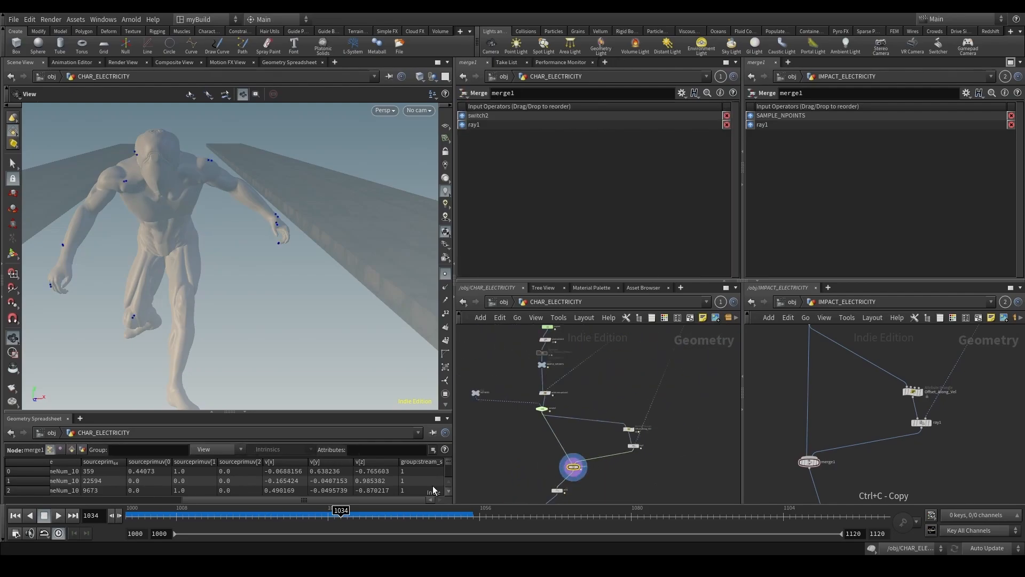
Examine merge1's point attributes in the geometry spreadsheet.
left_click_drag(383, 499, 384, 471)
left_click(277, 500)
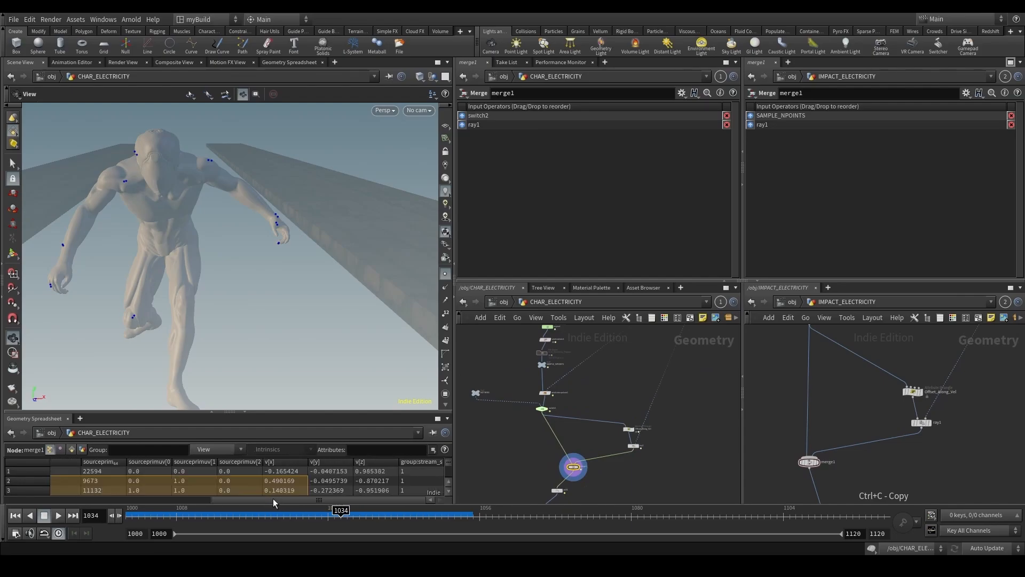
scroll(268, 494, "down", 3)
scroll(534, 387, "up", 4)
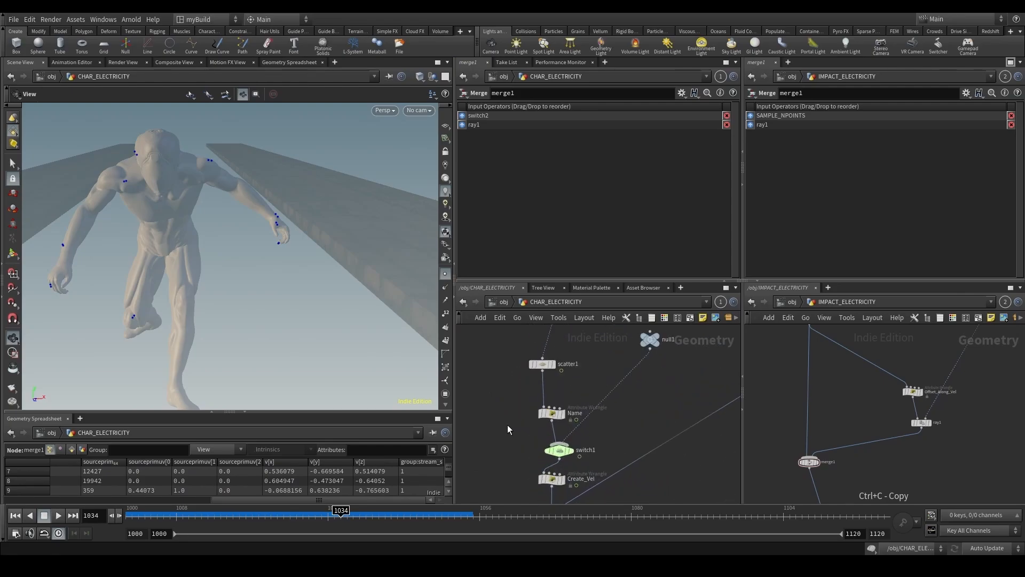
left_click(545, 393)
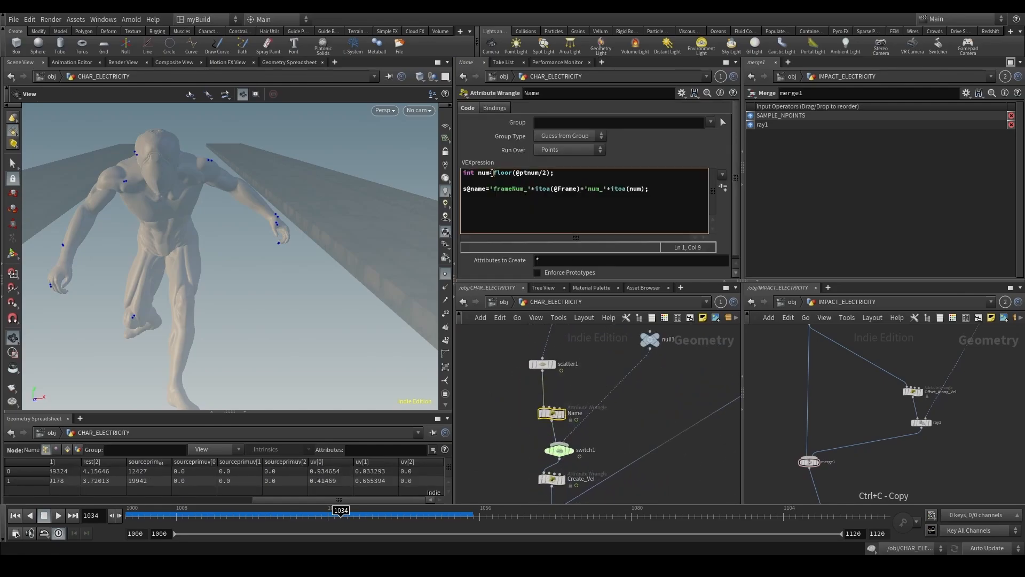
left_click_drag(492, 173, 553, 182)
type("@ptnum")
left_click(630, 406)
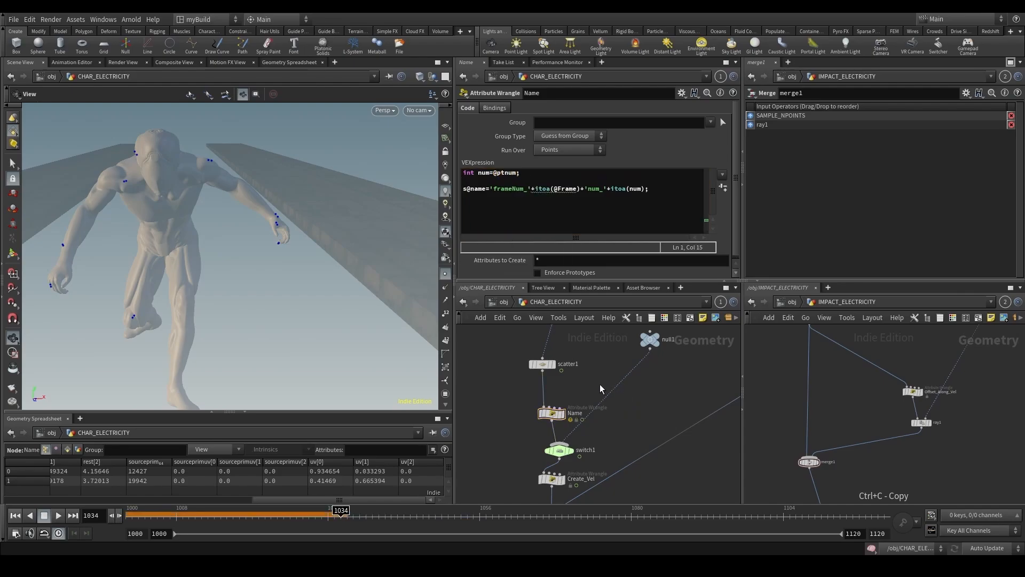
Replay the simulation from frame 1000 and display add1 to check the newly named lines.
left_click(15, 516)
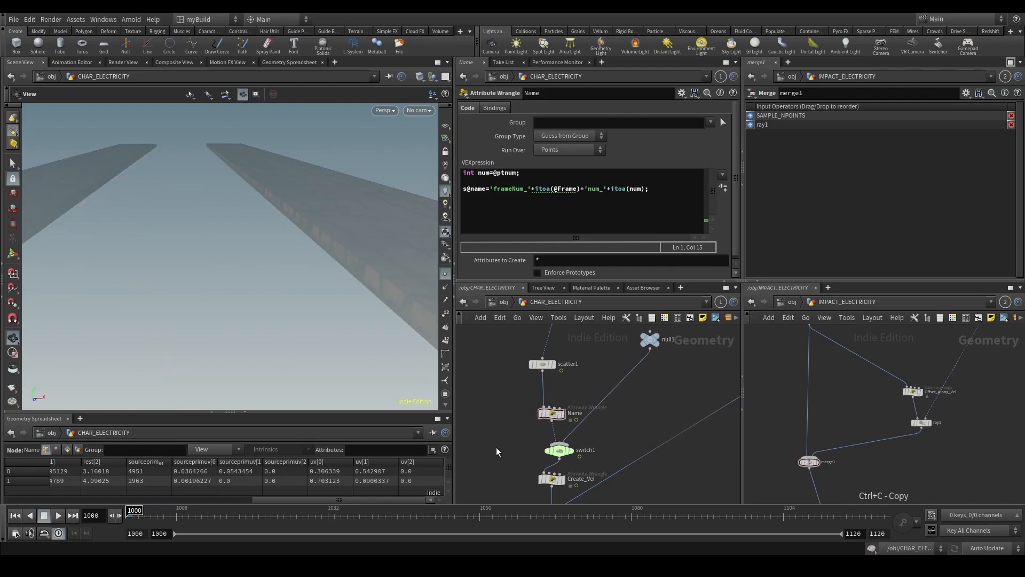
left_click(58, 516)
scroll(621, 335, "down", 3)
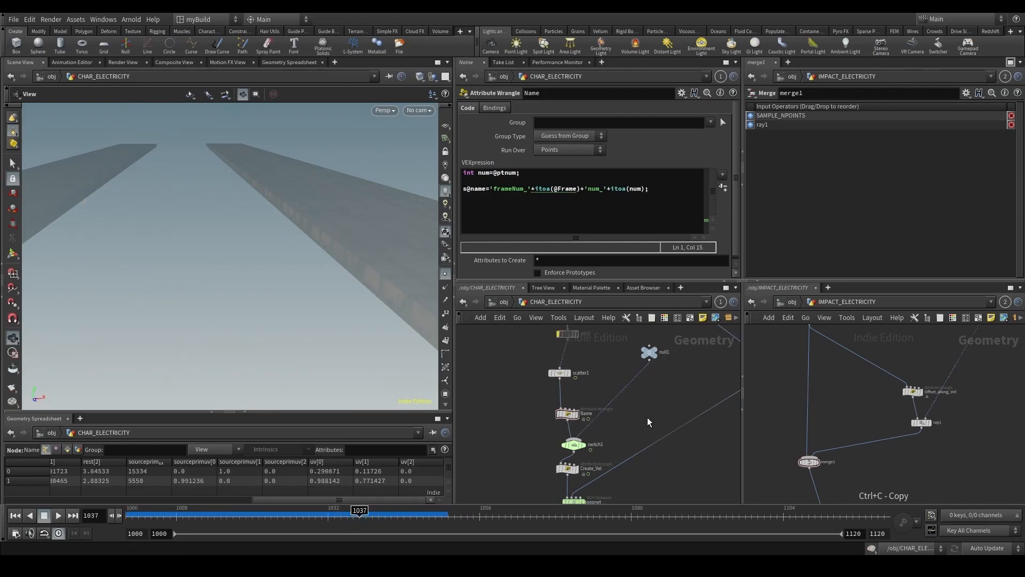
scroll(620, 335, "up", 3)
left_click(579, 424)
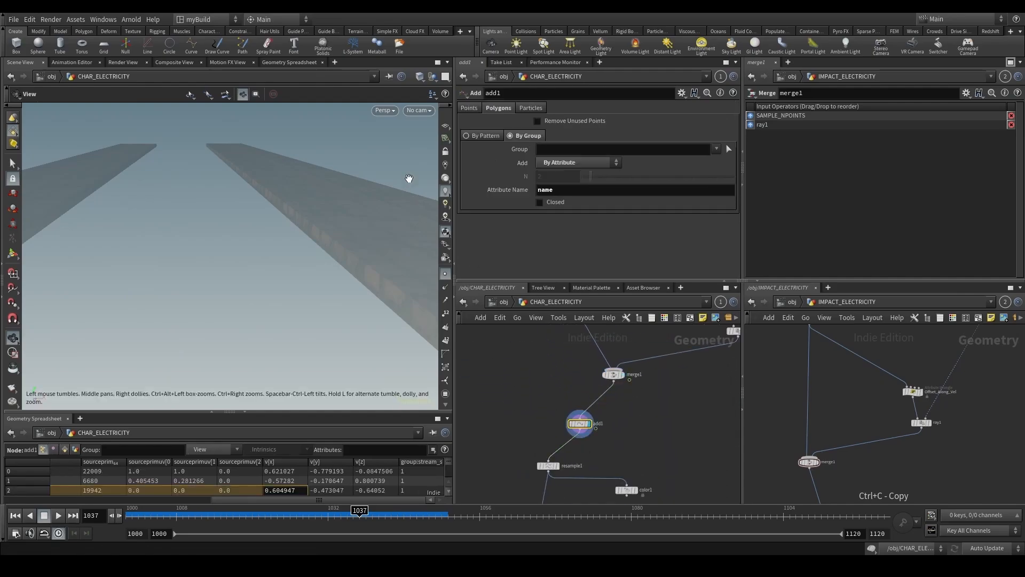
Look through RENDER_CAM in the viewport.
left_click(422, 110)
left_click(450, 162)
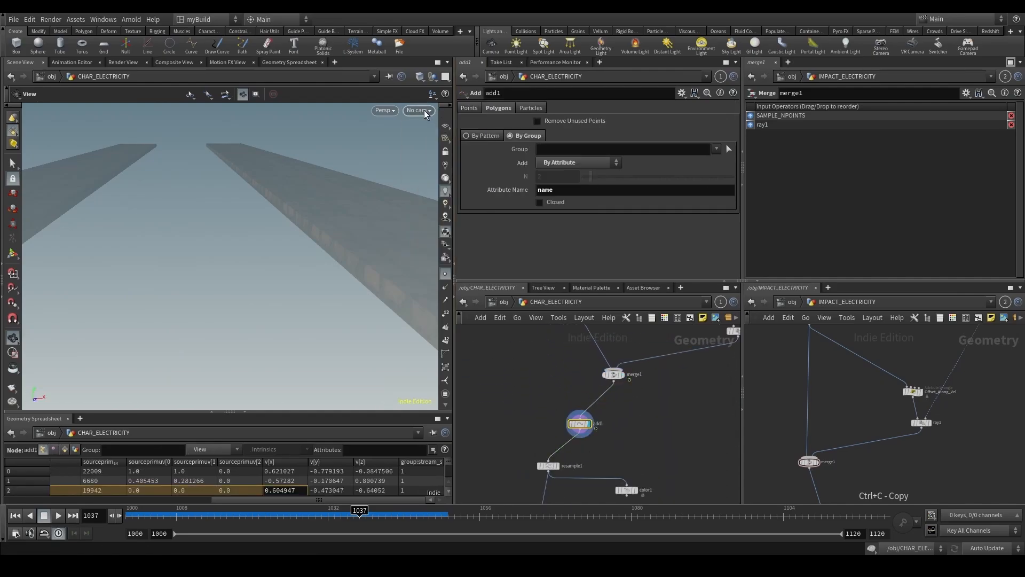
left_click(424, 110)
left_click(435, 161)
Display Noise, color2, Color_Over_Age and Noise_Cd in turn, checking the arcs around frame 1032 and ending on Noise_Cd.
scroll(520, 412, "down", 3)
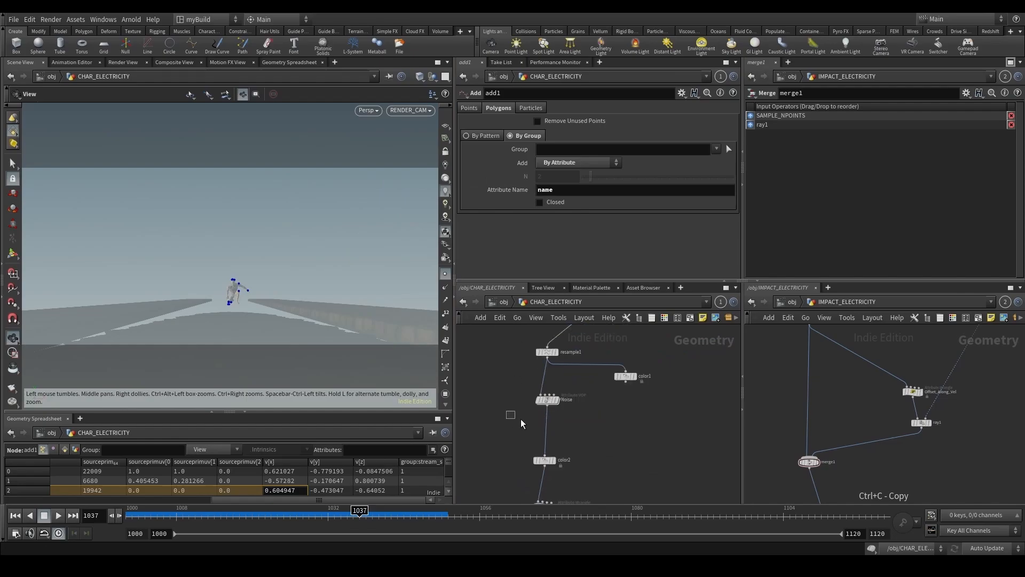
left_click(546, 400)
left_click(328, 515)
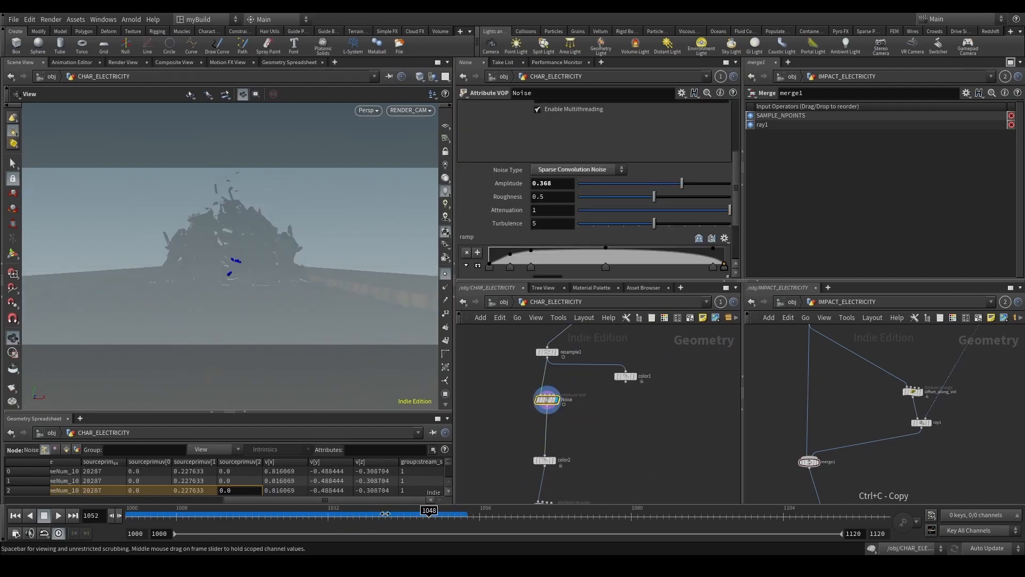
scroll(491, 429, "down", 3)
left_click(546, 375)
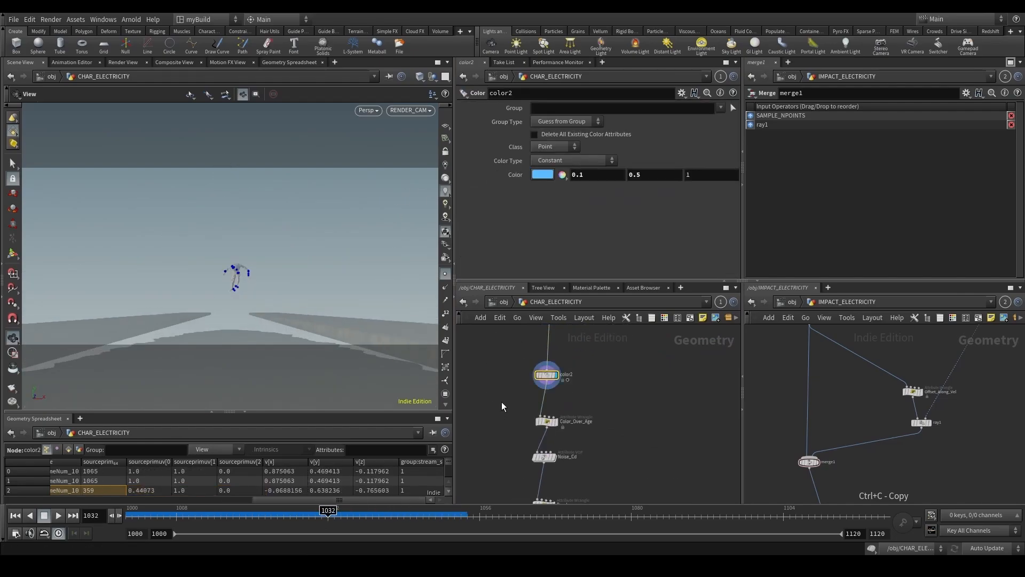
left_click(550, 421)
left_click(544, 456)
scroll(252, 227, "up", 10)
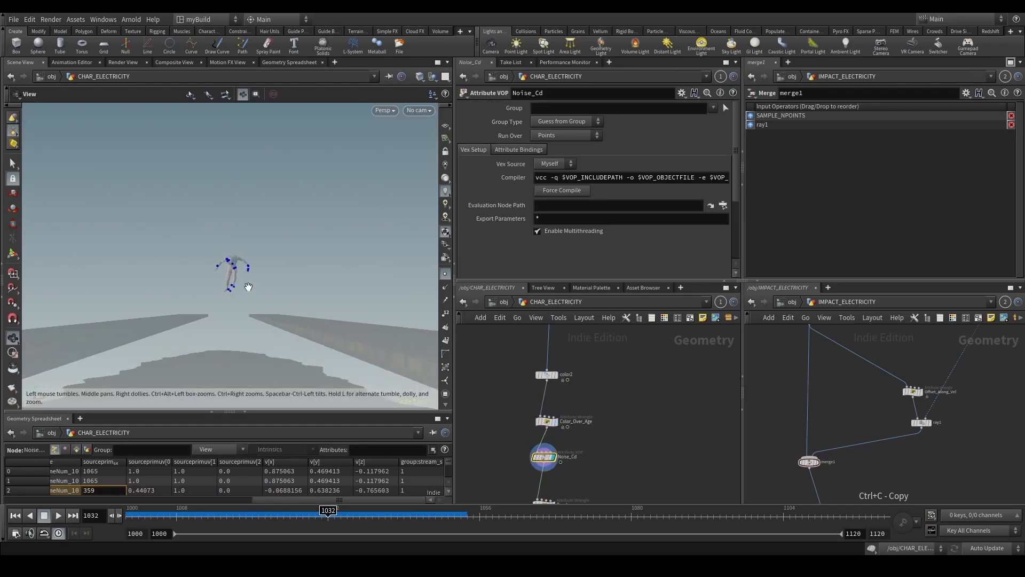
Set the Offset_Along_Vel wrangle's Treshold to 8 and inspect the longer arcs around the character.
scroll(267, 238, "up", 5)
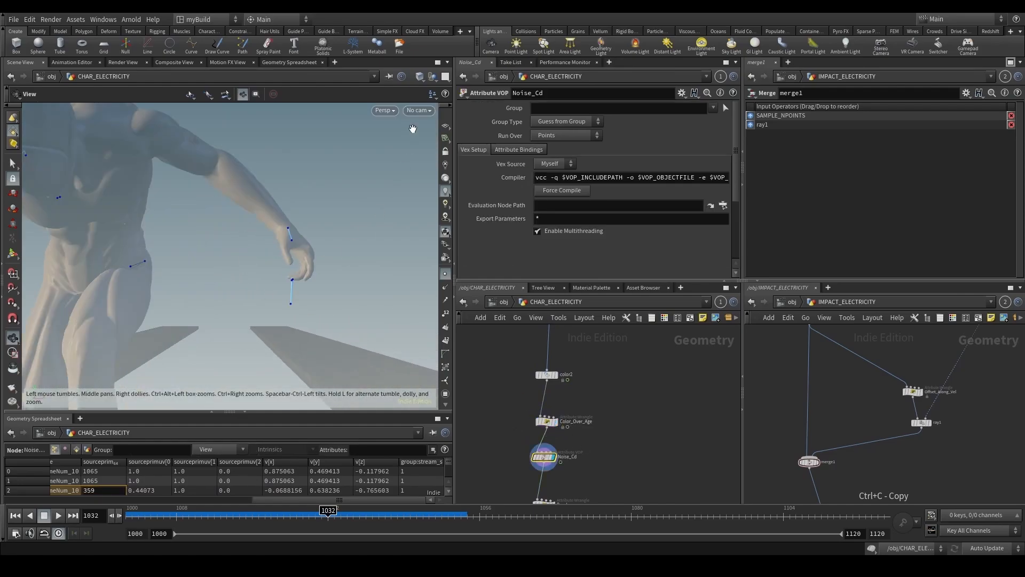
scroll(539, 381, "down", 3)
middle_click_drag(606, 357, 547, 502)
scroll(593, 414, "up", 3)
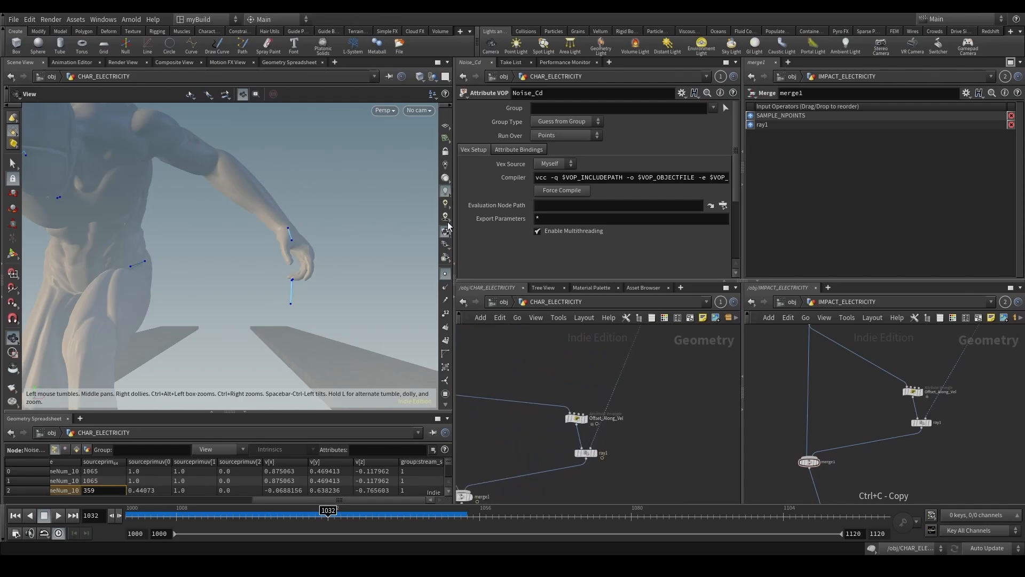
scroll(556, 408, "down", 2)
middle_click_drag(557, 411, 587, 401)
left_click(601, 404)
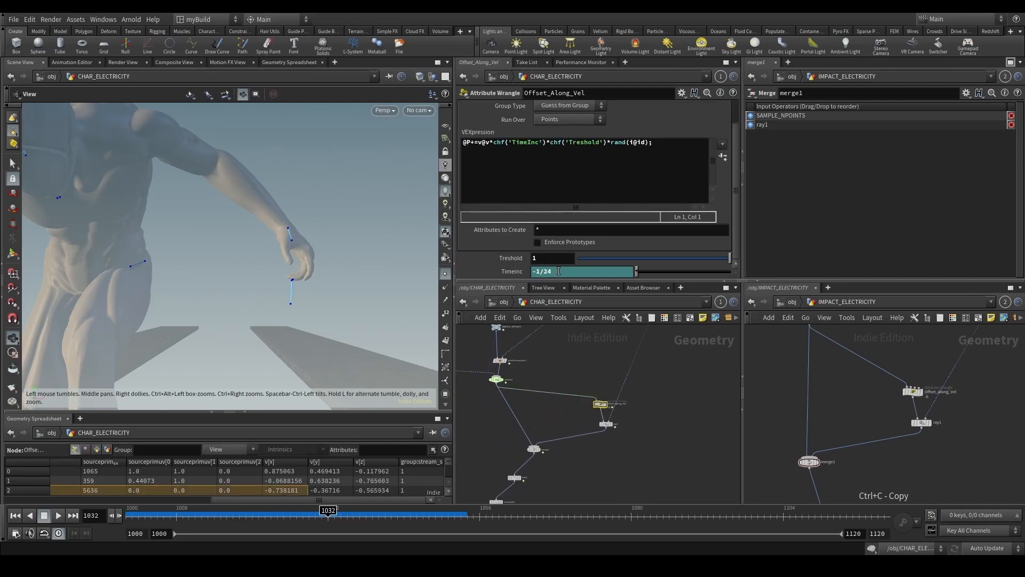
key("Return")
left_click_drag(251, 283, 303, 301)
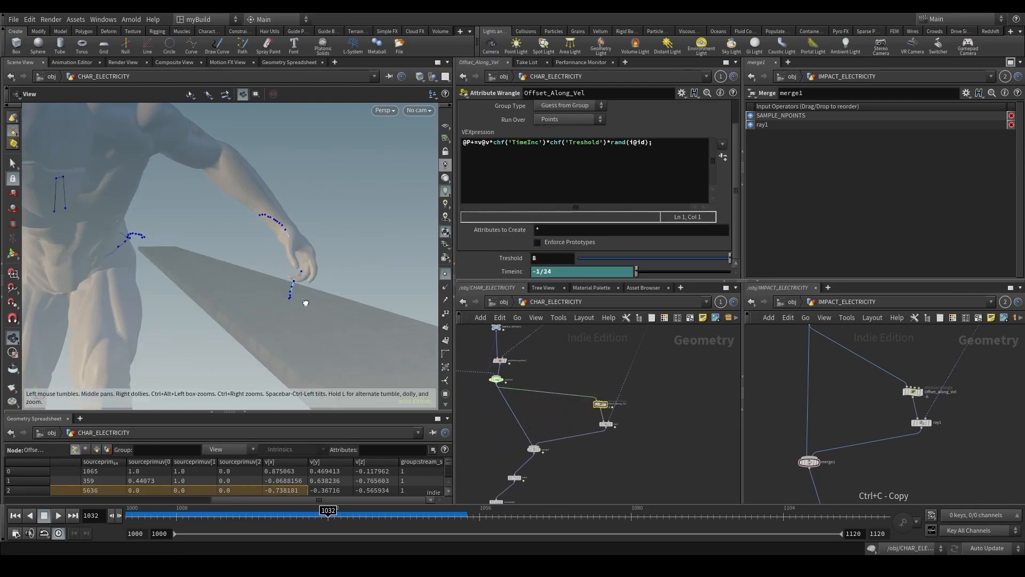
scroll(303, 292, "down", 4)
left_click_drag(214, 285, 124, 328)
Inside popnet, set Inherit Velocity to 5 on the source_first_input POP Source, then return to CHAR_ELECTRICITY.
middle_click_drag(570, 395, 604, 458)
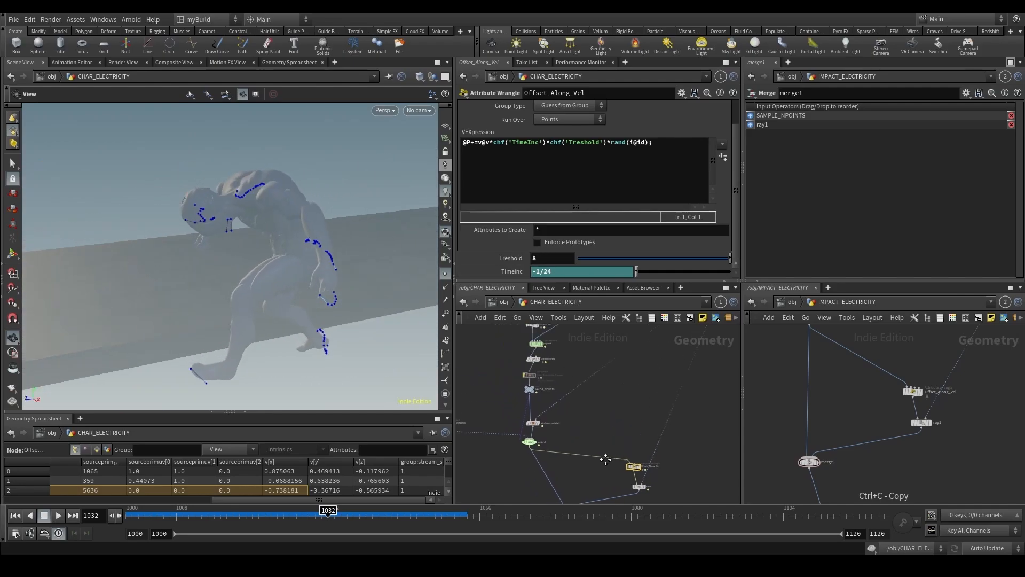
middle_click_drag(517, 350, 526, 398)
double_click(554, 394)
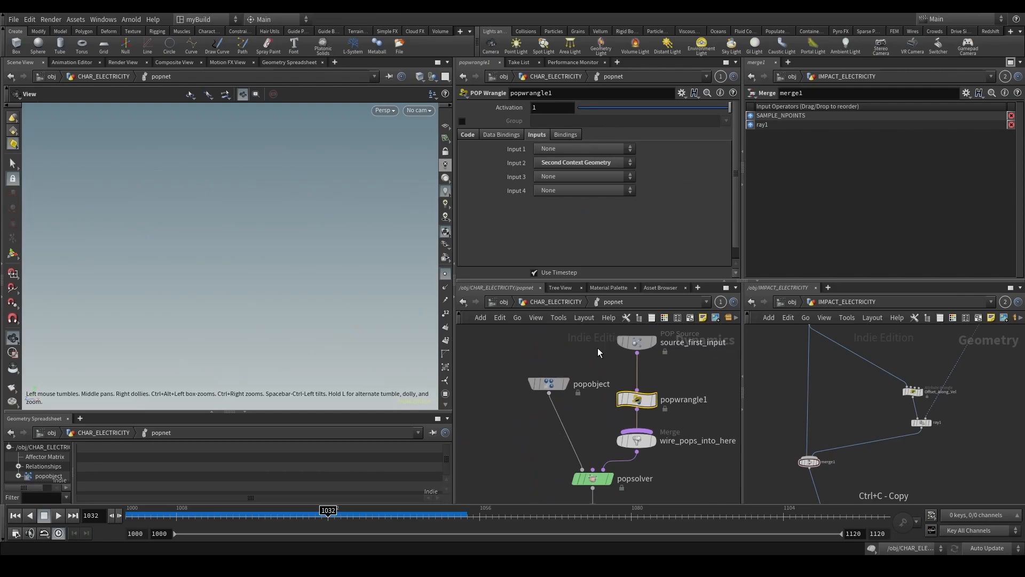
left_click(636, 342)
type("5")
key("Return")
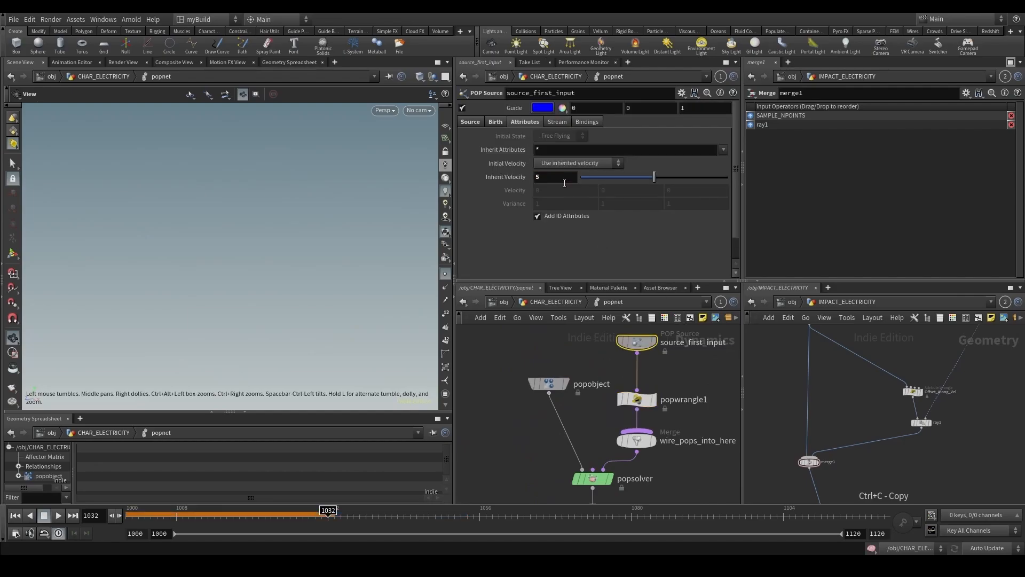
left_click(571, 301)
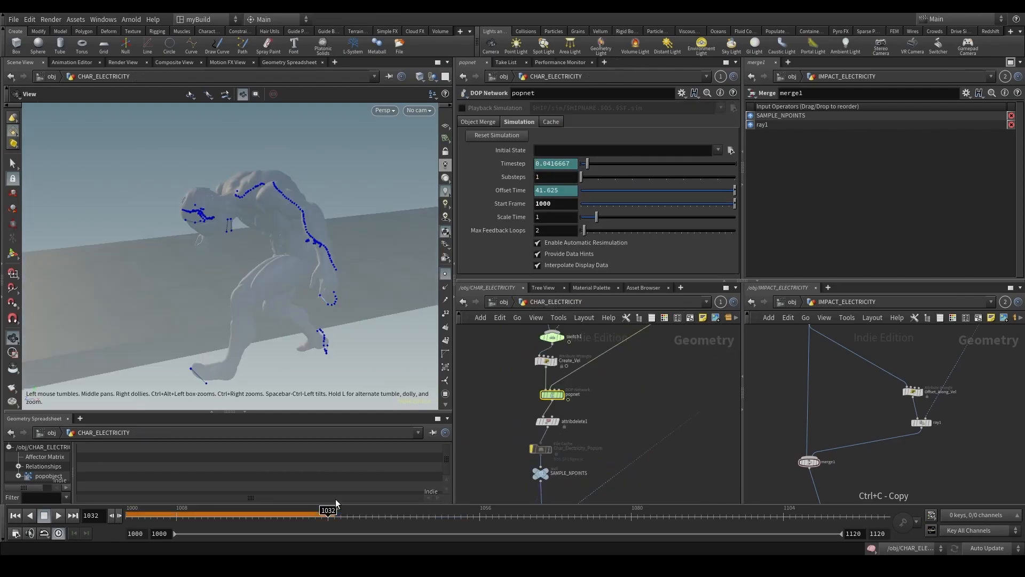
Play the updated simulation and scrub to frame 1040 to review the arcs on the character.
left_click(59, 515)
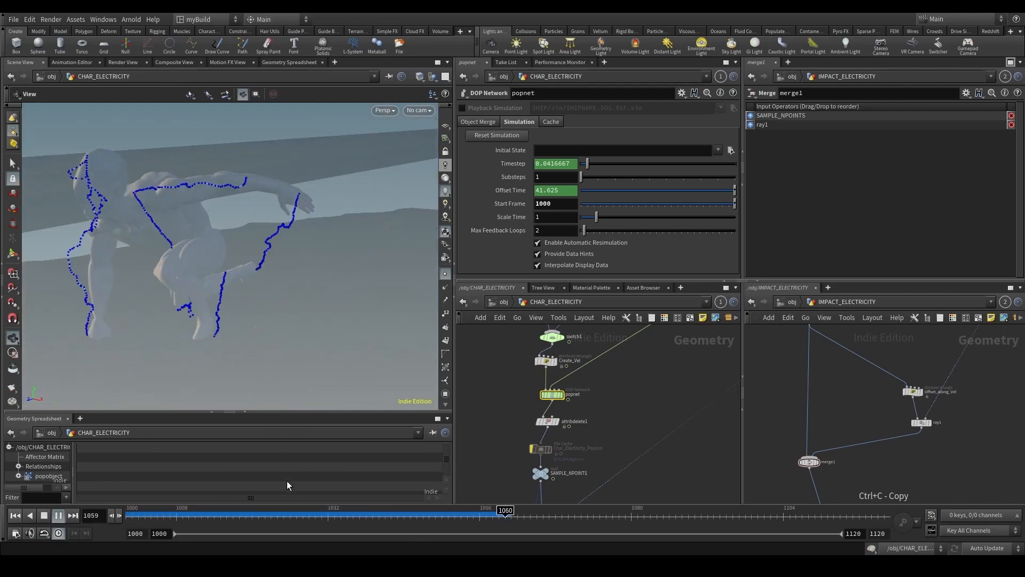
left_click(276, 522)
left_click_drag(327, 522, 380, 523)
Look through RENDER_CAM and play the animation back from its beginning.
left_click(426, 114)
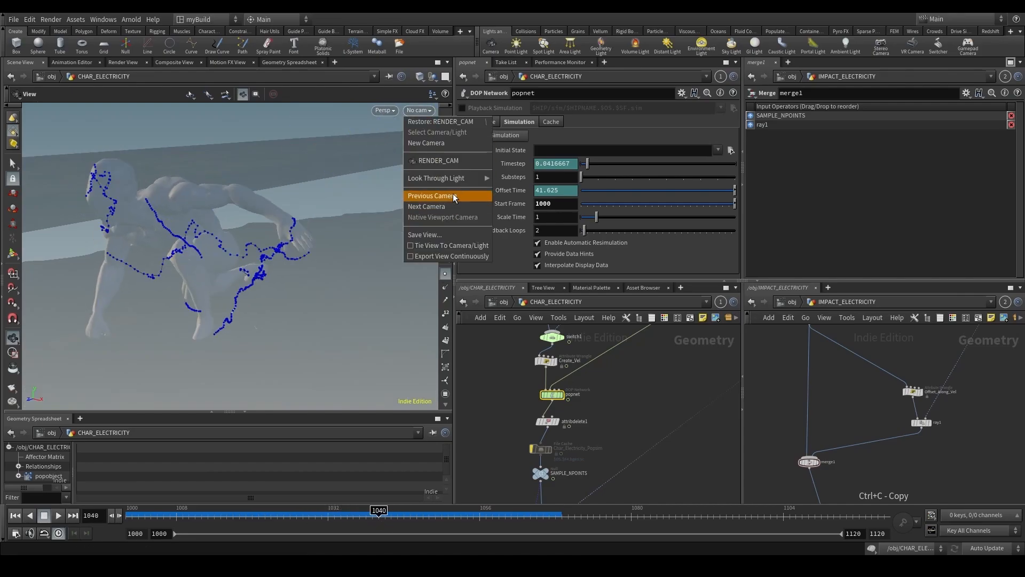
left_click(433, 162)
left_click(266, 515)
left_click_drag(265, 515, 126, 516)
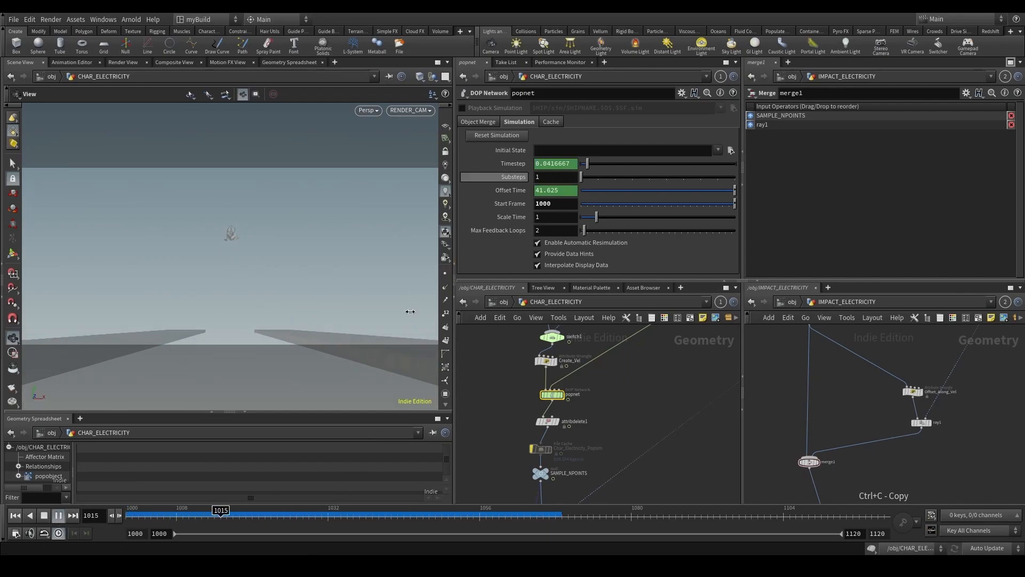
Go to frame 1024, show the other objects without ghosting and maximize the viewport.
left_click(278, 515)
left_click(435, 91)
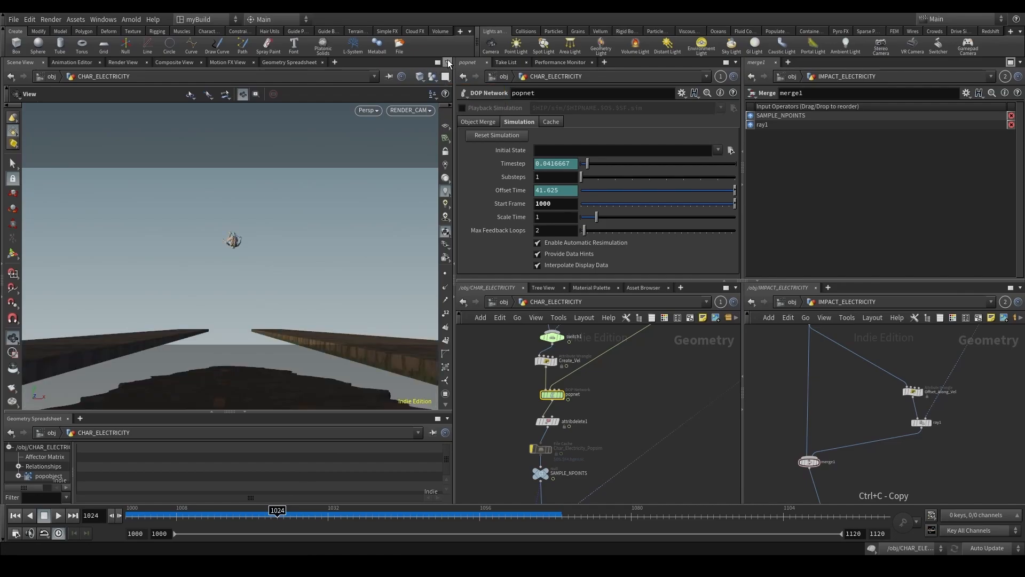
key("ctrl+b")
Play and scrub repeatedly through the early frames to review the electricity on the falling character.
left_click(217, 517)
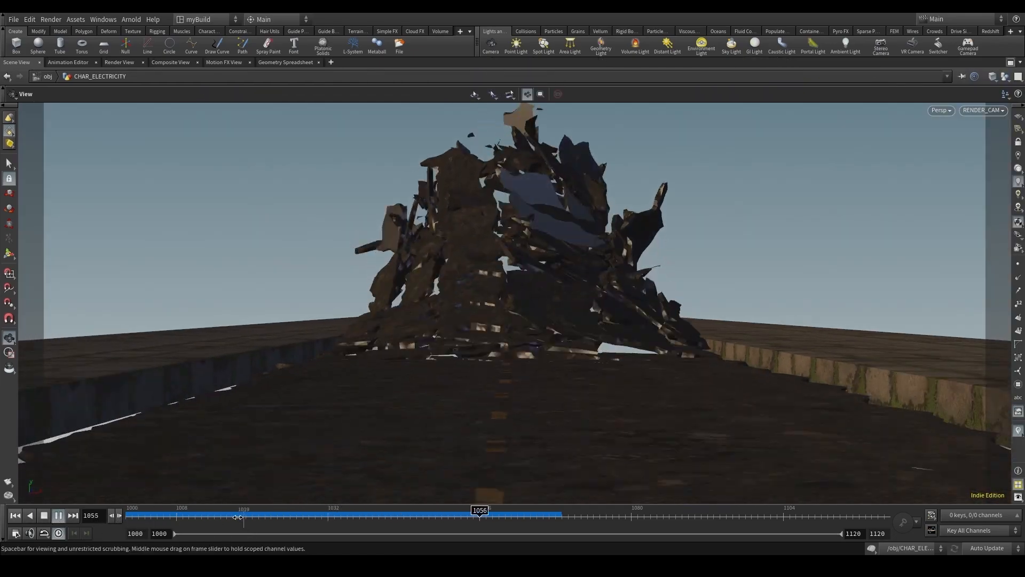
left_click(151, 517)
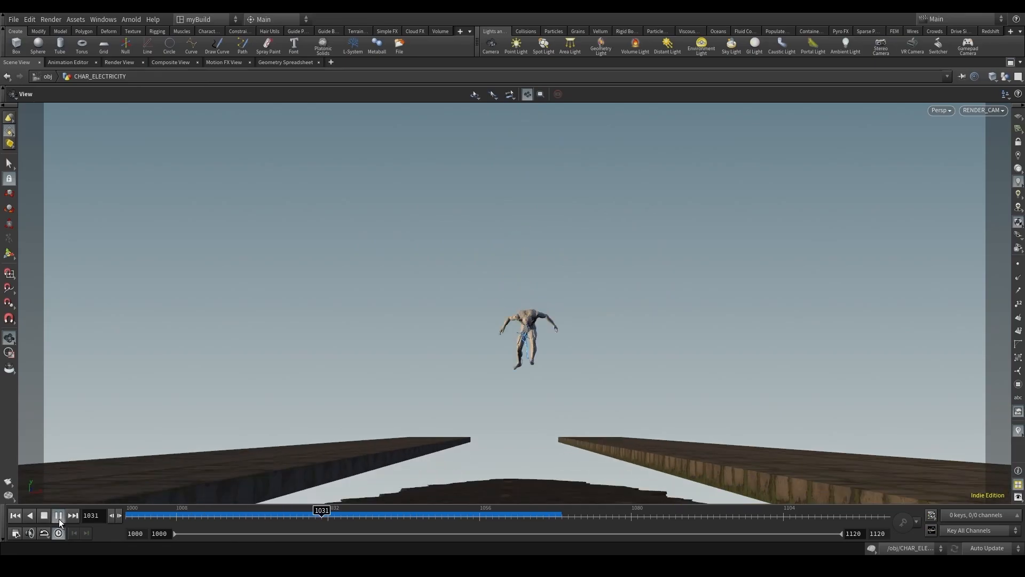
left_click_drag(345, 517, 290, 511)
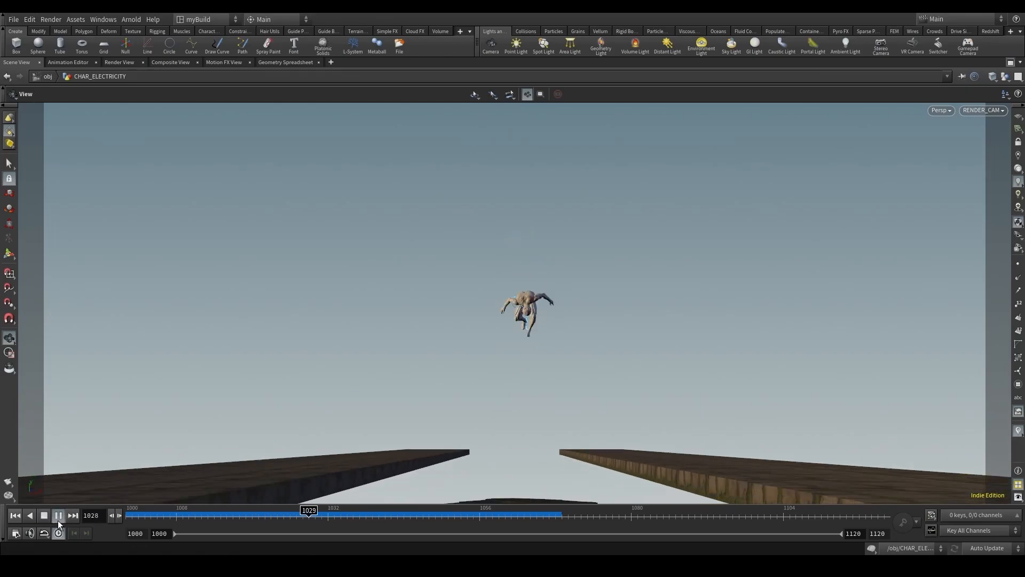
left_click(315, 516)
left_click_drag(315, 512, 143, 520)
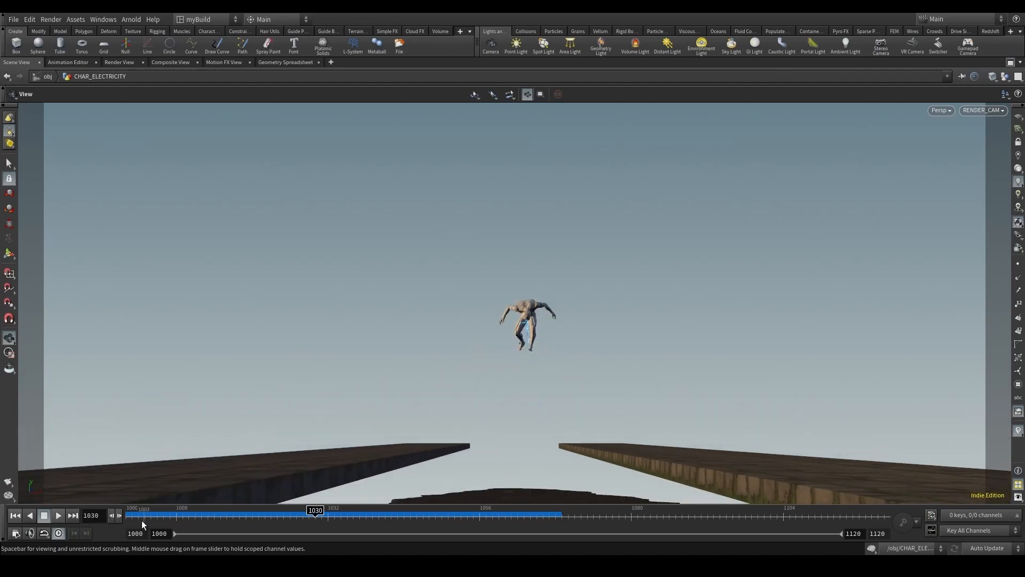
left_click(59, 518)
left_click(178, 515)
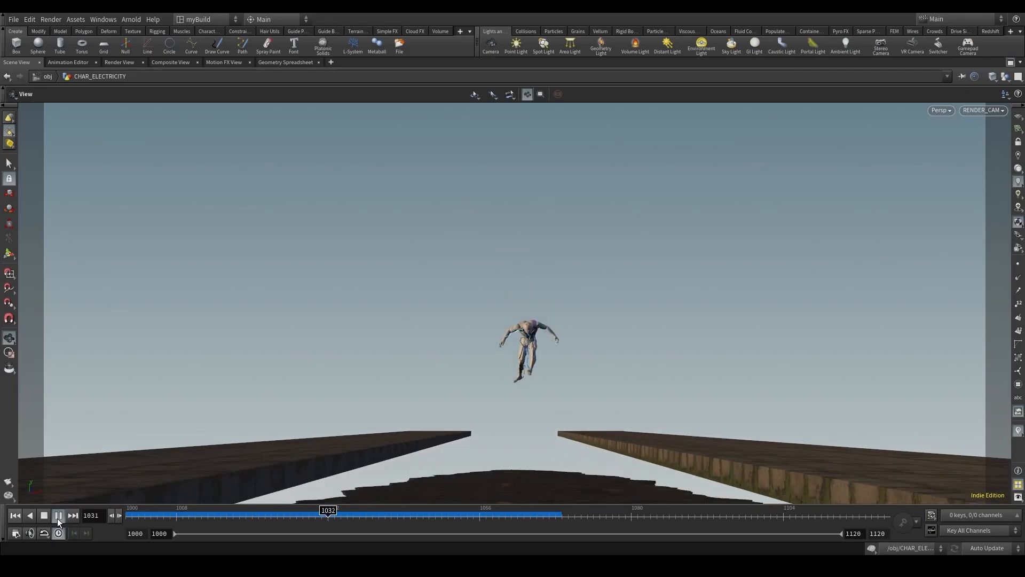
left_click(265, 514)
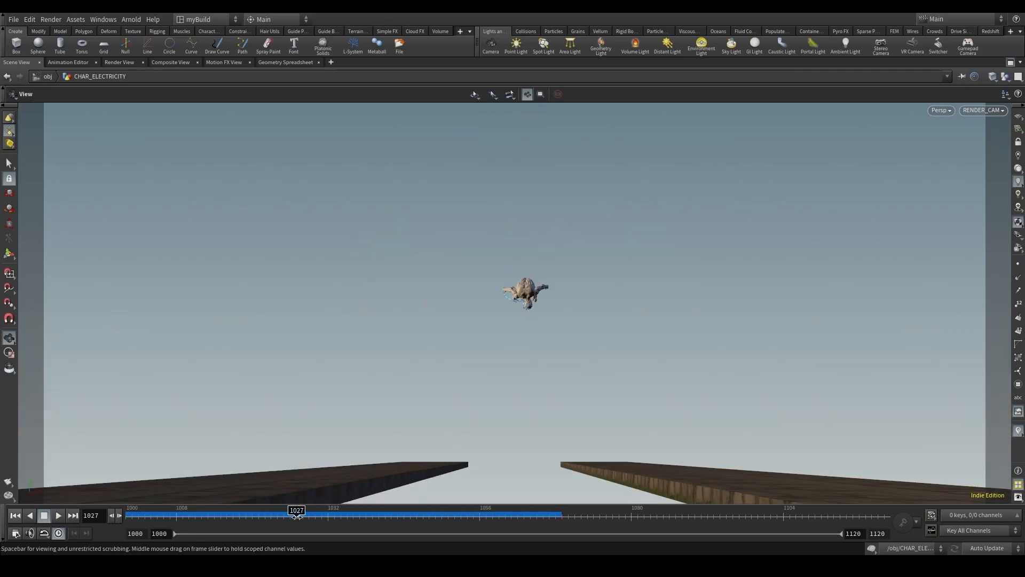
left_click(208, 514)
Render a flipbook of the current RENDER_CAM viewport over the existing frame range, using the default output settings.
left_click(8, 483)
left_click(101, 361)
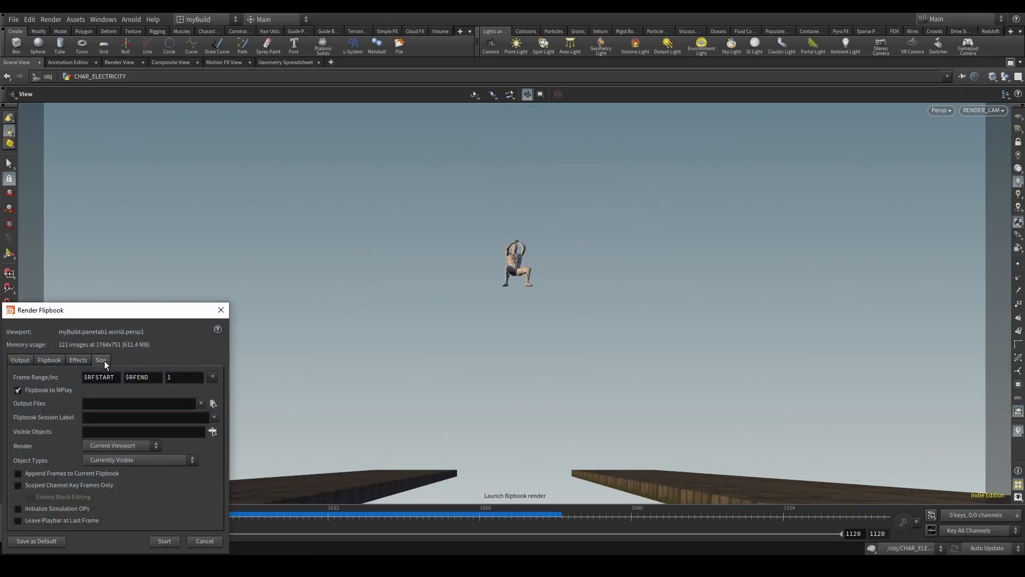
left_click(21, 361)
left_click(163, 540)
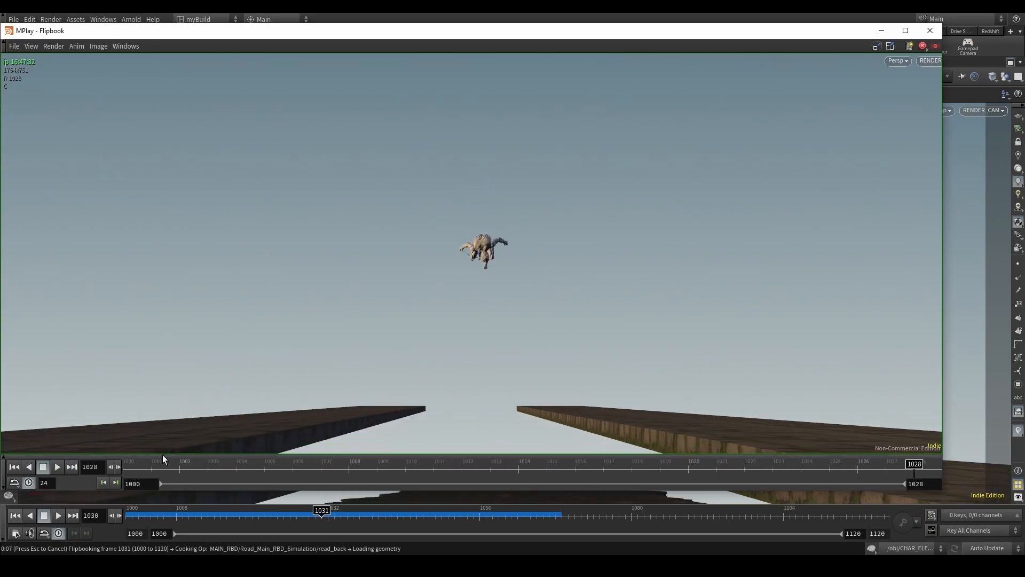
Play and scrub through the flipbook to review the falling character and the ground breaking up, then close it.
left_click(58, 468)
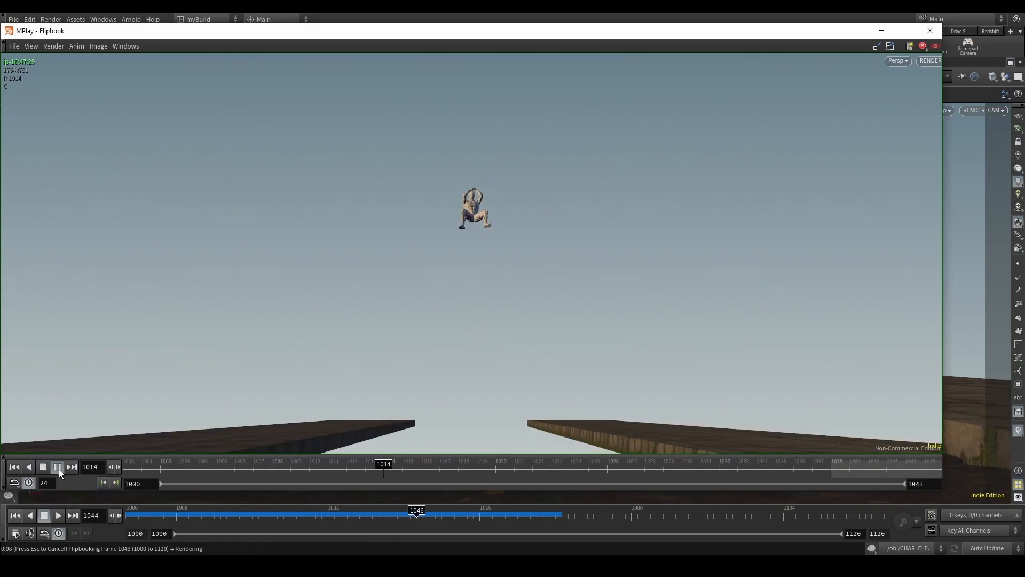
left_click_drag(412, 474, 616, 471)
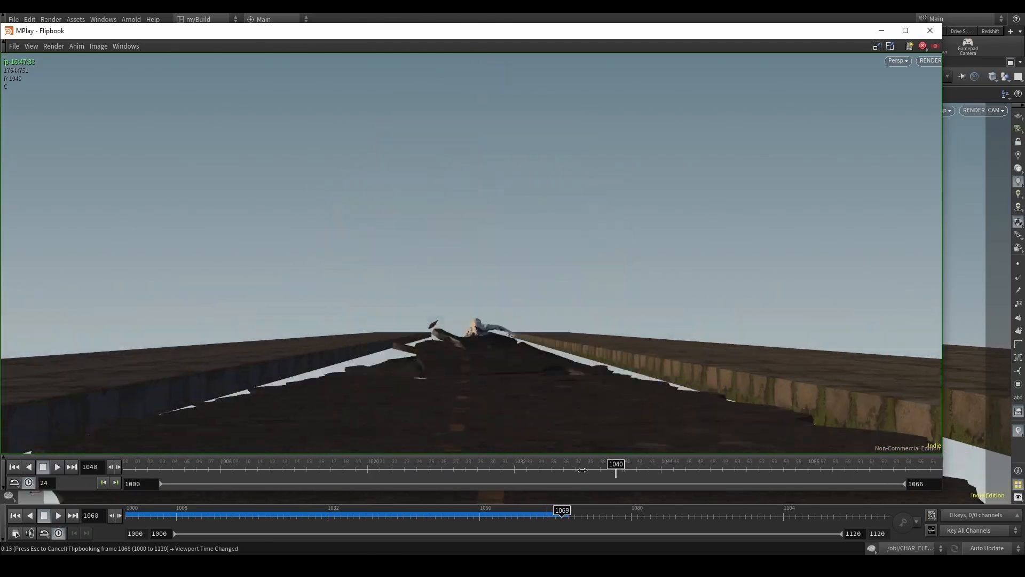
left_click(62, 472)
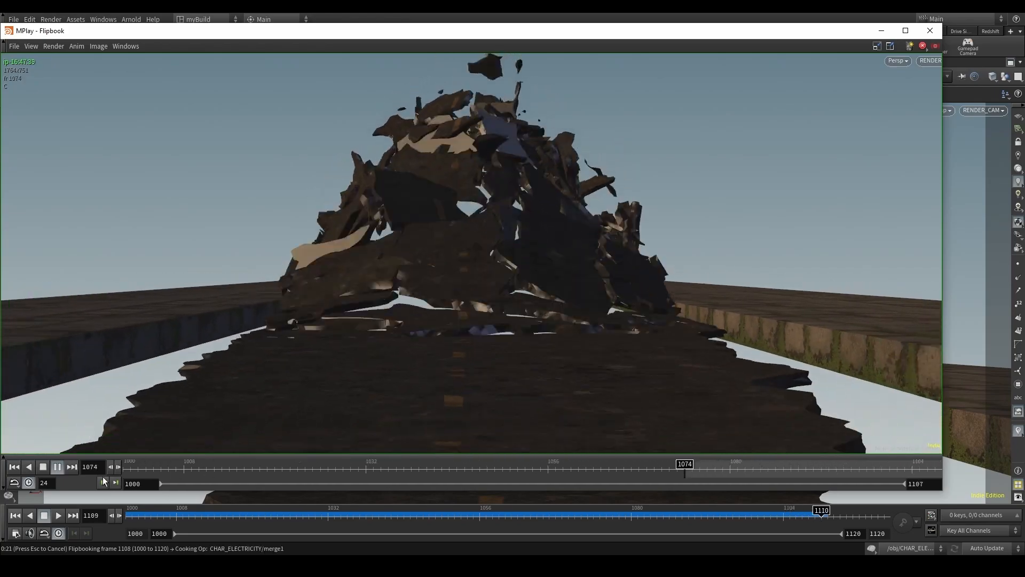
left_click(928, 30)
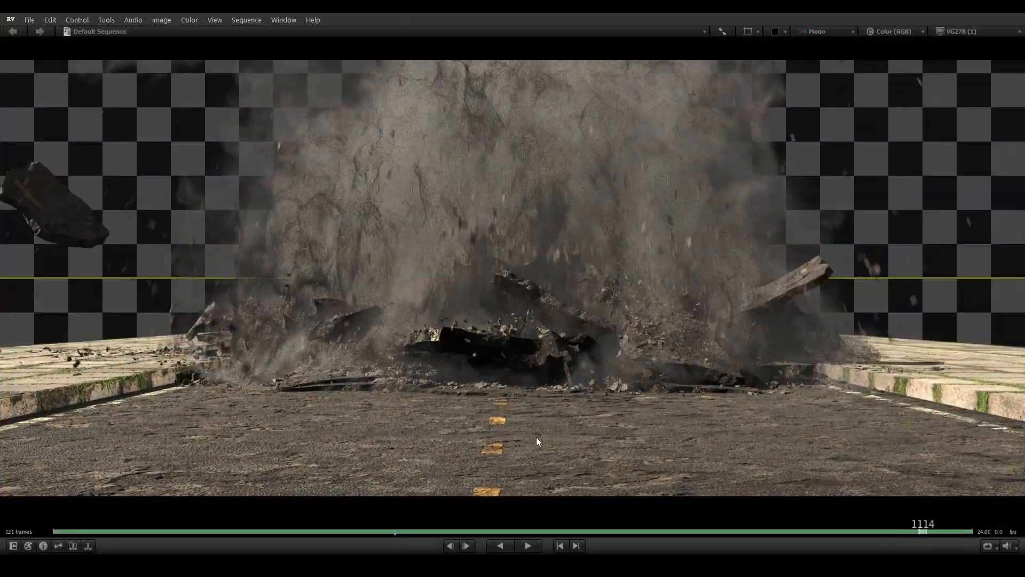
Switch to RV and scrub through the final frames of the rendered sequence to examine the dust and particles.
left_click_drag(538, 439, 978, 467)
left_click_drag(566, 162, 738, 164)
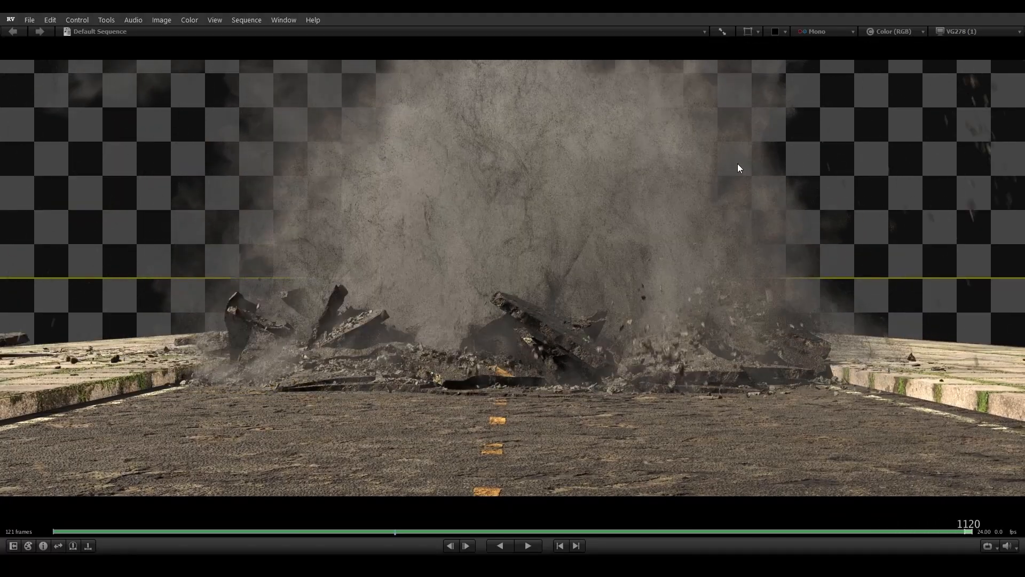
left_click_drag(457, 169, 773, 195)
left_click(392, 517)
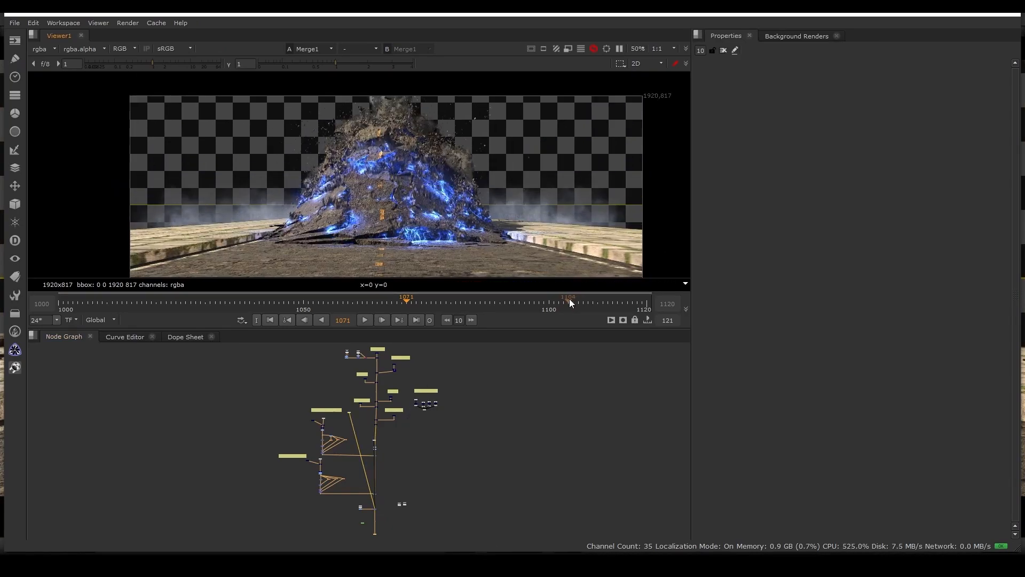
key("alt+Tab")
mouse_move(847, 531)
left_mouse_down()
mouse_move(876, 528)
mouse_move(835, 532)
mouse_move(869, 538)
left_mouse_up()
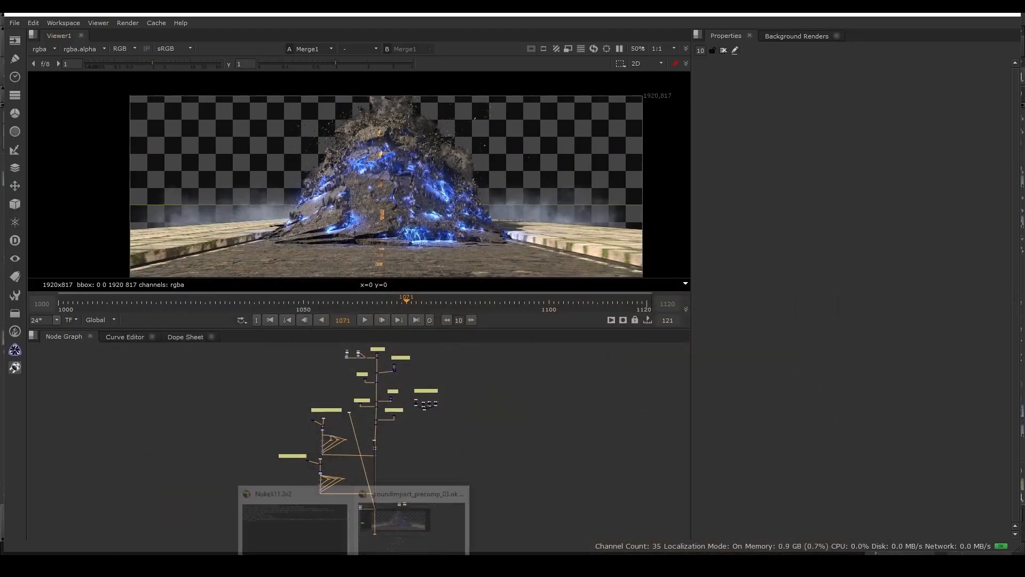
Switch to the Nuke precomp script and go to frame 1105.
left_click(413, 526)
scroll(378, 508, "up", 3)
middle_click_drag(452, 413, 448, 323)
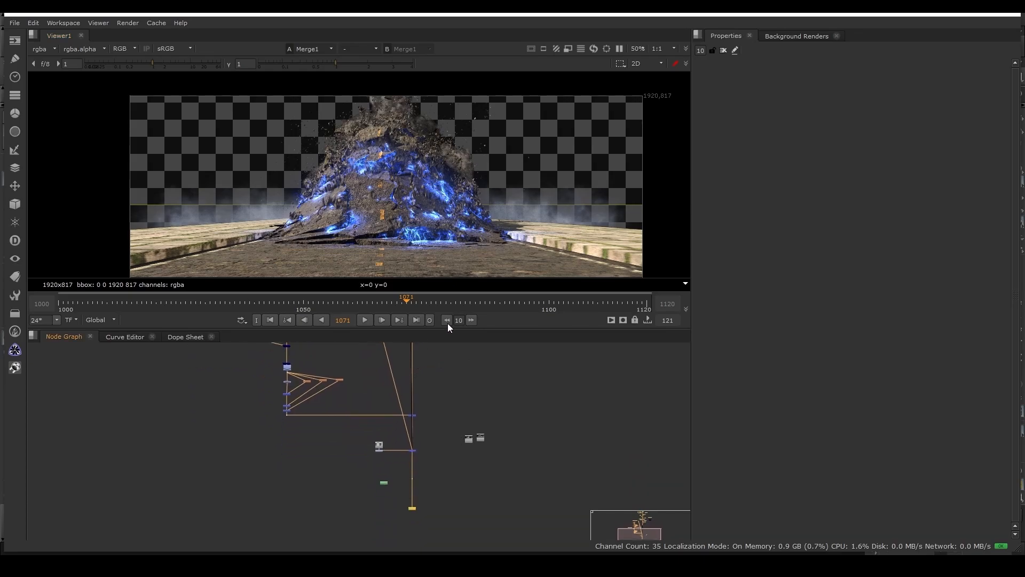
left_click(575, 302)
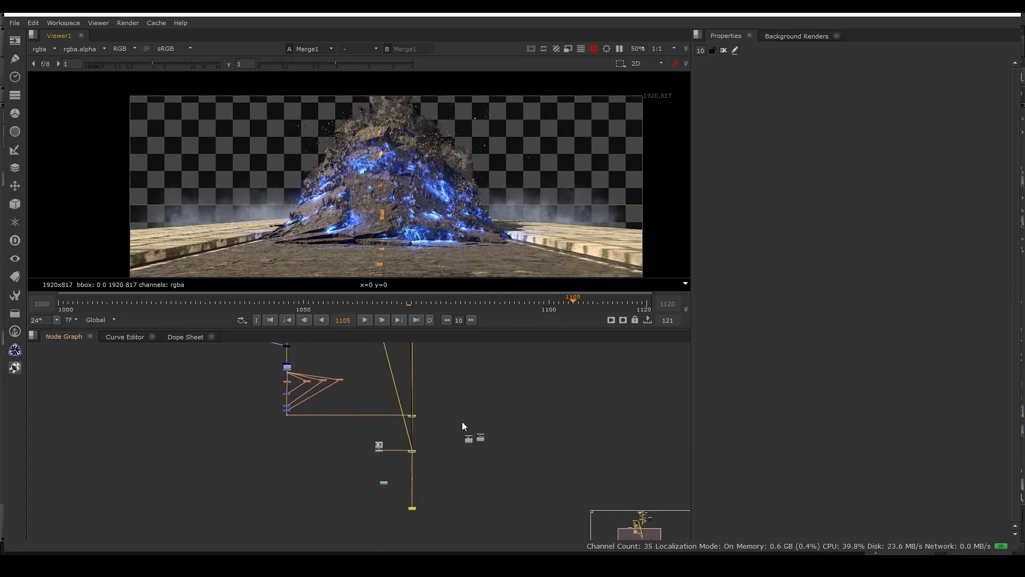
Insert a DeepColorCorrect node directly after the DeepRead4 node in the PARTICLES branch.
scroll(337, 431, "down", 5)
middle_click_drag(324, 476, 329, 510)
scroll(329, 510, "down", 4)
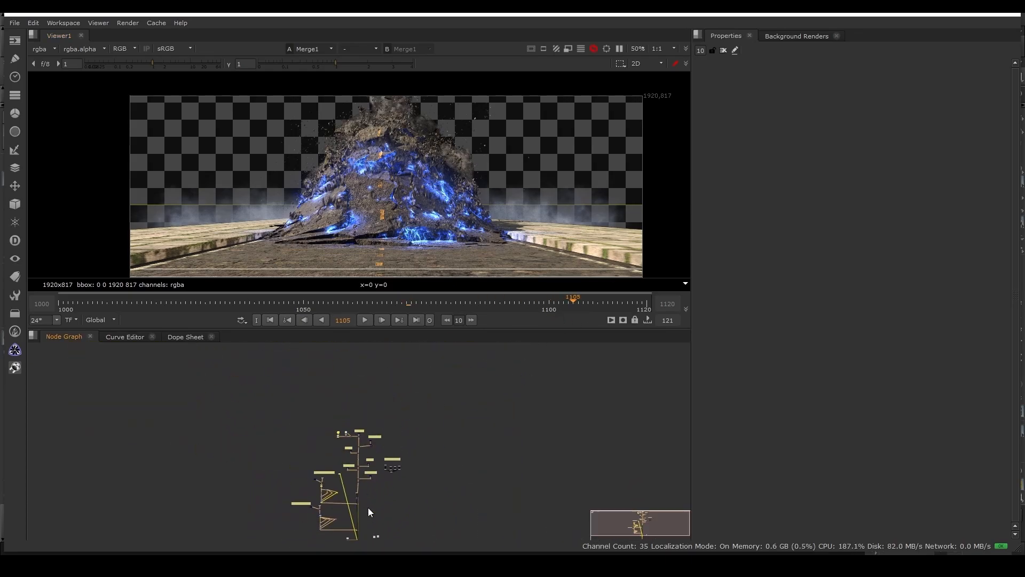
middle_click_drag(352, 454, 351, 514)
scroll(351, 512, "up", 10)
scroll(373, 483, "down", 2)
middle_click_drag(472, 469, 498, 346)
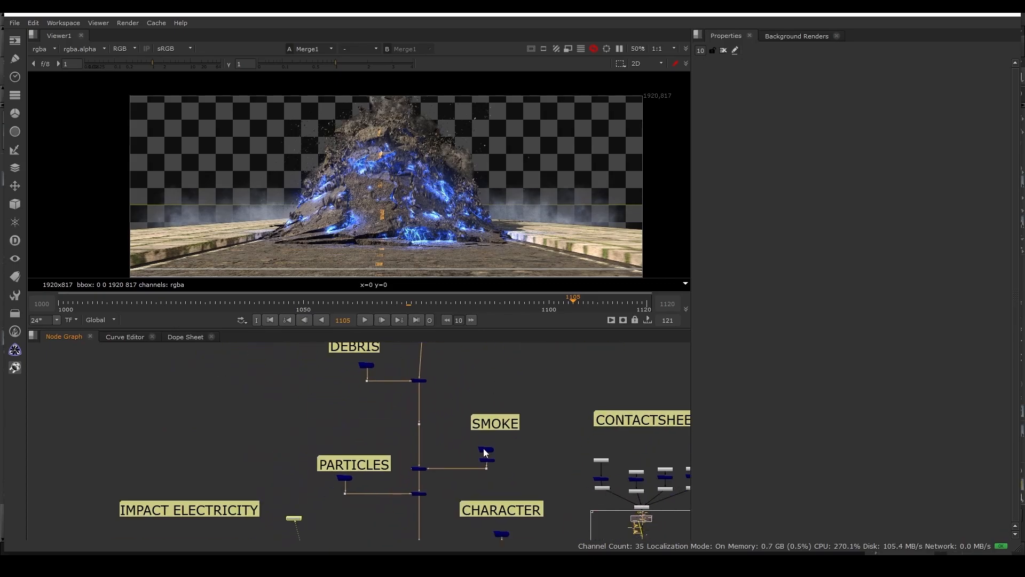
scroll(446, 488, "up", 2)
scroll(344, 483, "up", 1)
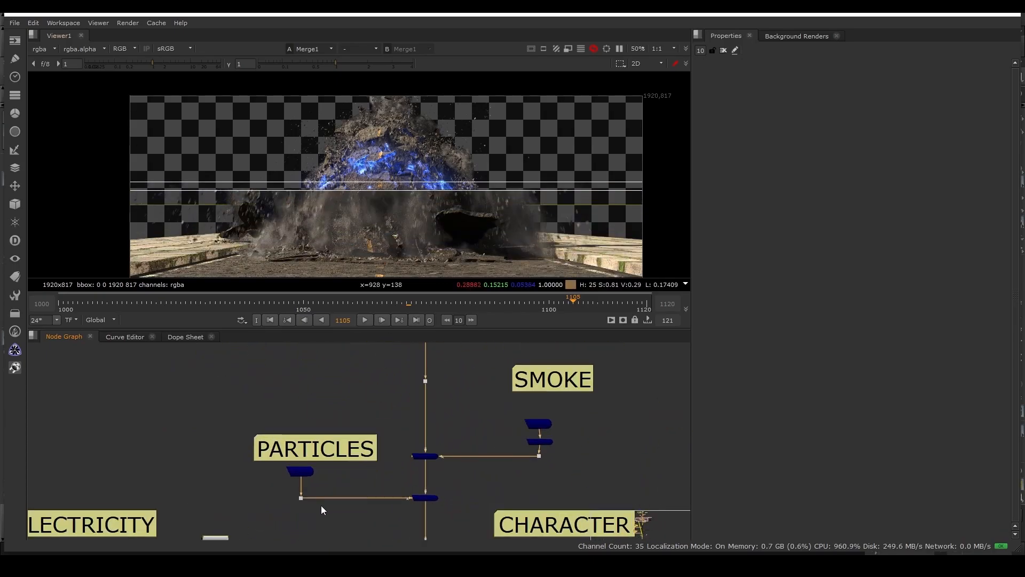
scroll(322, 506, "up", 1)
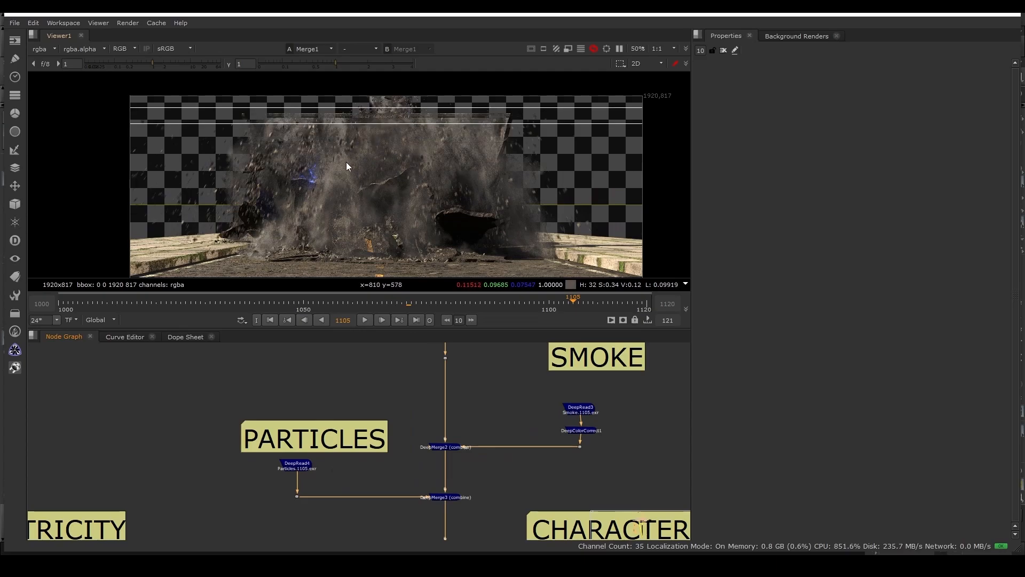
scroll(353, 151, "up", 3)
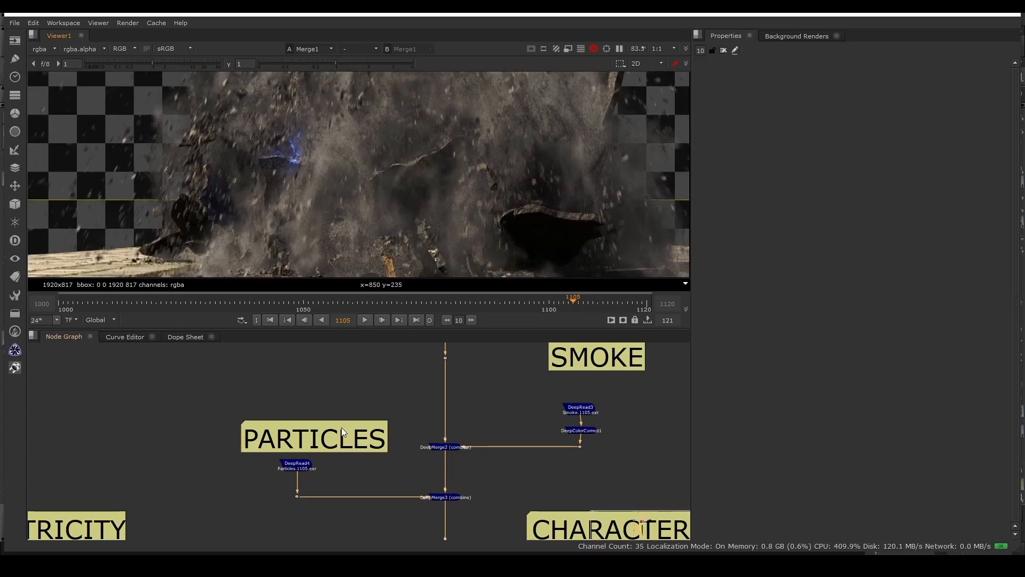
scroll(321, 498, "up", 2)
key("Tab")
type("dee")
key("Down")
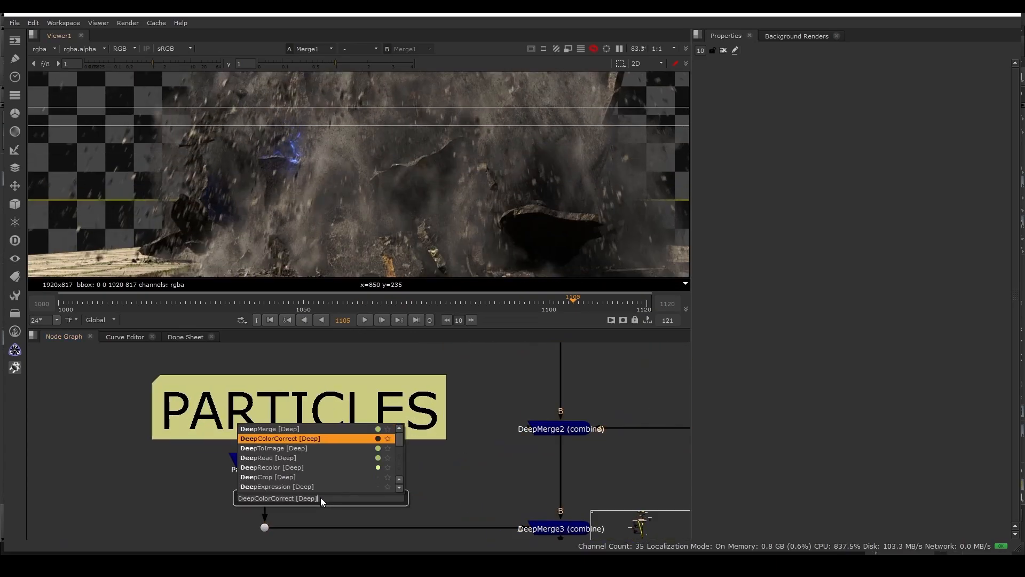
key("Return")
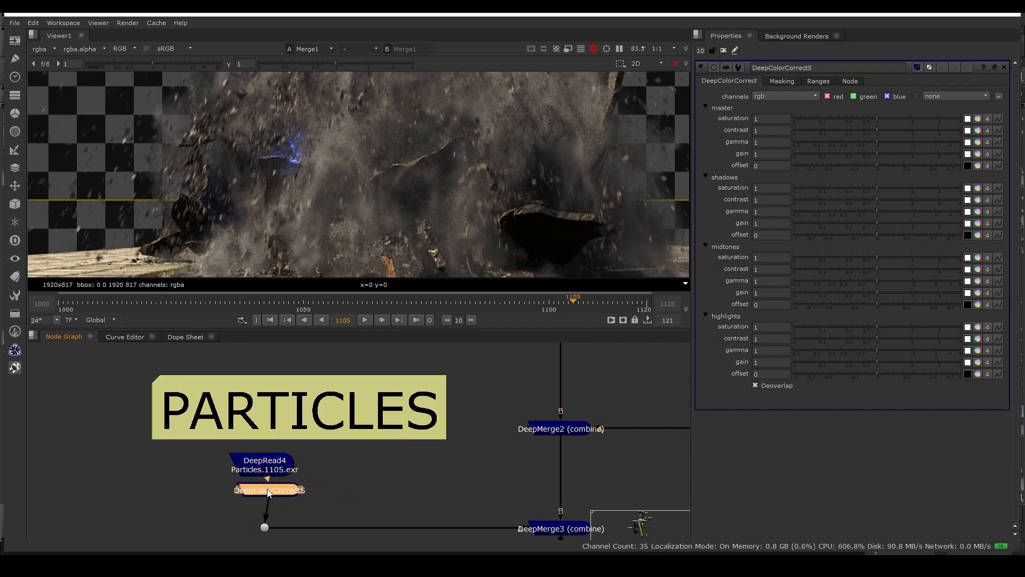
Keyframe the particle DeepColorCorrect's master gain at 1 on frame 1105 and at 2 on frame 1120.
right_click(766, 155)
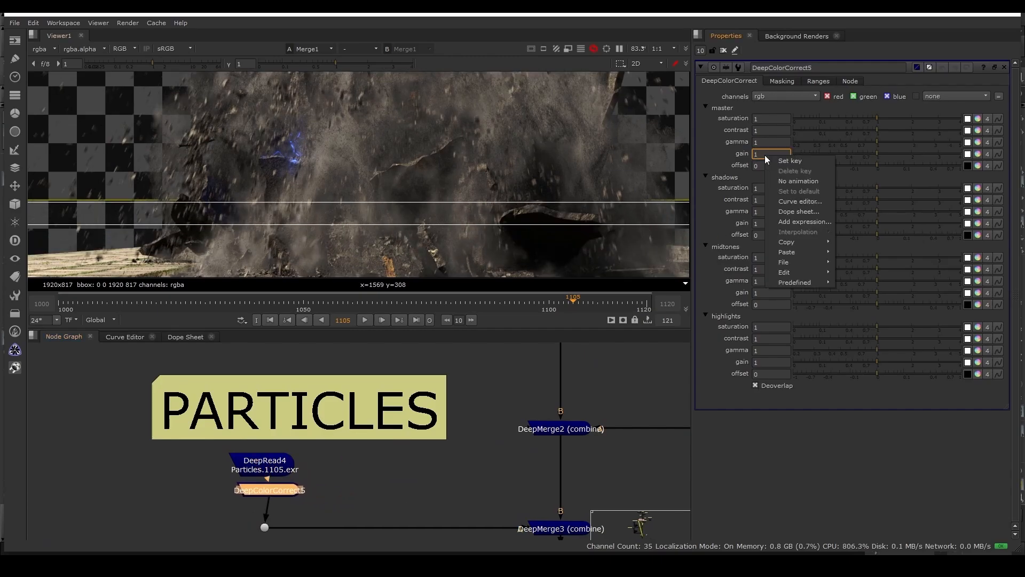
left_click(798, 160)
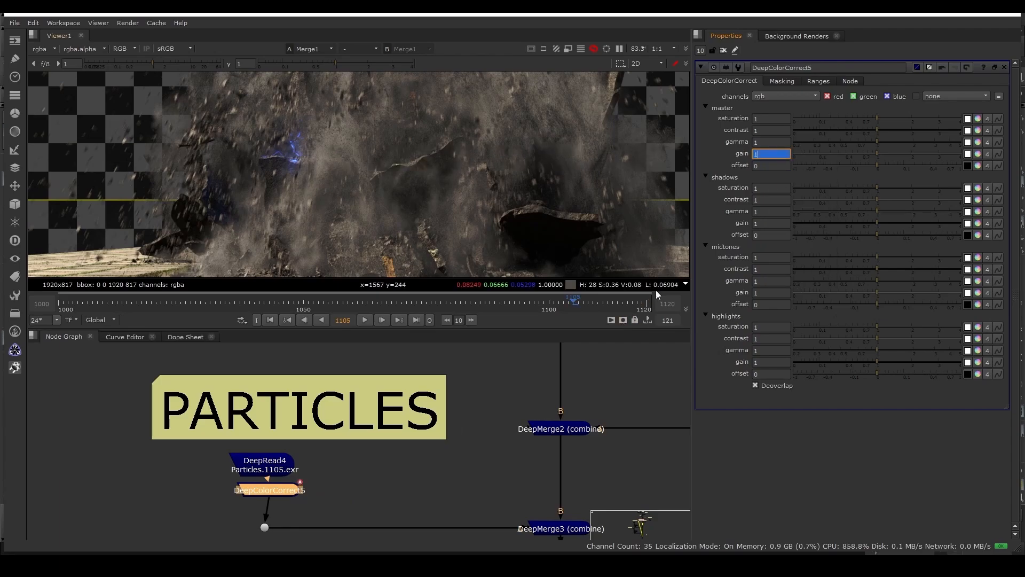
left_click(643, 309)
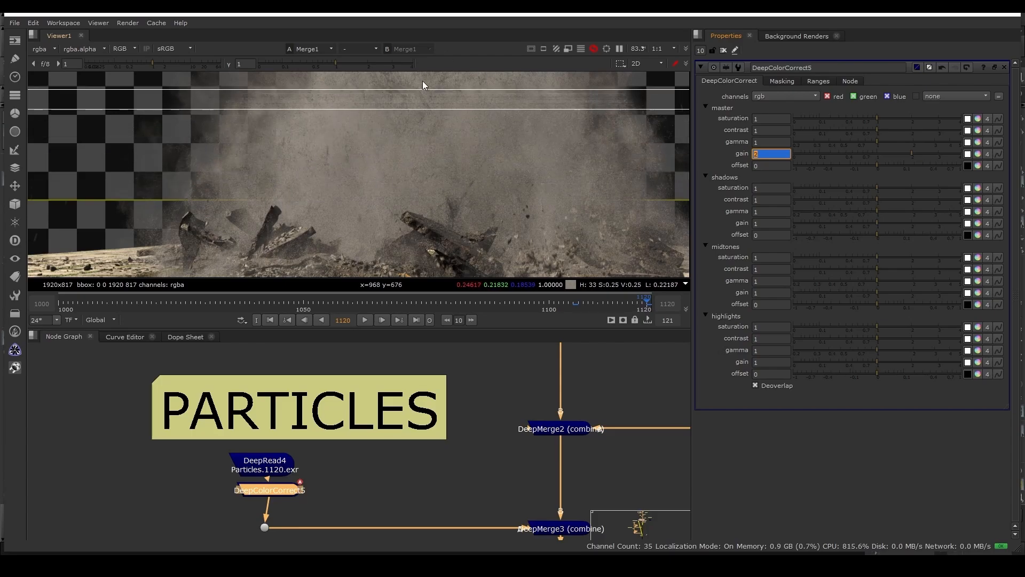
Toggle the particle DeepColorCorrect node off and on repeatedly to compare the particle brightness at frame 1120.
middle_click_drag(332, 469, 312, 453)
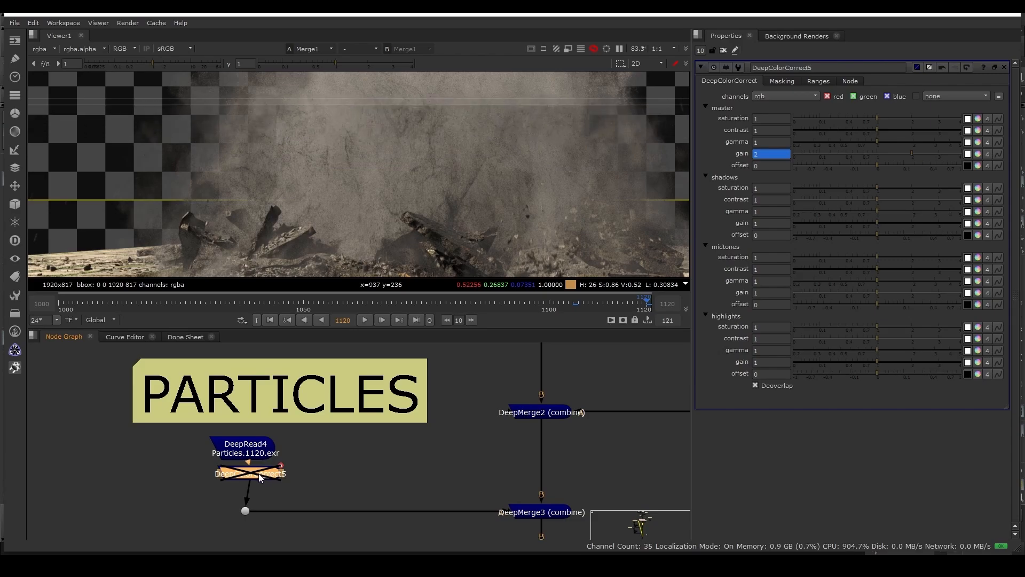
key("d")
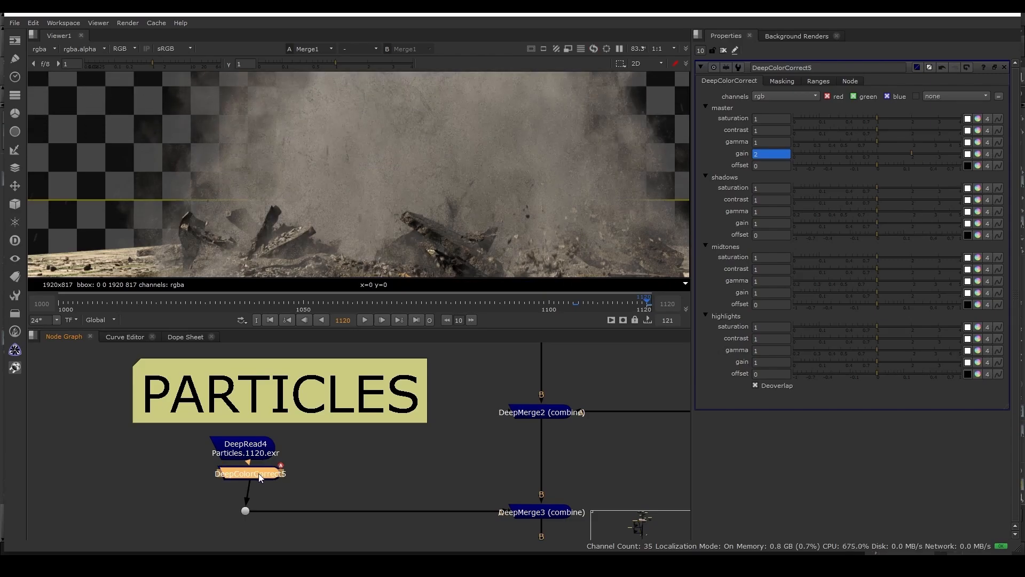
key("d")
key("d")
key("d")
key("d")
key("d")
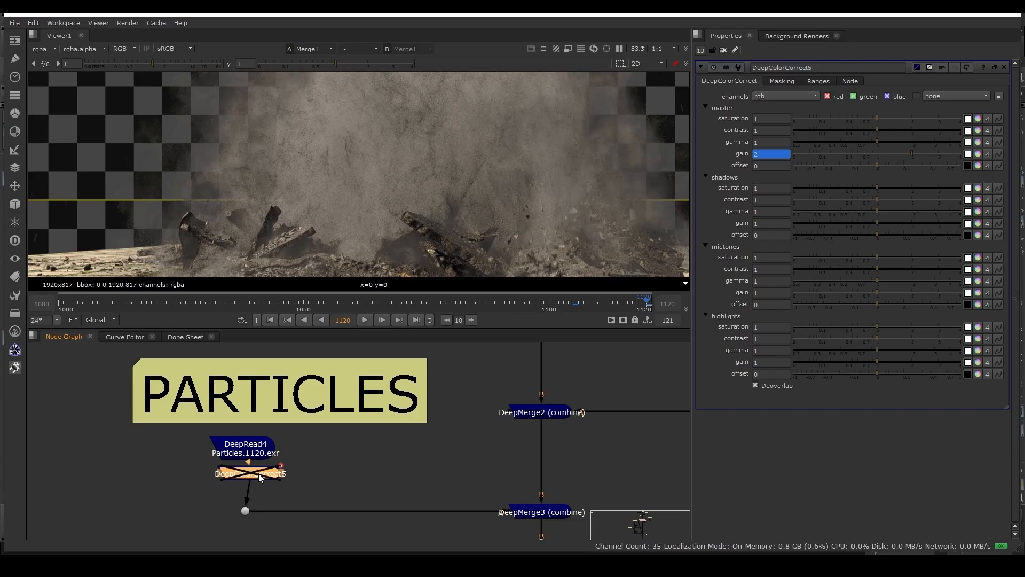
key("d")
key("d")
key("d")
key("d")
key("d")
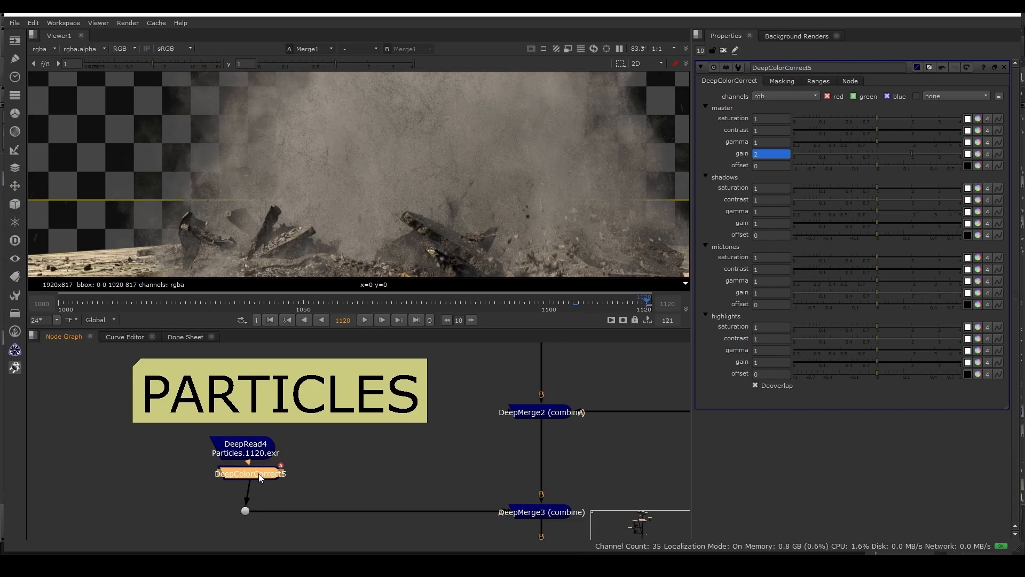
key("d")
key("d")
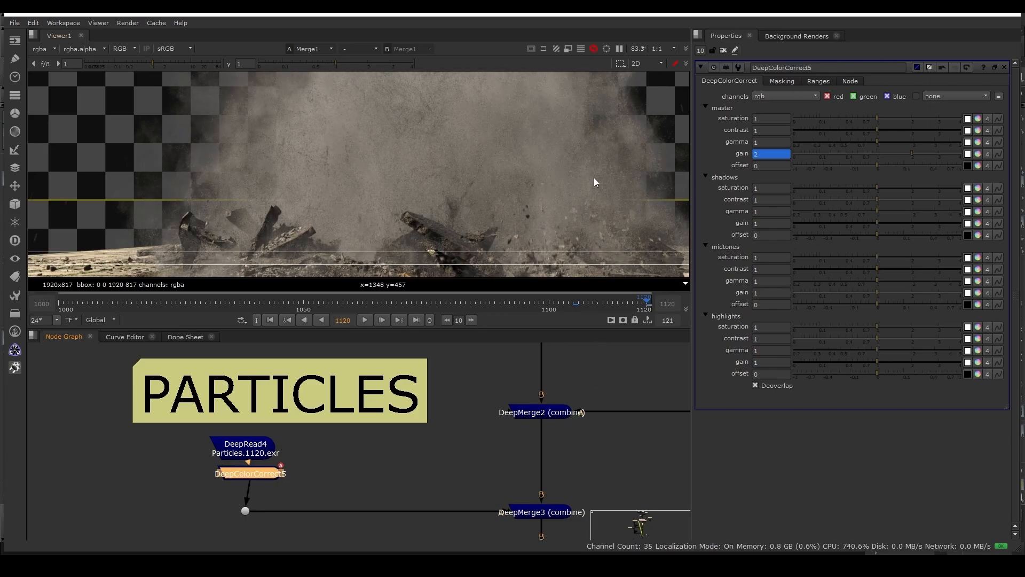
key("d")
key("d")
key("d")
key("d")
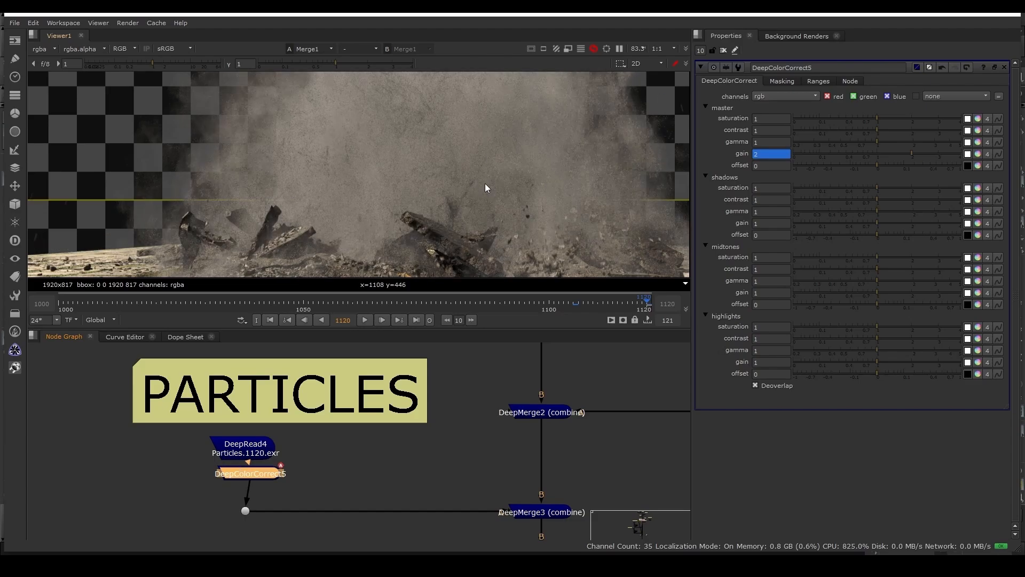
key("d")
key("d")
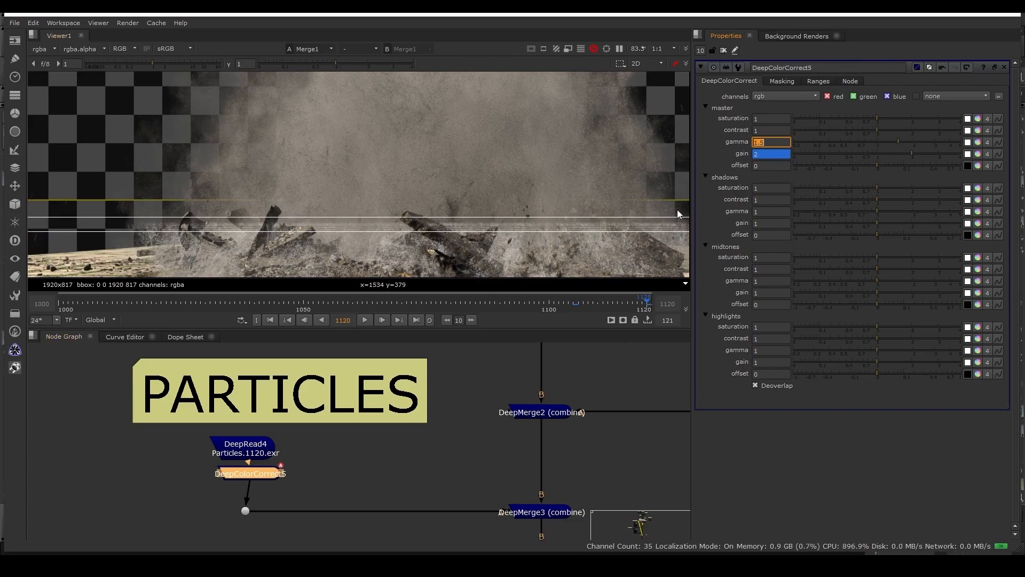
Set the particle DeepColorCorrect's master gamma back to 1 and its master gain at frame 1120 to 2.
type("1")
key("Return")
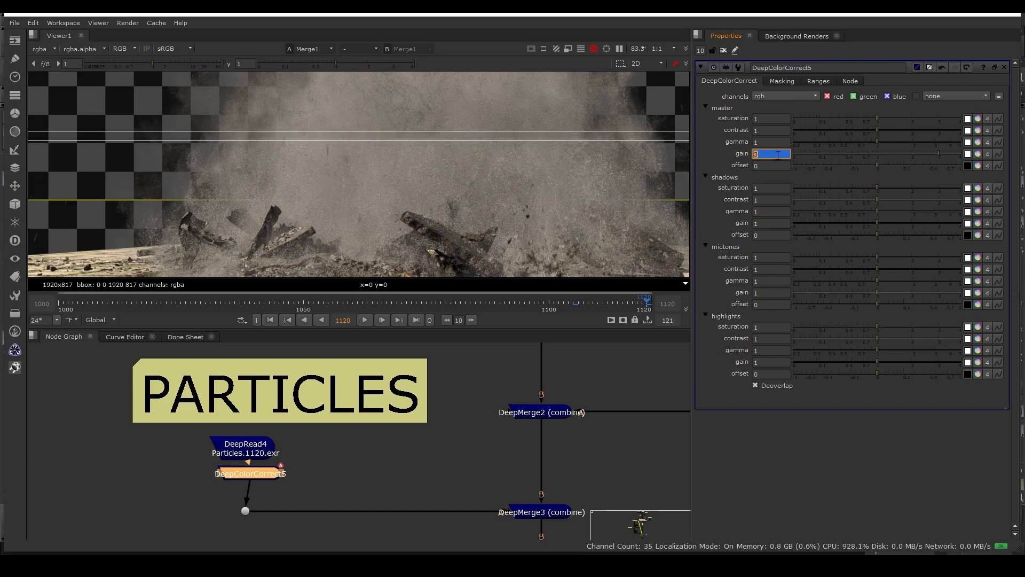
type("2")
key("Return")
Return to frame 1105 and check the composite there, looking over the electricity branches of the node graph.
scroll(405, 416, "down", 2)
scroll(438, 449, "down", 1)
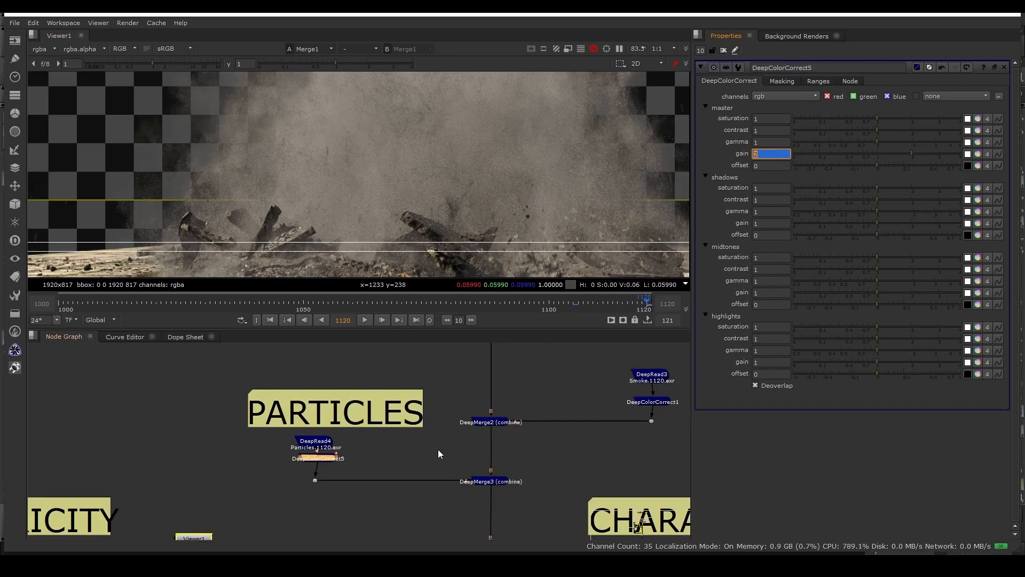
middle_click_drag(437, 450, 448, 411)
scroll(422, 414, "up", 1)
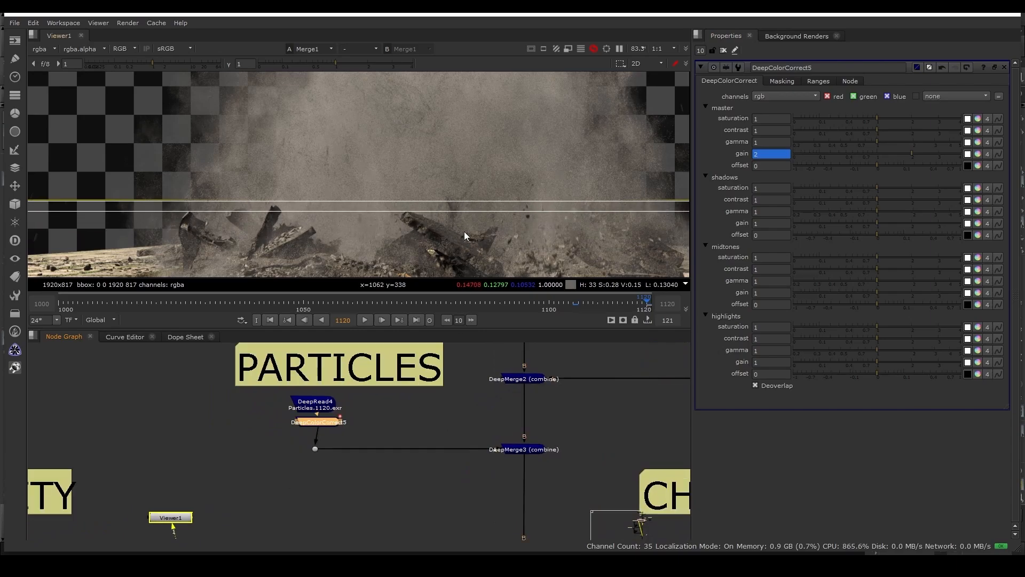
scroll(464, 232, "down", 2)
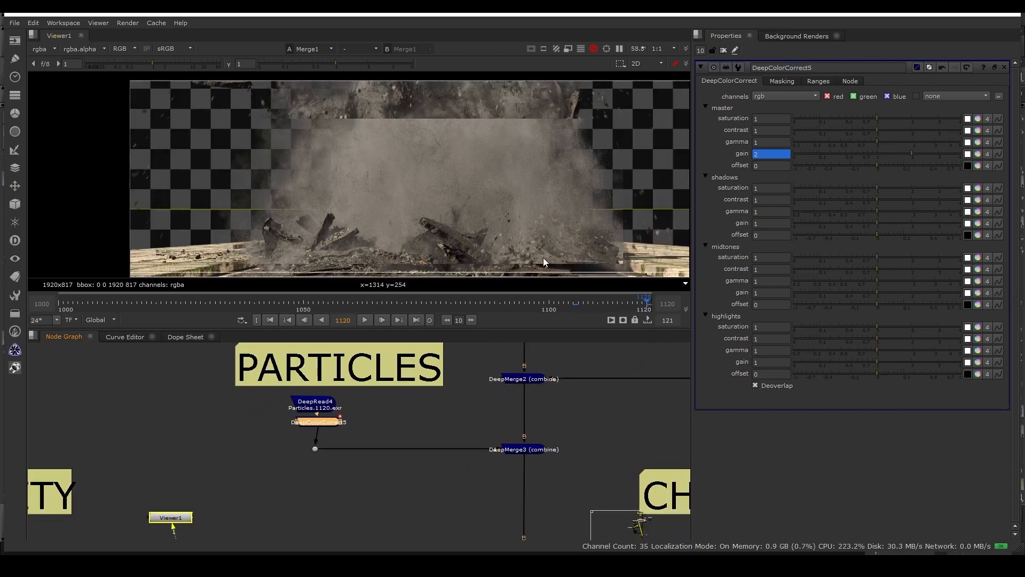
scroll(315, 424, "up", 1)
left_click(574, 304)
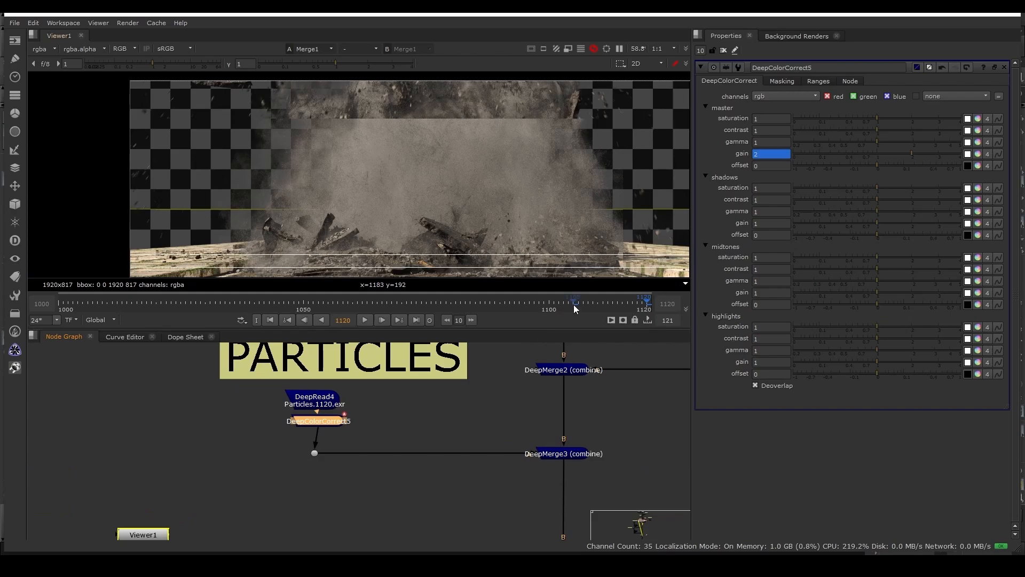
scroll(486, 421, "down", 6)
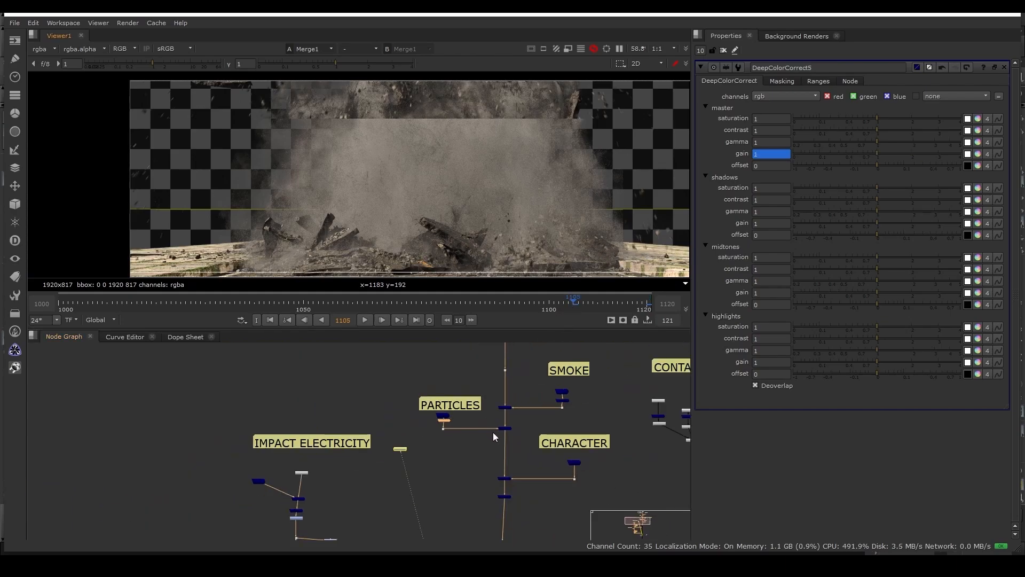
scroll(479, 483, "down", 3)
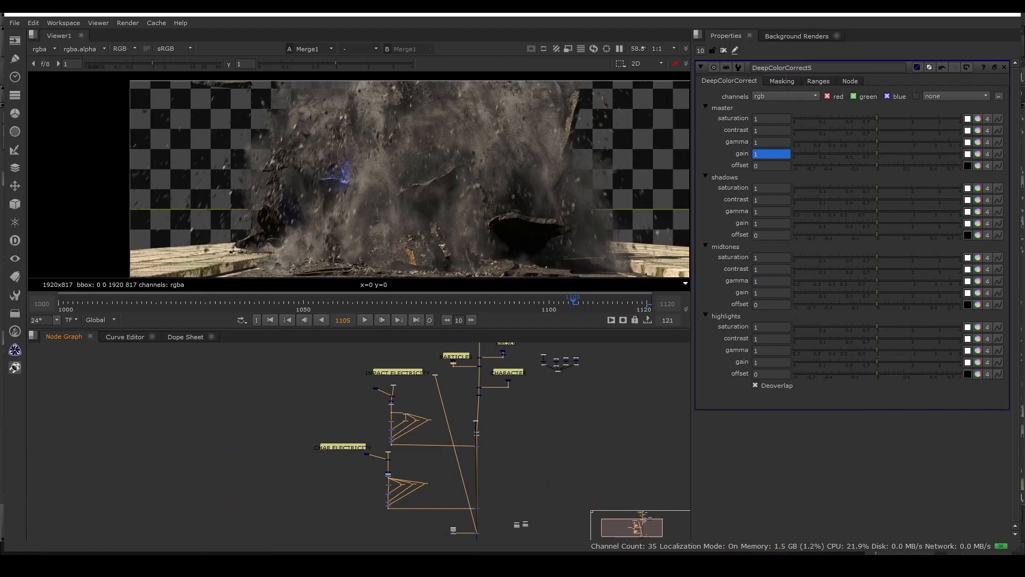
Switch to Houdini, go up to the object level and open the DEBRIS geometry network.
mouse_move(328, 535)
left_click(450, 535)
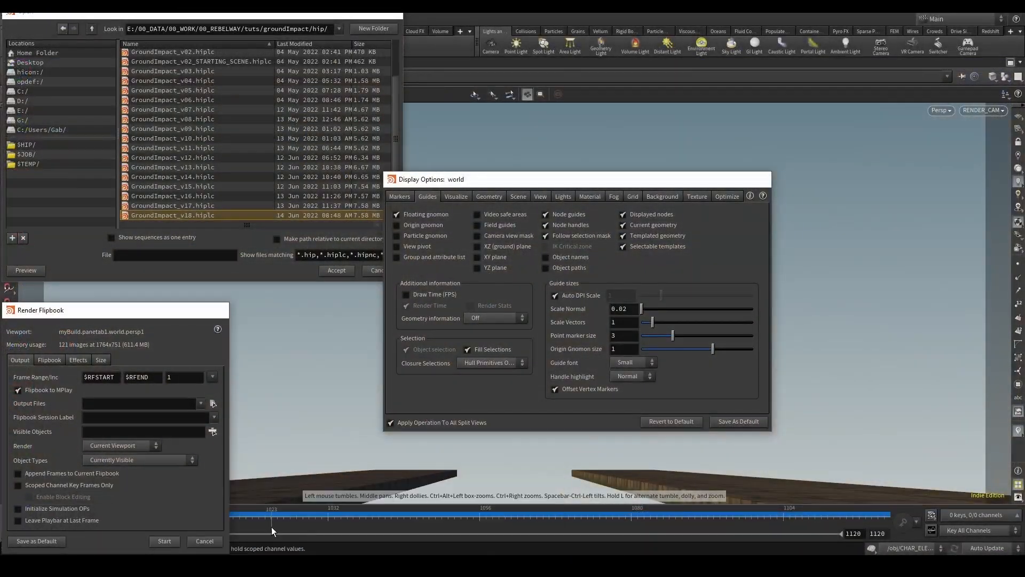
left_click(1011, 62)
key("ctrl+c")
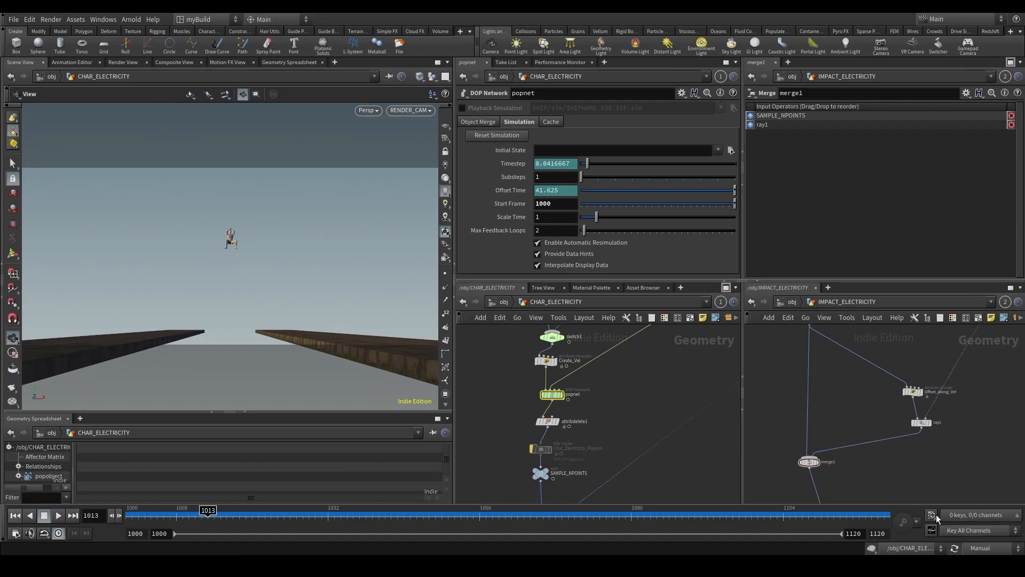
left_click(502, 303)
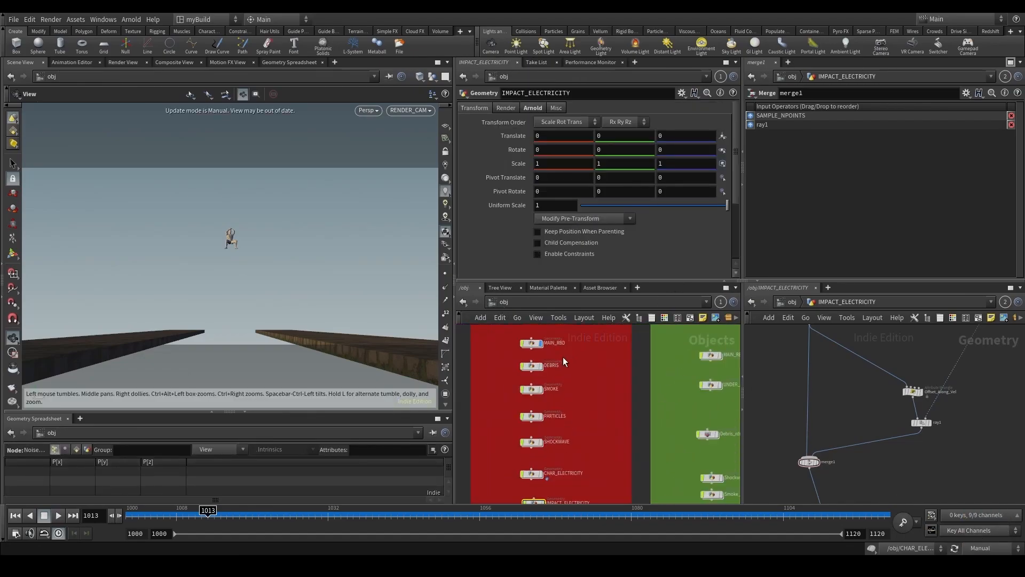
double_click(535, 362)
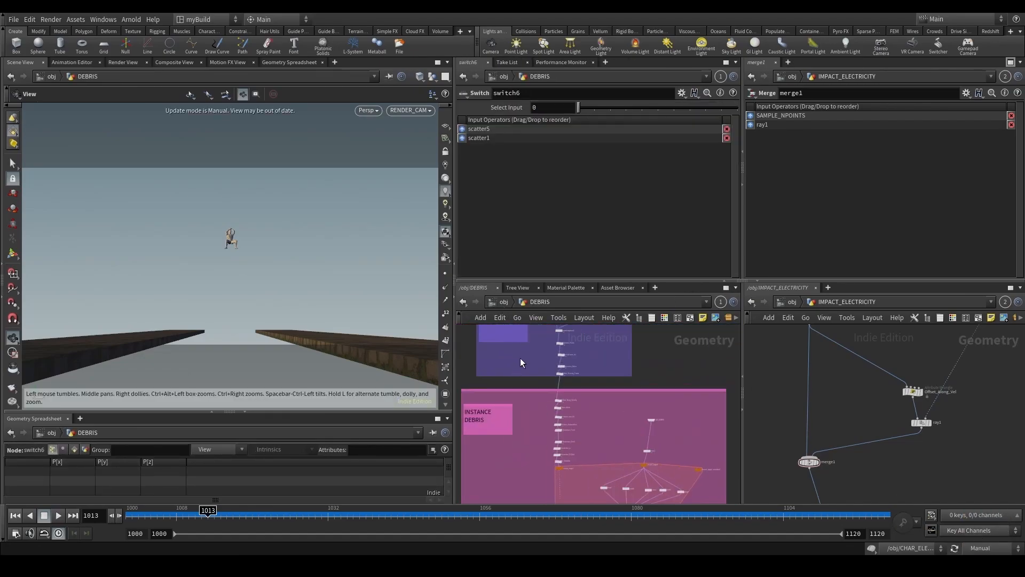
Set the update mode to Auto Update and display the Activate_Points wrangle in the DEBRIS sourcing section.
left_click(586, 385)
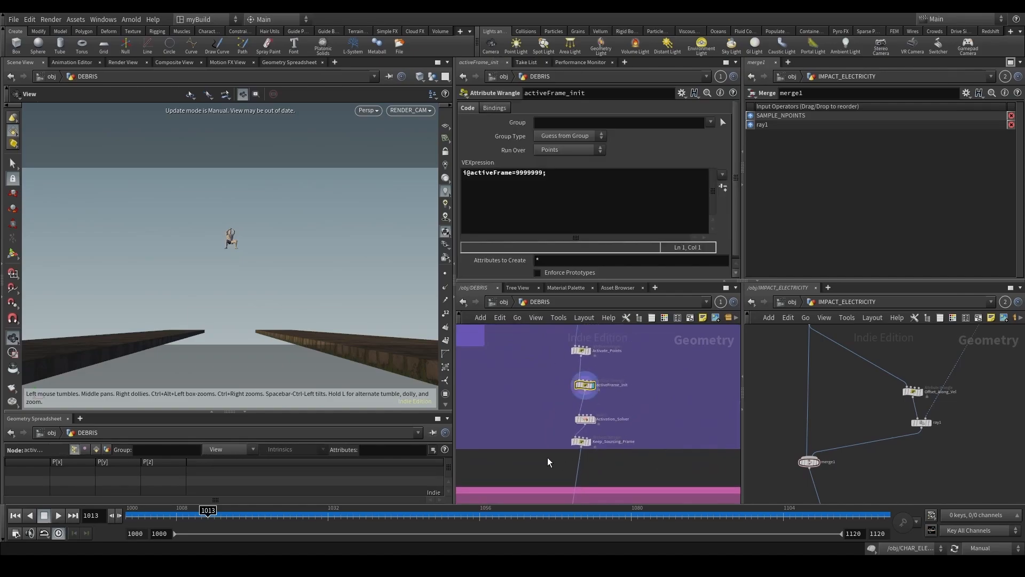
left_click(985, 548)
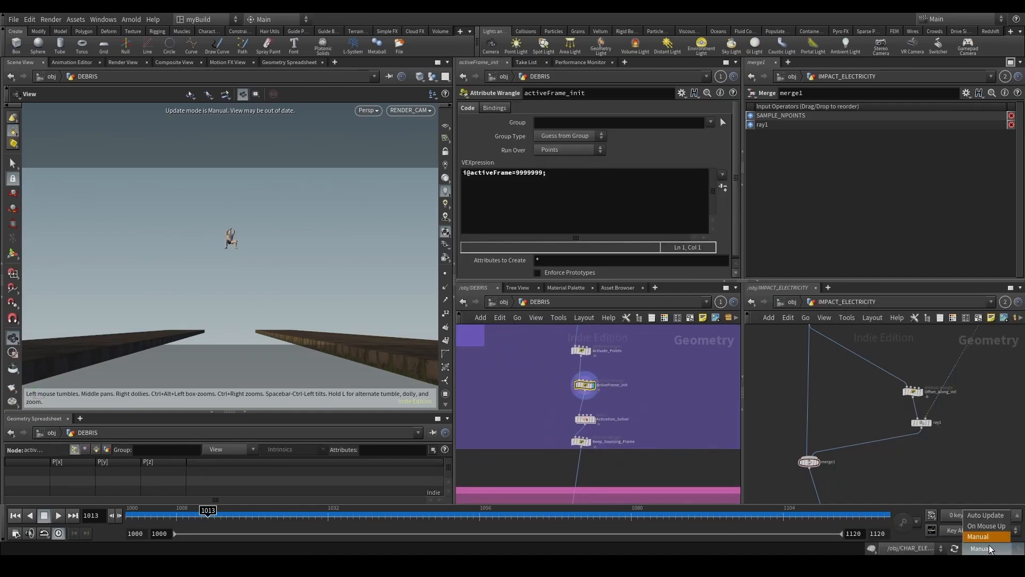
left_click(981, 515)
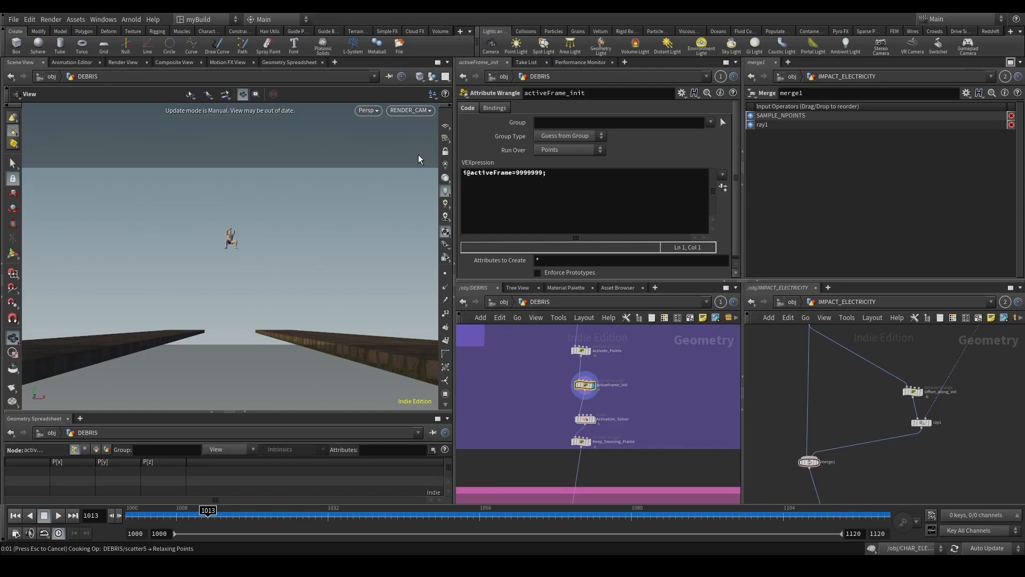
left_click(445, 100)
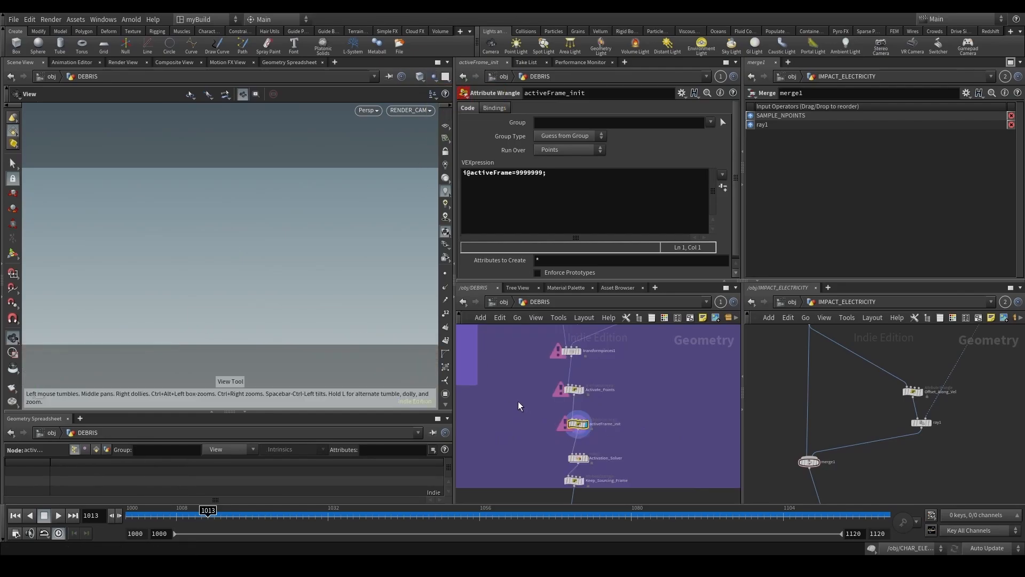
key("Up")
scroll(526, 384, "down", 1)
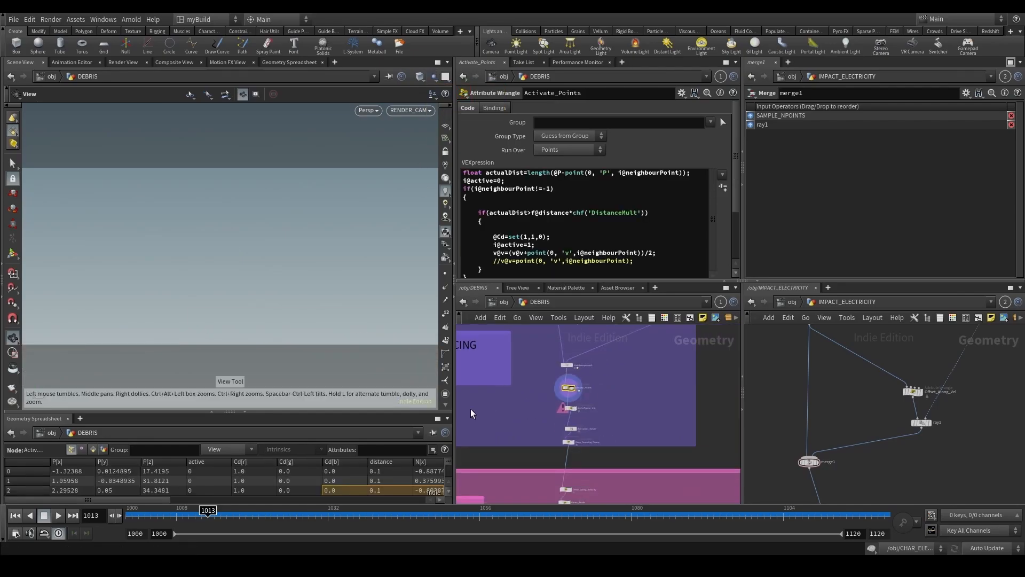
Scrub to frame 1057 and examine up close which debris source points are activated on the ground pieces.
left_click_drag(249, 514, 480, 514)
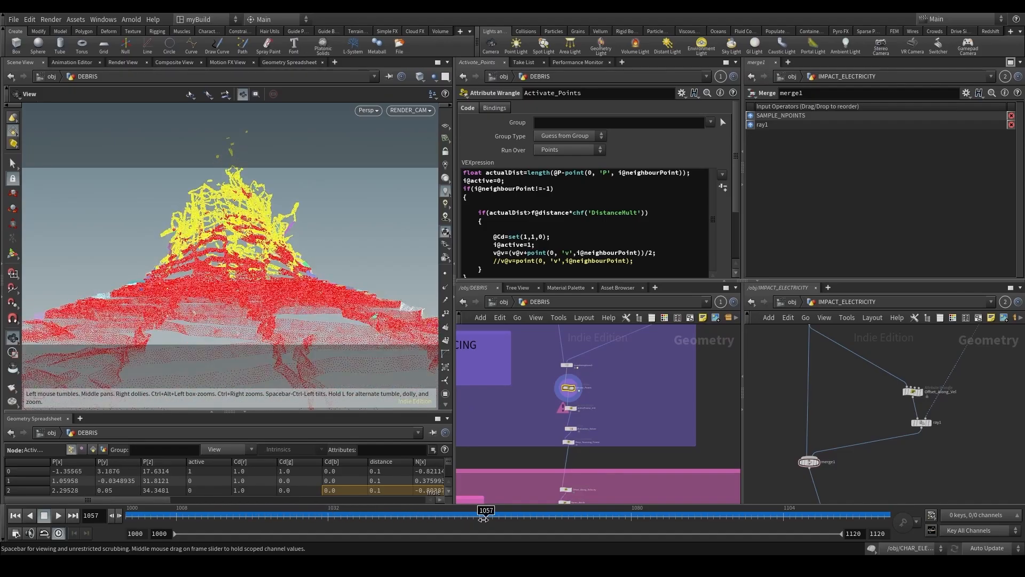
left_click_drag(277, 272, 326, 265)
left_click_drag(267, 275, 395, 243)
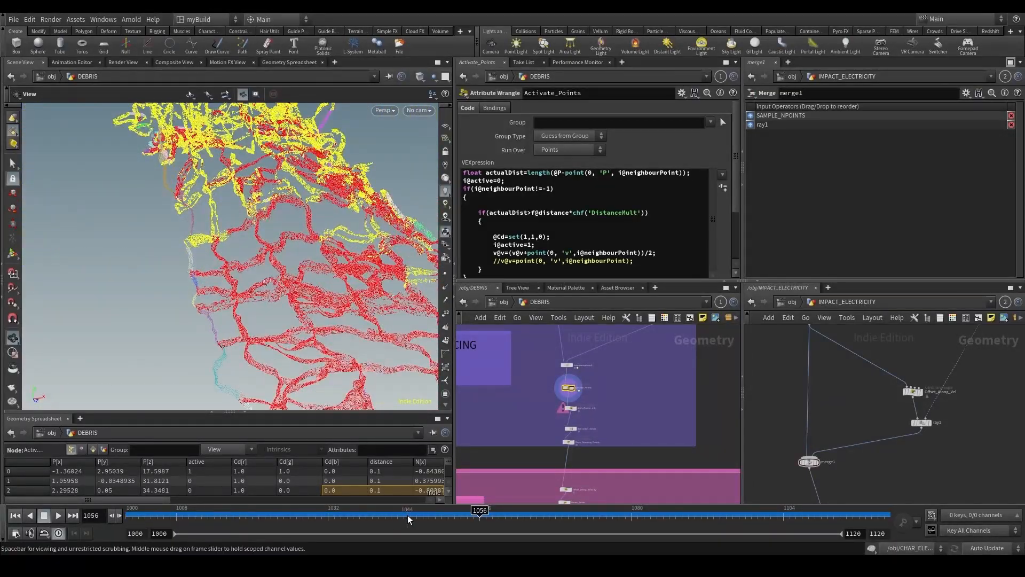
left_click_drag(425, 518, 485, 518)
left_click_drag(353, 298, 292, 277)
middle_click_drag(576, 347, 610, 399)
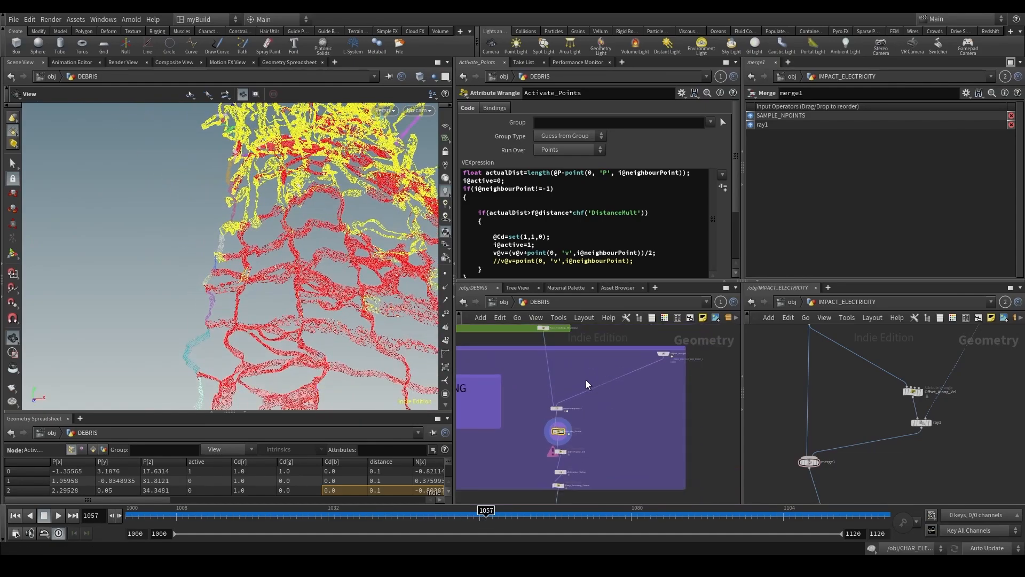
Set the Activate_Points wrangle's Distancemult to 1.2 and inspect the activated points from another angle.
scroll(534, 395, "up", 3)
scroll(715, 258, "down", 3)
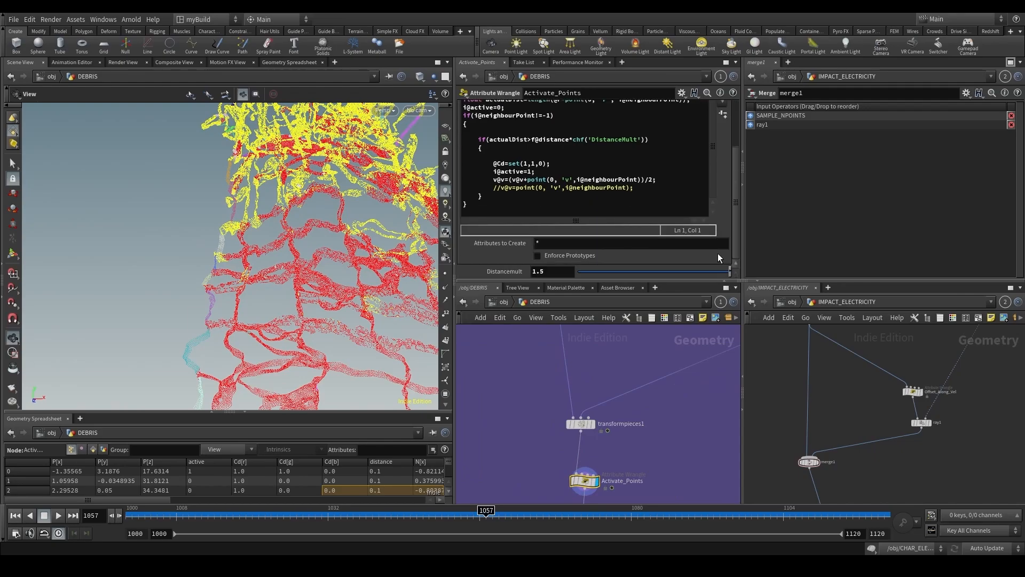
left_click(567, 270)
type("1.2")
key("Return")
left_click_drag(256, 240, 416, 450)
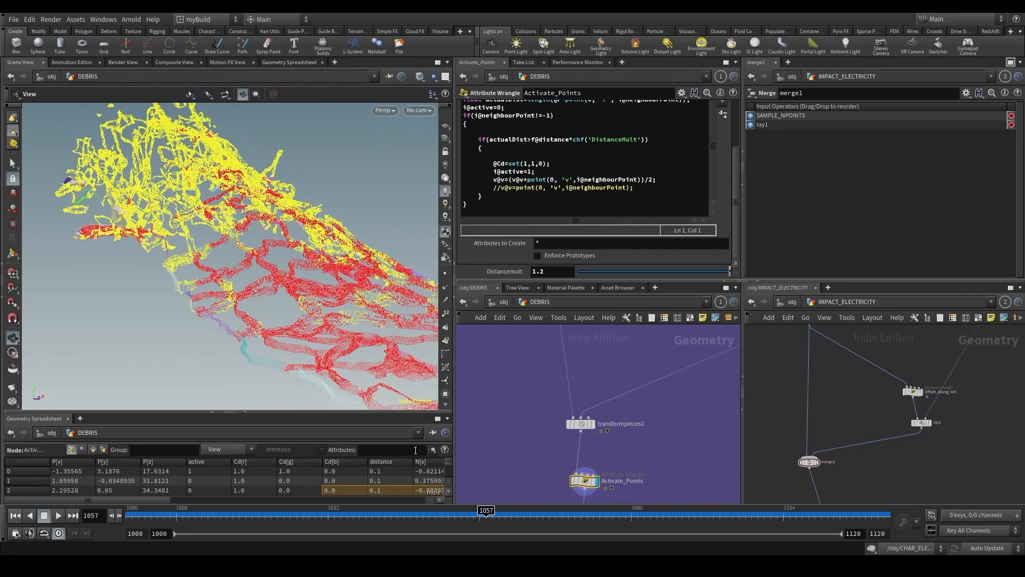
Set the Activate_Points wrangle's Distancemult to 1.1 and check the activated points up to frame 1058.
double_click(539, 270)
type("1.1")
key("Return")
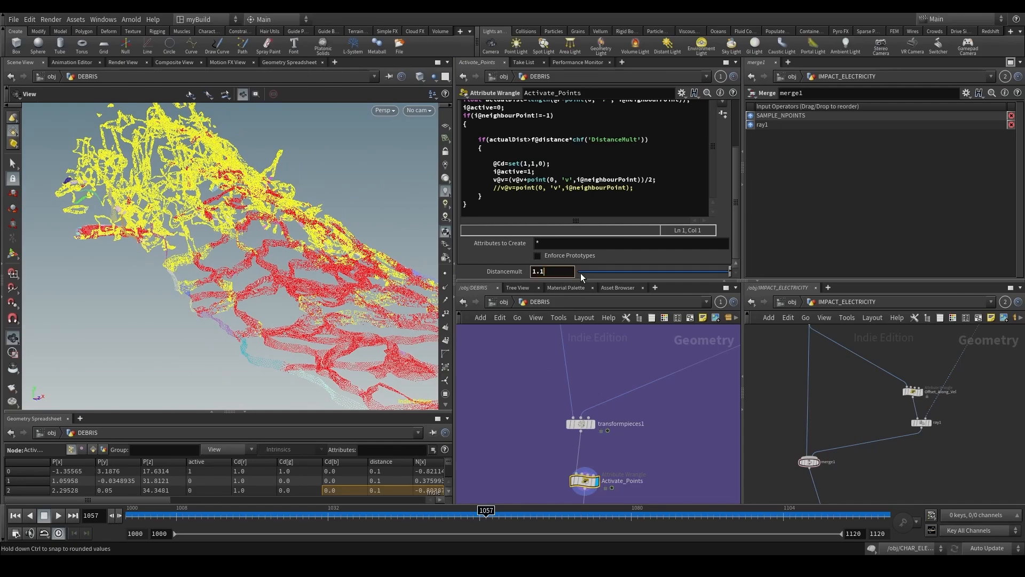
left_click_drag(444, 511, 492, 511)
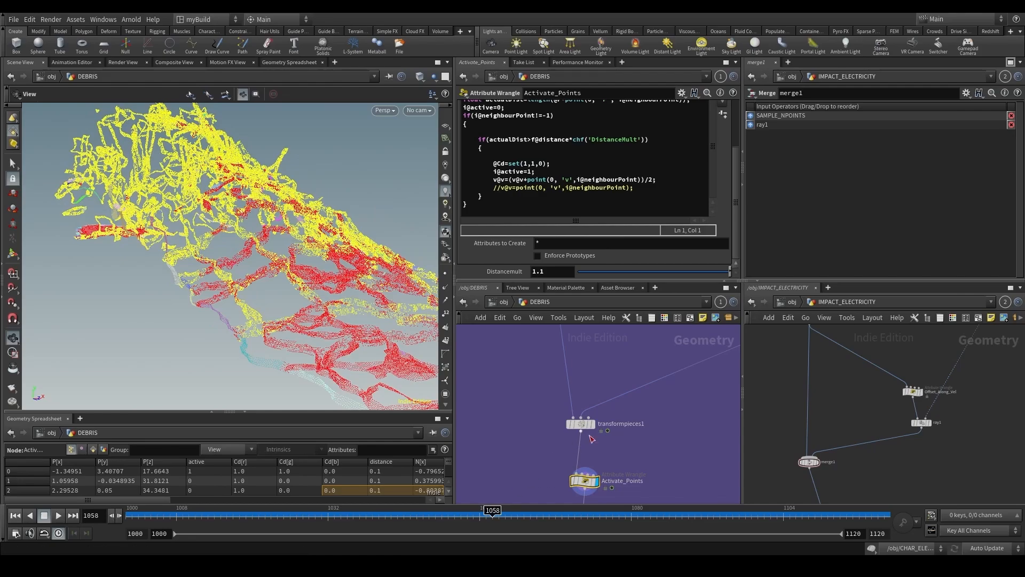
Duplicate the Activate_Points wrangle beside the original and set the copy's Distancemult to 1.5.
scroll(544, 408, "down", 2)
left_click_drag(544, 408, 478, 408, "alt")
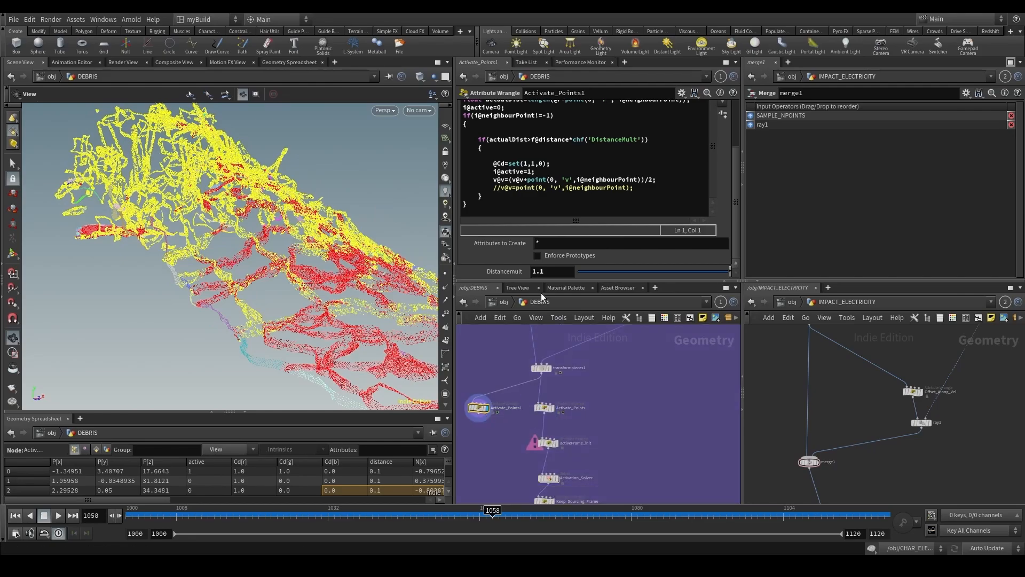
left_click(544, 272)
type("1.5")
key("Return")
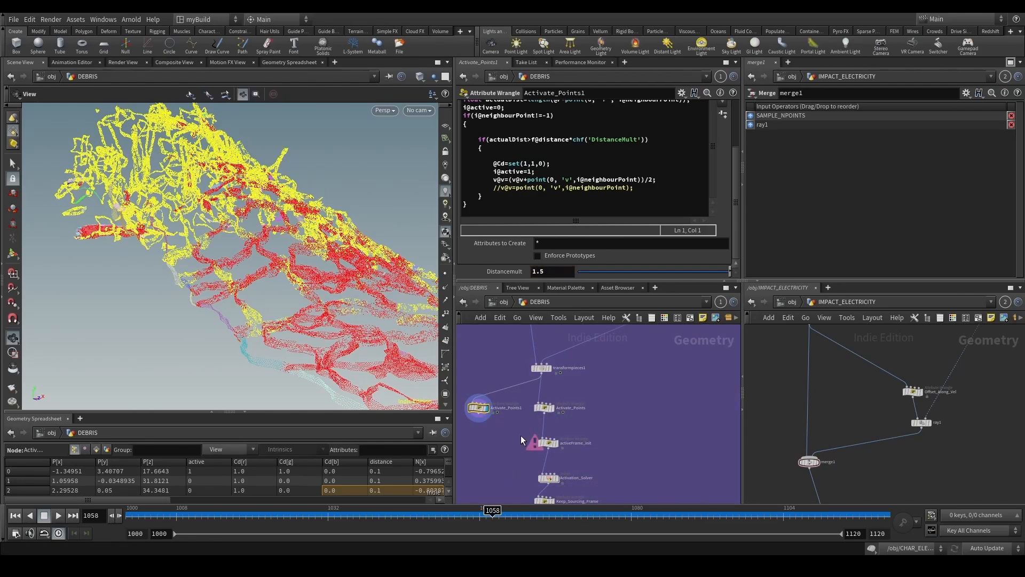
Display the 1.1 and 1.5 Distancemult wrangles alternately to compare their activated points at frame 1058.
left_click_drag(521, 435, 566, 399)
key("r")
left_click_drag(499, 425, 464, 384)
key("r")
left_click_drag(506, 423, 597, 406)
key("r")
left_click_drag(502, 435, 464, 387)
key("r")
left_click_drag(530, 417, 568, 395)
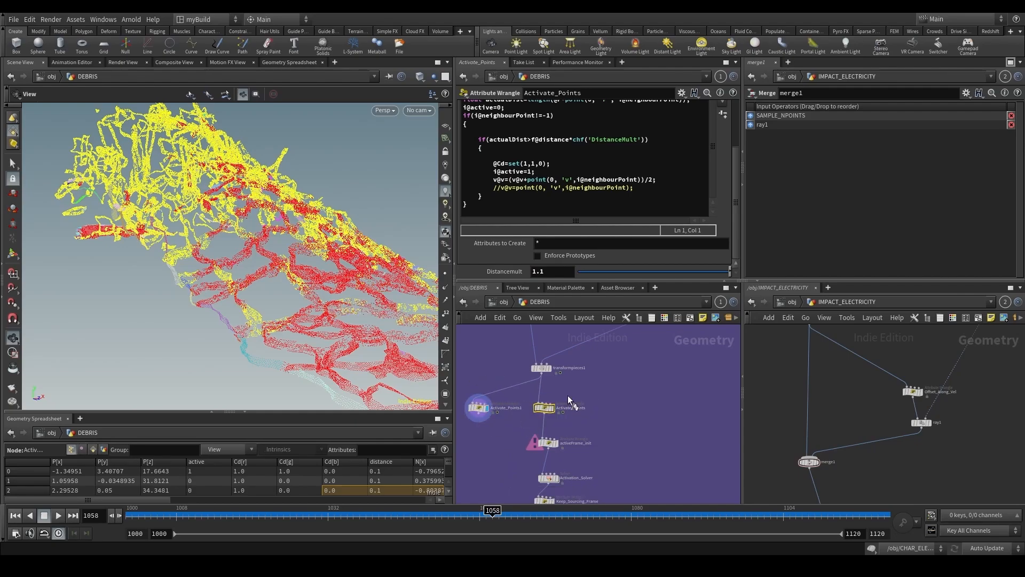
key("r")
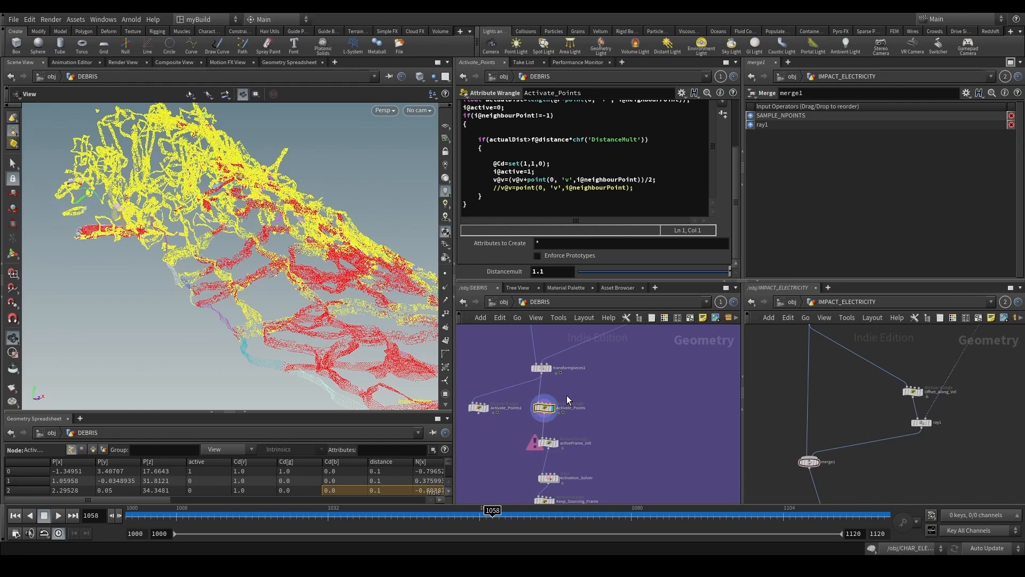
Look over the nodes above the activation wrangles, then switch to RV and check the debris around frame 1107.
scroll(575, 383, "down", 3)
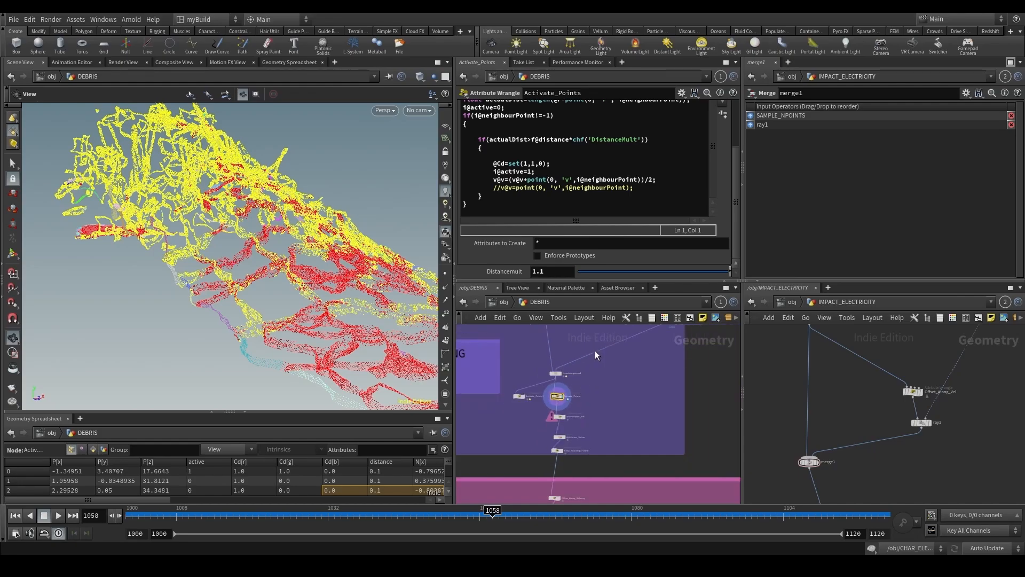
middle_click_drag(595, 355, 595, 421)
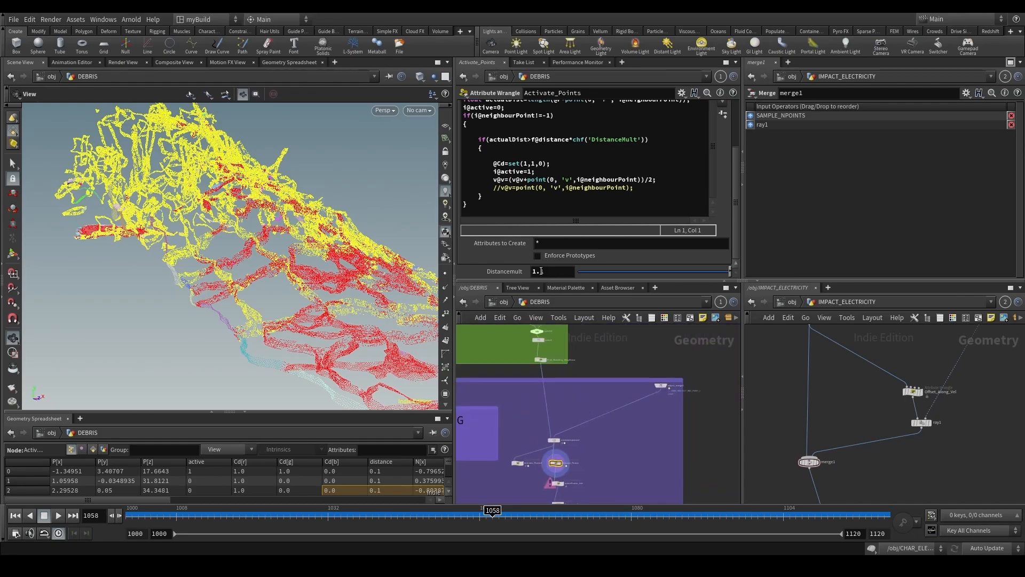
scroll(556, 407, "up", 2)
middle_click_drag(569, 357, 580, 444)
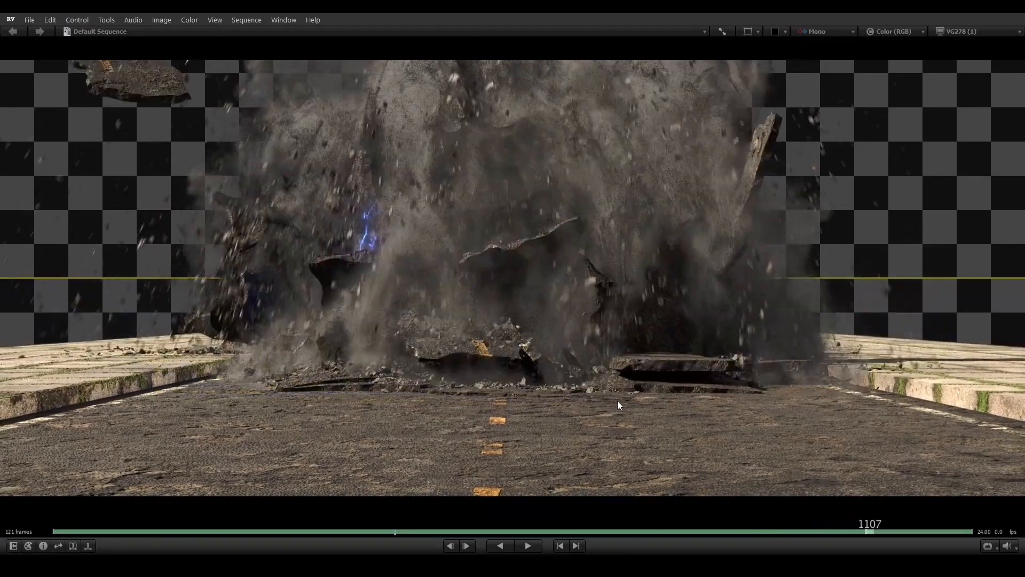
left_click_drag(617, 401, 646, 406)
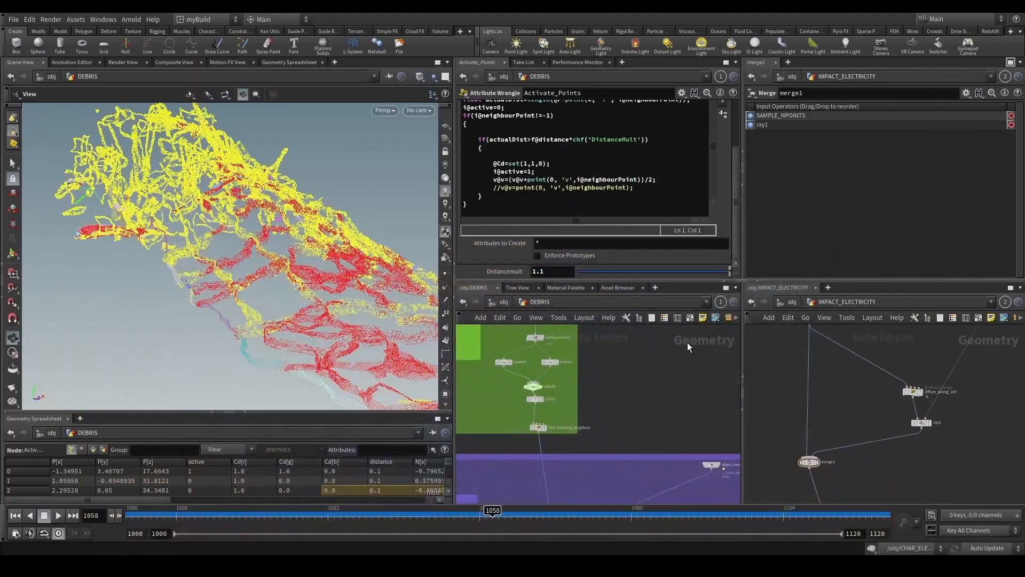
In Houdini, put the 1.5 Distancemult wrangle between transformpieces1 and activeFrame_init in place of Activate_Points, and display it.
middle_click_drag(636, 481, 644, 358)
scroll(598, 390, "up", 4)
mouse_move(595, 373)
left_mouse_down()
mouse_move(646, 364)
mouse_move(515, 380)
mouse_move(590, 373)
left_mouse_up()
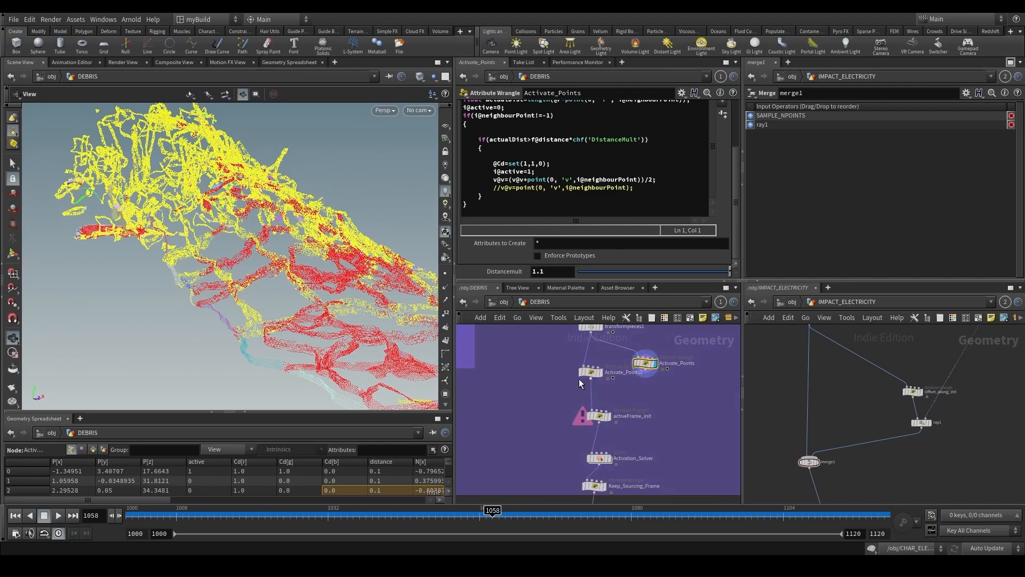
left_click(602, 372)
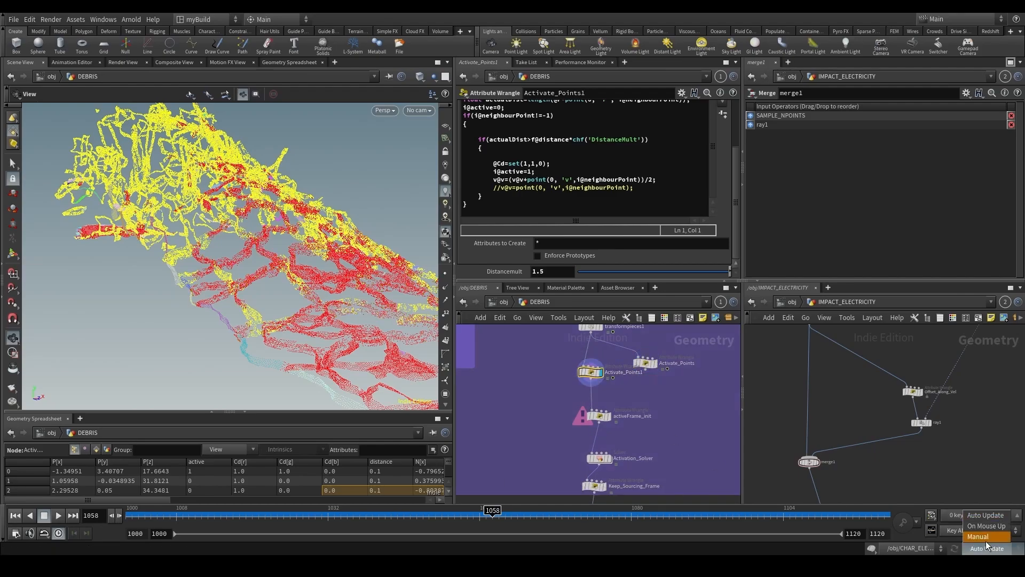
Set the update mode to Manual and save the scene.
left_click(1018, 548)
scroll(580, 411, "down", 3)
key("ctrl+s")
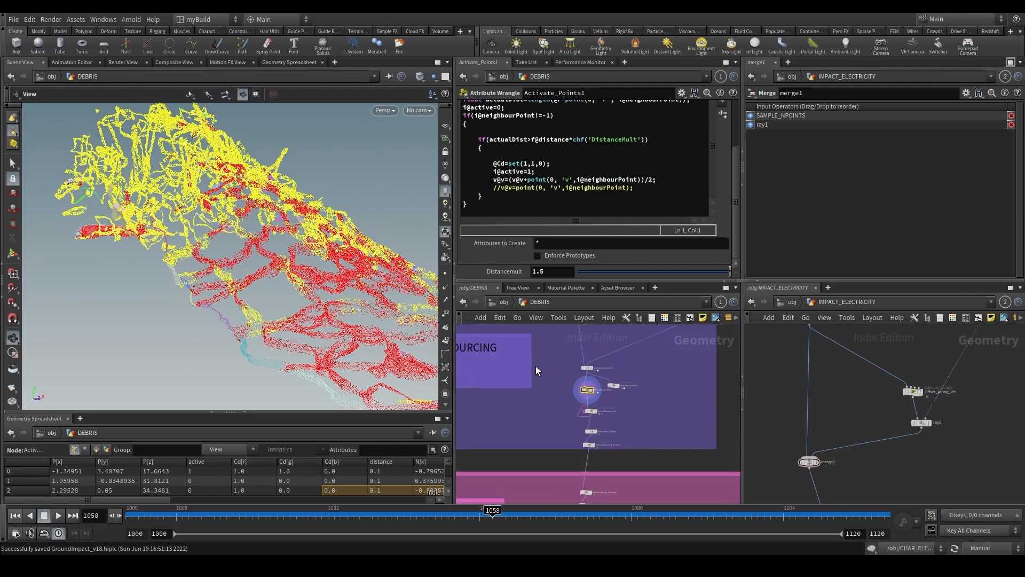
Return to the object level and duplicate the DEBRIS object between DEBRIS and SMOKE.
left_click(503, 302)
scroll(508, 415, "down", 3)
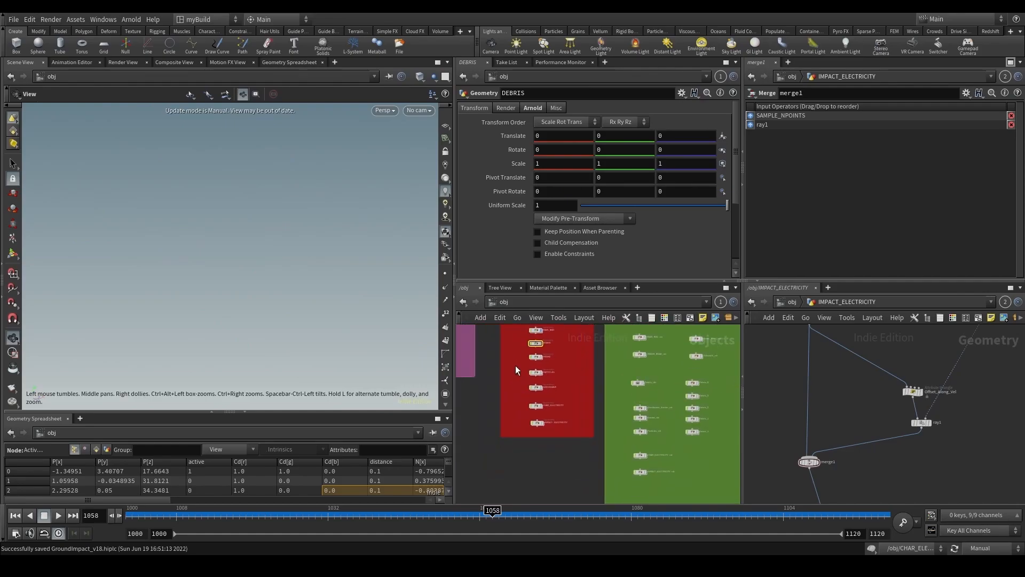
left_click_drag(556, 433, 558, 437)
left_click_drag(535, 355, 532, 385)
left_click(540, 380)
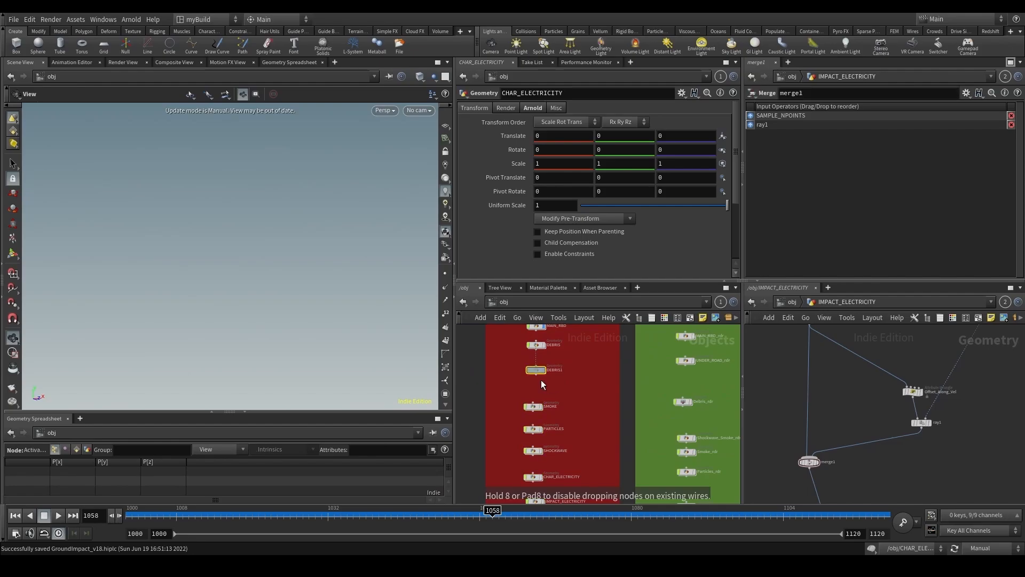
Rename the duplicated DEBRIS object to Small_Debris.
scroll(546, 385, "up", 3)
scroll(546, 386, "up", 2)
double_click(553, 369)
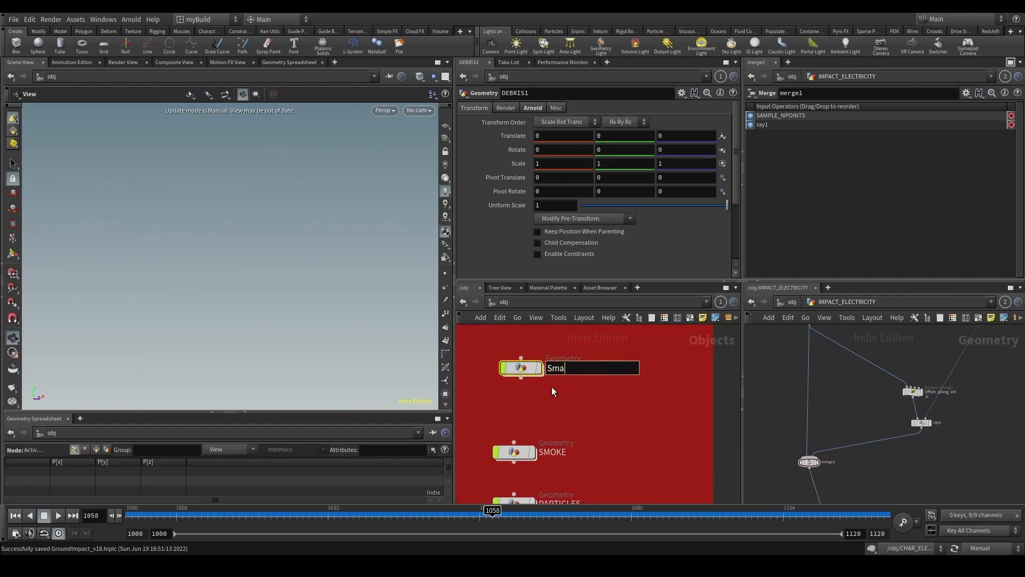
type("Small_Debris")
key("Return")
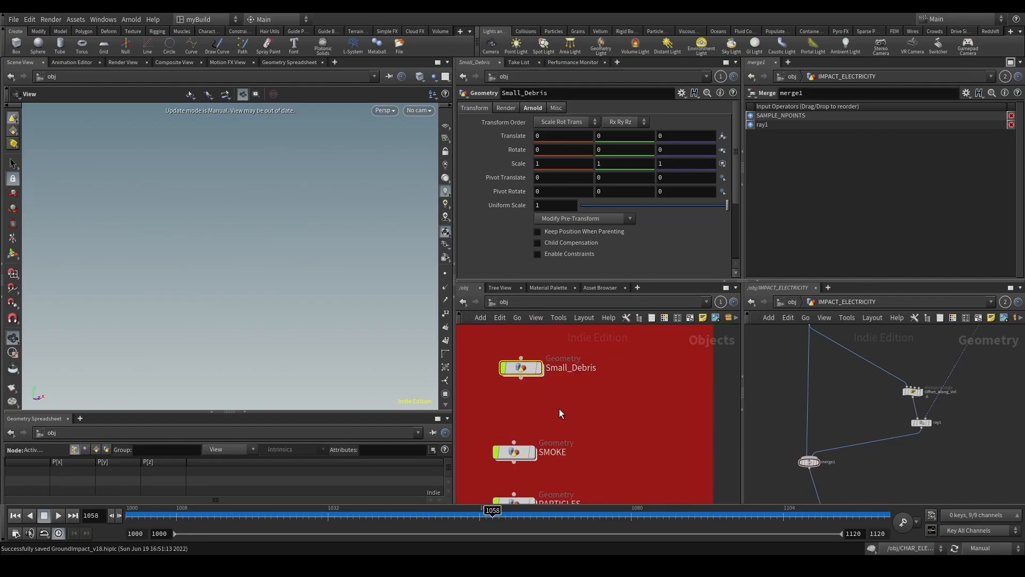
Inside Small_Debris, rename the Debris_RBD_Simulation file cache to Debris_Small_RBD_Simulation.
double_click(527, 369)
scroll(539, 450, "up", 7)
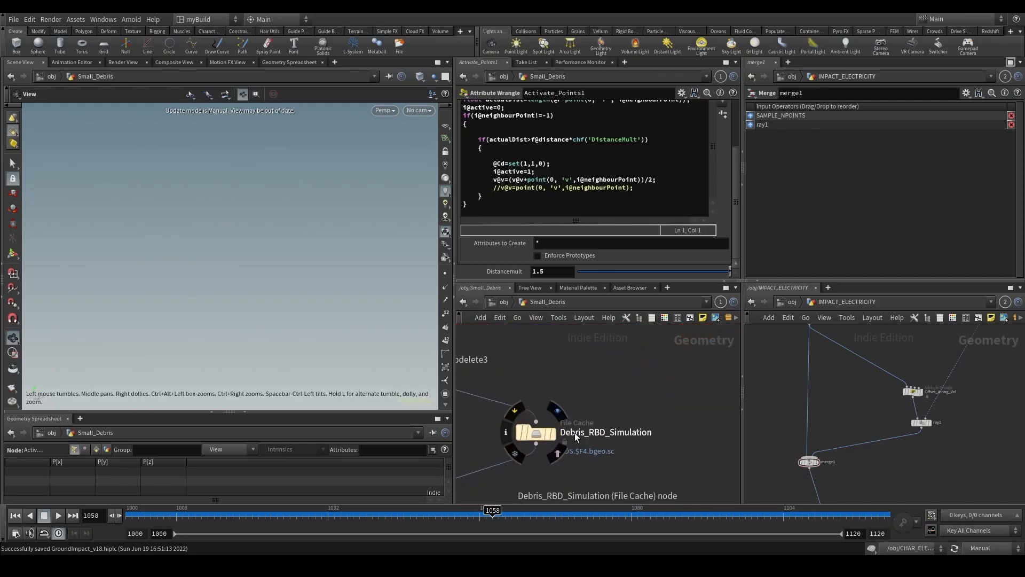
double_click(580, 433)
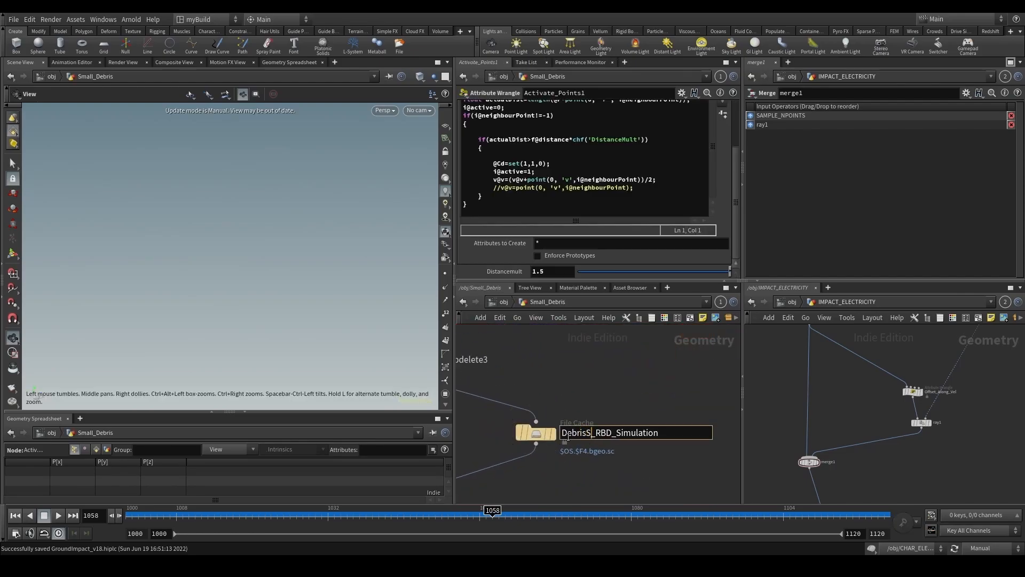
type("Sma_")
type("ll")
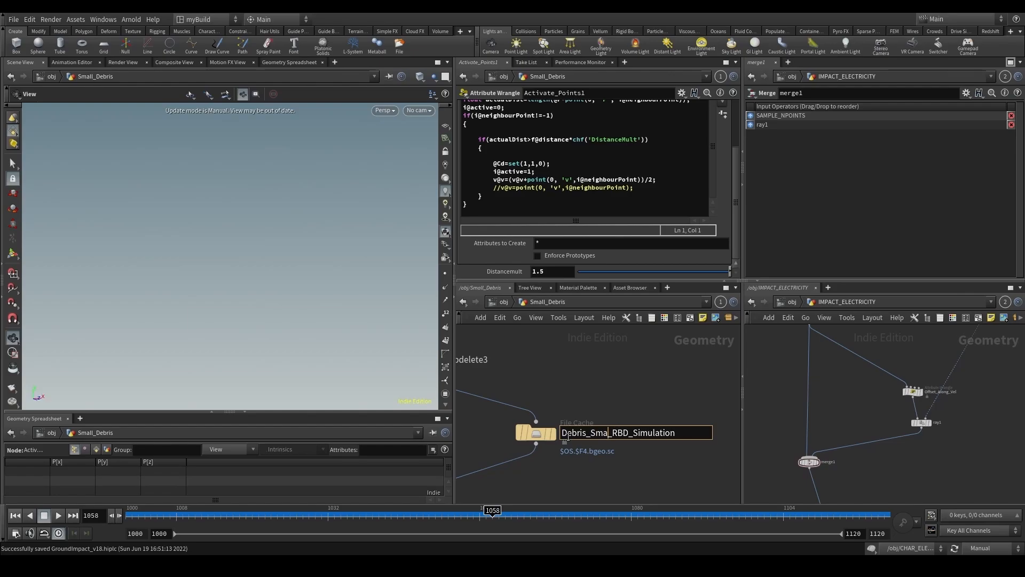
key("Return")
scroll(614, 427, "down", 7)
scroll(598, 409, "down", 4)
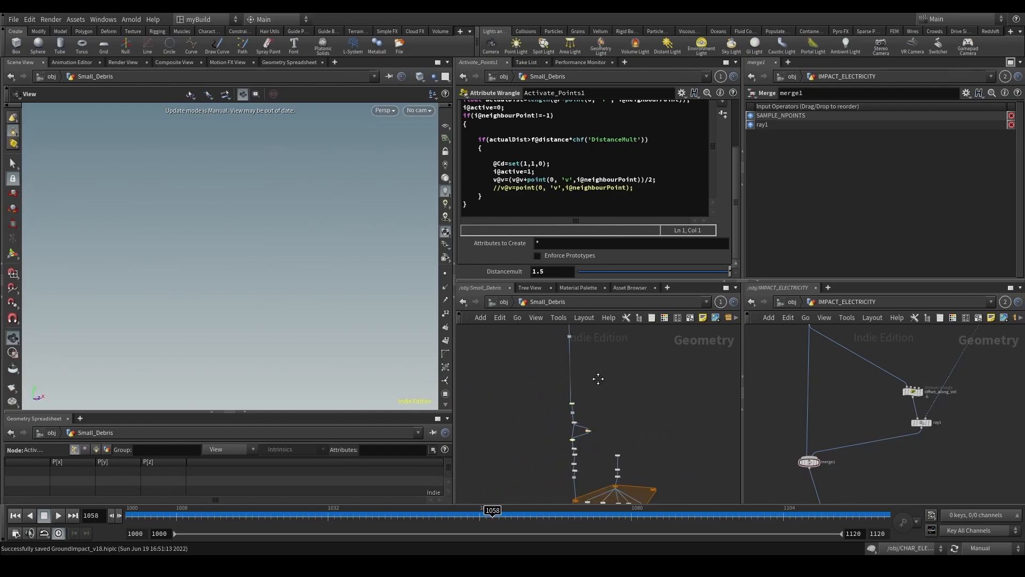
Set the Density Scale of the scatter5 node in the scatter density section to 6000.
middle_click_drag(598, 352, 606, 472)
middle_click_drag(596, 374, 588, 522)
scroll(553, 412, "up", 5)
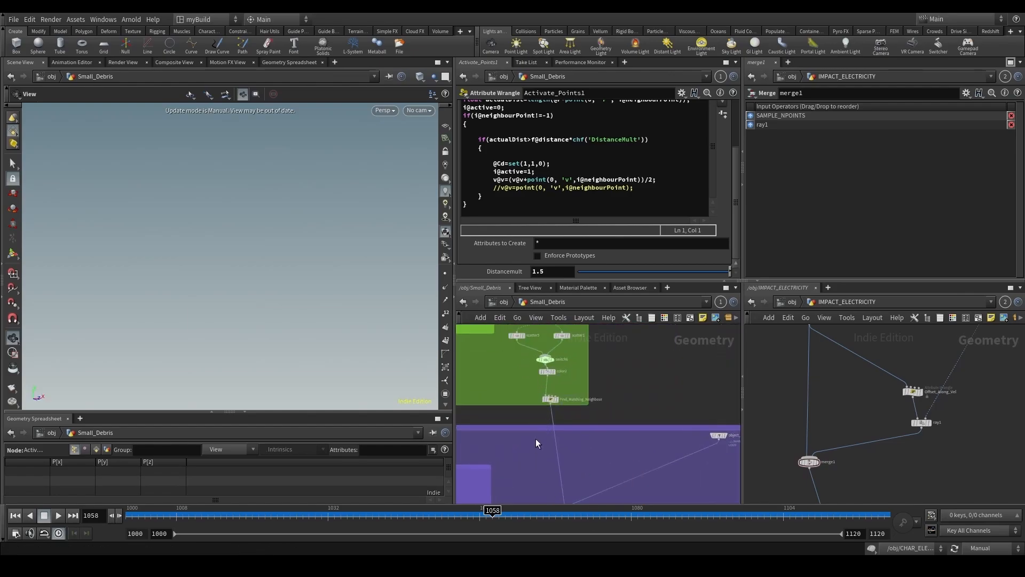
scroll(536, 417, "up", 2)
left_click(521, 330)
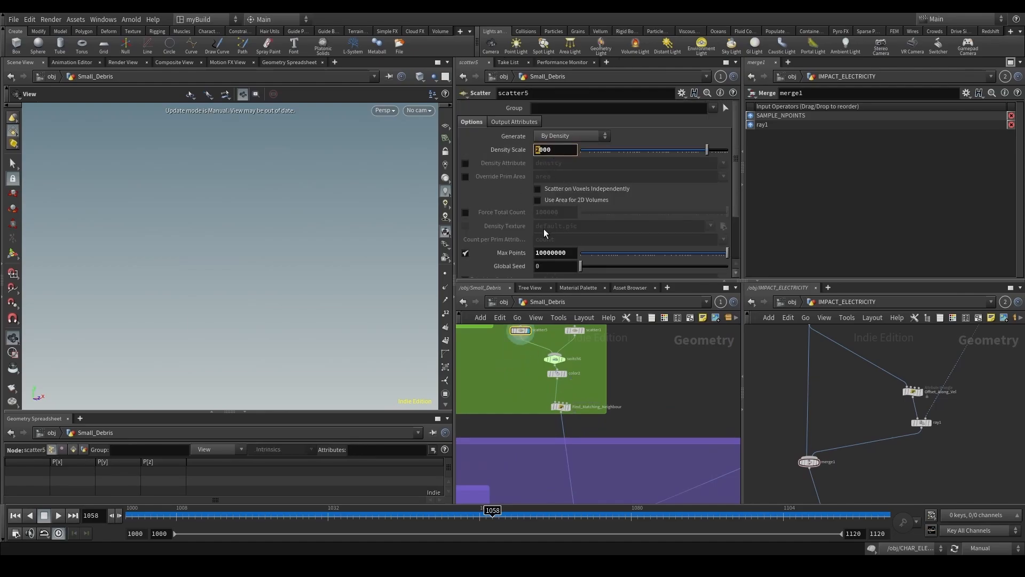
type("6")
key("Return")
Display the transformpieces1 node in the sourcing section and switch the update mode to Auto Update.
middle_click_drag(633, 420, 614, 352)
scroll(614, 353, "down", 3)
left_click(581, 438)
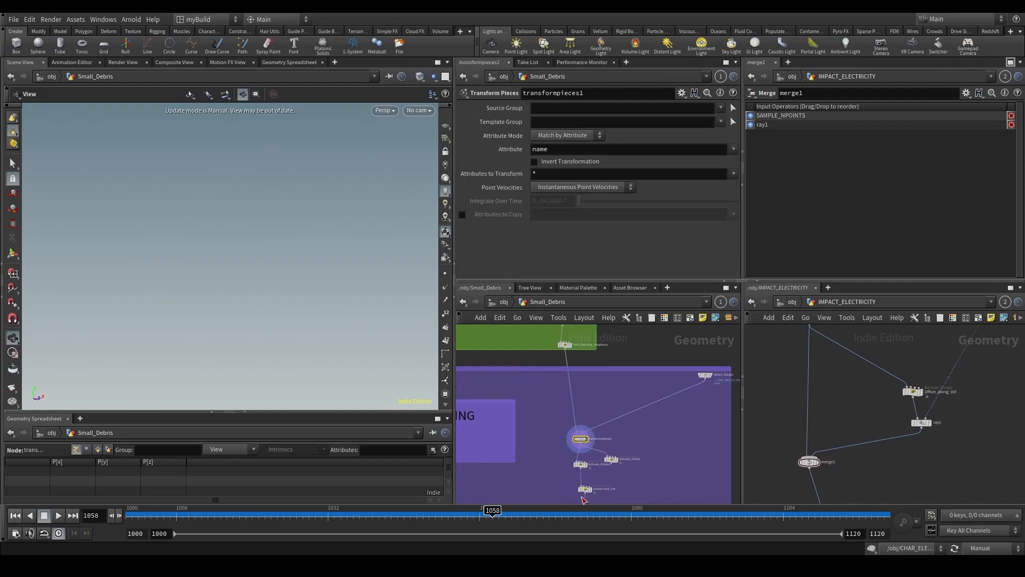
left_click(987, 548)
left_click(985, 518)
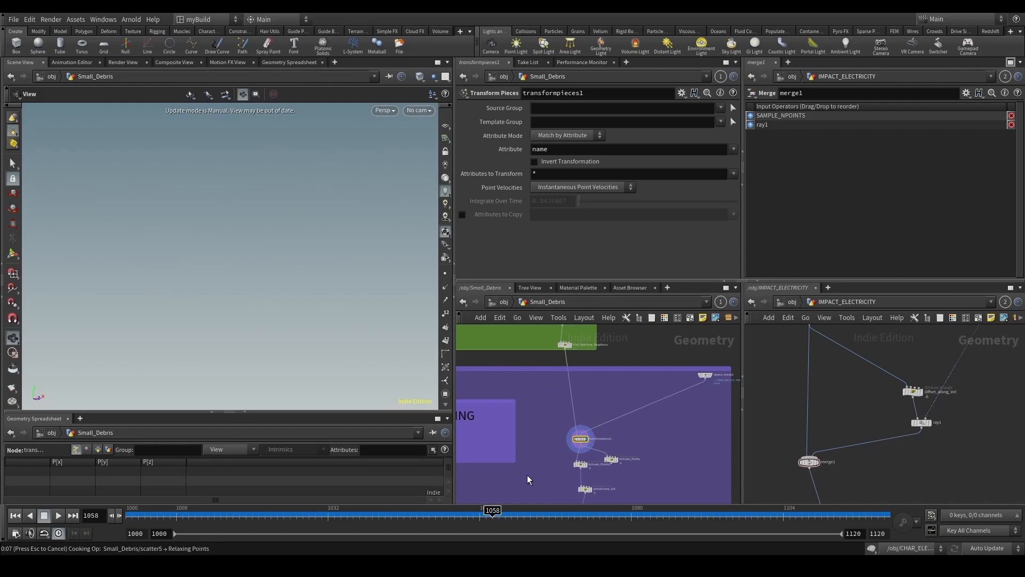
Display the Activate_Points1 wrangle and set its Distancemult to 1.1.
left_click_drag(358, 299, 453, 412)
scroll(550, 440, "up", 6)
left_click(582, 434)
left_click(591, 434)
middle_click_drag(512, 440, 505, 380)
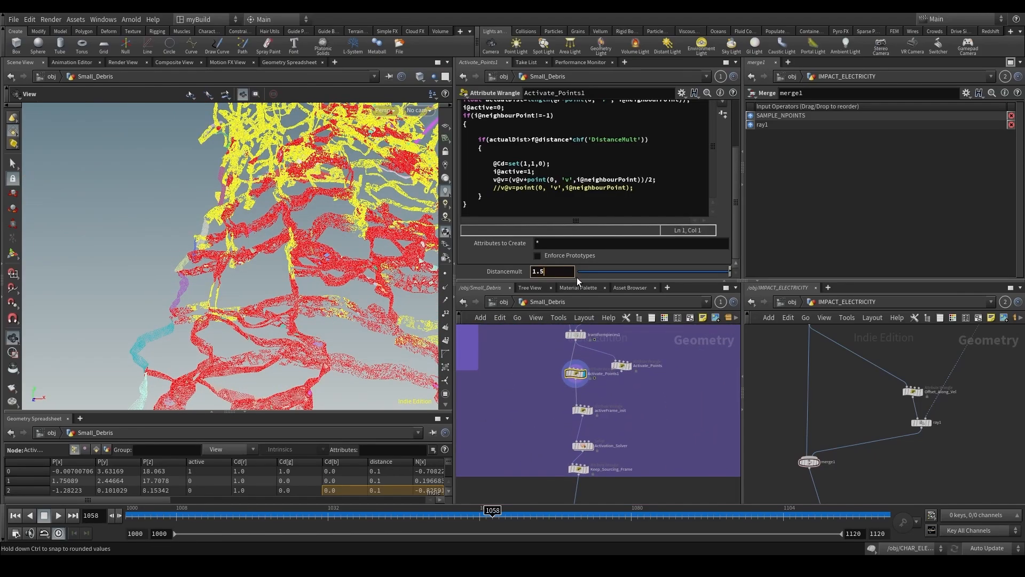
key("BackSpace")
type("1")
key("Return")
mouse_move(278, 299)
left_mouse_down()
mouse_move(307, 281)
mouse_move(350, 278)
mouse_move(275, 284)
left_mouse_up()
Set the Mindistance of the Find_Matching_Neighbour wrangle to 0.05.
scroll(480, 374, "down", 3)
middle_click_drag(517, 338, 548, 431)
middle_click_drag(529, 312, 534, 391)
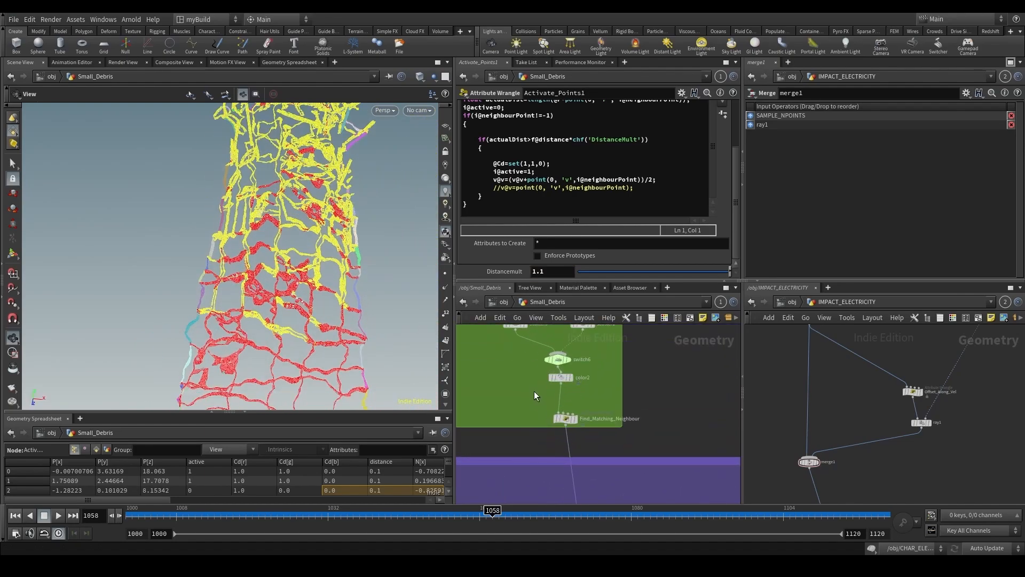
left_click(579, 418)
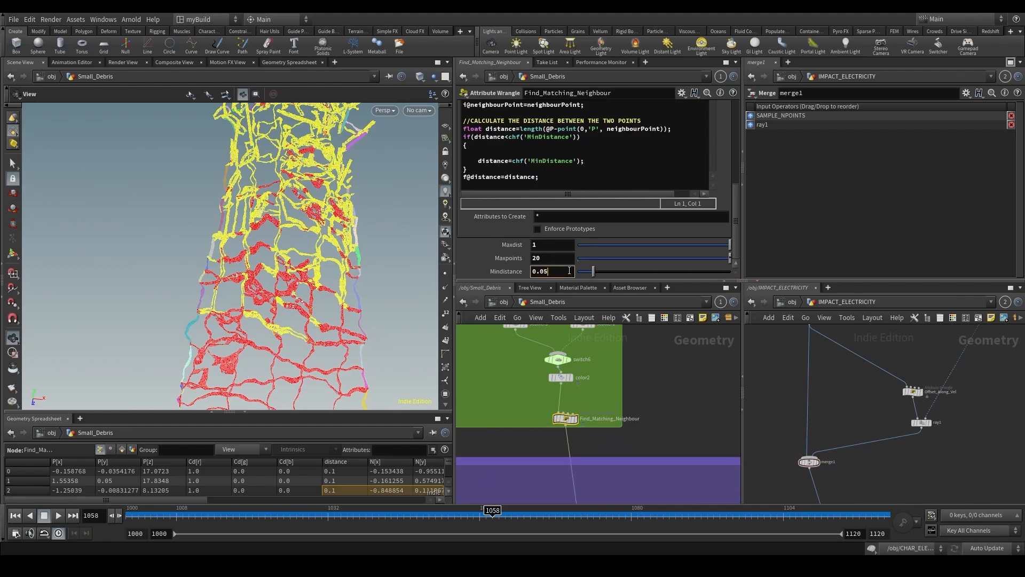
Look through RENDER_CAM and scrub the timeline to frame 1083 to check the active points.
left_click_drag(251, 294, 324, 278)
left_click(419, 110)
mouse_move(424, 177)
left_click(513, 197)
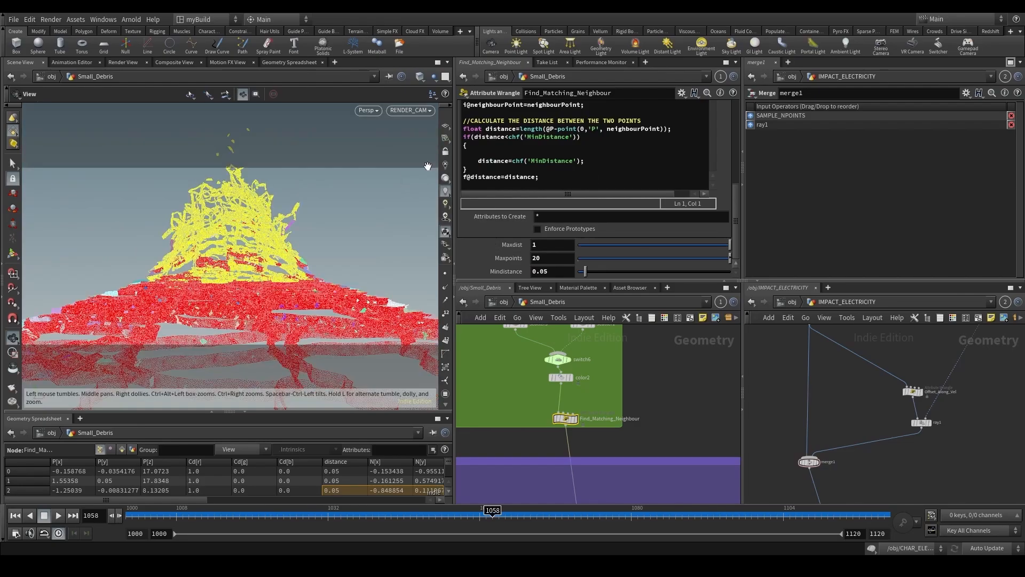
left_click_drag(309, 512, 650, 510)
Display the activeFrame_init and Activation_Solver nodes in turn and scrub forward from frame 1005 to check the activation.
scroll(633, 381, "down", 5)
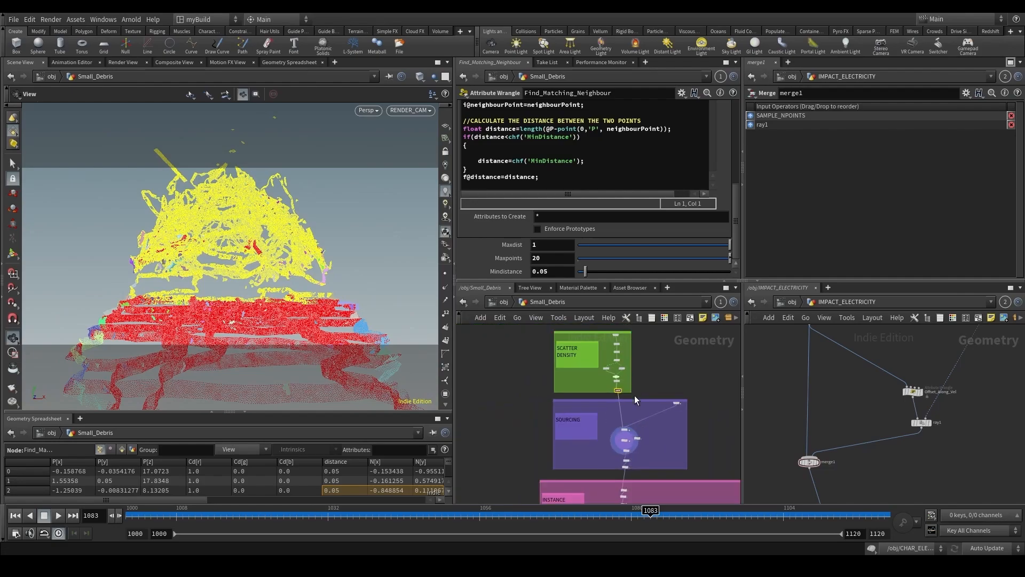
scroll(652, 461, "up", 6)
left_click(581, 359)
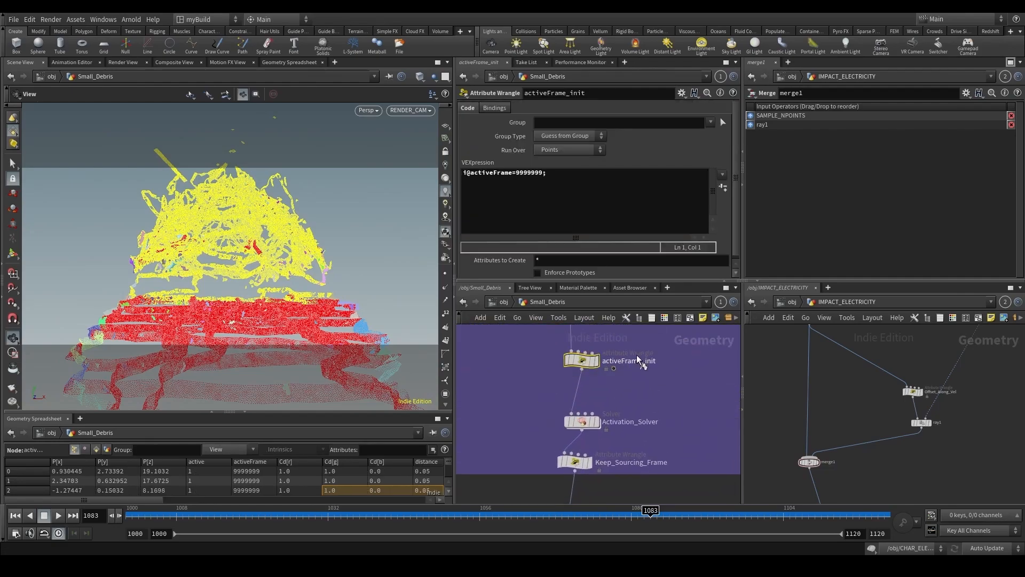
left_click(157, 513)
left_click(582, 422)
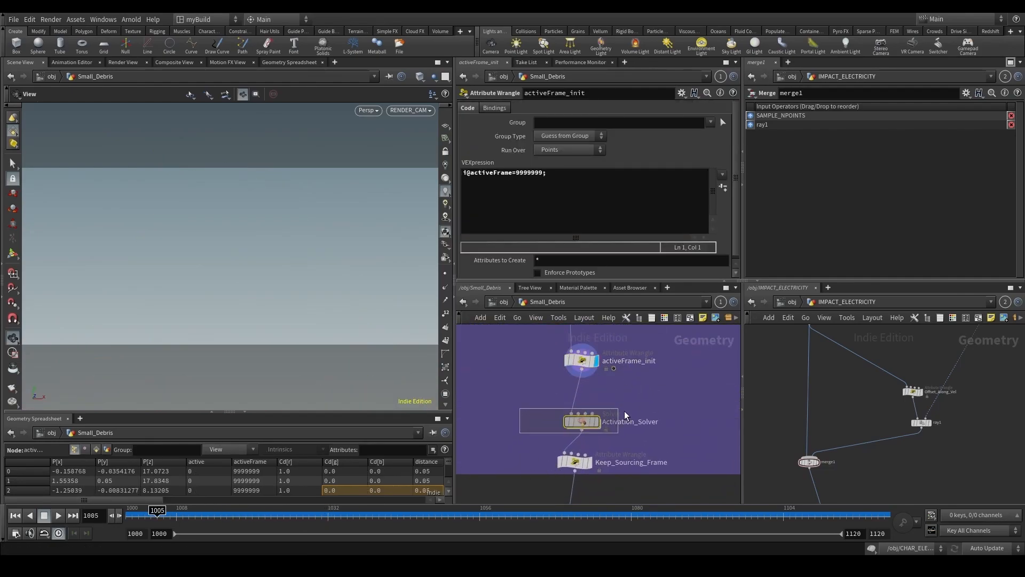
left_click_drag(325, 519, 384, 519)
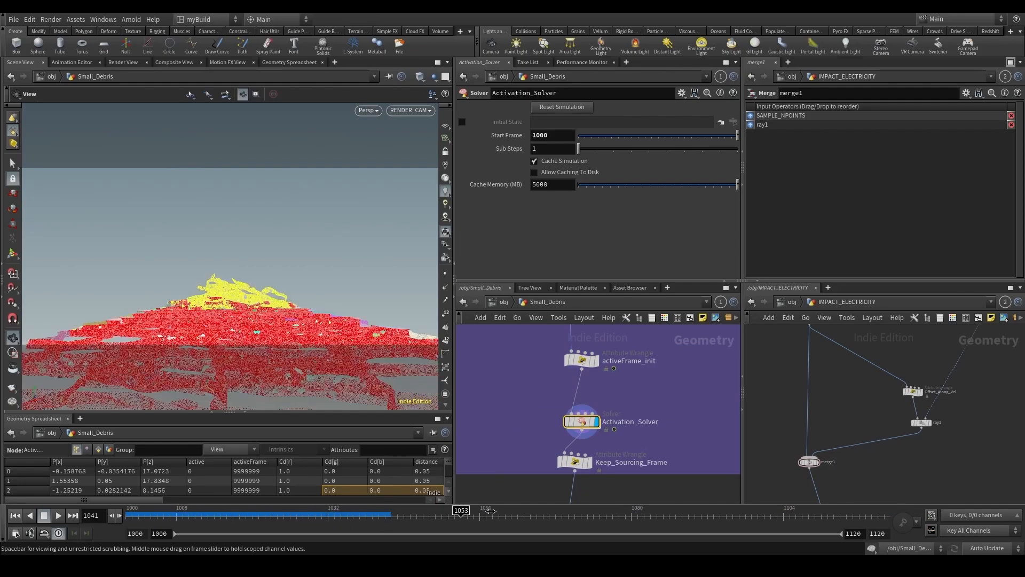
Display the Keep_Sourcing_Frame wrangle and return the timeline to frame 1000.
middle_click_drag(506, 456, 503, 403)
left_click(587, 409)
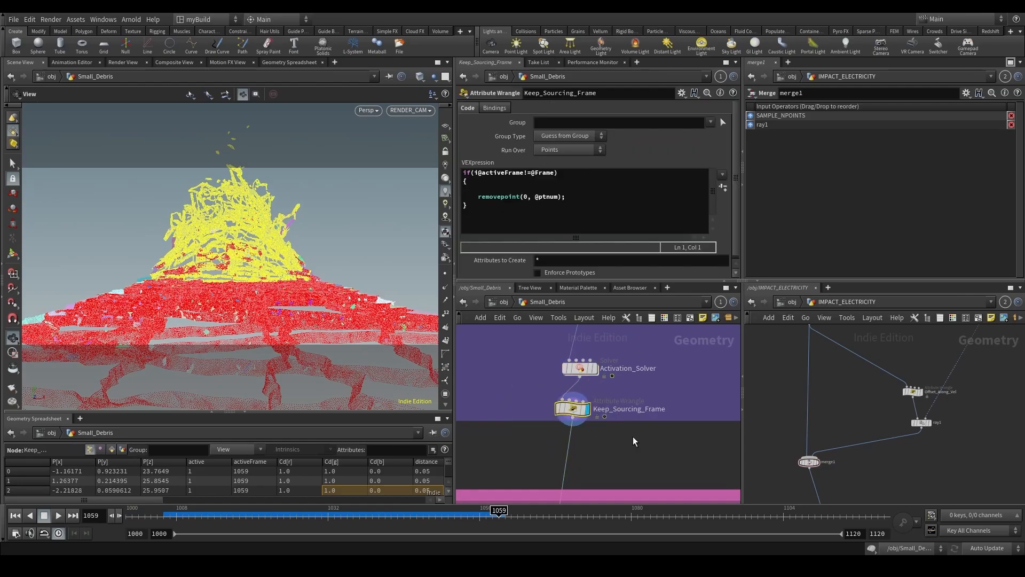
mouse_move(434, 513)
left_mouse_down()
mouse_move(334, 515)
mouse_move(492, 515)
mouse_move(124, 515)
left_mouse_up()
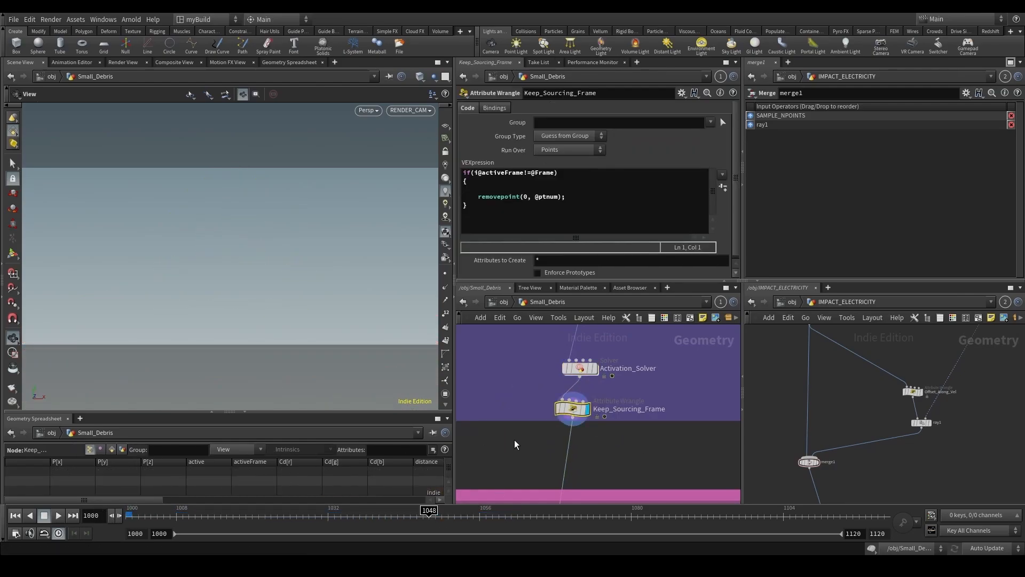
Display the foreach_end2 instancing output, scrub to frame 1045 and examine the debris pieces up close.
scroll(535, 462, "down", 4)
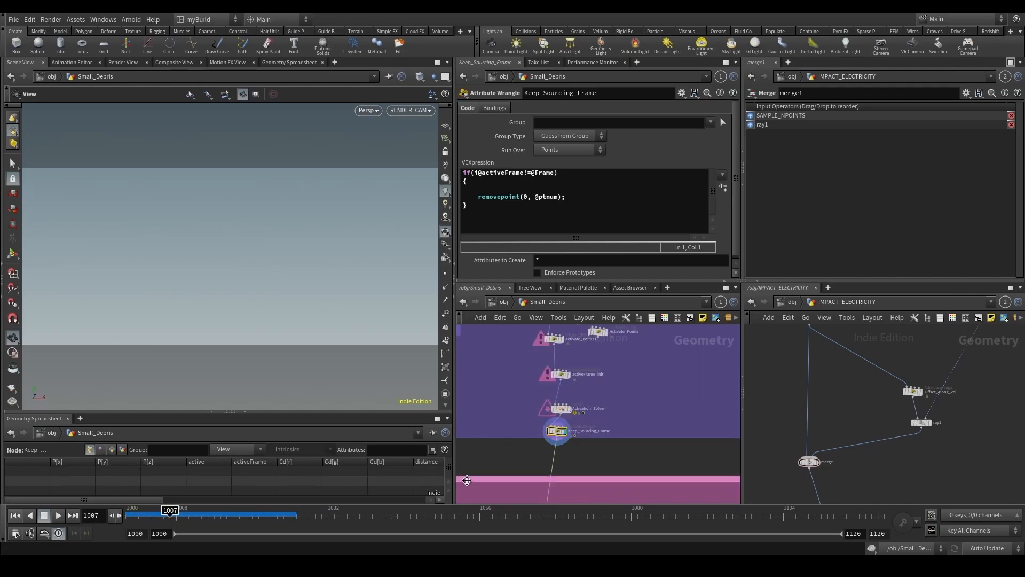
middle_click_drag(467, 480, 487, 379)
middle_click_drag(540, 501, 544, 340)
middle_click_drag(530, 481, 529, 326)
scroll(528, 426, "down", 3)
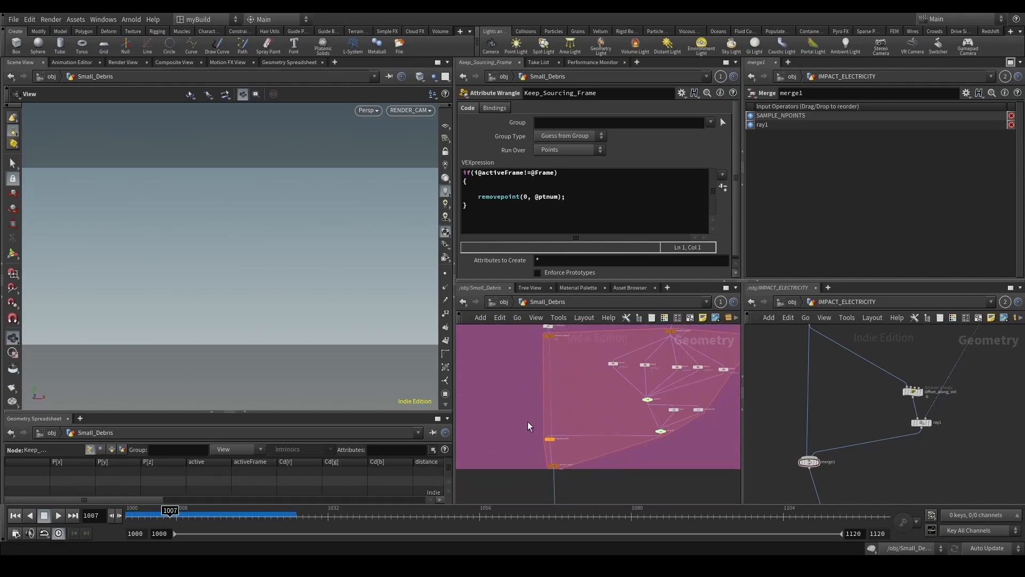
left_click(554, 466)
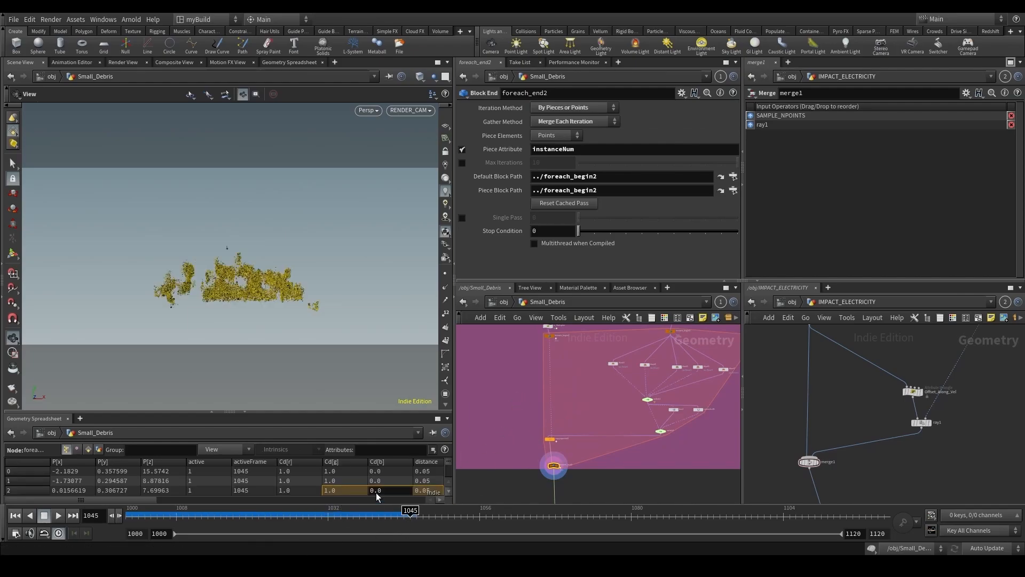
scroll(233, 286, "up", 6)
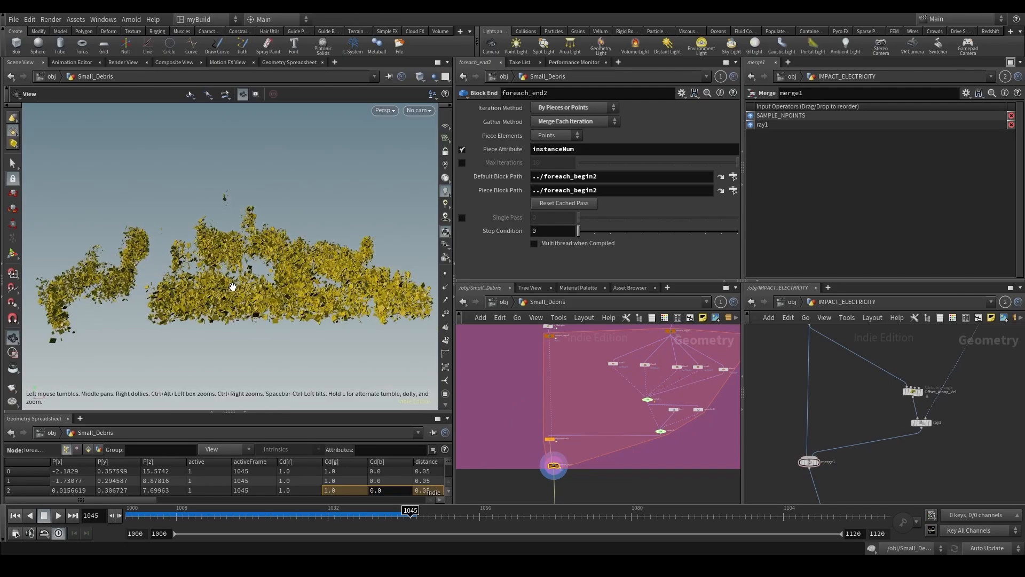
left_click_drag(233, 287, 243, 336)
right_click_drag(242, 335, 208, 320)
left_click_drag(208, 320, 237, 317)
Set the Global Scale of the Randomize_Pscale node in the instancing section to 0.15.
middle_click_drag(559, 371, 495, 446)
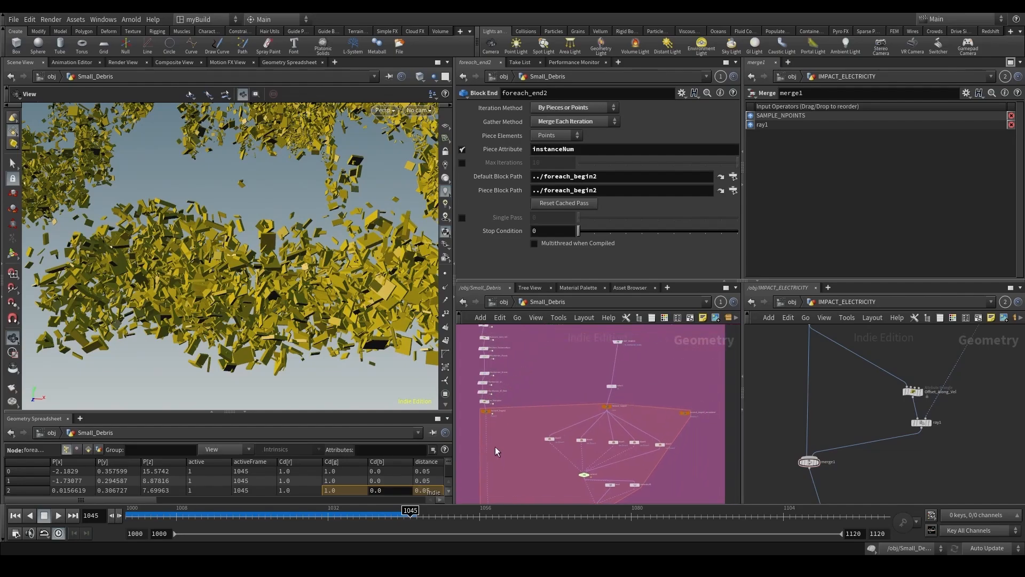
scroll(495, 447, "up", 4)
middle_click_drag(531, 332, 584, 432)
scroll(478, 416, "up", 2)
left_click_drag(492, 383, 620, 369)
middle_click_drag(553, 360, 579, 421)
left_click_drag(540, 408, 600, 389)
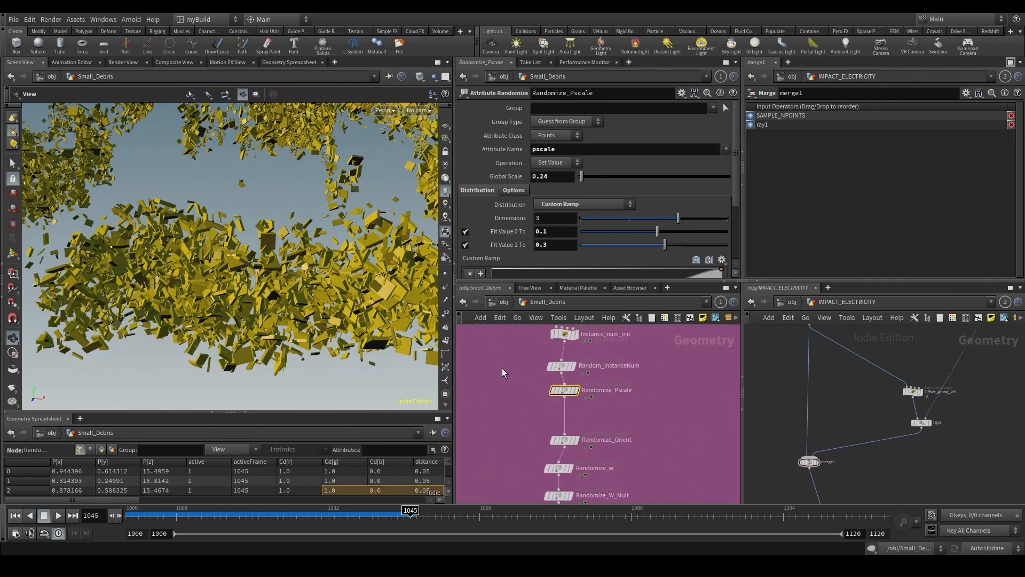
middle_click_drag(503, 427, 498, 426)
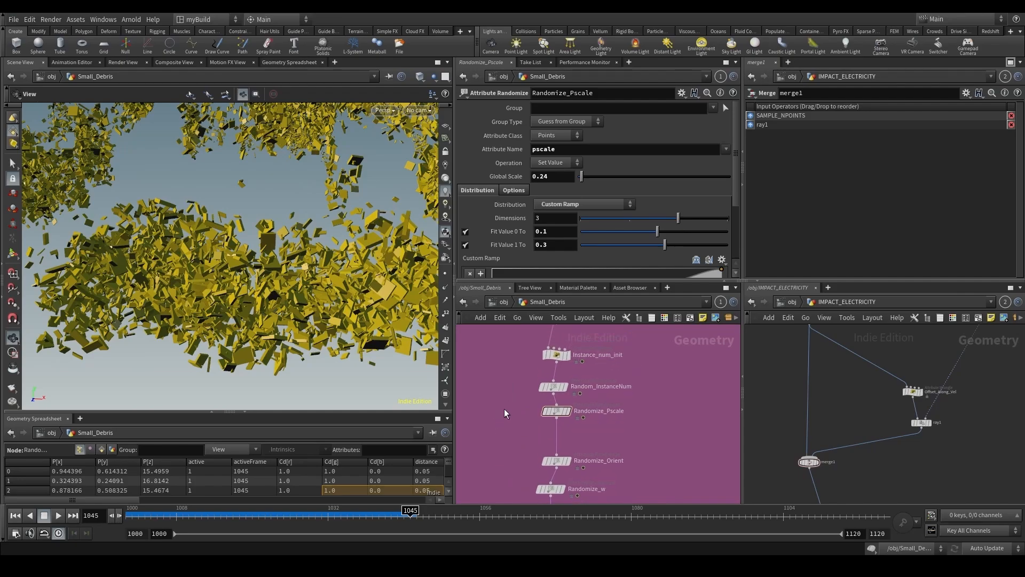
left_click(555, 386)
mouse_move(650, 420)
middle_mouse_down()
mouse_move(651, 497)
mouse_move(642, 421)
middle_mouse_up()
left_click(555, 490)
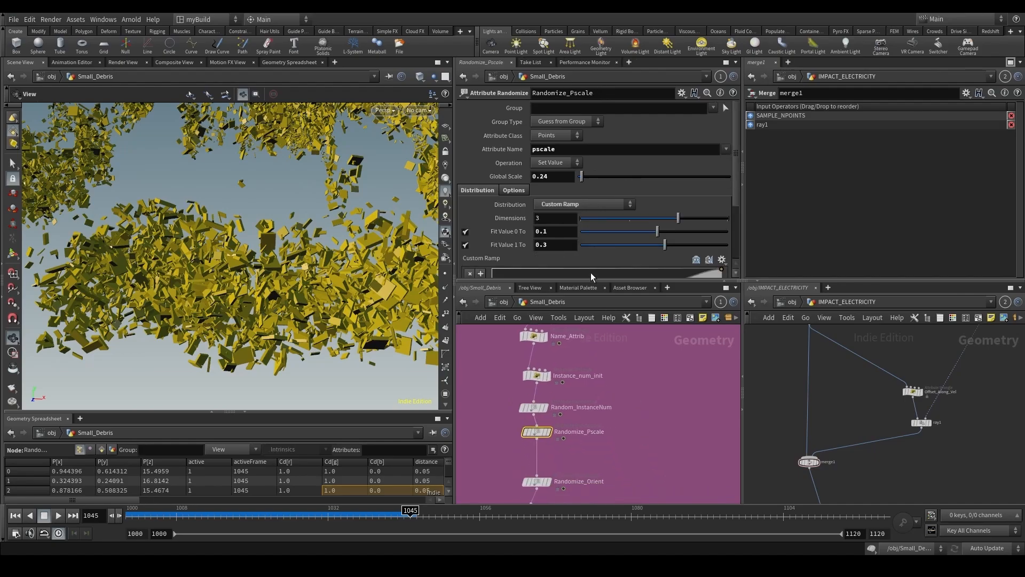
double_click(541, 176)
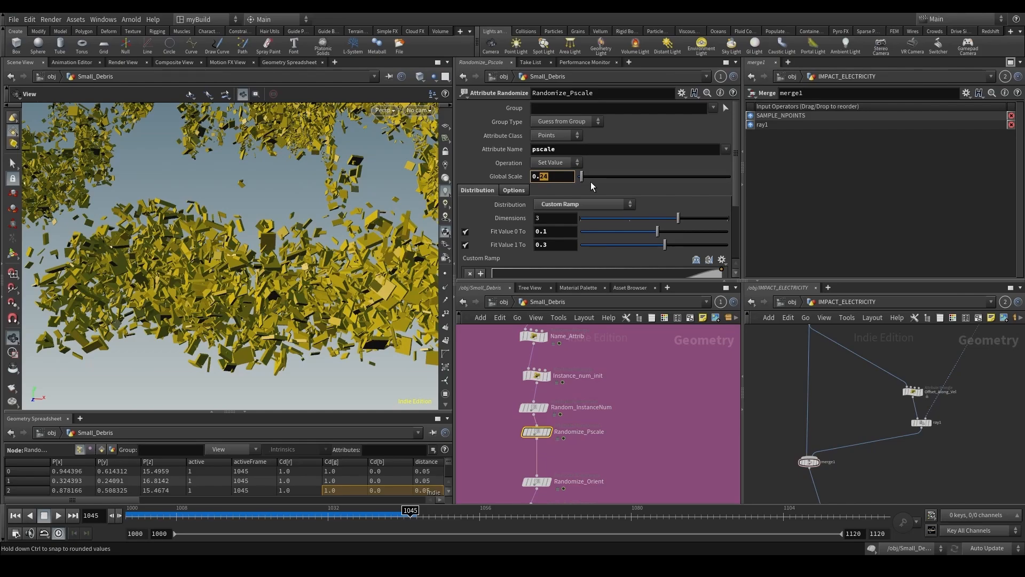
type("15")
key("Return")
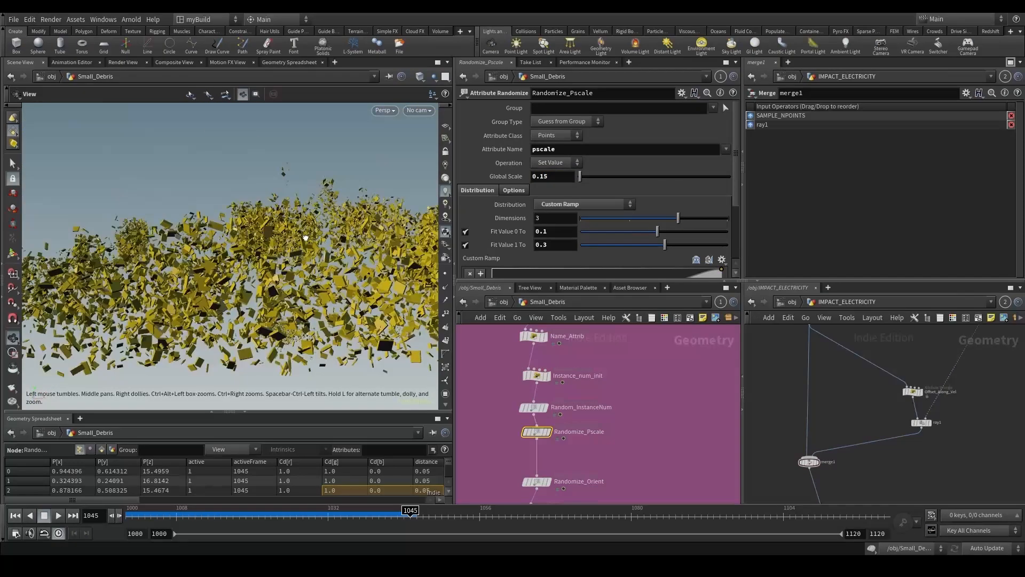
Check the scaled debris through RENDER_CAM at frame 1045.
left_click(419, 110)
left_click(448, 161)
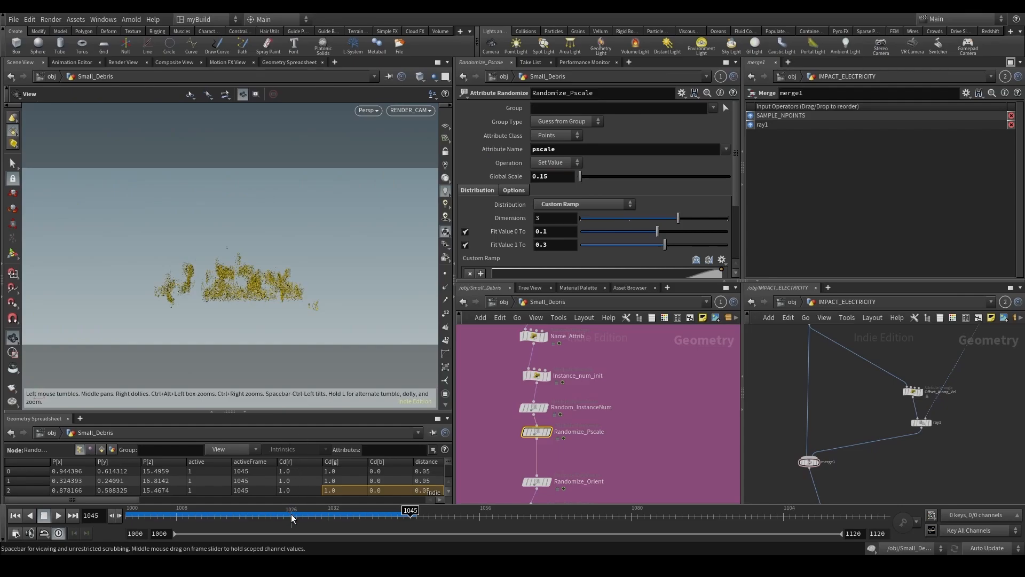
left_click_drag(293, 517, 410, 520)
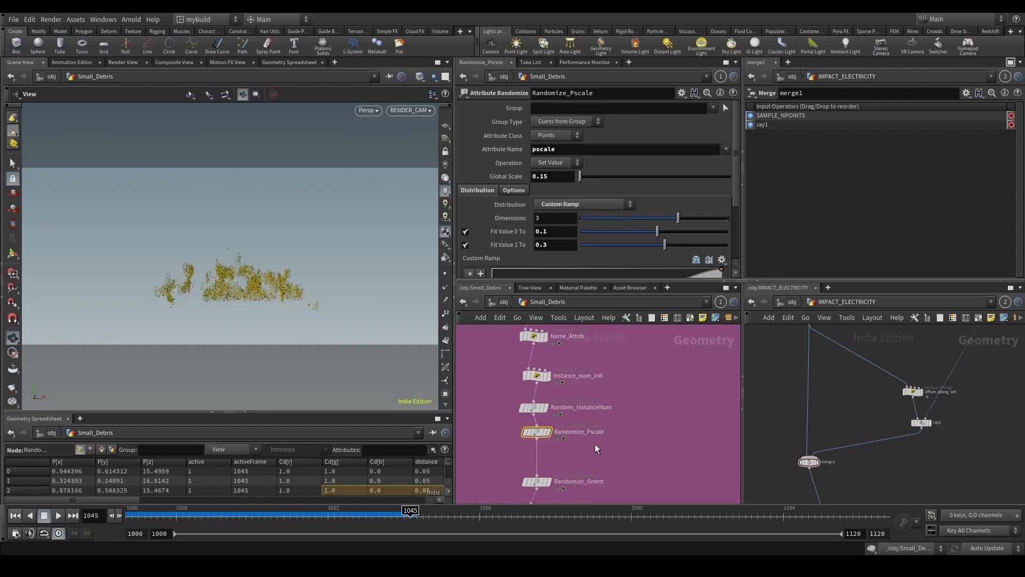
Open the settings of the Debris_Small_RBD_Simulation file cache further down the network.
scroll(601, 452, "down", 8)
middle_click_drag(617, 501, 622, 414)
scroll(621, 411, "up", 3)
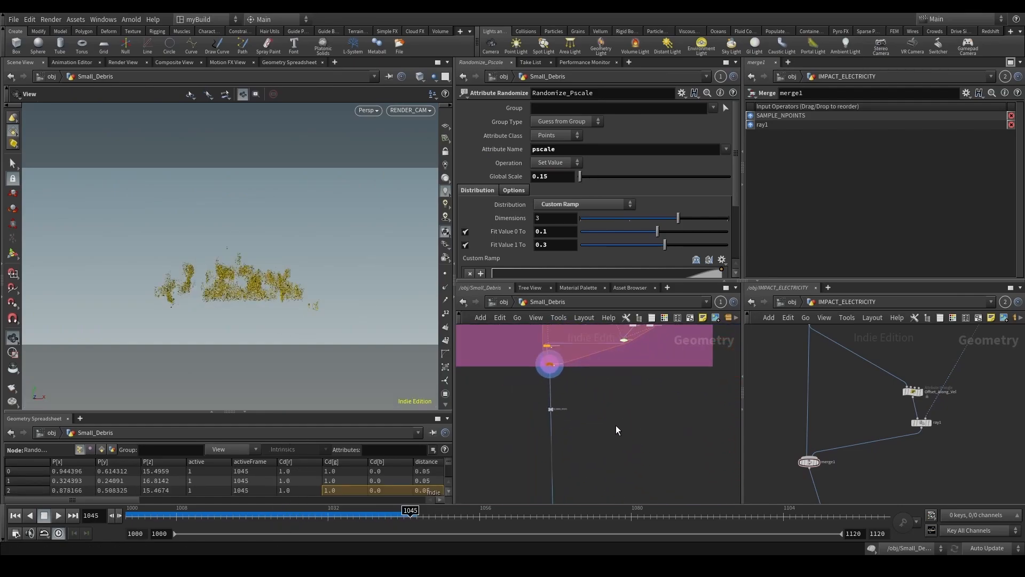
scroll(582, 427, "up", 3)
scroll(554, 419, "down", 3)
middle_click_drag(615, 454, 607, 375)
scroll(604, 376, "down", 3)
scroll(559, 411, "up", 5)
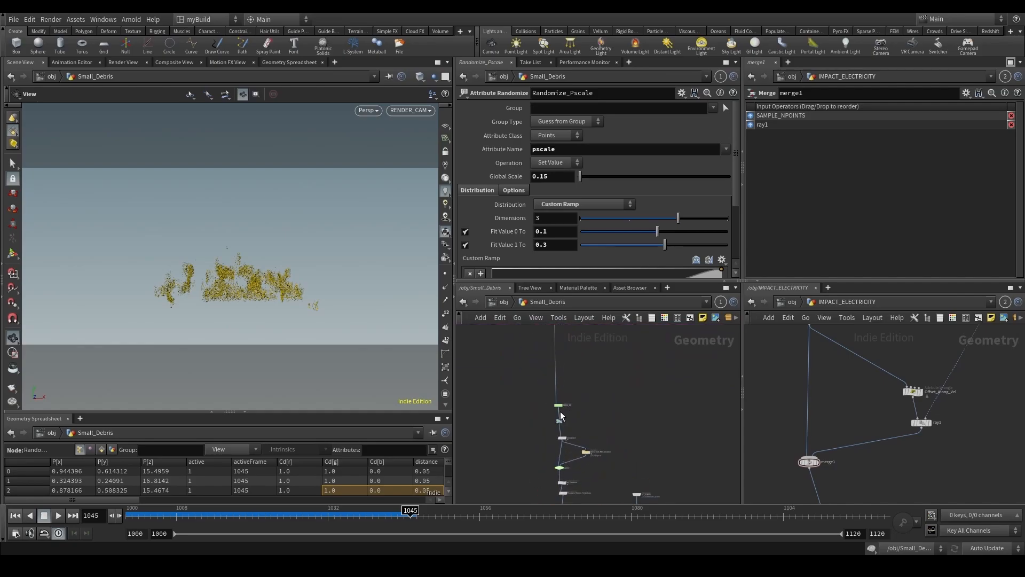
scroll(590, 456, "down", 1)
middle_click_drag(591, 456, 598, 371)
left_click(615, 399)
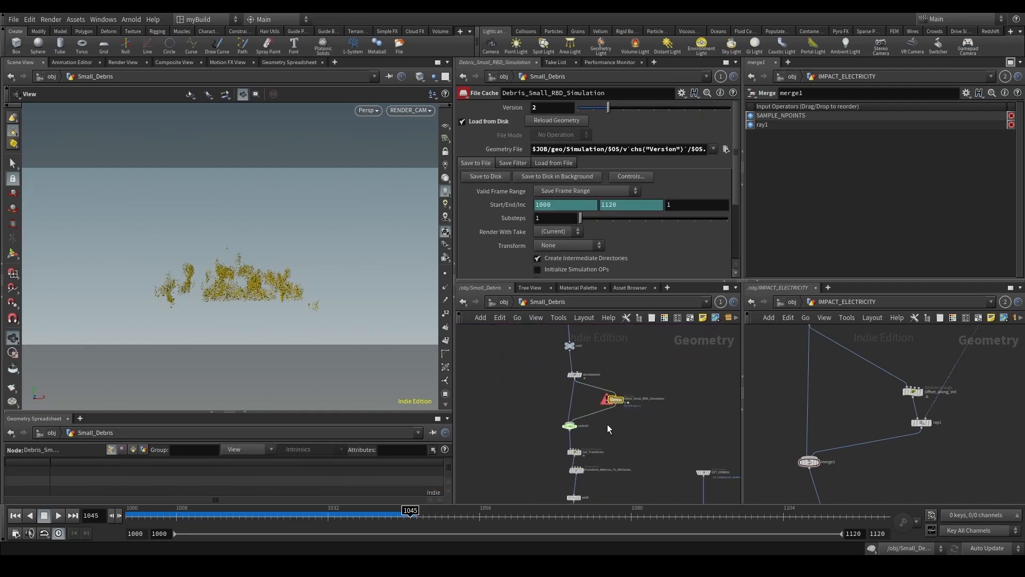
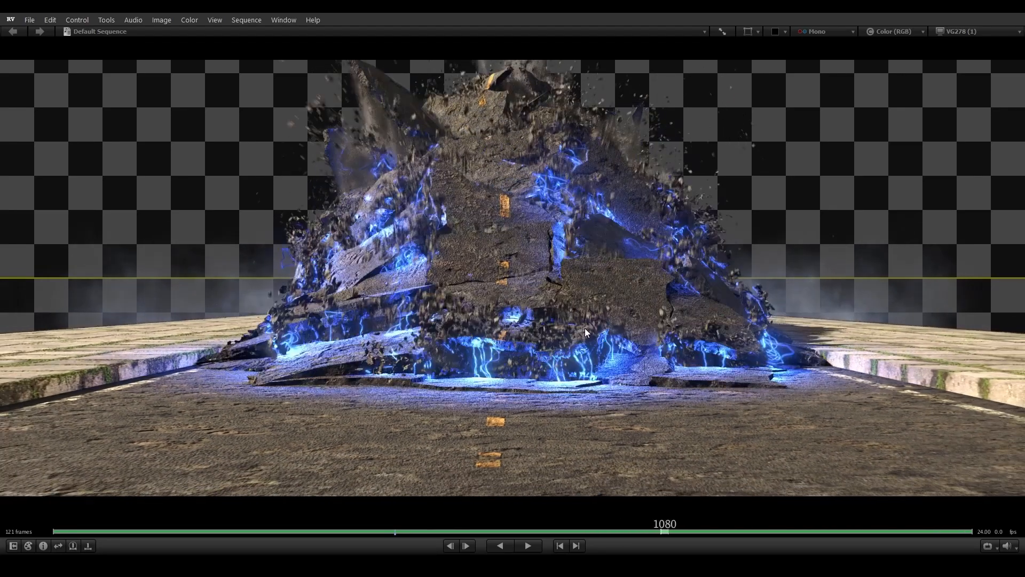
Switch to RV and scrub the rendered sequence between about frames 1075 and 1090 to examine the debris.
left_click_drag(585, 328, 384, 214)
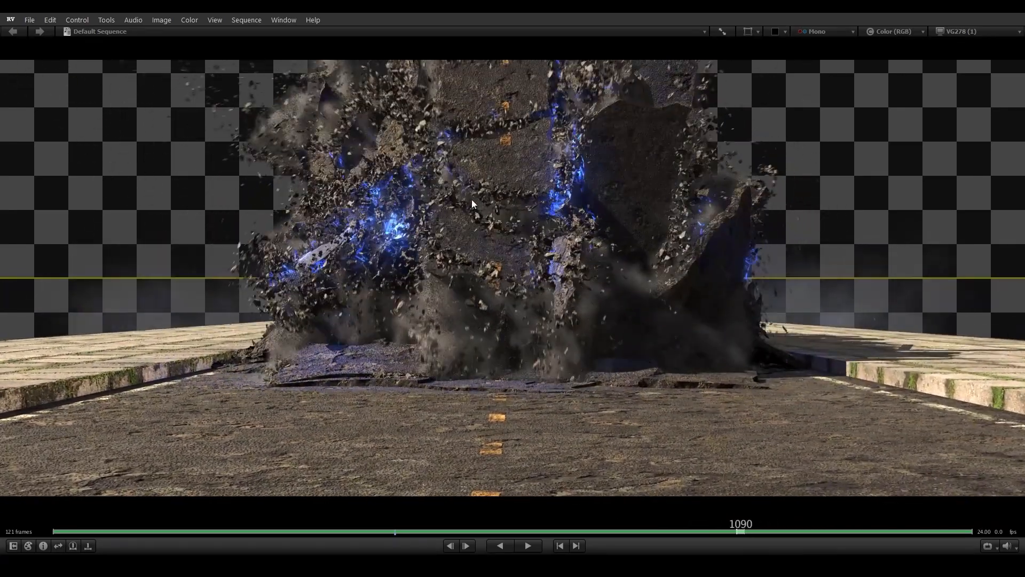
left_click_drag(463, 260, 313, 255)
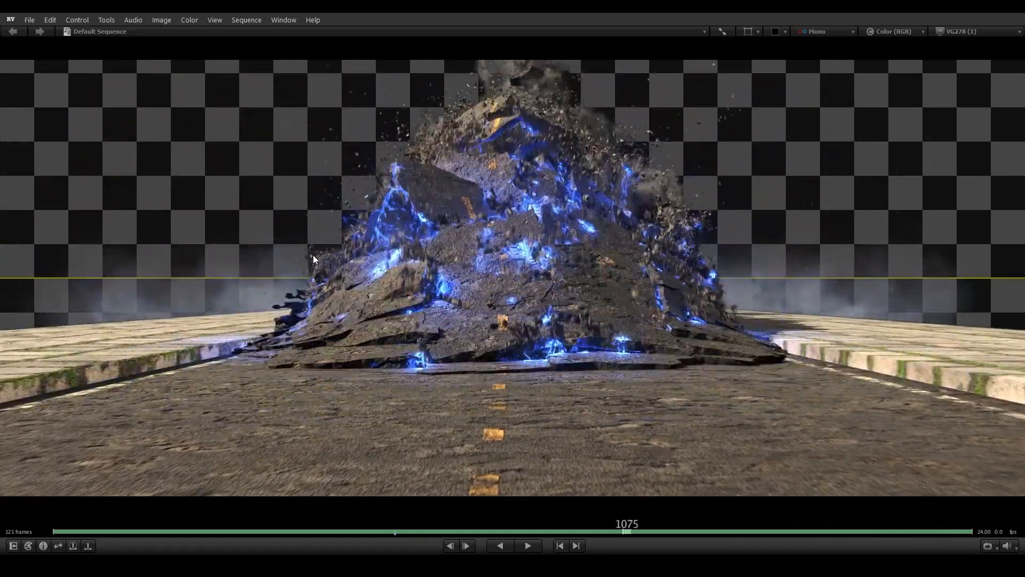
left_click_drag(741, 210, 784, 196)
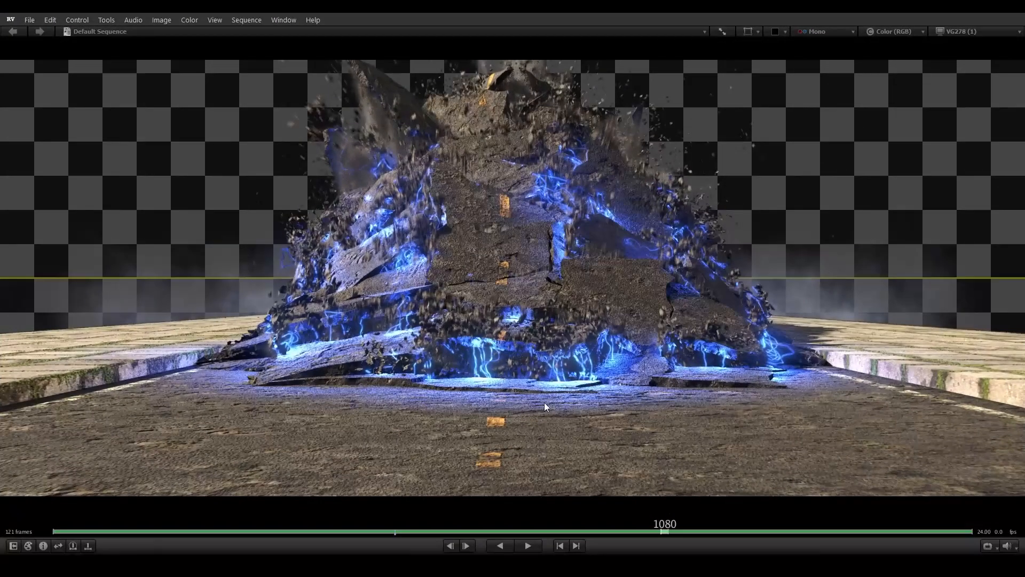
left_click_drag(543, 402, 553, 293)
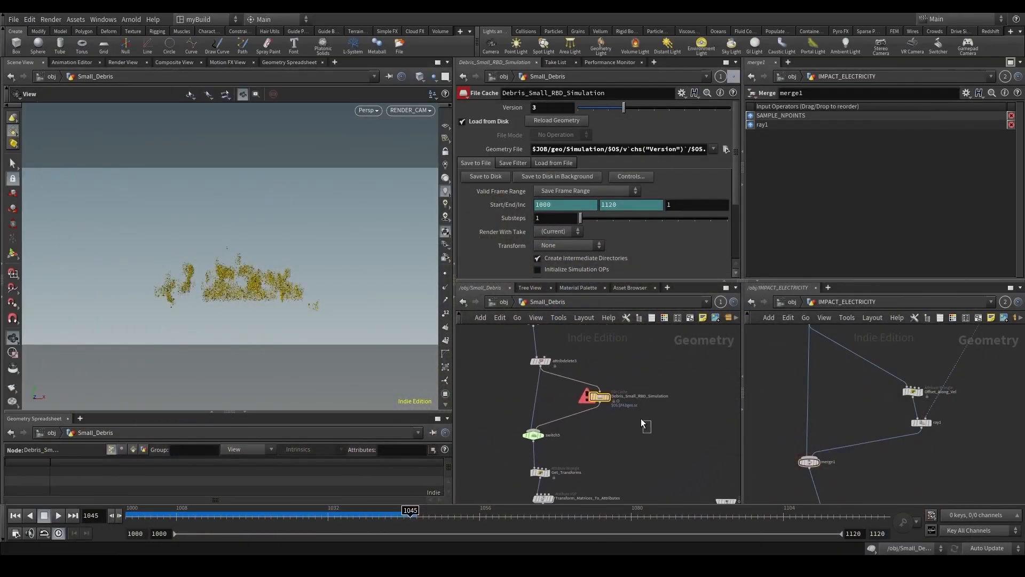
Back in Houdini, set the Debris_Small_RBD_Simulation cache to version 3 and save it to disk.
left_click(473, 177)
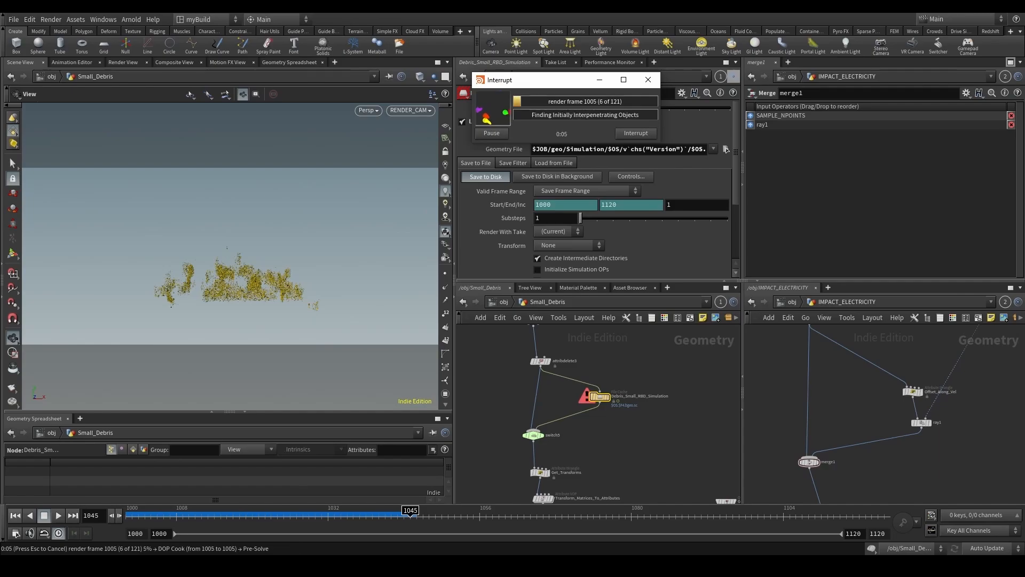
Switch to Nuke and toggle the deep merge of DeepRead9 off and on at frame 1071 to compare the composite with and without small debris.
left_click(406, 565)
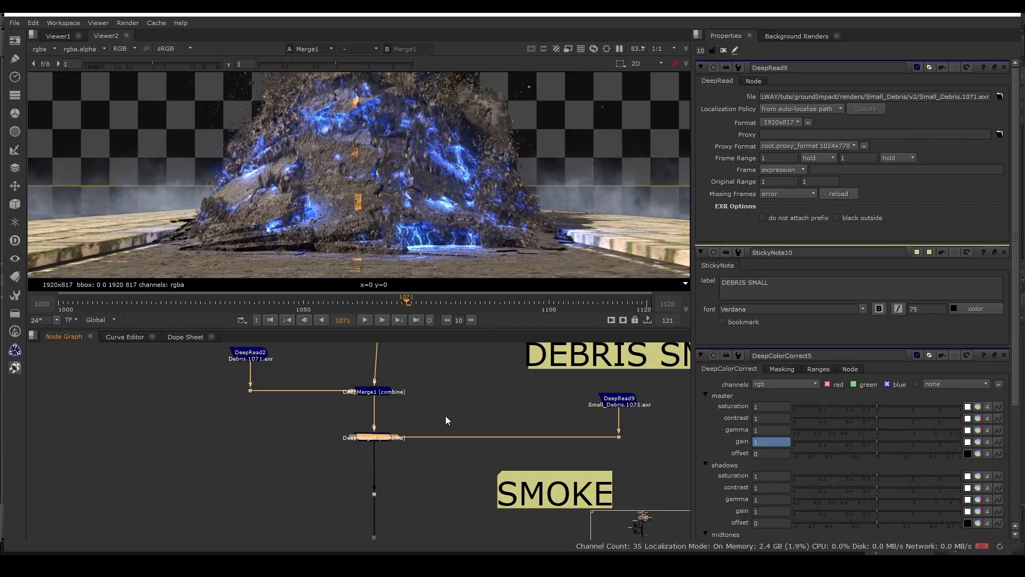
key("d")
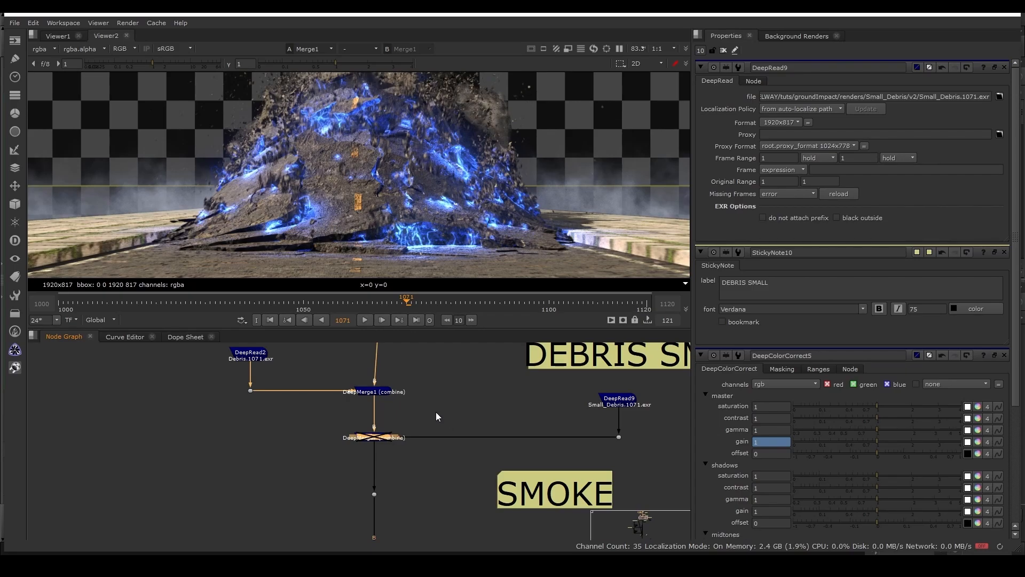
middle_click_drag(528, 423, 486, 426)
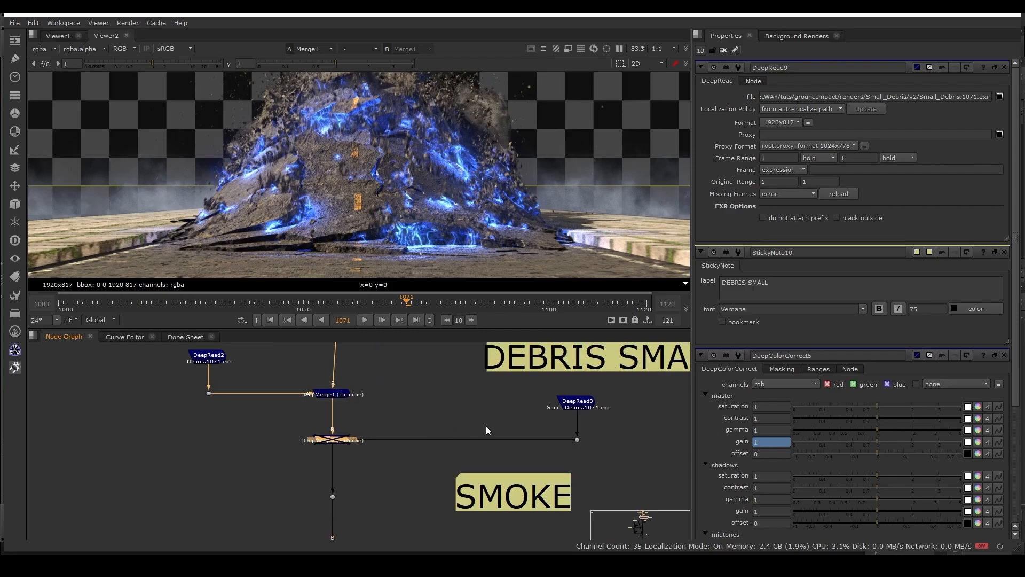
key("d")
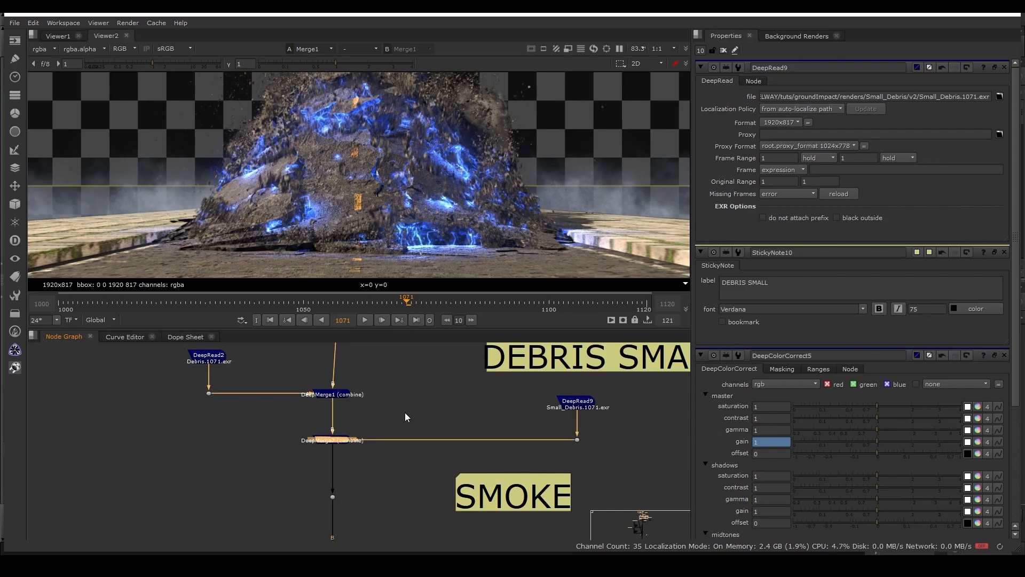
key("d")
key("d")
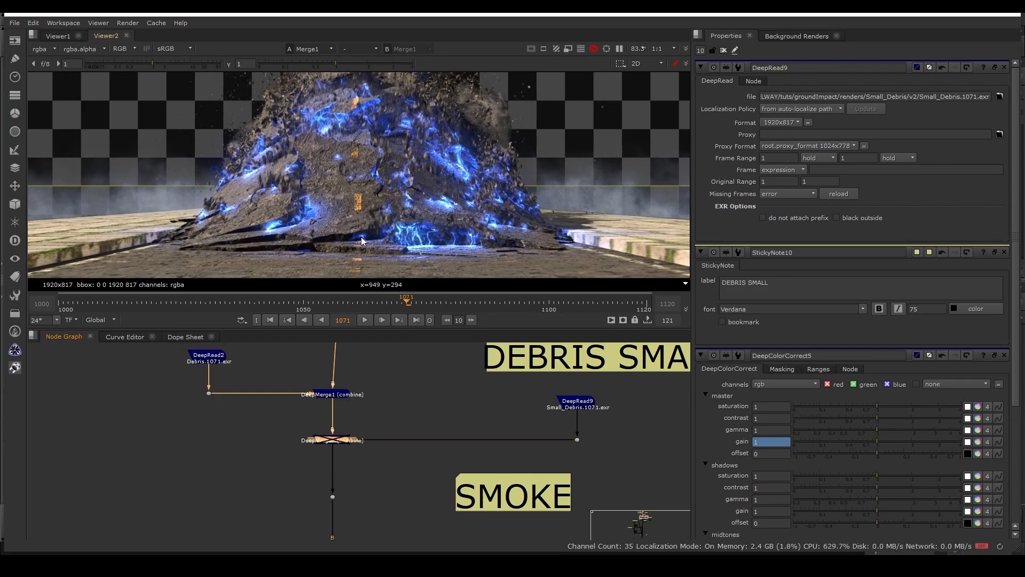
key("d")
key("d")
key("d")
key("d")
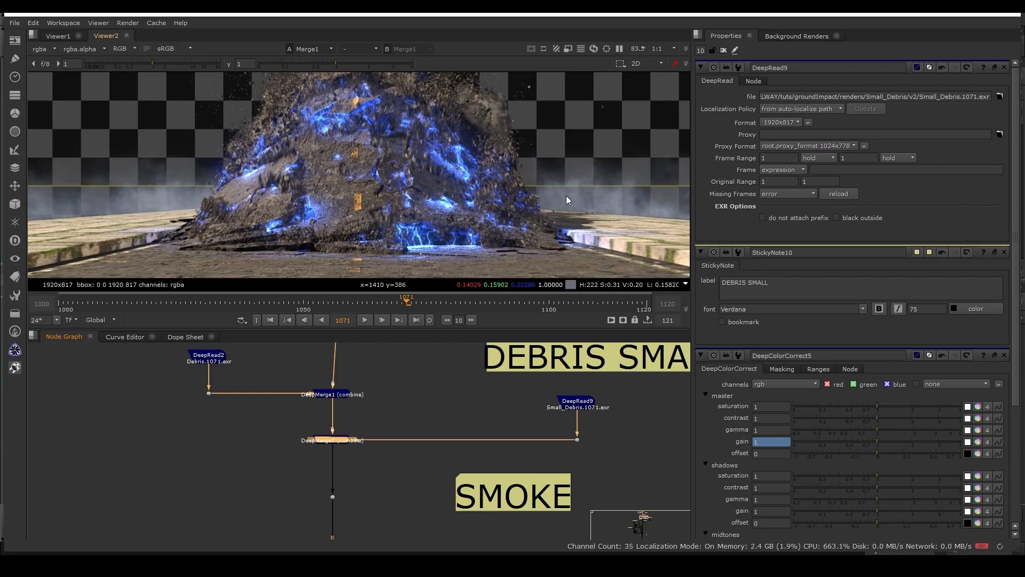
key("d")
key("d")
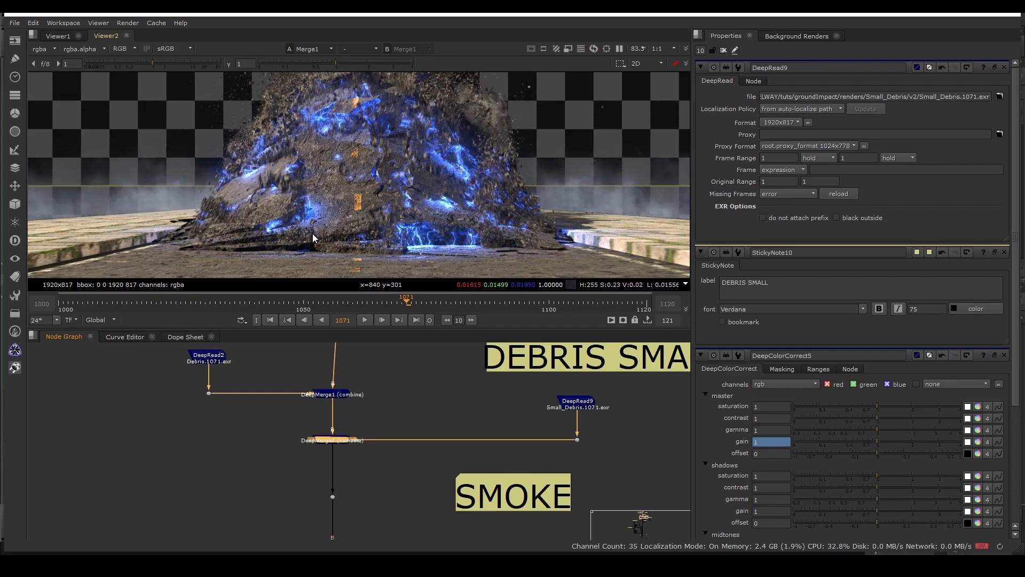
key("d")
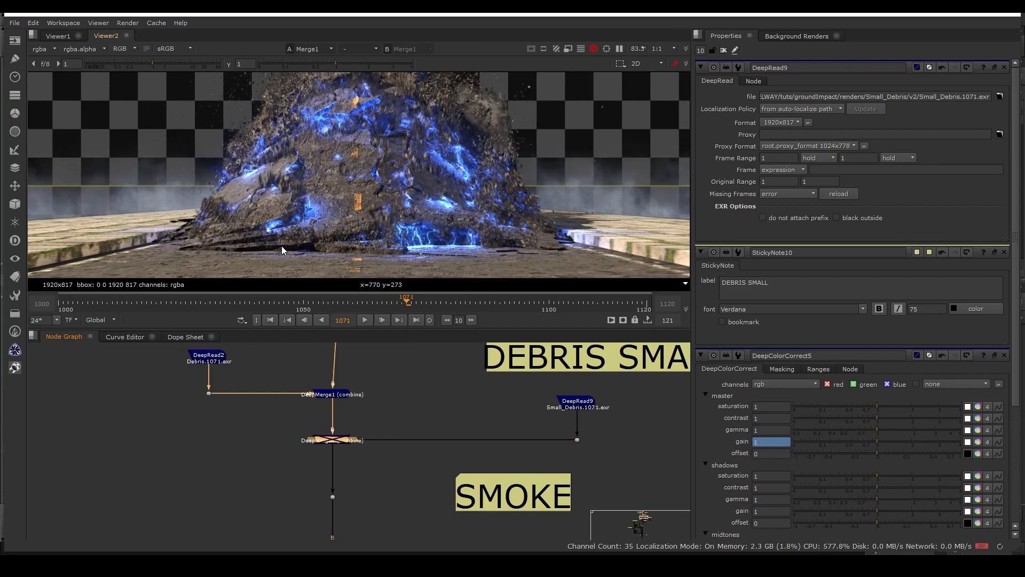
key("d")
key("d")
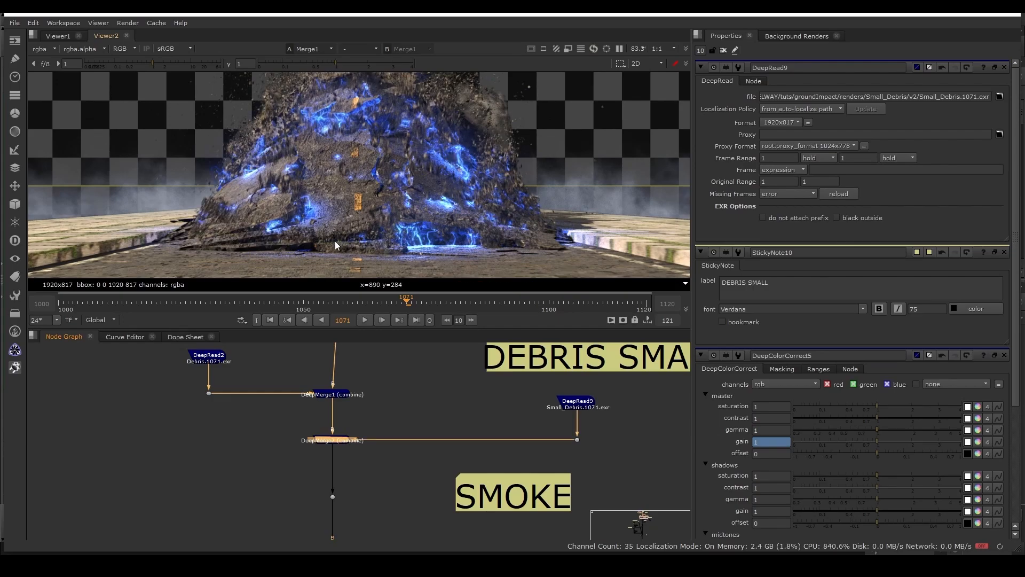
scroll(403, 454, "down", 5)
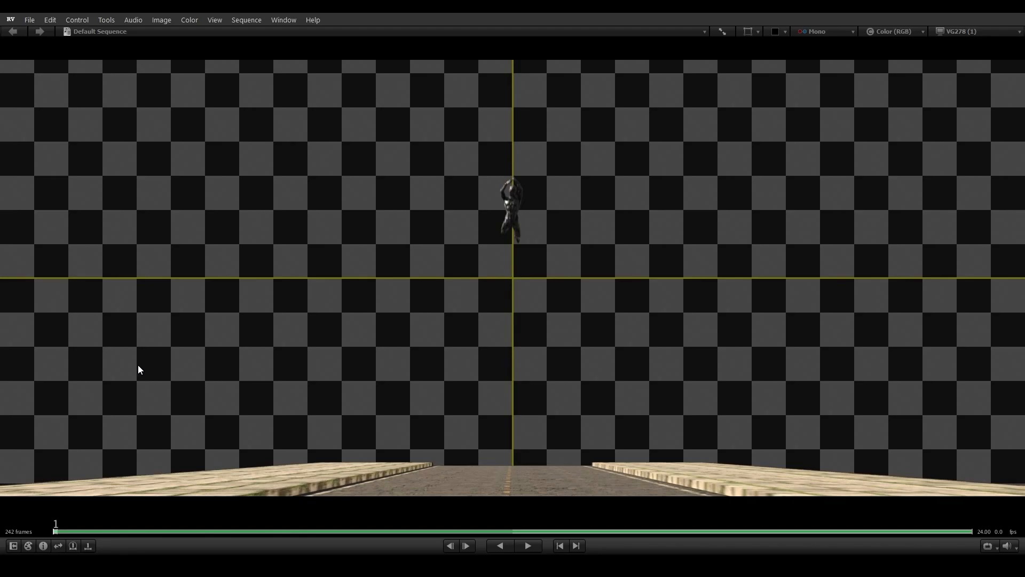
In RV, play the sequence and scrub the render-pass breakdown between about frames 76 and 104, examining the Impact Electricity pass up close.
key("space")
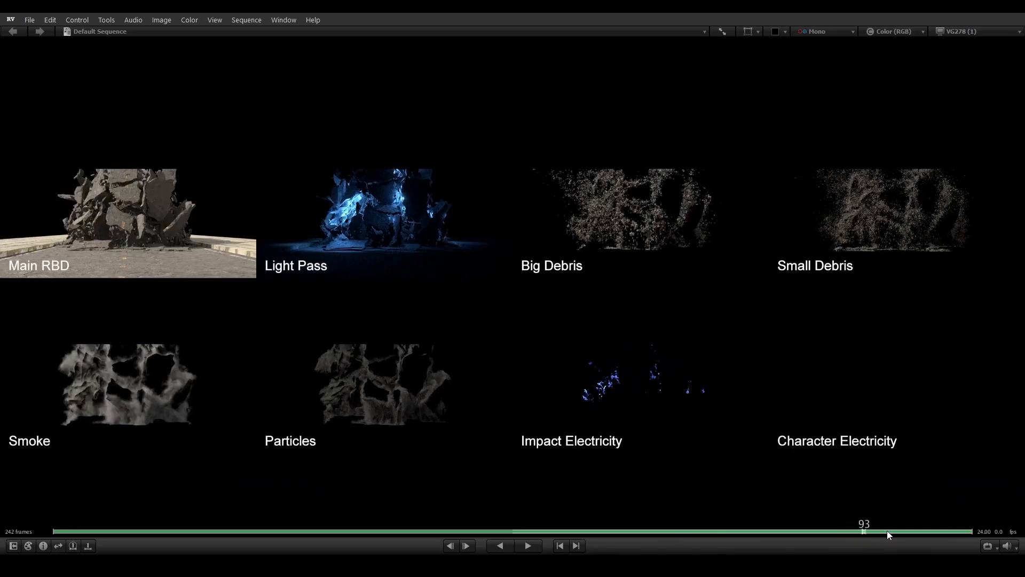
left_click(884, 531)
left_click_drag(883, 530, 906, 531)
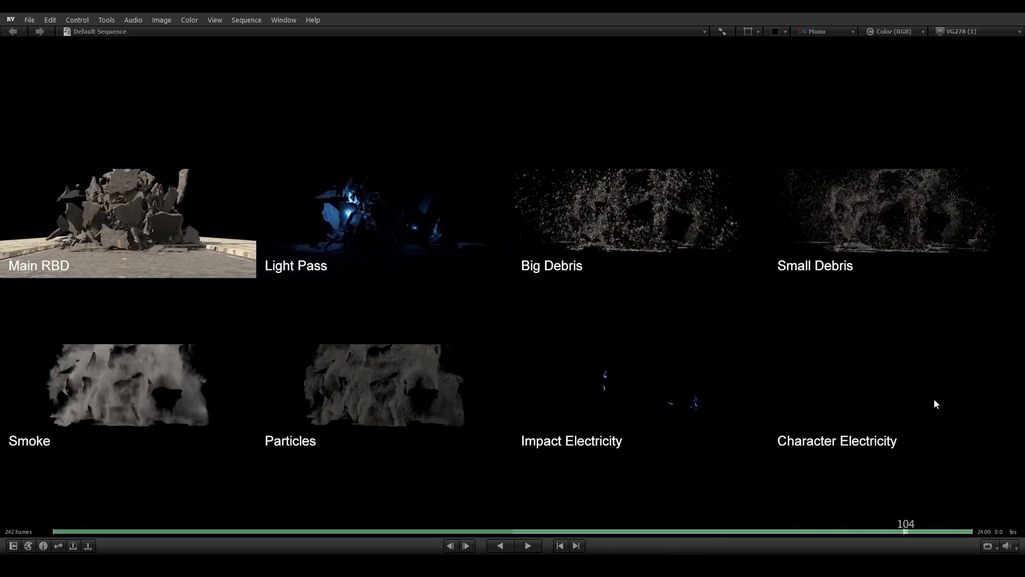
left_click_drag(792, 488, 705, 499)
scroll(629, 399, "up", 4)
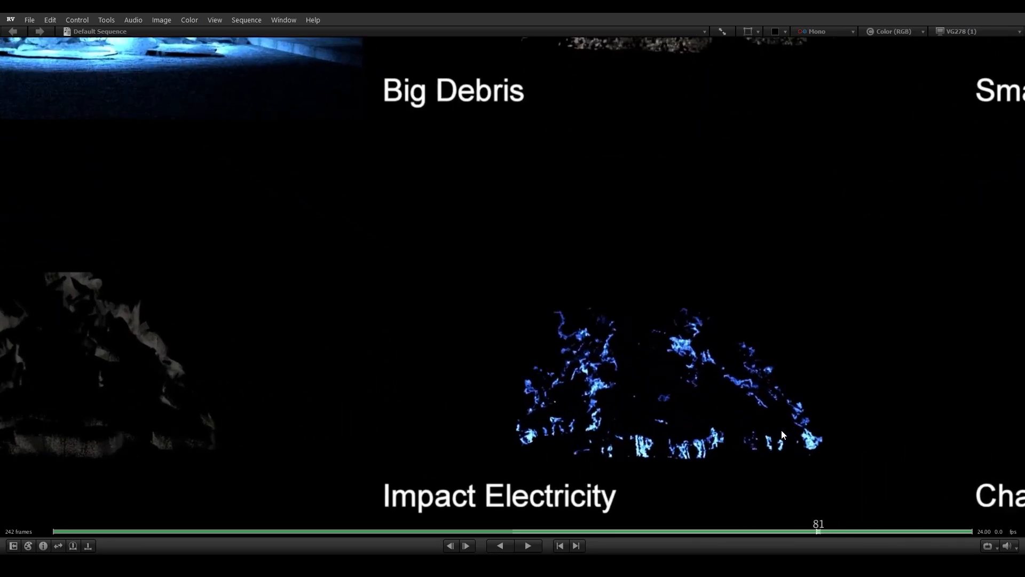
mouse_move(836, 451)
left_mouse_down()
mouse_move(765, 447)
mouse_move(890, 454)
mouse_move(820, 446)
left_mouse_up()
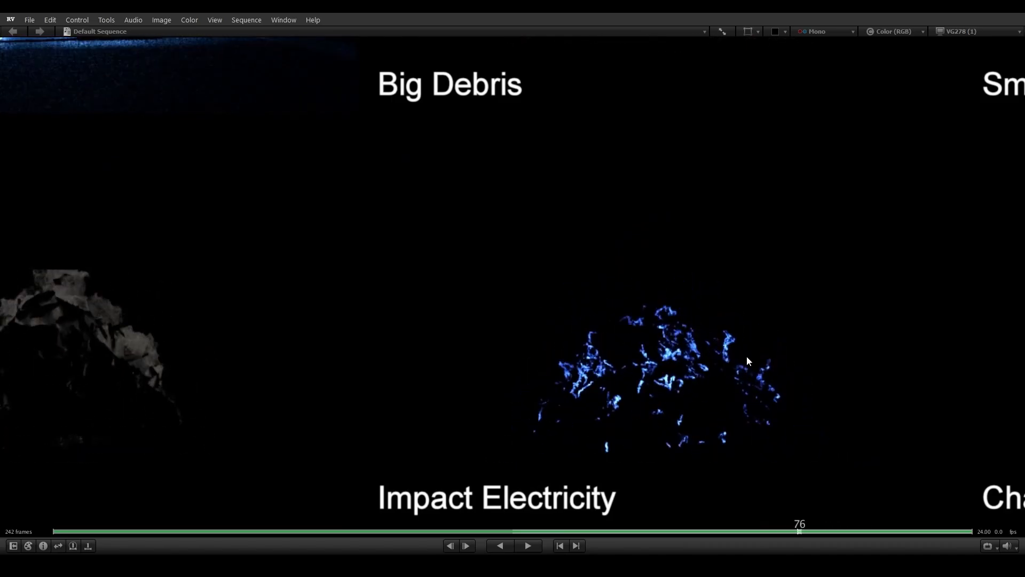
key("f")
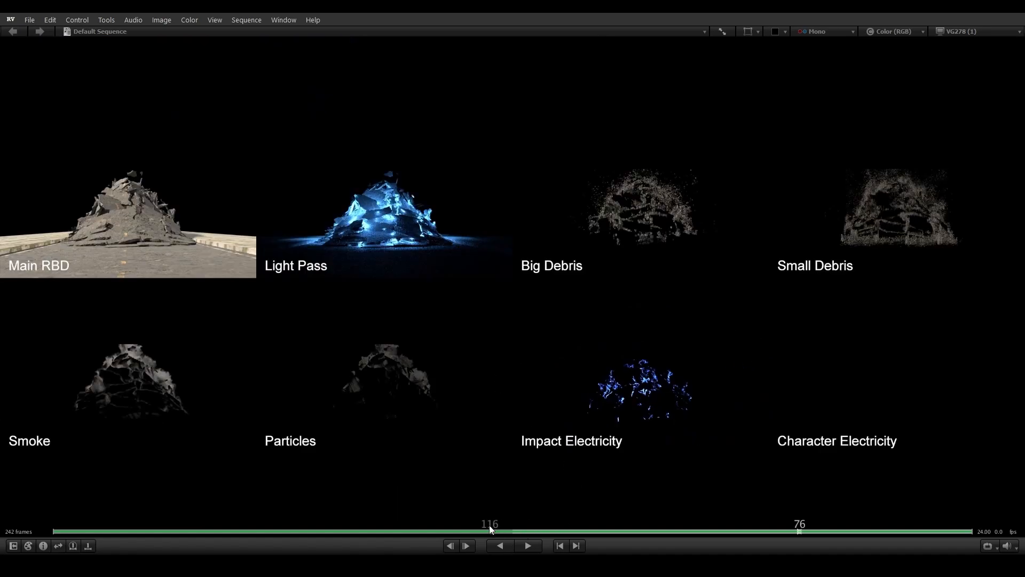
Play the final composite from its start, and repeatedly pause, scrub back and replay the ground impact to examine the combined layers.
left_click_drag(490, 525, 56, 525)
key("space")
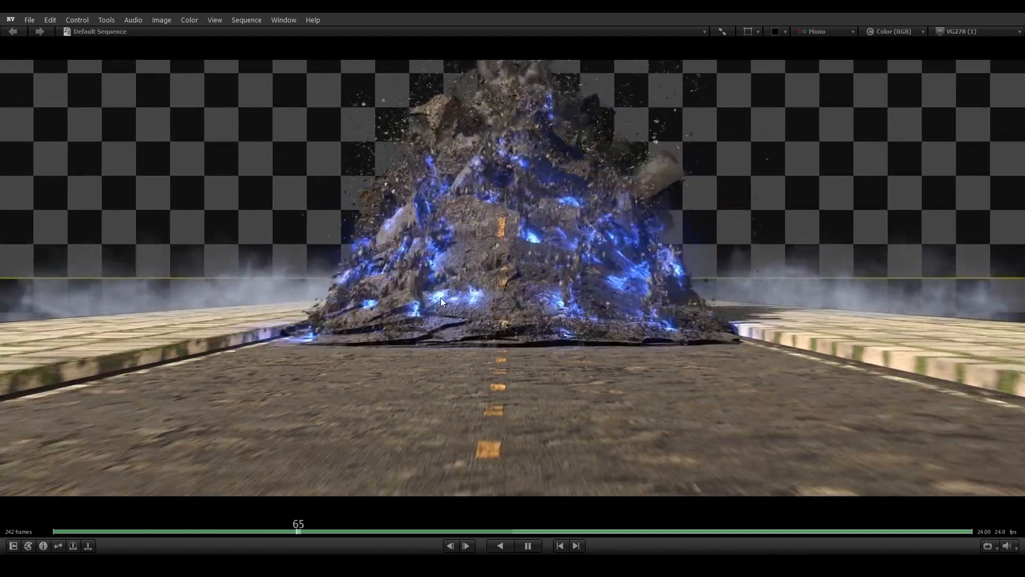
left_click_drag(671, 387, 502, 384)
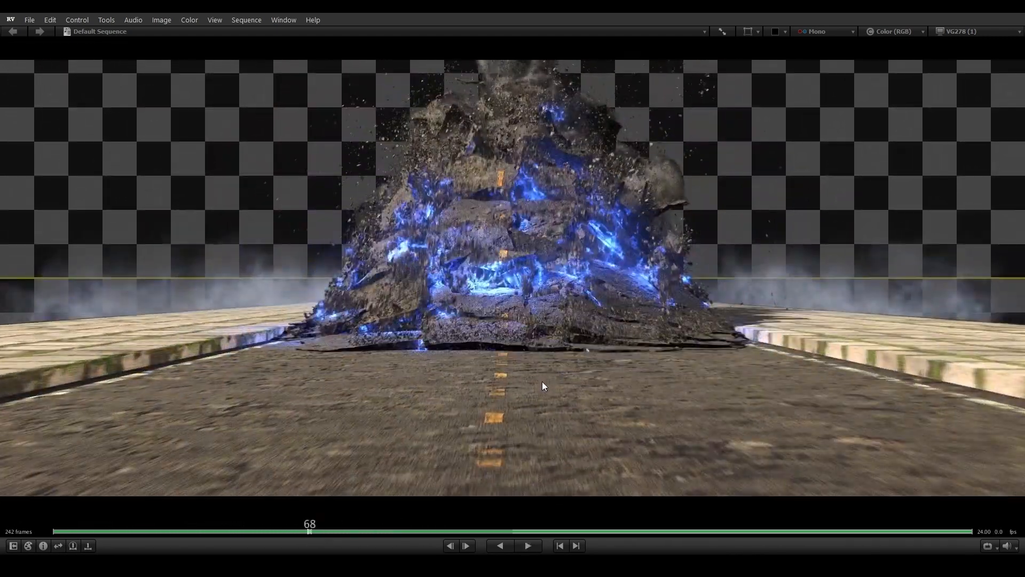
key("space")
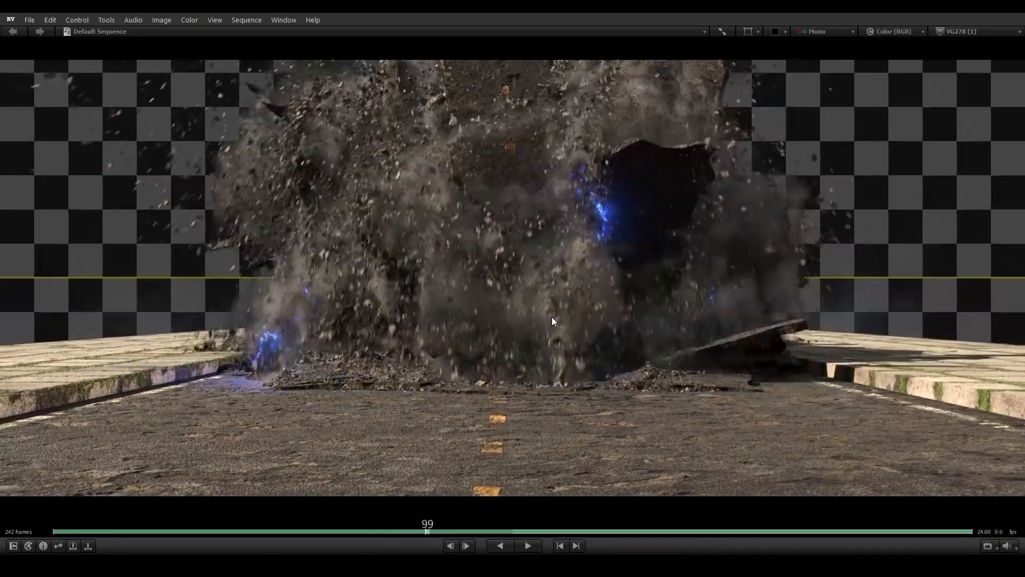
left_click_drag(552, 316, 117, 257)
key("space")
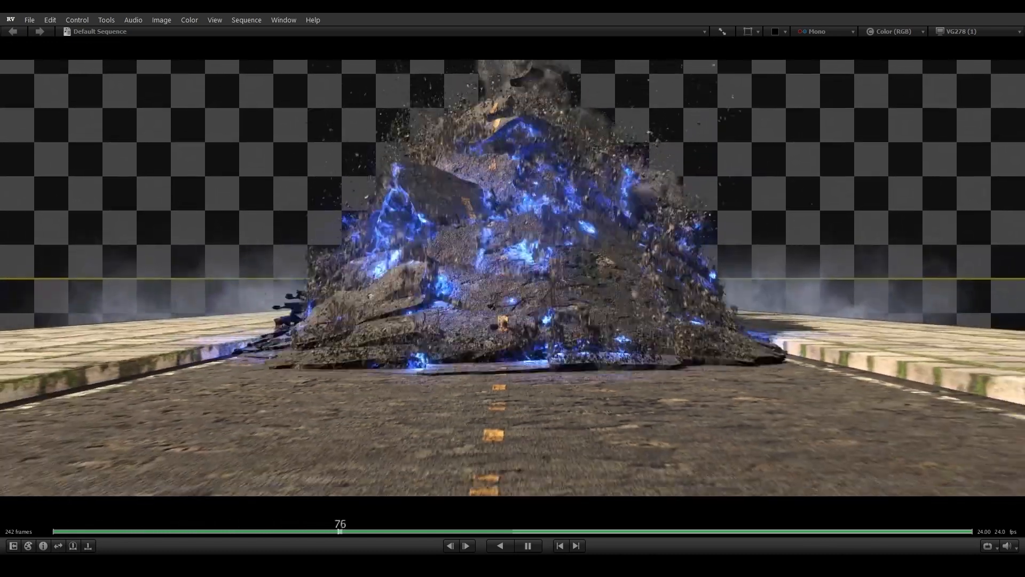
left_click_drag(588, 300, 151, 289)
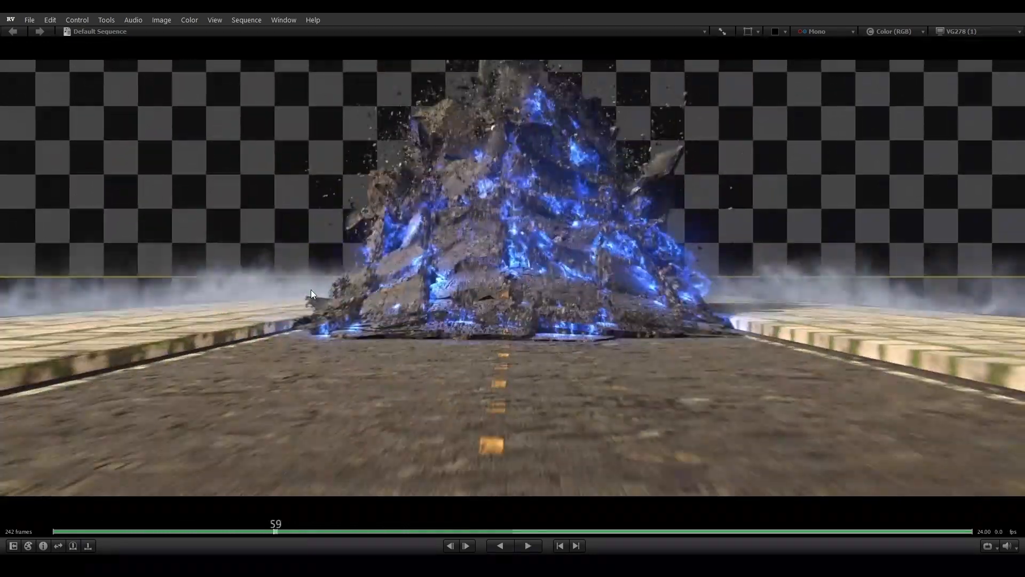
key("space")
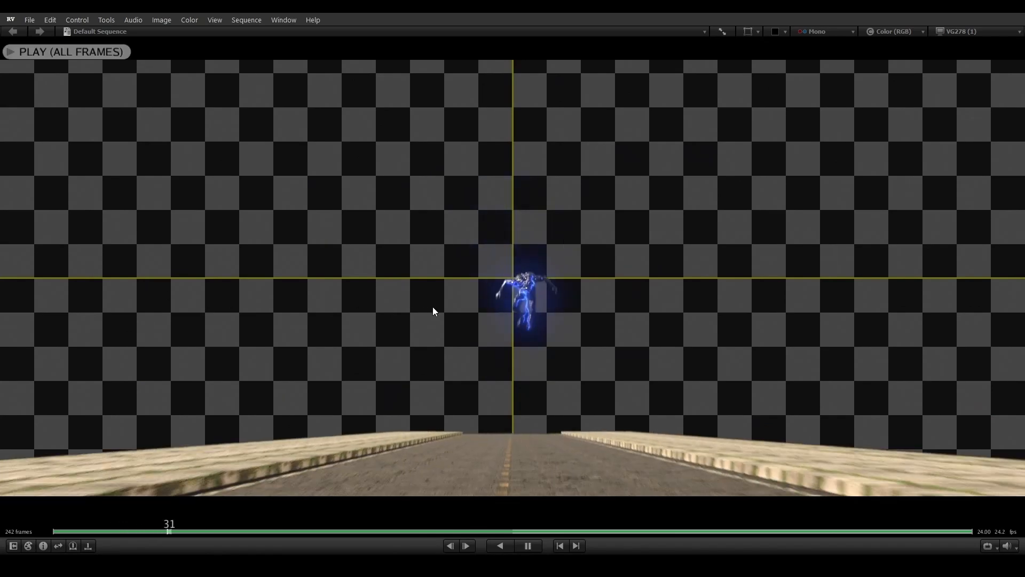